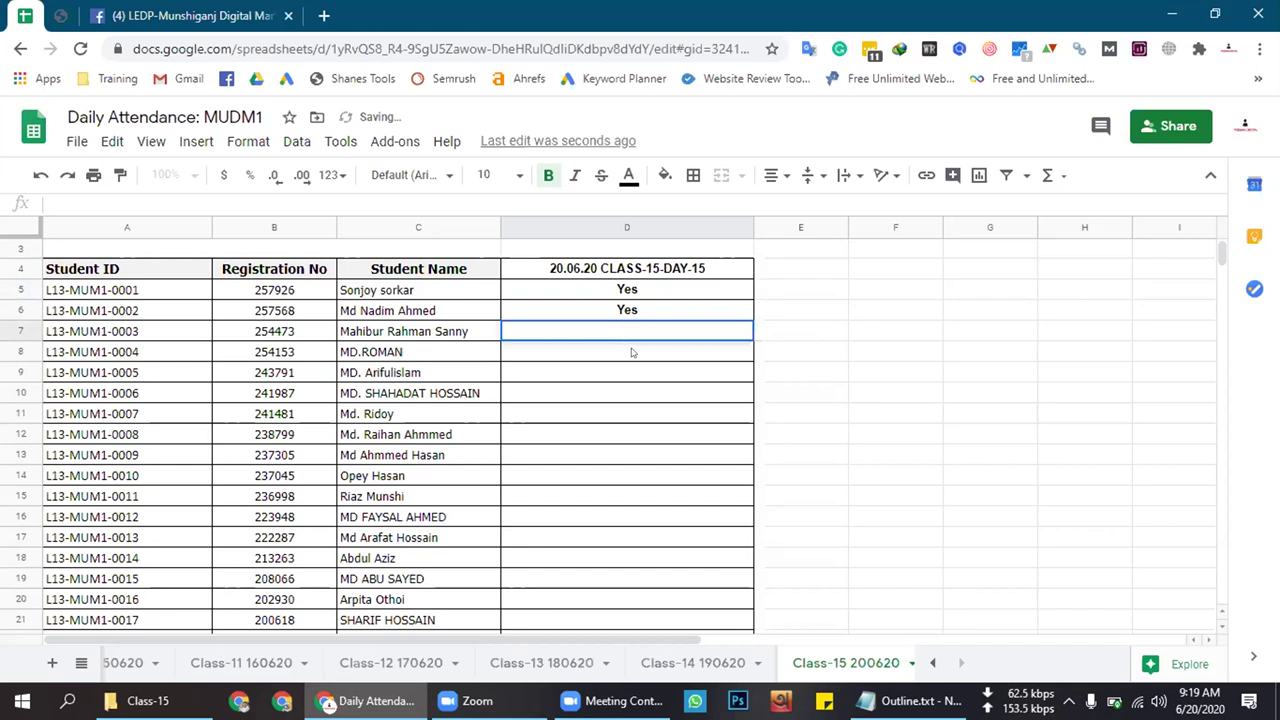
# Enter Yes, Yes and No in cells D7, D8 and D9
pyautogui.click(630, 331)
pyautogui.write('Yes')
pyautogui.click(622, 354)
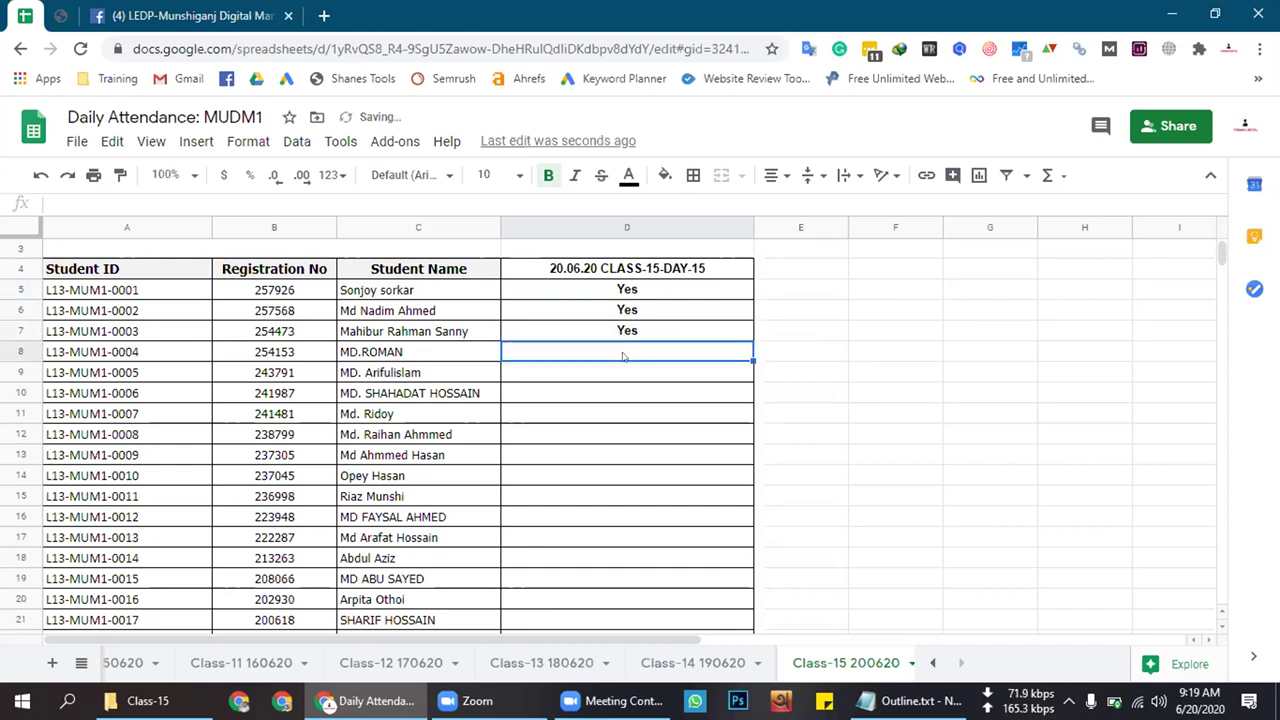
pyautogui.write('Yes')
pyautogui.click(621, 370)
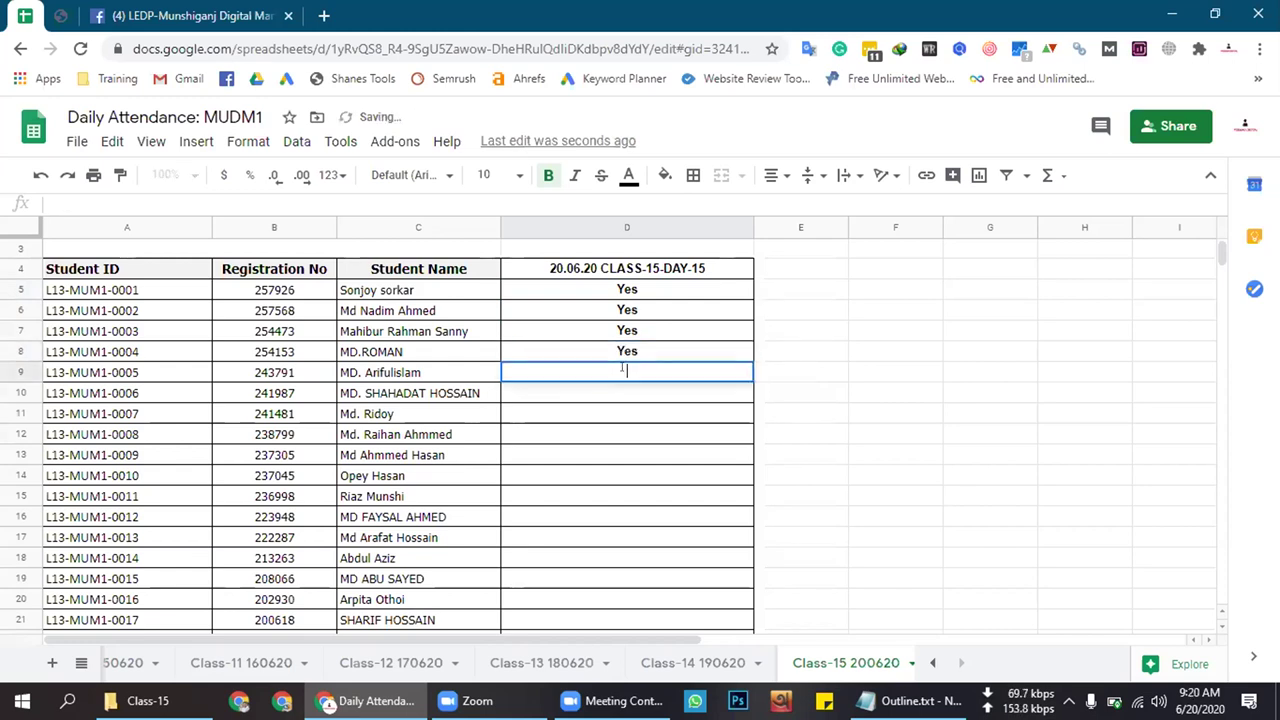
pyautogui.write('No')
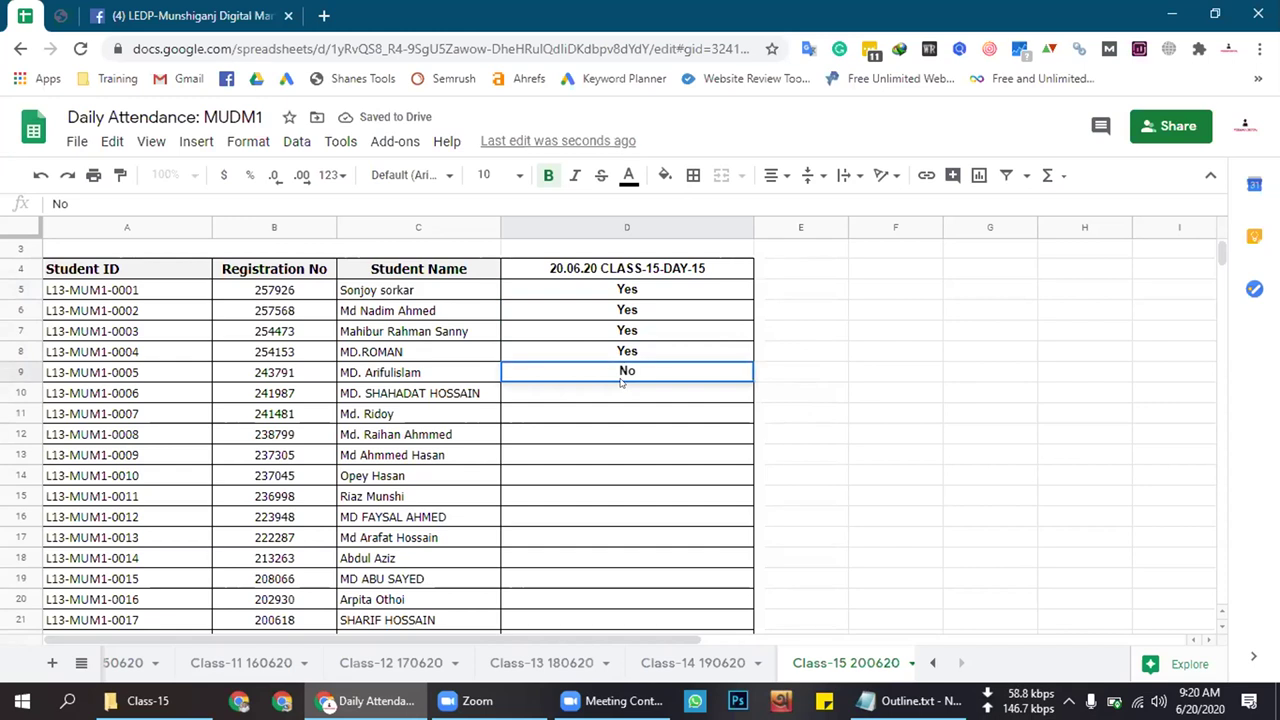
pyautogui.click(619, 394)
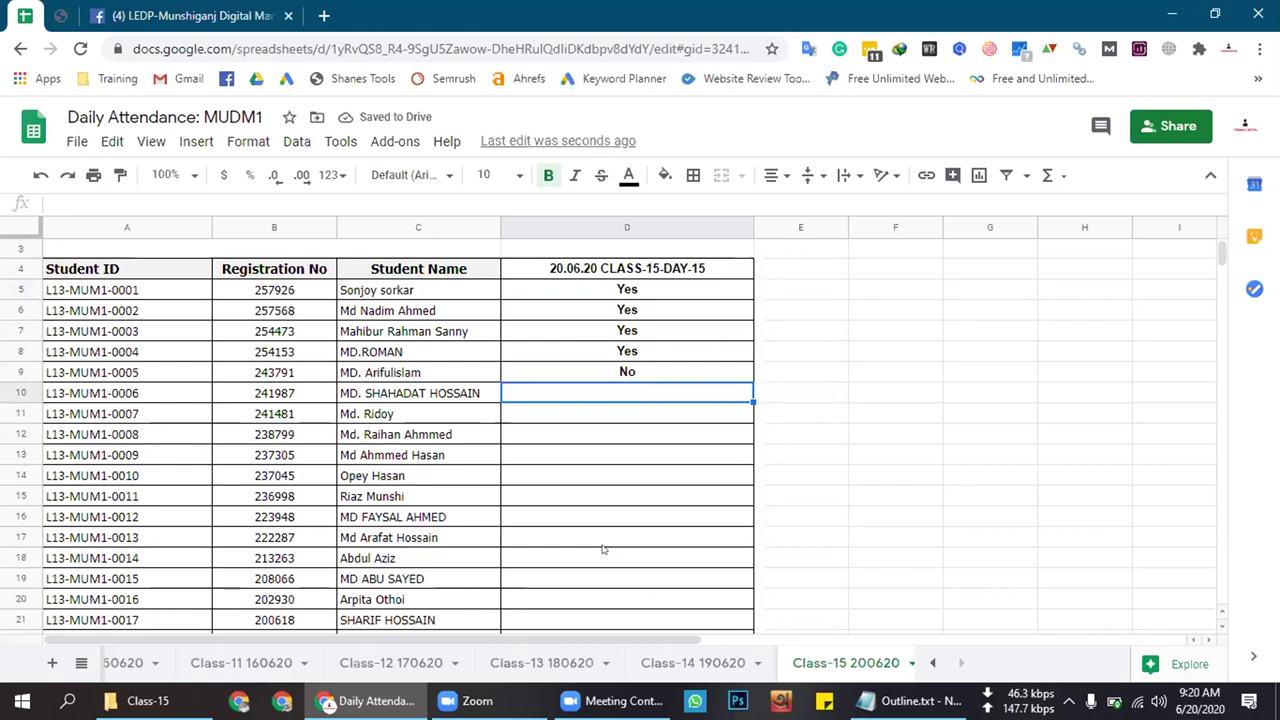
# Enter No in D10 and Yes in D11, then copy D11's Yes into D12
pyautogui.doubleClick(628, 395)
pyautogui.write('No')
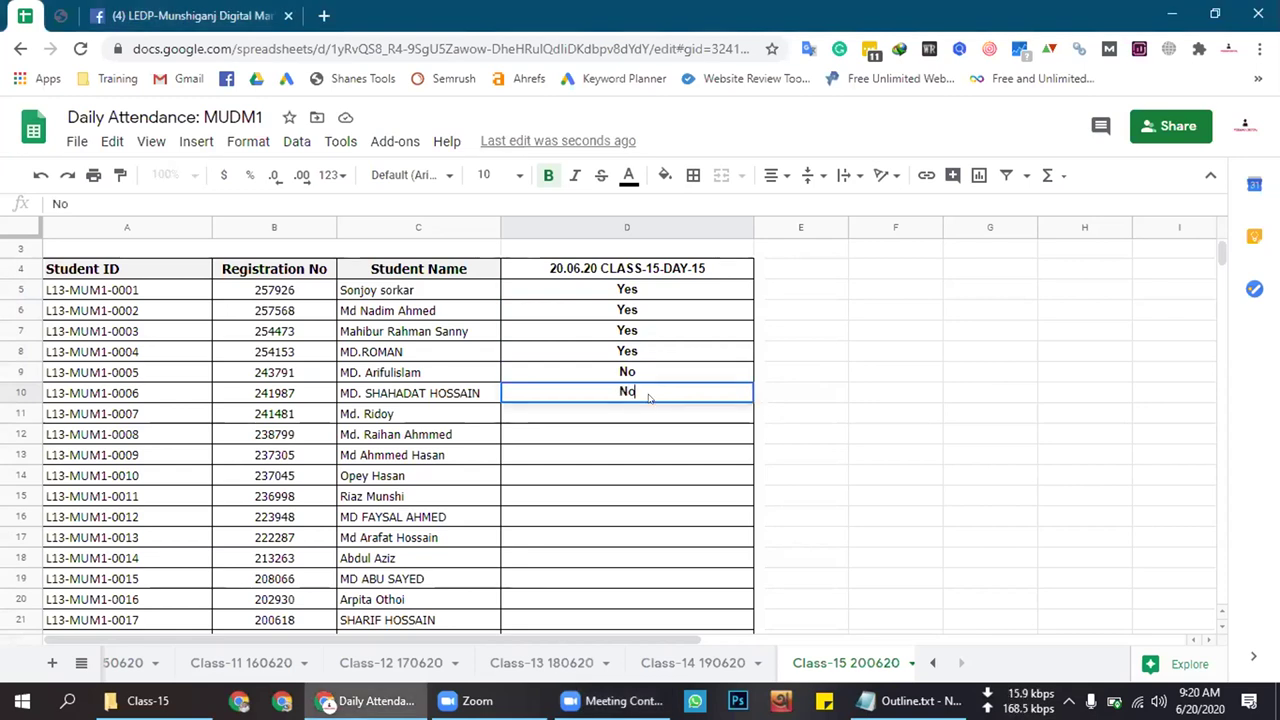
pyautogui.click(645, 413)
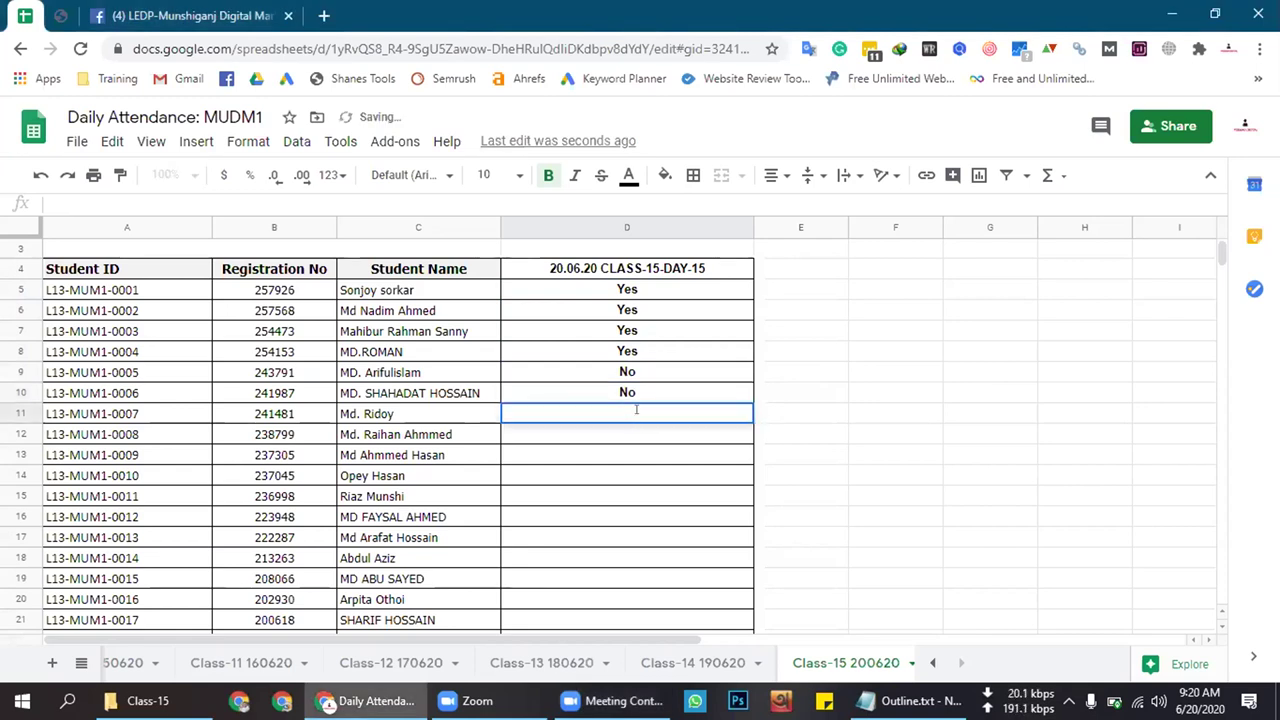
pyautogui.write('Yes')
pyautogui.click(633, 431)
pyautogui.doubleClick(633, 431)
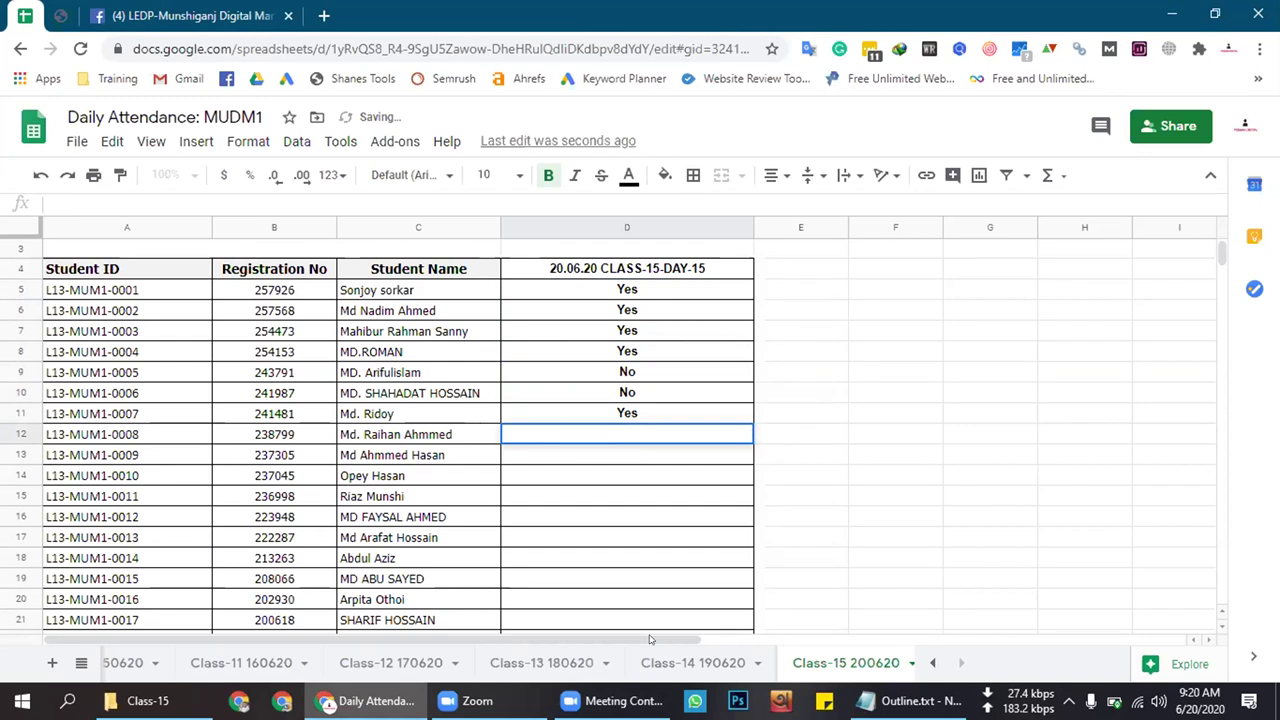
pyautogui.click(632, 411)
pyautogui.hotkey('ctrl', 'c')
pyautogui.click(622, 428)
pyautogui.hotkey('ctrl', 'v')
# Enter No in D13 and Yes in D14, then move down past D15
pyautogui.click(621, 456)
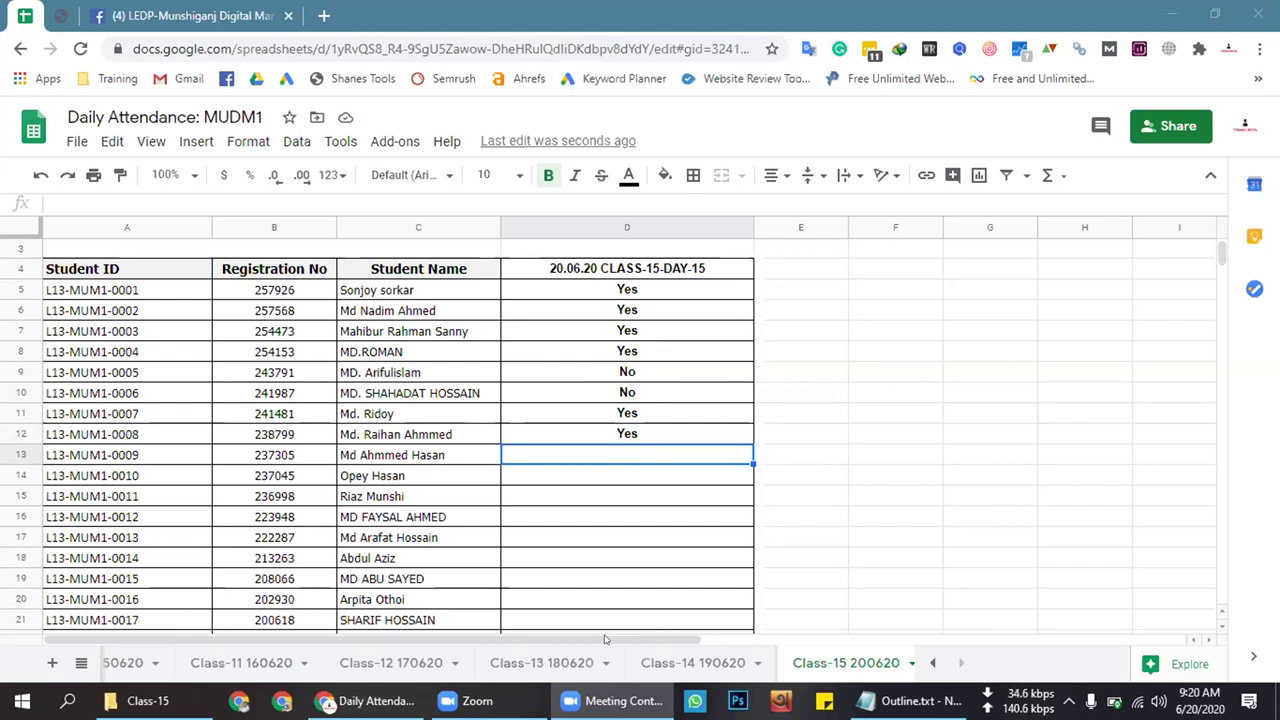
pyautogui.click(631, 457)
pyautogui.write('No')
pyautogui.click(620, 476)
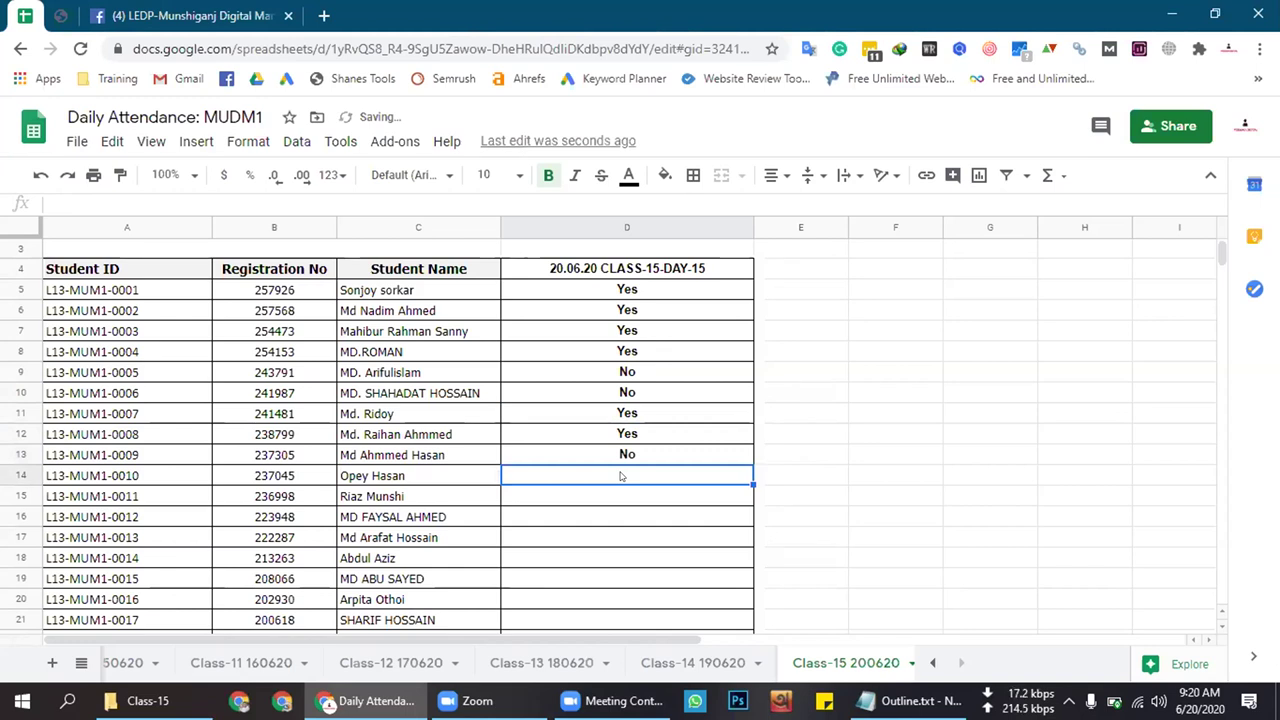
pyautogui.write('Yes')
pyautogui.press('Return')
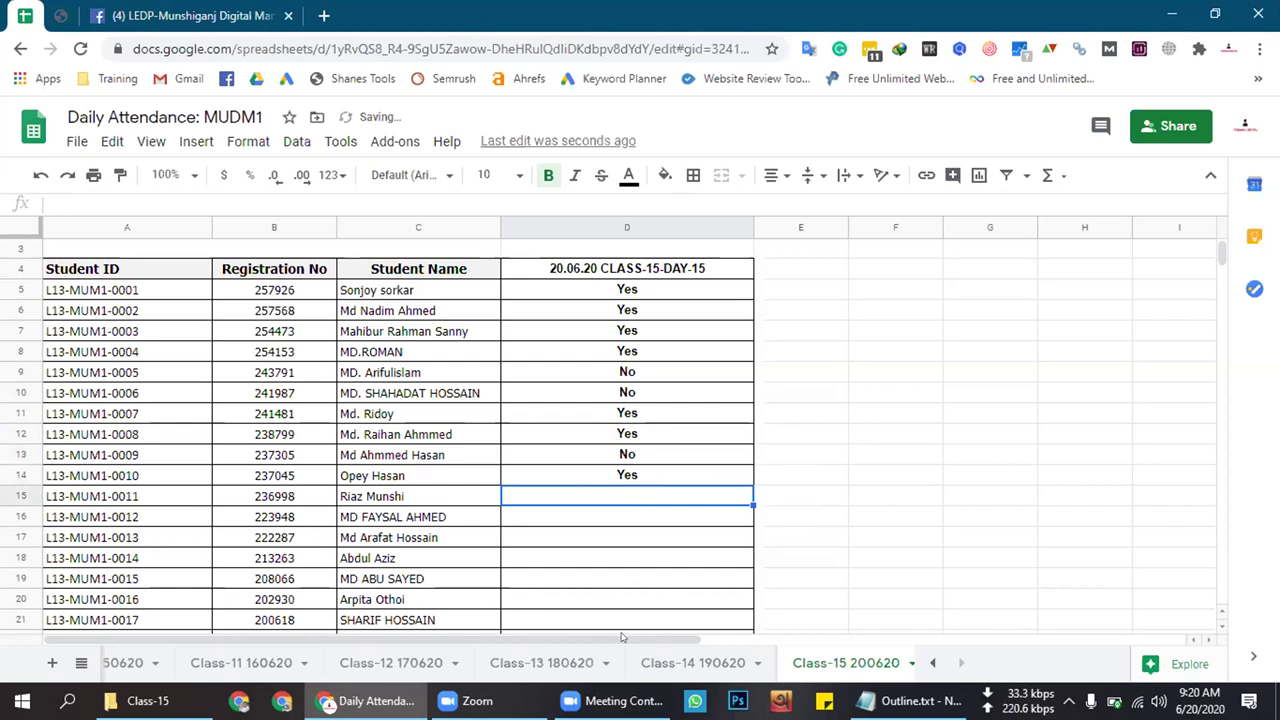
pyautogui.doubleClick(620, 497)
pyautogui.press('Return')
# Restore Yes in D14 and give D15 a centred, bold No copied from D13
pyautogui.click(622, 477)
pyautogui.hotkey('ctrl', 'v')
pyautogui.click(622, 490)
pyautogui.write('No')
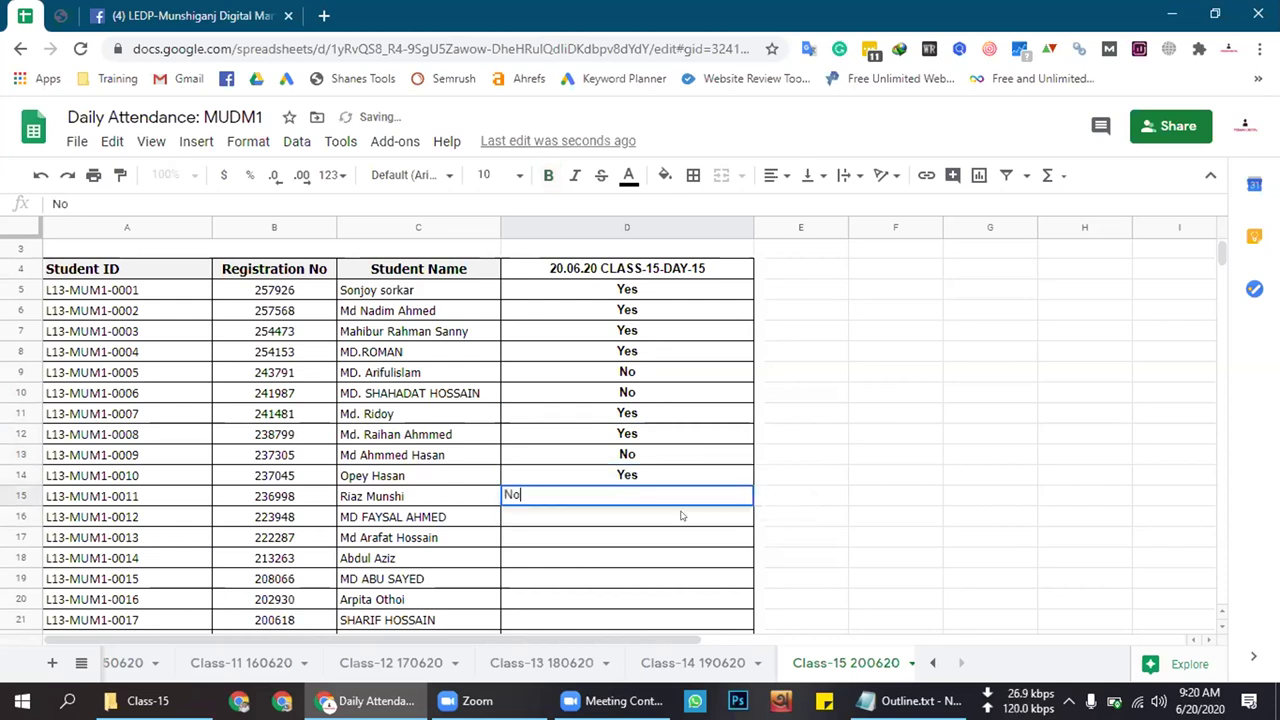
pyautogui.click(680, 537)
pyautogui.click(650, 500)
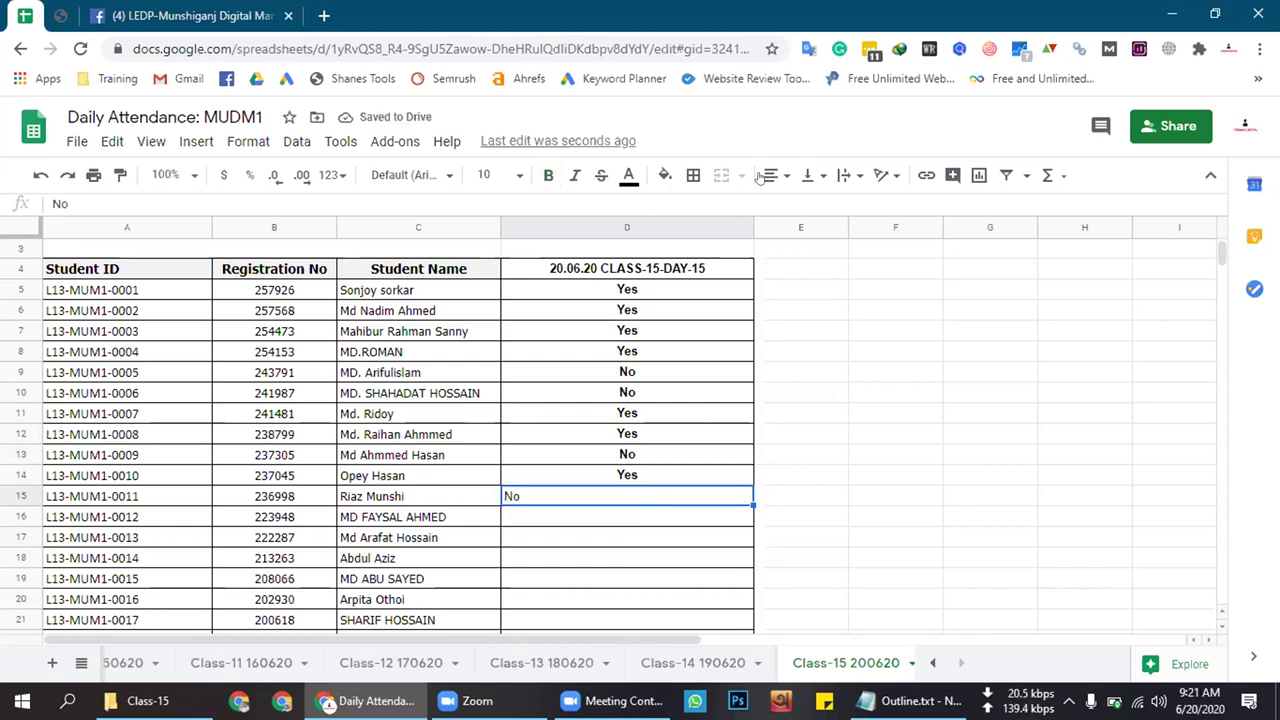
pyautogui.click(657, 455)
pyautogui.hotkey('ctrl', 'c')
pyautogui.click(637, 497)
pyautogui.hotkey('ctrl', 'v')
pyautogui.click(645, 477)
pyautogui.hotkey('ctrl', 'c')
# Enter No in each of cells D16 through D19
pyautogui.click(634, 518)
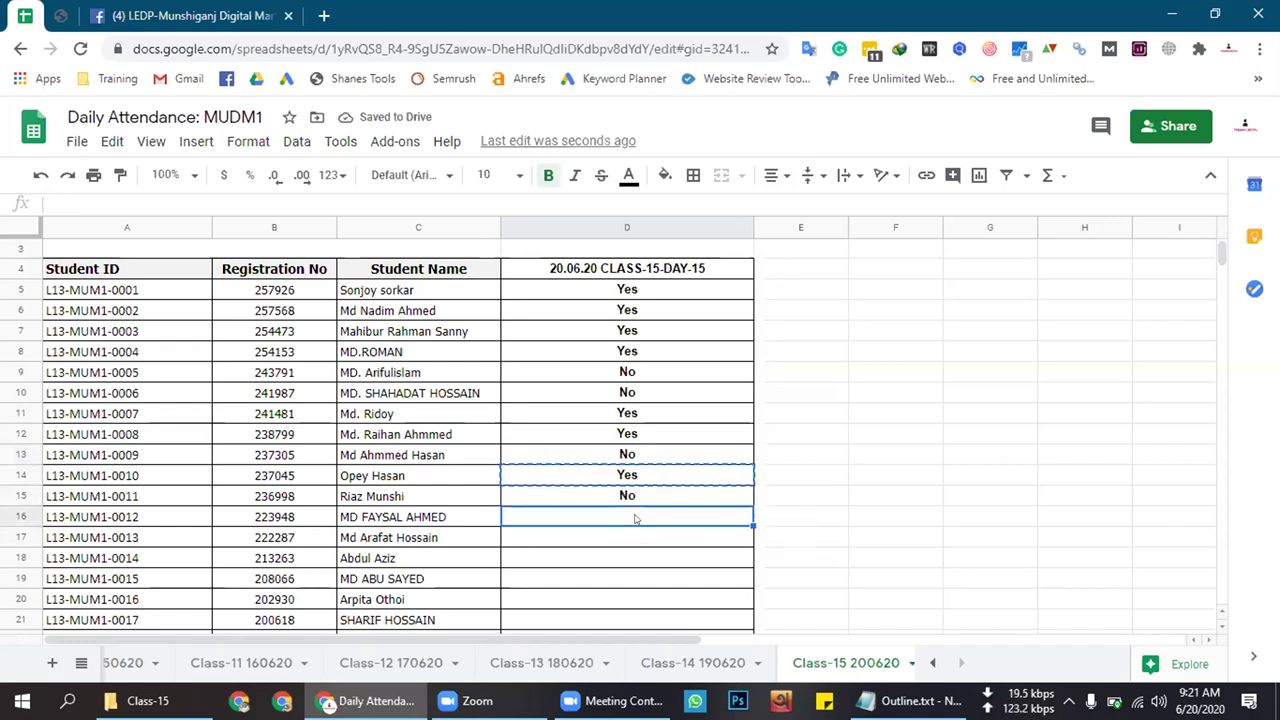
pyautogui.doubleClick(630, 516)
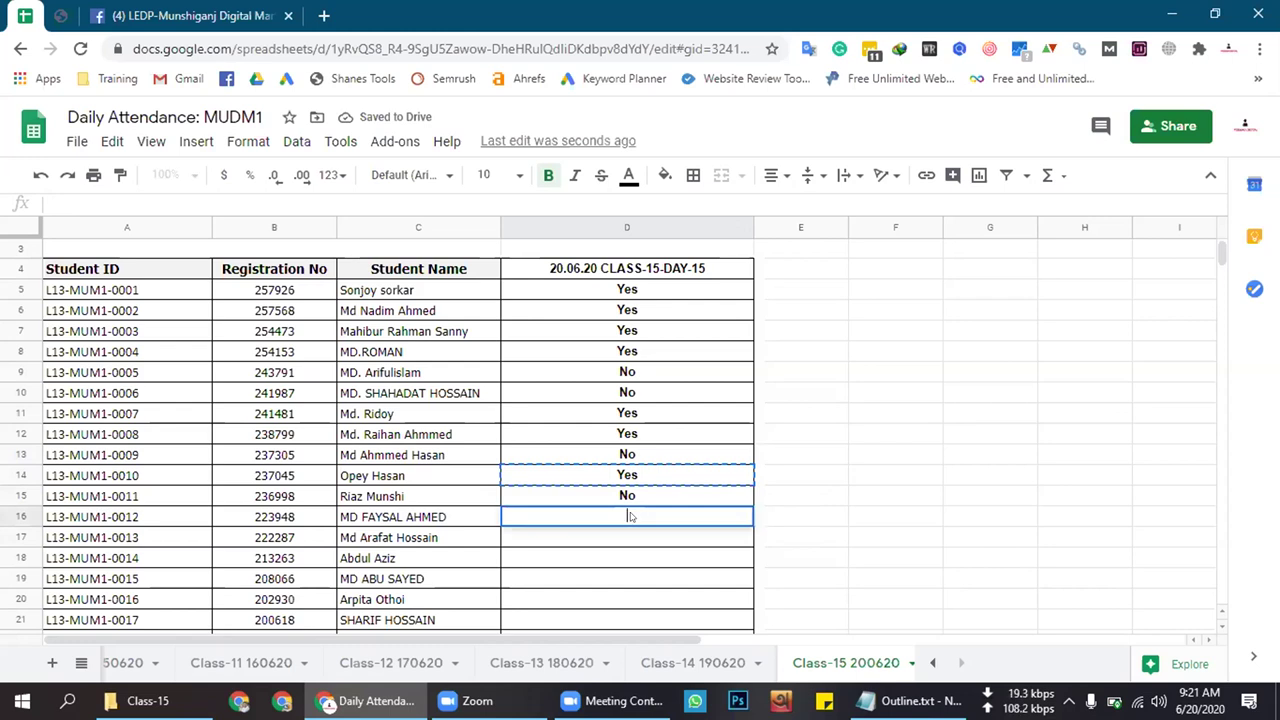
pyautogui.write('No')
pyautogui.doubleClick(620, 537)
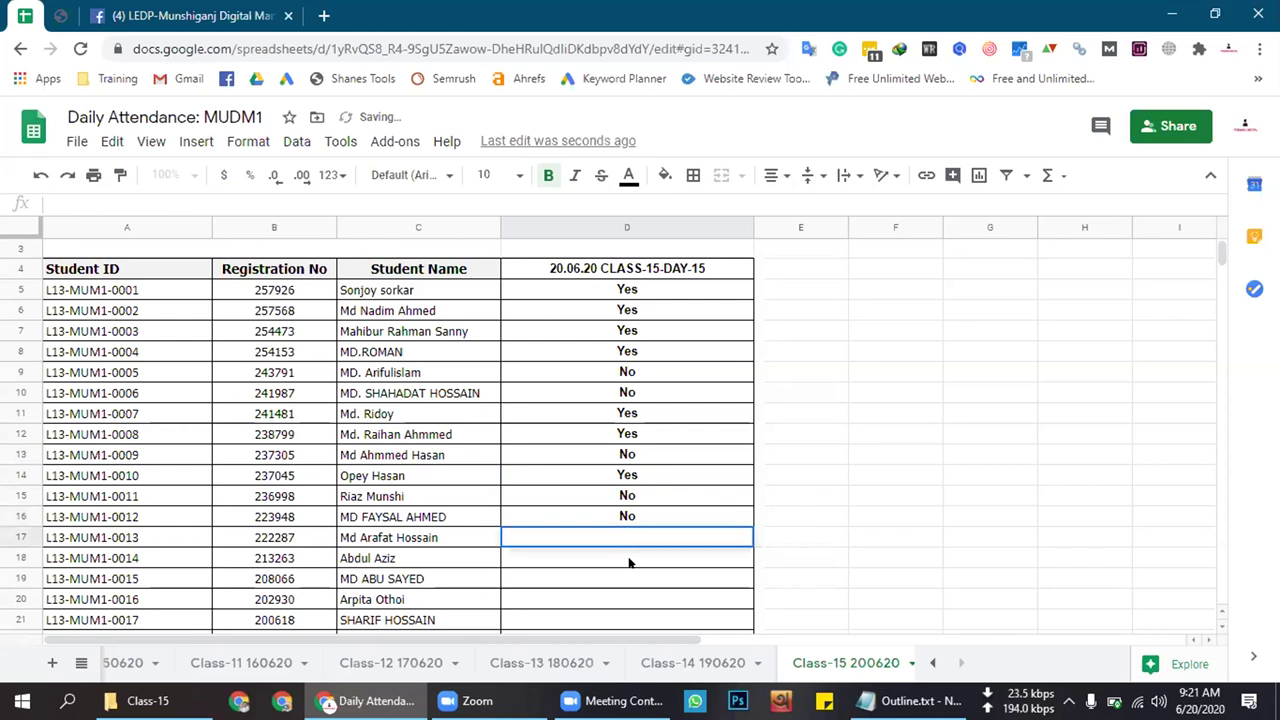
pyautogui.write('No')
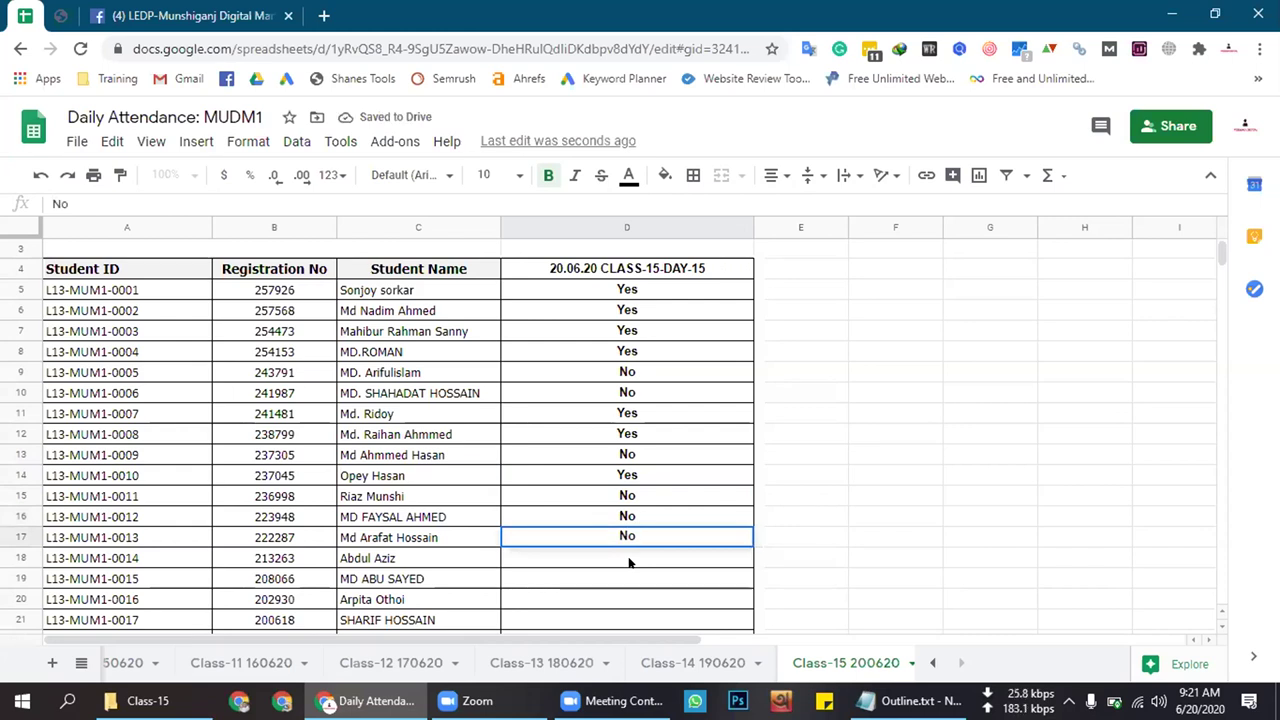
pyautogui.click(629, 552)
pyautogui.write('No')
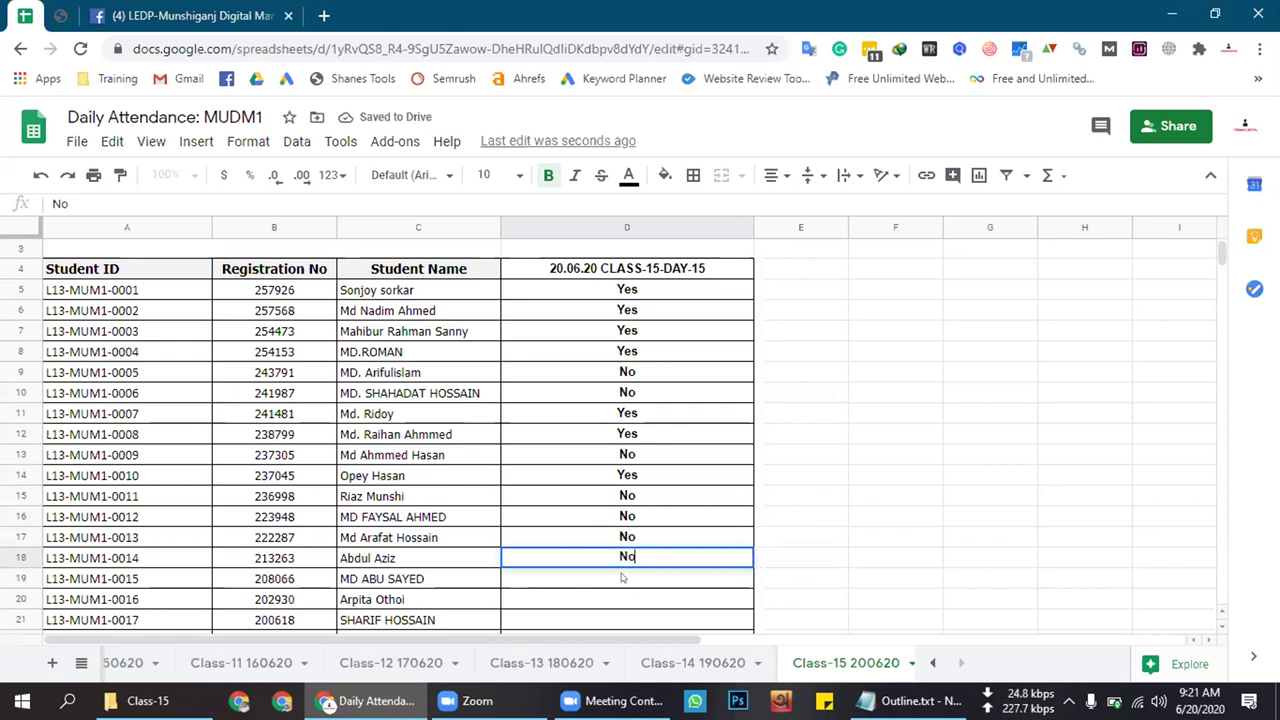
pyautogui.click(621, 578)
pyautogui.doubleClick(621, 578)
pyautogui.write('No')
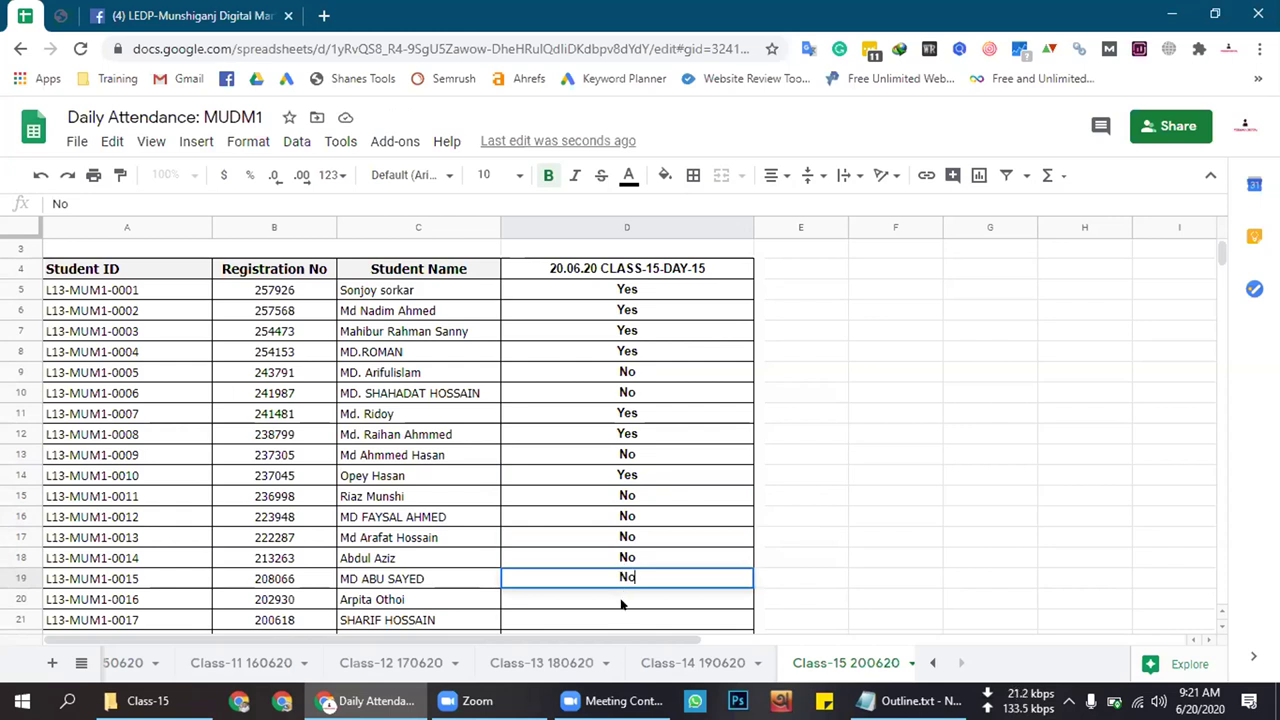
pyautogui.click(621, 602)
# Enter Yes in D20 and No in D21 and D22
pyautogui.scroll(-2, 640, 590)
pyautogui.write('Yes')
pyautogui.click(617, 517)
pyautogui.doubleClick(612, 515)
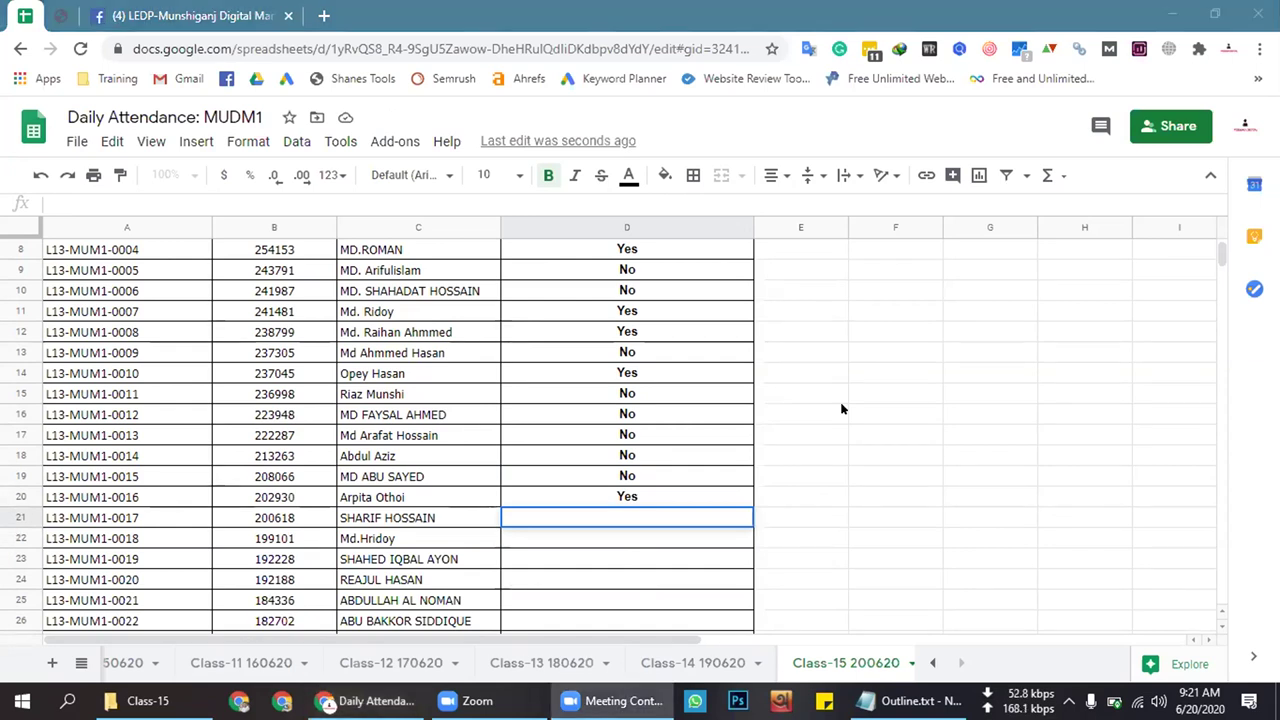
pyautogui.doubleClick(621, 514)
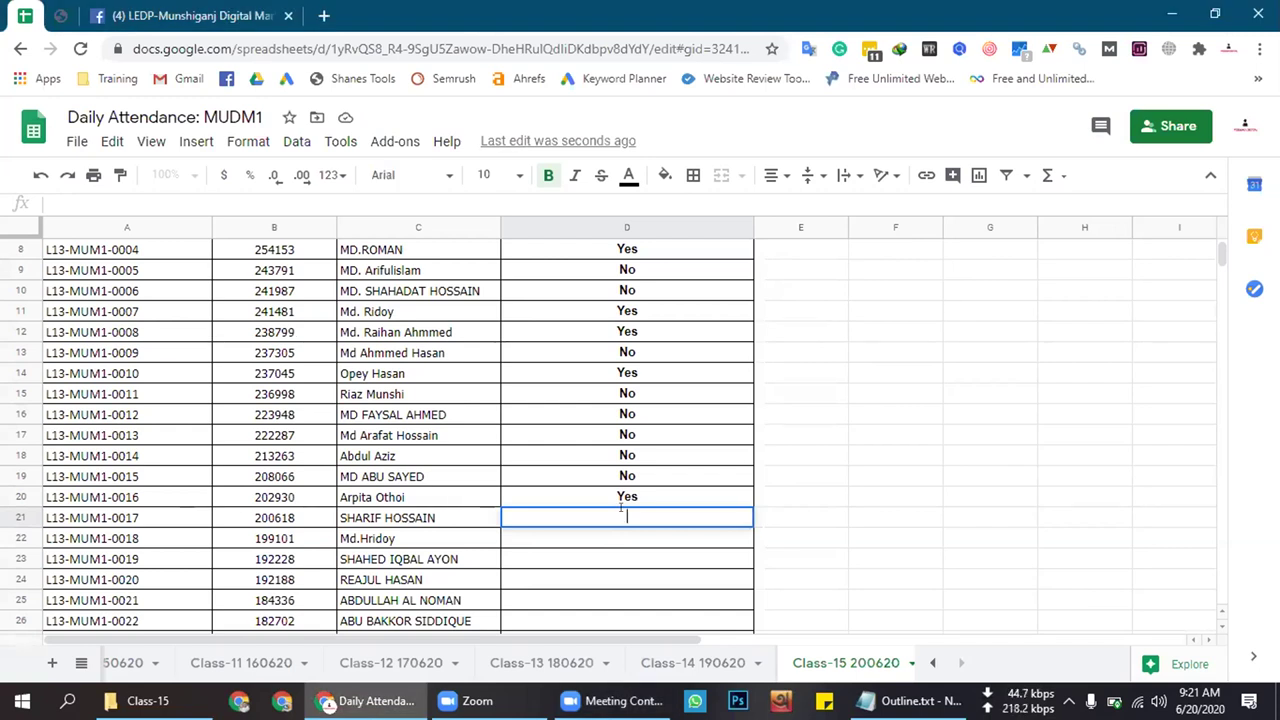
pyautogui.write('No')
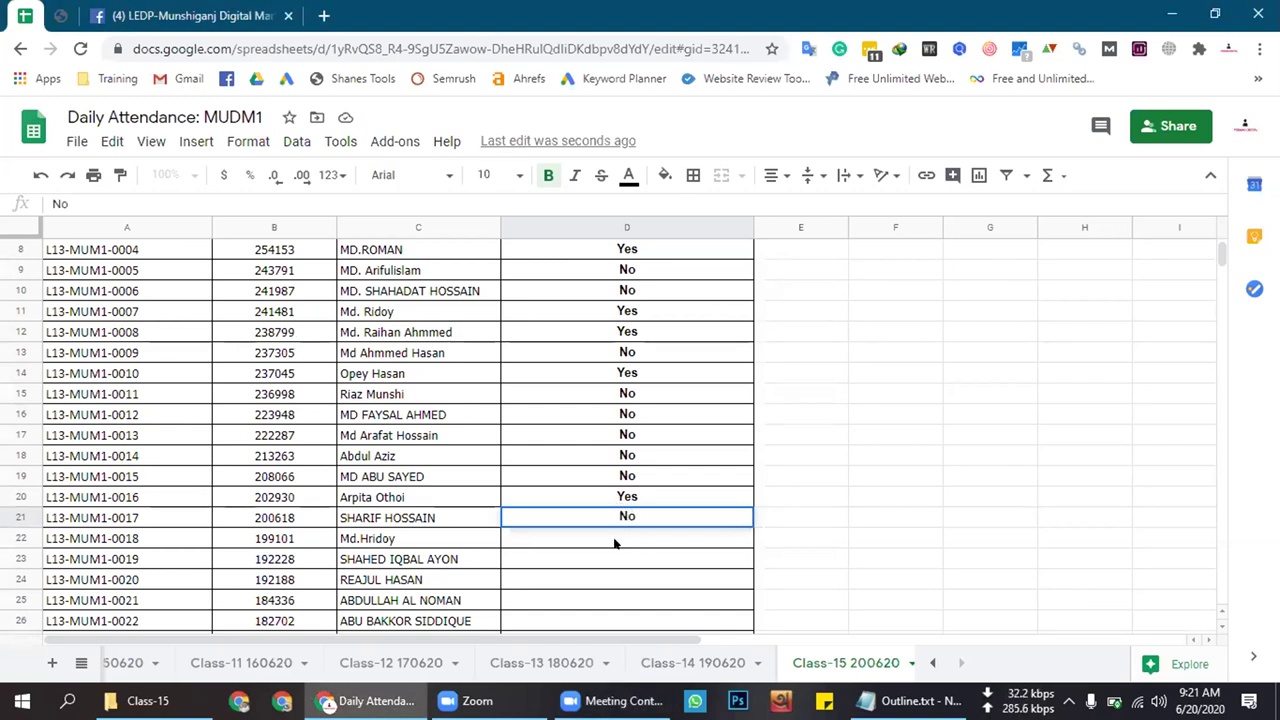
pyautogui.click(617, 545)
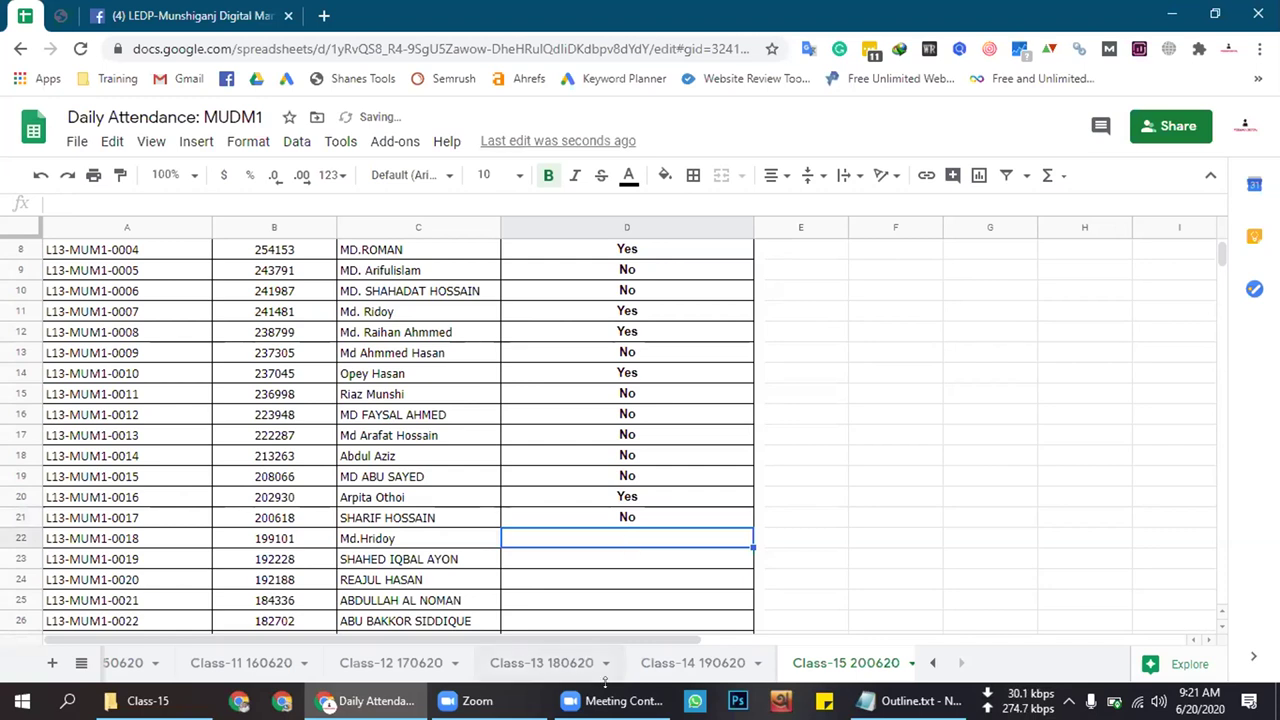
pyautogui.click(629, 537)
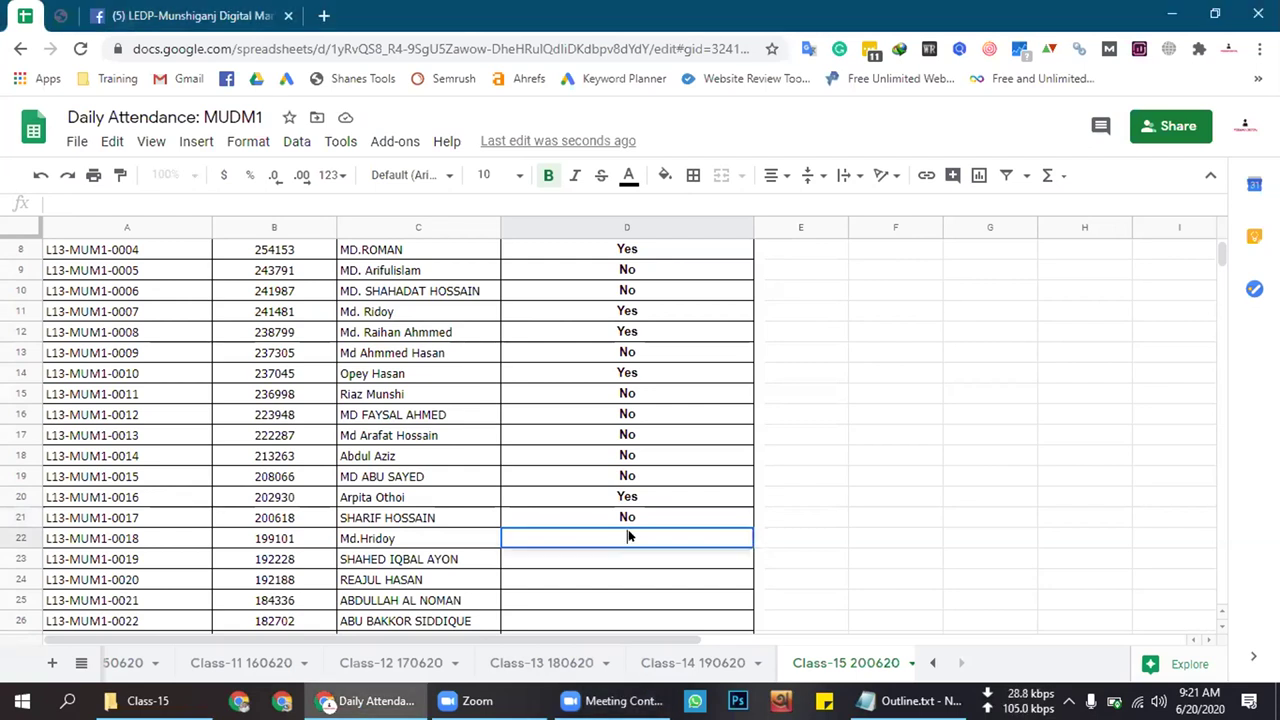
pyautogui.write('No')
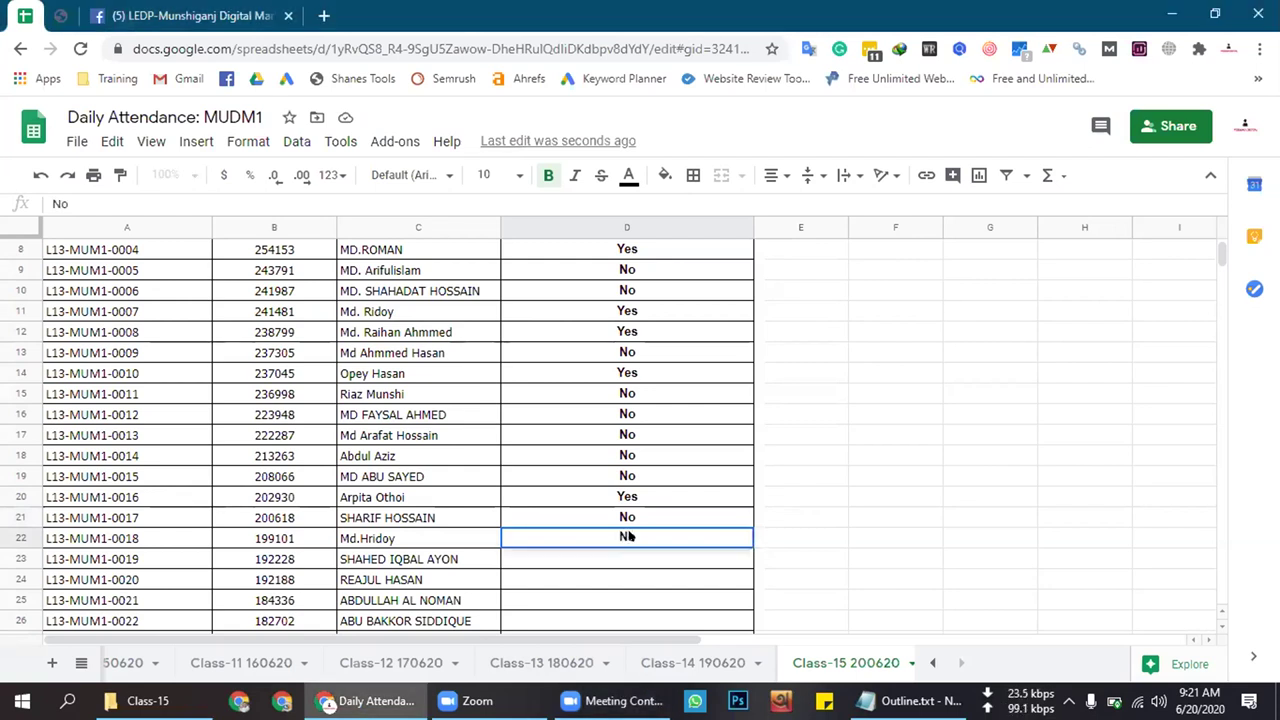
# Enter Yes in the attendance cells for rows 23, 24 and 25
pyautogui.click(620, 561)
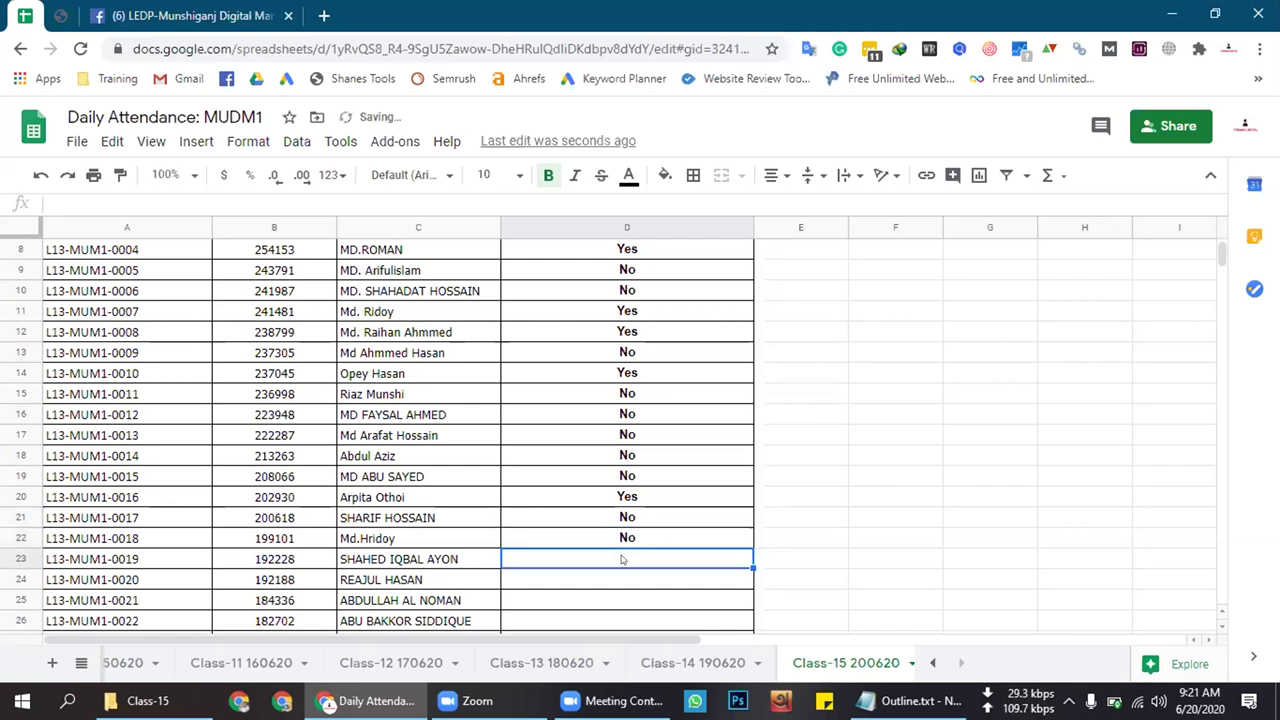
pyautogui.write('Yes')
pyautogui.click(621, 582)
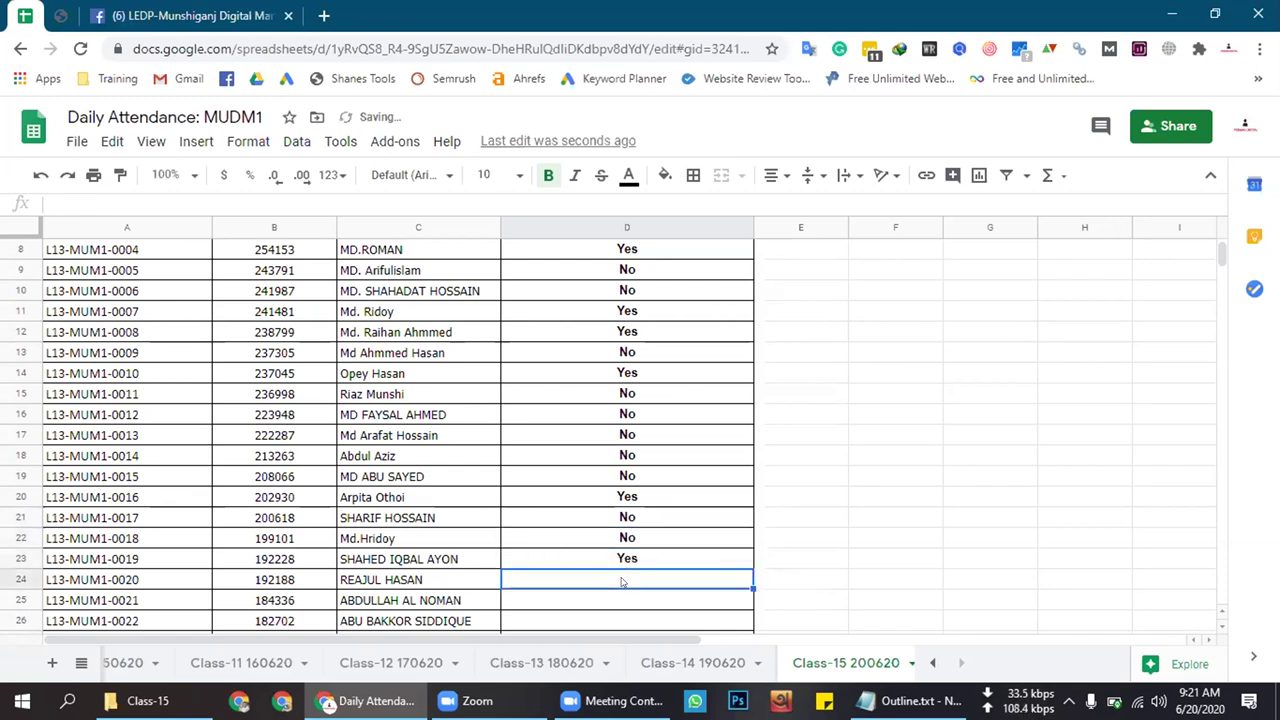
pyautogui.write('Yes')
pyautogui.click(631, 594)
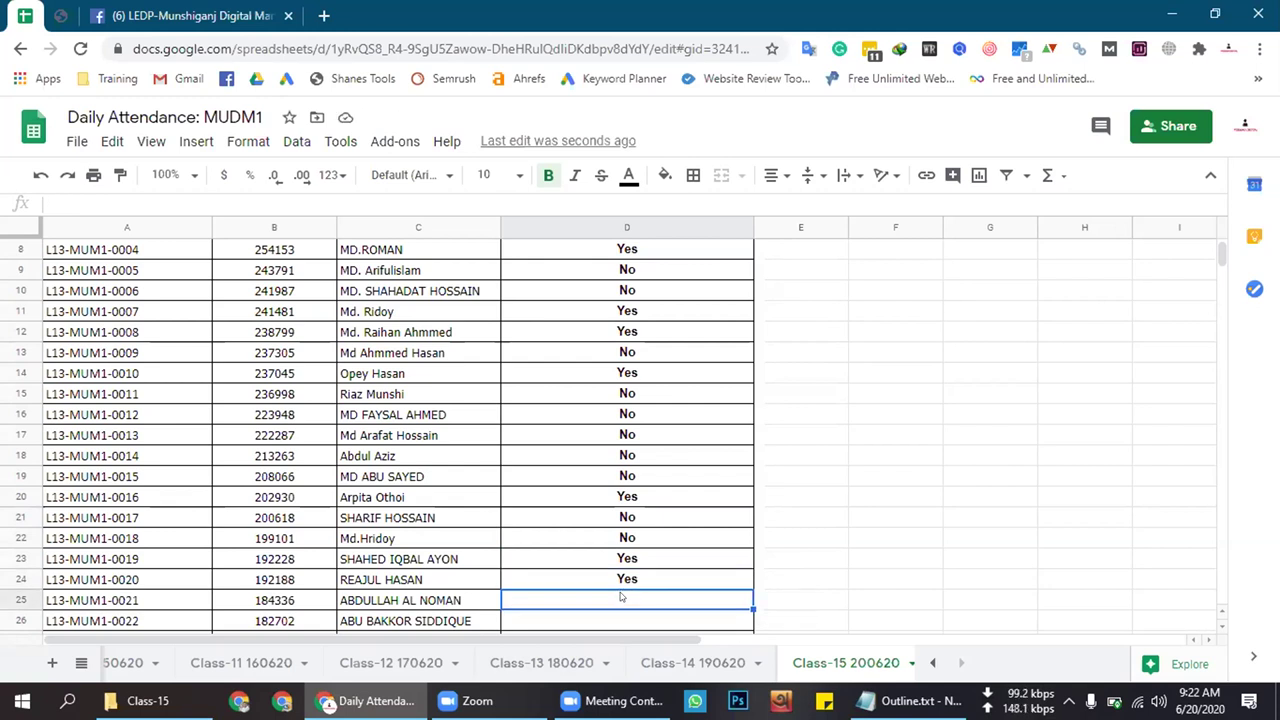
pyautogui.write('Yes')
pyautogui.press('Return')
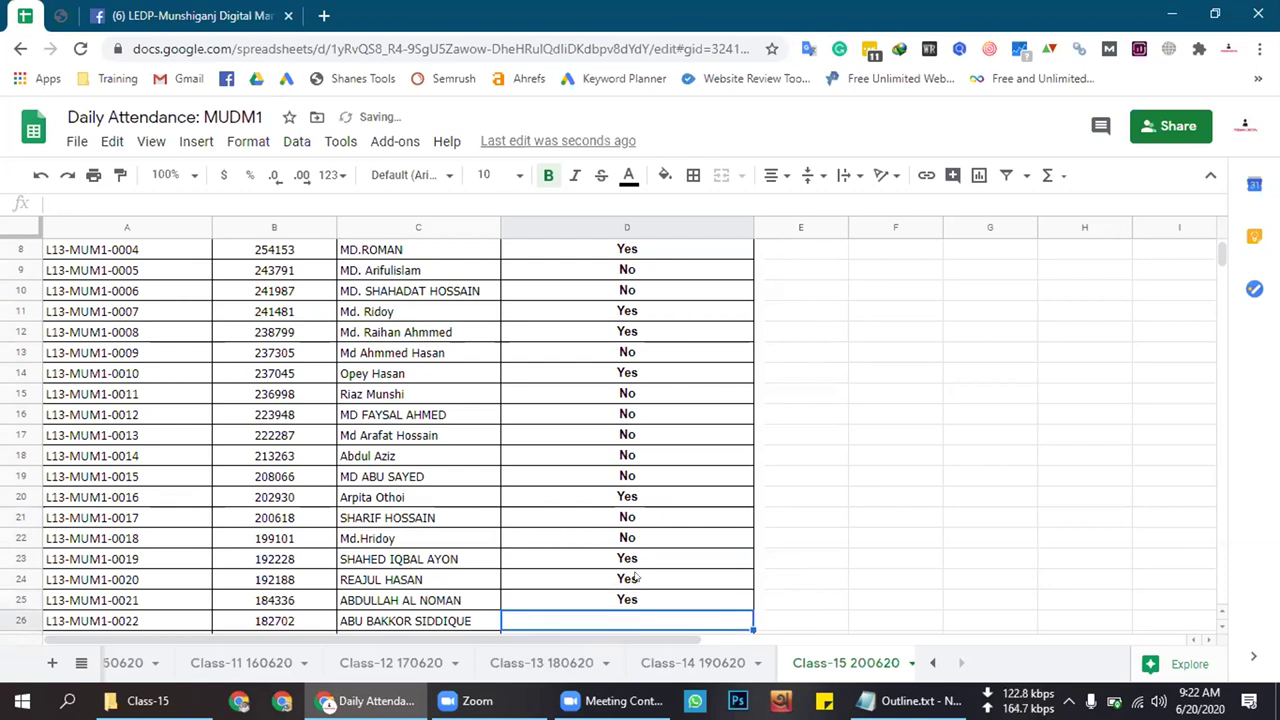
# Paste Yes into the attendance cells for rows 26 through 29
pyautogui.scroll(-1, 636, 576)
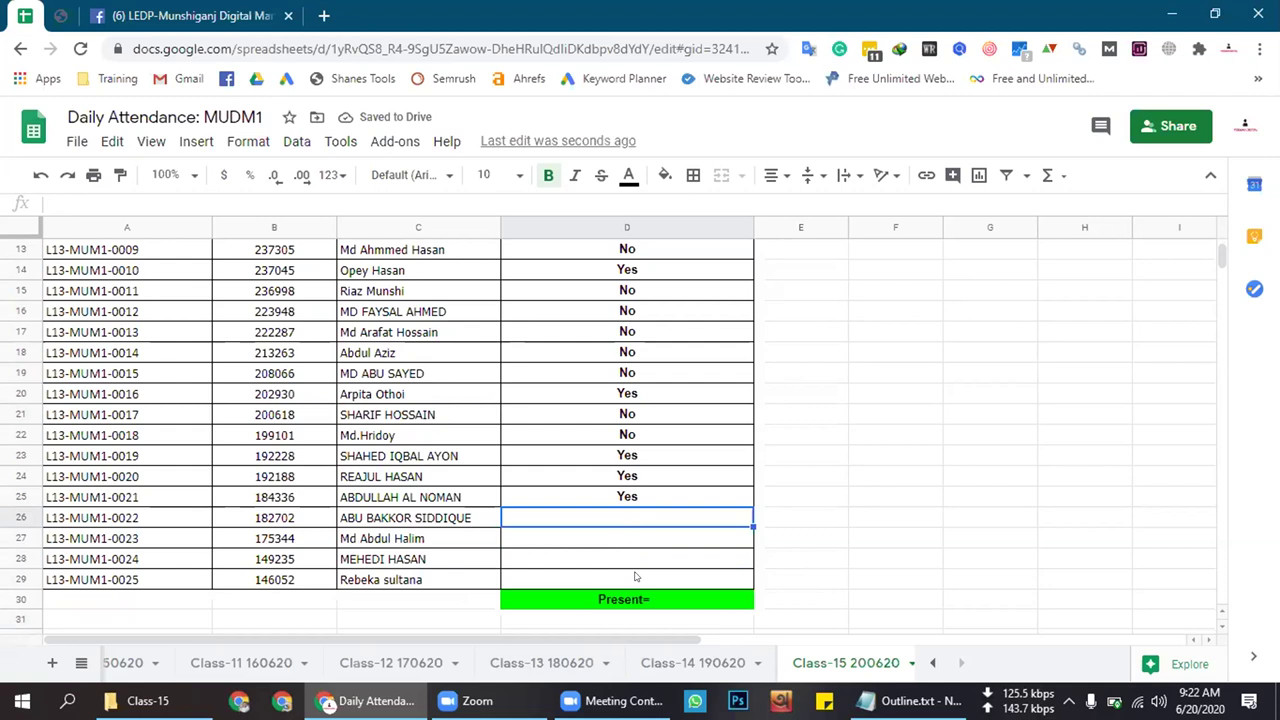
pyautogui.write('Yes')
pyautogui.click(629, 537)
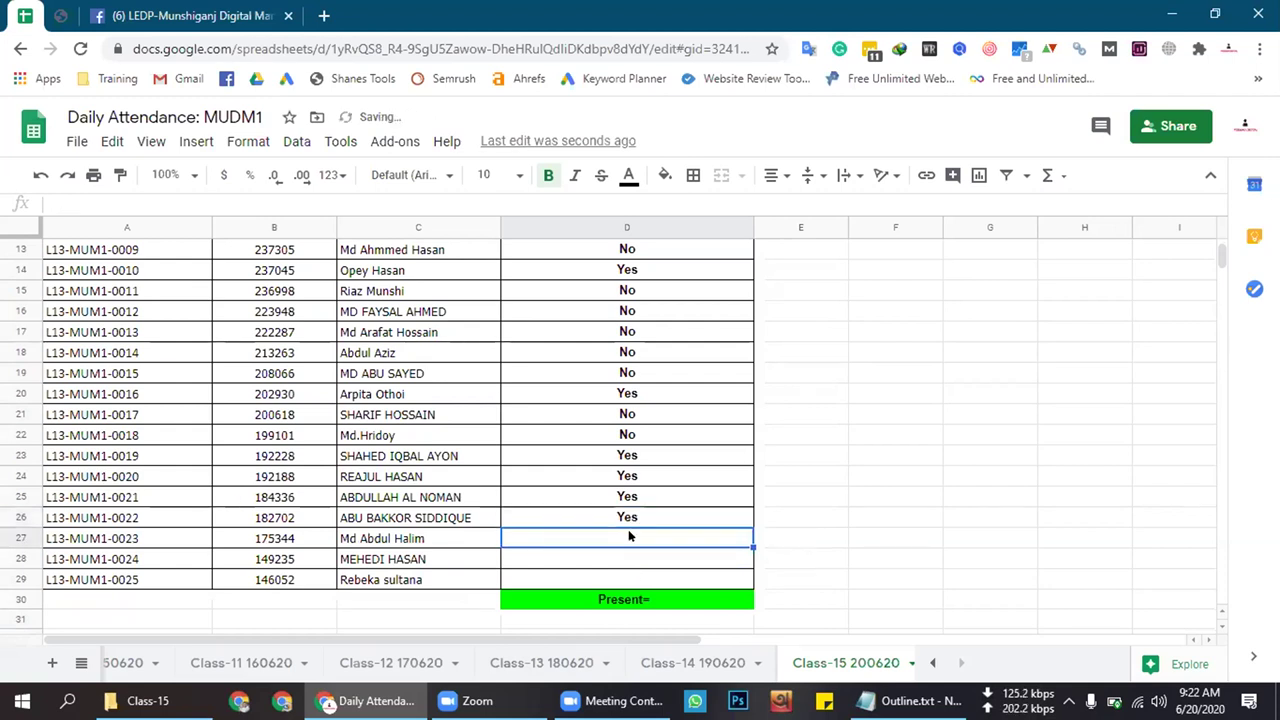
pyautogui.write('Yes')
pyautogui.click(622, 562)
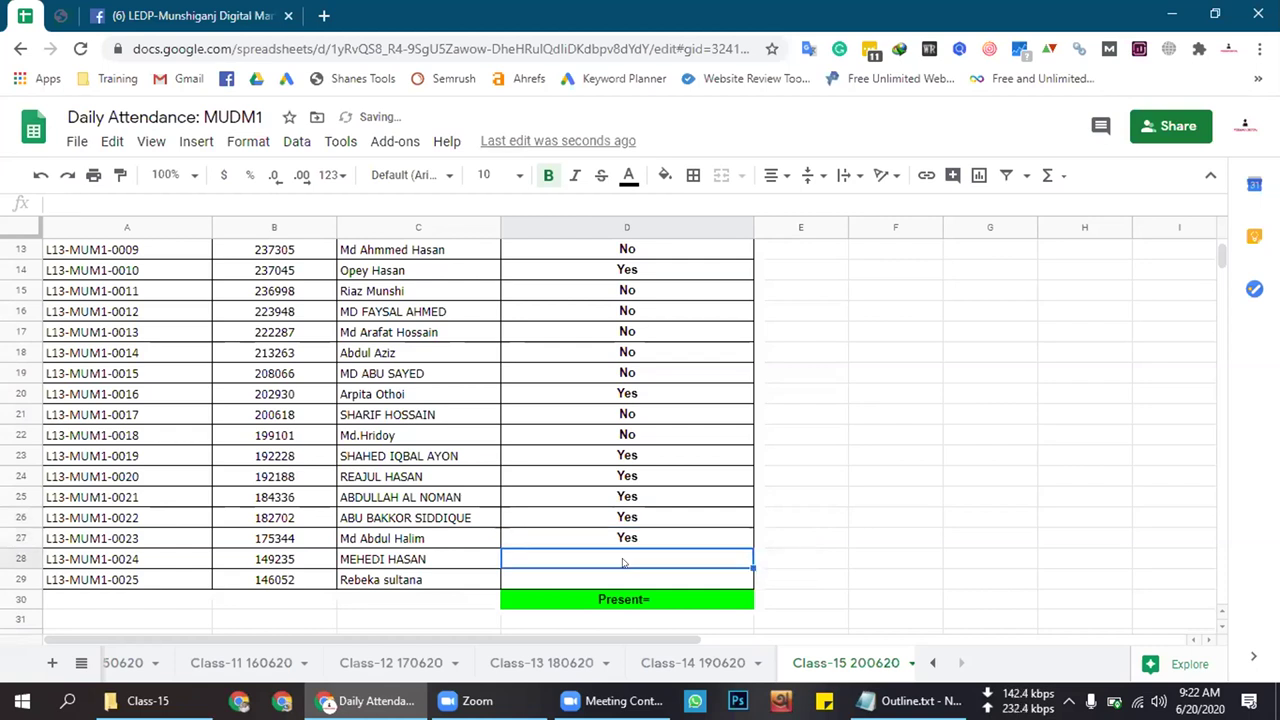
pyautogui.write('Yes')
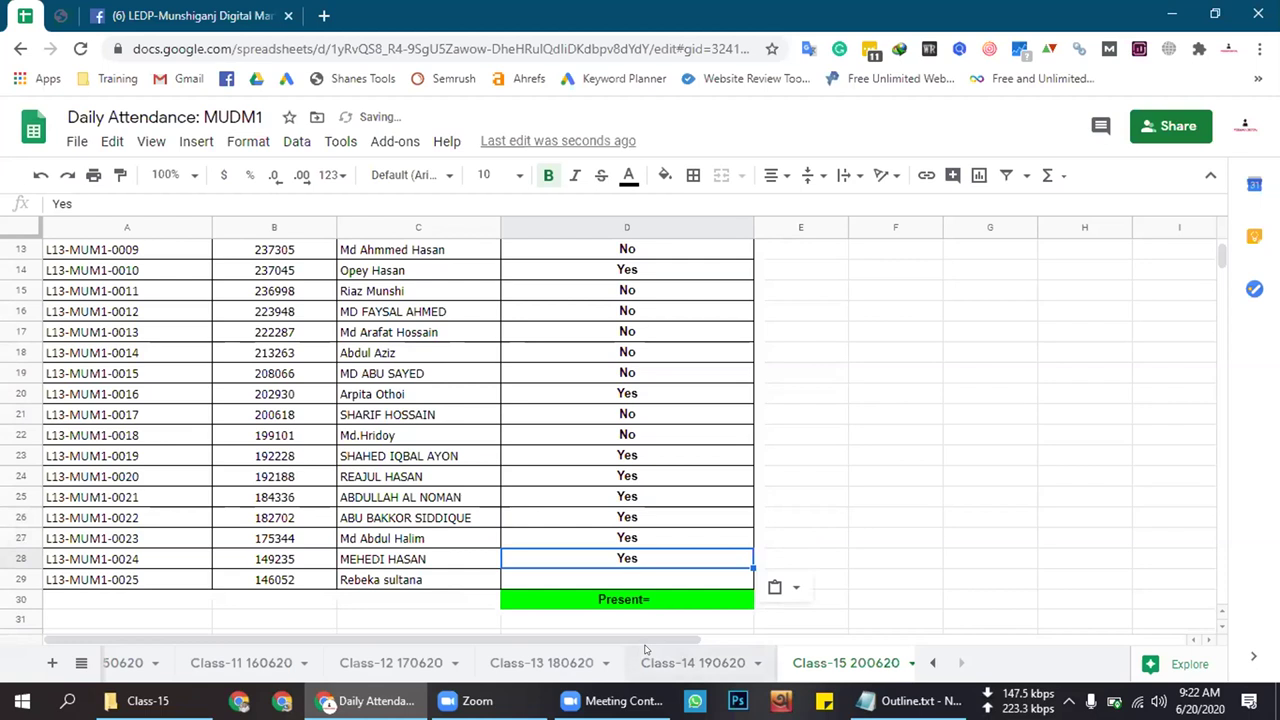
pyautogui.click(652, 578)
pyautogui.write('Yes')
pyautogui.click(661, 533)
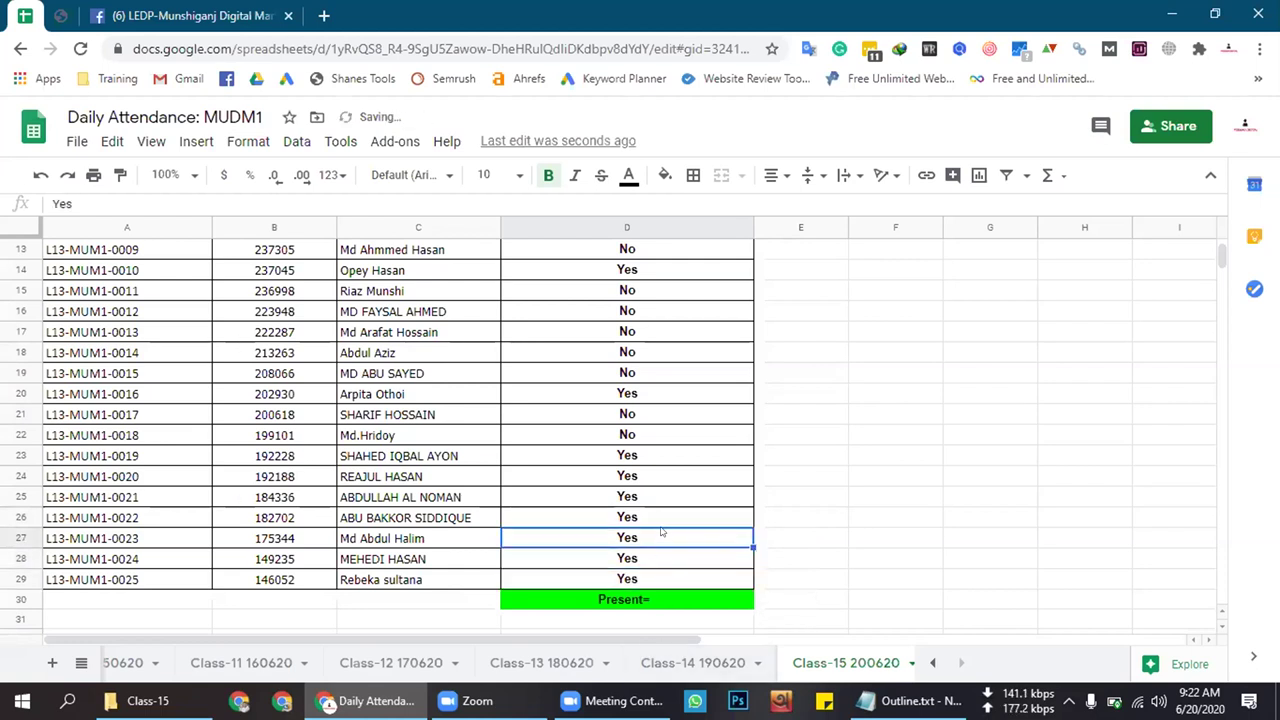
pyautogui.scroll(3, 661, 533)
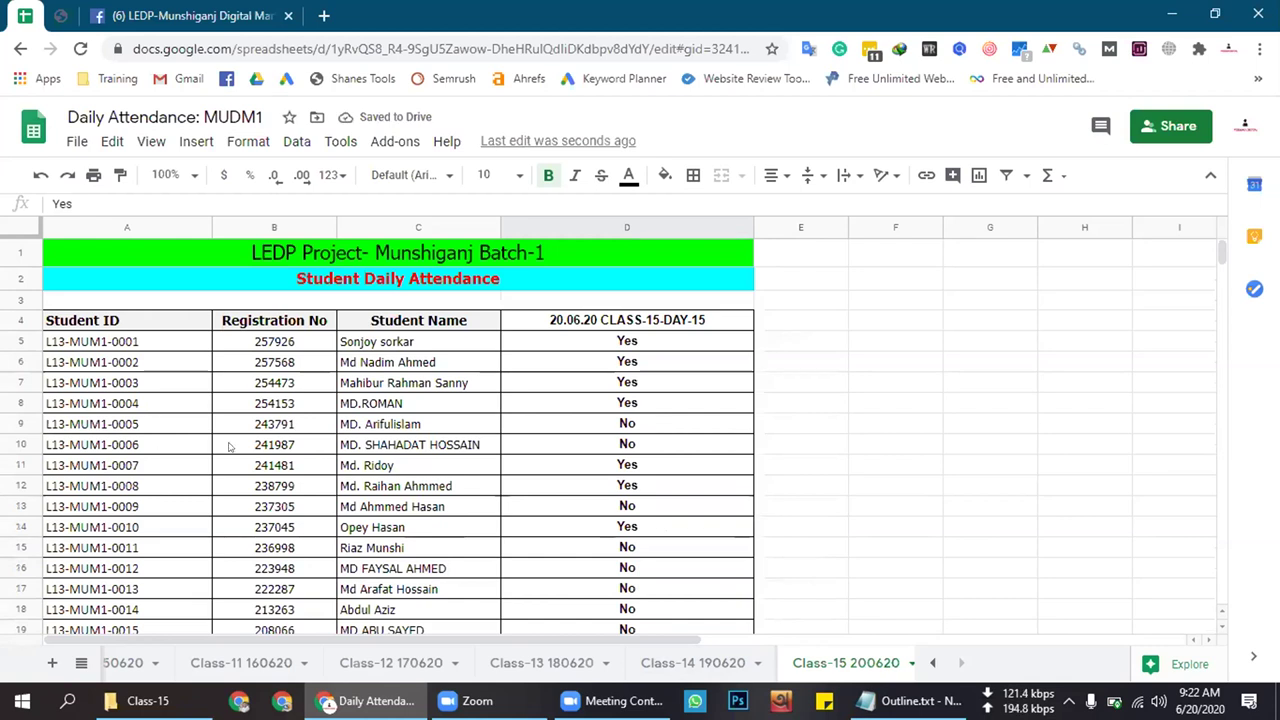
# Replace row 10's No with Yes and check the column D entries from row 5 down
pyautogui.click(632, 445)
pyautogui.write('Yes')
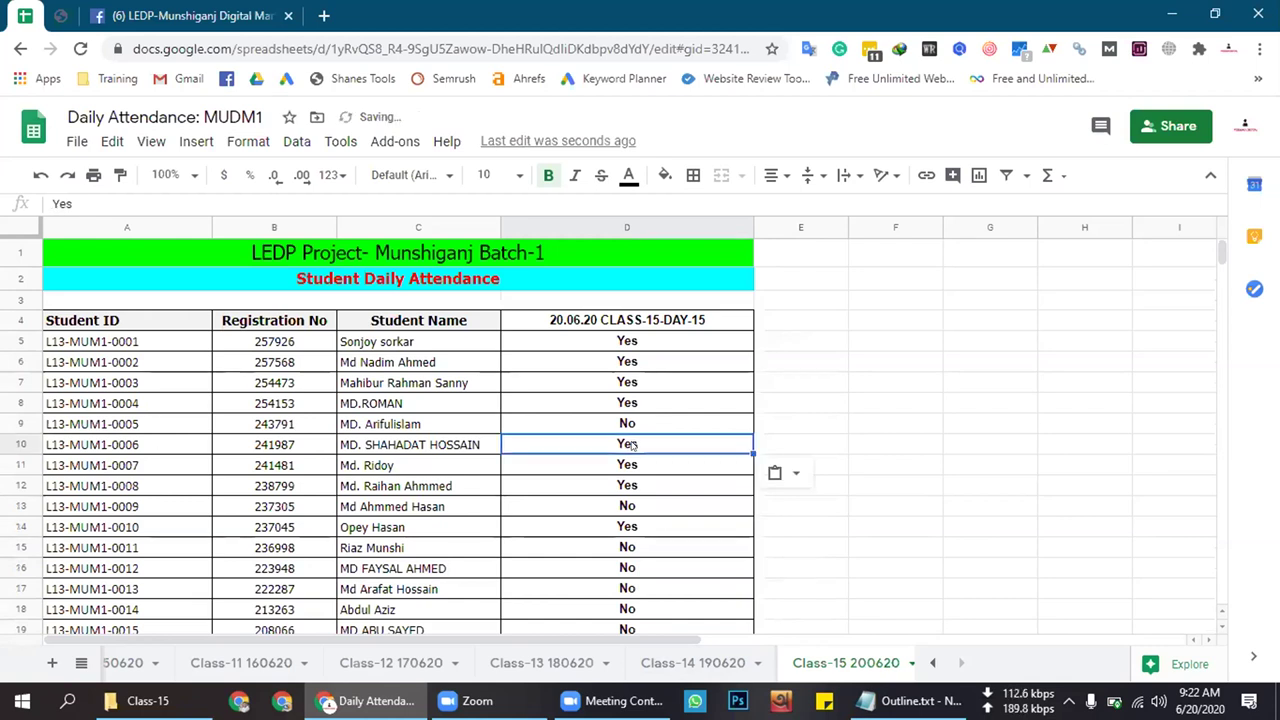
pyautogui.click(663, 462)
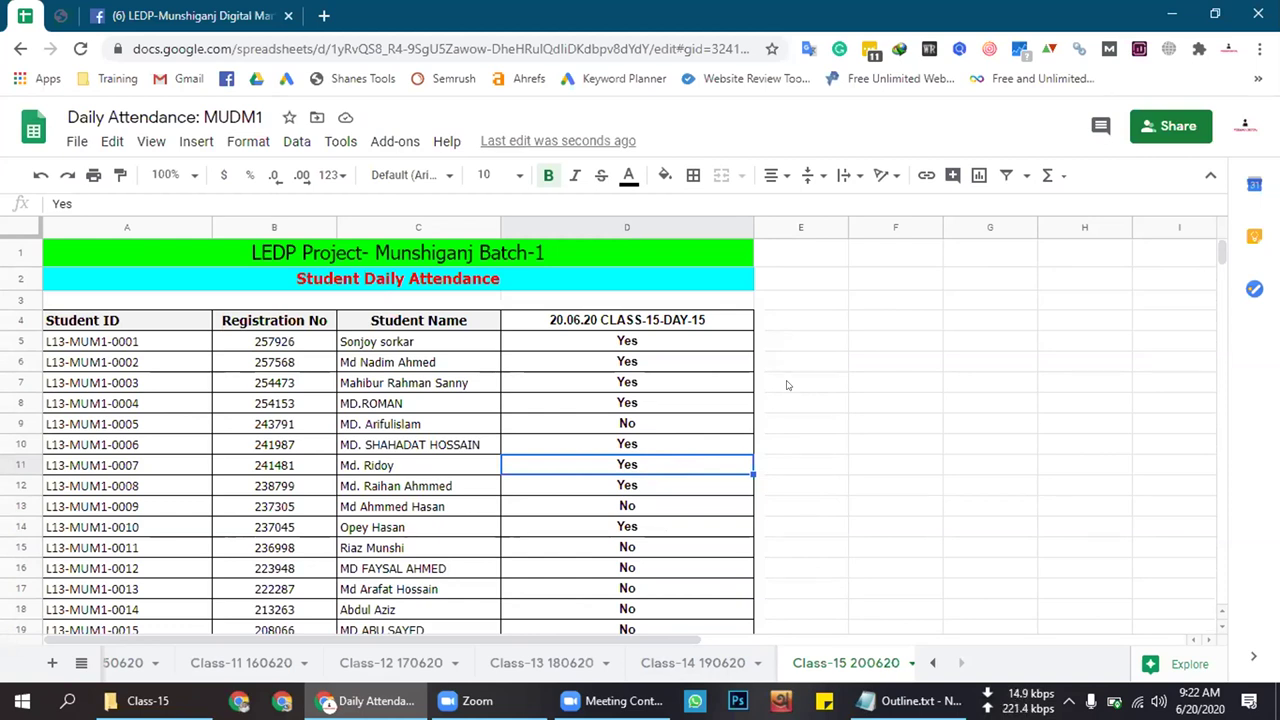
pyautogui.click(646, 348)
pyautogui.click(648, 365)
pyautogui.click(650, 385)
pyautogui.click(650, 402)
pyautogui.click(649, 426)
pyautogui.click(651, 448)
pyautogui.click(650, 466)
pyautogui.click(648, 485)
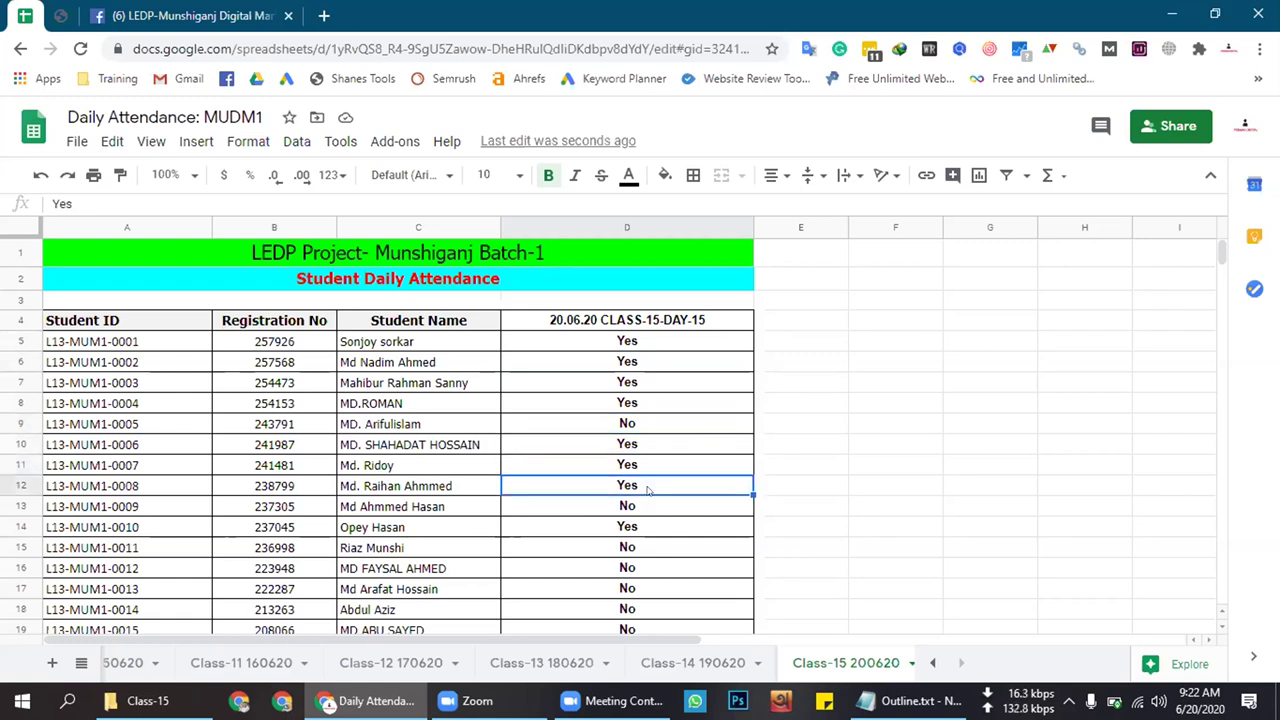
# Recheck the entries in rows 5 to 7, then bring up the Facebook group page
pyautogui.click(640, 342)
pyautogui.click(646, 355)
pyautogui.click(645, 348)
pyautogui.click(644, 357)
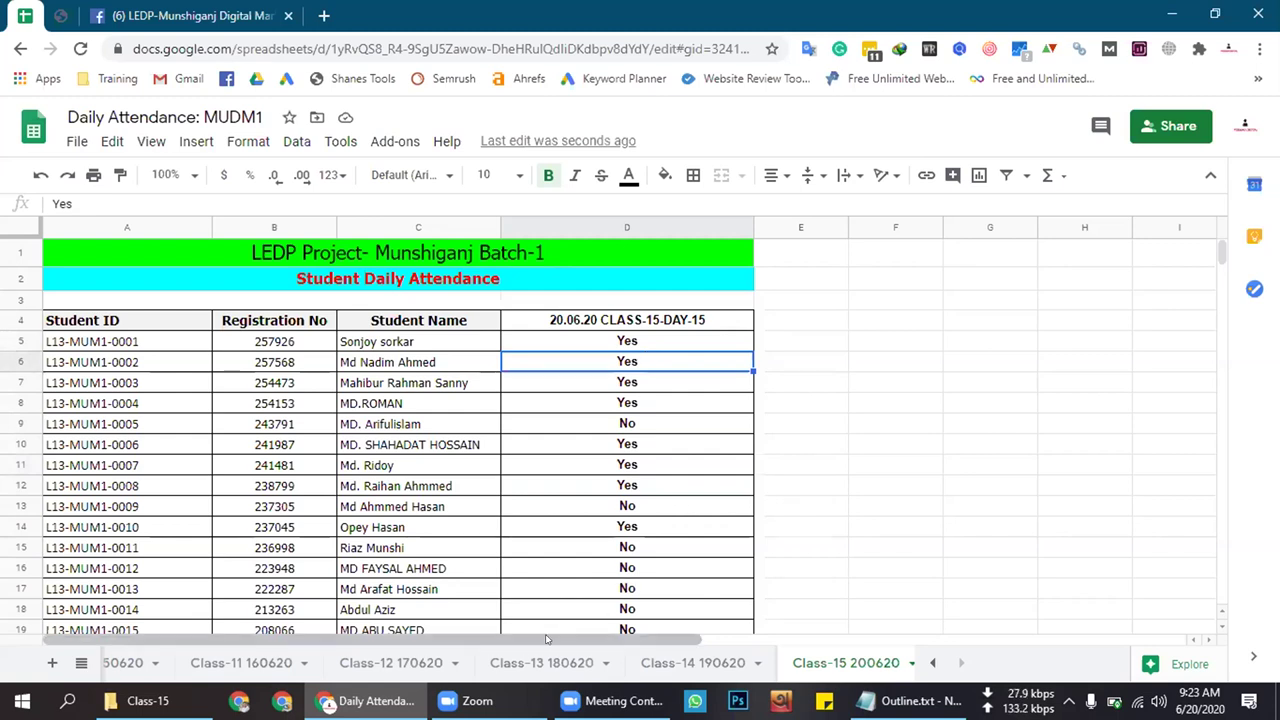
pyautogui.click(675, 385)
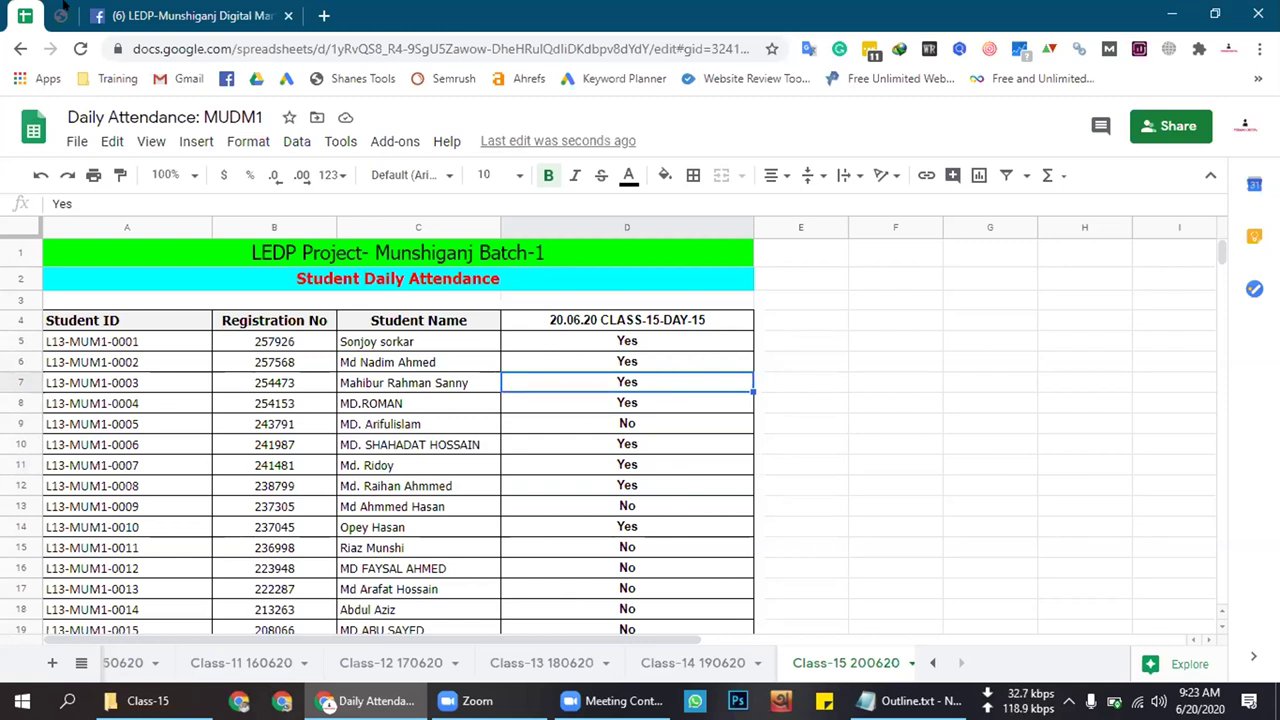
pyautogui.click(200, 12)
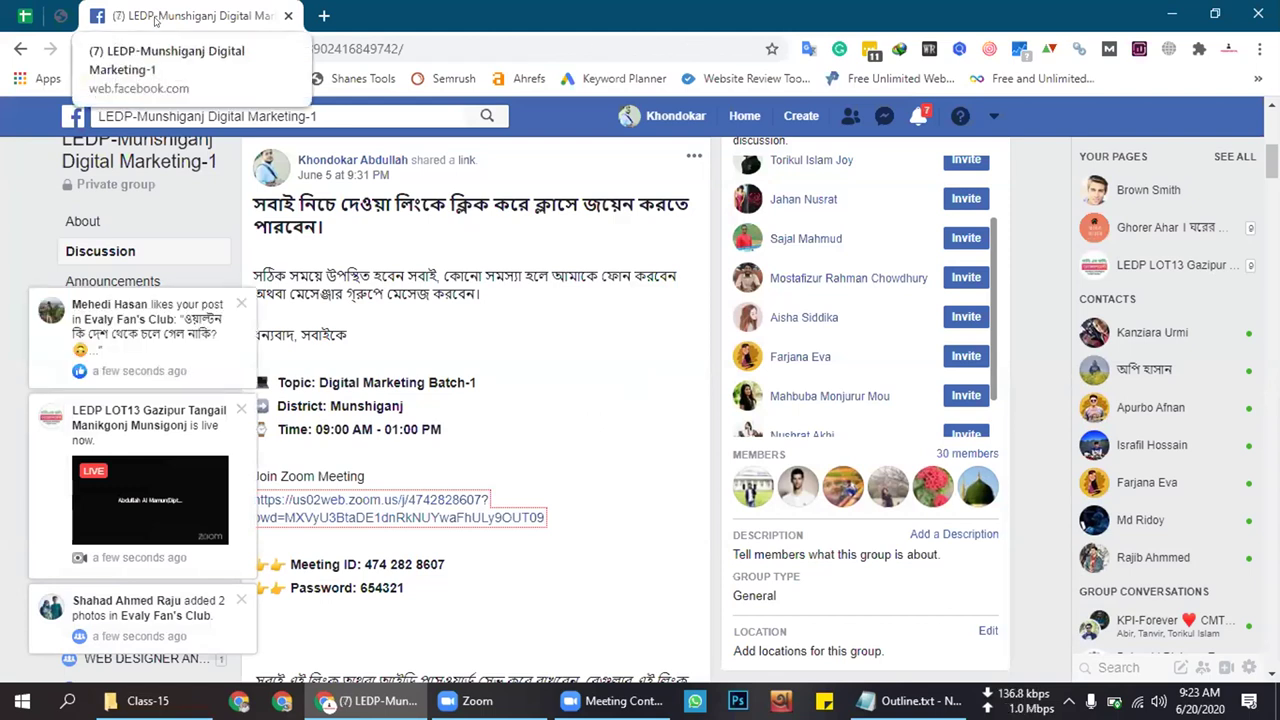
# Back in the attendance sheet, copy row 7's Yes over row 13's No
pyautogui.click(60, 15)
pyautogui.click(24, 15)
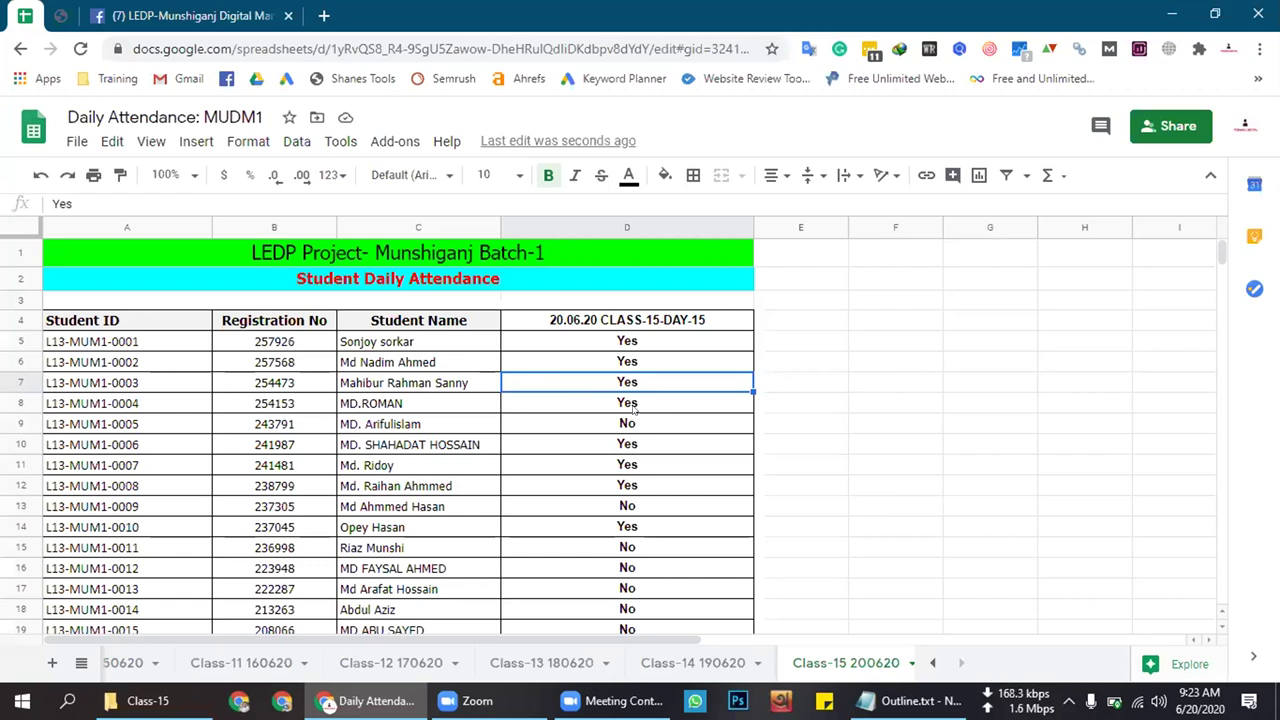
pyautogui.hotkey('ctrl', 'c')
pyautogui.click(632, 506)
pyautogui.hotkey('ctrl', 'v')
# Check the attendance entries down column D through row 22
pyautogui.click(668, 486)
pyautogui.click(648, 428)
pyautogui.click(648, 548)
pyautogui.click(638, 570)
pyautogui.click(636, 589)
pyautogui.click(634, 608)
pyautogui.click(636, 626)
pyautogui.scroll(-1, 660, 565)
pyautogui.click(646, 618)
pyautogui.scroll(-4, 663, 548)
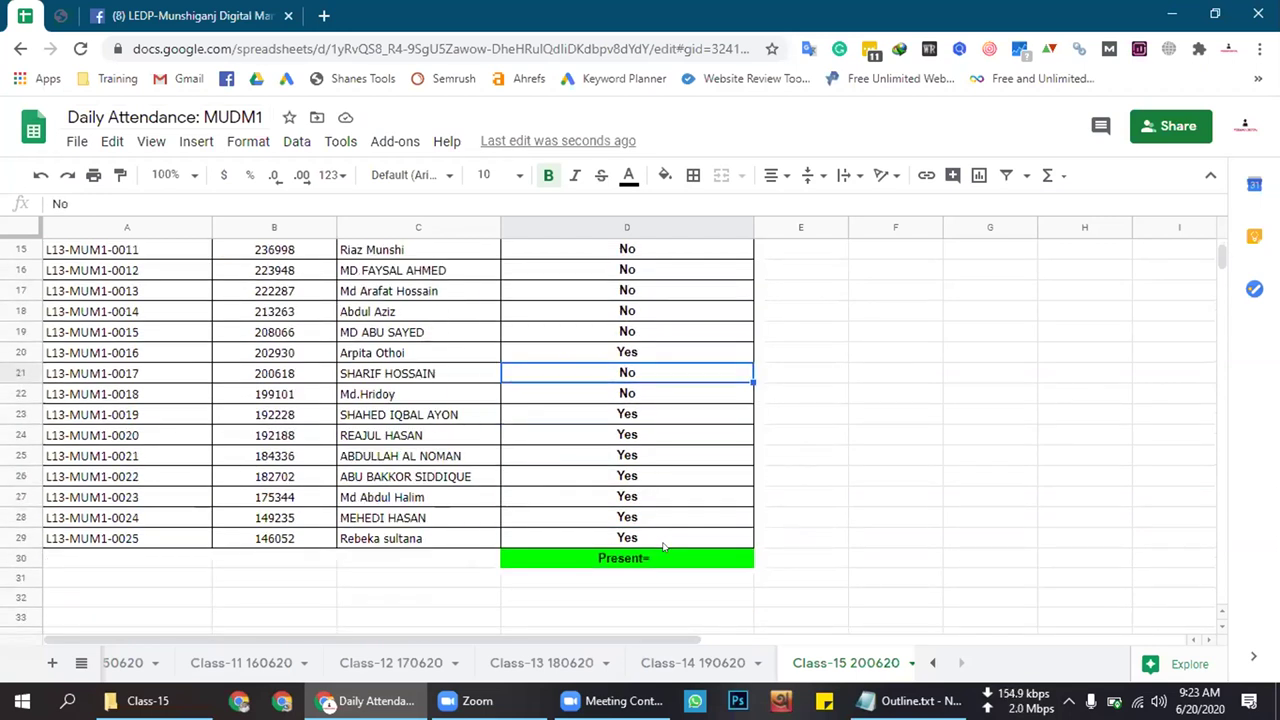
pyautogui.click(660, 394)
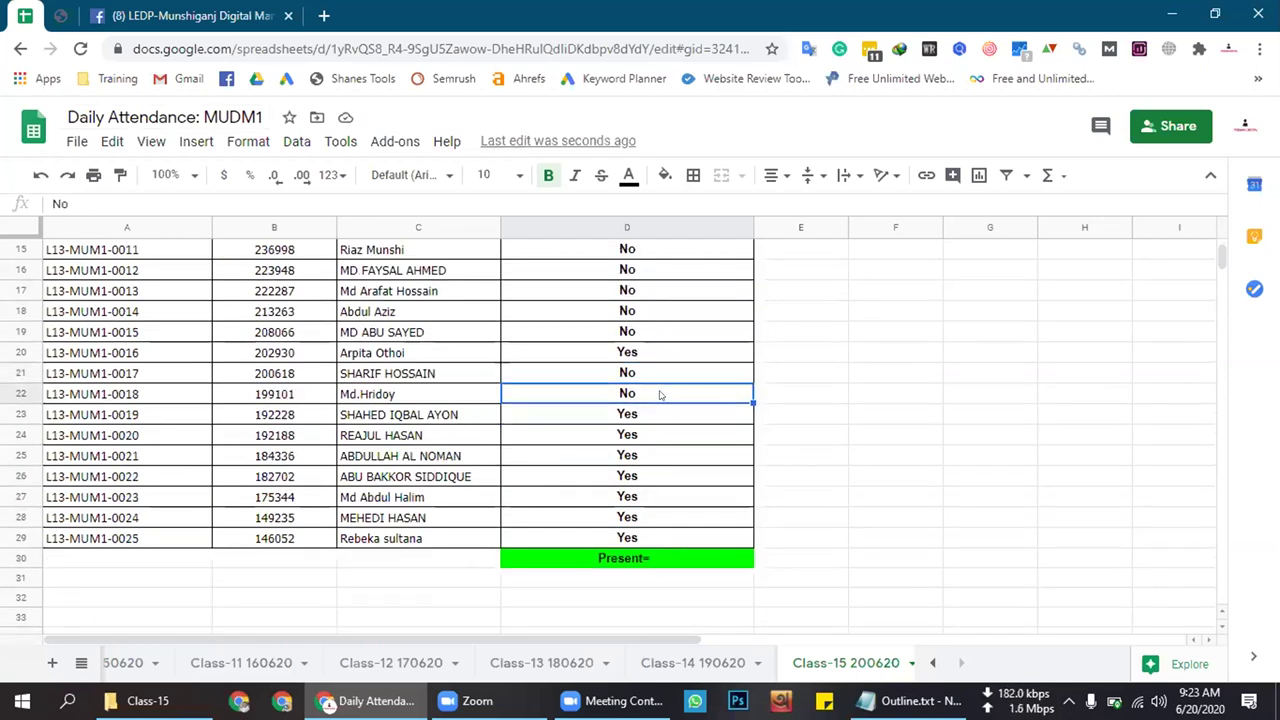
# Set row 21's attendance to Yes and return to the Facebook group page
pyautogui.click(645, 372)
pyautogui.write('Yes')
pyautogui.press('Return')
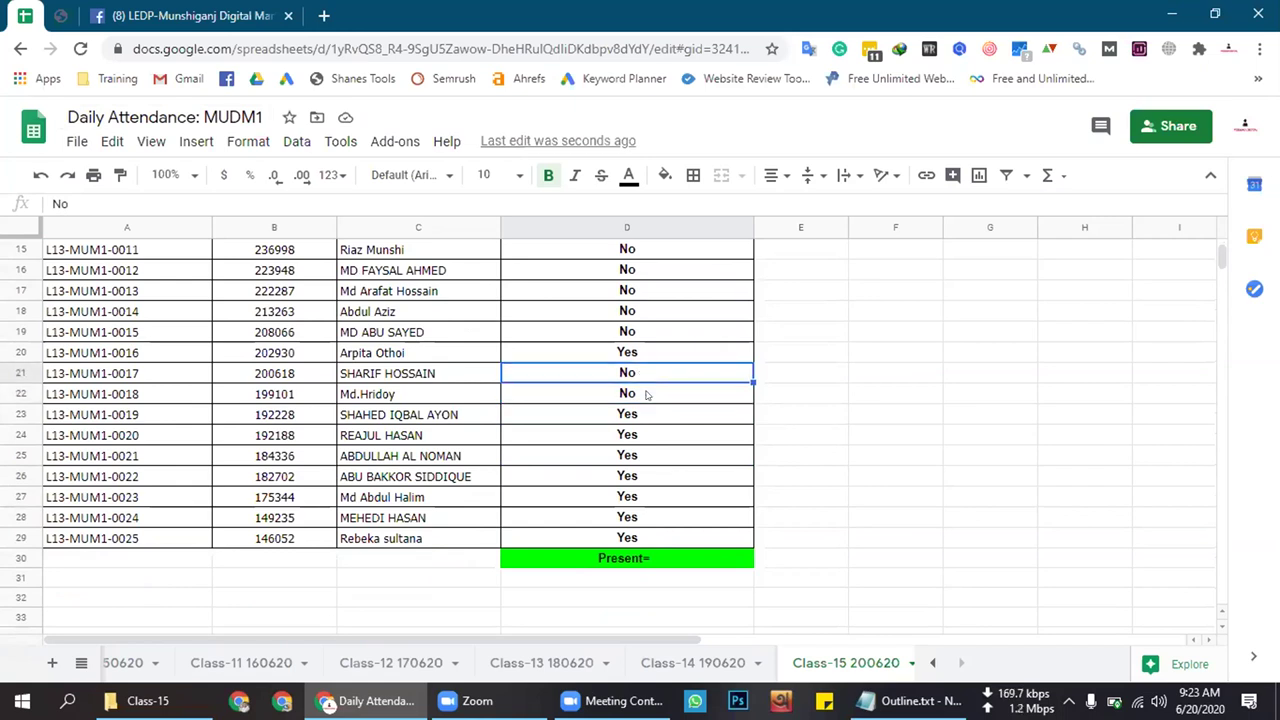
pyautogui.scroll(5, 646, 396)
pyautogui.hotkey('ctrl', 'Tab')
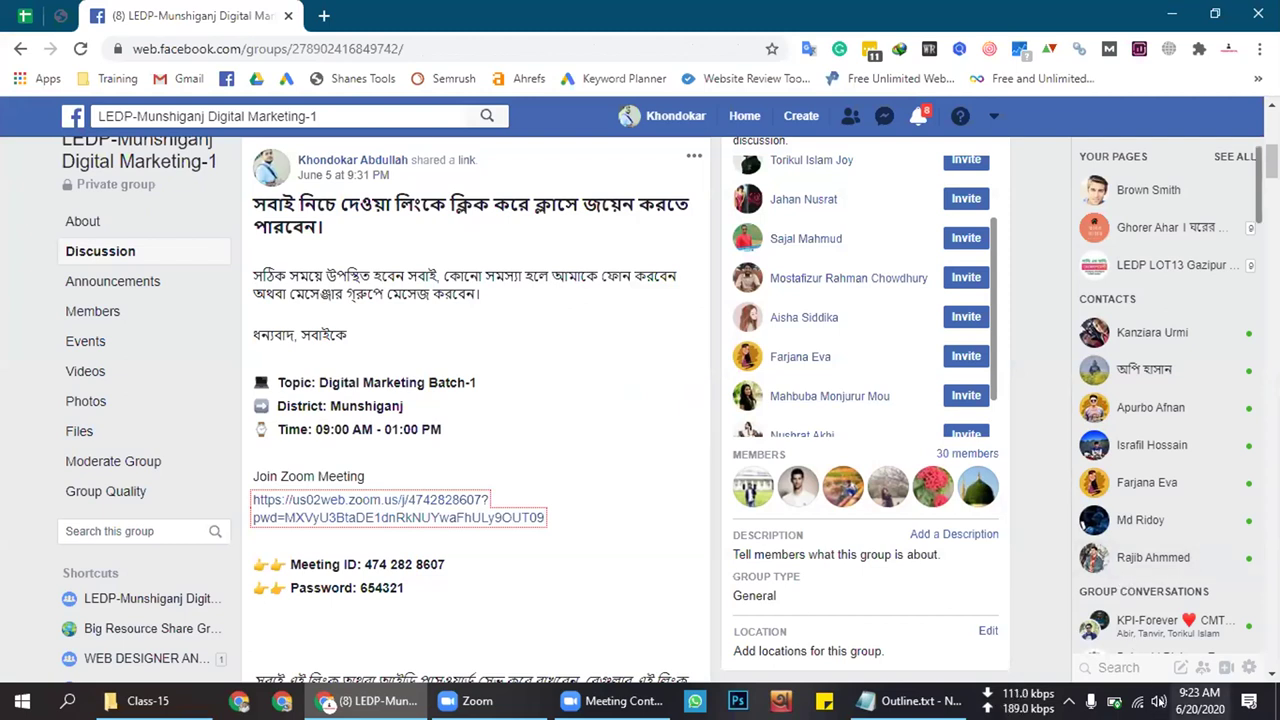
pyautogui.click(1158, 701)
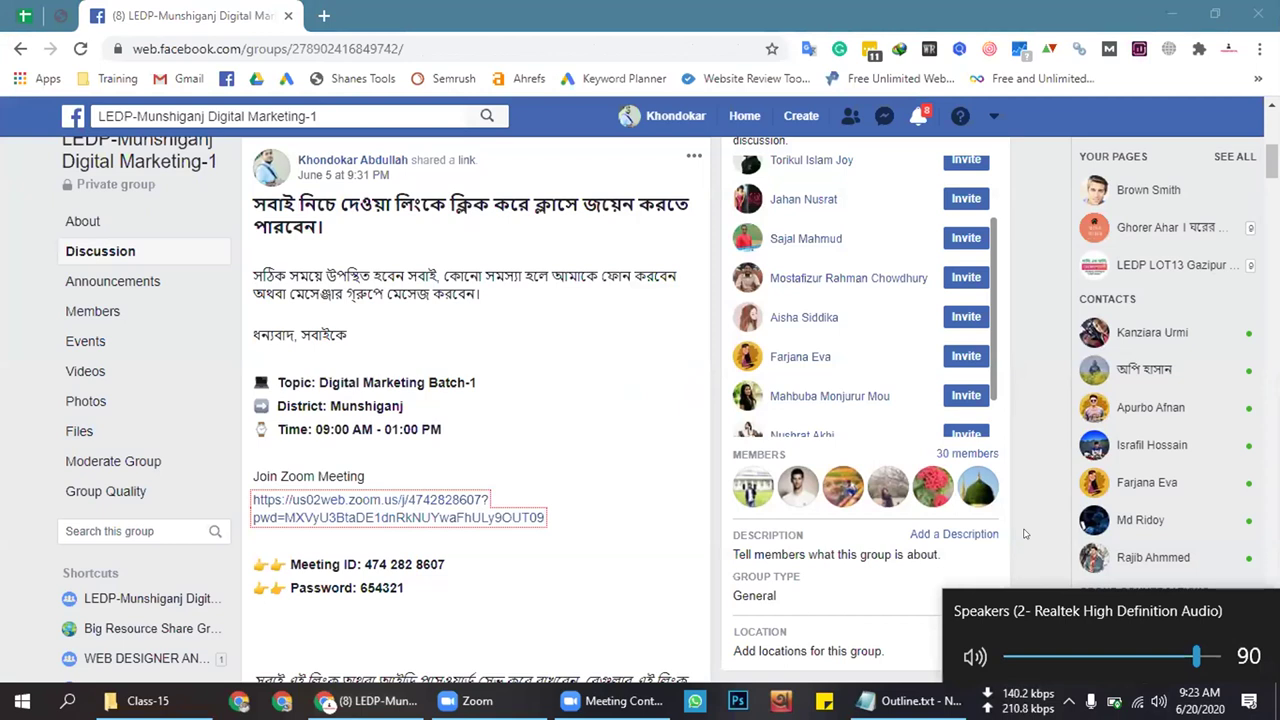
pyautogui.click(632, 652)
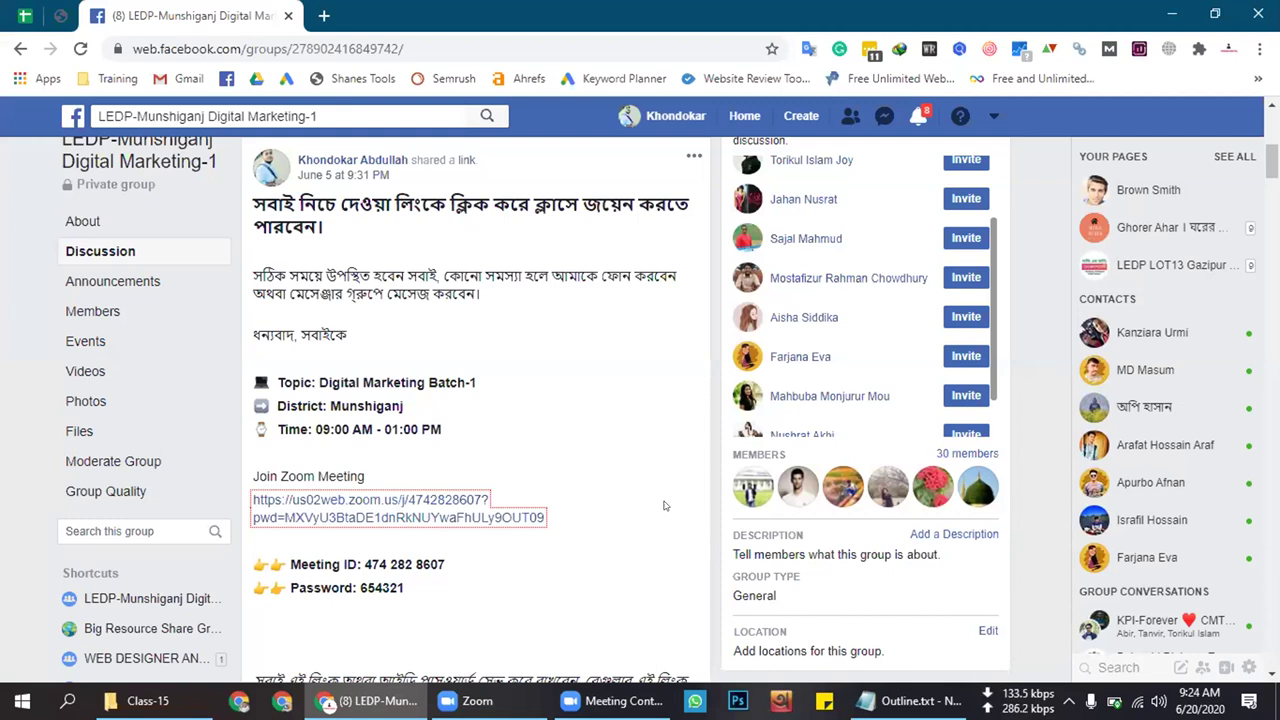
pyautogui.scroll(-1, 663, 505)
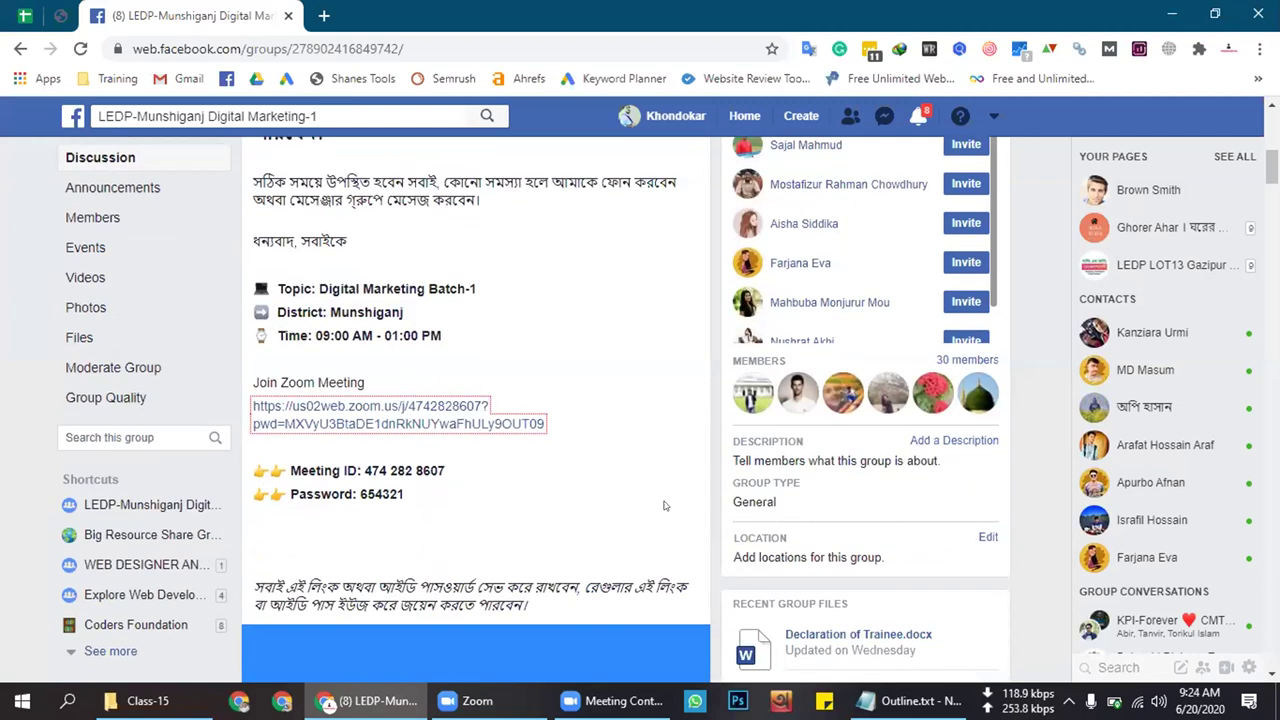
pyautogui.scroll(1, 663, 505)
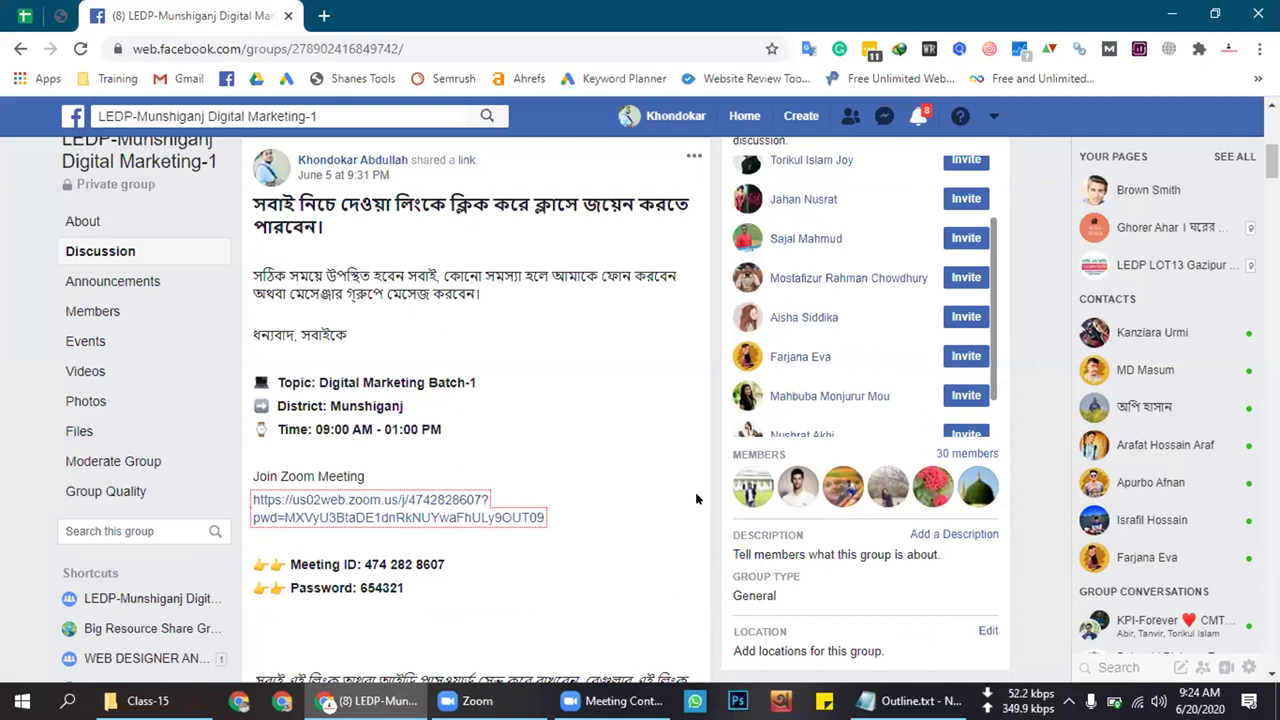
pyautogui.scroll(1, 697, 498)
pyautogui.scroll(-1, 697, 498)
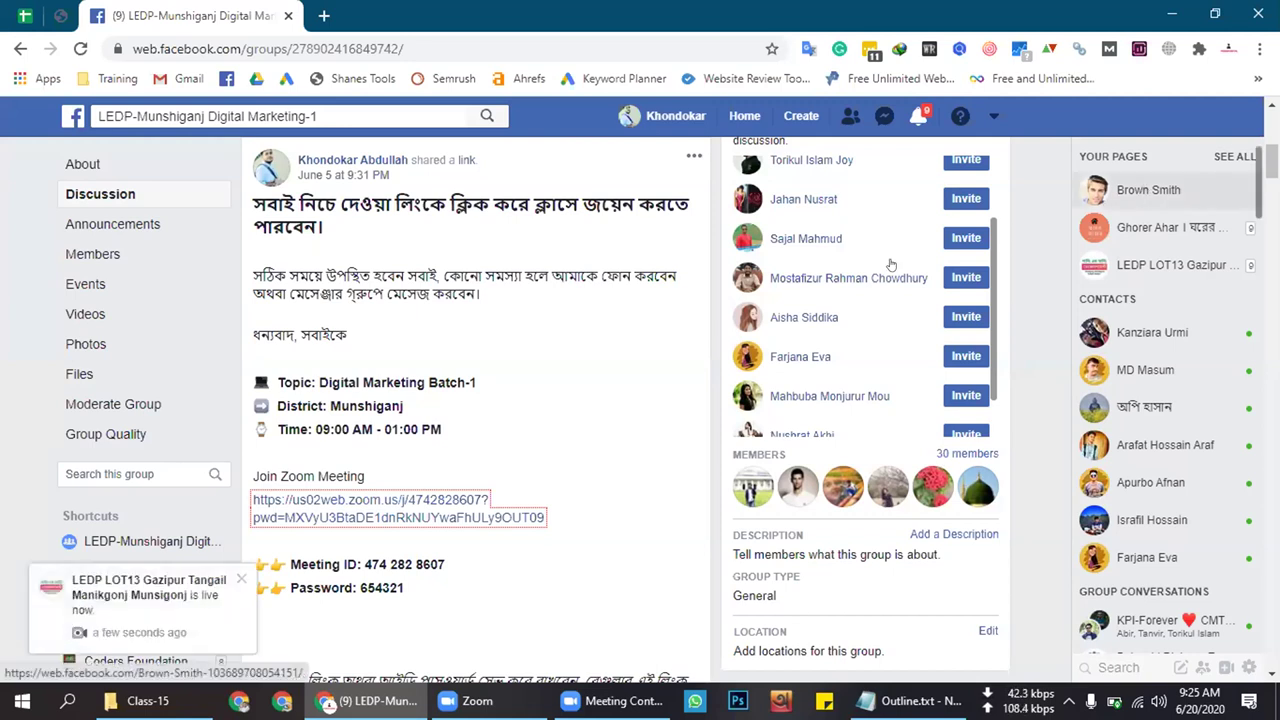
# Open the Brown Smith page and close its Set up Frequently Asked Questions card
pyautogui.scroll(-3, 1148, 190)
pyautogui.click(1148, 190)
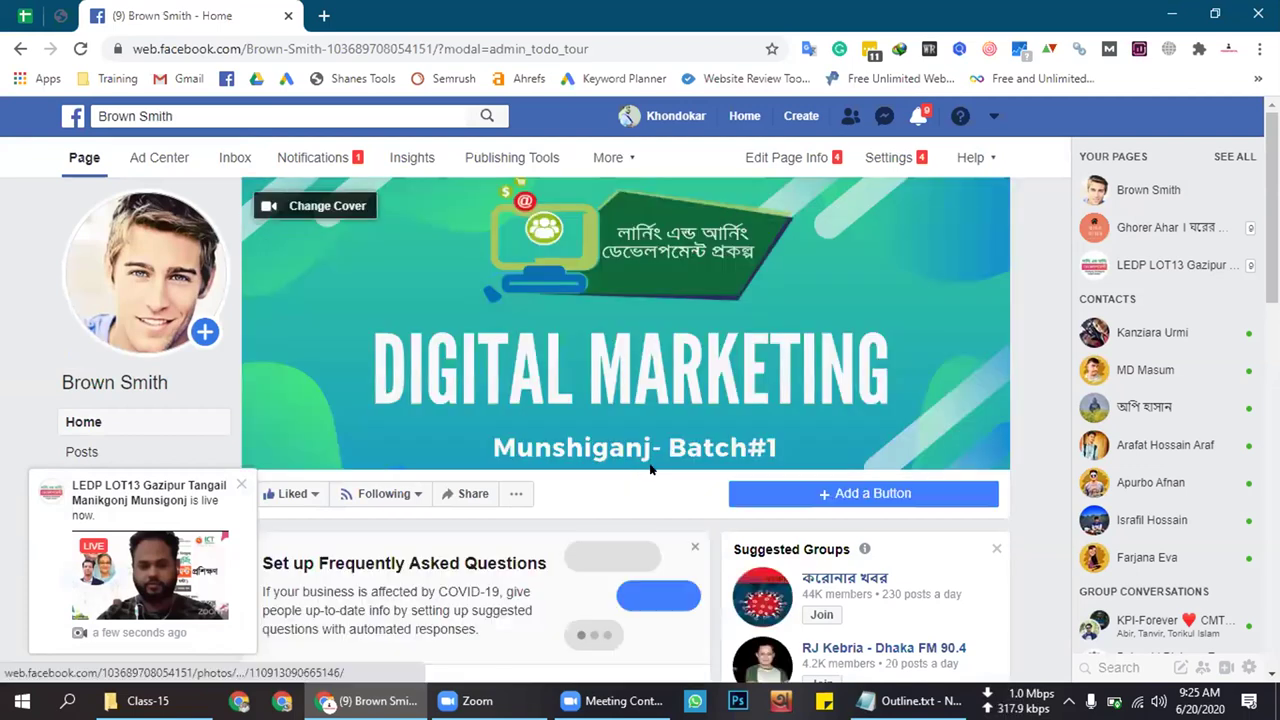
pyautogui.scroll(-3, 648, 461)
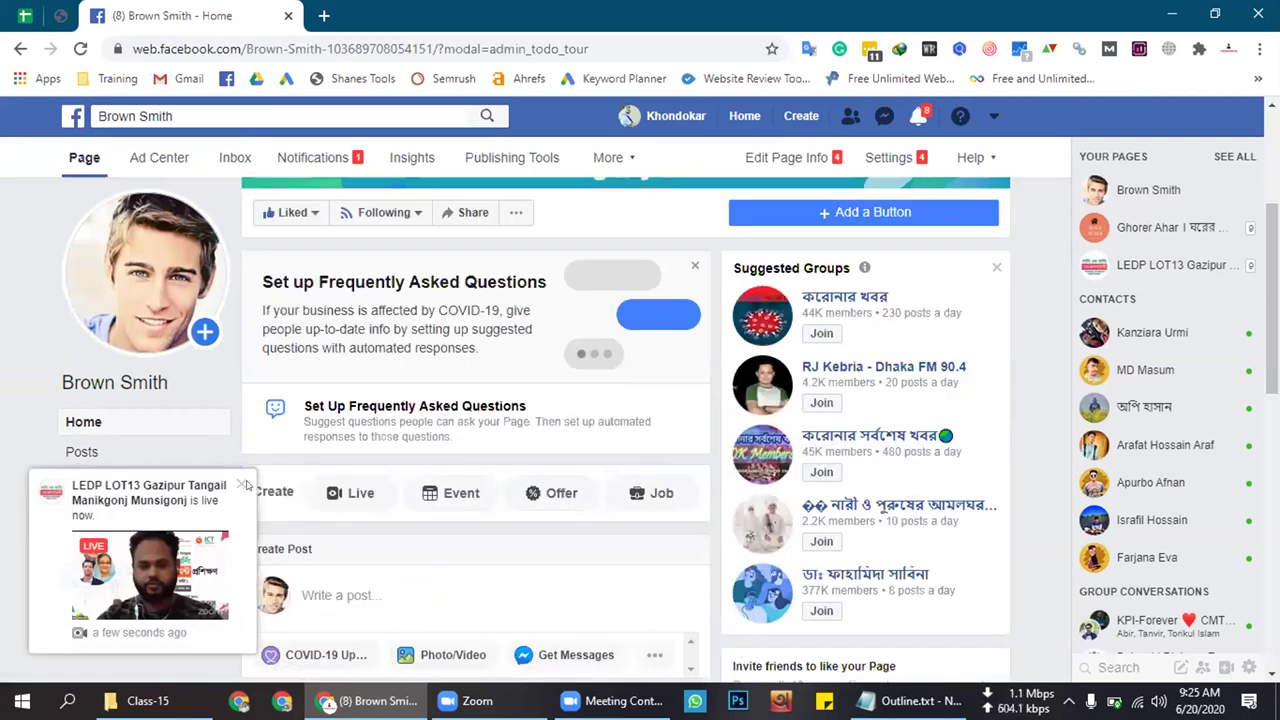
pyautogui.click(695, 265)
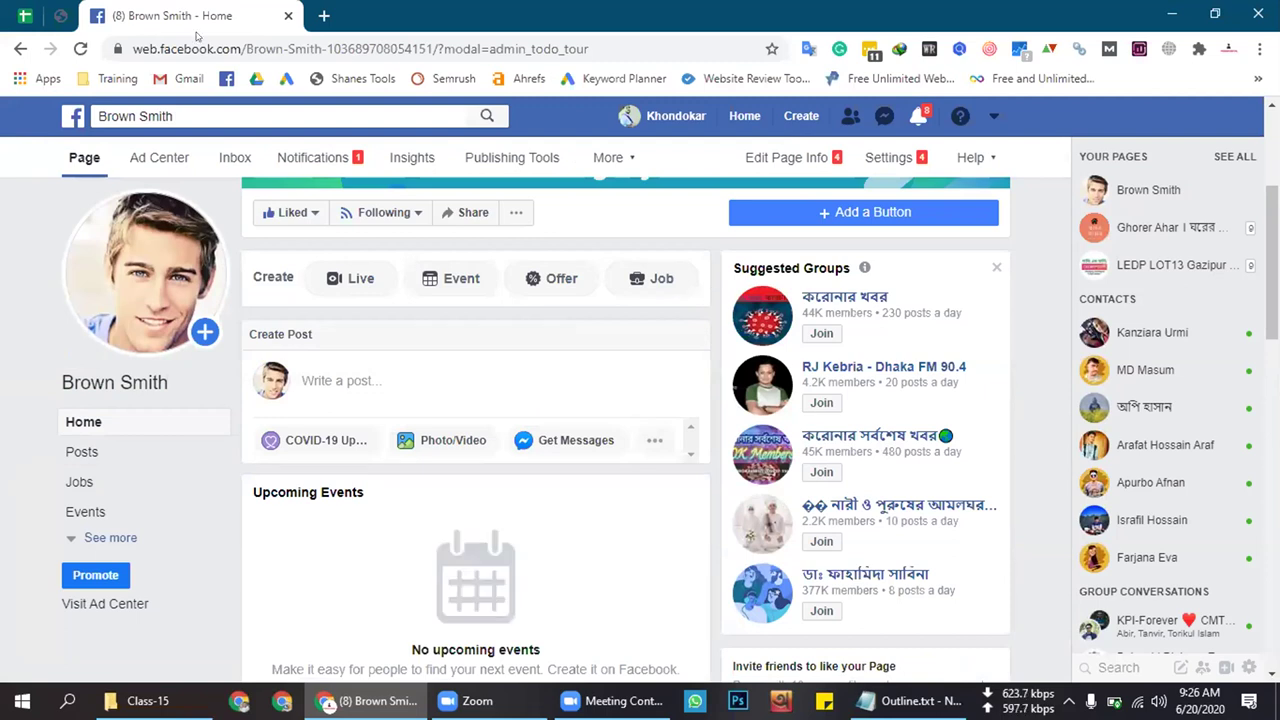
pyautogui.click(20, 14)
# Paste Yes over the No in cell D17 of the Class-15 200620 sheet
pyautogui.click(646, 357)
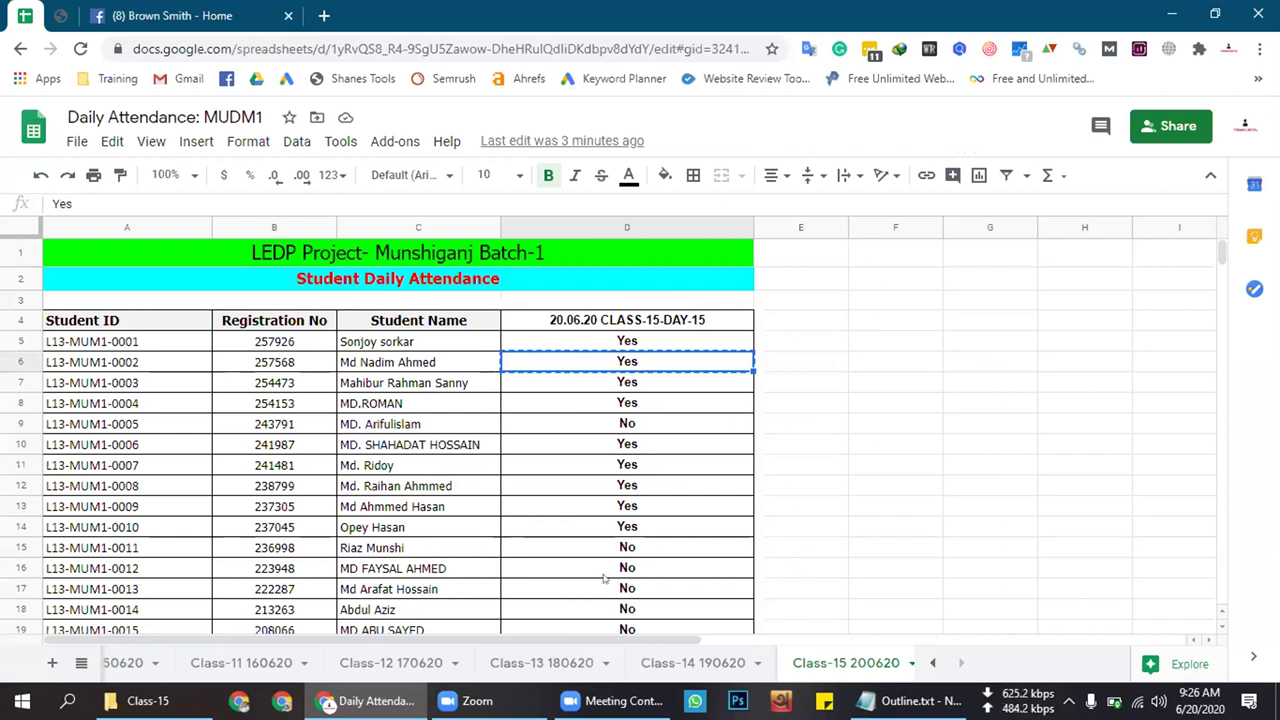
pyautogui.scroll(-3, 646, 545)
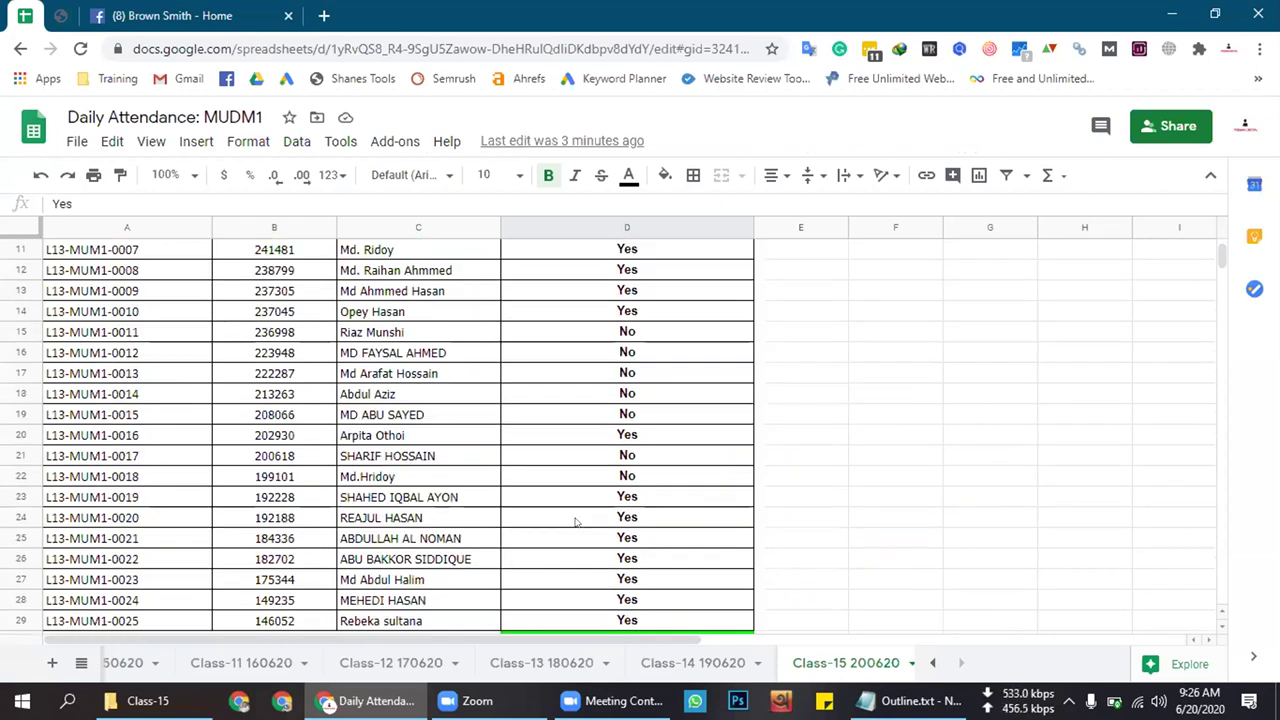
pyautogui.scroll(-1, 576, 522)
pyautogui.click(600, 311)
pyautogui.hotkey('ctrl', 'v')
# Switch back to the Brown Smith page and scroll from the cover photo down through the posts and back
pyautogui.click(634, 354)
pyautogui.click(262, 15)
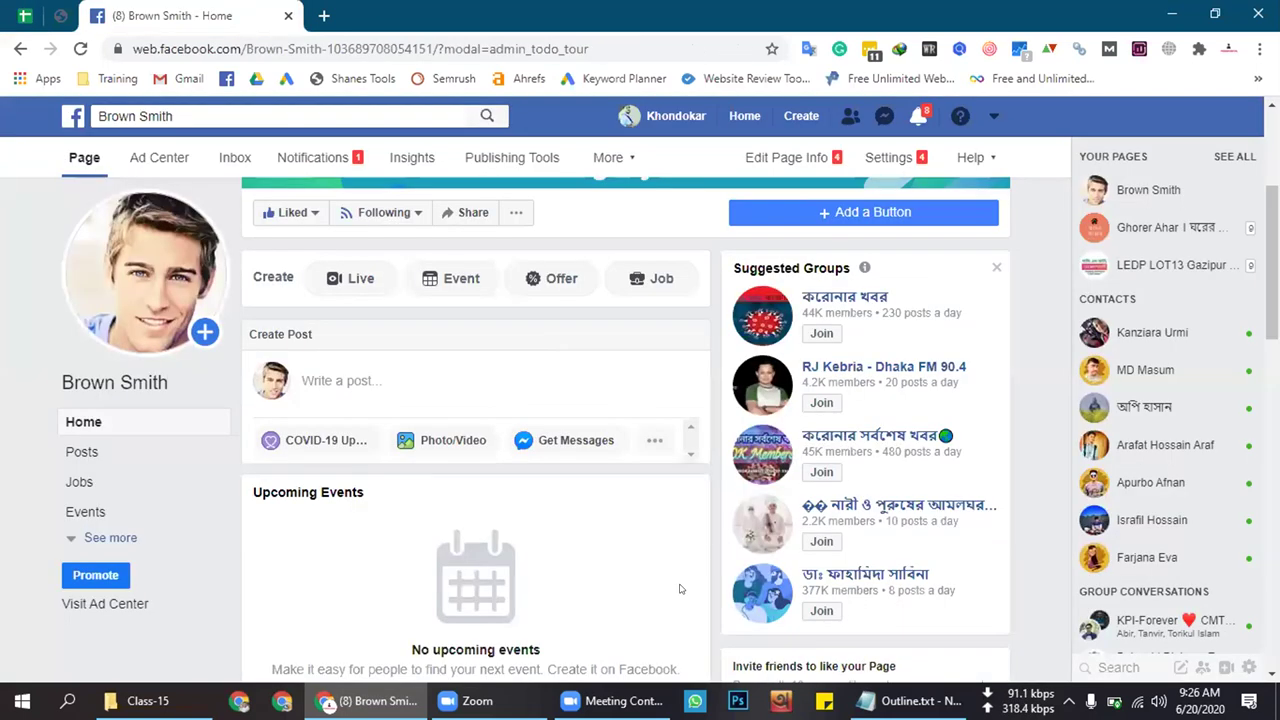
pyautogui.scroll(3, 680, 589)
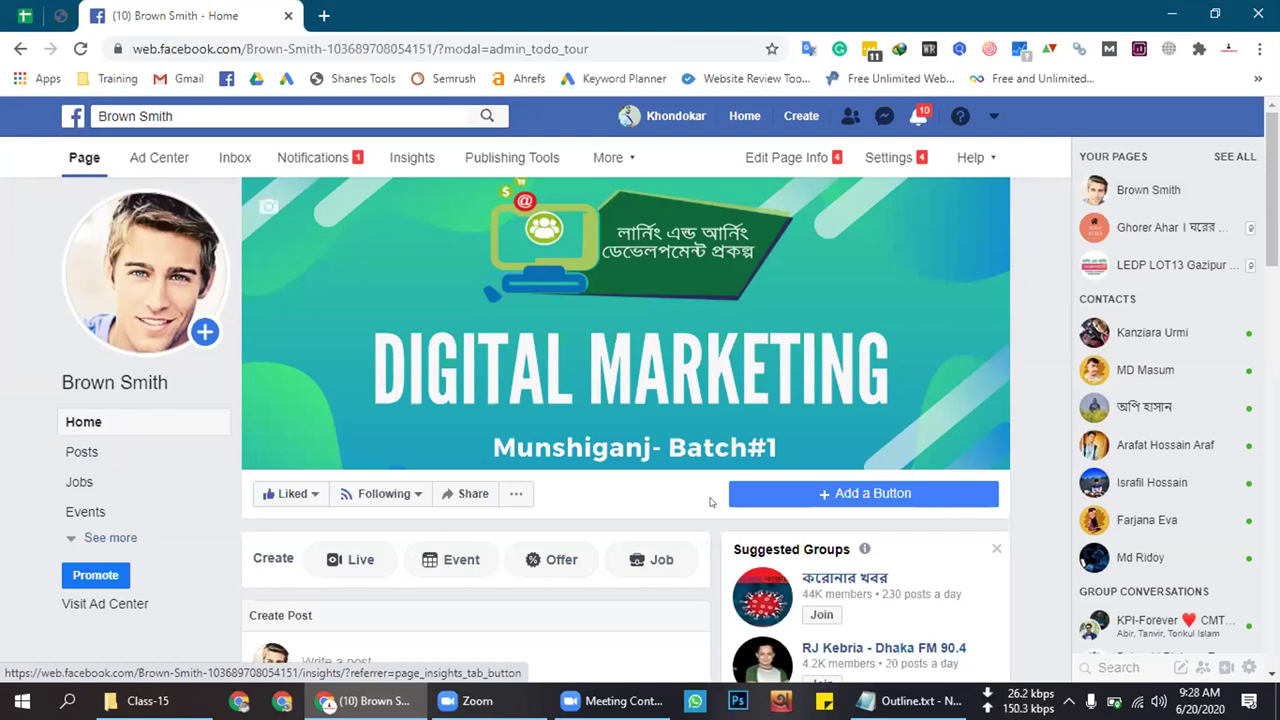
pyautogui.scroll(-2, 711, 503)
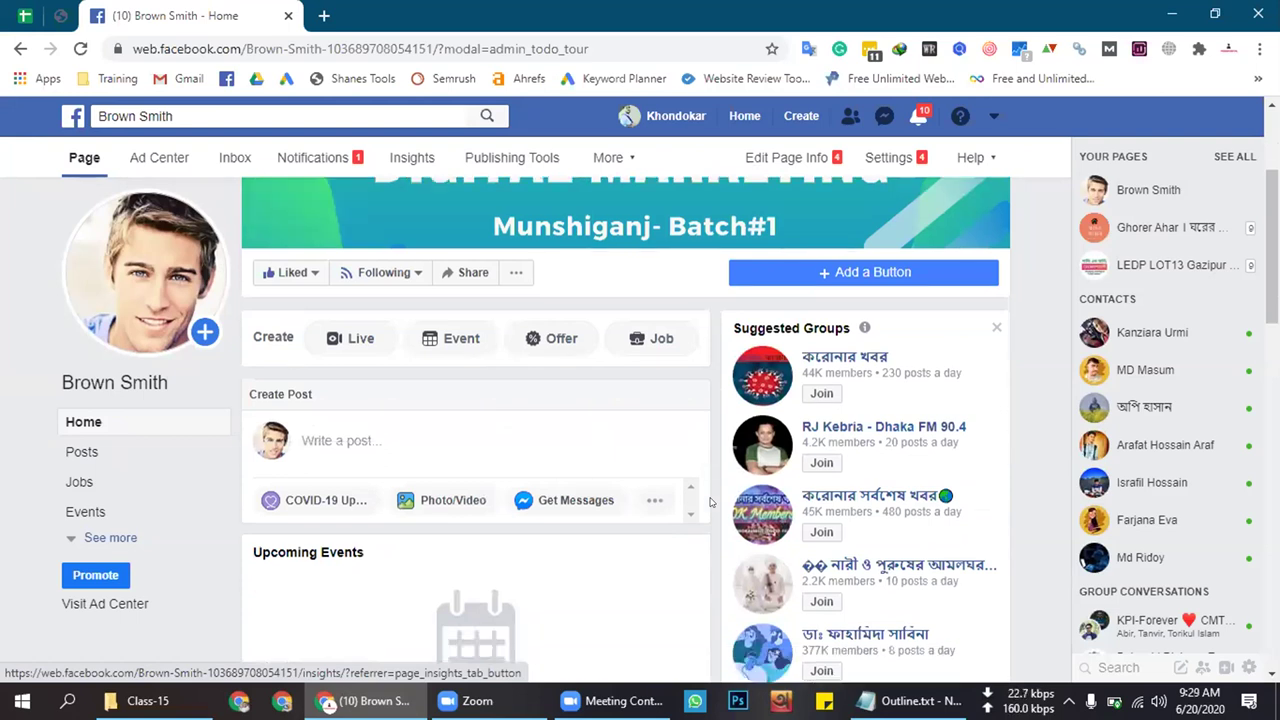
pyautogui.scroll(-2, 711, 503)
pyautogui.scroll(4, 711, 503)
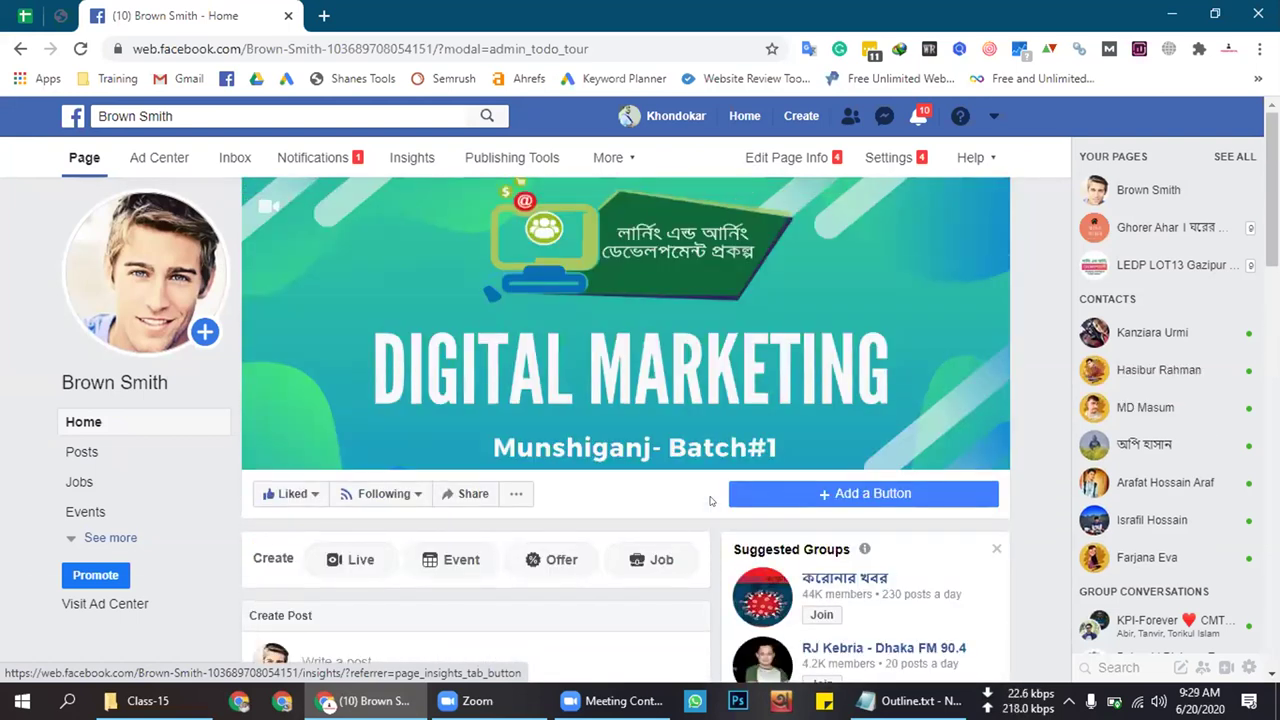
pyautogui.scroll(-2, 711, 502)
pyautogui.scroll(-1, 711, 502)
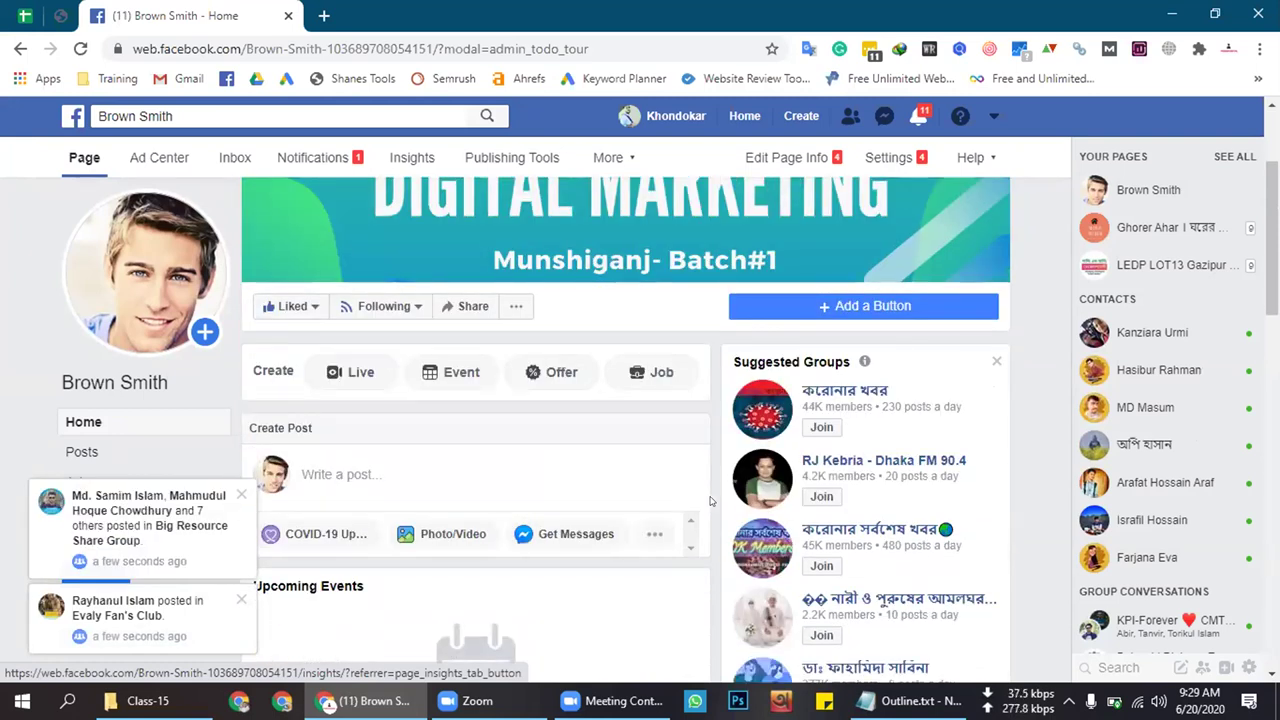
pyautogui.scroll(-2, 711, 502)
pyautogui.scroll(-10, 711, 502)
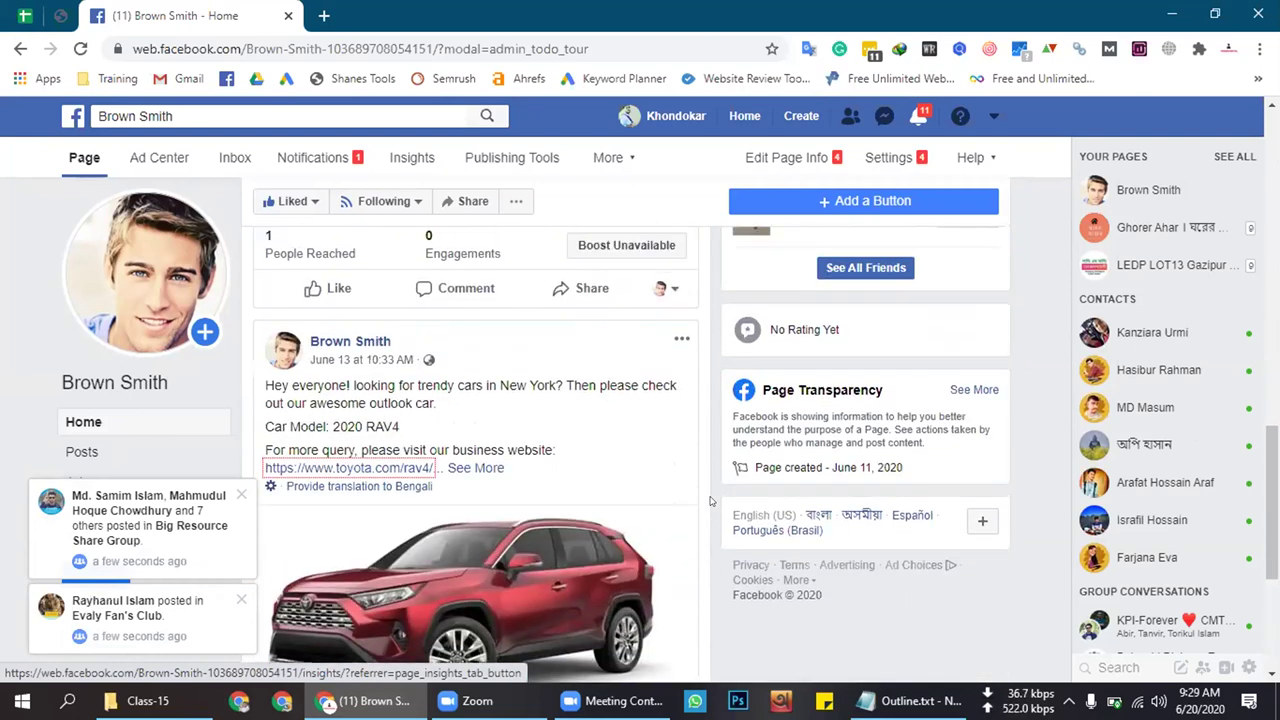
pyautogui.scroll(12, 711, 502)
pyautogui.scroll(1, 711, 502)
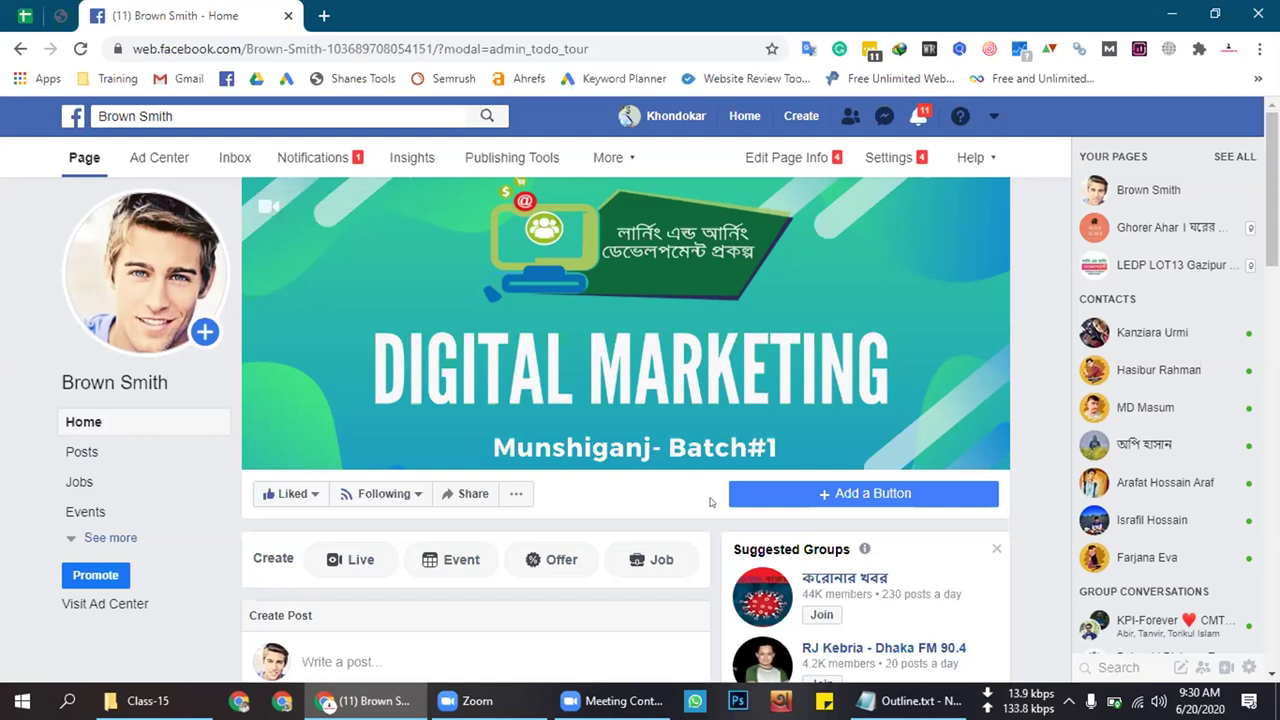
pyautogui.scroll(-4, 711, 504)
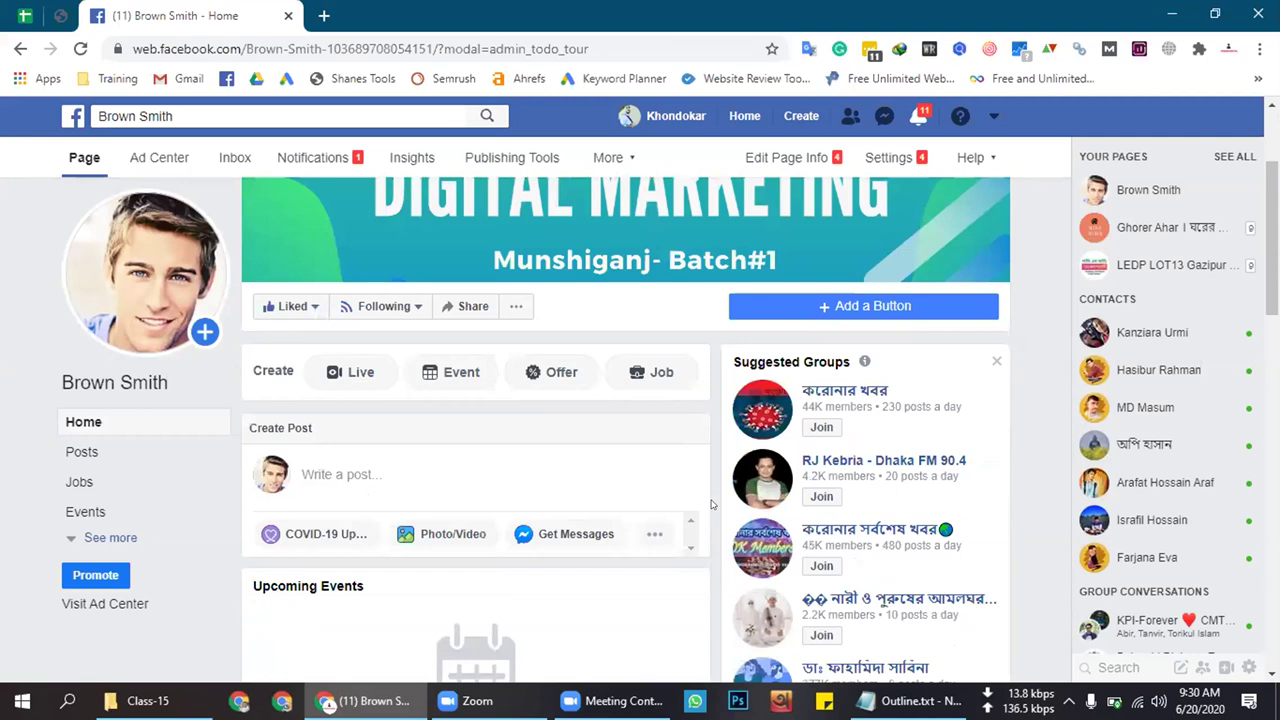
pyautogui.scroll(-7, 711, 504)
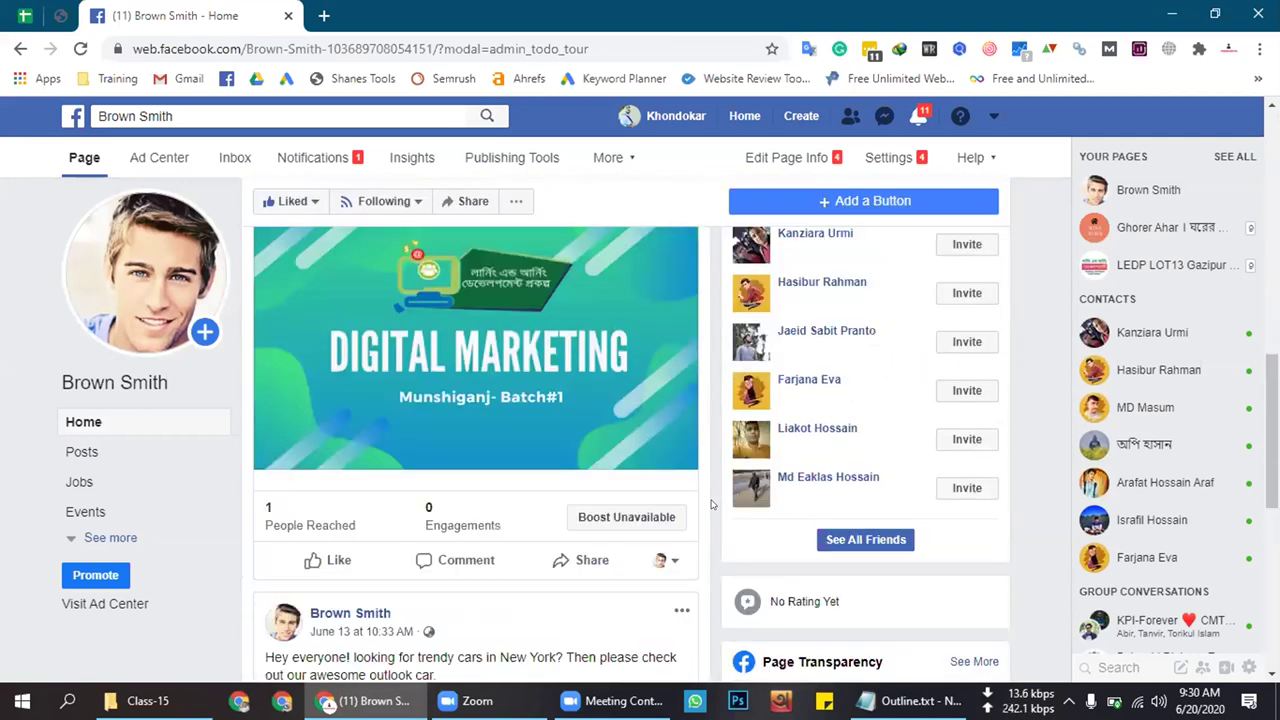
pyautogui.scroll(-5, 711, 504)
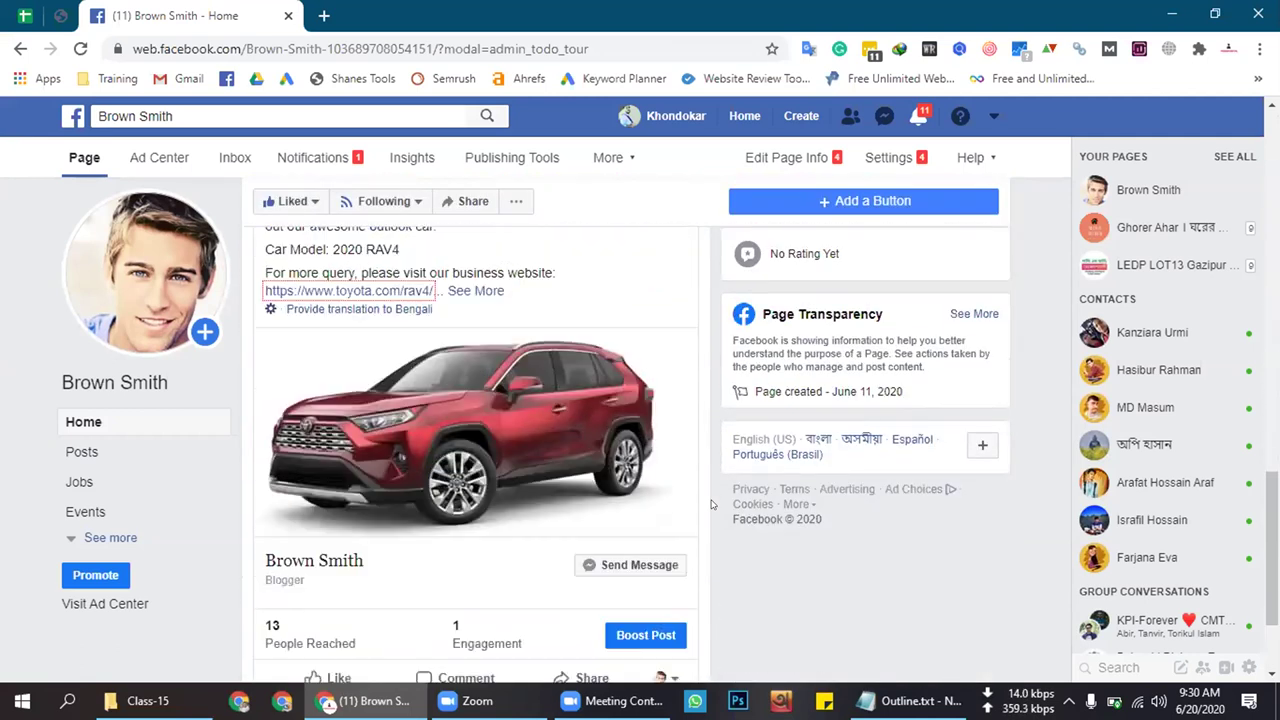
pyautogui.scroll(12, 711, 504)
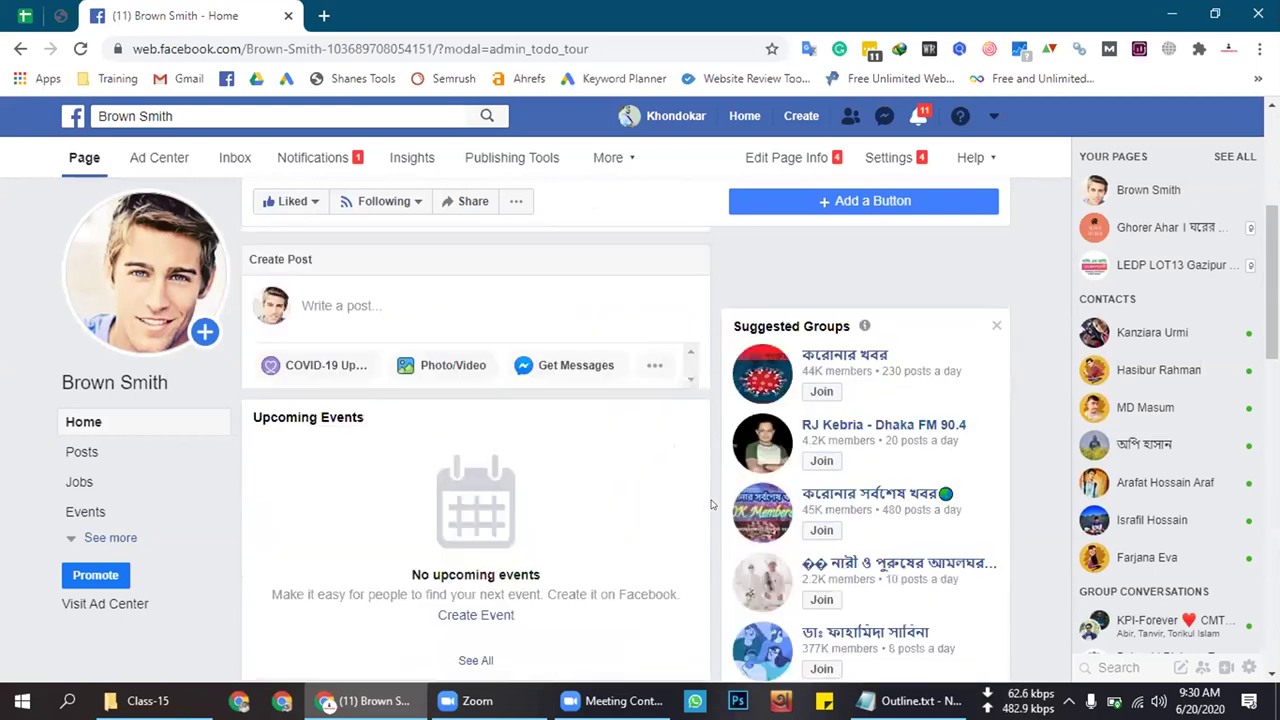
pyautogui.scroll(3, 711, 504)
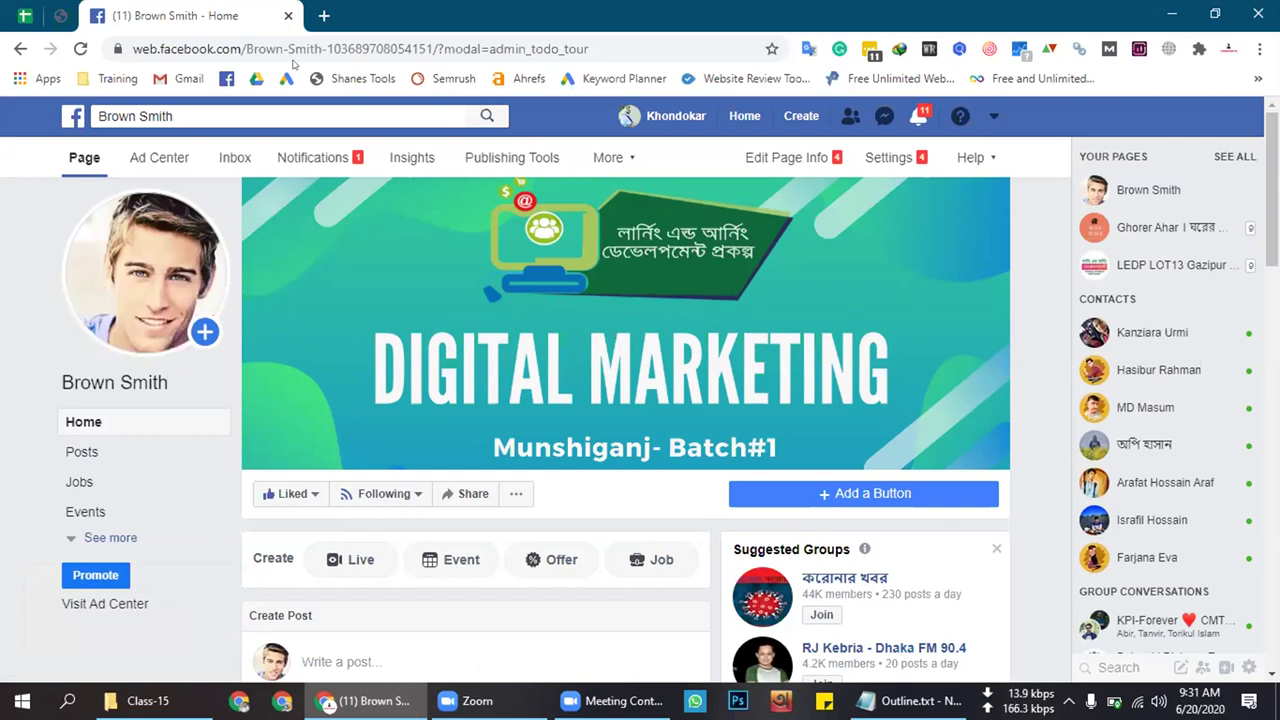
pyautogui.click(323, 15)
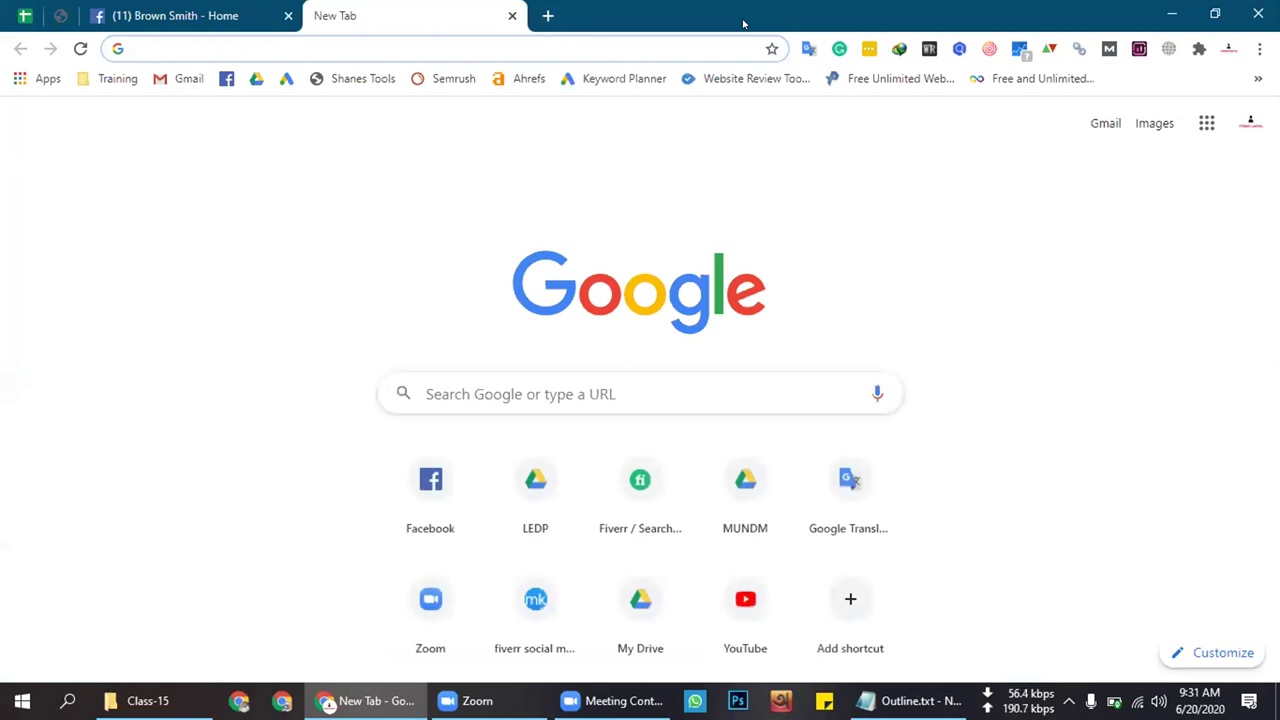
# Search Google for the Facebook page profile picture size
pyautogui.write('Face')
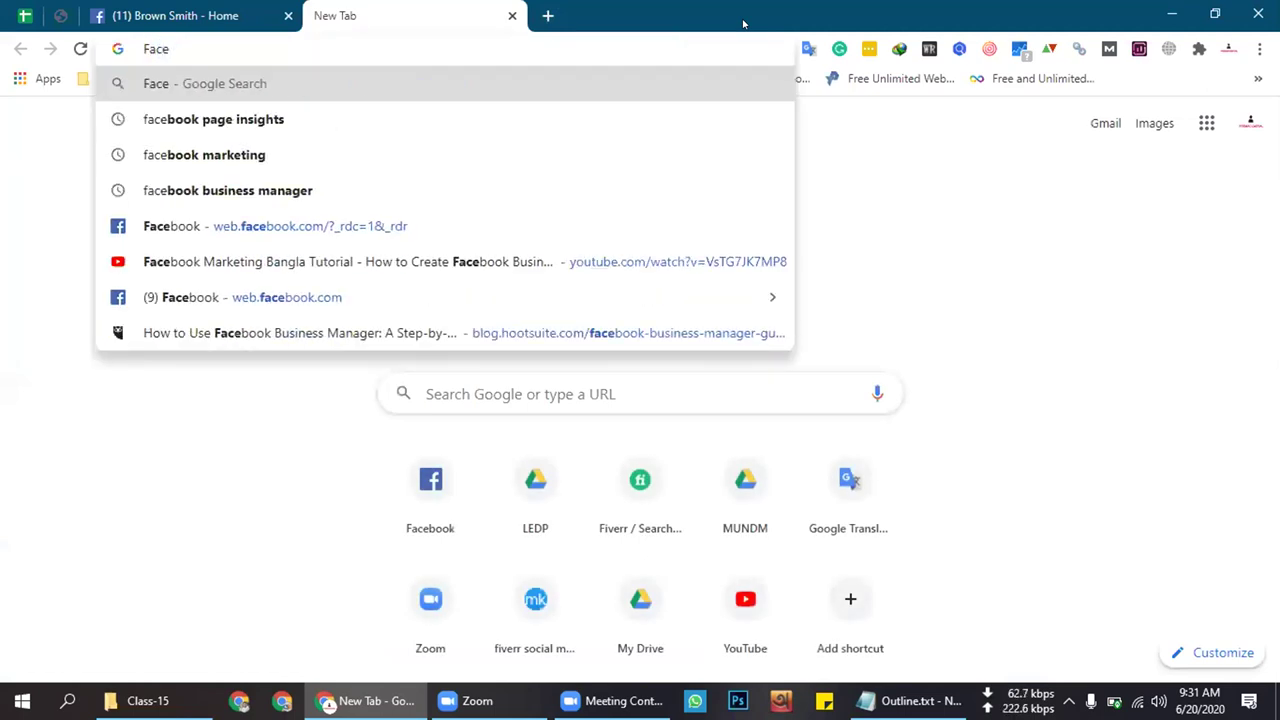
pyautogui.write('book ')
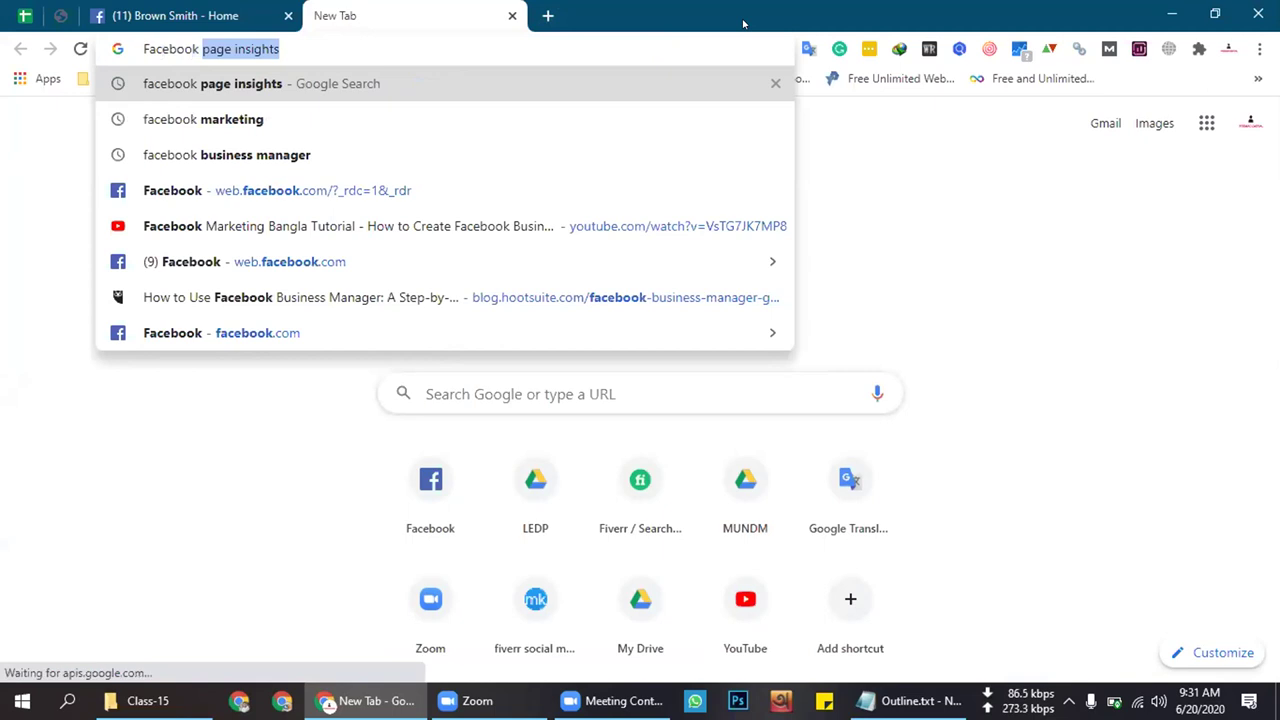
pyautogui.write('page ')
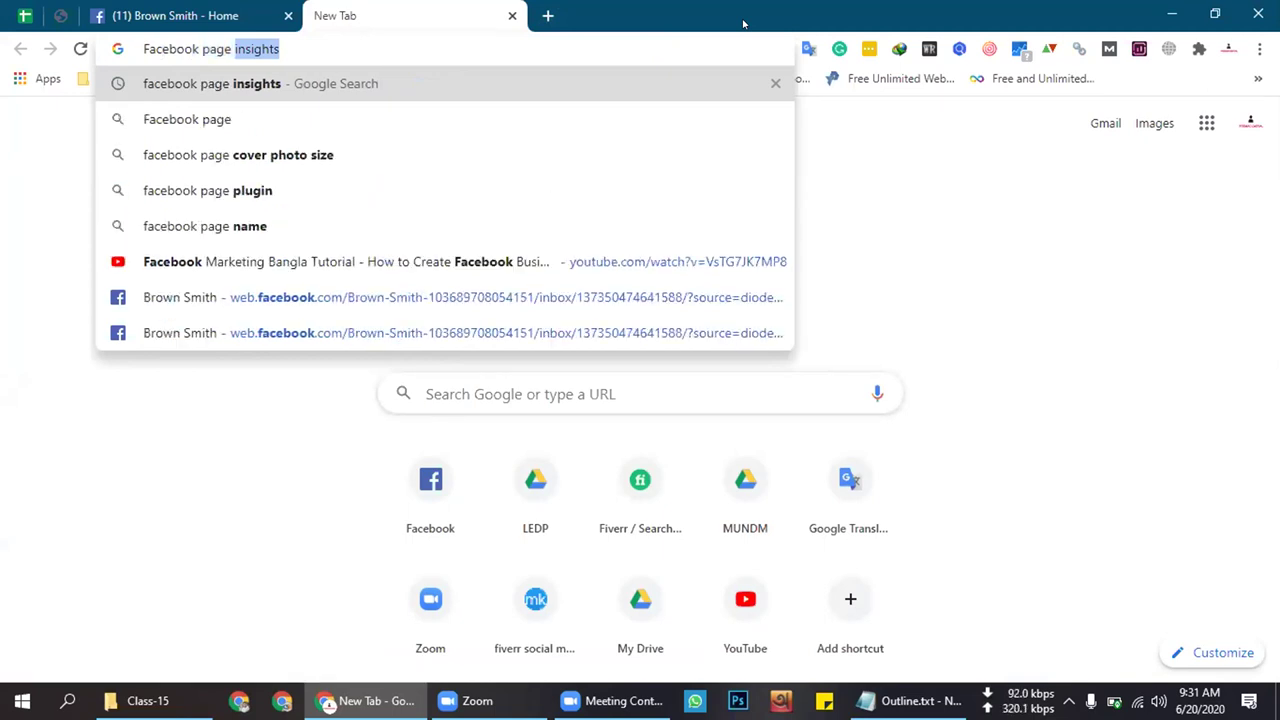
pyautogui.write('profile')
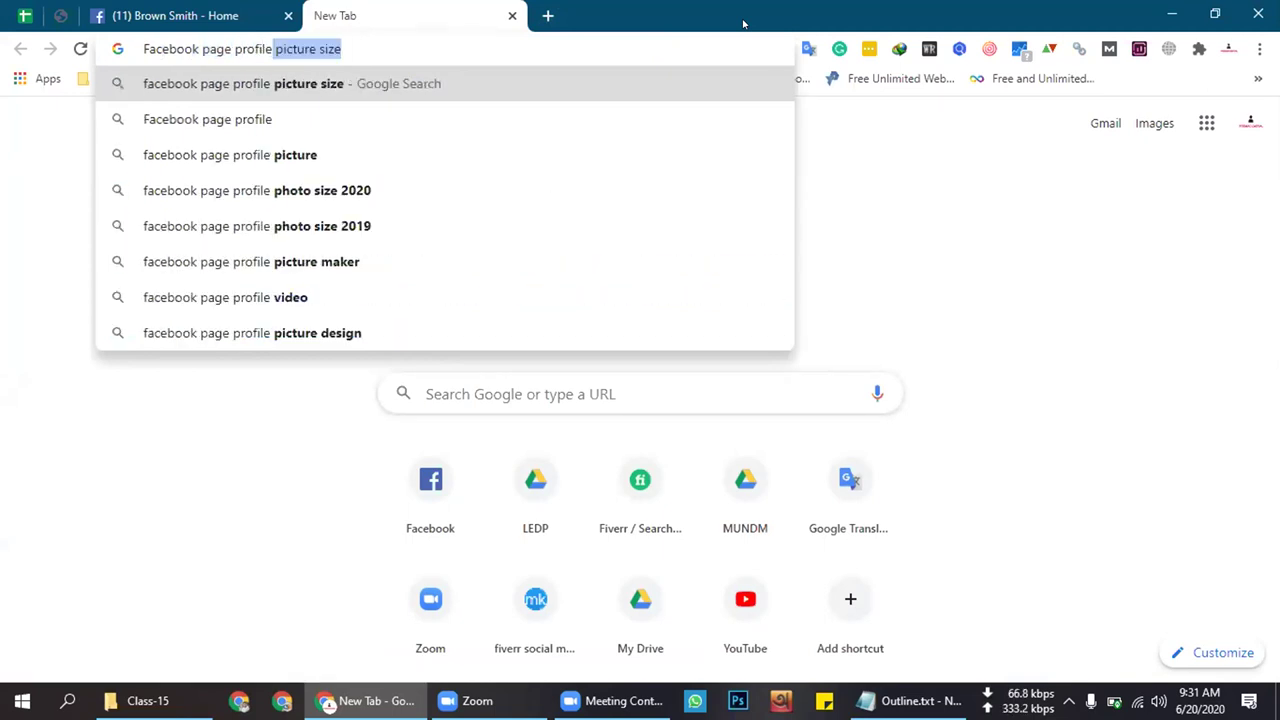
pyautogui.press('Return')
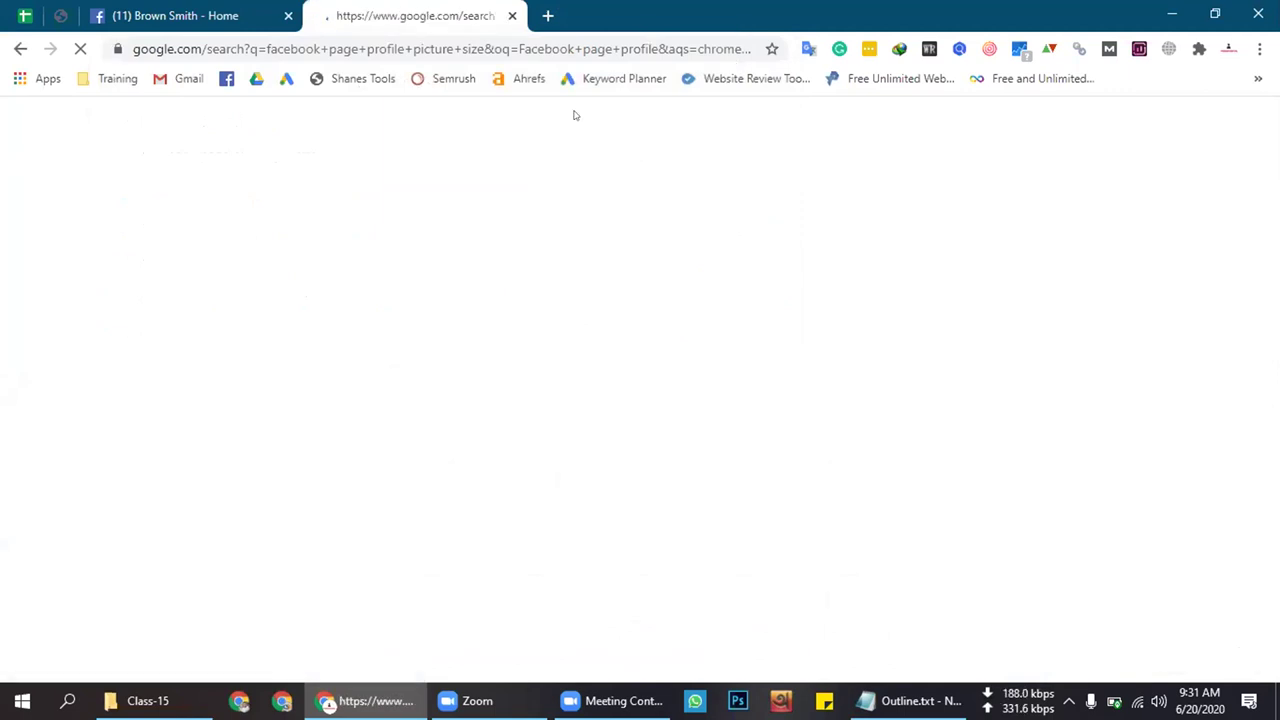
pyautogui.click(30, 12)
pyautogui.click(400, 15)
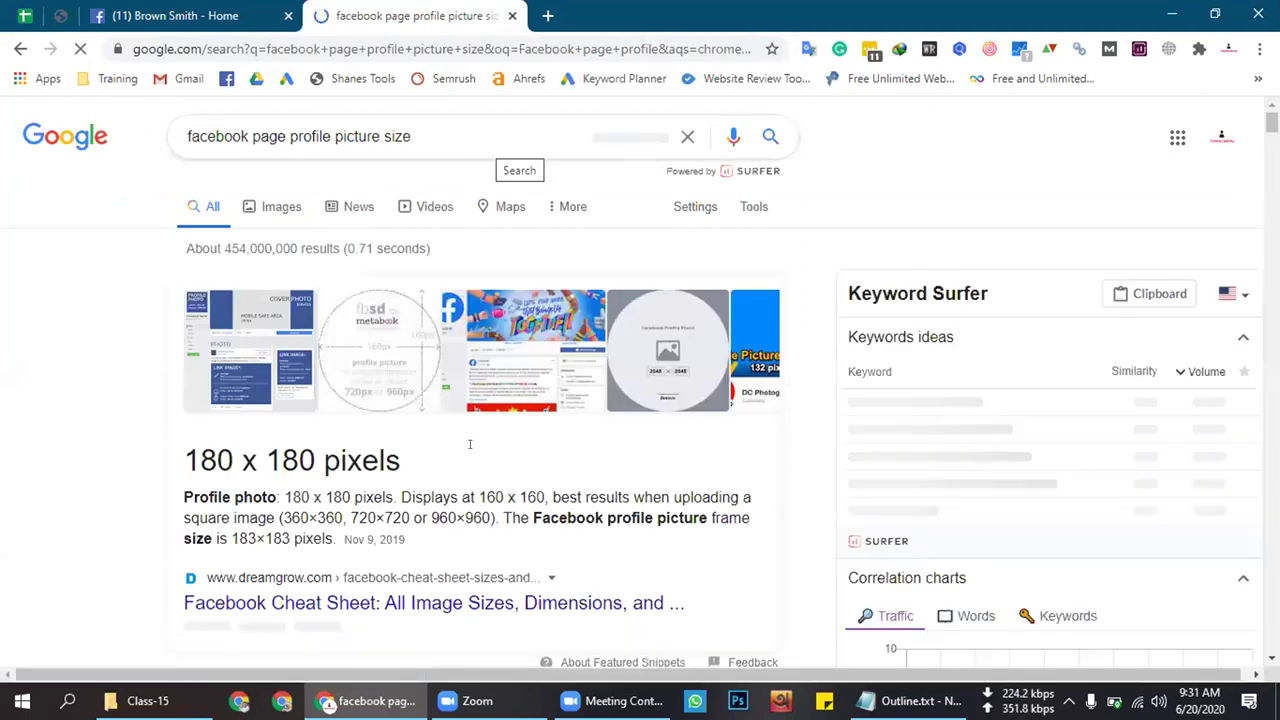
# Highlight the 180 x 180 pixels answer, then go back to the Brown Smith page
pyautogui.moveTo(184, 447); pyautogui.dragTo(471, 451)
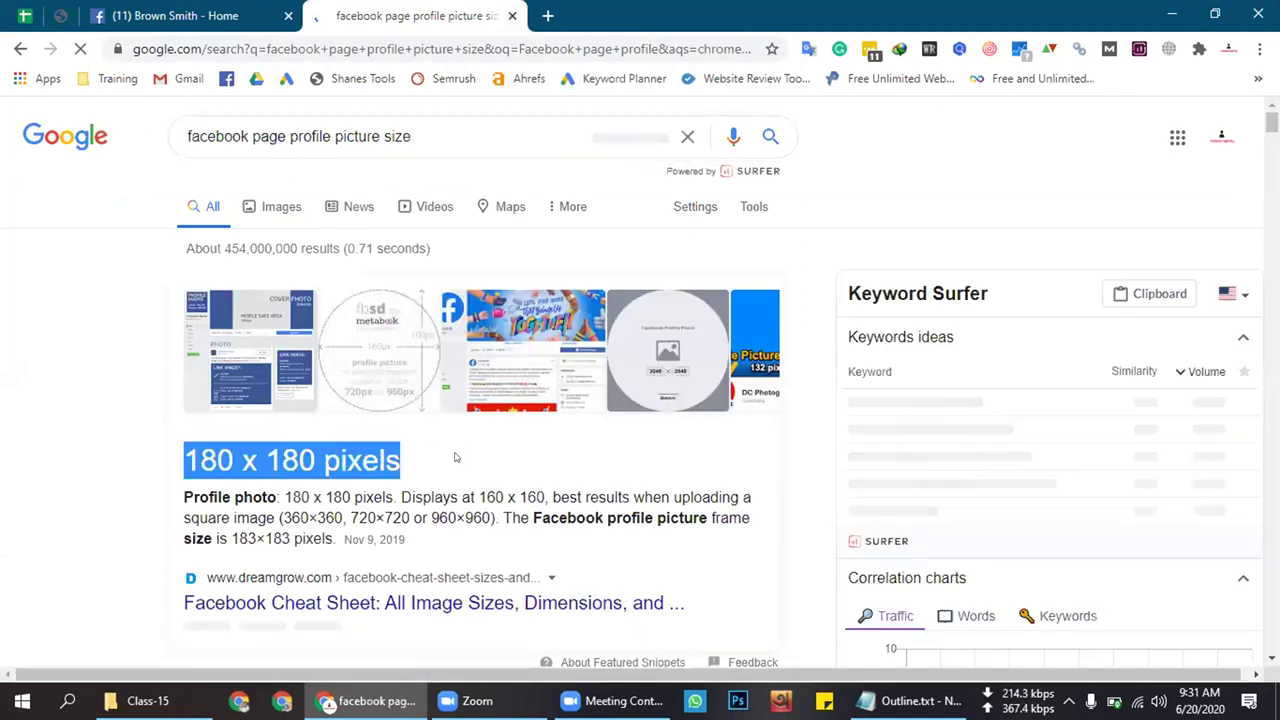
pyautogui.scroll(-3, 202, 460)
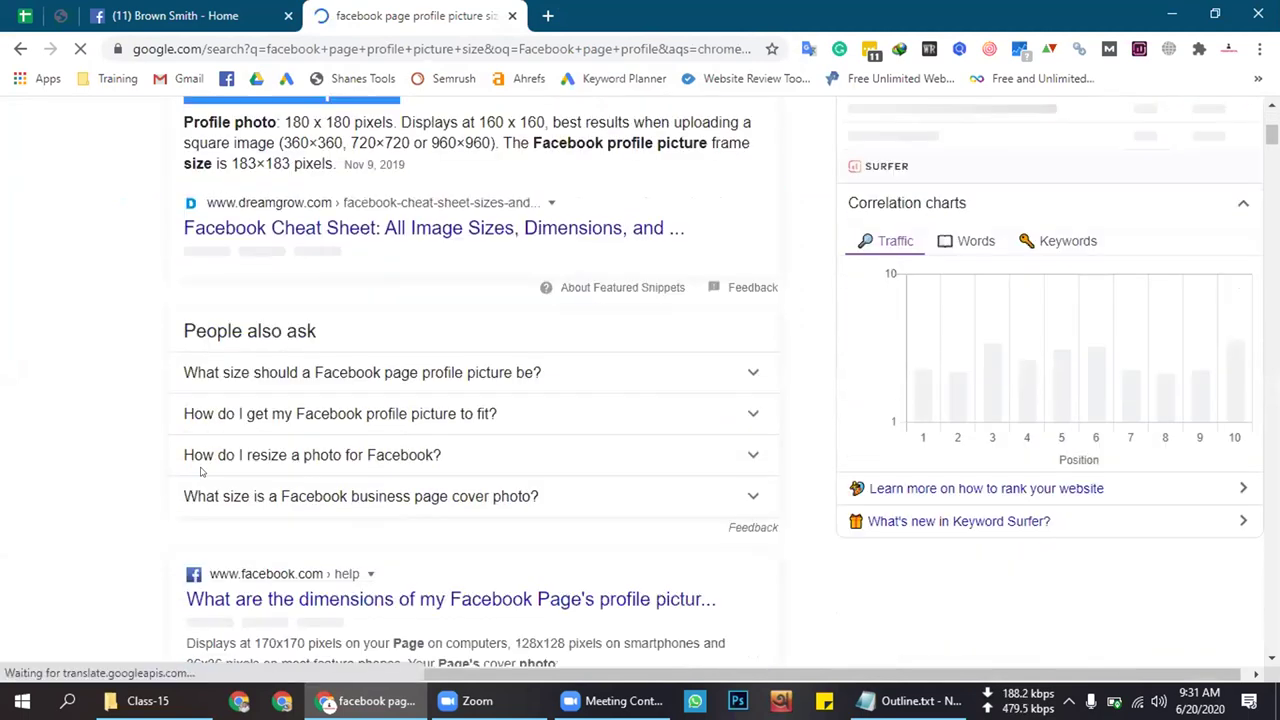
pyautogui.scroll(2, 202, 465)
pyautogui.scroll(1, 201, 472)
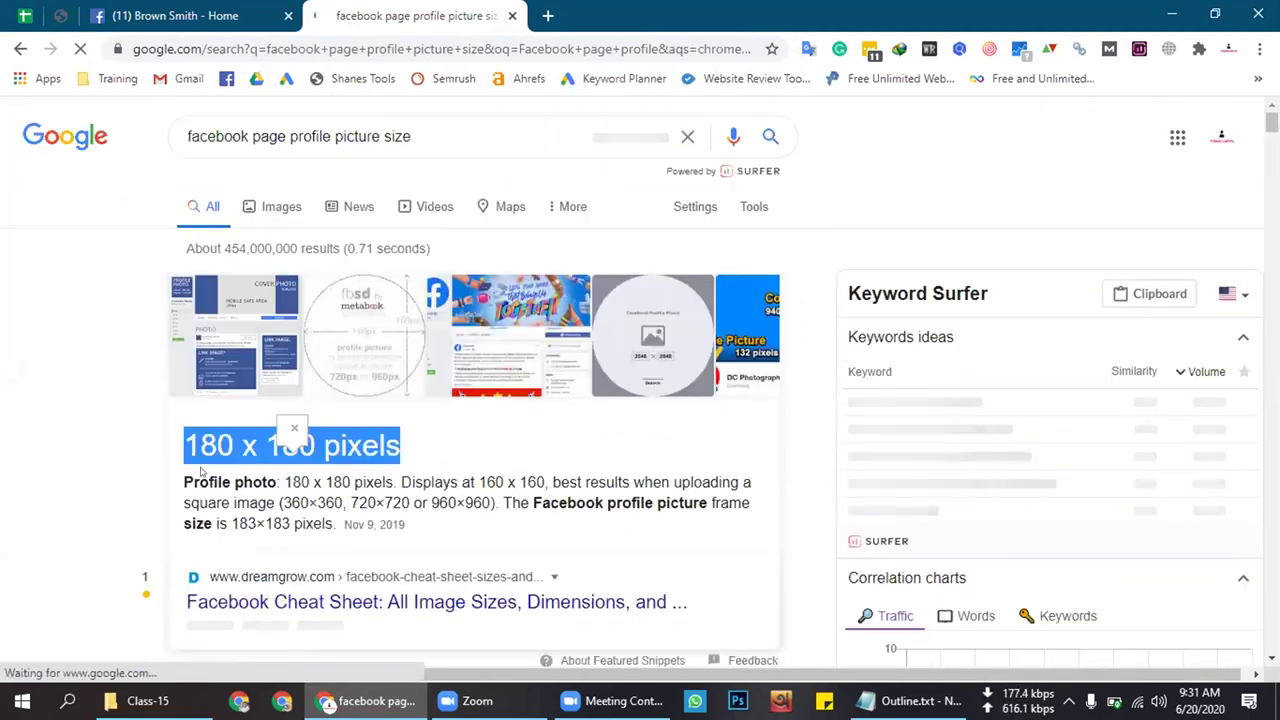
pyautogui.click(294, 440)
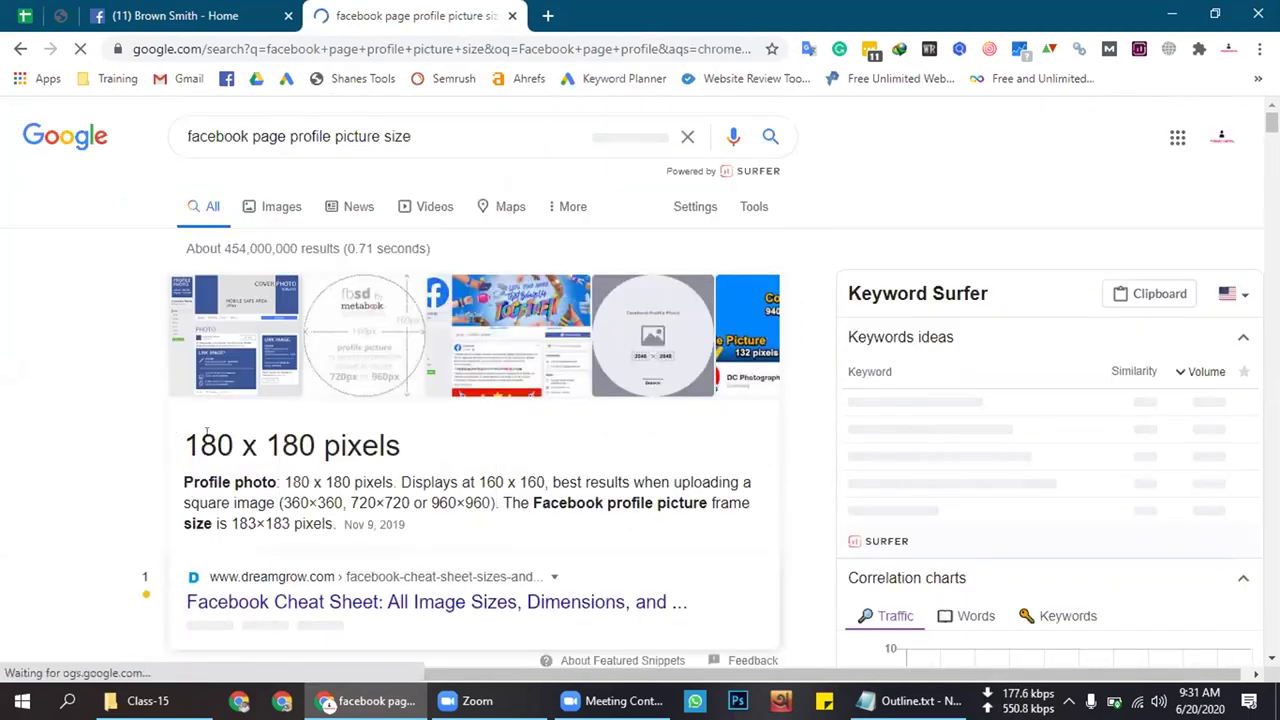
pyautogui.moveTo(184, 446); pyautogui.dragTo(408, 442)
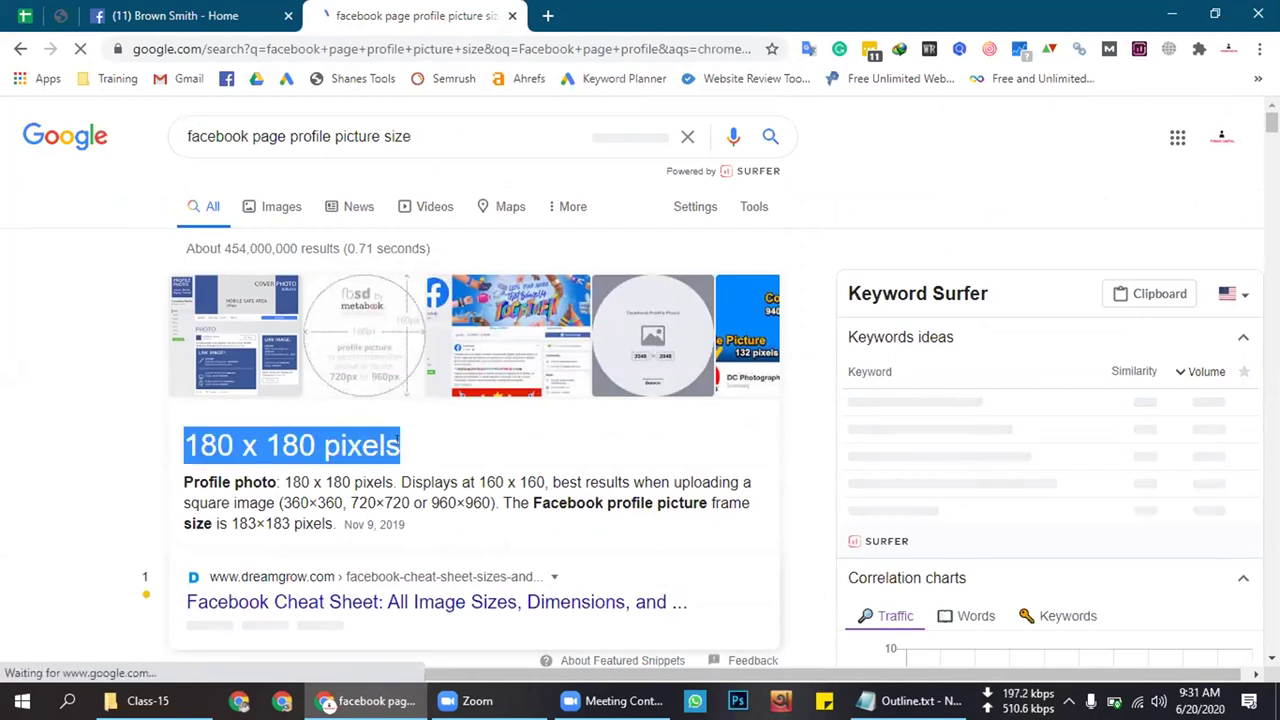
pyautogui.click(300, 445)
pyautogui.tripleClick(300, 445)
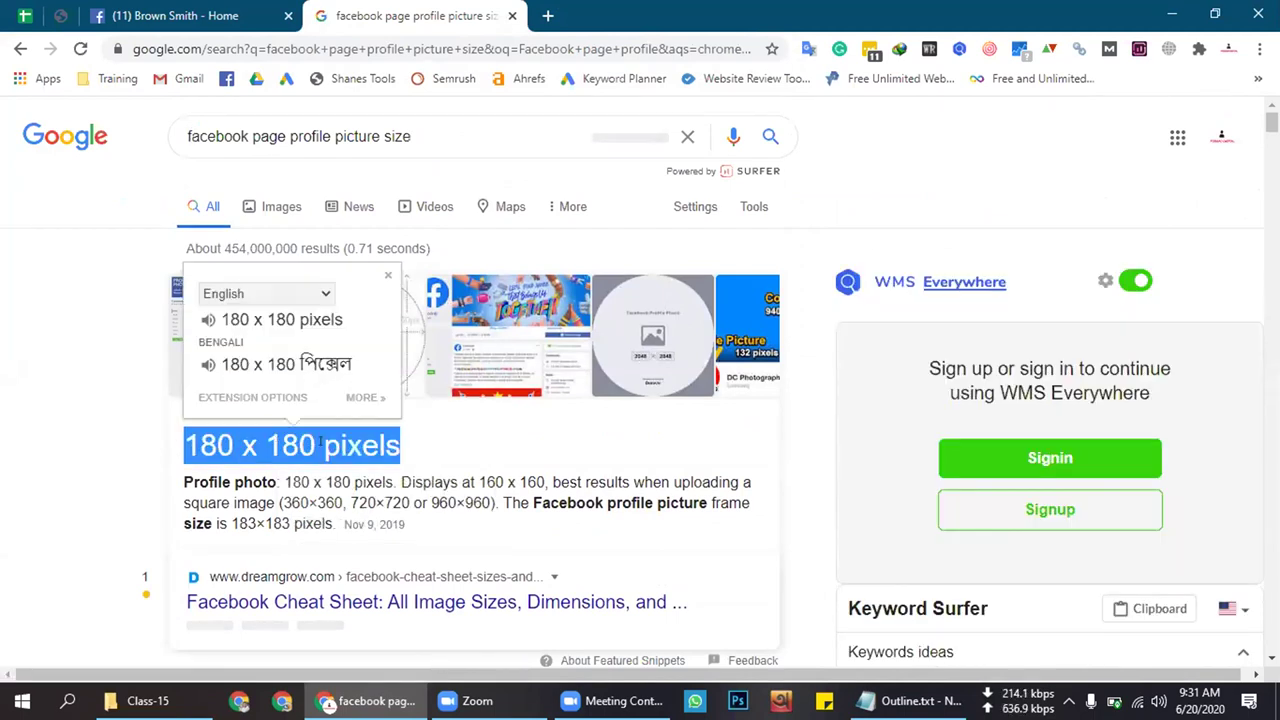
pyautogui.click(318, 442)
pyautogui.moveTo(402, 445); pyautogui.dragTo(168, 446)
pyautogui.click(409, 445)
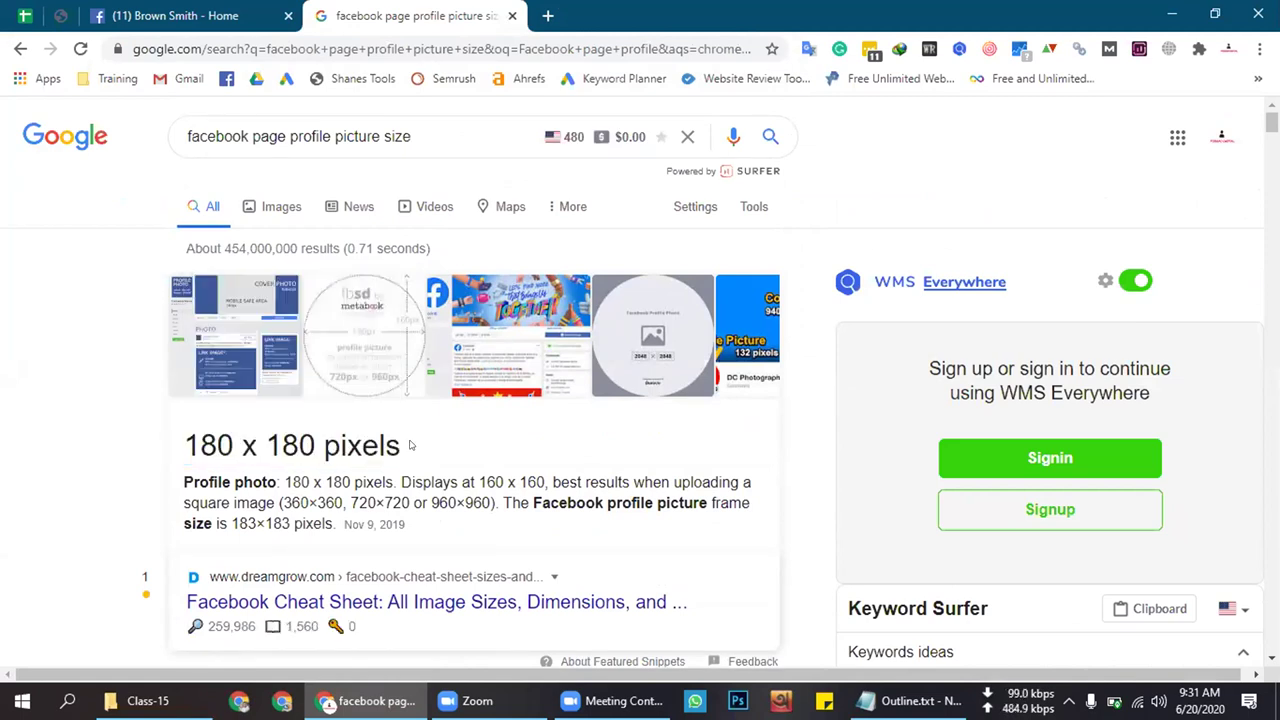
pyautogui.click(238, 12)
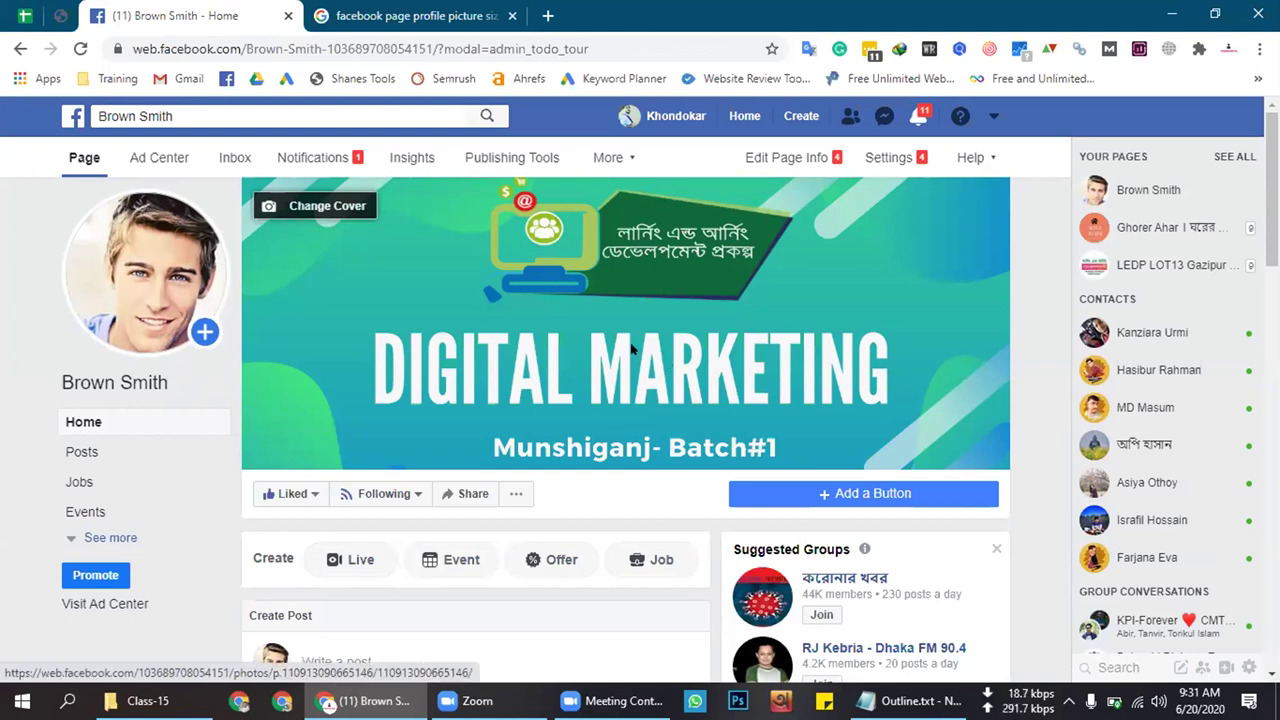
# Look over the Brown Smith profile picture and cover, then return to the size results
pyautogui.moveTo(143, 277)
pyautogui.tripleClick(1039, 312)
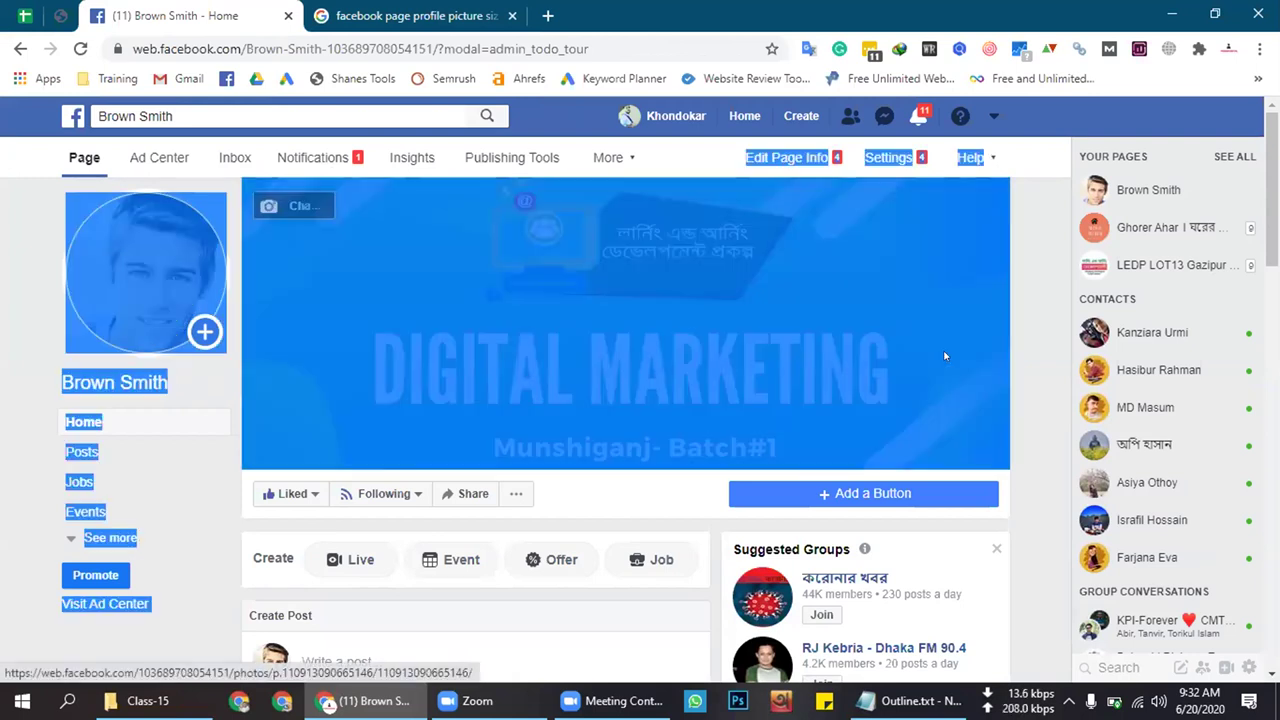
pyautogui.click(1039, 312)
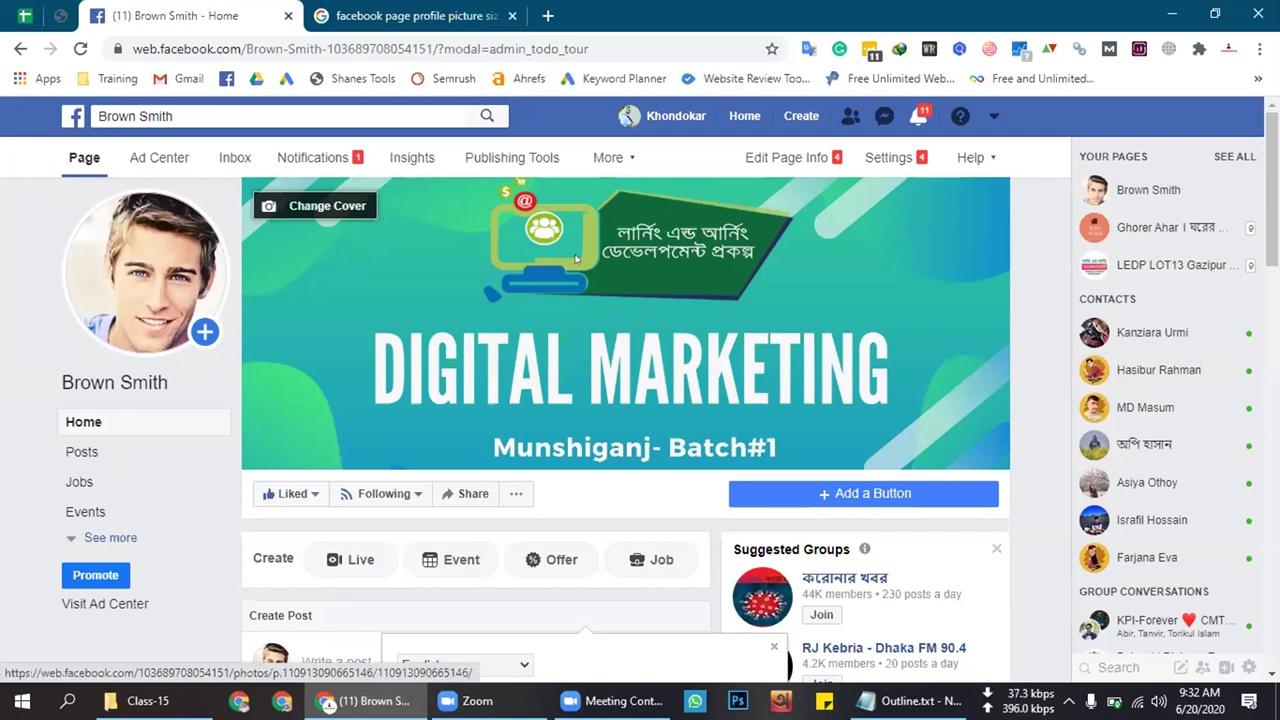
pyautogui.click(397, 8)
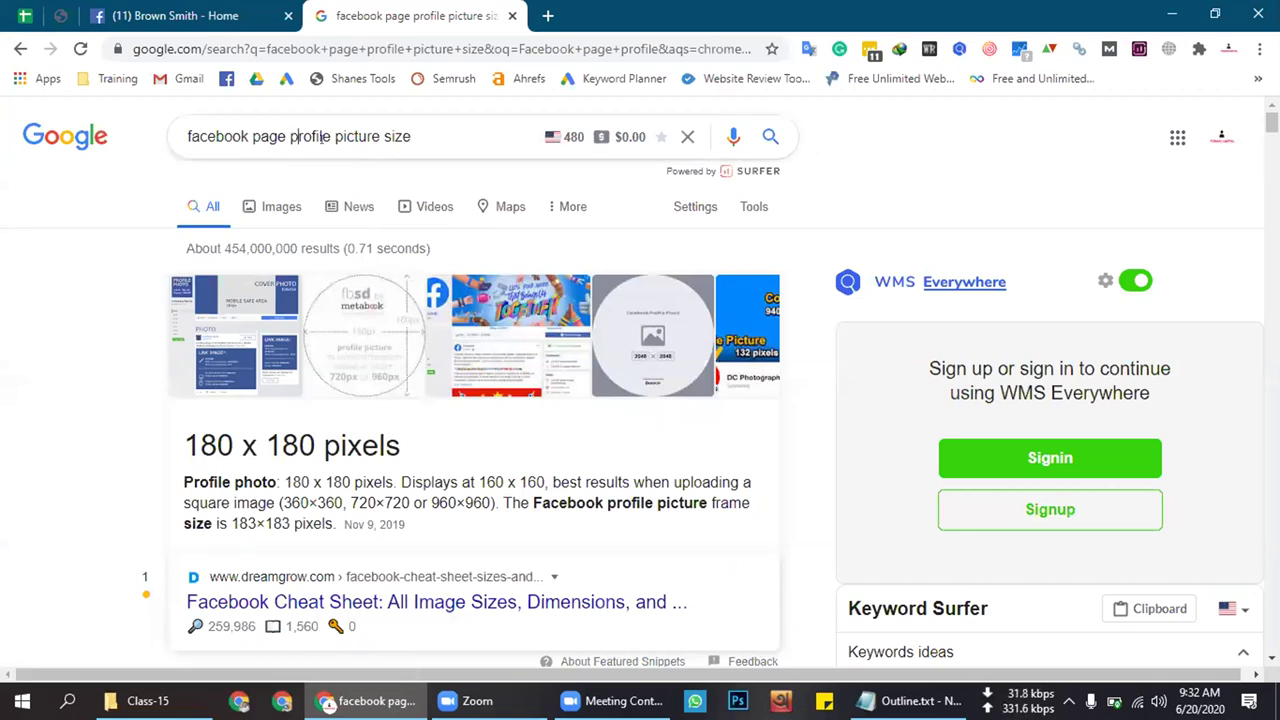
# Search 'facebook page cover photo size 2020' and highlight the 820 x 312 pixels answer
pyautogui.doubleClick(318, 137)
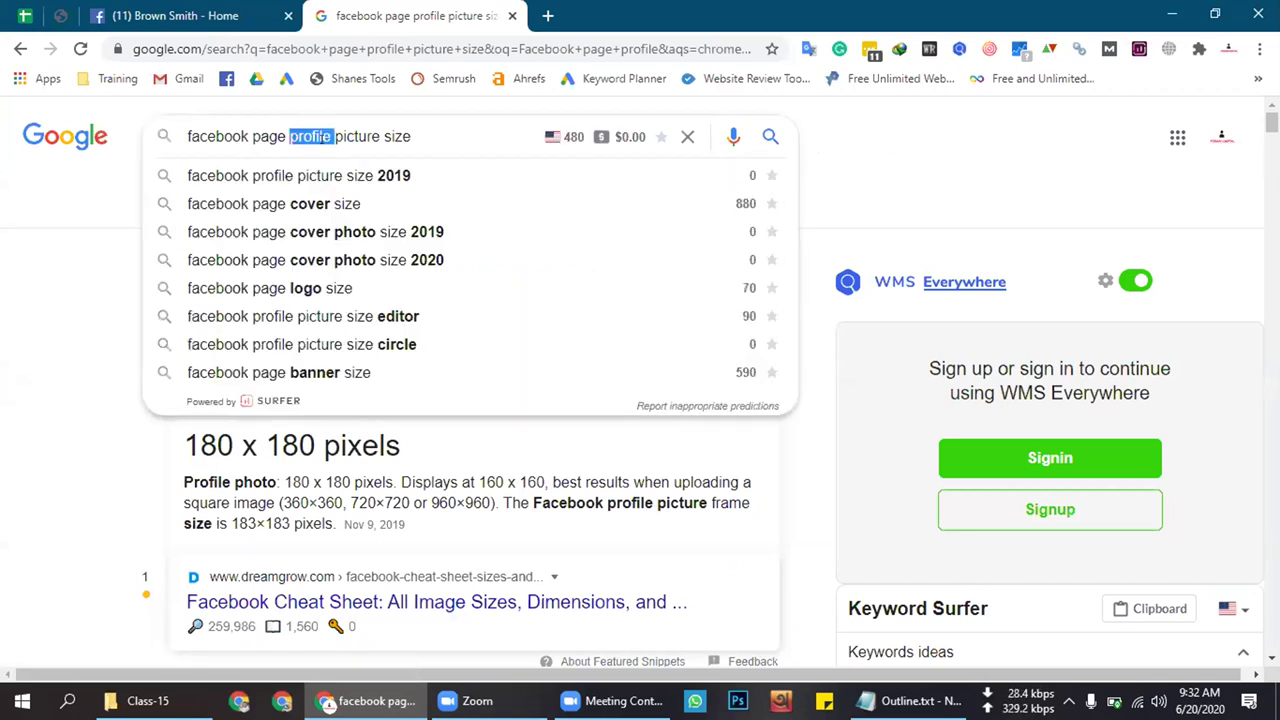
pyautogui.click(343, 260)
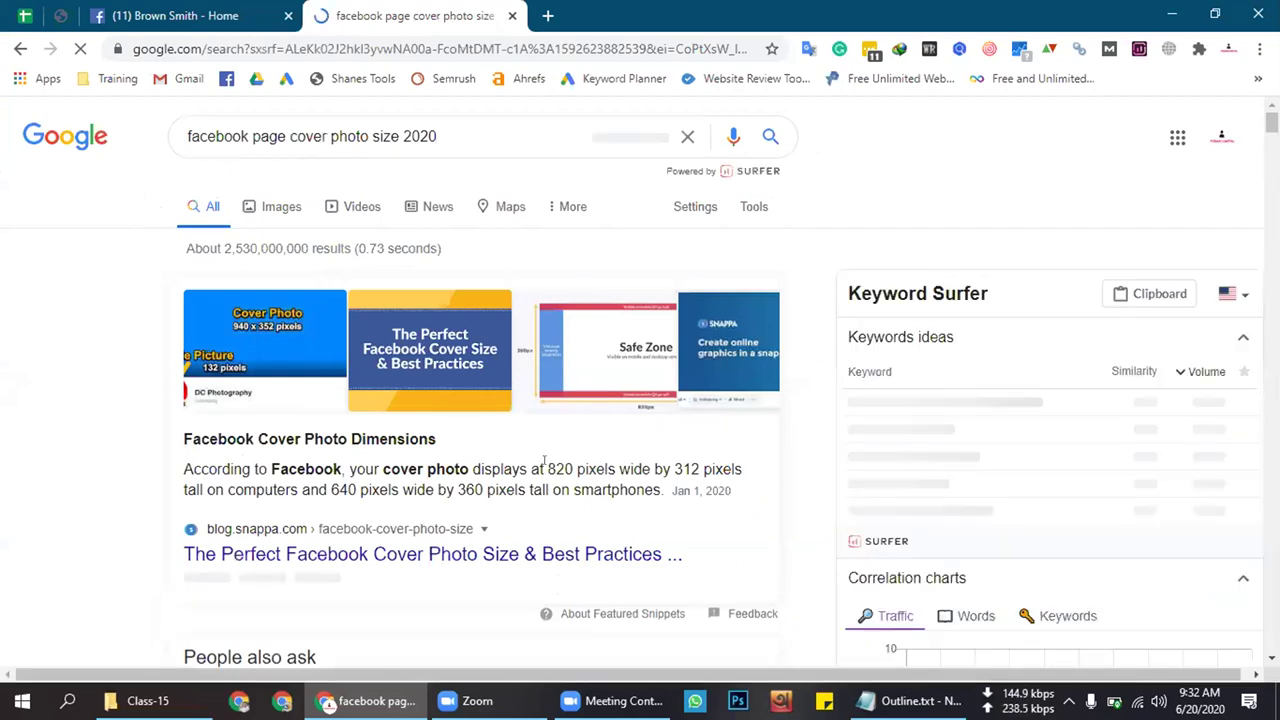
pyautogui.moveTo(548, 450); pyautogui.dragTo(745, 452)
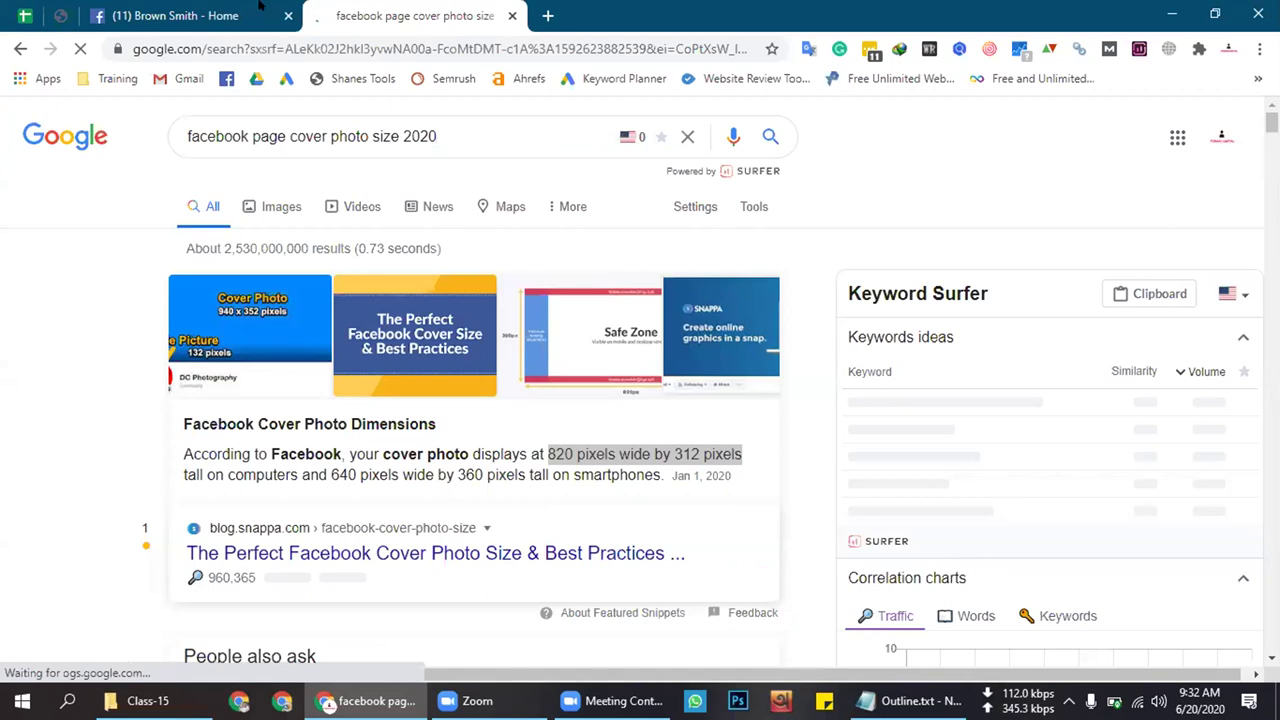
pyautogui.click(36, 8)
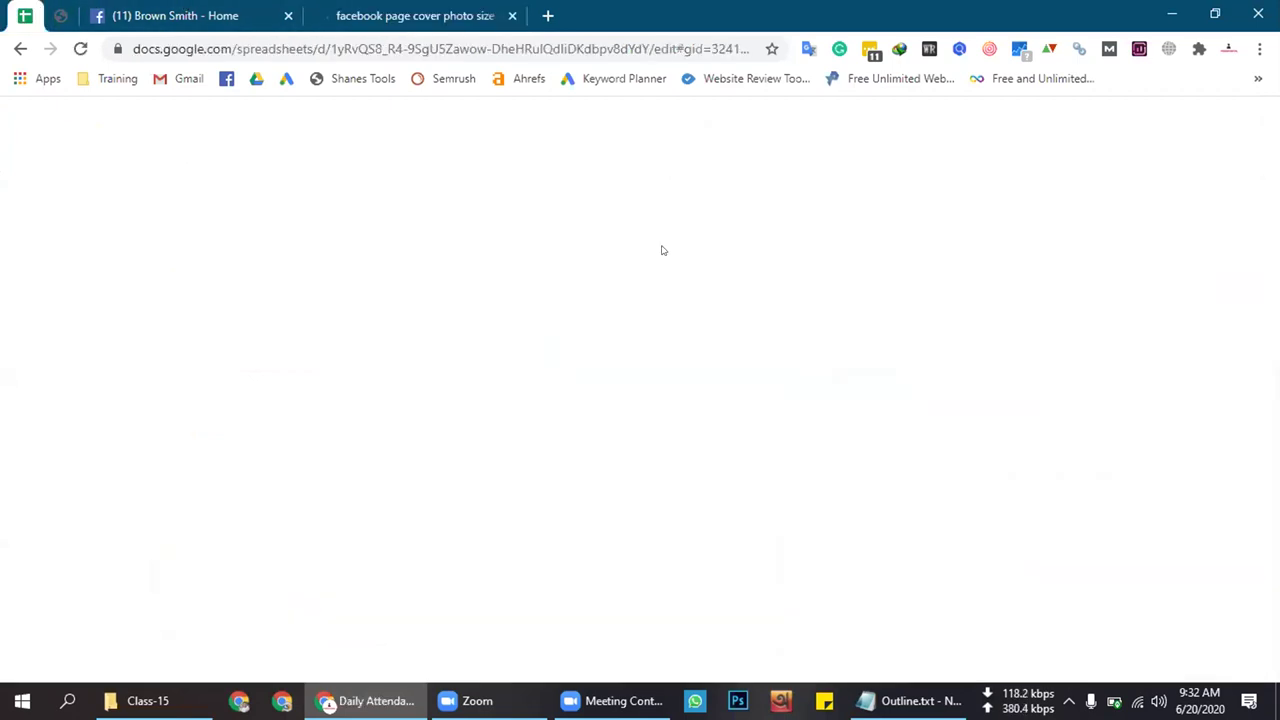
# Copy Yes from D23 over the No in D22, then return to the Brown Smith page
pyautogui.click(649, 437)
pyautogui.hotkey('ctrl', 'c')
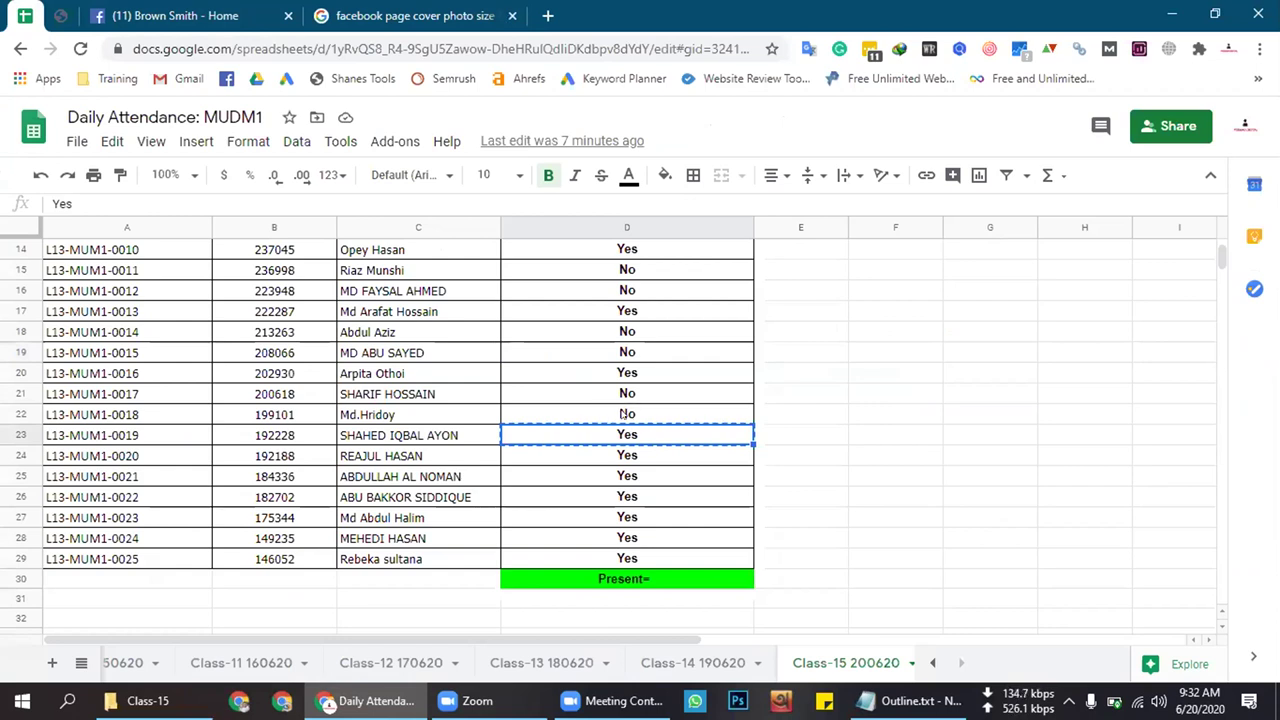
pyautogui.scroll(3, 618, 415)
pyautogui.scroll(-3, 610, 416)
pyautogui.click(604, 417)
pyautogui.hotkey('ctrl', 'v')
pyautogui.click(634, 456)
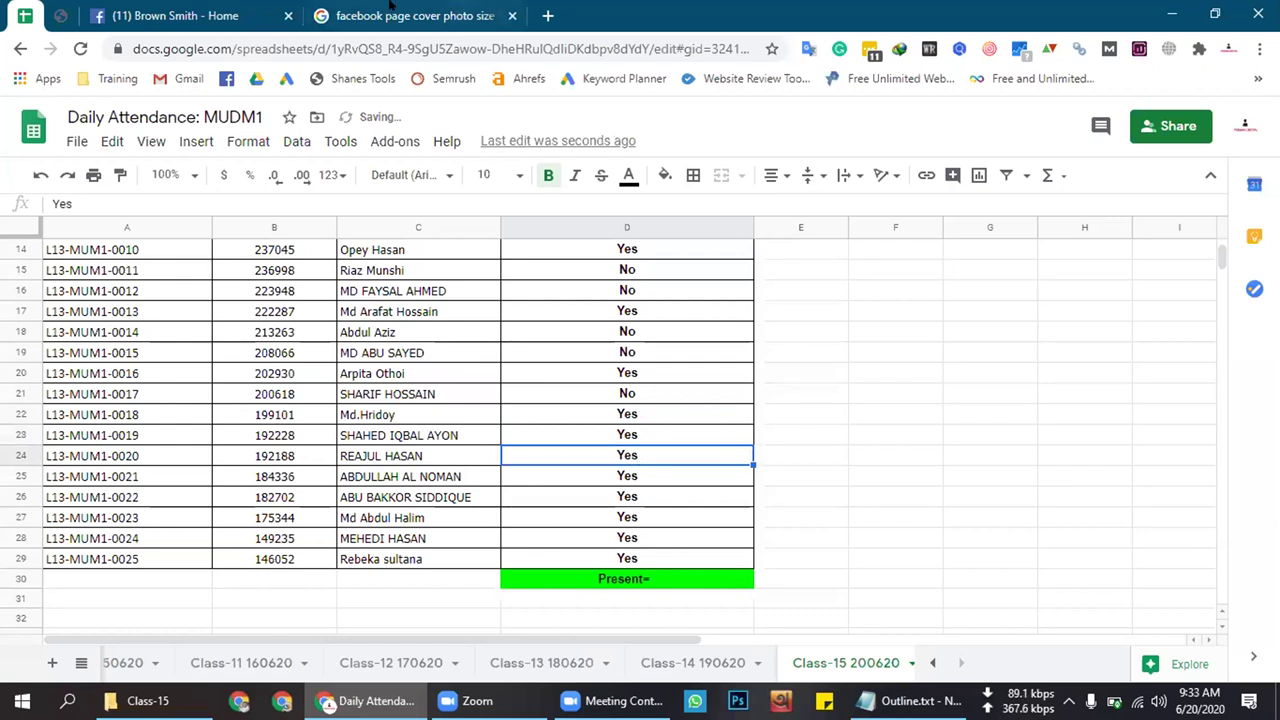
pyautogui.click(390, 12)
pyautogui.click(230, 12)
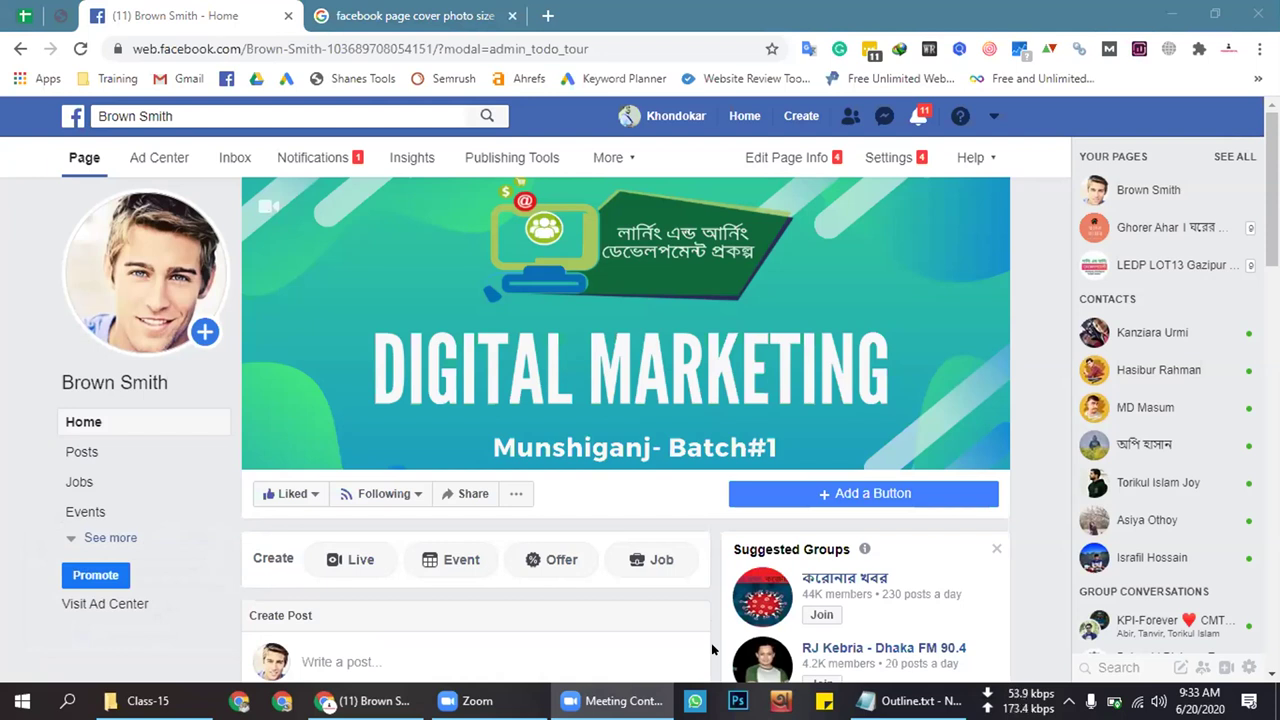
pyautogui.click(1024, 213)
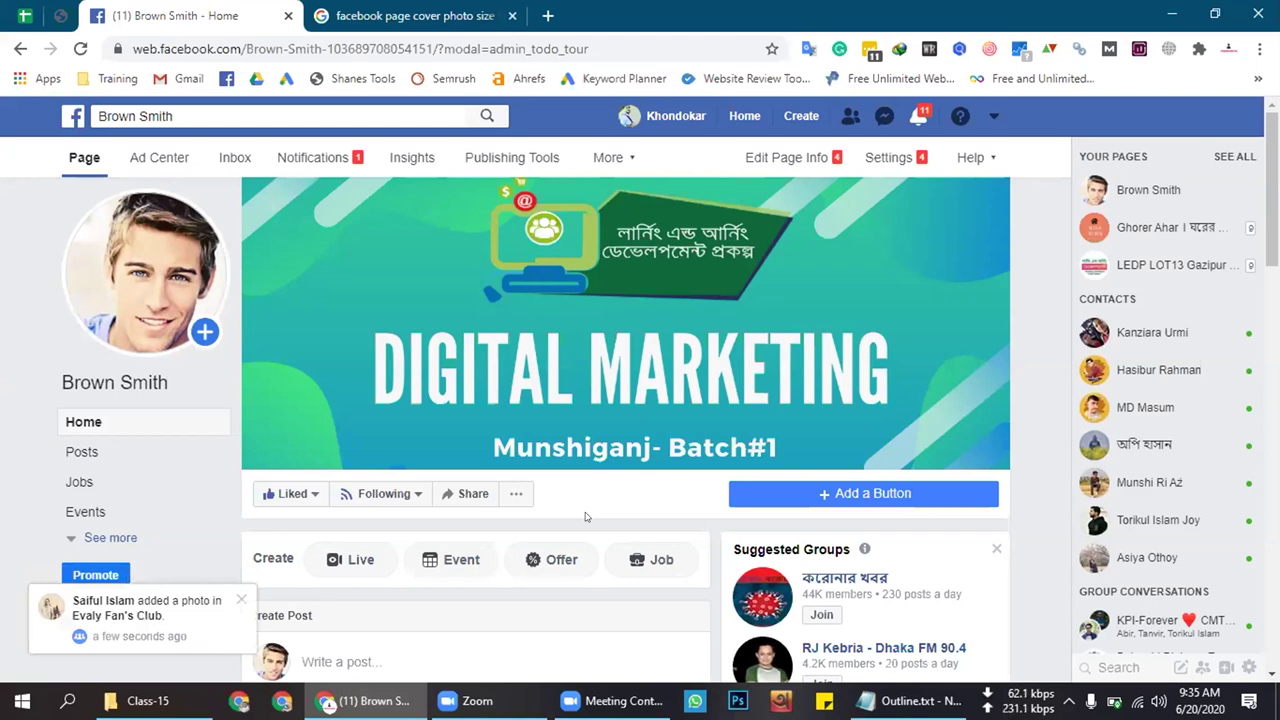
# Highlight the 820 x 312 desktop, 640 x 360 mobile cover size answer alongside the Facebook page
pyautogui.click(367, 12)
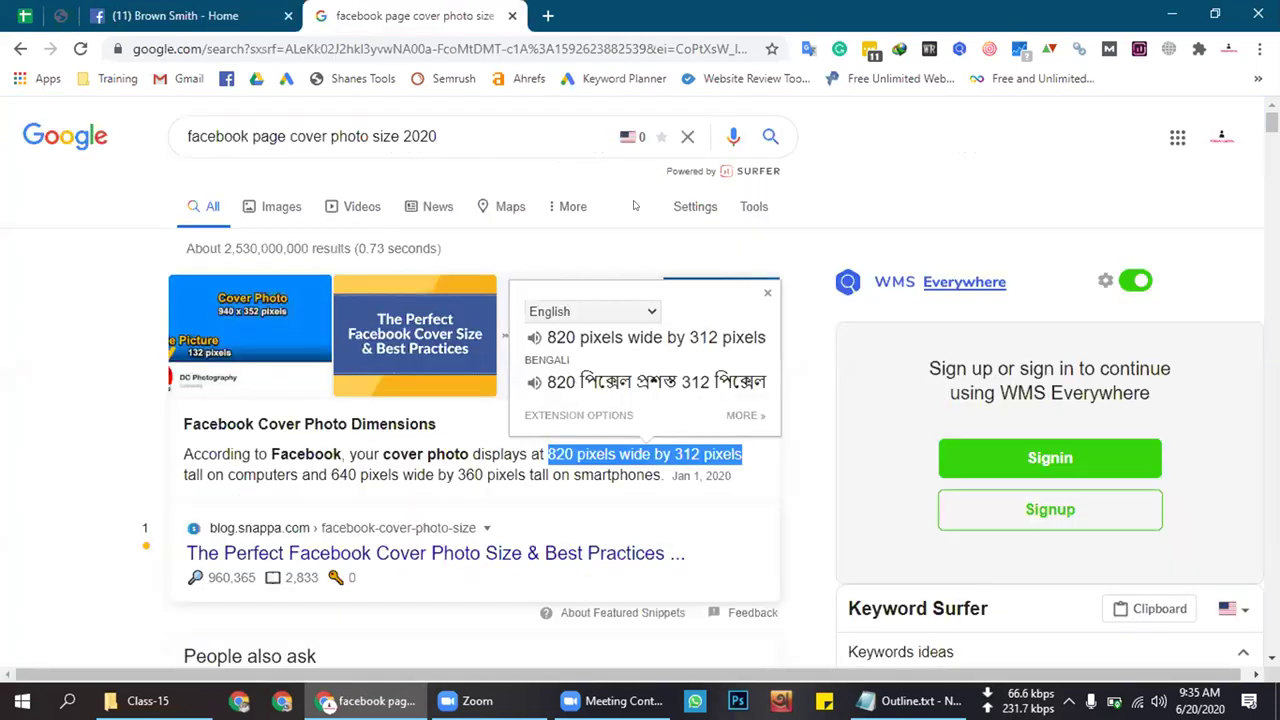
pyautogui.click(800, 293)
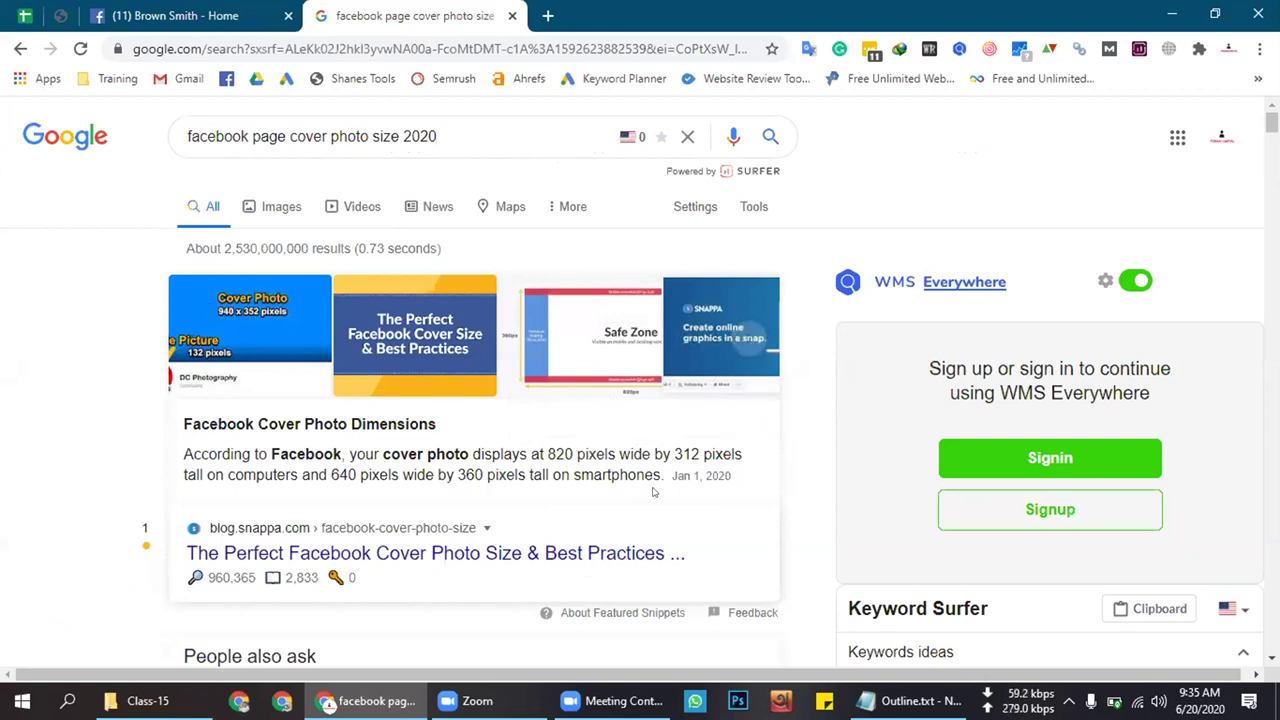
pyautogui.moveTo(545, 444); pyautogui.dragTo(758, 476)
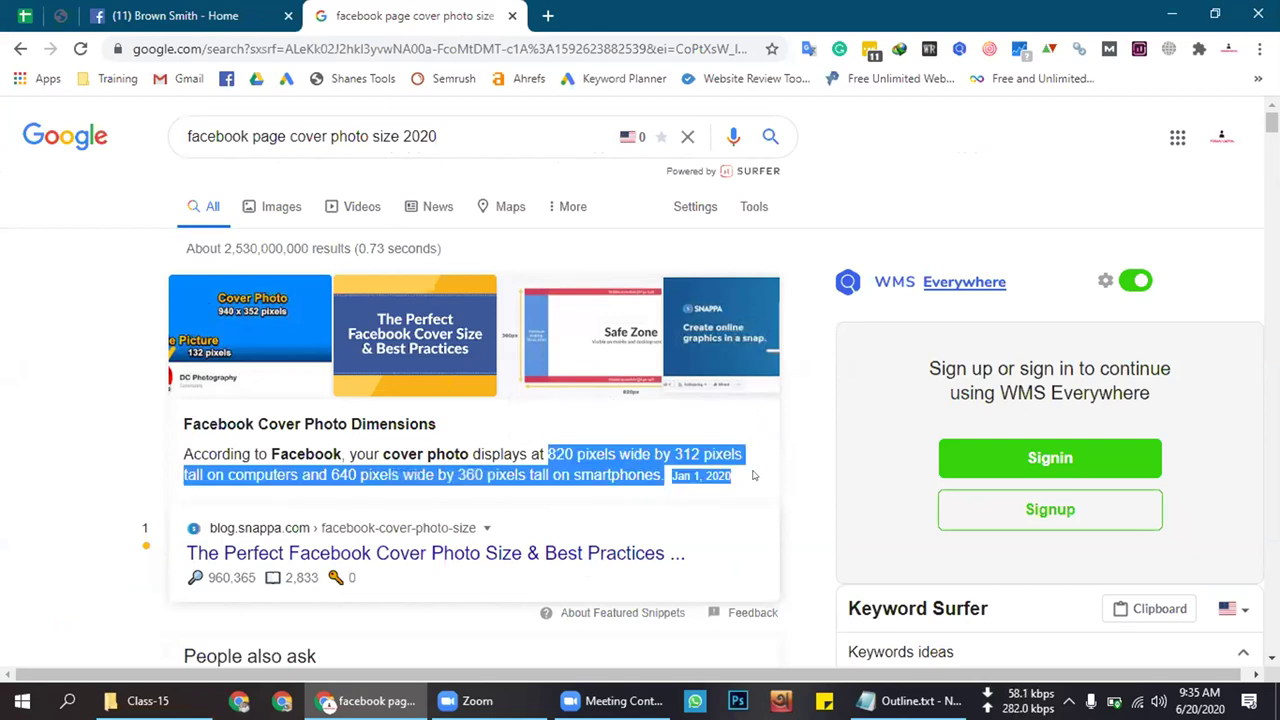
pyautogui.click(803, 461)
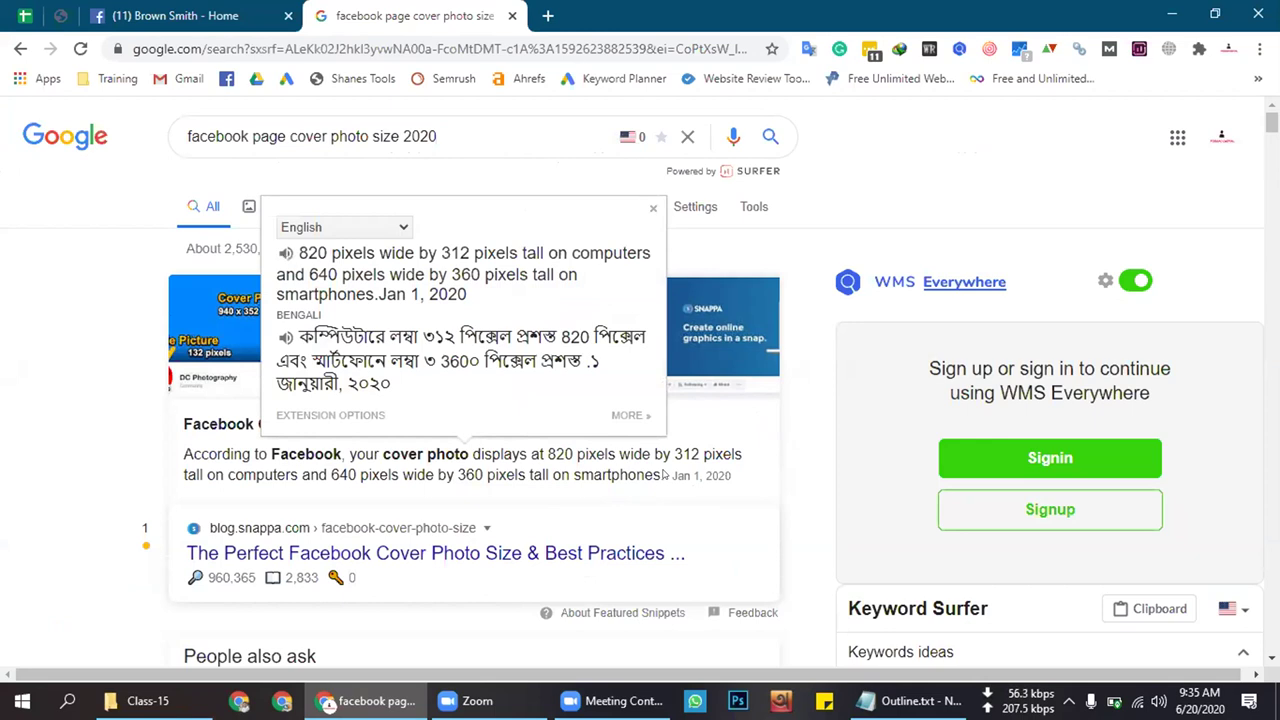
pyautogui.moveTo(662, 454); pyautogui.dragTo(533, 476)
pyautogui.moveTo(410, 460); pyautogui.dragTo(183, 454)
pyautogui.click(597, 456)
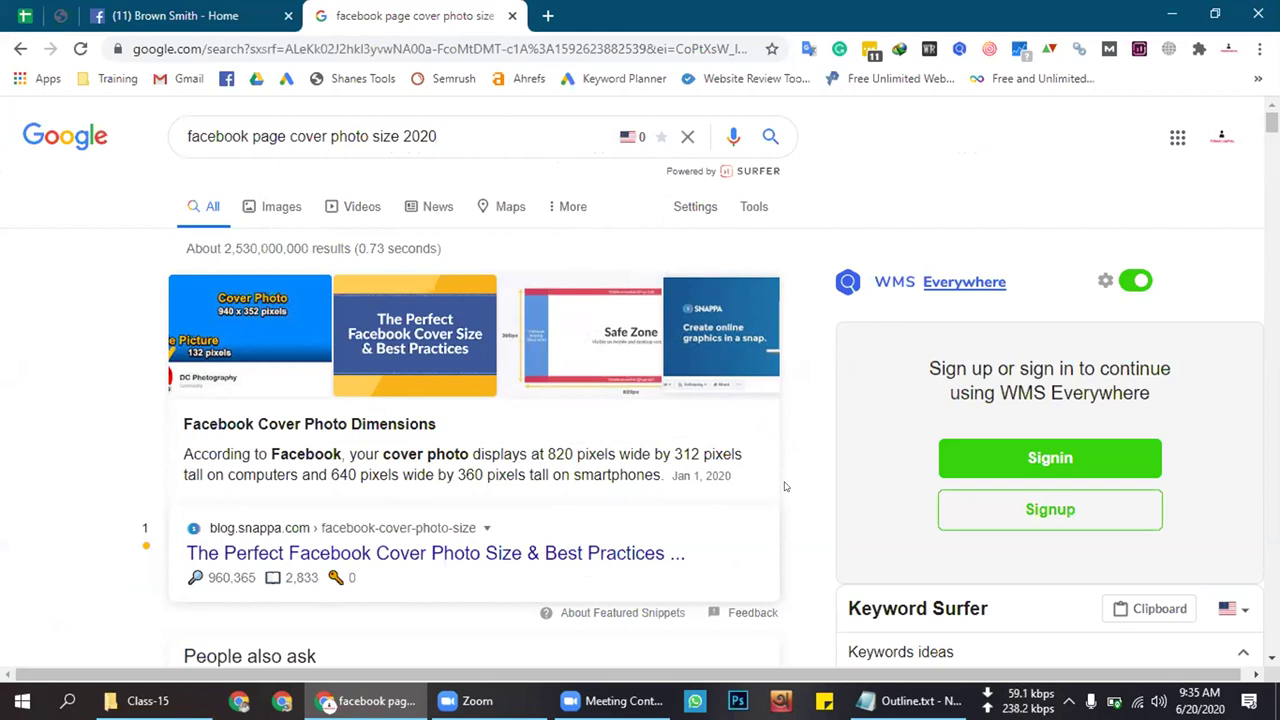
pyautogui.moveTo(228, 474); pyautogui.dragTo(732, 476)
pyautogui.click(178, 447)
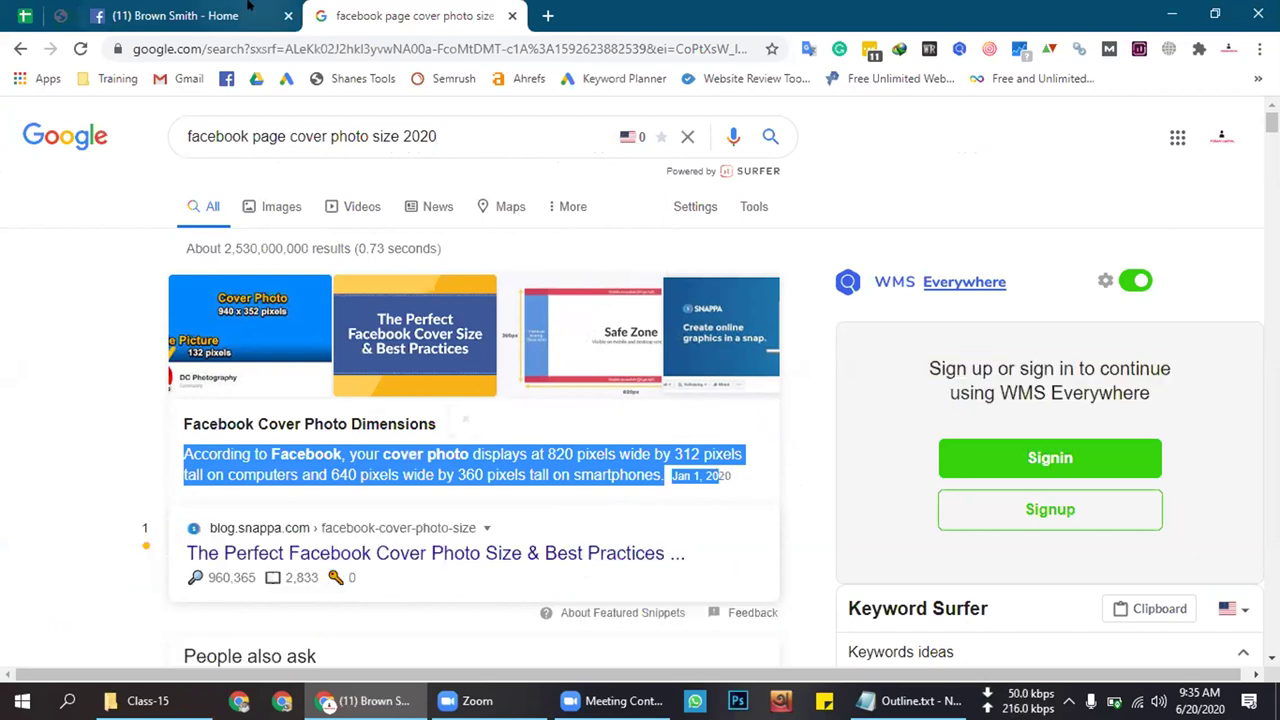
pyautogui.click(250, 10)
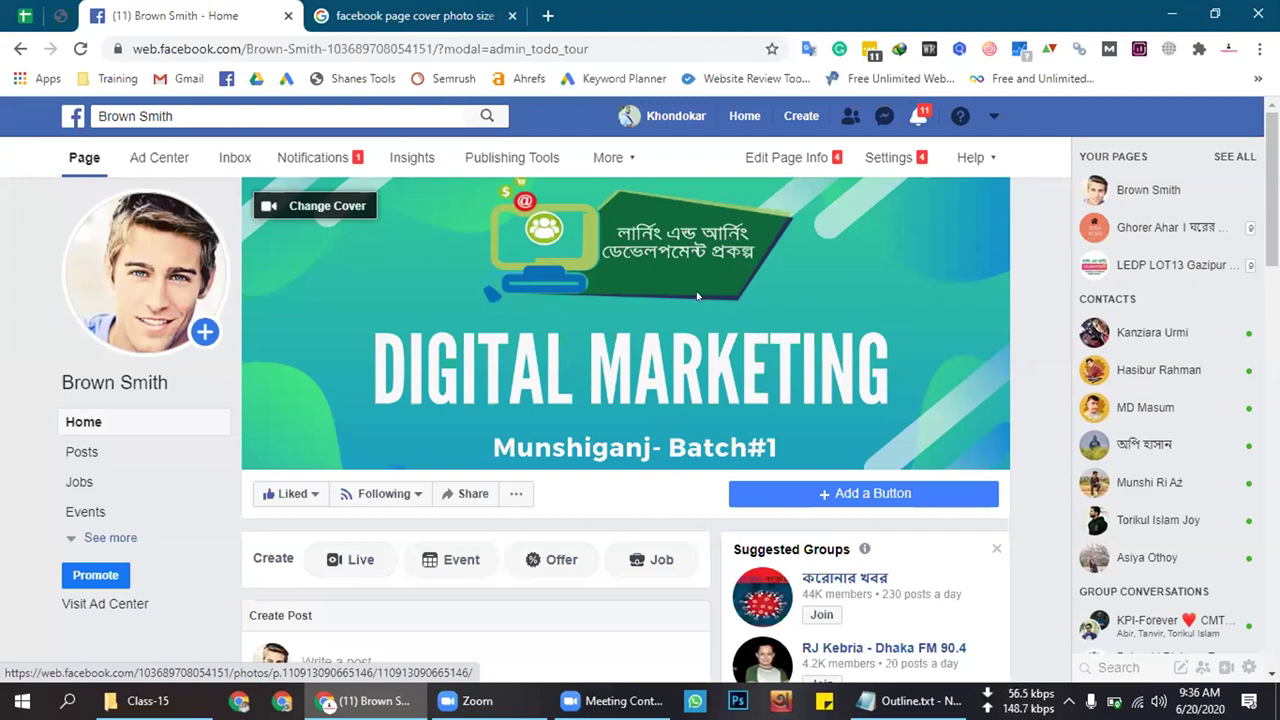
pyautogui.click(443, 5)
pyautogui.click(799, 245)
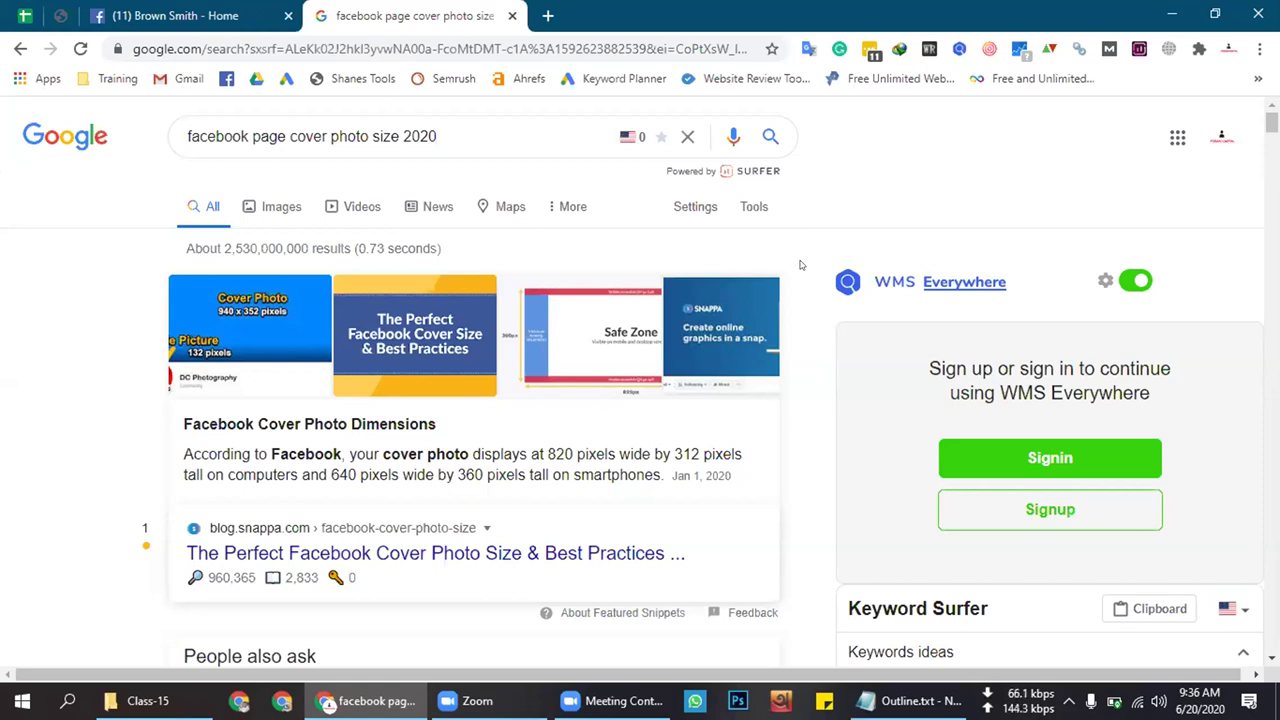
pyautogui.click(190, 15)
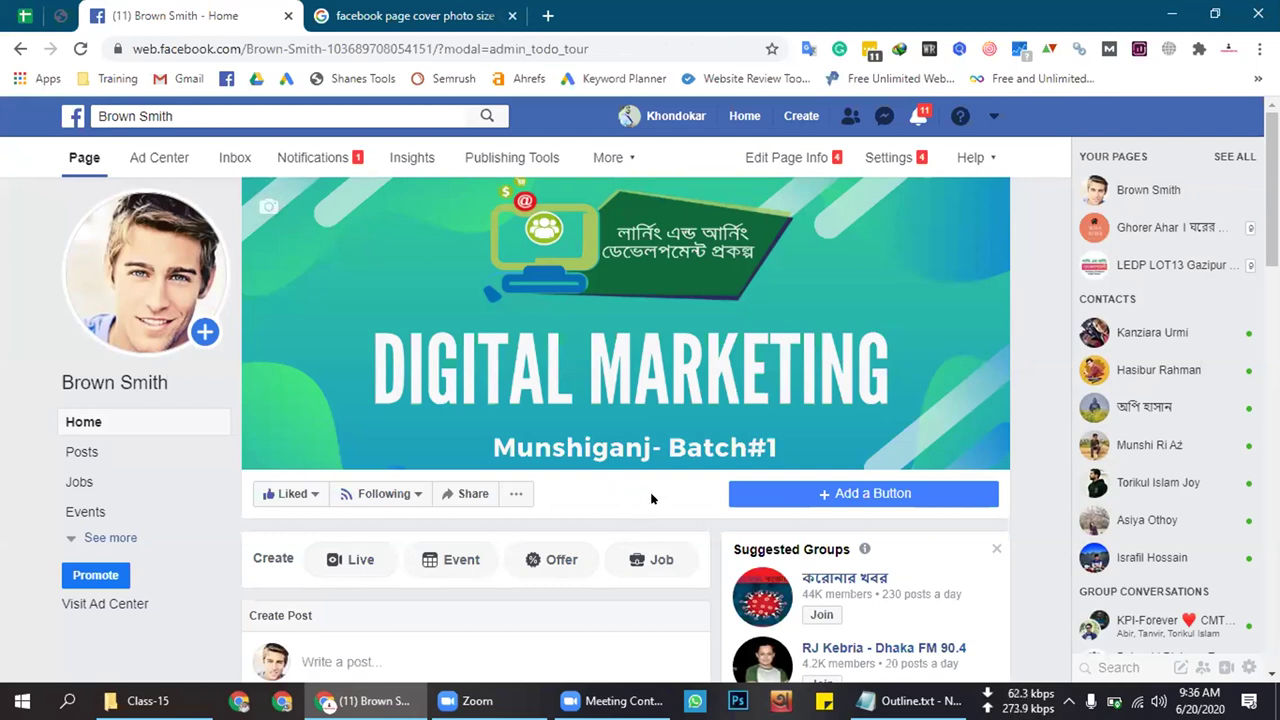
# Check notifications and the cover size results, then open the Brown Smith page Settings
pyautogui.click(918, 116)
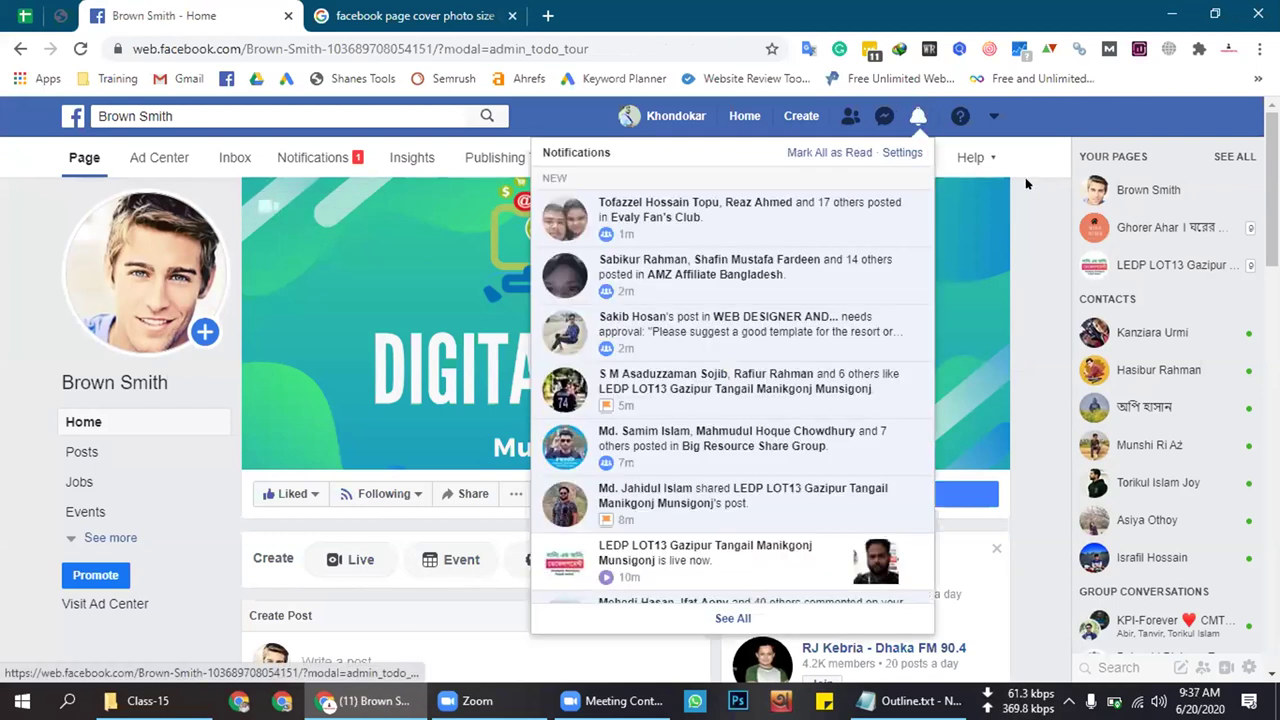
pyautogui.click(1020, 234)
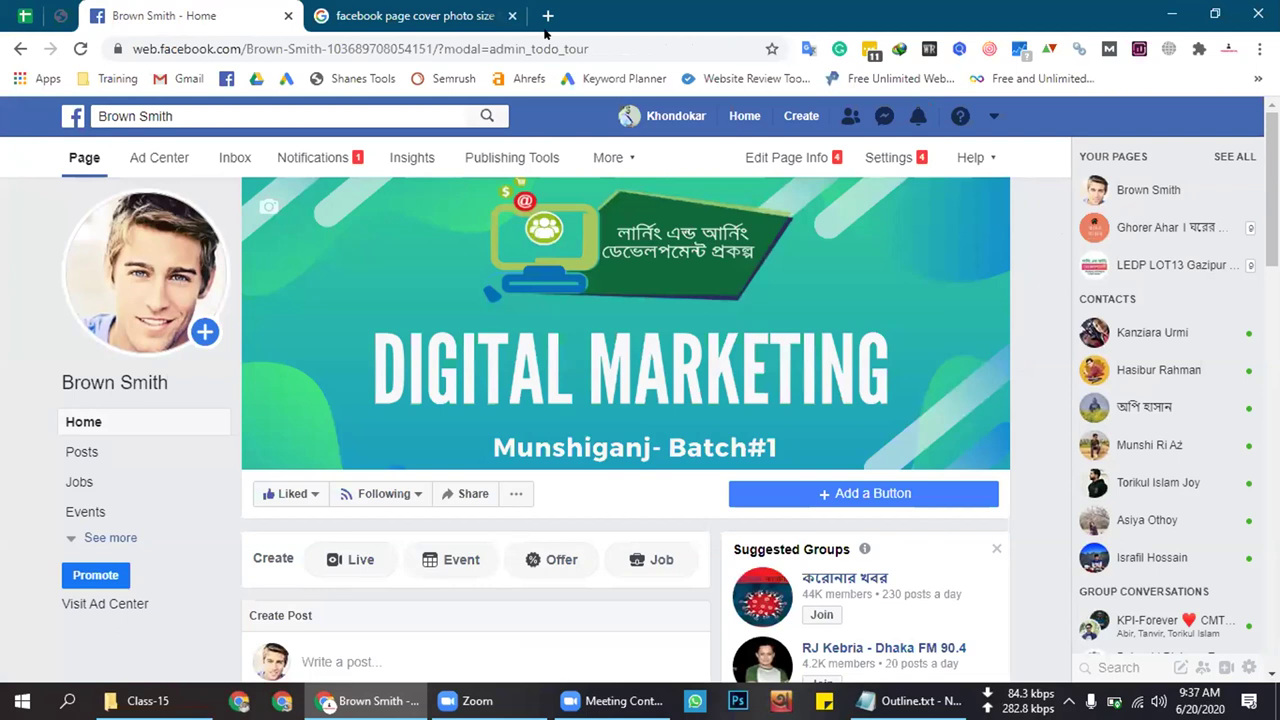
pyautogui.click(390, 12)
pyautogui.click(245, 12)
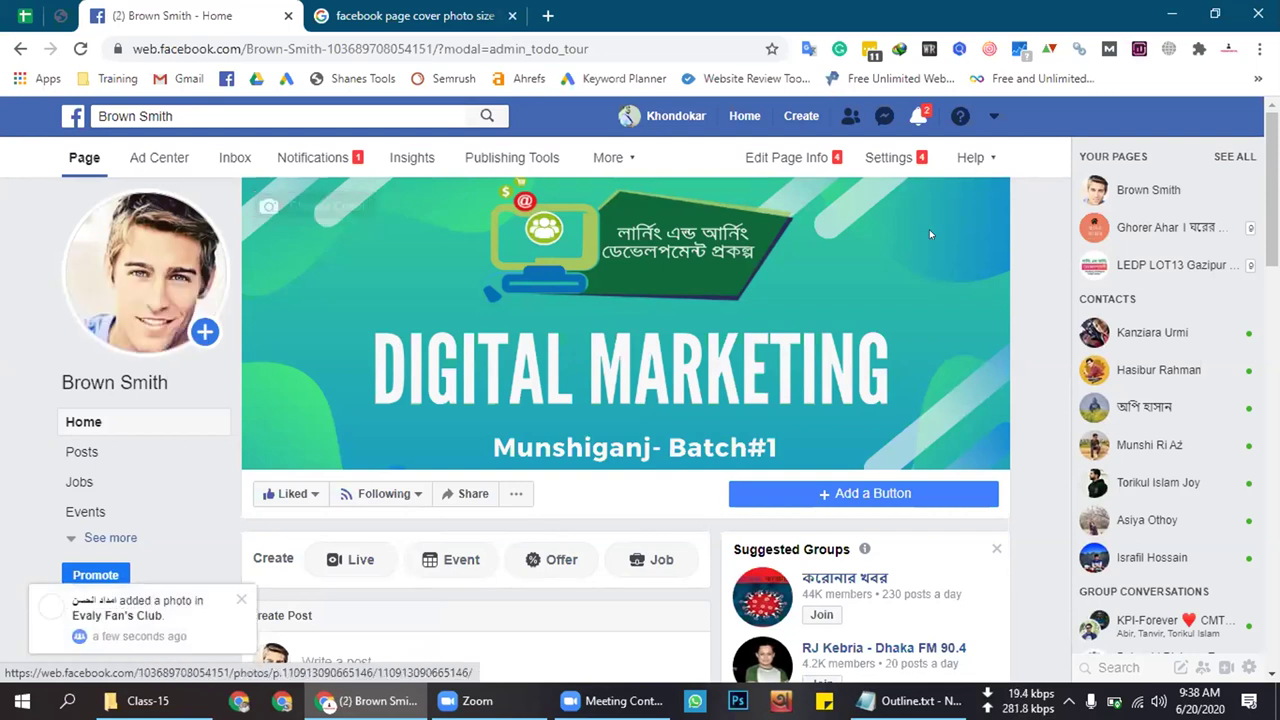
pyautogui.click(903, 159)
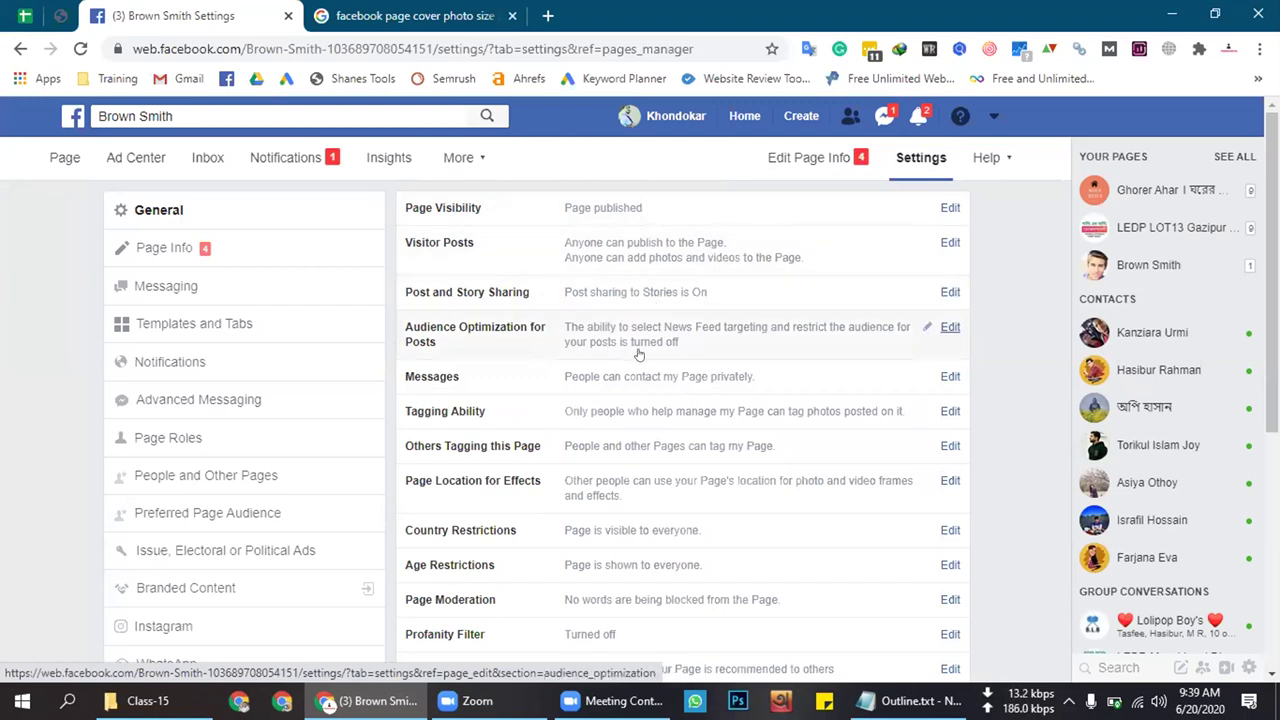
pyautogui.scroll(-5, 863, 325)
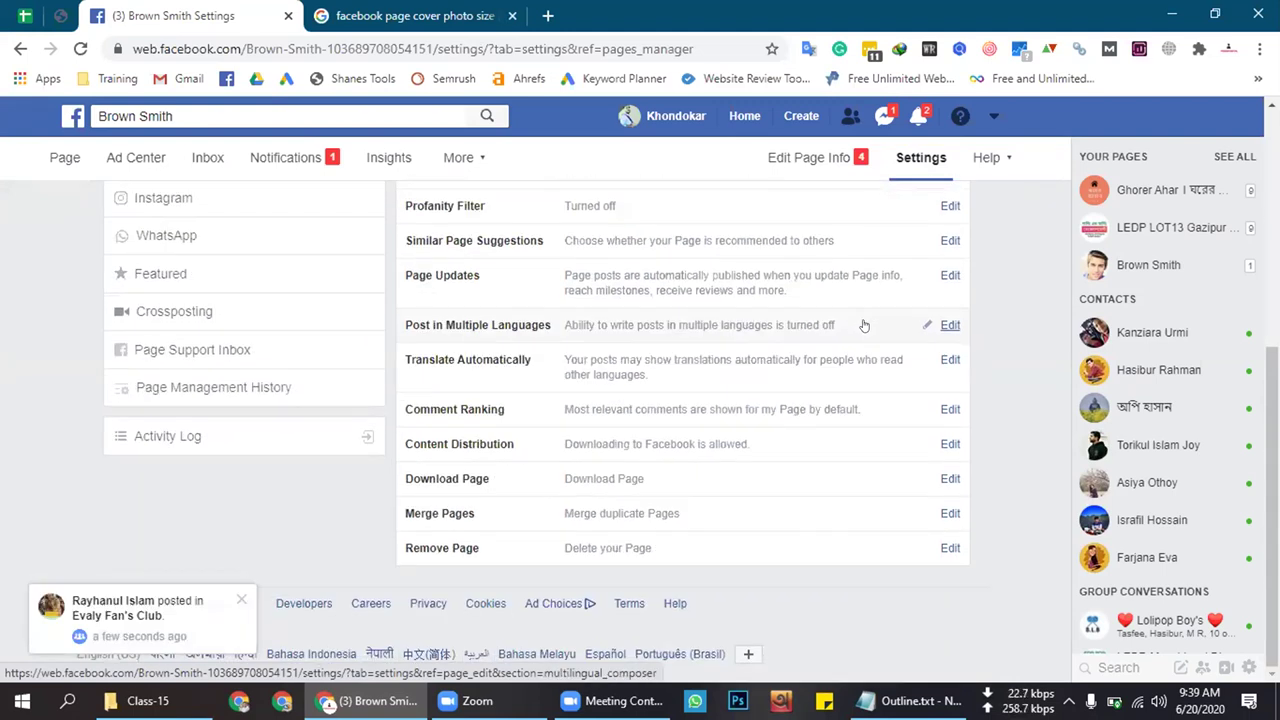
pyautogui.click(472, 540)
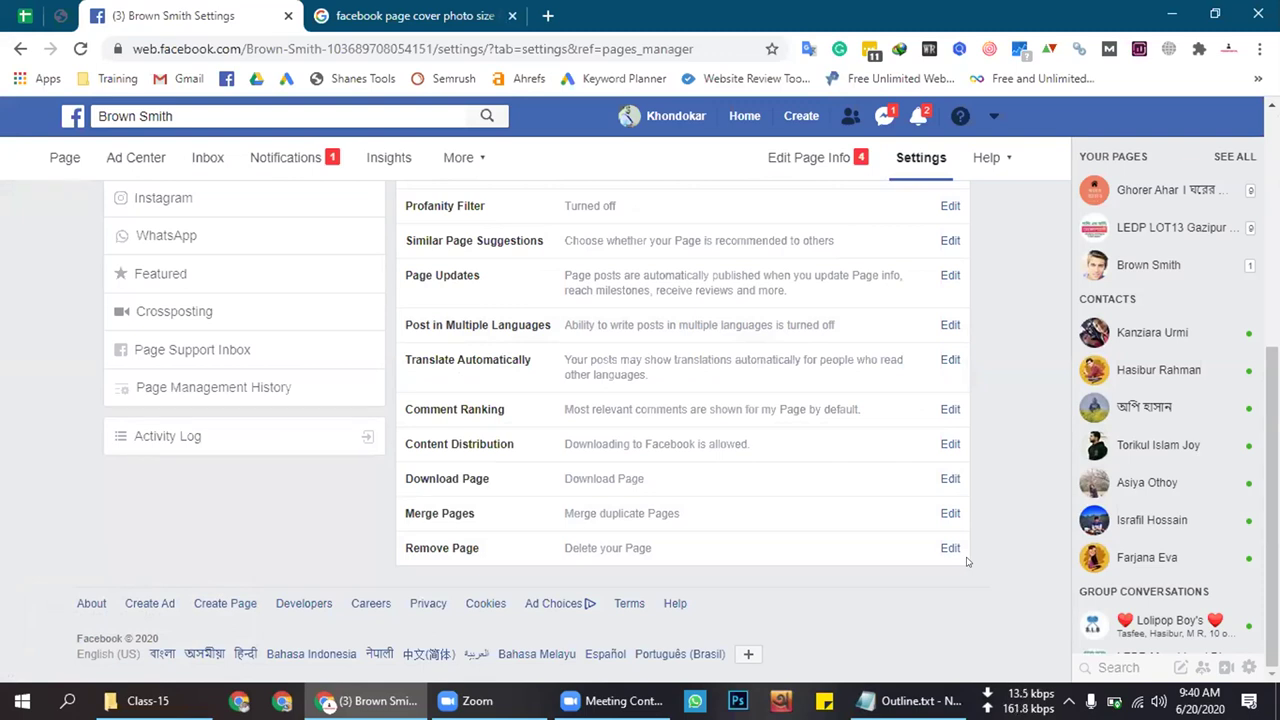
pyautogui.scroll(3, 739, 549)
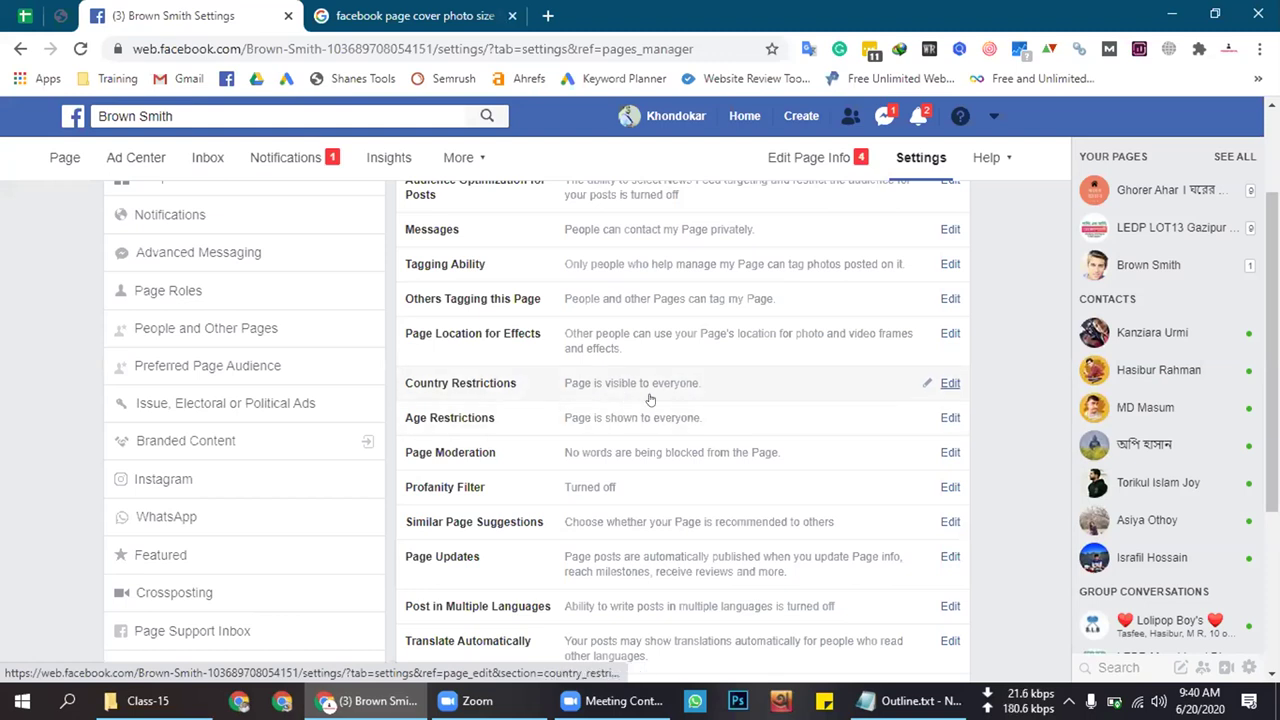
pyautogui.click(948, 385)
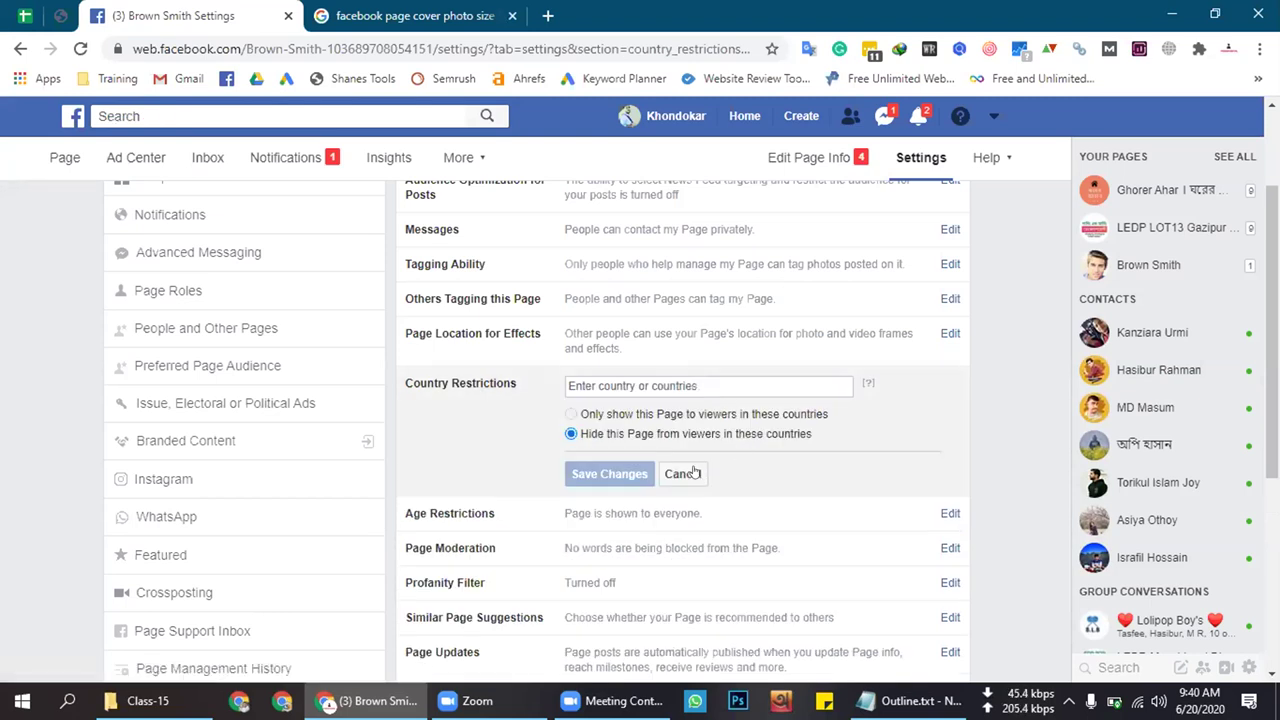
pyautogui.click(683, 474)
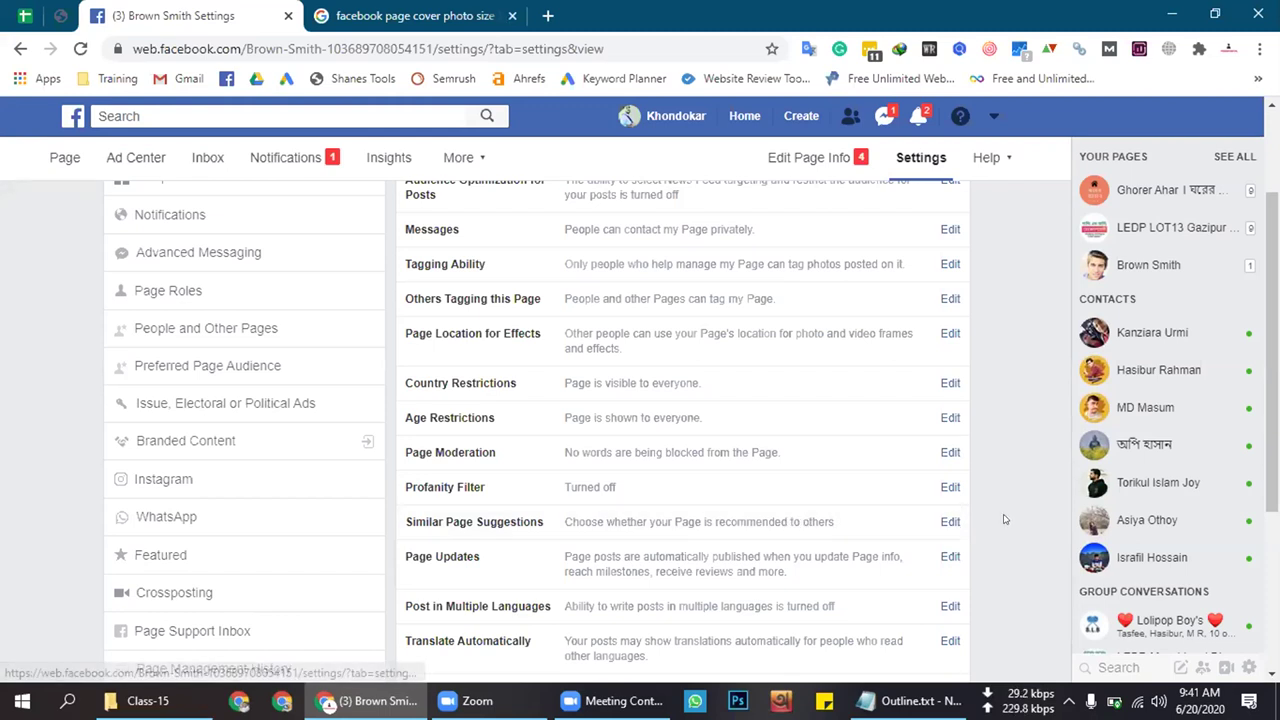
pyautogui.scroll(-1, 1005, 519)
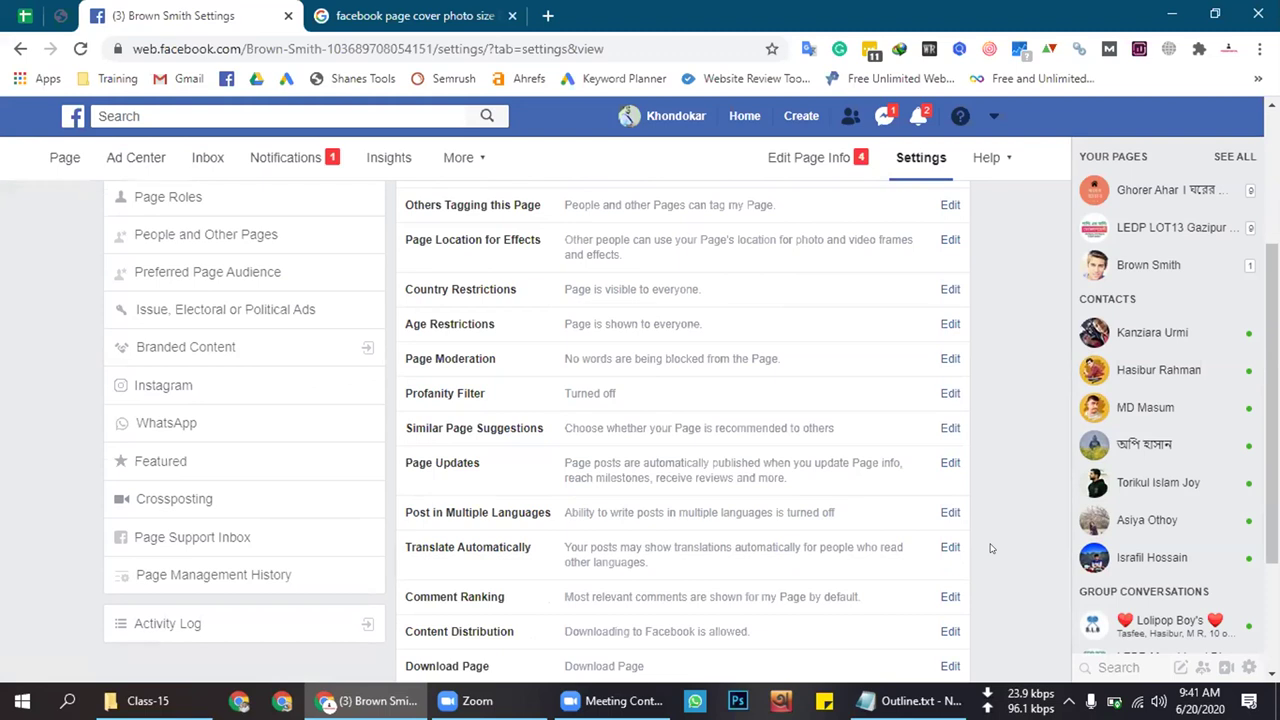
pyautogui.scroll(-1, 695, 607)
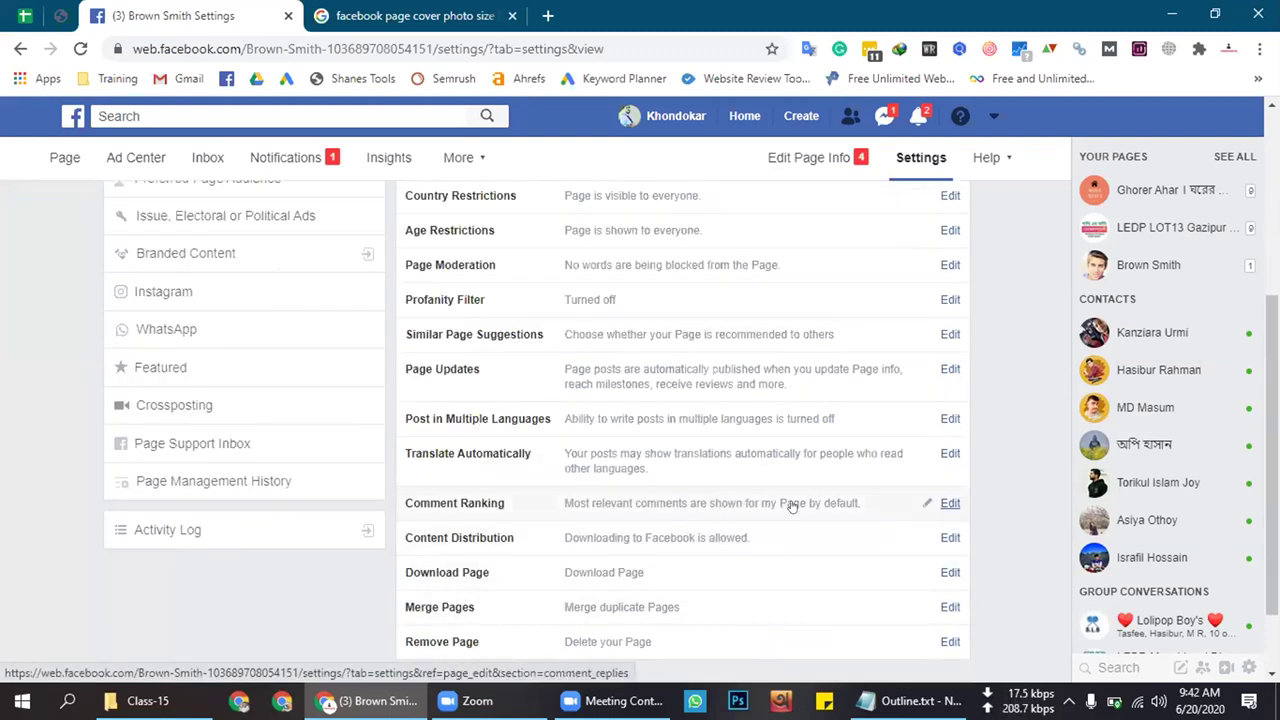
pyautogui.scroll(1, 685, 545)
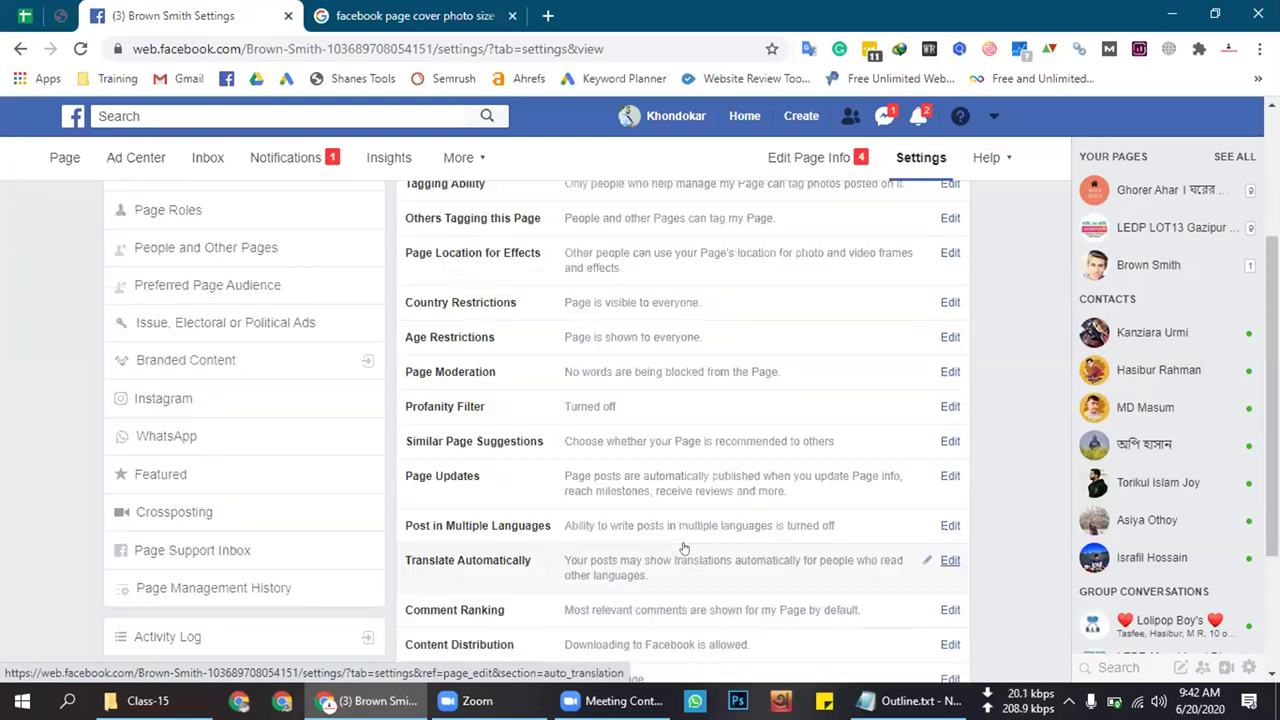
pyautogui.scroll(2, 684, 548)
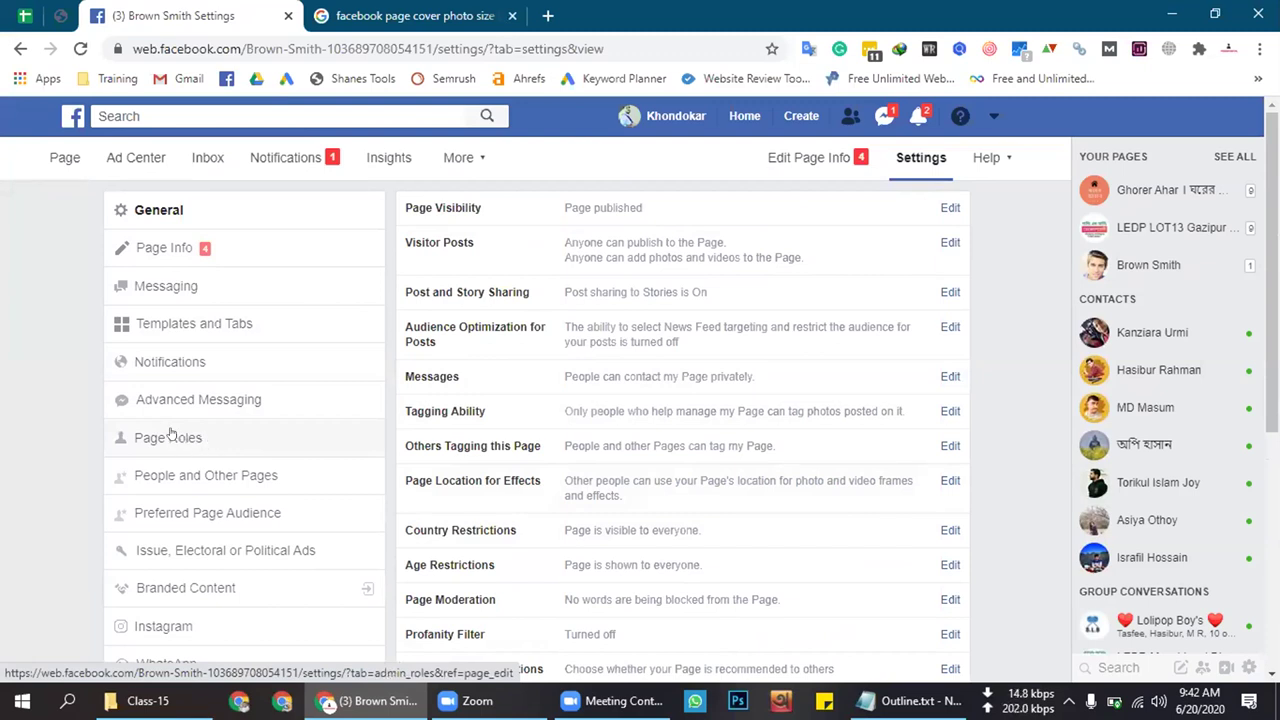
pyautogui.click(170, 435)
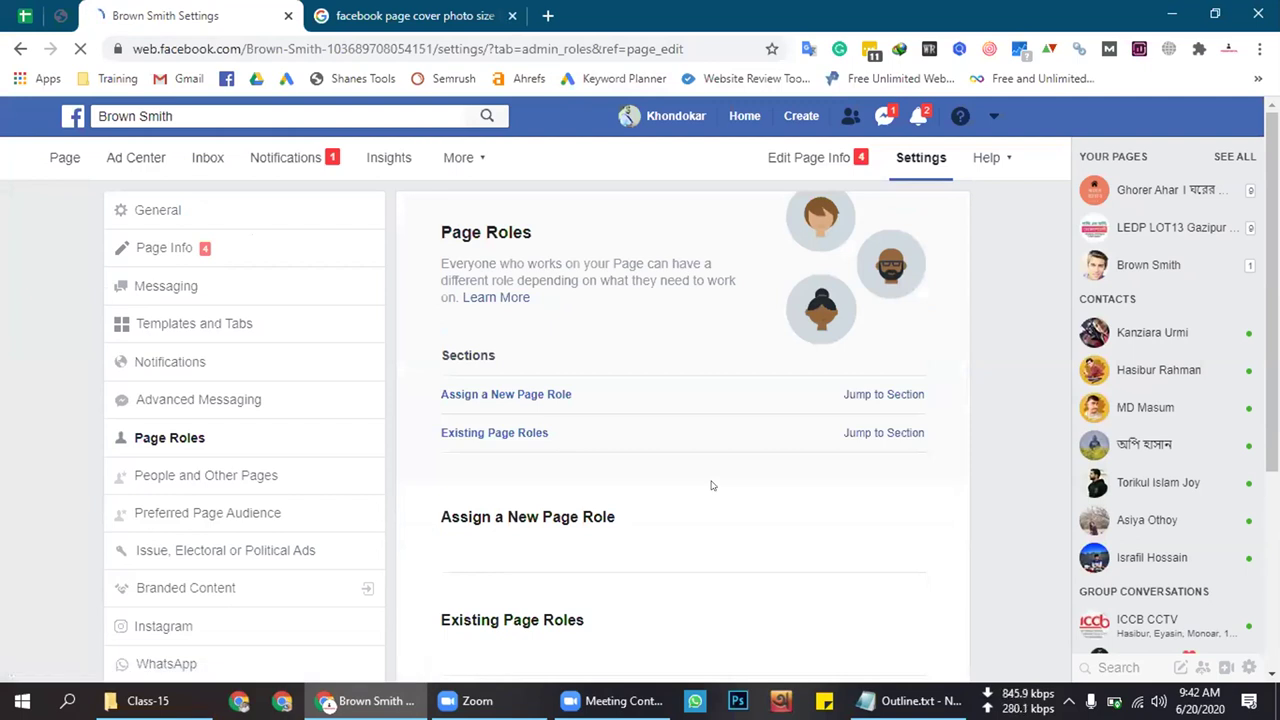
pyautogui.scroll(-1, 712, 485)
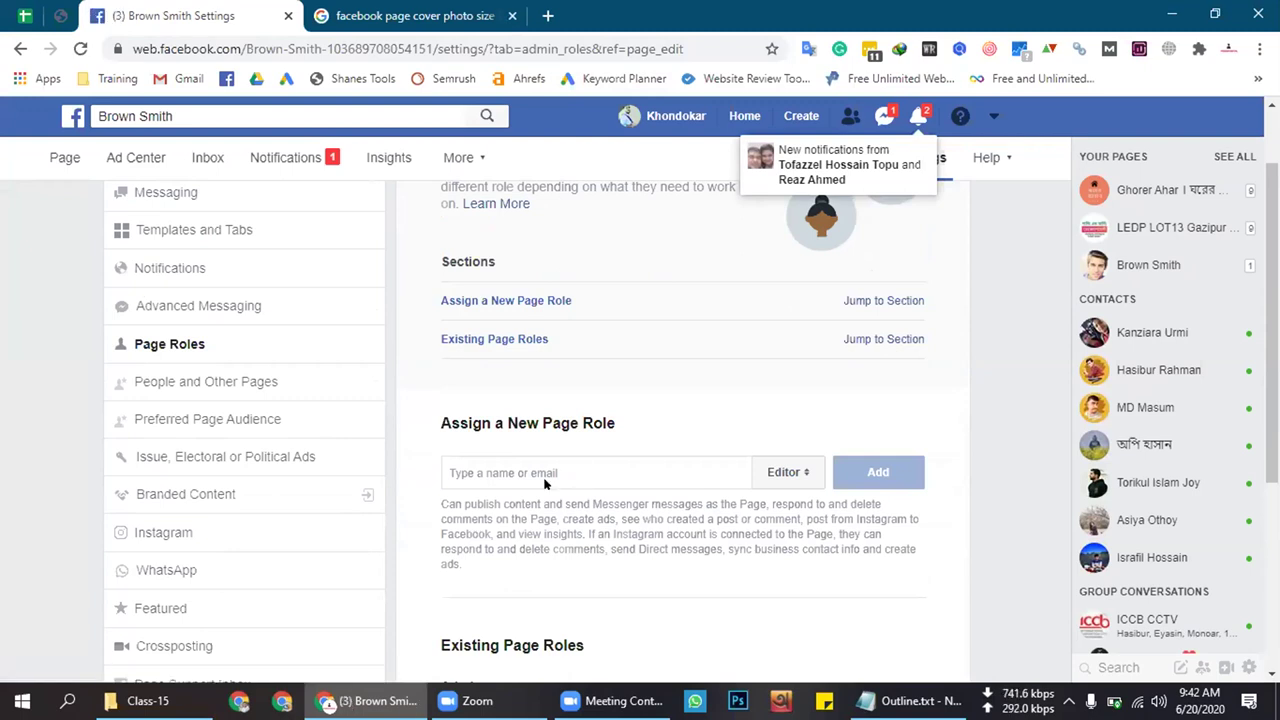
pyautogui.click(521, 461)
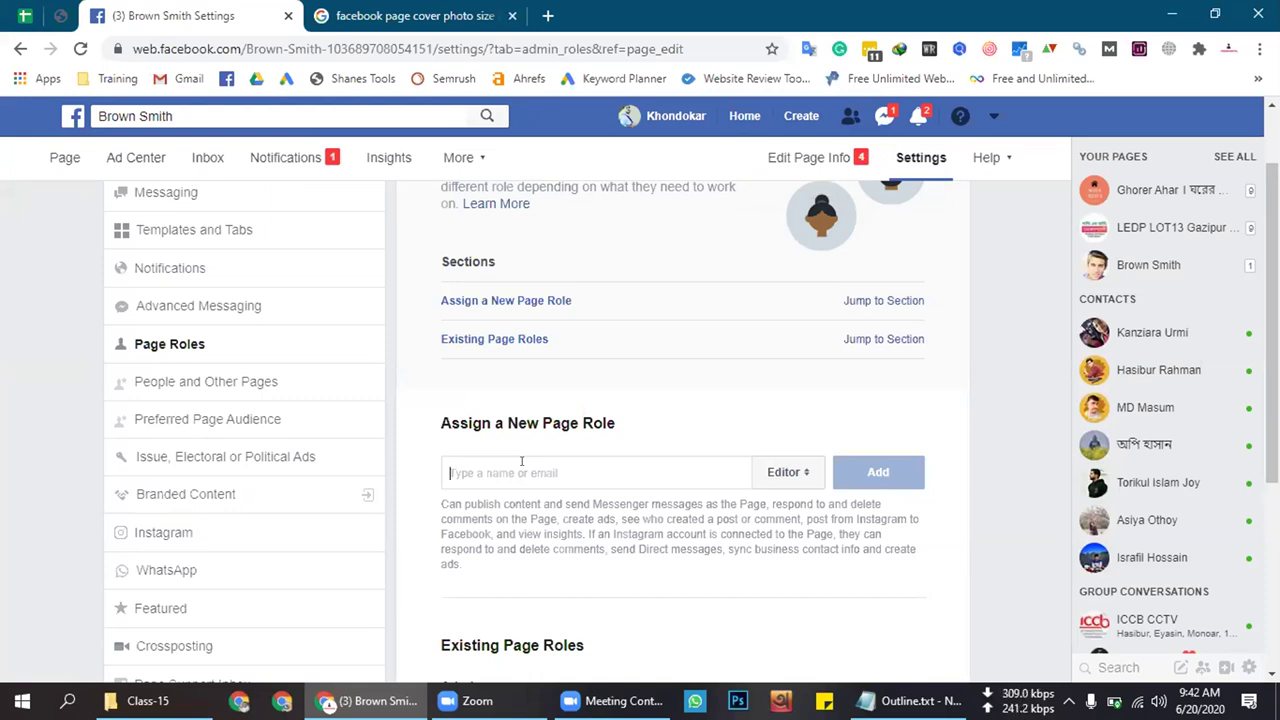
pyautogui.write('Rea')
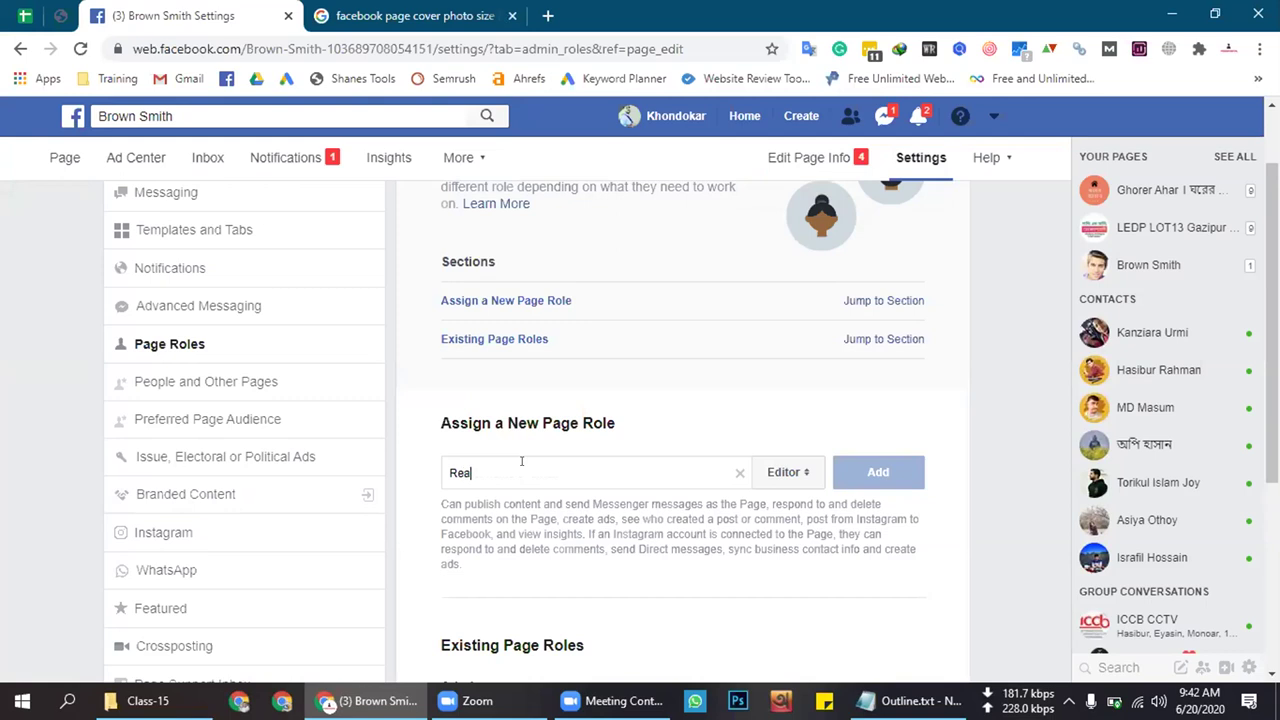
pyautogui.press('BackSpace')
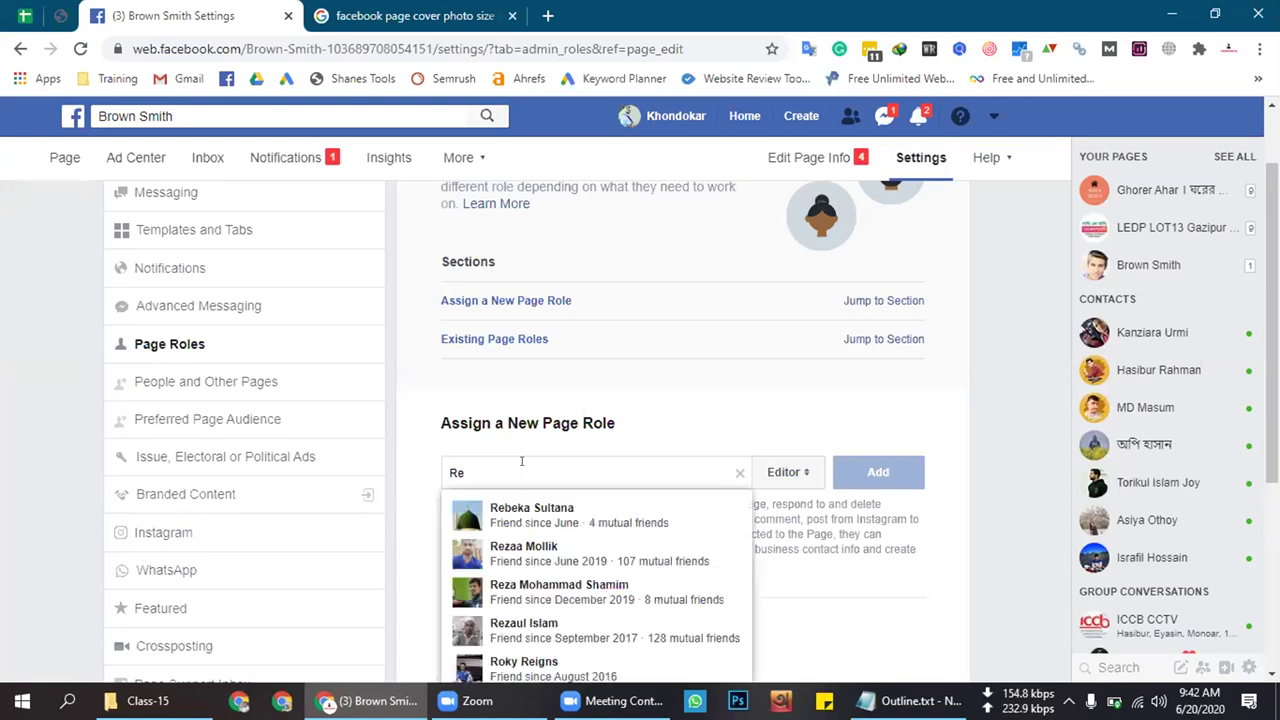
pyautogui.click(563, 508)
pyautogui.click(790, 484)
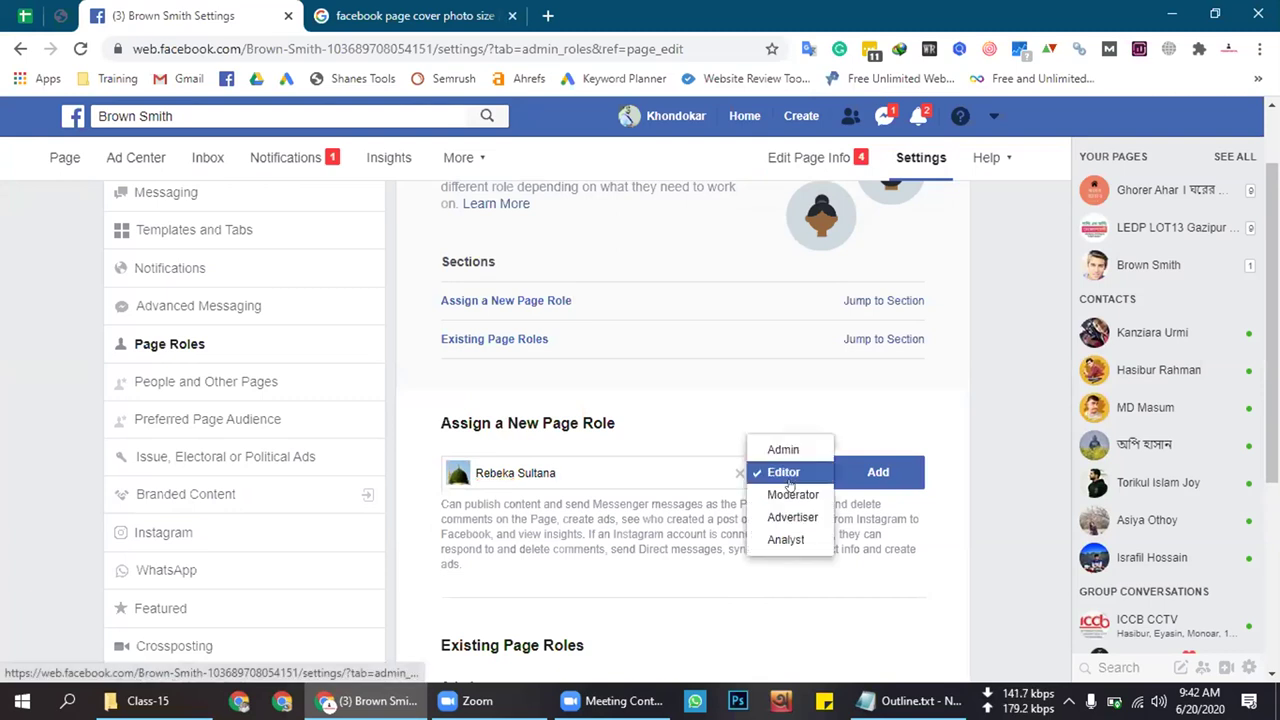
pyautogui.scroll(1, 803, 508)
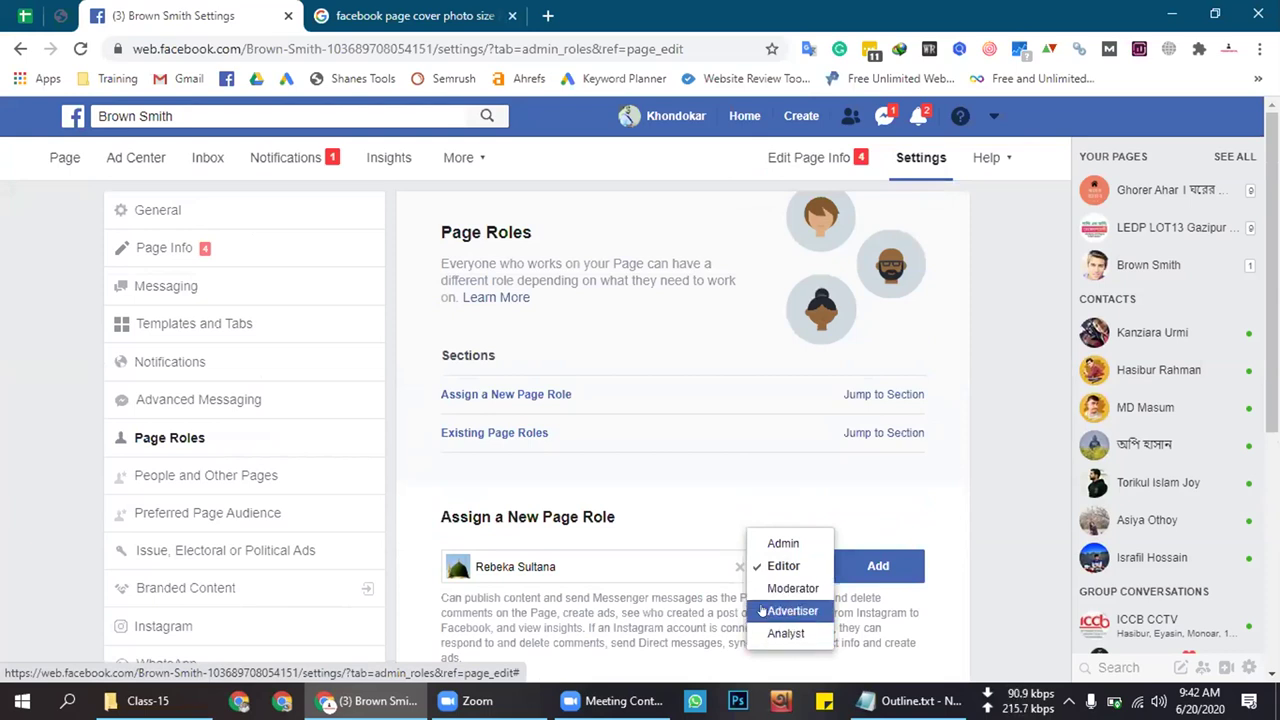
pyautogui.click(783, 566)
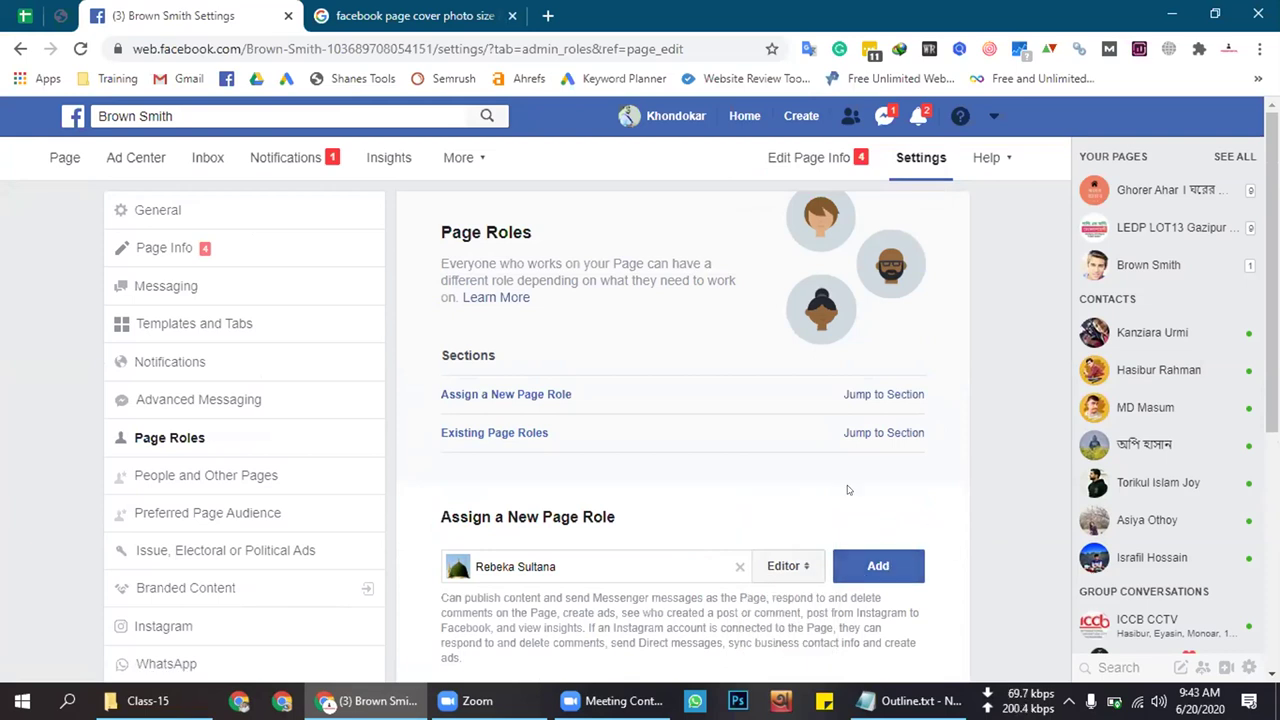
pyautogui.click(740, 566)
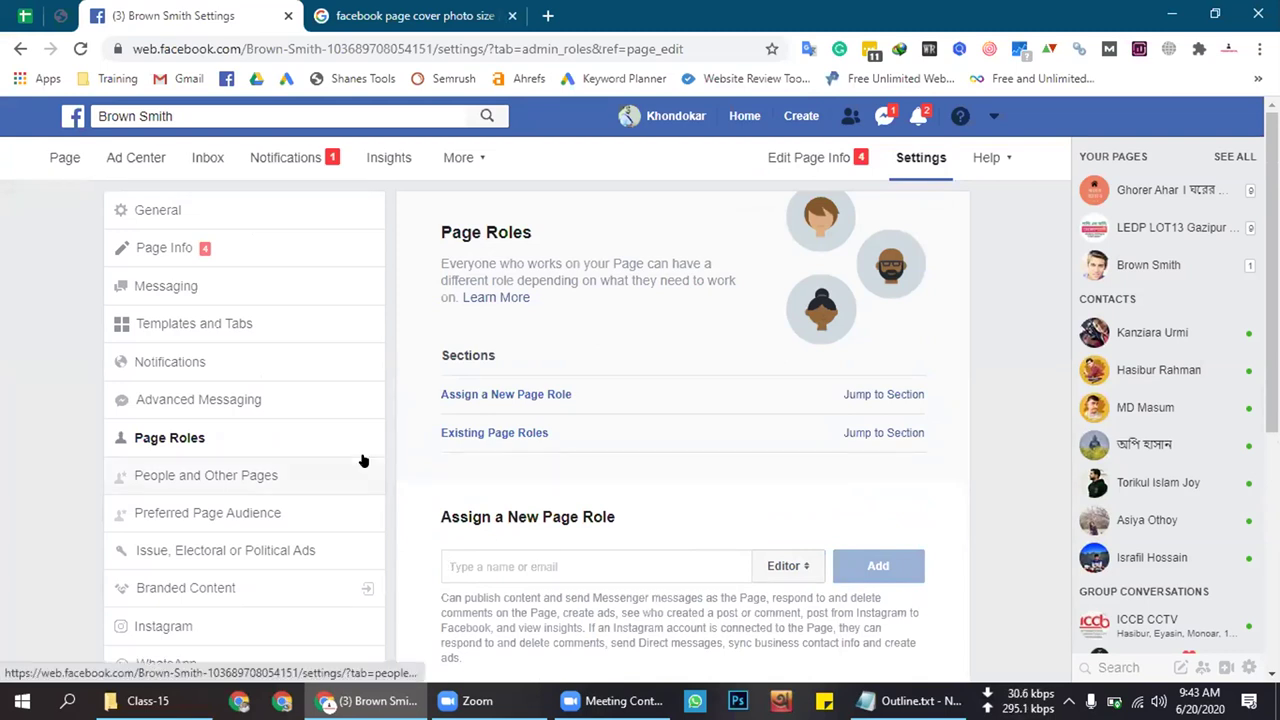
pyautogui.click(202, 249)
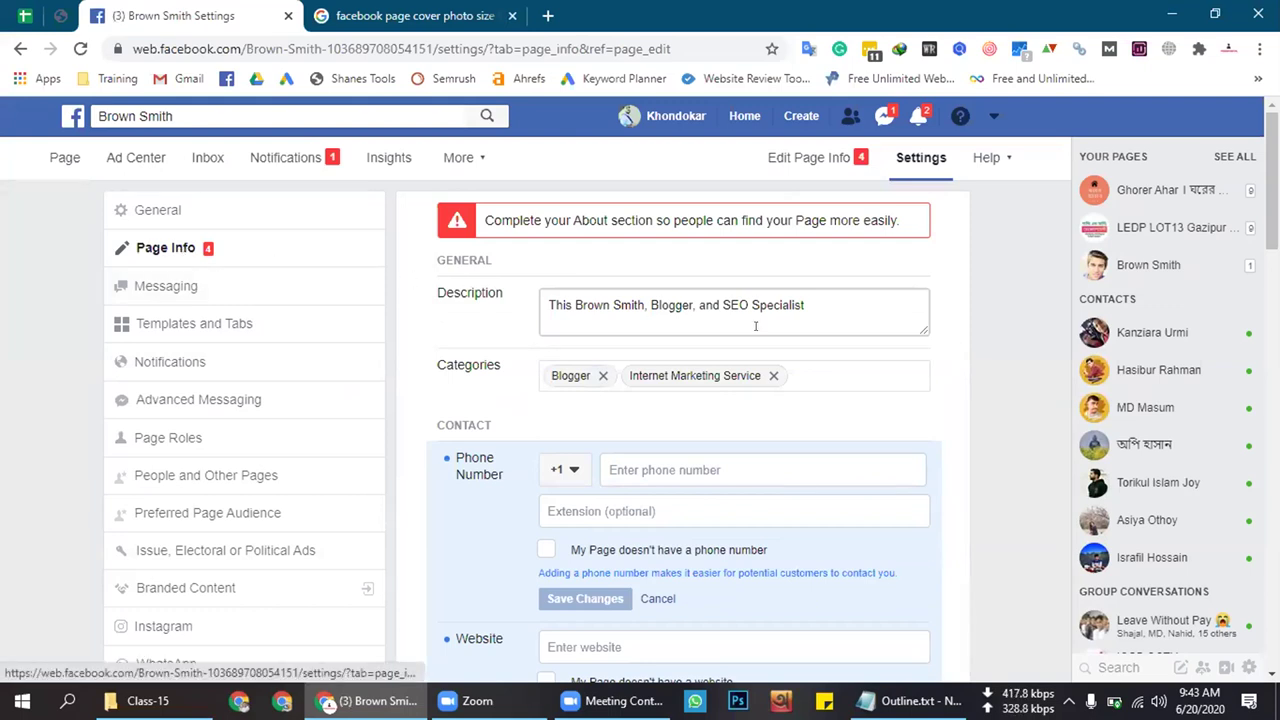
# Edit the Page Info description, review its 255-character limit note, and end it with a period
pyautogui.click(698, 298)
pyautogui.click(837, 297)
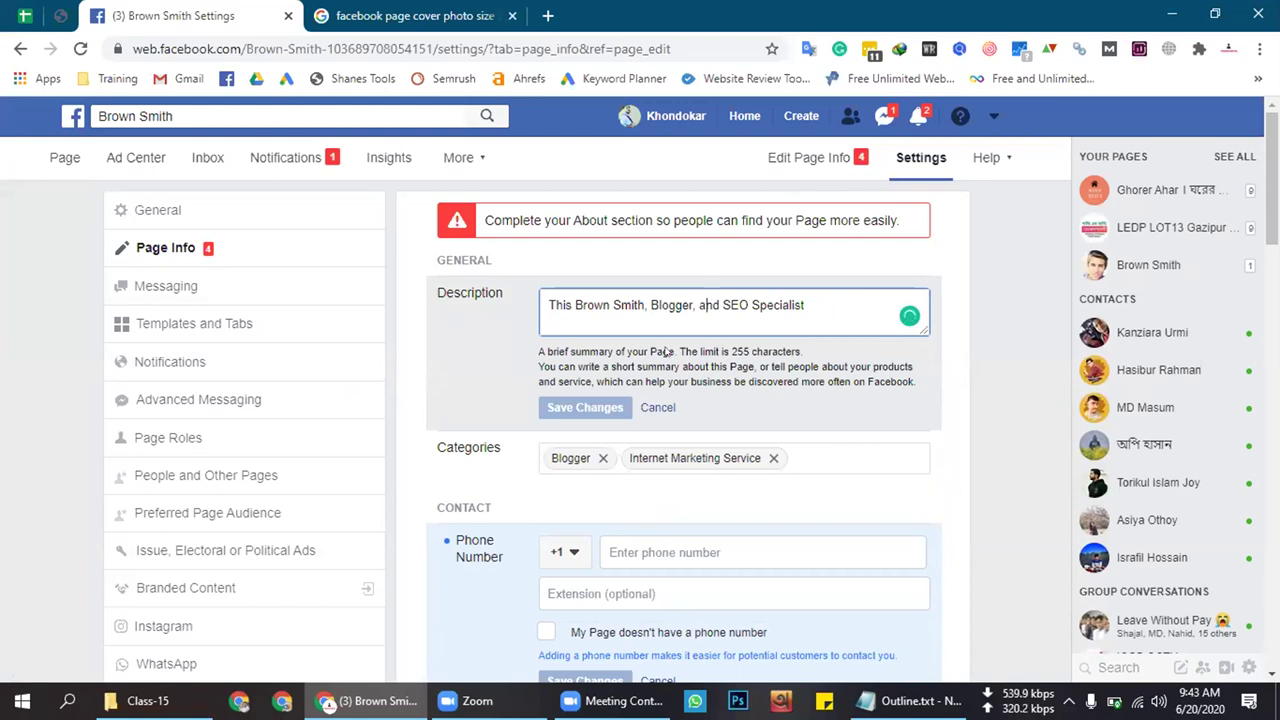
pyautogui.moveTo(684, 352); pyautogui.dragTo(748, 347)
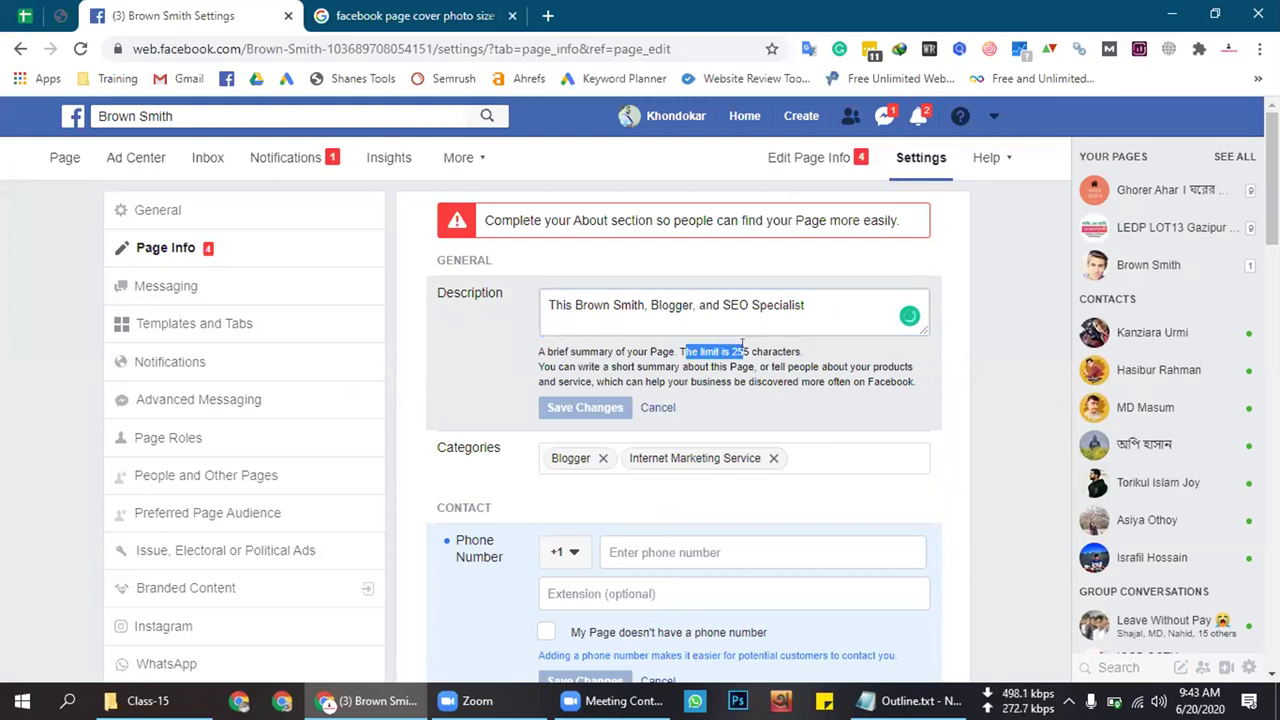
pyautogui.click(731, 345)
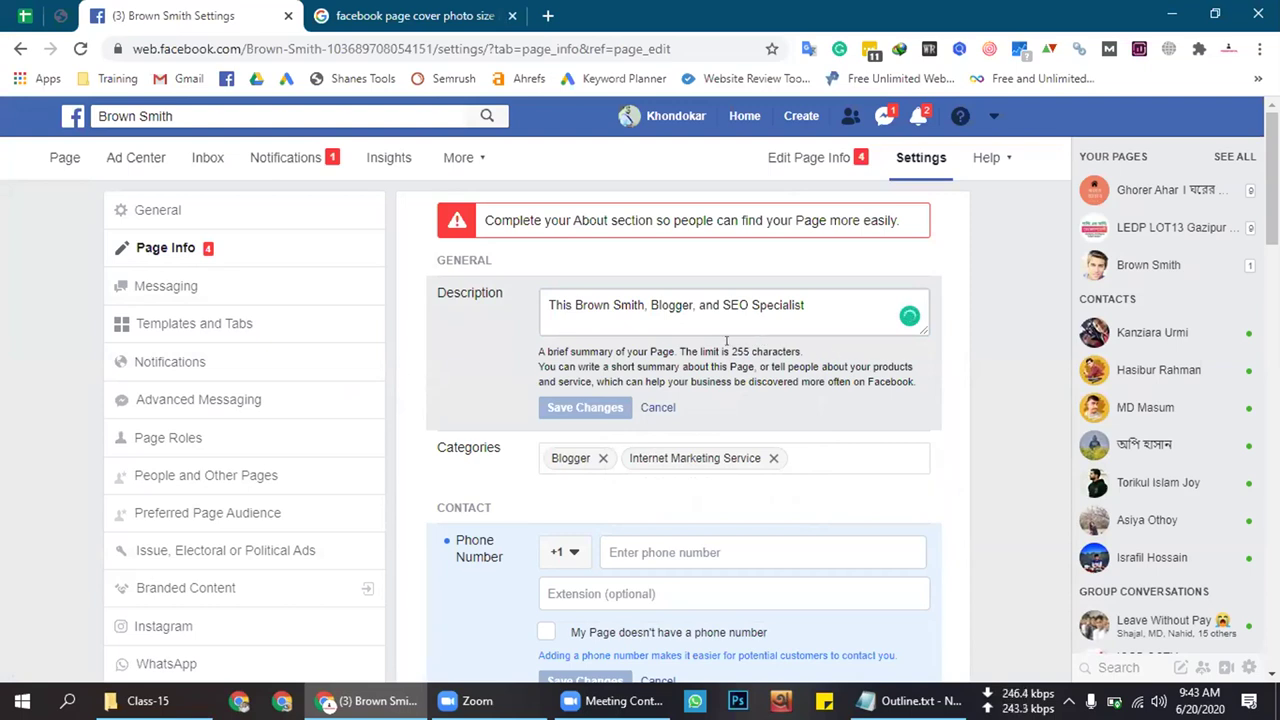
pyautogui.click(547, 302)
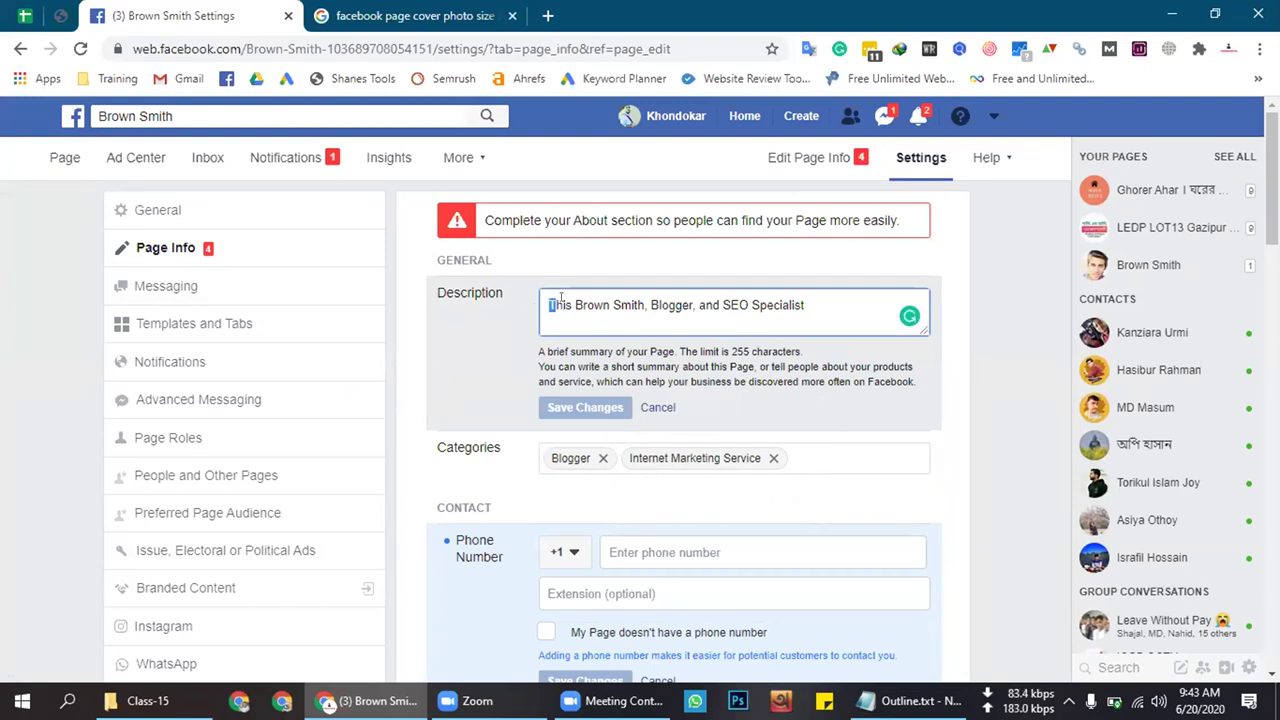
pyautogui.moveTo(549, 300); pyautogui.dragTo(537, 294)
pyautogui.click(580, 301)
pyautogui.moveTo(731, 351); pyautogui.dragTo(750, 351)
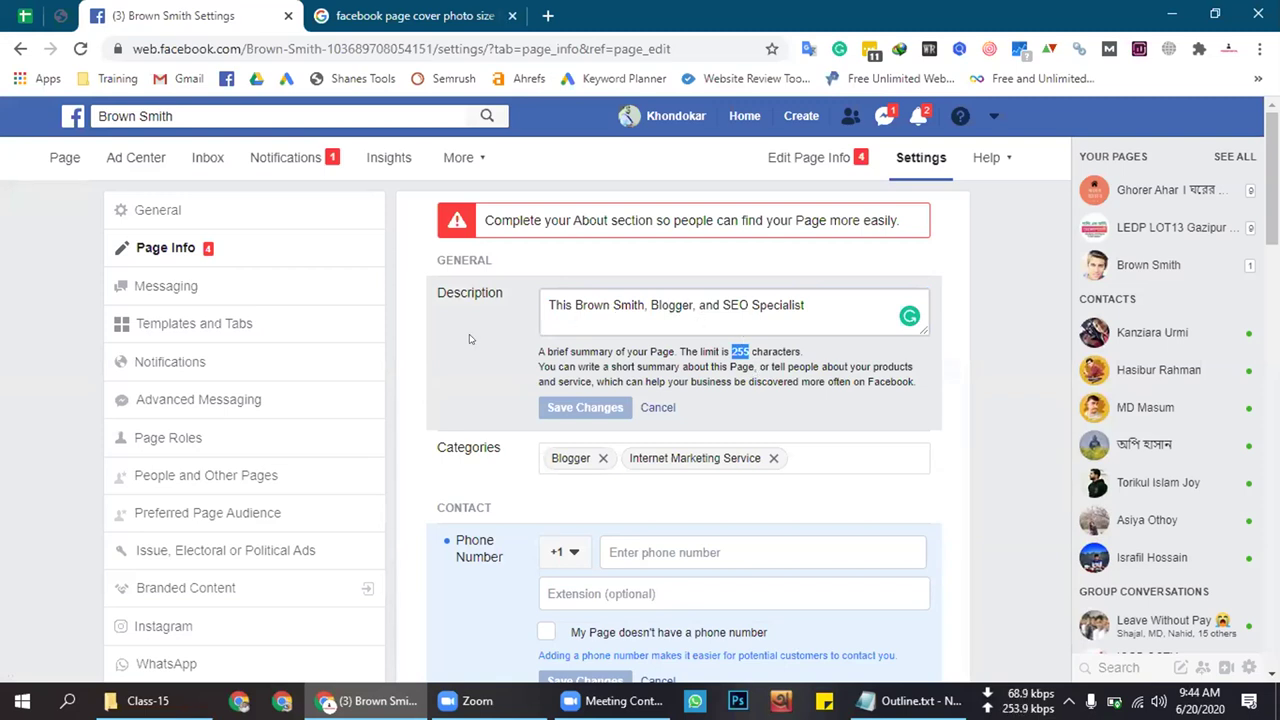
pyautogui.click(829, 298)
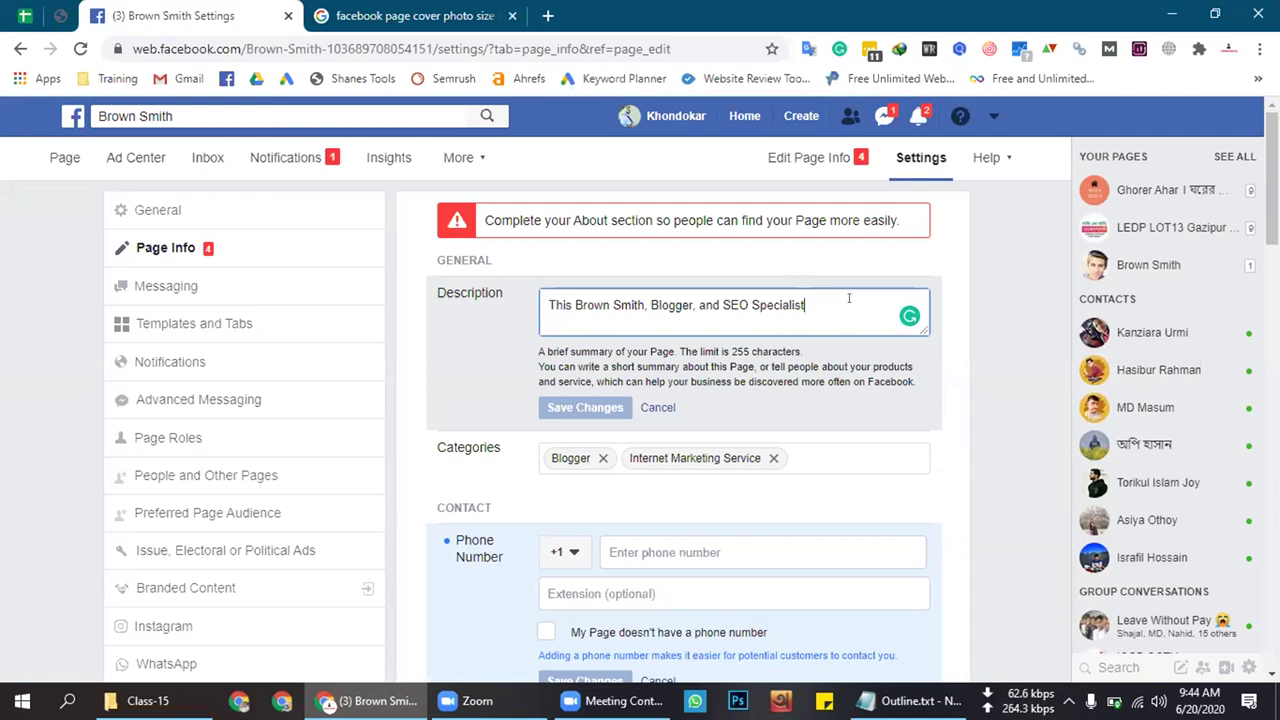
pyautogui.write('.')
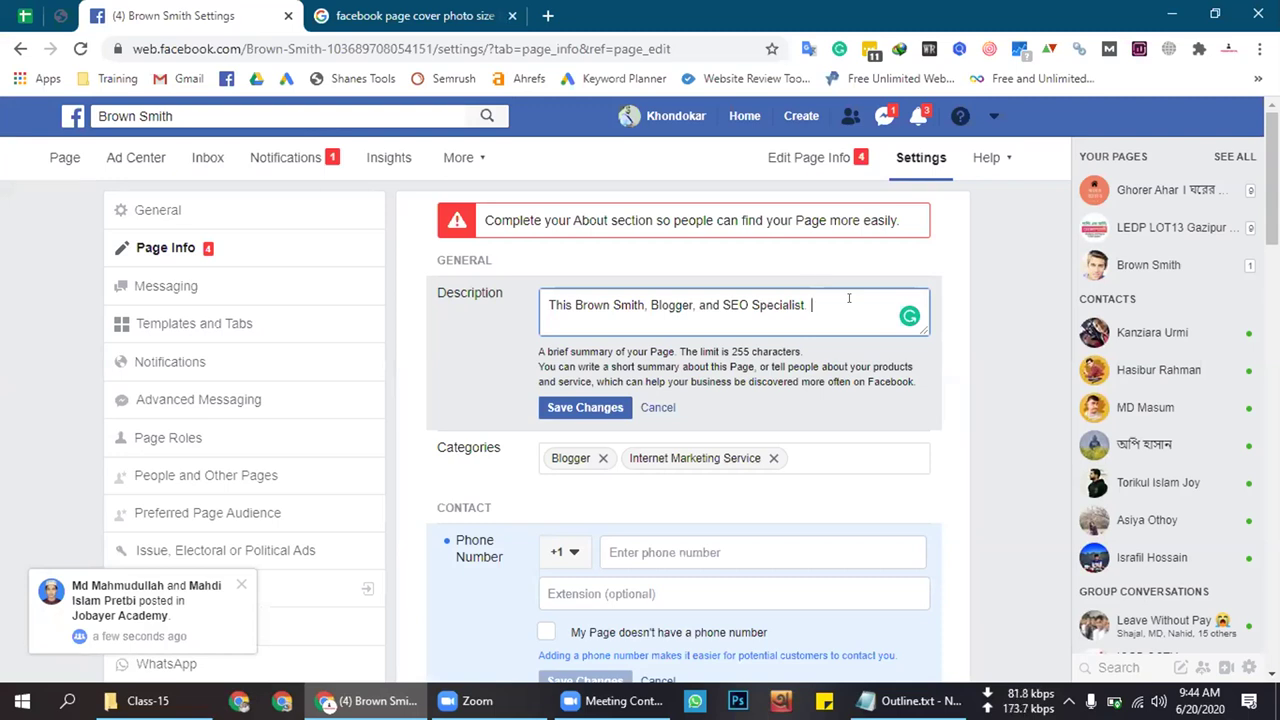
# Continue the description with 'If anyone looking for ranking expert then'
pyautogui.write('I')
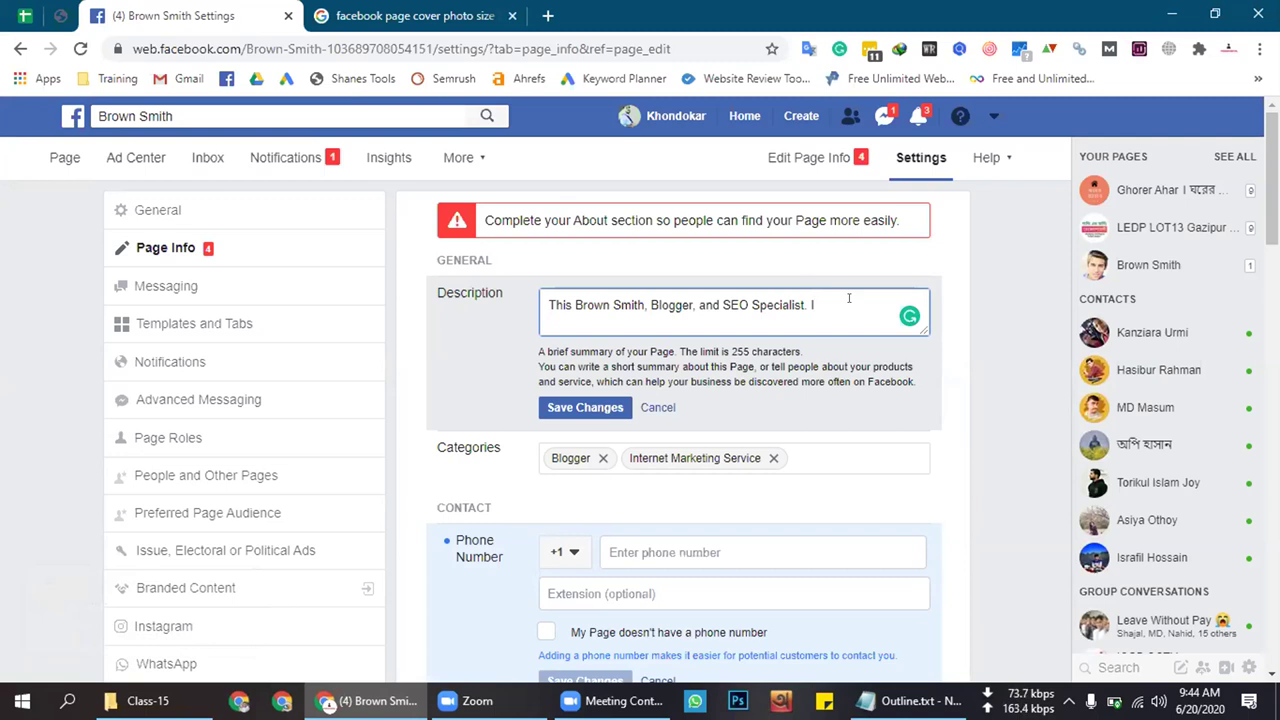
pyautogui.write('f anyone looking for ')
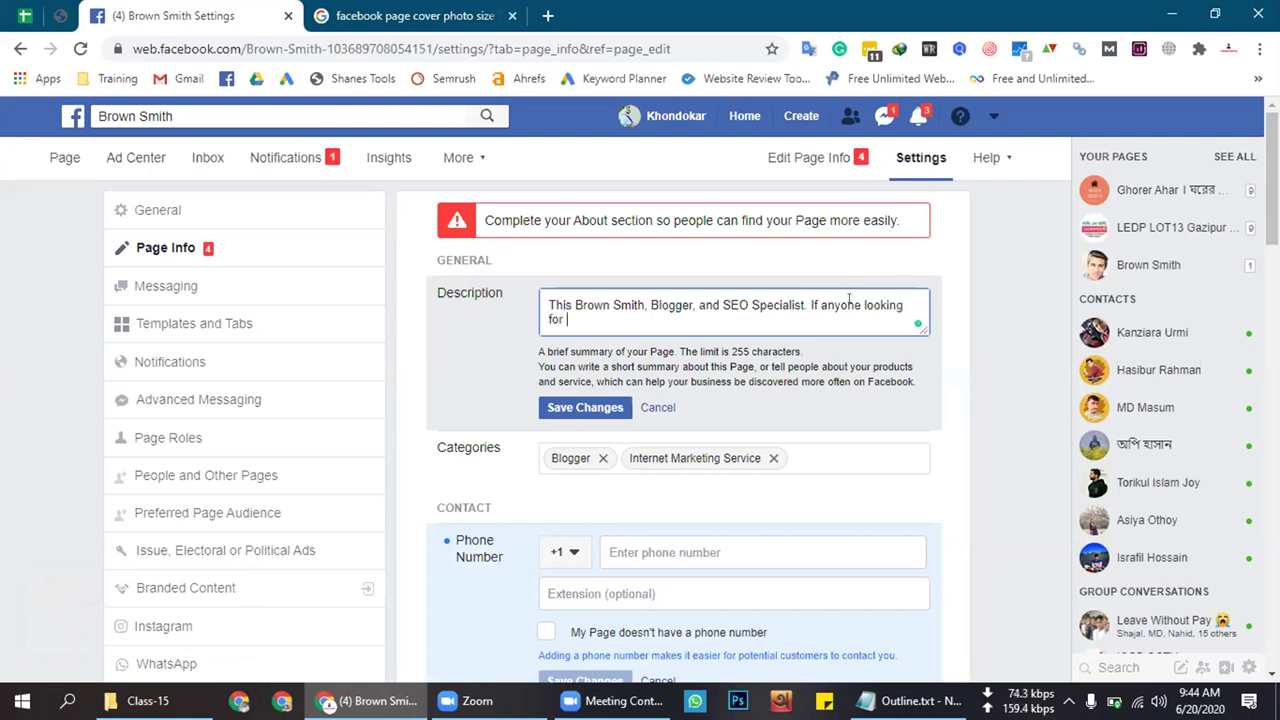
pyautogui.write('rank')
pyautogui.write('rank')
pyautogui.write('ing e')
pyautogui.write('xpert ')
pyautogui.write('then')
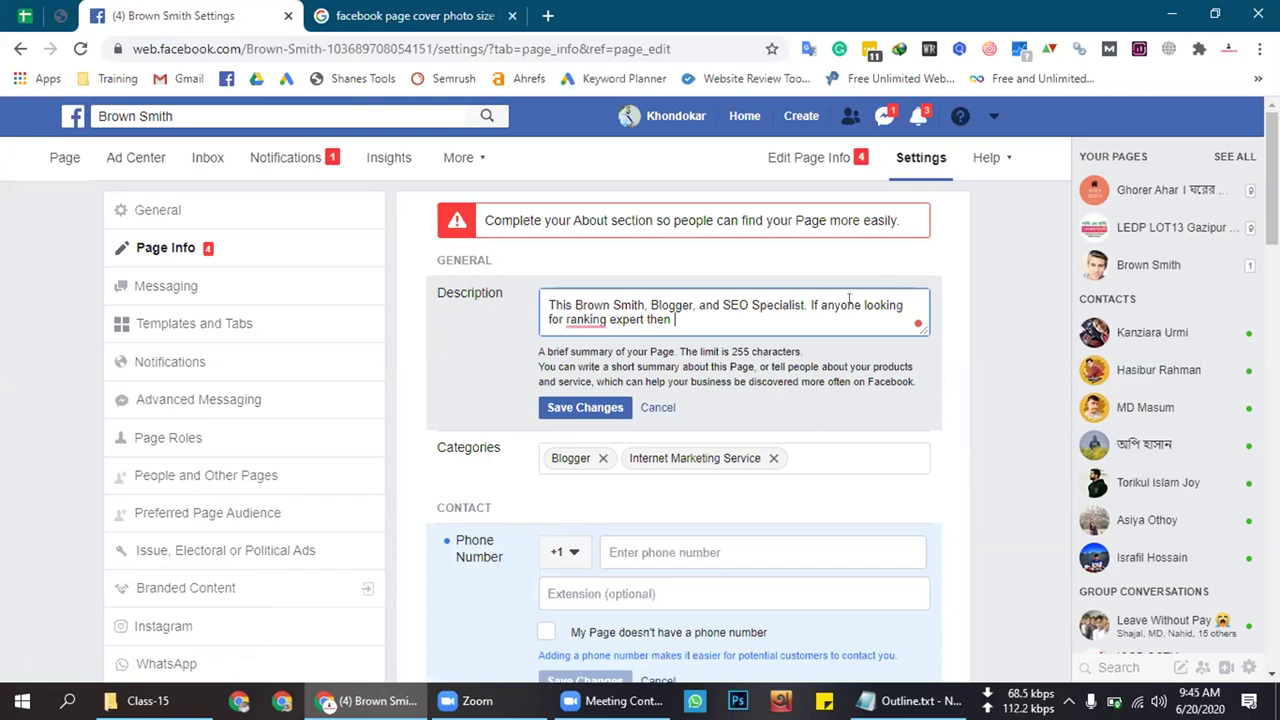
# Replace 'anyone' with 'you are' and accept Grammarly's 'for a ranking' fix
pyautogui.doubleClick(821, 299)
pyautogui.press('BackSpace')
pyautogui.write('you')
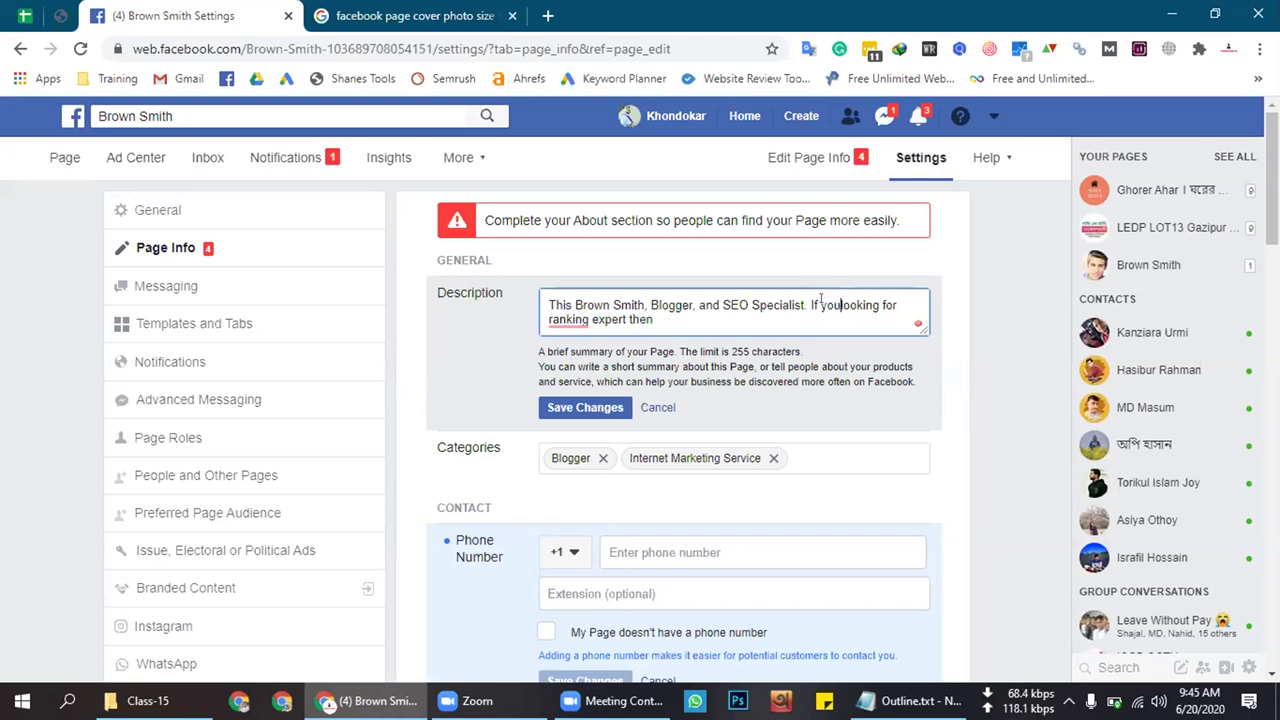
pyautogui.write(' are')
pyautogui.moveTo(580, 320)
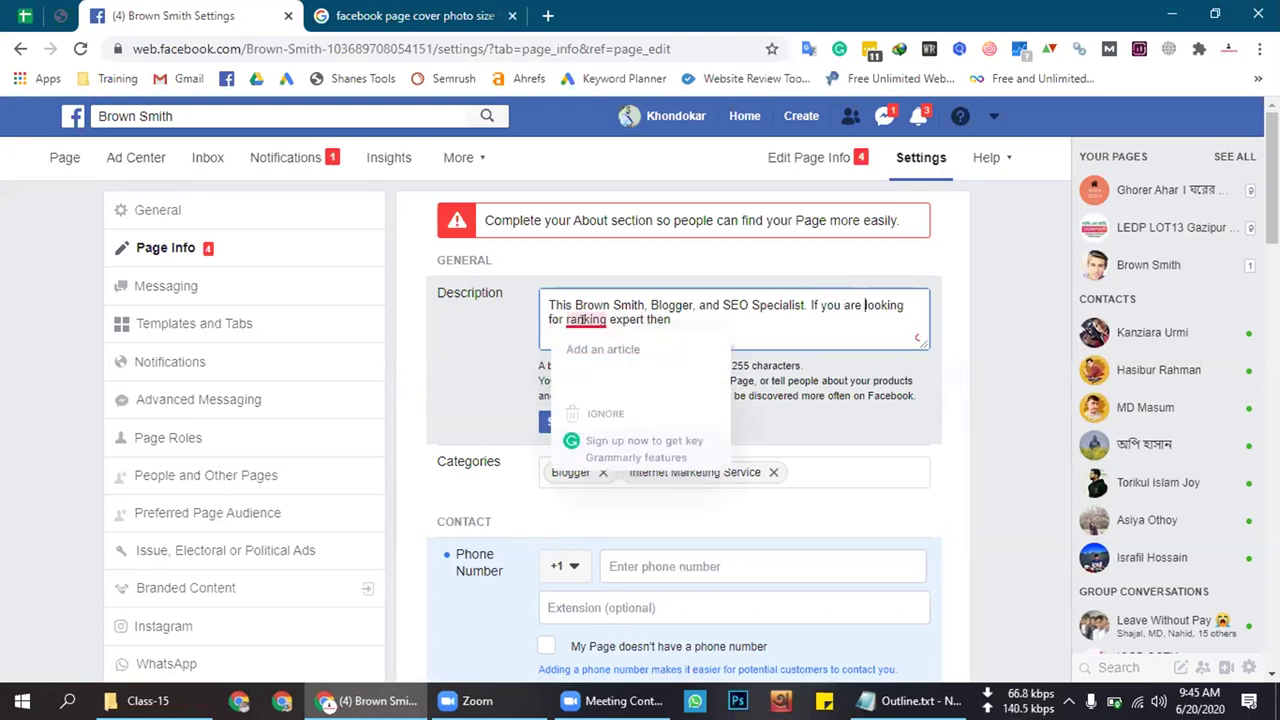
pyautogui.click(604, 372)
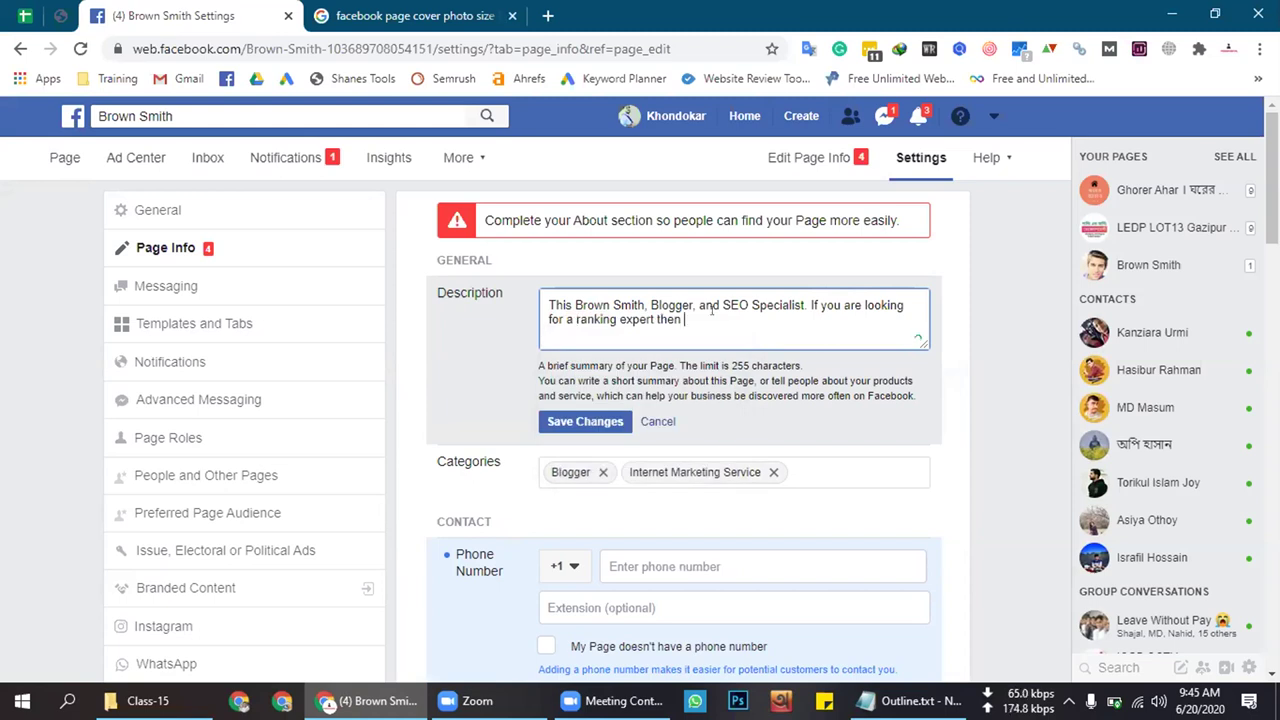
# Add 'you are in the right place.' and a new line 'Feel free to contact us.'
pyautogui.write('you ar')
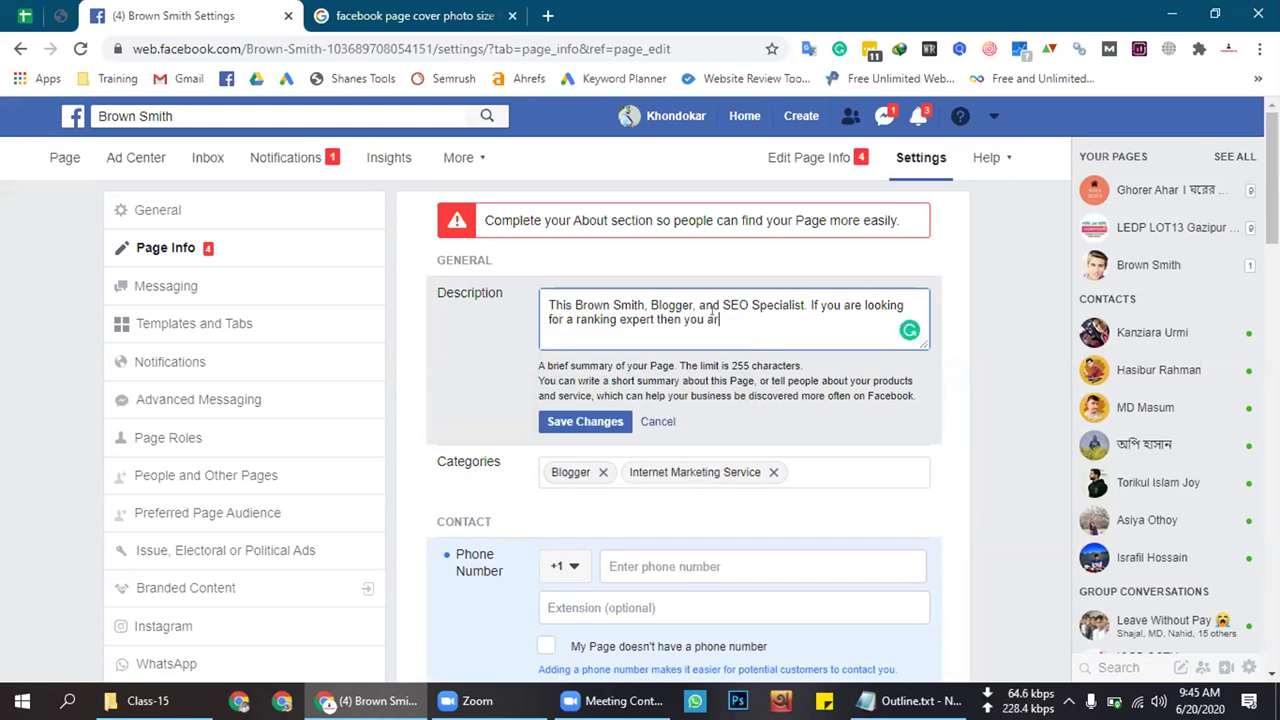
pyautogui.write('e in a right place')
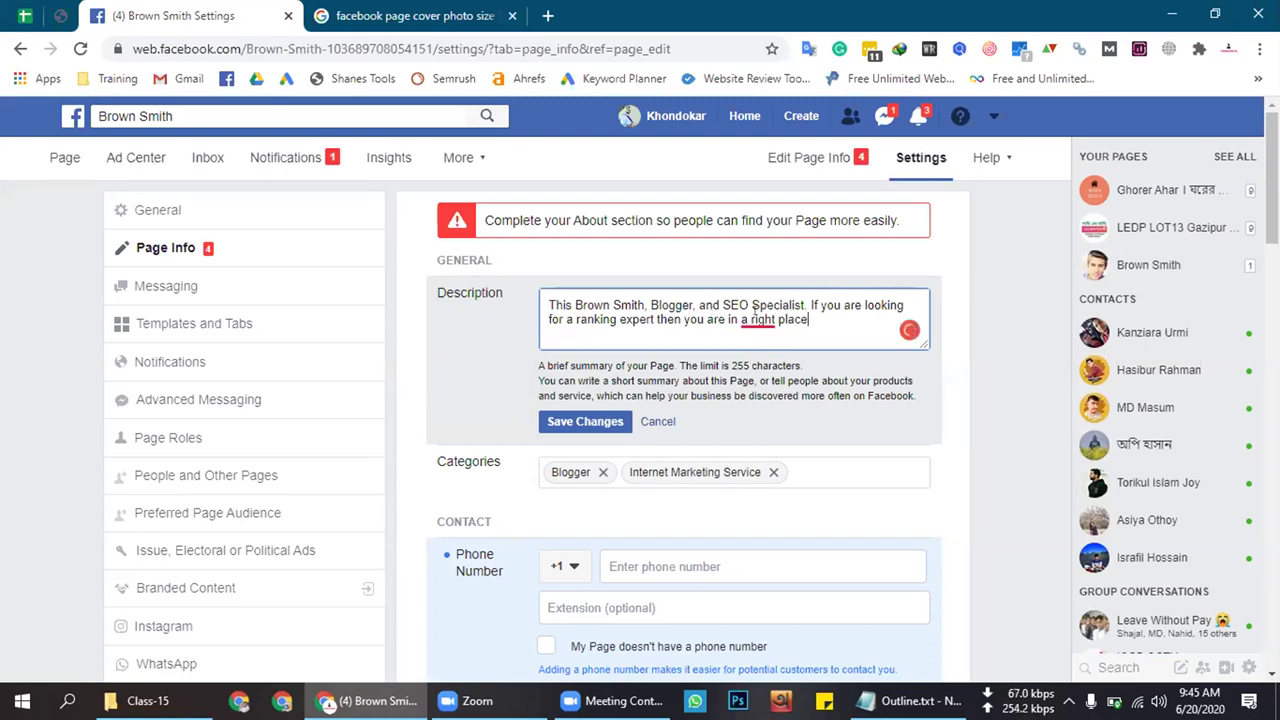
pyautogui.moveTo(760, 321)
pyautogui.click(776, 377)
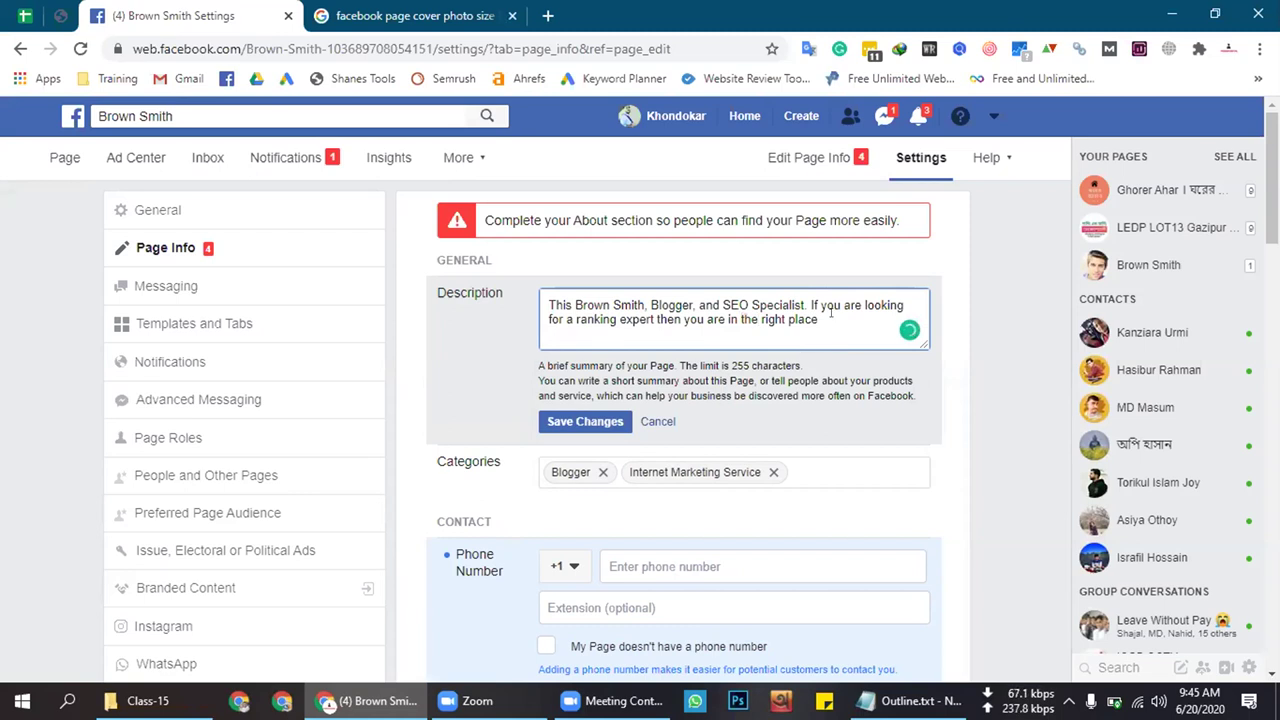
pyautogui.write('.')
pyautogui.press('Return')
pyautogui.press('Return')
pyautogui.write('Feel f')
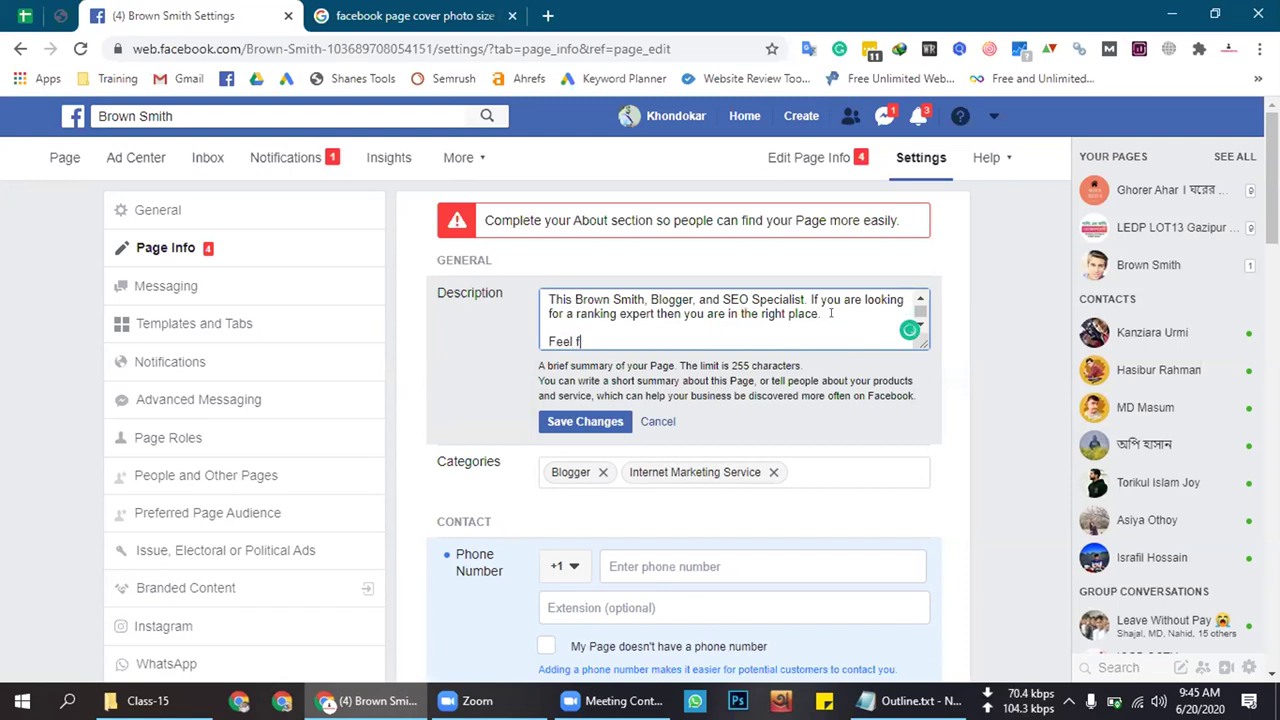
pyautogui.write('ree to contact us.')
pyautogui.click(549, 327)
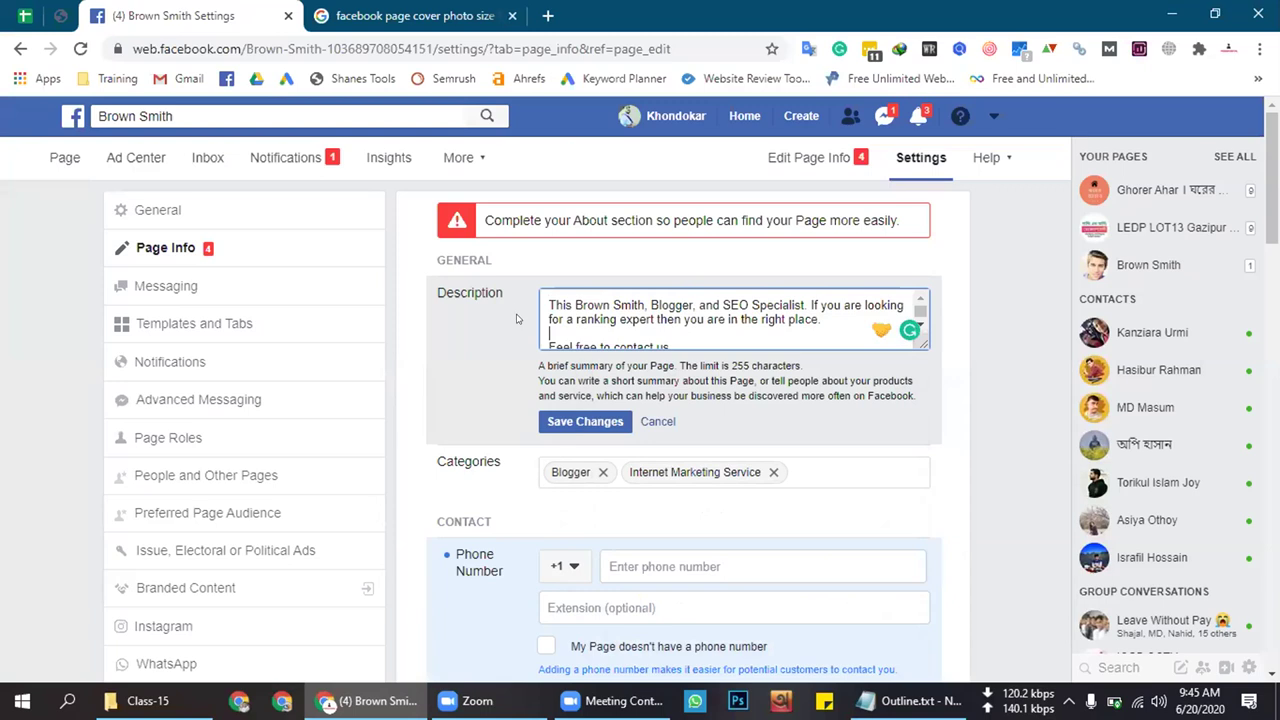
pyautogui.click(983, 575)
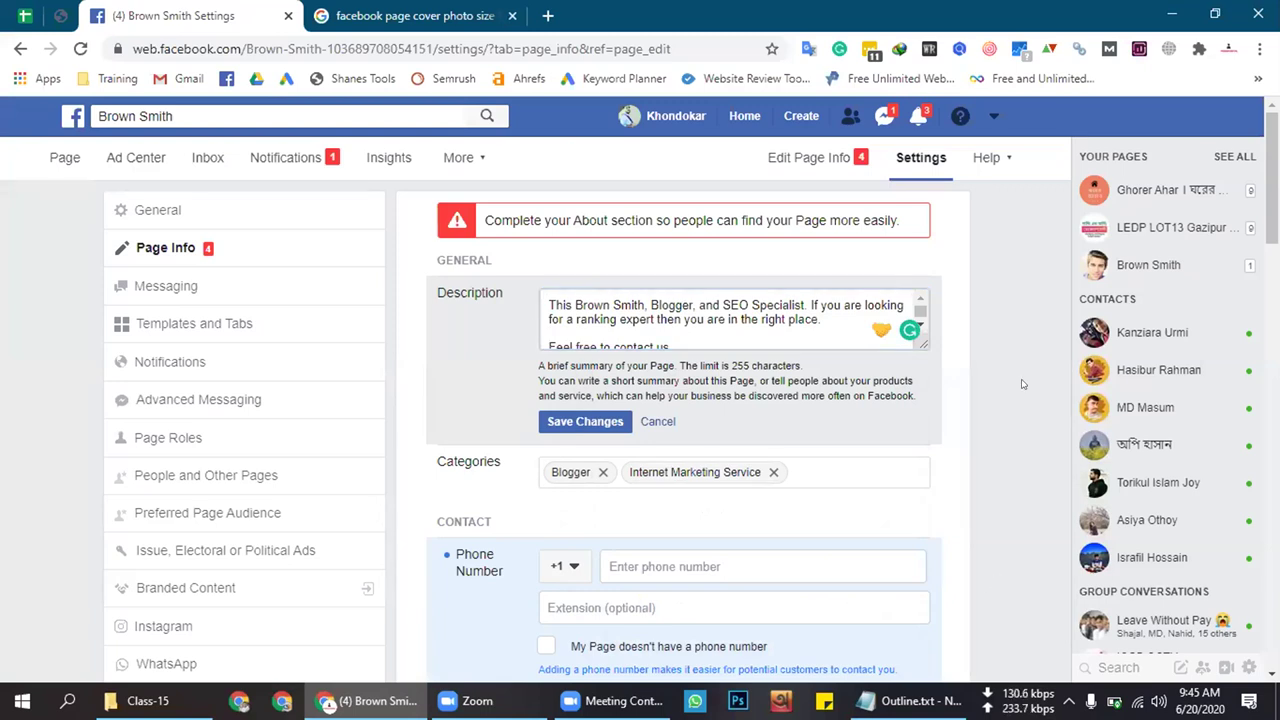
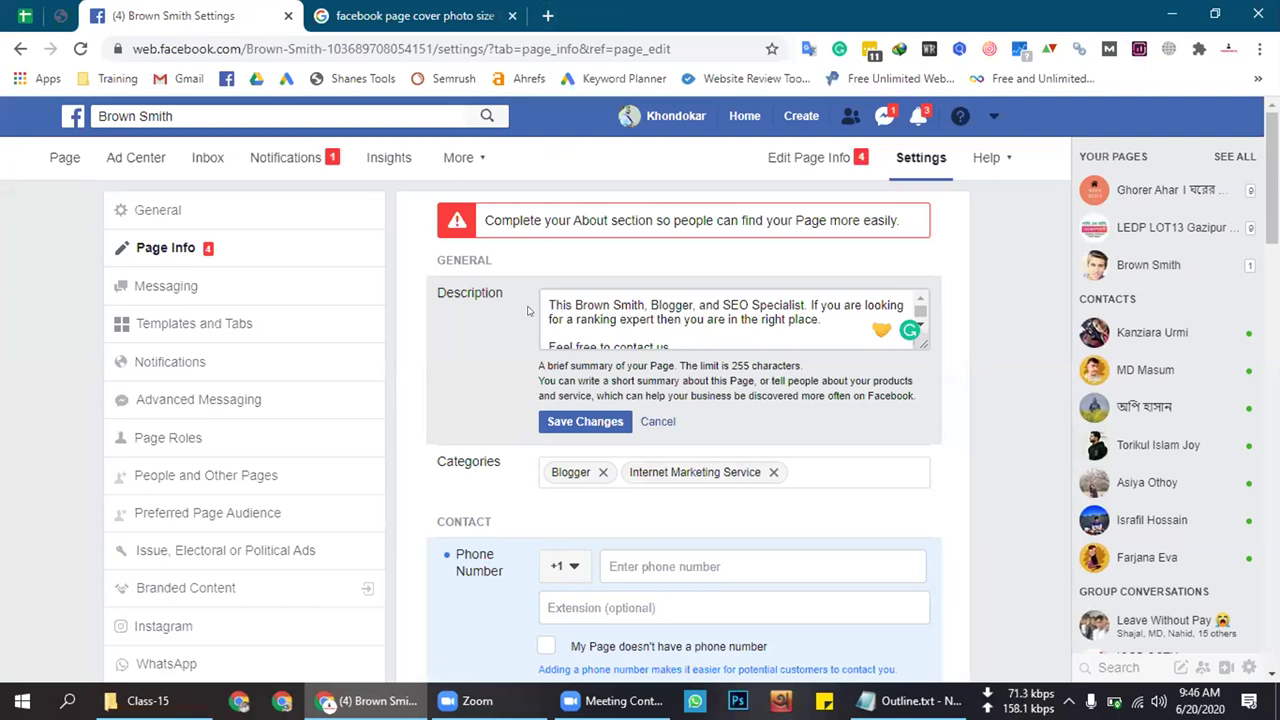
# Review the page description ending 'Feel free to contact us.' and save it
pyautogui.scroll(-1, 545, 313)
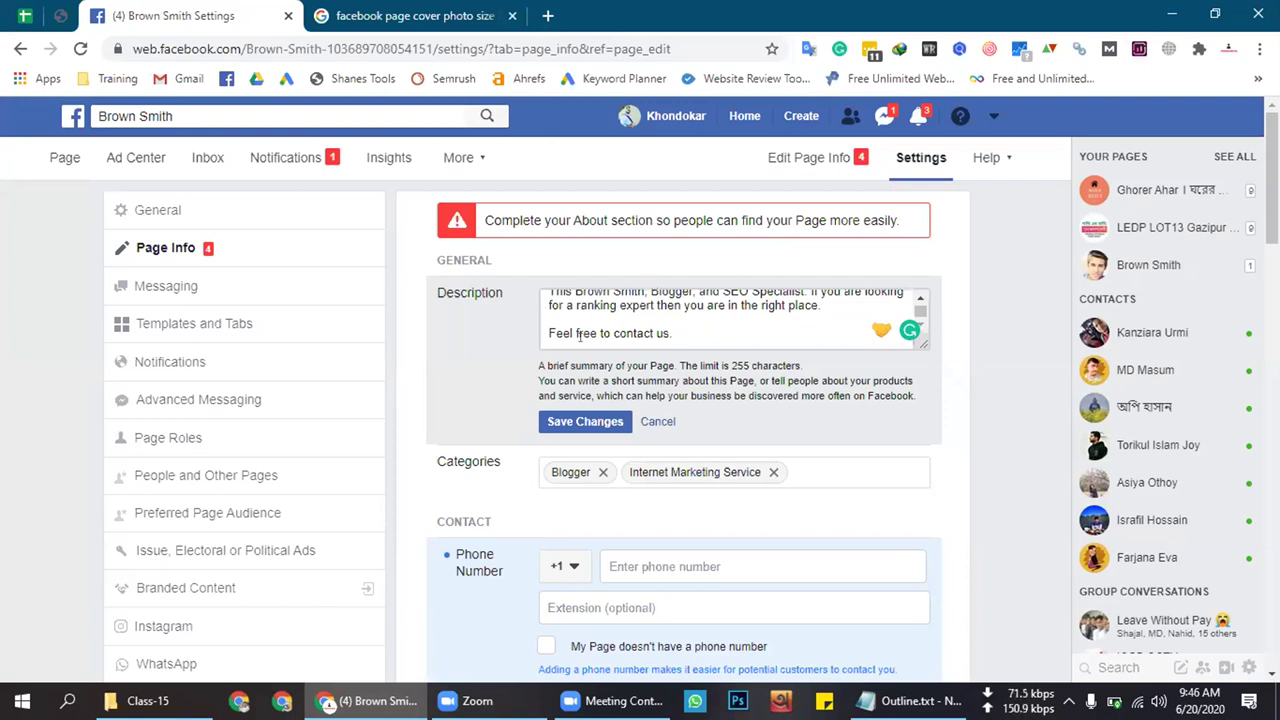
pyautogui.scroll(1, 597, 324)
pyautogui.click(704, 319)
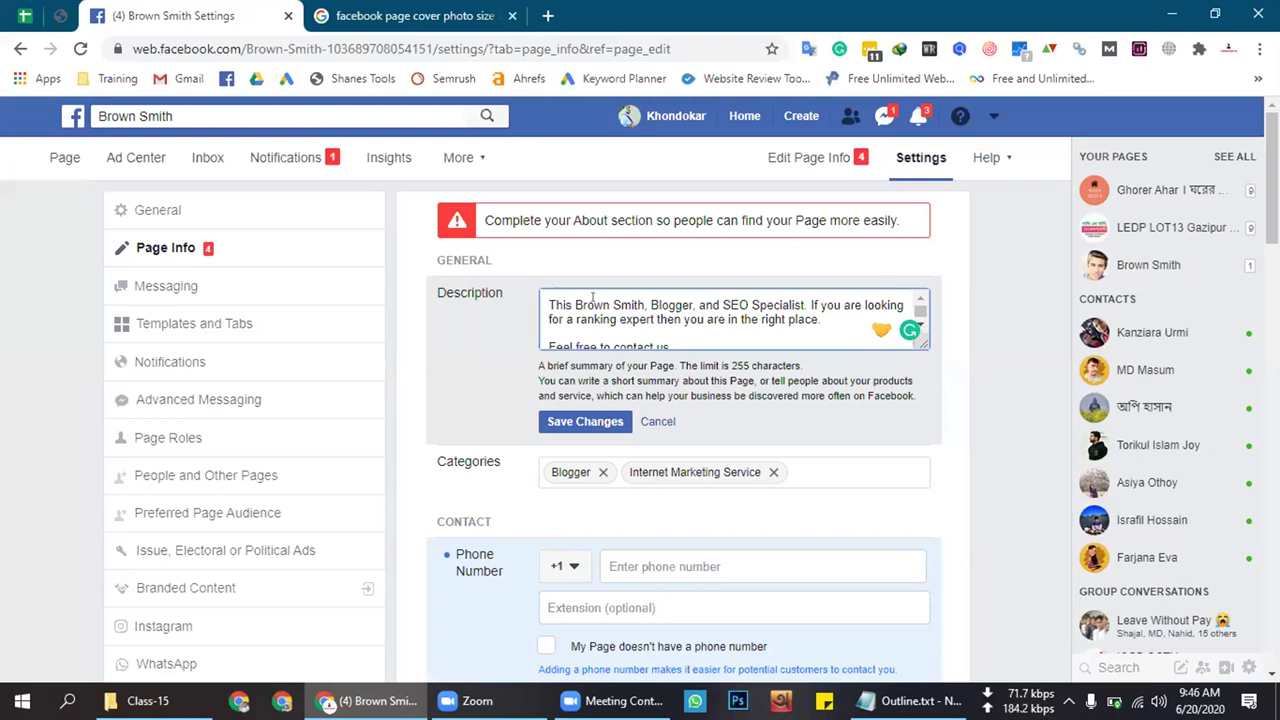
pyautogui.scroll(-1, 700, 320)
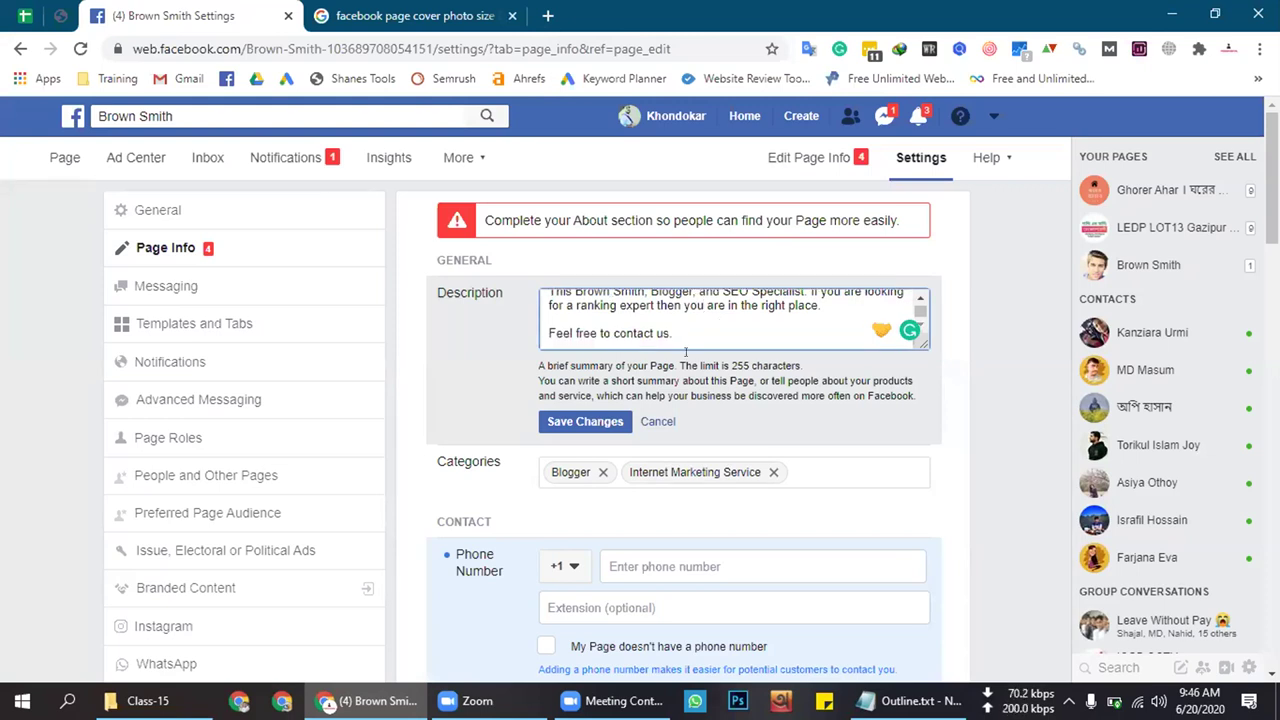
pyautogui.click(594, 424)
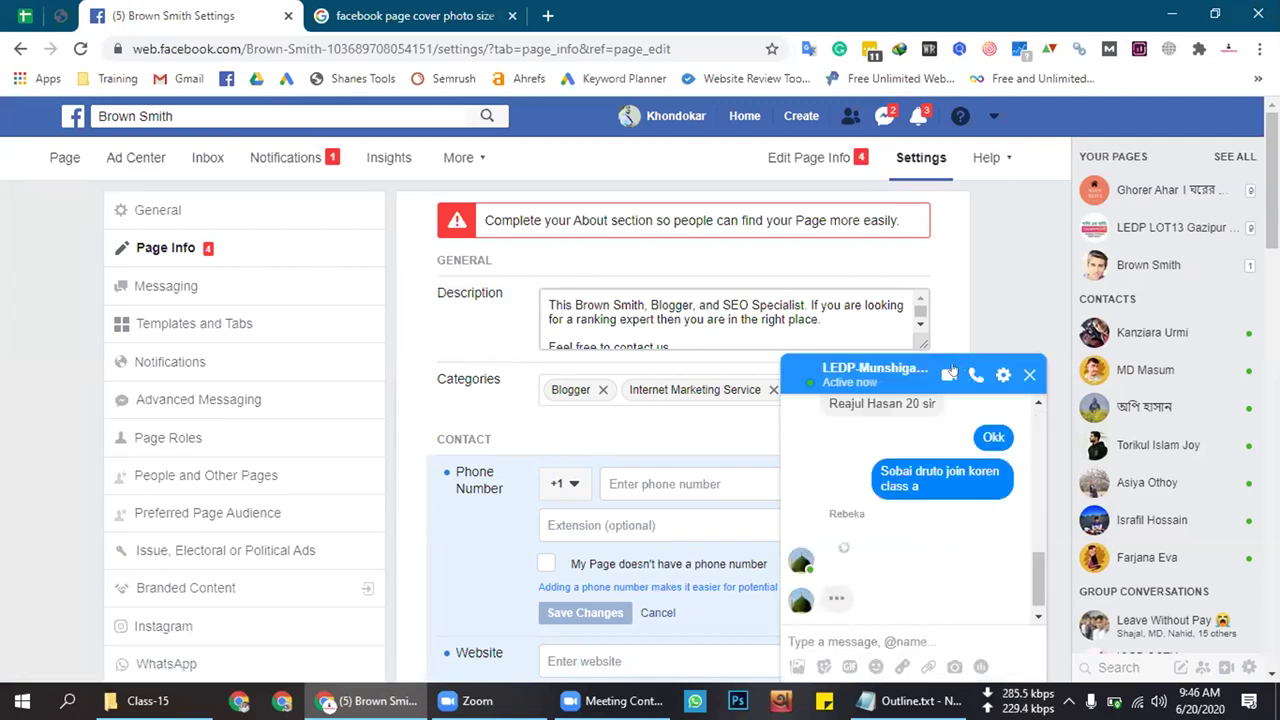
# Minimize the Messenger chat and browser, then reopen and close the description editor unchanged
pyautogui.click(970, 362)
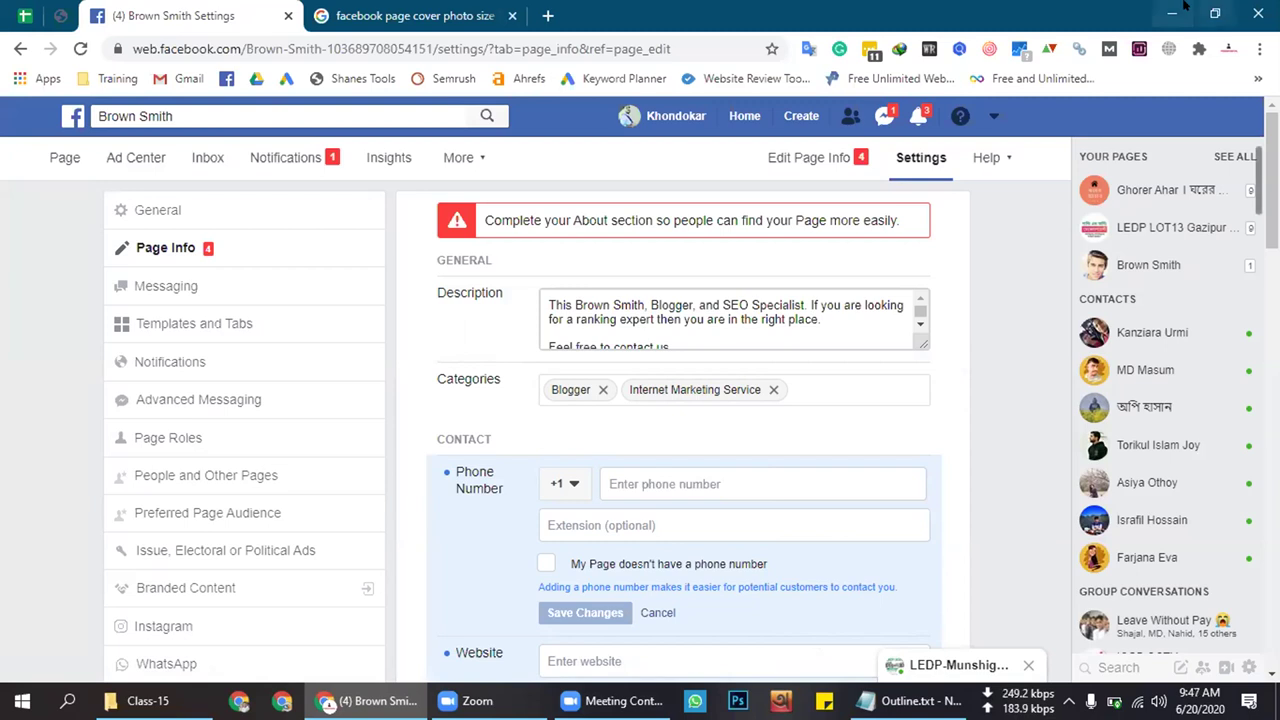
pyautogui.click(1173, 12)
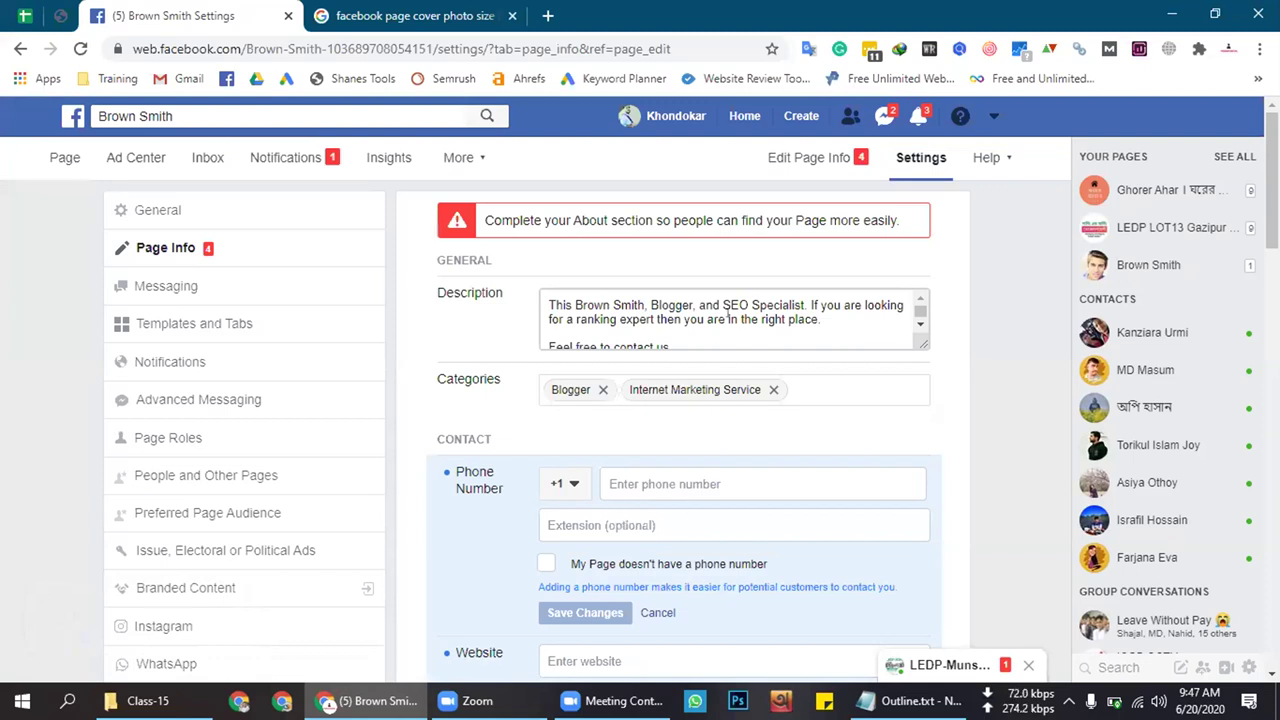
pyautogui.click(729, 320)
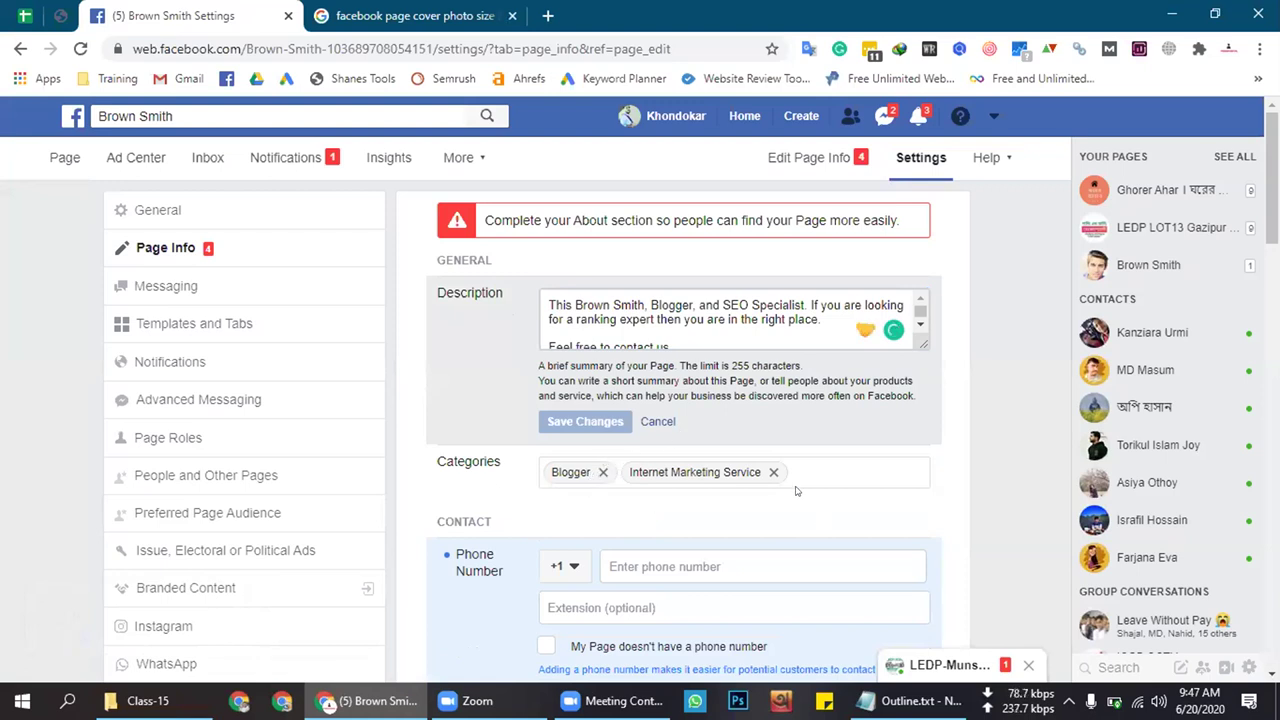
pyautogui.click(657, 421)
pyautogui.click(502, 385)
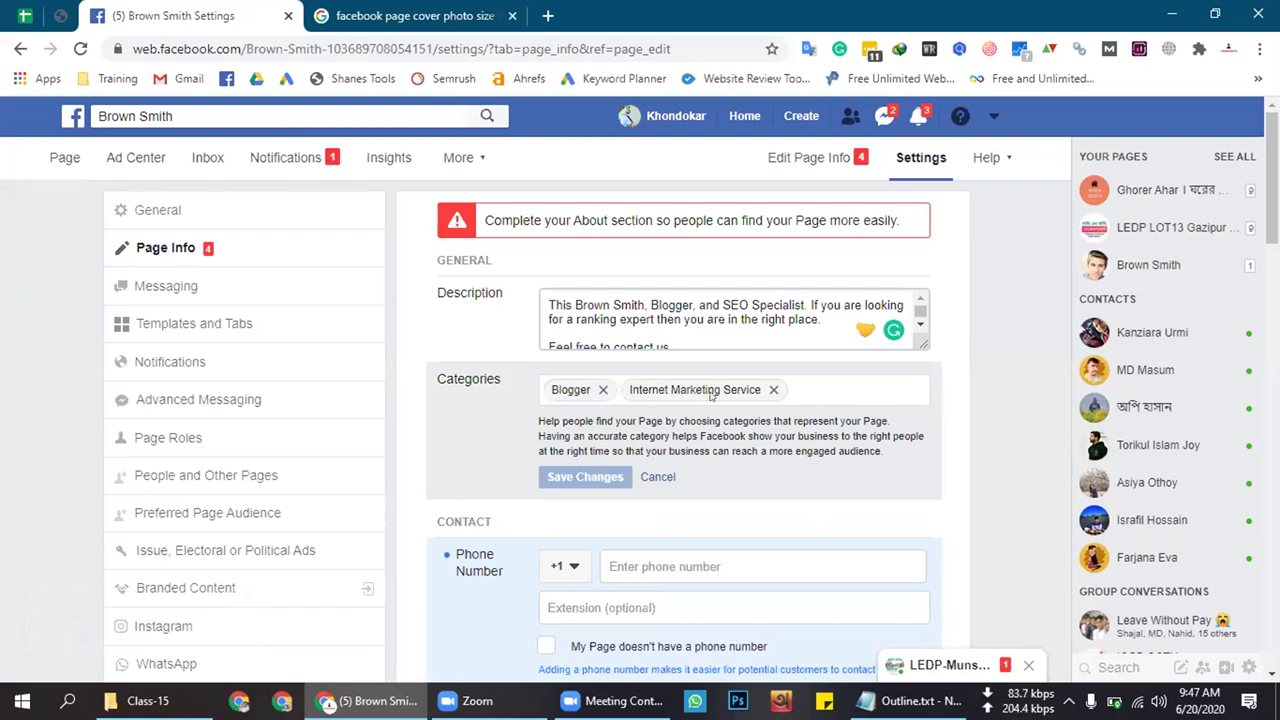
pyautogui.click(806, 384)
pyautogui.write('seo')
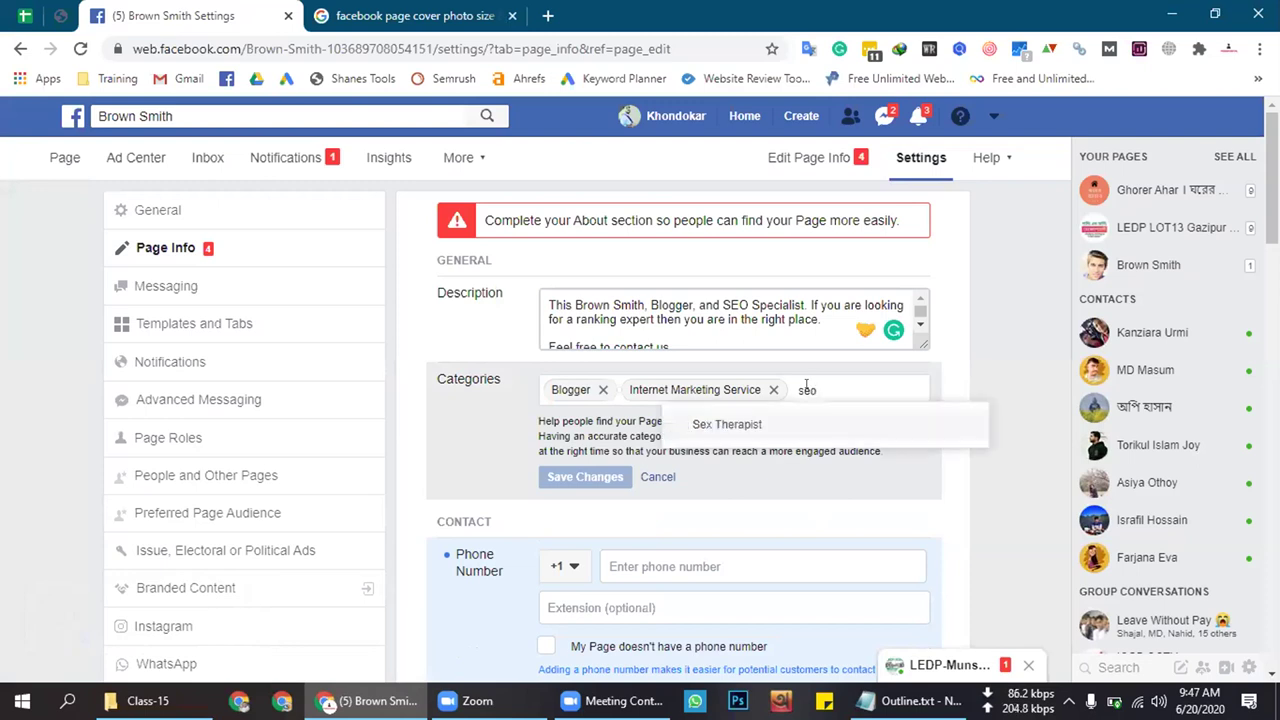
pyautogui.press('BackSpace')
pyautogui.press('BackSpace')
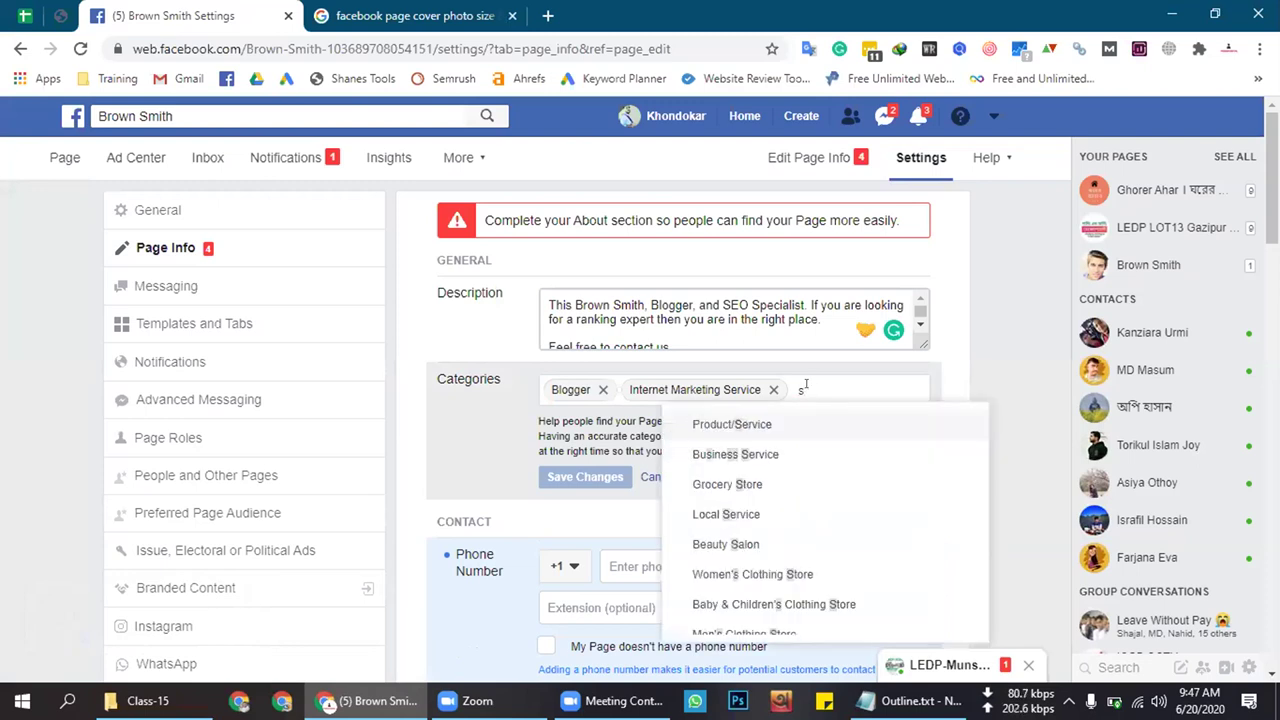
pyautogui.press('BackSpace')
pyautogui.write('digit')
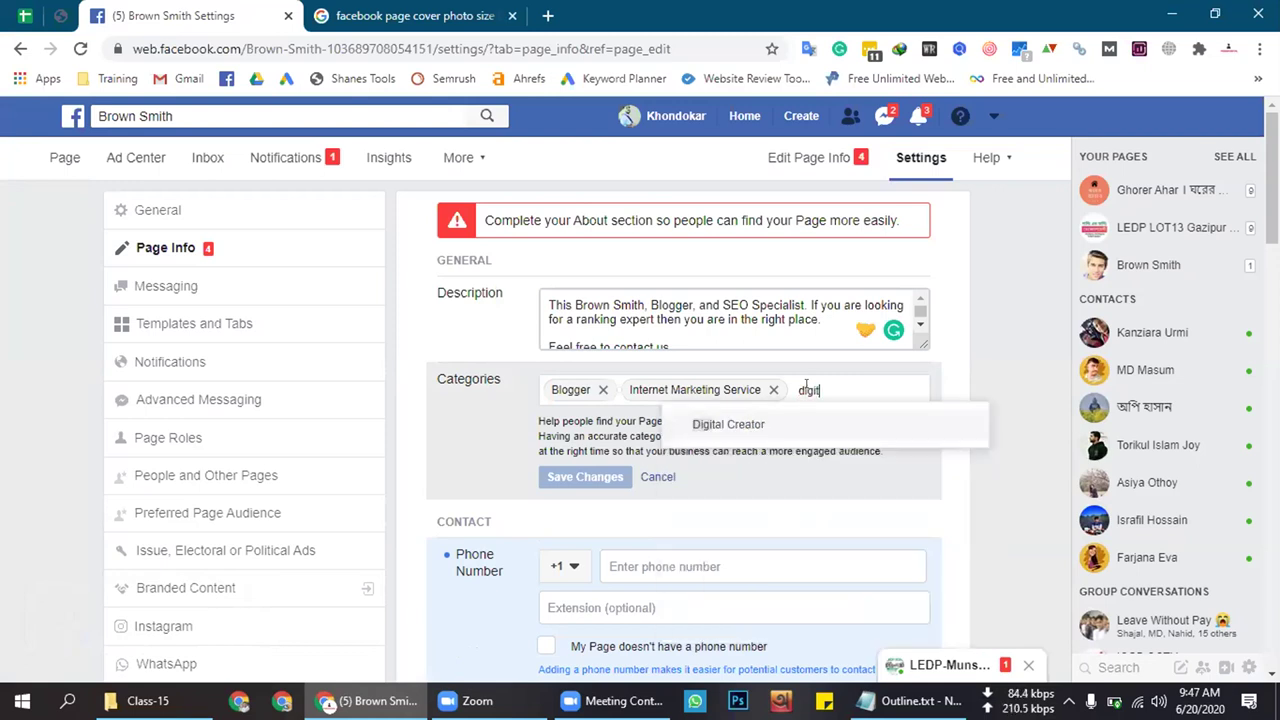
pyautogui.write('al')
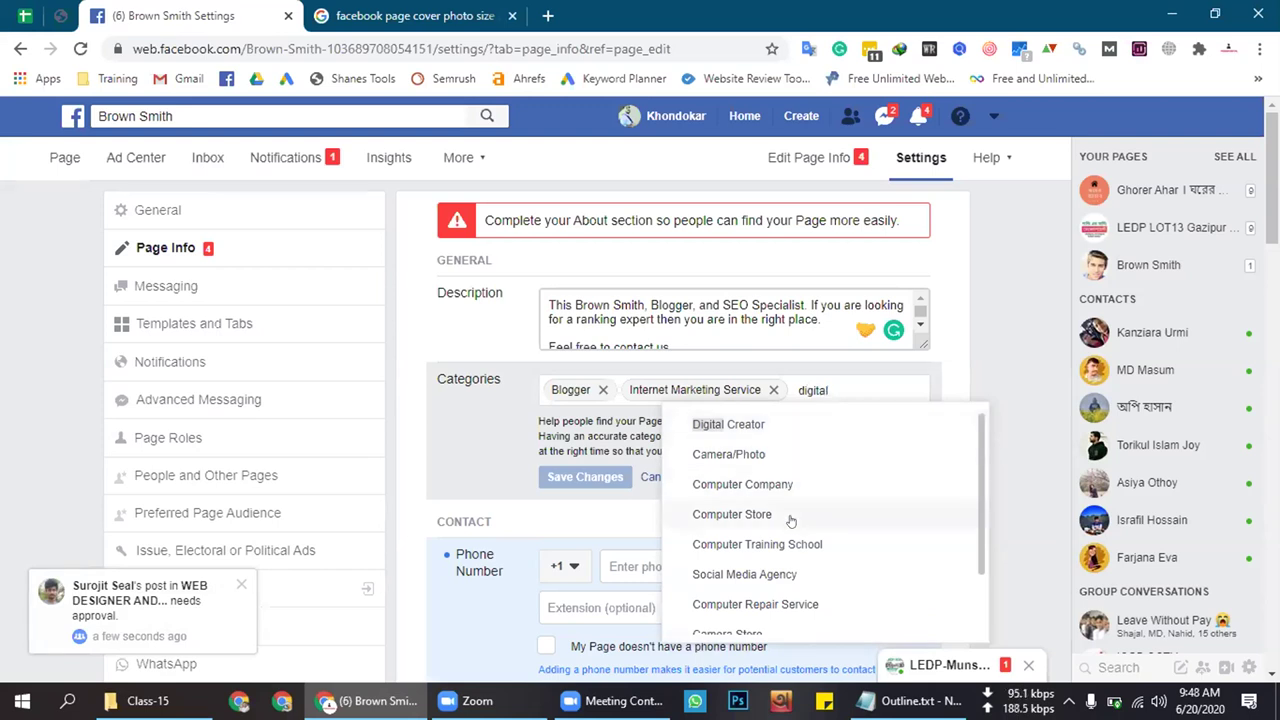
pyautogui.scroll(-3, 808, 529)
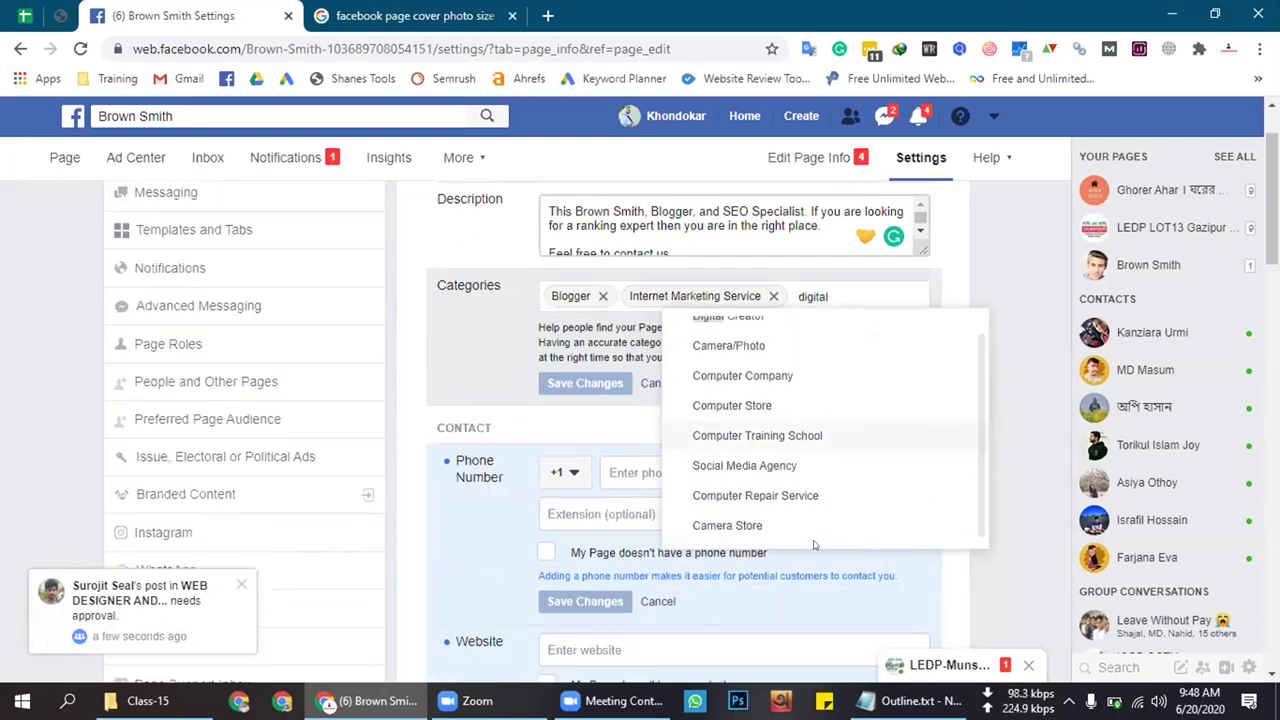
pyautogui.scroll(3, 805, 460)
pyautogui.doubleClick(816, 389)
pyautogui.write('marke')
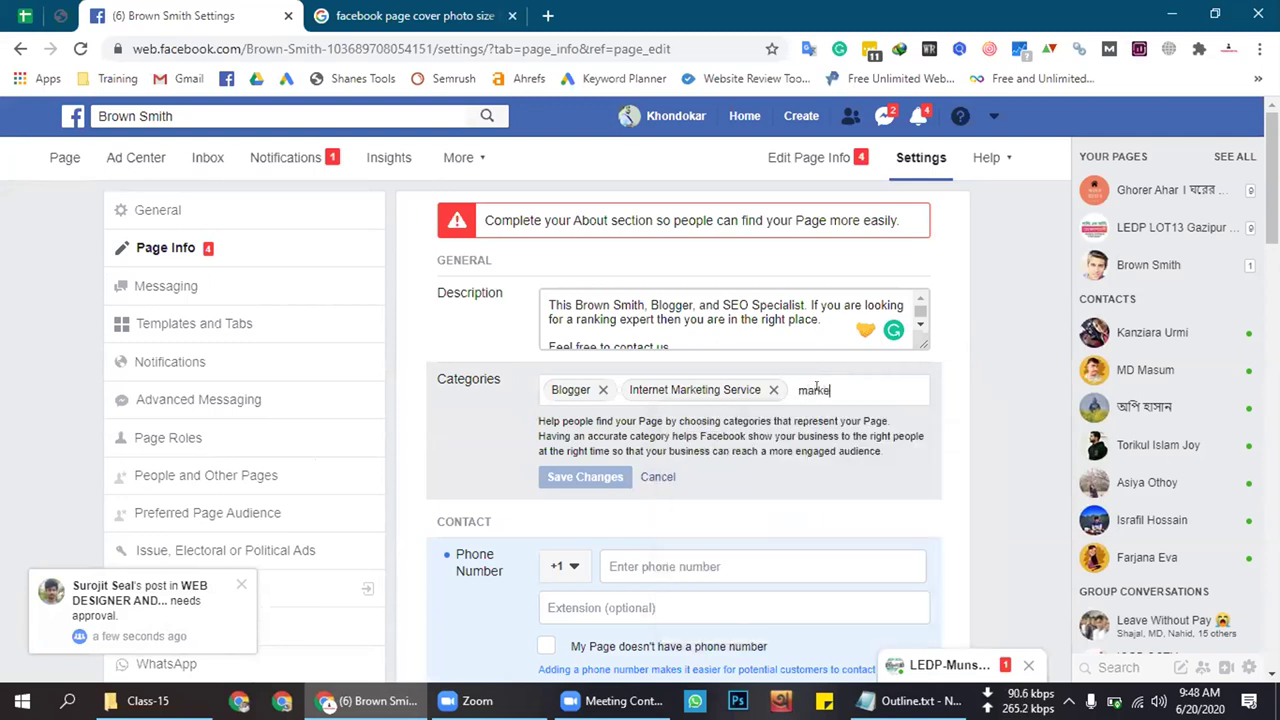
pyautogui.write('ting')
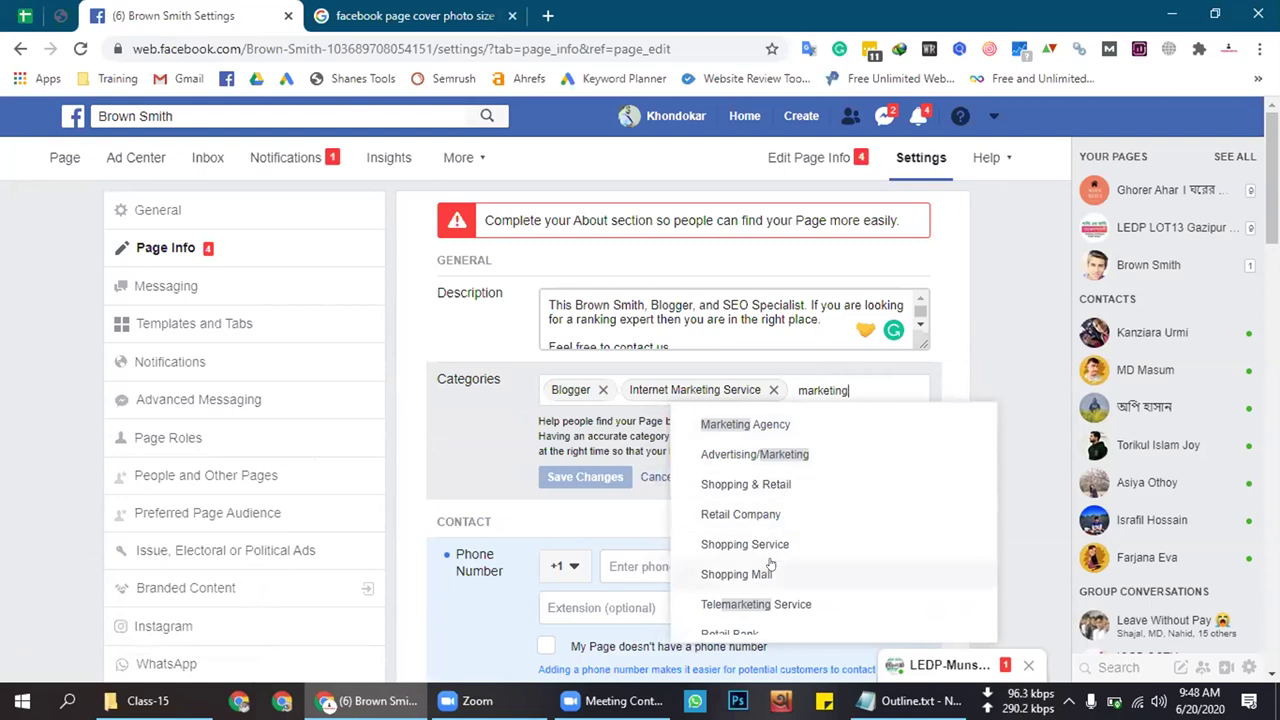
pyautogui.scroll(-1, 770, 566)
pyautogui.scroll(-2, 752, 470)
pyautogui.scroll(3, 757, 477)
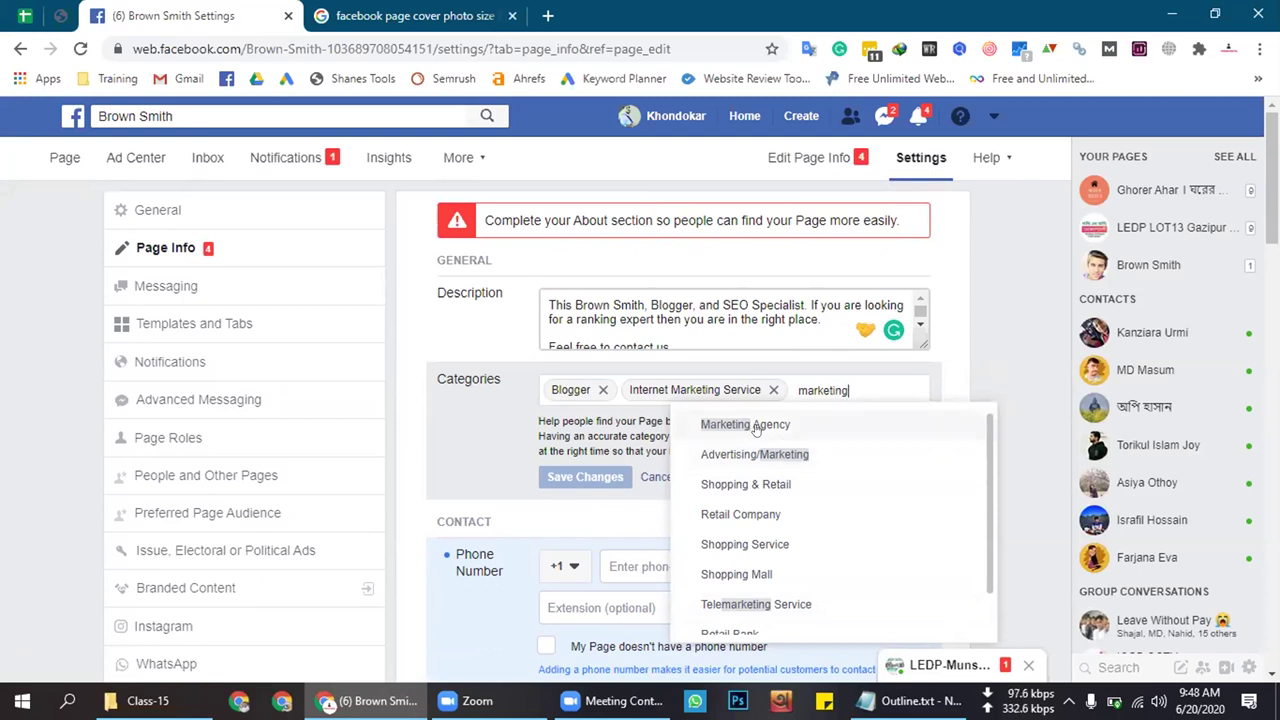
pyautogui.doubleClick(821, 388)
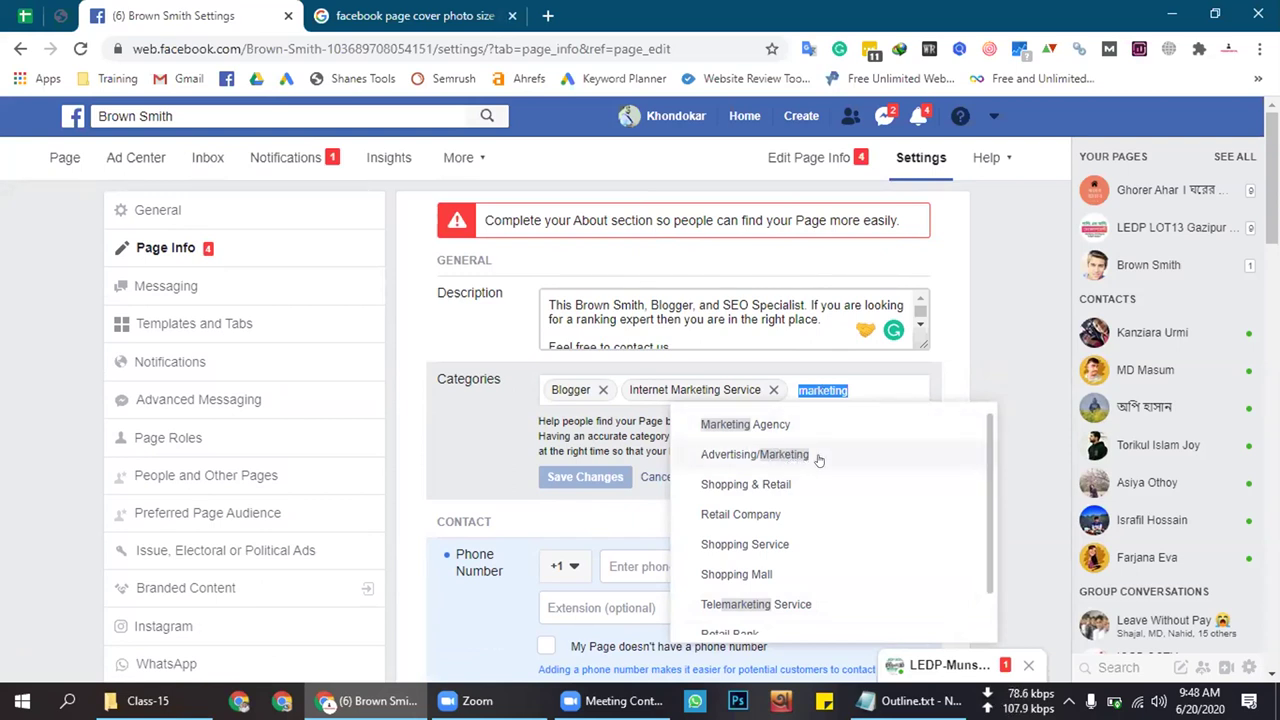
pyautogui.press('Escape')
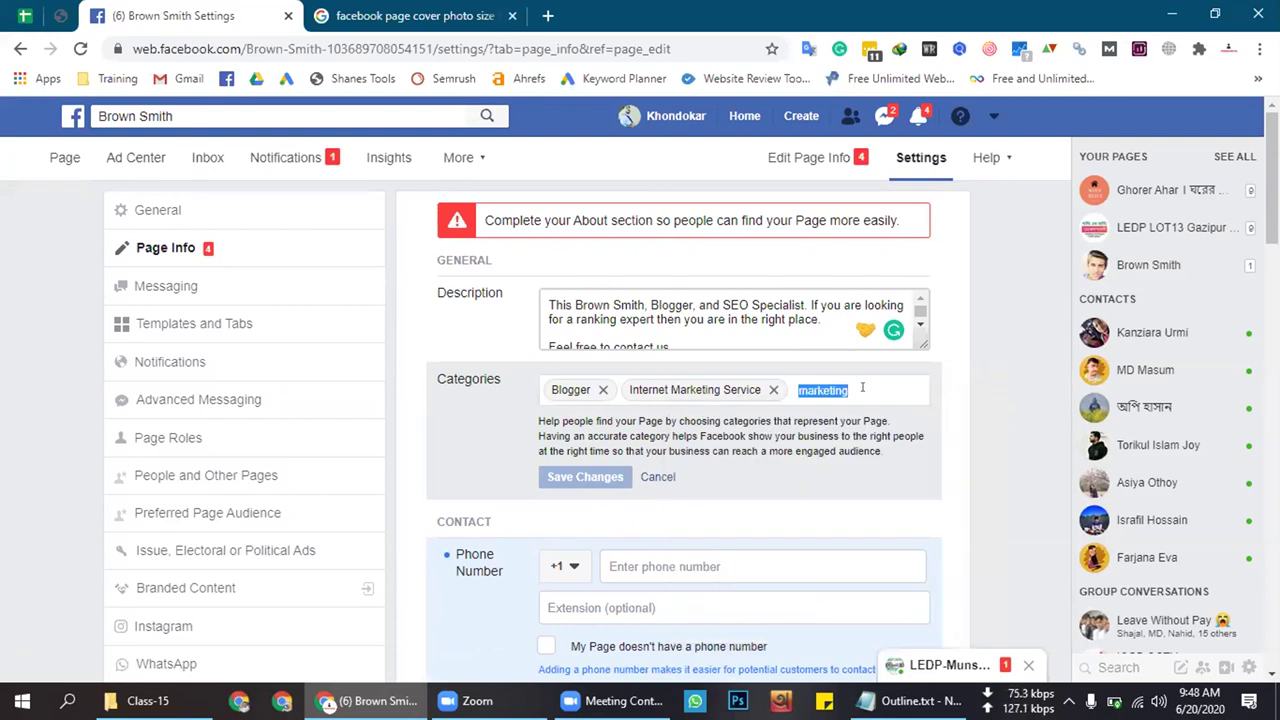
pyautogui.press('BackSpace')
pyautogui.click(657, 477)
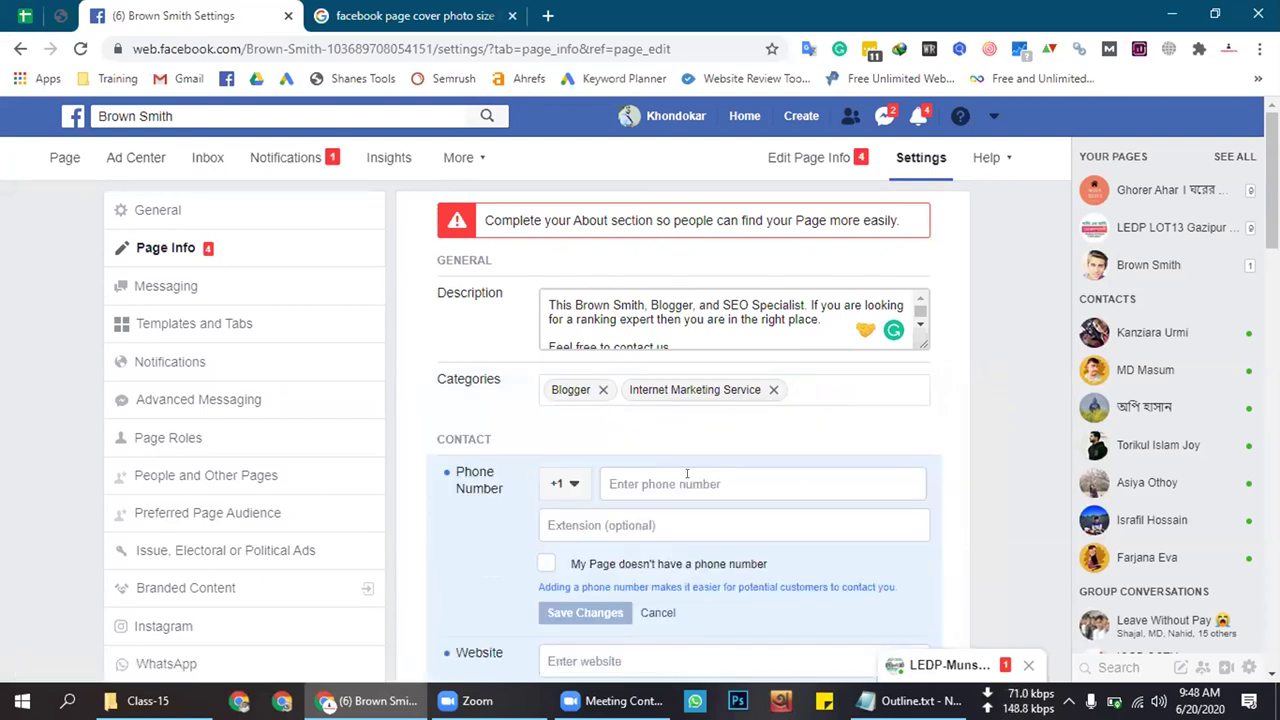
pyautogui.scroll(-1, 574, 487)
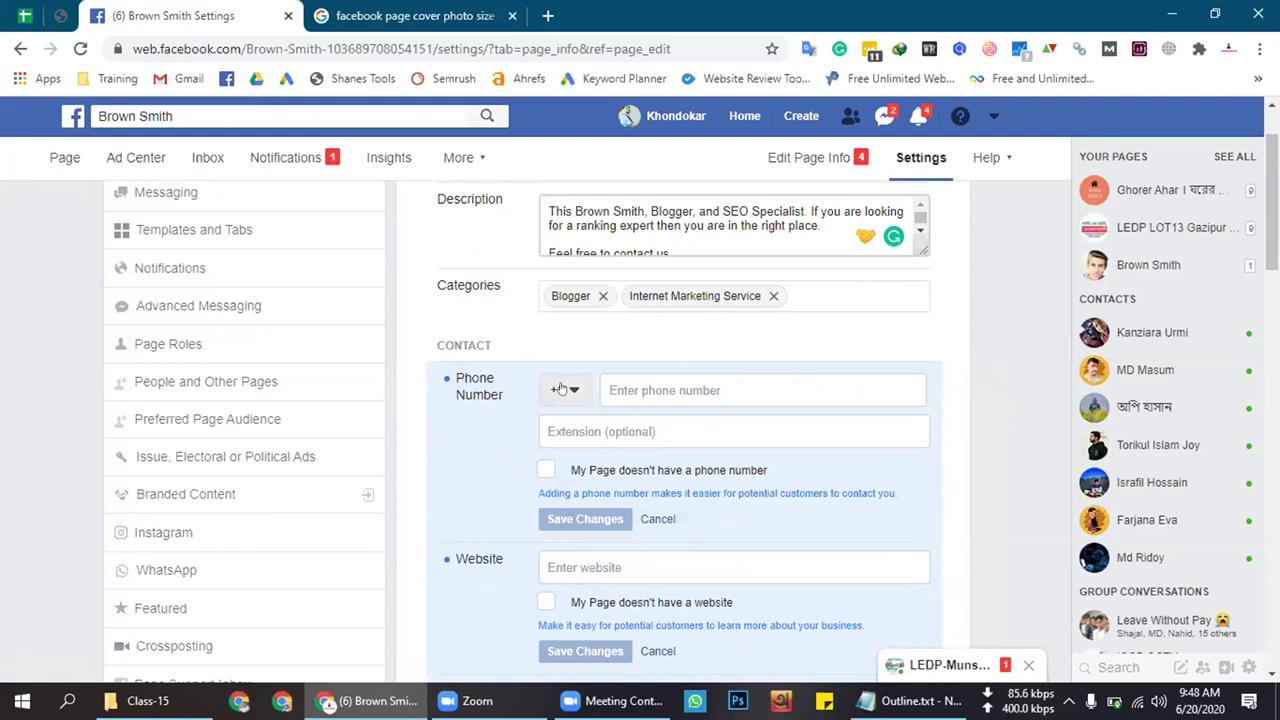
# Choose the +880 Bangladesh country code, enter the contact phone number, and save it
pyautogui.click(568, 391)
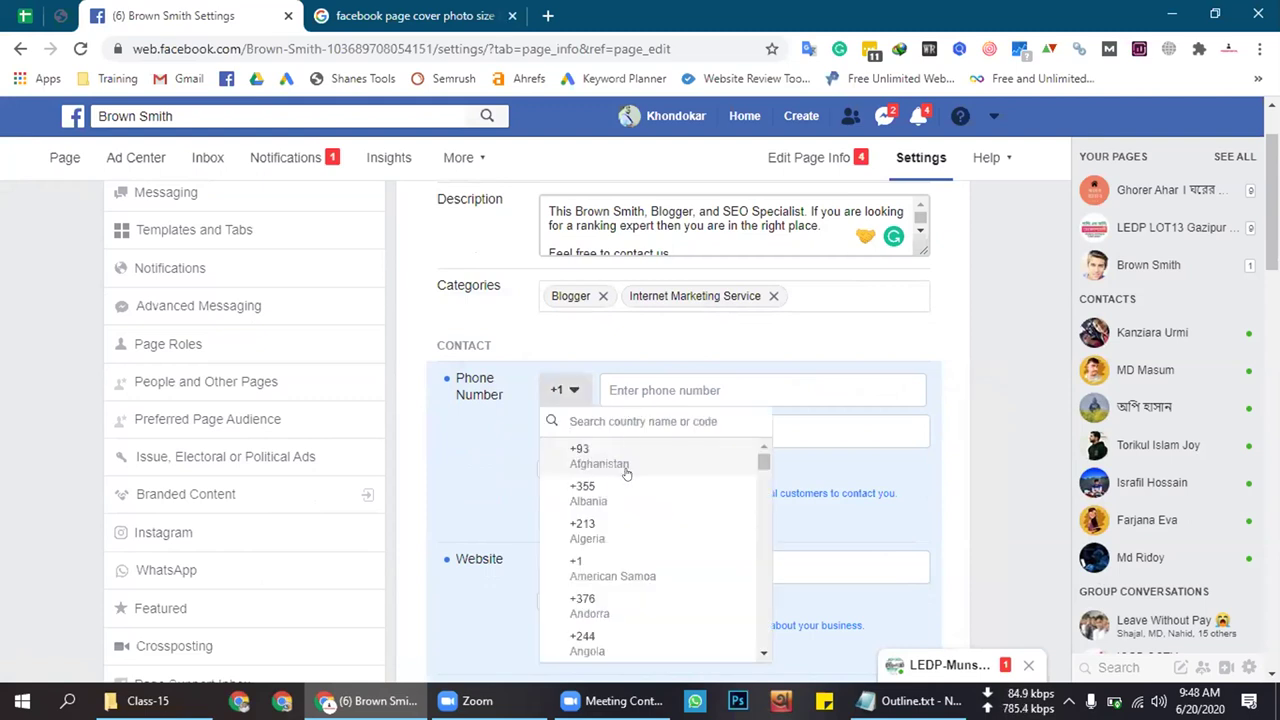
pyautogui.write('b')
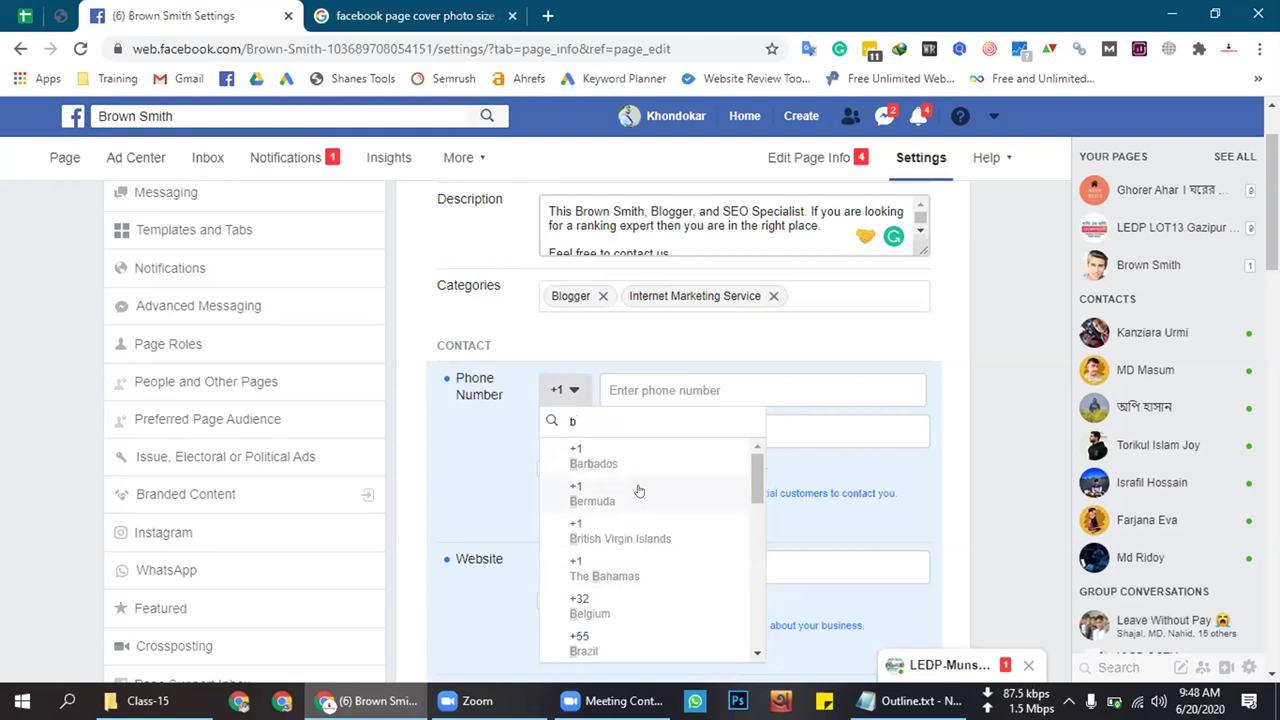
pyautogui.scroll(-1, 638, 490)
pyautogui.scroll(-3, 638, 490)
pyautogui.scroll(1, 654, 449)
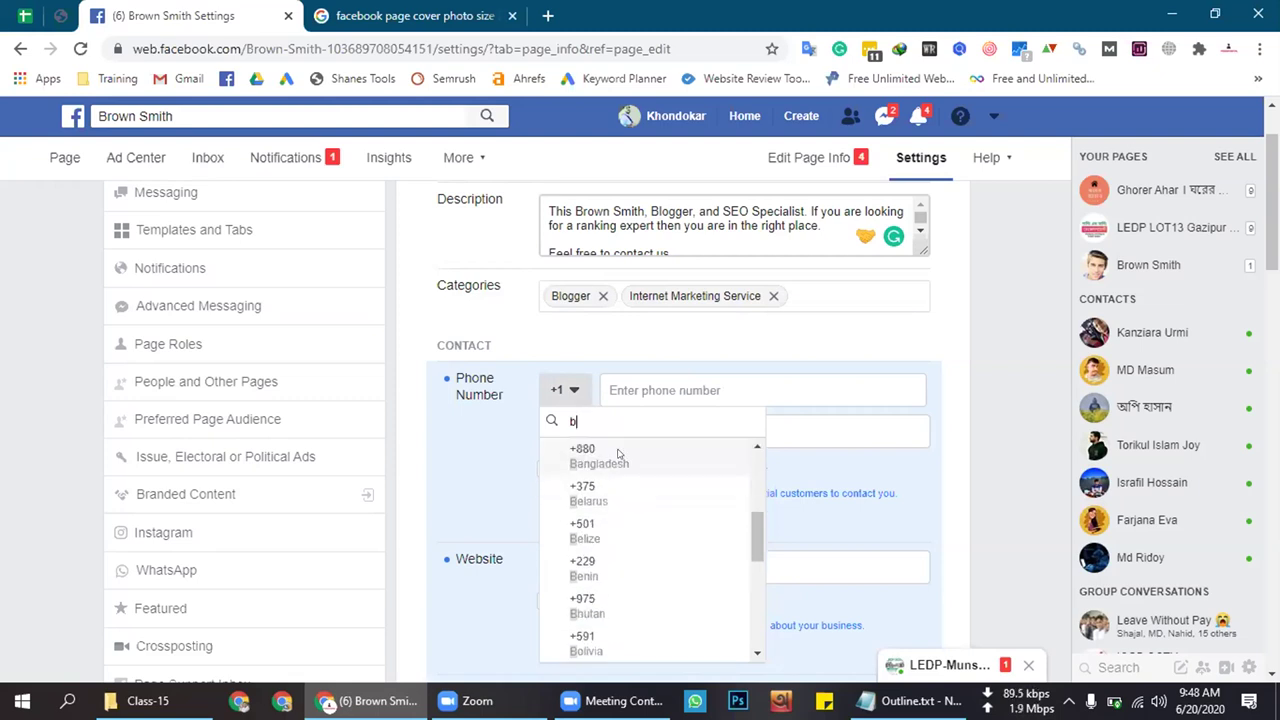
pyautogui.click(618, 451)
pyautogui.click(668, 388)
pyautogui.click(496, 410)
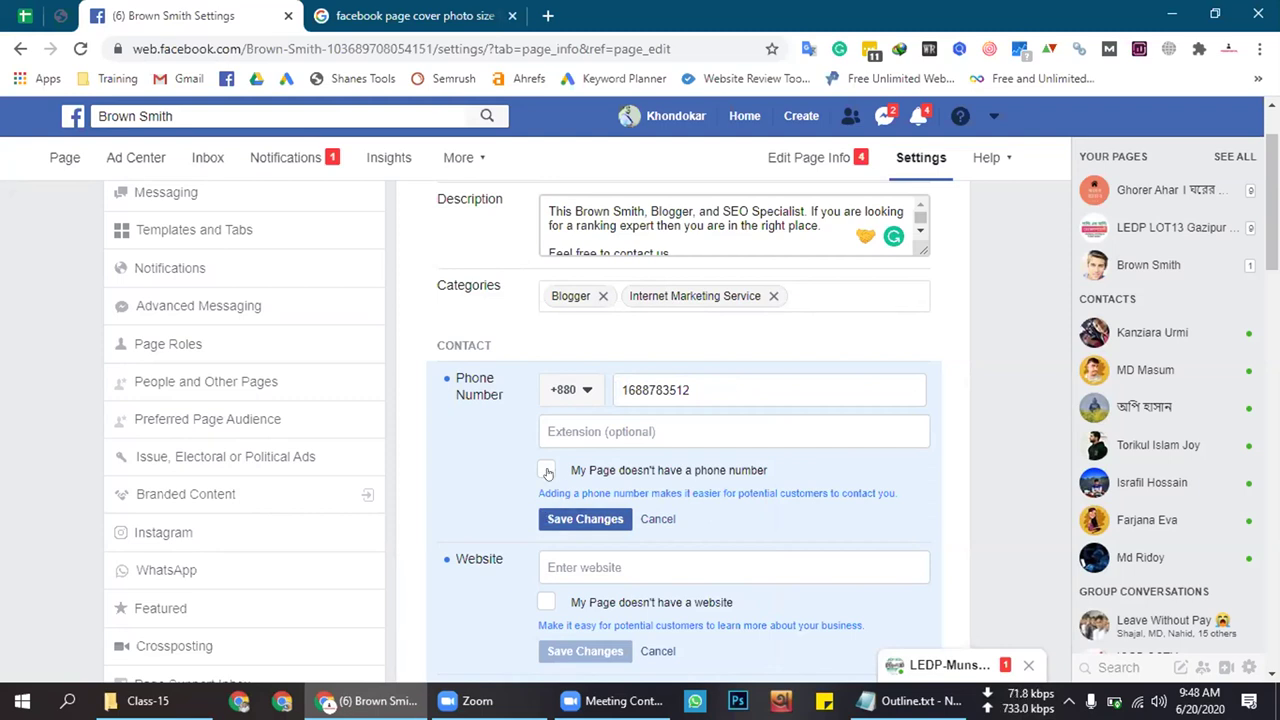
pyautogui.click(575, 520)
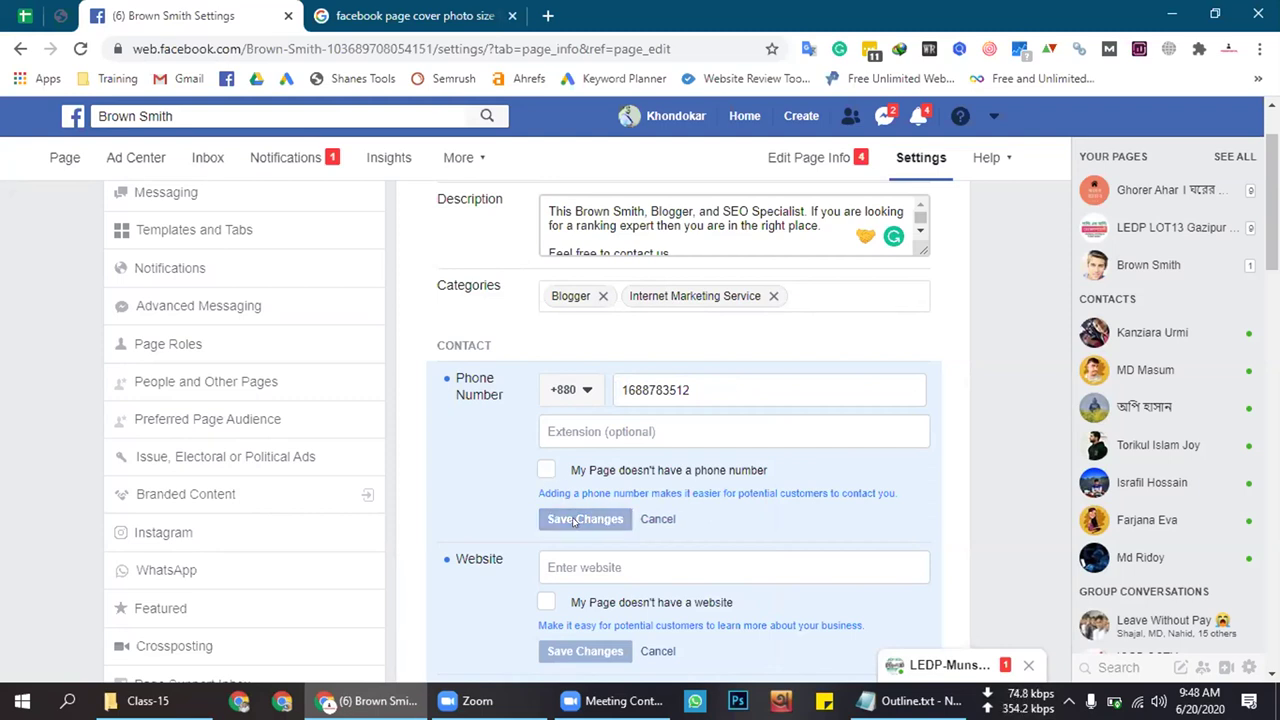
pyautogui.scroll(-2, 713, 535)
pyautogui.click(612, 380)
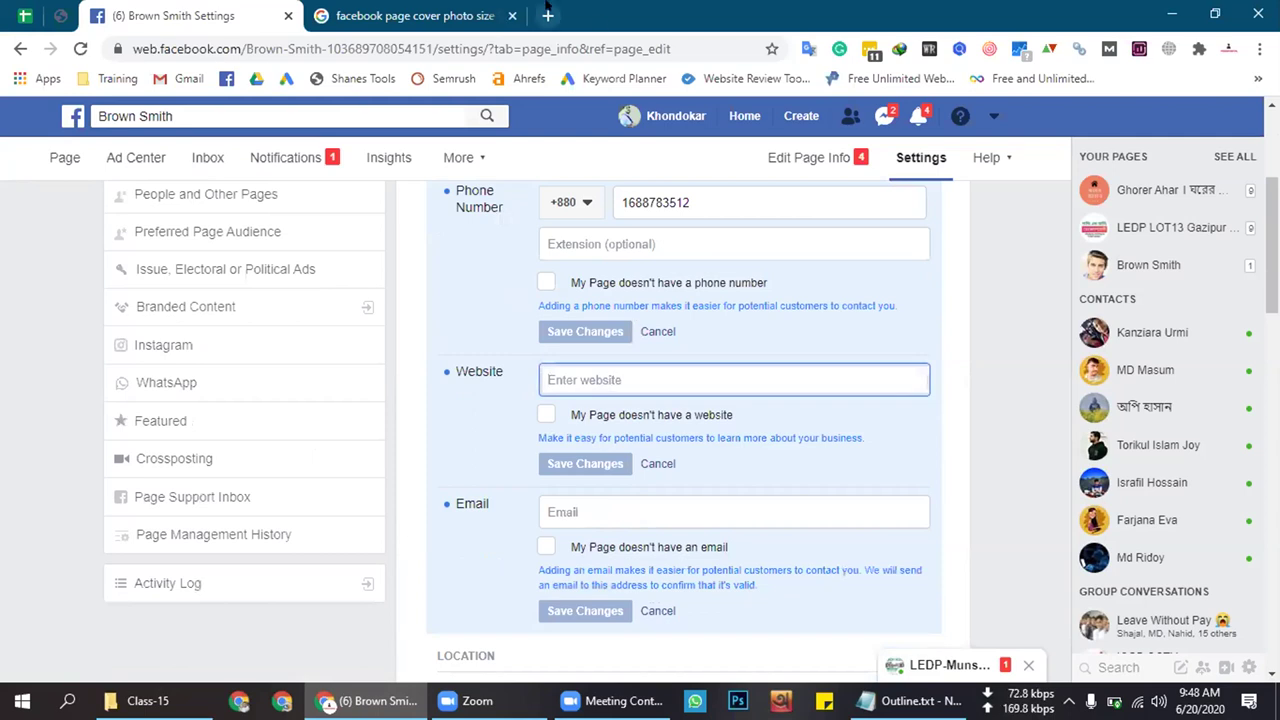
# Search Google for the account's username in a new tab, then close the results
pyautogui.click(546, 8)
pyautogui.write('abd')
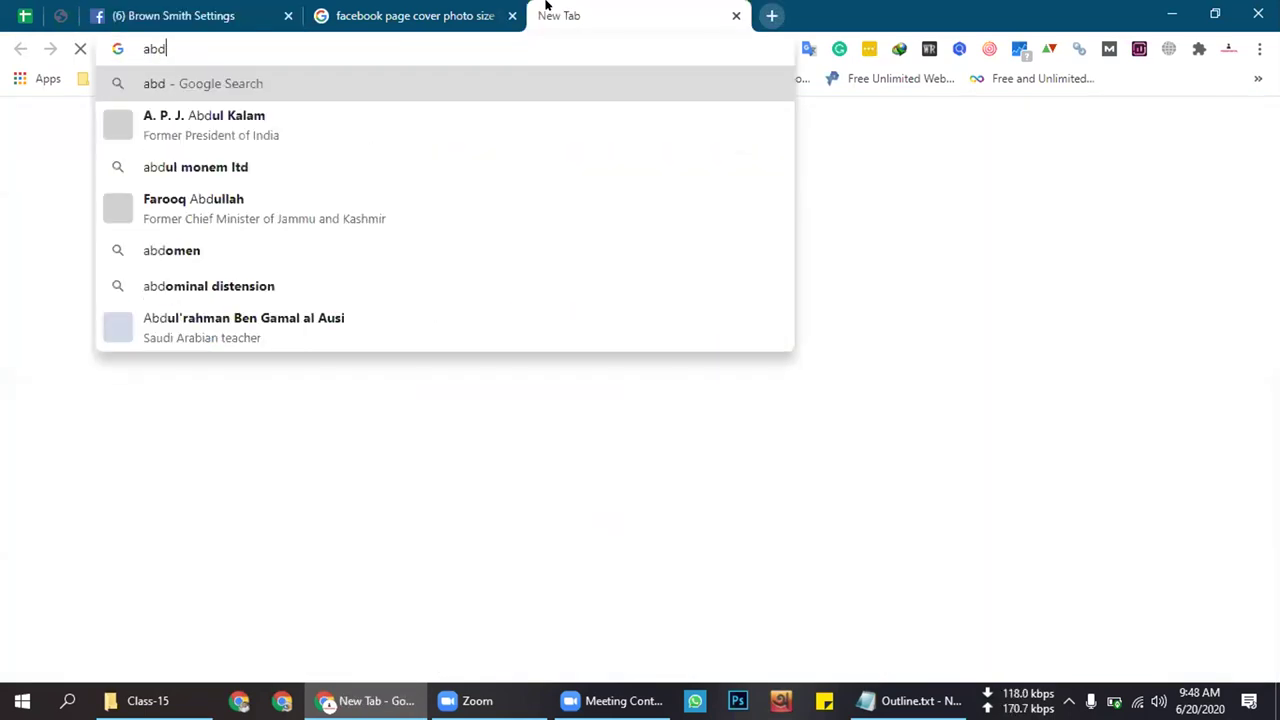
pyautogui.write('ullahpro')
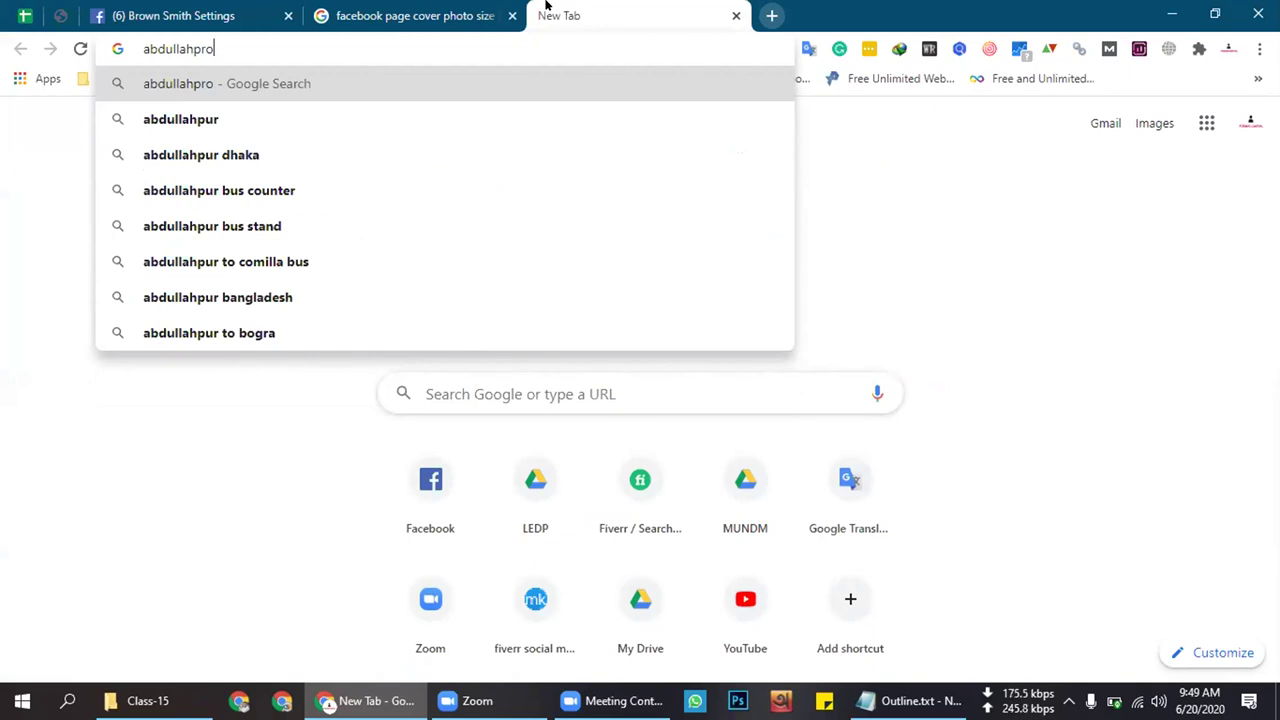
pyautogui.write('.')
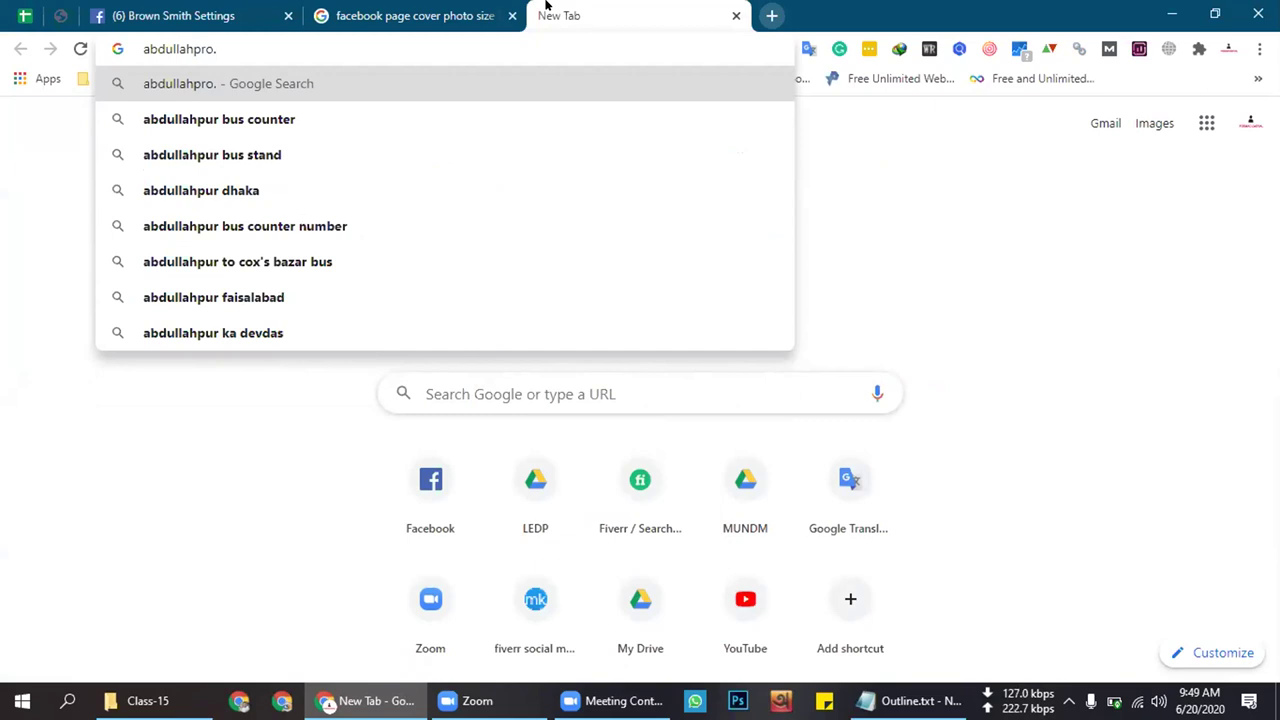
pyautogui.hotkey('ctrl', 'shift', 'Tab')
pyautogui.hotkey('ctrl', 'shift', 'Tab')
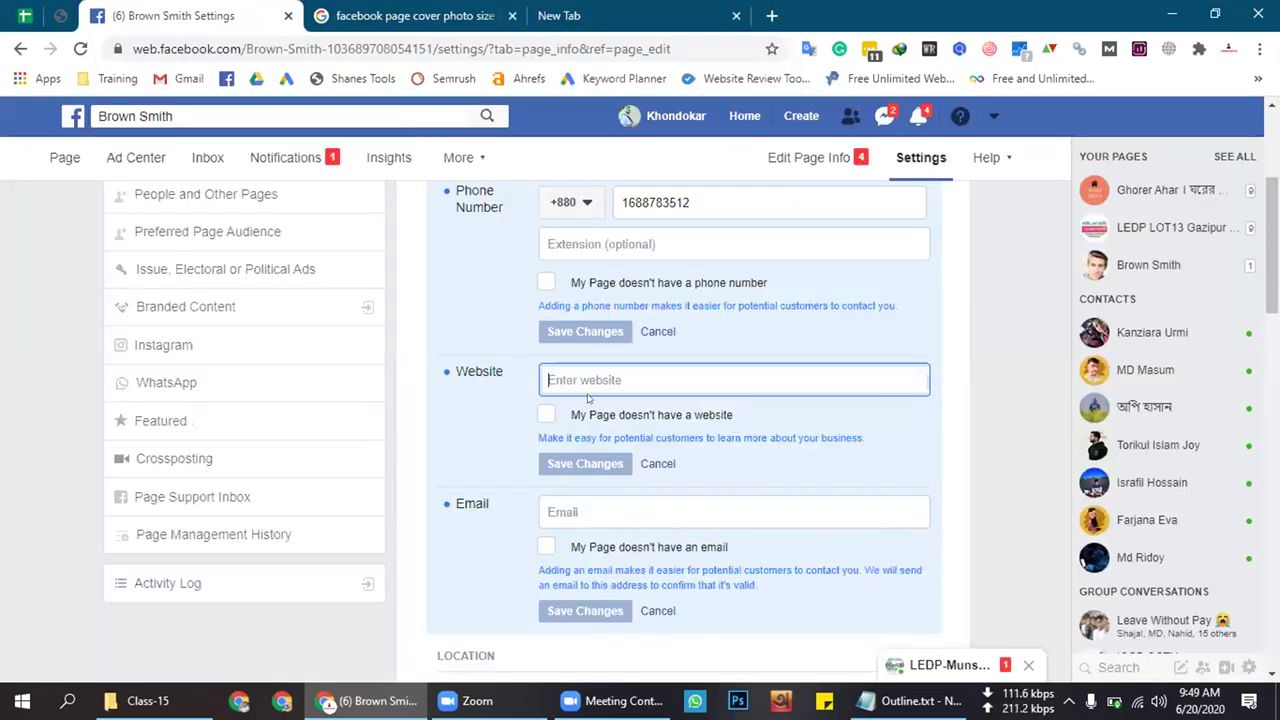
pyautogui.click(575, 12)
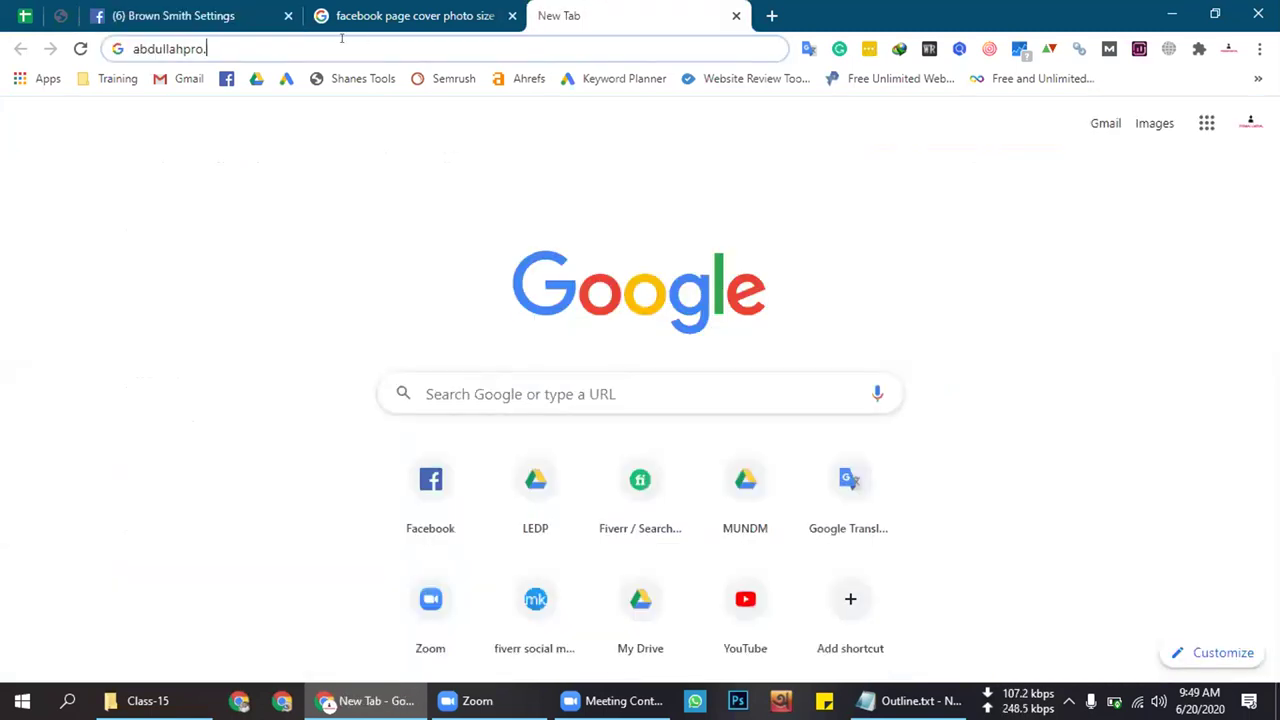
pyautogui.press('BackSpace')
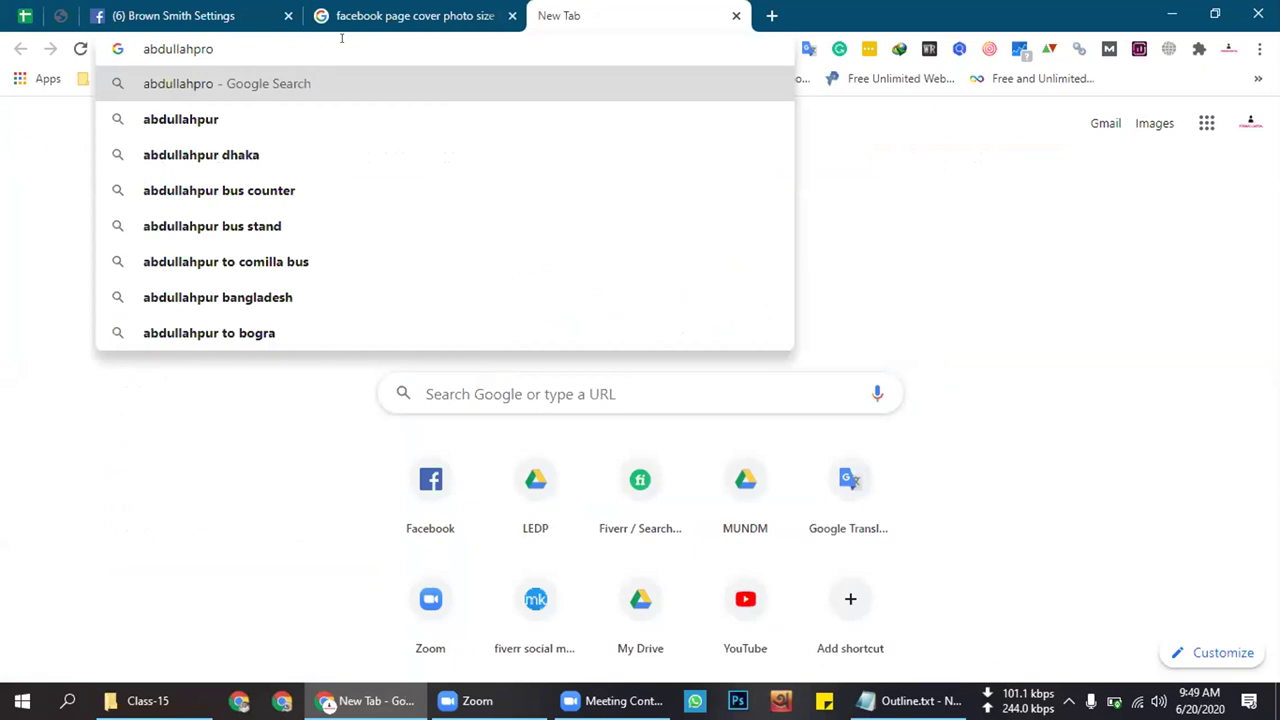
pyautogui.press('Return')
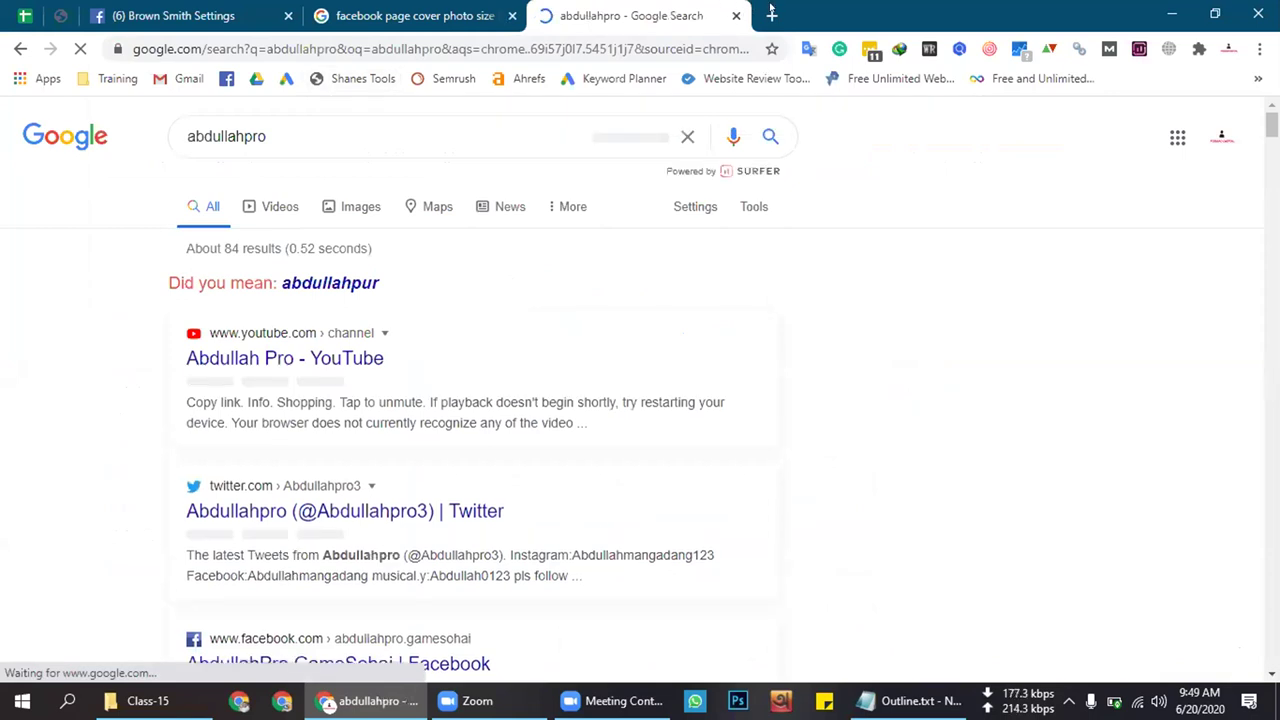
pyautogui.hotkey('ctrl', 't')
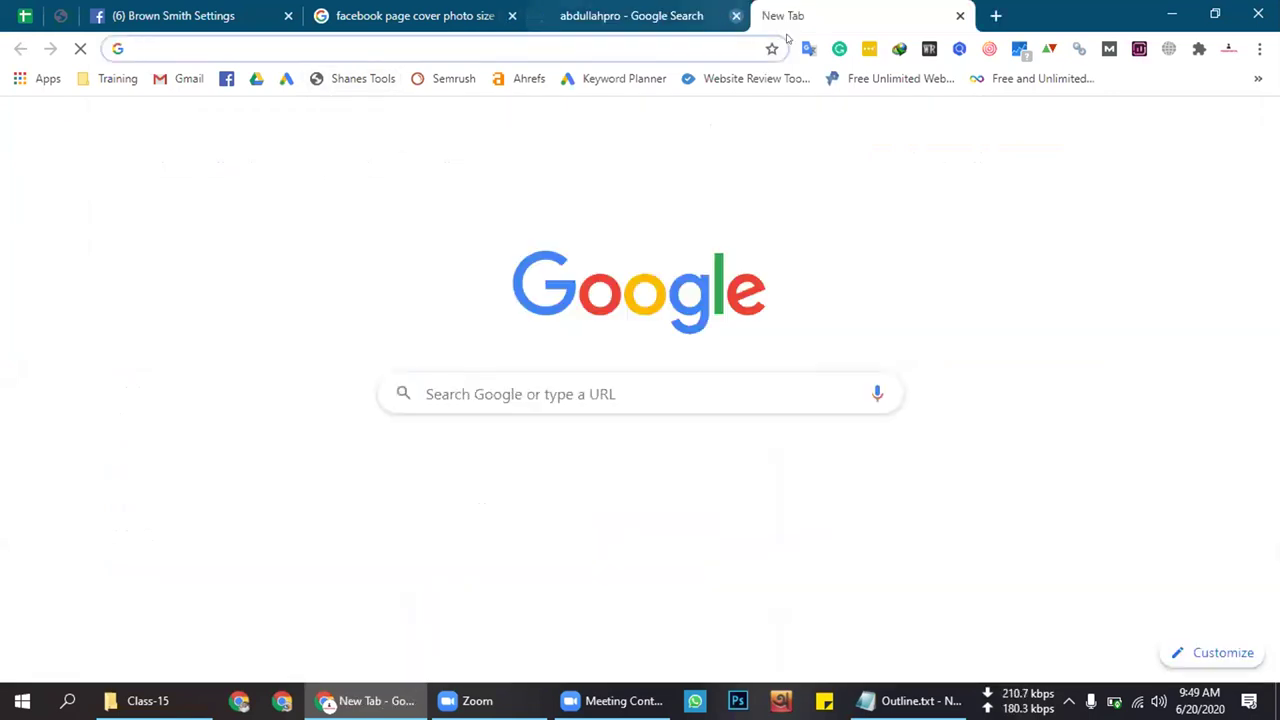
pyautogui.click(736, 15)
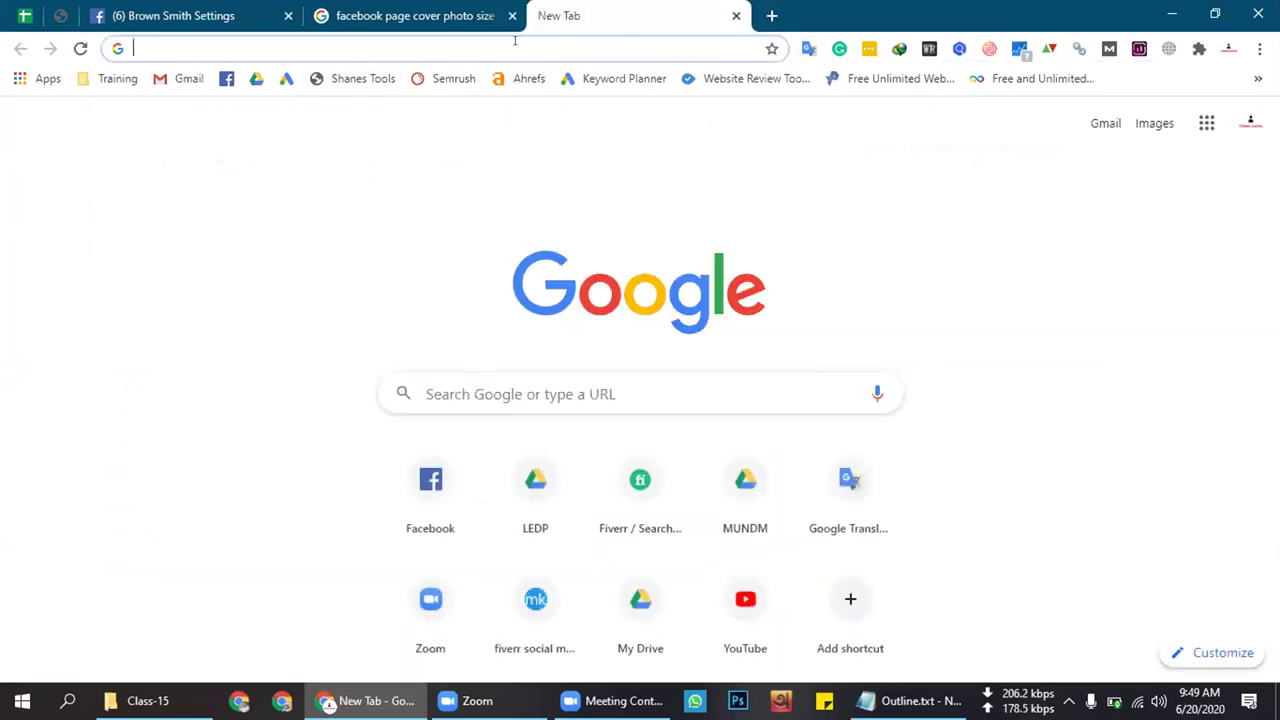
# Run a Google search for 'ict division'
pyautogui.write('ab')
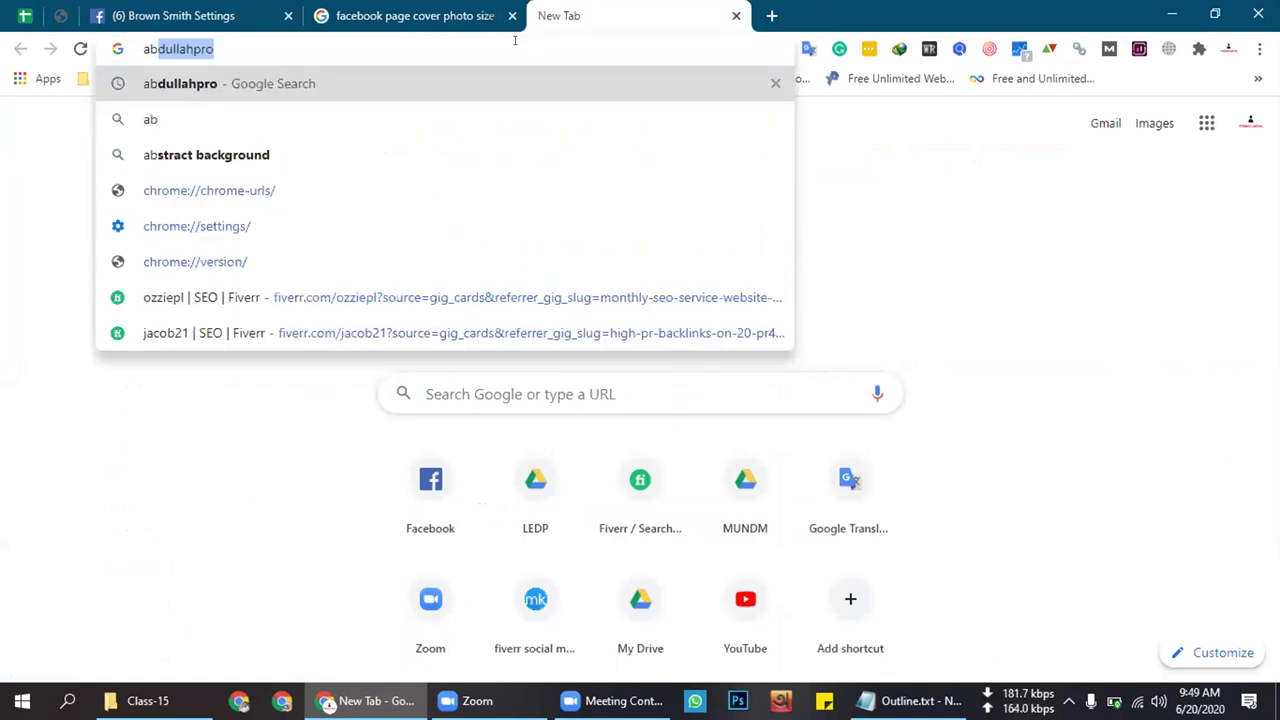
pyautogui.click(410, 50)
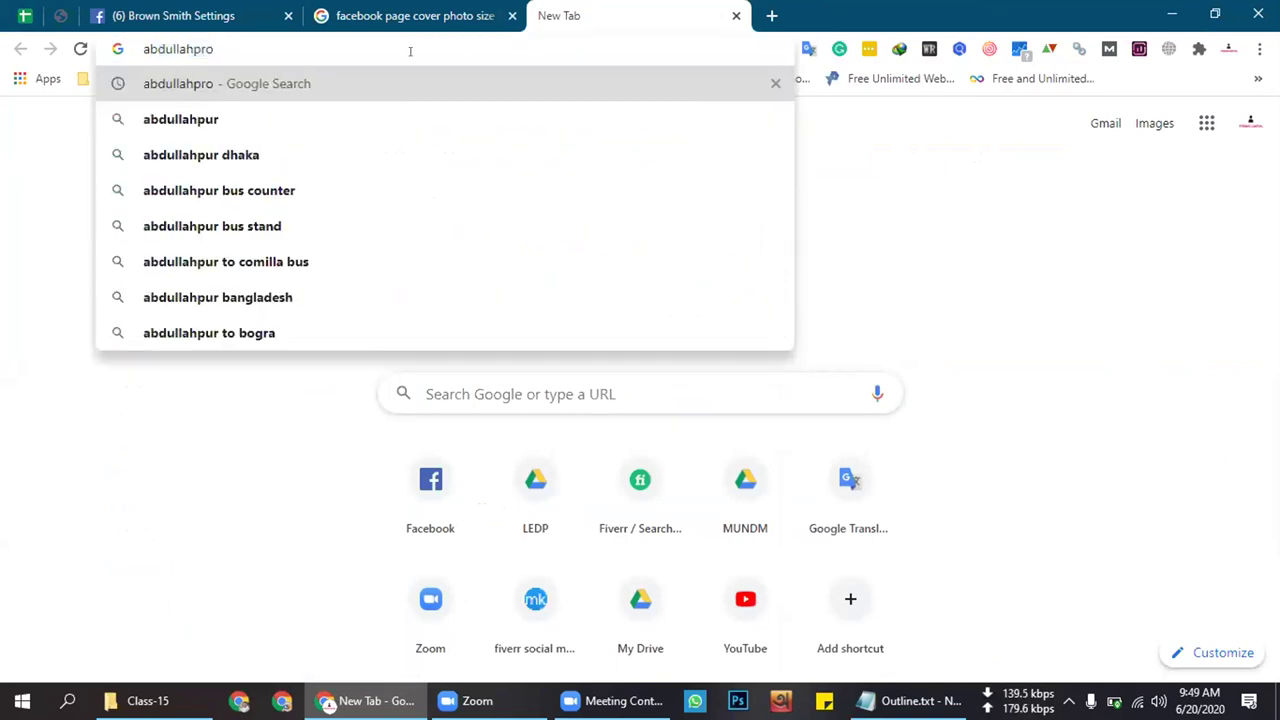
pyautogui.write('.u')
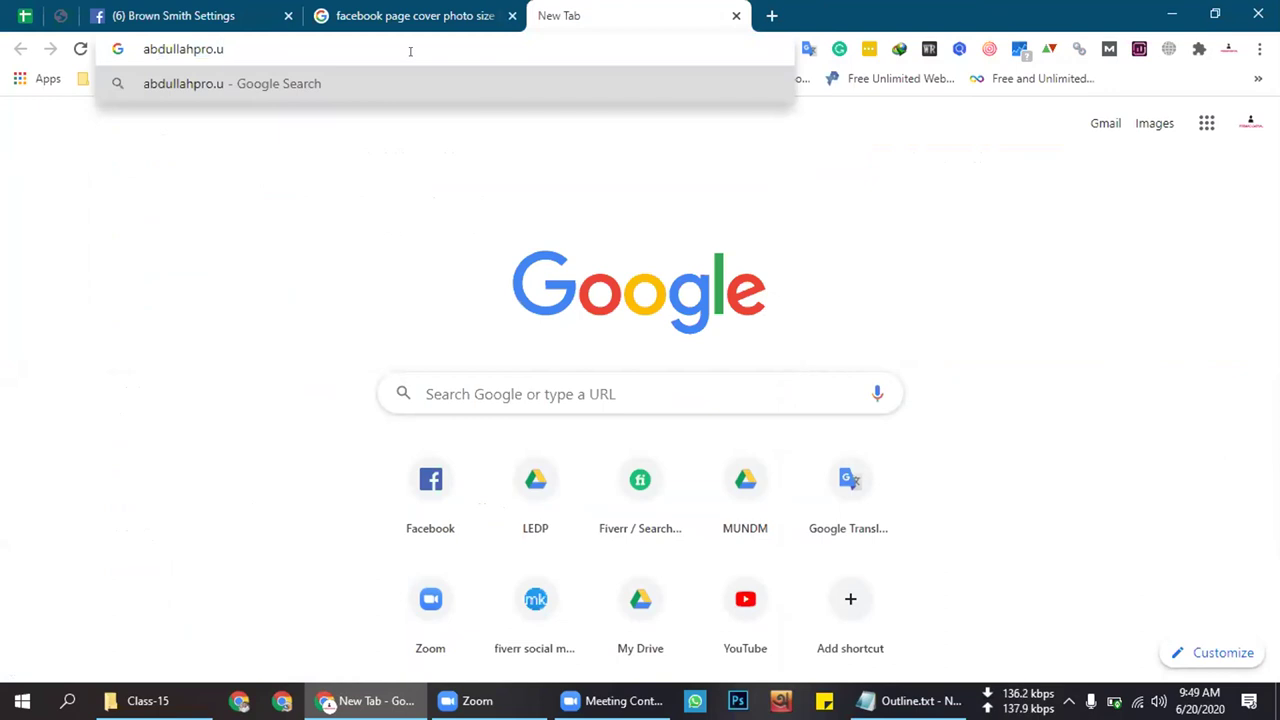
pyautogui.press('BackSpace')
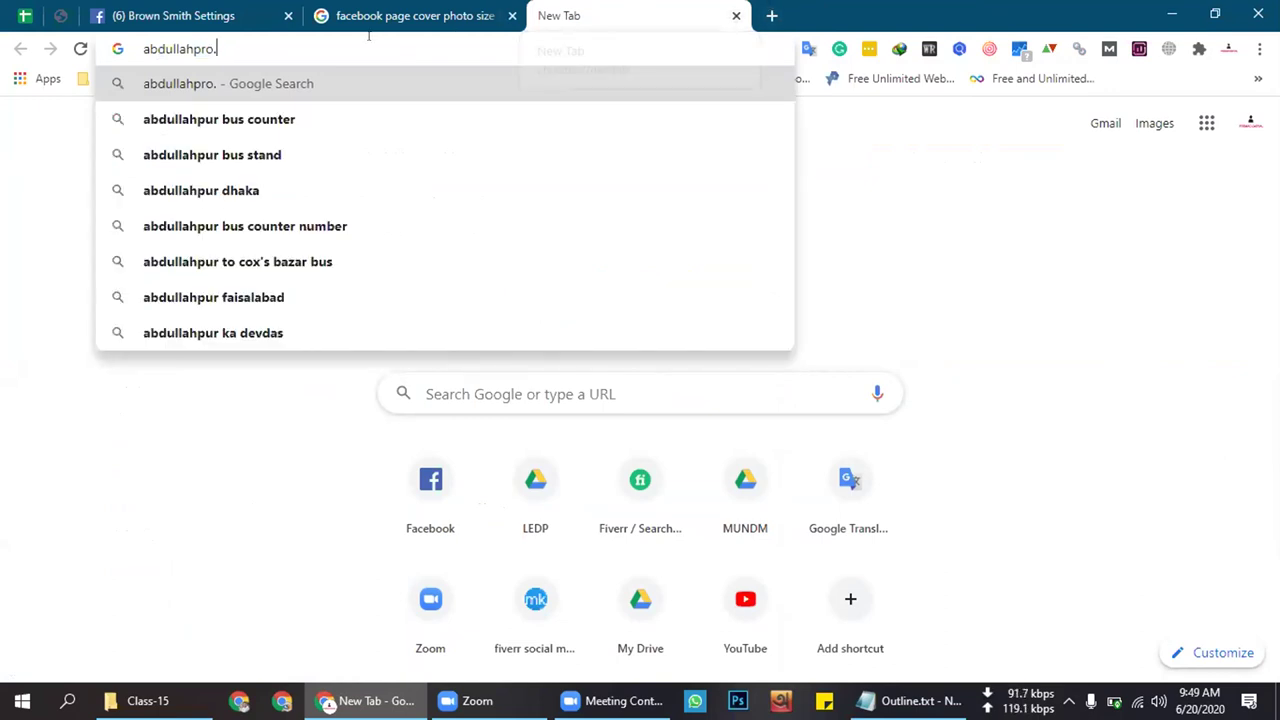
pyautogui.hotkey('ctrl', 'a')
pyautogui.press('BackSpace')
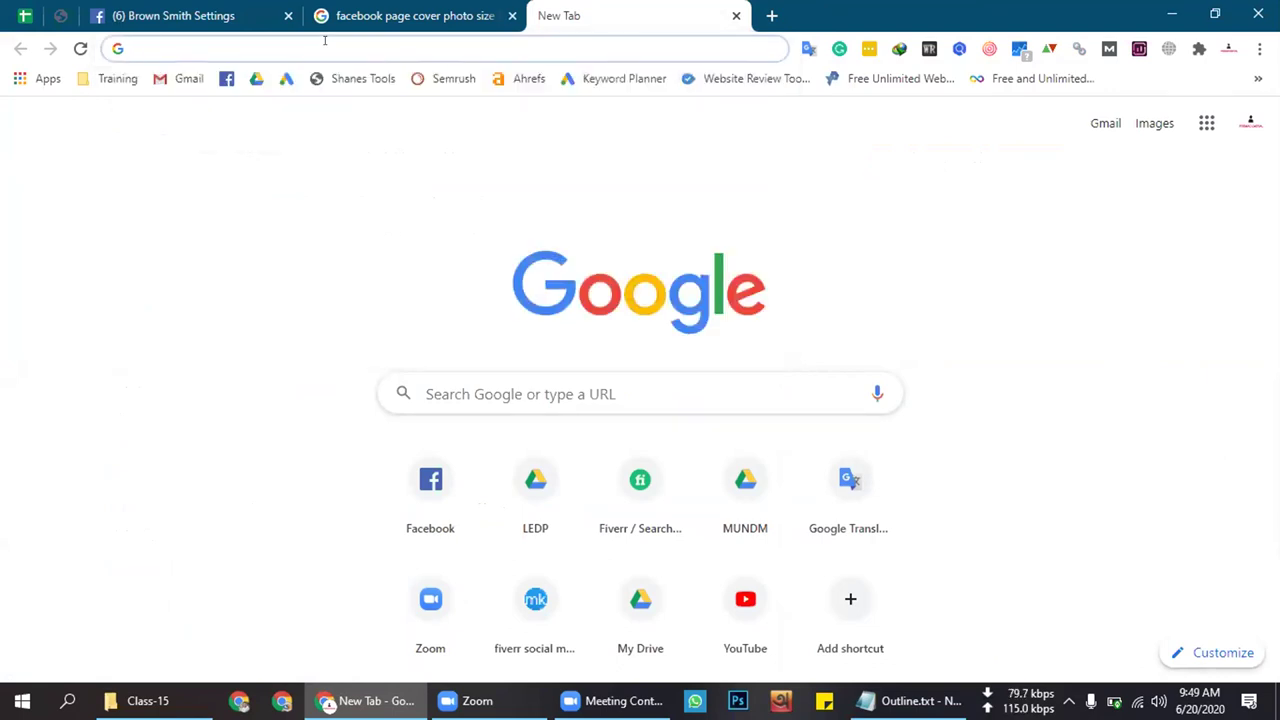
pyautogui.write('ict')
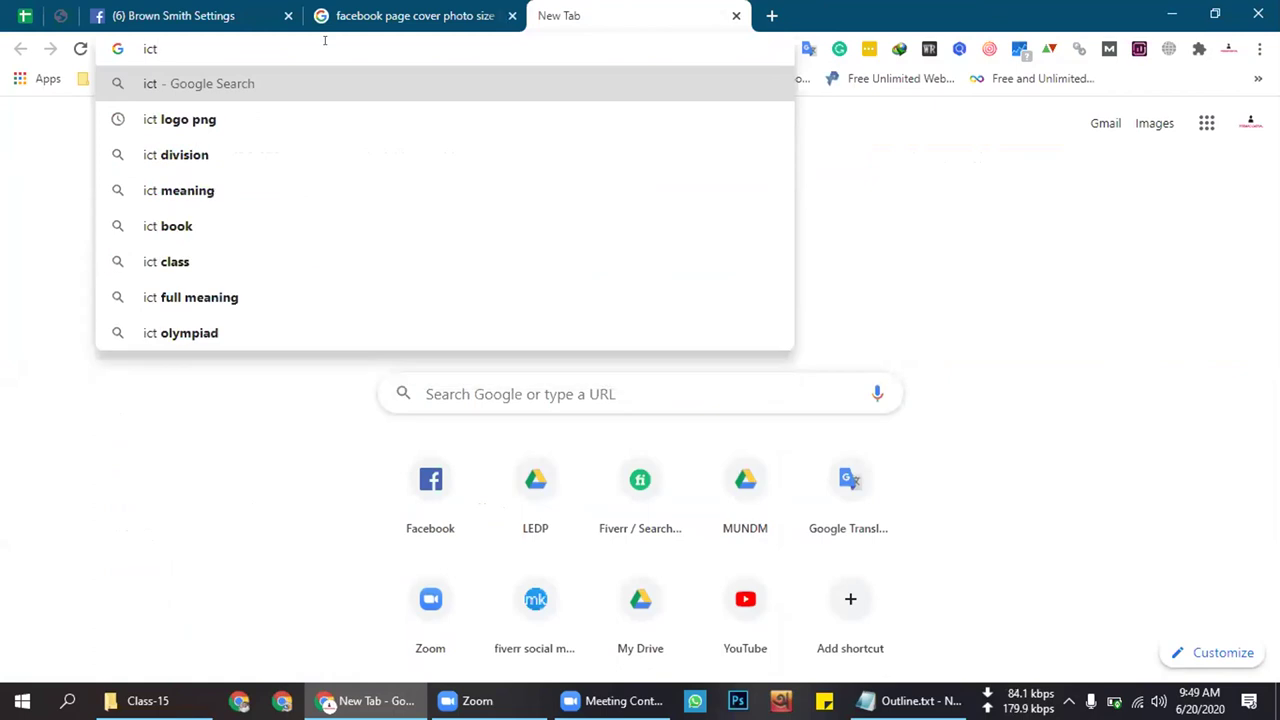
pyautogui.click(259, 150)
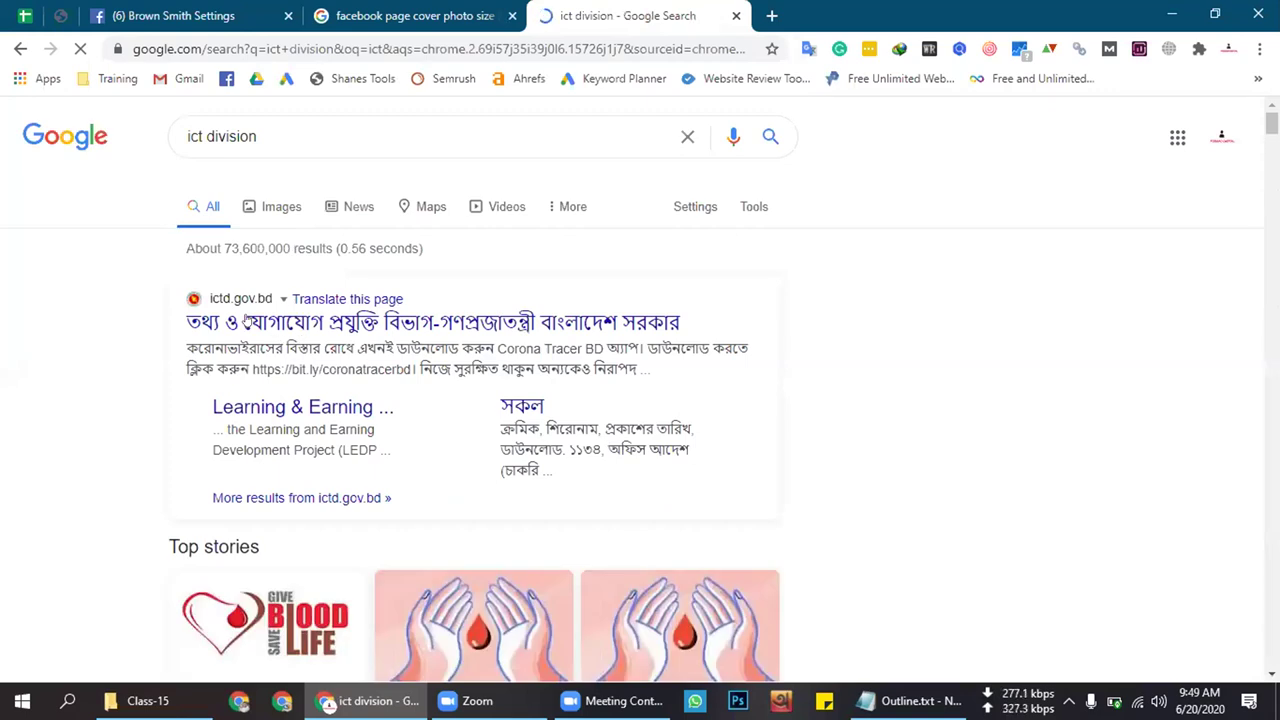
# Copy the ictd.gov.bd result link and save it as the page's Website
pyautogui.rightClick(231, 296)
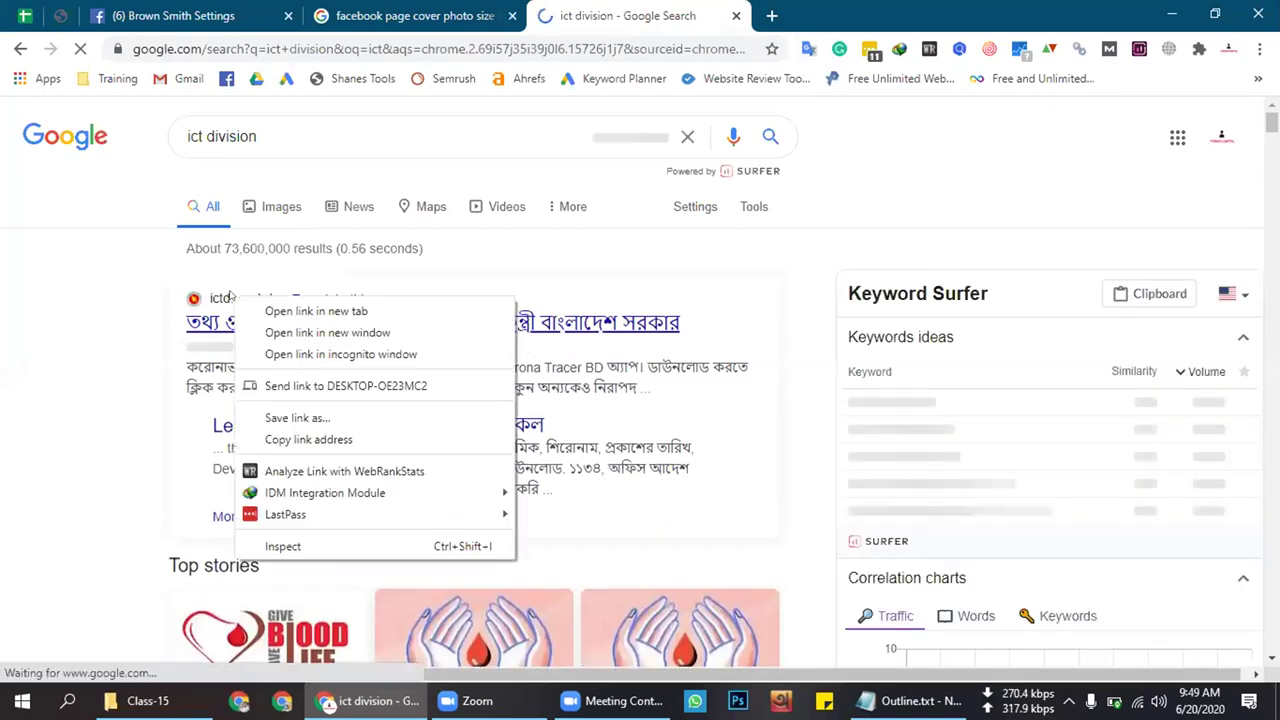
pyautogui.click(305, 440)
pyautogui.click(771, 15)
pyautogui.hotkey('ctrl', 'v')
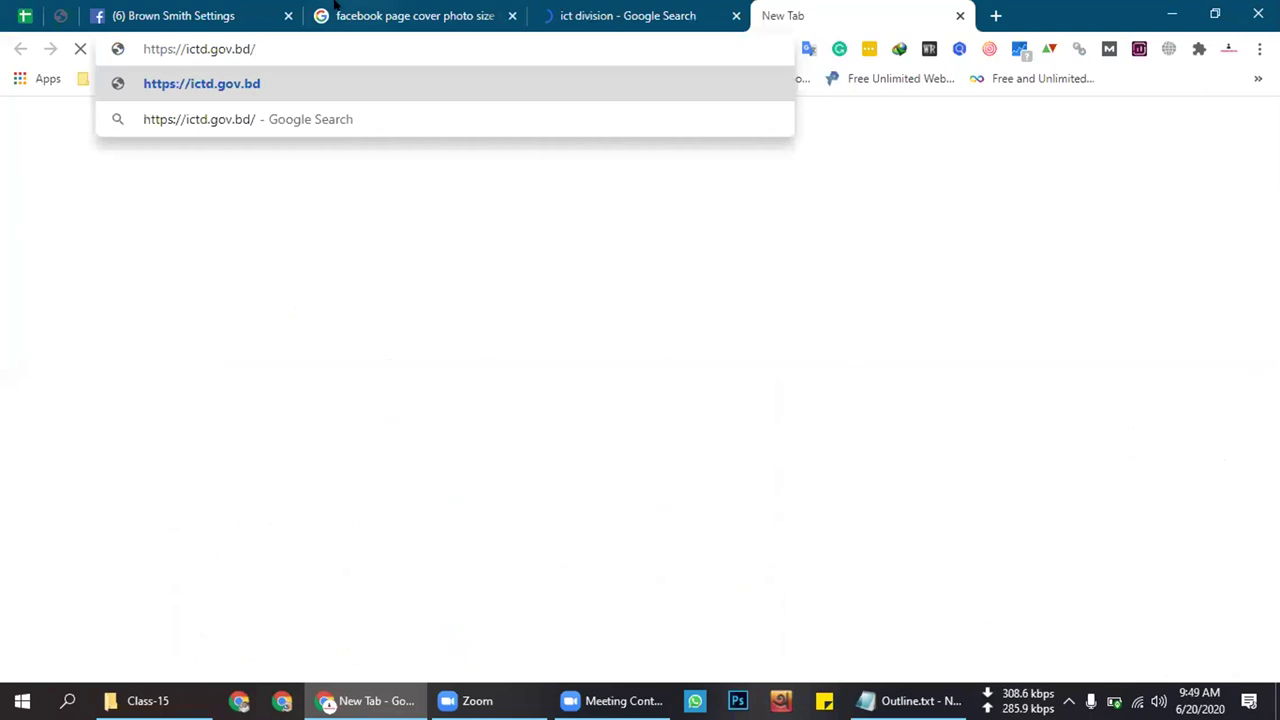
pyautogui.hotkey('ctrl', 'shift', 'Tab')
pyautogui.hotkey('ctrl', 'shift', 'Tab')
pyautogui.hotkey('ctrl', 'shift', 'Tab')
pyautogui.hotkey('ctrl', 'v')
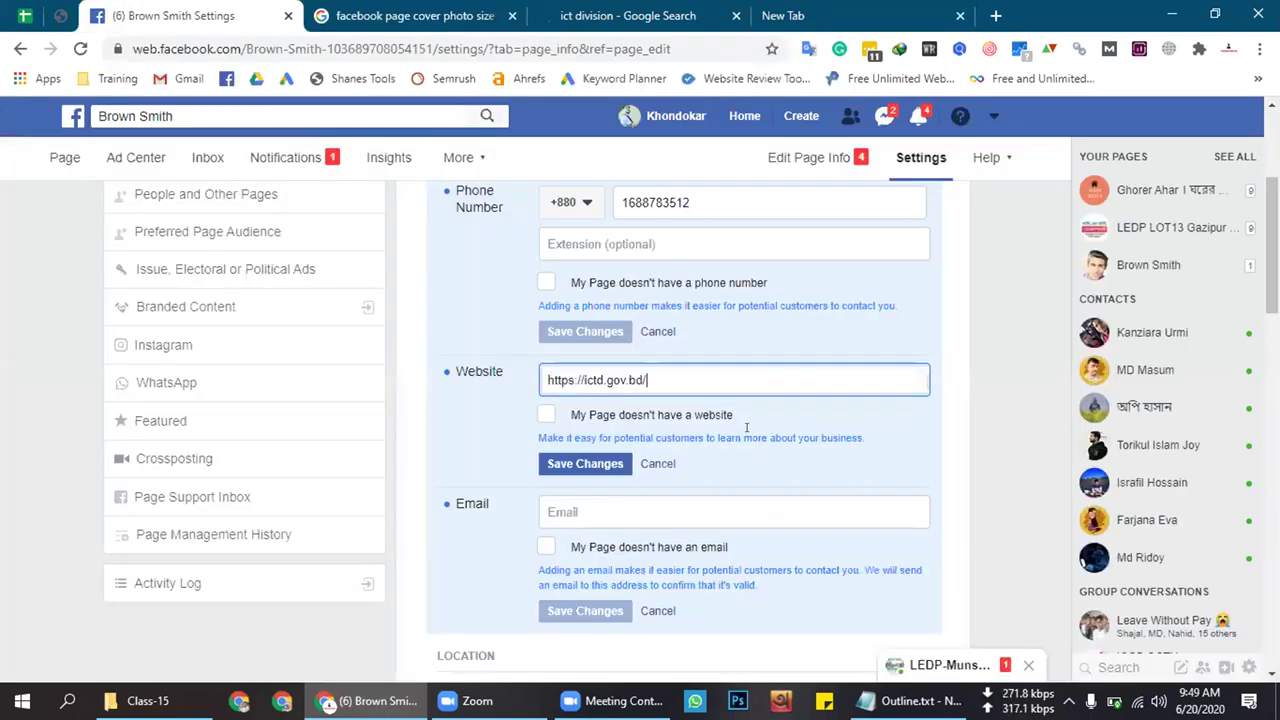
pyautogui.click(493, 416)
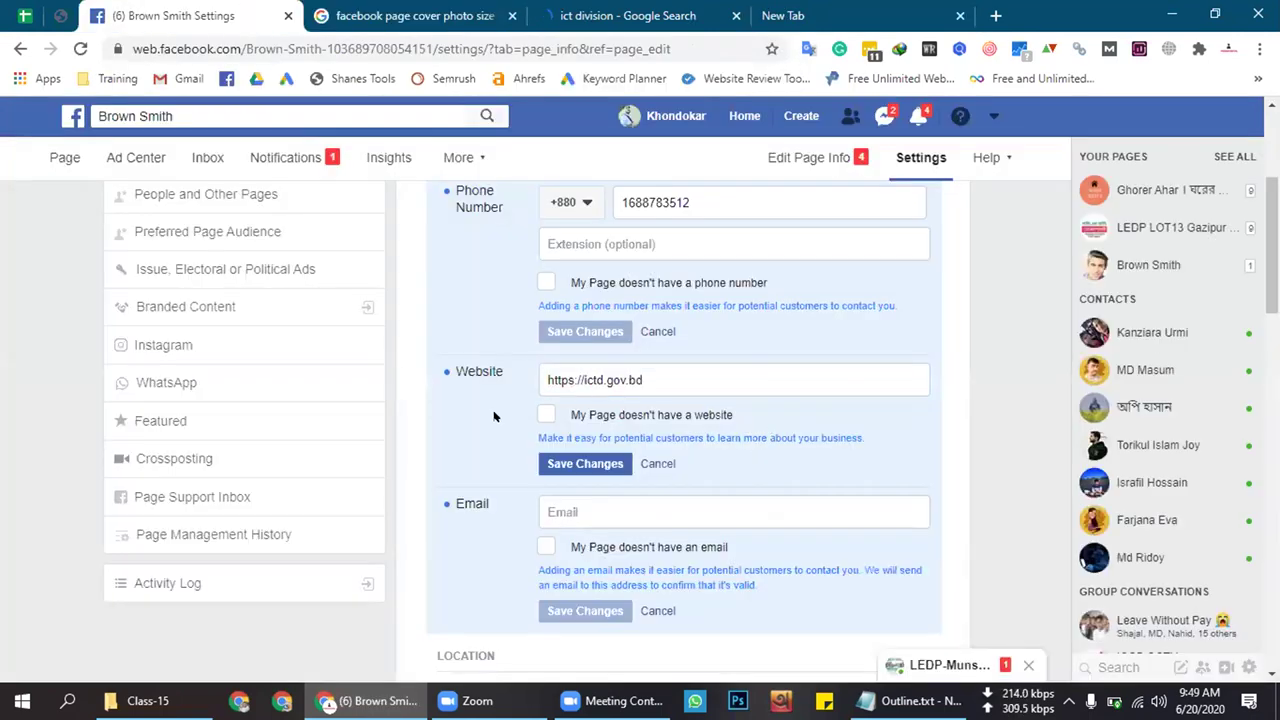
pyautogui.click(598, 470)
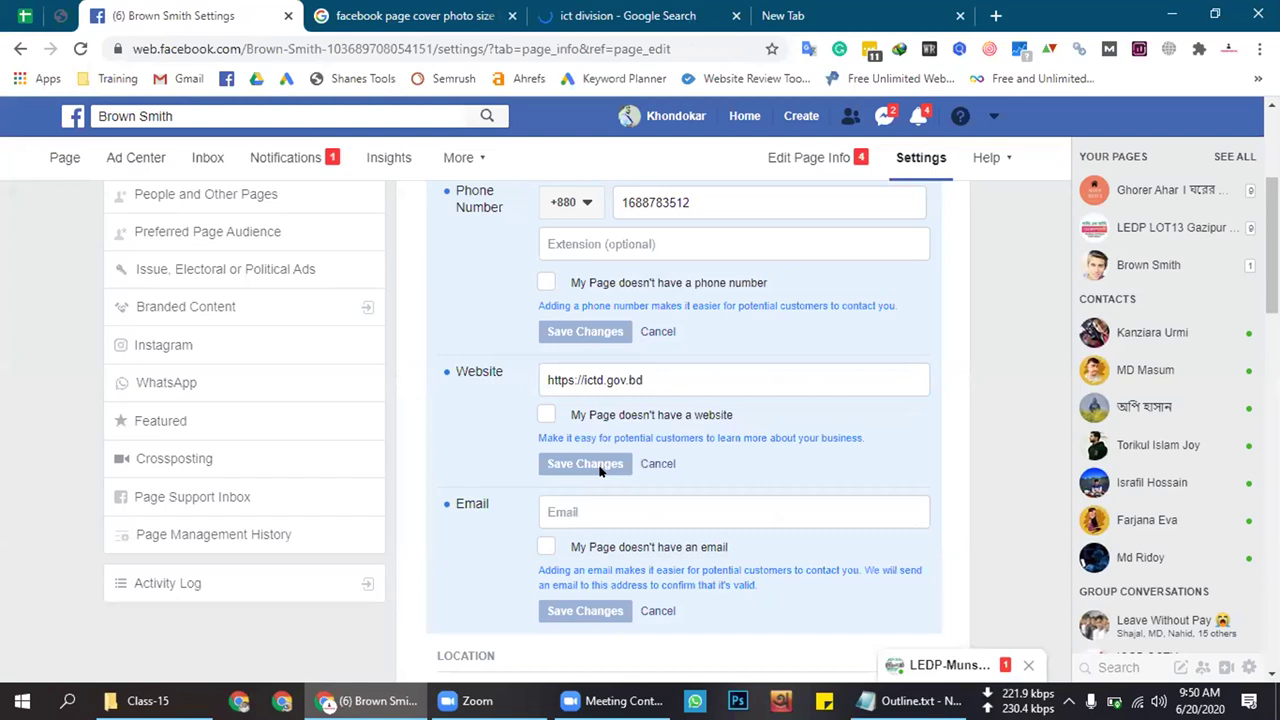
pyautogui.click(657, 510)
pyautogui.scroll(-1, 663, 515)
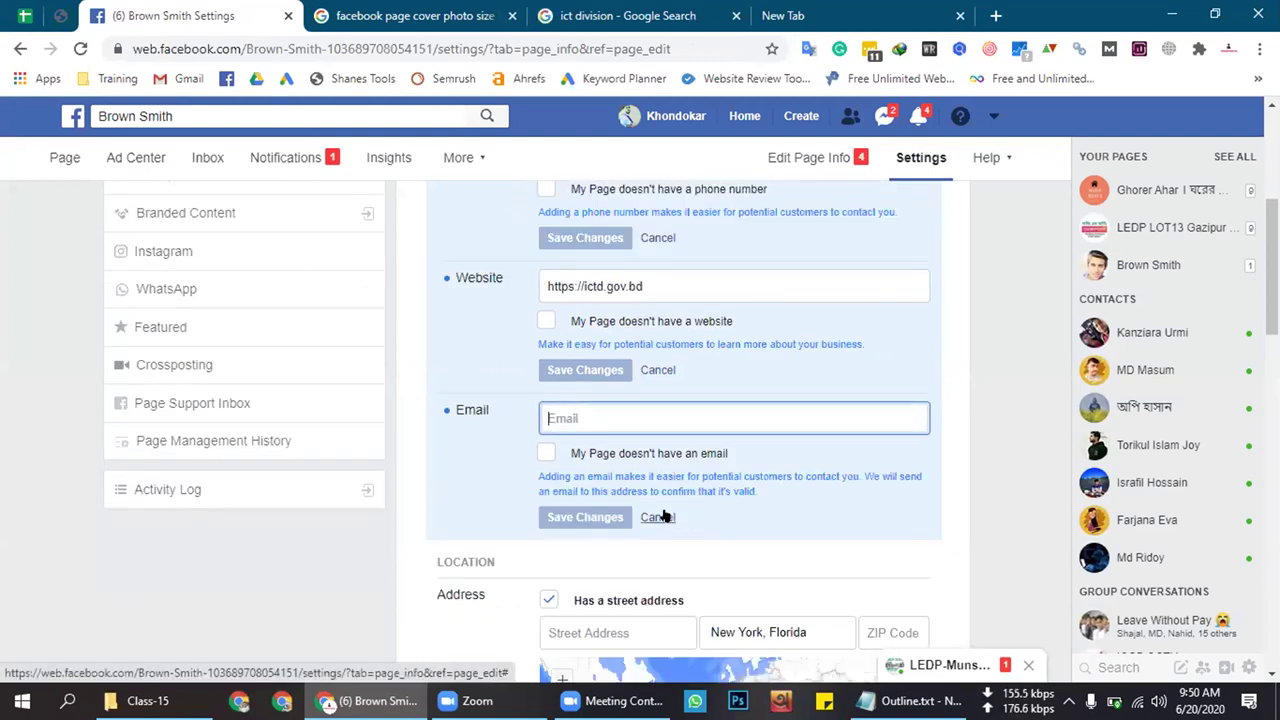
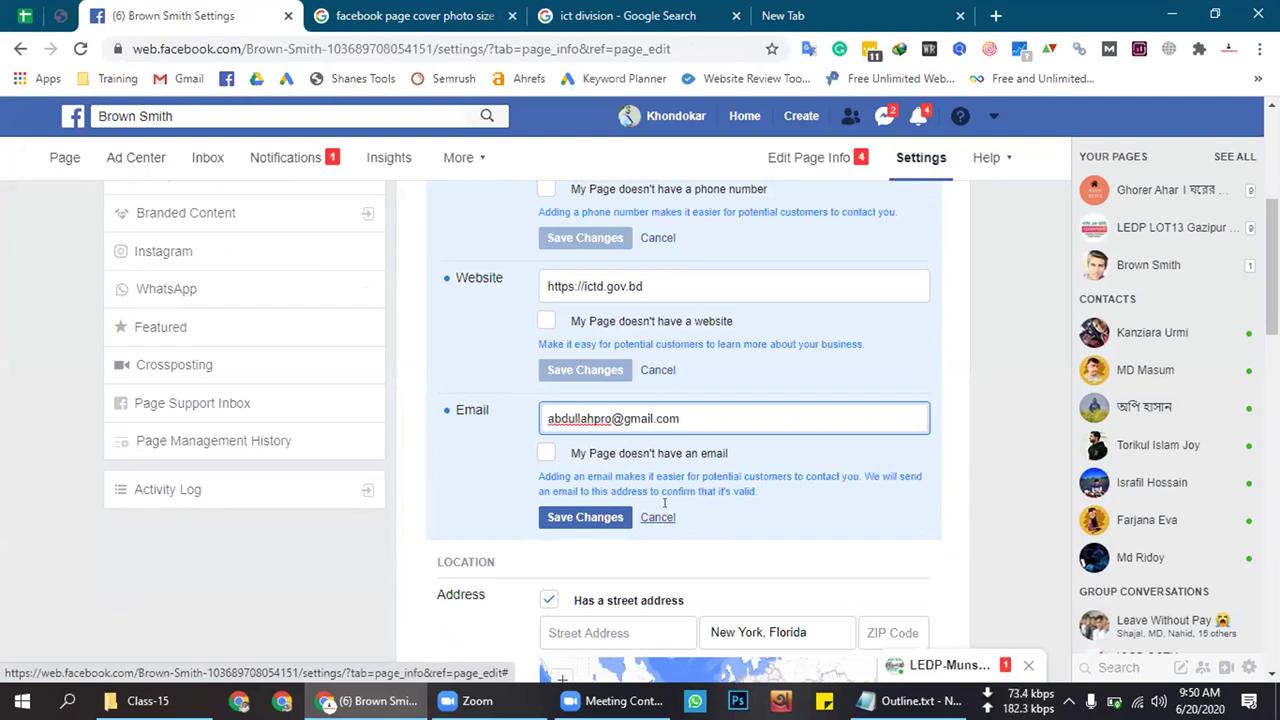
# Enter the contact e-mail address in the Email field and save it
pyautogui.click(577, 517)
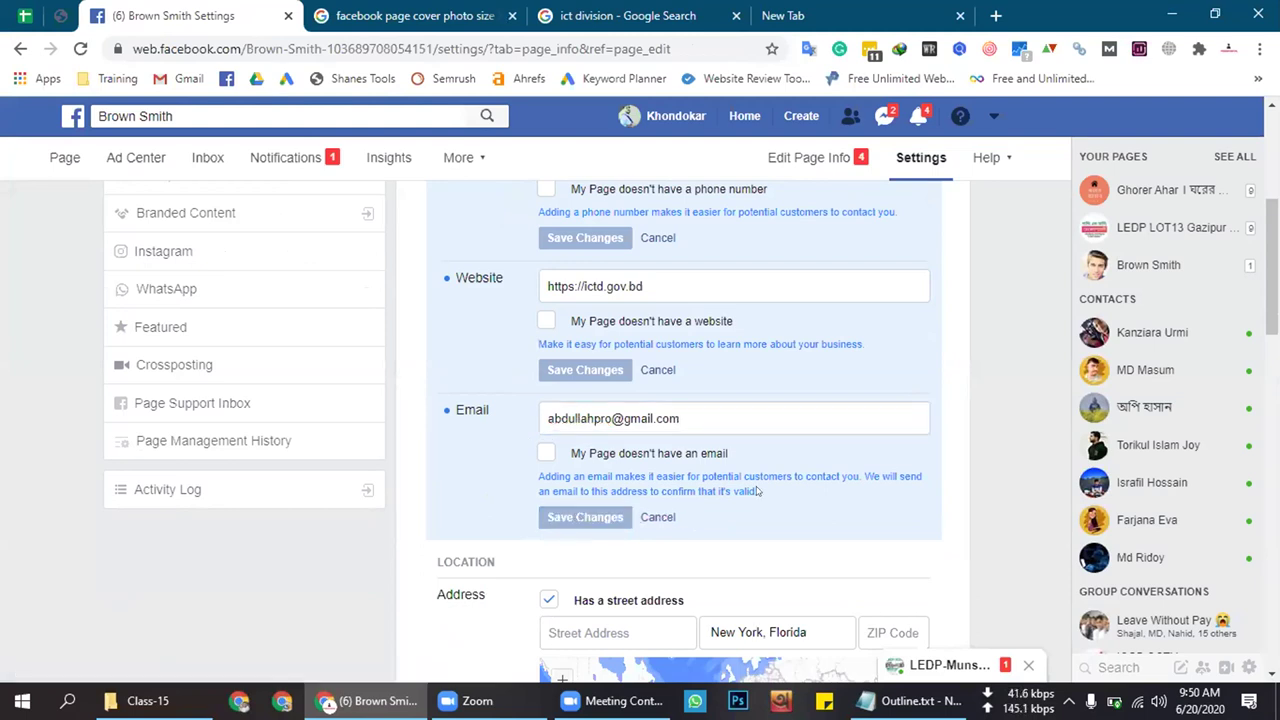
pyautogui.scroll(-2, 650, 455)
# Clear the New York, Florida city, untick Has a street address, and type Dhaka
pyautogui.scroll(-1, 658, 441)
pyautogui.scroll(-1, 658, 441)
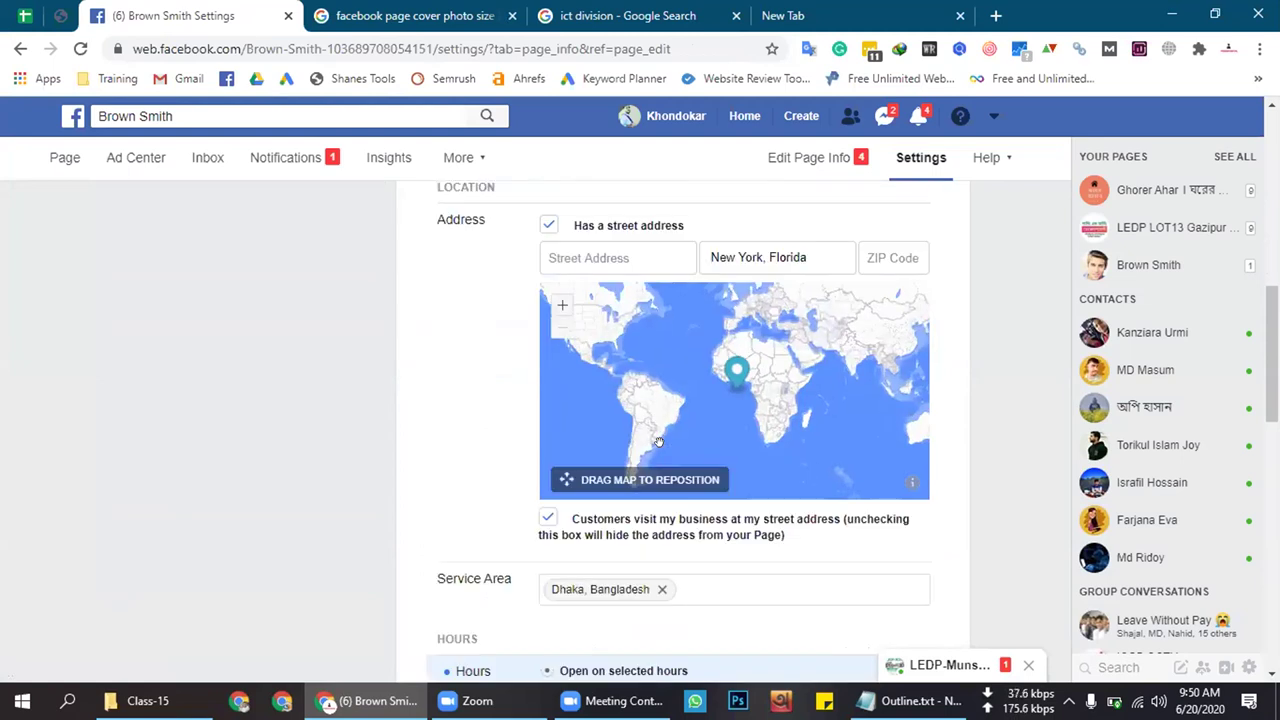
pyautogui.scroll(2, 560, 451)
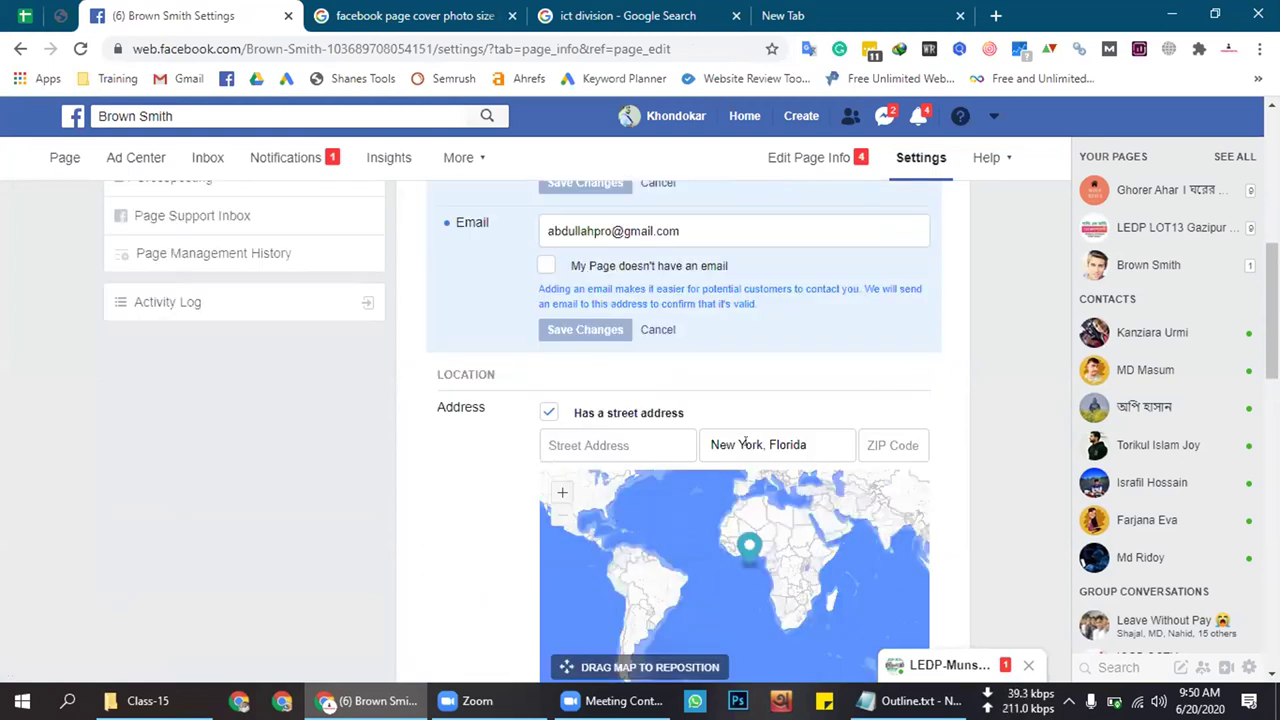
pyautogui.tripleClick(744, 441)
pyautogui.press('BackSpace')
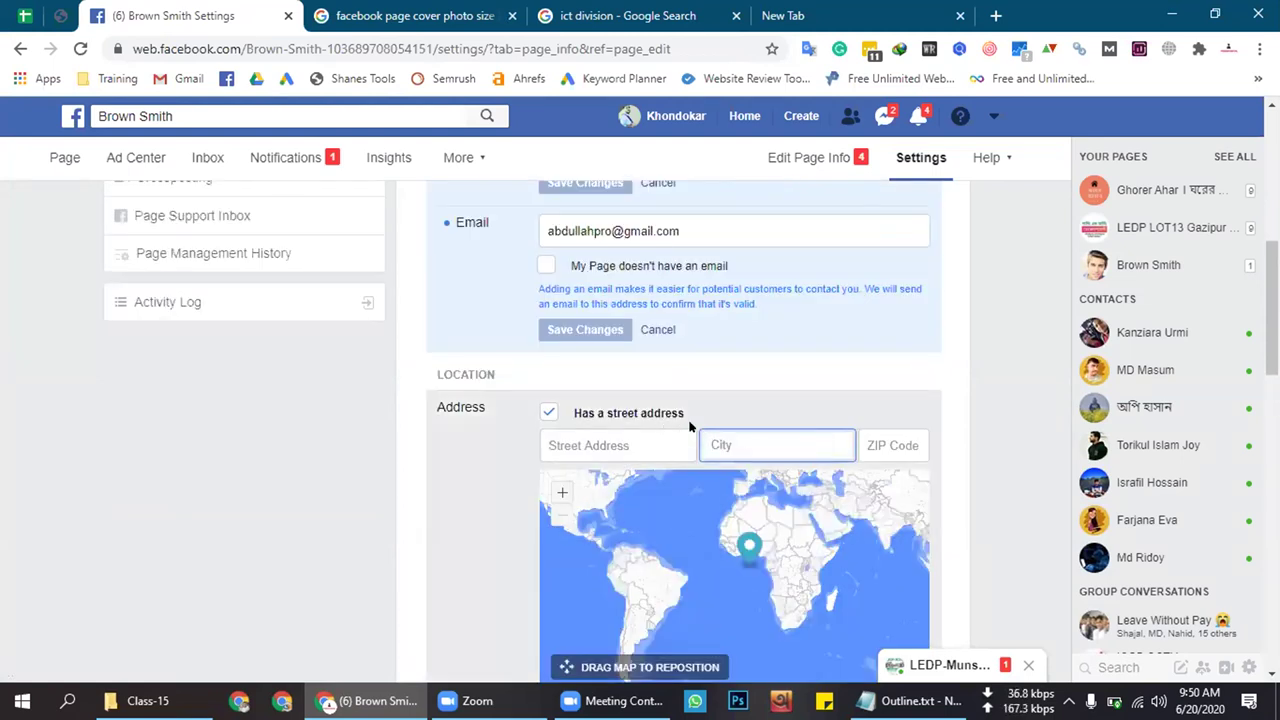
pyautogui.scroll(-1, 666, 363)
pyautogui.click(548, 321)
pyautogui.click(742, 351)
pyautogui.write('Dhaka')
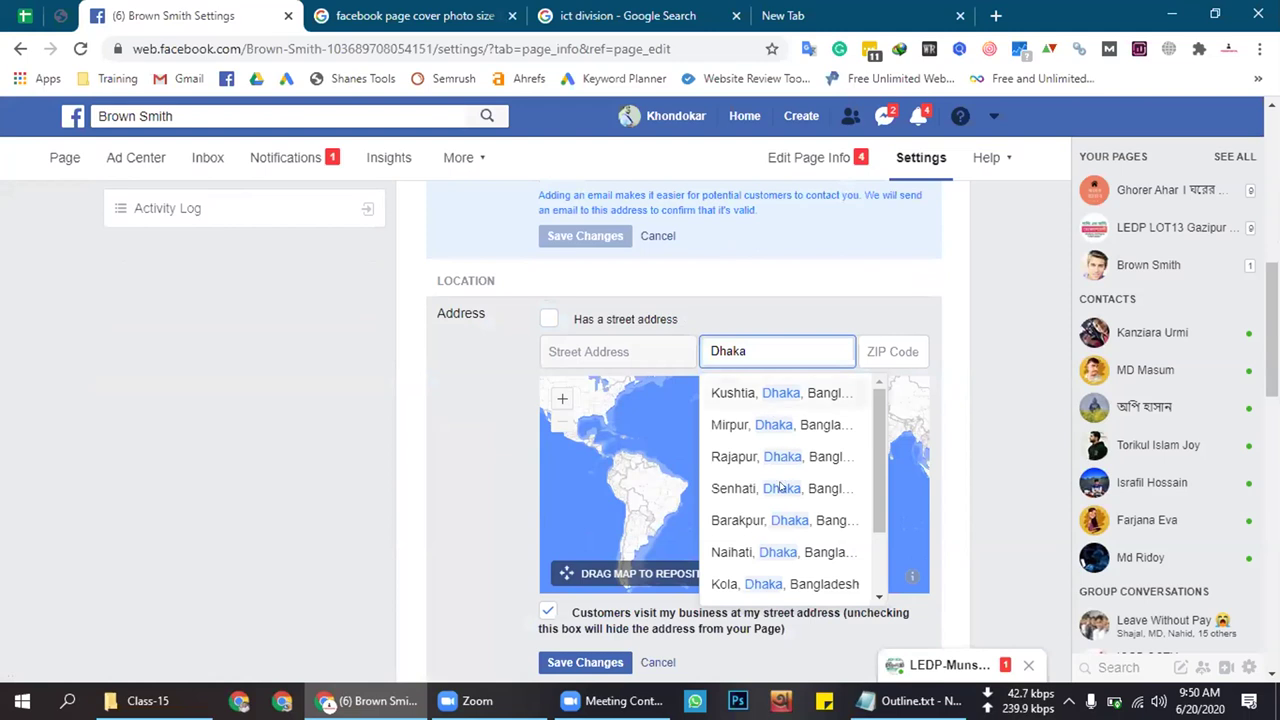
# Pick Mirpur, Dhaka as the city, enter ZIP code 1216, and save the location
pyautogui.scroll(1, 772, 488)
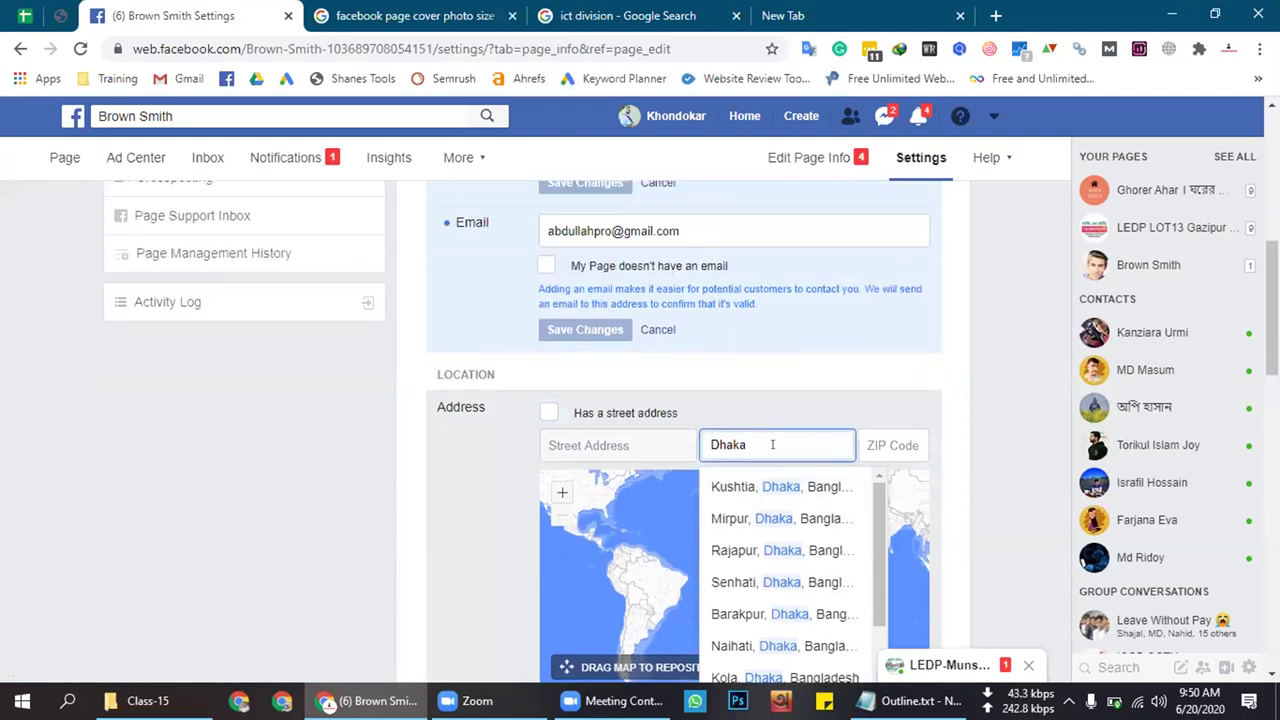
pyautogui.scroll(-3, 770, 460)
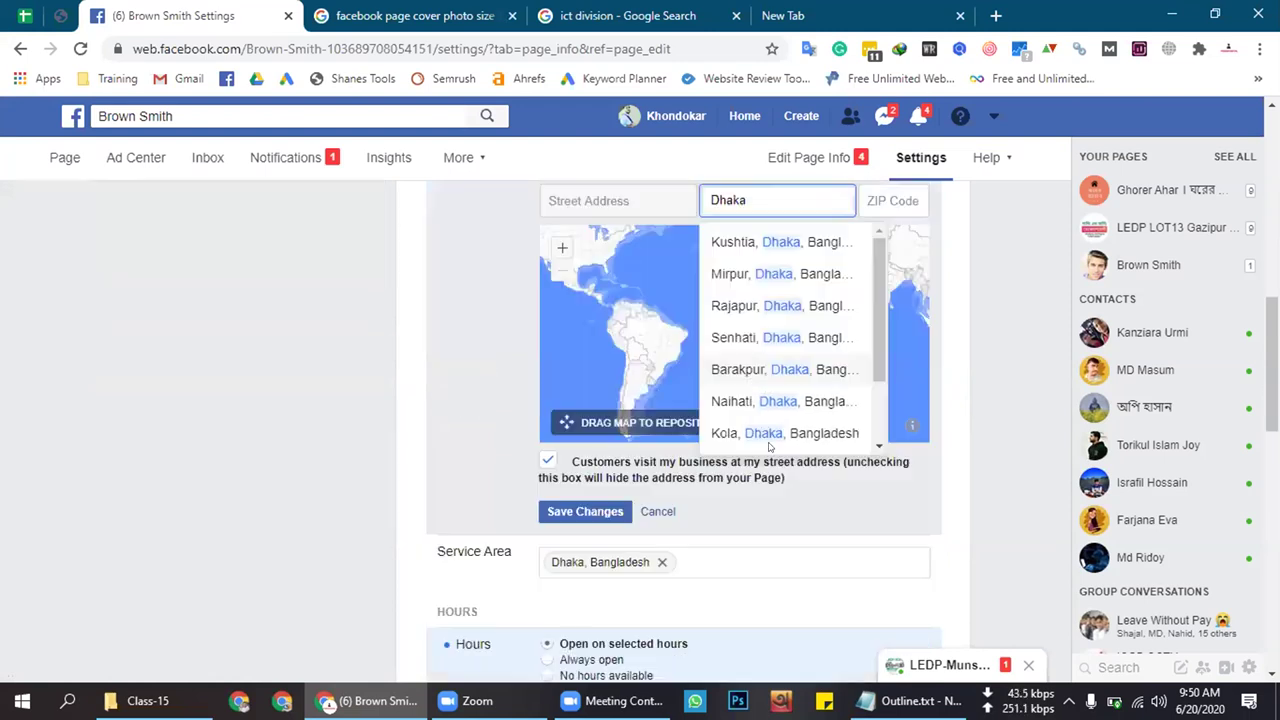
pyautogui.scroll(1, 737, 350)
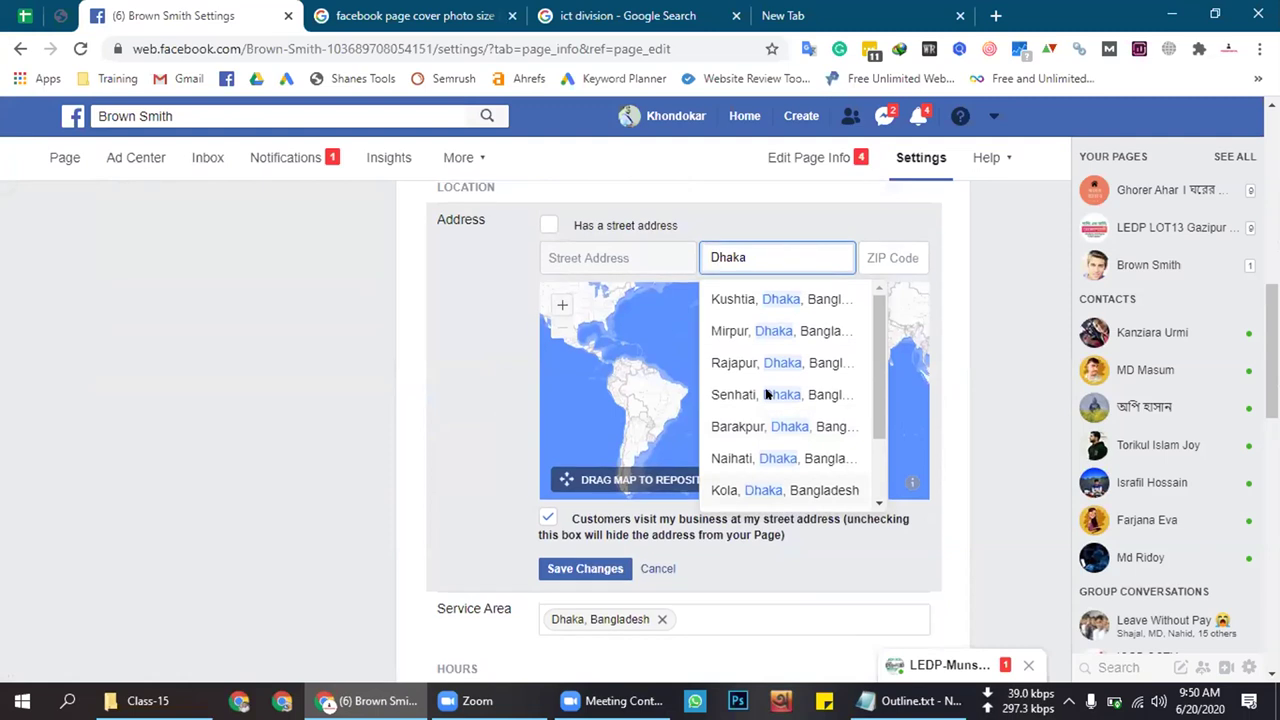
pyautogui.click(726, 330)
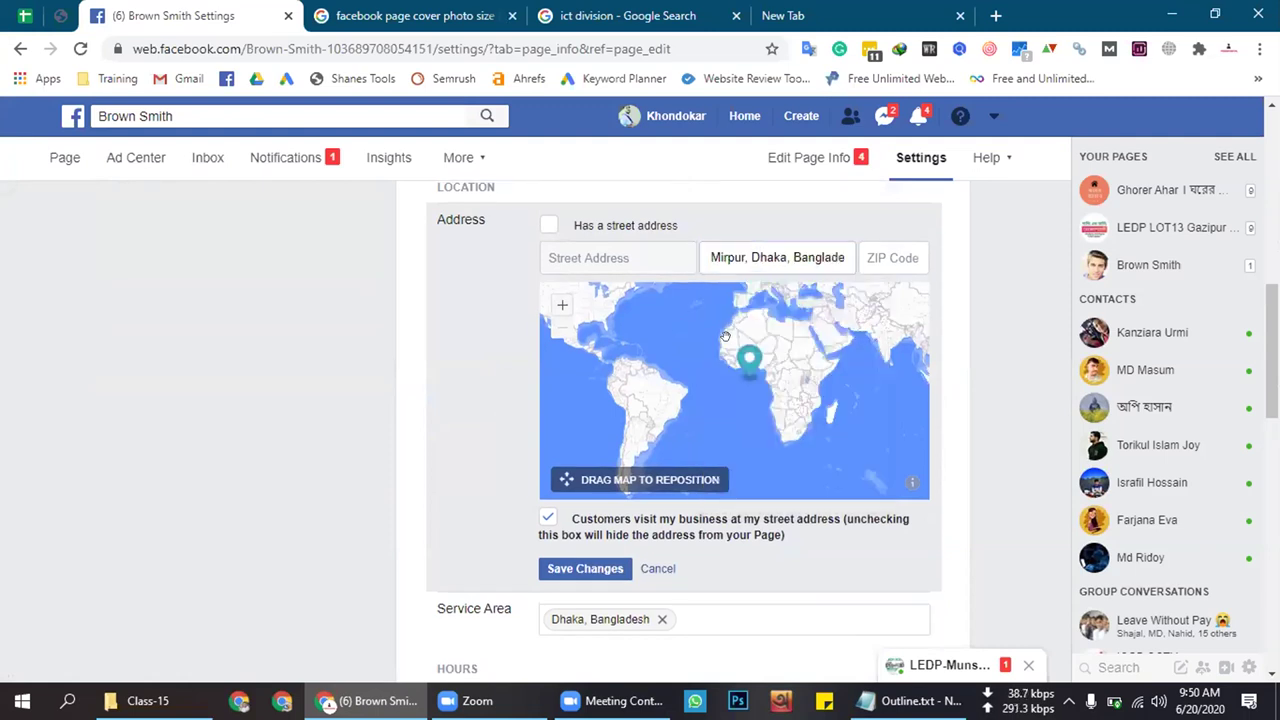
pyautogui.click(894, 250)
pyautogui.write('1216')
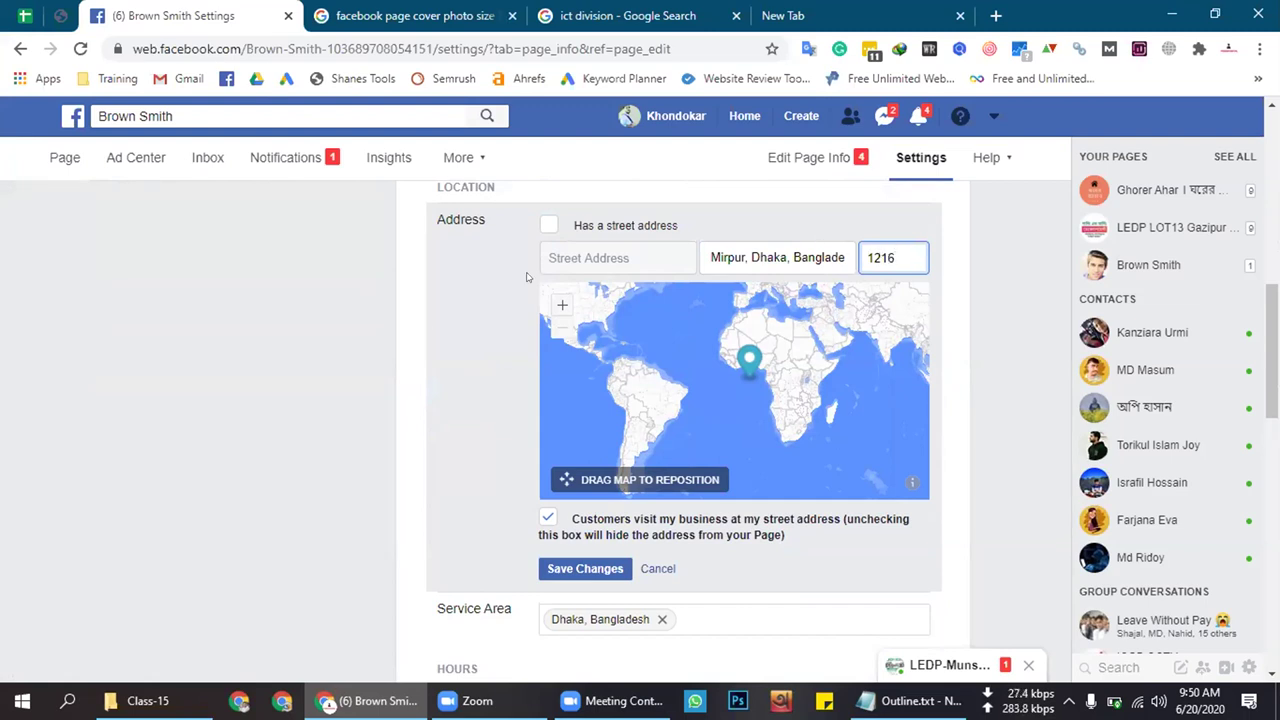
pyautogui.click(421, 320)
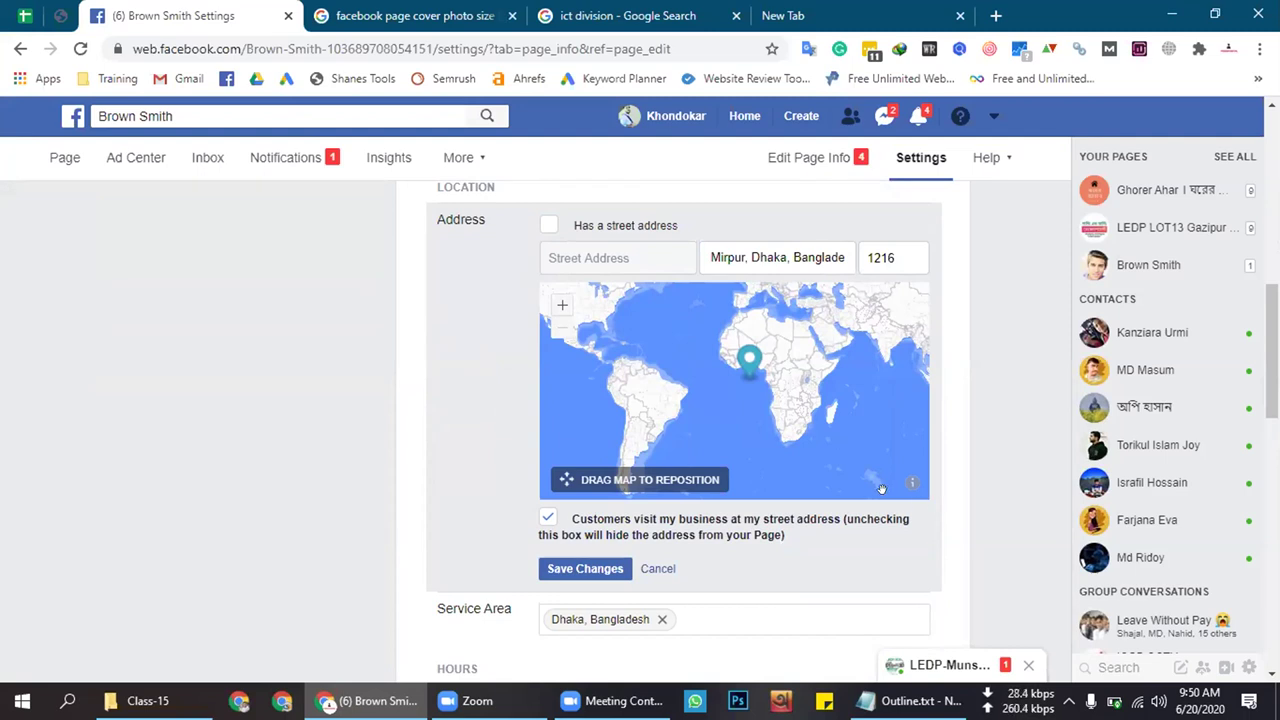
pyautogui.click(560, 568)
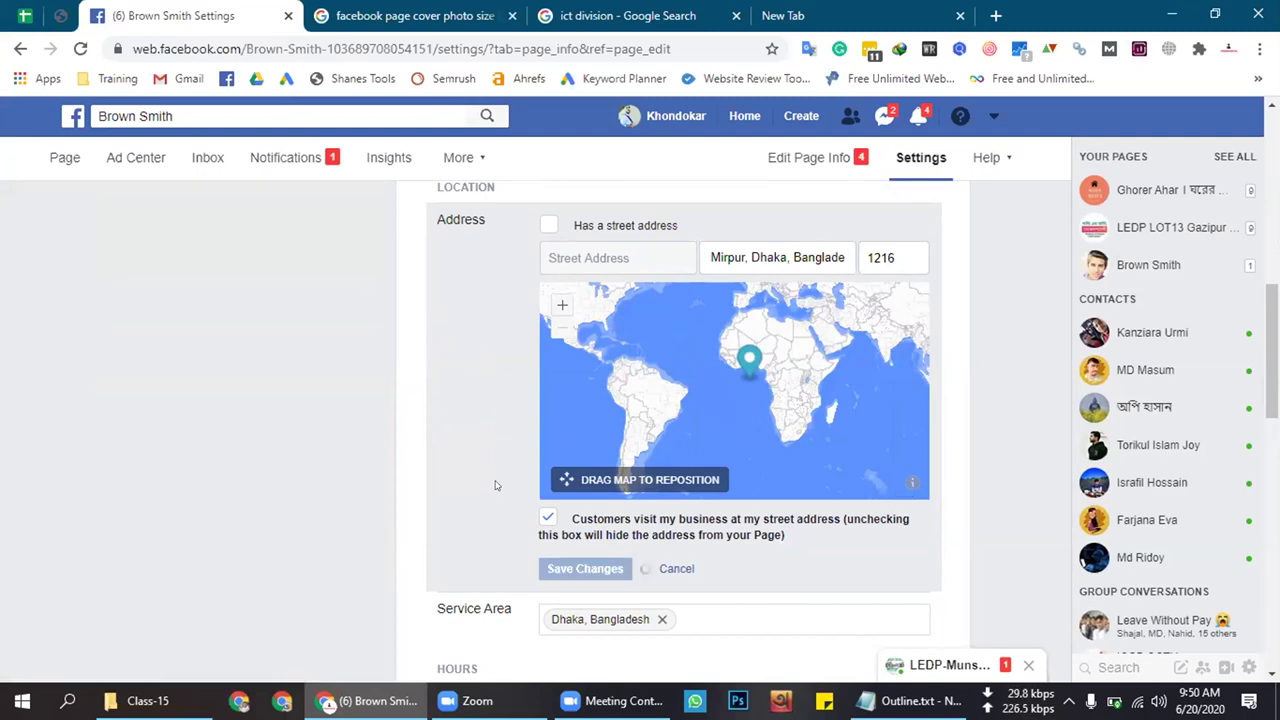
pyautogui.scroll(-4, 494, 485)
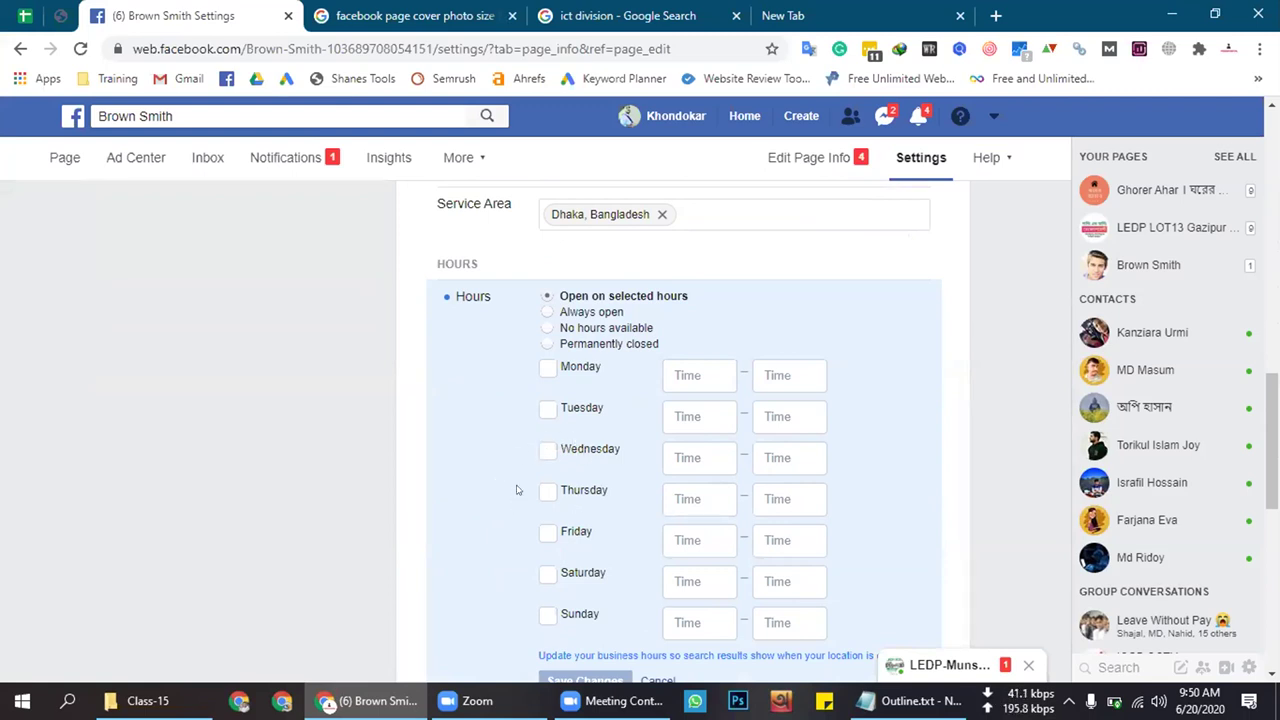
# Look up the translation of the Hours label, then dismiss the translation popup
pyautogui.doubleClick(460, 296)
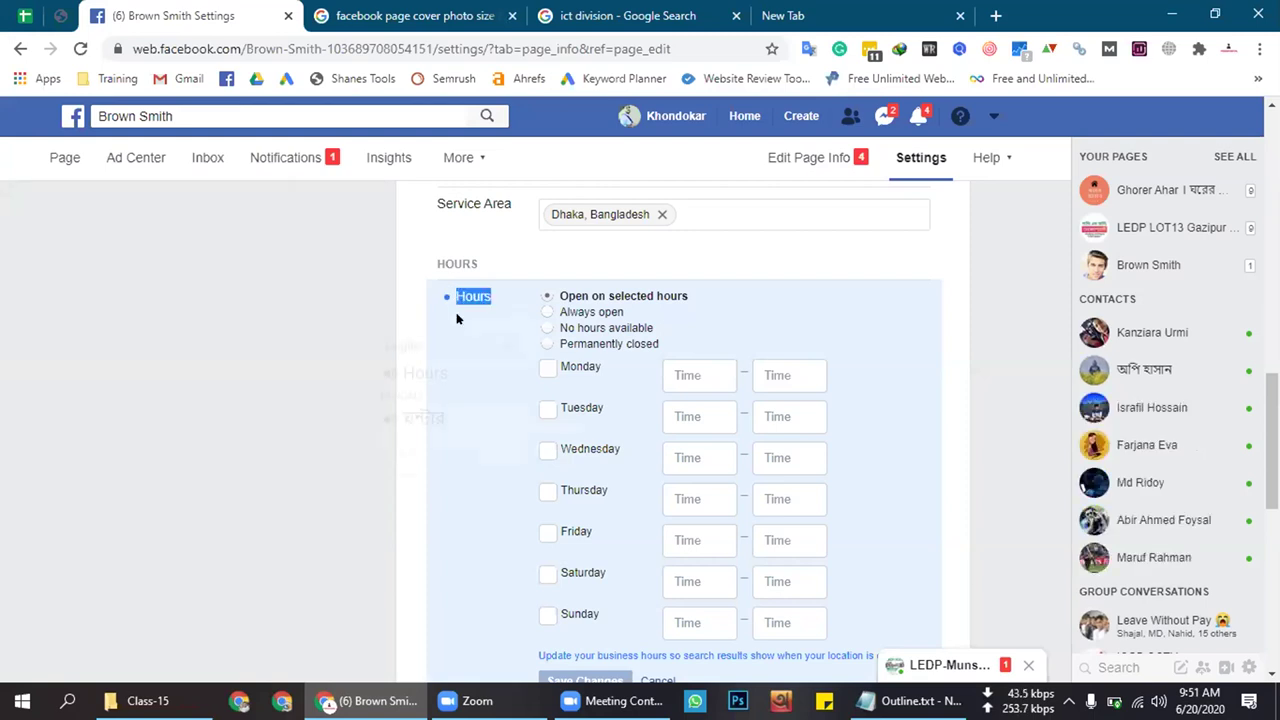
pyautogui.click(459, 319)
pyautogui.doubleClick(469, 296)
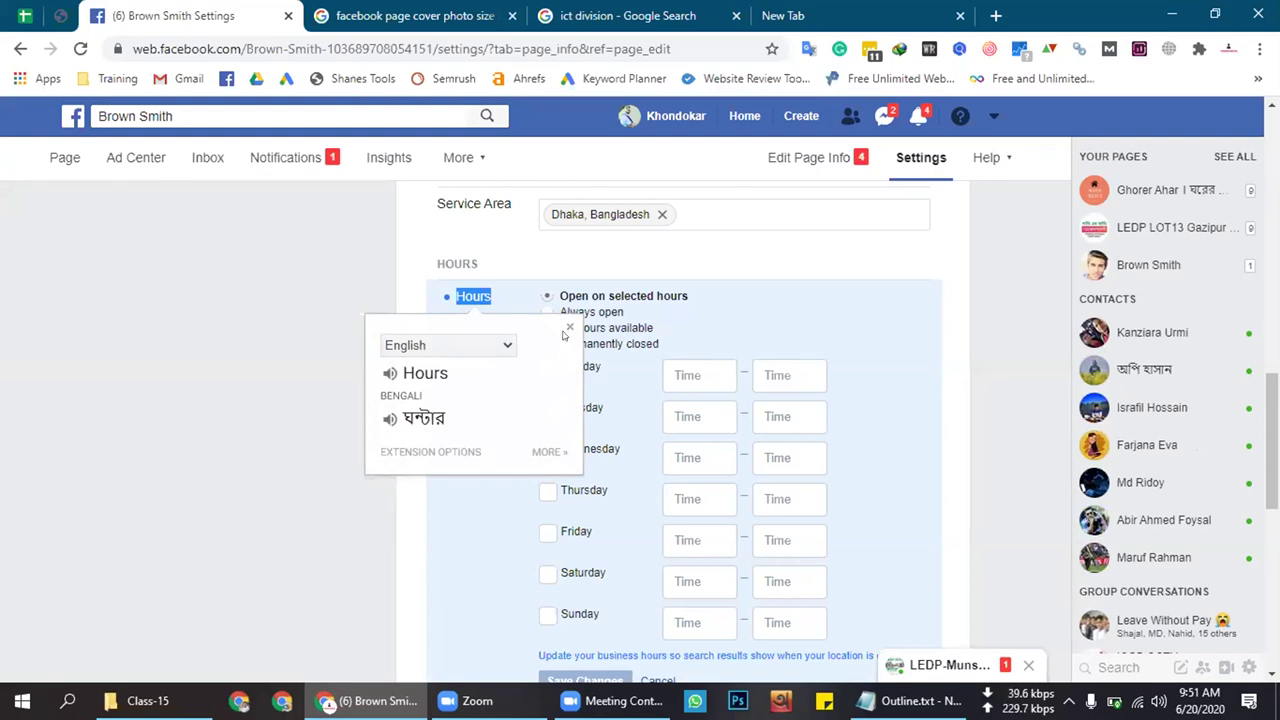
pyautogui.click(570, 326)
pyautogui.click(547, 367)
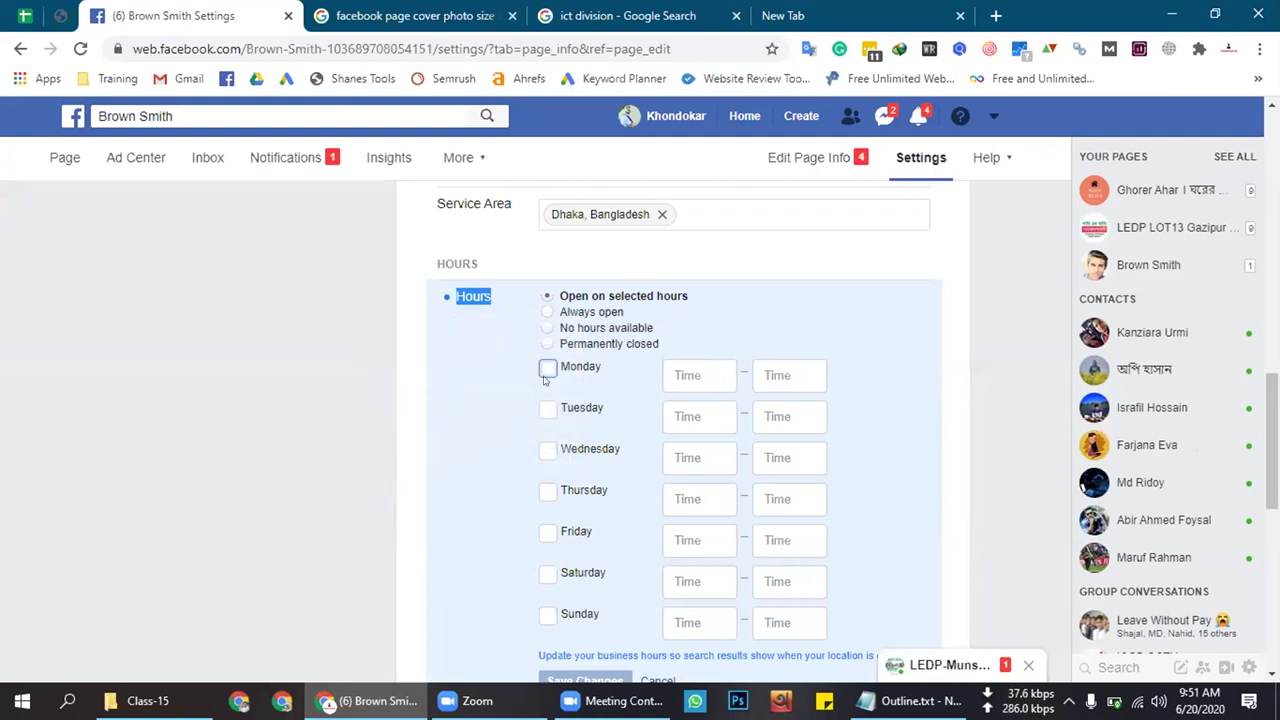
# Try individual open days, then switch to Always open and save the hours
pyautogui.click(662, 355)
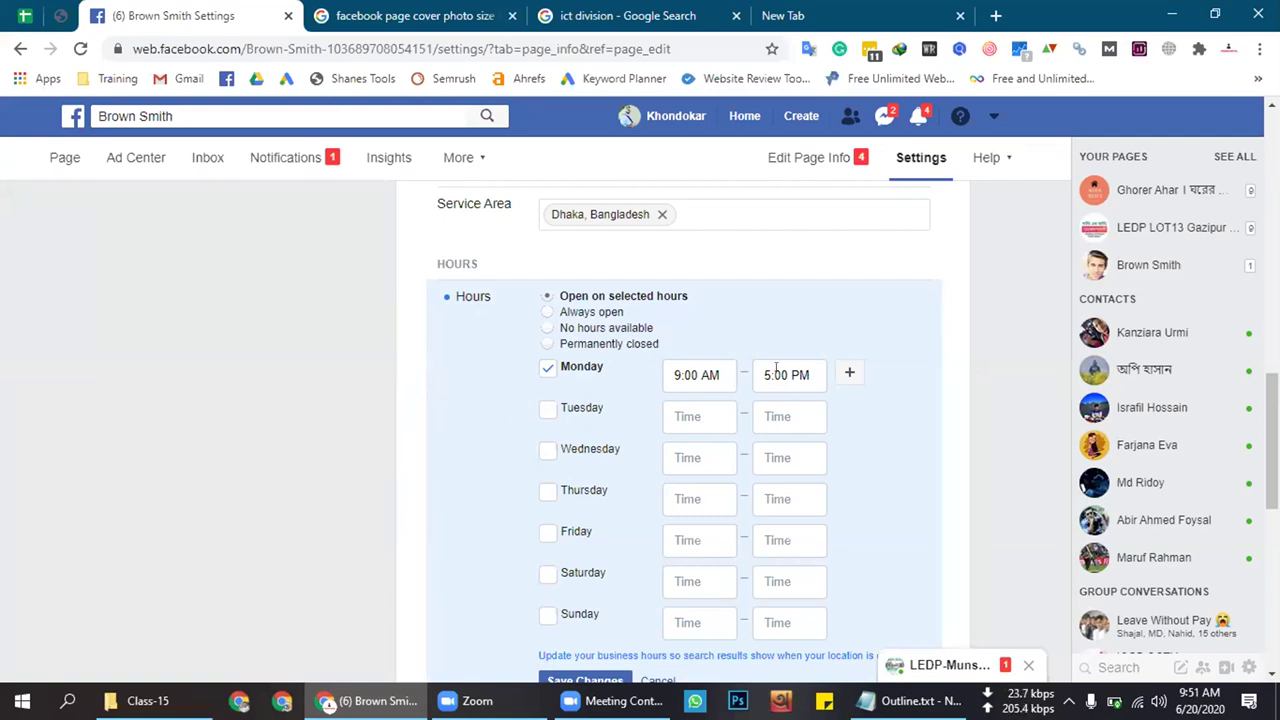
pyautogui.click(547, 409)
pyautogui.click(547, 450)
pyautogui.click(547, 410)
pyautogui.click(547, 449)
pyautogui.click(548, 370)
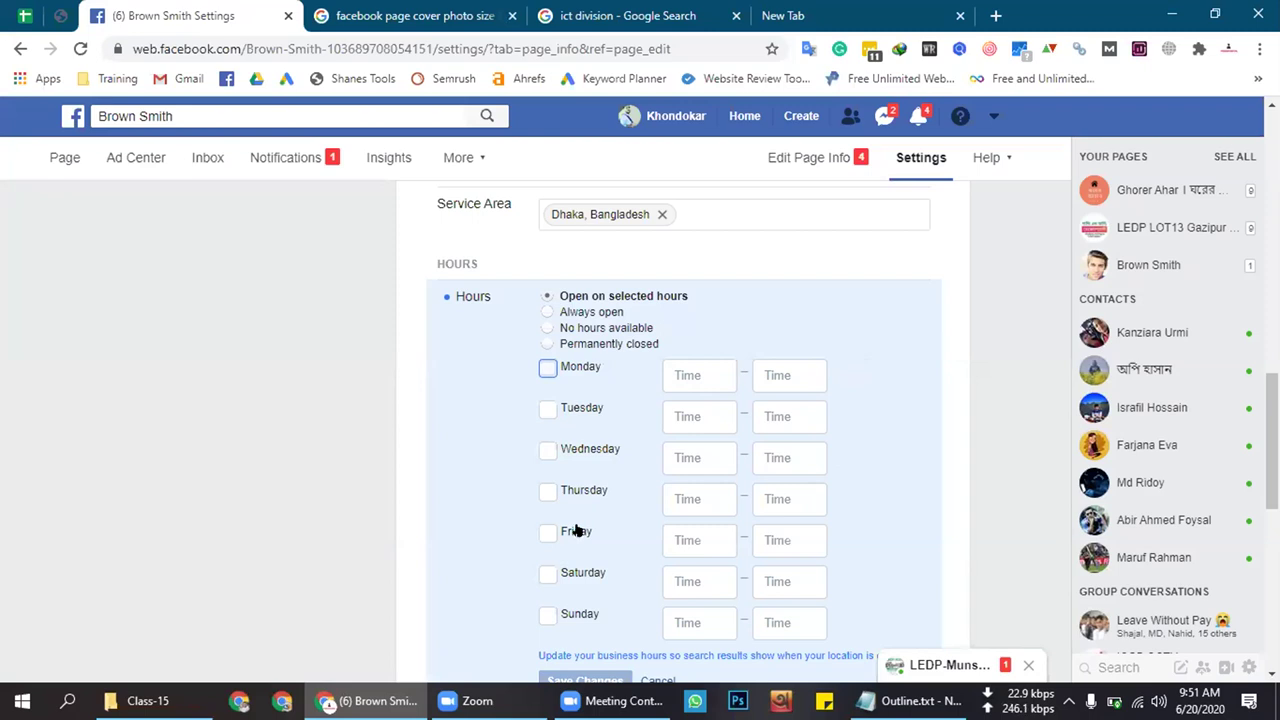
pyautogui.scroll(1, 577, 517)
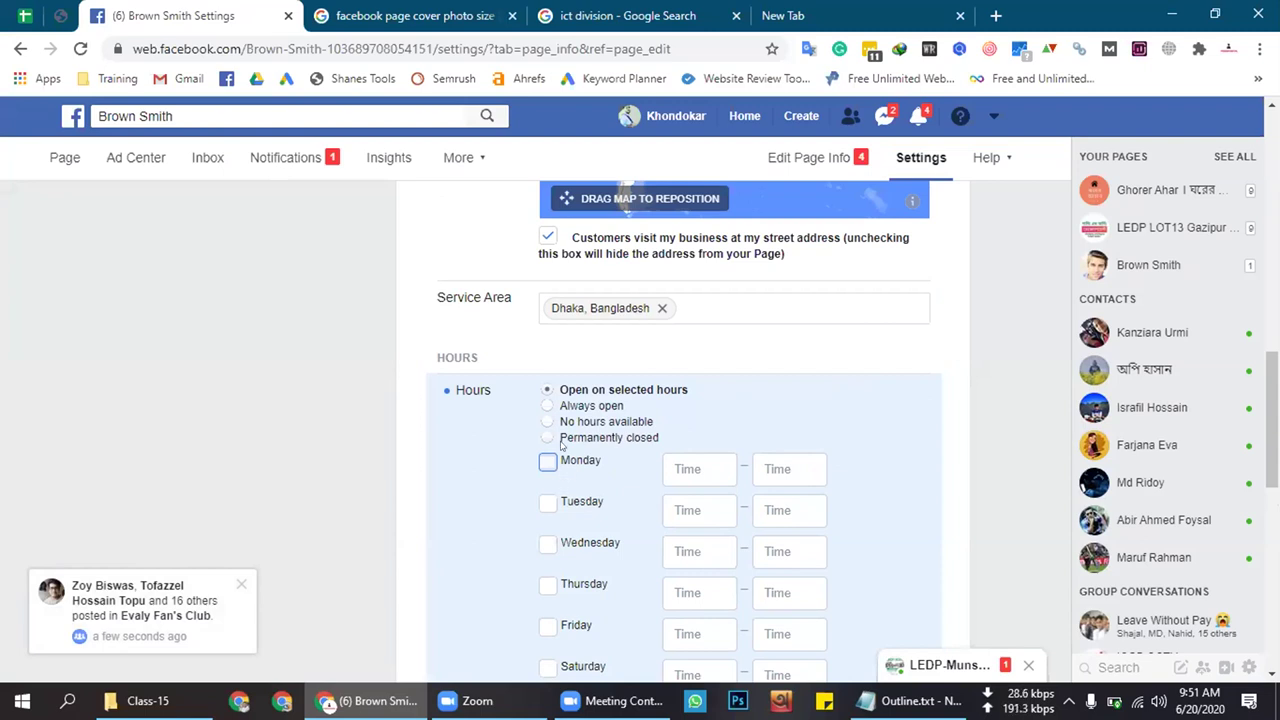
pyautogui.click(547, 406)
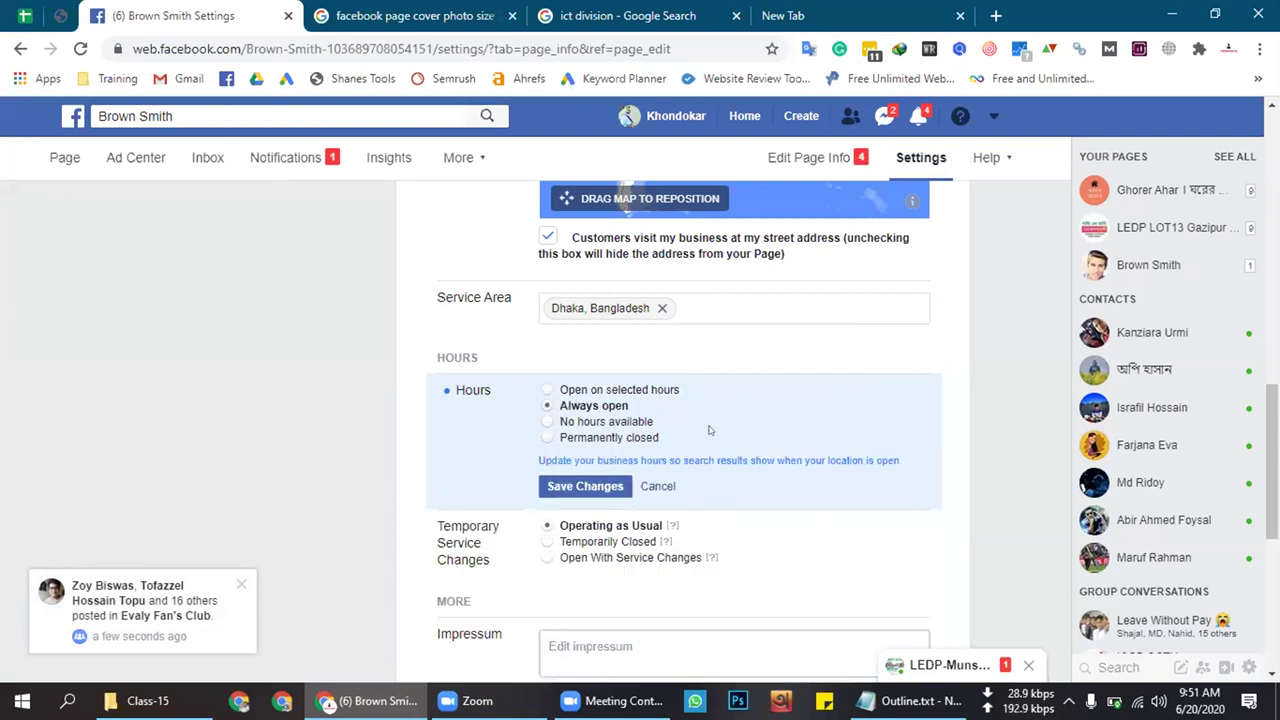
pyautogui.click(585, 486)
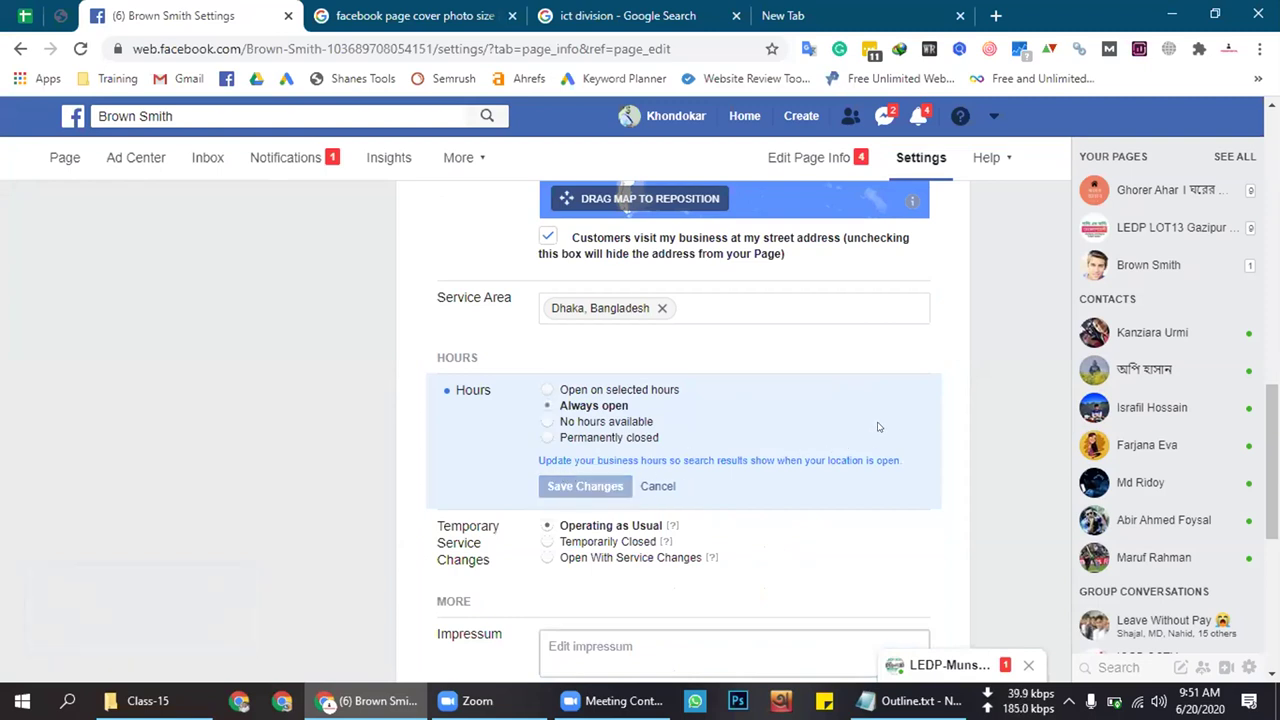
pyautogui.scroll(-1, 877, 427)
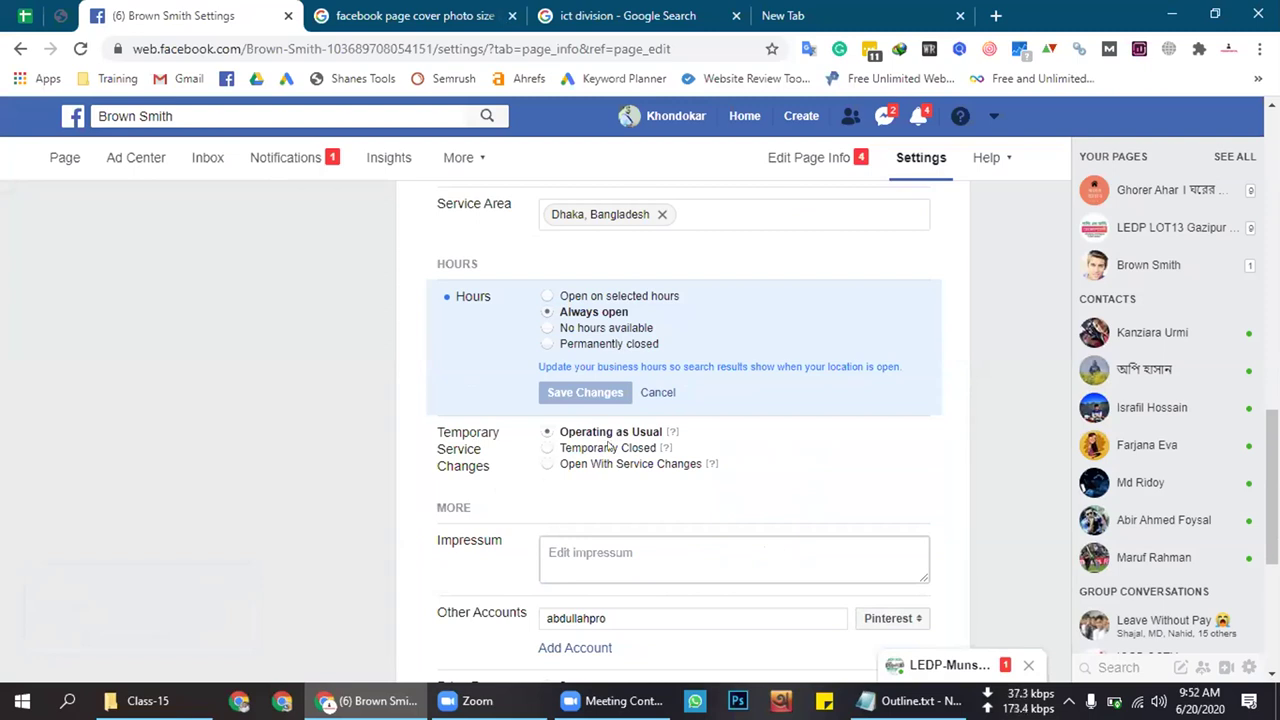
pyautogui.scroll(-1, 649, 515)
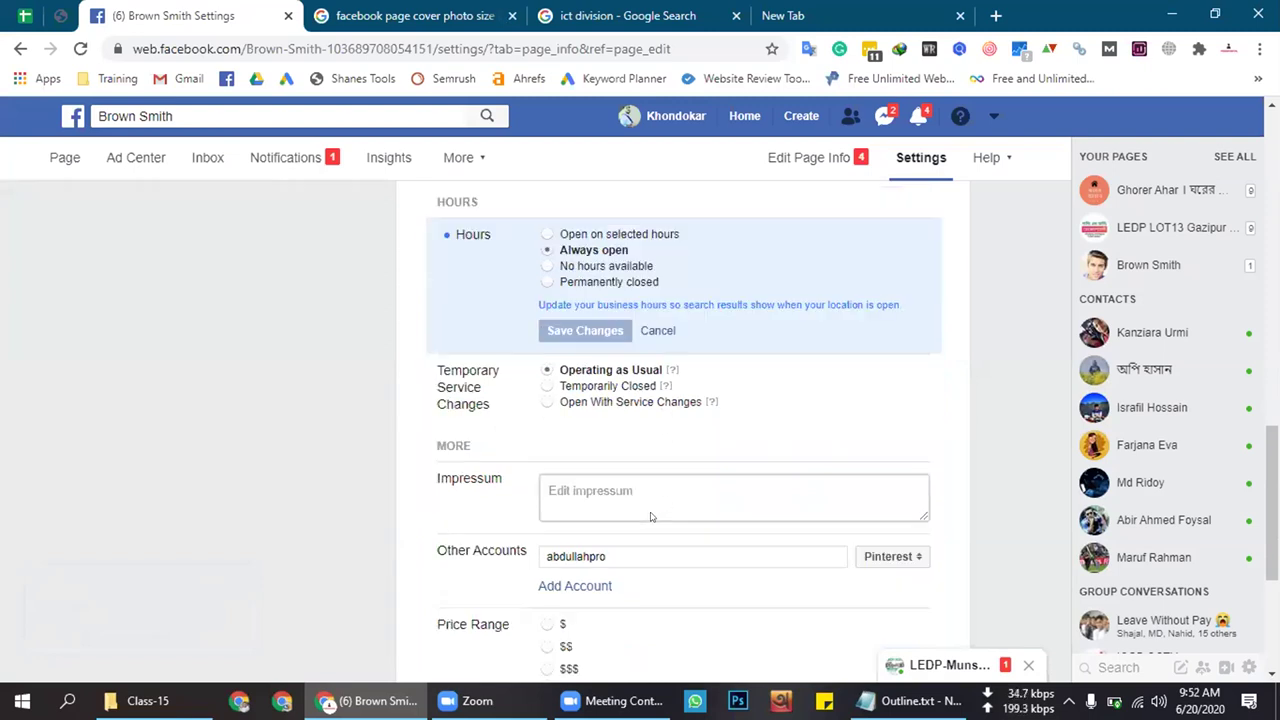
pyautogui.scroll(-1, 616, 504)
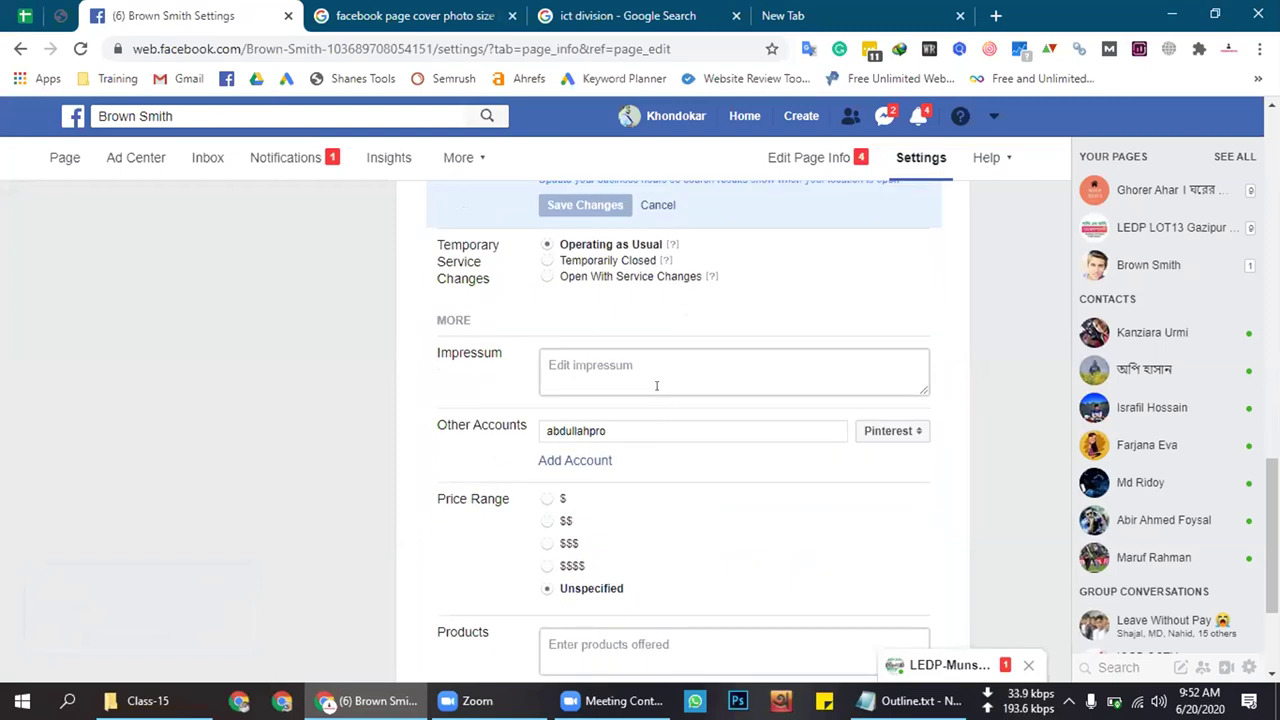
pyautogui.click(652, 371)
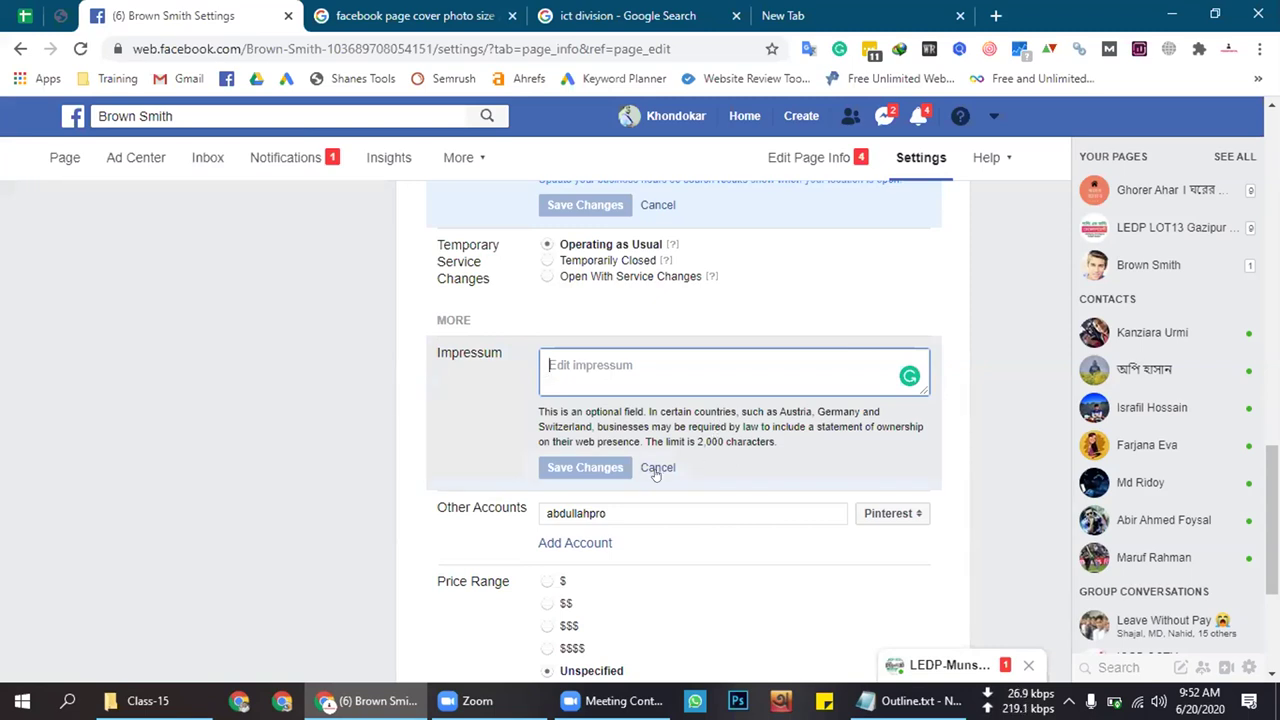
pyautogui.click(656, 469)
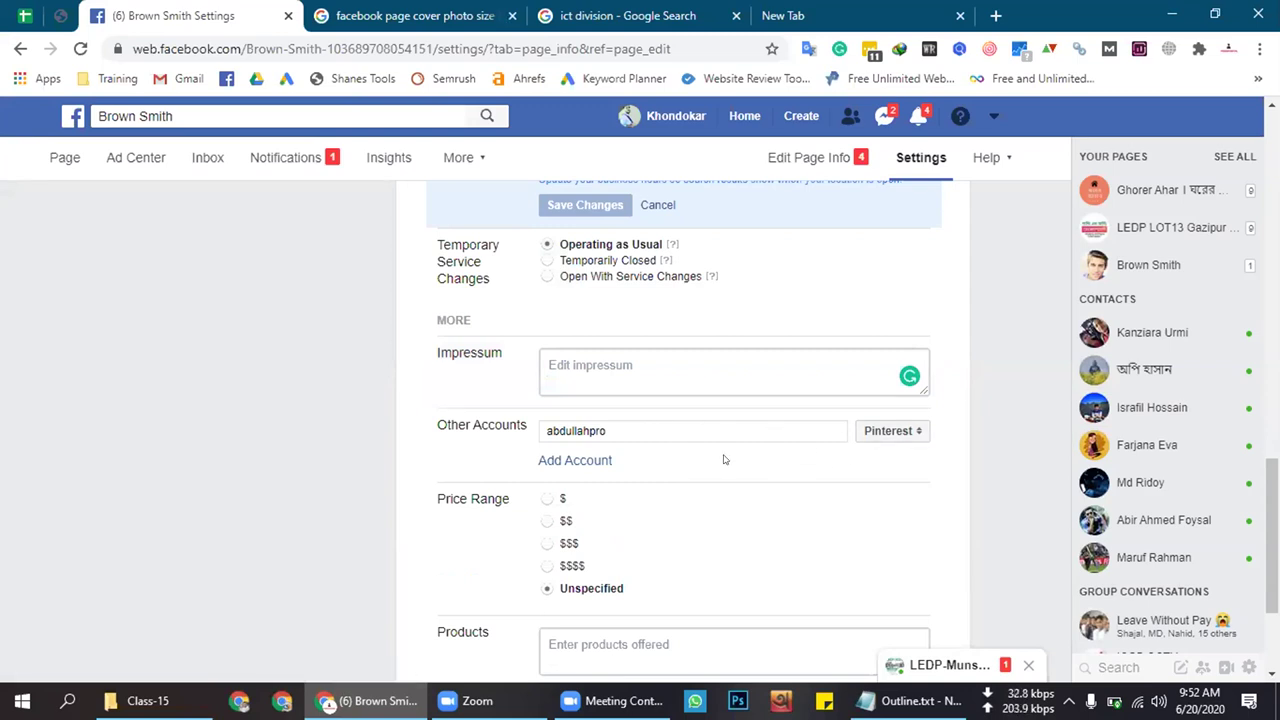
pyautogui.click(701, 417)
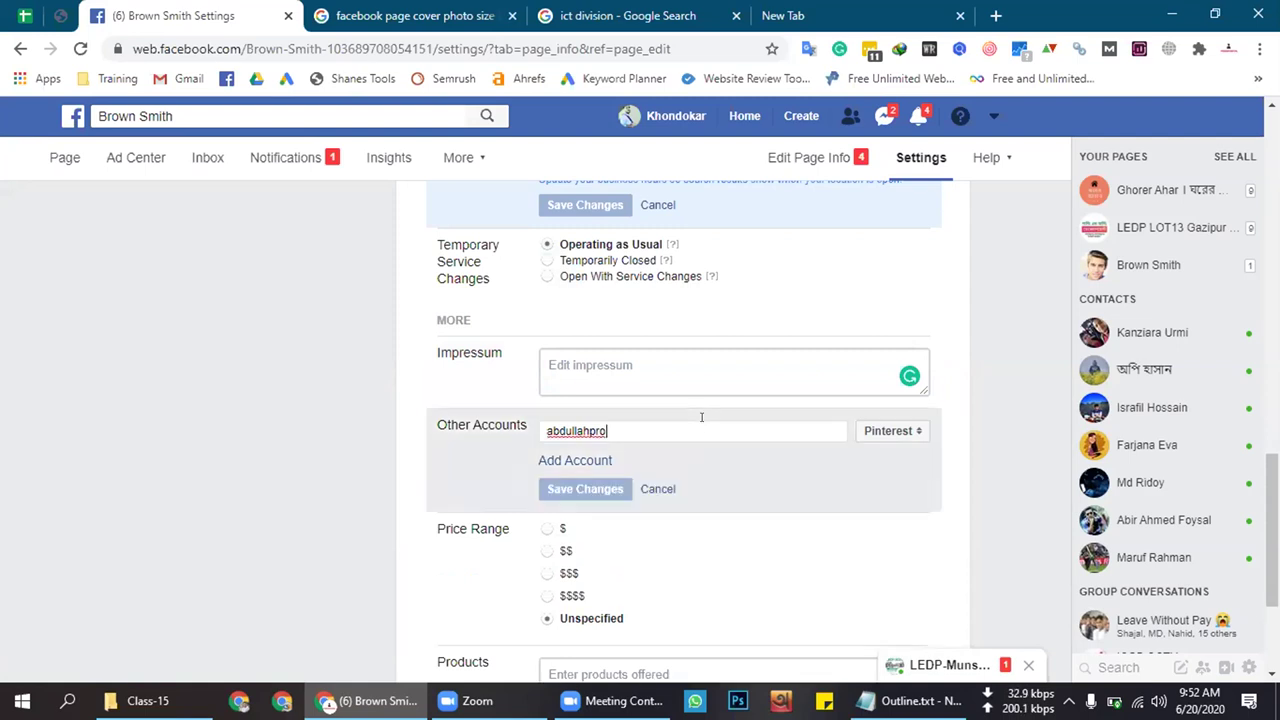
pyautogui.click(575, 459)
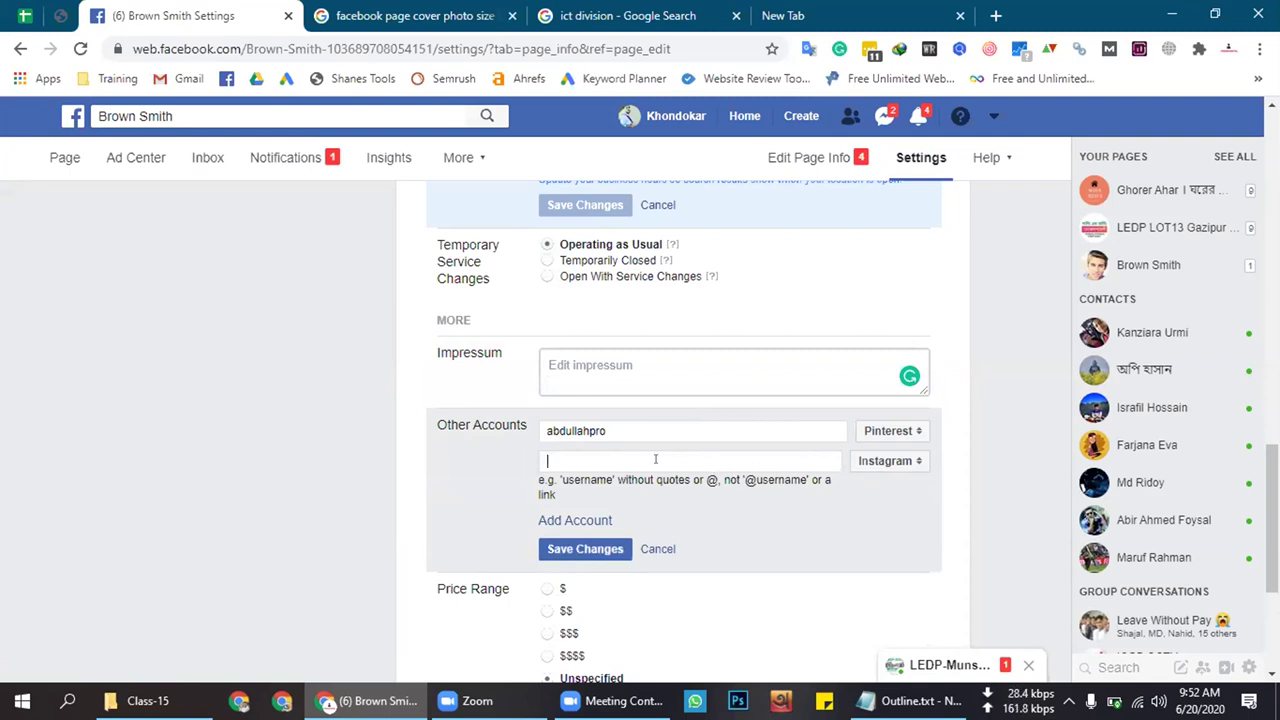
pyautogui.click(886, 466)
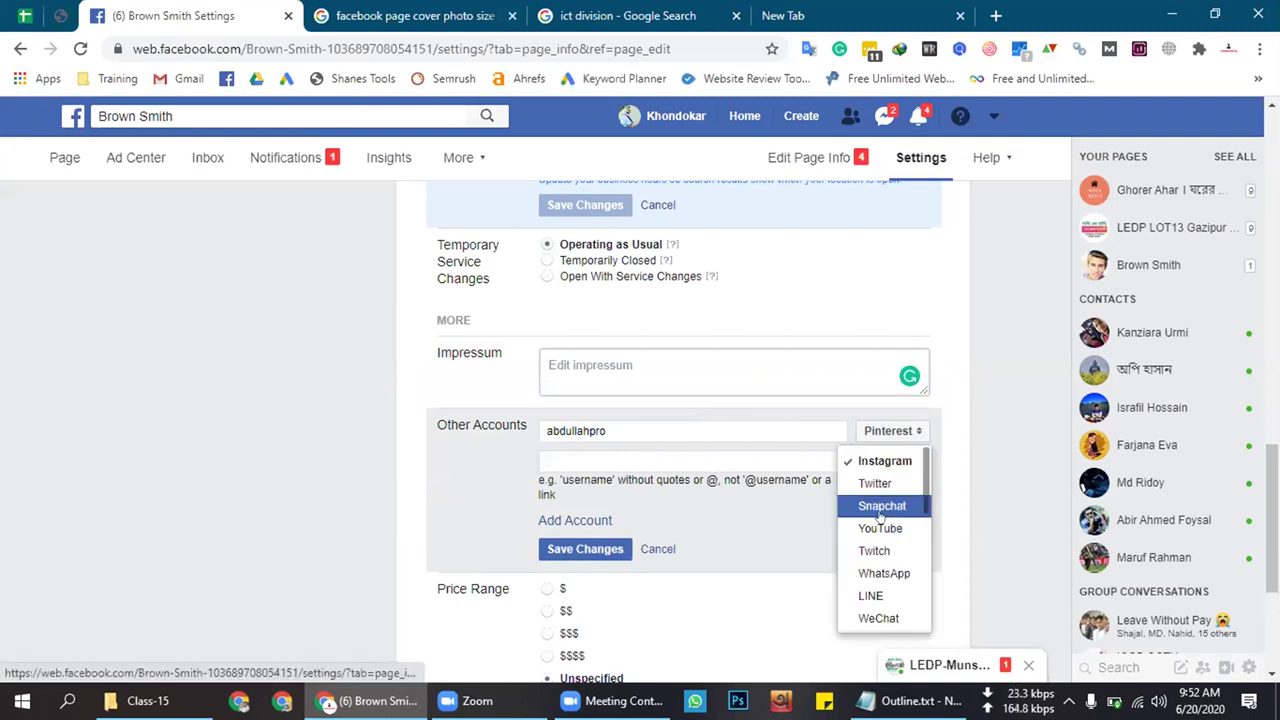
pyautogui.click(756, 537)
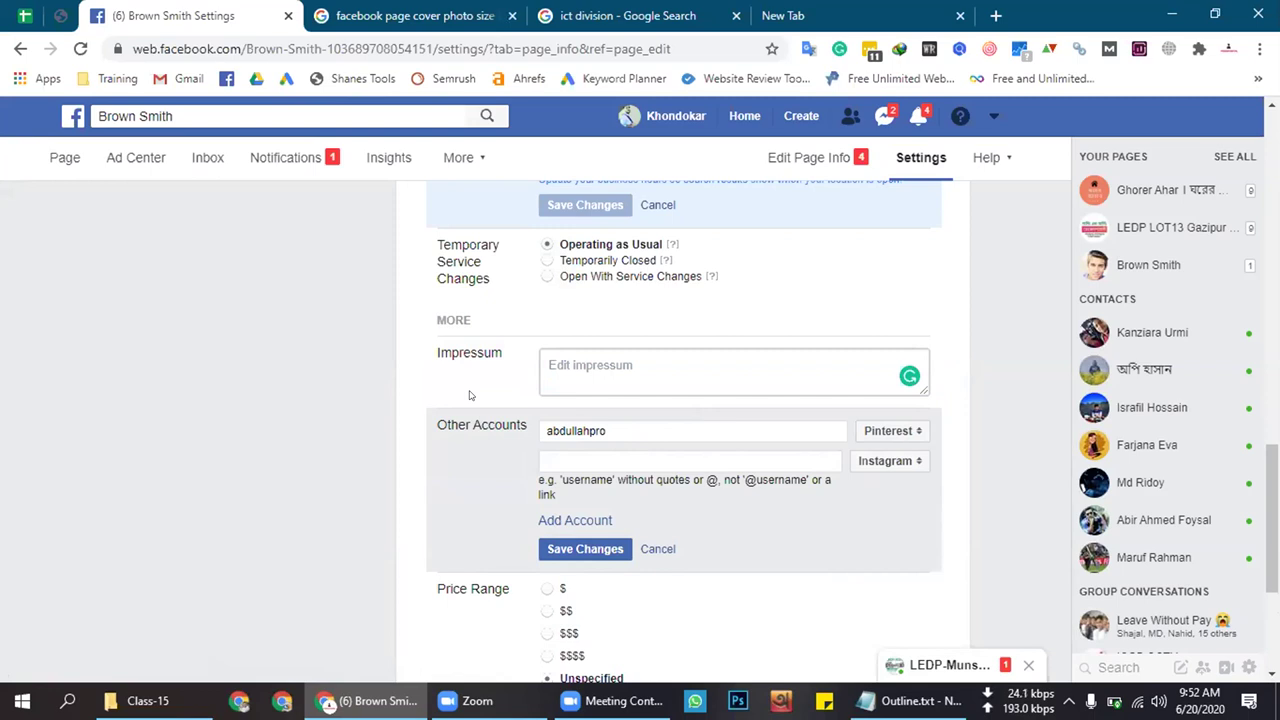
pyautogui.scroll(-2, 470, 395)
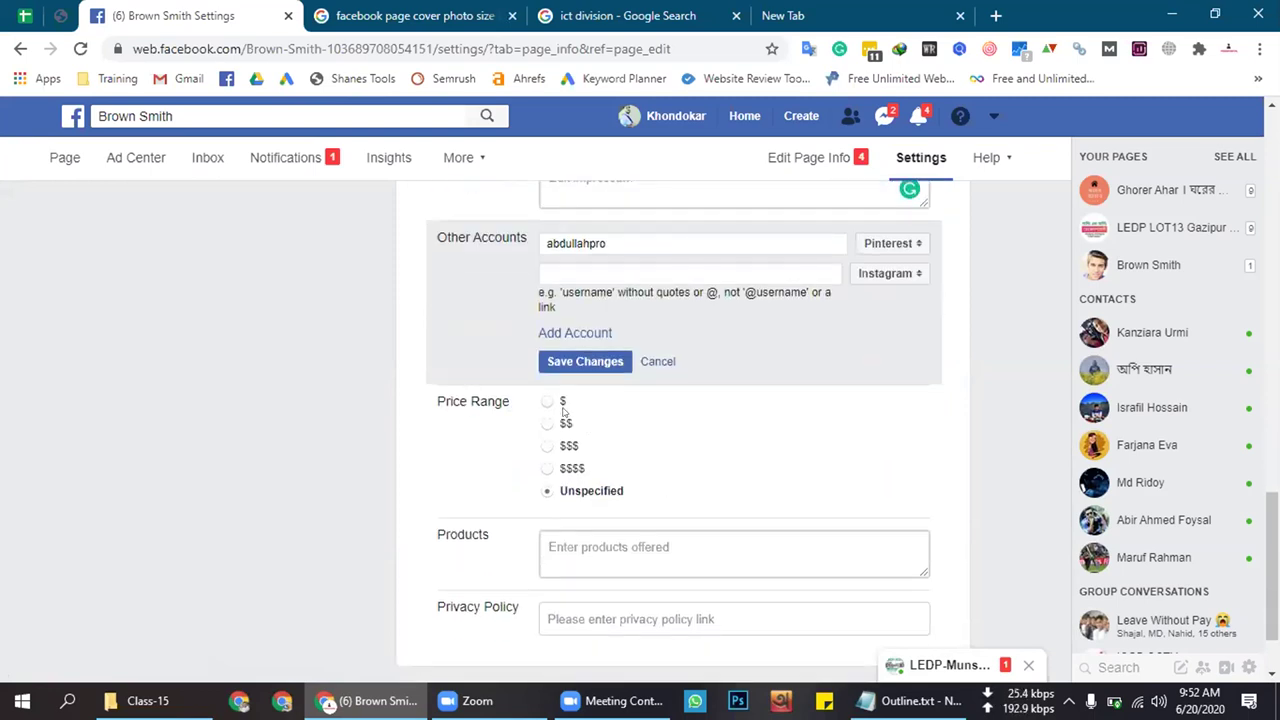
pyautogui.click(545, 401)
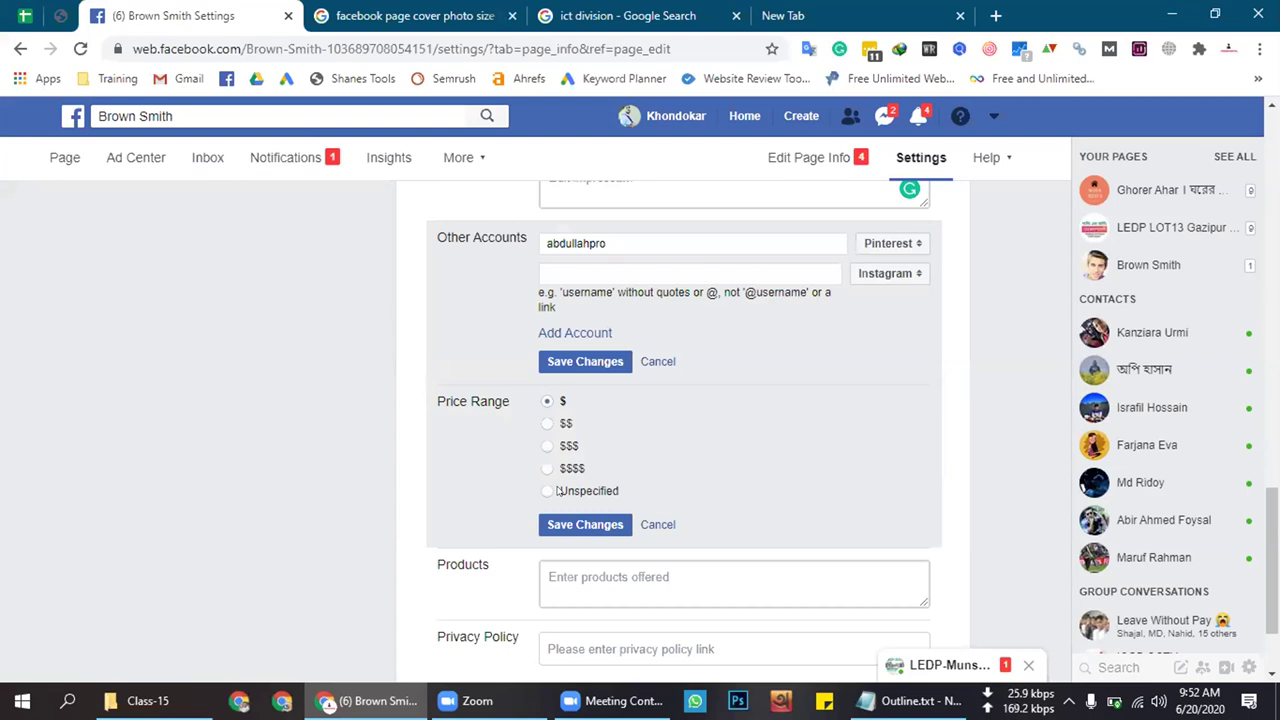
pyautogui.click(546, 490)
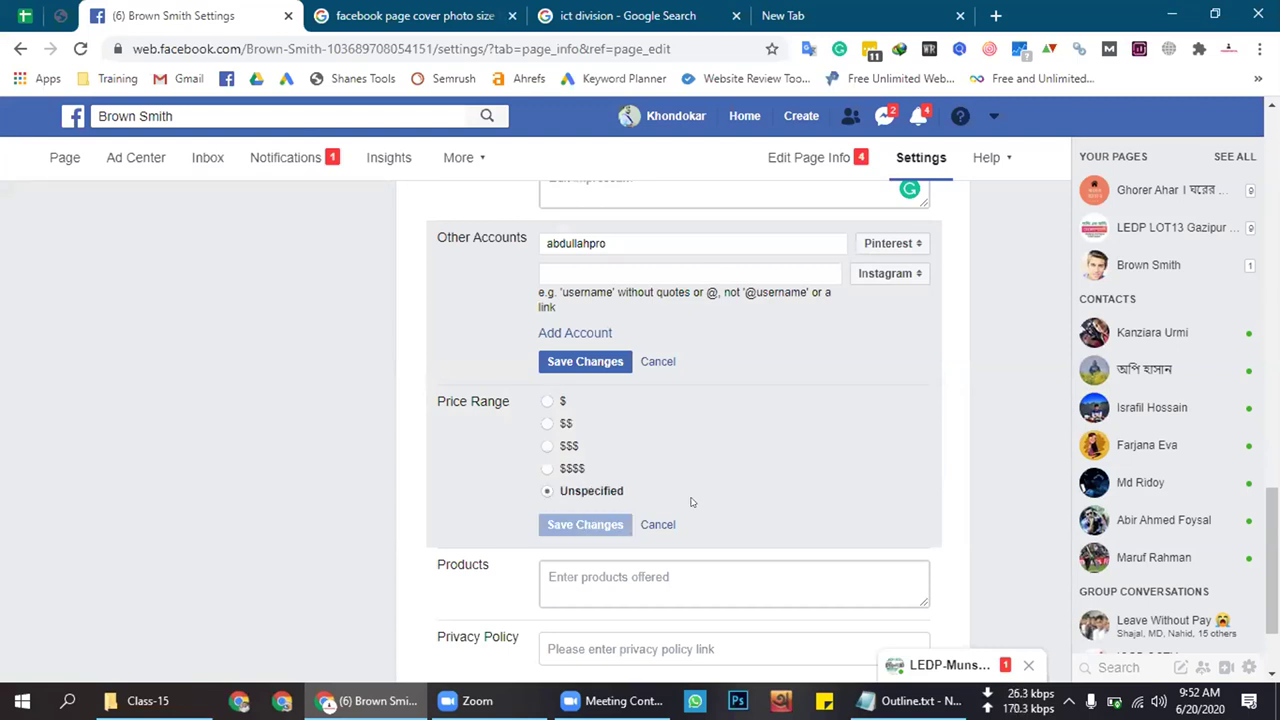
pyautogui.scroll(-2, 675, 490)
pyautogui.click(657, 428)
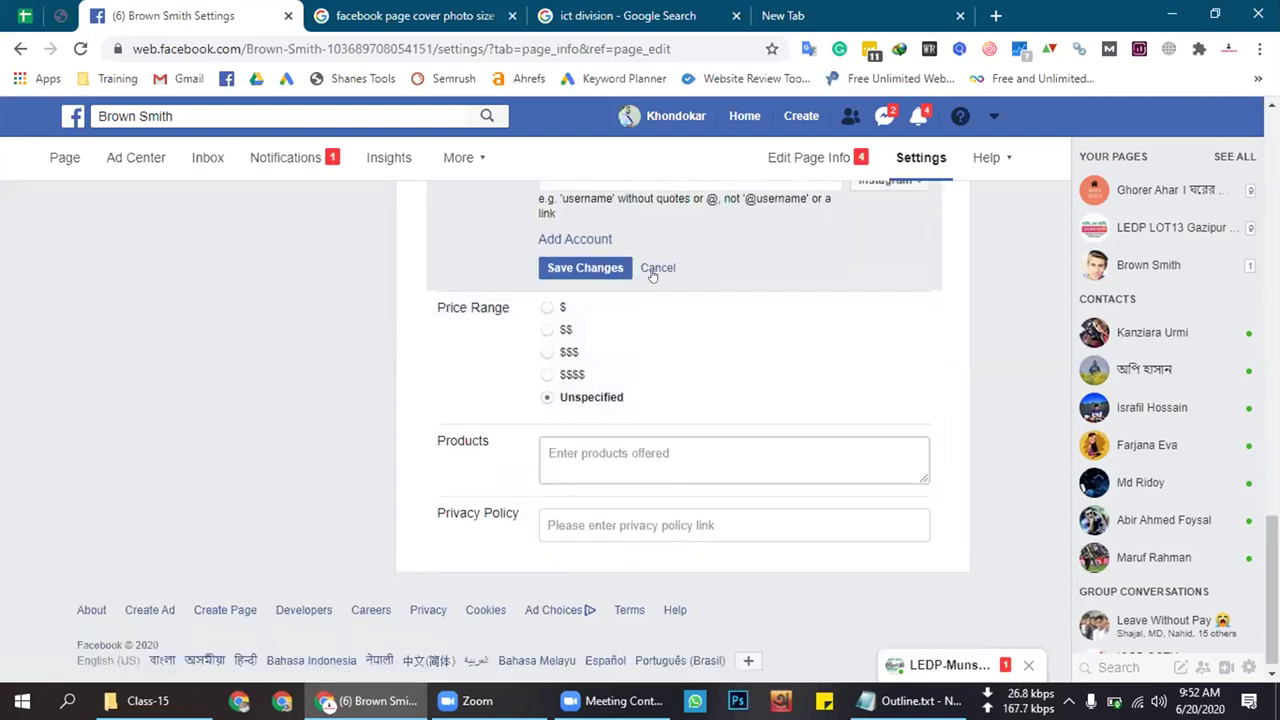
pyautogui.click(658, 268)
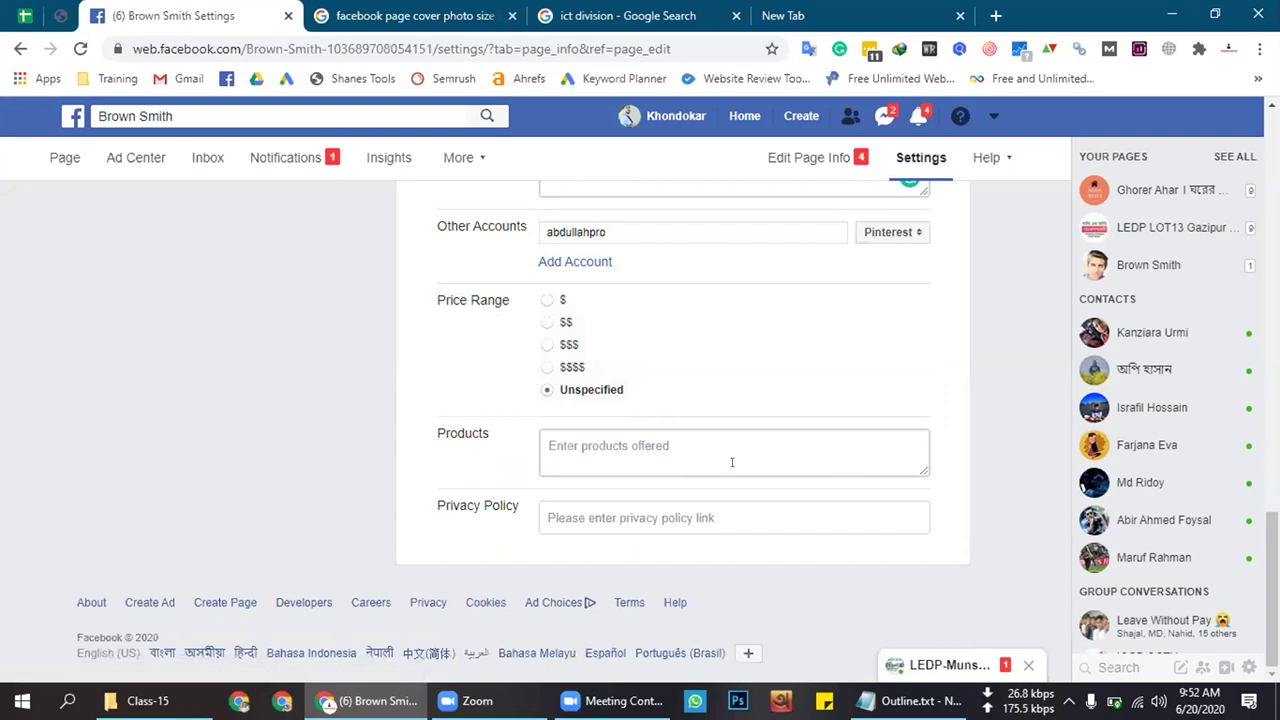
# Enter products 'Online Marketing, Digital Marketing, SEO, SMM, SEM' and save them
pyautogui.click(711, 451)
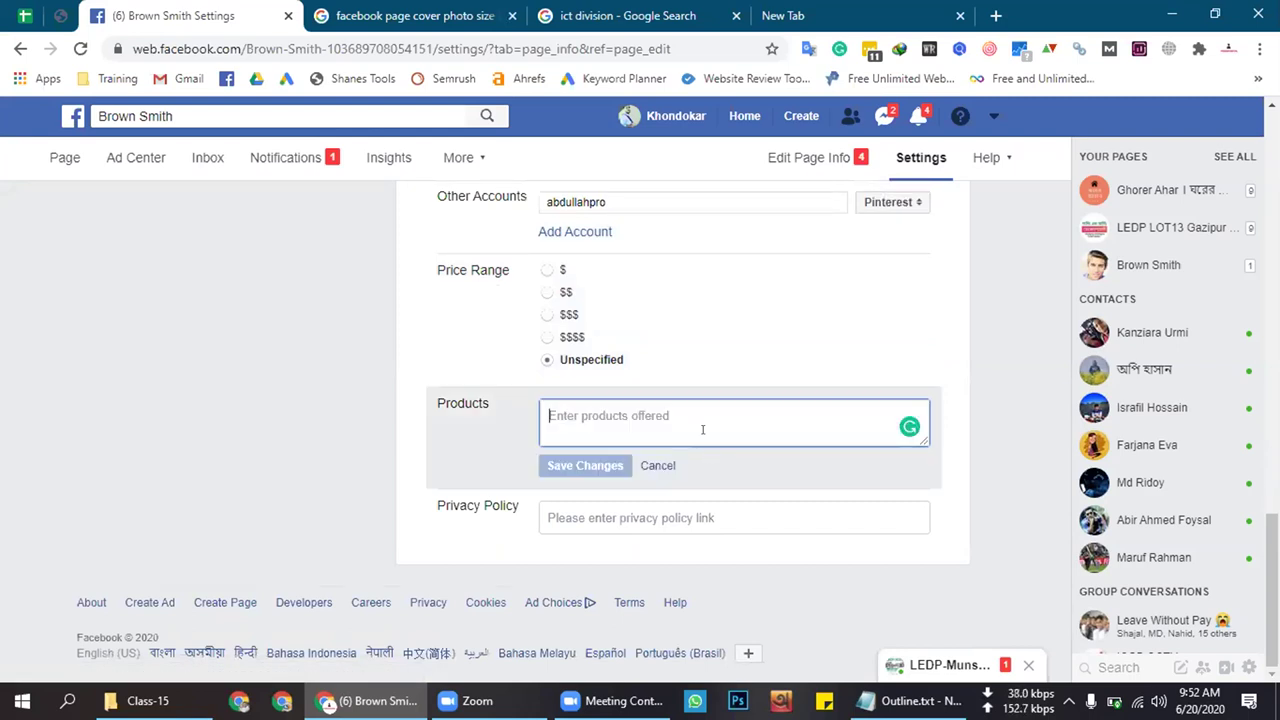
pyautogui.write('tool')
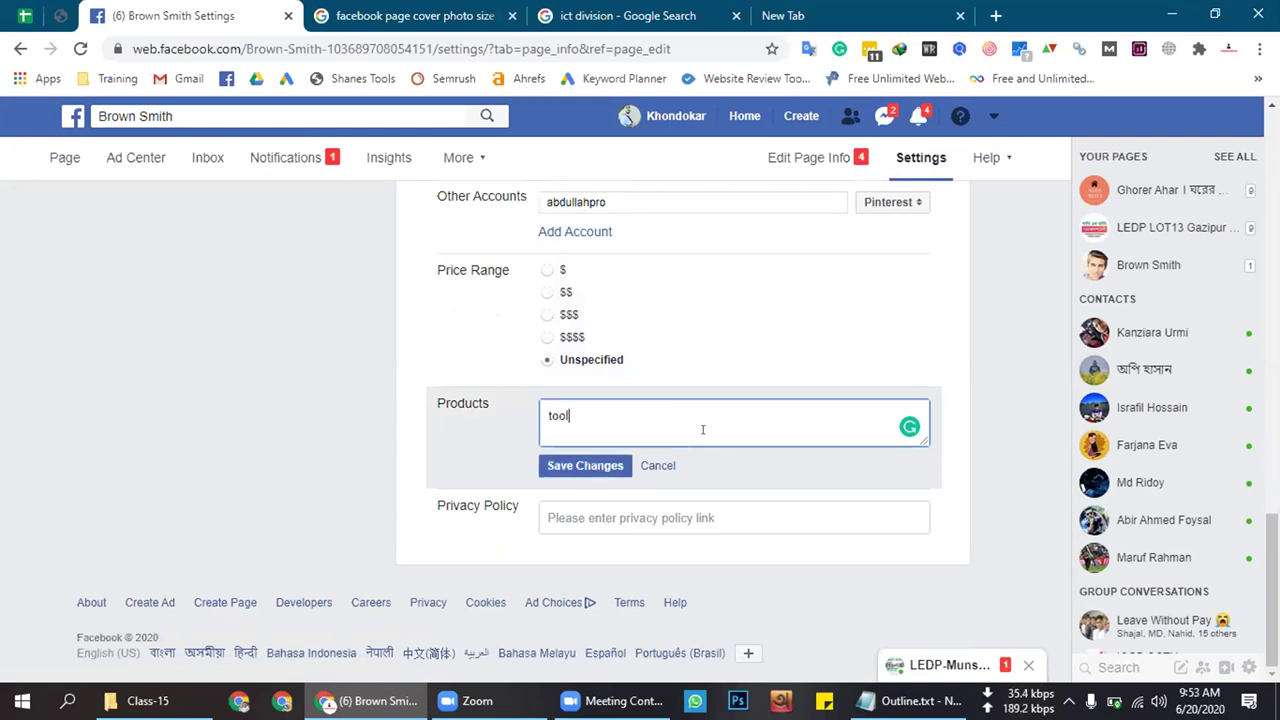
pyautogui.press('BackSpace')
pyautogui.press('BackSpace')
pyautogui.write('to')
pyautogui.press('BackSpace')
pyautogui.press('BackSpace')
pyautogui.press('BackSpace')
pyautogui.press('BackSpace')
pyautogui.write('online')
pyautogui.press('BackSpace')
pyautogui.press('BackSpace')
pyautogui.press('BackSpace')
pyautogui.press('BackSpace')
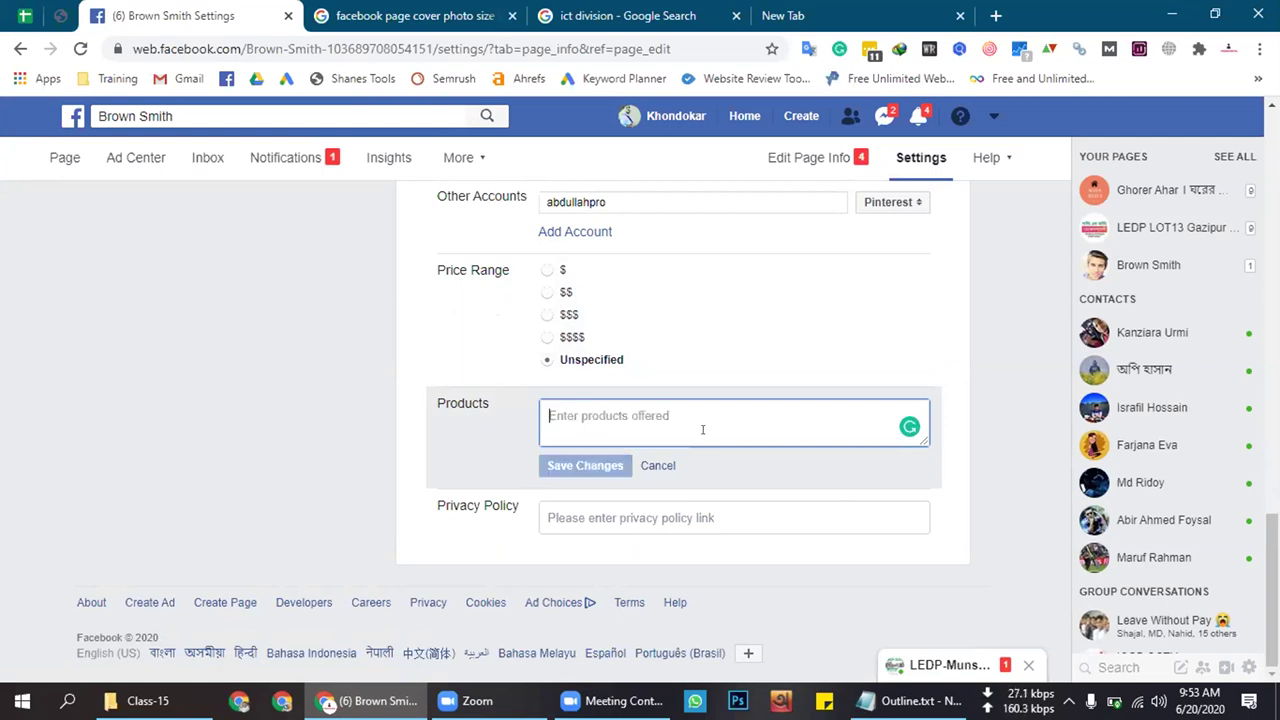
pyautogui.write('Marketing')
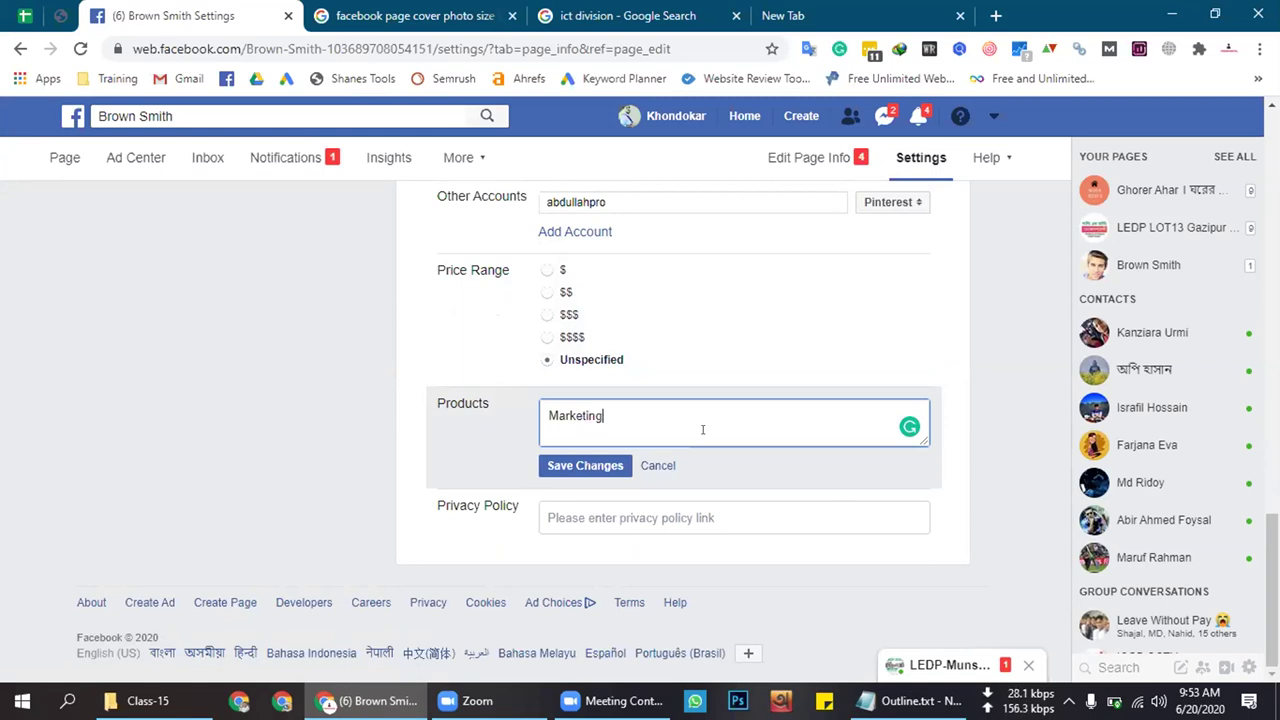
pyautogui.press('BackSpace')
pyautogui.press('BackSpace')
pyautogui.press('BackSpace')
pyautogui.press('BackSpace')
pyautogui.press('BackSpace')
pyautogui.press('BackSpace')
pyautogui.press('BackSpace')
pyautogui.press('BackSpace')
pyautogui.press('BackSpace')
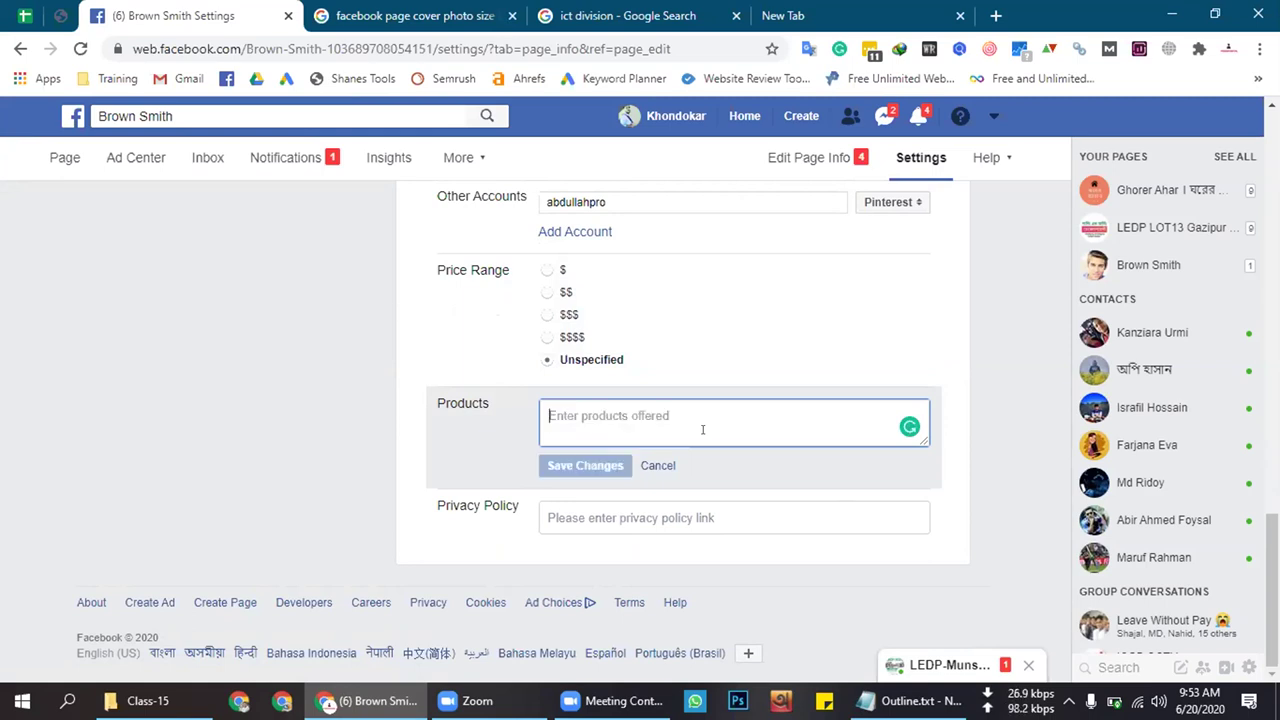
pyautogui.write('On')
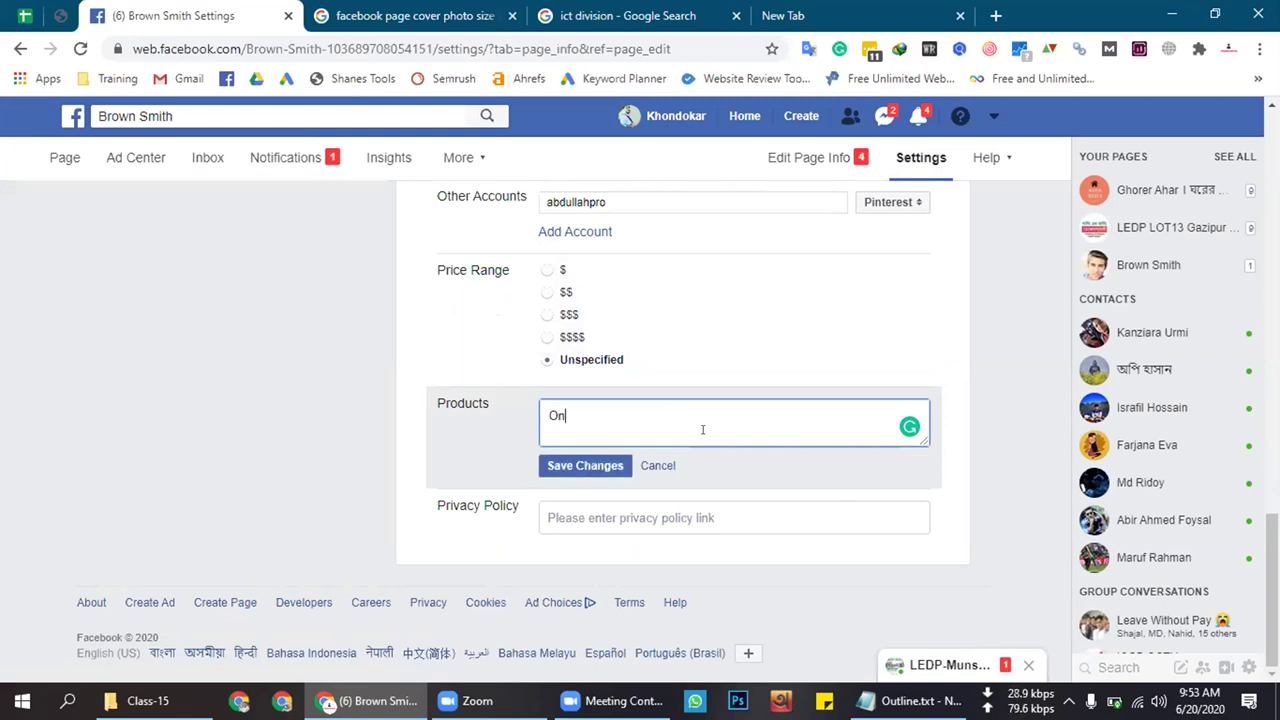
pyautogui.write('line Makr')
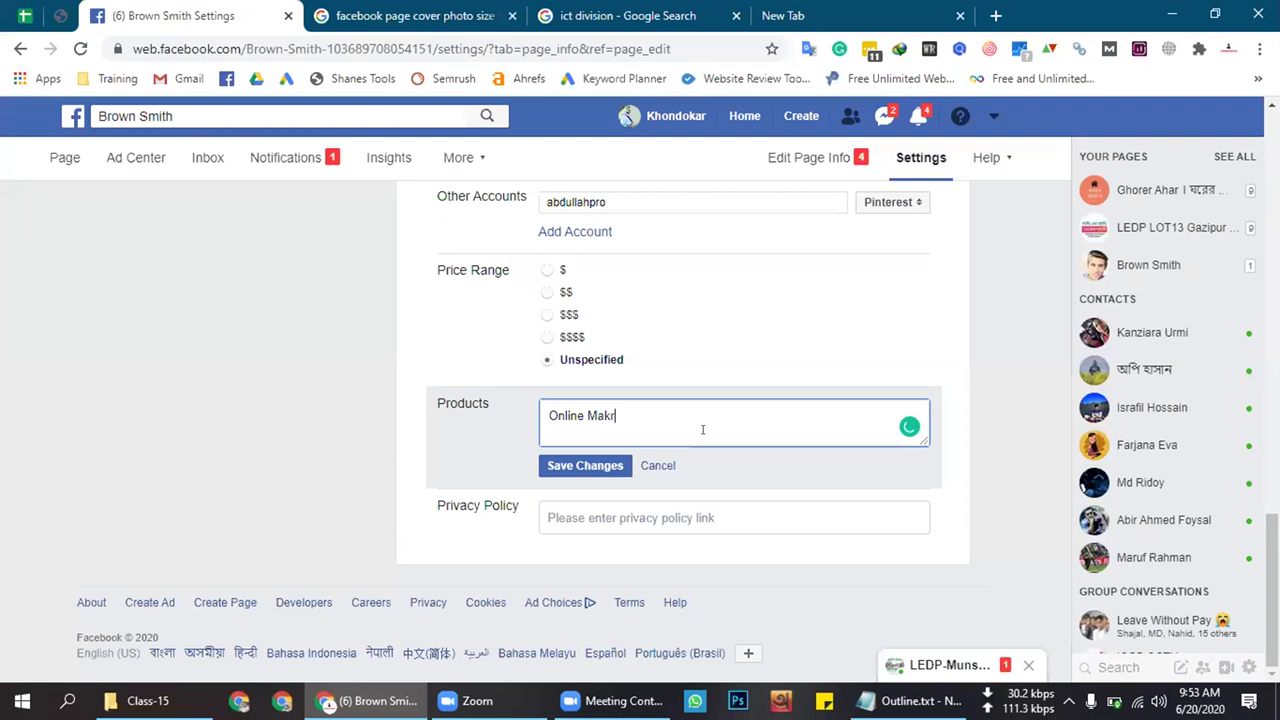
pyautogui.press('BackSpace')
pyautogui.press('BackSpace')
pyautogui.write('rketing, Digitalal')
pyautogui.press('BackSpace')
pyautogui.press('BackSpace')
pyautogui.press('BackSpace')
pyautogui.write('l ')
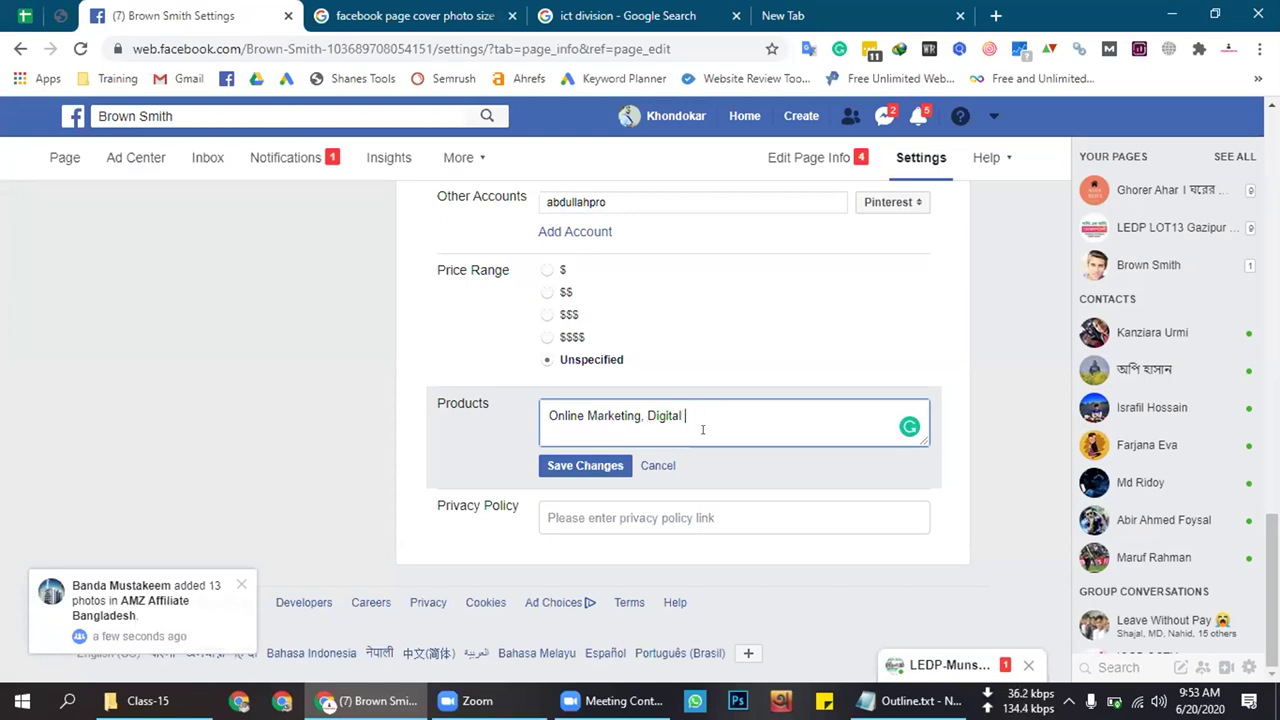
pyautogui.write('Marketing')
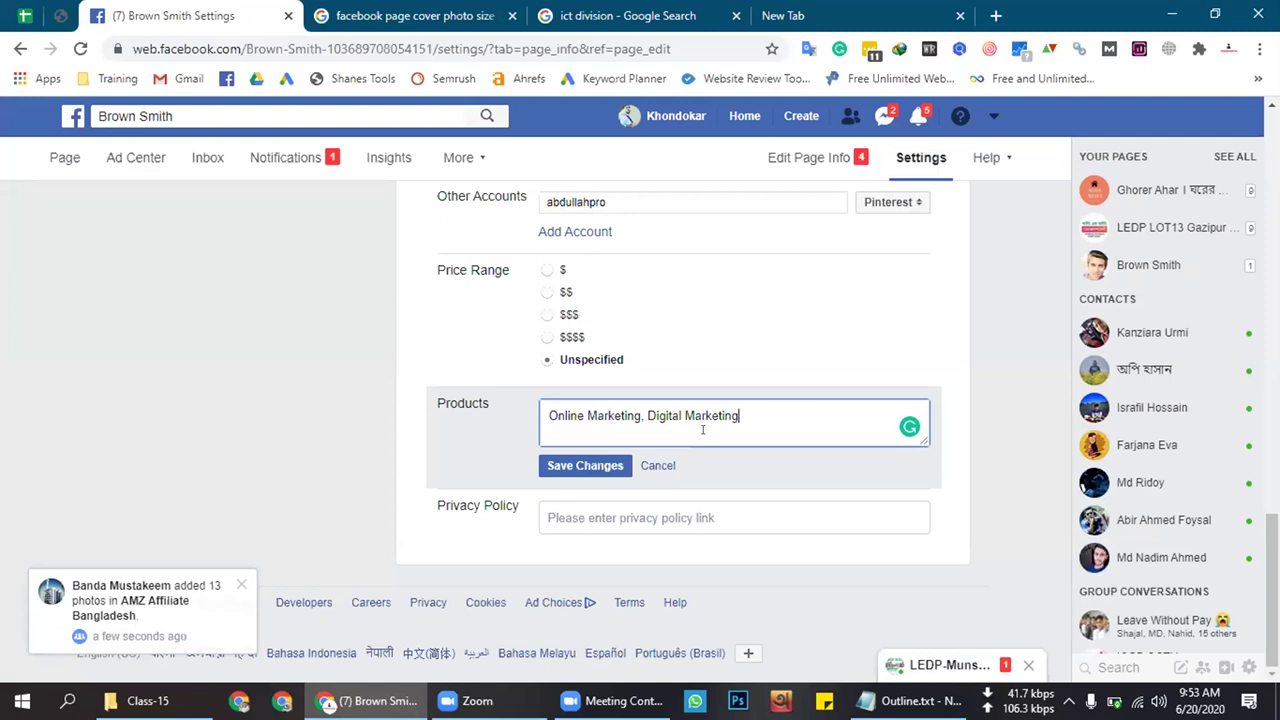
pyautogui.write(', SEO, ')
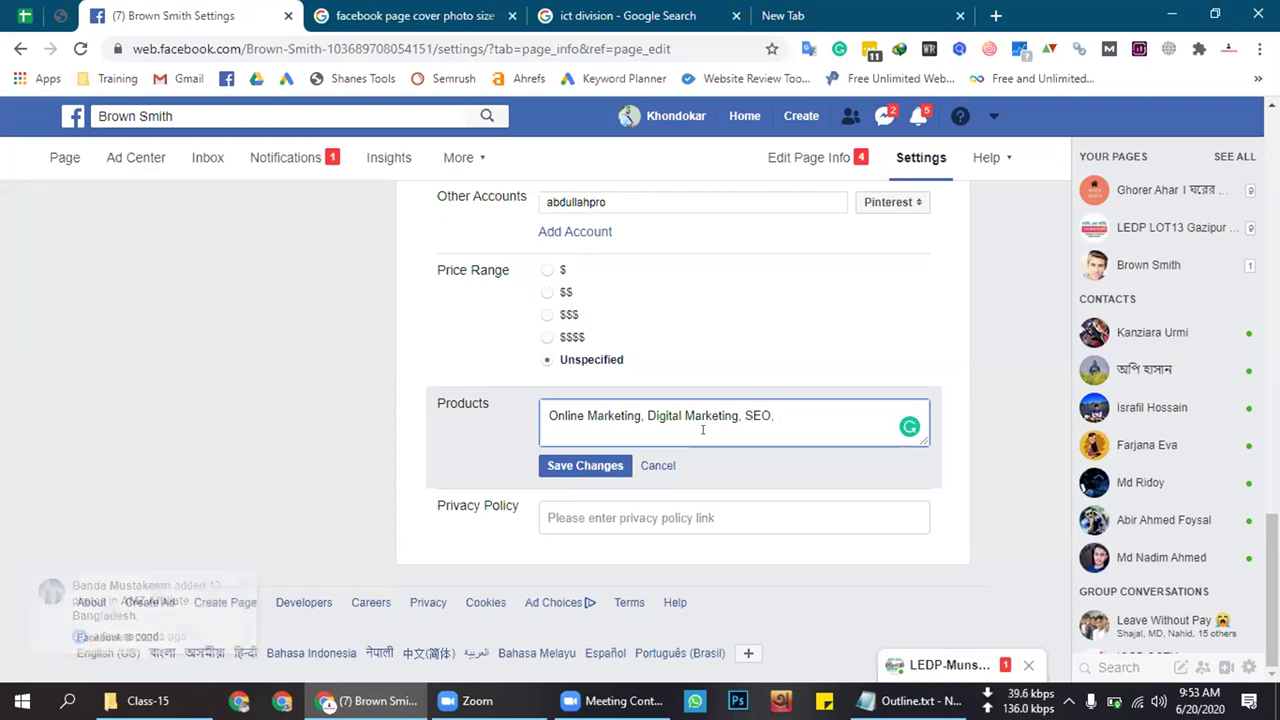
pyautogui.write('SEO. G')
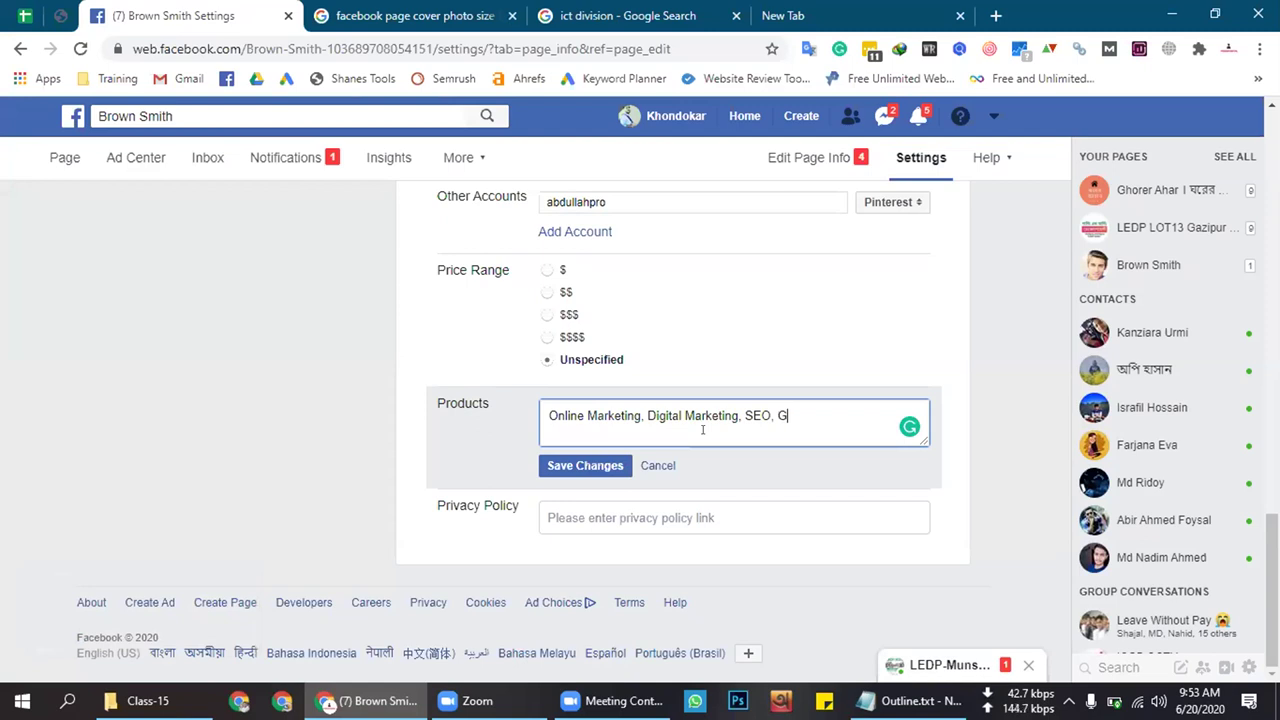
pyautogui.write('SMM, SEM')
pyautogui.click(586, 466)
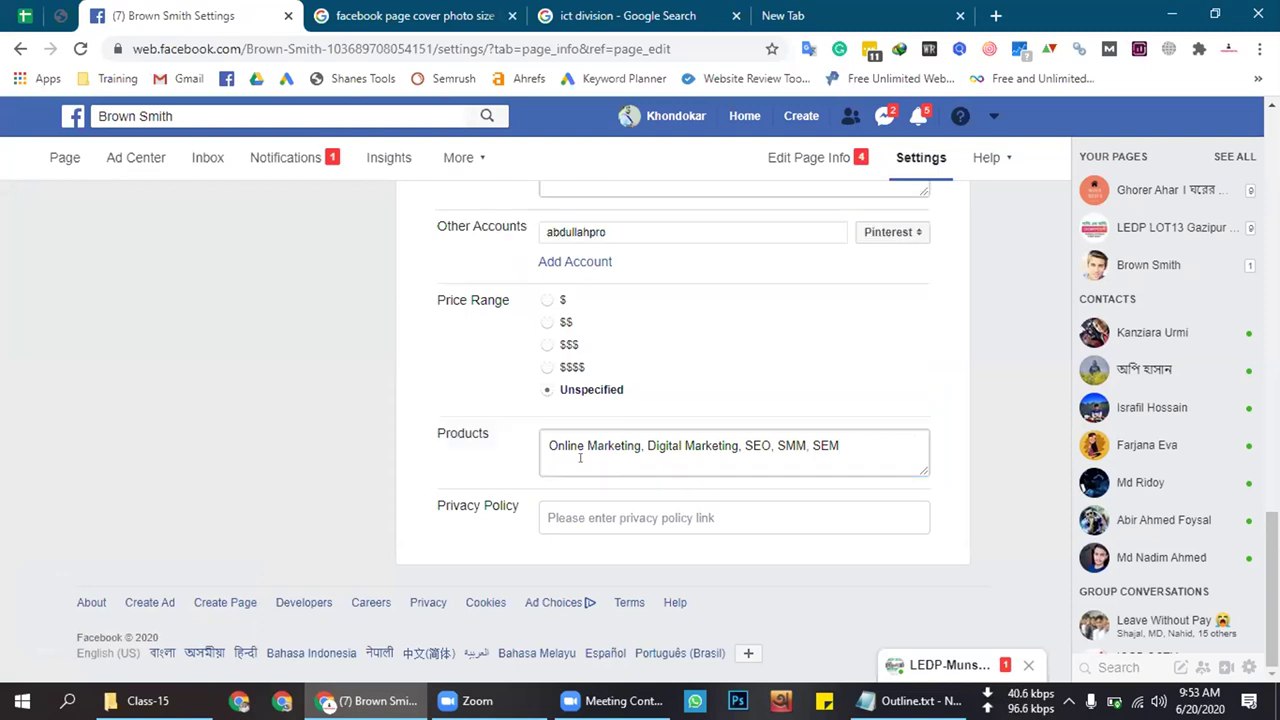
# Open the Privacy Policy field for editing, then switch to the Google new tab
pyautogui.click(495, 453)
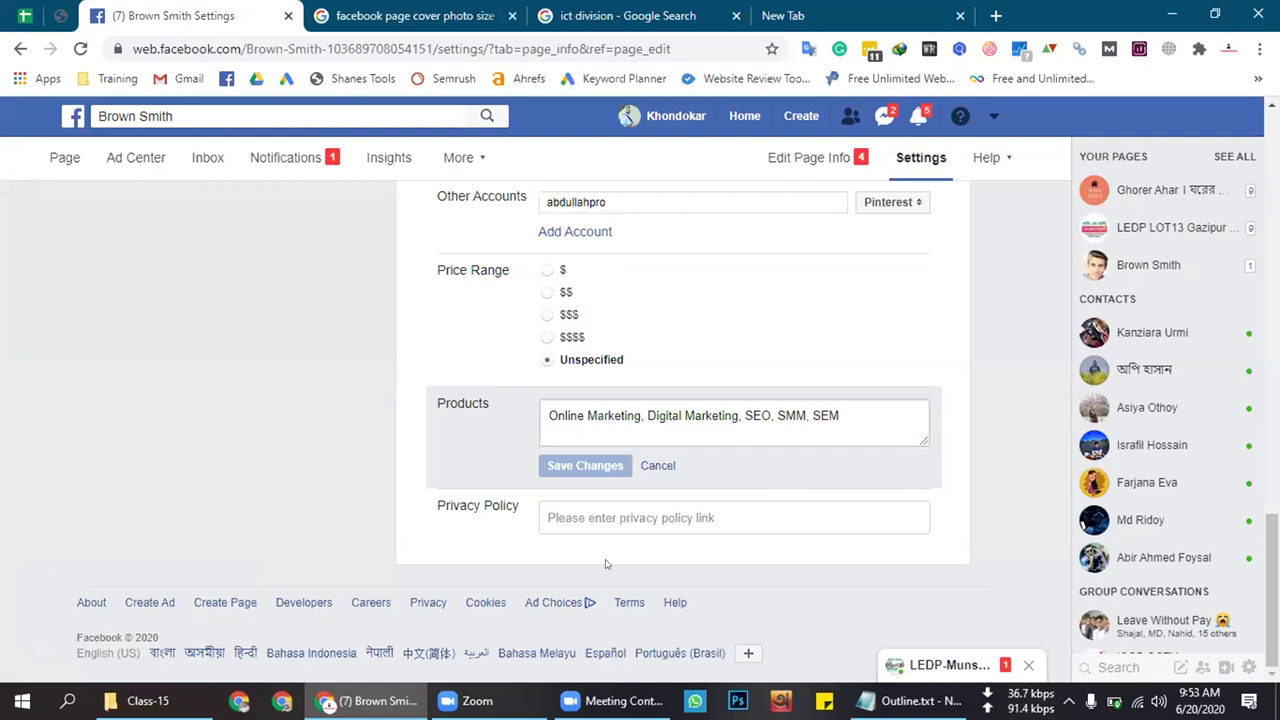
pyautogui.click(598, 517)
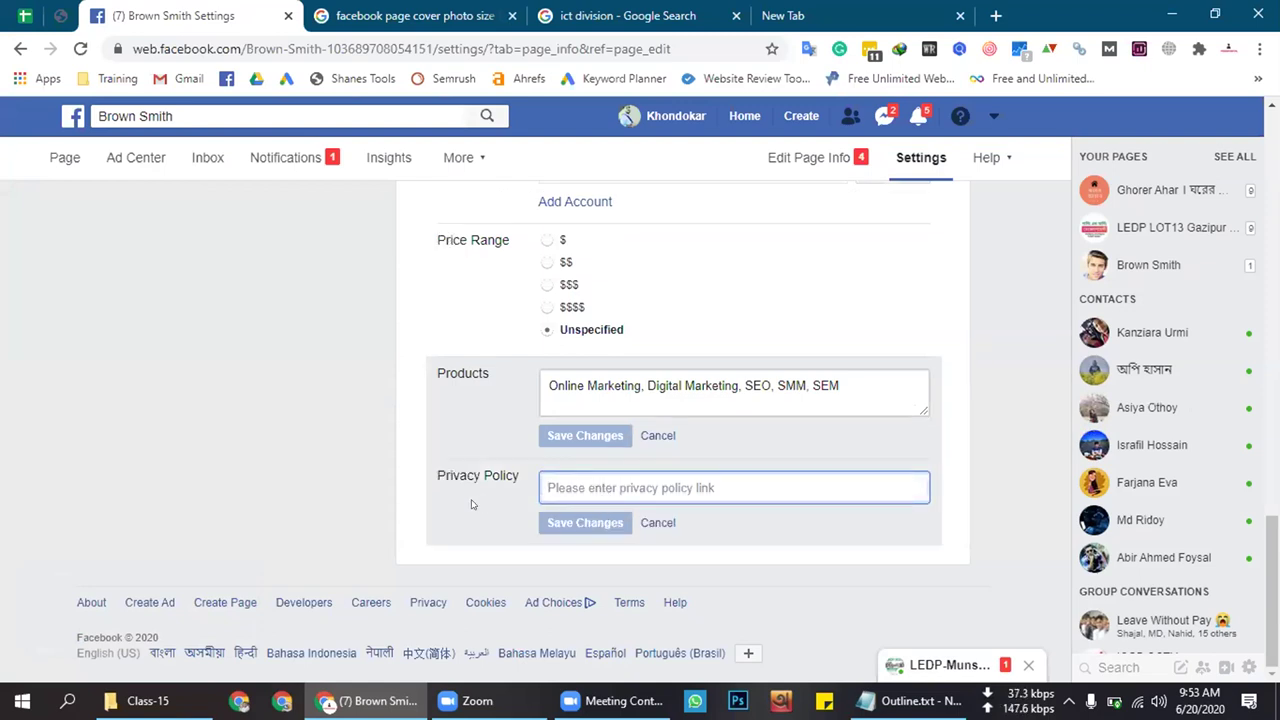
pyautogui.tripleClick(472, 472)
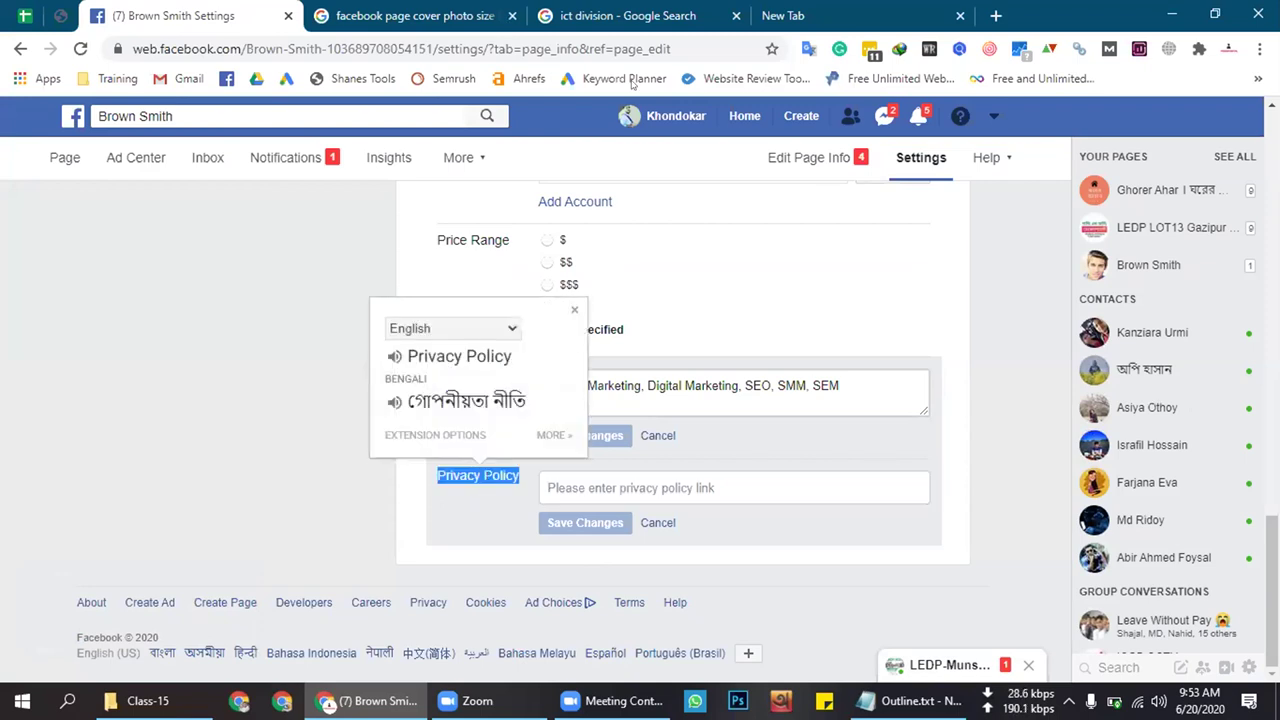
pyautogui.click(860, 8)
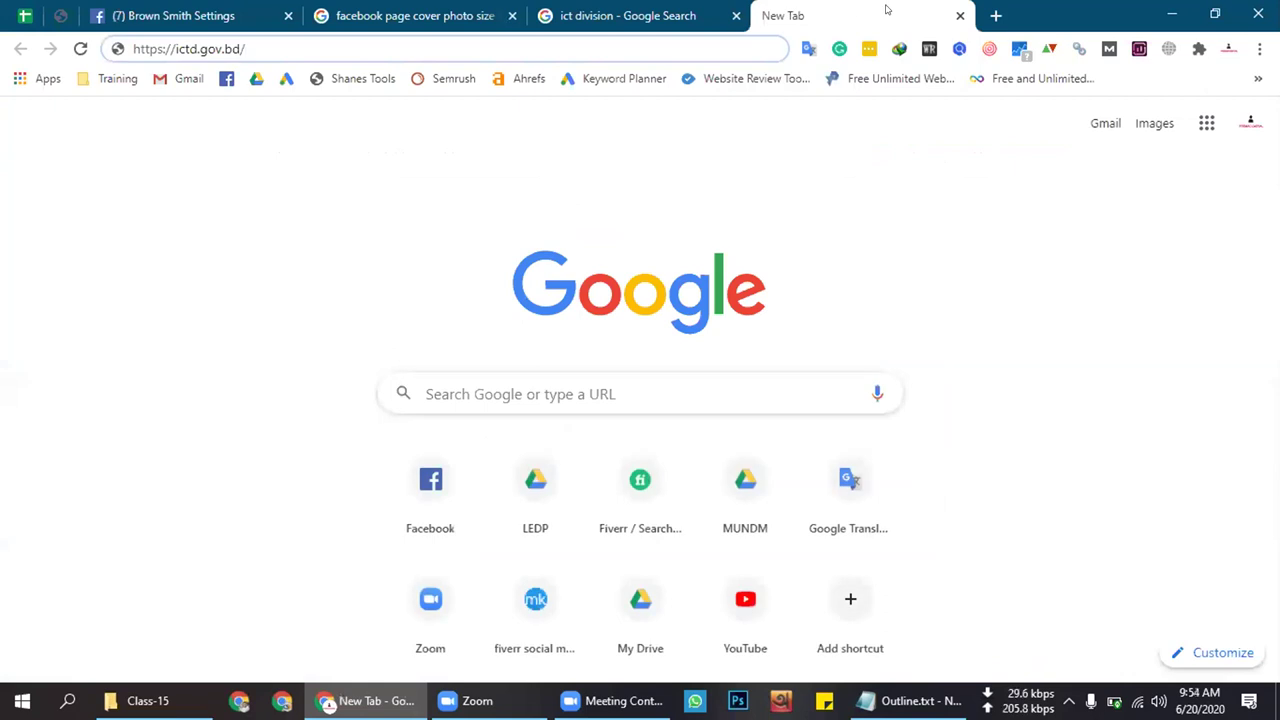
# Close the extra browser tabs, including an accidentally opened Ahrefs tab
pyautogui.click(995, 15)
pyautogui.click(857, 16)
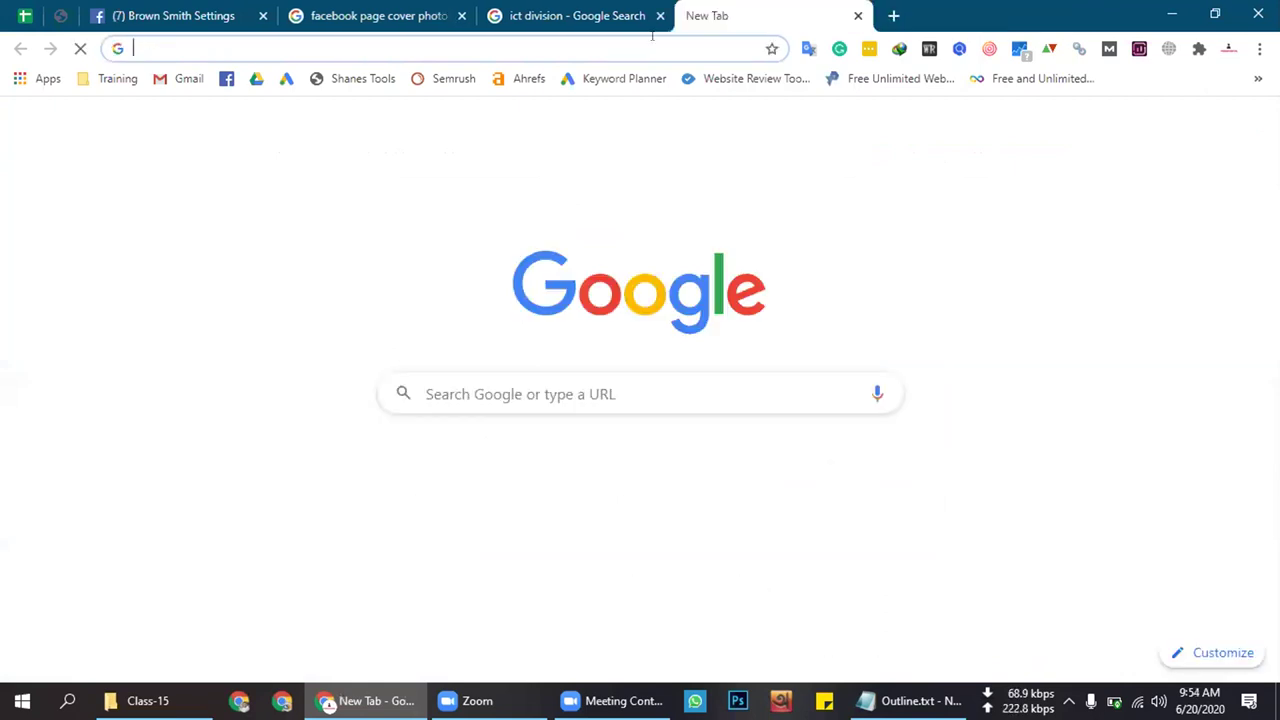
pyautogui.click(660, 15)
pyautogui.click(528, 78)
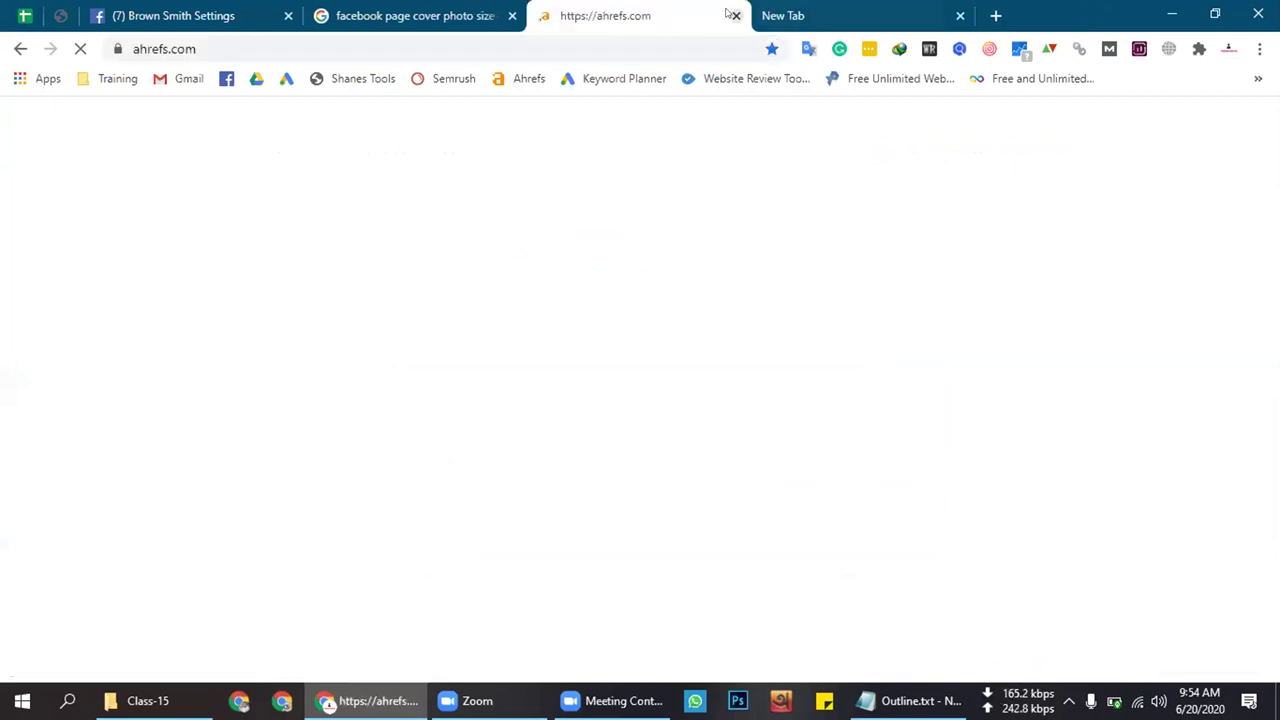
pyautogui.click(736, 16)
# Search 'privacy policy online' and open the site's Privacy Policy Generator
pyautogui.write('privacy')
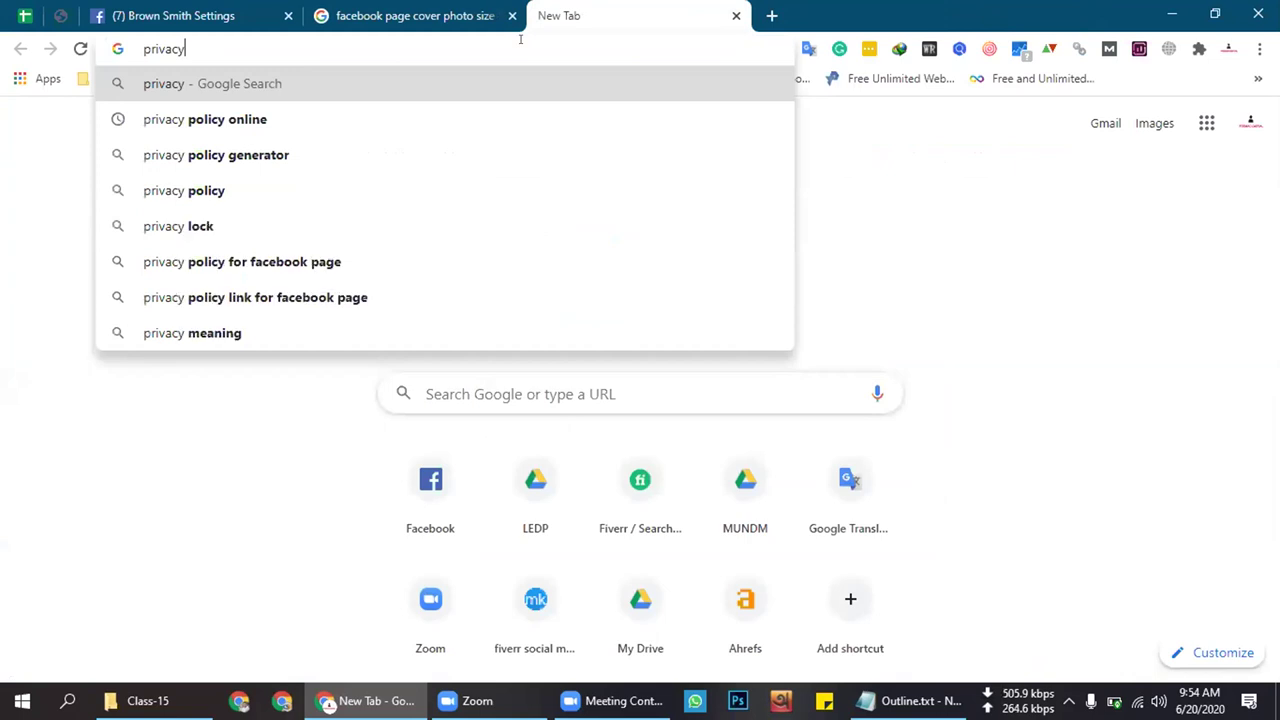
pyautogui.click(350, 118)
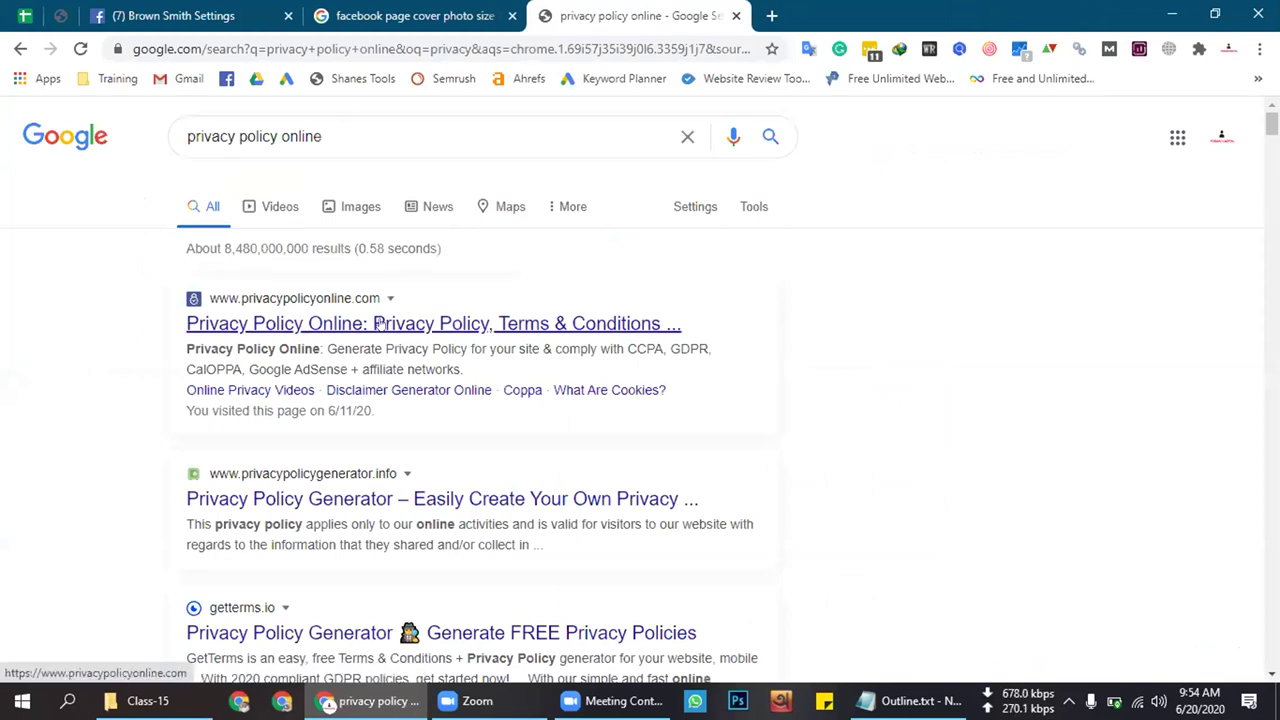
pyautogui.click(380, 323)
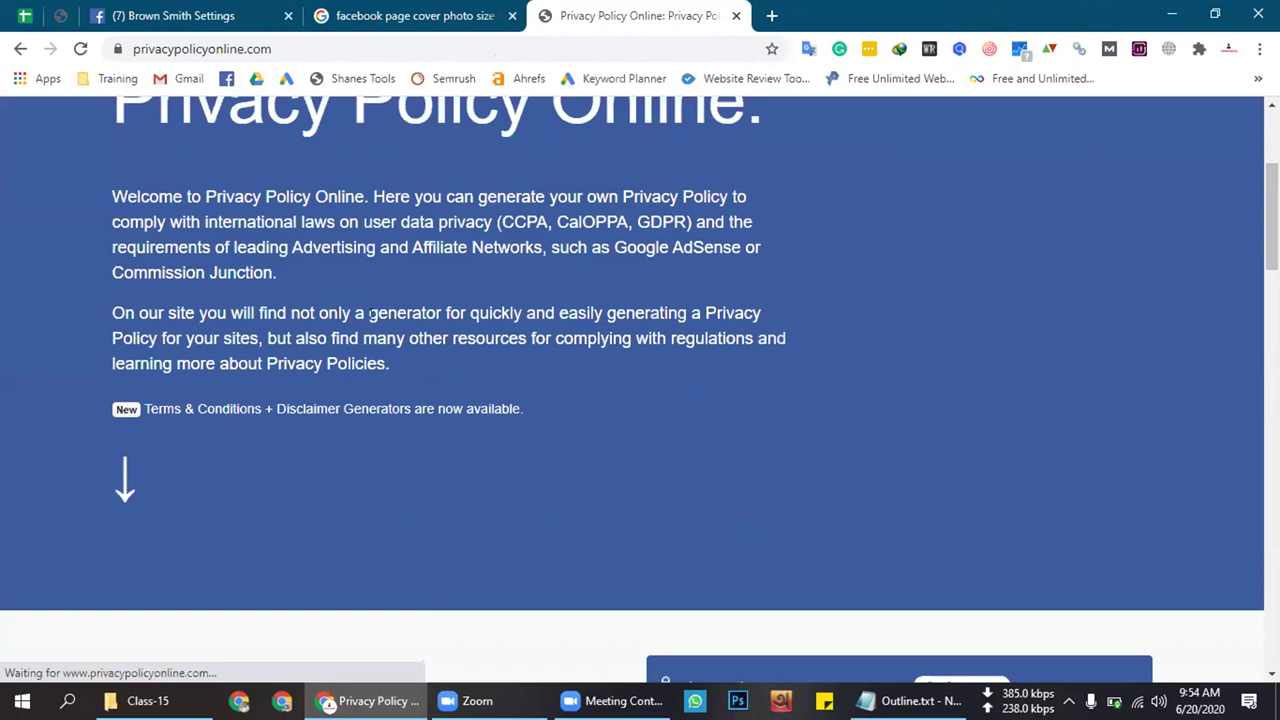
pyautogui.scroll(-10, 380, 322)
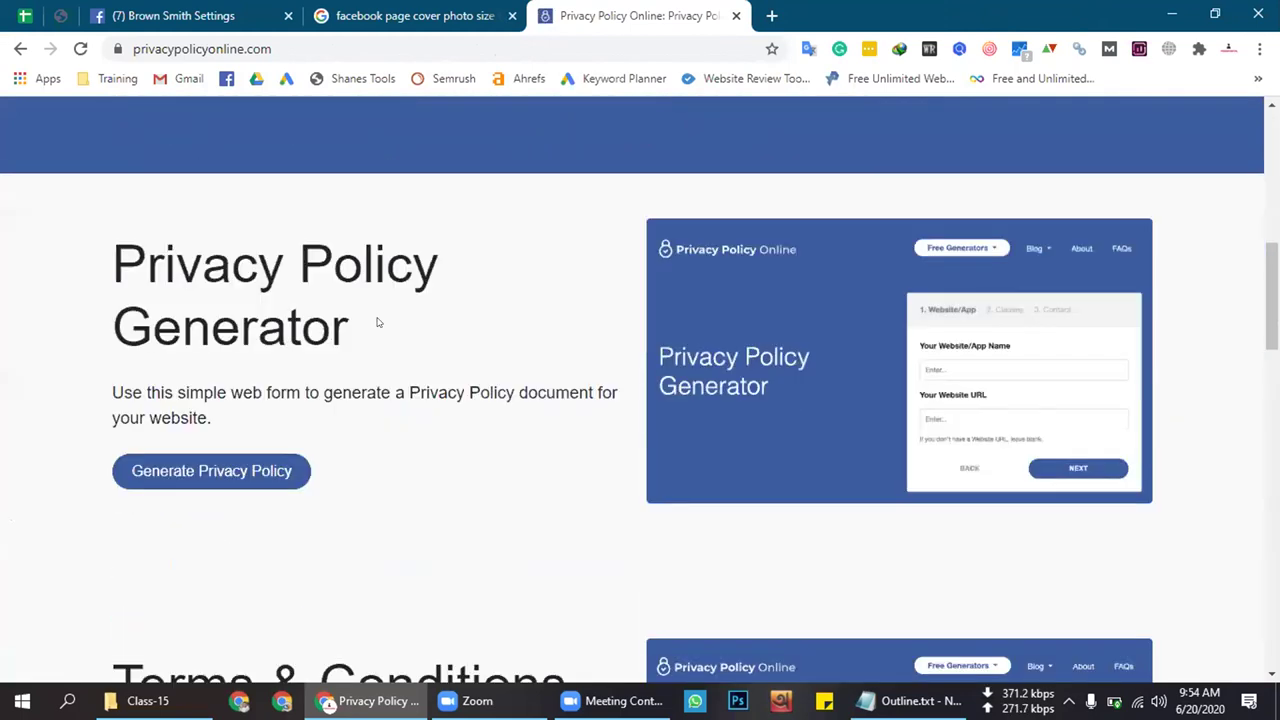
pyautogui.click(262, 348)
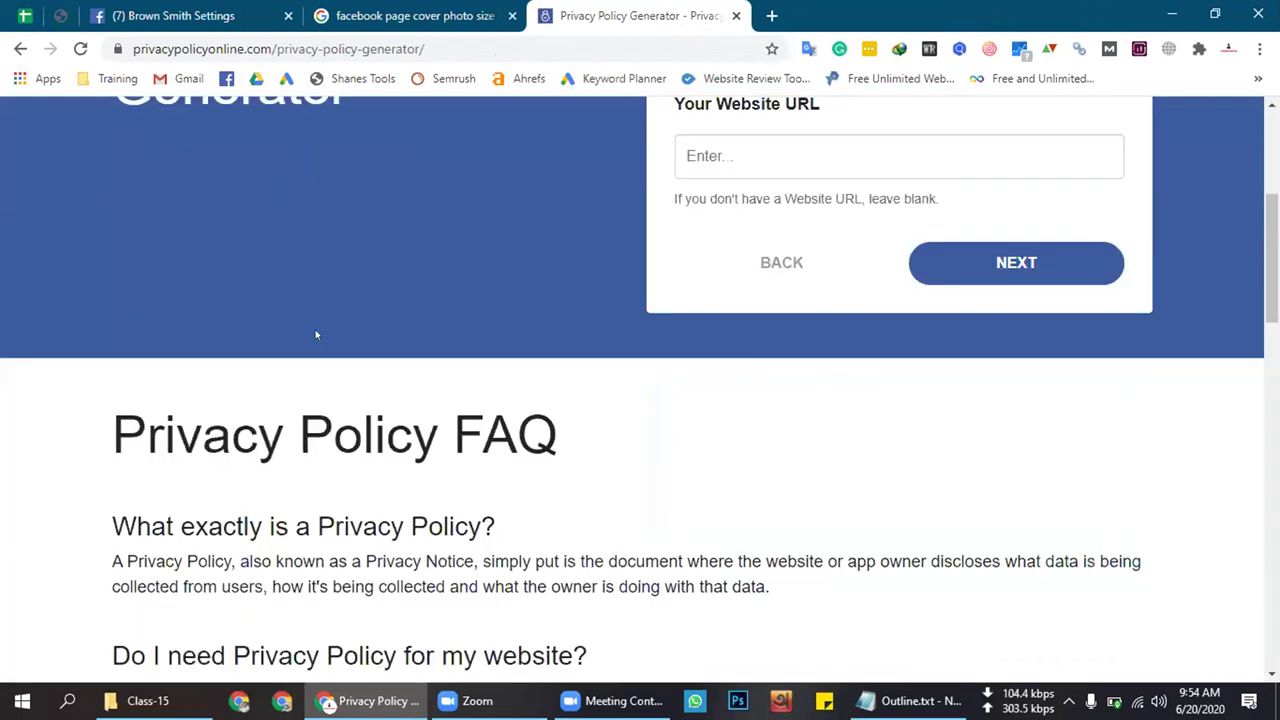
# Enter 'Brown Smith' as the policy name and copy the Facebook page's URL
pyautogui.scroll(1, 322, 326)
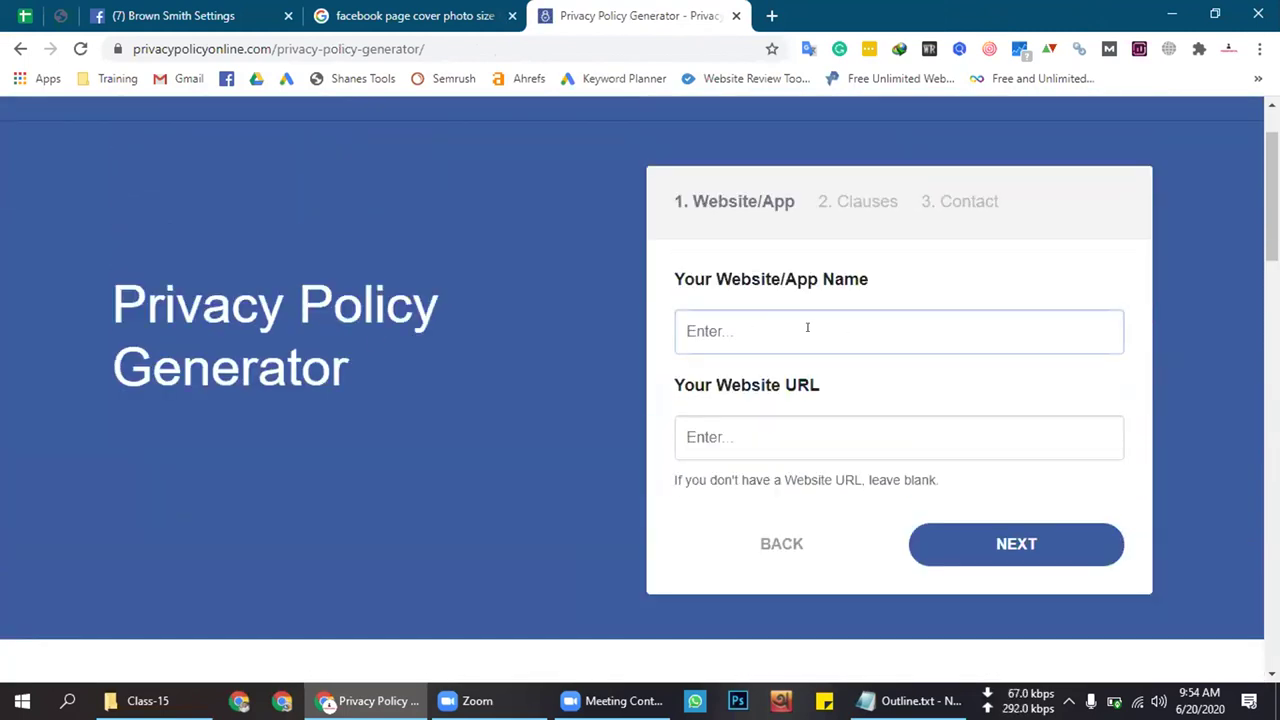
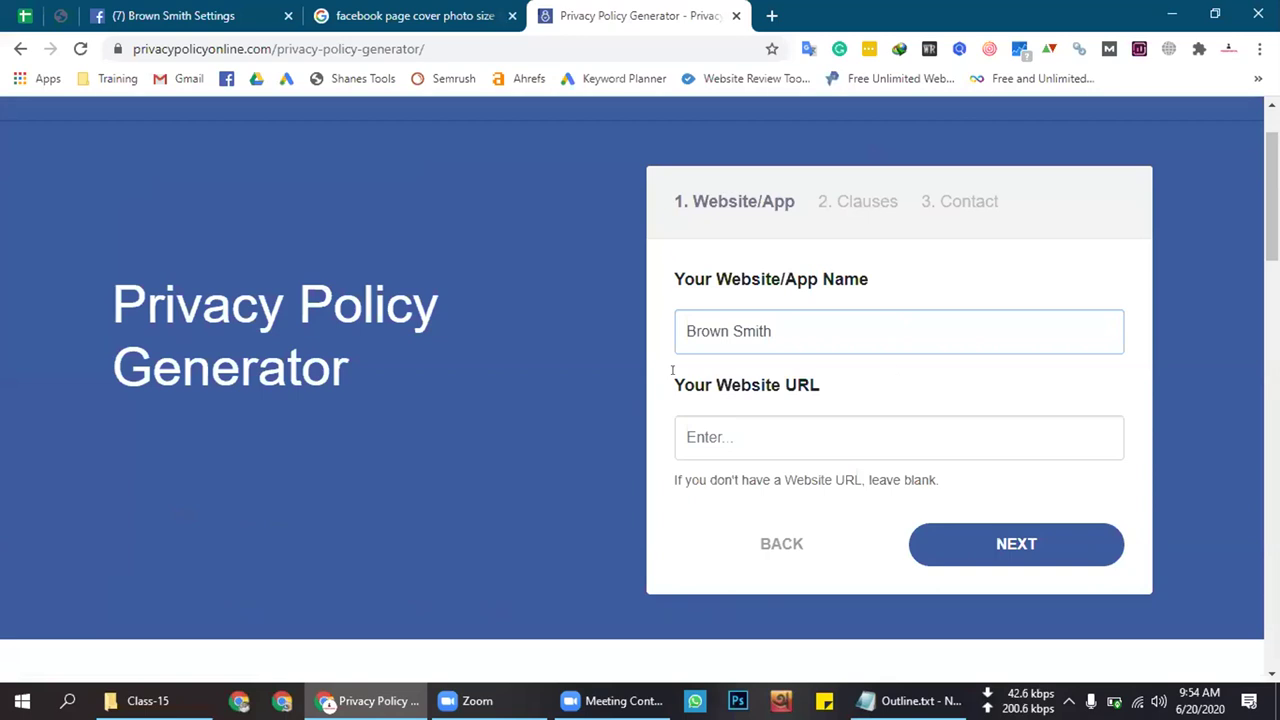
pyautogui.click(218, 8)
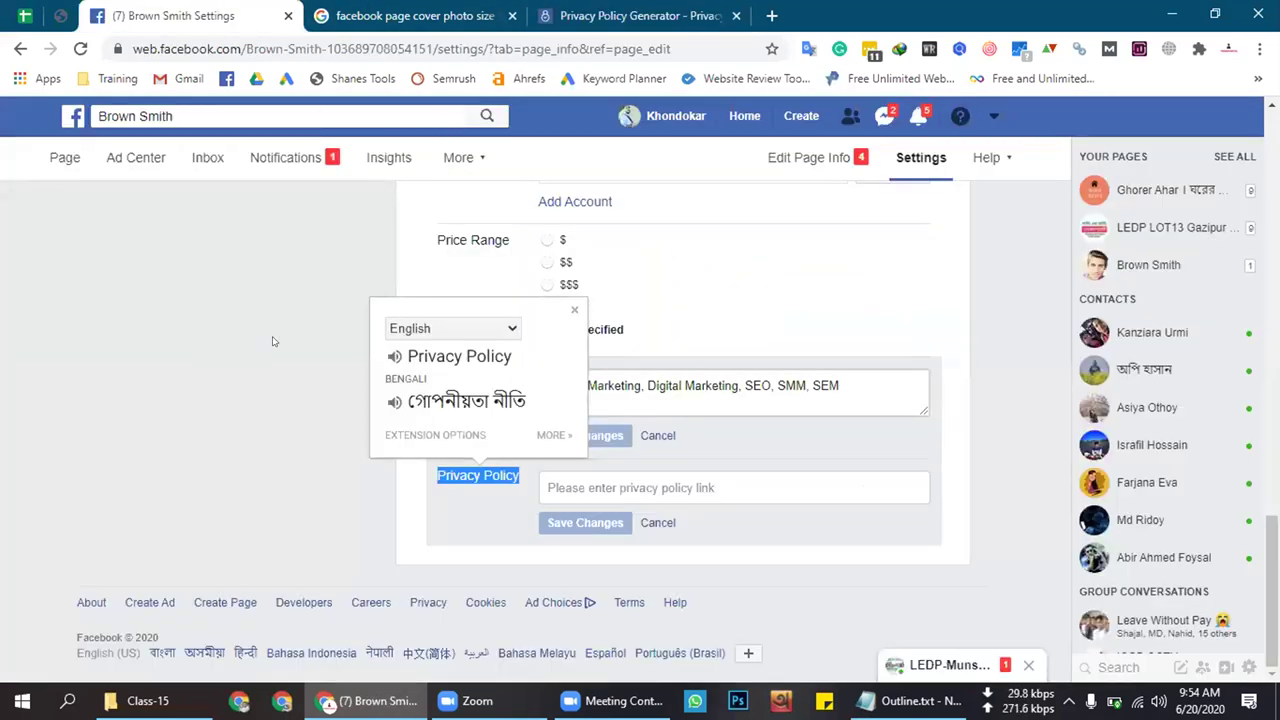
pyautogui.press('Escape')
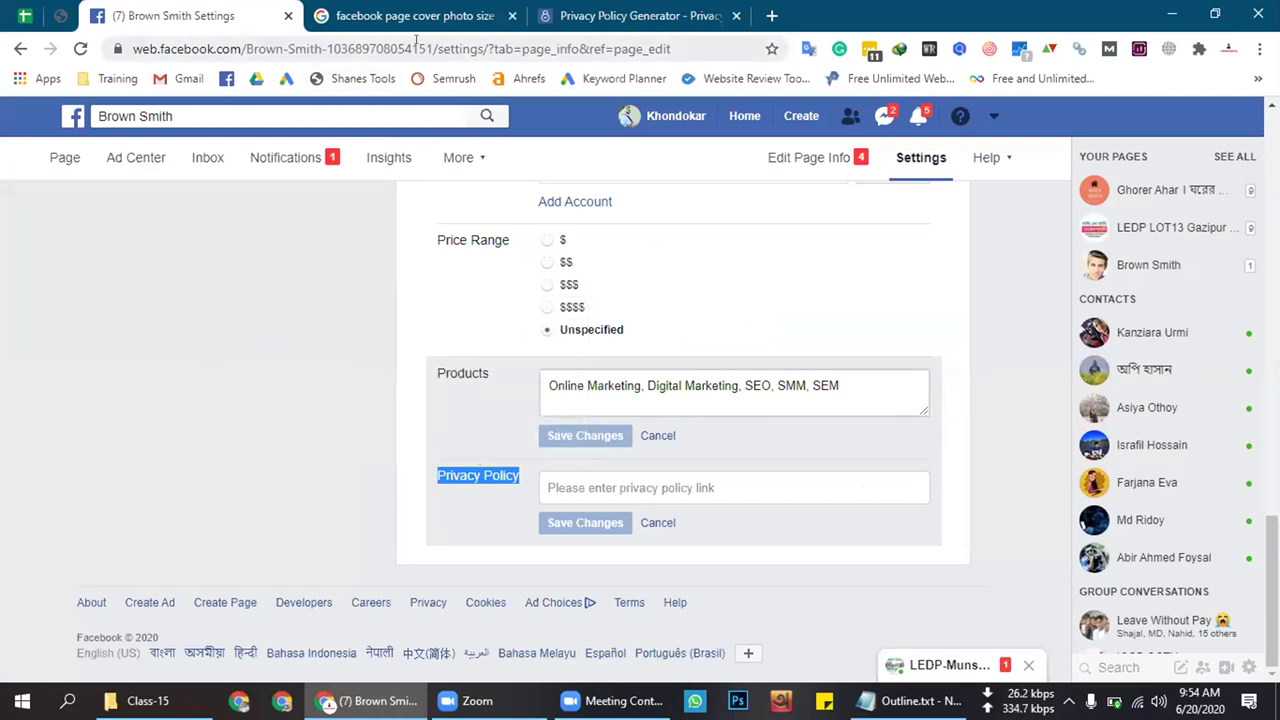
pyautogui.moveTo(432, 48); pyautogui.dragTo(133, 48)
pyautogui.rightClick(228, 52)
pyautogui.click(300, 189)
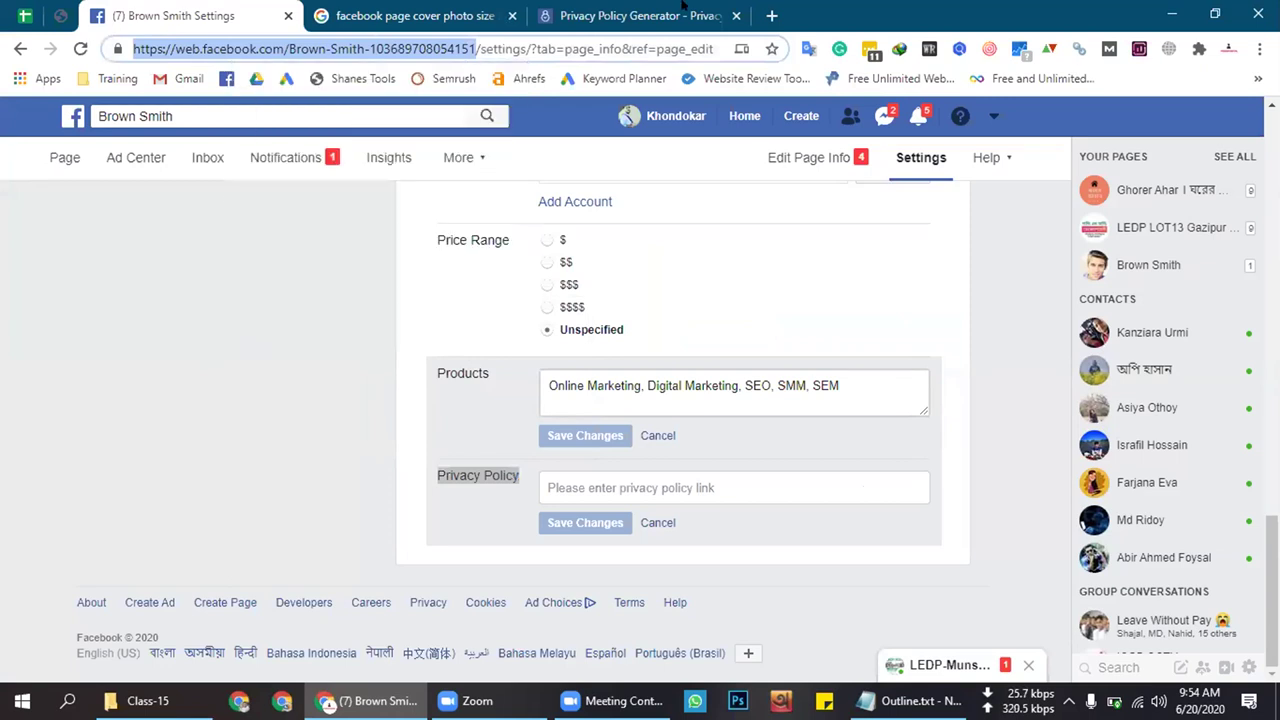
# Paste the Facebook page URL into Website URL and advance to Clauses
pyautogui.click(683, 15)
pyautogui.click(748, 447)
pyautogui.hotkey('ctrl', 'v')
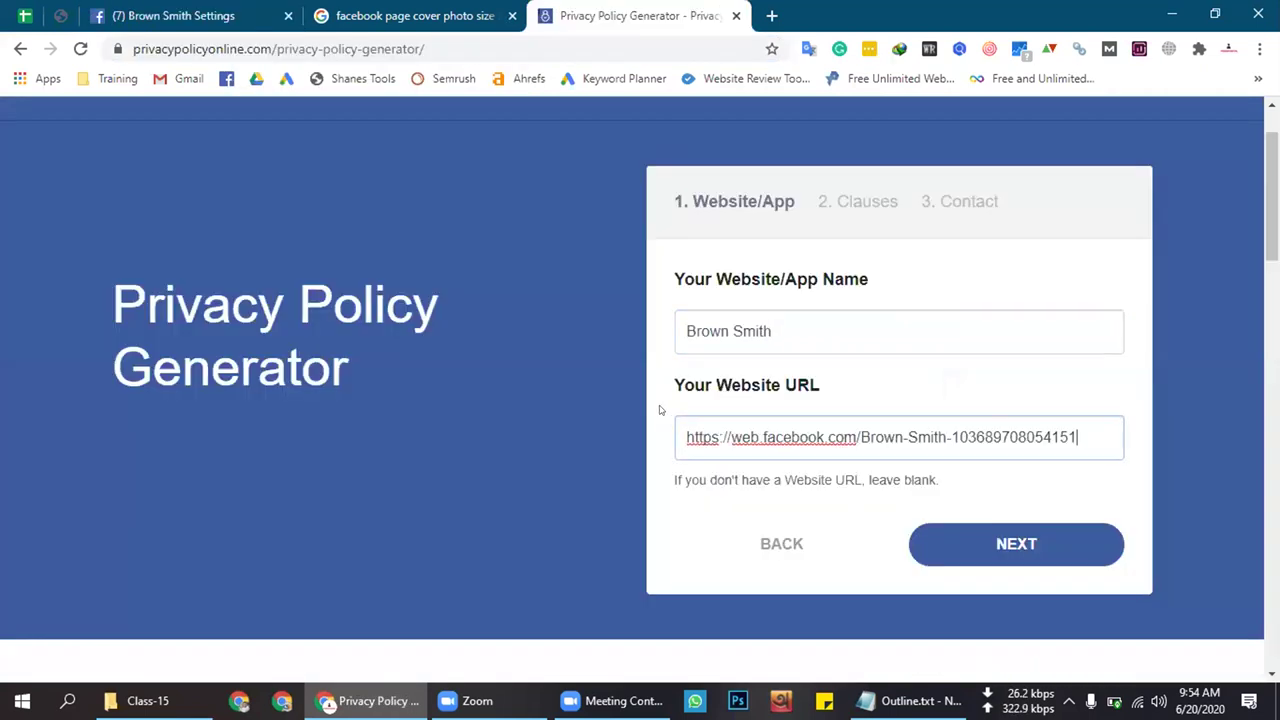
pyautogui.click(1030, 546)
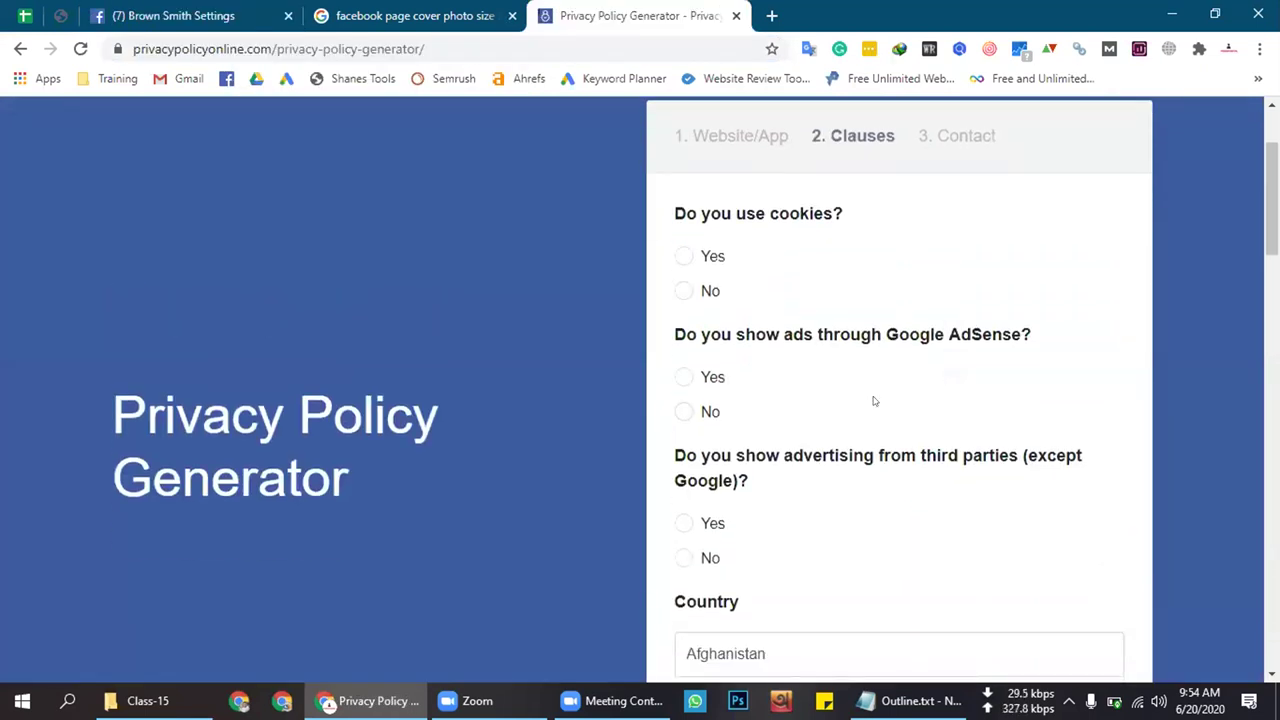
# Answer cookies Yes, AdSense No, third-party ads No, country Bangladesh, then continue to Contact
pyautogui.click(710, 258)
pyautogui.scroll(-1, 725, 386)
pyautogui.click(698, 314)
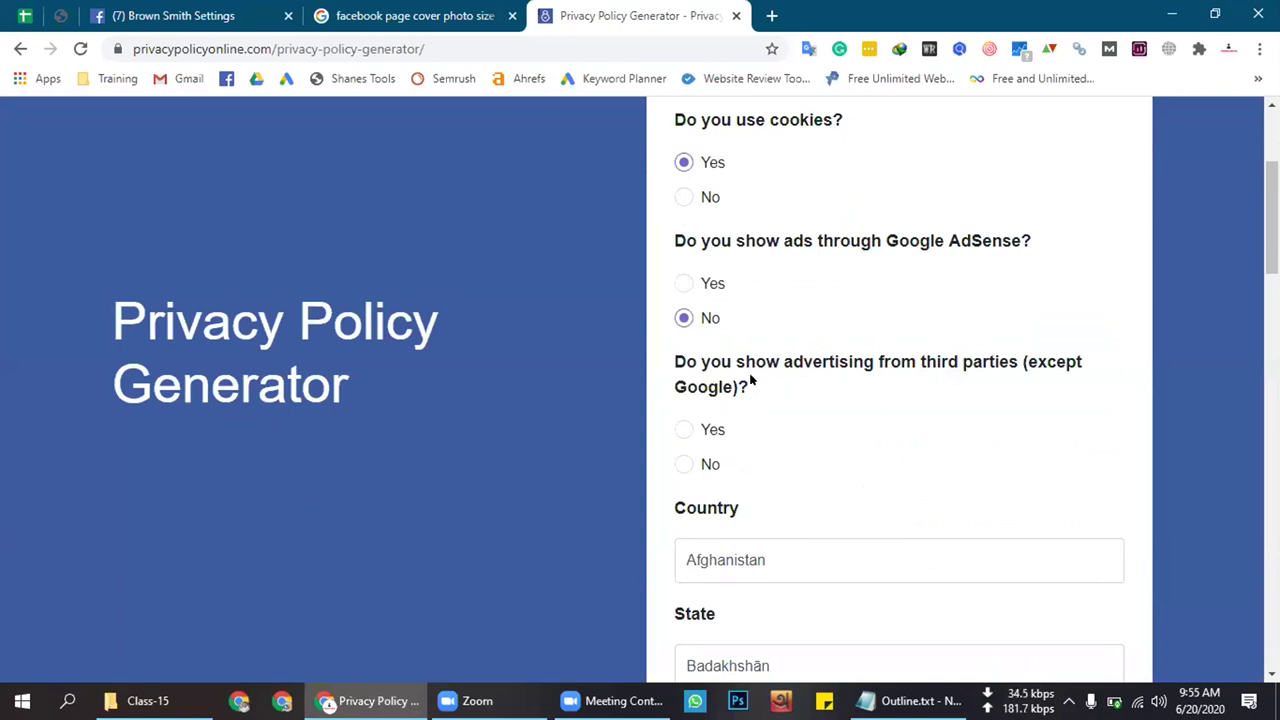
pyautogui.click(700, 460)
pyautogui.scroll(-2, 700, 460)
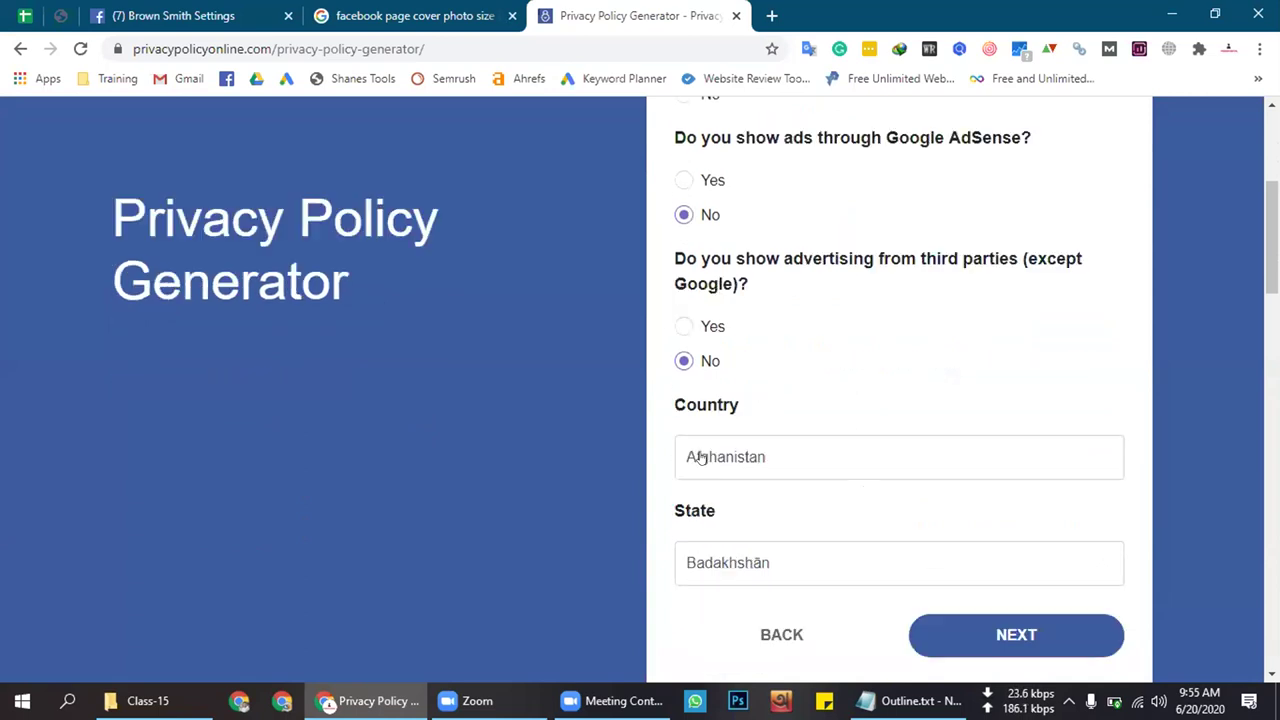
pyautogui.click(768, 378)
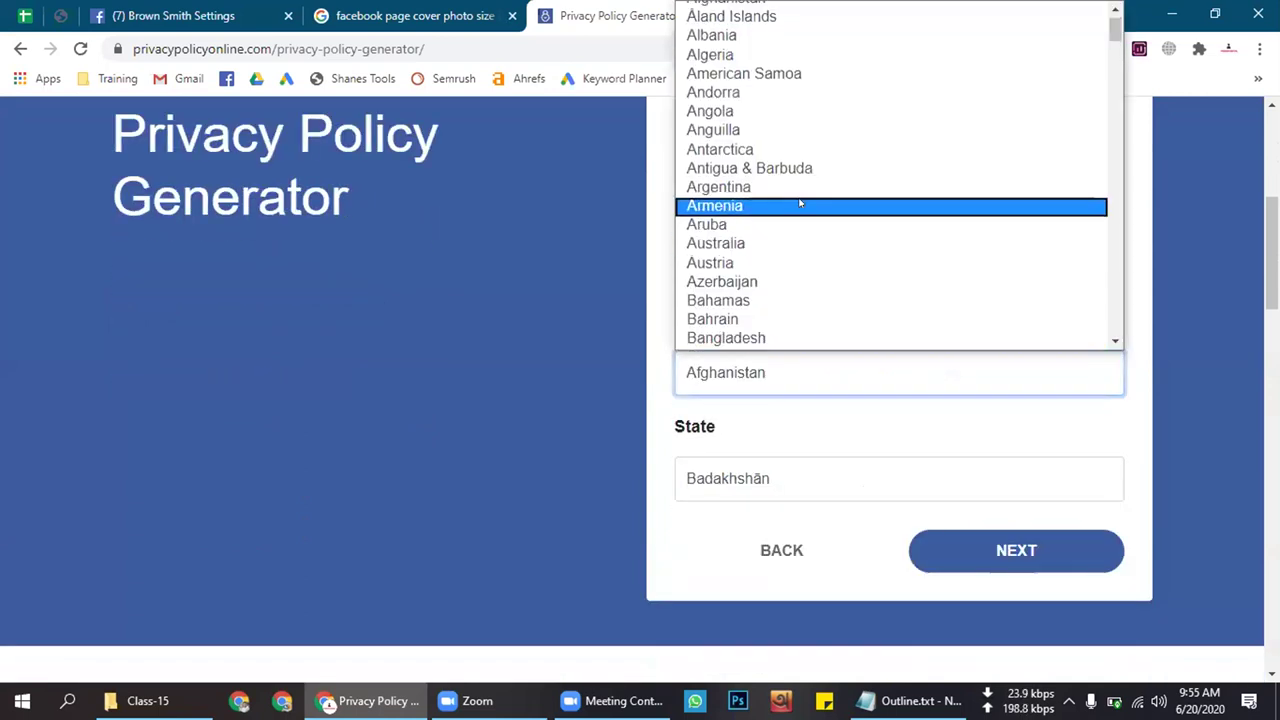
pyautogui.click(758, 338)
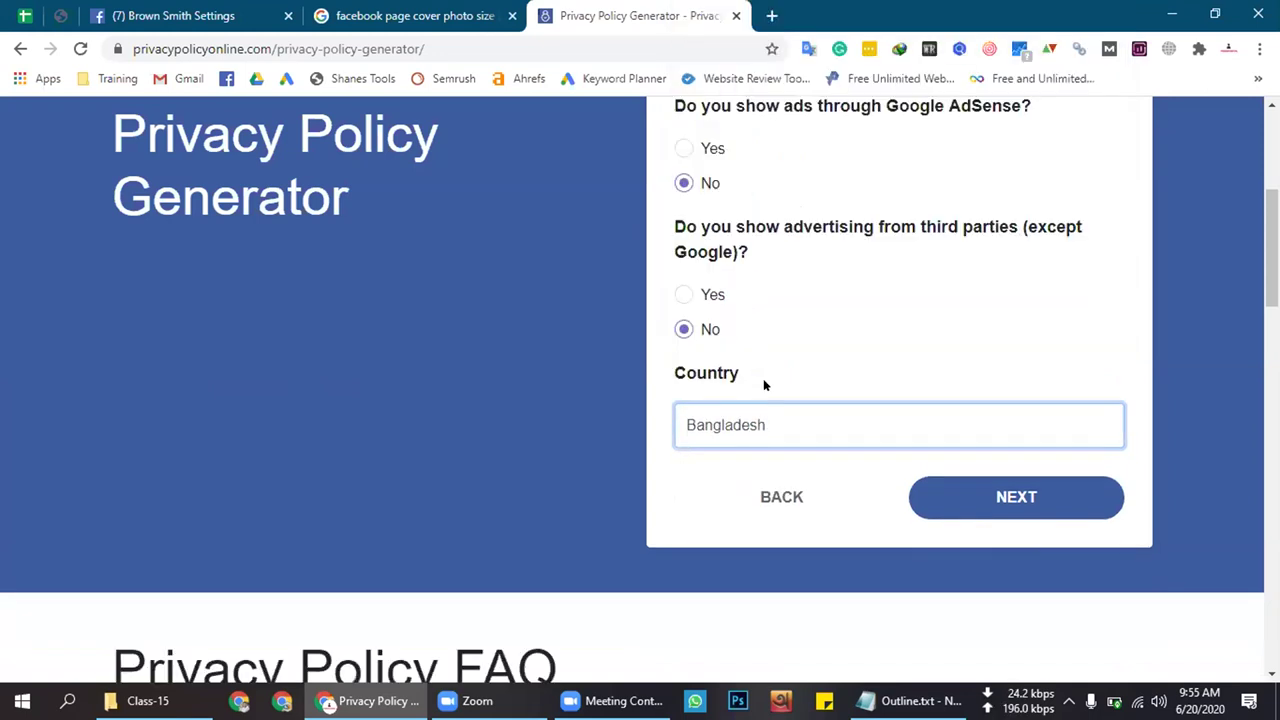
pyautogui.click(986, 500)
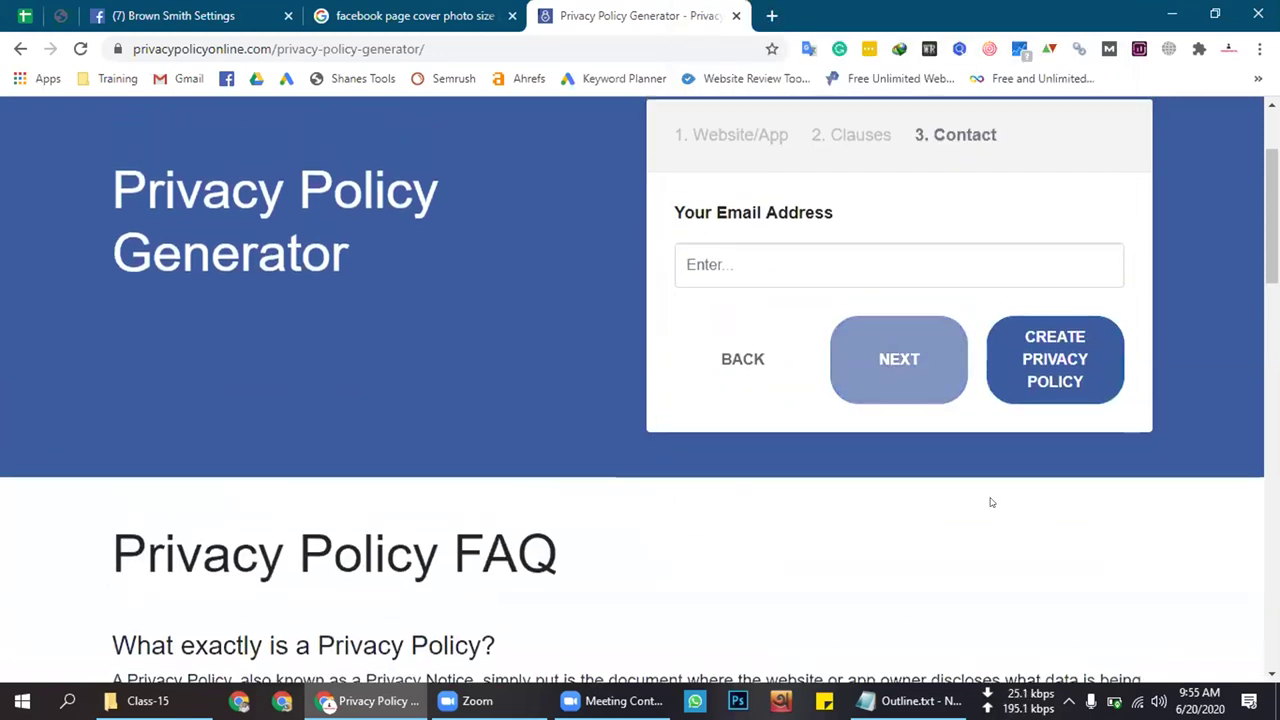
# Copy the signed-in Google account's e-mail address from a new browser tab
pyautogui.click(728, 252)
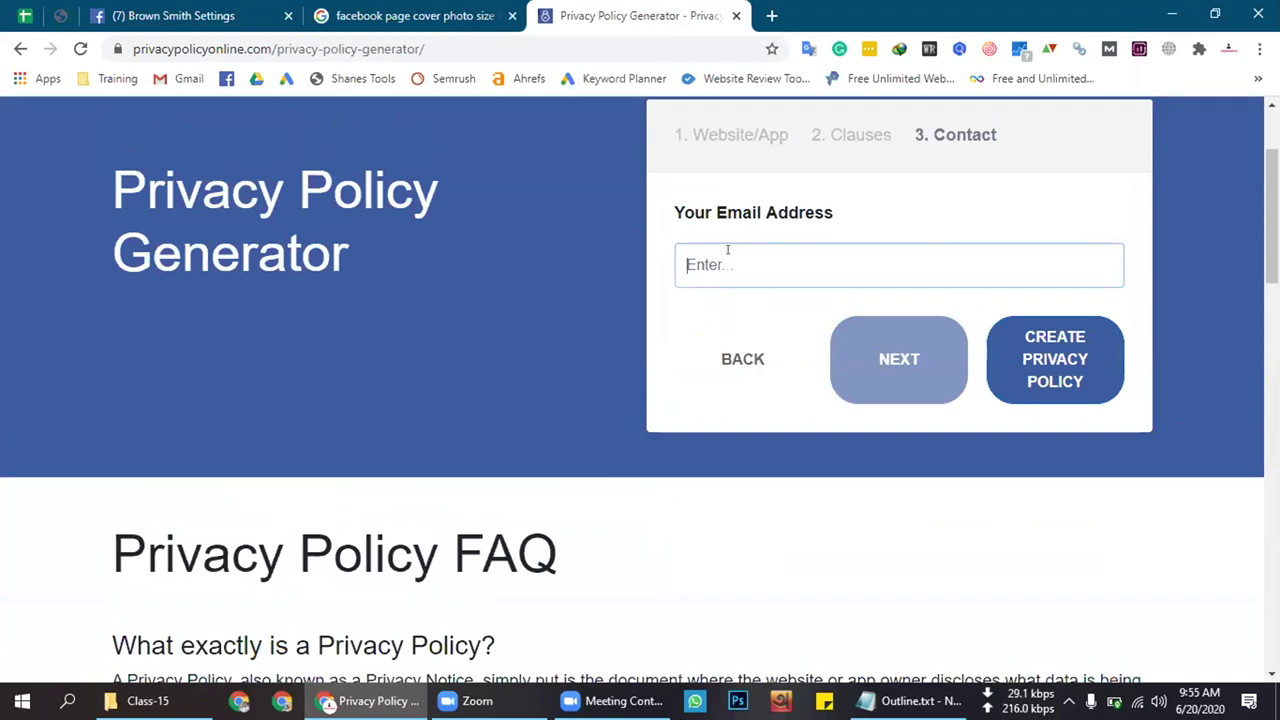
pyautogui.click(772, 15)
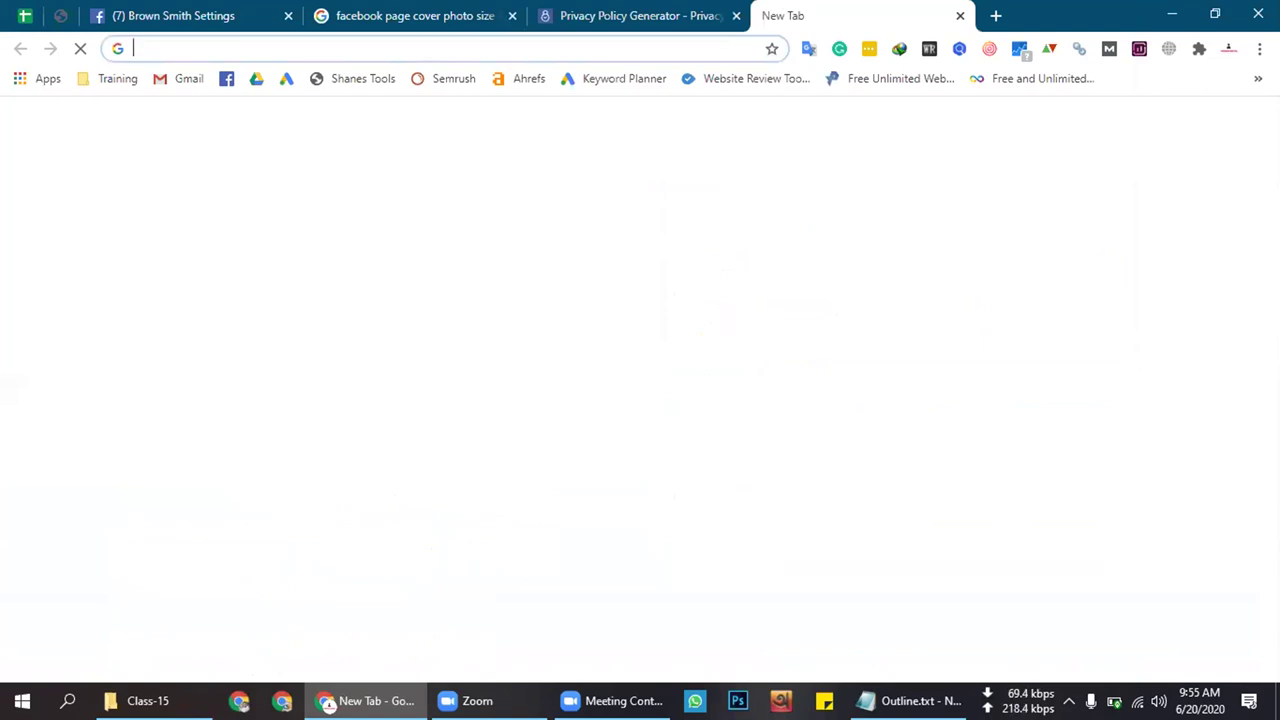
pyautogui.click(1250, 121)
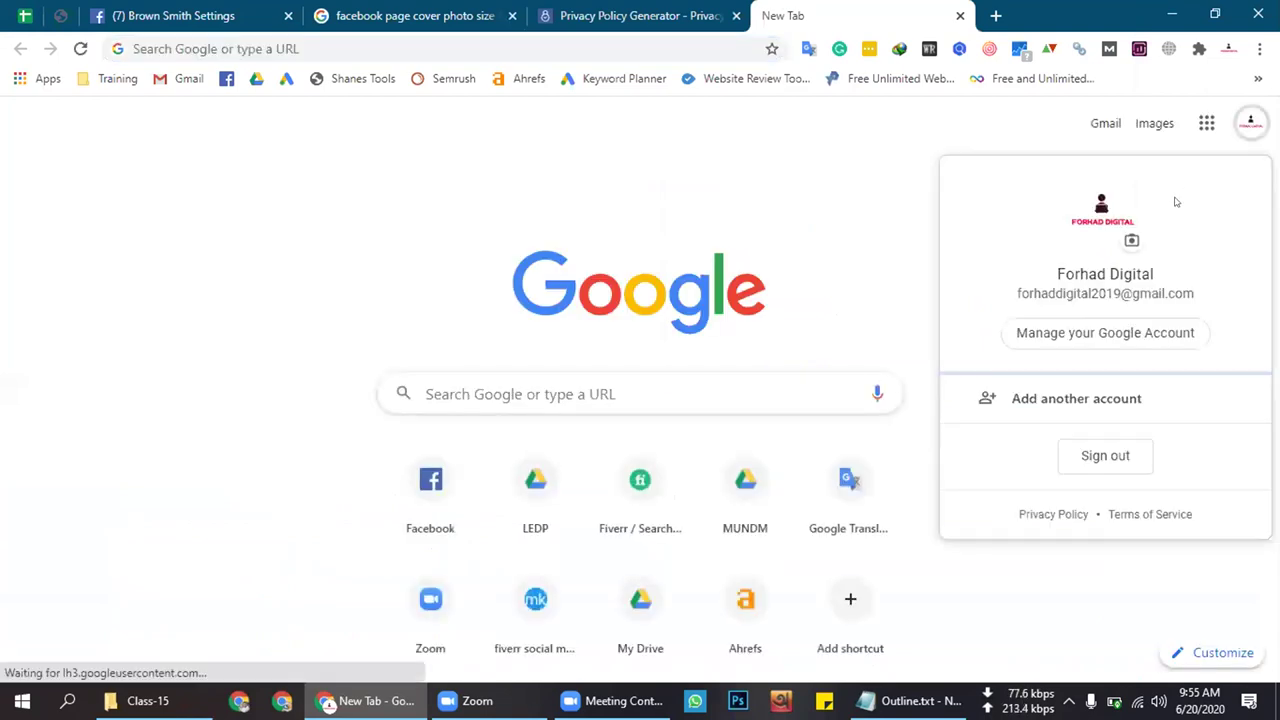
pyautogui.tripleClick(1090, 292)
pyautogui.rightClick(1090, 298)
pyautogui.click(935, 309)
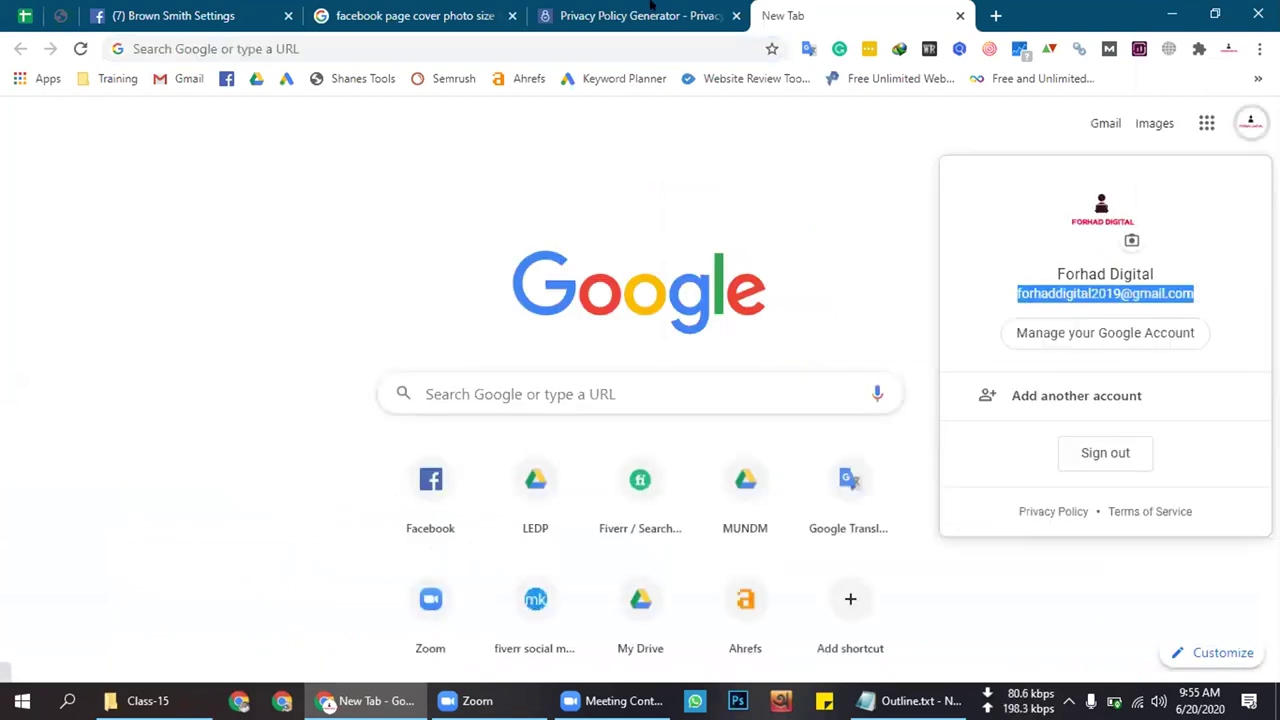
# Paste that e-mail into the Contact field and create the privacy policy
pyautogui.click(640, 15)
pyautogui.hotkey('ctrl', 'v')
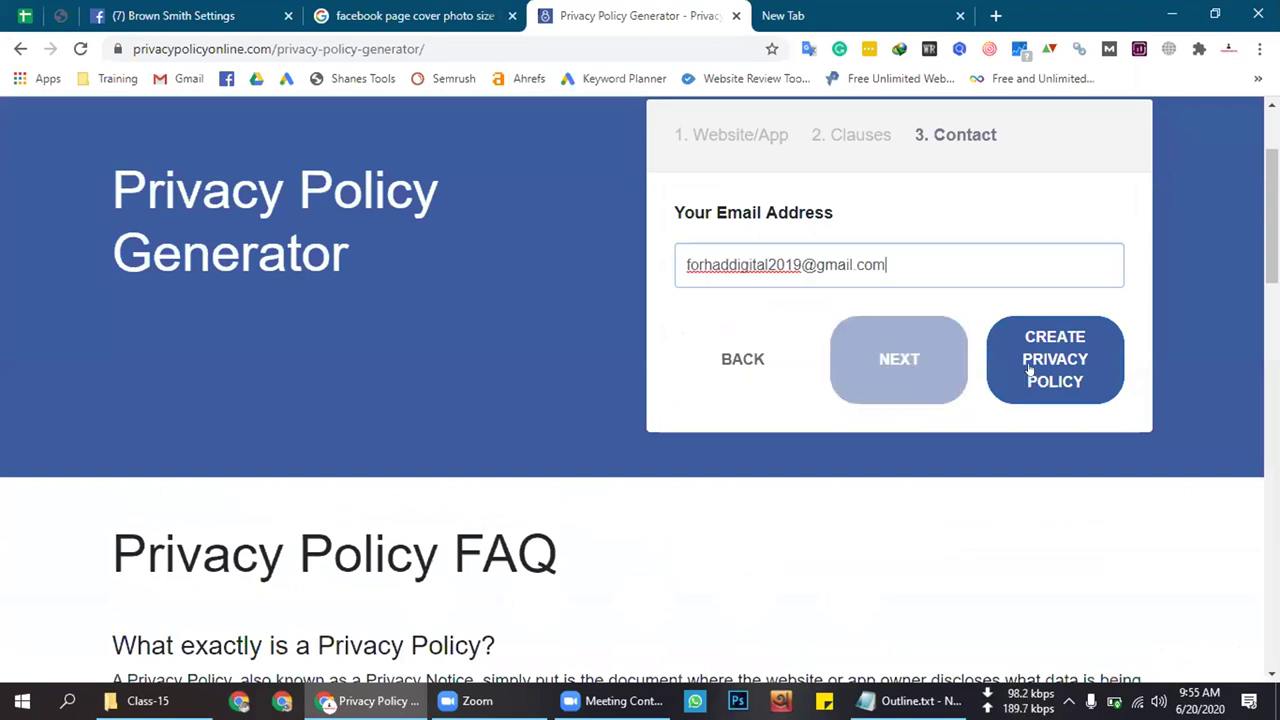
pyautogui.click(1030, 368)
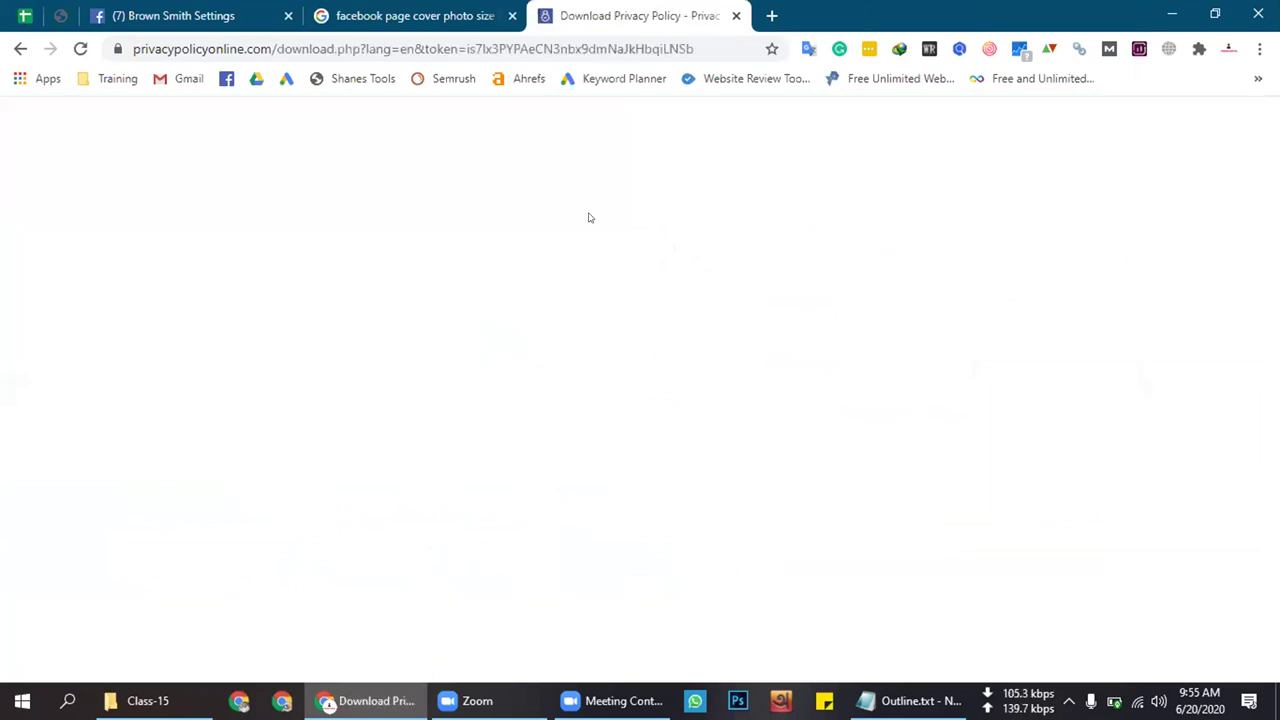
# Scroll to the hosted privacy policy link and copy it
pyautogui.scroll(-3, 588, 214)
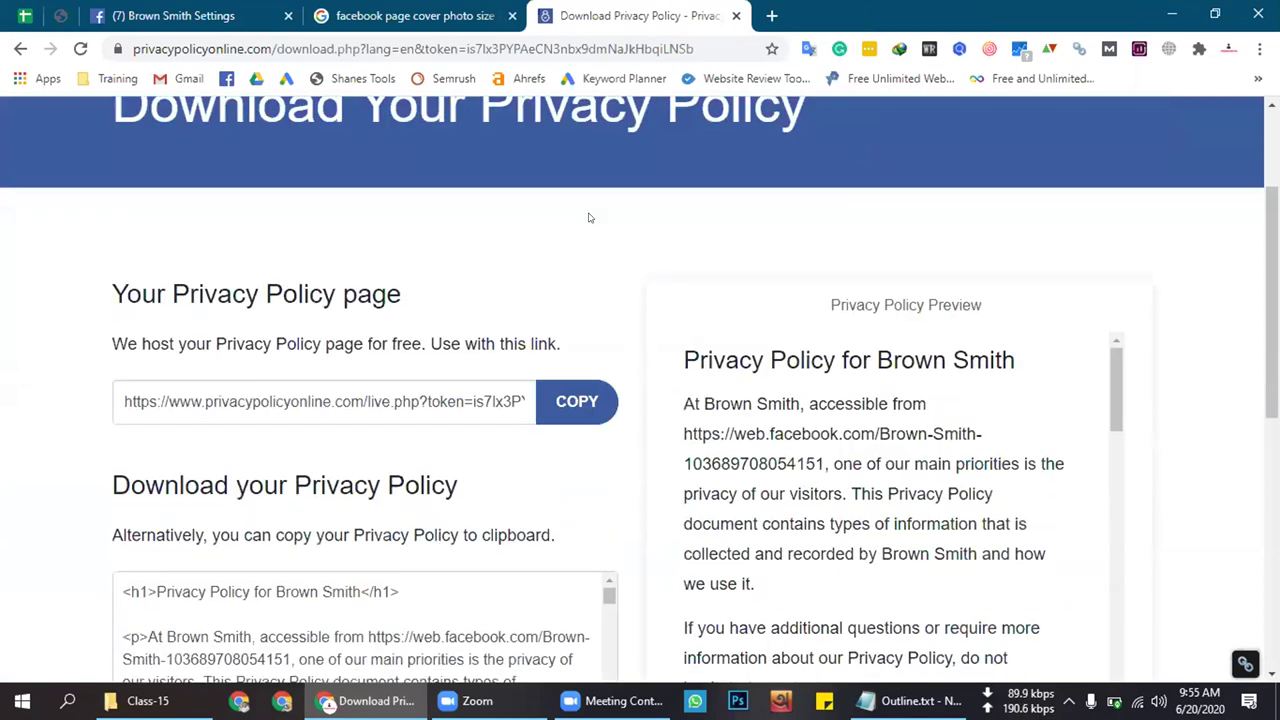
pyautogui.click(580, 308)
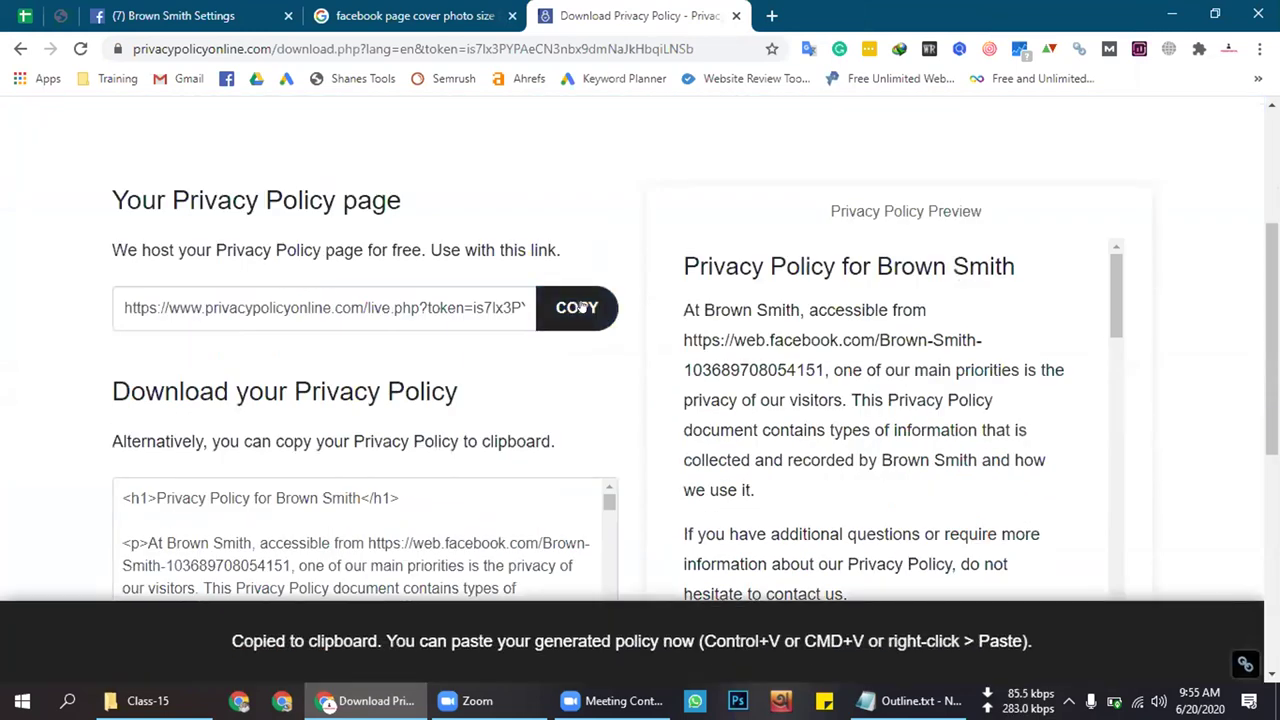
pyautogui.click(580, 308)
pyautogui.scroll(-1, 578, 300)
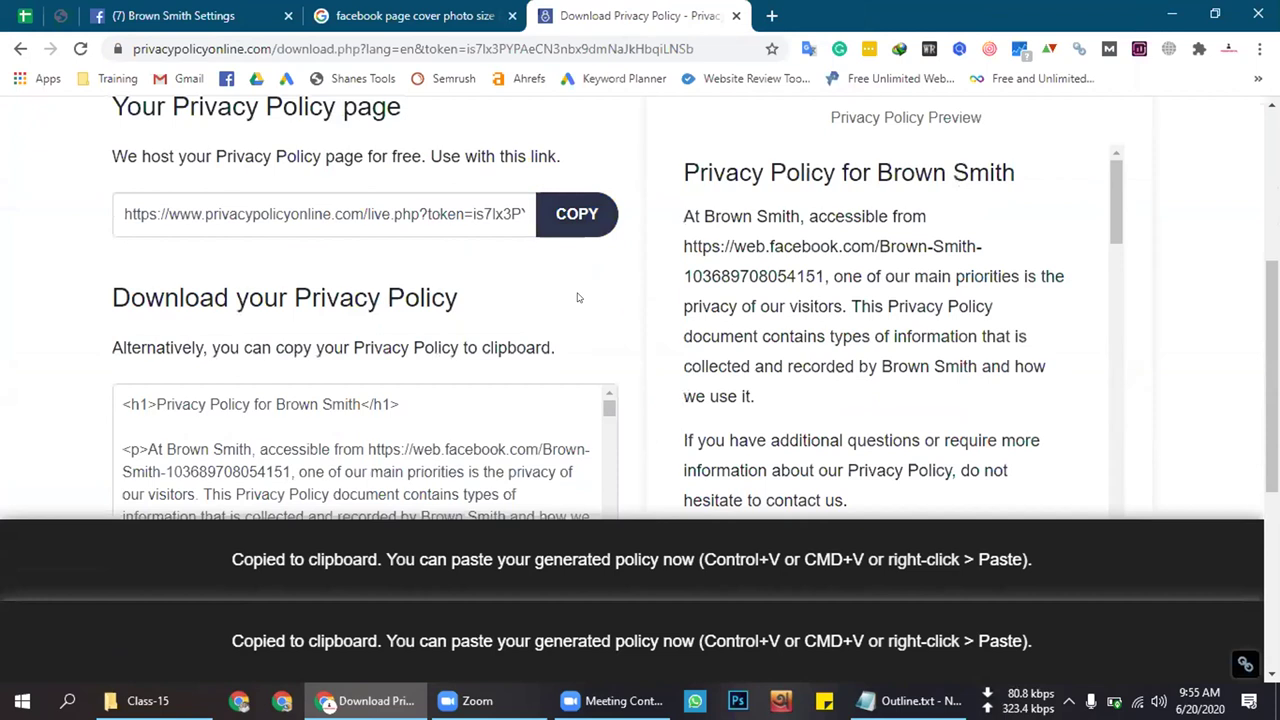
pyautogui.scroll(-2, 577, 296)
pyautogui.scroll(2, 580, 290)
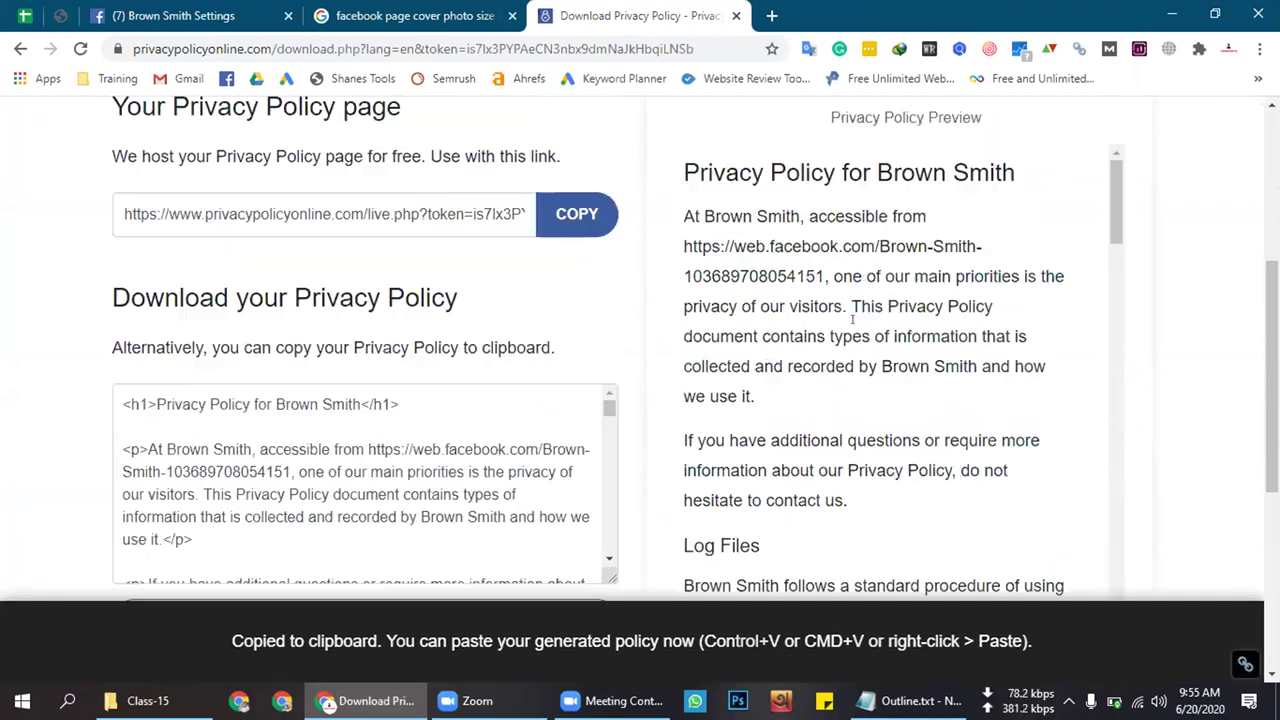
pyautogui.click(590, 218)
pyautogui.click(594, 216)
# Re-copy the hosted link and return to the Privacy Policy field in Brown Smith's Page Info
pyautogui.moveTo(679, 157); pyautogui.dragTo(1031, 586)
pyautogui.scroll(-3, 800, 388)
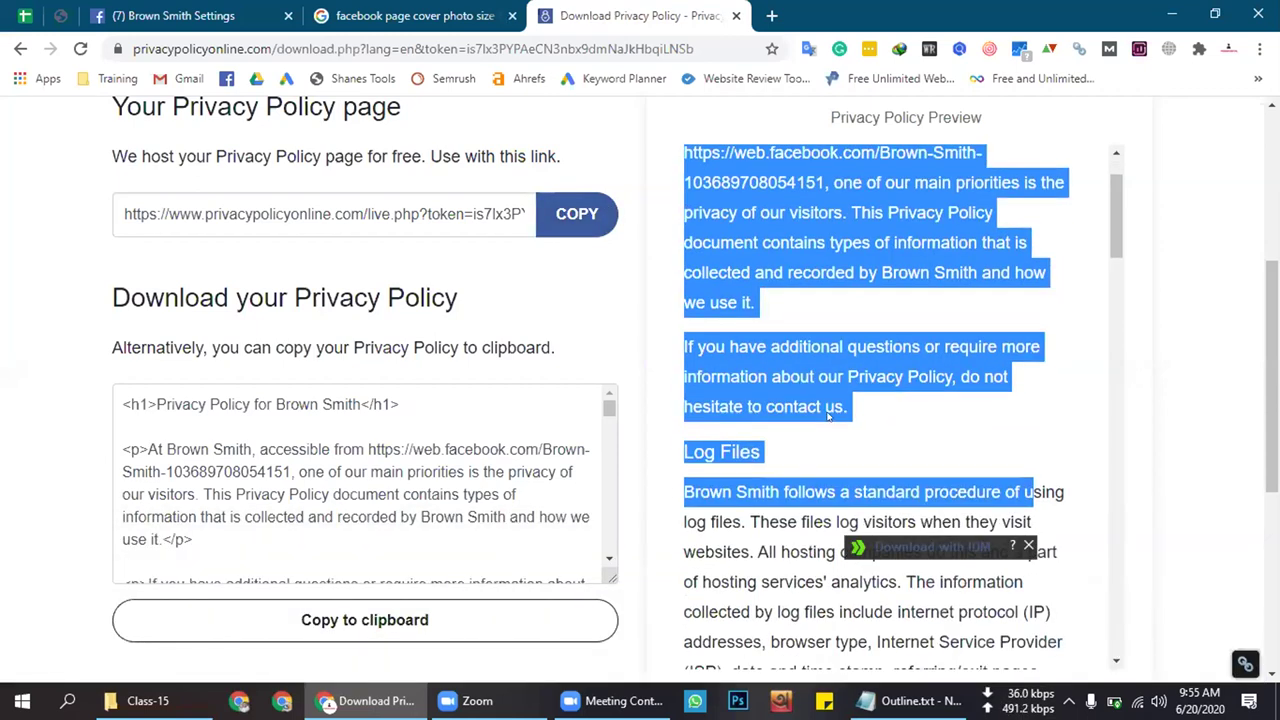
pyautogui.scroll(-10, 800, 388)
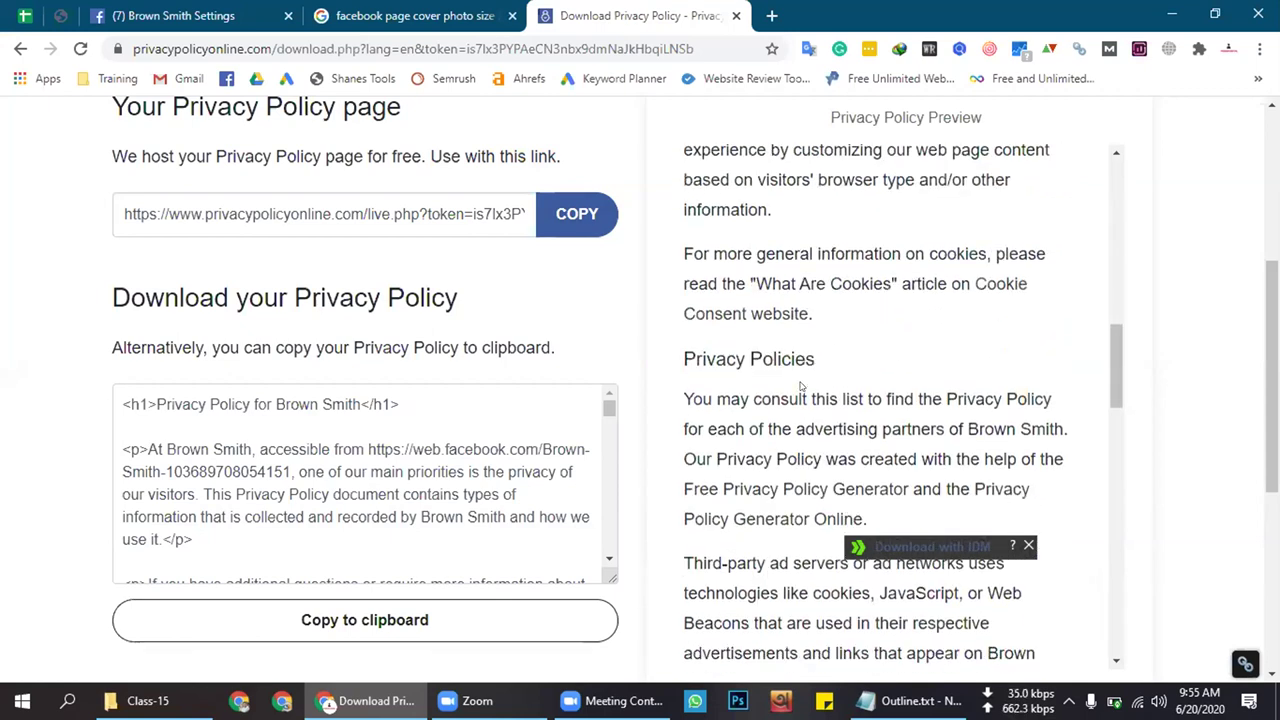
pyautogui.click(608, 217)
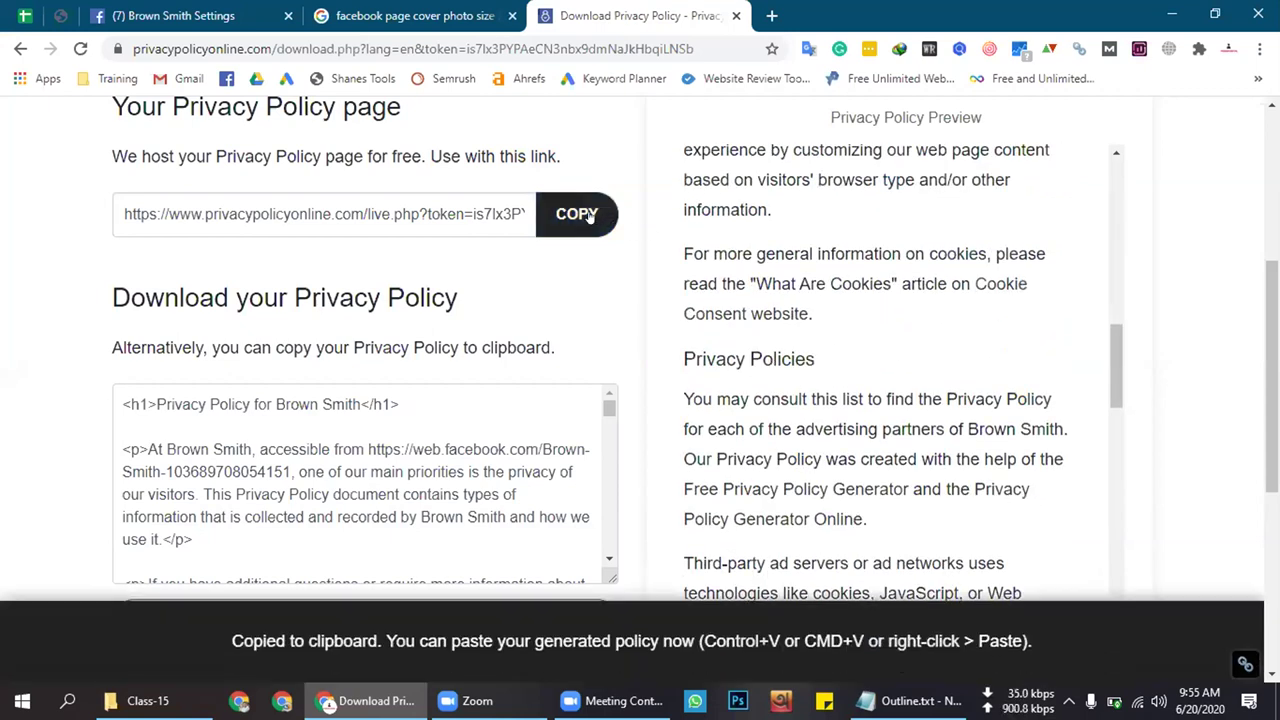
pyautogui.click(592, 215)
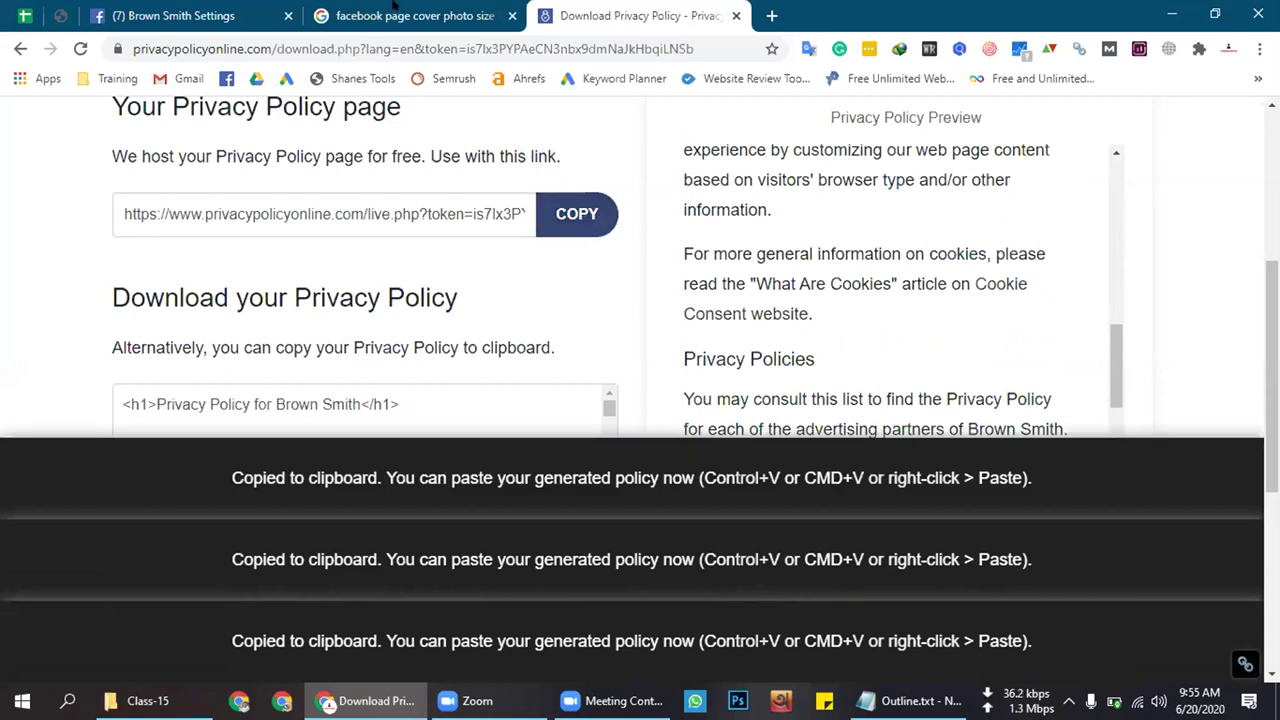
pyautogui.click(233, 8)
pyautogui.click(607, 489)
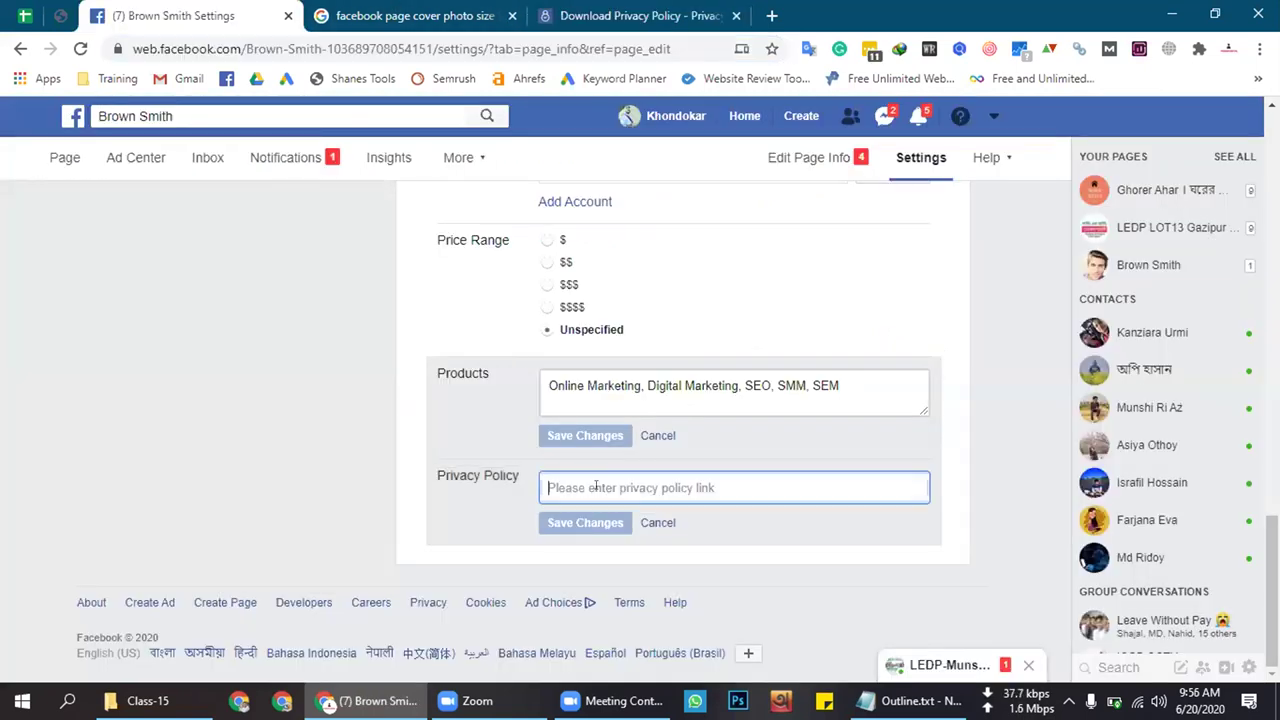
# Paste the hosted link as Brown Smith's privacy policy, save, and go to the page home
pyautogui.hotkey('ctrl', 'v')
pyautogui.click(578, 522)
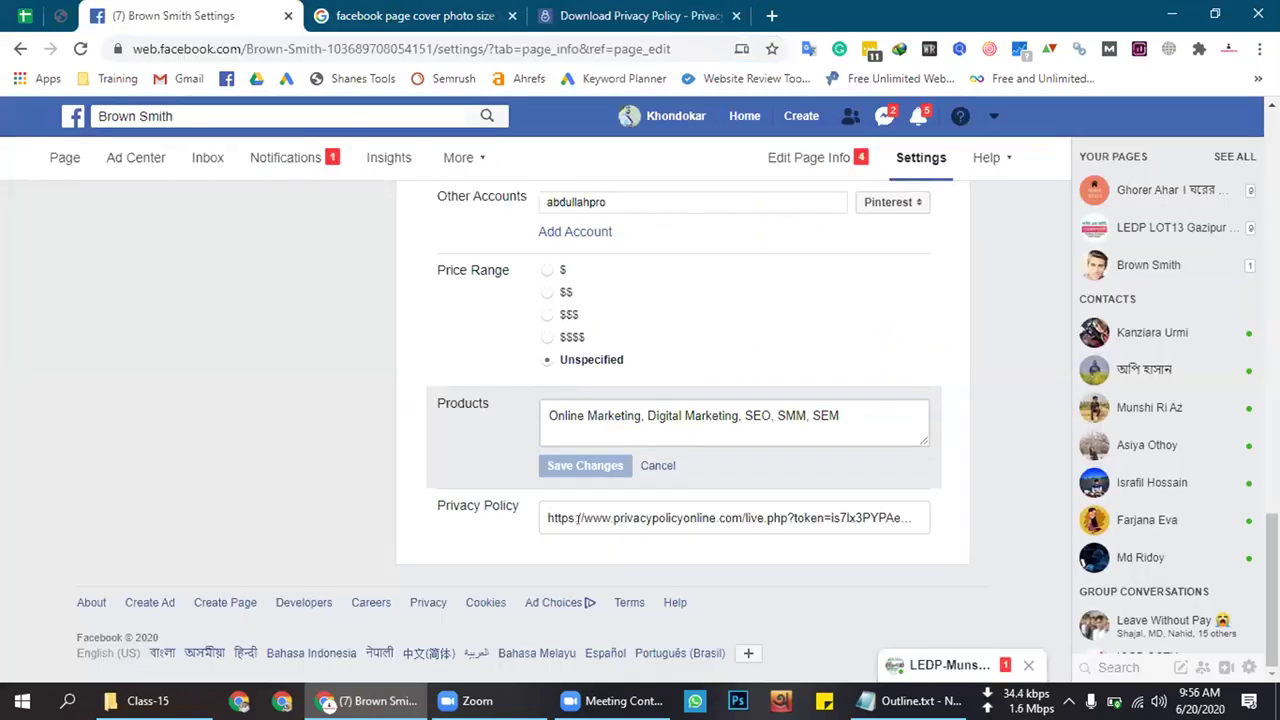
pyautogui.scroll(10, 874, 471)
pyautogui.scroll(5, 813, 459)
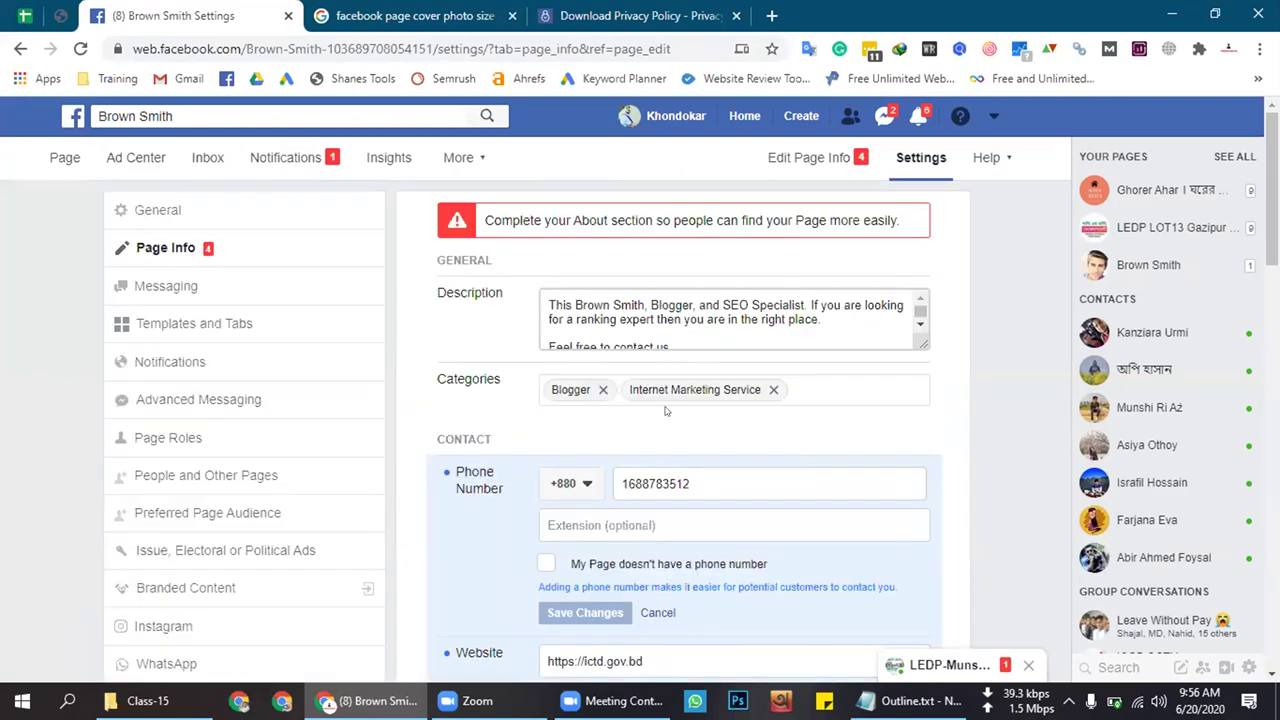
pyautogui.click(59, 158)
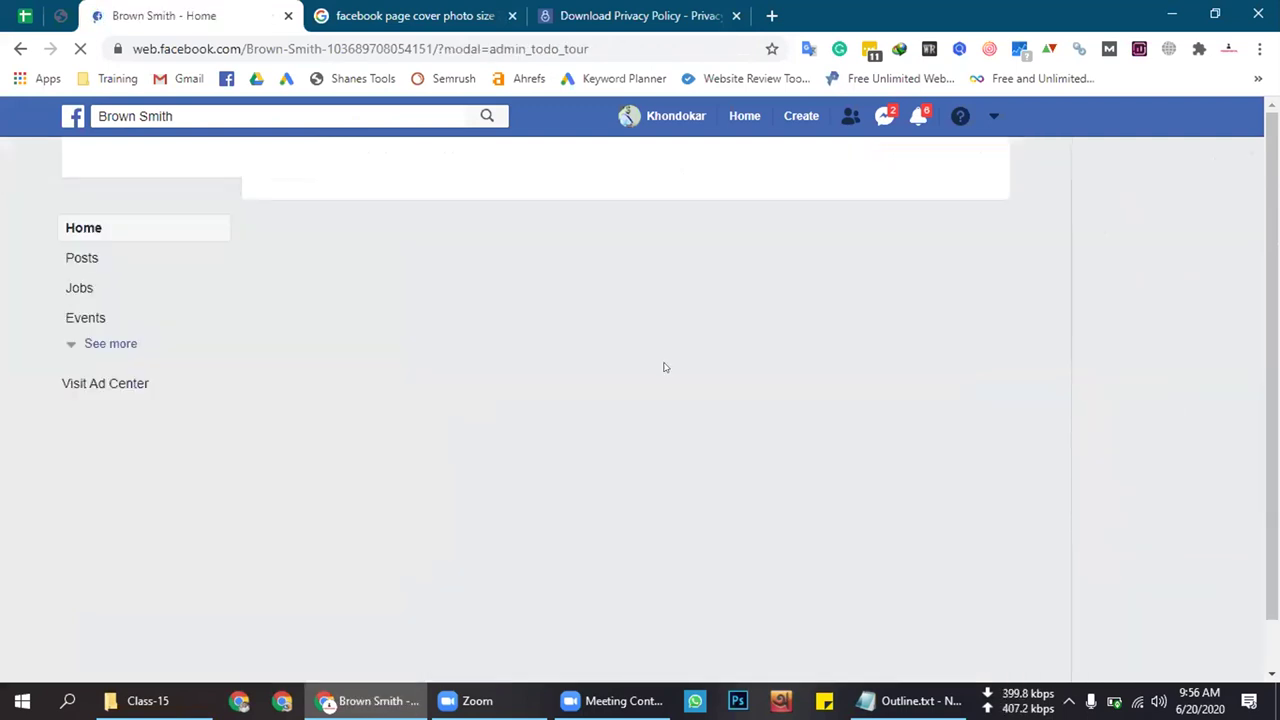
pyautogui.click(683, 10)
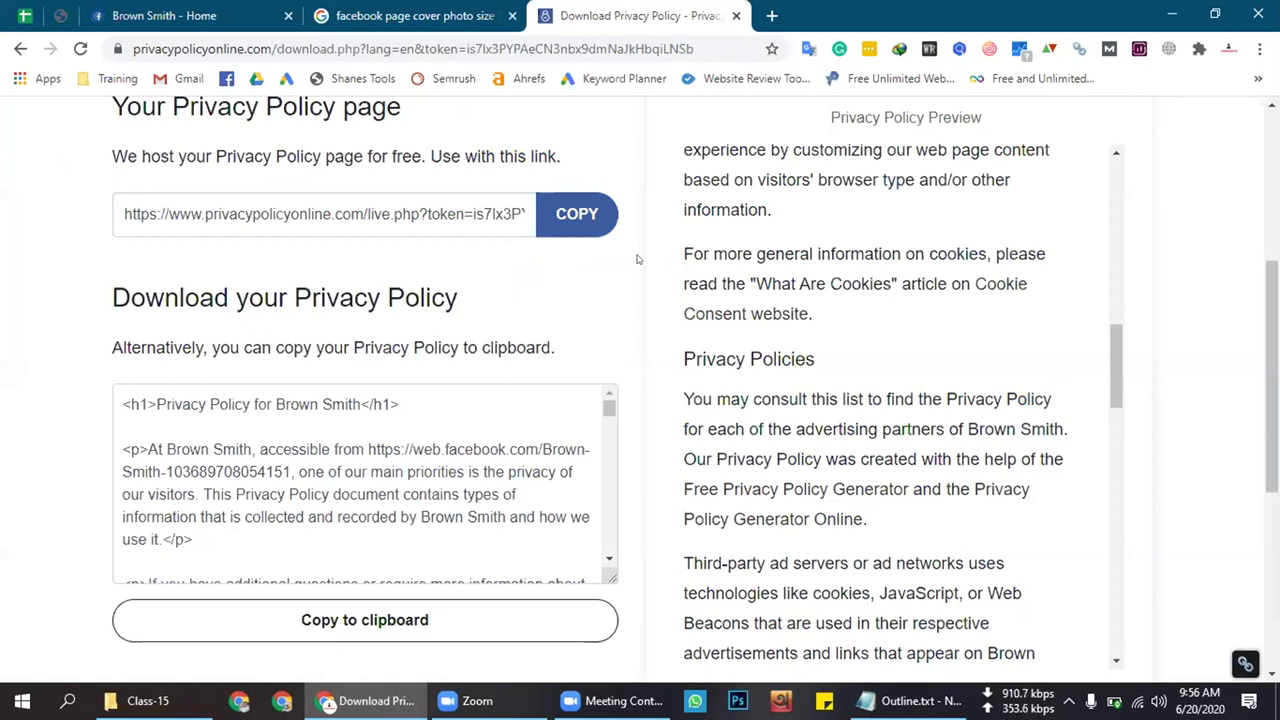
# Copy the hosted link again and scroll through the Privacy Policy Preview
pyautogui.click(561, 220)
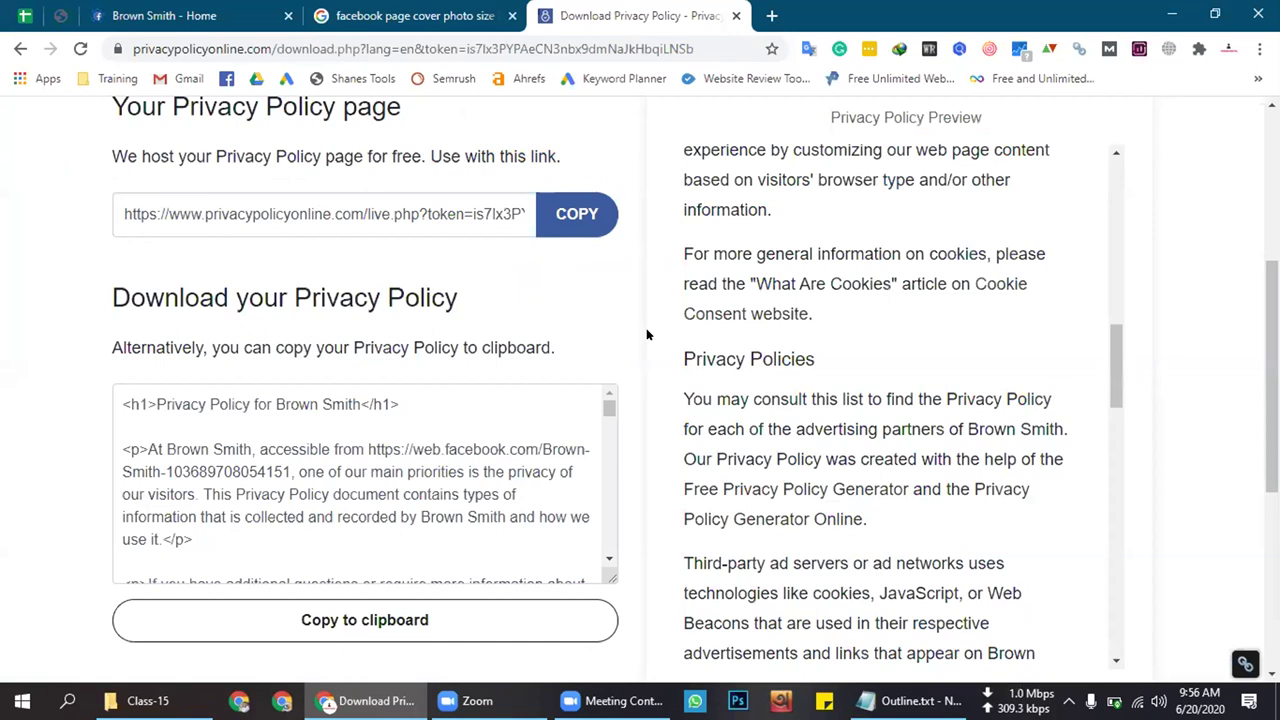
pyautogui.scroll(-1, 697, 399)
pyautogui.scroll(-12, 697, 399)
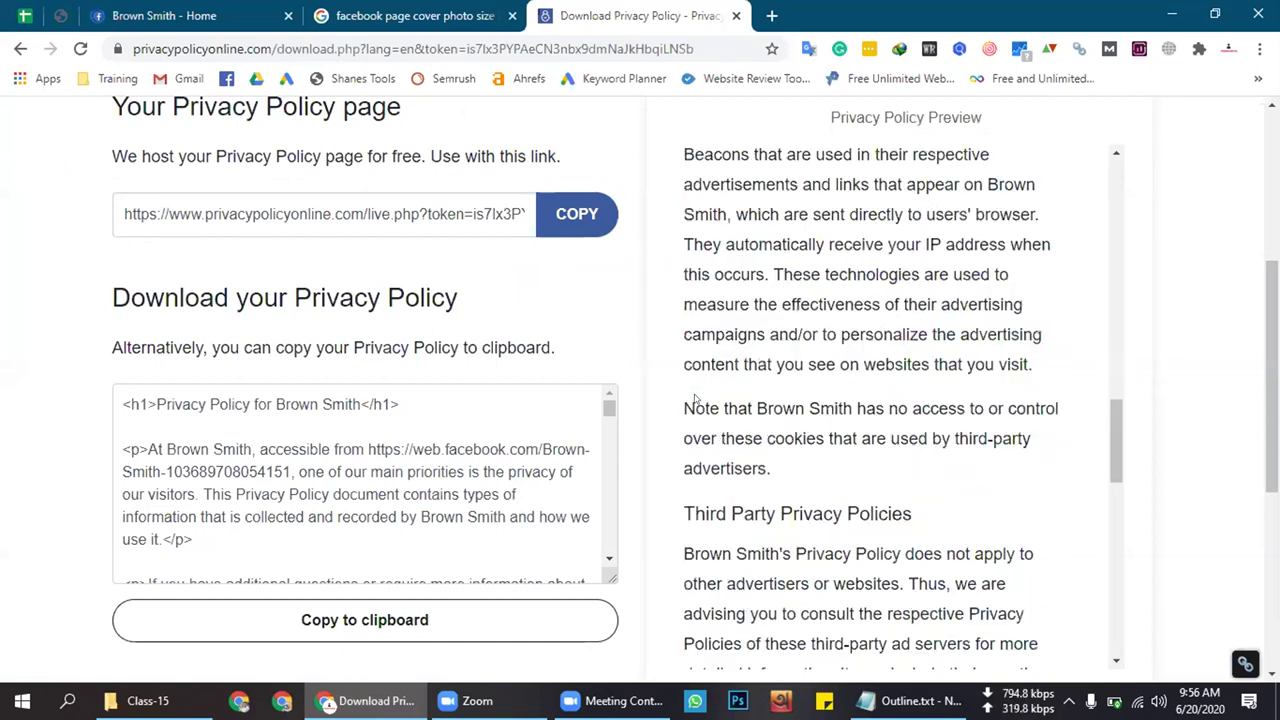
pyautogui.scroll(-1, 694, 399)
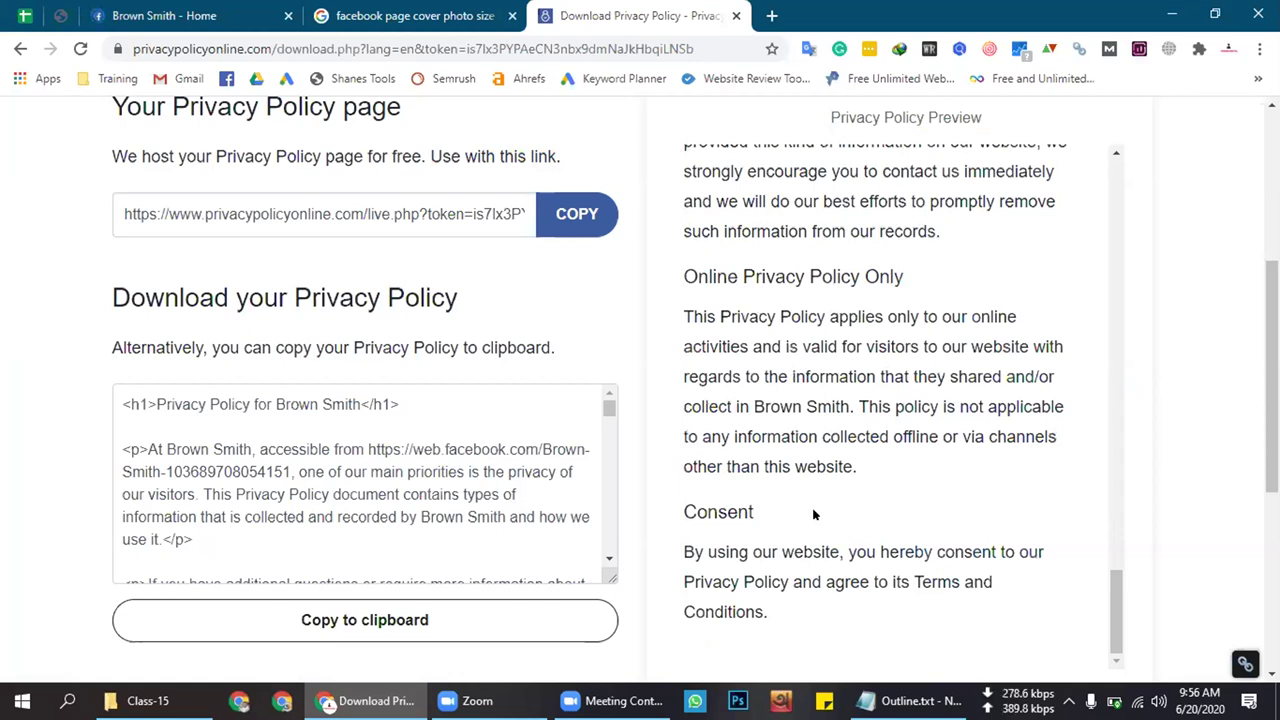
pyautogui.scroll(-1, 813, 514)
pyautogui.moveTo(790, 518); pyautogui.dragTo(699, 280)
pyautogui.scroll(2, 700, 274)
pyautogui.moveTo(698, 276); pyautogui.dragTo(676, 124)
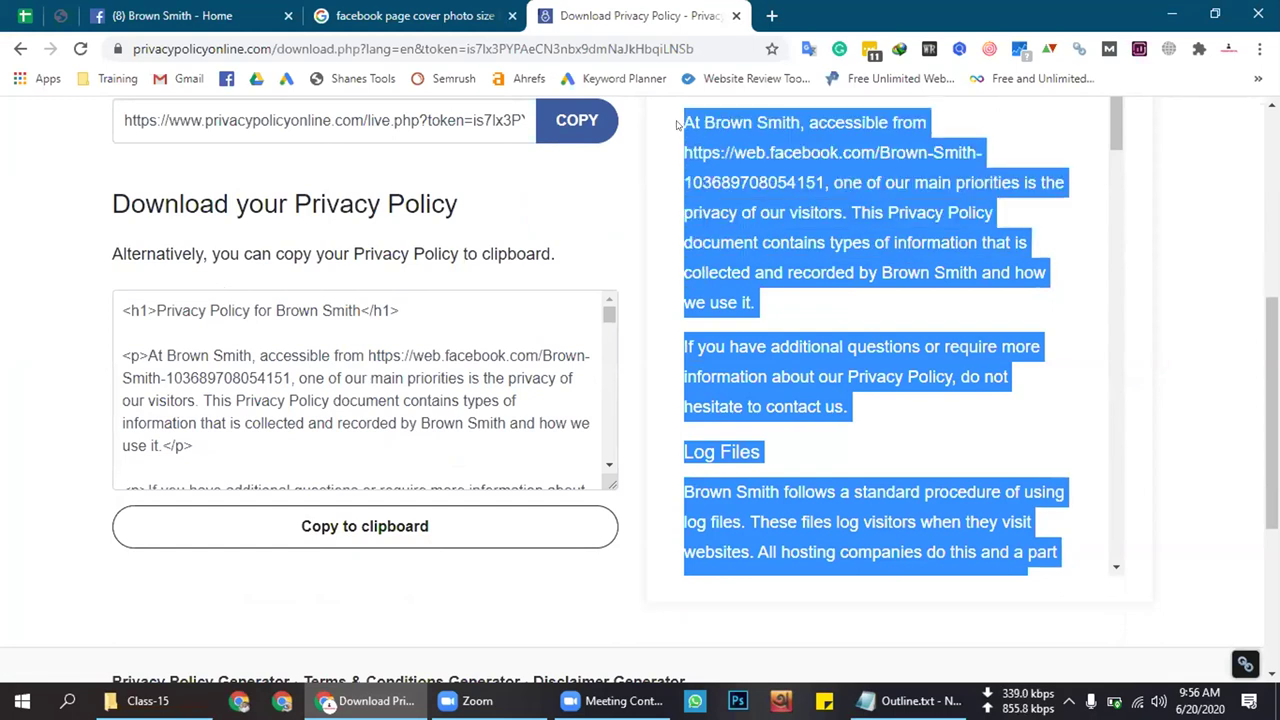
pyautogui.click(647, 190)
# Finish reading the preview, then return to the Brown Smith Facebook page home
pyautogui.scroll(4, 635, 300)
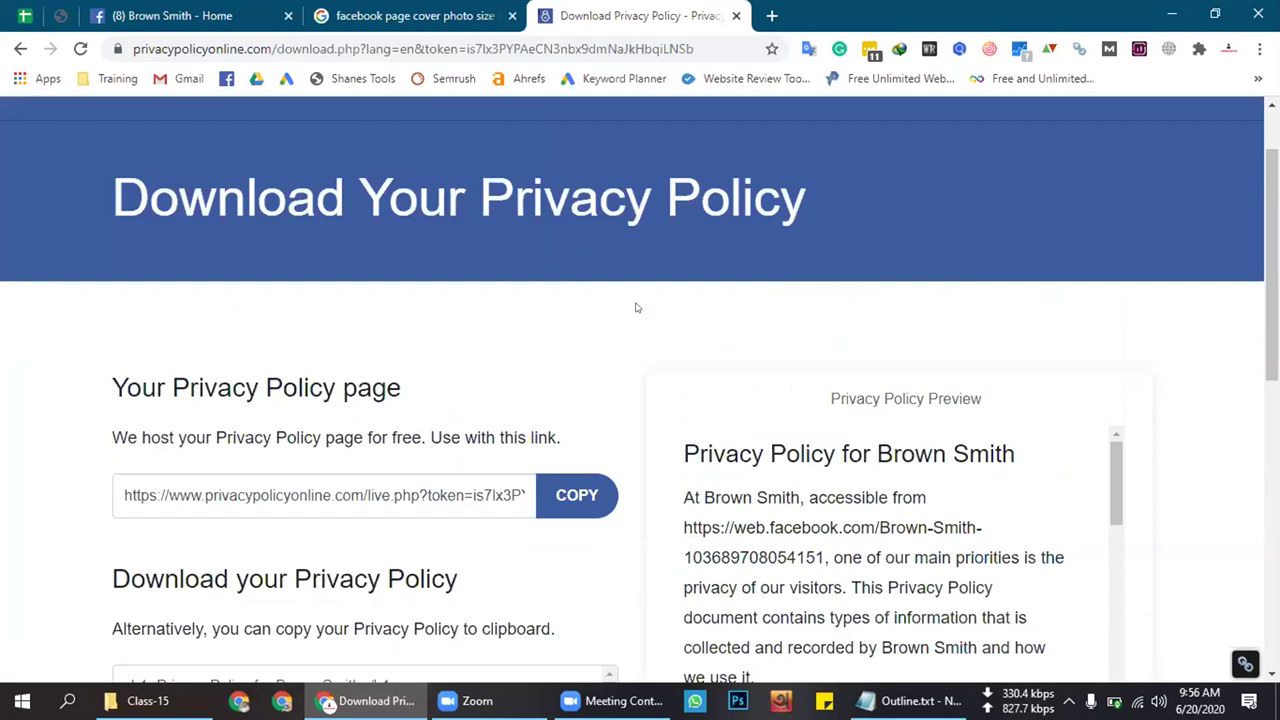
pyautogui.scroll(-3, 635, 307)
pyautogui.moveTo(680, 208); pyautogui.dragTo(470, 5)
pyautogui.scroll(-15, 900, 395)
pyautogui.scroll(-8, 1049, 437)
pyautogui.scroll(-4, 1040, 440)
pyautogui.scroll(3, 646, 290)
pyautogui.scroll(8, 646, 290)
pyautogui.scroll(6, 645, 282)
pyautogui.click(452, 10)
pyautogui.click(258, 8)
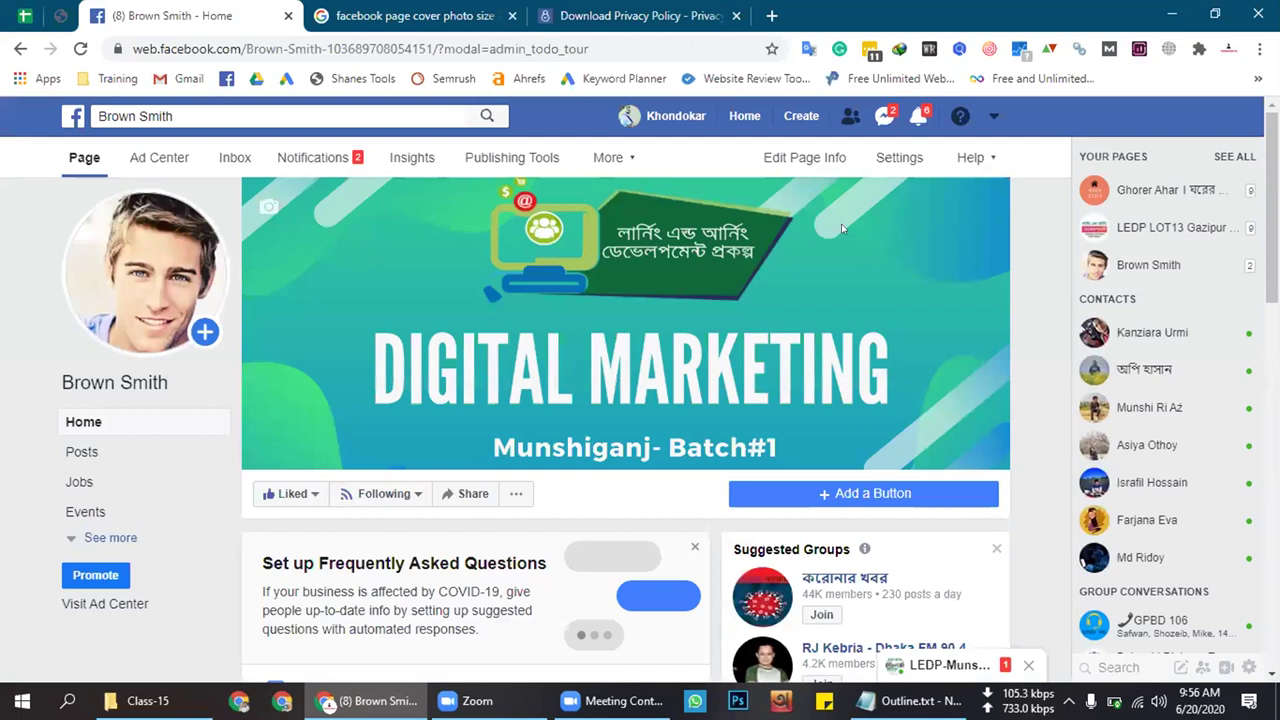
pyautogui.click(23, 8)
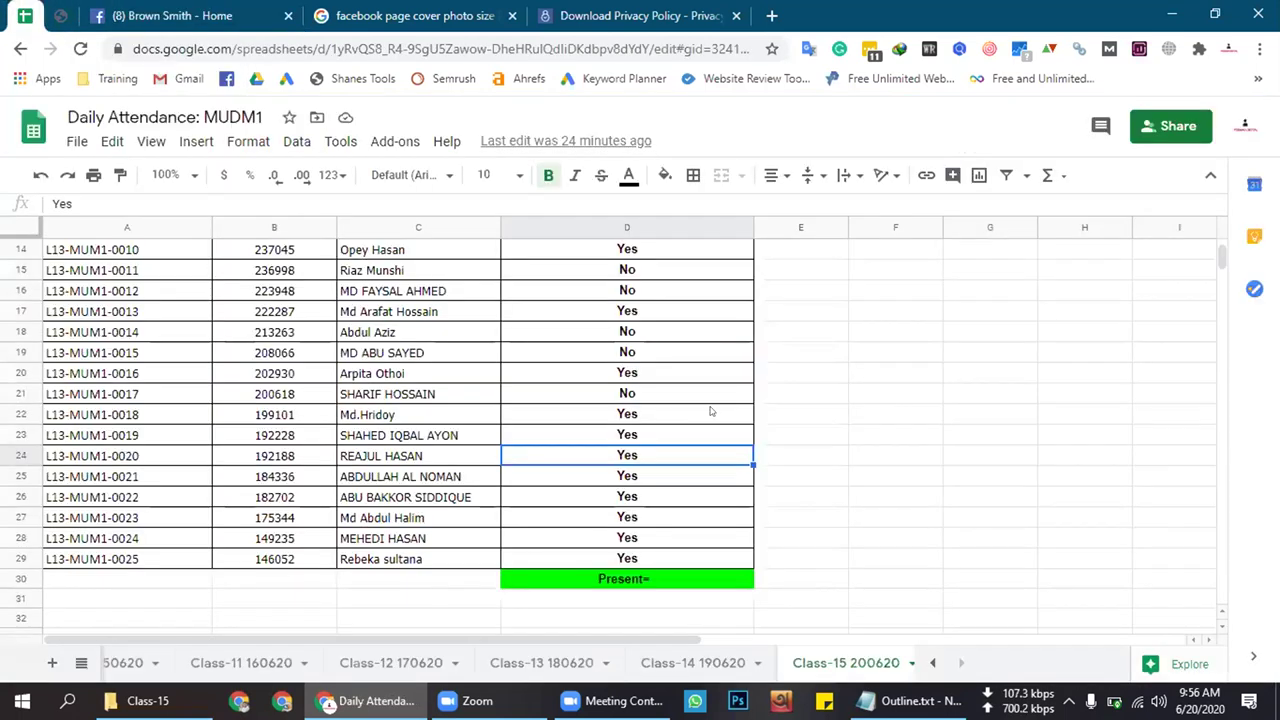
# Copy the Yes from D22 and paste it into D15
pyautogui.click(649, 413)
pyautogui.hotkey('ctrl', 'c')
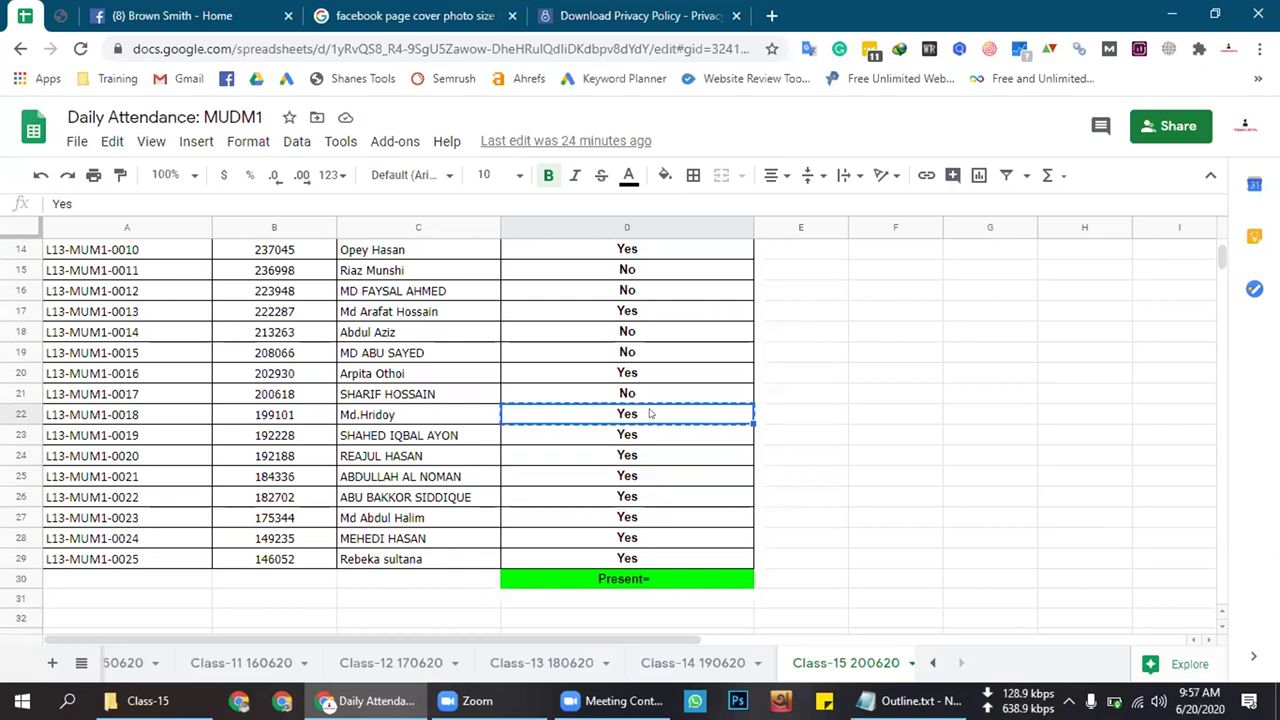
pyautogui.scroll(1, 668, 460)
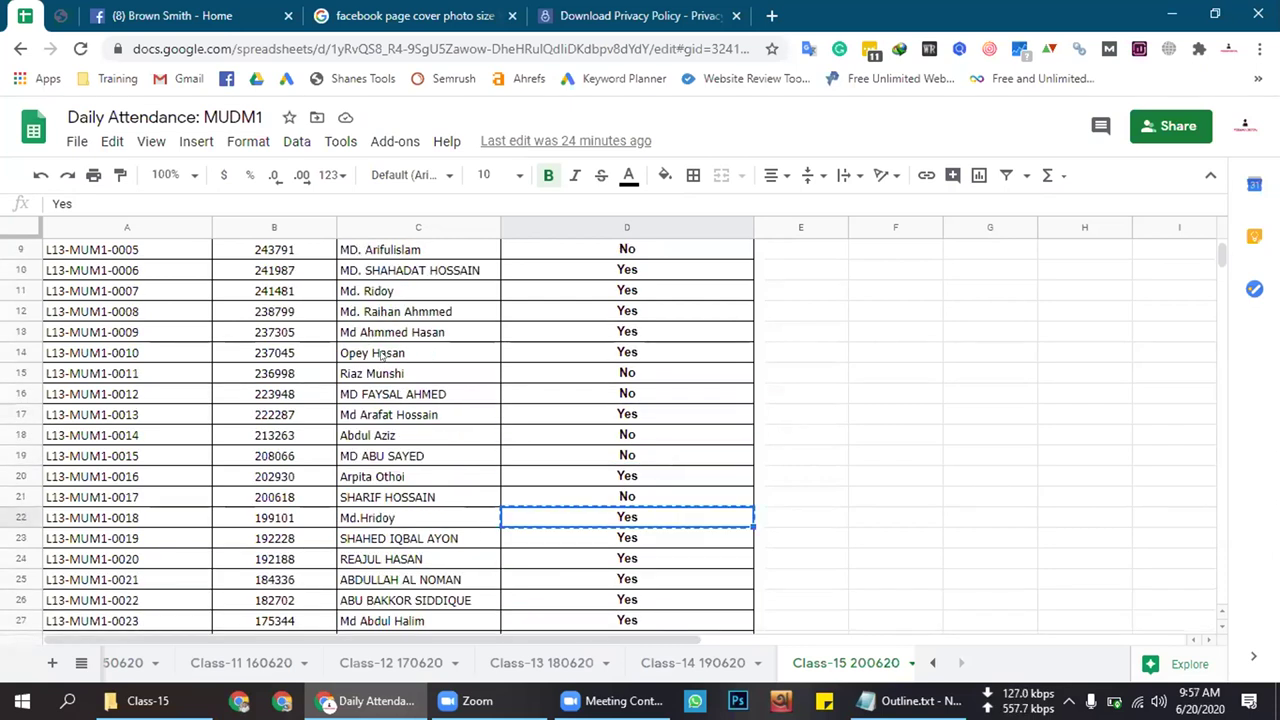
pyautogui.click(652, 376)
pyautogui.hotkey('ctrl', 'v')
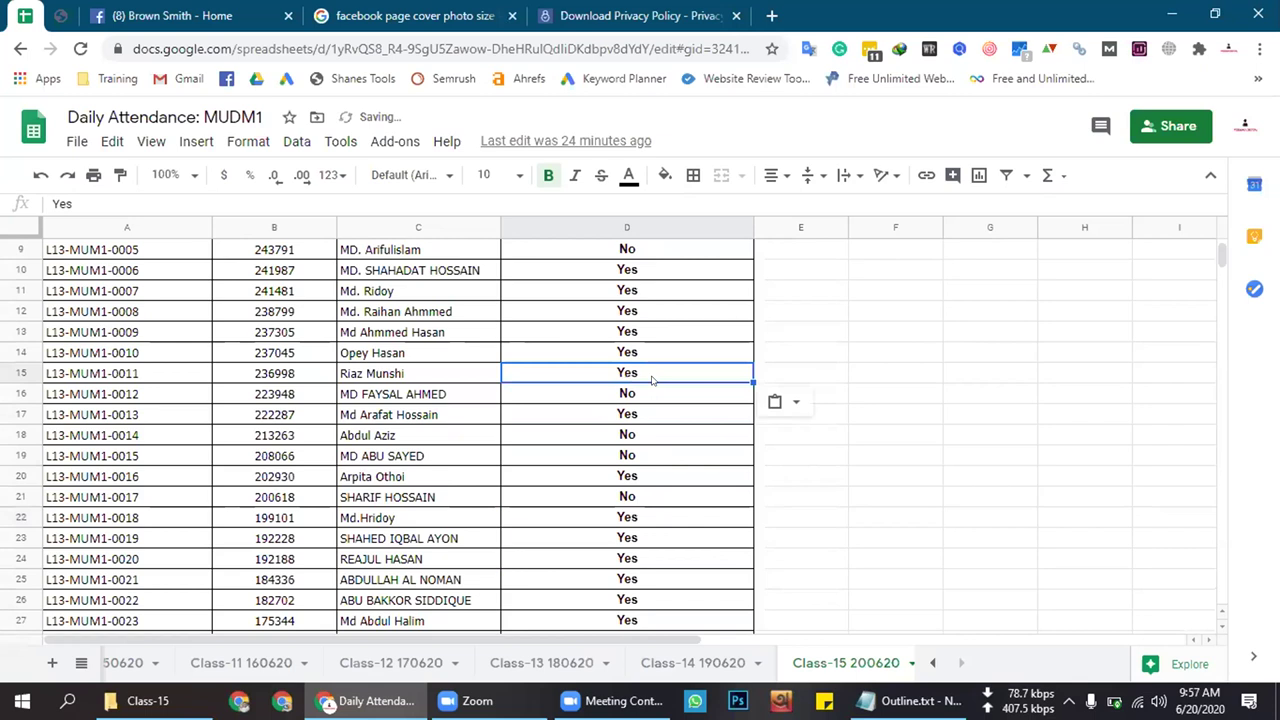
# Review the attendance entries in column D between D9 and D21
pyautogui.click(651, 393)
pyautogui.scroll(3, 674, 423)
pyautogui.scroll(-2, 651, 309)
pyautogui.click(652, 311)
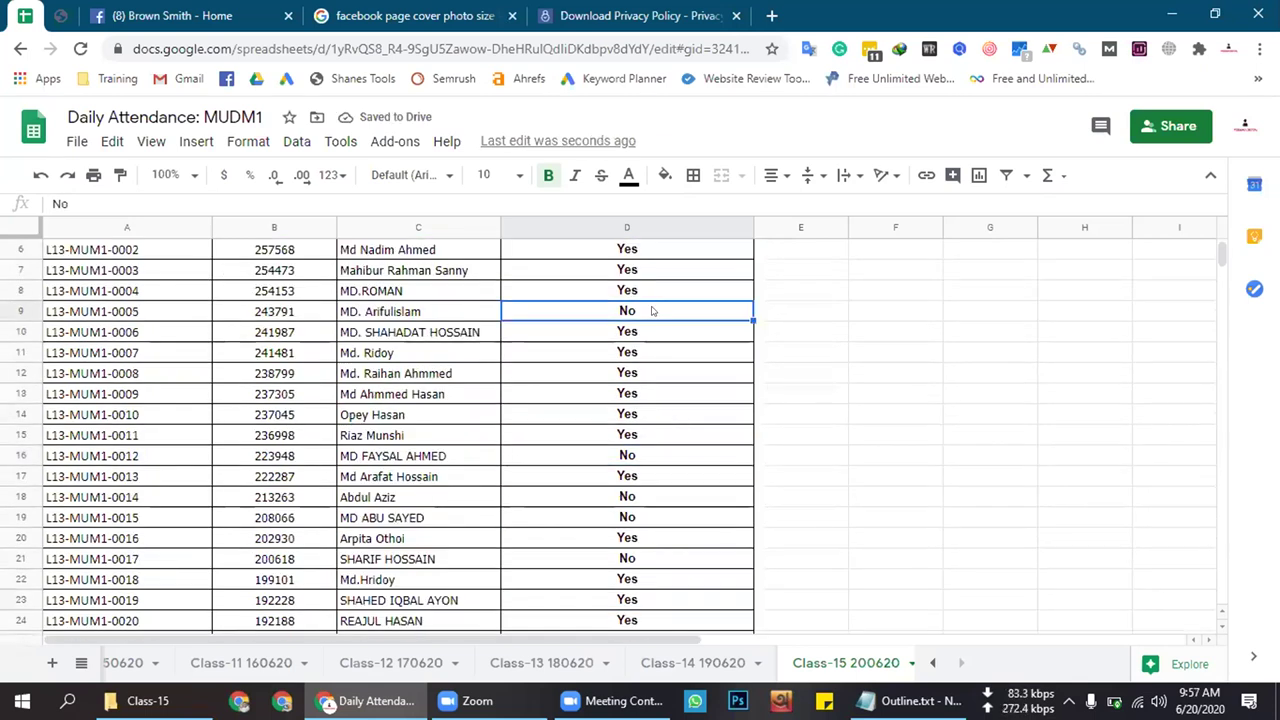
pyautogui.click(651, 455)
pyautogui.click(650, 494)
pyautogui.click(645, 517)
pyautogui.scroll(-3, 706, 478)
pyautogui.click(647, 414)
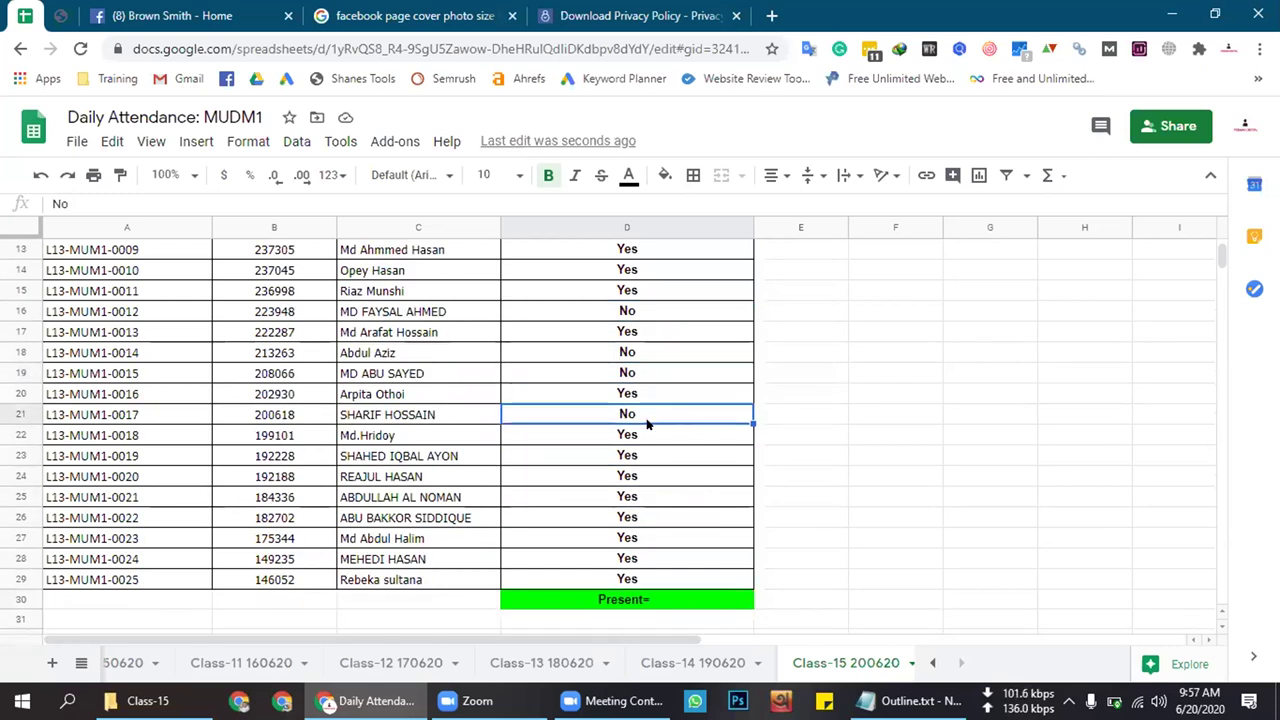
pyautogui.scroll(2, 647, 424)
# Copy the Yes from D20 and paste it into D21
pyautogui.click(646, 502)
pyautogui.hotkey('ctrl', 'c')
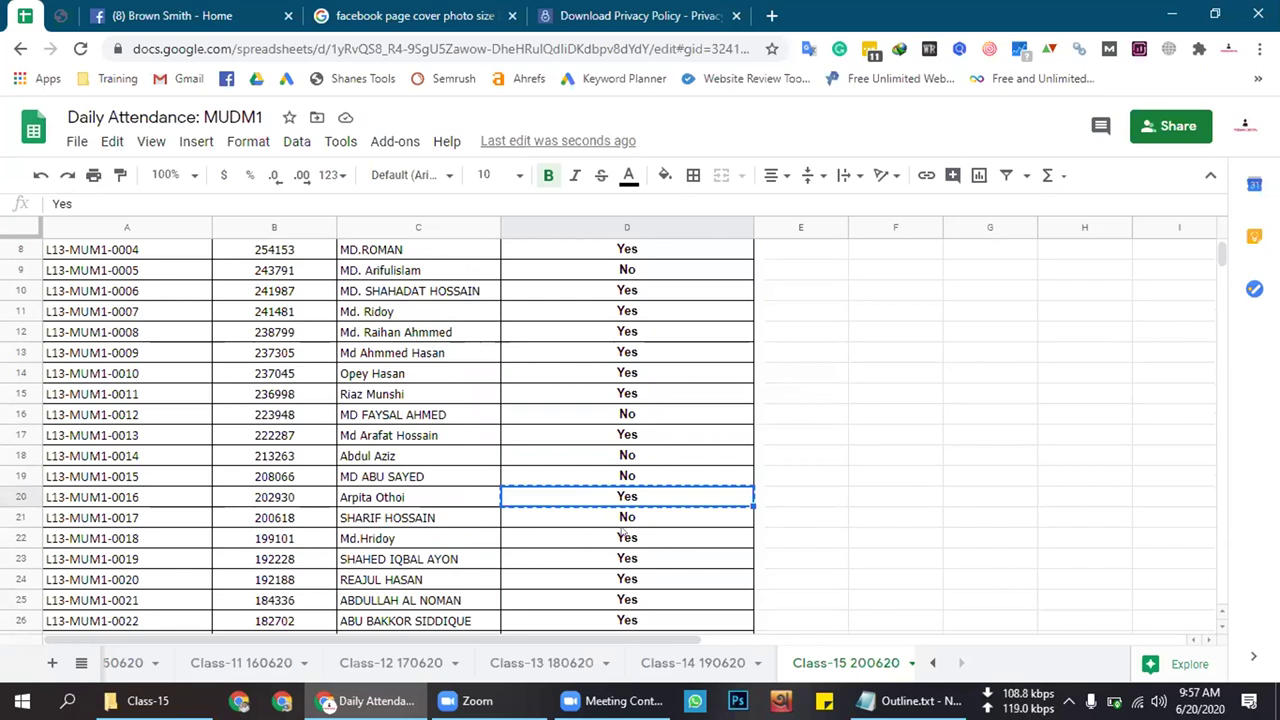
pyautogui.click(636, 519)
pyautogui.hotkey('ctrl', 'v')
pyautogui.press('Down')
pyautogui.press('Up')
pyautogui.press('Up')
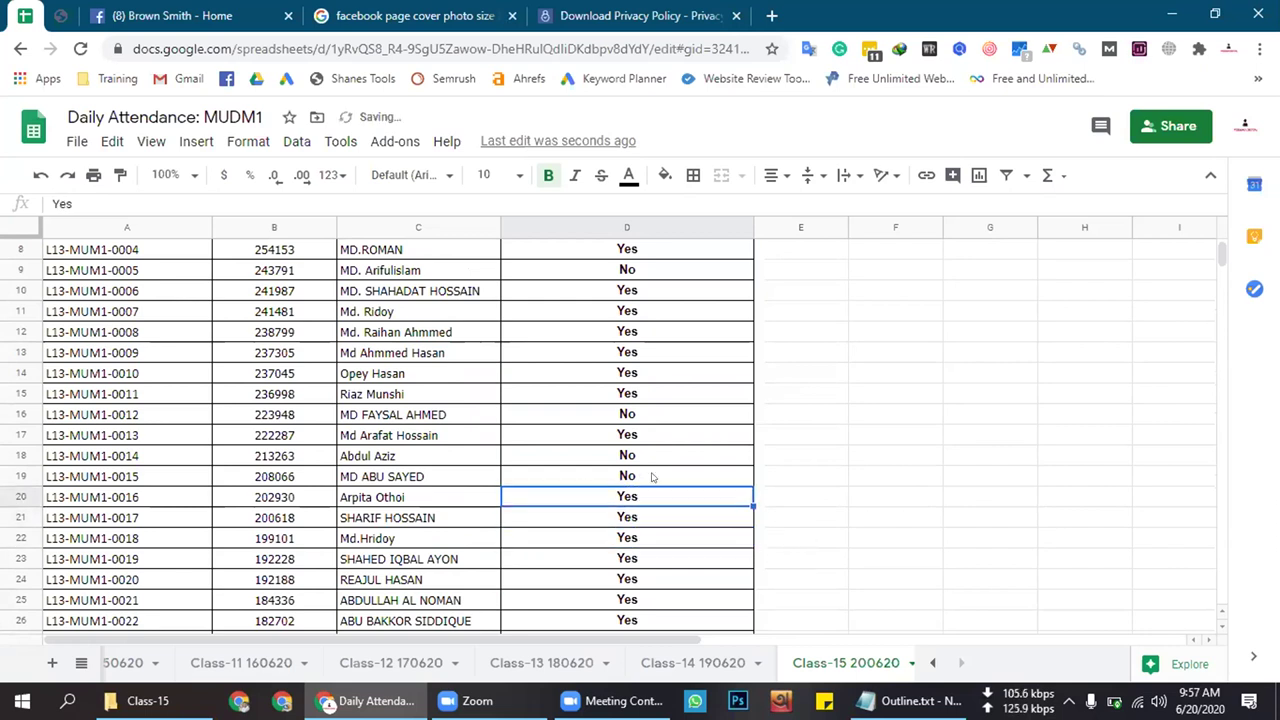
# Check the Day-15 entries in D16–D19 and D5–D7
pyautogui.click(652, 476)
pyautogui.click(660, 456)
pyautogui.click(662, 435)
pyautogui.click(660, 416)
pyautogui.scroll(3, 650, 420)
pyautogui.click(648, 384)
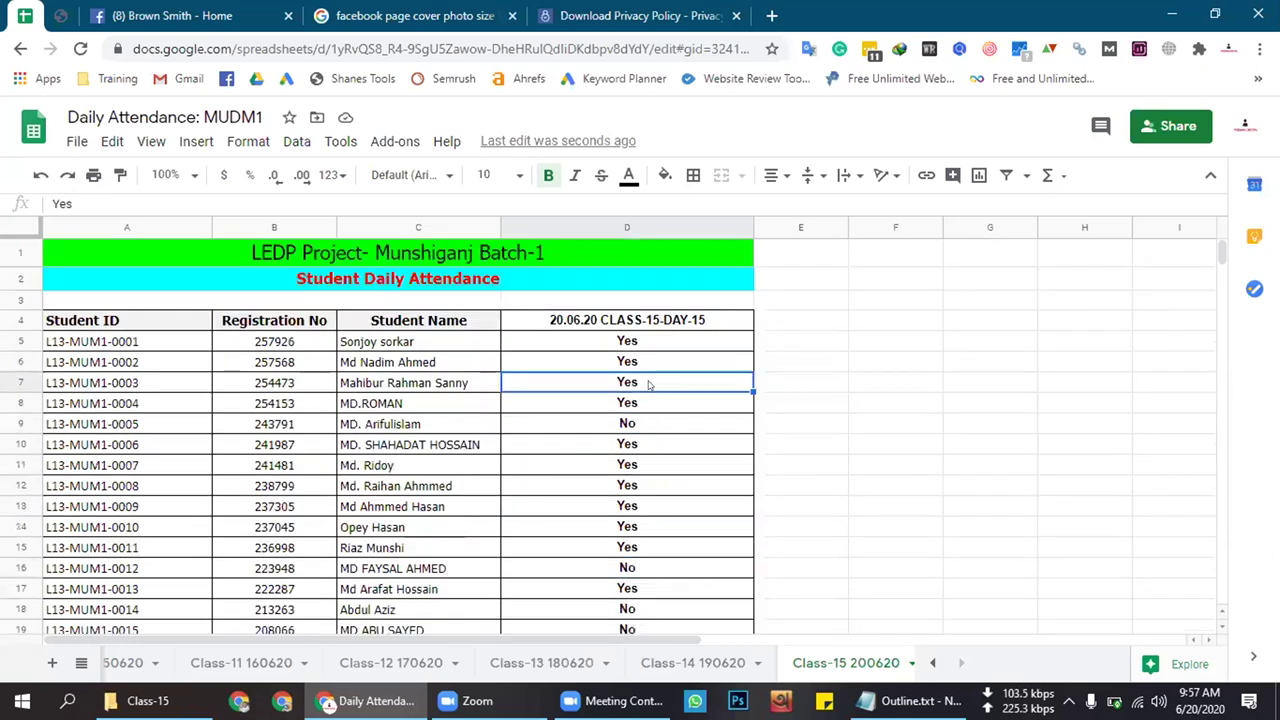
pyautogui.click(649, 363)
pyautogui.click(648, 341)
pyautogui.click(648, 362)
# Review column D from D5 through D10, including the No in D9
pyautogui.click(648, 412)
pyautogui.click(650, 384)
pyautogui.click(648, 362)
pyautogui.click(647, 341)
pyautogui.click(645, 357)
pyautogui.click(648, 383)
pyautogui.click(647, 402)
pyautogui.click(633, 424)
pyautogui.click(633, 444)
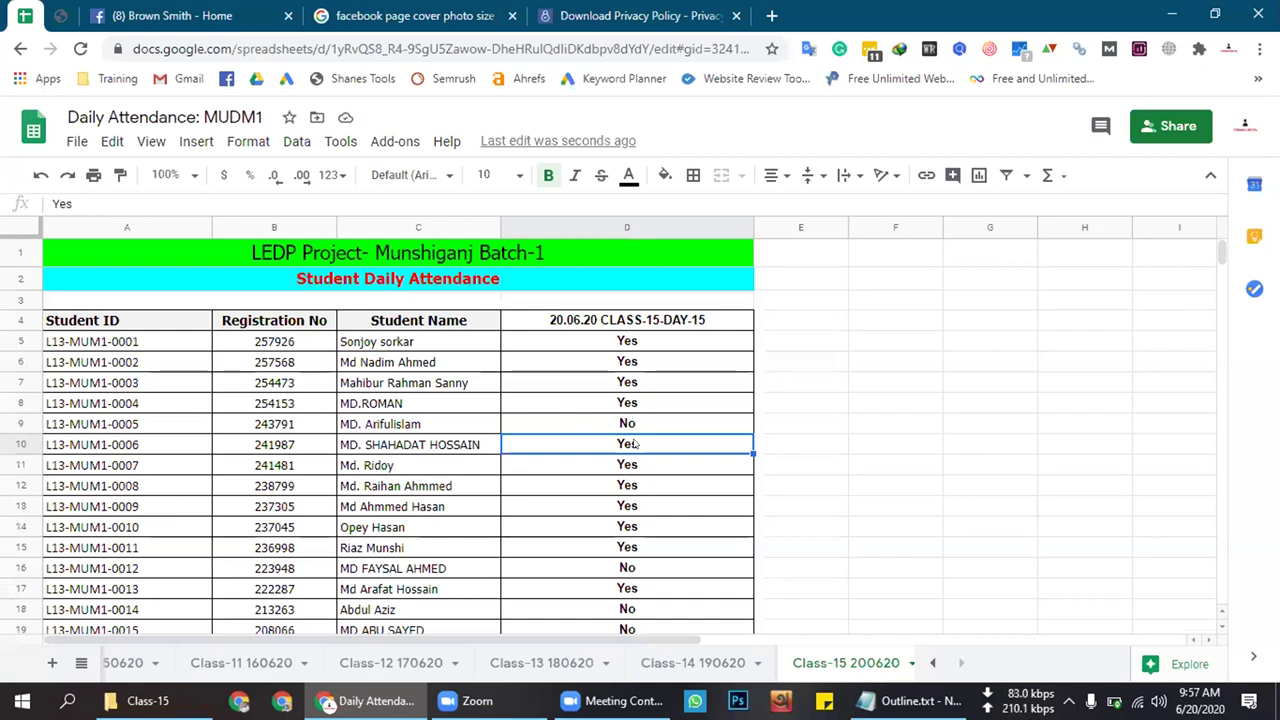
# Revisit the generated policy download page, then move over to the Daily Attendance spreadsheet
pyautogui.click(640, 15)
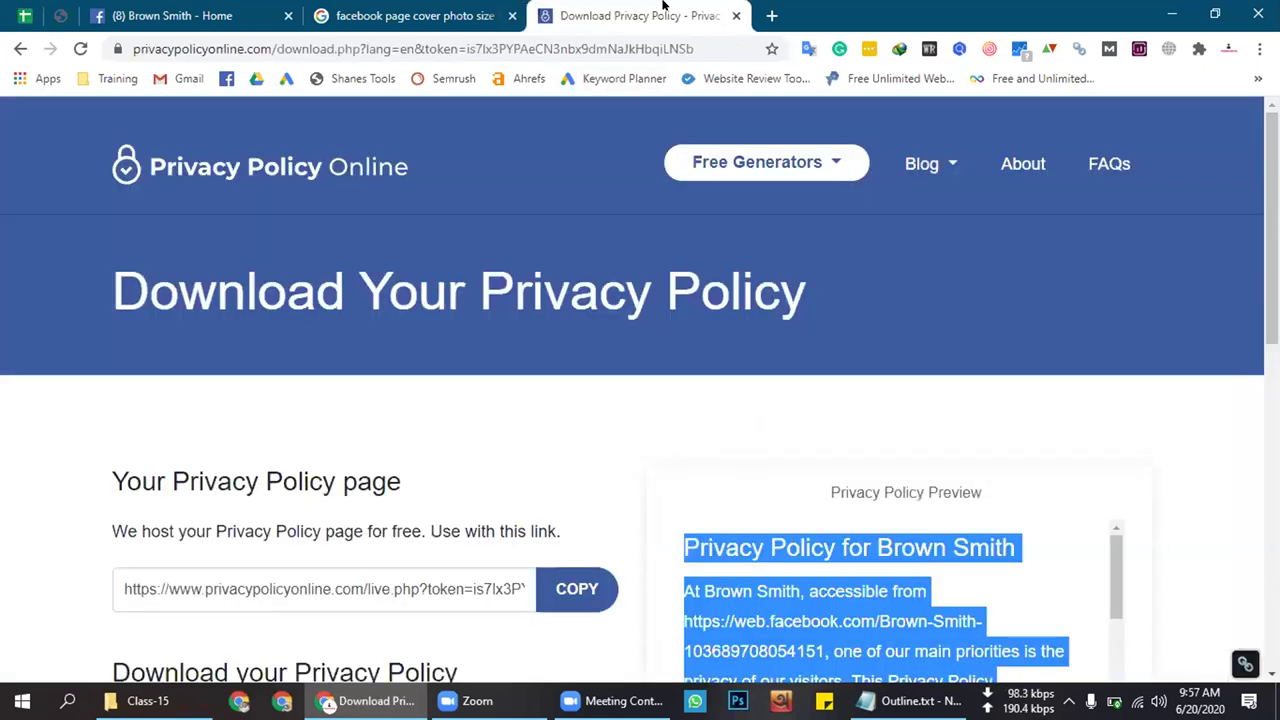
pyautogui.click(636, 457)
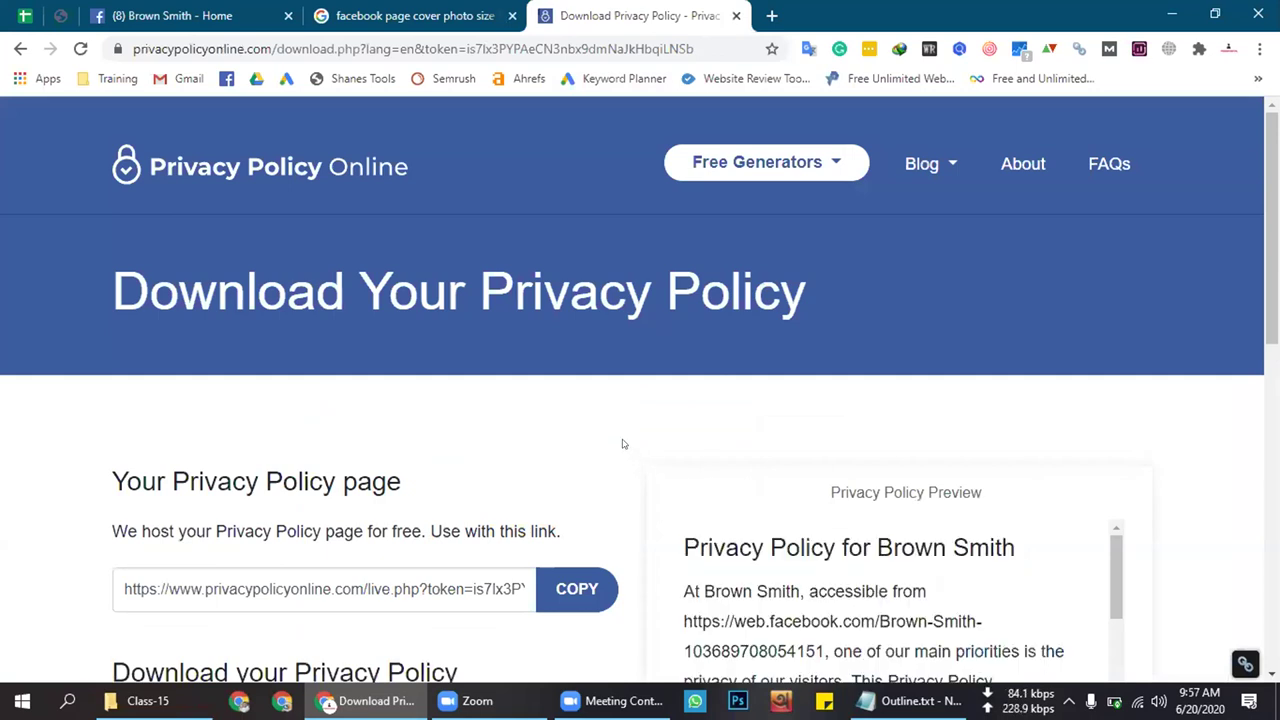
pyautogui.scroll(-3, 634, 431)
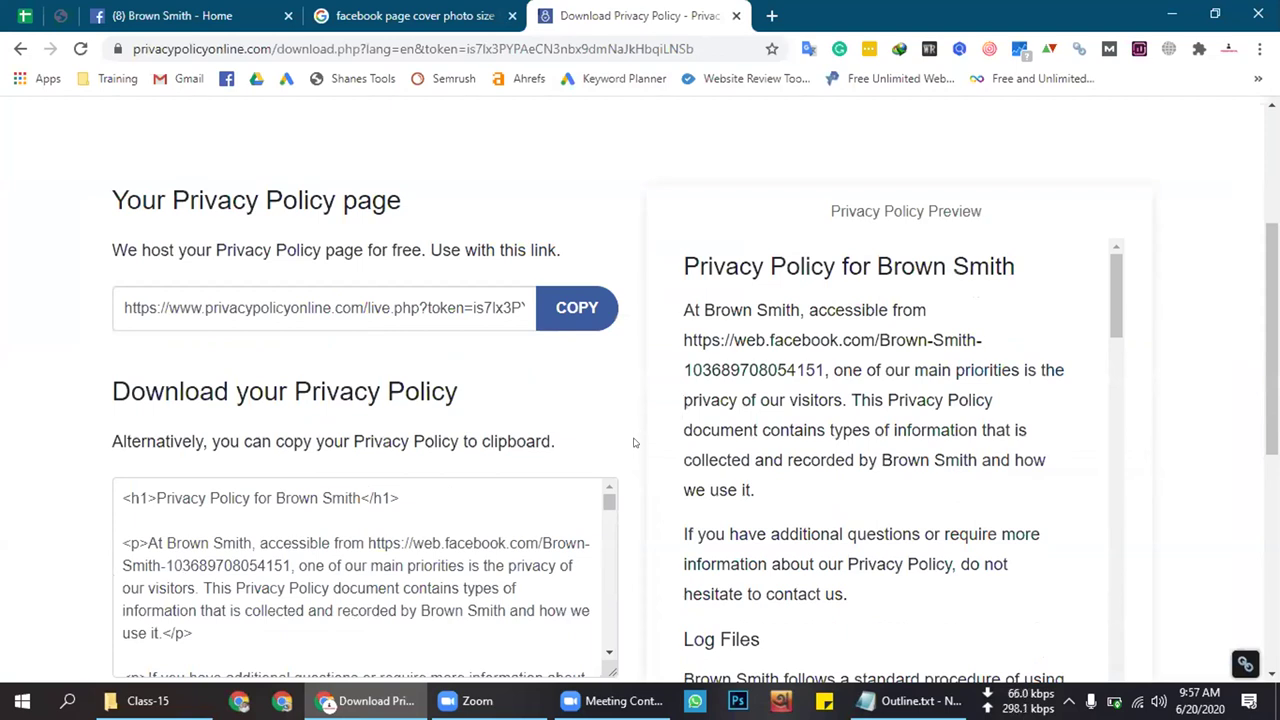
pyautogui.scroll(-3, 630, 443)
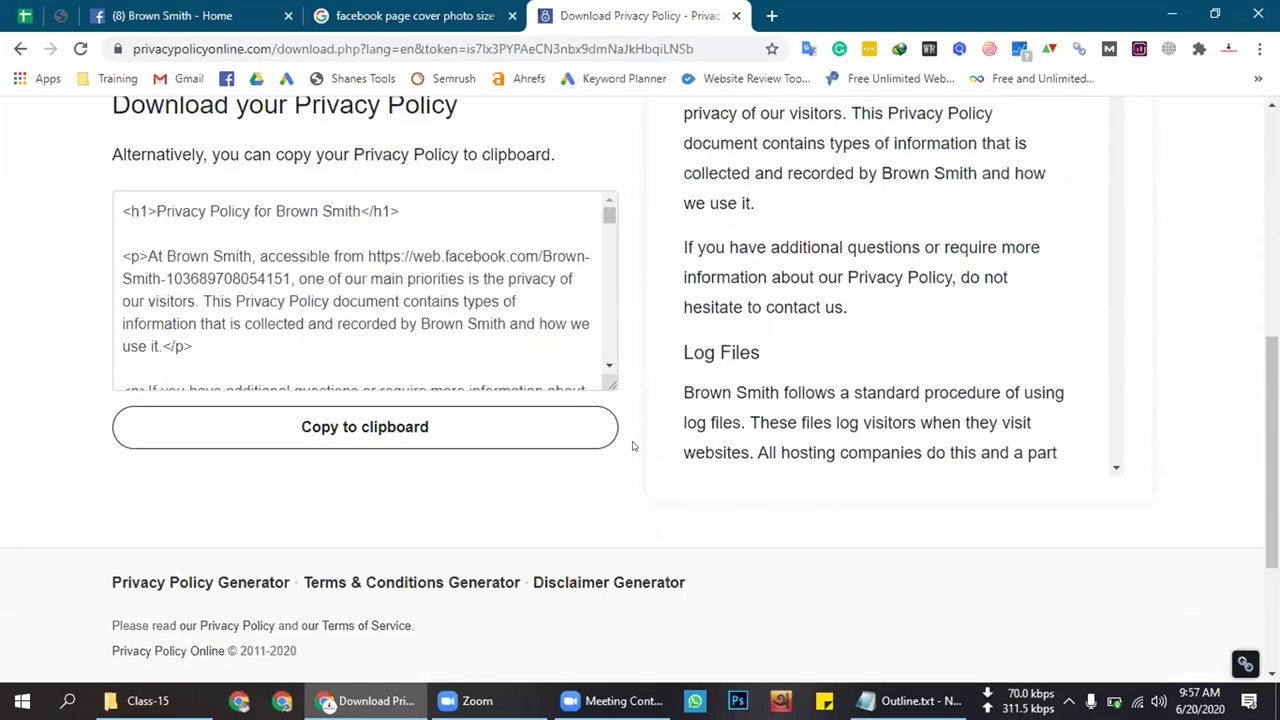
pyautogui.scroll(3, 632, 446)
pyautogui.scroll(3, 632, 446)
pyautogui.hotkey('ctrl', 'shift', 'Tab')
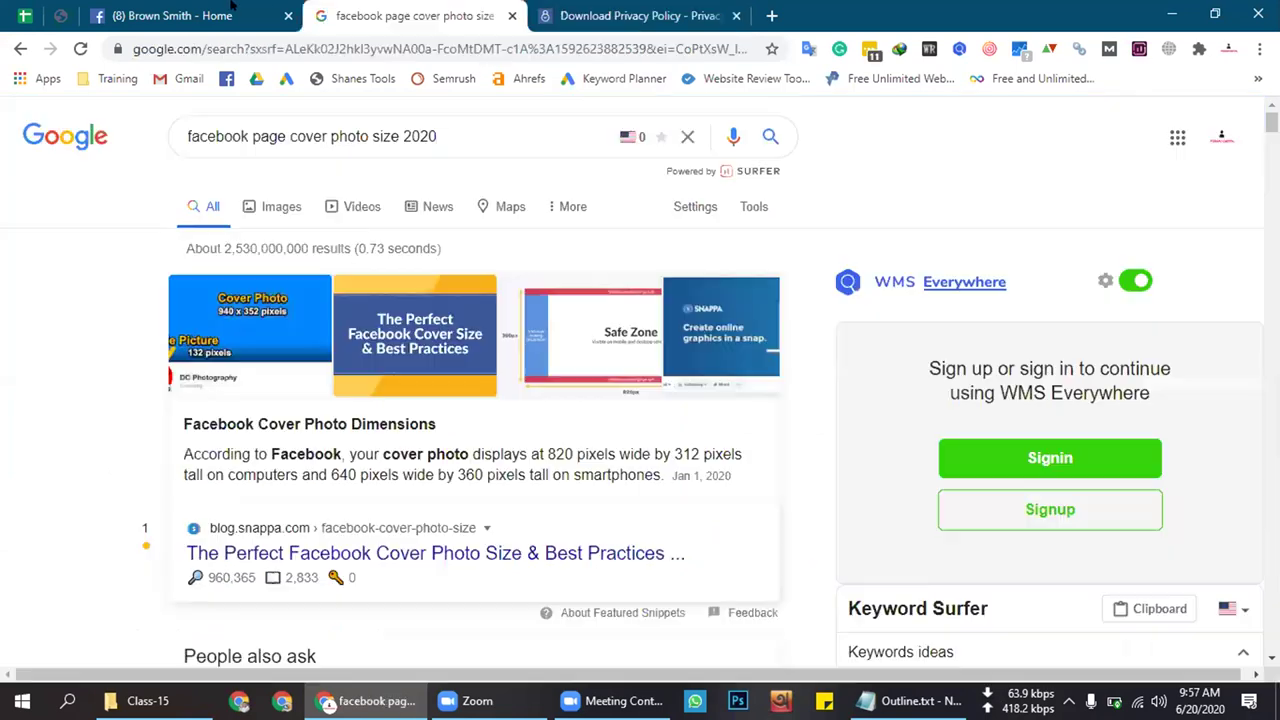
pyautogui.hotkey('ctrl', 'shift', 'Tab')
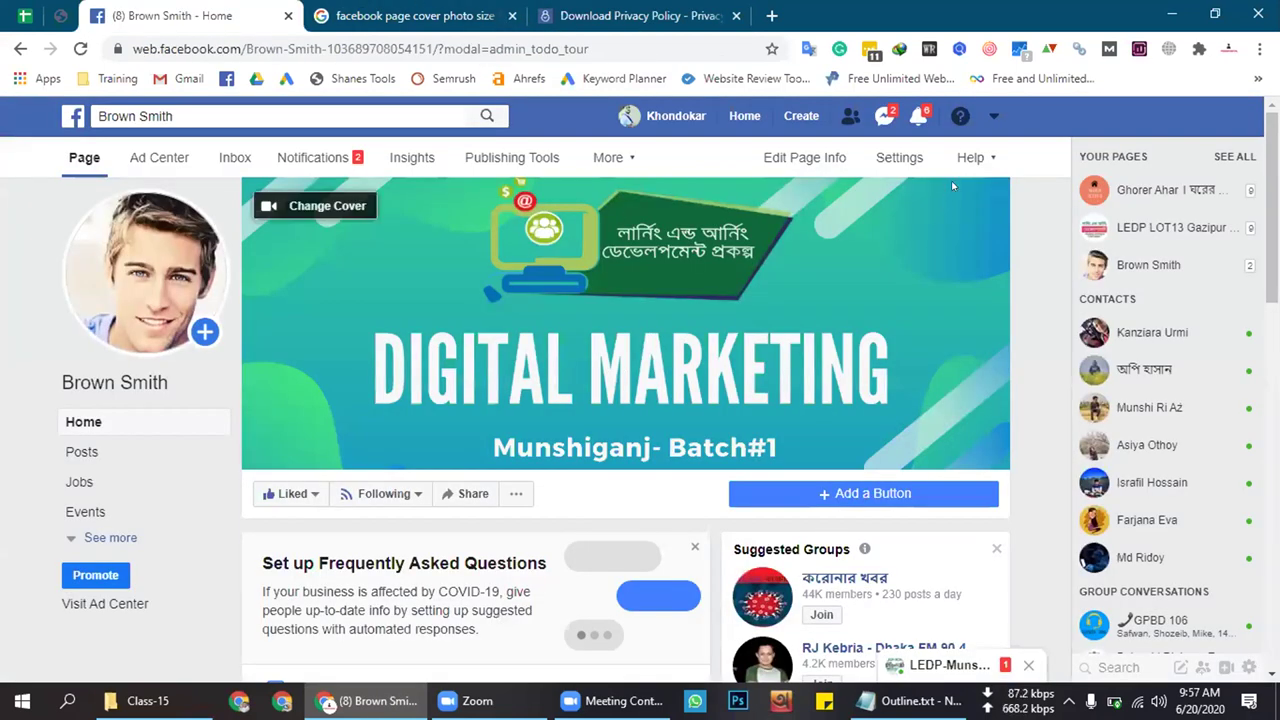
pyautogui.click(22, 14)
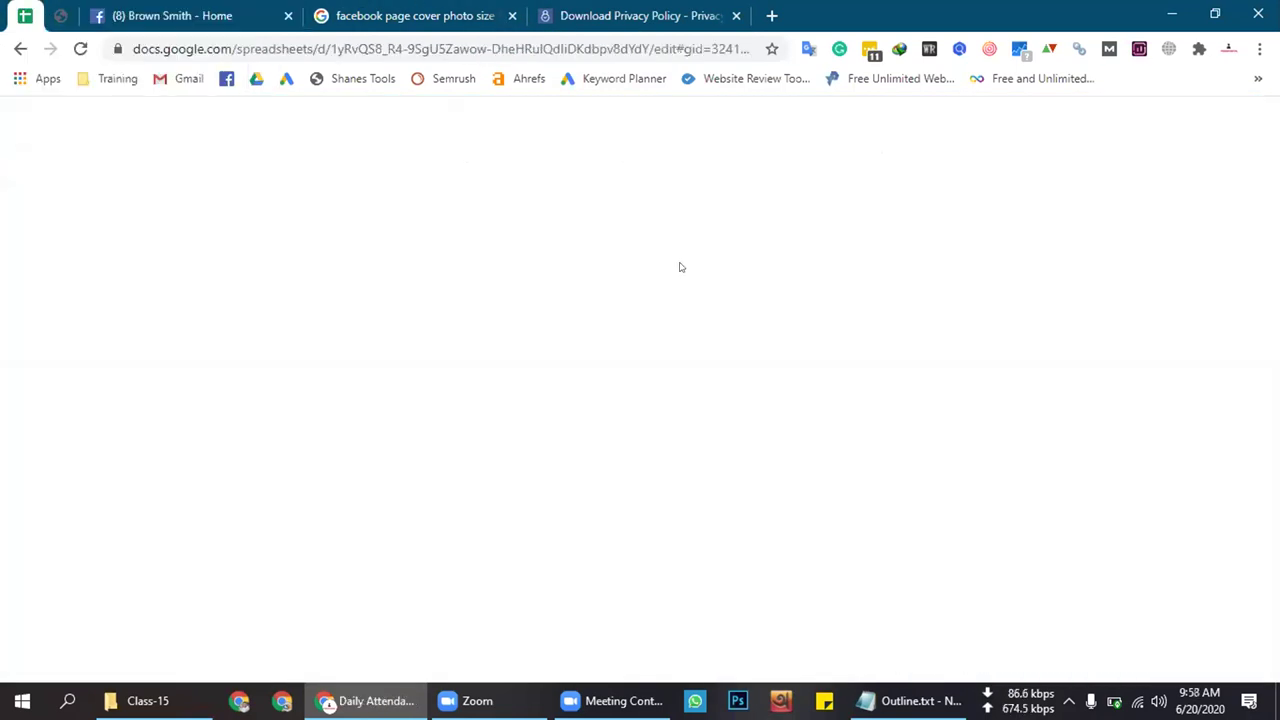
# Copy the Yes from D7, inspect D13 and D16, then return to the cover photo size results
pyautogui.click(649, 390)
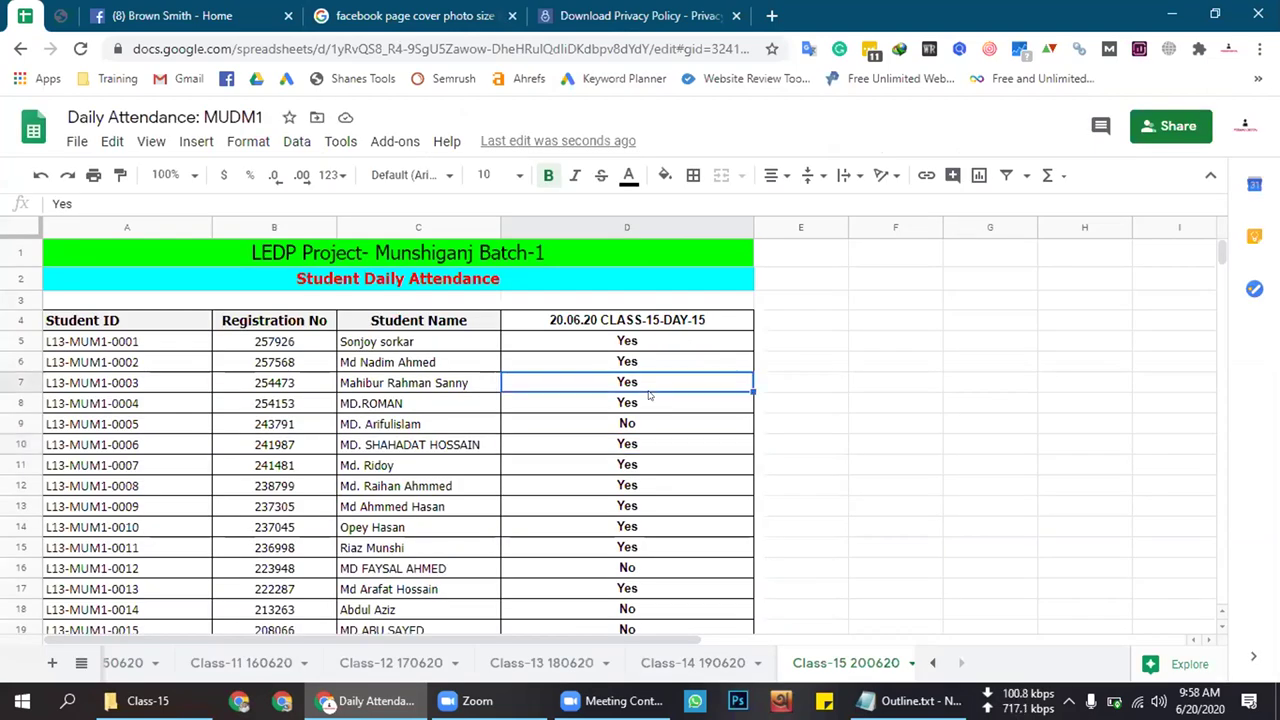
pyautogui.hotkey('ctrl', 'c')
pyautogui.click(689, 506)
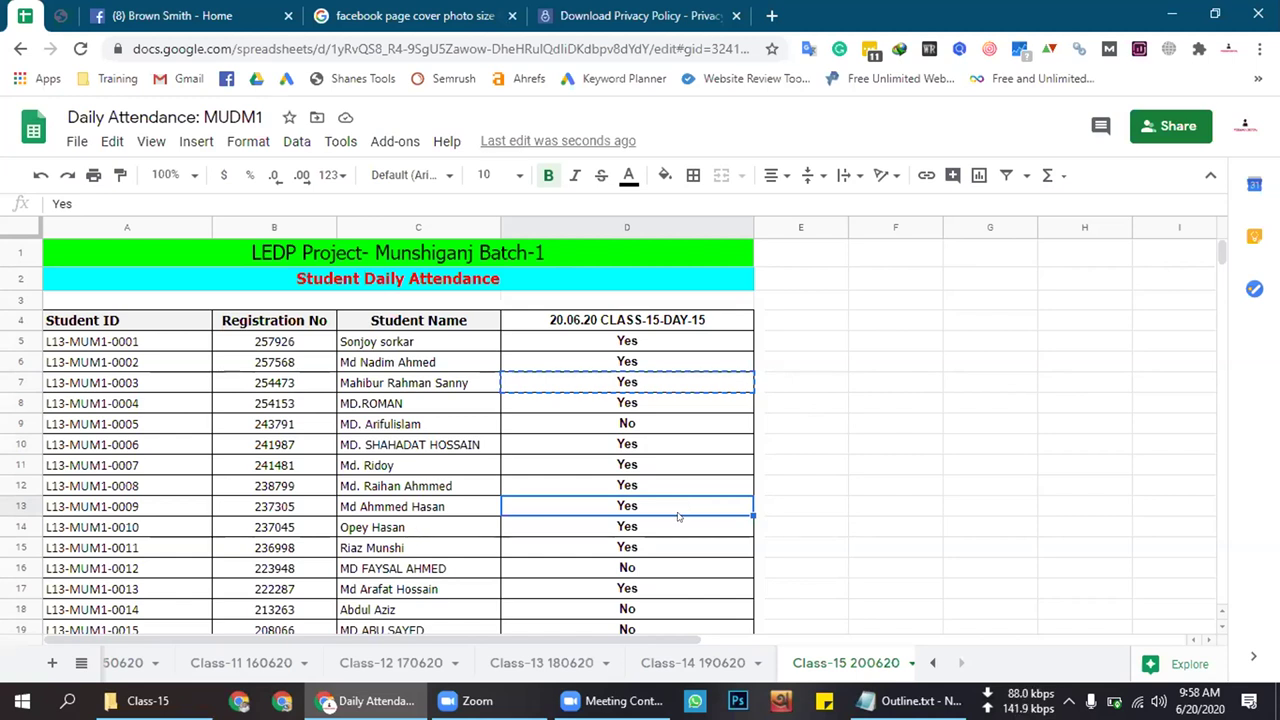
pyautogui.click(678, 568)
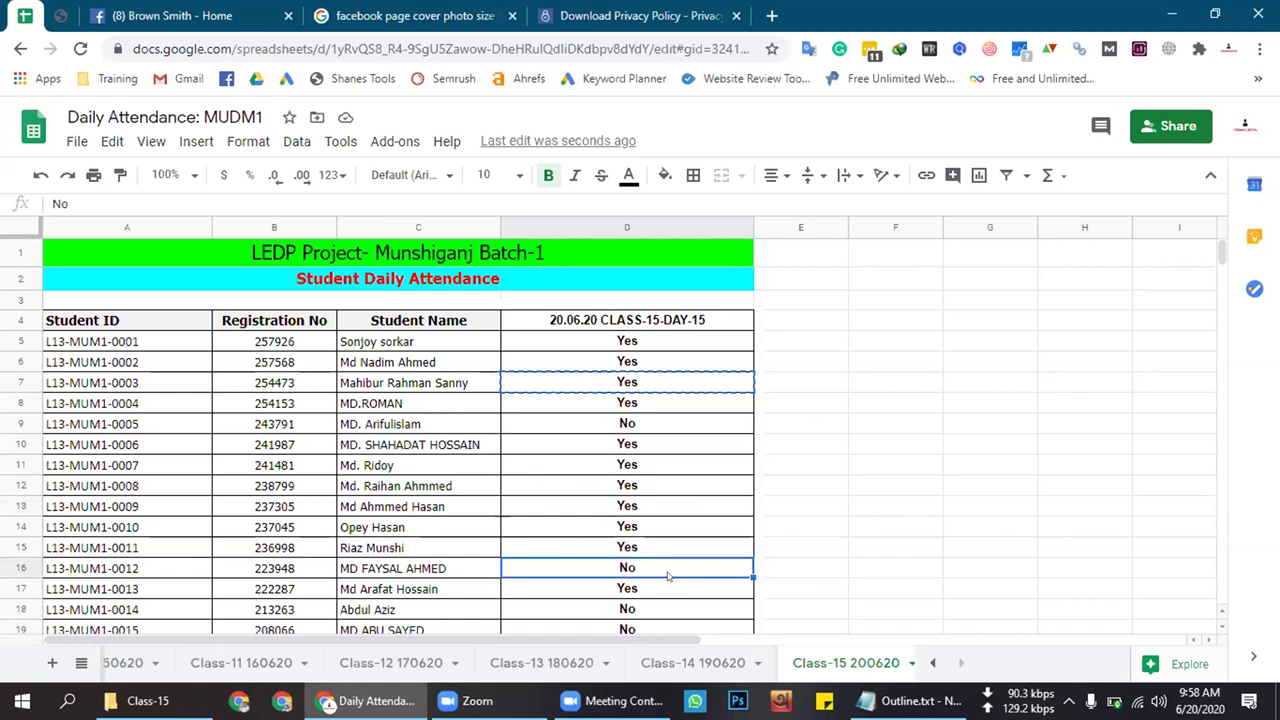
pyautogui.scroll(-3, 667, 577)
pyautogui.scroll(-1, 667, 549)
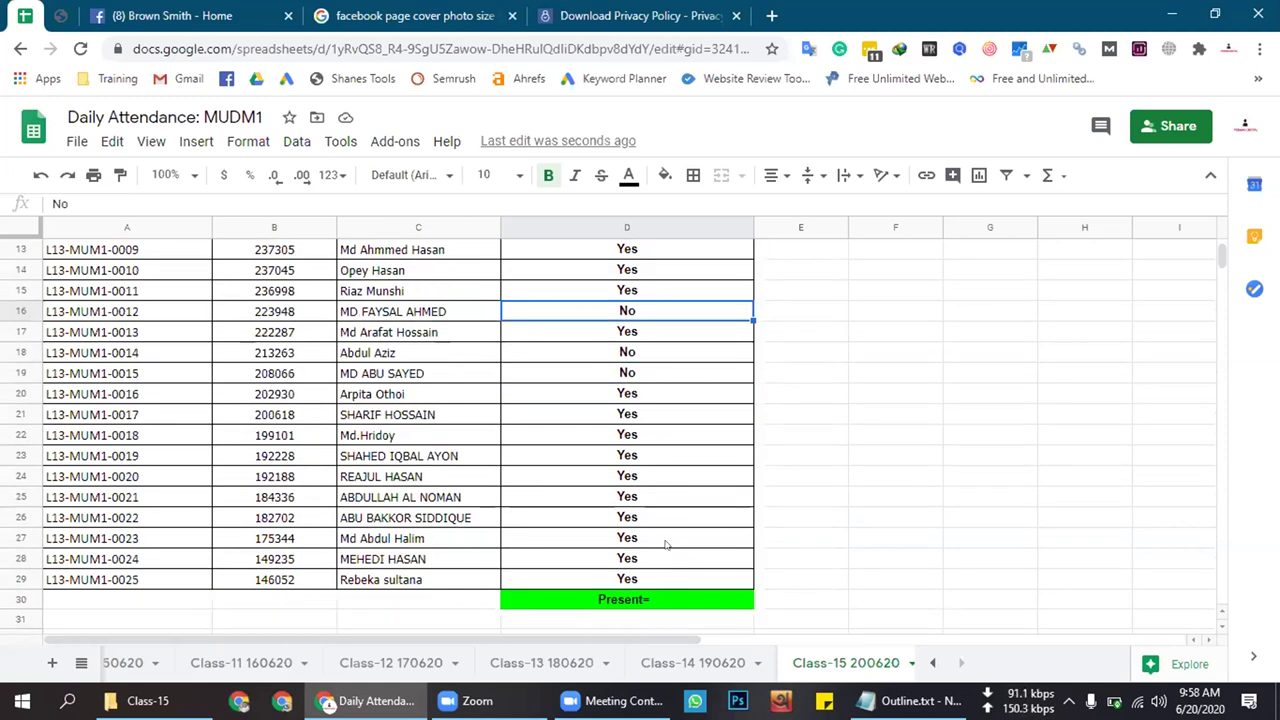
pyautogui.scroll(1, 670, 505)
pyautogui.scroll(1, 668, 504)
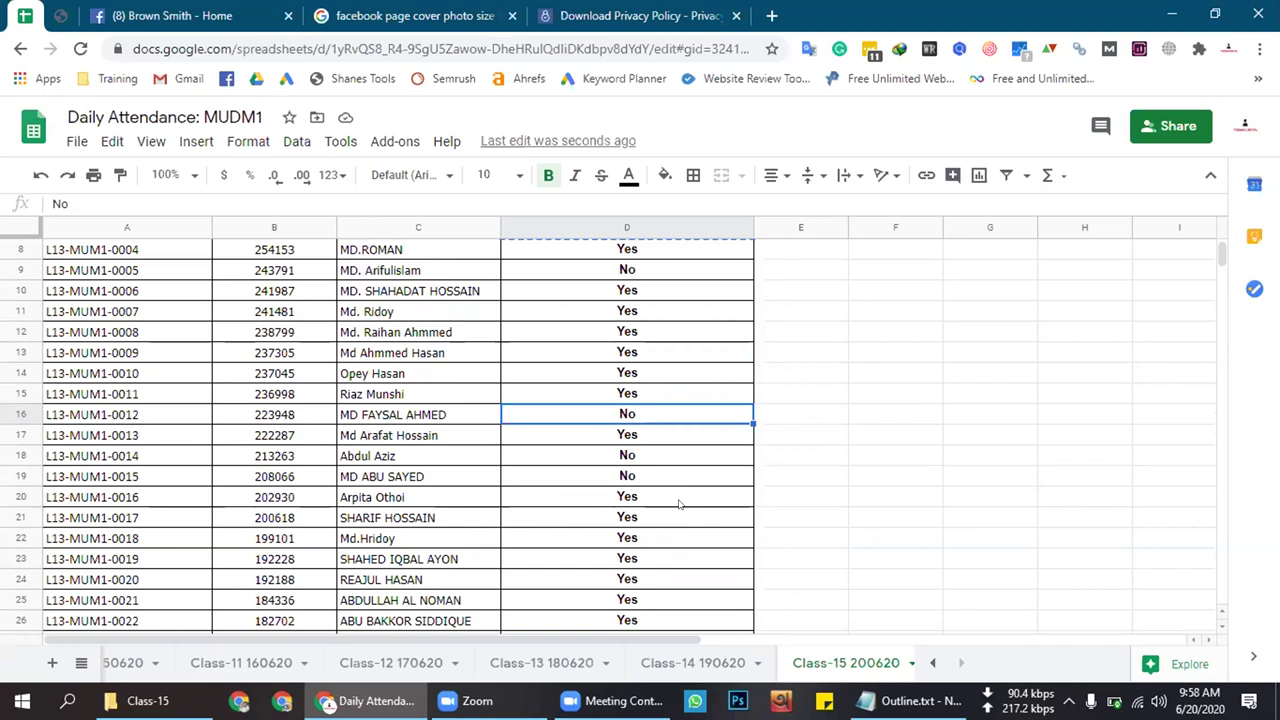
pyautogui.scroll(1, 679, 504)
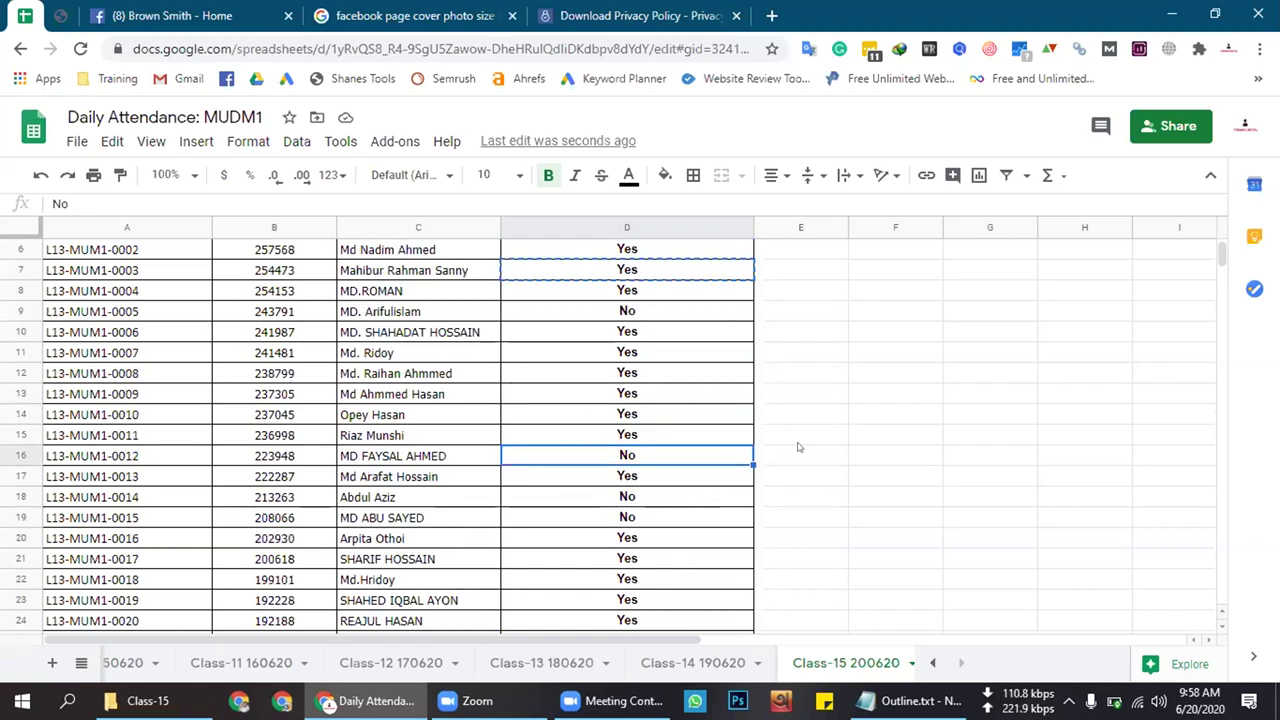
pyautogui.click(415, 15)
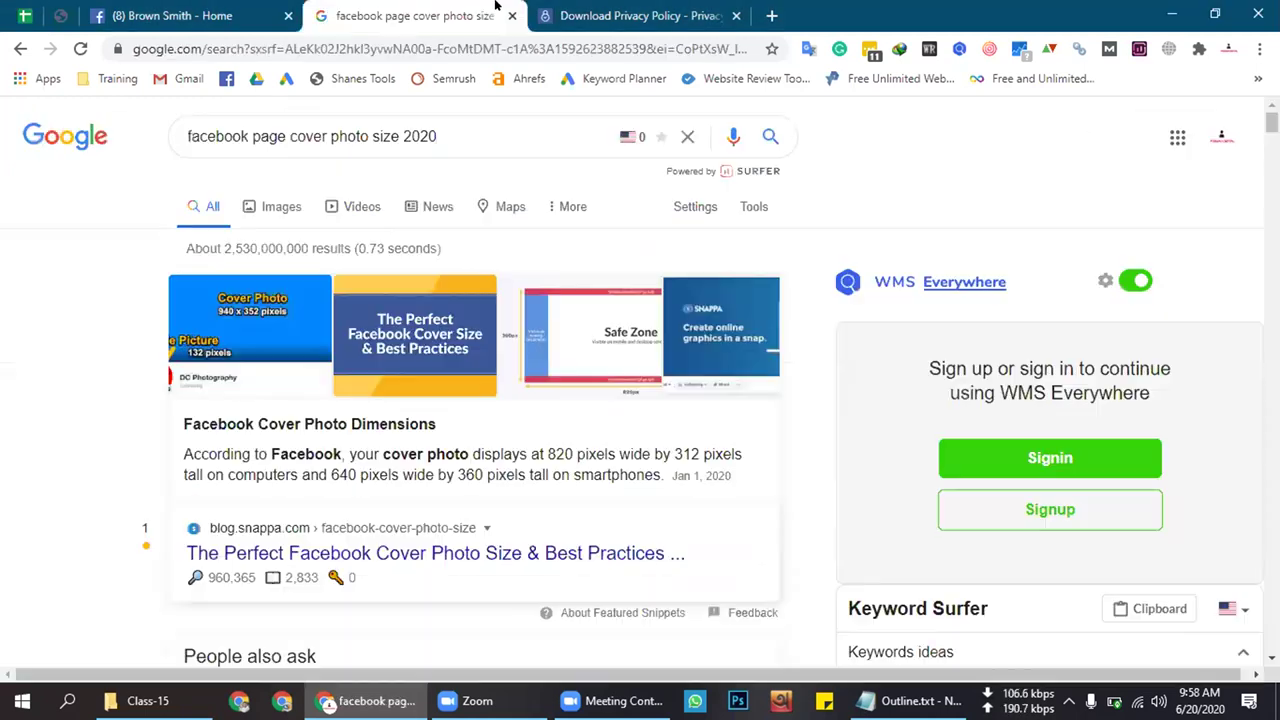
# Return to the privacy policy download page and scroll down through the preview
pyautogui.click(648, 8)
pyautogui.click(470, 10)
pyautogui.click(636, 10)
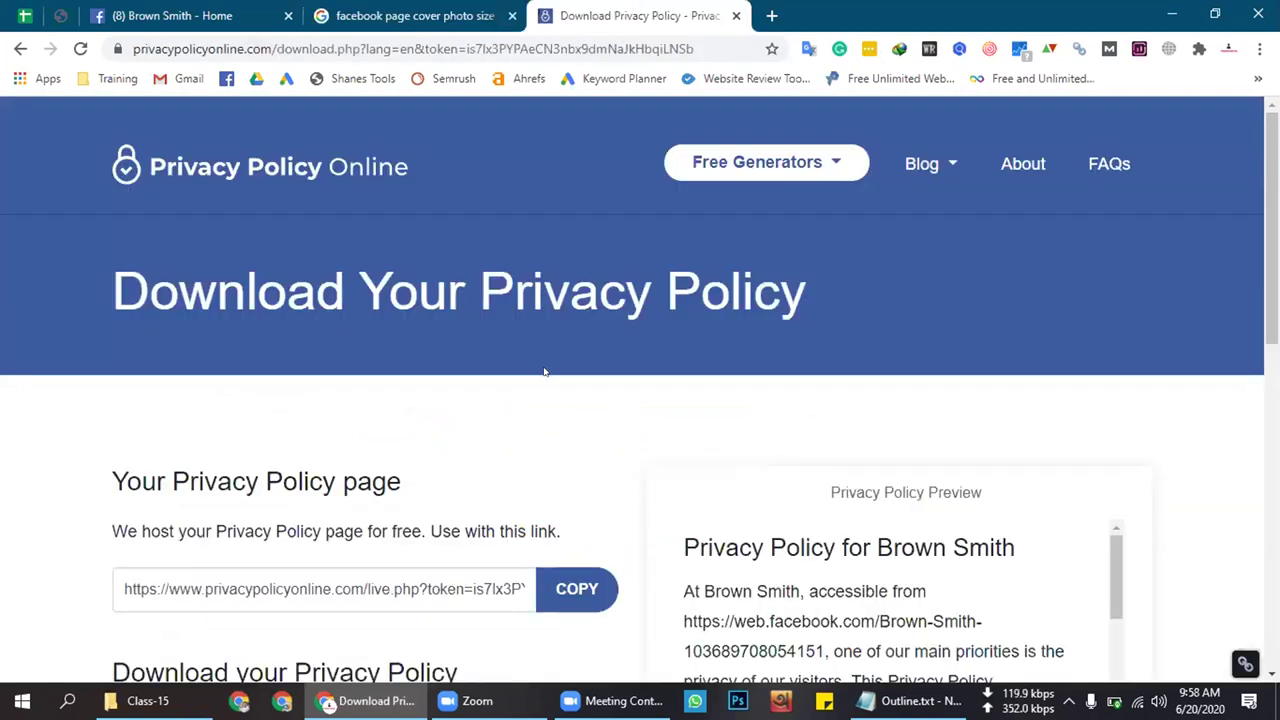
pyautogui.scroll(-3, 544, 369)
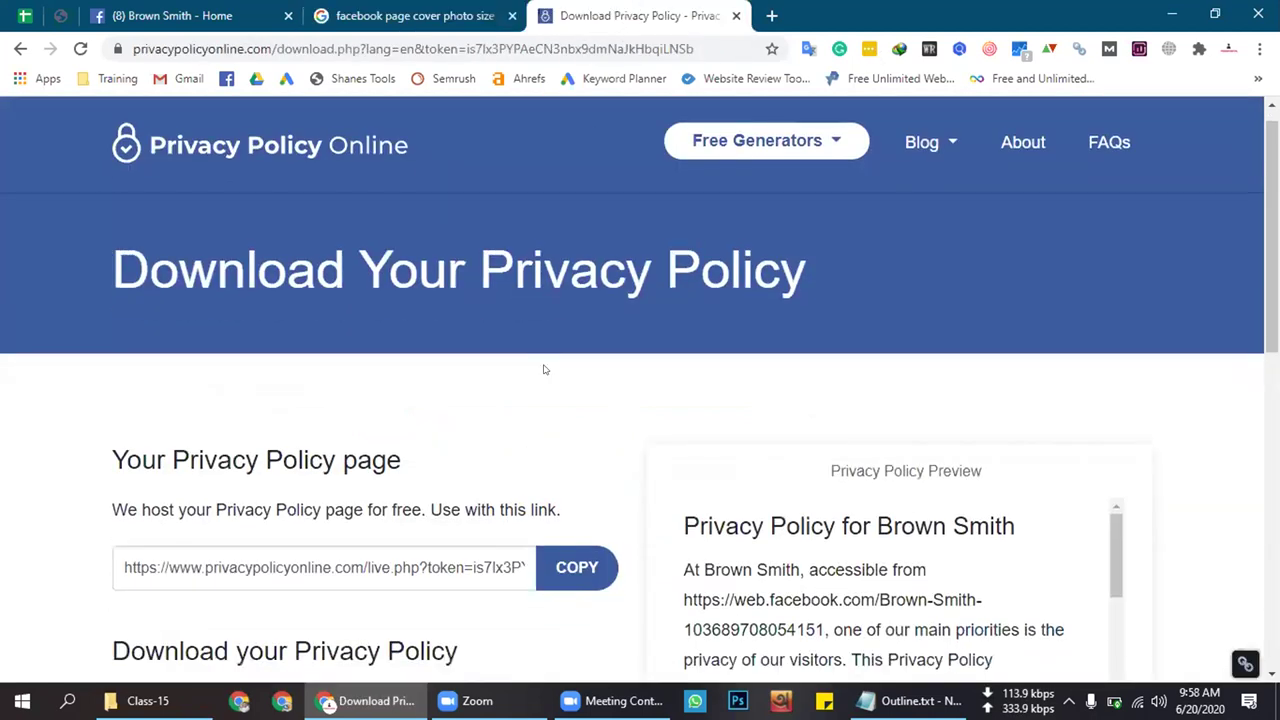
pyautogui.scroll(-1, 741, 326)
pyautogui.scroll(-2, 741, 326)
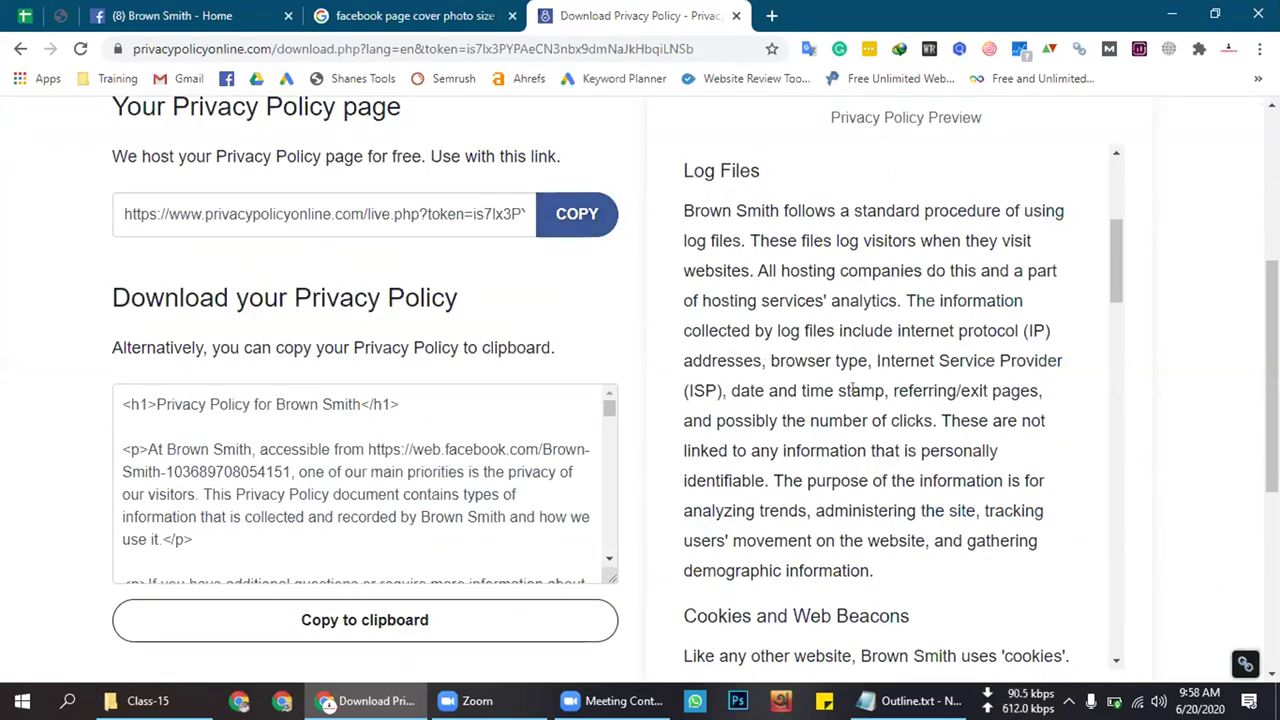
pyautogui.scroll(-3, 852, 386)
pyautogui.scroll(-12, 852, 386)
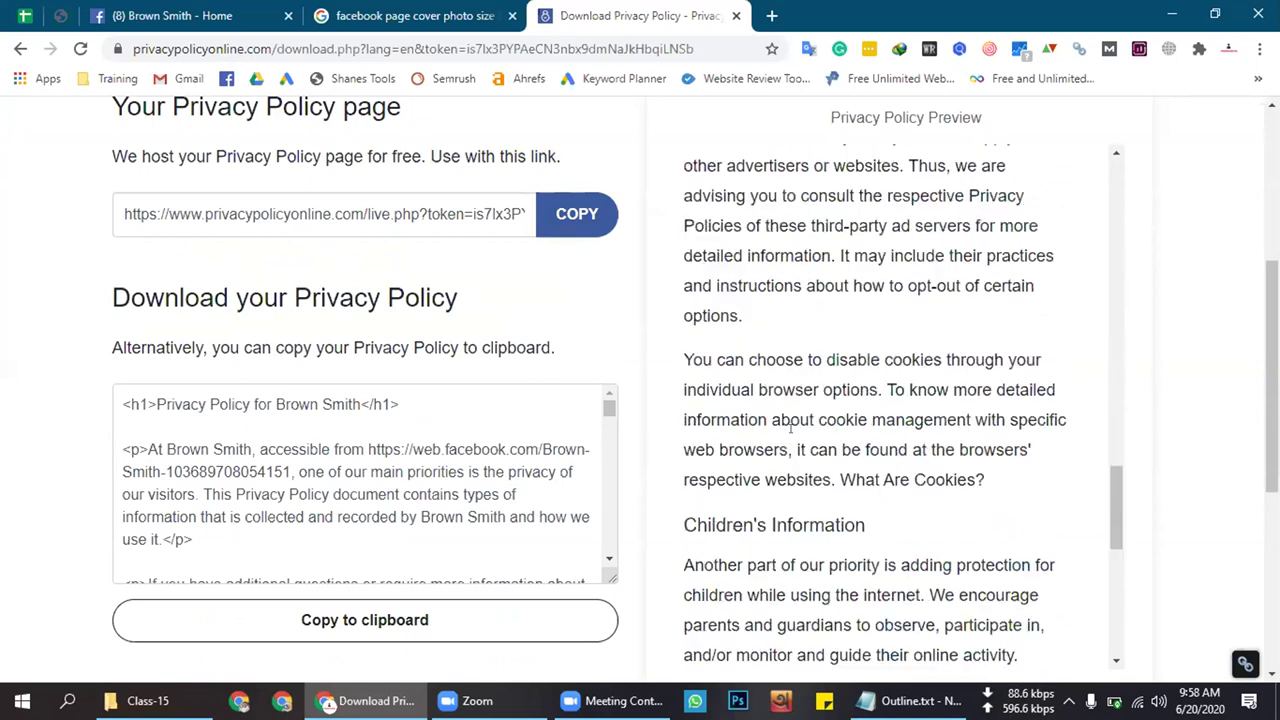
pyautogui.scroll(-3, 812, 520)
# Select the policy preview text from its title down through the Consent section
pyautogui.moveTo(789, 442); pyautogui.dragTo(828, 532)
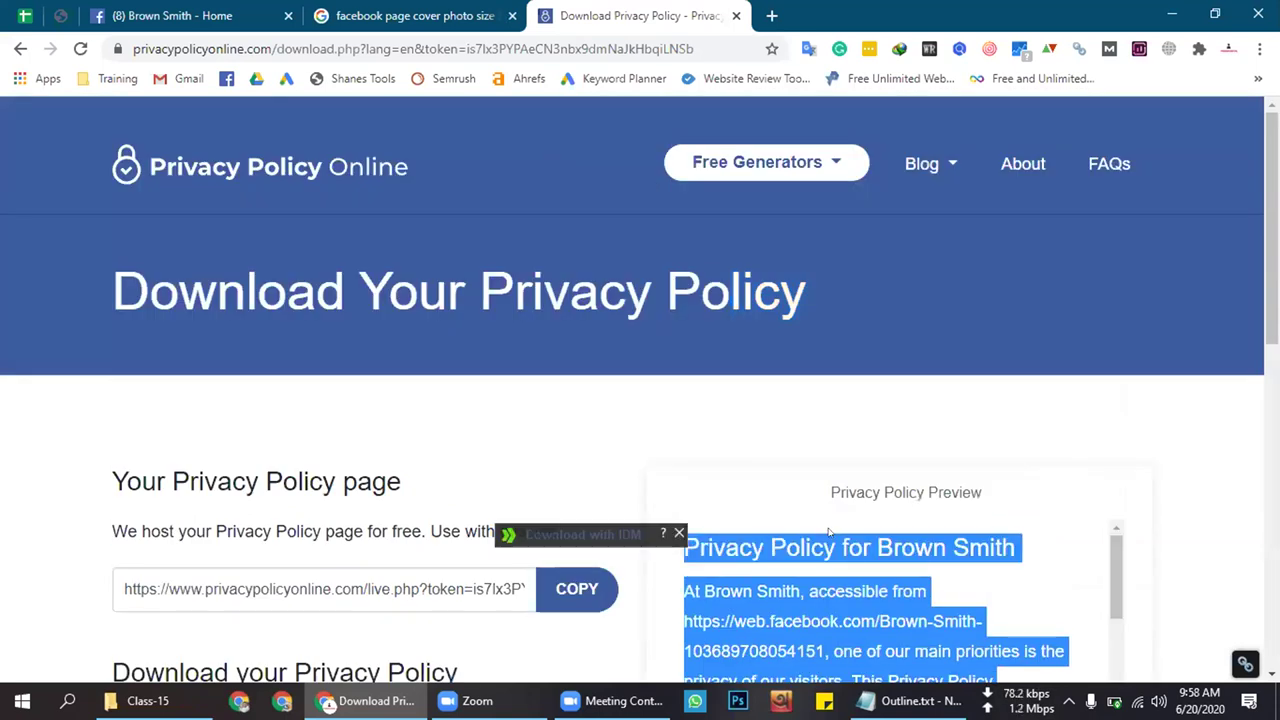
pyautogui.scroll(-1, 823, 538)
pyautogui.scroll(-2, 621, 379)
pyautogui.scroll(2, 698, 383)
pyautogui.click(667, 340)
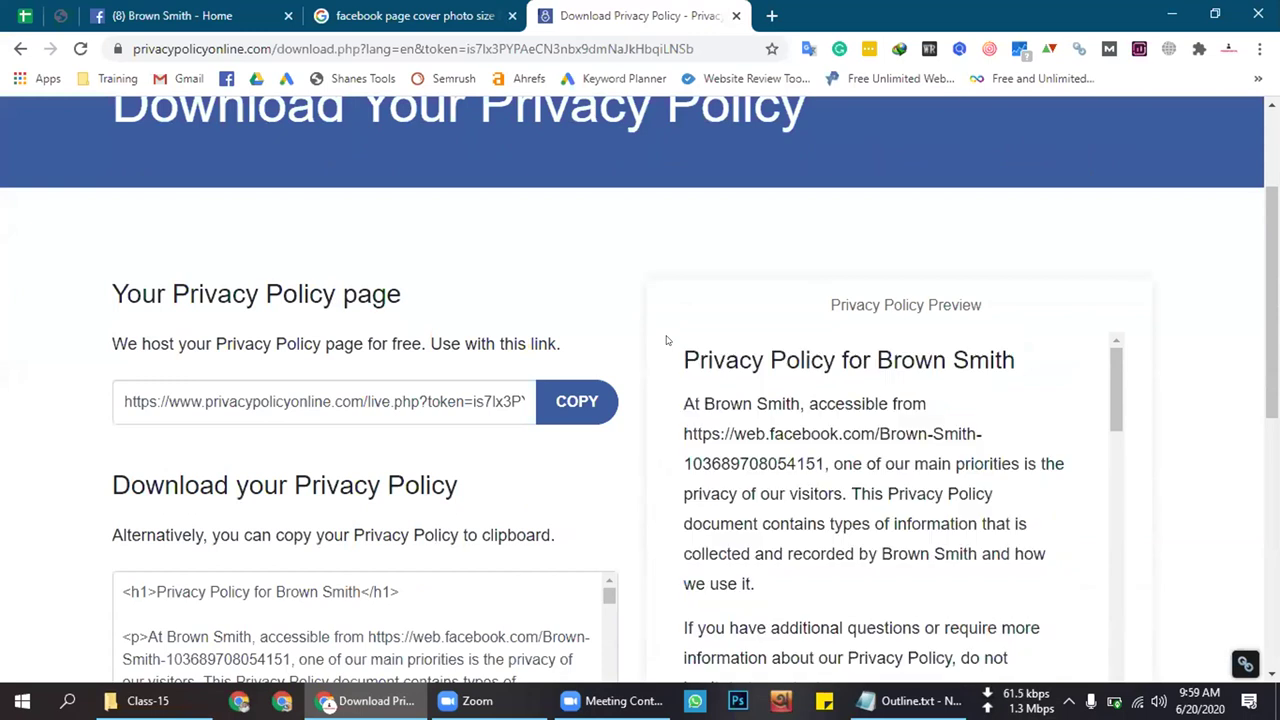
pyautogui.moveTo(681, 342); pyautogui.dragTo(1062, 700)
# Load beautyslogan.com in a new tab and scroll down to reach its Privacy Policy page
pyautogui.click(771, 15)
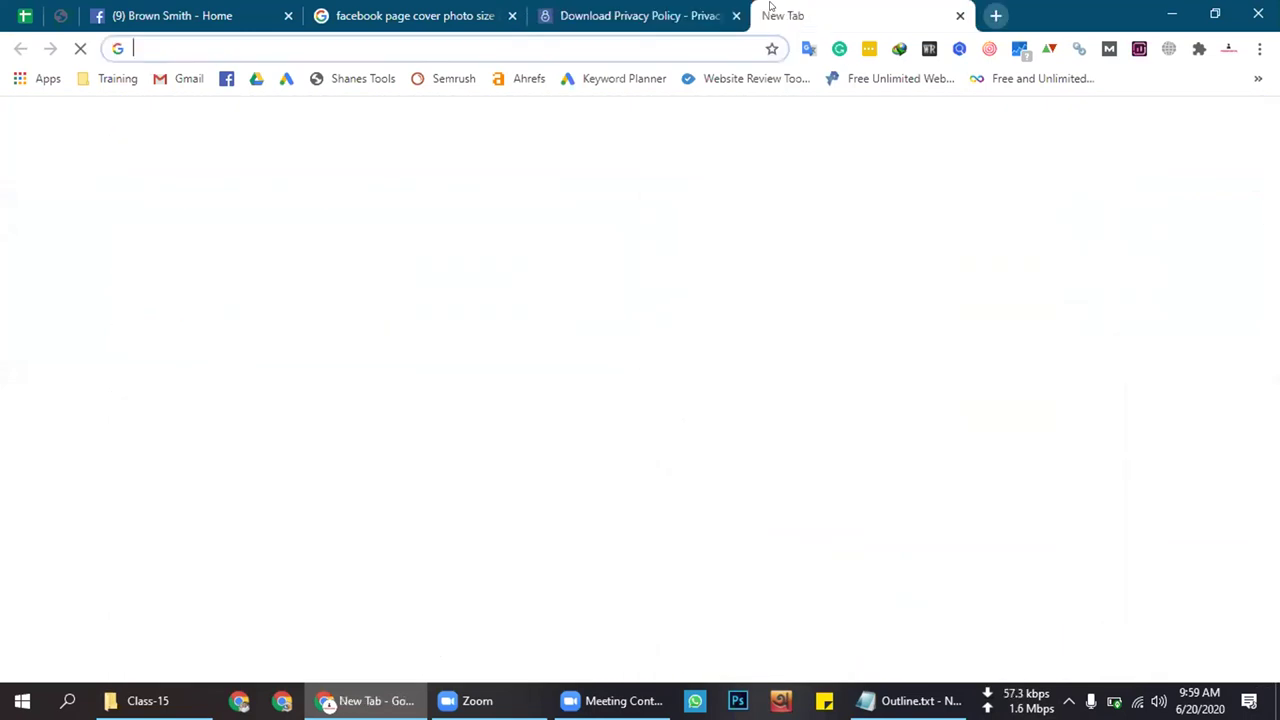
pyautogui.click(575, 40)
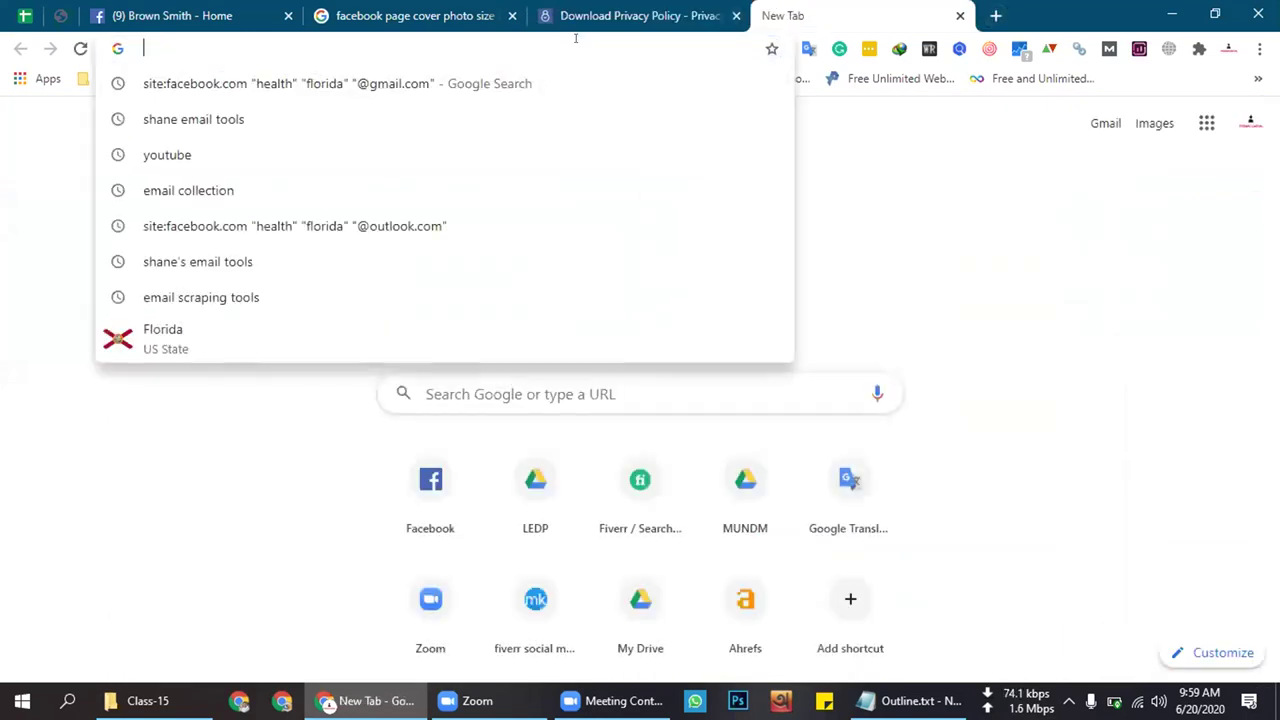
pyautogui.write('bea')
pyautogui.press('Return')
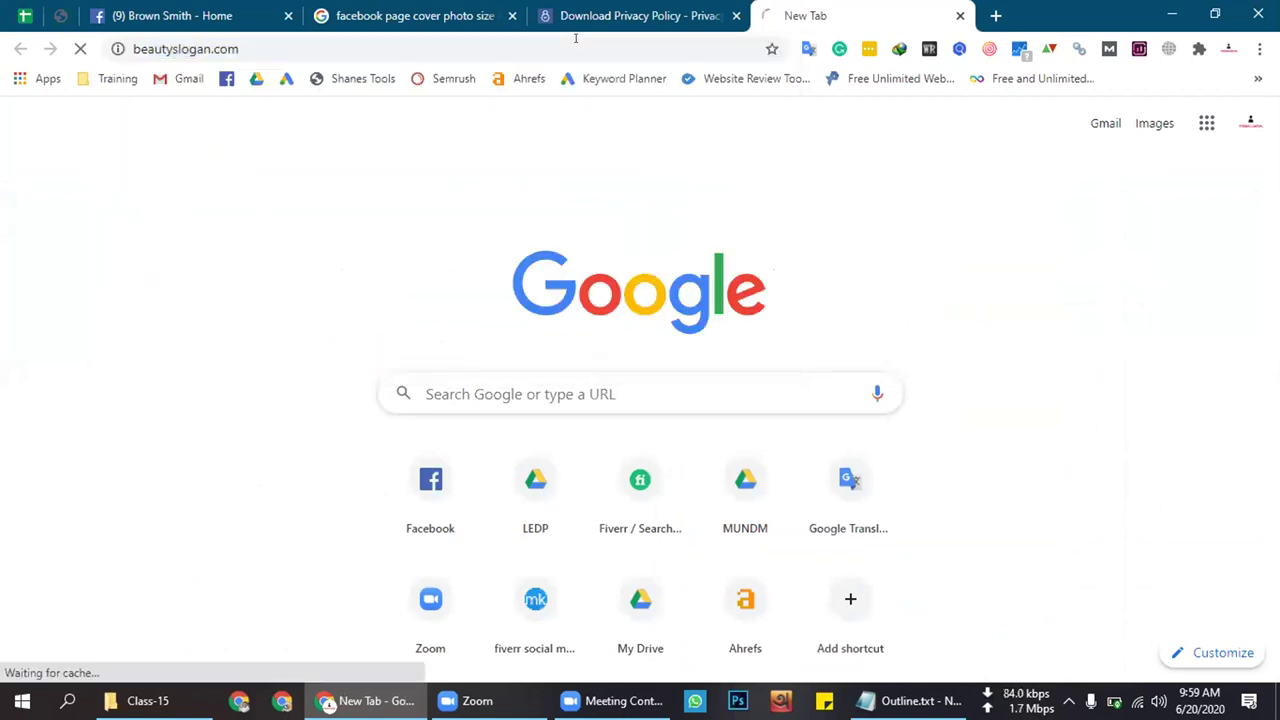
pyautogui.click(640, 15)
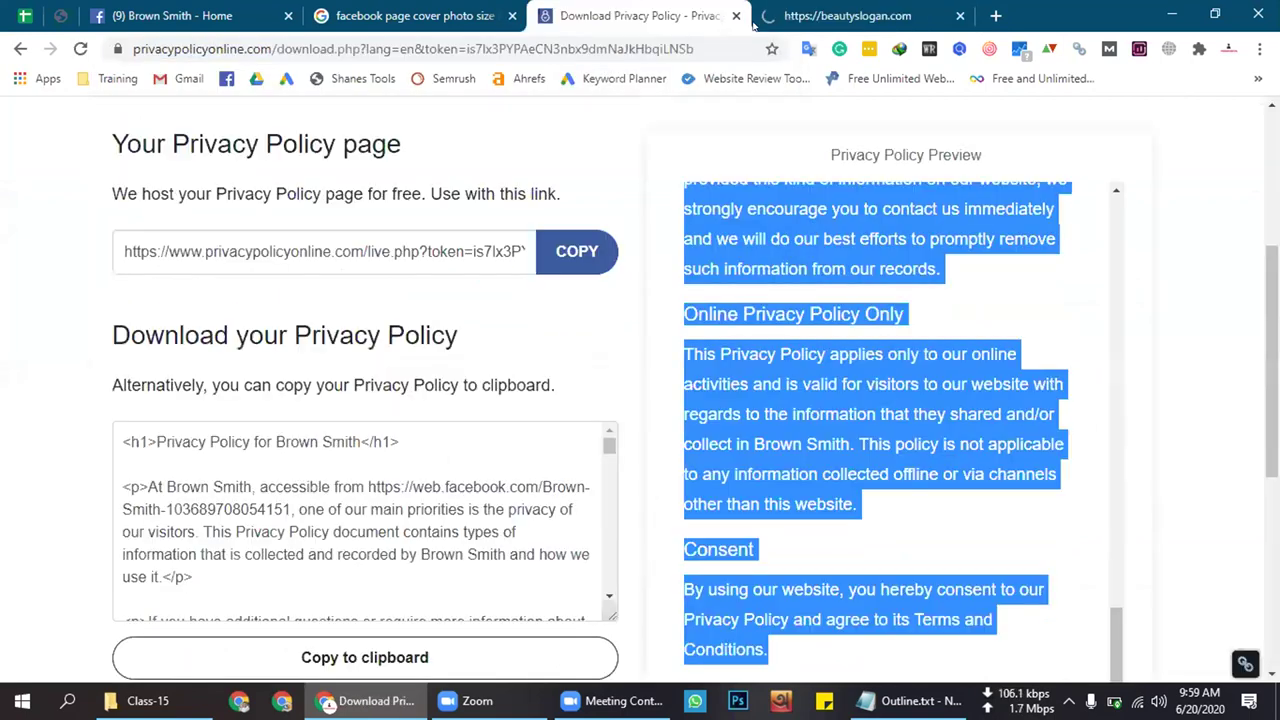
pyautogui.click(843, 8)
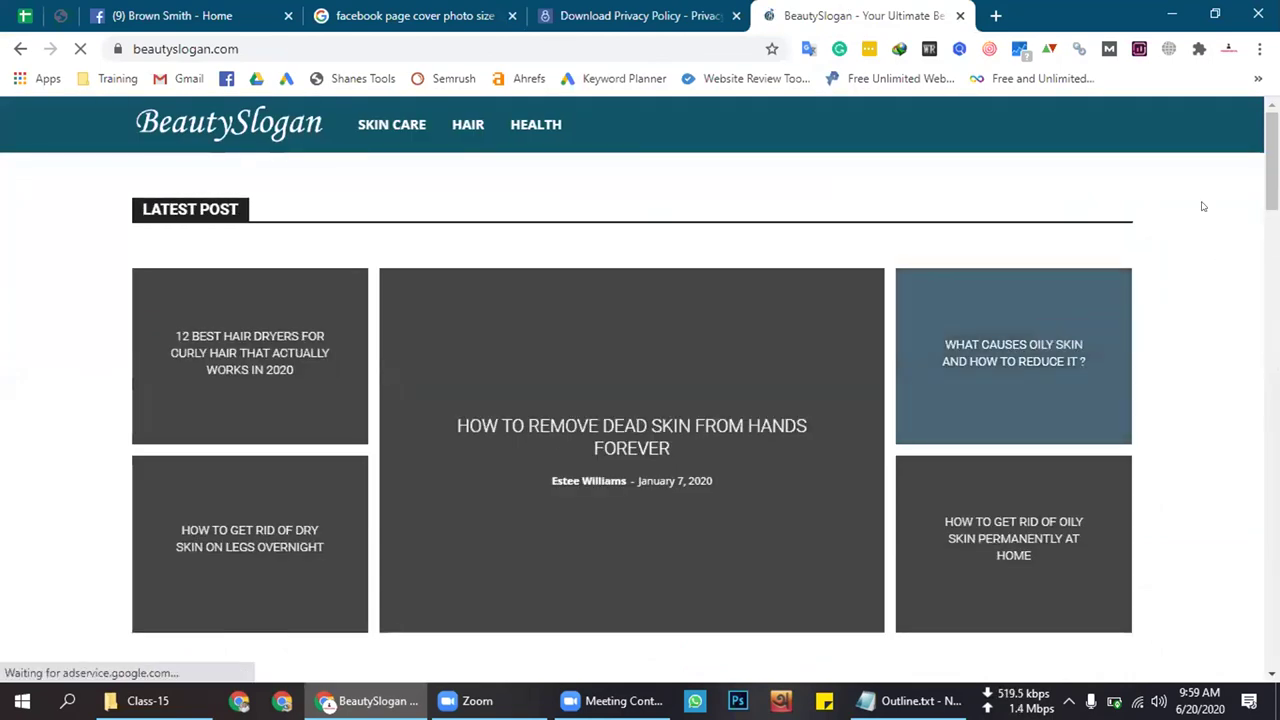
pyautogui.scroll(-20, 1202, 221)
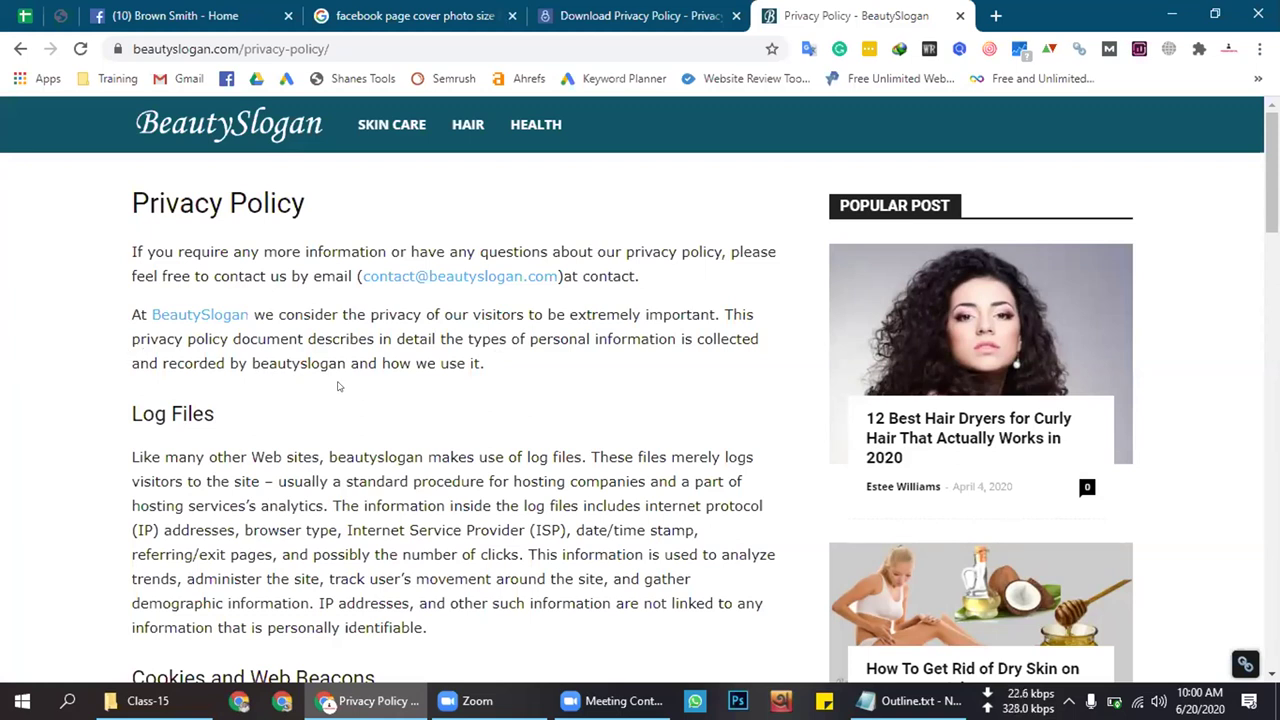
pyautogui.scroll(-2, 400, 380)
# Select the Privacy Policy heading and intro paragraphs, dismissing the unwanted download prompts
pyautogui.scroll(2, 524, 368)
pyautogui.moveTo(524, 368); pyautogui.dragTo(544, 368)
pyautogui.click(274, 194)
pyautogui.click(456, 364)
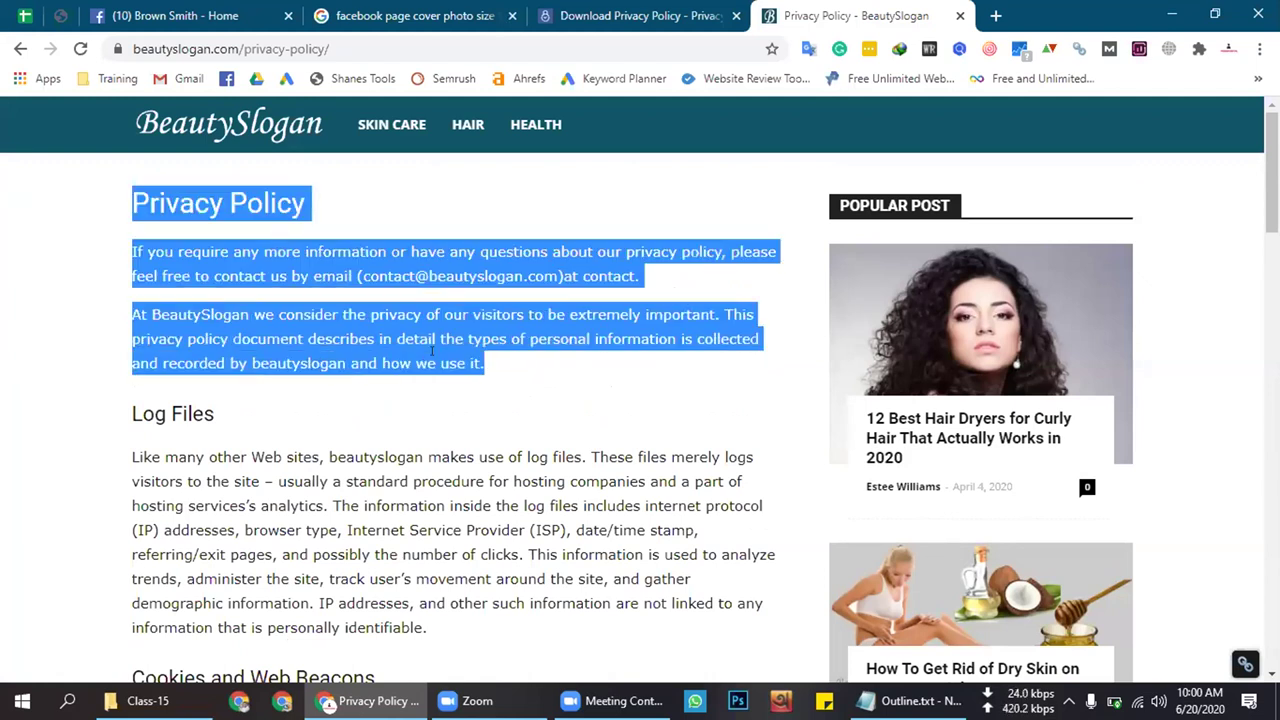
pyautogui.press('Escape')
pyautogui.click(484, 366)
pyautogui.moveTo(497, 364); pyautogui.dragTo(237, 192)
pyautogui.click(128, 186)
pyautogui.moveTo(471, 303); pyautogui.dragTo(634, 363)
pyautogui.click(460, 350)
pyautogui.click(755, 437)
pyautogui.click(523, 378)
pyautogui.moveTo(496, 370); pyautogui.dragTo(108, 216)
pyautogui.click(262, 261)
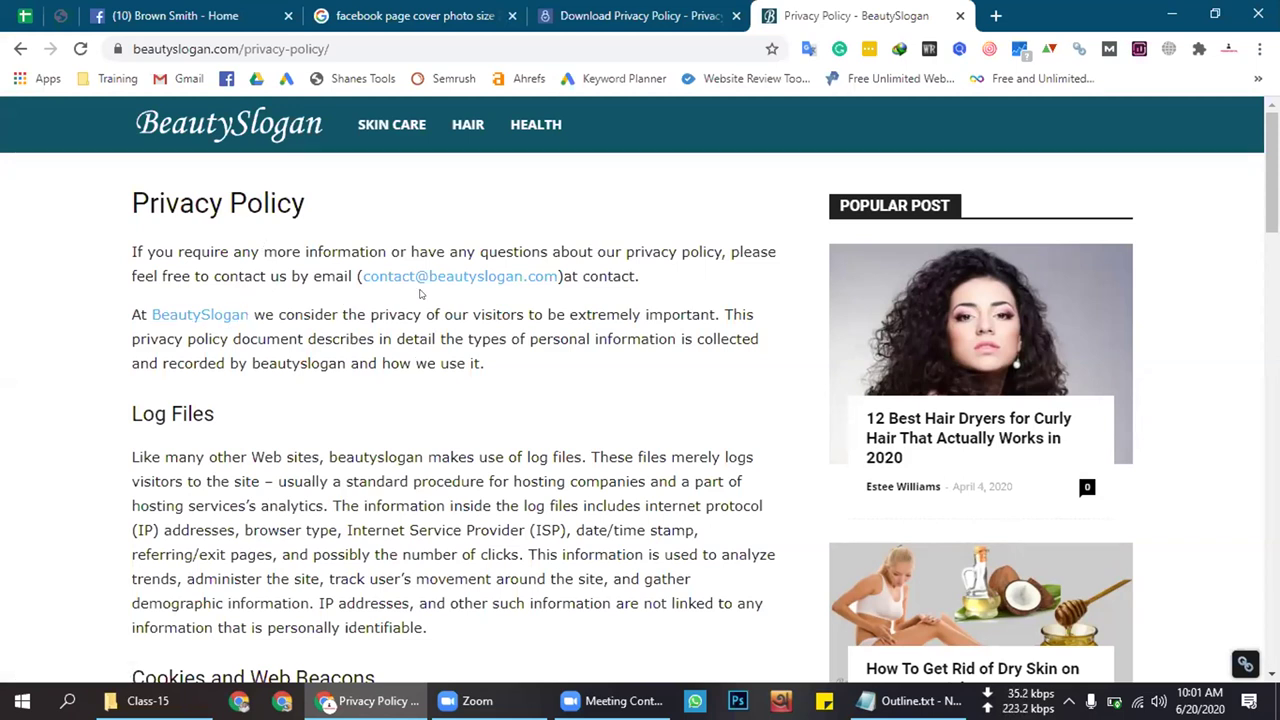
# Select the policy text from Third Party Privacy Policies down to Consent
pyautogui.scroll(-10, 495, 280)
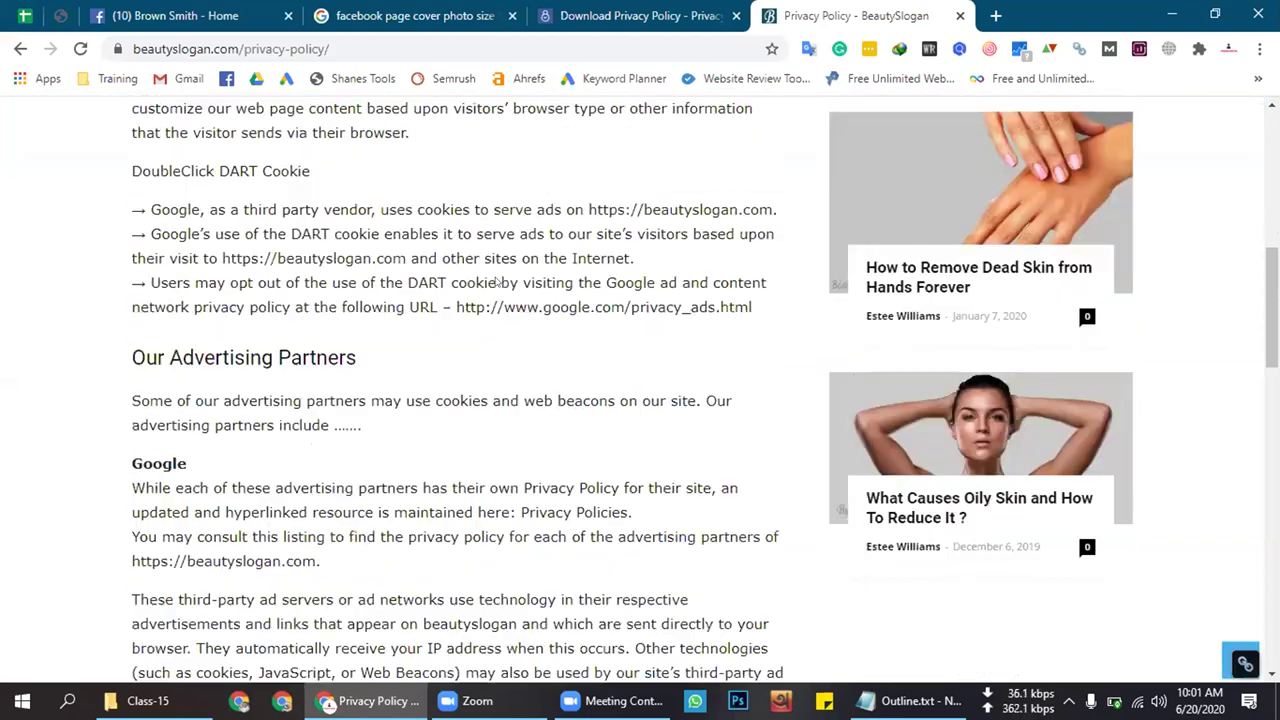
pyautogui.scroll(-5, 494, 281)
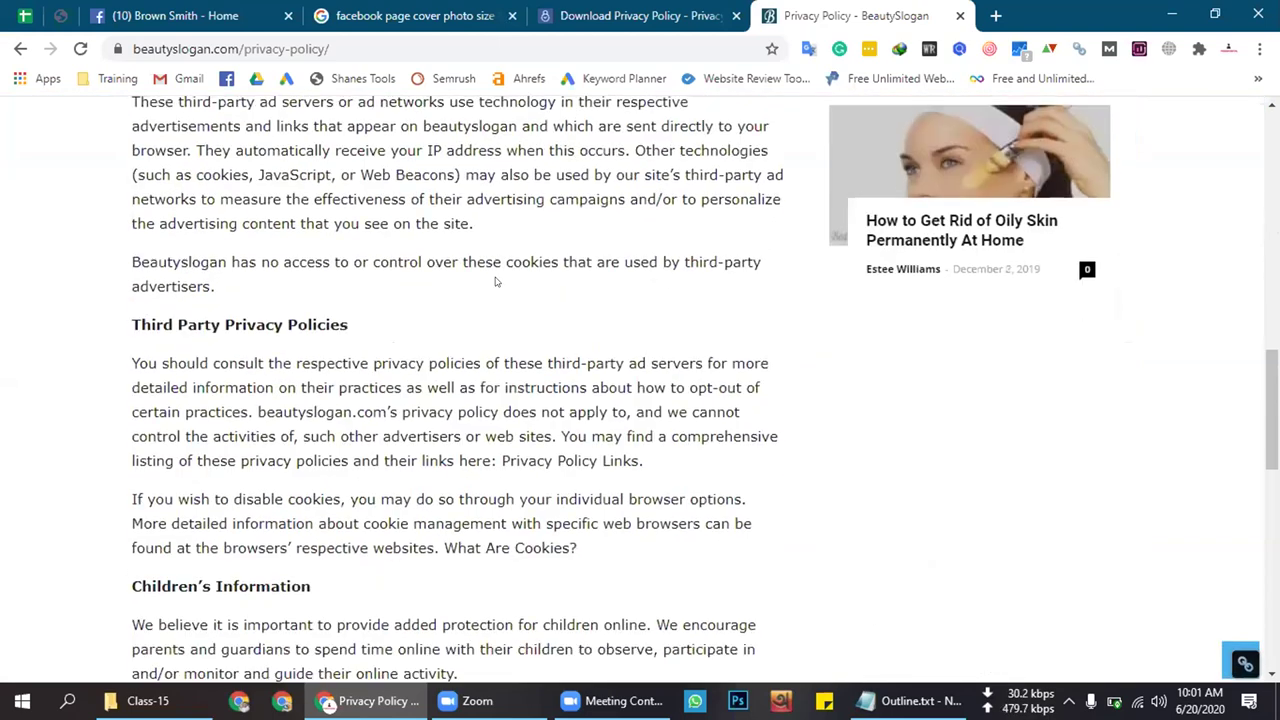
pyautogui.moveTo(128, 202); pyautogui.dragTo(540, 370)
pyautogui.scroll(-6, 676, 350)
pyautogui.scroll(-1, 669, 352)
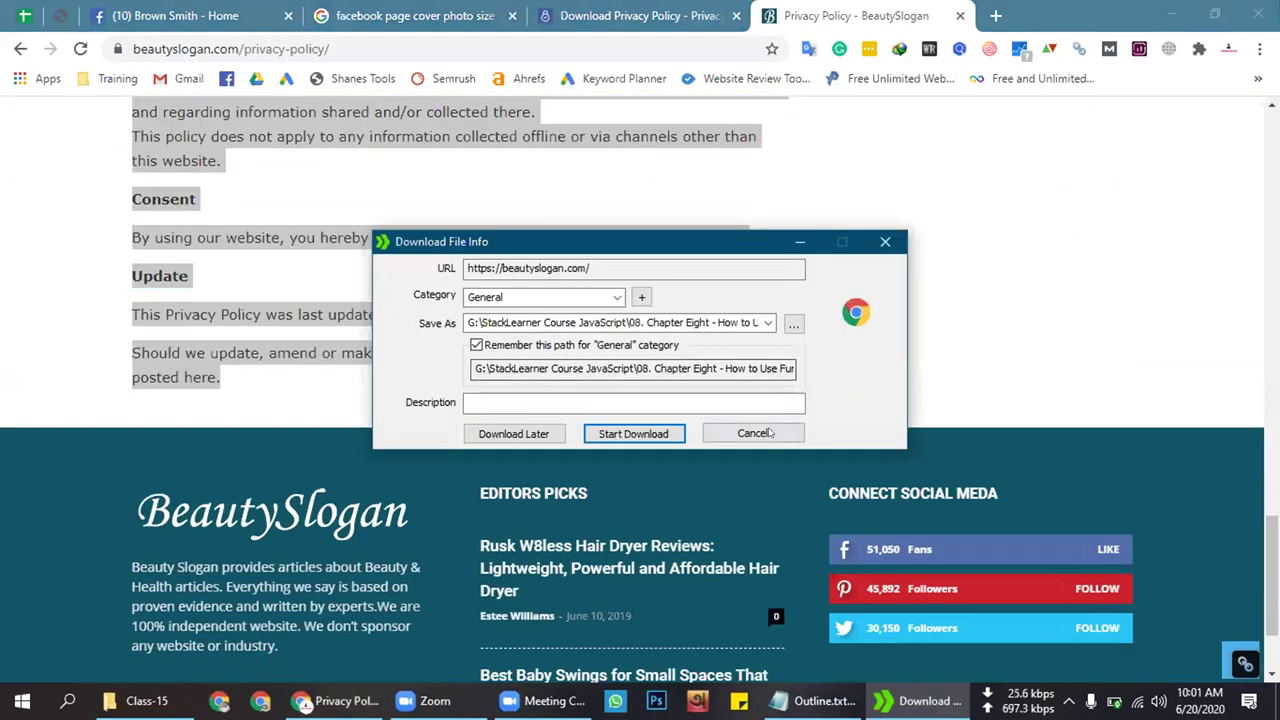
# Cancel the IDM download and close the Download Privacy Policy and BeautySlogan privacy policy tabs
pyautogui.click(752, 433)
pyautogui.click(728, 18)
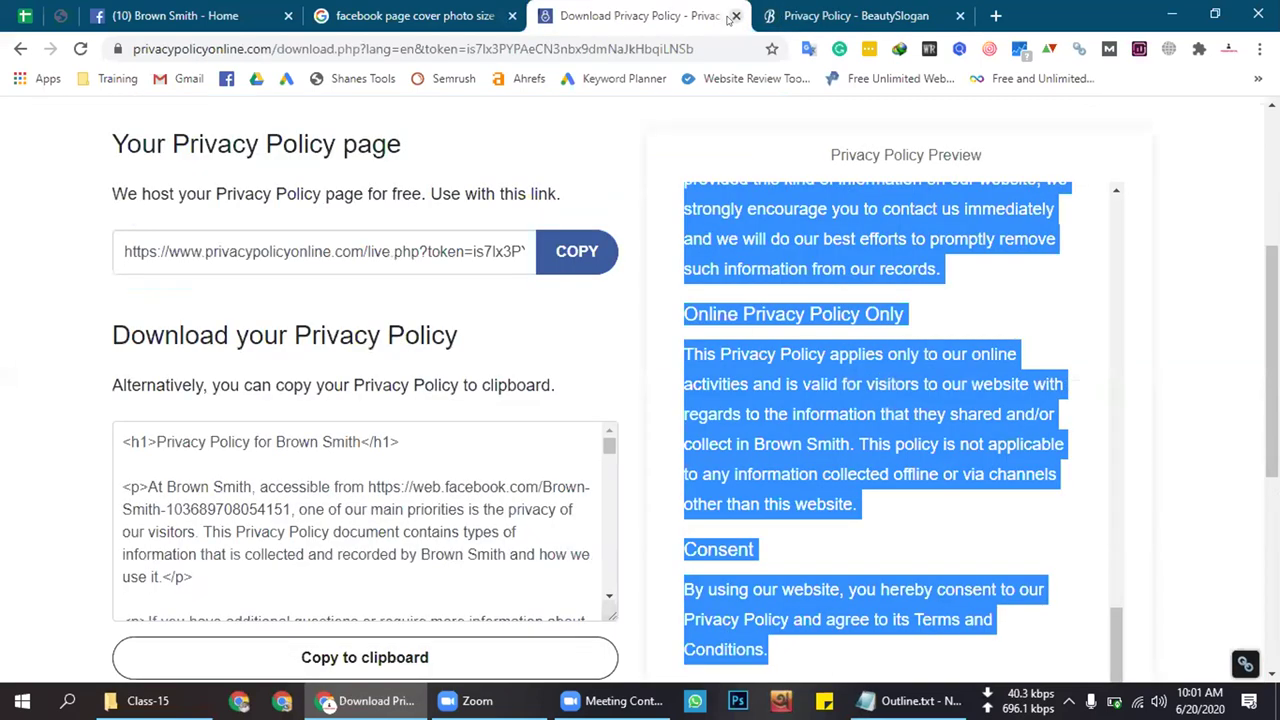
pyautogui.click(733, 16)
pyautogui.click(733, 17)
pyautogui.click(247, 8)
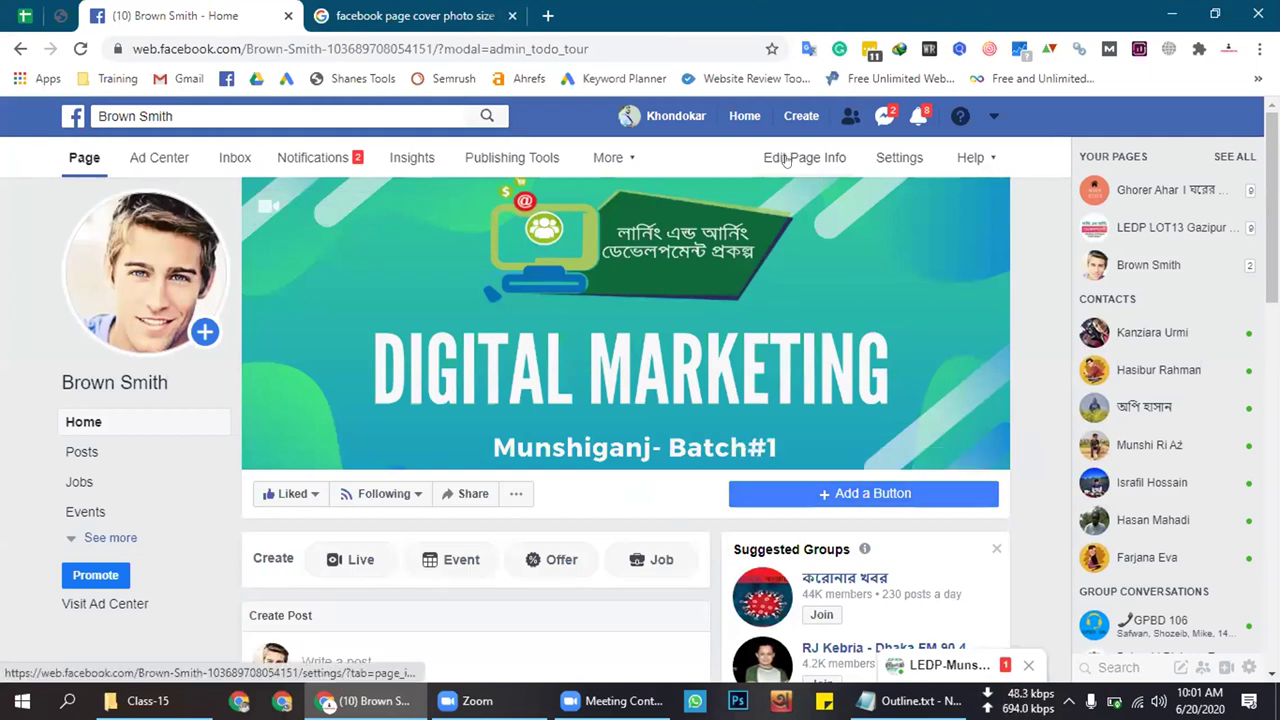
# Open Edit Page Info for Brown Smith and review its description, categories, contact details and website
pyautogui.click(814, 162)
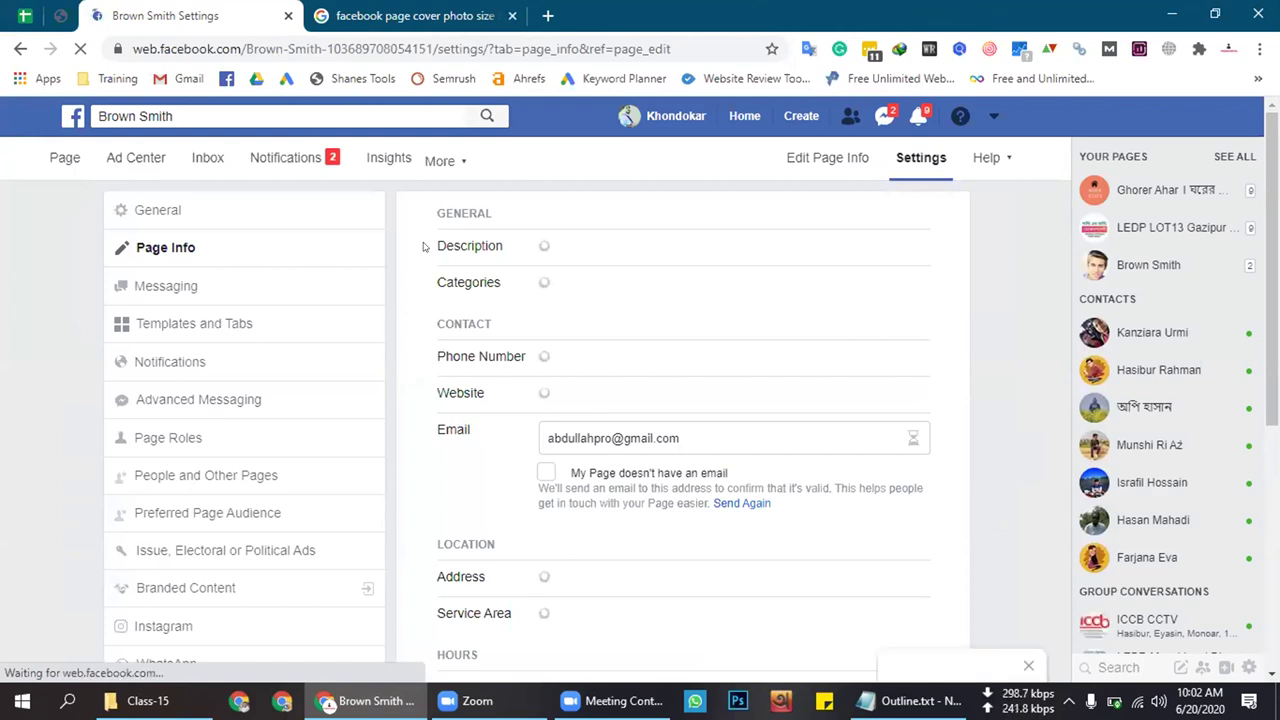
pyautogui.scroll(-7, 441, 292)
pyautogui.scroll(7, 460, 250)
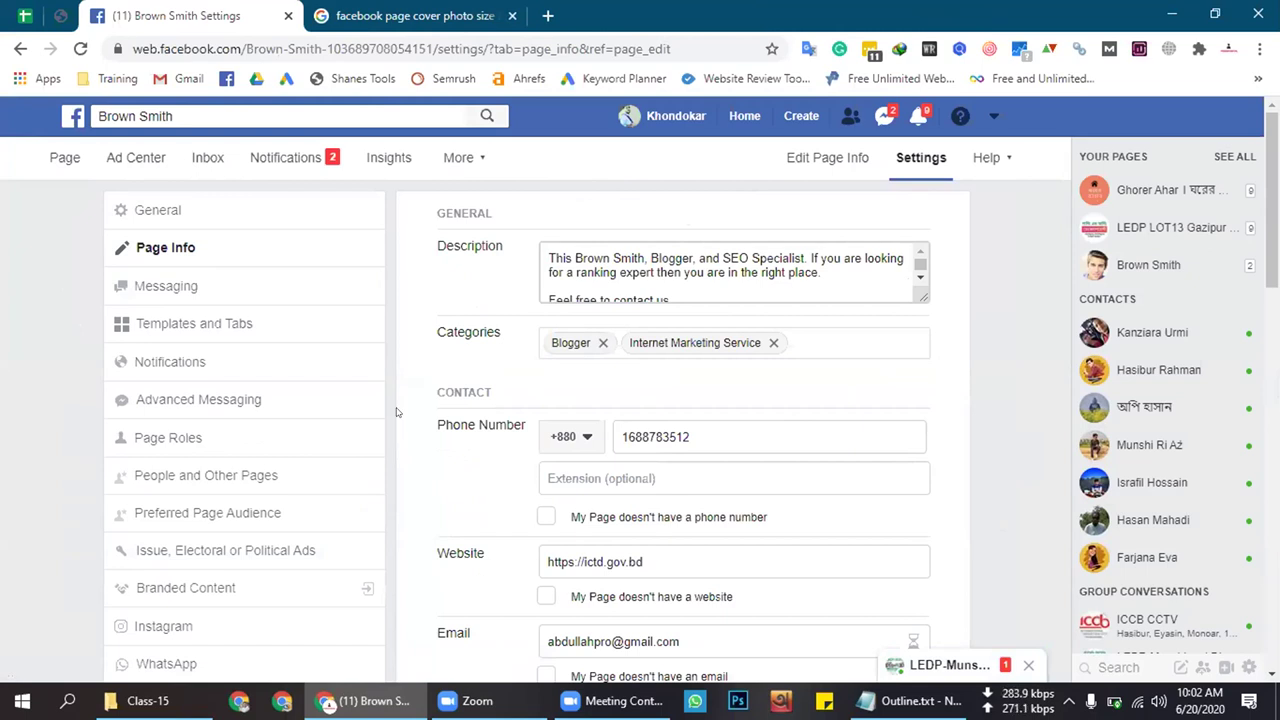
pyautogui.scroll(-1, 395, 412)
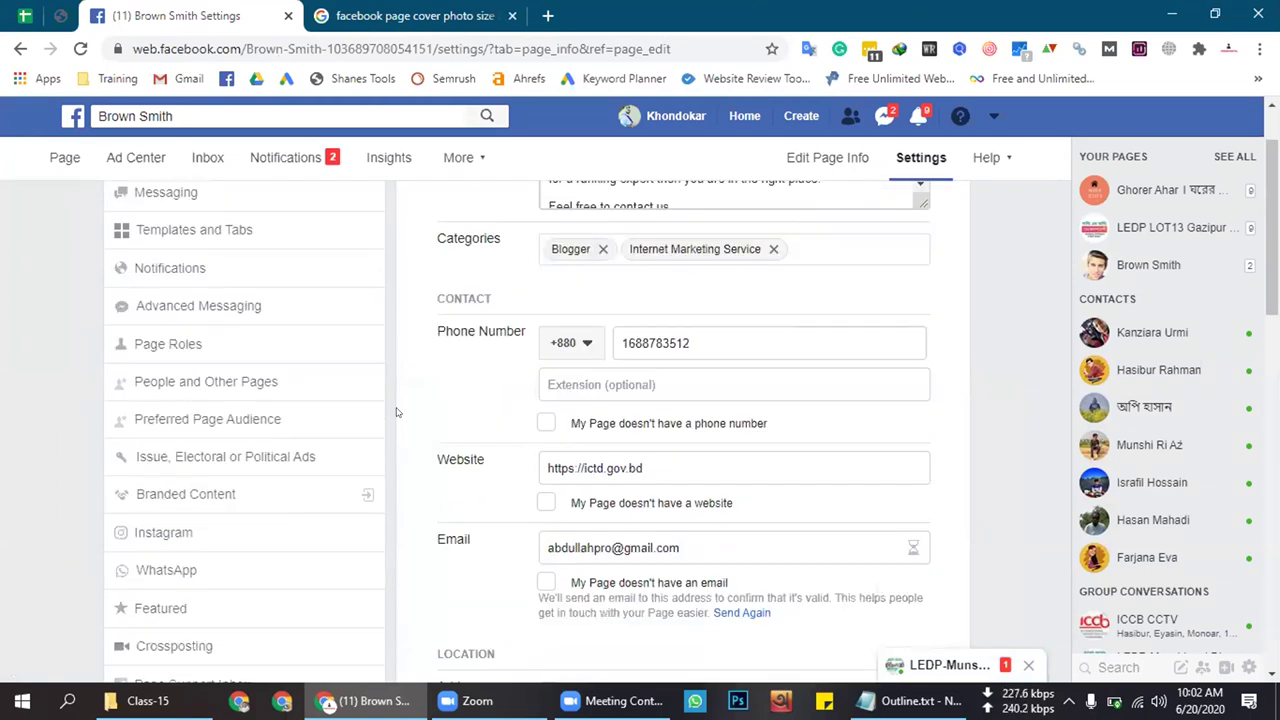
pyautogui.scroll(-1, 395, 412)
pyautogui.scroll(-2, 395, 412)
pyautogui.scroll(4, 395, 412)
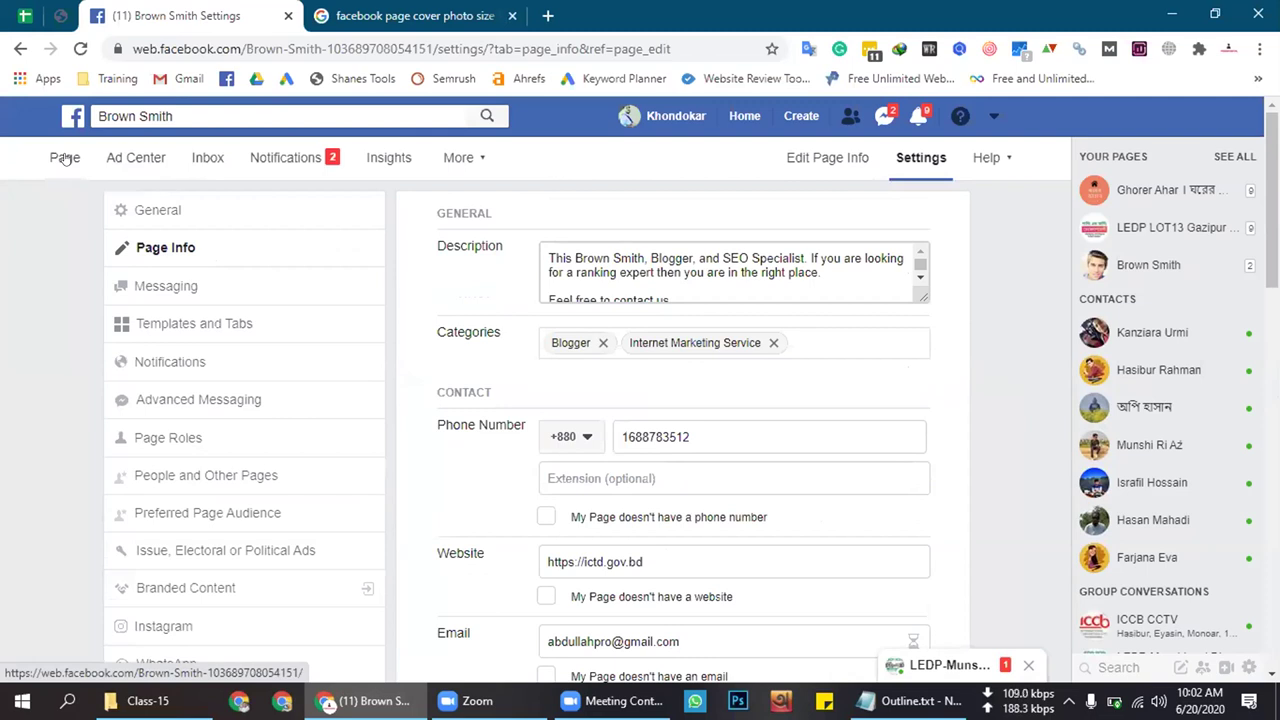
# In a new tab, search 'privacy' and open the Privacy Policy Online website
pyautogui.click(528, 12)
pyautogui.click(547, 14)
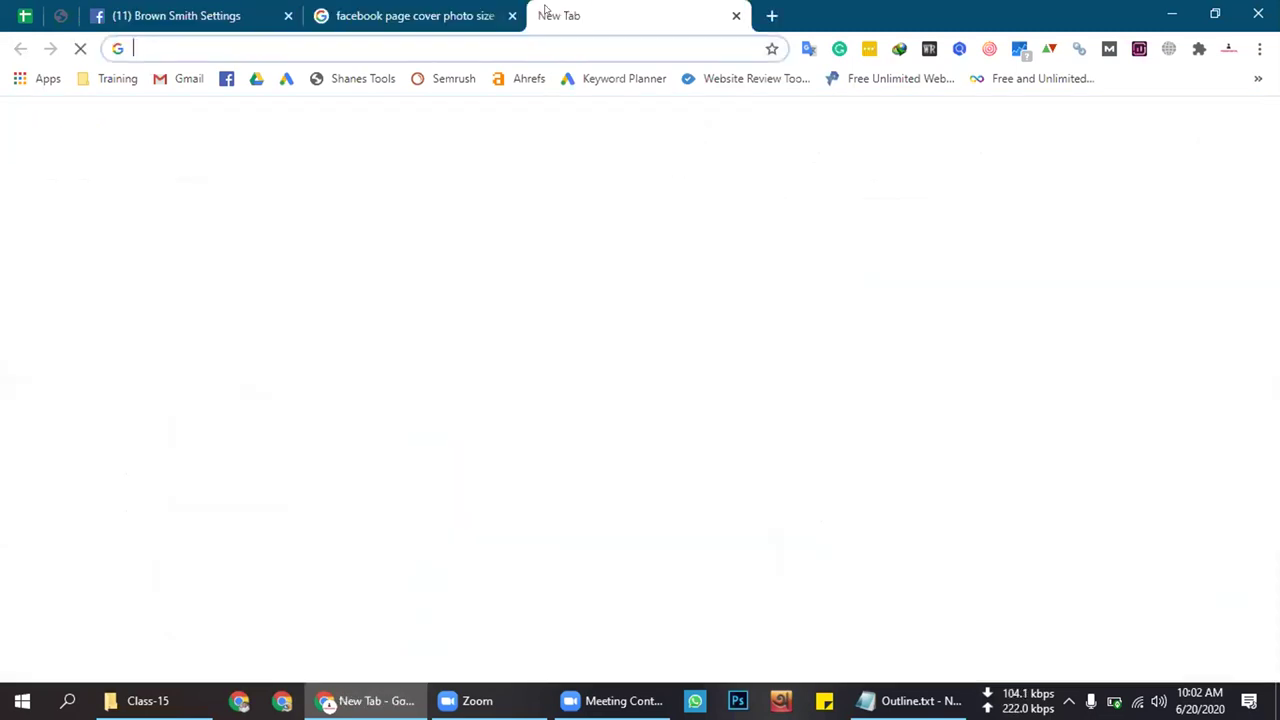
pyautogui.write('privacy policy online')
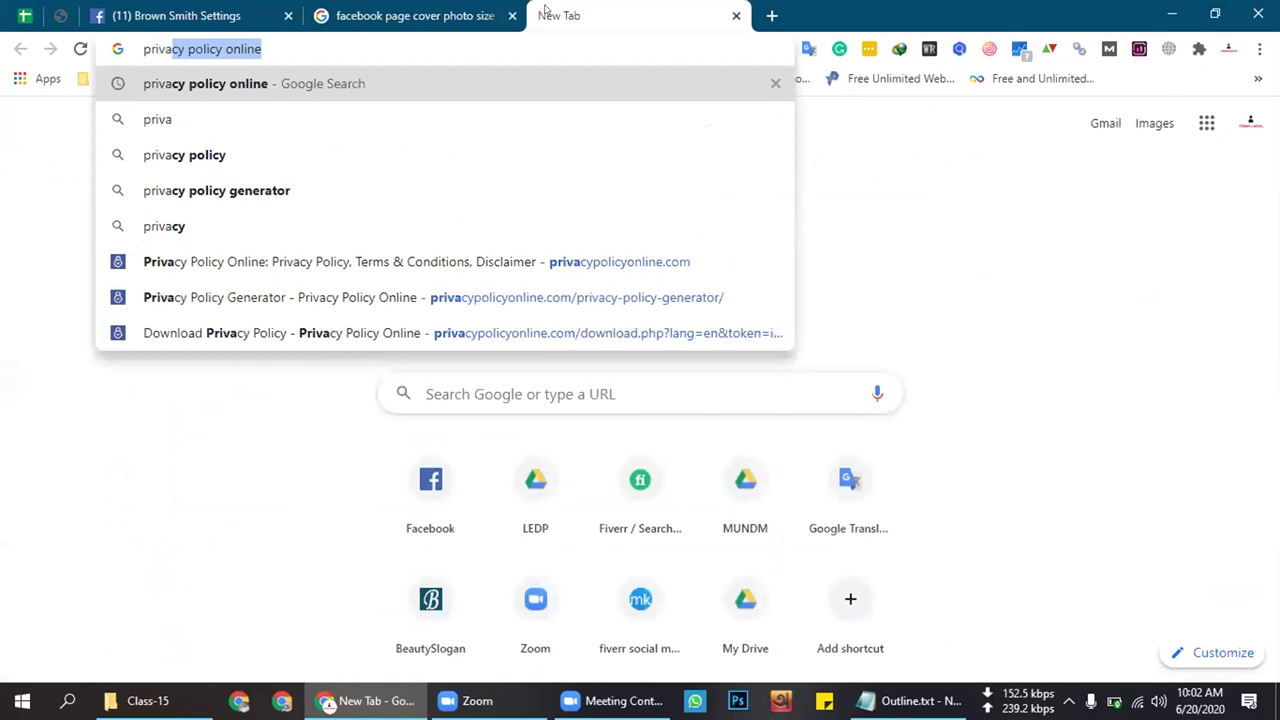
pyautogui.press('Return')
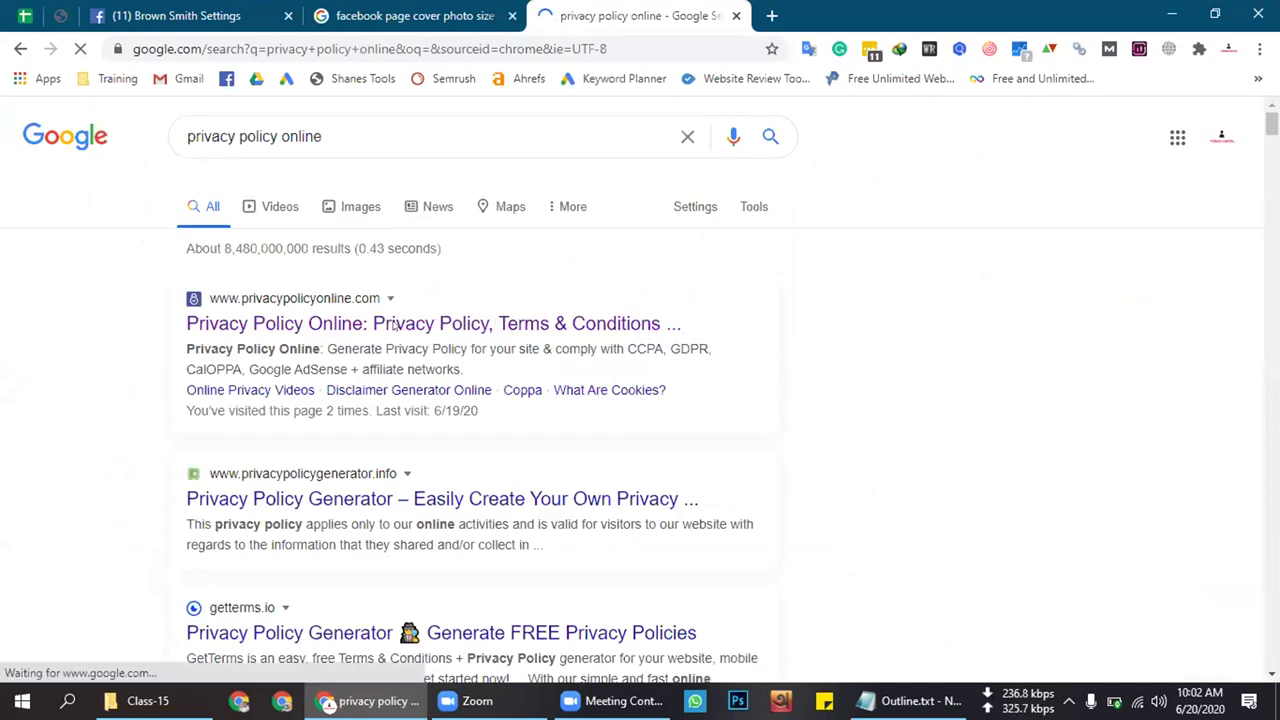
pyautogui.click(471, 318)
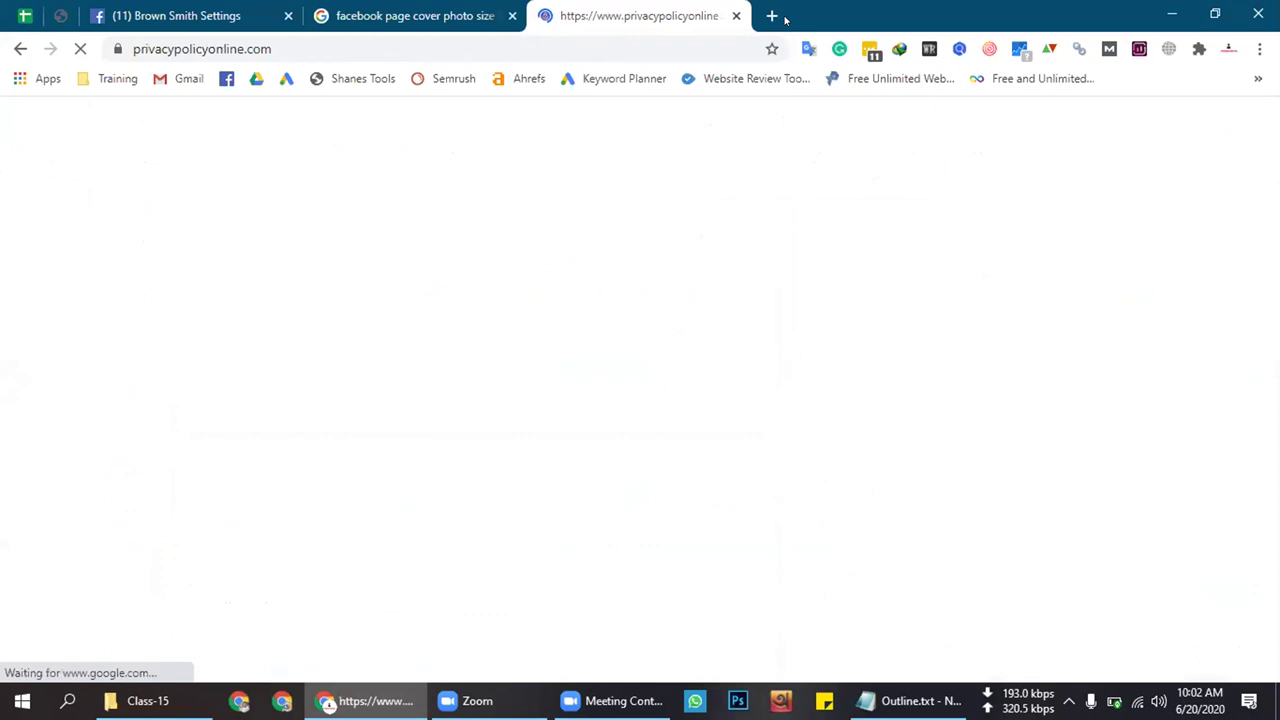
# Highlight the site's two welcome paragraphs, then return to the cover photo size results
pyautogui.scroll(-4, 370, 371)
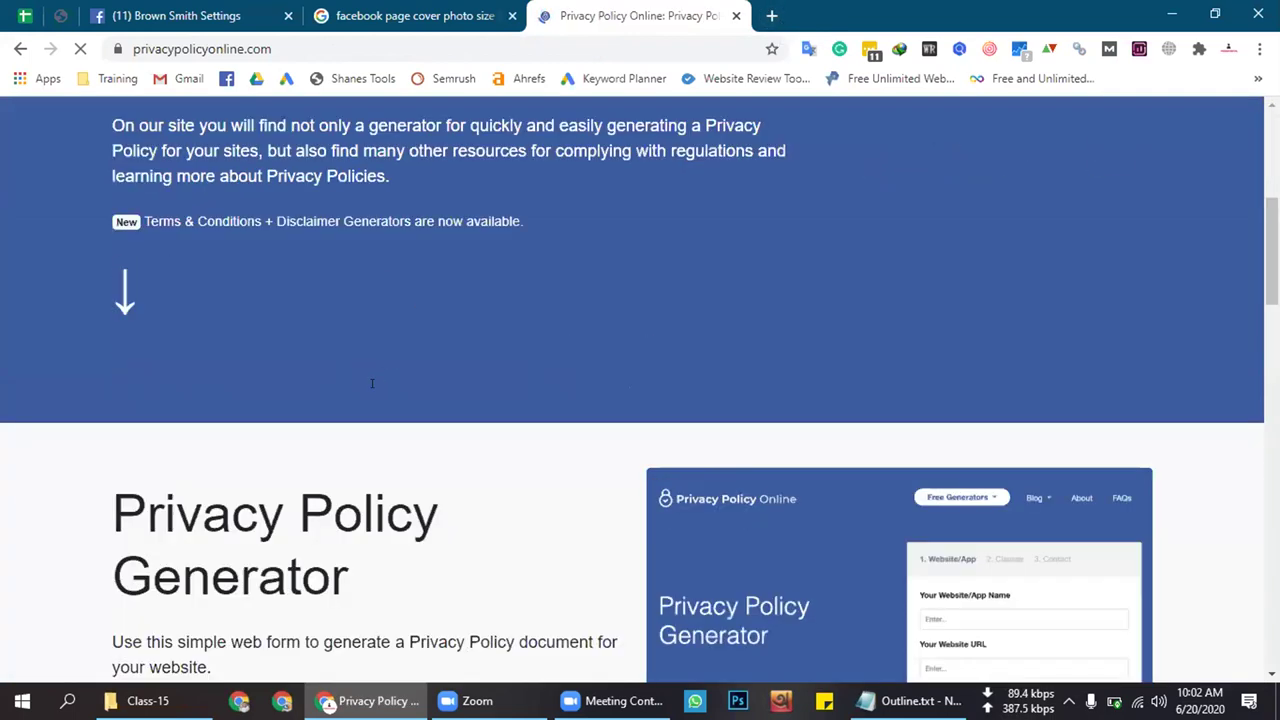
pyautogui.scroll(4, 370, 366)
pyautogui.scroll(-1, 113, 275)
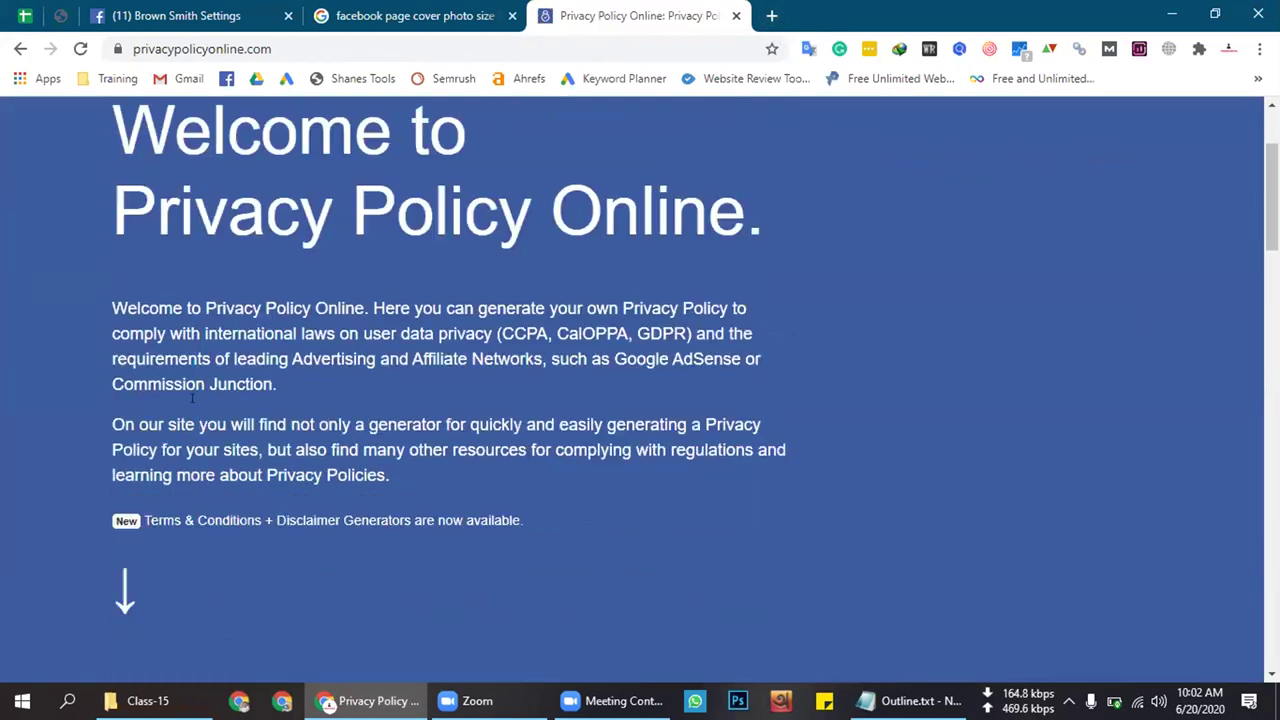
pyautogui.moveTo(111, 280); pyautogui.dragTo(586, 459)
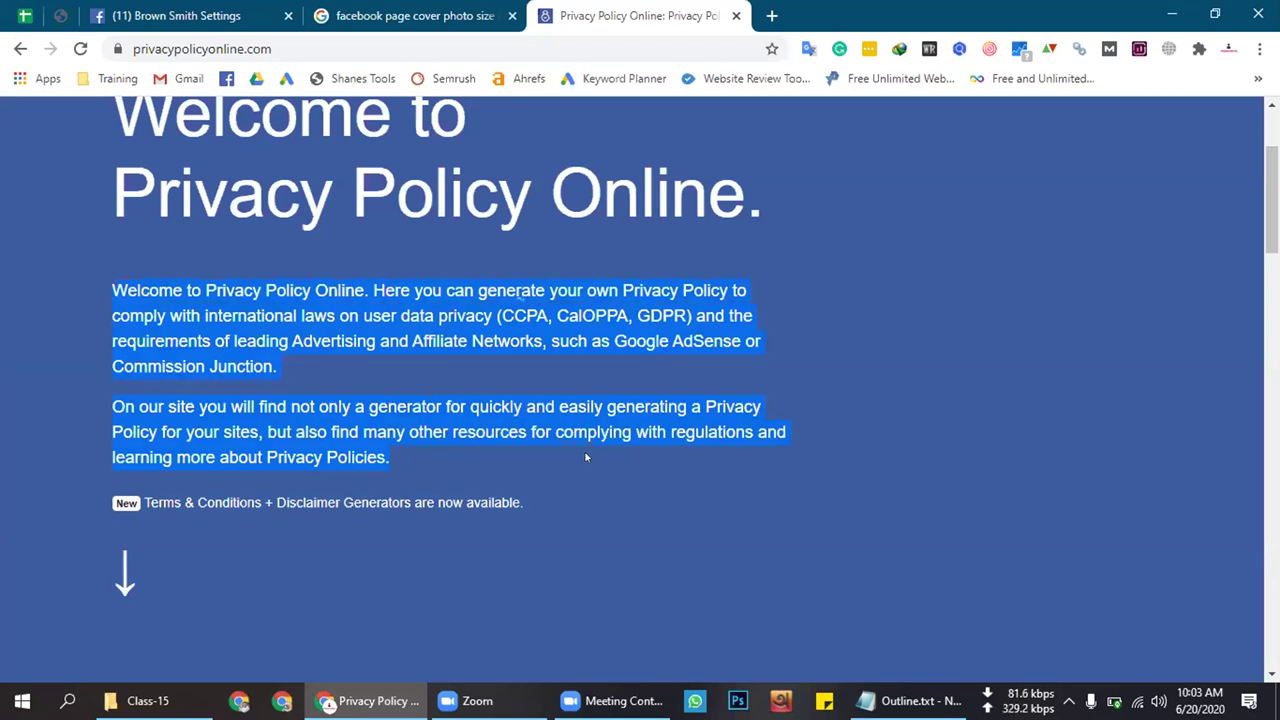
pyautogui.click(398, 8)
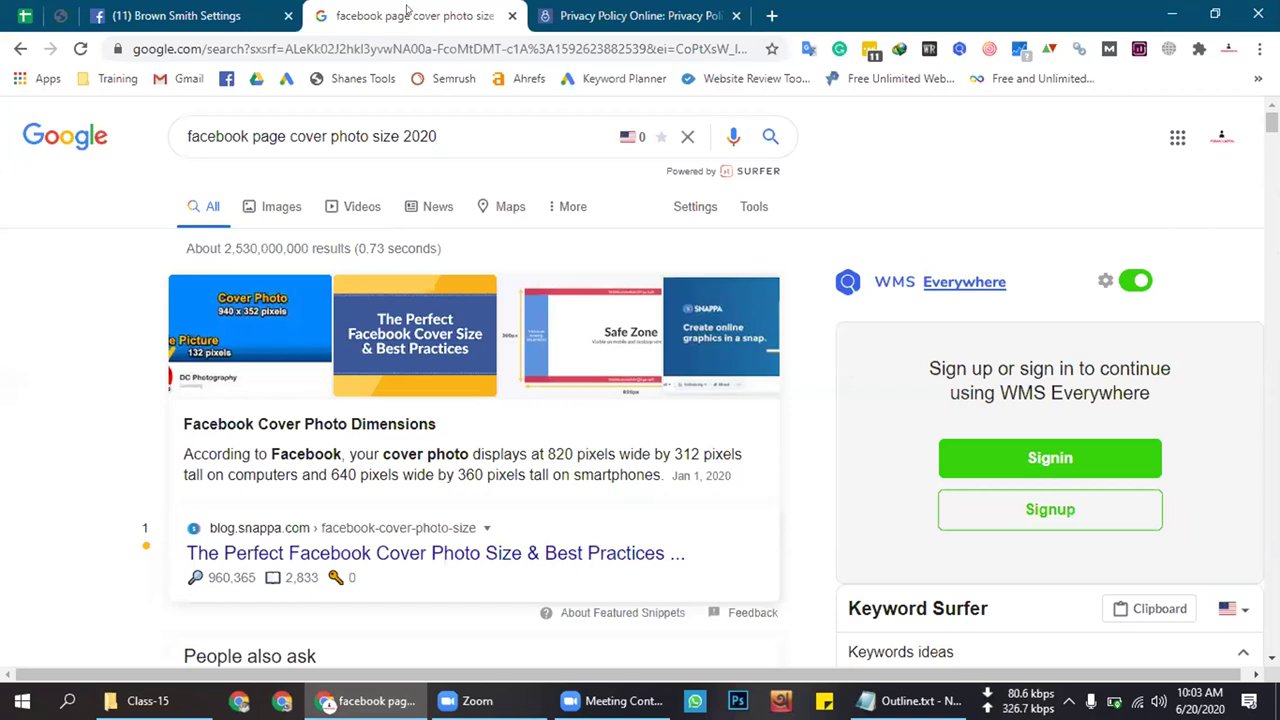
# Revisit the Privacy Policy Online page and highlight its welcome heading and first paragraph
pyautogui.click(176, 12)
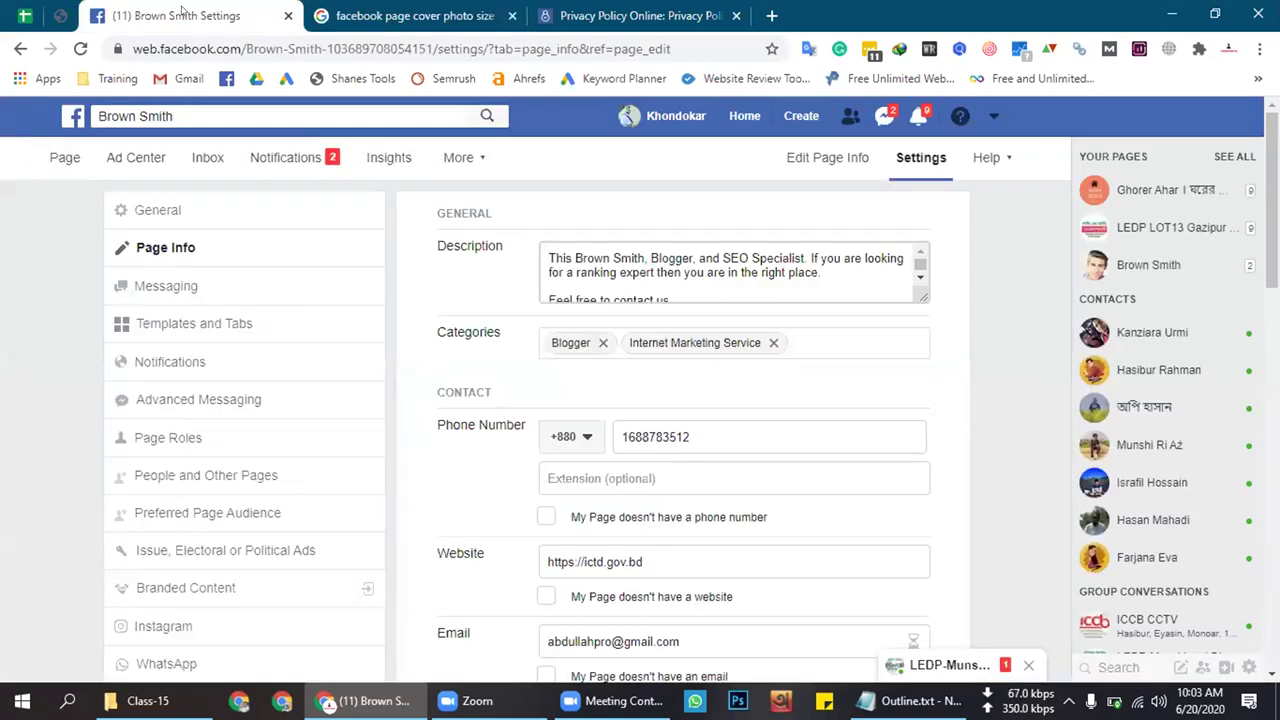
pyautogui.click(632, 10)
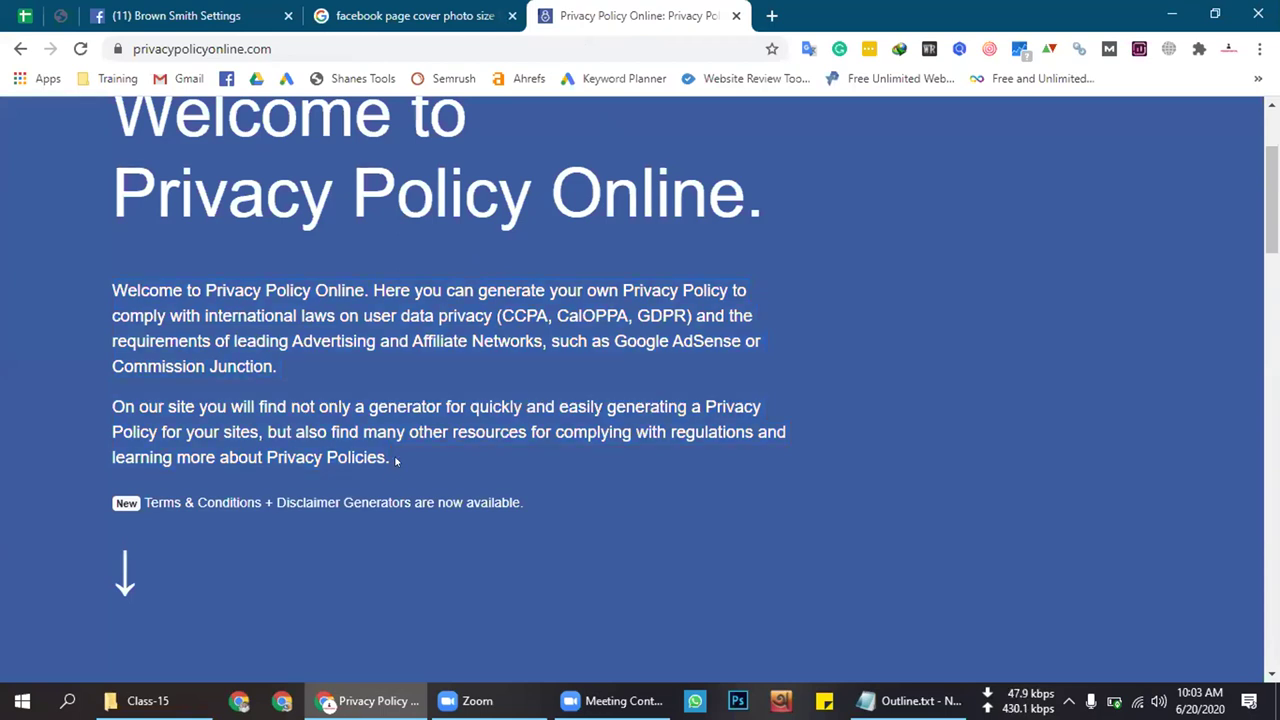
pyautogui.moveTo(390, 457); pyautogui.dragTo(205, 263)
pyautogui.scroll(1, 291, 341)
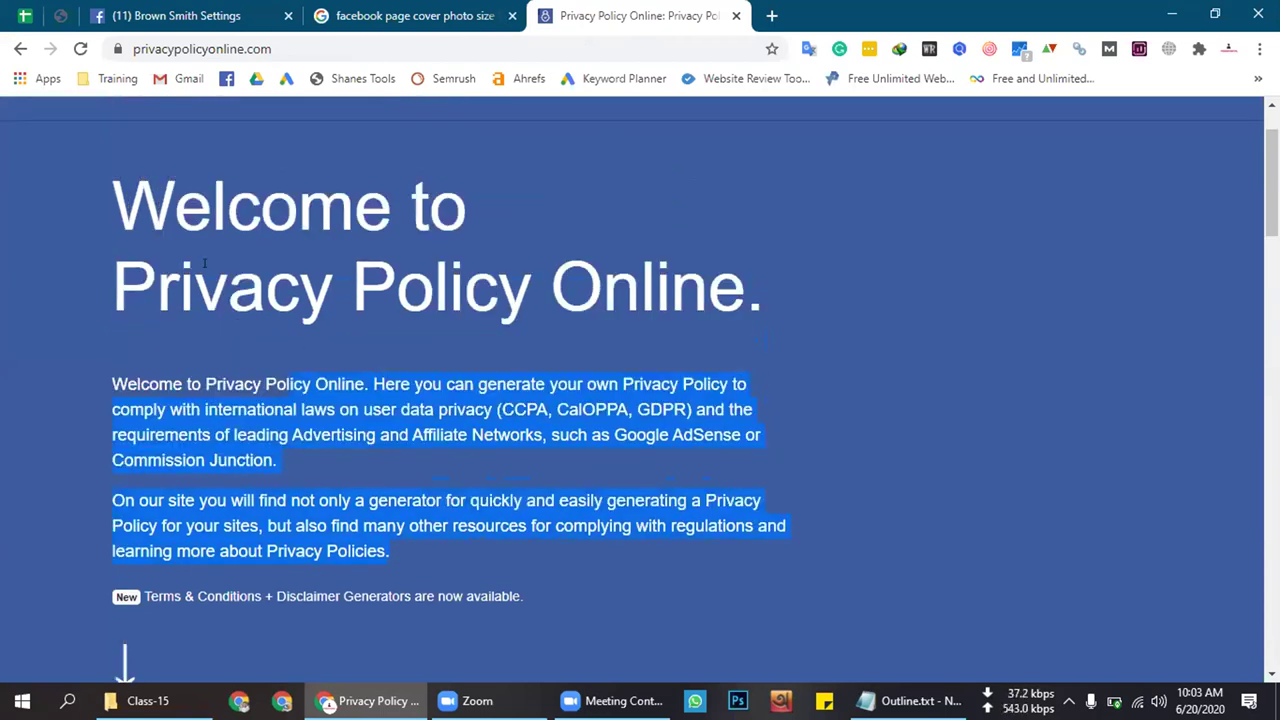
pyautogui.moveTo(115, 185); pyautogui.dragTo(590, 471)
pyautogui.click(215, 5)
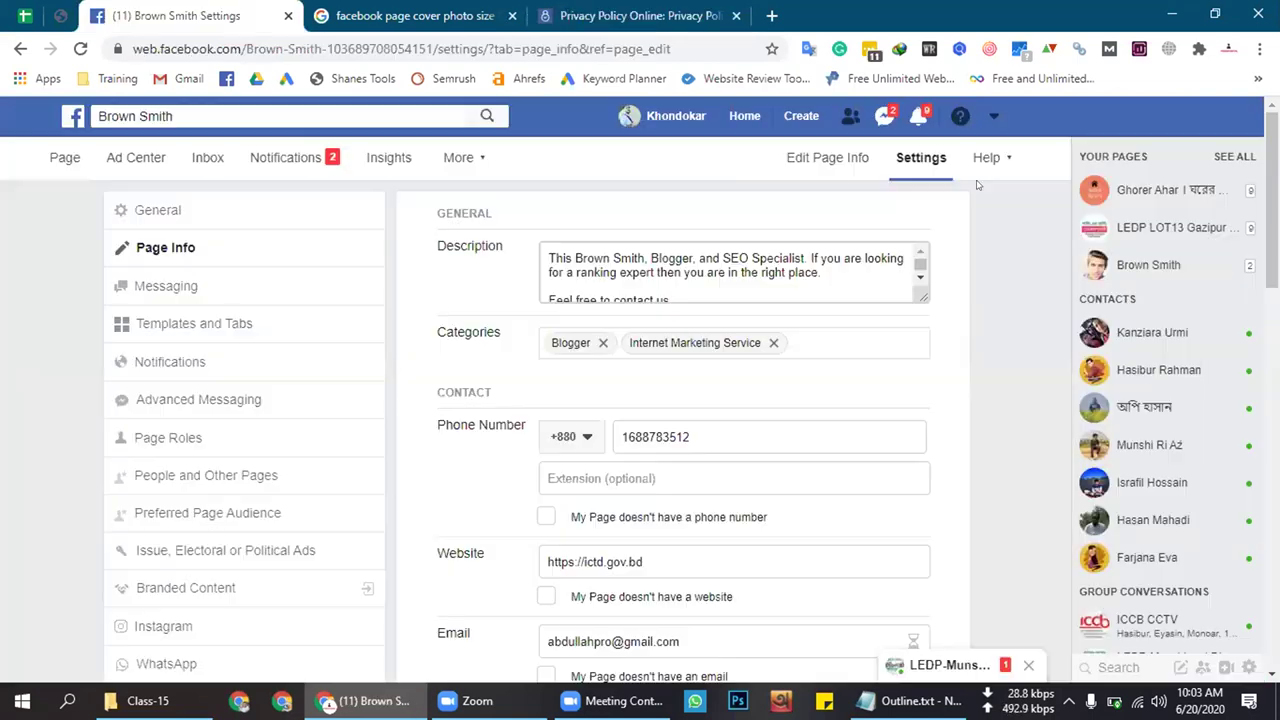
# Check the Messenger conversations, reload Page Info, dismiss the automatic replies card, and open Ad Center
pyautogui.click(884, 115)
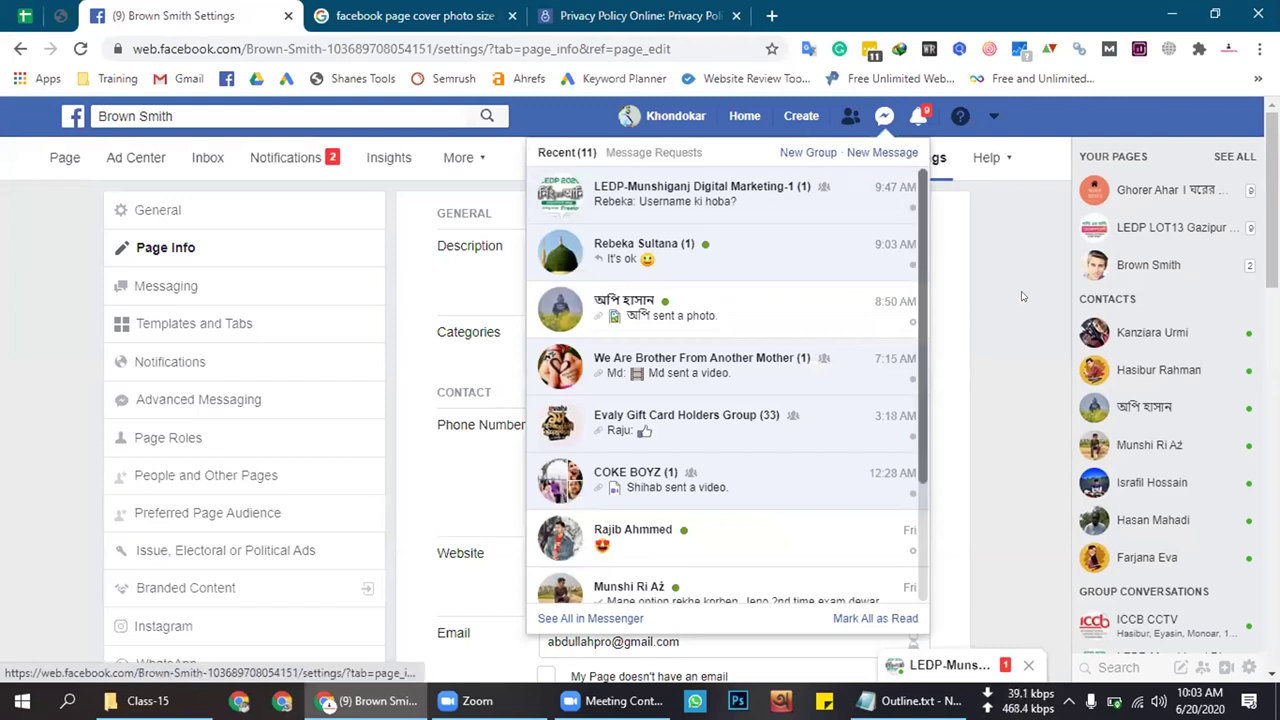
pyautogui.click(1012, 292)
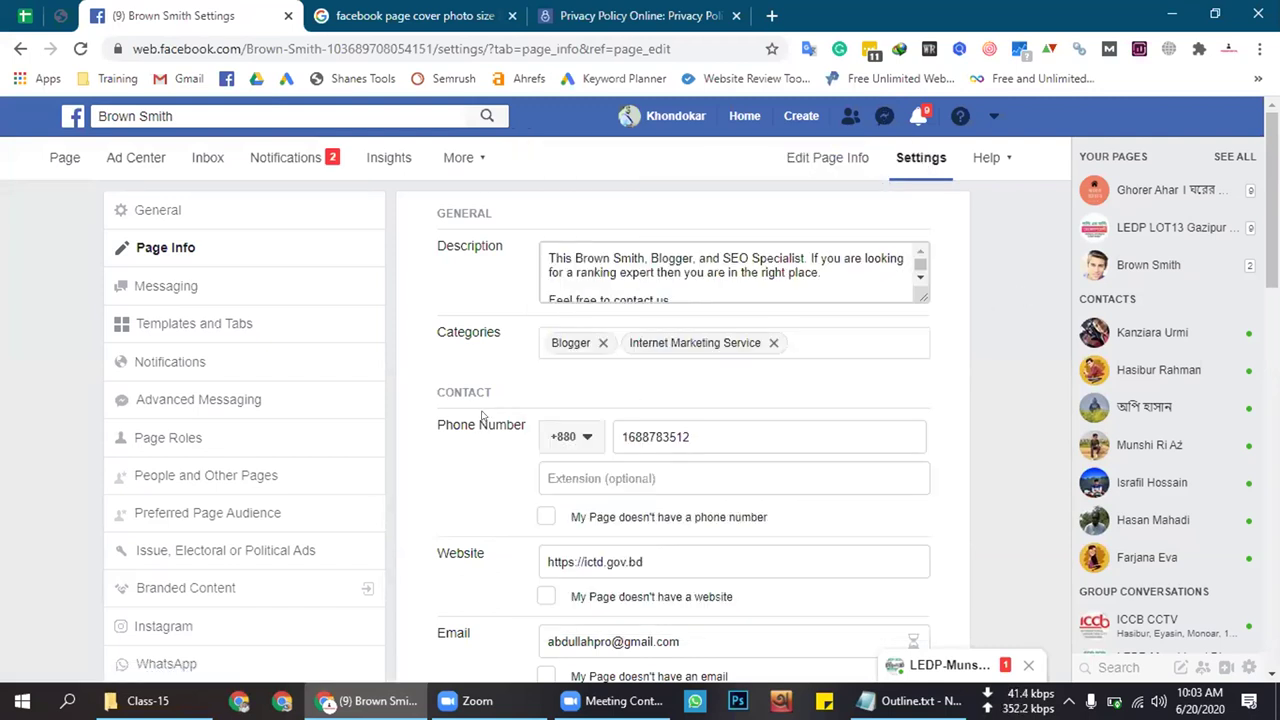
pyautogui.click(300, 247)
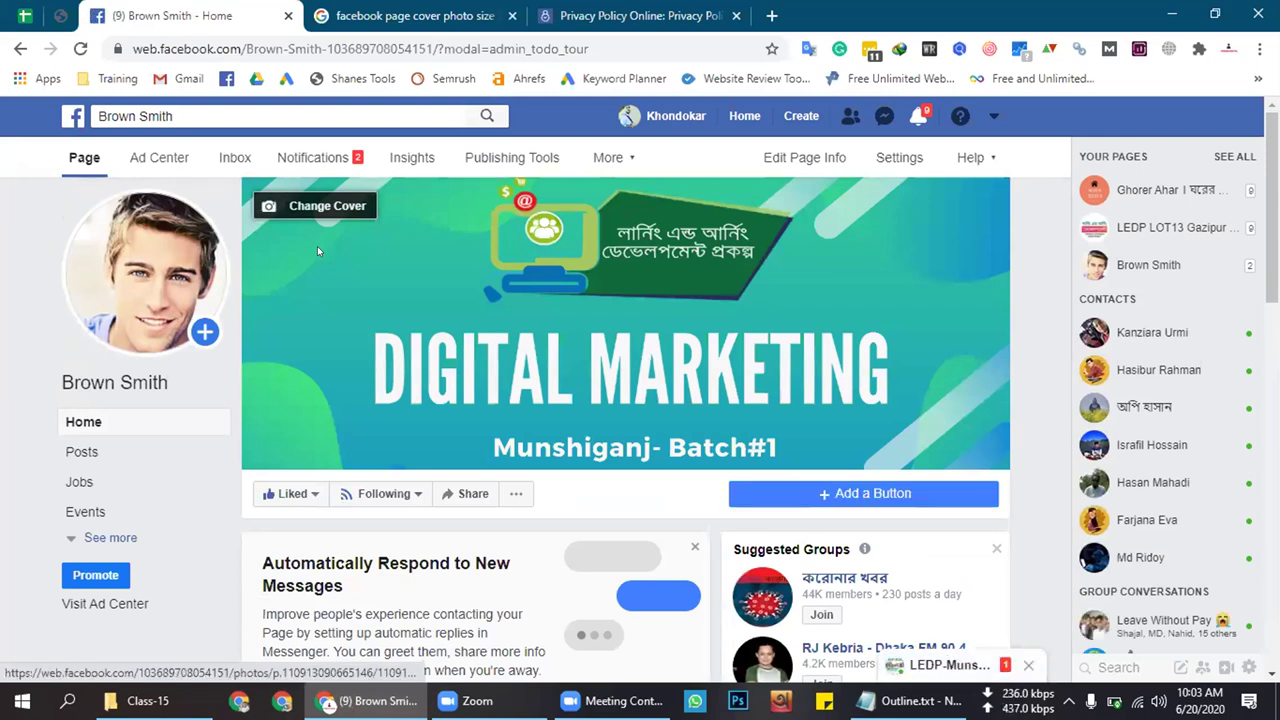
pyautogui.click(695, 545)
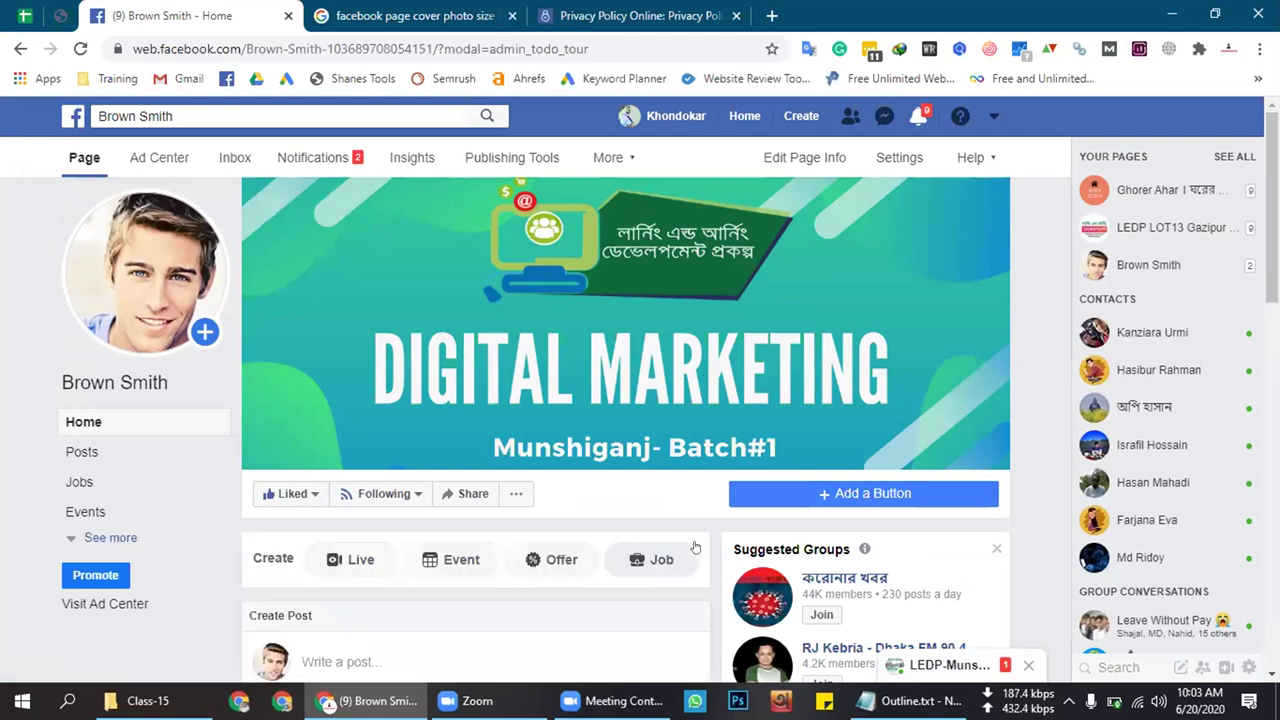
pyautogui.scroll(-2, 691, 537)
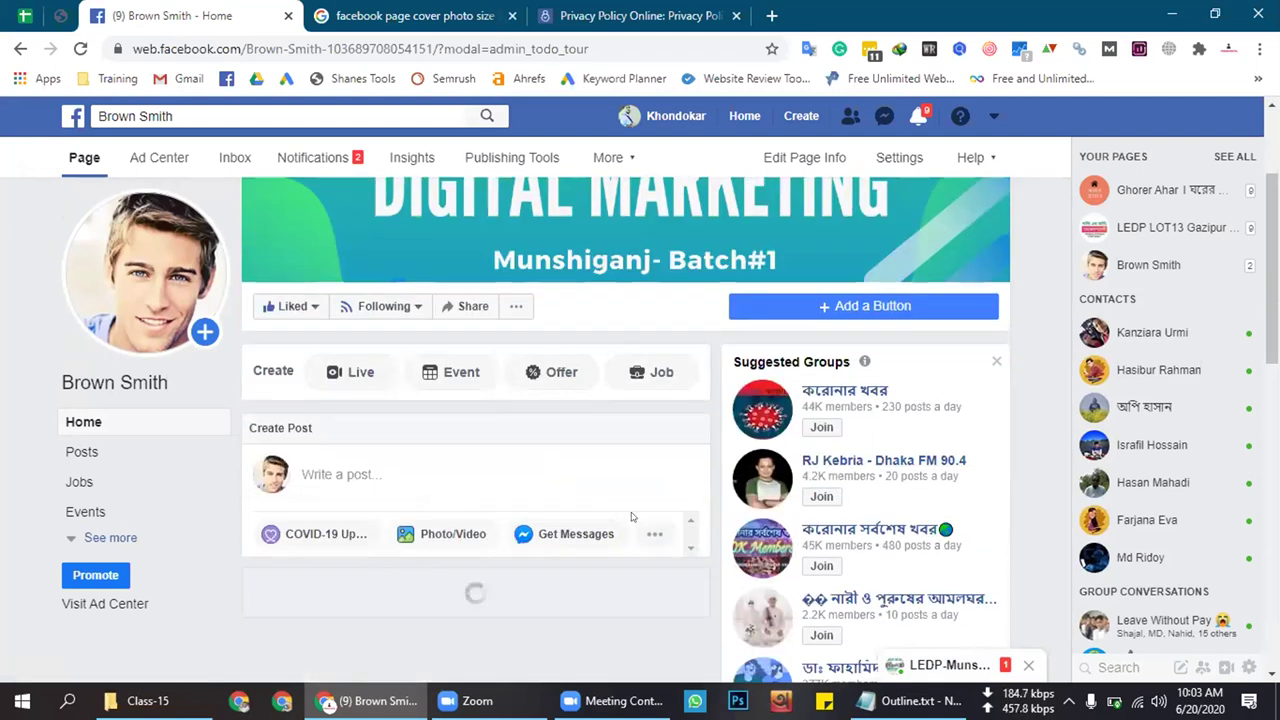
pyautogui.scroll(2, 709, 486)
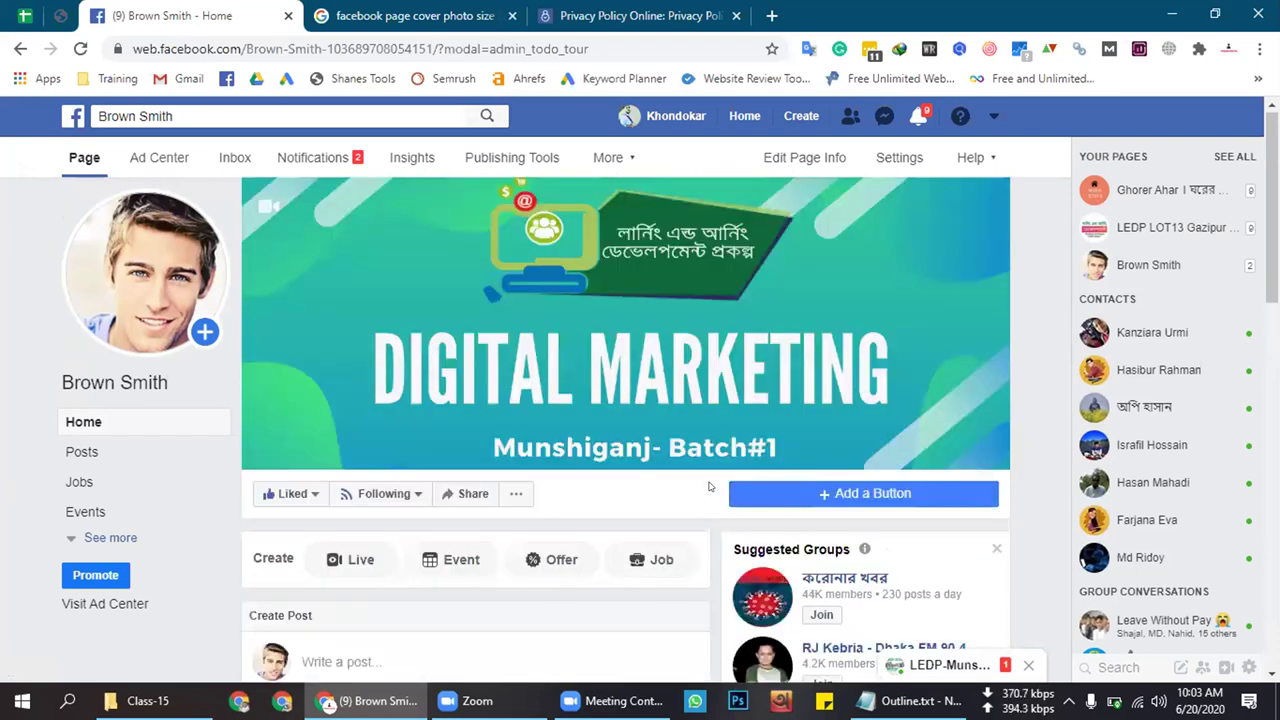
pyautogui.click(159, 158)
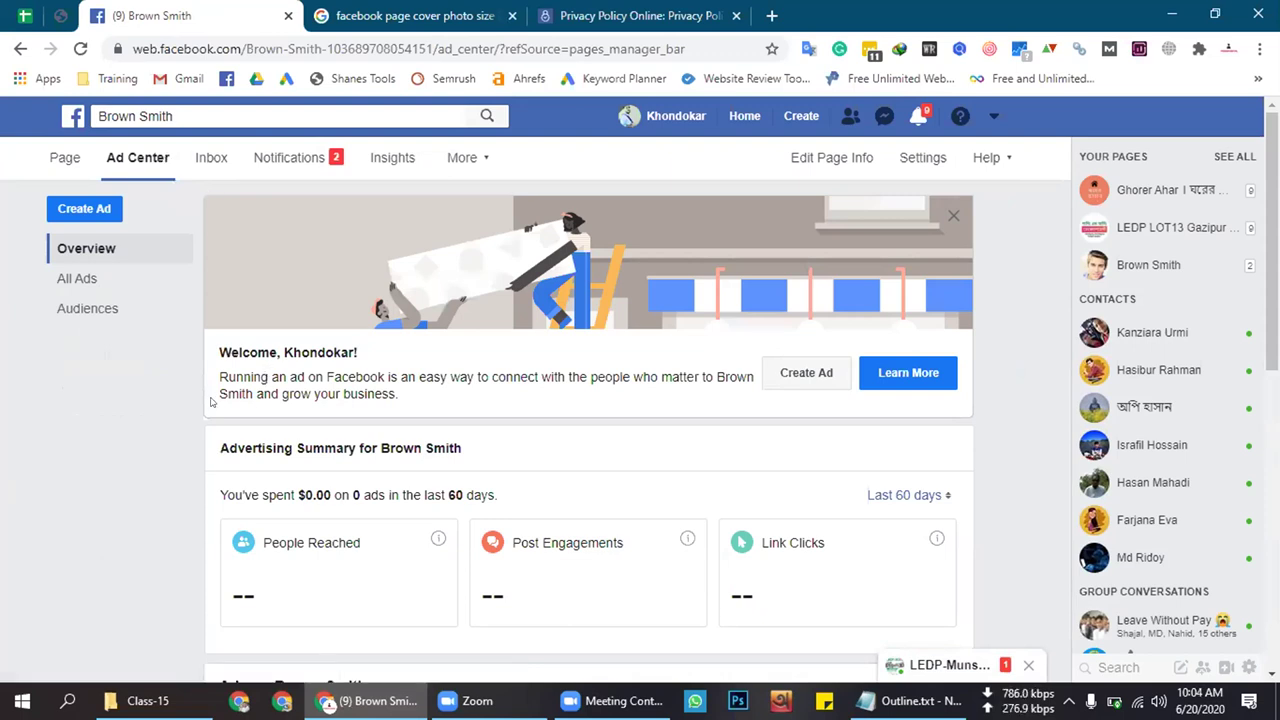
pyautogui.scroll(-2, 211, 402)
pyautogui.scroll(-1, 211, 402)
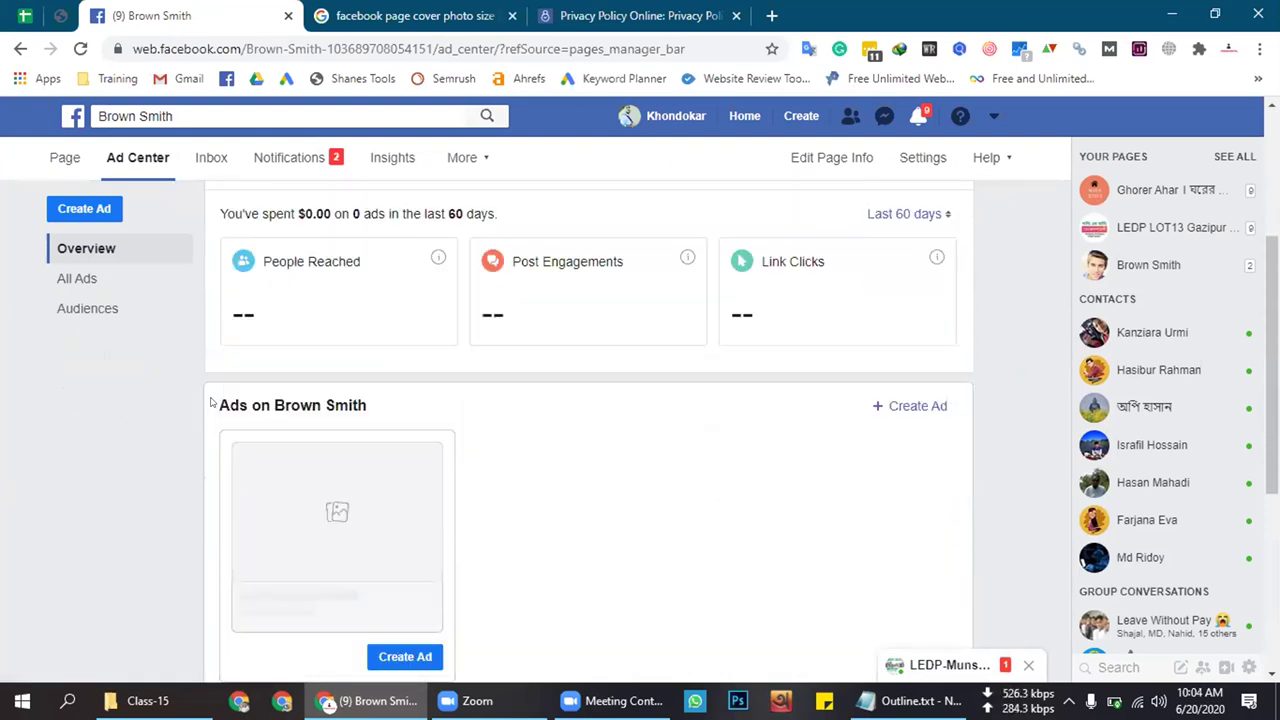
pyautogui.scroll(-1, 211, 402)
pyautogui.scroll(2, 211, 402)
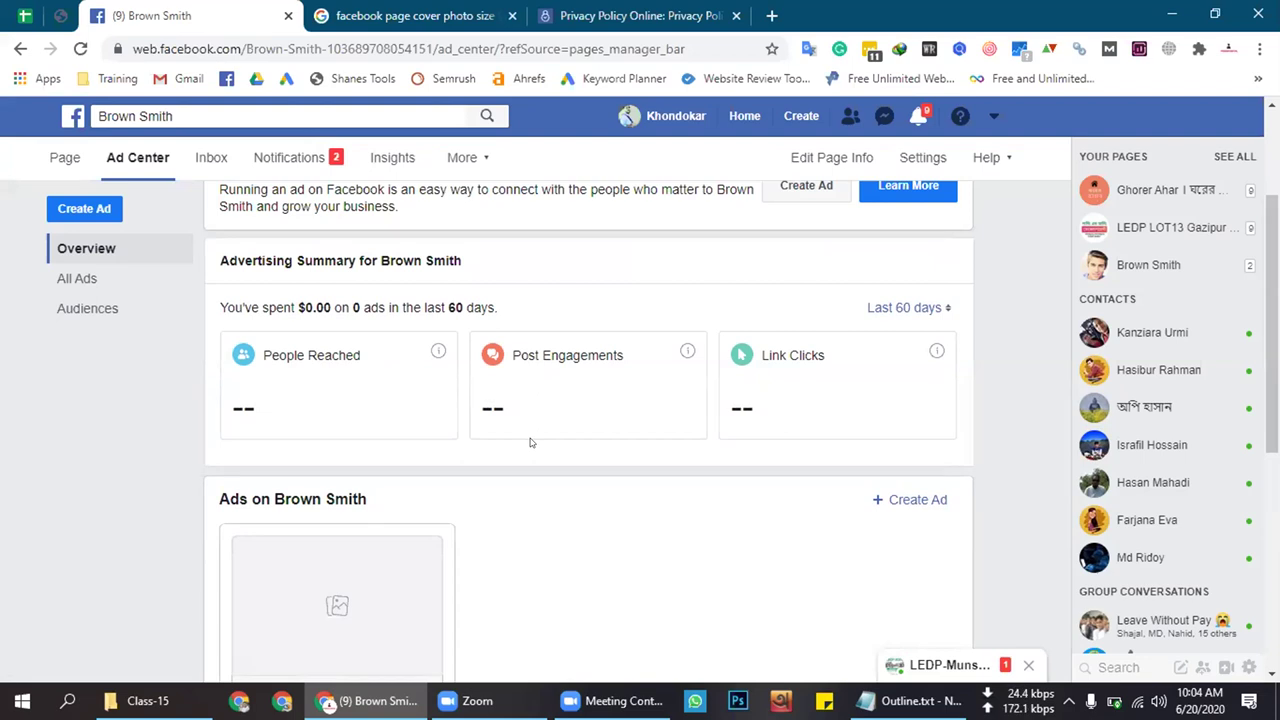
pyautogui.scroll(2, 529, 442)
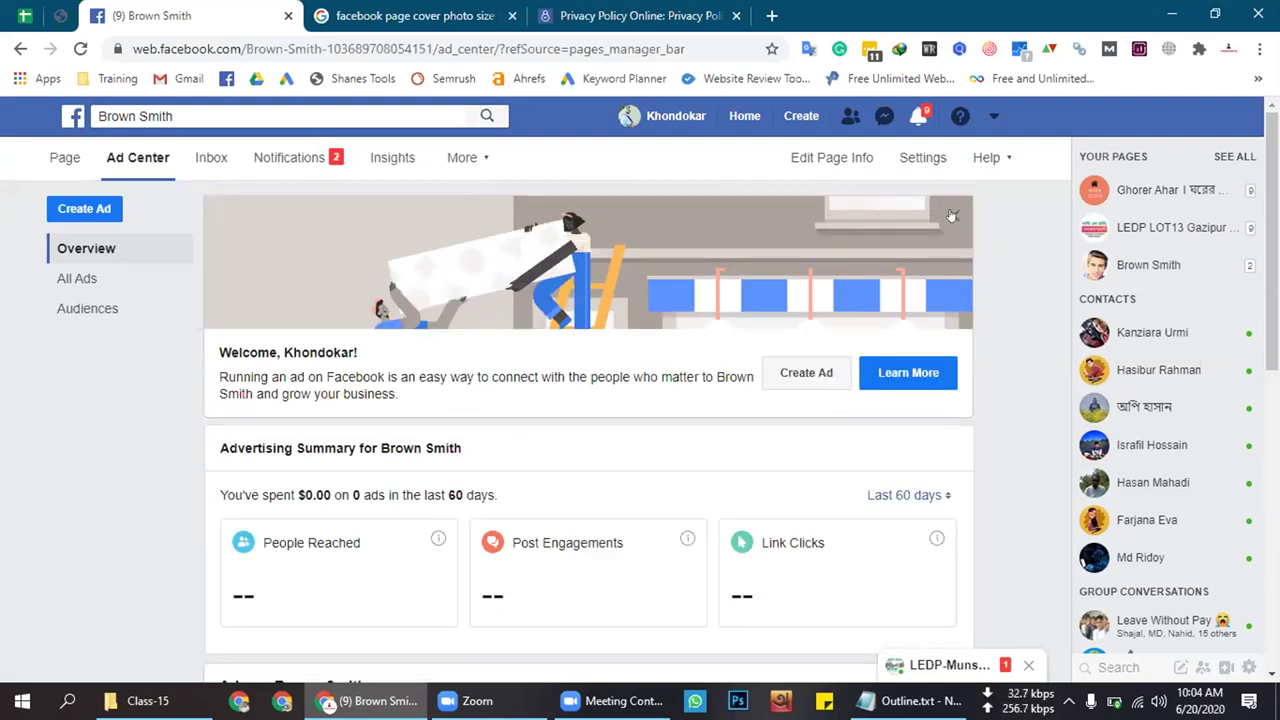
pyautogui.click(953, 213)
pyautogui.scroll(-4, 440, 490)
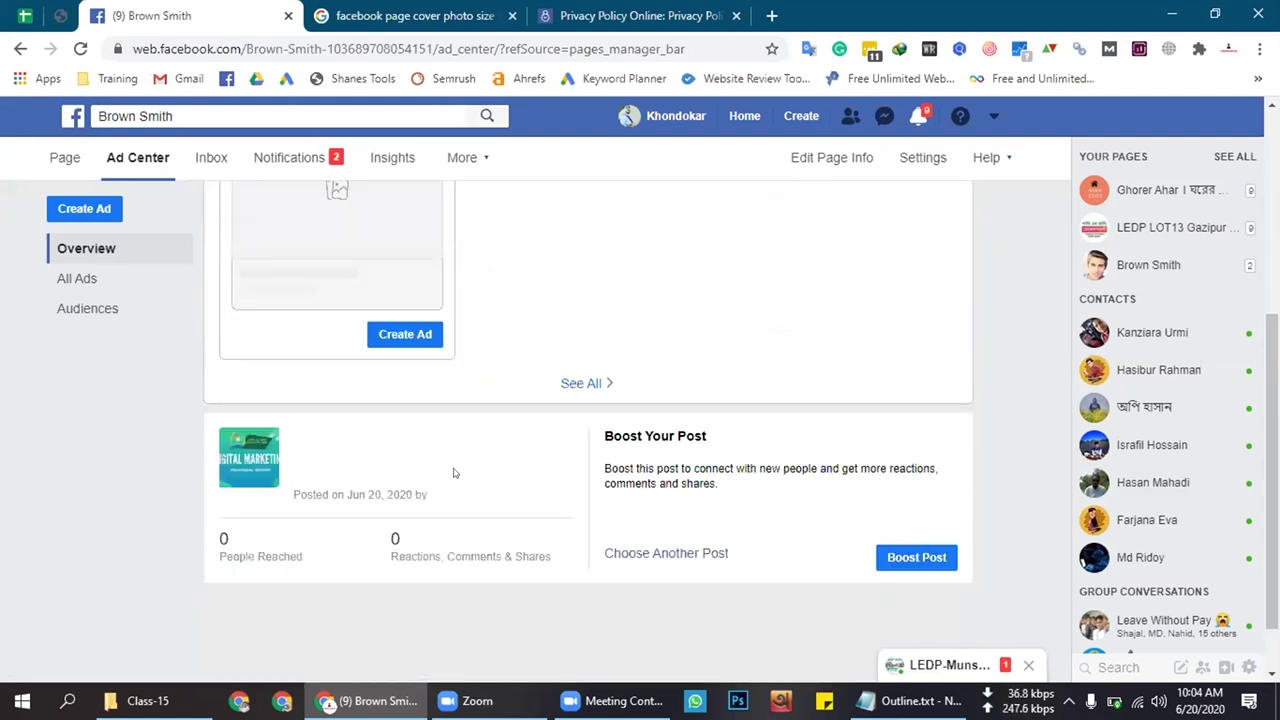
pyautogui.scroll(3, 453, 473)
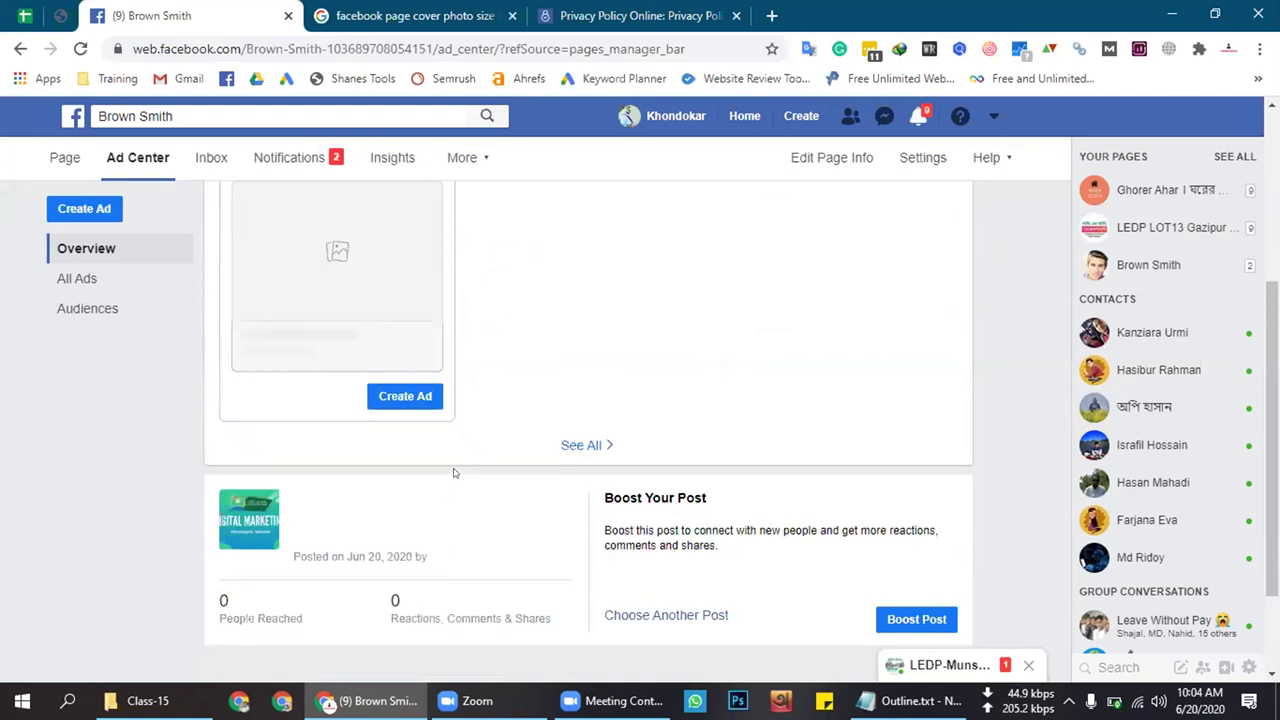
pyautogui.scroll(1, 453, 473)
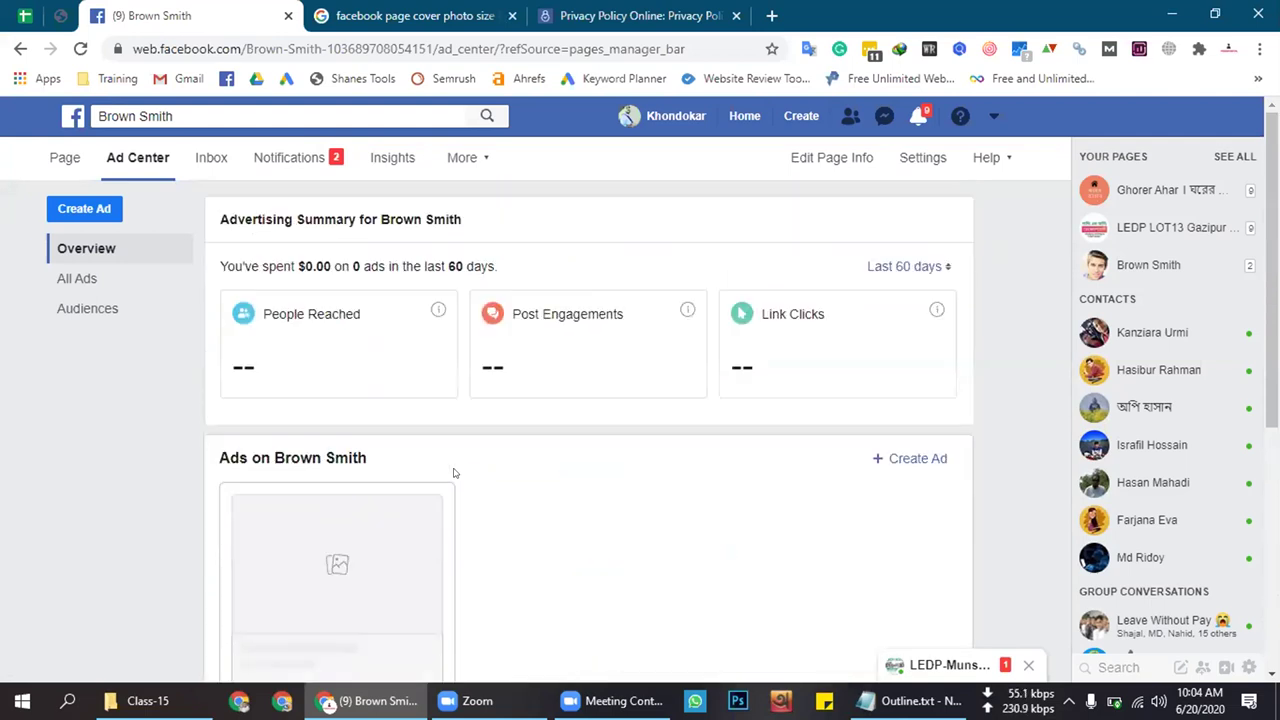
pyautogui.scroll(-1, 513, 477)
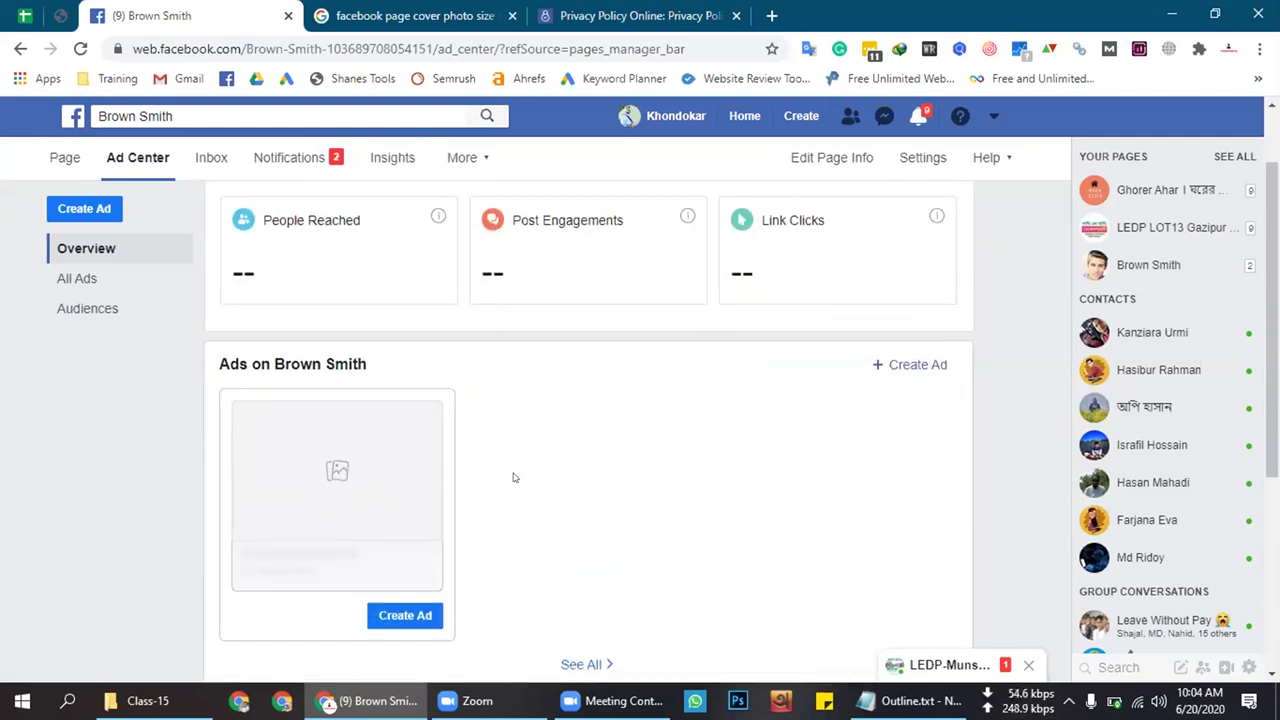
pyautogui.scroll(1, 513, 477)
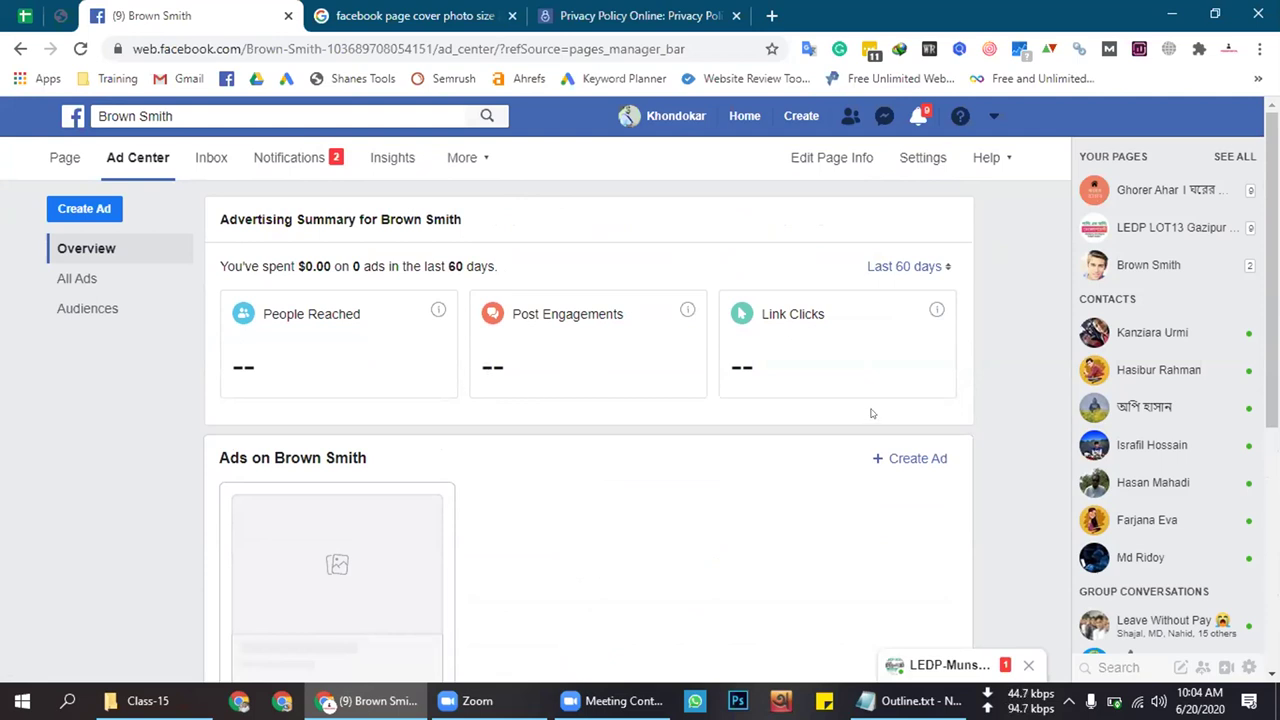
pyautogui.scroll(-2, 707, 460)
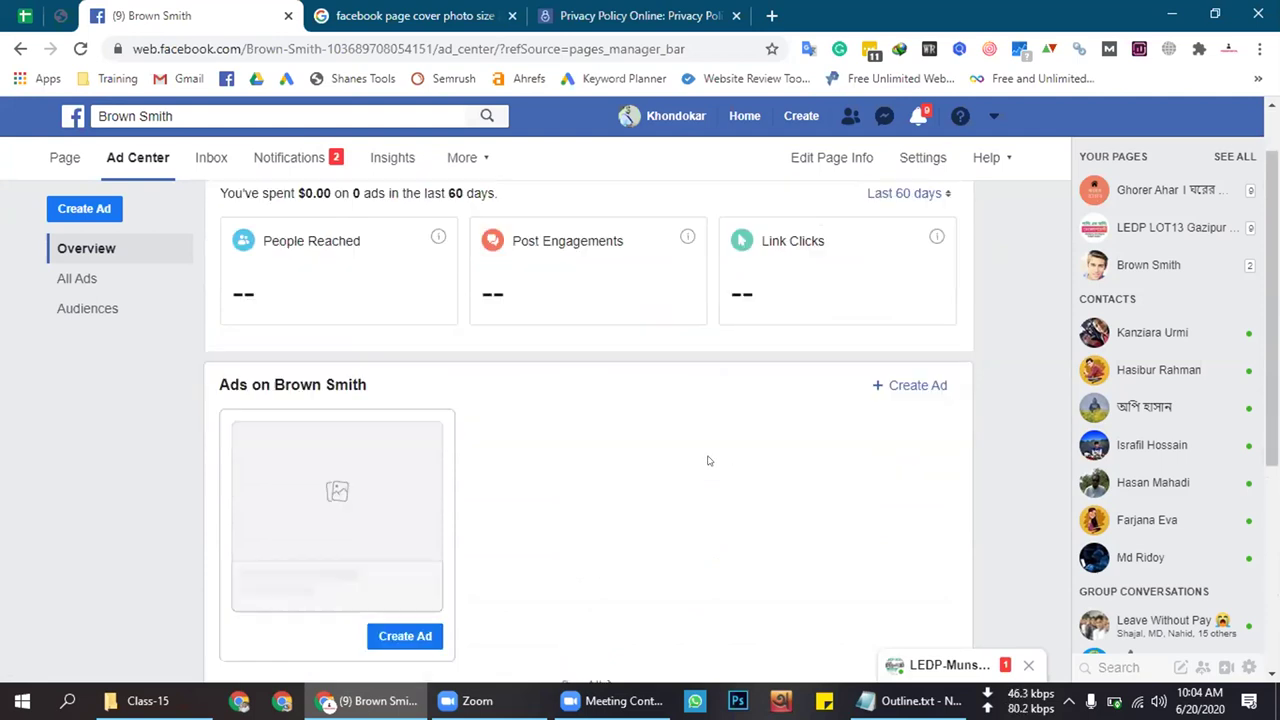
pyautogui.click(928, 365)
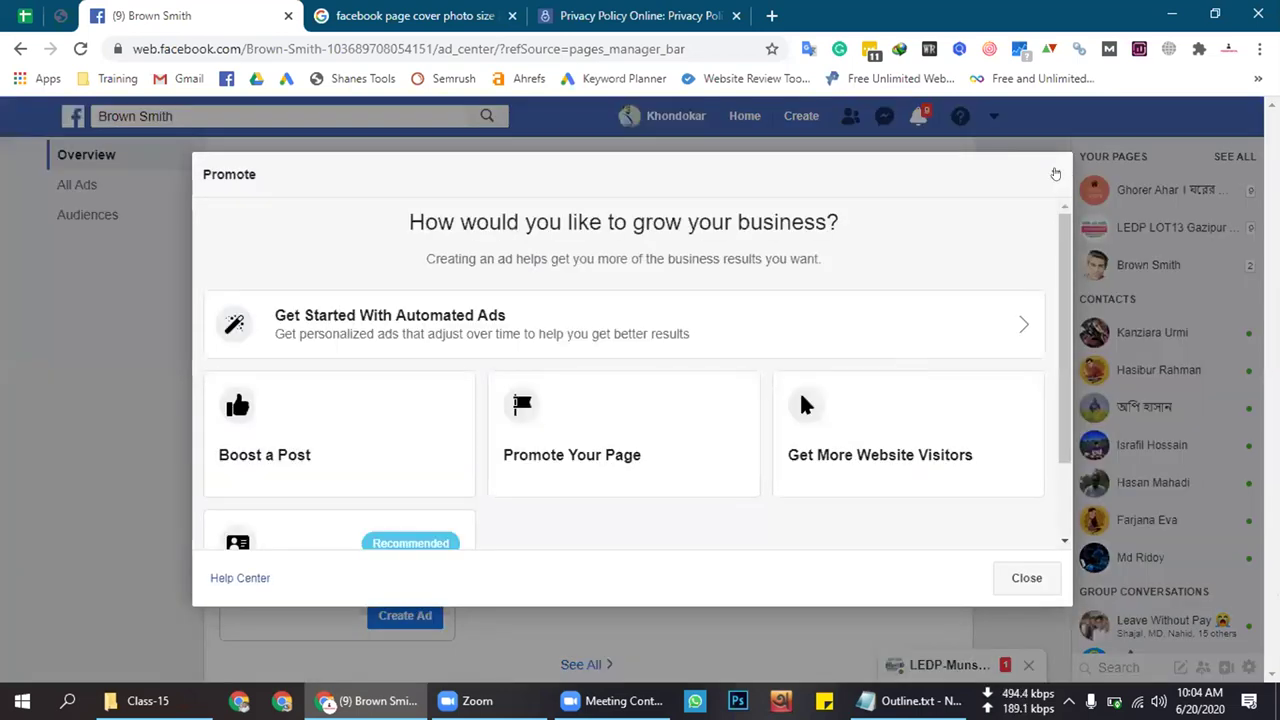
pyautogui.press('Escape')
pyautogui.scroll(2, 362, 370)
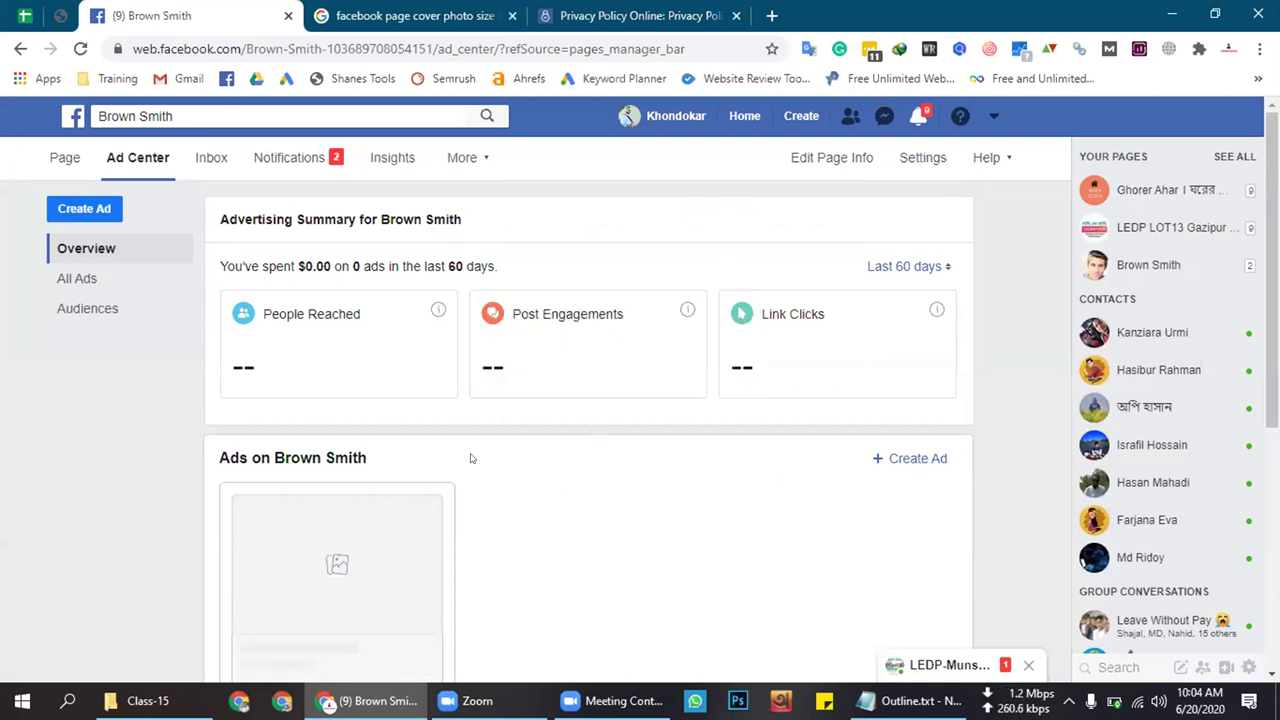
pyautogui.moveTo(544, 265); pyautogui.dragTo(226, 264)
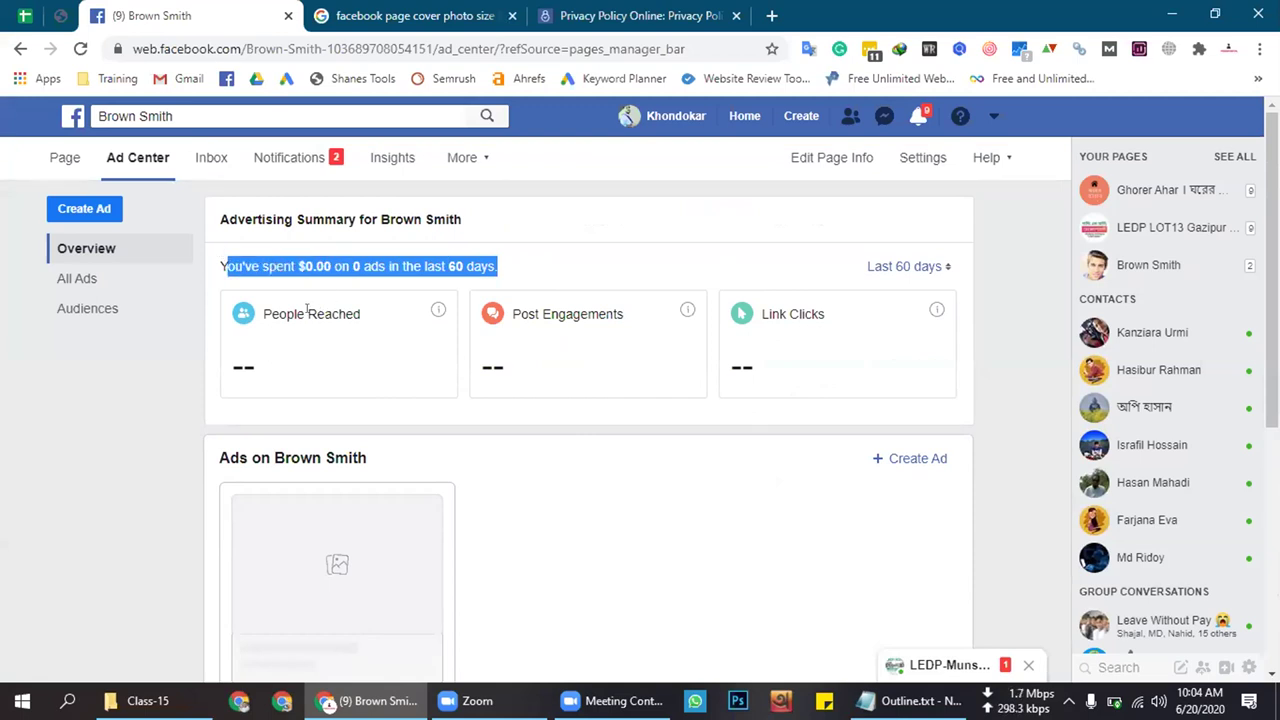
pyautogui.click(306, 306)
pyautogui.click(630, 529)
pyautogui.moveTo(262, 314); pyautogui.dragTo(362, 314)
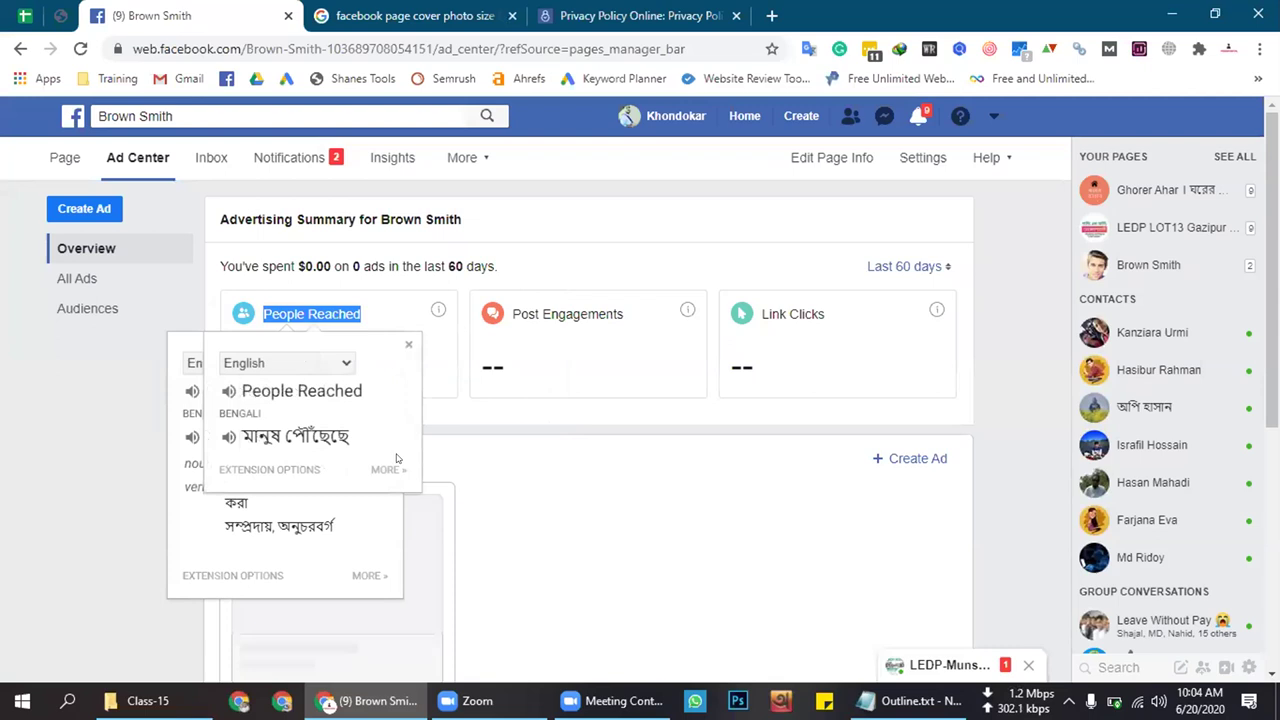
pyautogui.click(322, 307)
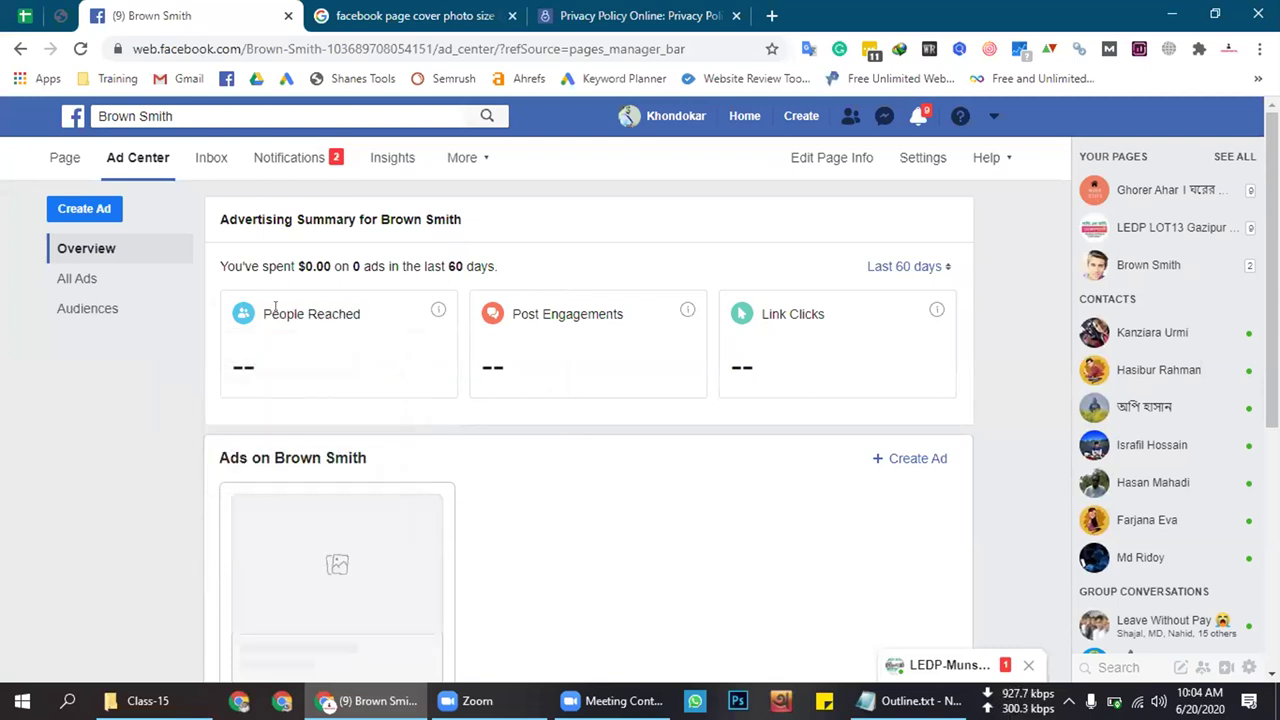
pyautogui.moveTo(262, 314); pyautogui.dragTo(267, 306)
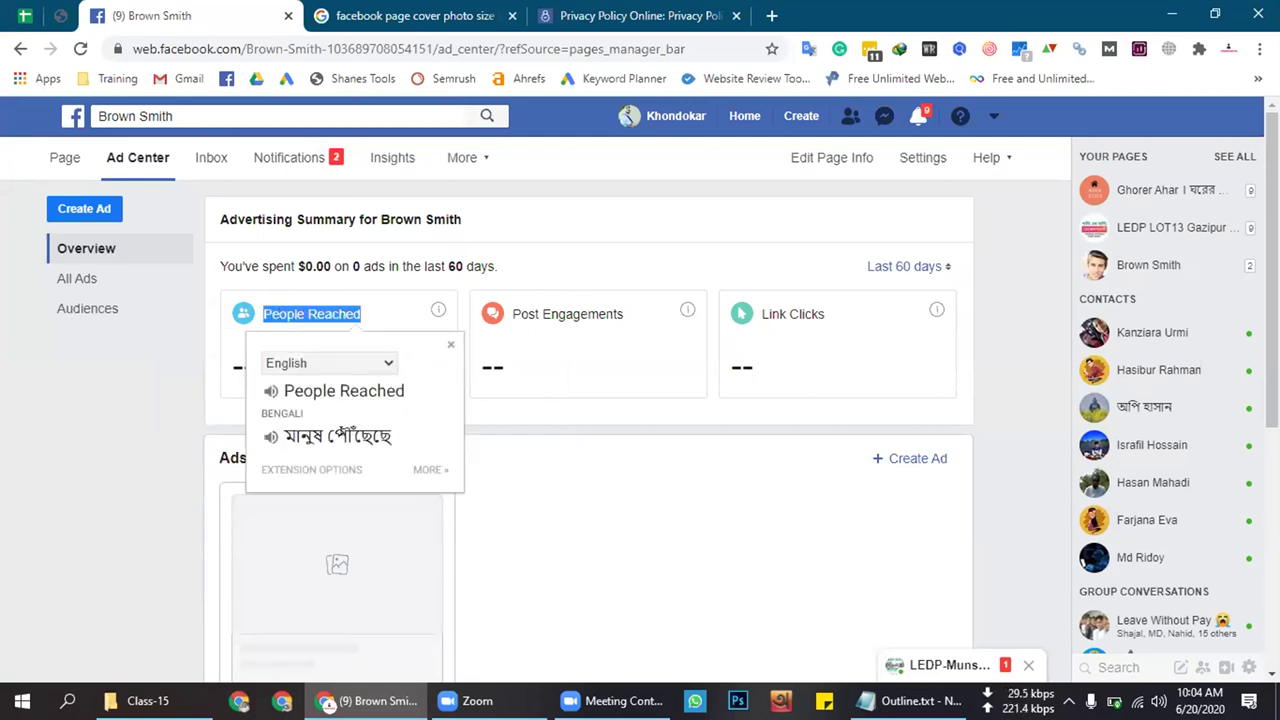
pyautogui.click(335, 312)
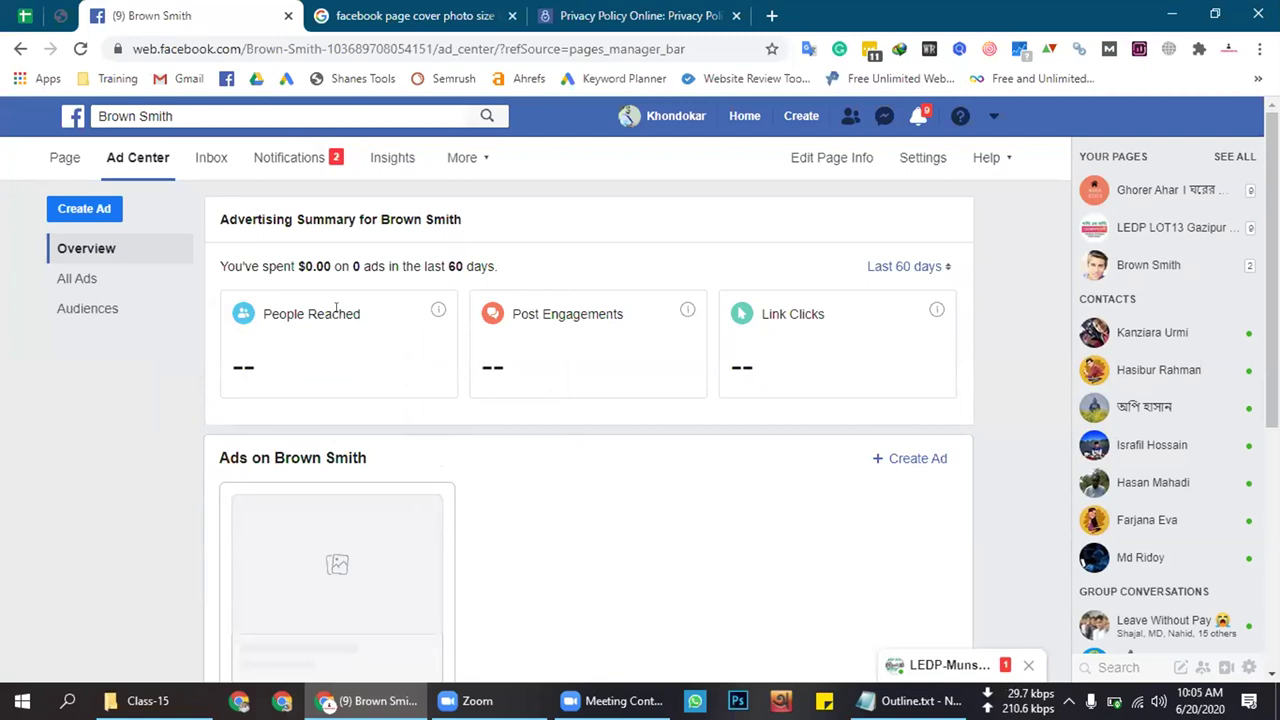
pyautogui.tripleClick(336, 308)
pyautogui.tripleClick(320, 310)
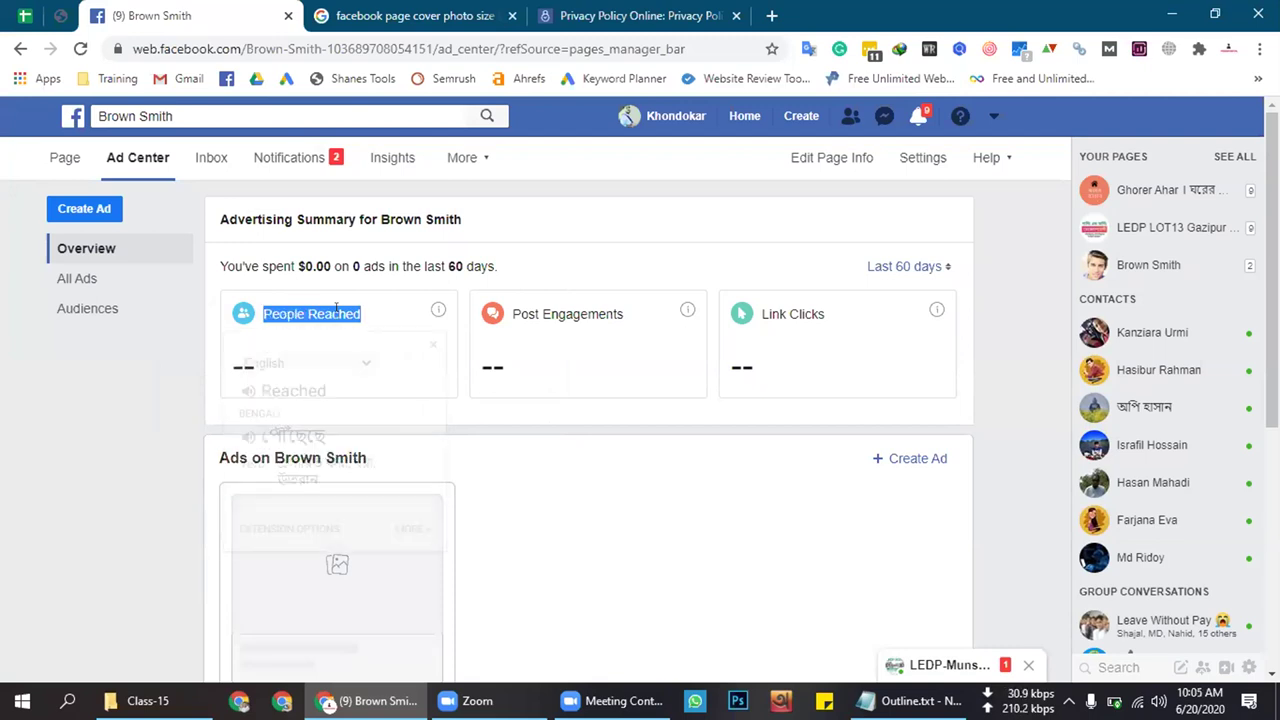
pyautogui.tripleClick(319, 308)
pyautogui.doubleClick(336, 310)
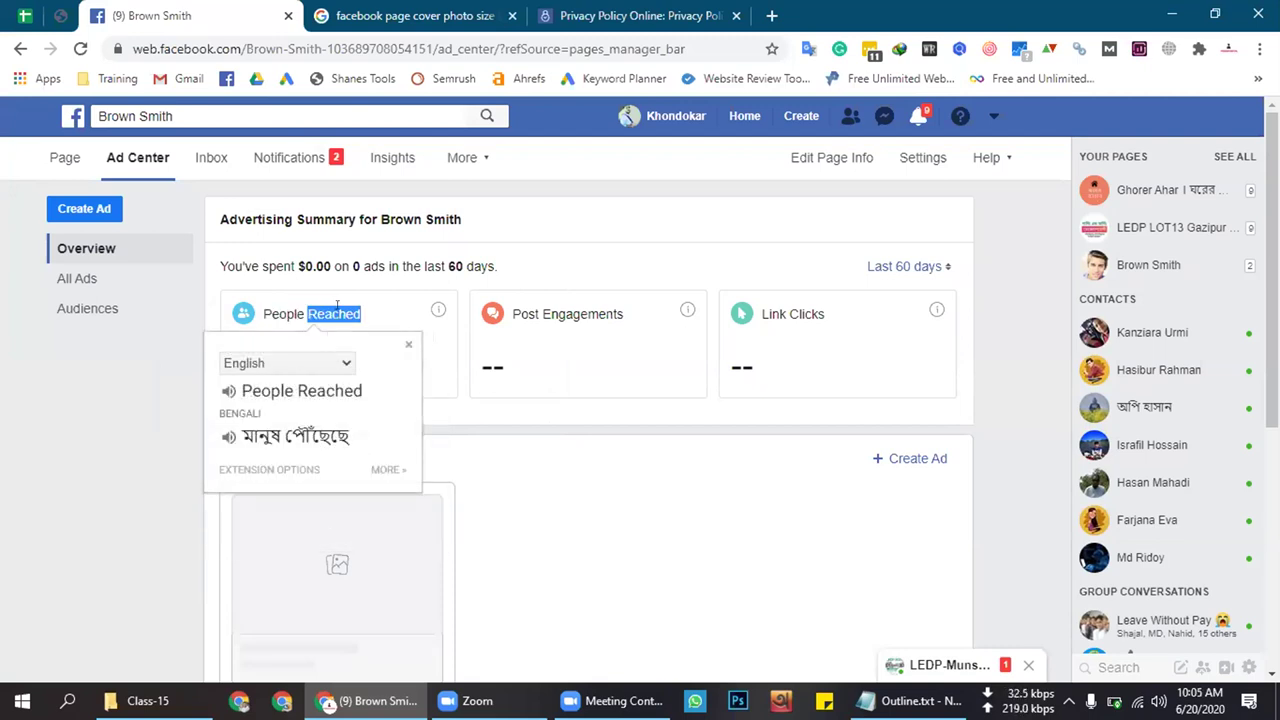
pyautogui.click(310, 311)
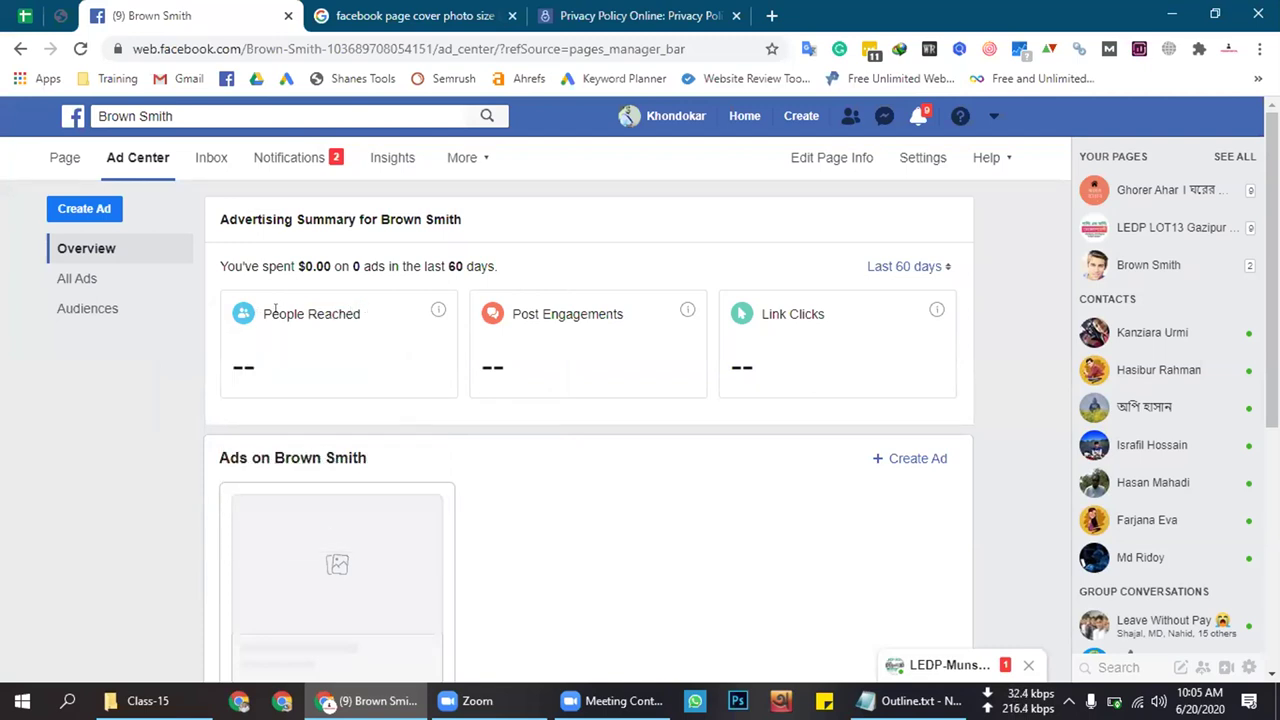
pyautogui.moveTo(261, 313); pyautogui.dragTo(365, 314)
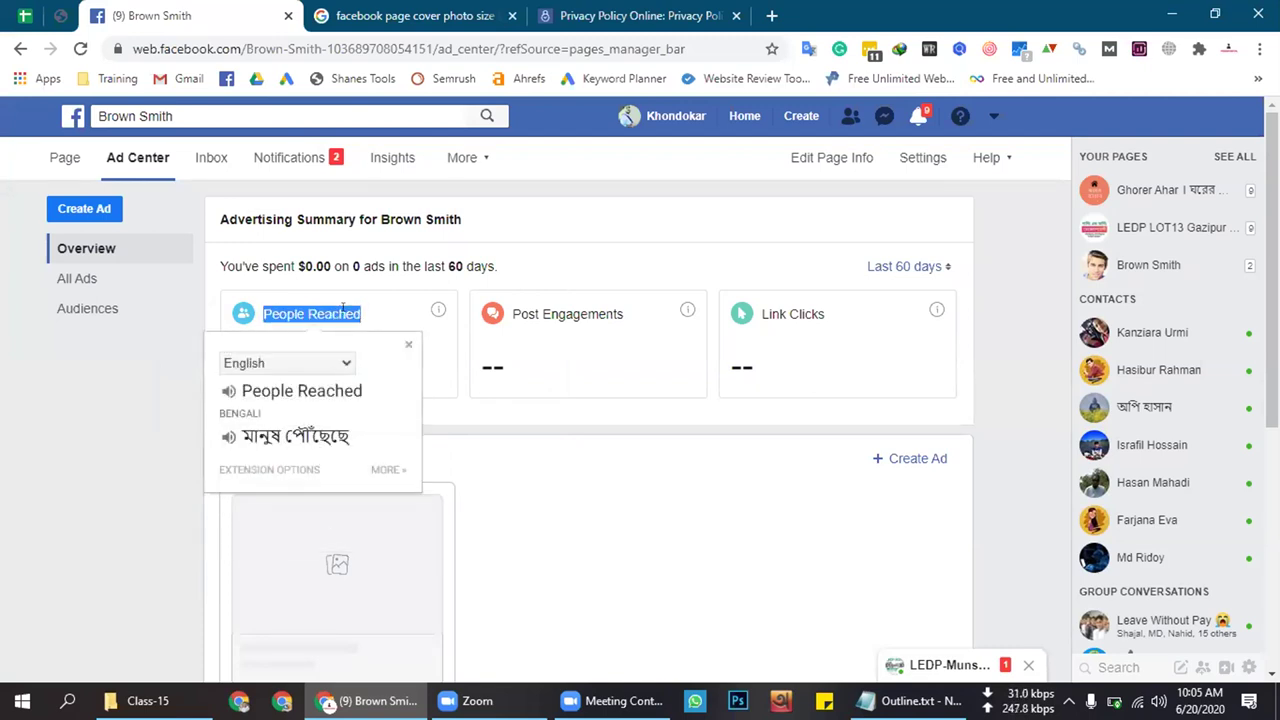
pyautogui.click(338, 307)
pyautogui.tripleClick(338, 307)
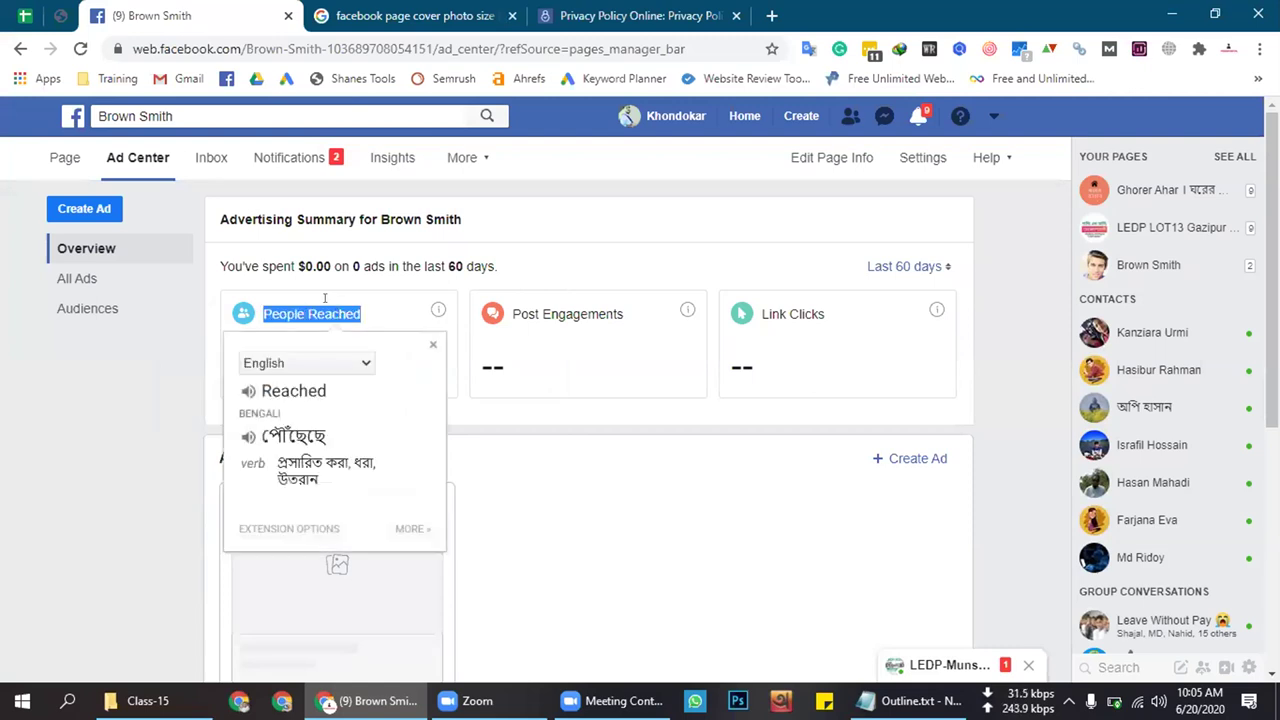
pyautogui.click(322, 300)
pyautogui.doubleClick(580, 311)
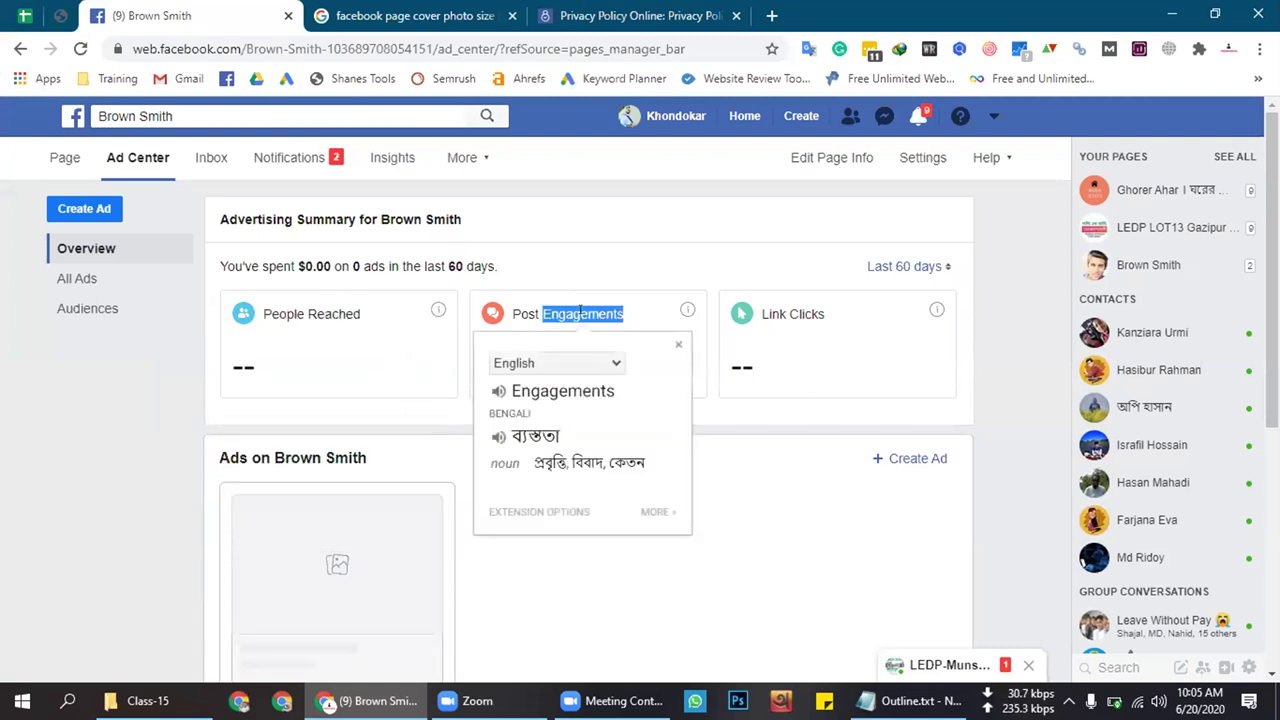
pyautogui.doubleClick(550, 311)
pyautogui.moveTo(512, 313); pyautogui.dragTo(628, 313)
pyautogui.click(523, 315)
pyautogui.moveTo(510, 312); pyautogui.dragTo(505, 310)
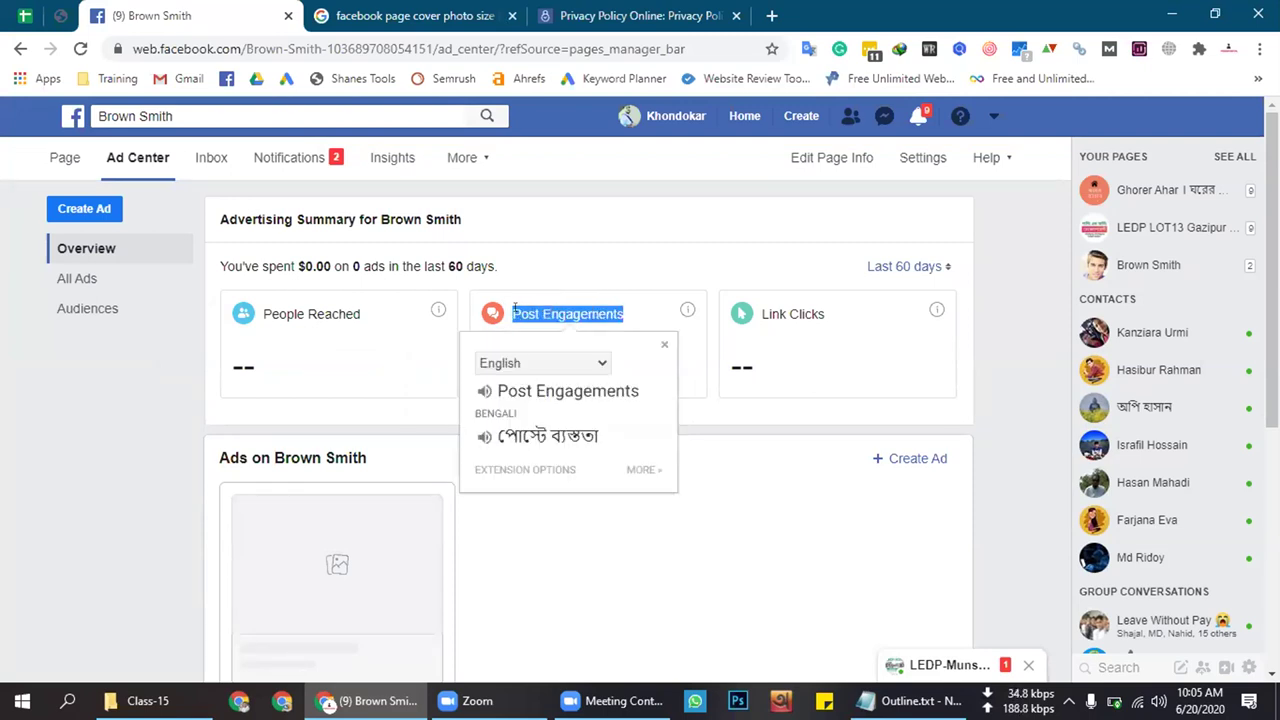
pyautogui.click(506, 309)
pyautogui.tripleClick(620, 307)
pyautogui.moveTo(622, 308); pyautogui.dragTo(628, 318)
pyautogui.click(506, 309)
pyautogui.click(662, 347)
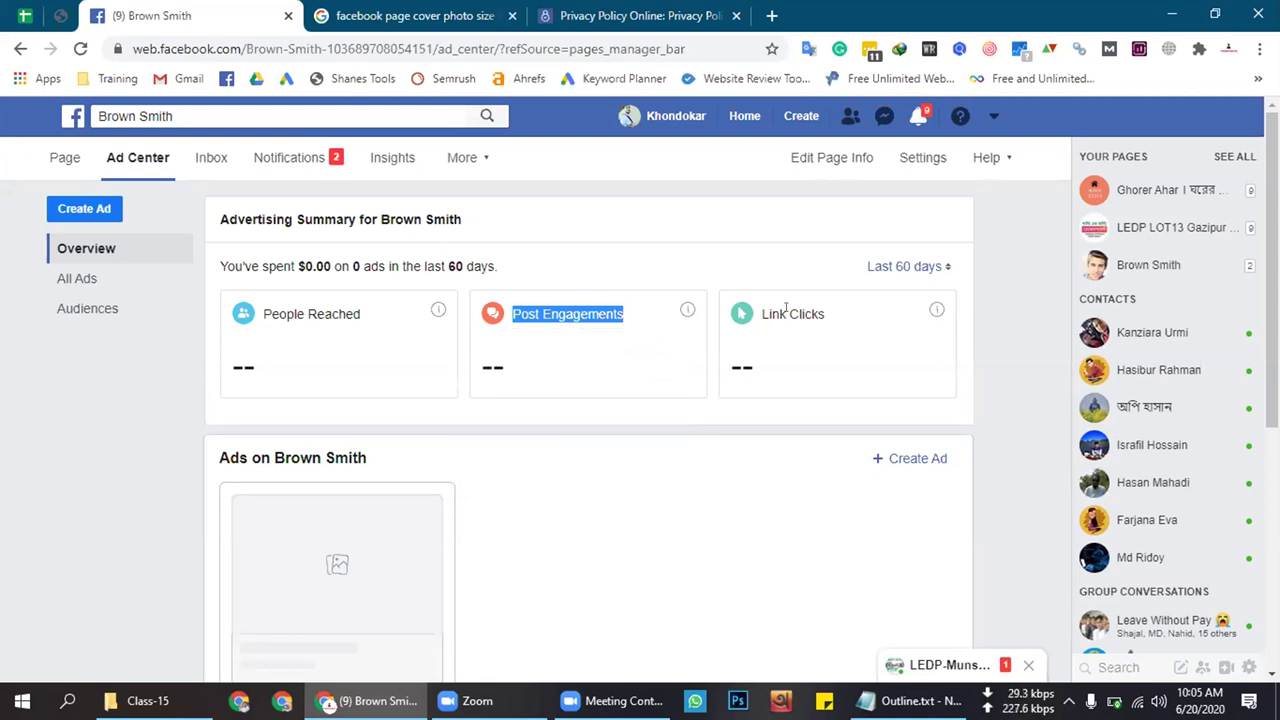
pyautogui.moveTo(755, 313); pyautogui.dragTo(757, 313)
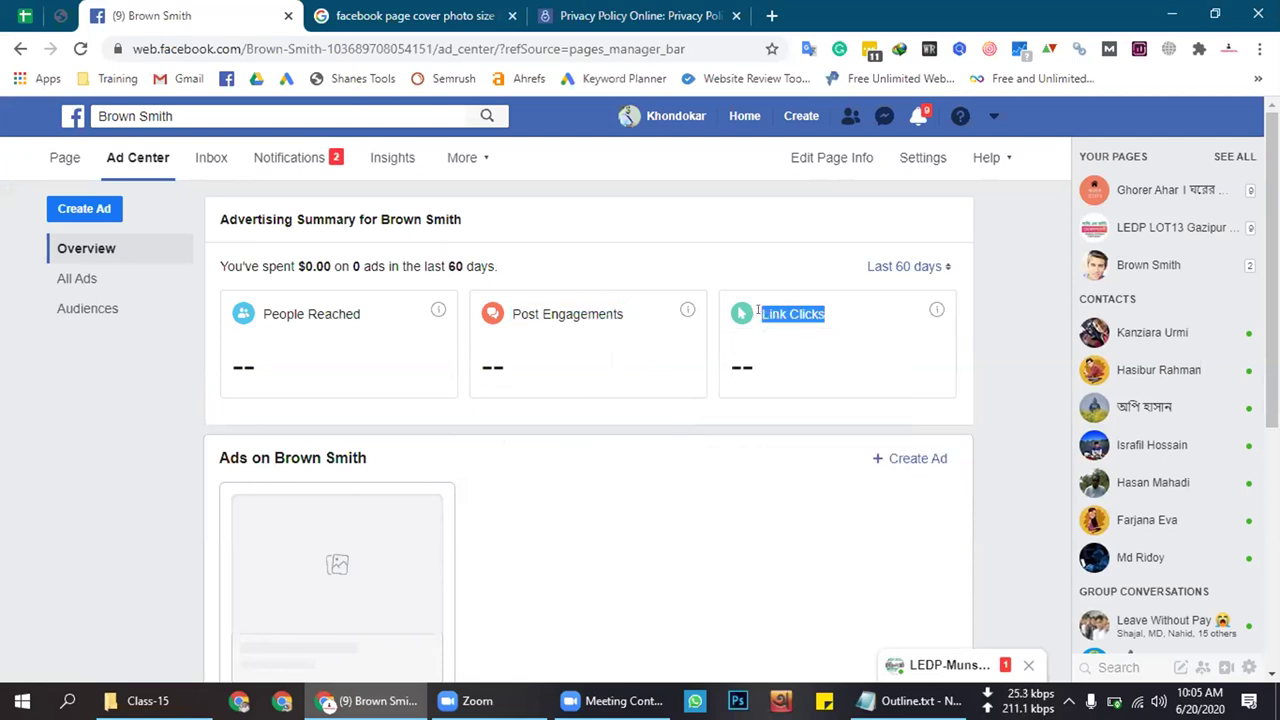
pyautogui.click(591, 483)
pyautogui.scroll(-3, 591, 483)
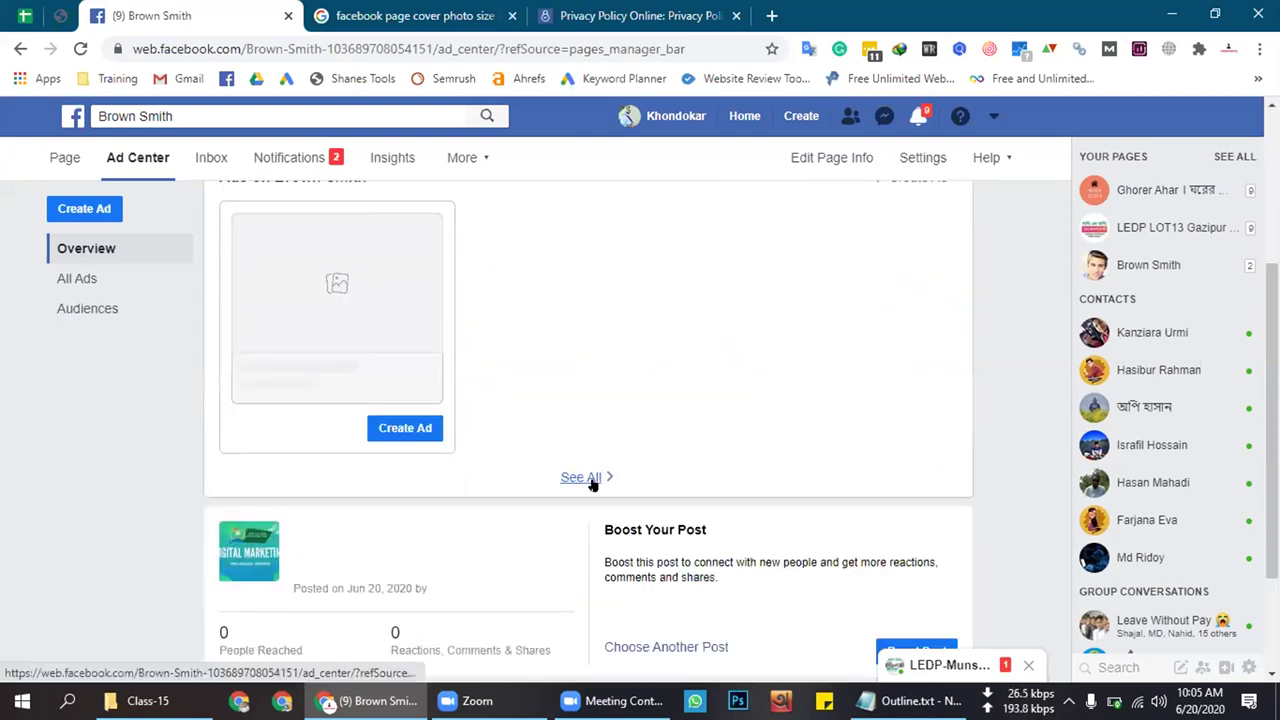
pyautogui.scroll(3, 591, 483)
pyautogui.scroll(-2, 591, 483)
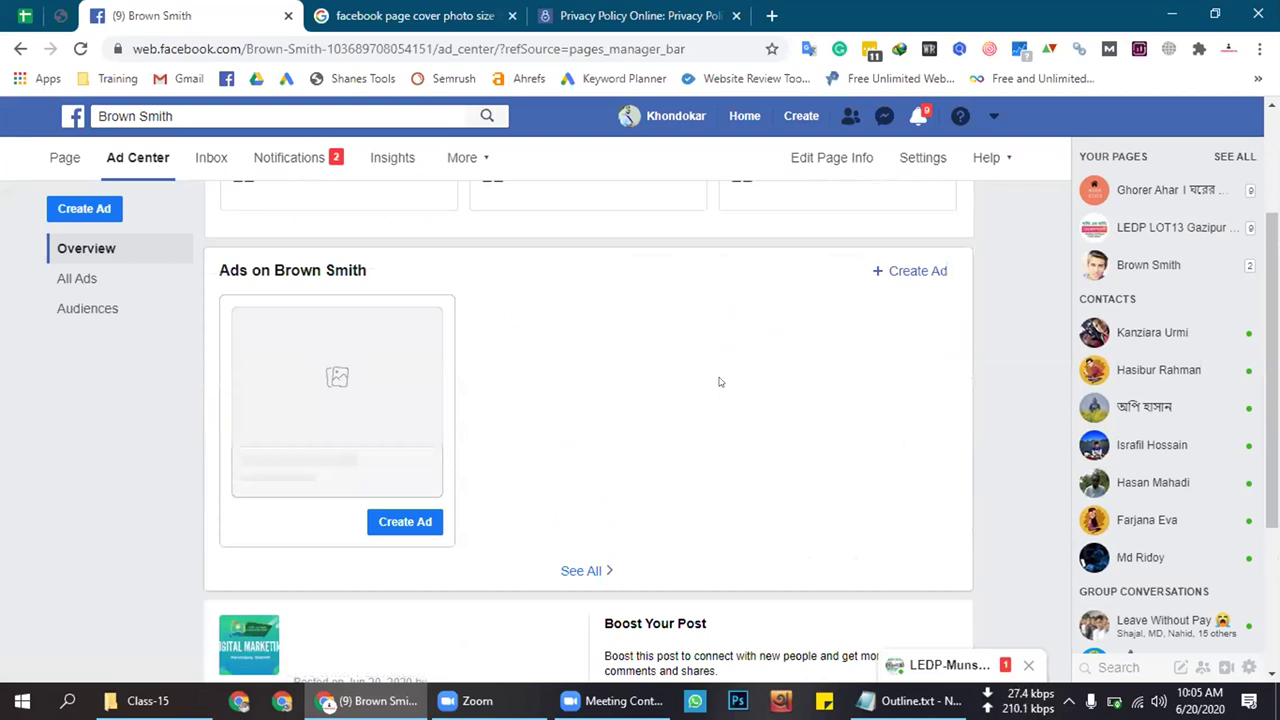
# Dismiss the promotion choices, scroll the Ad Center, then reopen the growth options via Create Ad
pyautogui.click(922, 274)
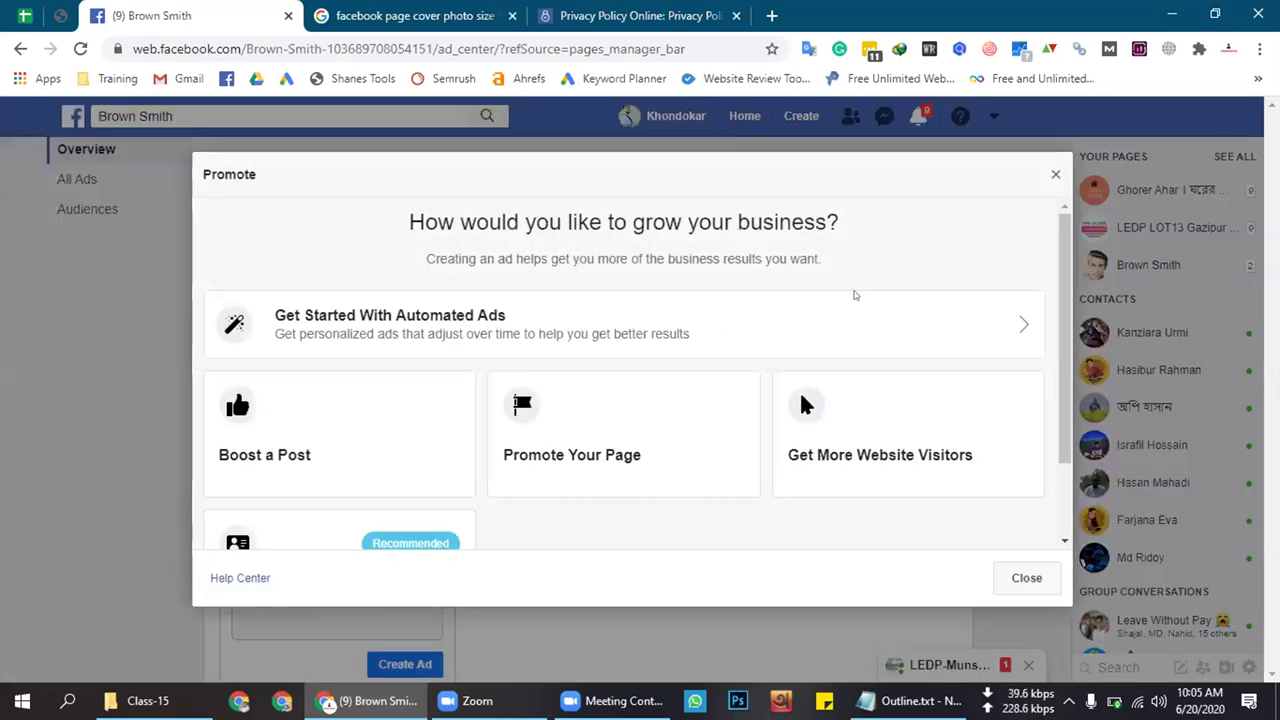
pyautogui.press('Escape')
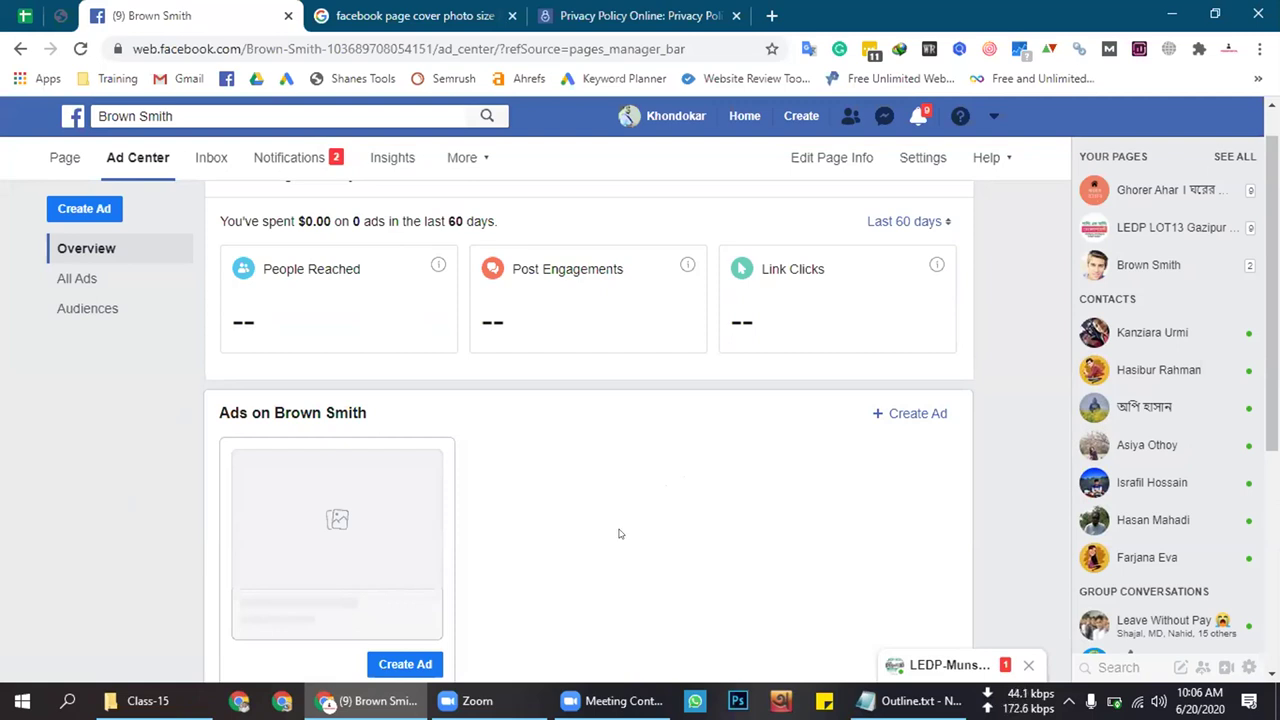
pyautogui.scroll(-2, 620, 531)
pyautogui.scroll(2, 631, 526)
pyautogui.click(906, 413)
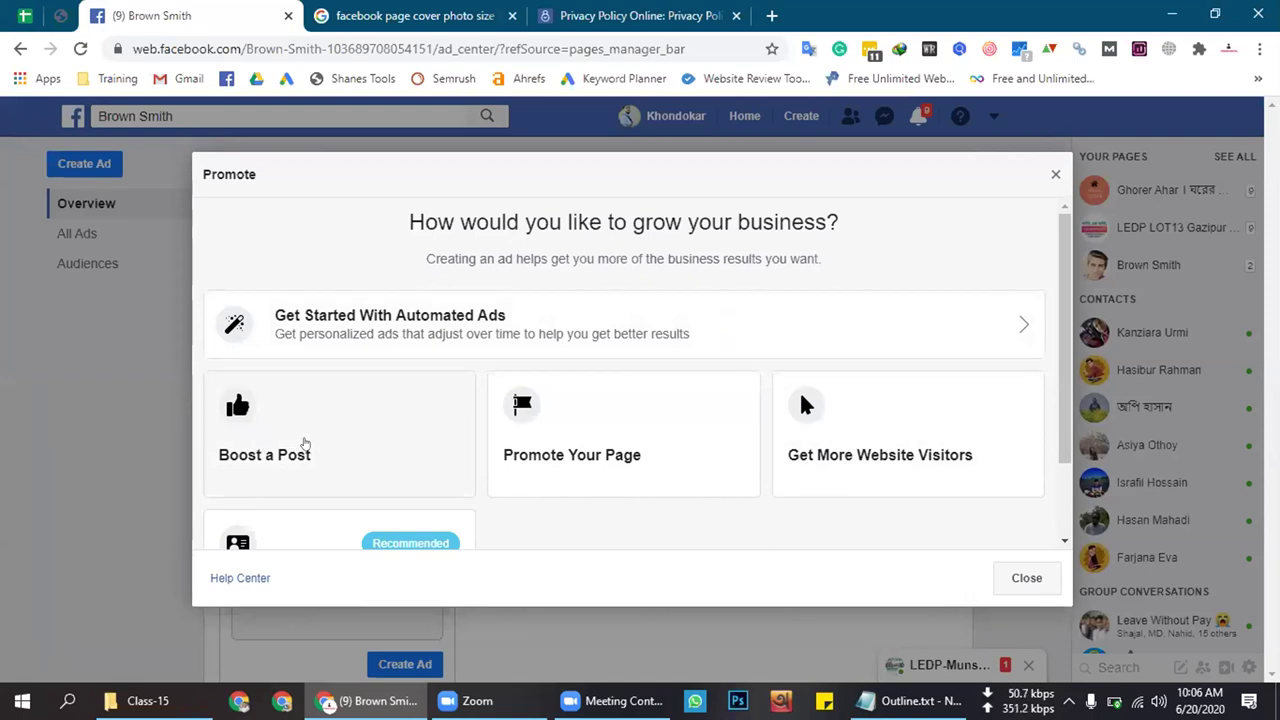
pyautogui.click(324, 426)
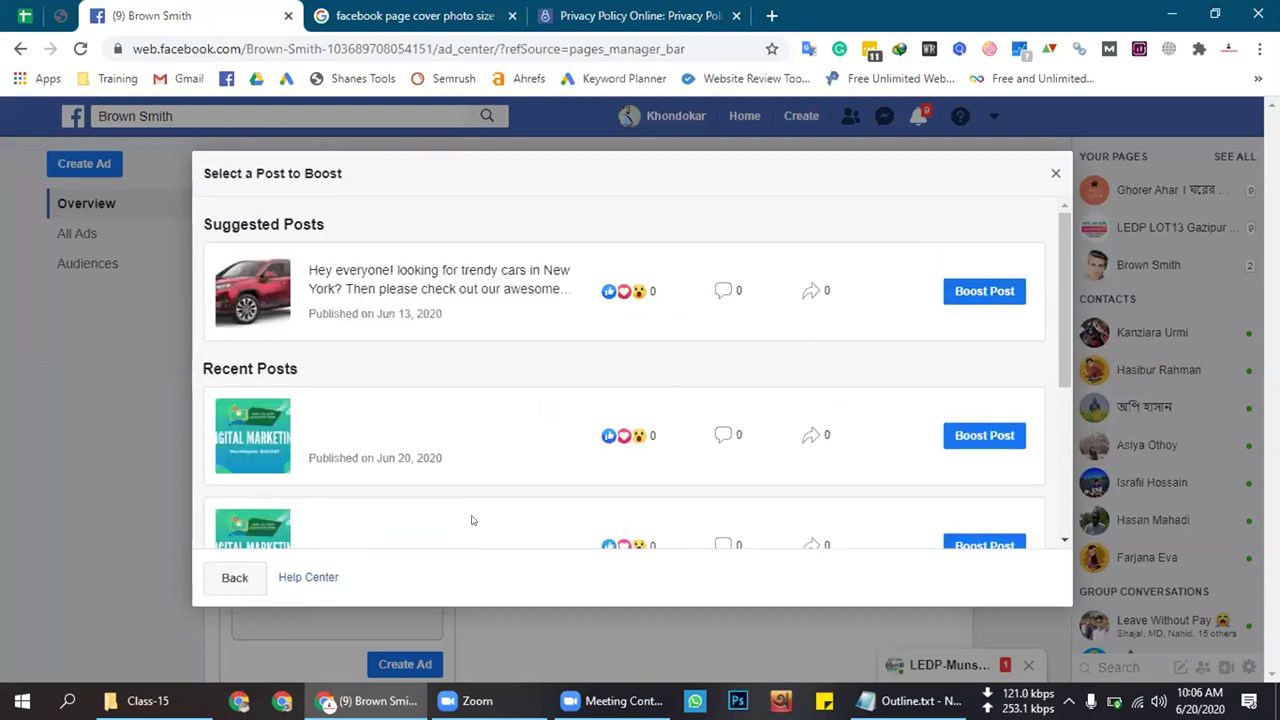
pyautogui.click(234, 577)
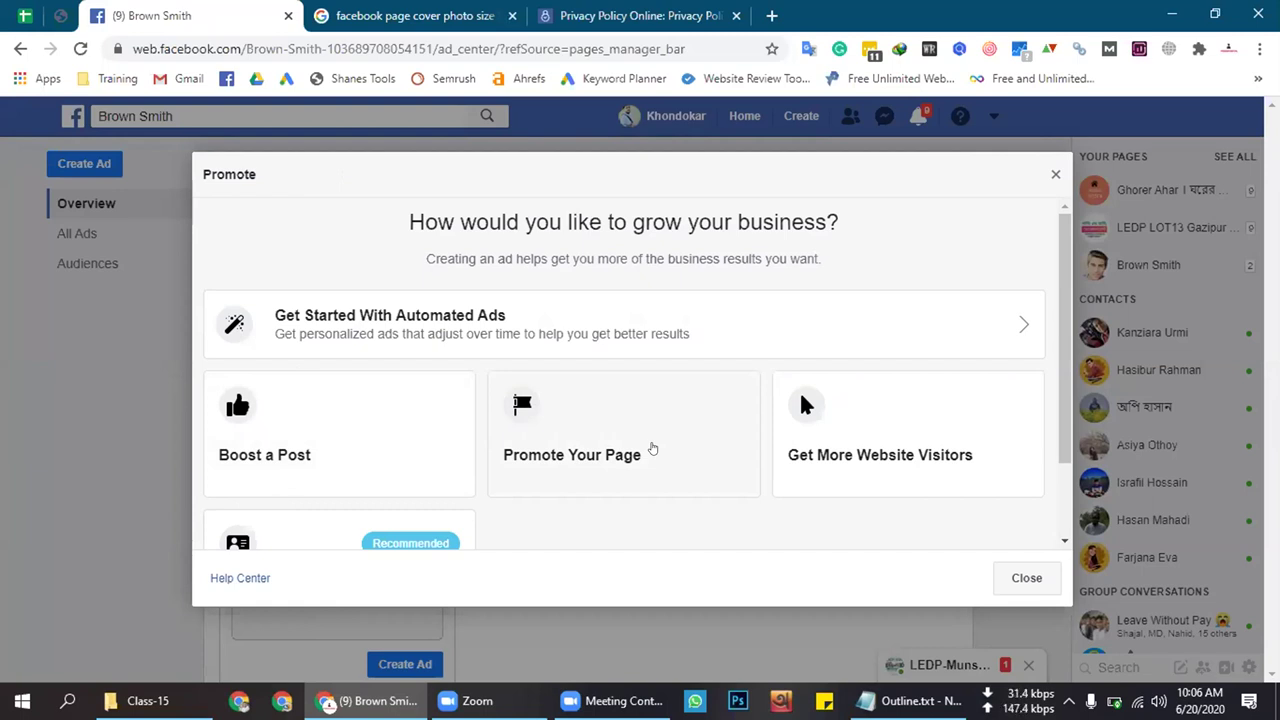
pyautogui.click(617, 449)
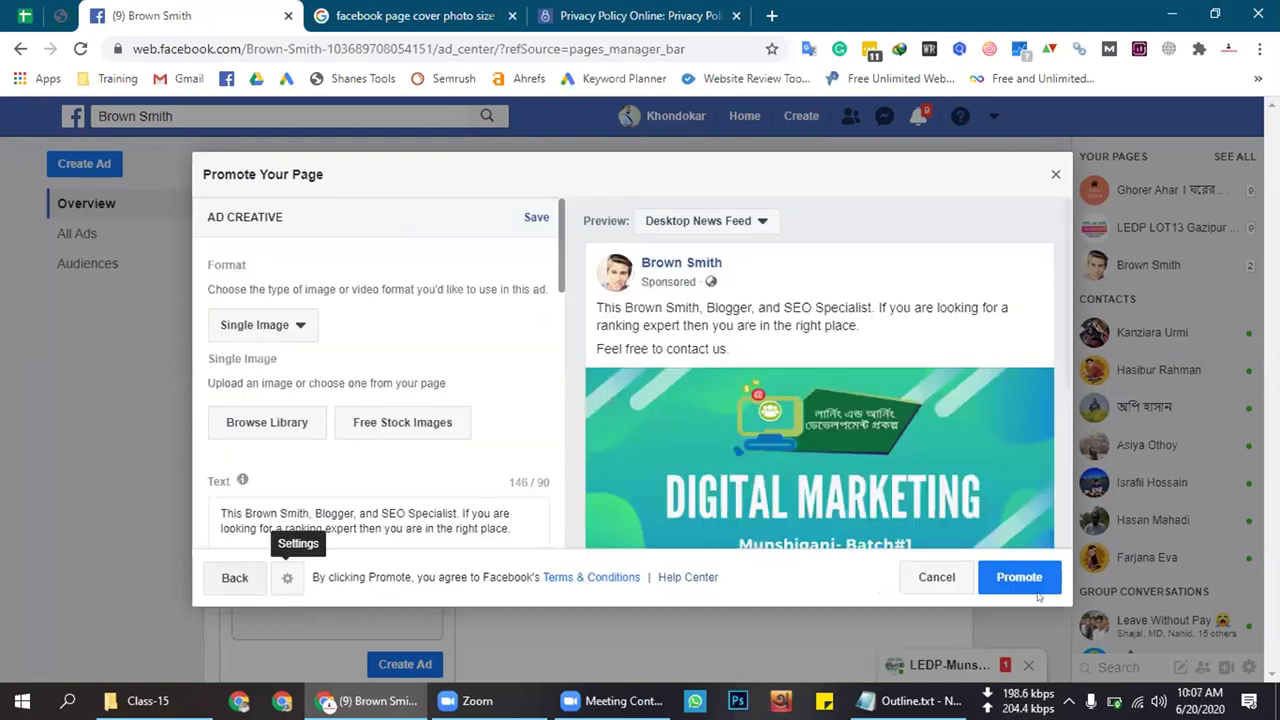
pyautogui.click(937, 580)
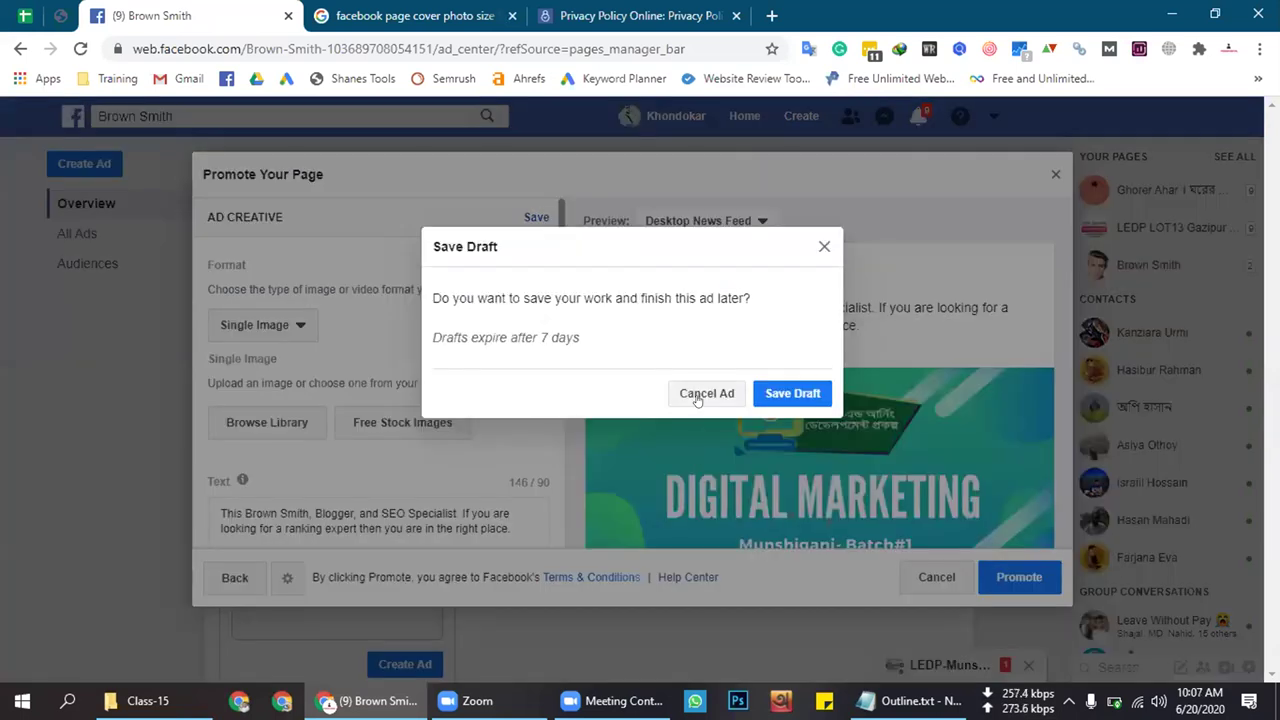
pyautogui.click(822, 250)
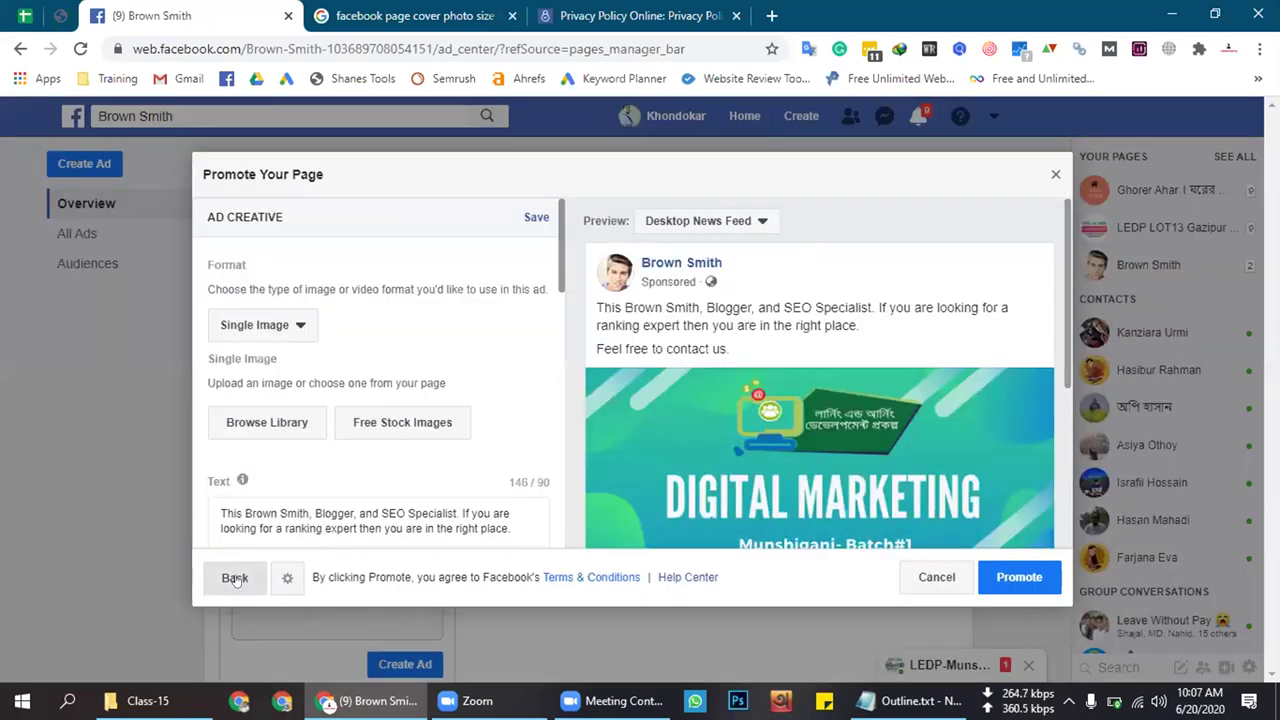
pyautogui.click(234, 578)
pyautogui.scroll(-1, 622, 472)
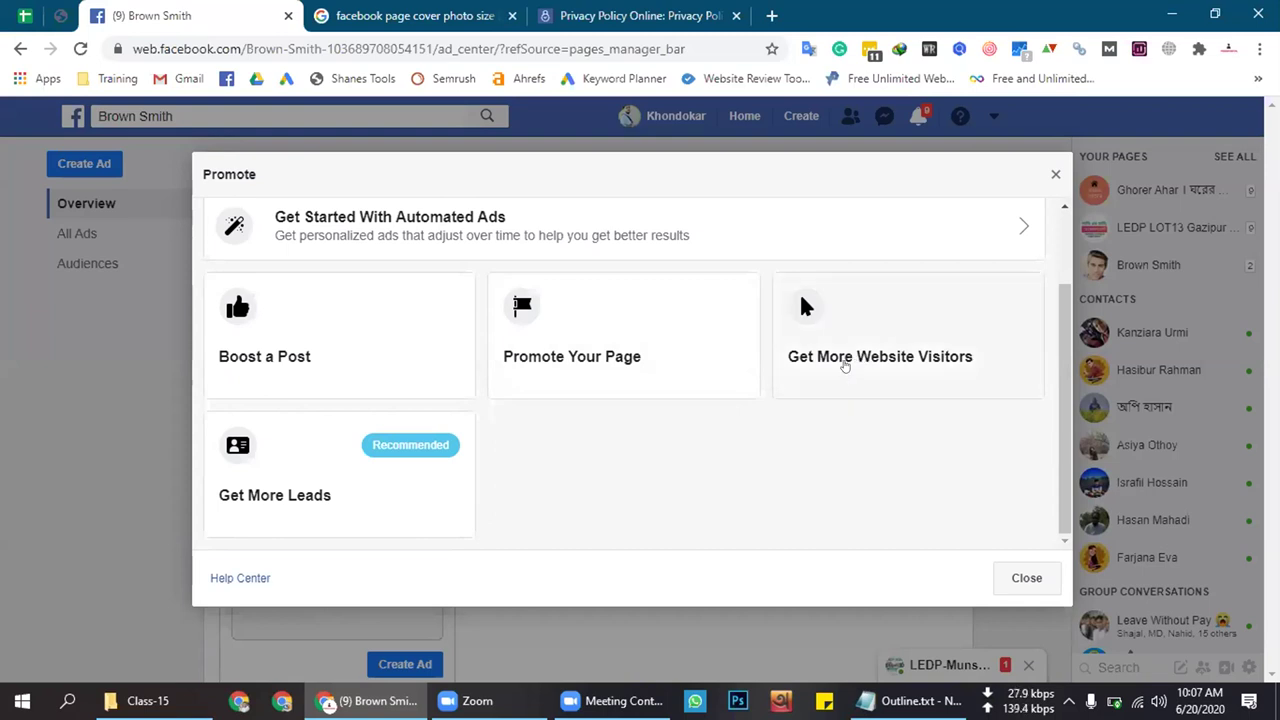
pyautogui.click(887, 348)
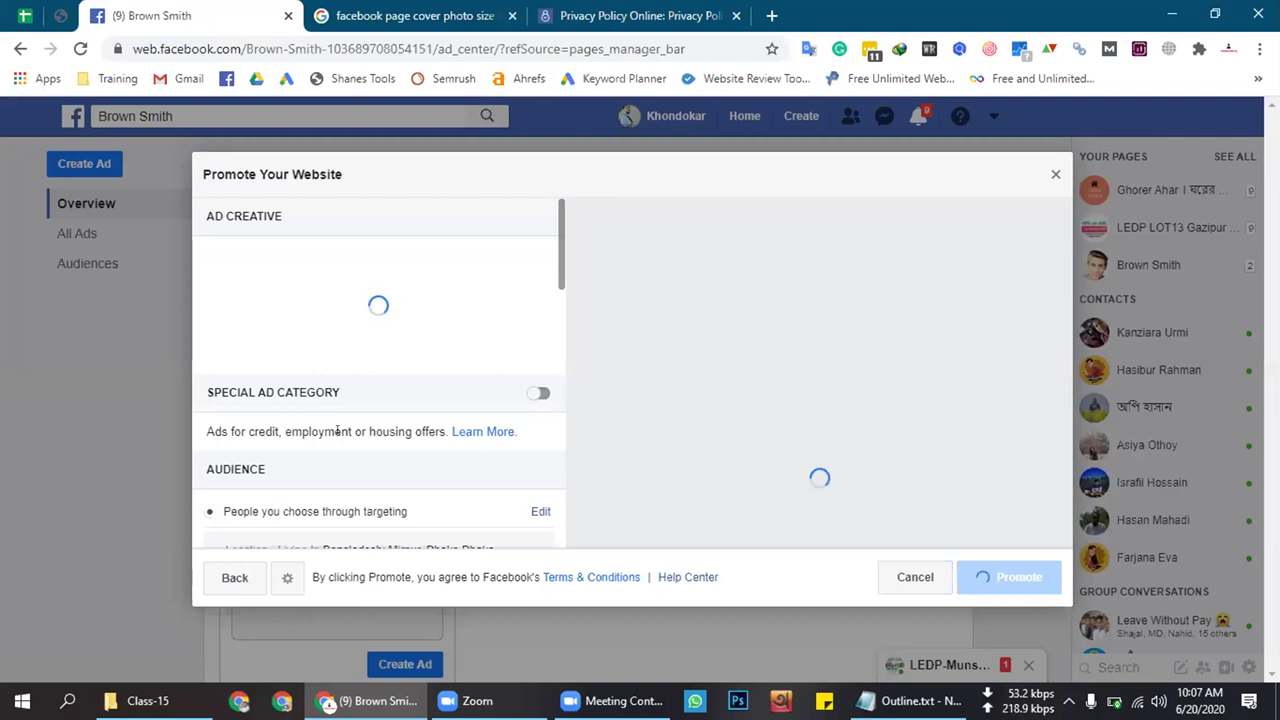
pyautogui.scroll(-5, 375, 393)
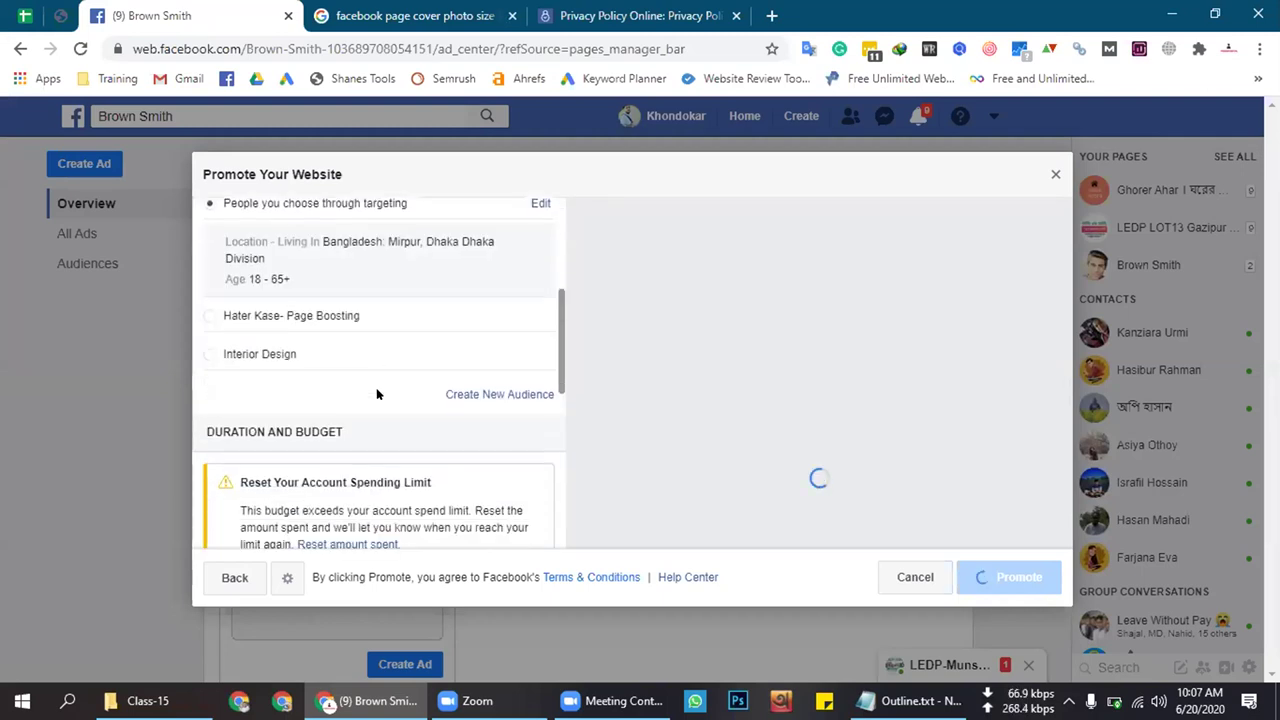
pyautogui.scroll(5, 377, 395)
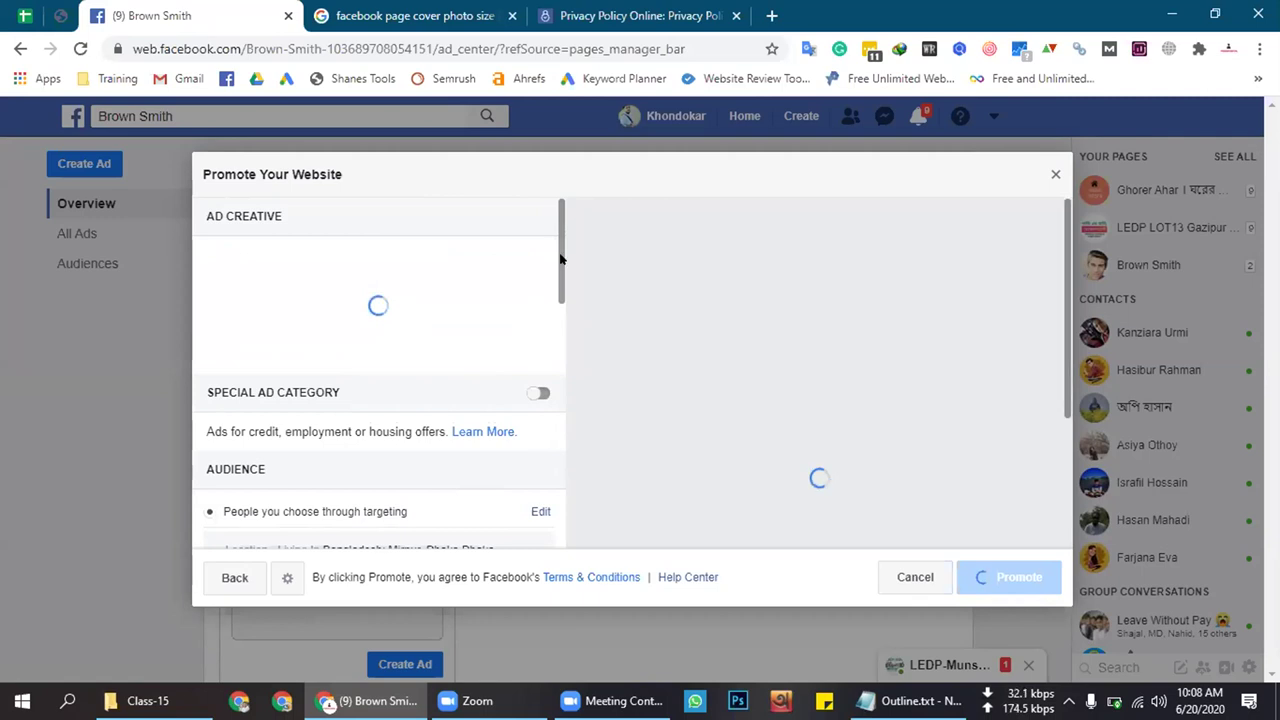
pyautogui.scroll(-2, 560, 251)
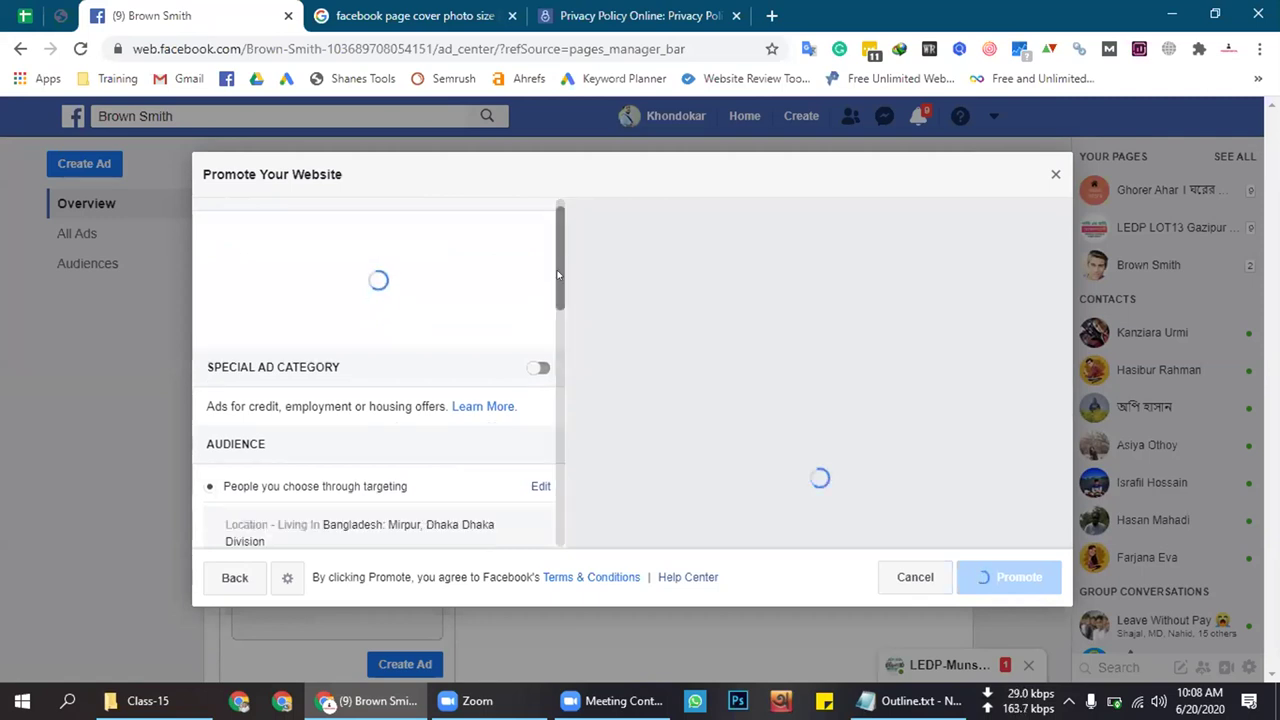
pyautogui.scroll(2, 558, 240)
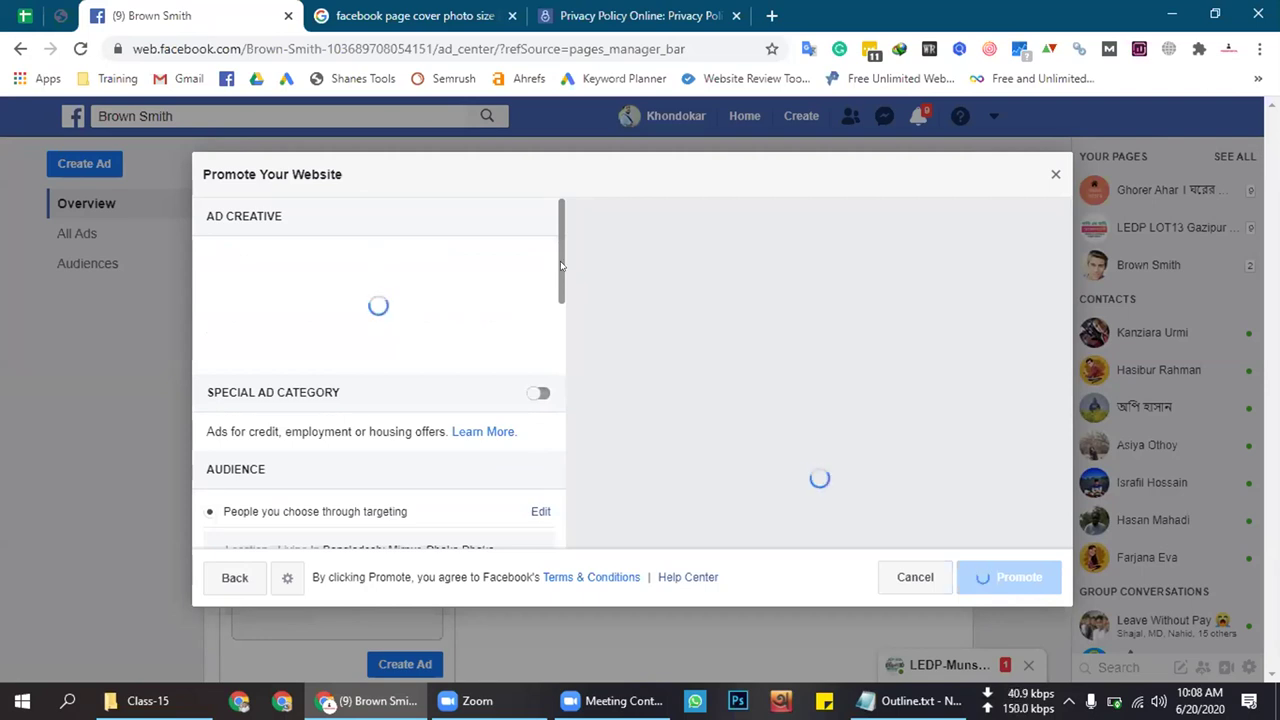
pyautogui.scroll(-10, 428, 351)
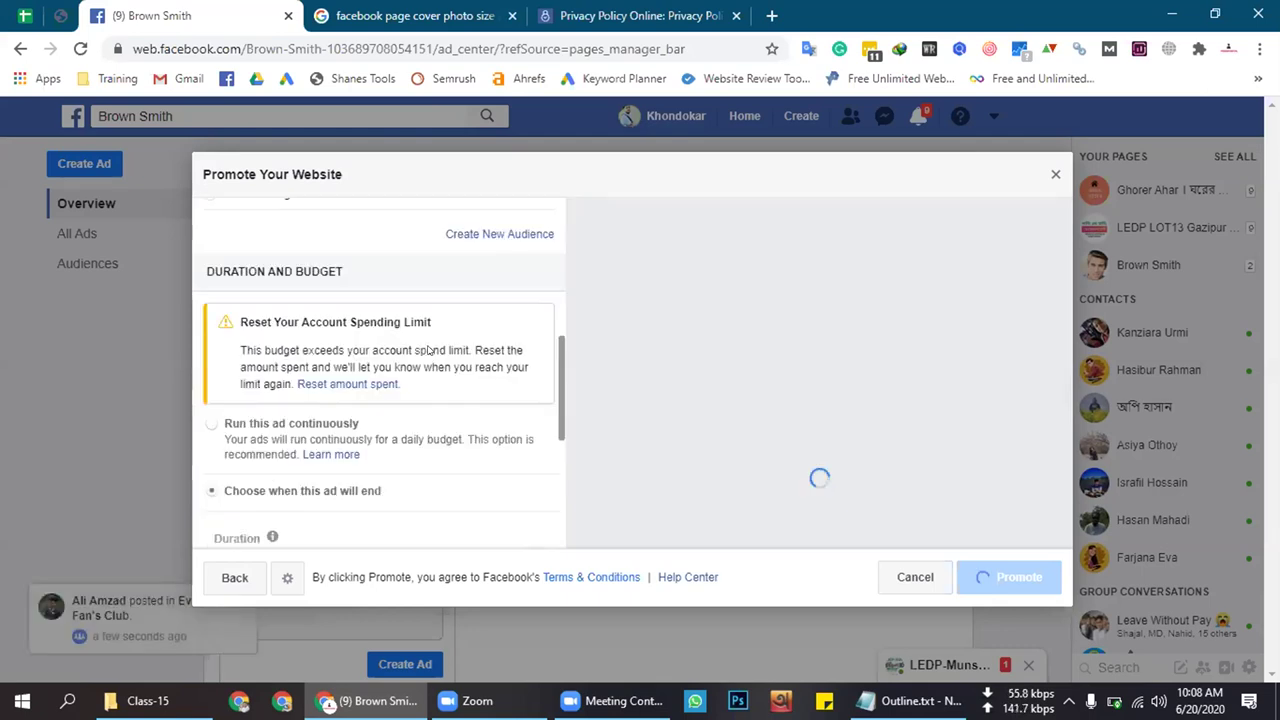
pyautogui.scroll(8, 443, 354)
pyautogui.scroll(2, 451, 353)
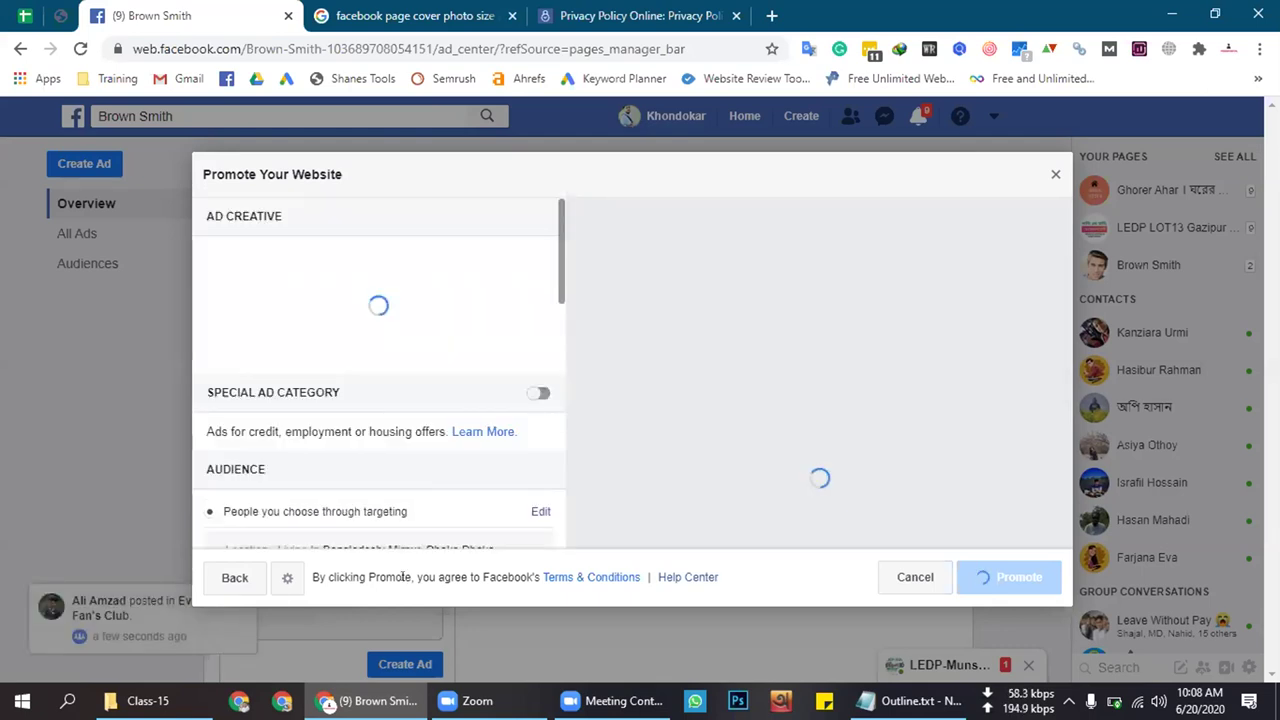
pyautogui.click(240, 577)
pyautogui.click(862, 442)
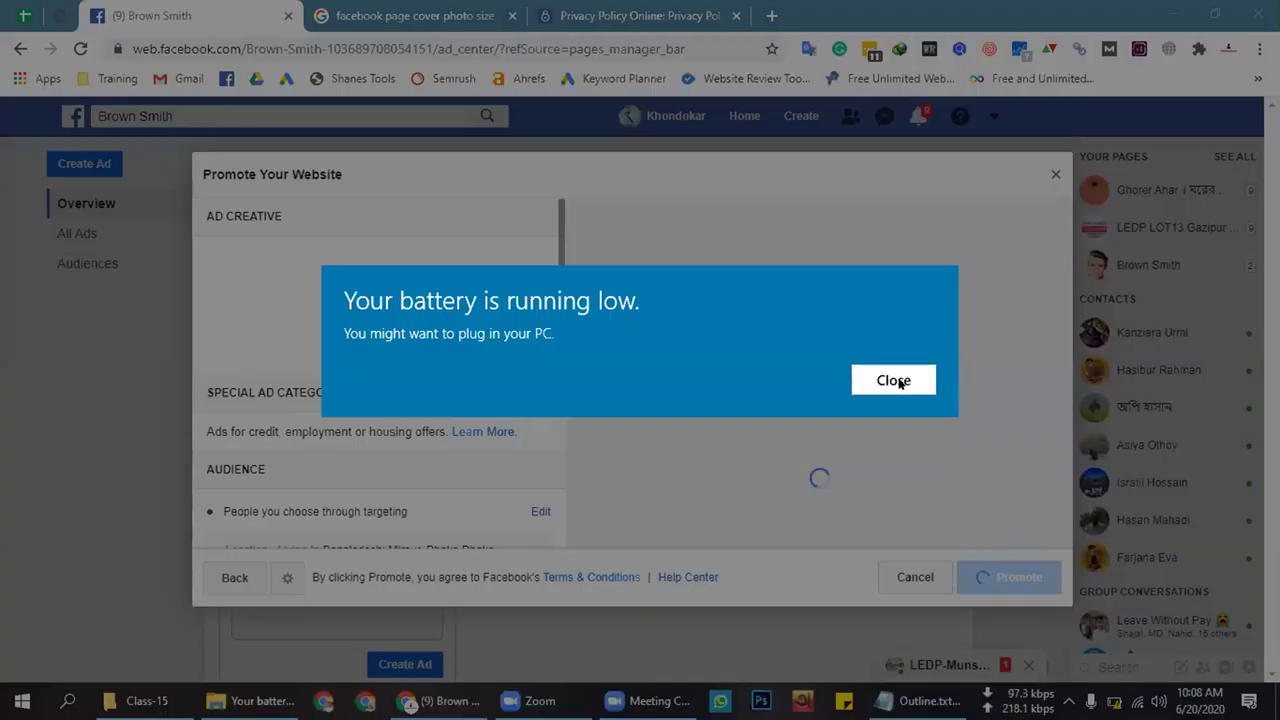
pyautogui.click(892, 381)
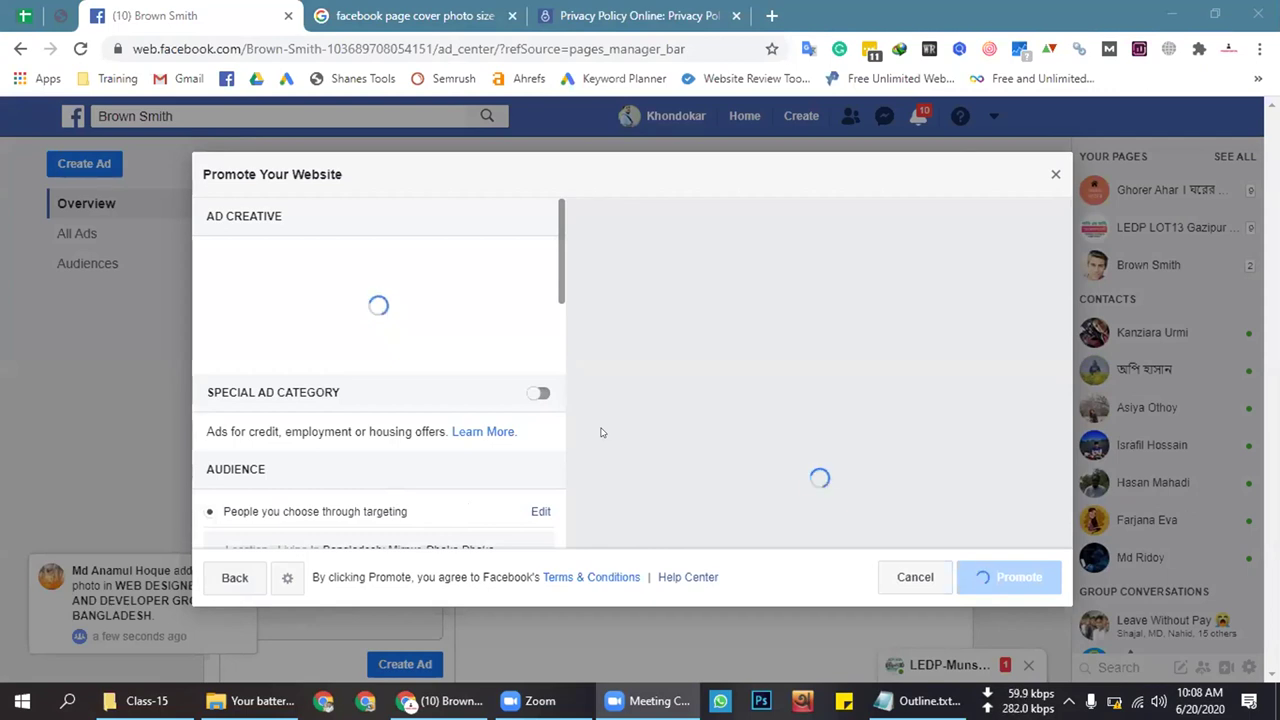
# Go back from Promote Your Website to the promotion goals list and scroll through it
pyautogui.click(230, 579)
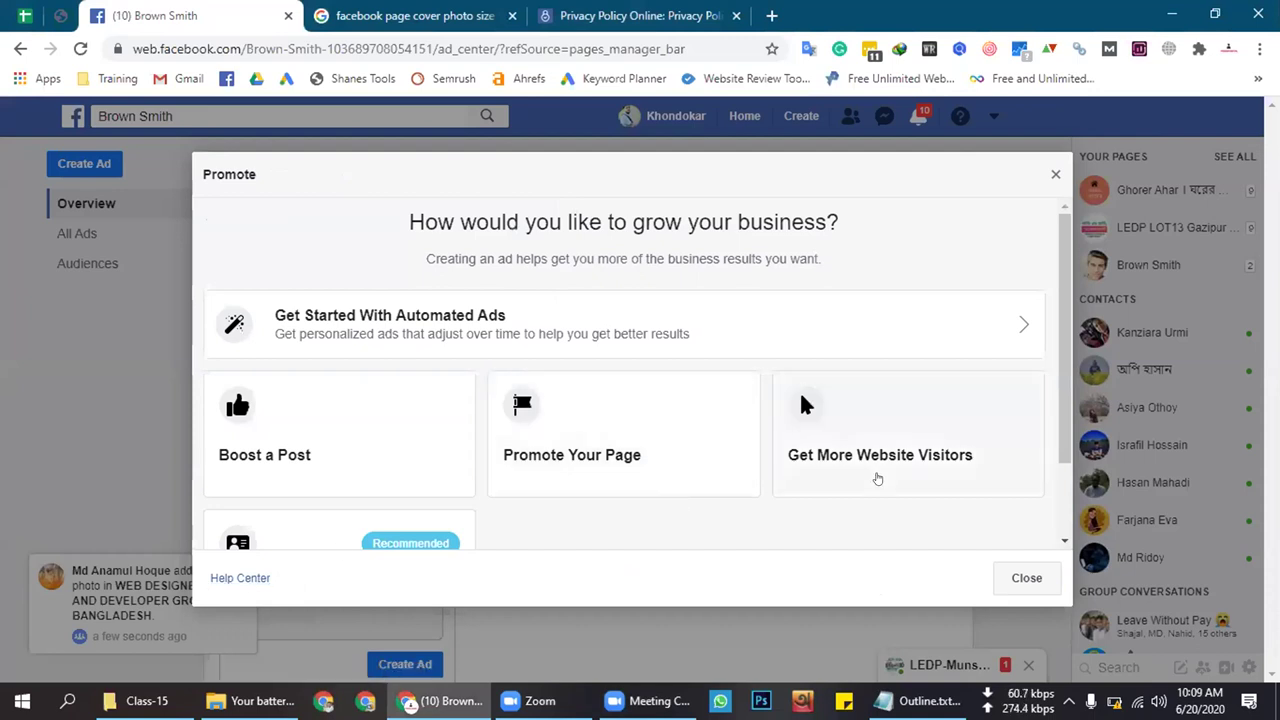
pyautogui.scroll(-1, 862, 471)
pyautogui.scroll(-1, 862, 471)
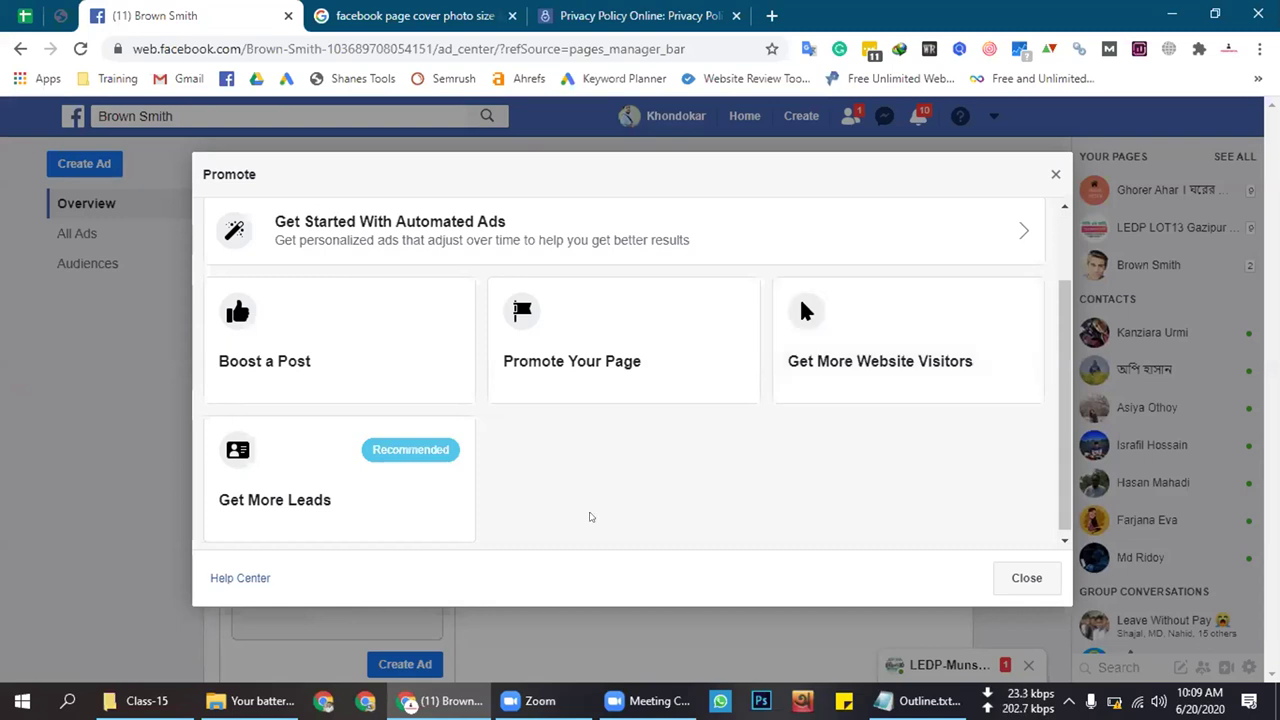
pyautogui.scroll(-1, 500, 490)
pyautogui.click(351, 491)
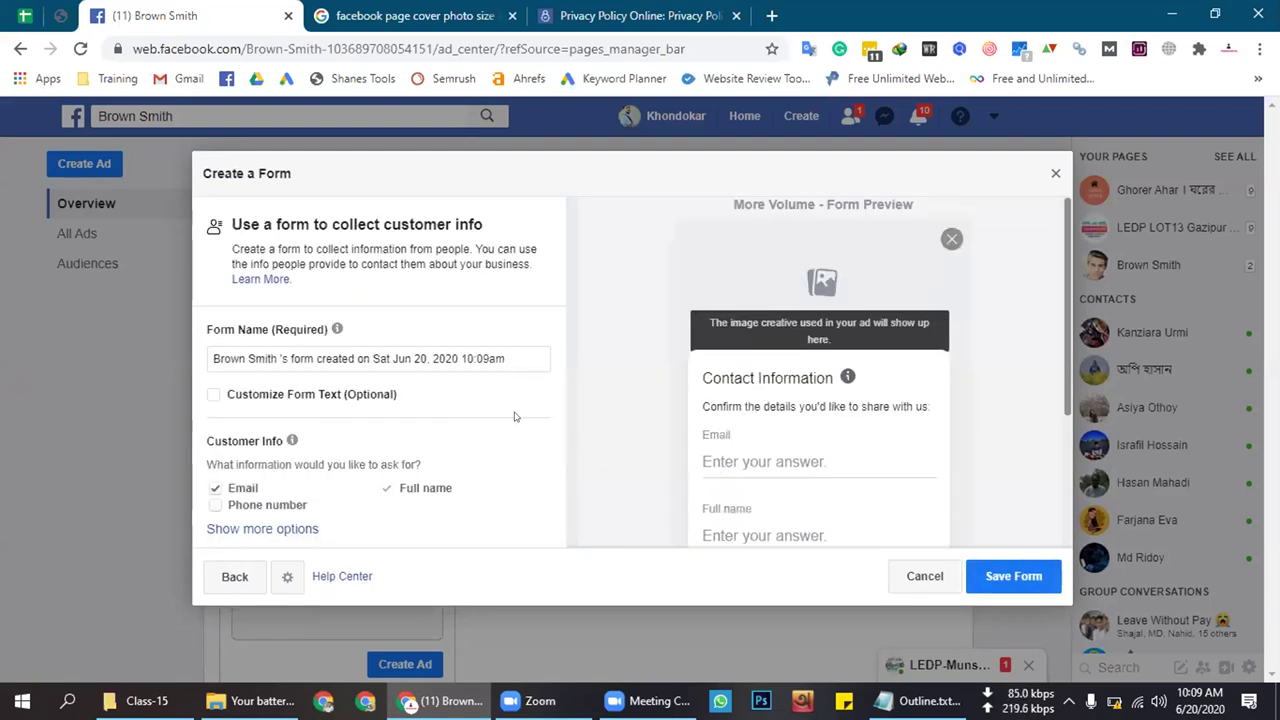
pyautogui.scroll(-1, 571, 423)
pyautogui.scroll(-2, 692, 402)
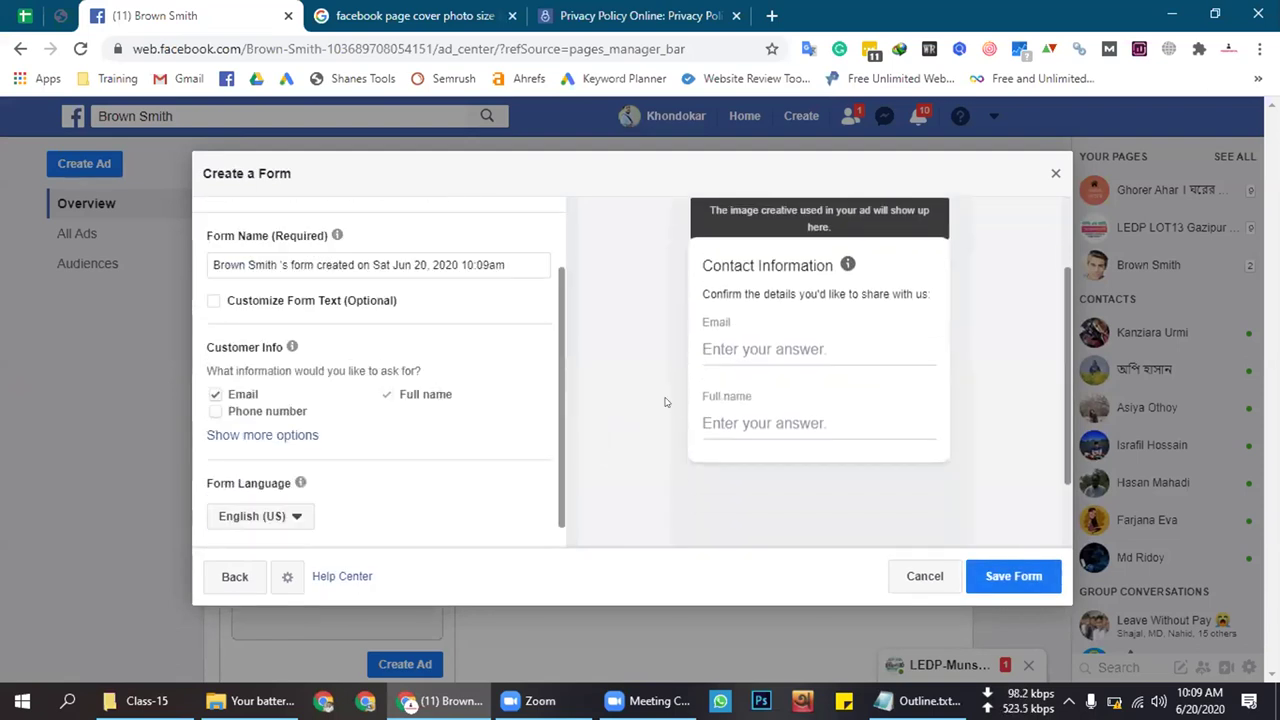
pyautogui.scroll(2, 680, 420)
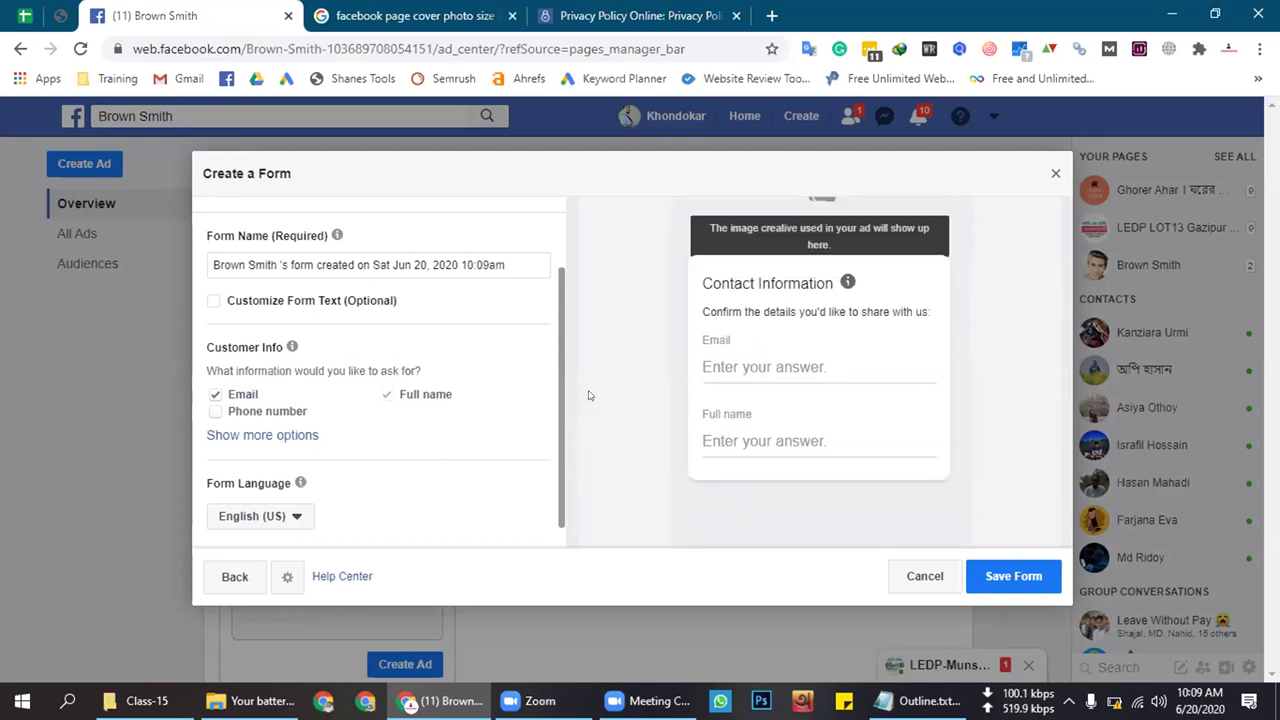
pyautogui.scroll(-1, 745, 461)
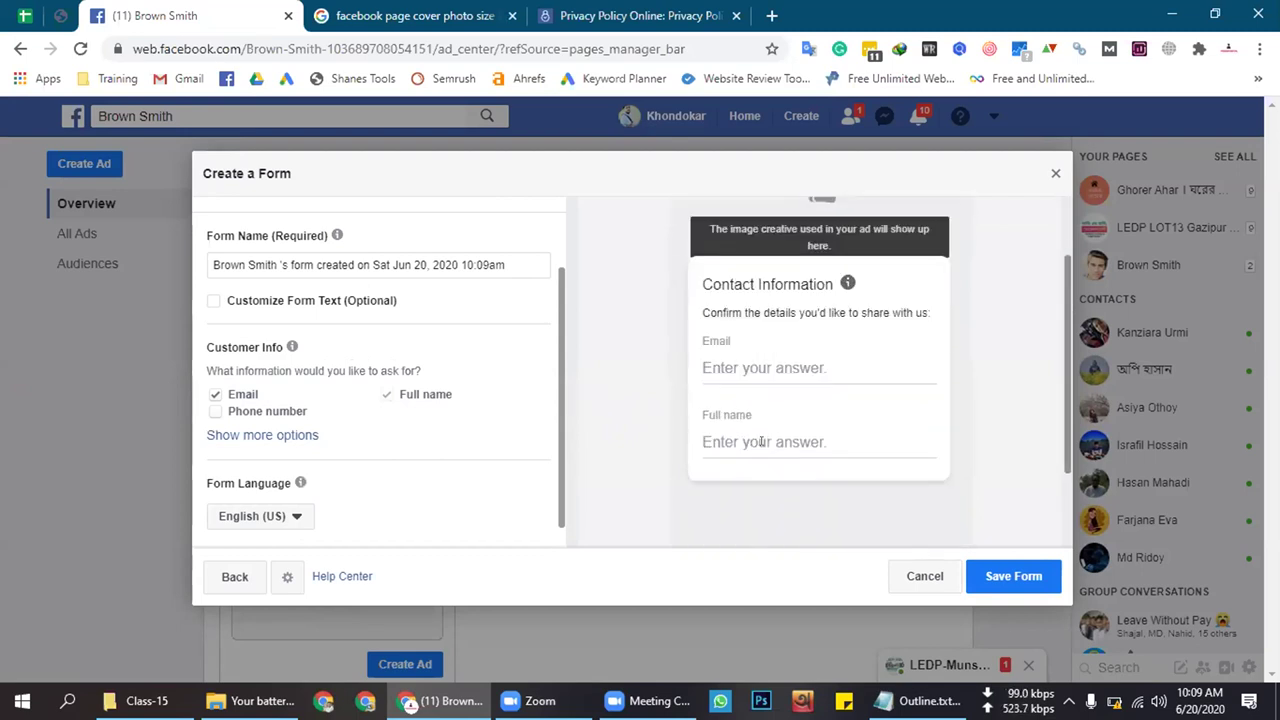
pyautogui.scroll(1, 720, 444)
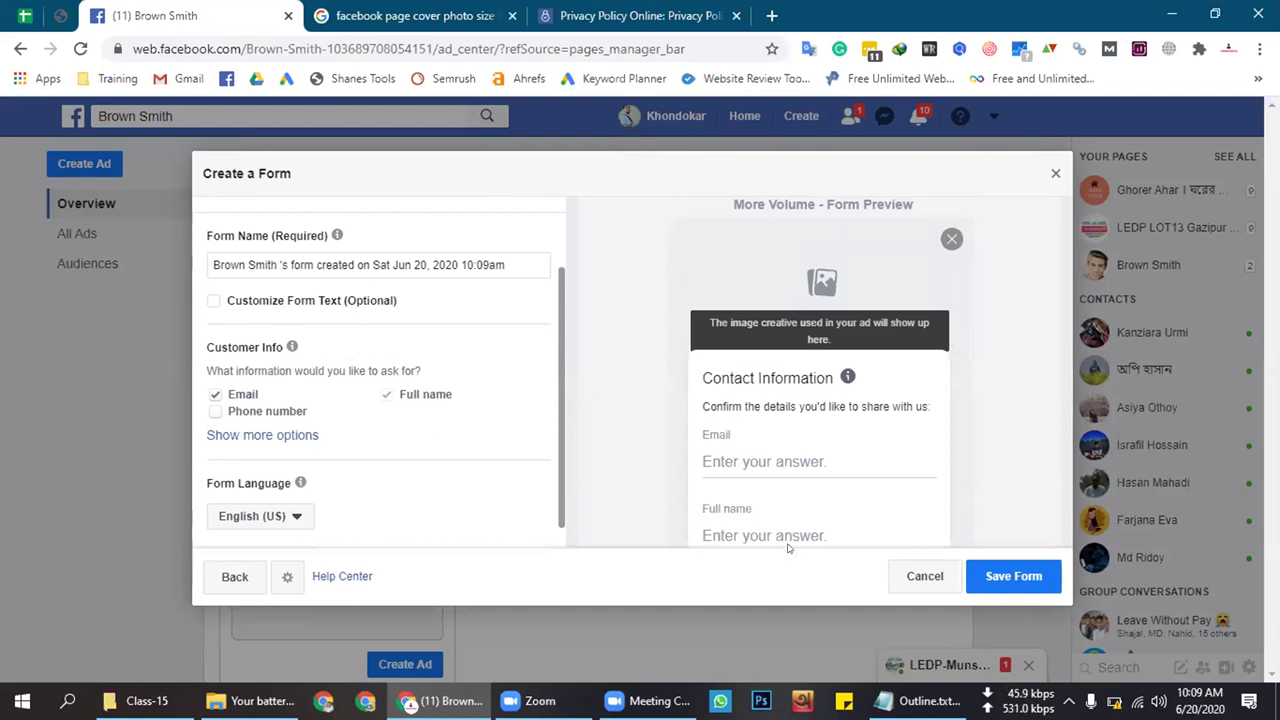
pyautogui.scroll(-1, 666, 416)
pyautogui.scroll(-1, 666, 416)
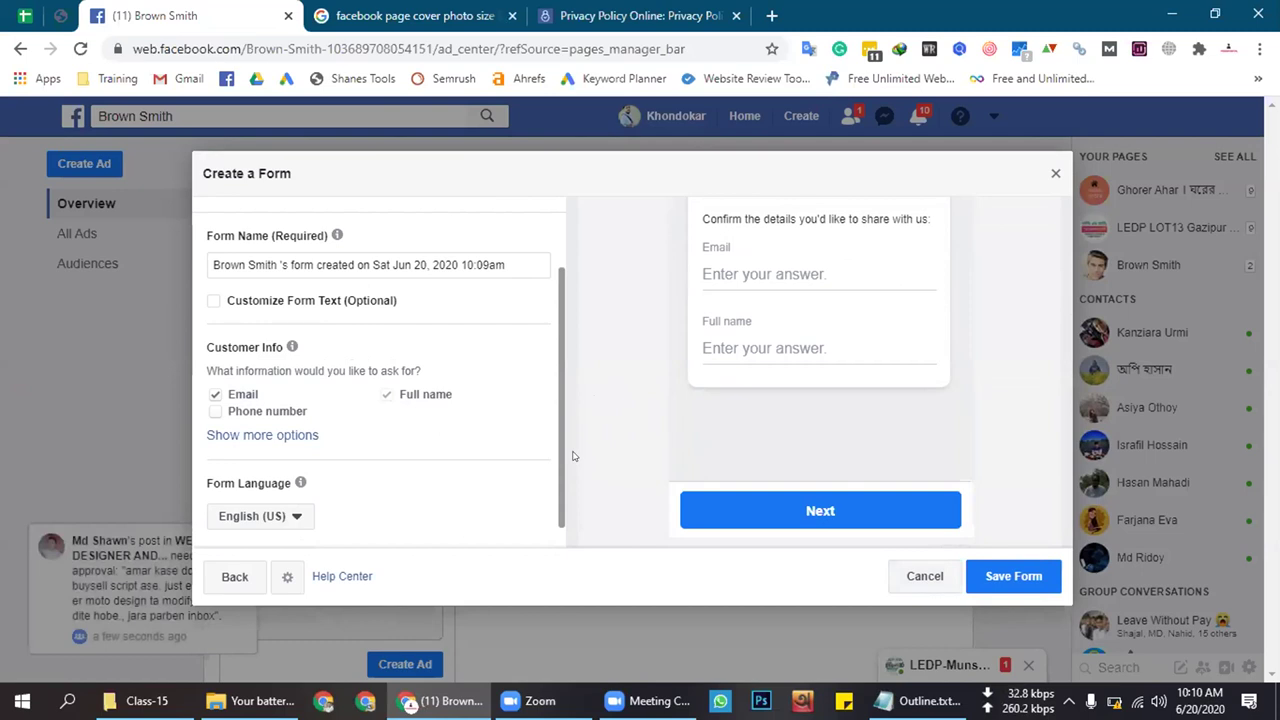
pyautogui.scroll(1, 573, 456)
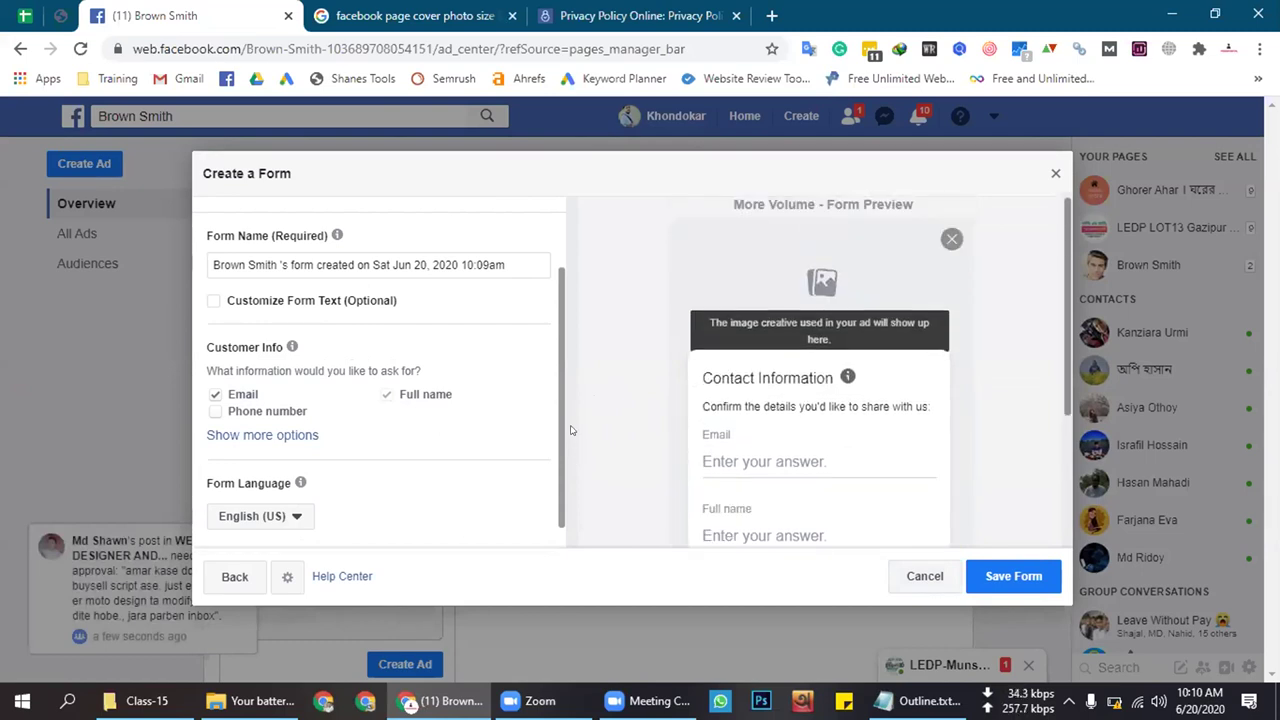
pyautogui.scroll(-2, 571, 432)
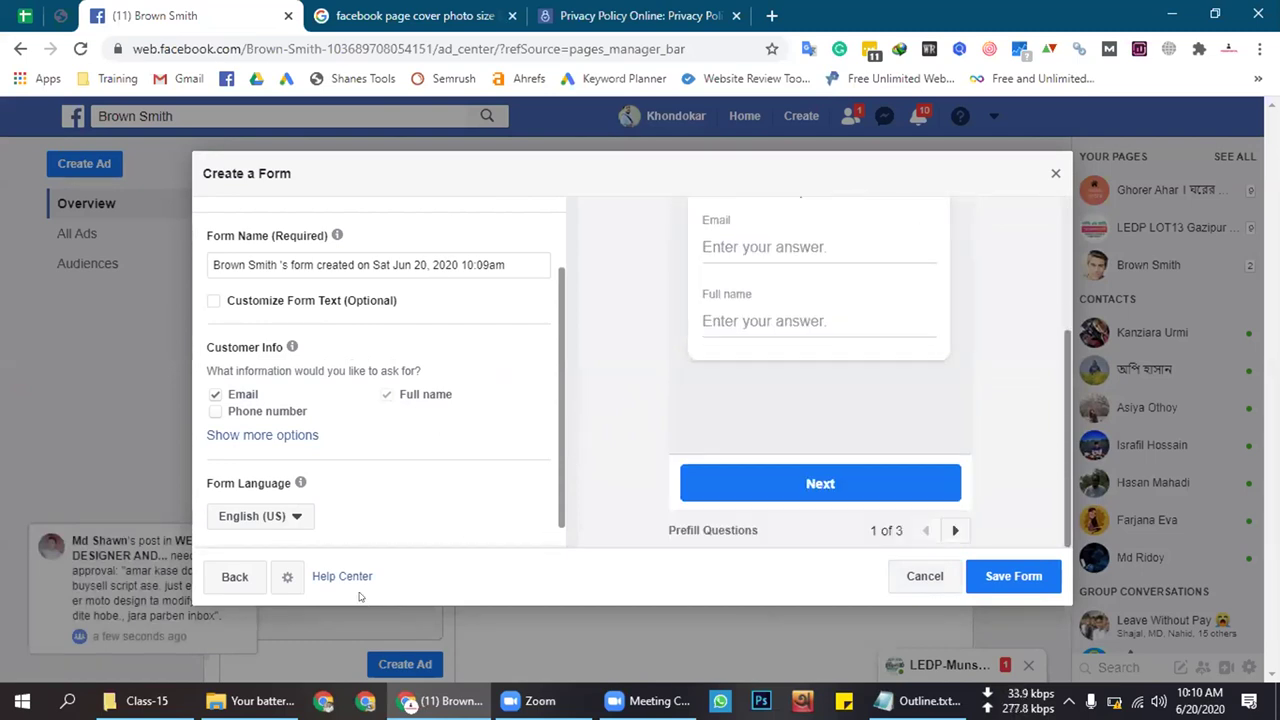
pyautogui.scroll(1, 800, 257)
pyautogui.moveTo(776, 330); pyautogui.dragTo(746, 328)
pyautogui.click(830, 340)
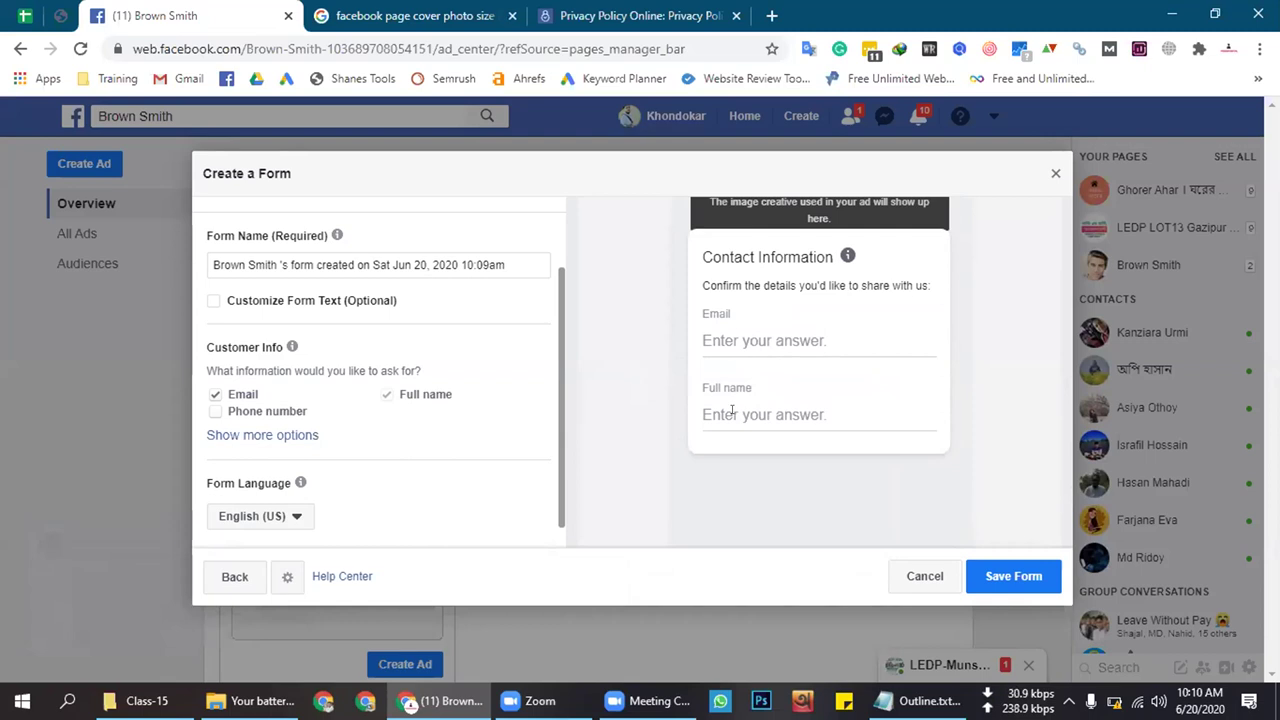
pyautogui.scroll(-2, 631, 383)
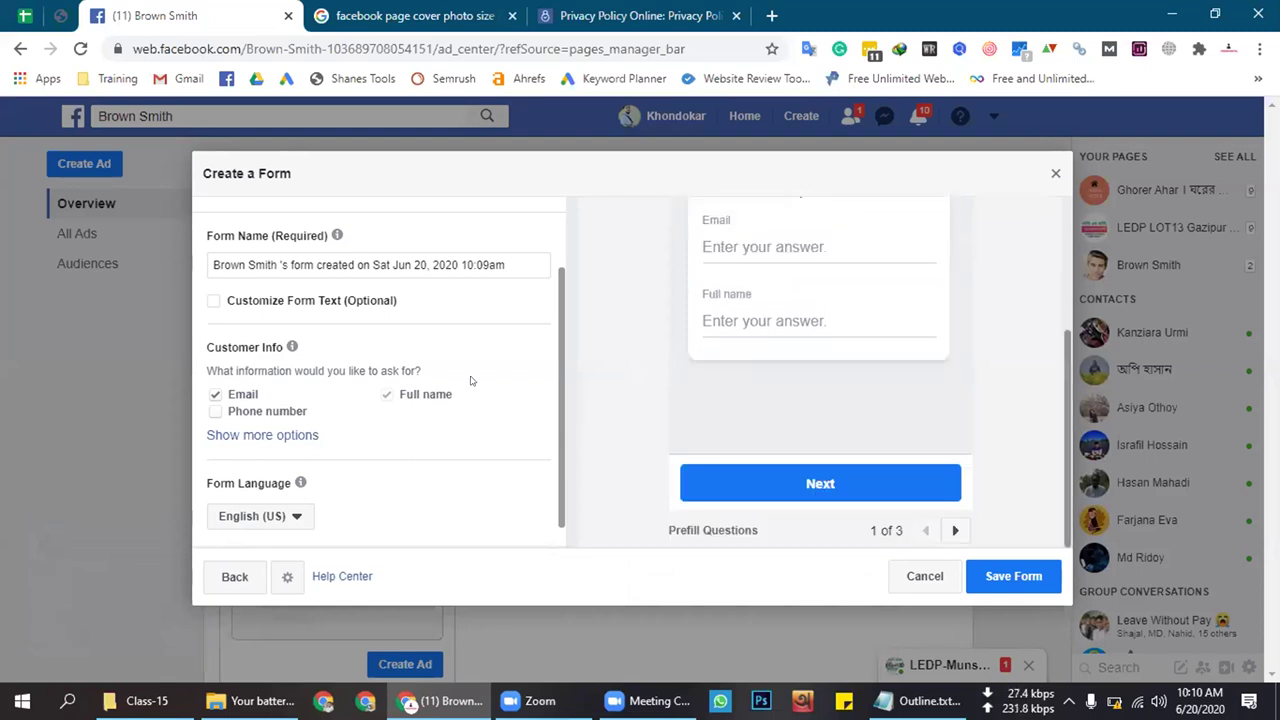
pyautogui.click(282, 410)
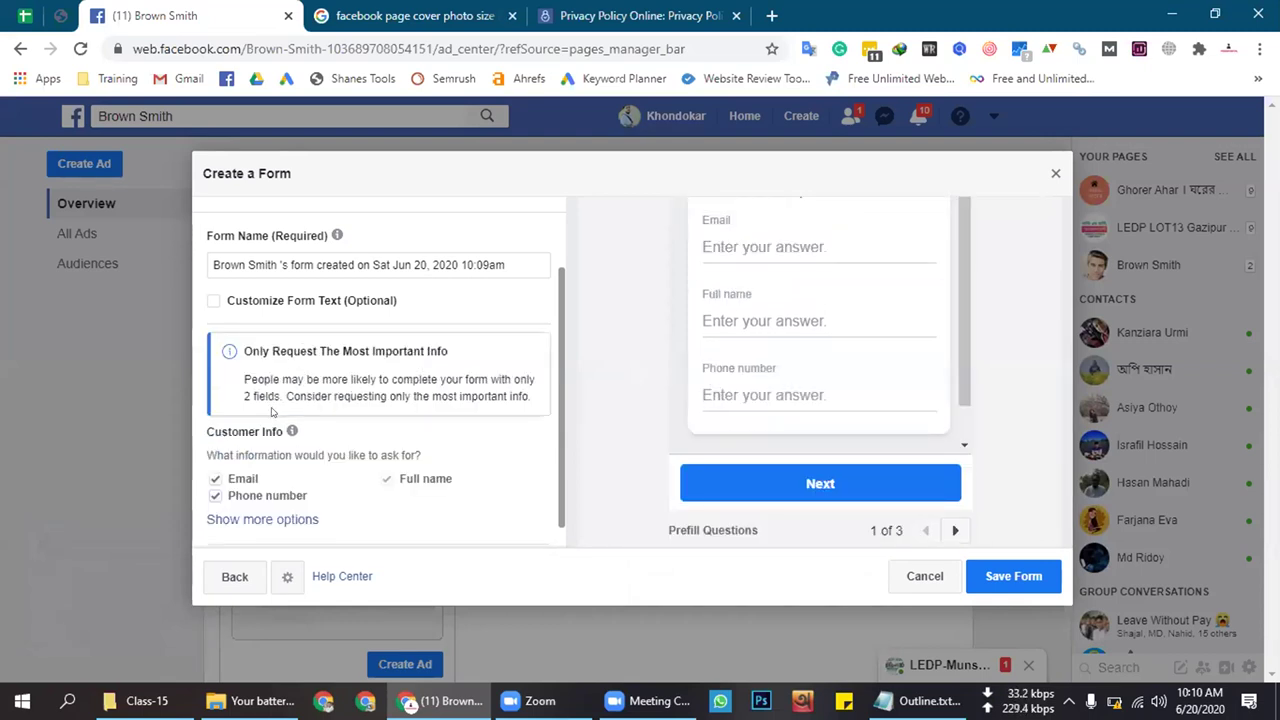
pyautogui.scroll(-2, 378, 396)
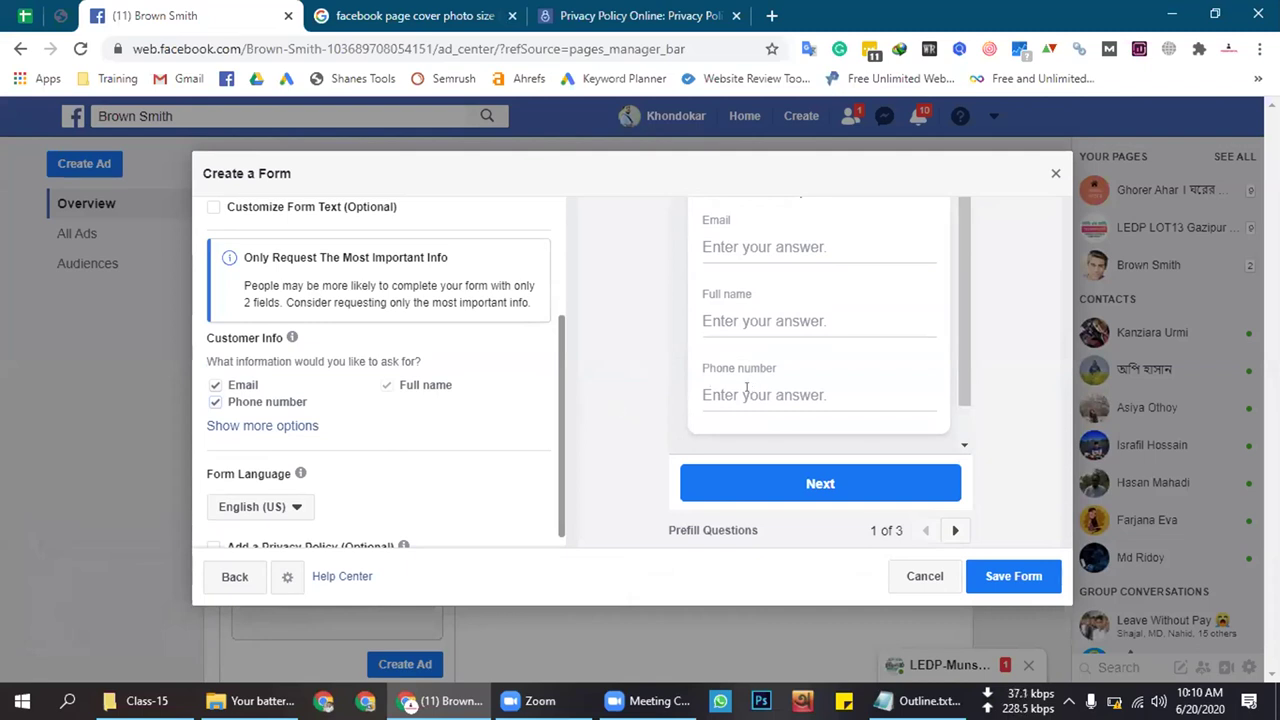
pyautogui.scroll(-1, 963, 372)
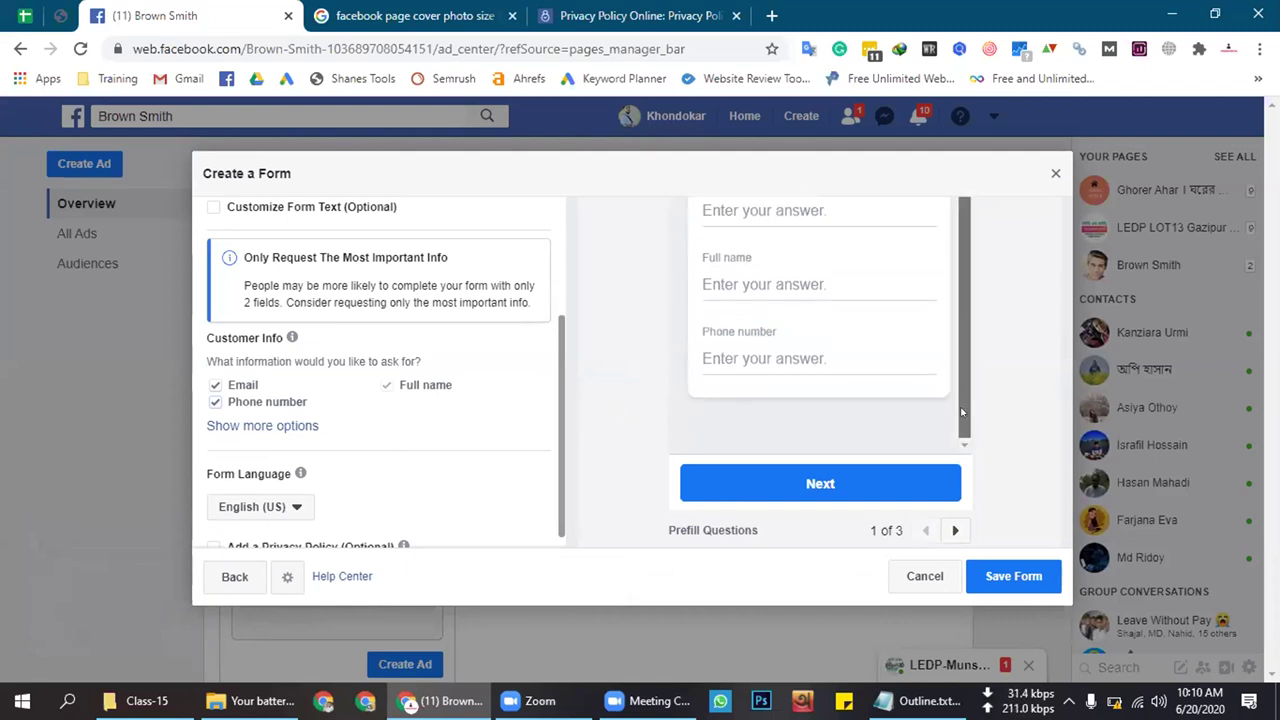
pyautogui.scroll(1, 963, 372)
pyautogui.scroll(-1, 964, 365)
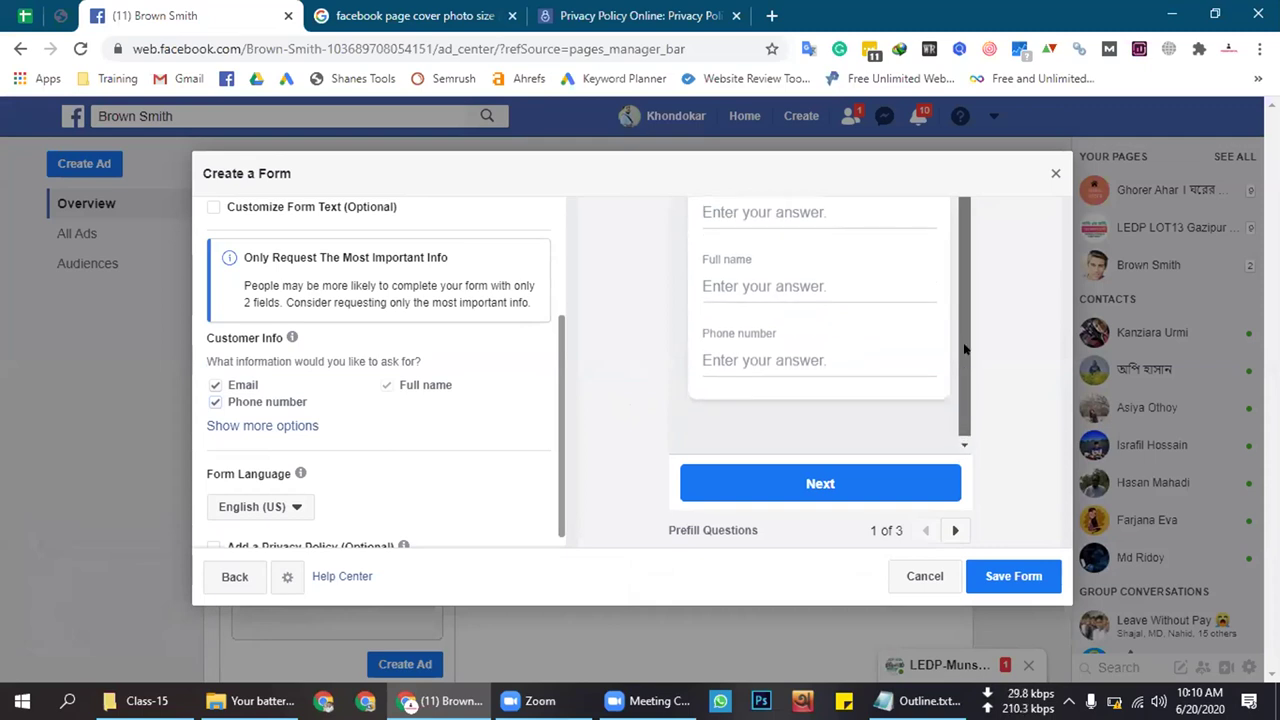
pyautogui.scroll(1, 965, 352)
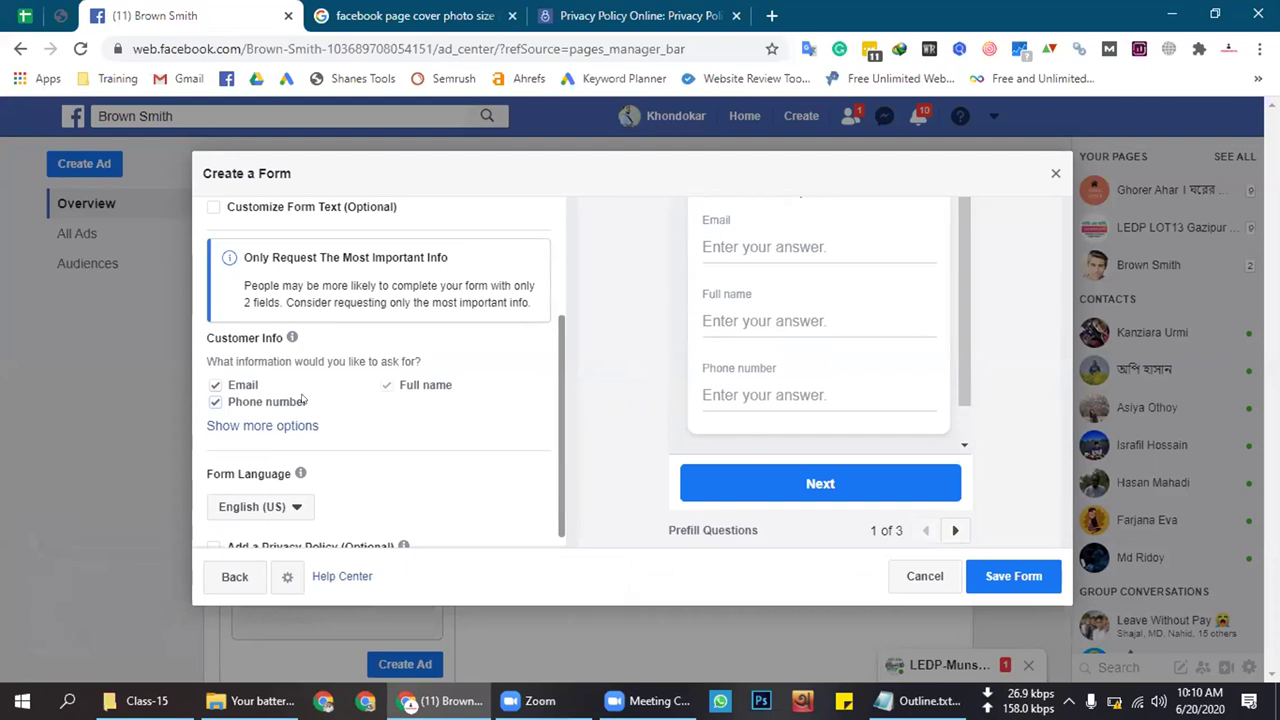
pyautogui.click(216, 385)
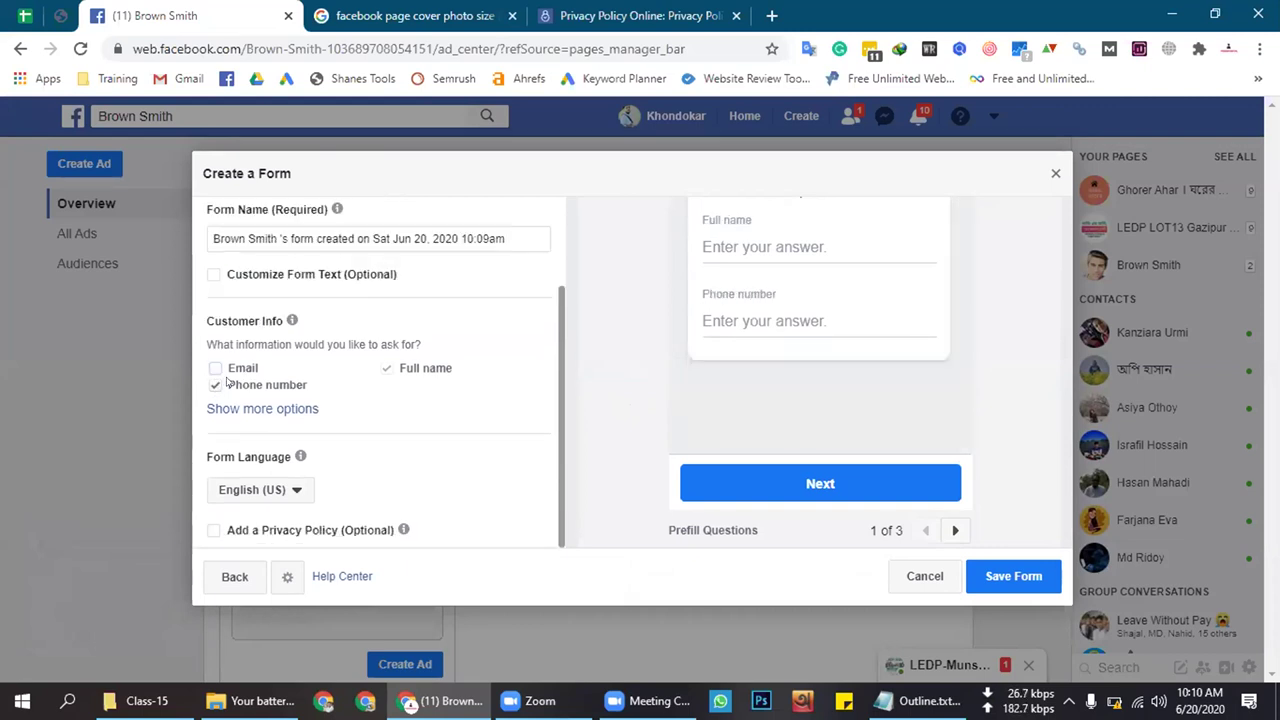
pyautogui.click(216, 368)
pyautogui.click(220, 577)
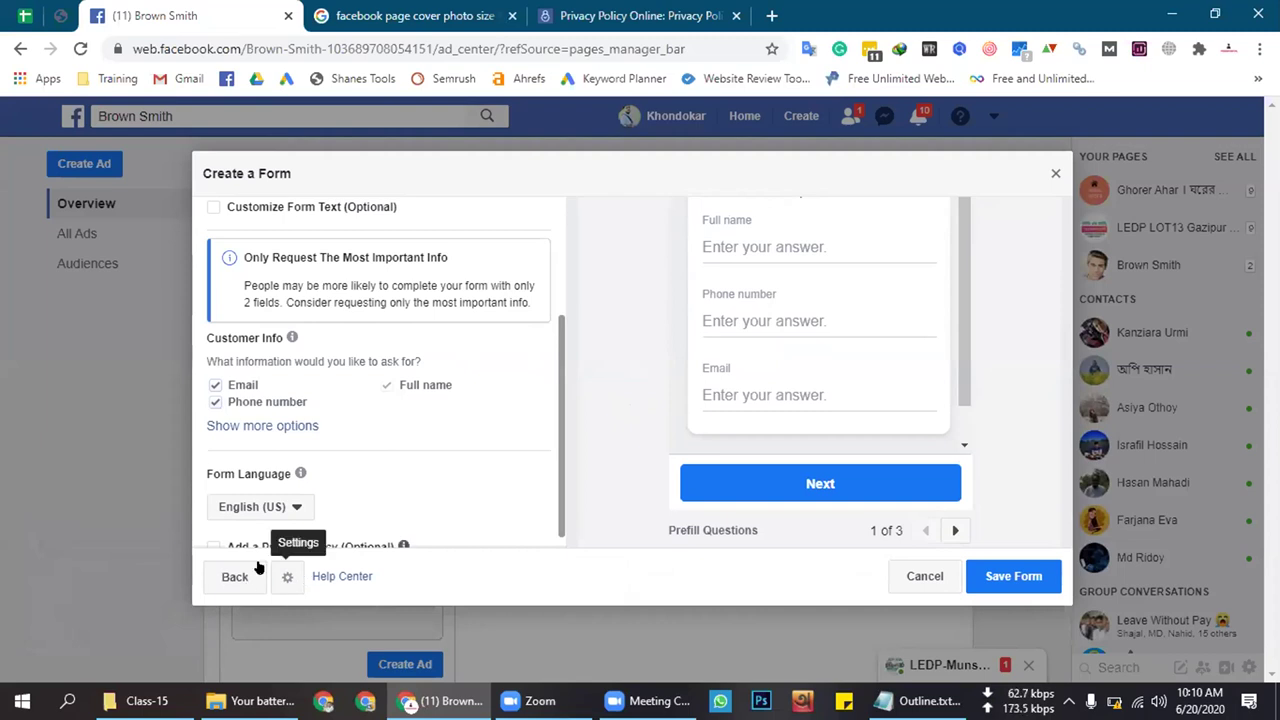
pyautogui.scroll(-2, 708, 441)
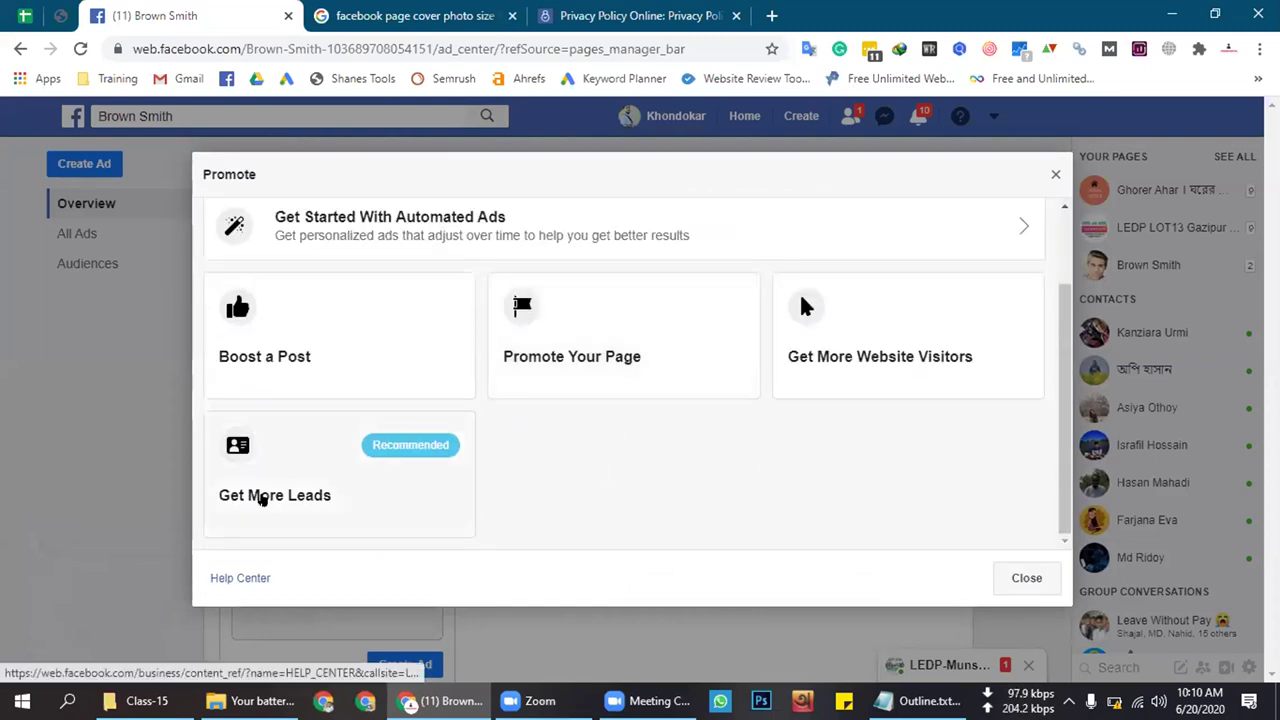
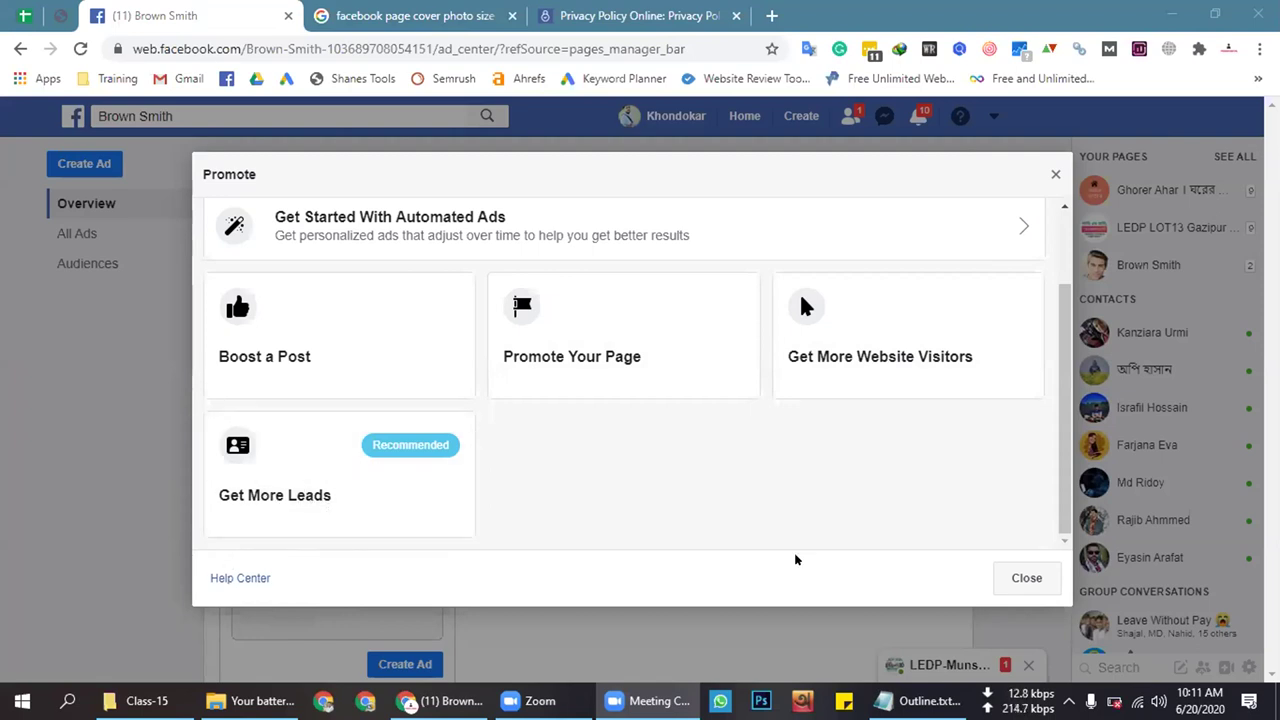
# Start setting up a lead-collecting ad and scroll through the lead form
pyautogui.click(295, 488)
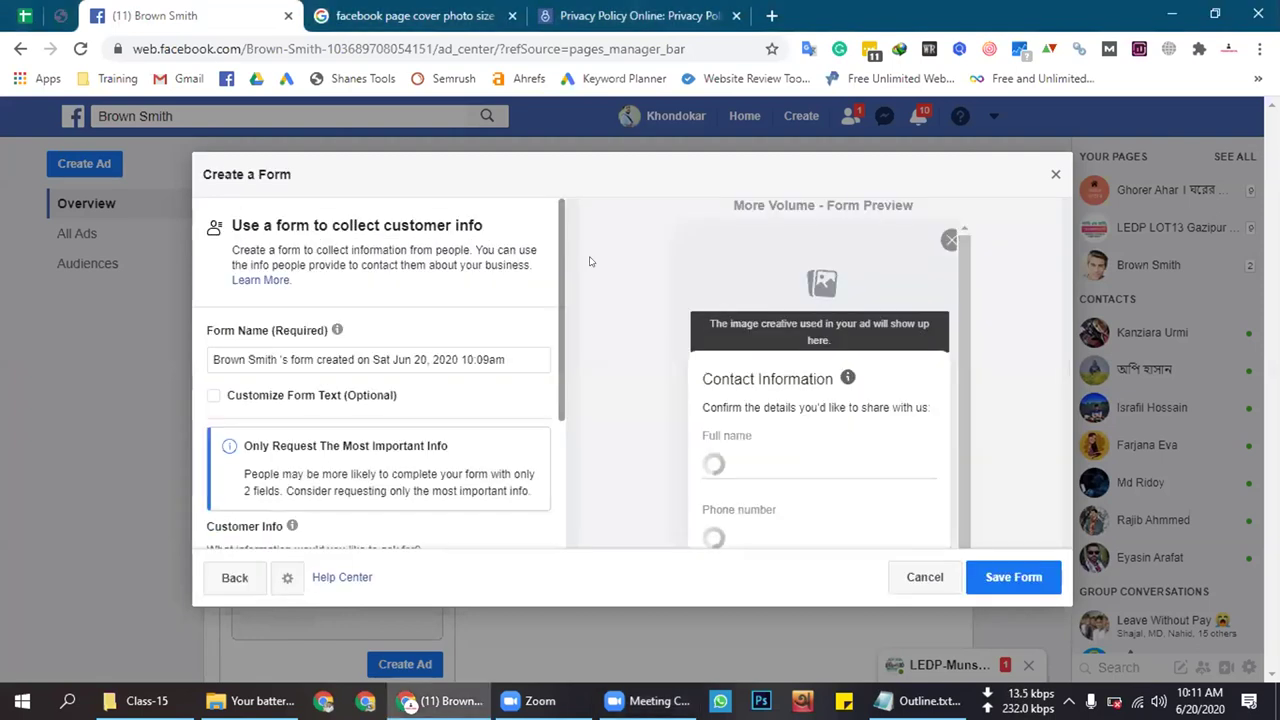
pyautogui.scroll(-2, 333, 416)
pyautogui.scroll(2, 328, 414)
pyautogui.scroll(-2, 323, 414)
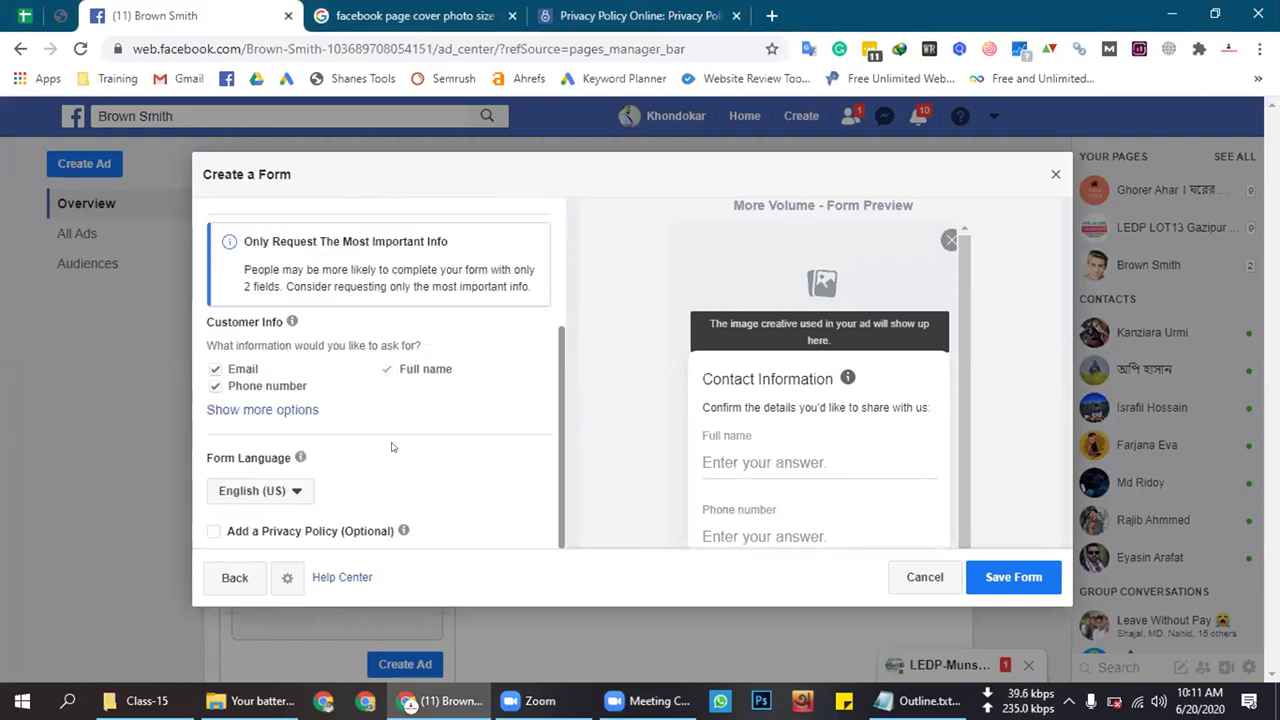
# Back out of the lead form, close the Promote options, and switch to the Class-15 window
pyautogui.click(1055, 174)
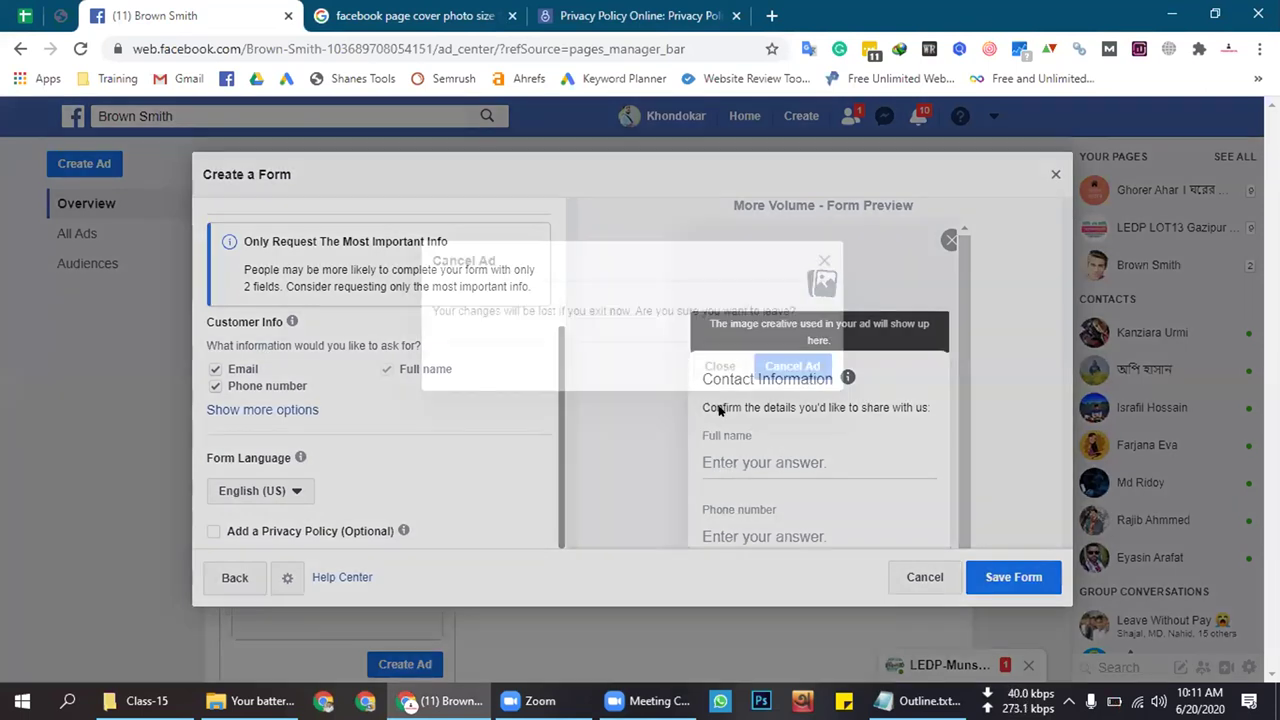
pyautogui.click(718, 366)
pyautogui.click(238, 578)
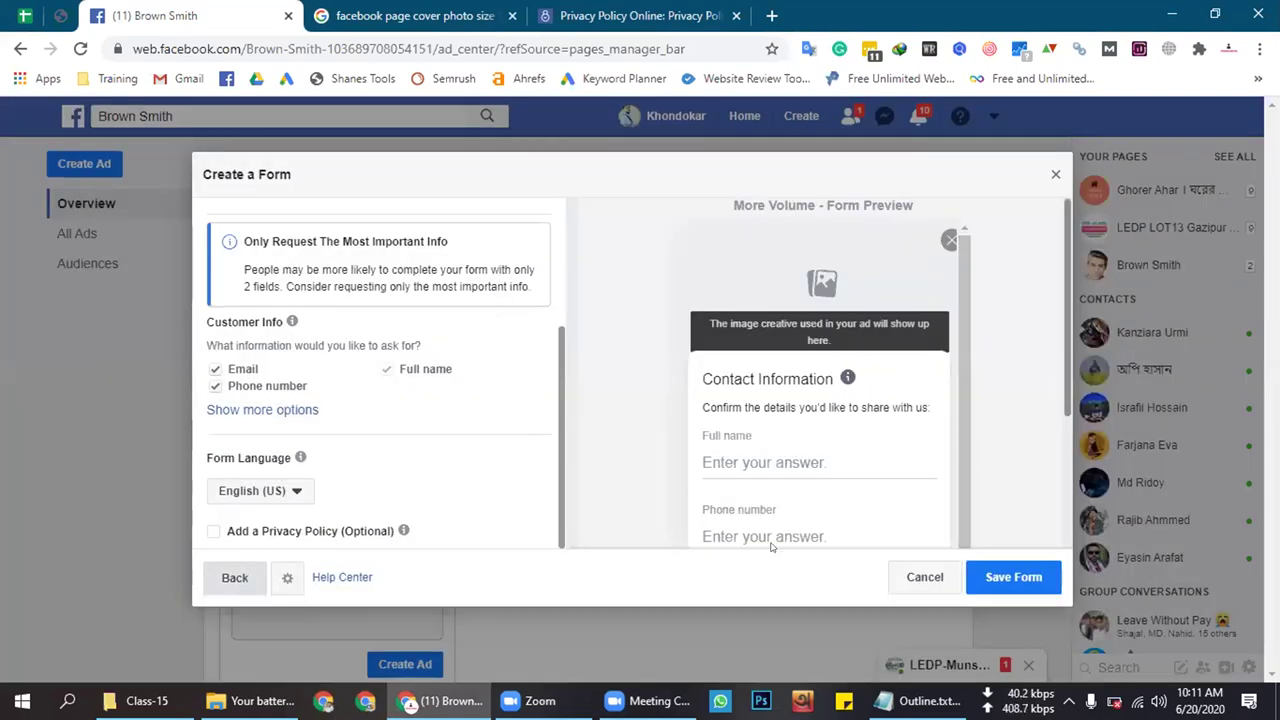
pyautogui.click(1055, 174)
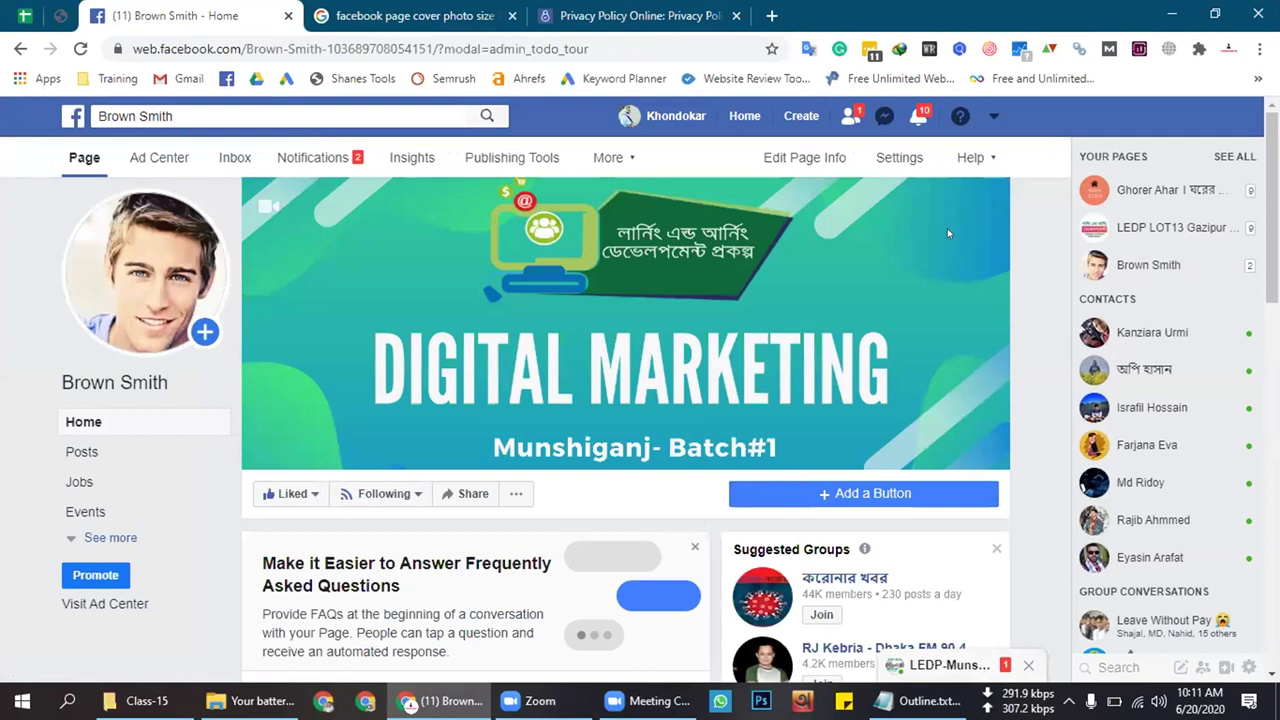
pyautogui.hotkey('alt', 'Tab')
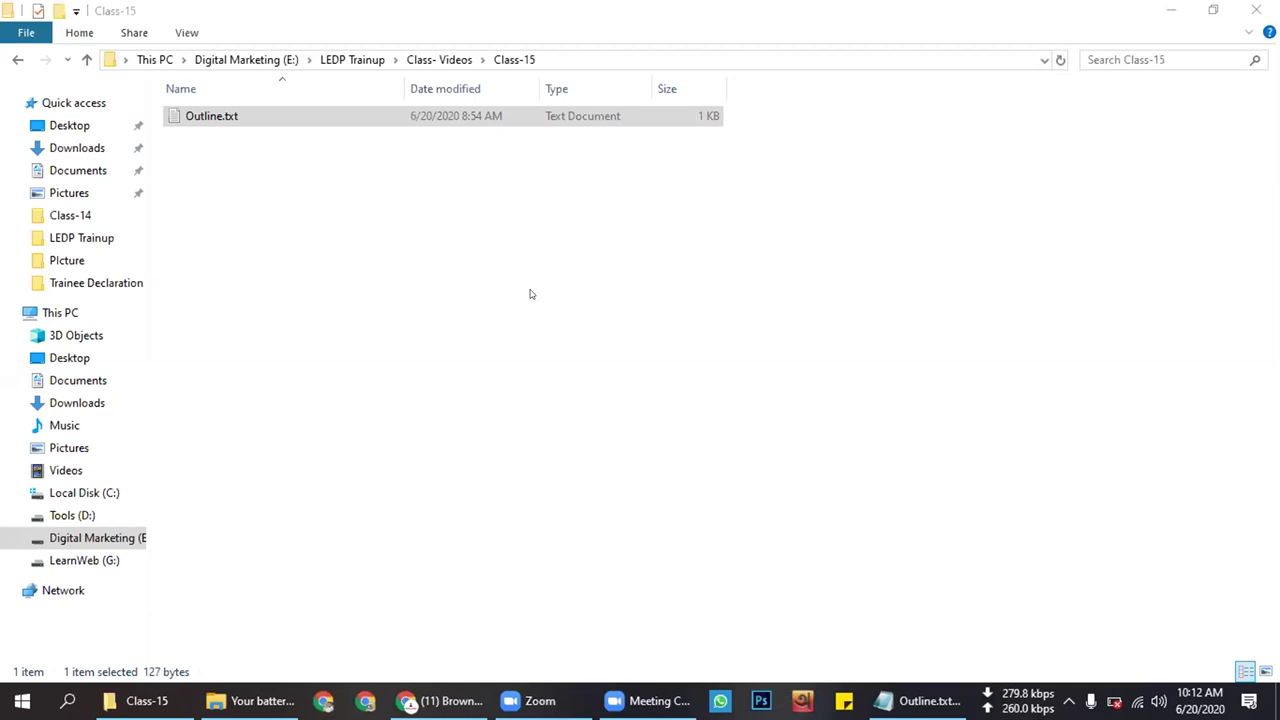
# Switch from the Class-15 folder back to the Chrome window showing the Brown Smith page
pyautogui.hotkey('alt', 'Tab')
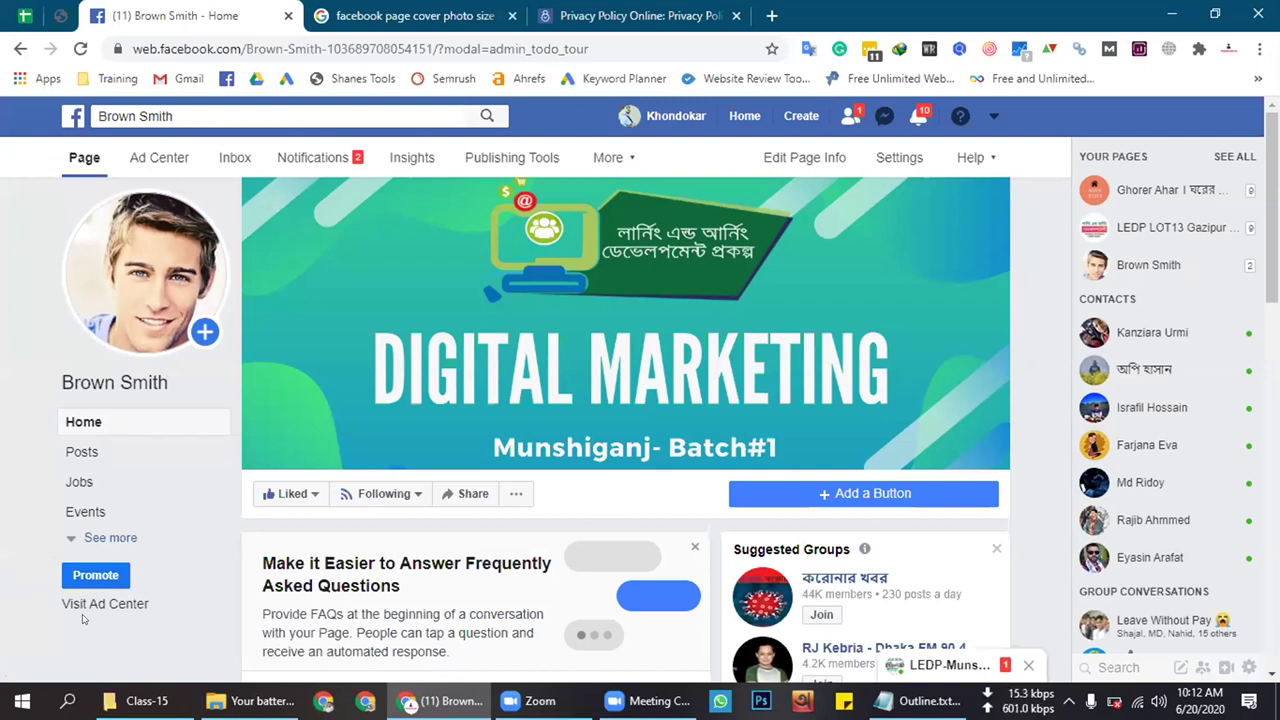
# Dismiss the 'Make it Easier to Answer Frequently Asked Questions' card and scroll the page down and back up
pyautogui.click(695, 545)
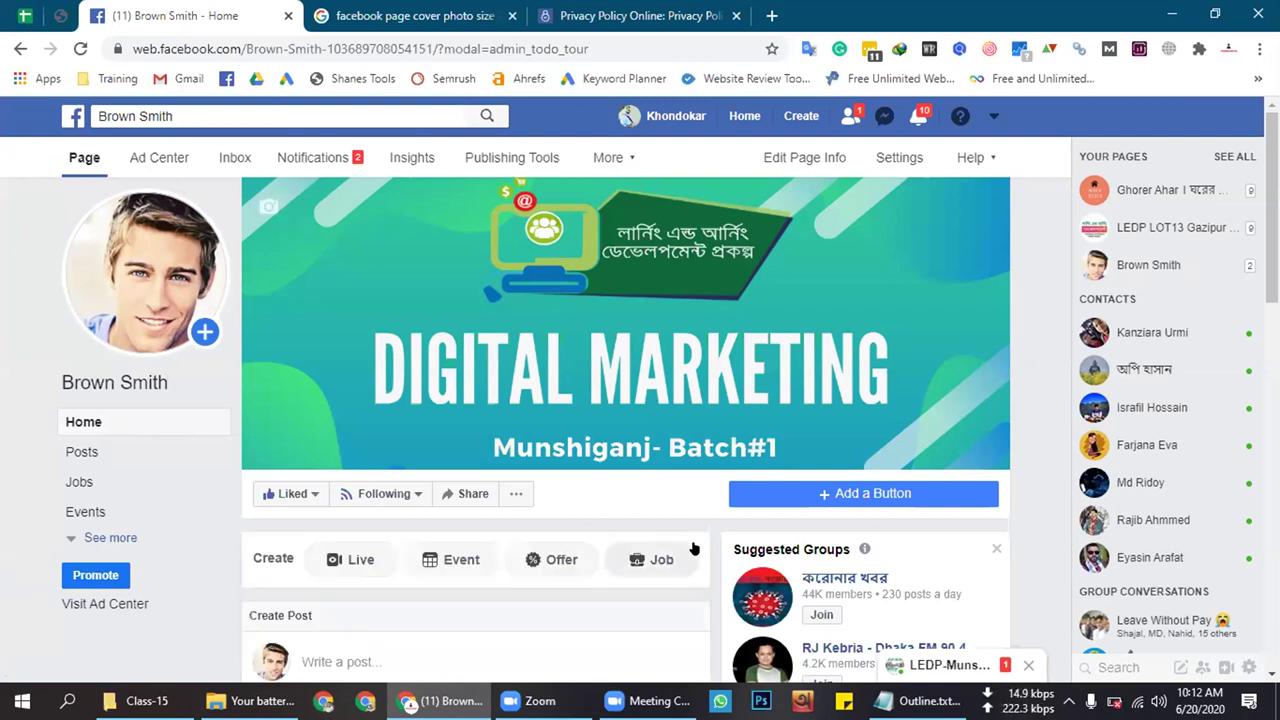
pyautogui.scroll(-4, 697, 544)
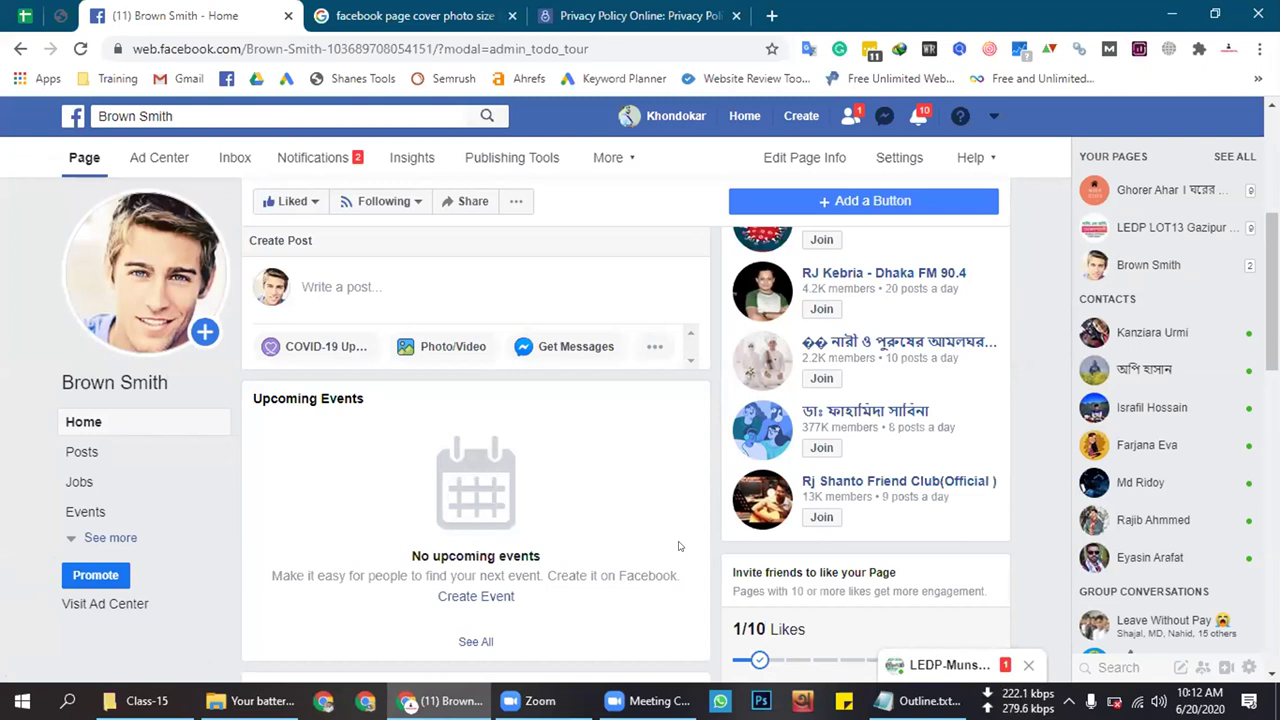
pyautogui.scroll(1, 678, 545)
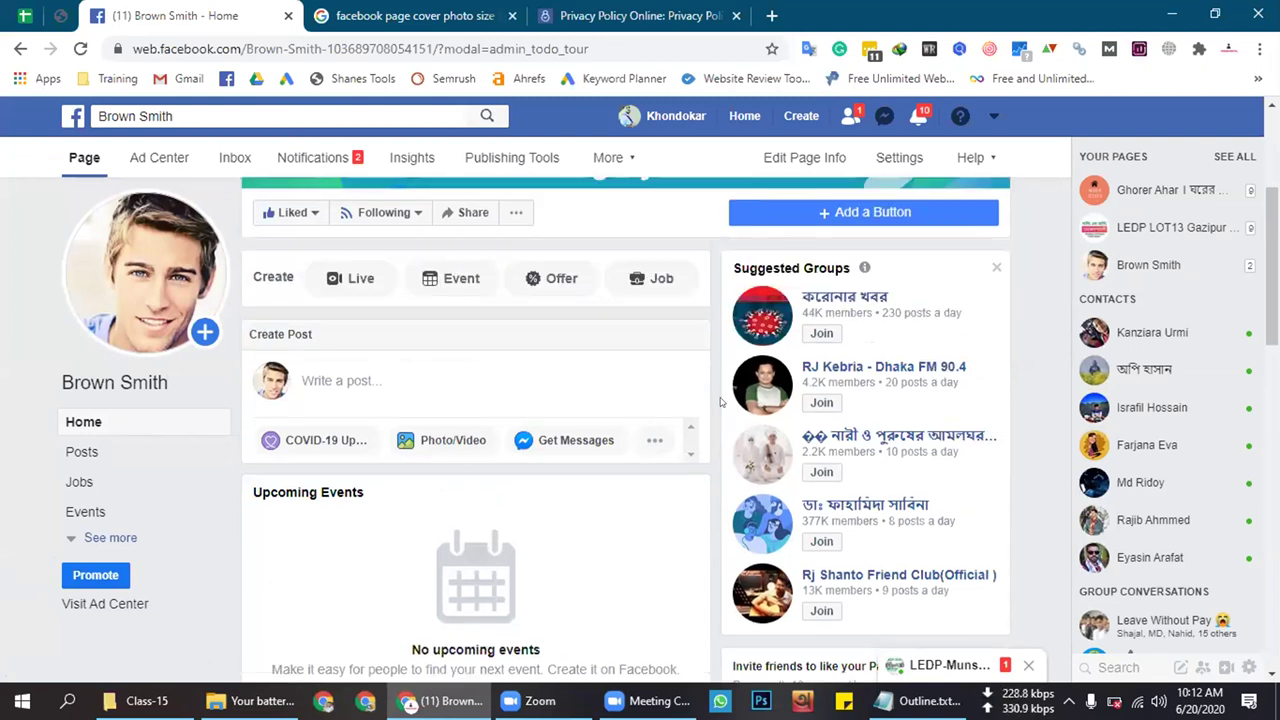
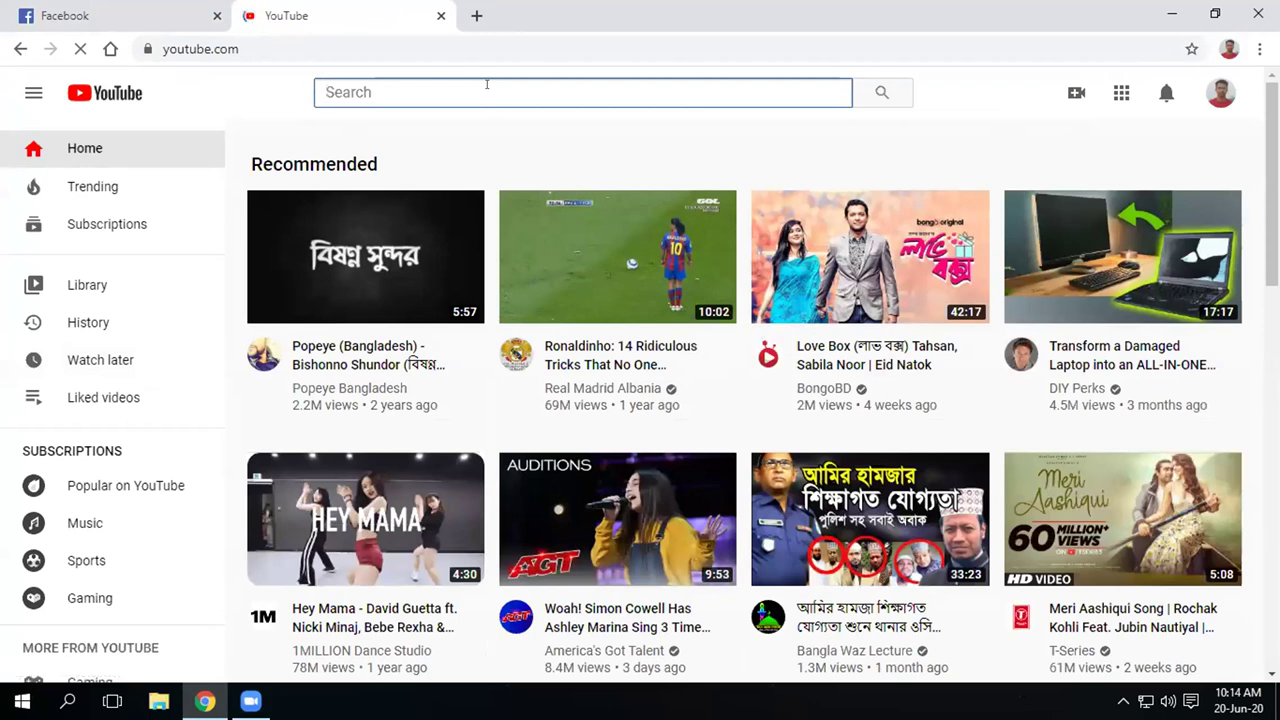
# Search YouTube for 'how to boost post on your facebook'
pyautogui.write('how')
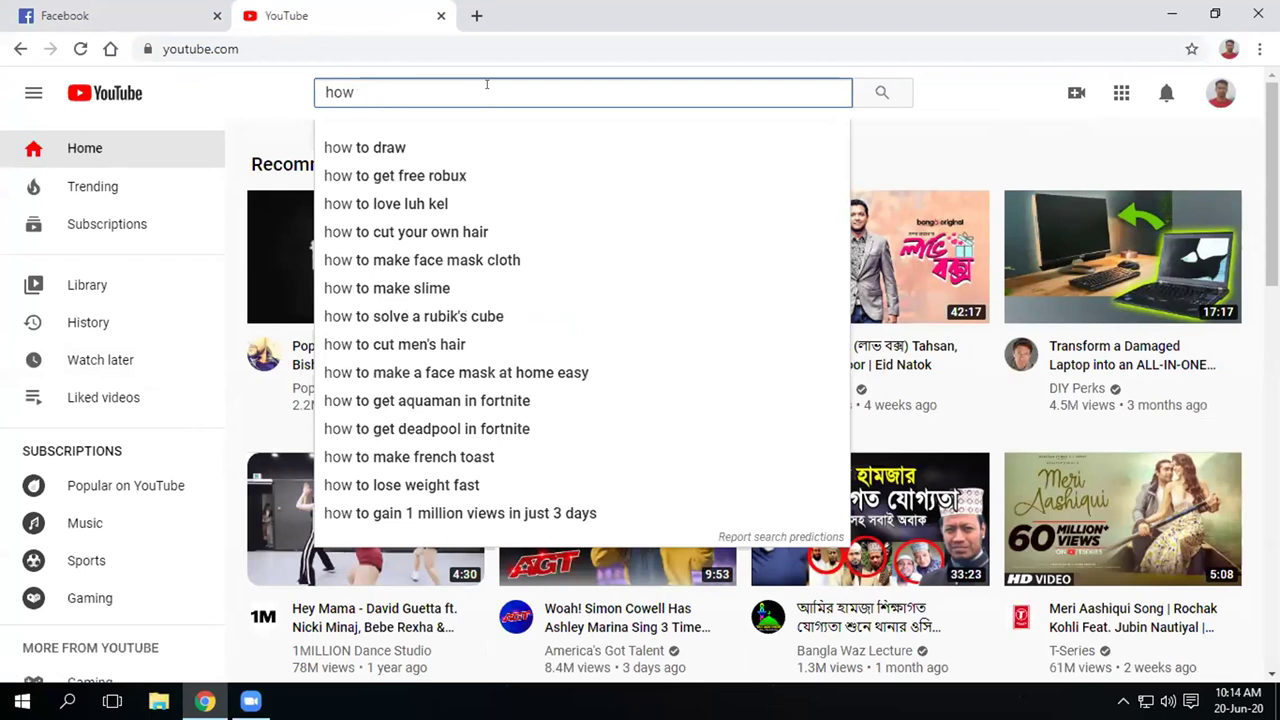
pyautogui.press('BackSpace')
pyautogui.press('BackSpace')
pyautogui.press('BackSpace')
pyautogui.press('BackSpace')
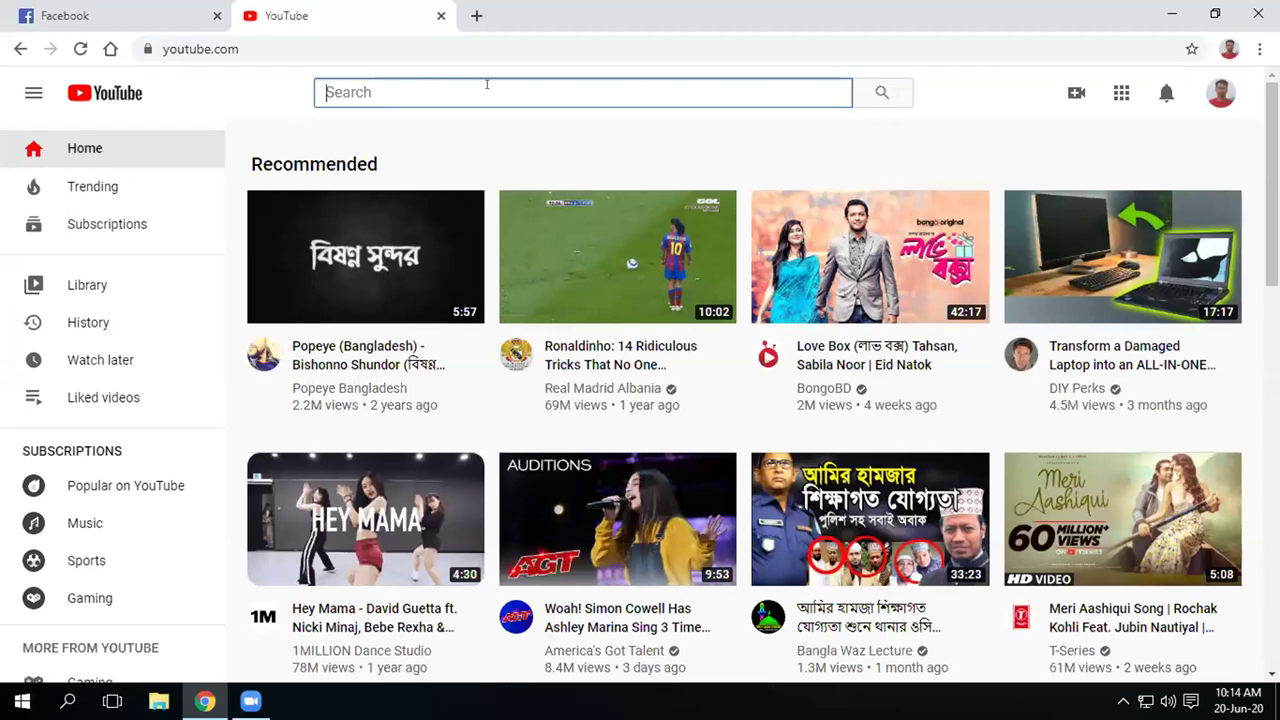
pyautogui.write('ho')
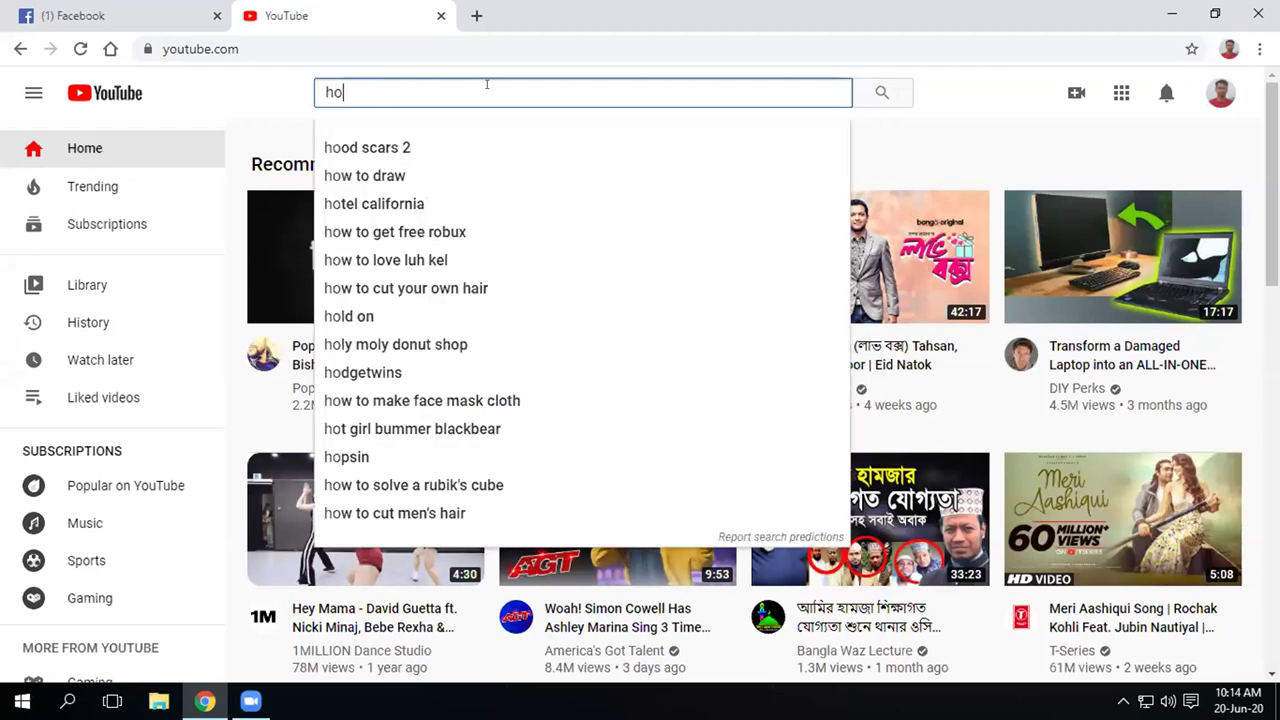
pyautogui.write('w to b')
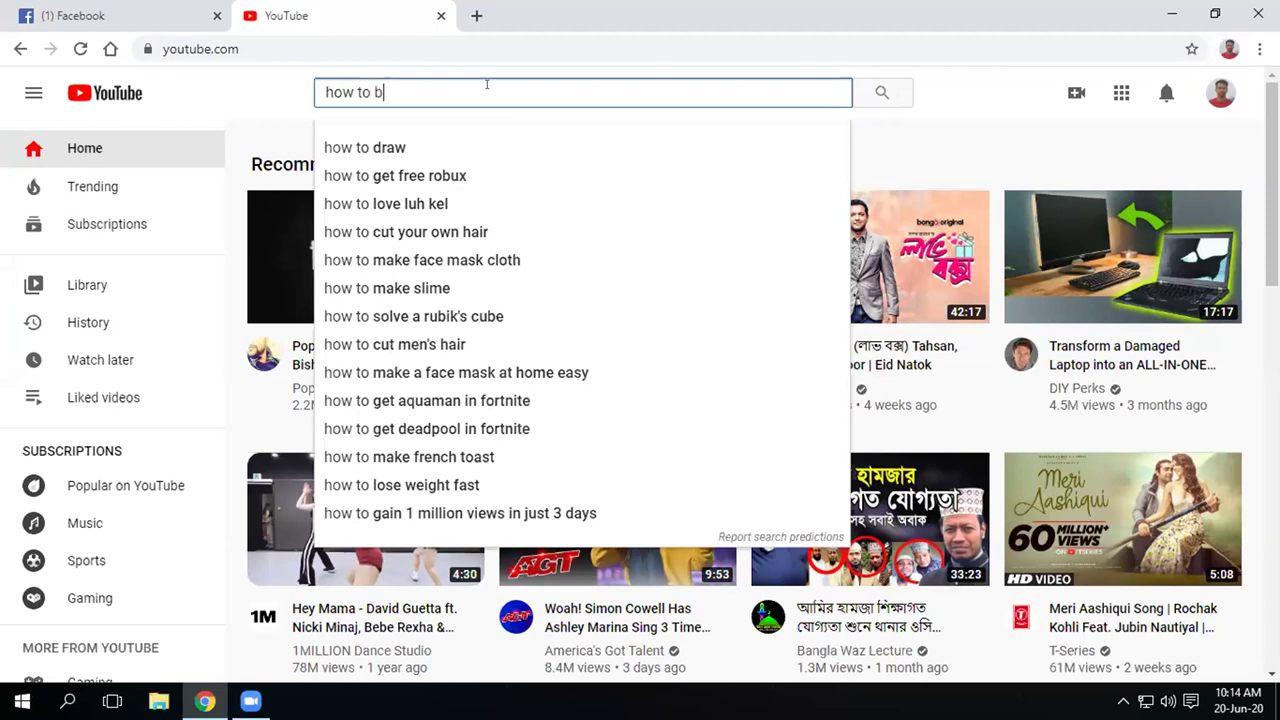
pyautogui.write('oost ')
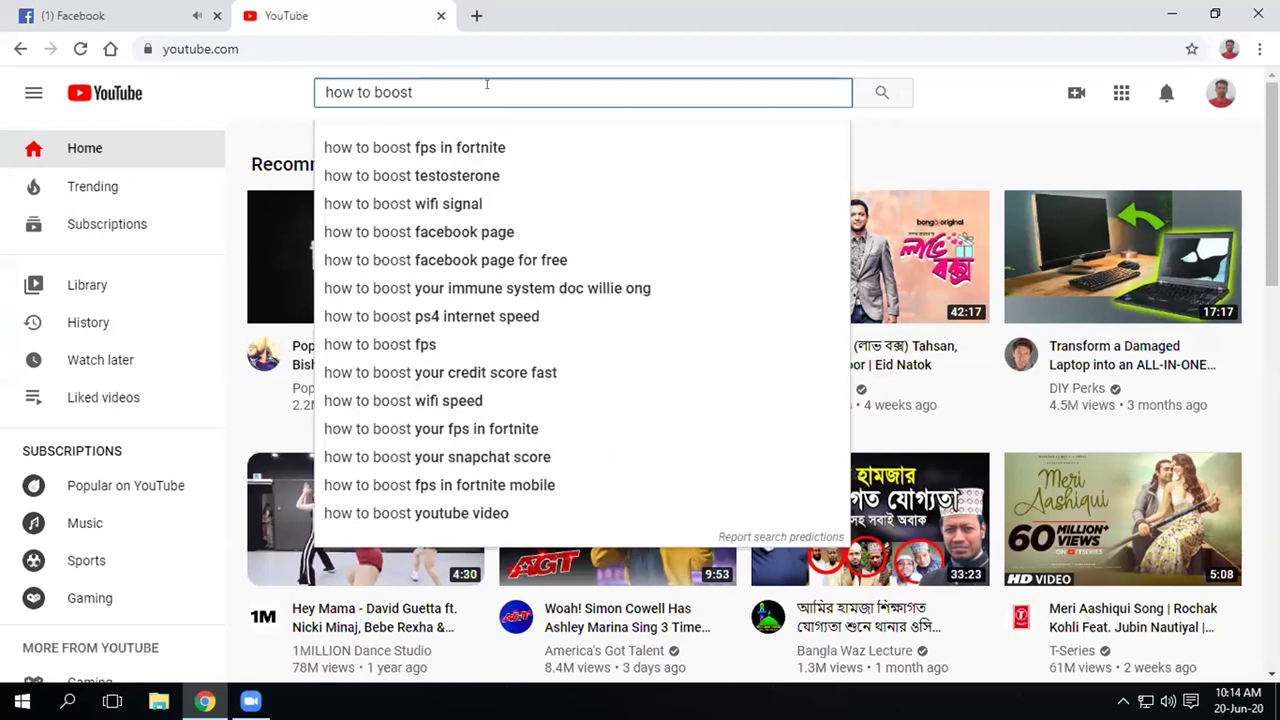
pyautogui.write('post ')
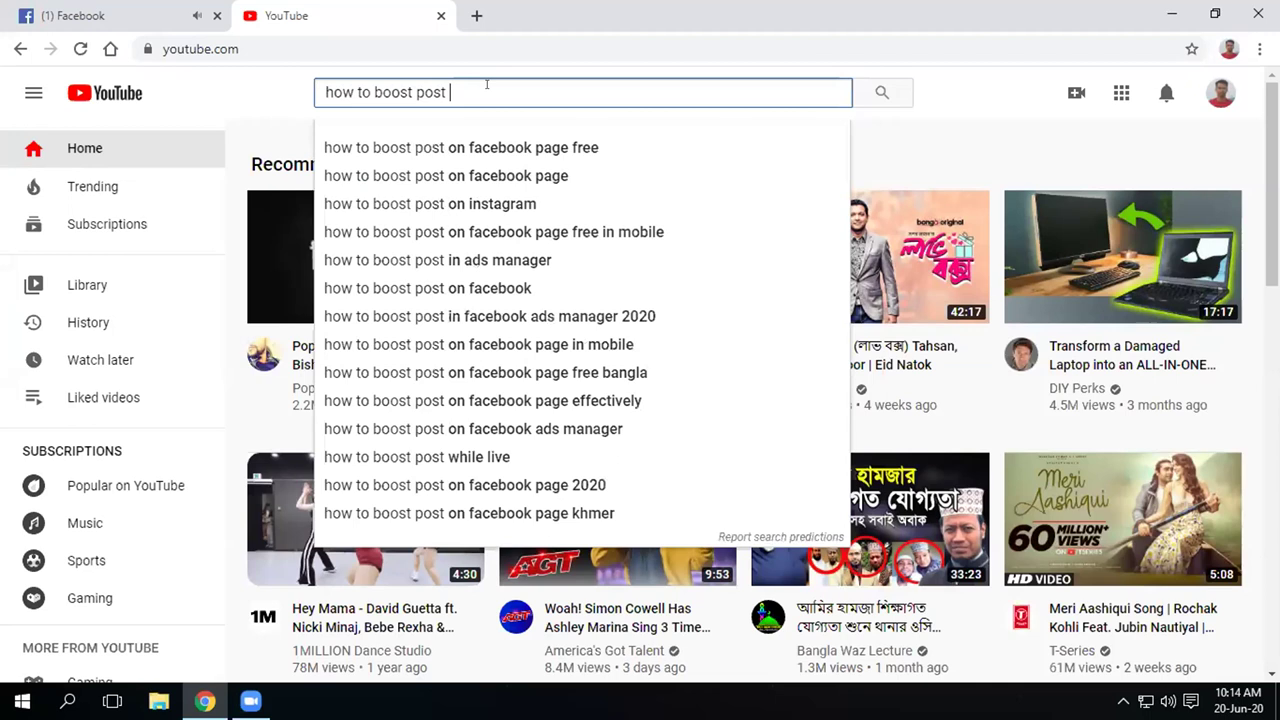
pyautogui.write('on y')
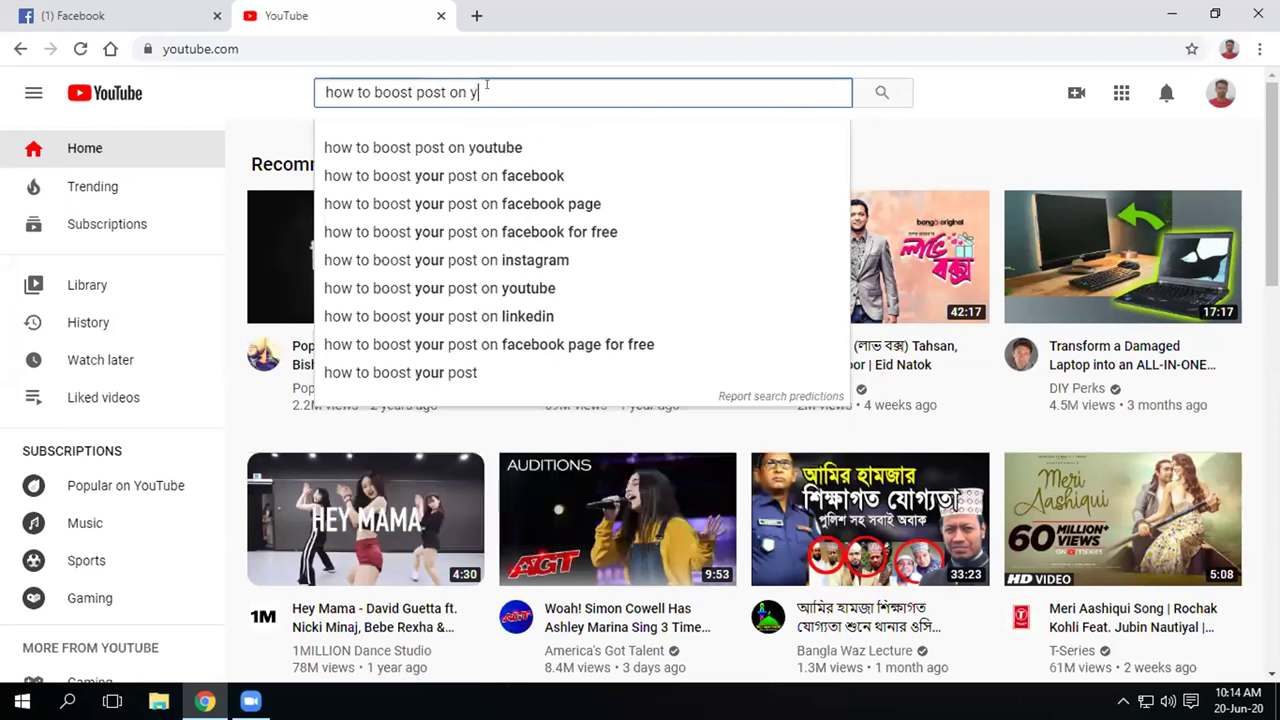
pyautogui.write('our fa')
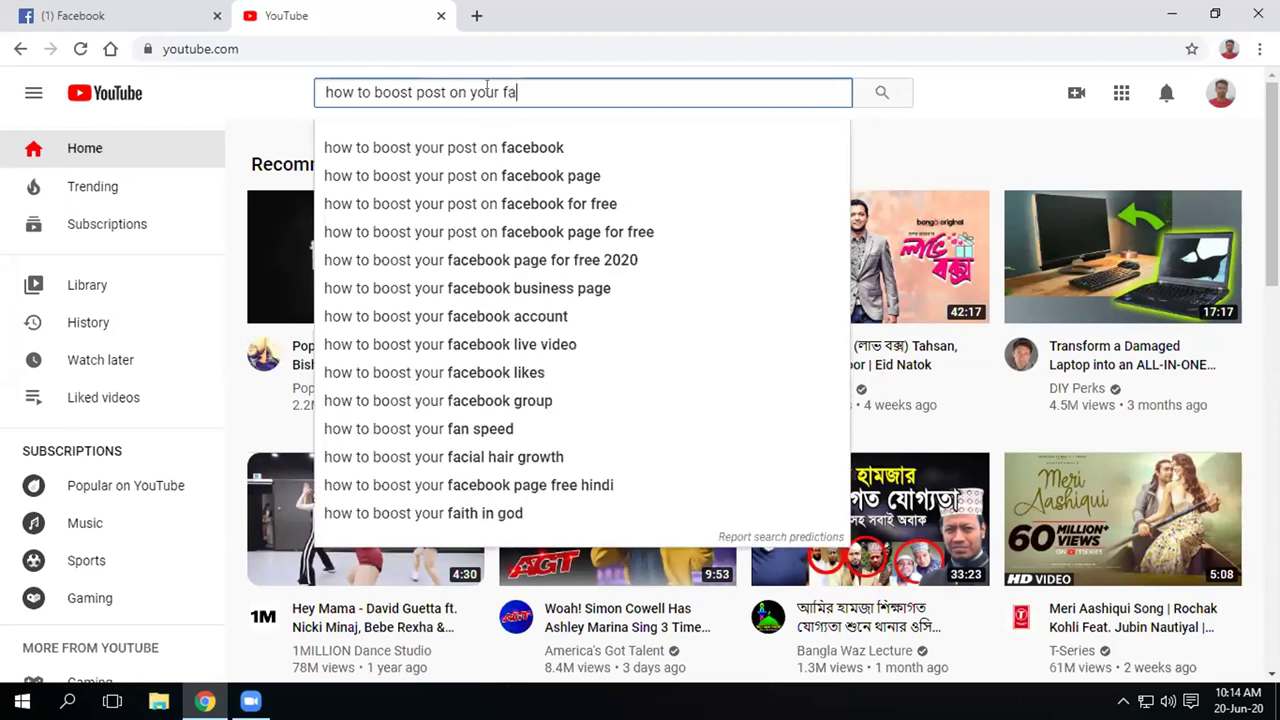
pyautogui.write('cebook')
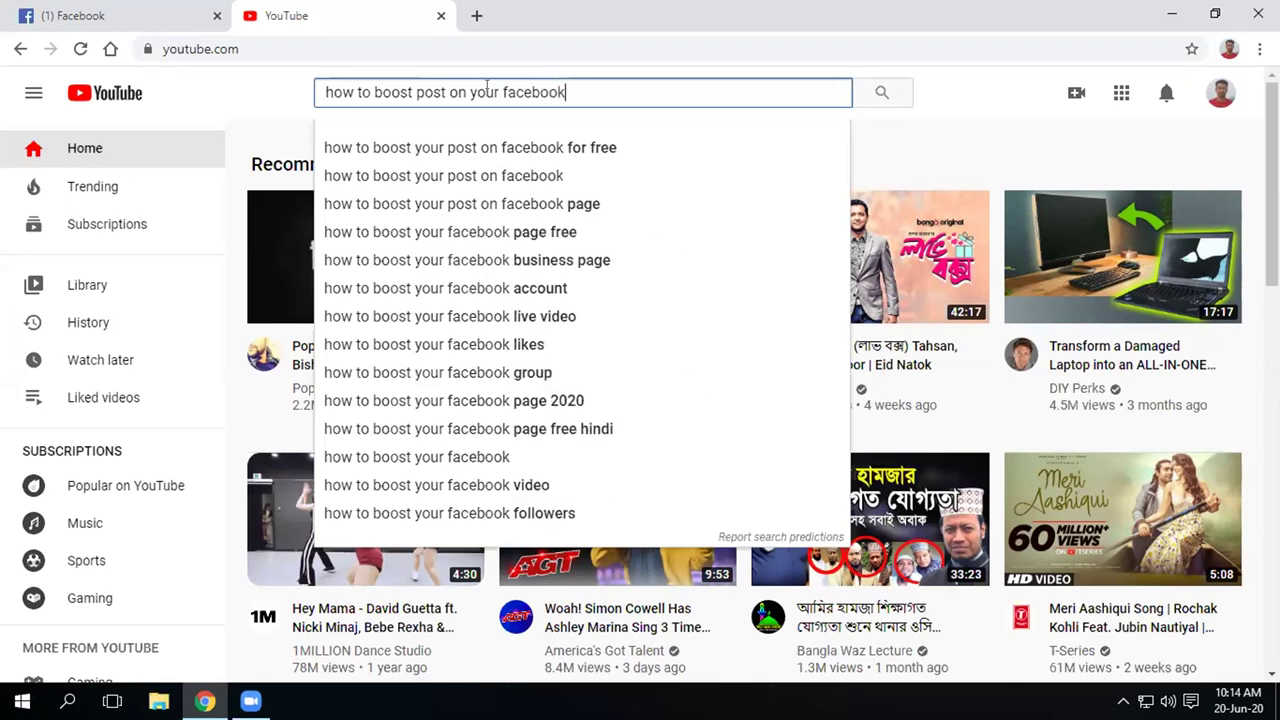
pyautogui.press('Return')
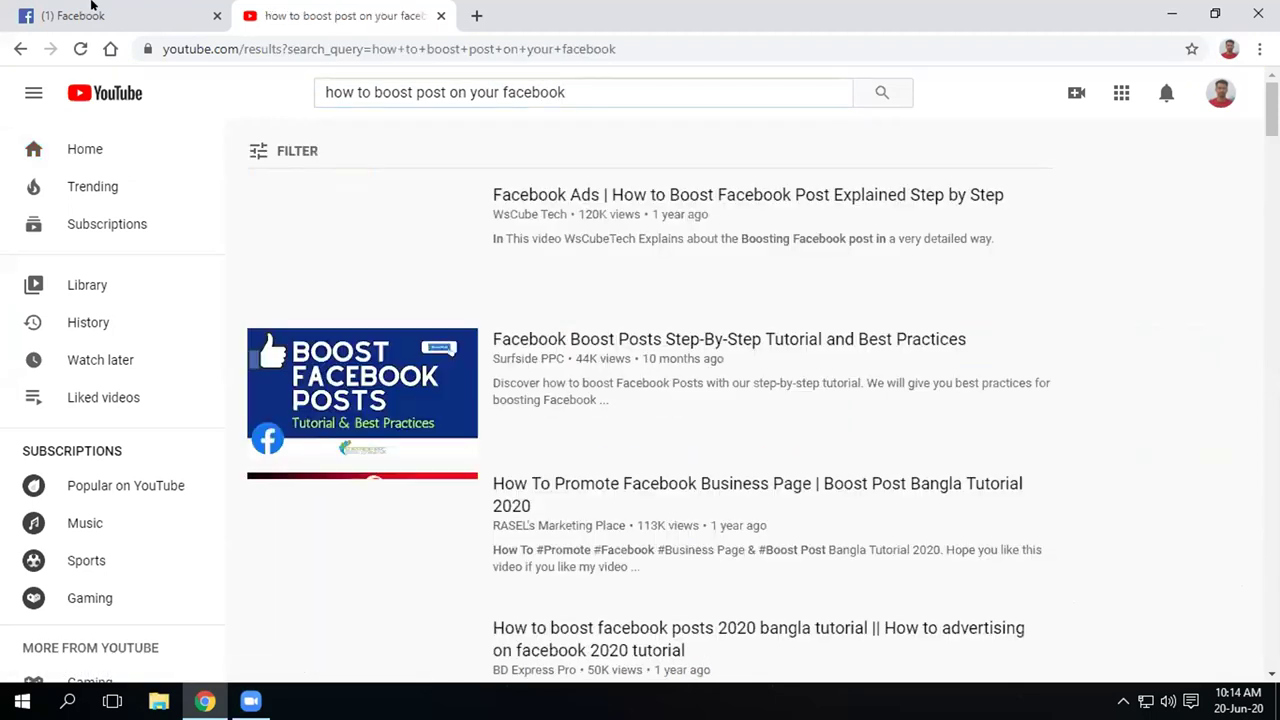
# Close the Messenger chat on the Facebook page and return to YouTube
pyautogui.click(96, 14)
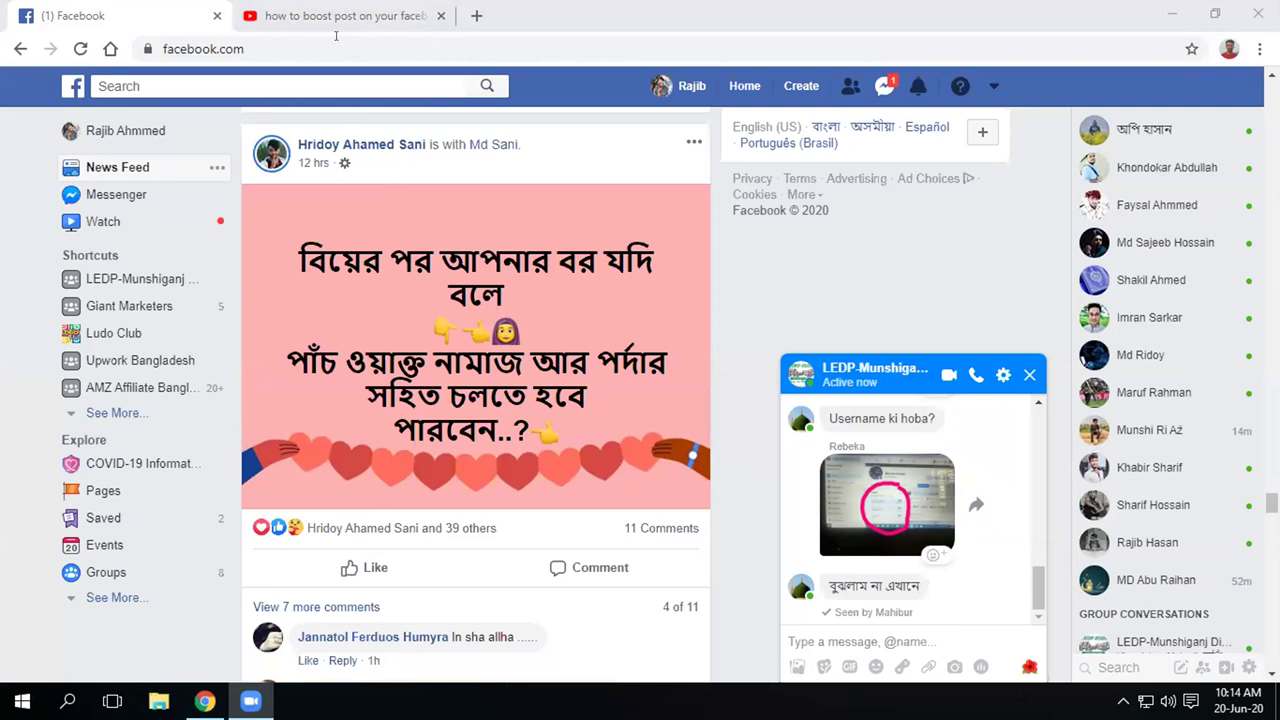
pyautogui.click(1028, 378)
pyautogui.hotkey('ctrl', 'Tab')
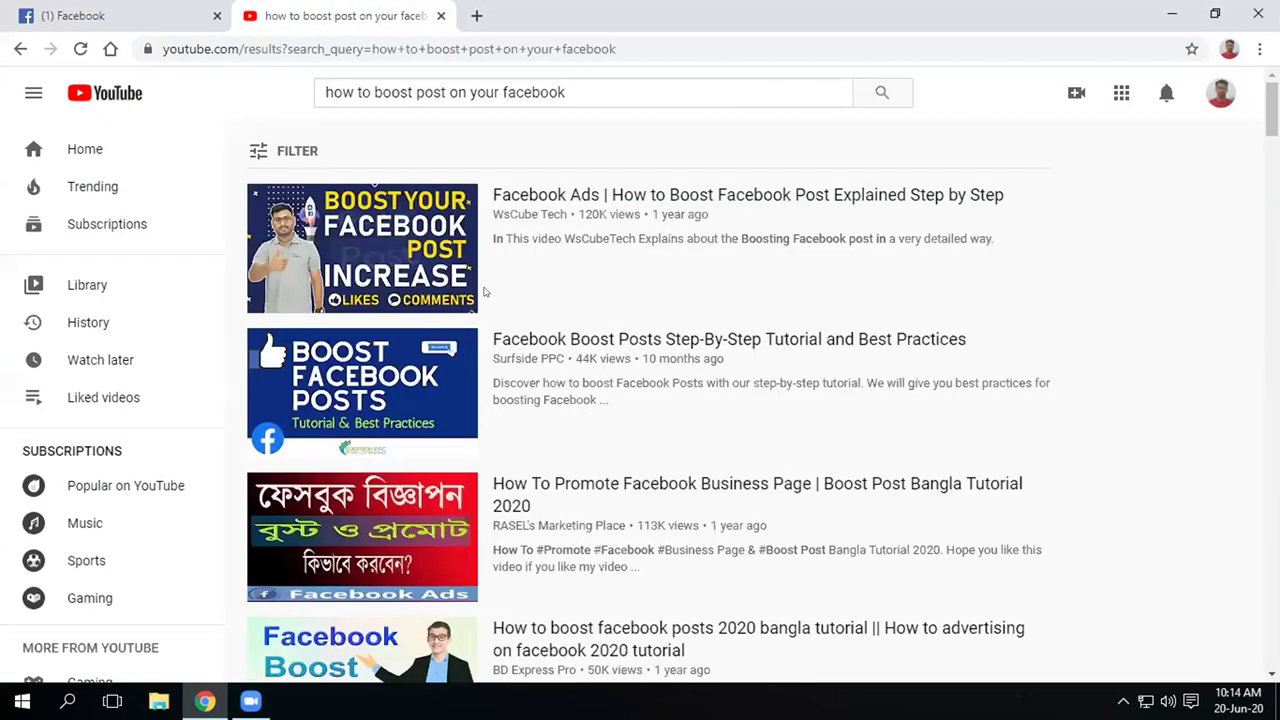
# Open the top result, 'Facebook Ads | How to Boost Facebook Post Explained Step by Step'
pyautogui.click(33, 92)
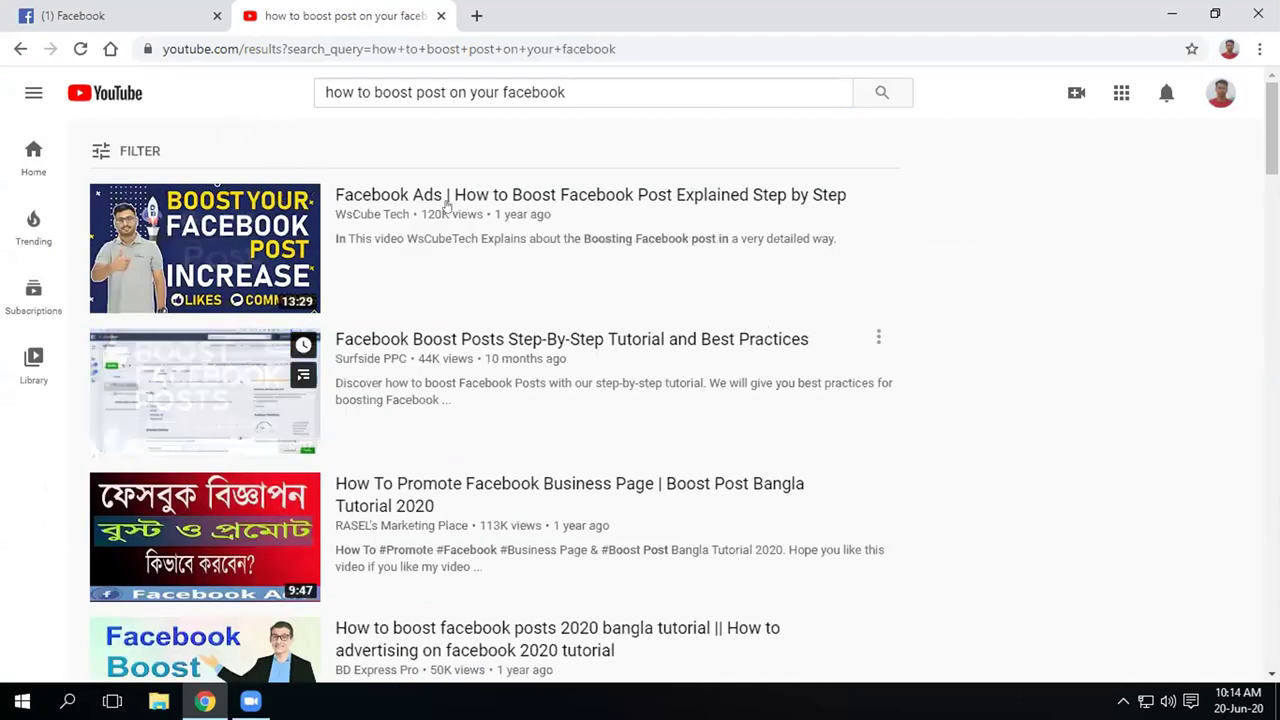
pyautogui.moveTo(491, 253)
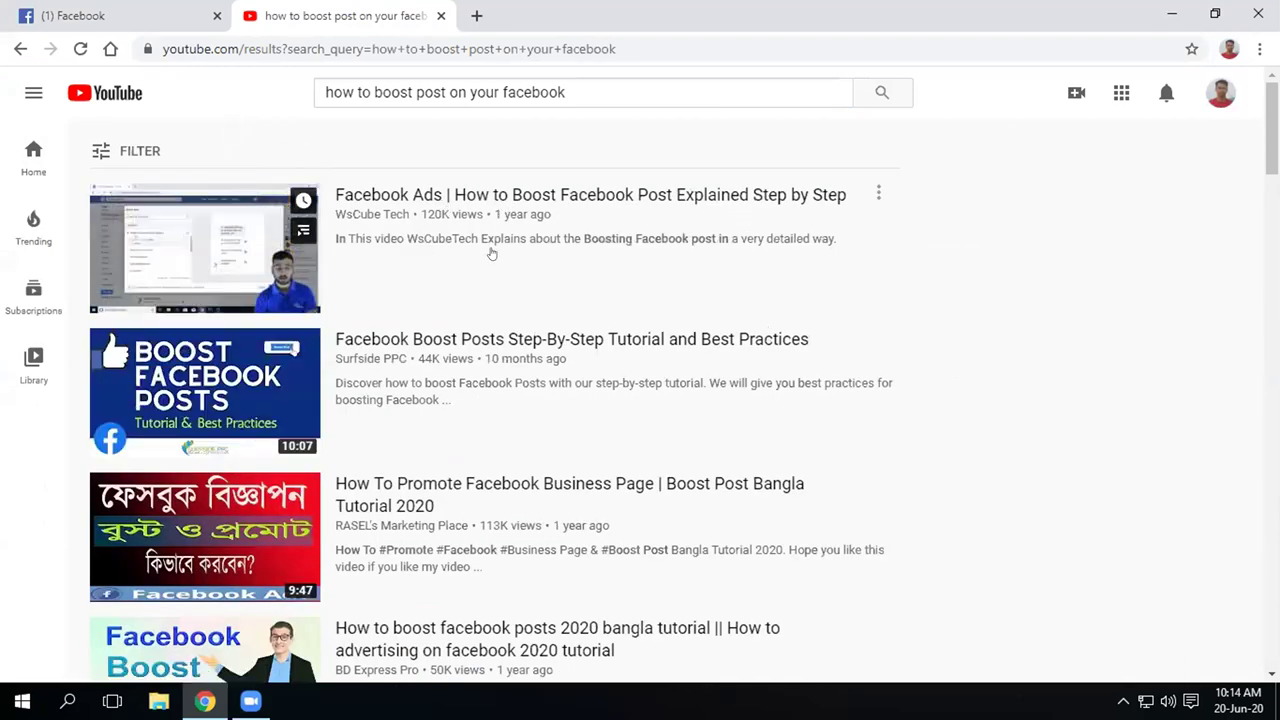
pyautogui.click(203, 250)
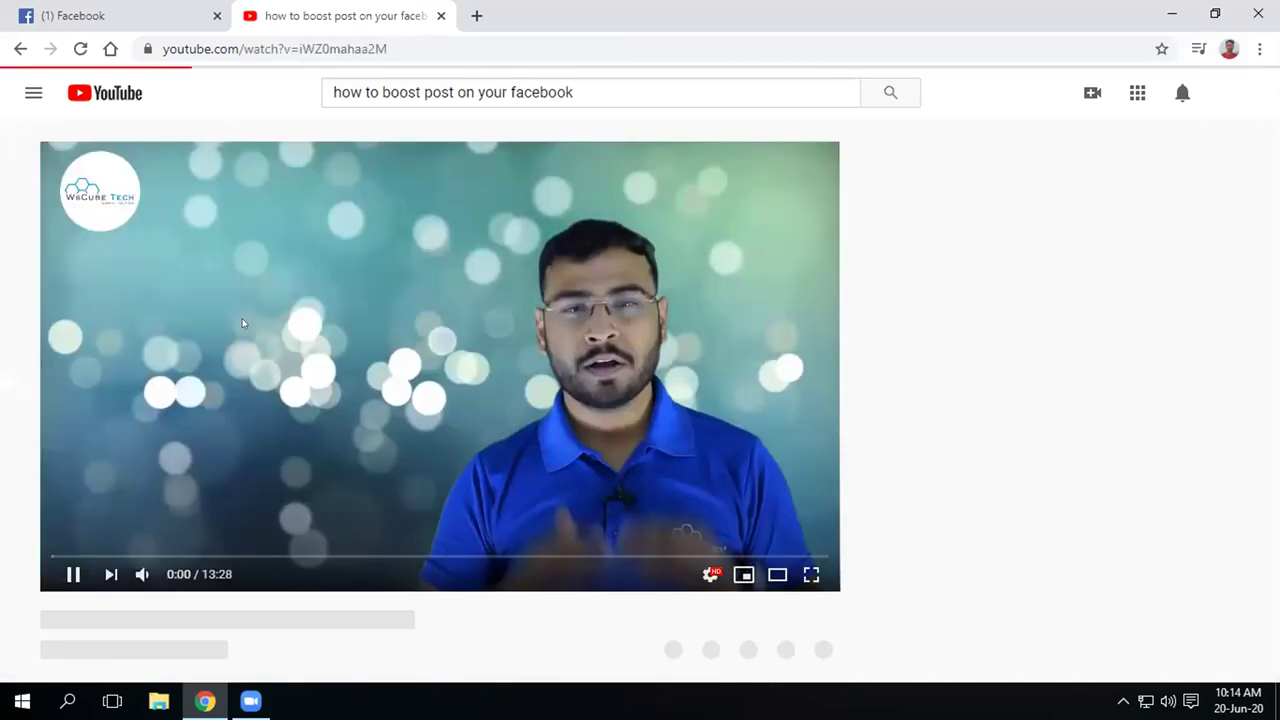
# Check the quality options and set the video's playback speed to 1.25
pyautogui.click(703, 574)
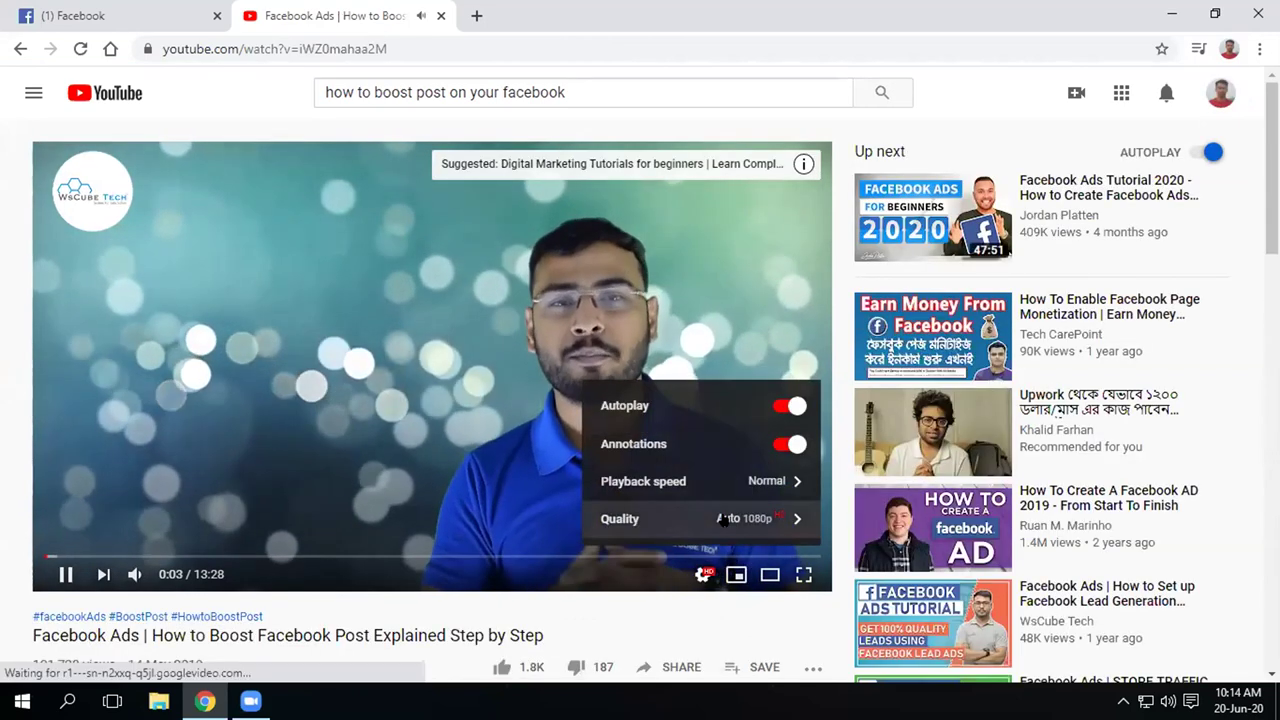
pyautogui.click(724, 519)
pyautogui.click(595, 238)
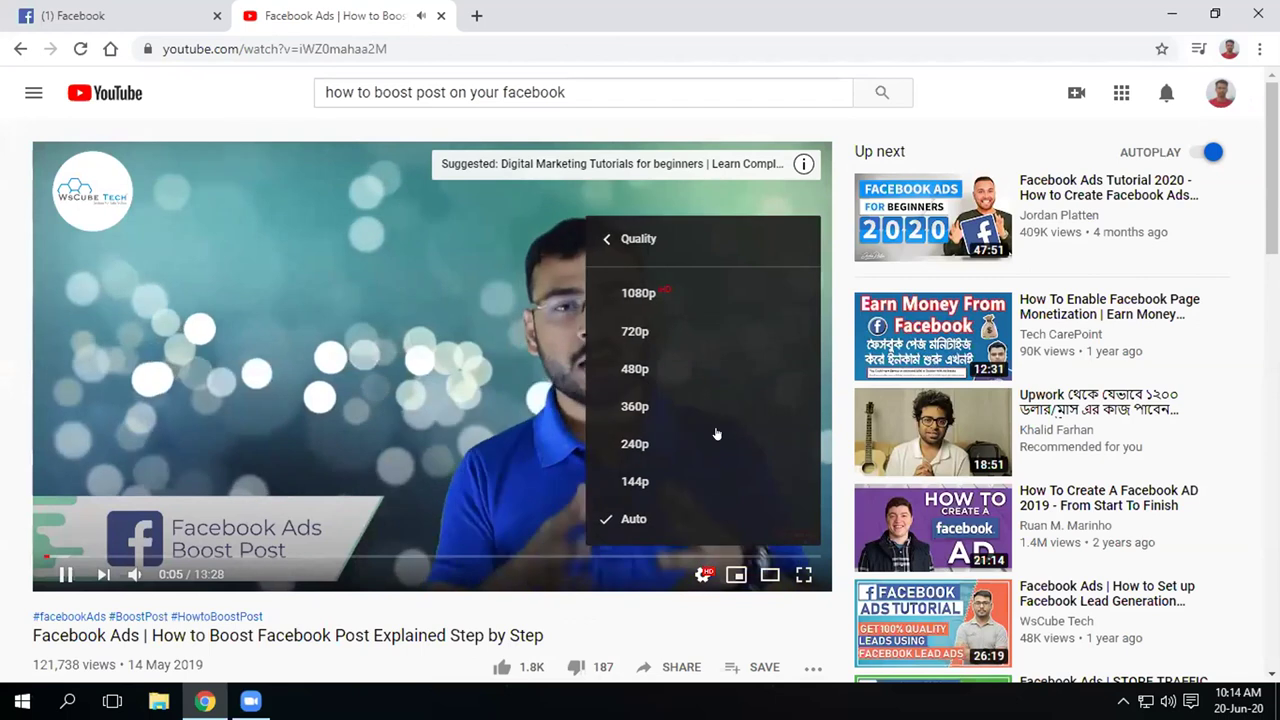
pyautogui.click(729, 479)
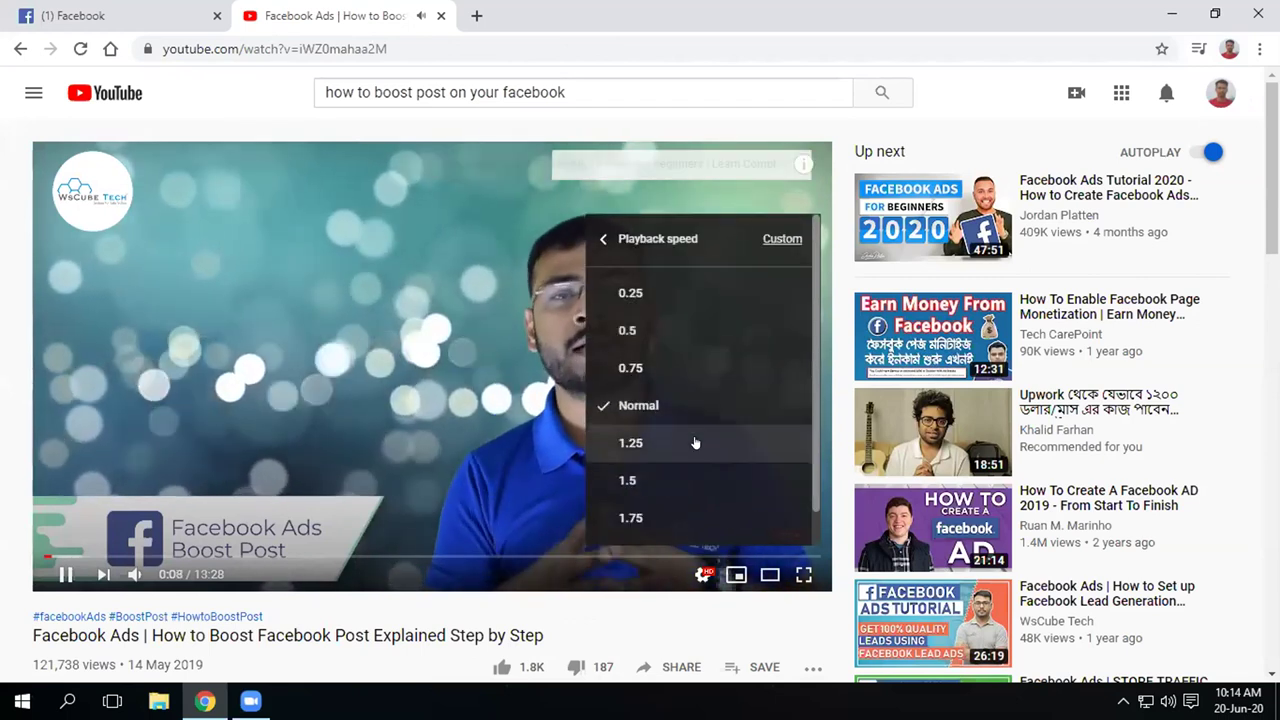
pyautogui.click(640, 443)
pyautogui.click(702, 576)
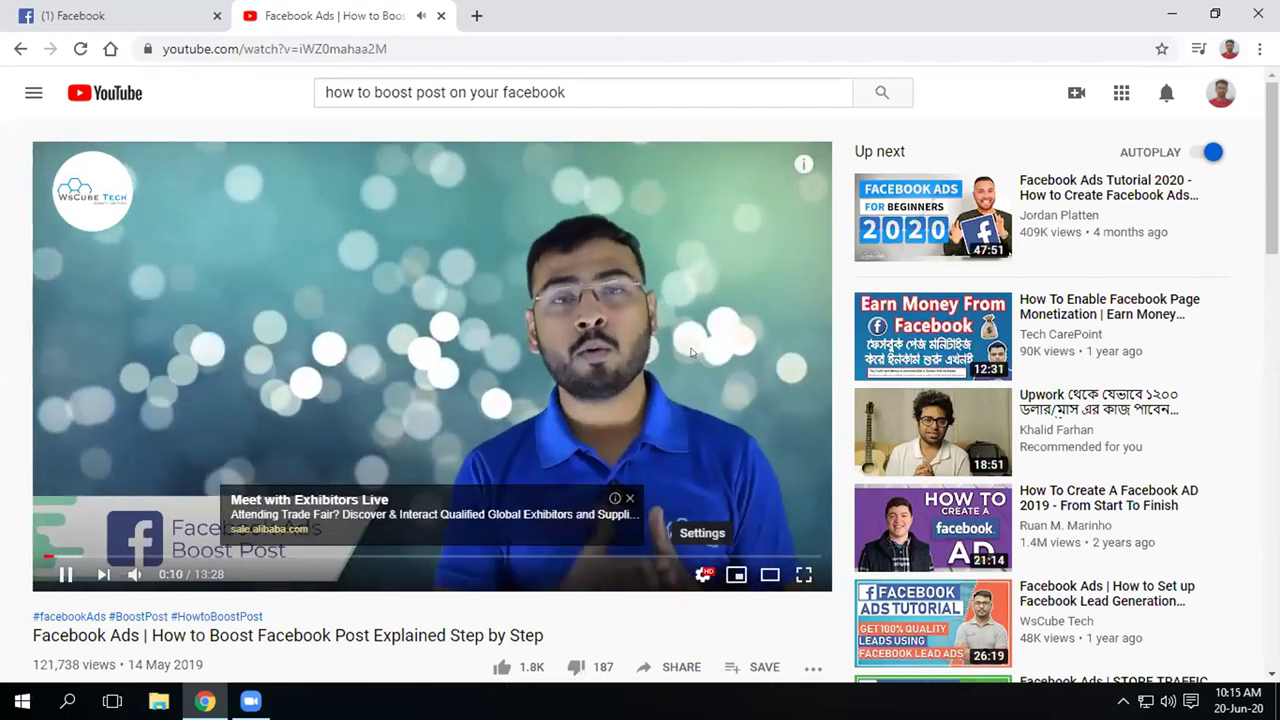
# Toggle full-screen viewing on and off, then go back to the search results
pyautogui.press('F11')
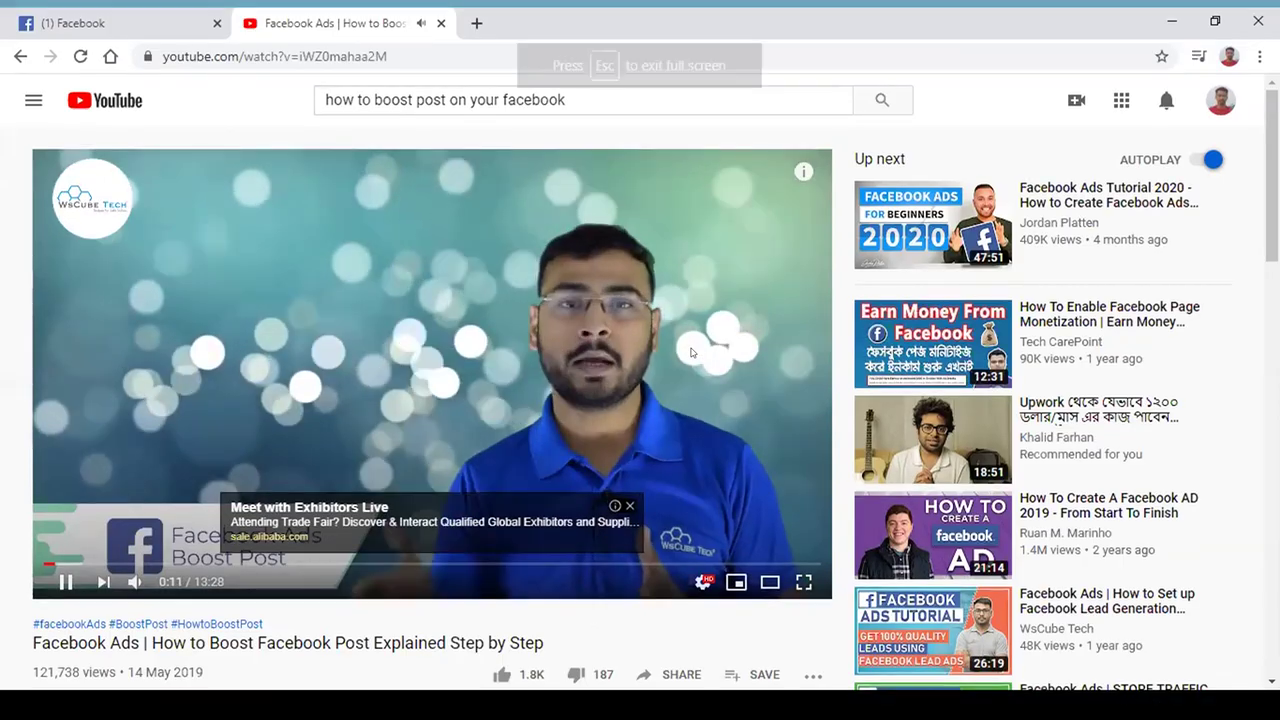
pyautogui.doubleClick(690, 312)
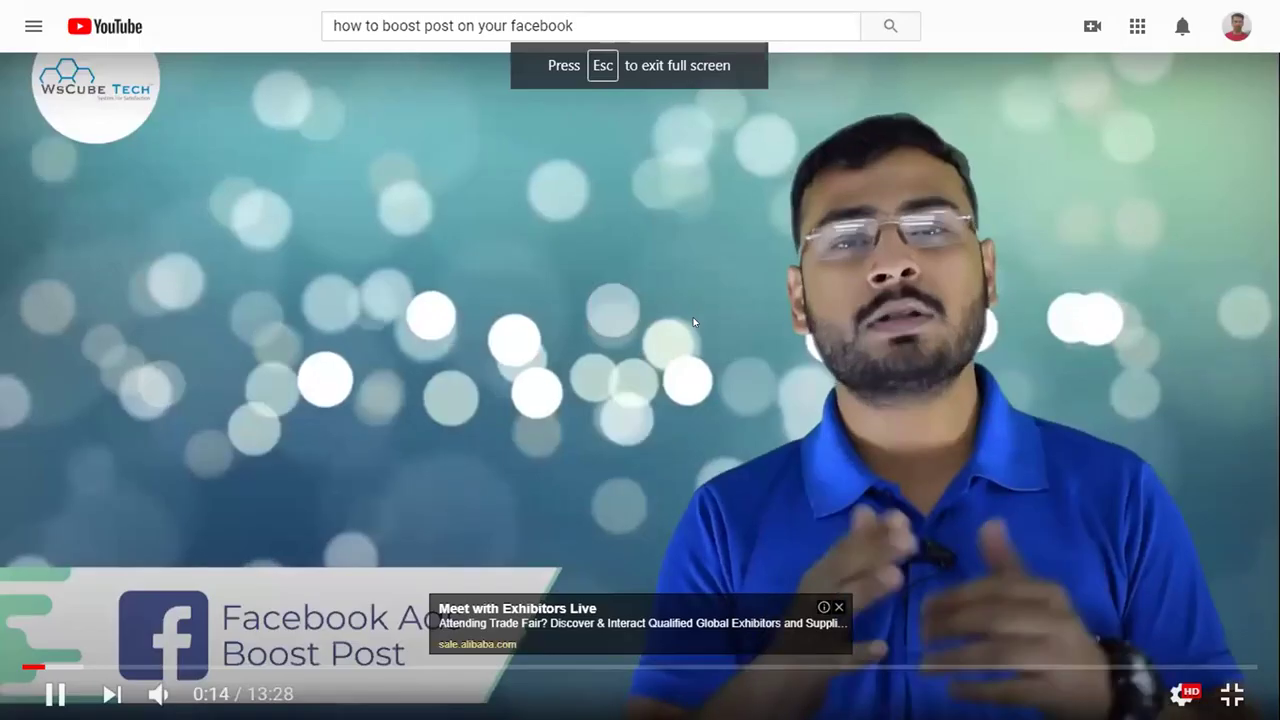
pyautogui.press('Escape')
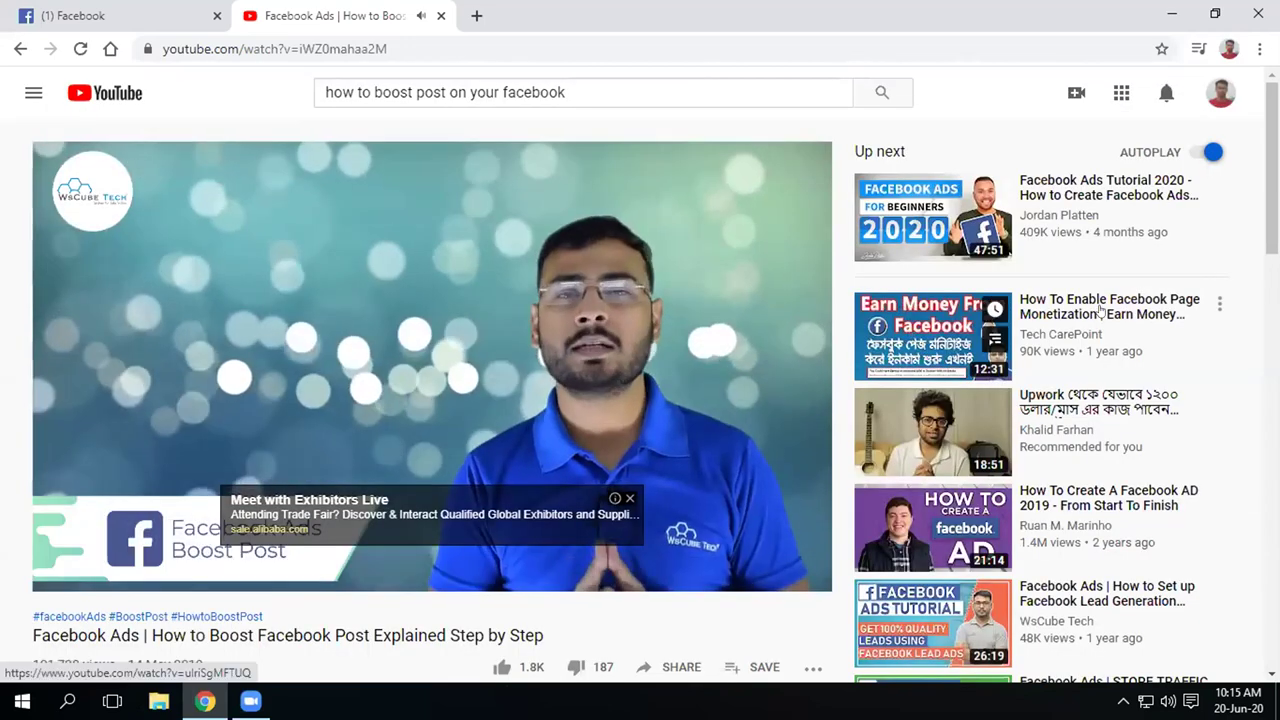
pyautogui.click(20, 48)
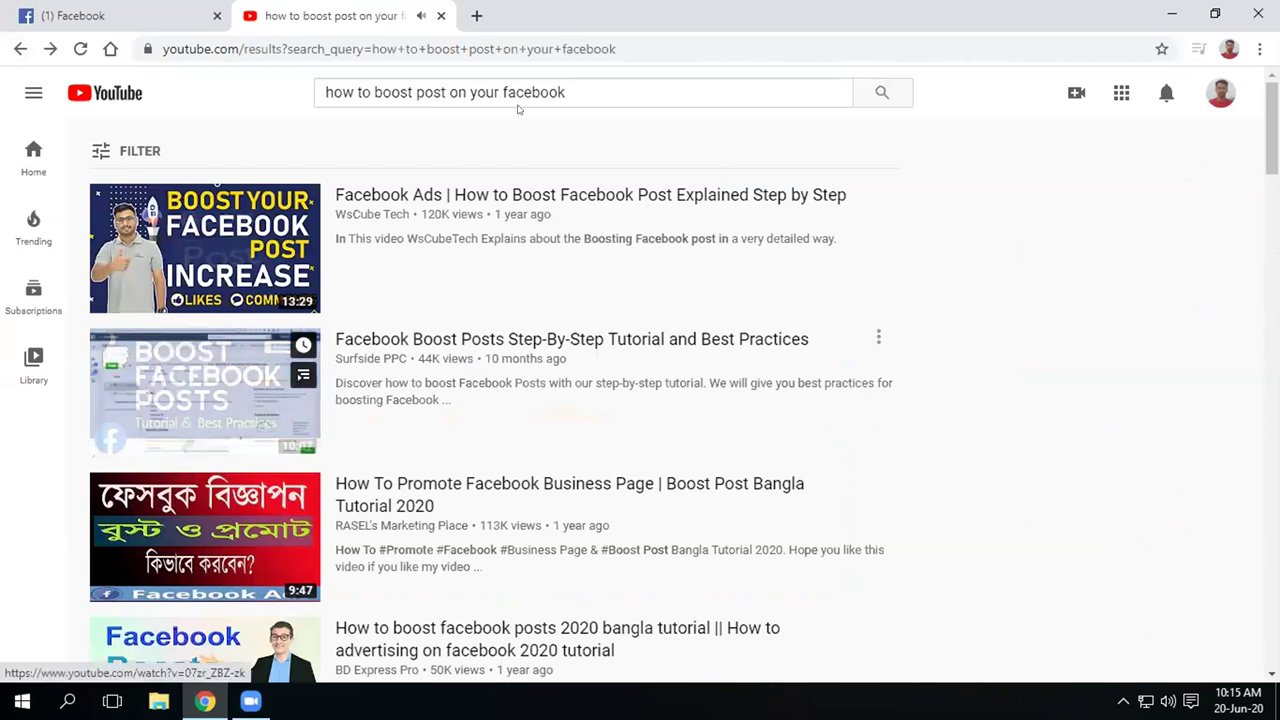
# Refine the search to 'how to boost post on your facebook bangla' and open the Bangla tutorial
pyautogui.click(577, 88)
pyautogui.write('bangla')
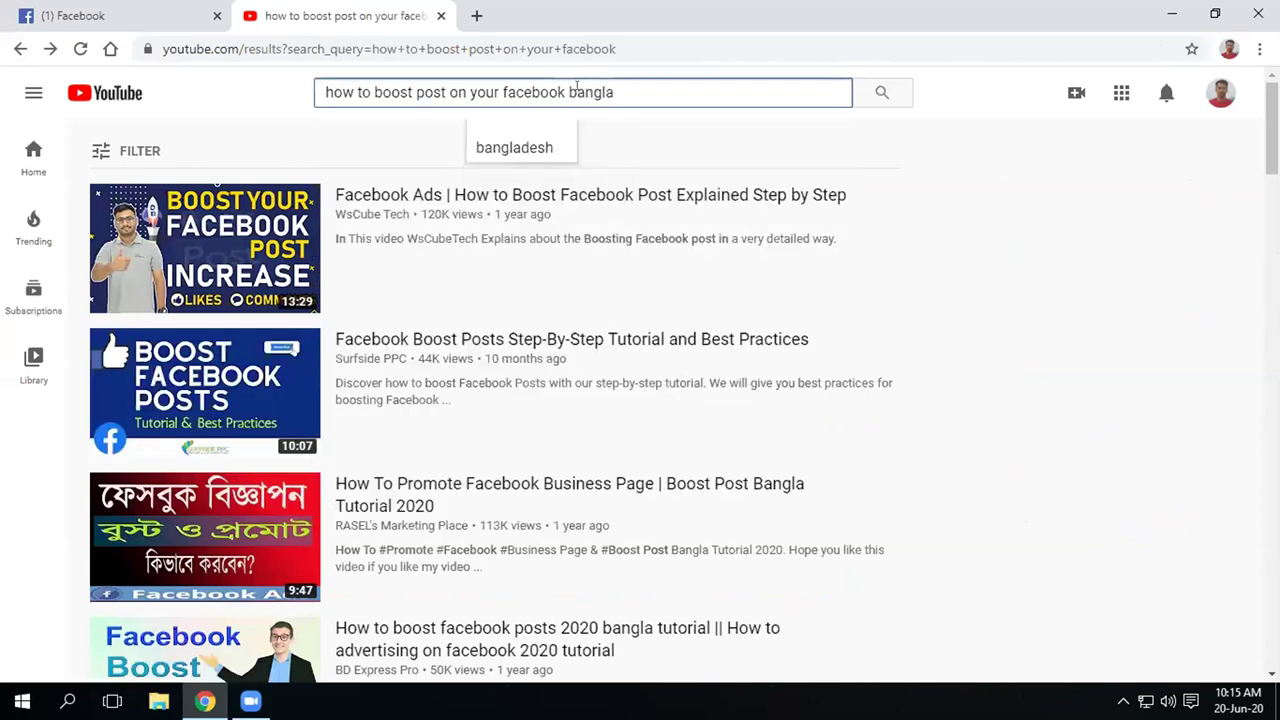
pyautogui.press('Return')
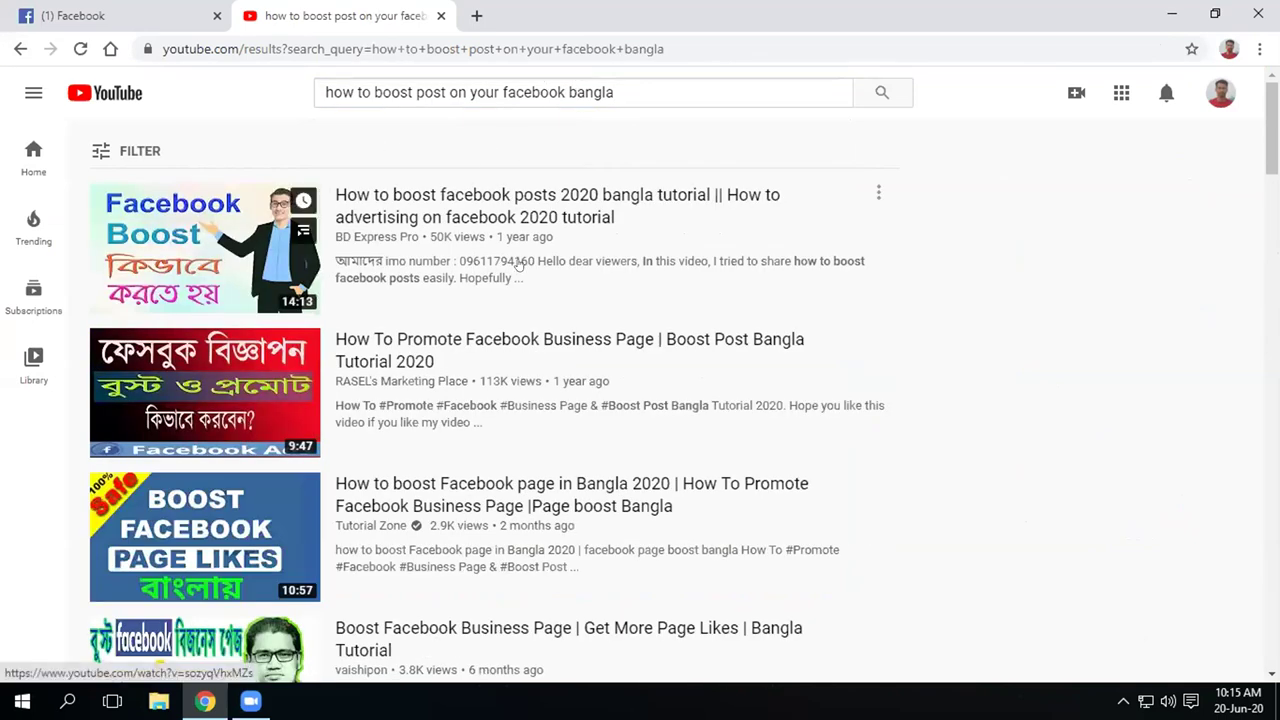
pyautogui.moveTo(203, 410)
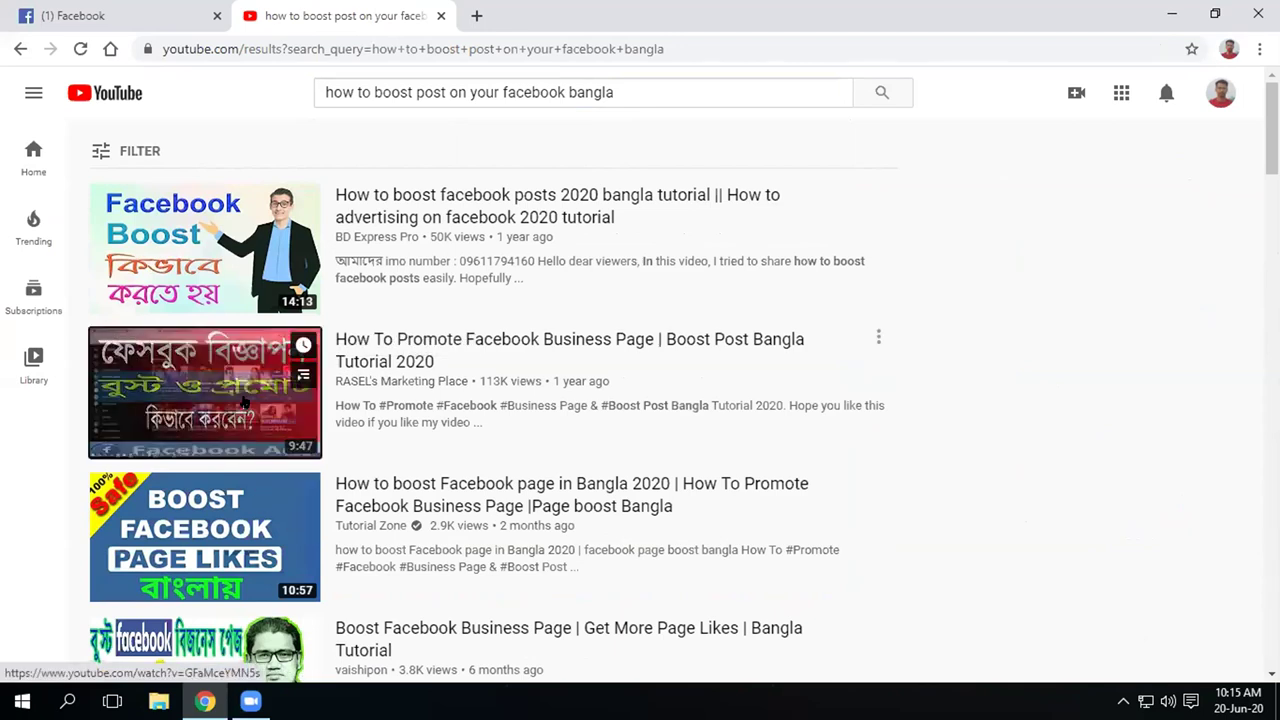
pyautogui.click(242, 400)
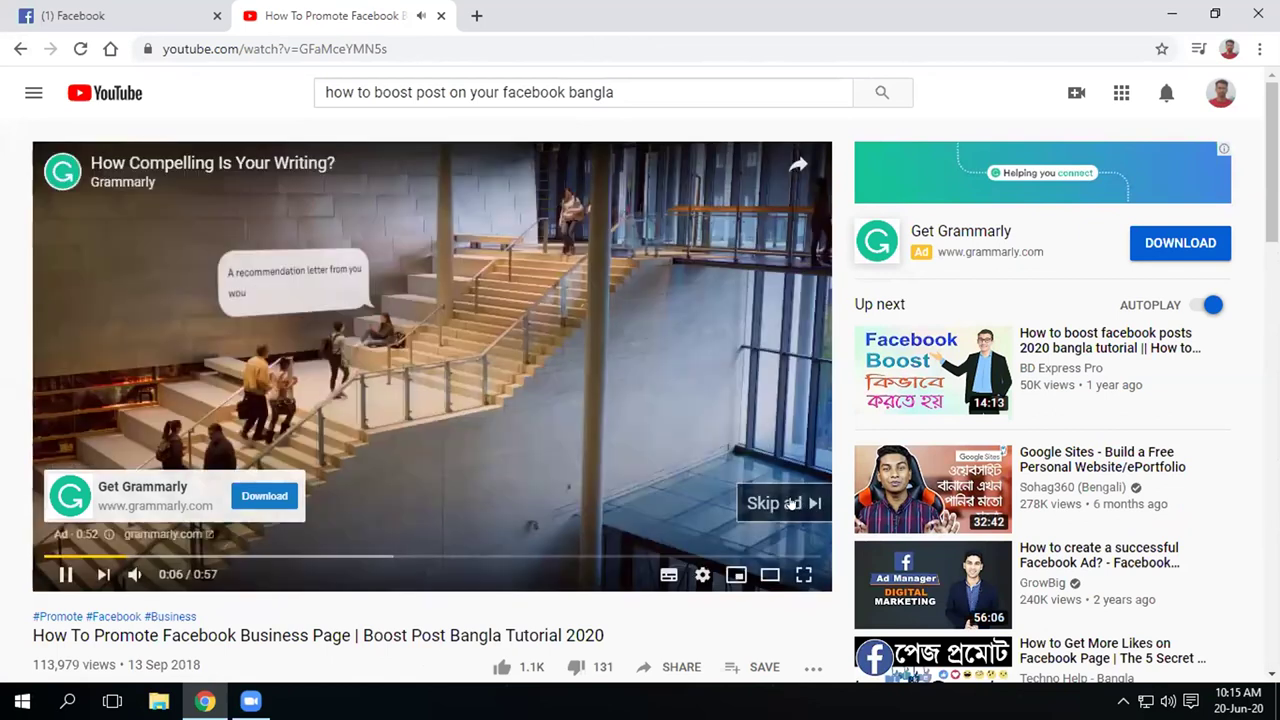
# Skip the ad, go full screen, and jump ahead to about 0:36
pyautogui.click(790, 503)
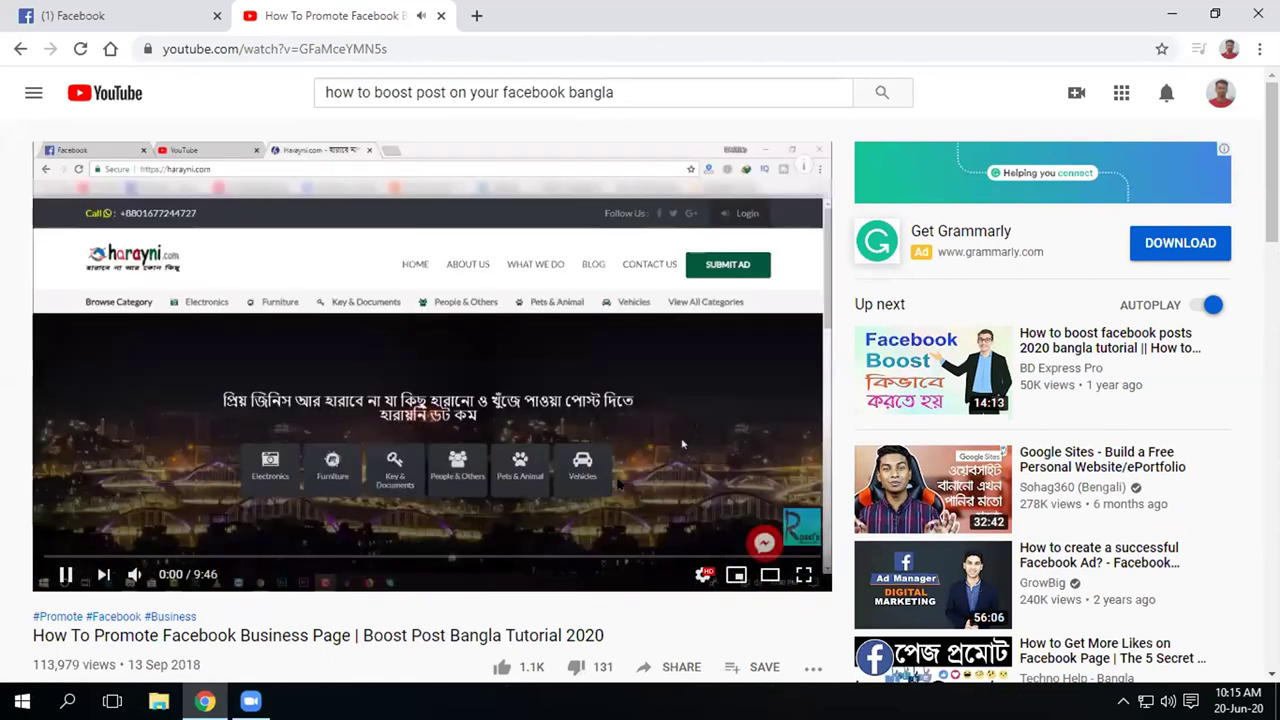
pyautogui.press('F11')
pyautogui.doubleClick(559, 431)
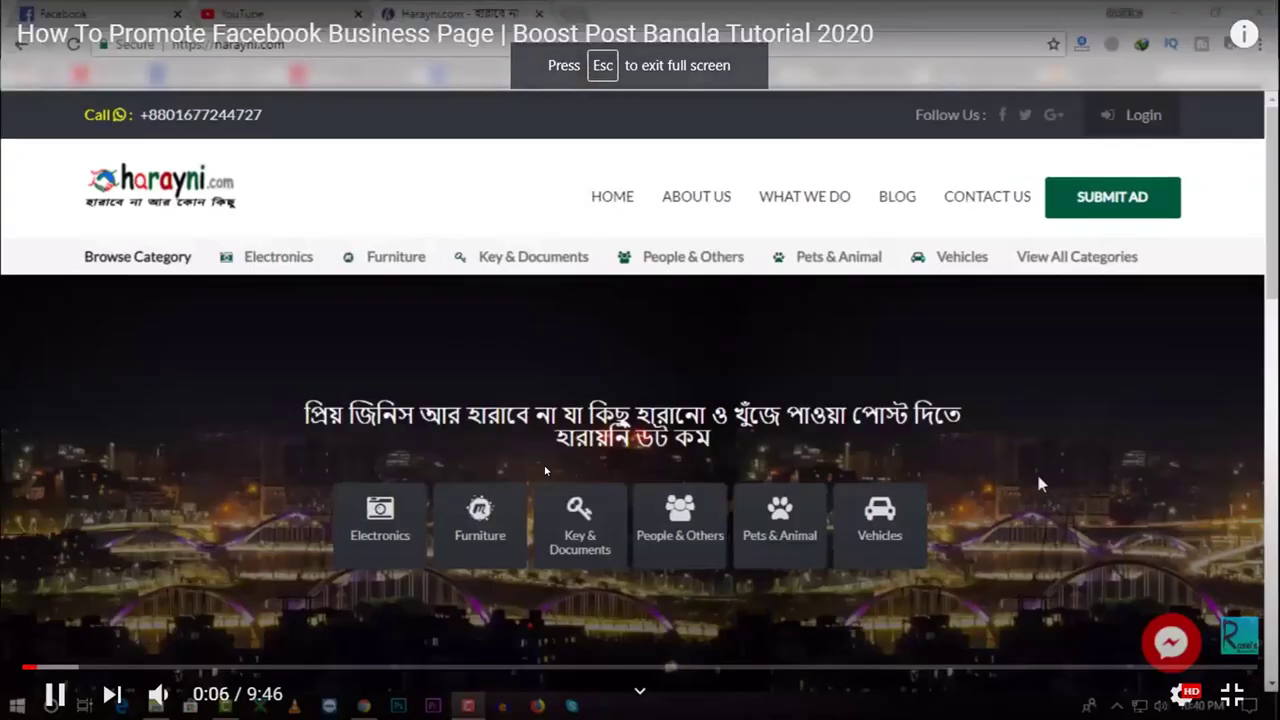
pyautogui.click(66, 667)
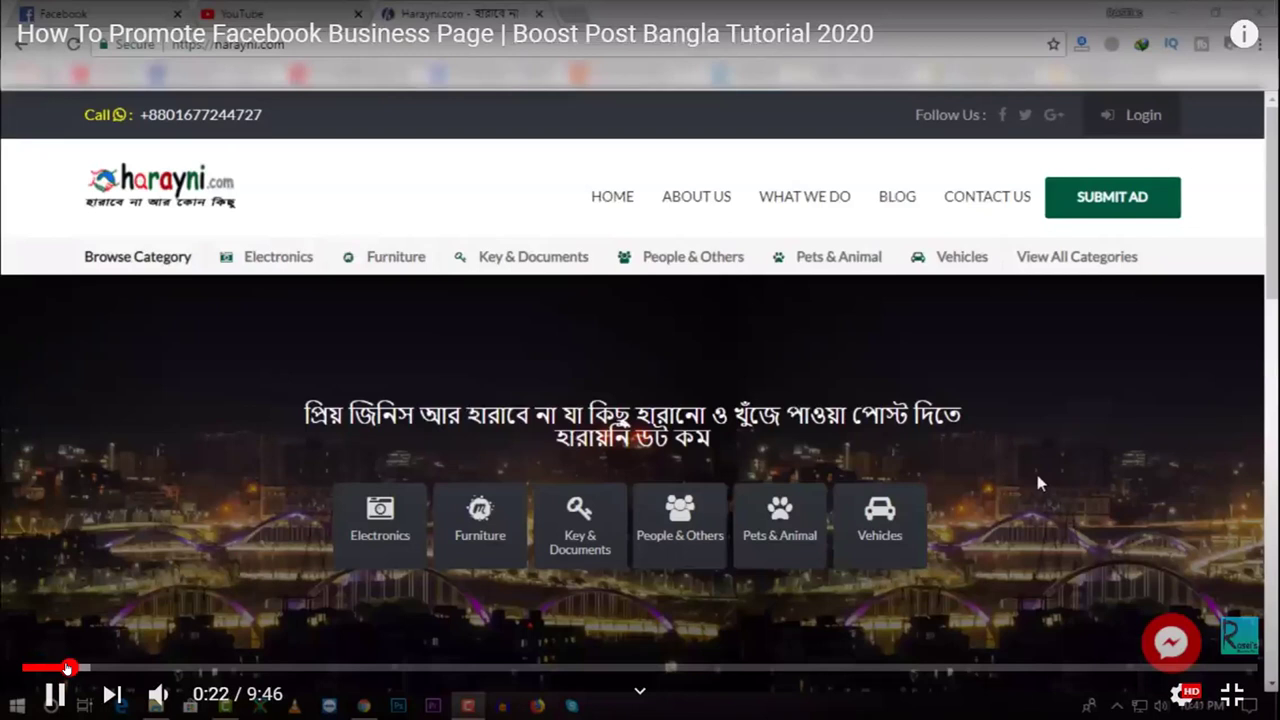
pyautogui.click(96, 667)
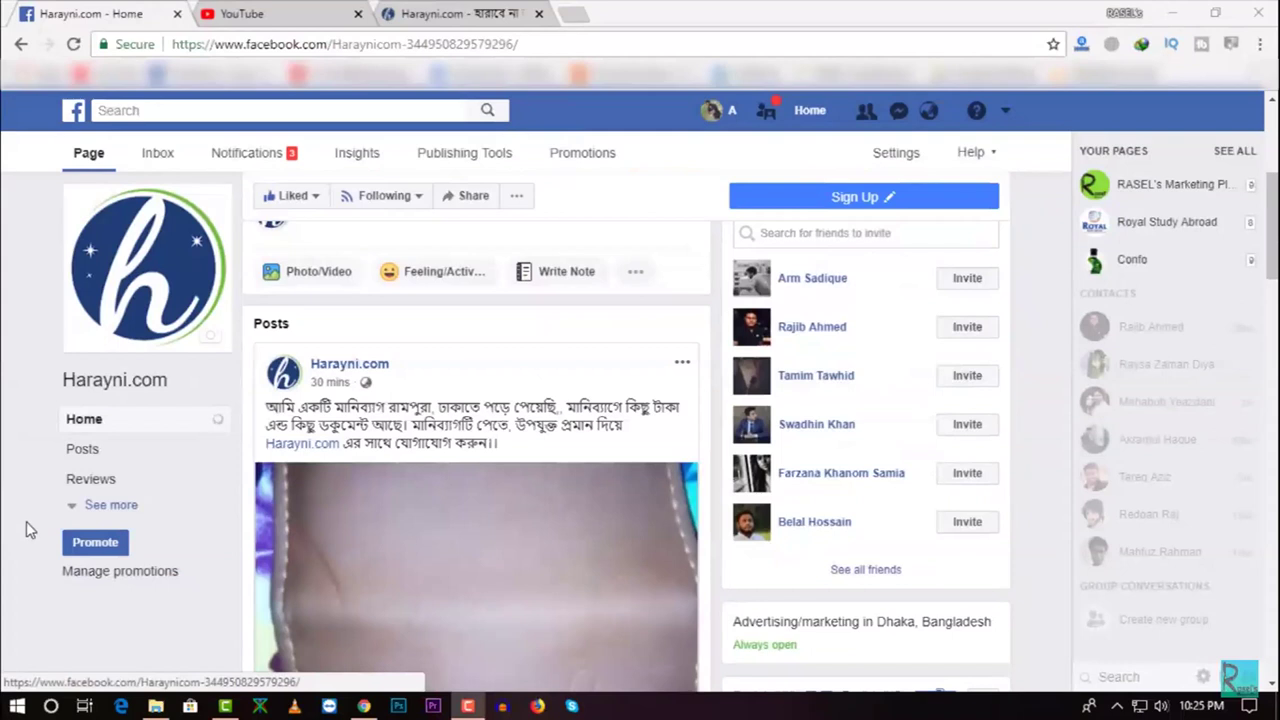
# Let the tutorial play until Facebook's Boost Post dialog for the Harayni.com post appears
pyautogui.click(104, 507)
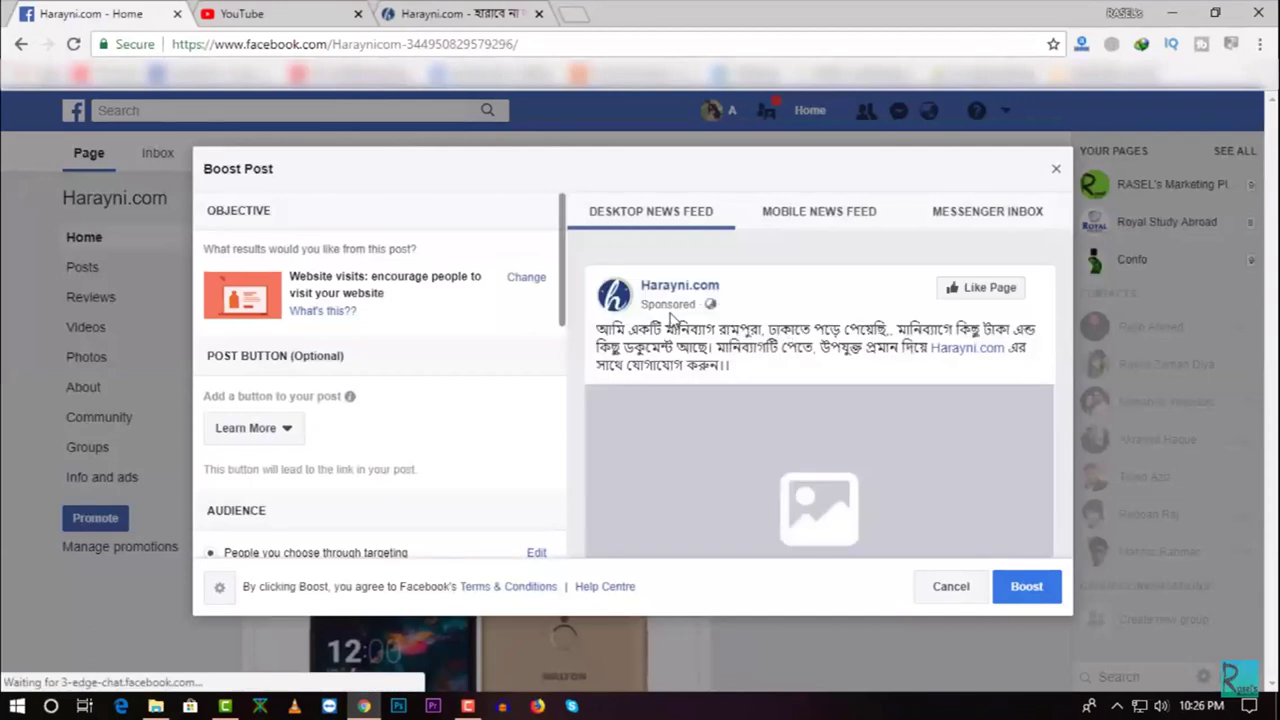
# Follow the tutorial through the Boost Post previews and budget and payment settings
pyautogui.click(790, 213)
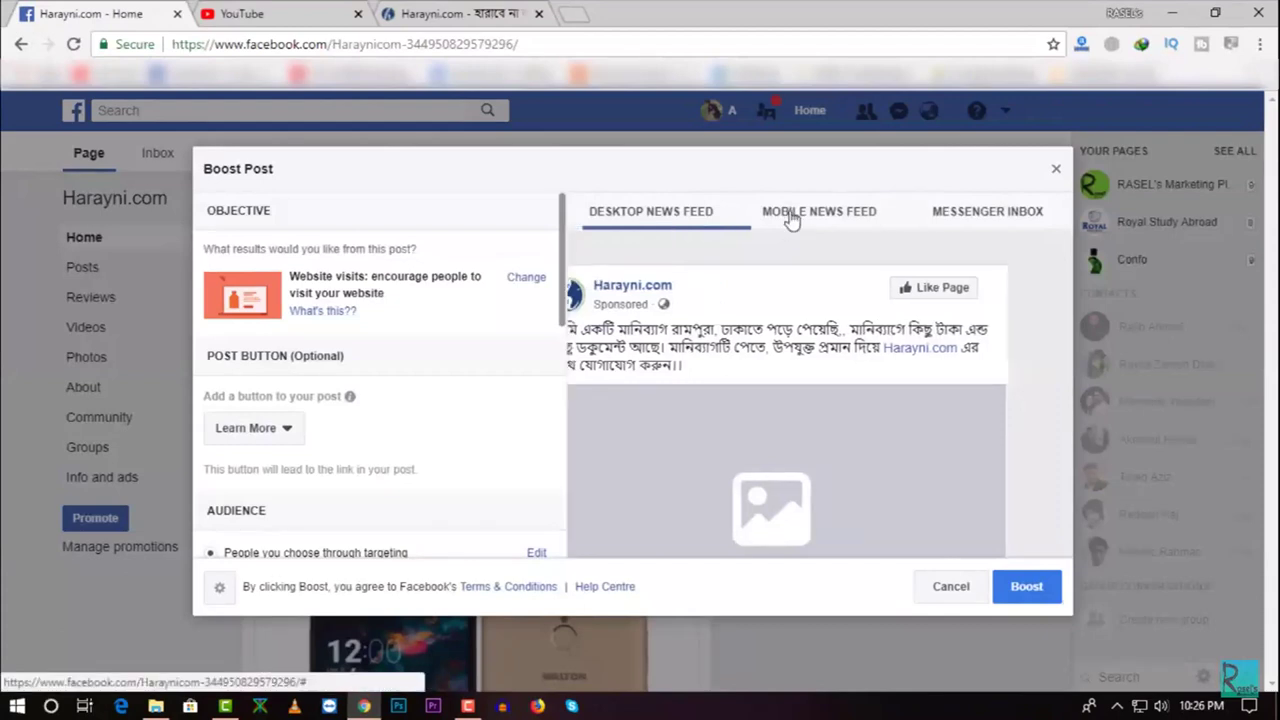
pyautogui.click(986, 222)
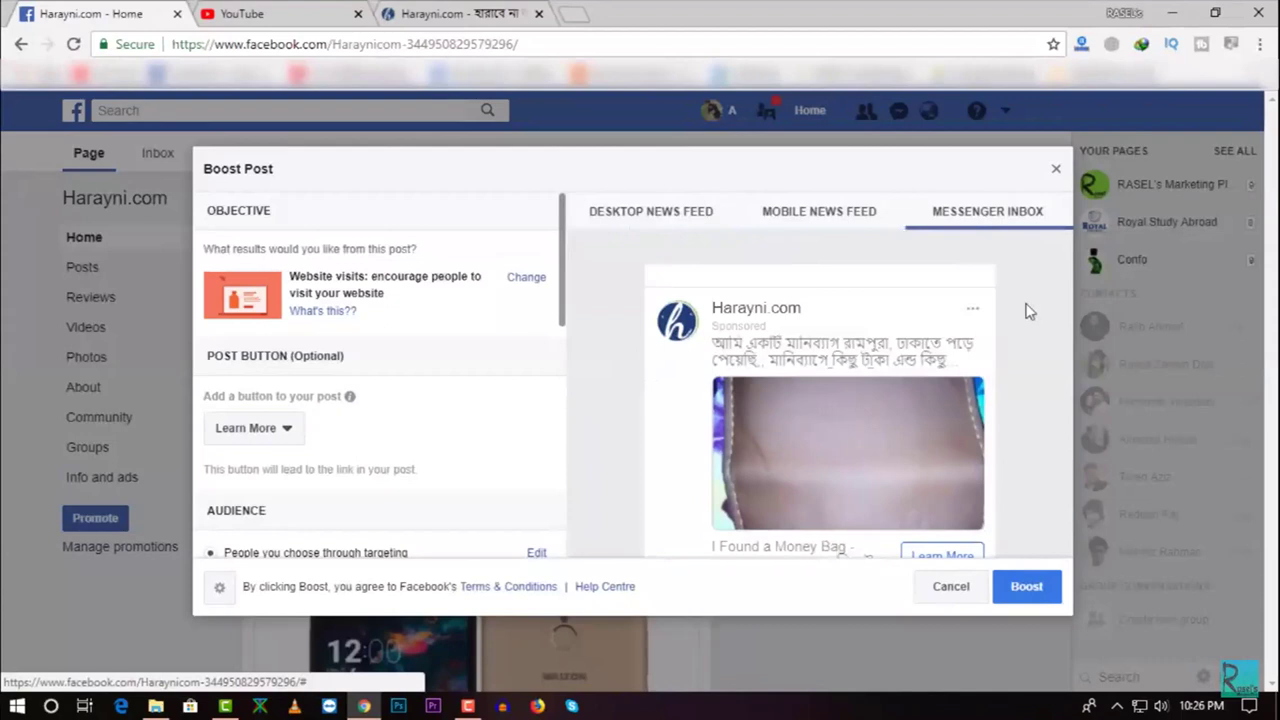
pyautogui.scroll(-1, 992, 352)
pyautogui.scroll(-1, 992, 352)
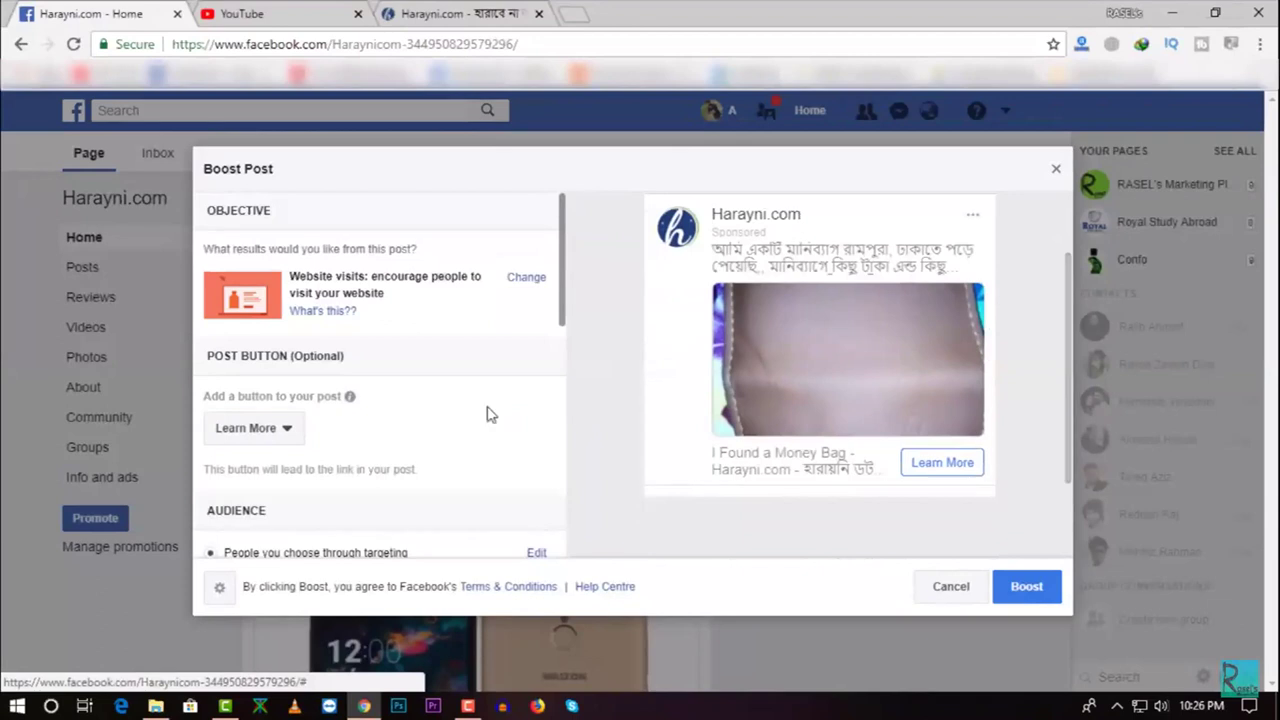
pyautogui.scroll(-3, 488, 414)
pyautogui.scroll(-5, 488, 414)
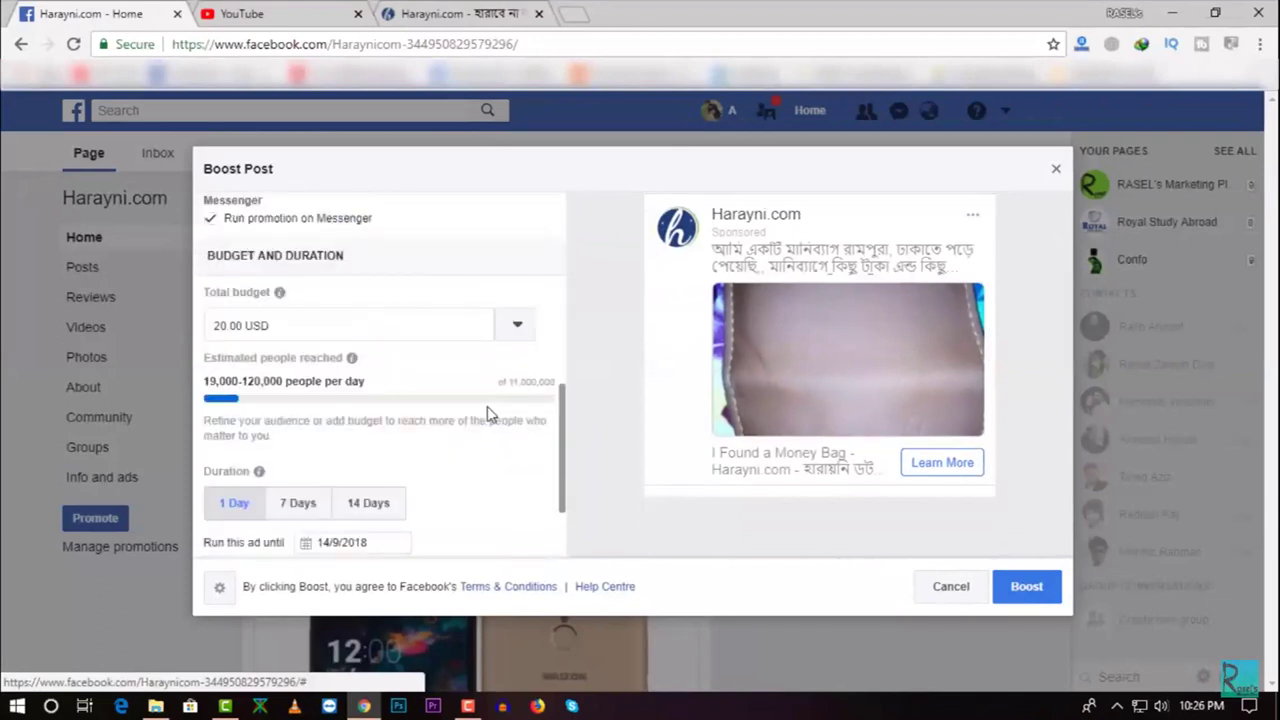
pyautogui.scroll(1, 488, 420)
pyautogui.scroll(-1, 490, 430)
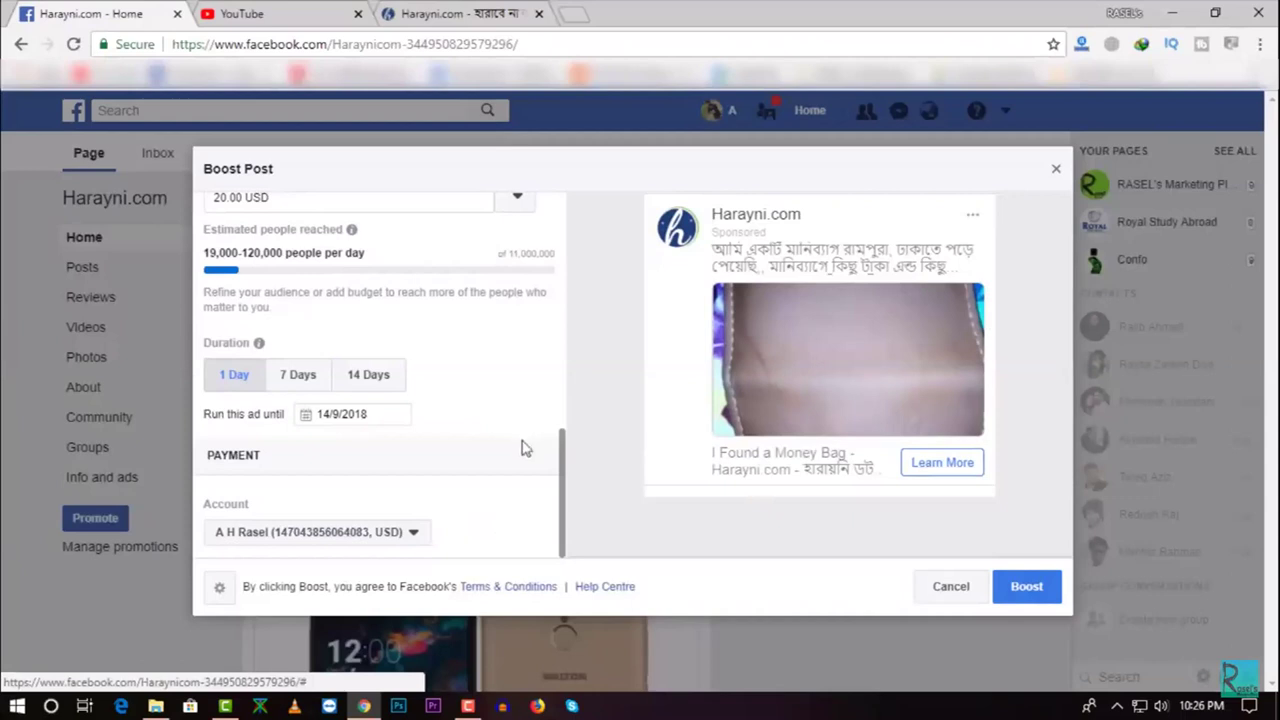
# Continue to the Change objective dialog offering Website visits, Engagement and Messages
pyautogui.click(420, 532)
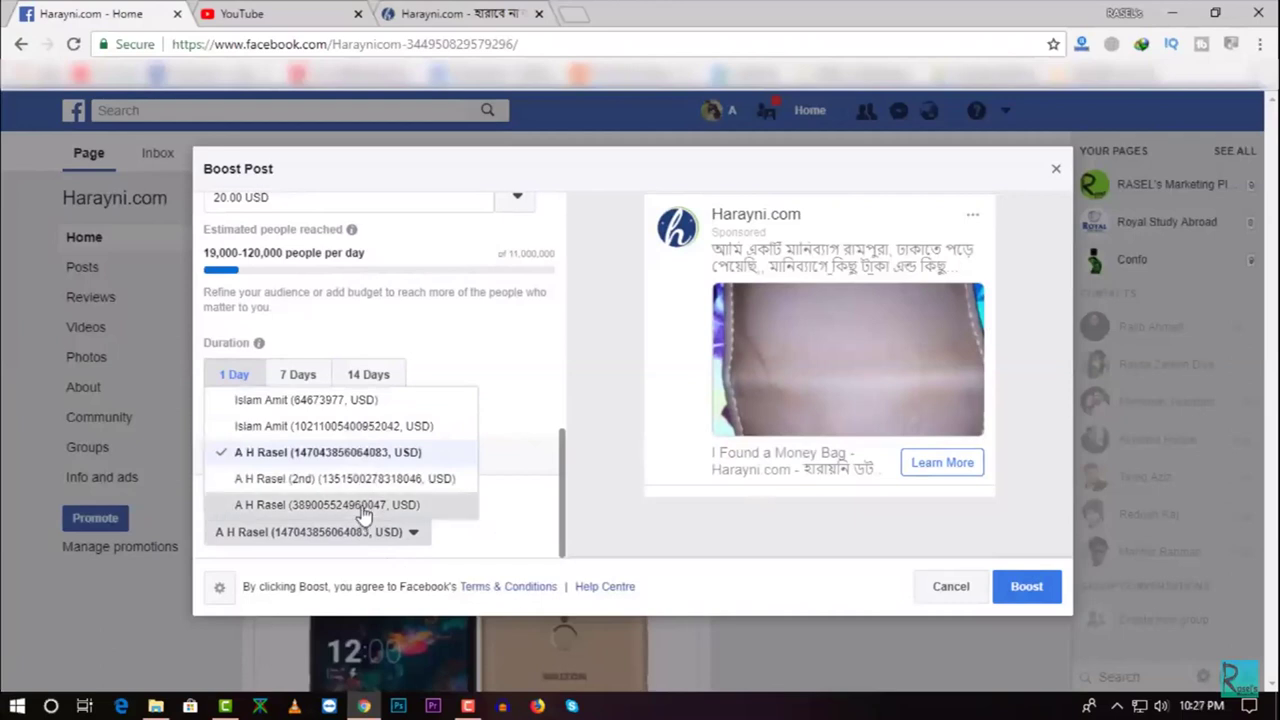
pyautogui.click(362, 506)
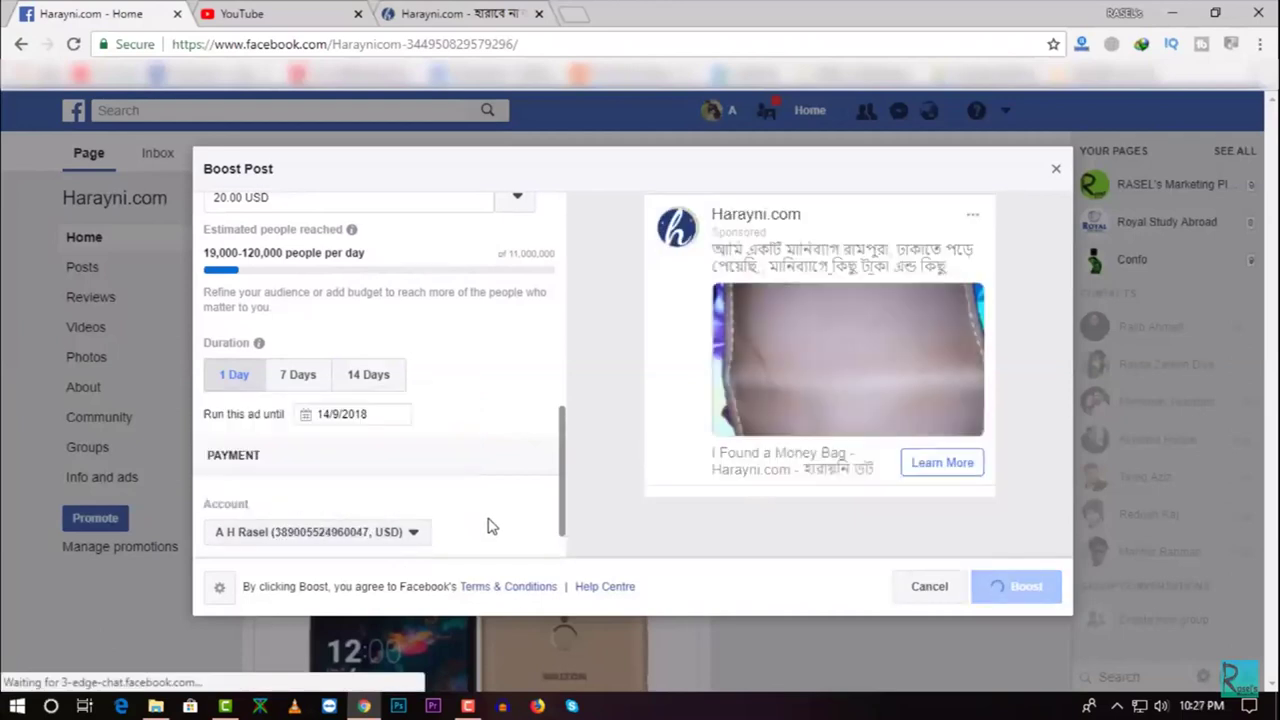
pyautogui.scroll(-3, 486, 523)
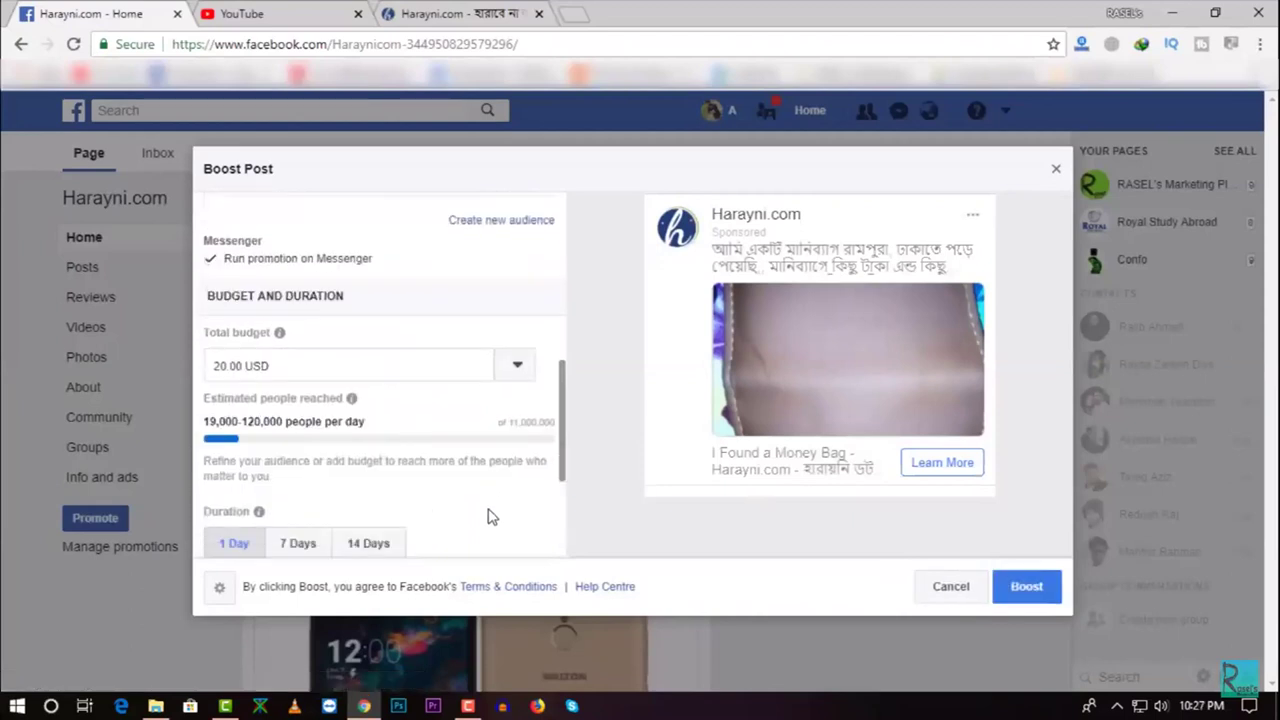
pyautogui.scroll(3, 449, 500)
pyautogui.scroll(-3, 449, 500)
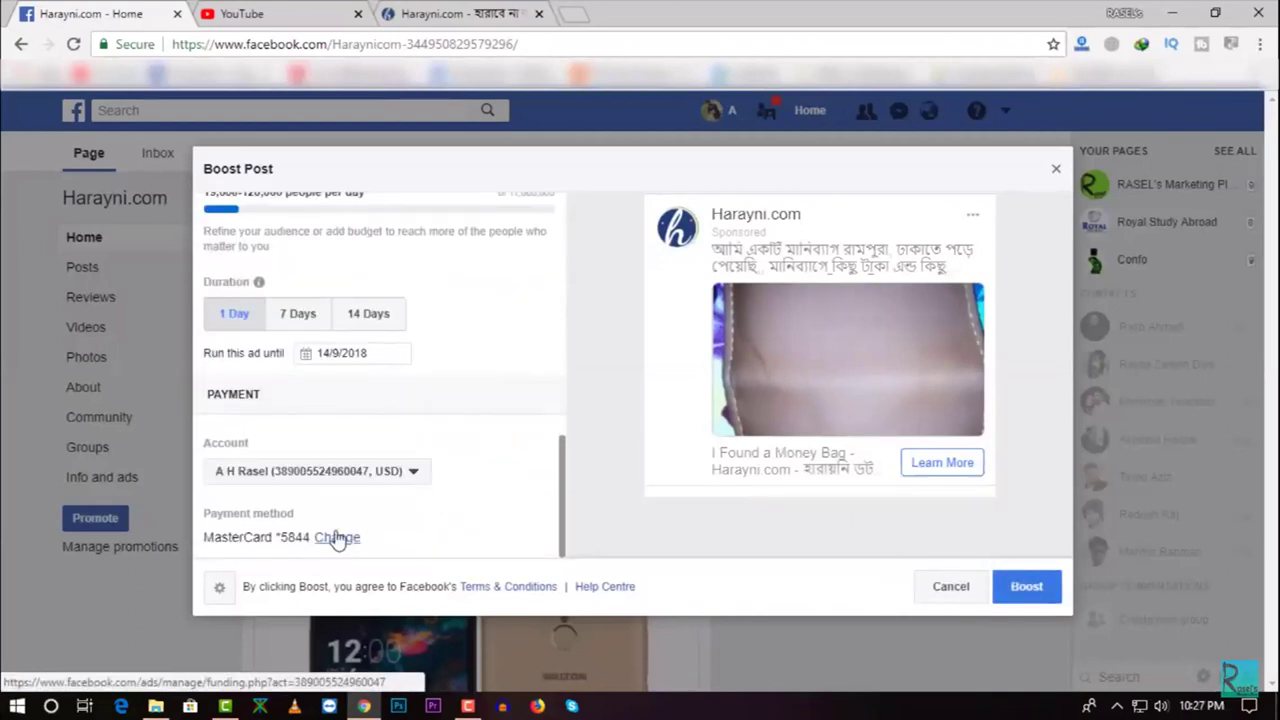
pyautogui.scroll(6, 477, 477)
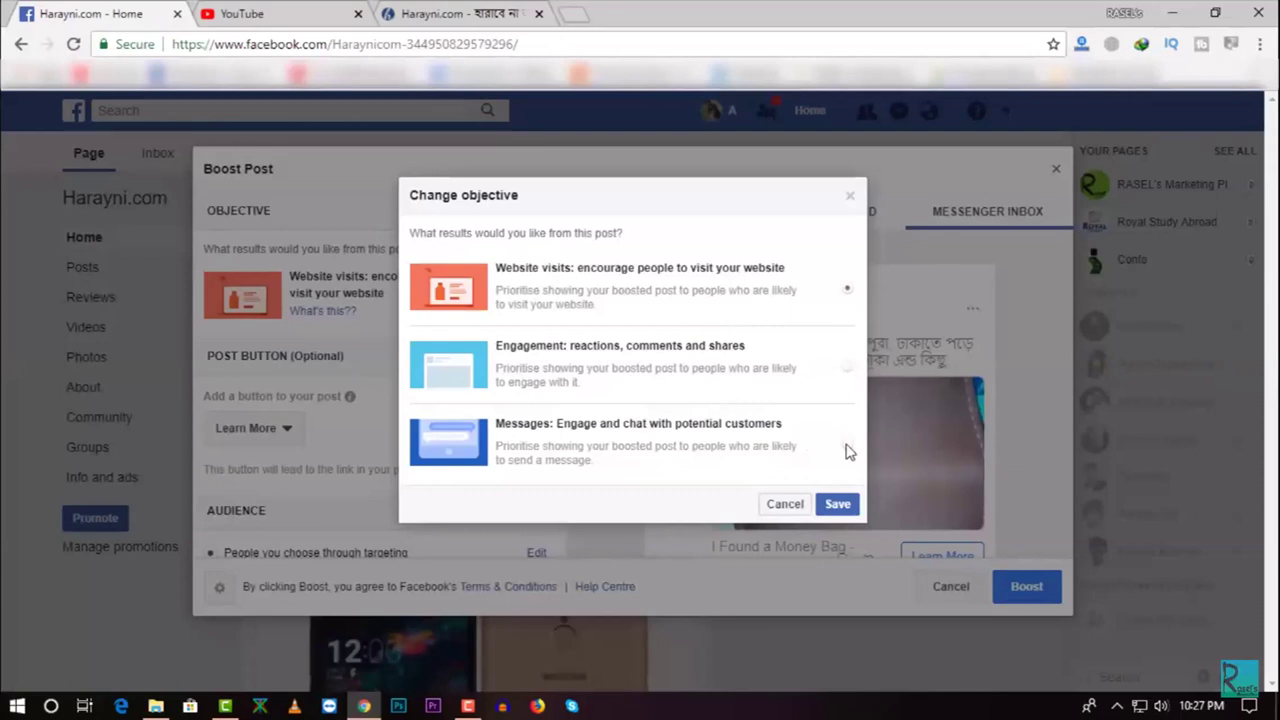
# Follow the tutorial past the Sign Up button preview to the Bangladesh, 18-65+ audience section
pyautogui.click(783, 506)
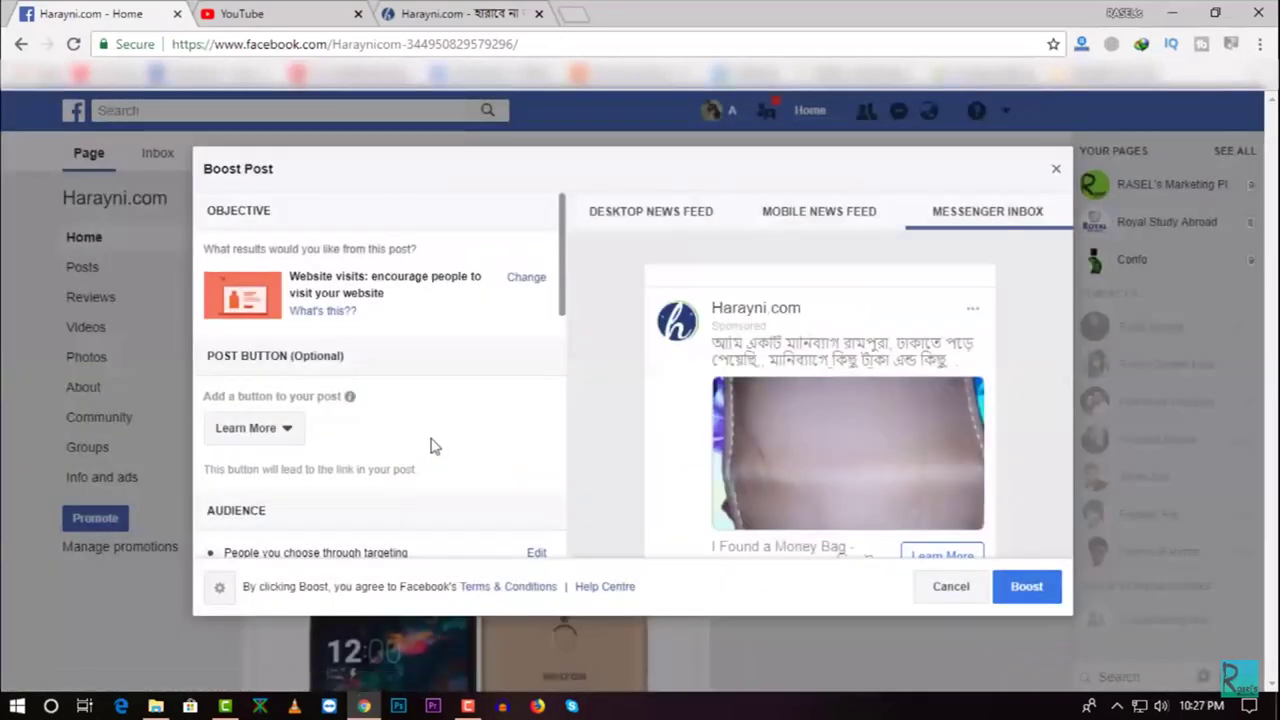
pyautogui.click(285, 430)
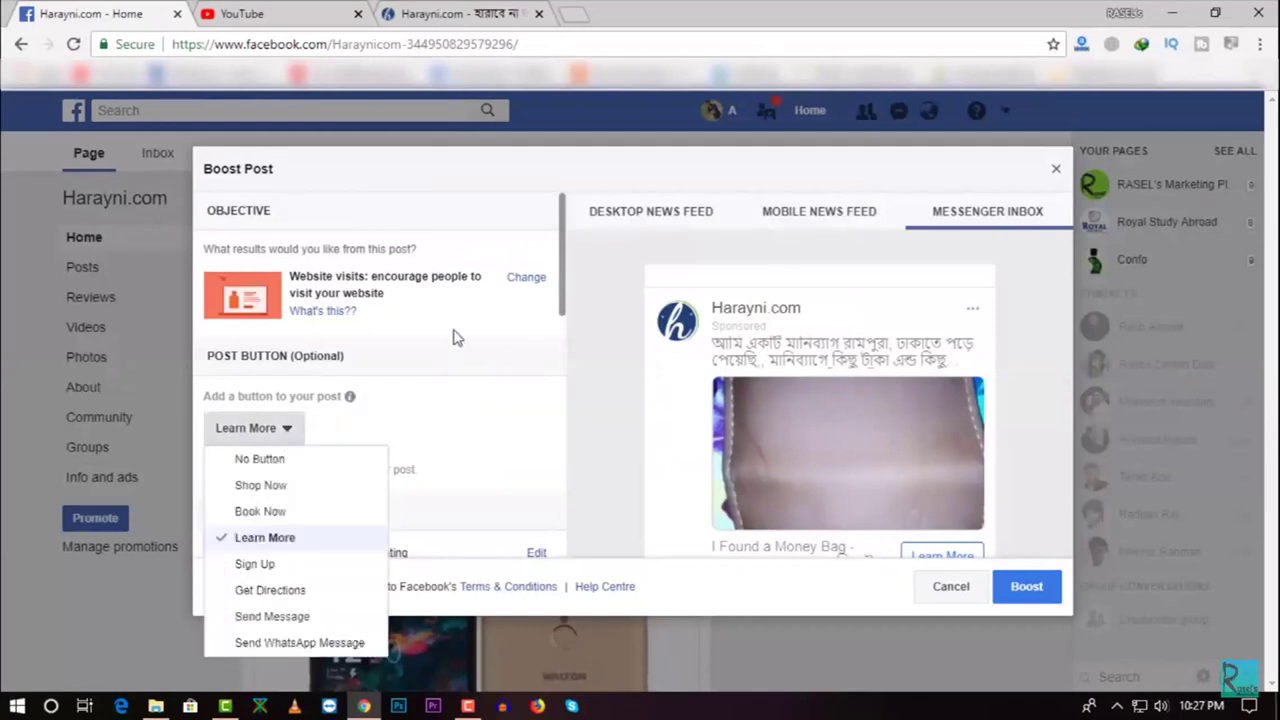
pyautogui.click(257, 565)
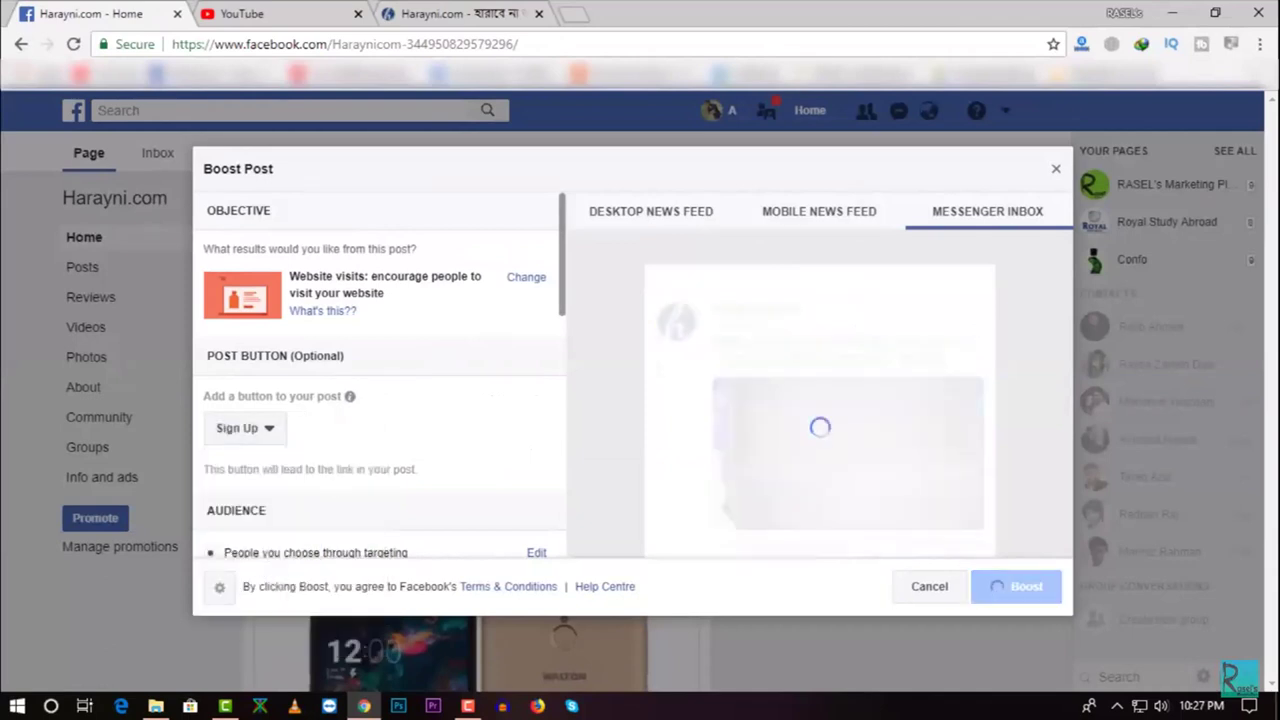
pyautogui.click(487, 10)
pyautogui.rightClick(1099, 207)
pyautogui.click(1078, 308)
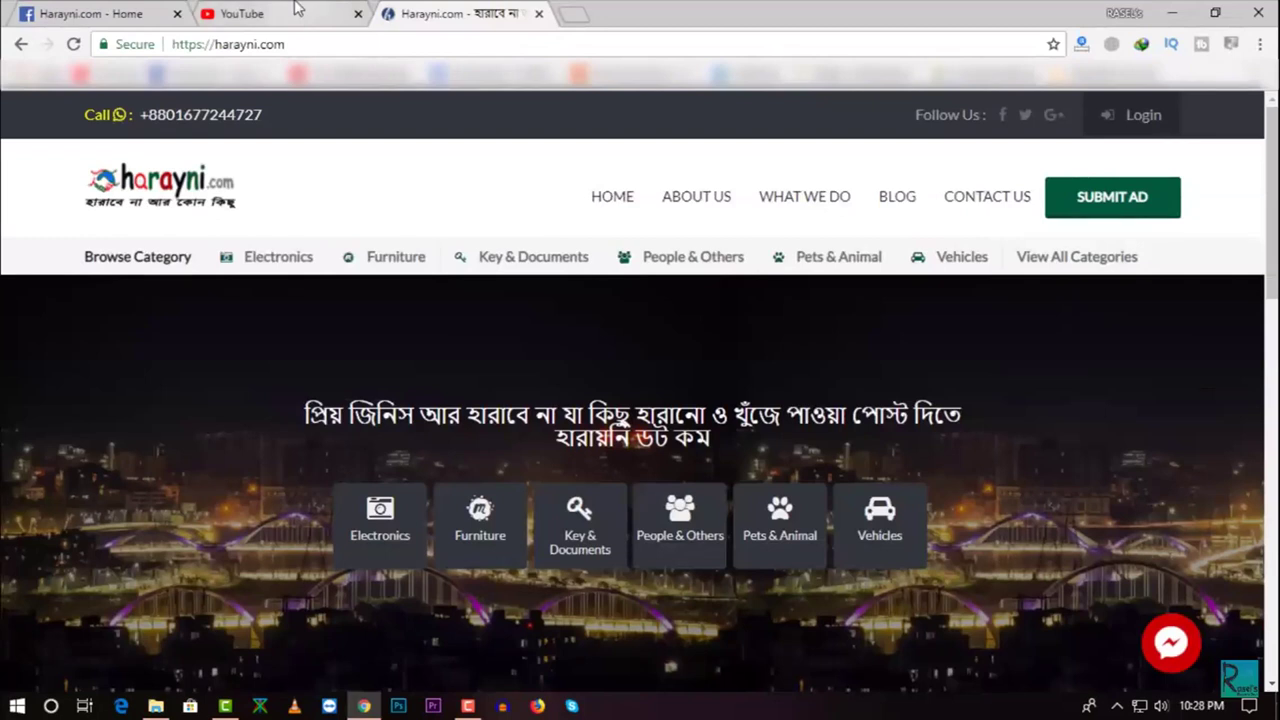
pyautogui.click(296, 8)
pyautogui.click(90, 13)
pyautogui.scroll(-2, 337, 306)
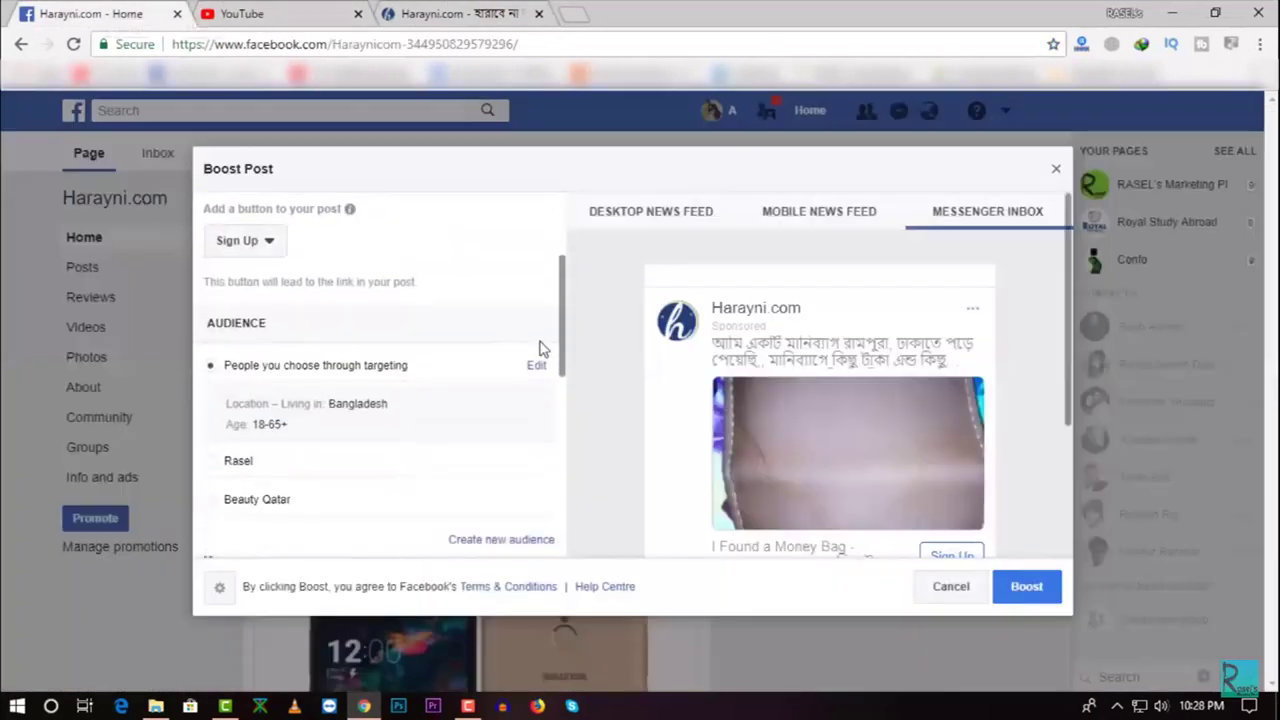
pyautogui.click(686, 218)
pyautogui.scroll(-3, 808, 349)
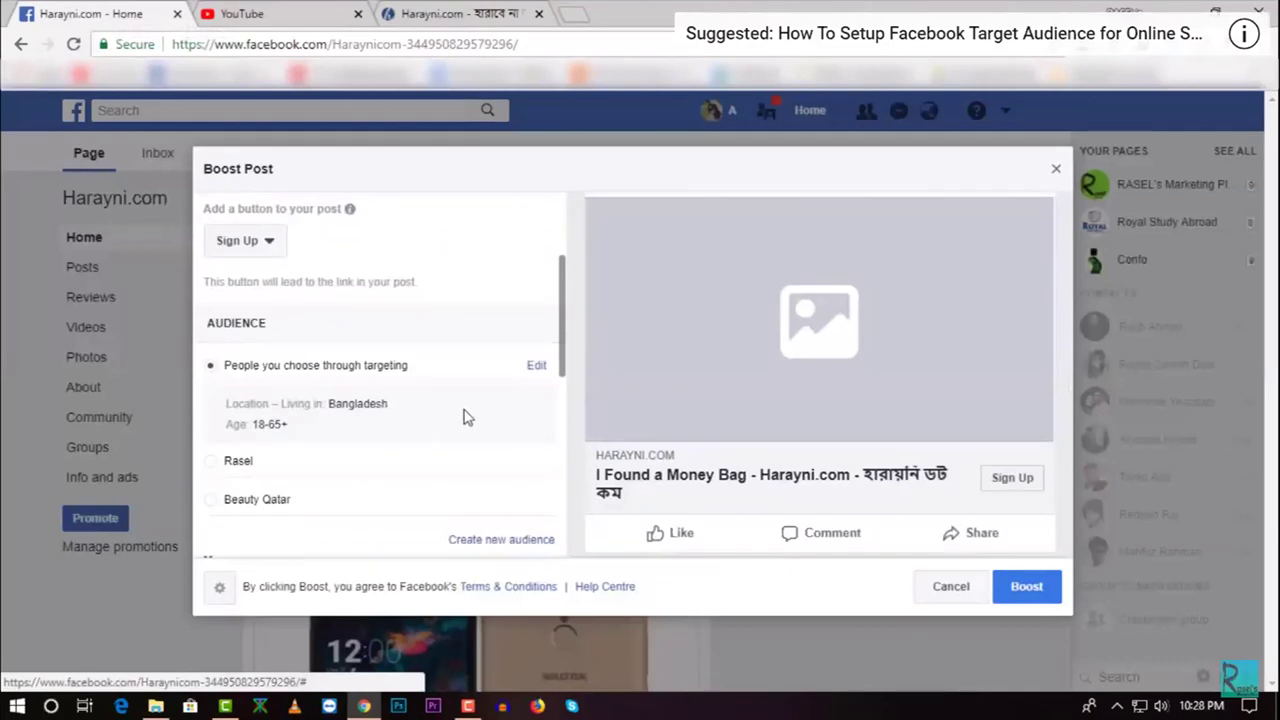
# Watch the audience edit for Bangladesh, ages 18–65+, through to the 20.00 USD budget section
pyautogui.click(536, 370)
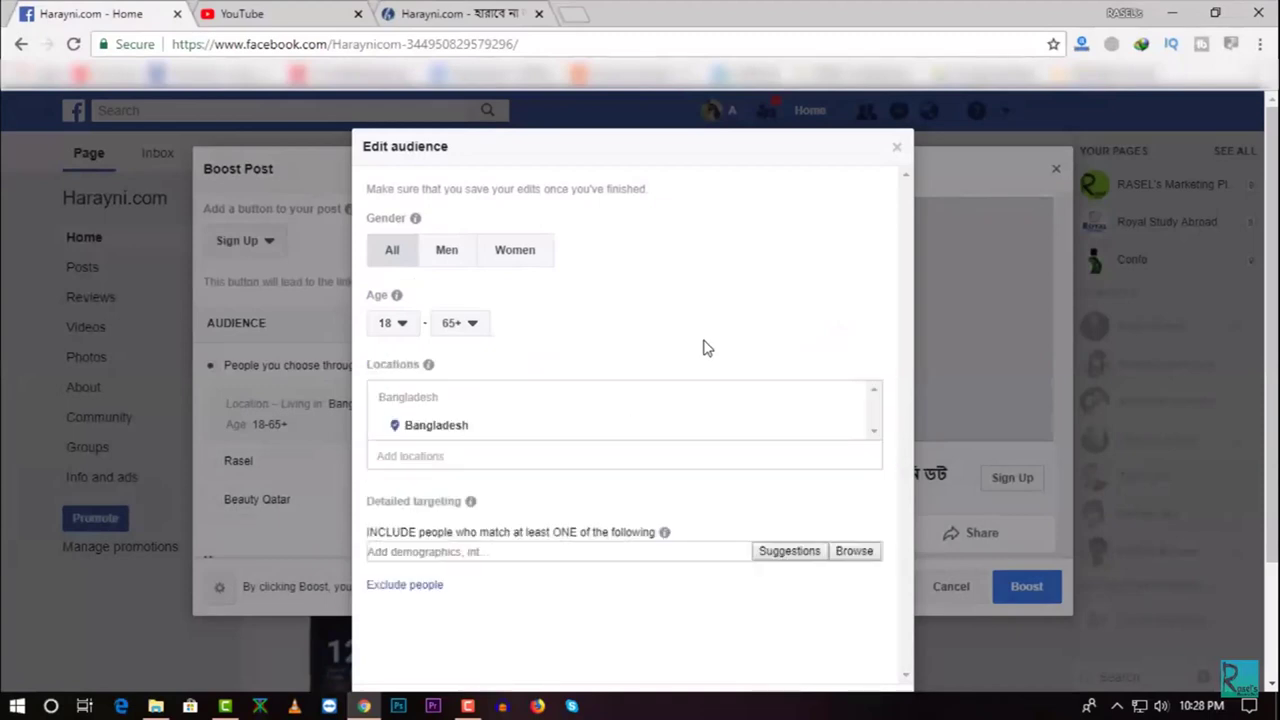
pyautogui.scroll(-1, 703, 347)
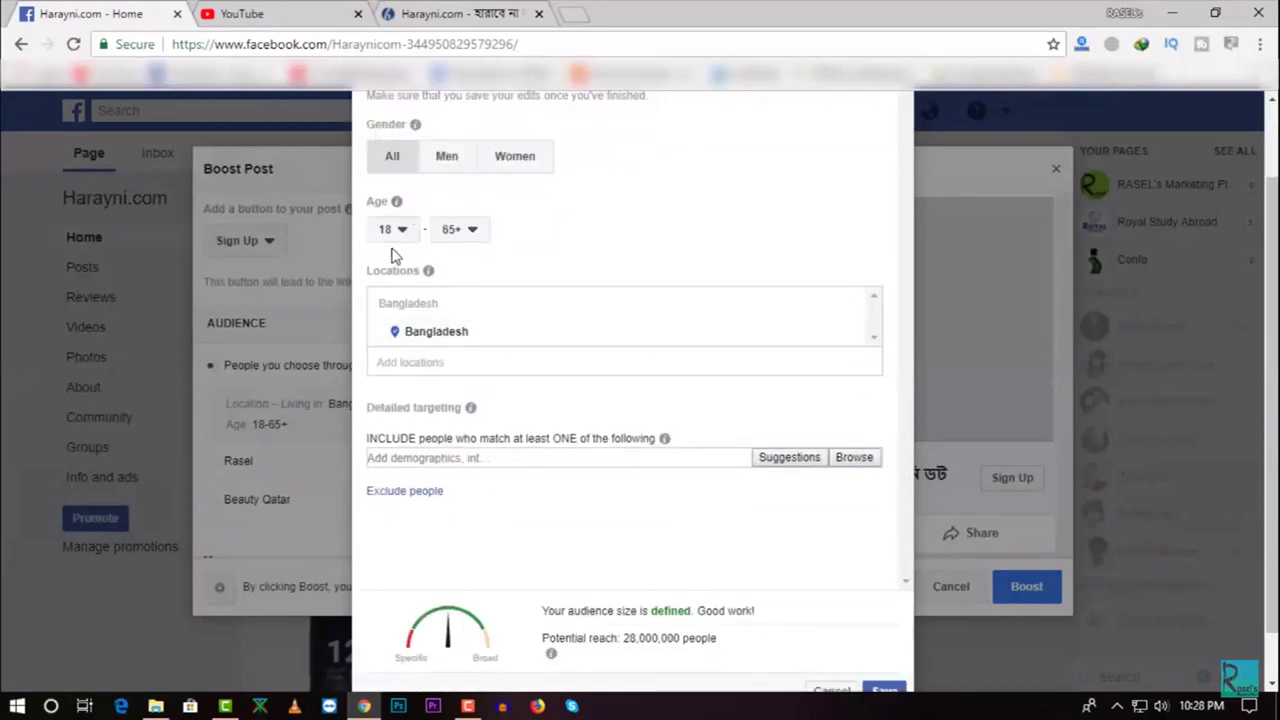
pyautogui.scroll(-1, 672, 250)
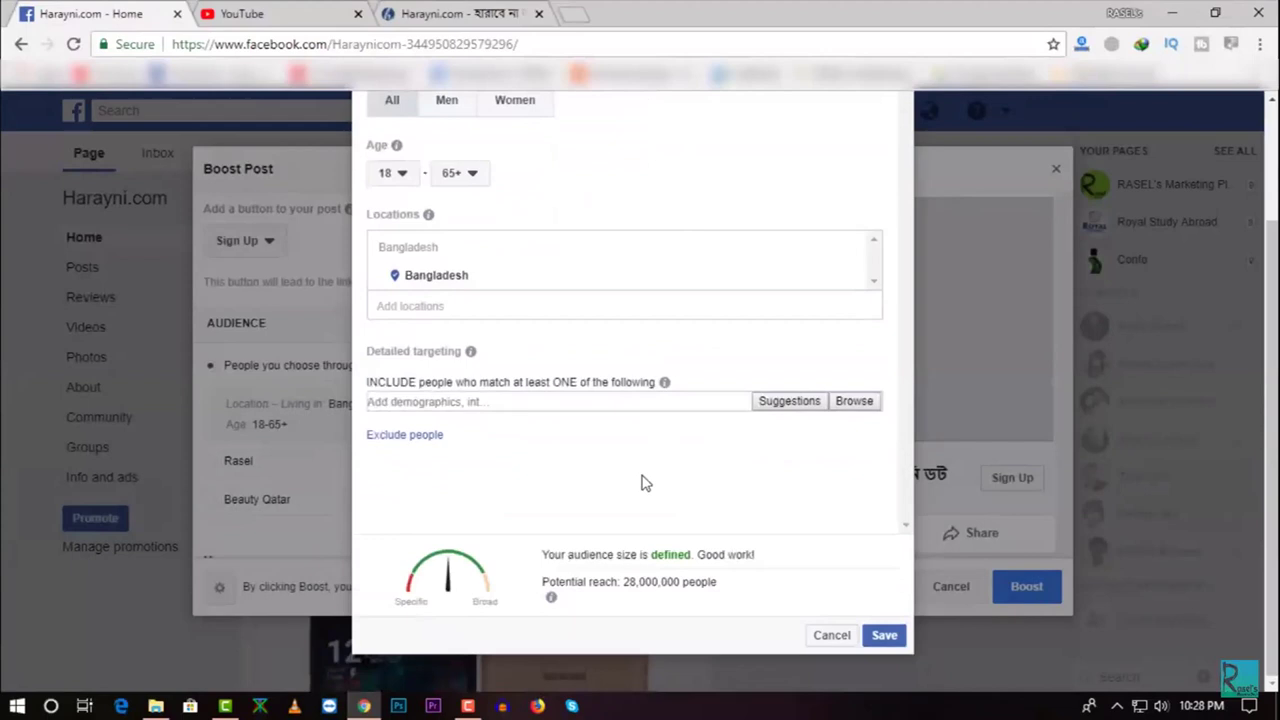
pyautogui.click(790, 402)
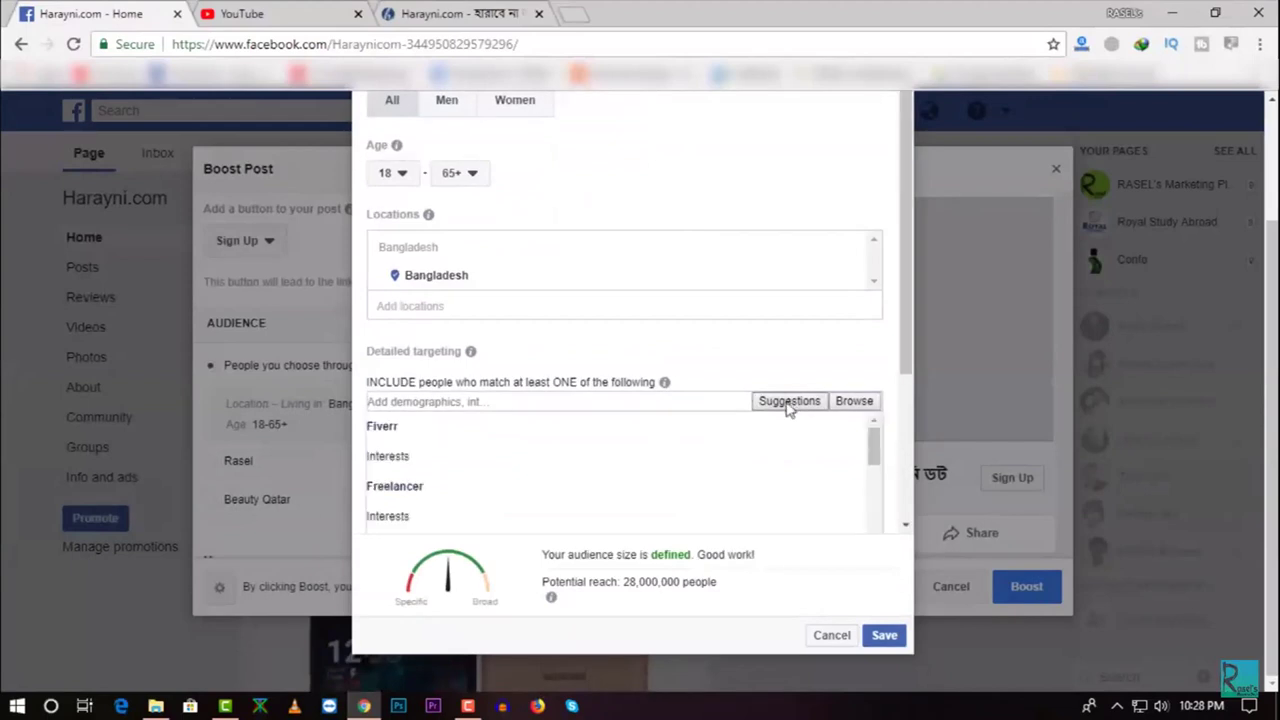
pyautogui.scroll(-3, 646, 437)
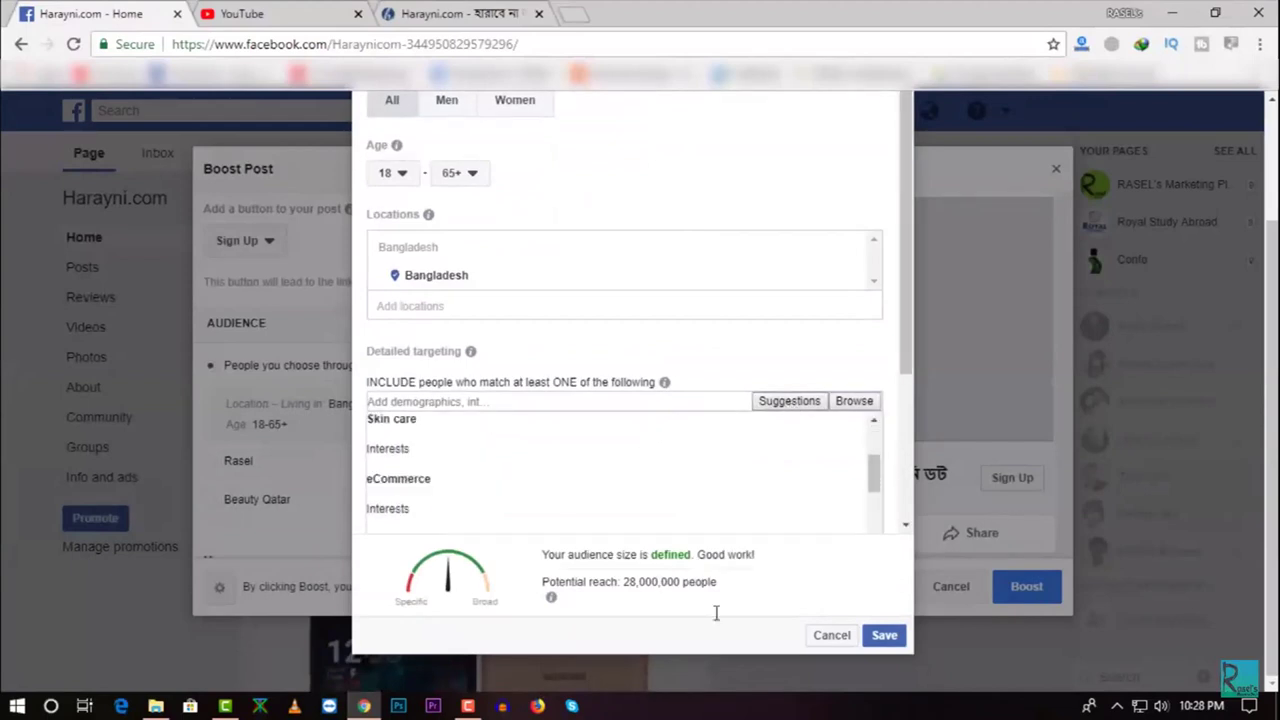
pyautogui.click(758, 581)
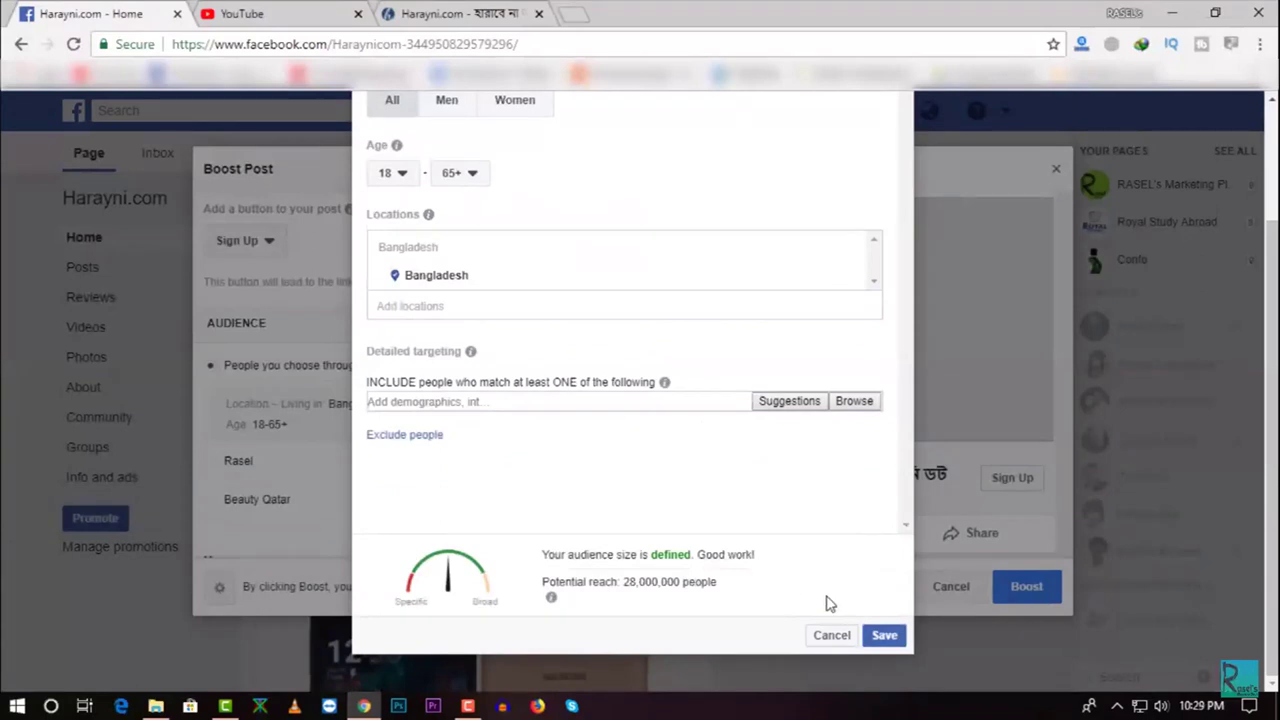
pyautogui.scroll(2, 778, 570)
pyautogui.scroll(-2, 780, 571)
pyautogui.click(888, 636)
pyautogui.scroll(-2, 426, 443)
pyautogui.scroll(1, 426, 443)
pyautogui.scroll(-2, 428, 440)
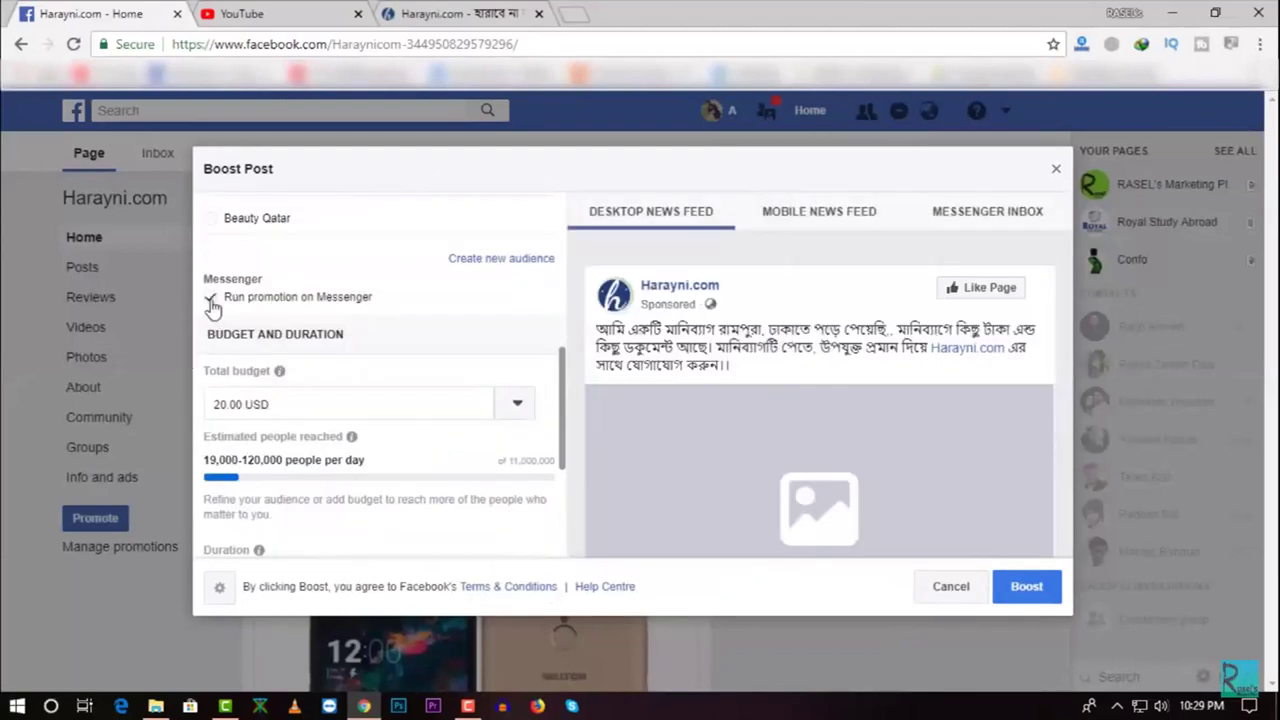
# Set the total budget to 10 USD and choose a 7-day duration
pyautogui.scroll(-1, 295, 370)
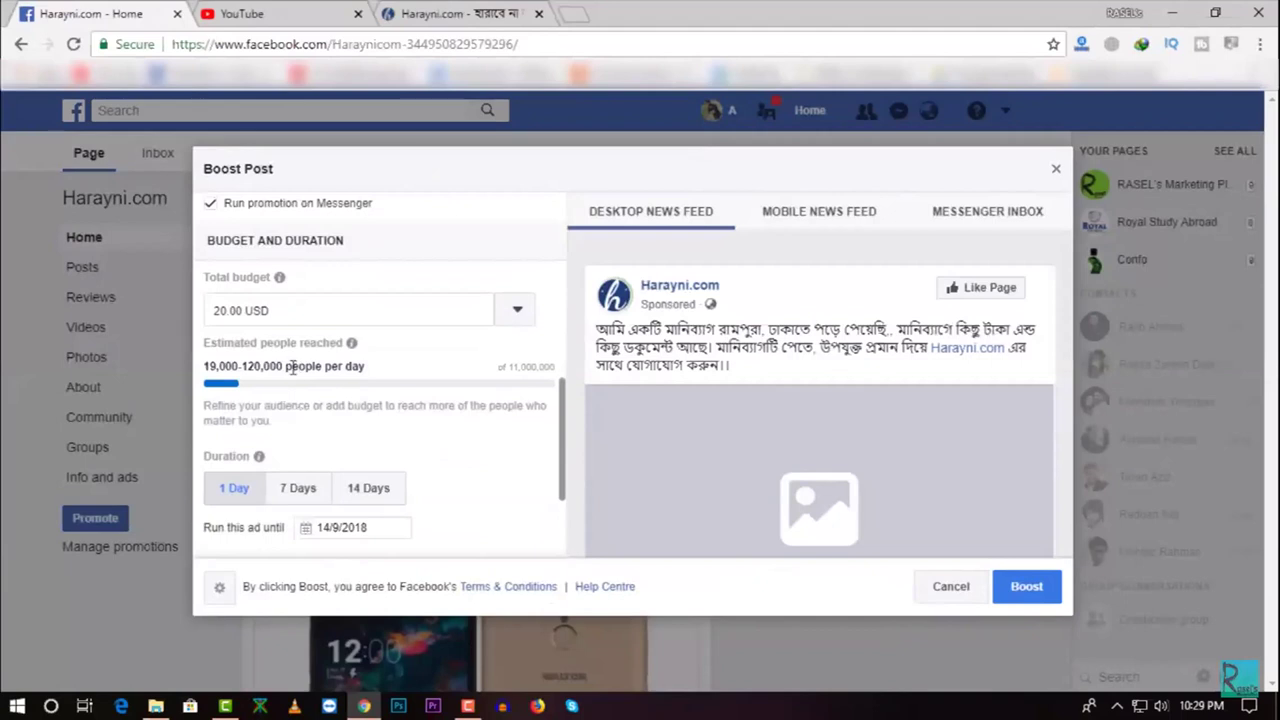
pyautogui.doubleClick(215, 311)
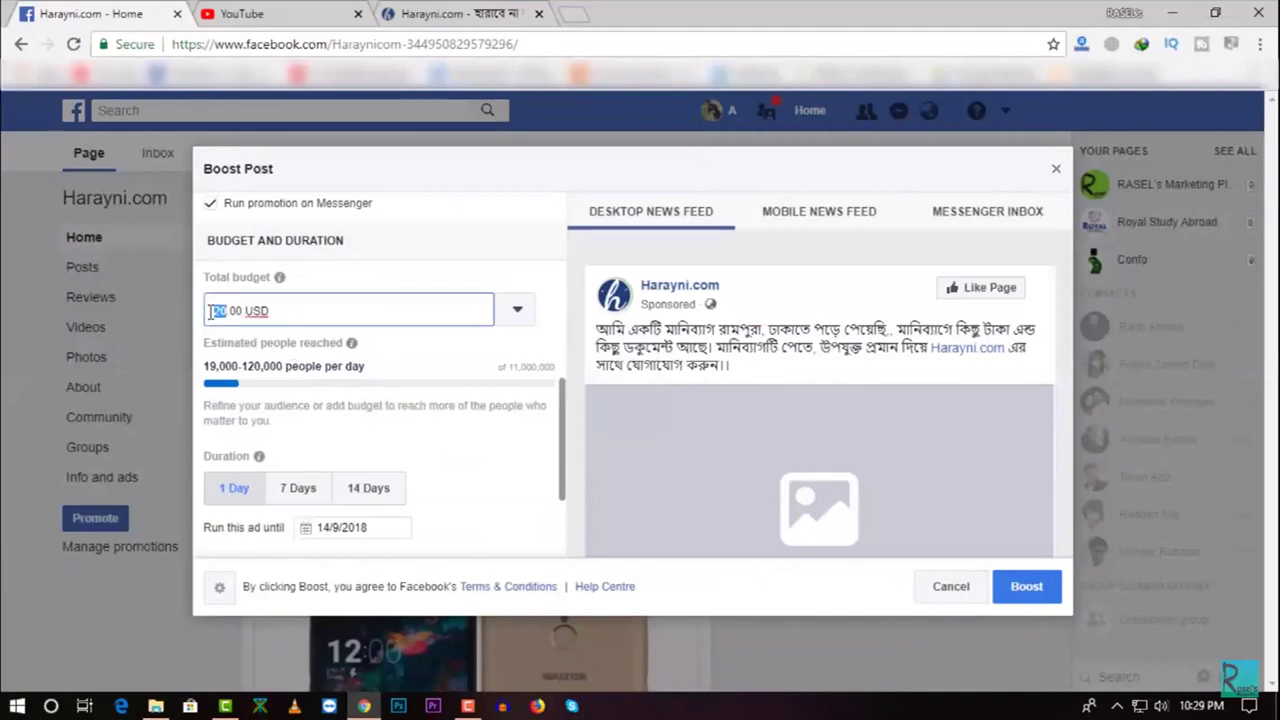
pyautogui.write('10')
pyautogui.scroll(-1, 248, 405)
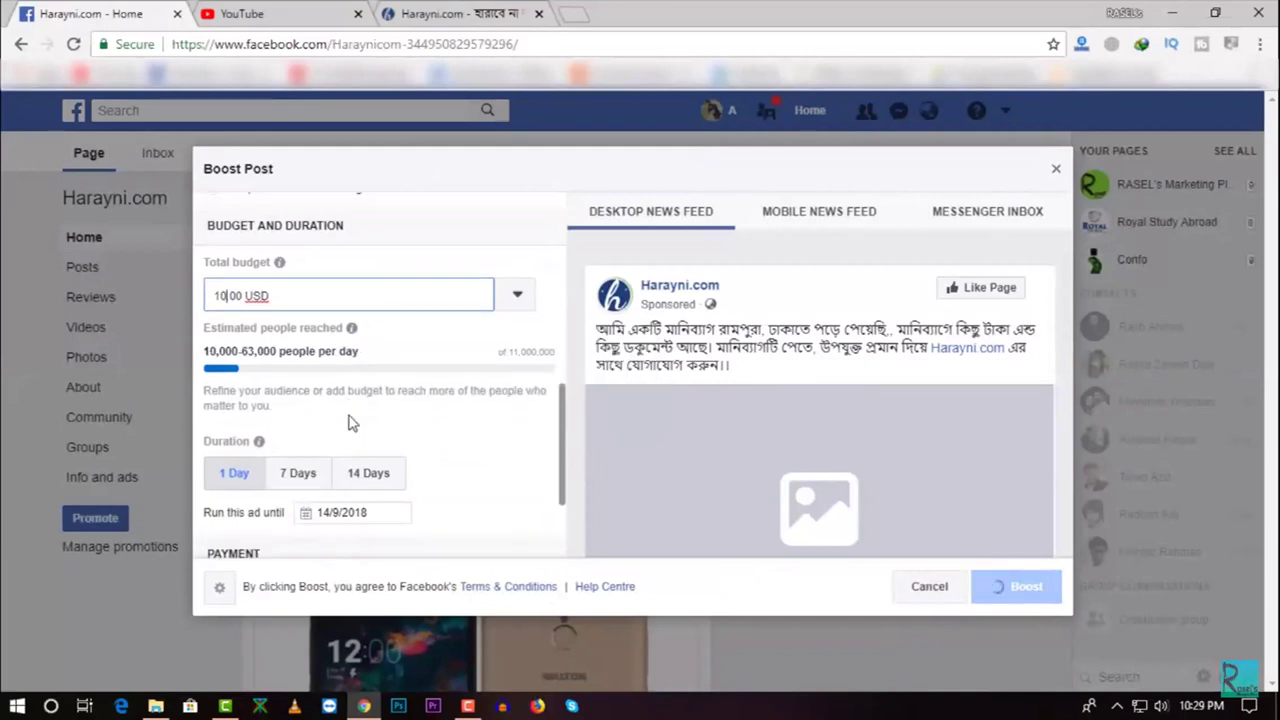
pyautogui.click(295, 397)
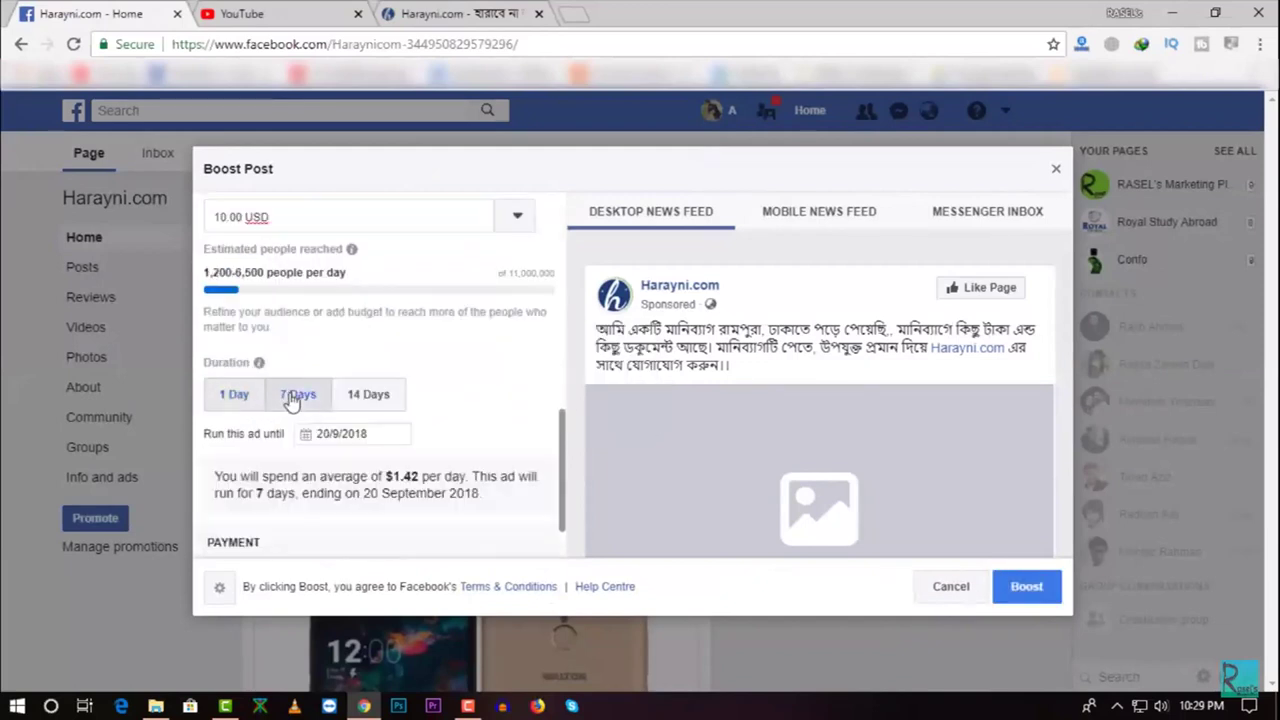
# Pick the 23rd as the Run this ad until end date, after trying the 22nd and 16th
pyautogui.click(351, 430)
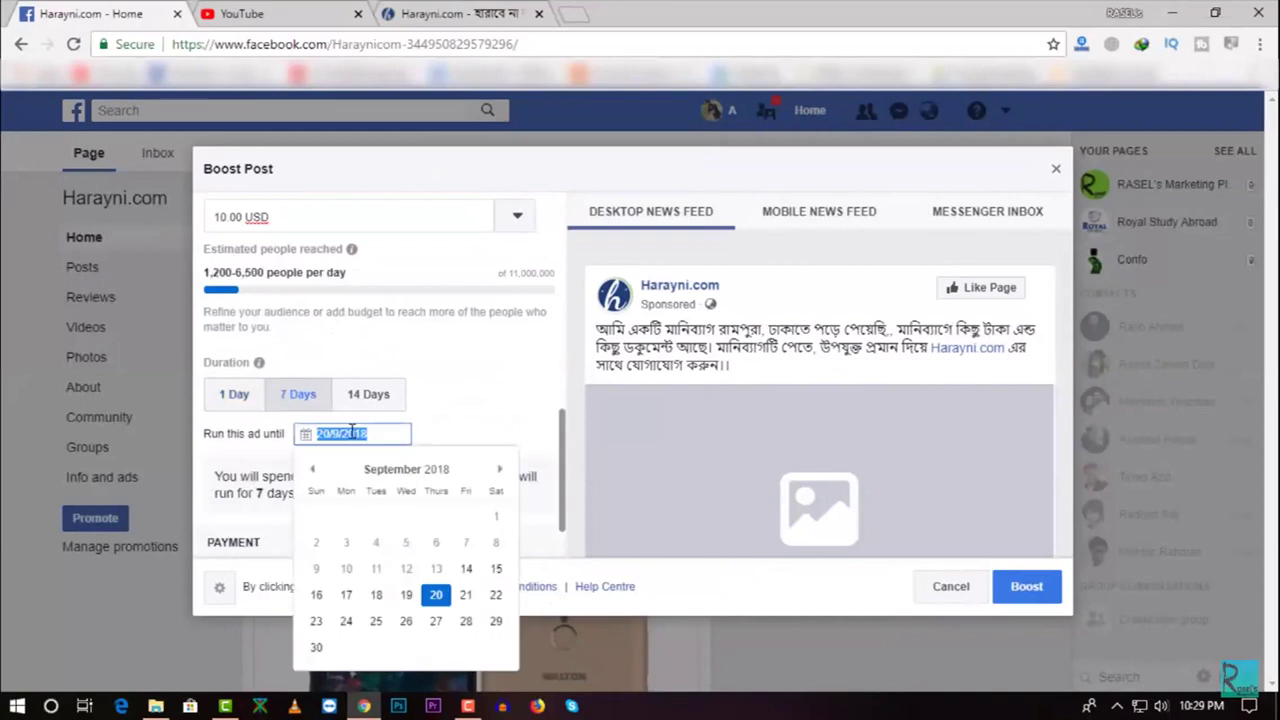
pyautogui.click(490, 594)
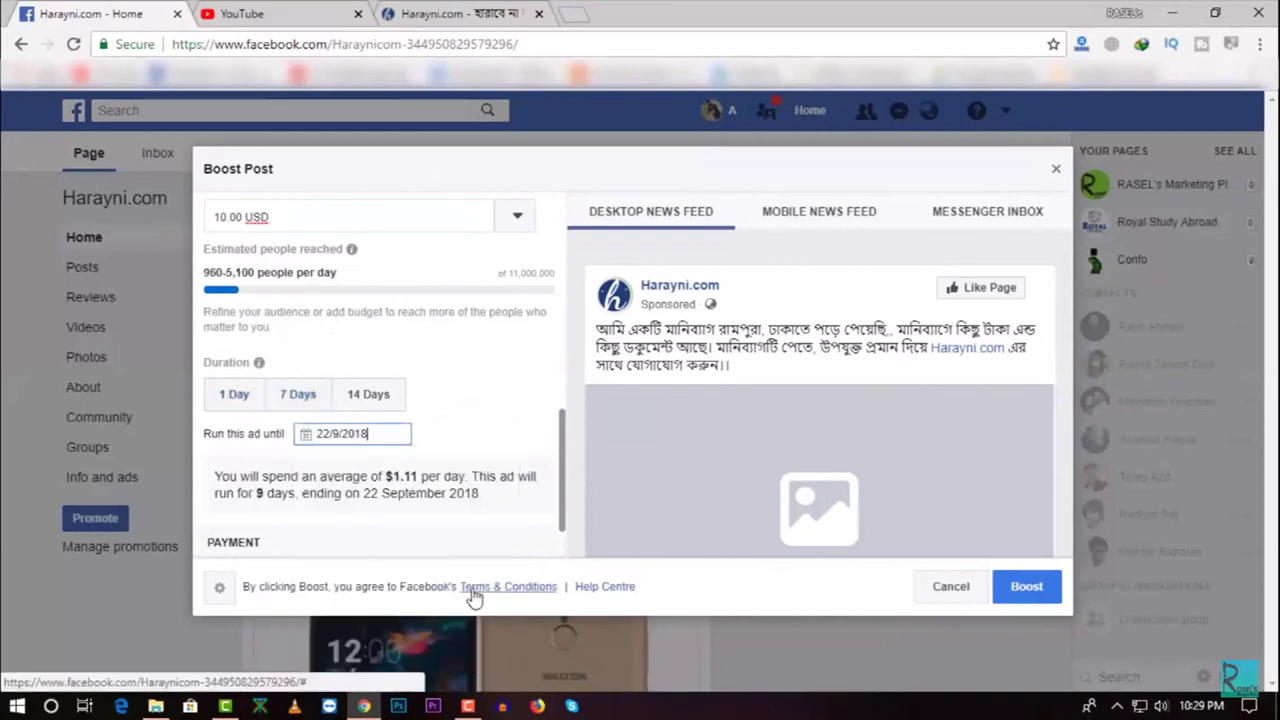
pyautogui.click(374, 431)
pyautogui.click(316, 596)
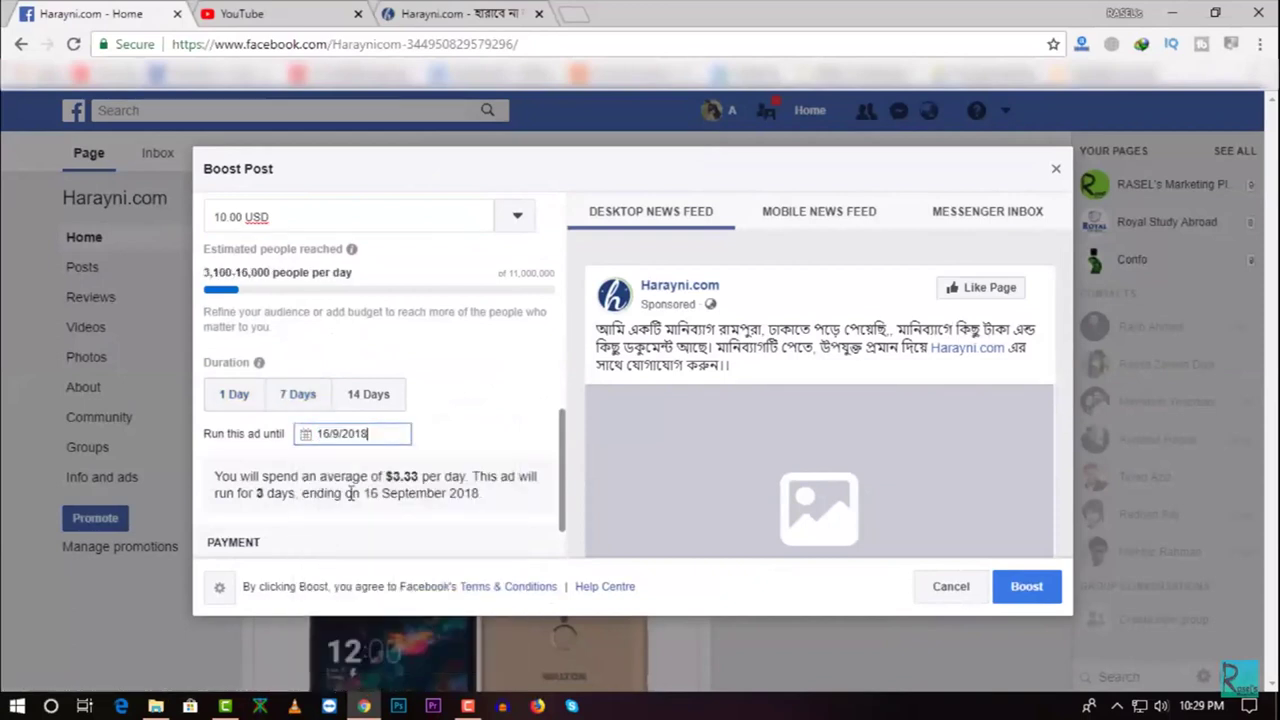
pyautogui.click(372, 434)
pyautogui.click(494, 594)
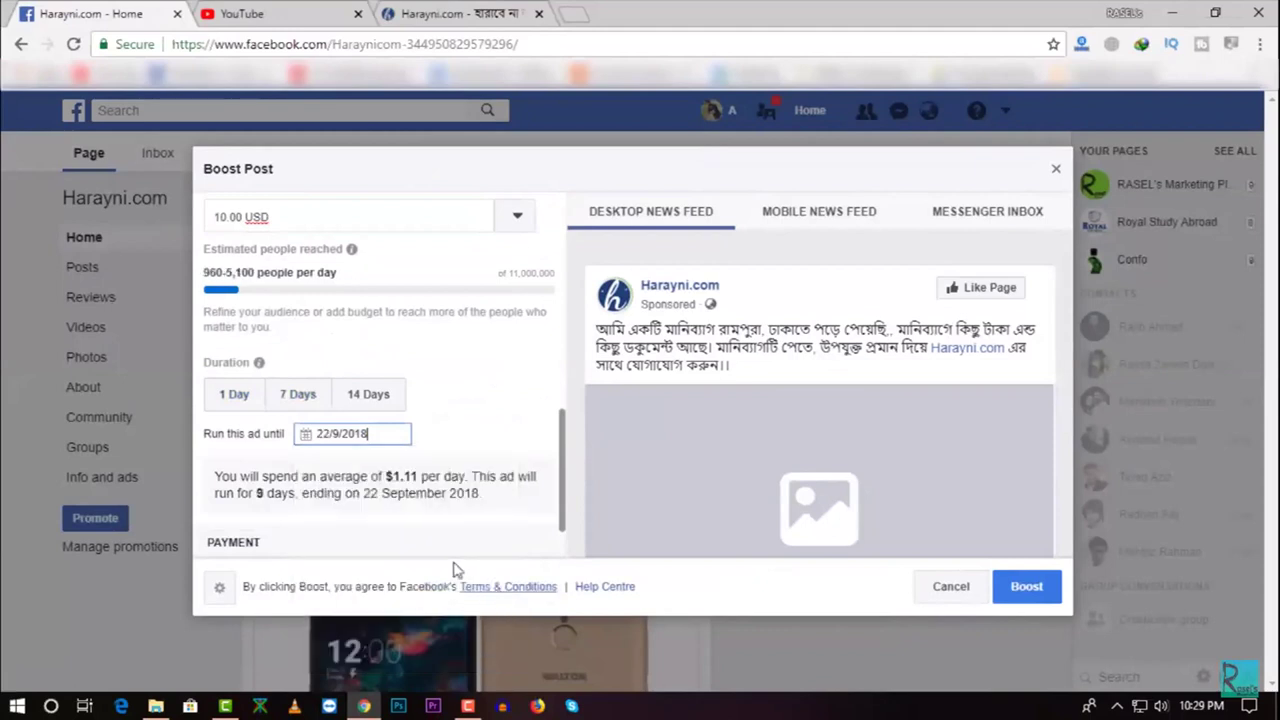
pyautogui.click(388, 435)
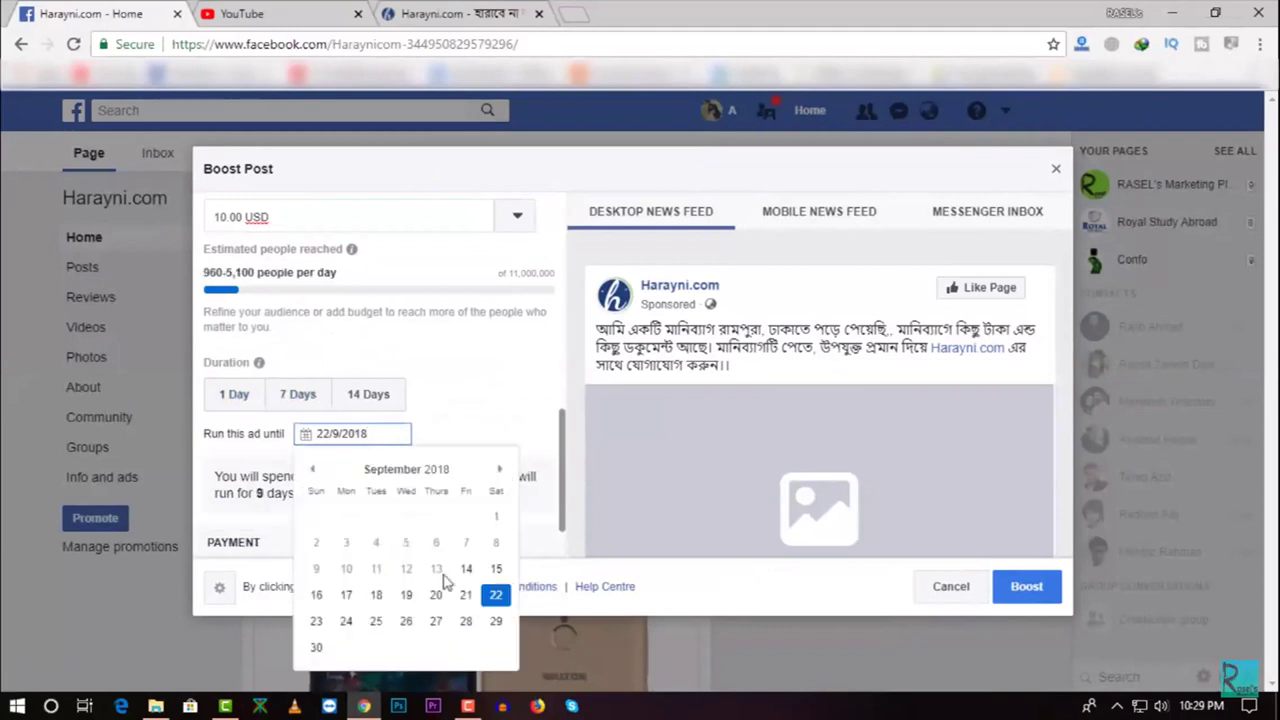
pyautogui.click(316, 621)
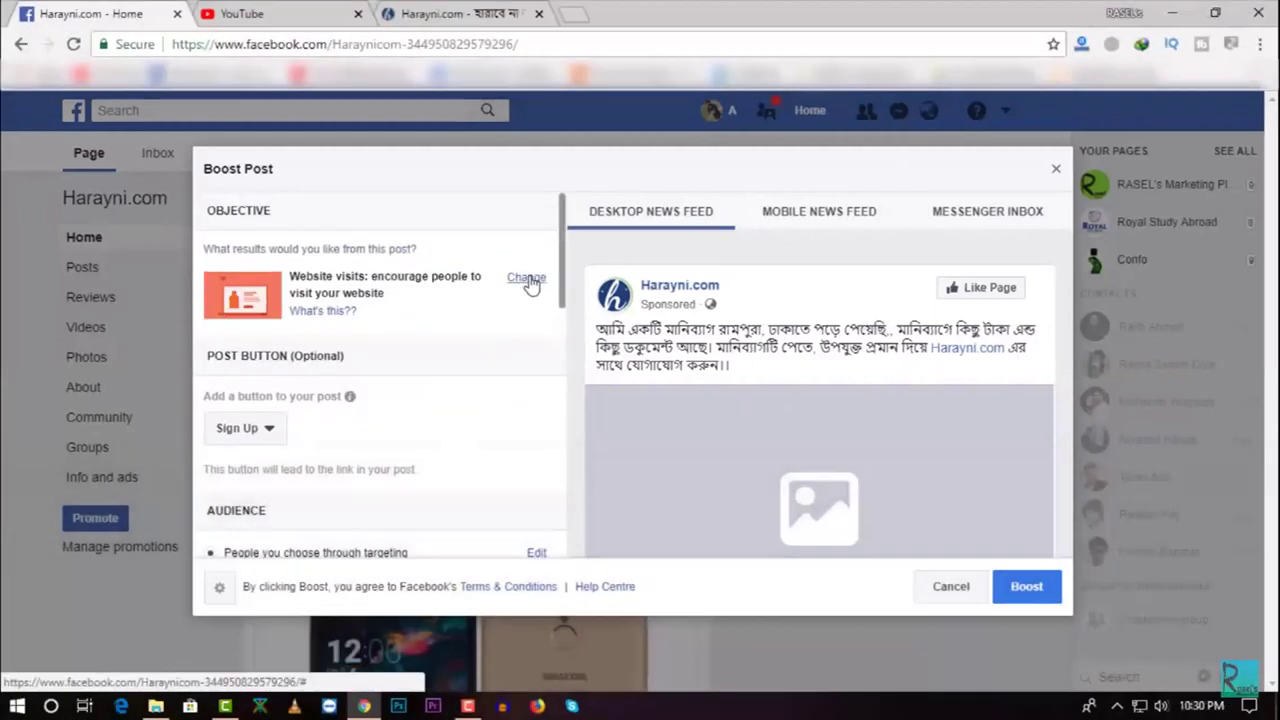
# Start a new promotion and choose the Promote your Page goal for Harayni.com
pyautogui.moveTo(728, 229)
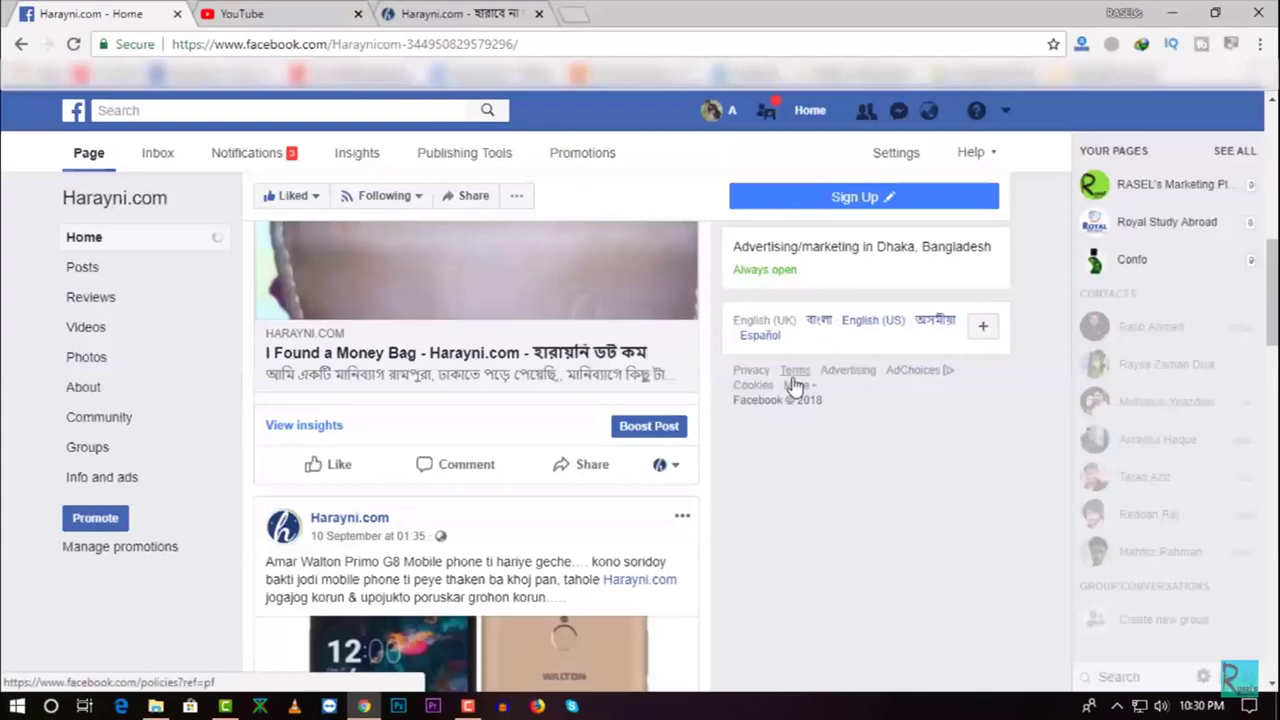
pyautogui.click(95, 519)
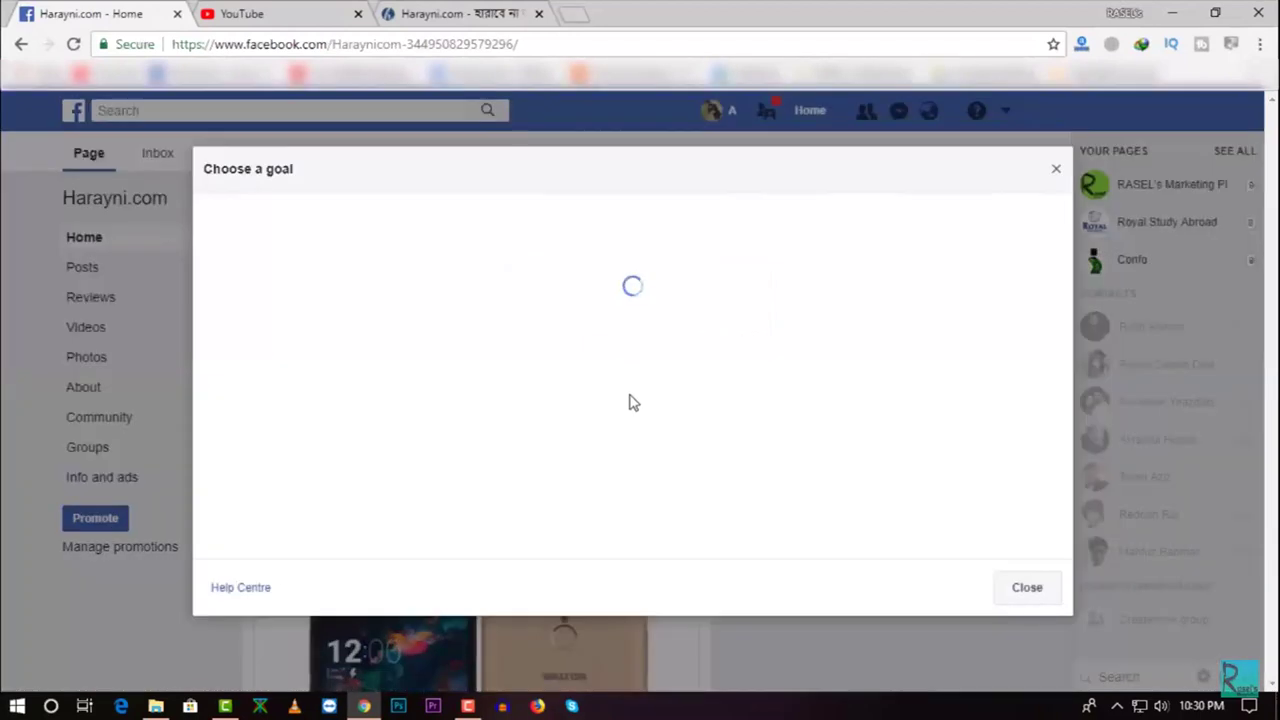
pyautogui.scroll(-3, 674, 408)
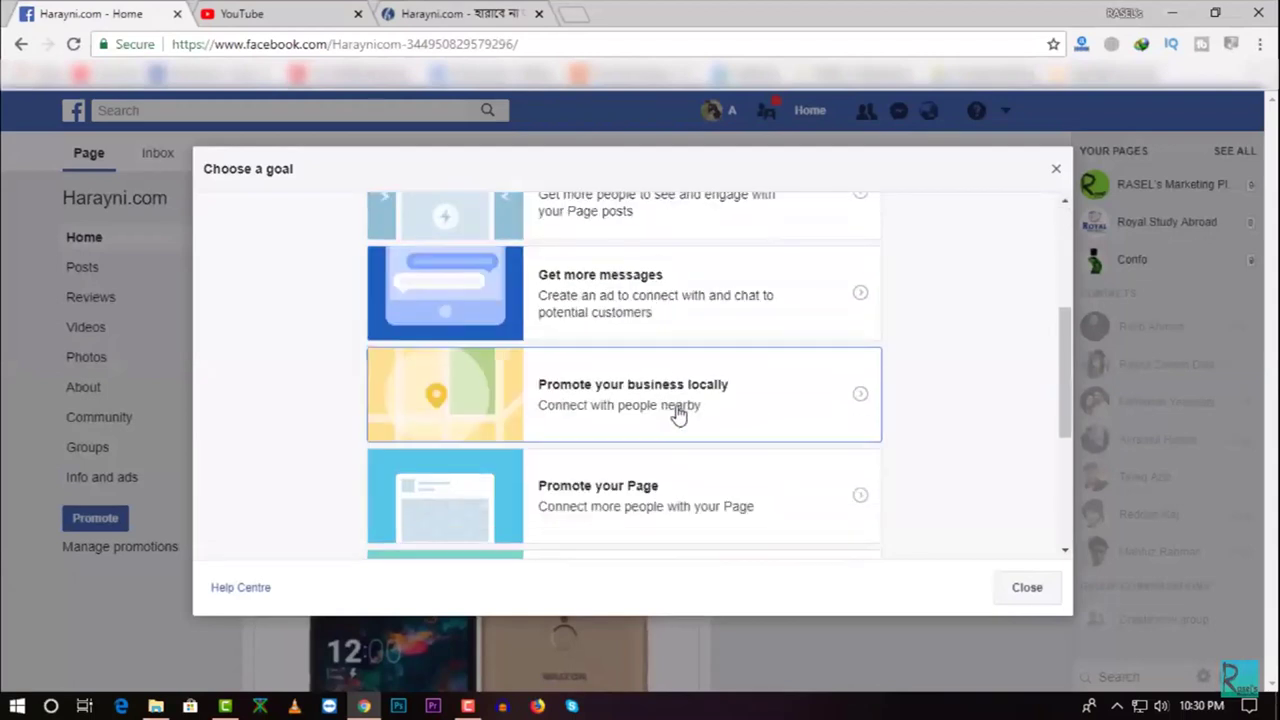
pyautogui.scroll(3, 676, 416)
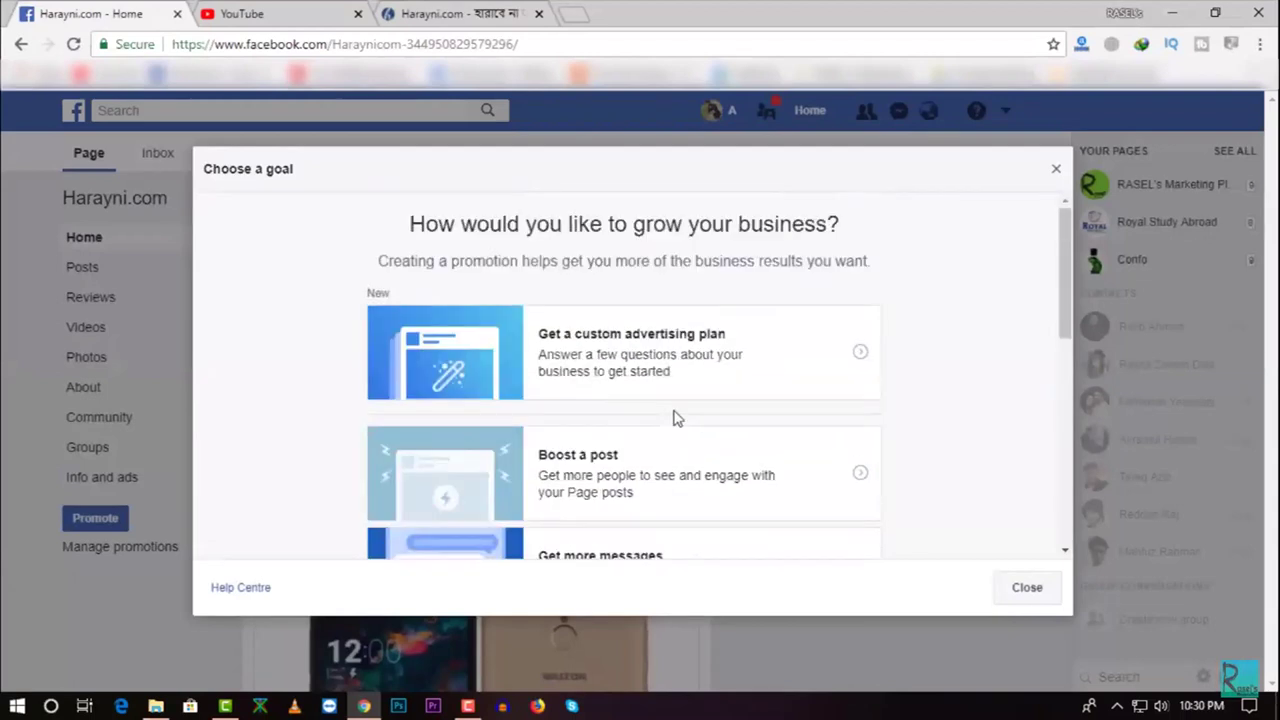
pyautogui.scroll(-5, 686, 350)
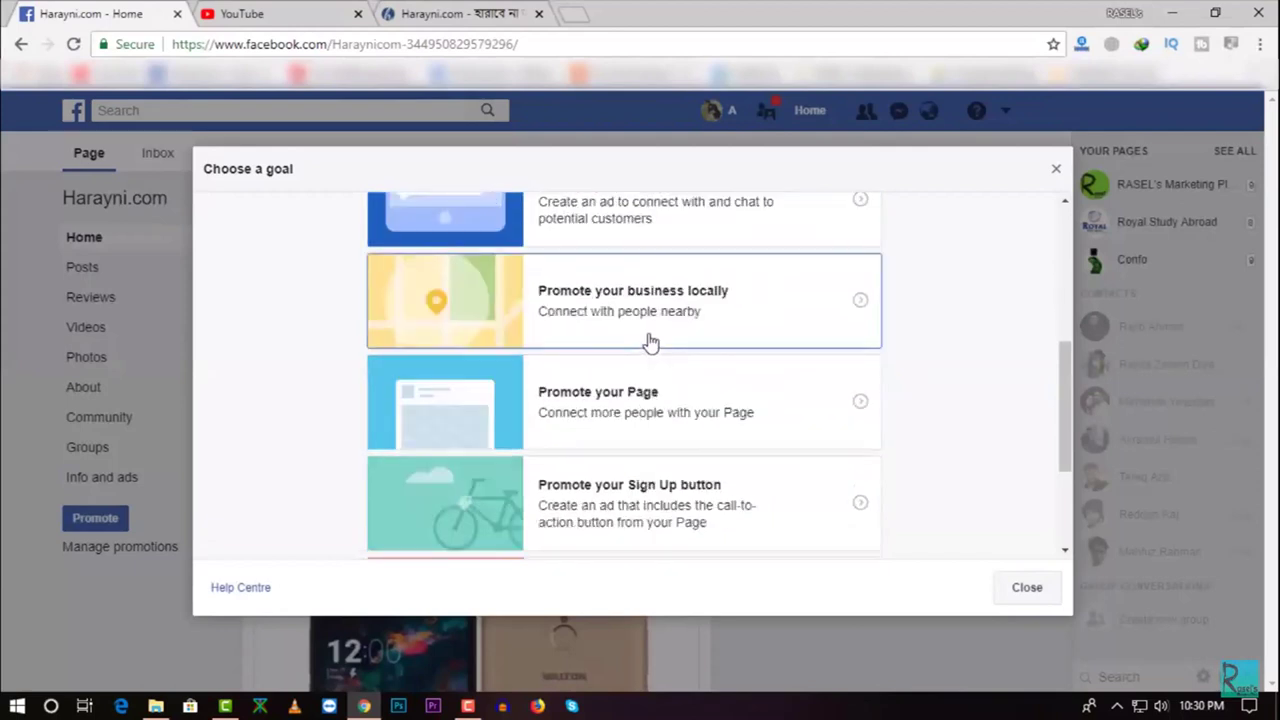
pyautogui.click(648, 400)
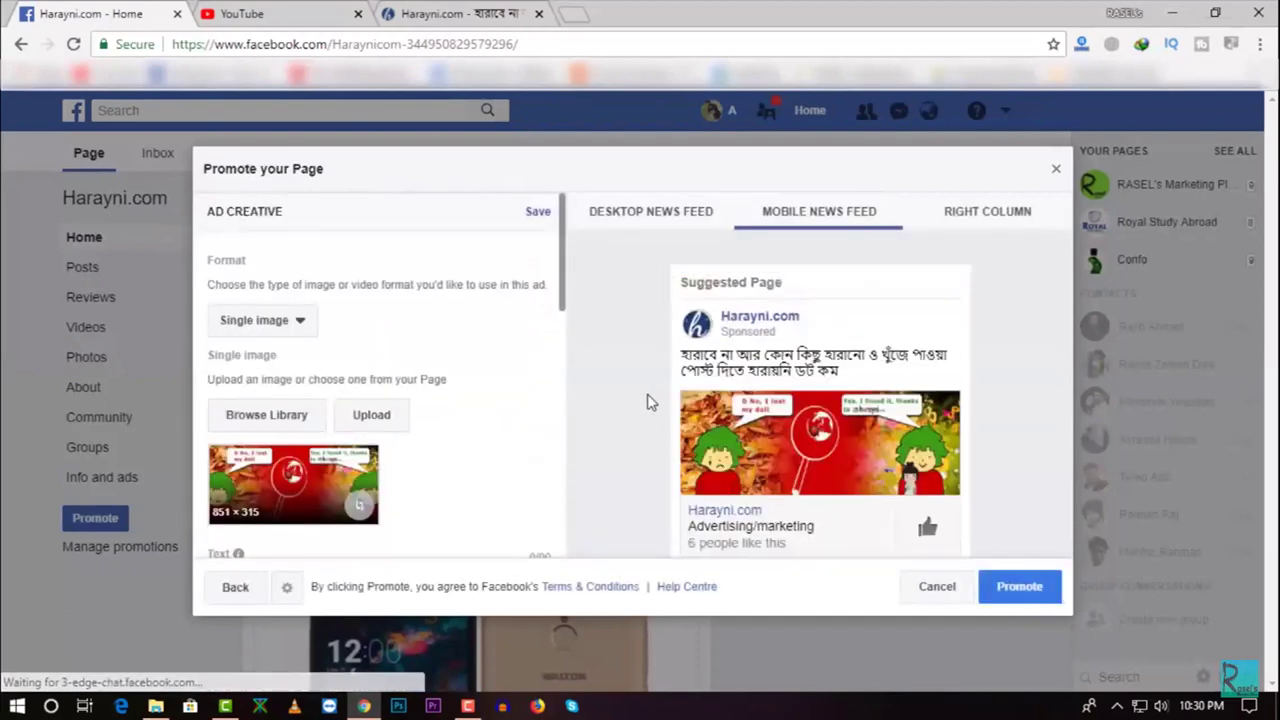
# Preview the page ad in the desktop news feed and save the ad creative
pyautogui.click(658, 222)
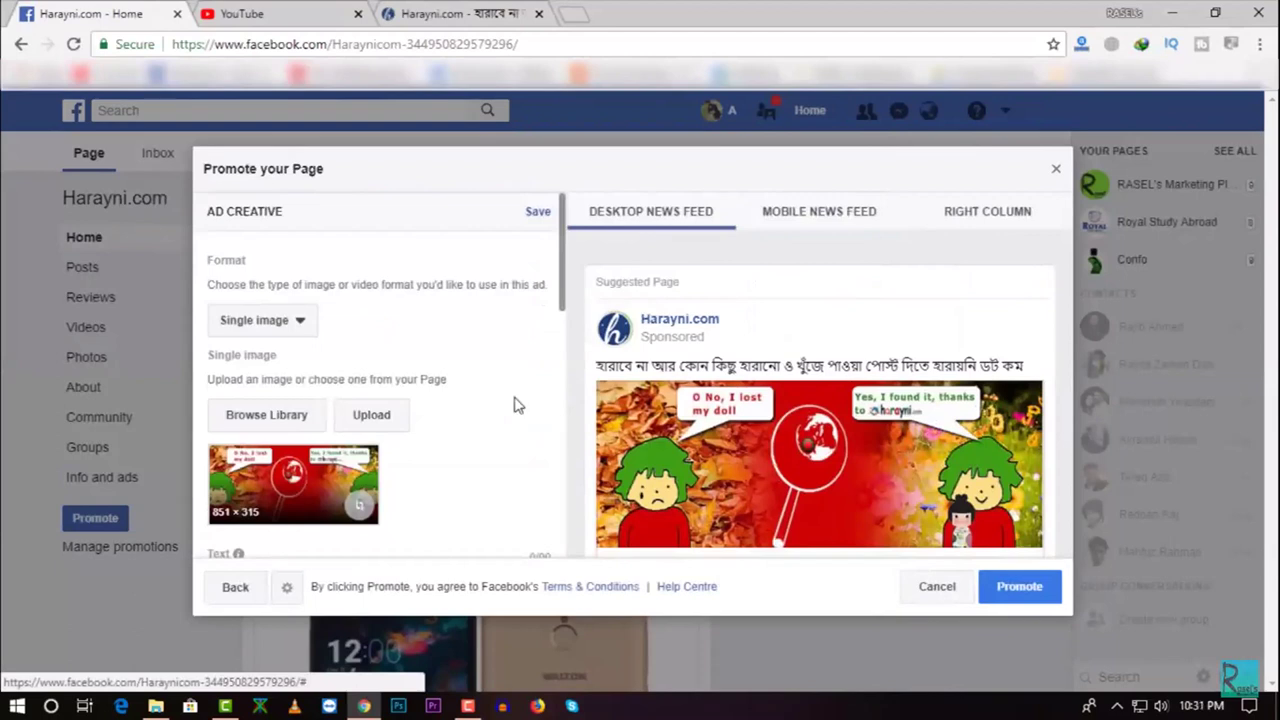
pyautogui.scroll(-3, 517, 405)
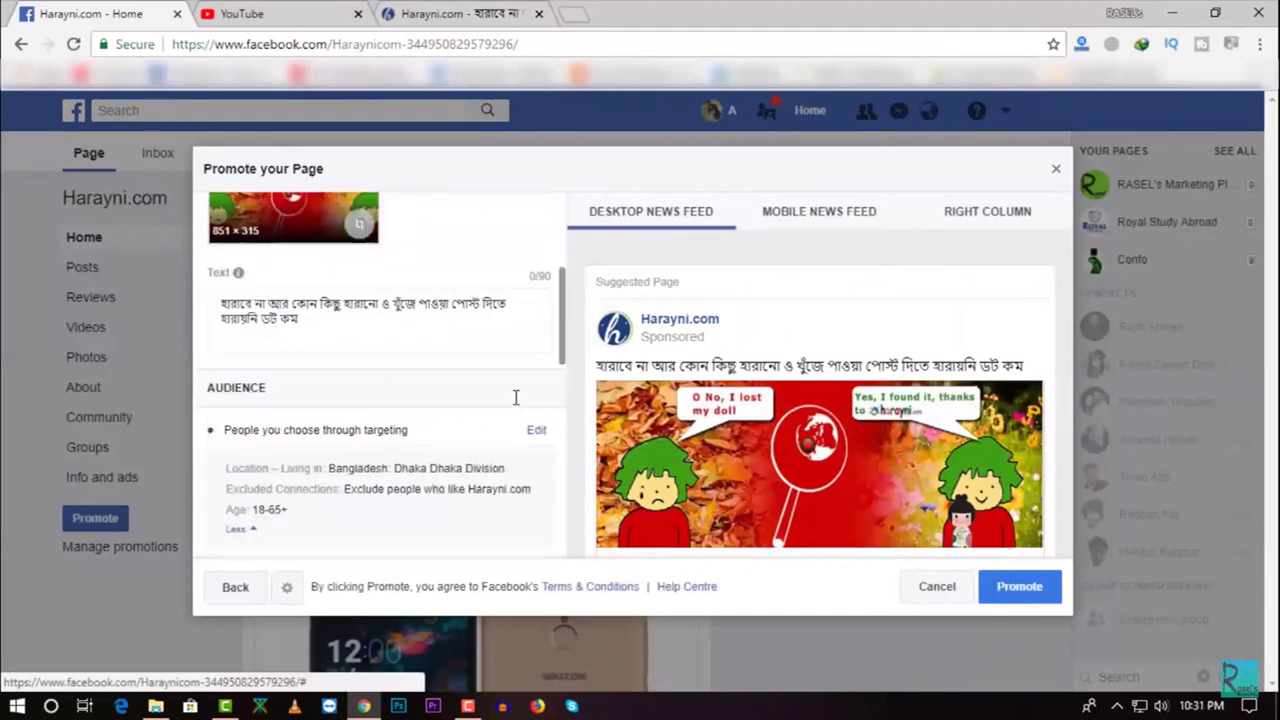
pyautogui.scroll(-5, 515, 399)
pyautogui.scroll(6, 516, 402)
pyautogui.scroll(3, 517, 405)
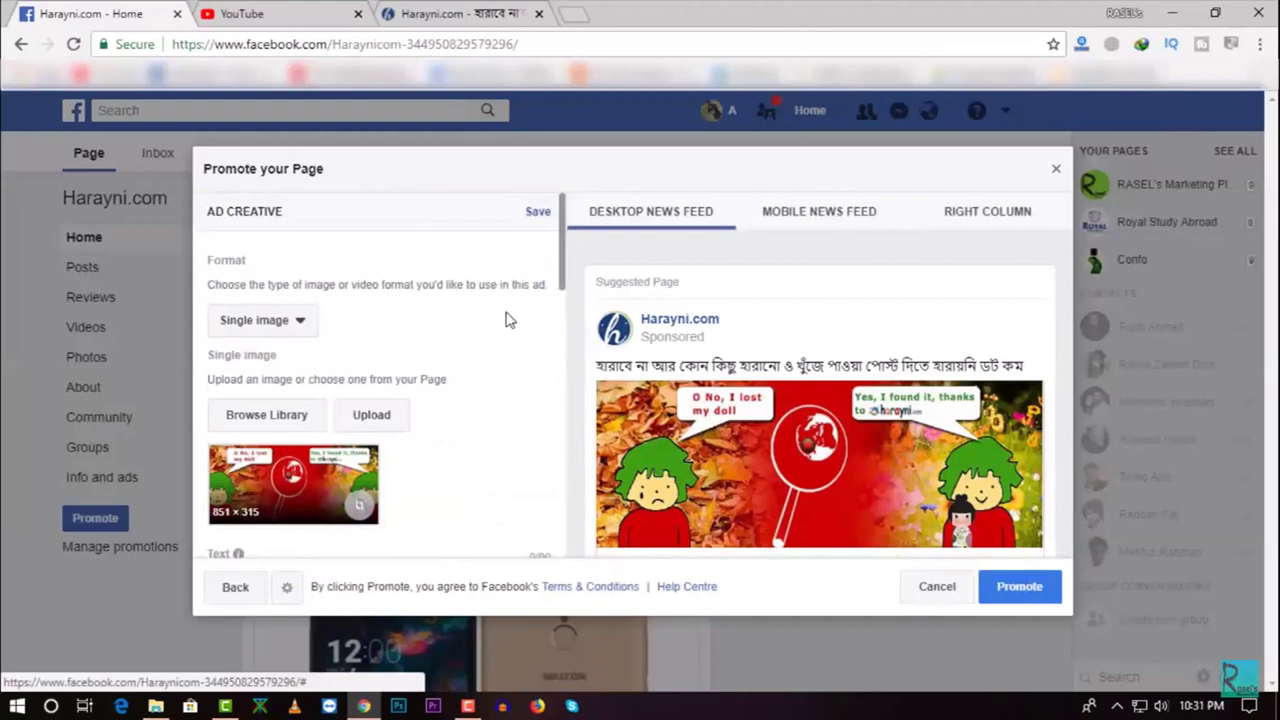
pyautogui.scroll(-1, 458, 411)
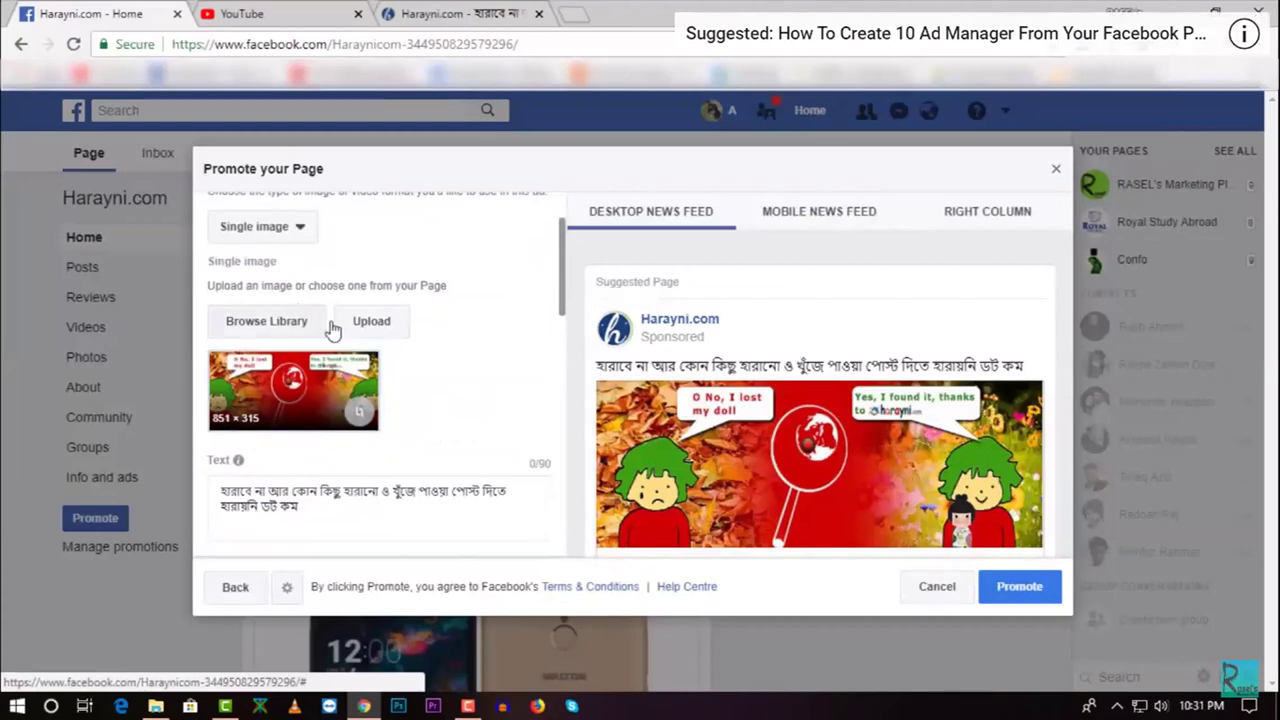
pyautogui.scroll(1, 410, 334)
pyautogui.scroll(-2, 430, 340)
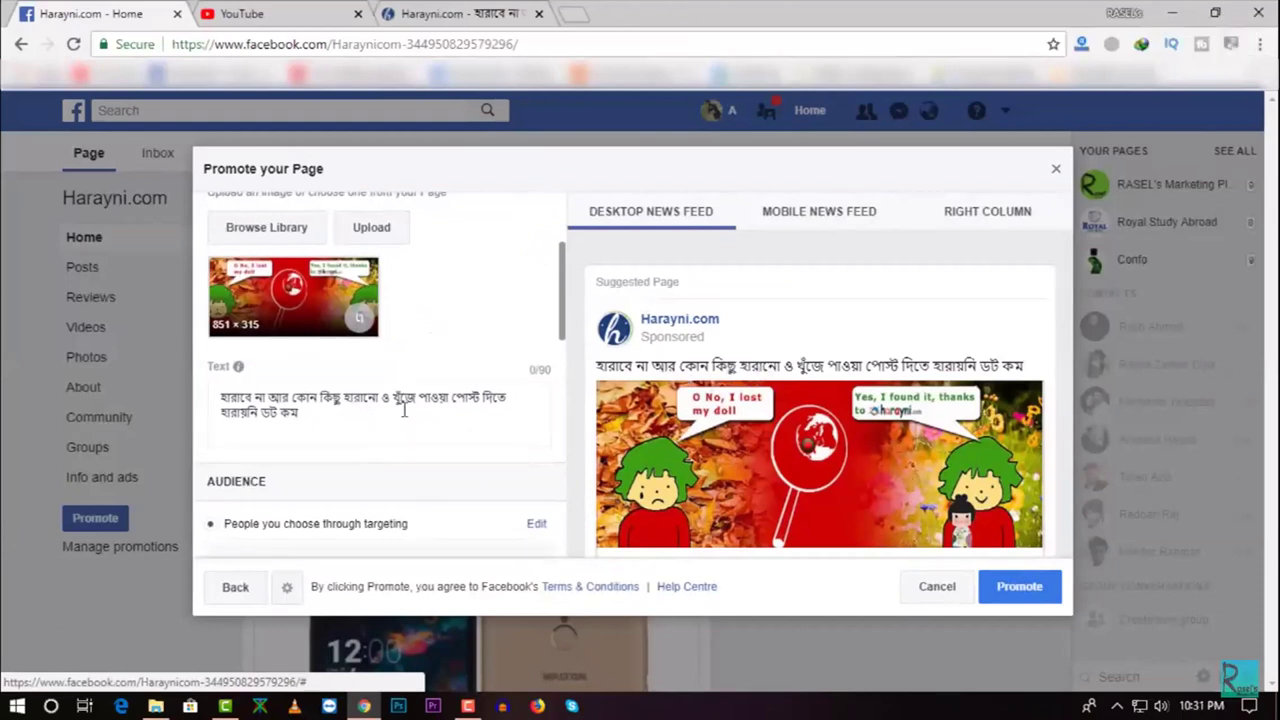
pyautogui.scroll(3, 404, 410)
pyautogui.click(534, 213)
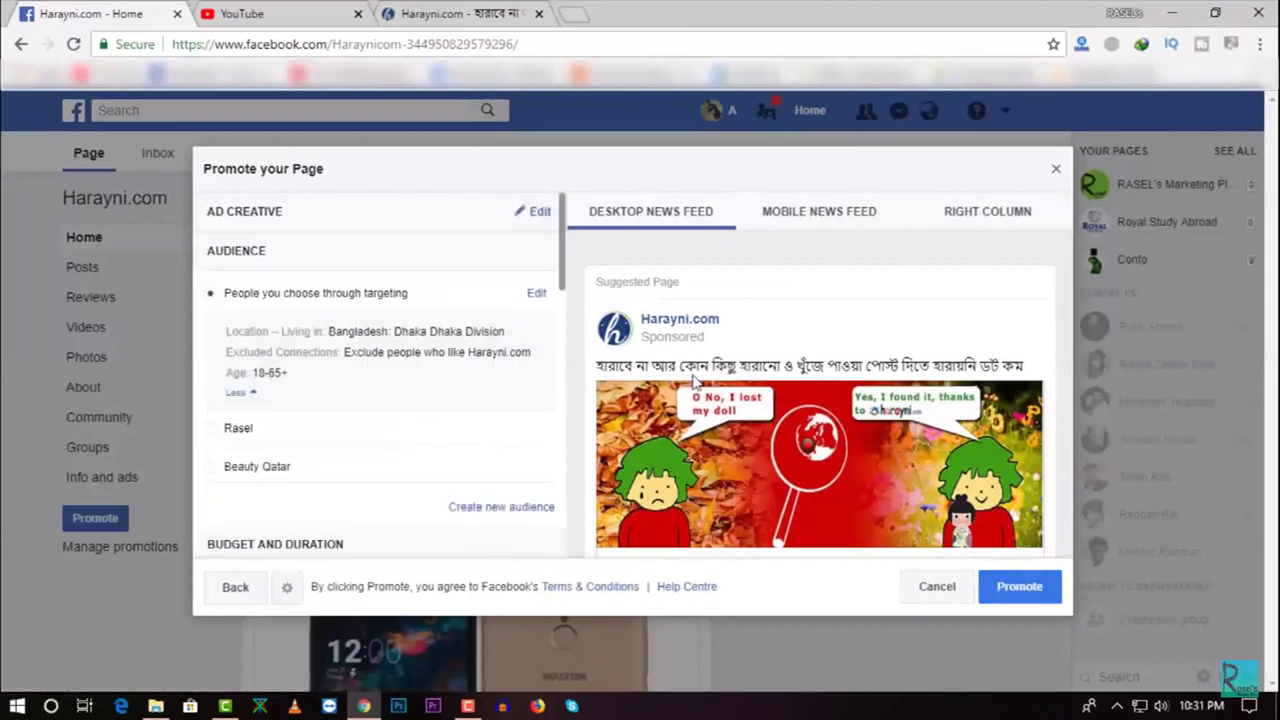
# Change the audience location from Dhaka to all of Bangladesh and save the audience
pyautogui.click(535, 296)
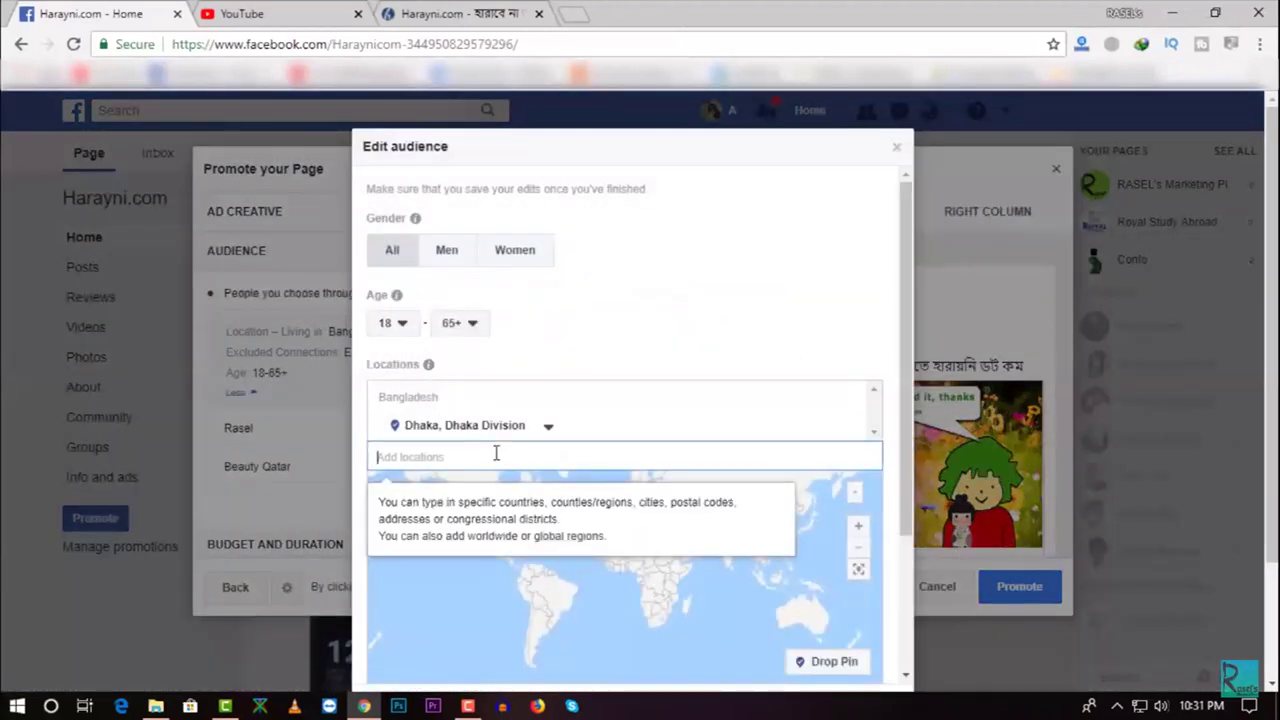
pyautogui.write('ban')
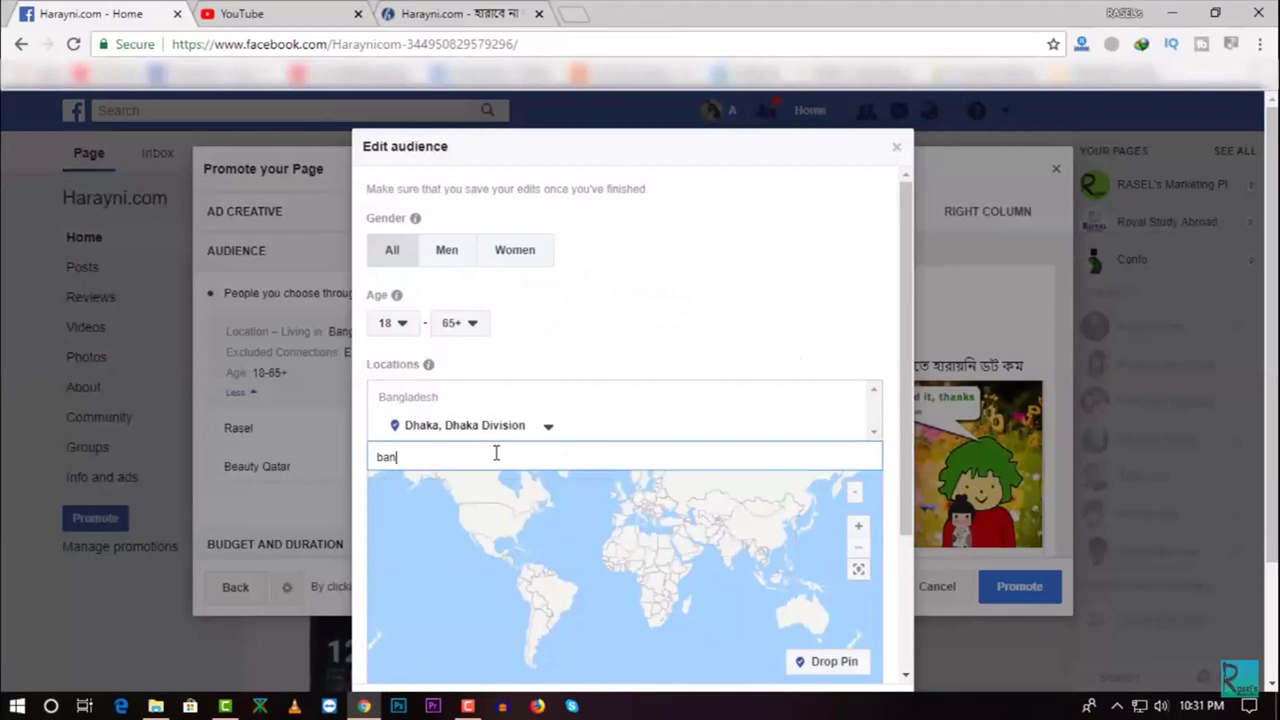
pyautogui.scroll(-1, 500, 448)
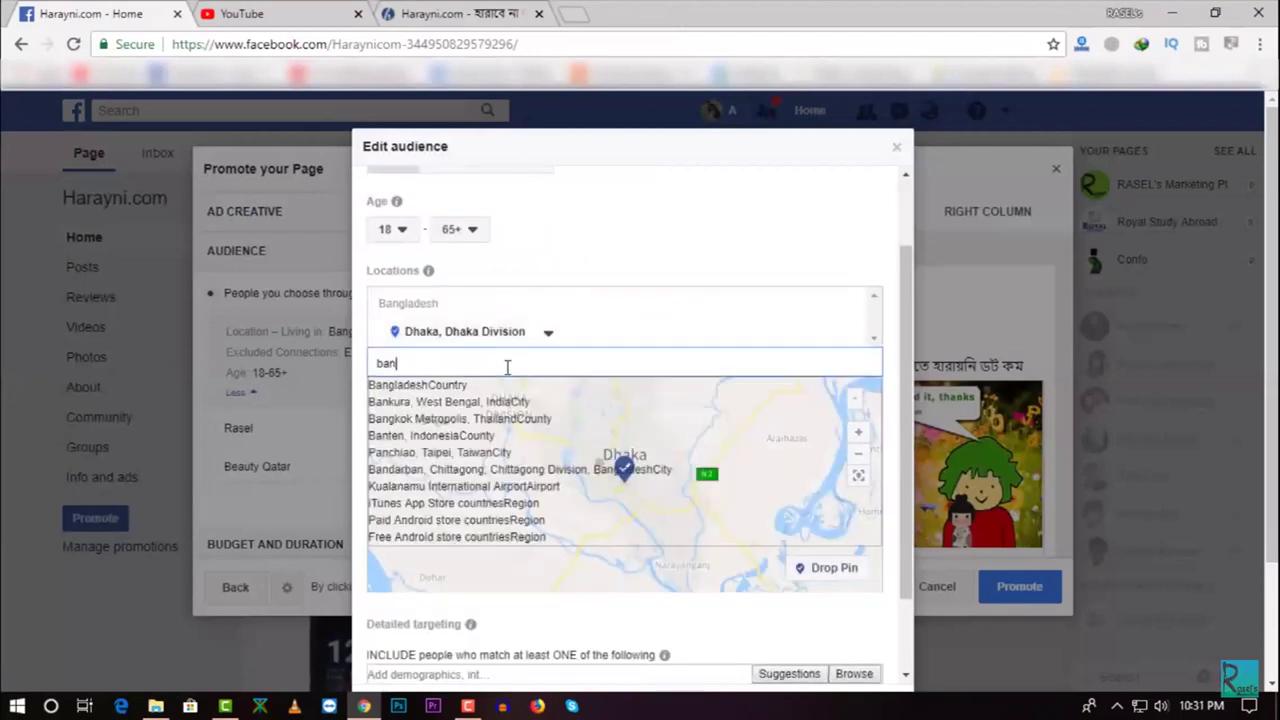
pyautogui.click(425, 386)
pyautogui.scroll(1, 558, 310)
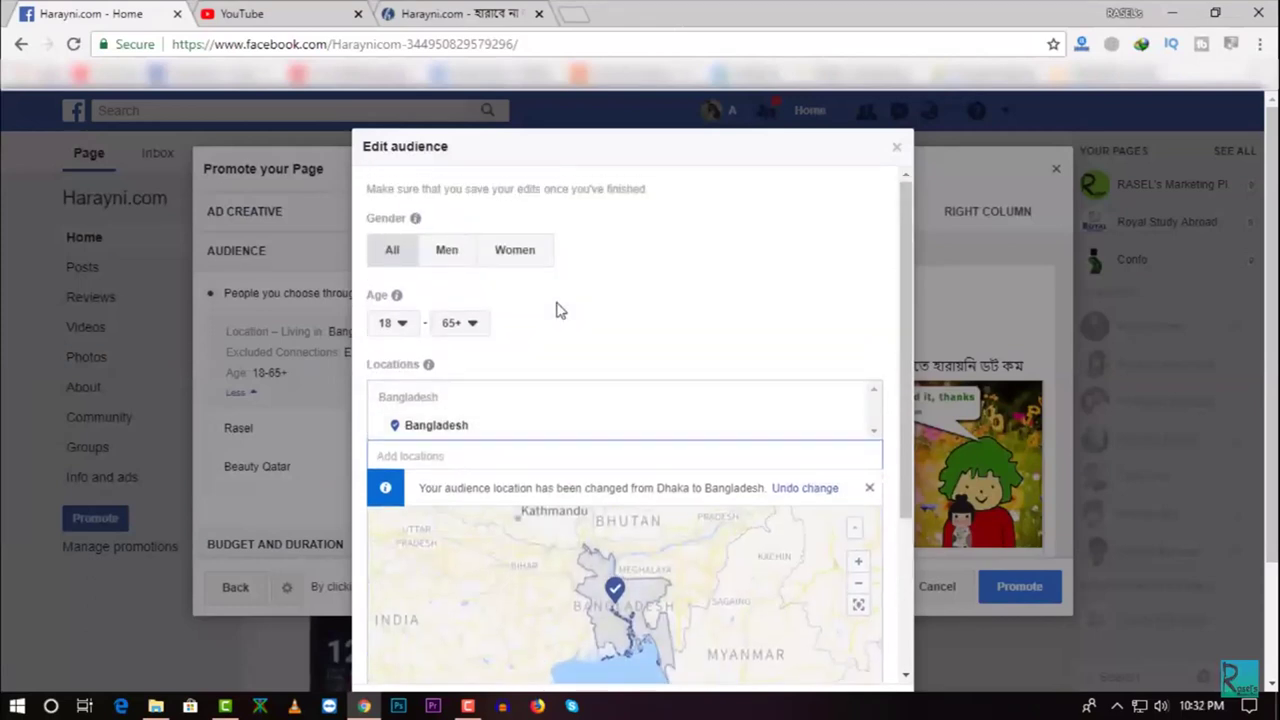
pyautogui.scroll(-3, 651, 326)
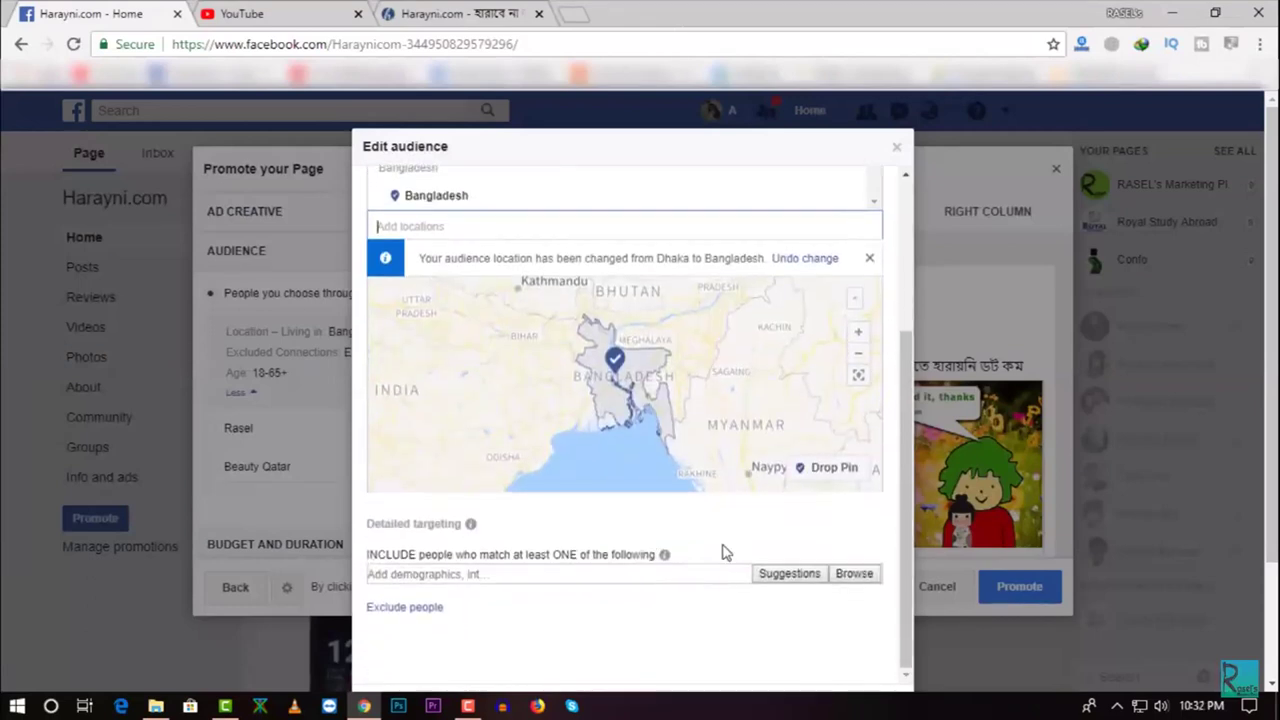
pyautogui.scroll(-3, 723, 551)
pyautogui.scroll(3, 654, 526)
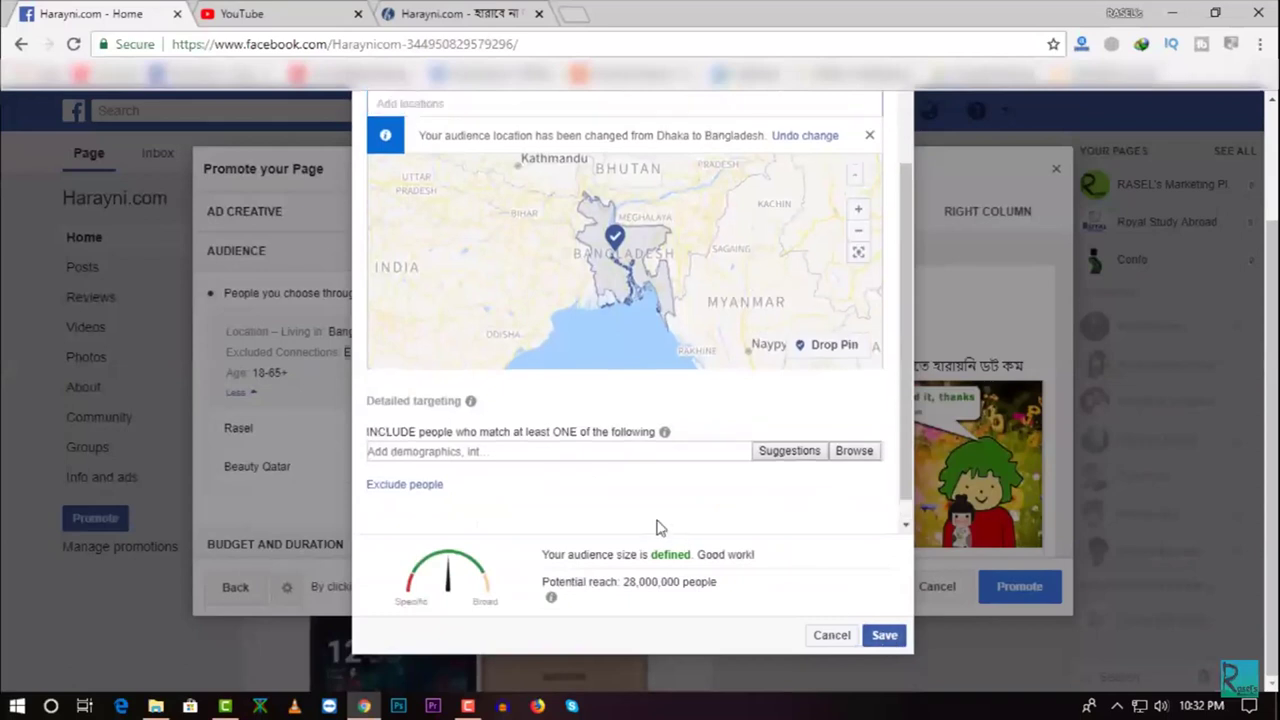
pyautogui.scroll(-3, 750, 560)
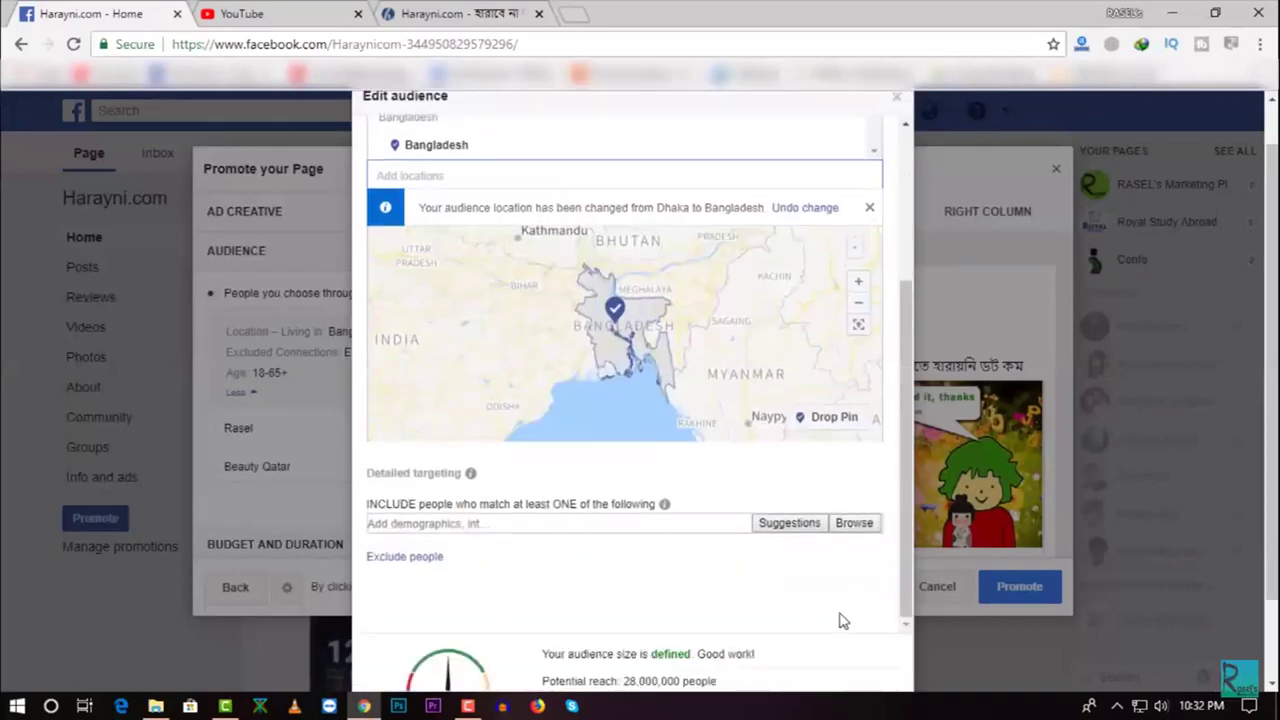
pyautogui.click(885, 636)
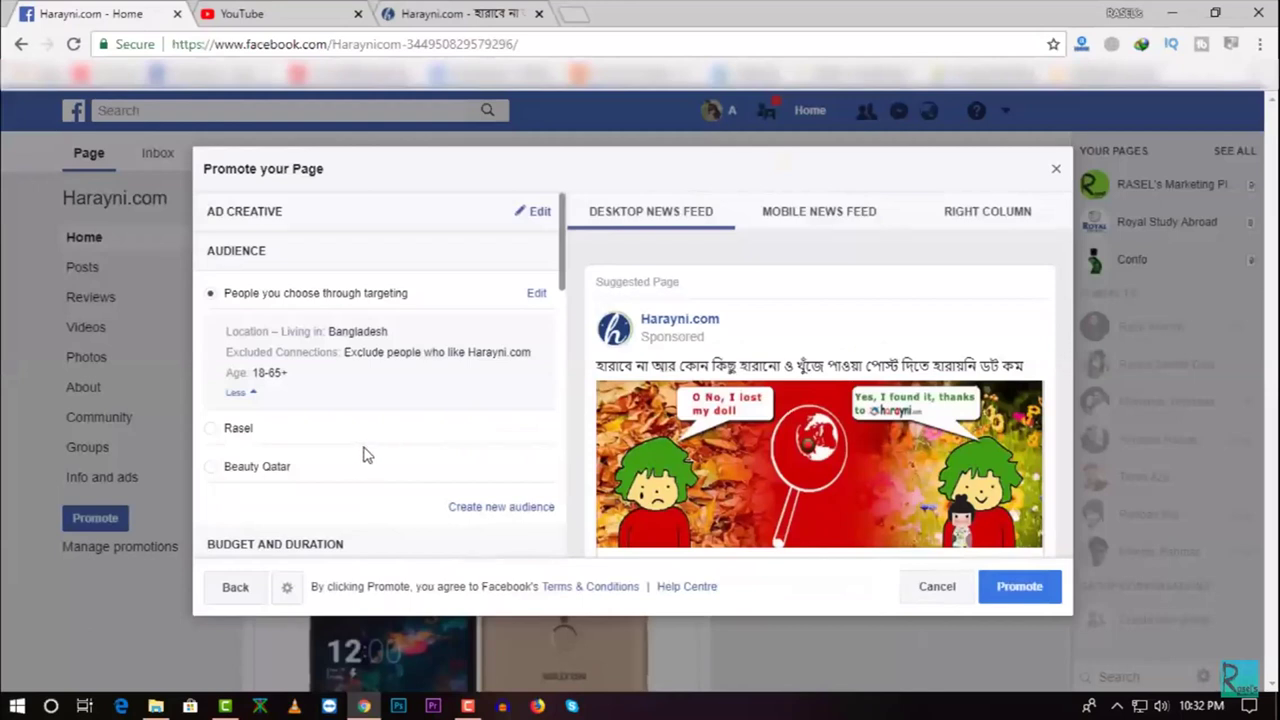
# Set a 1.00 USD daily budget running until 16 September 2018, totalling $3.00
pyautogui.click(240, 393)
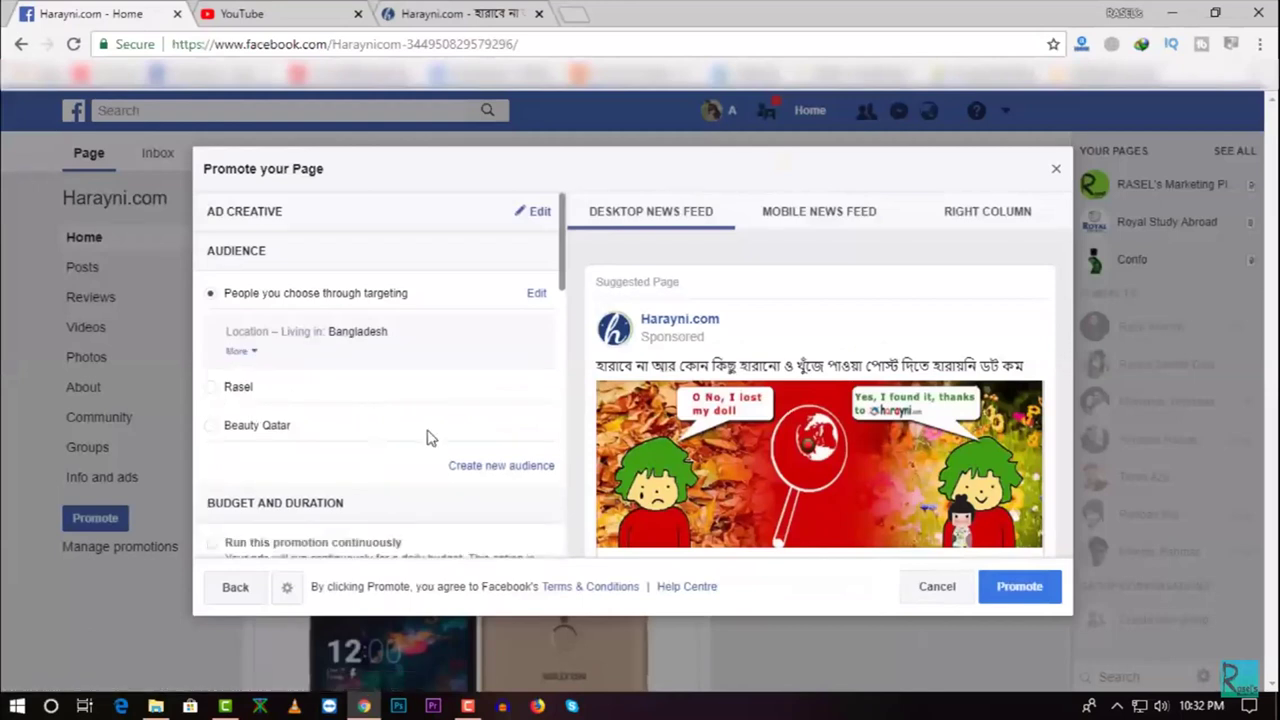
pyautogui.scroll(-3, 427, 436)
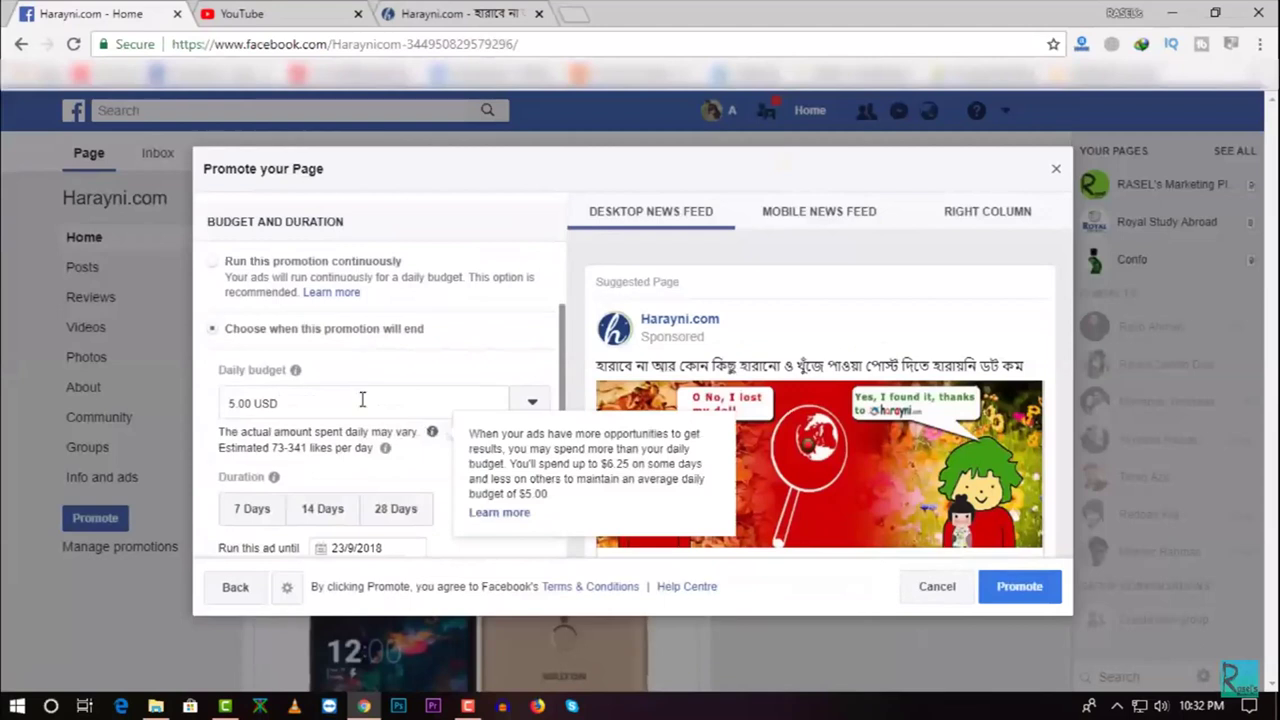
pyautogui.click(231, 404)
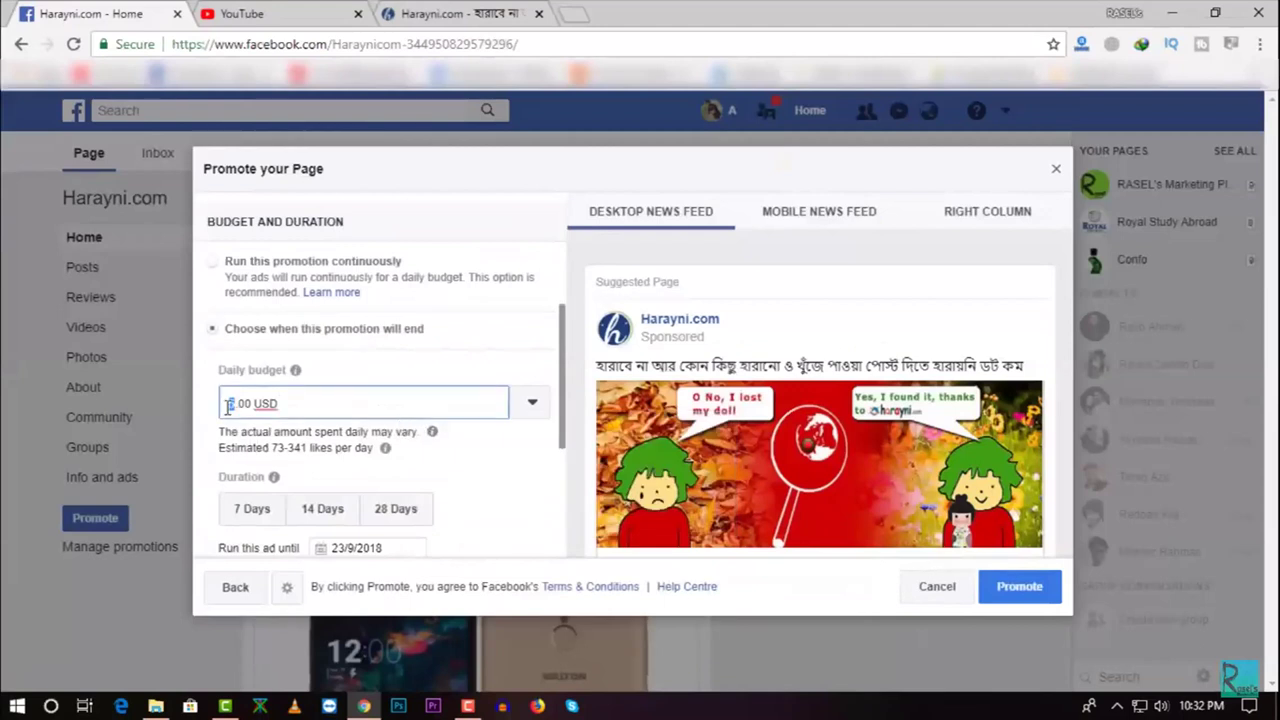
pyautogui.scroll(-1, 330, 420)
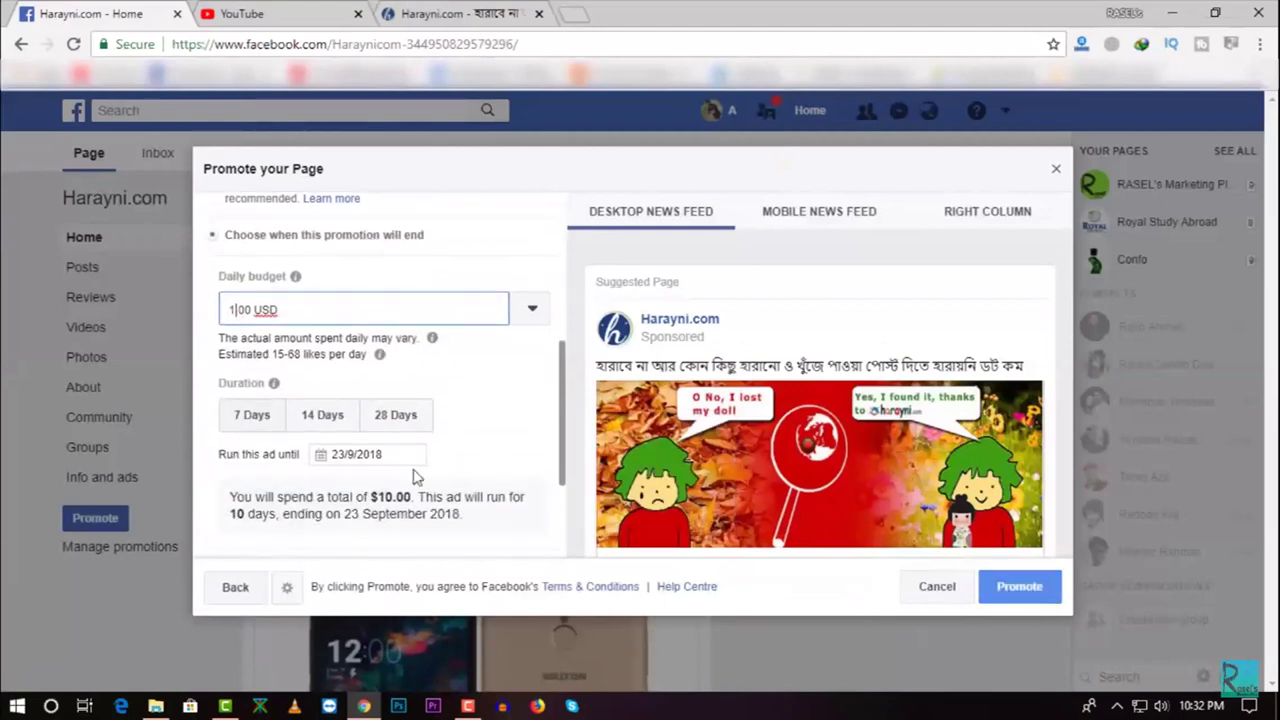
pyautogui.click(390, 458)
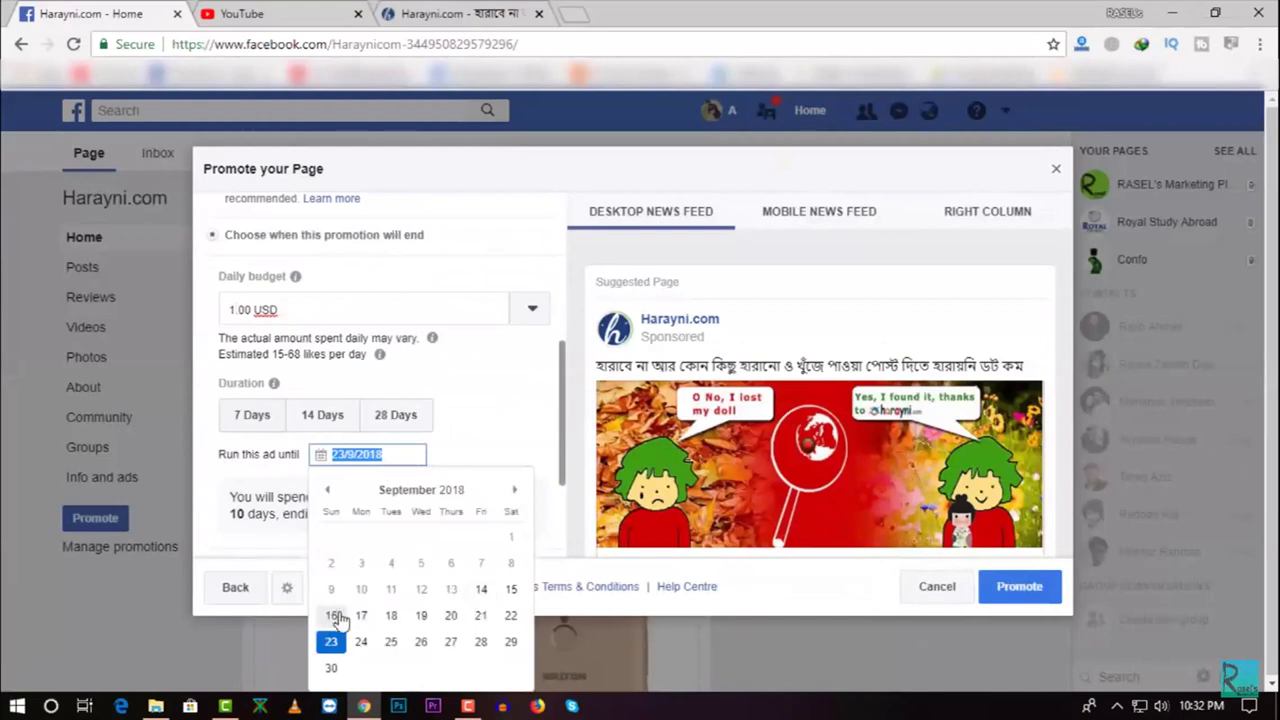
pyautogui.click(334, 615)
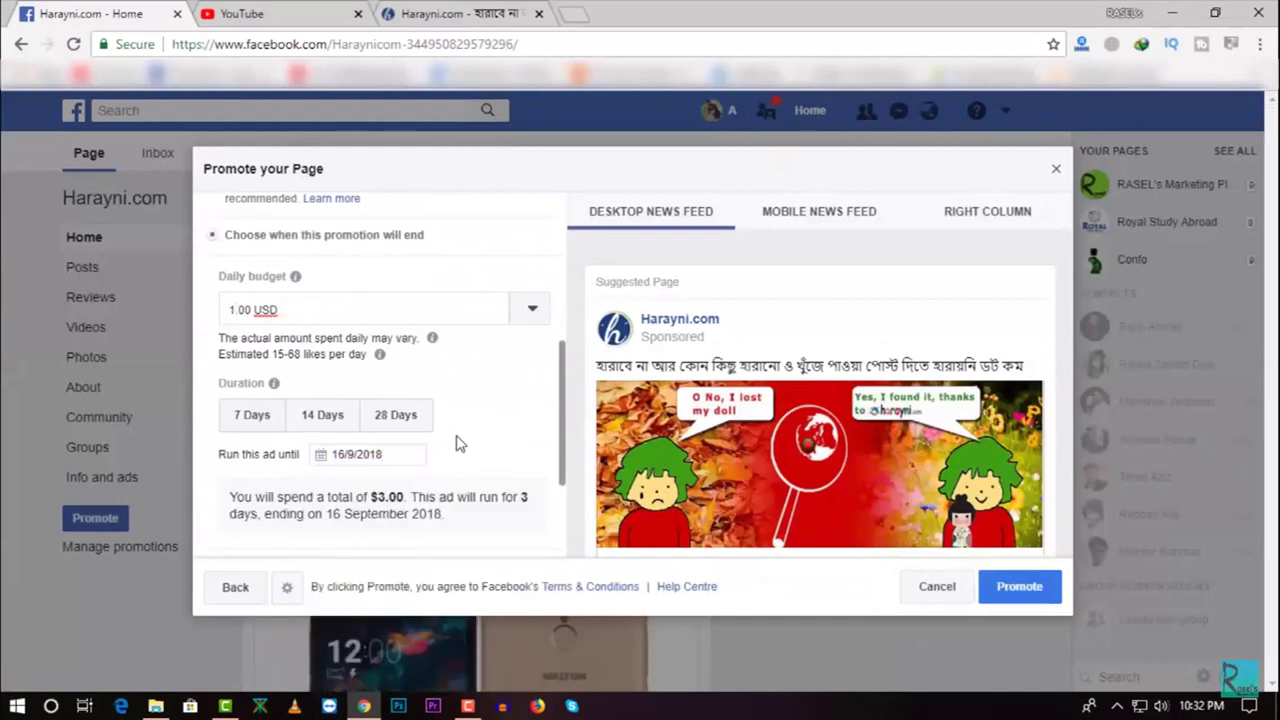
pyautogui.click(527, 314)
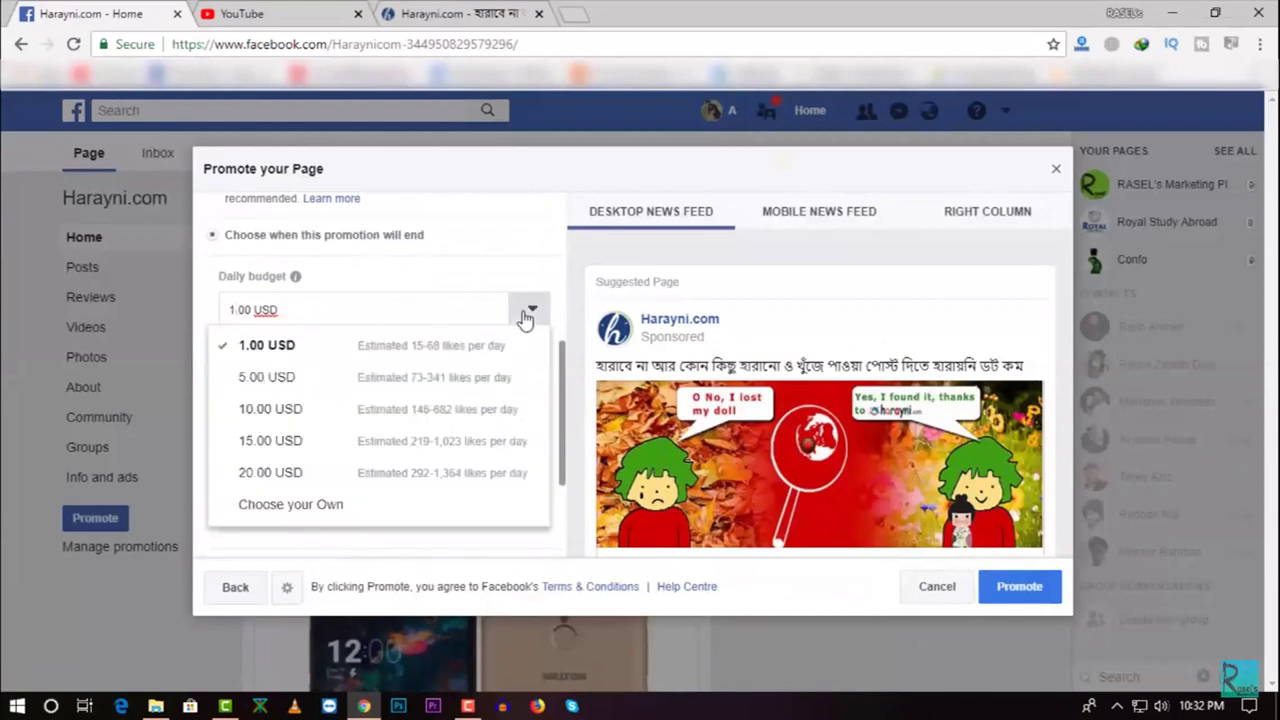
pyautogui.click(500, 277)
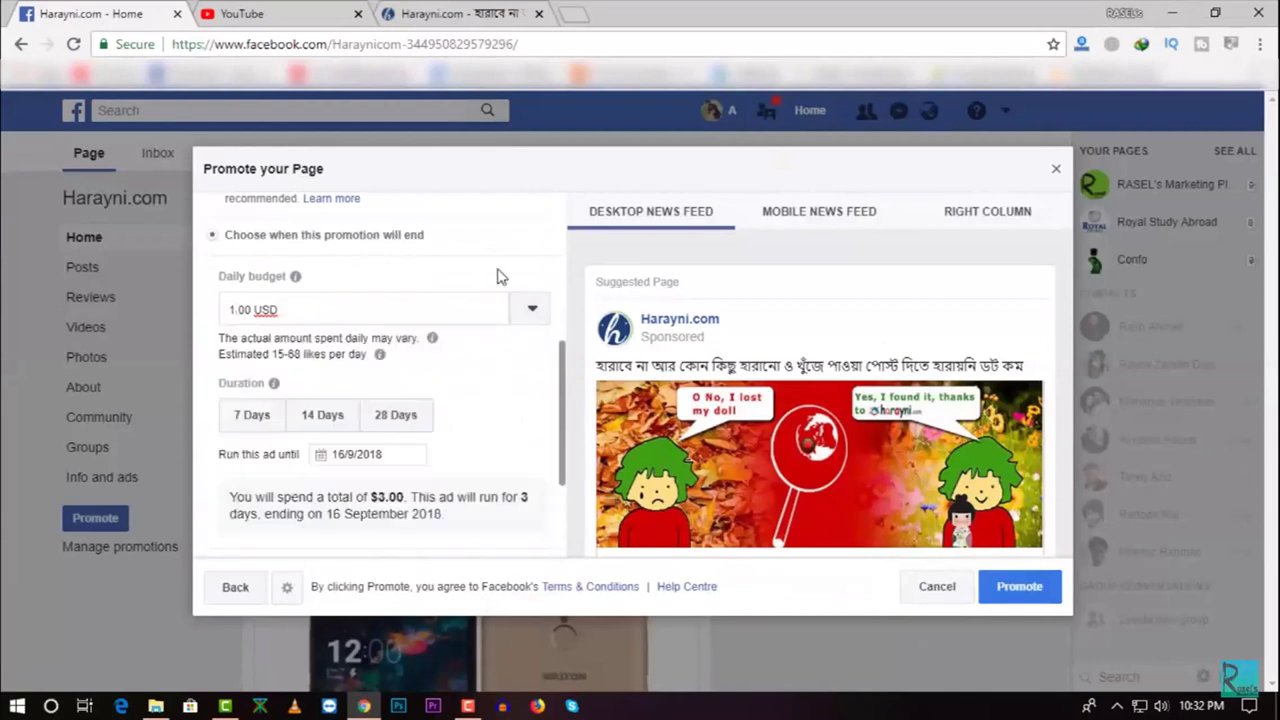
pyautogui.scroll(2, 495, 285)
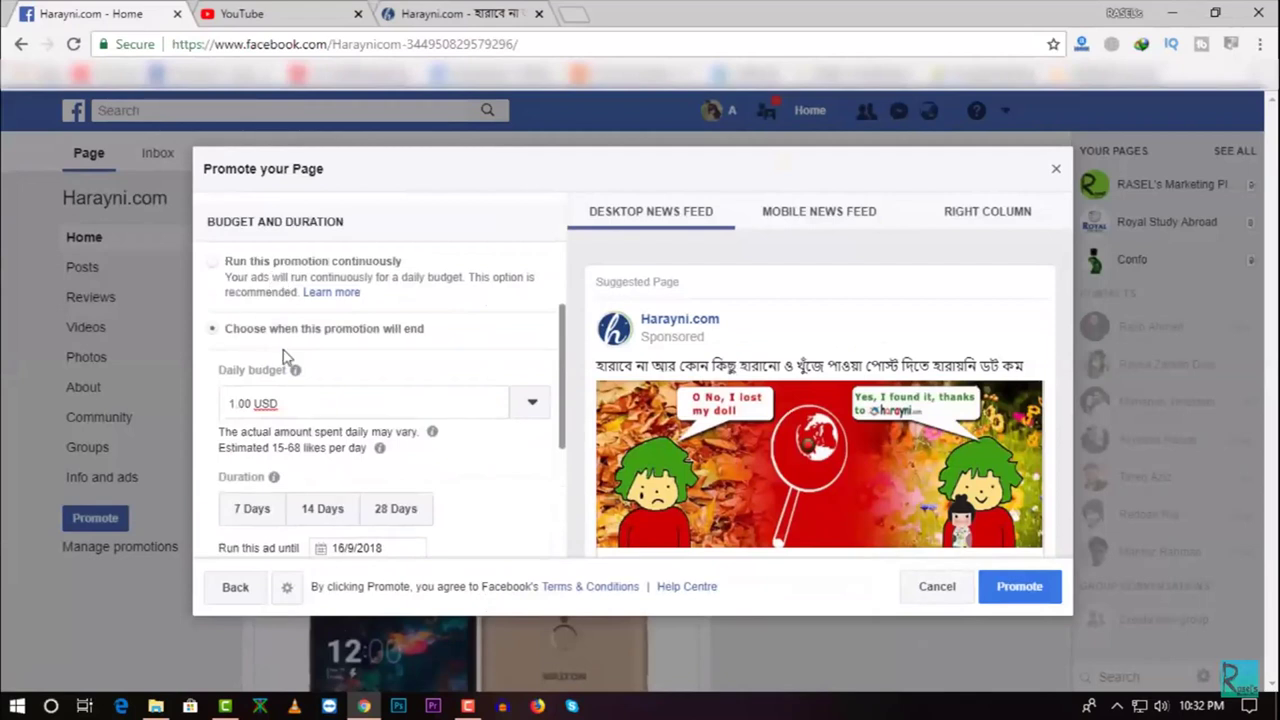
pyautogui.scroll(-4, 435, 432)
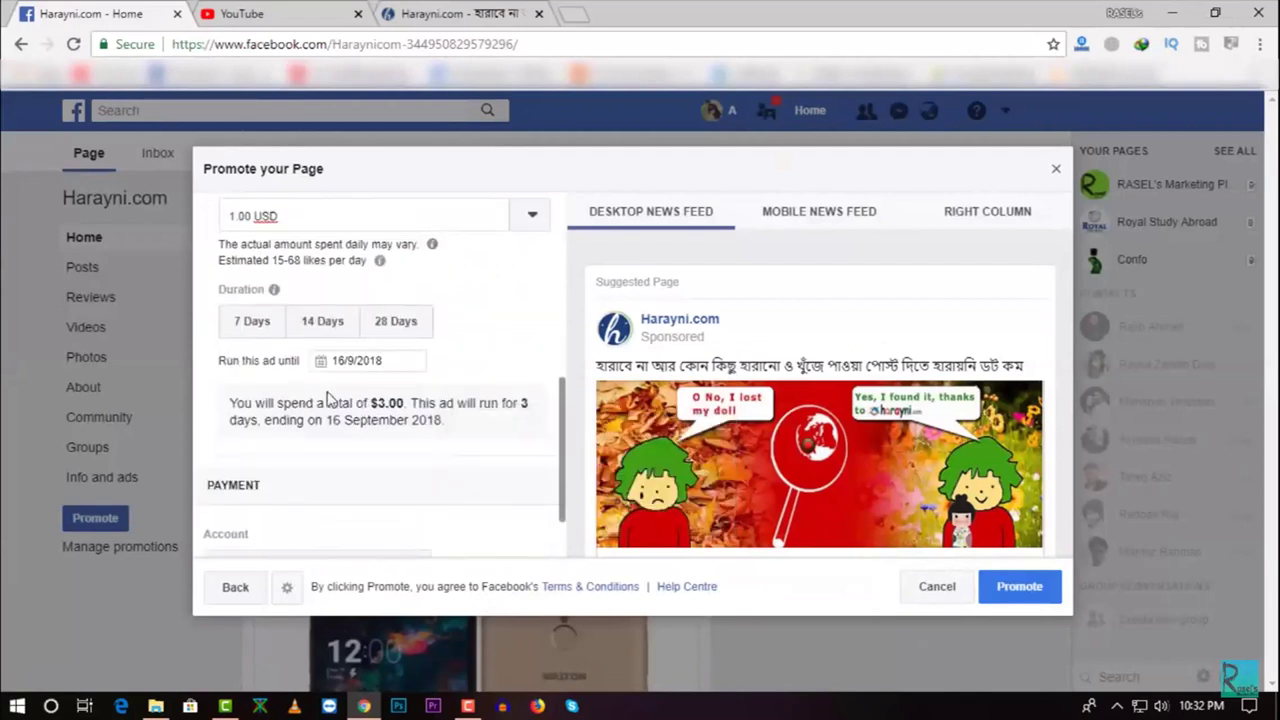
pyautogui.click(396, 362)
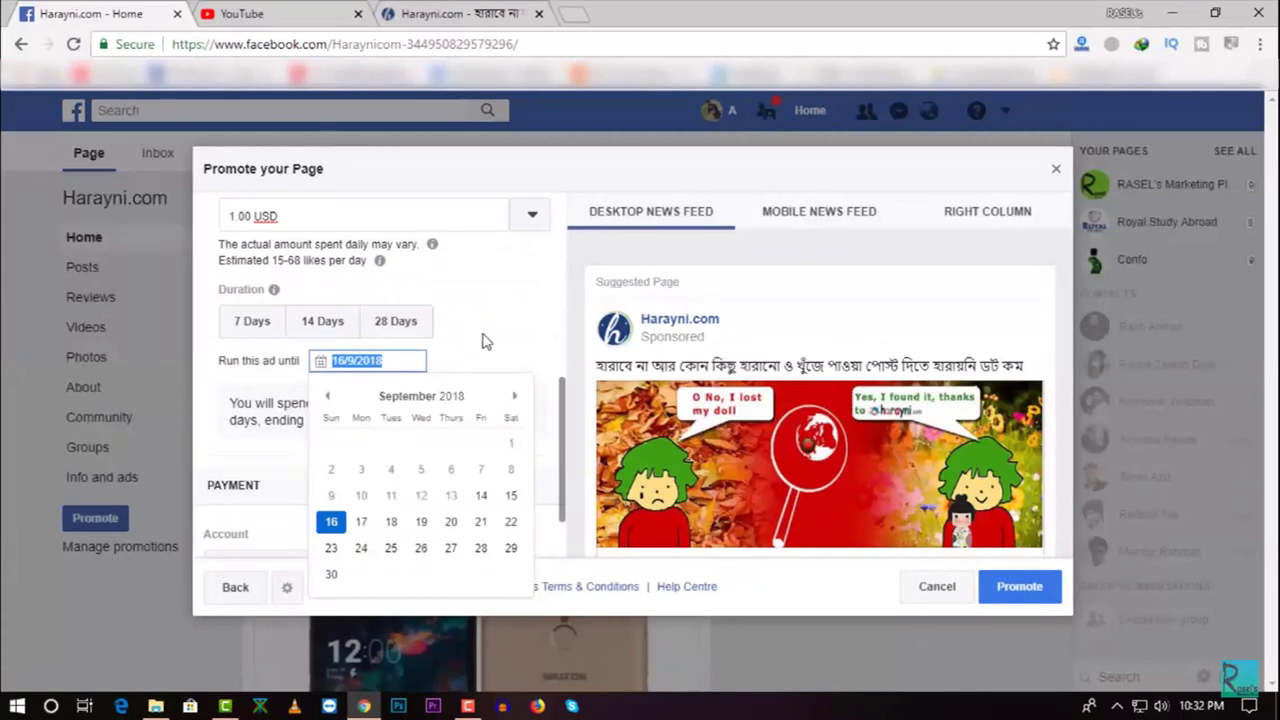
pyautogui.click(485, 342)
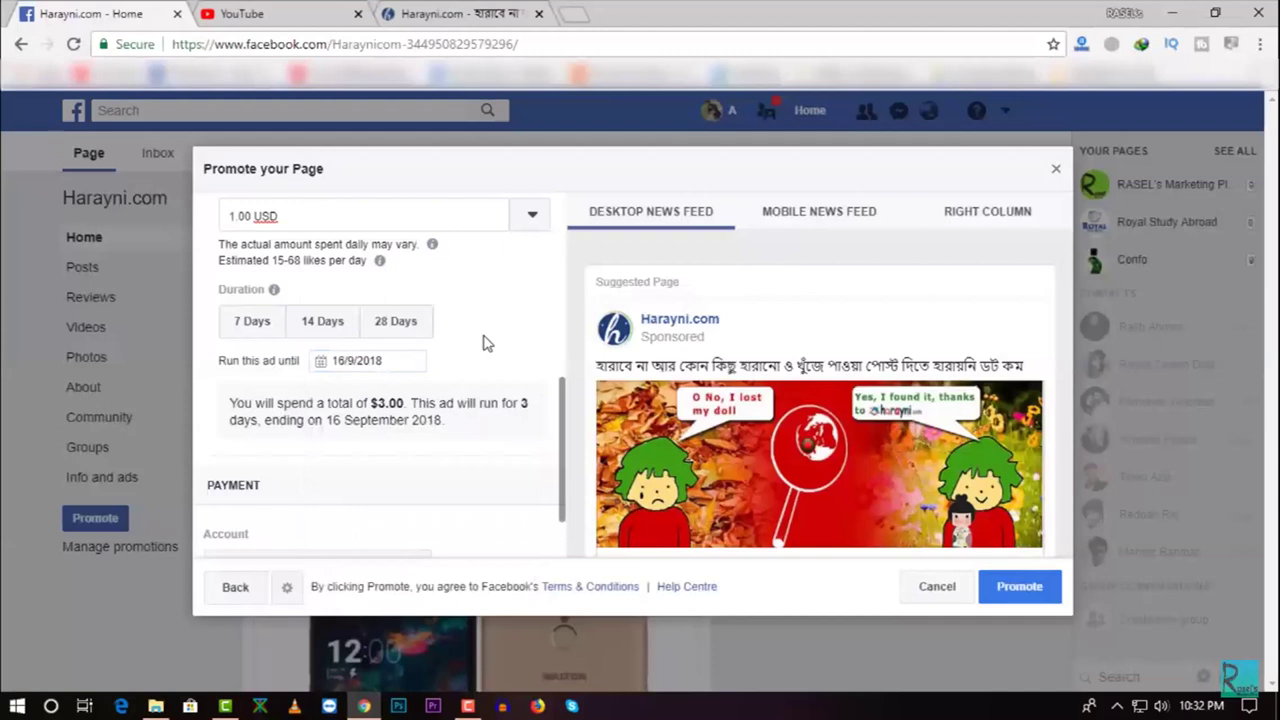
# Check which ad accounts can pay, leaving the account unchanged
pyautogui.scroll(-1, 485, 342)
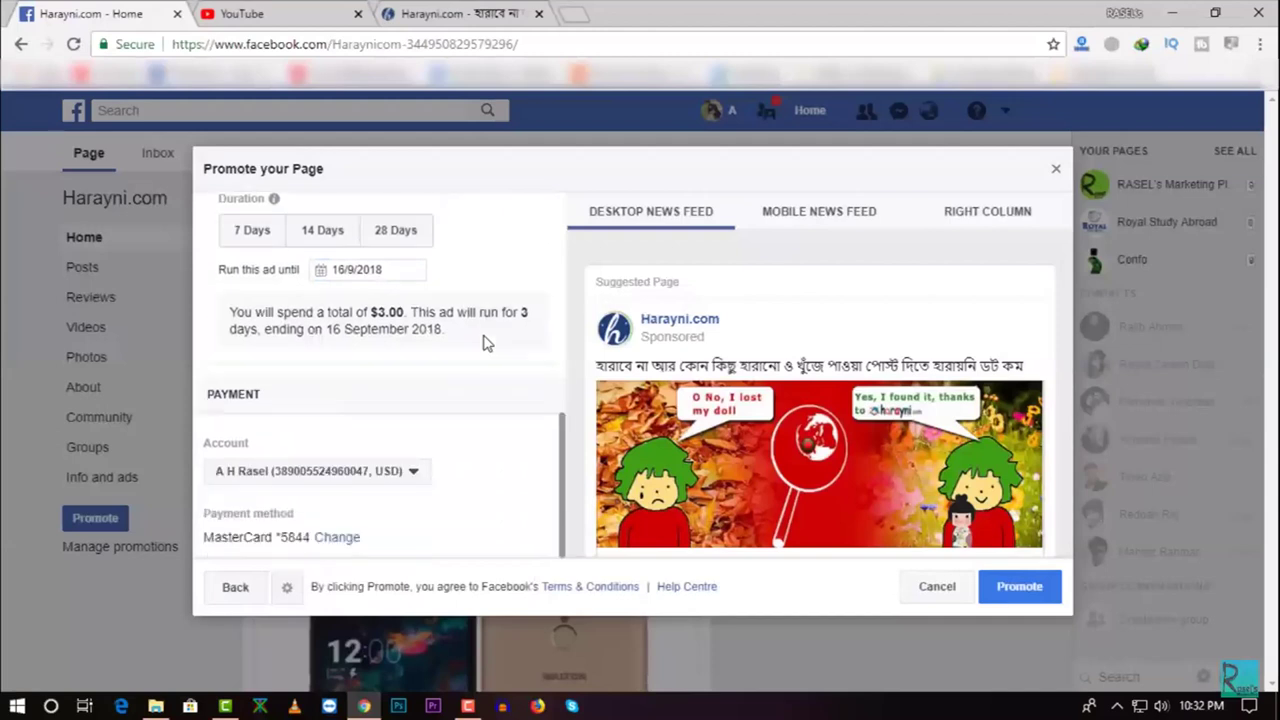
pyautogui.click(413, 471)
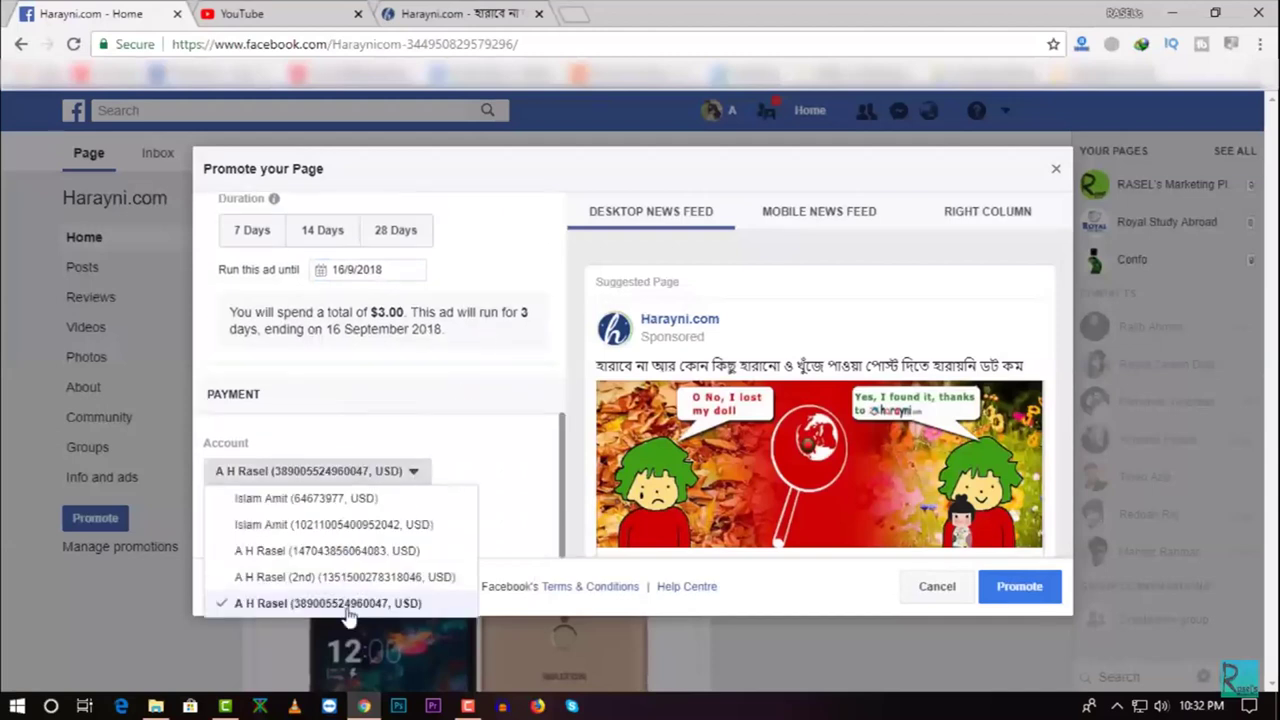
pyautogui.click(503, 478)
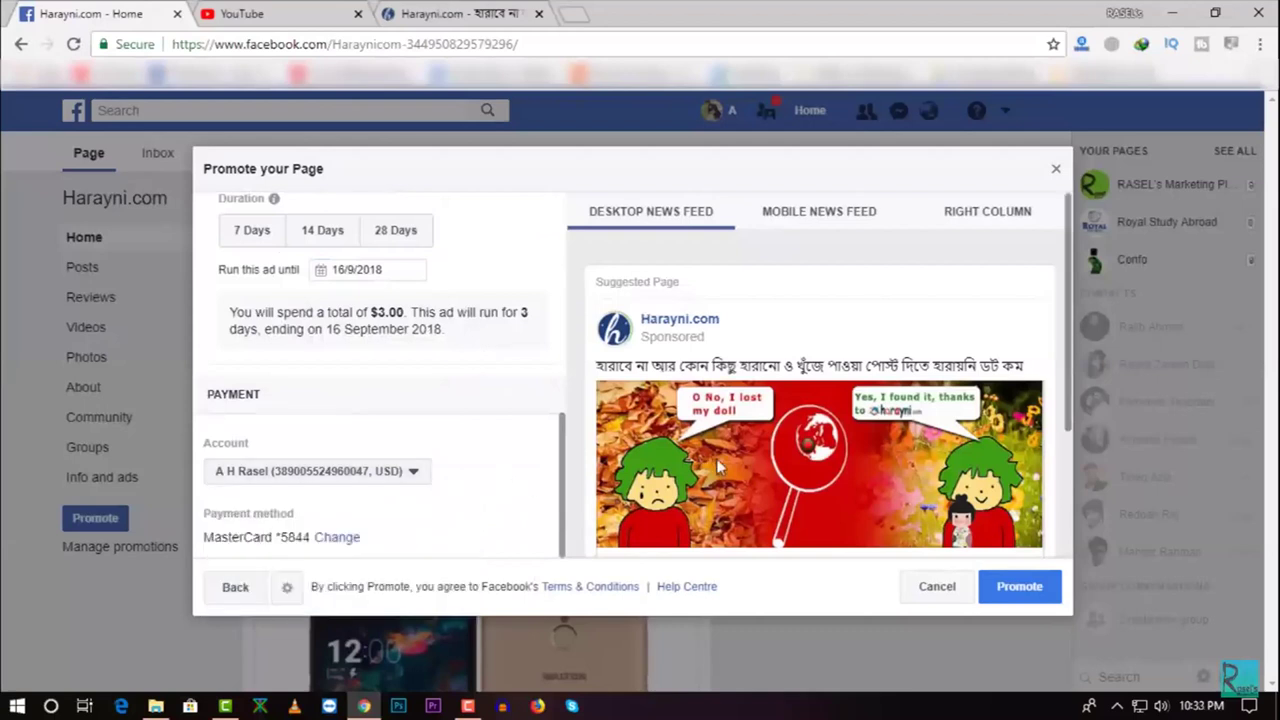
pyautogui.scroll(-3, 716, 458)
pyautogui.scroll(5, 721, 390)
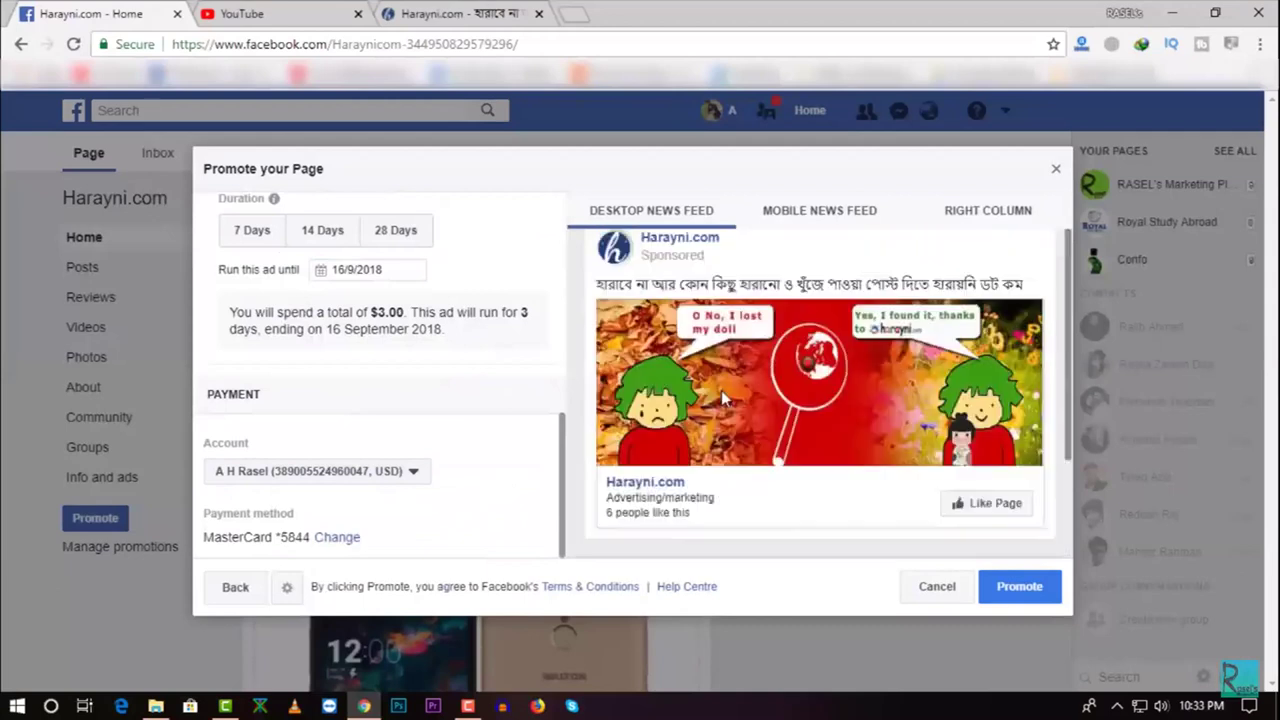
# Preview the ad in the Mobile News Feed and Right Column placements
pyautogui.click(795, 222)
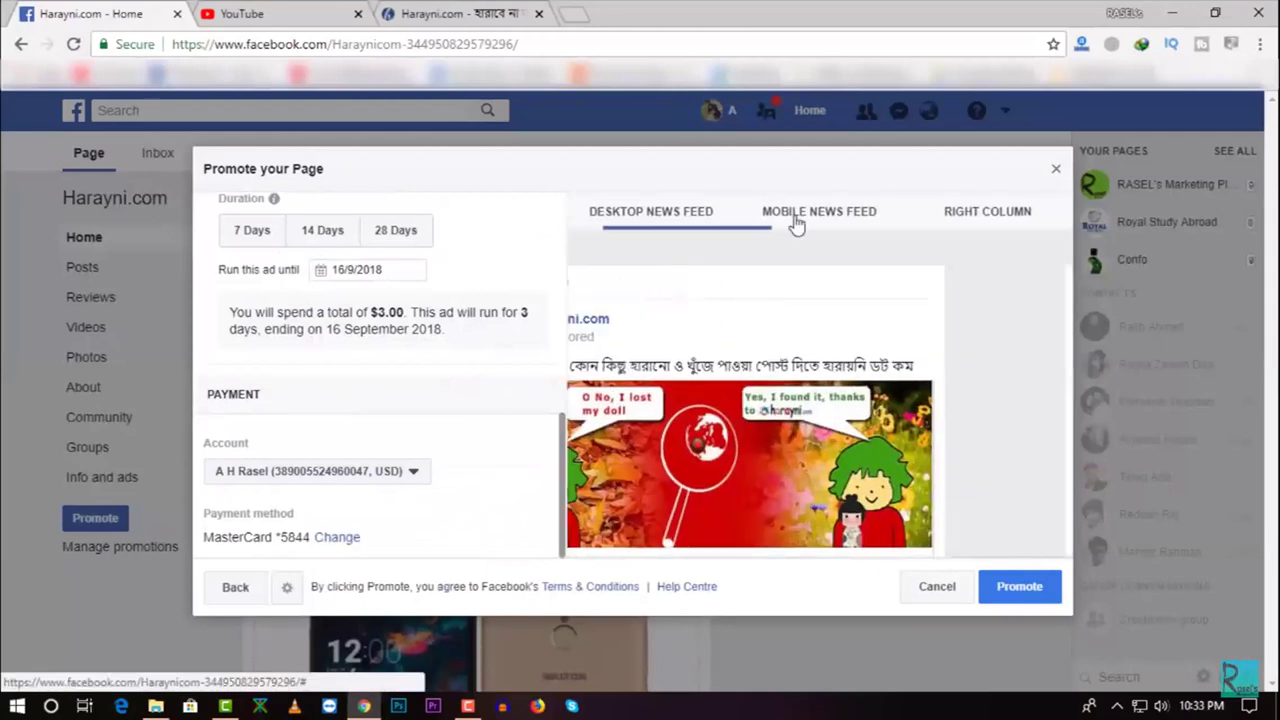
pyautogui.click(970, 214)
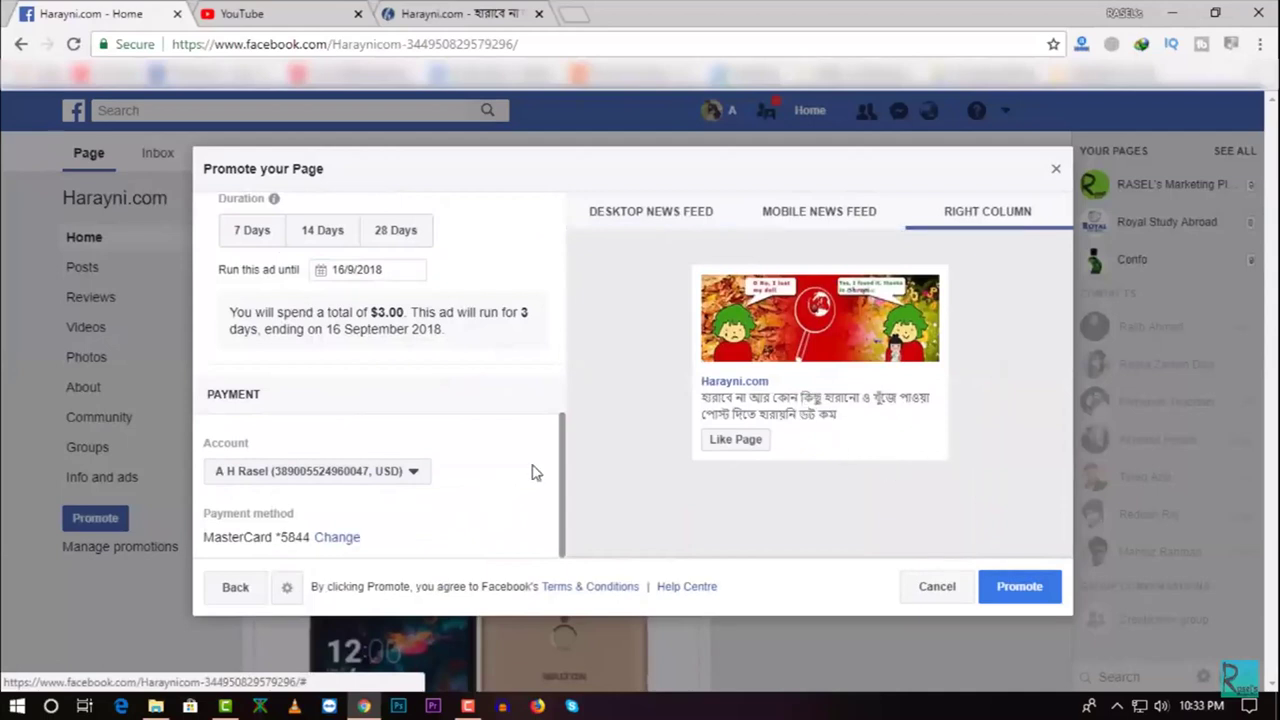
pyautogui.scroll(5, 532, 470)
pyautogui.scroll(-4, 522, 473)
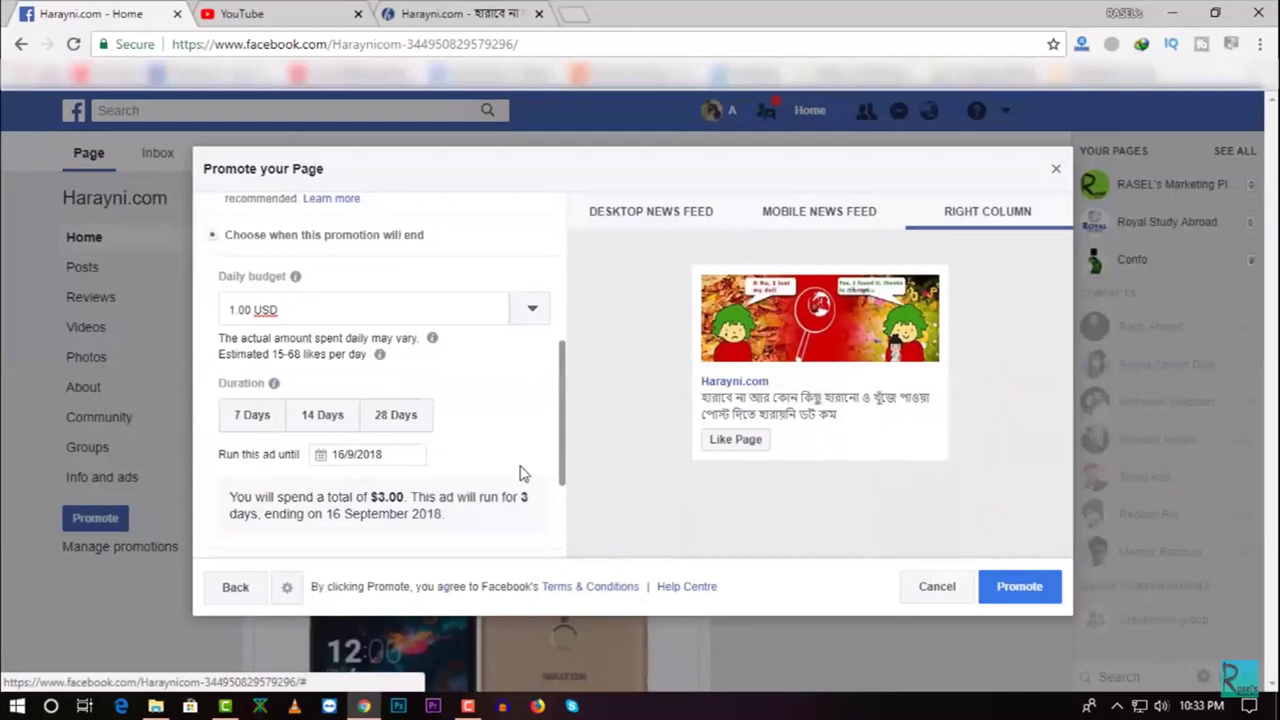
pyautogui.scroll(1, 522, 474)
pyautogui.scroll(-3, 520, 483)
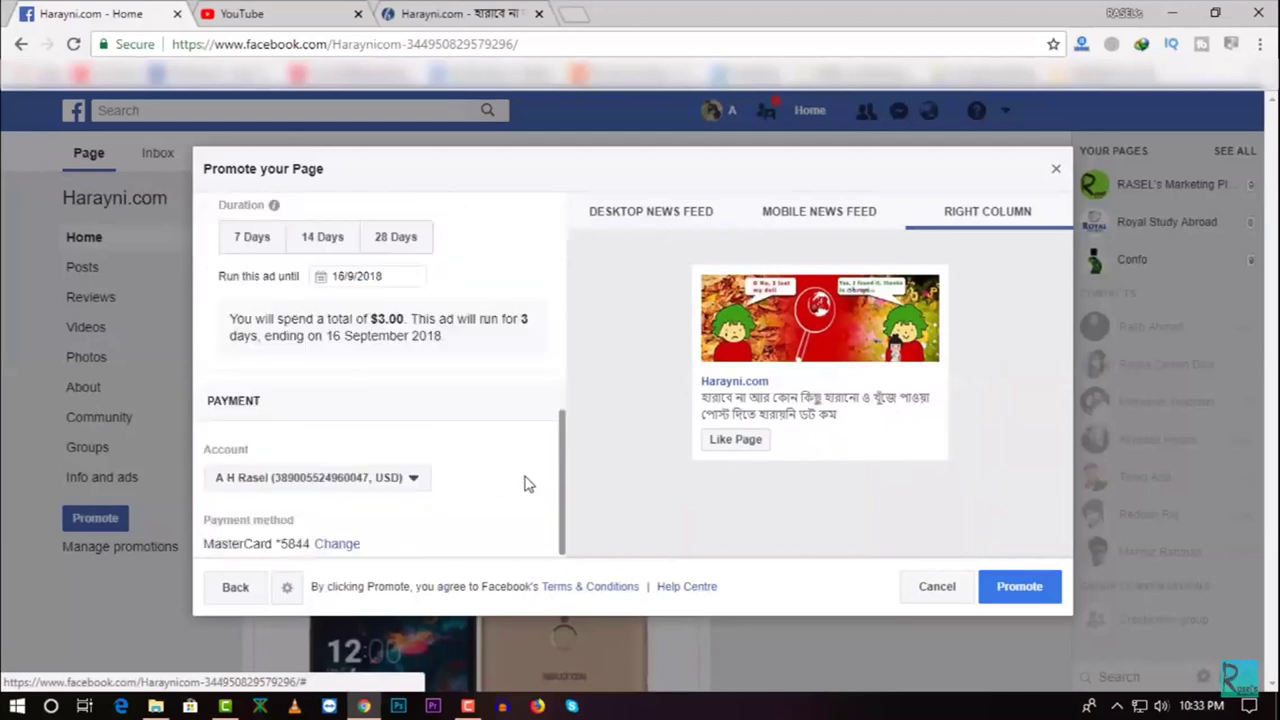
pyautogui.scroll(-5, 889, 526)
# Submit the $3.00 page promotion for review and close the results dialog
pyautogui.click(1020, 590)
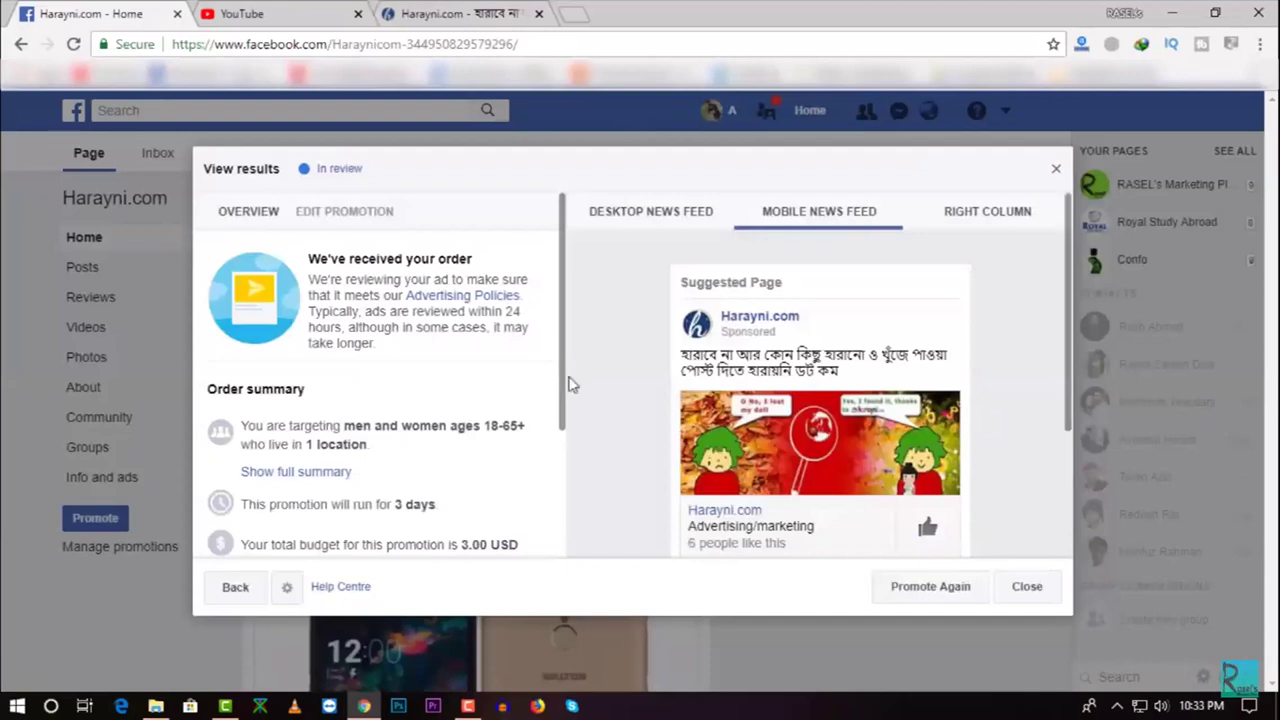
pyautogui.scroll(-1, 547, 418)
pyautogui.scroll(-4, 547, 418)
pyautogui.scroll(5, 547, 418)
pyautogui.click(1028, 588)
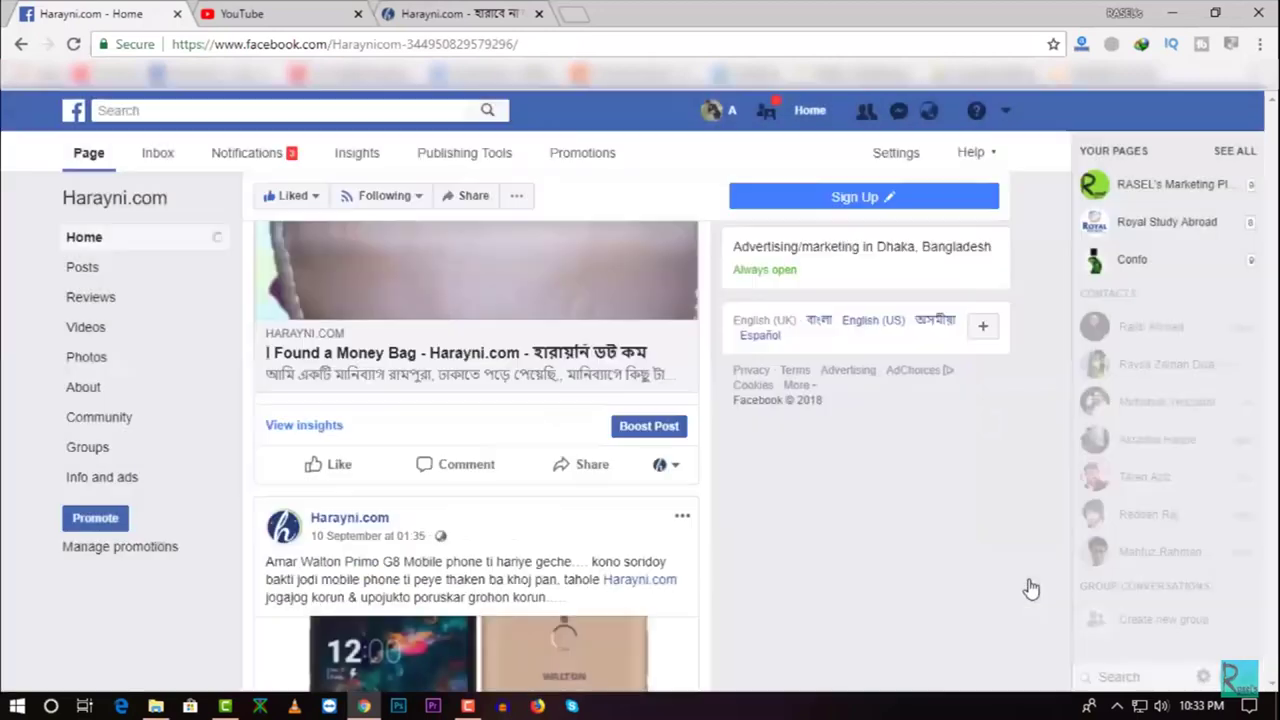
# Scroll up the Harayni.com page to its cover photo, then switch to the tutorial window
pyautogui.scroll(3, 928, 573)
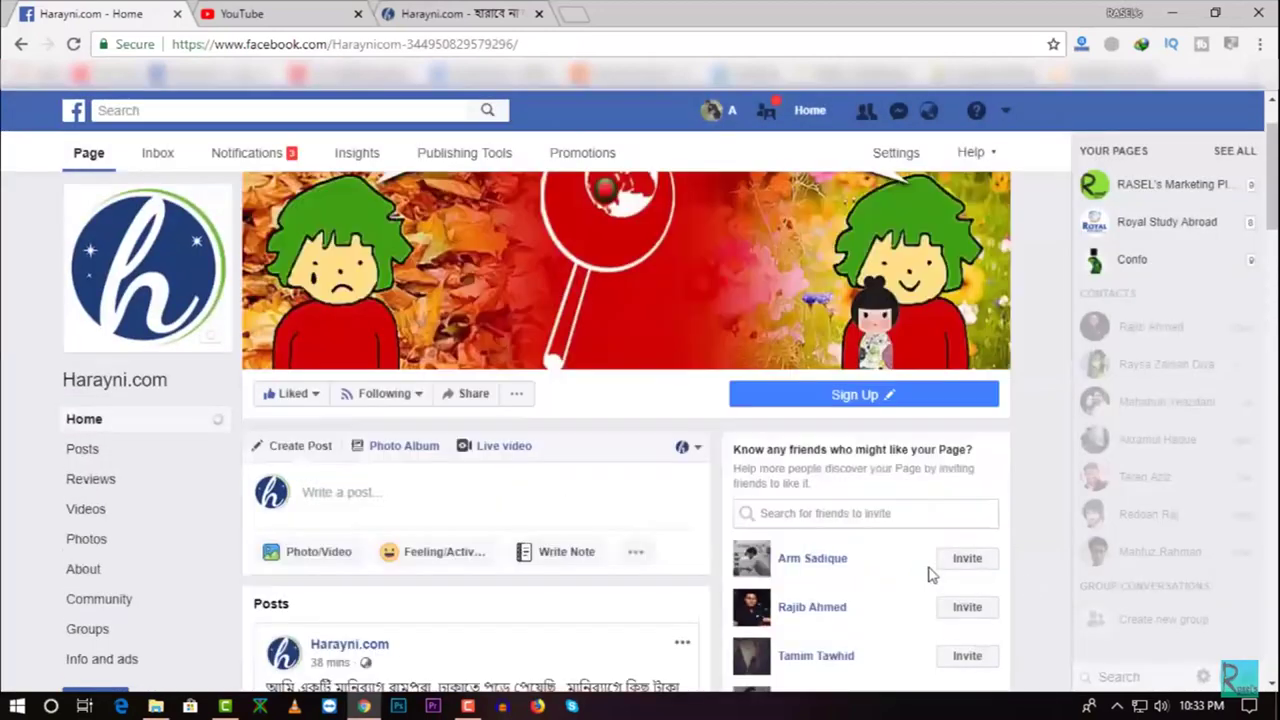
pyautogui.scroll(-6, 677, 560)
pyautogui.scroll(3, 686, 563)
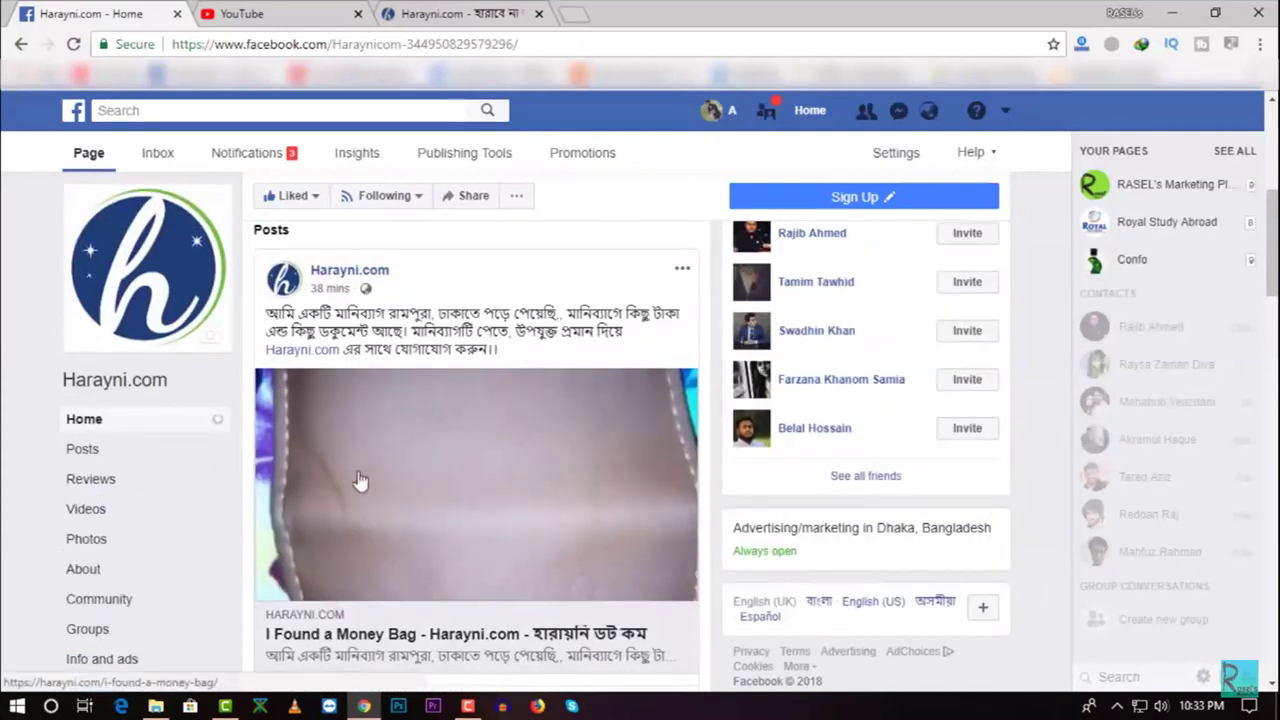
pyautogui.scroll(5, 361, 481)
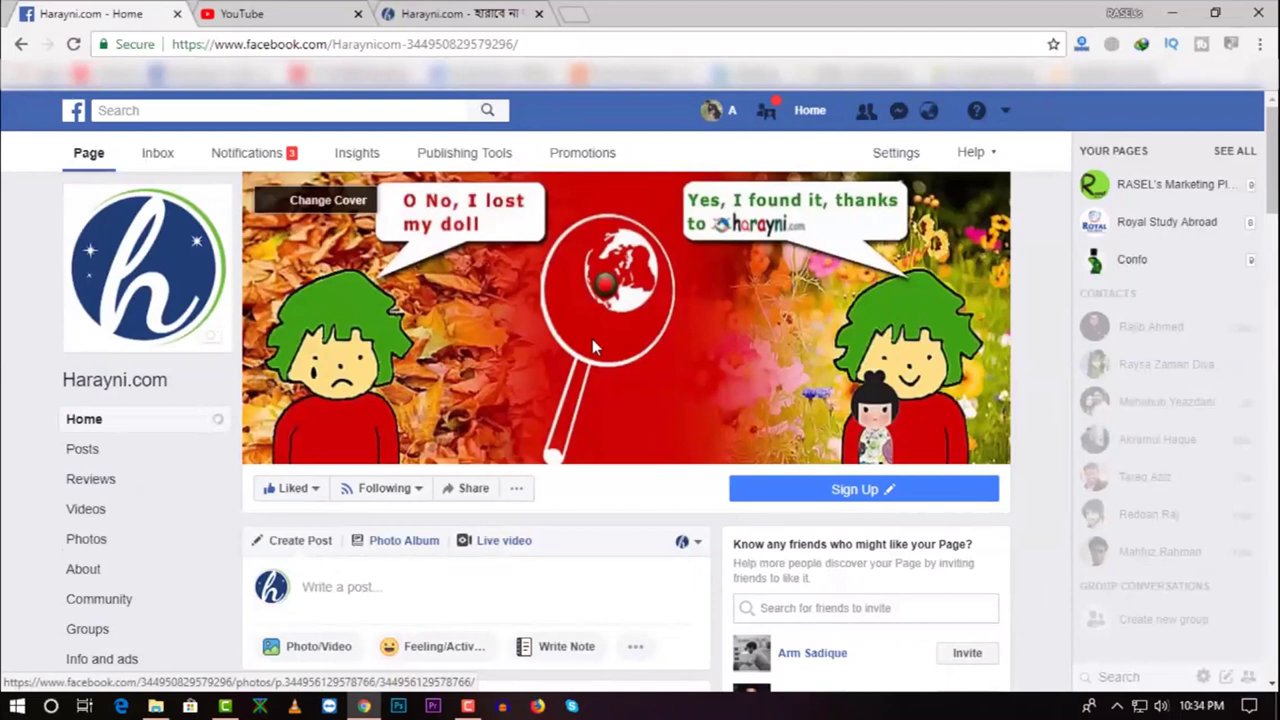
pyautogui.click(467, 706)
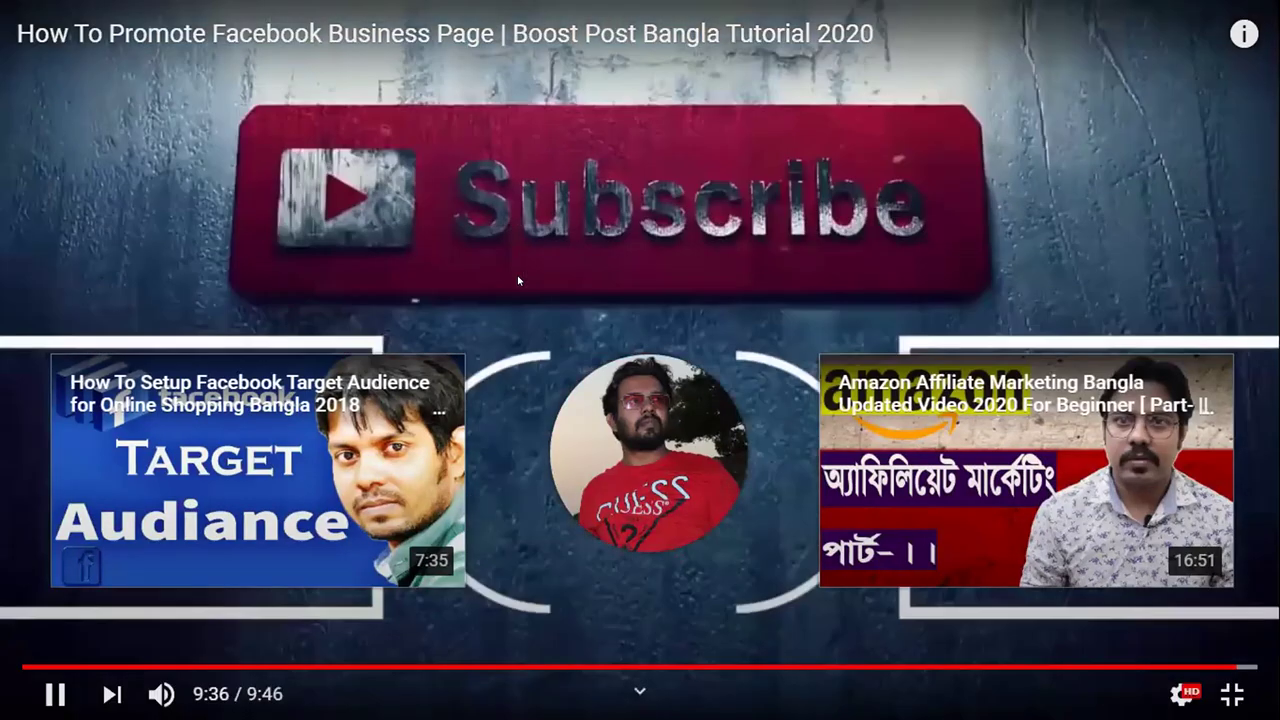
# Exit full screen and search YouTube for 'how to get work on fiverr bangla'
pyautogui.press('Escape')
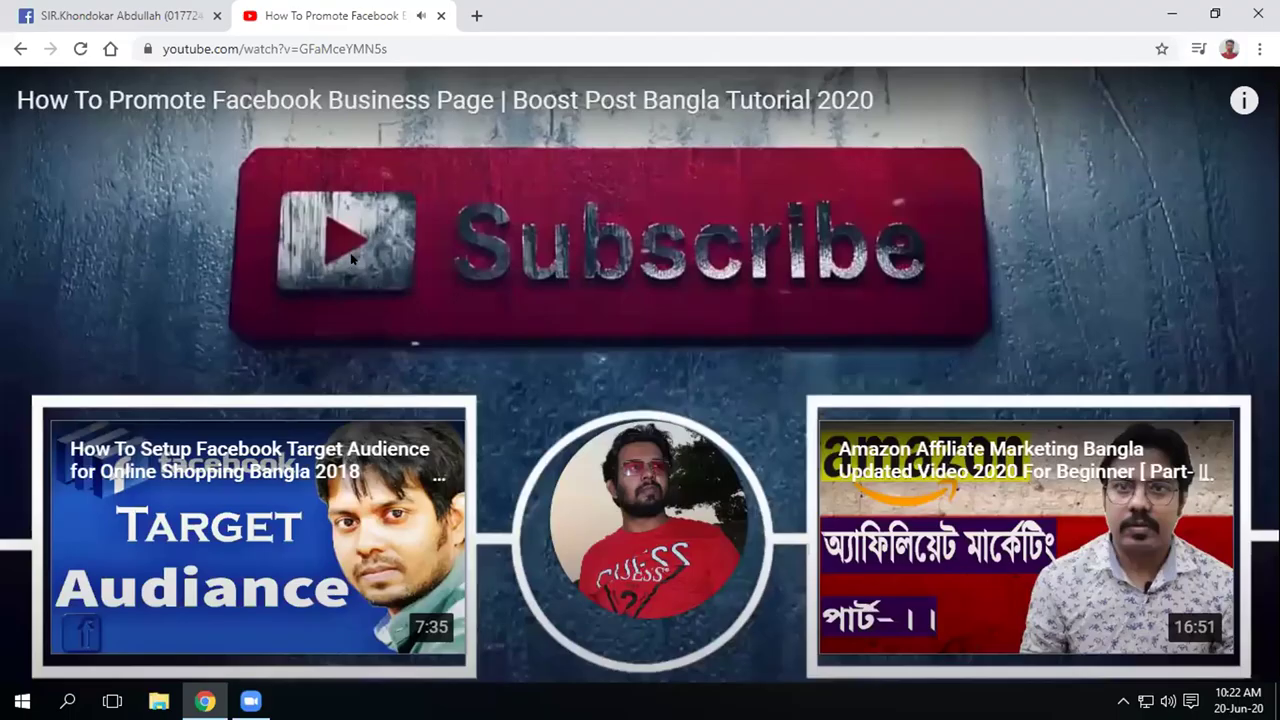
pyautogui.write('/')
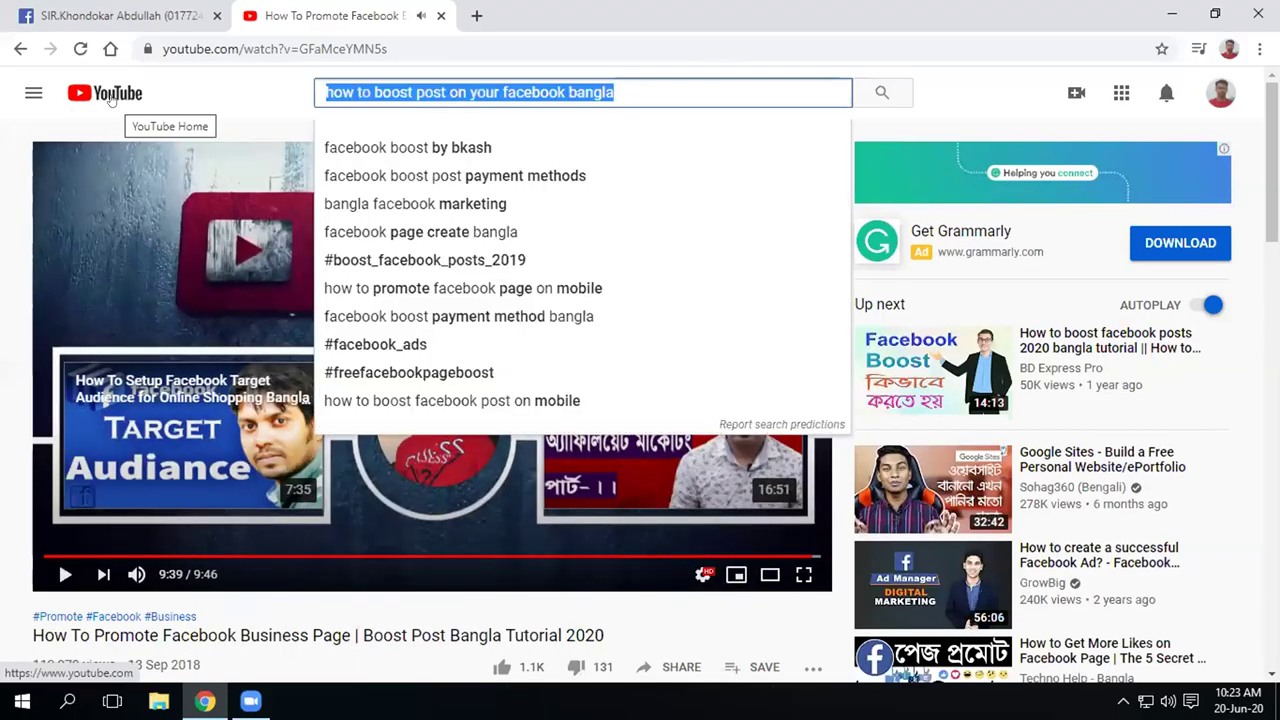
pyautogui.write('how ')
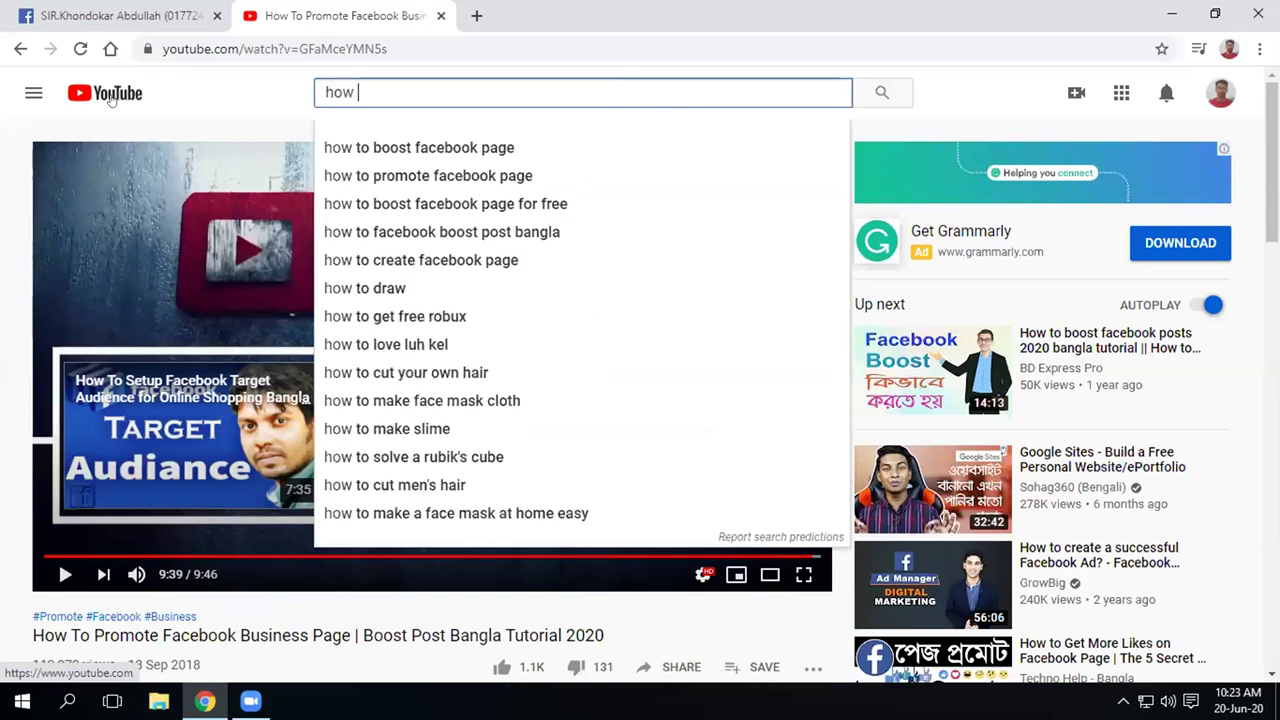
pyautogui.write('to get ')
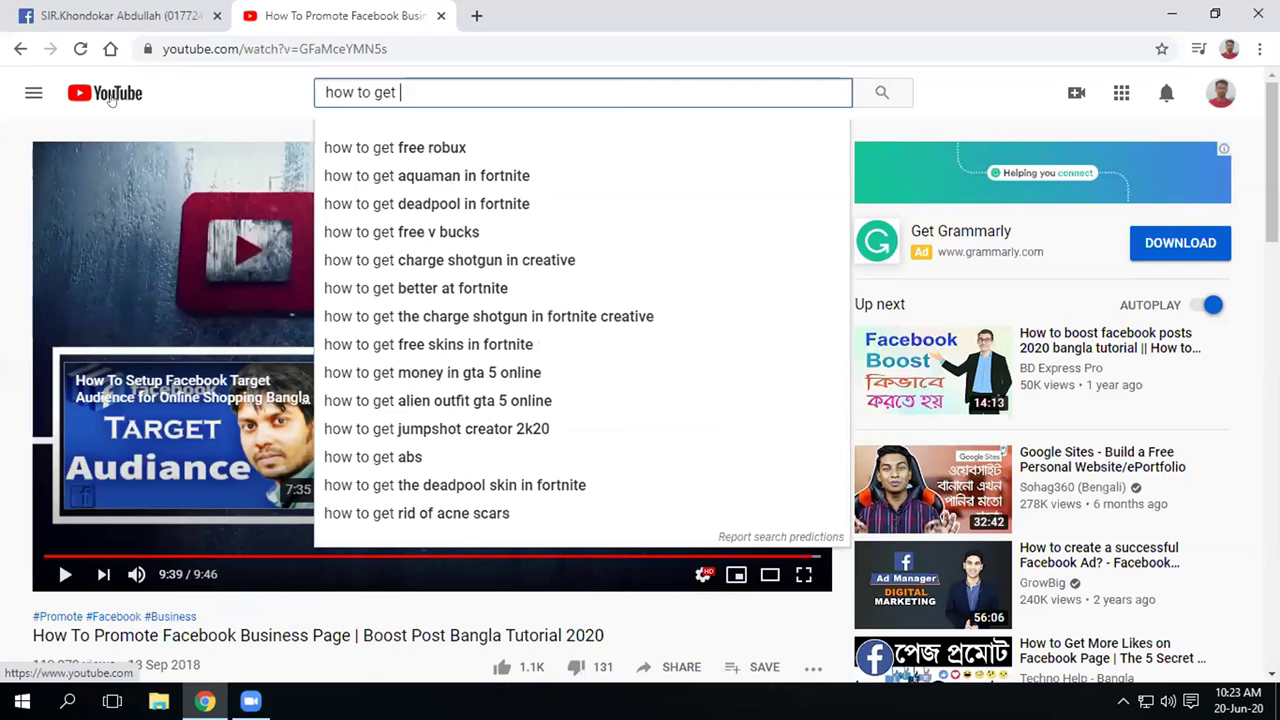
pyautogui.write('work ')
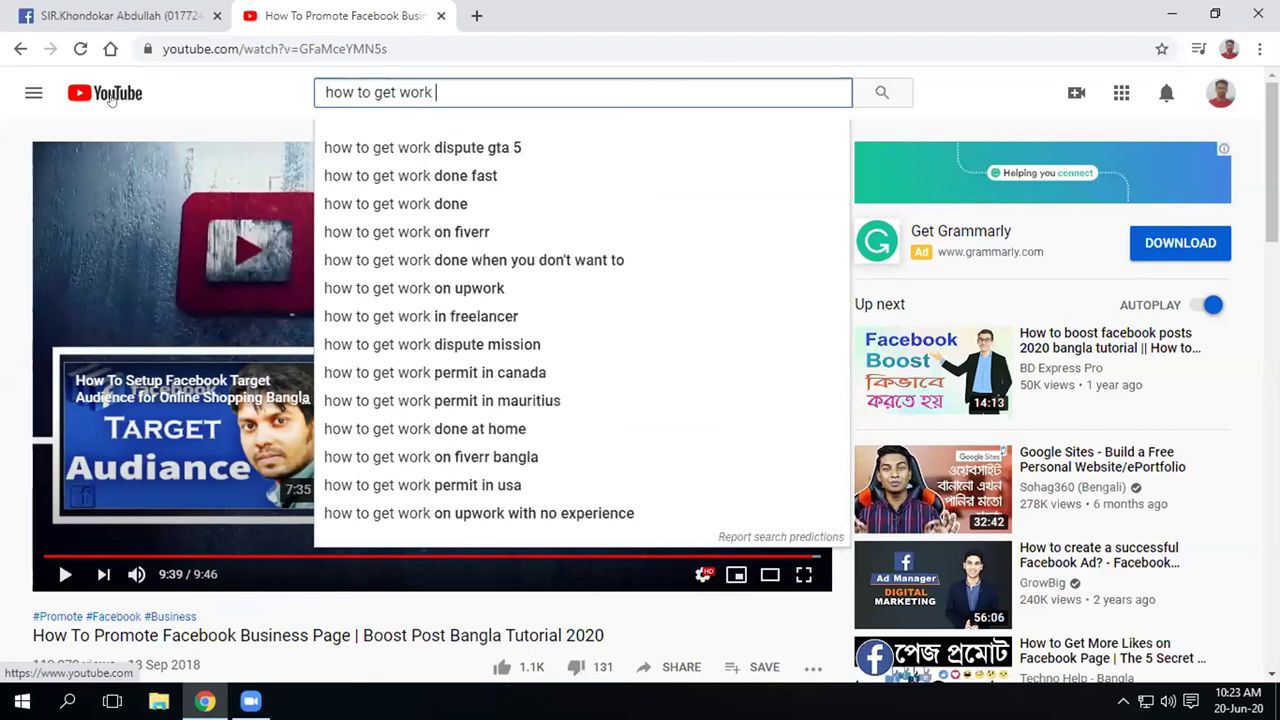
pyautogui.write('on fiv')
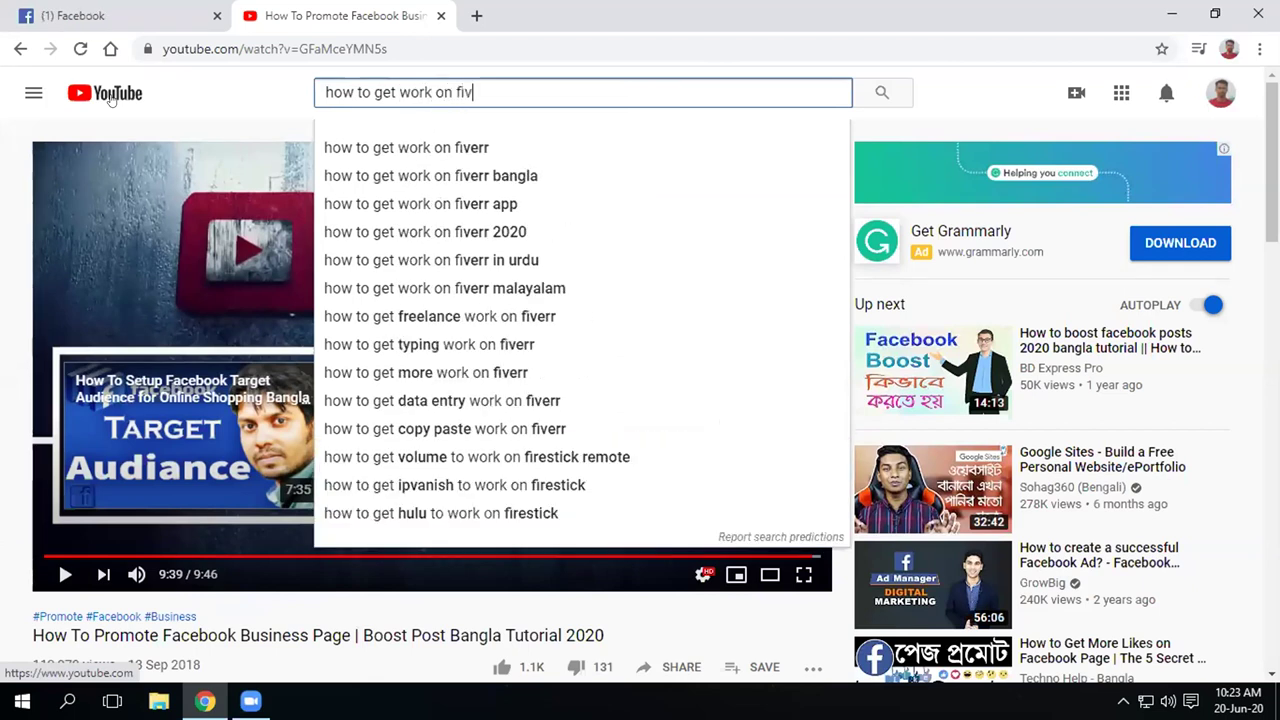
pyautogui.write('err')
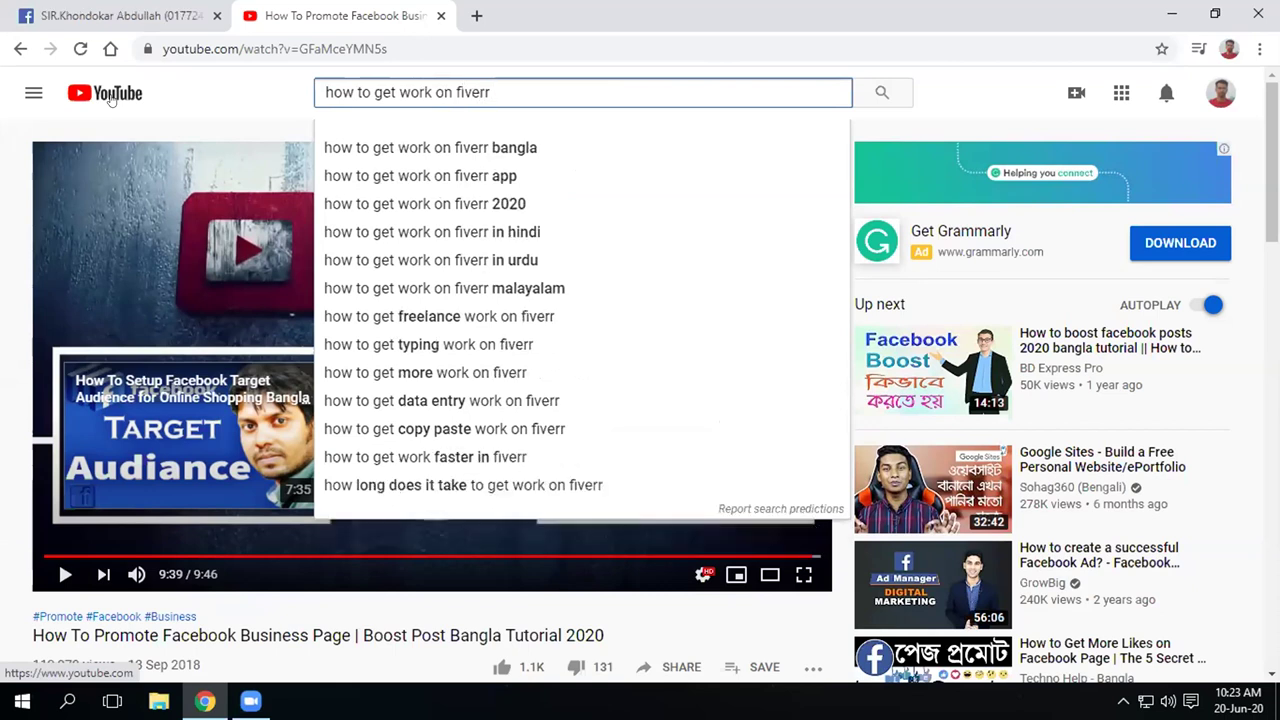
pyautogui.click(426, 155)
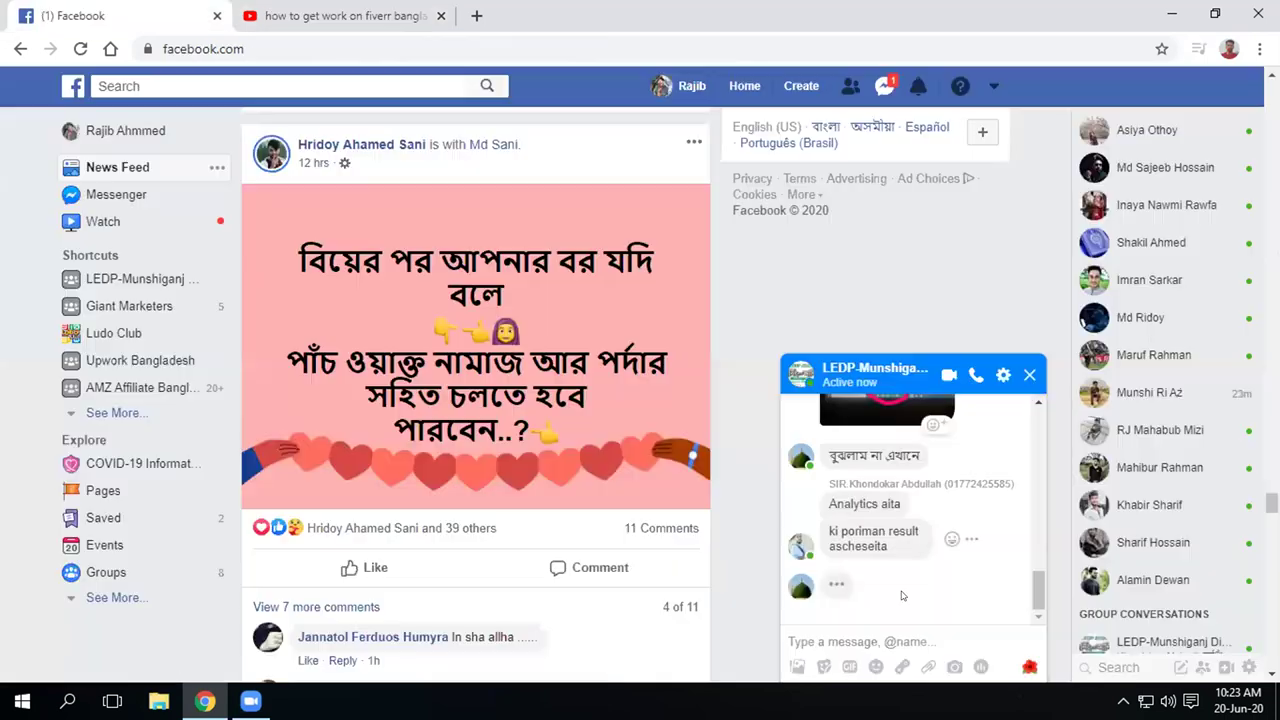
# On Facebook, clear the unread group chat message and close the chat, then return to YouTube
pyautogui.click(166, 11)
pyautogui.click(891, 631)
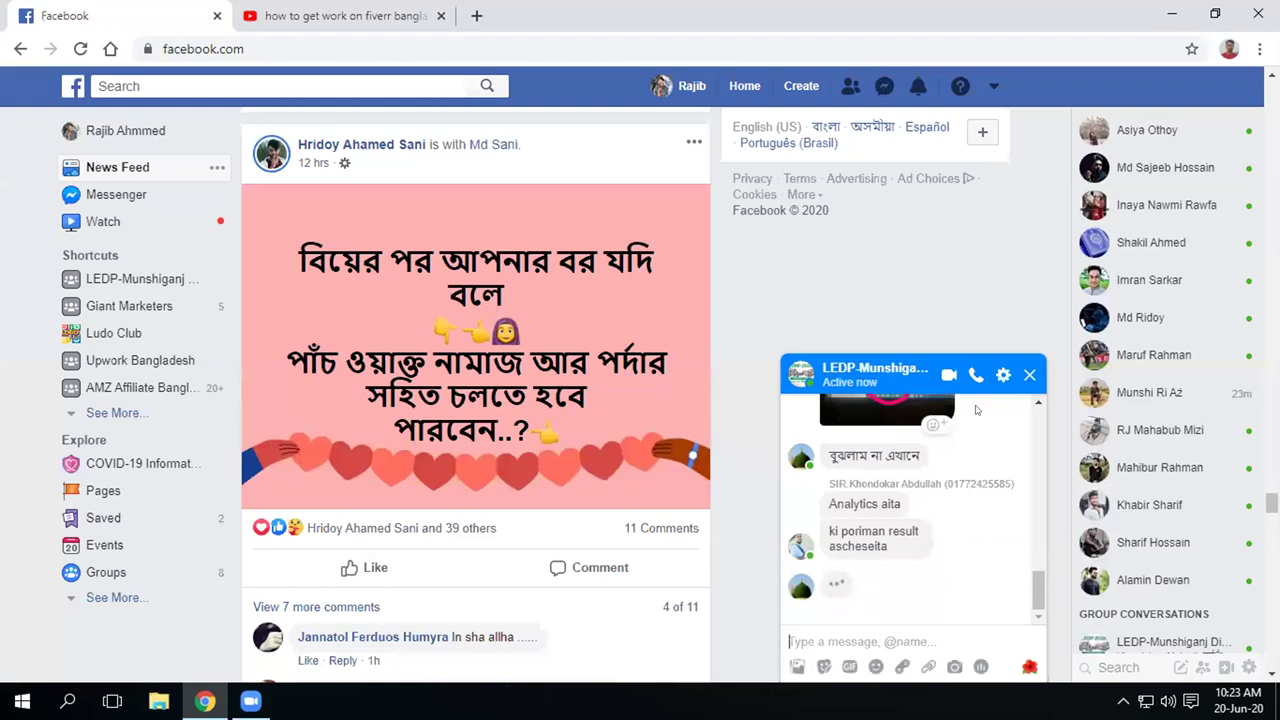
pyautogui.click(1029, 375)
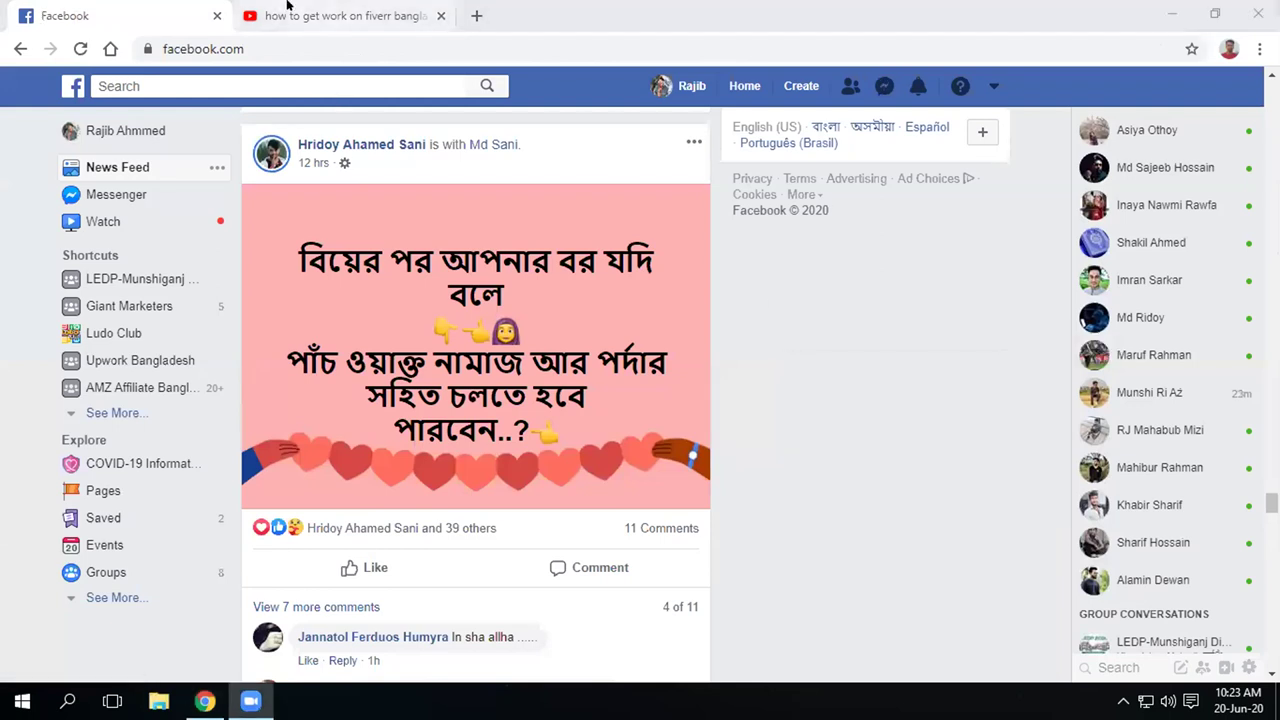
pyautogui.click(287, 5)
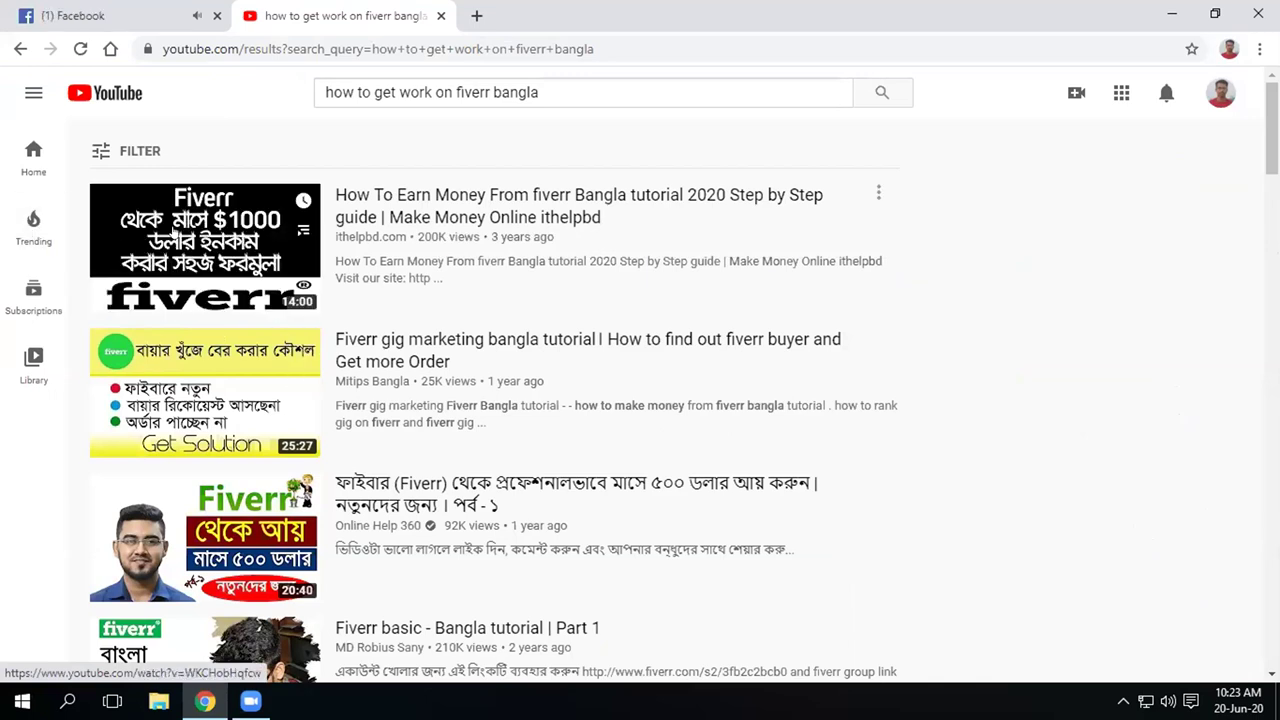
# Play the top result, 'How To Earn Money From fiverr Bangla tutorial 2020', skipping the Grammarly ad
pyautogui.click(176, 231)
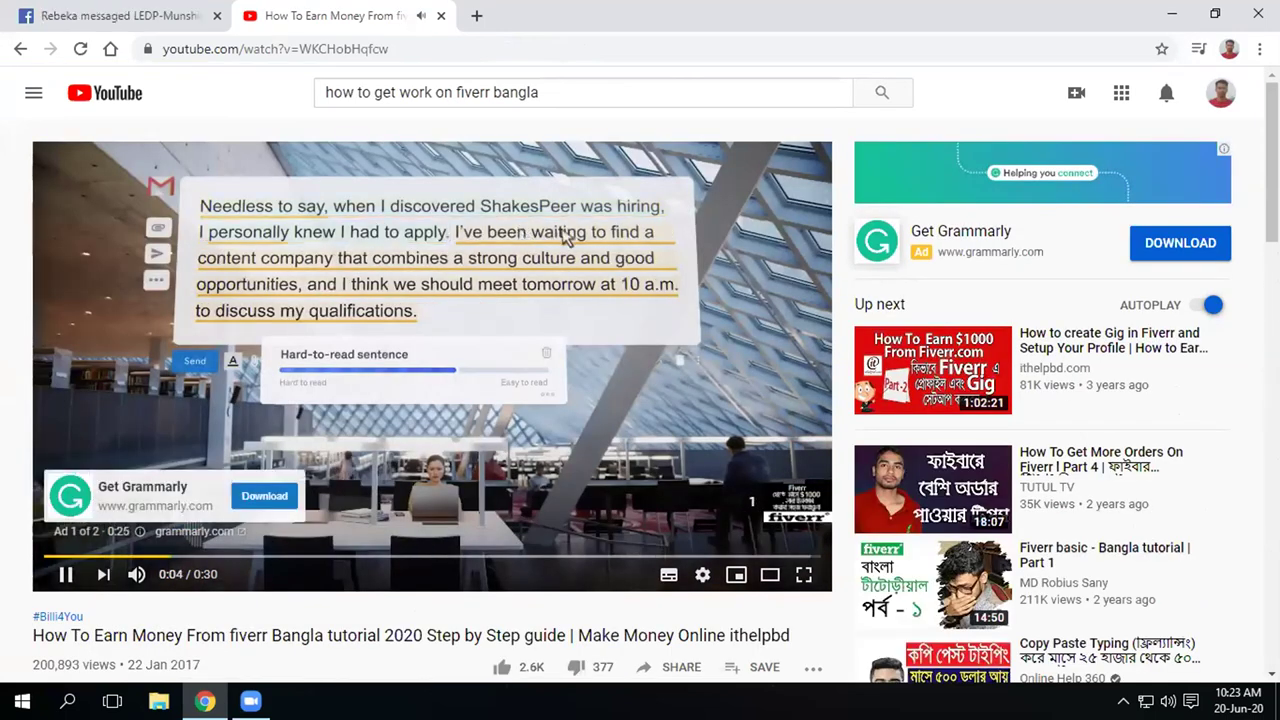
pyautogui.click(784, 490)
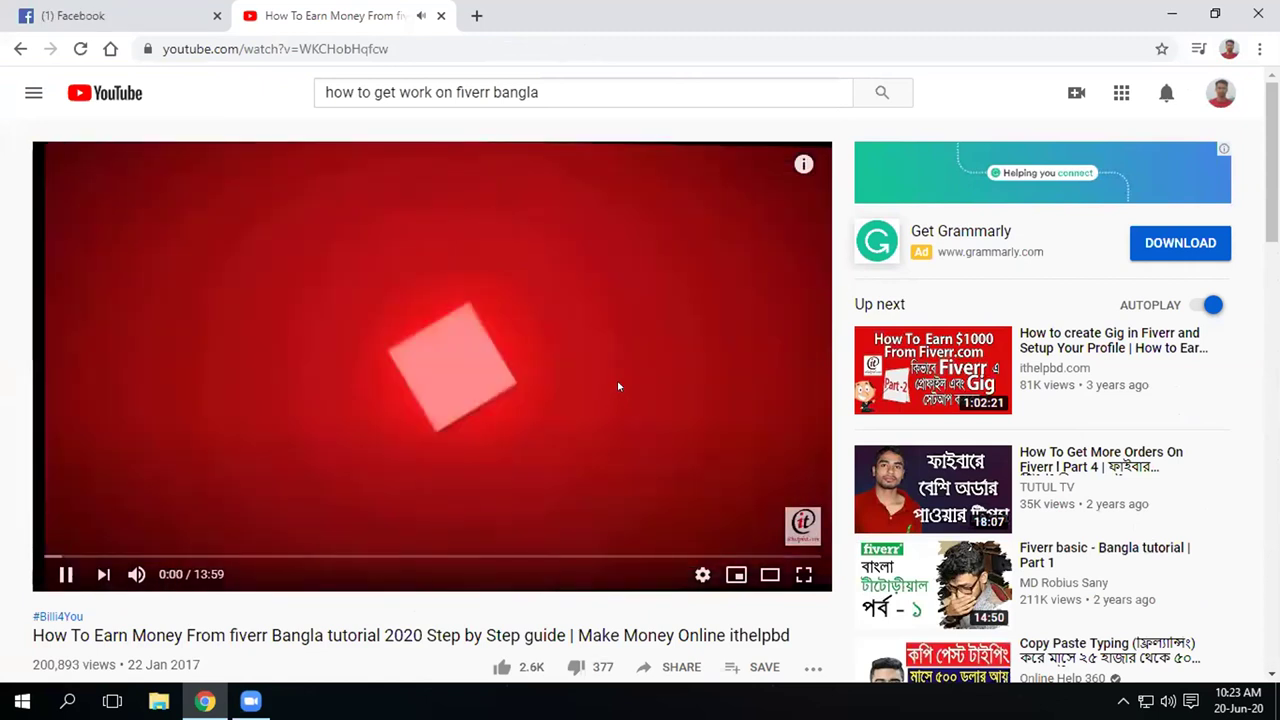
# Play the fiverr tutorial full screen and seek forward past the intro to about 0:48
pyautogui.doubleClick(617, 385)
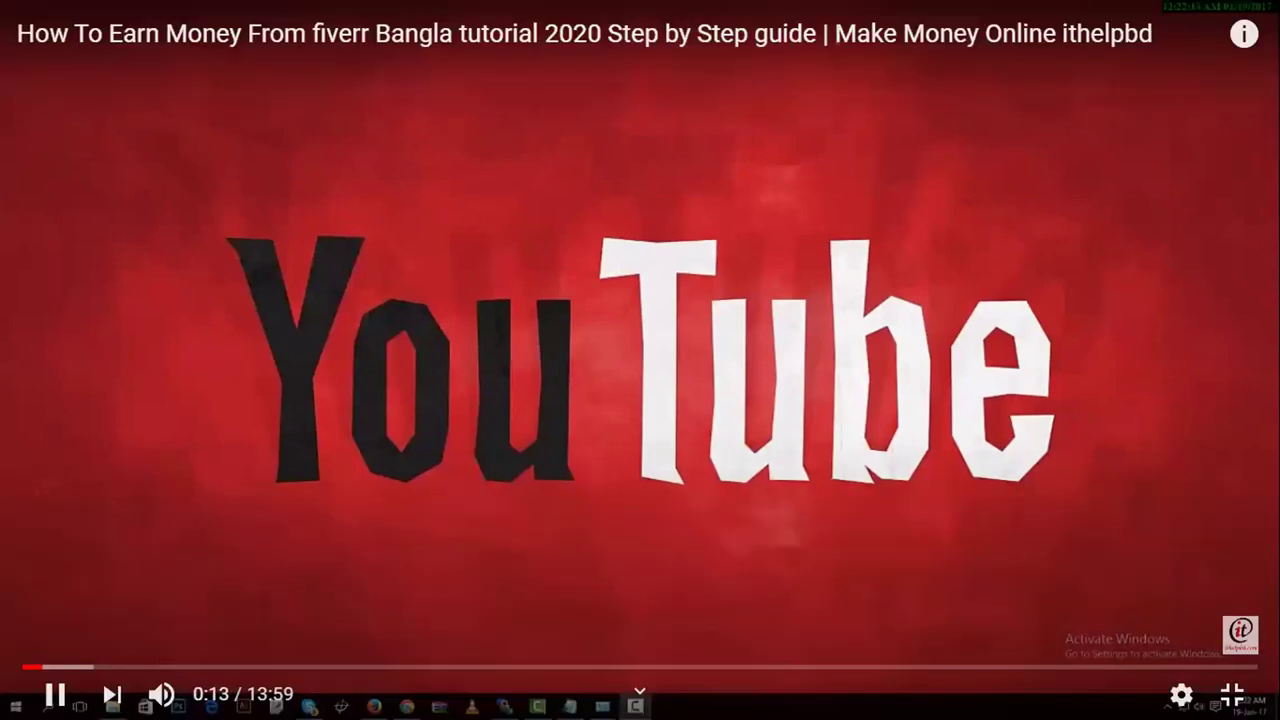
pyautogui.moveTo(217, 698)
pyautogui.press('Right')
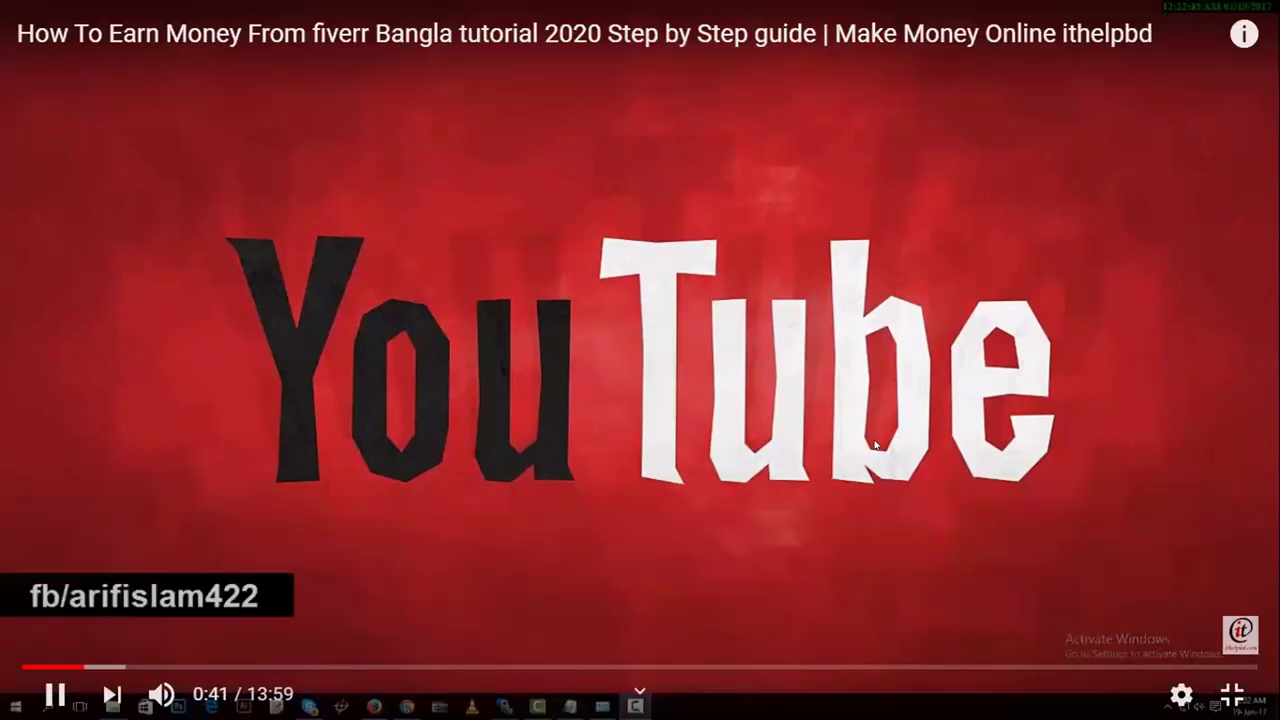
pyautogui.press('Right')
pyautogui.press('Right')
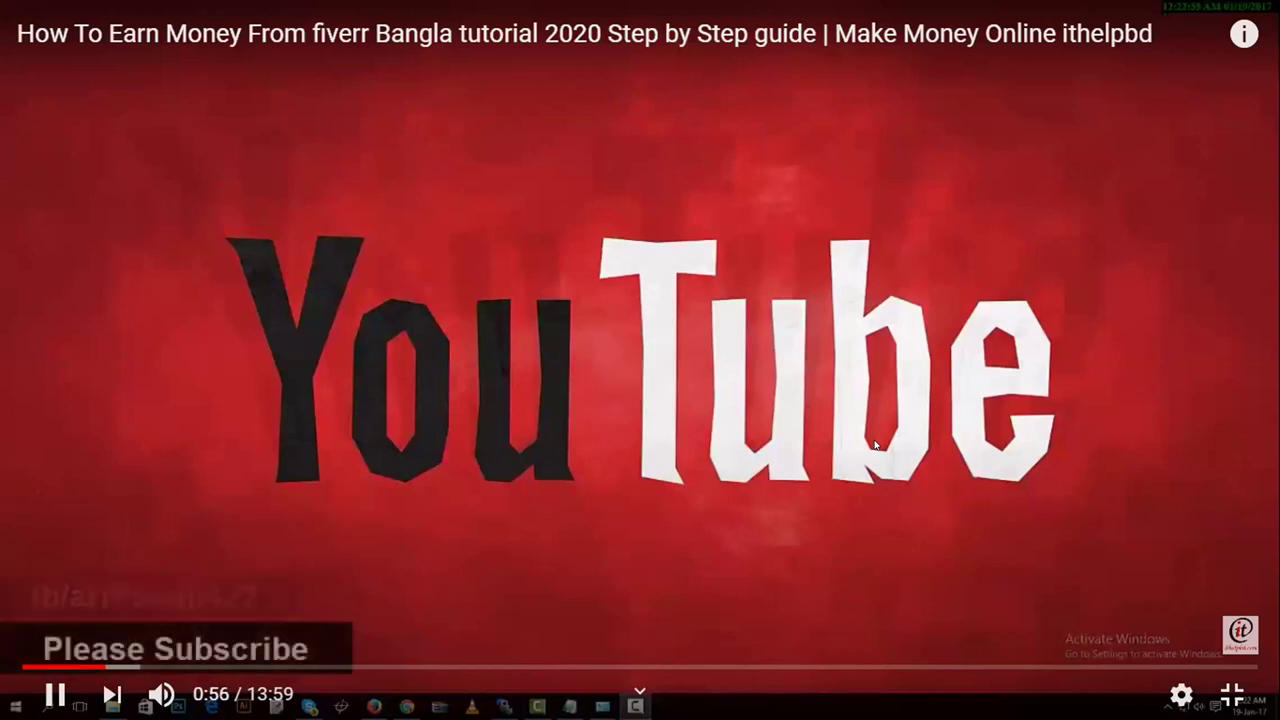
pyautogui.press('Right')
pyautogui.press('Right')
pyautogui.press('Right')
pyautogui.press('Right')
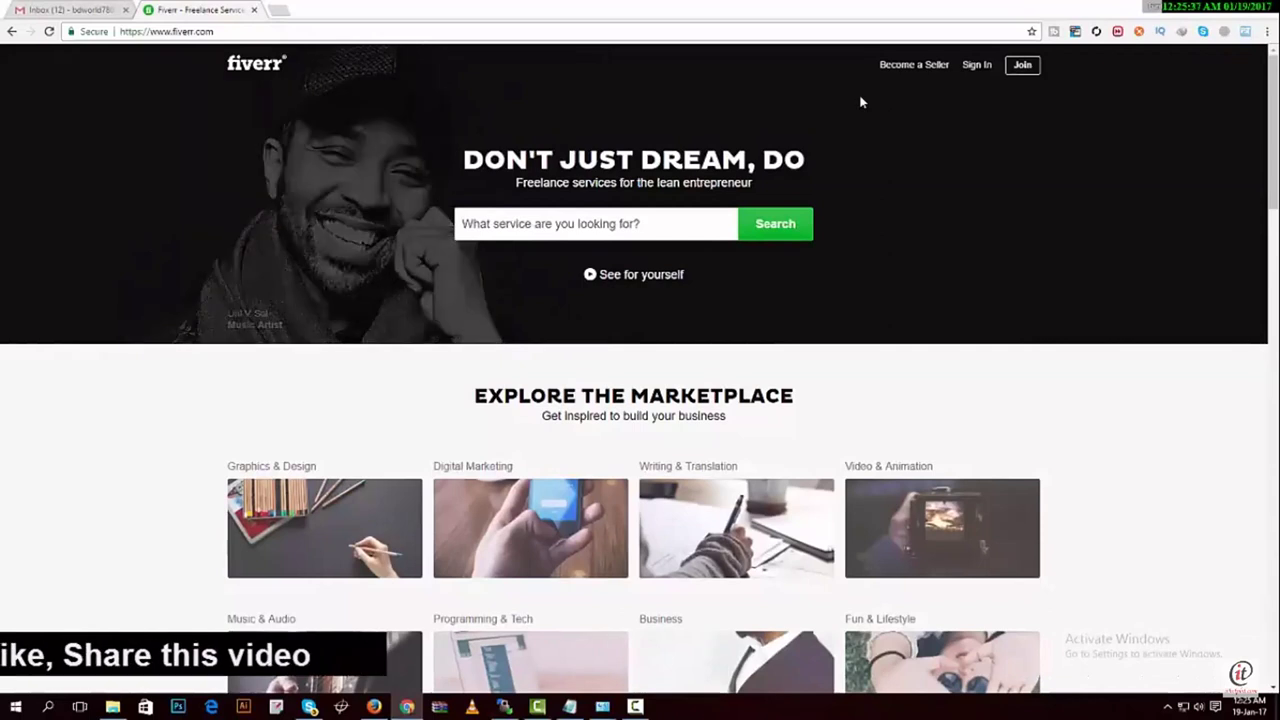
# Skip the eToro ad and jump the fiverr tutorial ahead to 7:52
pyautogui.moveTo(396, 681)
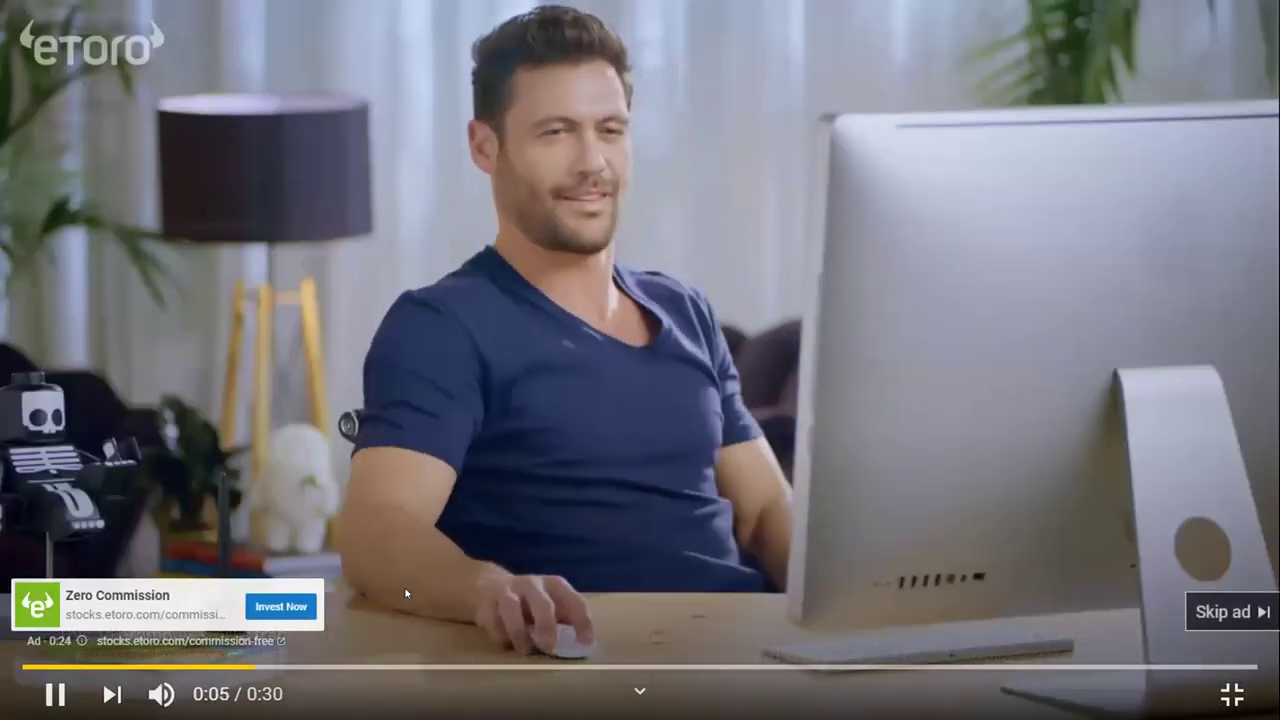
pyautogui.click(1234, 609)
pyautogui.click(716, 667)
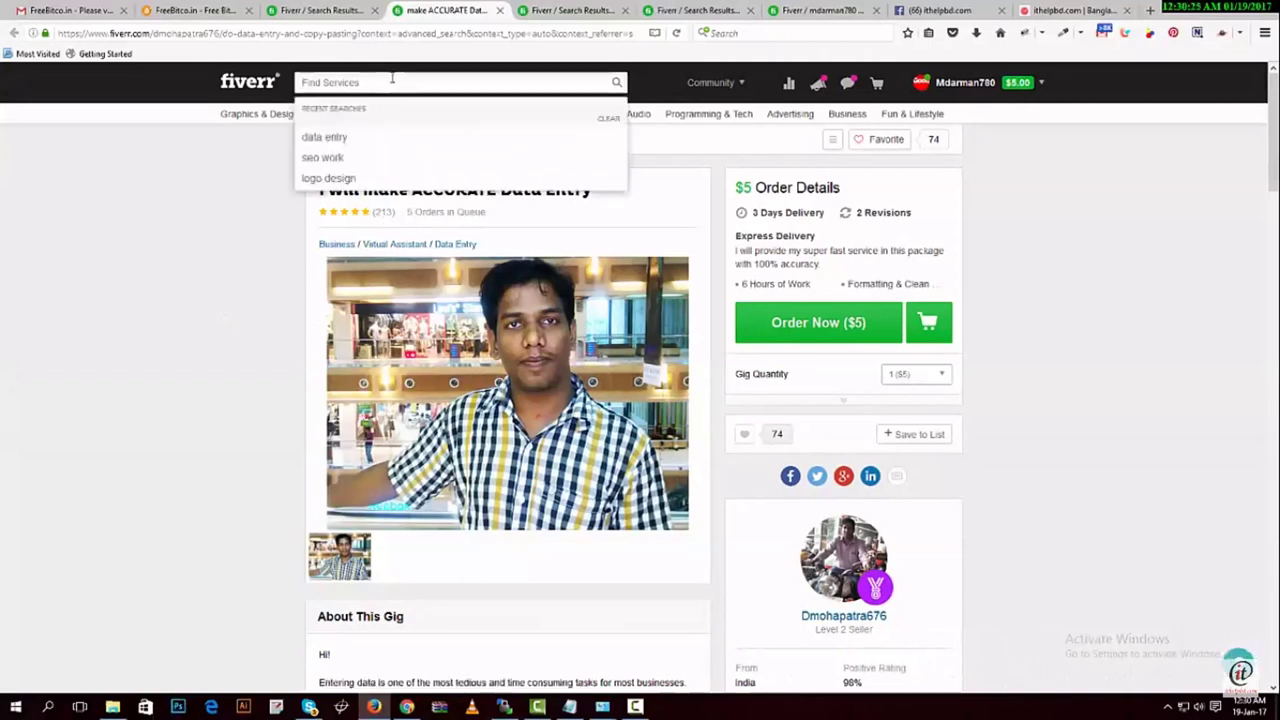
pyautogui.write('ogo desi')
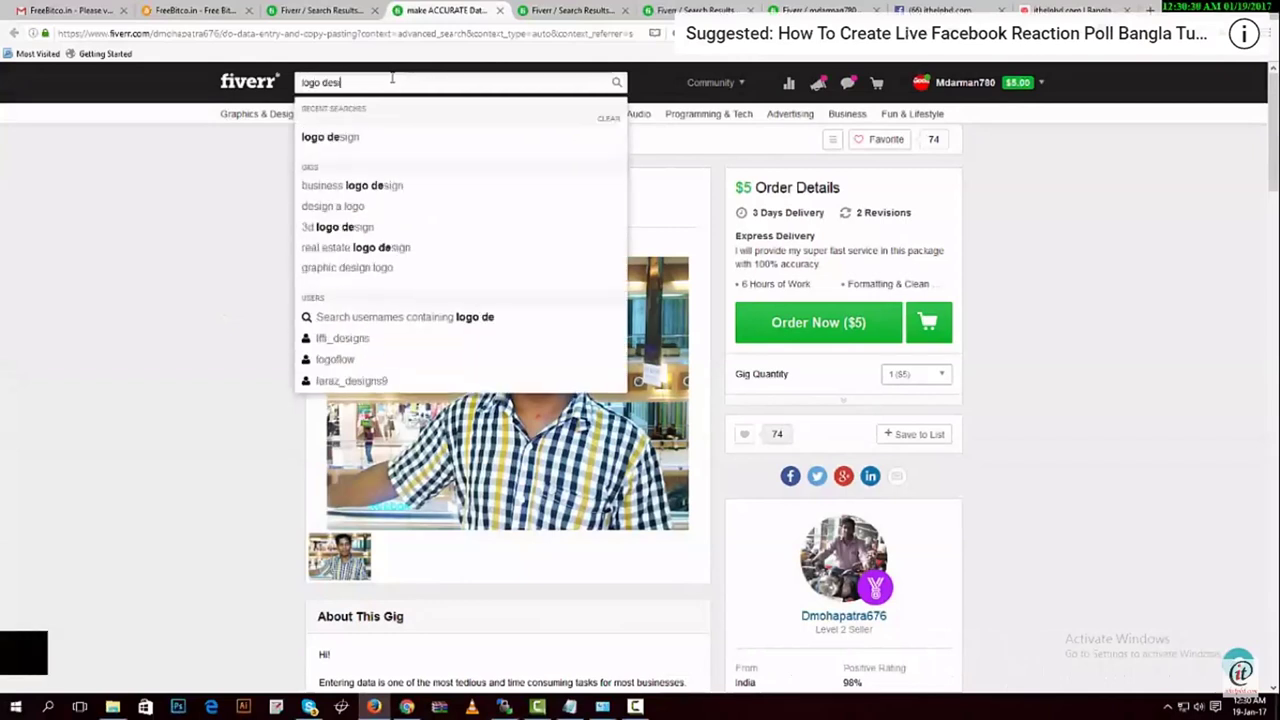
pyautogui.write('ng')
pyautogui.press('Return')
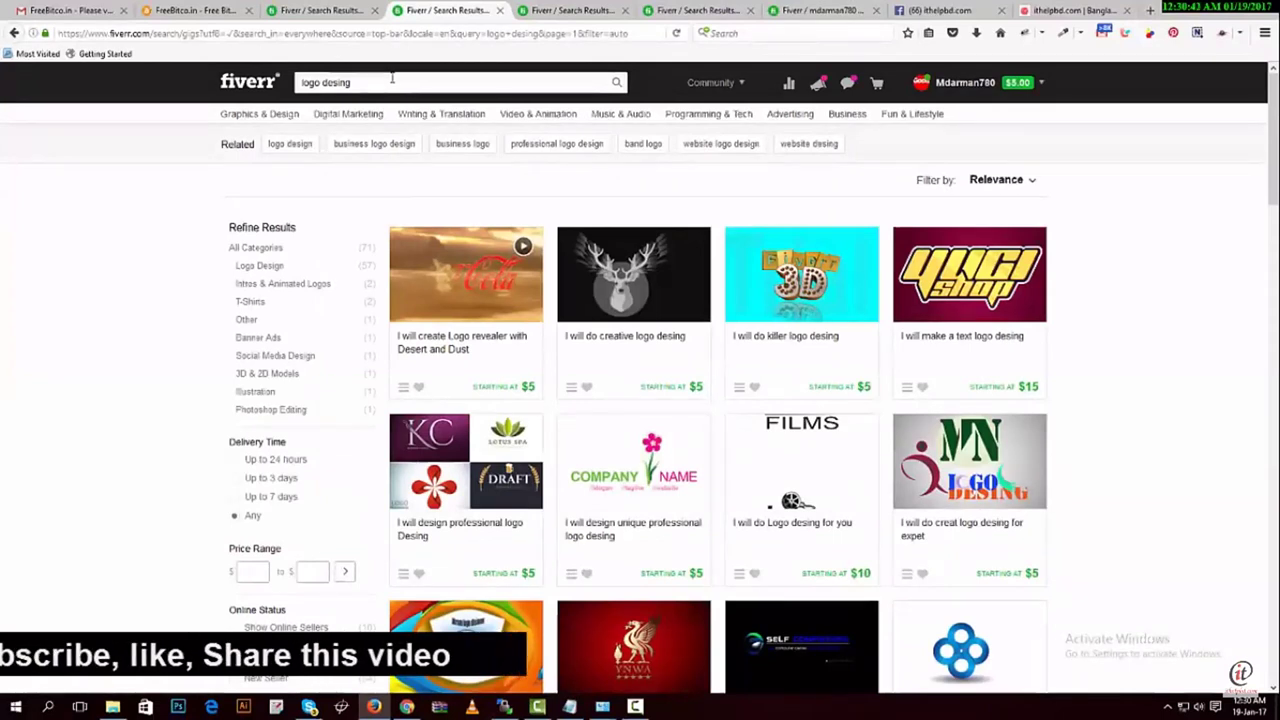
pyautogui.click(483, 334)
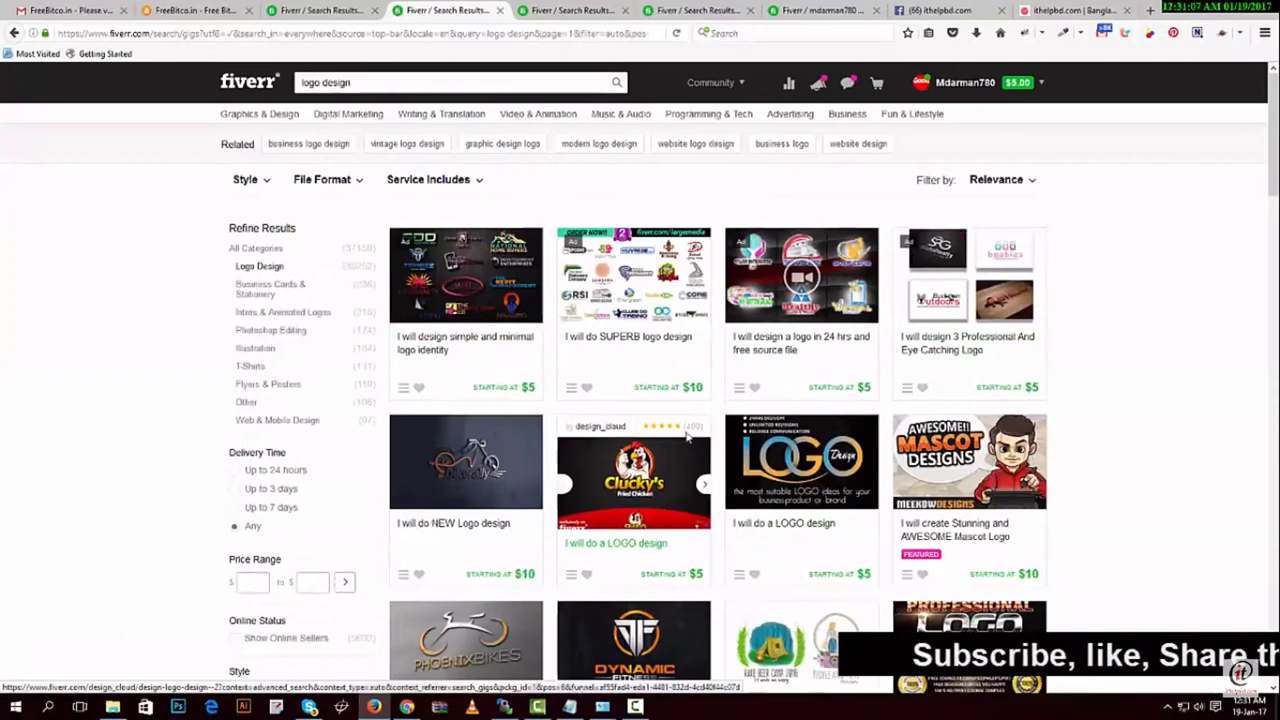
pyautogui.middleClick(620, 545)
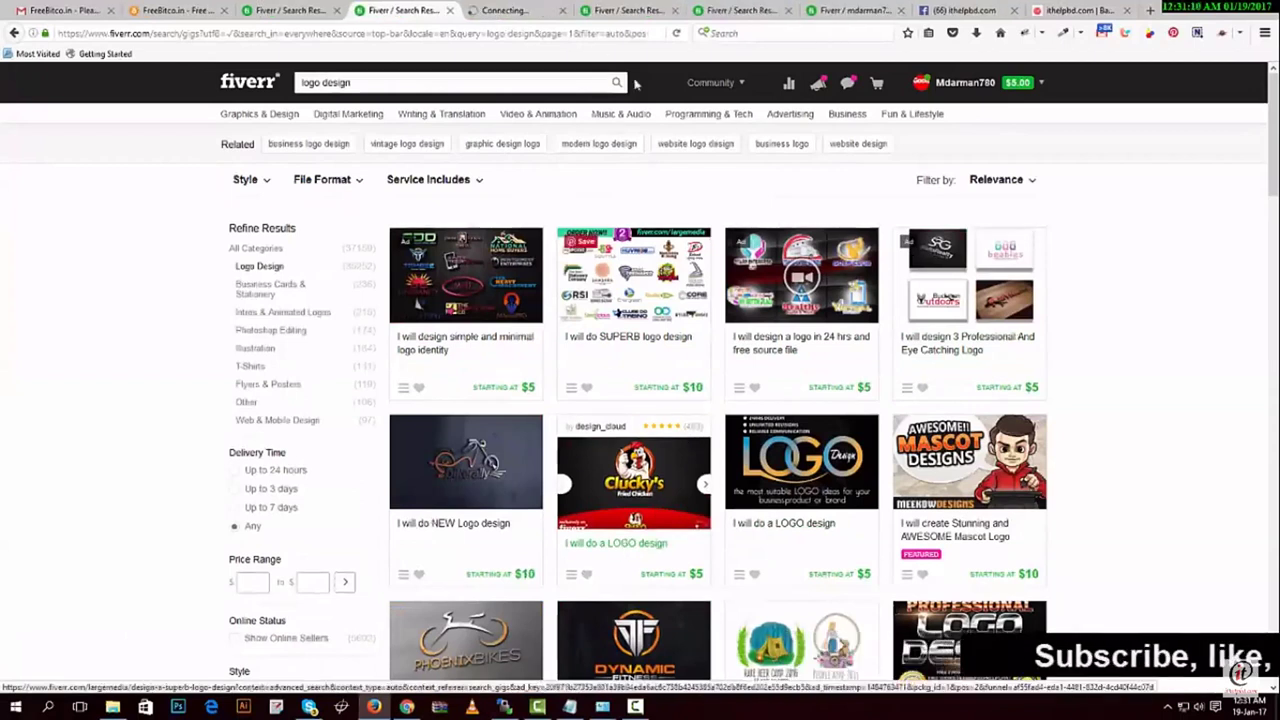
pyautogui.click(515, 10)
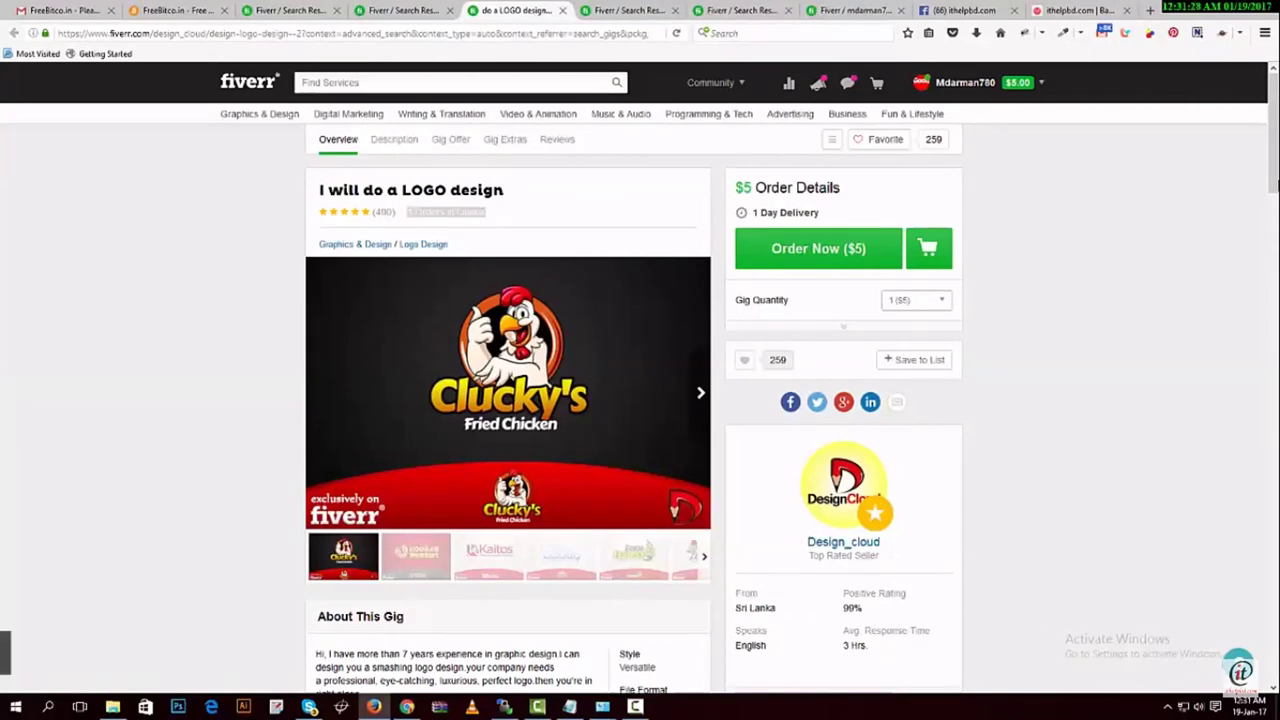
# Exit full-screen playback to return to the 'how to get work on fiverr bangla' results
pyautogui.scroll(-3, 640, 400)
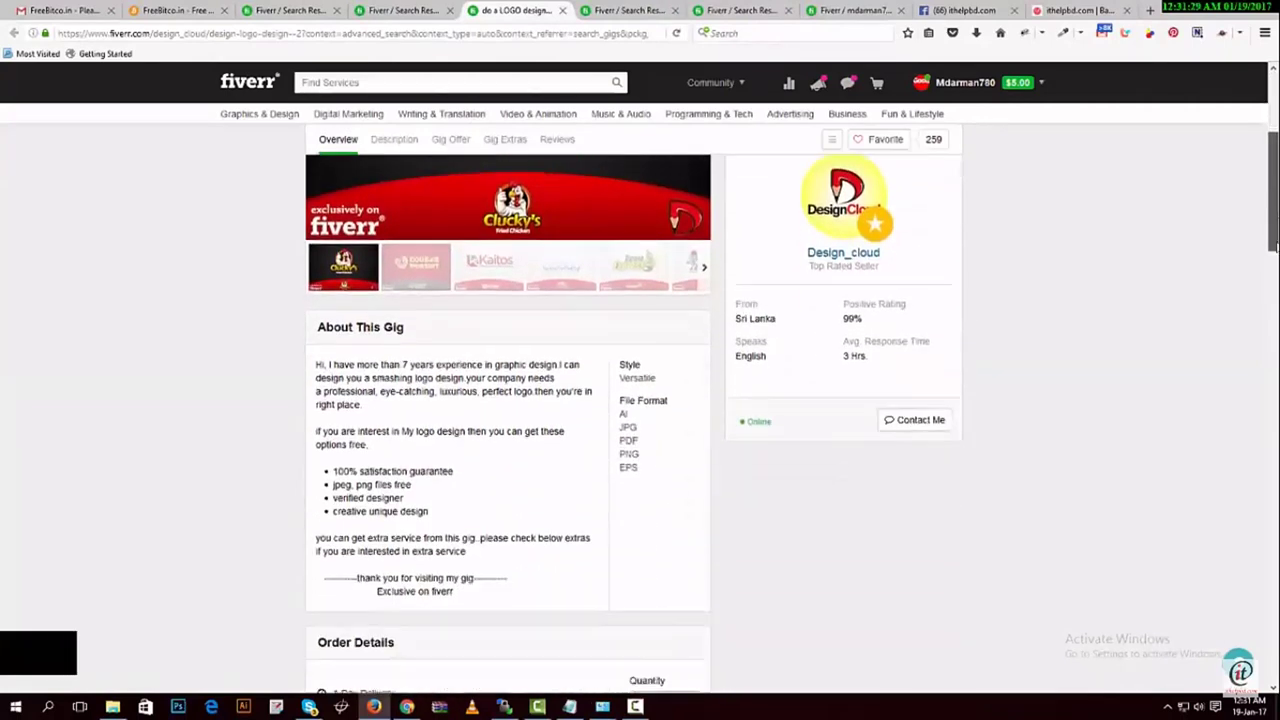
pyautogui.scroll(-2, 605, 284)
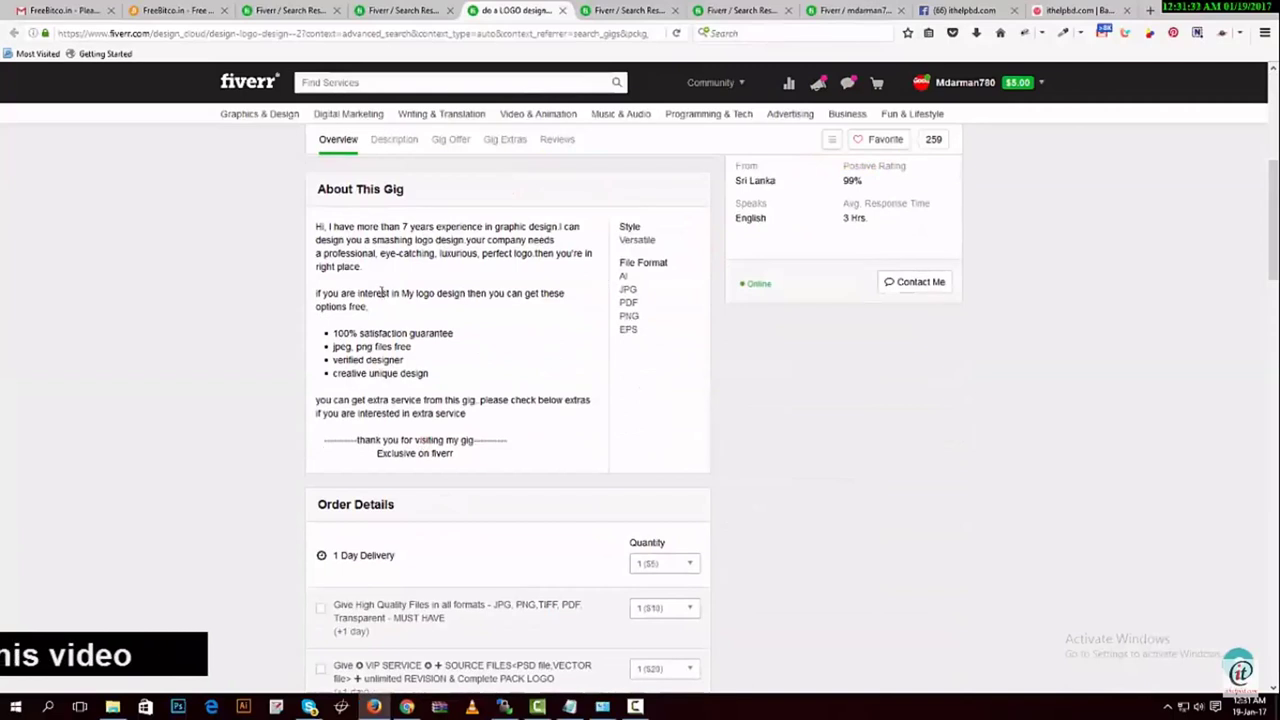
pyautogui.moveTo(316, 226); pyautogui.dragTo(493, 441)
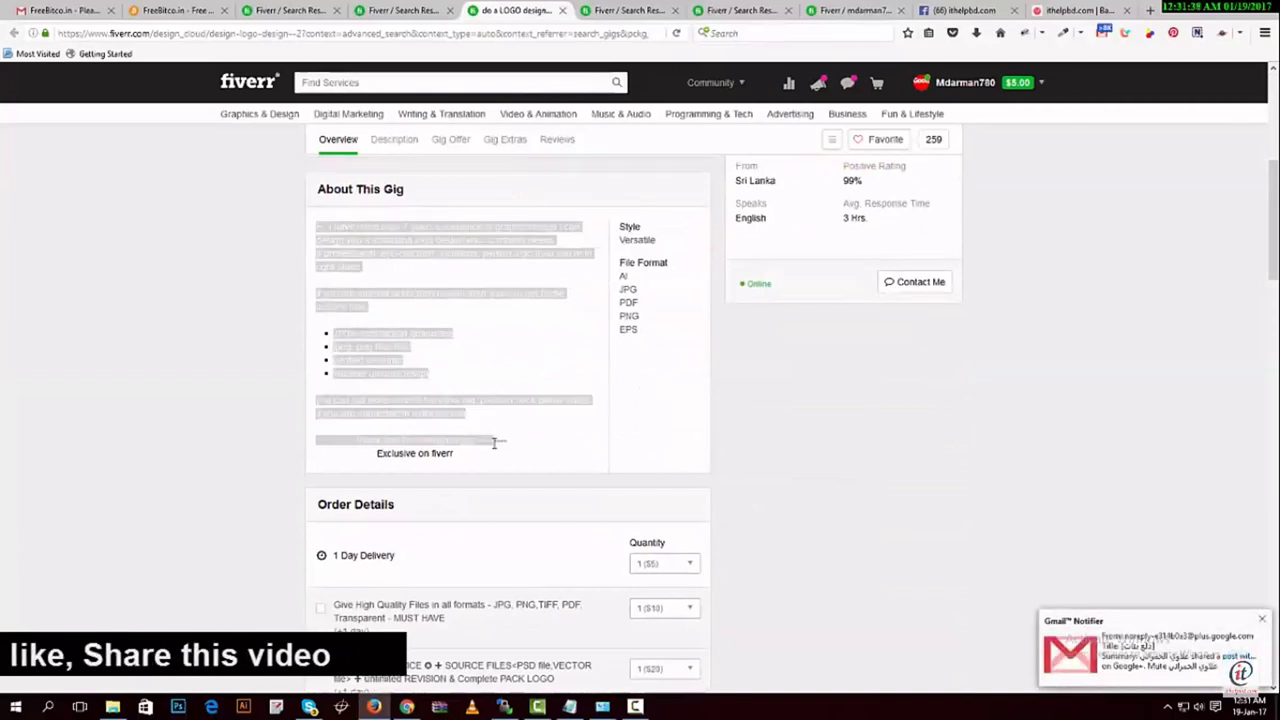
pyautogui.moveTo(1272, 255); pyautogui.dragTo(1272, 369)
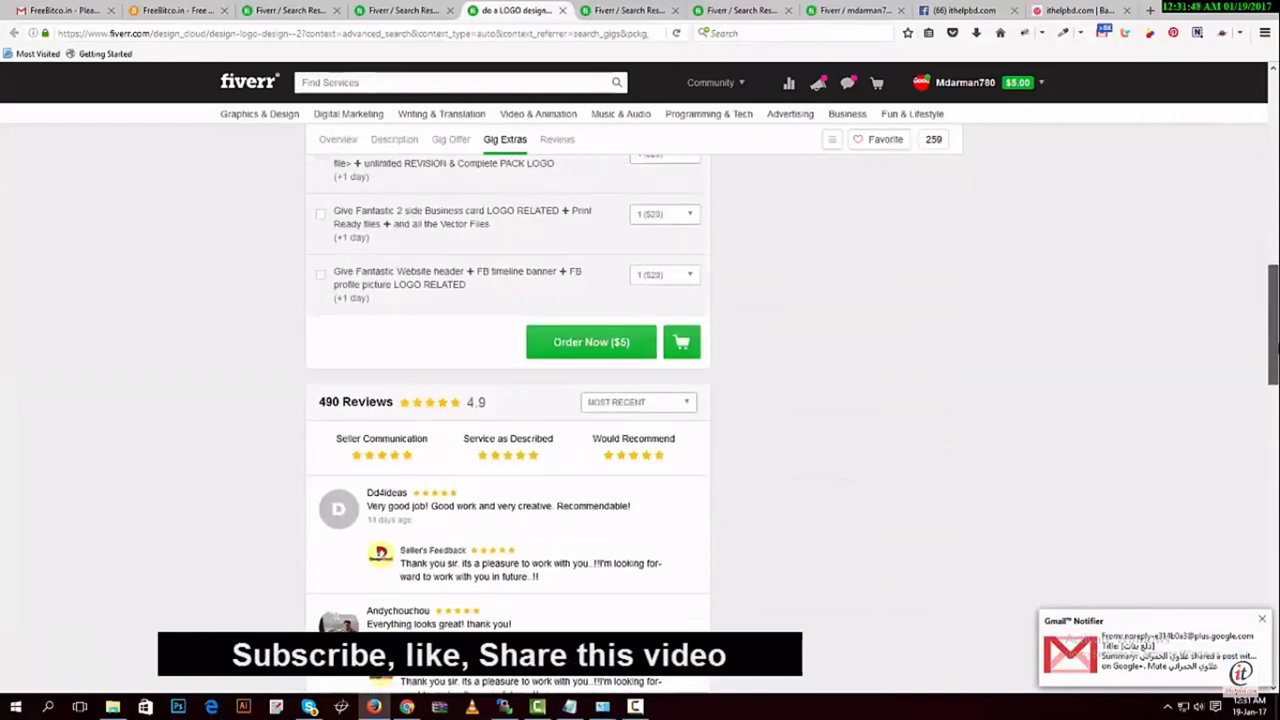
pyautogui.moveTo(1272, 369); pyautogui.dragTo(1272, 169)
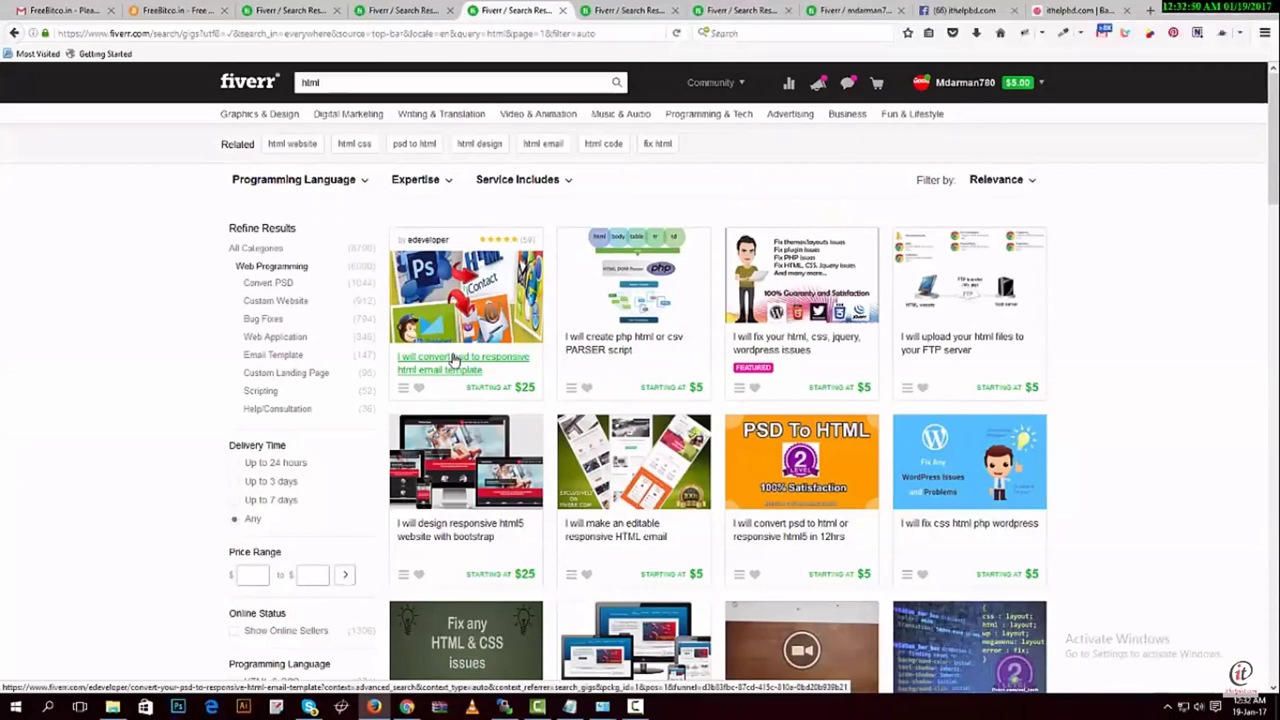
pyautogui.press('Escape')
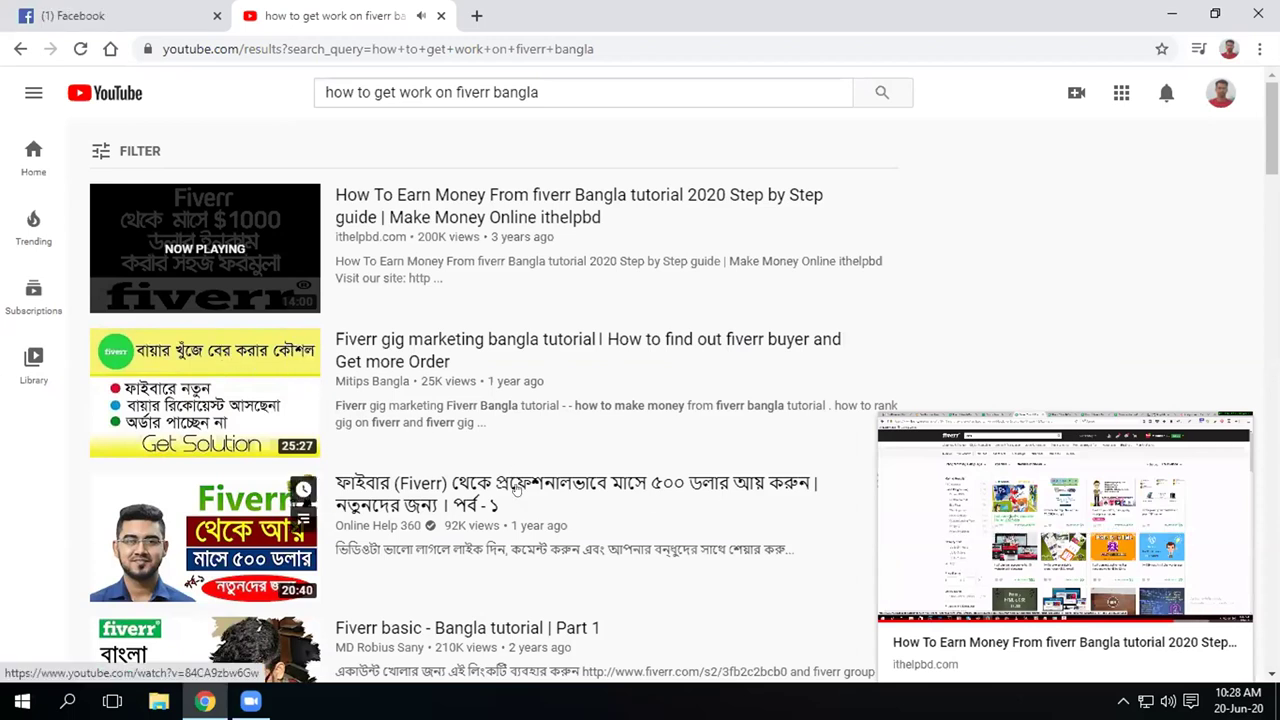
# Play the 'Fiverr gig marketing bangla tutorial' result, expand it, and make it full screen
pyautogui.scroll(-1, 215, 305)
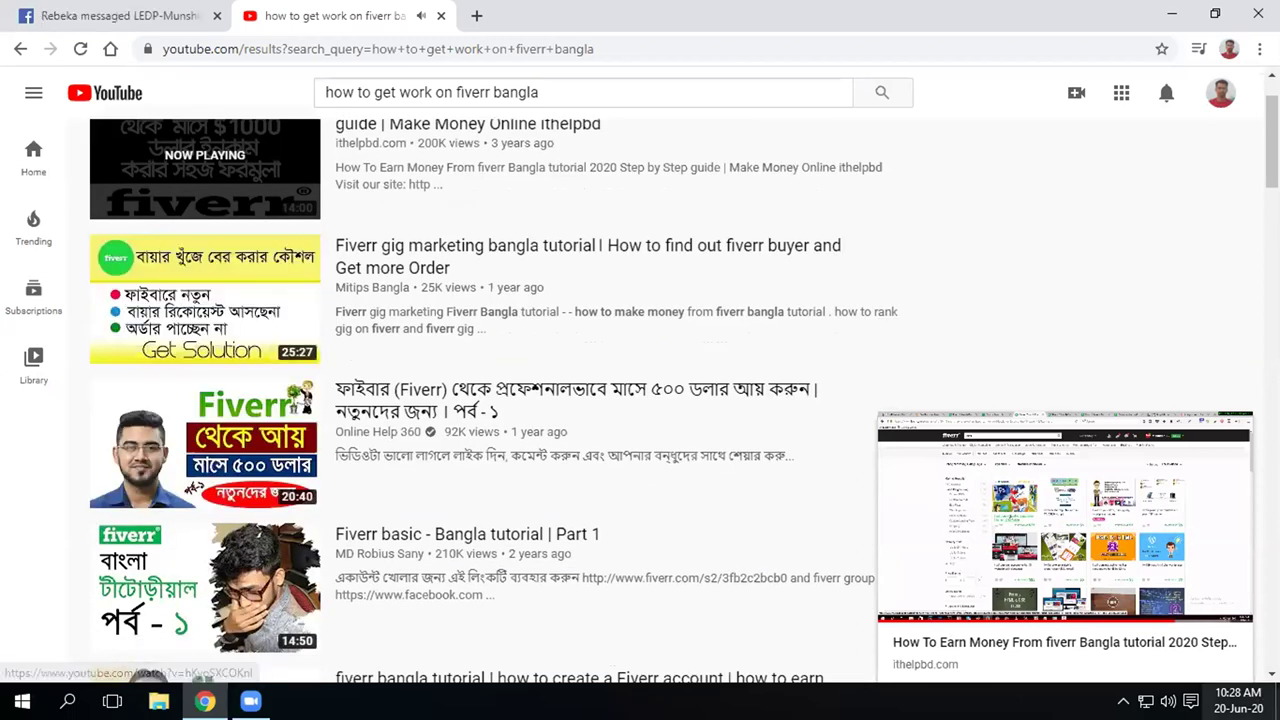
pyautogui.moveTo(1130, 565)
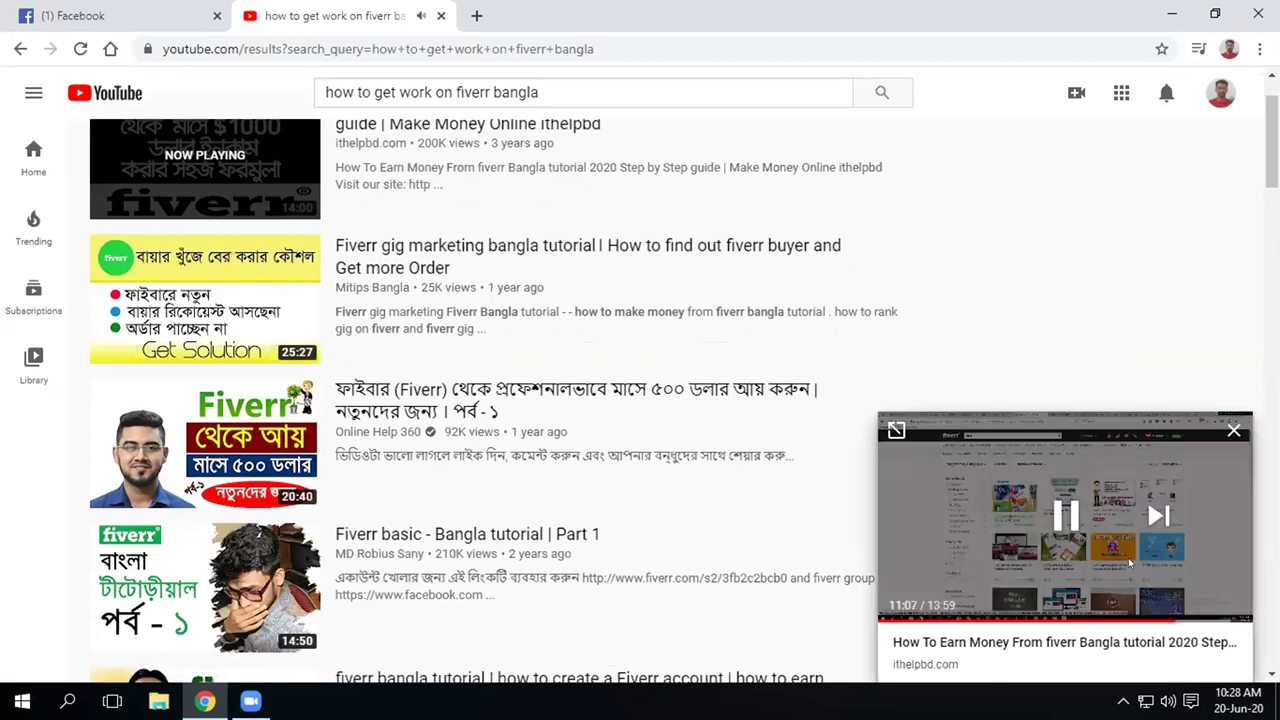
pyautogui.scroll(1, 205, 357)
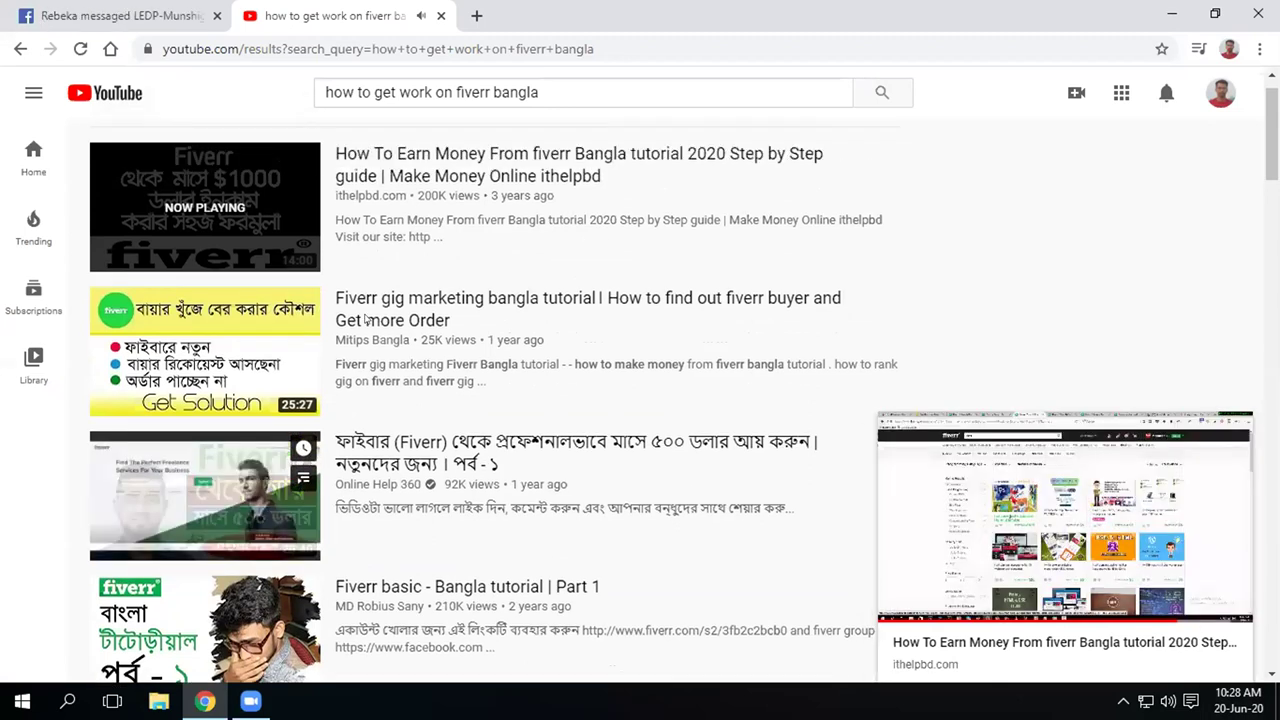
pyautogui.moveTo(205, 365)
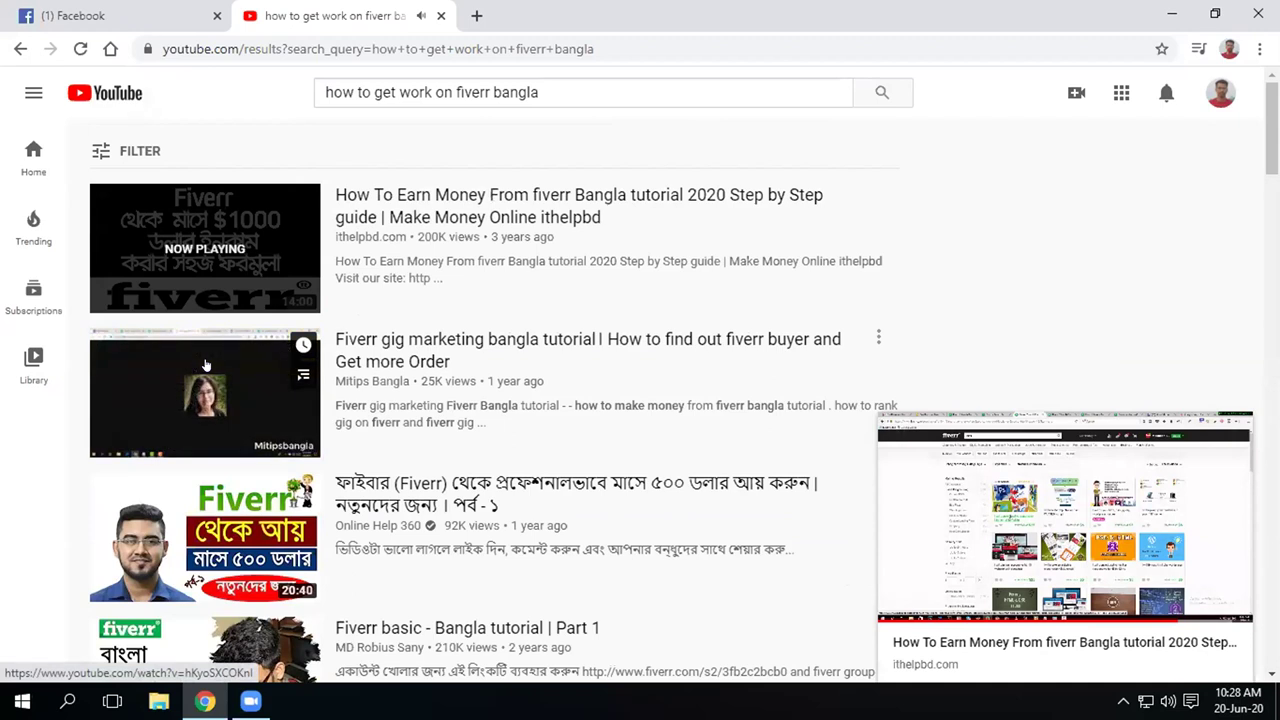
pyautogui.click(205, 365)
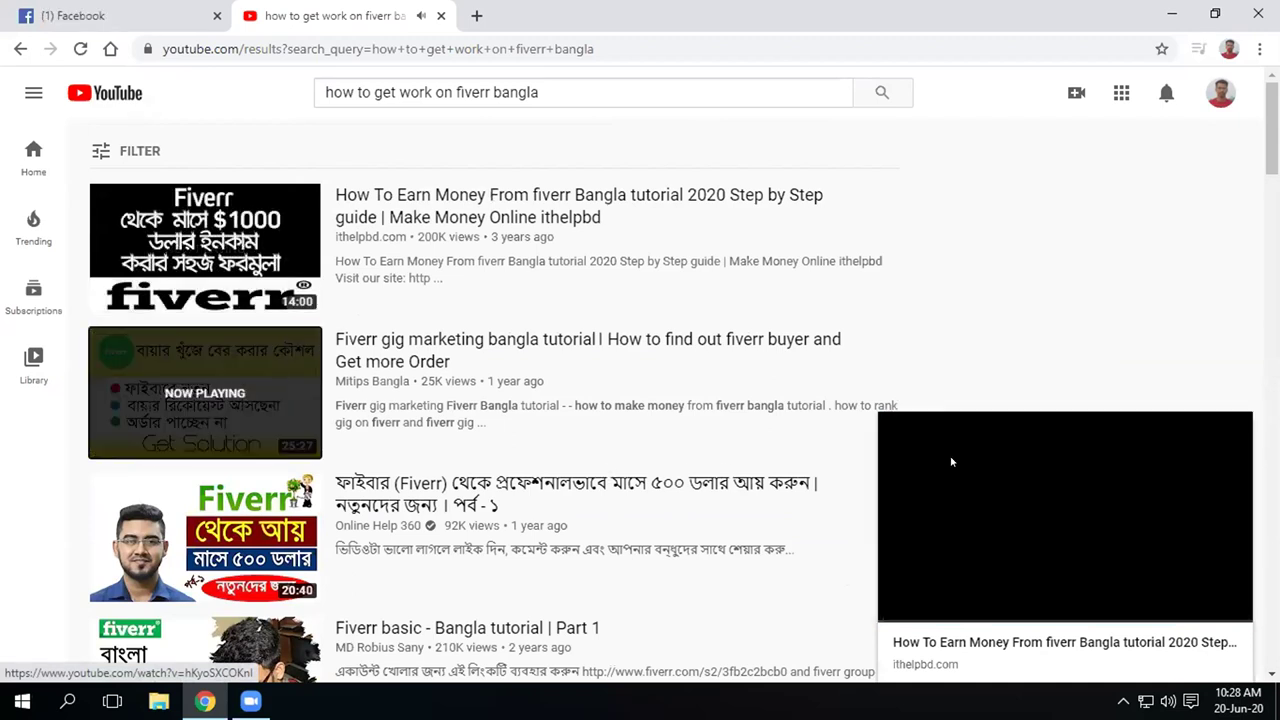
pyautogui.click(896, 430)
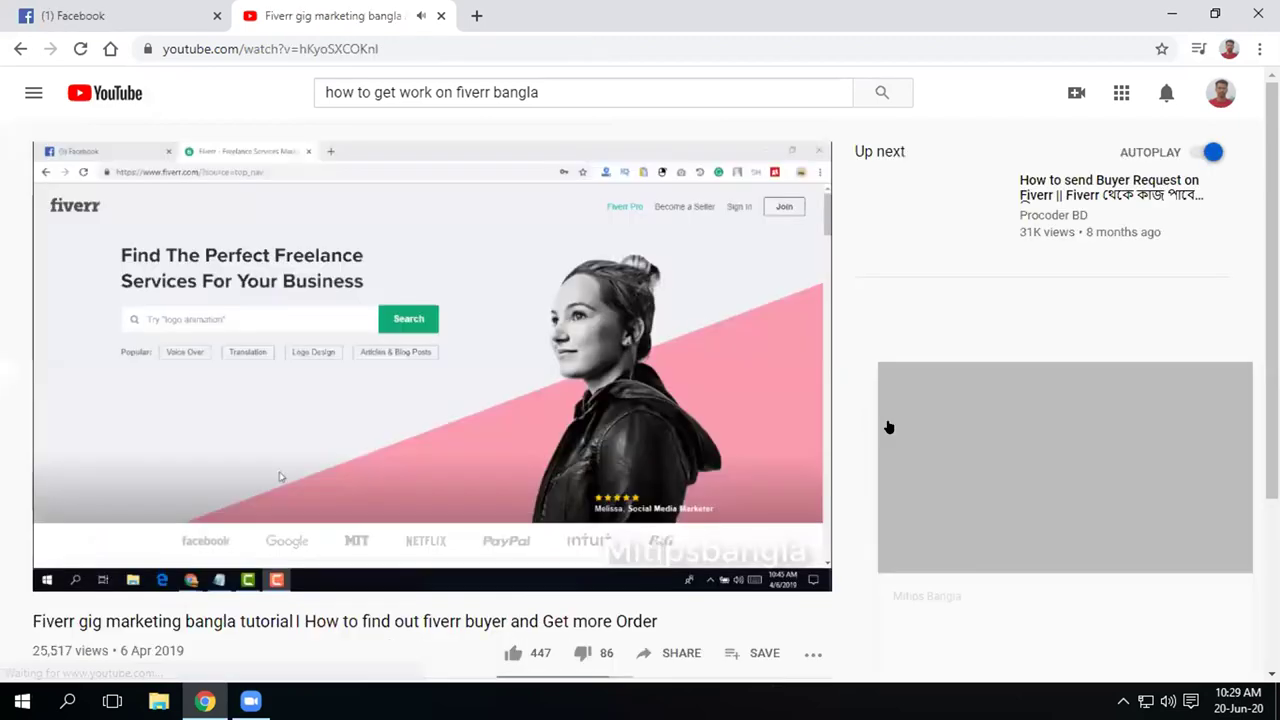
pyautogui.doubleClick(514, 357)
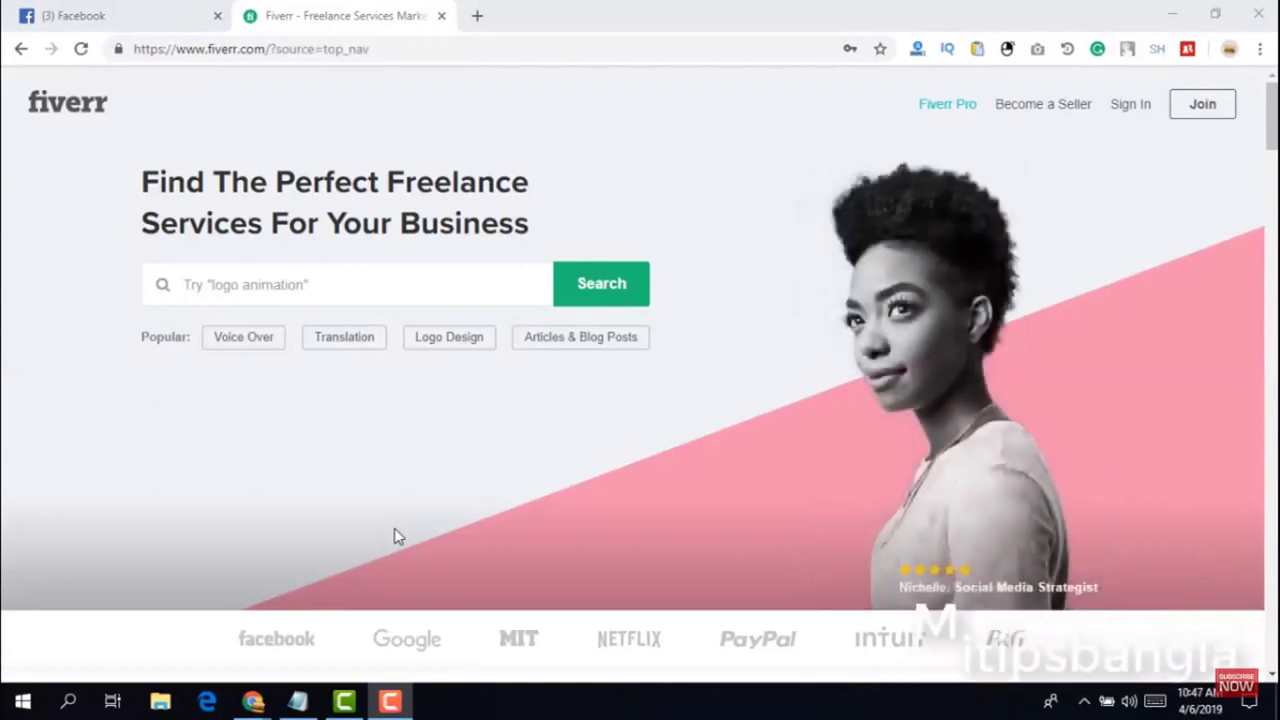
pyautogui.moveTo(782, 458)
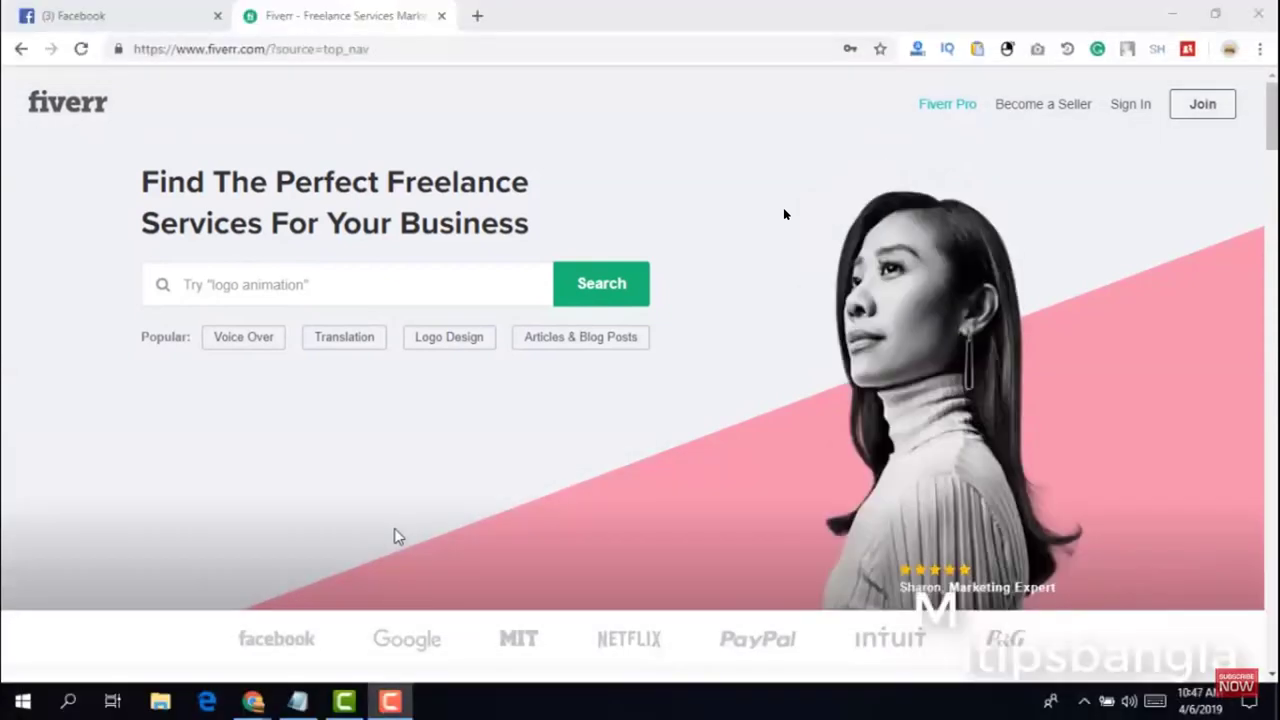
pyautogui.moveTo(394, 537)
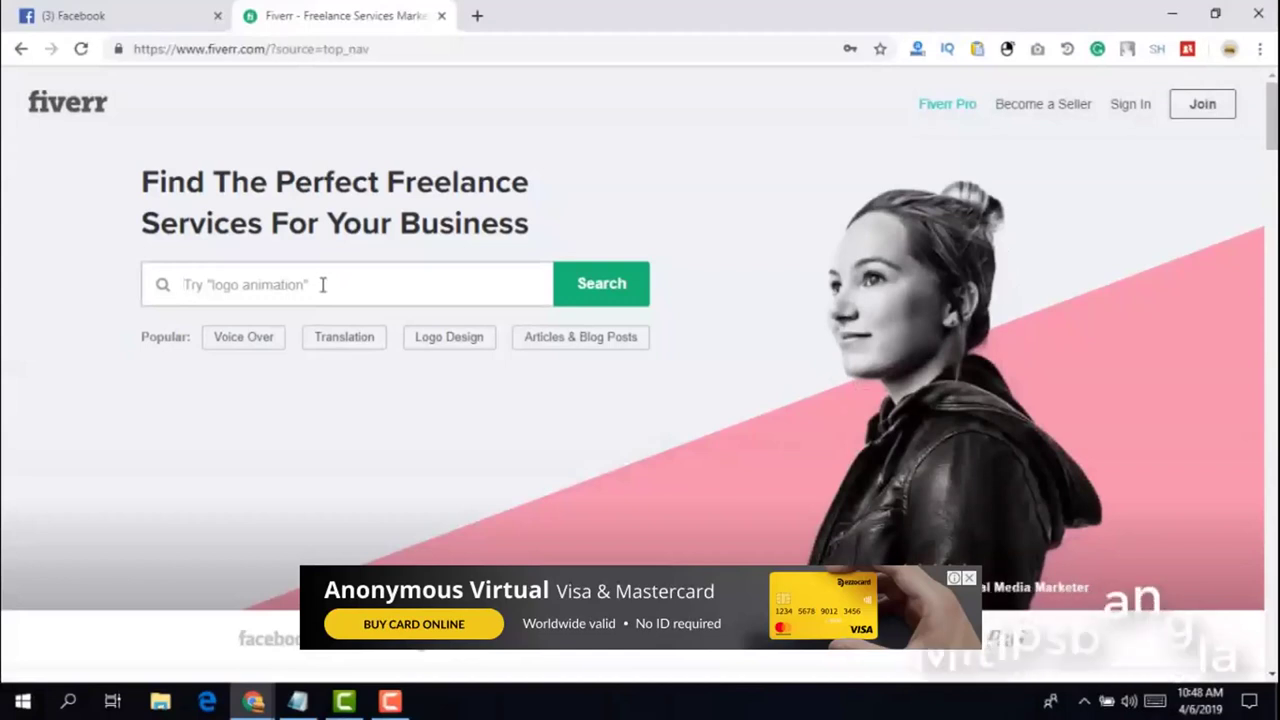
# Search Fiverr for 'business card' and open the first two gigs in new tabs
pyautogui.write('bu')
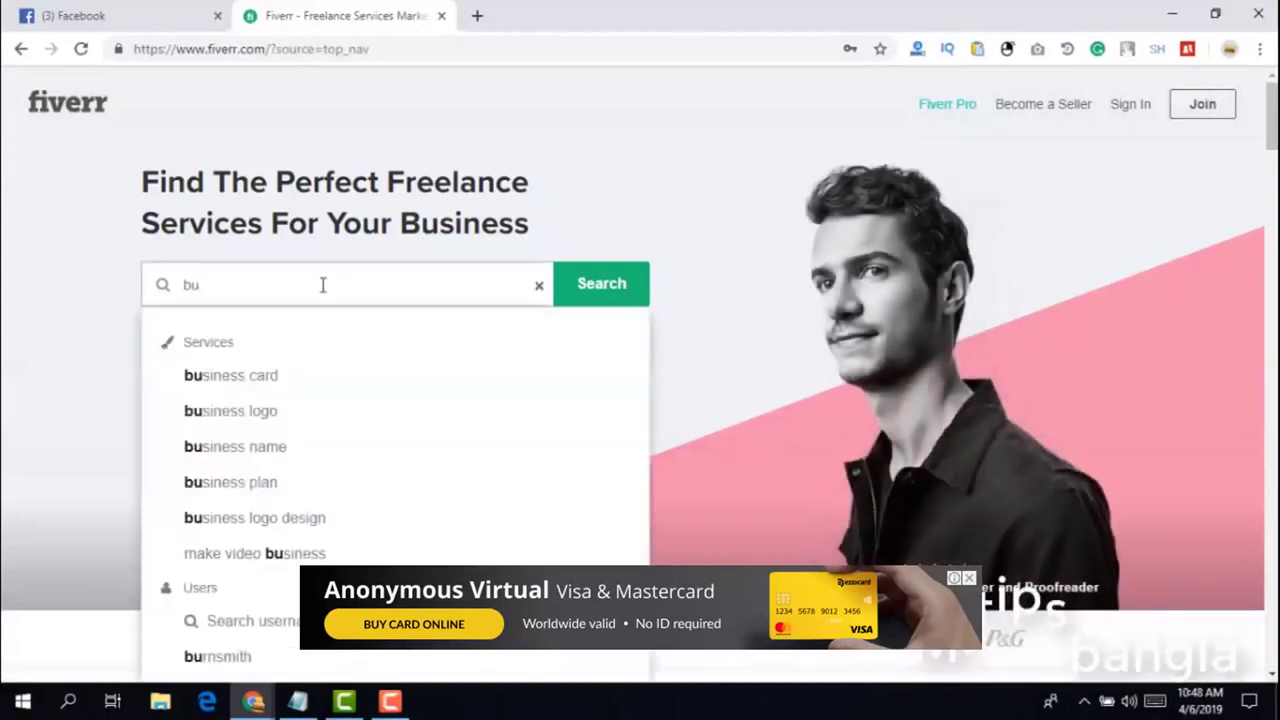
pyautogui.click(281, 380)
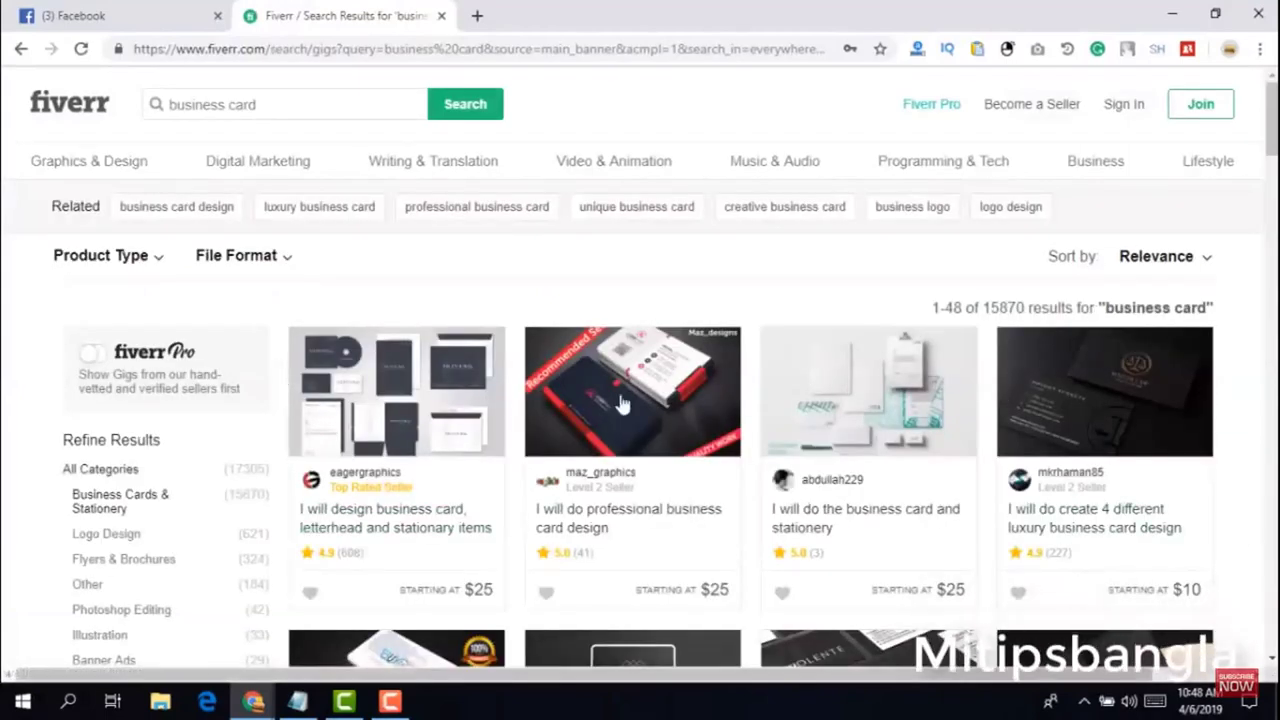
pyautogui.rightClick(405, 522)
pyautogui.click(420, 526)
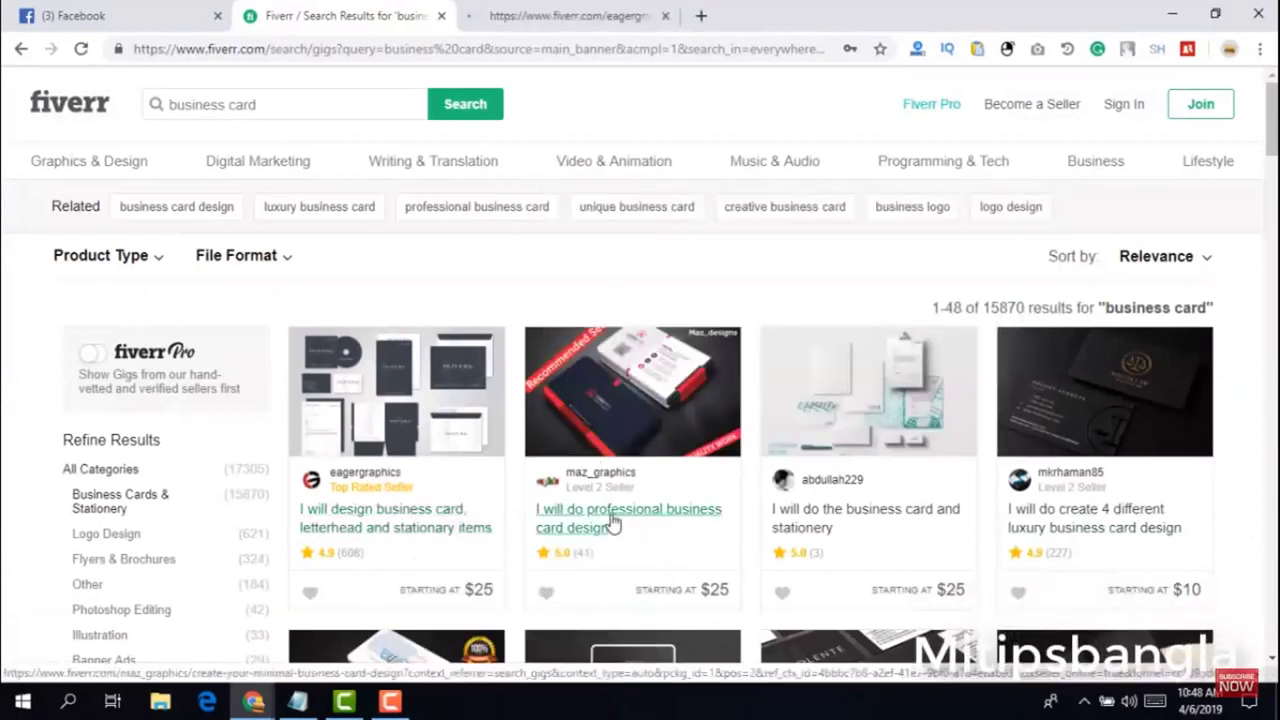
pyautogui.rightClick(640, 524)
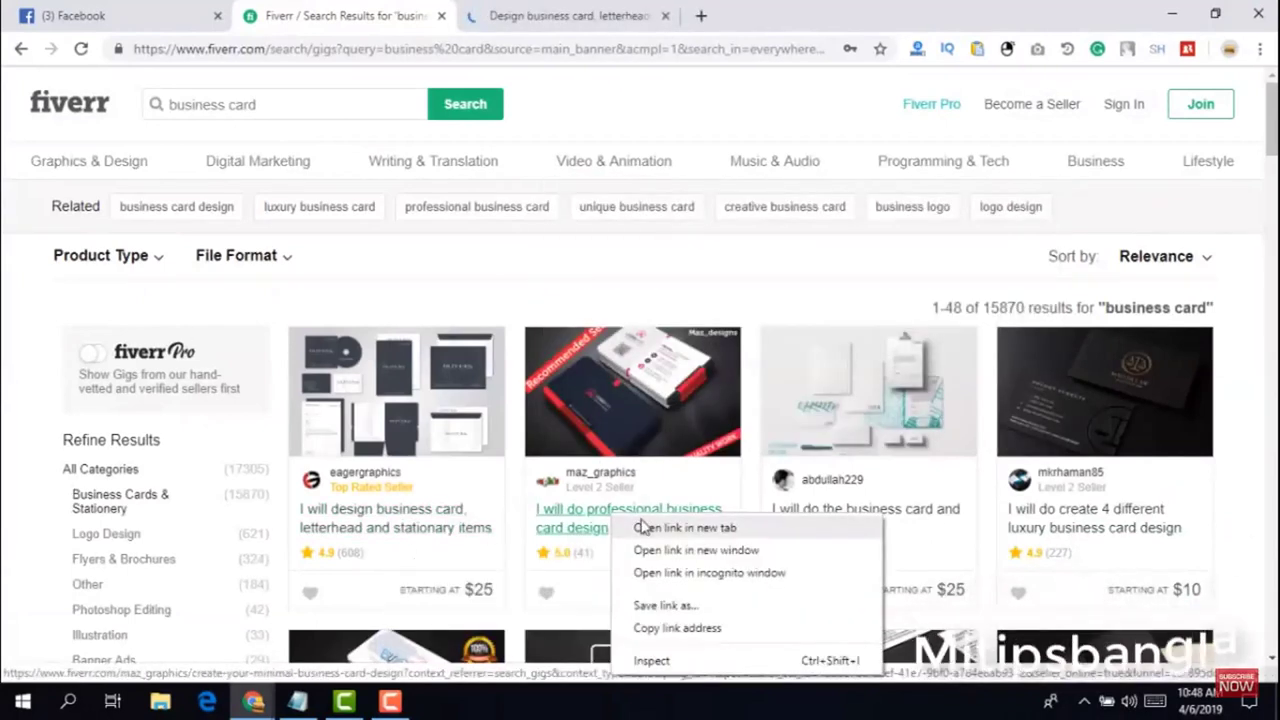
pyautogui.click(652, 530)
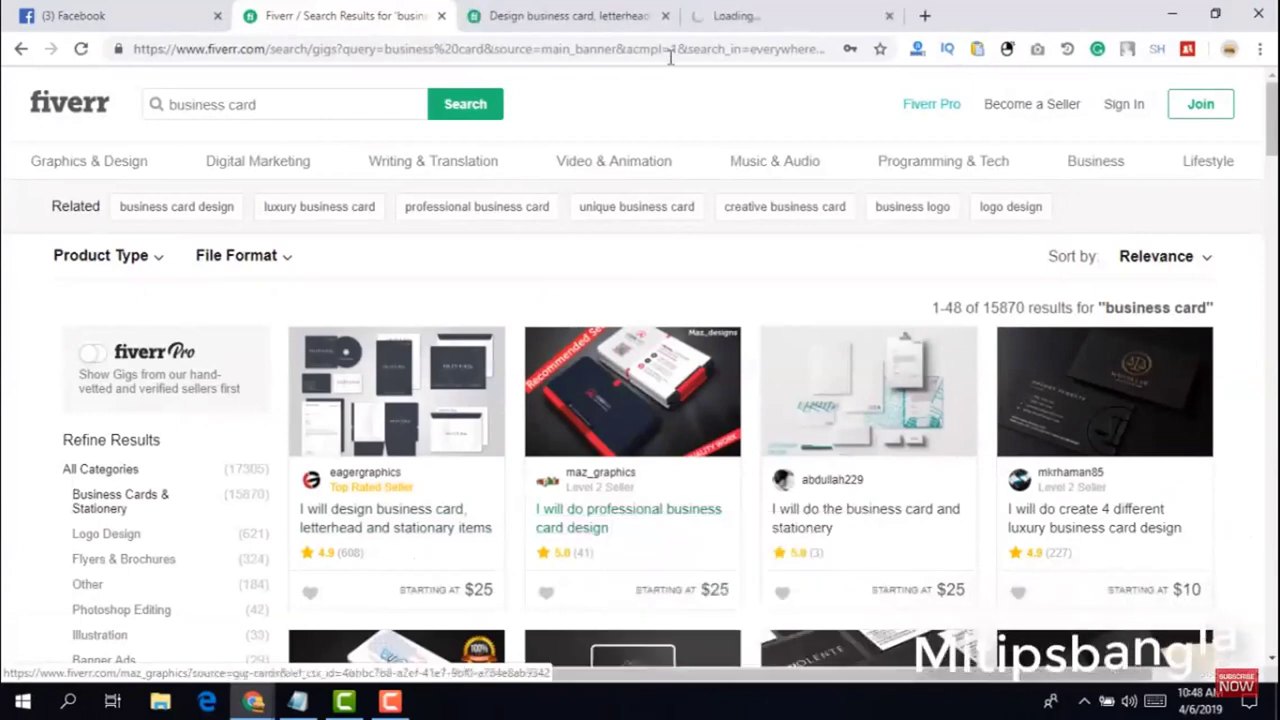
# Switch to the business card and letterhead gig and load its full reviews
pyautogui.click(591, 22)
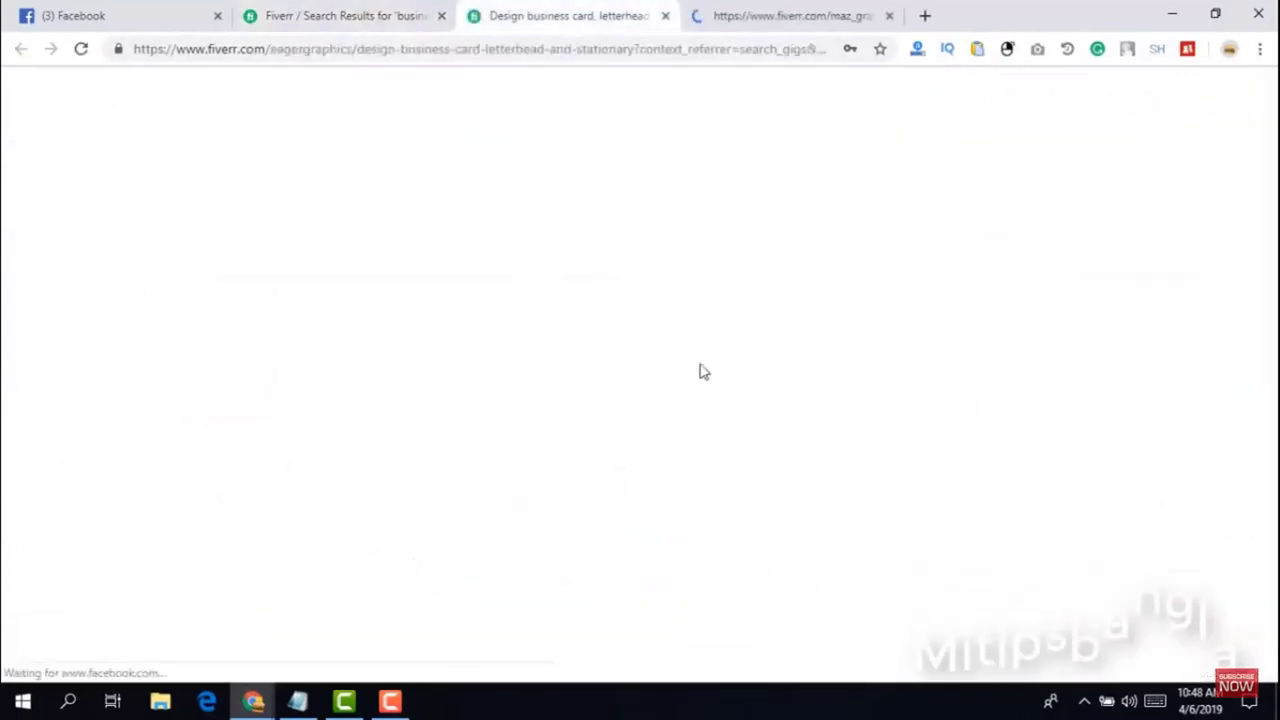
pyautogui.scroll(-2, 470, 355)
pyautogui.scroll(-15, 474, 356)
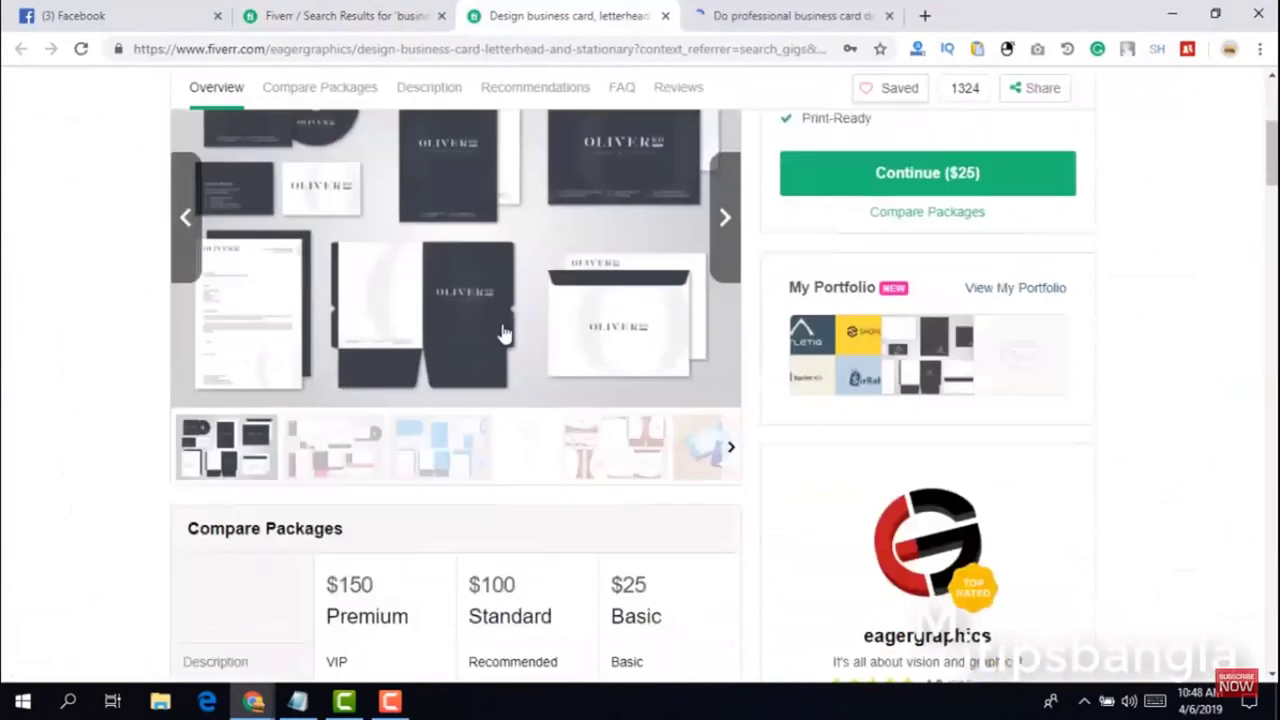
pyautogui.scroll(-15, 487, 331)
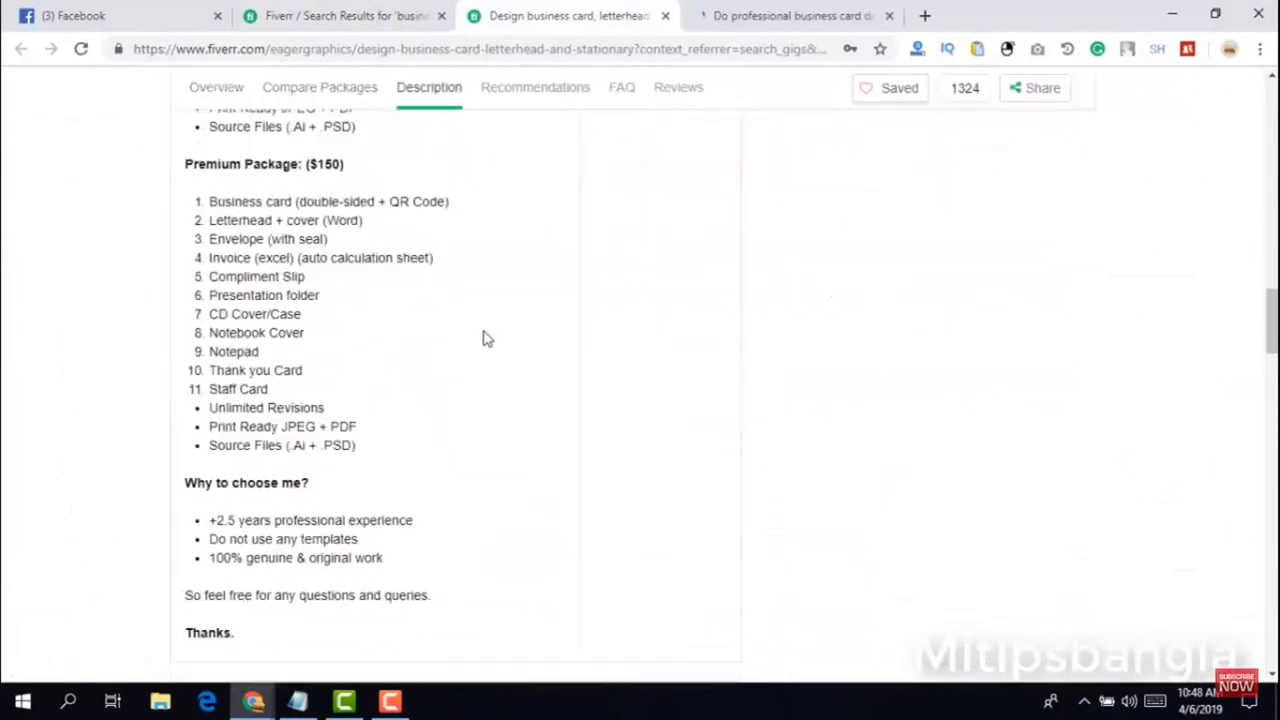
pyautogui.scroll(3, 487, 331)
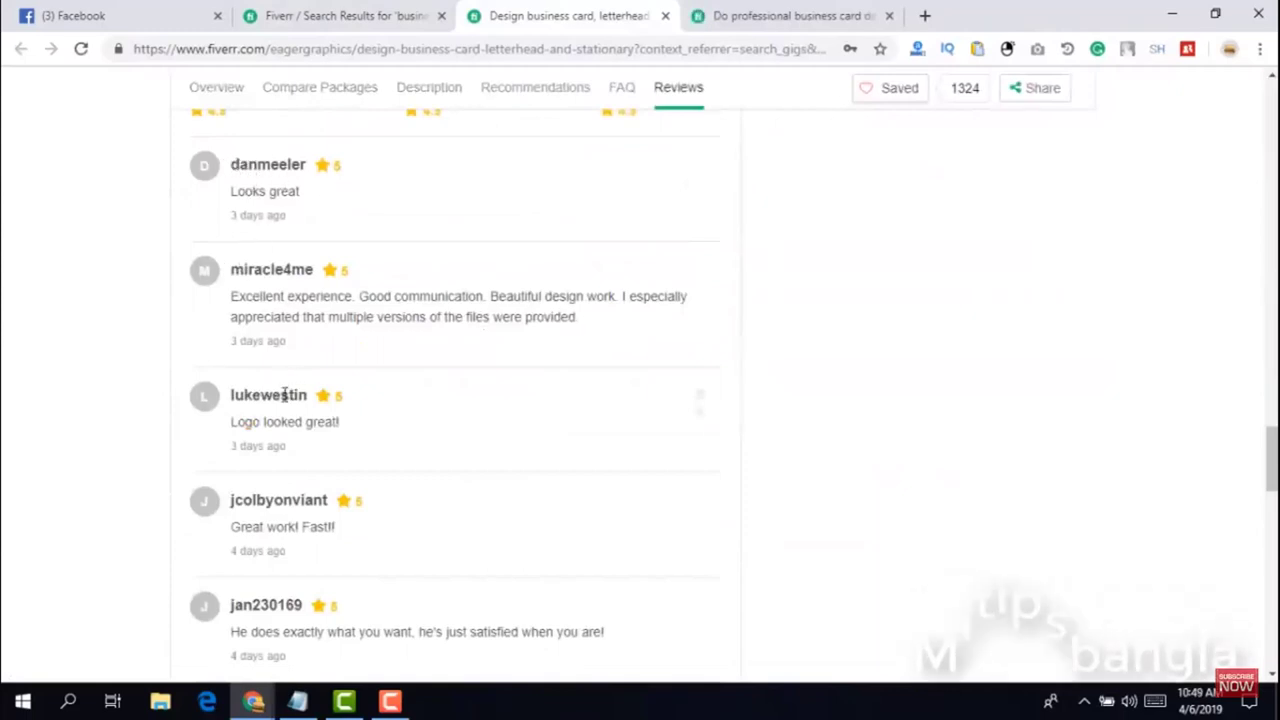
pyautogui.scroll(-2, 300, 400)
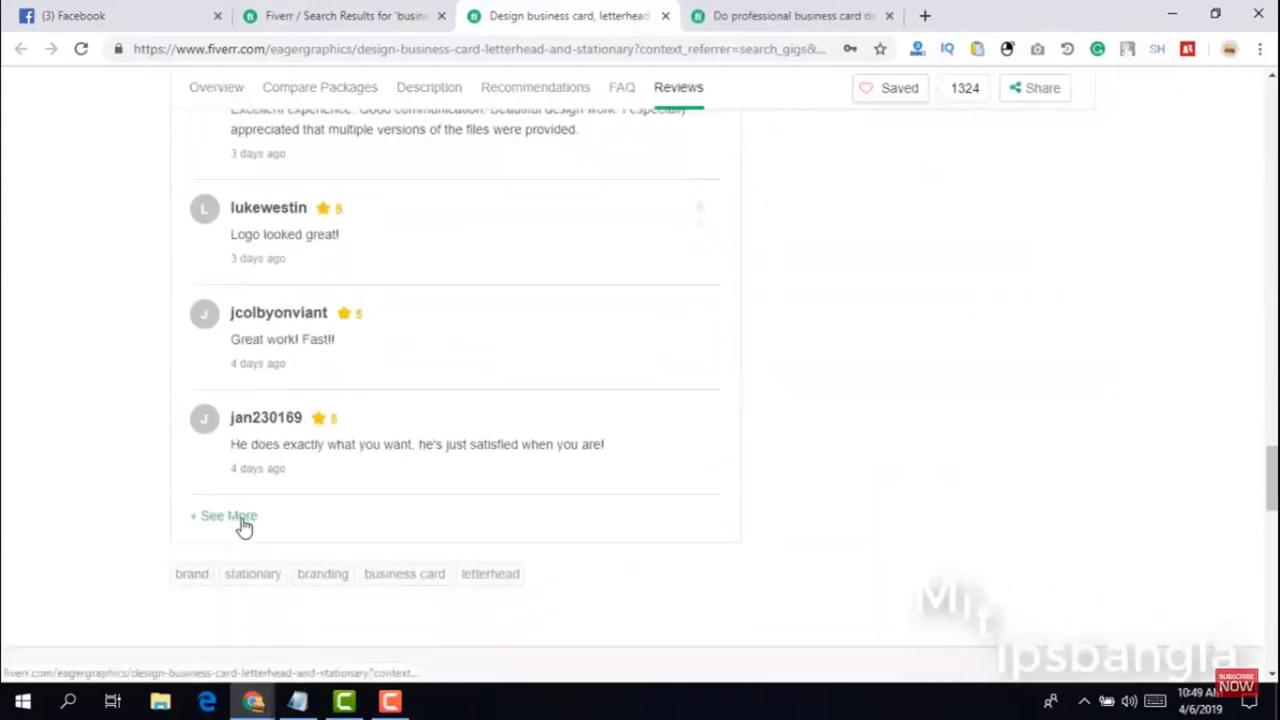
pyautogui.click(243, 523)
pyautogui.scroll(-3, 335, 438)
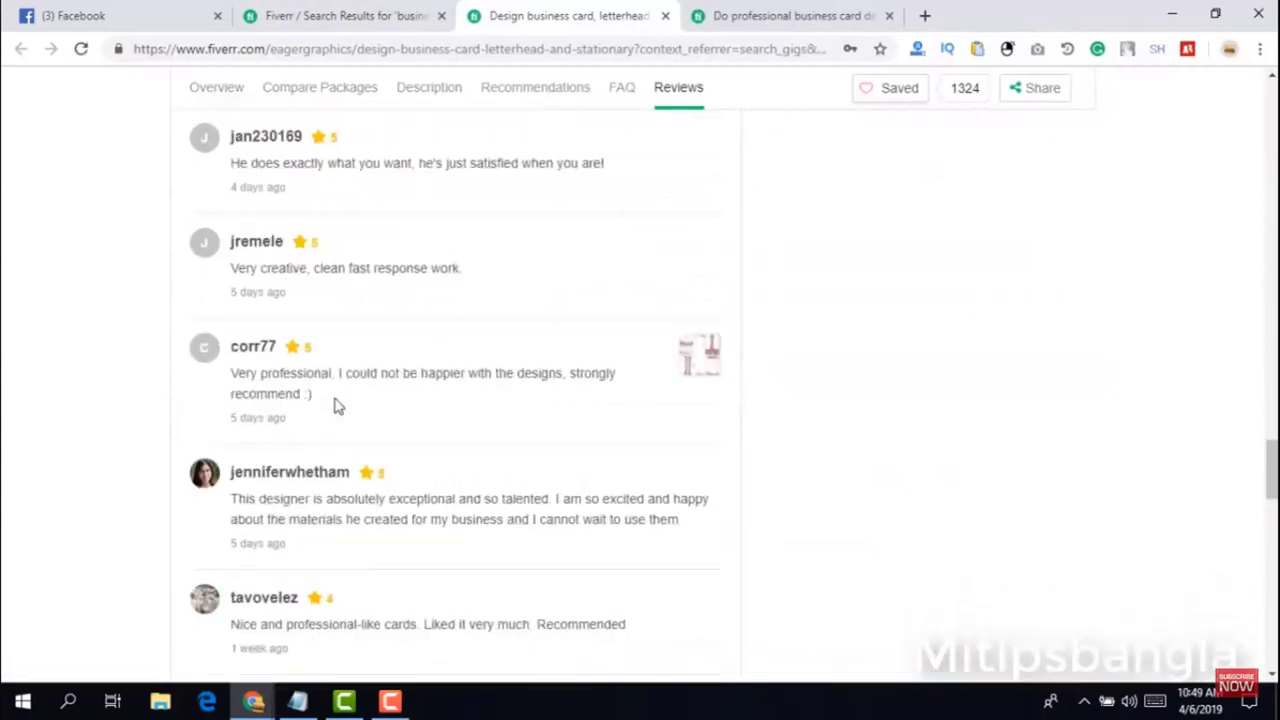
pyautogui.scroll(-1, 337, 406)
pyautogui.scroll(-3, 337, 406)
pyautogui.scroll(-2, 337, 406)
pyautogui.scroll(9, 337, 406)
pyautogui.scroll(-4, 340, 403)
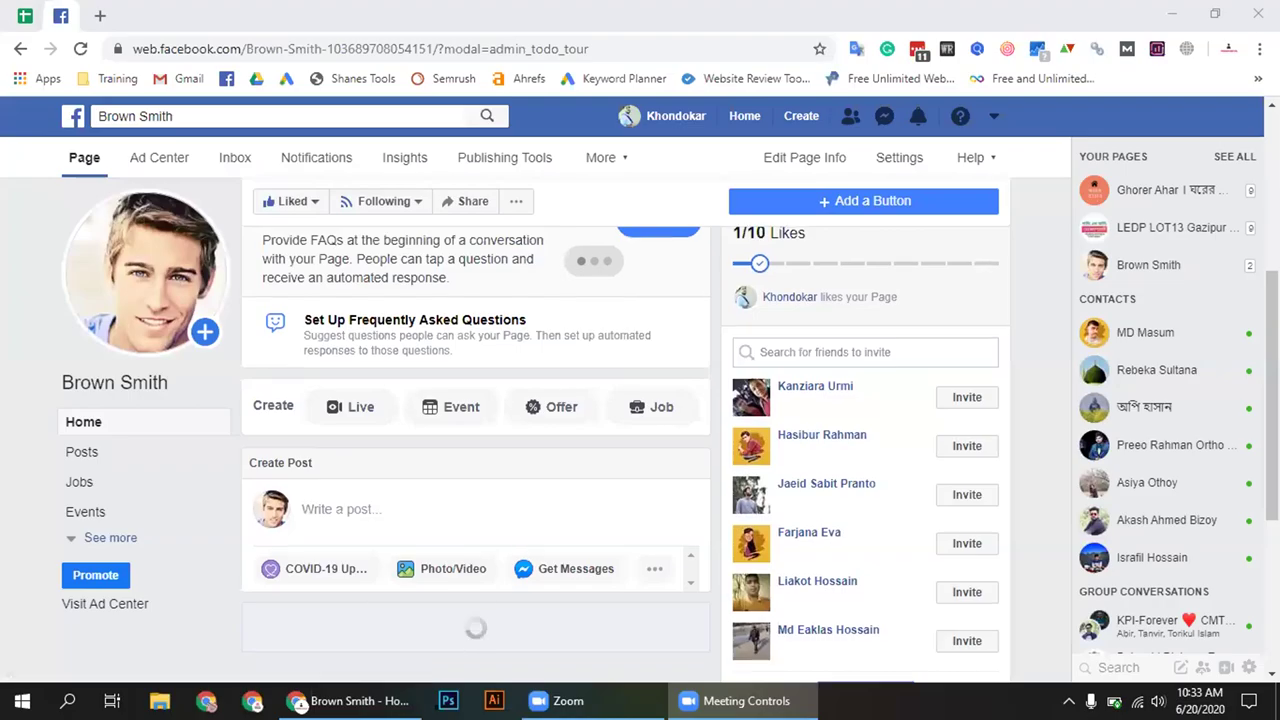
# Dismiss the FAQ tip card, live-video notification and open chat on the Brown Smith page
pyautogui.scroll(2, 697, 362)
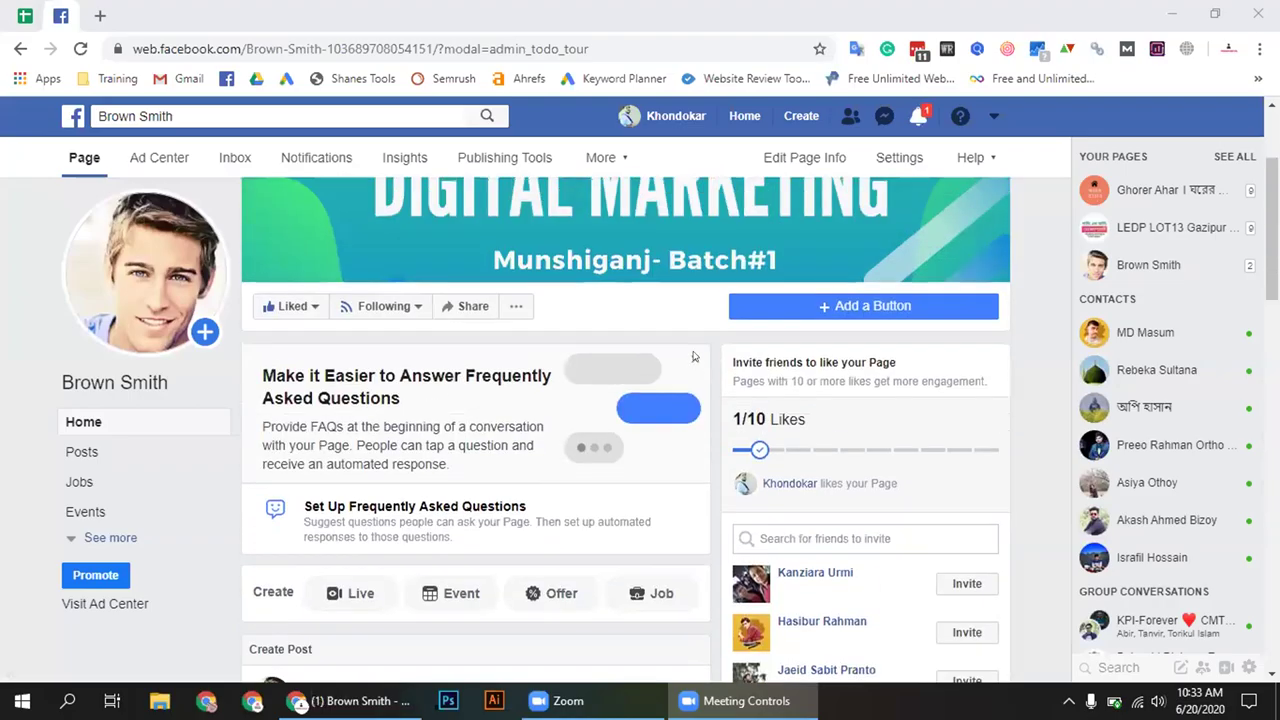
pyautogui.click(697, 361)
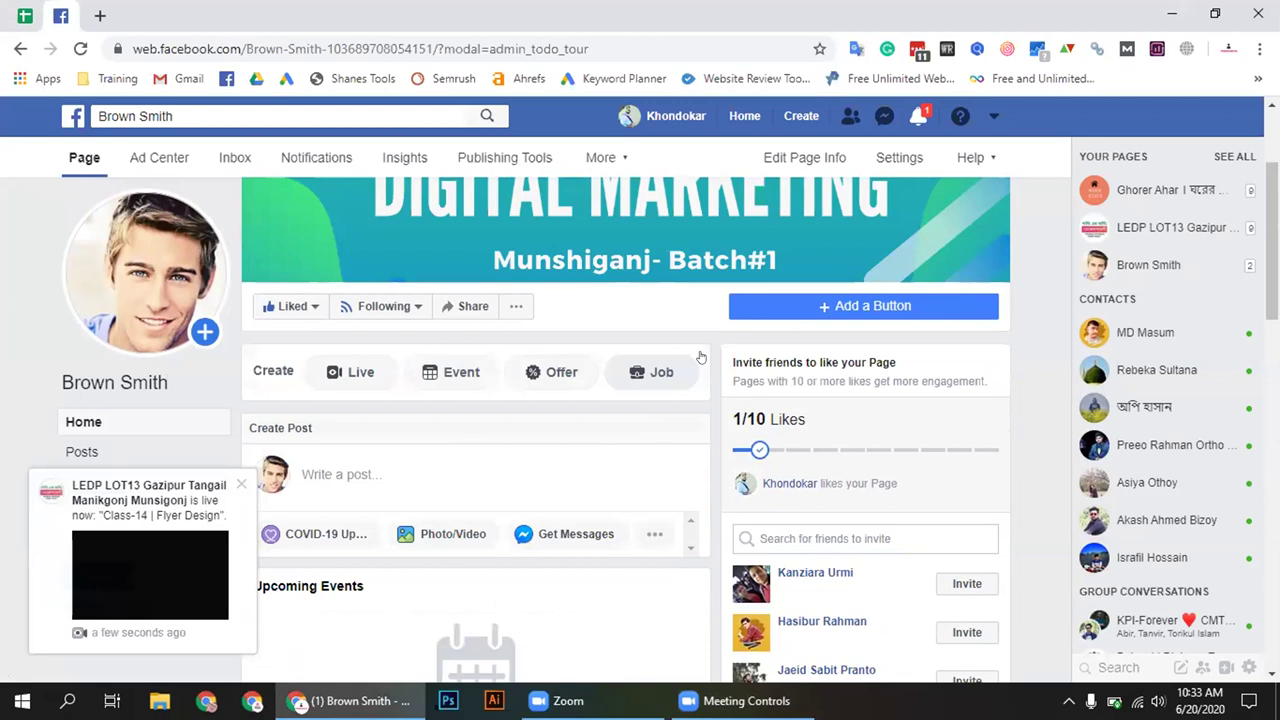
pyautogui.click(241, 487)
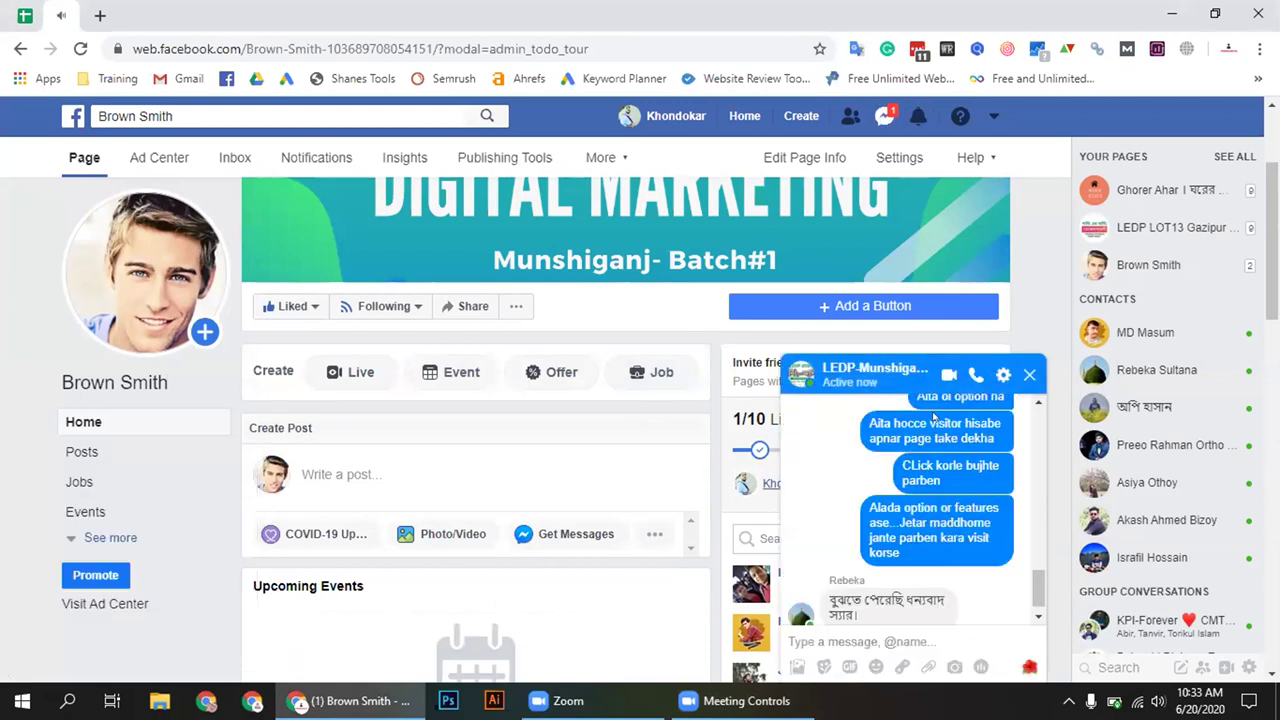
pyautogui.click(1029, 374)
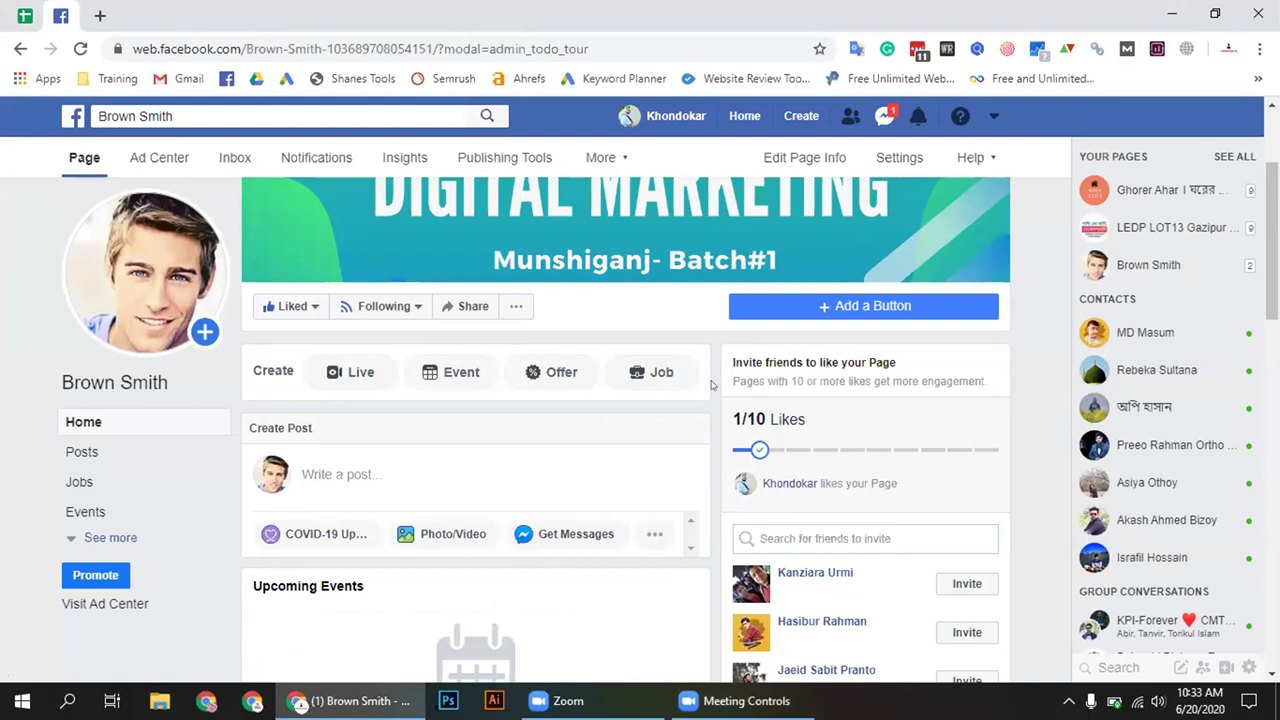
pyautogui.scroll(2, 710, 398)
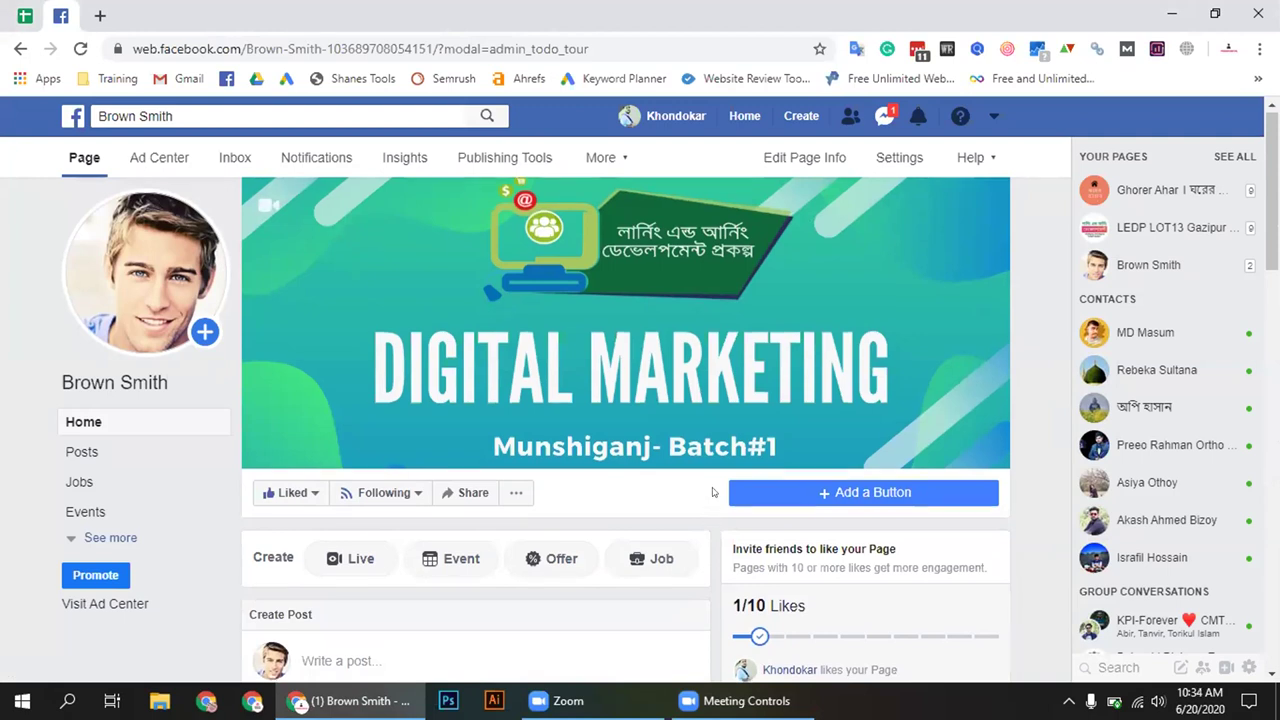
# Expand the sidebar's 'See more' to list all page sections, then return to the top
pyautogui.scroll(-2, 712, 492)
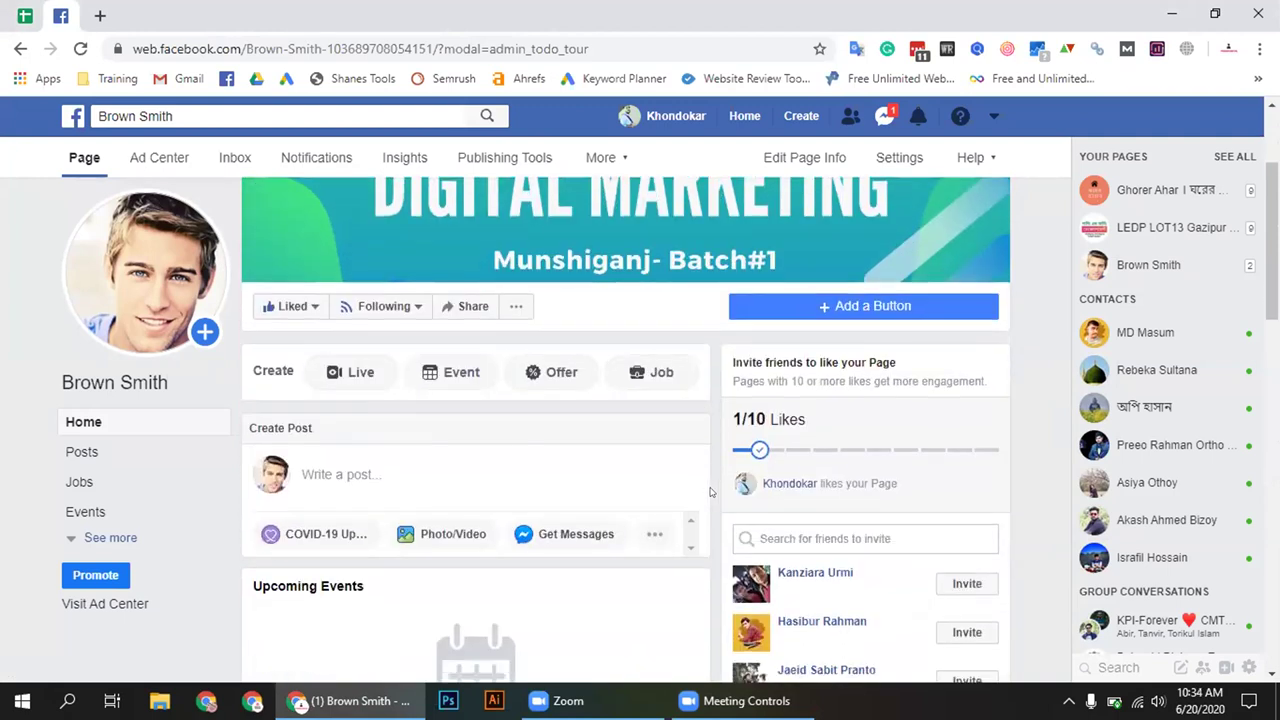
pyautogui.click(112, 538)
pyautogui.scroll(-3, 199, 506)
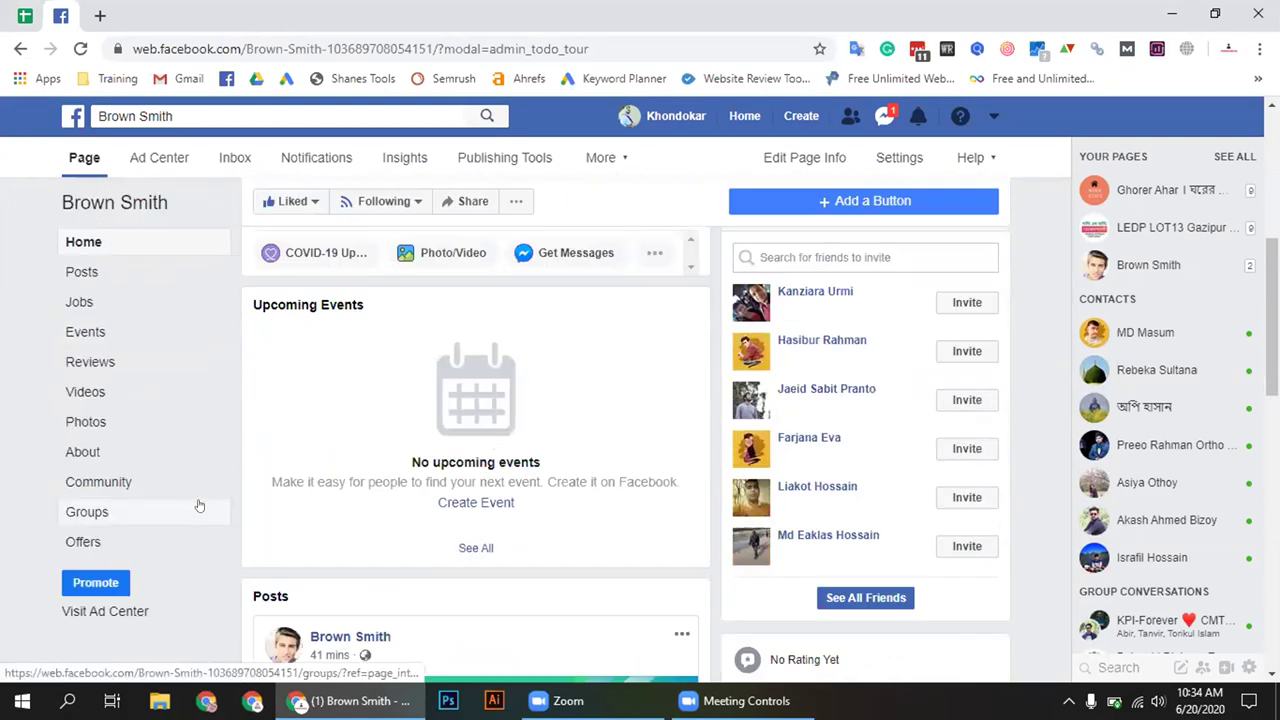
pyautogui.scroll(2, 199, 506)
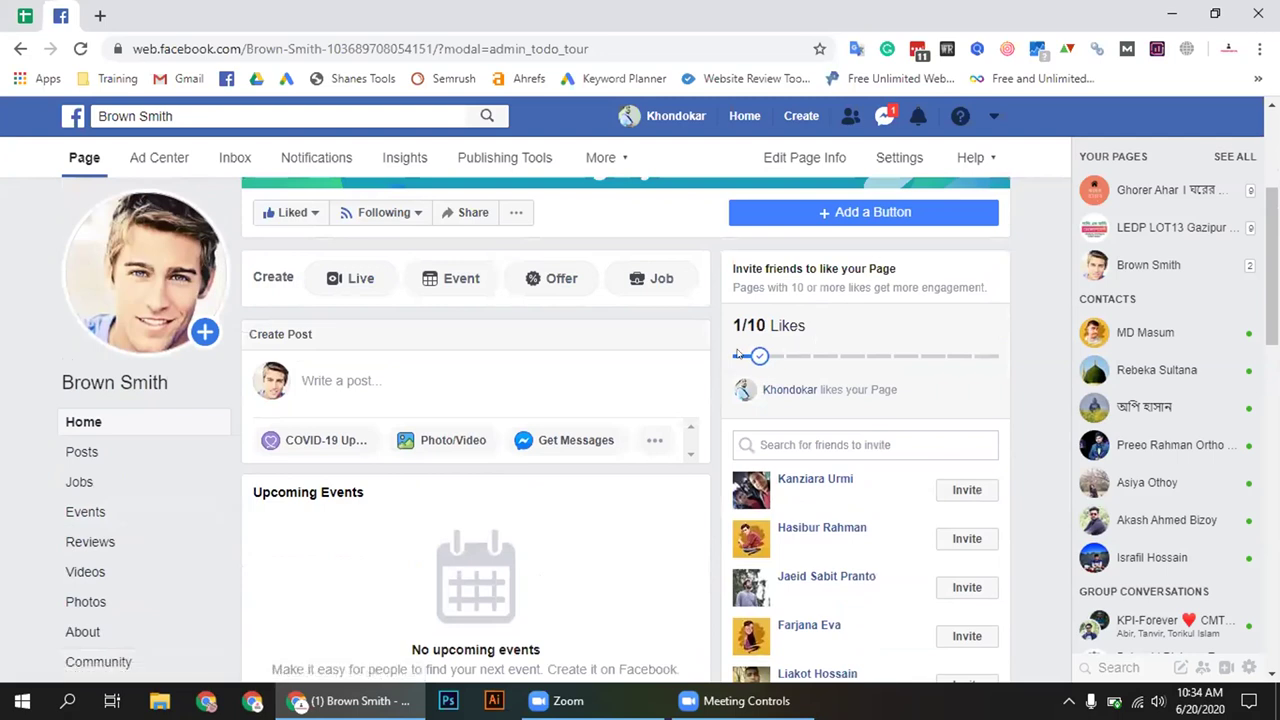
pyautogui.scroll(2, 749, 364)
pyautogui.scroll(-1, 597, 443)
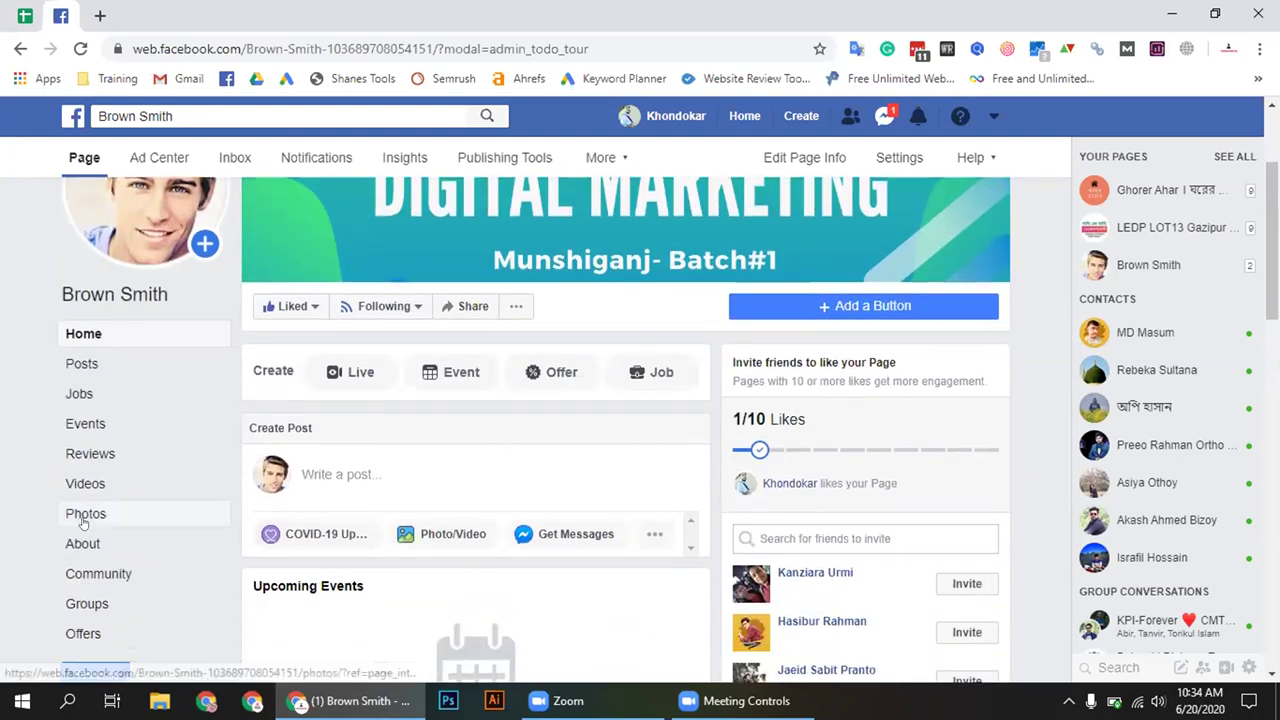
pyautogui.scroll(-1, 168, 517)
pyautogui.scroll(1, 172, 565)
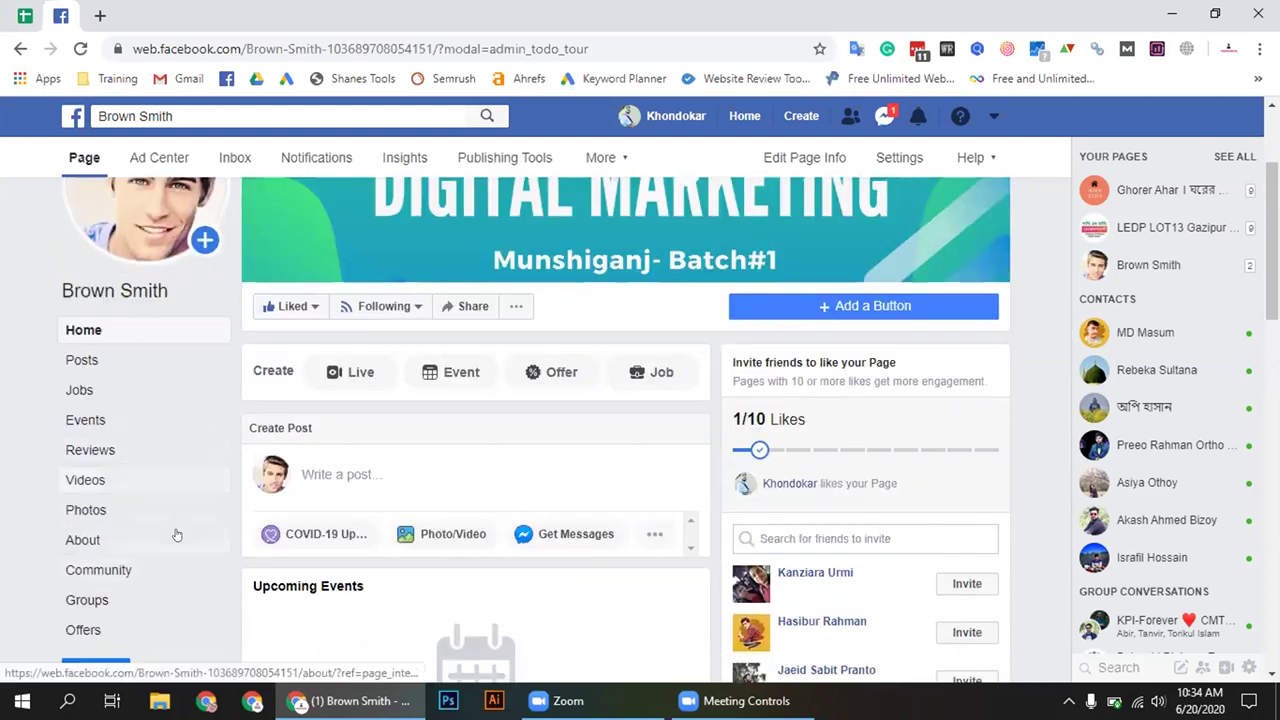
pyautogui.scroll(2, 172, 519)
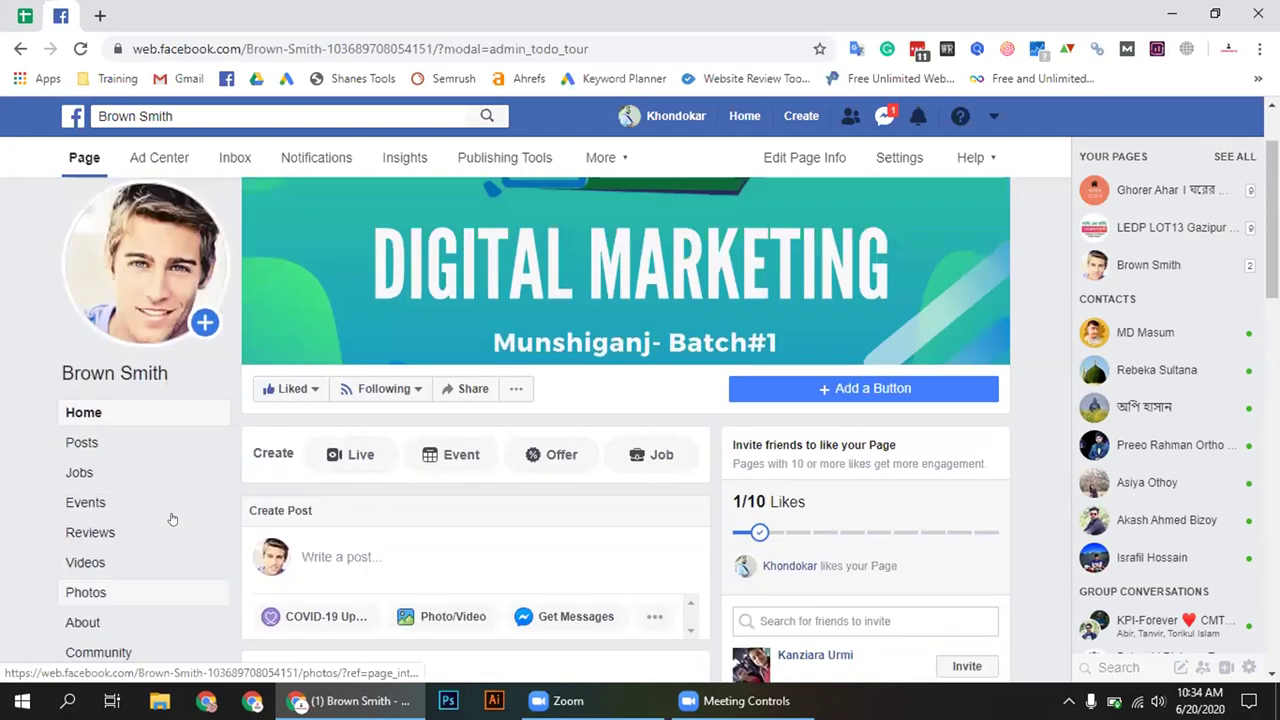
pyautogui.click(253, 47)
pyautogui.doubleClick(305, 47)
pyautogui.click(283, 47)
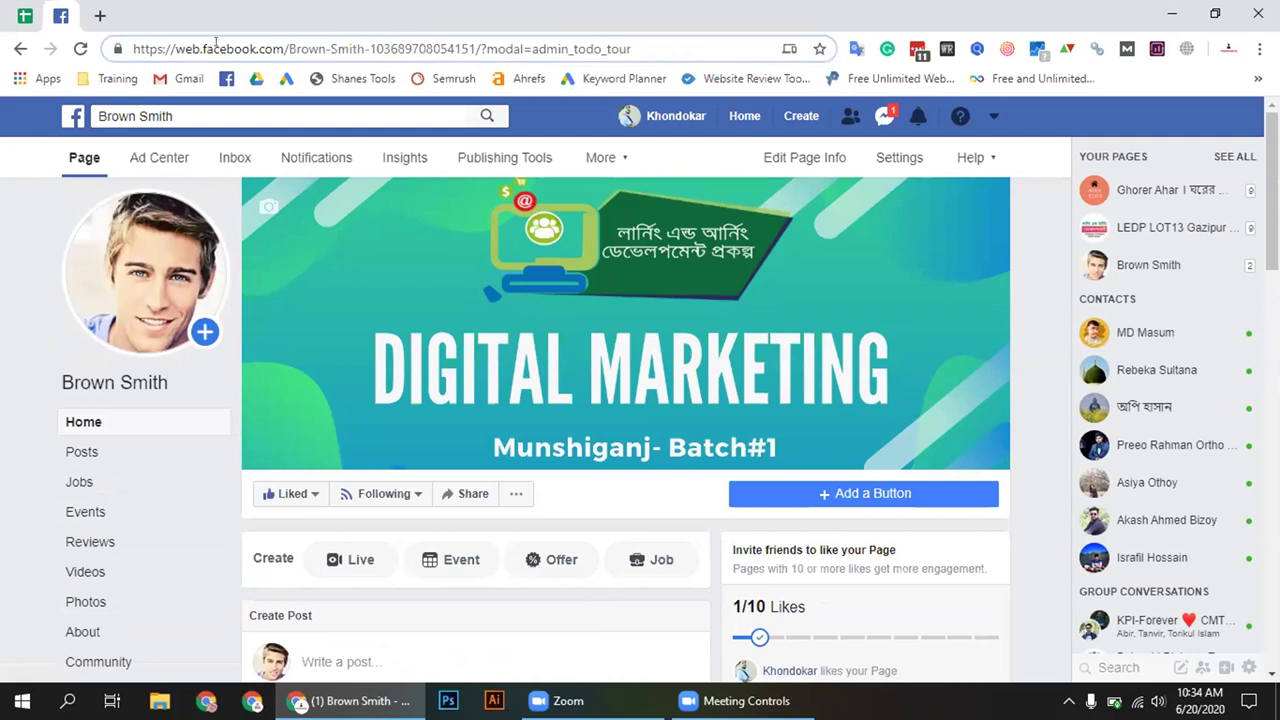
pyautogui.moveTo(285, 47); pyautogui.dragTo(470, 38)
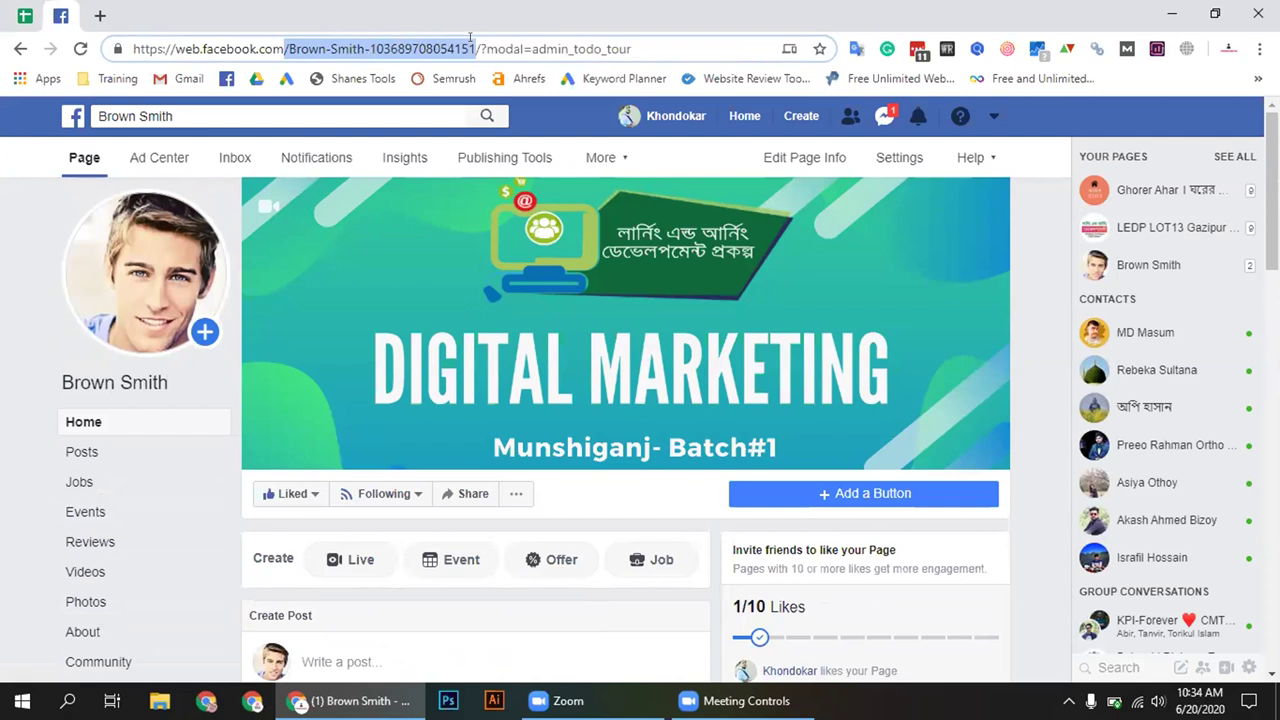
pyautogui.tripleClick(410, 42)
pyautogui.rightClick(404, 44)
pyautogui.click(430, 175)
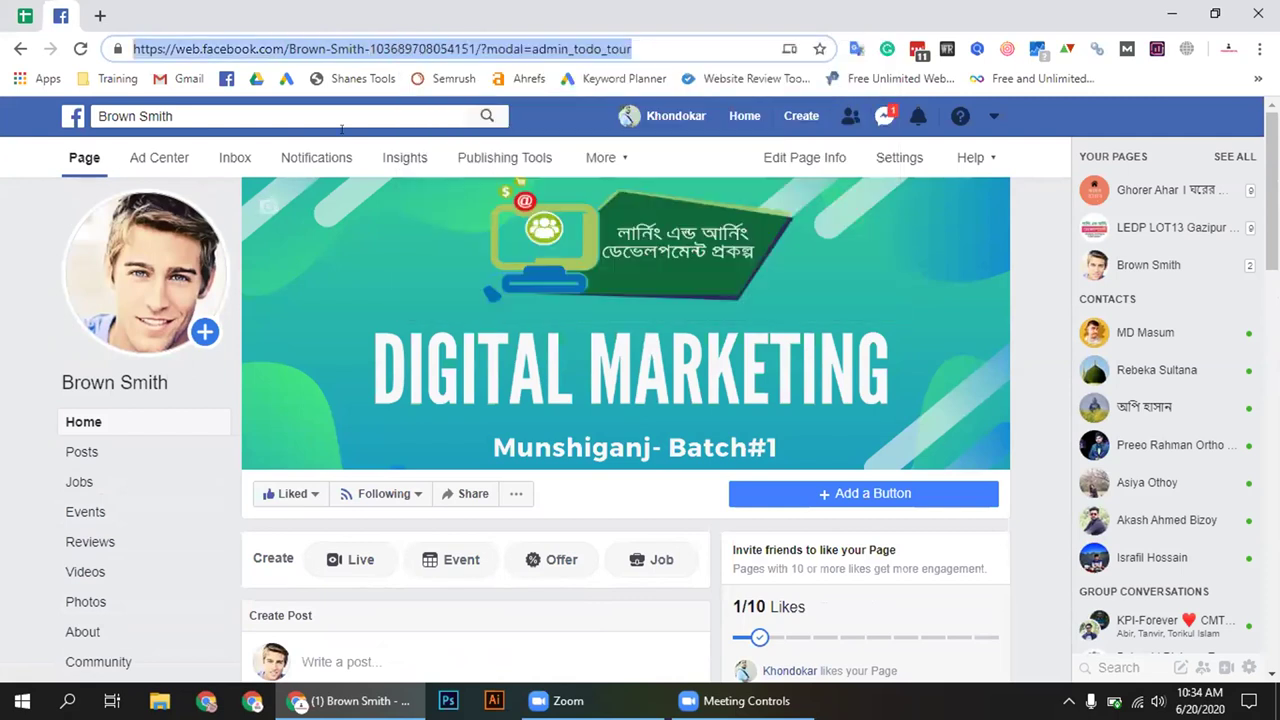
pyautogui.click(100, 15)
pyautogui.hotkey('ctrl', 'v')
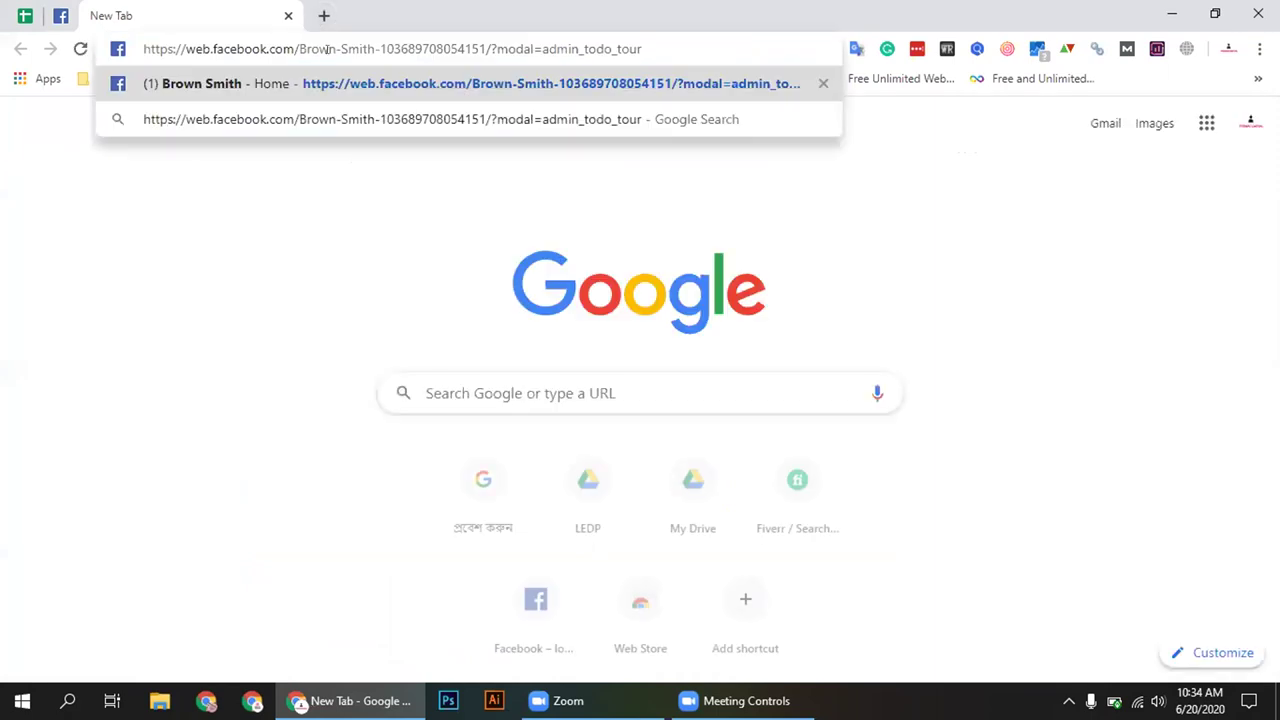
pyautogui.moveTo(379, 42); pyautogui.dragTo(645, 45)
pyautogui.press('BackSpace')
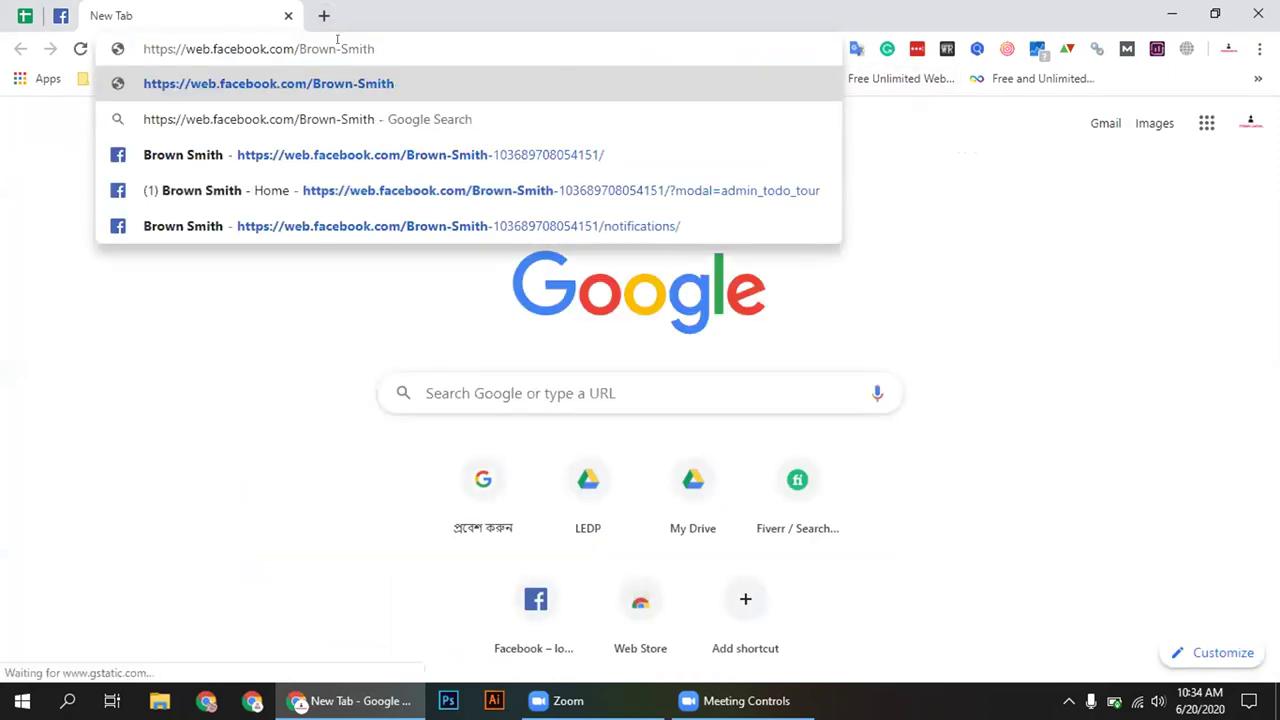
pyautogui.moveTo(331, 46); pyautogui.dragTo(299, 46)
pyautogui.hotkey('shift', 'End')
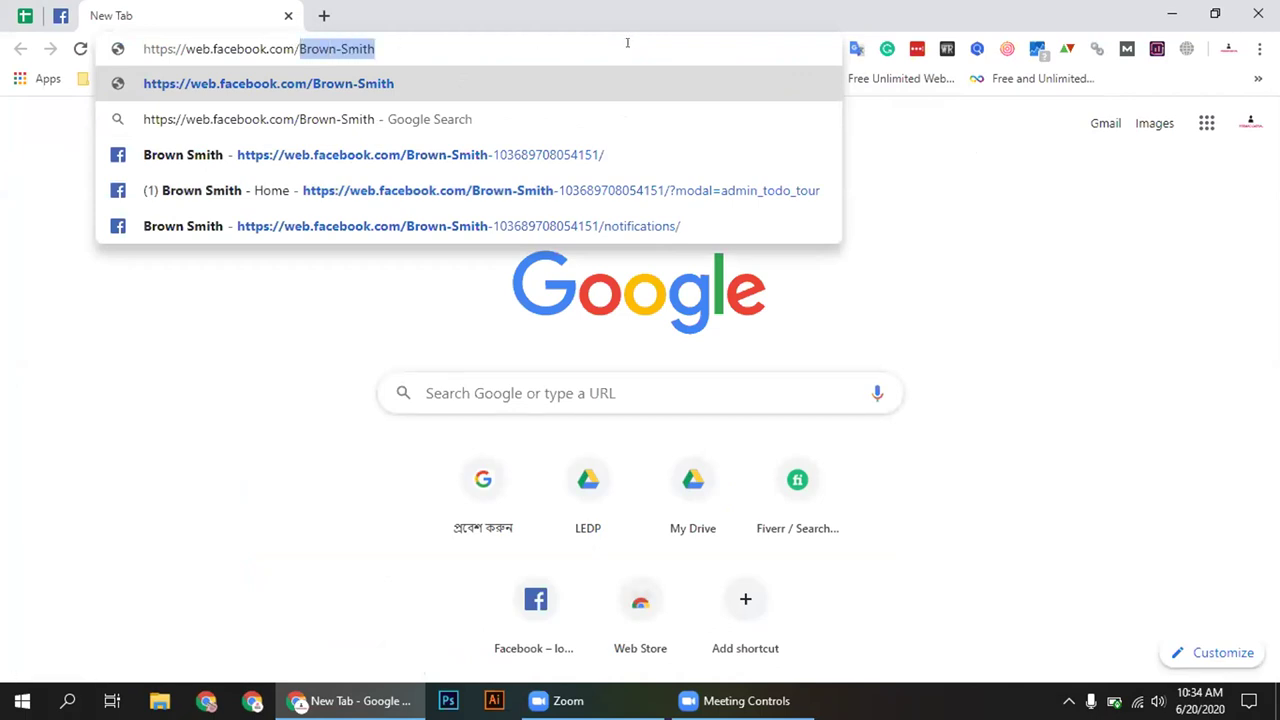
pyautogui.write('brownsmith')
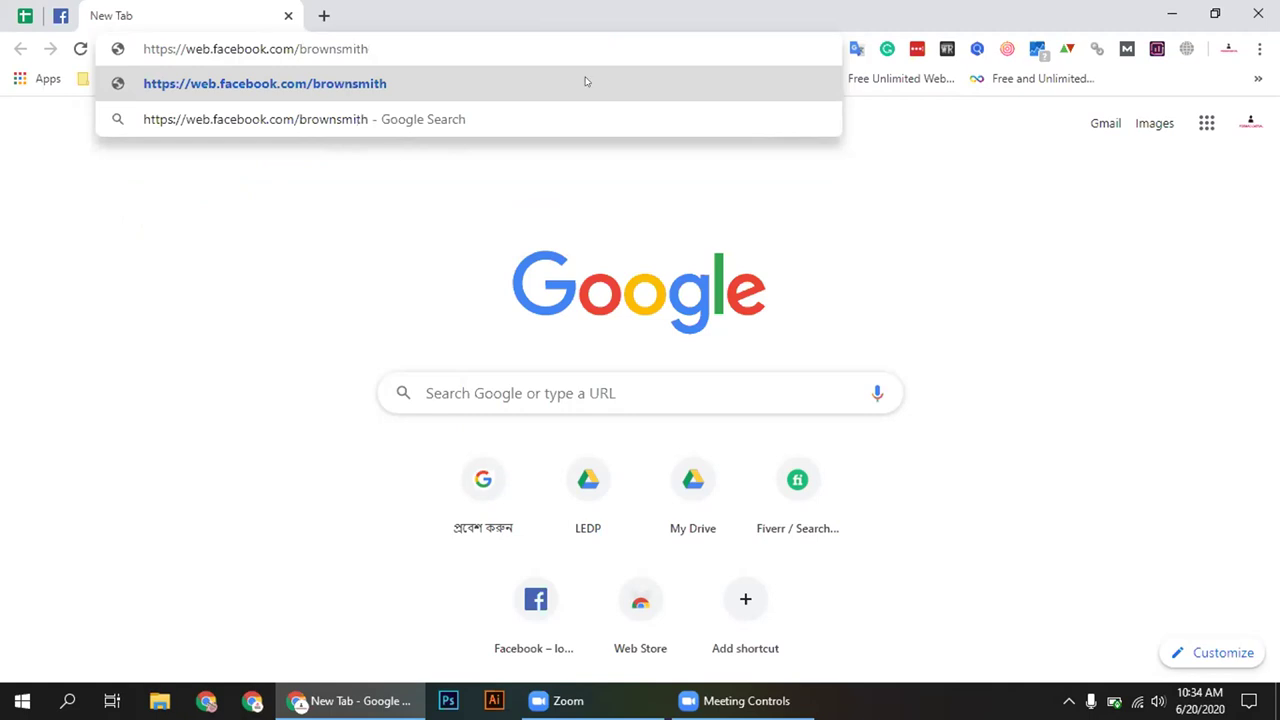
pyautogui.click(360, 160)
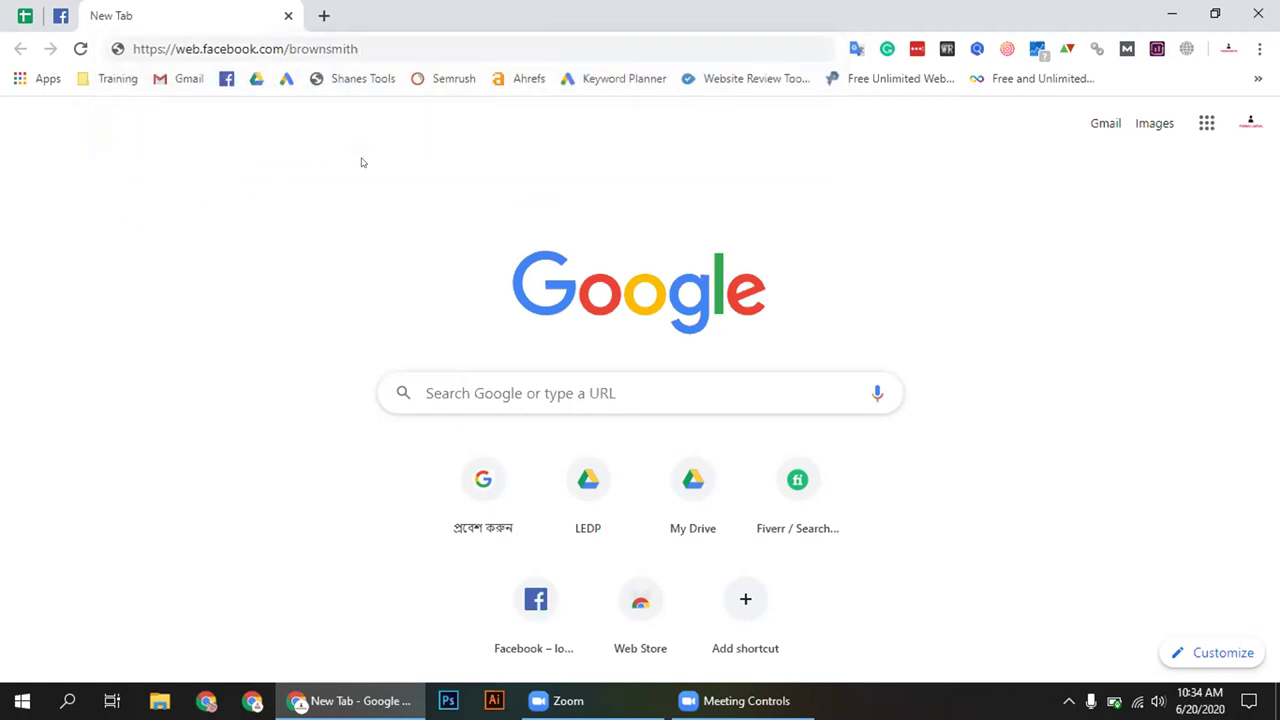
pyautogui.click(369, 40)
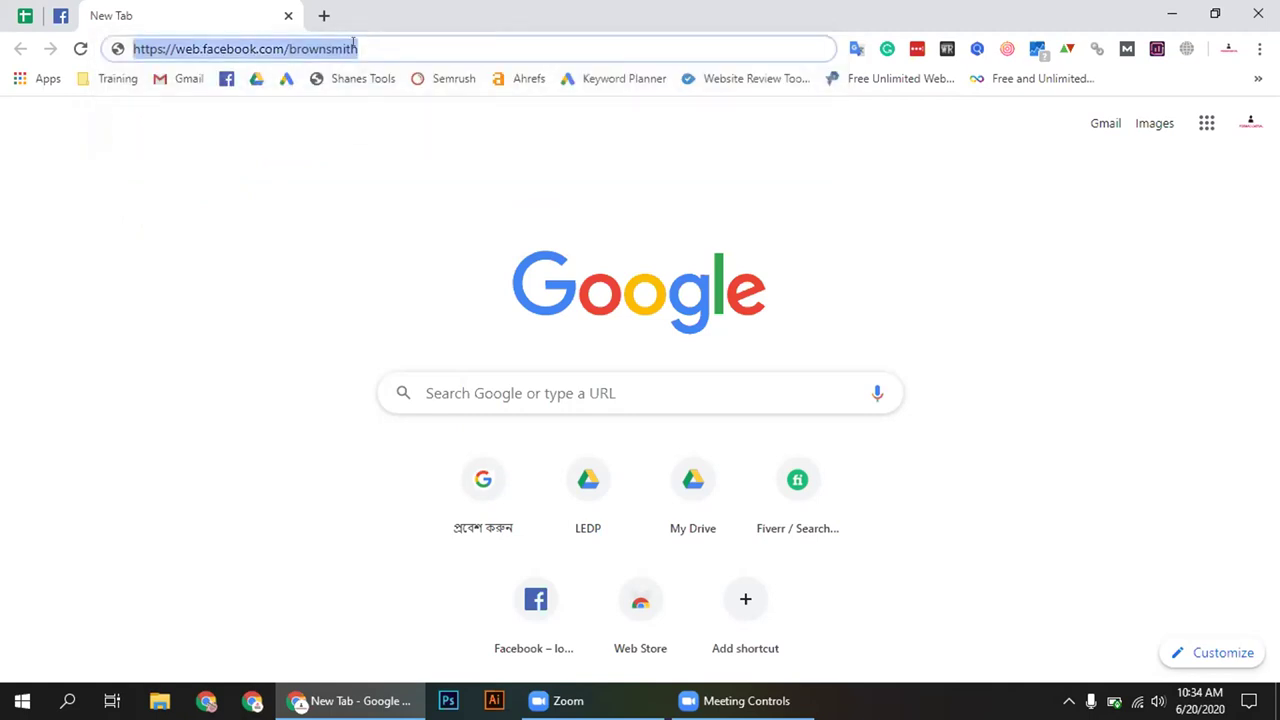
pyautogui.click(50, 5)
pyautogui.click(106, 12)
pyautogui.press('End')
pyautogui.hotkey('ctrl', 'shift', 'Left')
pyautogui.click(68, 8)
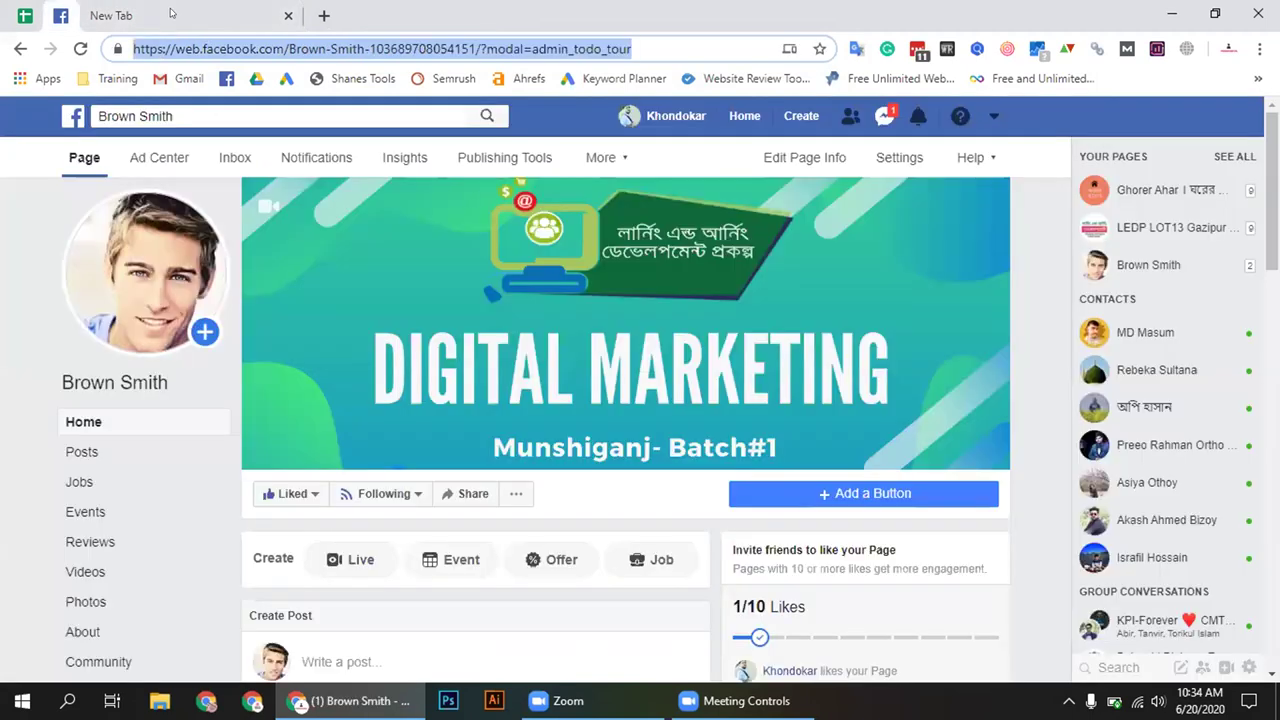
pyautogui.click(166, 12)
pyautogui.click(340, 50)
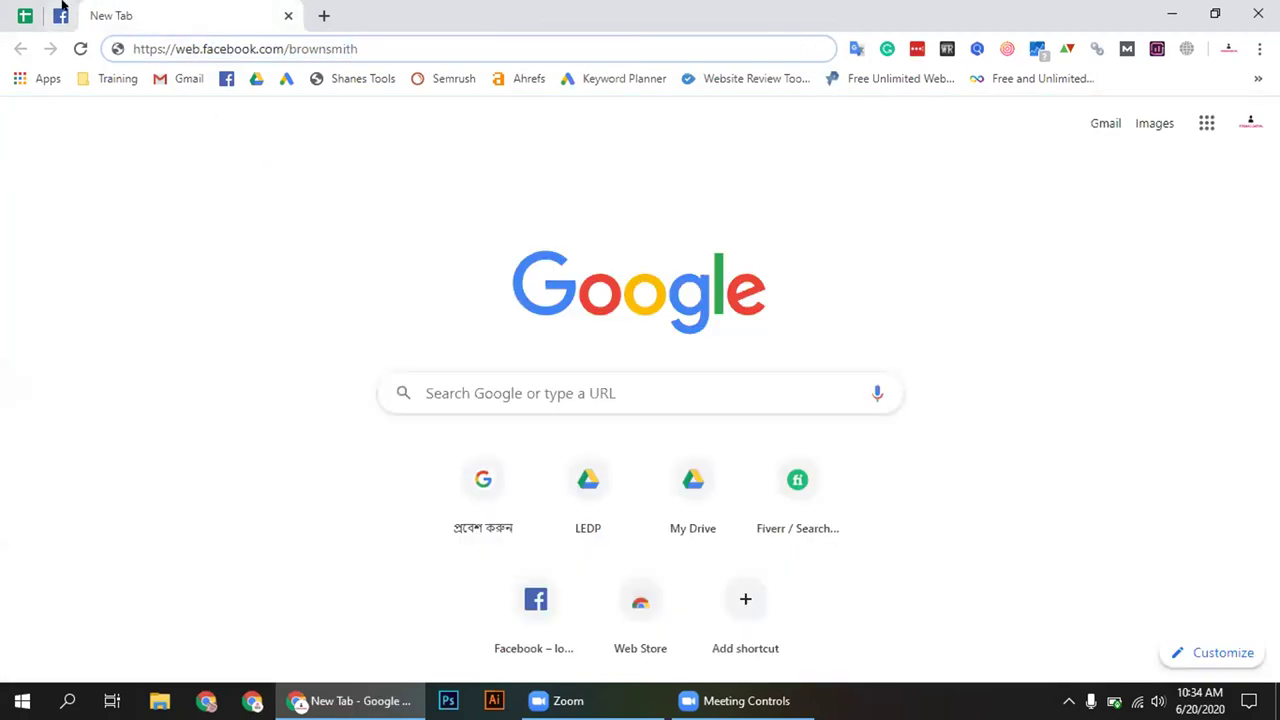
pyautogui.press('Return')
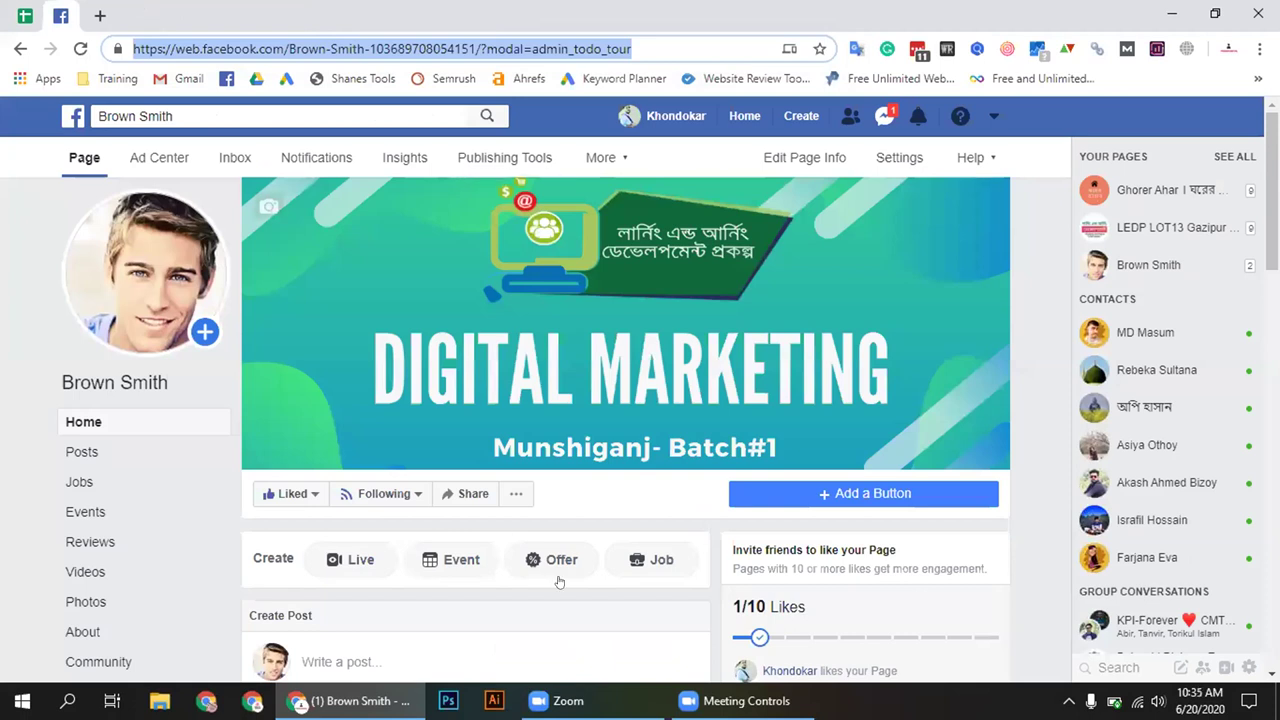
# Open the Add a Button options on the Brown Smith page
pyautogui.click(674, 516)
pyautogui.scroll(-2, 674, 516)
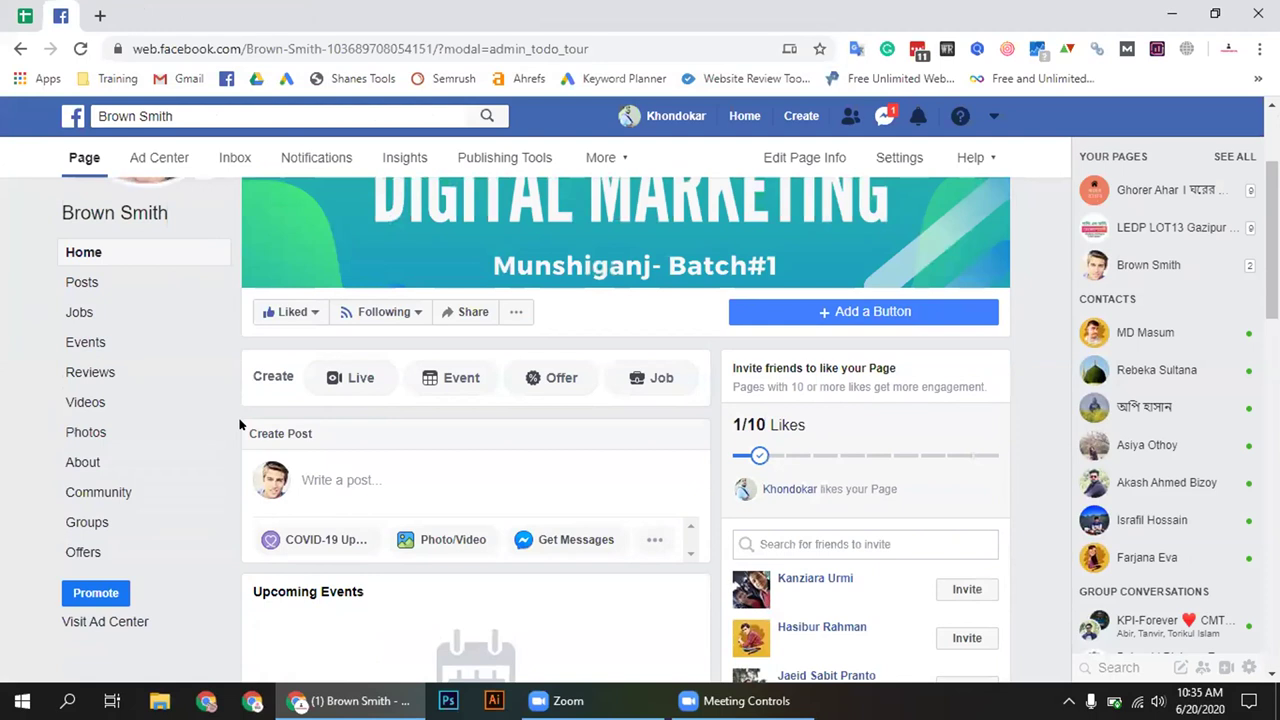
pyautogui.scroll(1, 238, 424)
pyautogui.scroll(1, 55, 508)
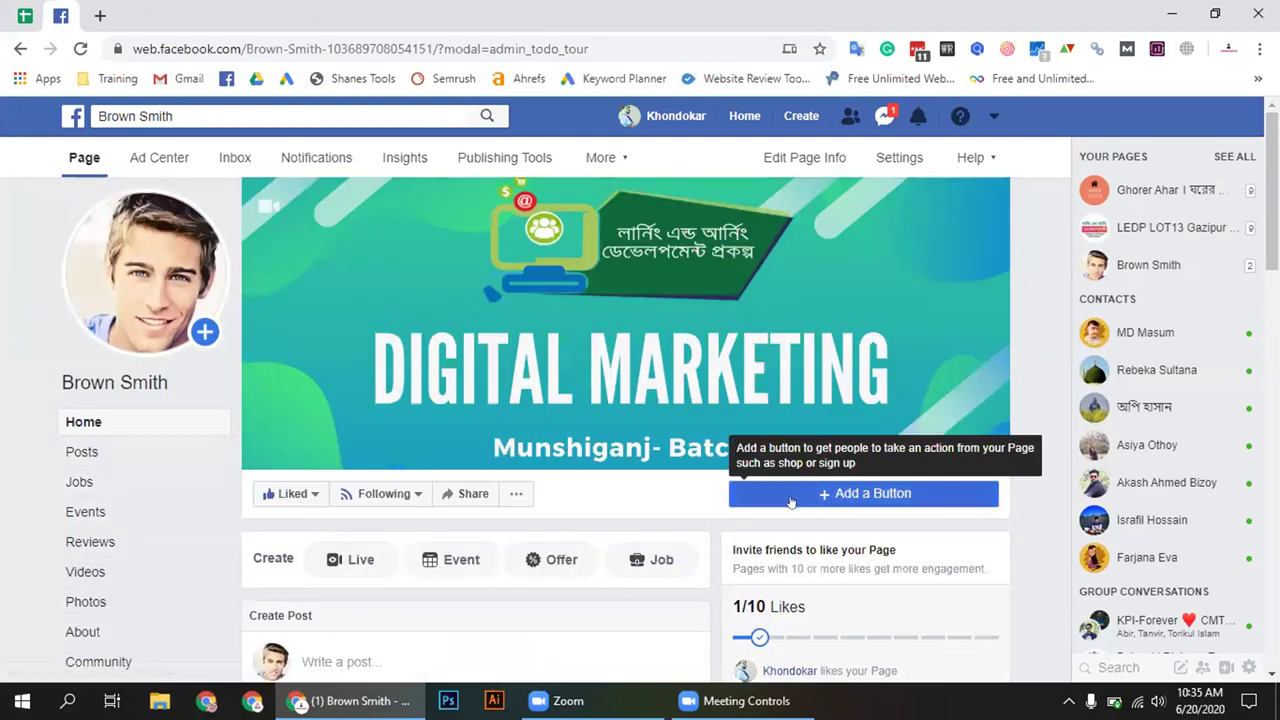
pyautogui.click(863, 493)
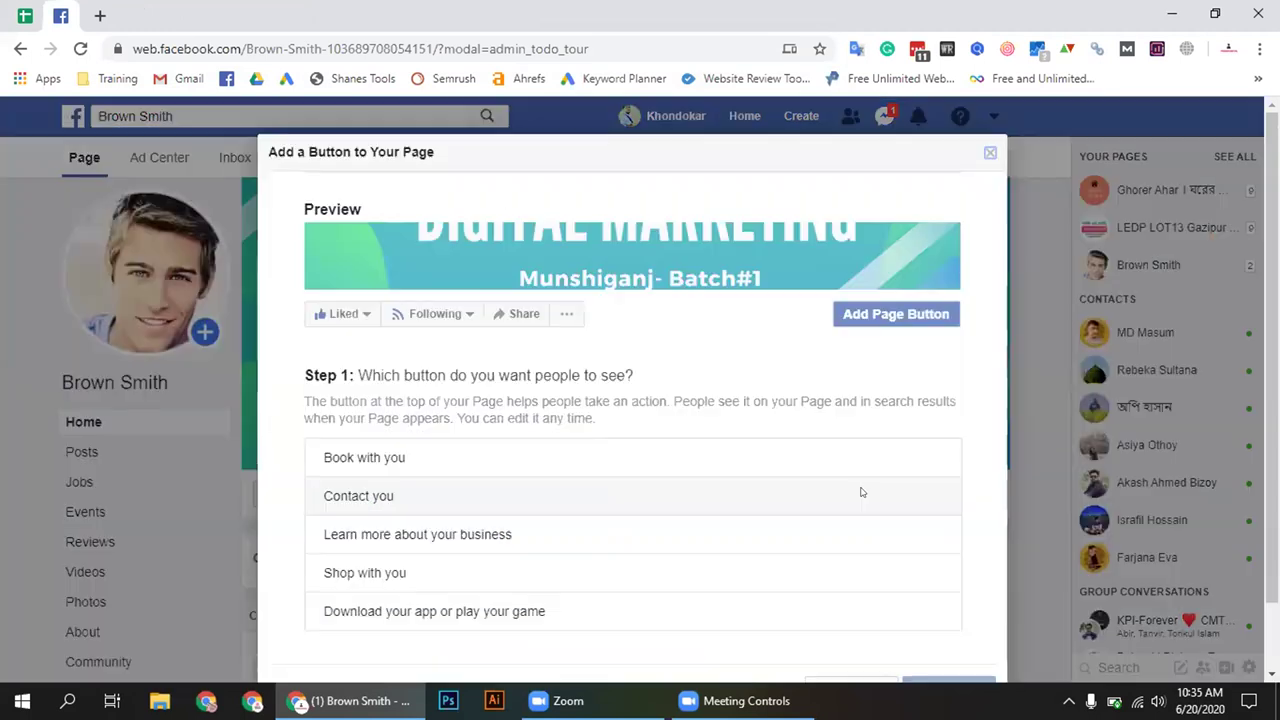
pyautogui.click(985, 155)
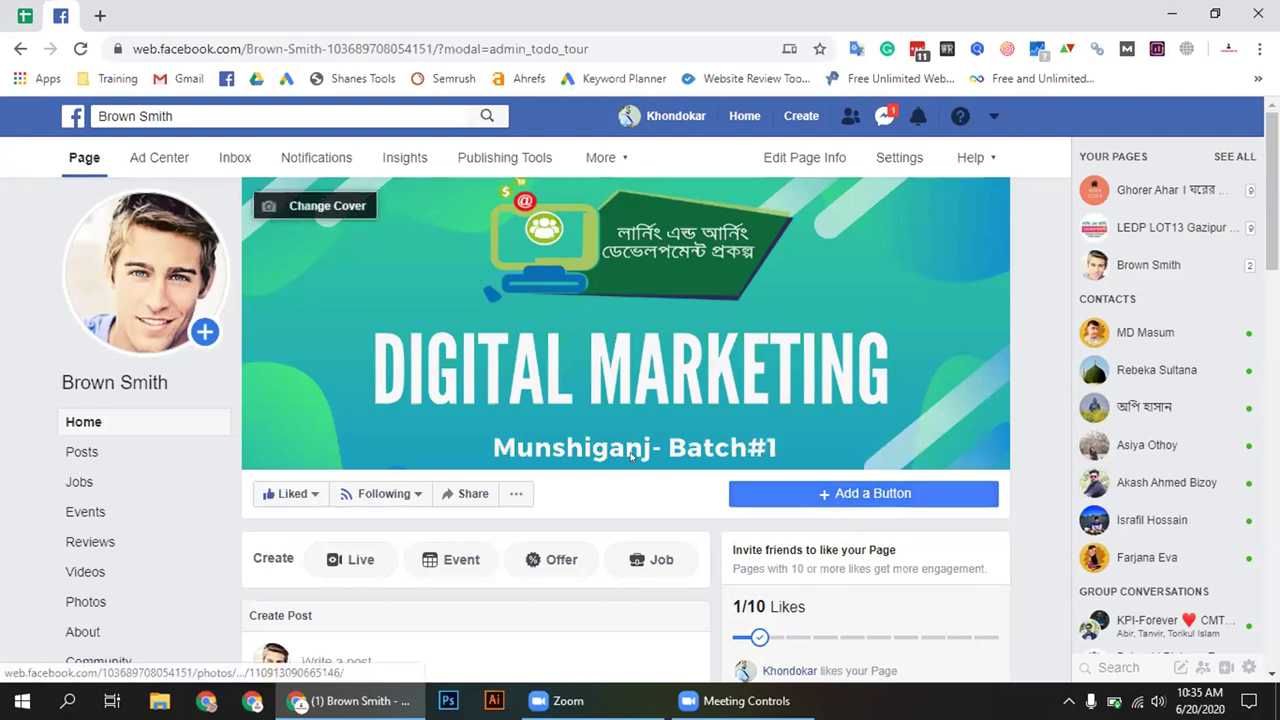
pyautogui.click(848, 497)
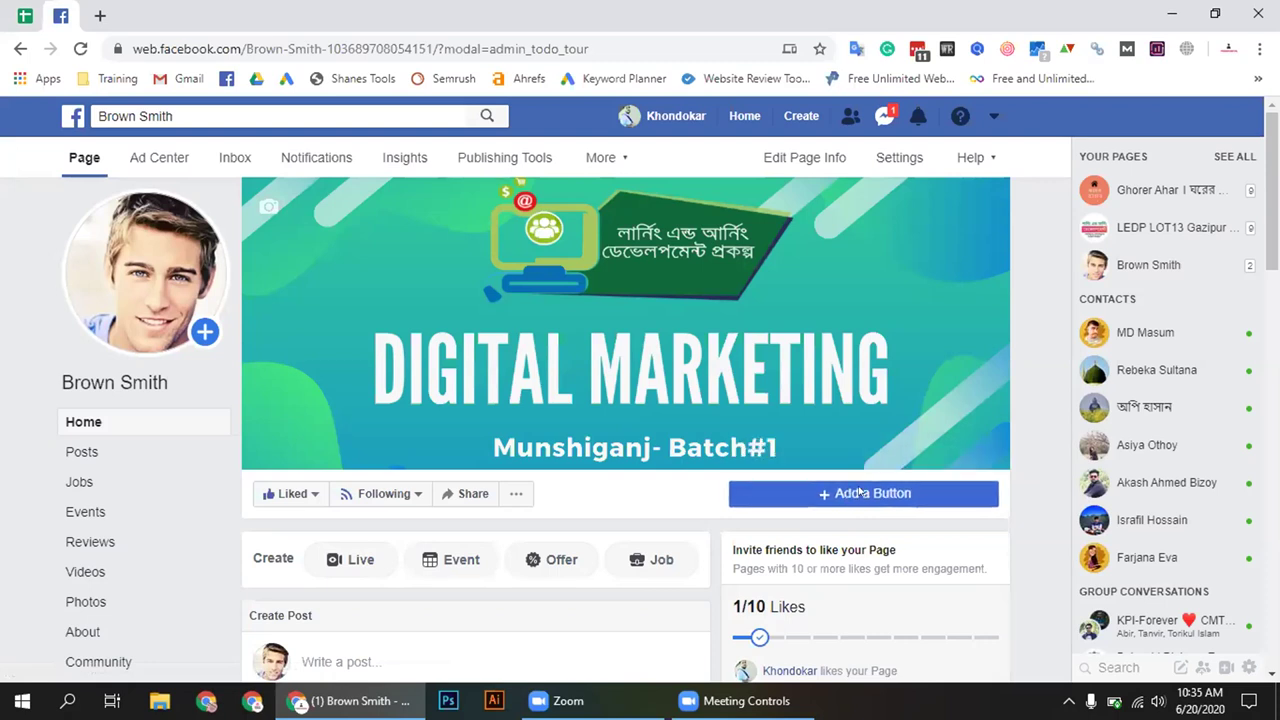
pyautogui.scroll(-1, 393, 383)
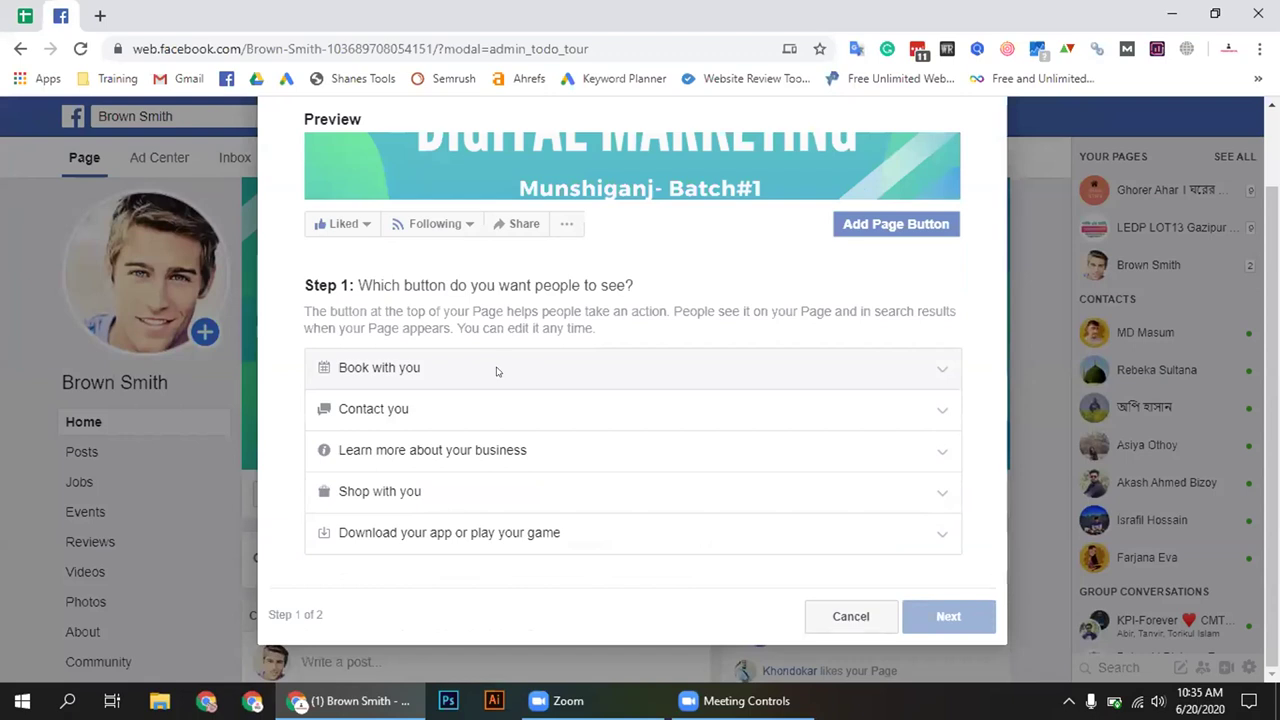
# Browse the booking, contact, learn-more, shopping and app categories, then pick a contact button
pyautogui.click(443, 369)
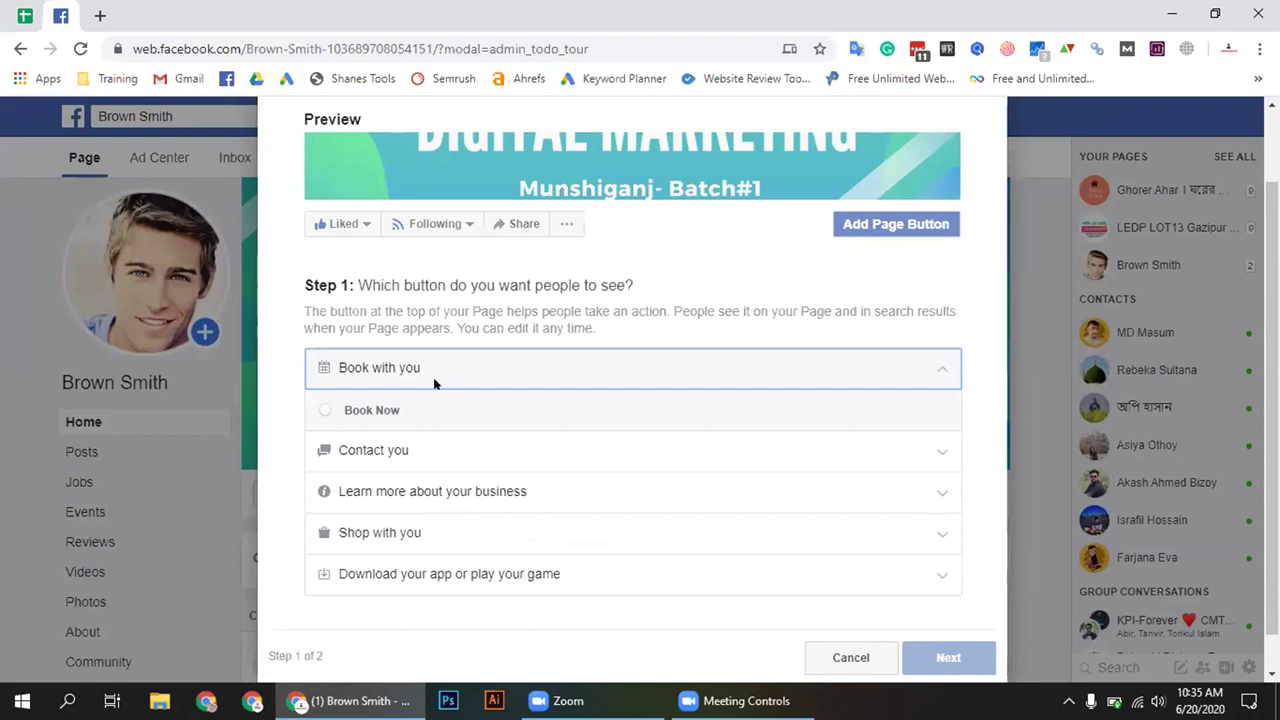
pyautogui.click(425, 450)
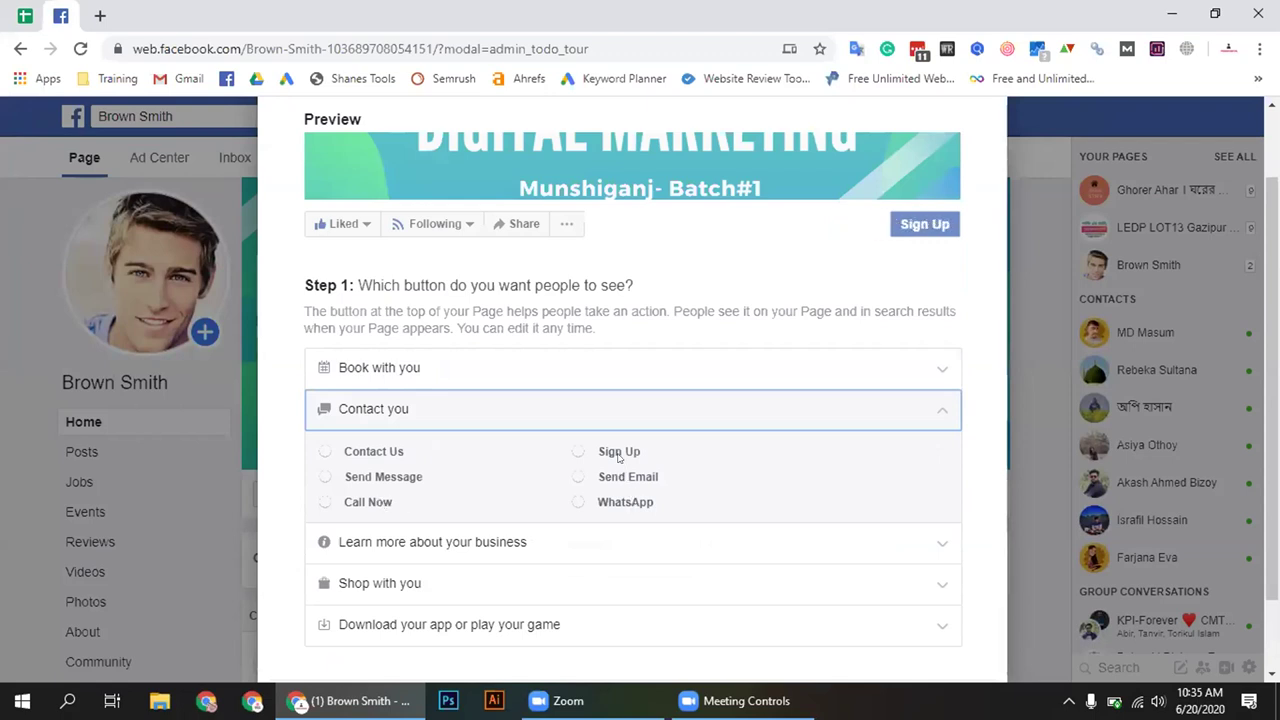
pyautogui.scroll(-1, 569, 457)
pyautogui.click(500, 451)
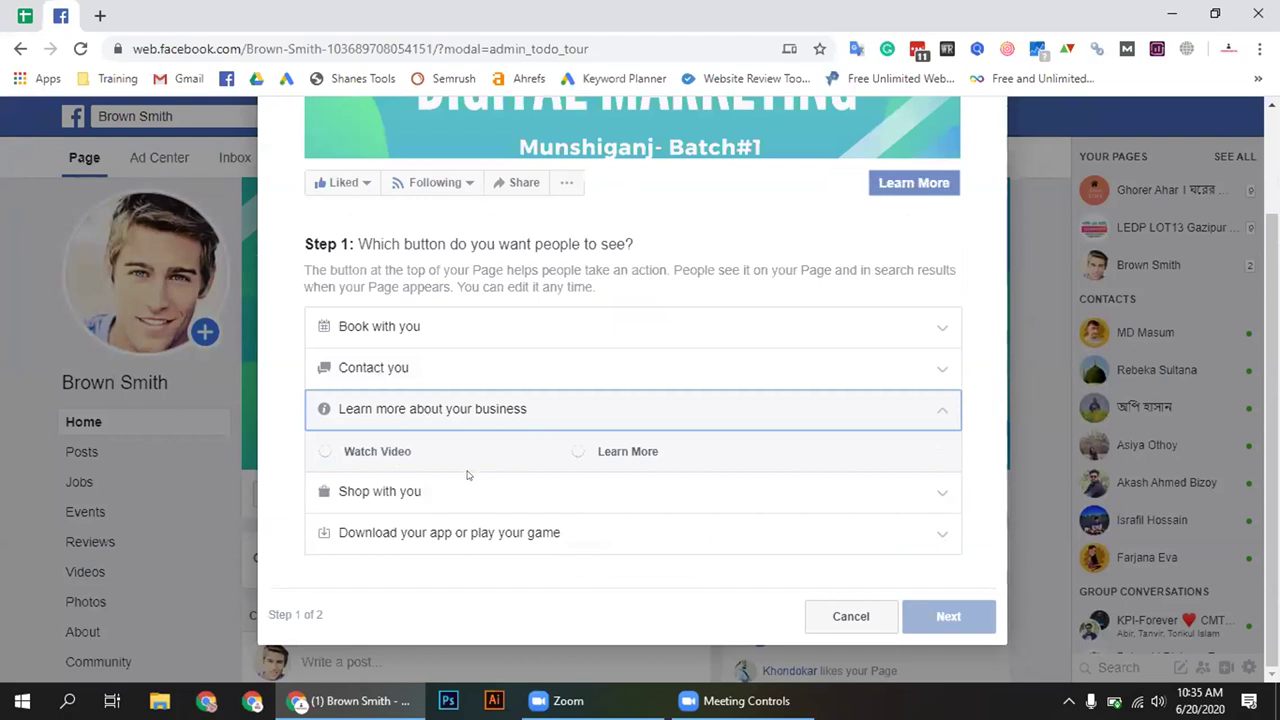
pyautogui.click(430, 491)
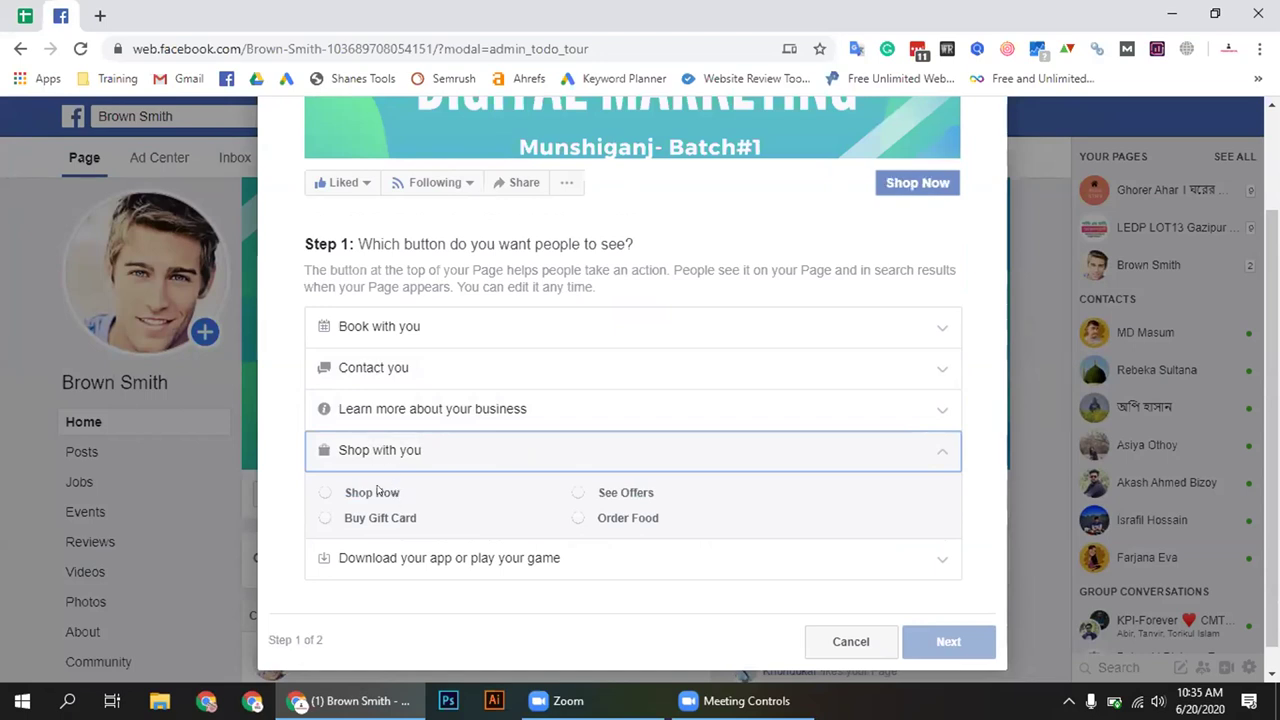
pyautogui.click(412, 557)
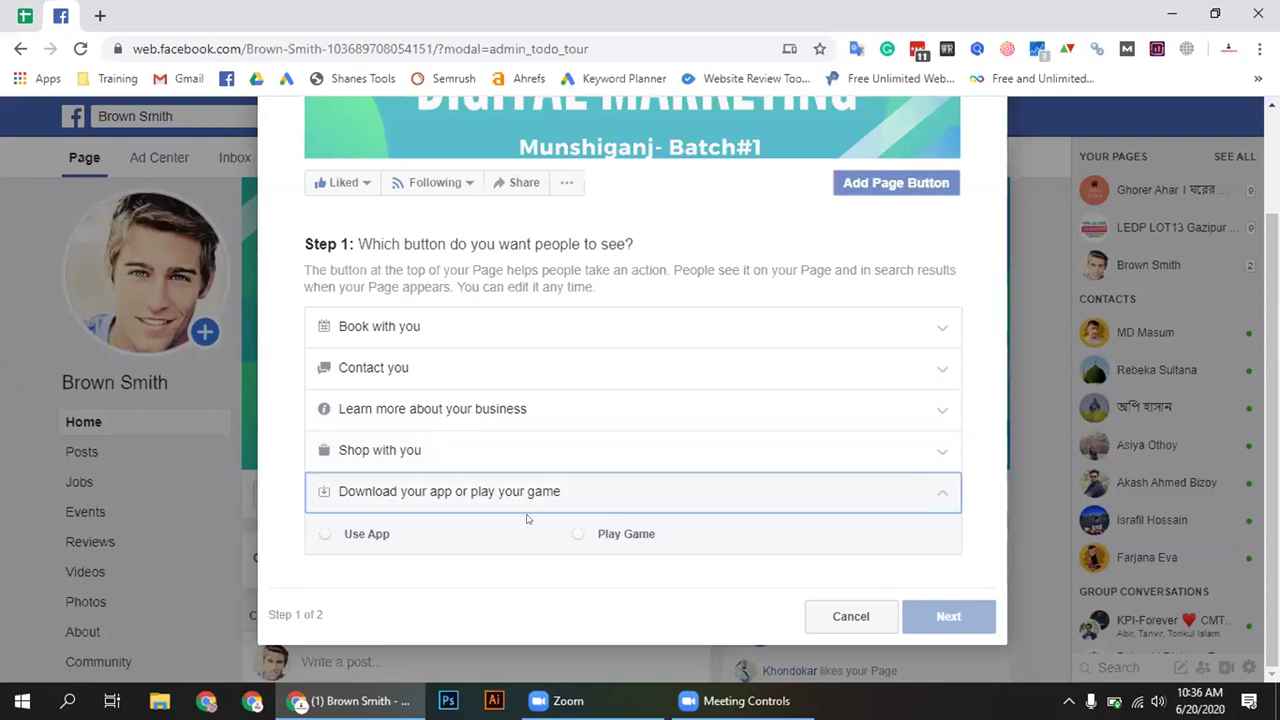
pyautogui.click(398, 366)
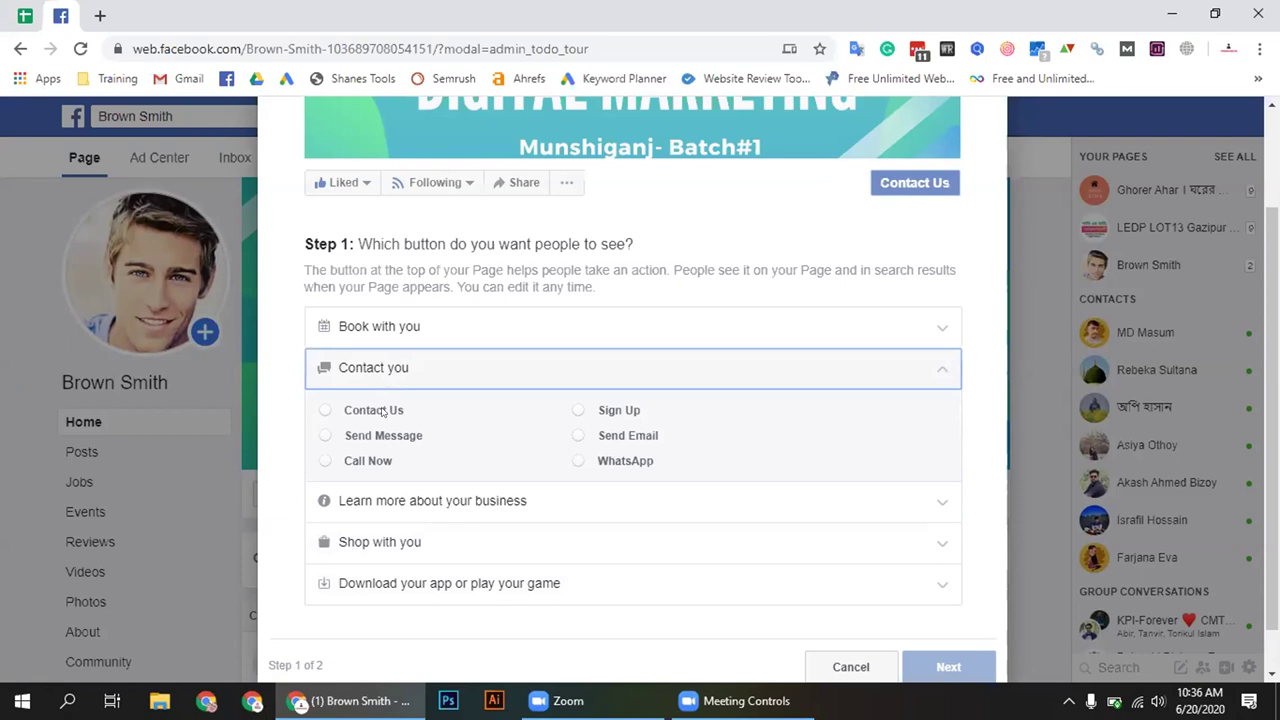
pyautogui.click(383, 412)
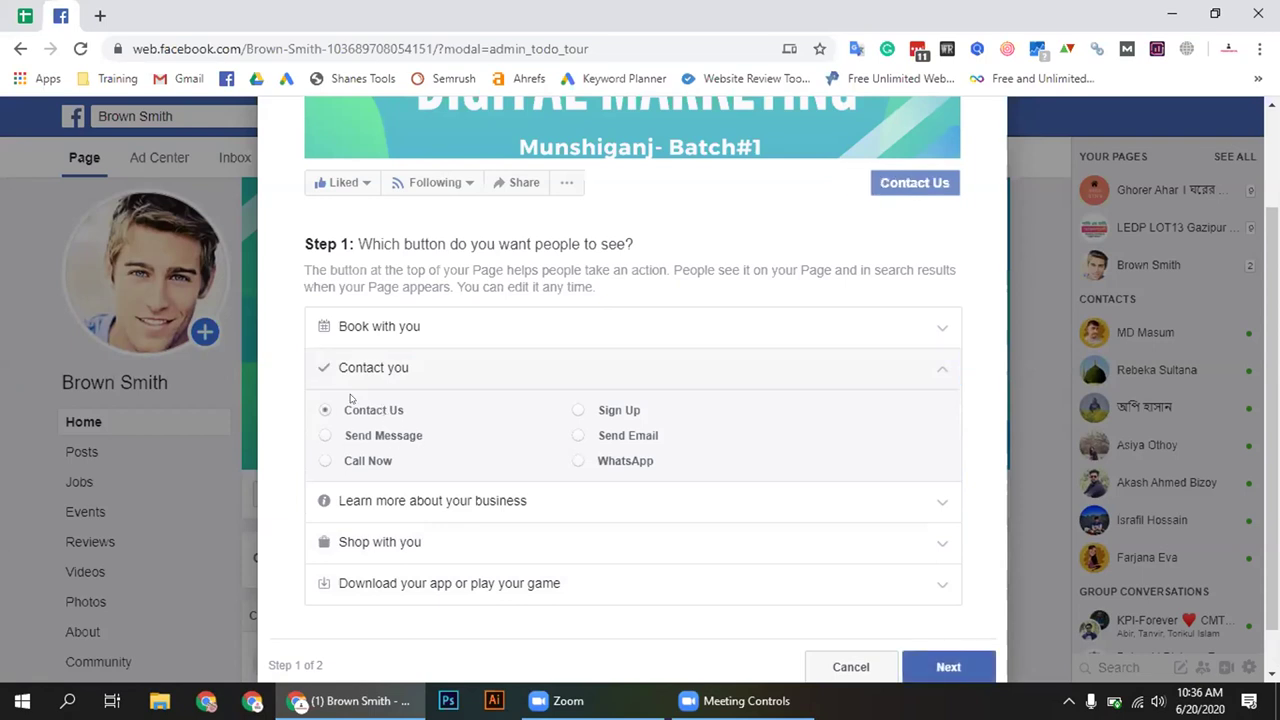
# Try a website link as the button's destination, then cancel and go back
pyautogui.scroll(-1, 922, 622)
pyautogui.click(922, 620)
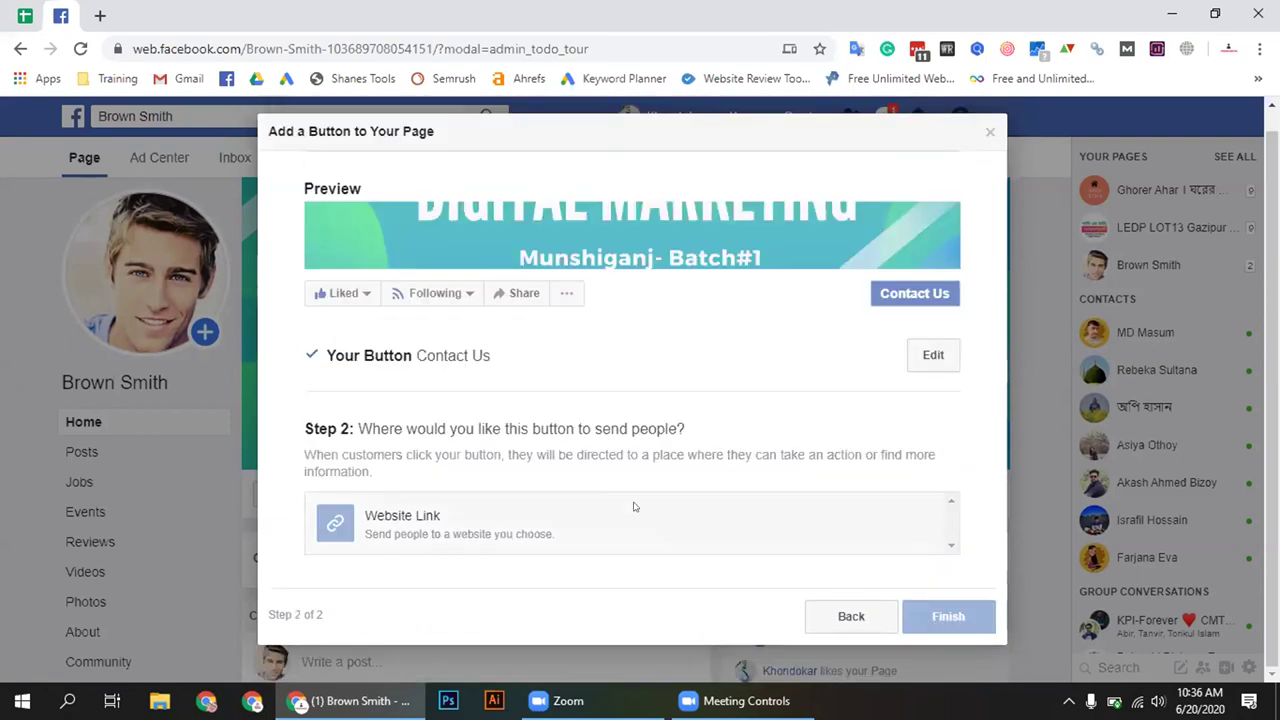
pyautogui.click(633, 505)
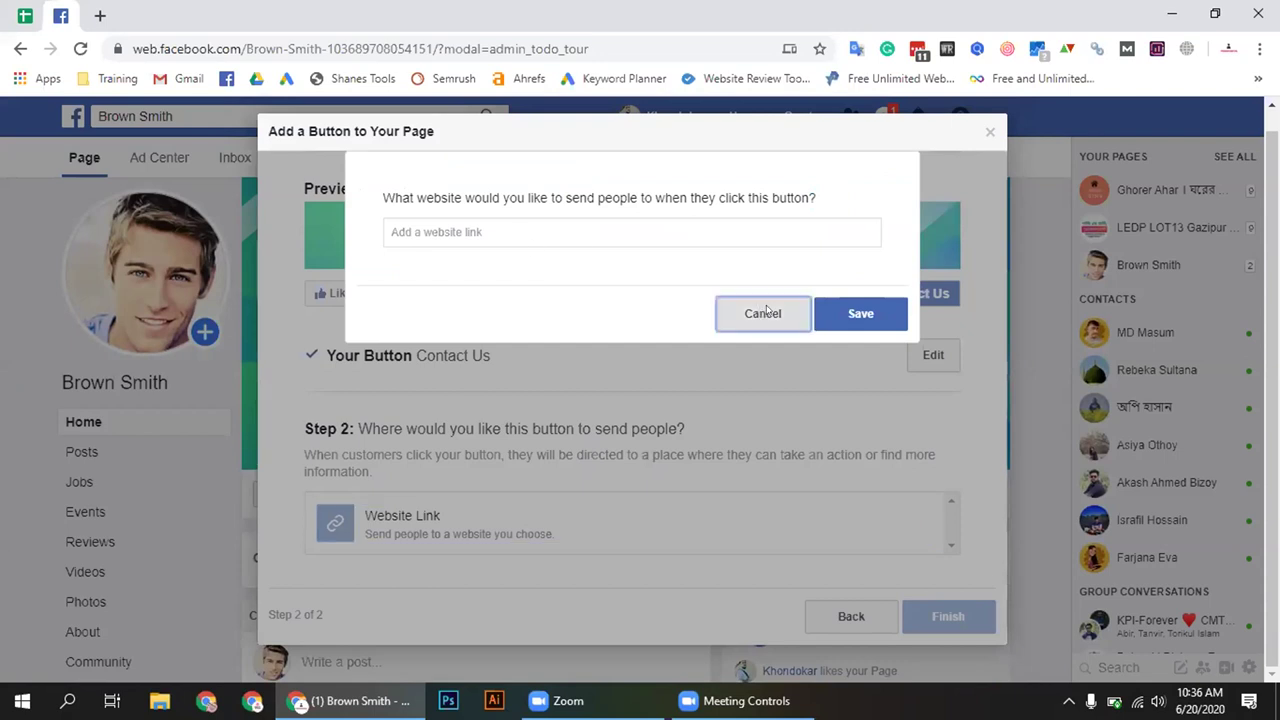
pyautogui.click(766, 312)
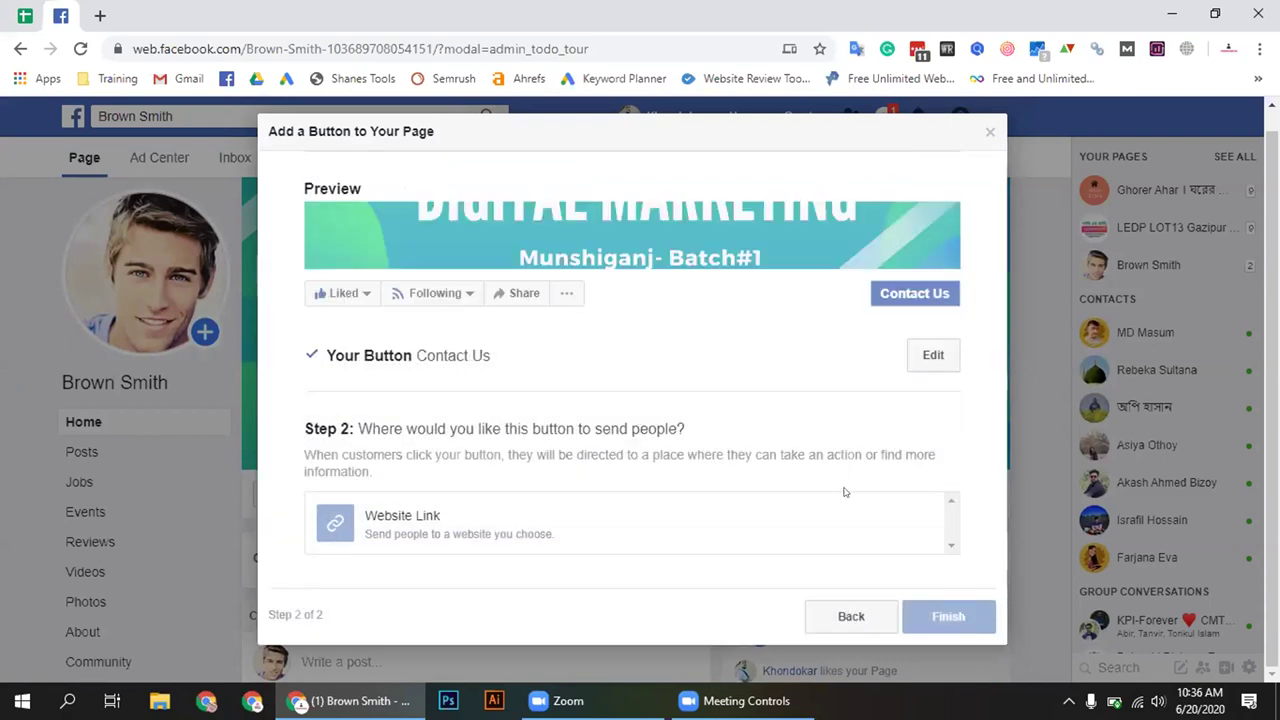
pyautogui.click(571, 520)
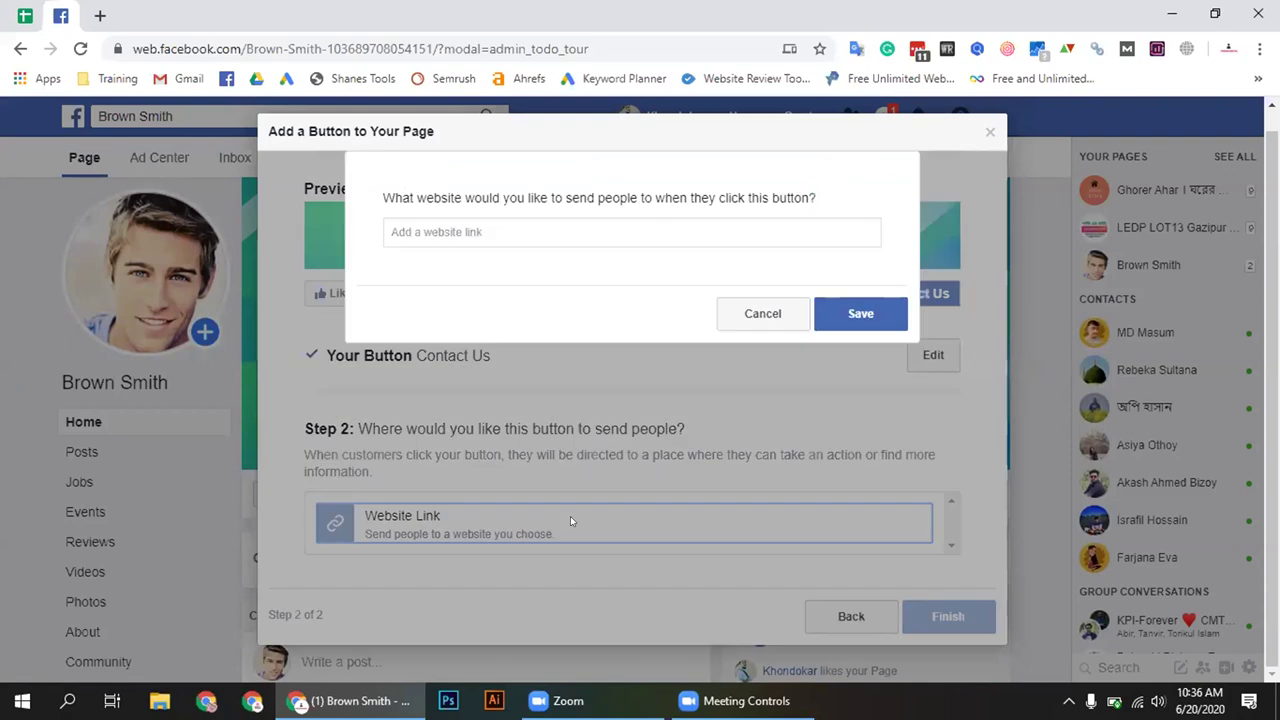
pyautogui.click(762, 313)
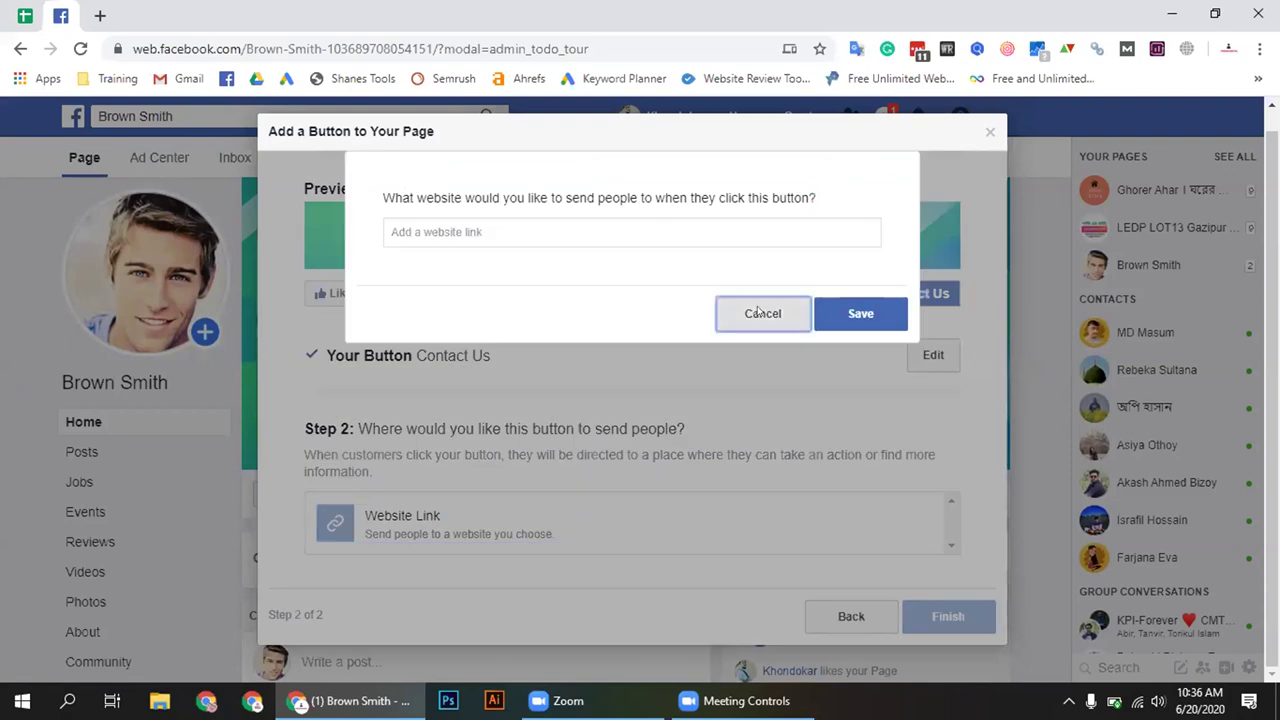
pyautogui.click(852, 616)
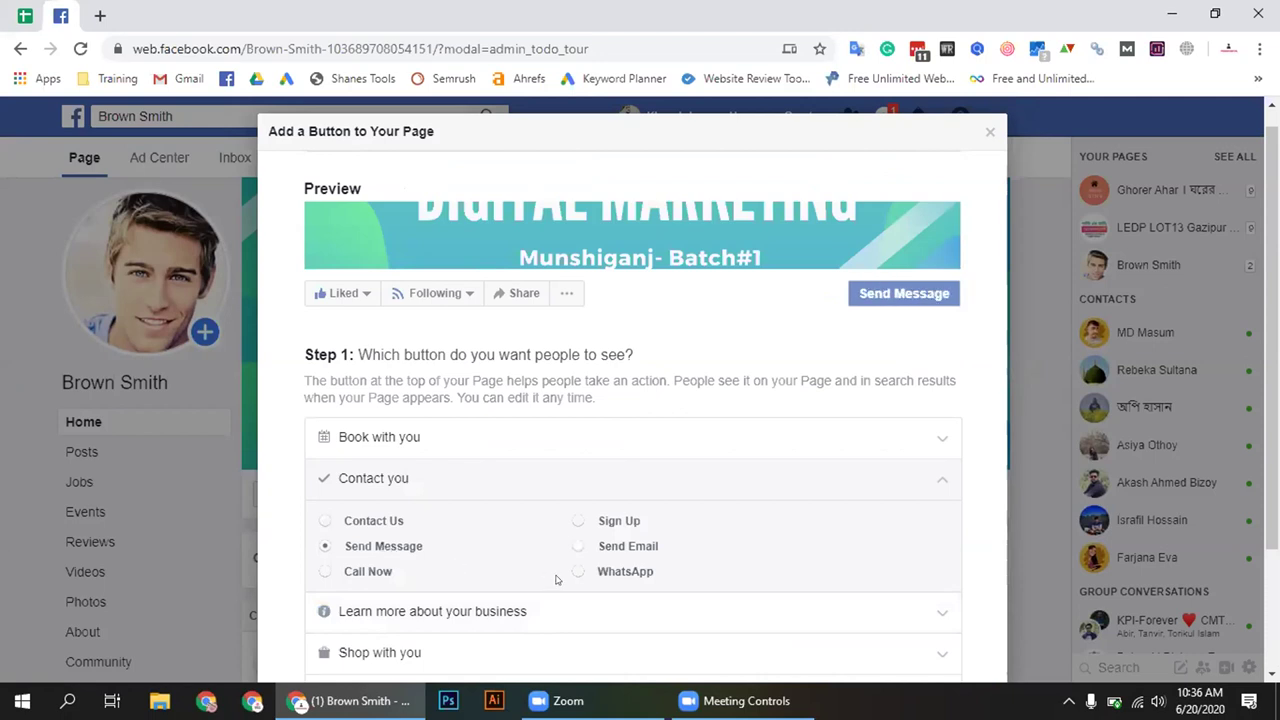
# Route the Send Message button to Messenger and save it
pyautogui.scroll(-2, 562, 585)
pyautogui.click(948, 616)
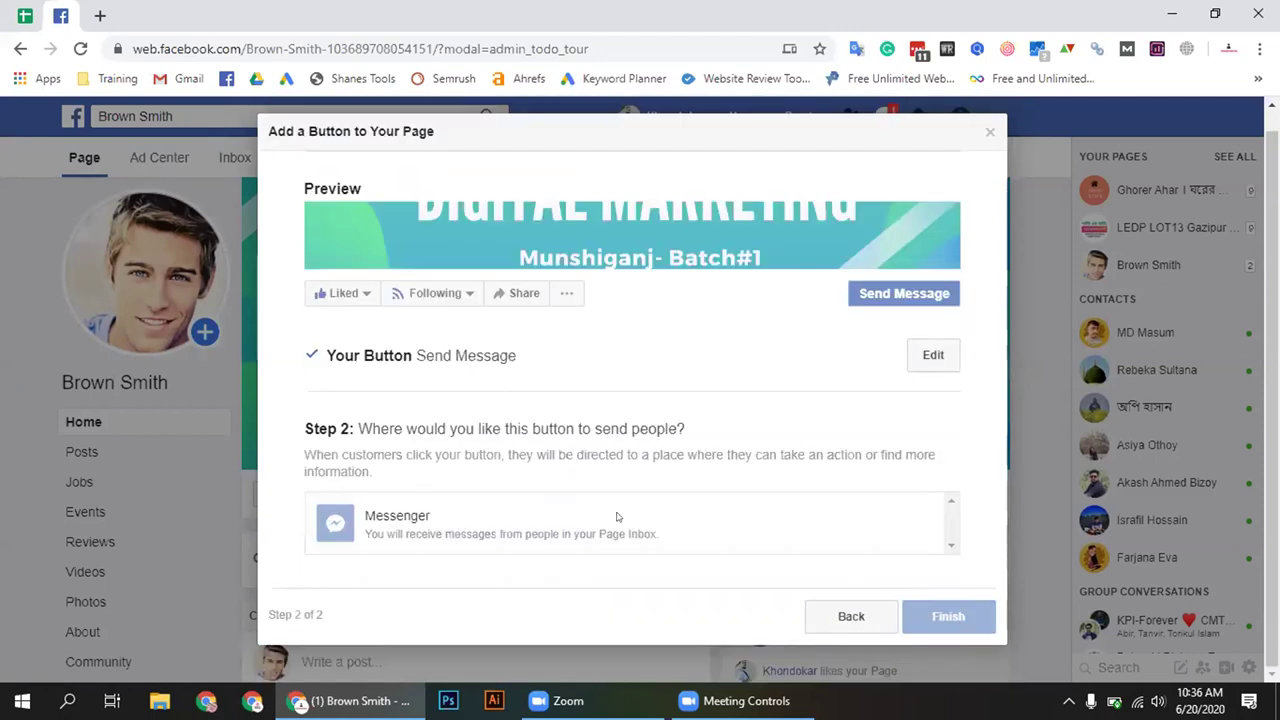
pyautogui.click(740, 523)
pyautogui.click(953, 550)
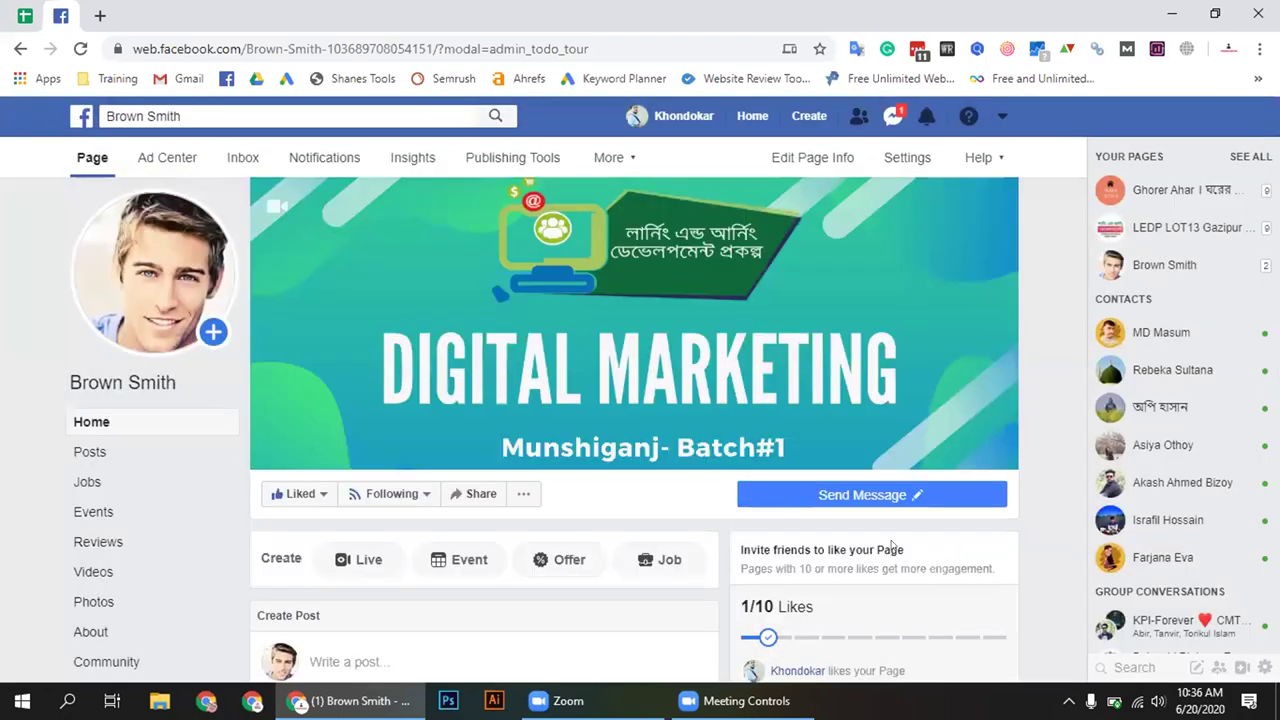
# Open the 'Write a post...' composer on the Brown Smith page
pyautogui.moveTo(938, 503)
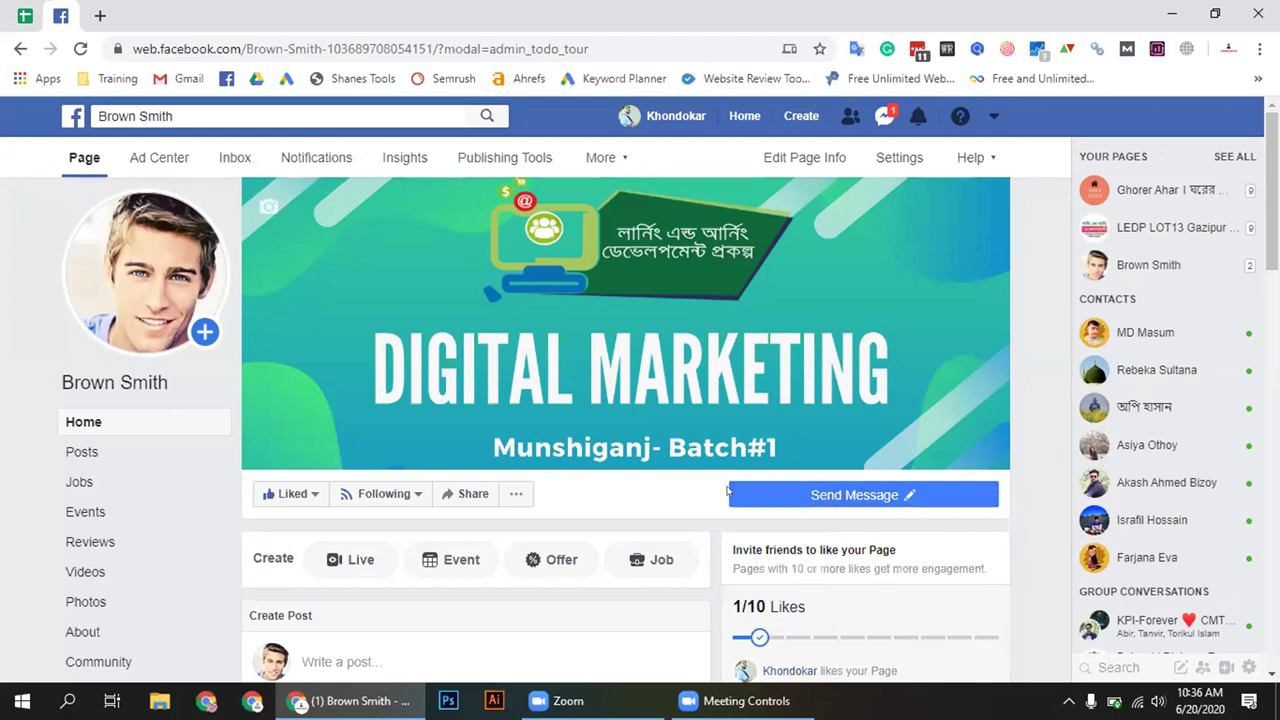
pyautogui.scroll(-2, 705, 507)
pyautogui.click(694, 520)
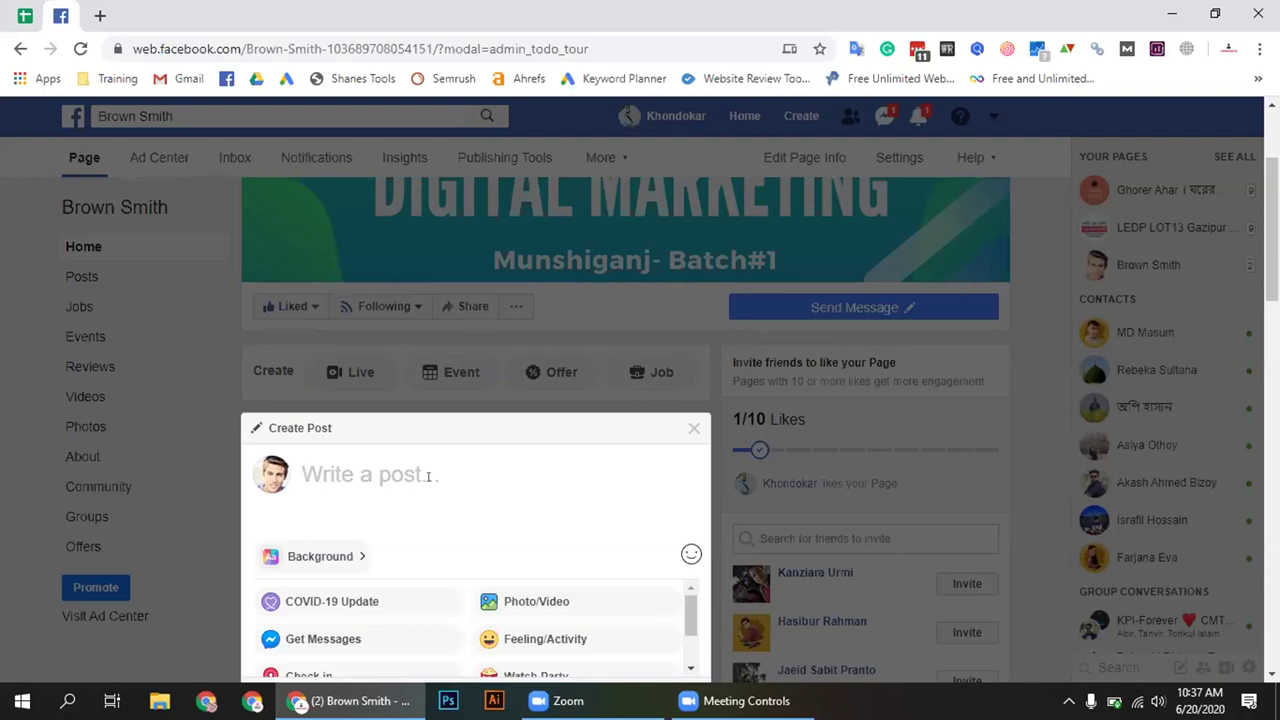
# Dismiss the Create Post composer without posting and scroll back to the page top
pyautogui.click(712, 365)
pyautogui.scroll(-8, 700, 370)
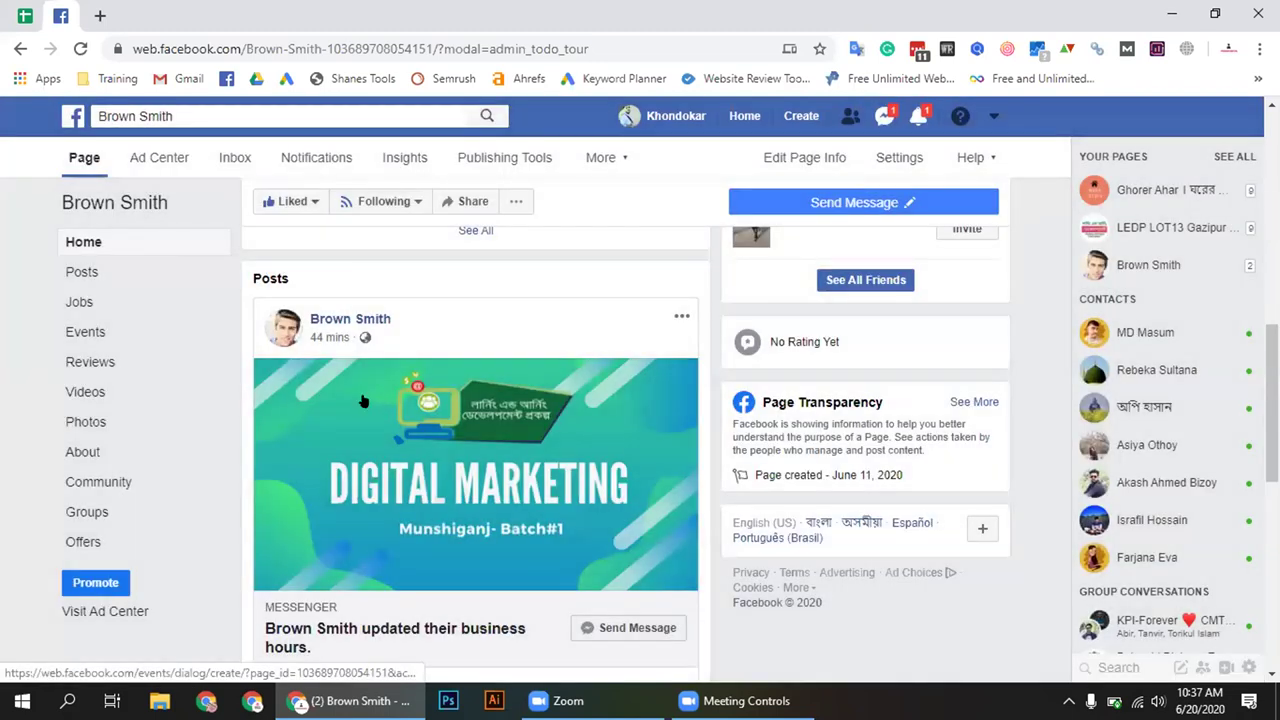
pyautogui.scroll(1, 662, 349)
pyautogui.scroll(5, 662, 349)
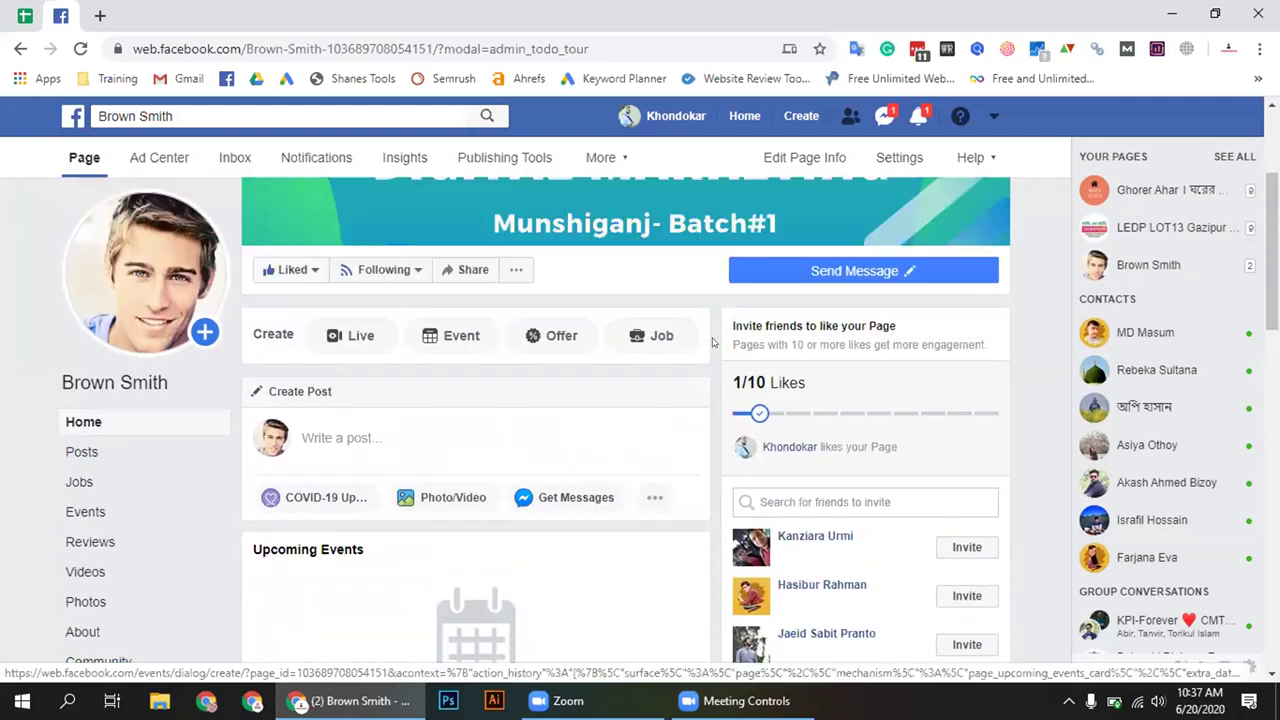
pyautogui.scroll(-6, 709, 348)
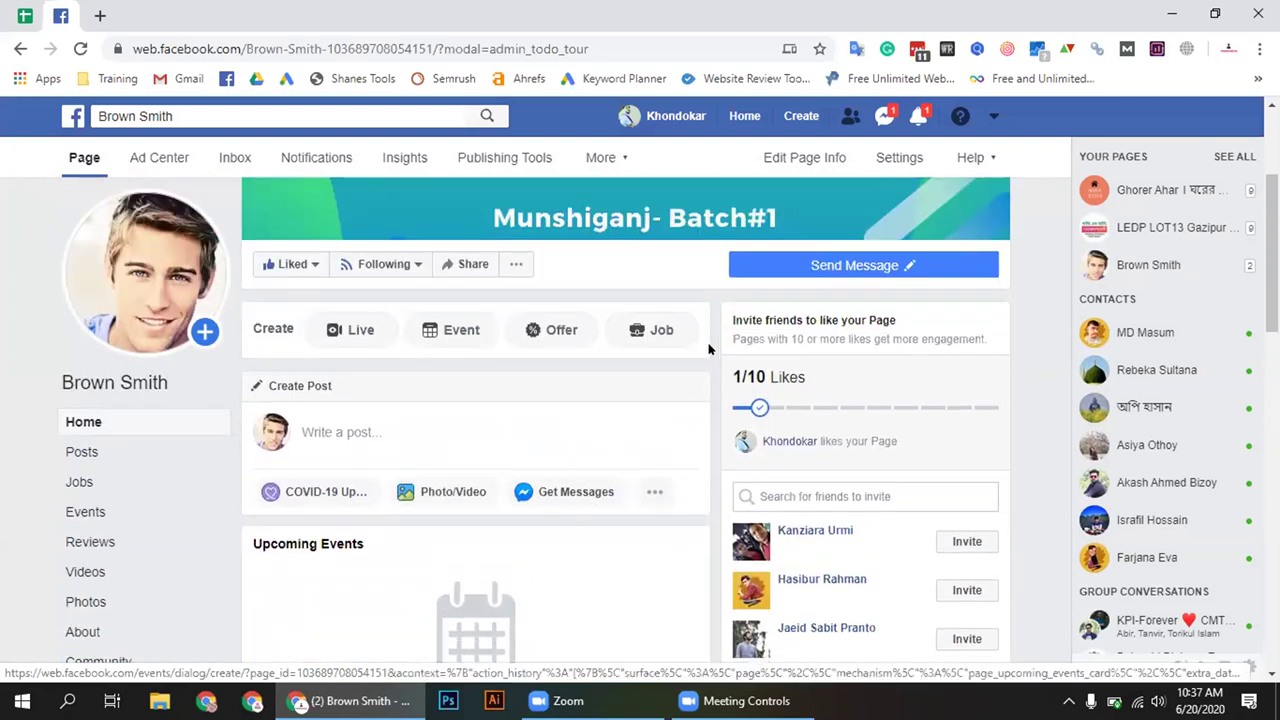
pyautogui.scroll(-2, 709, 348)
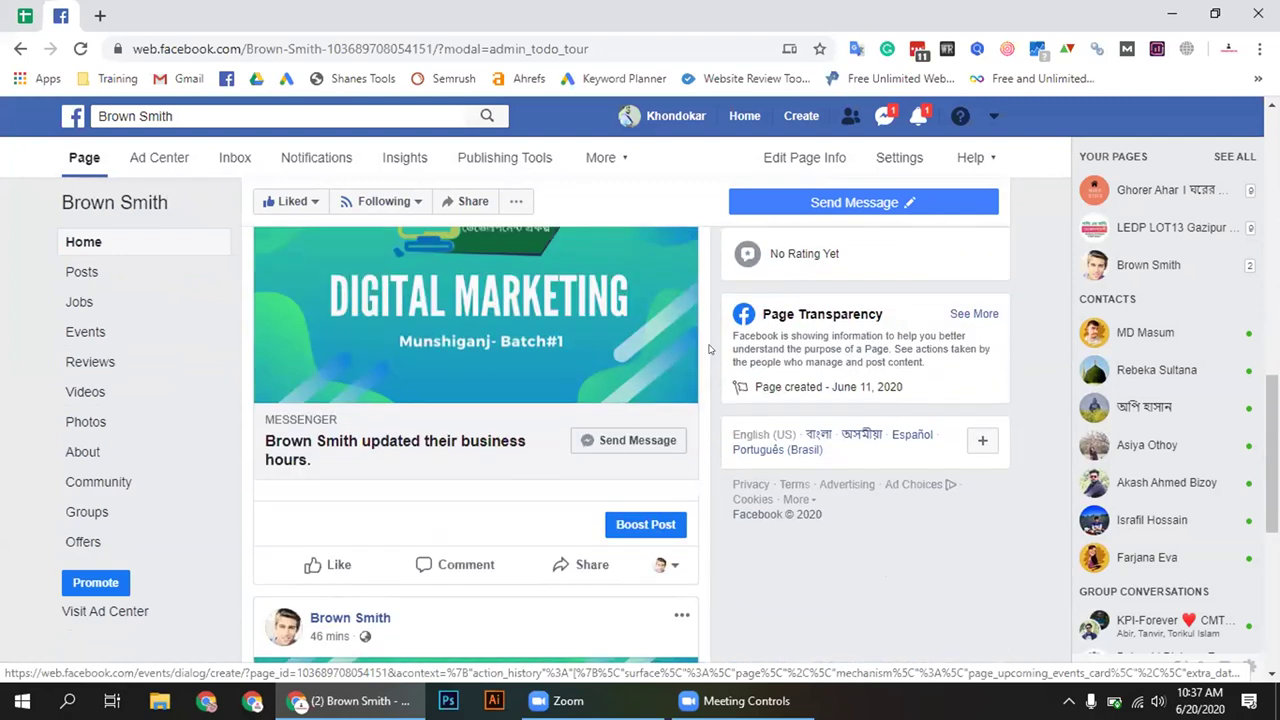
pyautogui.scroll(7, 709, 348)
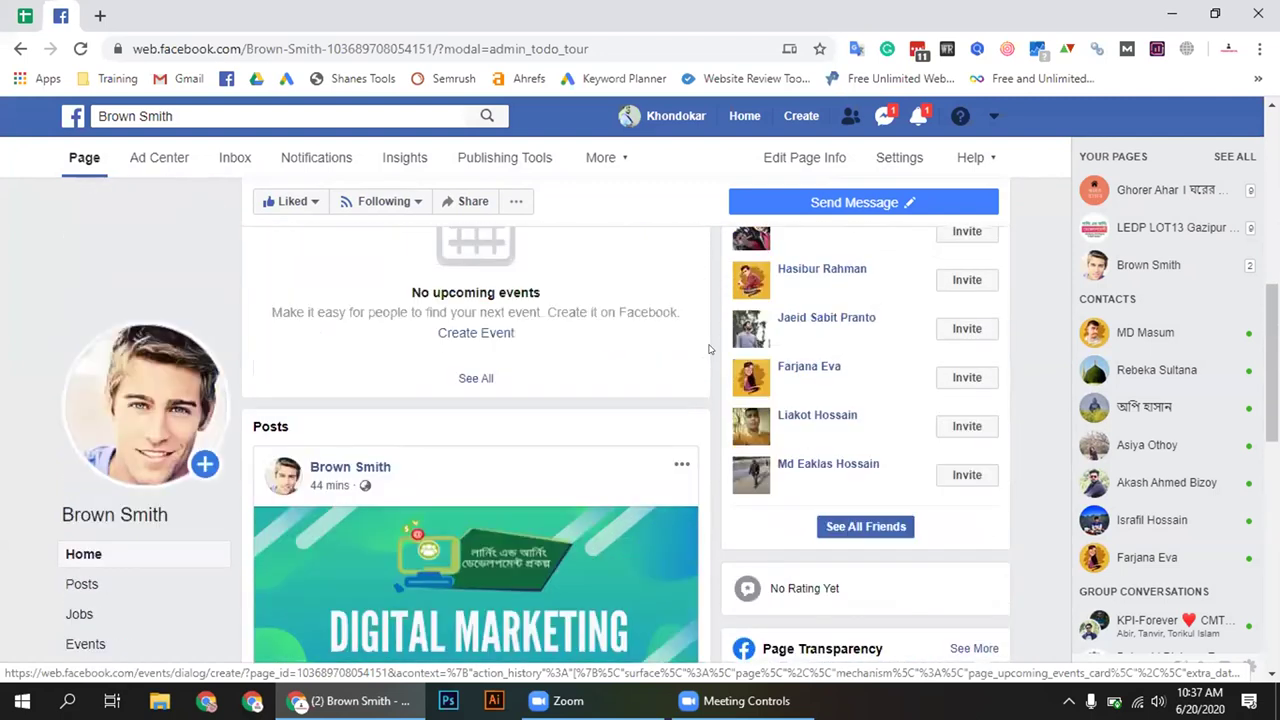
pyautogui.scroll(3, 709, 348)
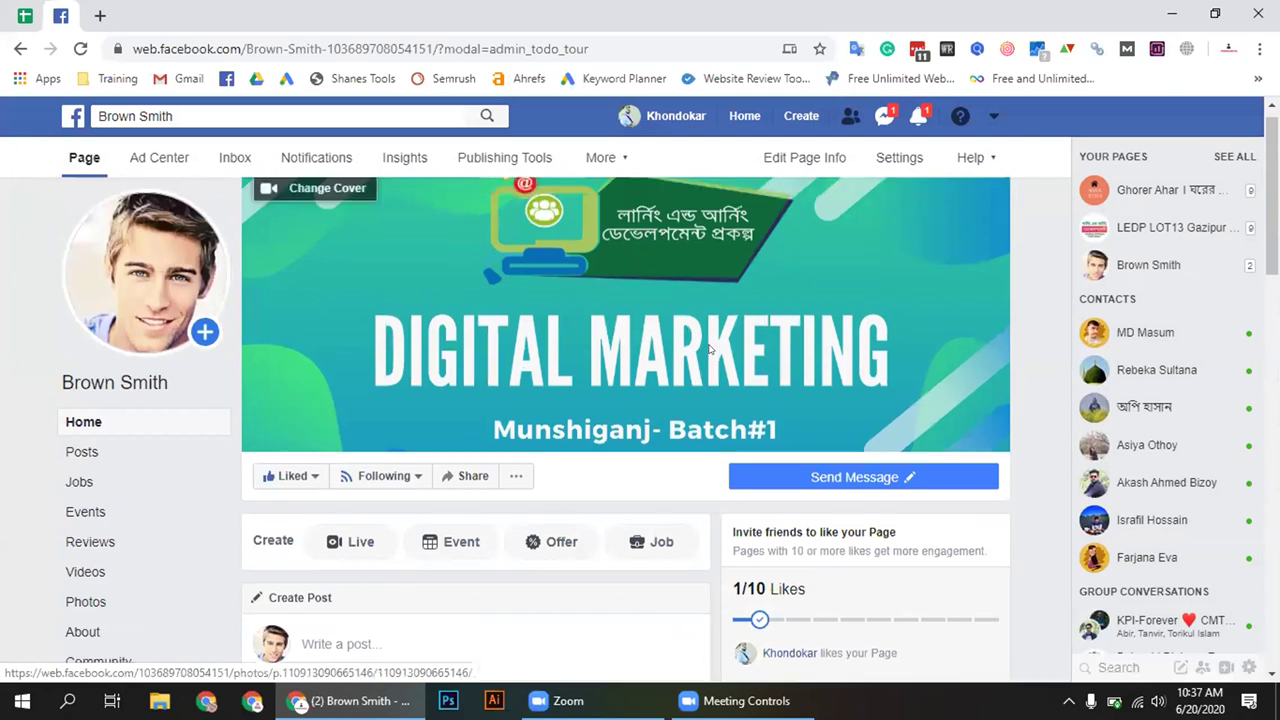
pyautogui.click(741, 115)
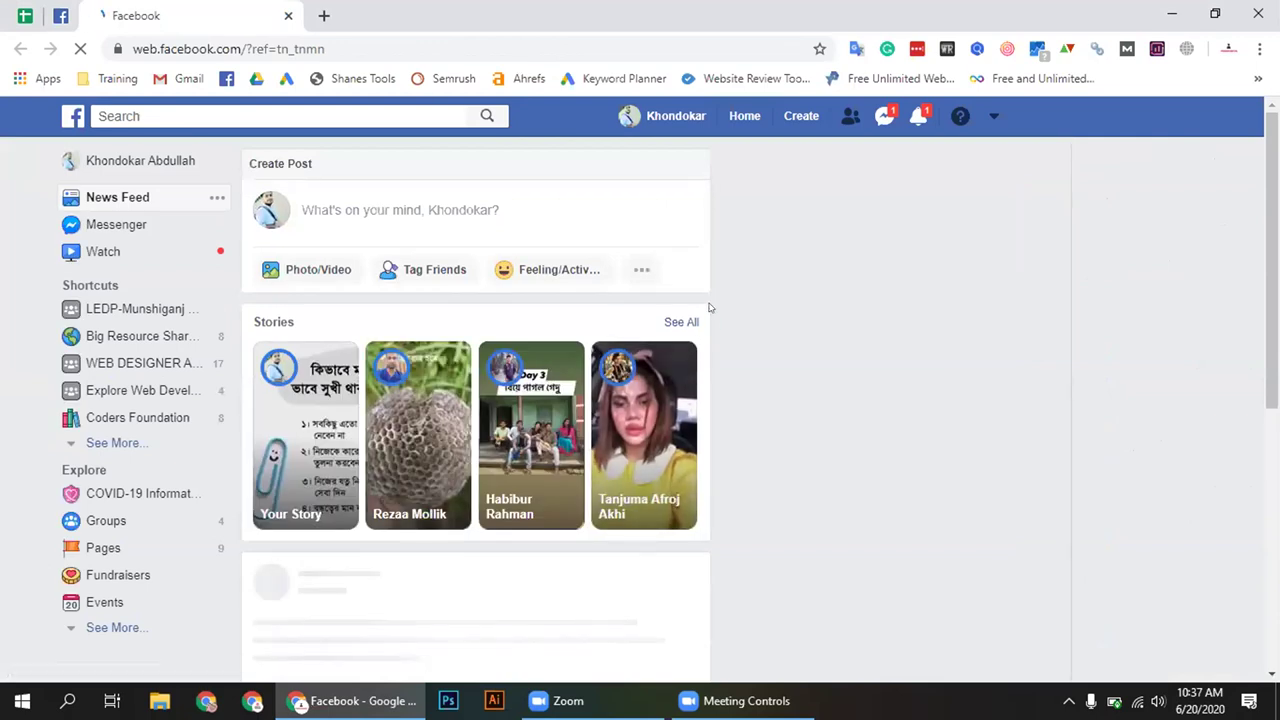
pyautogui.scroll(-7, 710, 307)
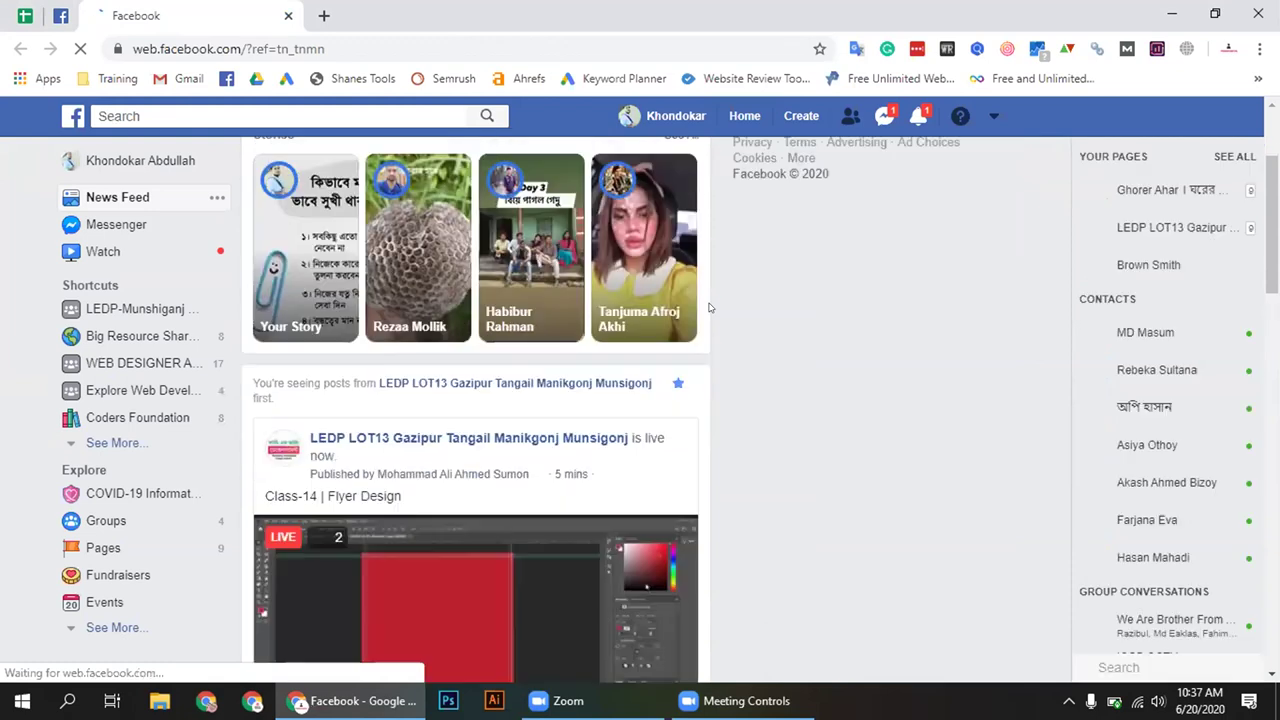
pyautogui.scroll(-6, 709, 307)
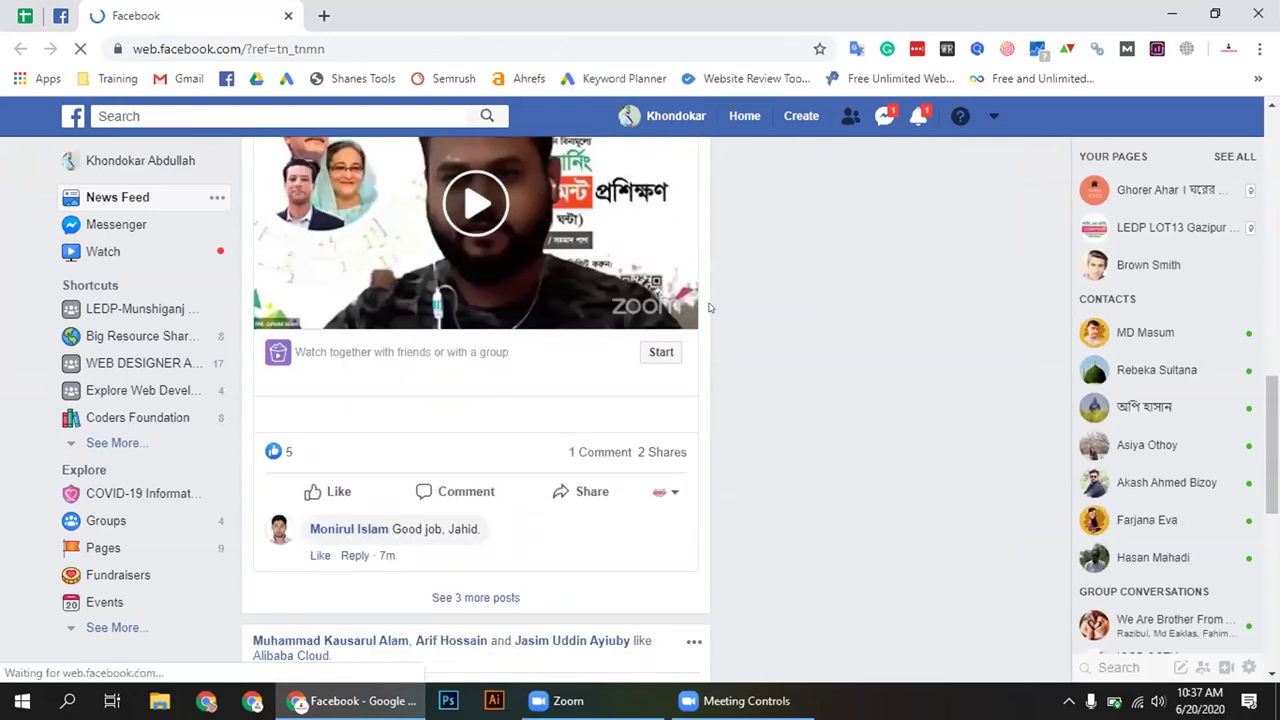
pyautogui.scroll(-5, 709, 307)
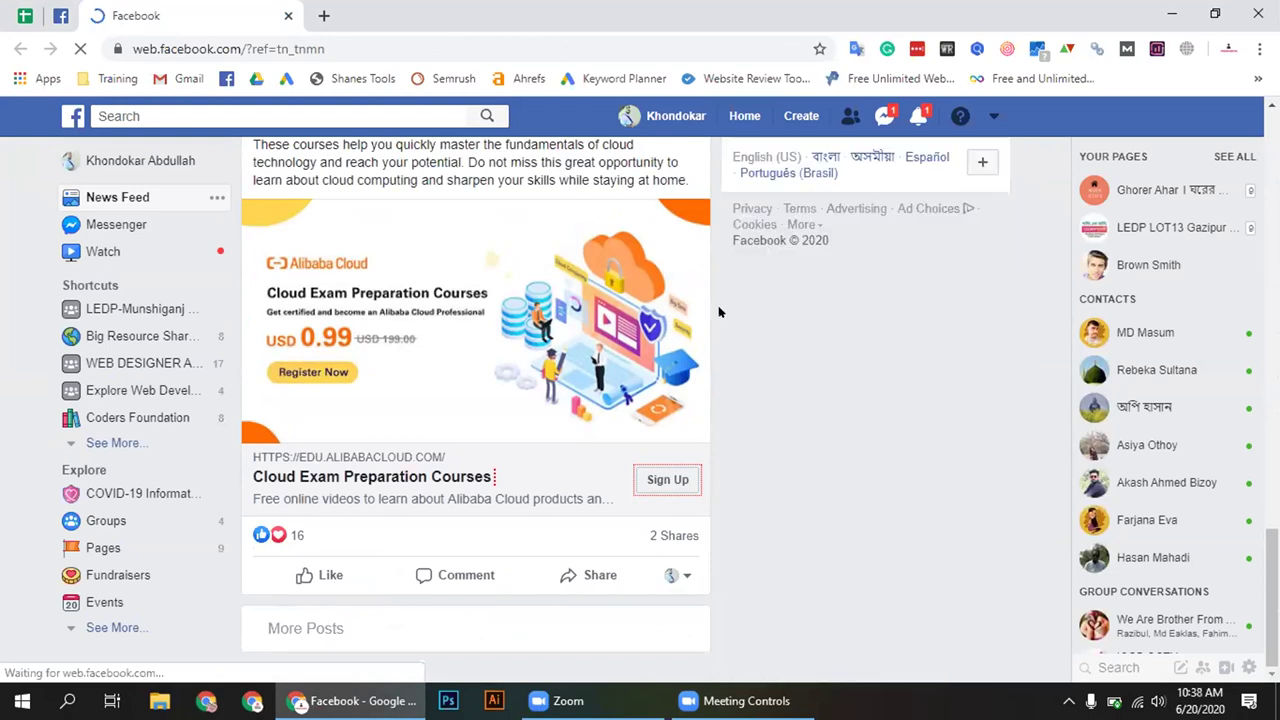
pyautogui.scroll(-3, 718, 313)
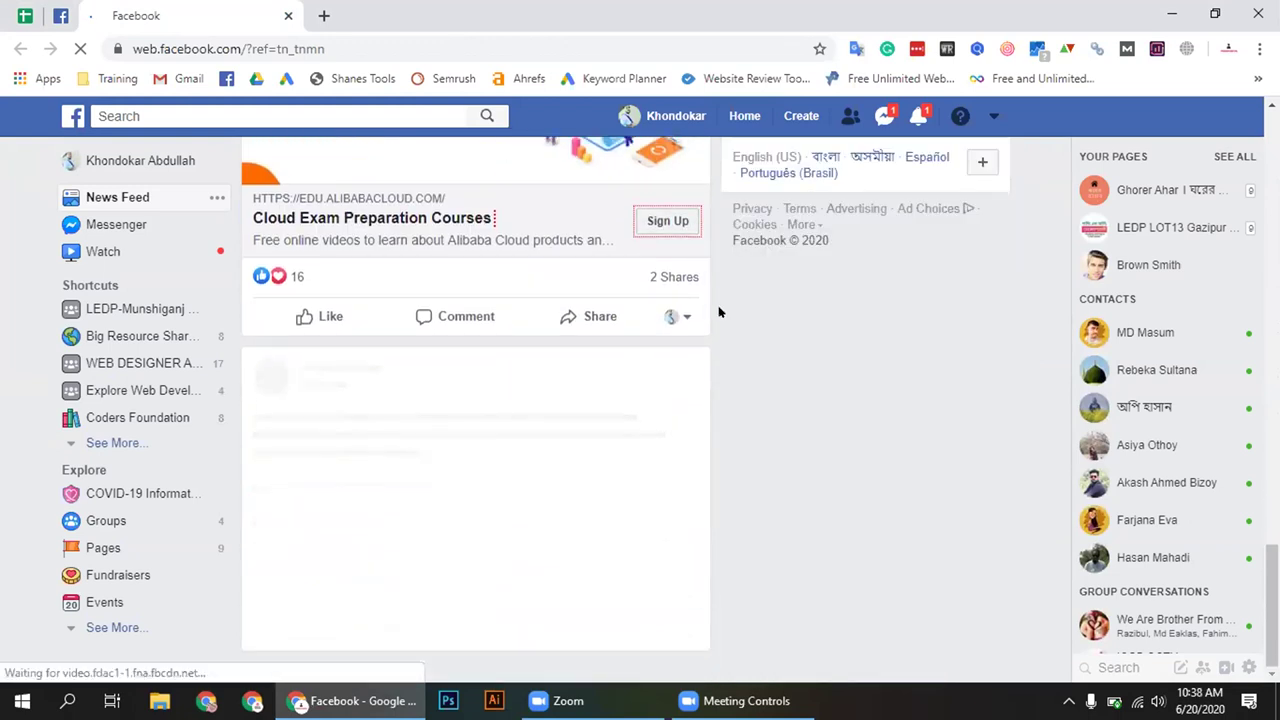
pyautogui.scroll(2, 718, 313)
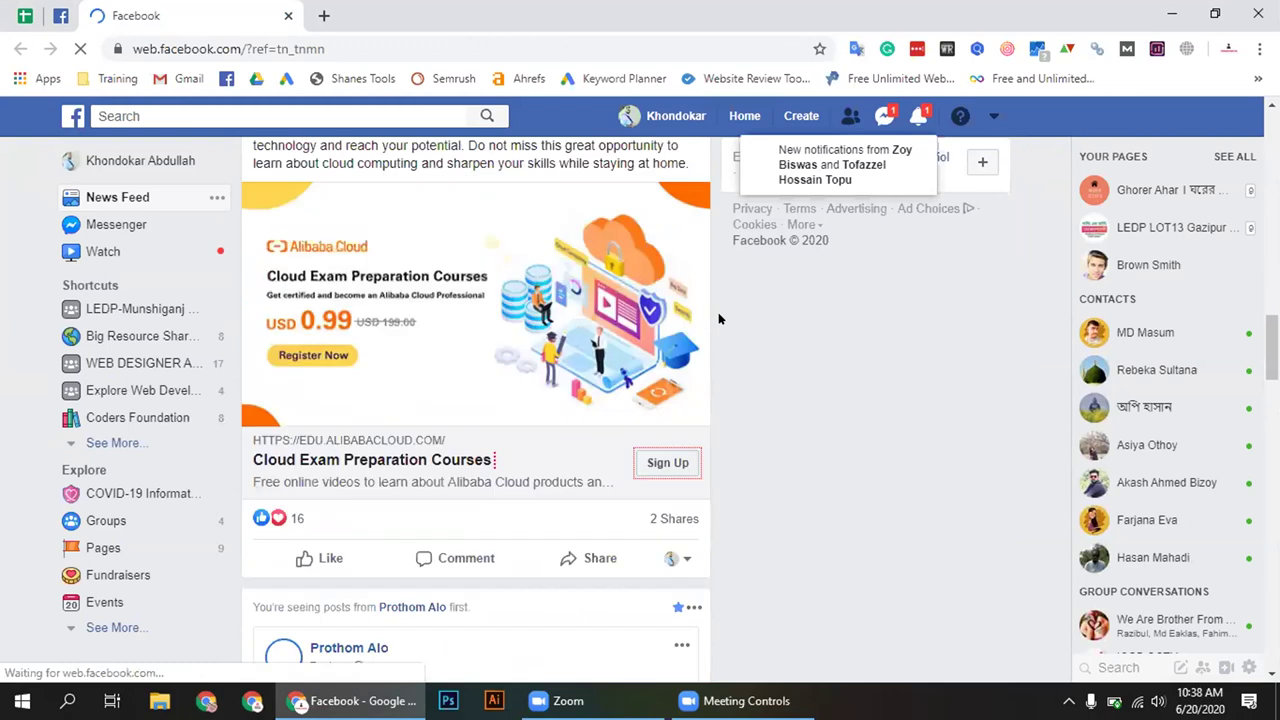
pyautogui.scroll(-5, 718, 318)
pyautogui.scroll(-3, 718, 320)
pyautogui.scroll(-10, 718, 320)
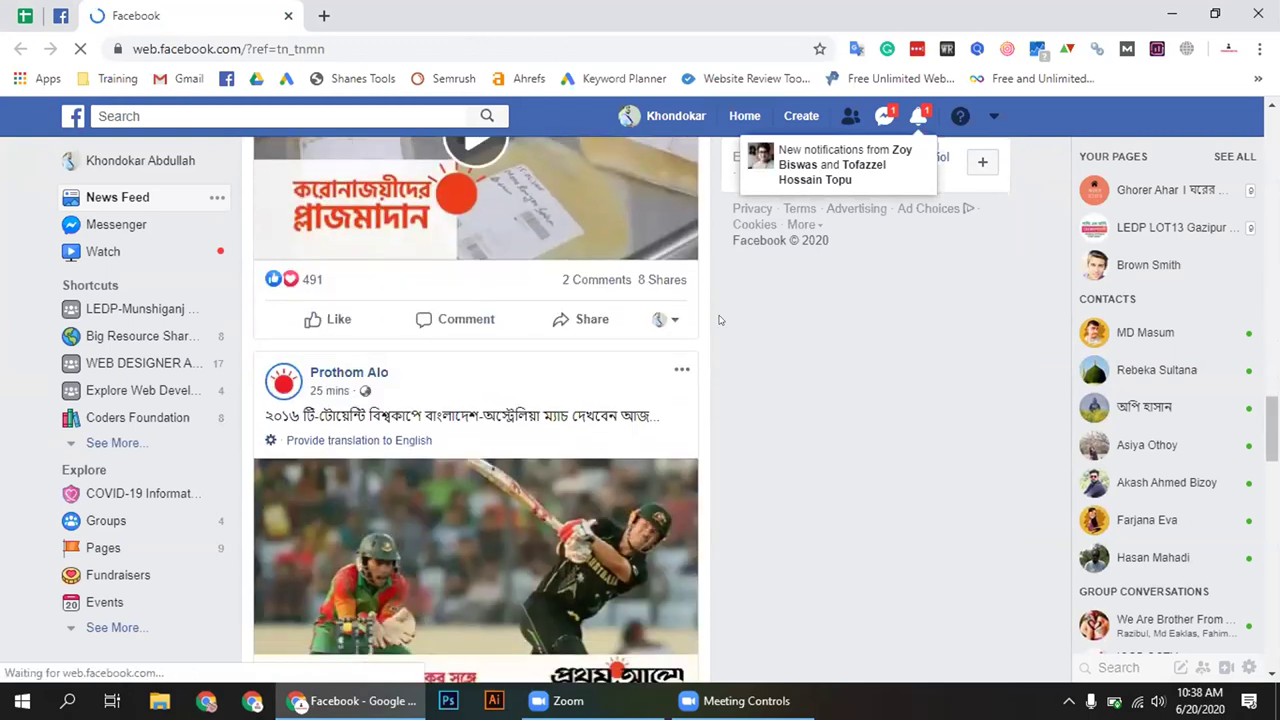
pyautogui.scroll(8, 1090, 487)
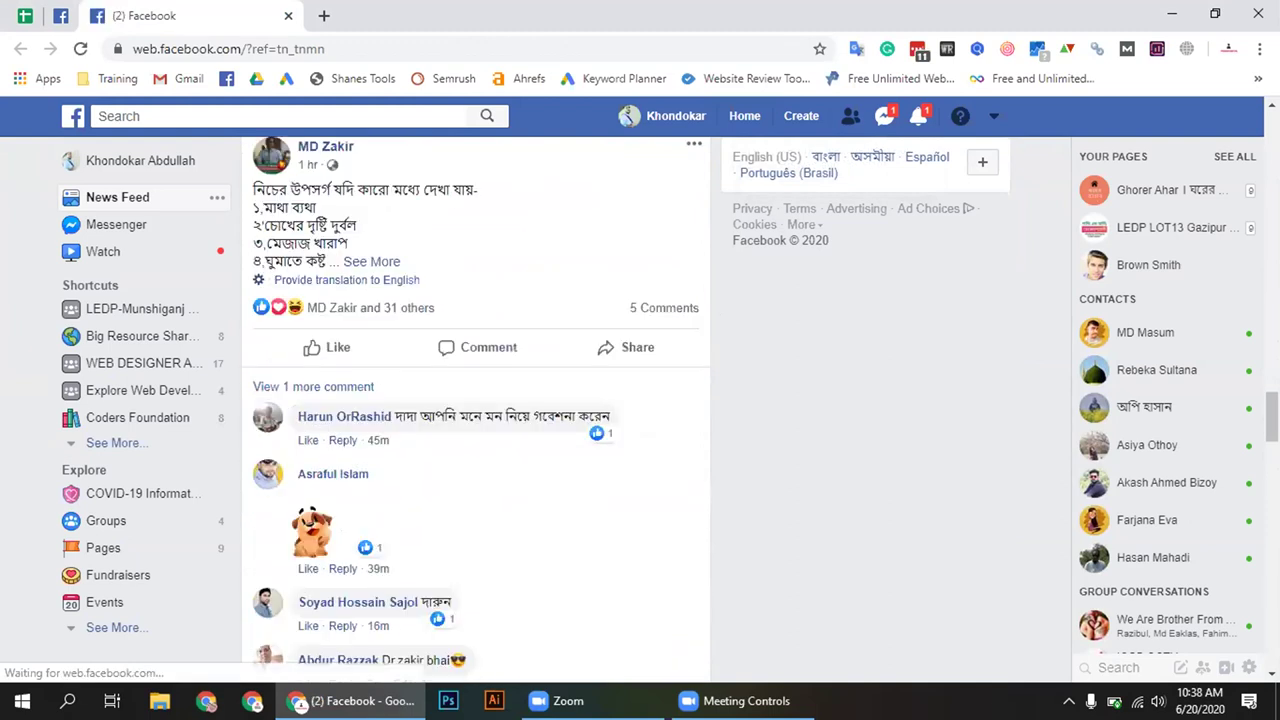
pyautogui.scroll(-5, 476, 410)
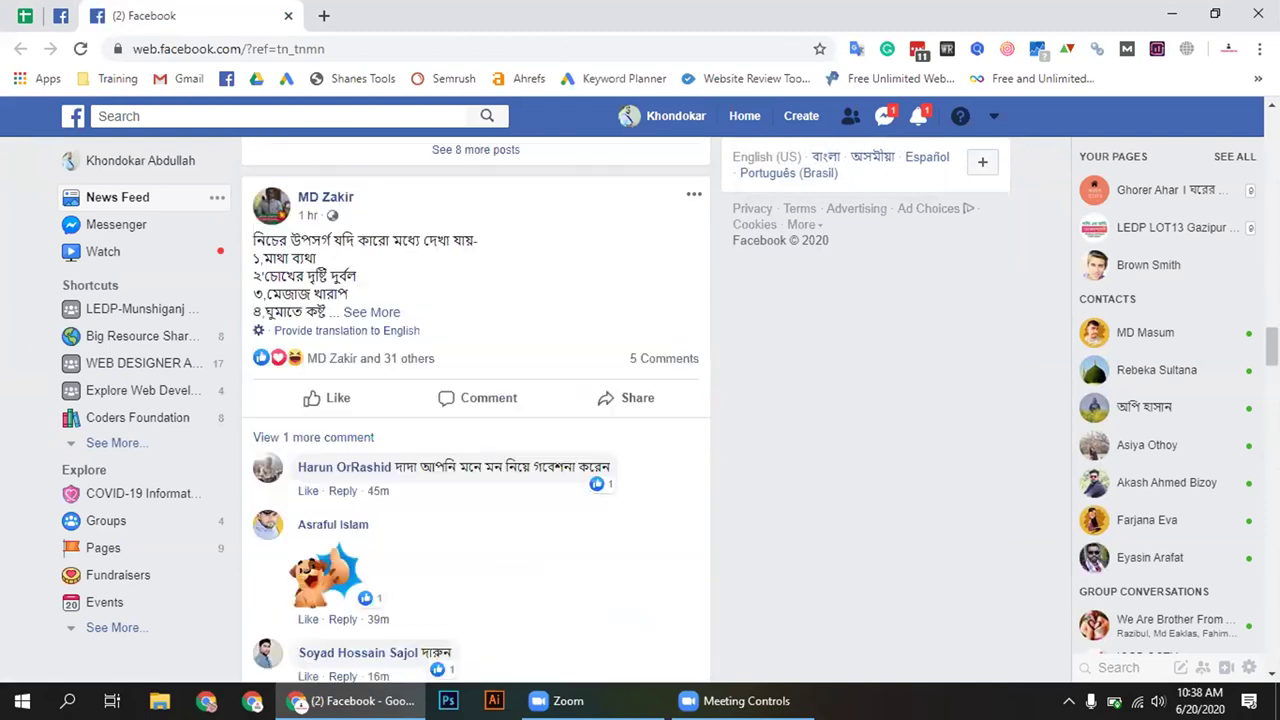
pyautogui.scroll(10, 476, 410)
pyautogui.scroll(10, 963, 328)
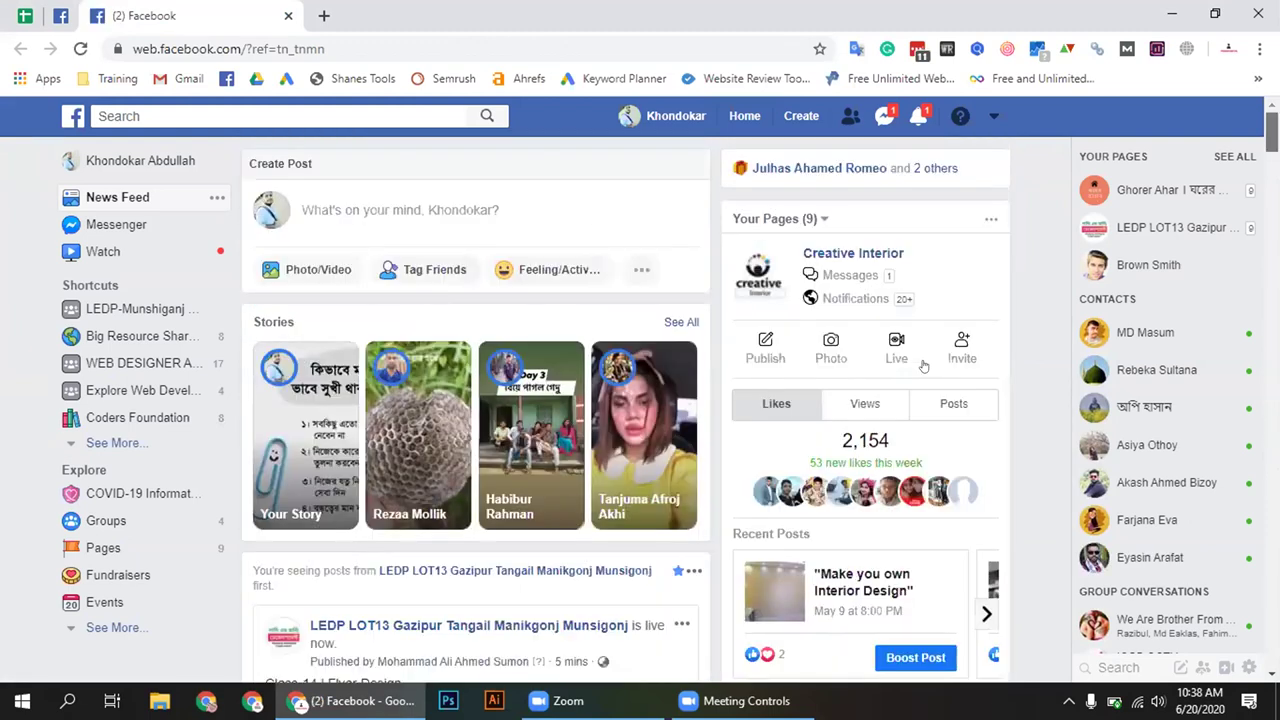
pyautogui.scroll(-2, 830, 445)
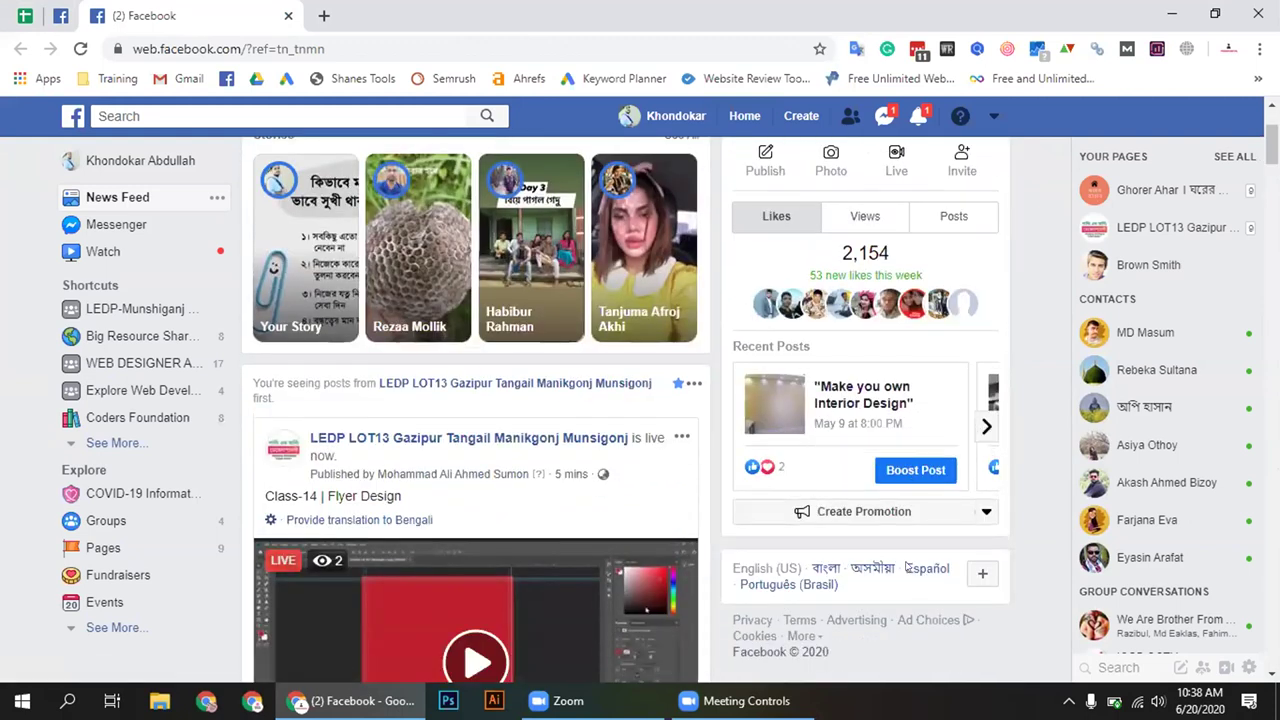
pyautogui.scroll(-1, 922, 577)
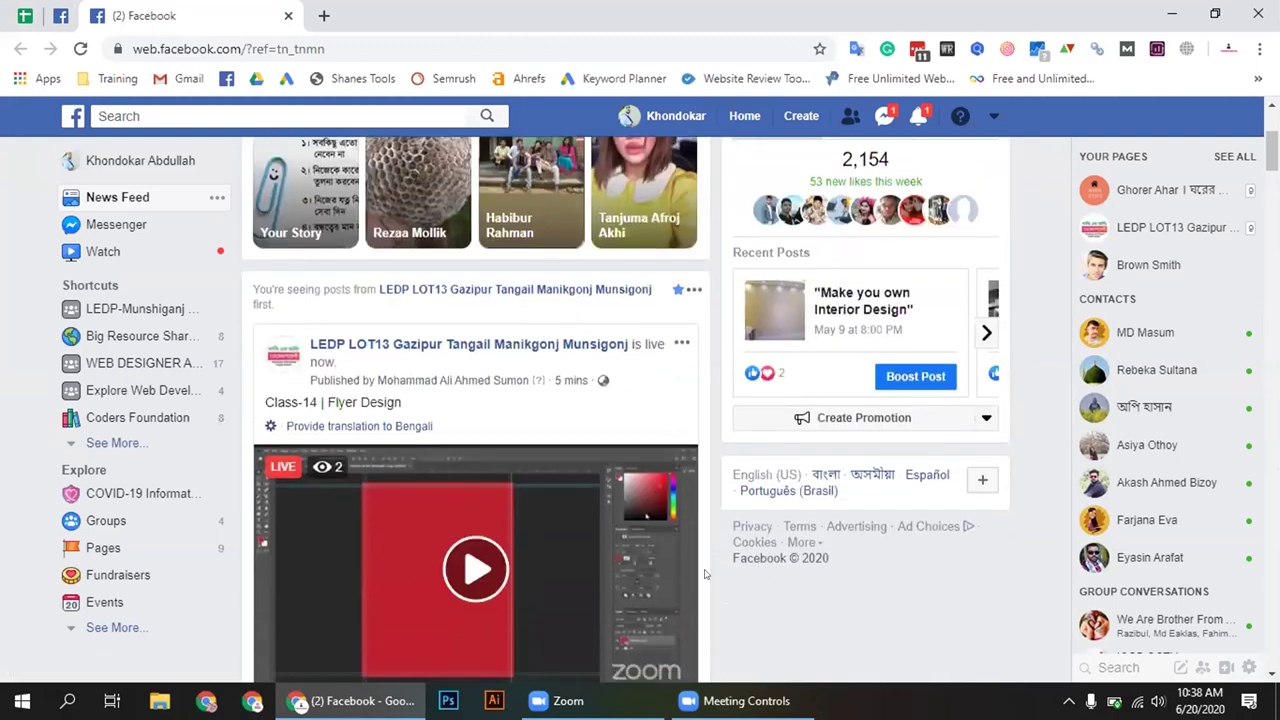
pyautogui.scroll(3, 704, 573)
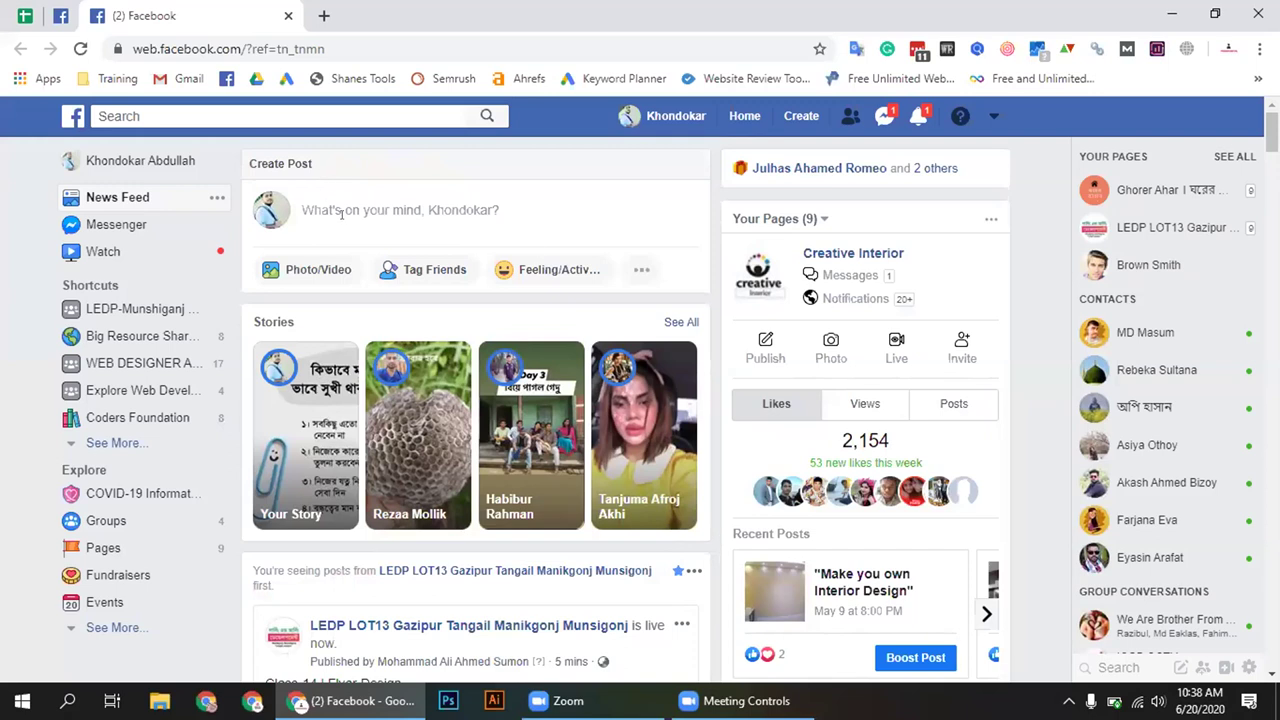
pyautogui.click(64, 14)
# Reopen the Brown Smith page's Create Post composer, then open a new Google tab
pyautogui.scroll(-2, 500, 510)
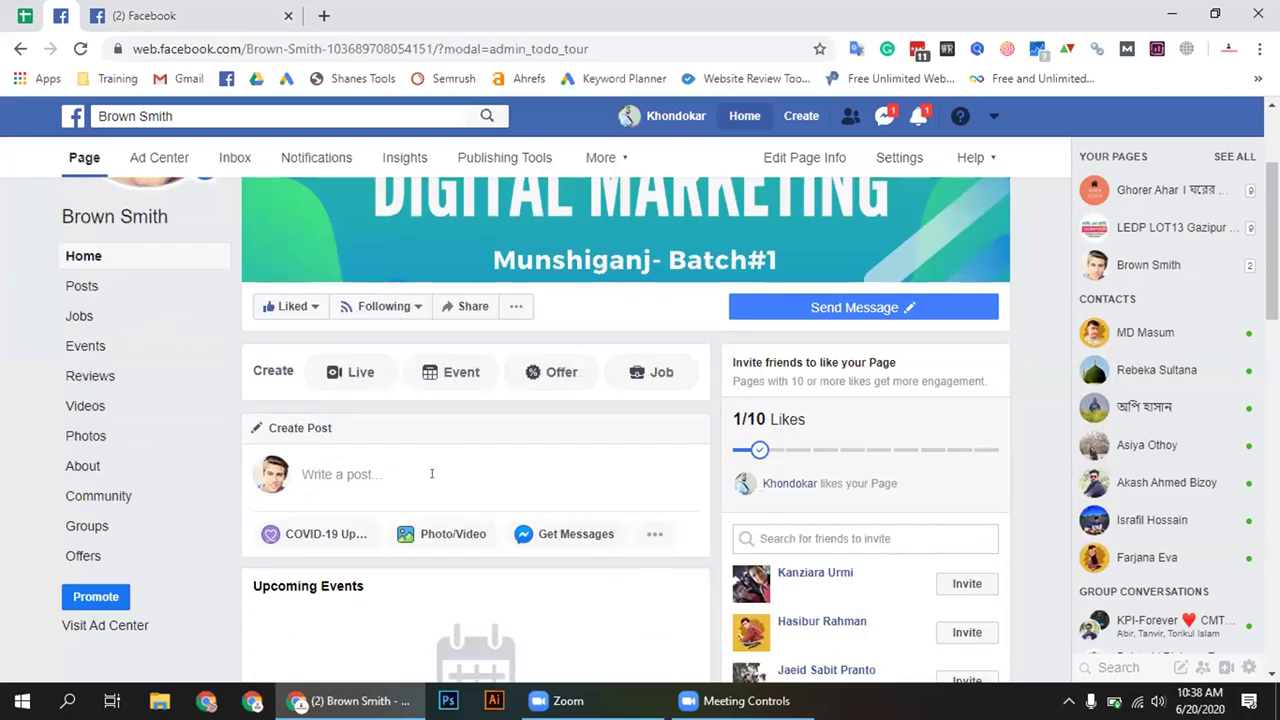
pyautogui.click(432, 473)
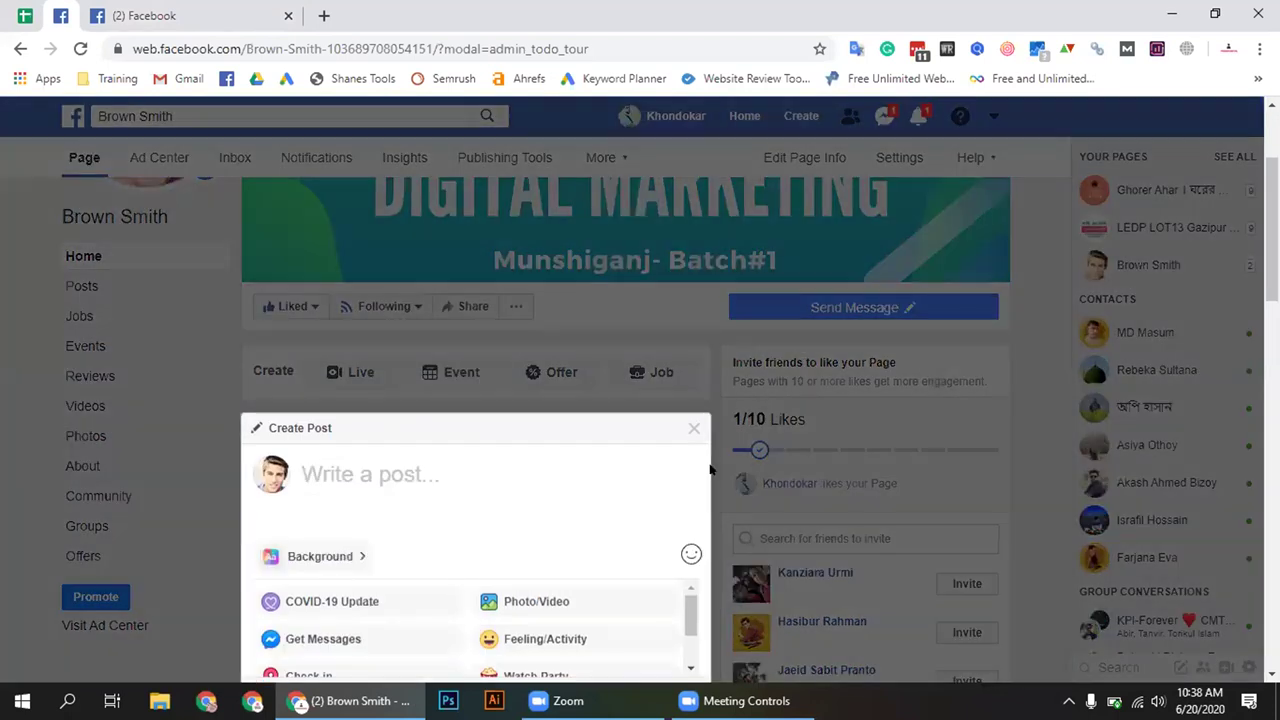
pyautogui.click(712, 458)
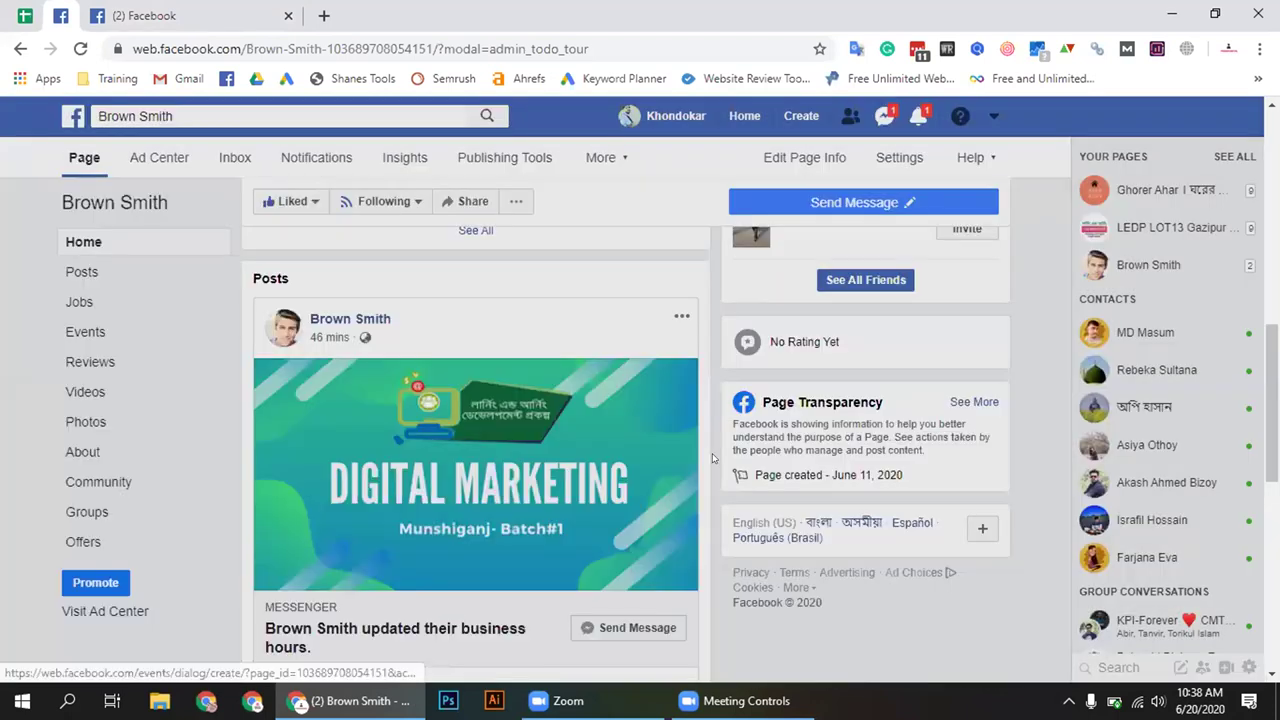
pyautogui.scroll(3, 712, 458)
pyautogui.scroll(1, 712, 458)
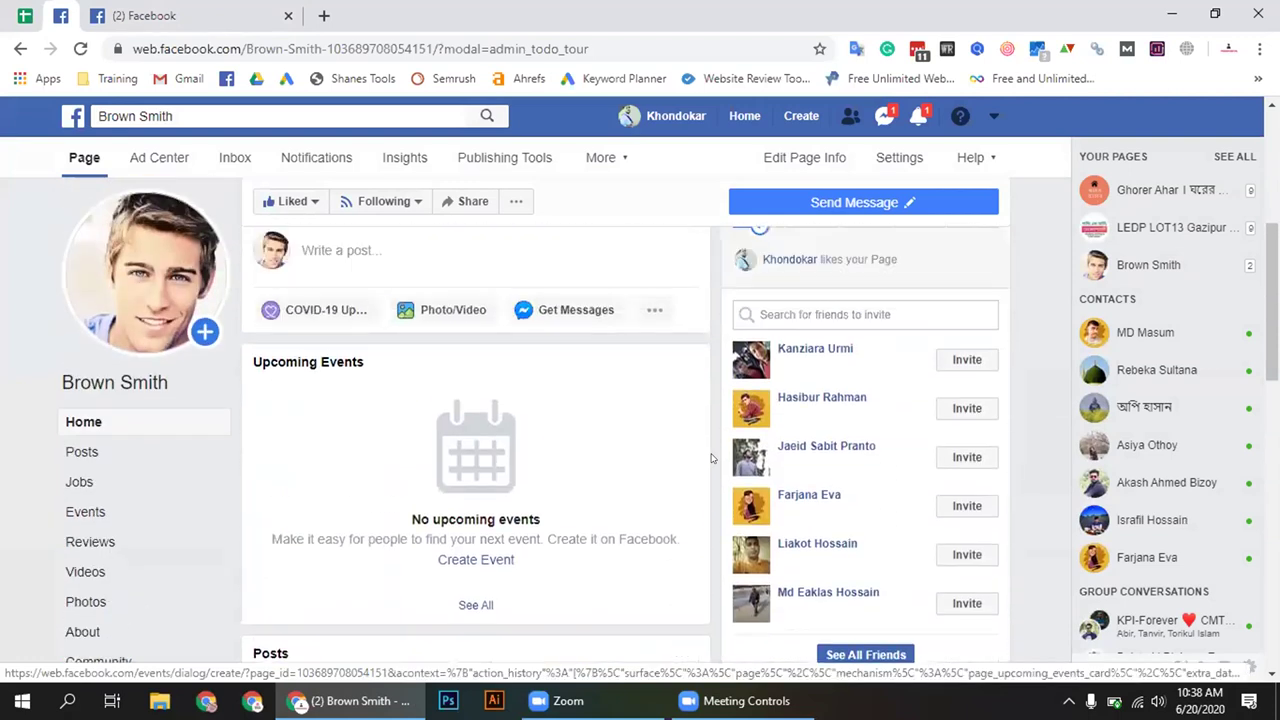
pyautogui.scroll(-10, 712, 455)
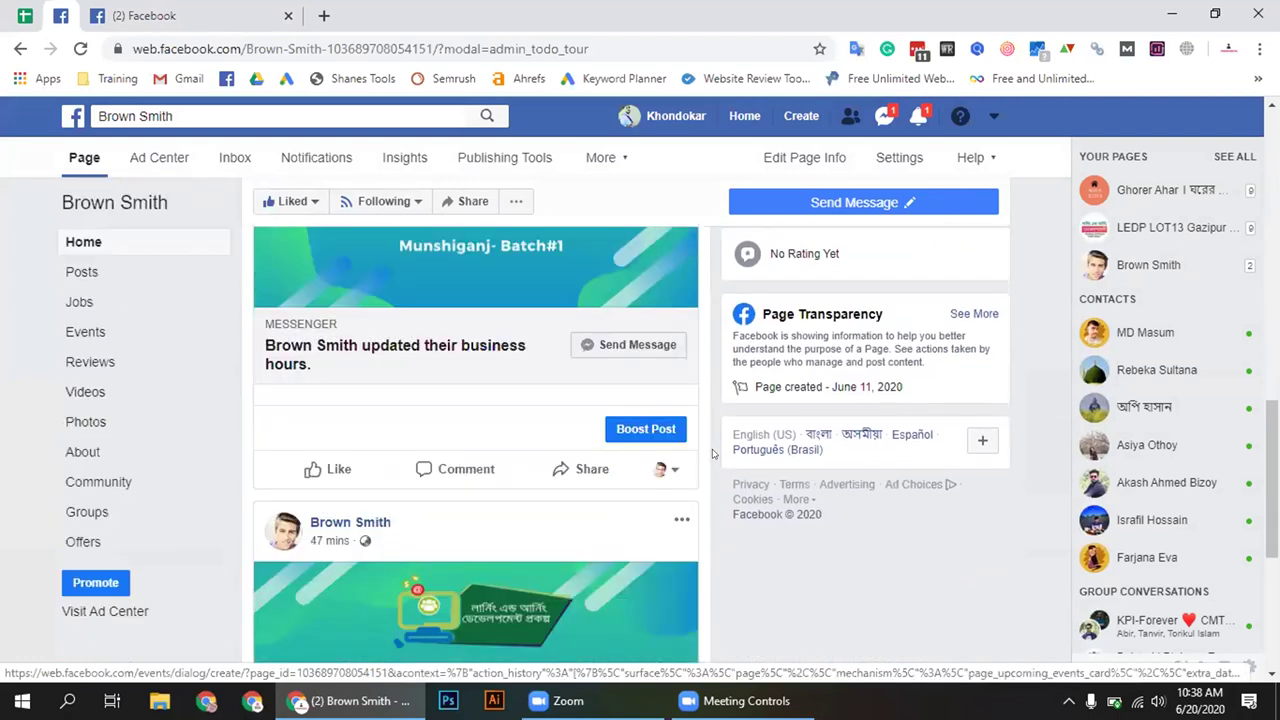
pyautogui.scroll(3, 712, 456)
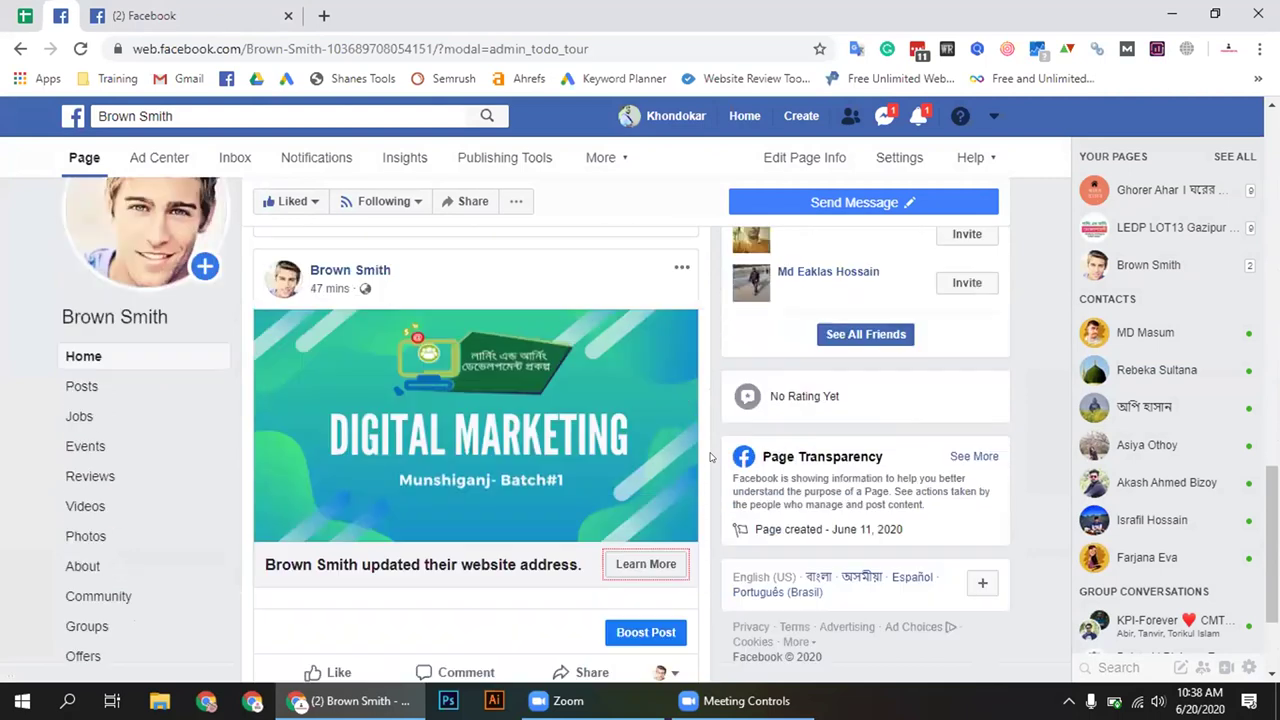
pyautogui.scroll(8, 708, 457)
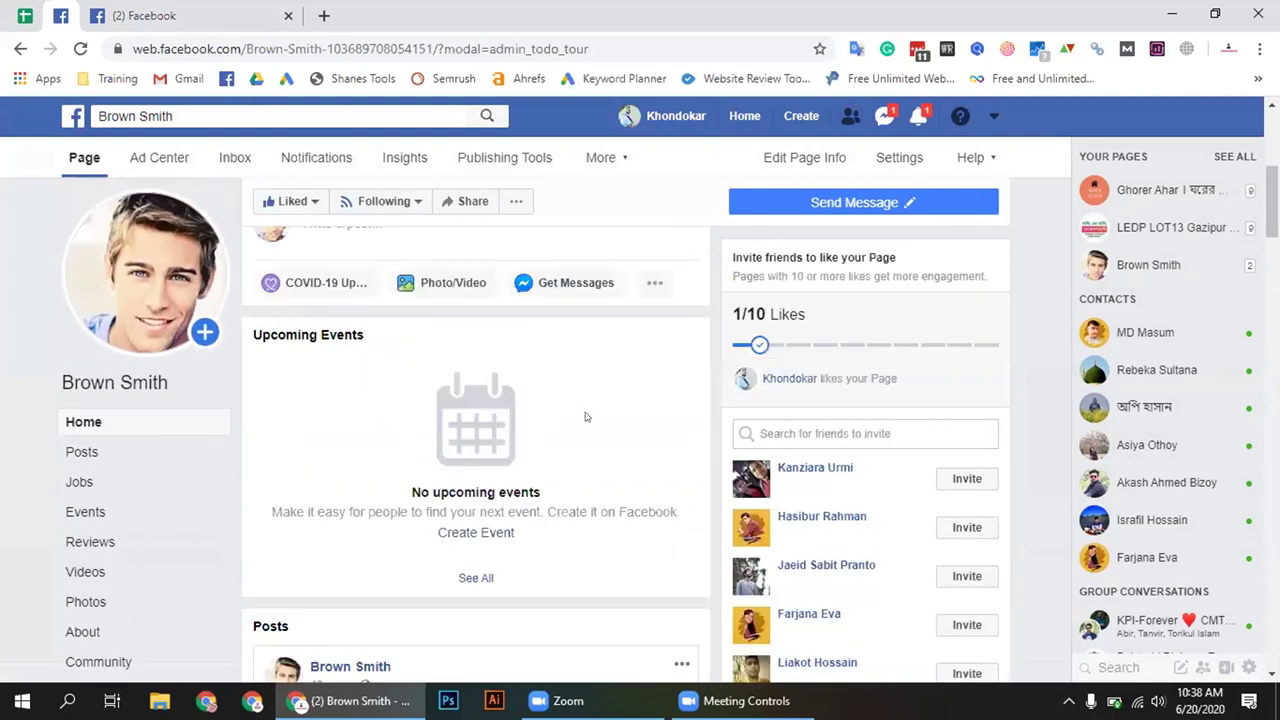
pyautogui.click(365, 399)
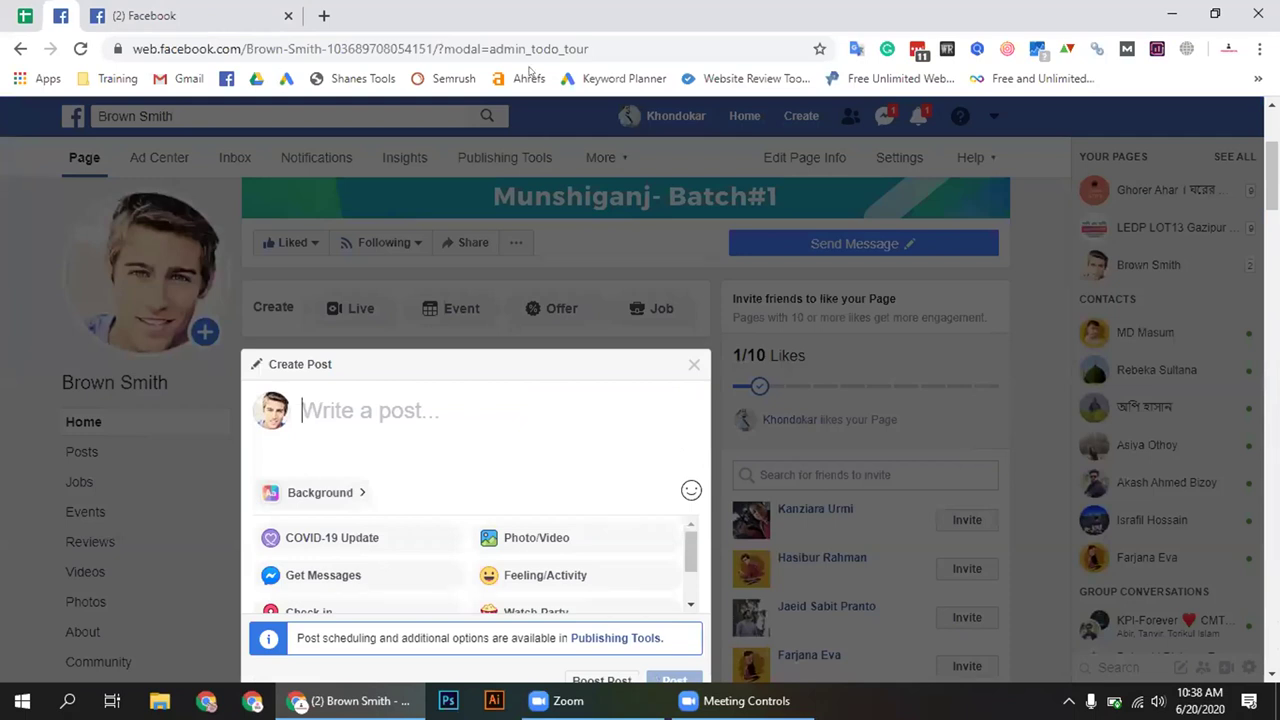
pyautogui.hotkey('ctrl', 't')
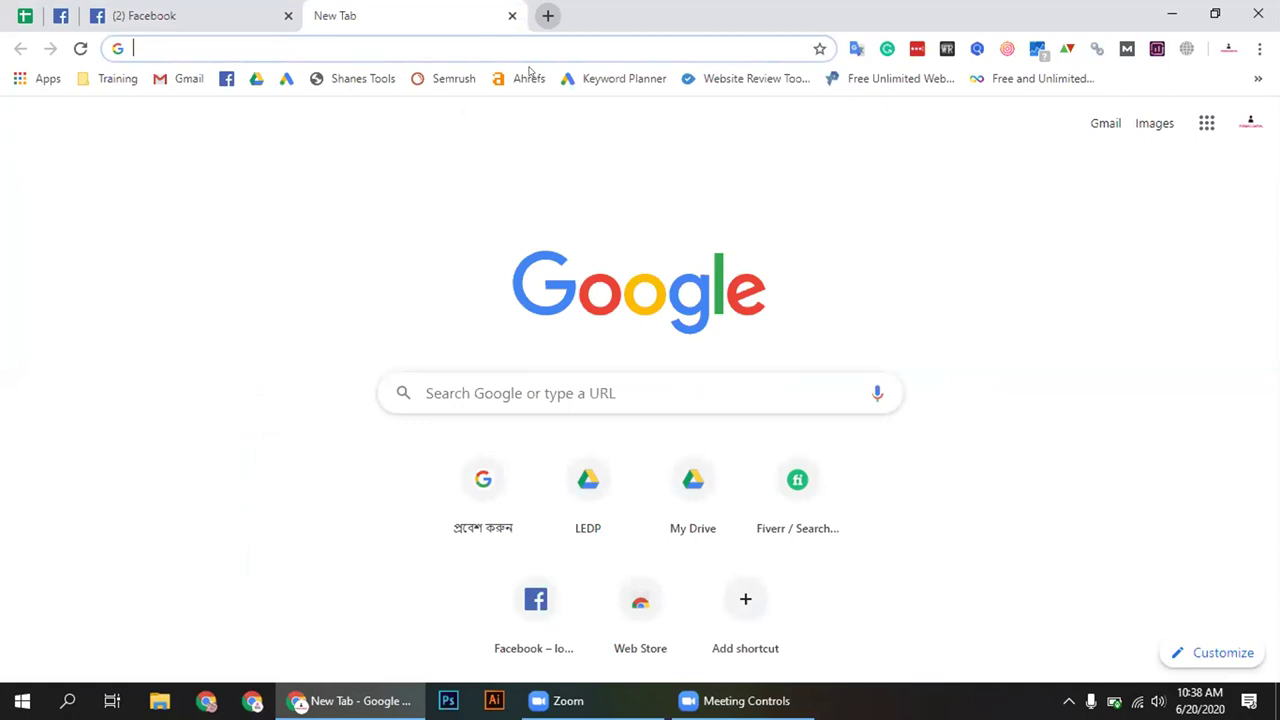
# Search Google for 'Keyword resaerch' from the address bar
pyautogui.write('Keyw')
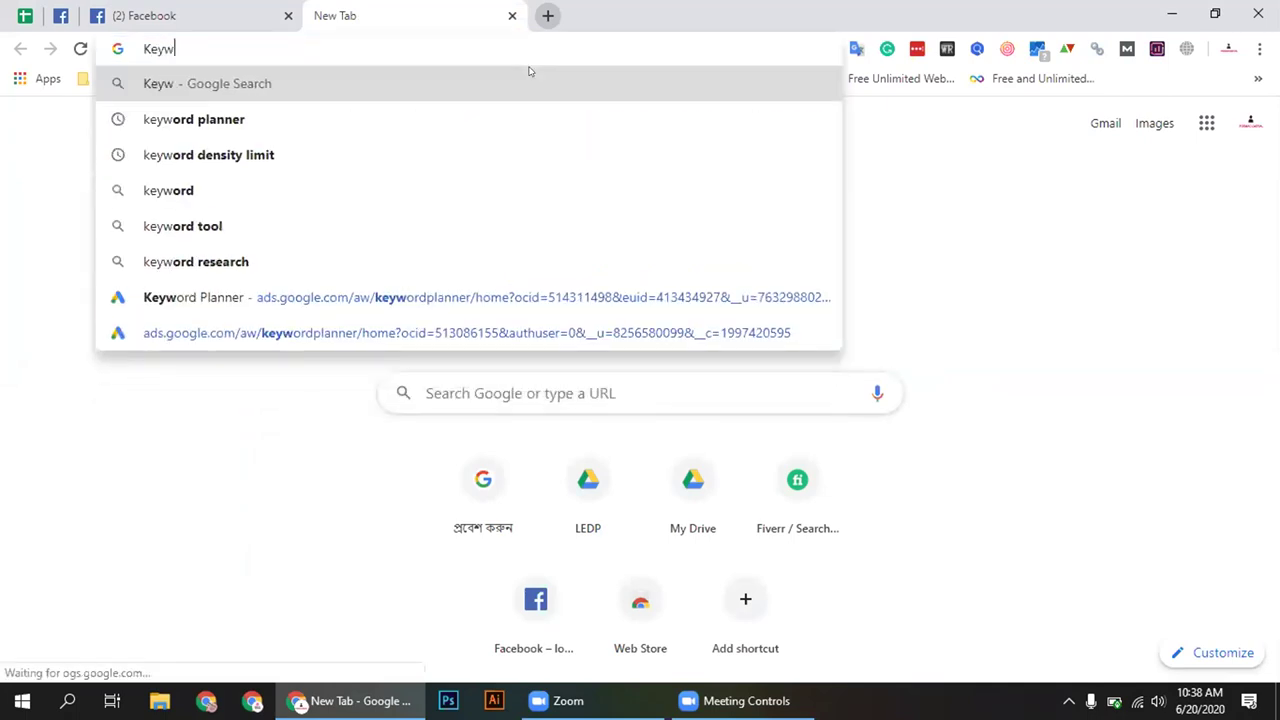
pyautogui.write('ord')
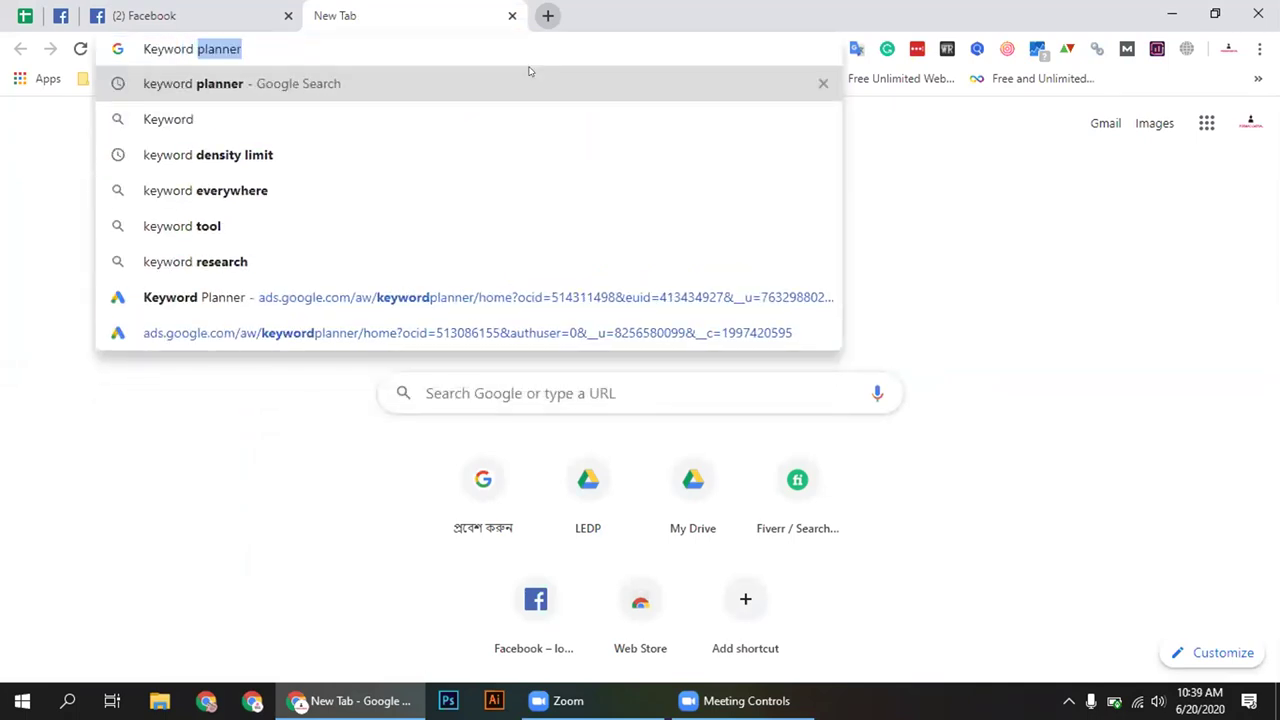
pyautogui.write(' resaerch')
pyautogui.press('Return')
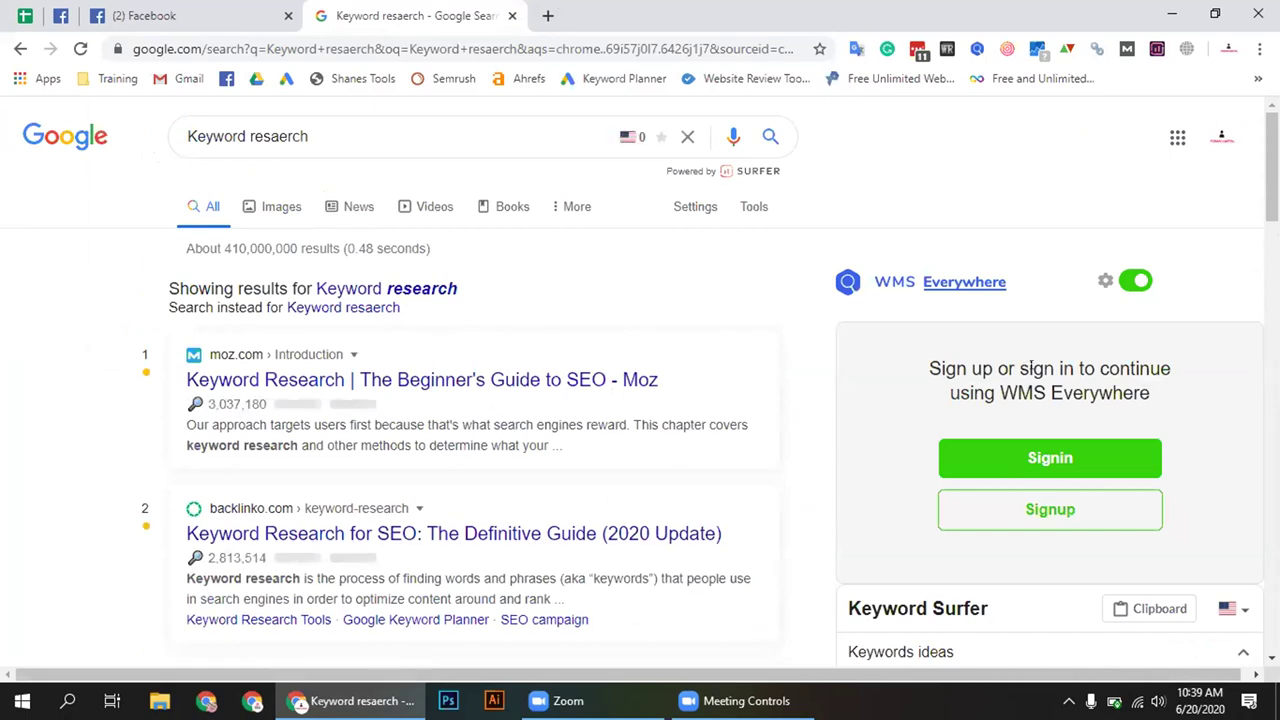
# Show image results for 'Keyword research' and preview the singlegrain keyword research illustration
pyautogui.click(350, 207)
pyautogui.click(251, 206)
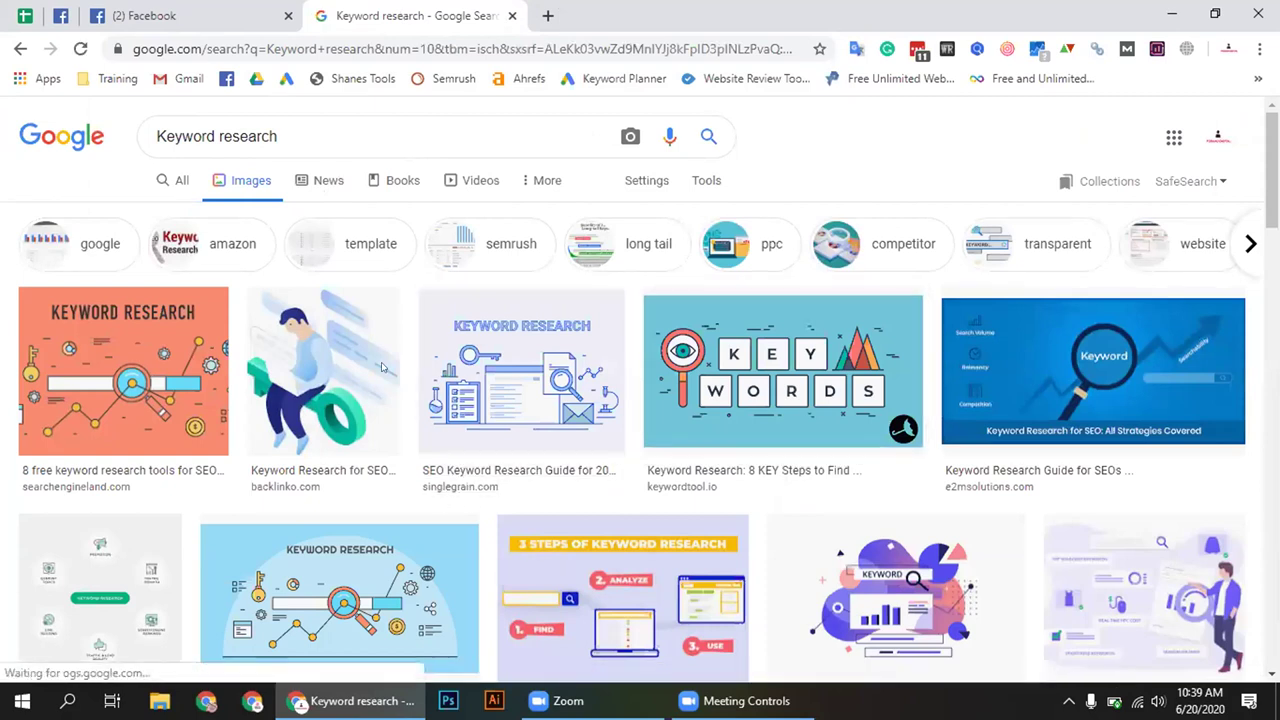
pyautogui.click(515, 382)
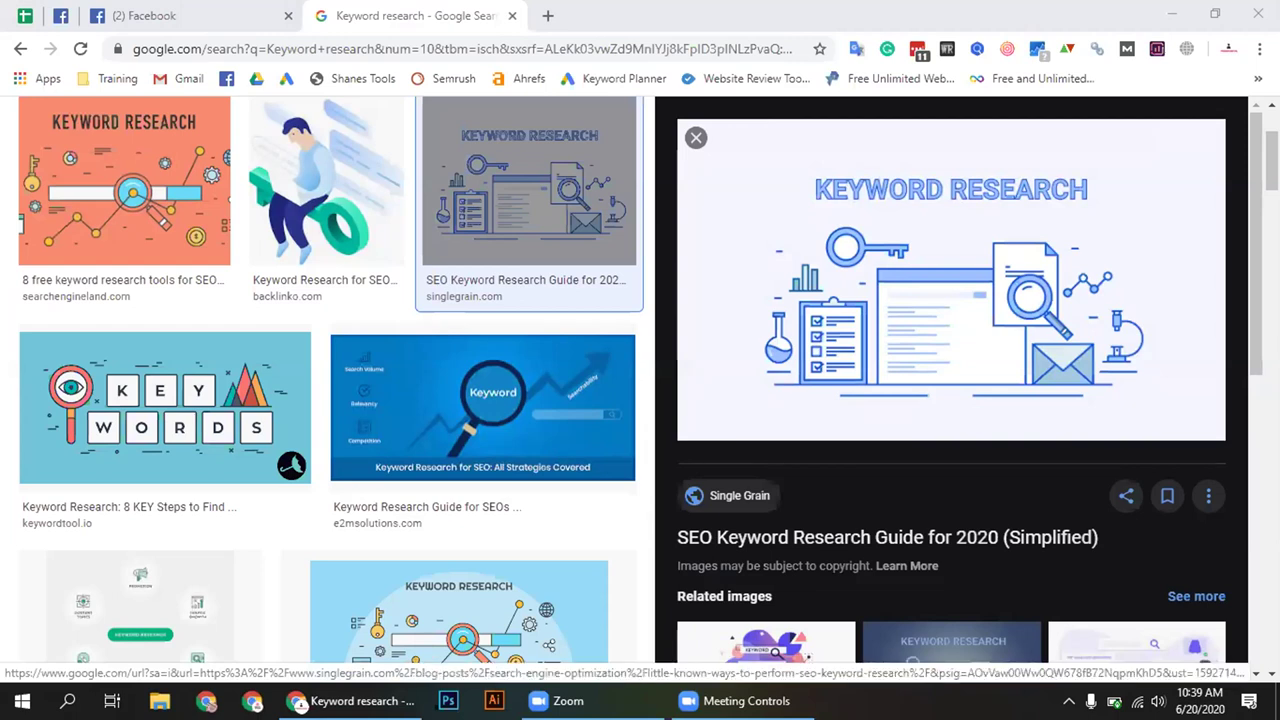
pyautogui.rightClick(1212, 258)
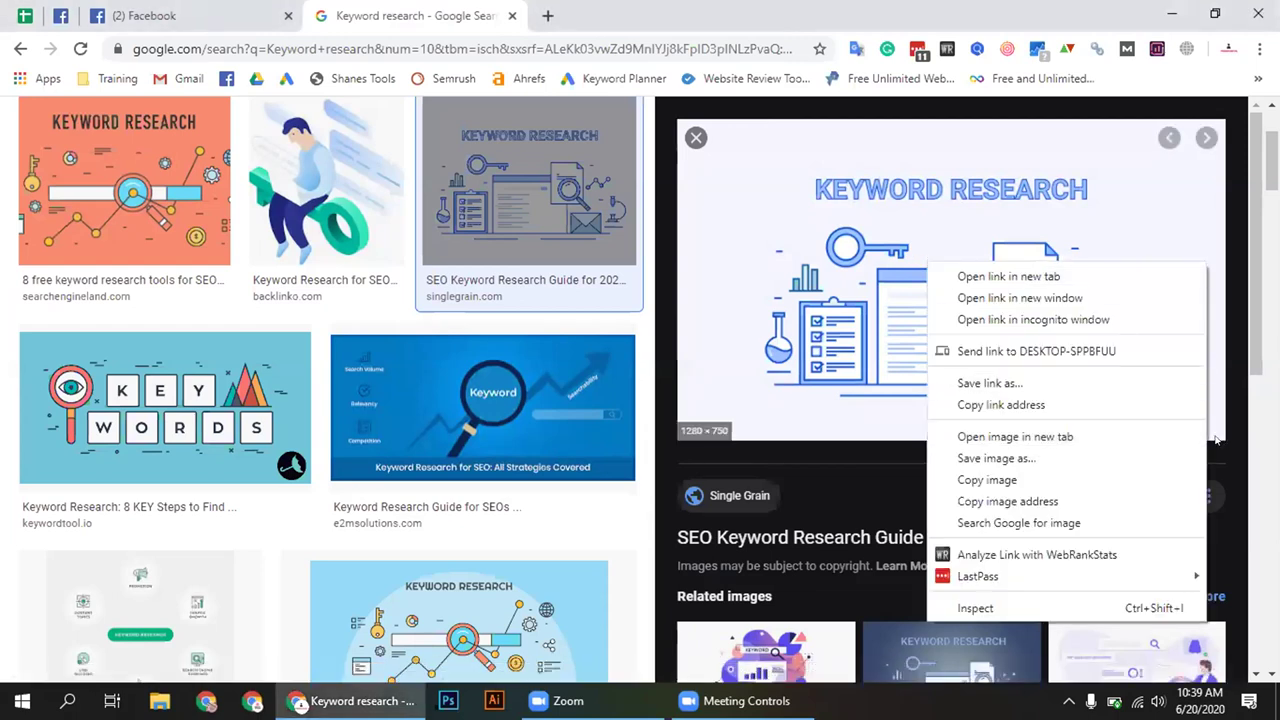
pyautogui.scroll(3, 652, 200)
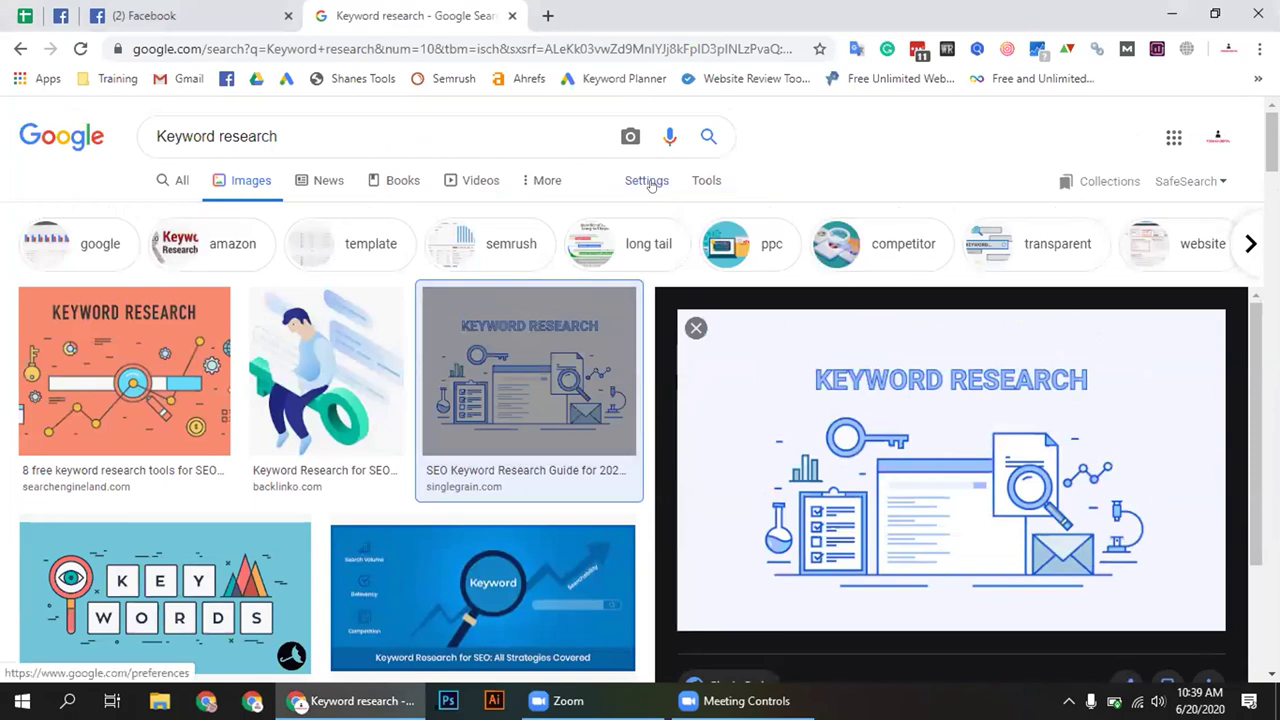
# Run an advanced image search limited to images free to use or share
pyautogui.click(650, 183)
pyautogui.click(674, 265)
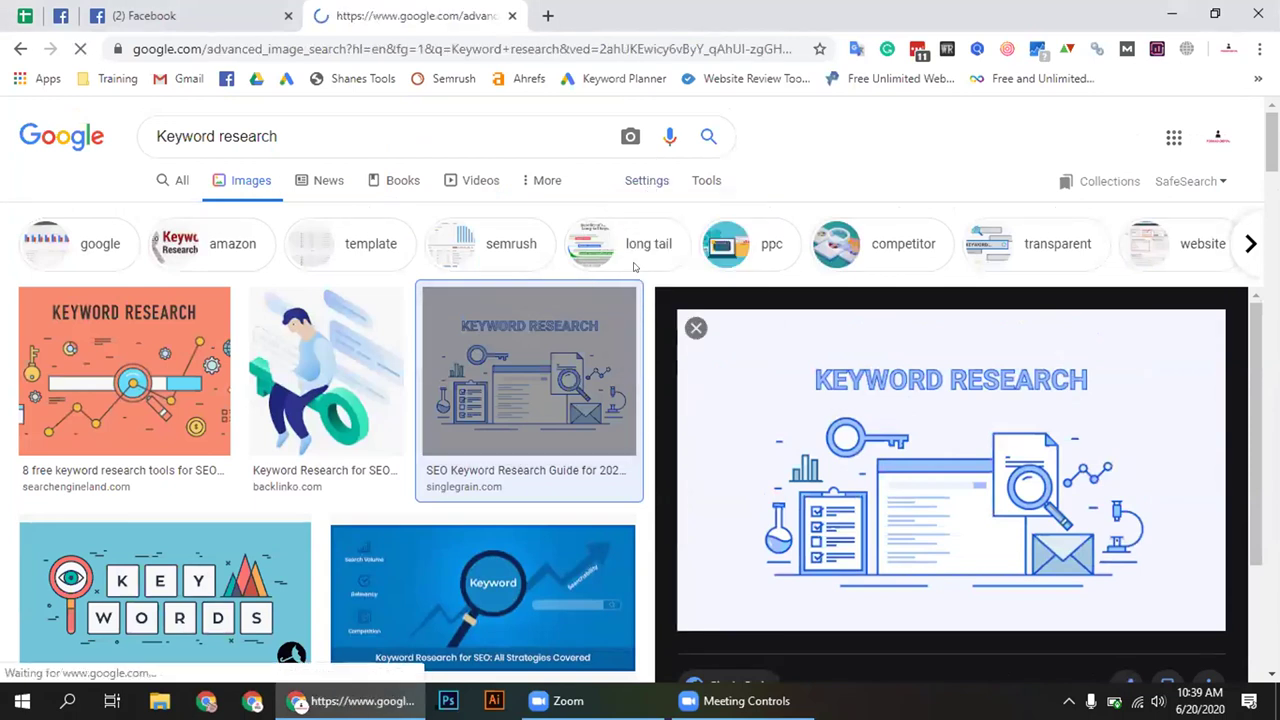
pyautogui.scroll(-5, 388, 428)
pyautogui.click(345, 349)
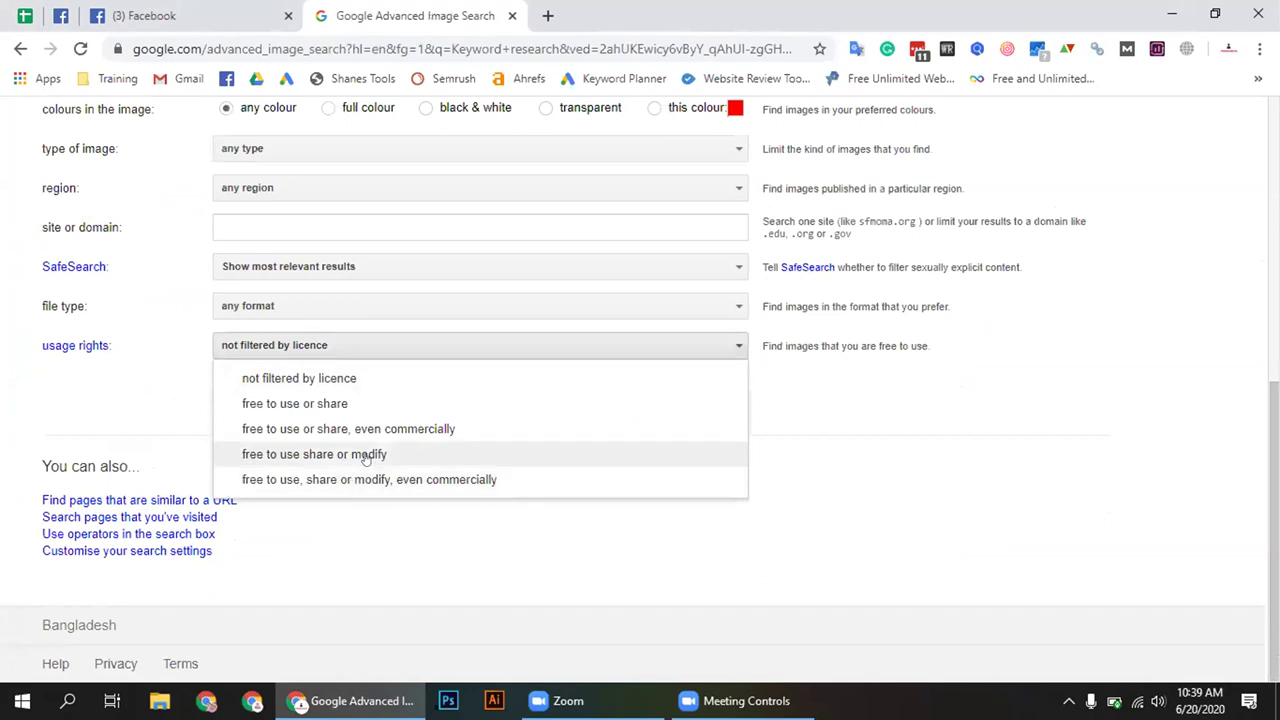
pyautogui.click(335, 411)
pyautogui.click(667, 398)
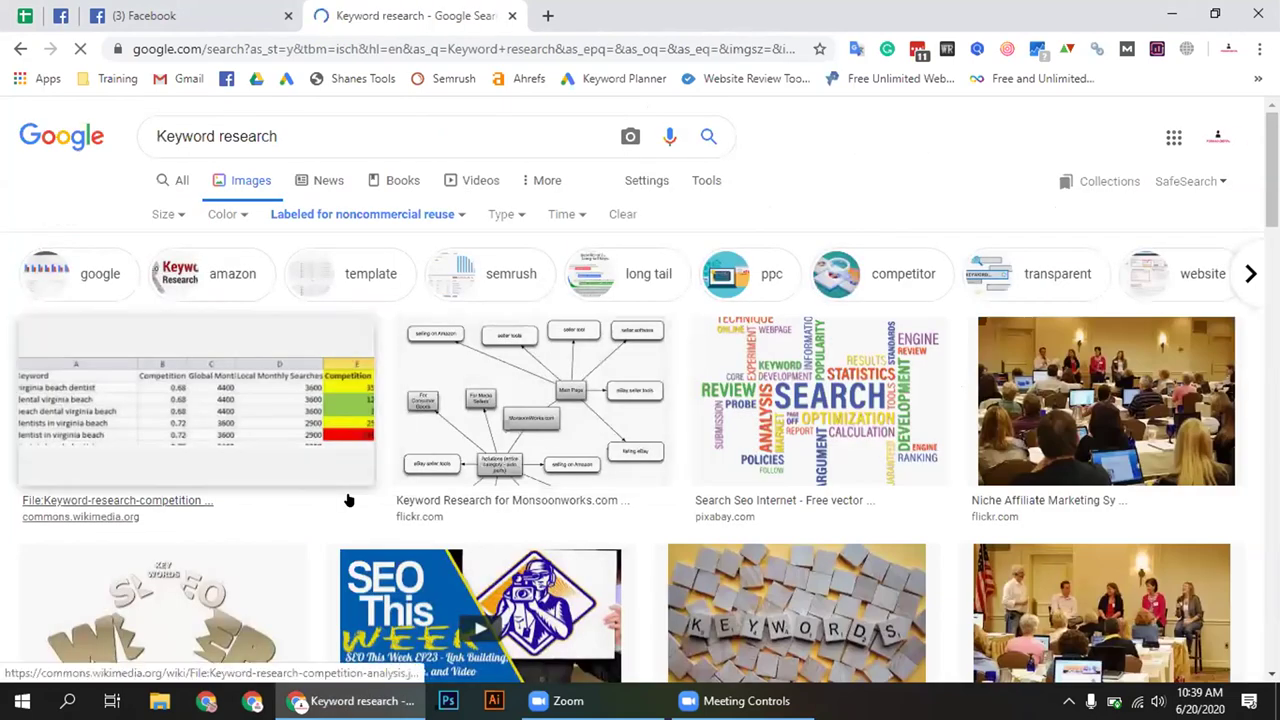
# Browse the filtered image results and page through all the related-search suggestions
pyautogui.scroll(-3, 347, 500)
pyautogui.scroll(-6, 345, 500)
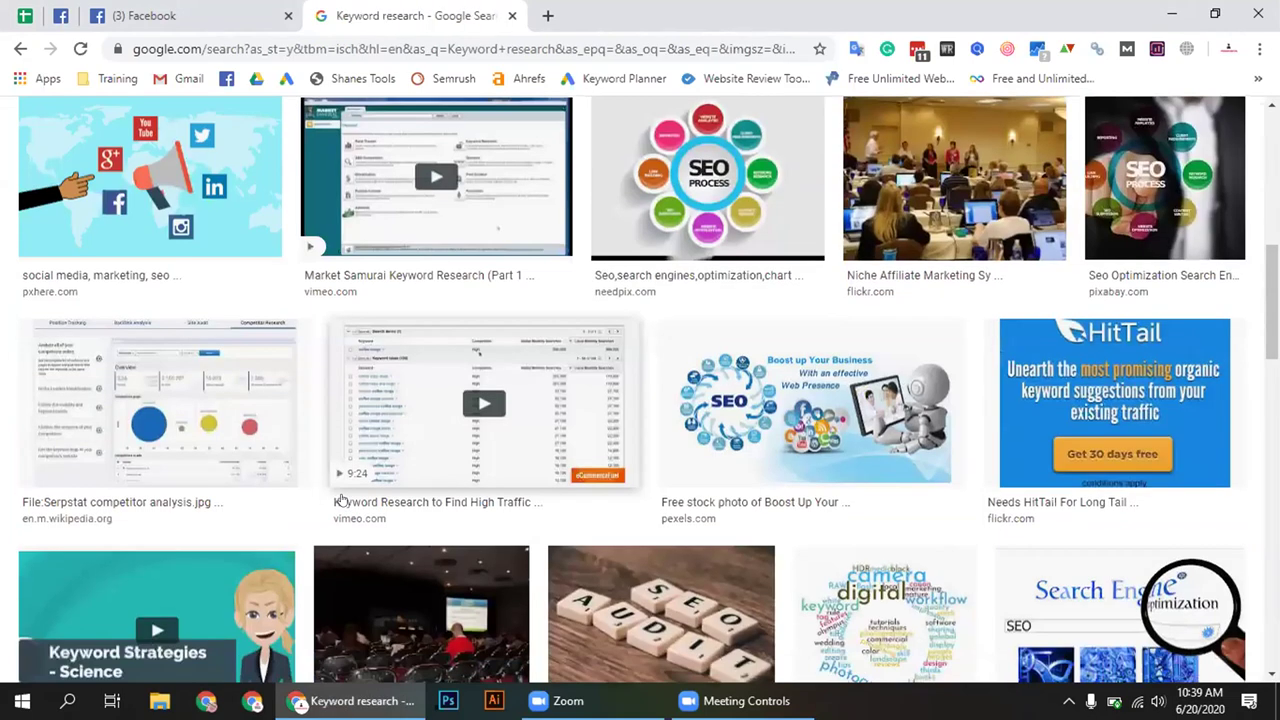
pyautogui.scroll(-3, 341, 499)
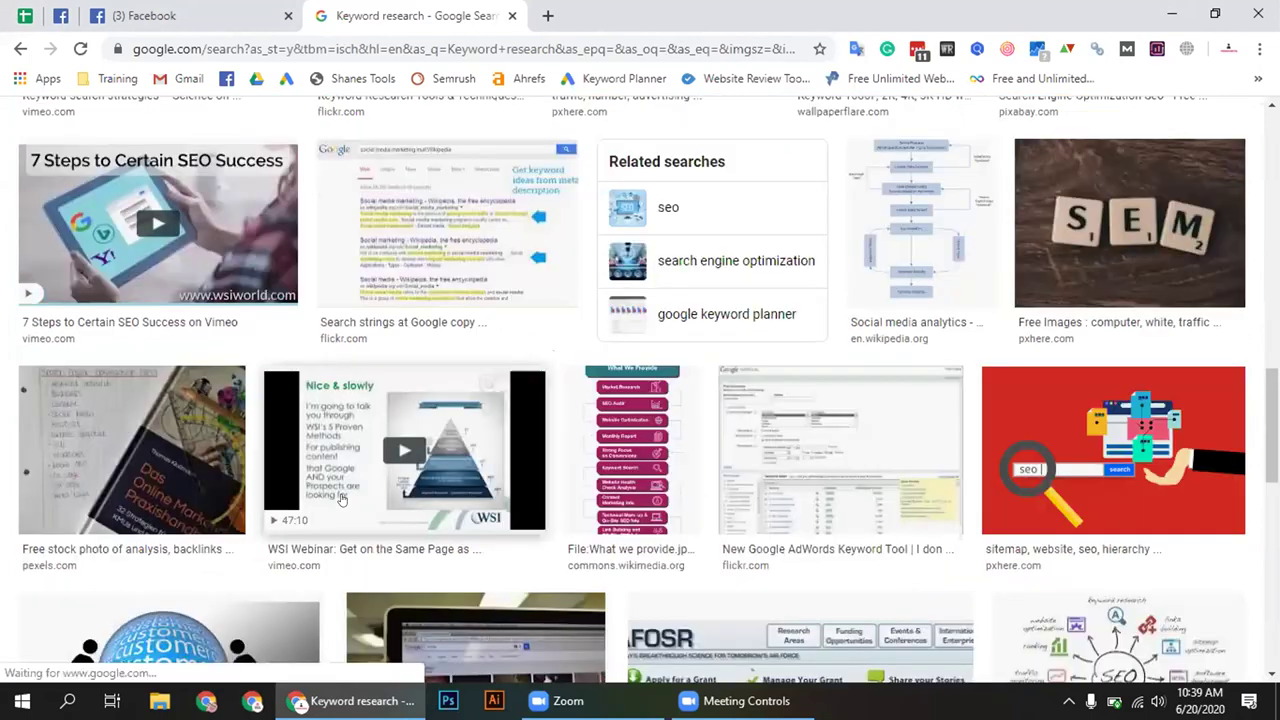
pyautogui.scroll(-8, 341, 499)
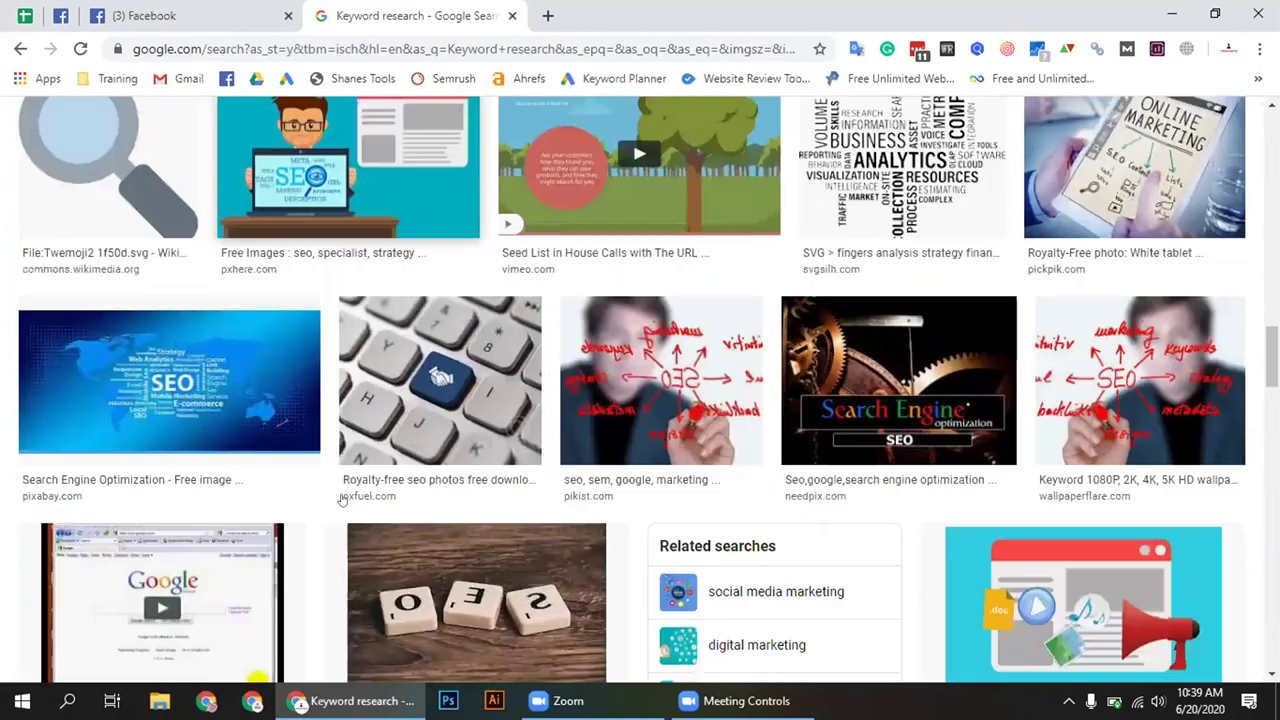
pyautogui.scroll(-15, 341, 499)
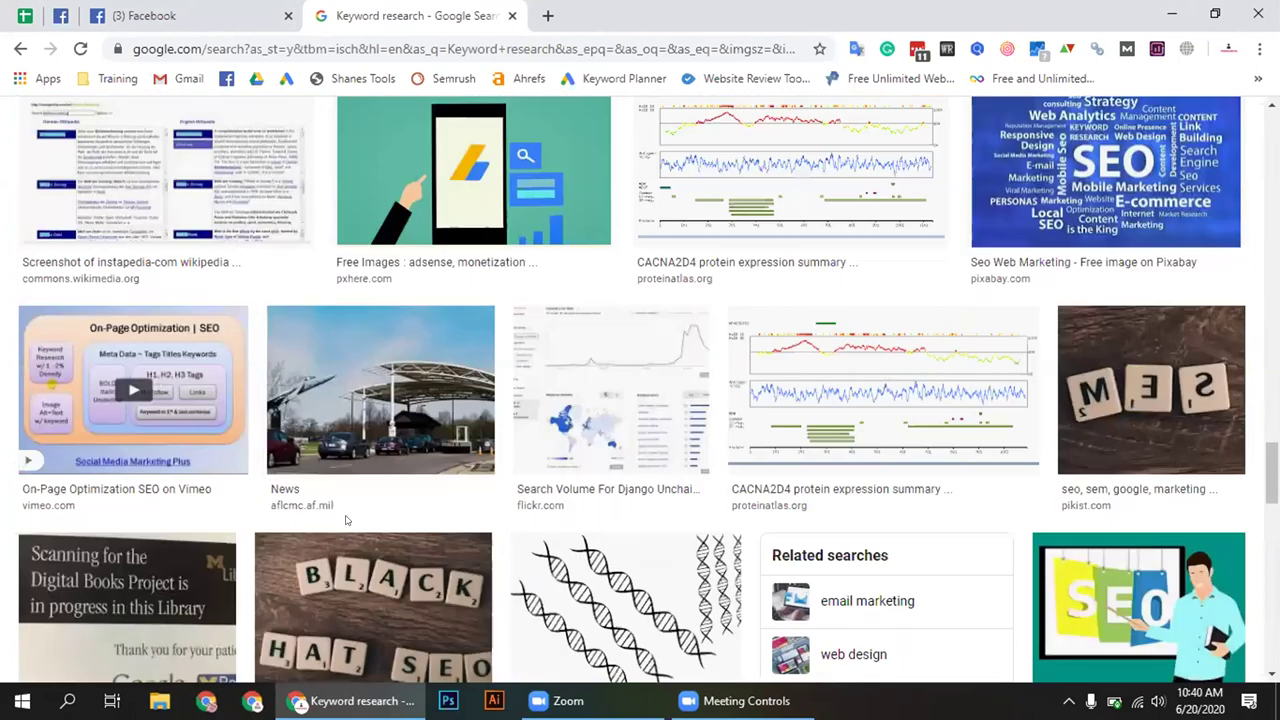
pyautogui.scroll(-6, 521, 549)
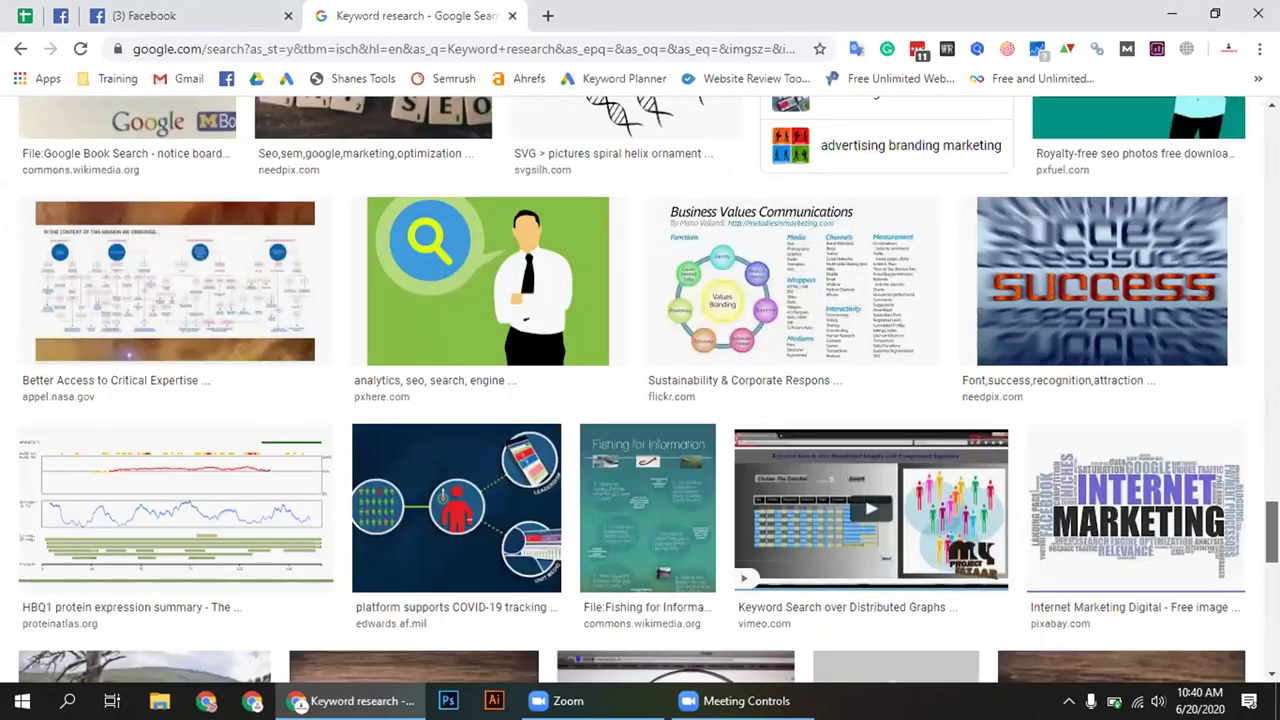
pyautogui.scroll(-2, 1270, 545)
pyautogui.scroll(-12, 640, 390)
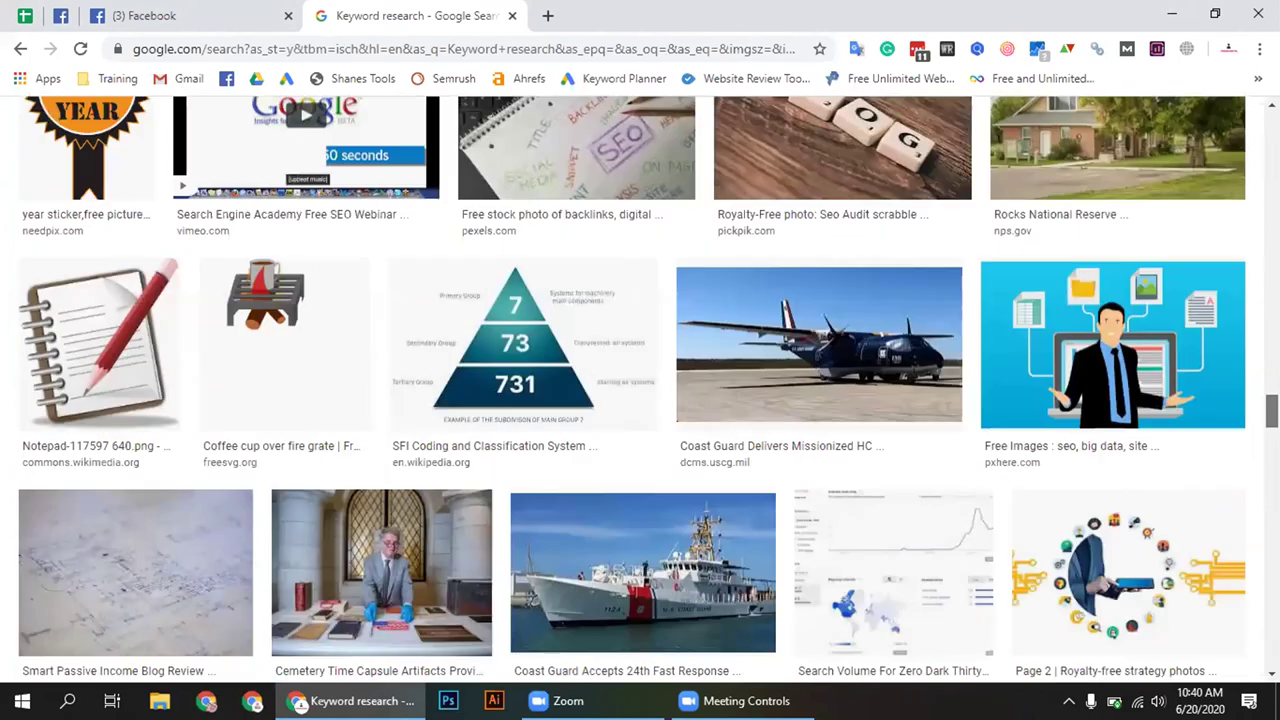
pyautogui.scroll(15, 640, 390)
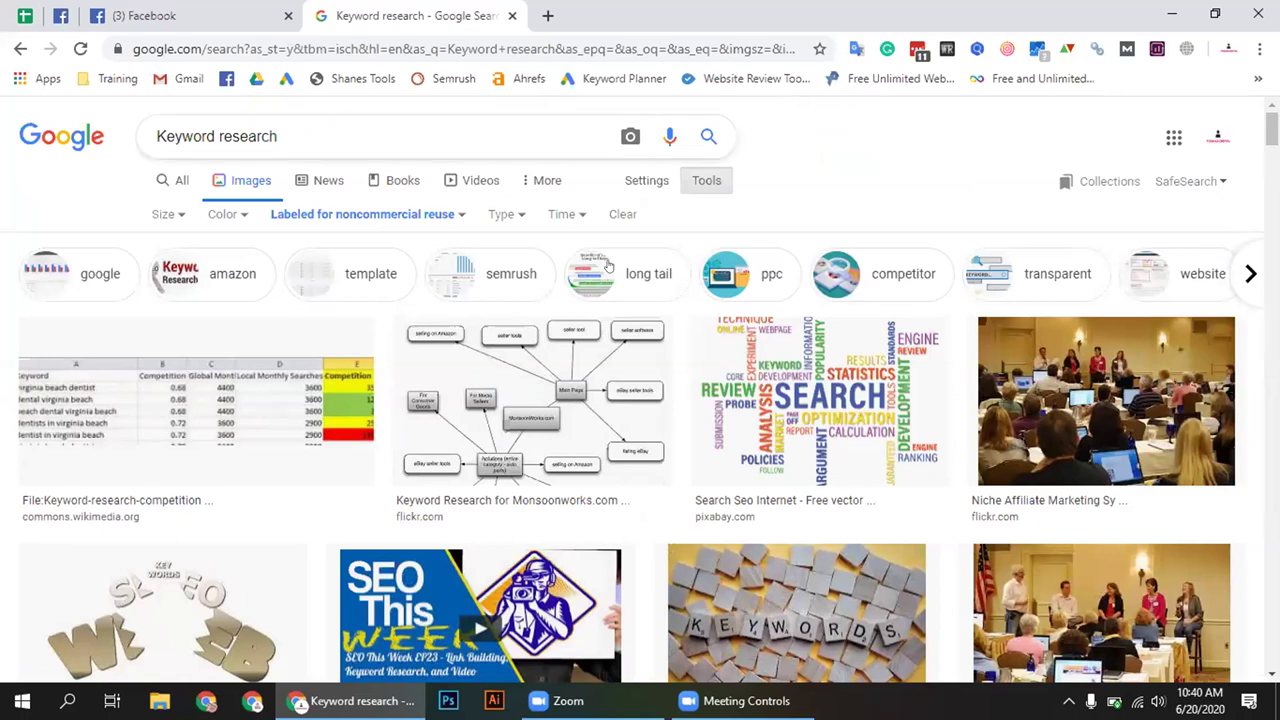
pyautogui.click(1250, 273)
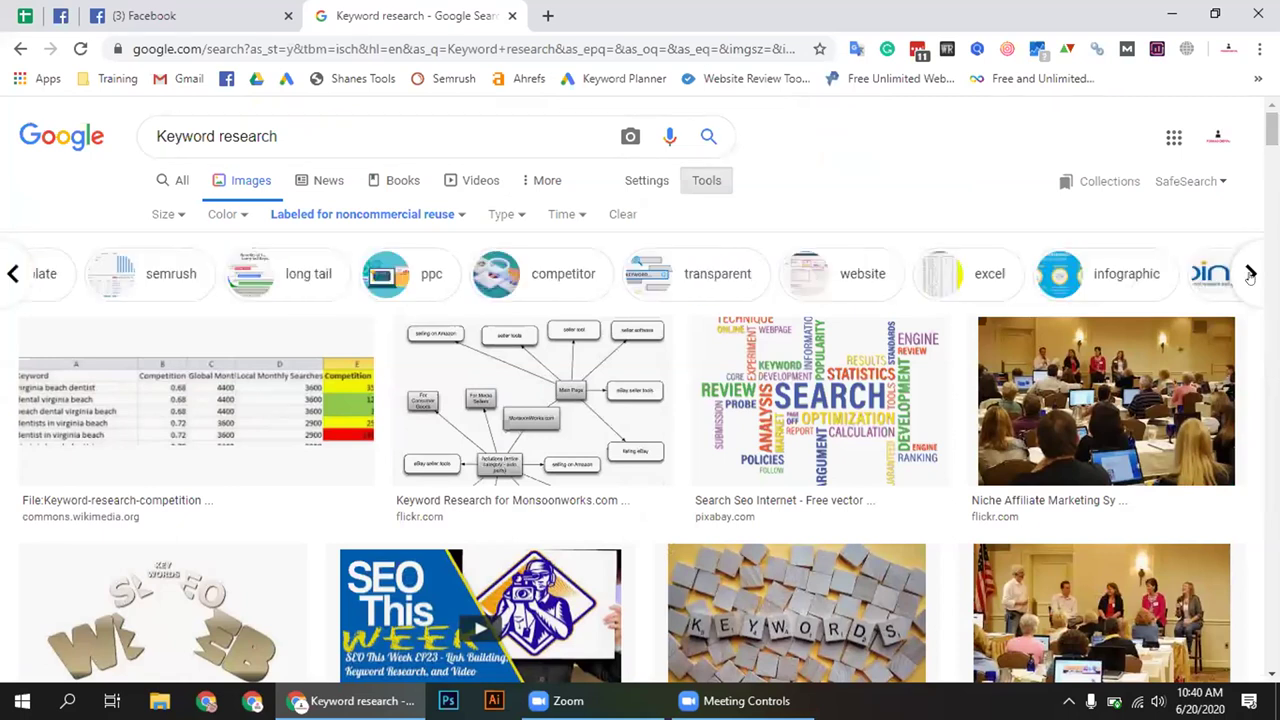
pyautogui.click(1250, 273)
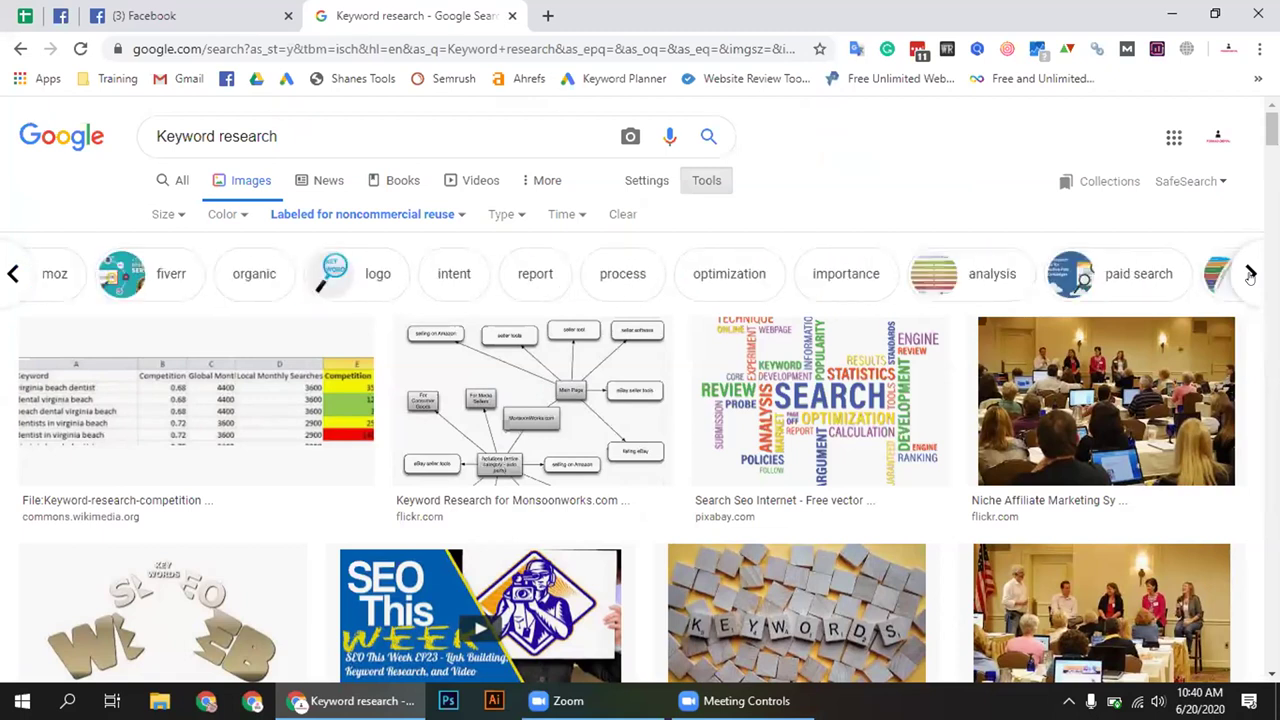
pyautogui.click(1250, 273)
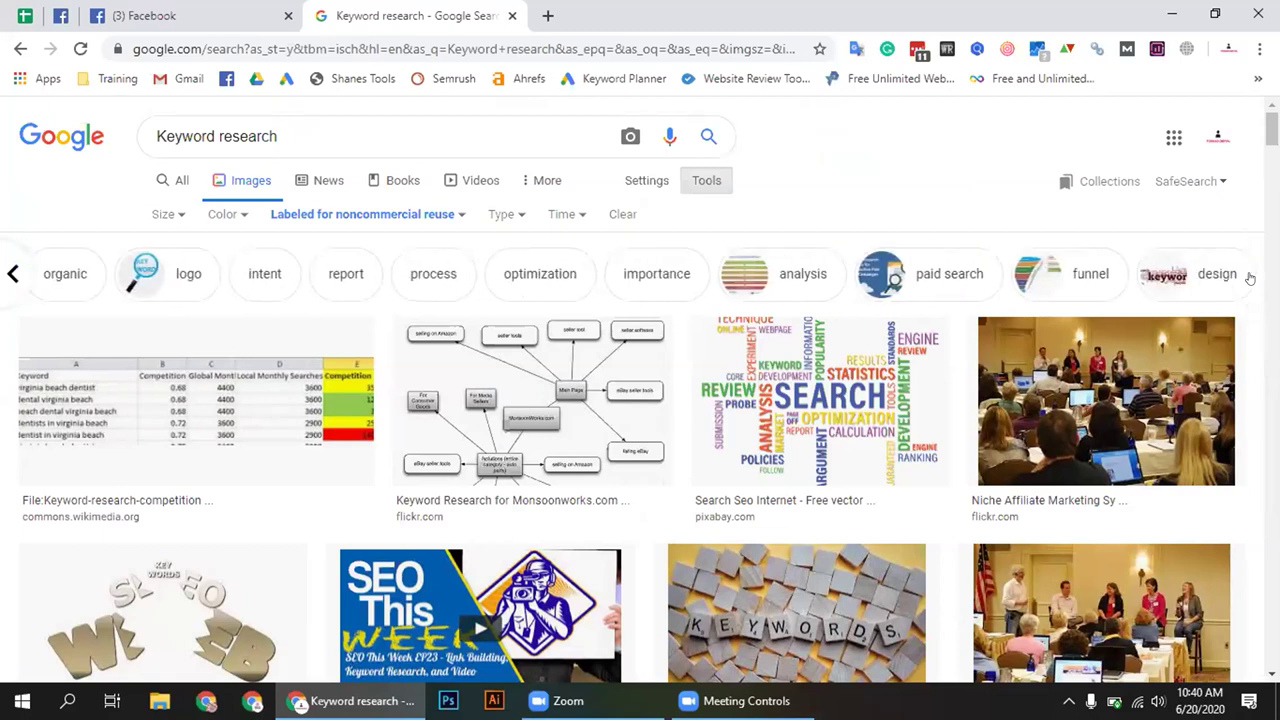
# Preview the SEO word-cloud image, then return to All web results for 'Keyword research'
pyautogui.scroll(-1, 622, 430)
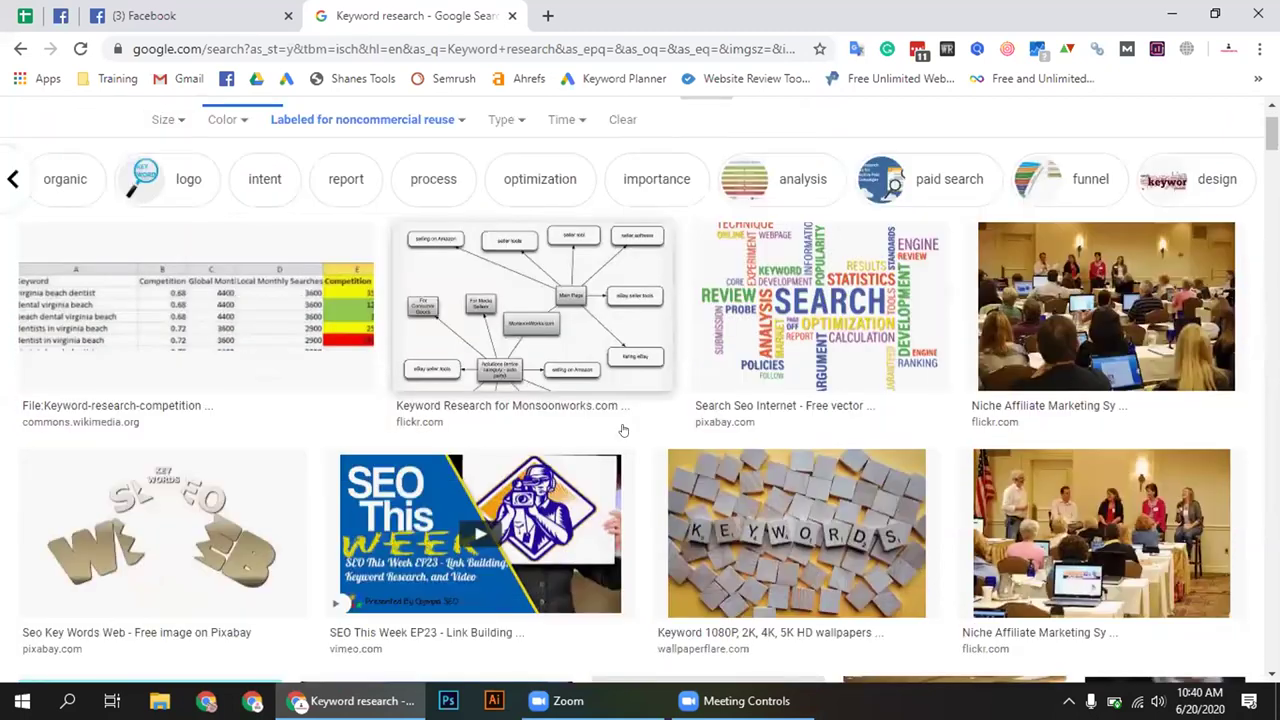
pyautogui.scroll(-3, 622, 430)
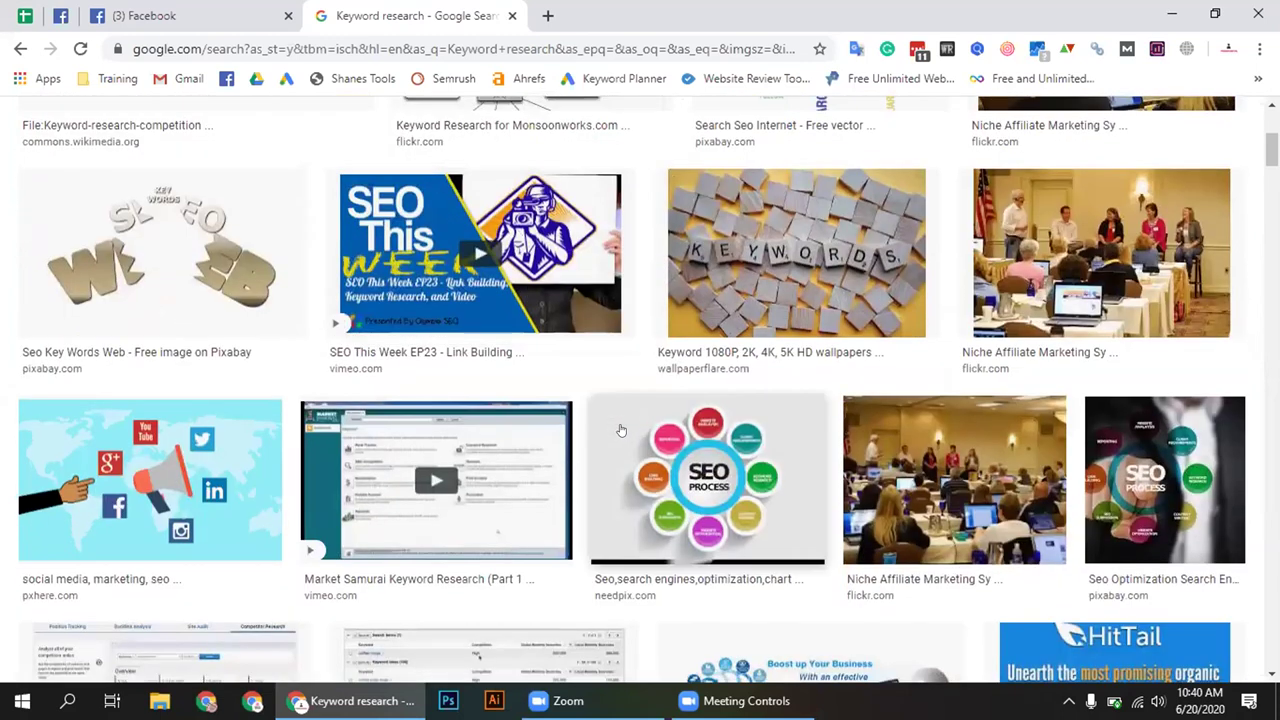
pyautogui.scroll(1, 620, 430)
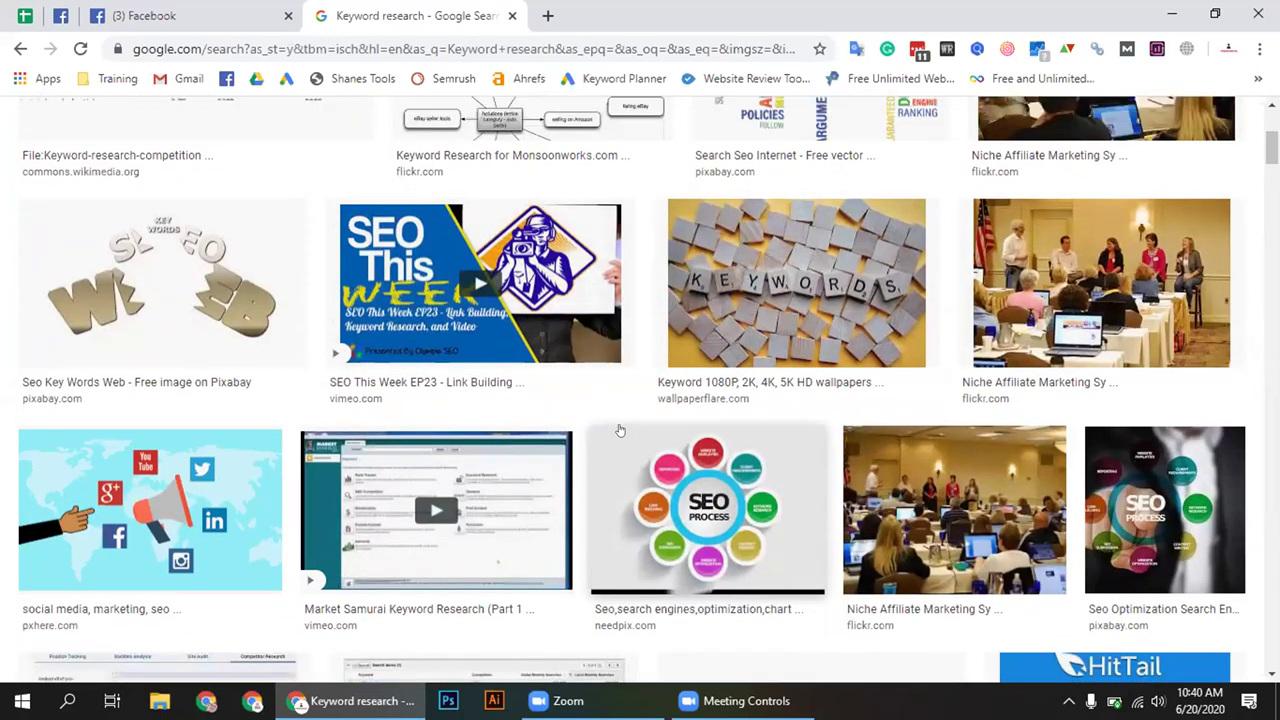
pyautogui.scroll(3, 620, 430)
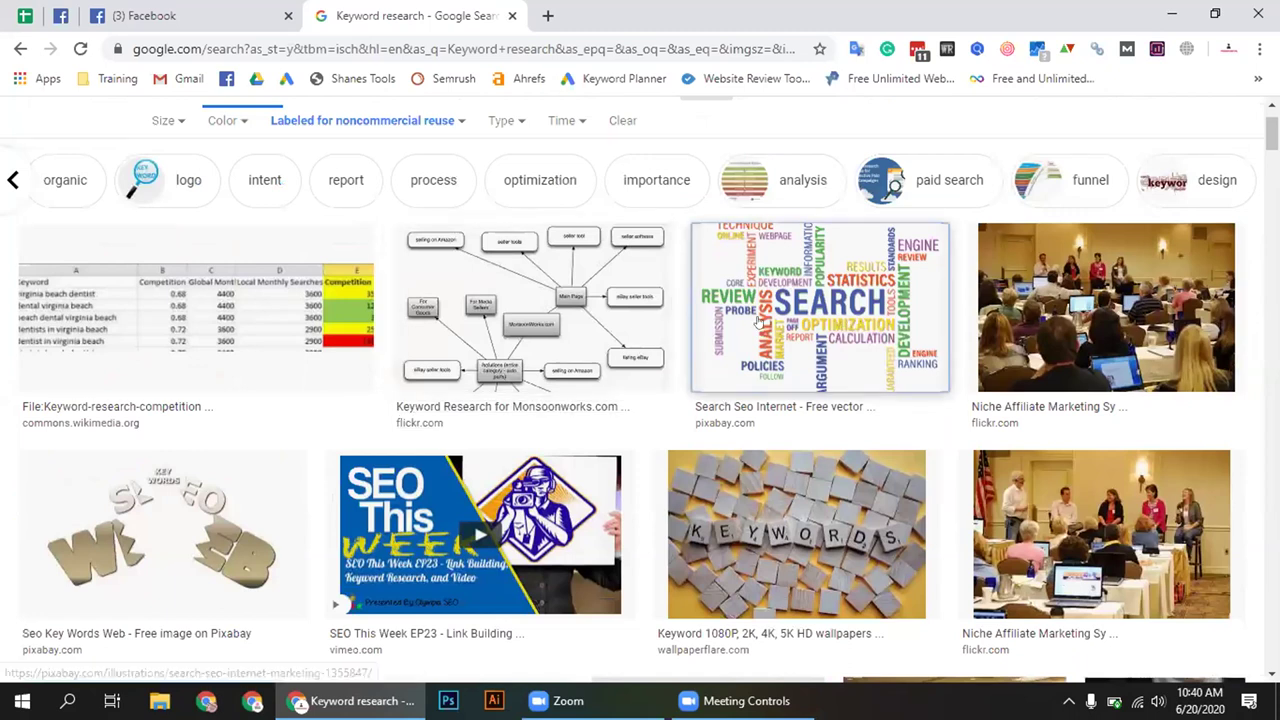
pyautogui.click(788, 322)
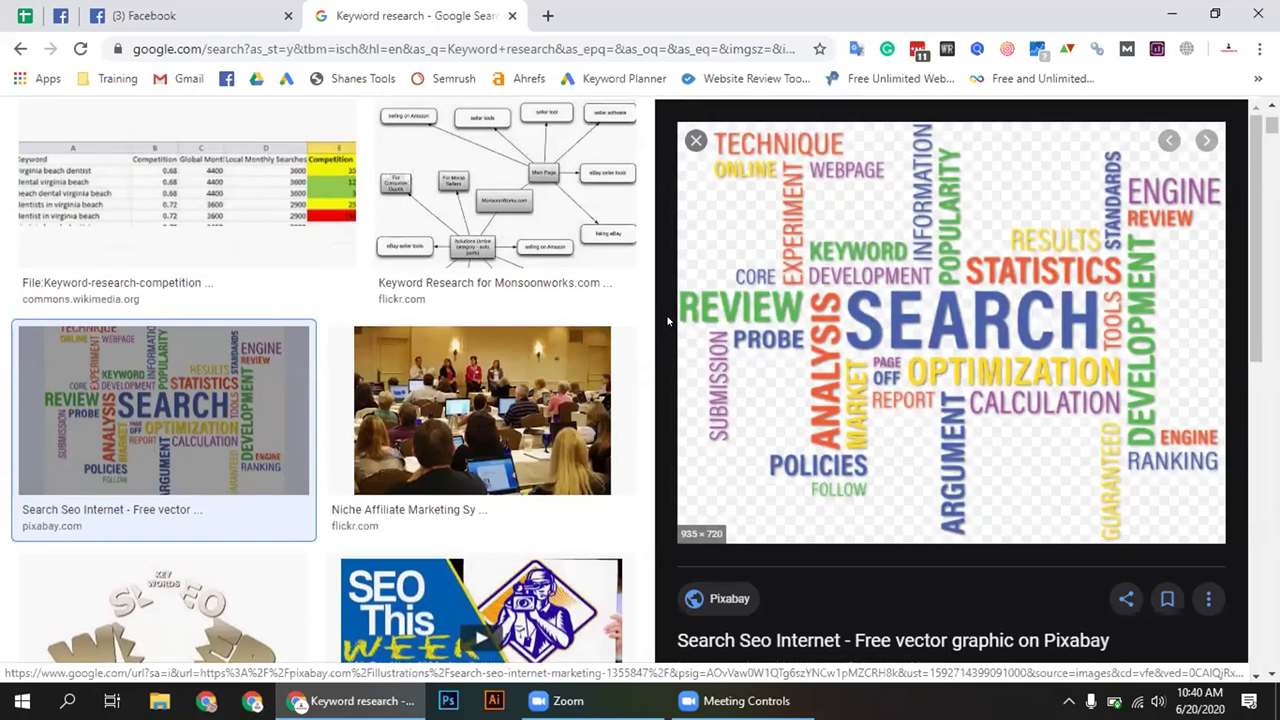
pyautogui.scroll(2, 640, 250)
pyautogui.scroll(2, 610, 171)
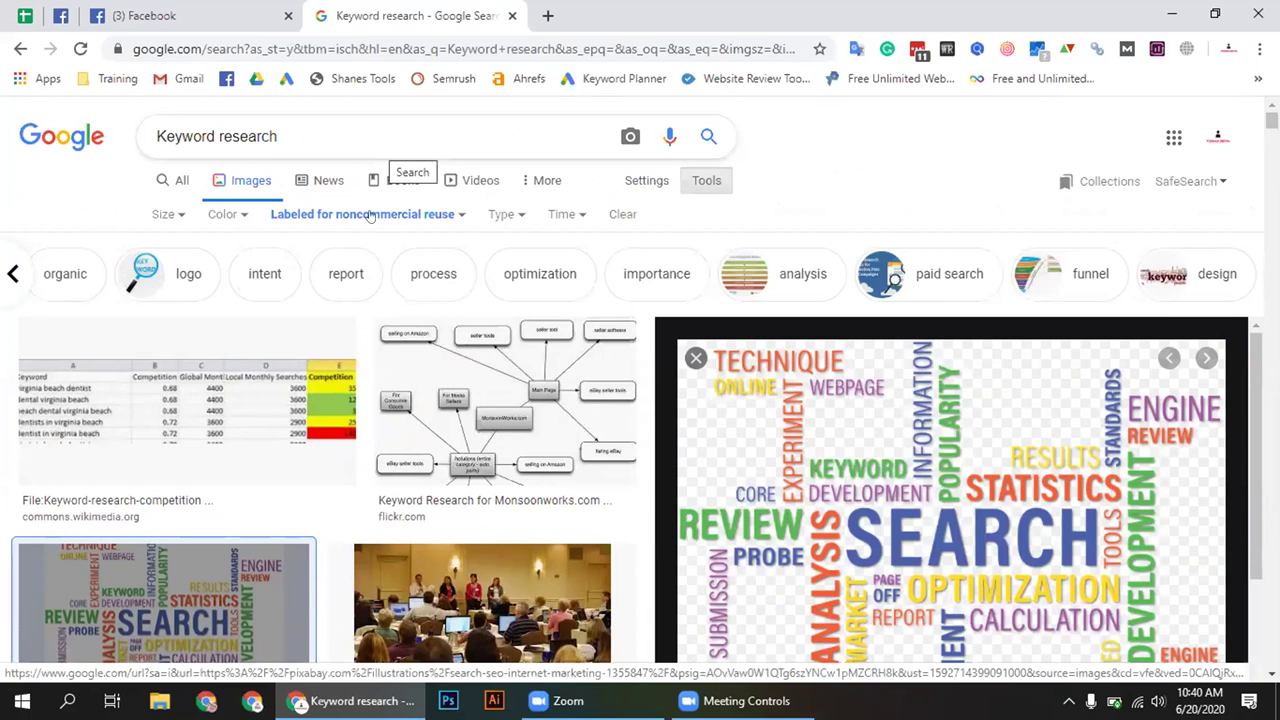
pyautogui.click(172, 180)
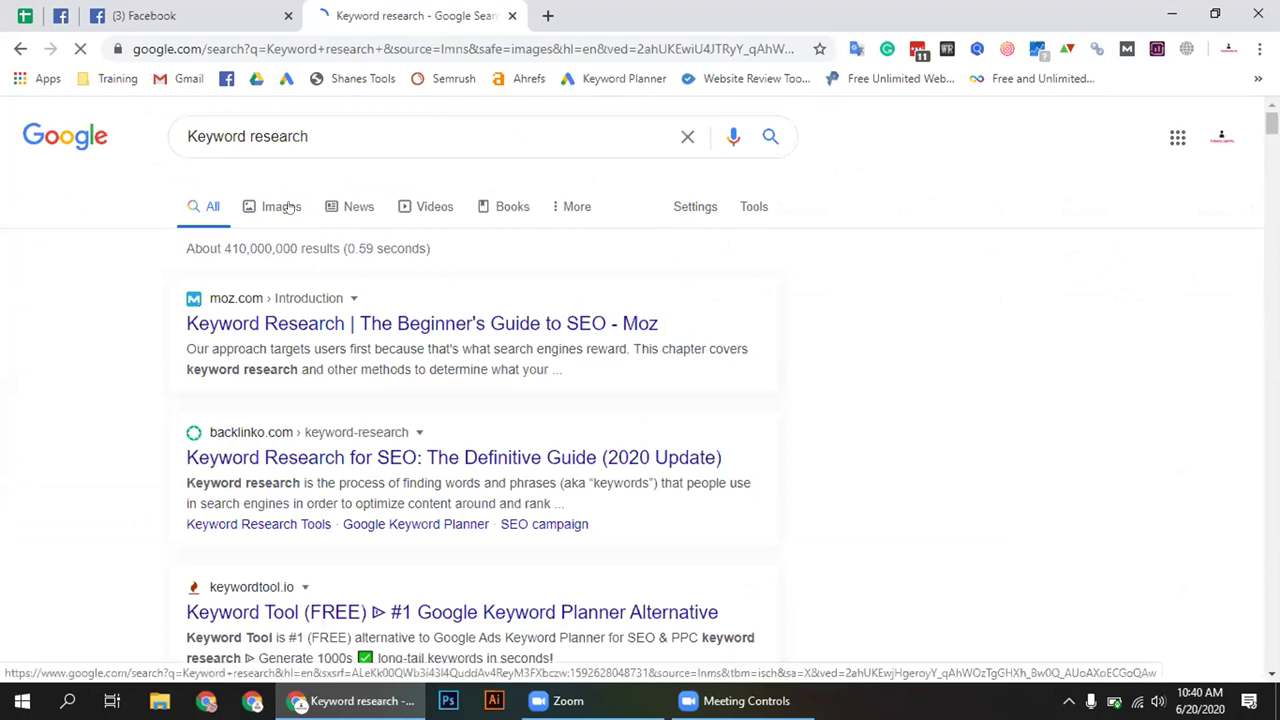
# Return to image results and preview the wix.com Keyword Research image
pyautogui.click(288, 207)
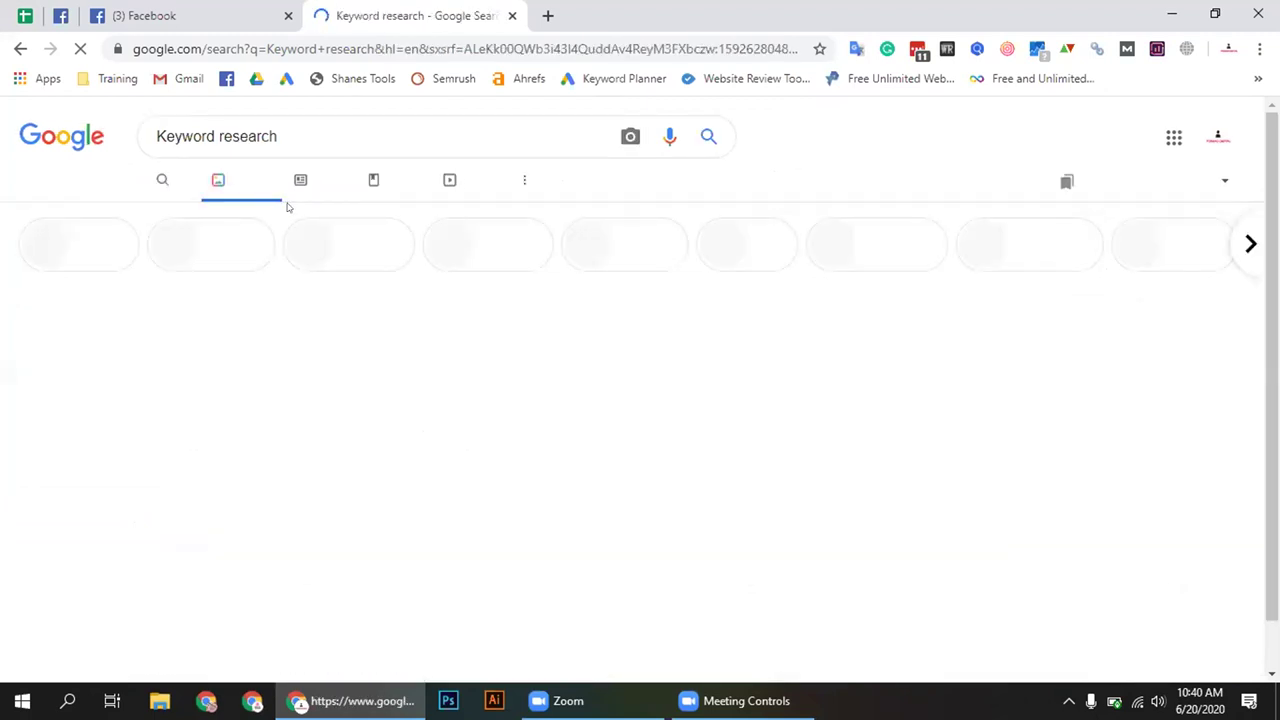
pyautogui.scroll(-2, 820, 383)
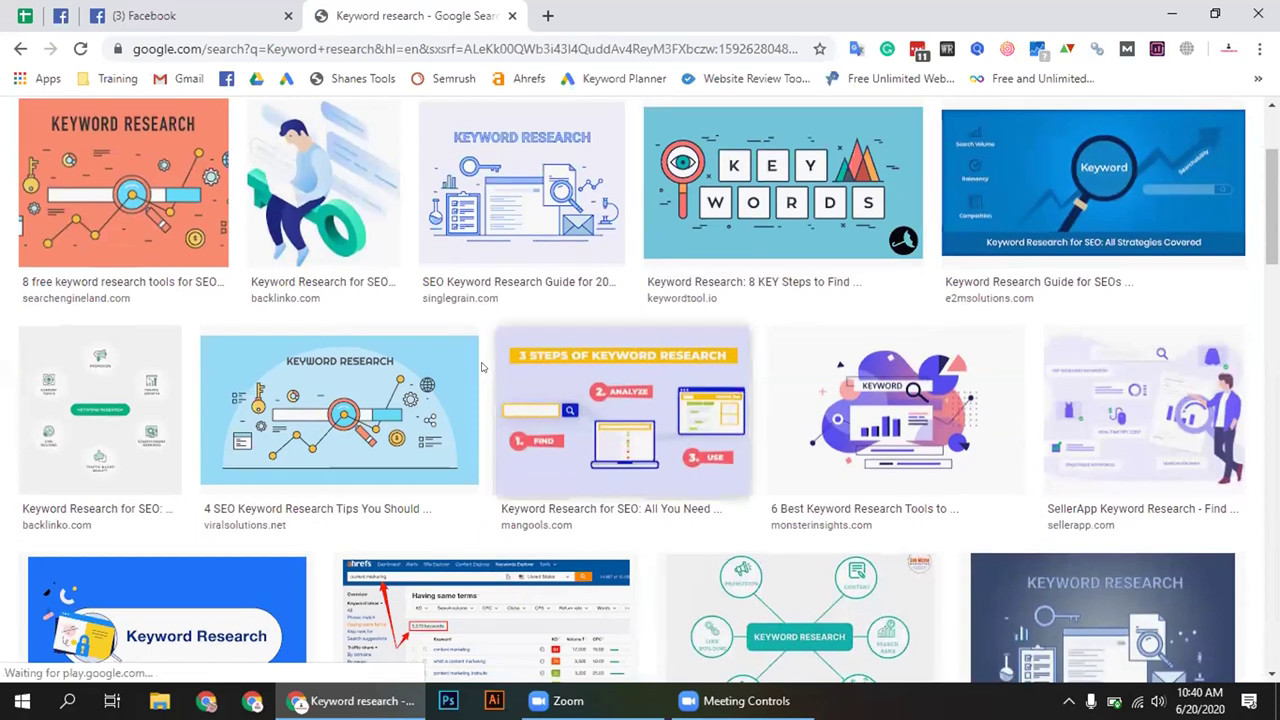
pyautogui.scroll(-3, 515, 357)
pyautogui.click(160, 450)
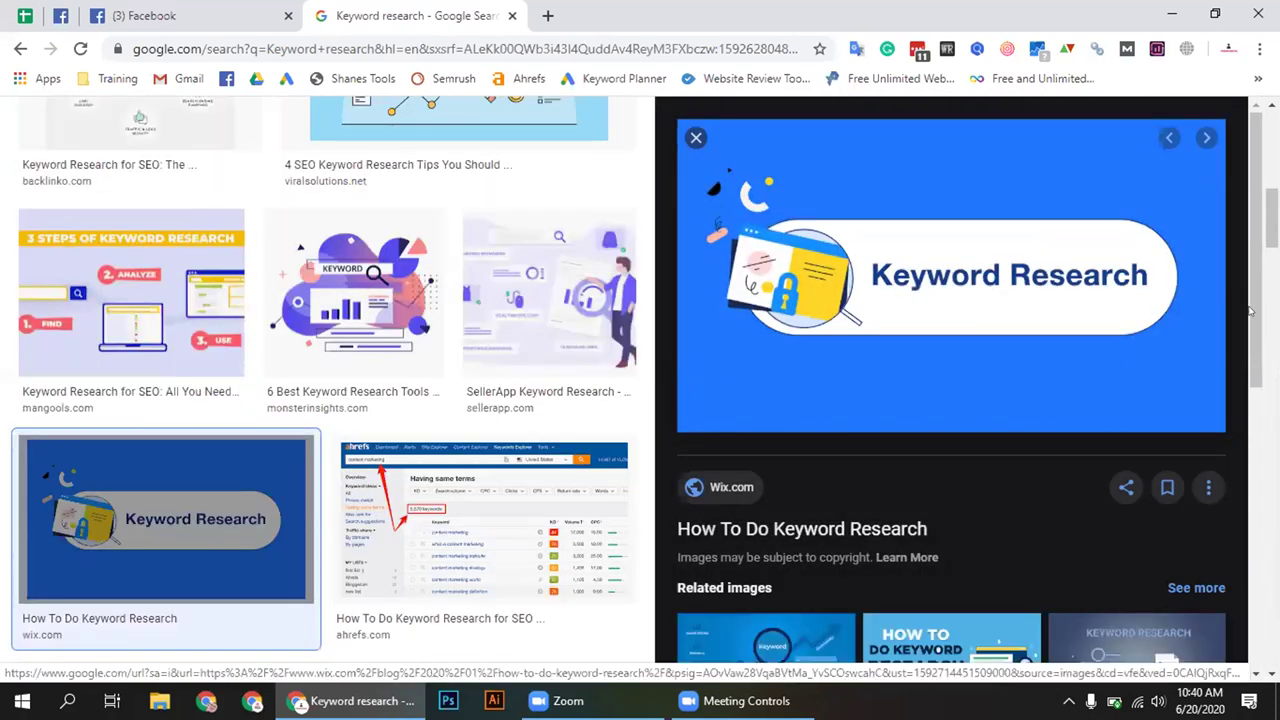
# Save the previewed image to Downloads as 'keyword research'
pyautogui.rightClick(846, 174)
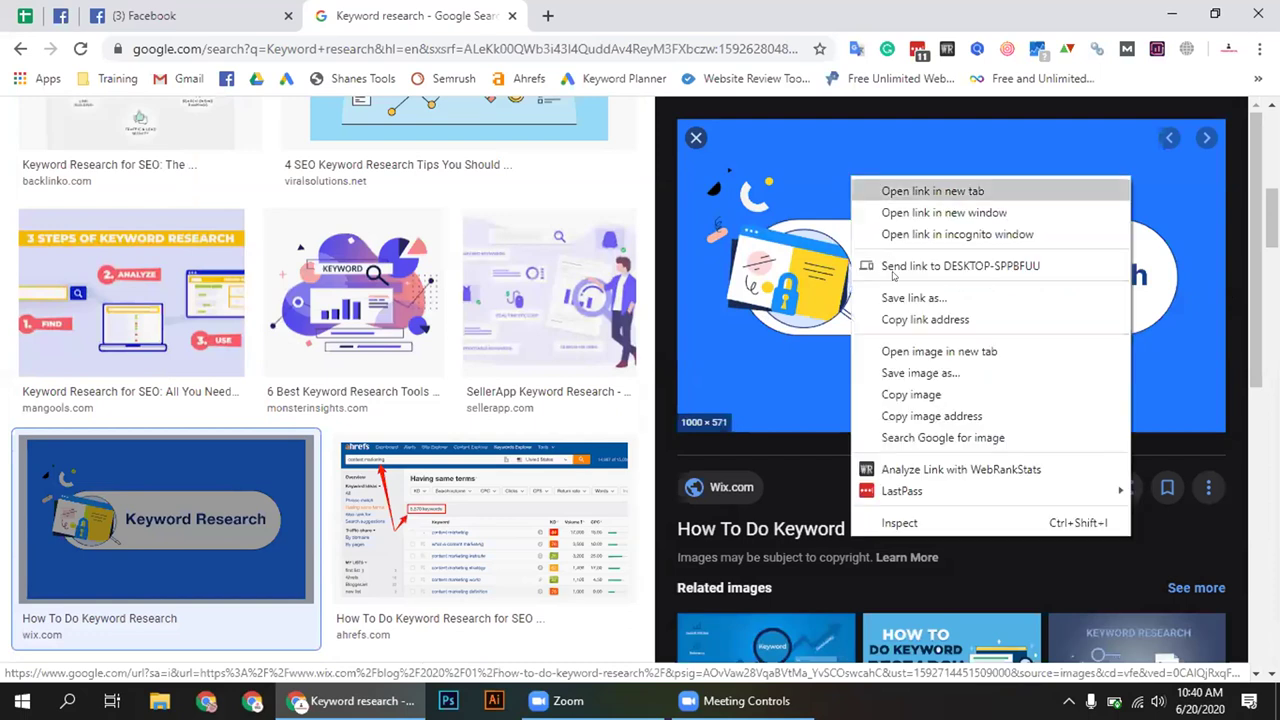
pyautogui.click(900, 370)
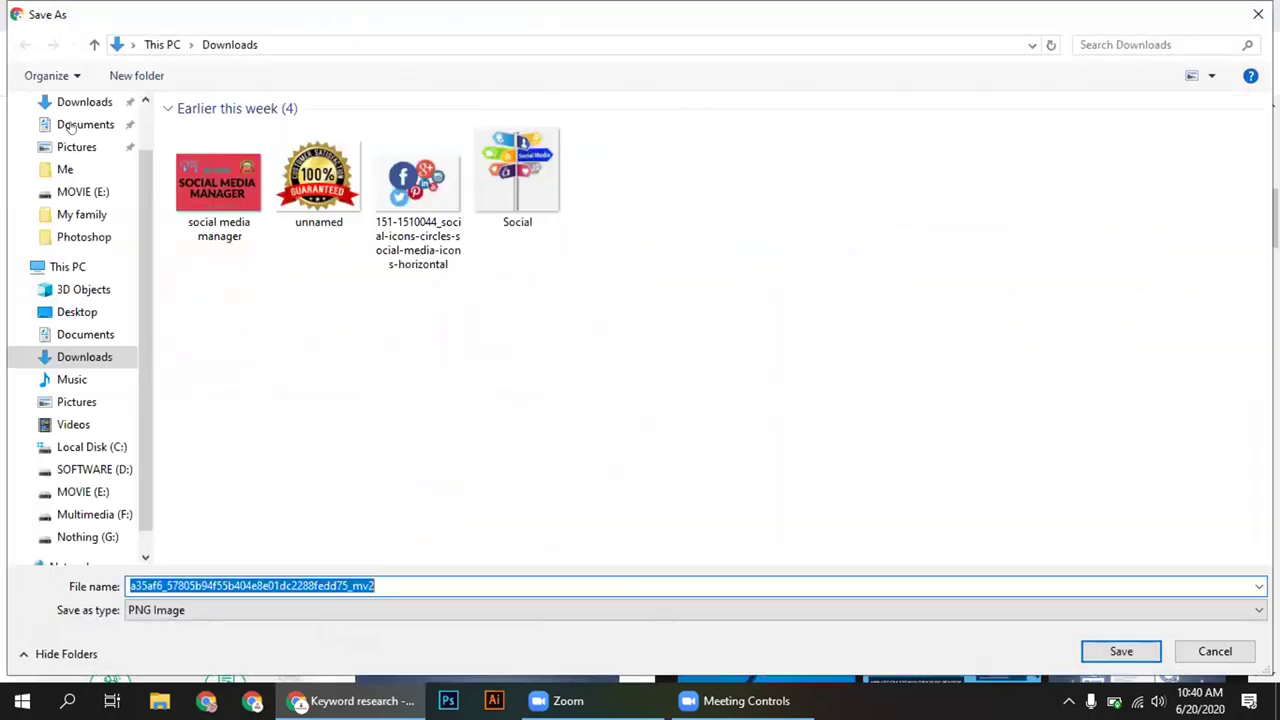
pyautogui.click(410, 580)
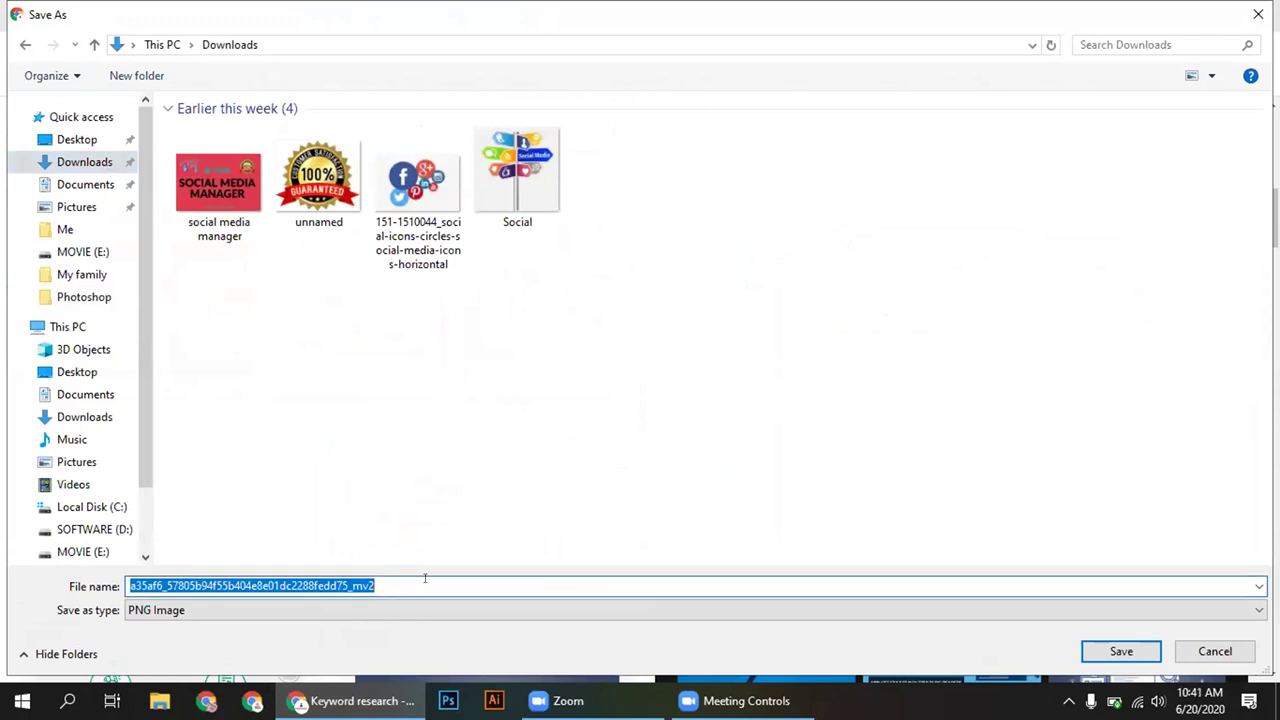
pyautogui.write('key')
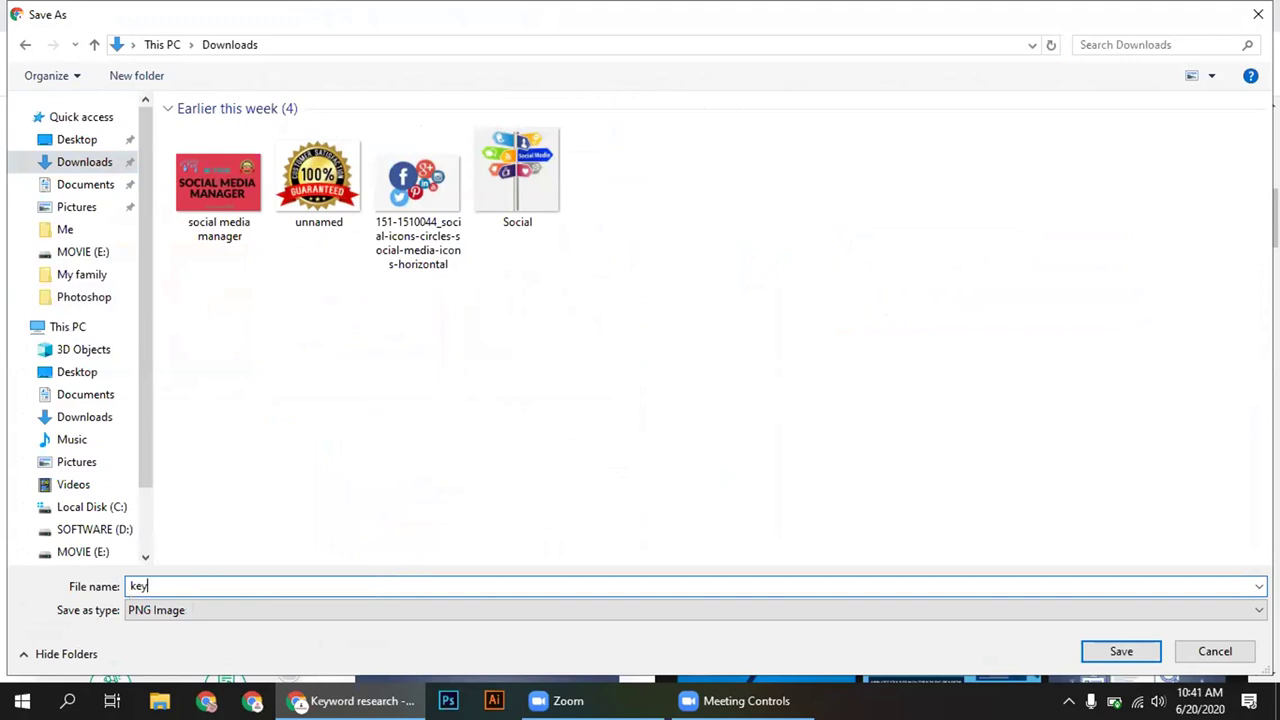
pyautogui.write('word research')
pyautogui.press('Return')
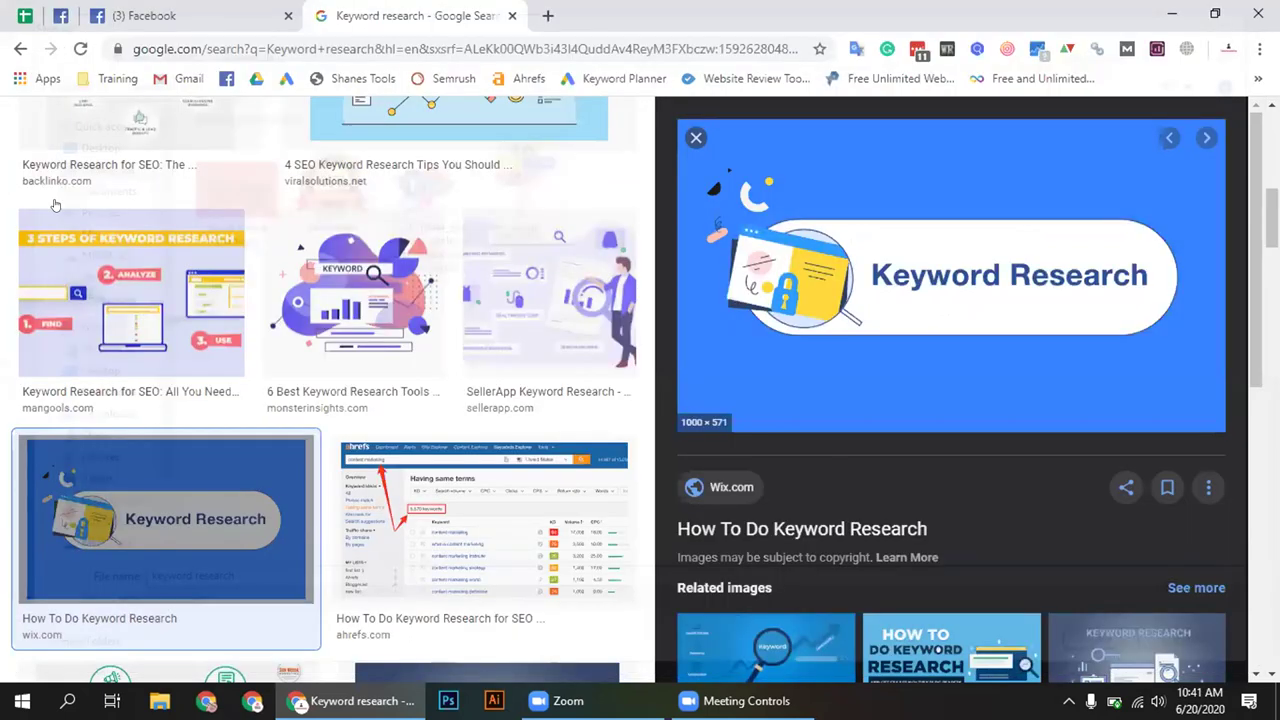
# Go back to All web results and switch over to the Facebook tab
pyautogui.scroll(5, 172, 202)
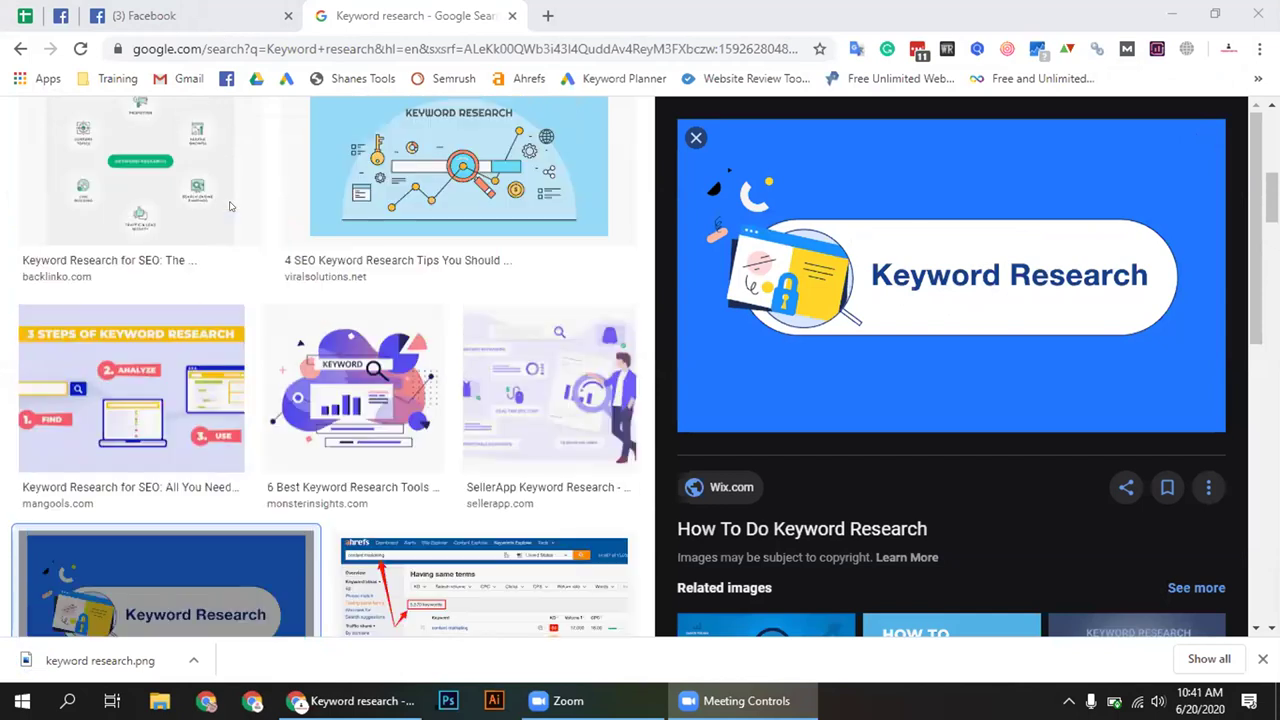
pyautogui.scroll(3, 172, 190)
pyautogui.click(172, 177)
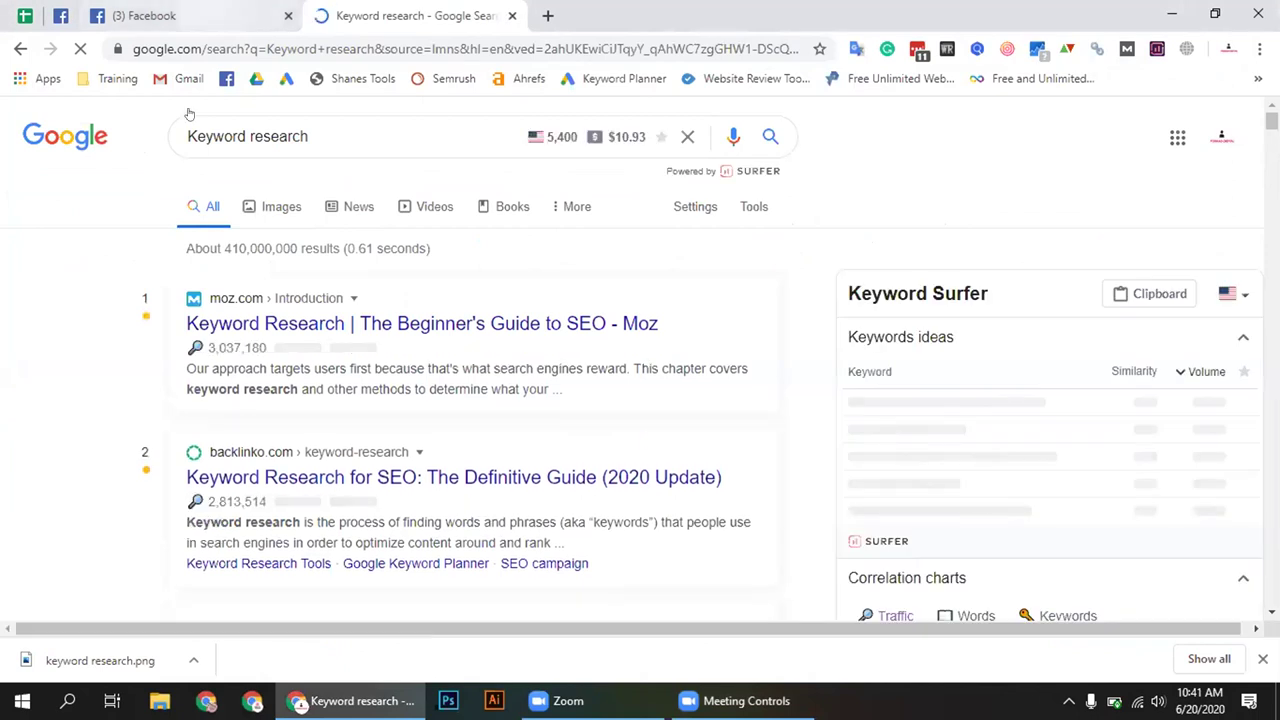
pyautogui.hotkey('ctrl', 'shift', 'Tab')
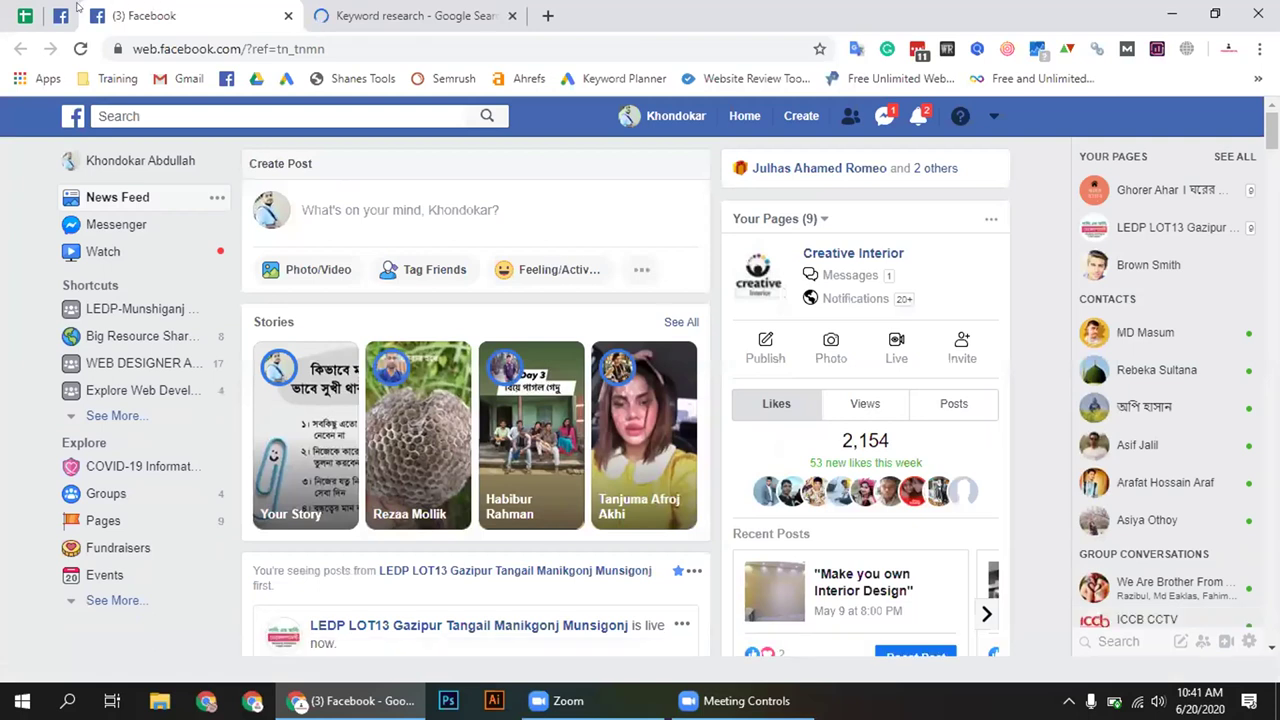
# Bring up the page's Create Post tab and close the extra '(3) Facebook' news feed tab
pyautogui.click(63, 12)
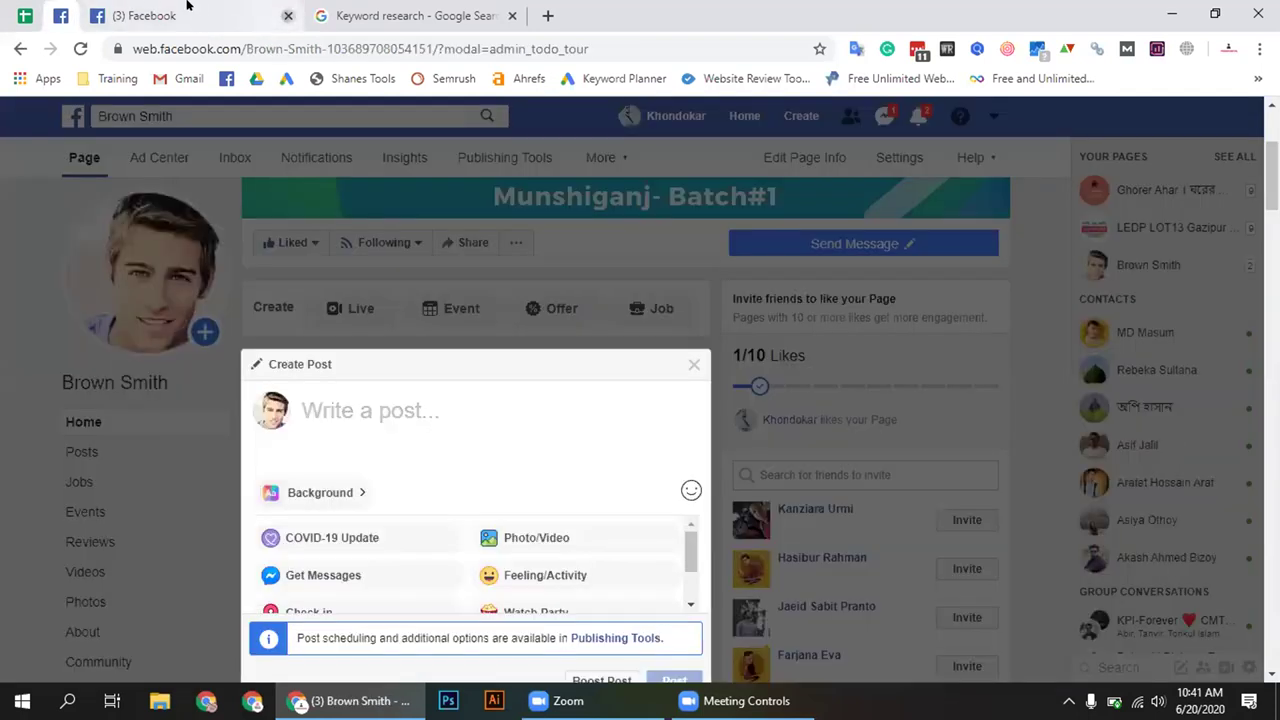
pyautogui.middleClick(183, 10)
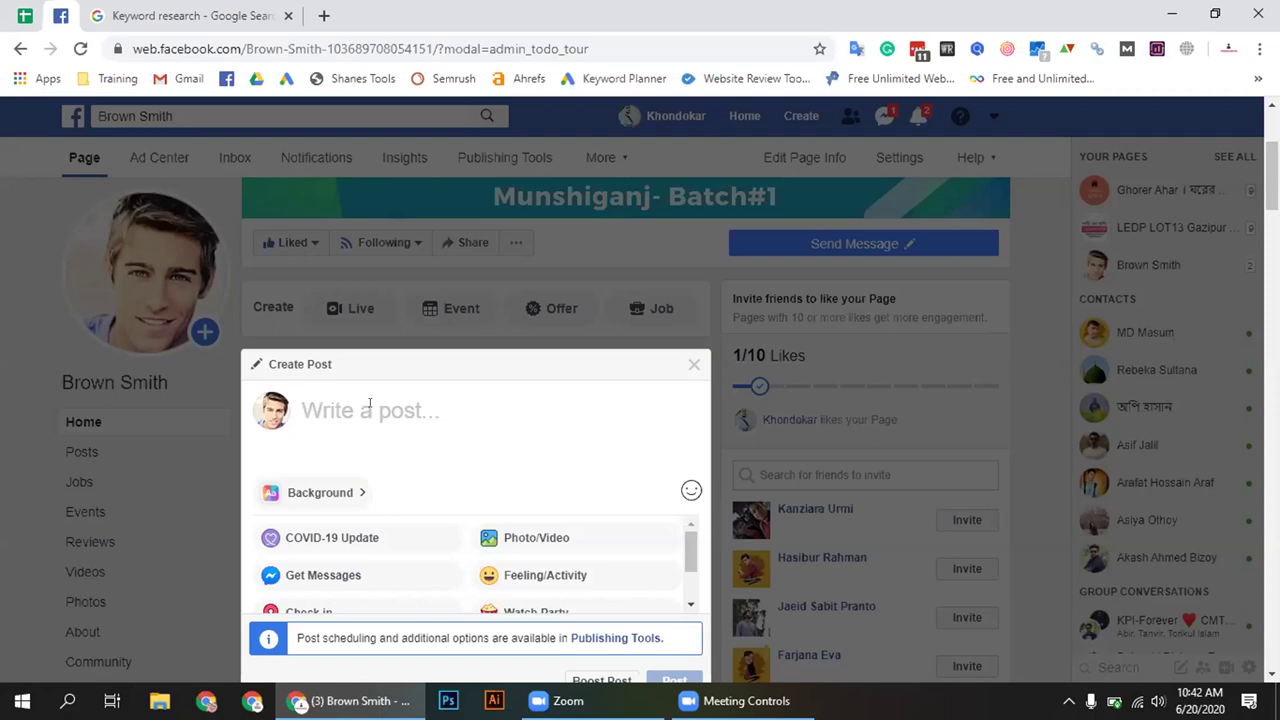
# Type the title 'Keyword Research Service For Blogging', correcting typos, and start a new line
pyautogui.write('K')
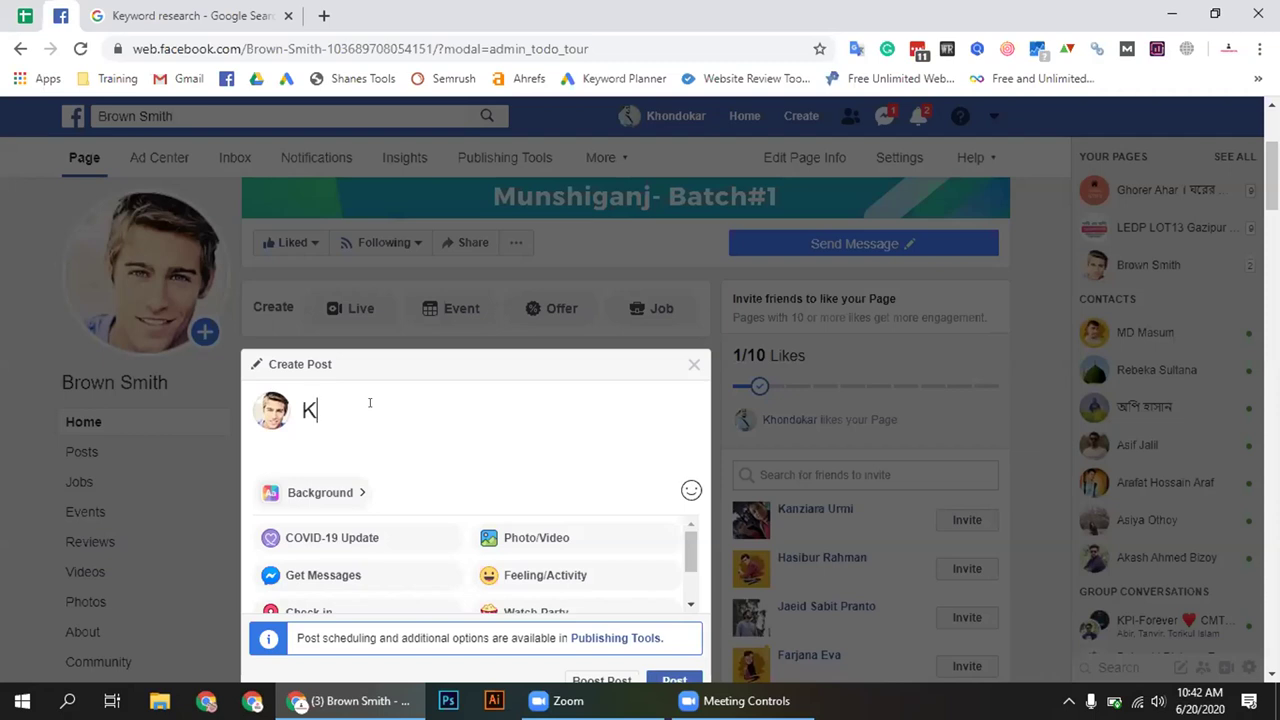
pyautogui.write('eywird Rea')
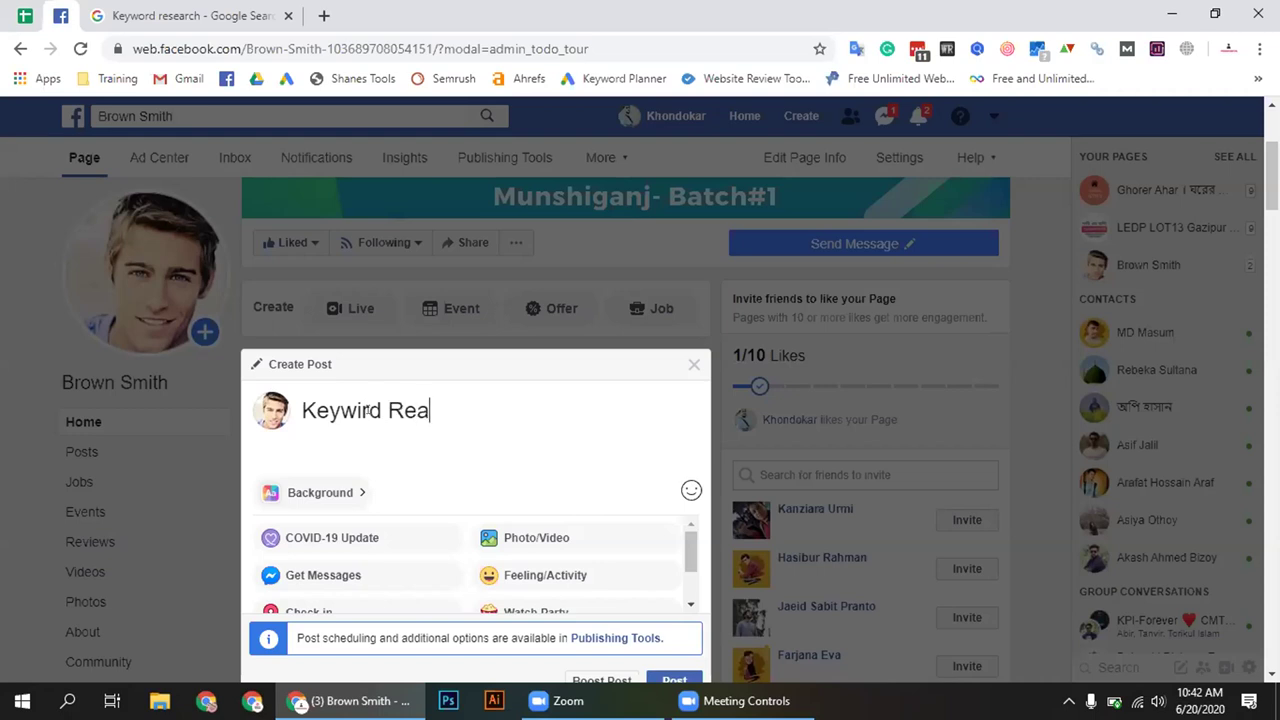
pyautogui.click(361, 405)
pyautogui.press('BackSpace')
pyautogui.write('o')
pyautogui.click(477, 403)
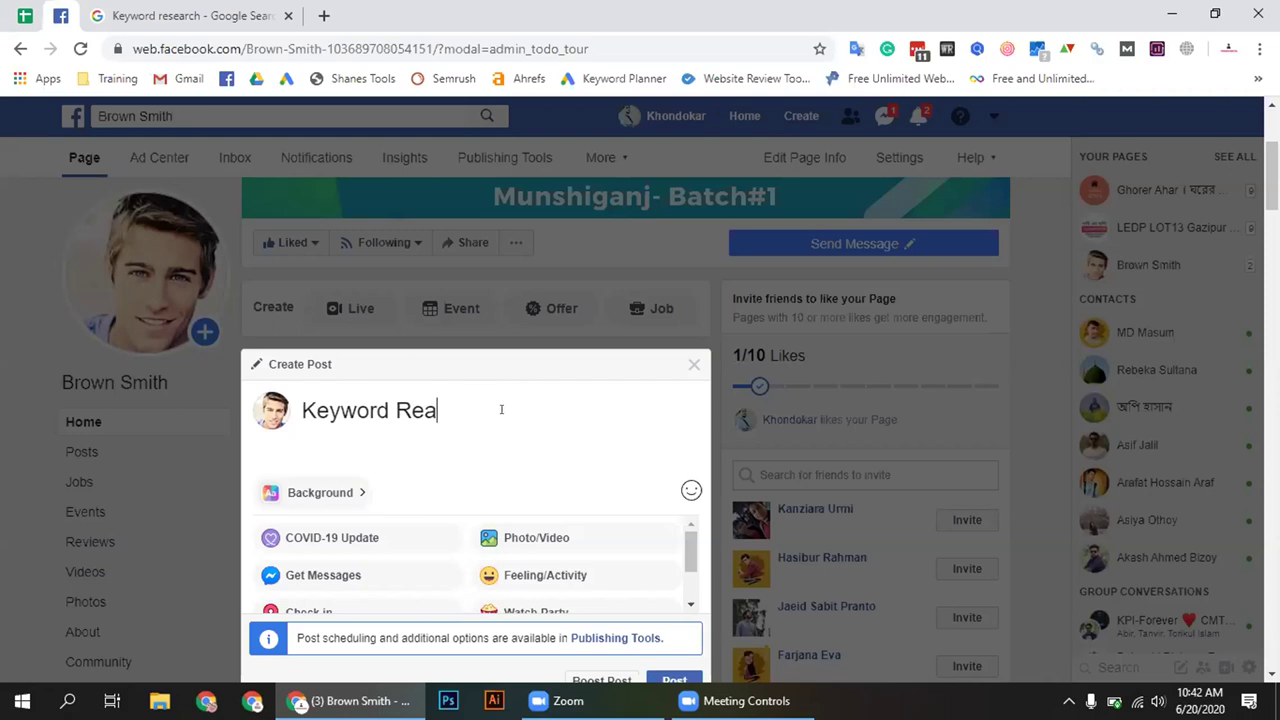
pyautogui.write('s')
pyautogui.press('BackSpace')
pyautogui.press('BackSpace')
pyautogui.write('searcg')
pyautogui.press('BackSpace')
pyautogui.press('BackSpace')
pyautogui.write('ch Servic')
pyautogui.press('BackSpace')
pyautogui.write('ice For Blo')
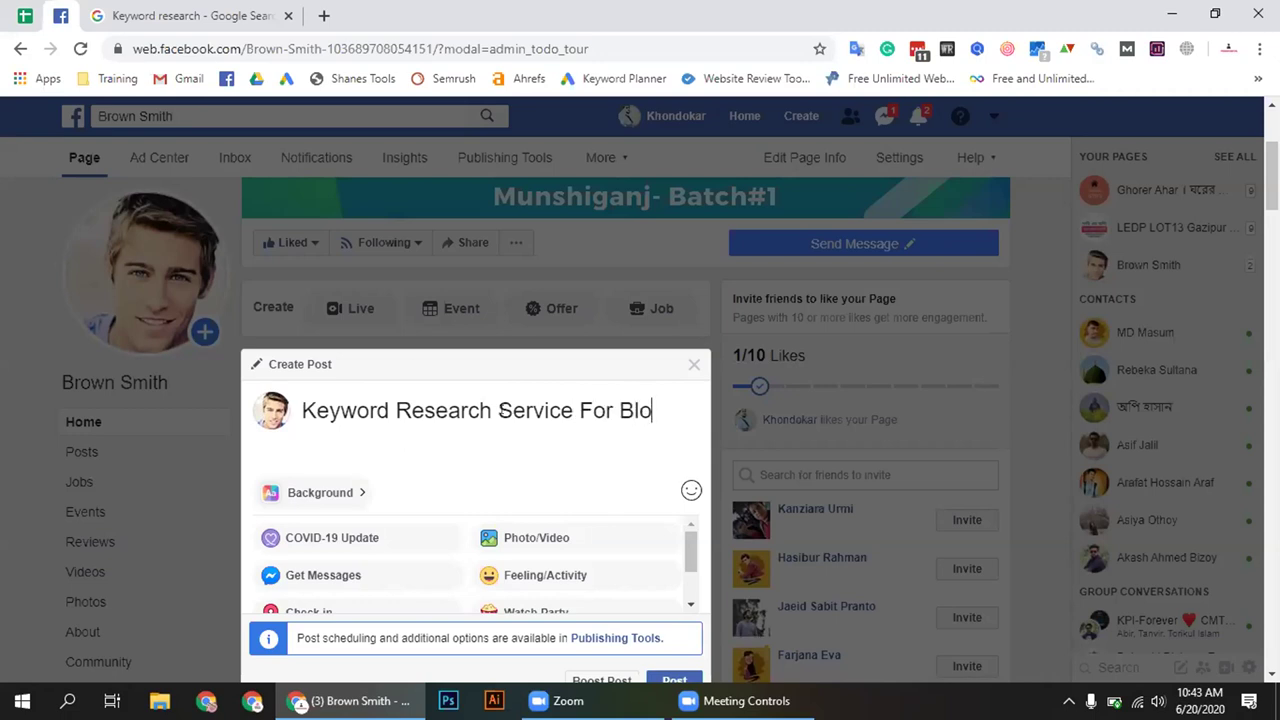
pyautogui.write('gging')
pyautogui.press('Return')
# Check the title by selecting it, then put the caret on the empty line below
pyautogui.click(356, 422)
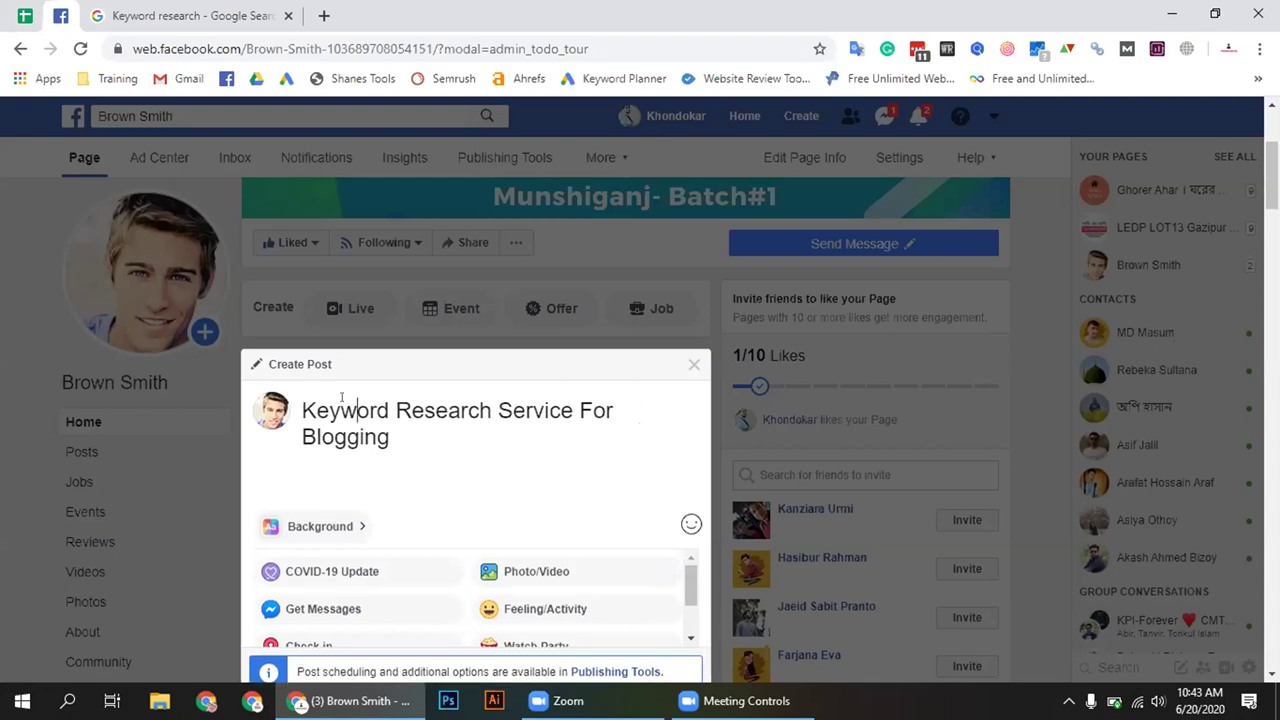
pyautogui.tripleClick(341, 400)
pyautogui.click(390, 437)
pyautogui.moveTo(390, 437); pyautogui.dragTo(291, 410)
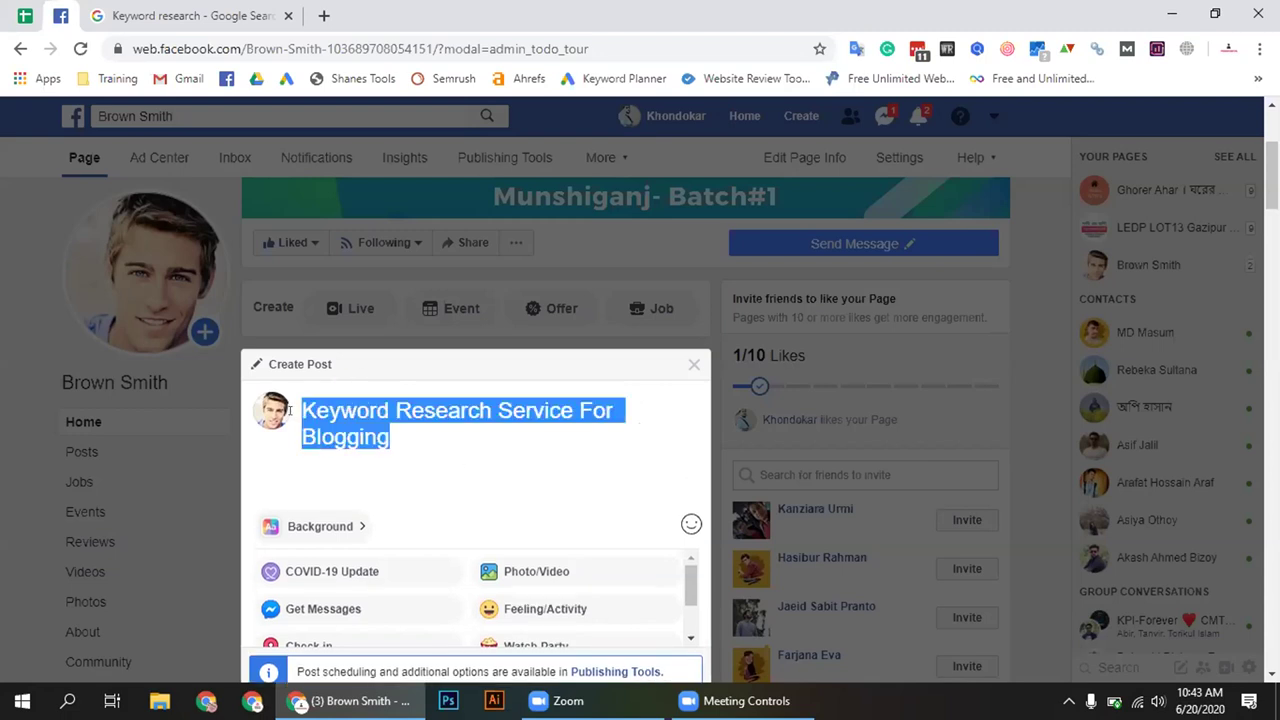
pyautogui.click(390, 435)
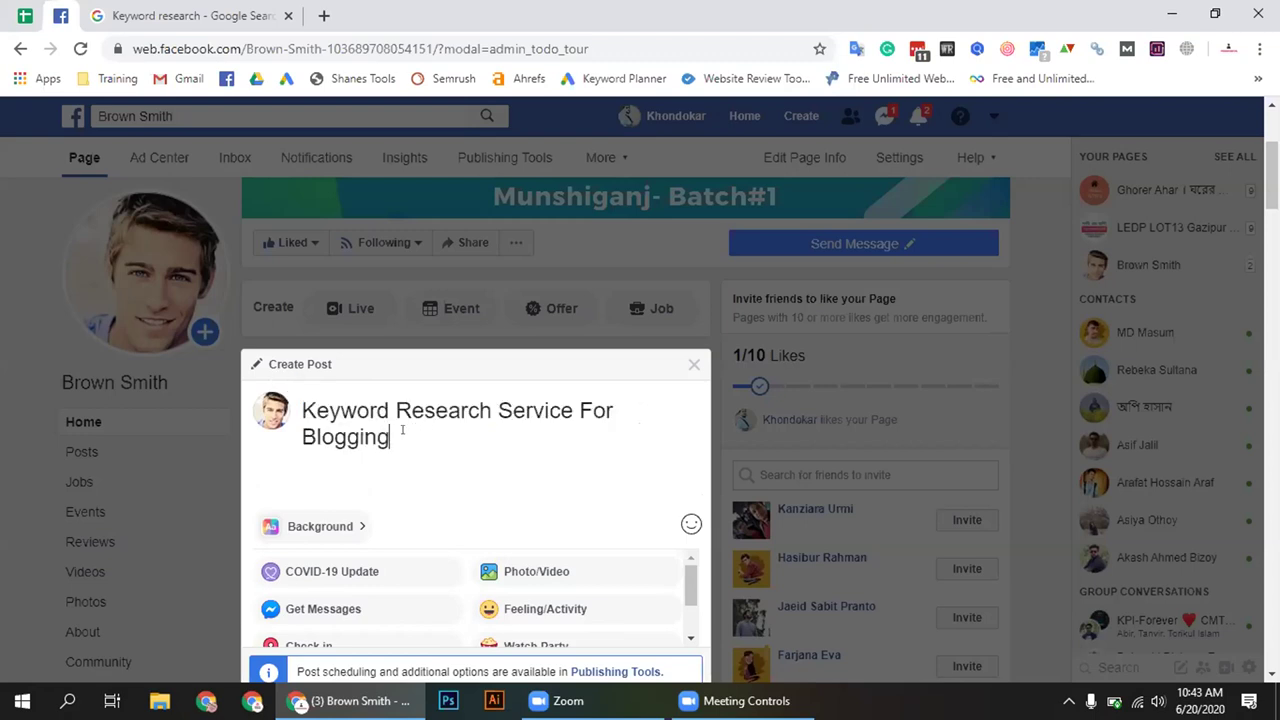
pyautogui.moveTo(410, 430); pyautogui.dragTo(291, 410)
pyautogui.click(410, 437)
pyautogui.moveTo(410, 437); pyautogui.dragTo(296, 413)
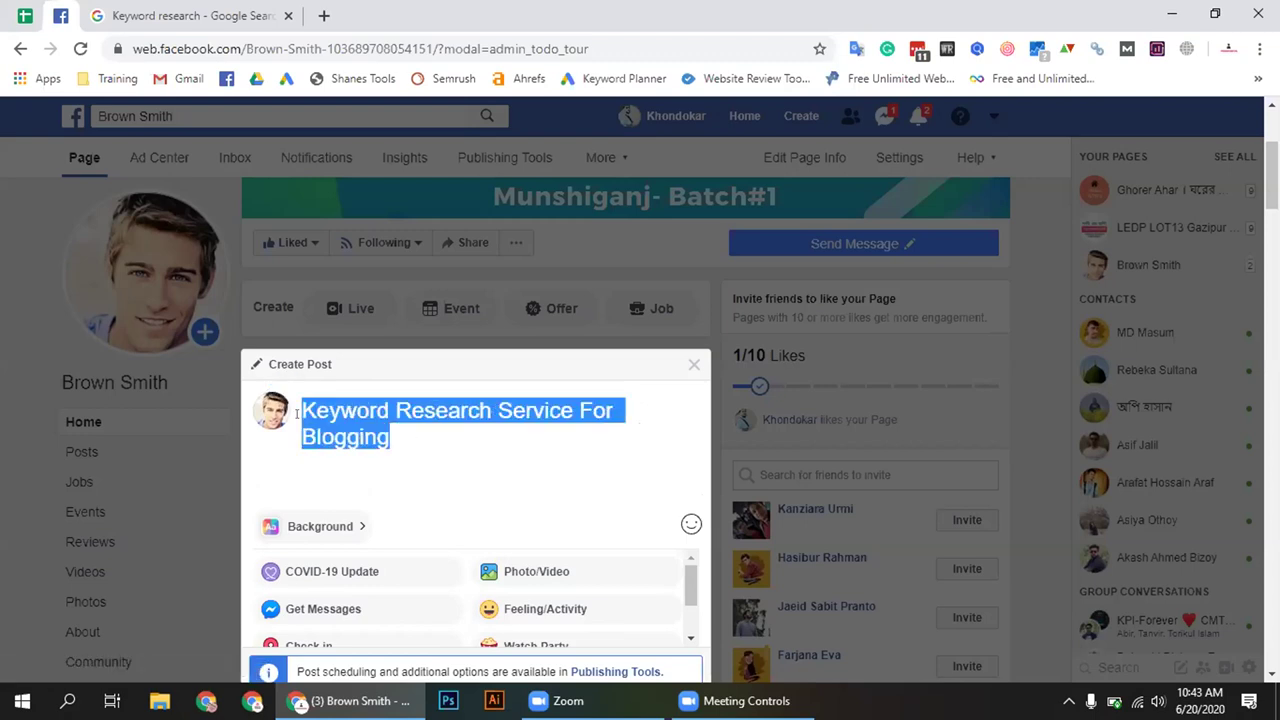
pyautogui.click(426, 440)
pyautogui.moveTo(426, 440); pyautogui.dragTo(298, 412)
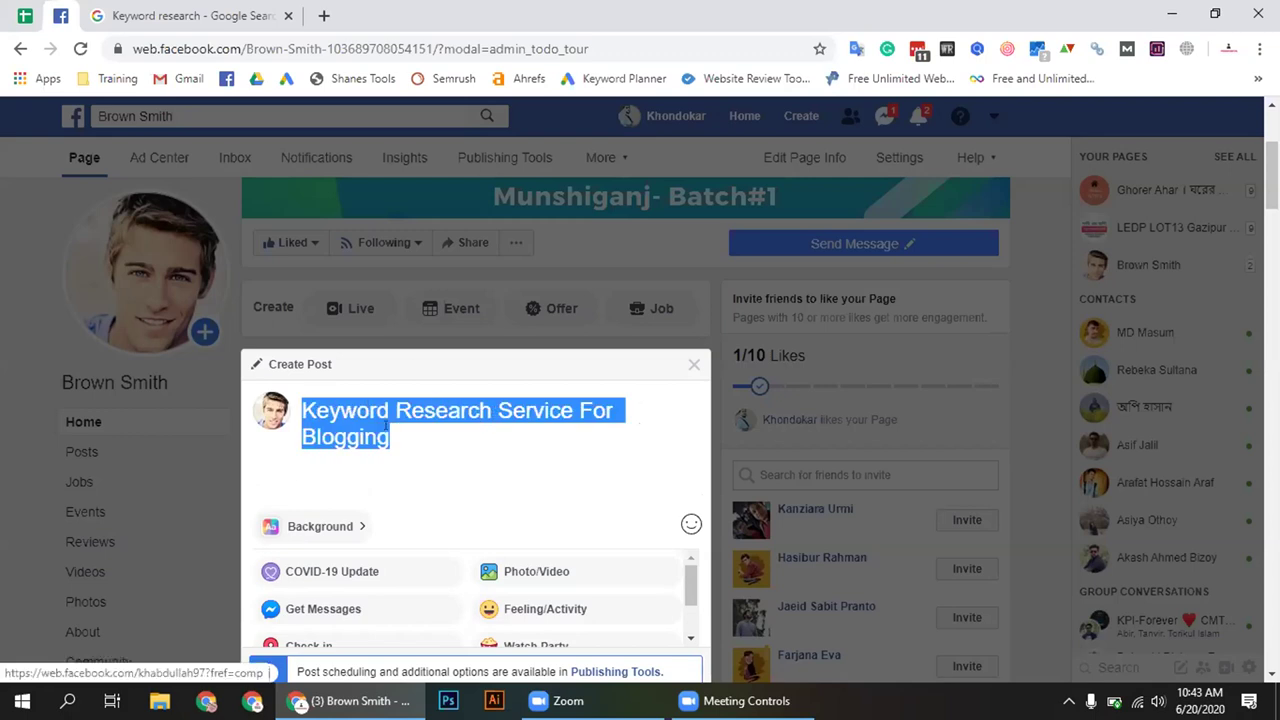
pyautogui.click(384, 394)
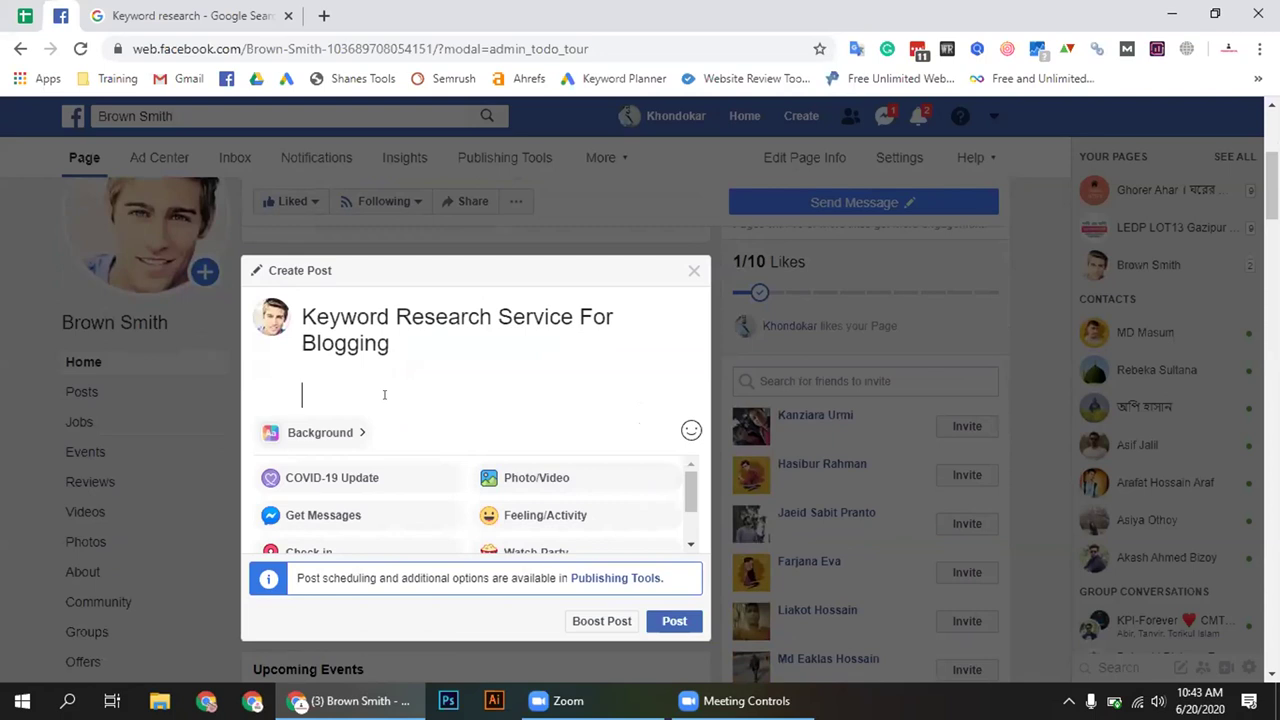
# Type 'Hey everyone! I am here to provide you keyword research sevice…' through 'If you are'
pyautogui.write('Hey everyone')
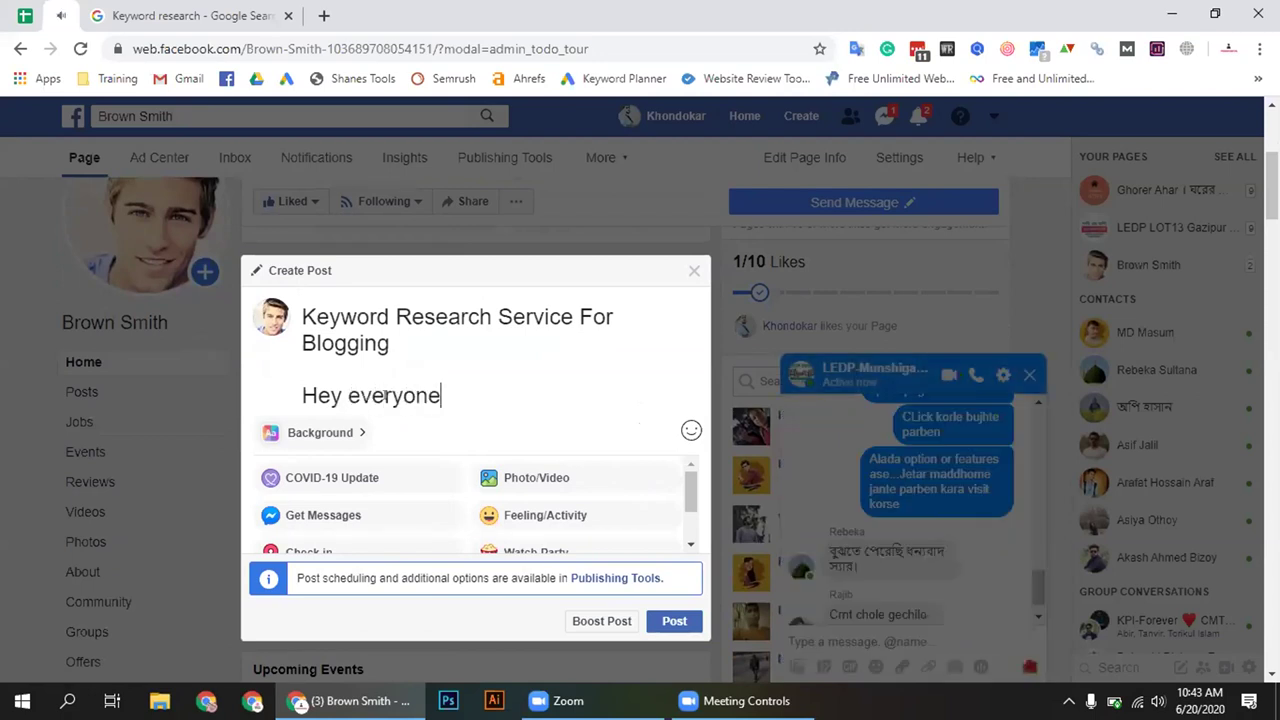
pyautogui.write('! I am here ')
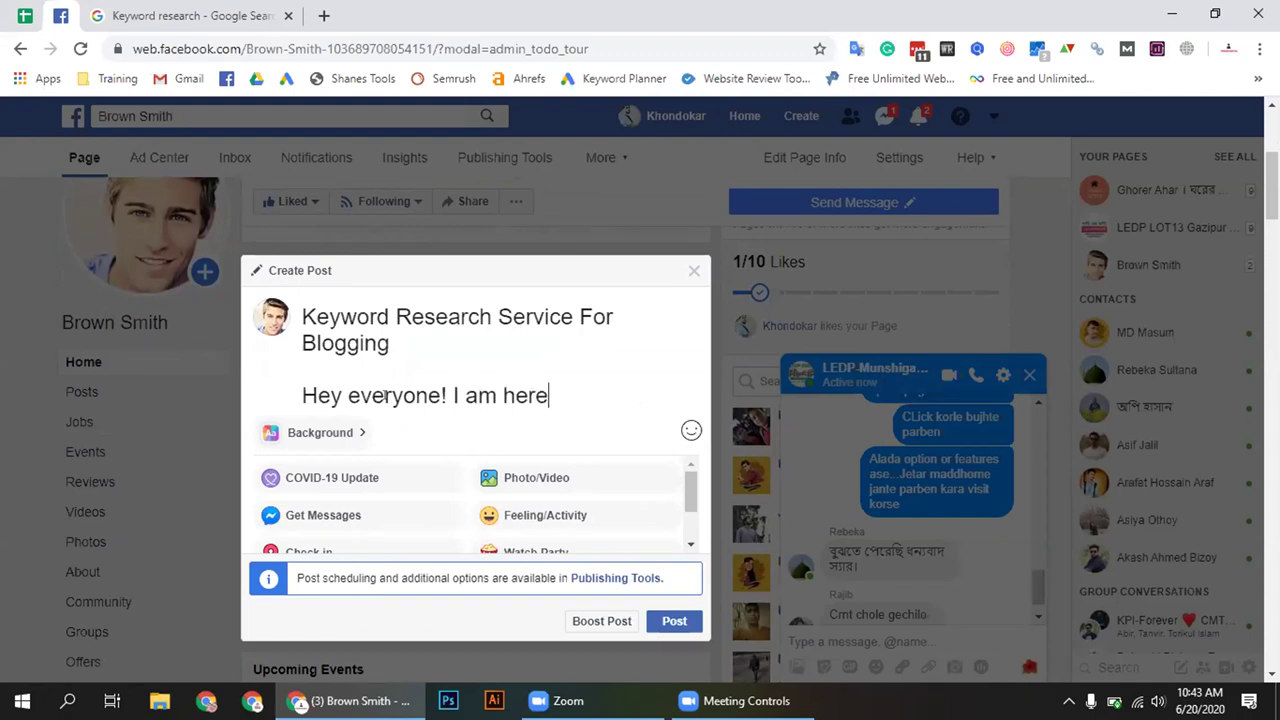
pyautogui.write('to provide yo')
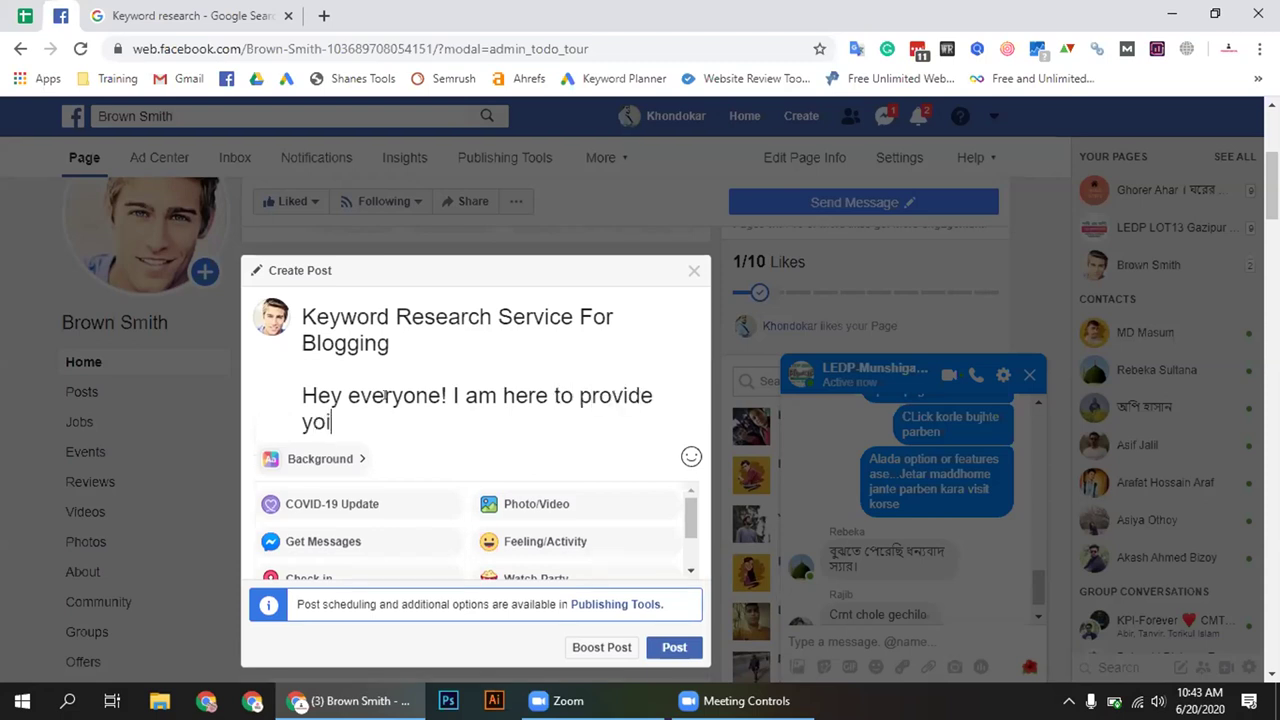
pyautogui.write('u ')
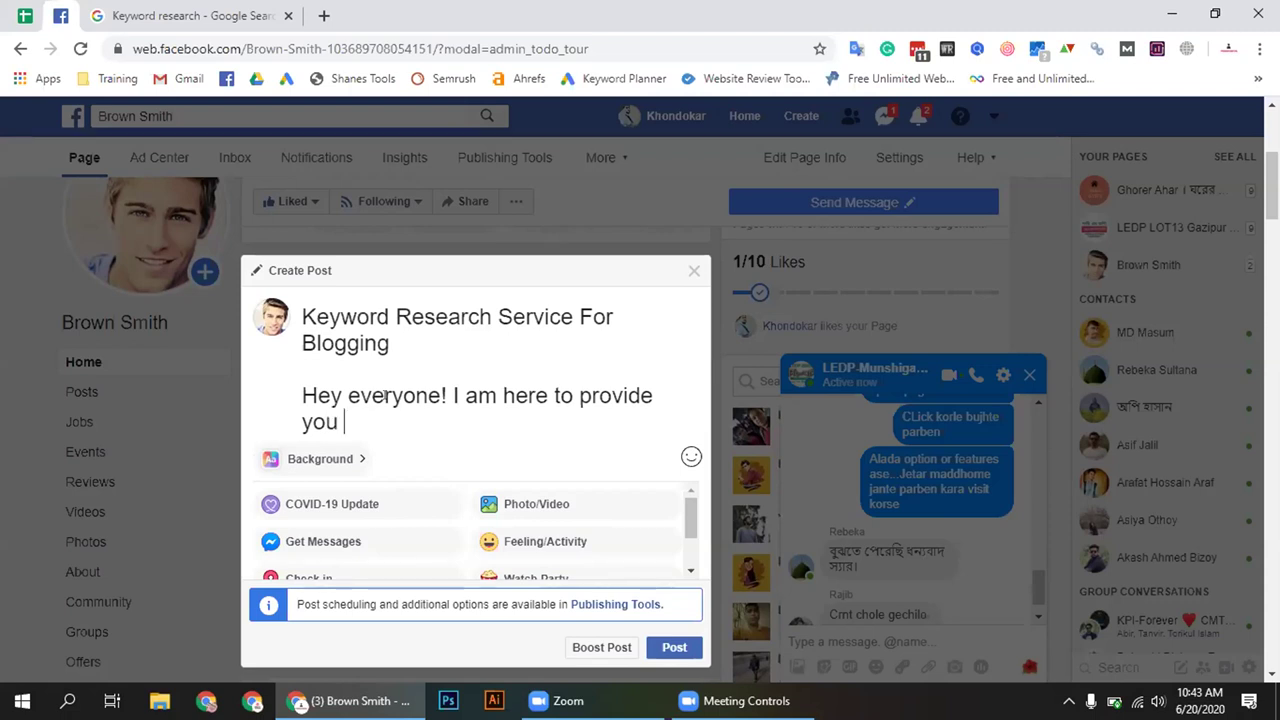
pyautogui.write('keyword re')
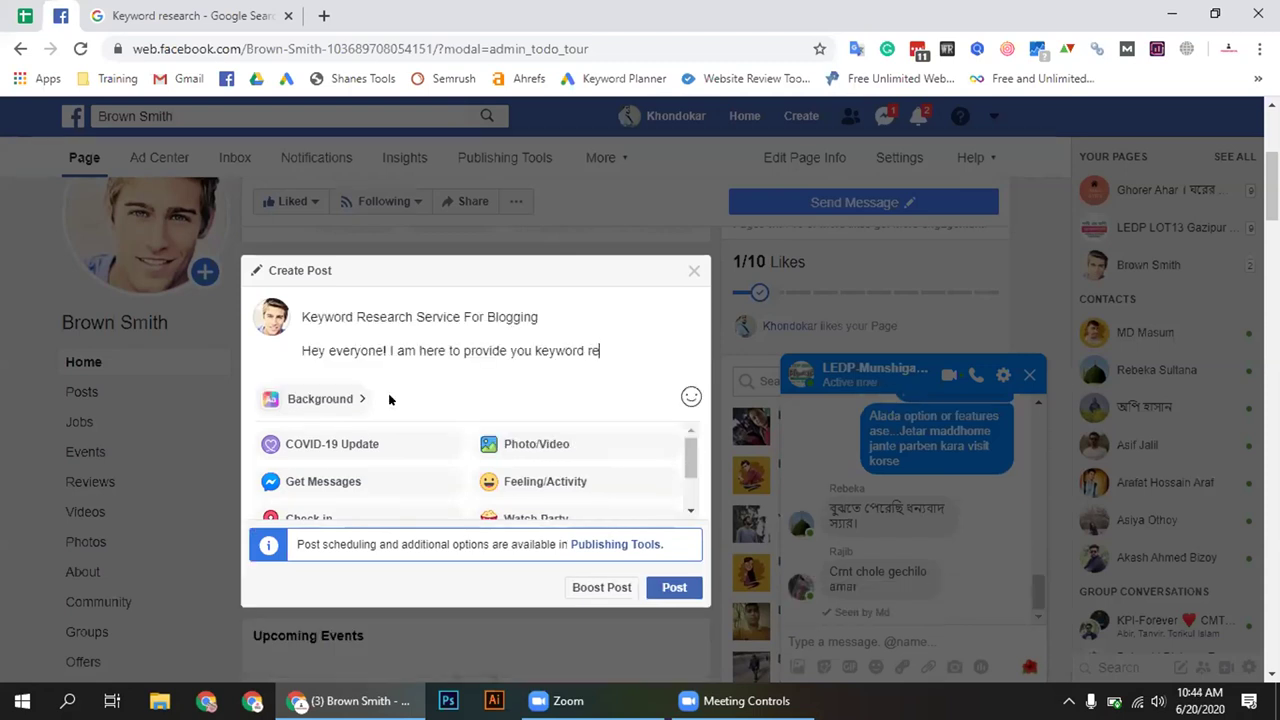
pyautogui.write('search sevice for')
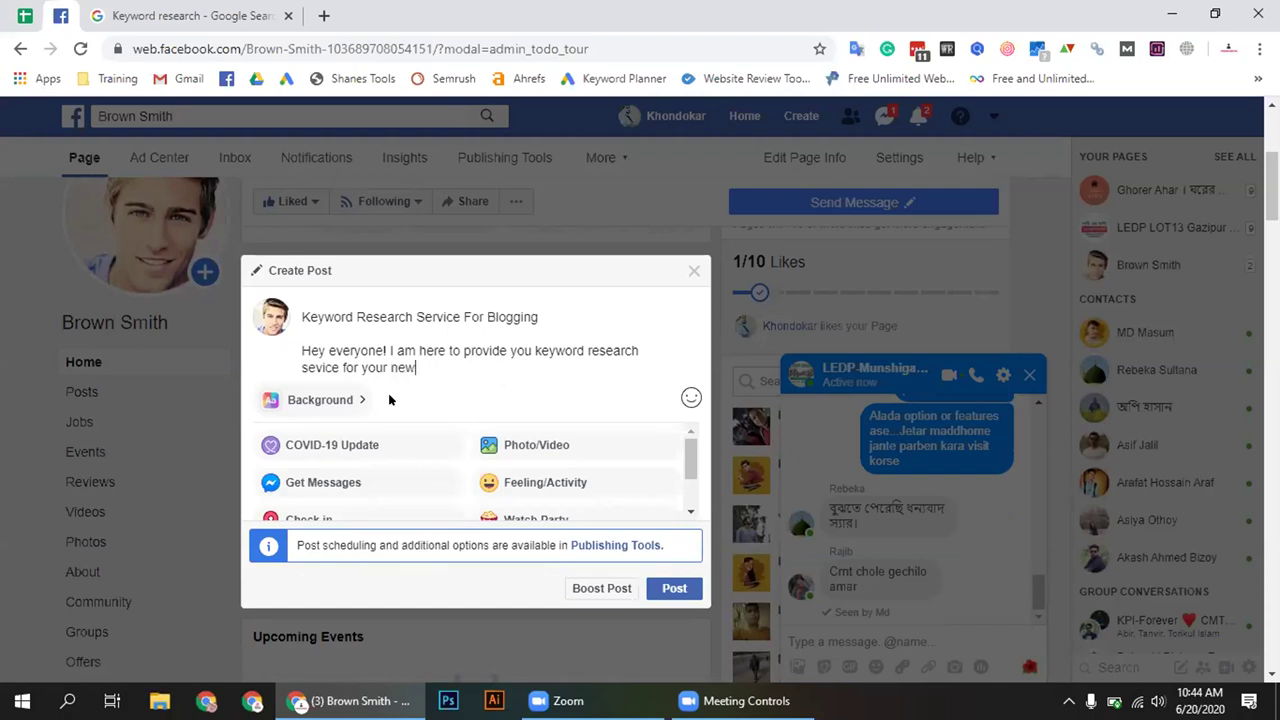
pyautogui.write(' your new websites or bu')
pyautogui.write('ss')
pyautogui.press('BackSpace')
pyautogui.press('BackSpace')
pyautogui.press('BackSpace')
pyautogui.press('BackSpace')
pyautogui.write('inesses')
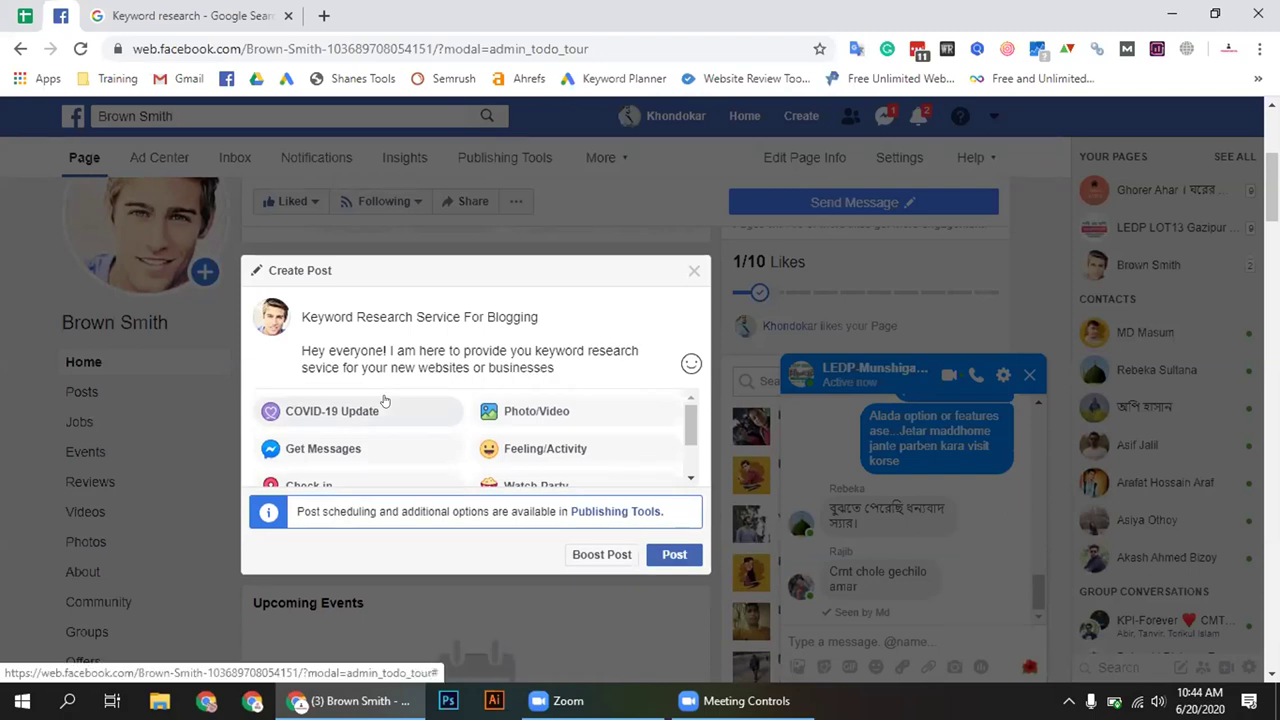
pyautogui.write('. I')
pyautogui.write('f you a')
pyautogui.write('re ')
pyautogui.write('se')
pyautogui.write('ra')
# Continue with 'searching keyword research sepecialist then you', fixing typos along the way
pyautogui.press('BackSpace')
pyautogui.press('BackSpace')
pyautogui.write('arching ')
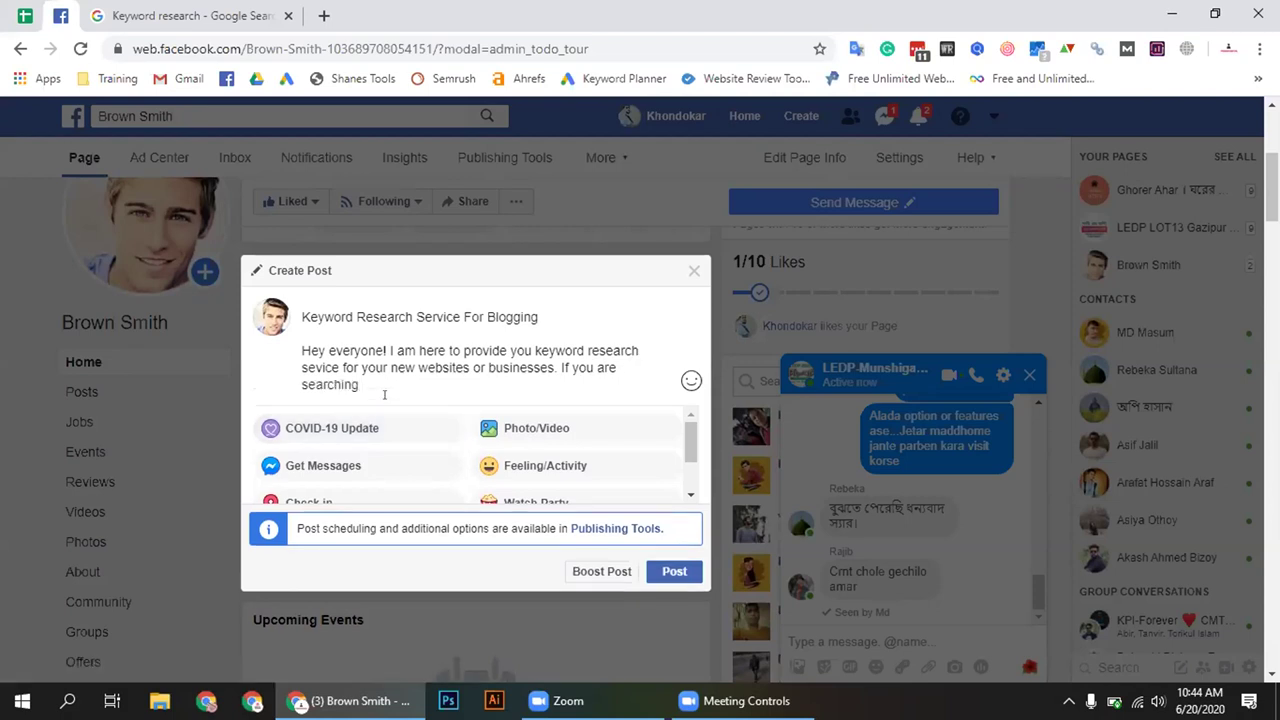
pyautogui.write('keyword research sepe')
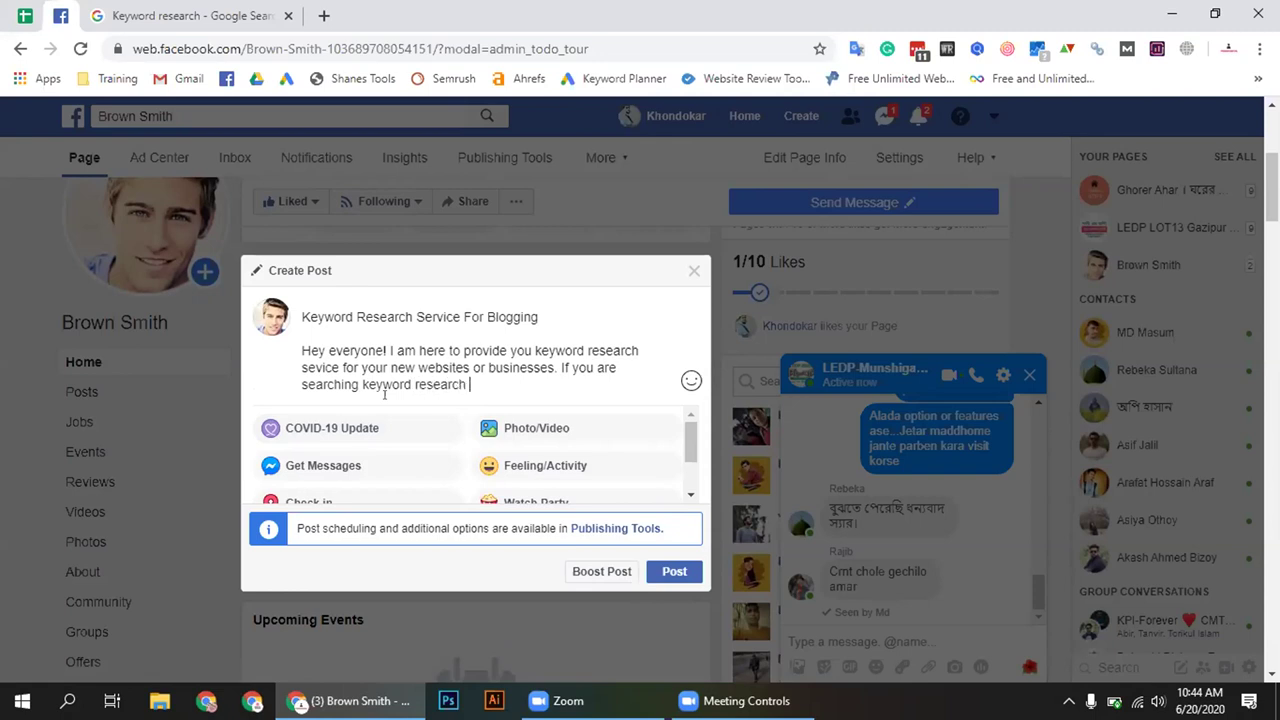
pyautogui.write('cialist the you can')
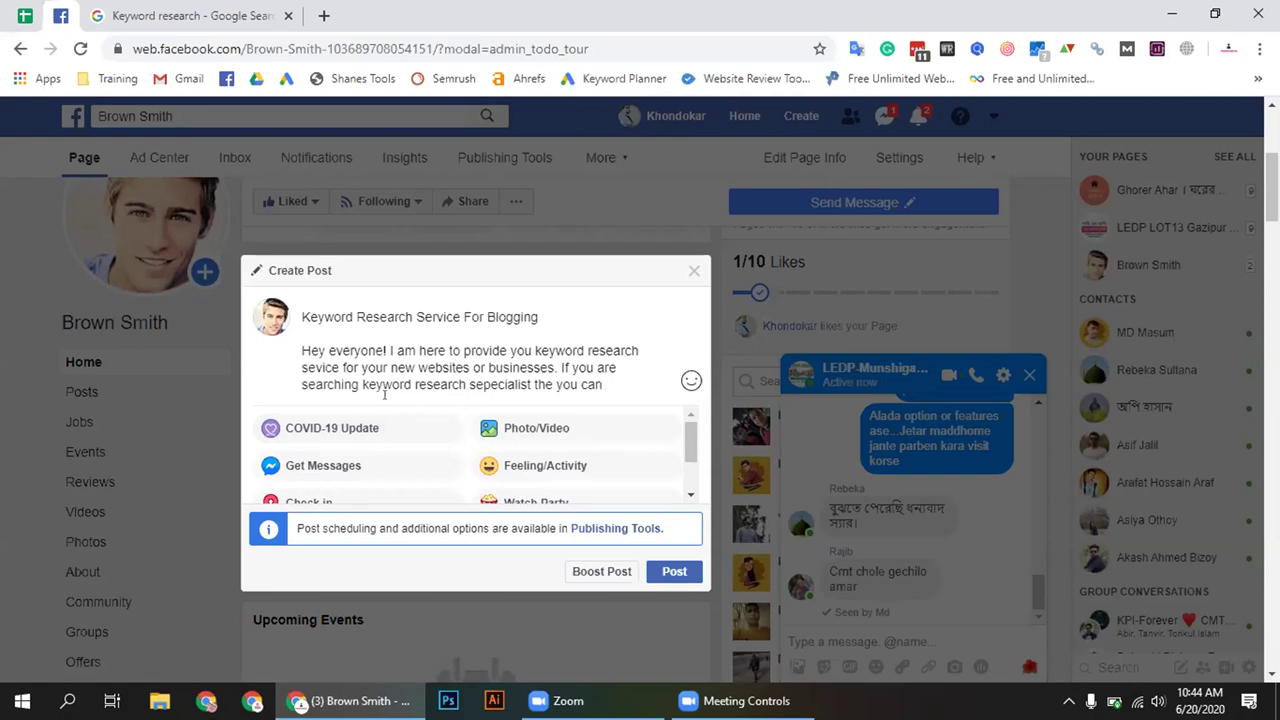
pyautogui.press('BackSpace')
pyautogui.press('BackSpace')
pyautogui.press('BackSpace')
pyautogui.press('BackSpace')
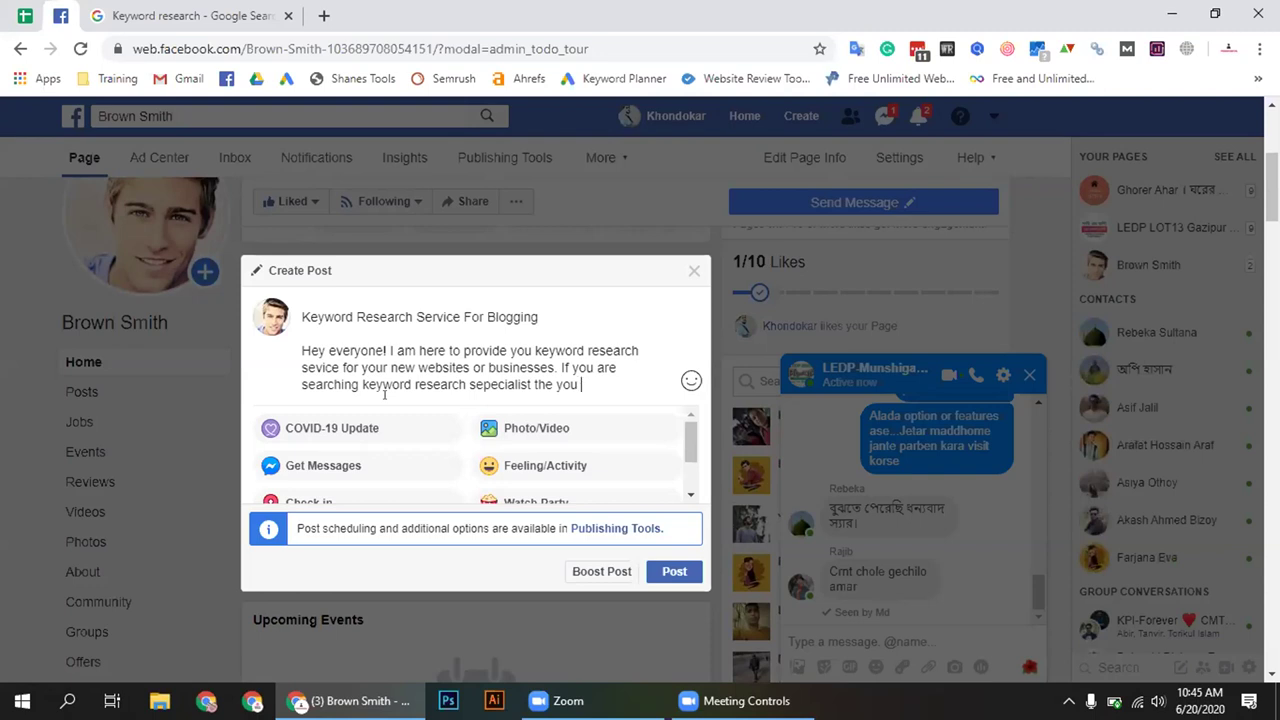
pyautogui.press('BackSpace')
pyautogui.press('BackSpace')
pyautogui.press('BackSpace')
pyautogui.press('BackSpace')
pyautogui.write('n yu')
pyautogui.press('BackSpace')
pyautogui.write('ou can sen')
pyautogui.press('BackSpace')
pyautogui.press('BackSpace')
pyautogui.press('BackSpace')
pyautogui.press('BackSpace')
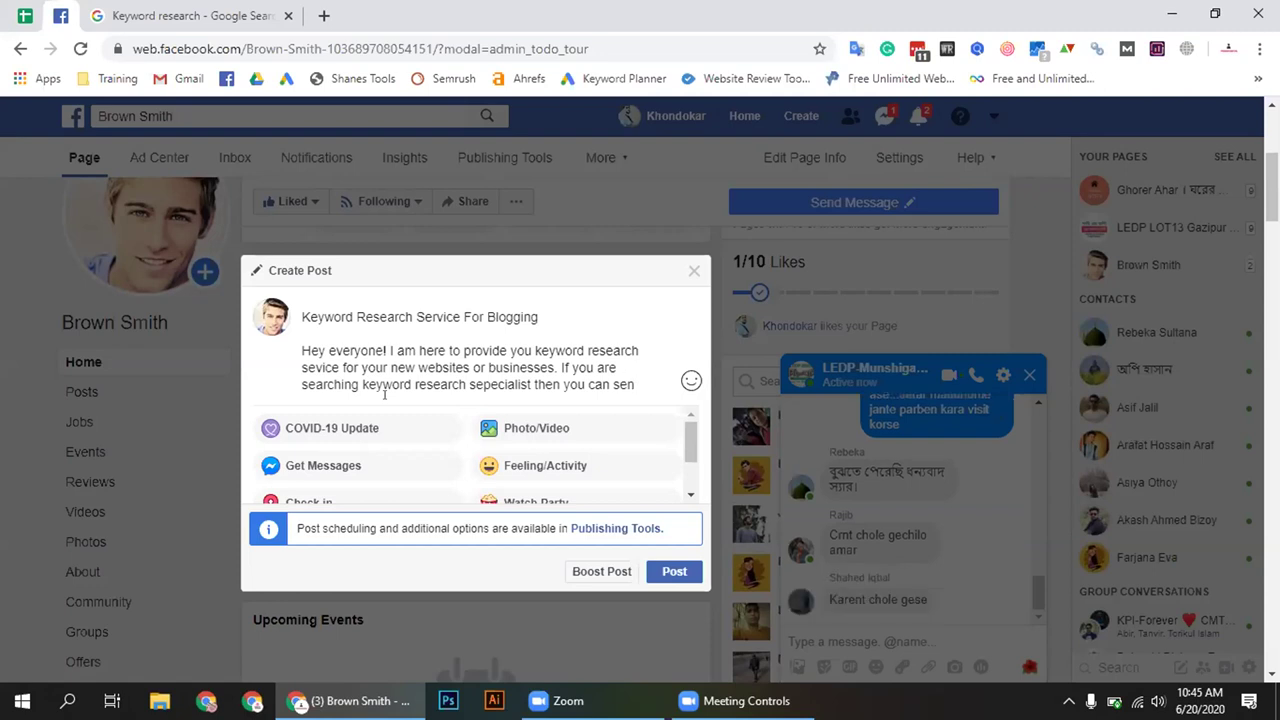
pyautogui.write('c')
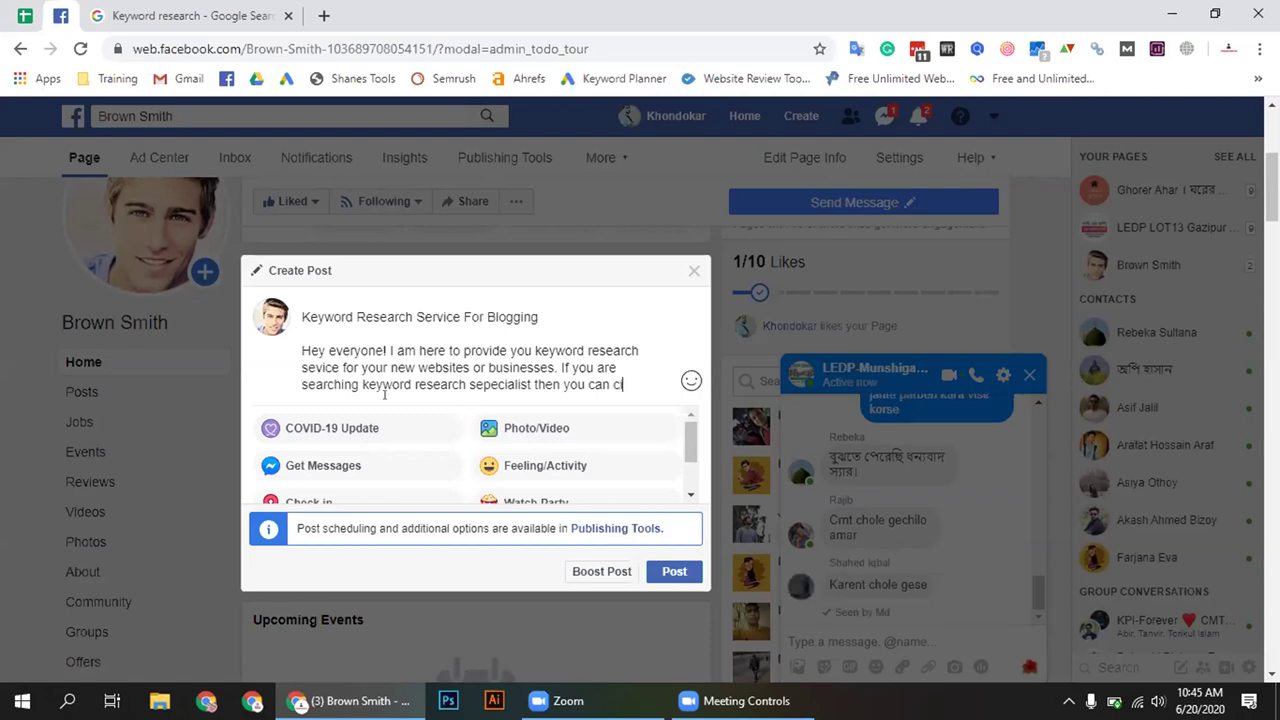
pyautogui.write('o')
pyautogui.press('BackSpace')
pyautogui.press('BackSpace')
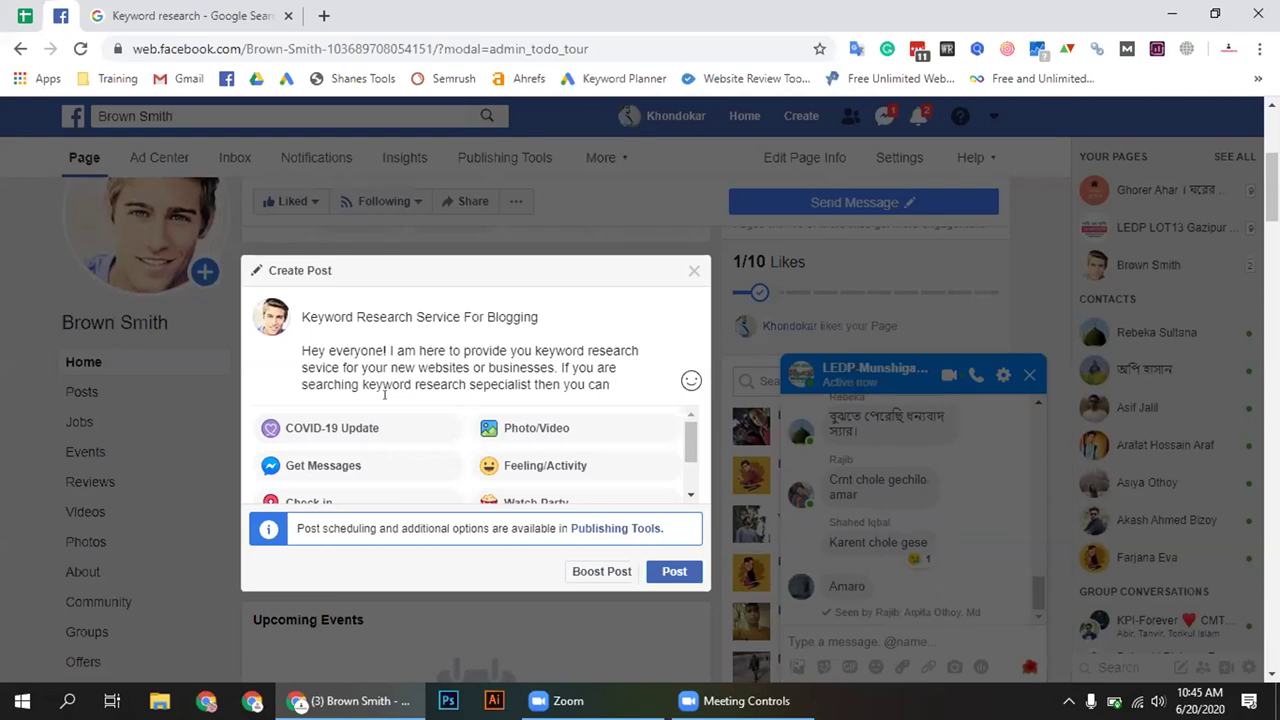
# Finish the sentence with 'can test our services.' and begin a new line 'Hope'
pyautogui.press('BackSpace')
pyautogui.press('BackSpace')
pyautogui.press('BackSpace')
pyautogui.press('BackSpace')
pyautogui.write('wil')
pyautogui.press('BackSpace')
pyautogui.press('BackSpace')
pyautogui.press('BackSpace')
pyautogui.press('BackSpace')
pyautogui.write('can')
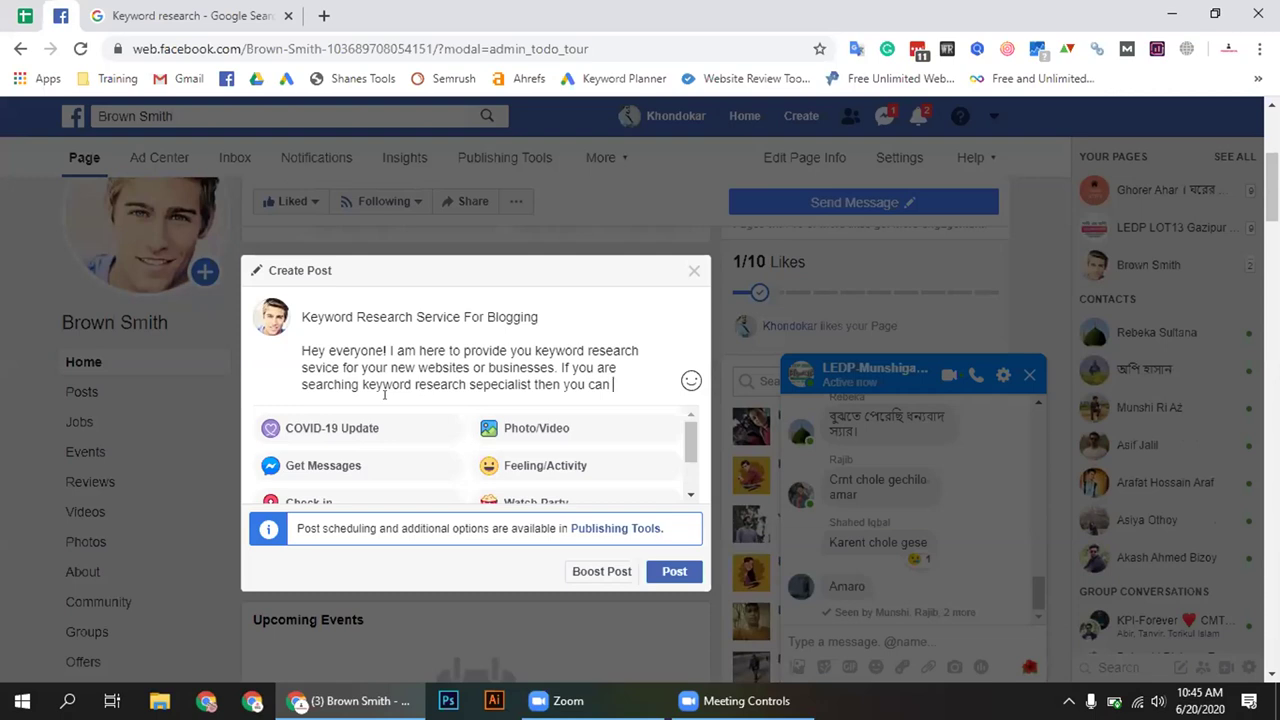
pyautogui.write('test our serv')
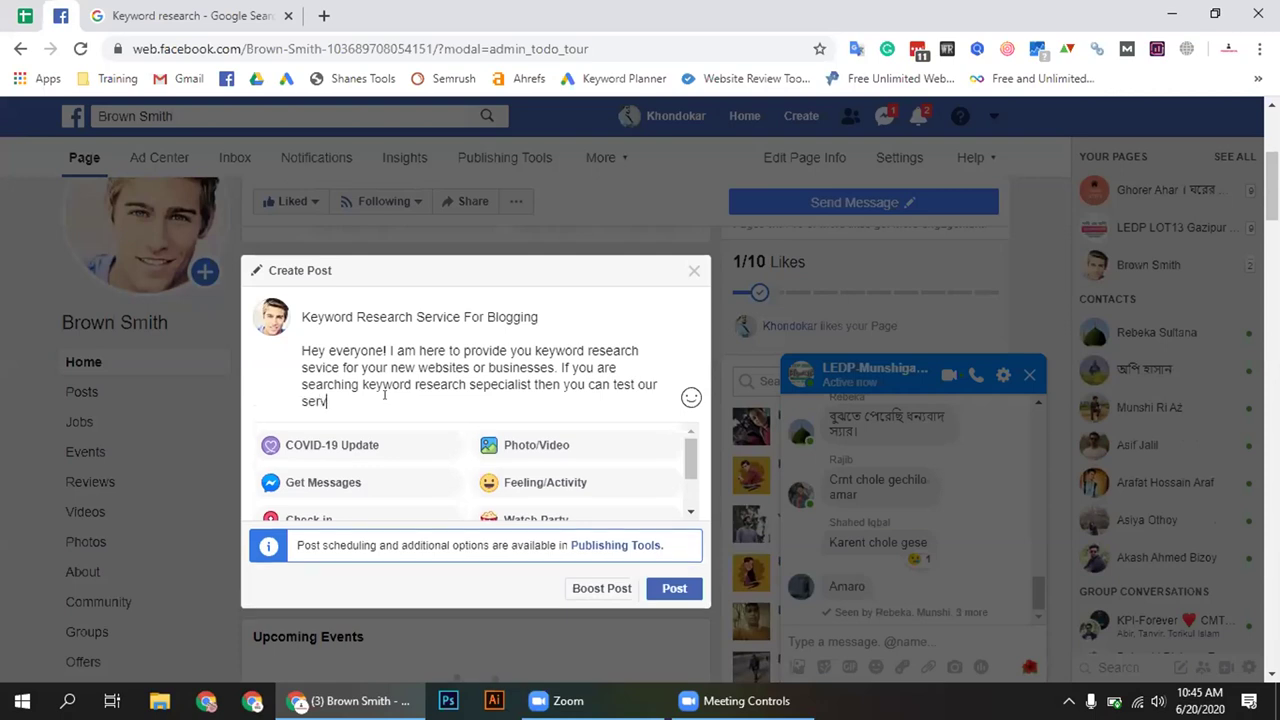
pyautogui.write('ices.')
pyautogui.press('Return')
pyautogui.press('Return')
pyautogui.write('Hope yu')
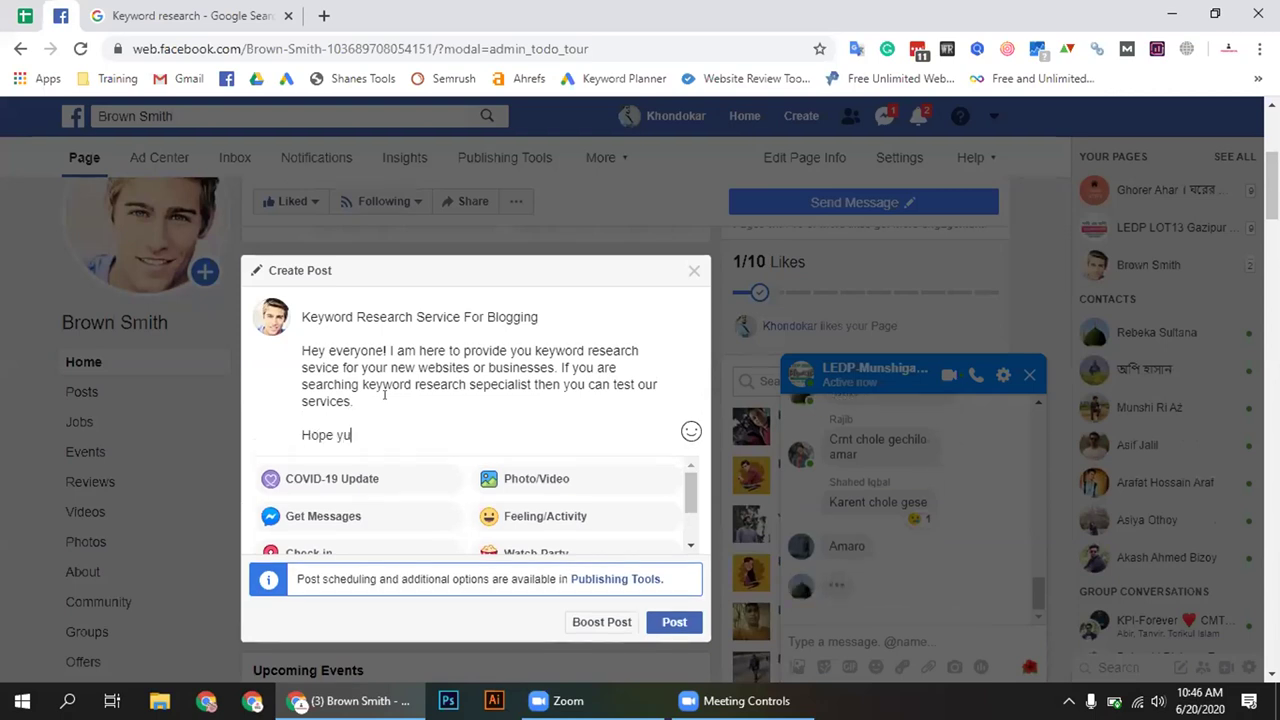
# Write 'Hope you will glad with our services.', using 'services' instead of 'feedback'
pyautogui.press('BackSpace')
pyautogui.write('ou will glad')
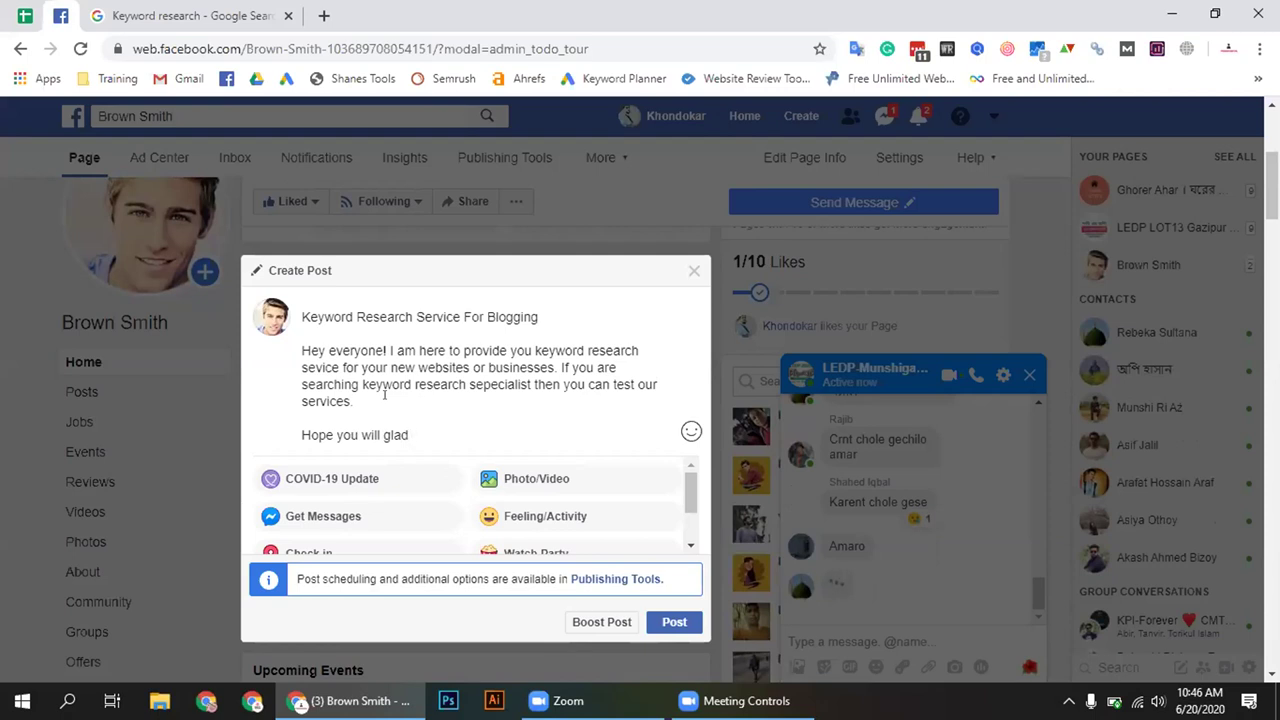
pyautogui.write('with')
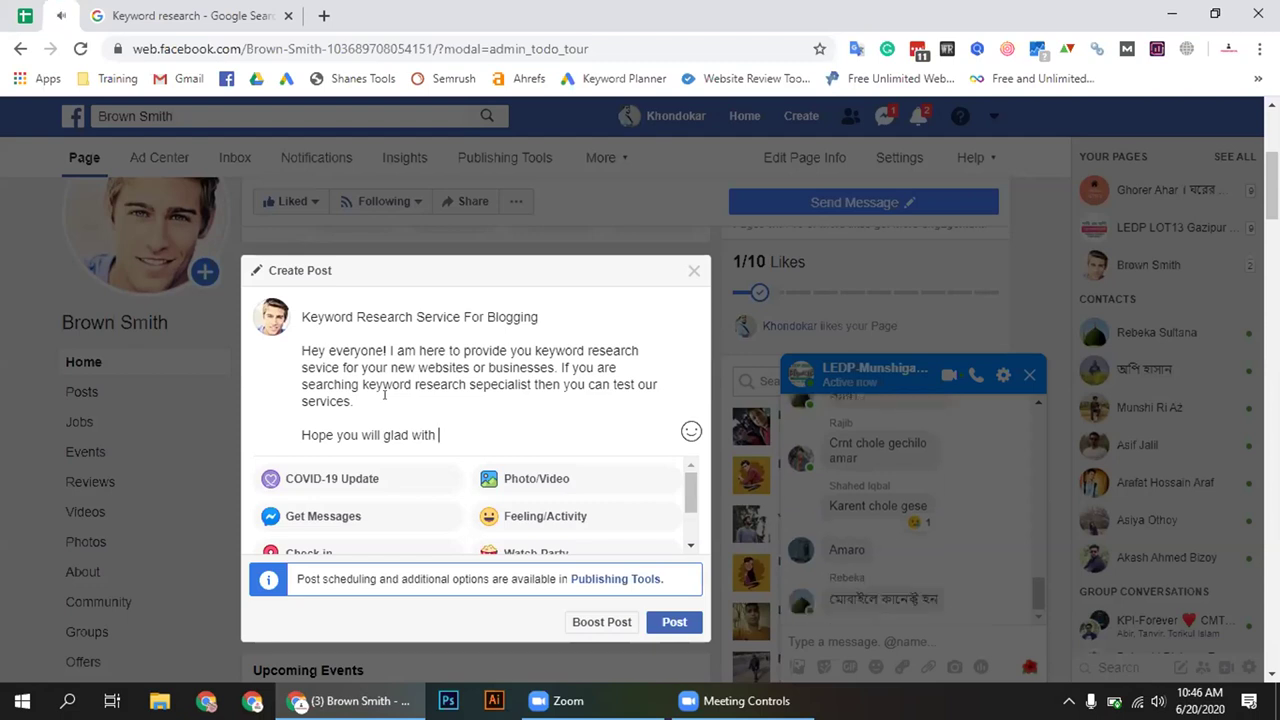
pyautogui.write(' our')
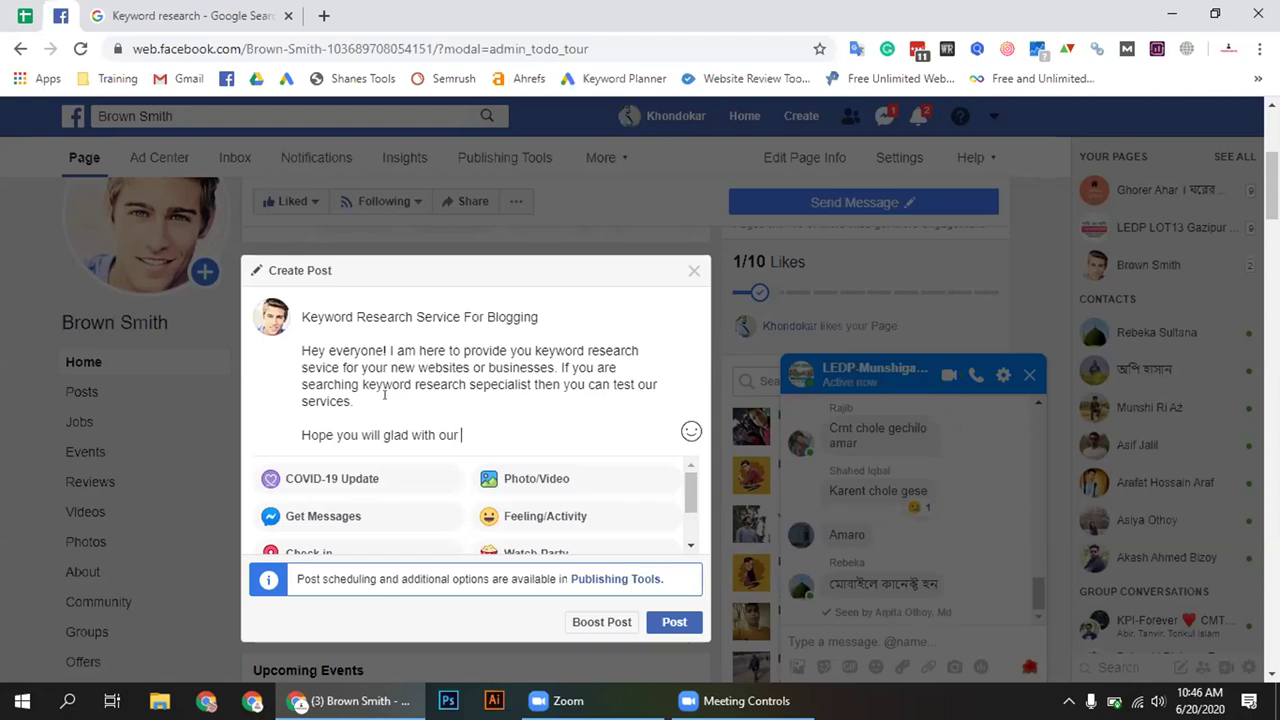
pyautogui.write(' feedback')
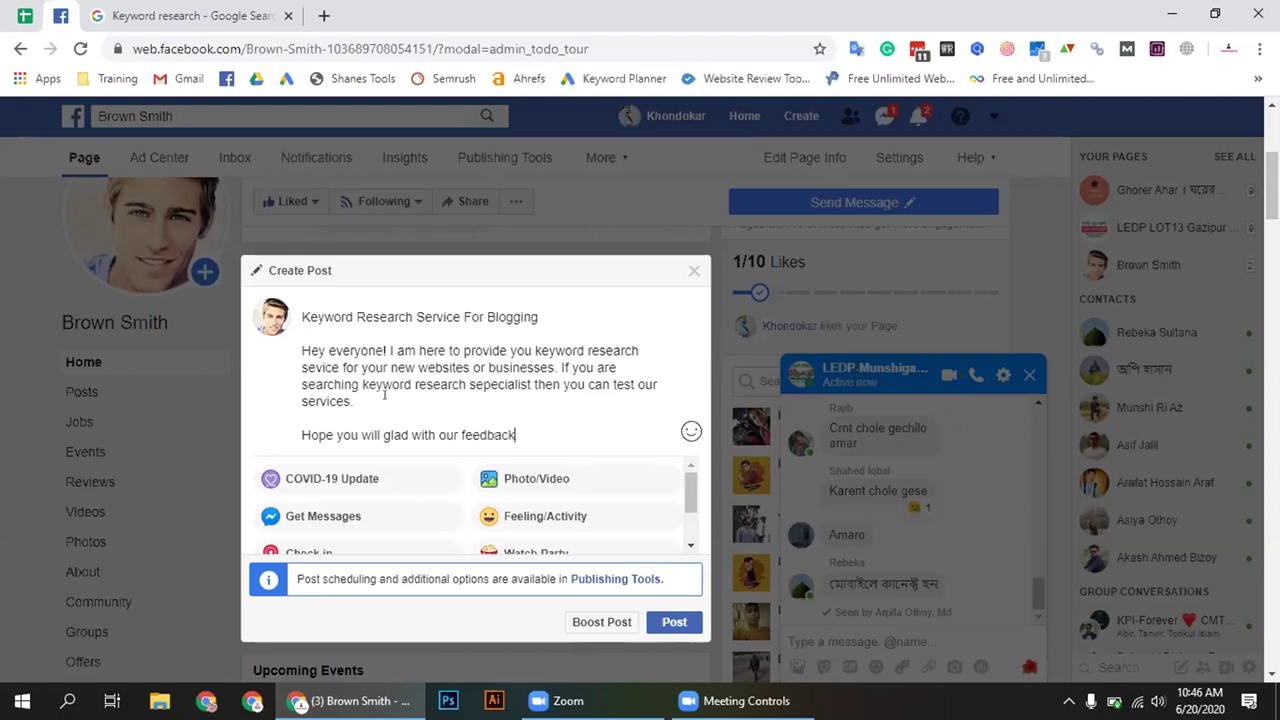
pyautogui.write('.')
pyautogui.press('BackSpace')
pyautogui.press('BackSpace')
pyautogui.press('BackSpace')
pyautogui.press('BackSpace')
pyautogui.press('BackSpace')
pyautogui.press('BackSpace')
pyautogui.press('BackSpace')
pyautogui.press('BackSpace')
pyautogui.write('services.')
pyautogui.press('Return')
pyautogui.press('Return')
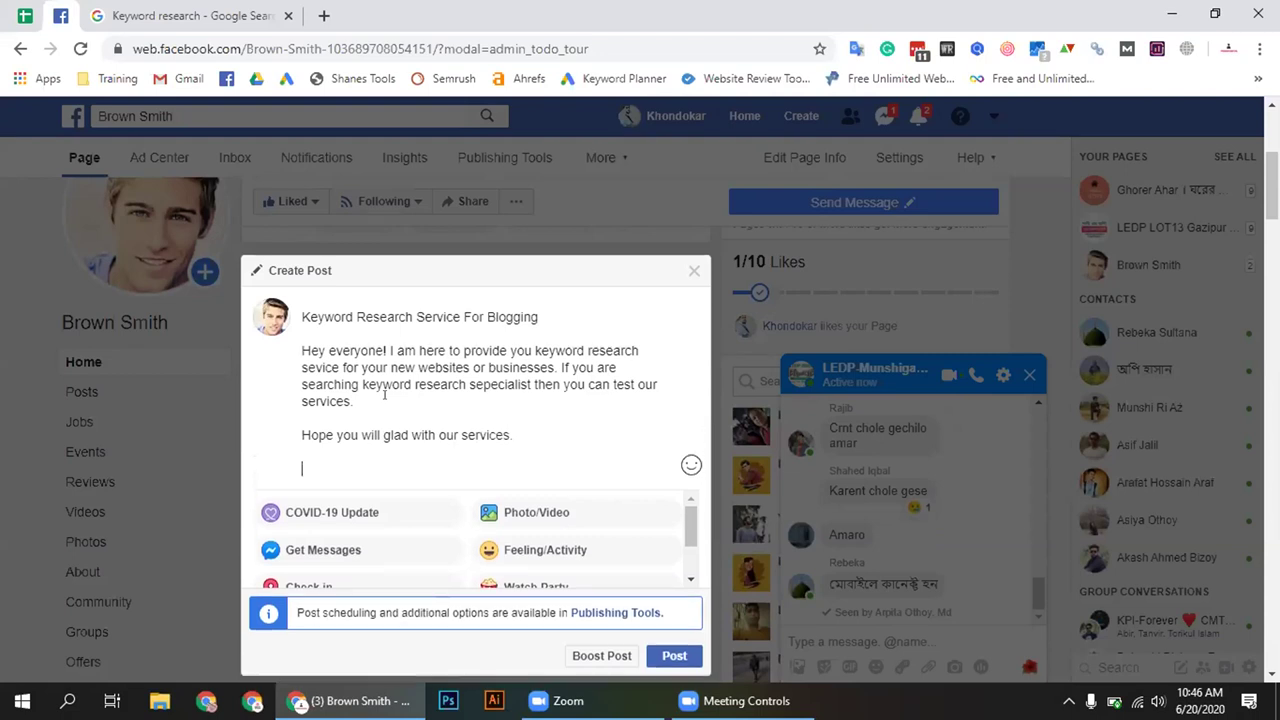
# Add 'For more query then don't feel hesitate just ping me.' to the paragraph
pyautogui.write('Please')
pyautogui.press('BackSpace')
pyautogui.press('BackSpace')
pyautogui.press('BackSpace')
pyautogui.press('BackSpace')
pyautogui.press('BackSpace')
pyautogui.press('BackSpace')
pyautogui.press('BackSpace')
pyautogui.press('BackSpace')
pyautogui.press('BackSpace')
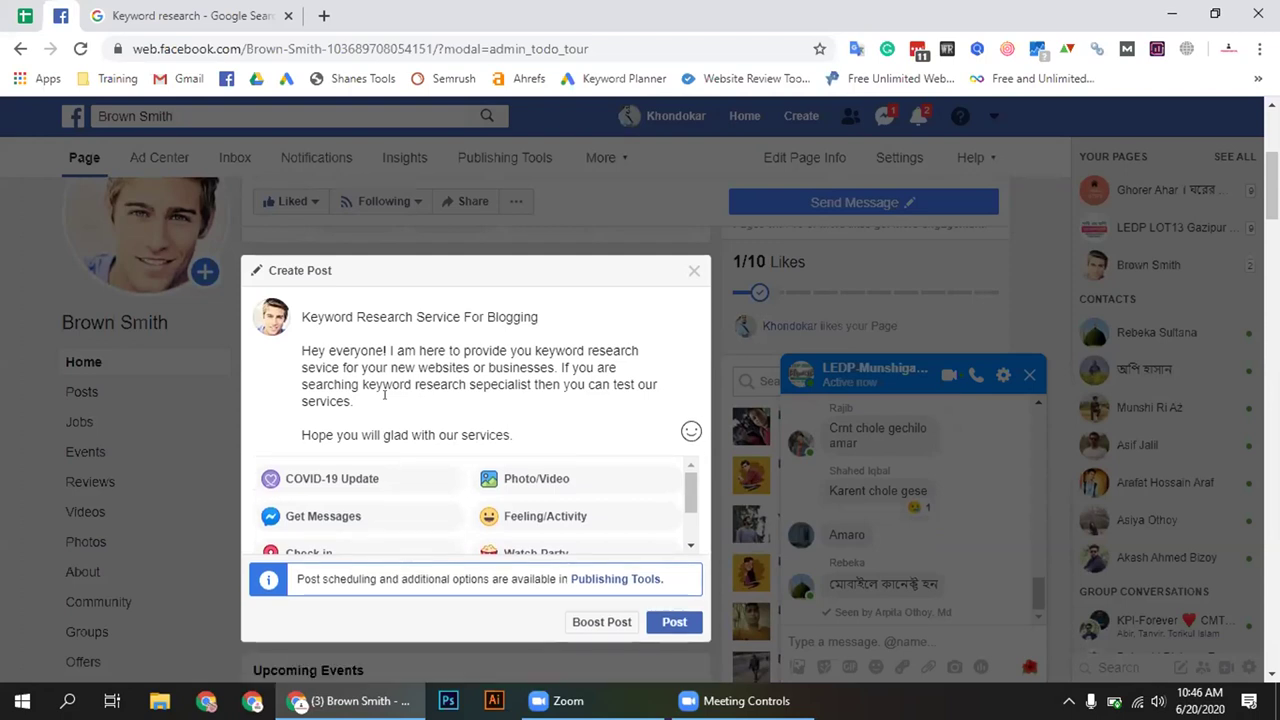
pyautogui.write('For more')
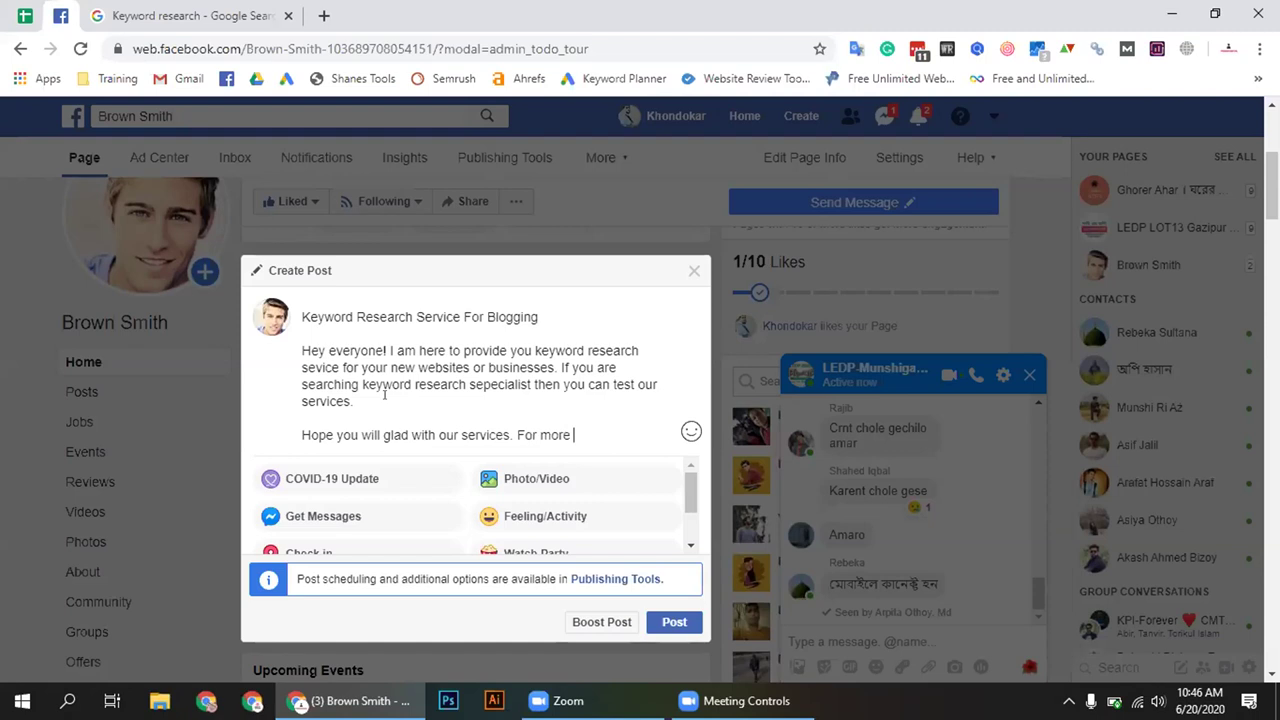
pyautogui.write("query then don't hesitate")
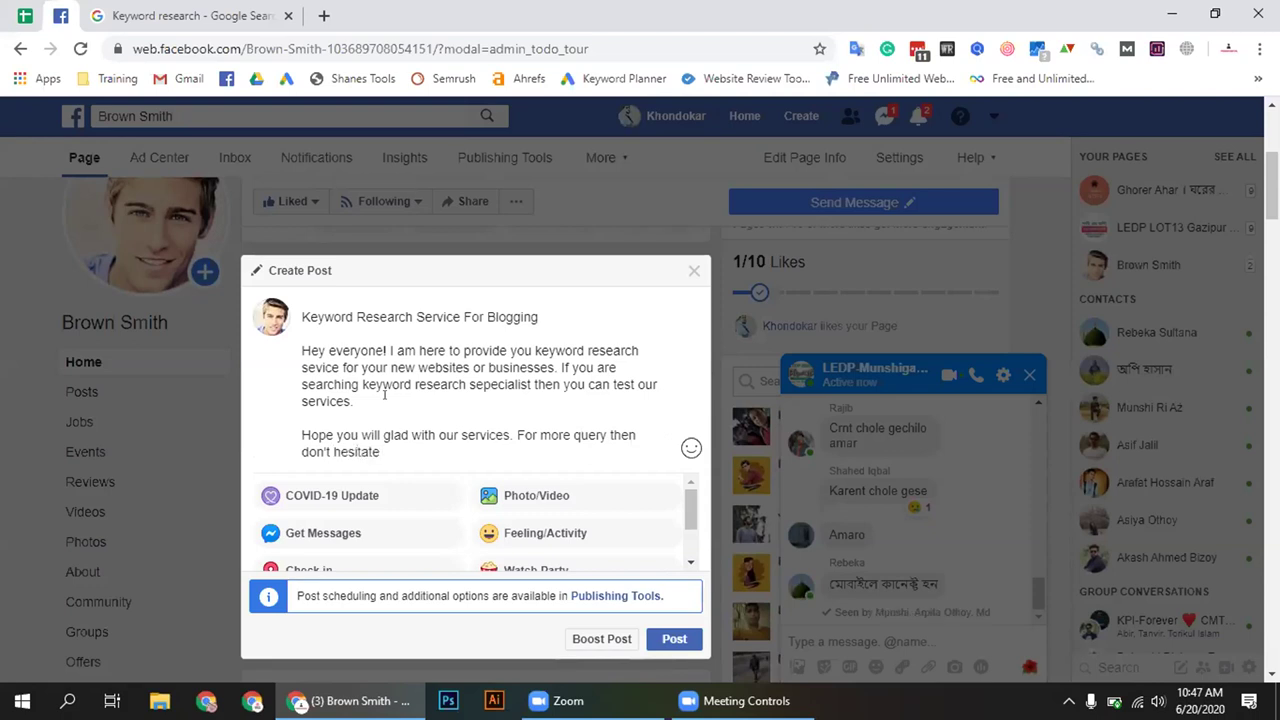
pyautogui.click(334, 452)
pyautogui.write('feel')
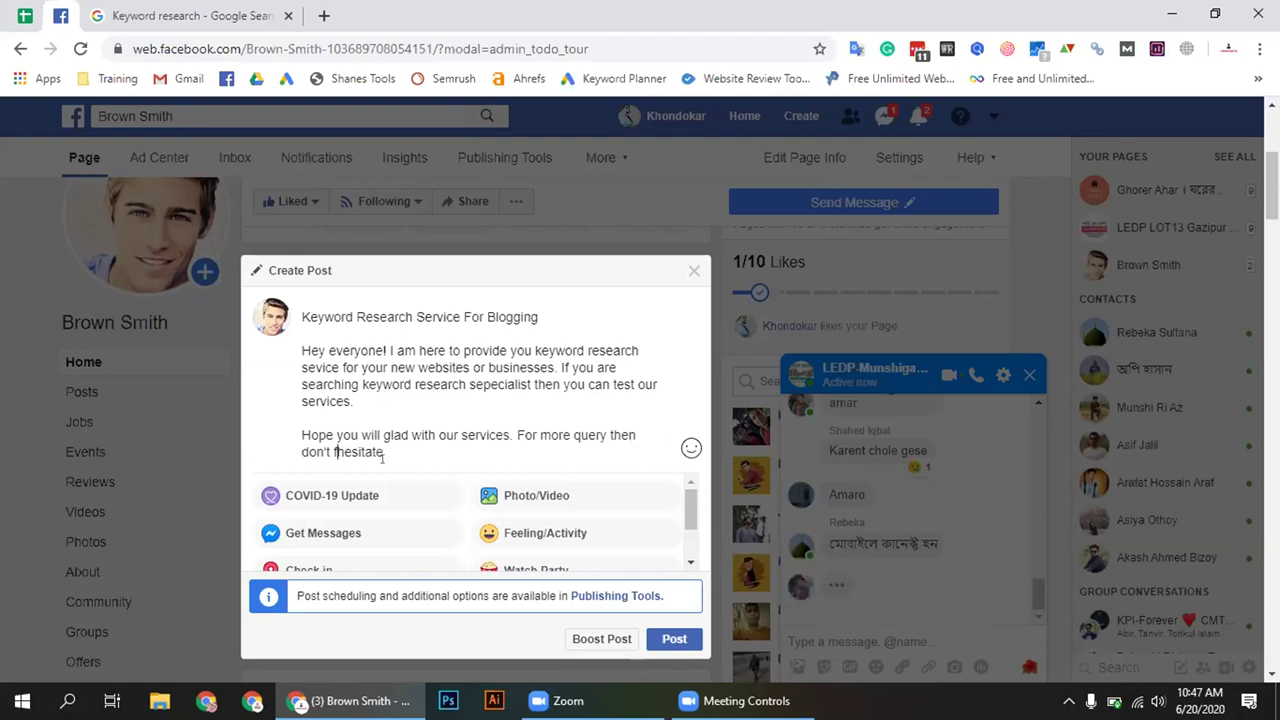
pyautogui.click(444, 443)
pyautogui.write('just pin')
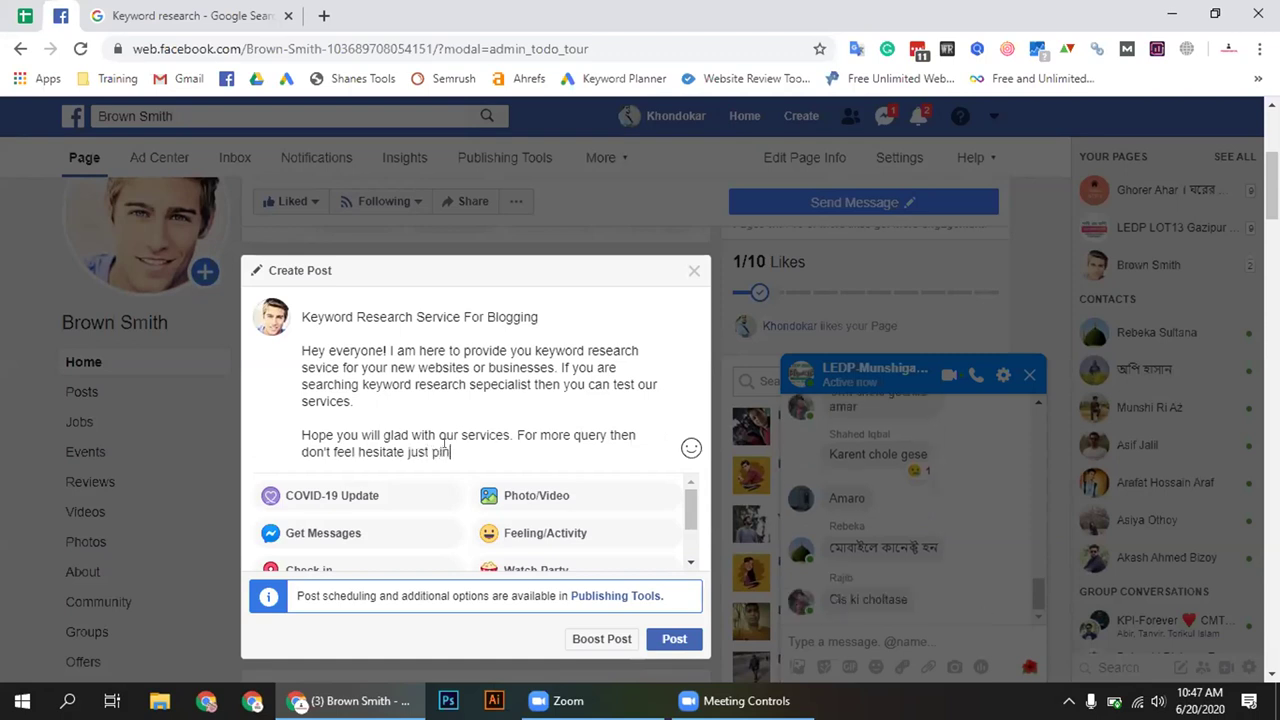
pyautogui.write('g me.')
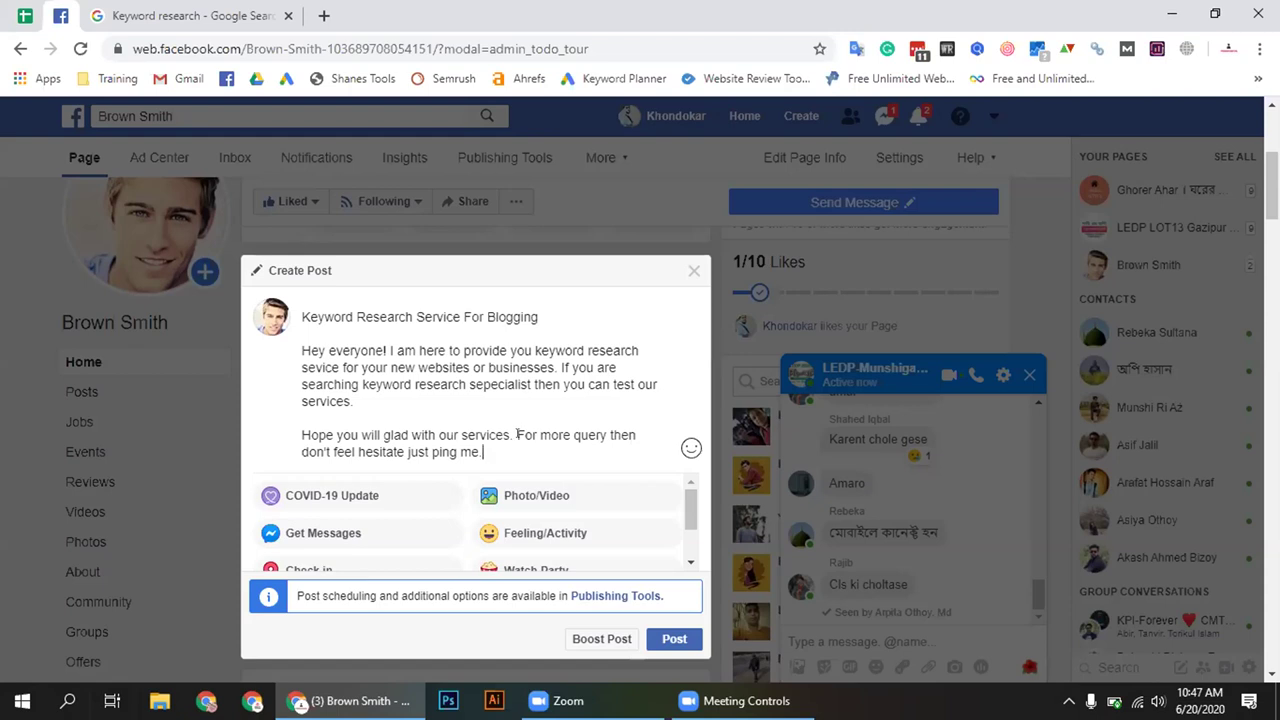
# Attach the 'keyword research' image from Downloads and start a new line
pyautogui.click(534, 496)
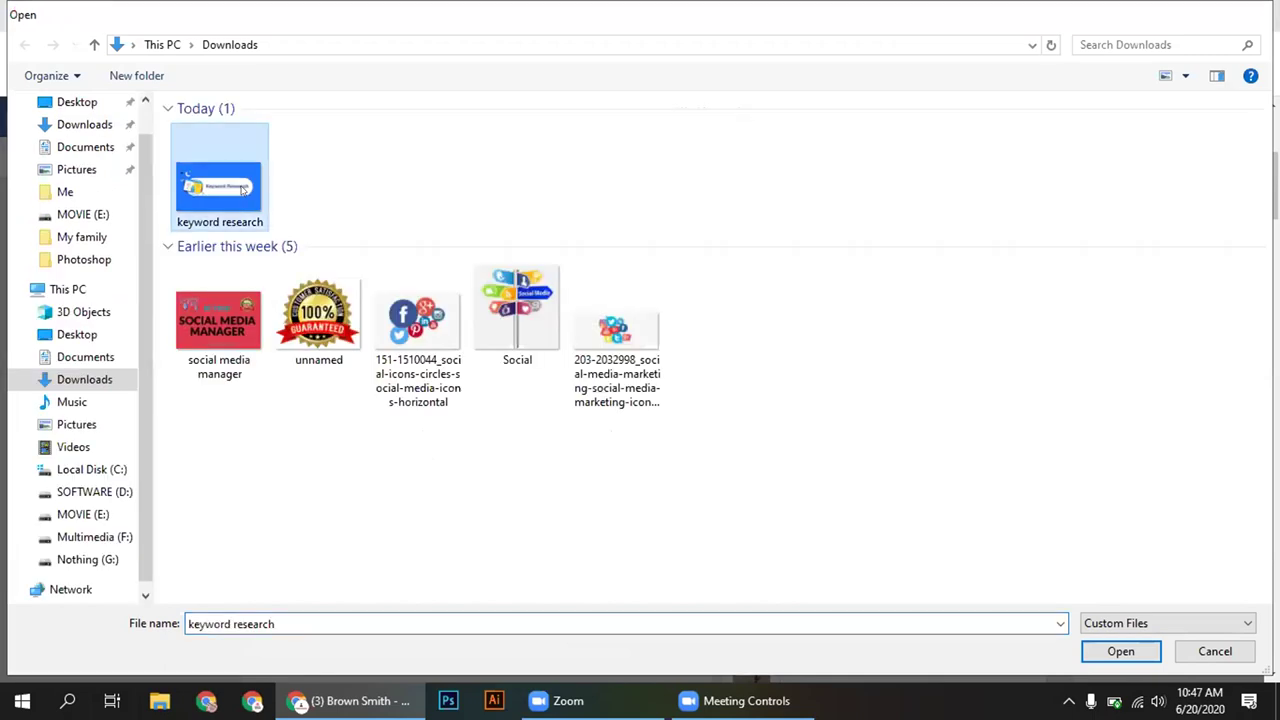
pyautogui.doubleClick(242, 190)
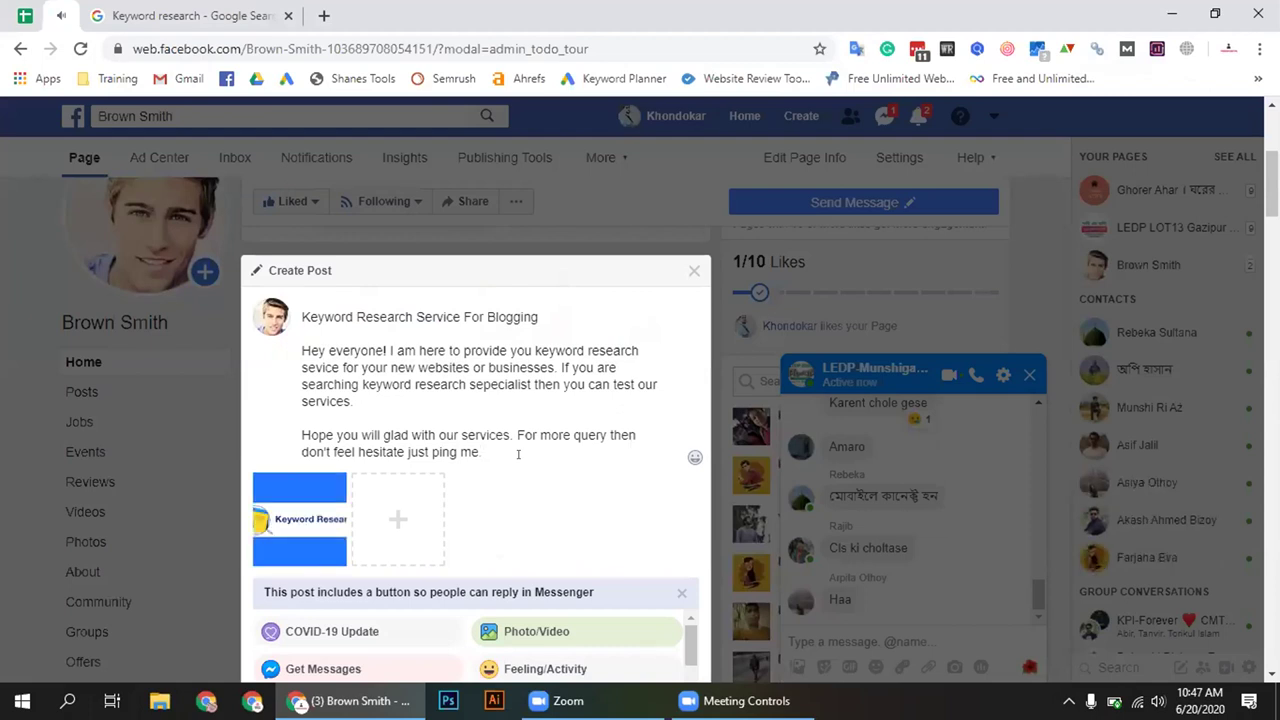
pyautogui.press('Return')
pyautogui.press('Return')
# Add hashtags #KeywordResearch #SEO #Onpage #Keyword #Research #website #newwebsite #digitalmarketing
pyautogui.write('#ke')
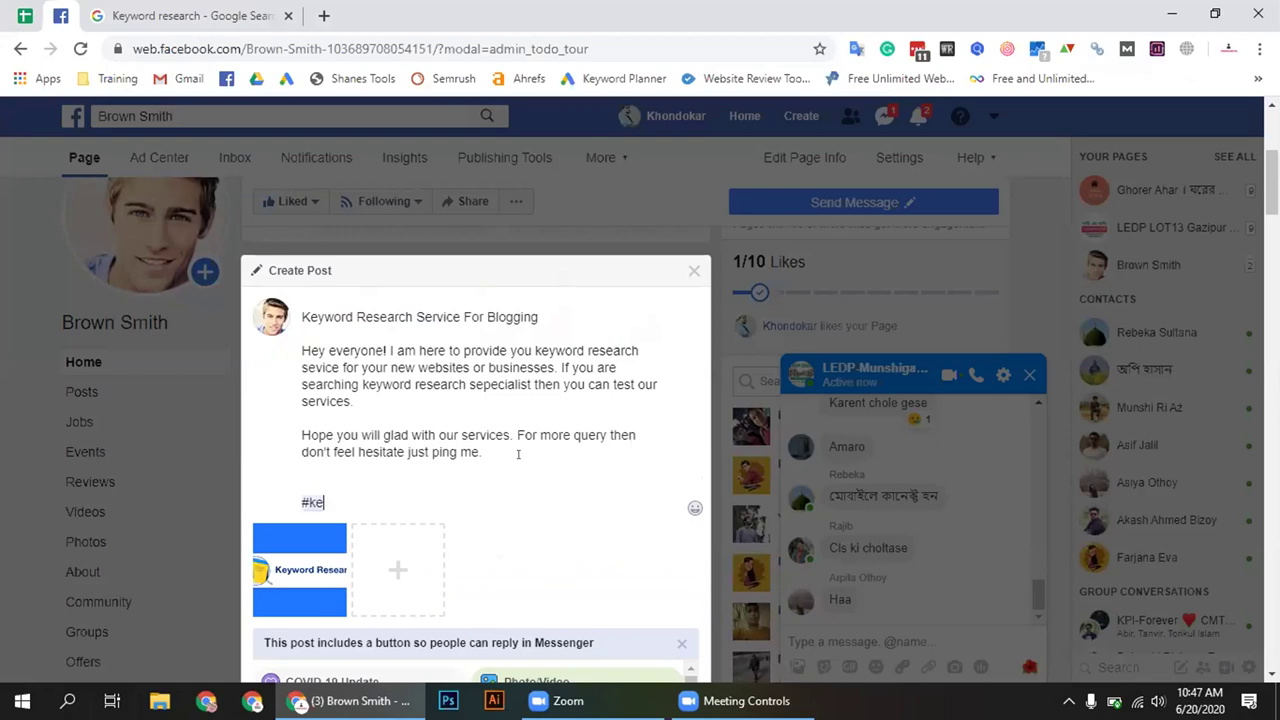
pyautogui.write('yword_re')
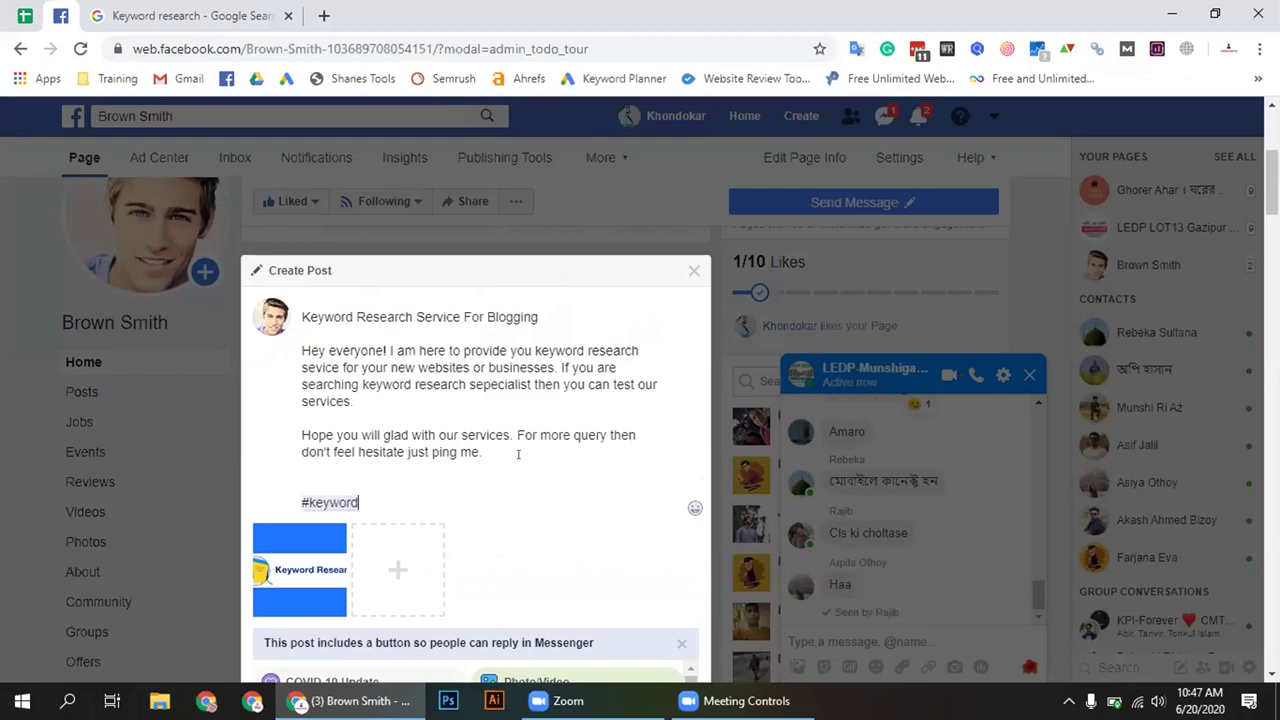
pyautogui.press('BackSpace')
pyautogui.press('BackSpace')
pyautogui.press('BackSpace')
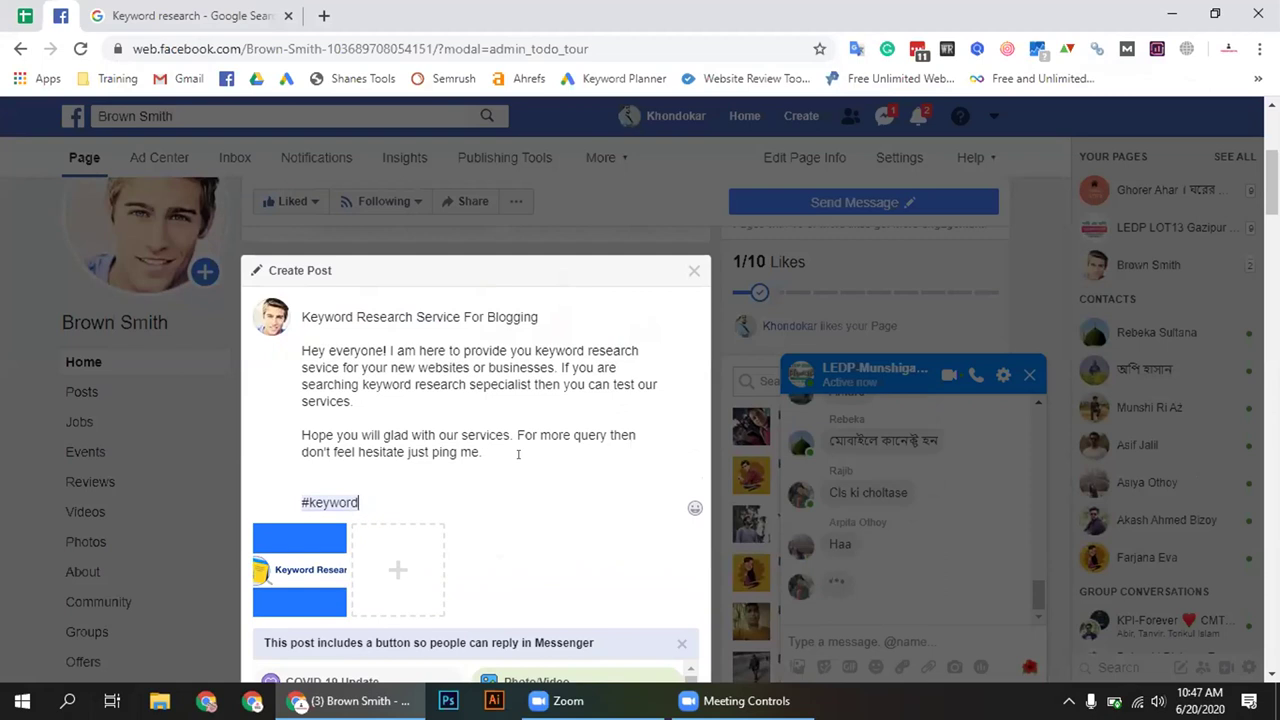
pyautogui.press('BackSpace')
pyautogui.press('BackSpace')
pyautogui.press('BackSpace')
pyautogui.press('BackSpace')
pyautogui.press('BackSpace')
pyautogui.press('BackSpace')
pyautogui.press('BackSpace')
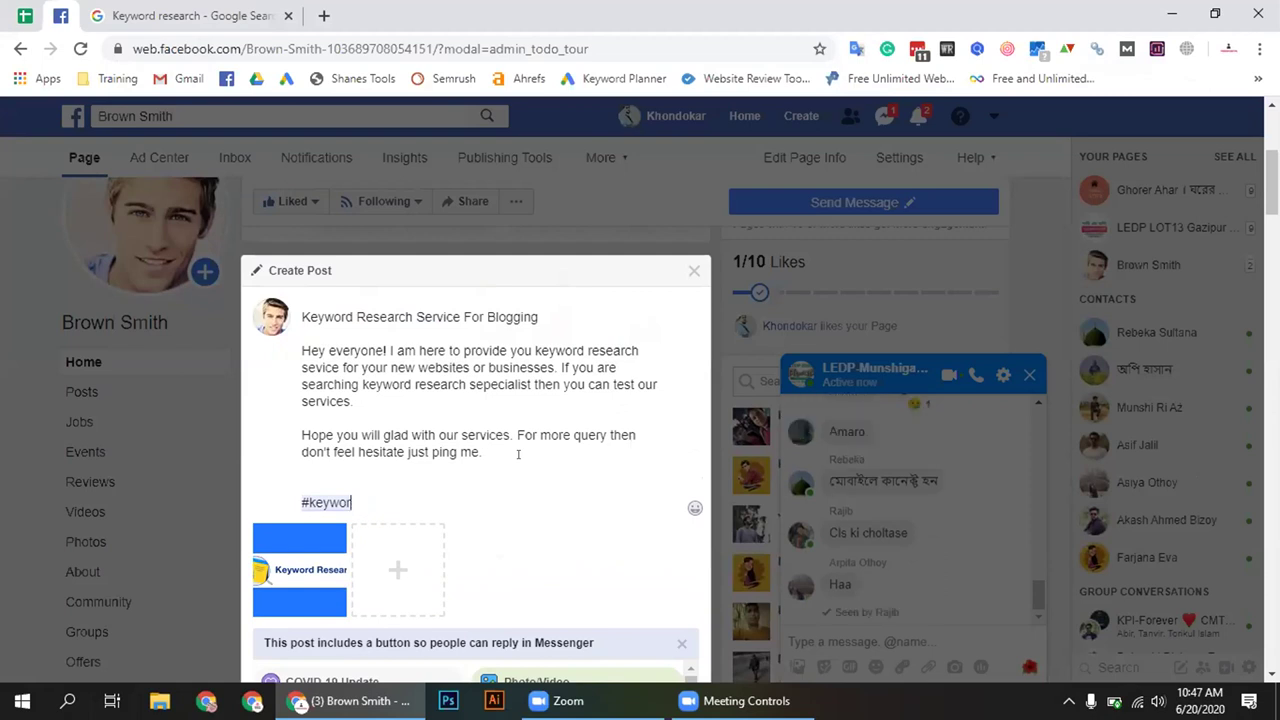
pyautogui.write('Key')
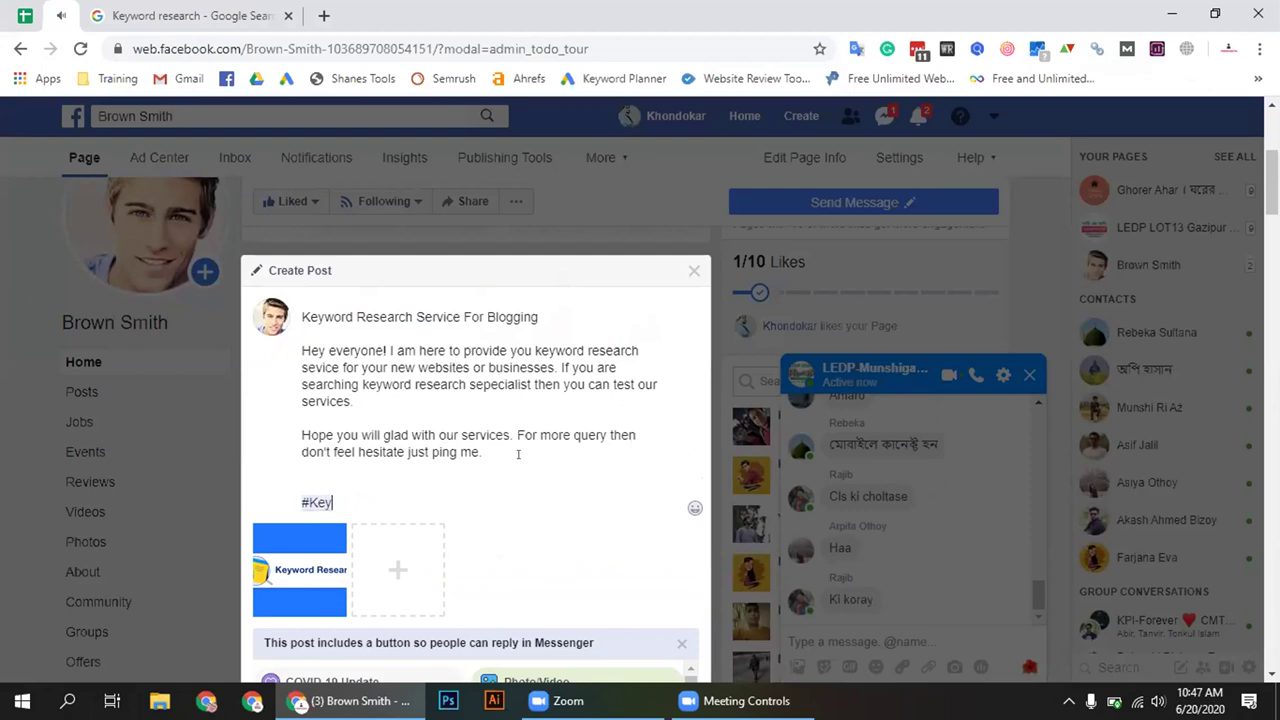
pyautogui.write('wordRe')
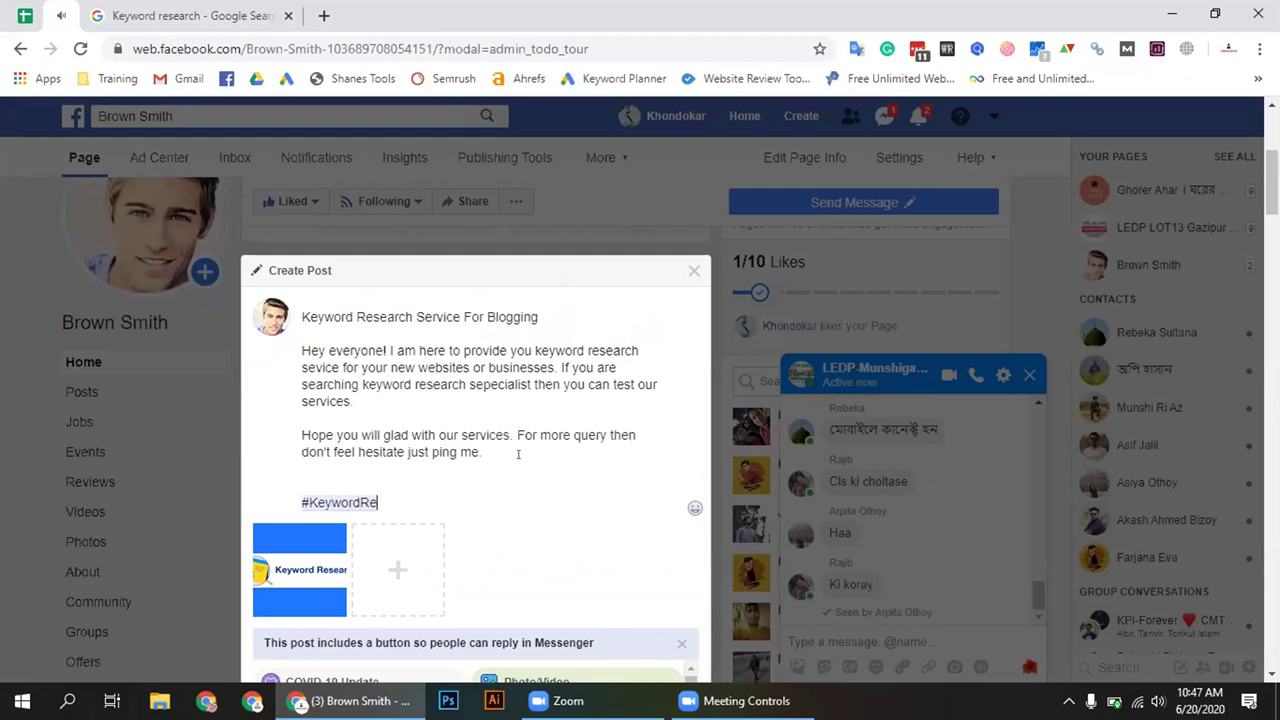
pyautogui.write('search @')
pyautogui.press('BackSpace')
pyautogui.write('#')
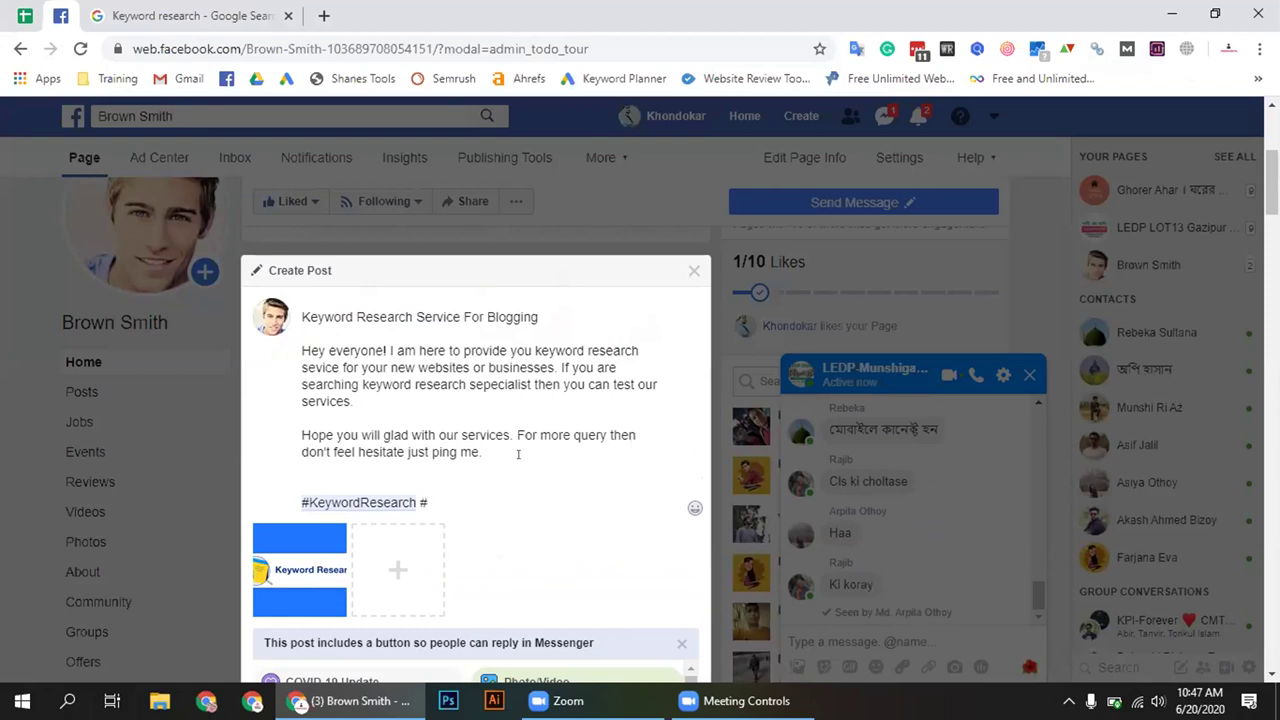
pyautogui.write('SEO ')
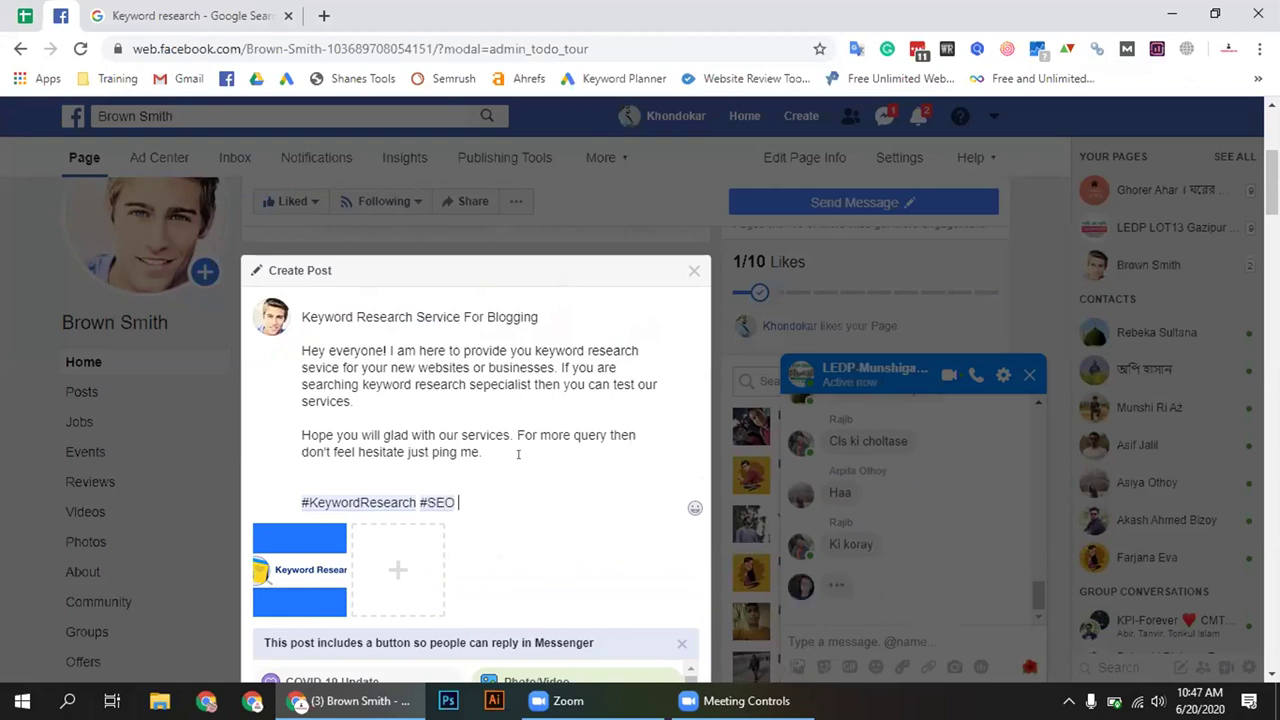
pyautogui.write('#Onpag')
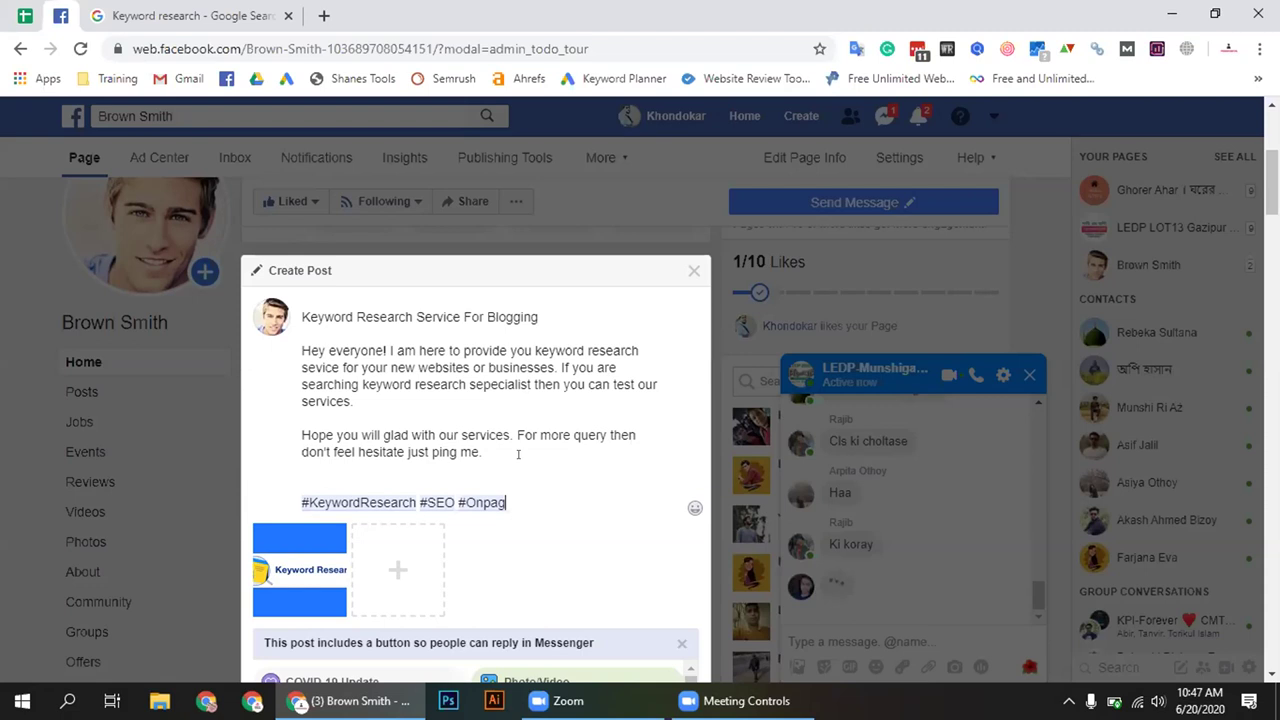
pyautogui.write('e #Keywor')
pyautogui.write('d #re')
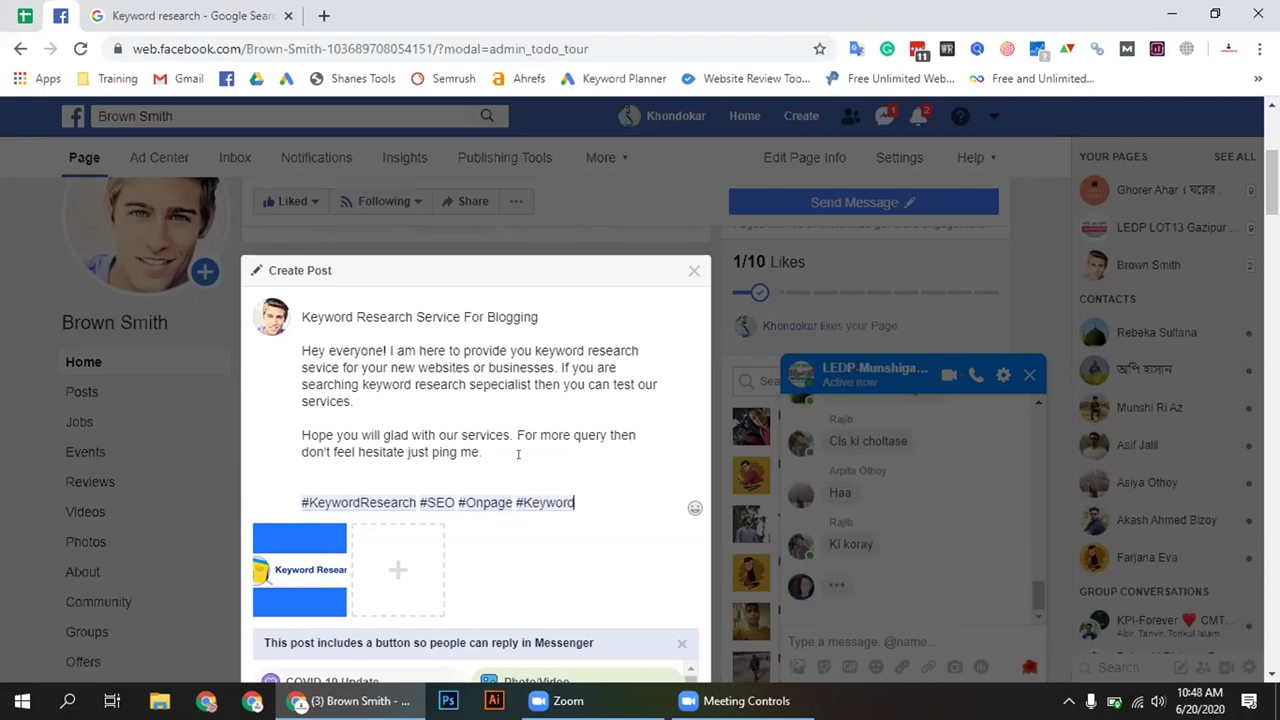
pyautogui.press('BackSpace')
pyautogui.press('BackSpace')
pyautogui.write('Research')
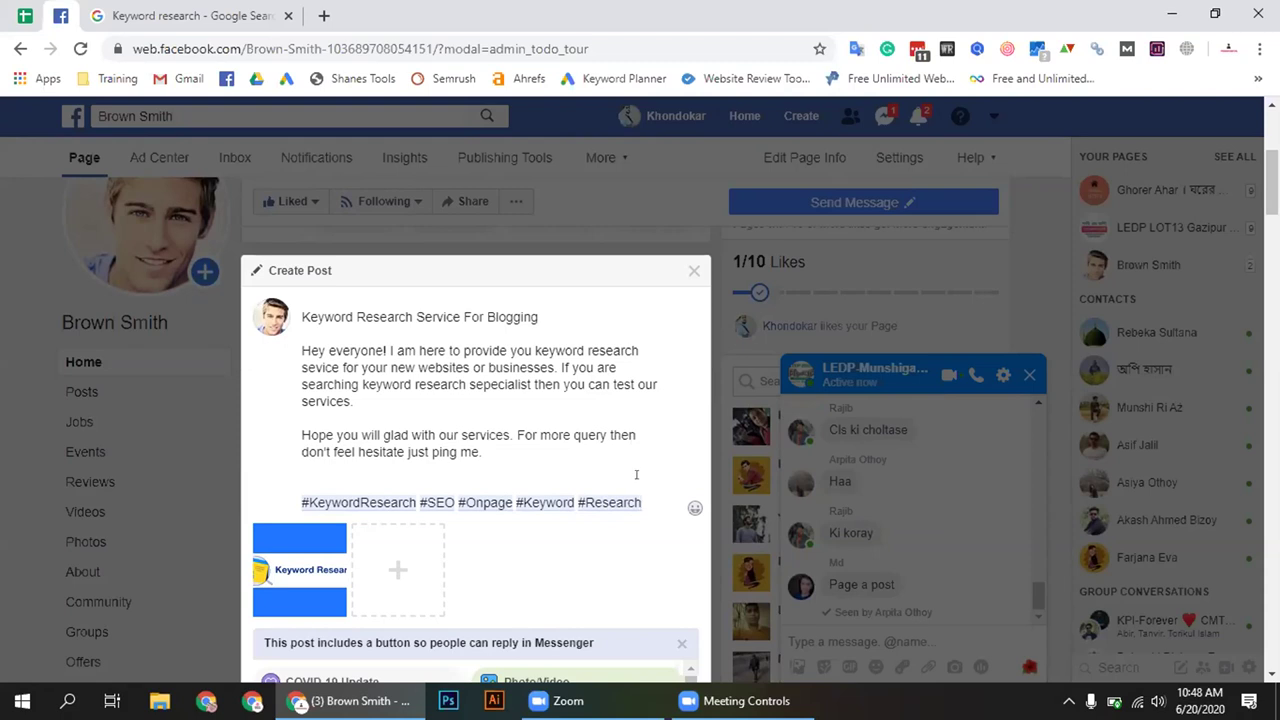
pyautogui.write('#')
pyautogui.write('websi')
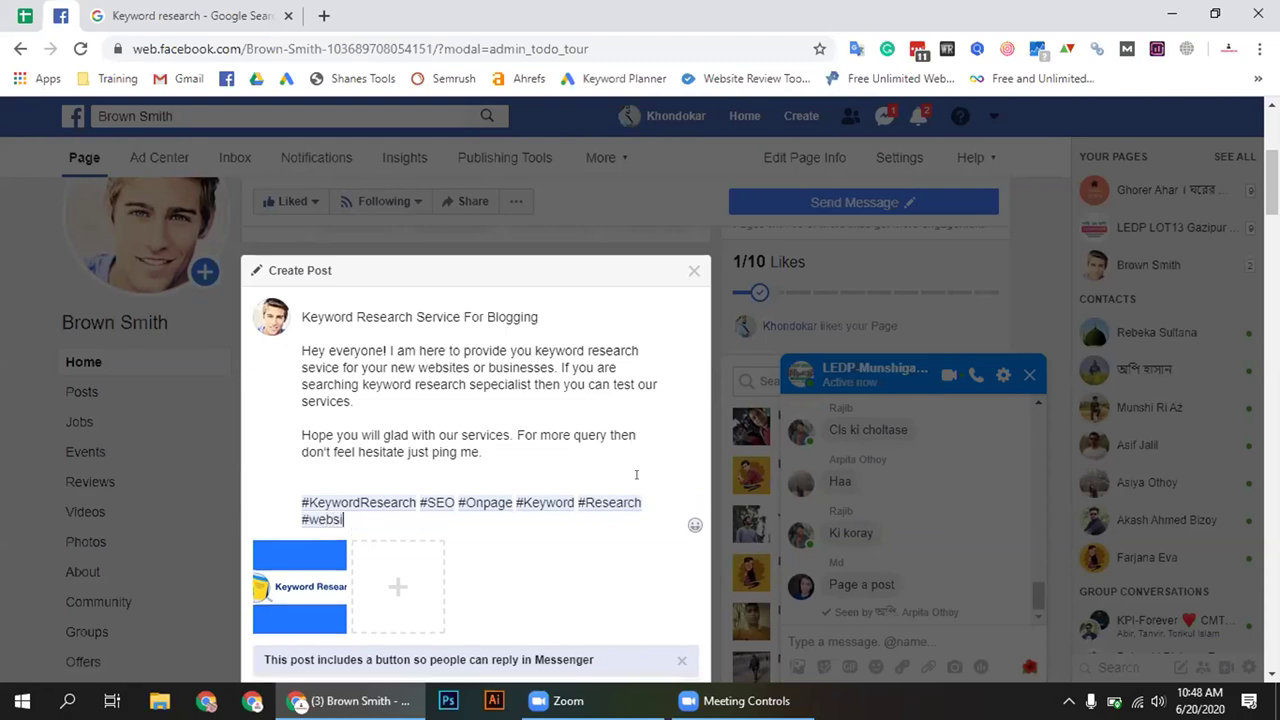
pyautogui.write('te #newwebsite')
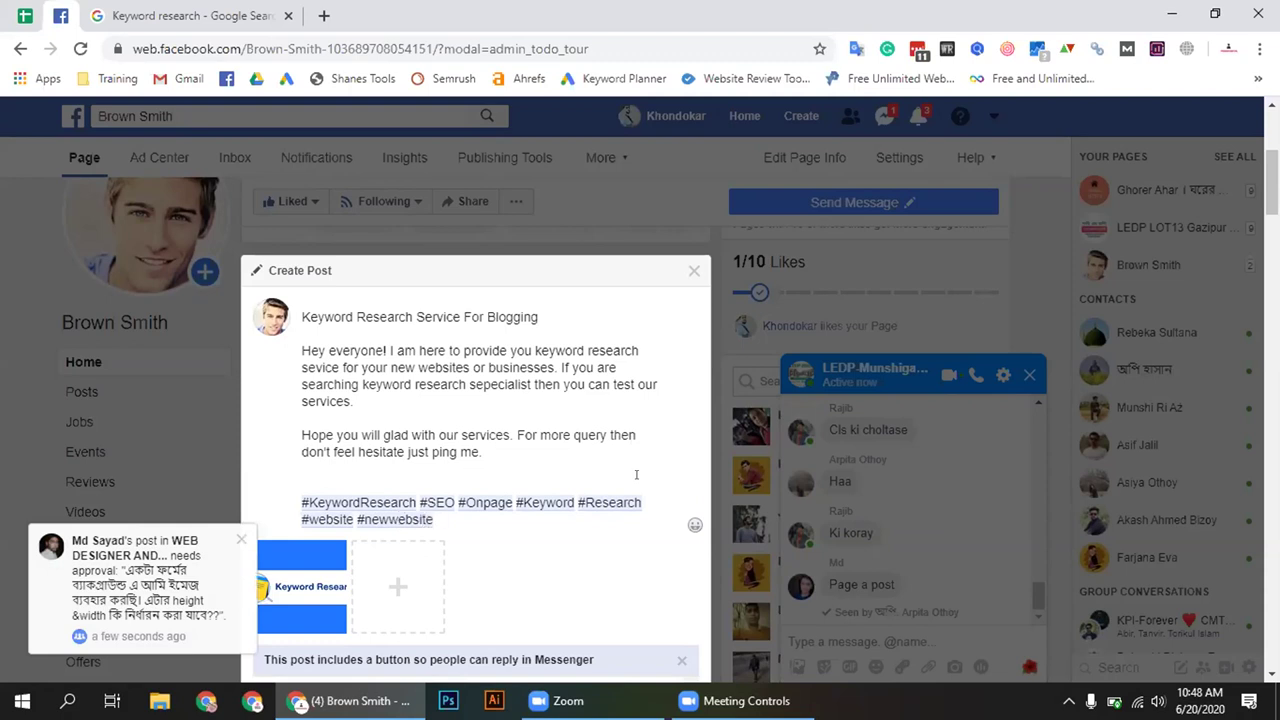
pyautogui.write('#digitalmarketing')
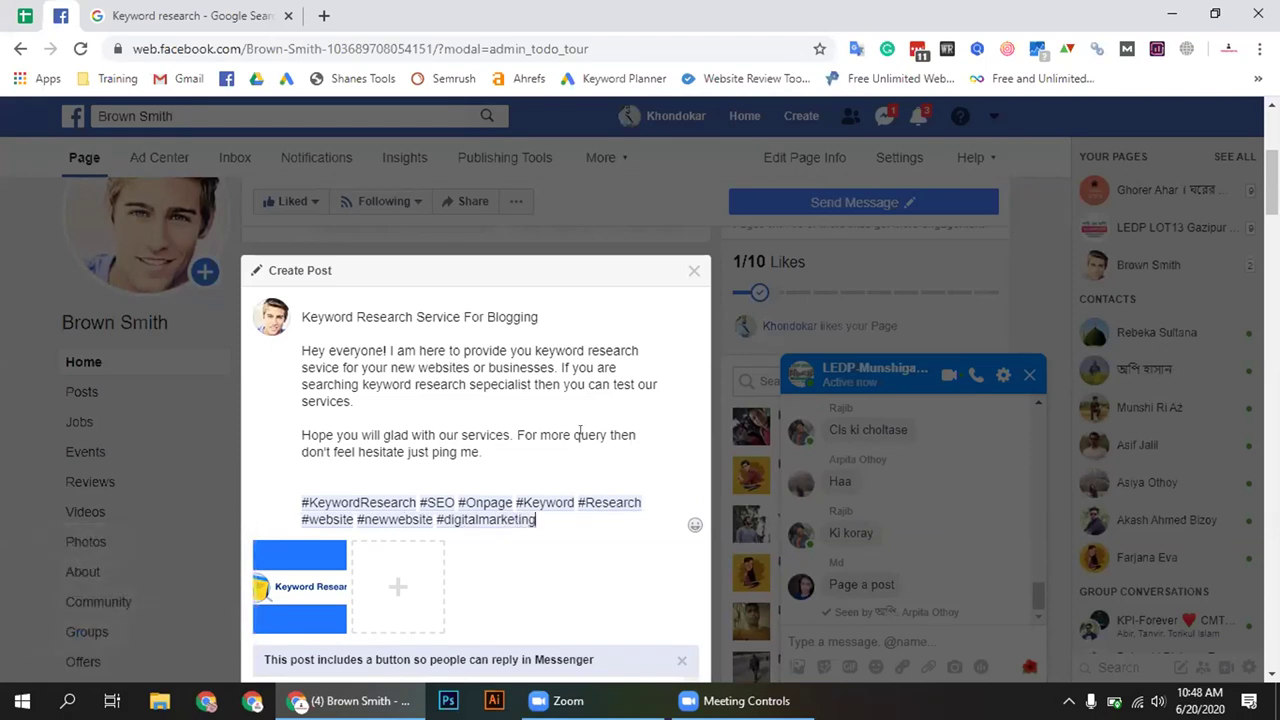
pyautogui.scroll(-1, 577, 434)
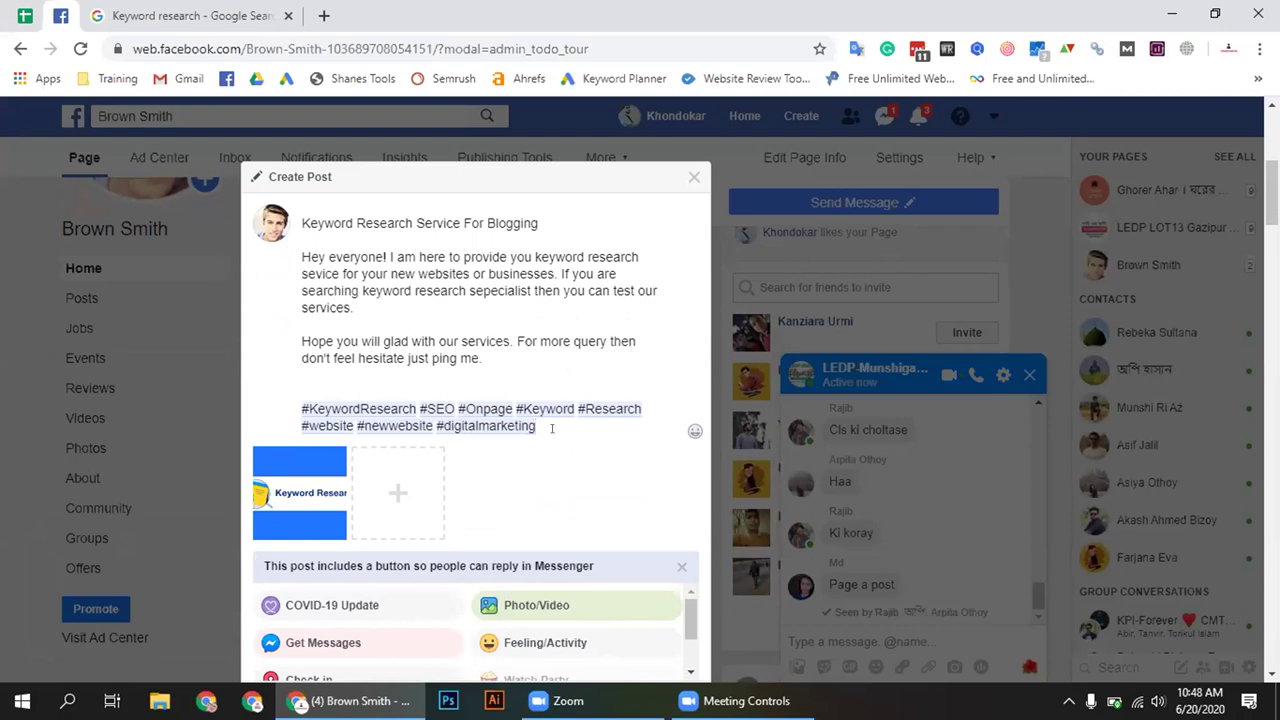
# Remove an accidental '#' inserted before 'Hope'
pyautogui.click(303, 341)
pyautogui.write('#')
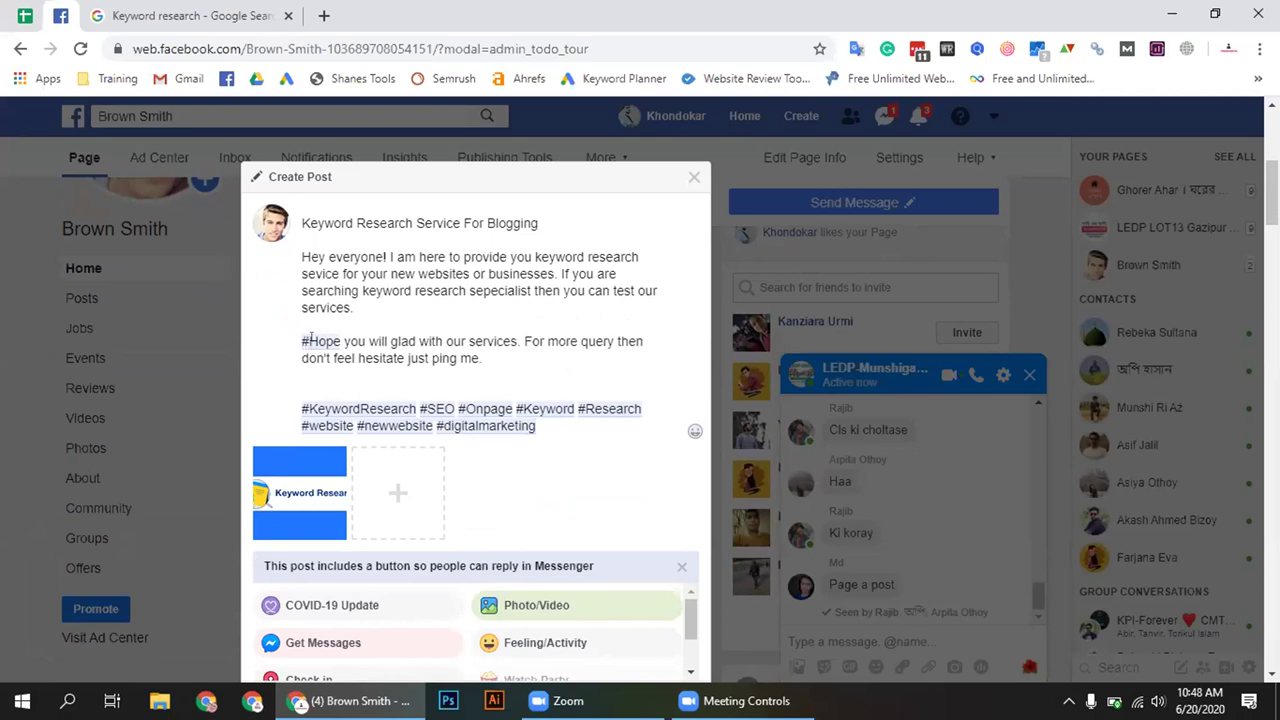
pyautogui.press('BackSpace')
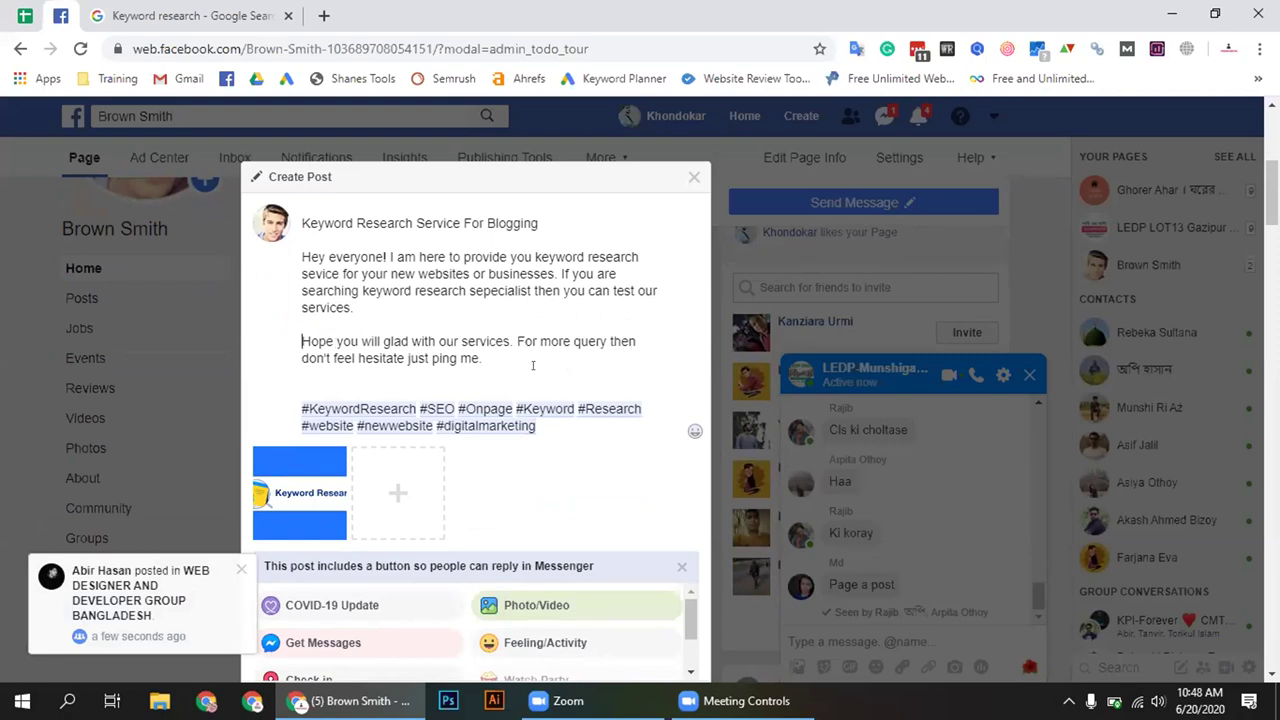
pyautogui.scroll(-1, 540, 300)
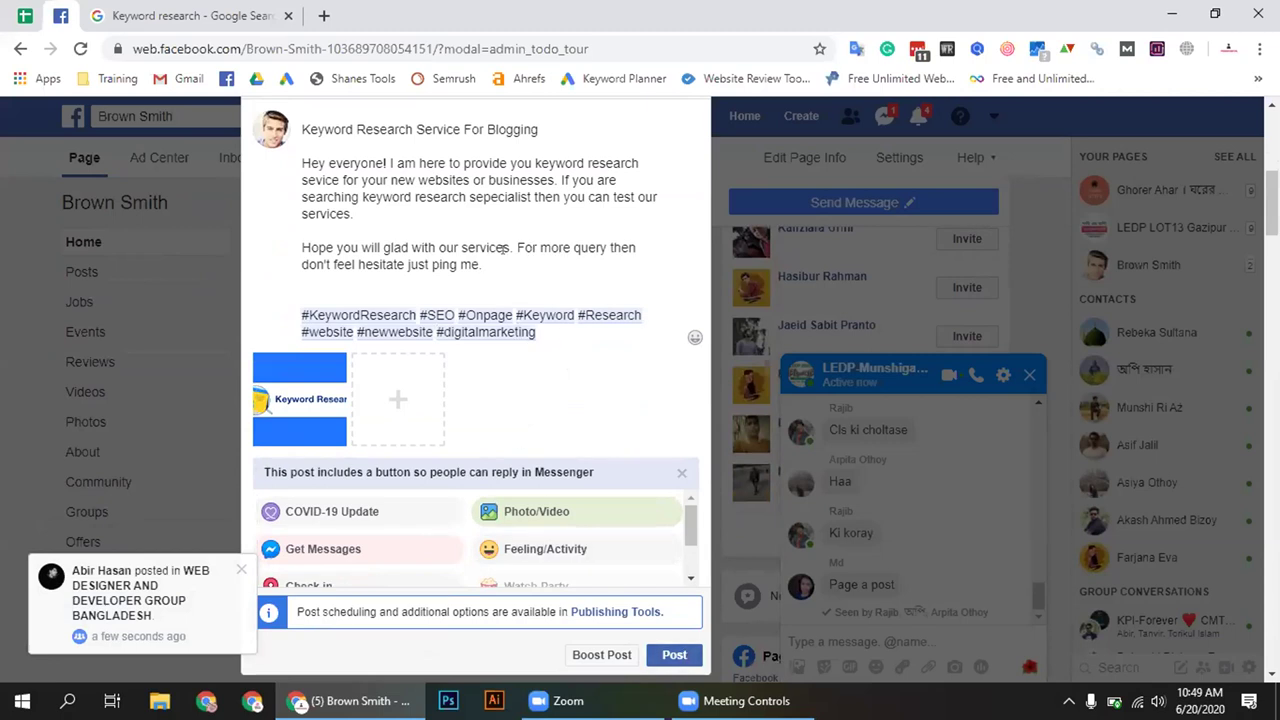
pyautogui.scroll(1, 412, 237)
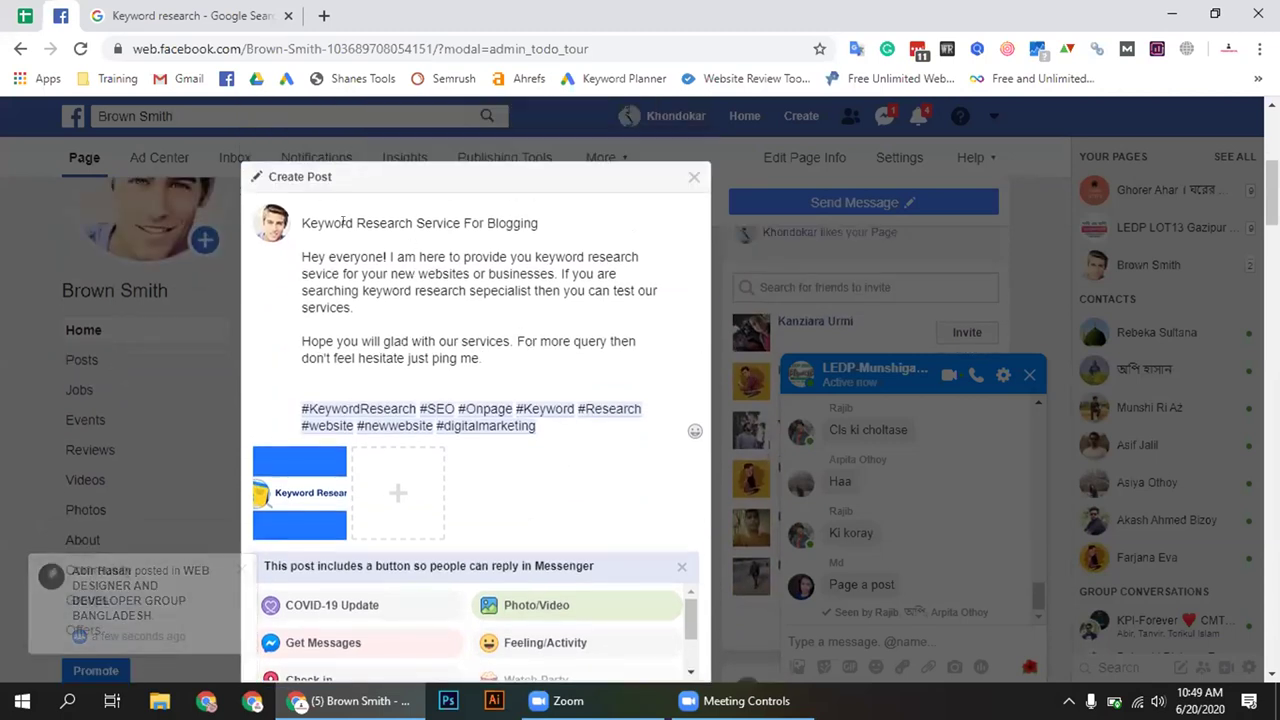
# Review the title and body paragraphs, then publish the post
pyautogui.doubleClick(306, 222)
pyautogui.click(395, 222)
pyautogui.tripleClick(395, 222)
pyautogui.click(360, 257)
pyautogui.moveTo(306, 258); pyautogui.dragTo(549, 367)
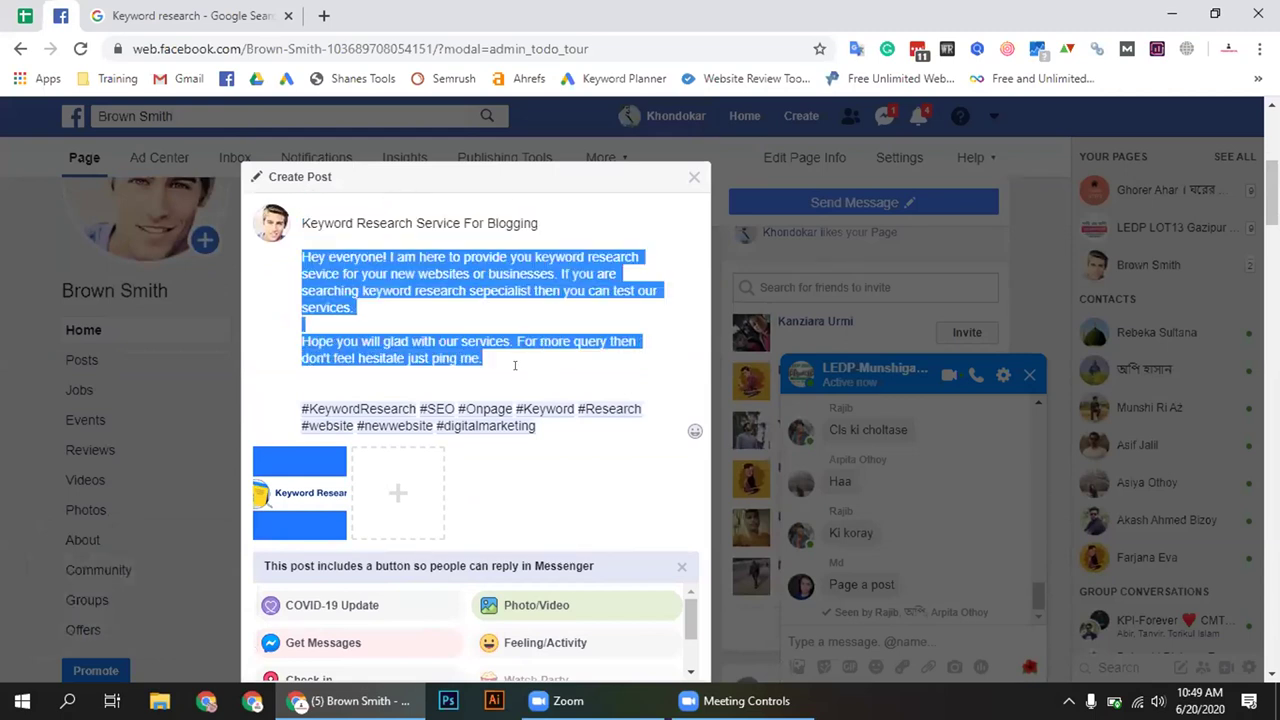
pyautogui.click(515, 368)
pyautogui.moveTo(452, 426); pyautogui.dragTo(285, 405)
pyautogui.scroll(-2, 600, 450)
pyautogui.click(686, 537)
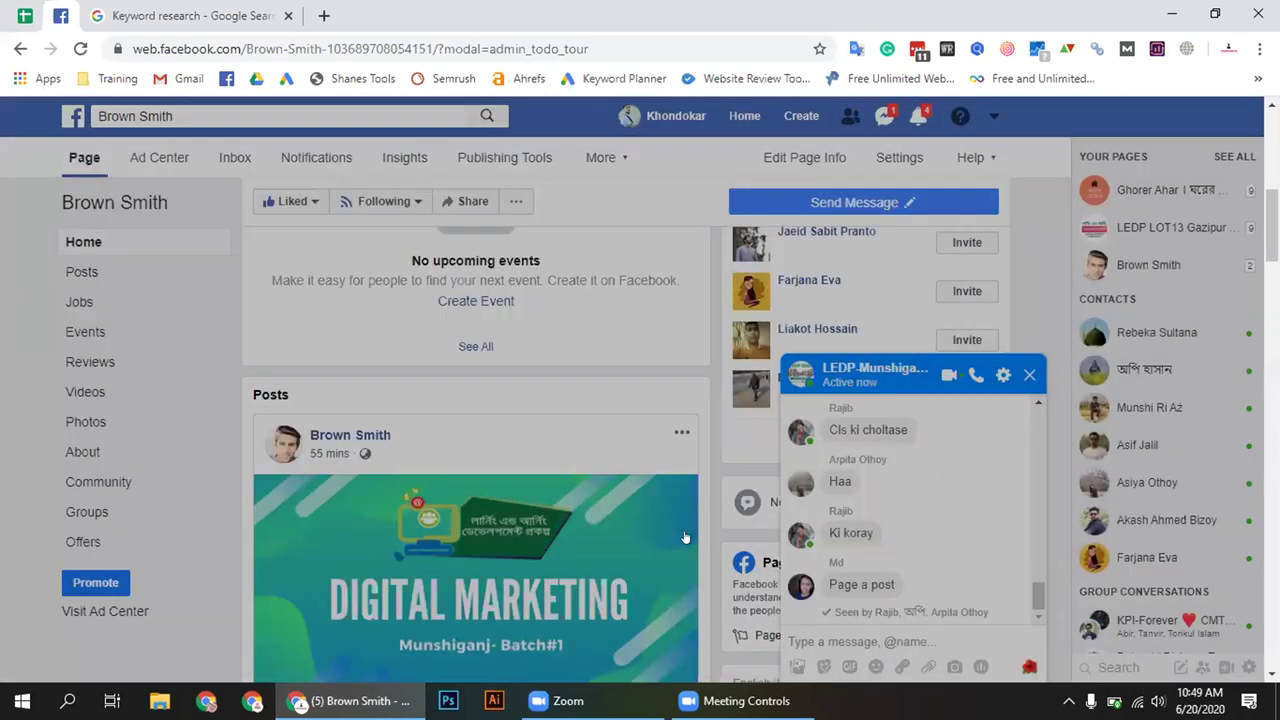
# Scroll through the page feed and close the group chat window
pyautogui.scroll(-2, 689, 510)
pyautogui.scroll(-5, 689, 499)
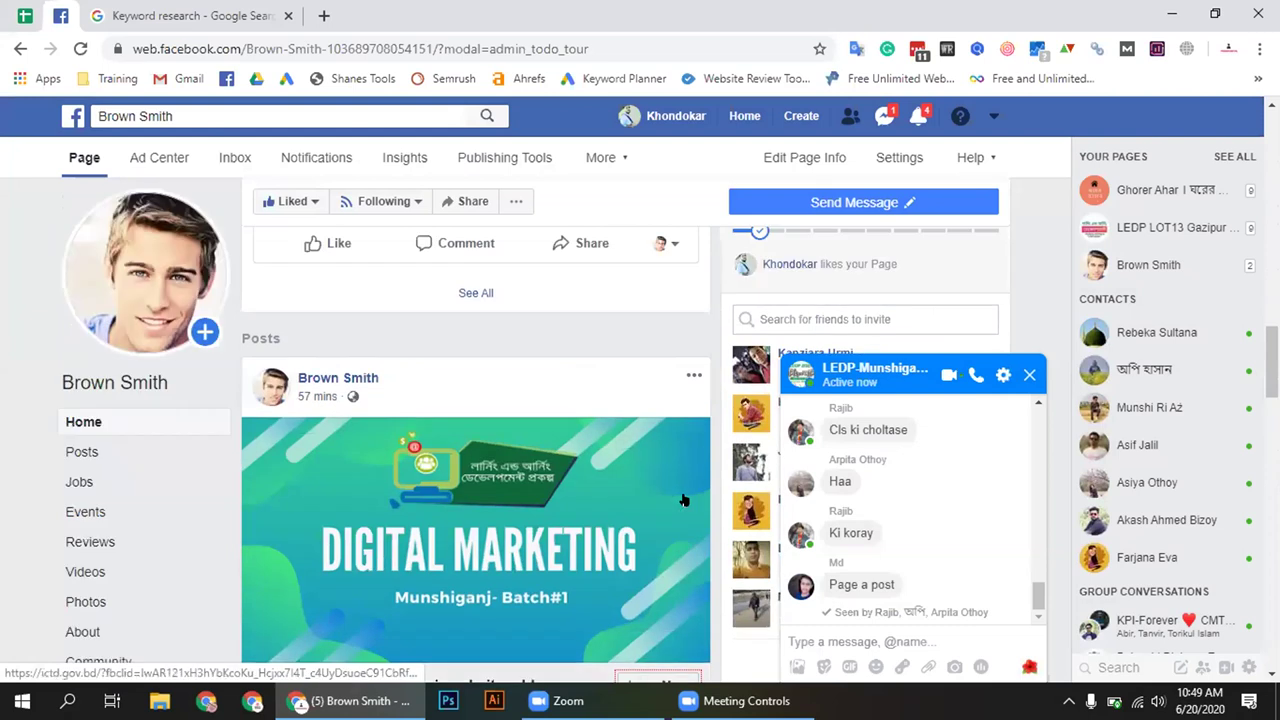
pyautogui.scroll(-3, 683, 500)
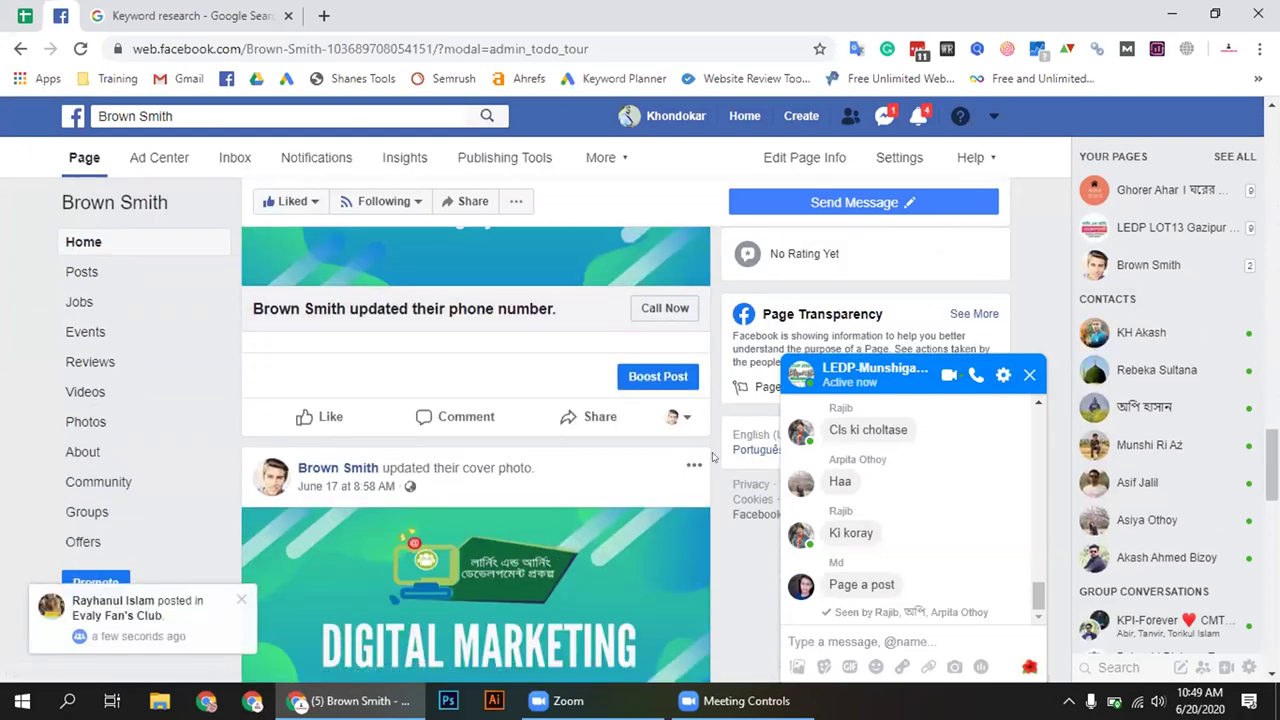
pyautogui.scroll(2, 713, 457)
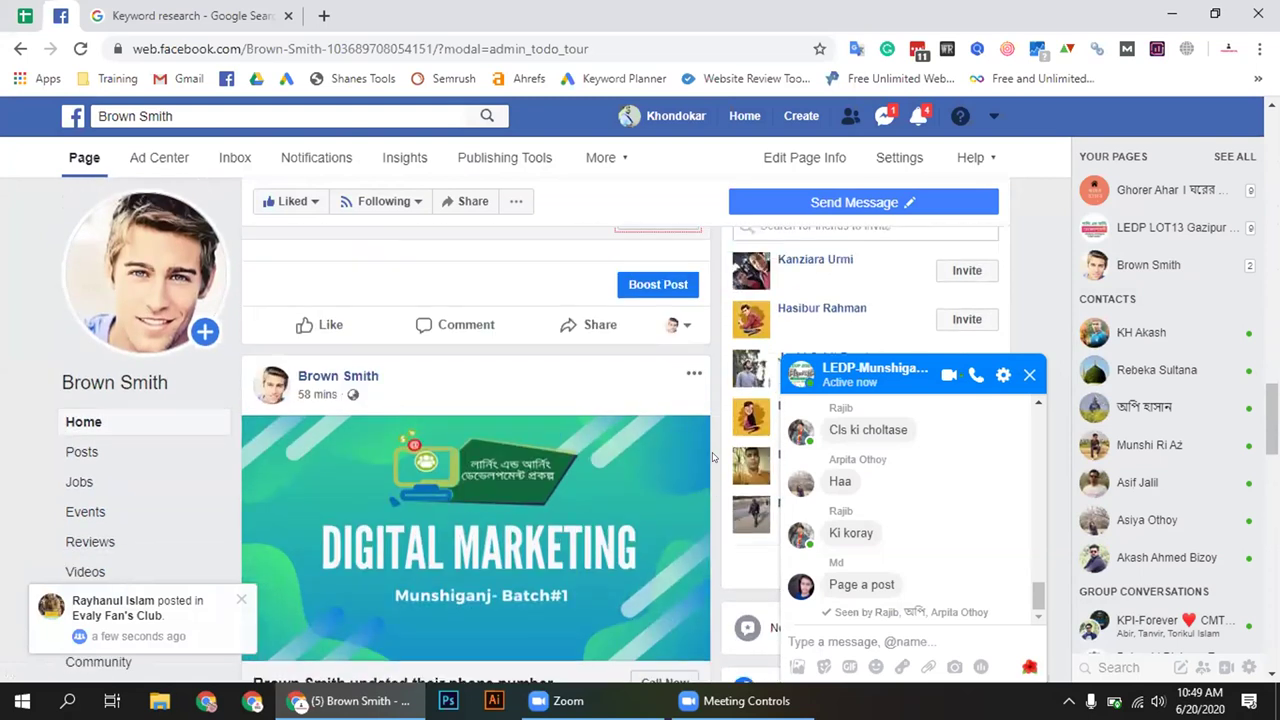
pyautogui.scroll(-12, 713, 457)
pyautogui.scroll(6, 713, 457)
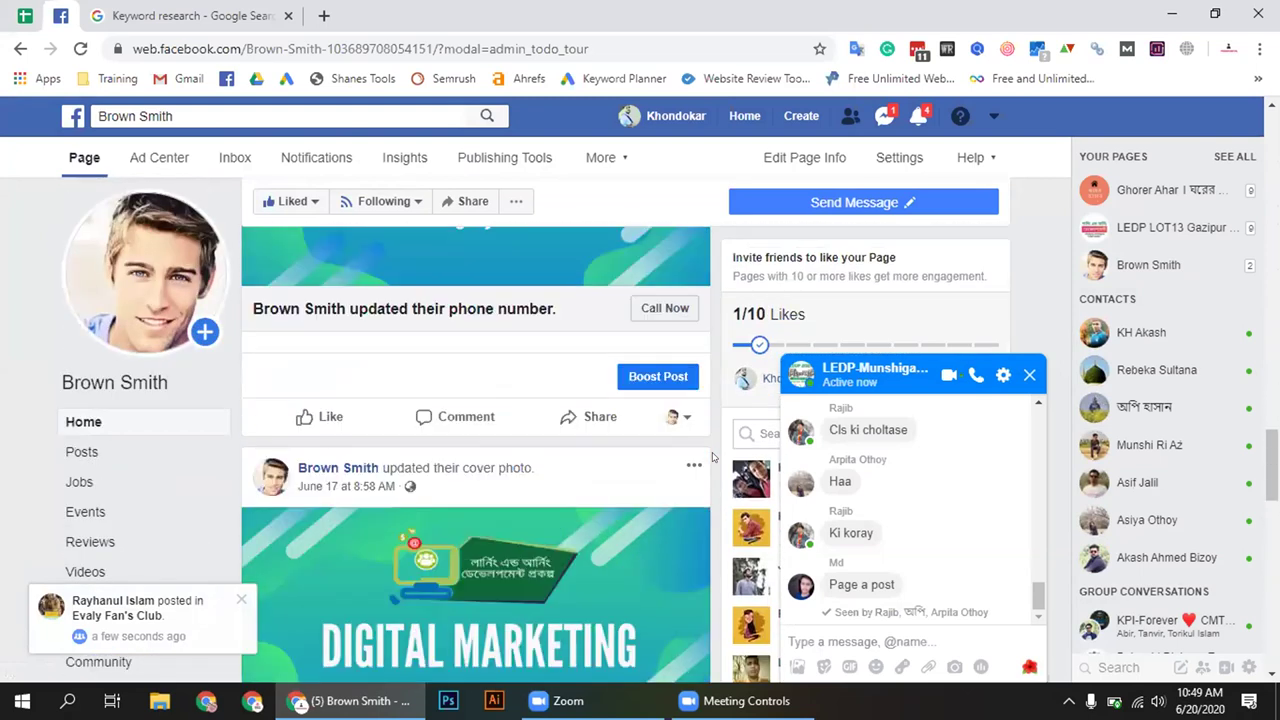
pyautogui.scroll(4, 713, 457)
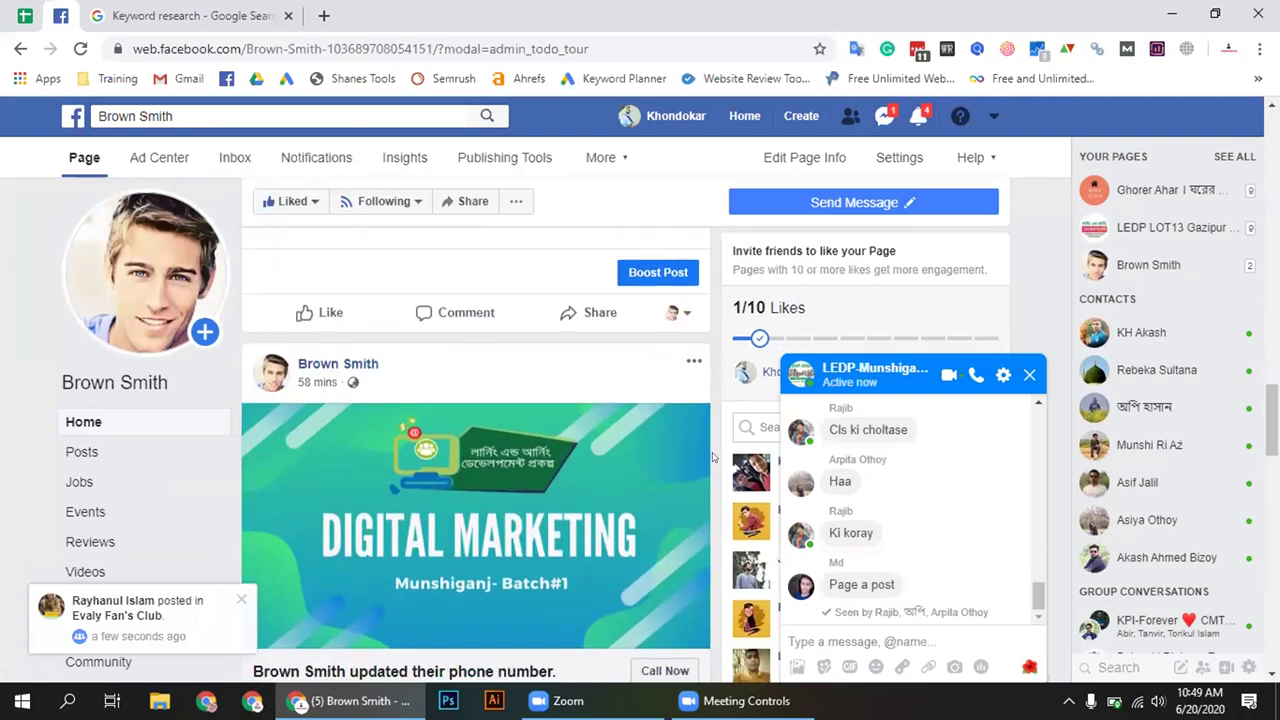
pyautogui.scroll(-4, 713, 457)
pyautogui.scroll(3, 713, 457)
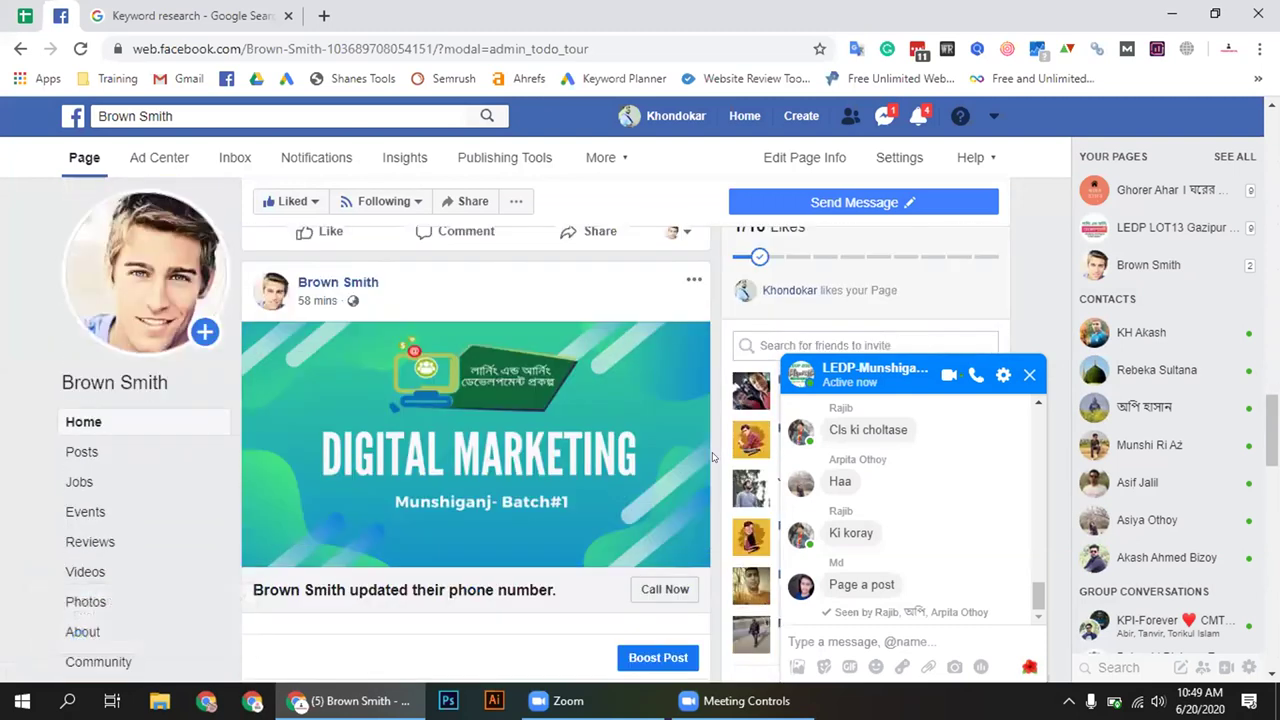
pyautogui.scroll(10, 713, 457)
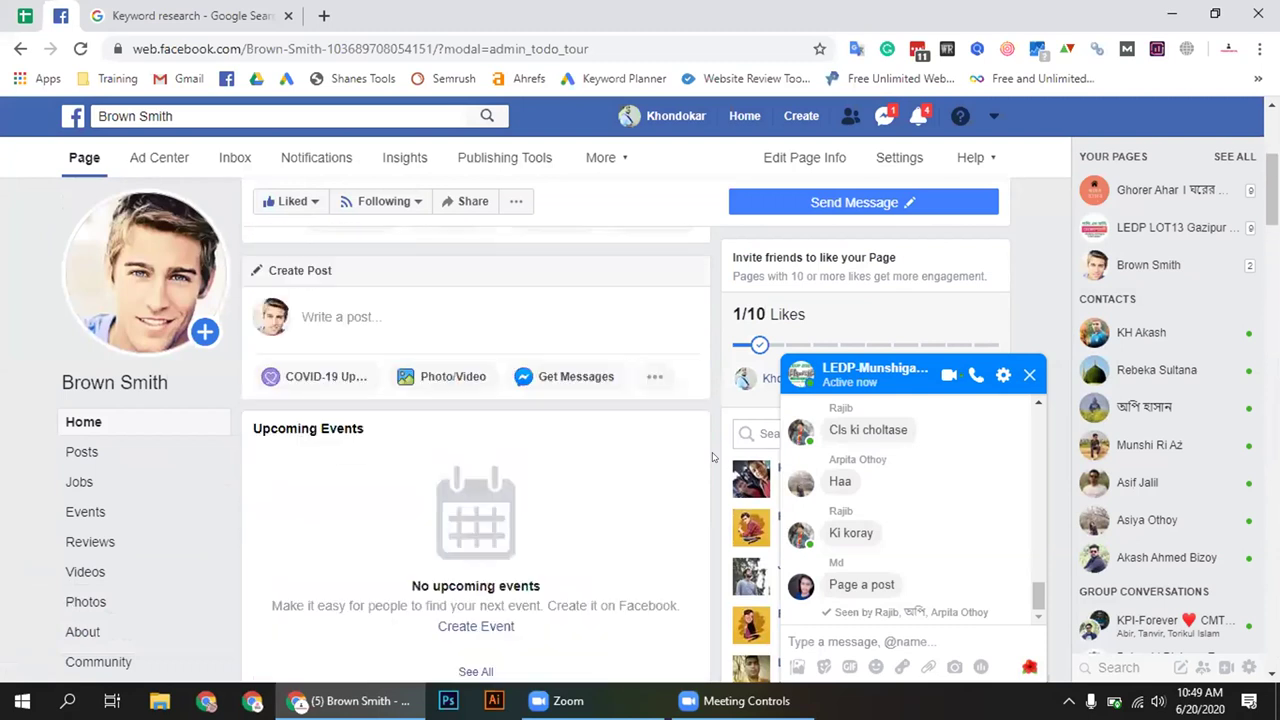
pyautogui.scroll(3, 713, 457)
pyautogui.scroll(-8, 713, 457)
pyautogui.scroll(-10, 718, 457)
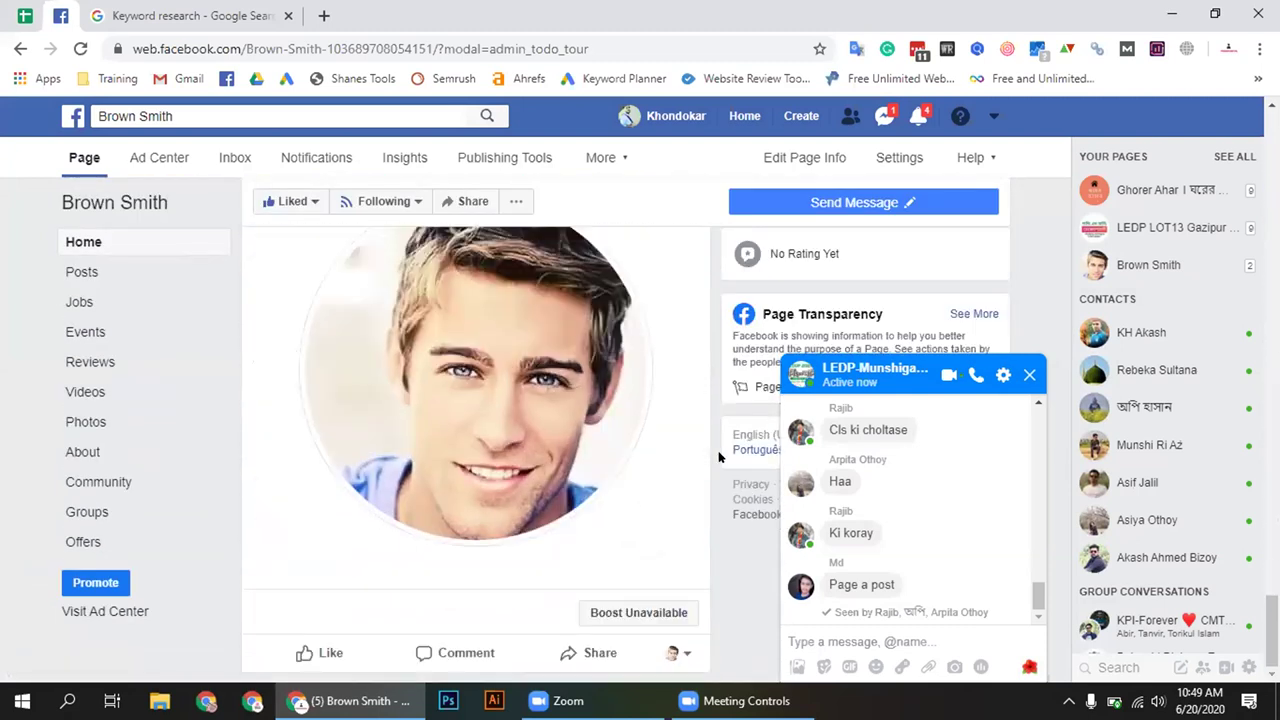
pyautogui.scroll(10, 718, 457)
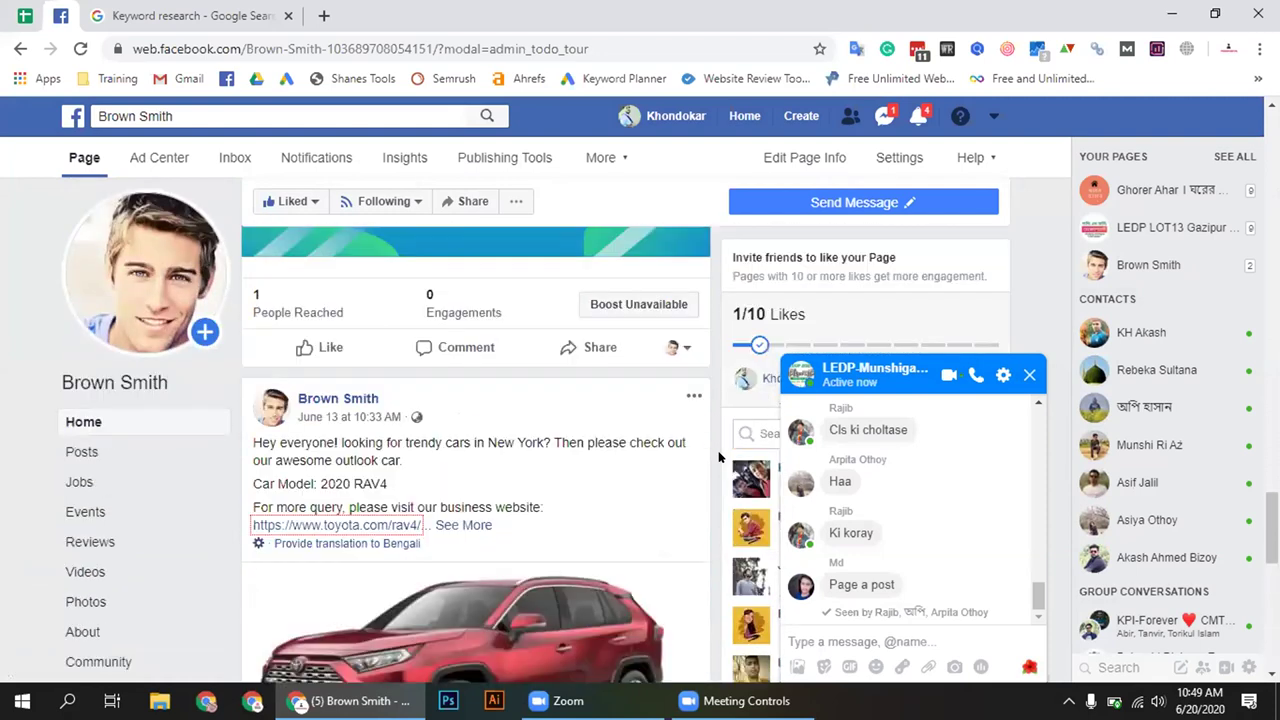
pyautogui.scroll(2, 157, 247)
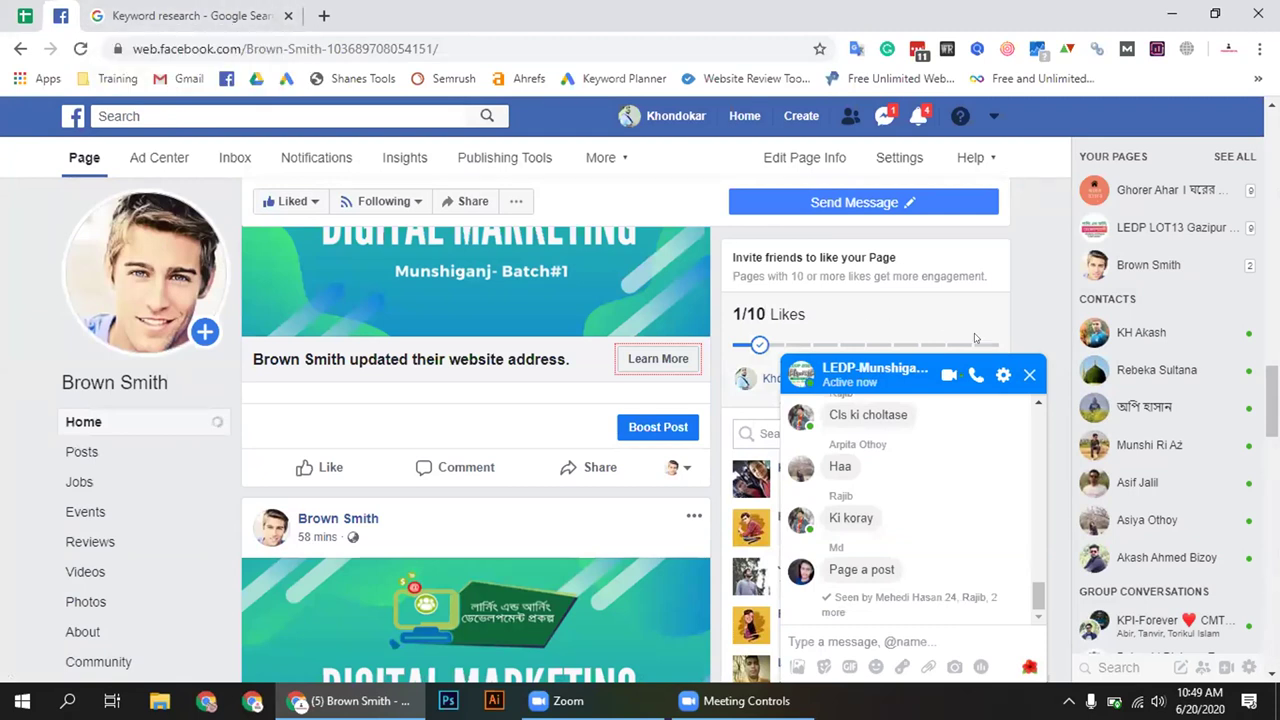
pyautogui.click(1029, 374)
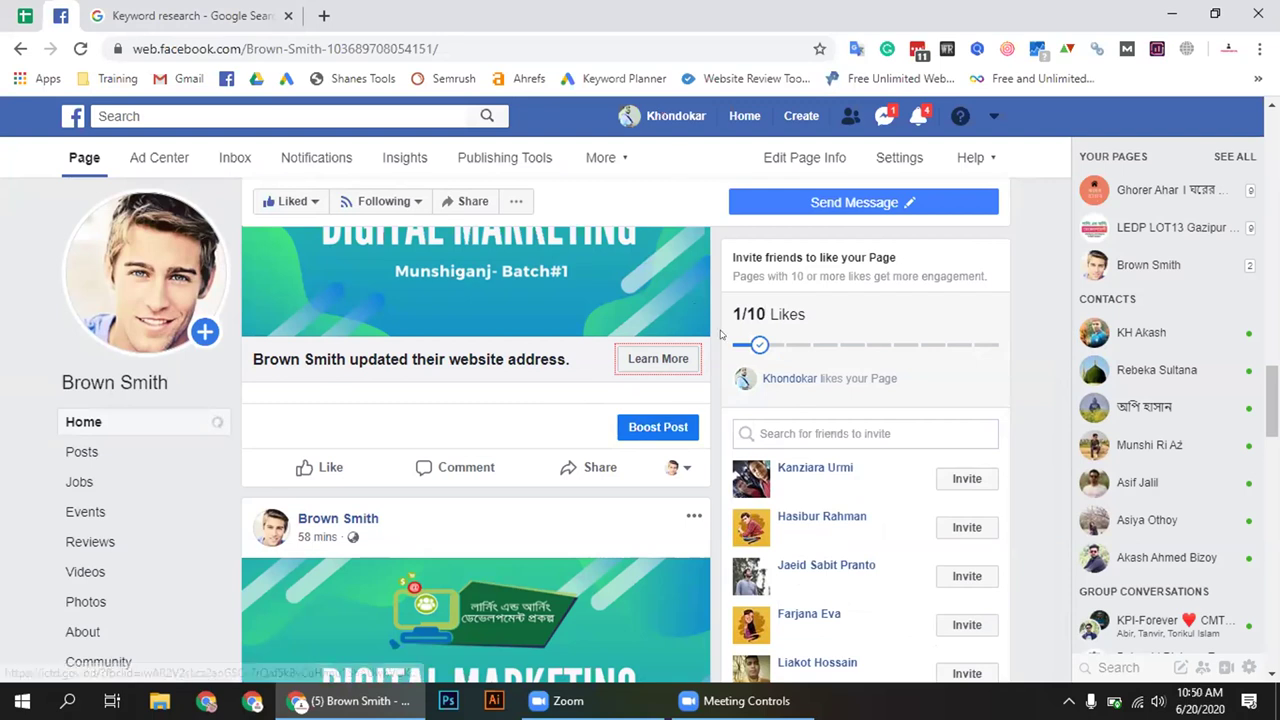
# Scroll up and down the page's Home timeline
pyautogui.scroll(3, 720, 335)
pyautogui.scroll(-2, 718, 312)
pyautogui.scroll(-10, 718, 312)
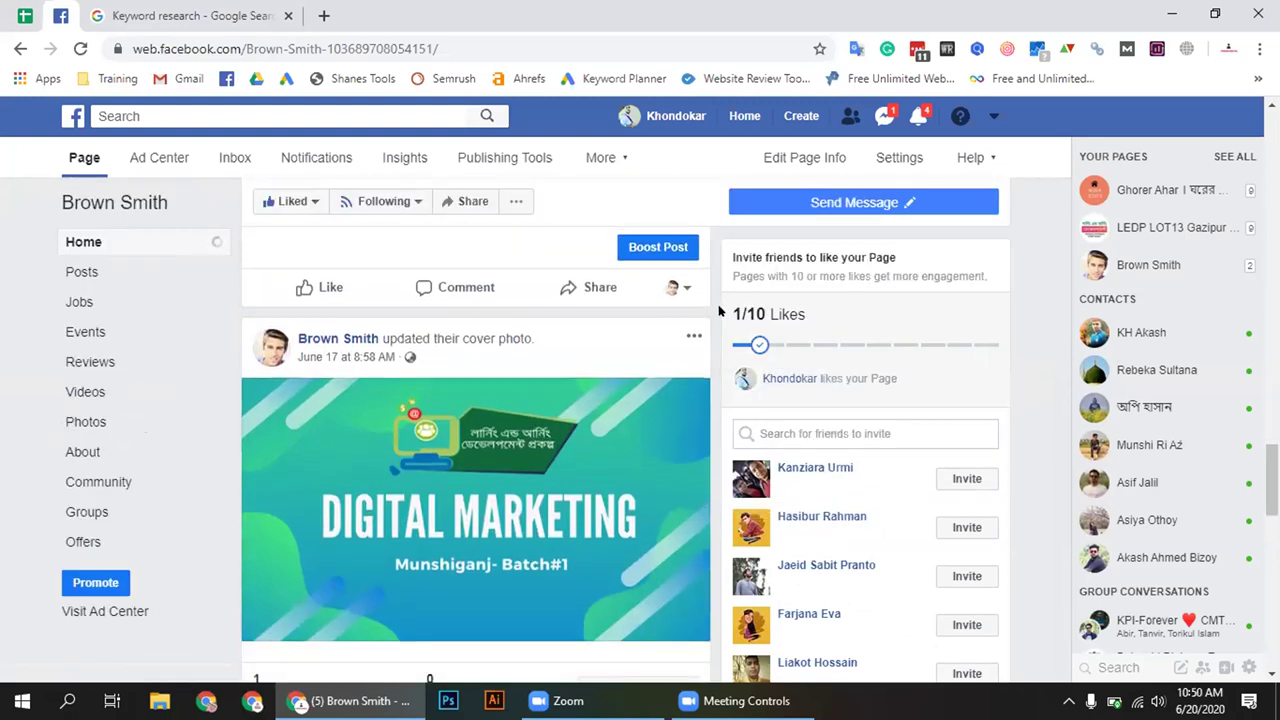
pyautogui.scroll(10, 718, 312)
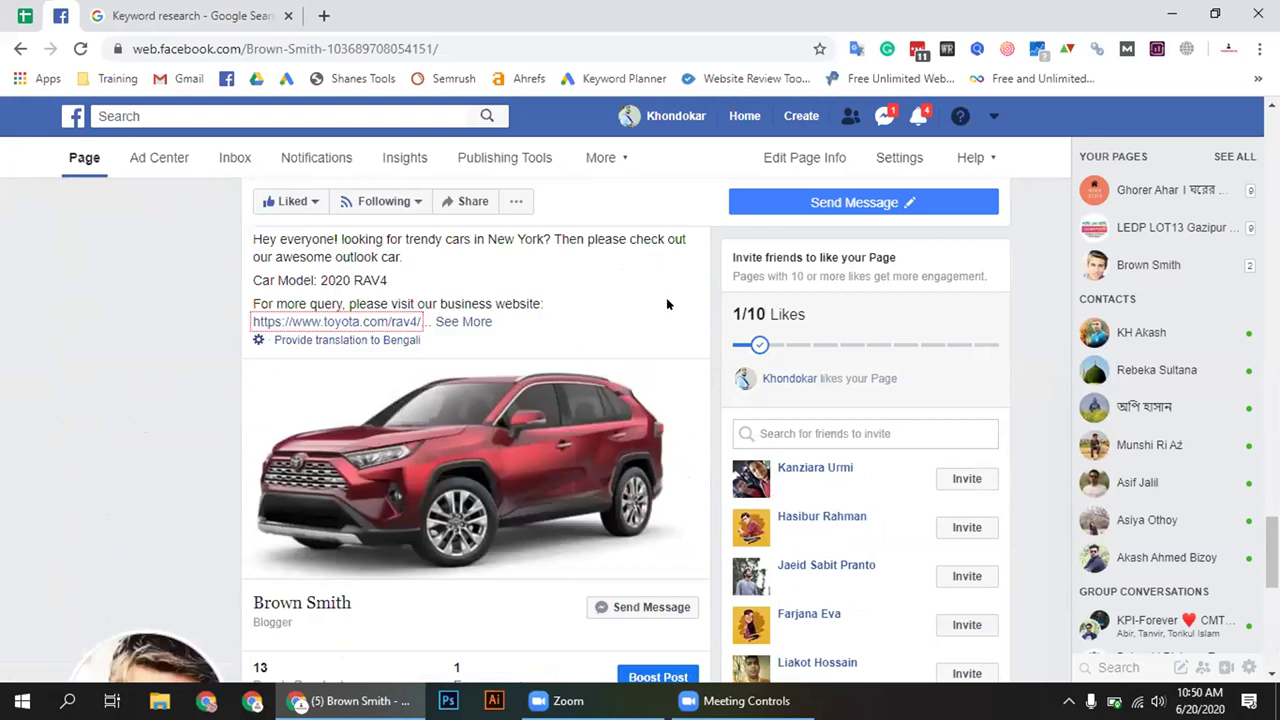
pyautogui.scroll(-5, 668, 304)
pyautogui.scroll(5, 632, 486)
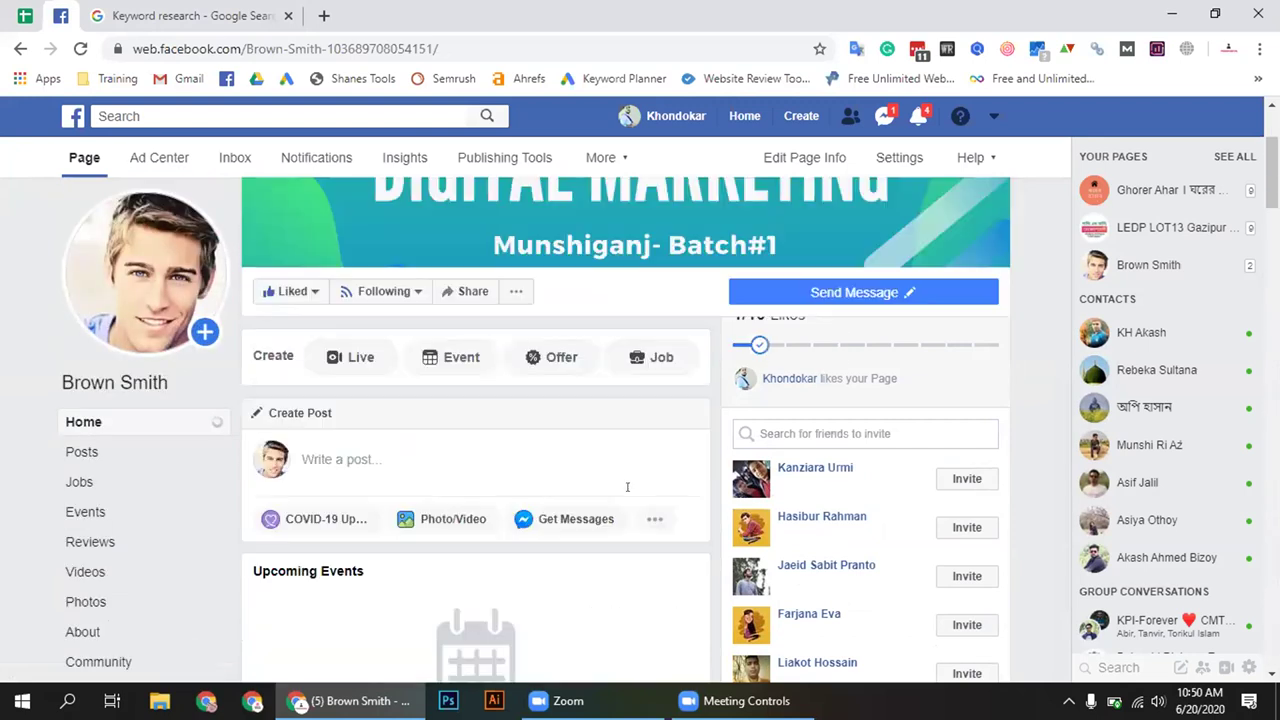
pyautogui.scroll(-5, 627, 487)
pyautogui.scroll(3, 632, 491)
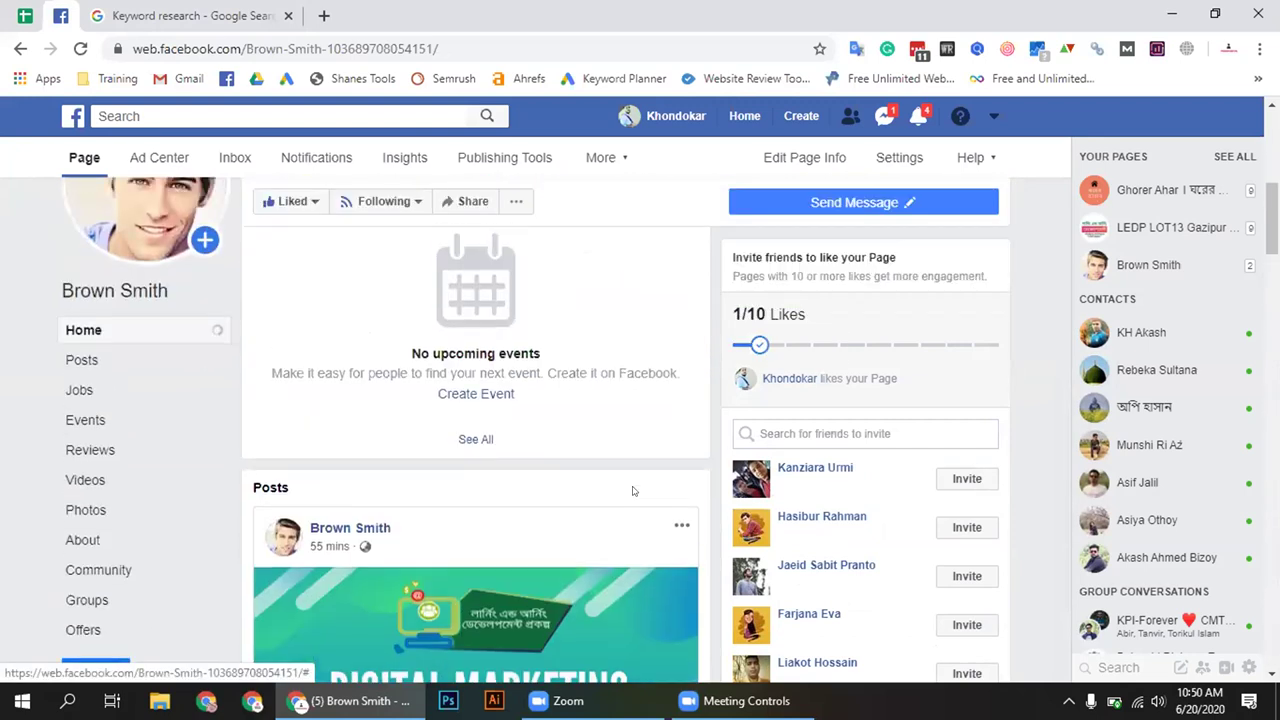
pyautogui.scroll(4, 632, 491)
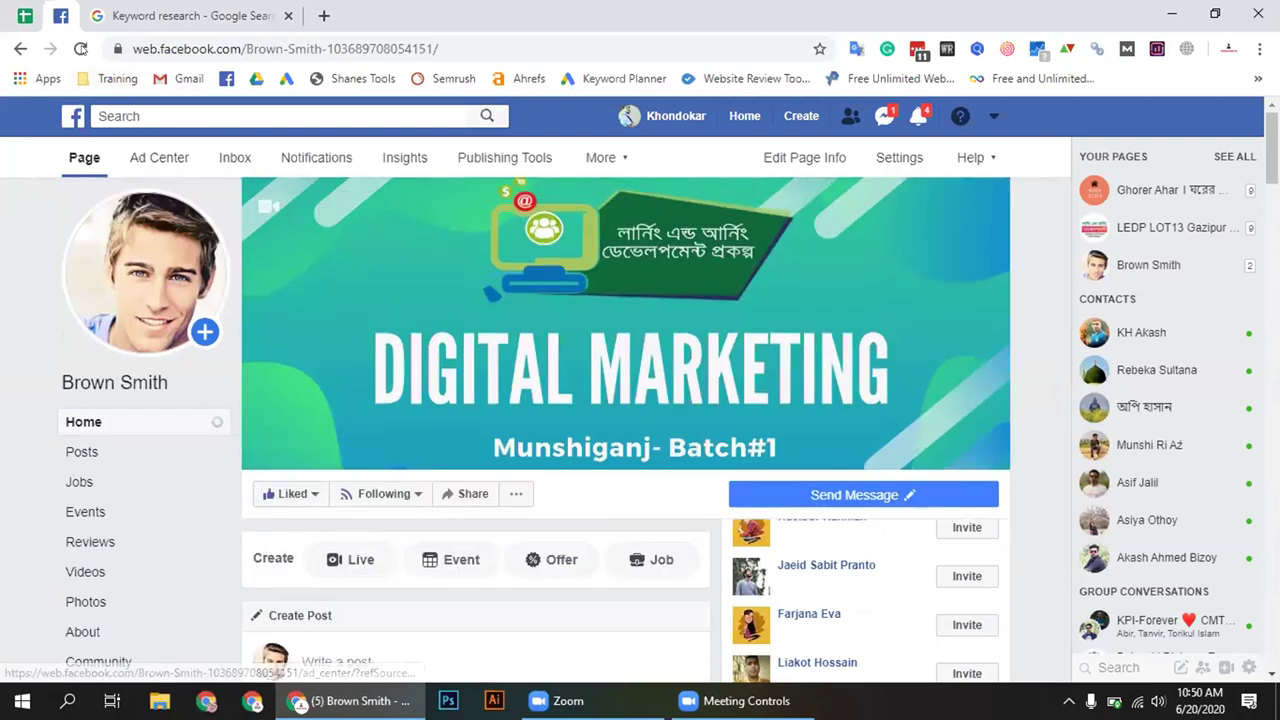
# Reload the page, dismiss the FAQ suggestion card, and scroll to the new post
pyautogui.click(81, 49)
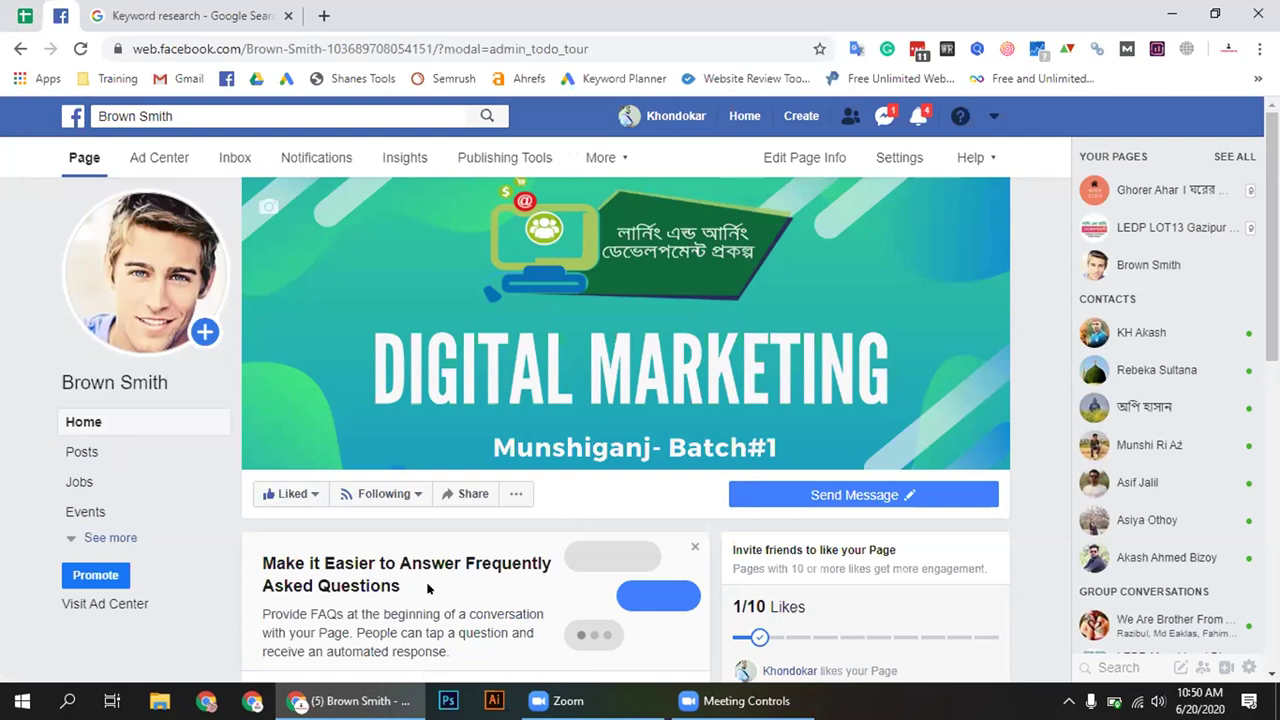
pyautogui.scroll(-2, 620, 563)
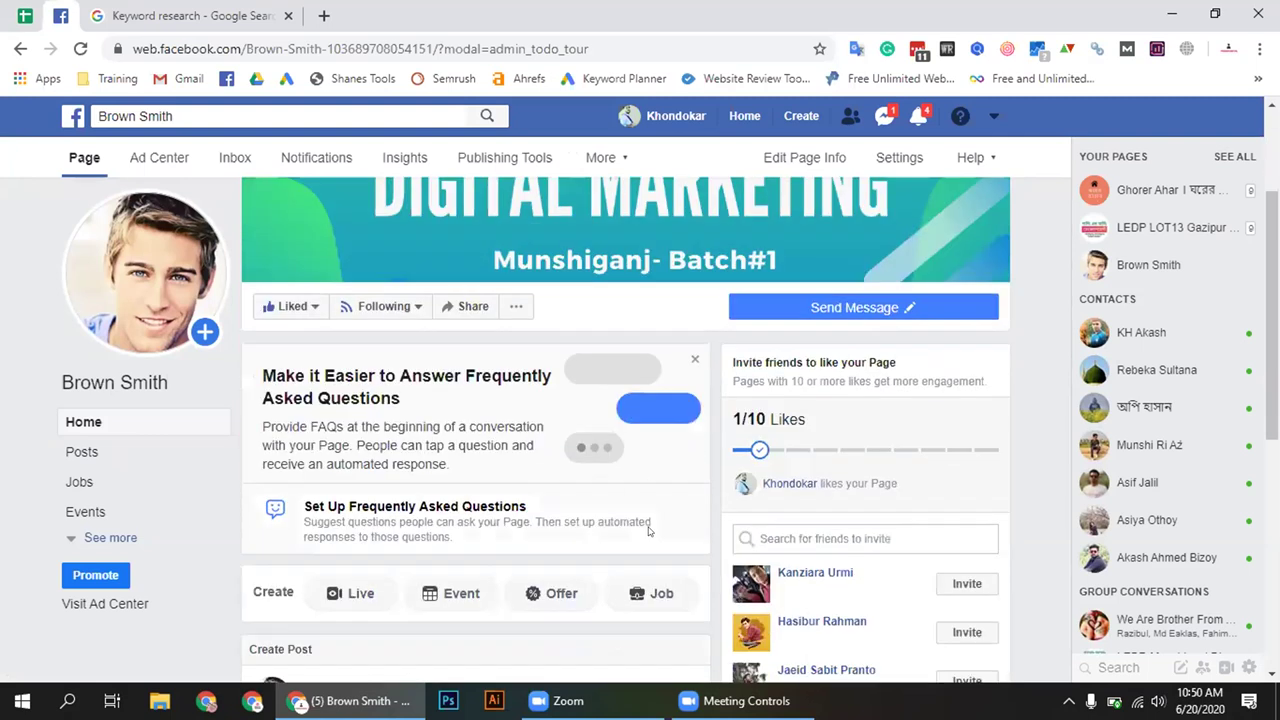
pyautogui.click(694, 357)
pyautogui.scroll(-1, 710, 456)
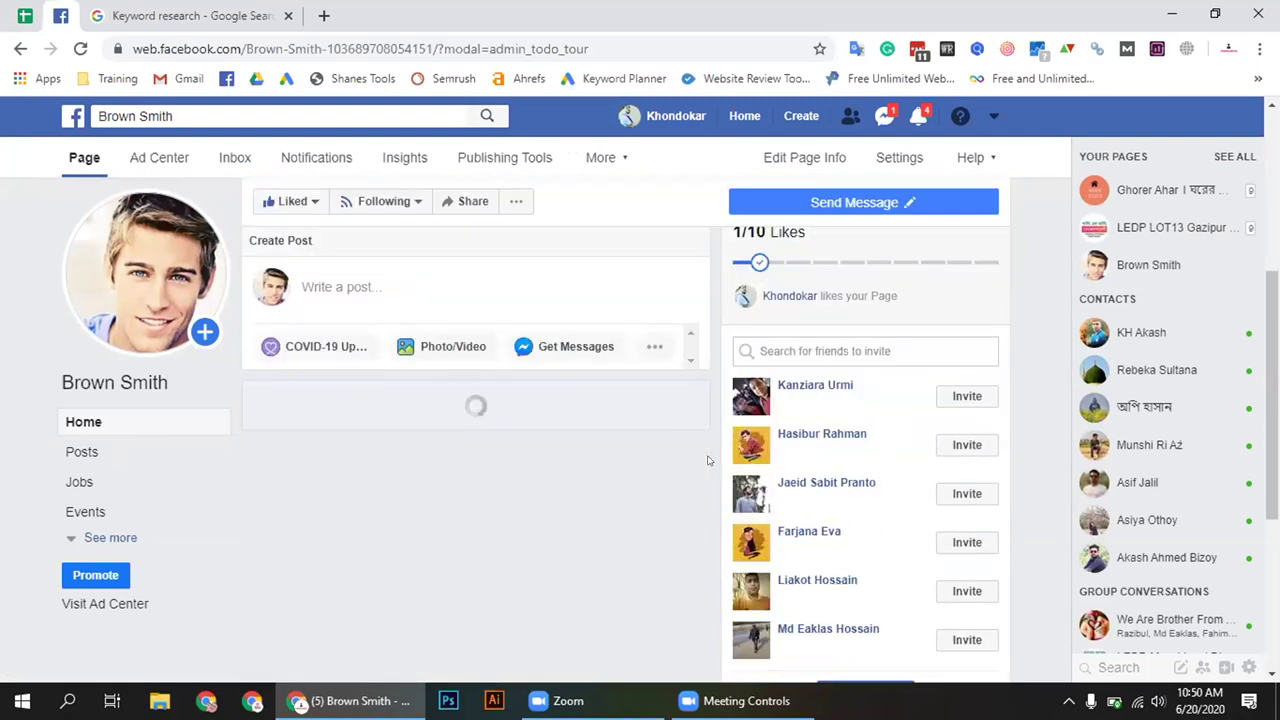
pyautogui.scroll(-6, 707, 460)
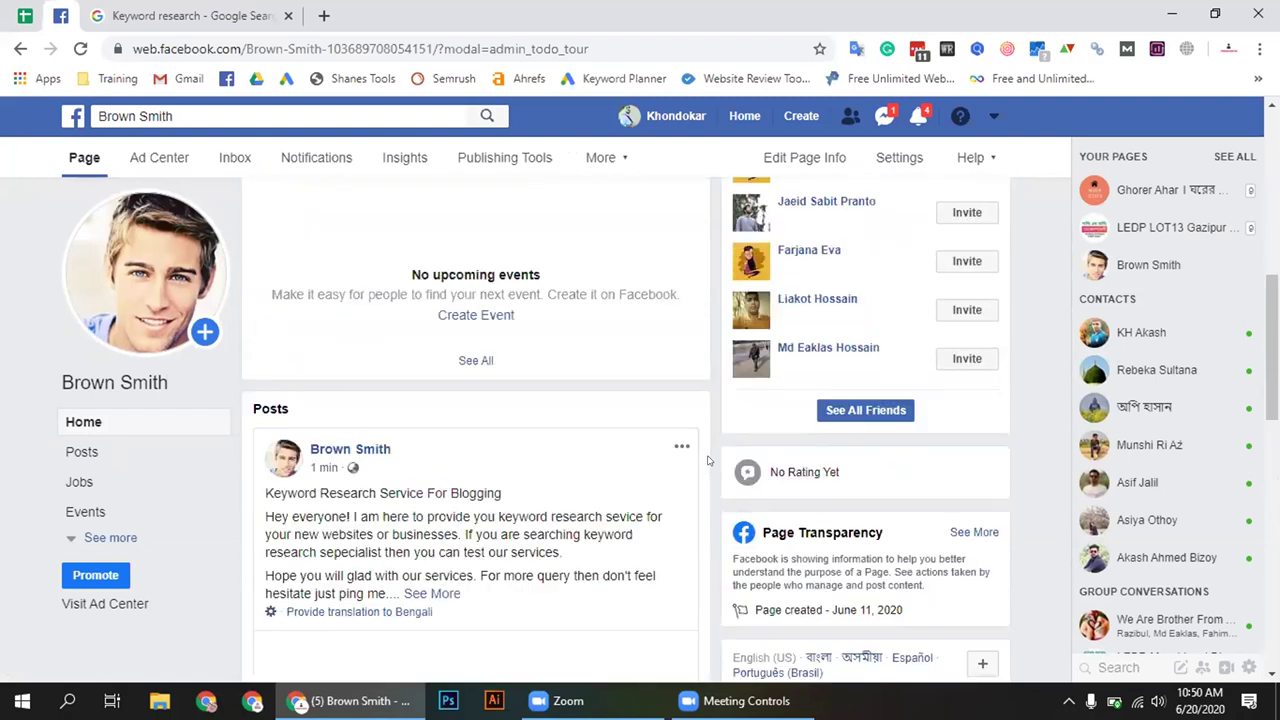
pyautogui.scroll(1, 700, 455)
pyautogui.scroll(-2, 500, 430)
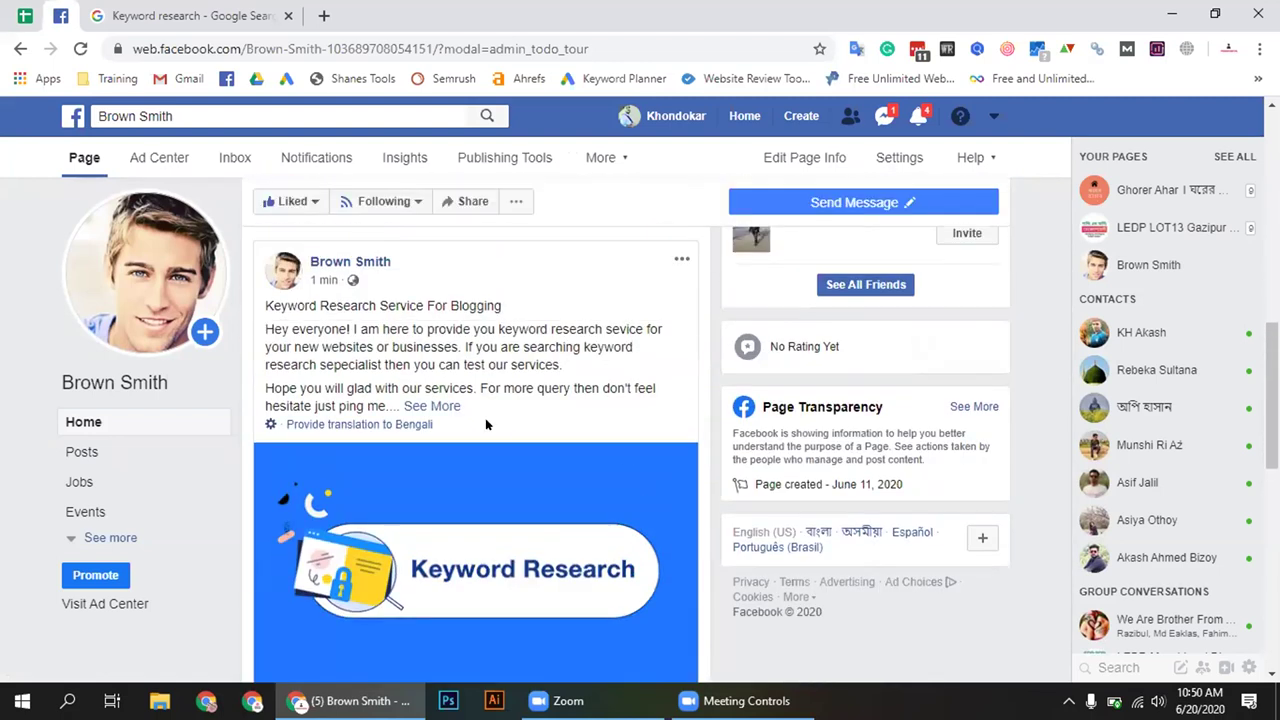
pyautogui.scroll(-2, 528, 442)
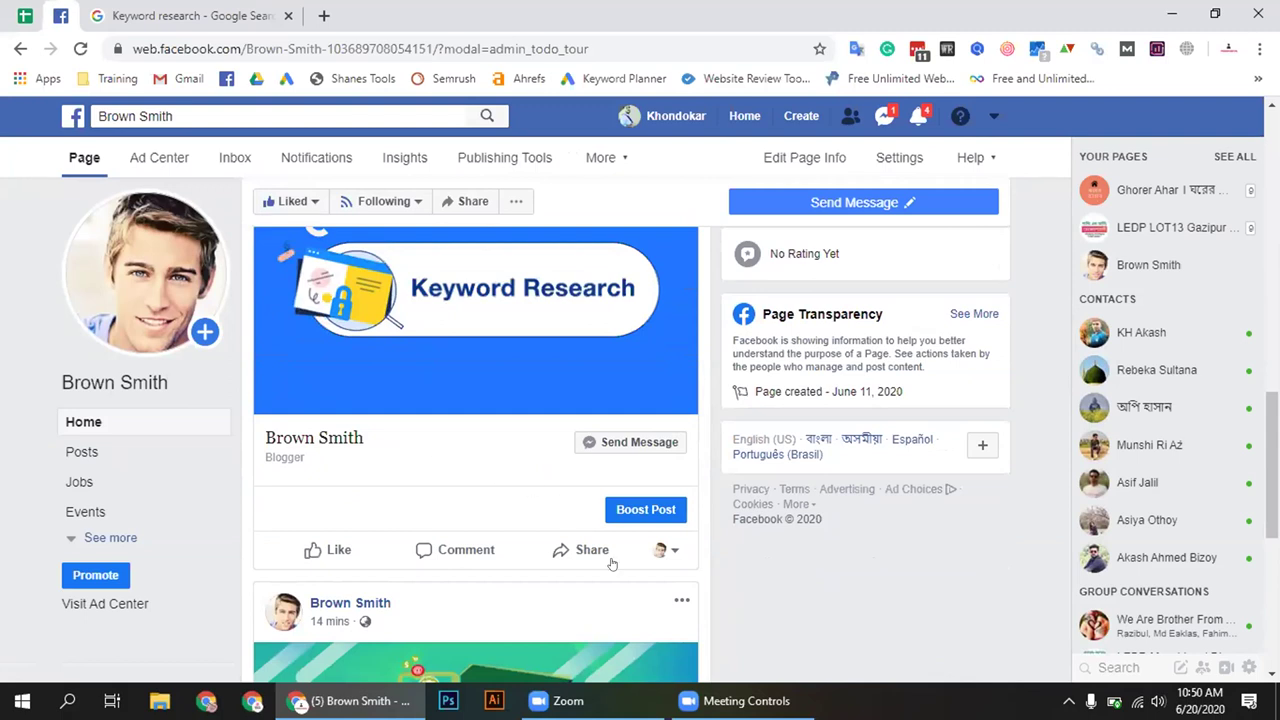
pyautogui.scroll(3, 668, 620)
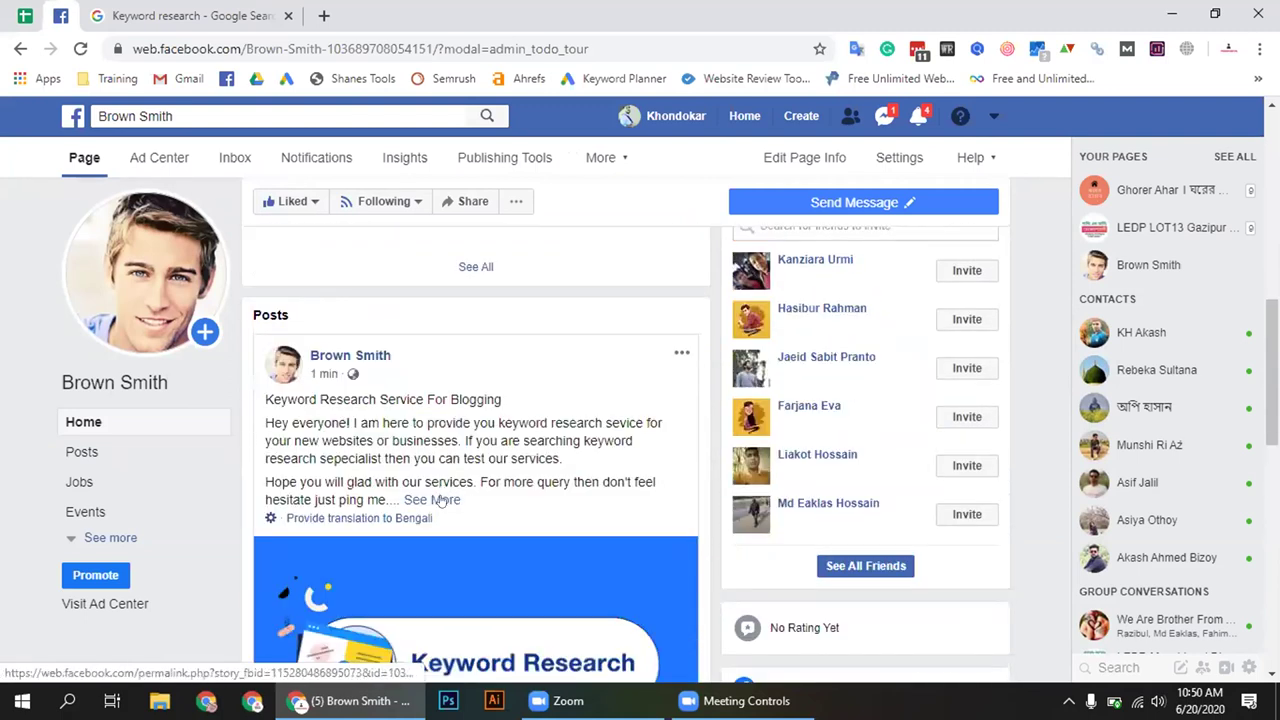
# Expand the Keyword Research post with See More and check its title, paragraphs and hashtags
pyautogui.click(440, 496)
pyautogui.scroll(-2, 628, 500)
pyautogui.scroll(1, 625, 500)
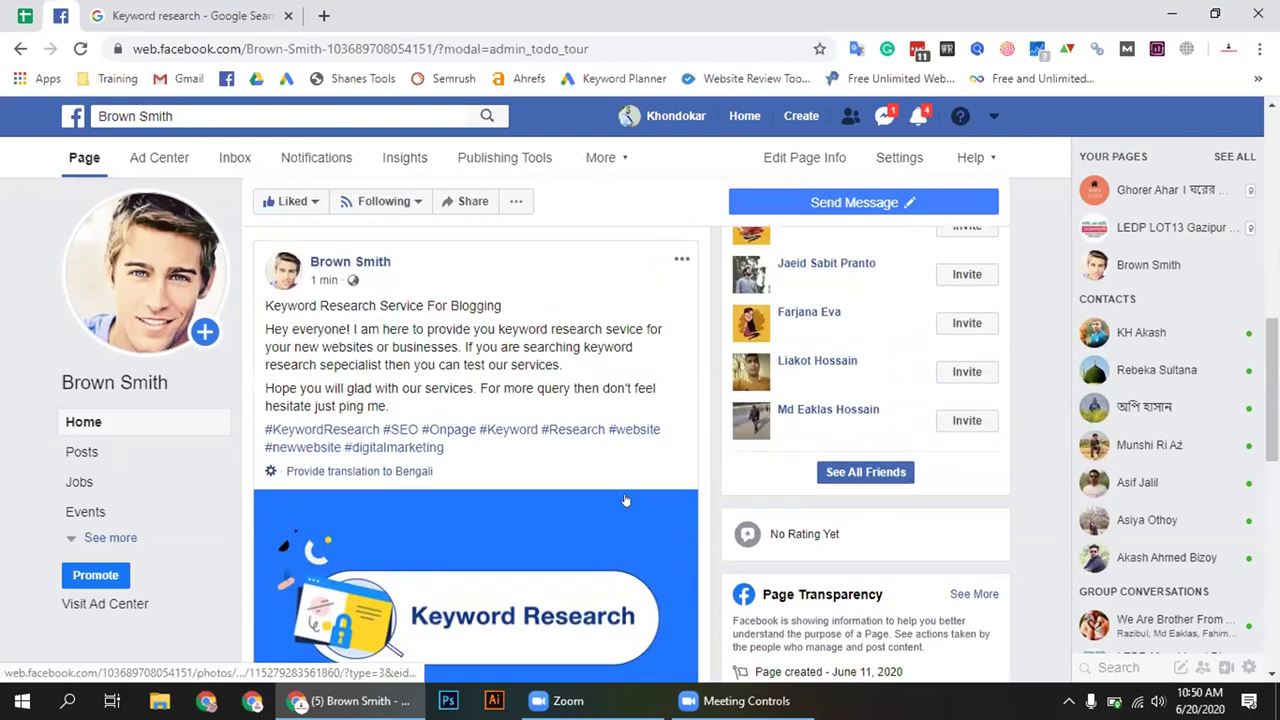
pyautogui.moveTo(260, 306); pyautogui.dragTo(484, 389)
pyautogui.click(489, 295)
pyautogui.click(259, 307)
pyautogui.moveTo(393, 402); pyautogui.dragTo(258, 337)
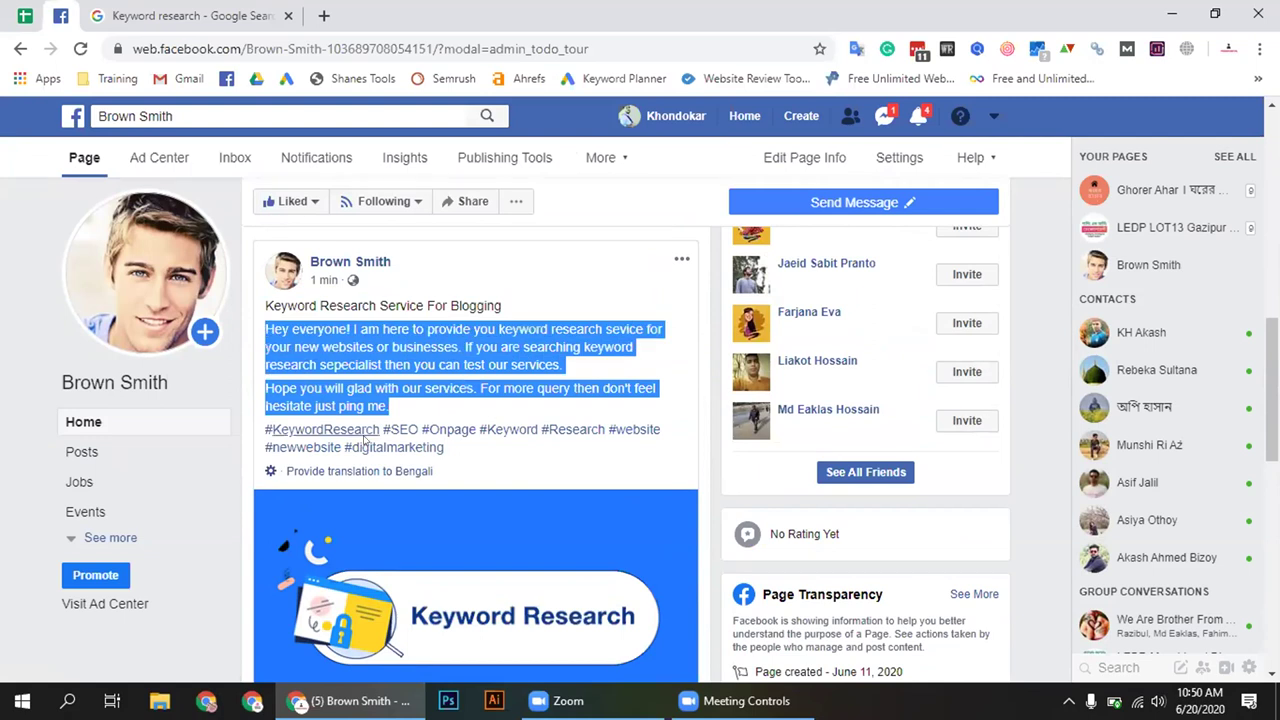
pyautogui.moveTo(486, 457); pyautogui.dragTo(272, 432)
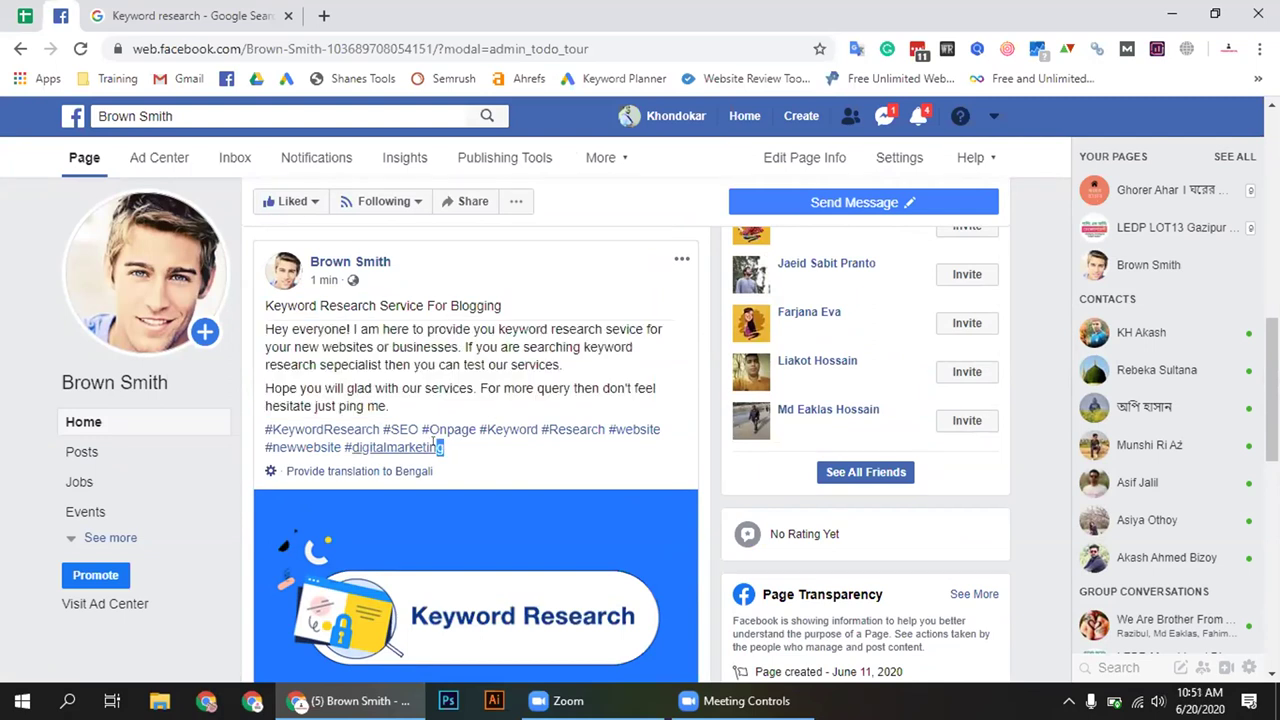
pyautogui.click(272, 432)
pyautogui.moveTo(272, 432); pyautogui.dragTo(398, 414)
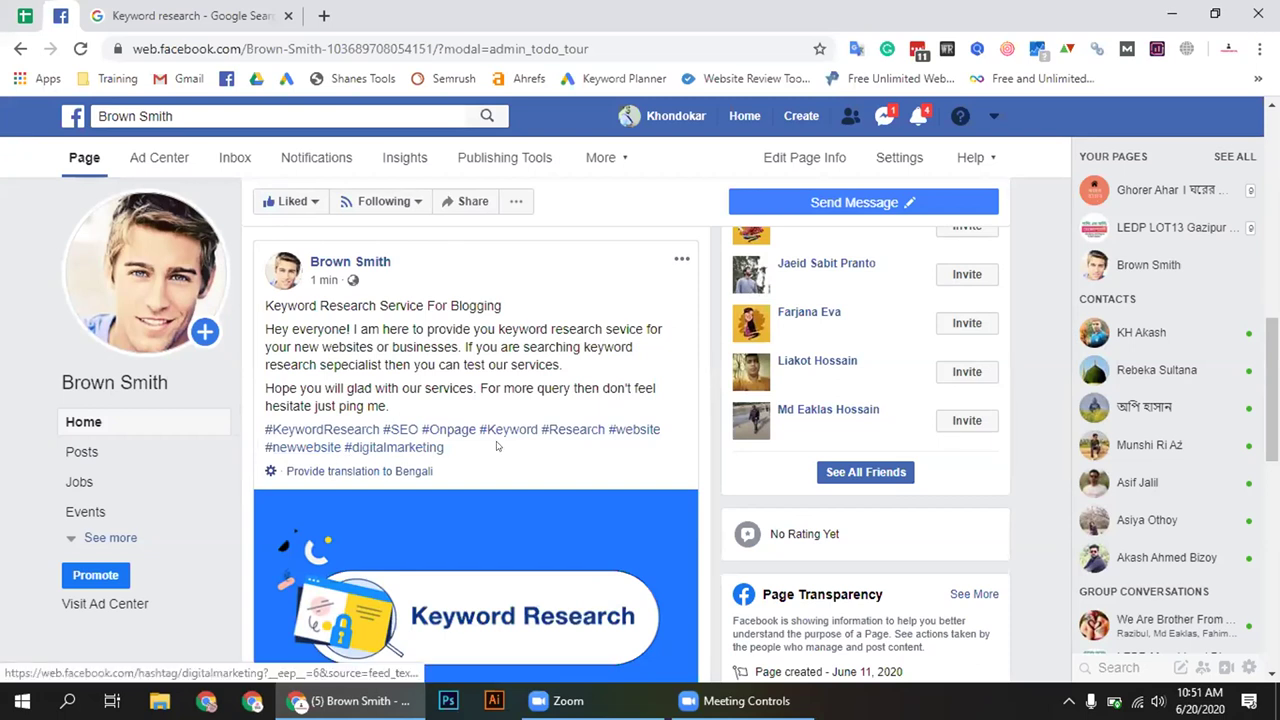
pyautogui.scroll(-2, 488, 459)
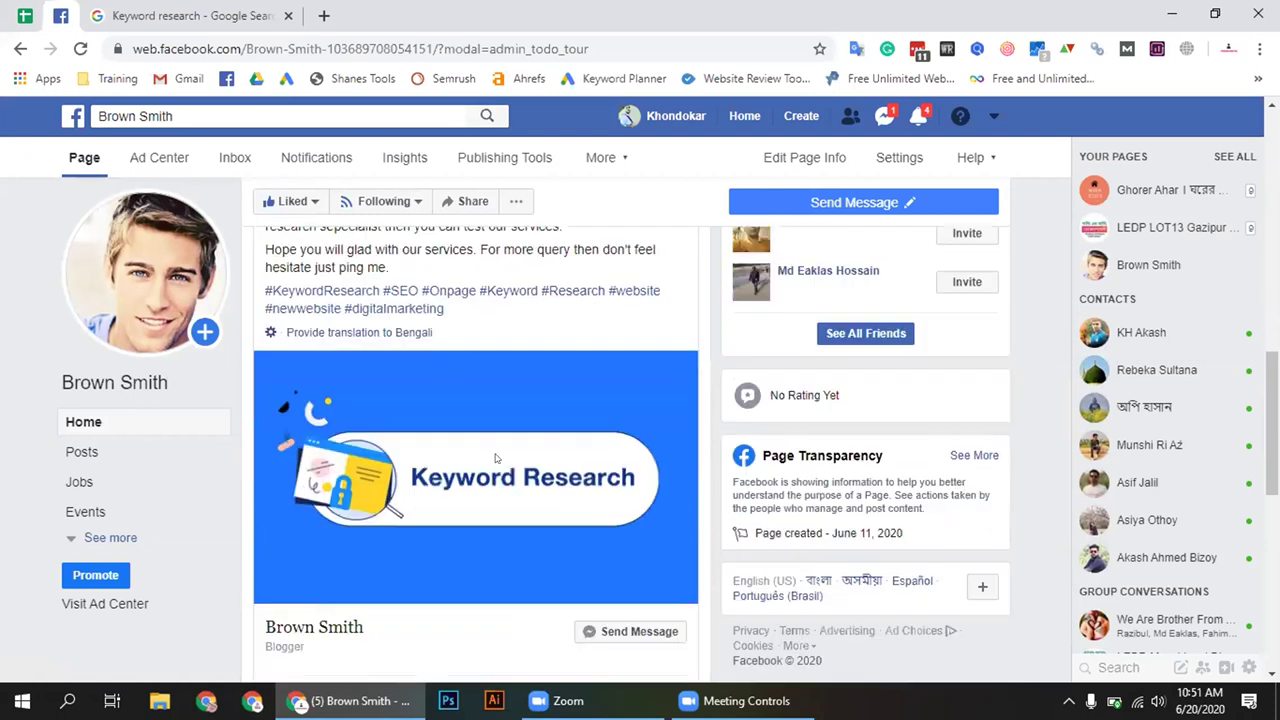
pyautogui.scroll(2, 490, 459)
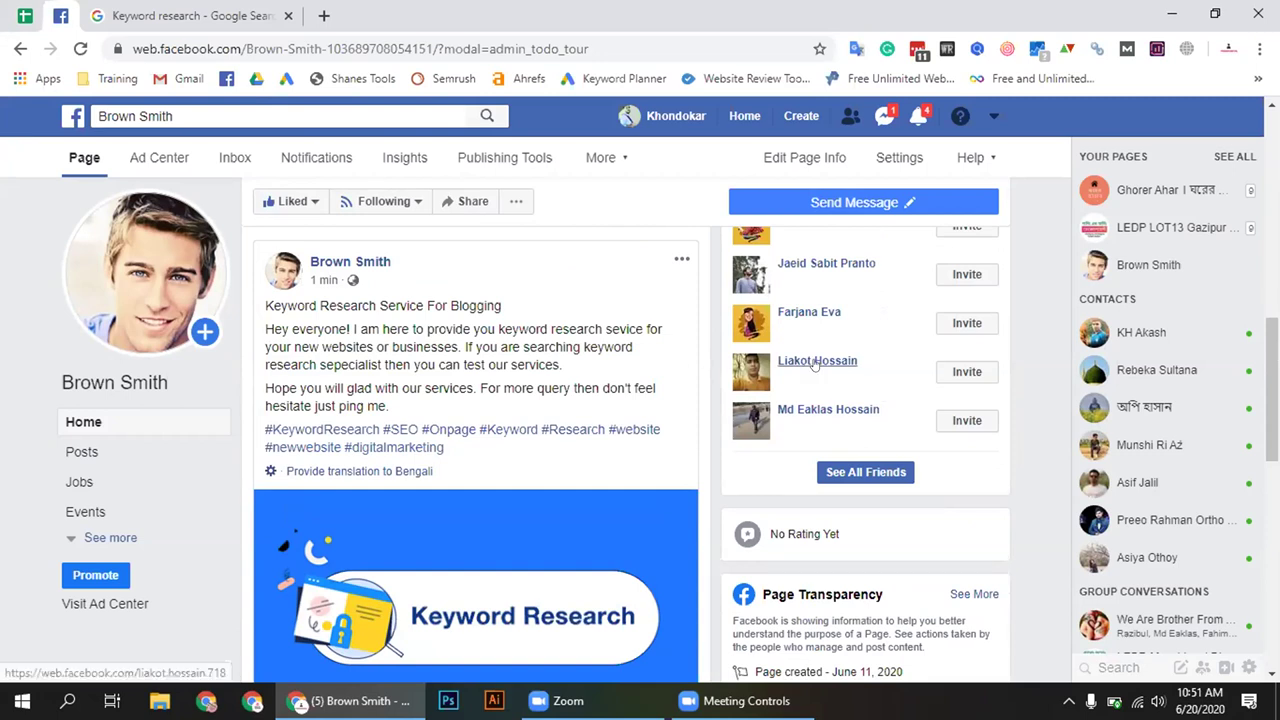
pyautogui.click(677, 261)
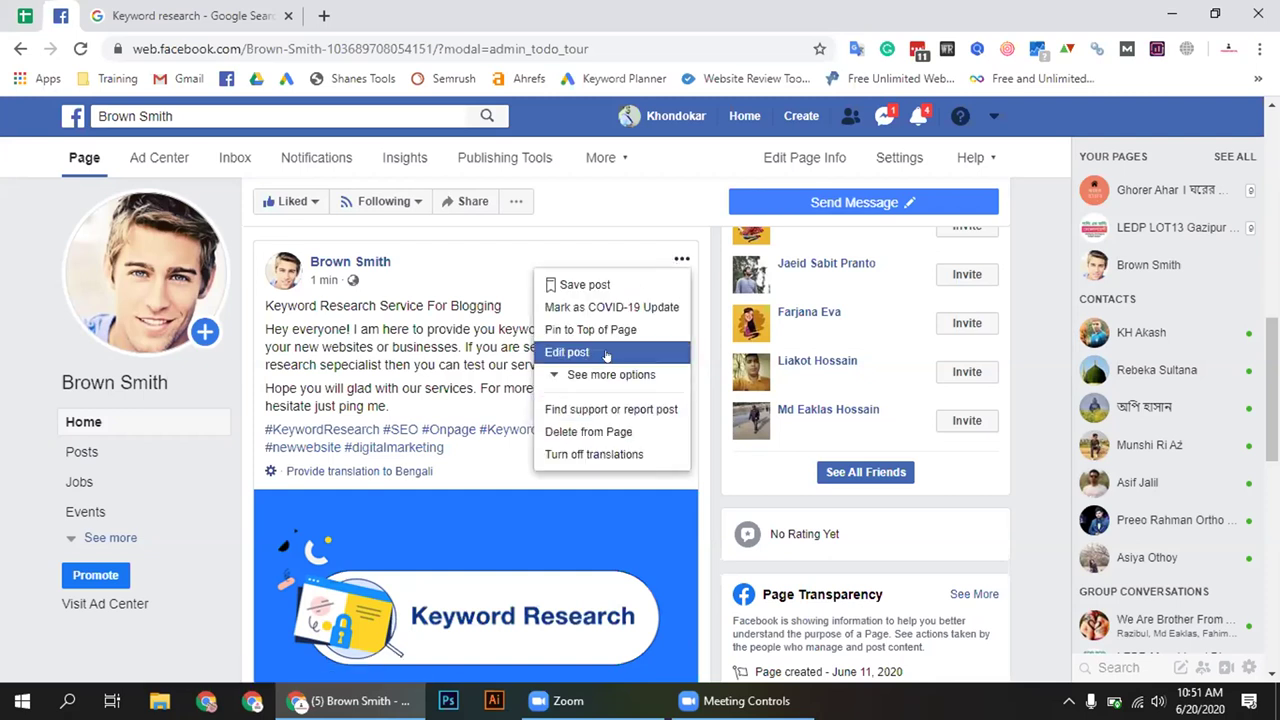
pyautogui.click(406, 410)
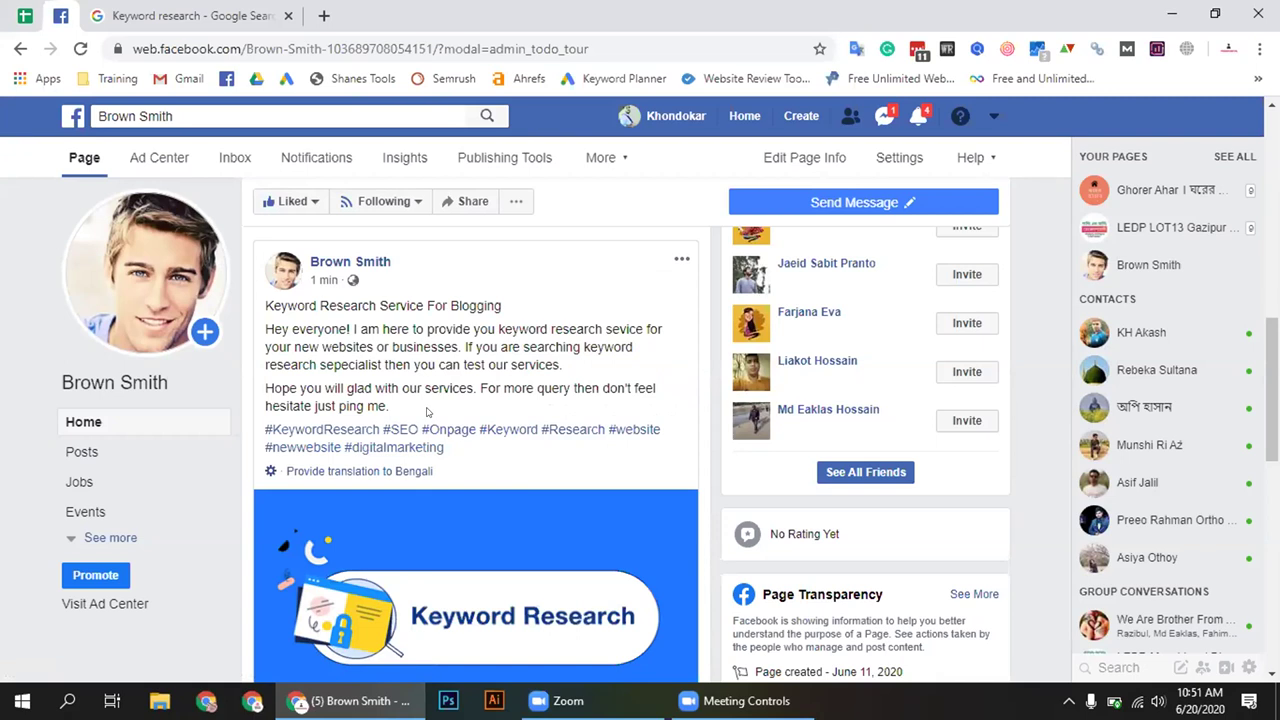
pyautogui.moveTo(397, 408); pyautogui.dragTo(259, 309)
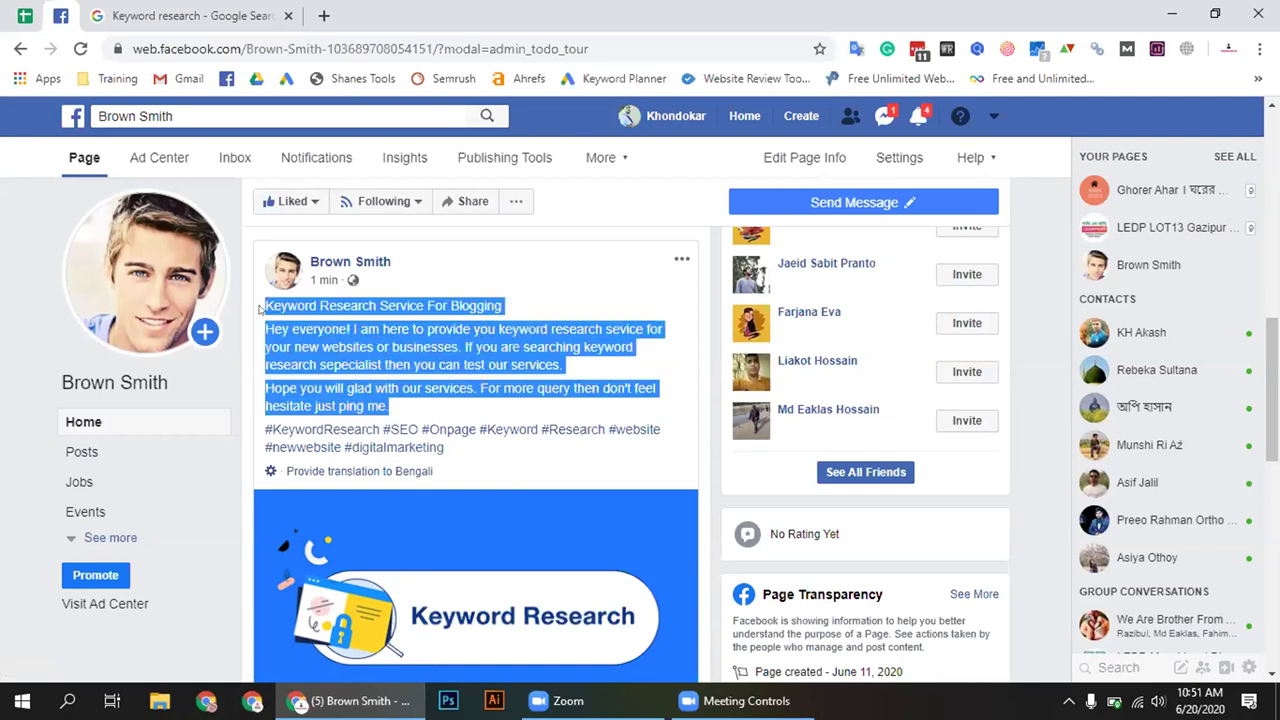
pyautogui.click(395, 401)
pyautogui.moveTo(397, 408); pyautogui.dragTo(259, 309)
pyautogui.click(400, 383)
pyautogui.moveTo(408, 402); pyautogui.dragTo(270, 302)
pyautogui.click(273, 298)
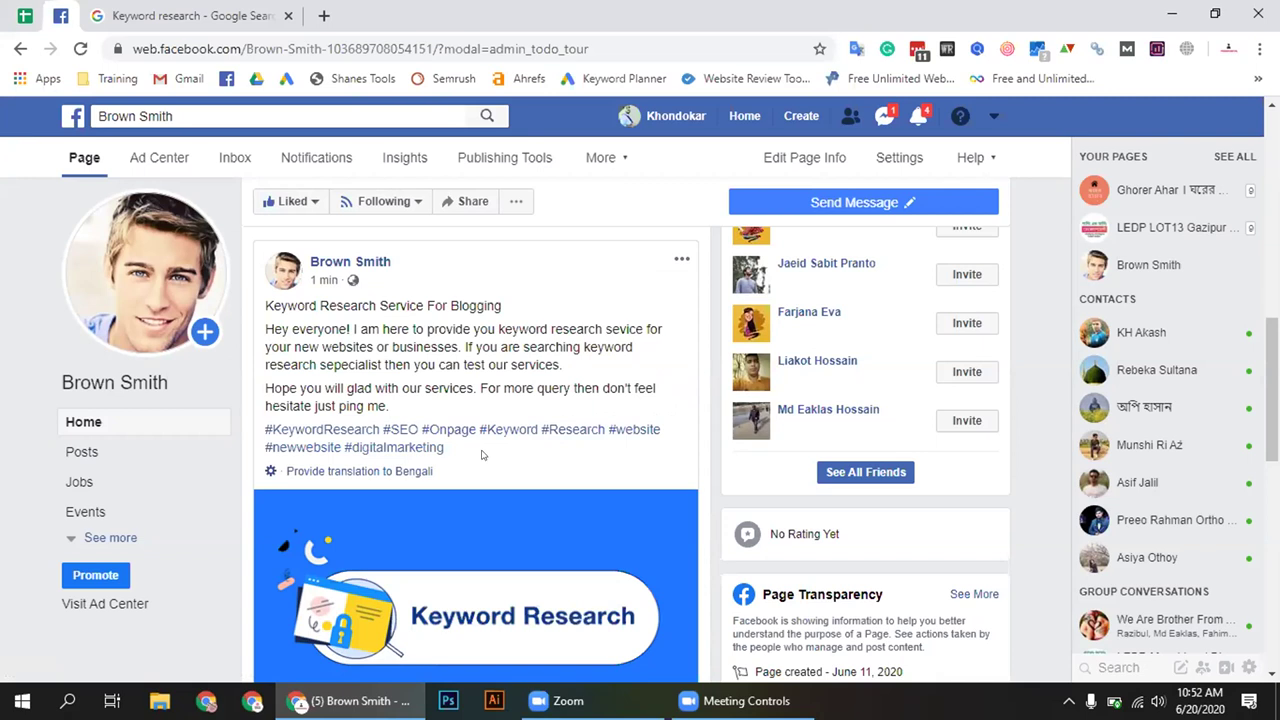
pyautogui.moveTo(260, 300); pyautogui.dragTo(550, 400)
pyautogui.click(414, 380)
pyautogui.moveTo(395, 400); pyautogui.dragTo(510, 410)
pyautogui.click(264, 305)
pyautogui.click(397, 404)
pyautogui.click(268, 306)
pyautogui.click(268, 308)
pyautogui.moveTo(260, 298); pyautogui.dragTo(502, 306)
pyautogui.click(264, 327)
pyautogui.moveTo(264, 327); pyautogui.dragTo(527, 411)
pyautogui.click(426, 372)
pyautogui.moveTo(405, 400); pyautogui.dragTo(265, 327)
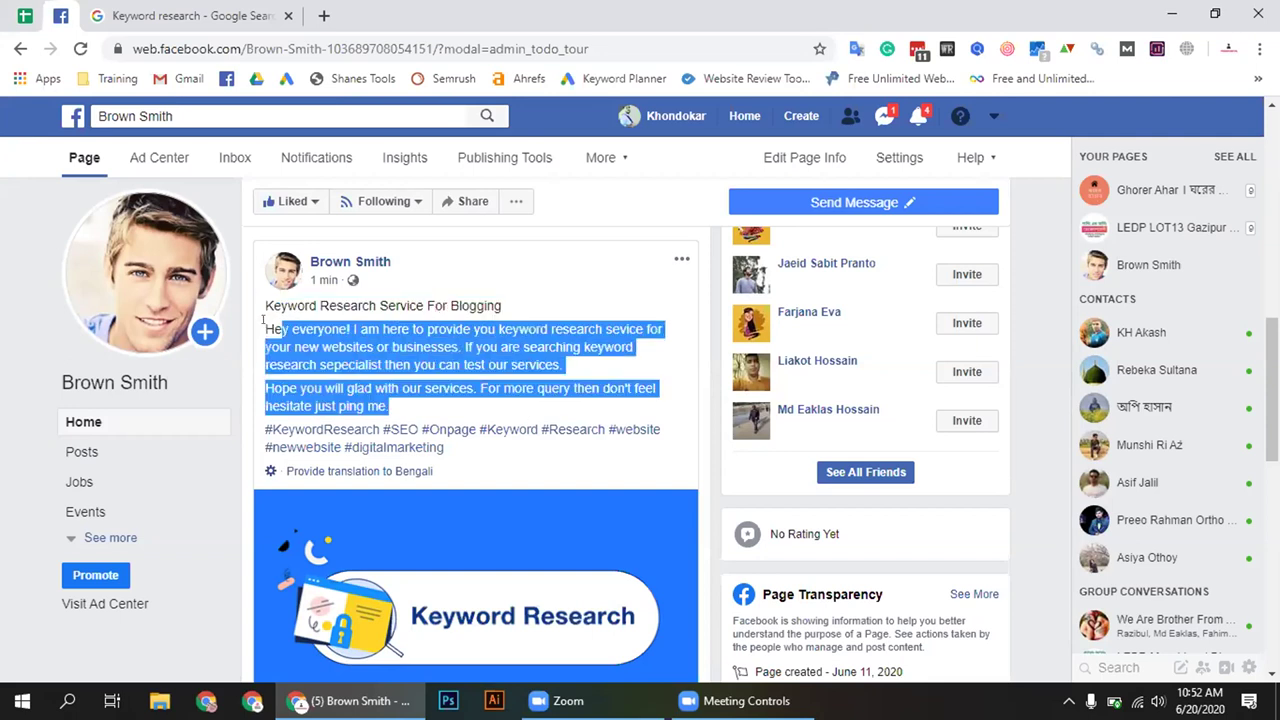
pyautogui.moveTo(452, 450); pyautogui.dragTo(265, 428)
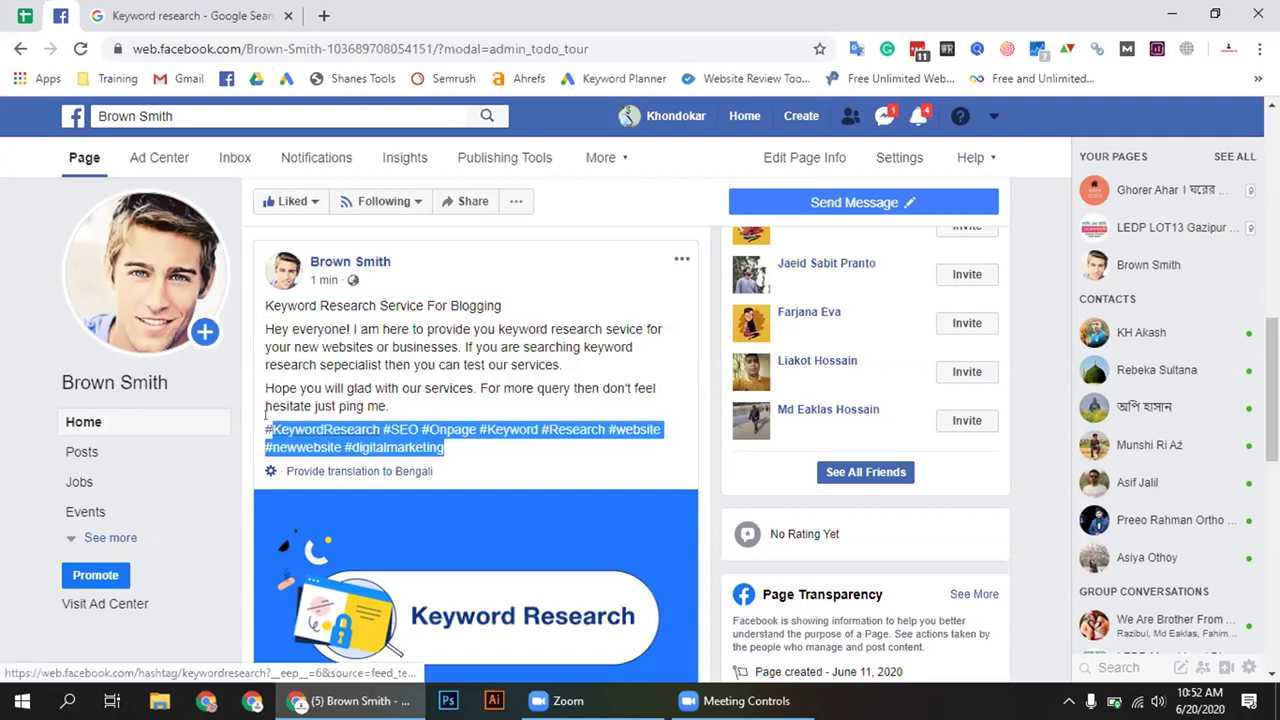
pyautogui.click(528, 476)
pyautogui.scroll(-2, 552, 594)
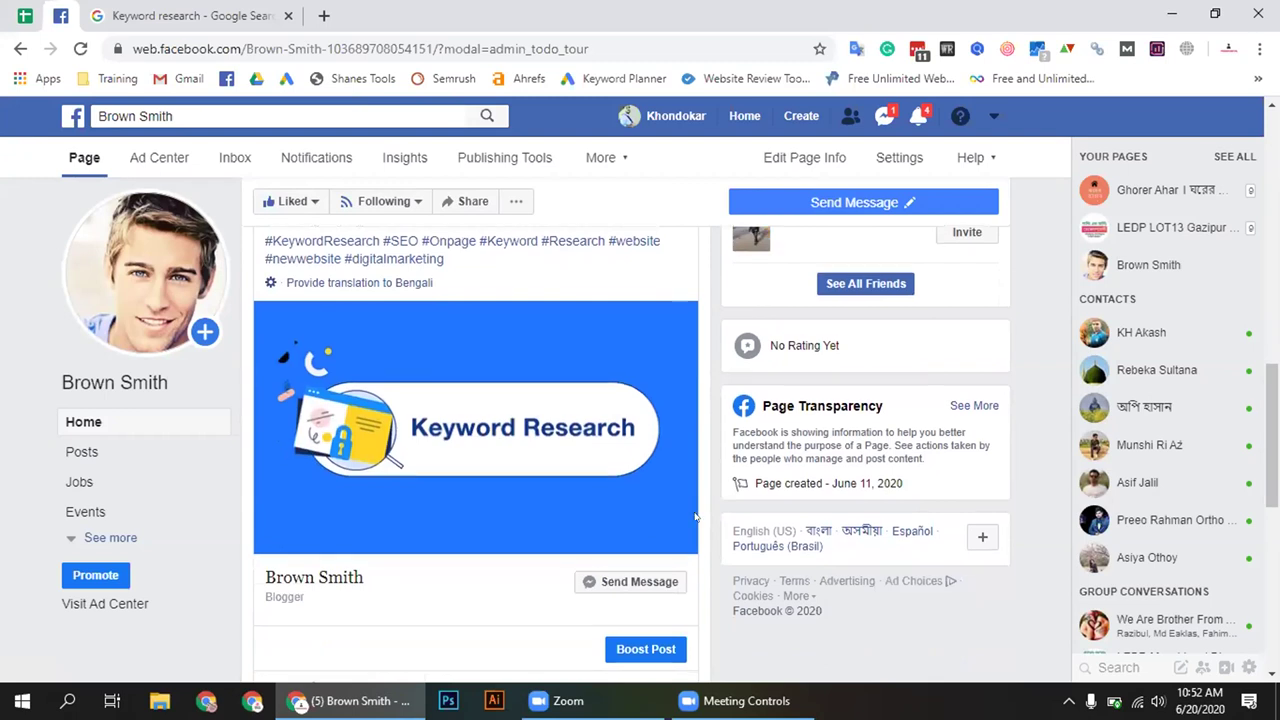
pyautogui.scroll(-3, 700, 517)
pyautogui.scroll(4, 695, 519)
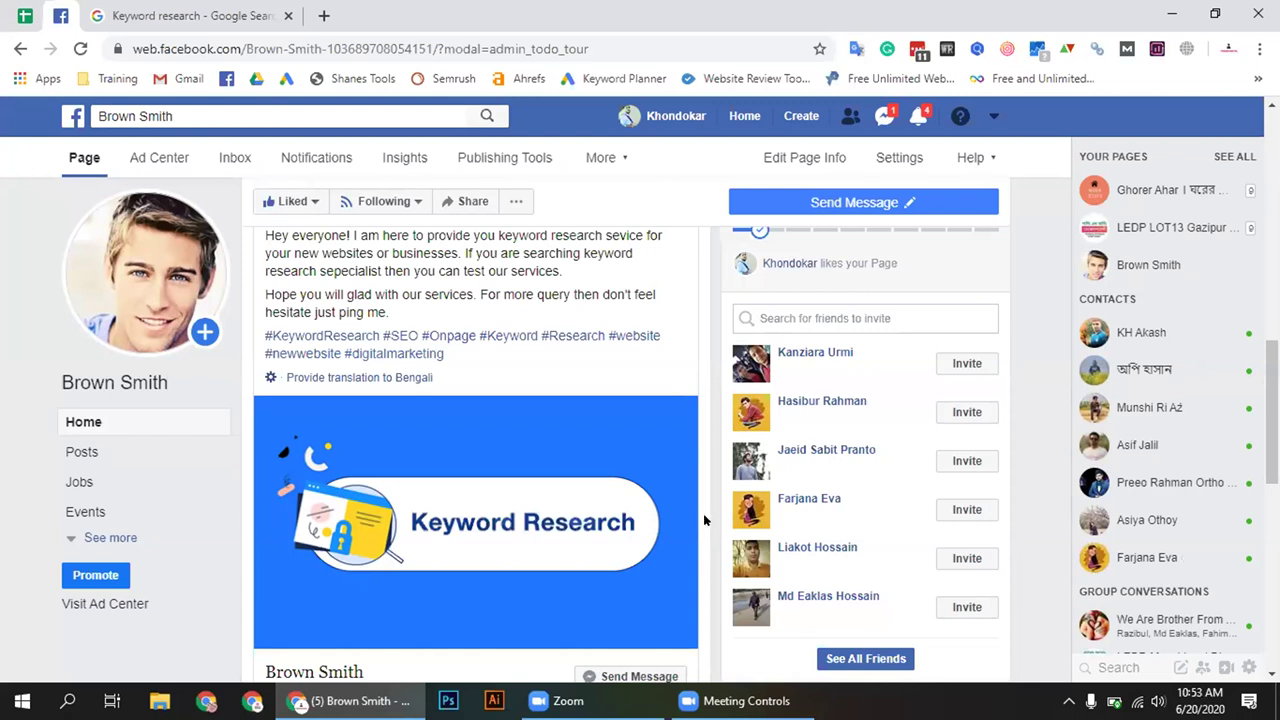
pyautogui.scroll(-1, 703, 520)
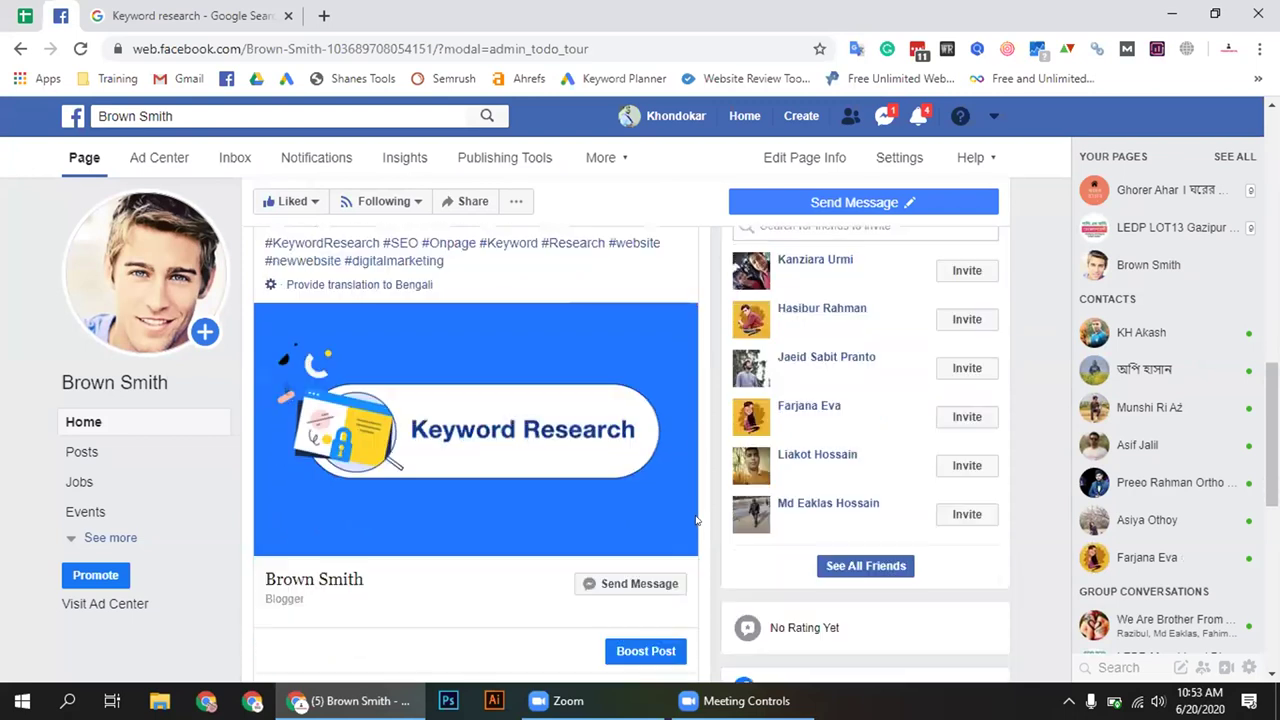
pyautogui.tripleClick(335, 577)
pyautogui.tripleClick(312, 578)
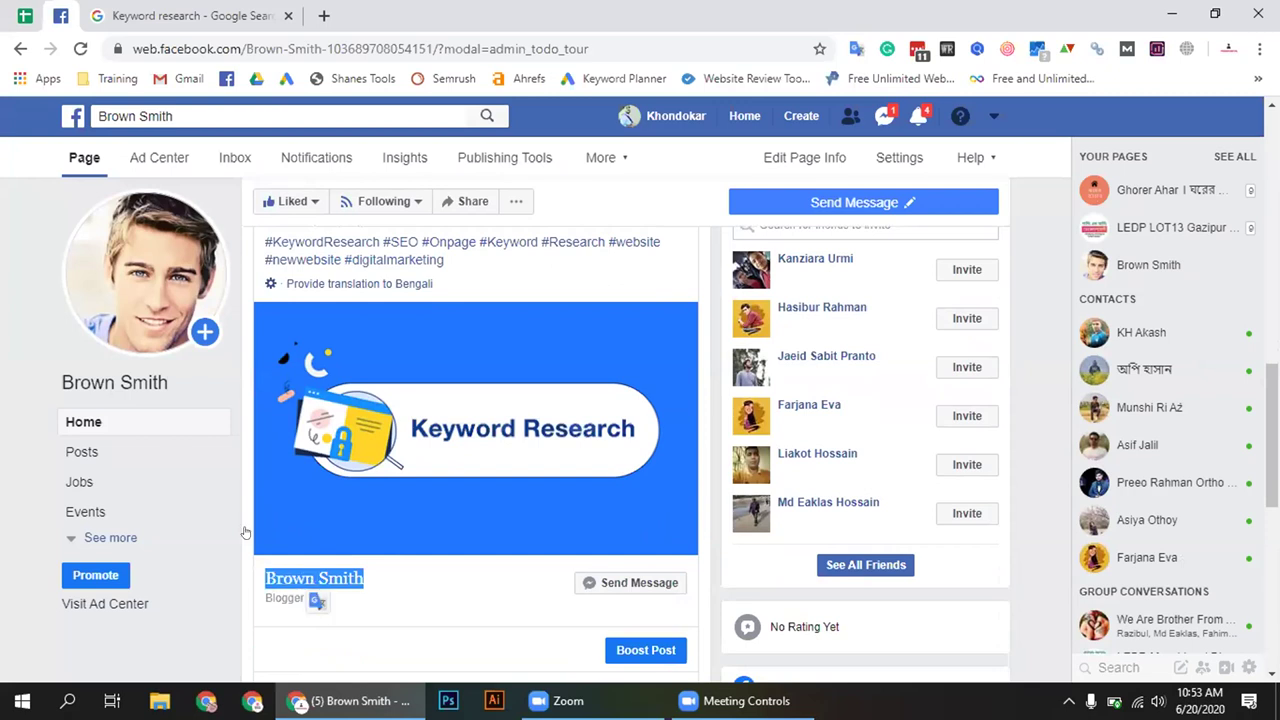
pyautogui.doubleClick(280, 597)
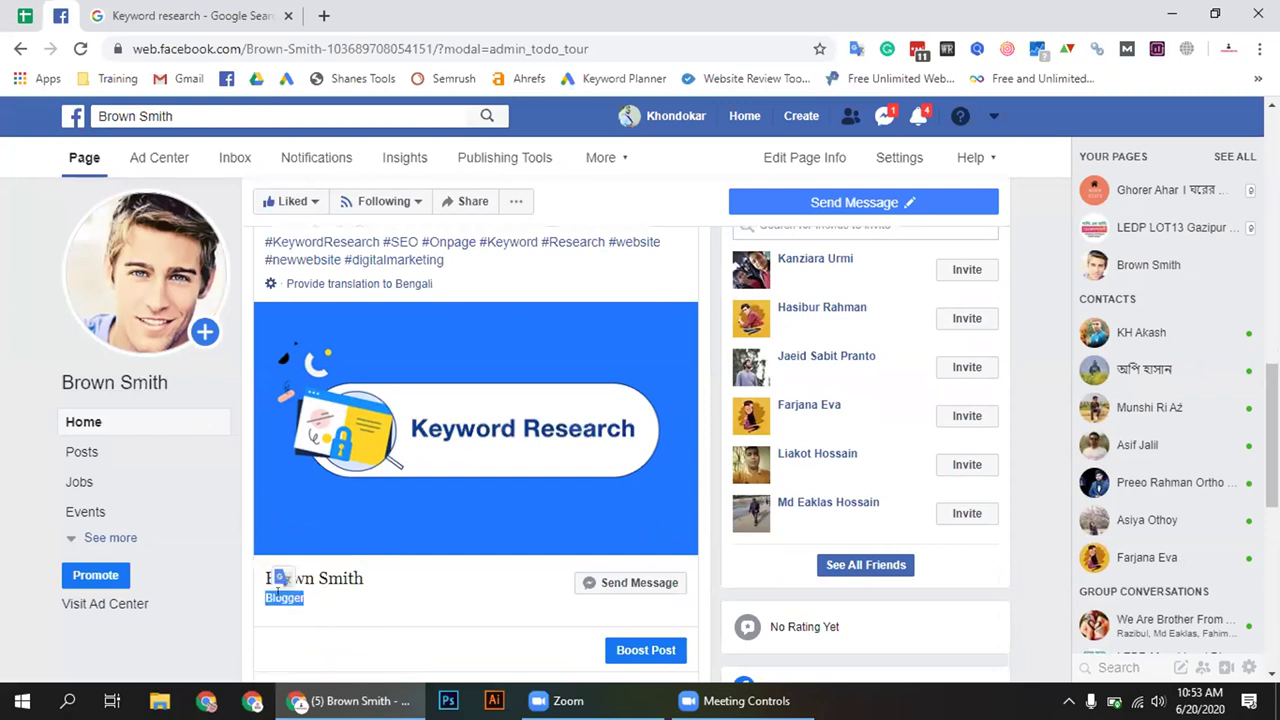
pyautogui.click(336, 626)
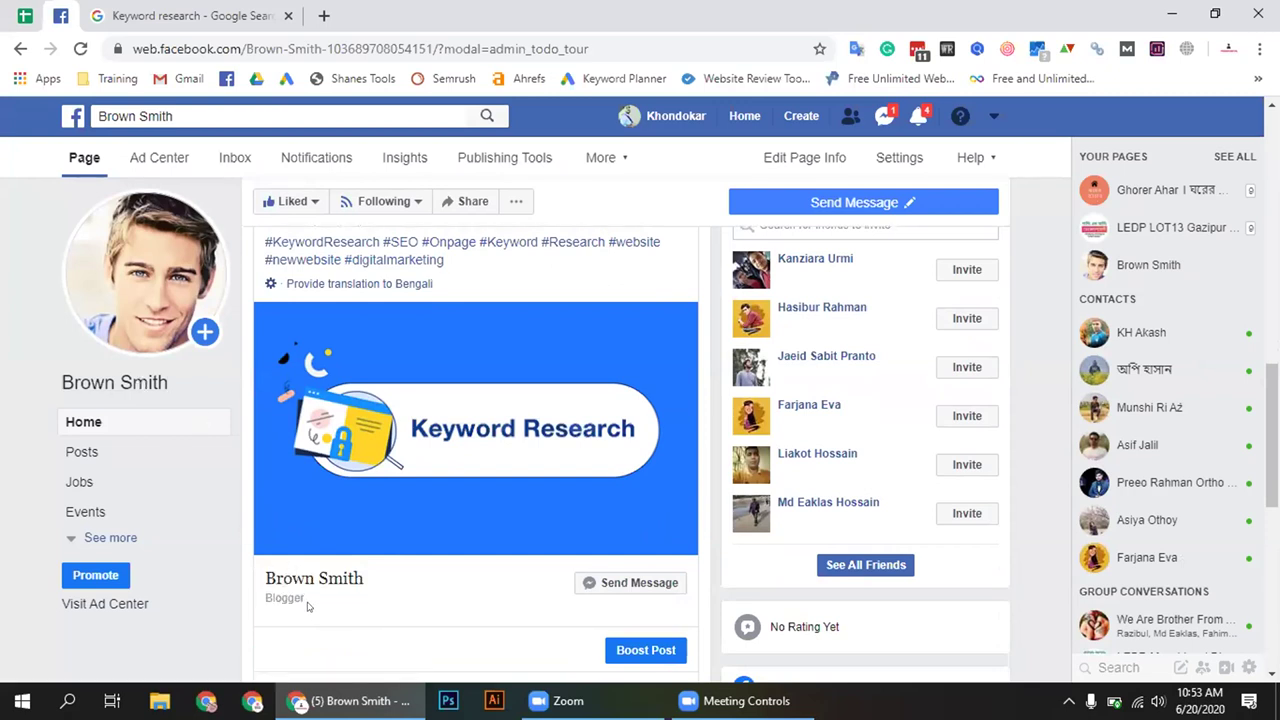
pyautogui.tripleClick(308, 606)
pyautogui.click(381, 620)
pyautogui.scroll(5, 711, 567)
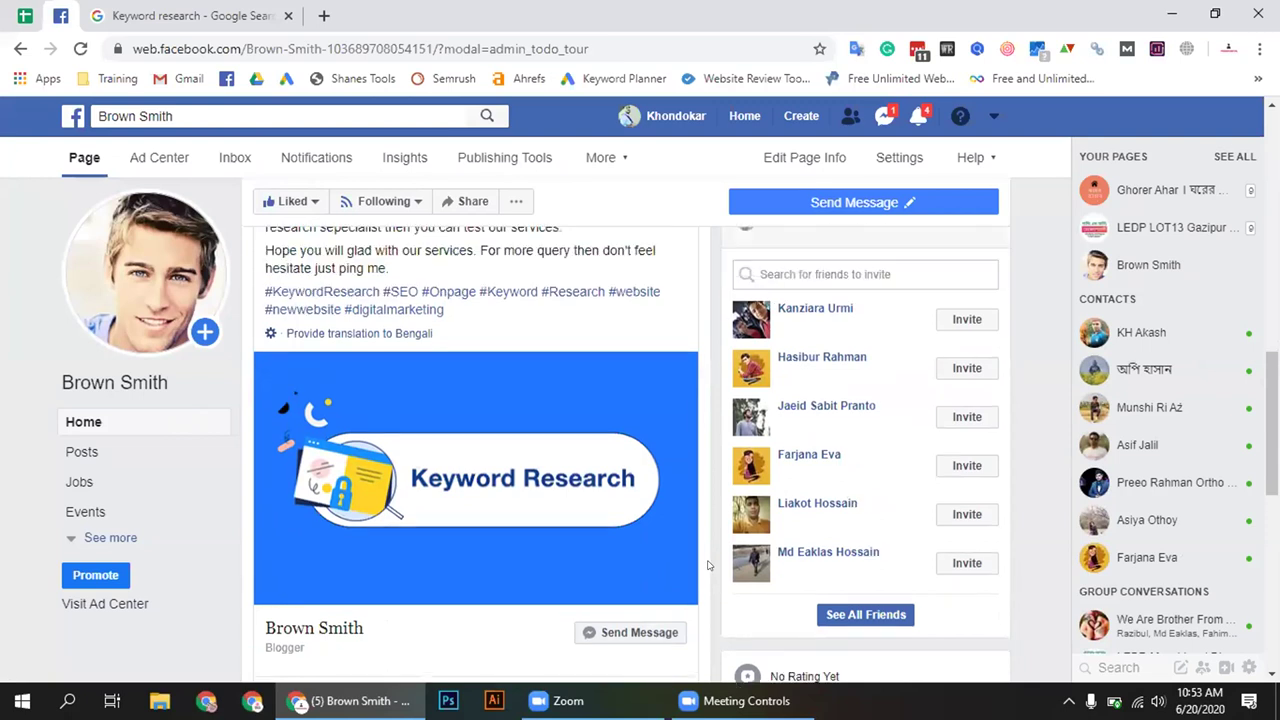
pyautogui.moveTo(851, 203)
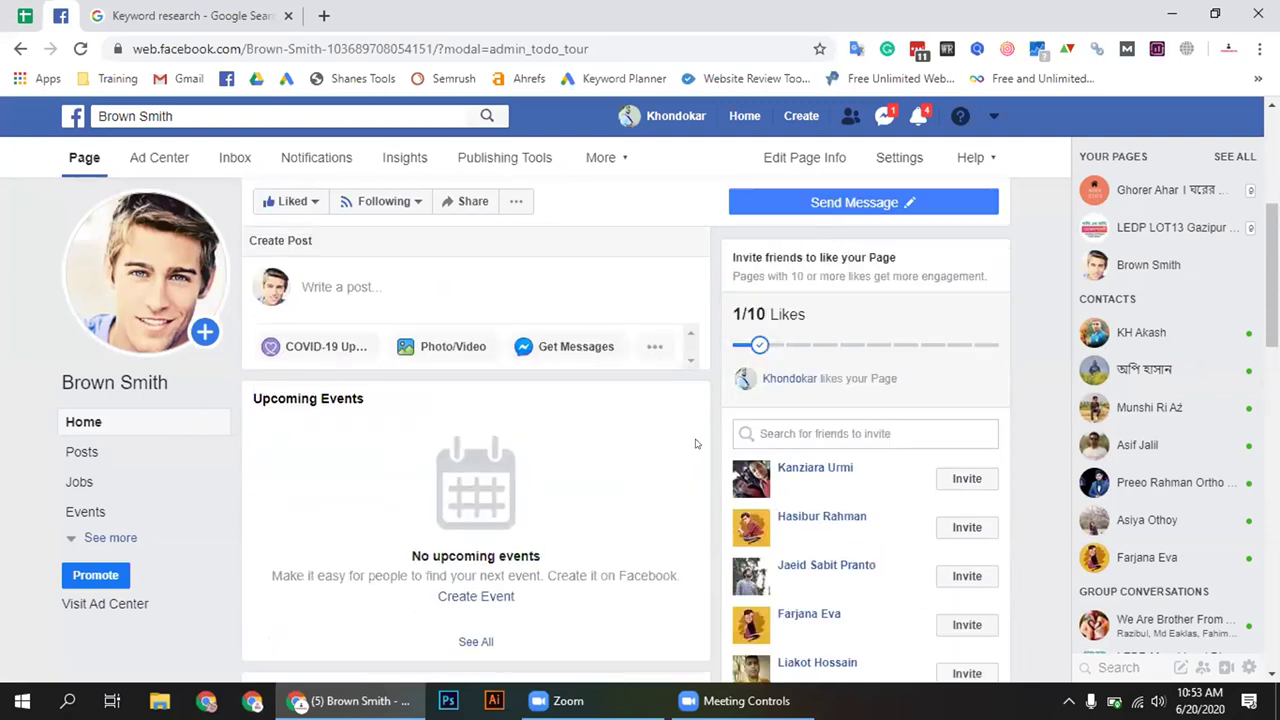
pyautogui.scroll(-5, 694, 443)
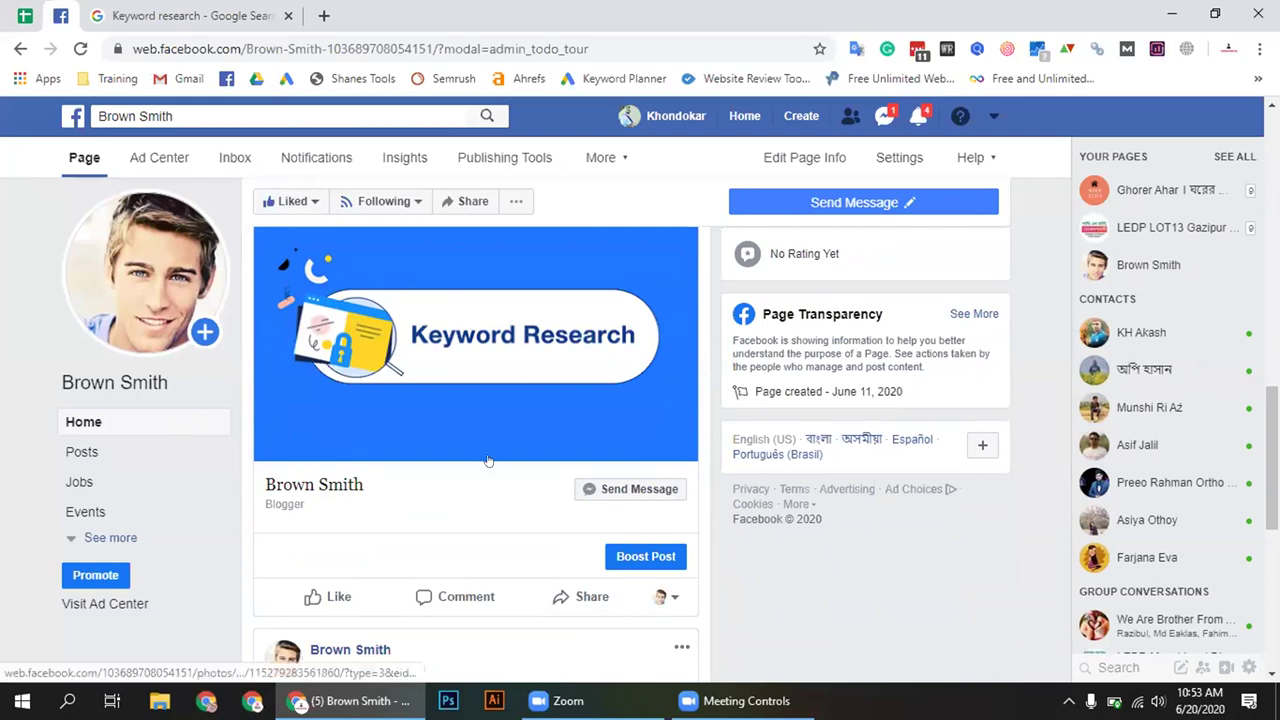
pyautogui.scroll(2, 480, 450)
pyautogui.scroll(-1, 305, 578)
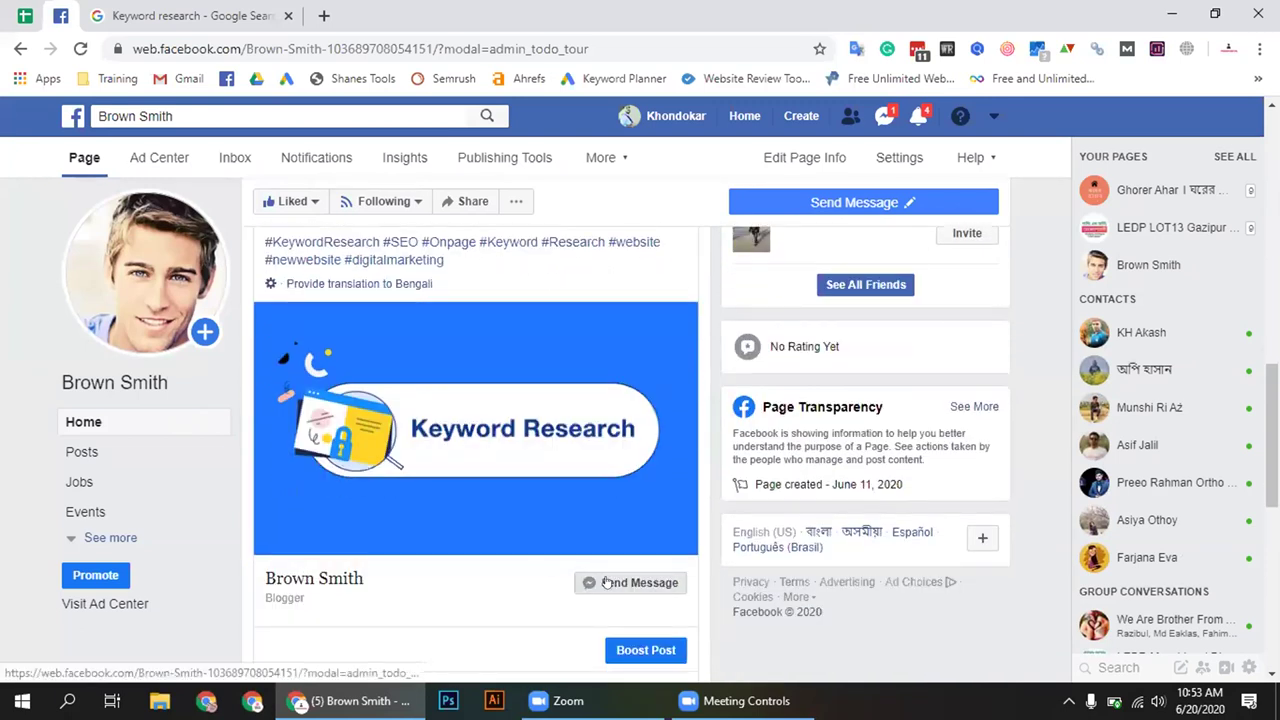
pyautogui.click(635, 590)
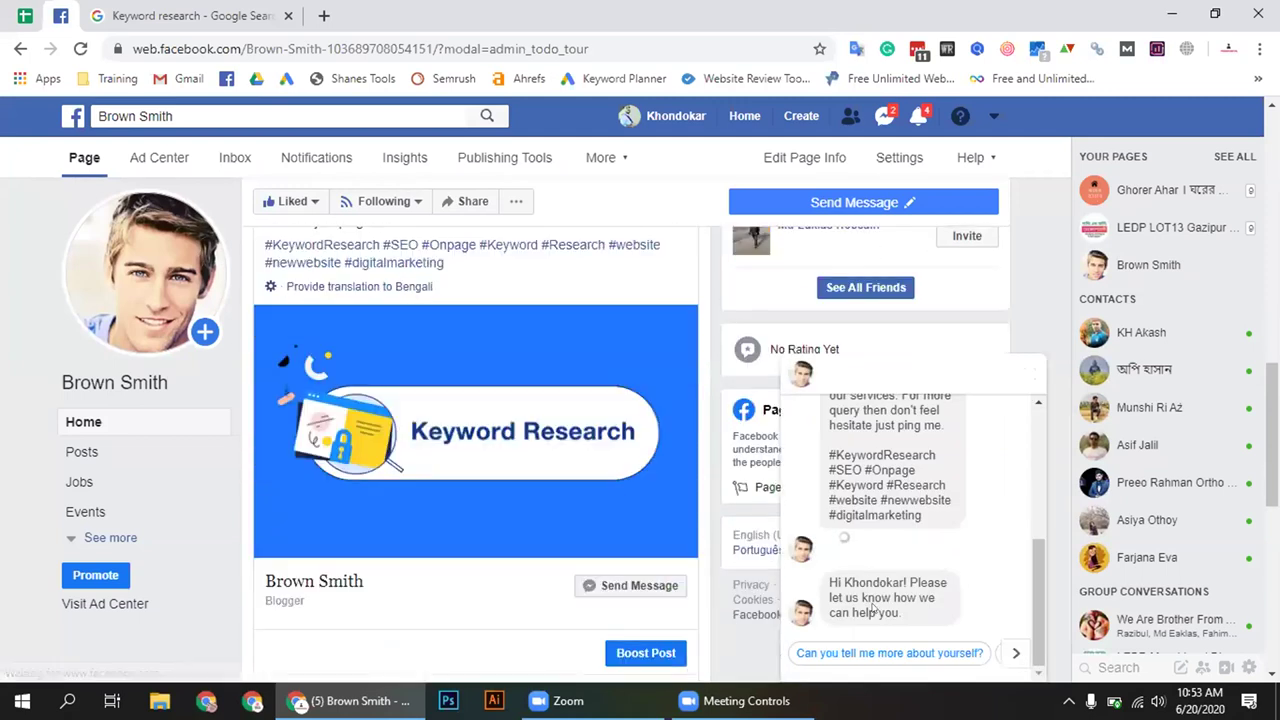
pyautogui.scroll(5, 880, 540)
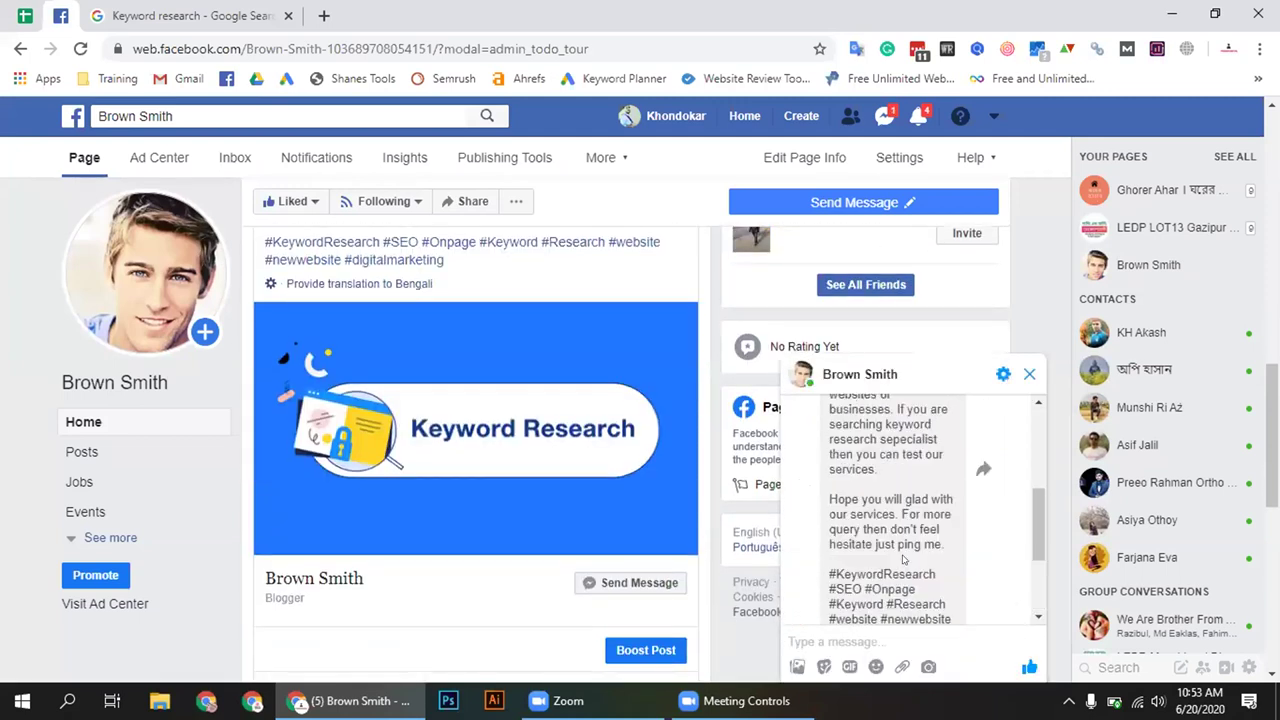
pyautogui.scroll(-1, 903, 560)
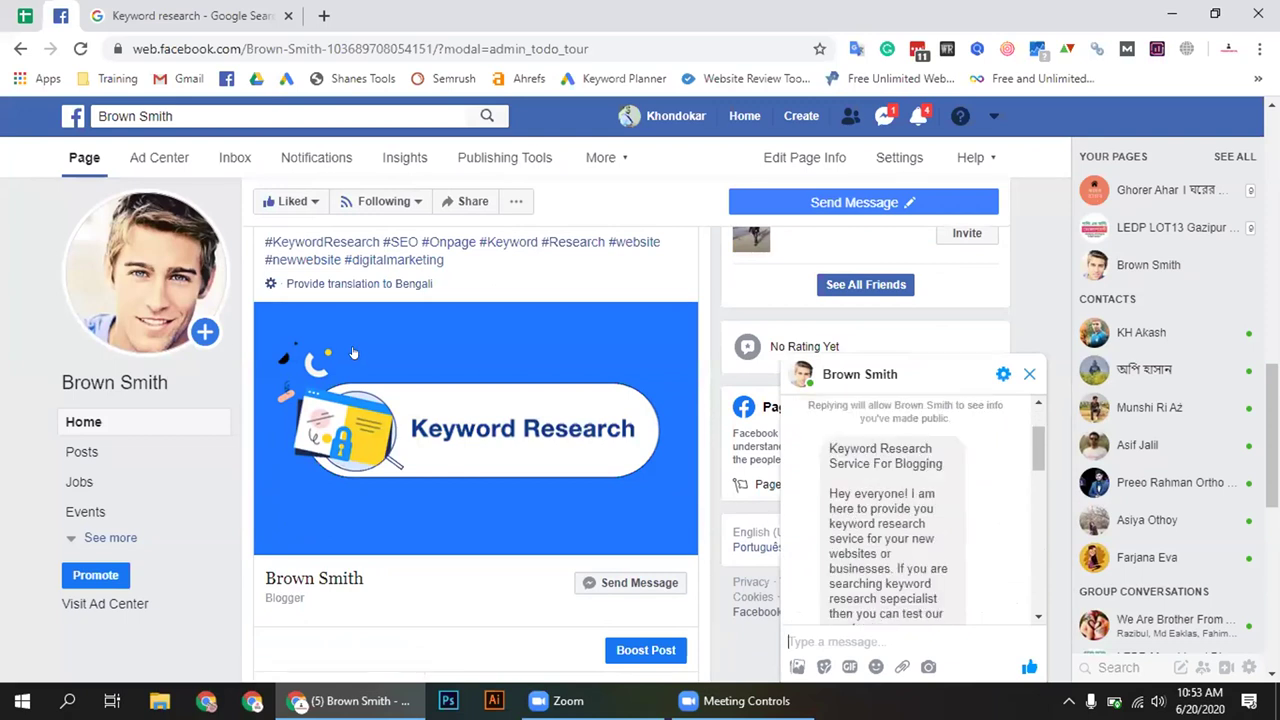
pyautogui.scroll(1, 369, 380)
pyautogui.scroll(1, 369, 380)
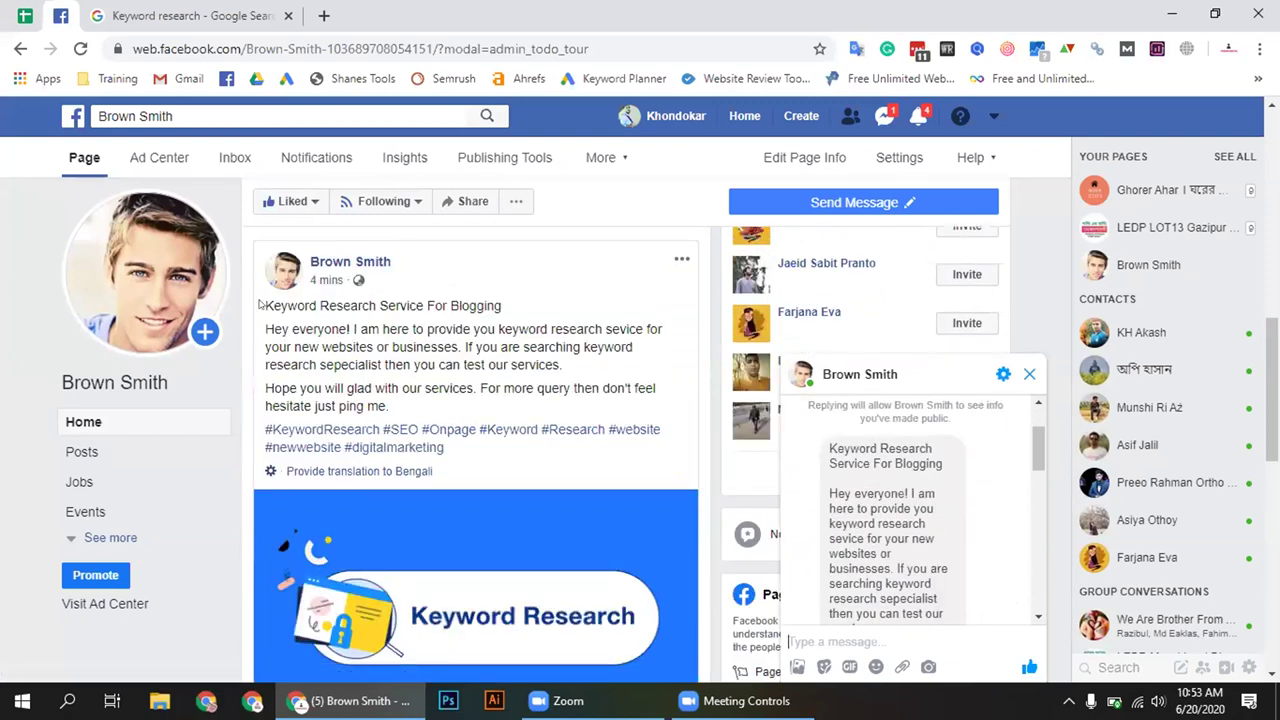
pyautogui.scroll(-4, 880, 530)
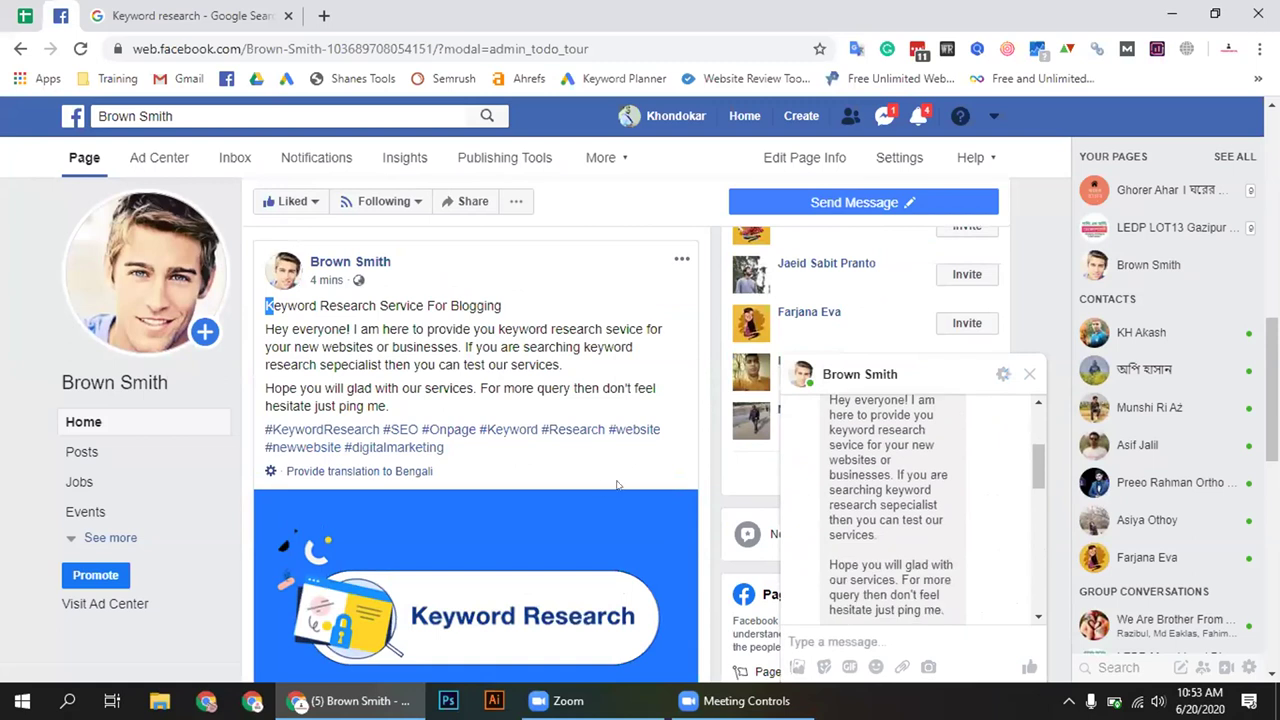
pyautogui.scroll(2, 920, 505)
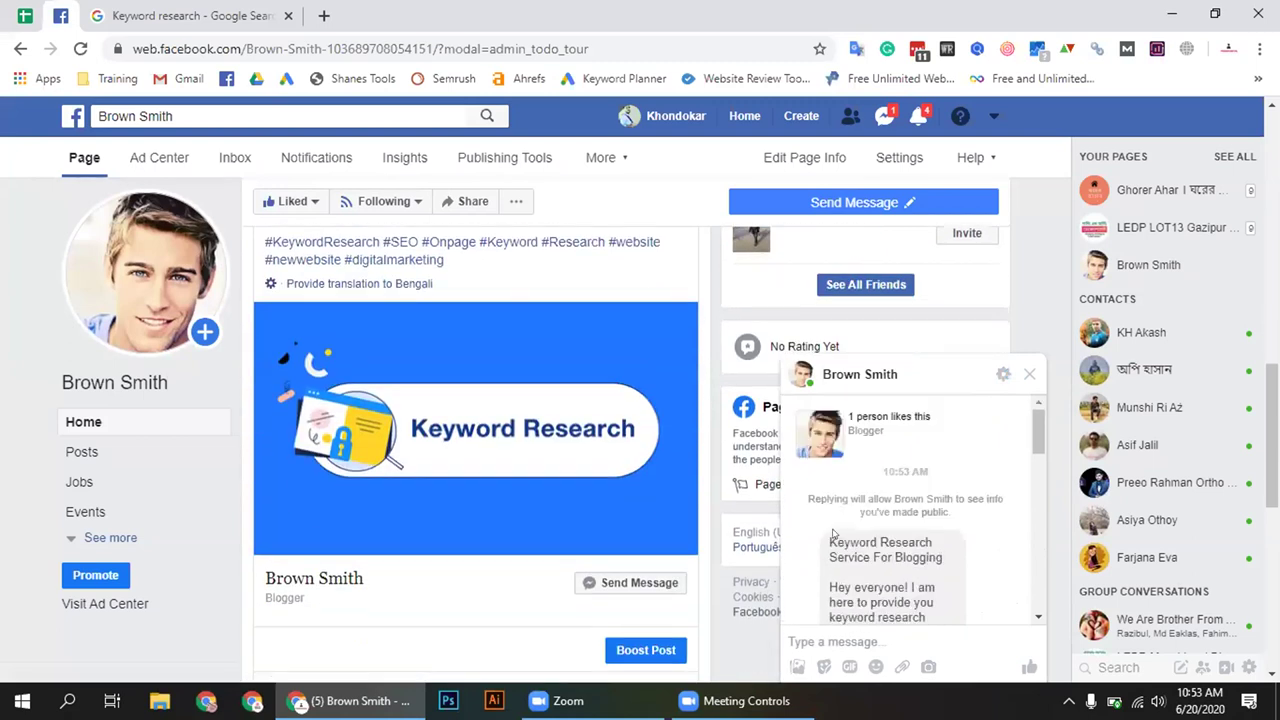
pyautogui.moveTo(830, 540); pyautogui.dragTo(966, 519)
pyautogui.click(966, 519)
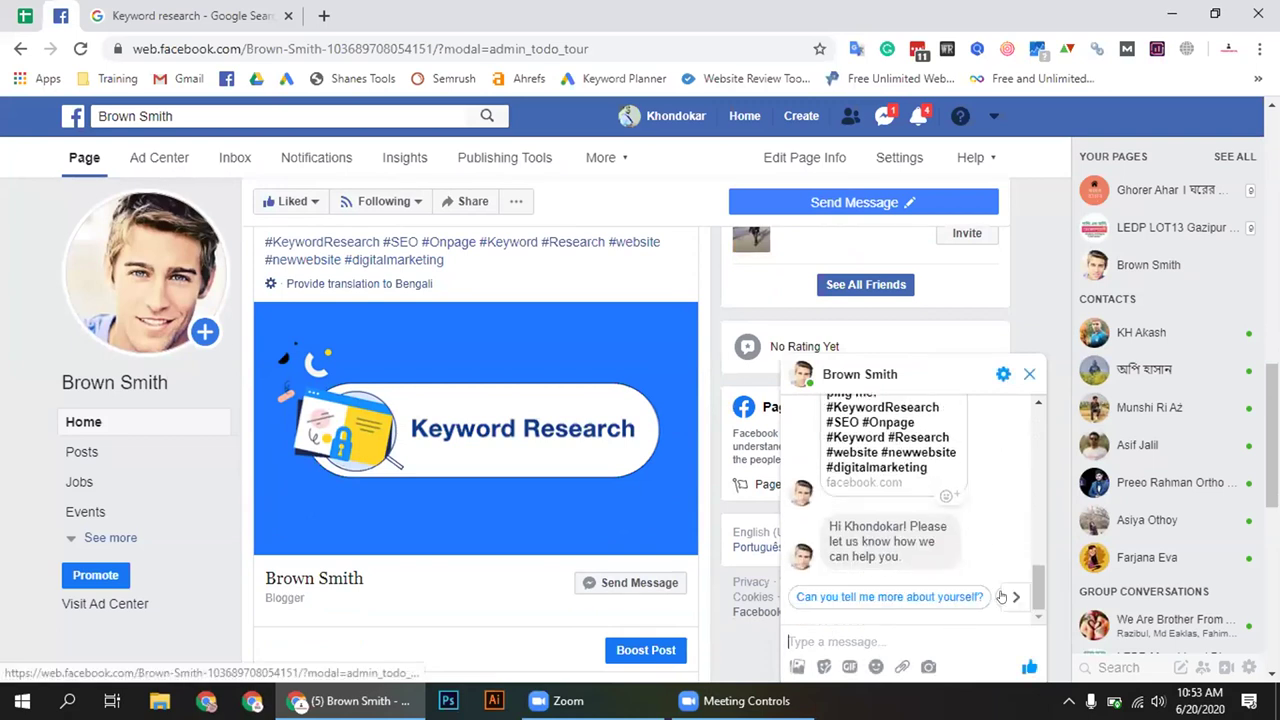
pyautogui.scroll(10, 820, 547)
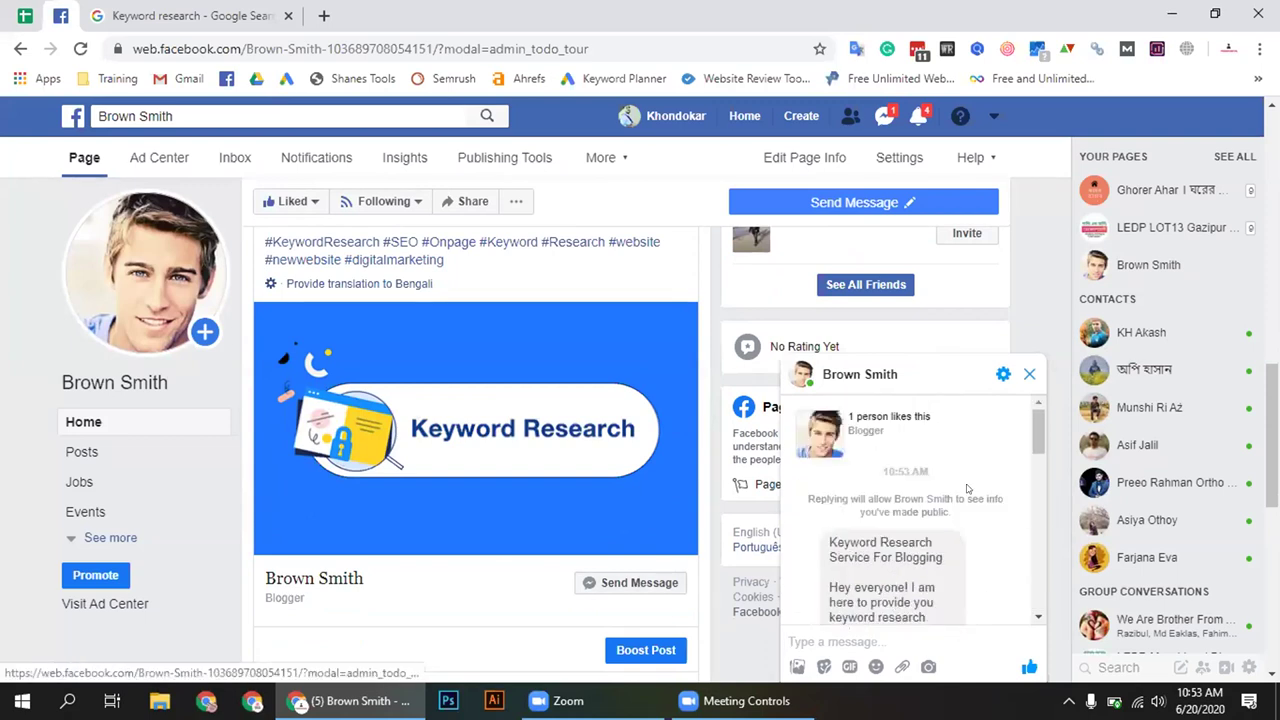
pyautogui.scroll(-2, 815, 492)
pyautogui.moveTo(829, 447); pyautogui.dragTo(912, 568)
pyautogui.click(1028, 377)
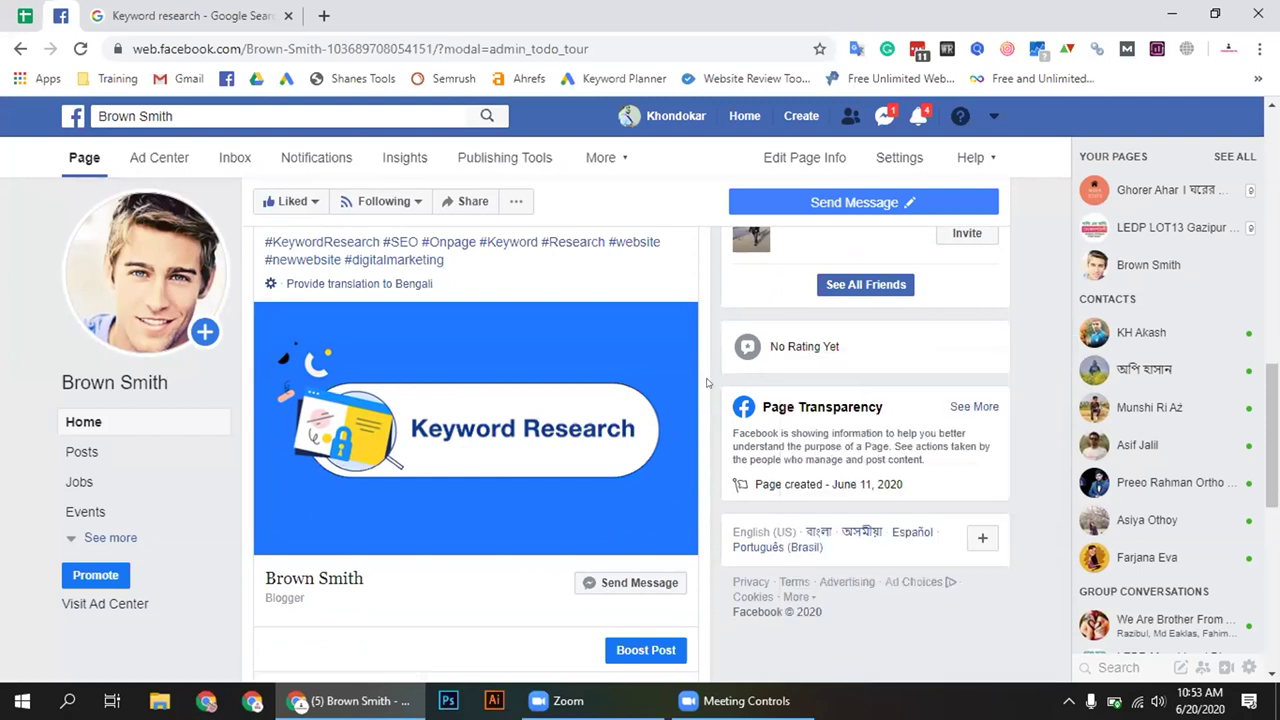
pyautogui.scroll(1, 706, 398)
pyautogui.scroll(2, 705, 400)
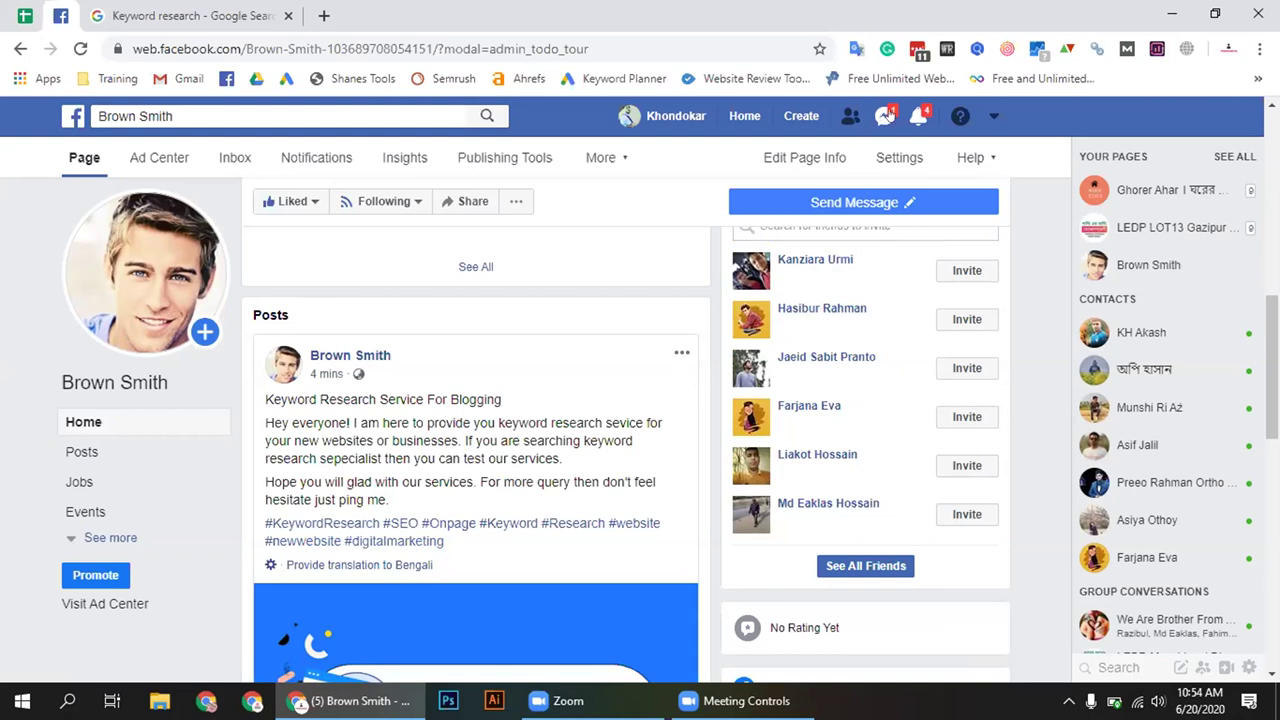
# Mark all conversations read from the top-bar Messenger list, then close the list
pyautogui.click(884, 116)
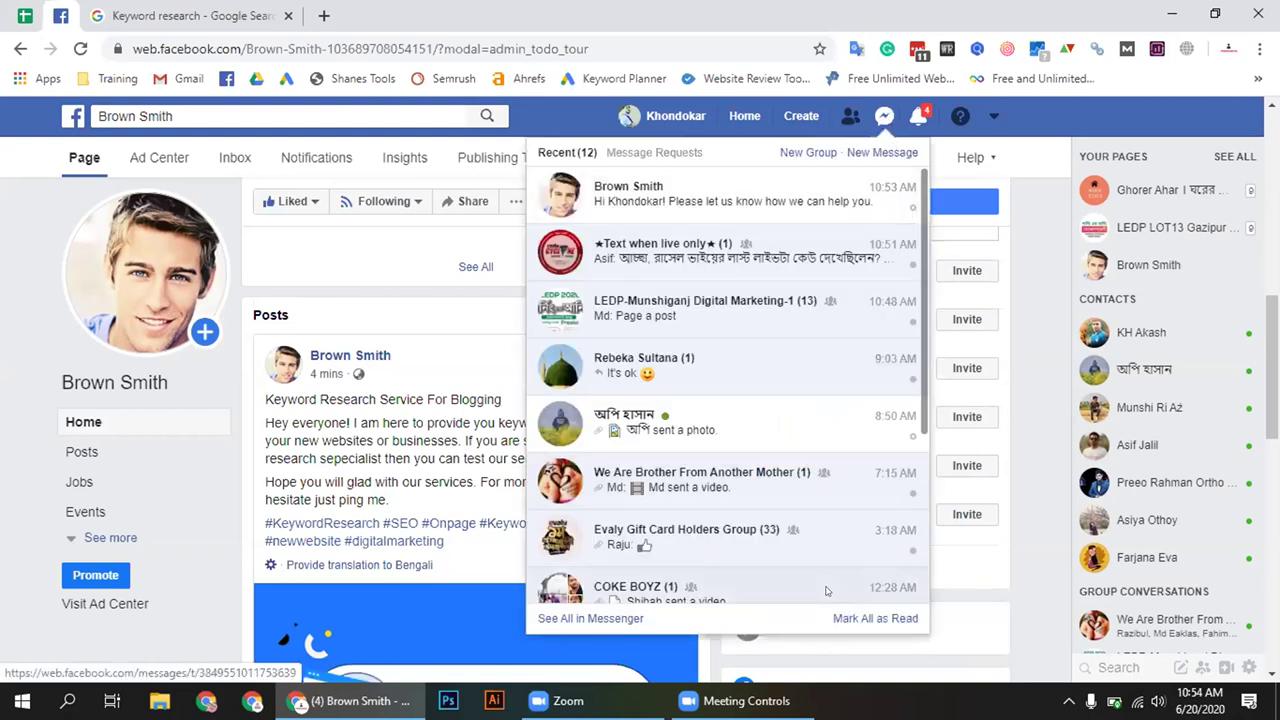
pyautogui.click(848, 620)
pyautogui.click(1008, 446)
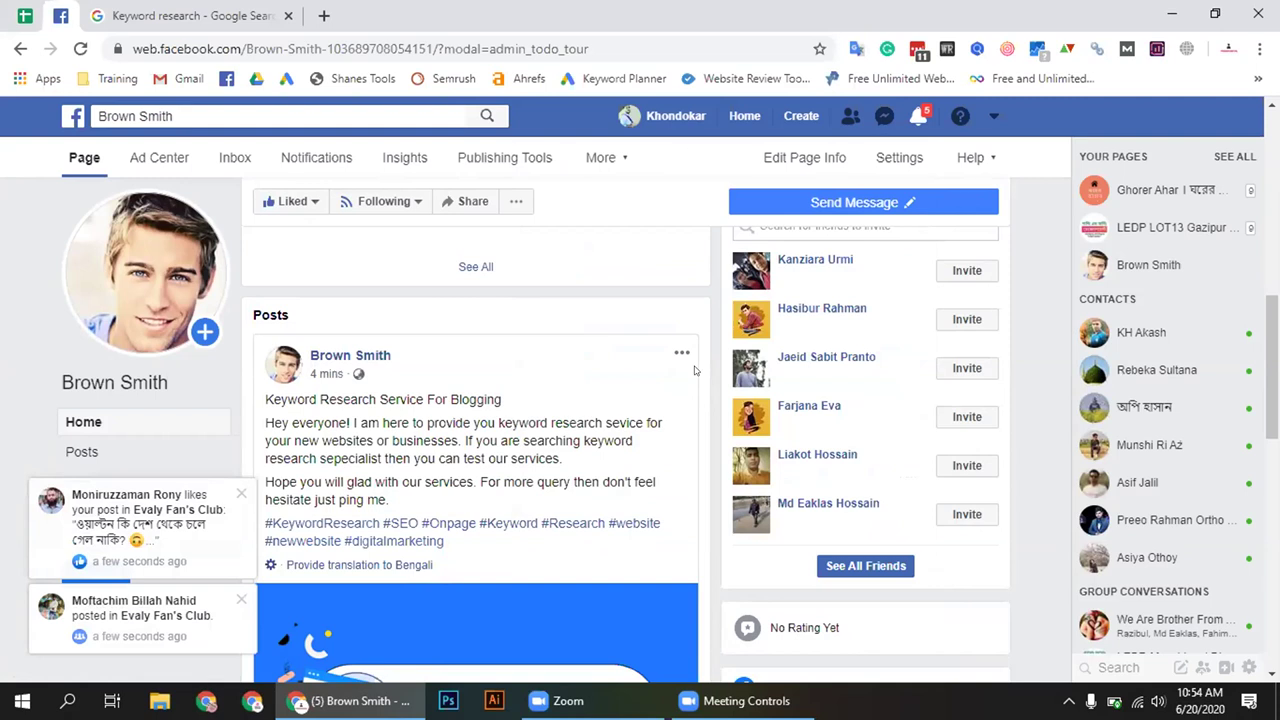
pyautogui.scroll(1, 698, 371)
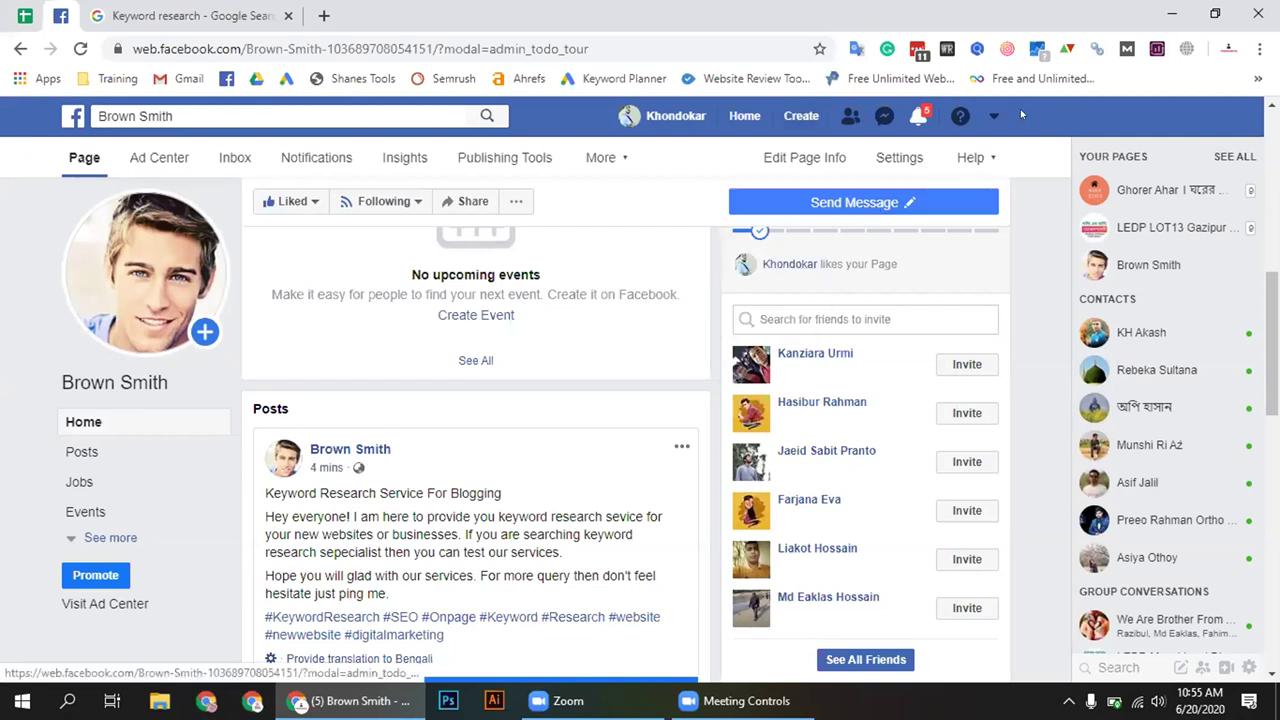
# Choose Page from Facebook's Create menu to start a new Page
pyautogui.click(815, 116)
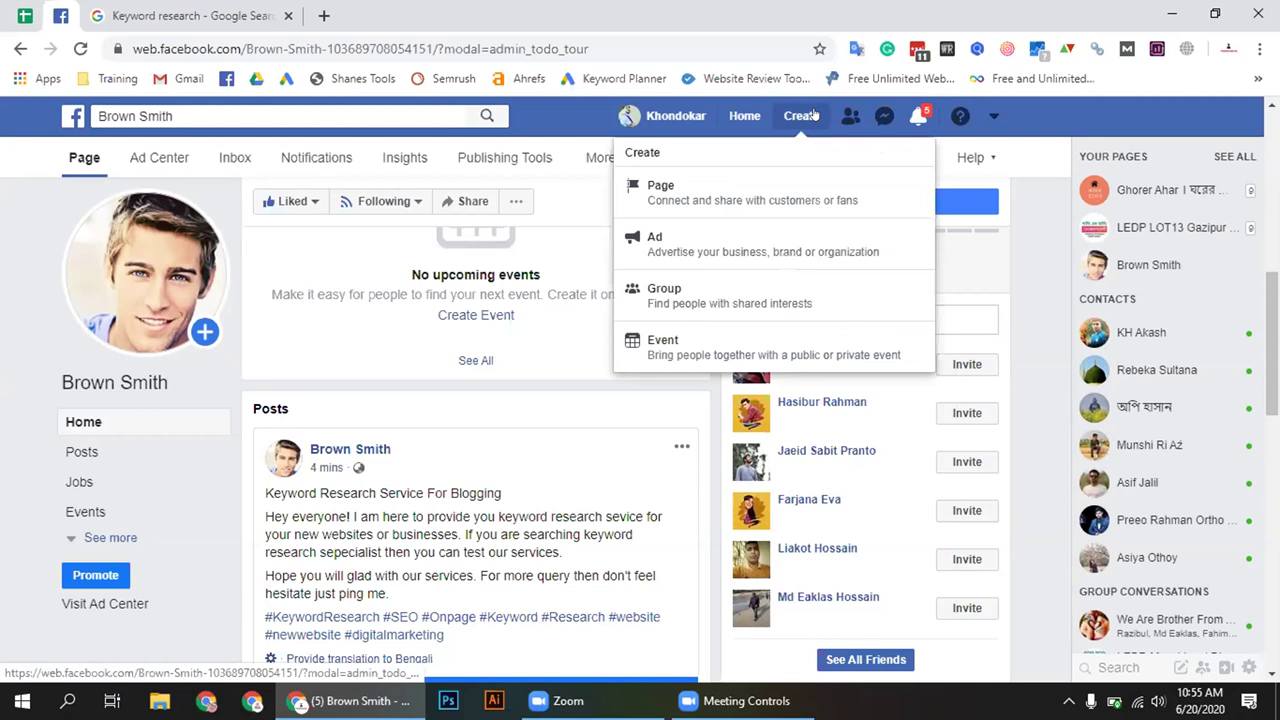
pyautogui.click(686, 189)
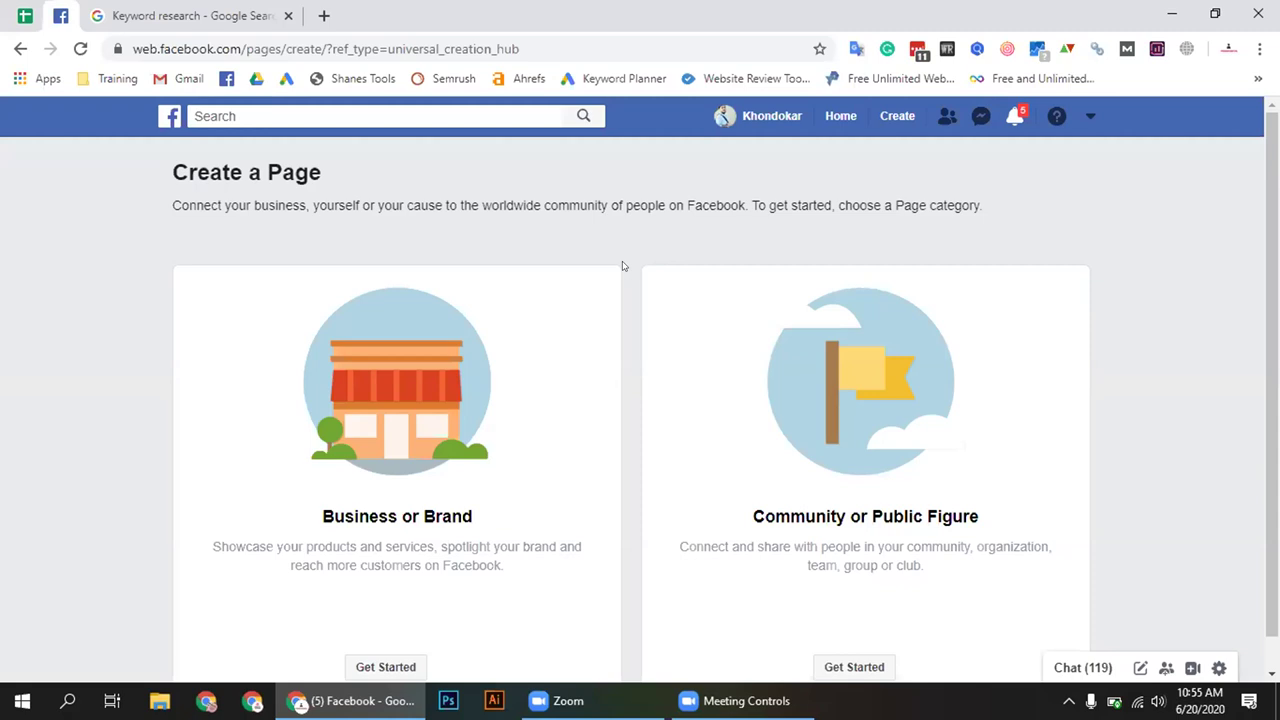
# Scroll the Create a Page screen and highlight the Business or Brand heading
pyautogui.scroll(-1, 620, 390)
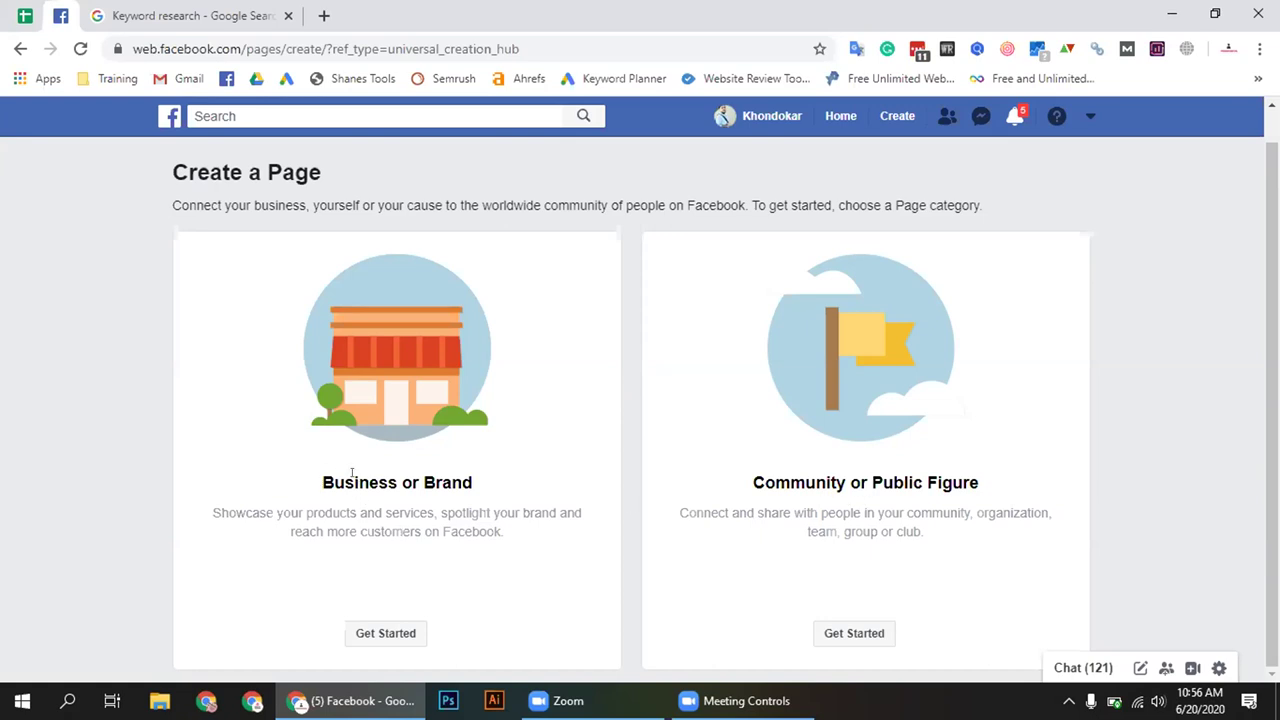
pyautogui.moveTo(320, 482); pyautogui.dragTo(524, 485)
pyautogui.moveTo(320, 481); pyautogui.dragTo(493, 485)
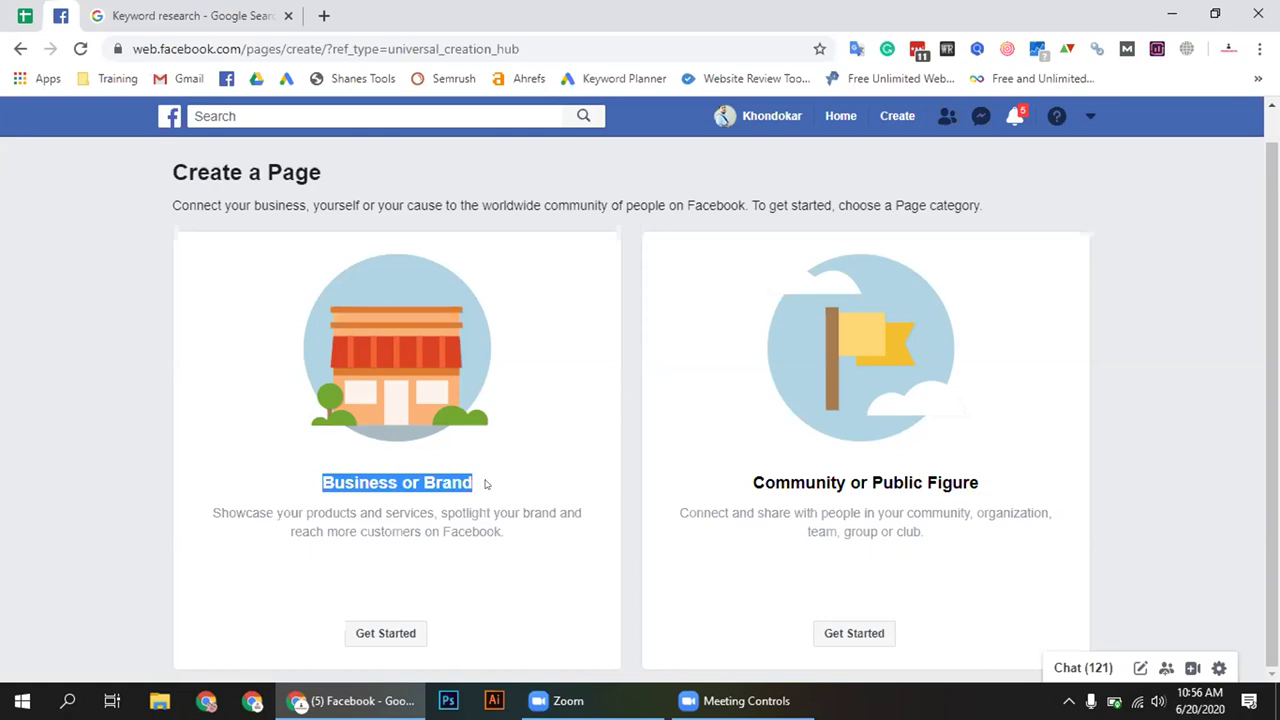
# Highlight the words Community and Public Figure, then Business or Brand again, while explaining
pyautogui.moveTo(750, 476); pyautogui.dragTo(1025, 486)
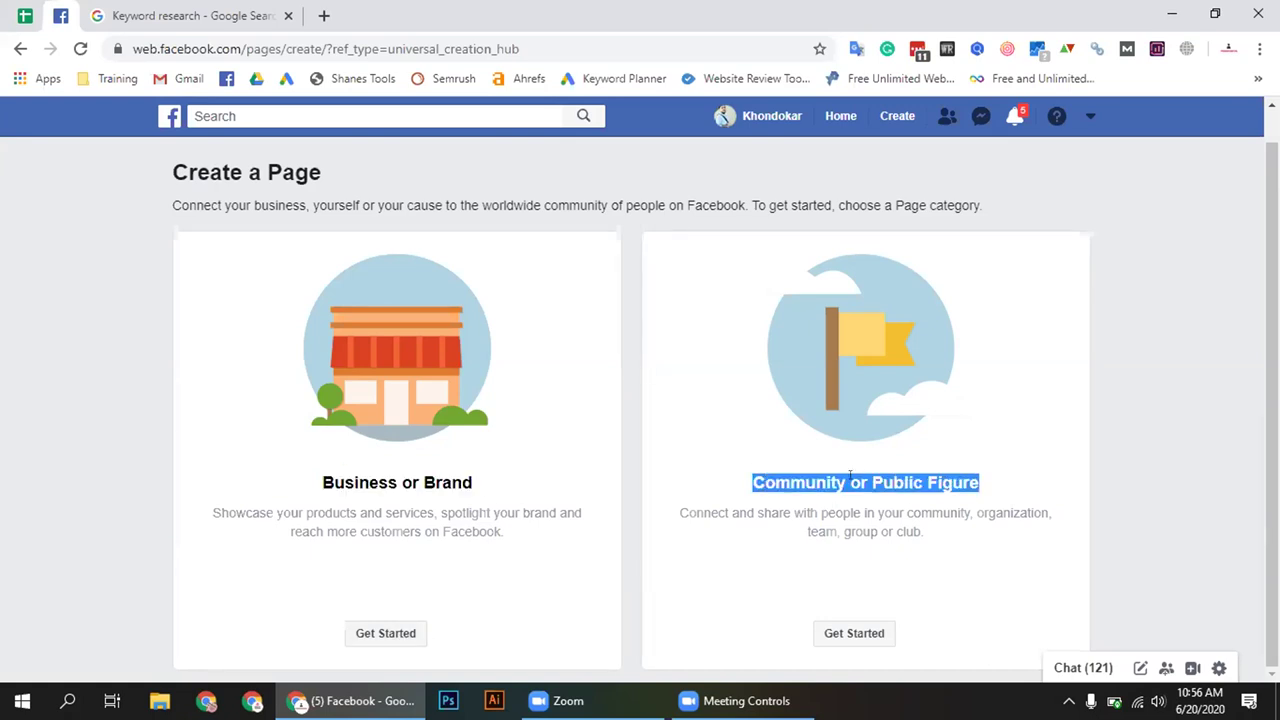
pyautogui.moveTo(846, 480); pyautogui.dragTo(741, 485)
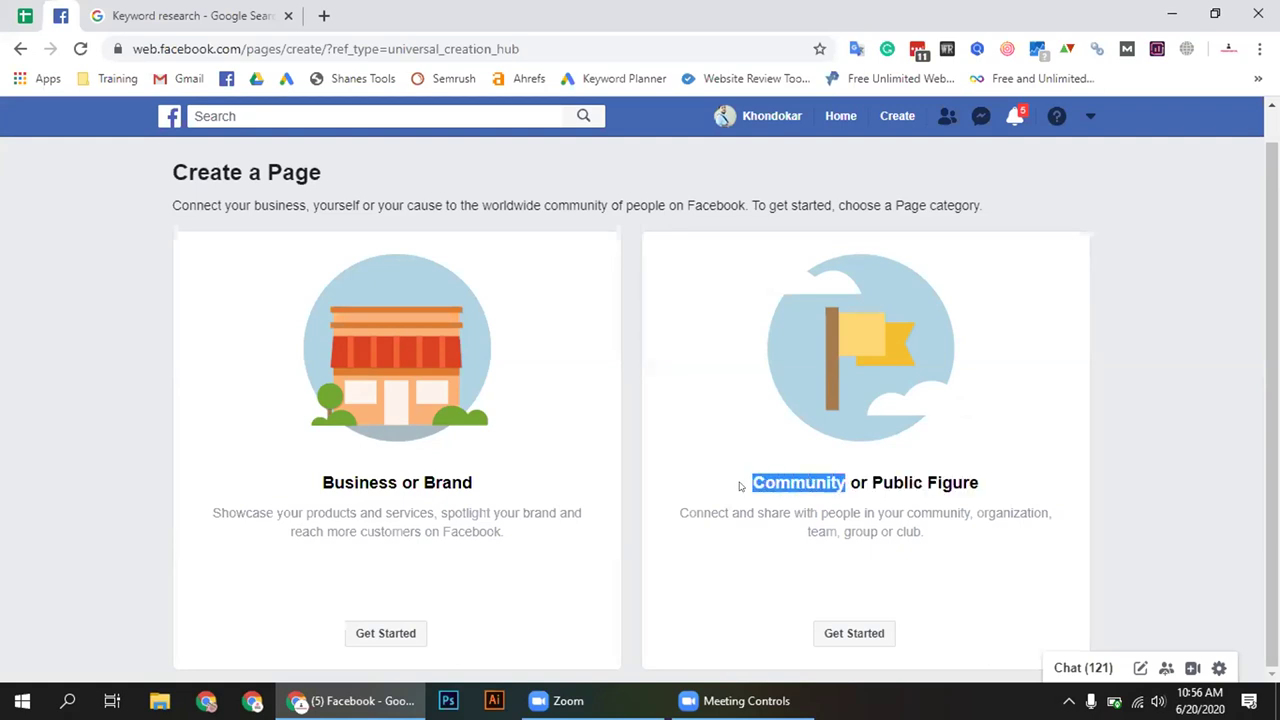
pyautogui.click(834, 476)
pyautogui.moveTo(846, 479); pyautogui.dragTo(754, 476)
pyautogui.moveTo(845, 477); pyautogui.dragTo(750, 477)
pyautogui.click(838, 476)
pyautogui.moveTo(838, 476); pyautogui.dragTo(989, 483)
pyautogui.click(982, 485)
pyautogui.moveTo(880, 481); pyautogui.dragTo(1057, 487)
pyautogui.click(1003, 483)
pyautogui.click(758, 477)
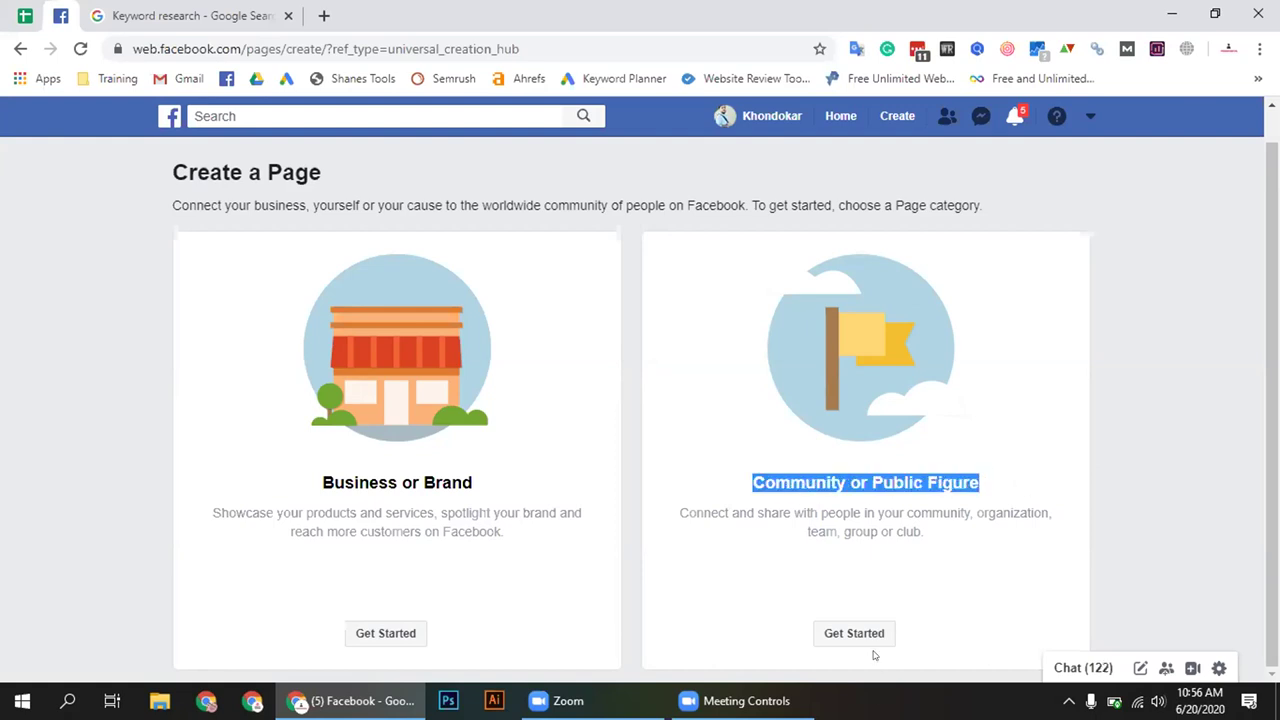
pyautogui.moveTo(322, 477); pyautogui.dragTo(443, 484)
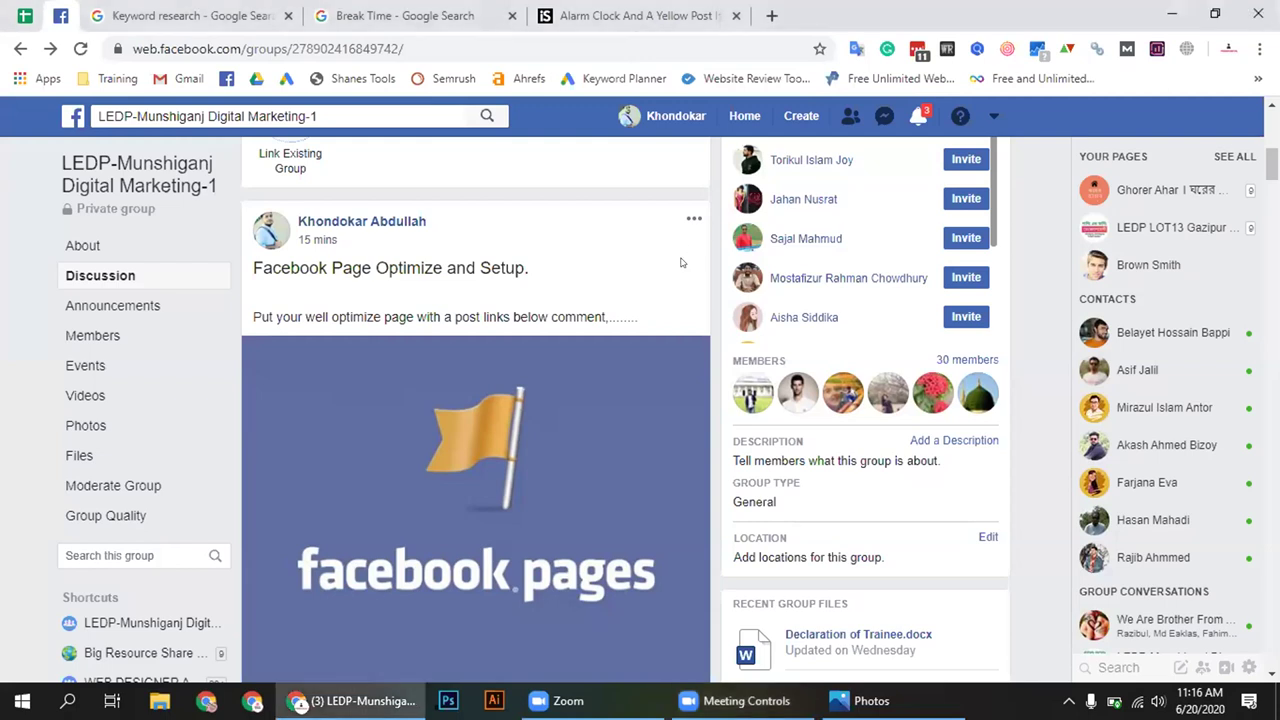
# Scroll the group feed and highlight the Facebook Page Optimize and Setup post's text
pyautogui.scroll(-1, 681, 262)
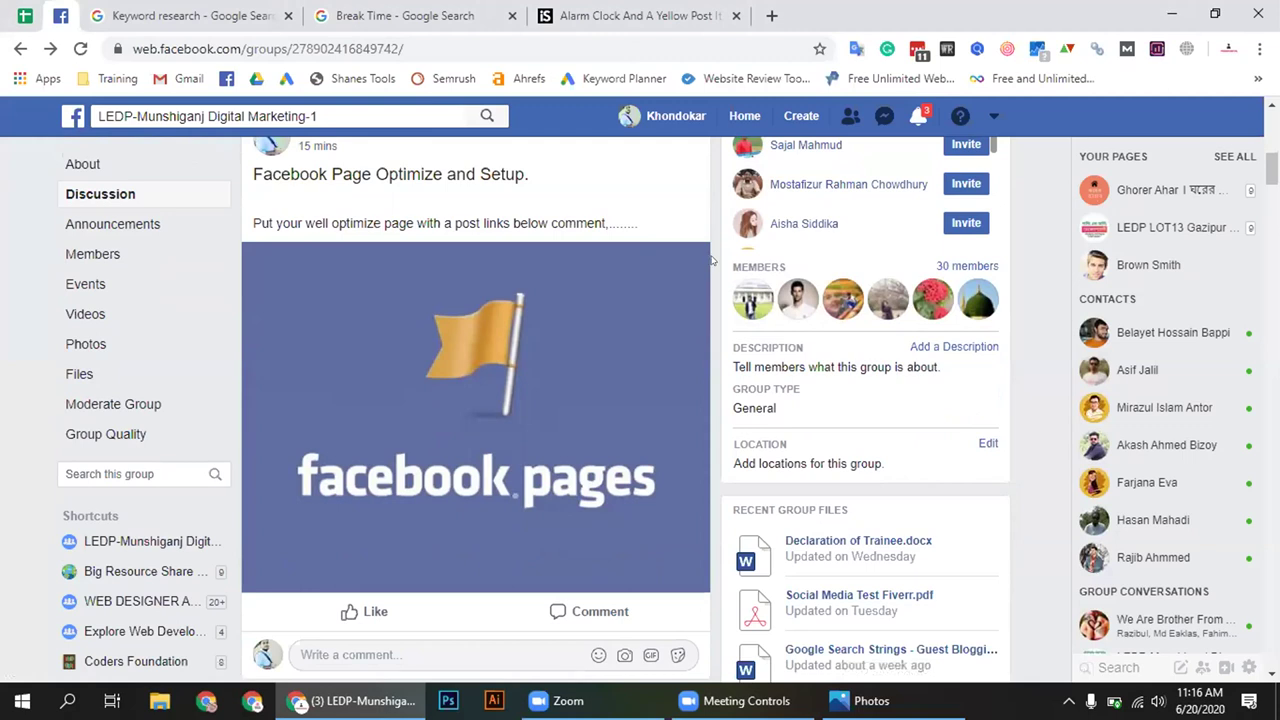
pyautogui.scroll(1, 712, 260)
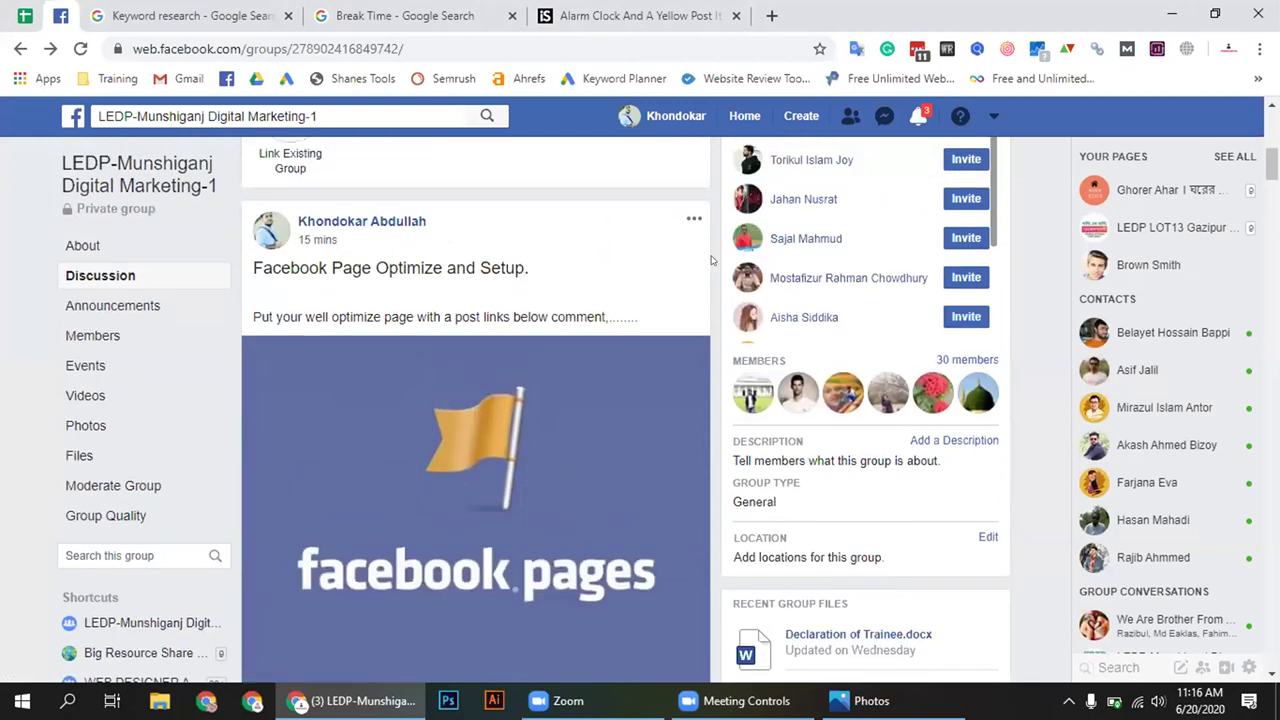
pyautogui.scroll(-1, 712, 260)
pyautogui.scroll(1, 712, 260)
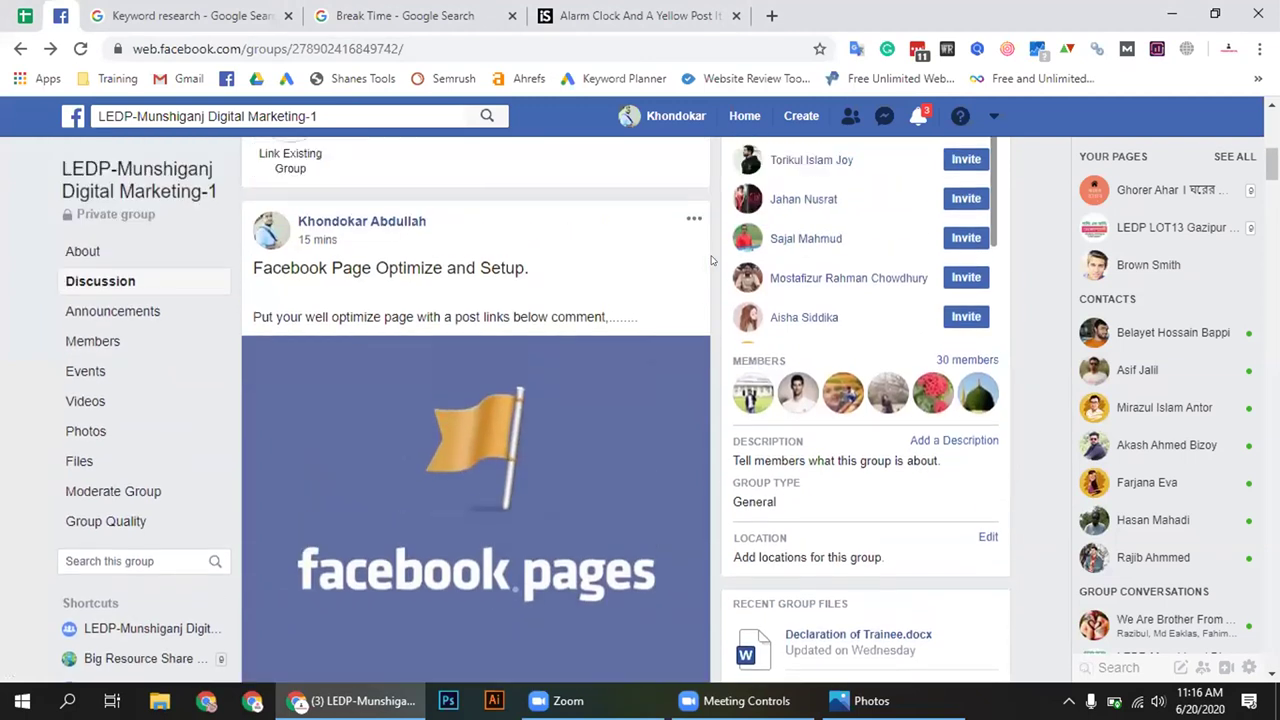
pyautogui.scroll(-1, 712, 260)
pyautogui.scroll(1, 712, 260)
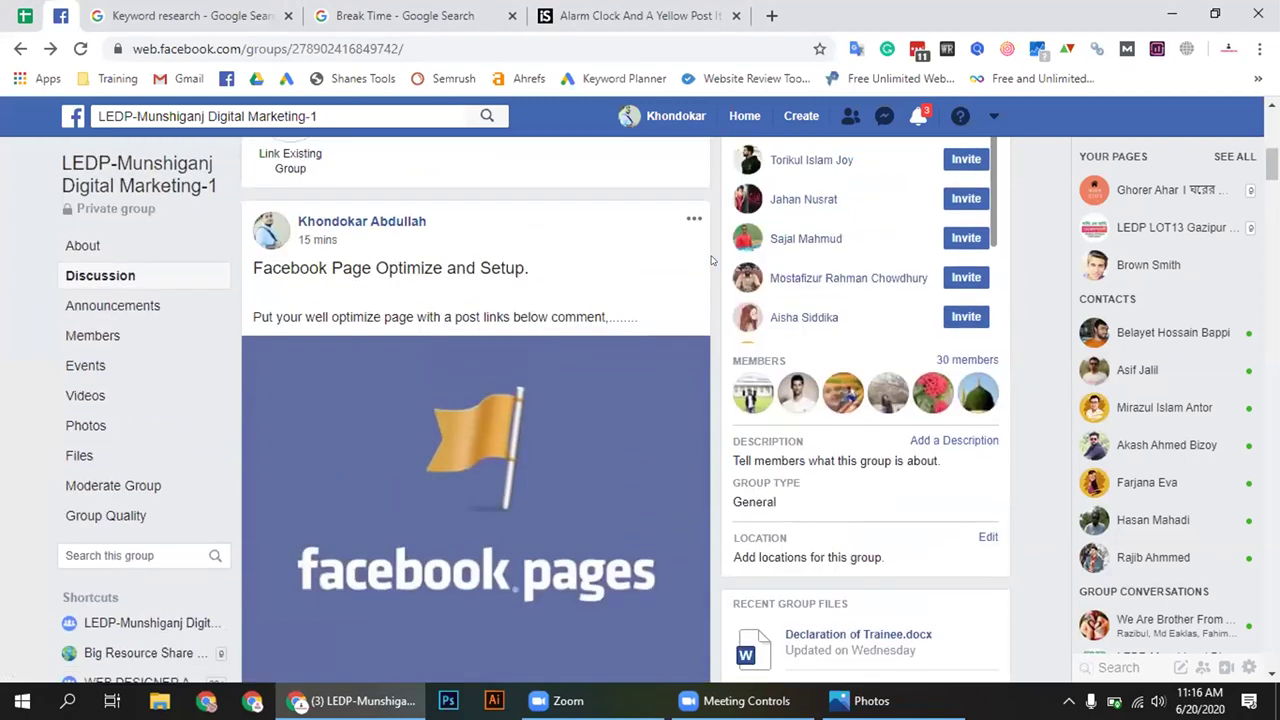
pyautogui.moveTo(249, 260); pyautogui.dragTo(628, 316)
pyautogui.moveTo(380, 282); pyautogui.dragTo(250, 266)
pyautogui.click(377, 245)
# Open the post on its own page, then return to the attendance spreadsheet
pyautogui.click(305, 244)
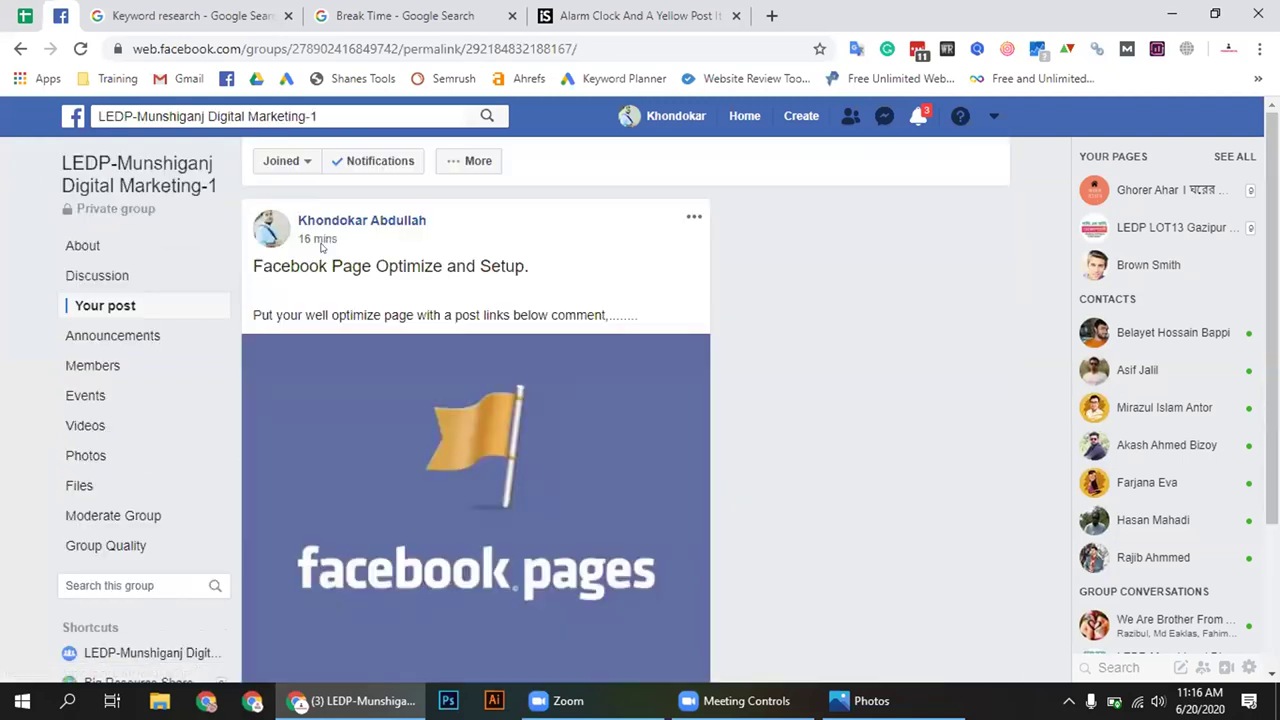
pyautogui.scroll(-3, 622, 314)
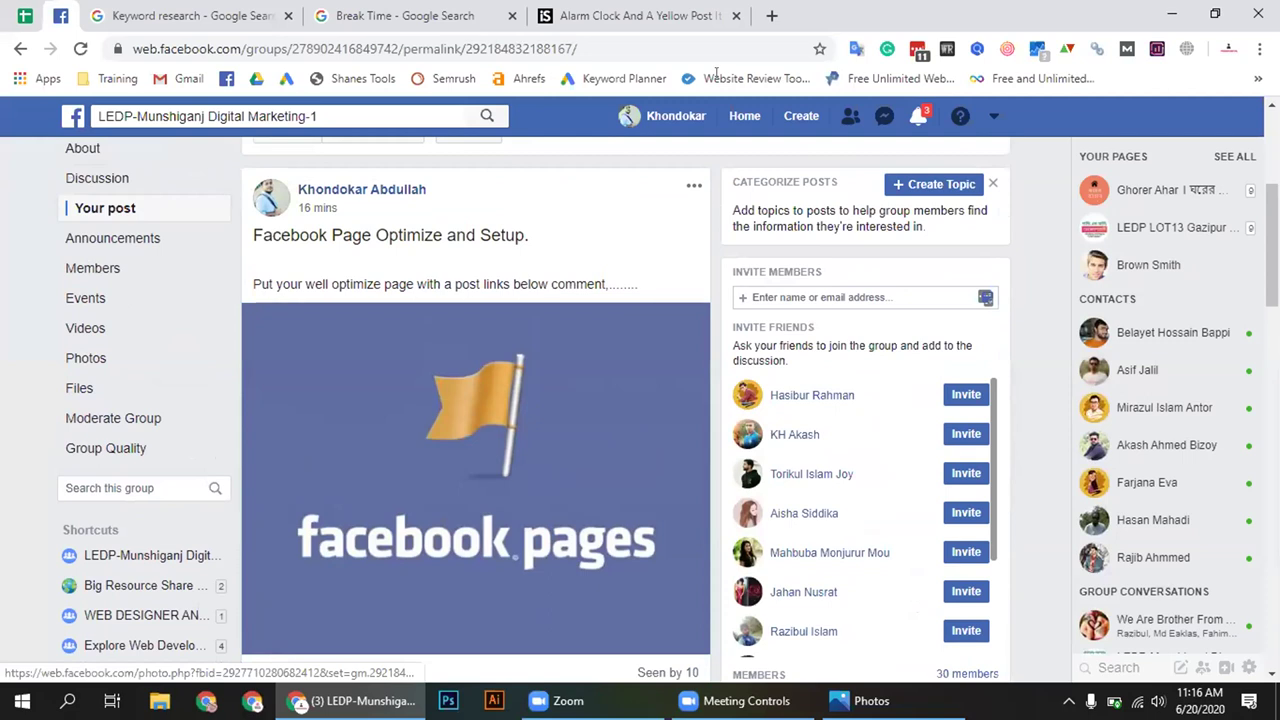
pyautogui.hotkey('ctrl', 'shift', 'Tab')
# Open the Class-15 200620 attendance sheet tab
pyautogui.click(963, 663)
pyautogui.click(963, 663)
pyautogui.click(963, 663)
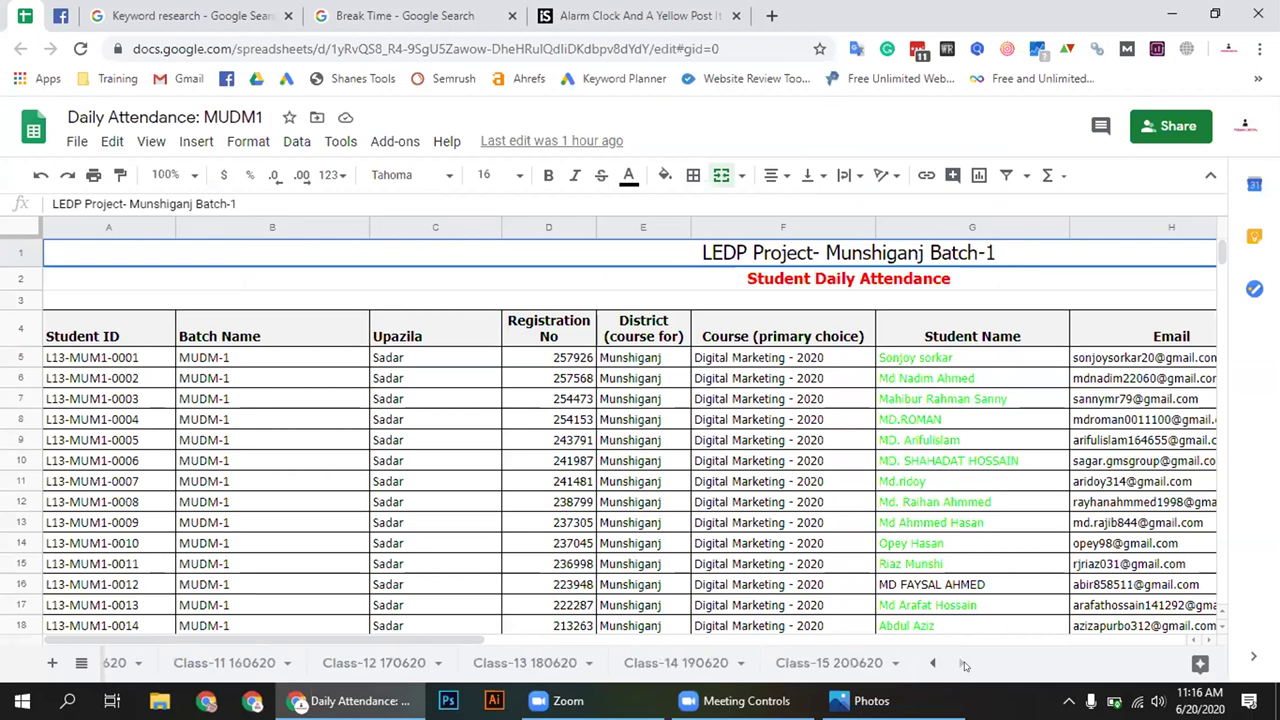
pyautogui.click(838, 664)
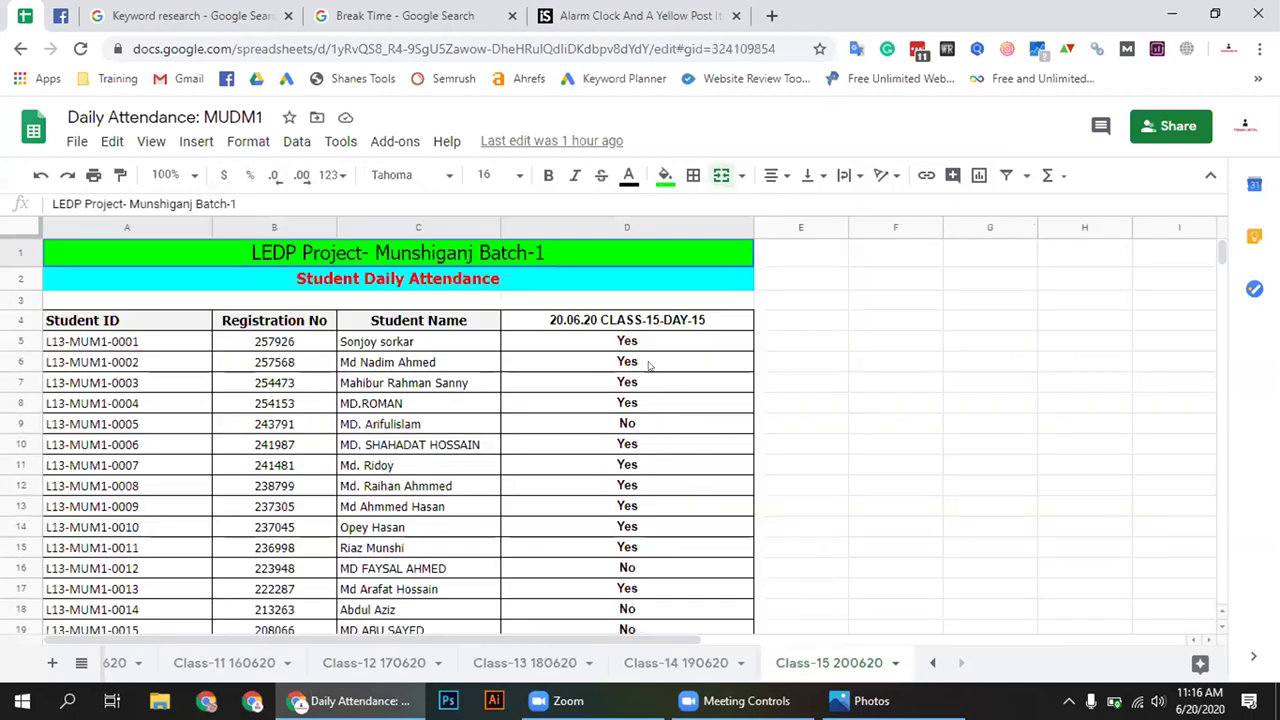
# Check the No marks in D9 and D16, then copy the Yes entry in D14
pyautogui.click(636, 424)
pyautogui.scroll(-2, 660, 428)
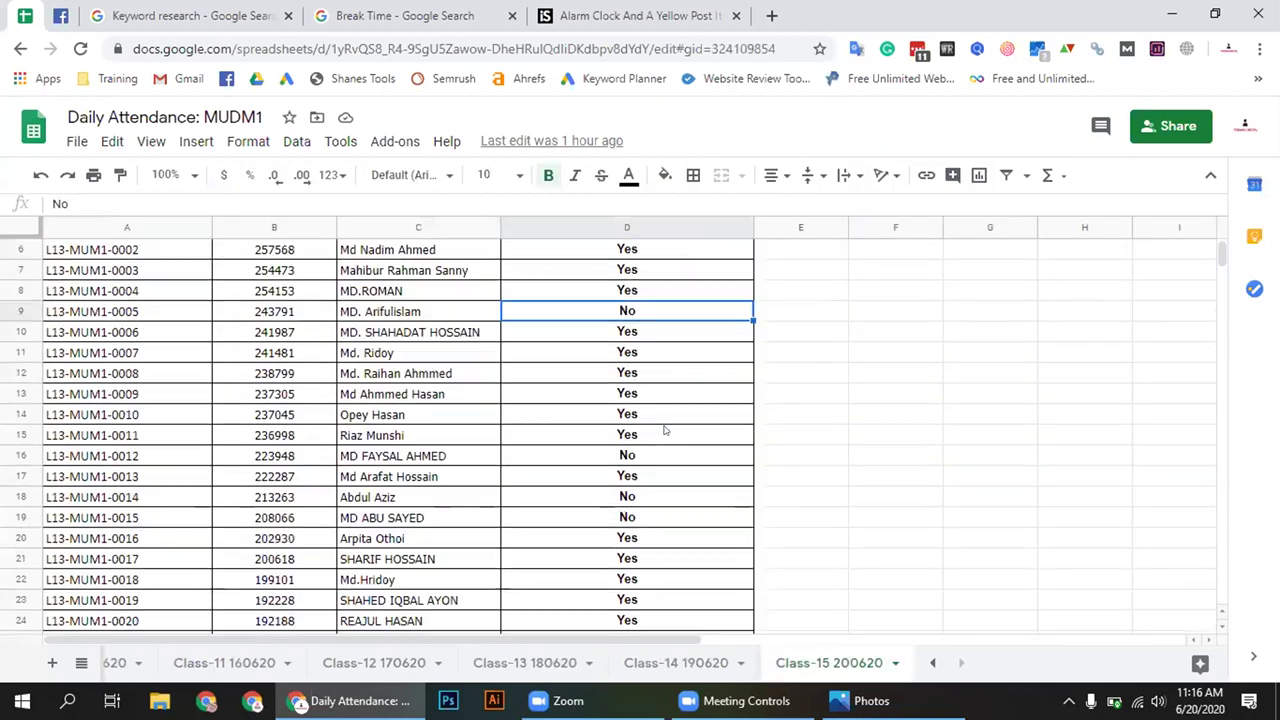
pyautogui.scroll(1, 664, 430)
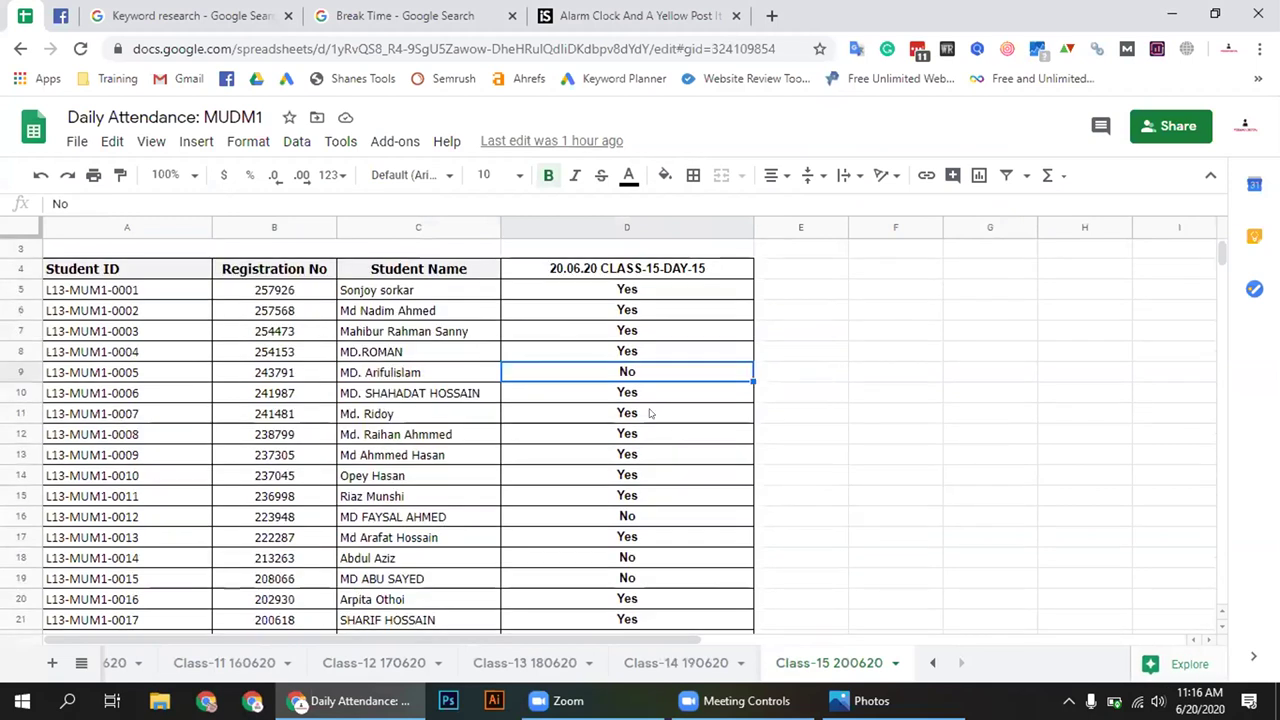
pyautogui.click(634, 518)
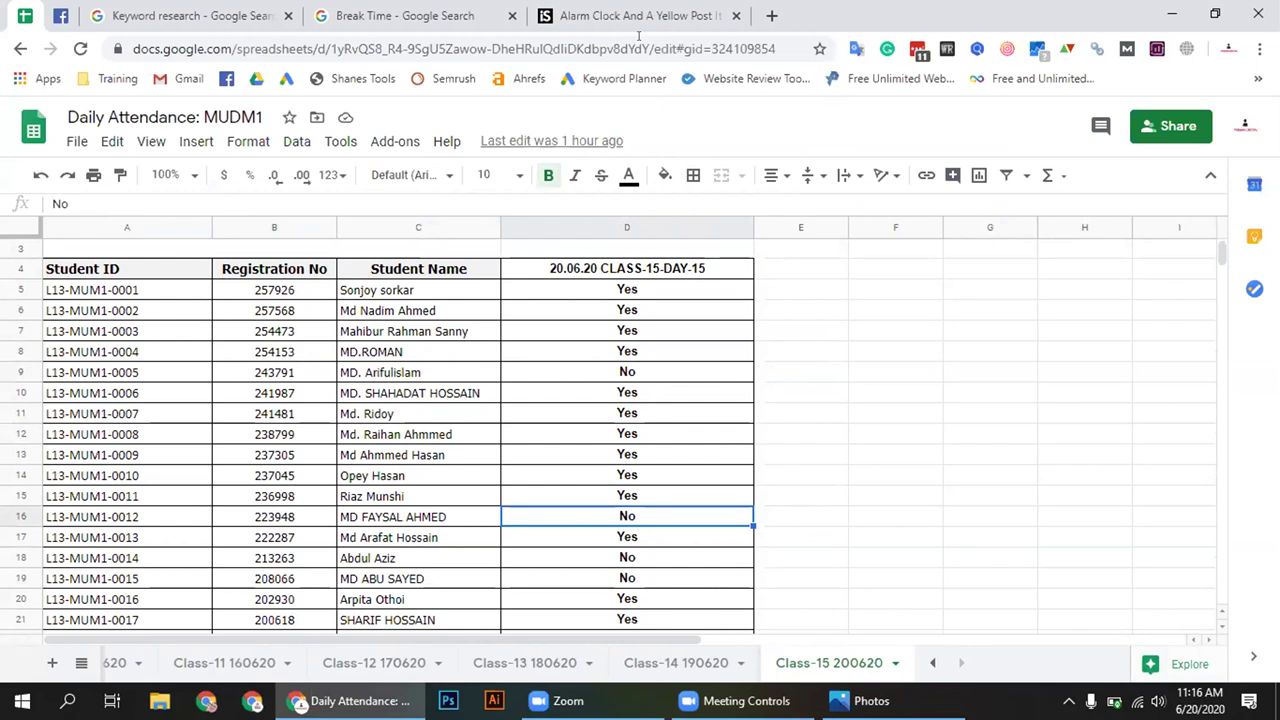
pyautogui.click(1158, 701)
pyautogui.scroll(6, 1158, 701)
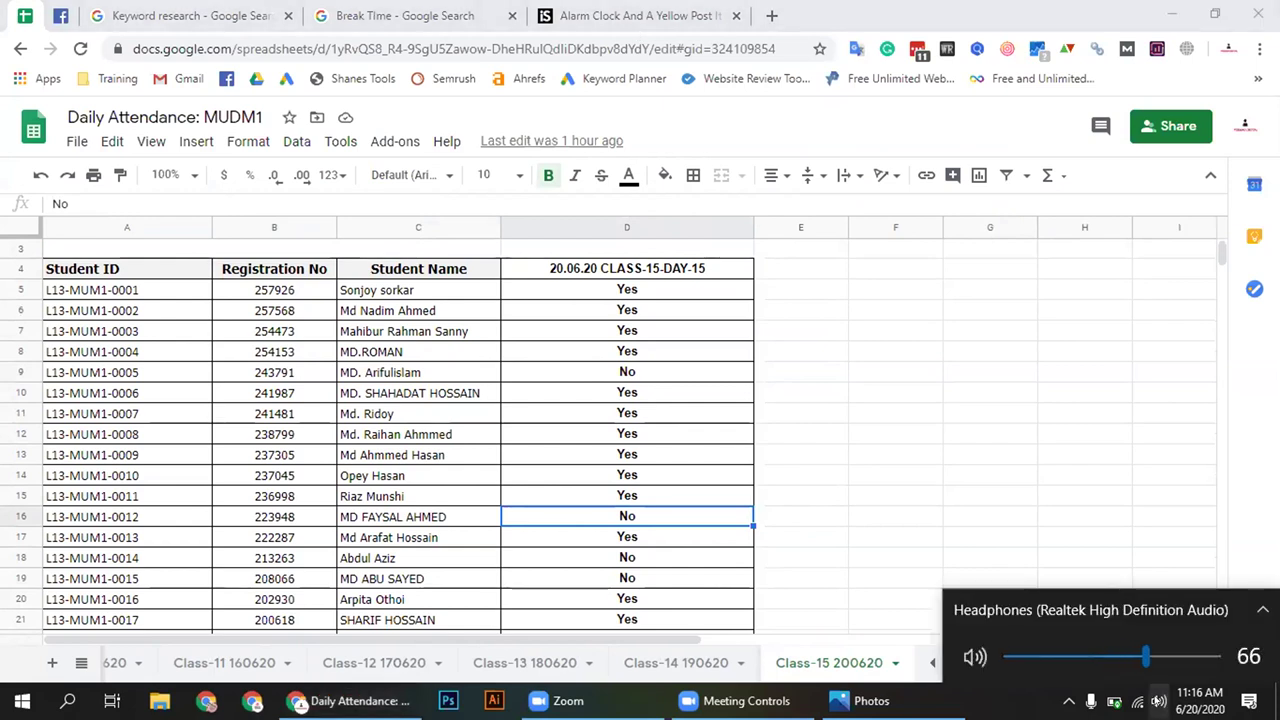
pyautogui.scroll(2, 1158, 701)
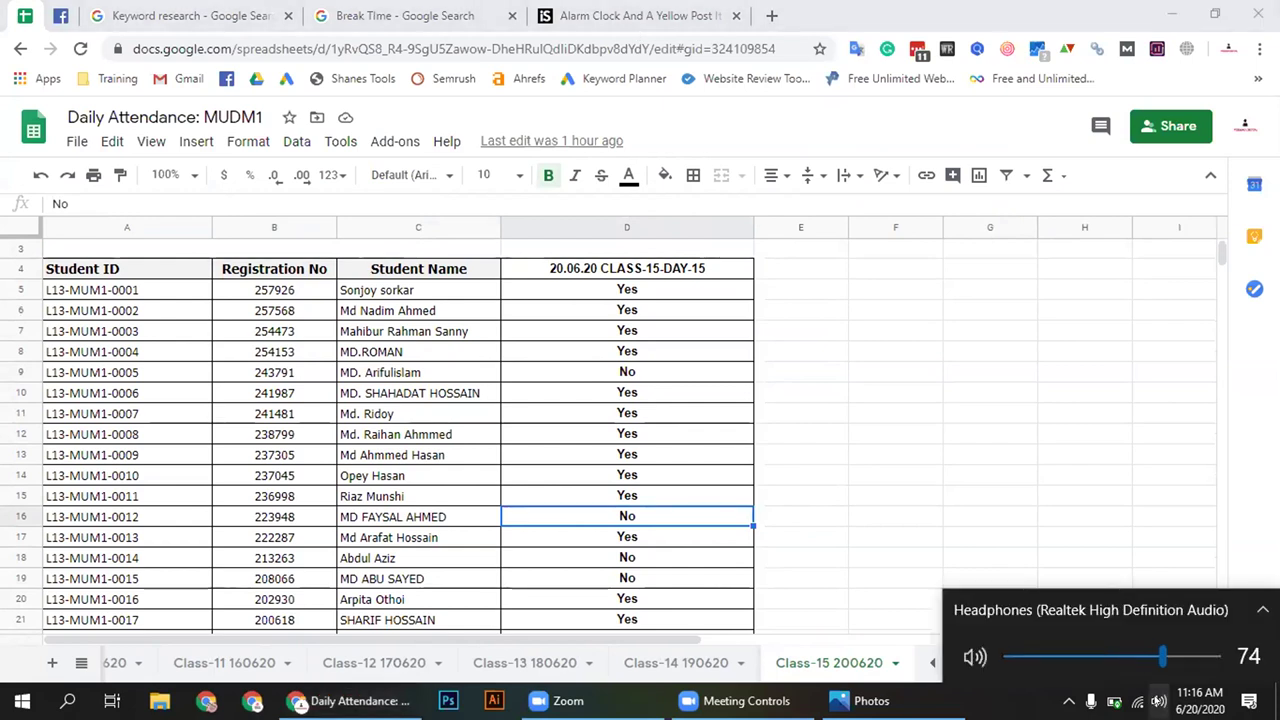
pyautogui.scroll(3, 1158, 701)
pyautogui.click(886, 474)
pyautogui.click(653, 477)
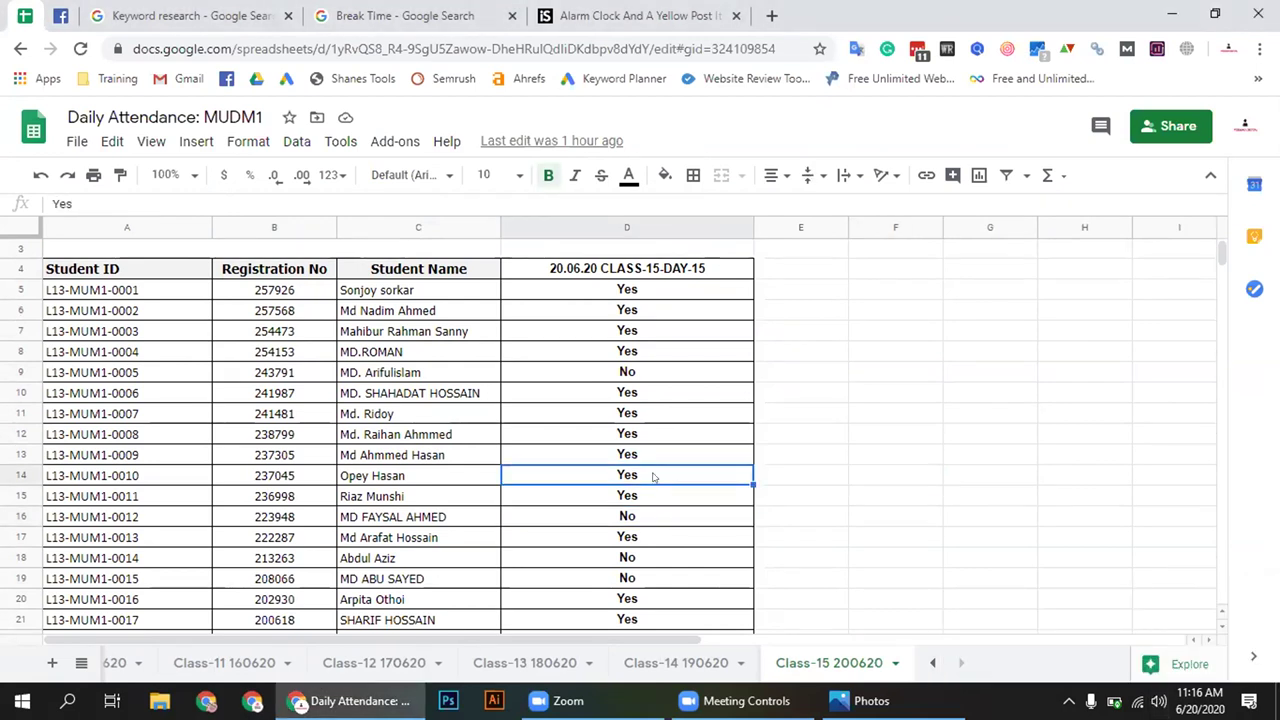
pyautogui.hotkey('ctrl', 'c')
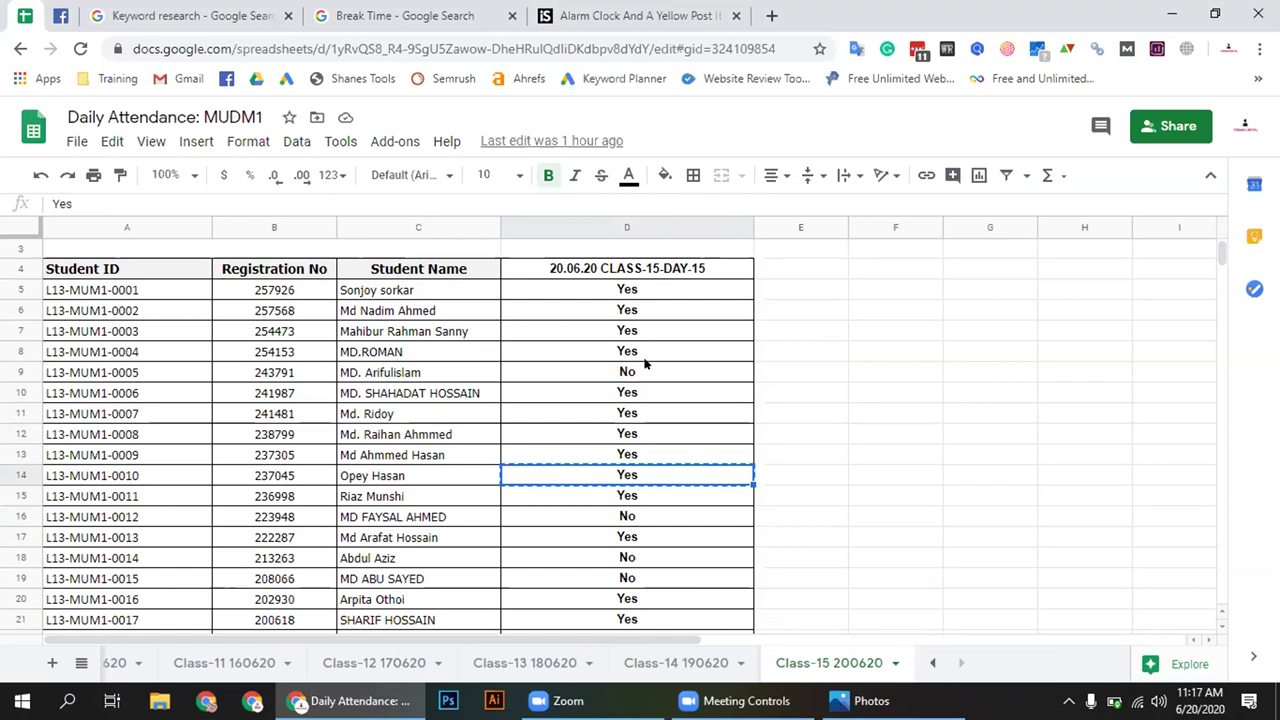
# Review the No marks in D9, D16, D18 and D19
pyautogui.click(648, 373)
pyautogui.click(651, 517)
pyautogui.click(651, 558)
pyautogui.click(648, 578)
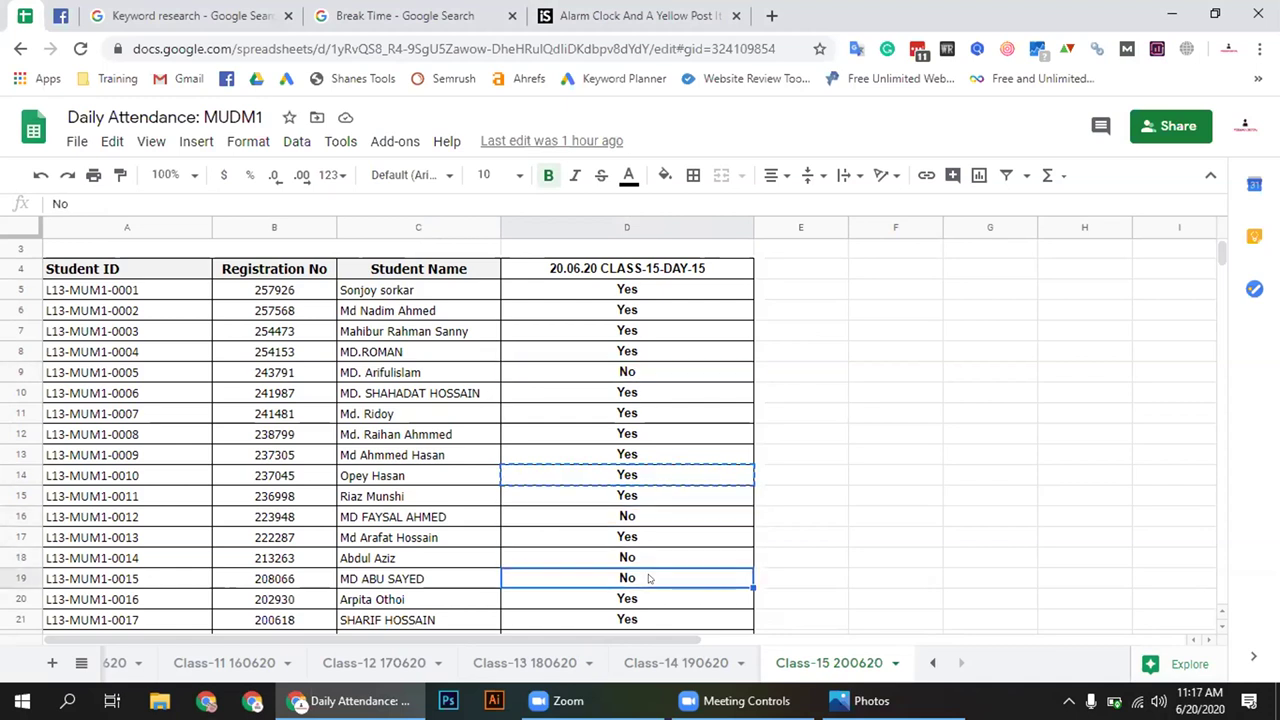
pyautogui.scroll(-5, 740, 563)
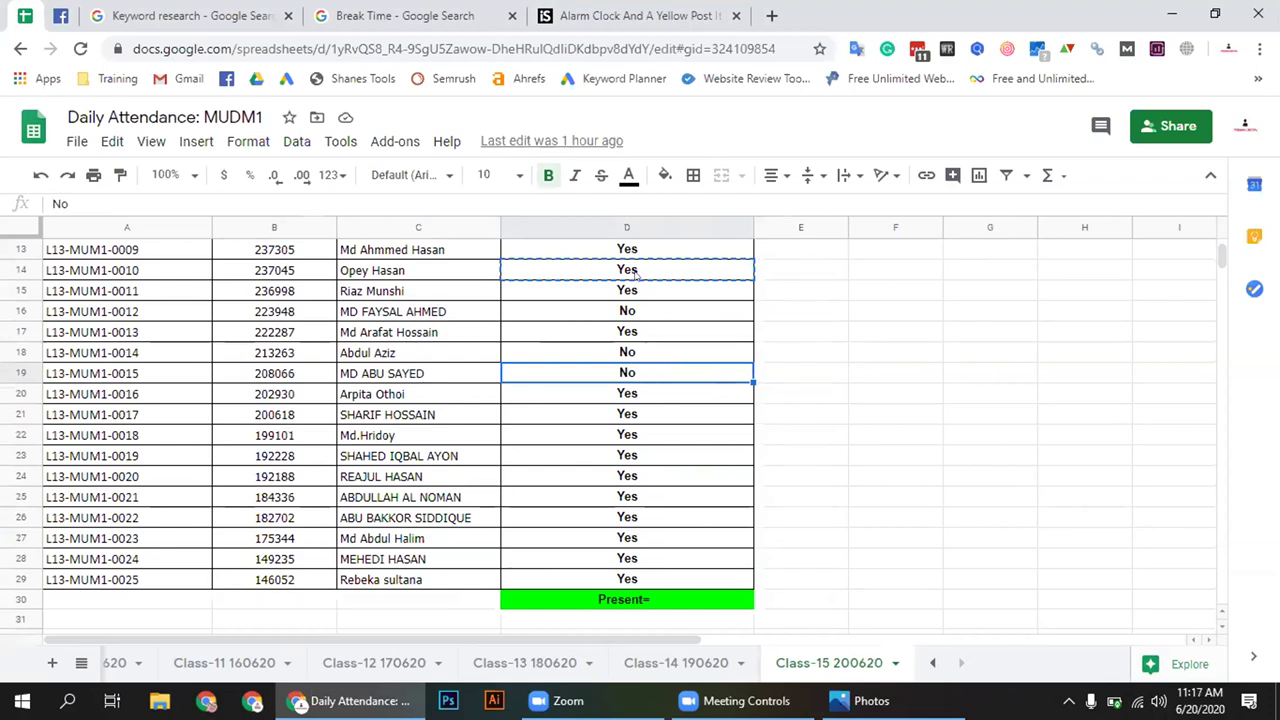
pyautogui.scroll(3, 648, 334)
pyautogui.click(648, 311)
pyautogui.click(652, 504)
pyautogui.click(648, 517)
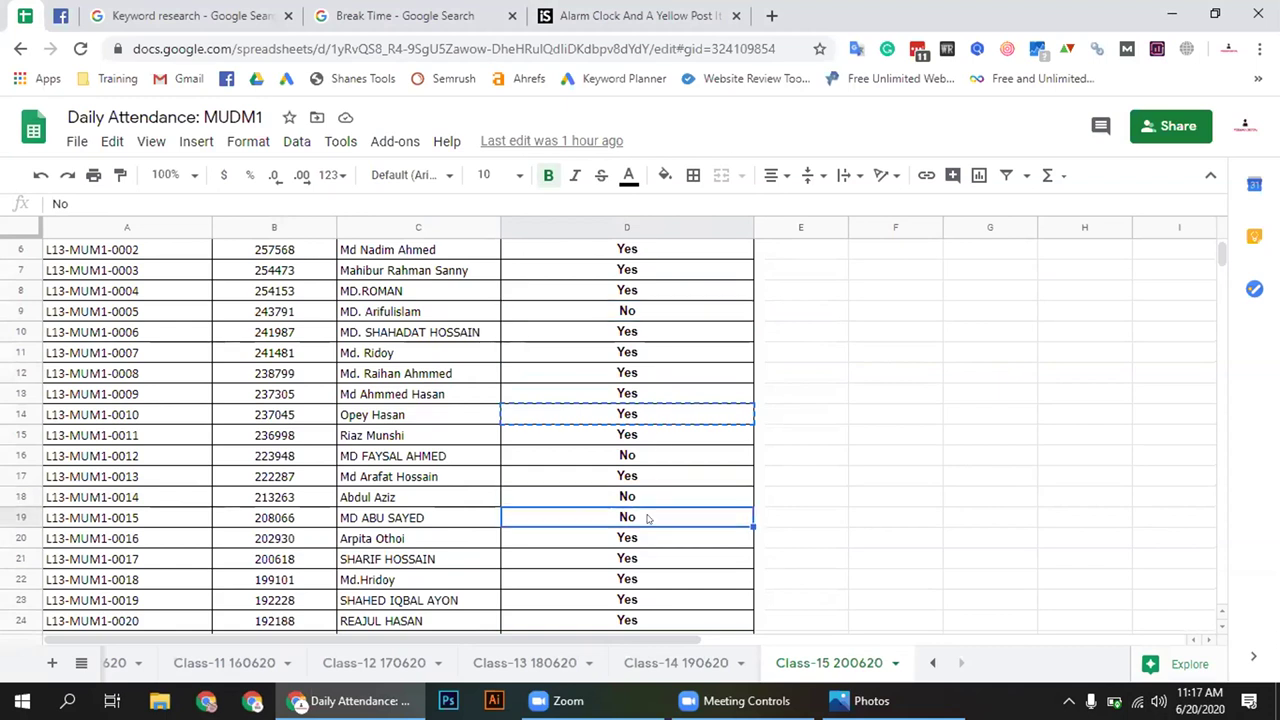
pyautogui.scroll(-3, 648, 517)
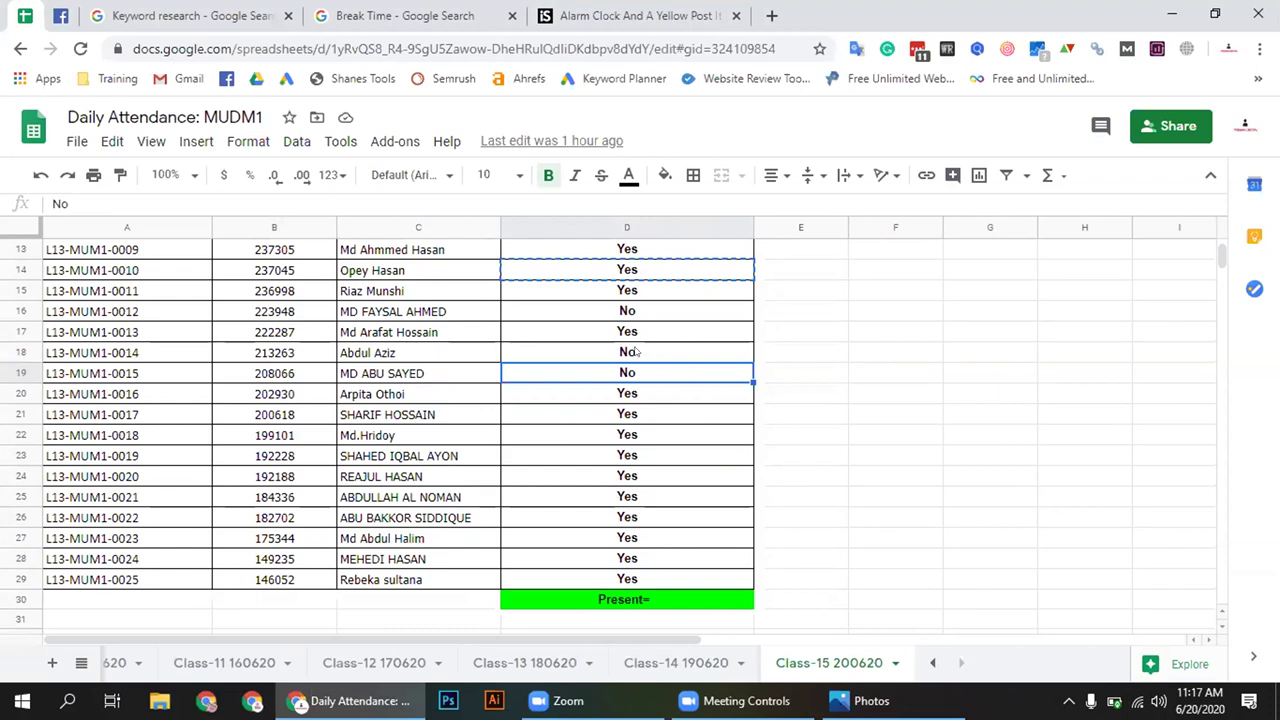
pyautogui.scroll(3, 843, 366)
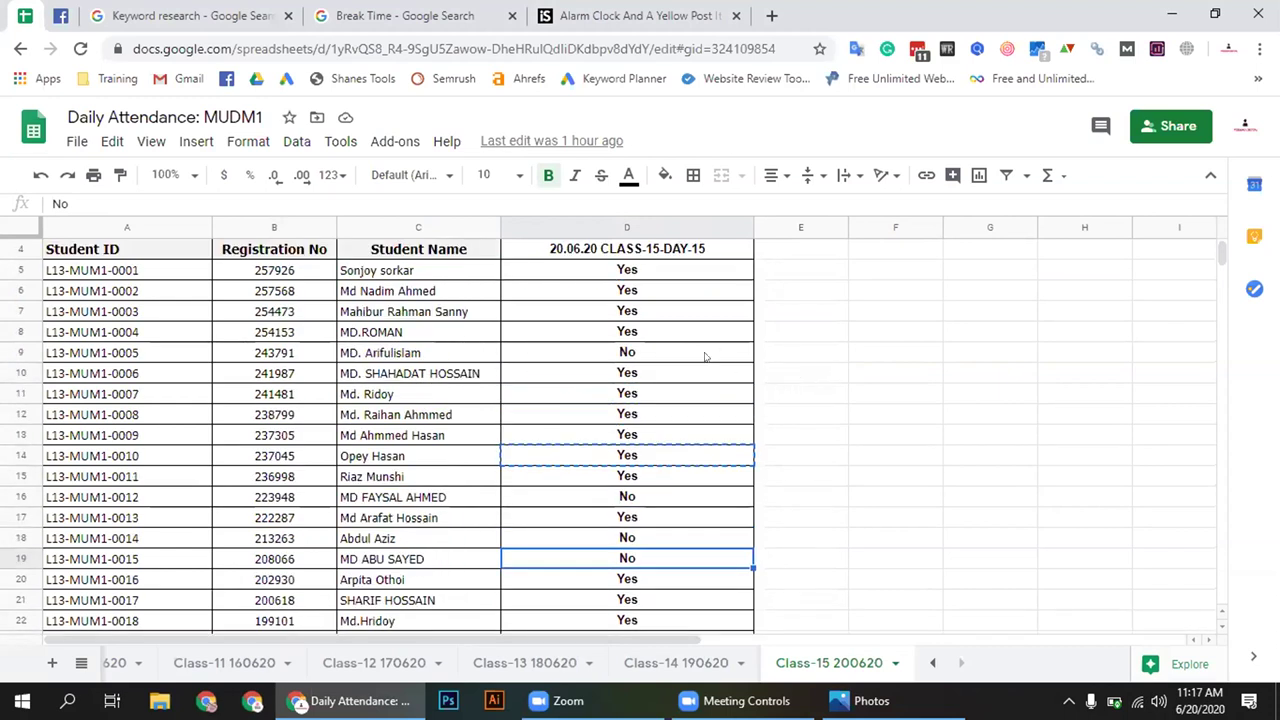
pyautogui.click(655, 353)
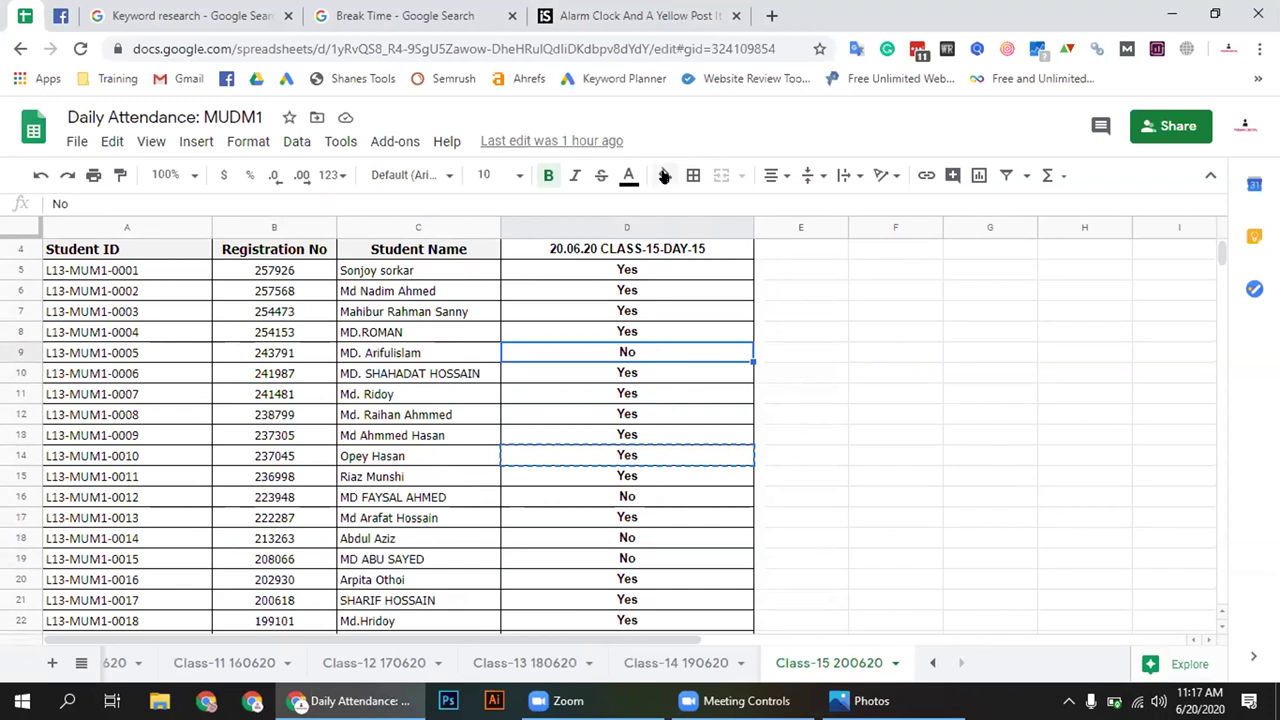
# Colour the No marks in D9, D16 and D18:D19 red
pyautogui.click(628, 175)
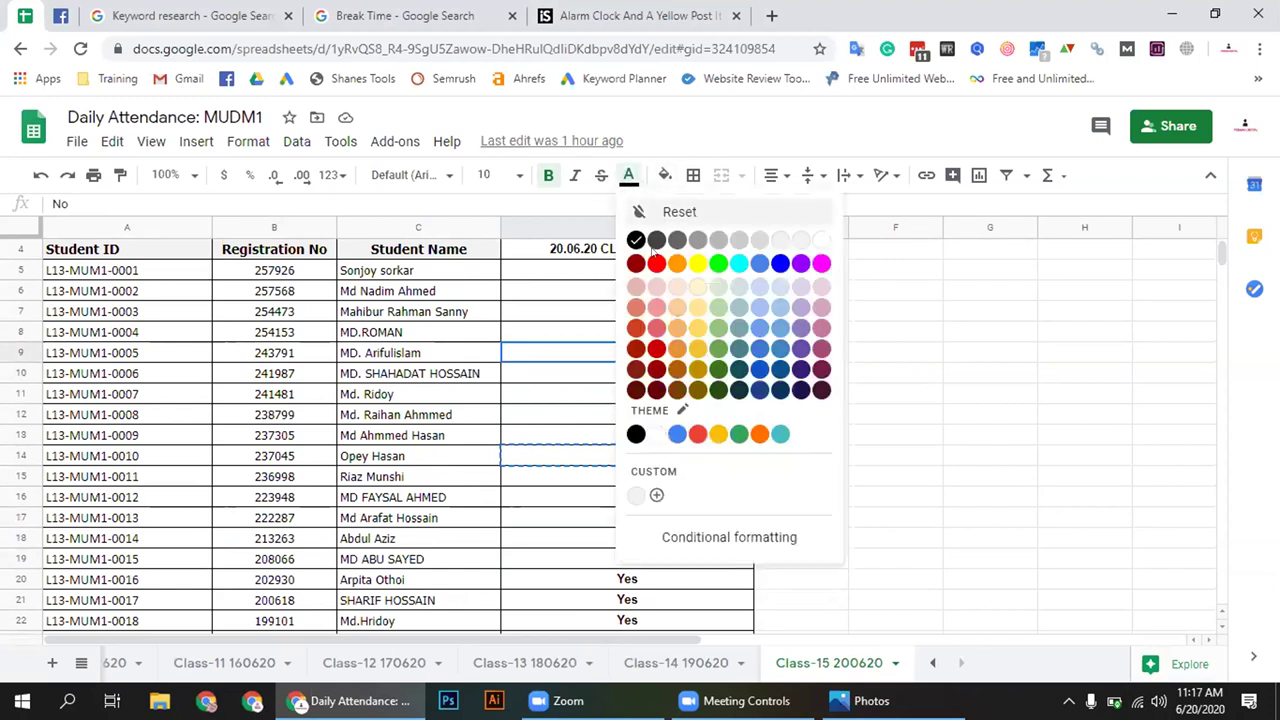
pyautogui.click(656, 263)
pyautogui.click(648, 492)
pyautogui.click(628, 175)
pyautogui.click(657, 264)
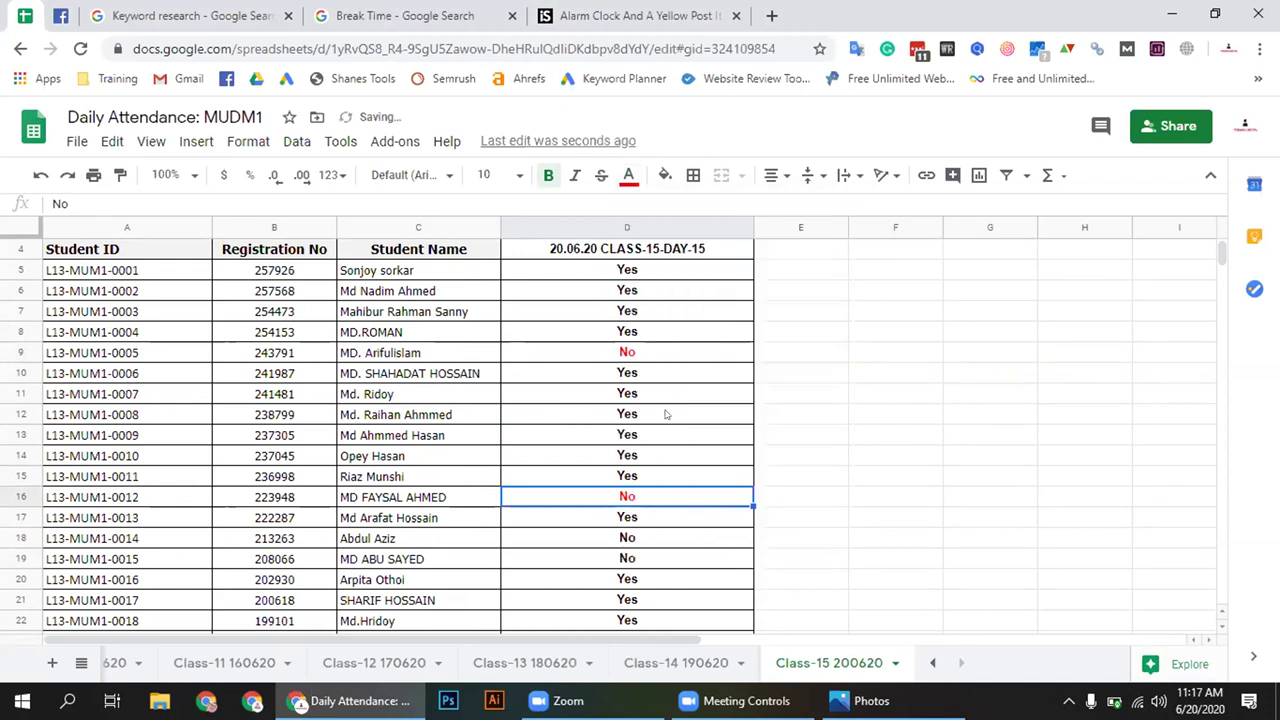
pyautogui.click(646, 542)
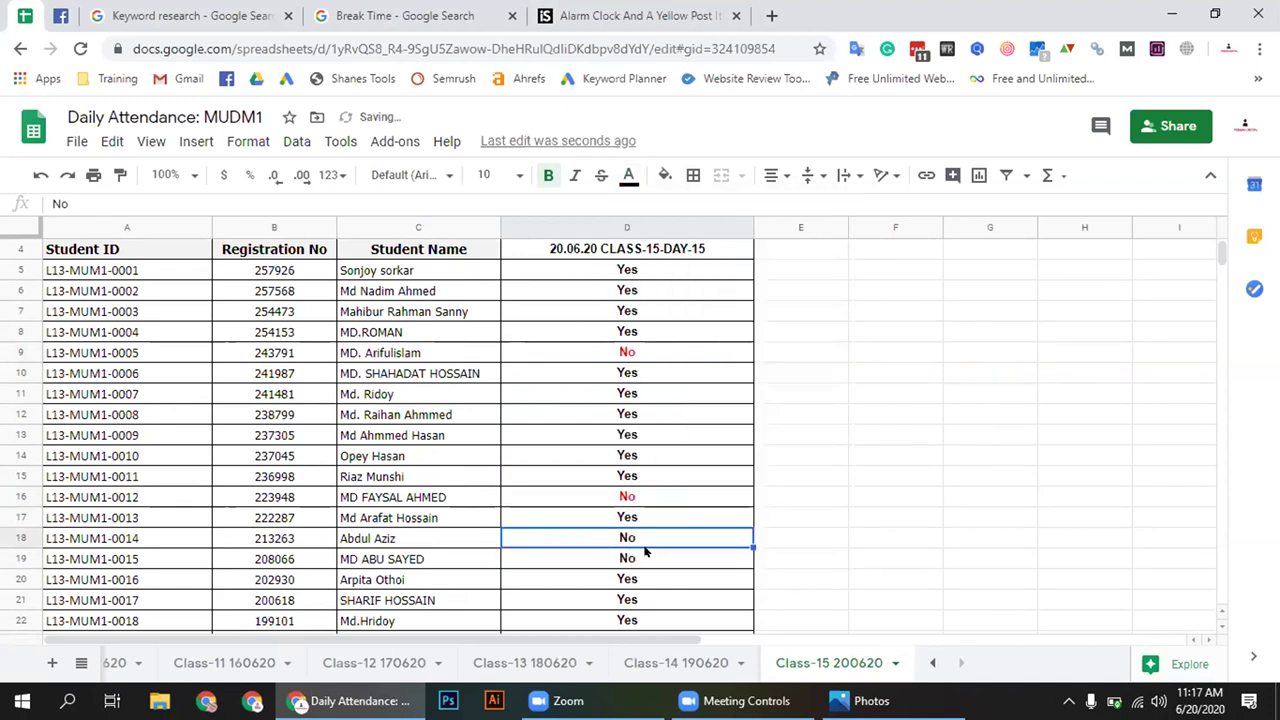
pyautogui.moveTo(643, 563); pyautogui.dragTo(645, 545)
pyautogui.click(628, 175)
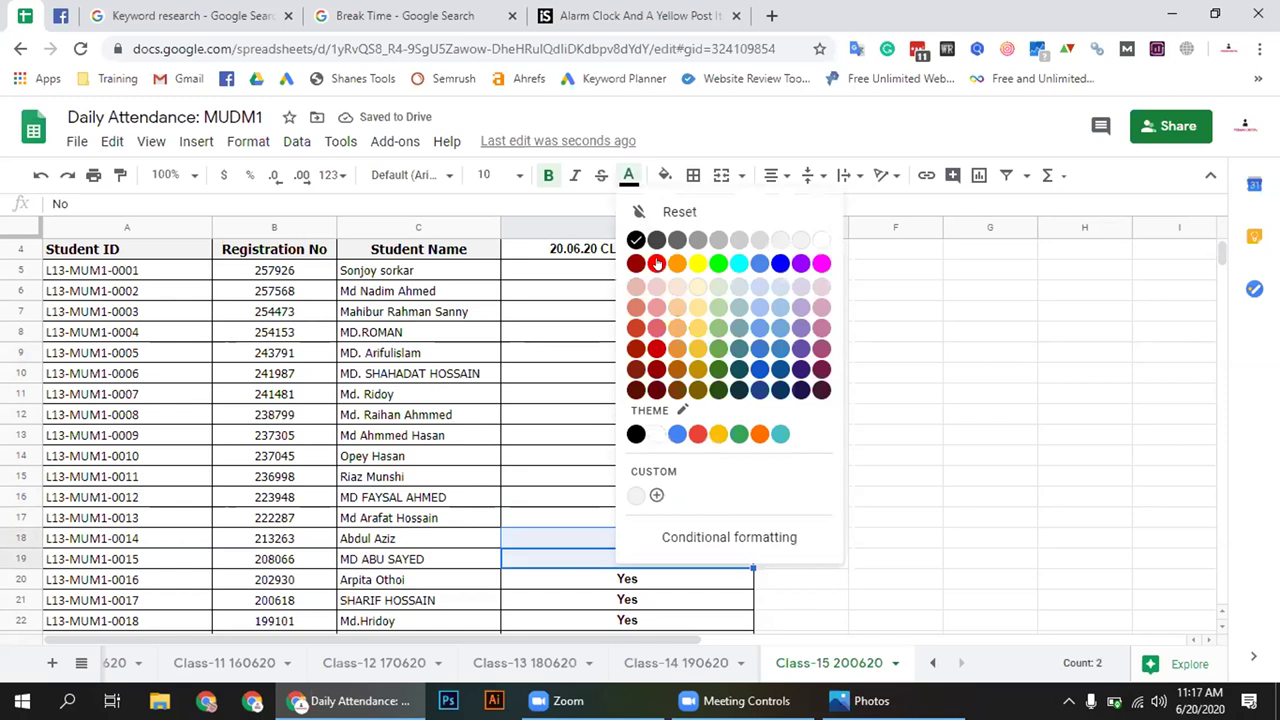
pyautogui.click(657, 264)
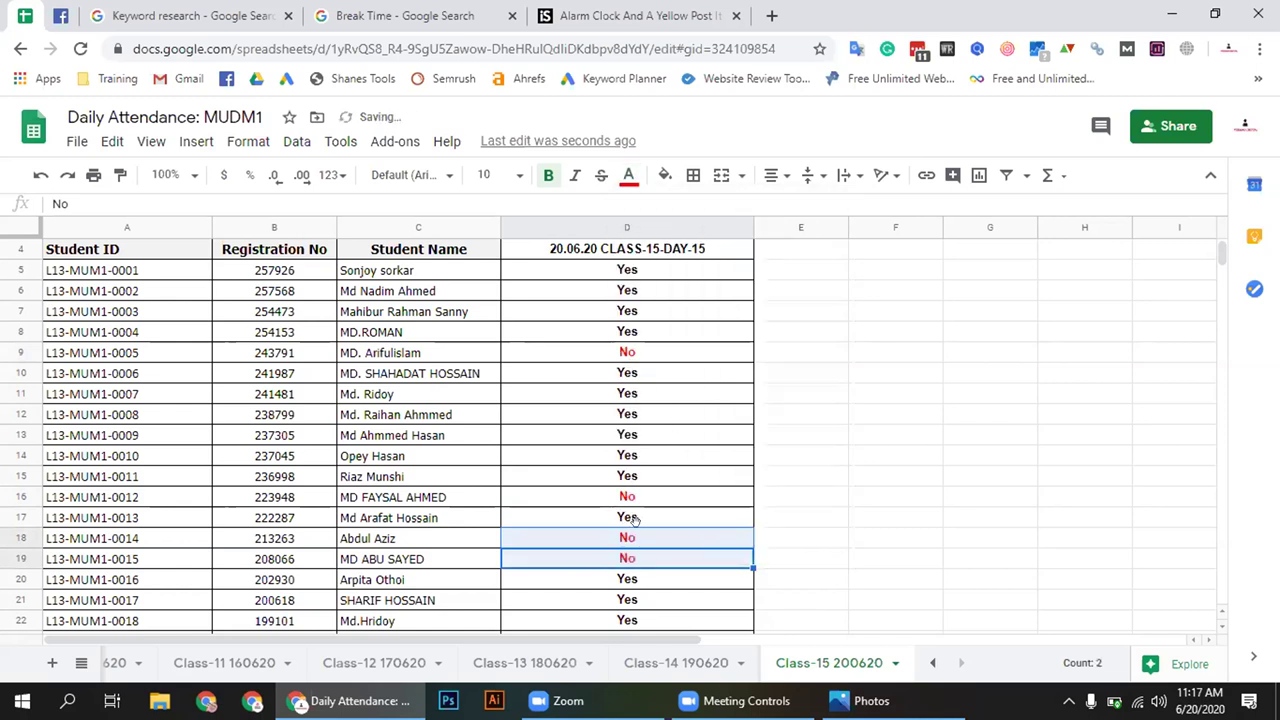
# Recheck the absent marks in rows 16, 18 and 19
pyautogui.click(647, 562)
pyautogui.scroll(-3, 665, 525)
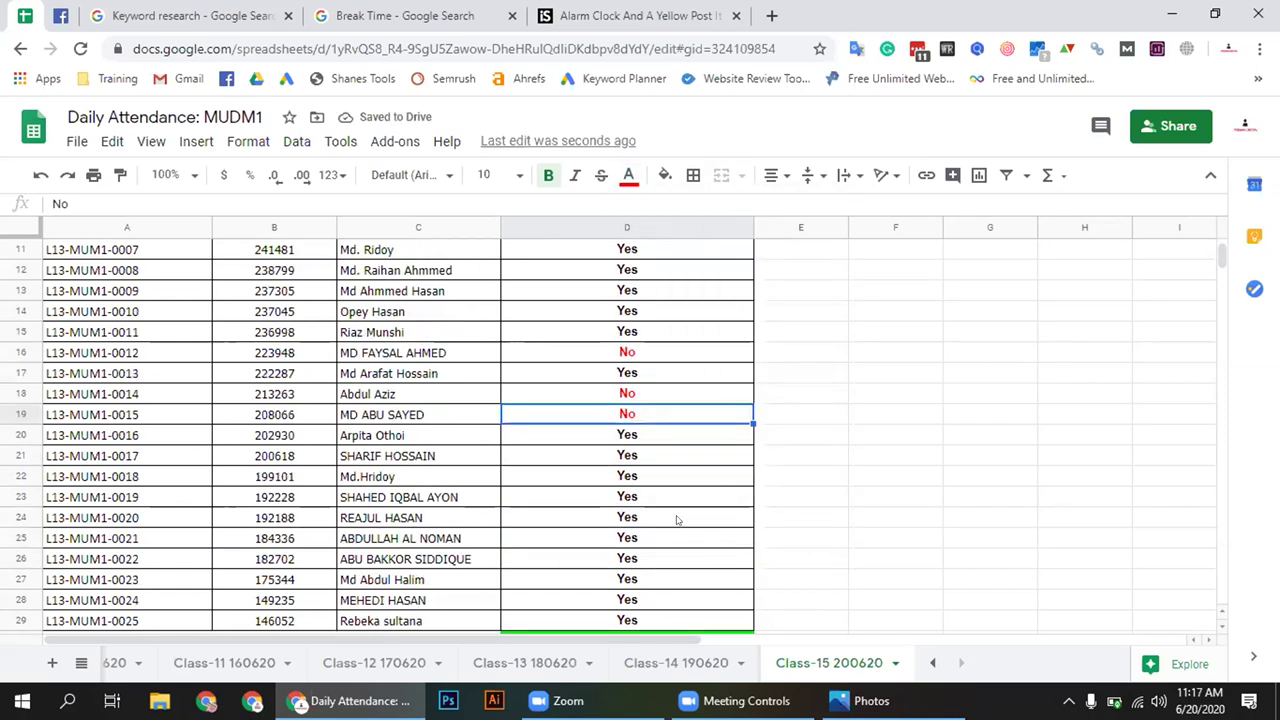
pyautogui.scroll(-2, 676, 519)
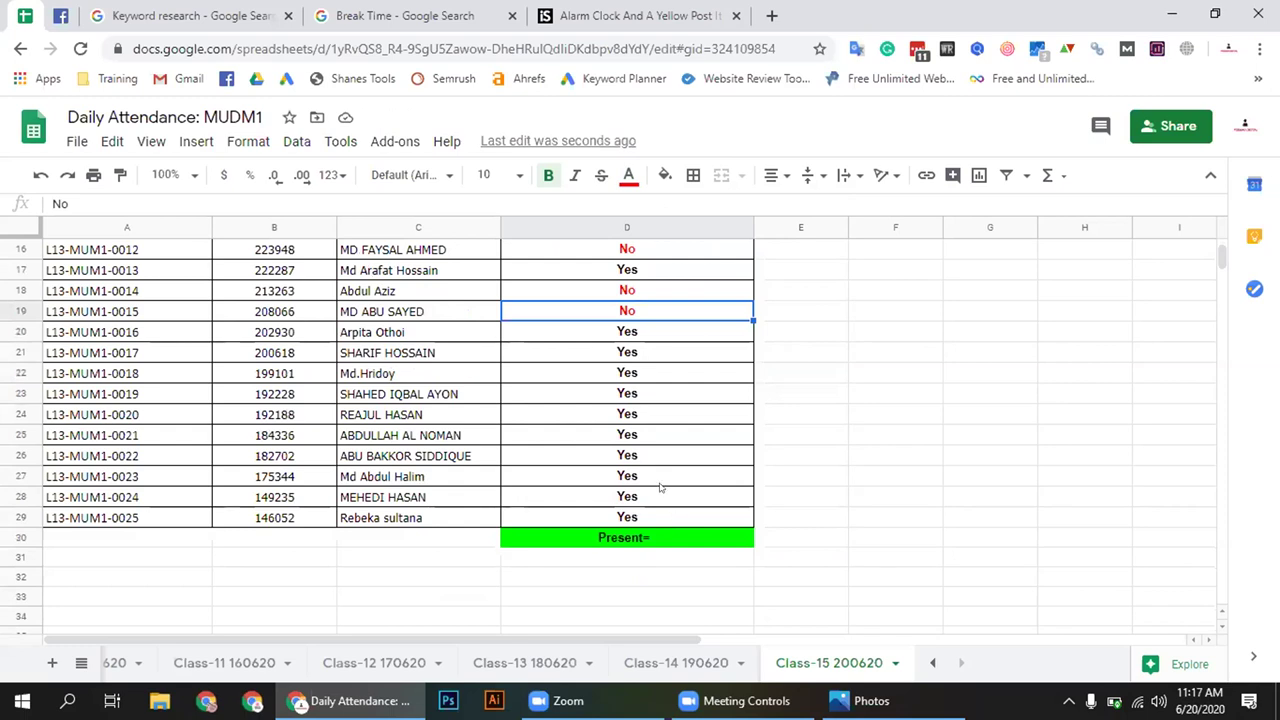
pyautogui.scroll(2, 737, 456)
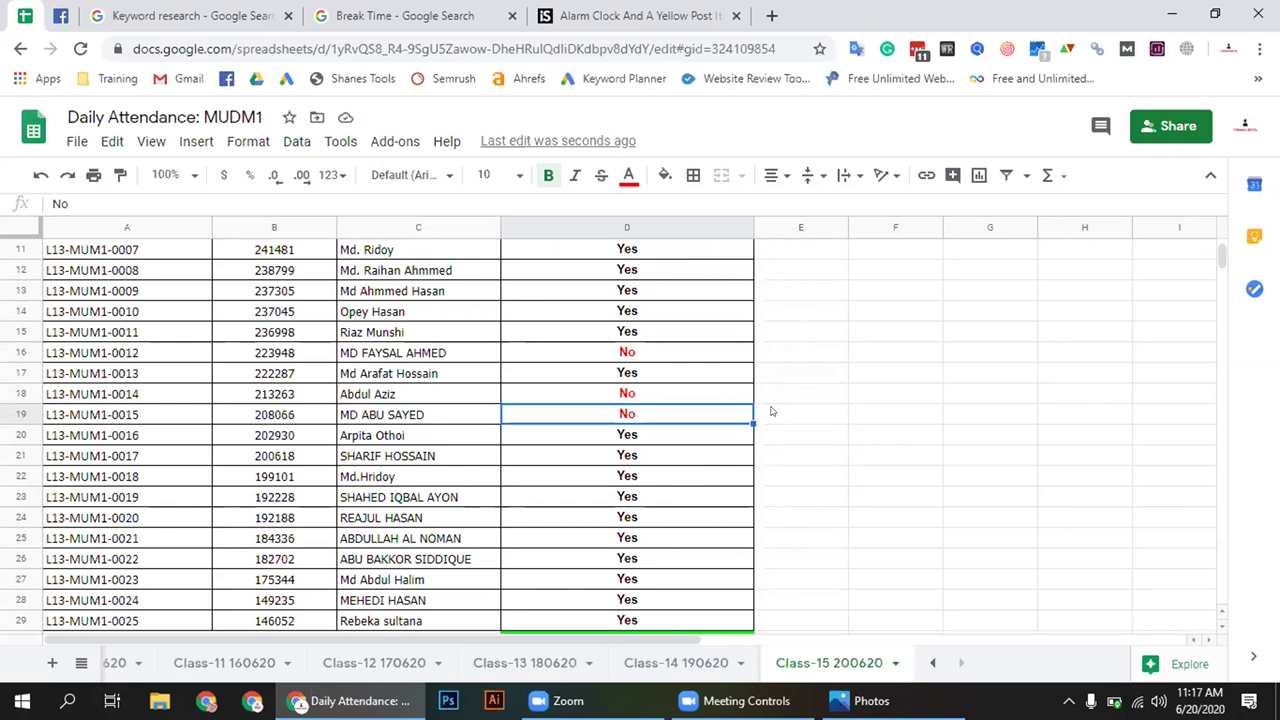
pyautogui.click(771, 410)
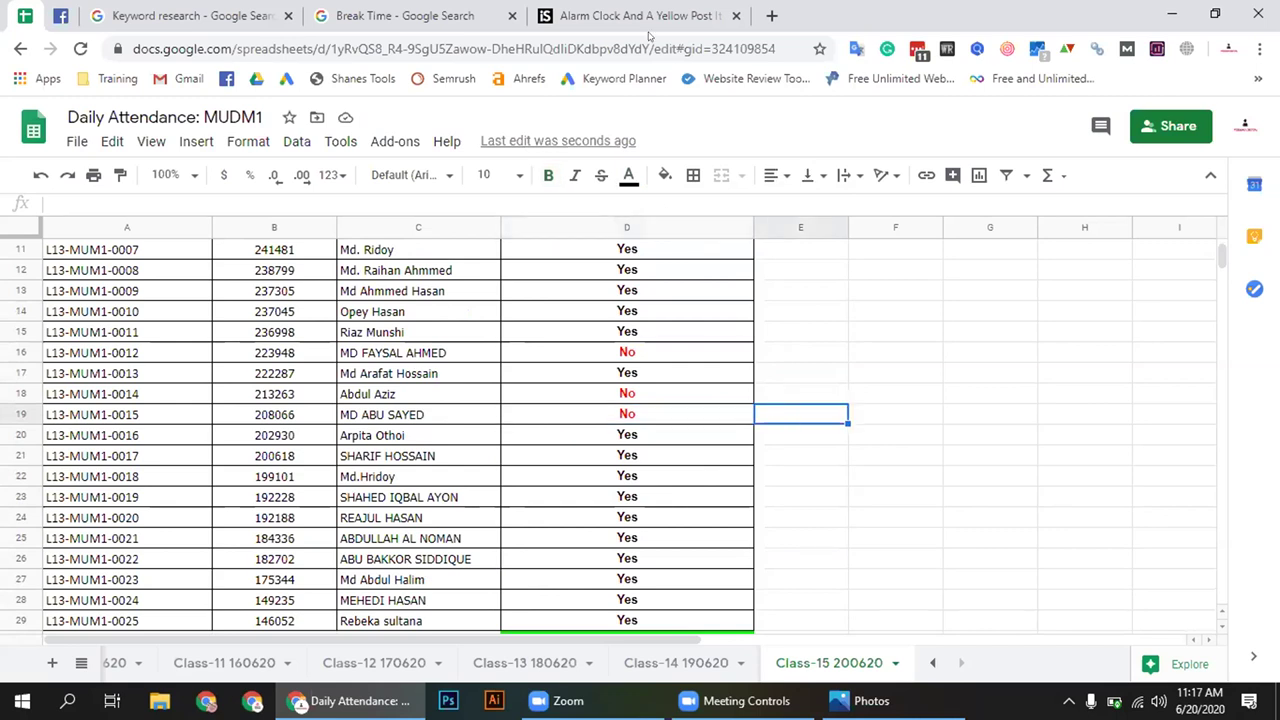
pyautogui.press('Up')
pyautogui.press('Up')
pyautogui.press('Up')
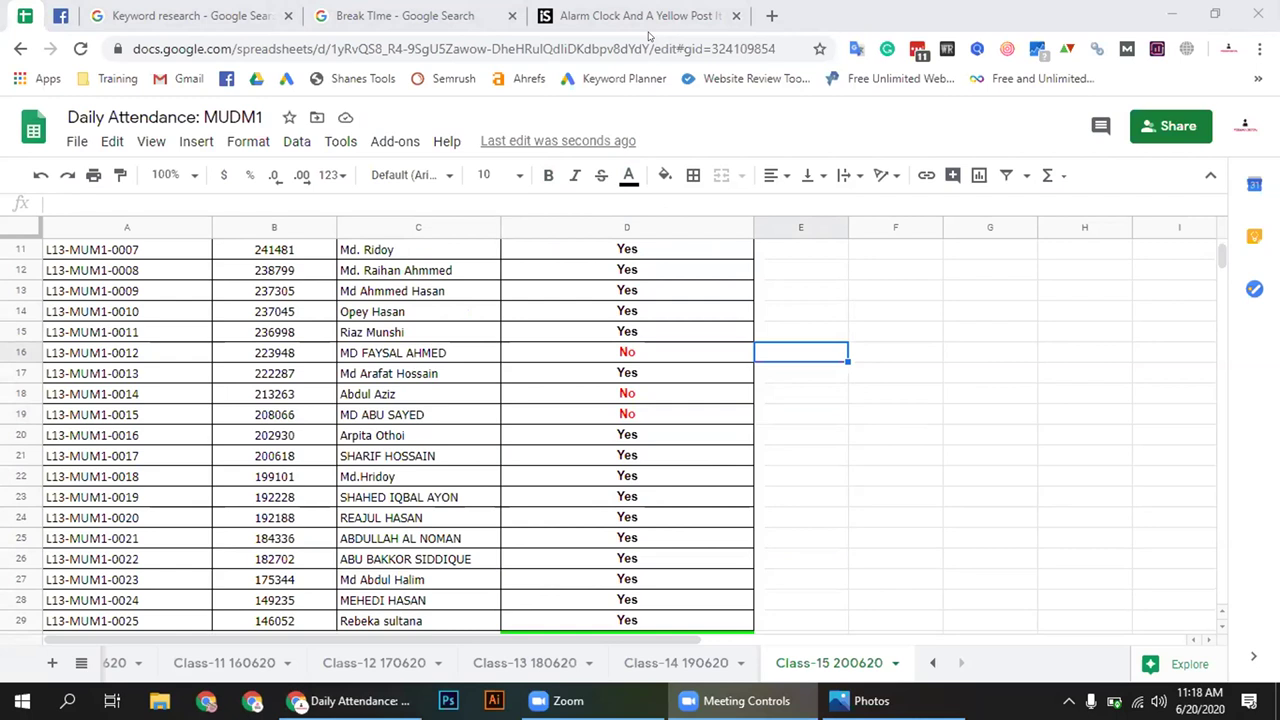
pyautogui.click(785, 432)
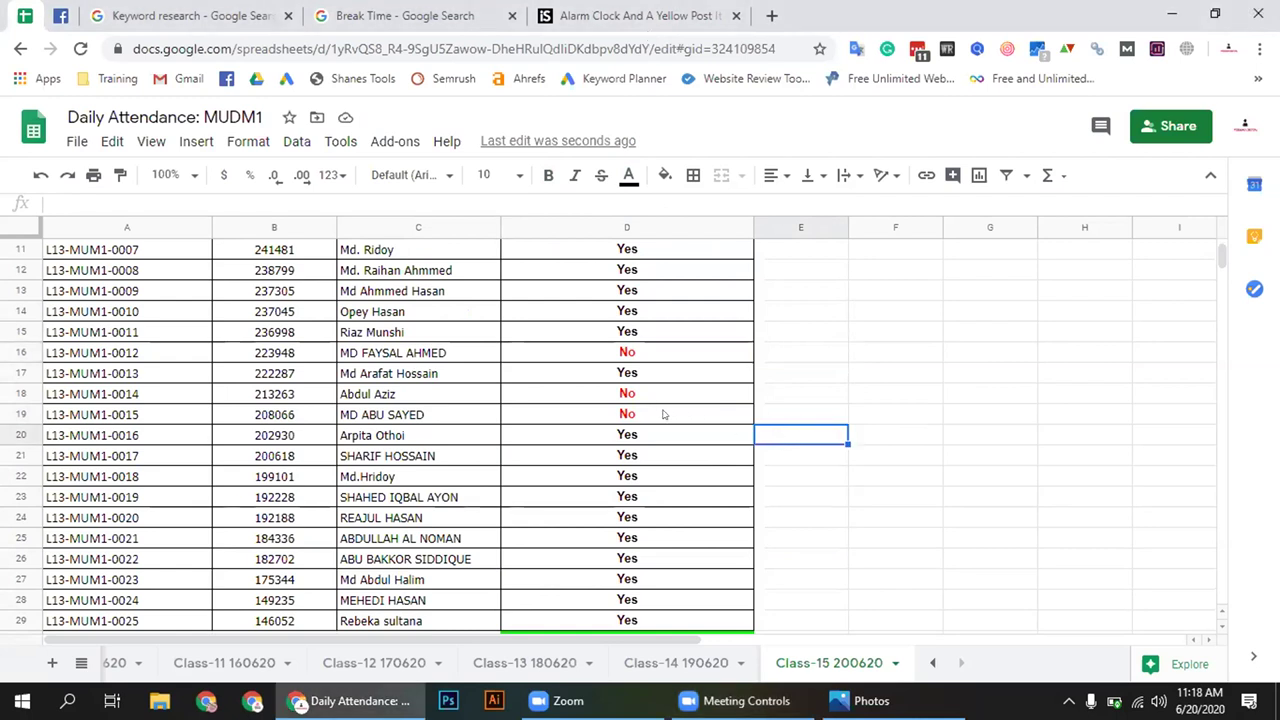
pyautogui.click(655, 412)
pyautogui.click(636, 397)
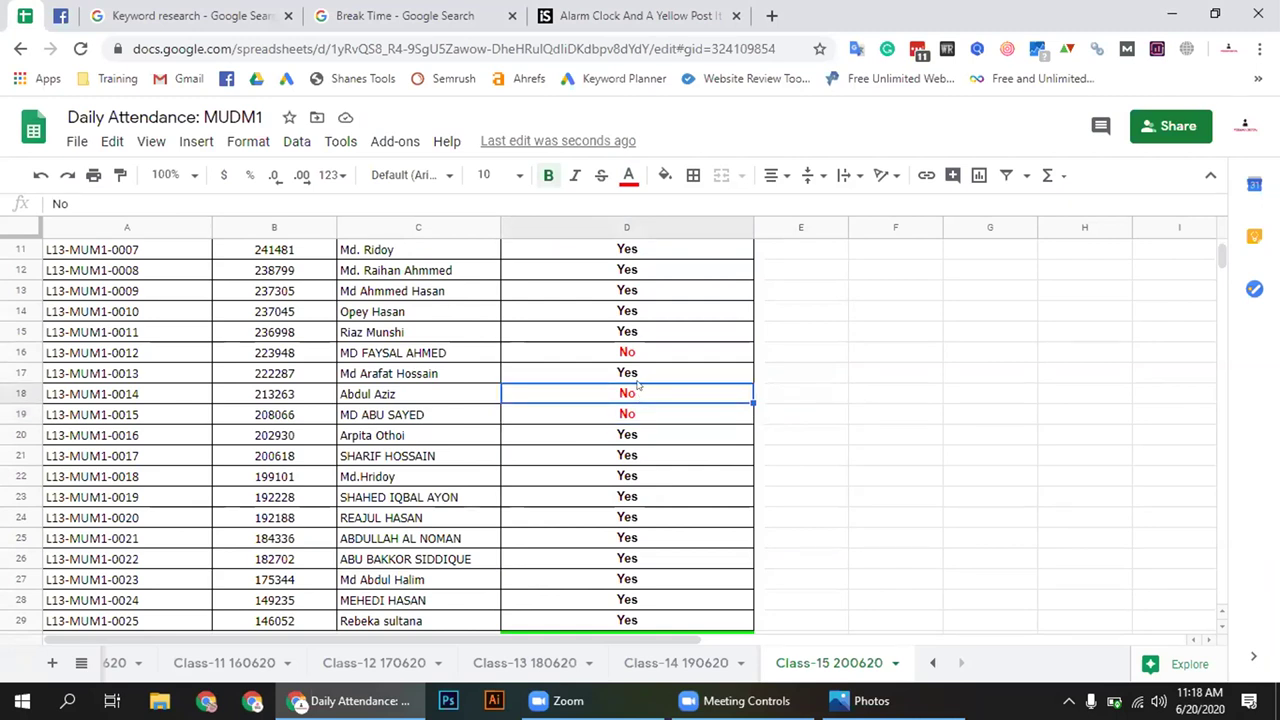
pyautogui.click(640, 355)
# Type 21 after 'Present=' in the green total cell below the list
pyautogui.scroll(3, 651, 340)
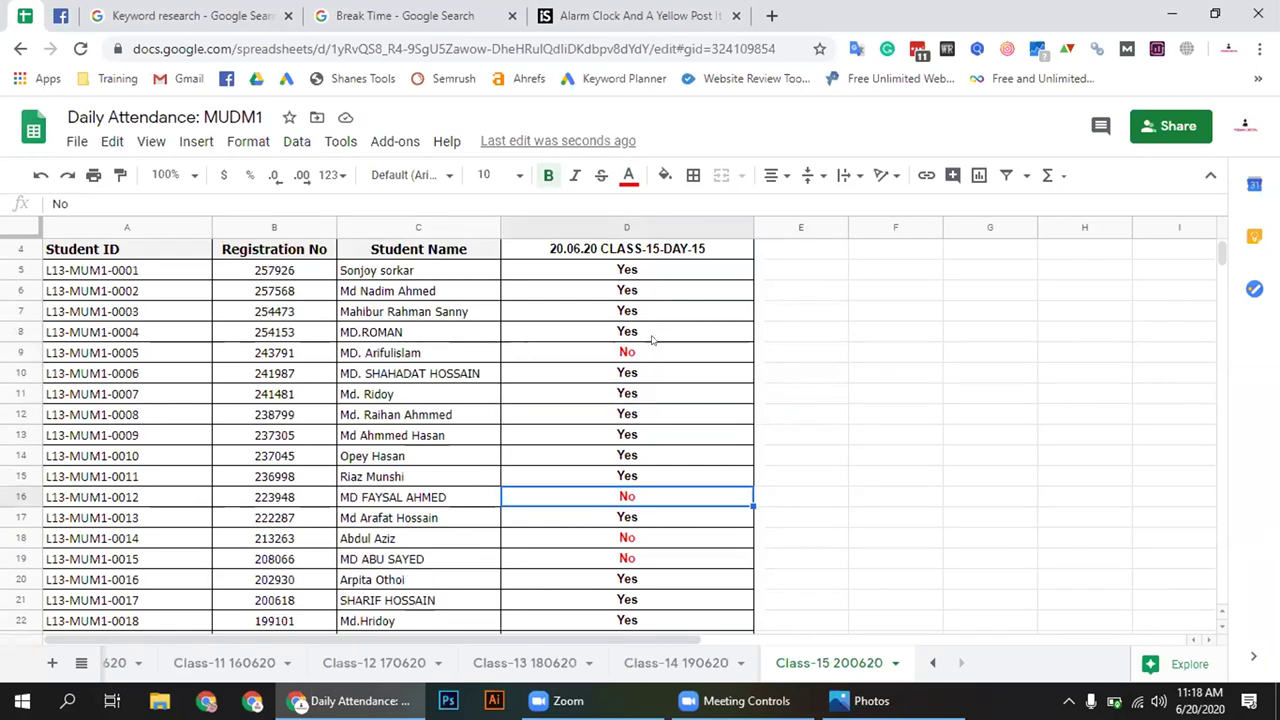
pyautogui.scroll(-2, 645, 350)
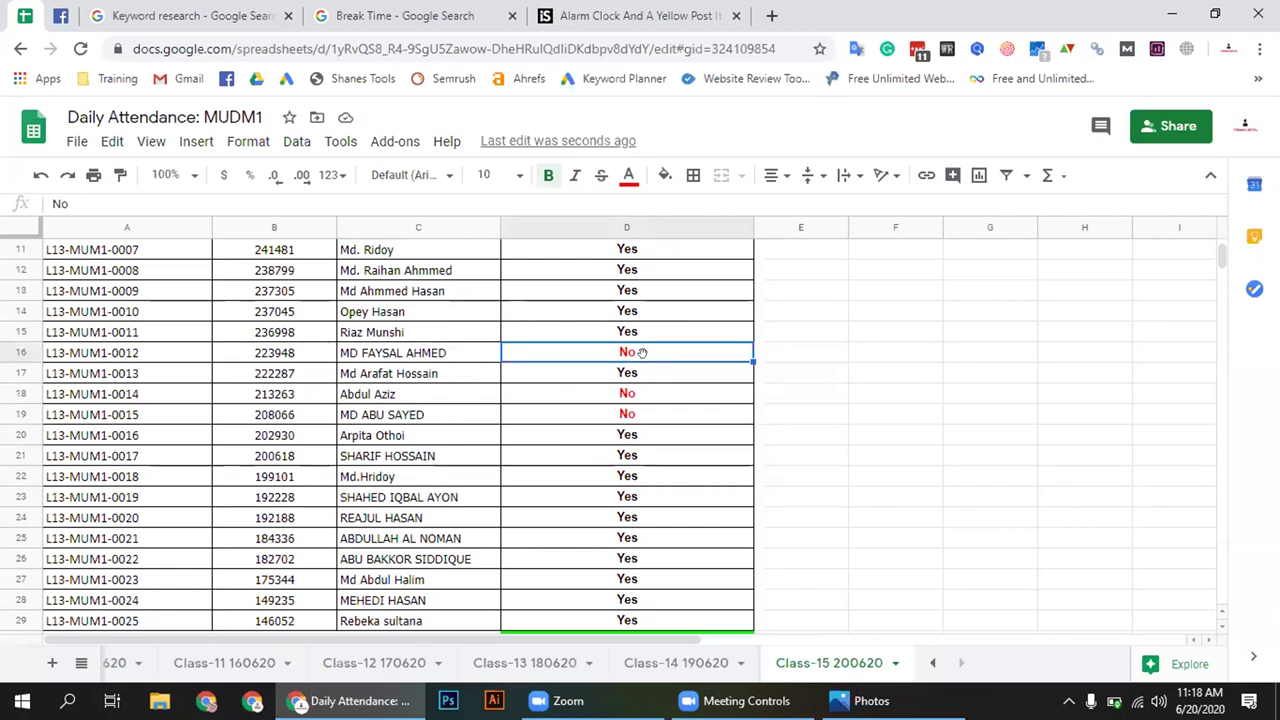
pyautogui.scroll(-1, 648, 360)
pyautogui.scroll(2, 650, 365)
pyautogui.scroll(2, 650, 365)
pyautogui.scroll(-6, 651, 366)
pyautogui.click(679, 458)
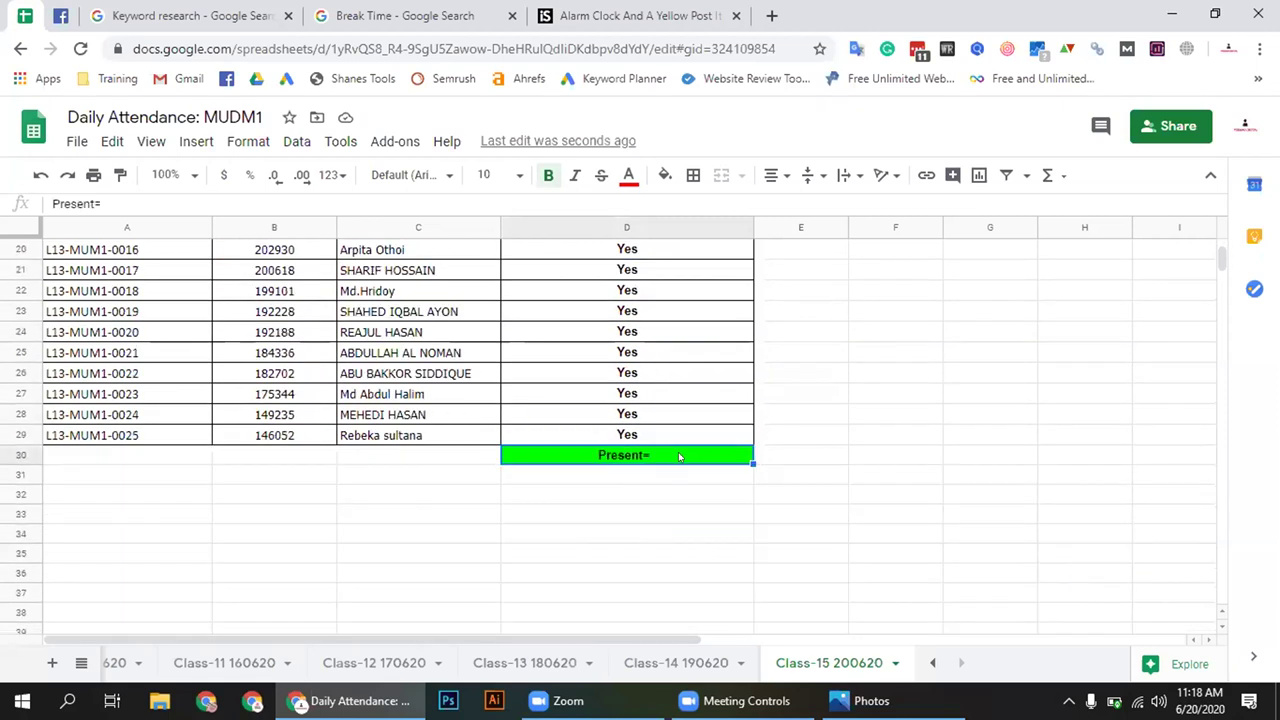
pyautogui.doubleClick(674, 452)
pyautogui.write('21')
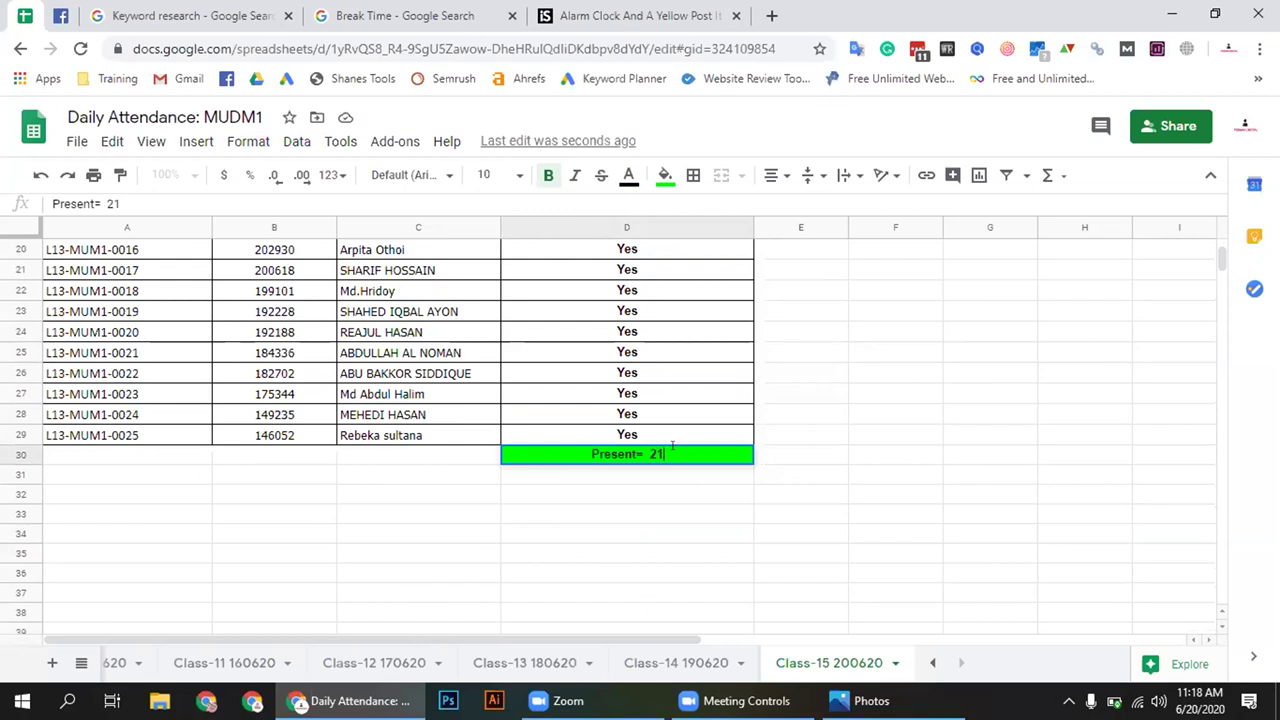
pyautogui.click(649, 502)
pyautogui.scroll(1, 649, 502)
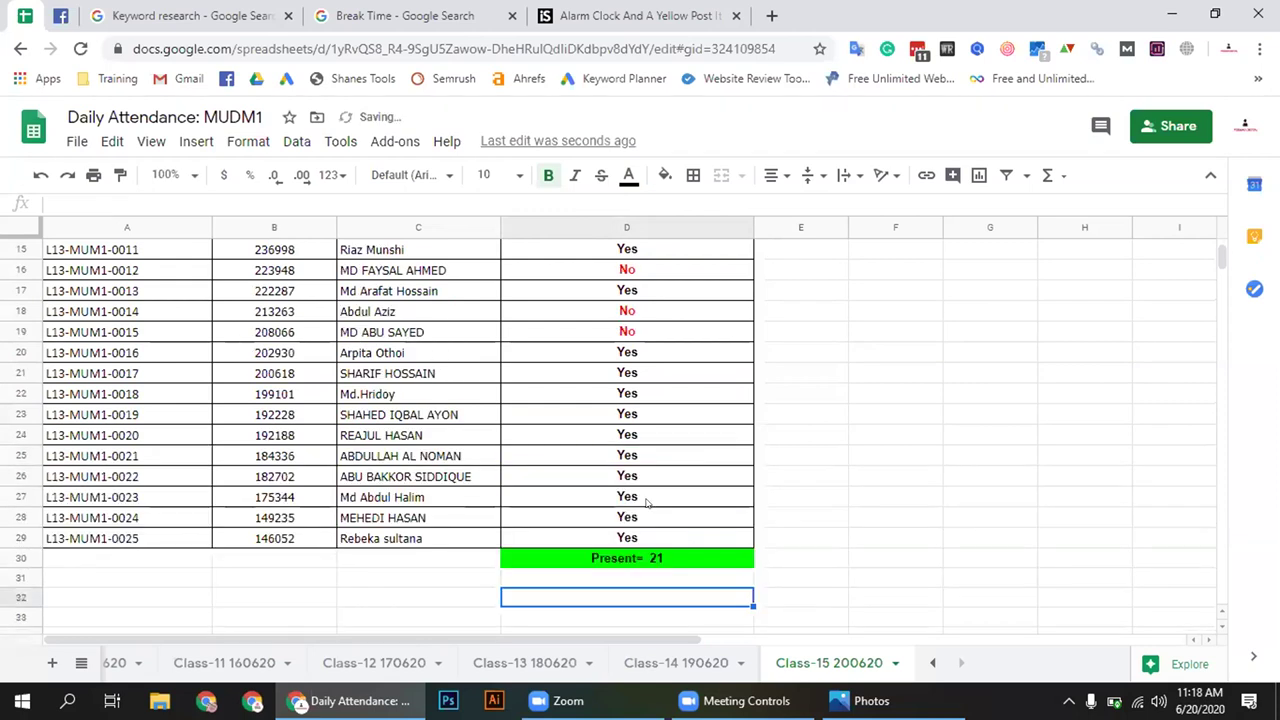
# Close the attendance sheet, Break Time search and alarm clock stock photo tabs
pyautogui.rightClick(20, 8)
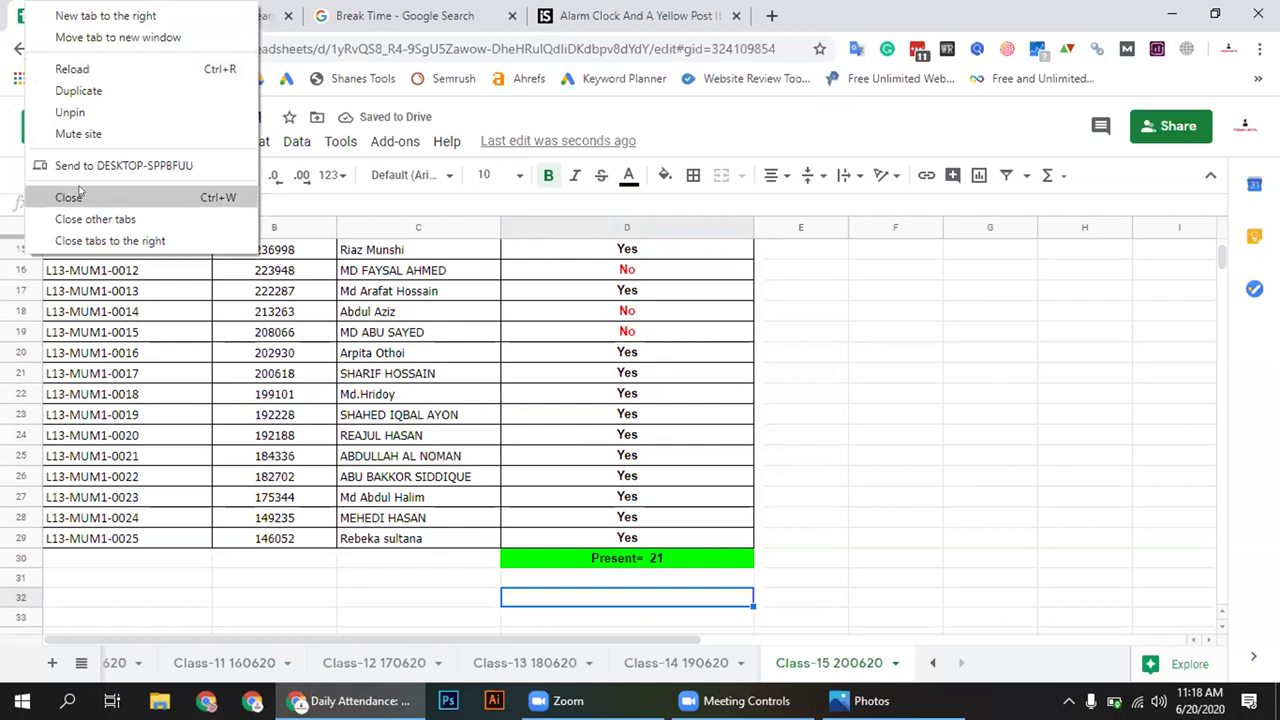
pyautogui.press('Return')
pyautogui.click(190, 12)
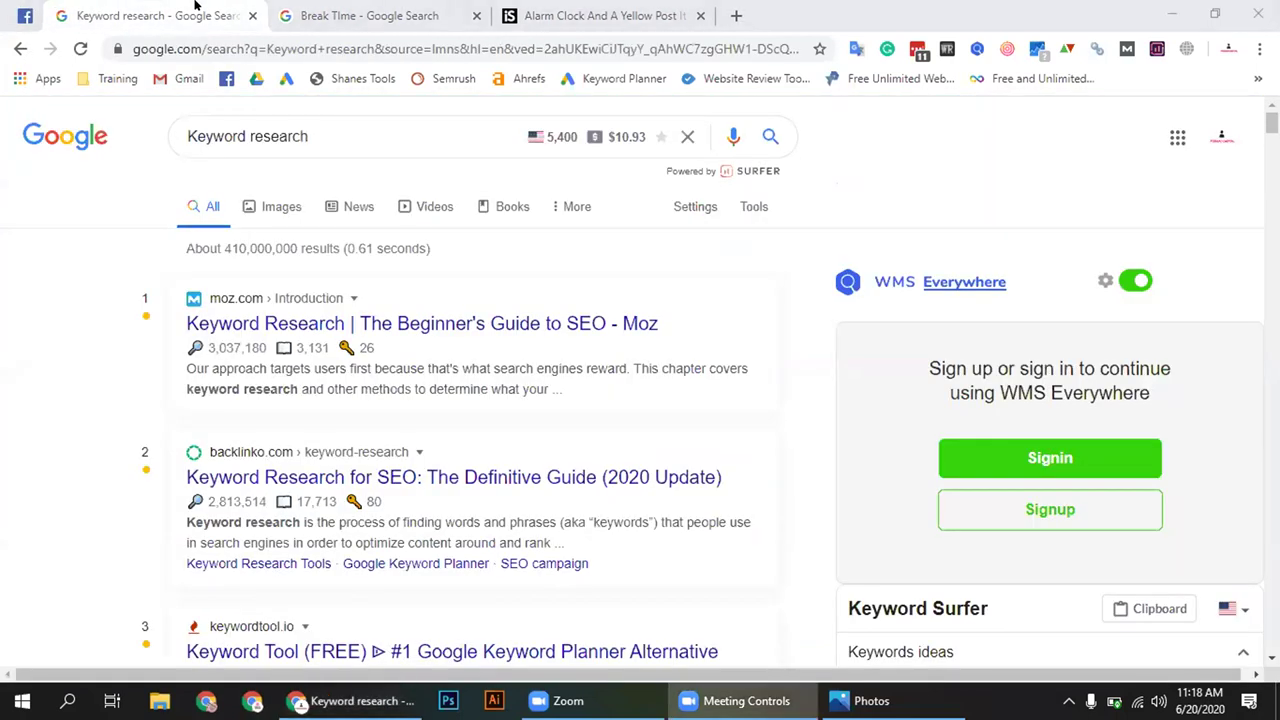
pyautogui.hotkey('ctrl', 'Tab')
pyautogui.hotkey('ctrl', 'shift', 'Tab')
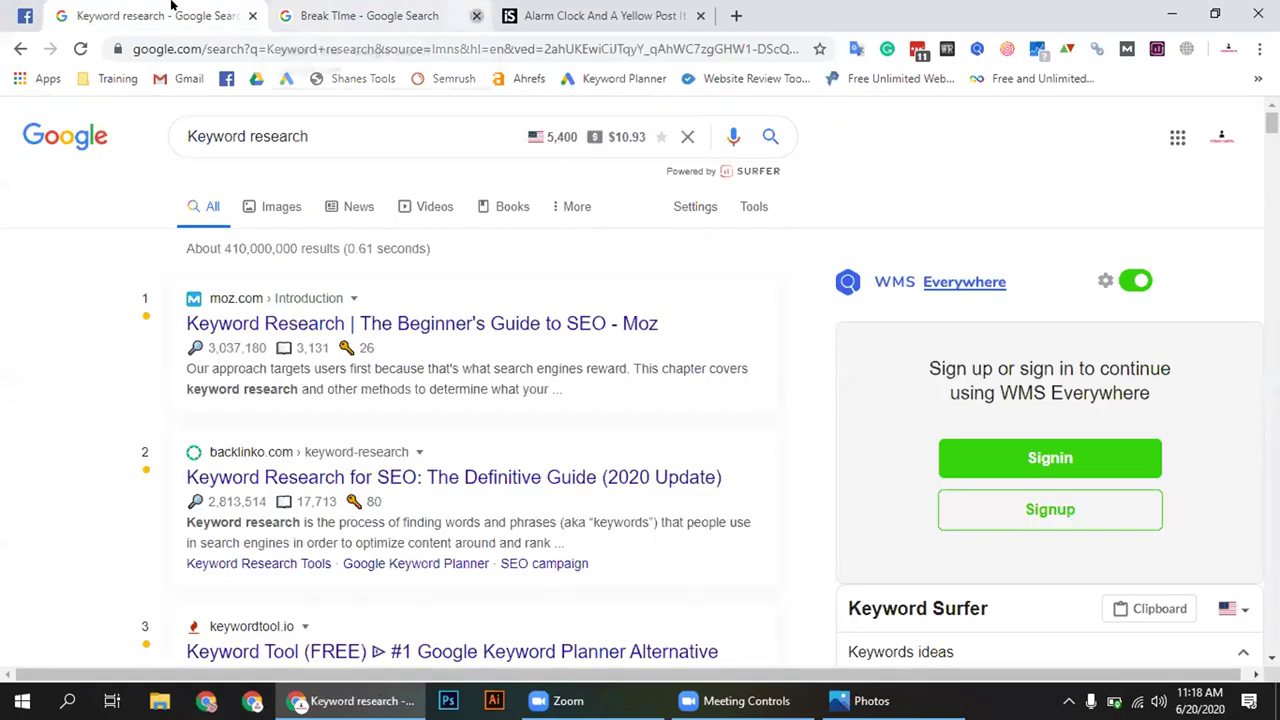
pyautogui.hotkey('ctrl', 'Tab')
pyautogui.hotkey('ctrl', 'w')
pyautogui.hotkey('ctrl', 'Tab')
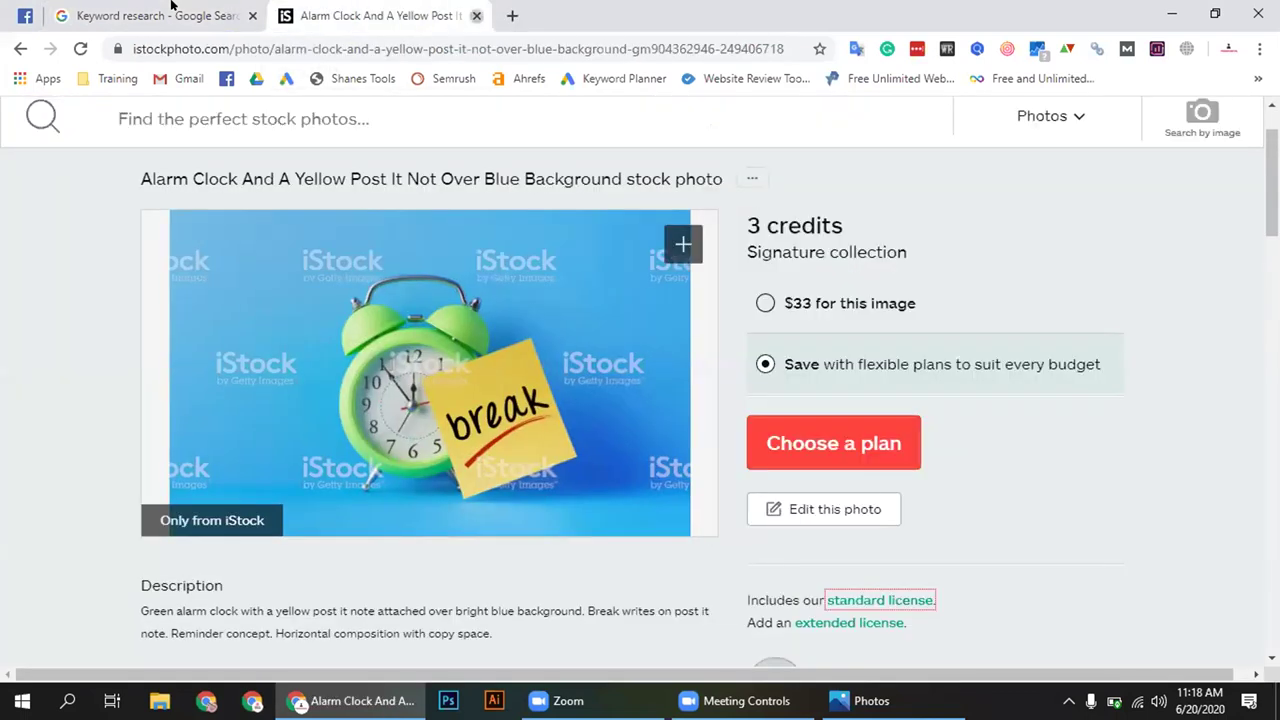
pyautogui.hotkey('ctrl', 'w')
# Bring the Facebook group post back to the front and scroll through it
pyautogui.click(25, 15)
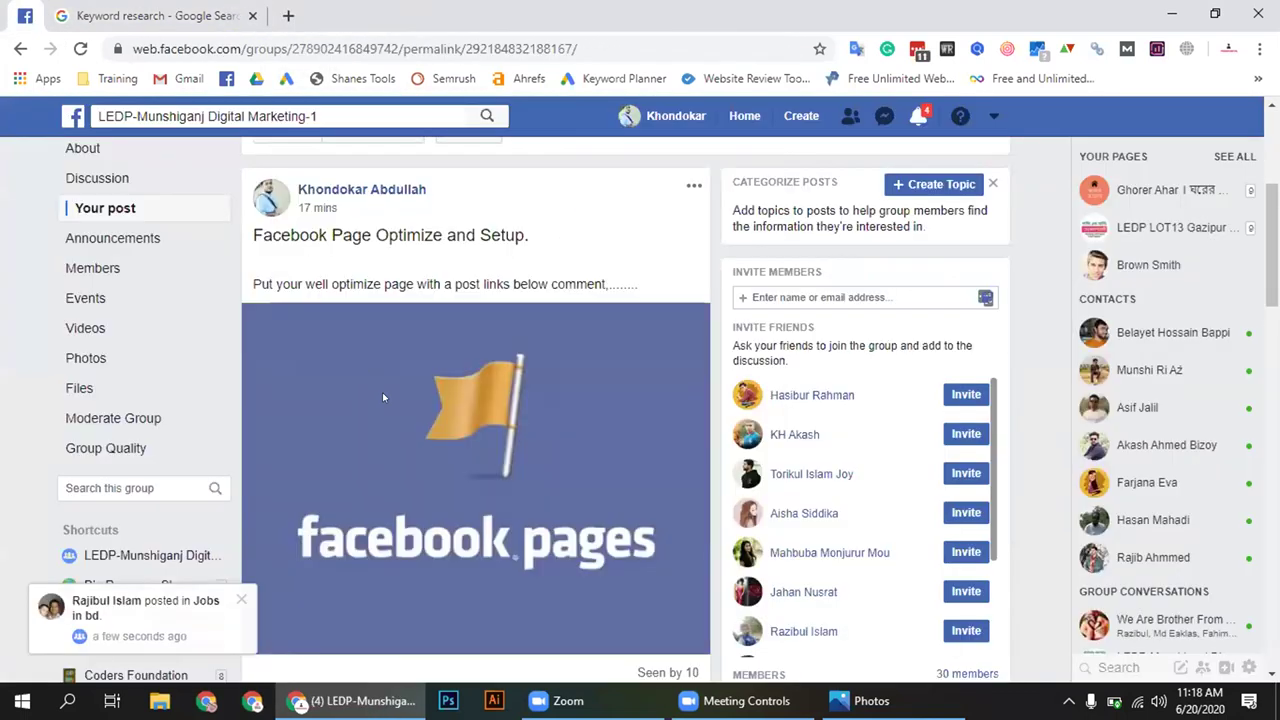
pyautogui.scroll(-1, 468, 448)
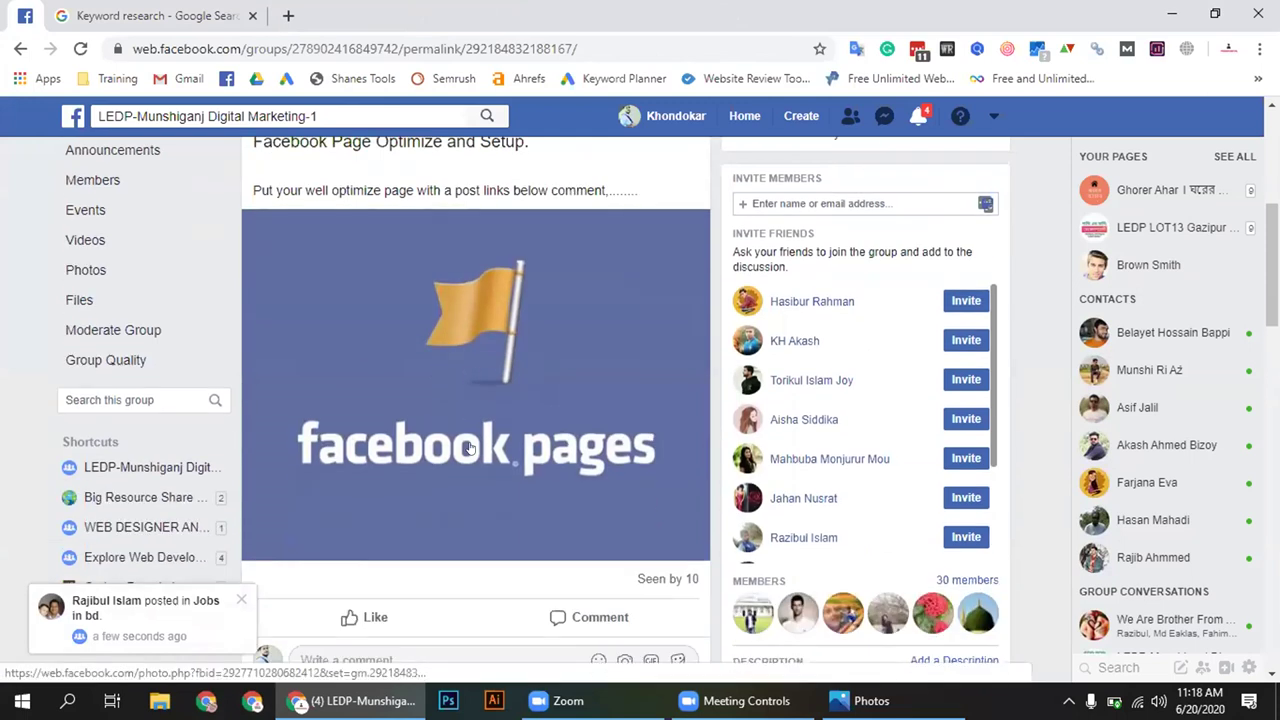
pyautogui.scroll(1, 468, 448)
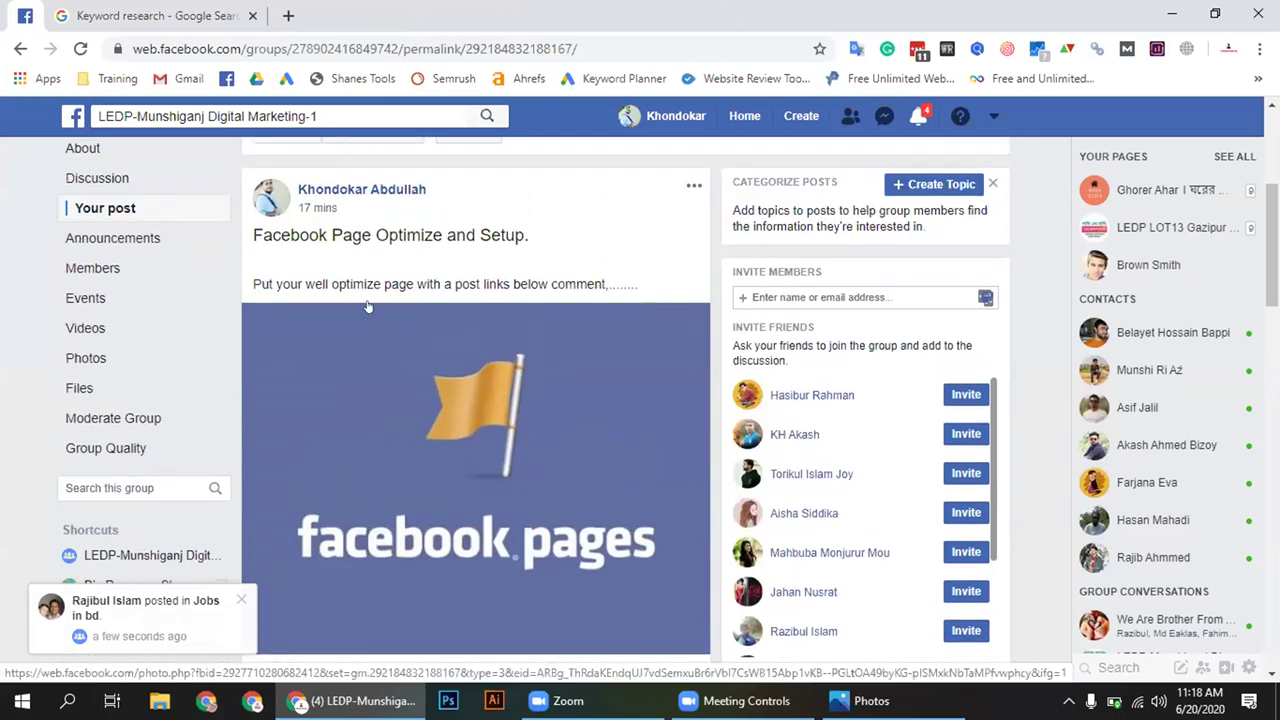
pyautogui.scroll(-1, 367, 307)
pyautogui.scroll(1, 367, 307)
pyautogui.scroll(-1, 367, 307)
pyautogui.scroll(1, 367, 307)
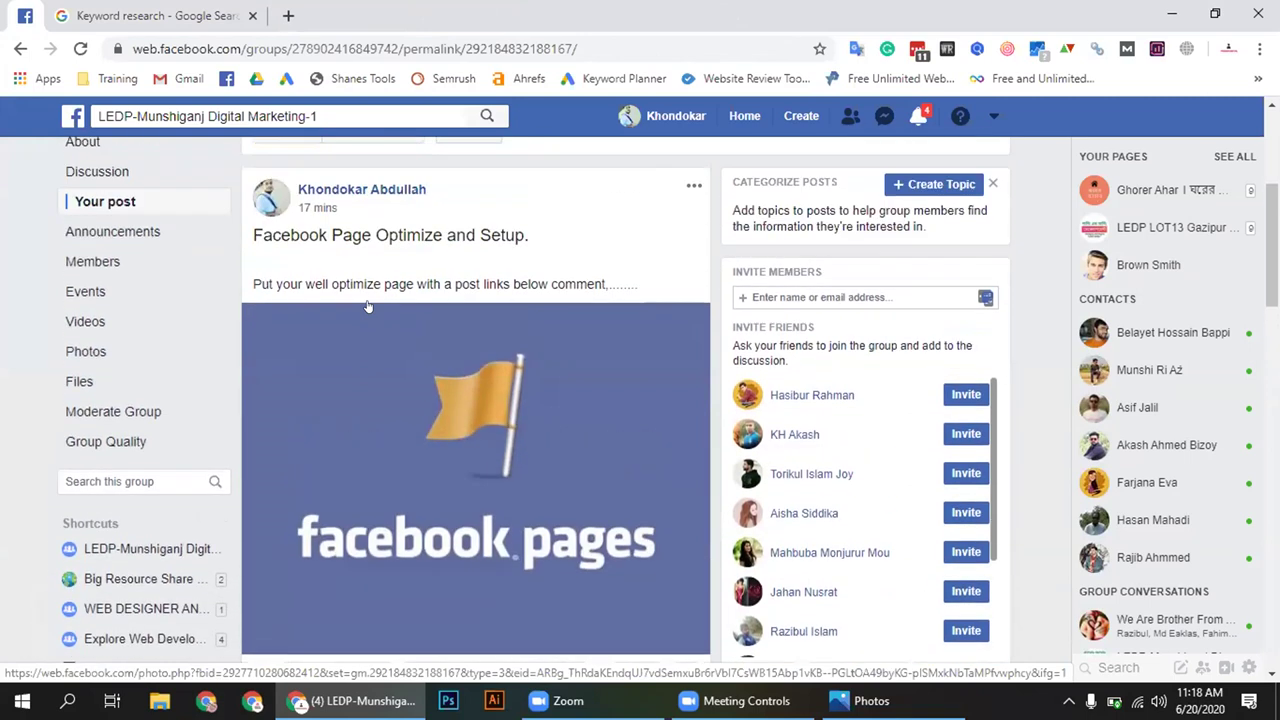
pyautogui.click(310, 207)
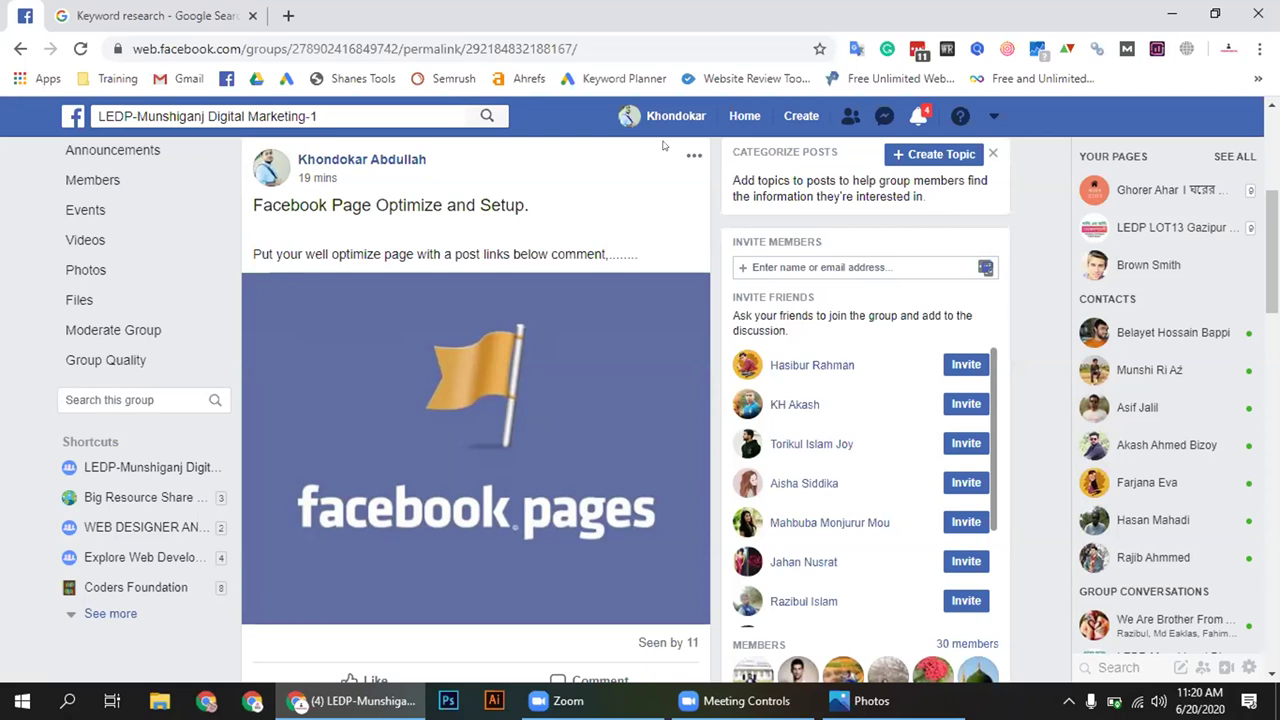
# Search Google for 'privacy policy generator' and open privacypolicygenerator.info in a new tab
pyautogui.click(112, 14)
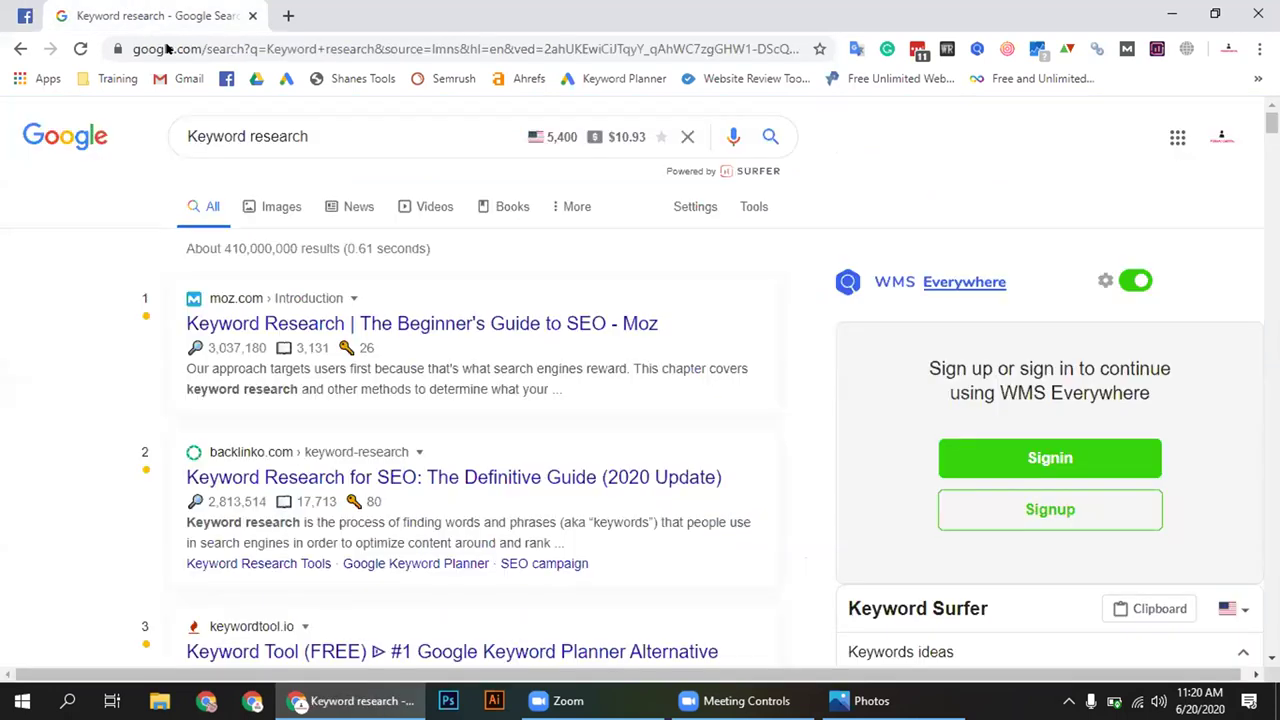
pyautogui.tripleClick(349, 132)
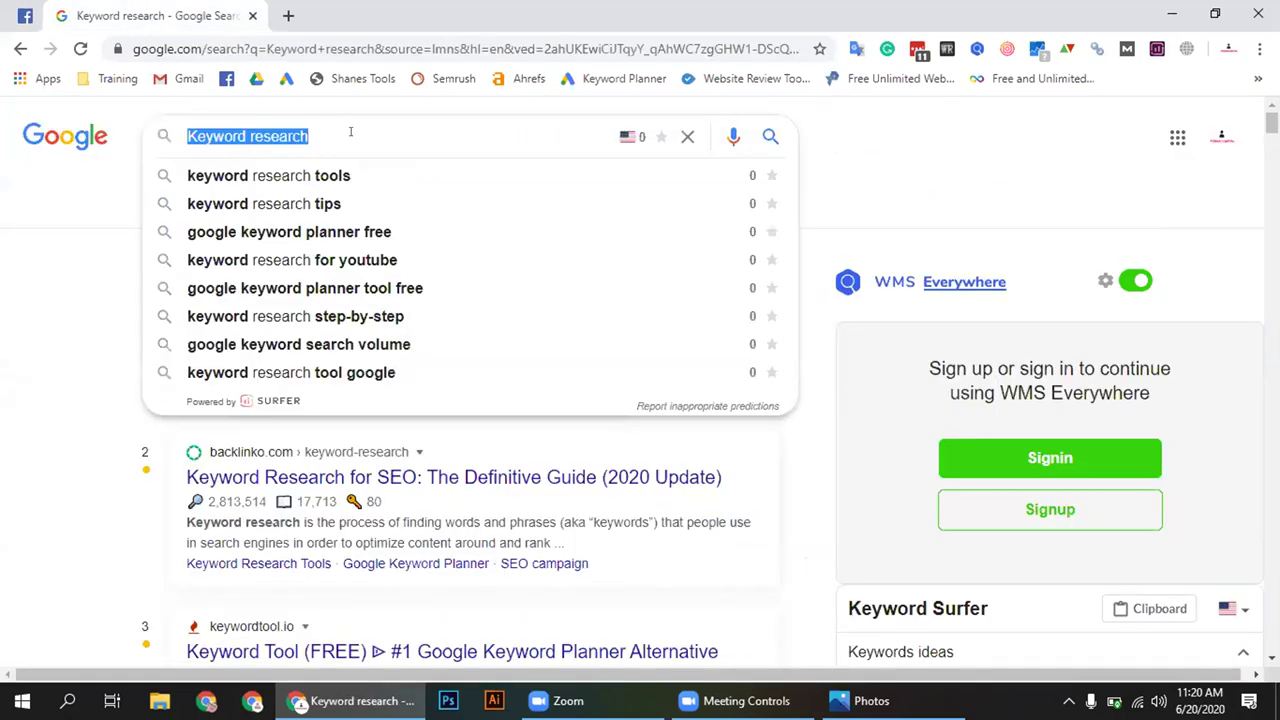
pyautogui.write('pr')
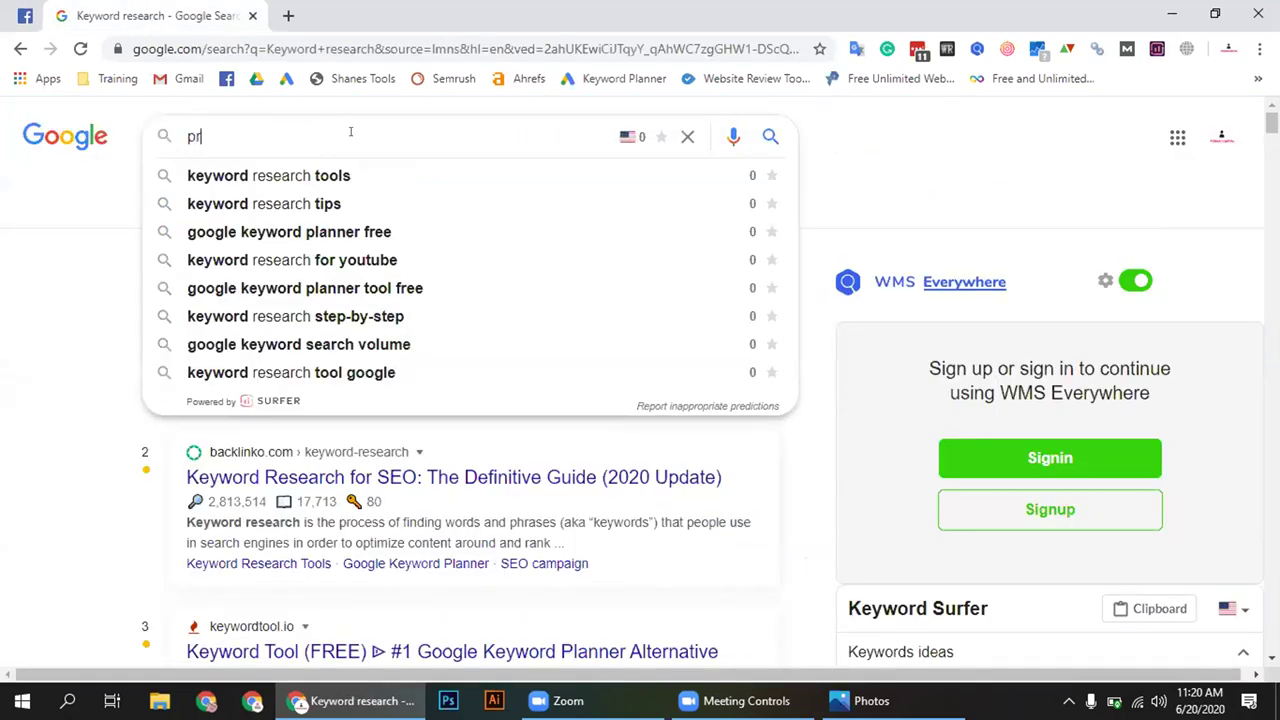
pyautogui.write('ivacy')
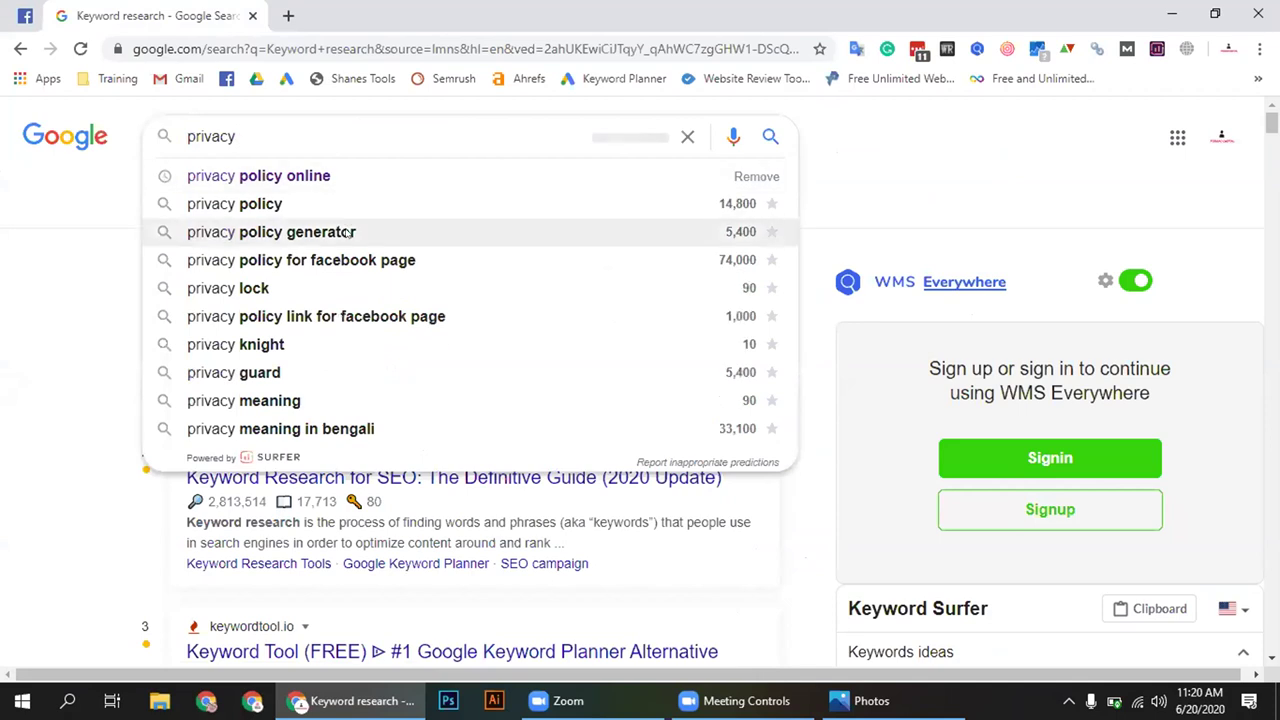
pyautogui.click(347, 232)
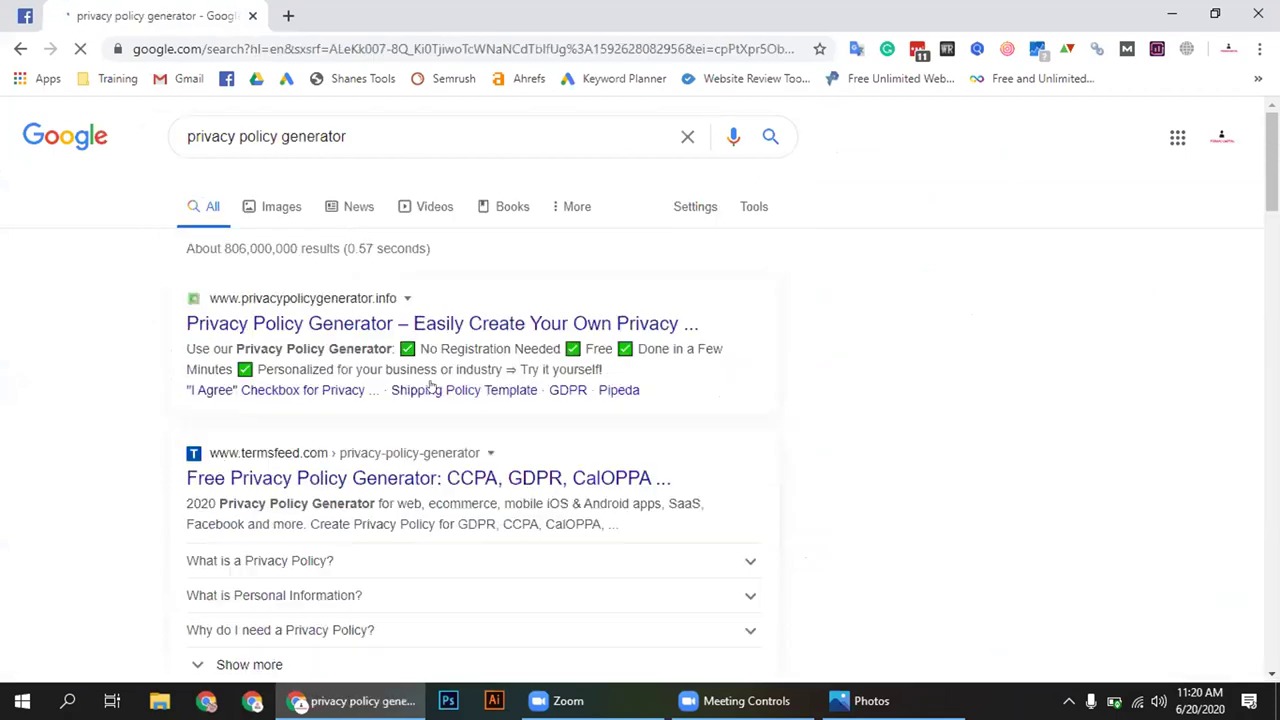
pyautogui.middleClick(323, 323)
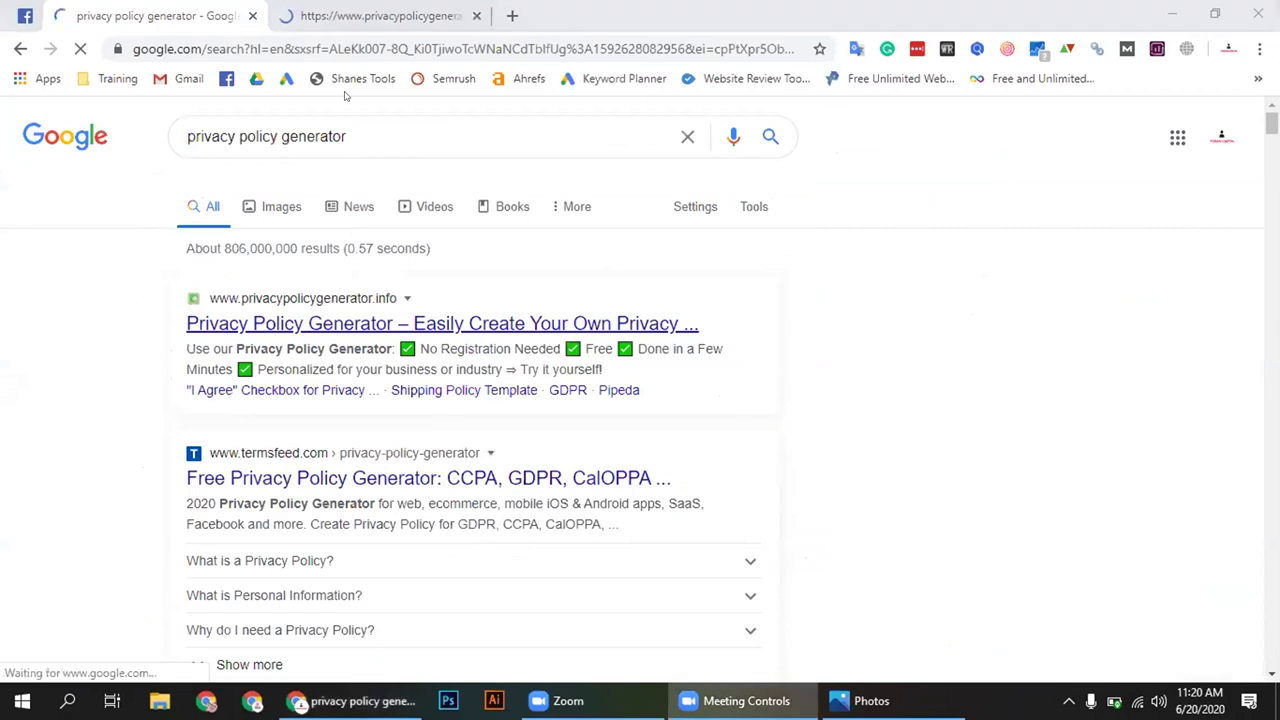
pyautogui.hotkey('ctrl', 'Tab')
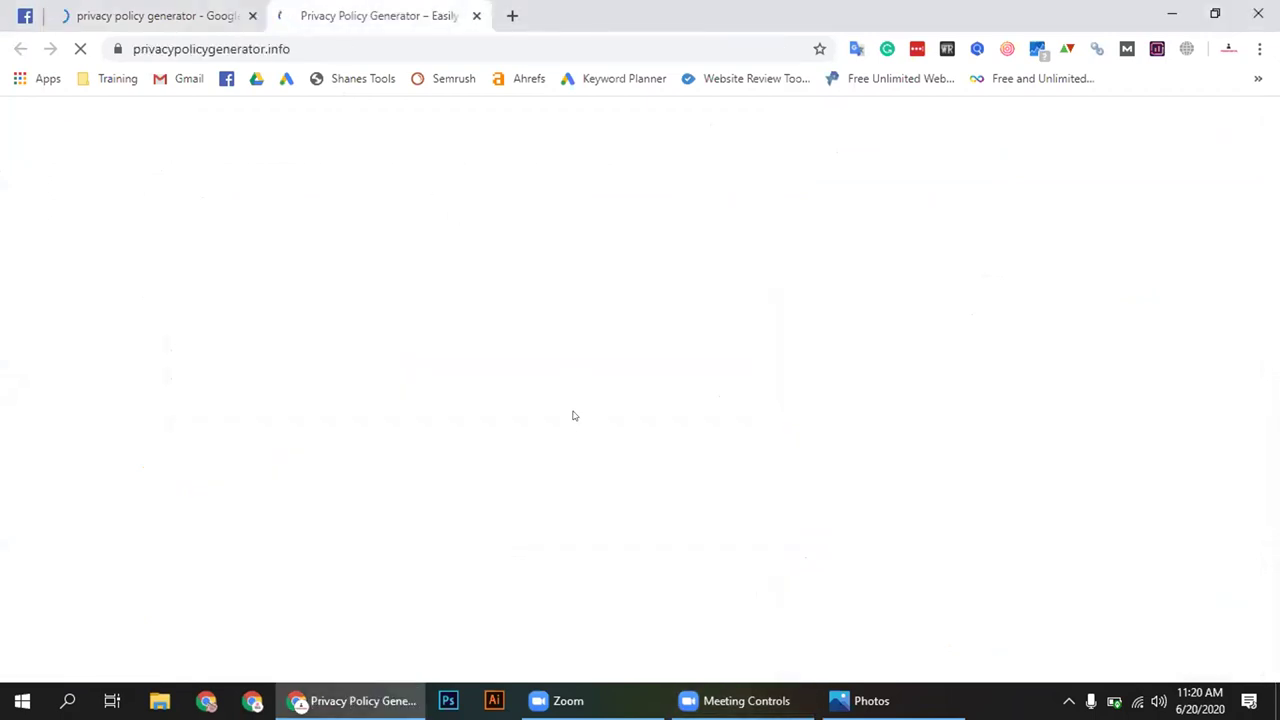
# Look over the generator's Website step and select the company name field
pyautogui.scroll(-4, 650, 323)
pyautogui.scroll(4, 650, 323)
pyautogui.scroll(-4, 897, 443)
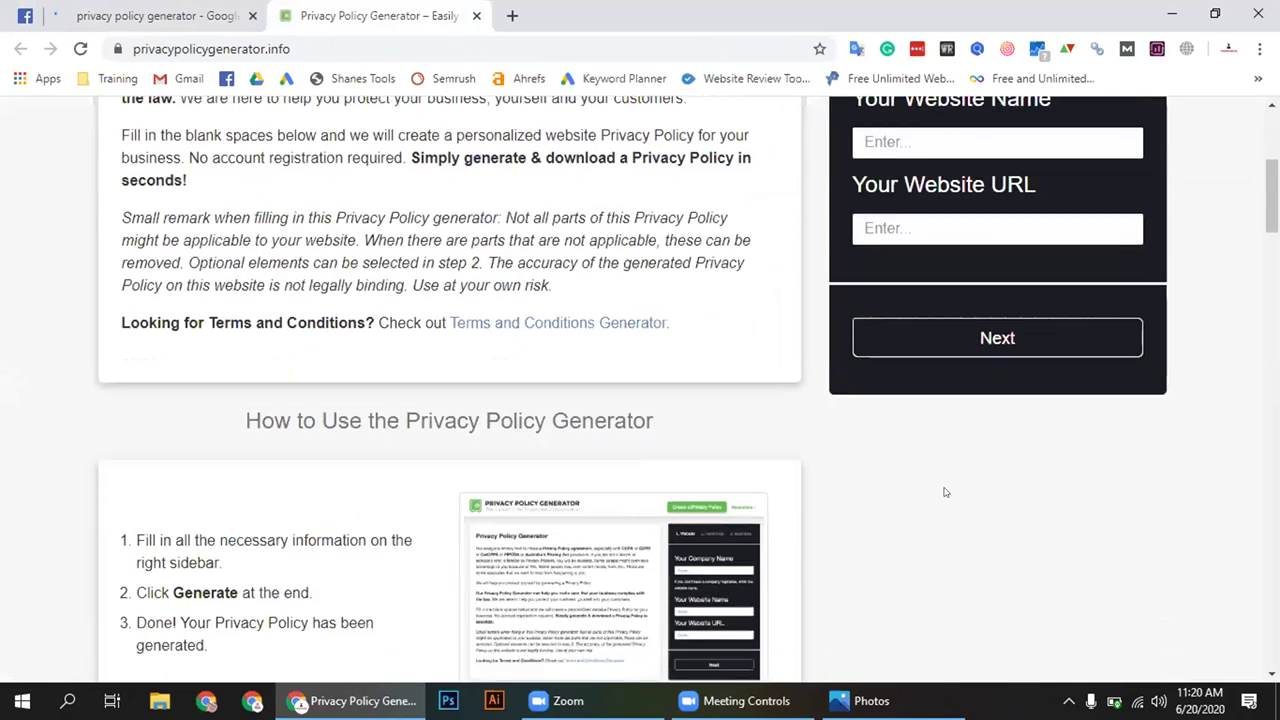
pyautogui.scroll(4, 945, 492)
pyautogui.click(911, 366)
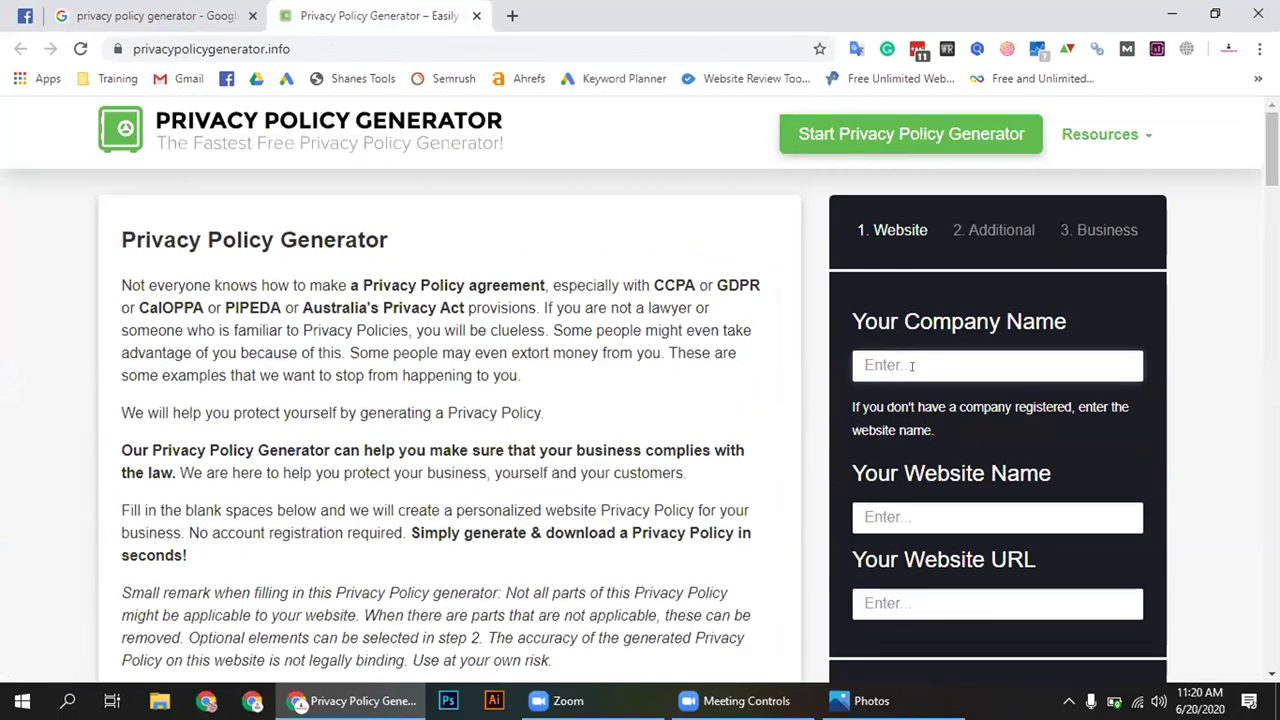
pyautogui.scroll(-4, 911, 366)
pyautogui.scroll(2, 832, 443)
pyautogui.scroll(1, 921, 268)
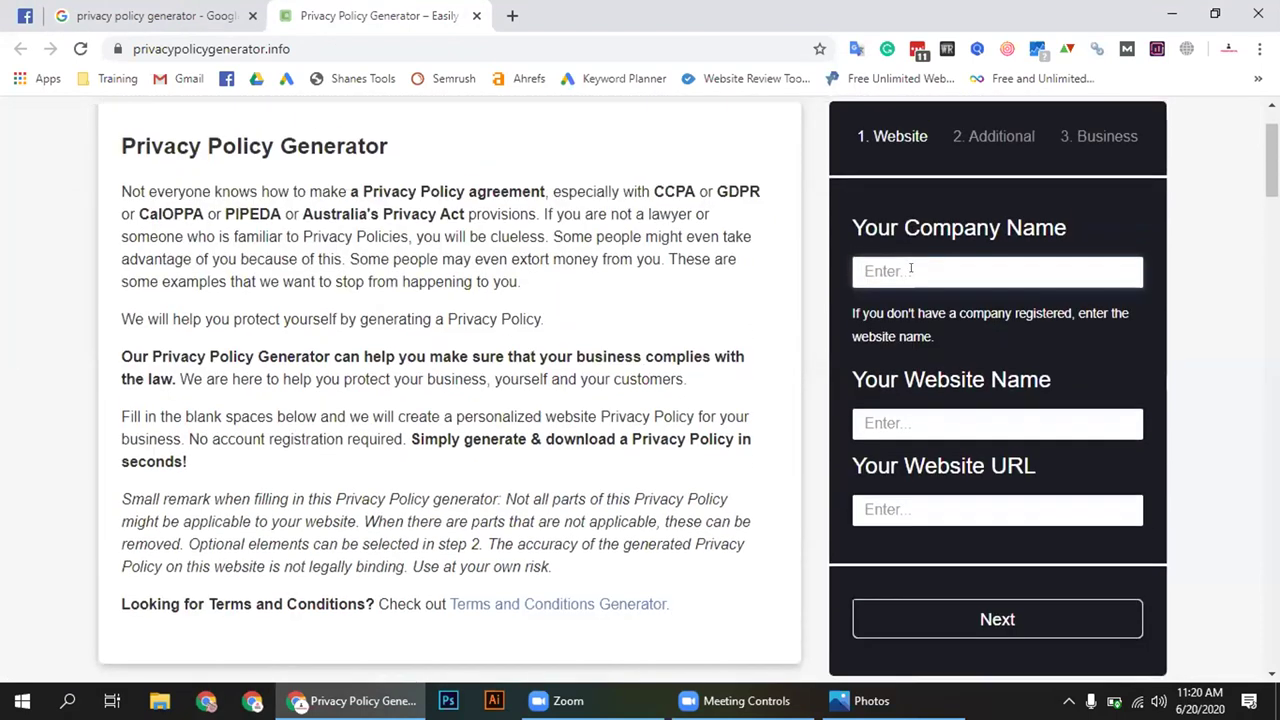
# Copy the Facebook group's web address from the browser address bar
pyautogui.click(33, 12)
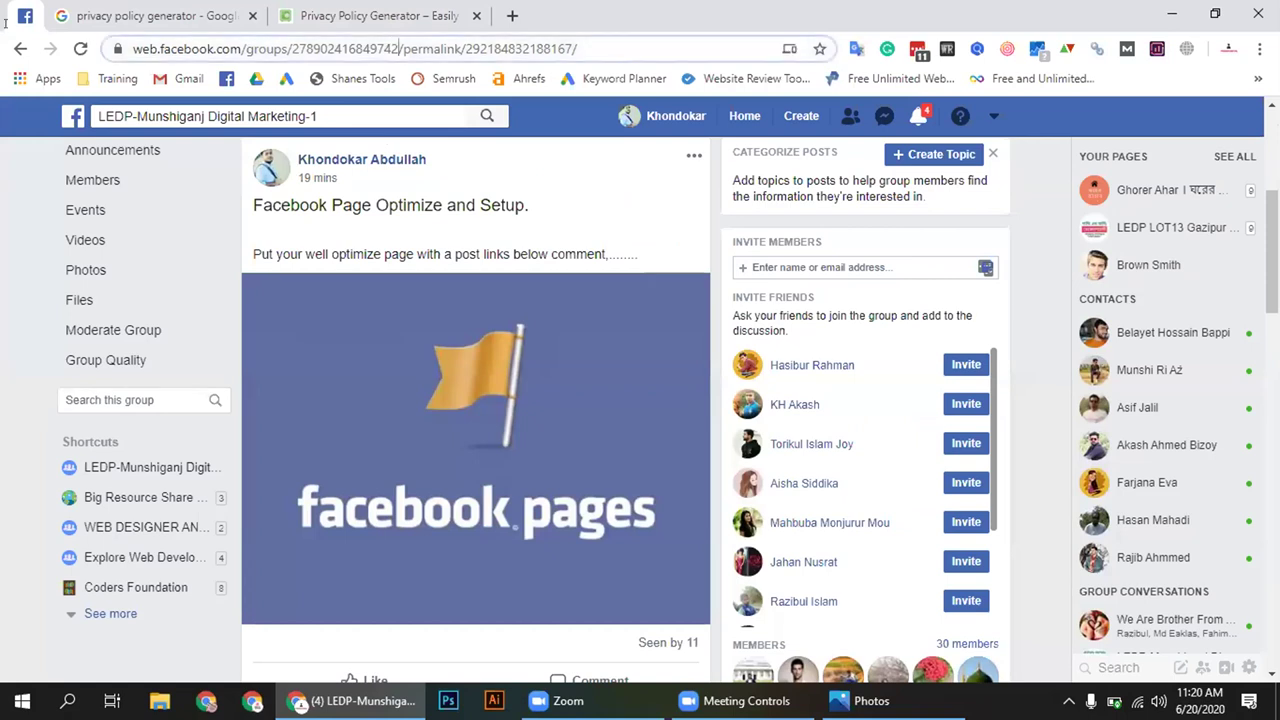
pyautogui.moveTo(400, 48); pyautogui.dragTo(150, 48)
pyautogui.rightClick(205, 50)
pyautogui.click(260, 152)
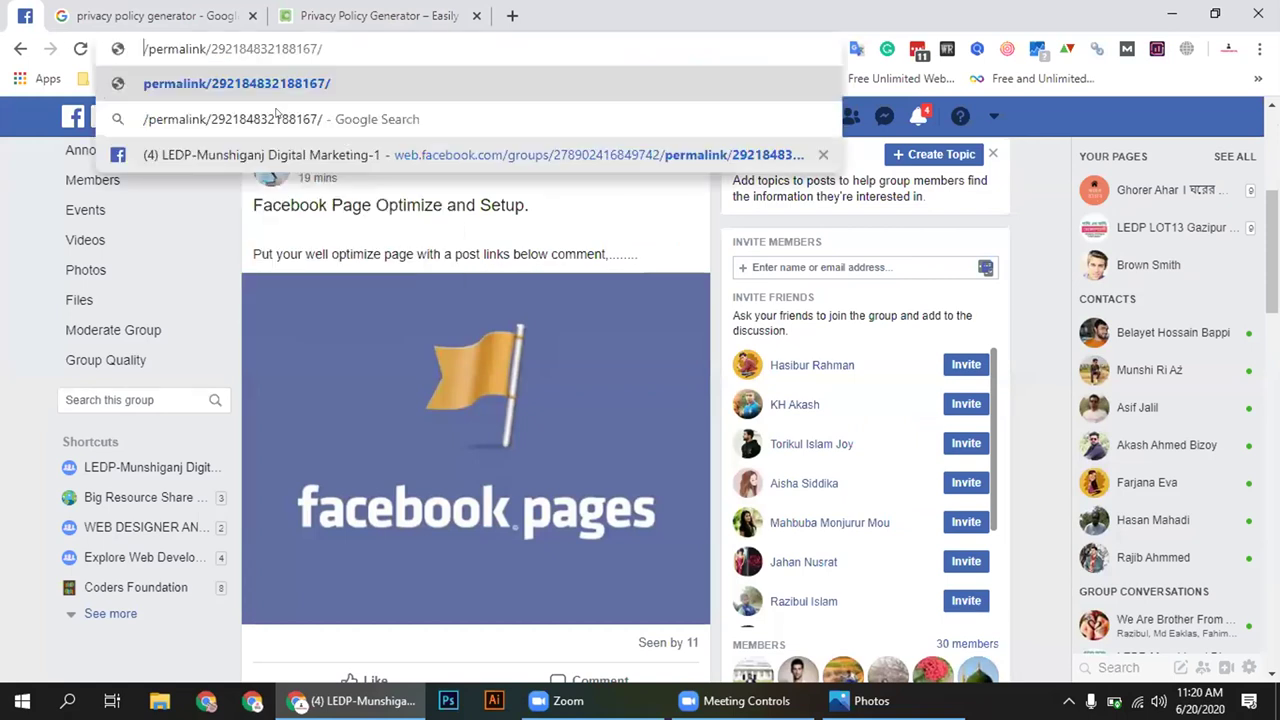
pyautogui.hotkey('ctrl', 'z')
pyautogui.rightClick(303, 48)
pyautogui.click(350, 177)
pyautogui.click(592, 116)
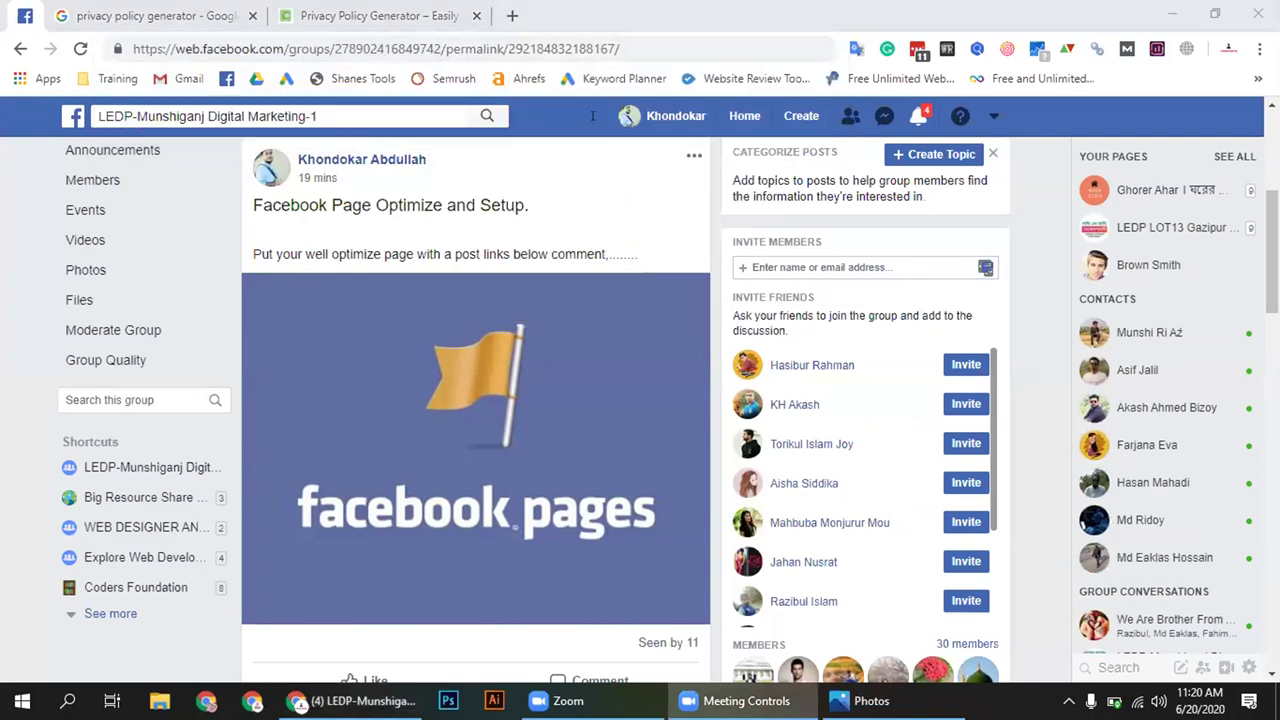
pyautogui.click(380, 15)
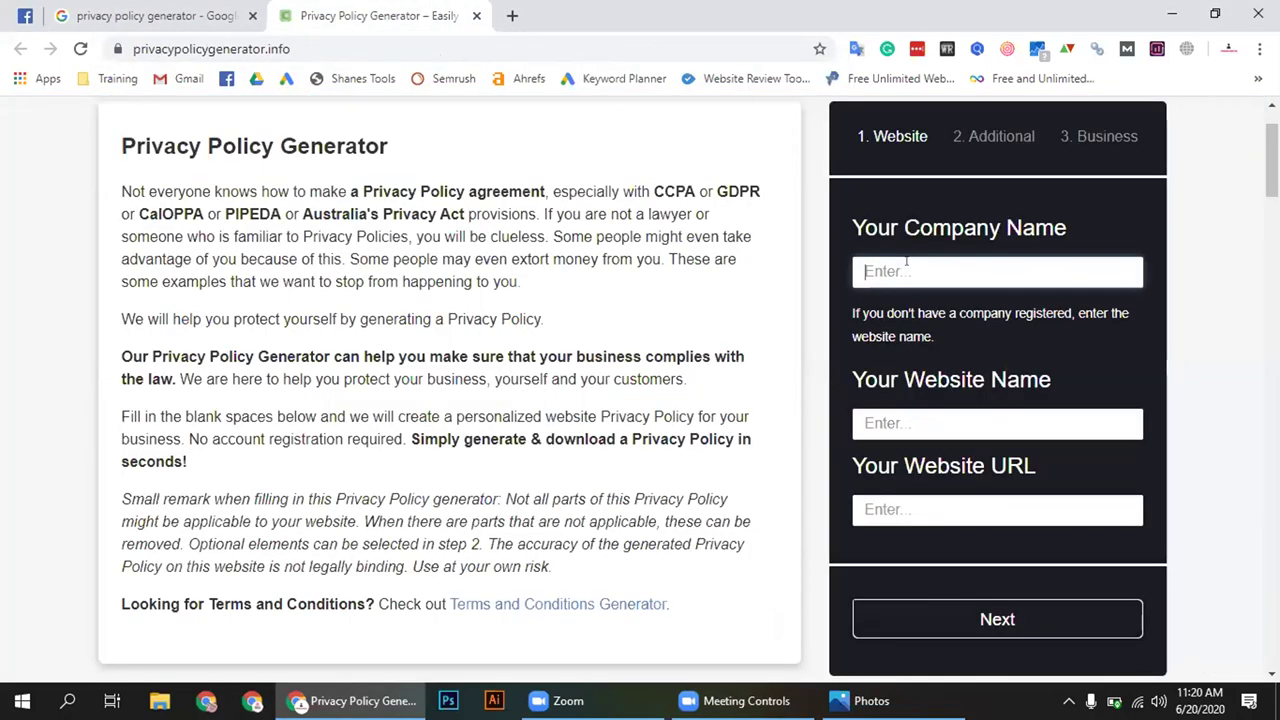
# Enter a company name, website name 'LEDP 2020' and the pasted group URL
pyautogui.click(904, 418)
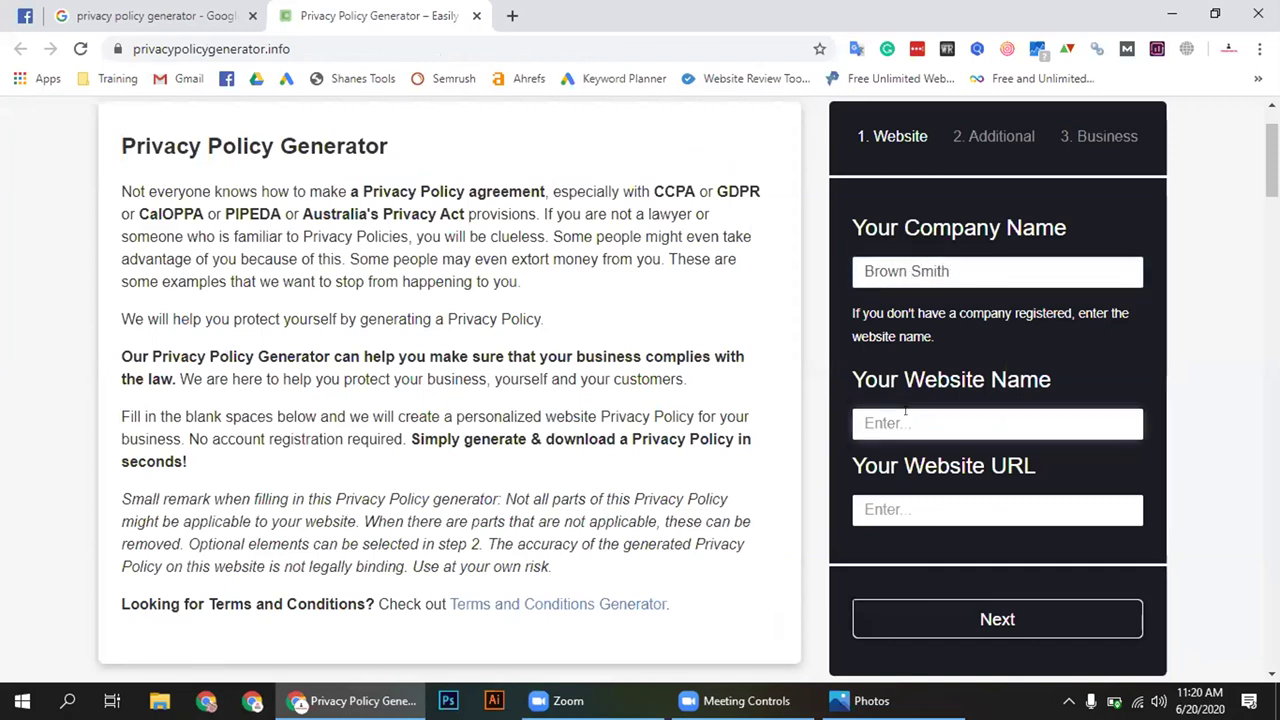
pyautogui.click(936, 505)
pyautogui.hotkey('ctrl', 'v')
pyautogui.click(911, 424)
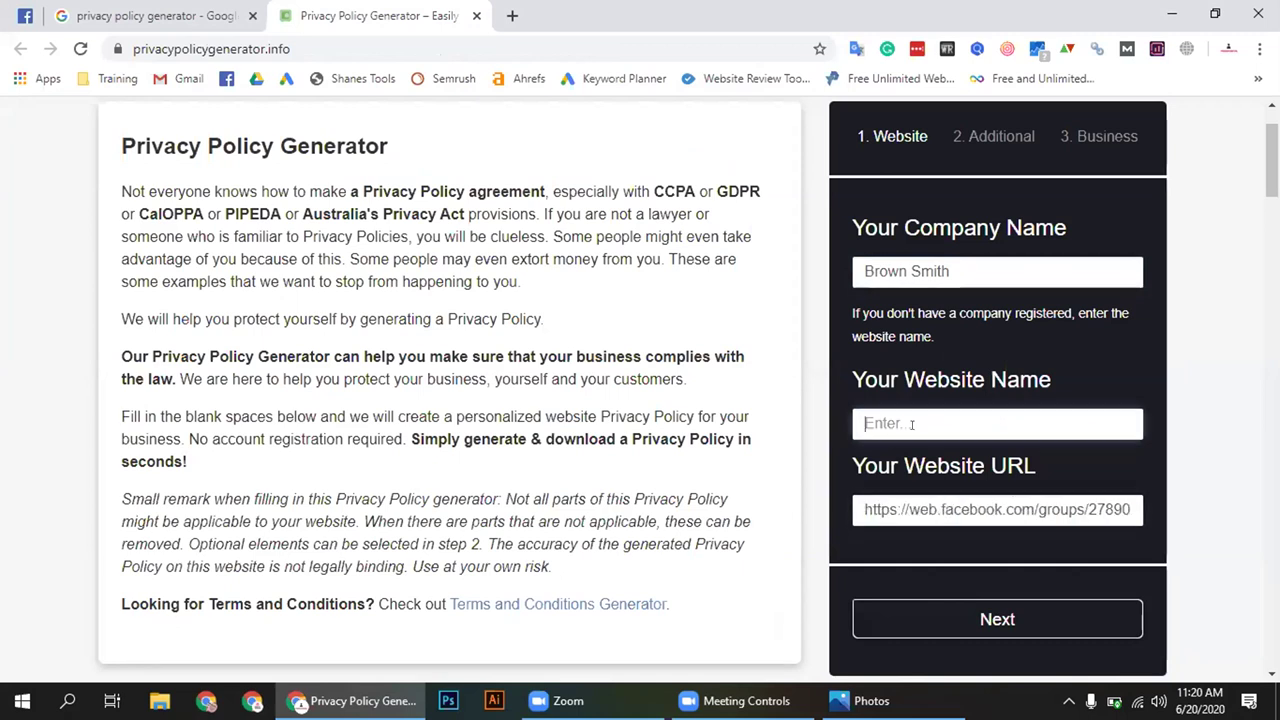
pyautogui.write('LEDP 2020')
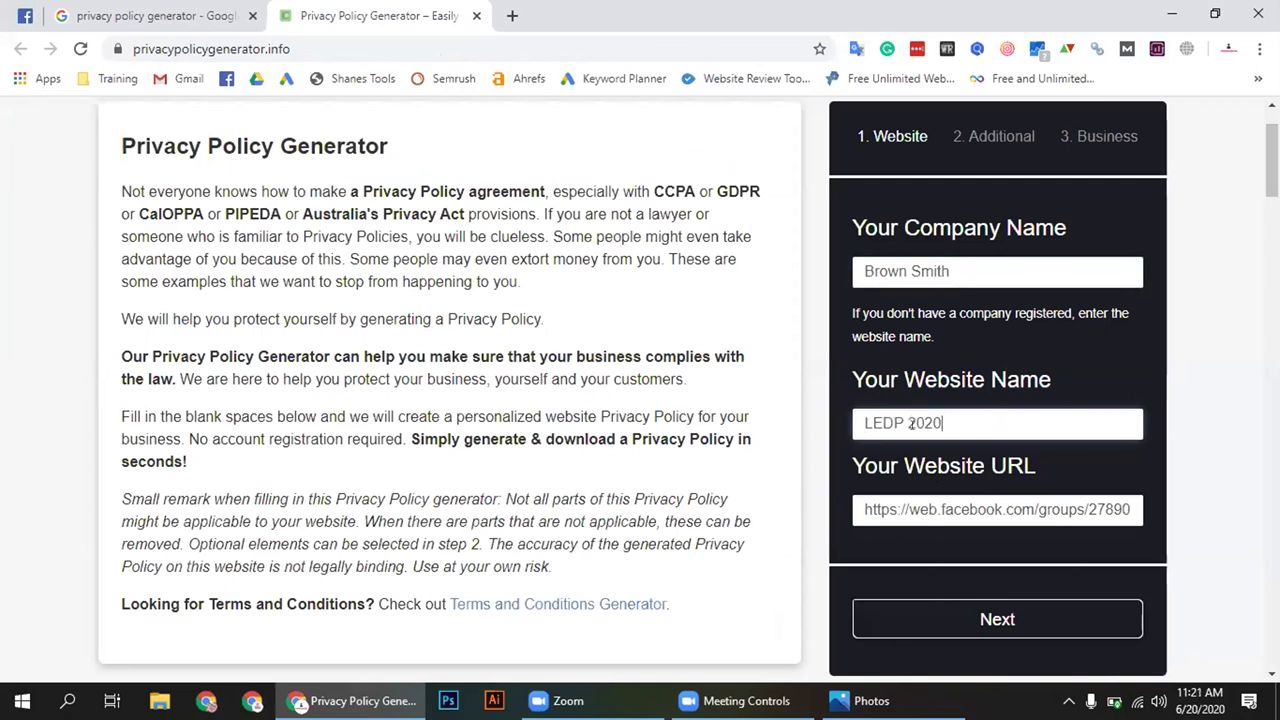
pyautogui.click(990, 545)
pyautogui.scroll(-2, 990, 545)
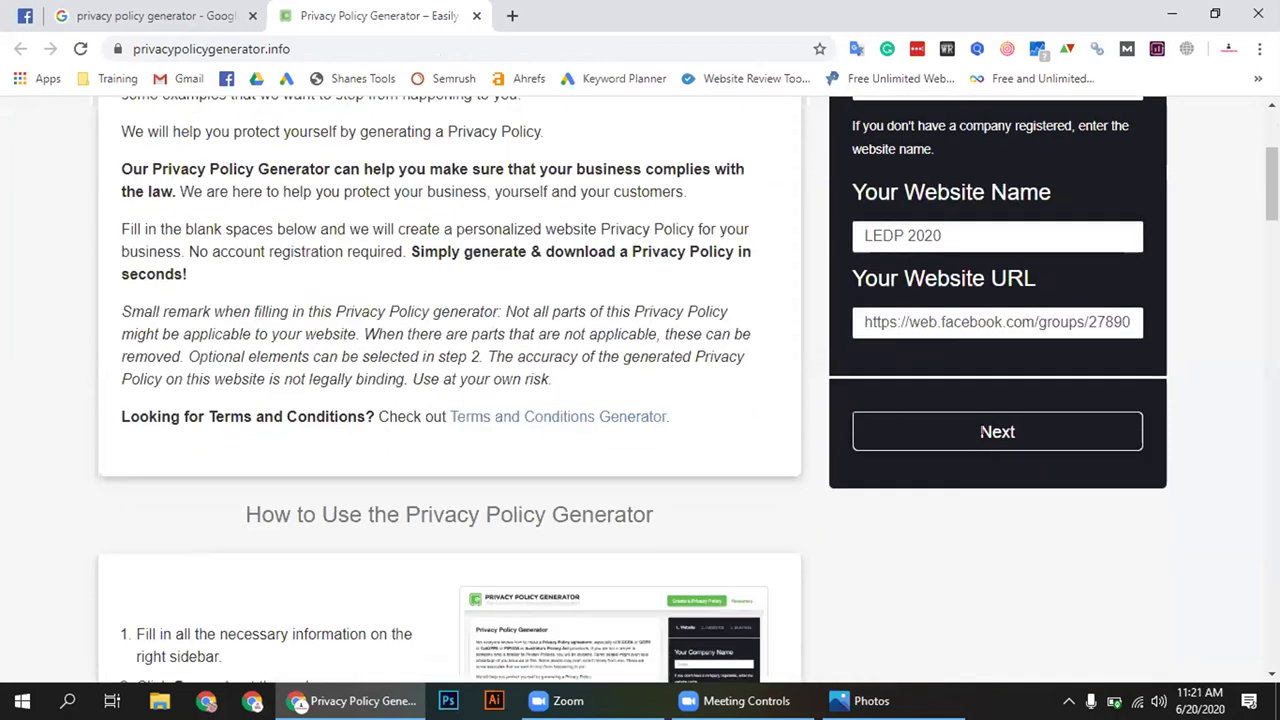
# Answer No to the cookies, Google AdSense and third-party advertising questions
pyautogui.click(979, 432)
pyautogui.click(858, 318)
pyautogui.scroll(-1, 860, 320)
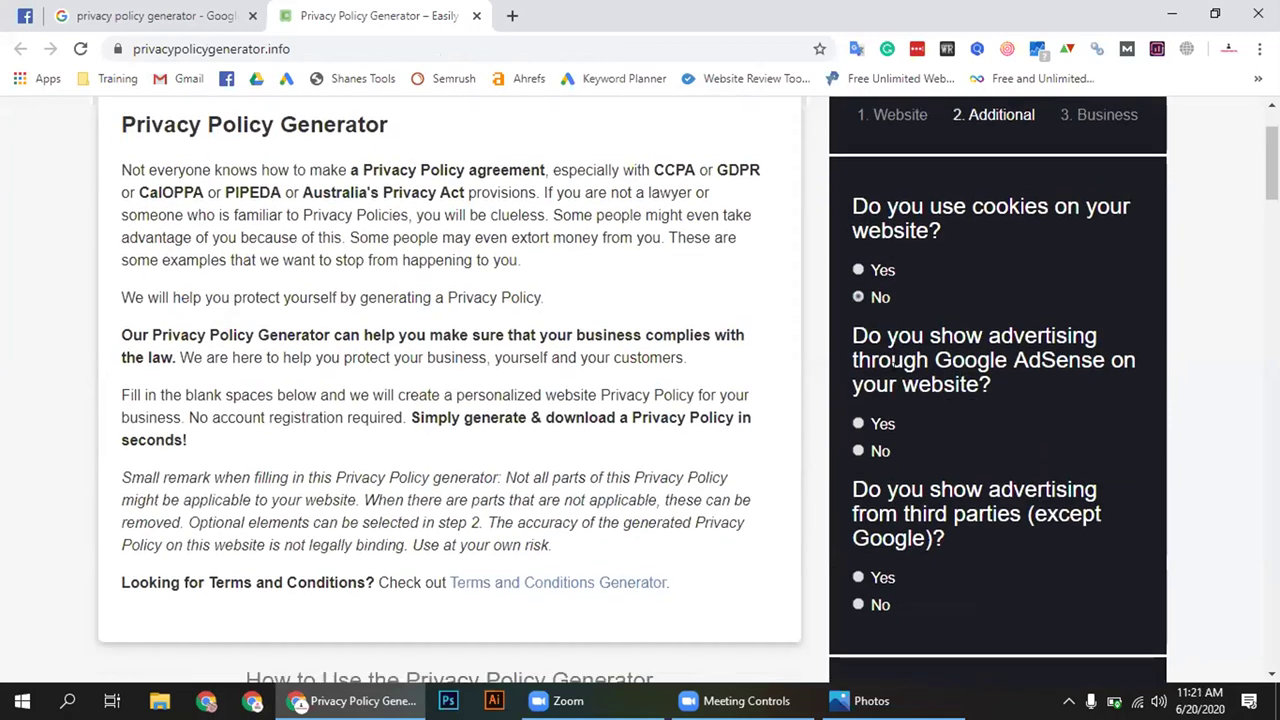
pyautogui.click(858, 472)
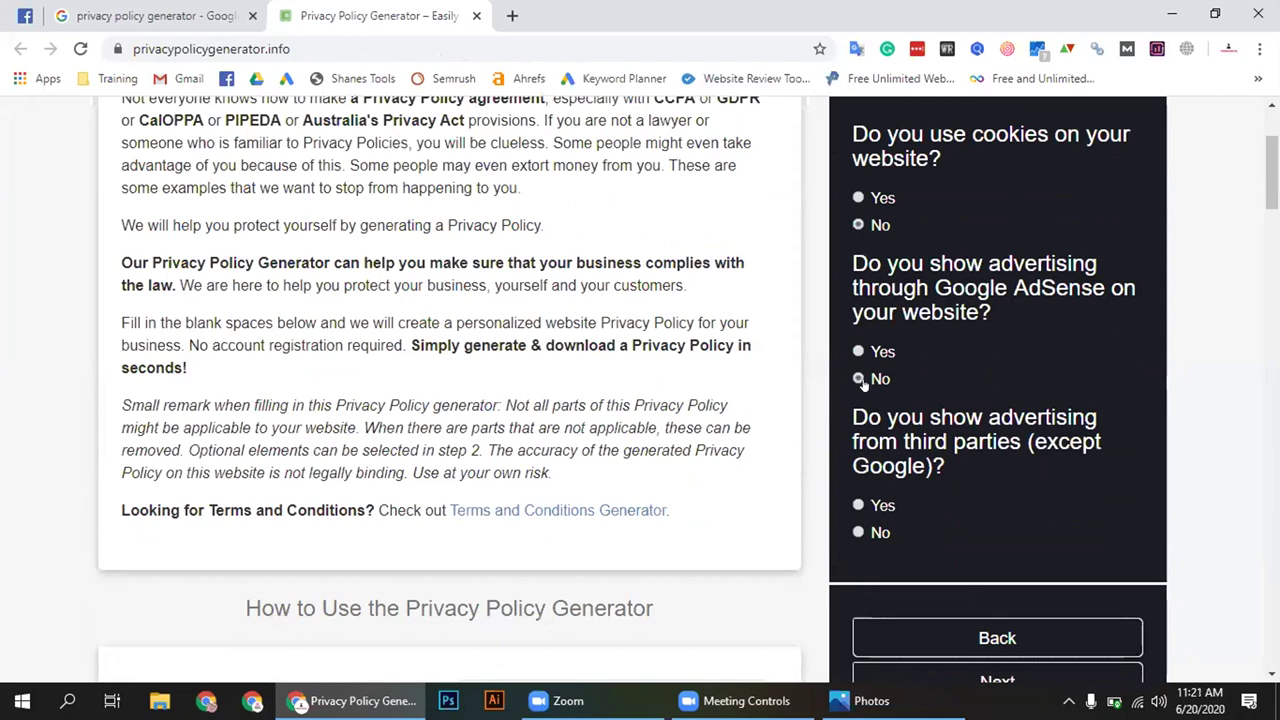
pyautogui.click(877, 535)
pyautogui.scroll(-3, 979, 563)
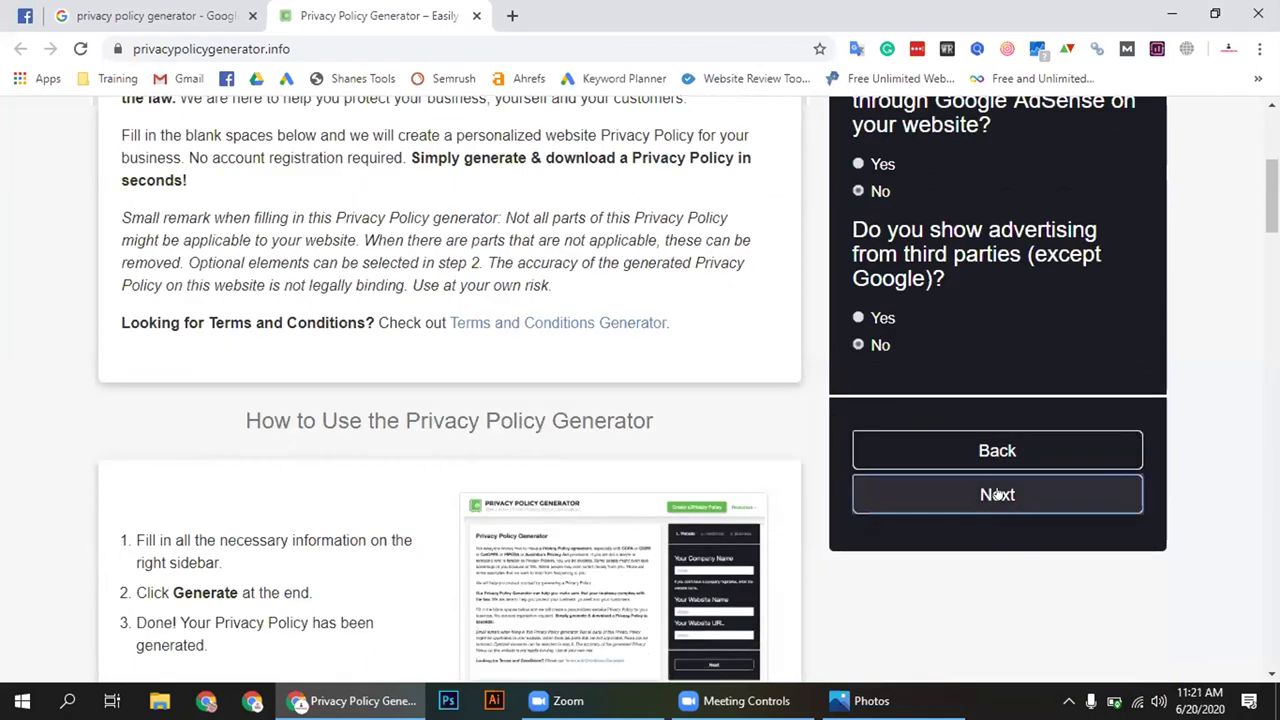
# Set the country to Bangladesh, fill in the contact e-mail, and generate the policy
pyautogui.click(997, 491)
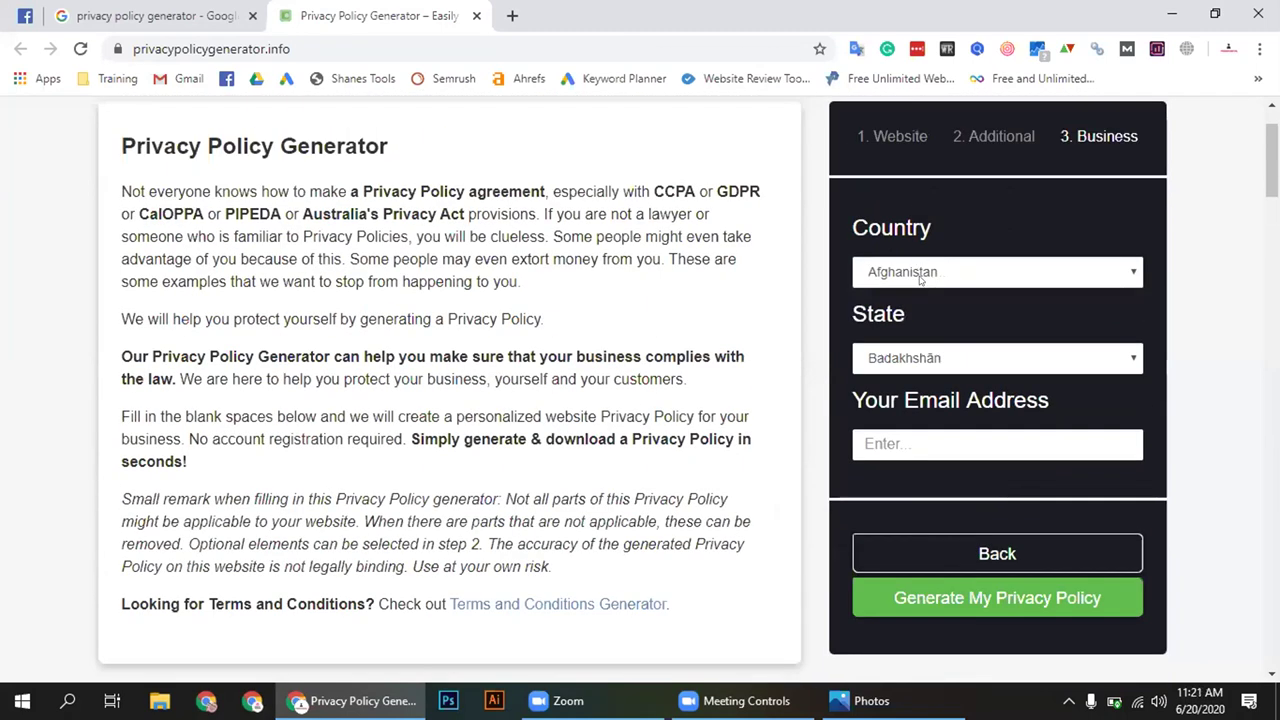
pyautogui.click(921, 278)
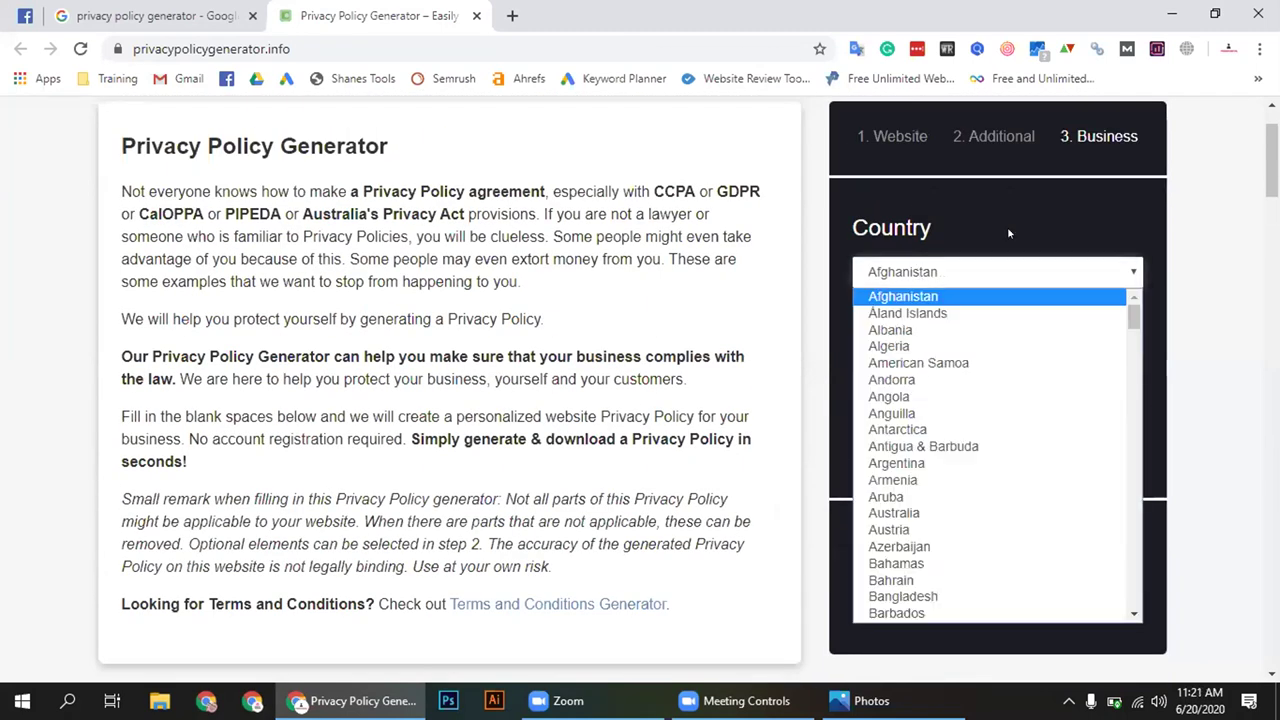
pyautogui.click(914, 596)
pyautogui.click(926, 353)
pyautogui.click(930, 381)
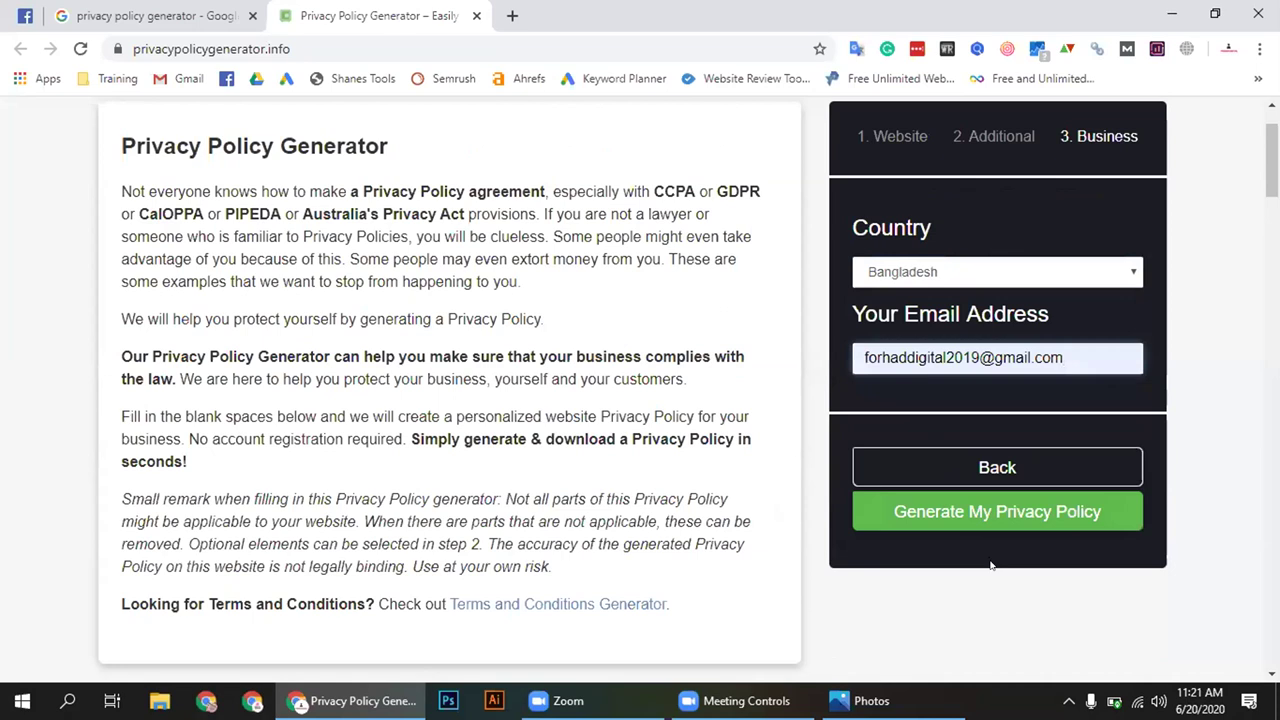
pyautogui.click(996, 526)
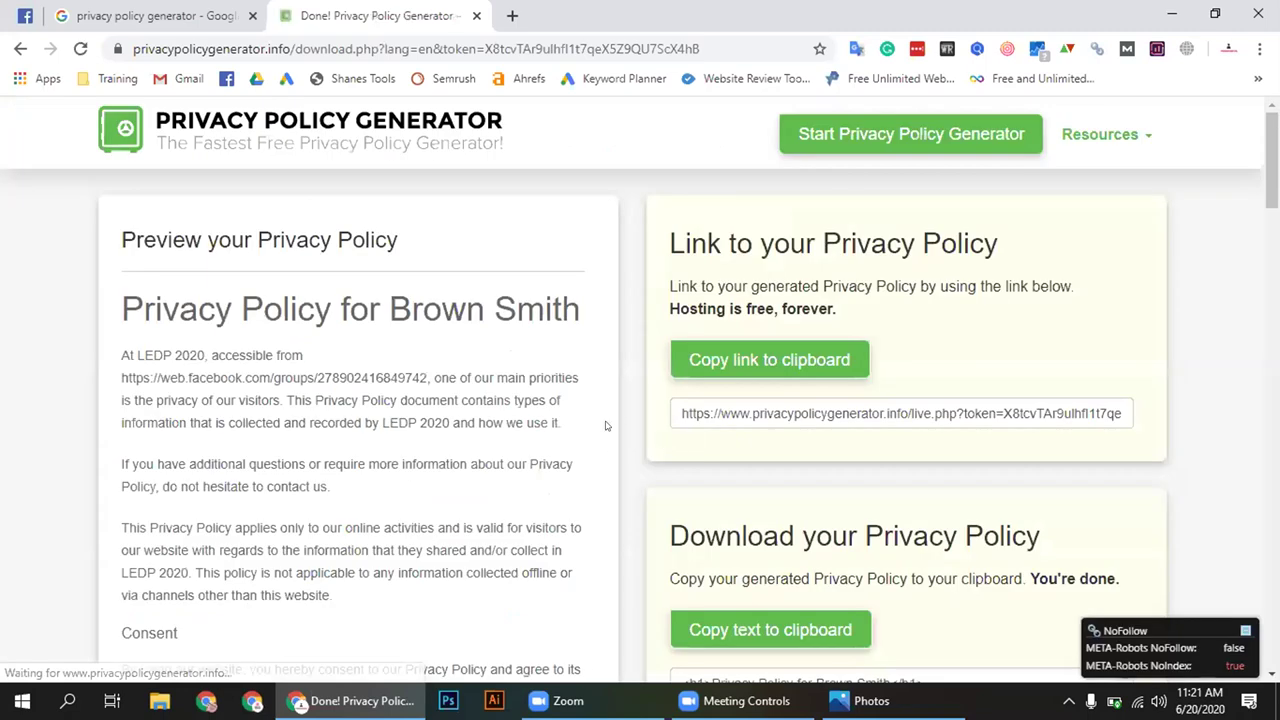
# Copy the hosted privacy policy link, review the preview, then return to the Facebook group post
pyautogui.click(748, 359)
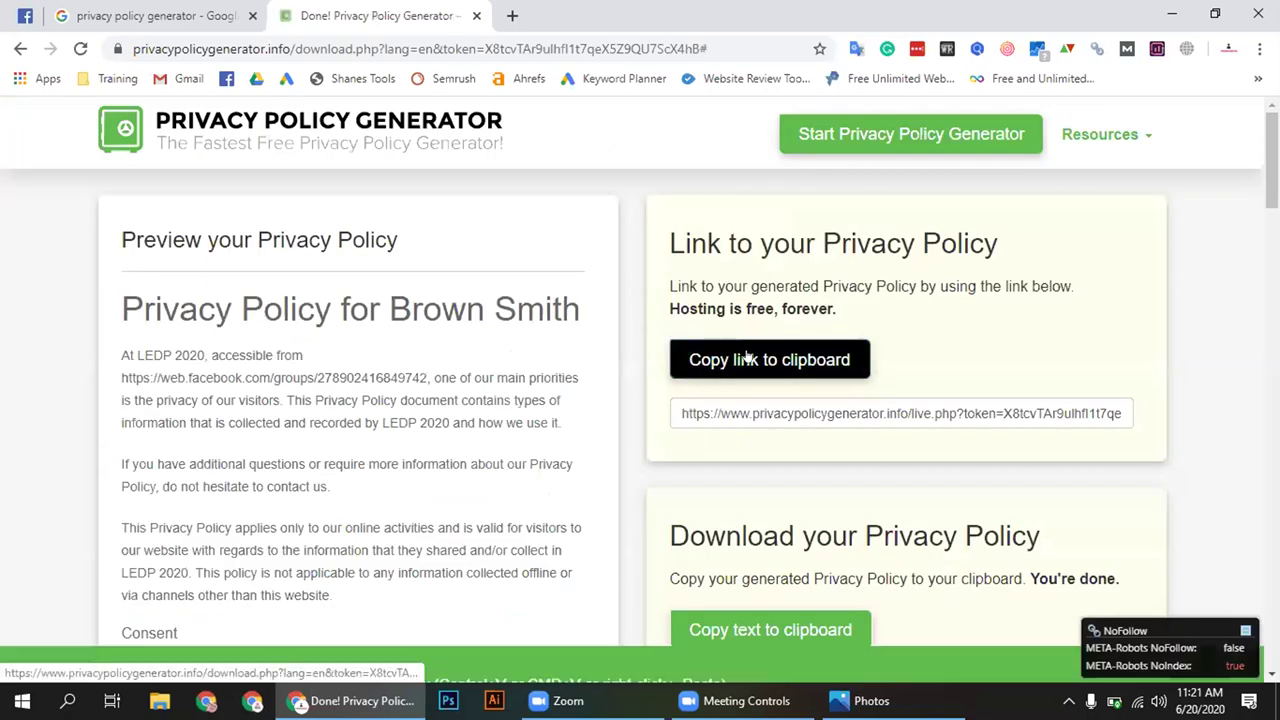
pyautogui.scroll(-8, 620, 321)
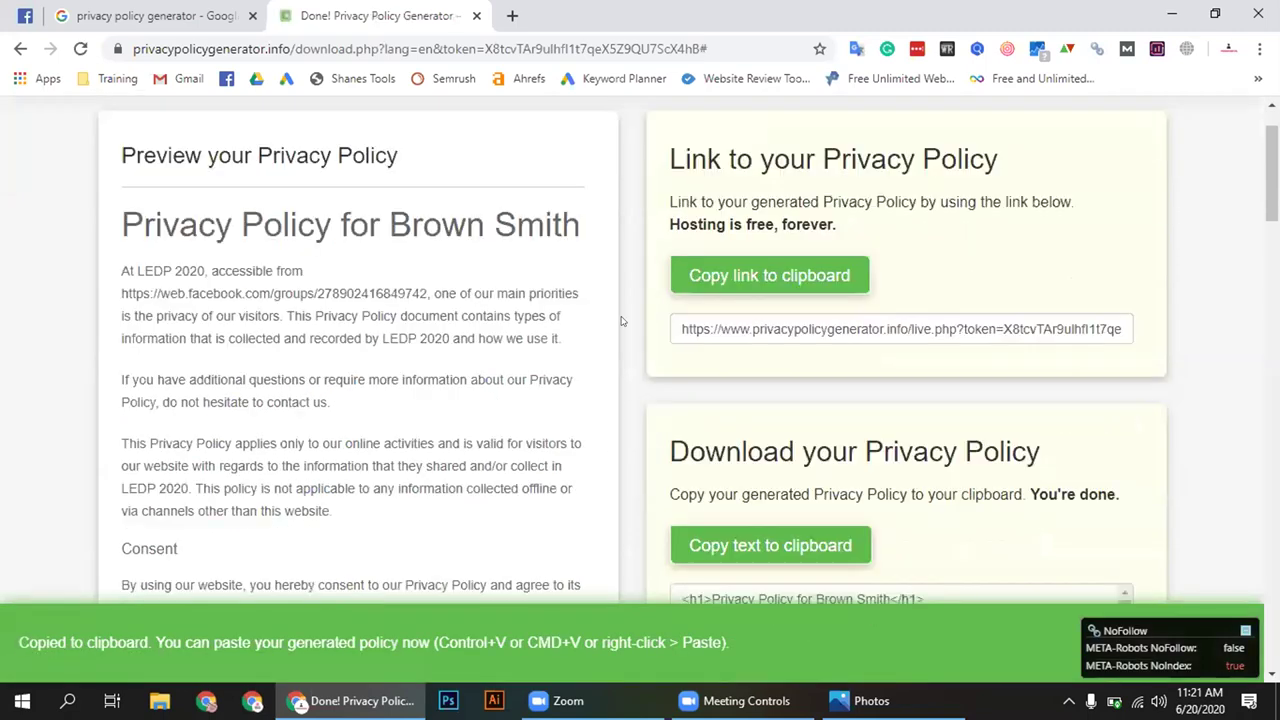
pyautogui.scroll(5, 603, 334)
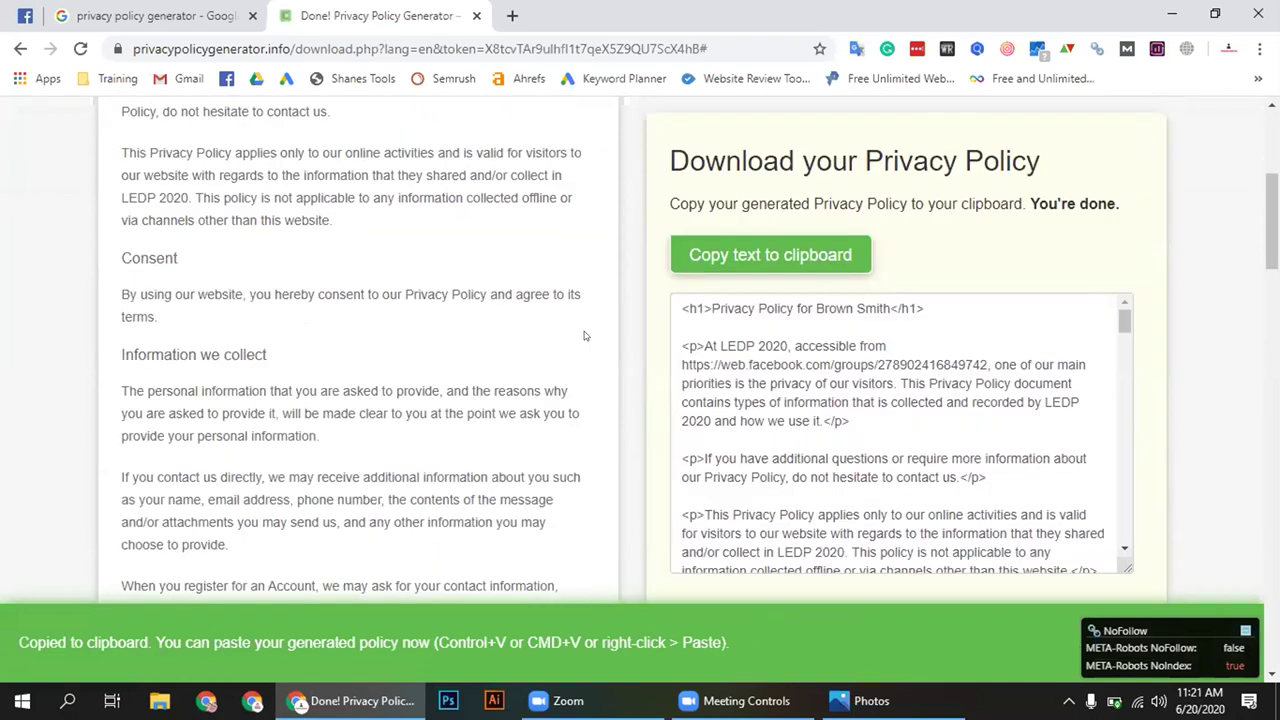
pyautogui.scroll(1, 603, 334)
pyautogui.click(168, 15)
pyautogui.click(27, 13)
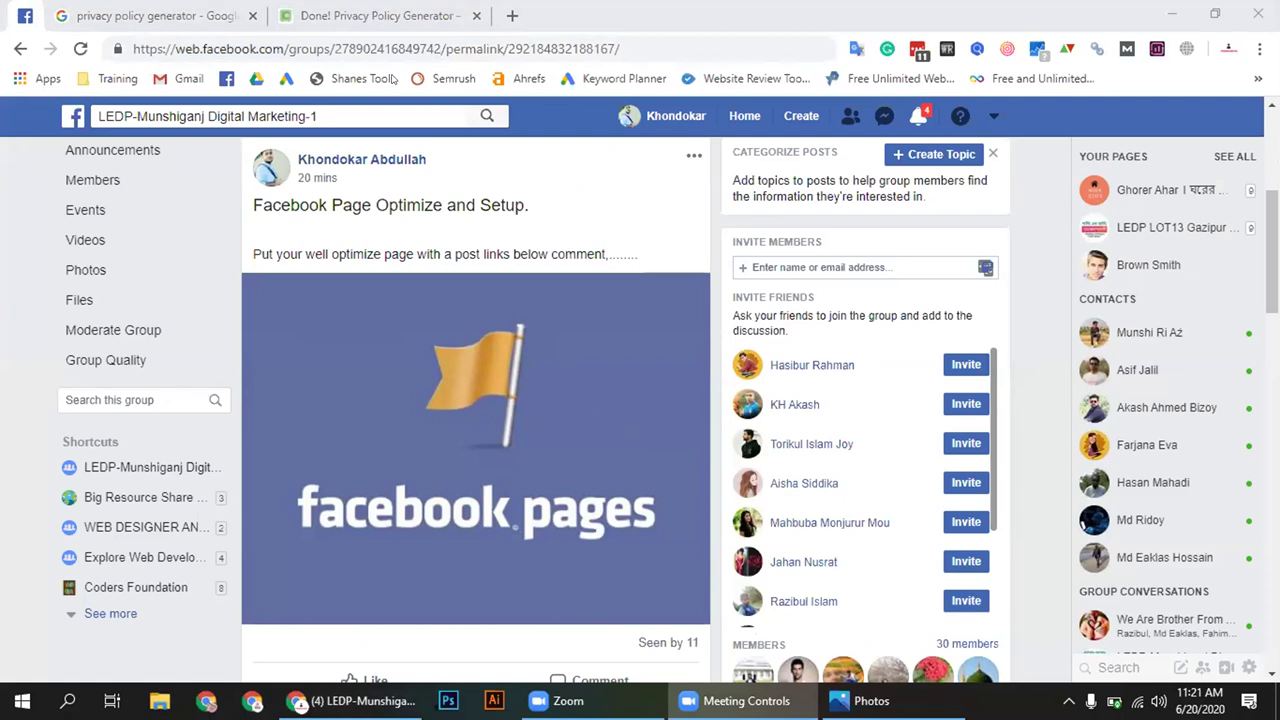
pyautogui.click(707, 232)
pyautogui.click(680, 191)
pyautogui.scroll(1, 680, 191)
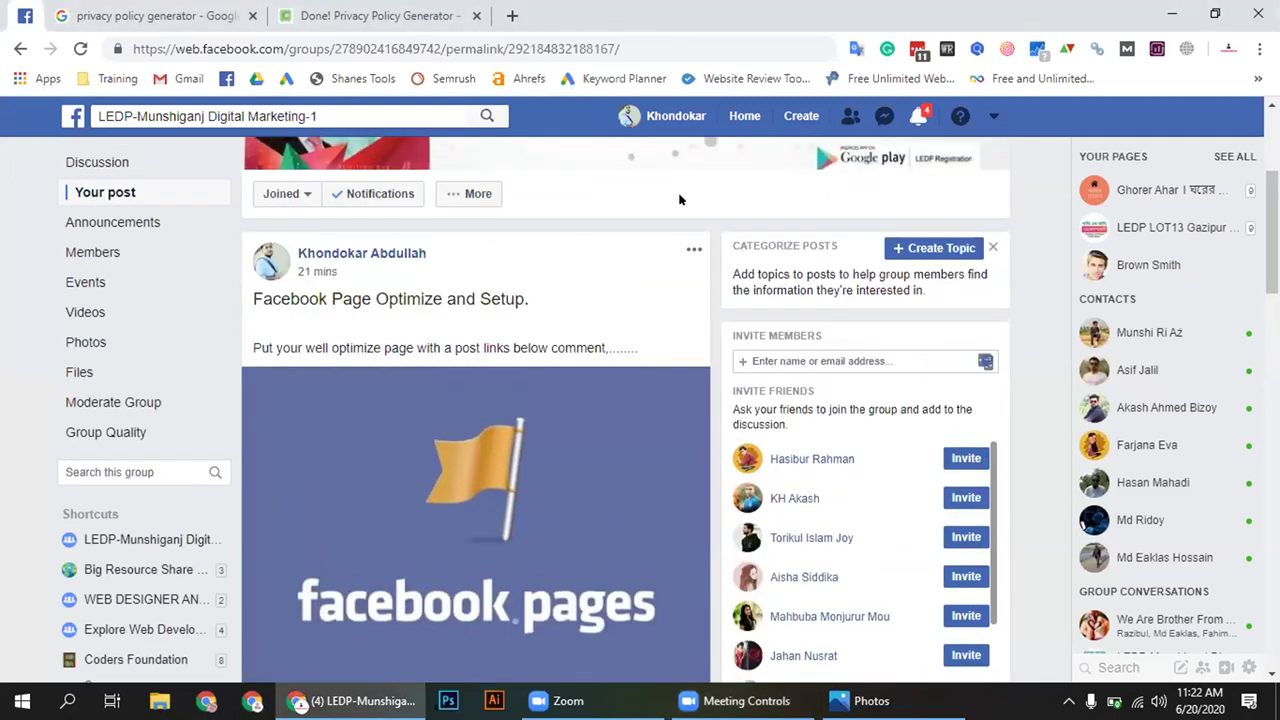
pyautogui.scroll(-1, 680, 200)
pyautogui.scroll(-1, 679, 200)
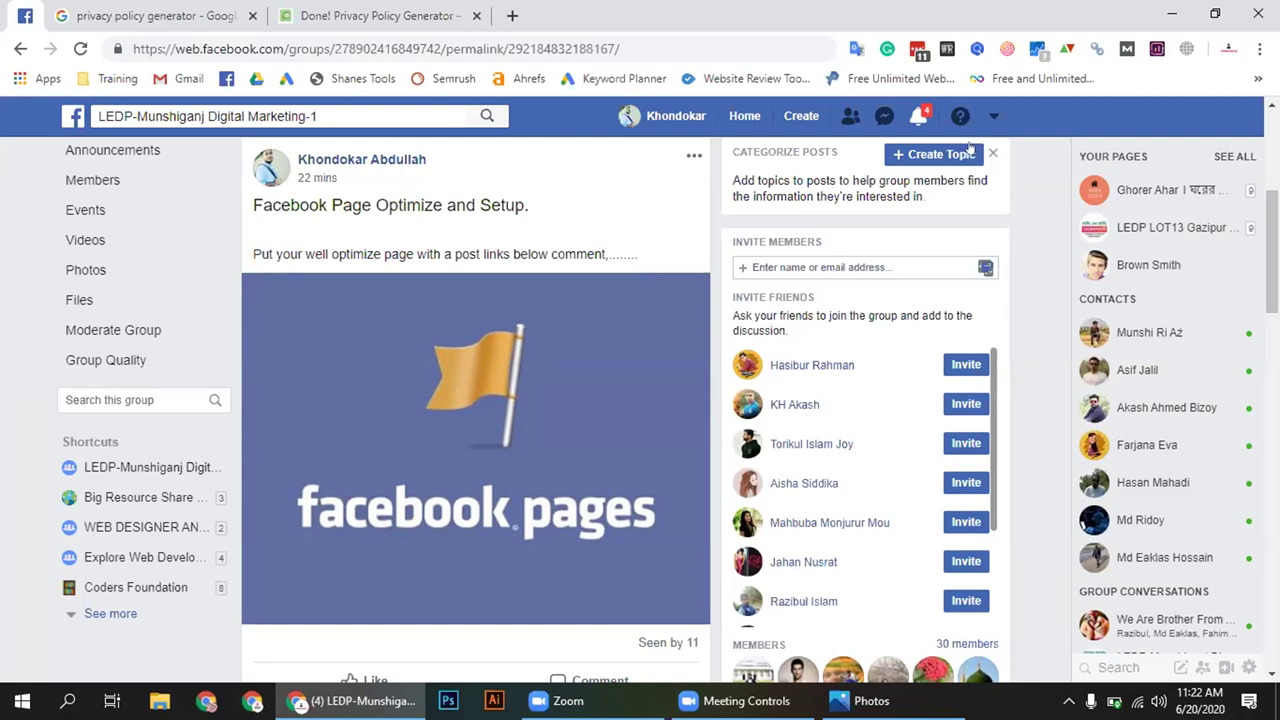
pyautogui.scroll(2, 400, 296)
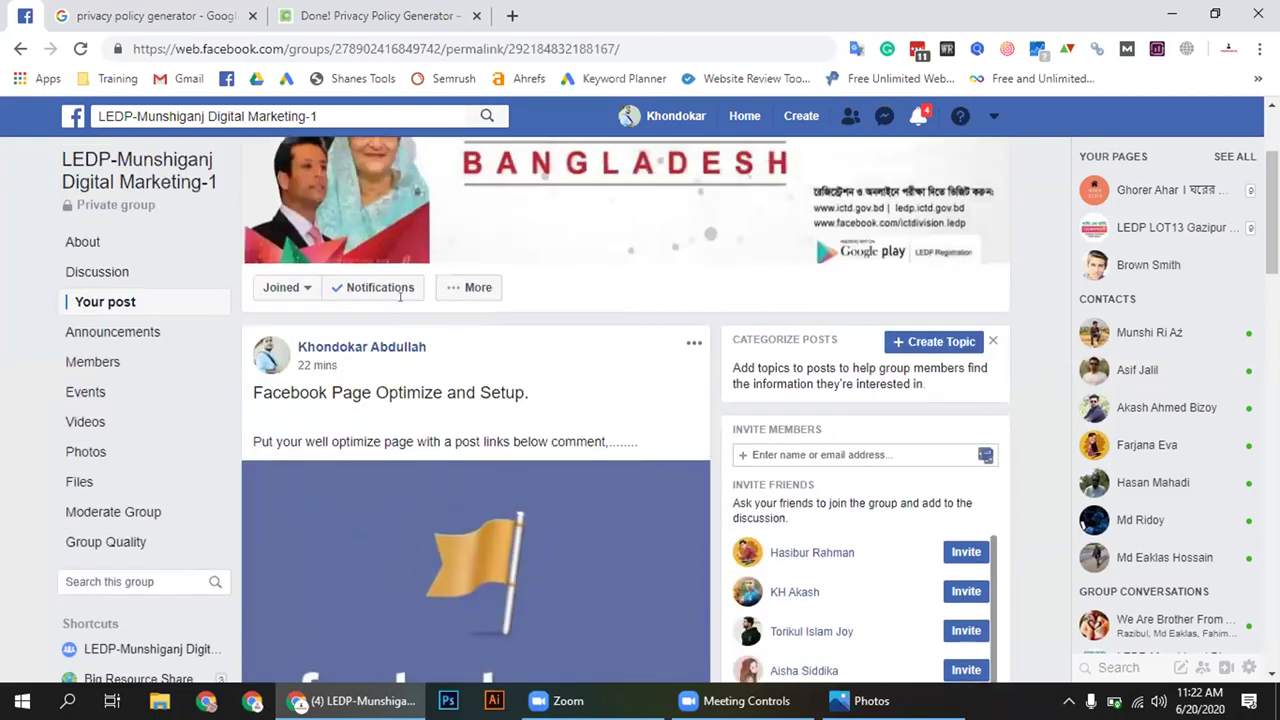
pyautogui.scroll(1, 400, 296)
pyautogui.scroll(-2, 408, 320)
pyautogui.doubleClick(413, 341)
pyautogui.click(547, 340)
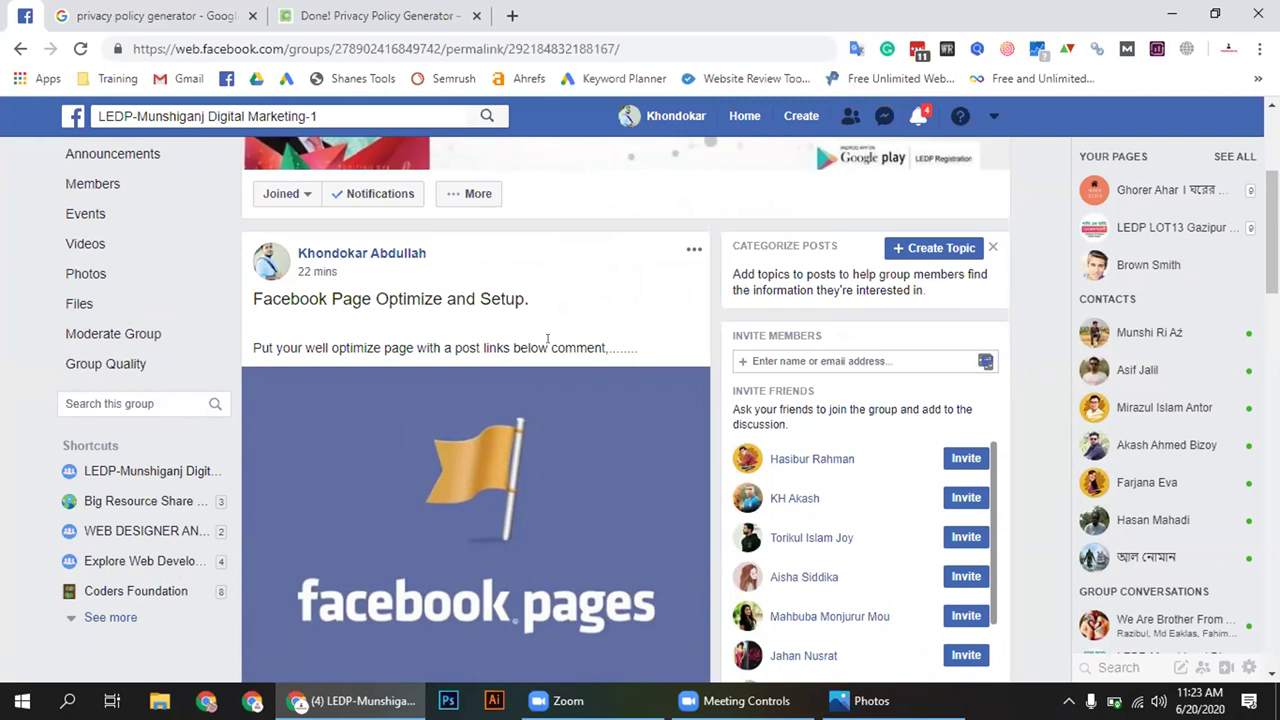
pyautogui.scroll(-3, 713, 350)
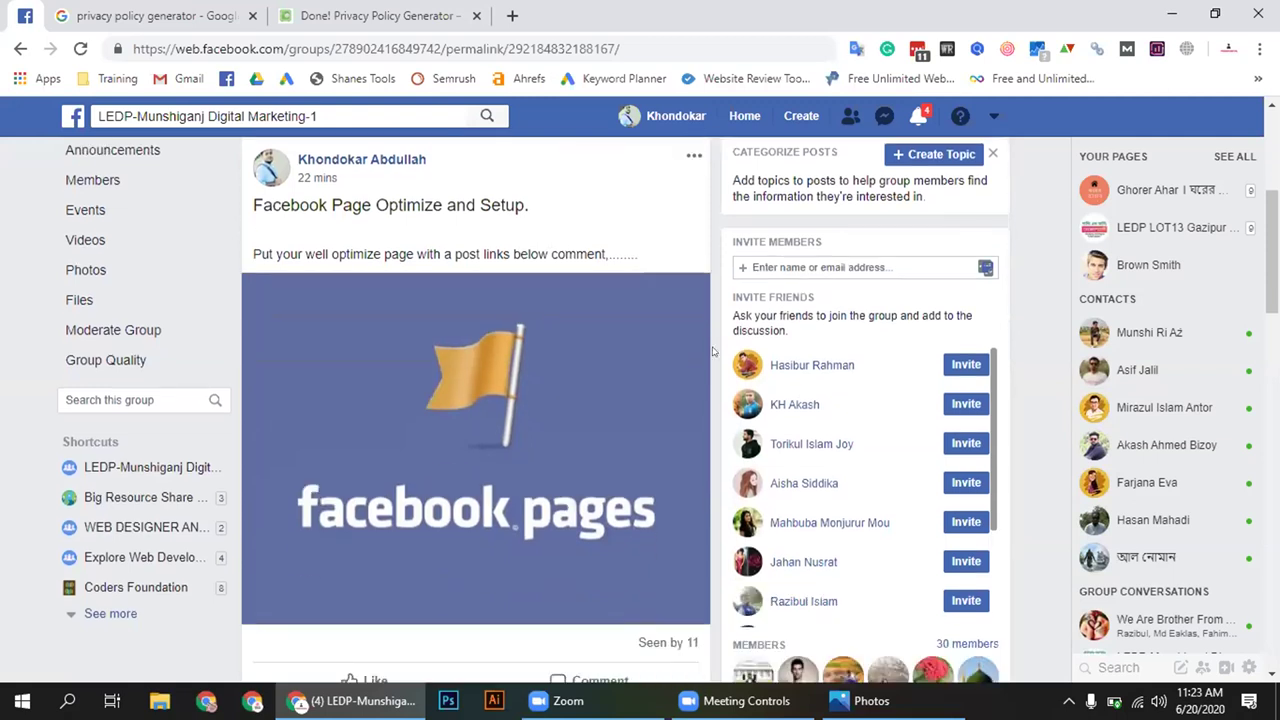
pyautogui.scroll(2, 713, 352)
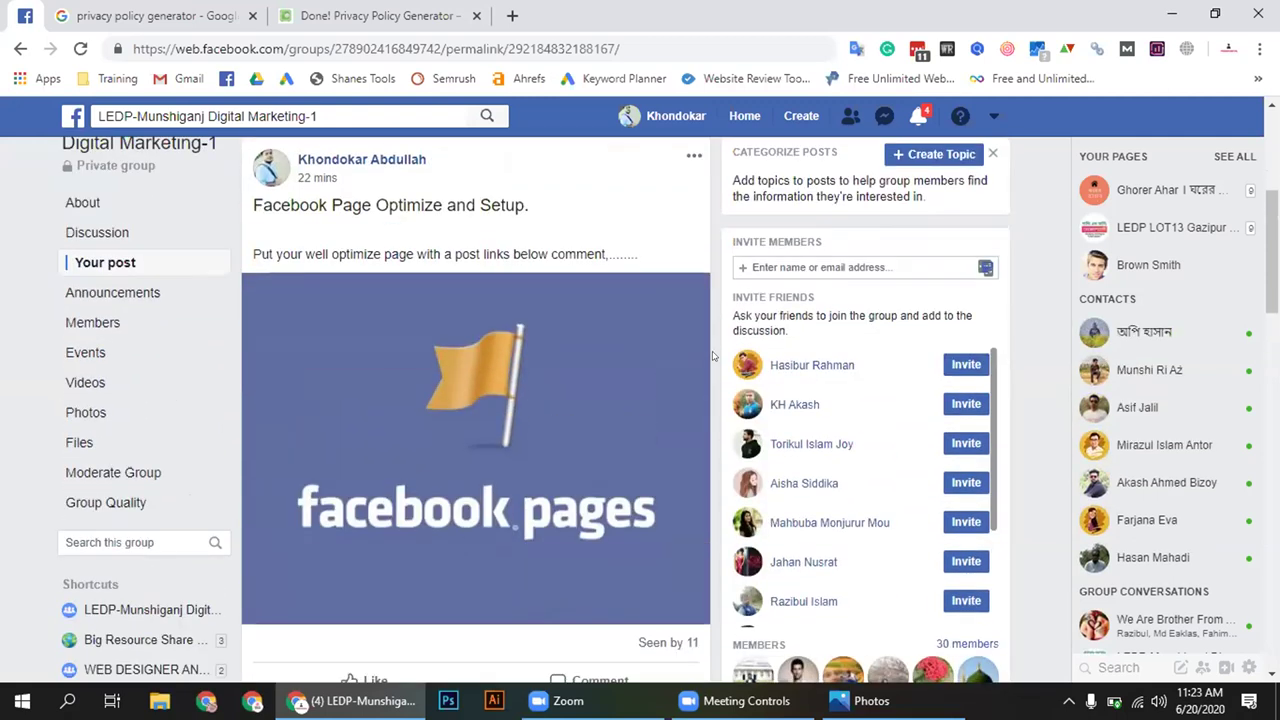
pyautogui.moveTo(597, 258); pyautogui.dragTo(599, 250)
pyautogui.click(250, 248)
pyautogui.click(566, 249)
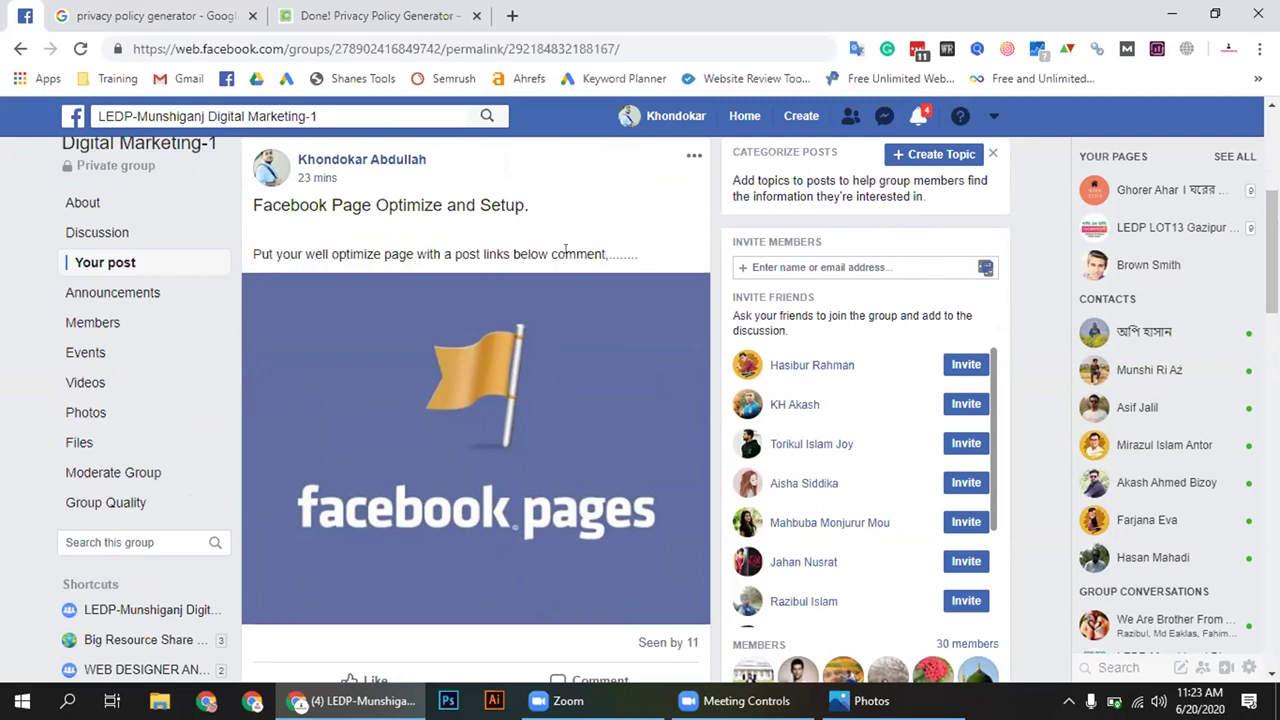
pyautogui.moveTo(252, 250); pyautogui.dragTo(252, 251)
pyautogui.click(582, 247)
pyautogui.click(332, 252)
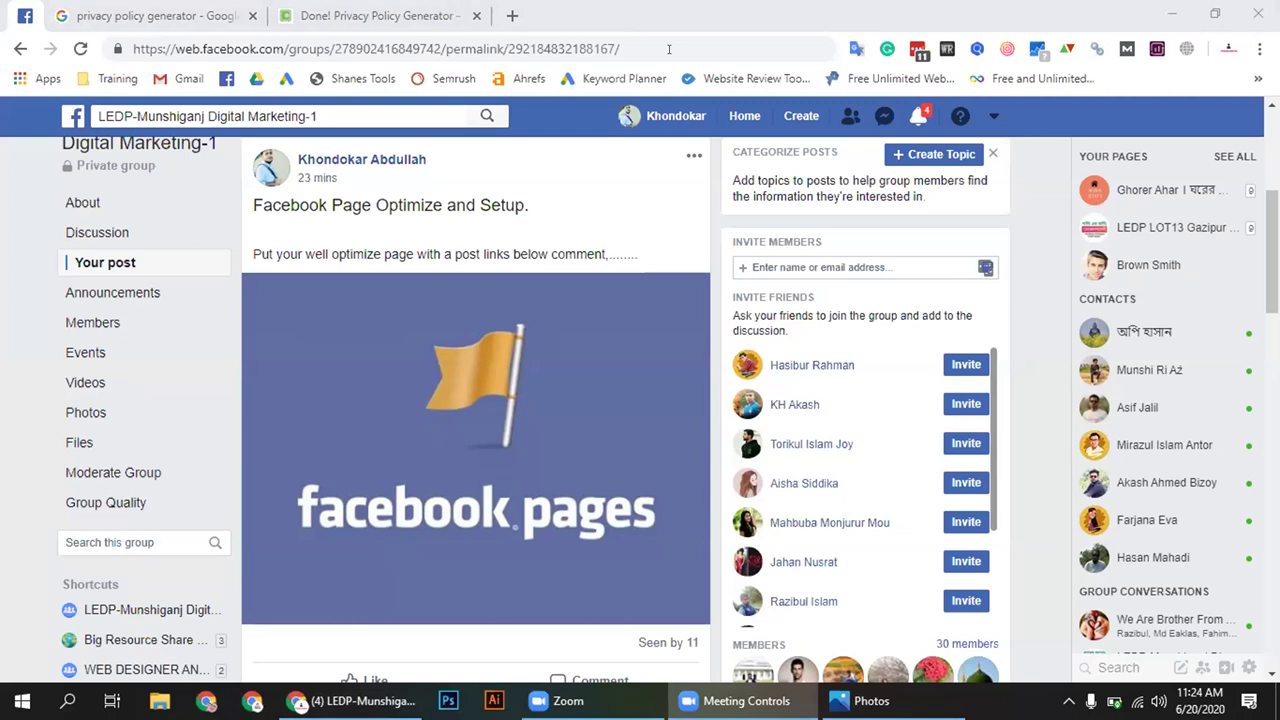
pyautogui.scroll(2, 231, 320)
pyautogui.scroll(-2, 231, 320)
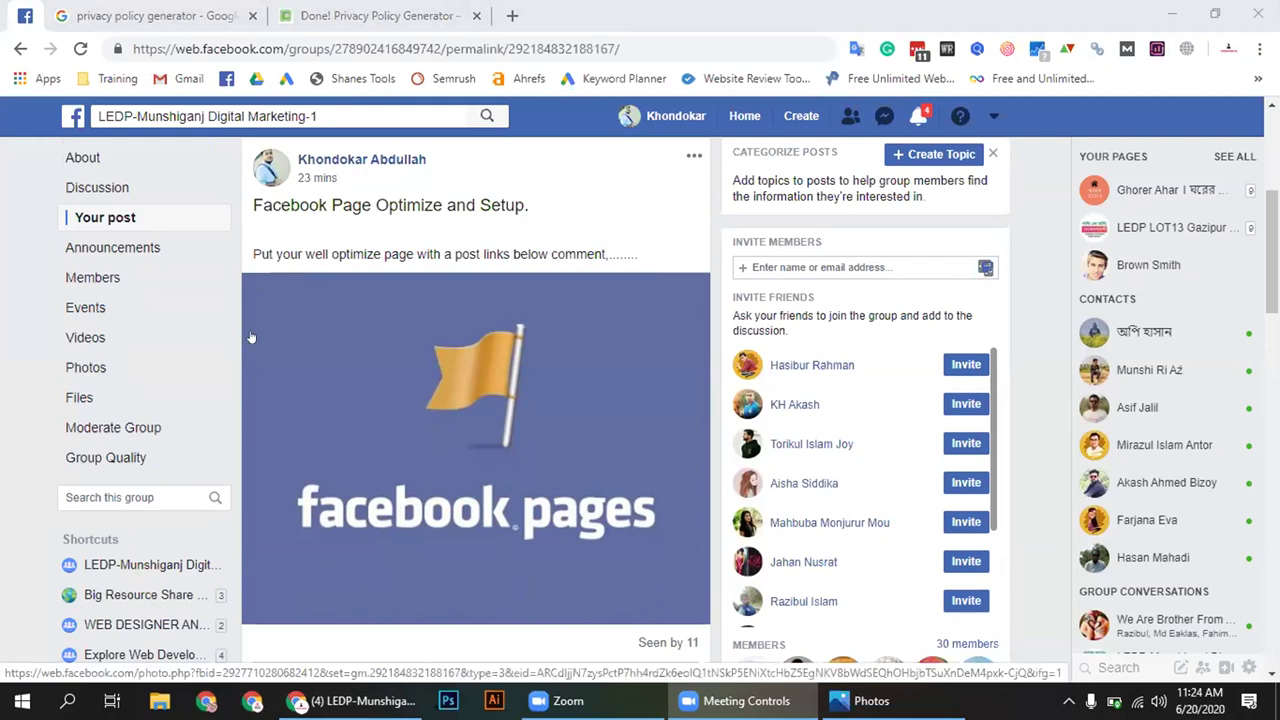
pyautogui.click(855, 700)
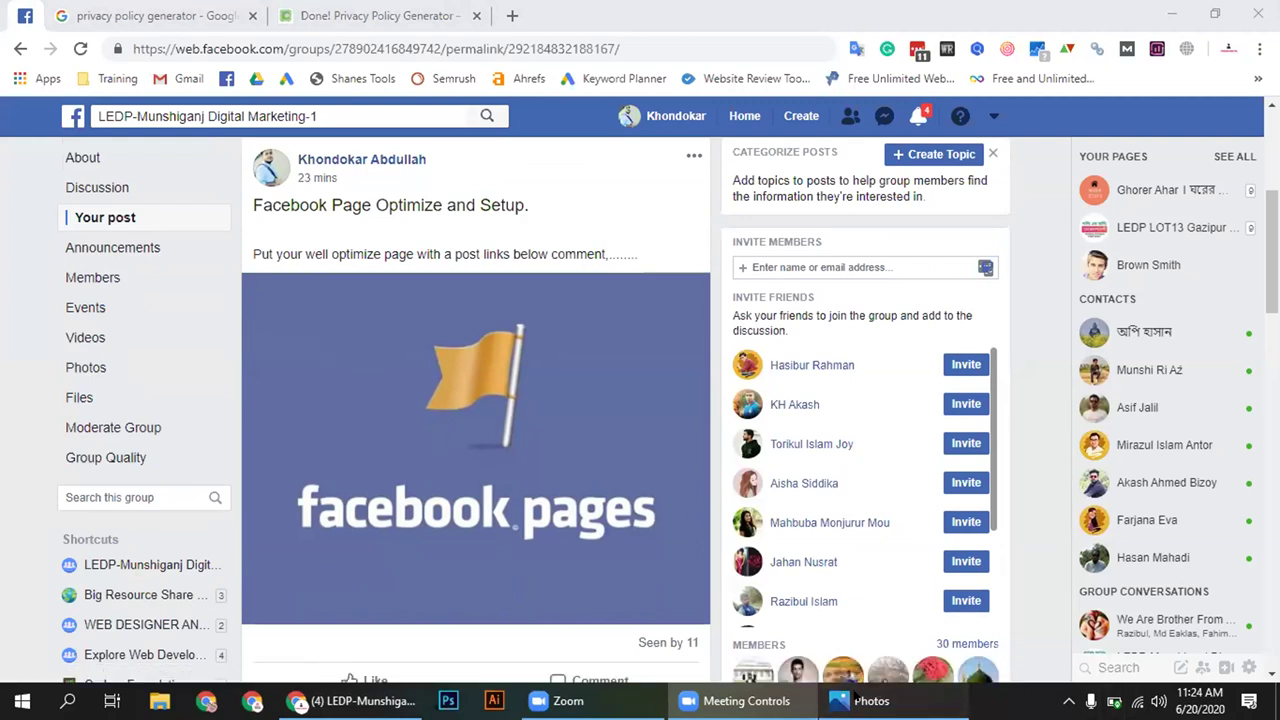
pyautogui.click(1257, 13)
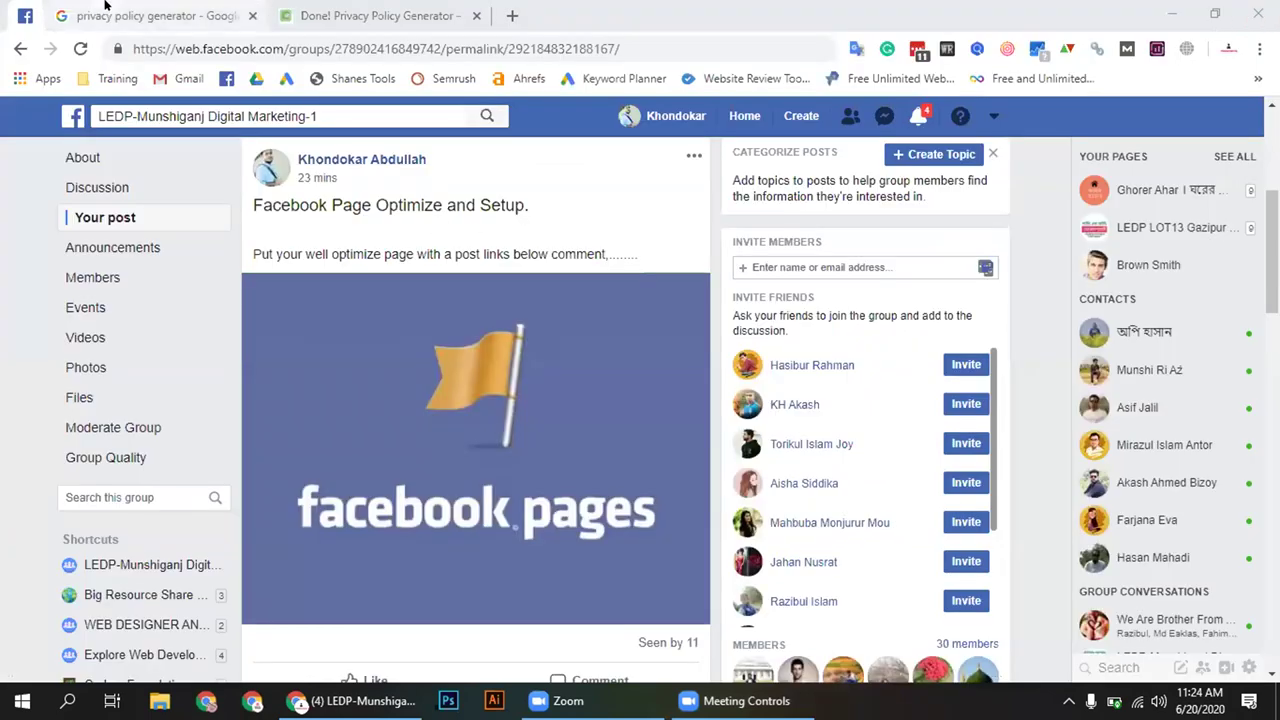
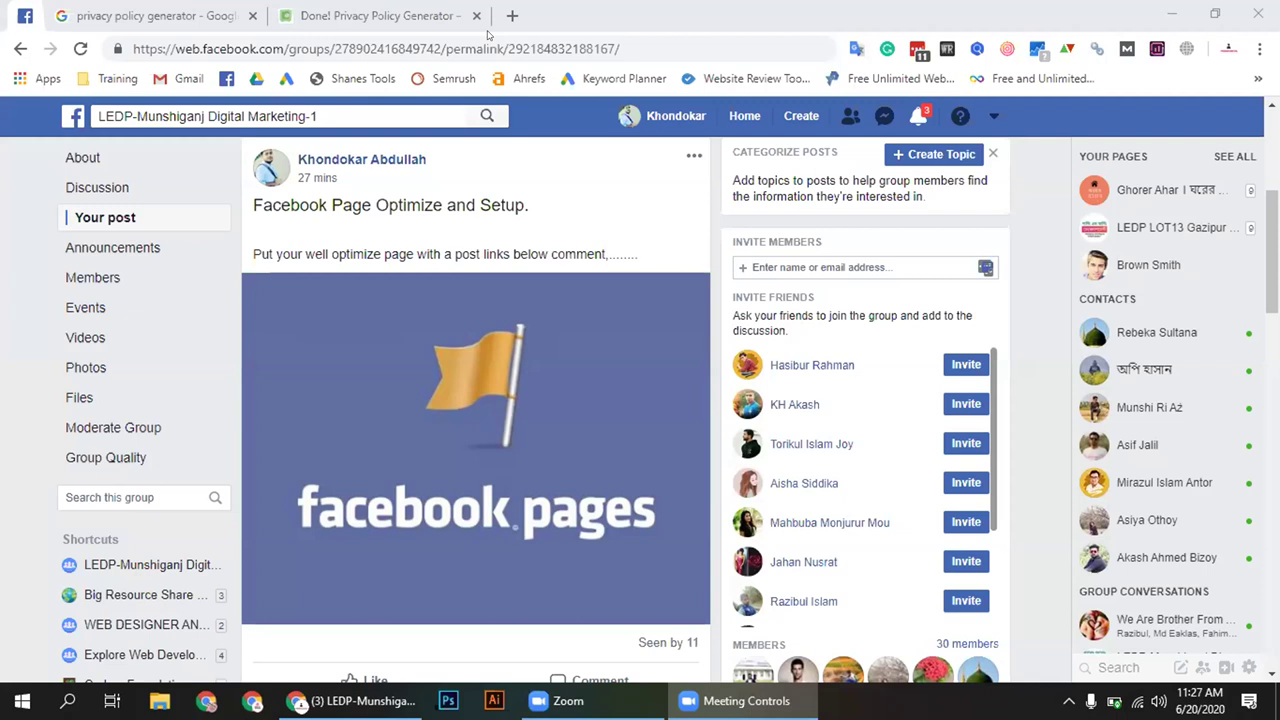
# Minimise the open chat conversation and switch to the 'privacy policy generator' Google results tab
pyautogui.scroll(-1, 349, 388)
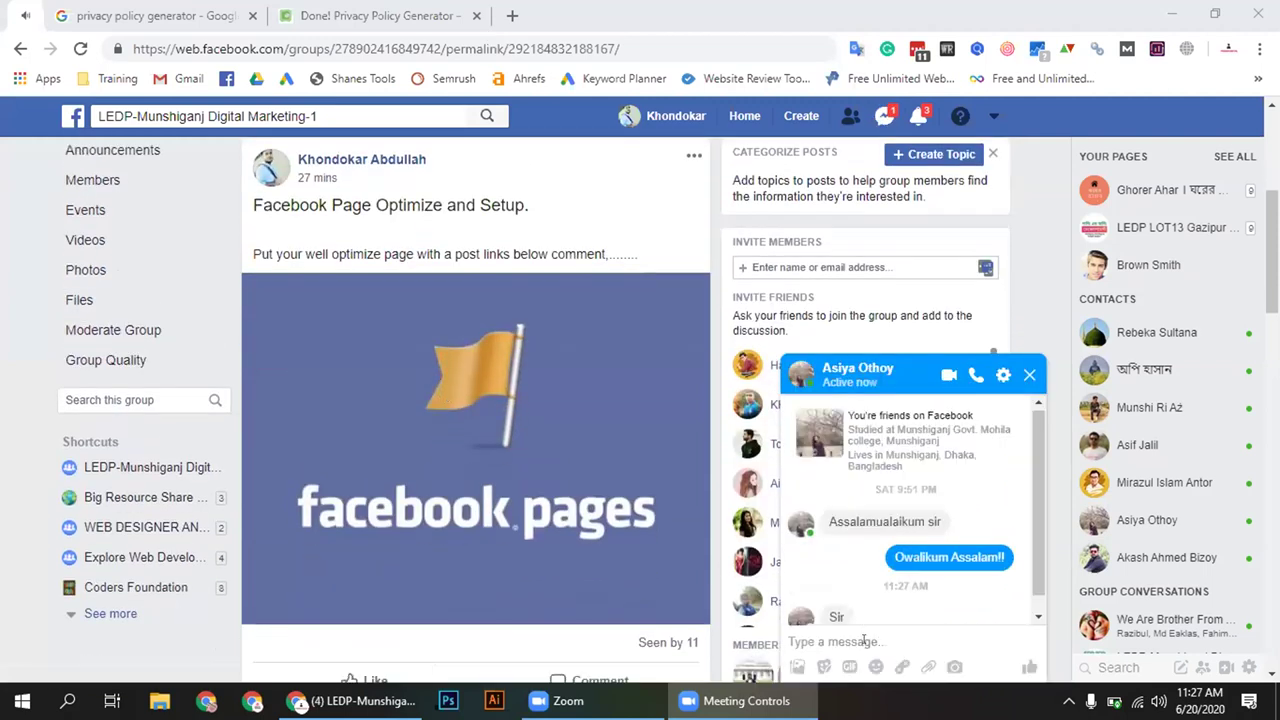
pyautogui.click(886, 368)
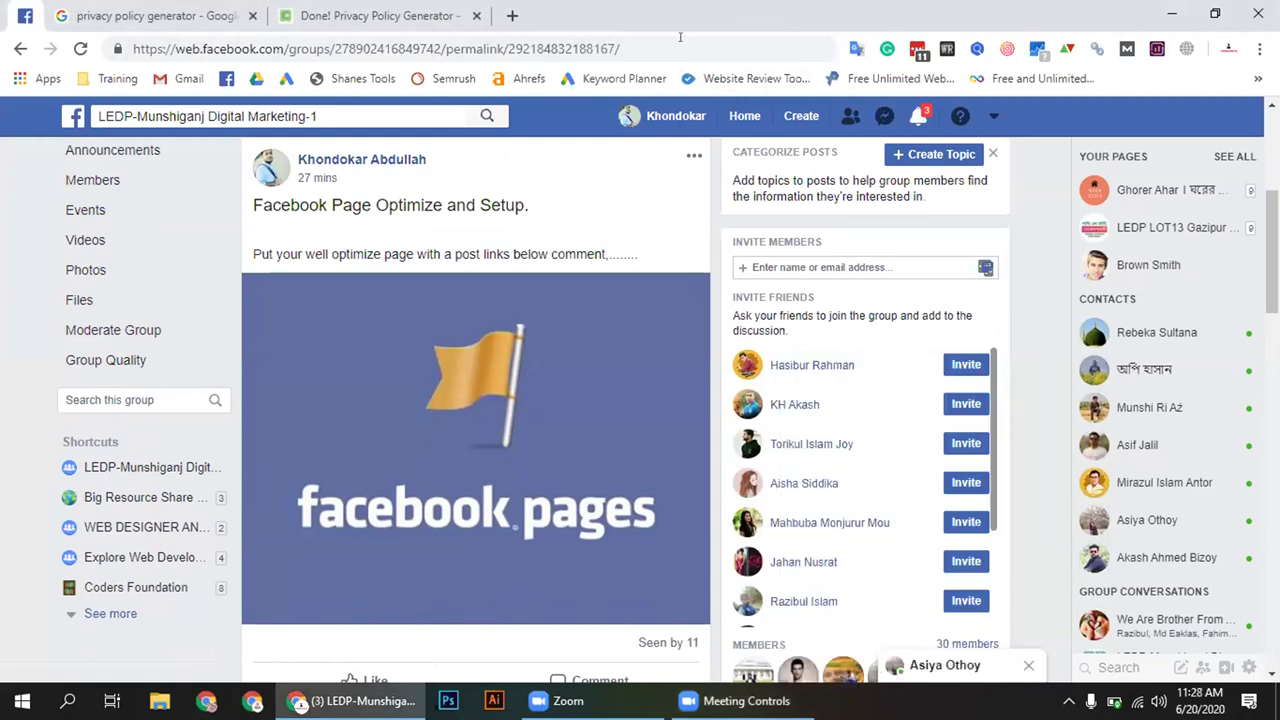
pyautogui.click(185, 10)
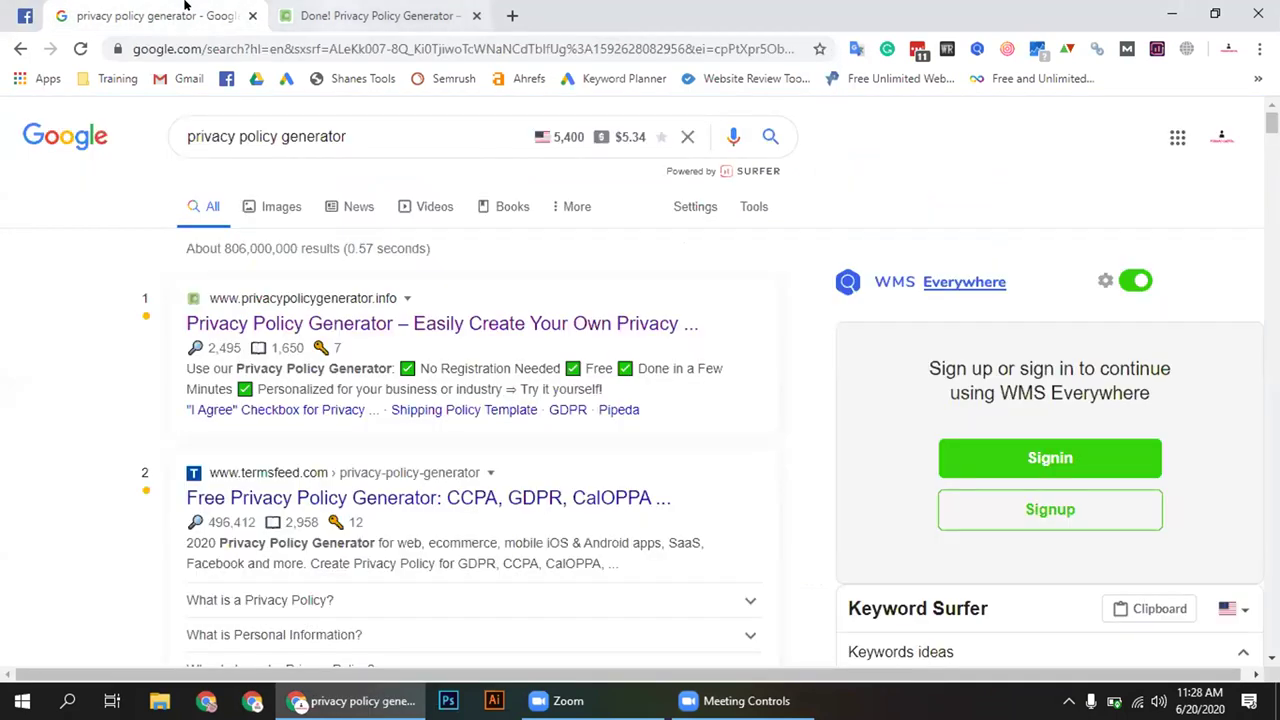
# Switch to the 'Done! Privacy Policy Generator' tab with the generated policy and HTML code
pyautogui.hotkey('ctrl', 'Tab')
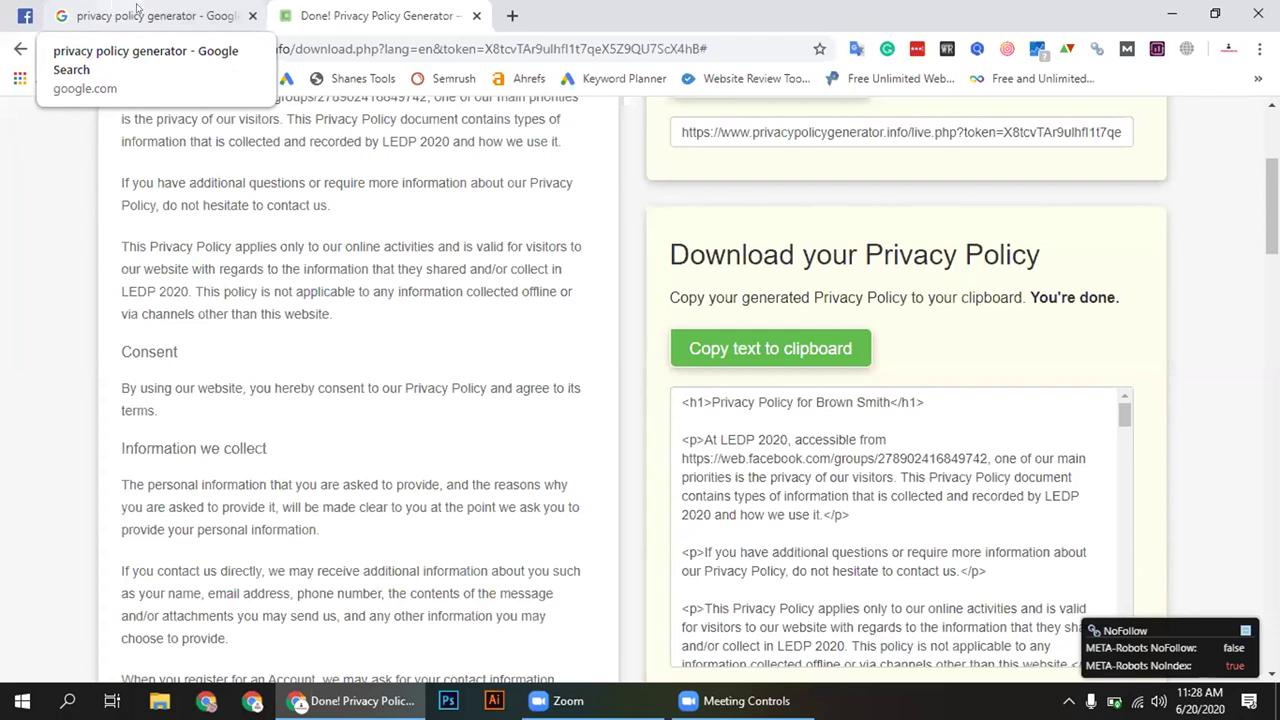
# Glance at the privacy policy search results, then return to the generated policy page
pyautogui.click(137, 10)
pyautogui.click(370, 15)
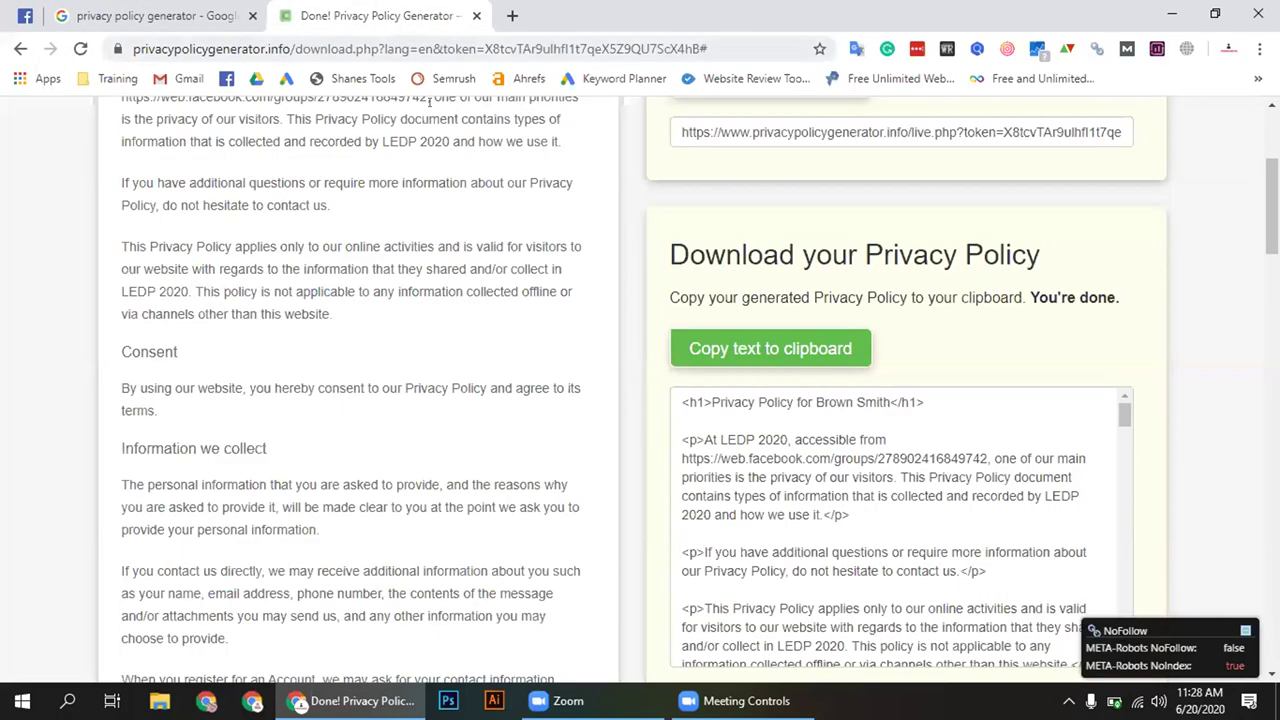
pyautogui.scroll(3, 435, 115)
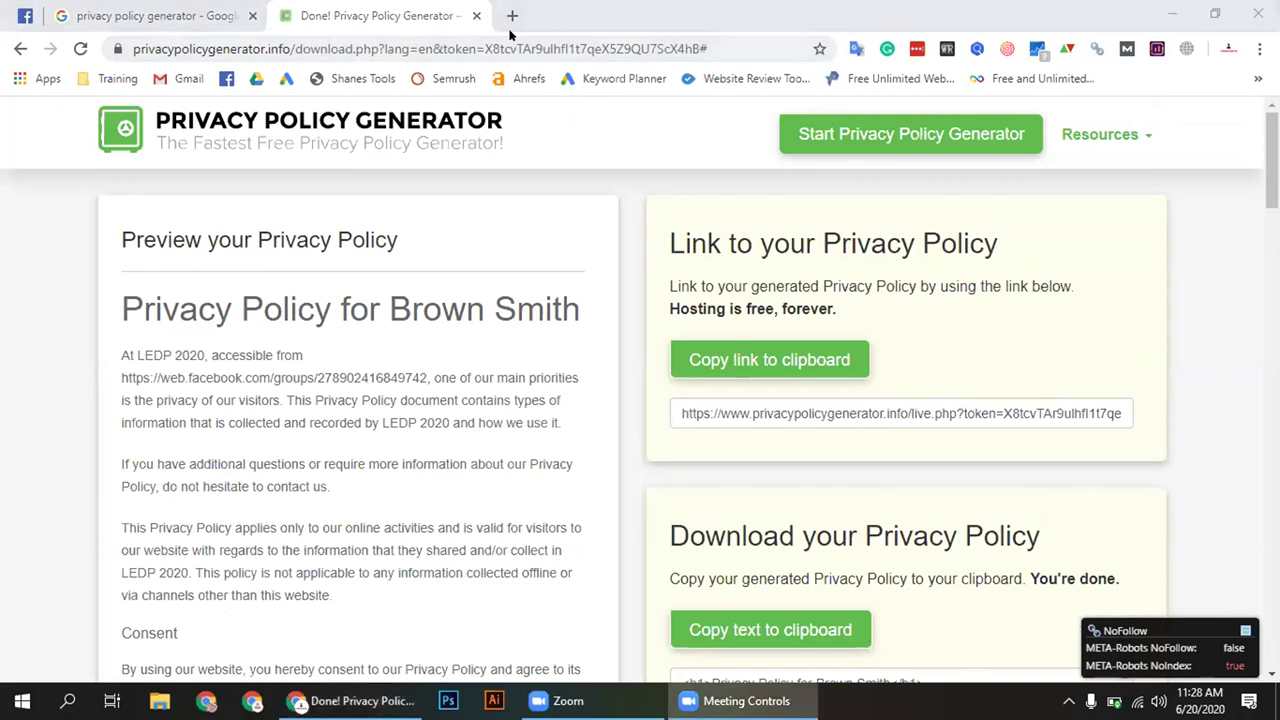
# In a new tab, search Google for 'fakenamegenerator'
pyautogui.click(511, 15)
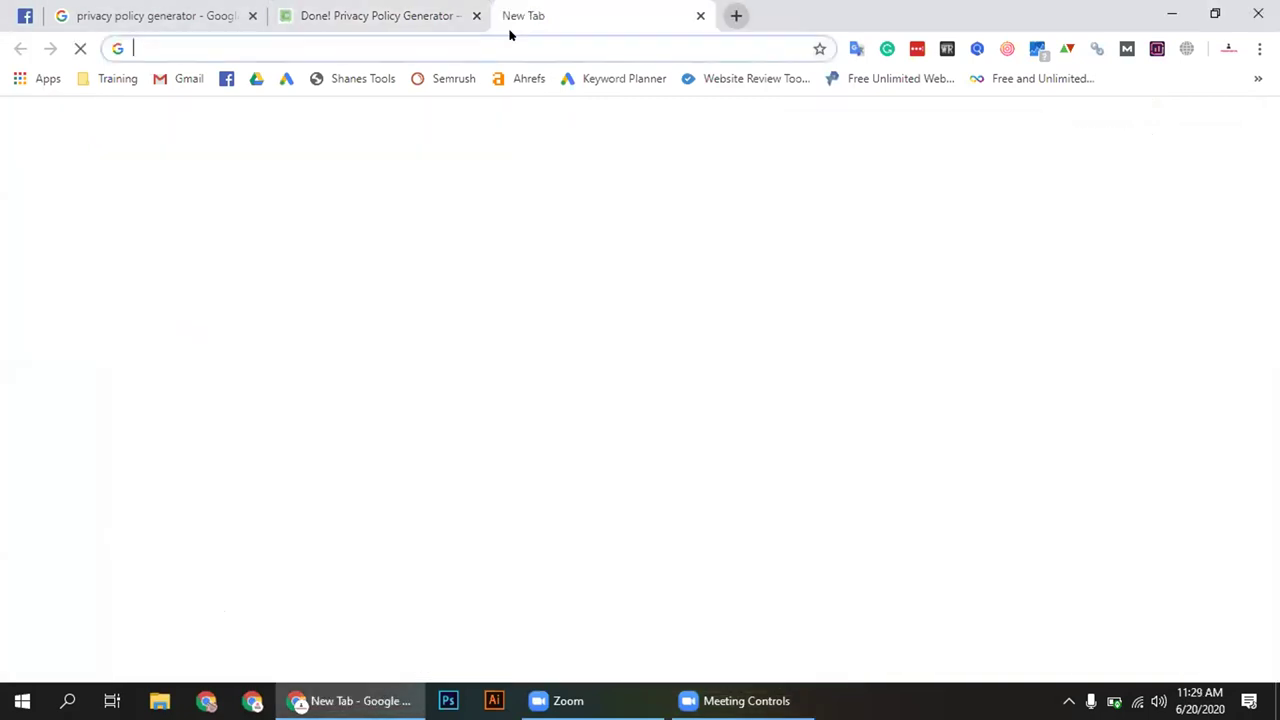
pyautogui.click(457, 40)
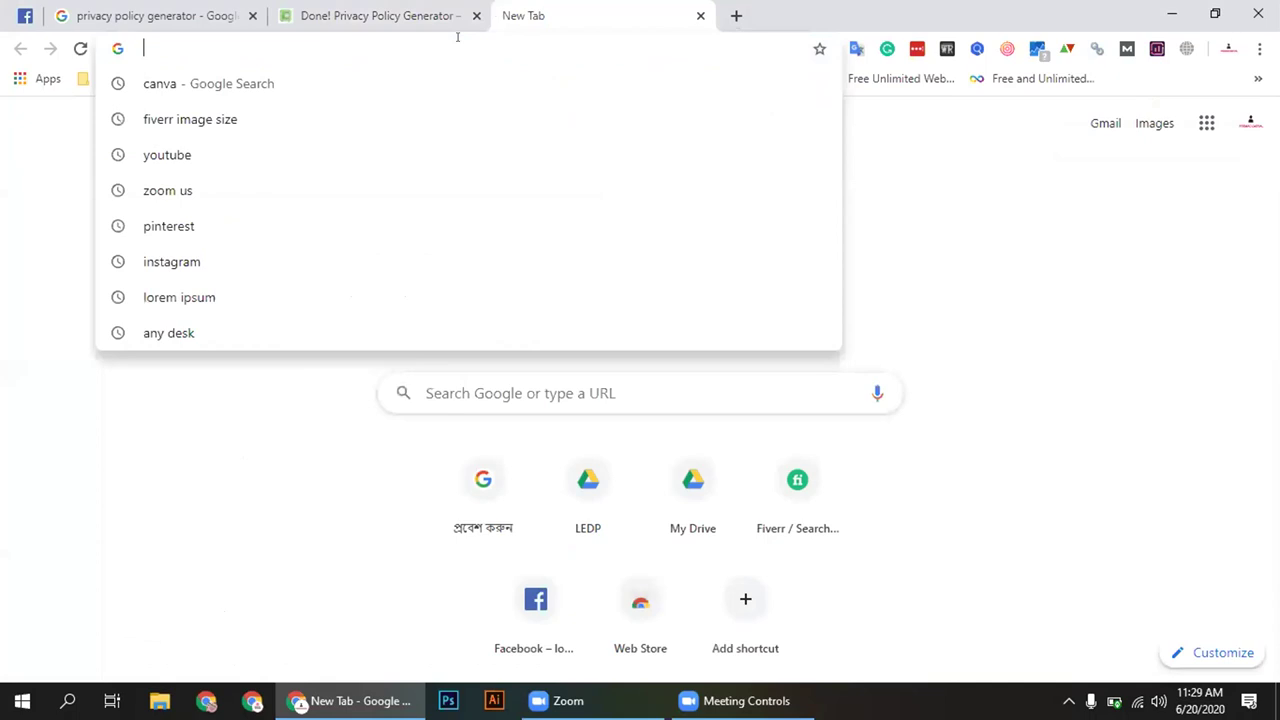
pyautogui.write('Fake')
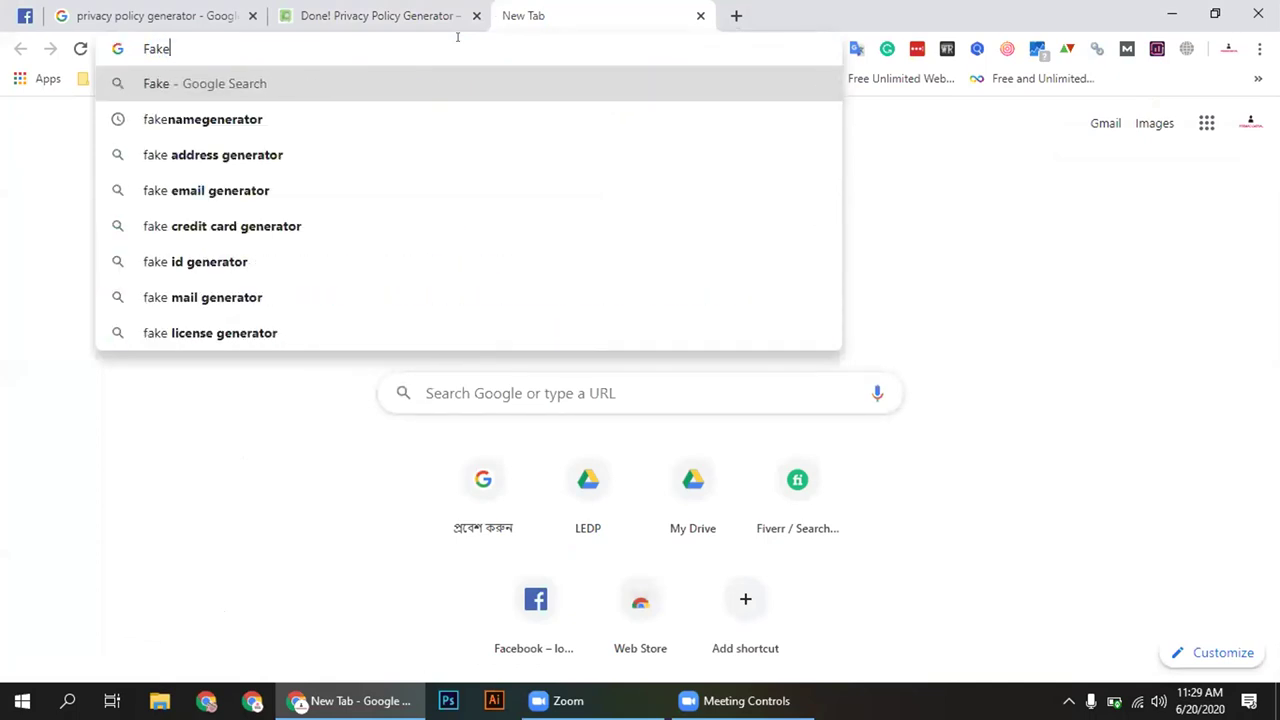
pyautogui.click(422, 114)
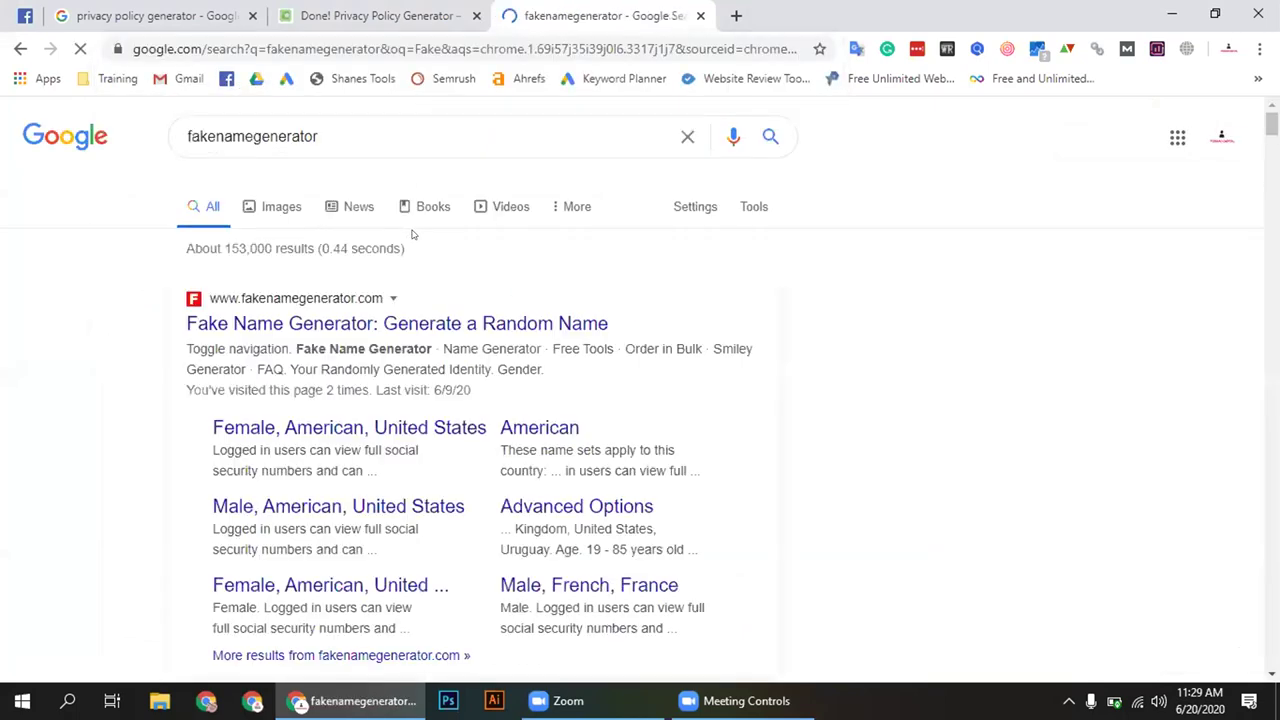
# Open the Fake Name Generator site, then minimise Chrome to reveal the desktop
pyautogui.click(397, 323)
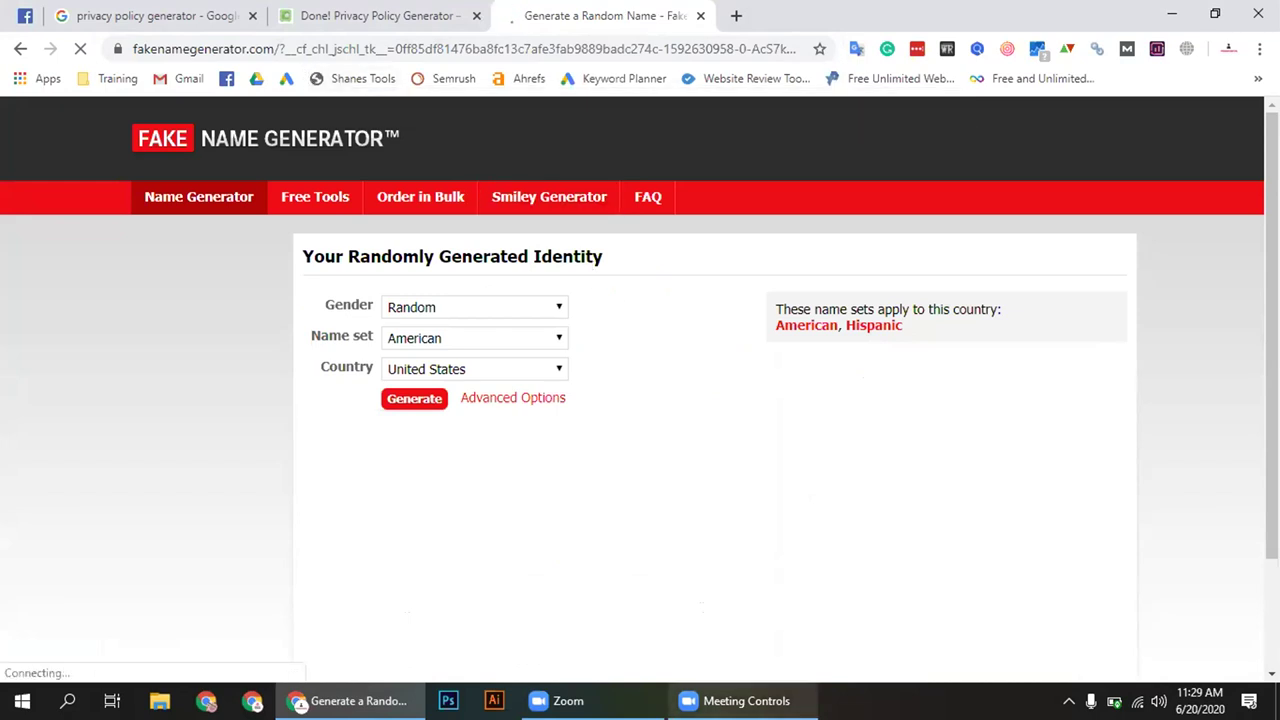
pyautogui.click(1172, 14)
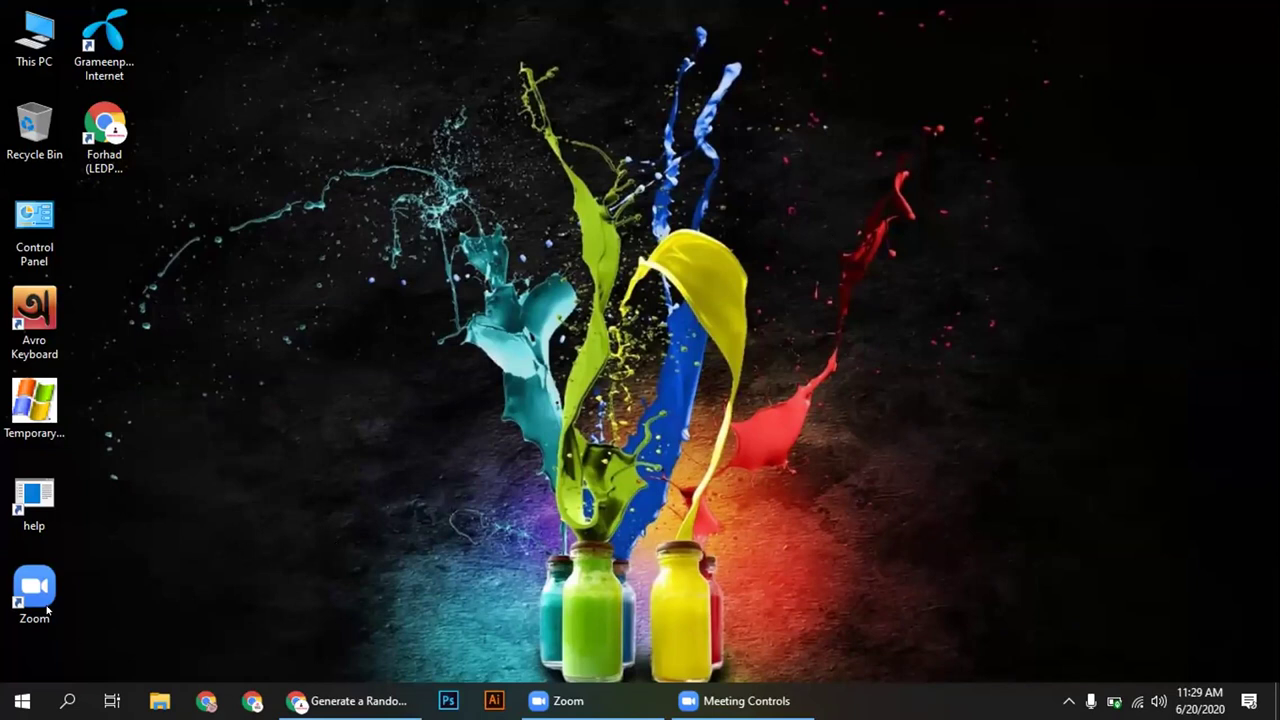
# Move the Zoom shortcut beside Control Panel, then return to the Facebook group tab in Chrome
pyautogui.moveTo(32, 594); pyautogui.dragTo(106, 226)
pyautogui.click(155, 247)
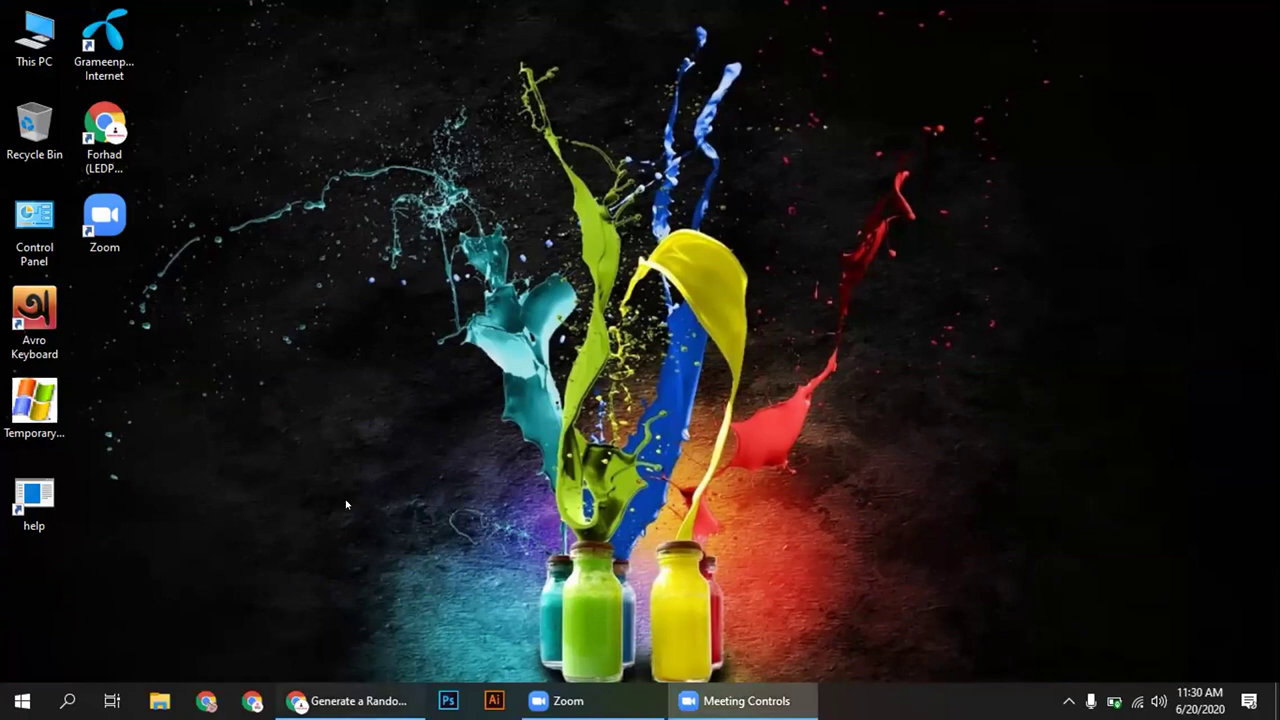
pyautogui.click(350, 700)
pyautogui.click(22, 12)
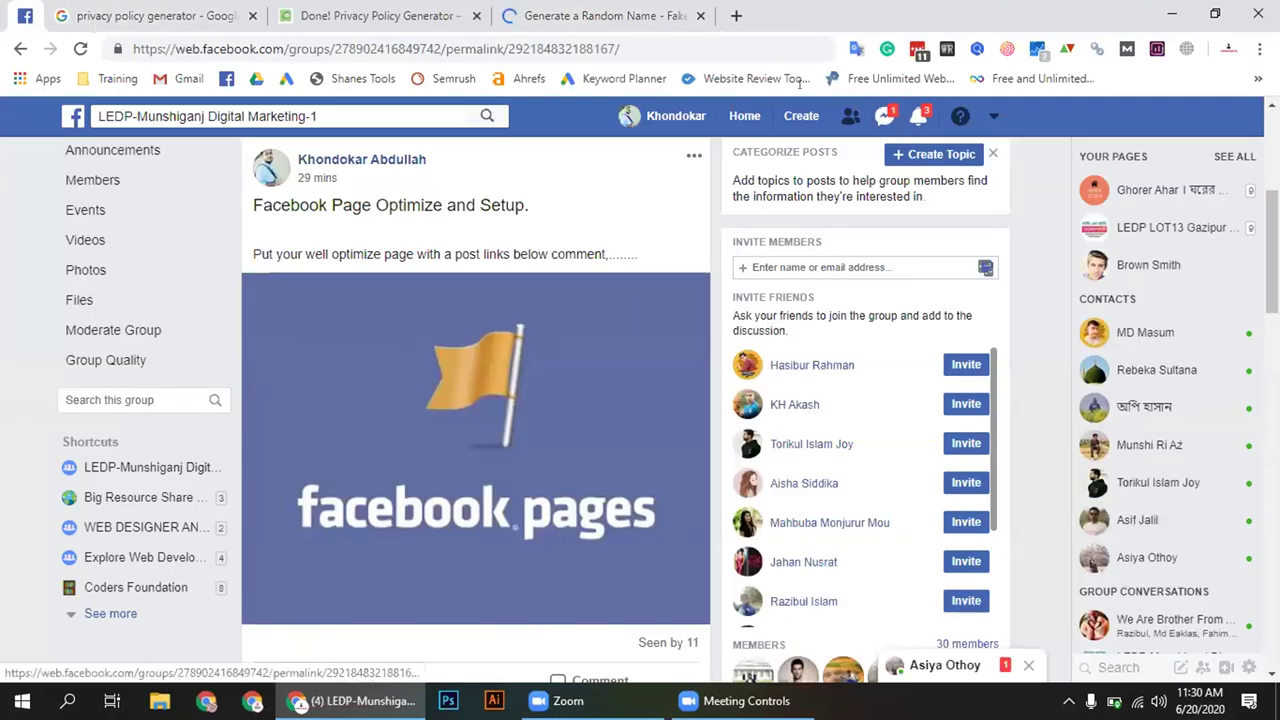
# Switch from the Facebook group post to the 'privacy policy generator' Google results tab
pyautogui.click(171, 10)
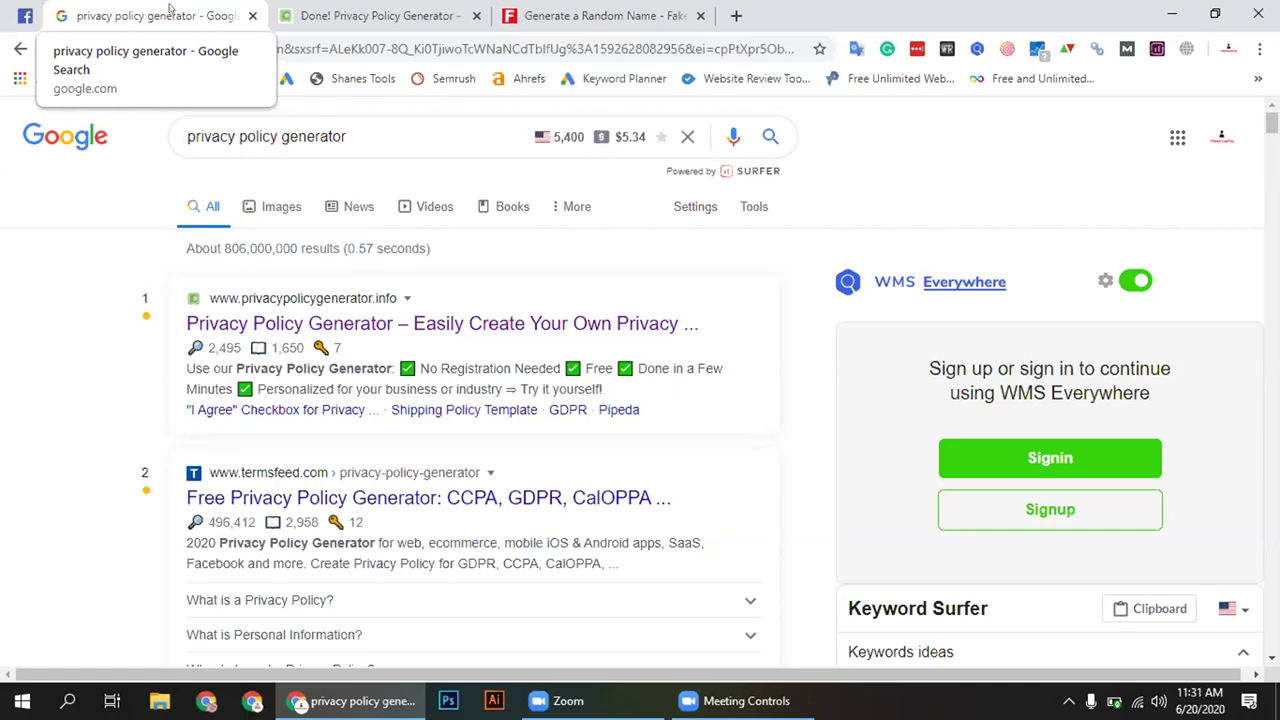
# In a new tab, search Google for 'meet' and select the results page address
pyautogui.click(385, 15)
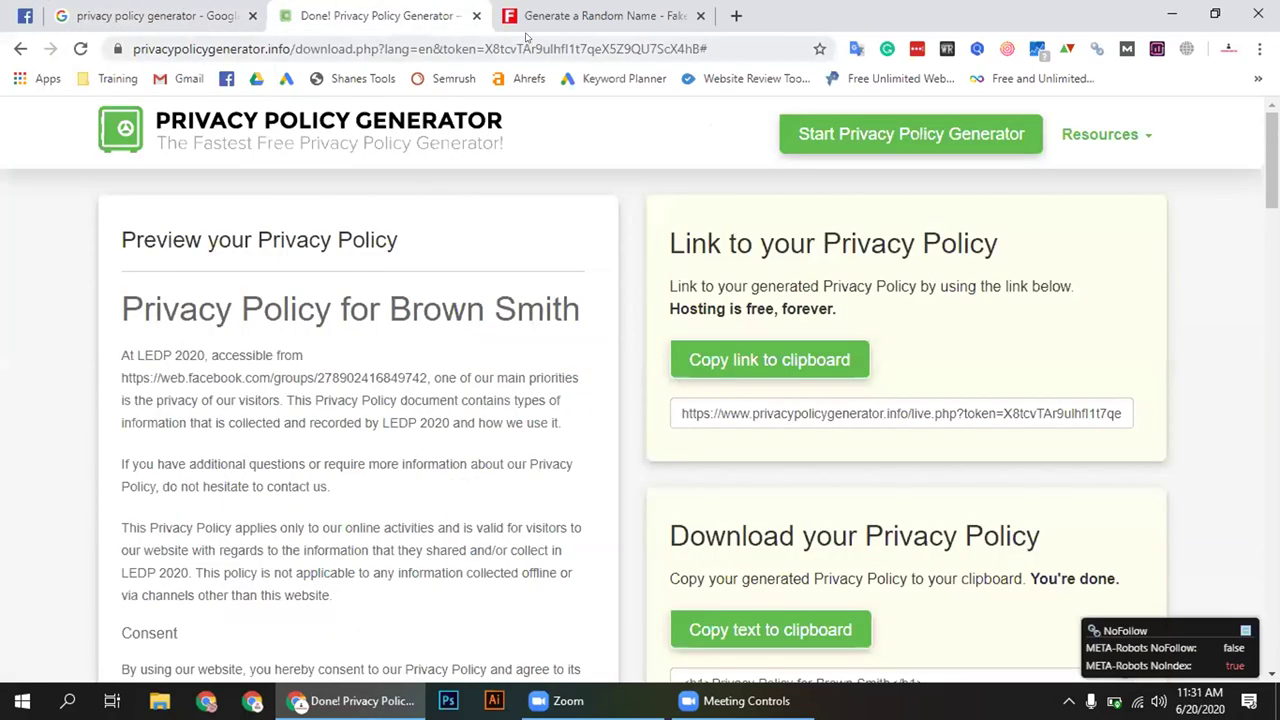
pyautogui.click(520, 28)
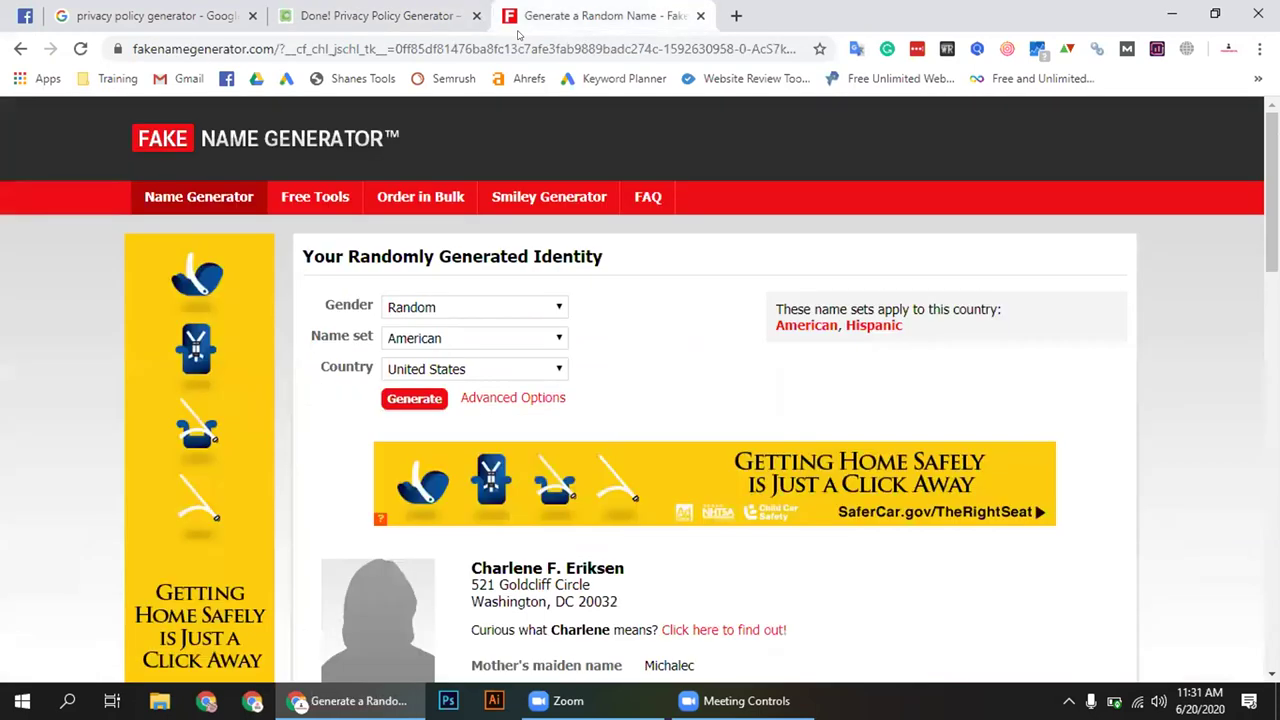
pyautogui.click(736, 15)
pyautogui.click(612, 40)
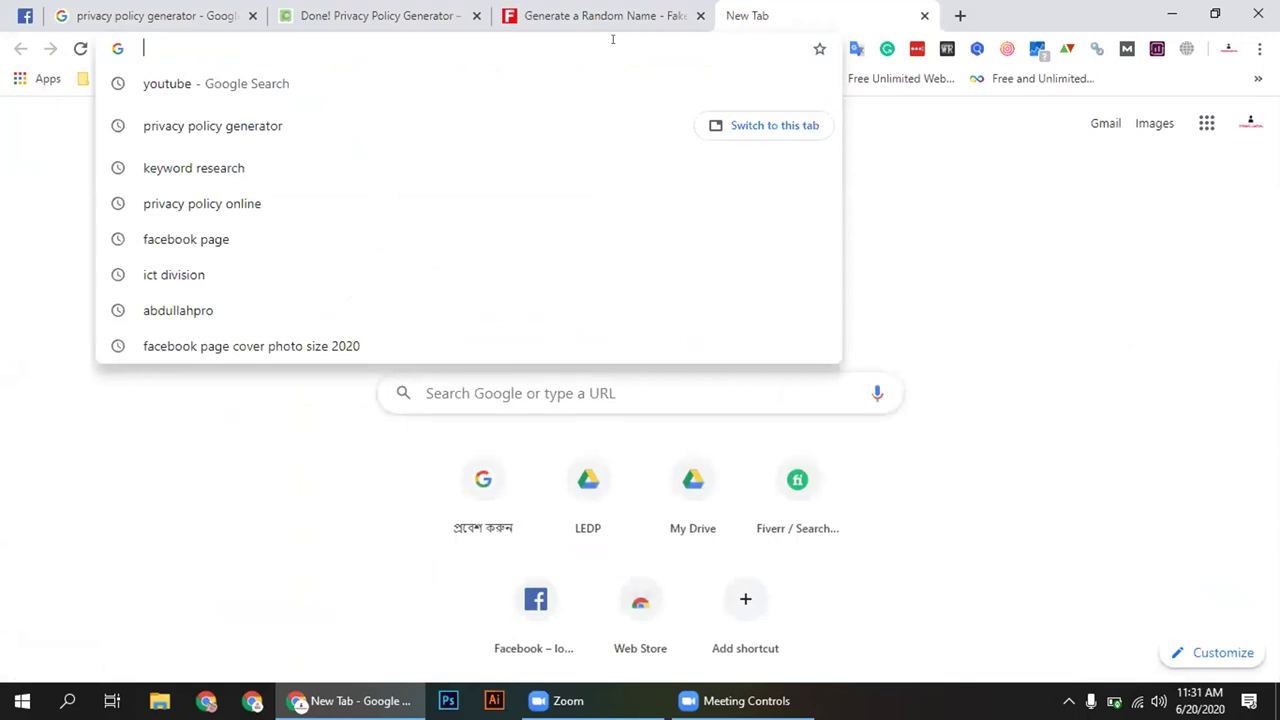
pyautogui.write('meet')
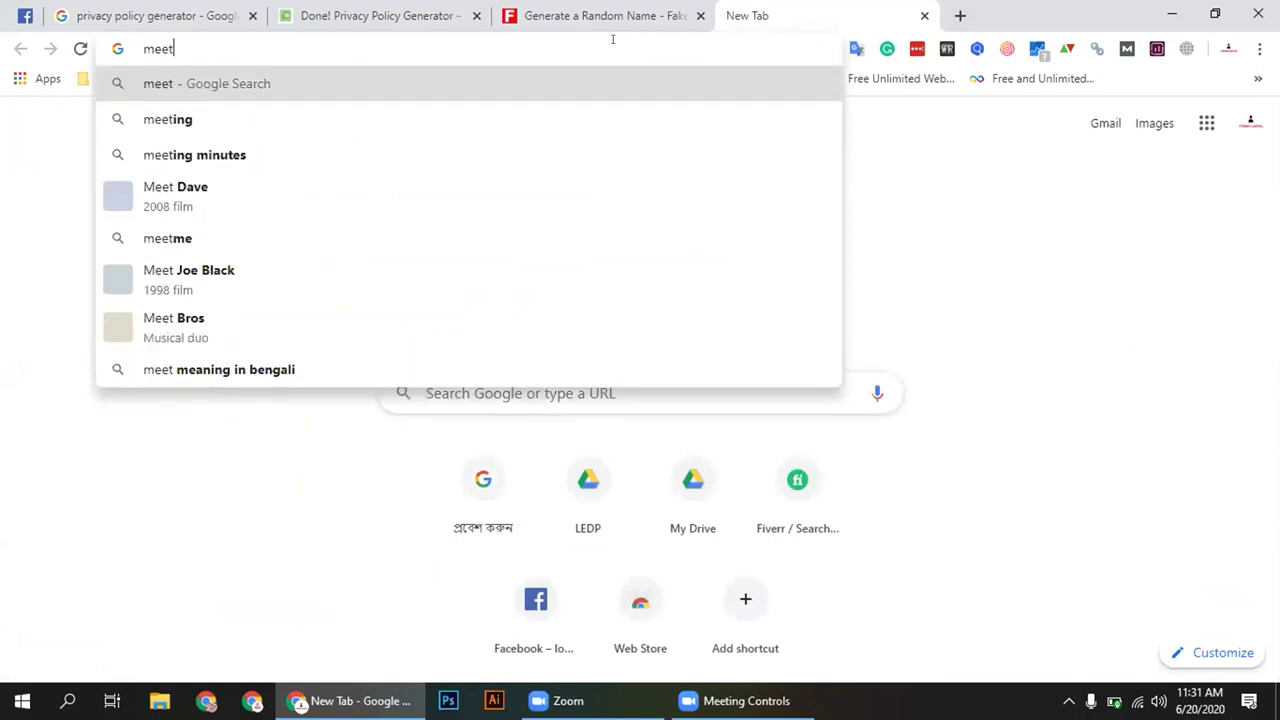
pyautogui.press('Return')
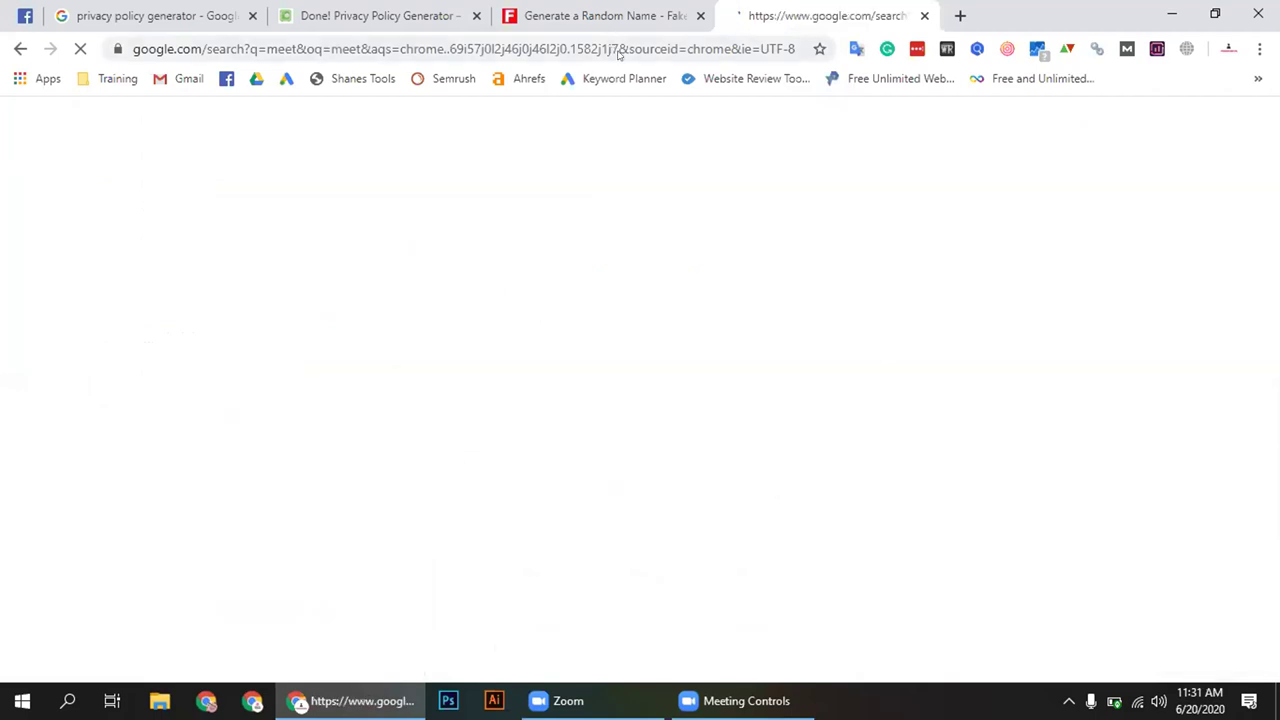
pyautogui.scroll(-3, 395, 335)
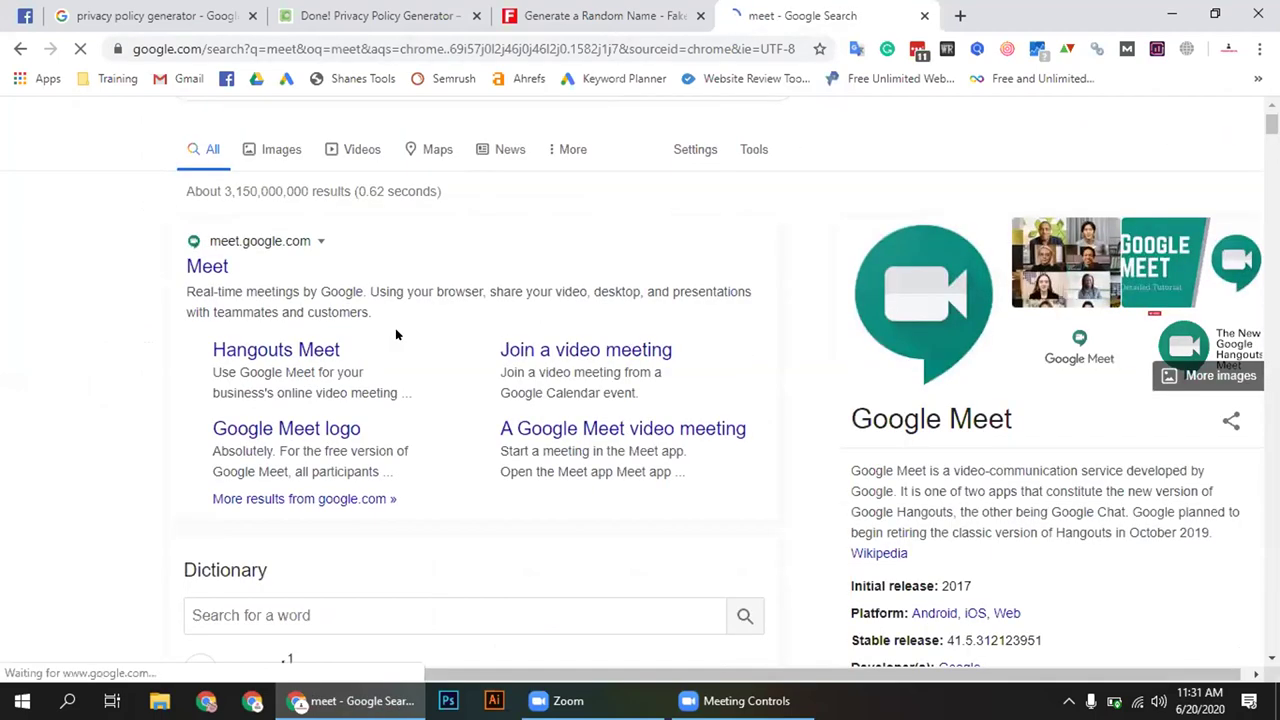
pyautogui.scroll(3, 395, 328)
pyautogui.click(515, 50)
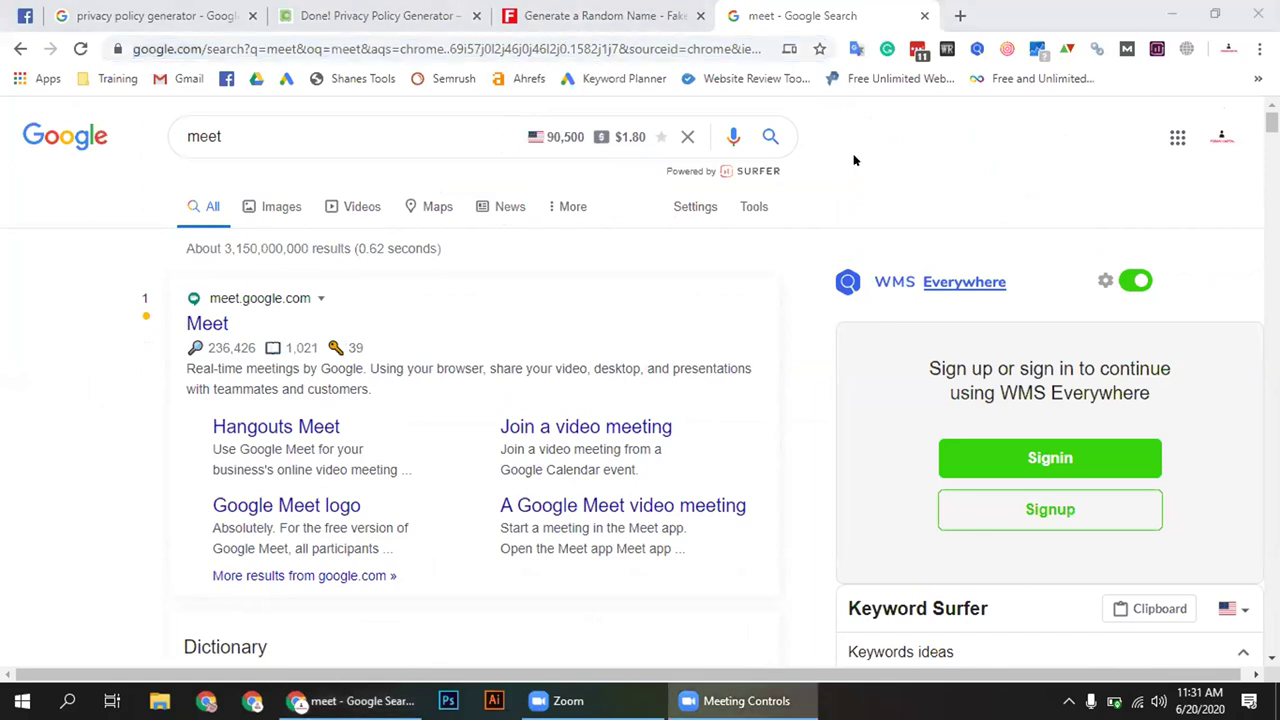
# Close the 'meet' results tab, check the battery charge, and return to the Facebook group post
pyautogui.hotkey('ctrl', 'w')
pyautogui.scroll(-5, 594, 310)
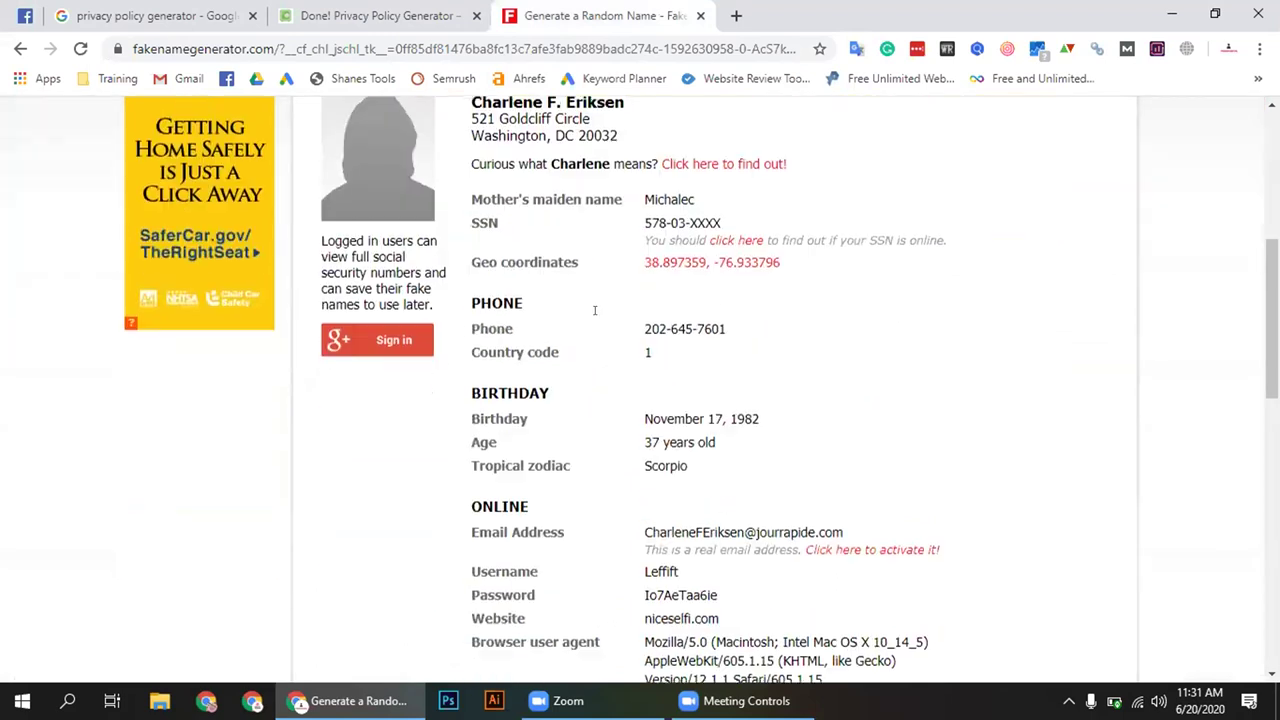
pyautogui.scroll(-5, 598, 315)
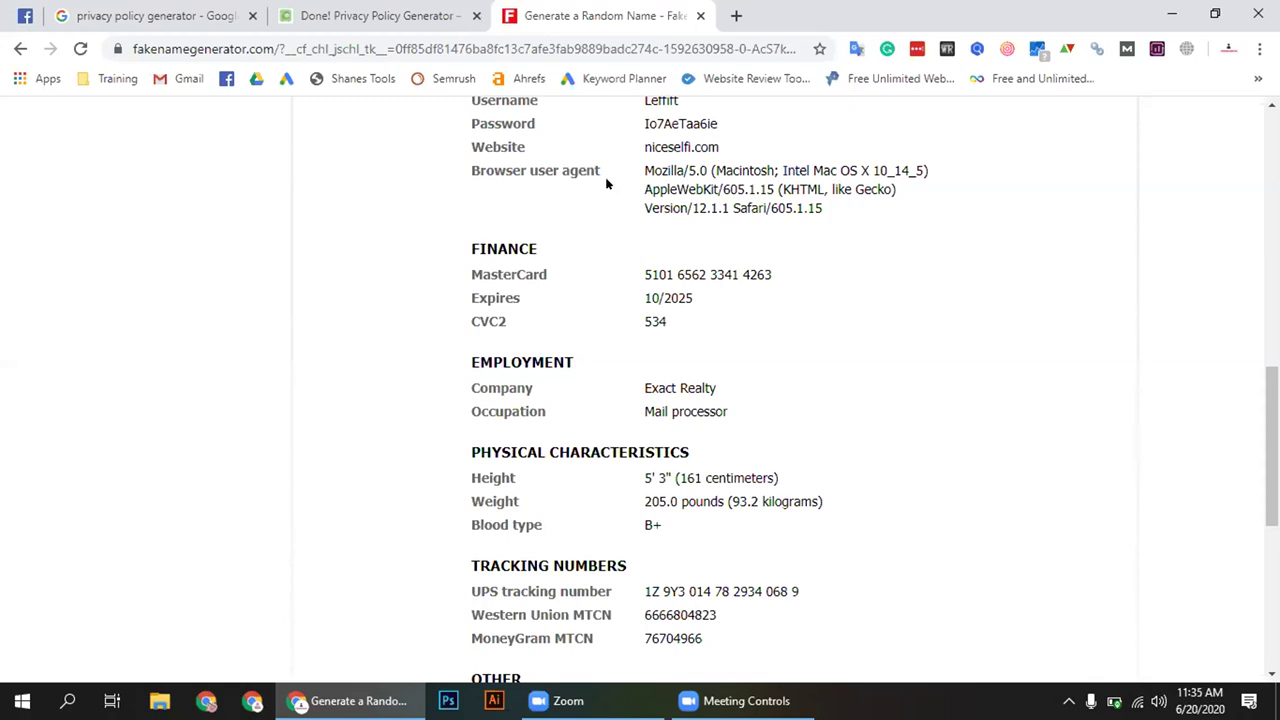
pyautogui.click(1115, 700)
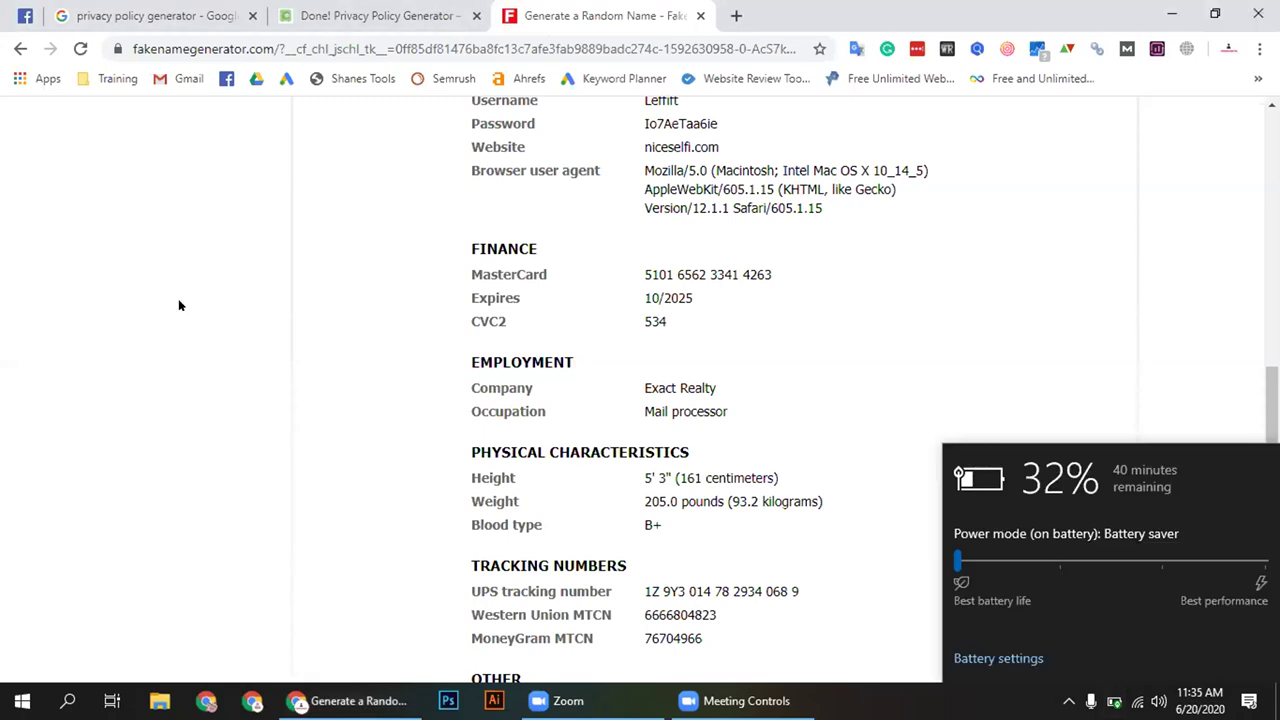
pyautogui.click(25, 15)
# Close the group chat and open the newest notification, a shared Amazing Shop post
pyautogui.scroll(-2, 870, 410)
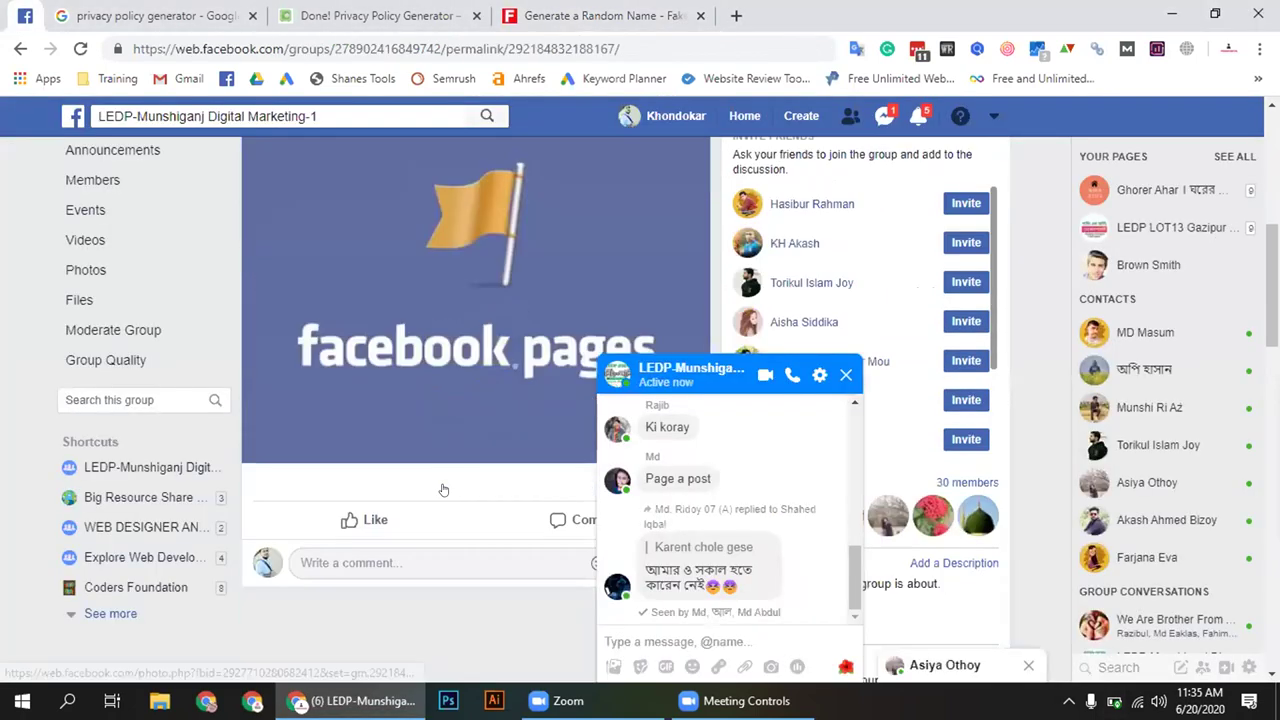
pyautogui.click(853, 380)
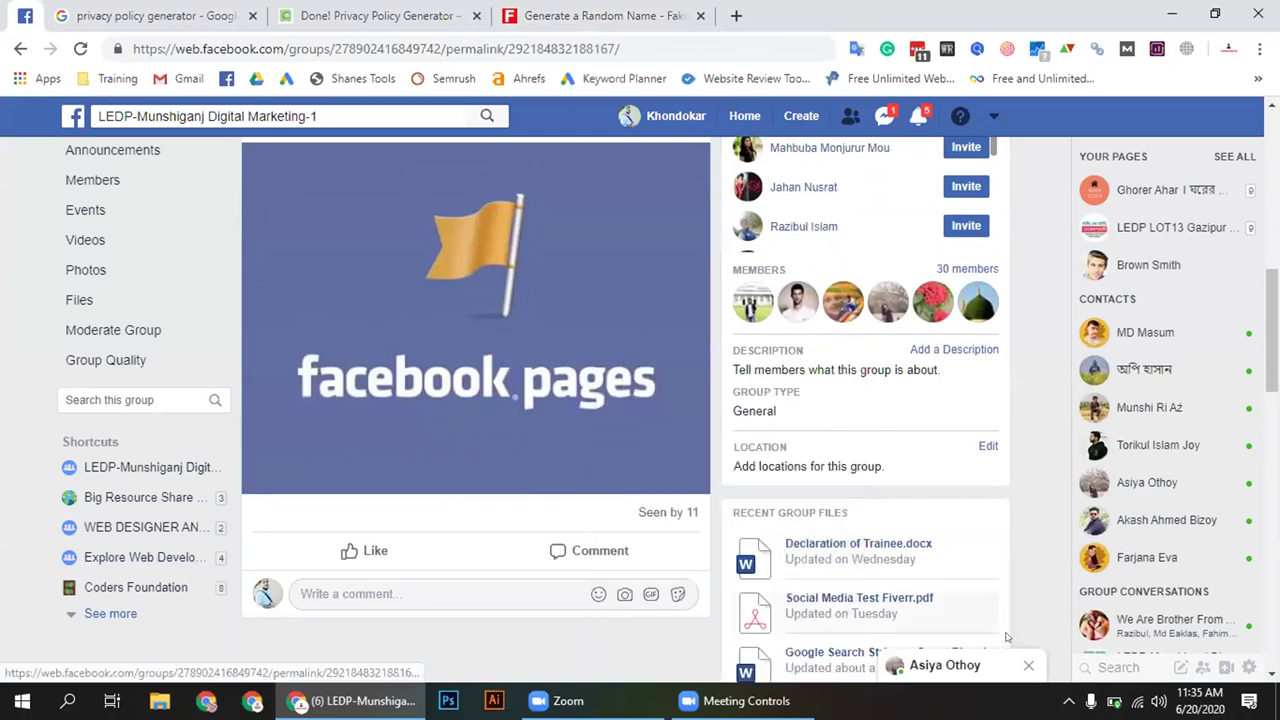
pyautogui.click(912, 114)
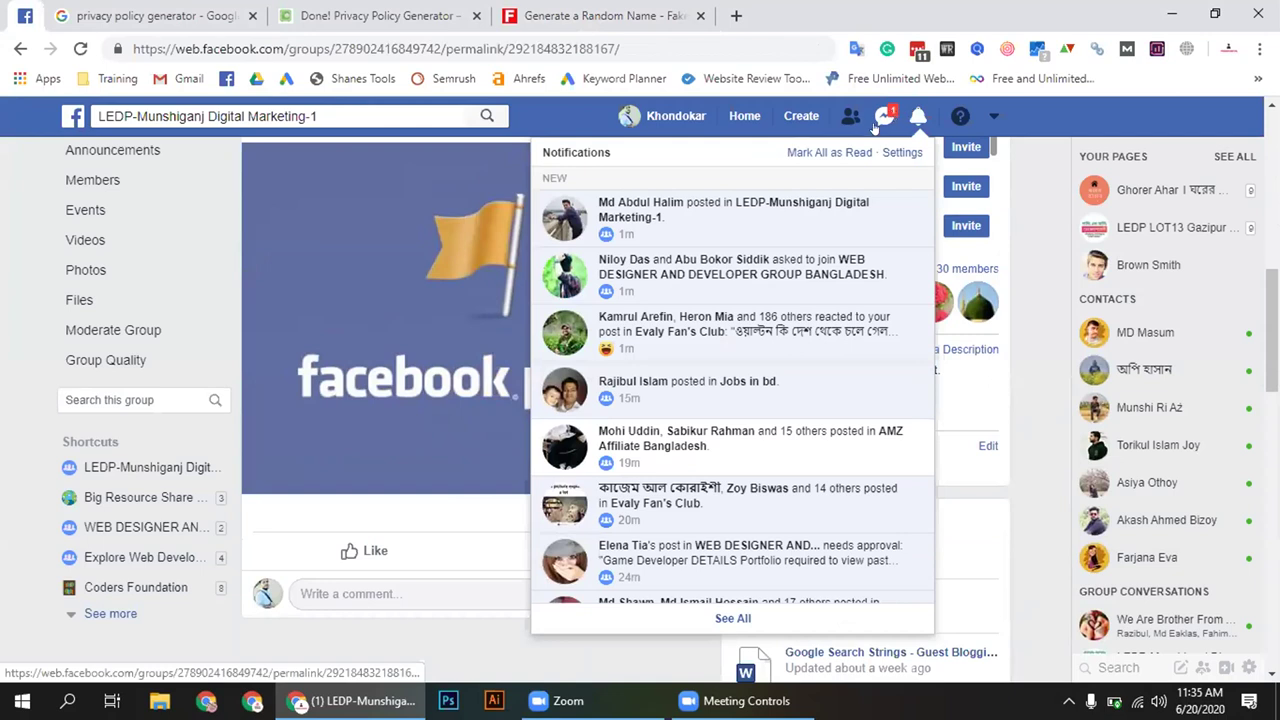
pyautogui.click(698, 204)
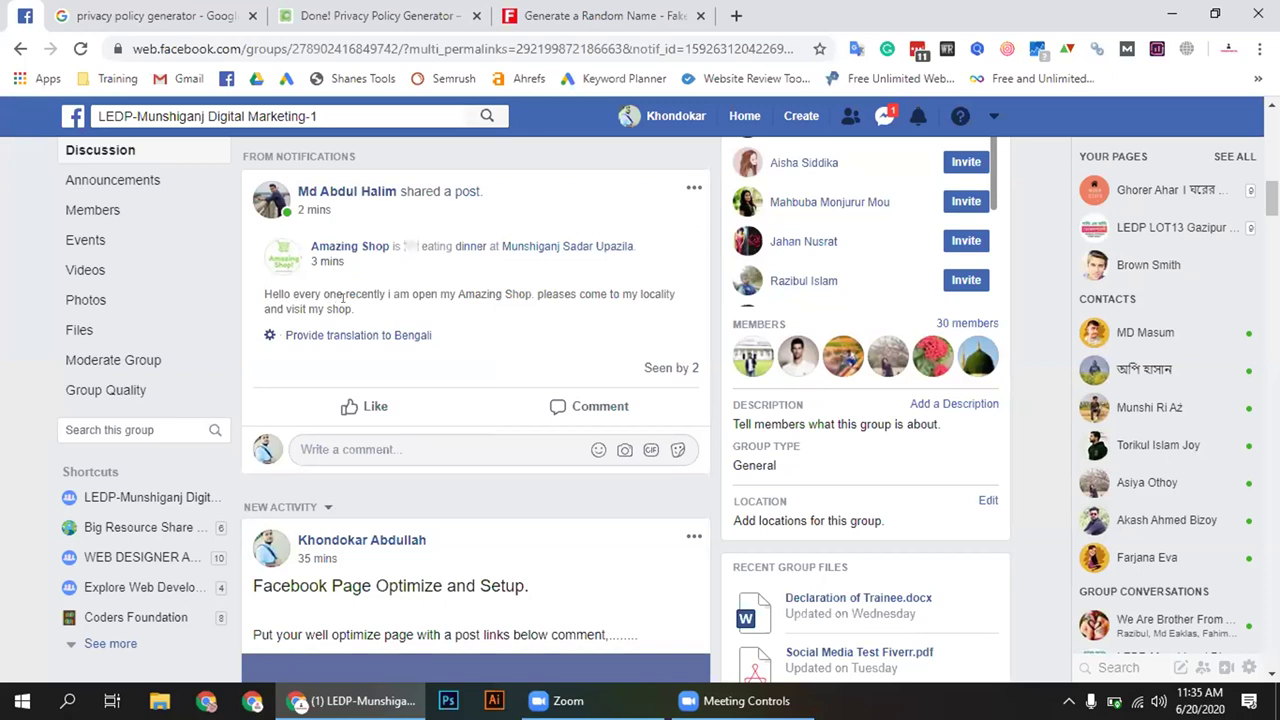
# Open the Amazing Shop link in a new tab and switch to it
pyautogui.rightClick(380, 249)
pyautogui.click(440, 260)
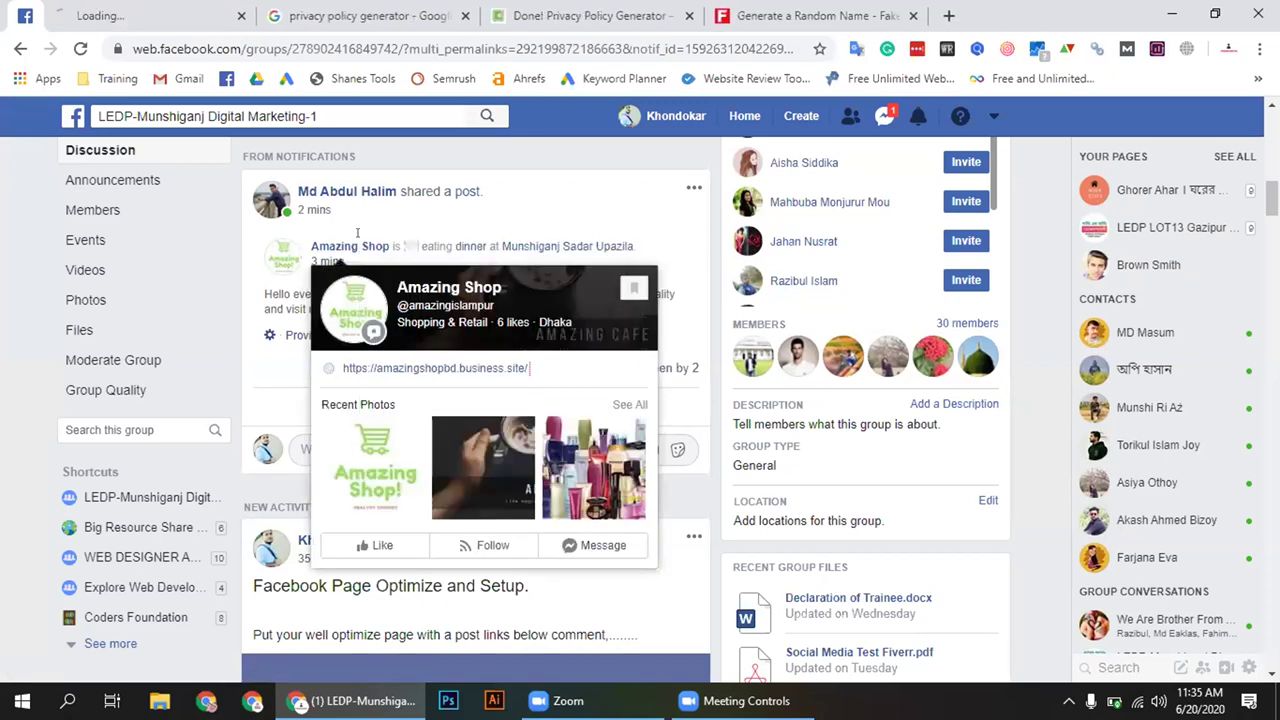
pyautogui.click(80, 6)
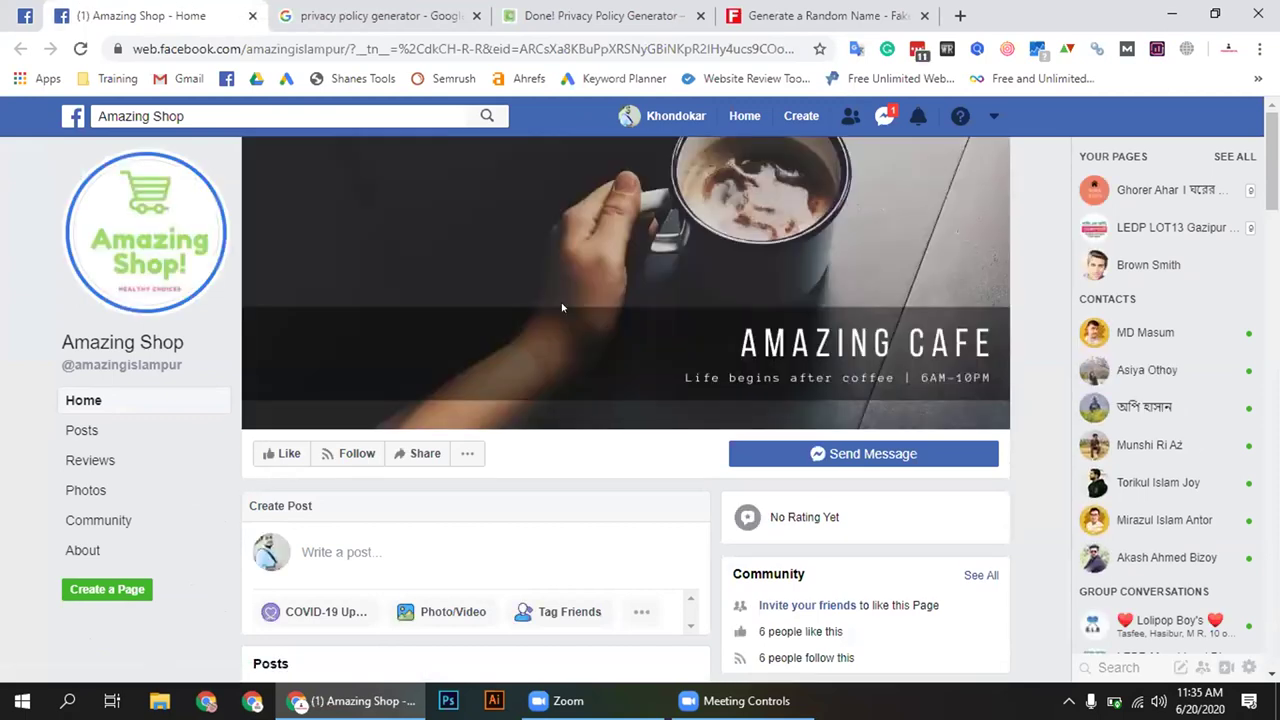
# Look through Amazing Shop's Amazing Cafe cover, check-in post and Shopping & Retail details
pyautogui.scroll(-3, 561, 302)
pyautogui.scroll(-3, 561, 298)
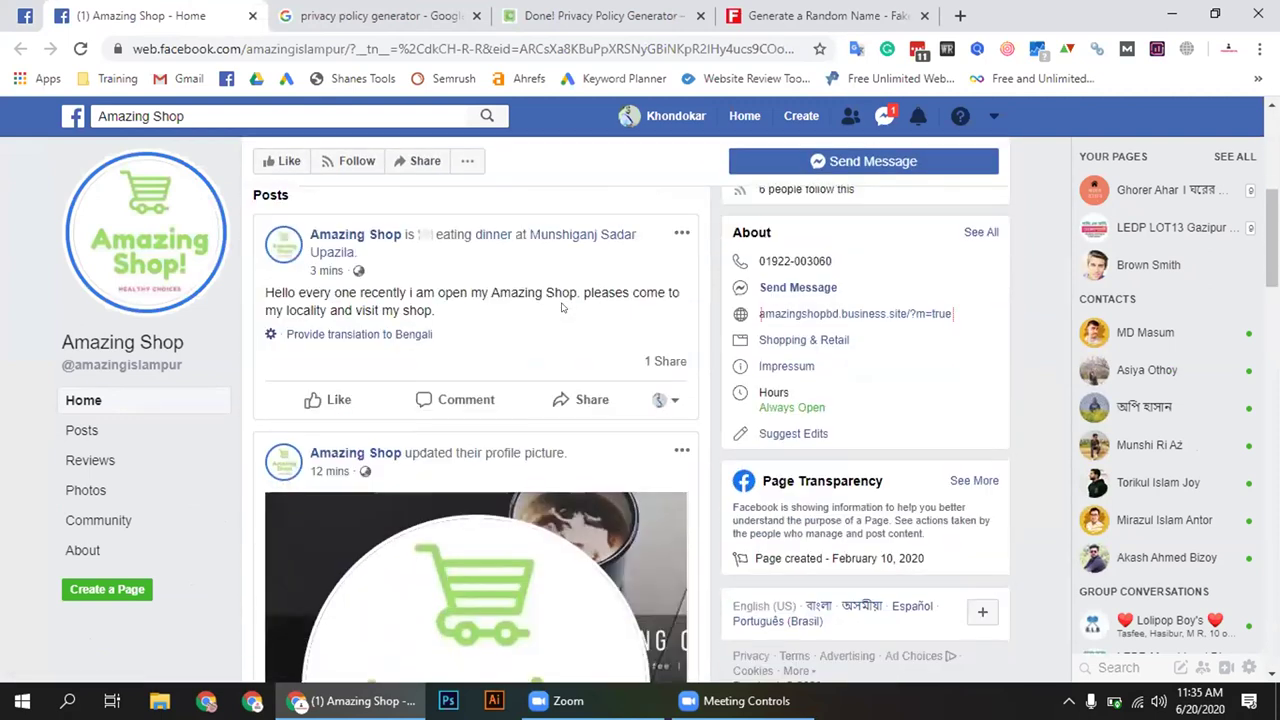
pyautogui.scroll(-2, 562, 308)
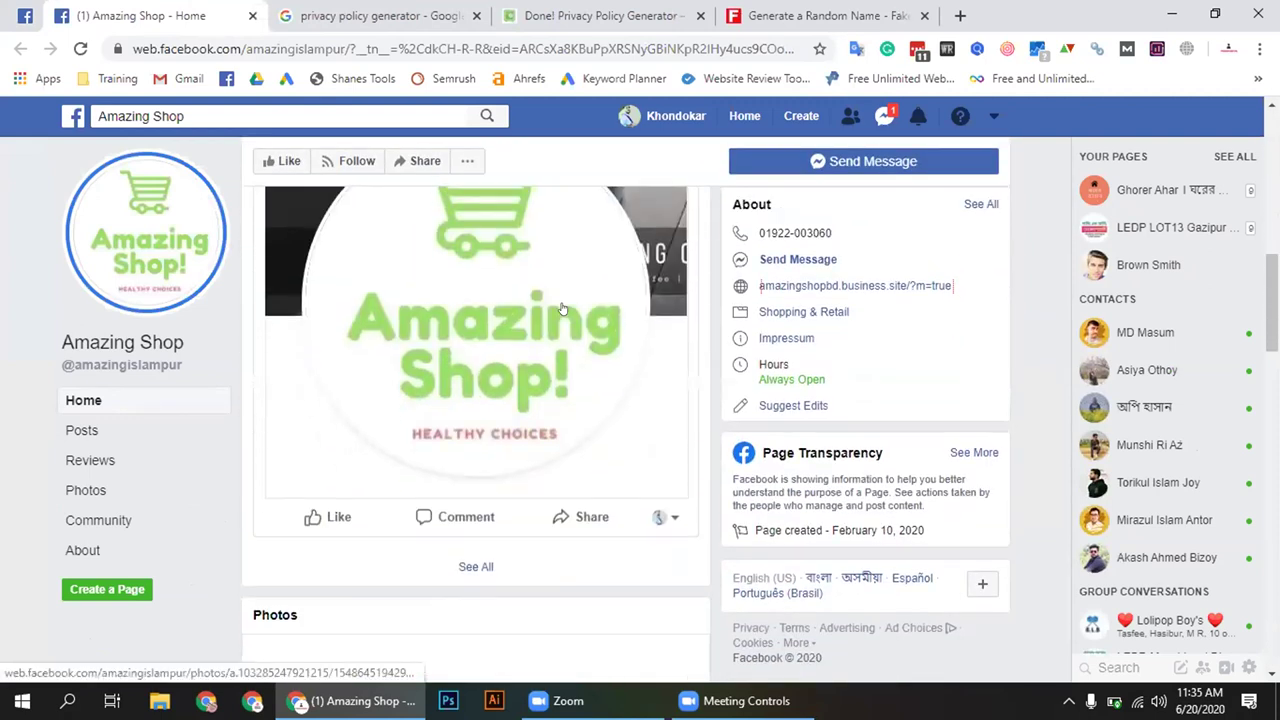
pyautogui.scroll(5, 562, 308)
pyautogui.scroll(4, 562, 309)
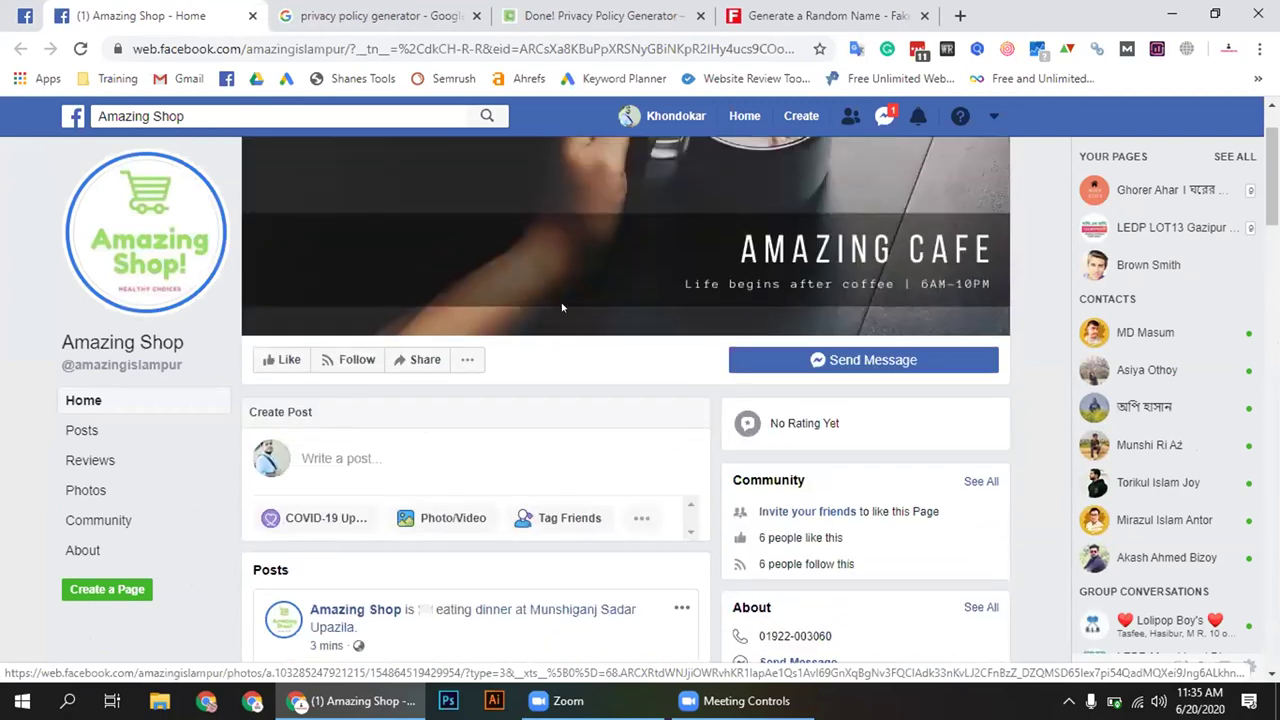
pyautogui.scroll(-3, 562, 309)
pyautogui.scroll(4, 561, 308)
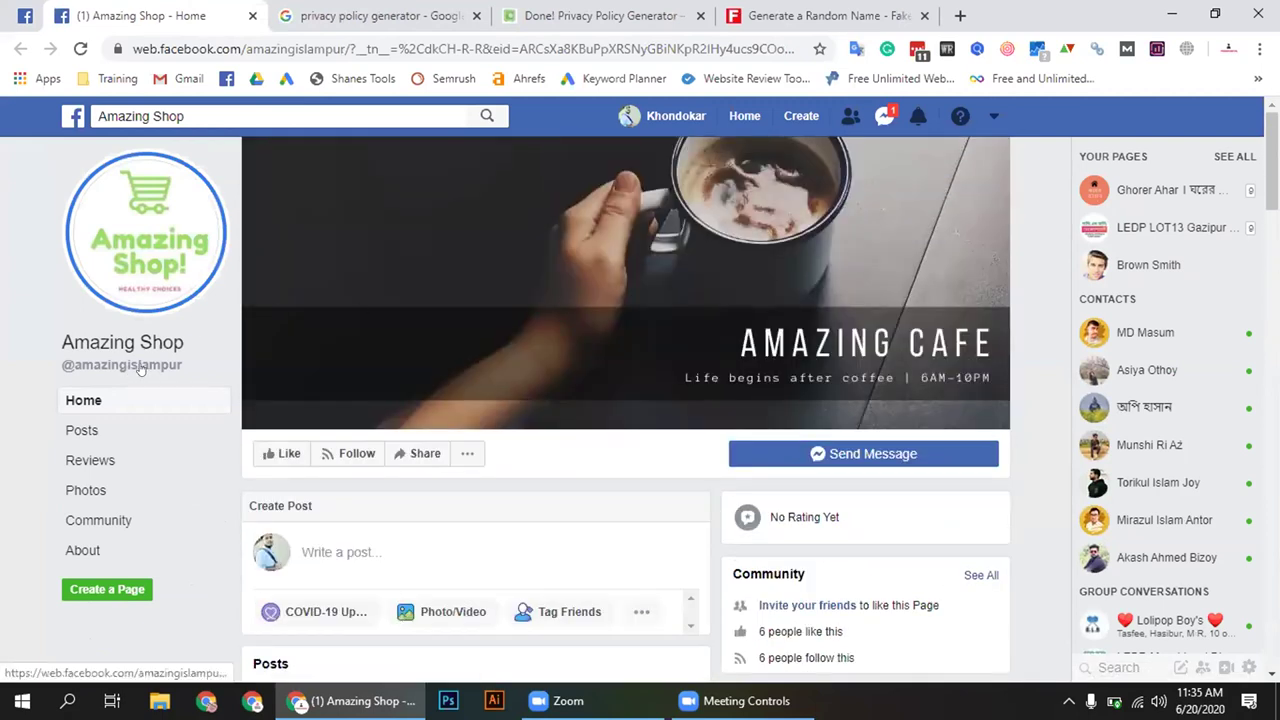
pyautogui.moveTo(145, 368)
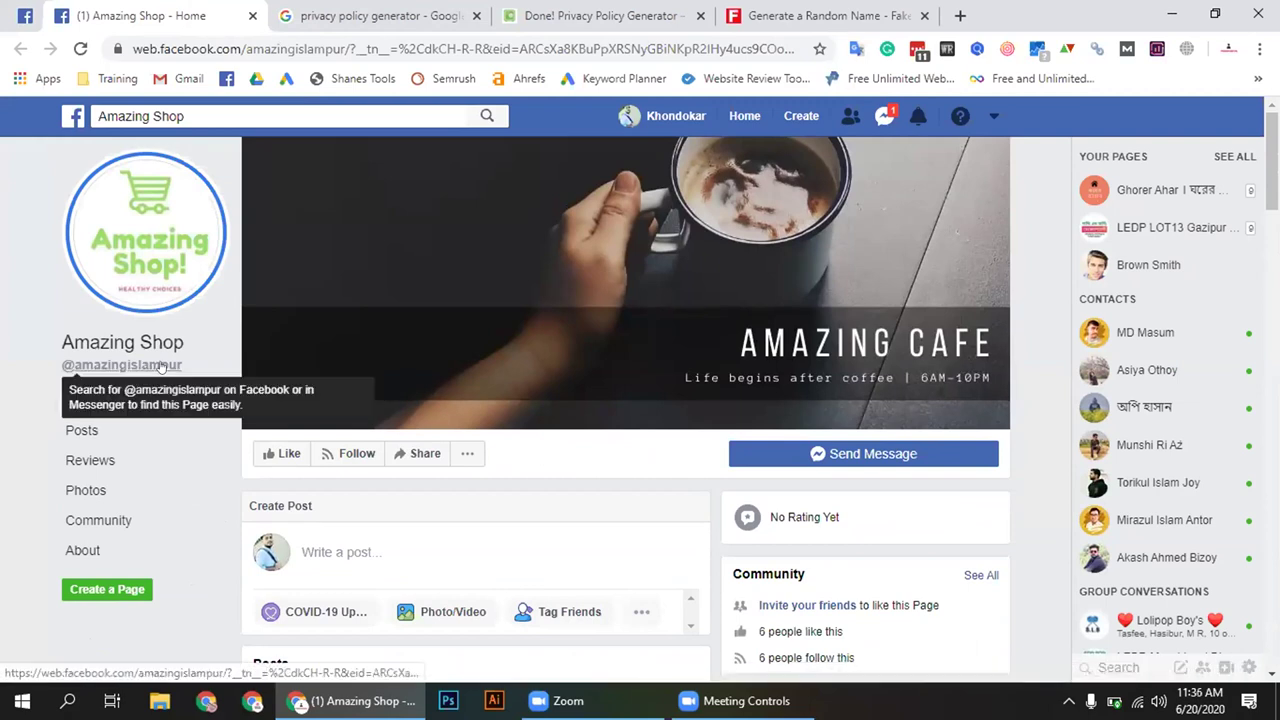
pyautogui.moveTo(165, 369)
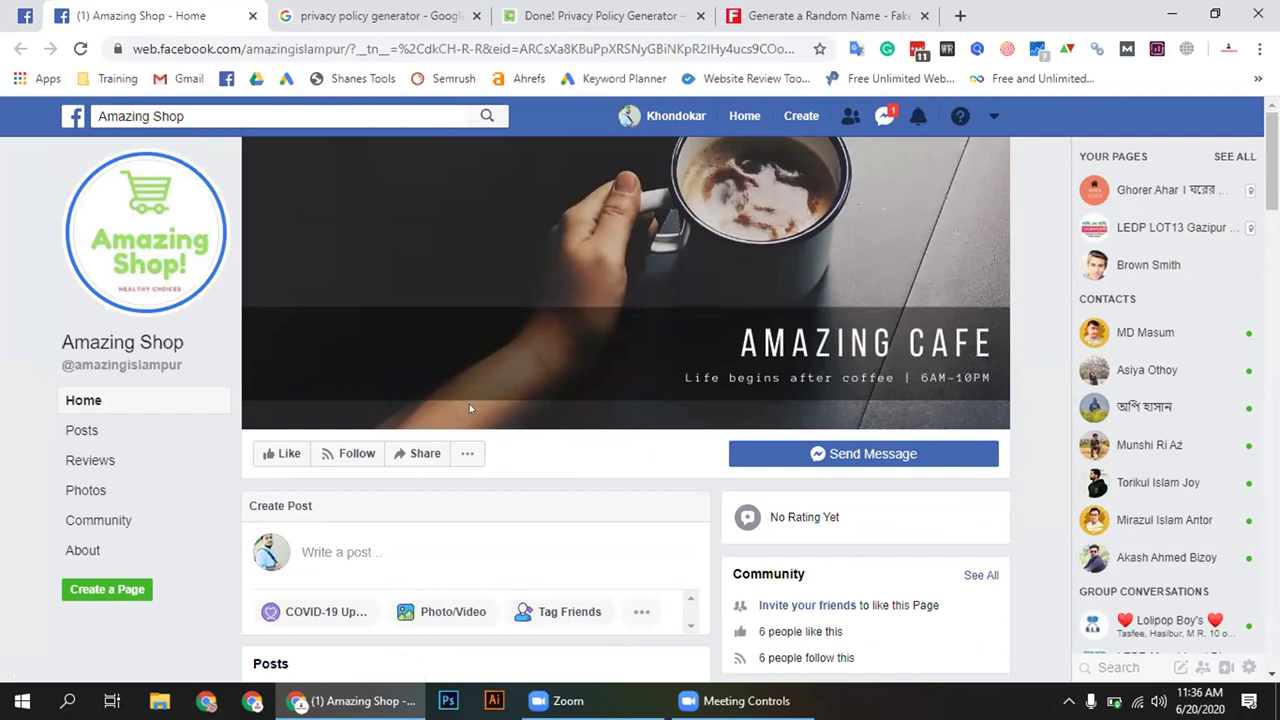
pyautogui.scroll(-2, 677, 457)
pyautogui.scroll(-1, 646, 456)
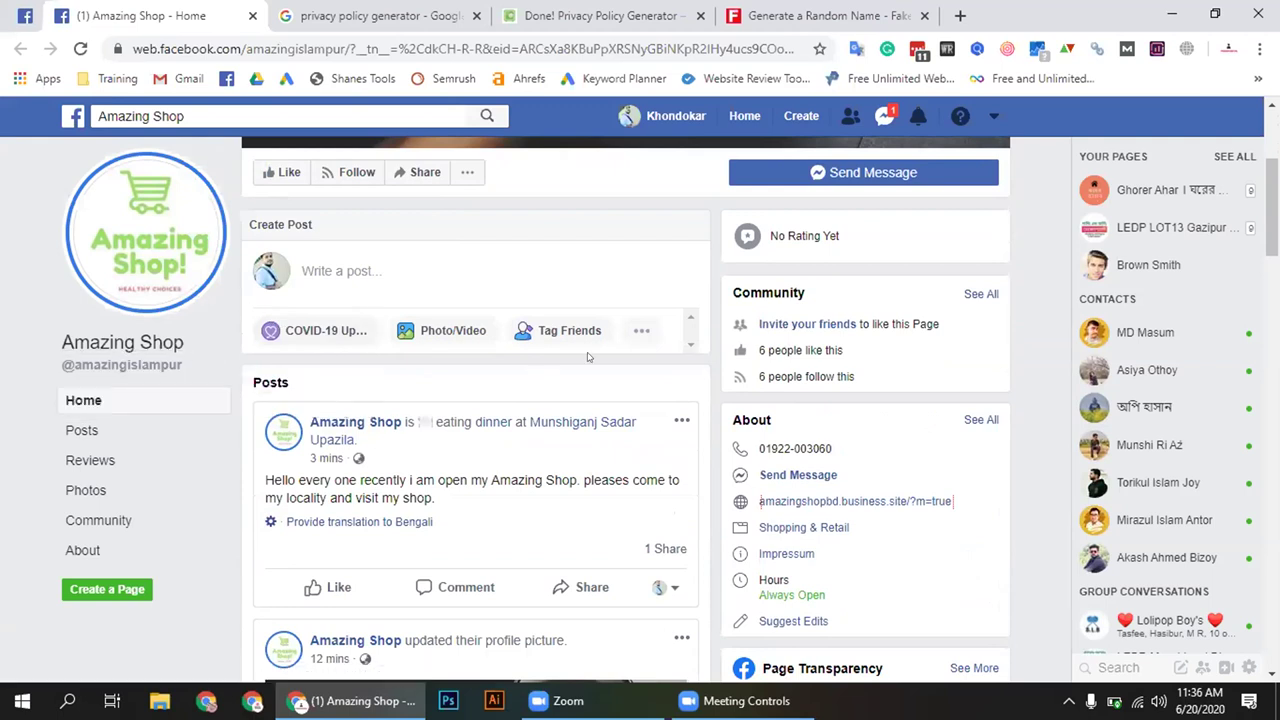
pyautogui.scroll(-3, 588, 356)
pyautogui.scroll(8, 588, 356)
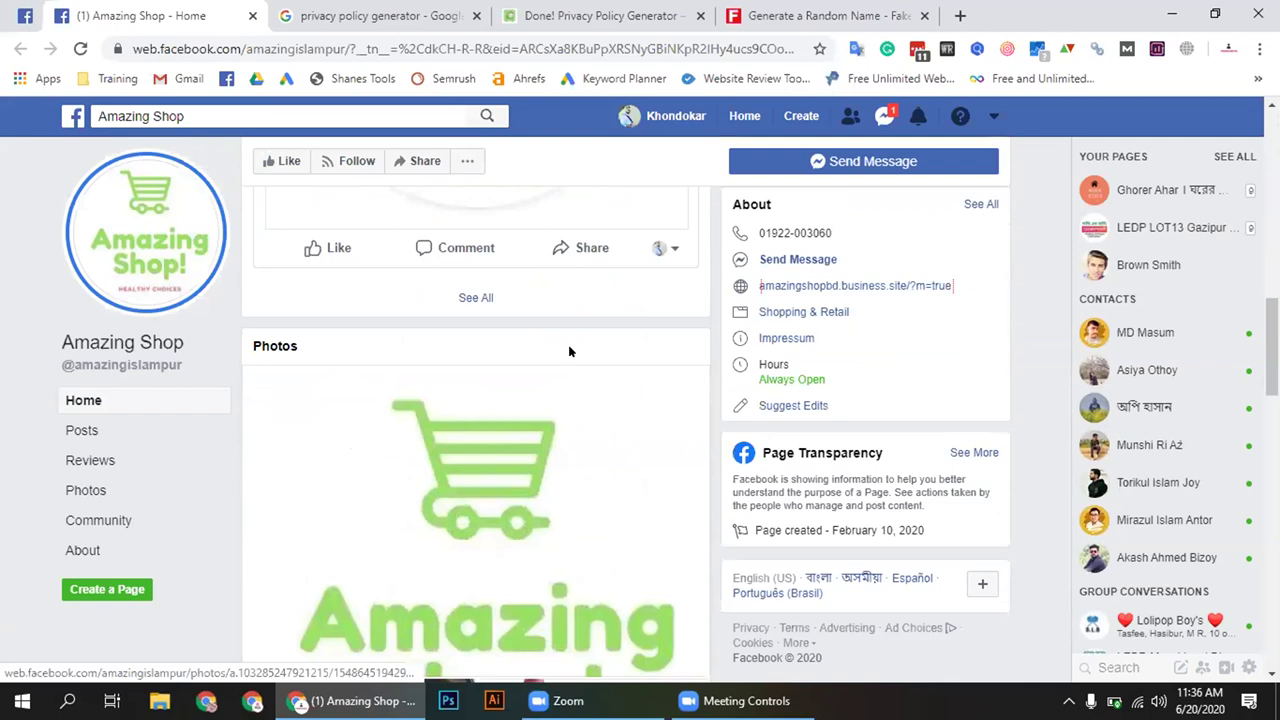
pyautogui.scroll(1, 560, 343)
pyautogui.scroll(-1, 574, 400)
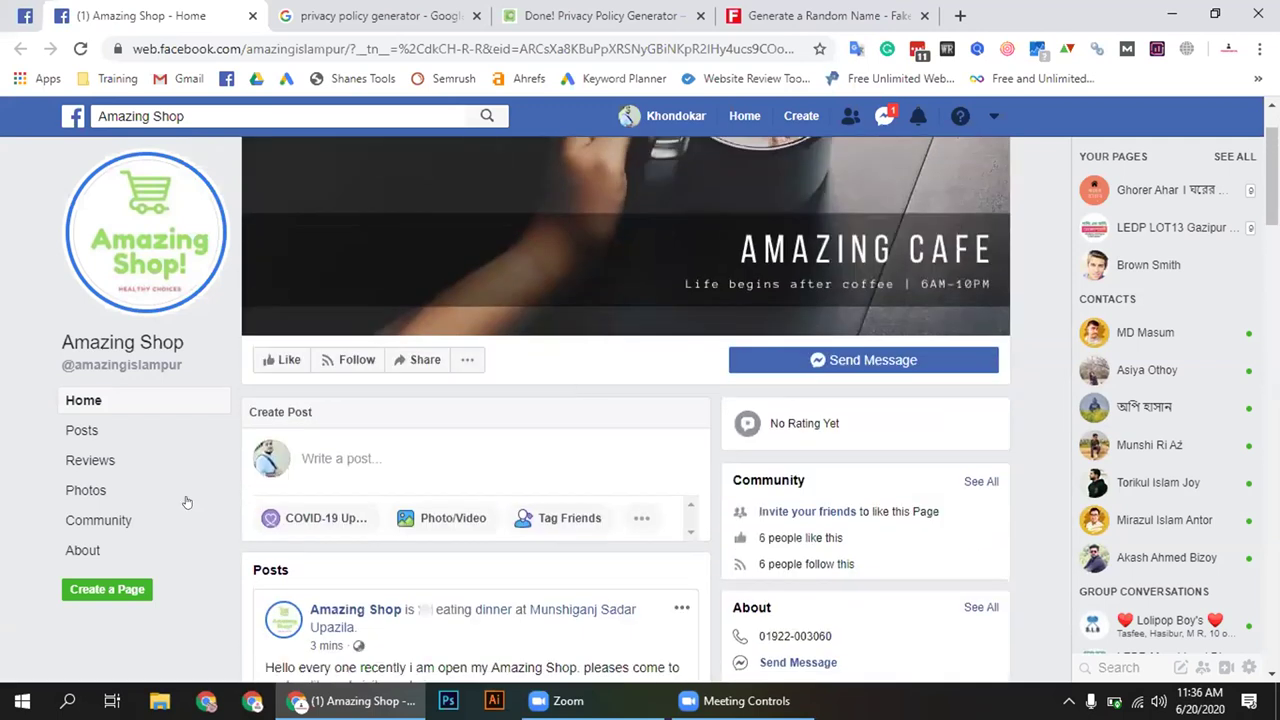
# Review the Amazing Shop About contact and more-info details, then open its business.site website
pyautogui.click(112, 549)
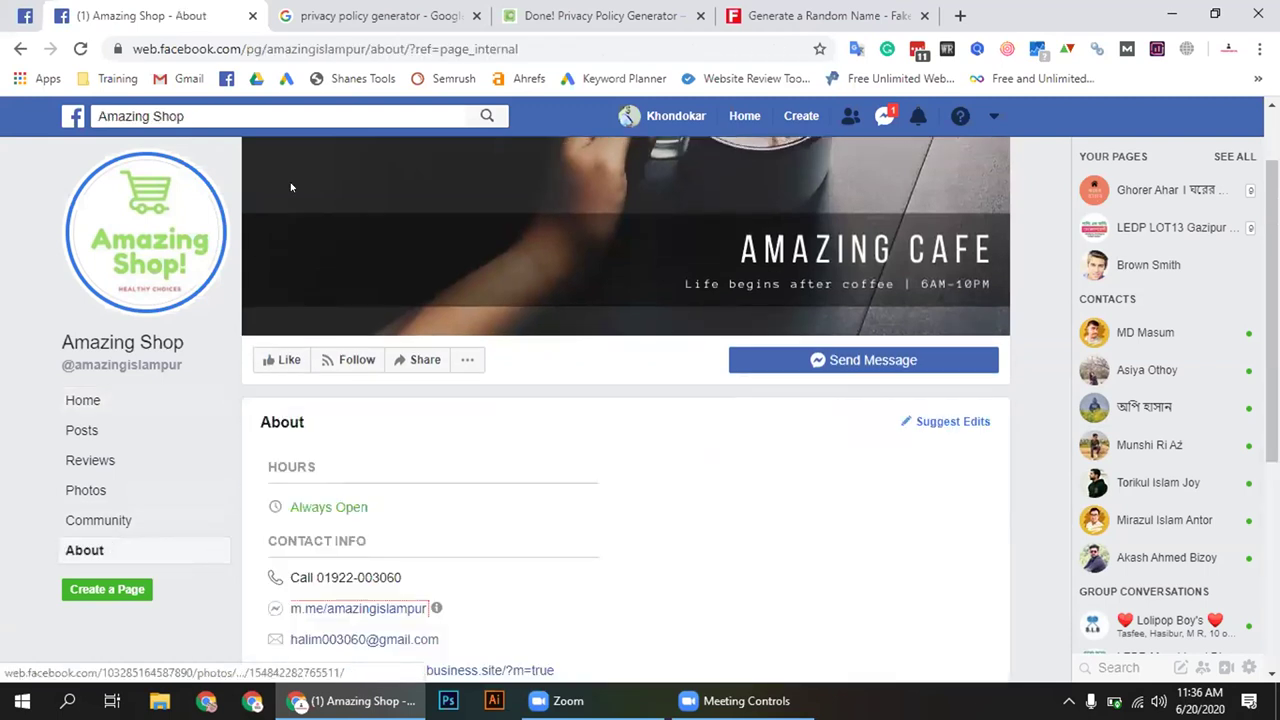
pyautogui.scroll(-3, 502, 400)
pyautogui.scroll(2, 414, 380)
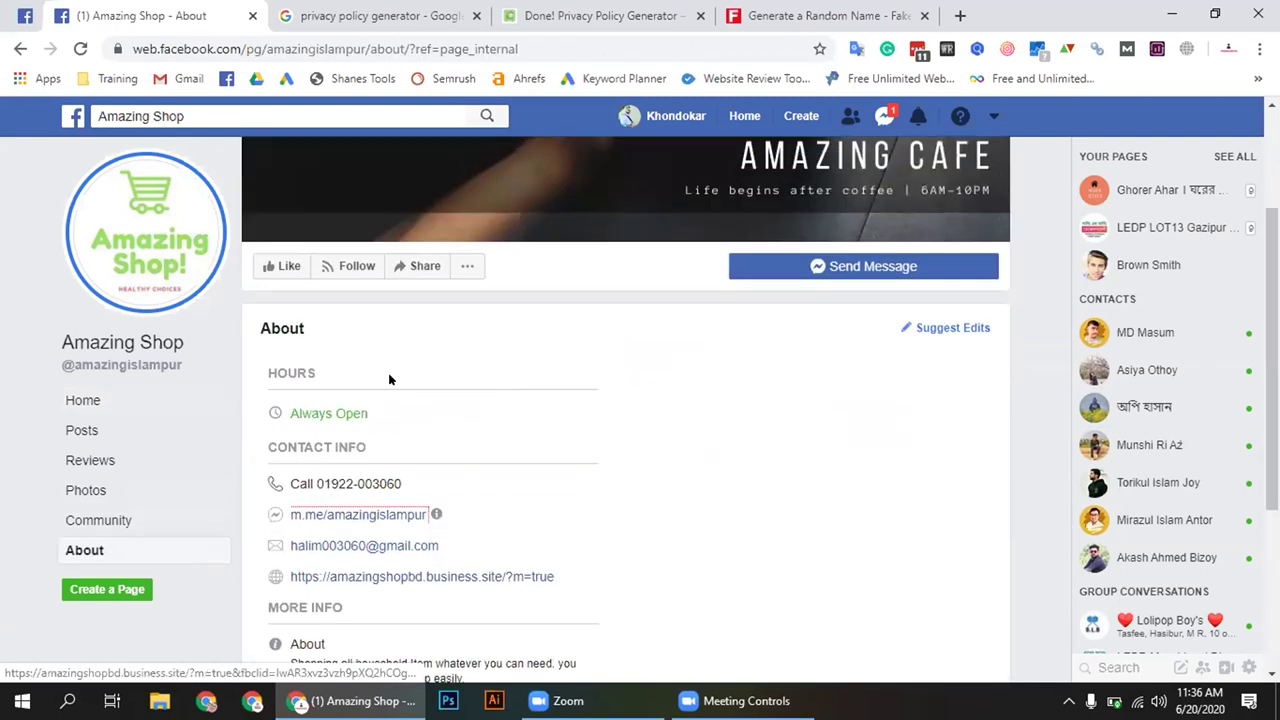
pyautogui.scroll(-1, 356, 399)
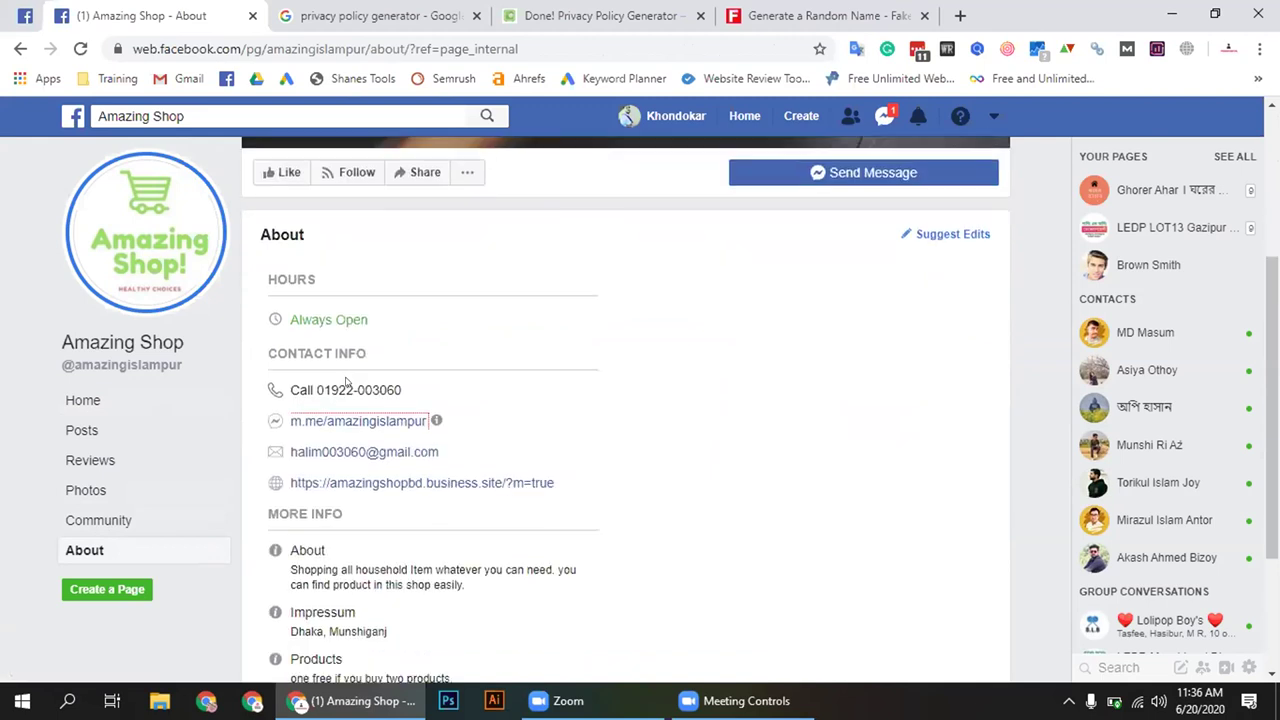
pyautogui.scroll(-1, 340, 370)
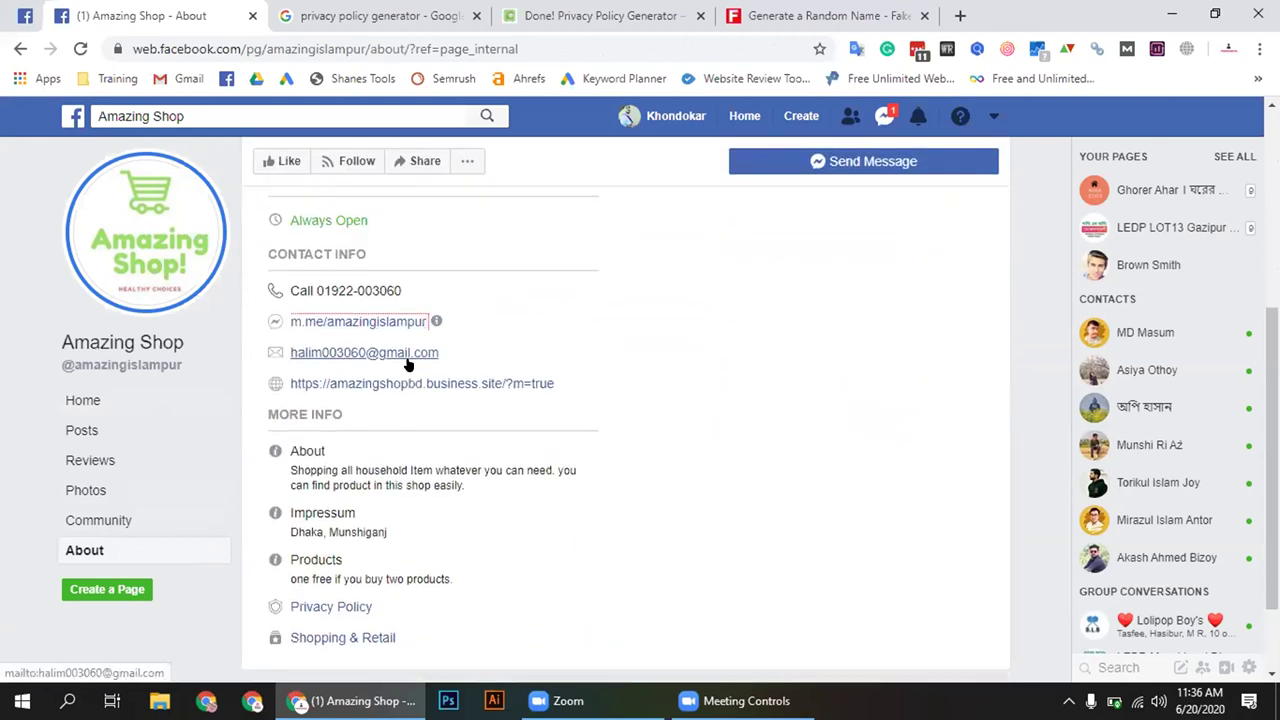
pyautogui.scroll(-1, 405, 362)
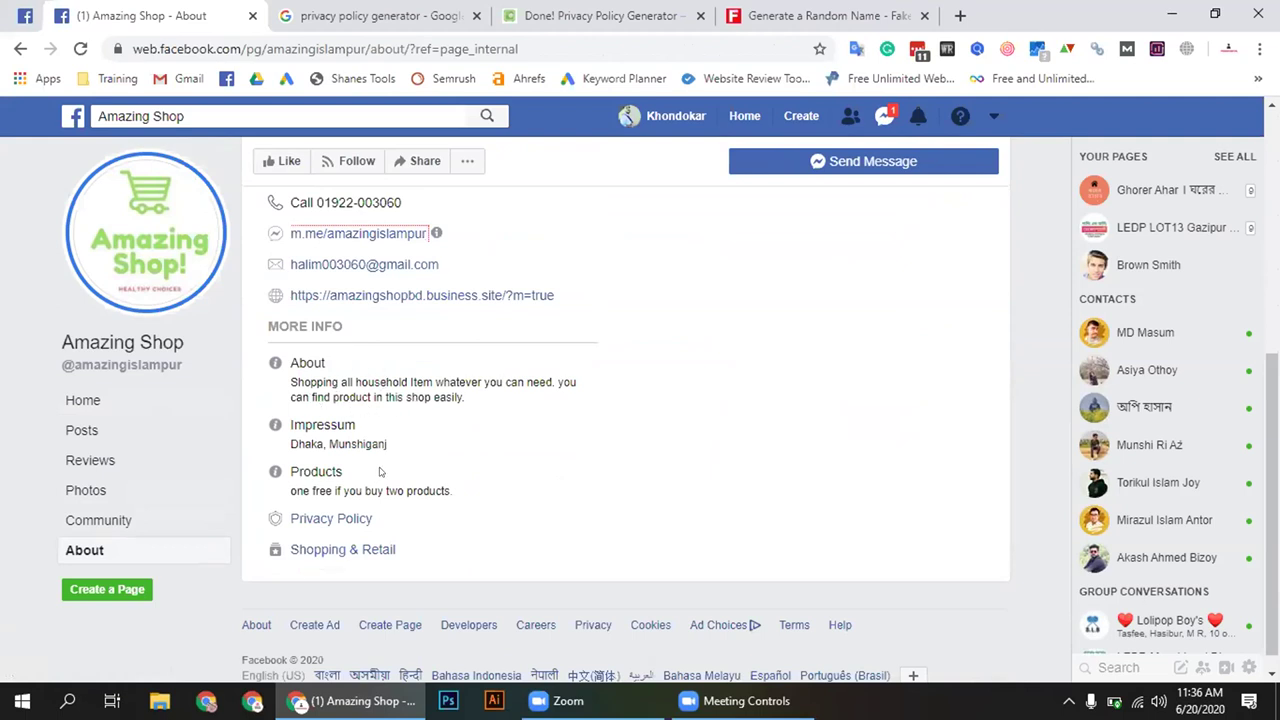
pyautogui.click(336, 519)
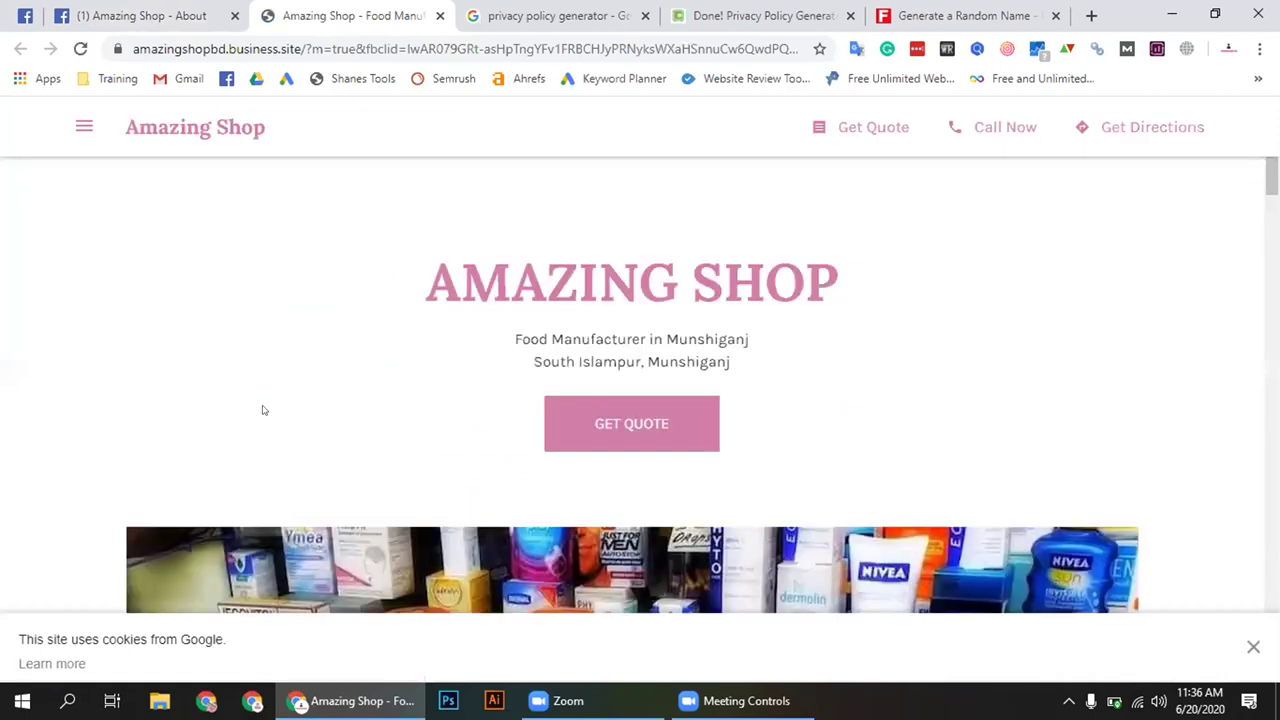
# Scroll through the Amazing Shop business site's updates, contact and address sections
pyautogui.scroll(-4, 198, 455)
pyautogui.scroll(-10, 185, 430)
pyautogui.scroll(3, 185, 430)
pyautogui.scroll(-6, 175, 428)
pyautogui.scroll(-10, 167, 427)
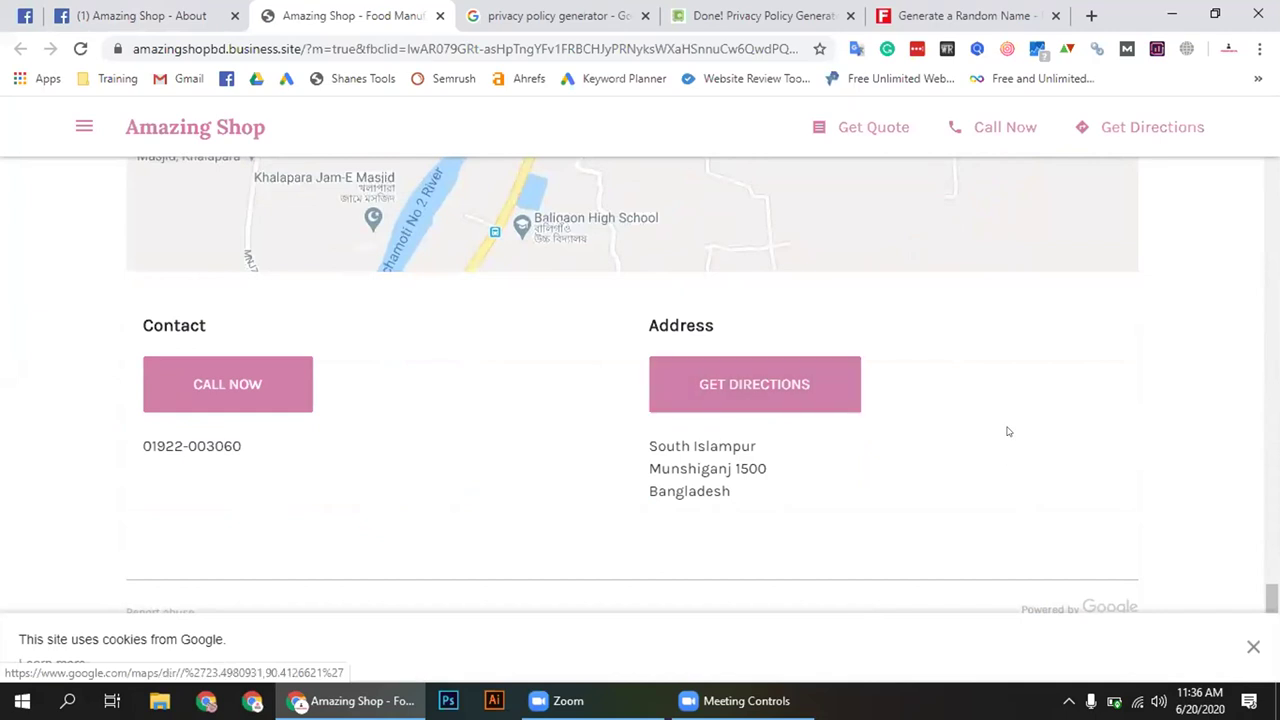
pyautogui.moveTo(1271, 598); pyautogui.dragTo(1271, 175)
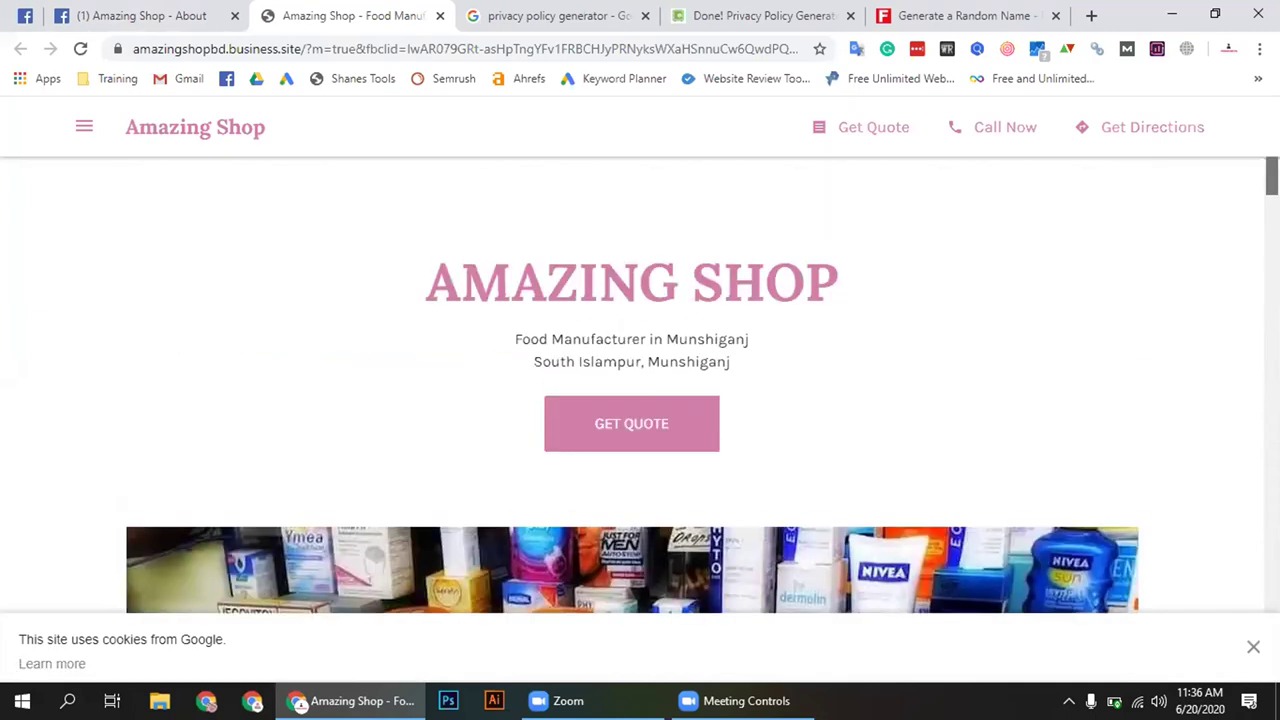
# Toggle the site's navigation menu, then return to the Facebook About tab
pyautogui.click(80, 121)
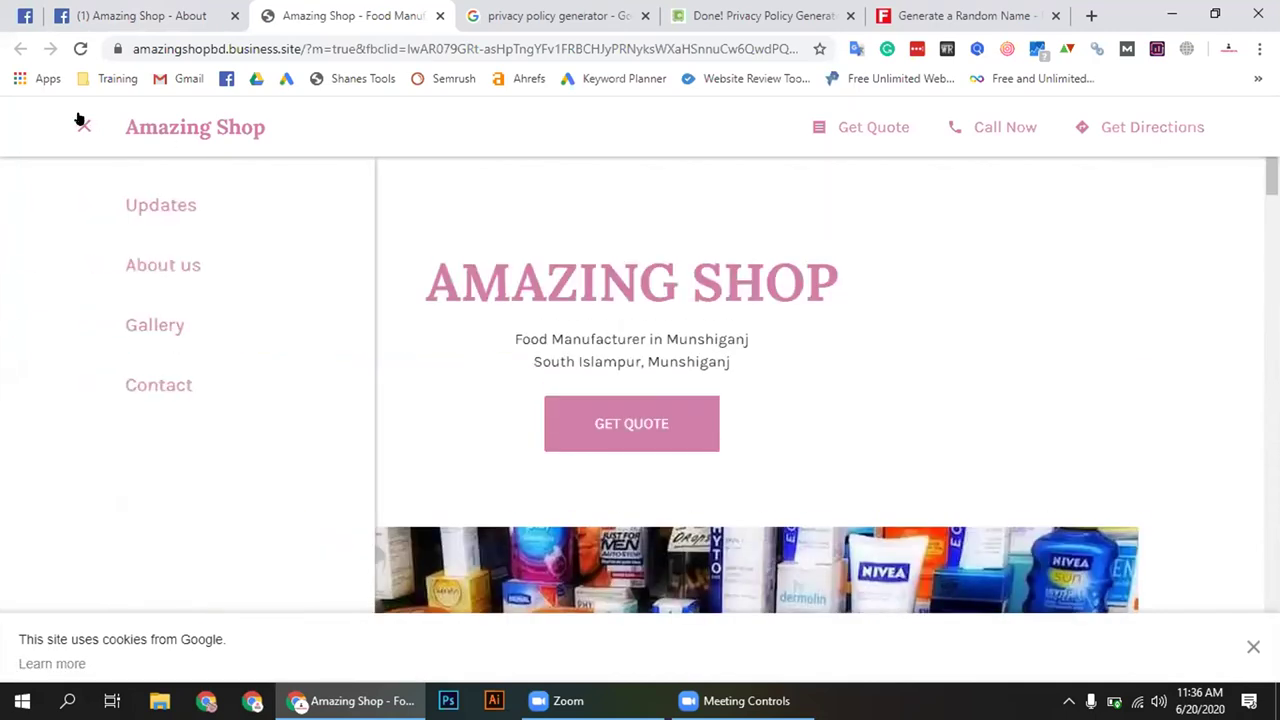
pyautogui.click(80, 121)
pyautogui.click(140, 15)
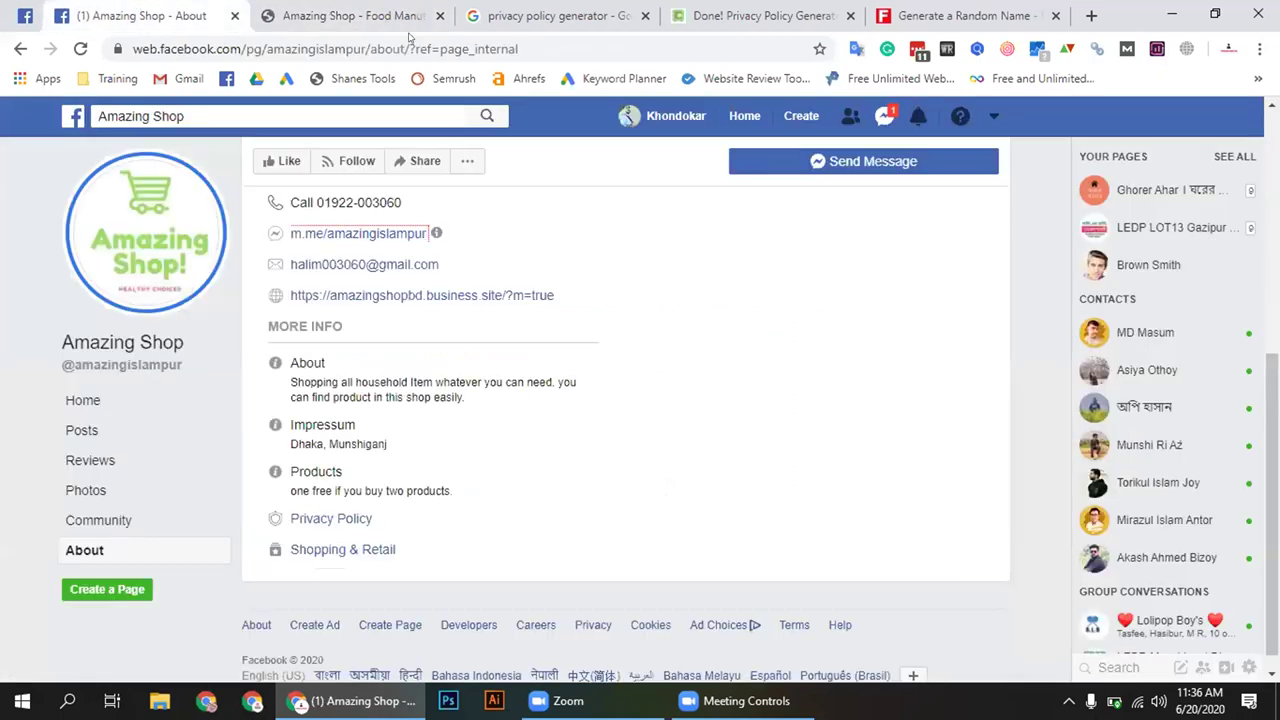
# Close the business website tab and scroll through the About page's hours and contact details
pyautogui.click(440, 15)
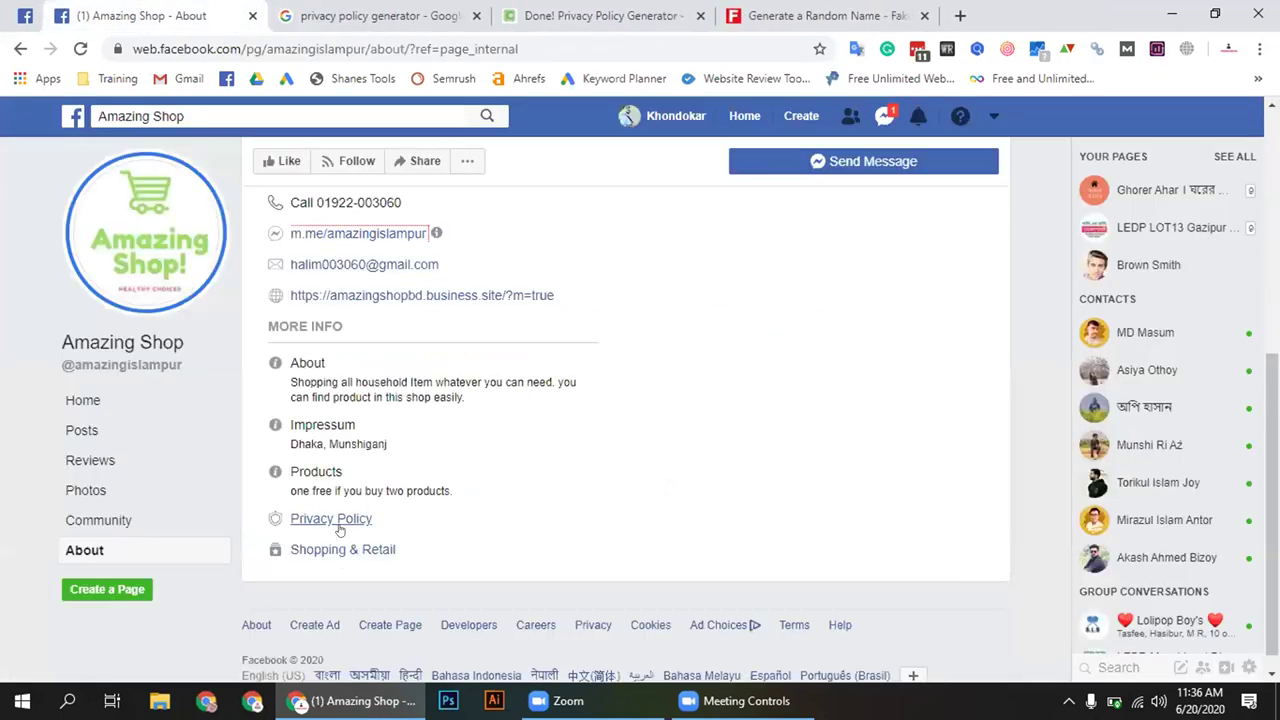
pyautogui.scroll(1, 395, 563)
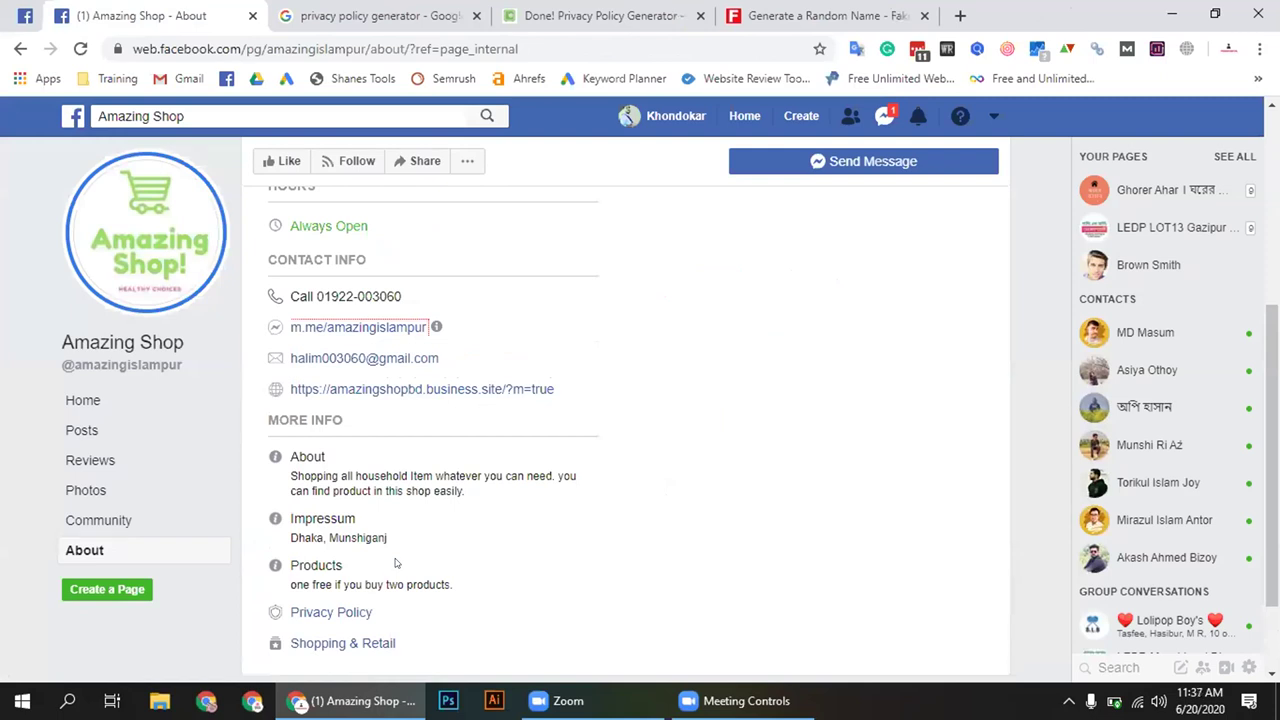
pyautogui.scroll(-1, 395, 562)
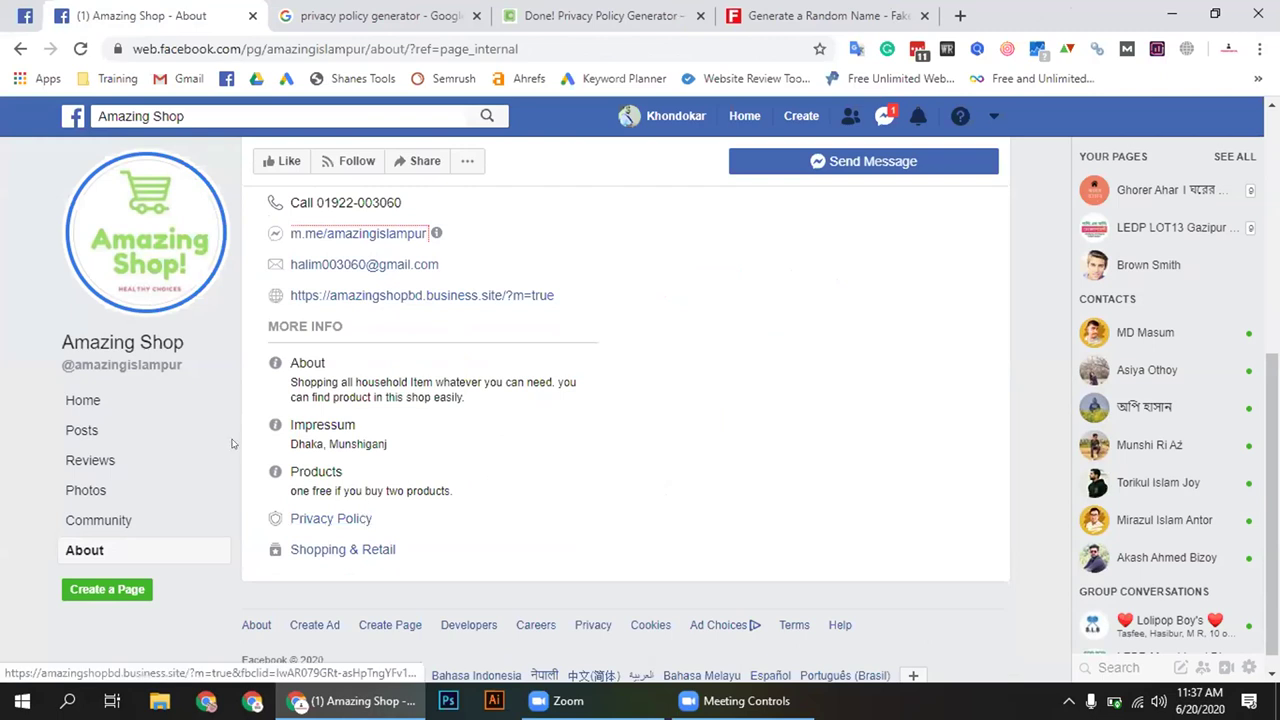
pyautogui.scroll(3, 260, 450)
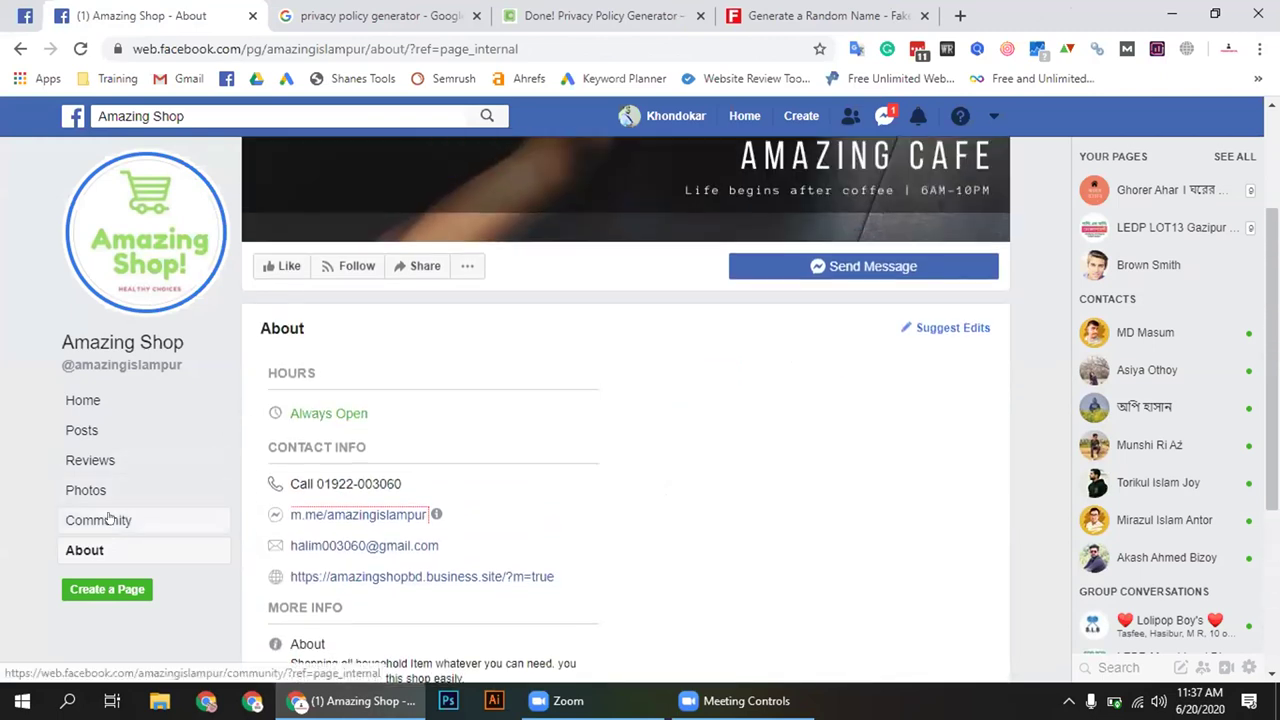
# Open the Amazing Shop Home timeline and scroll through its posts
pyautogui.click(85, 401)
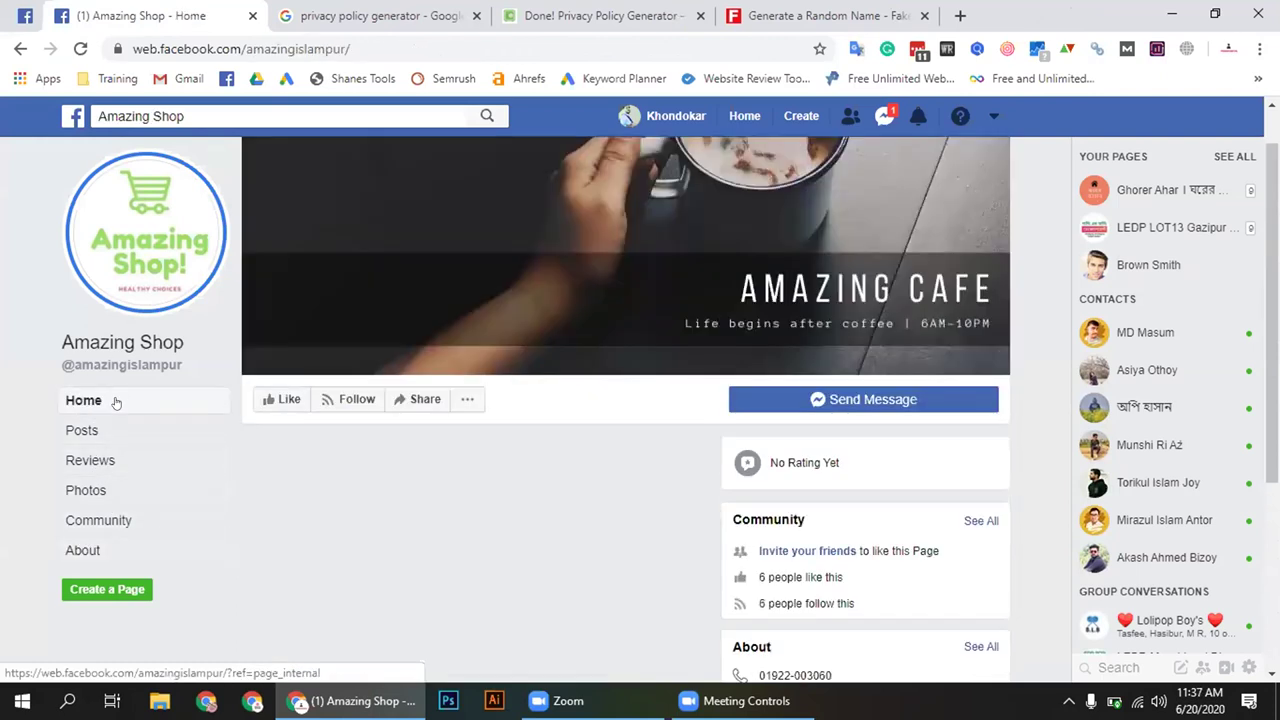
pyautogui.scroll(-2, 620, 424)
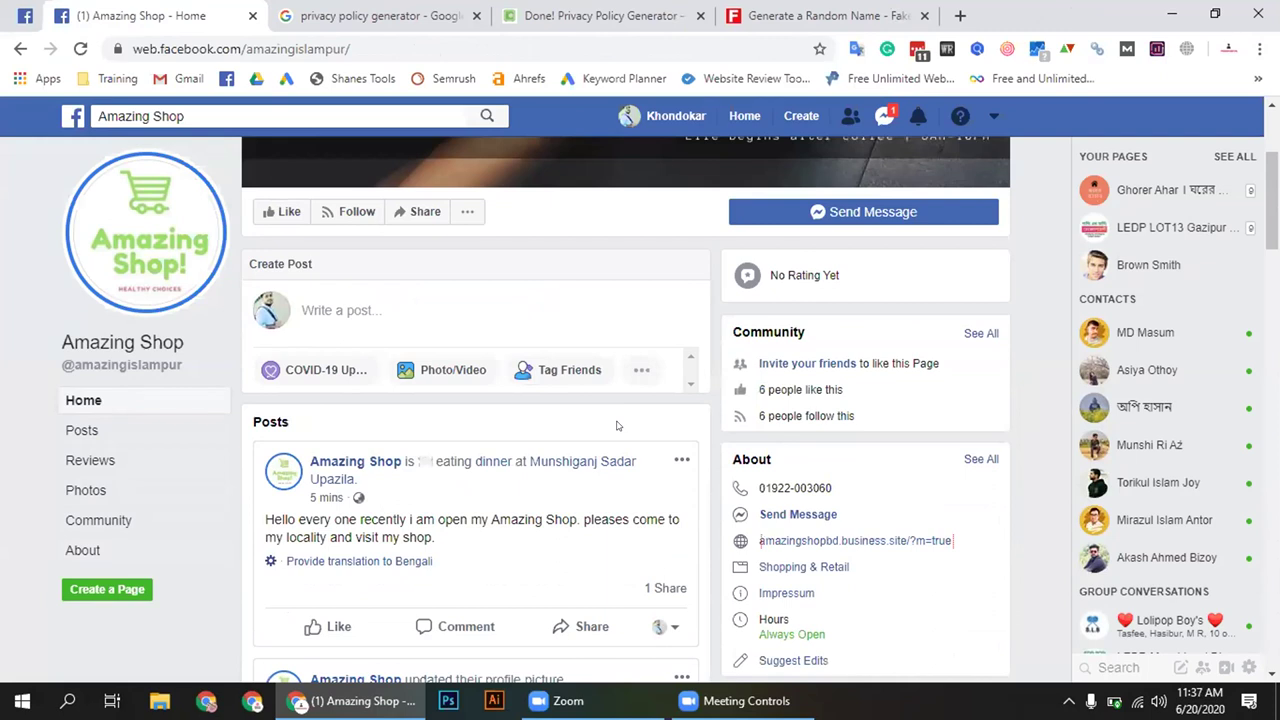
pyautogui.scroll(-2, 617, 425)
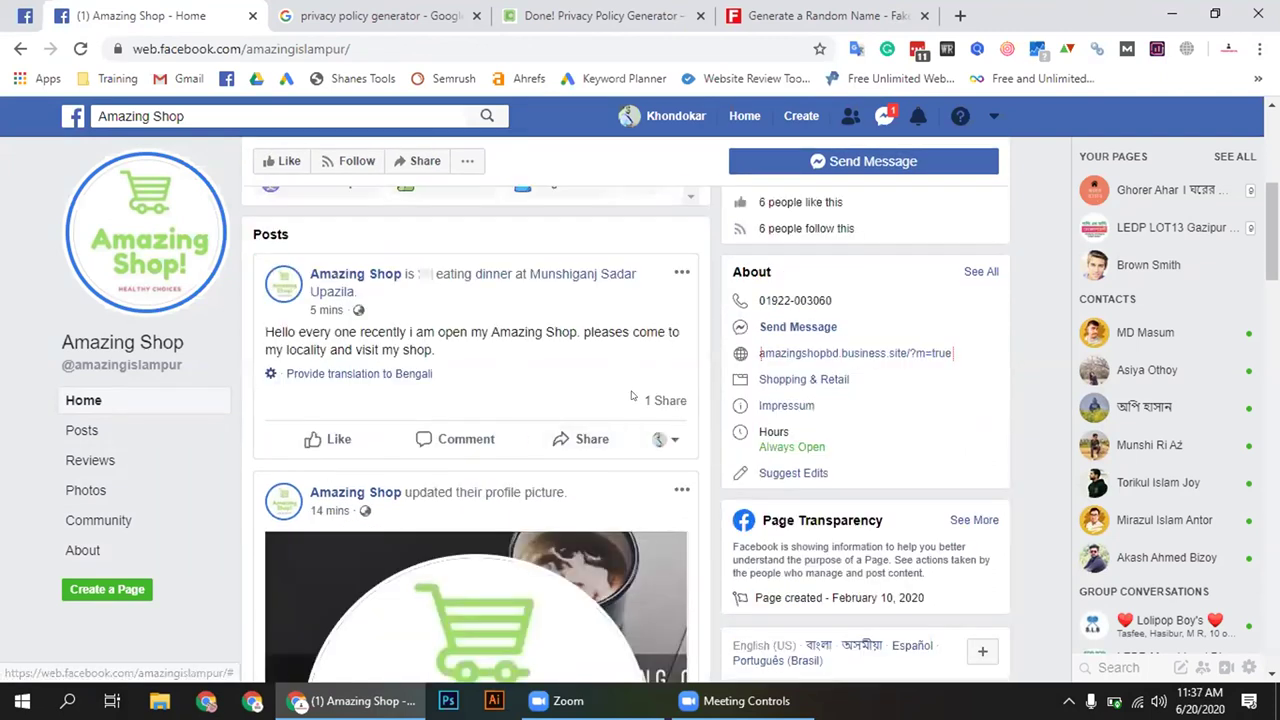
pyautogui.scroll(-1, 632, 396)
pyautogui.scroll(1, 610, 390)
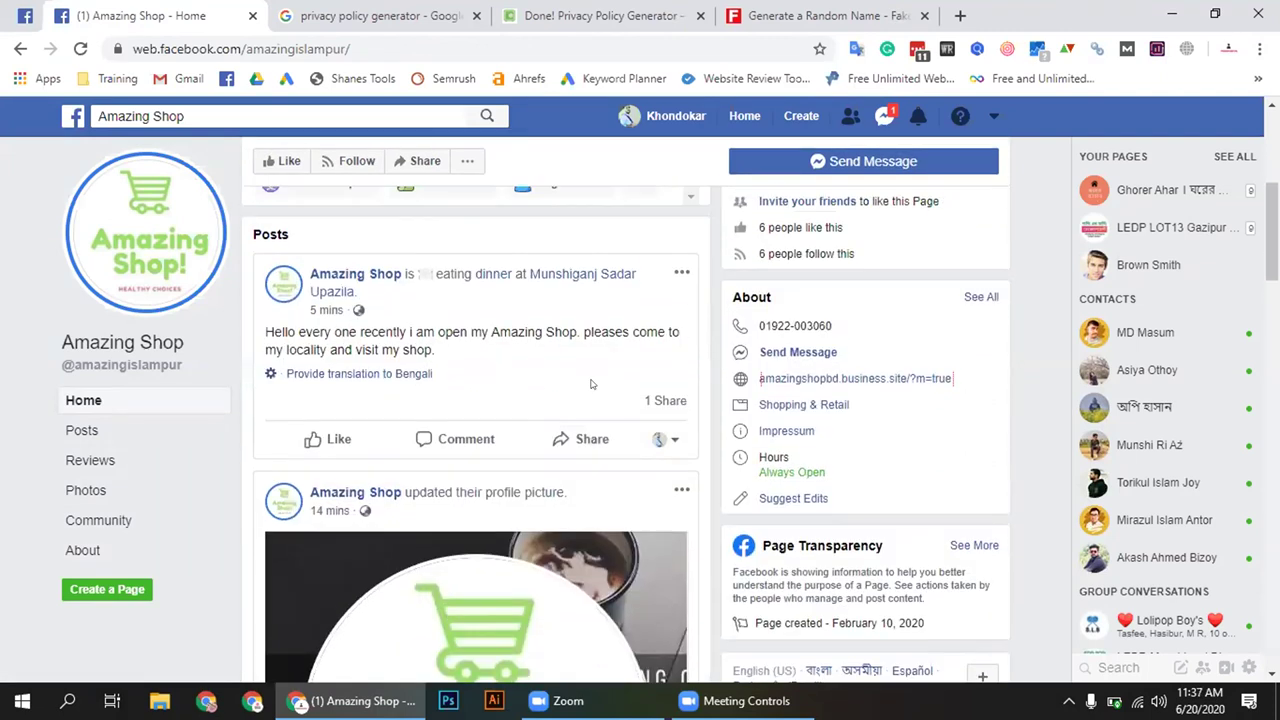
pyautogui.moveTo(664, 400)
pyautogui.click(20, 48)
# Highlight the first post's text to point it out, then clear the selection
pyautogui.moveTo(440, 352); pyautogui.dragTo(260, 336)
pyautogui.click(440, 352)
pyautogui.moveTo(452, 354); pyautogui.dragTo(232, 325)
pyautogui.hotkey('ctrl', 'a')
pyautogui.click(395, 340)
pyautogui.moveTo(443, 350); pyautogui.dragTo(260, 328)
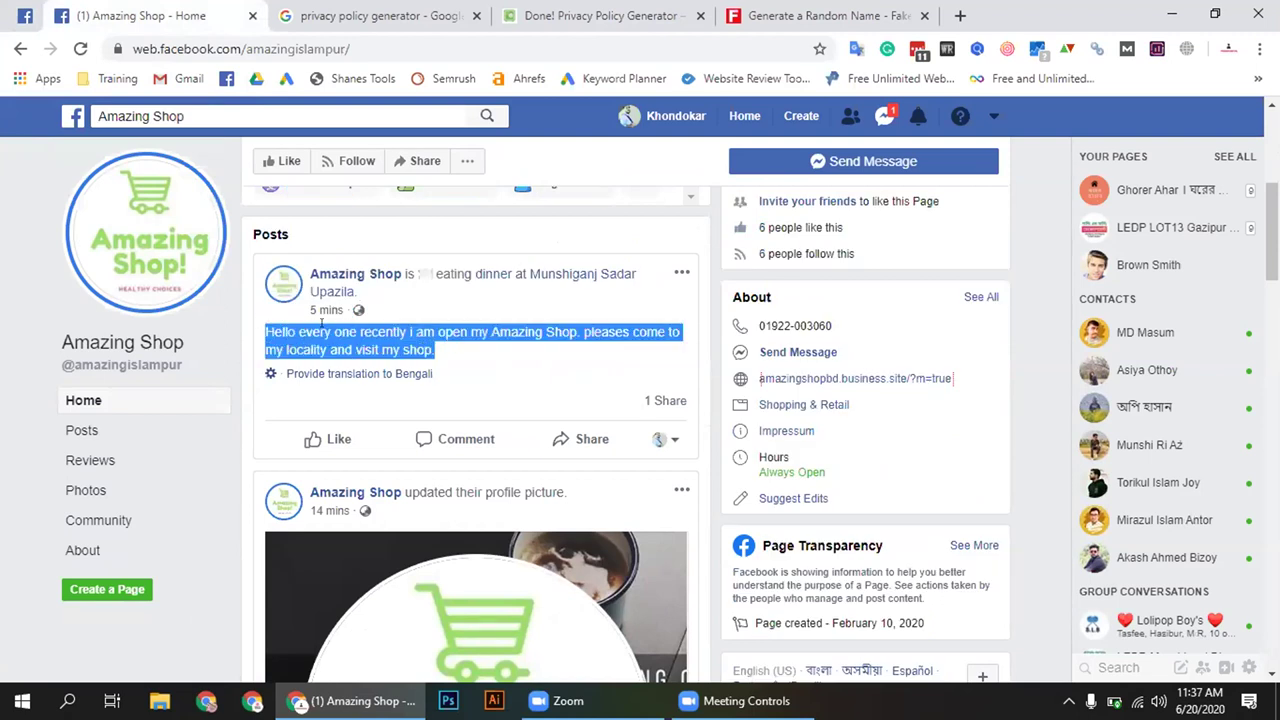
pyautogui.click(476, 349)
pyautogui.scroll(2, 473, 349)
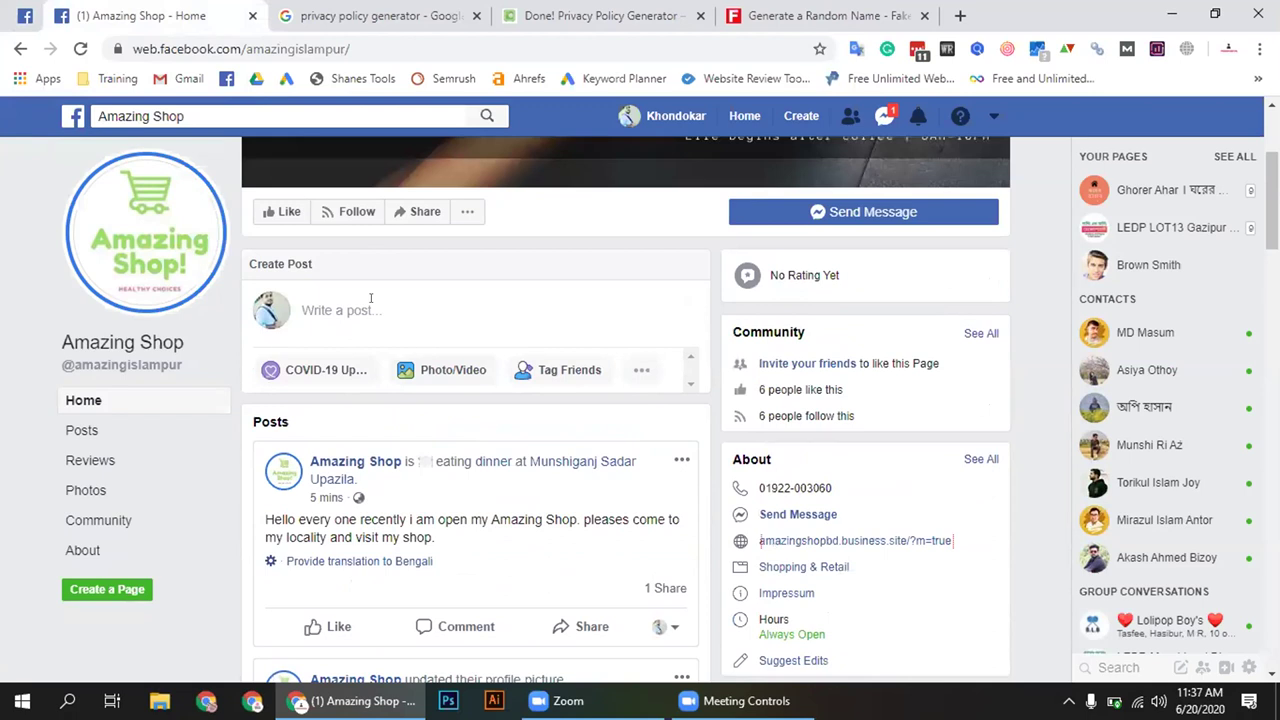
# Open and discard the Create Post composer and Grammarly prompt, then bring up Messenger conversations
pyautogui.click(370, 298)
pyautogui.click(712, 335)
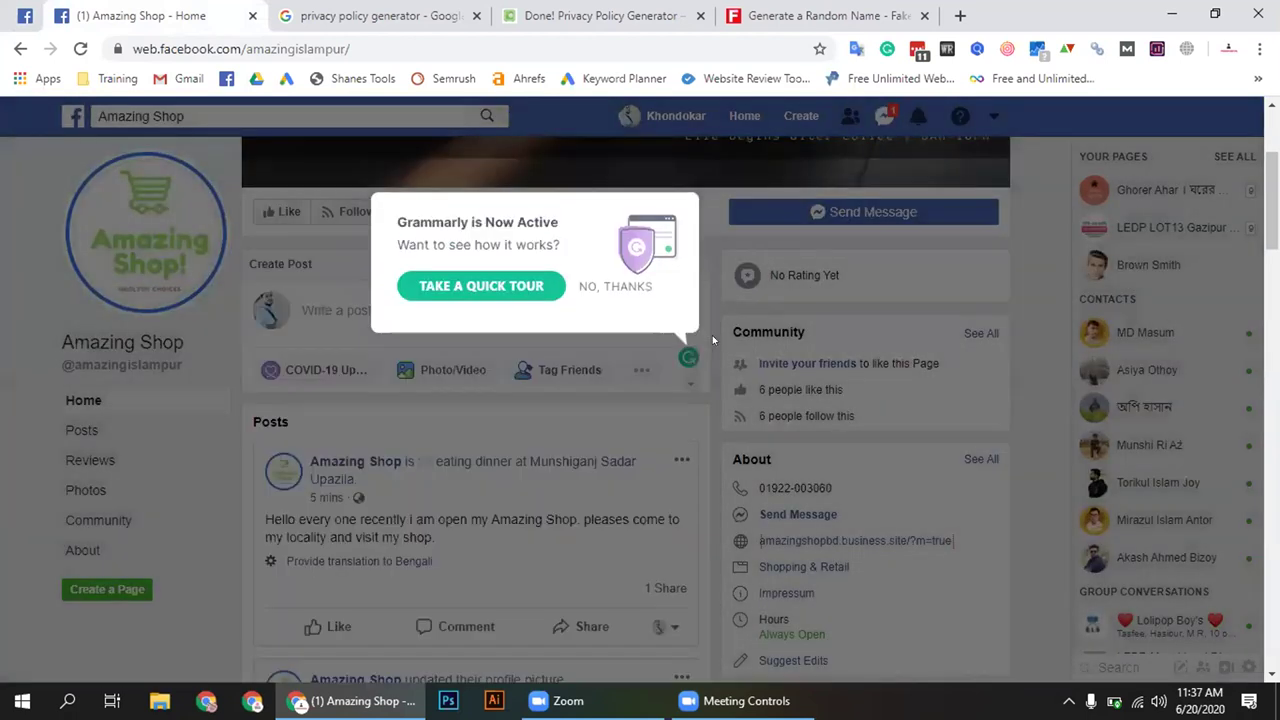
pyautogui.click(712, 330)
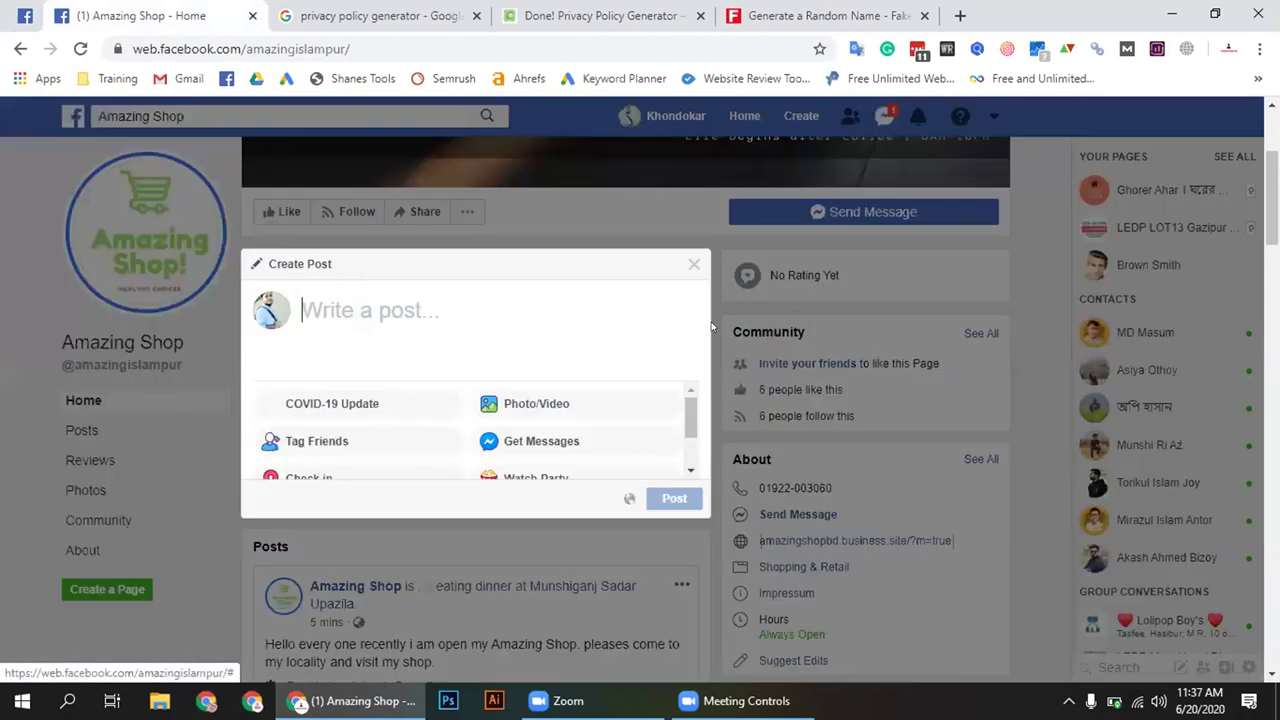
pyautogui.click(719, 292)
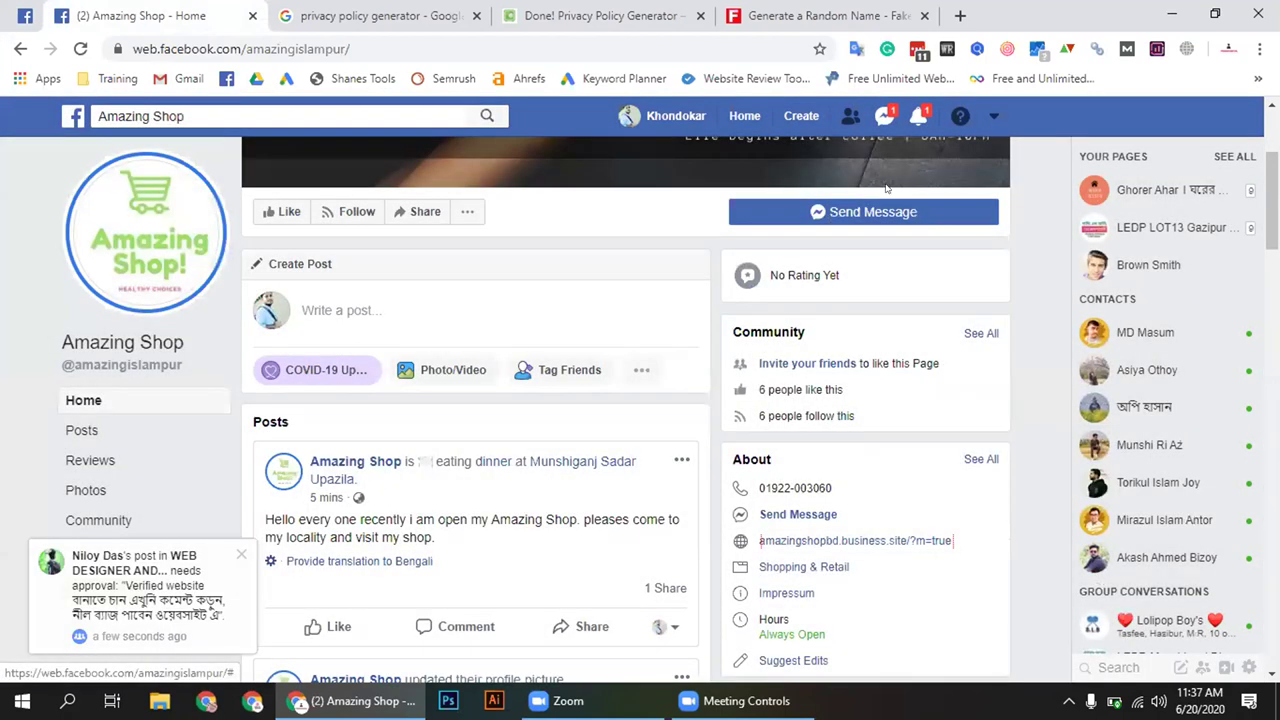
pyautogui.scroll(-1, 886, 125)
pyautogui.click(884, 116)
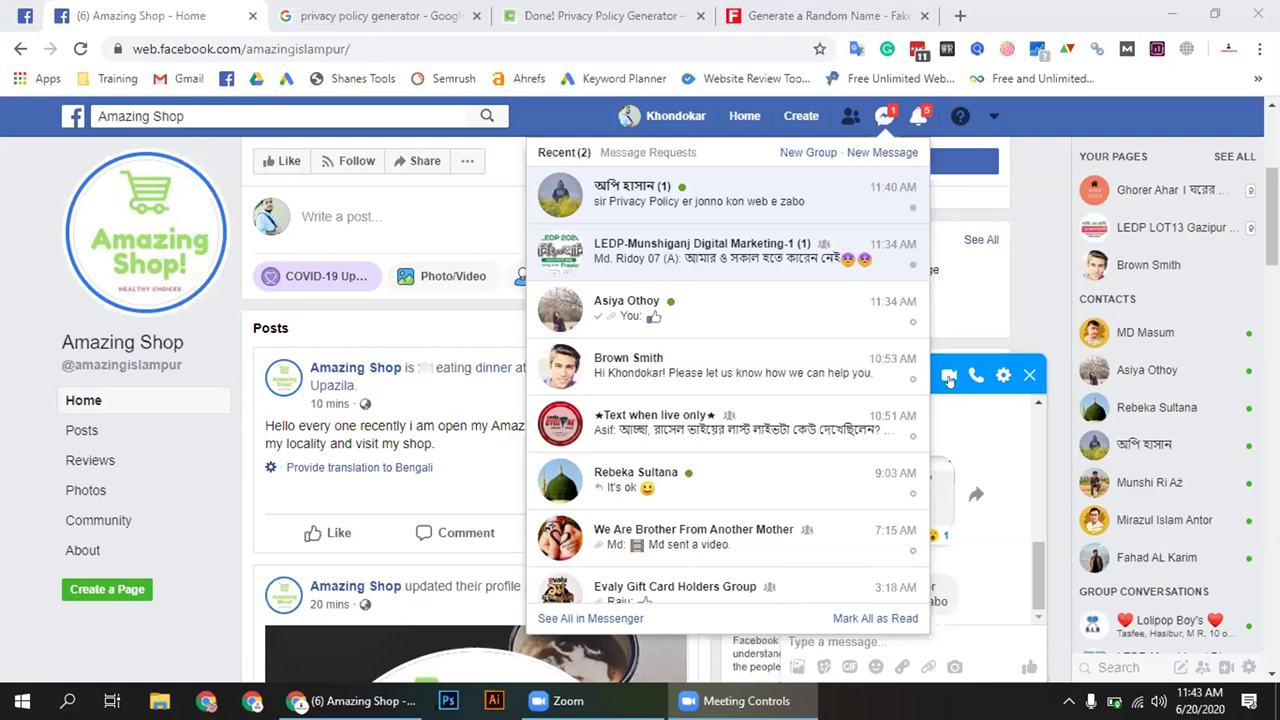
# Open the unread Messenger chat asking which website to use for a privacy policy
pyautogui.click(700, 195)
pyautogui.click(901, 365)
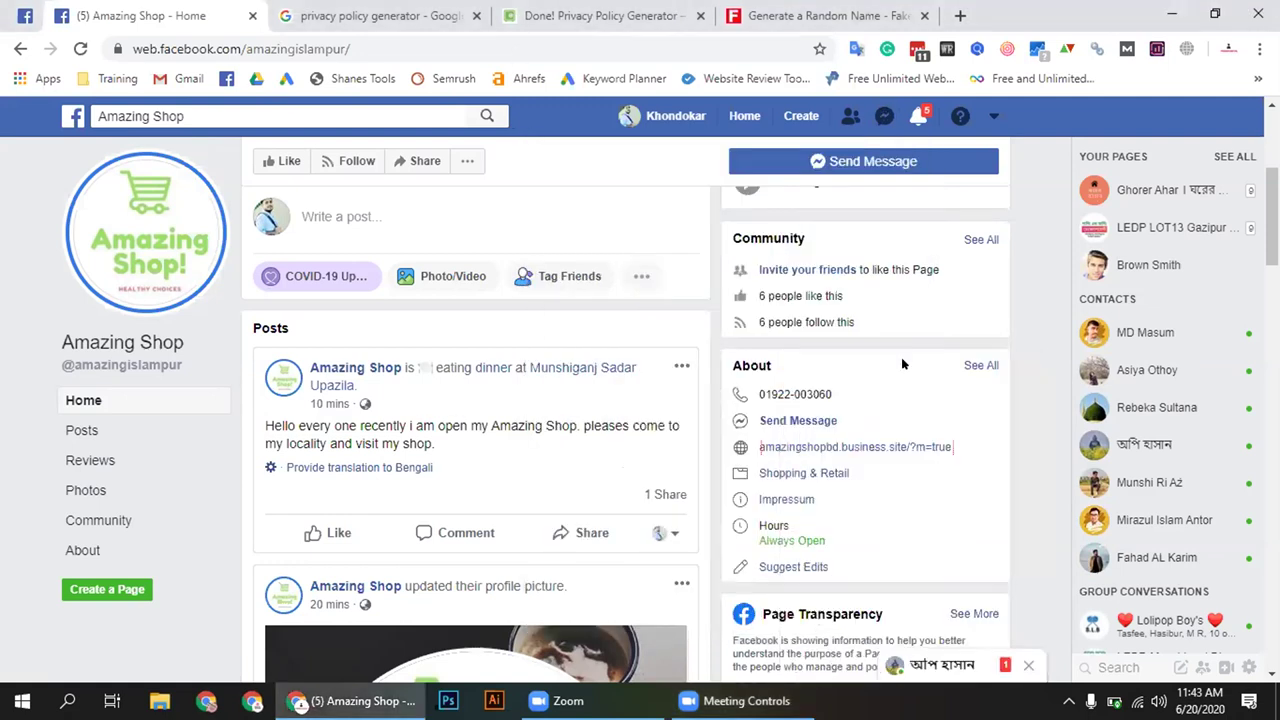
pyautogui.click(884, 116)
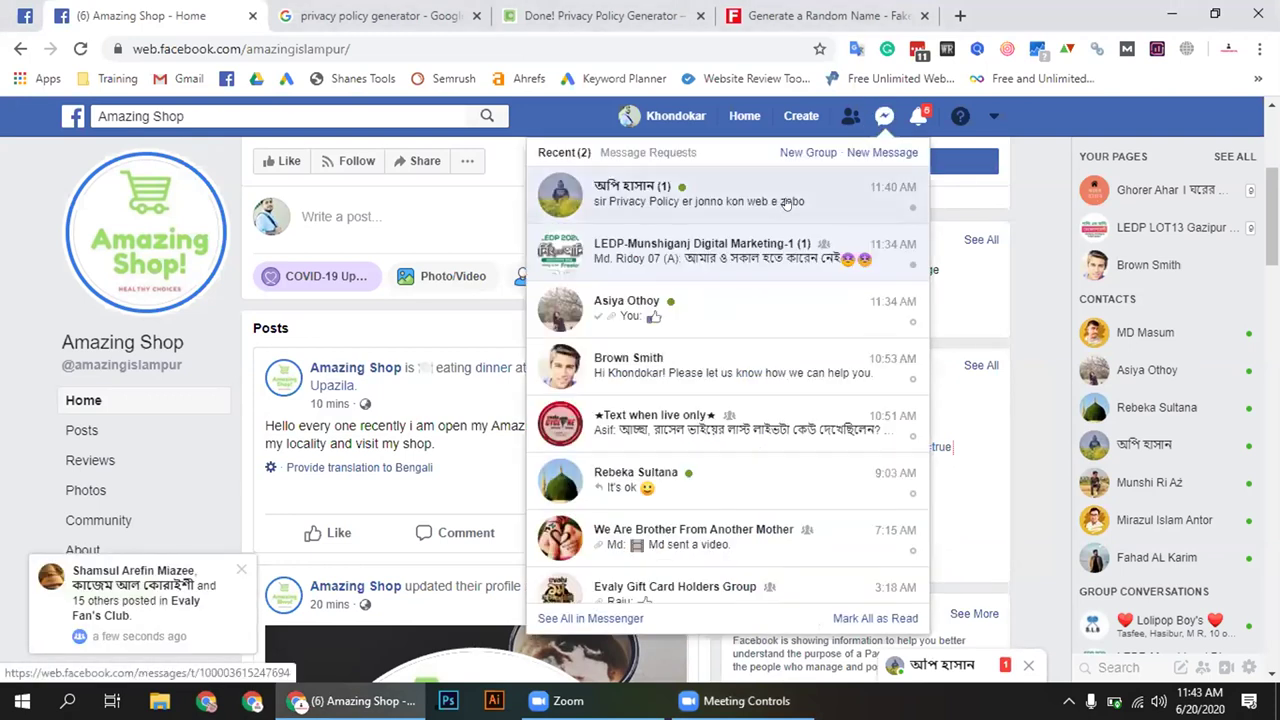
pyautogui.click(805, 201)
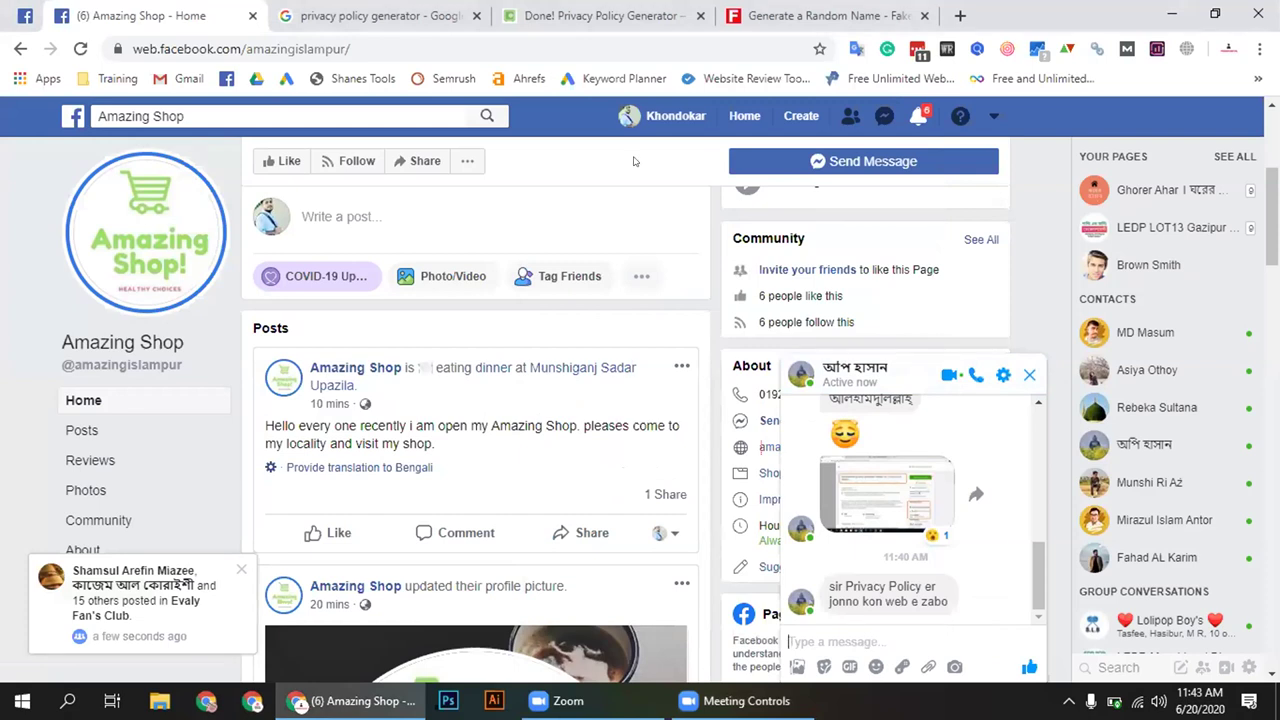
pyautogui.click(380, 16)
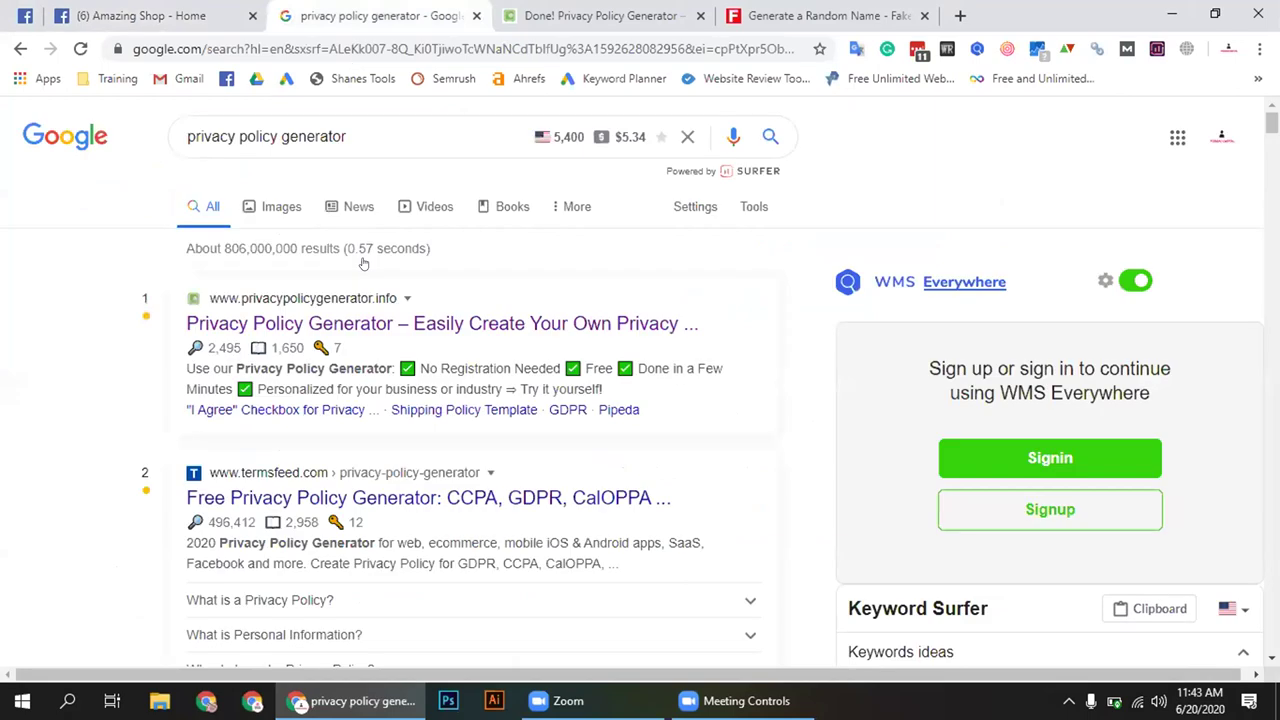
pyautogui.scroll(-3, 349, 417)
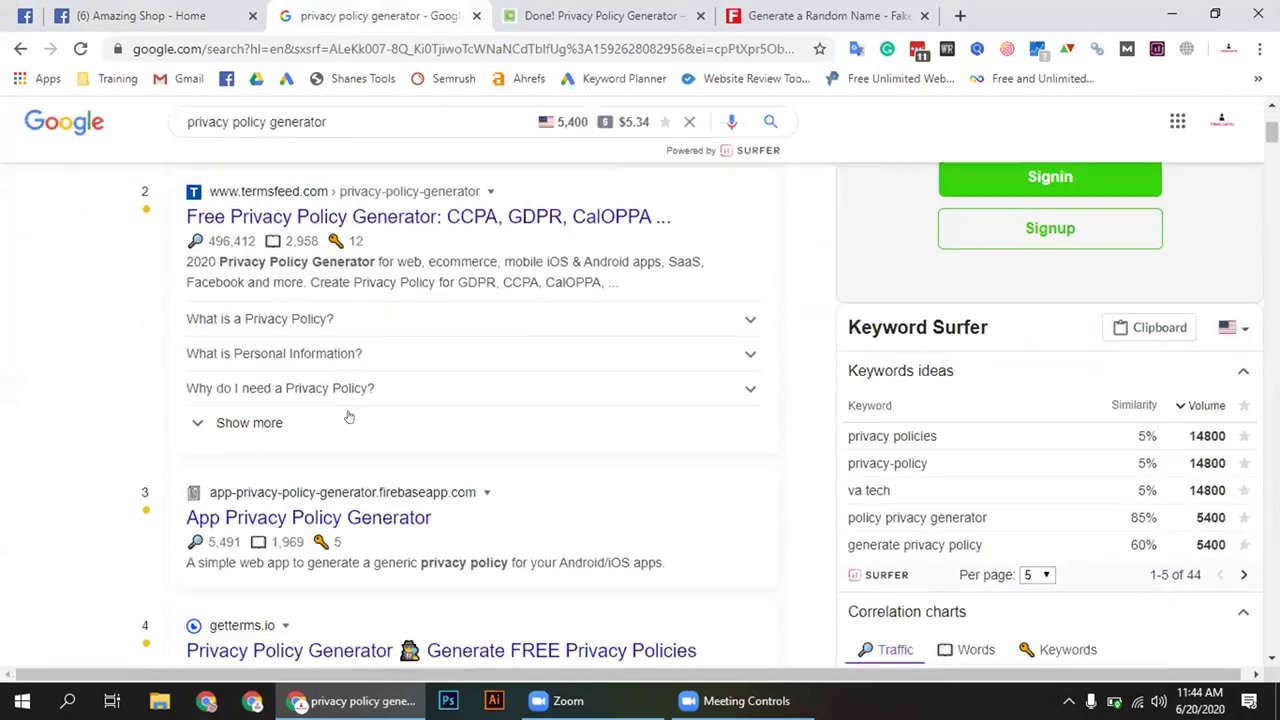
pyautogui.scroll(3, 349, 306)
pyautogui.rightClick(352, 313)
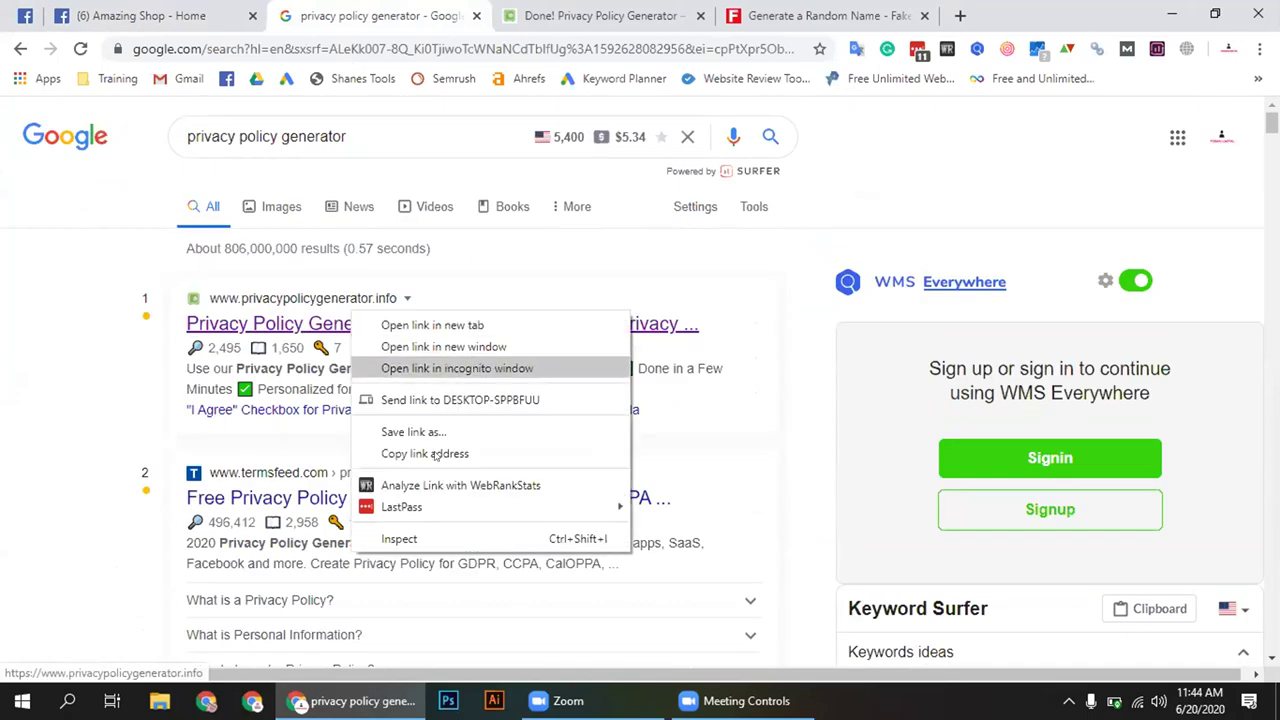
pyautogui.click(436, 454)
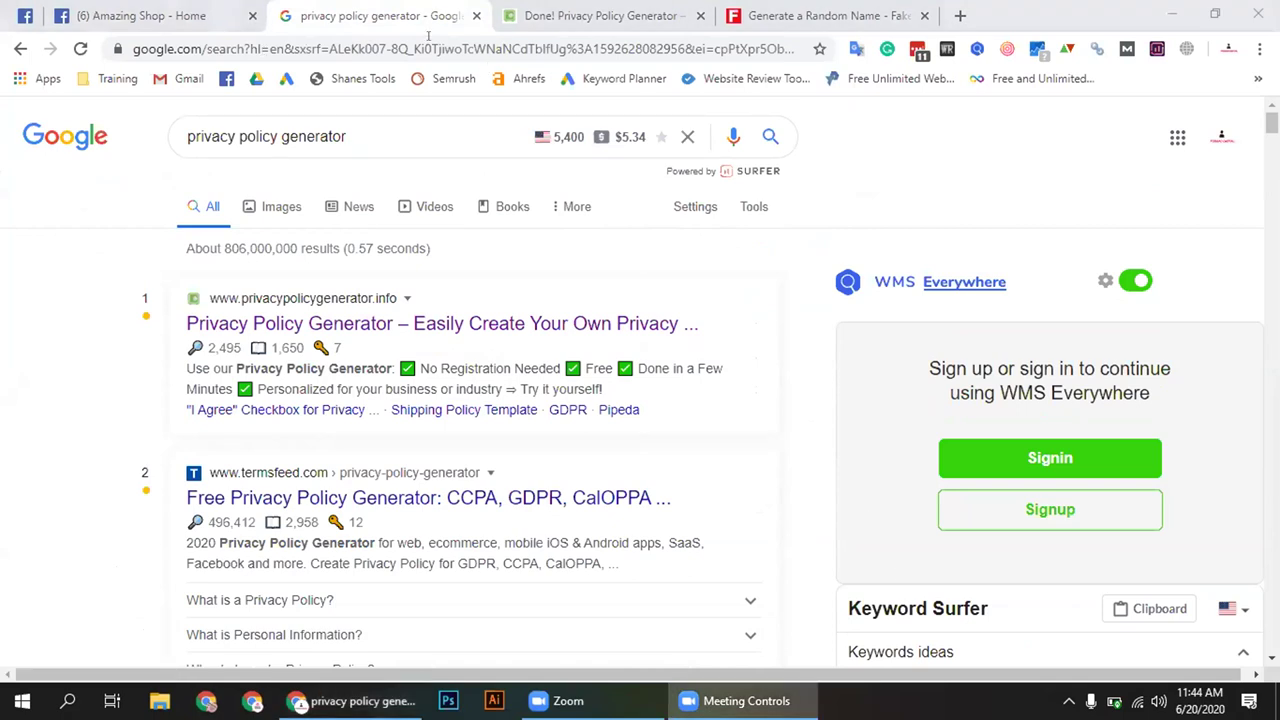
# Paste the privacy policy generator link into the Messenger chat and send it
pyautogui.click(140, 15)
pyautogui.click(915, 640)
pyautogui.hotkey('ctrl', 'v')
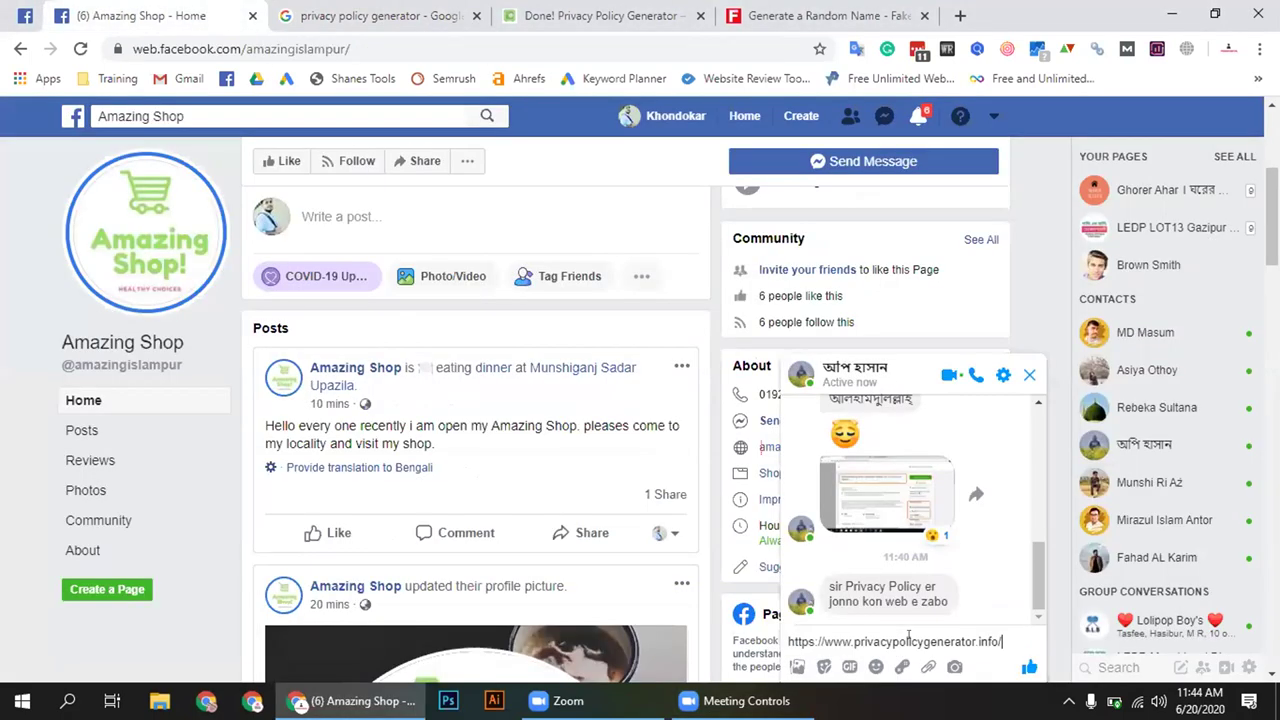
pyautogui.press('Return')
# Close the chat window and the Amazing Shop tab, confirming the leave
pyautogui.click(1029, 374)
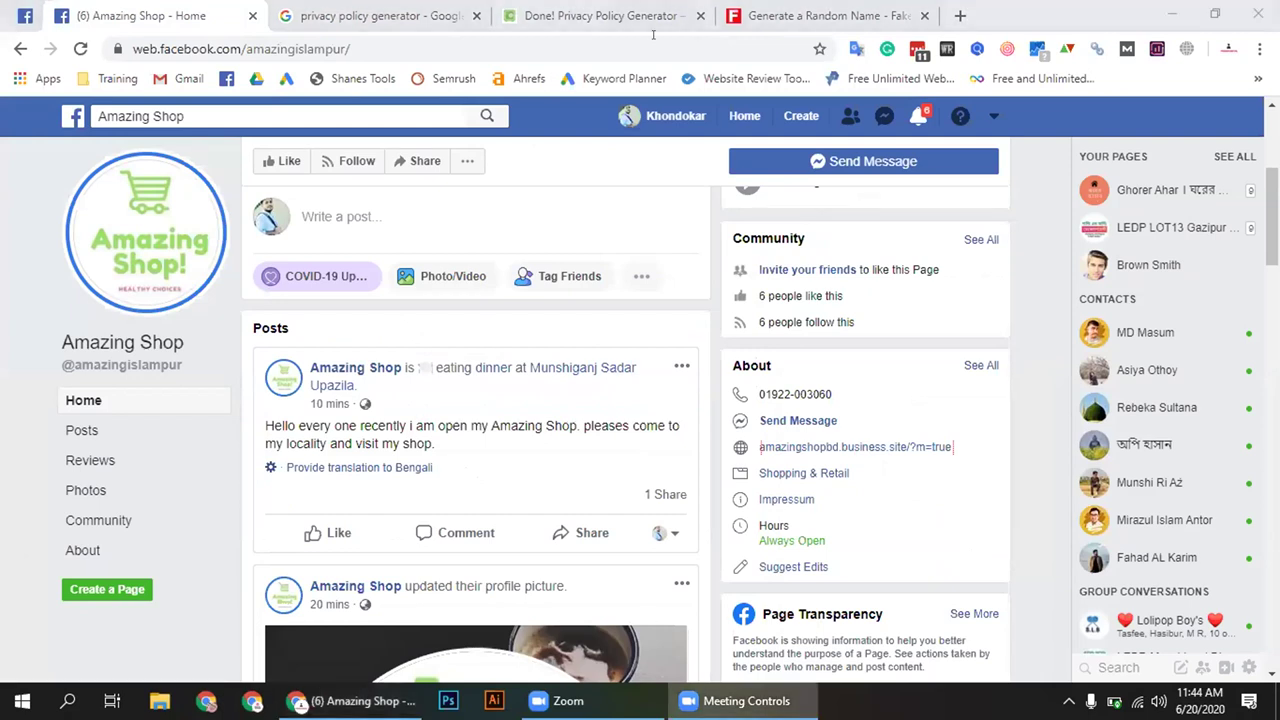
pyautogui.click(168, 8)
pyautogui.click(729, 151)
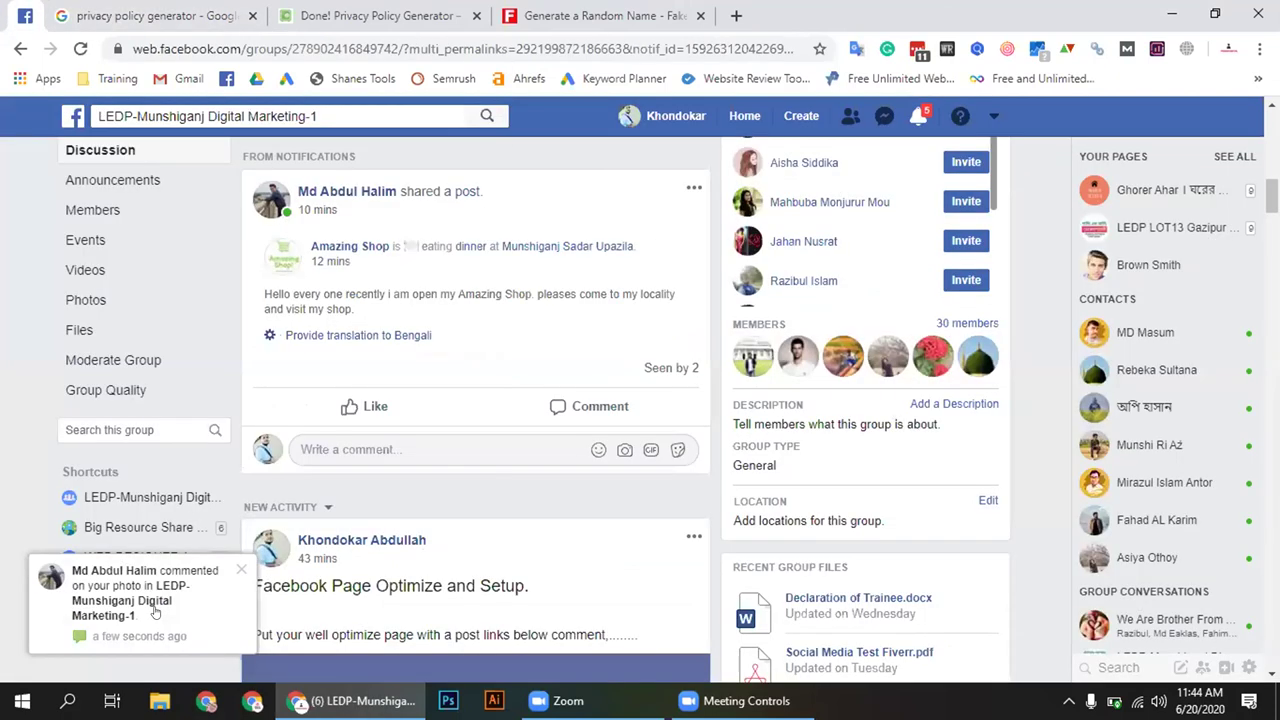
# Open the group post from its comment notification and follow the page link in the first comment
pyautogui.click(155, 611)
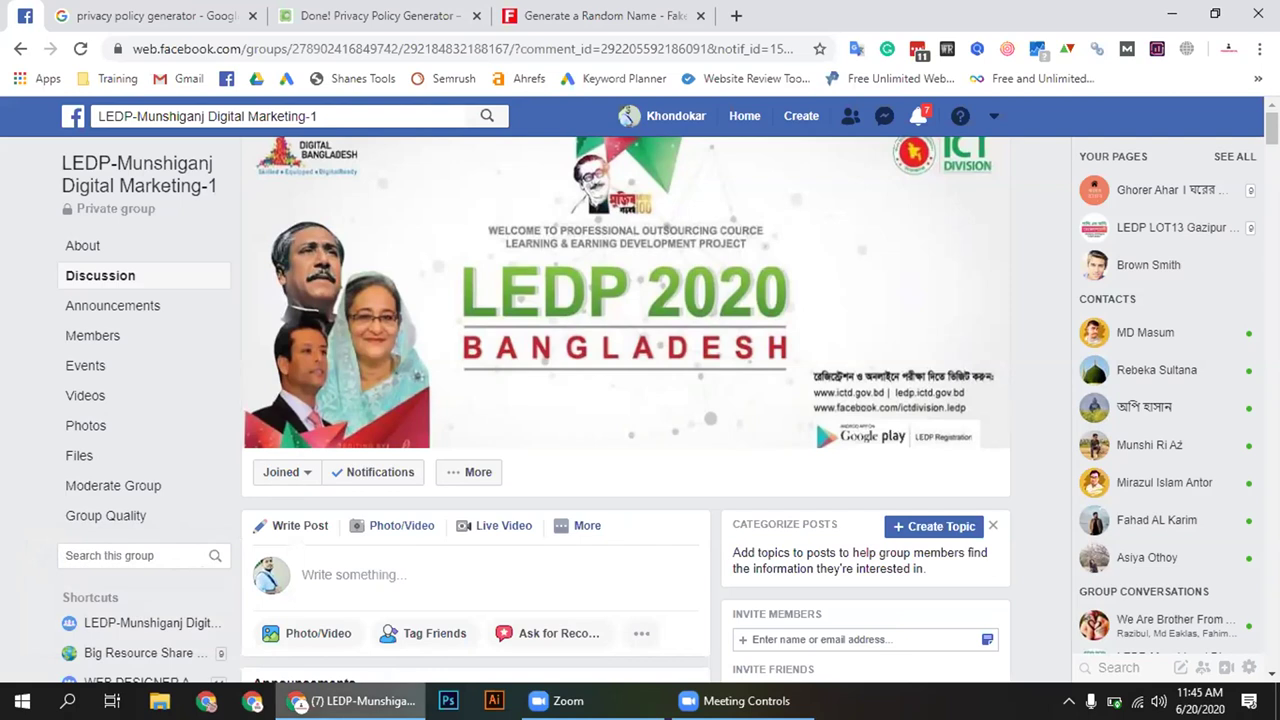
pyautogui.scroll(-1, 967, 680)
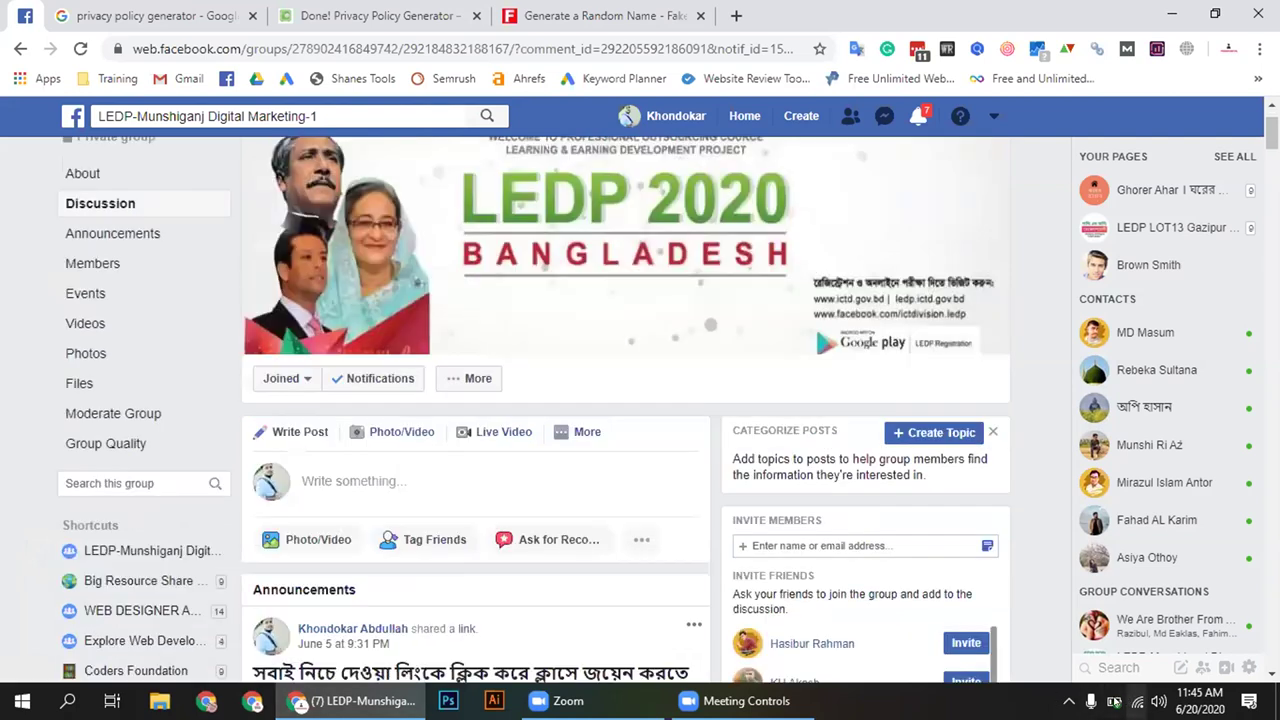
pyautogui.click(1113, 700)
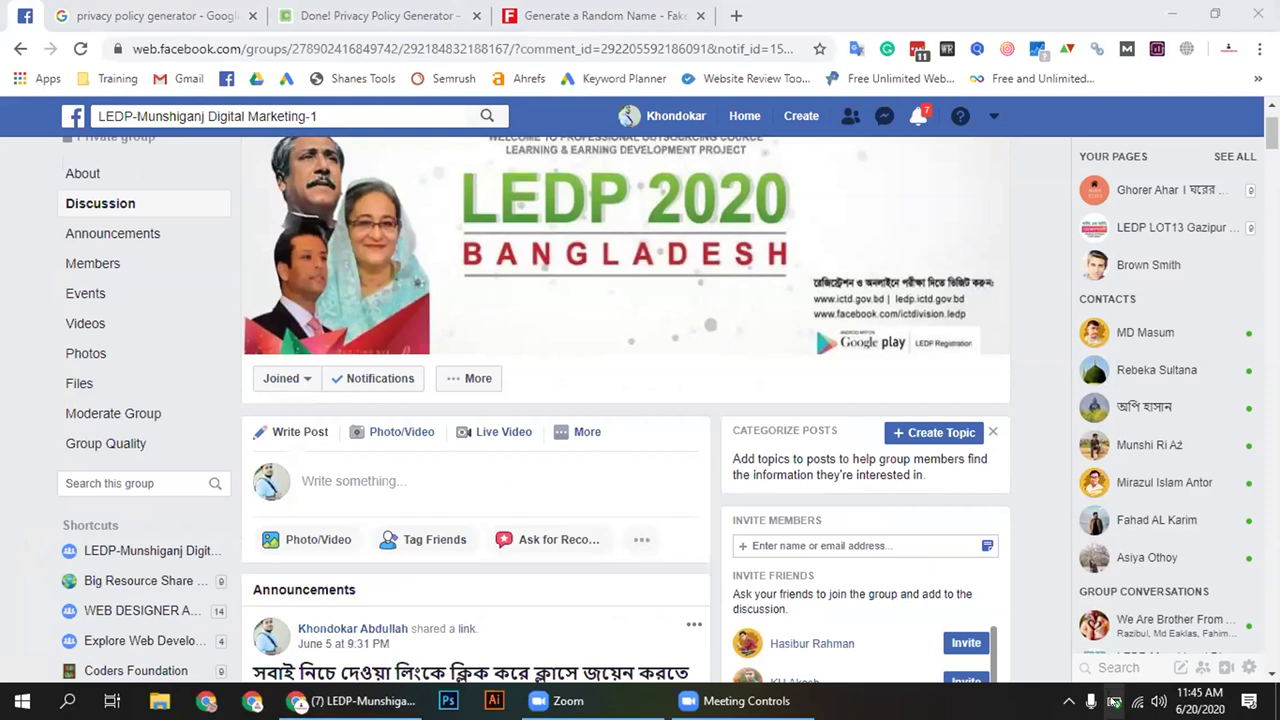
pyautogui.click(710, 530)
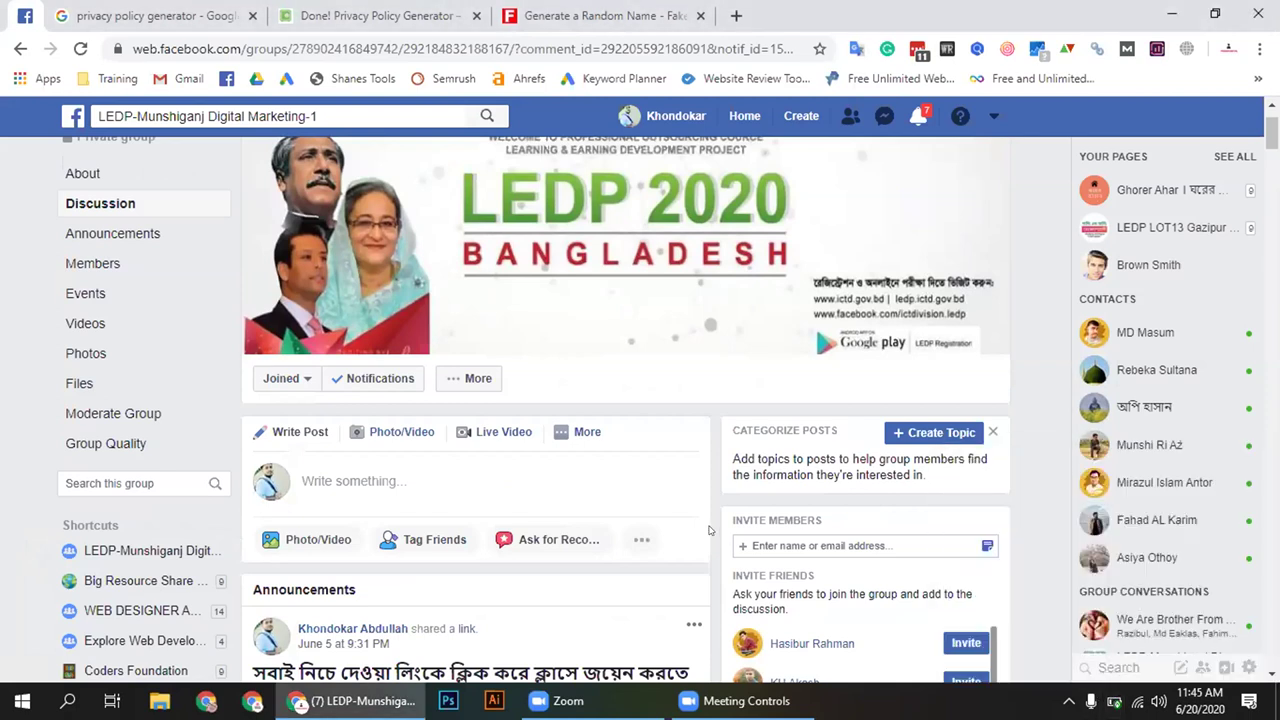
pyautogui.scroll(-6, 710, 530)
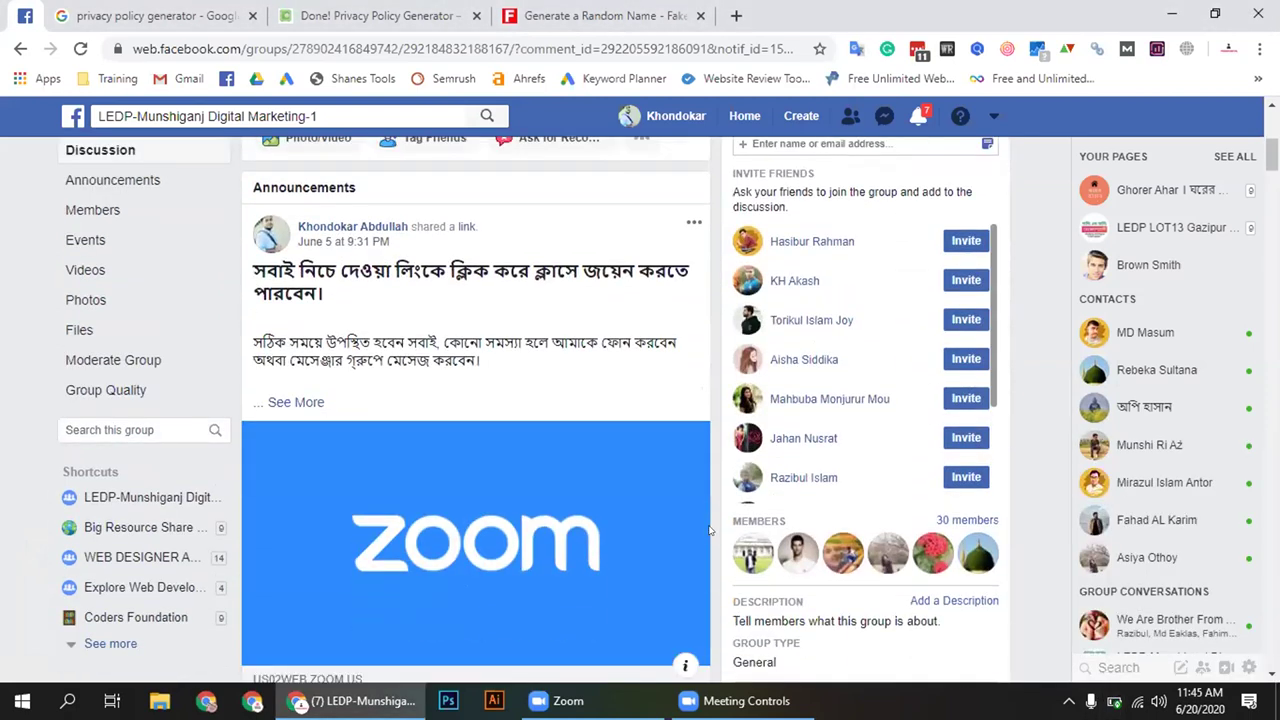
pyautogui.scroll(-8, 710, 530)
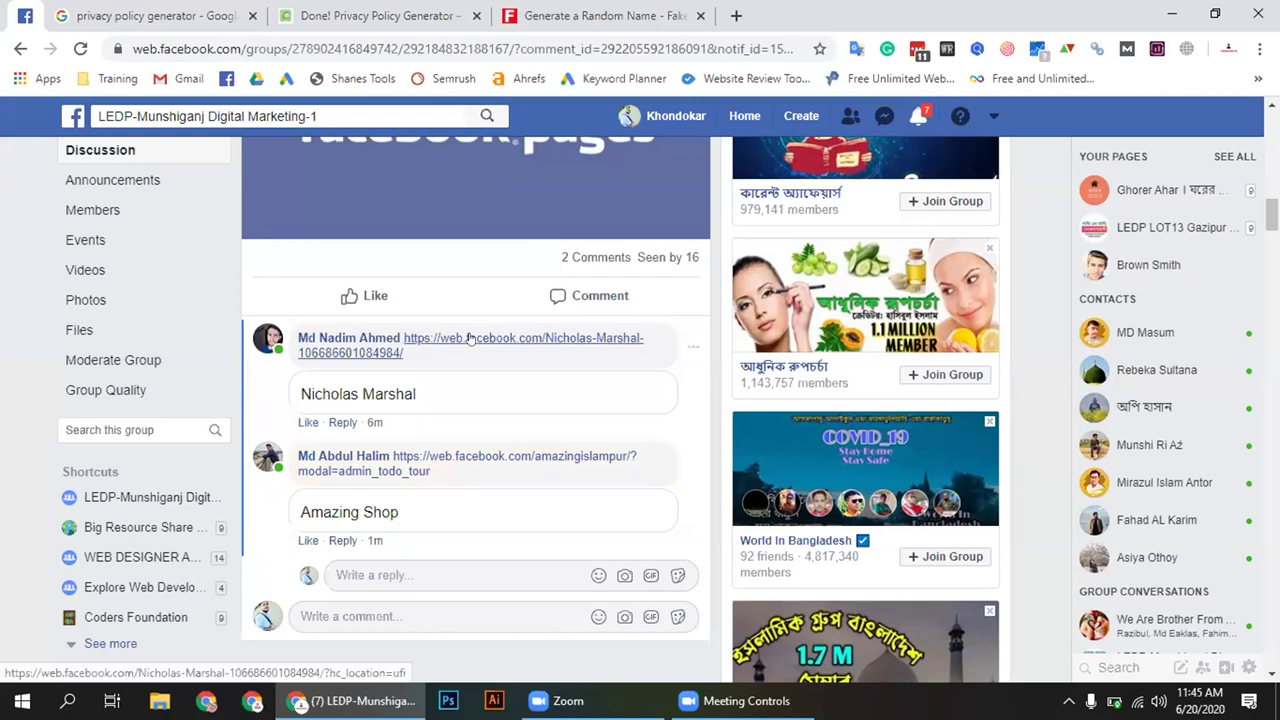
pyautogui.moveTo(468, 338)
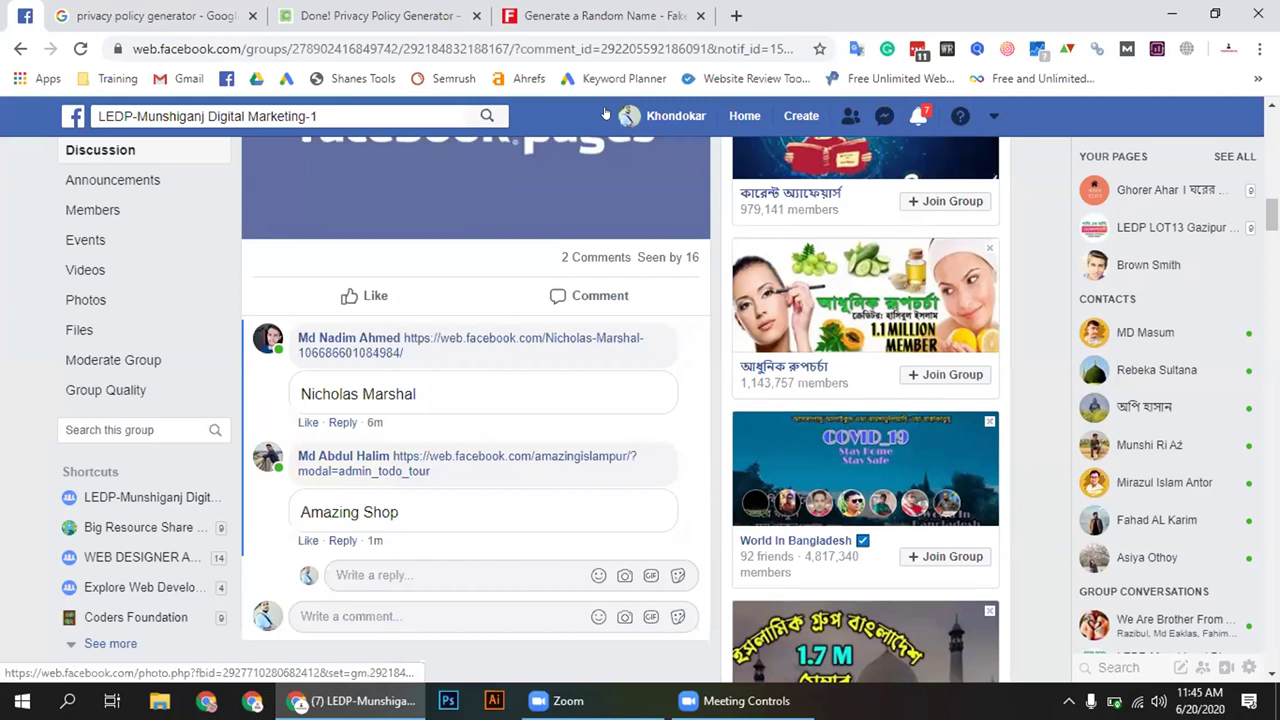
pyautogui.click(475, 339)
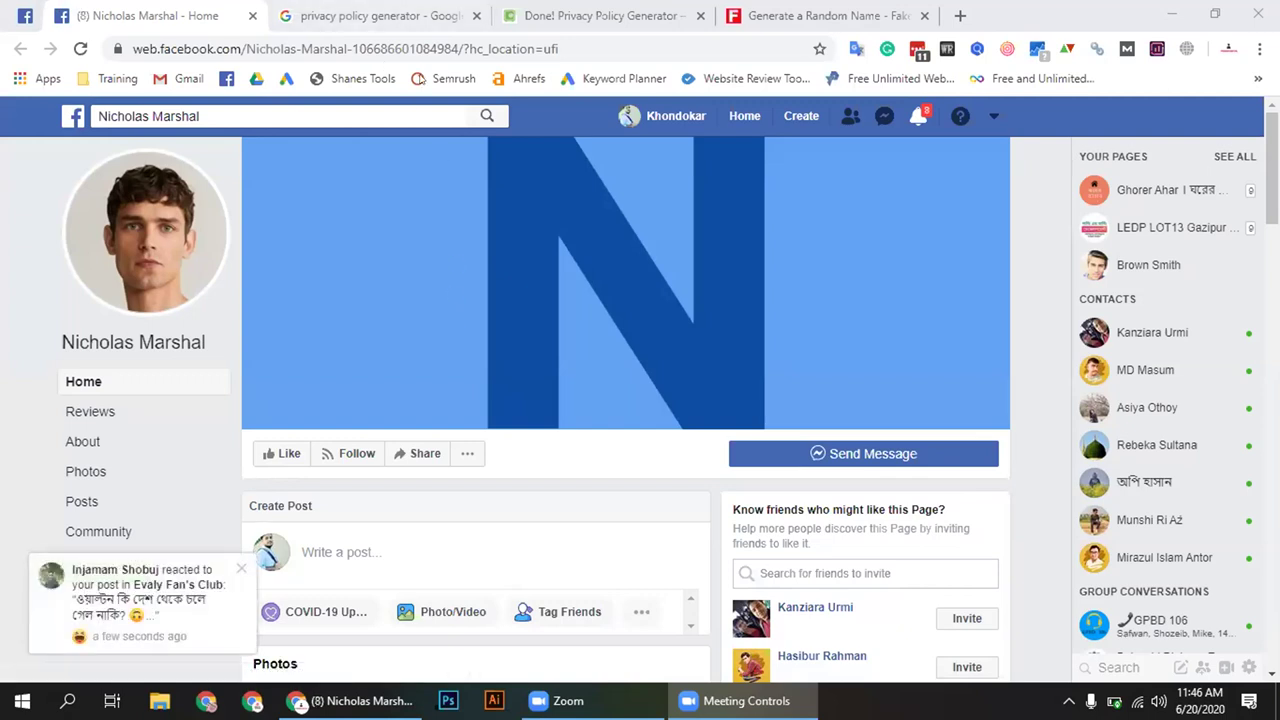
# Switch between the Google results and Facebook tabs, returning to the group post's comments
pyautogui.hotkey('ctrl', 'Tab')
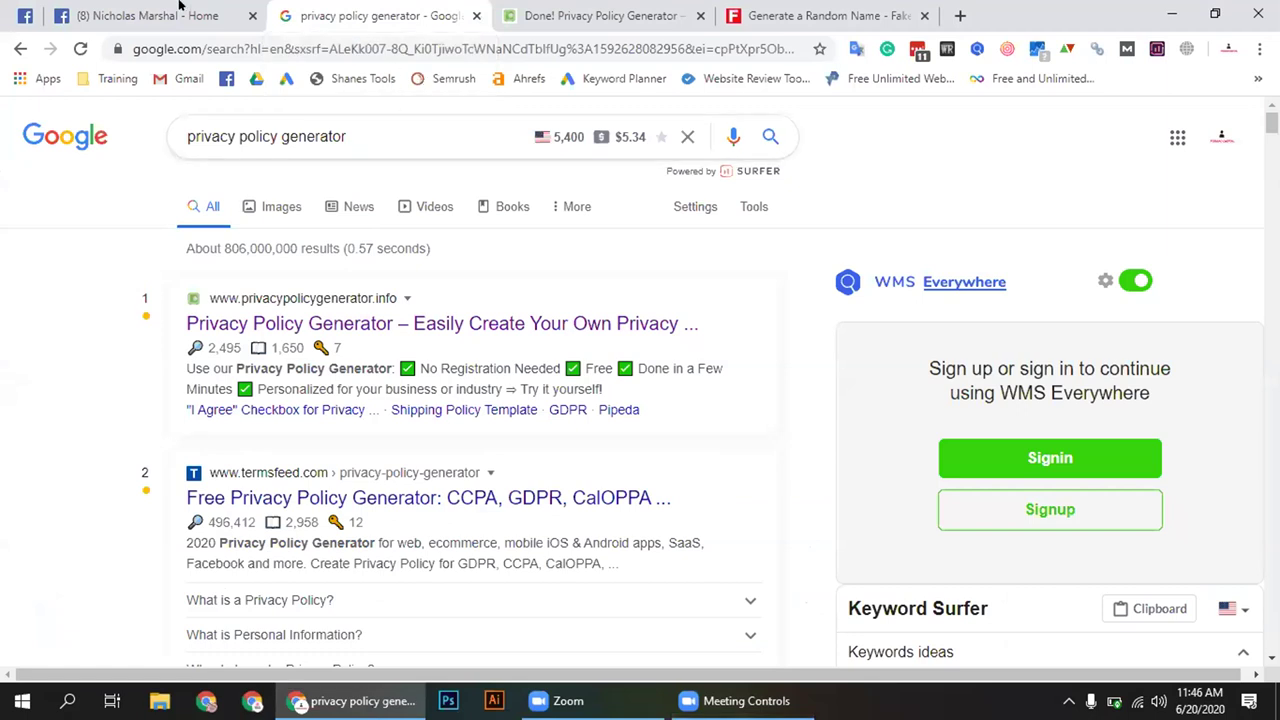
pyautogui.click(185, 10)
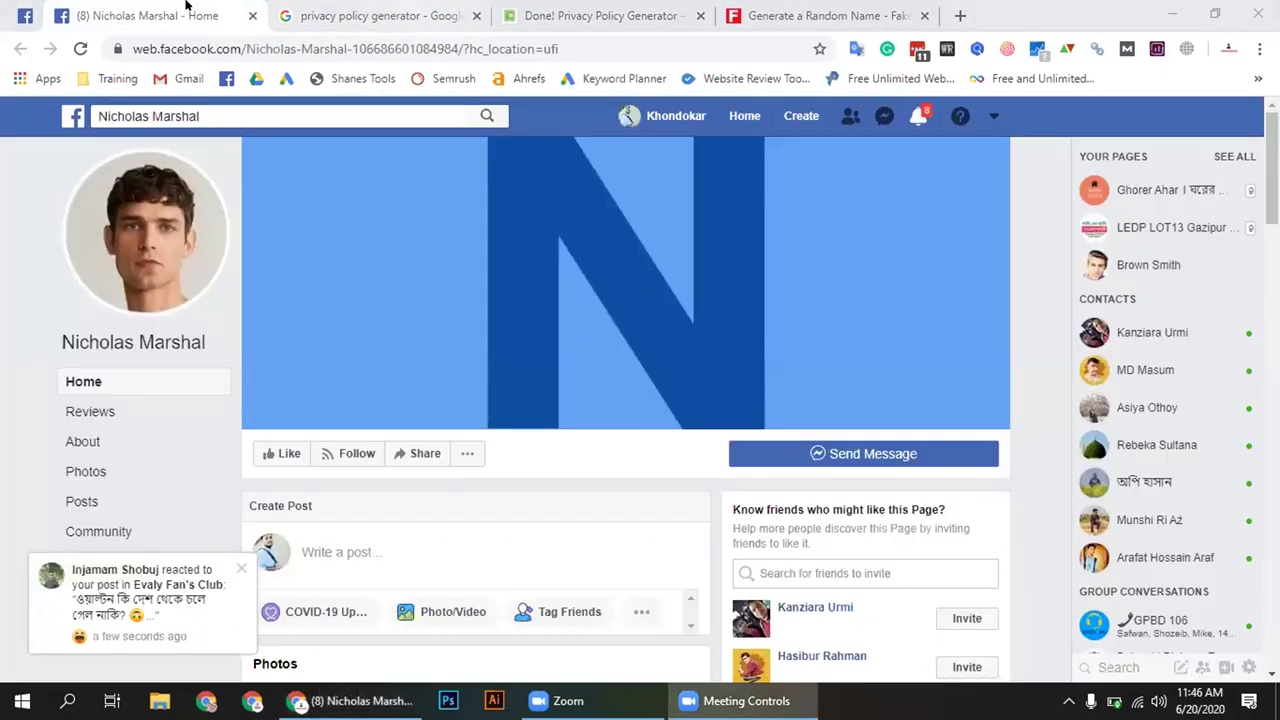
pyautogui.hotkey('ctrl', 'Tab')
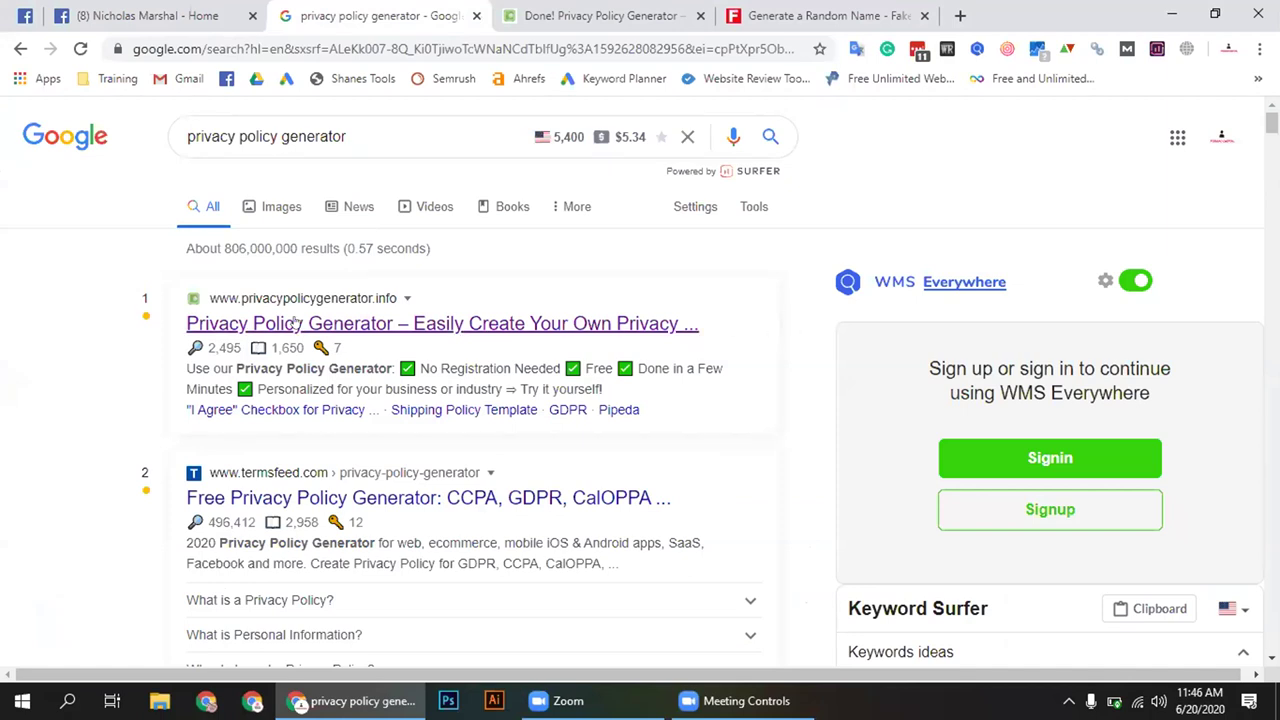
pyautogui.click(167, 18)
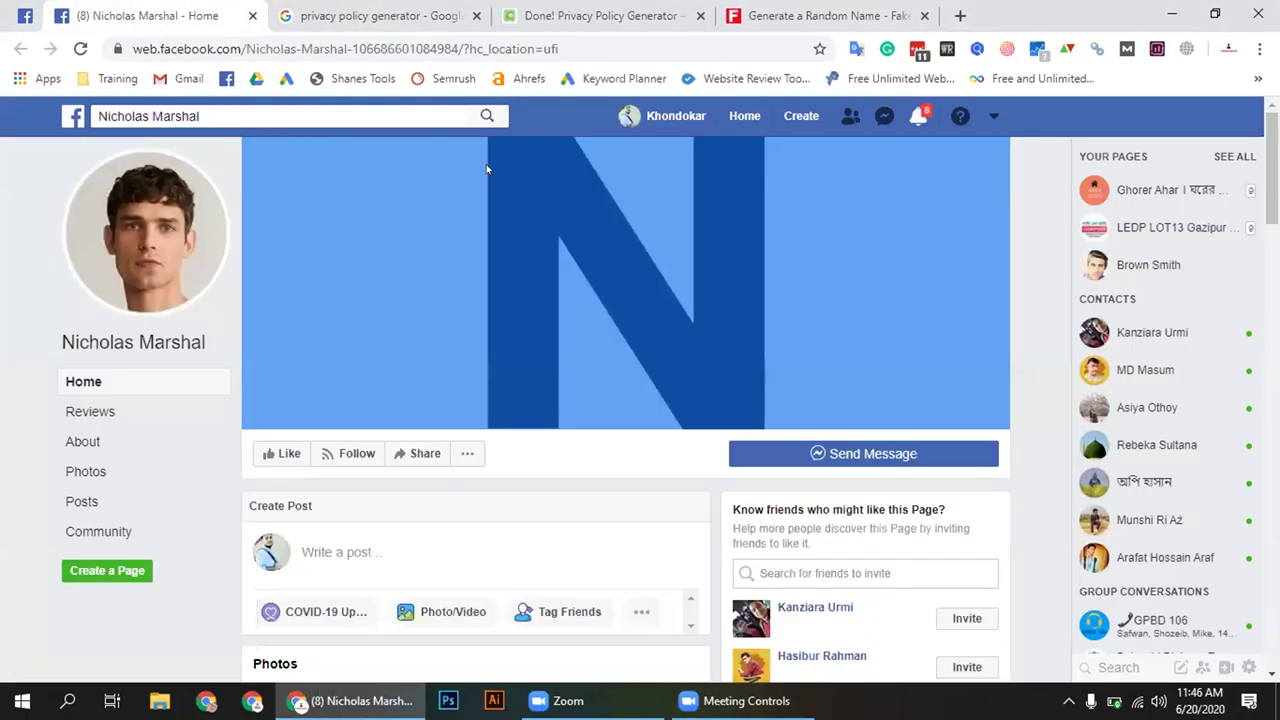
pyautogui.click(150, 640)
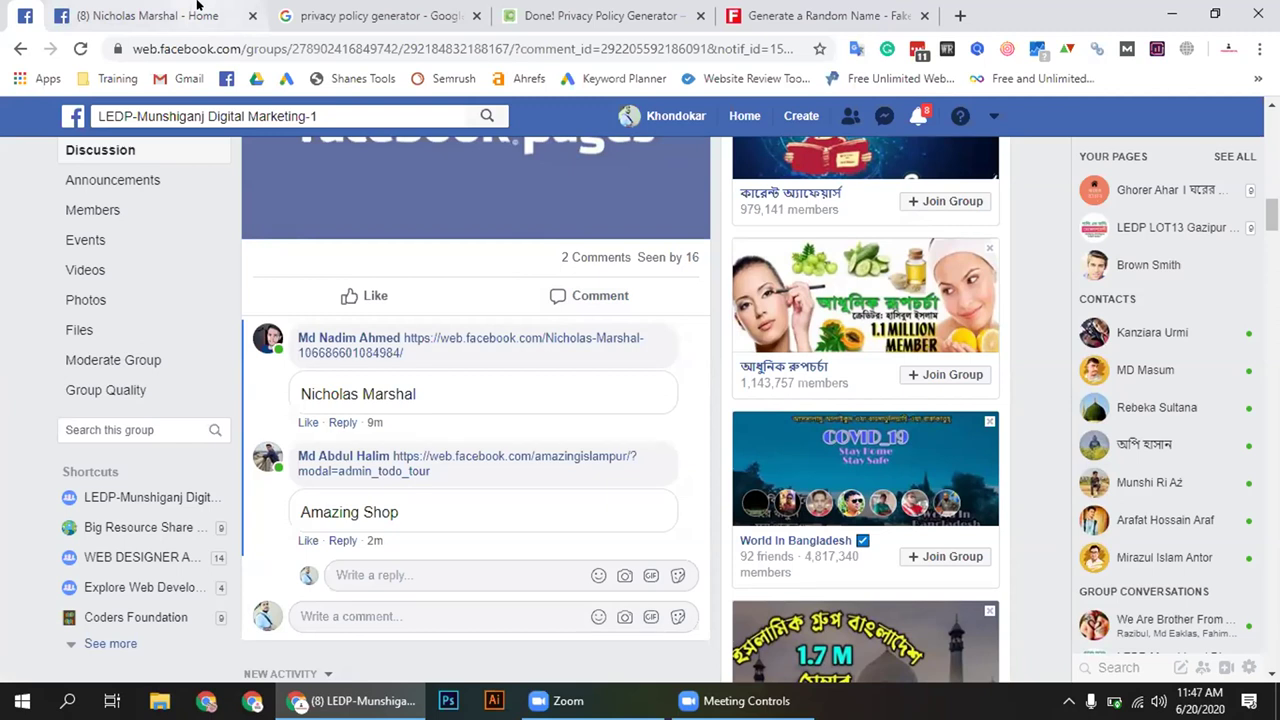
# Expand the student page's COVID-19 post and highlight its #covid_19 #health #madical hashtags
pyautogui.scroll(-6, 383, 447)
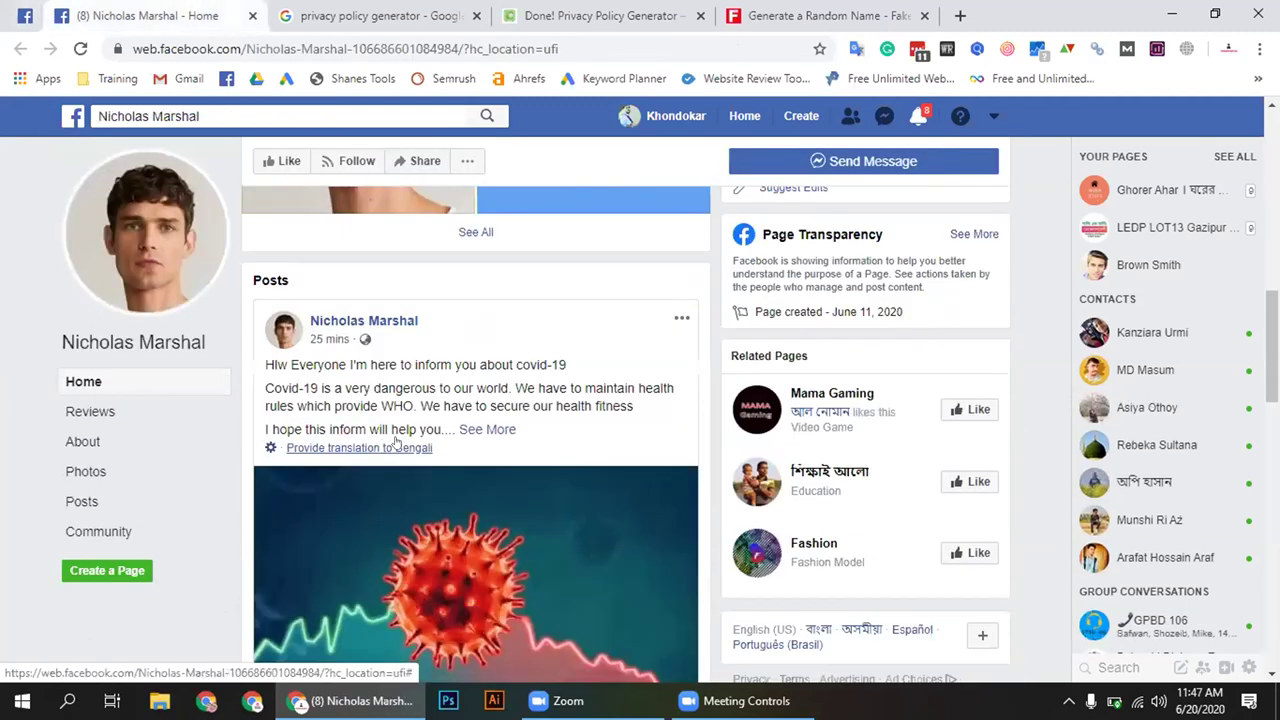
pyautogui.scroll(-2, 470, 370)
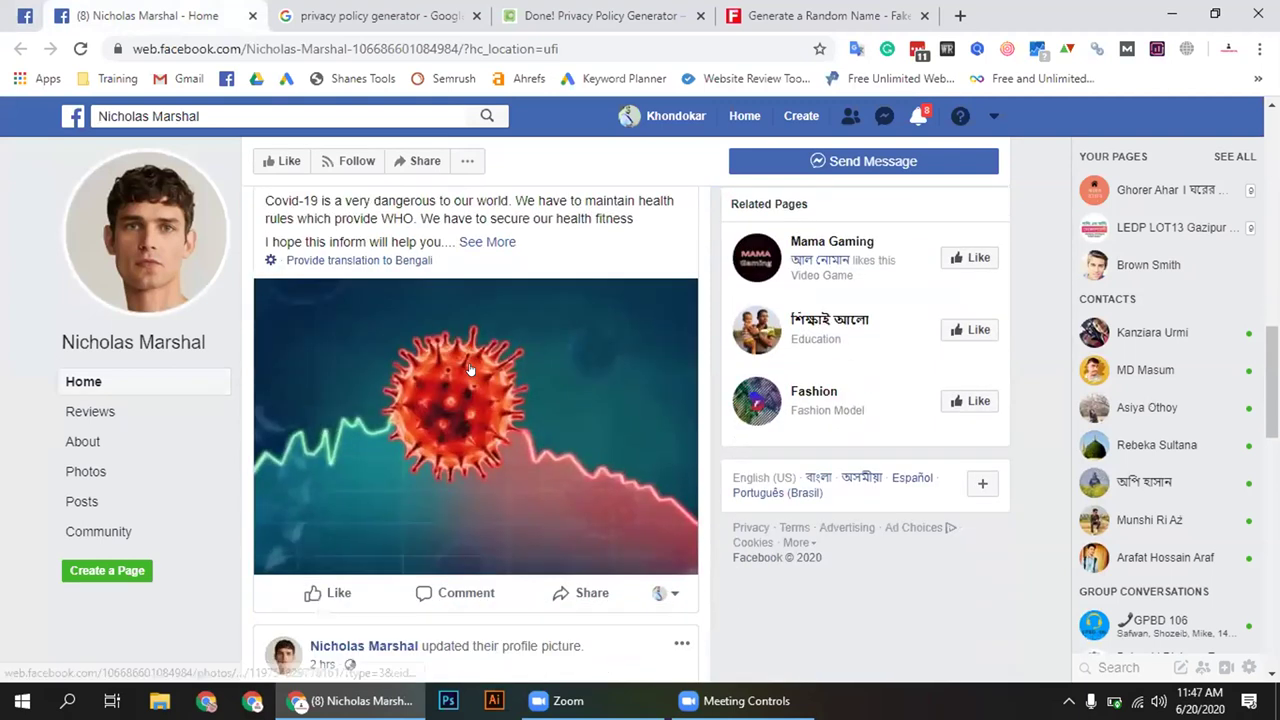
pyautogui.scroll(2, 480, 400)
pyautogui.click(510, 428)
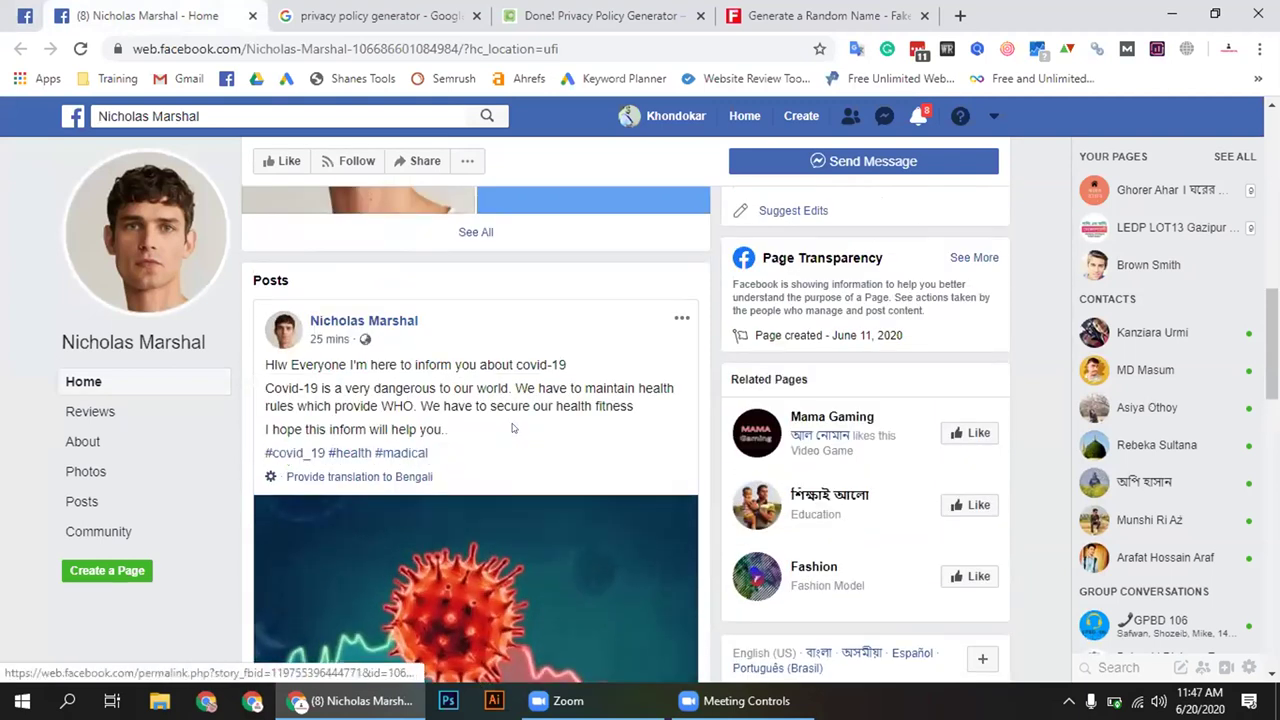
pyautogui.scroll(-1, 512, 428)
pyautogui.tripleClick(456, 357)
pyautogui.click(528, 366)
pyautogui.scroll(-2, 529, 372)
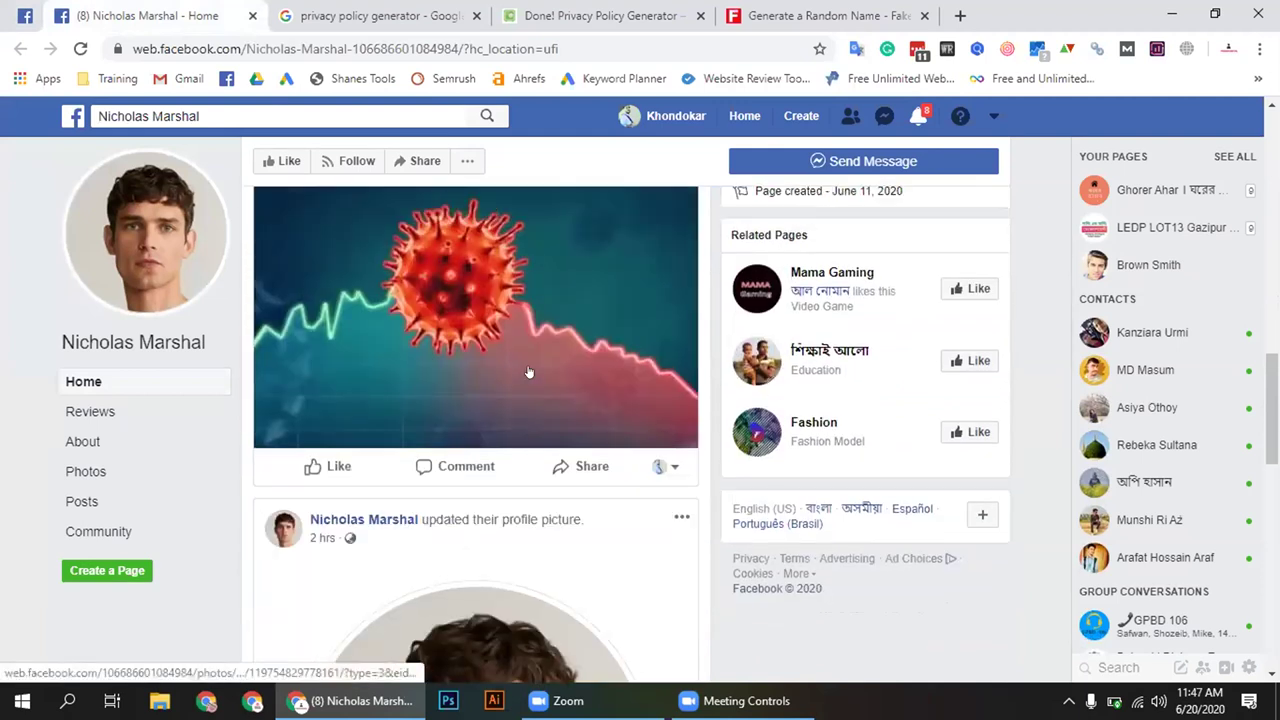
pyautogui.scroll(3, 529, 372)
pyautogui.scroll(-2, 529, 372)
pyautogui.scroll(4, 496, 386)
pyautogui.scroll(4, 496, 386)
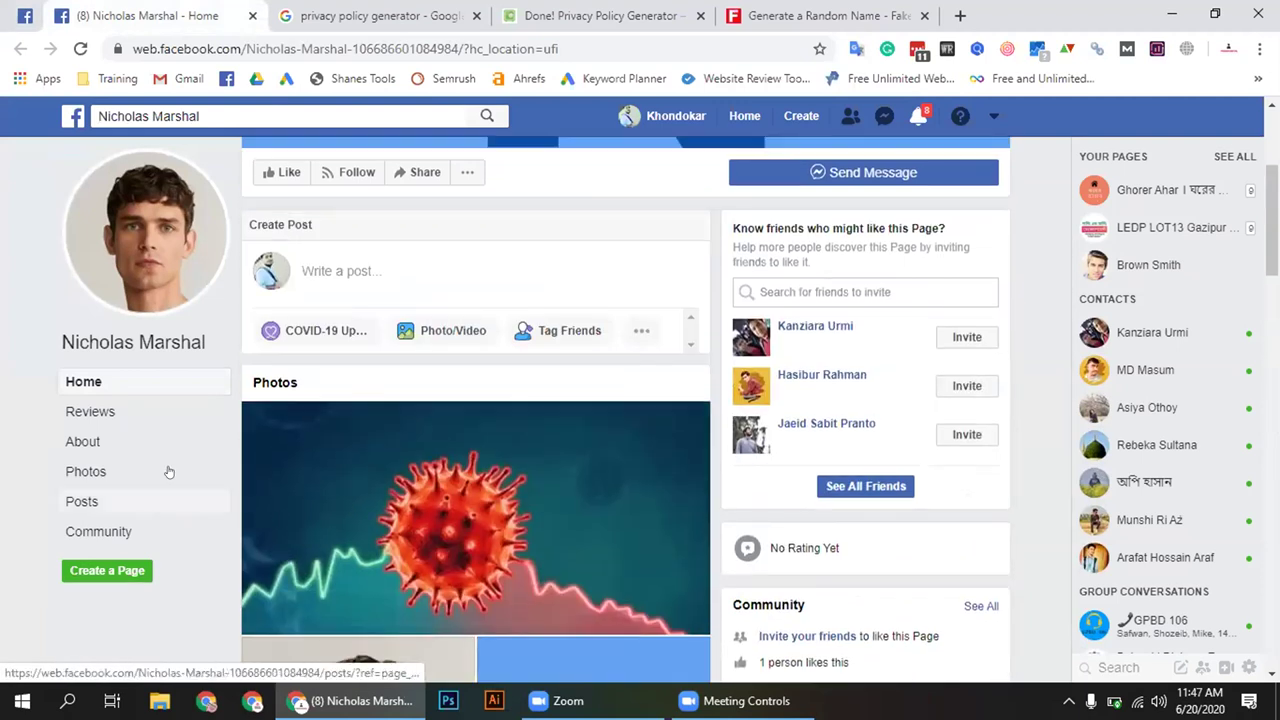
# Open the student page's About section and view its Privacy Policy link in a new tab
pyautogui.click(100, 443)
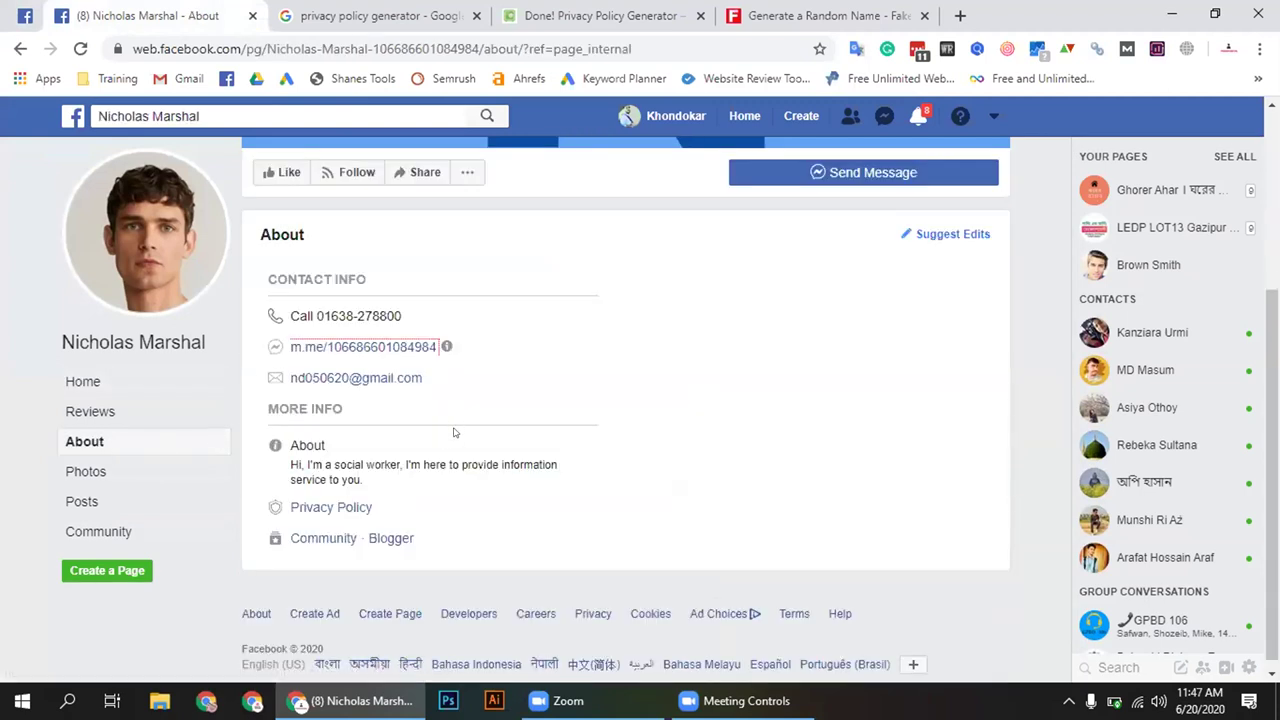
pyautogui.rightClick(348, 507)
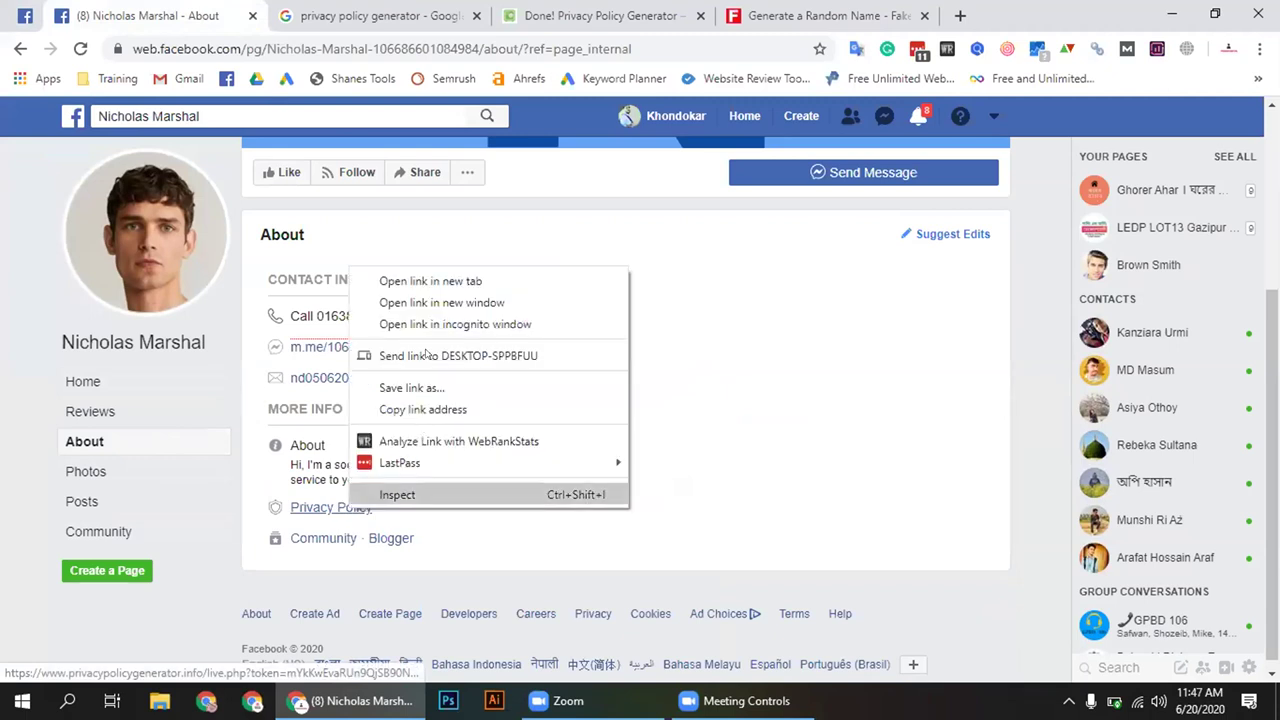
pyautogui.click(428, 281)
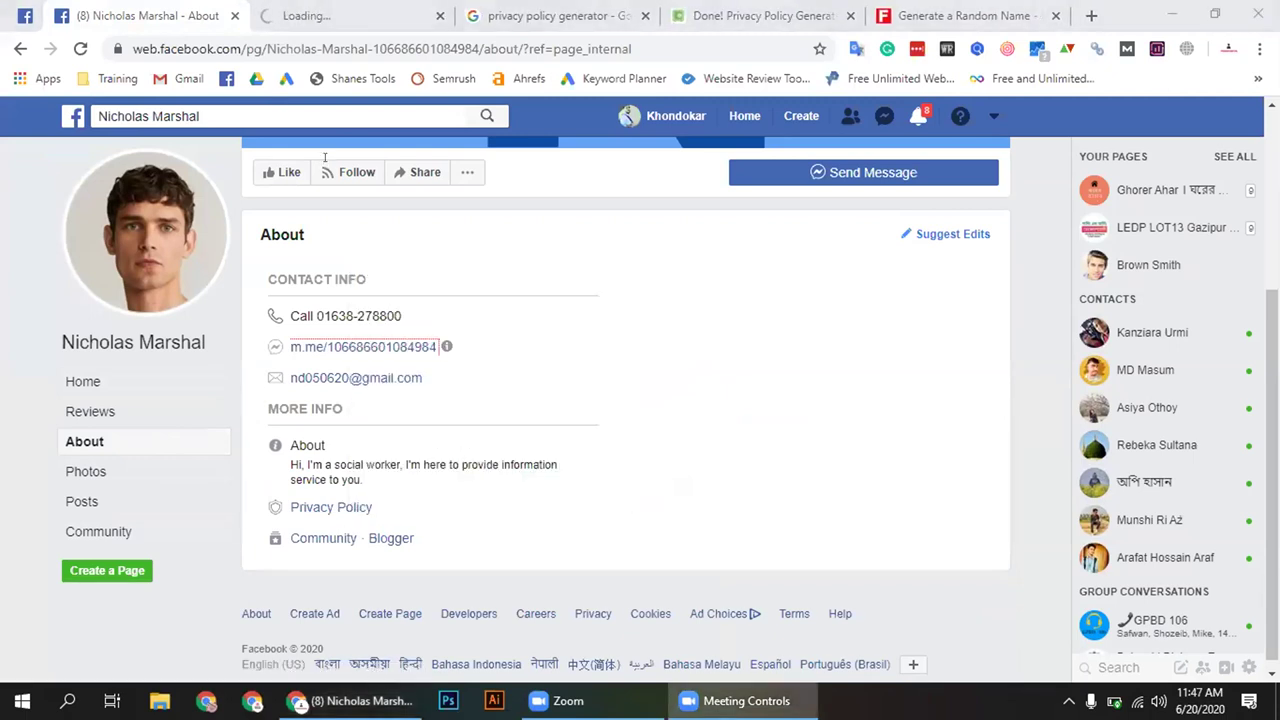
pyautogui.click(300, 16)
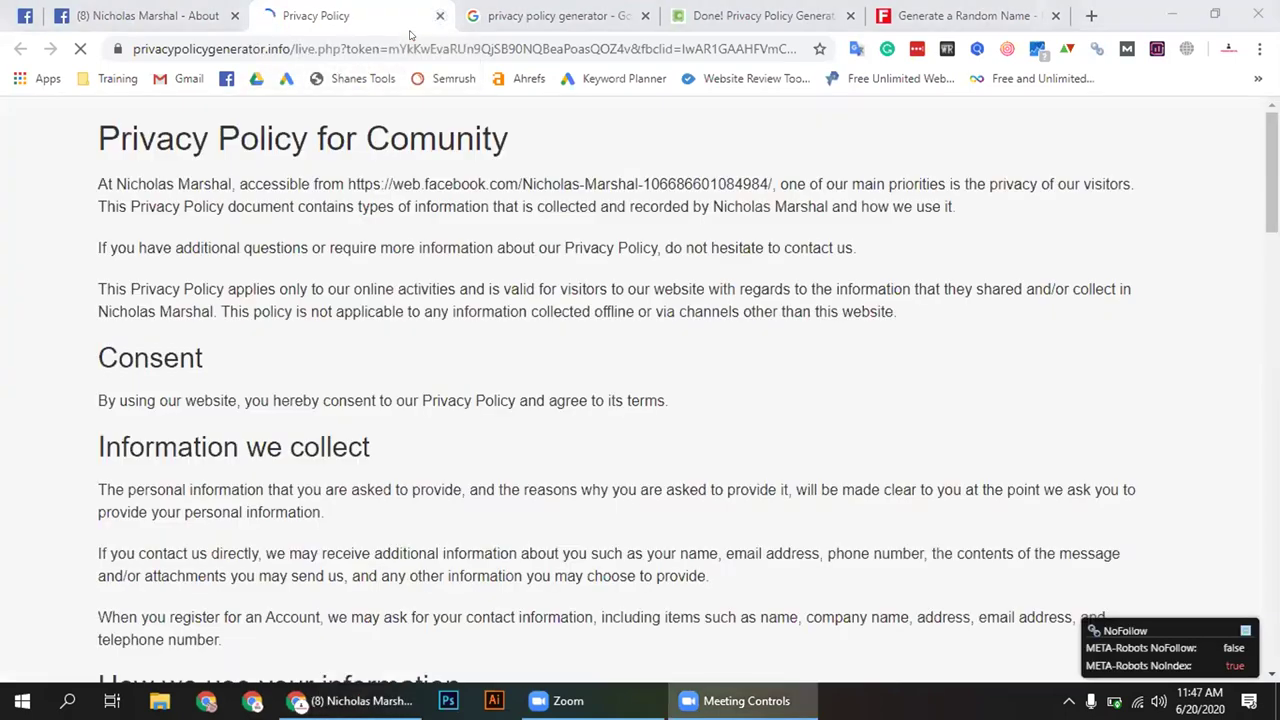
pyautogui.click(439, 16)
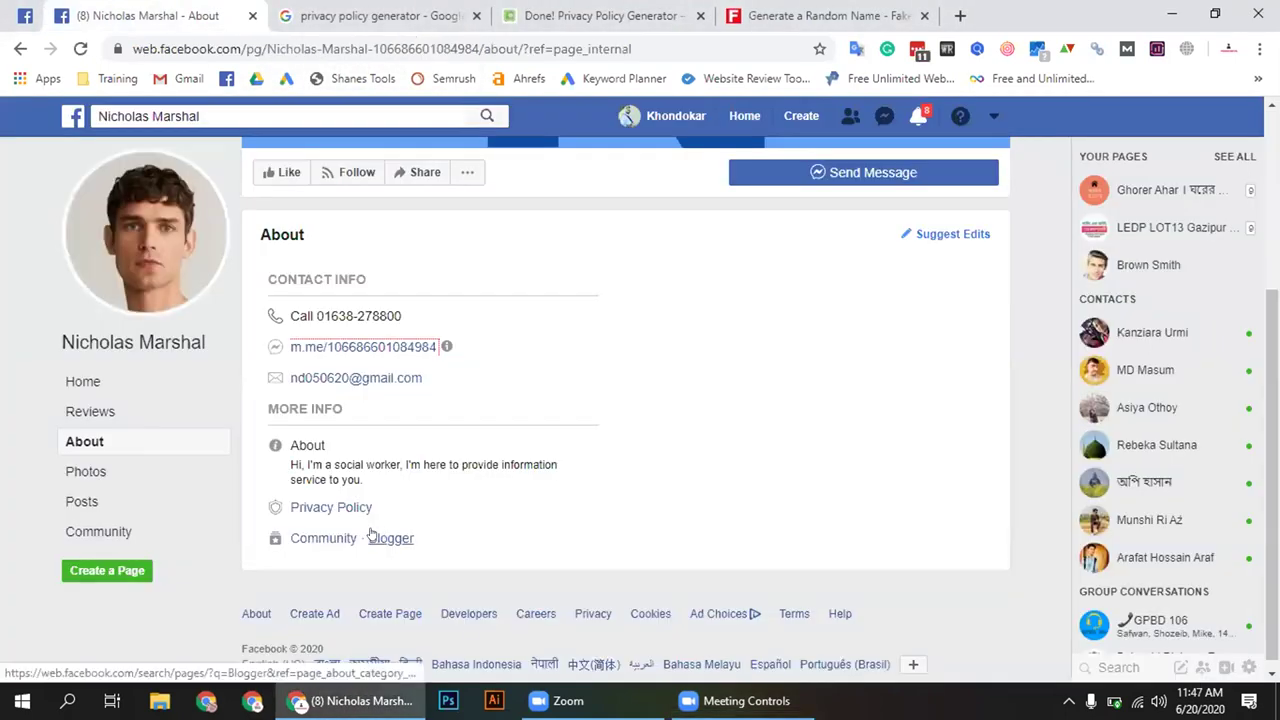
# Highlight the social-worker About description paragraph and scroll through the More Info details
pyautogui.tripleClick(336, 466)
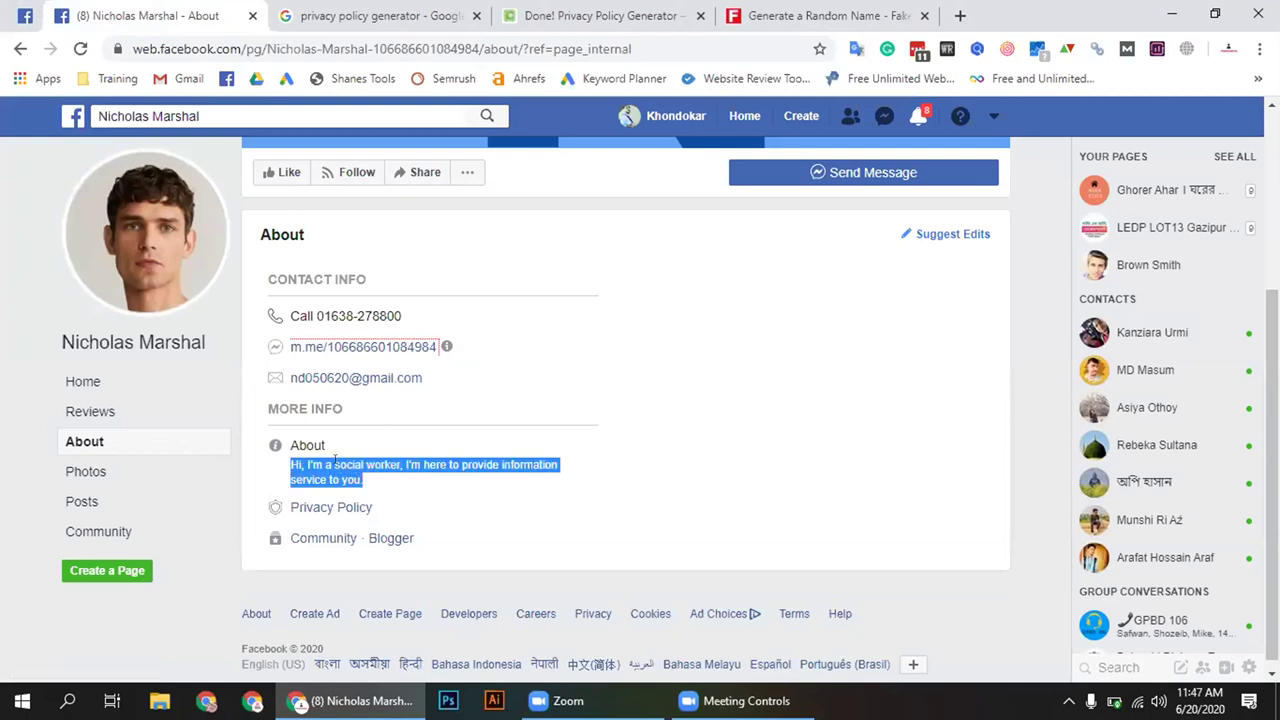
pyautogui.click(336, 472)
pyautogui.tripleClick(345, 468)
pyautogui.scroll(2, 327, 453)
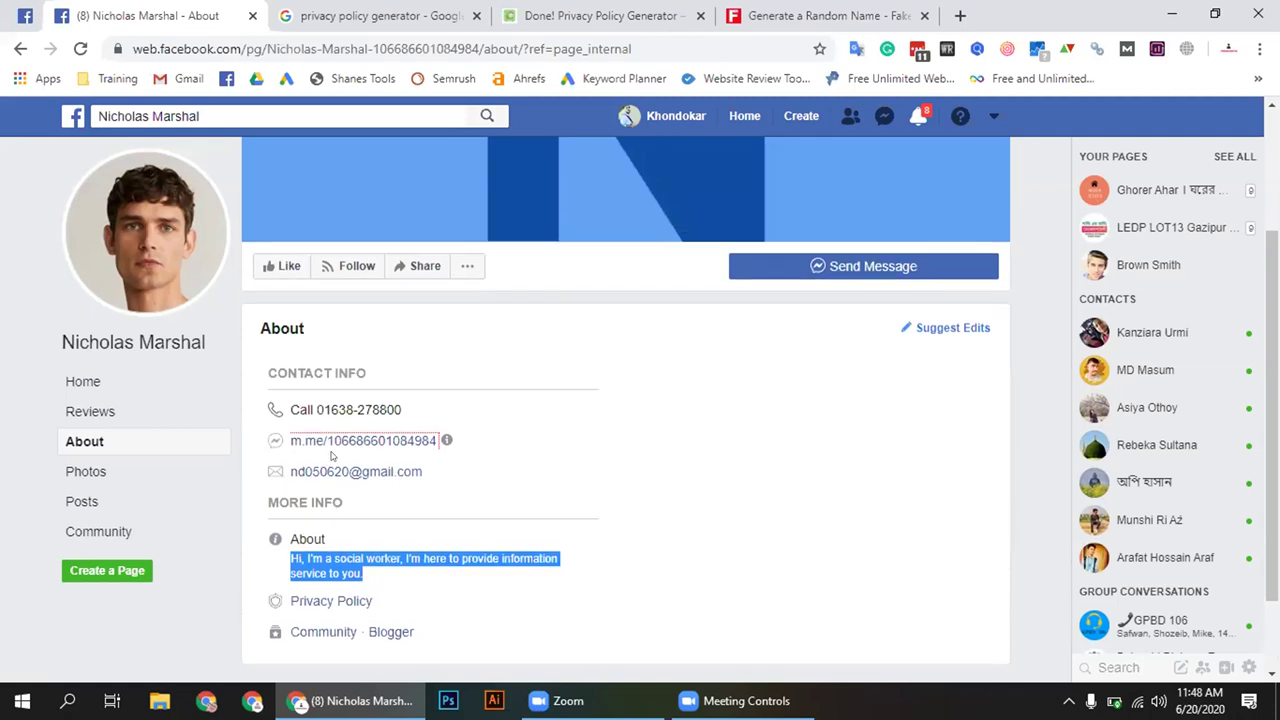
pyautogui.scroll(-2, 330, 455)
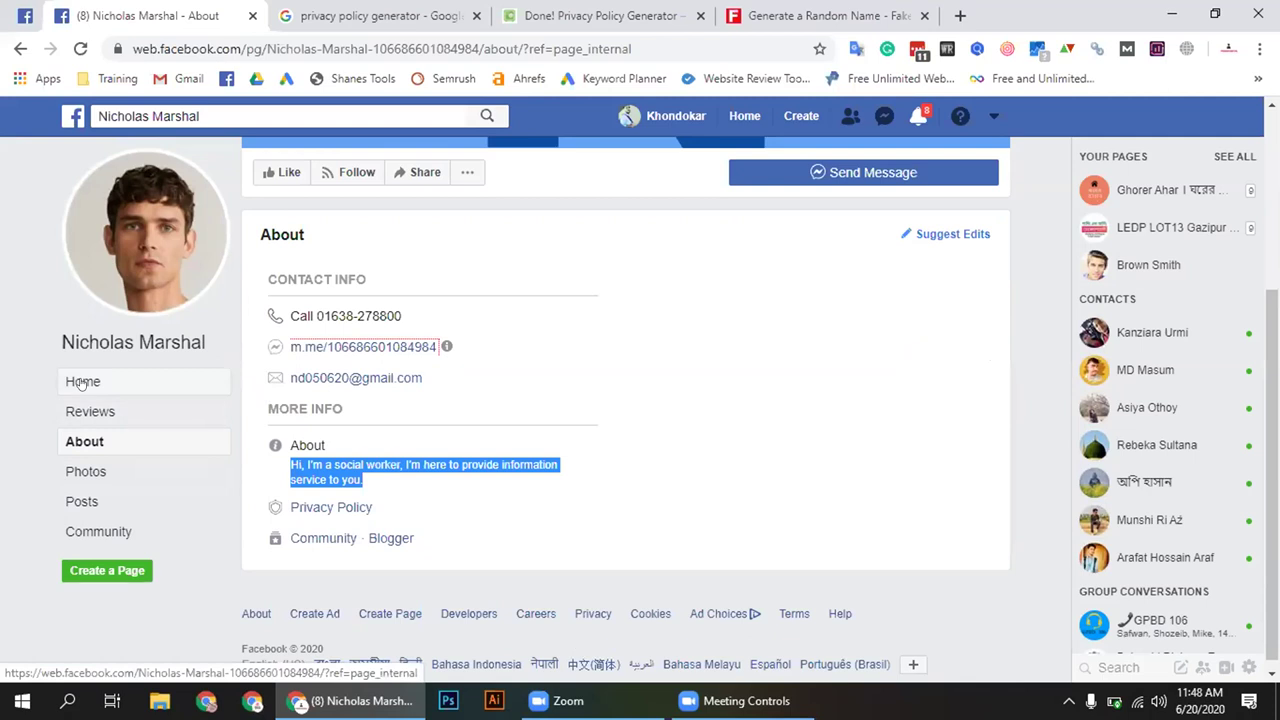
# Close the student page's About tab and the Google results tab, then return to the Facebook group
pyautogui.middleClick(138, 12)
pyautogui.middleClick(135, 12)
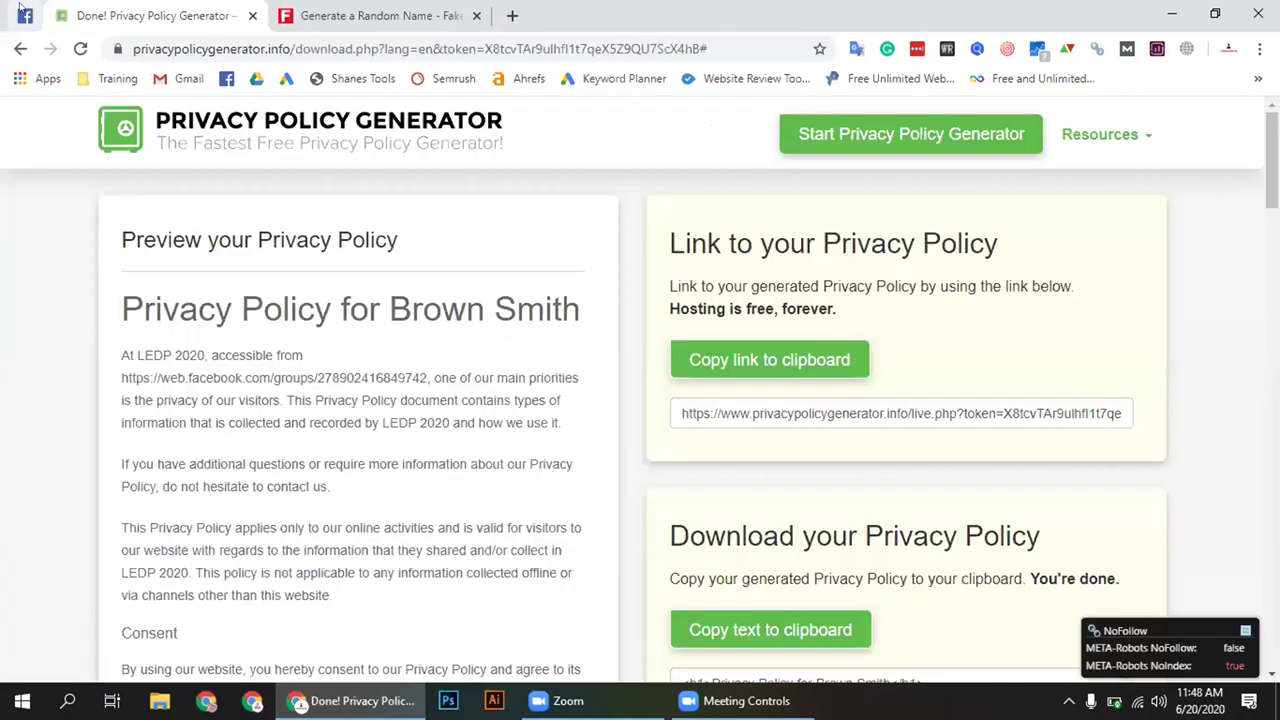
pyautogui.click(24, 14)
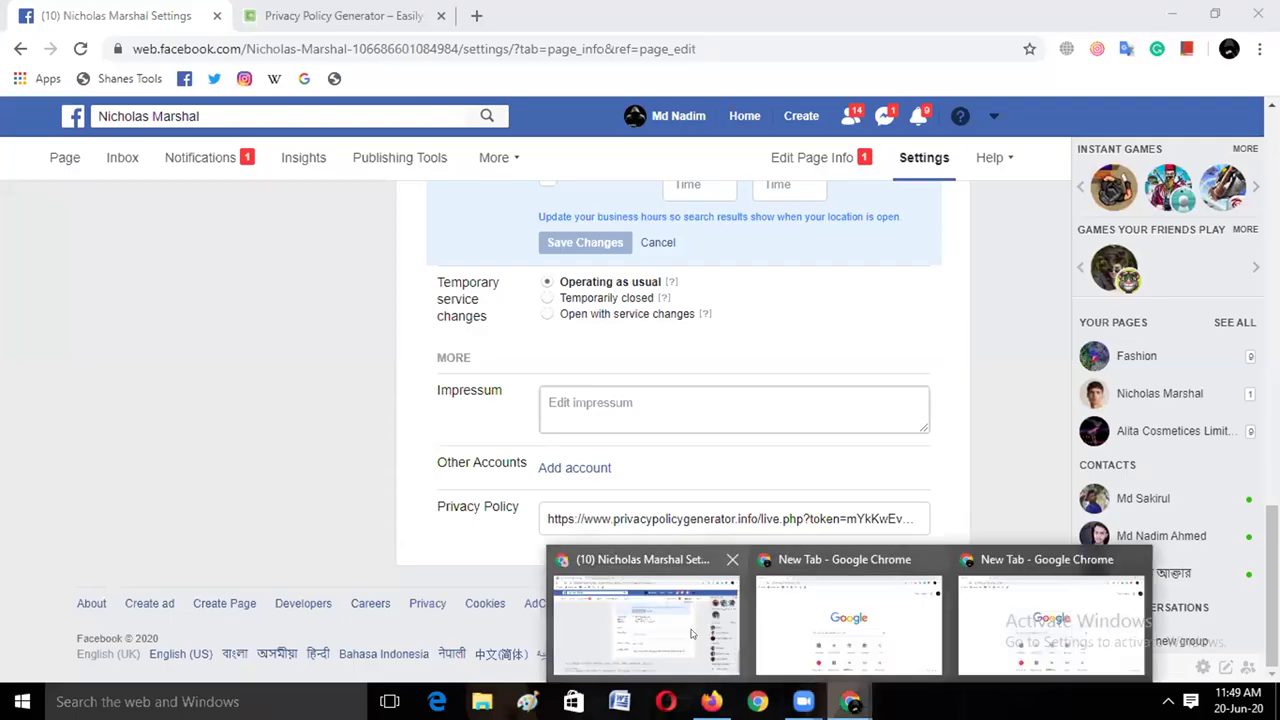
# Bring the student page's Page Info settings forward, showing the filled-in privacy policy link
pyautogui.click(696, 634)
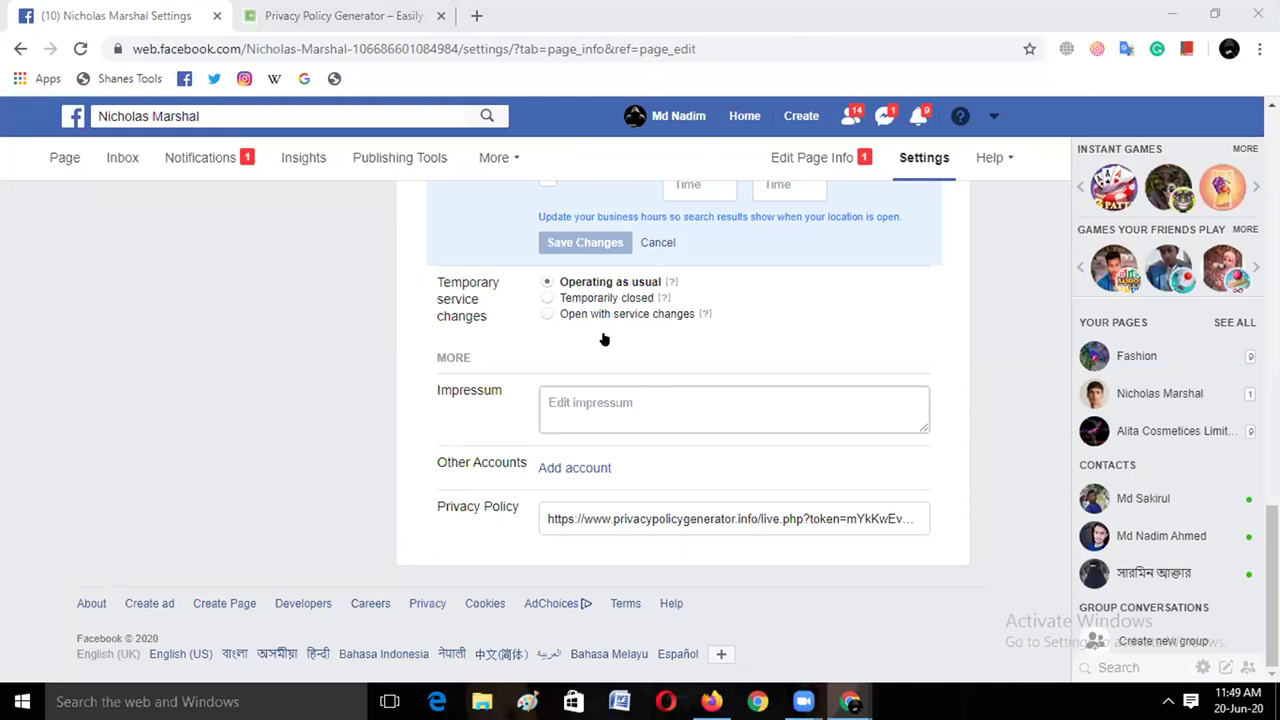
pyautogui.scroll(3, 340, 251)
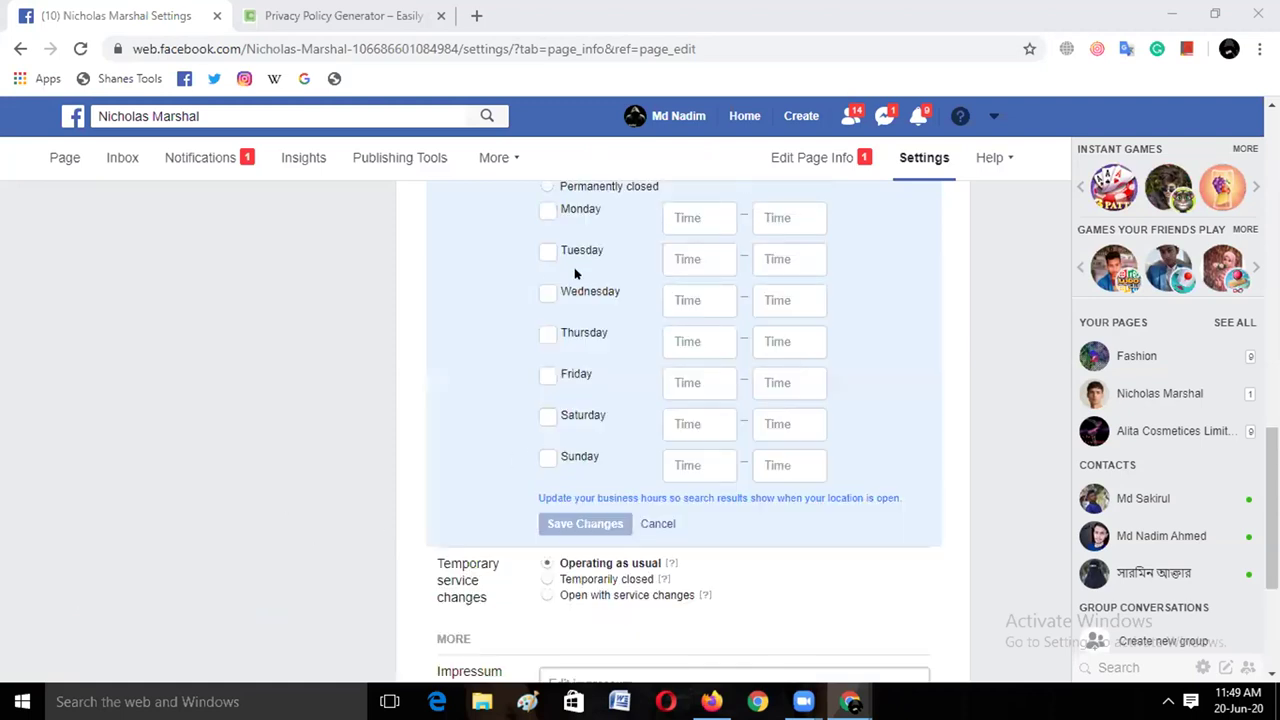
# Change the page's Hours from selected hours to Always open and save
pyautogui.scroll(2, 559, 236)
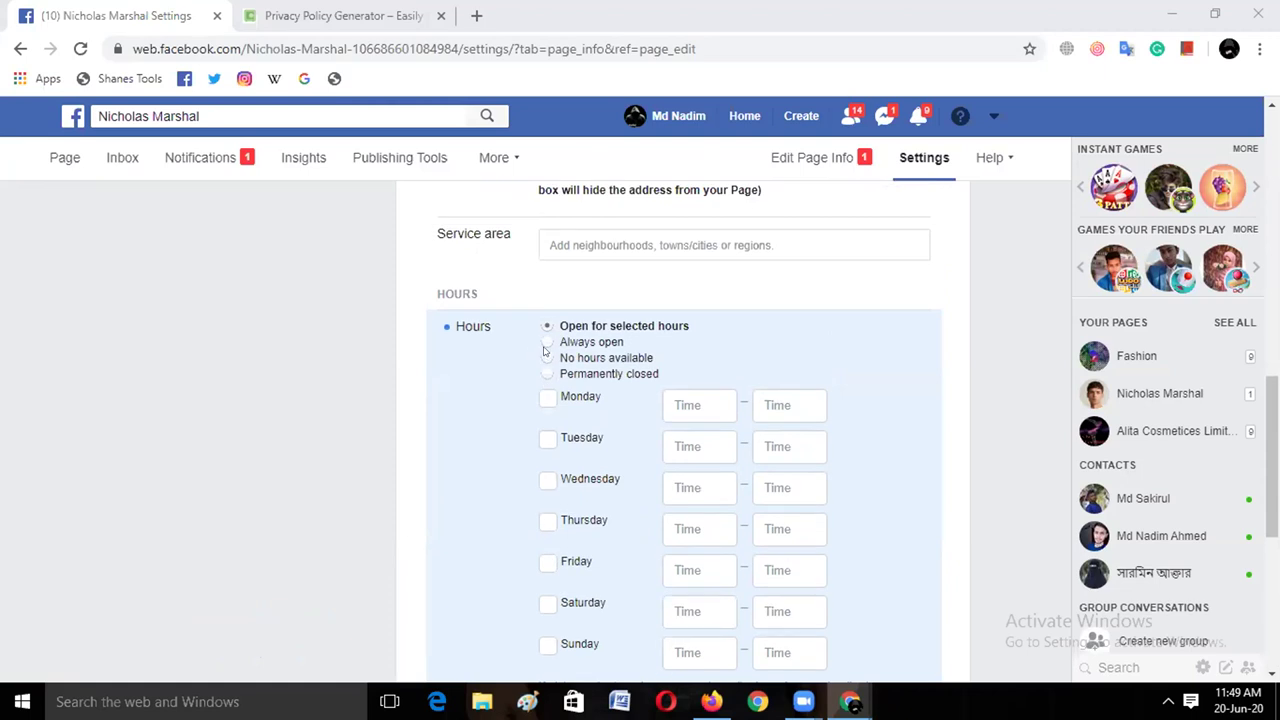
pyautogui.click(546, 342)
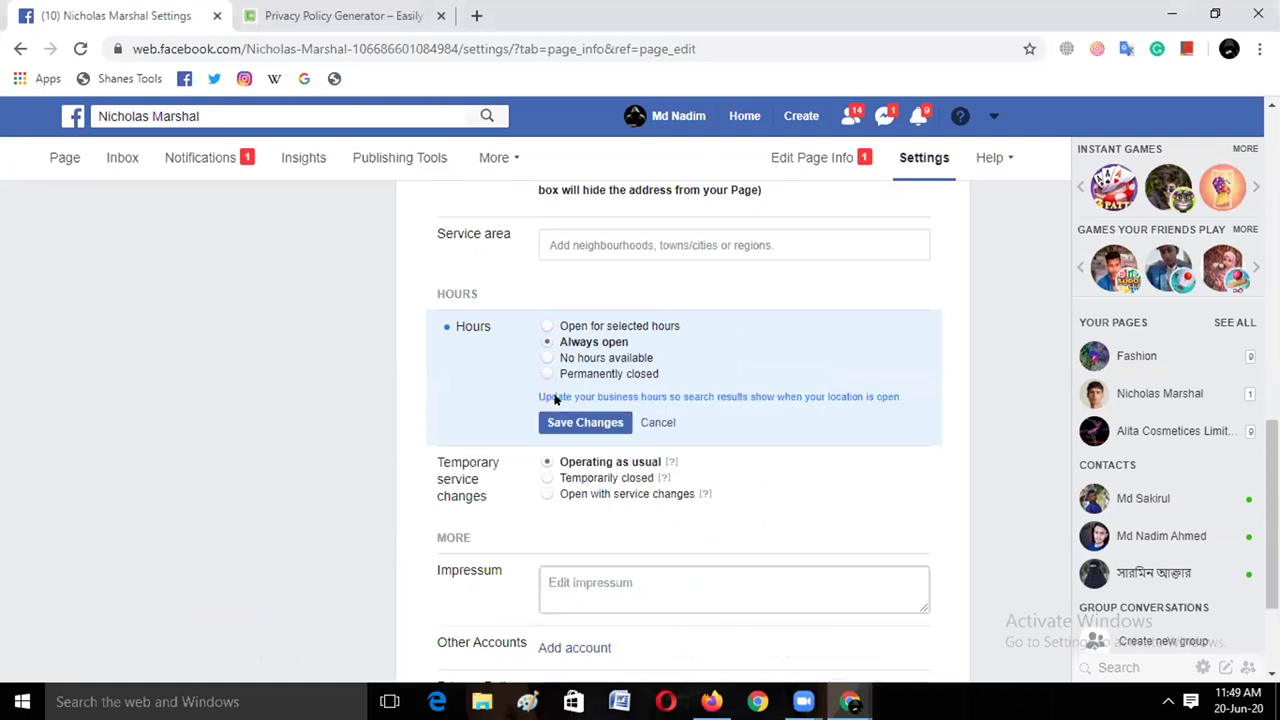
pyautogui.click(557, 424)
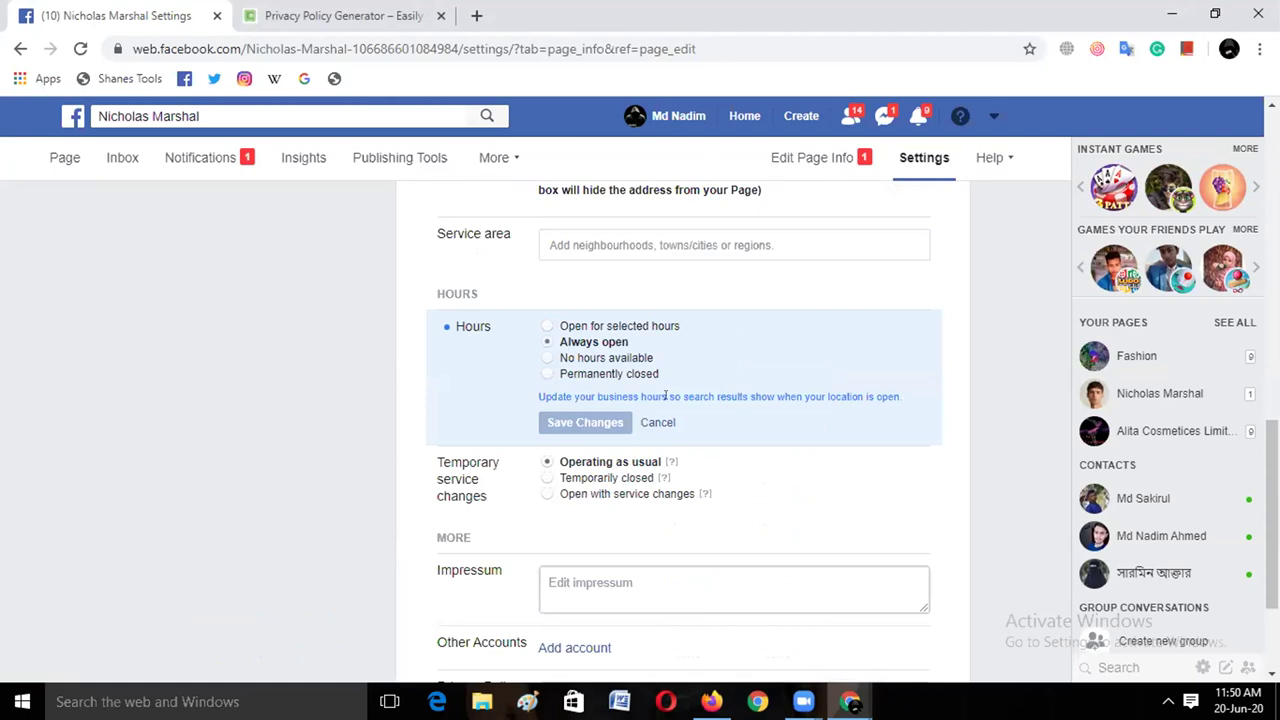
pyautogui.scroll(10, 665, 396)
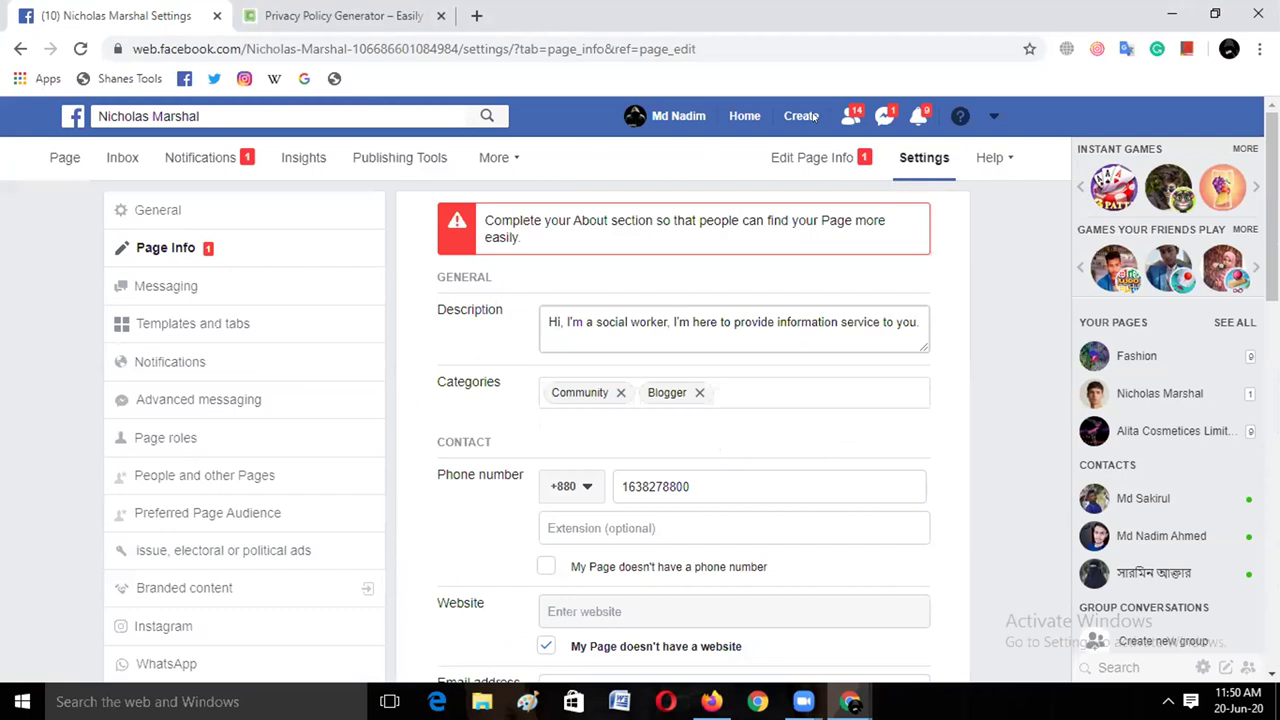
# Scroll the Page Info settings down to the phone, website and email fields
pyautogui.scroll(-3, 756, 96)
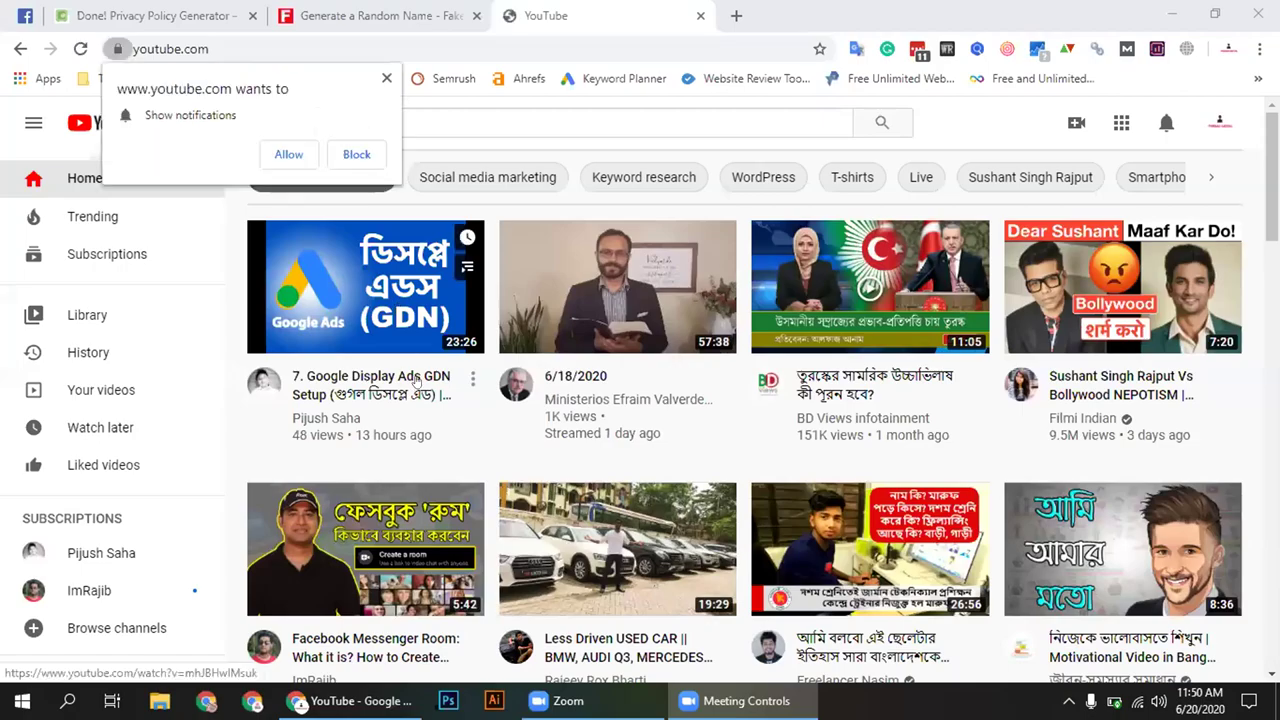
# Search YouTube for 'free facebook marketing bangla tutorial', browse the results, then return to the Facebook group
pyautogui.click(445, 122)
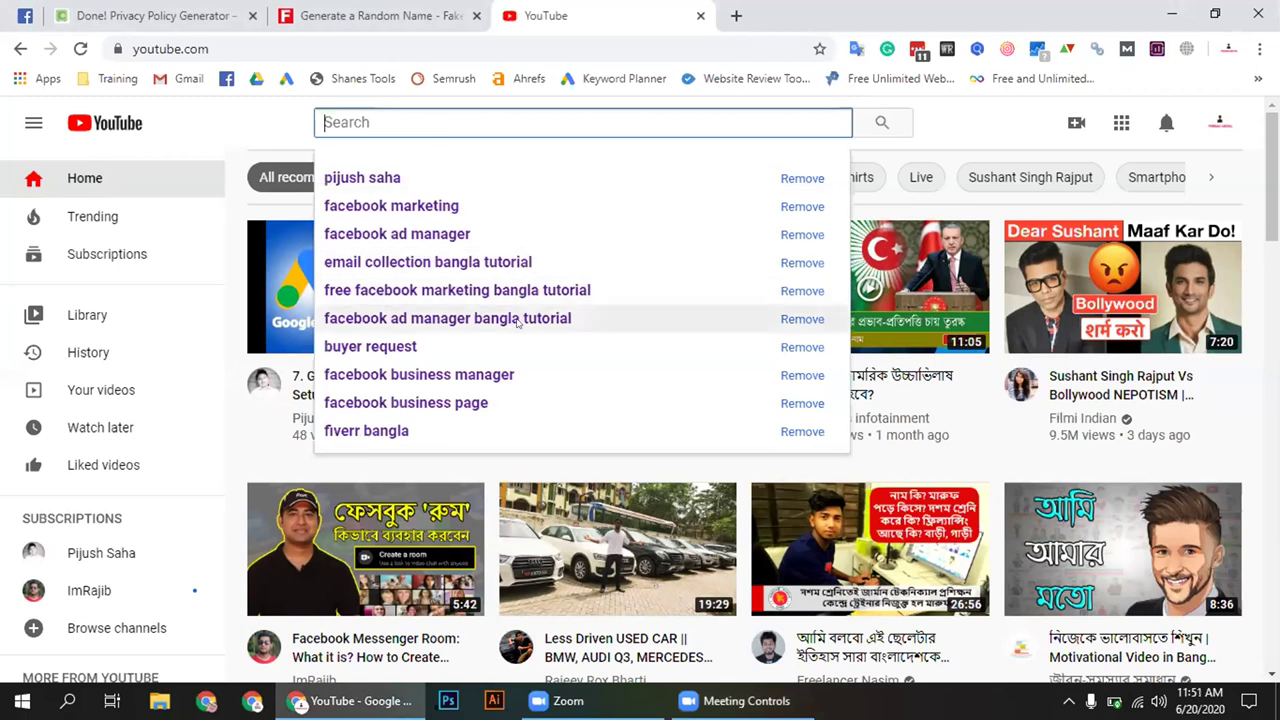
pyautogui.click(500, 290)
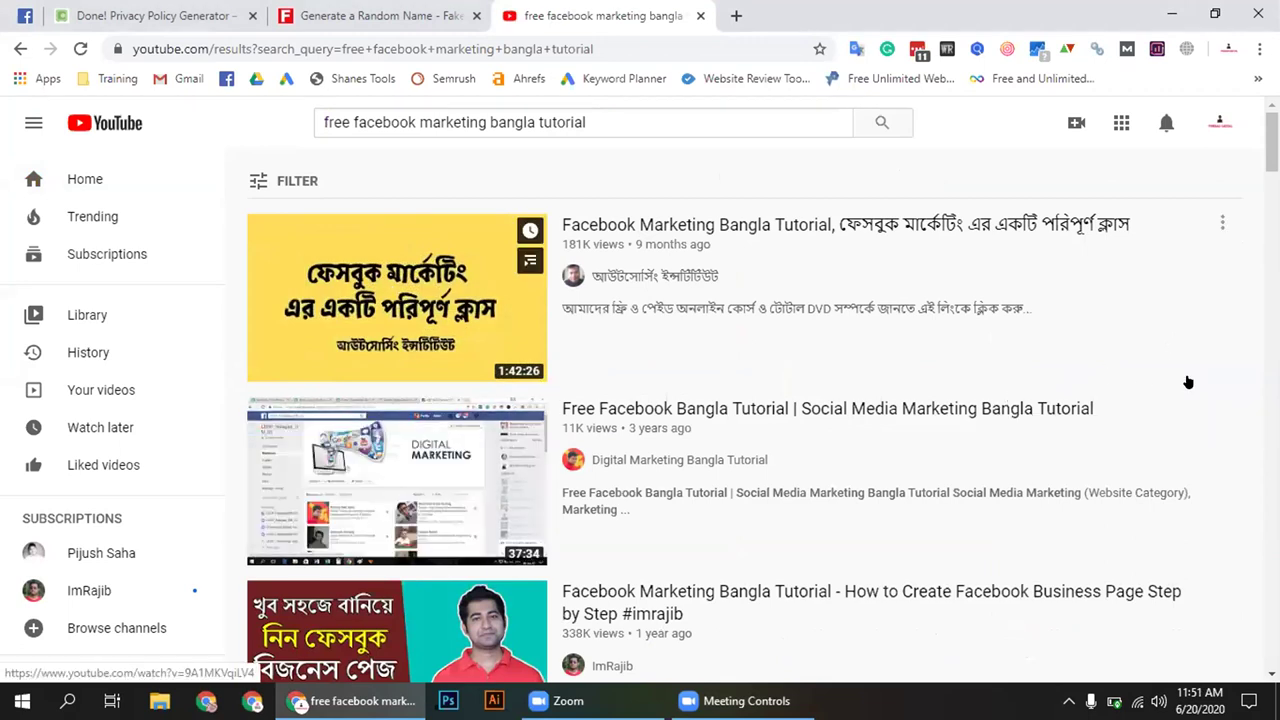
pyautogui.scroll(-1, 1180, 383)
pyautogui.scroll(-1, 1180, 383)
pyautogui.scroll(-2, 1170, 382)
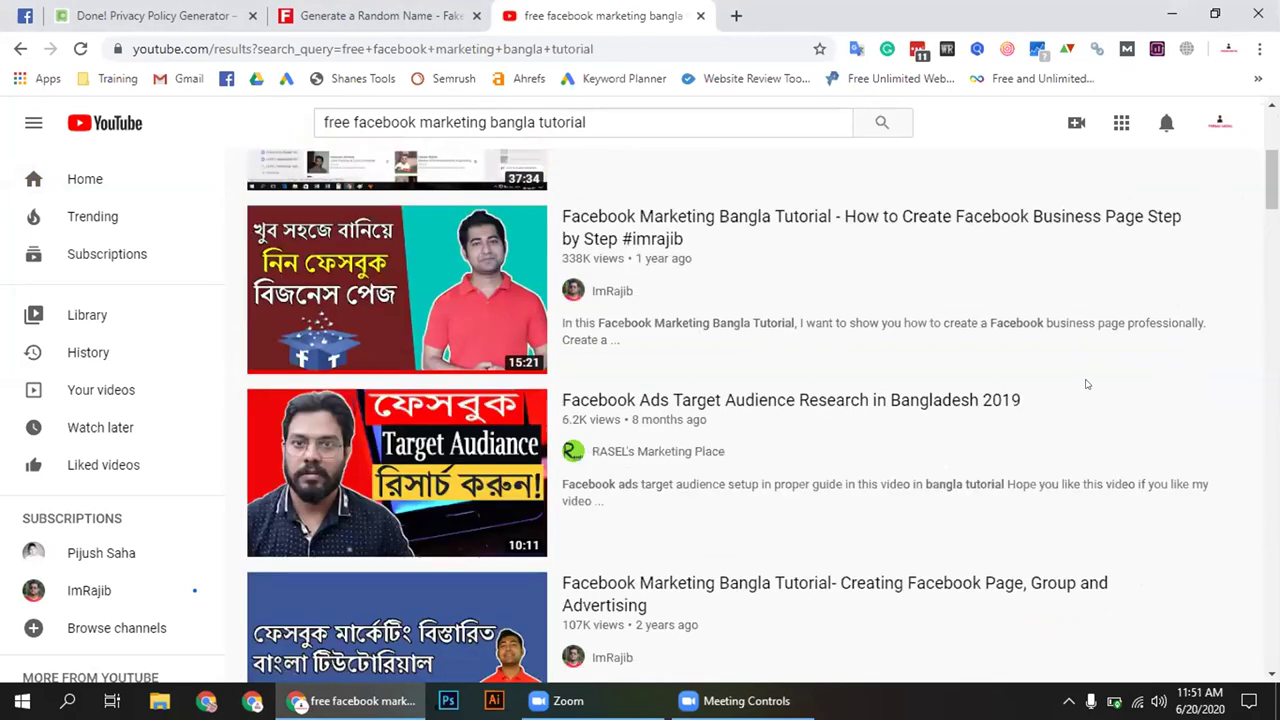
pyautogui.moveTo(787, 400)
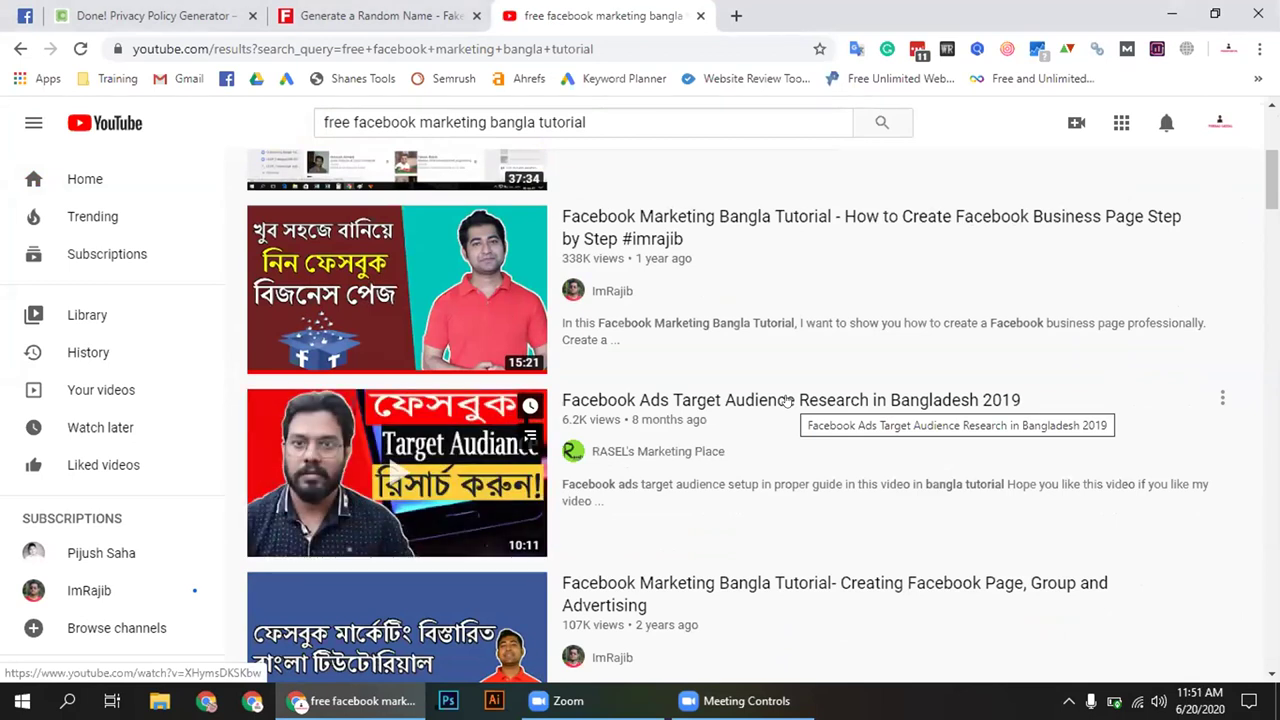
pyautogui.scroll(-3, 787, 400)
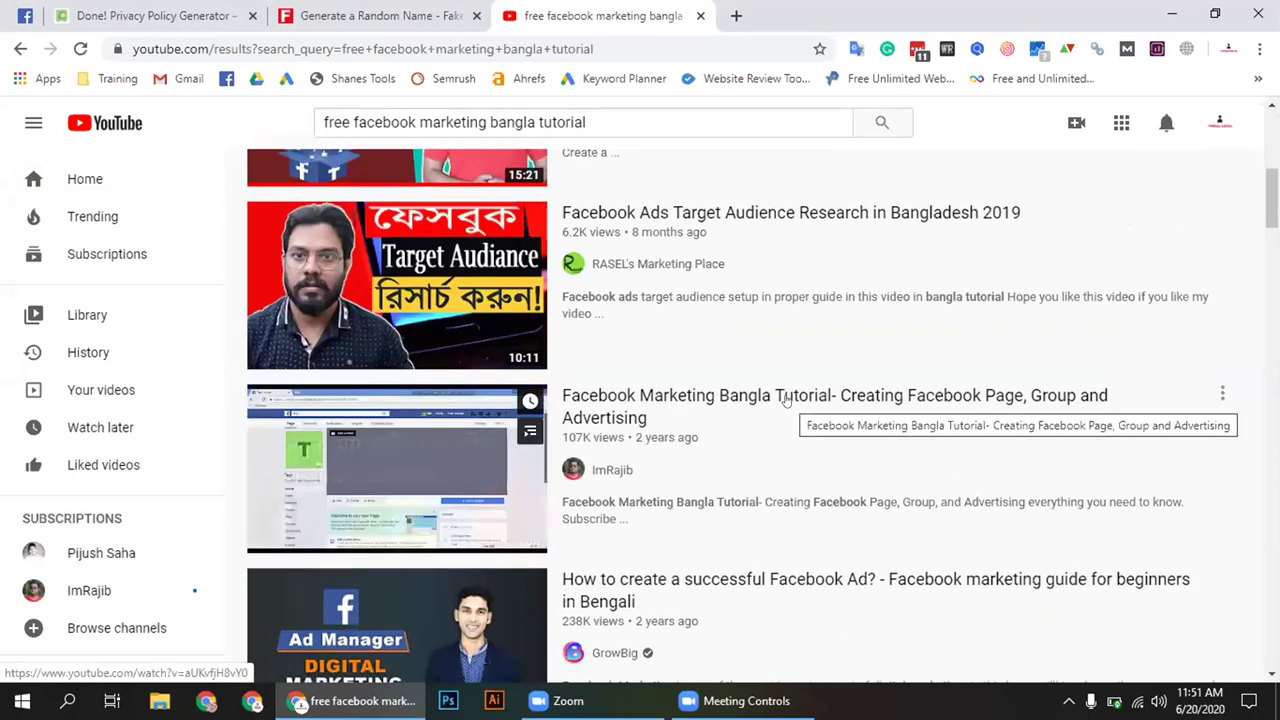
pyautogui.click(25, 15)
pyautogui.scroll(-3, 457, 394)
# Open the newest comment's page link in a new tab and view it
pyautogui.rightClick(490, 430)
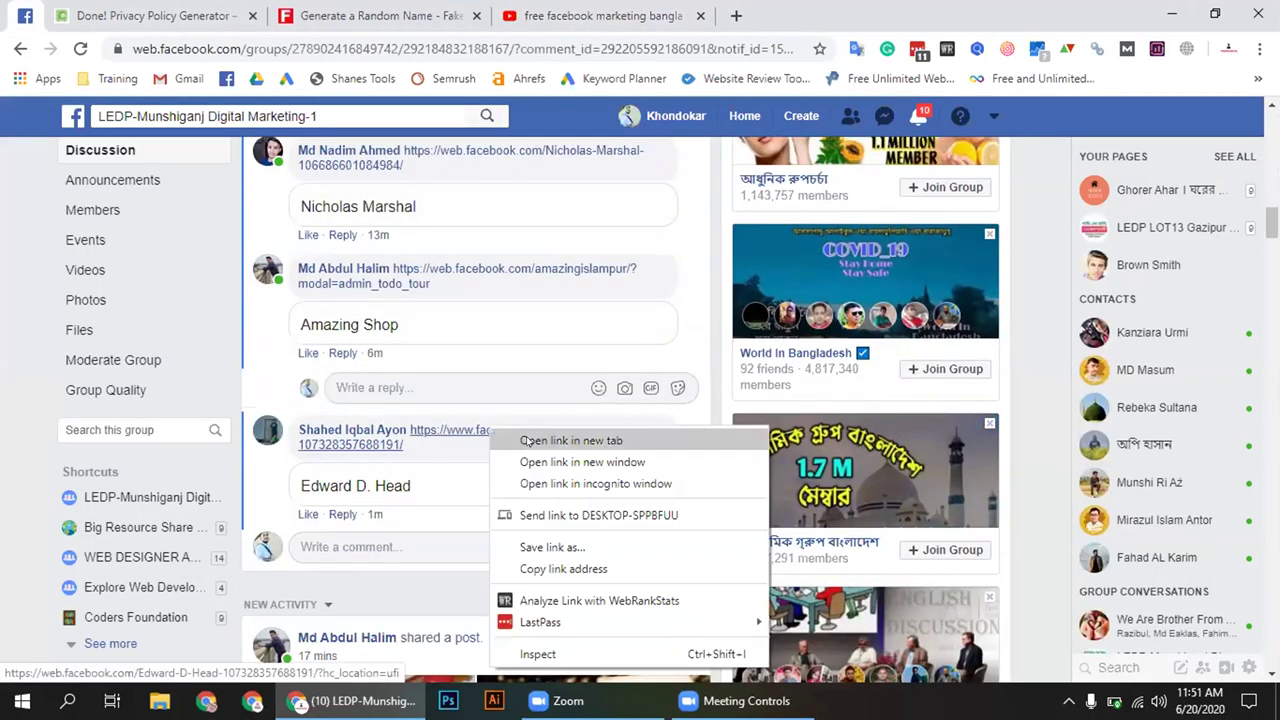
pyautogui.click(530, 441)
pyautogui.click(187, 8)
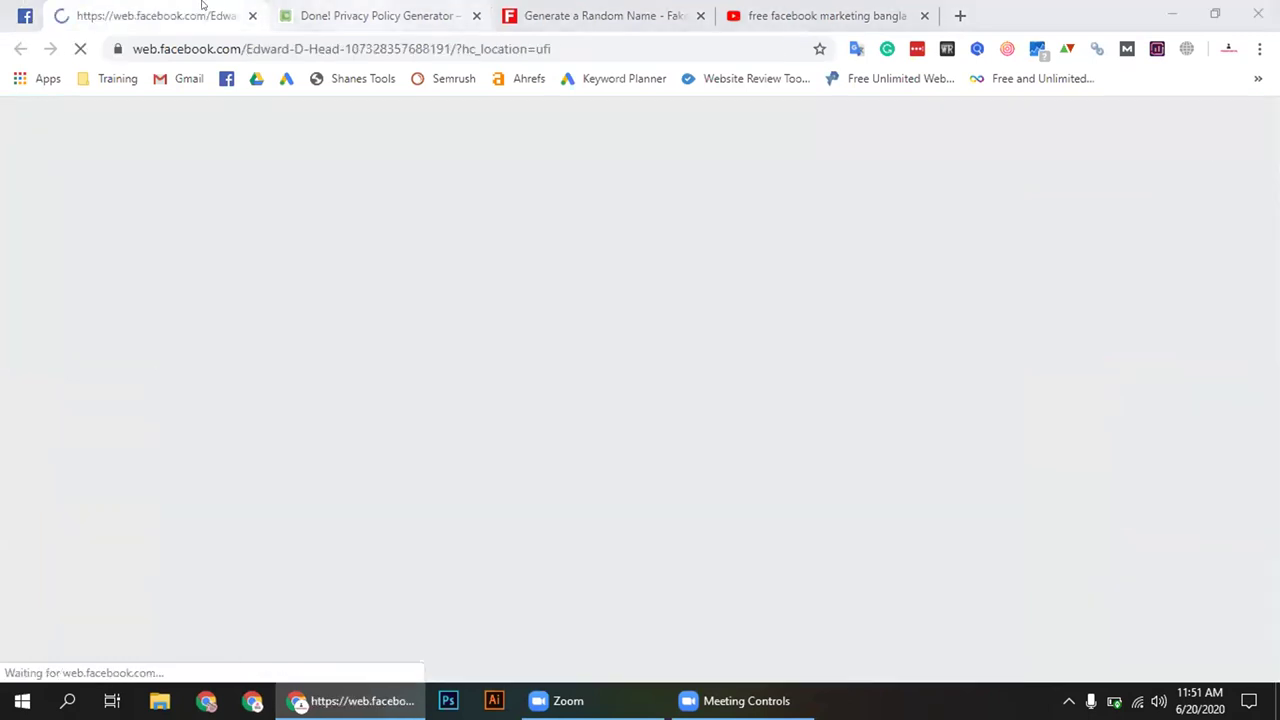
# Close the Privacy Policy Generator and Fake Name Generator tabs
pyautogui.click(367, 15)
pyautogui.rightClick(367, 16)
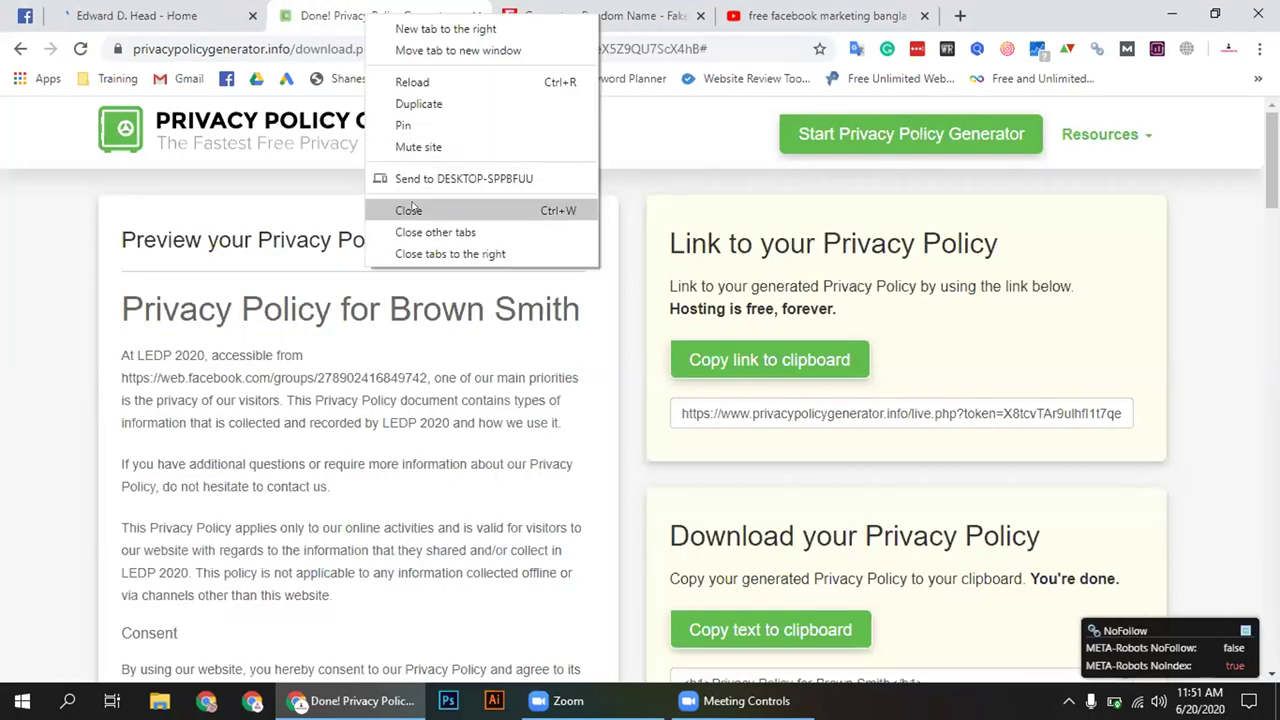
pyautogui.click(405, 210)
pyautogui.rightClick(372, 15)
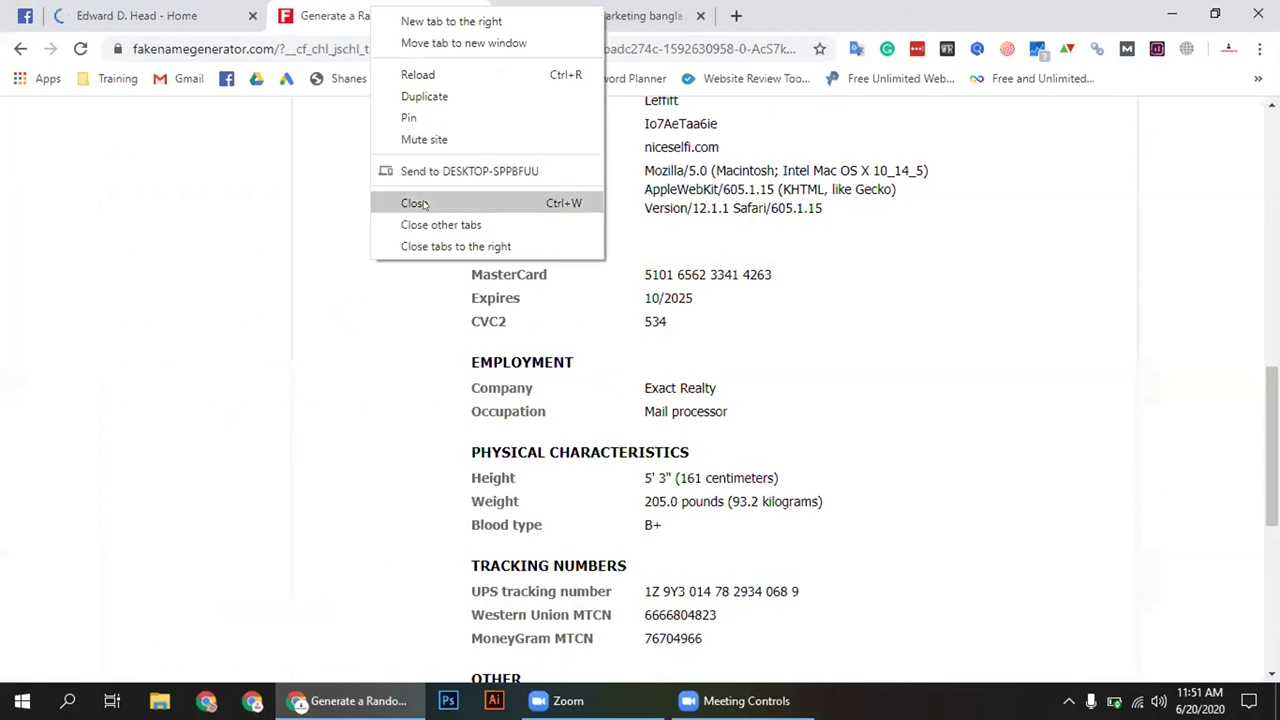
pyautogui.click(400, 202)
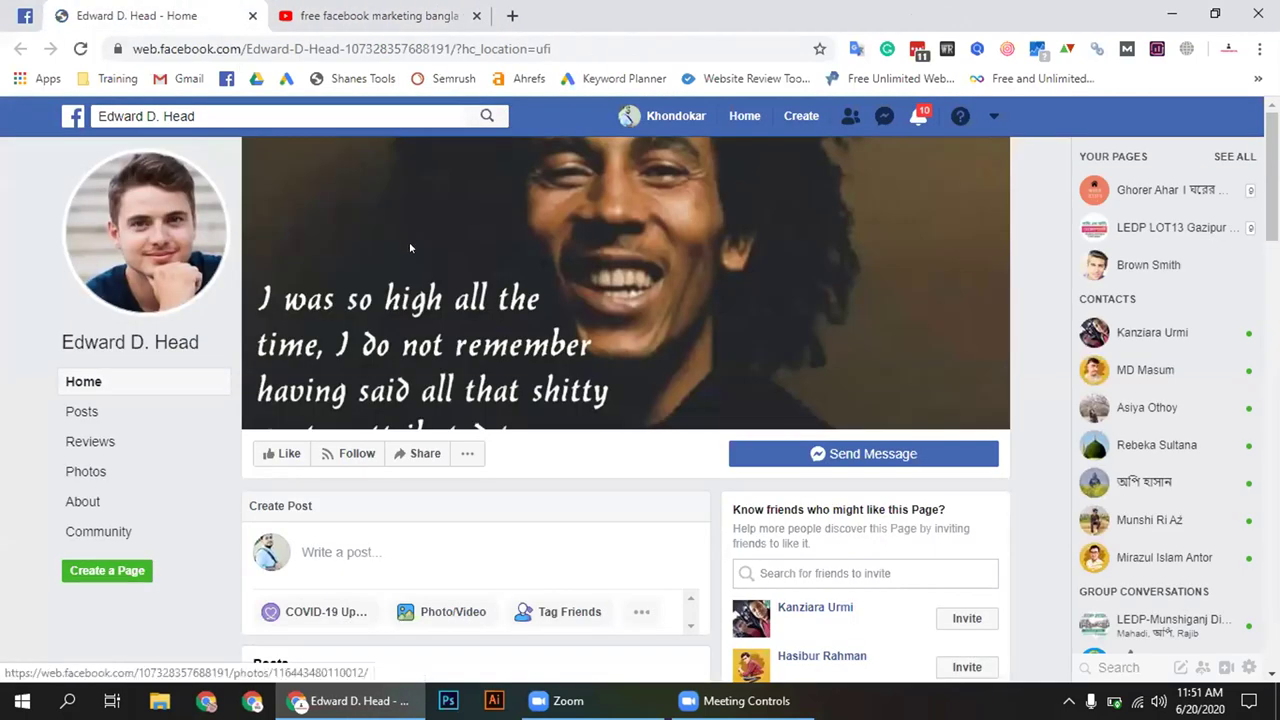
# Glance at the new student page again, then go back to the group discussion
pyautogui.click(25, 15)
pyautogui.click(155, 10)
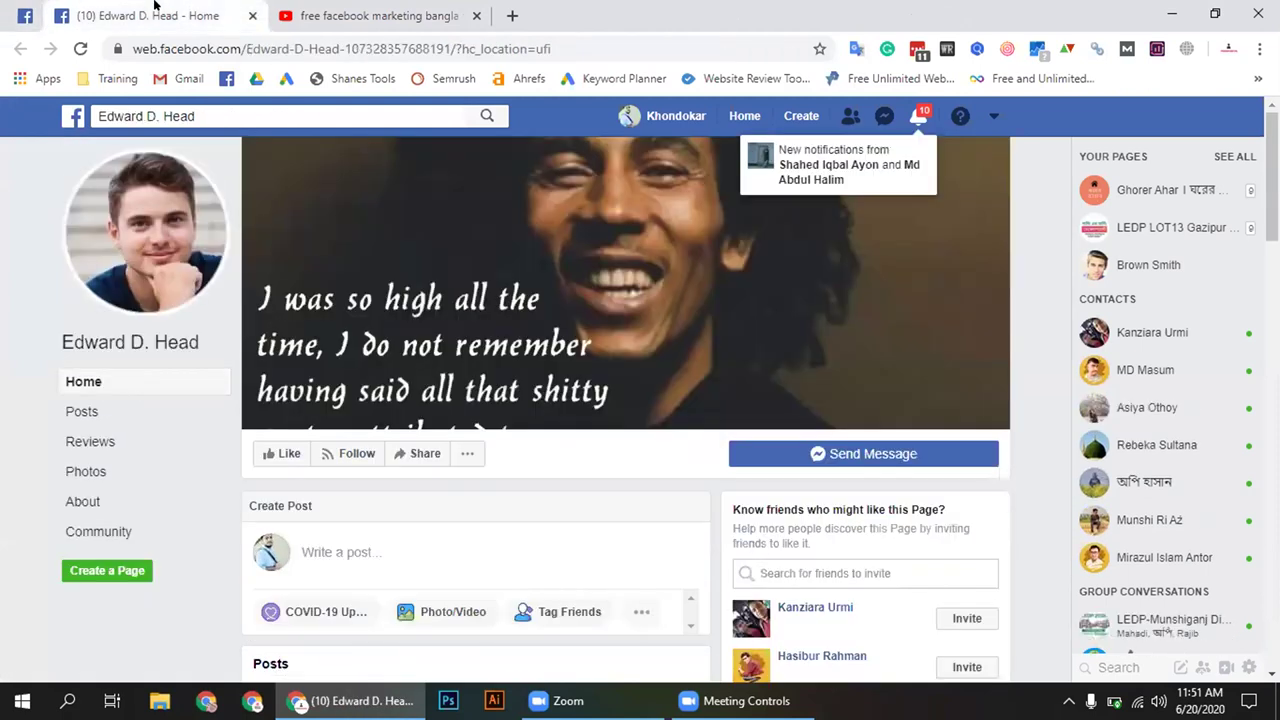
pyautogui.click(28, 12)
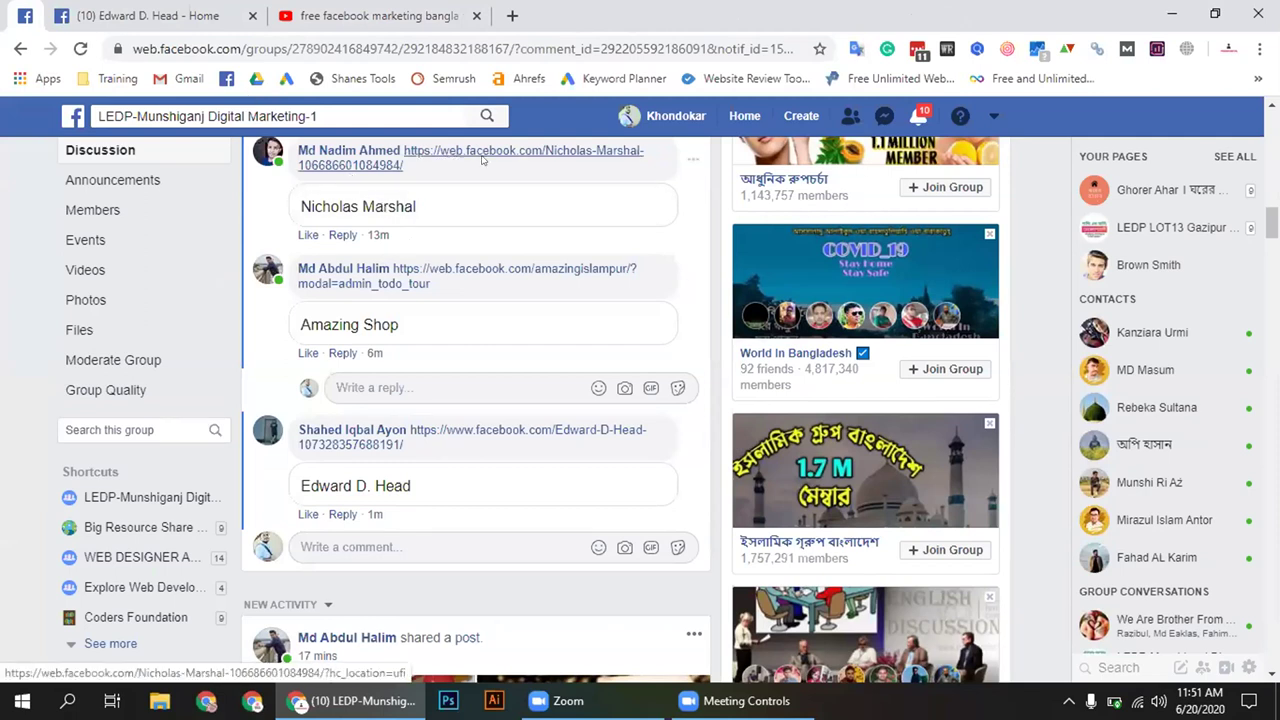
# Open the first comment's student page in a new tab, view it, then close it
pyautogui.rightClick(451, 157)
pyautogui.press('Return')
pyautogui.click(110, 10)
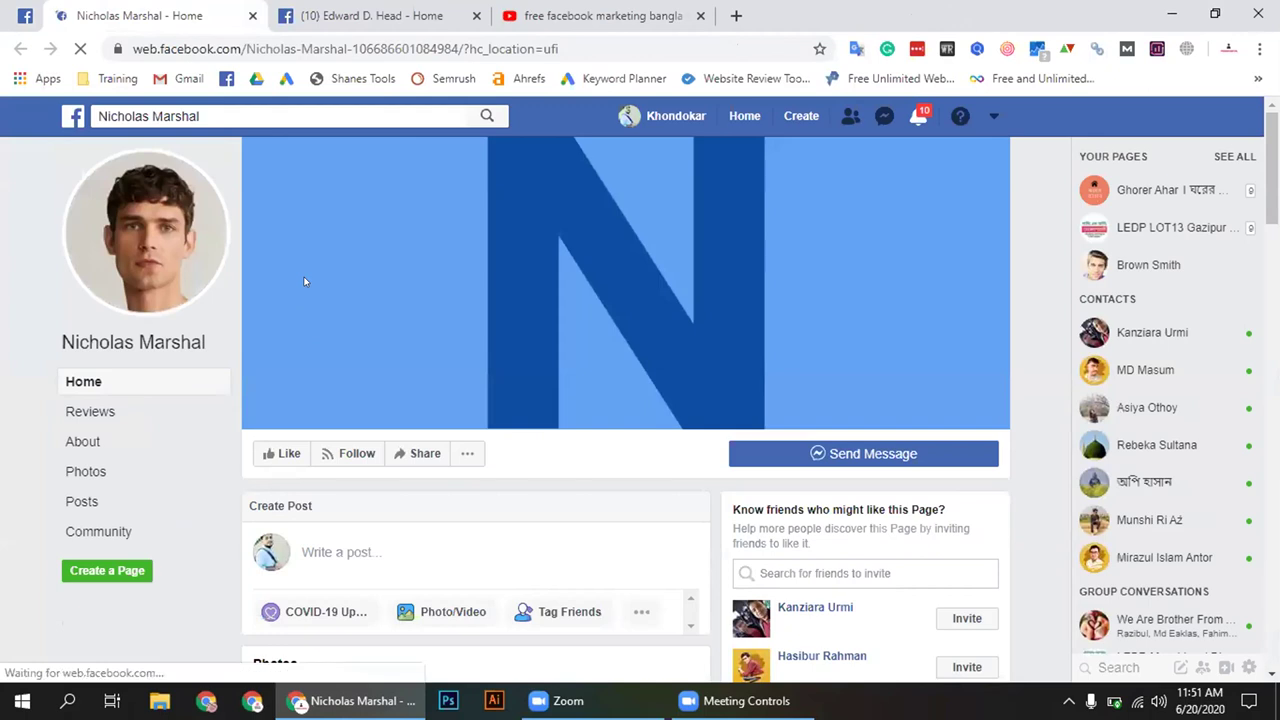
pyautogui.hotkey('ctrl', 'Tab')
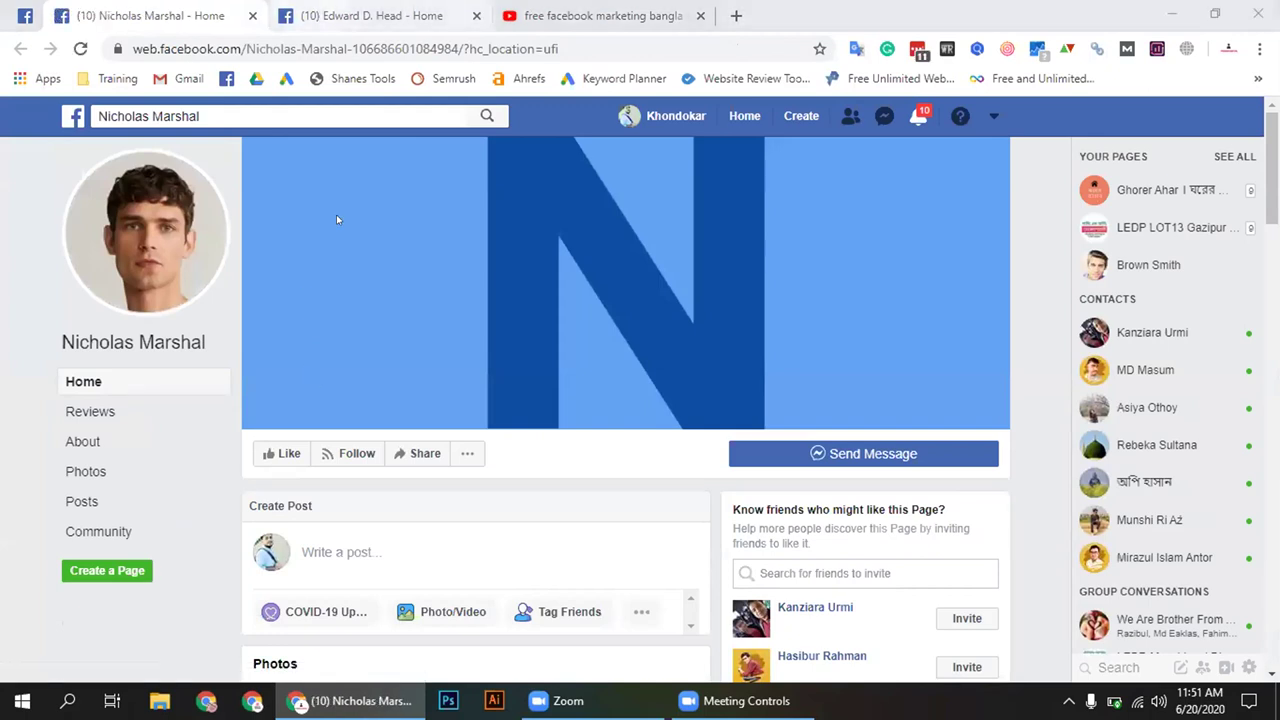
pyautogui.hotkey('ctrl', 'w')
# Scroll through the newest commenter's page and its welcome post, then return to the group thread
pyautogui.hotkey('ctrl', 'Tab')
pyautogui.hotkey('ctrl', 'shift', 'Tab')
pyautogui.scroll(-5, 515, 355)
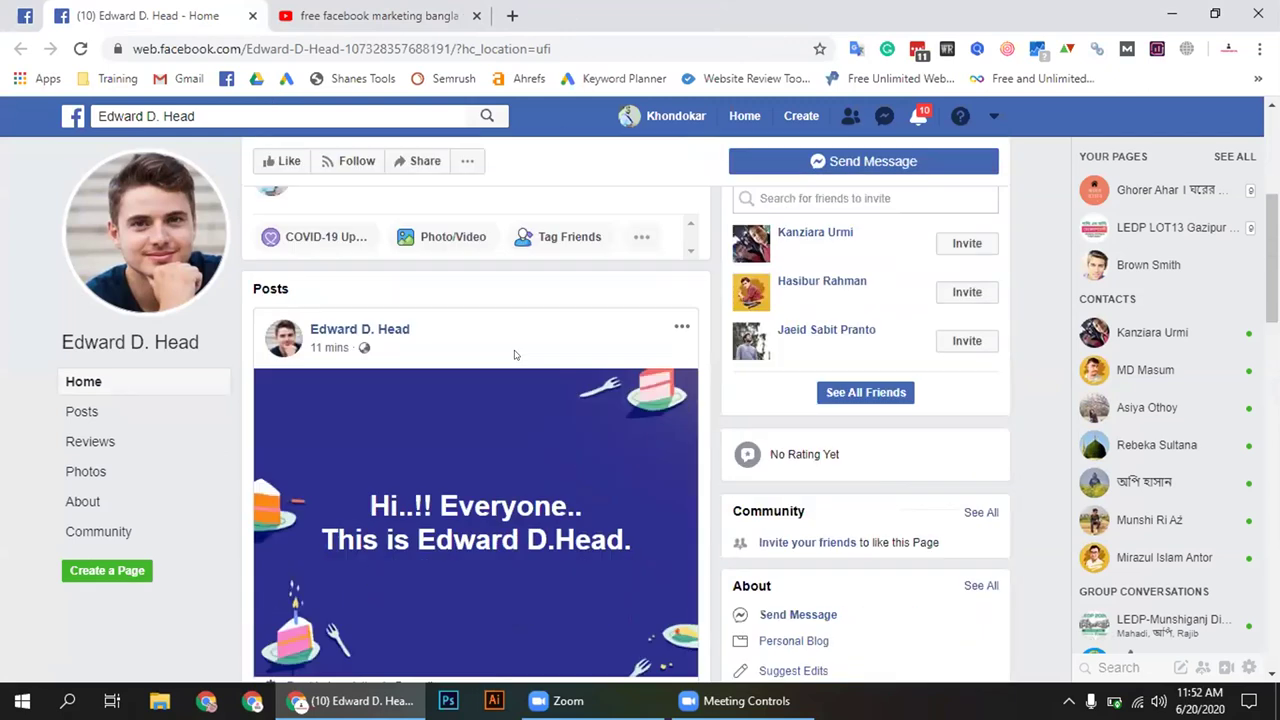
pyautogui.scroll(-8, 515, 355)
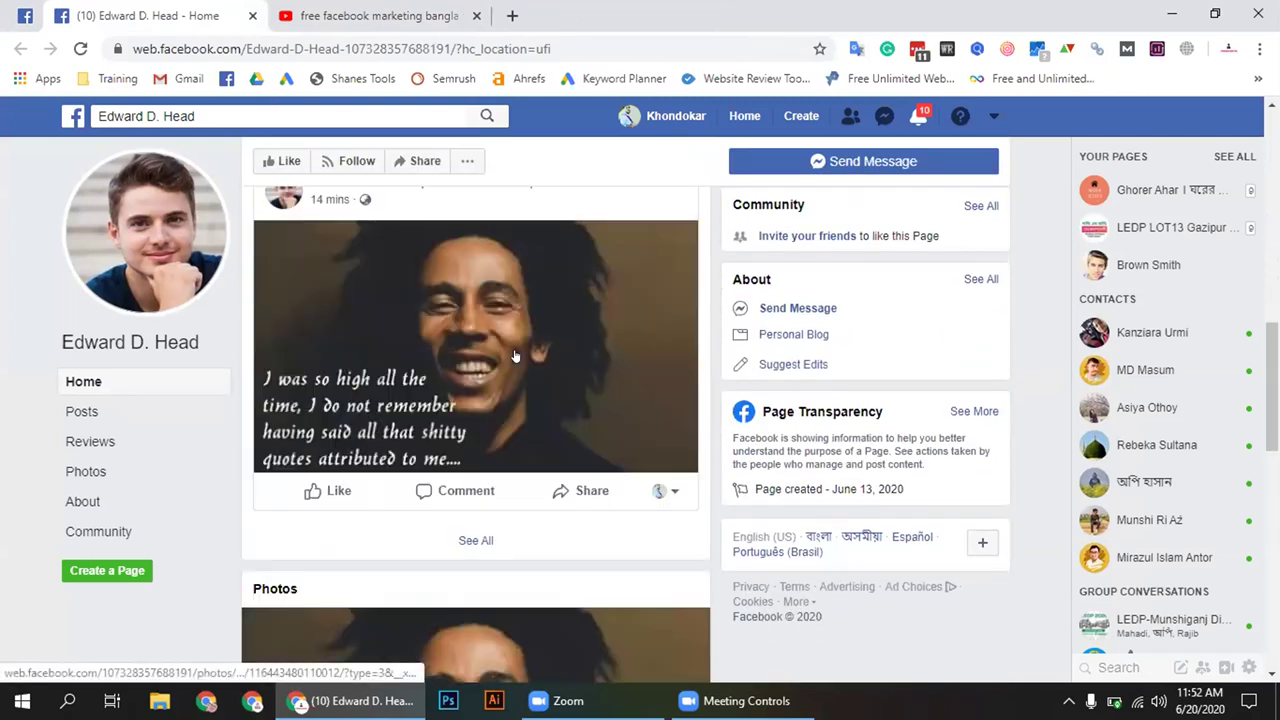
pyautogui.scroll(6, 515, 355)
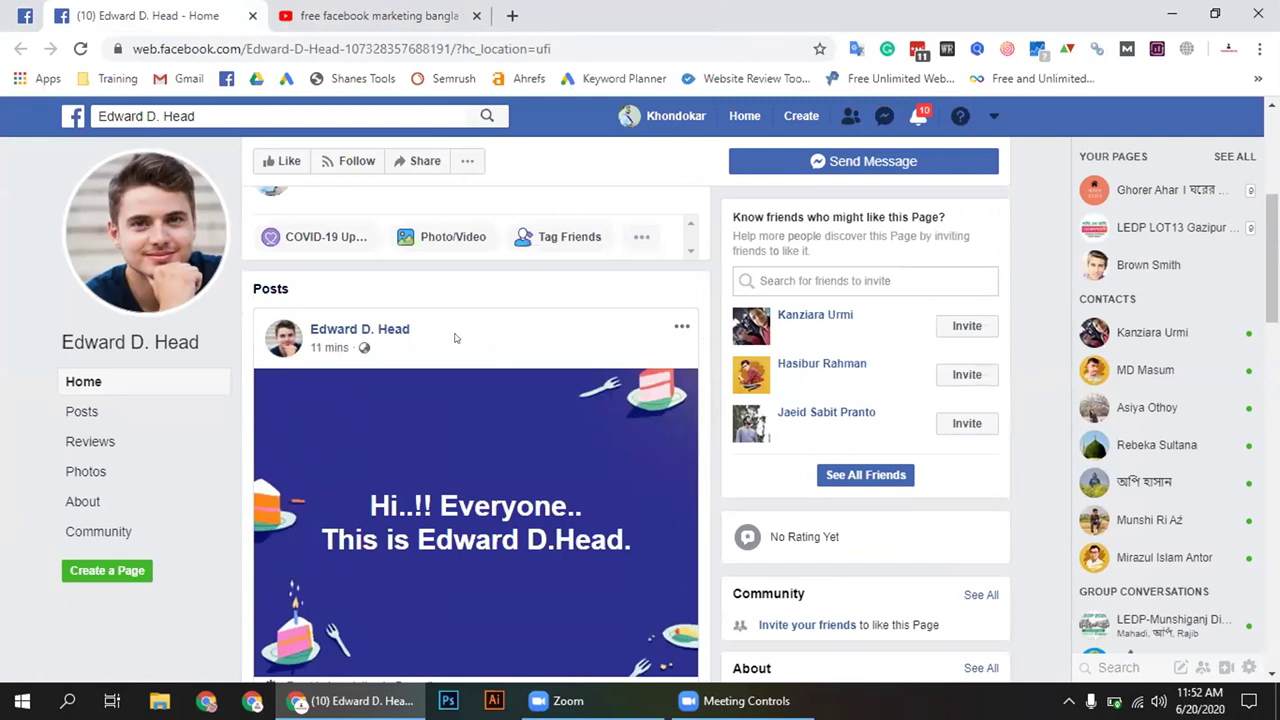
pyautogui.scroll(1, 455, 338)
pyautogui.scroll(-3, 455, 338)
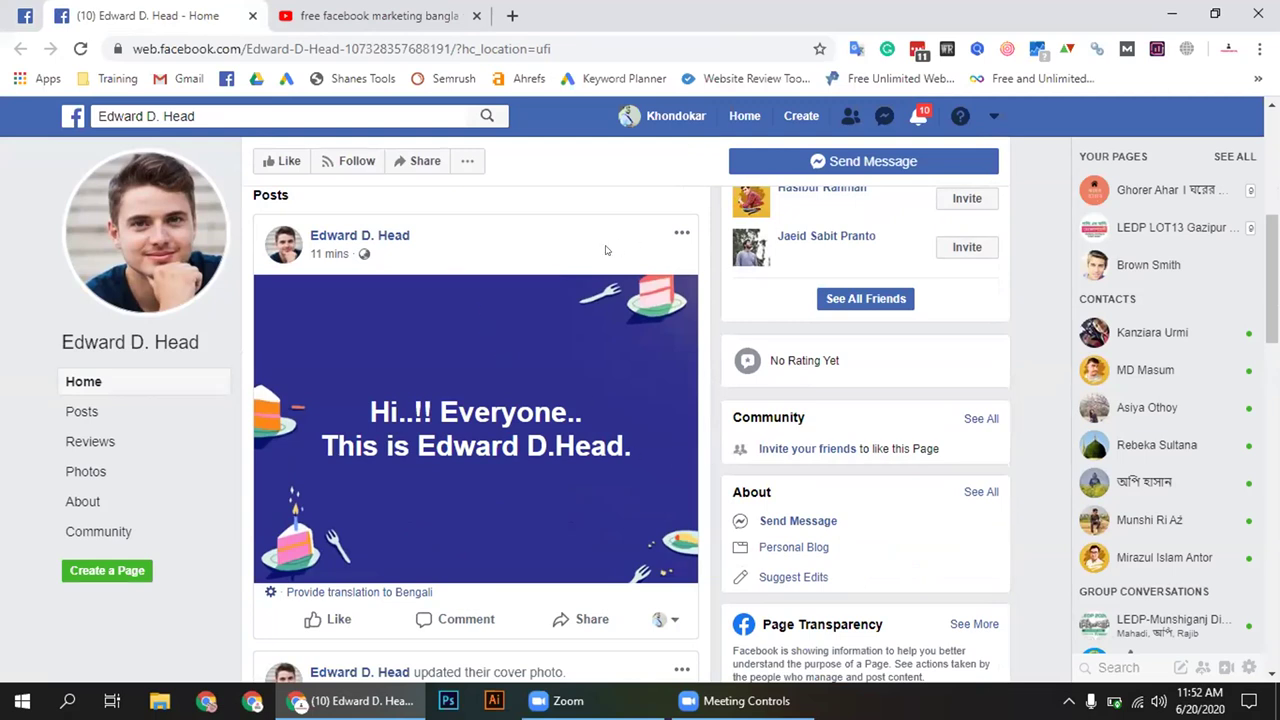
pyautogui.click(30, 13)
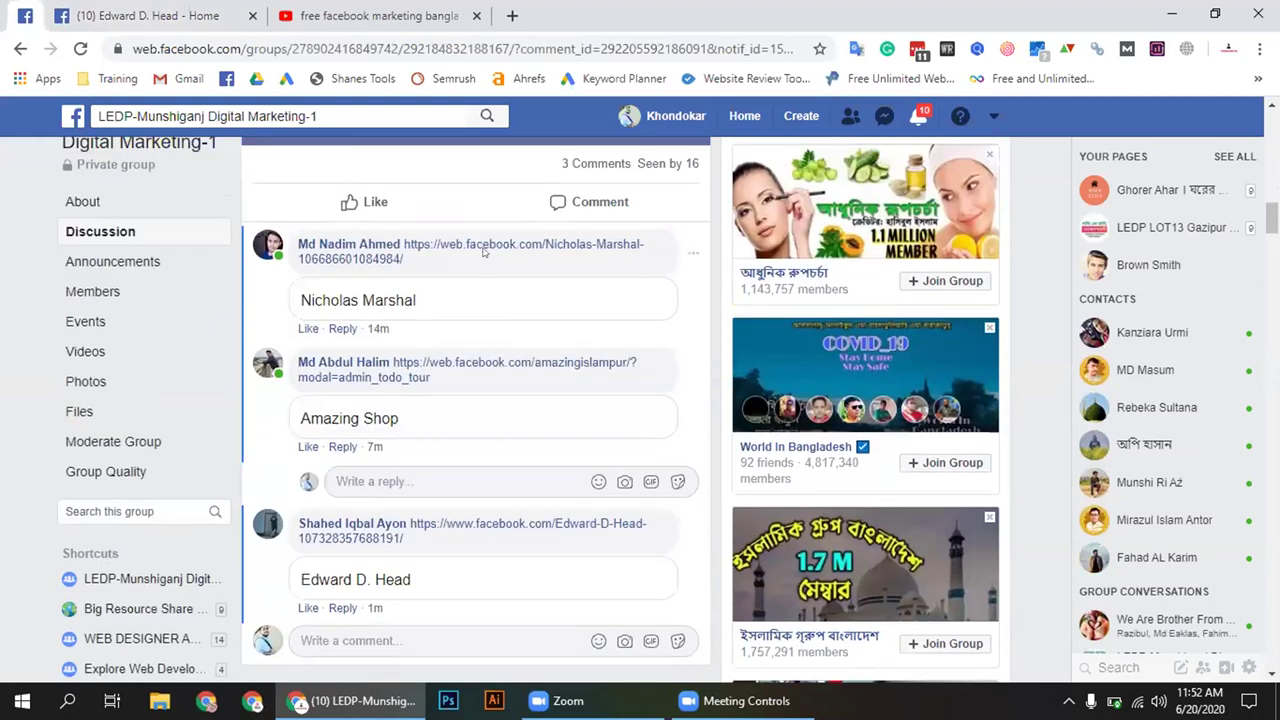
# Open the student's covid-19 community page from the comment link in a new tab
pyautogui.rightClick(483, 252)
pyautogui.click(483, 252)
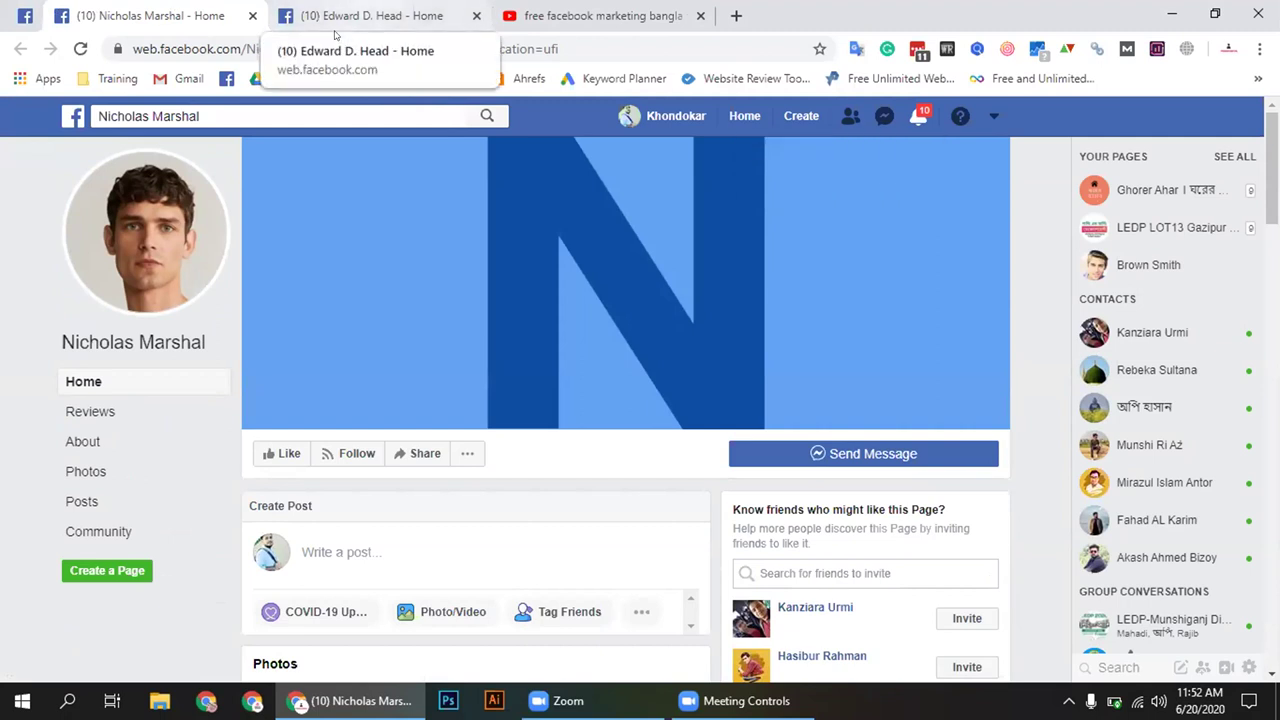
pyautogui.click(335, 35)
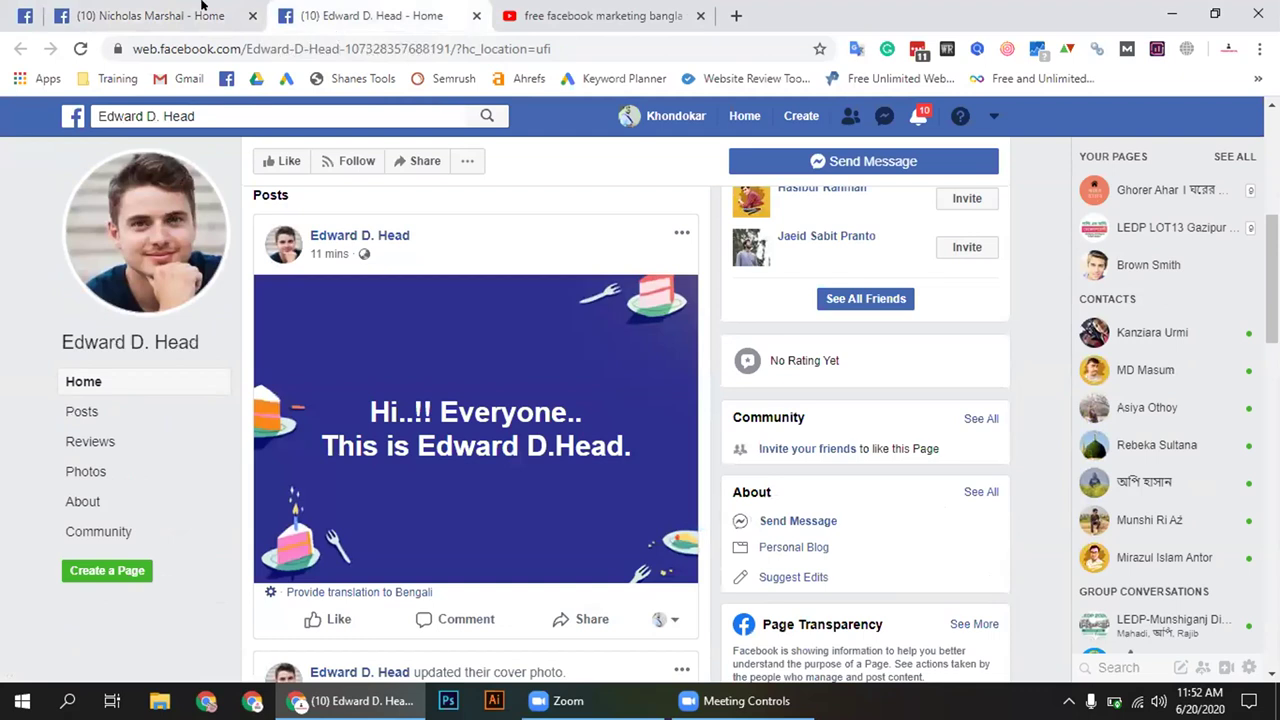
pyautogui.hotkey('ctrl', 'shift', 'Tab')
# Expand the covid-19 post with See More and highlight its text and hashtags #covid_19 #health #madical
pyautogui.scroll(-8, 577, 561)
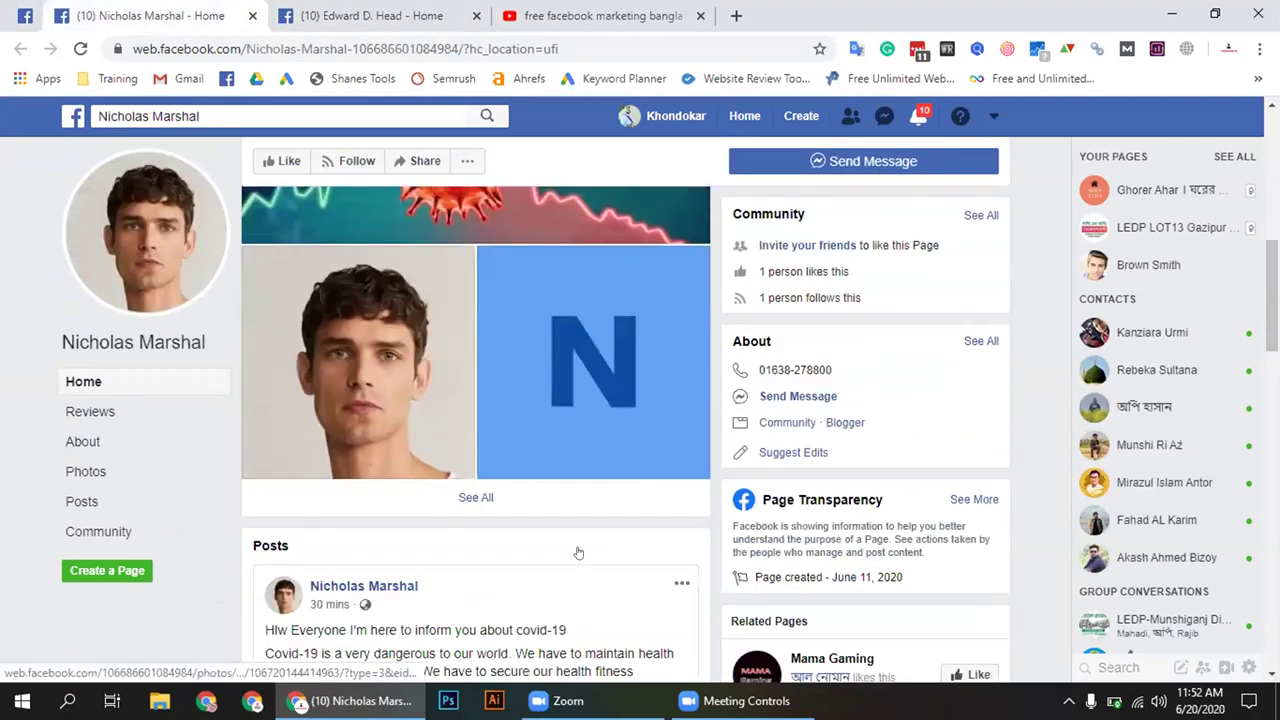
pyautogui.click(489, 336)
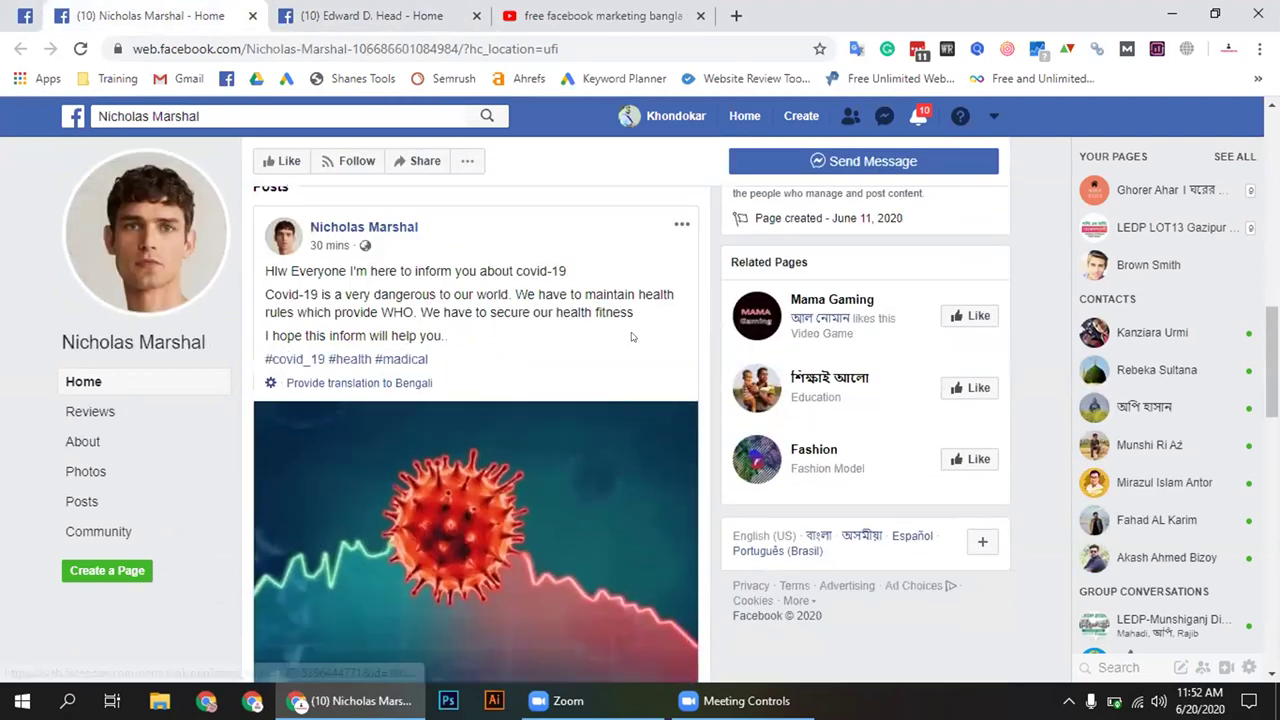
pyautogui.moveTo(262, 265)
pyautogui.mouseDown()
pyautogui.moveTo(458, 298)
pyautogui.moveTo(506, 276)
pyautogui.moveTo(576, 321)
pyautogui.moveTo(574, 336)
pyautogui.moveTo(388, 336)
pyautogui.moveTo(264, 283)
pyautogui.mouseUp()
pyautogui.click(443, 337)
pyautogui.click(436, 363)
pyautogui.tripleClick(436, 363)
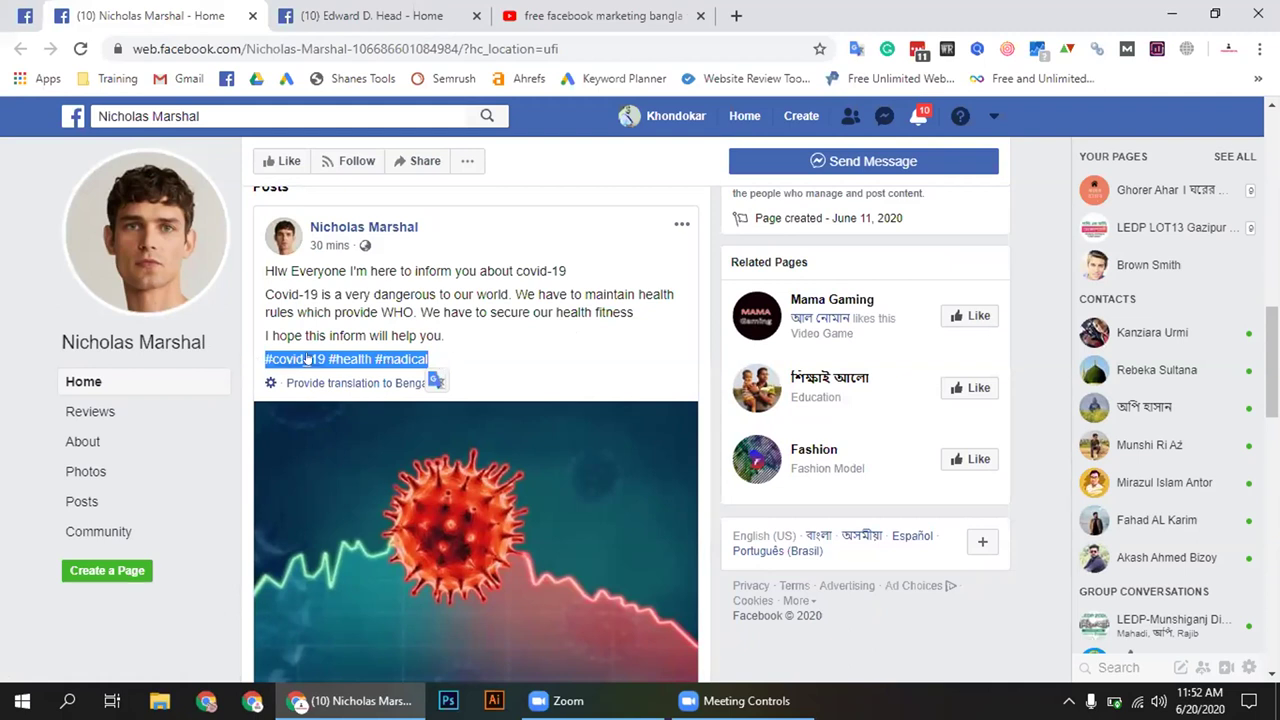
pyautogui.click(500, 385)
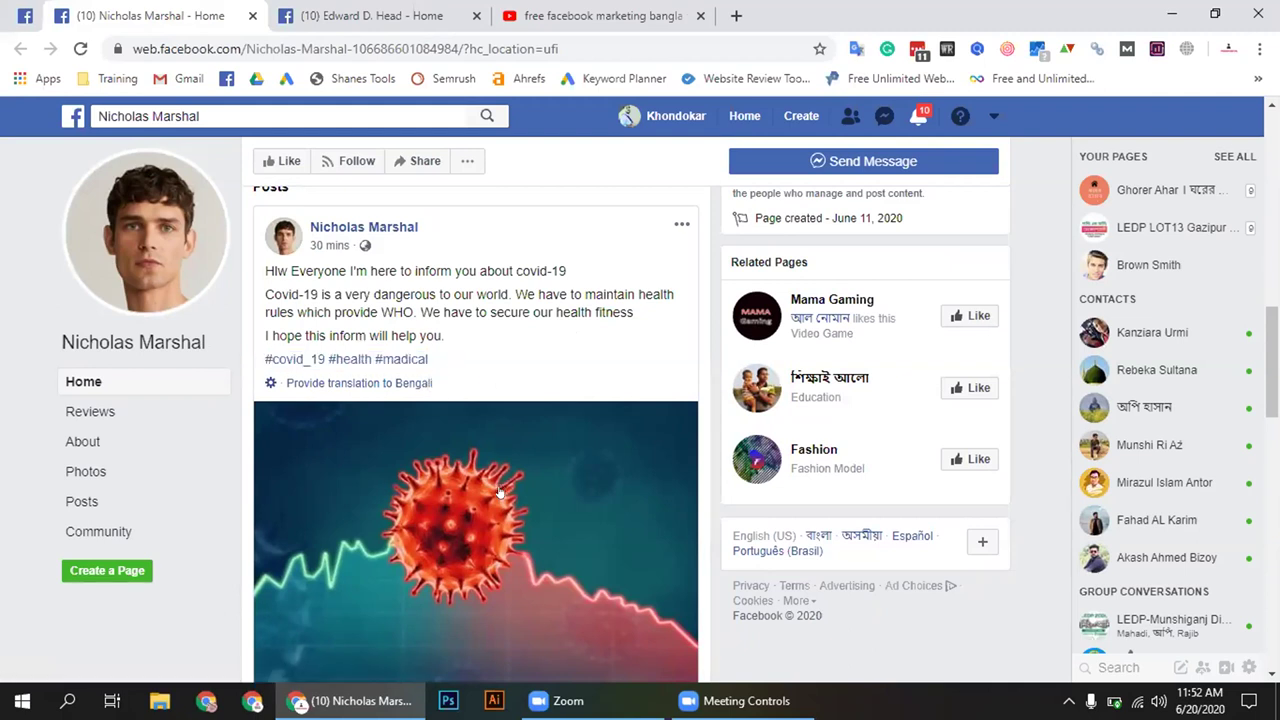
pyautogui.scroll(-1, 495, 498)
pyautogui.scroll(2, 489, 504)
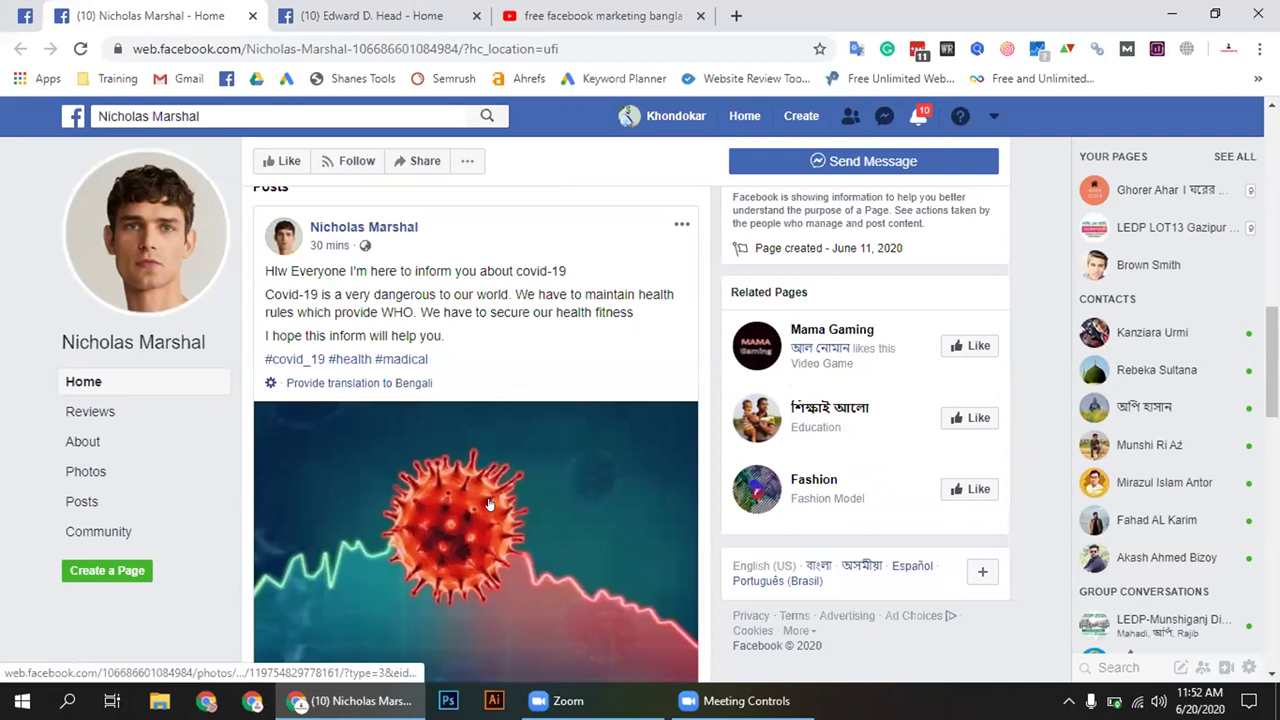
# Glance at the Hi Everyone page, then return to the group comment thread
pyautogui.click(408, 18)
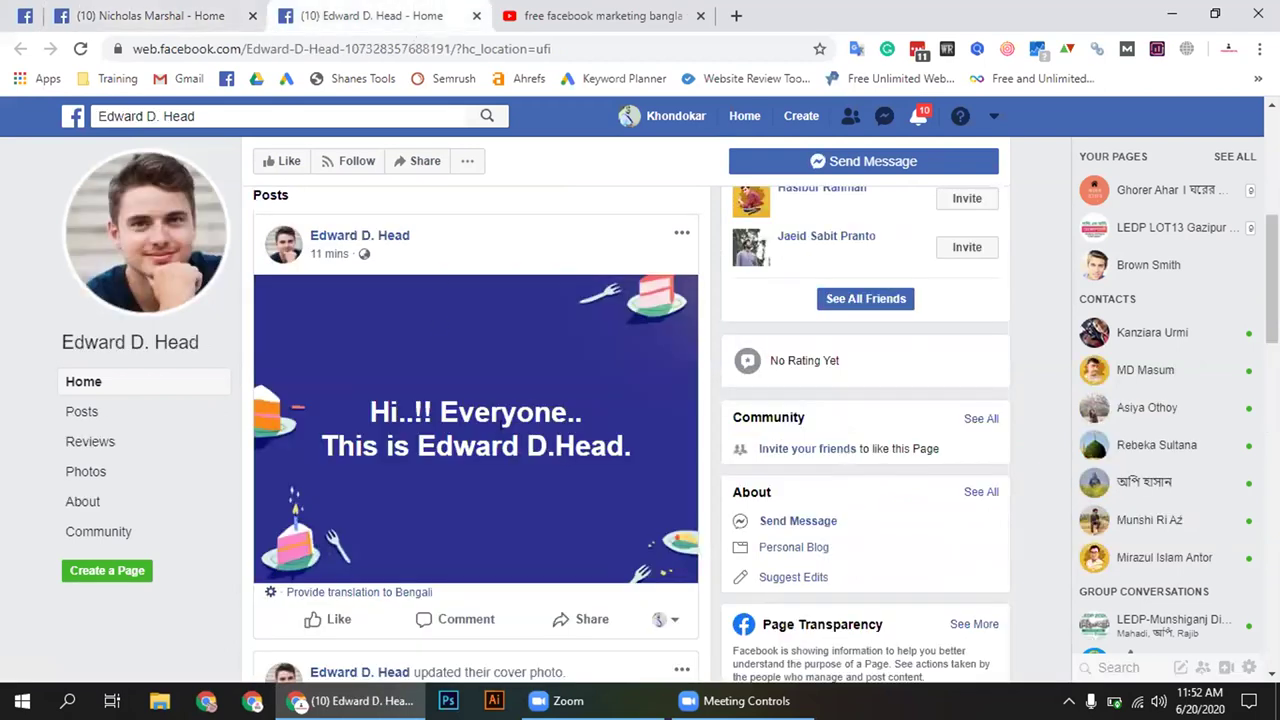
pyautogui.tripleClick(510, 412)
pyautogui.hotkey('ctrl', 'shift', 'Tab')
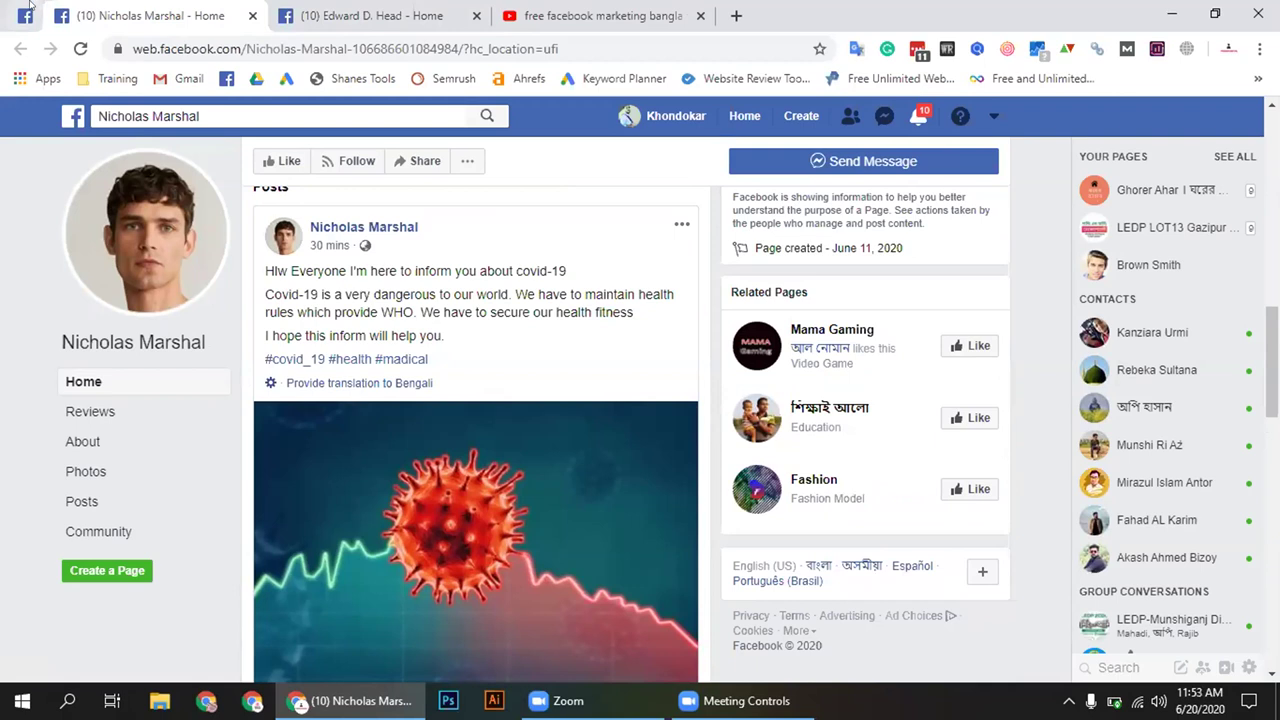
pyautogui.click(27, 10)
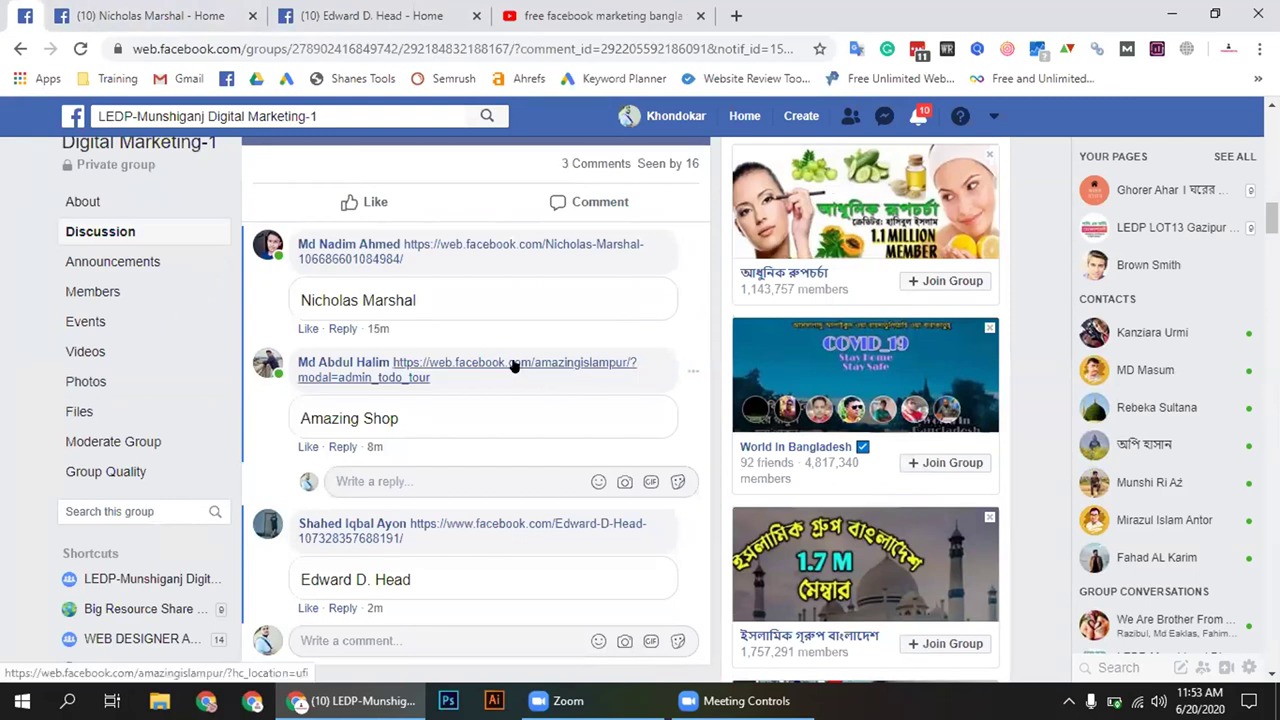
# Reopen the covid-19 page and highlight its post from 'Hlw' to '#madical' repeatedly while explaining it
pyautogui.click(168, 8)
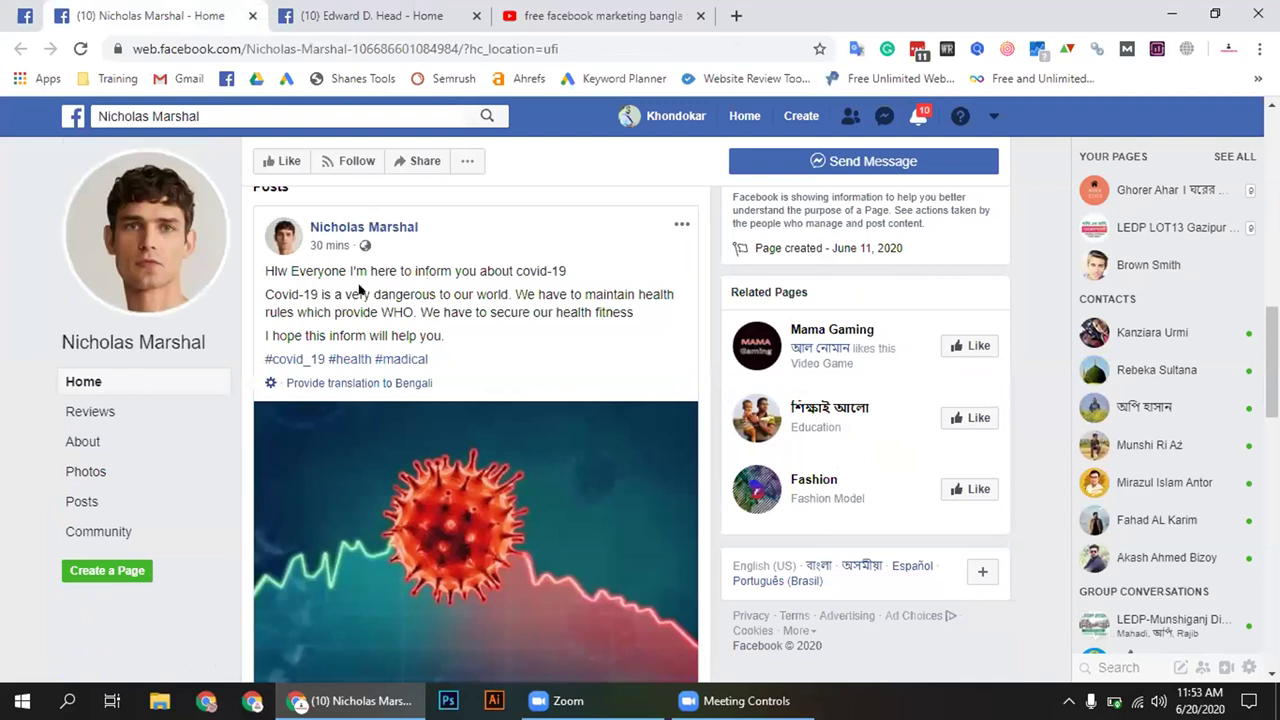
pyautogui.moveTo(258, 266); pyautogui.dragTo(575, 350)
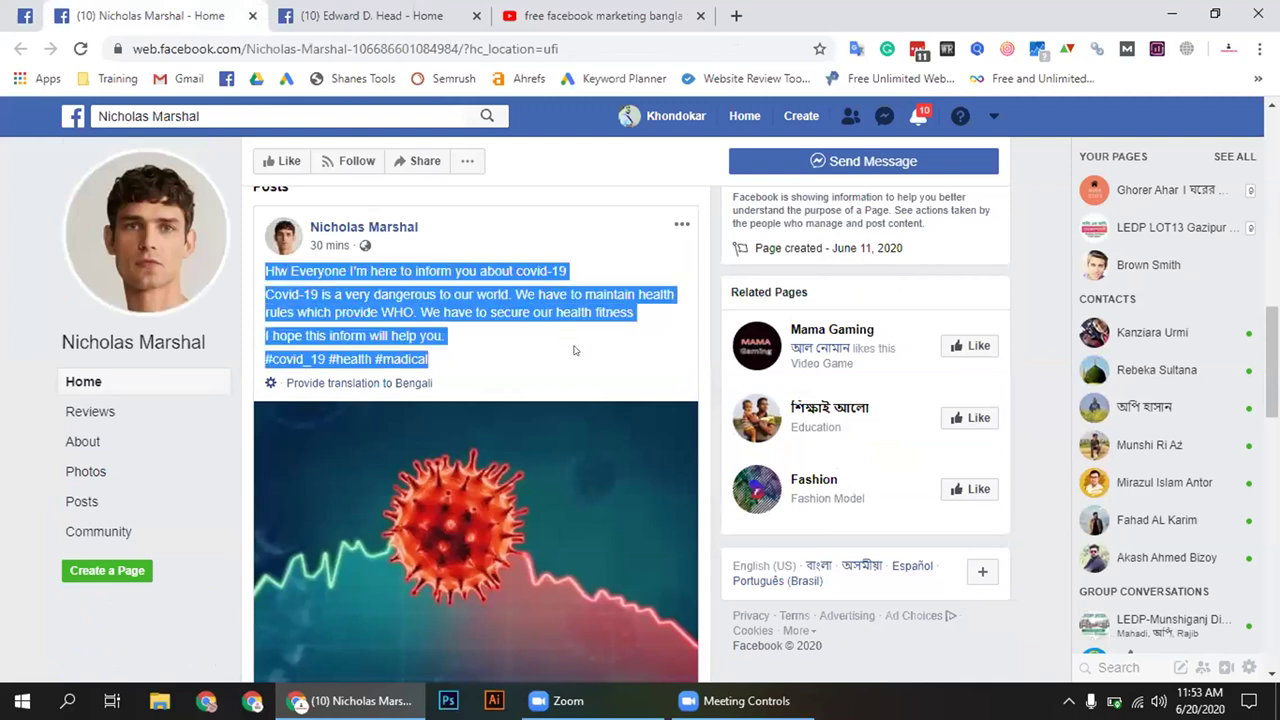
pyautogui.click(446, 357)
pyautogui.moveTo(443, 362); pyautogui.dragTo(248, 277)
pyautogui.click(267, 264)
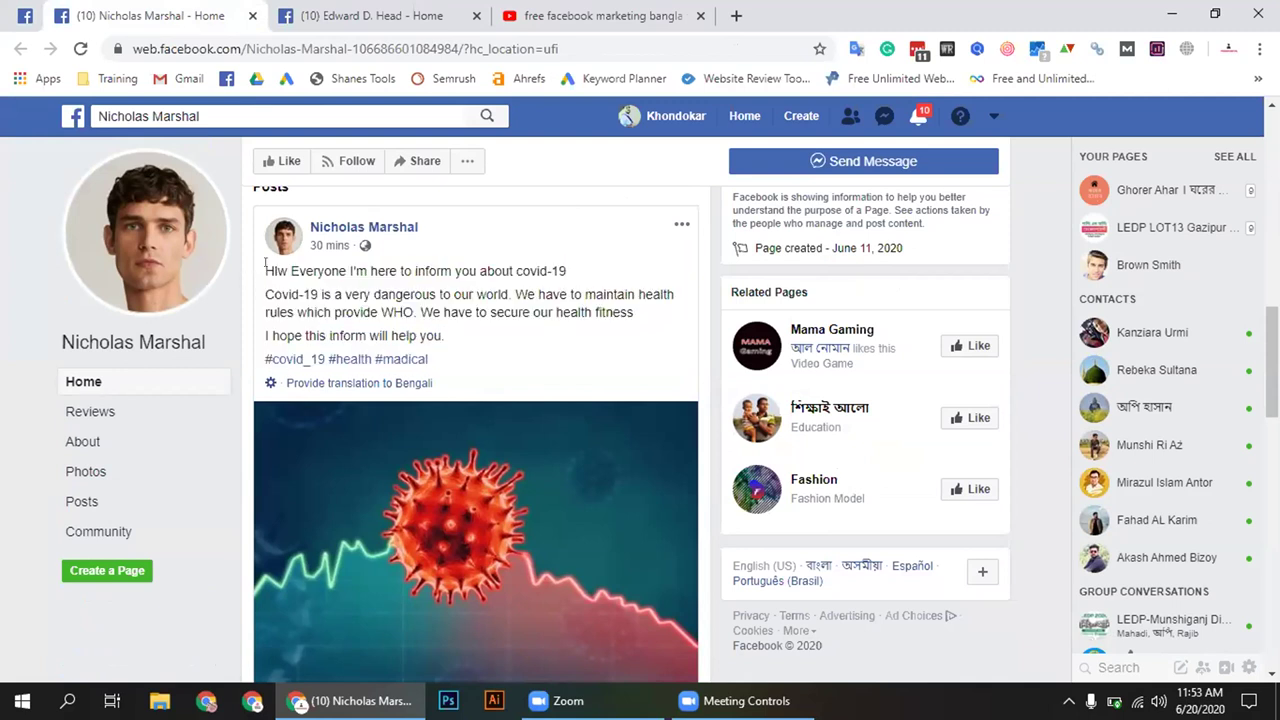
pyautogui.moveTo(267, 266); pyautogui.dragTo(514, 349)
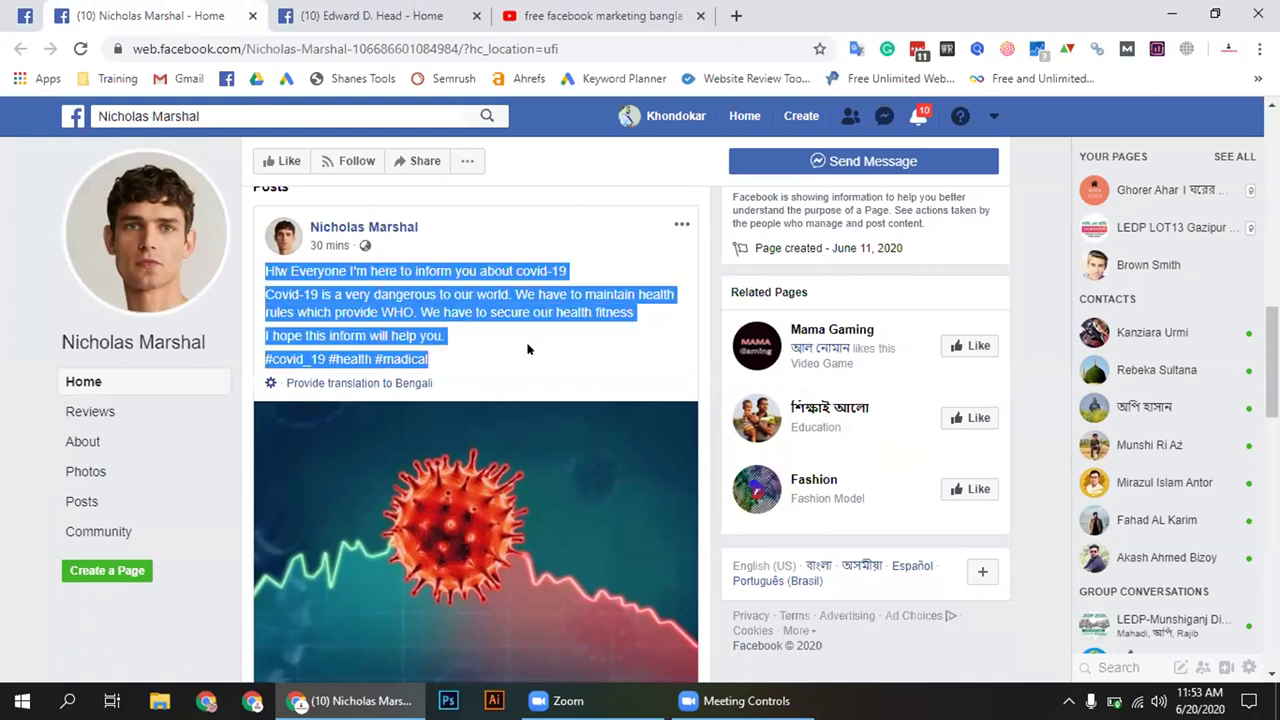
pyautogui.click(450, 352)
pyautogui.moveTo(436, 357); pyautogui.dragTo(263, 264)
pyautogui.click(274, 264)
# Highlight the words 'Hlw' and 'inform', the first line, then the rest through the hashtags
pyautogui.doubleClick(264, 268)
pyautogui.doubleClick(432, 271)
pyautogui.tripleClick(291, 280)
pyautogui.moveTo(279, 285); pyautogui.dragTo(486, 351)
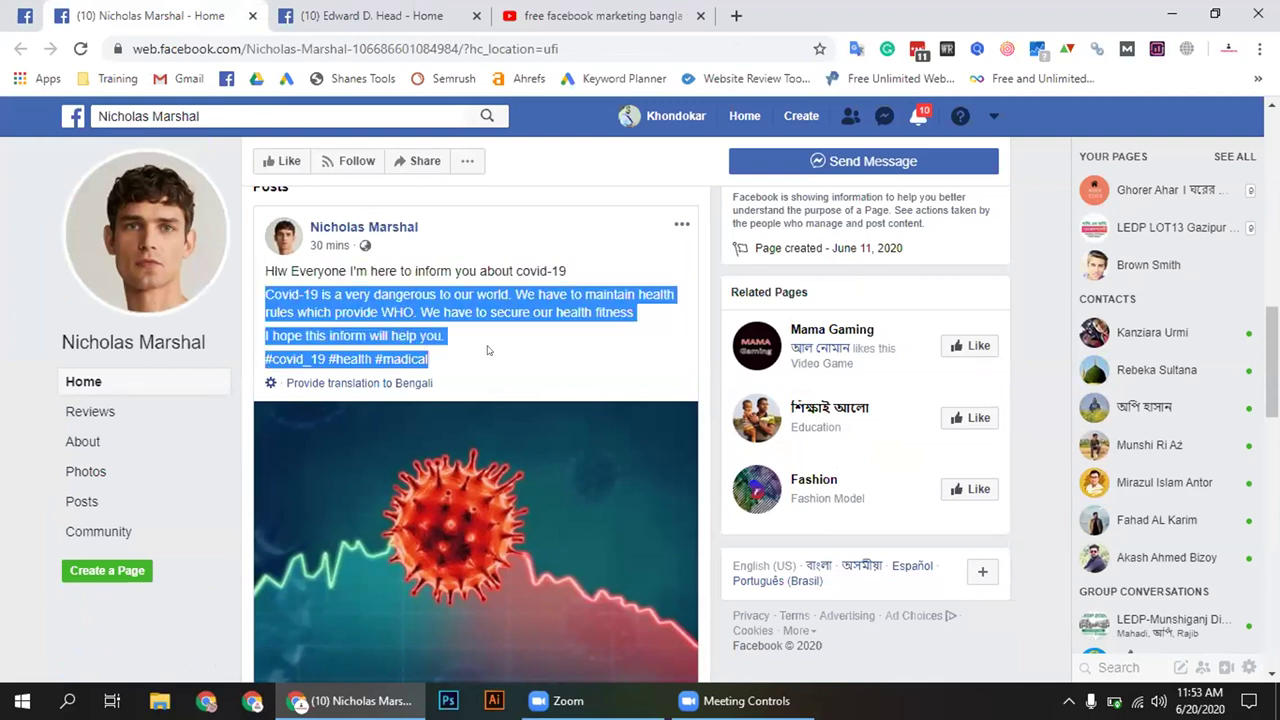
pyautogui.click(515, 355)
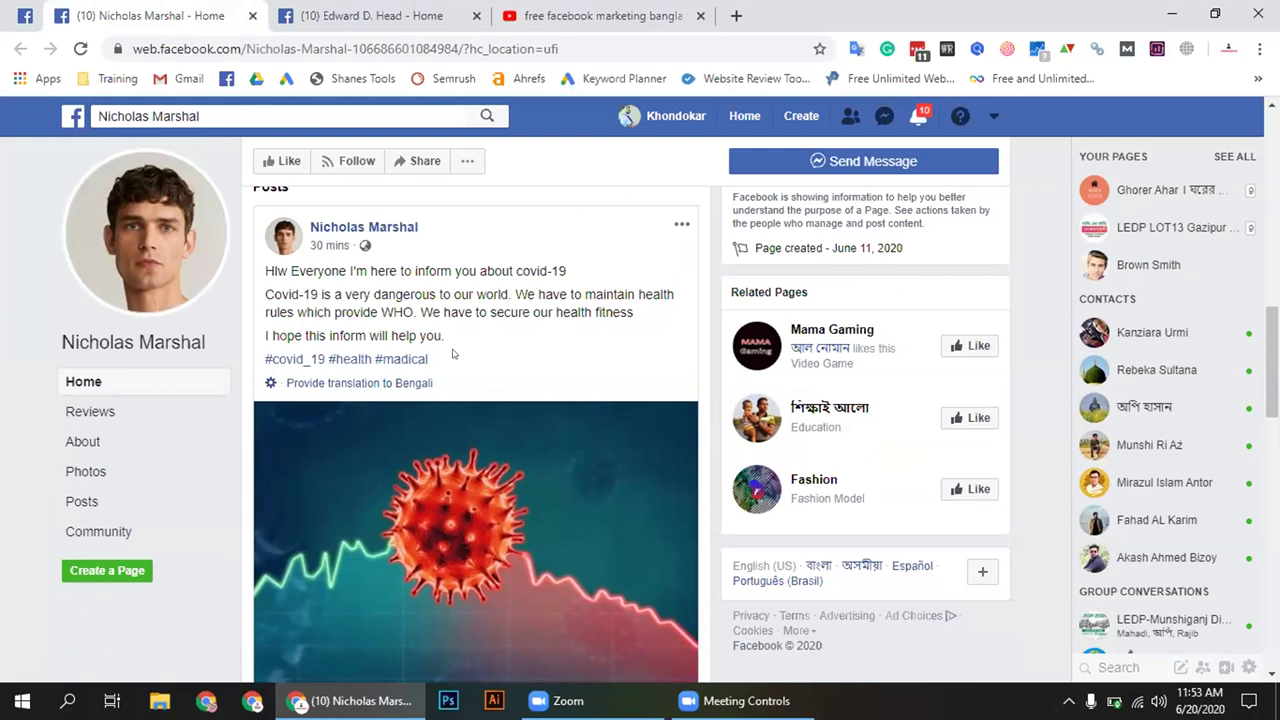
pyautogui.moveTo(410, 352); pyautogui.dragTo(276, 270)
pyautogui.click(293, 268)
pyautogui.click(440, 360)
pyautogui.click(265, 268)
pyautogui.moveTo(372, 296); pyautogui.dragTo(486, 354)
pyautogui.click(500, 356)
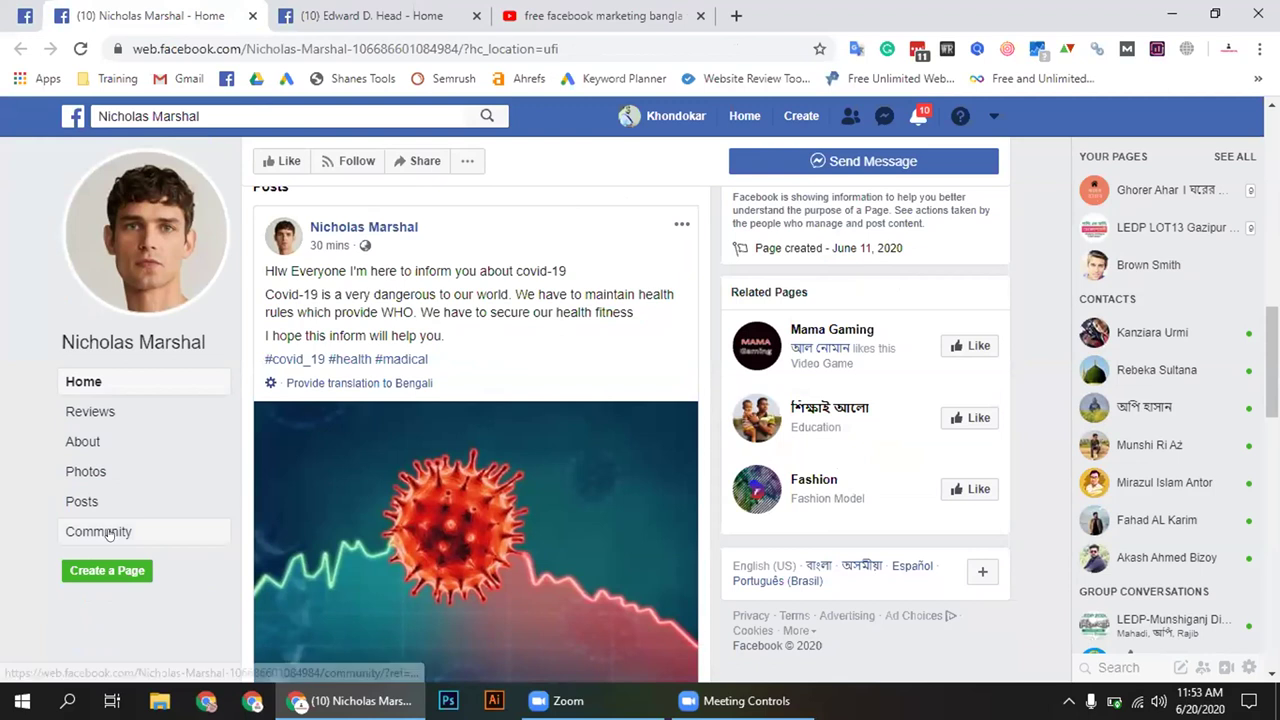
# Review the covid-19 page's About details, close its tab, and return to the YouTube results
pyautogui.click(86, 442)
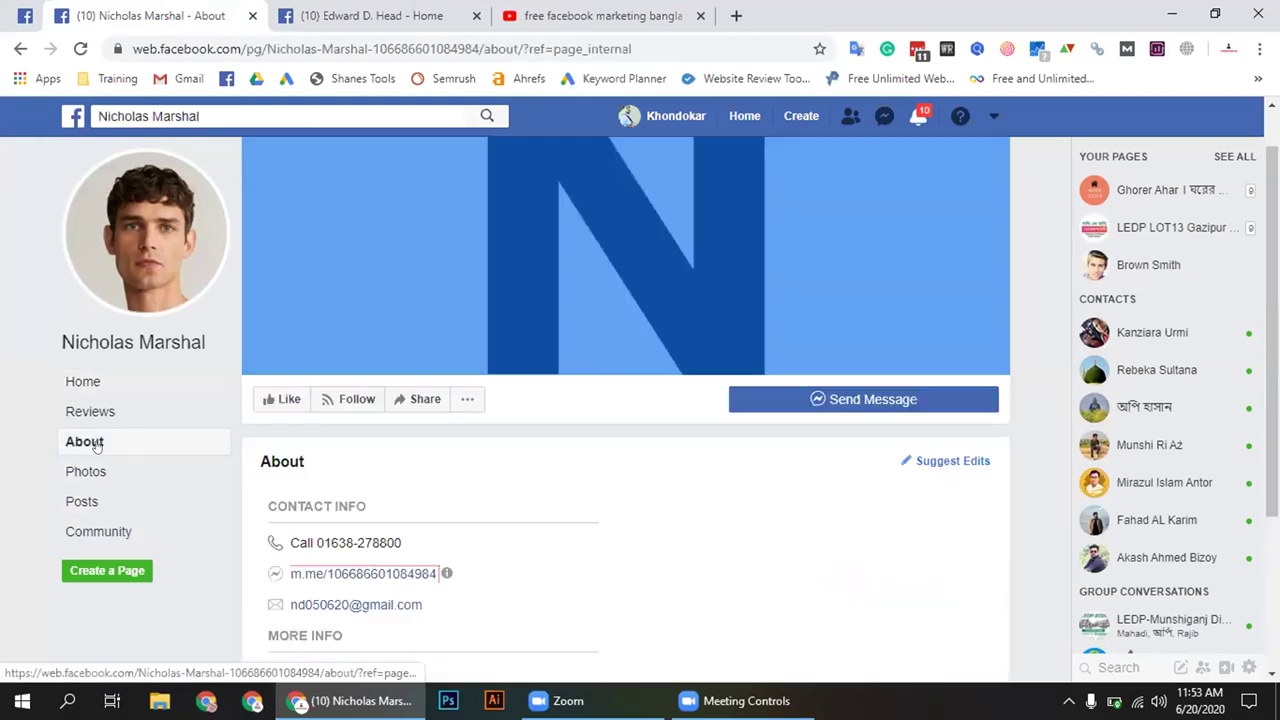
pyautogui.scroll(-2, 586, 517)
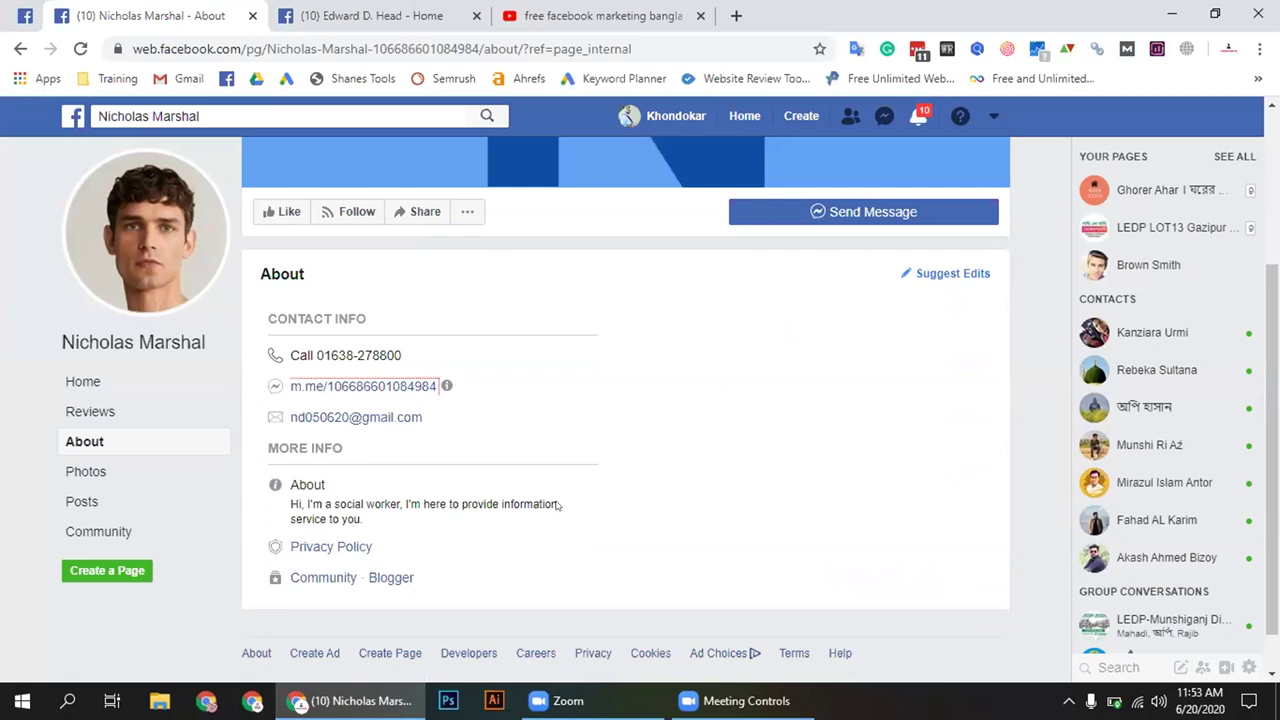
pyautogui.scroll(2, 560, 505)
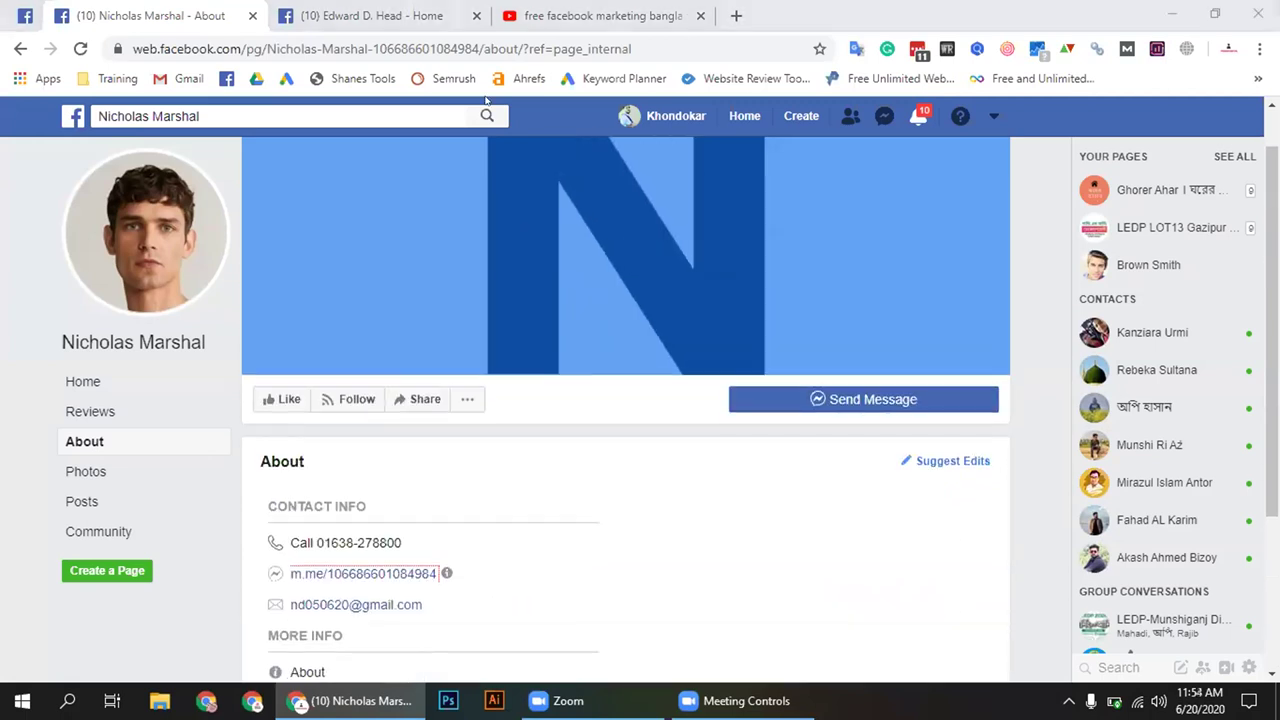
pyautogui.click(380, 16)
pyautogui.click(252, 15)
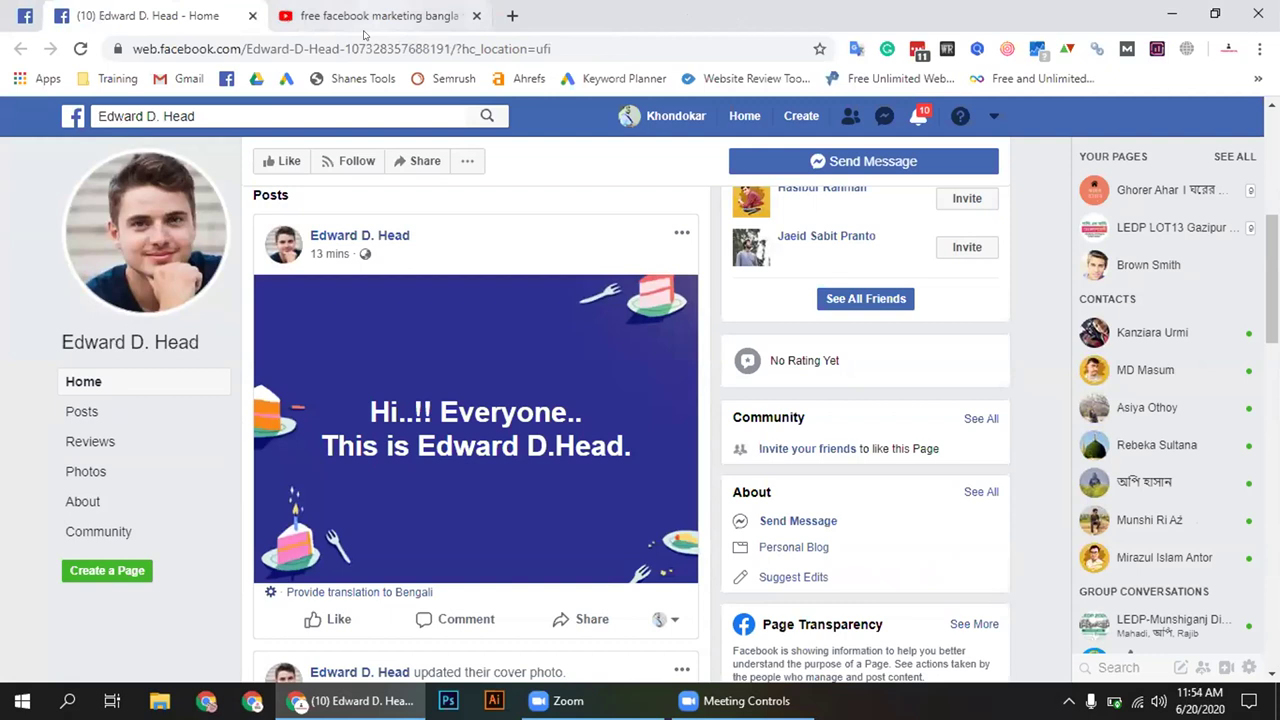
pyautogui.click(367, 20)
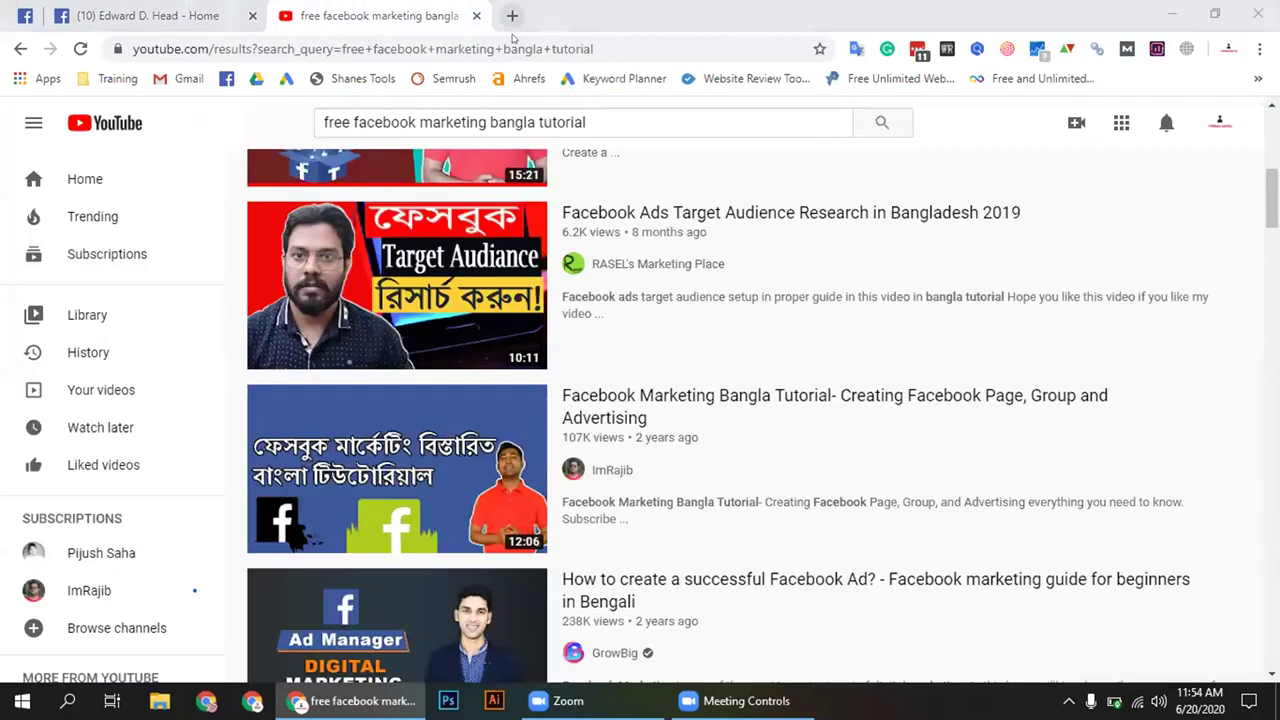
# Search Google for 'privacy policy generator' in a new Chrome tab
pyautogui.click(512, 16)
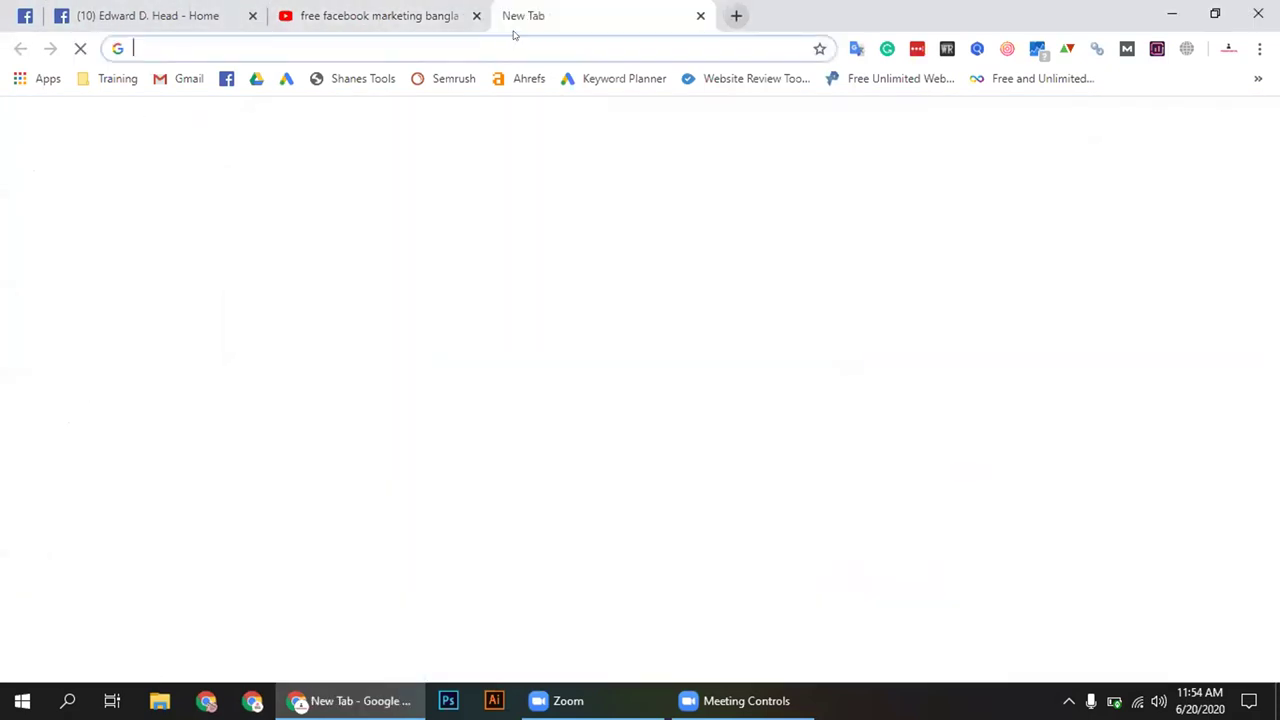
pyautogui.click(349, 40)
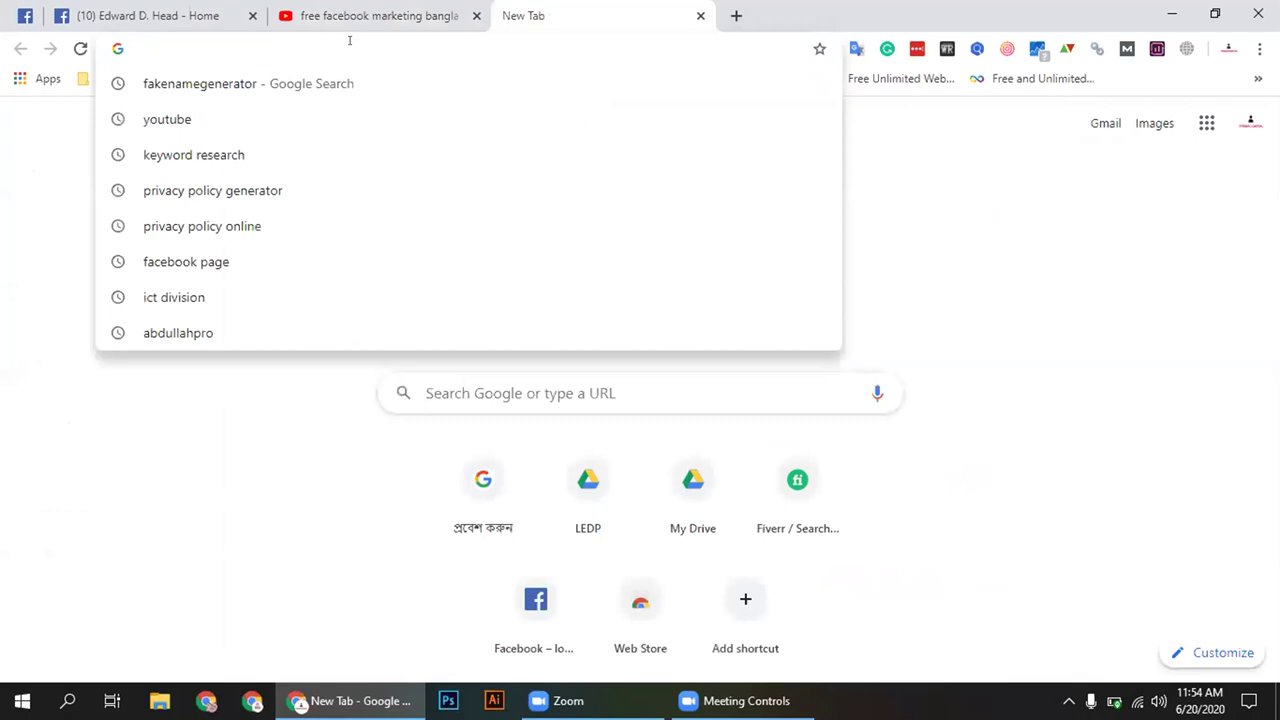
pyautogui.click(271, 192)
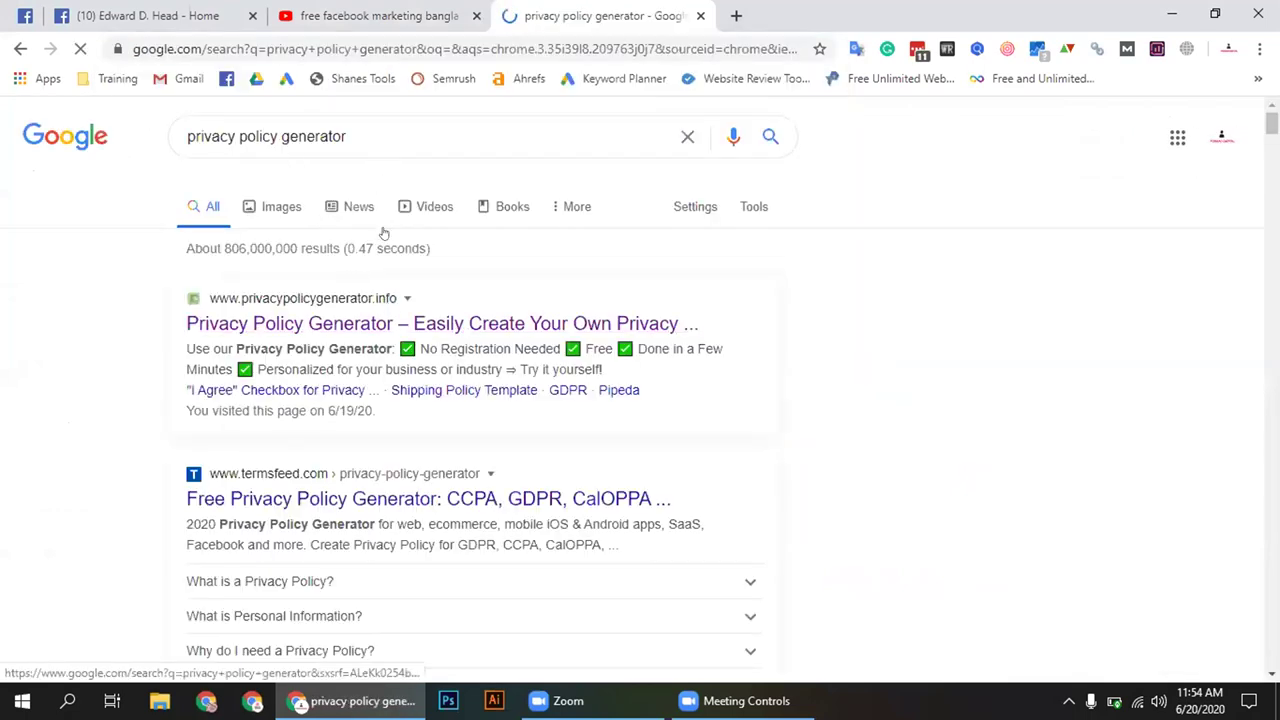
# Open privacypolicygenerator.info, skim down the page, then return to its home page
pyautogui.click(328, 324)
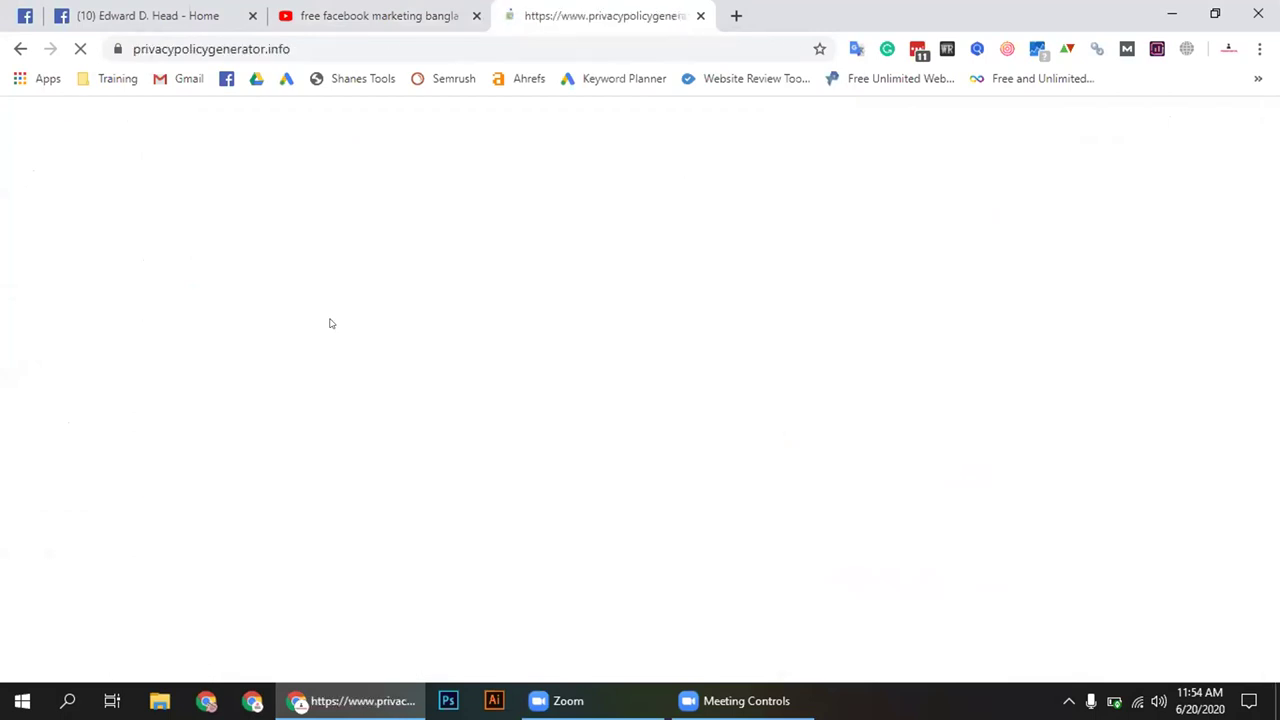
pyautogui.scroll(-5, 333, 324)
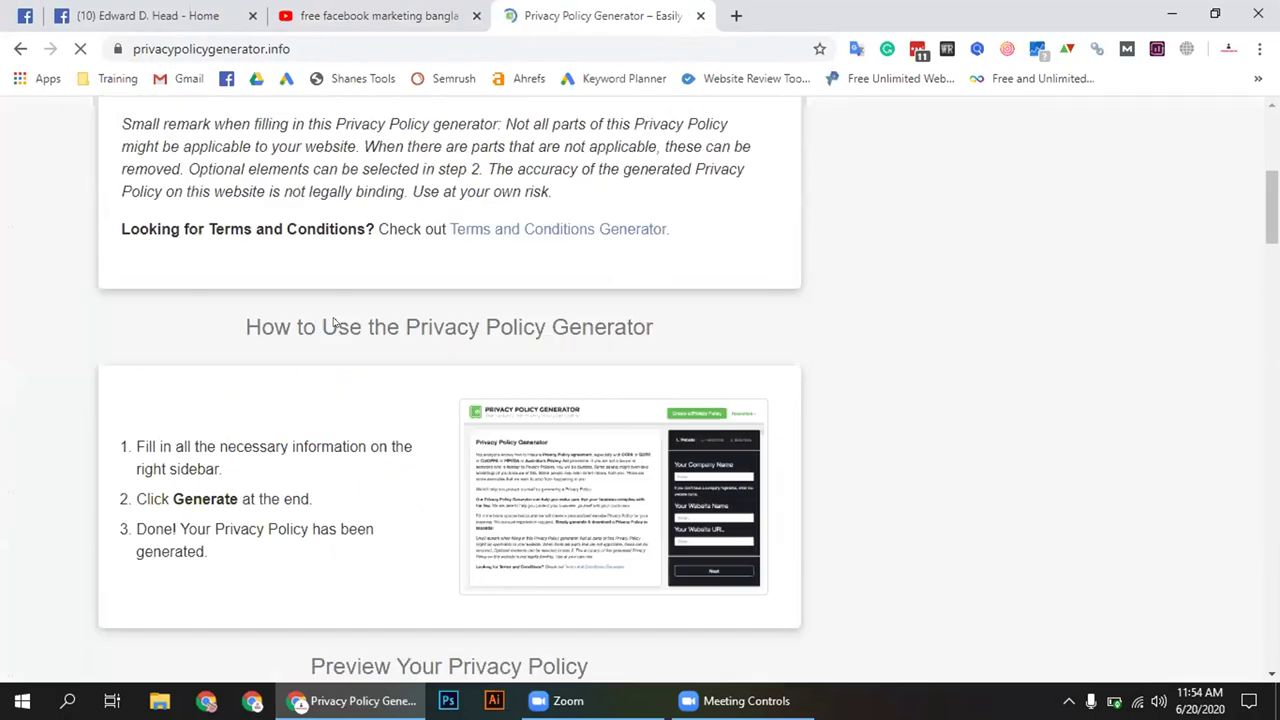
pyautogui.scroll(-20, 335, 325)
pyautogui.scroll(-20, 335, 322)
pyautogui.moveTo(1272, 628); pyautogui.dragTo(1272, 140)
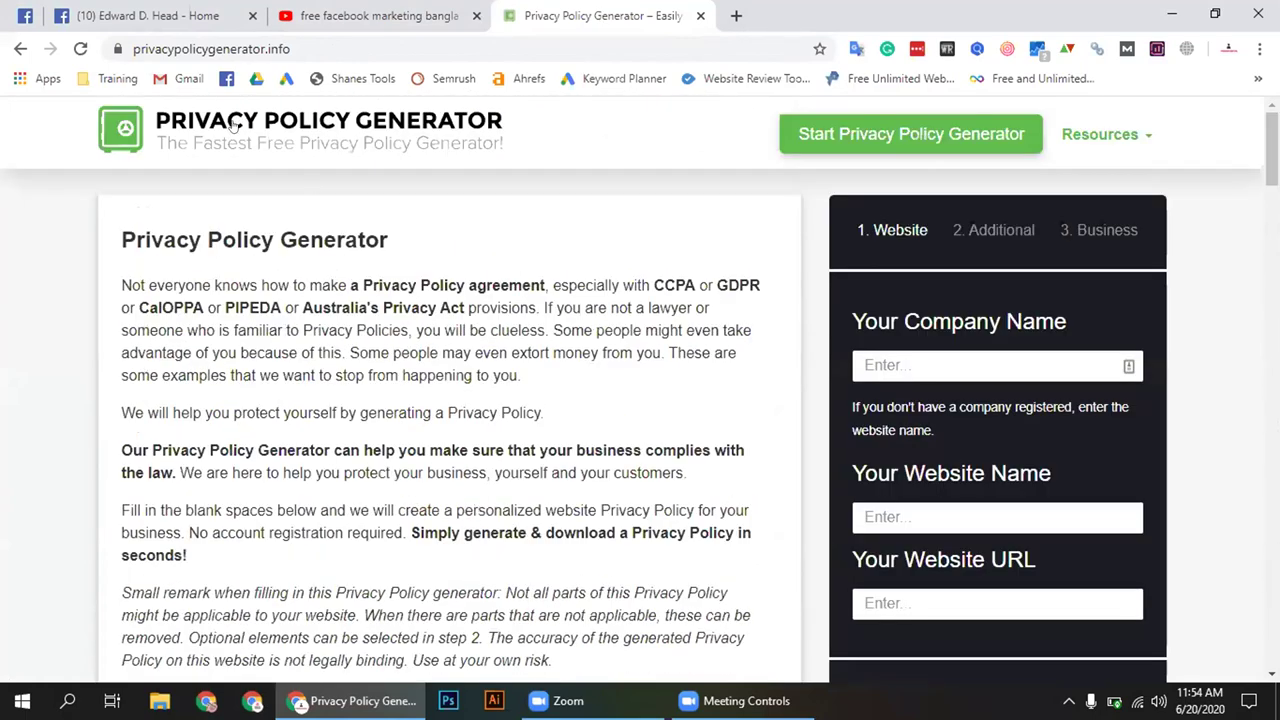
pyautogui.click(168, 130)
pyautogui.scroll(-1, 935, 289)
# Point out the Company Name, Website Name and Website URL fields of the step 1 Website form
pyautogui.click(883, 264)
pyautogui.click(937, 426)
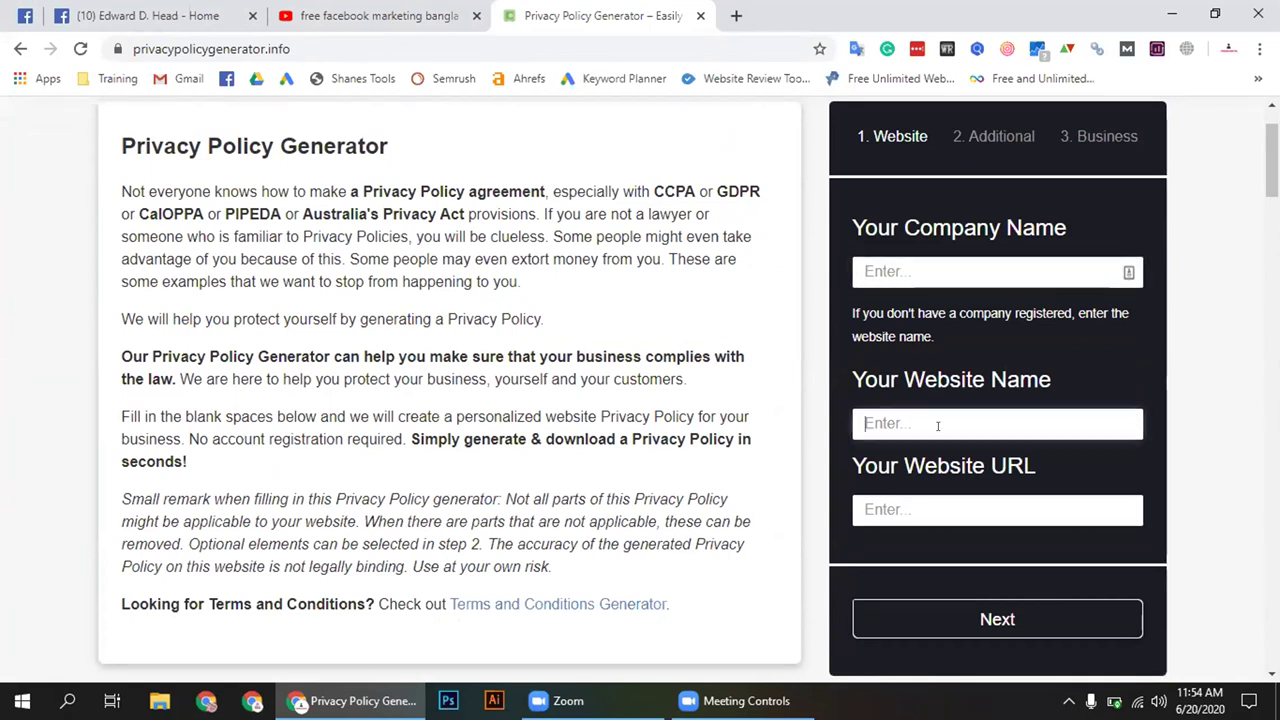
pyautogui.click(940, 501)
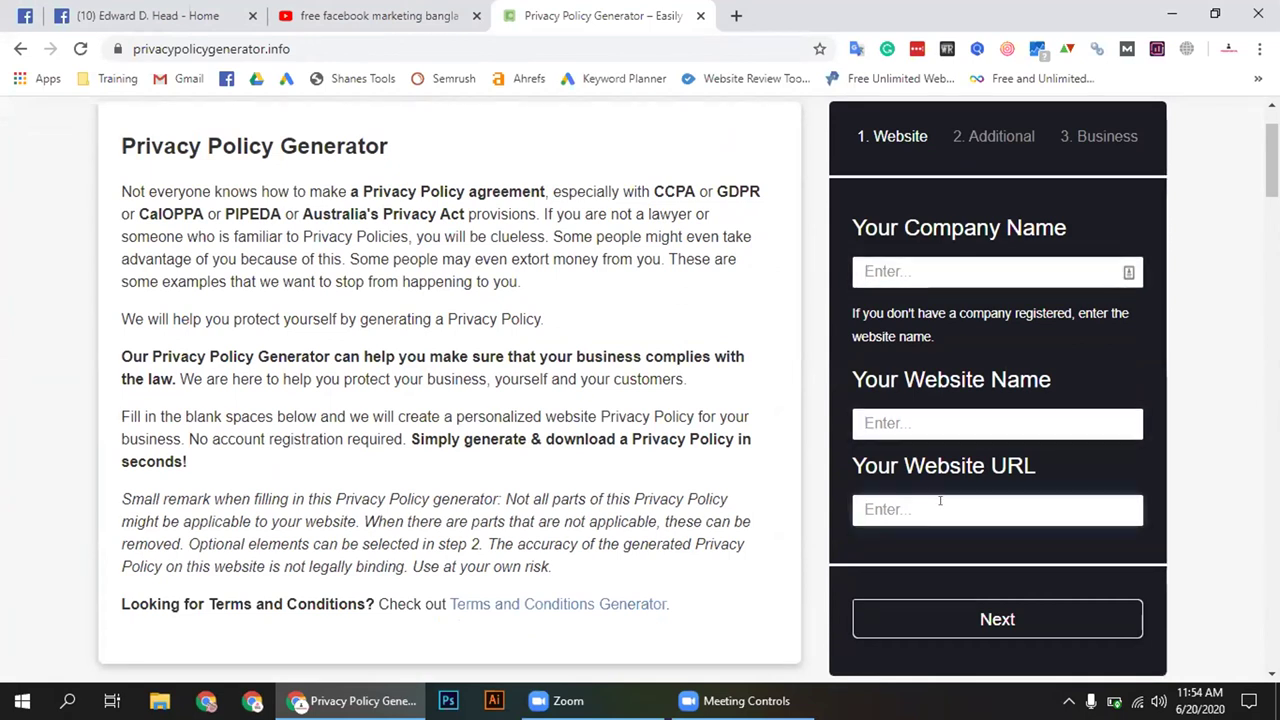
pyautogui.click(895, 271)
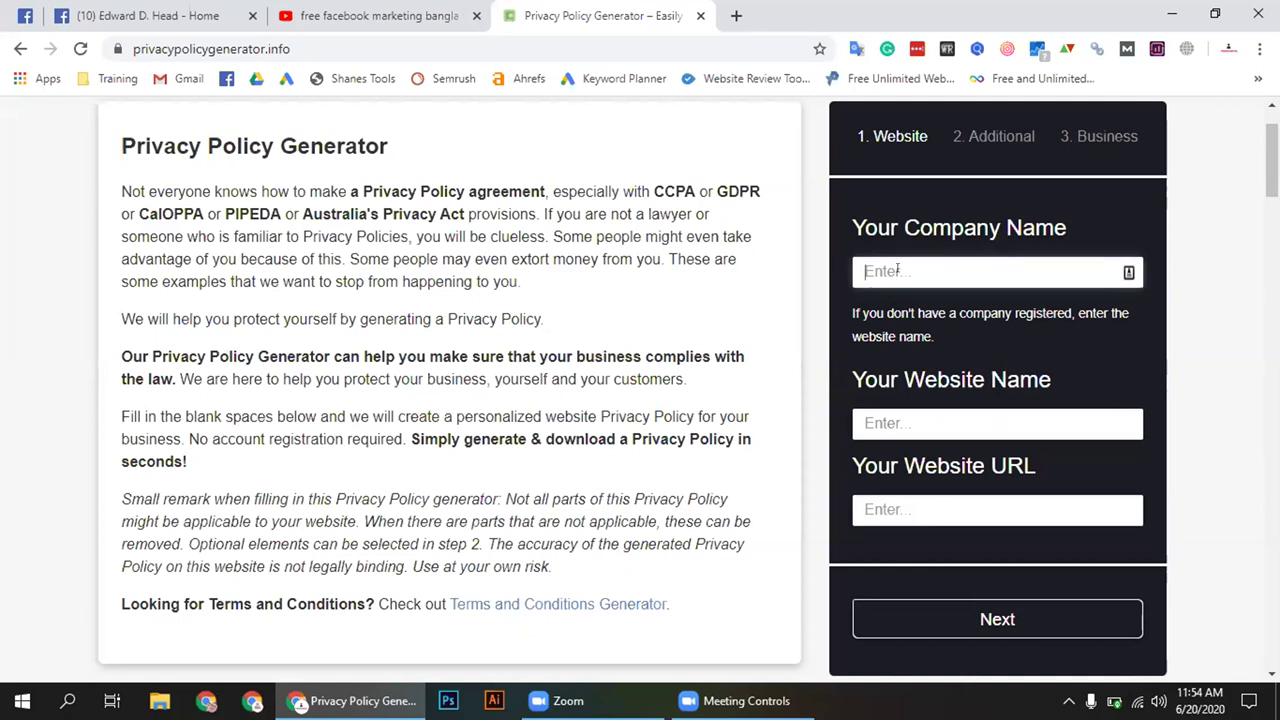
pyautogui.press('Tab')
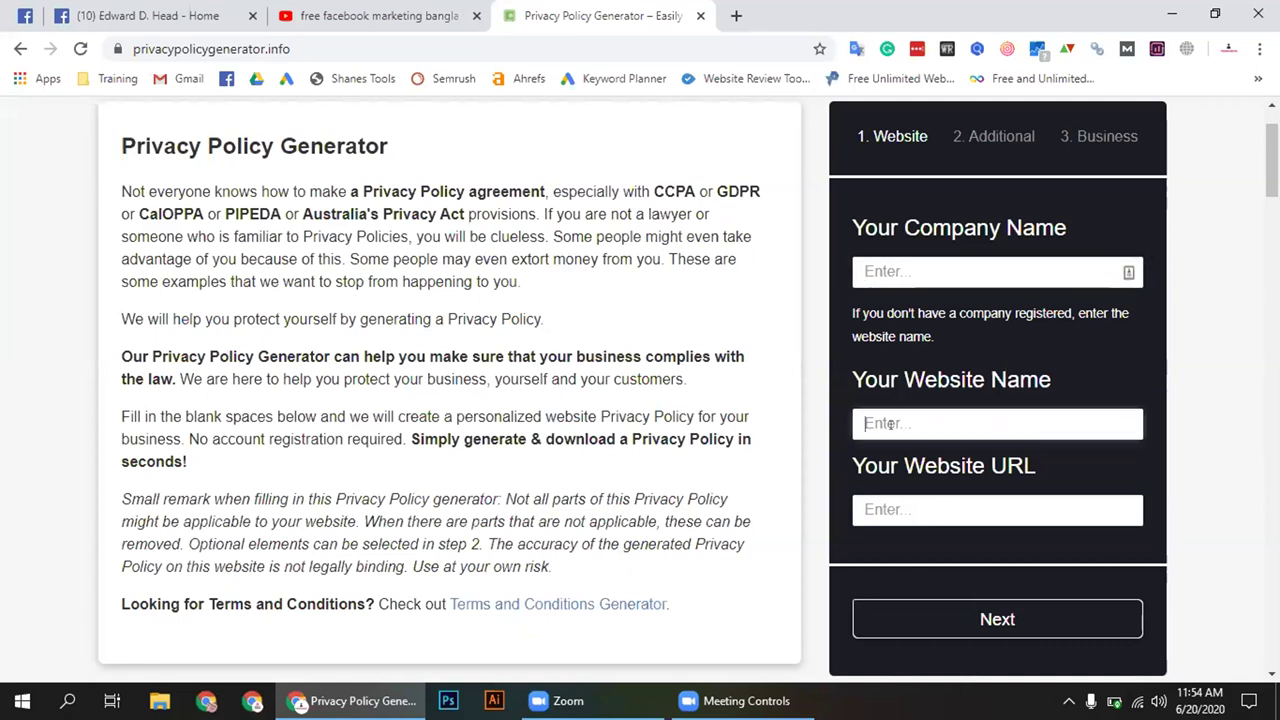
pyautogui.click(920, 507)
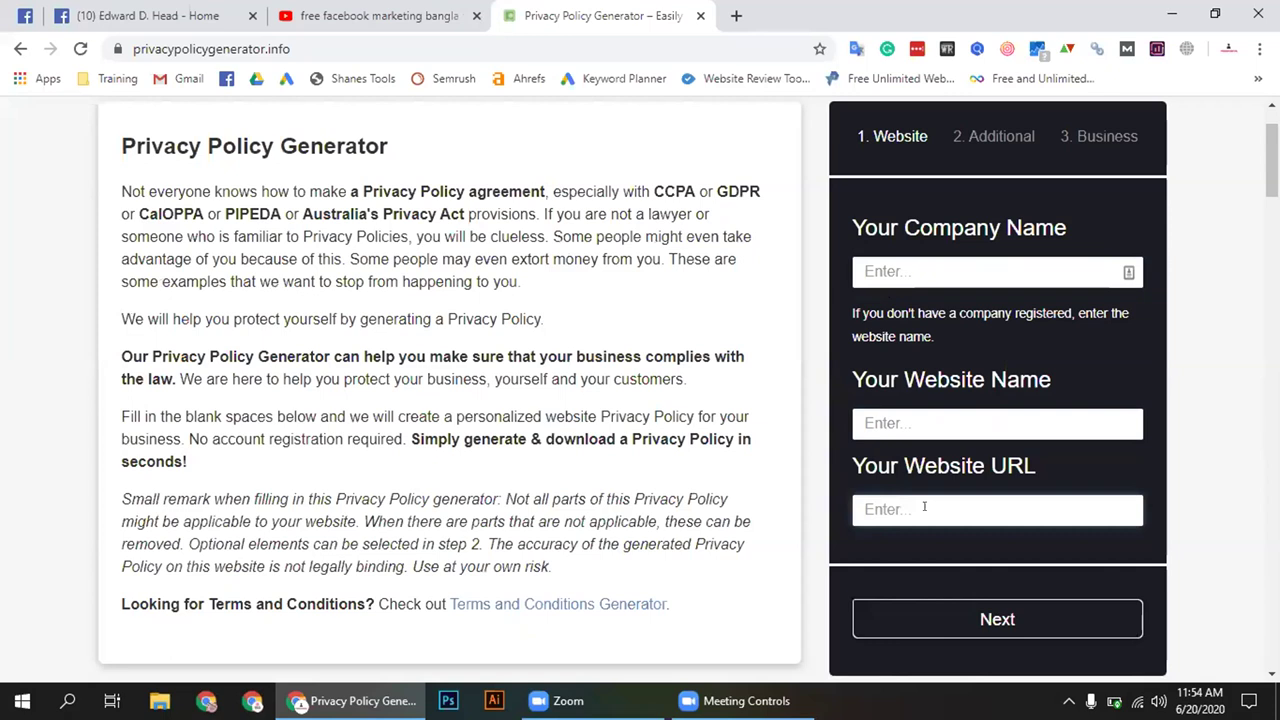
pyautogui.click(893, 420)
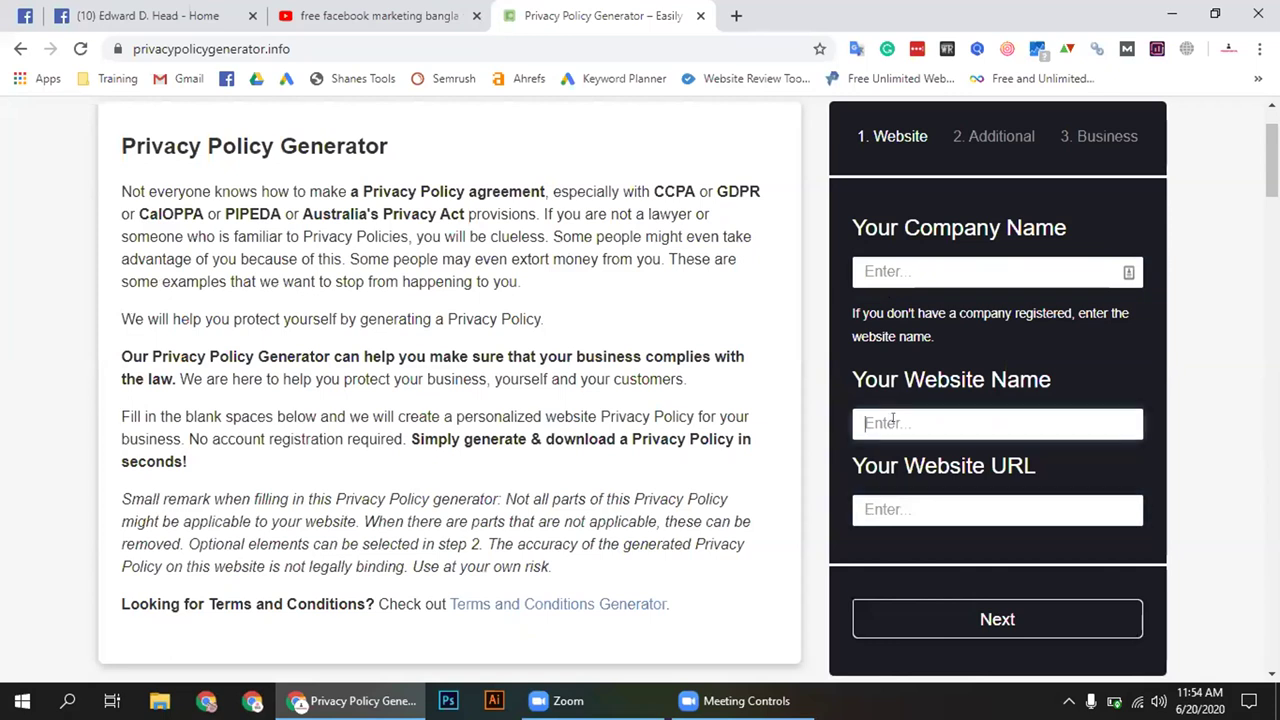
pyautogui.click(928, 506)
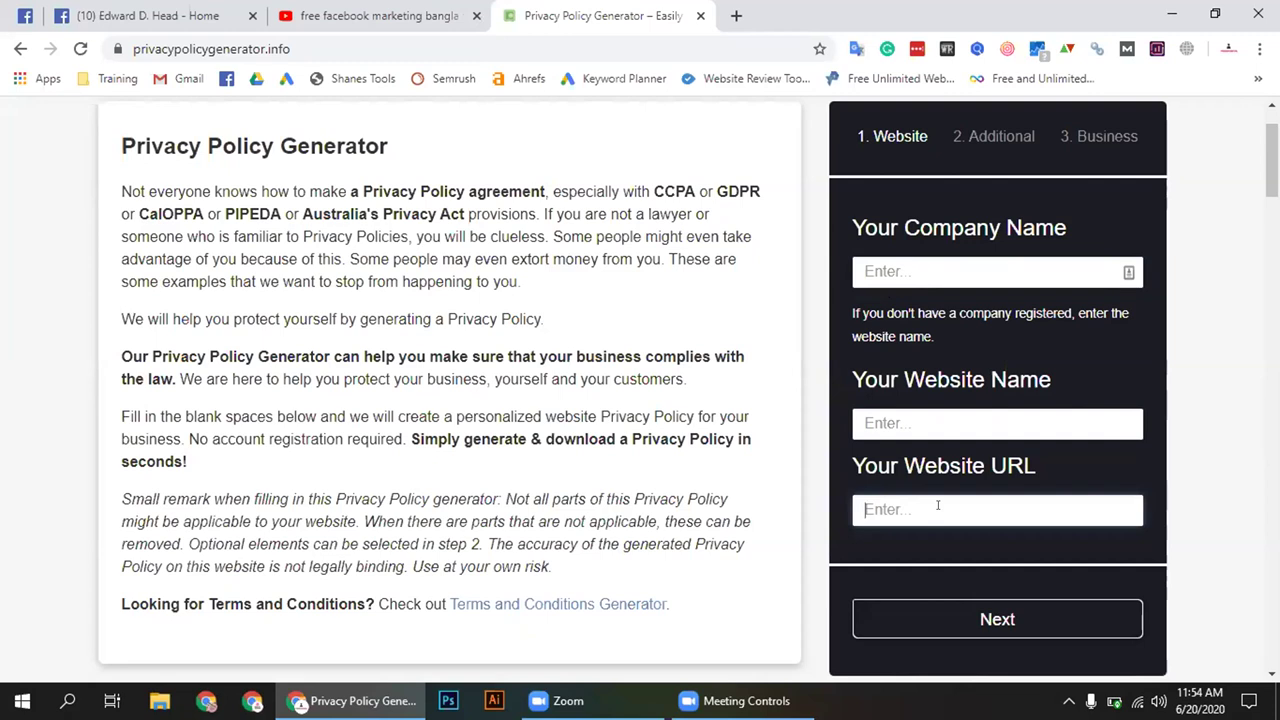
pyautogui.click(910, 414)
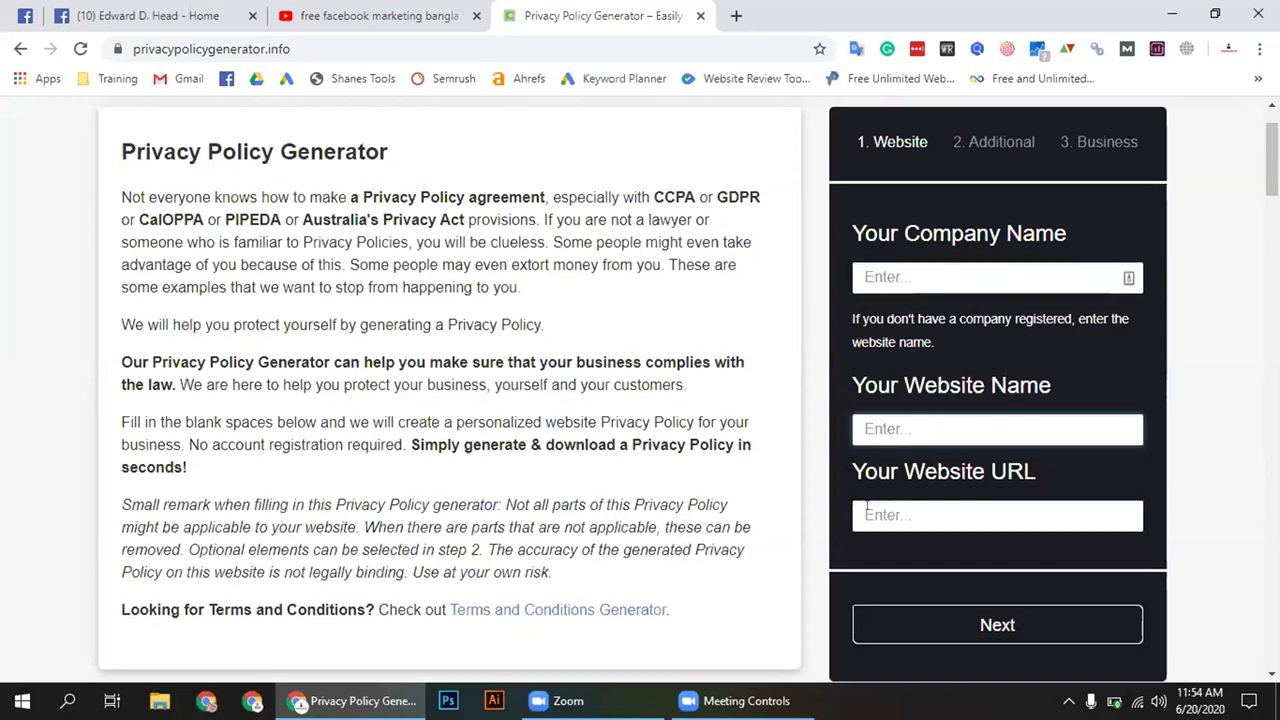
pyautogui.scroll(1, 980, 580)
pyautogui.scroll(-2, 938, 547)
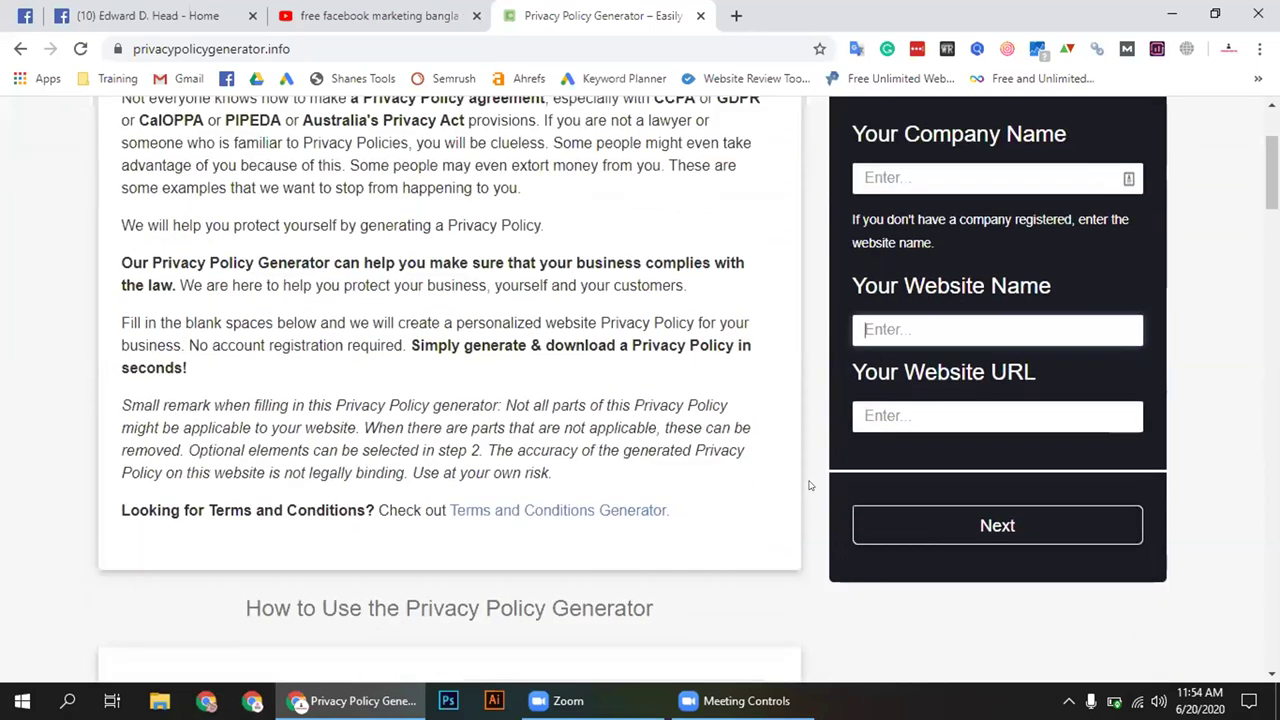
pyautogui.scroll(4, 806, 478)
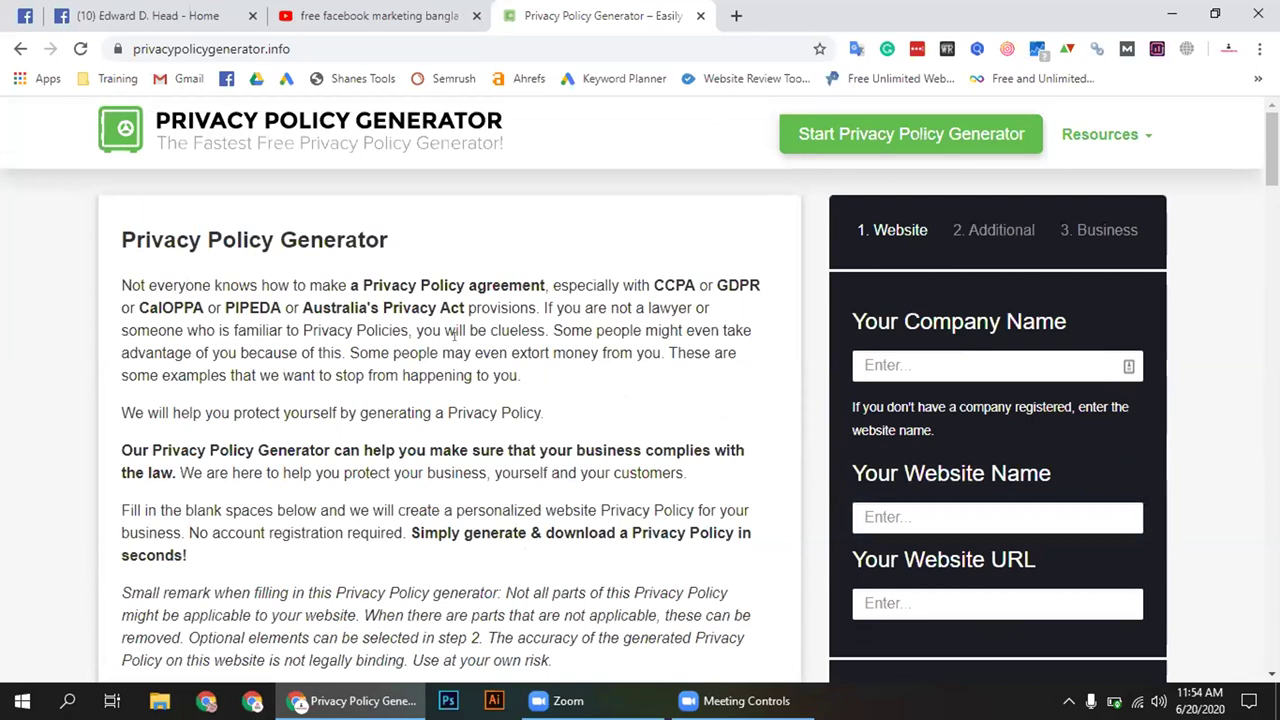
pyautogui.moveTo(126, 261); pyautogui.dragTo(620, 353)
pyautogui.click(620, 353)
pyautogui.moveTo(522, 377); pyautogui.dragTo(124, 280)
pyautogui.click(147, 280)
pyautogui.moveTo(114, 236); pyautogui.dragTo(150, 288)
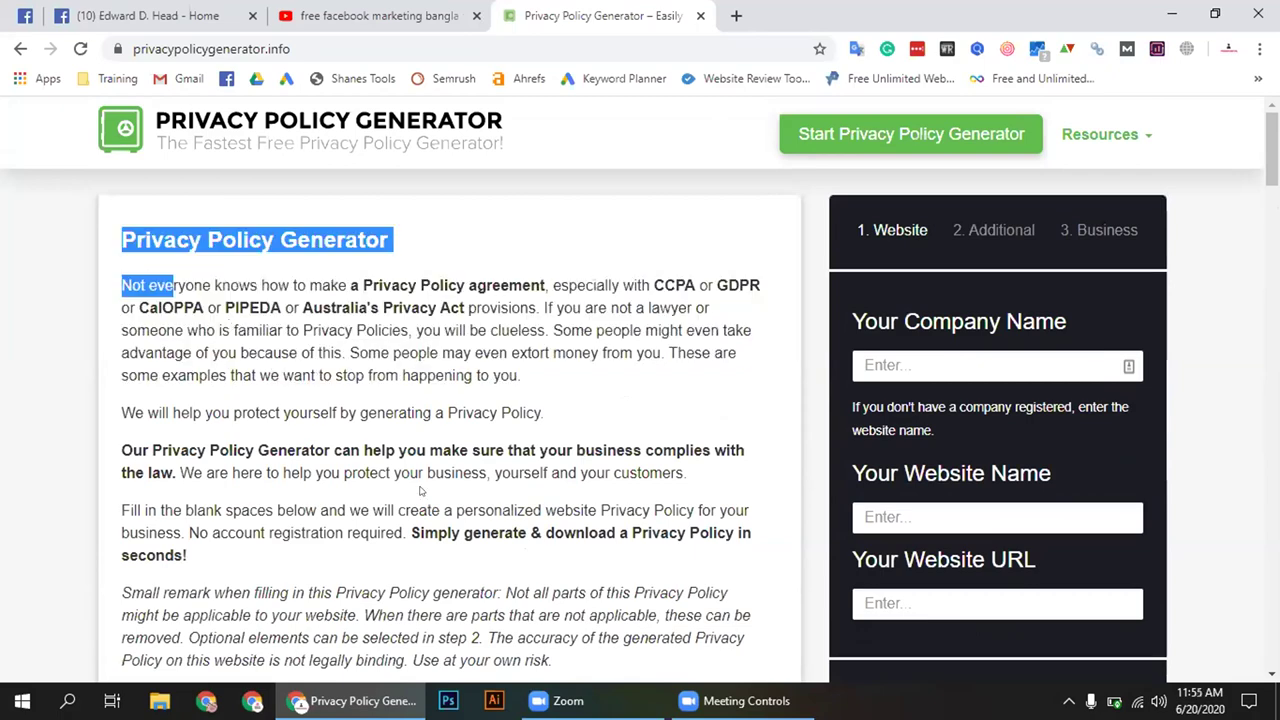
pyautogui.click(150, 288)
pyautogui.scroll(-10, 549, 217)
pyautogui.scroll(-6, 540, 249)
pyautogui.moveTo(549, 217); pyautogui.dragTo(571, 394)
pyautogui.scroll(-3, 543, 238)
pyautogui.scroll(-1, 600, 443)
pyautogui.scroll(-5, 571, 394)
pyautogui.click(571, 394)
pyautogui.scroll(15, 571, 394)
pyautogui.moveTo(116, 236); pyautogui.dragTo(521, 287)
pyautogui.click(471, 330)
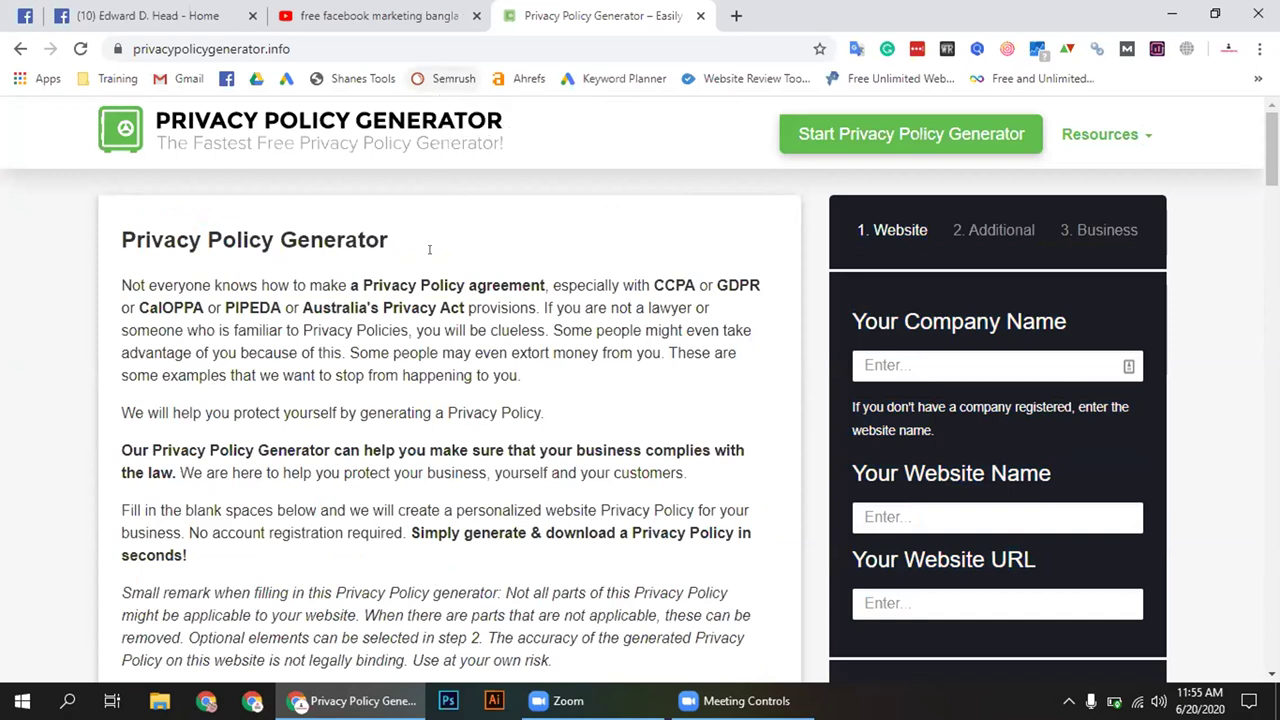
pyautogui.tripleClick(469, 300)
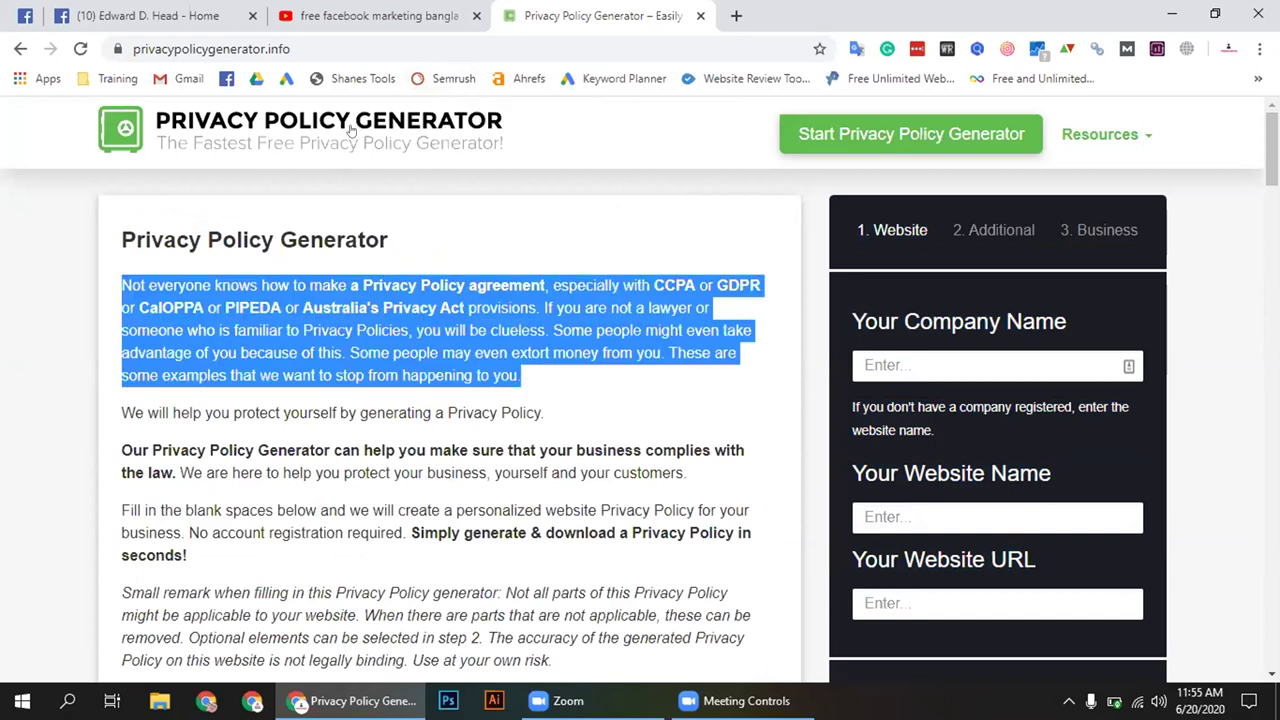
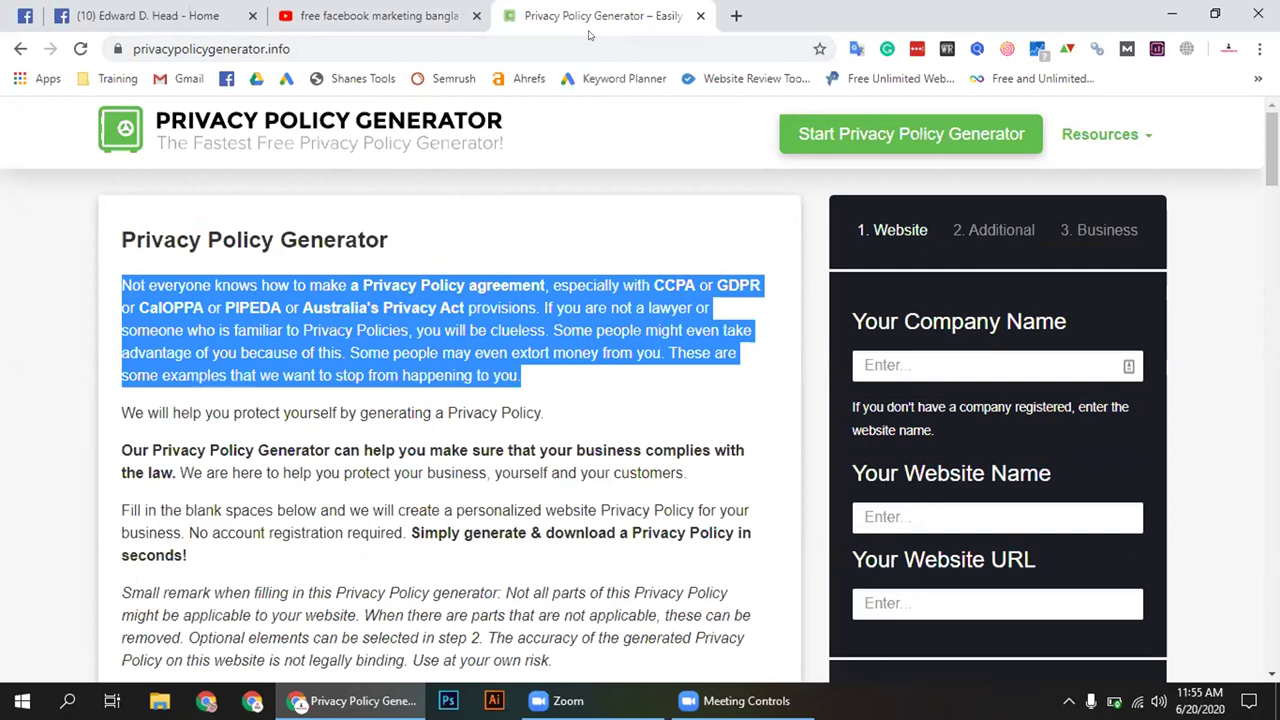
# Leave the Privacy Policy Generator page and switch to the YouTube 'free facebook marketing bangla tutorial' results tab
pyautogui.click(2, 232)
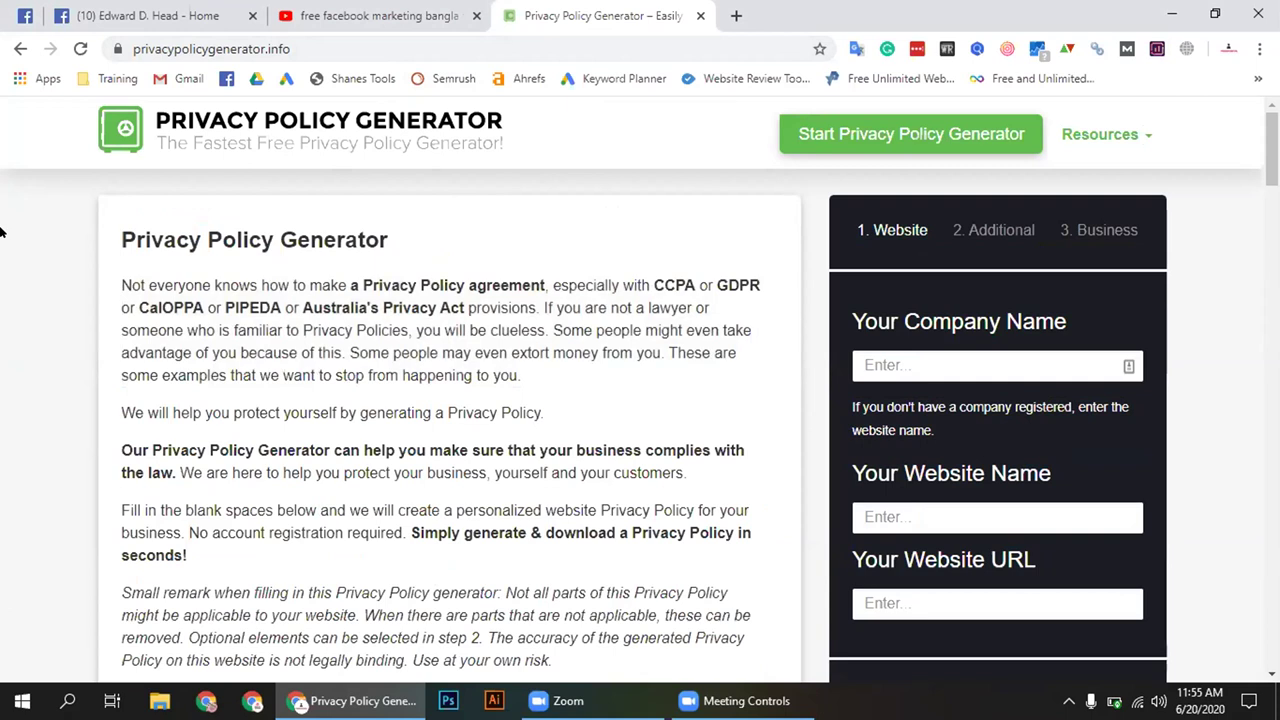
pyautogui.click(137, 10)
pyautogui.press('Tab')
pyautogui.press('Tab')
pyautogui.press('Tab')
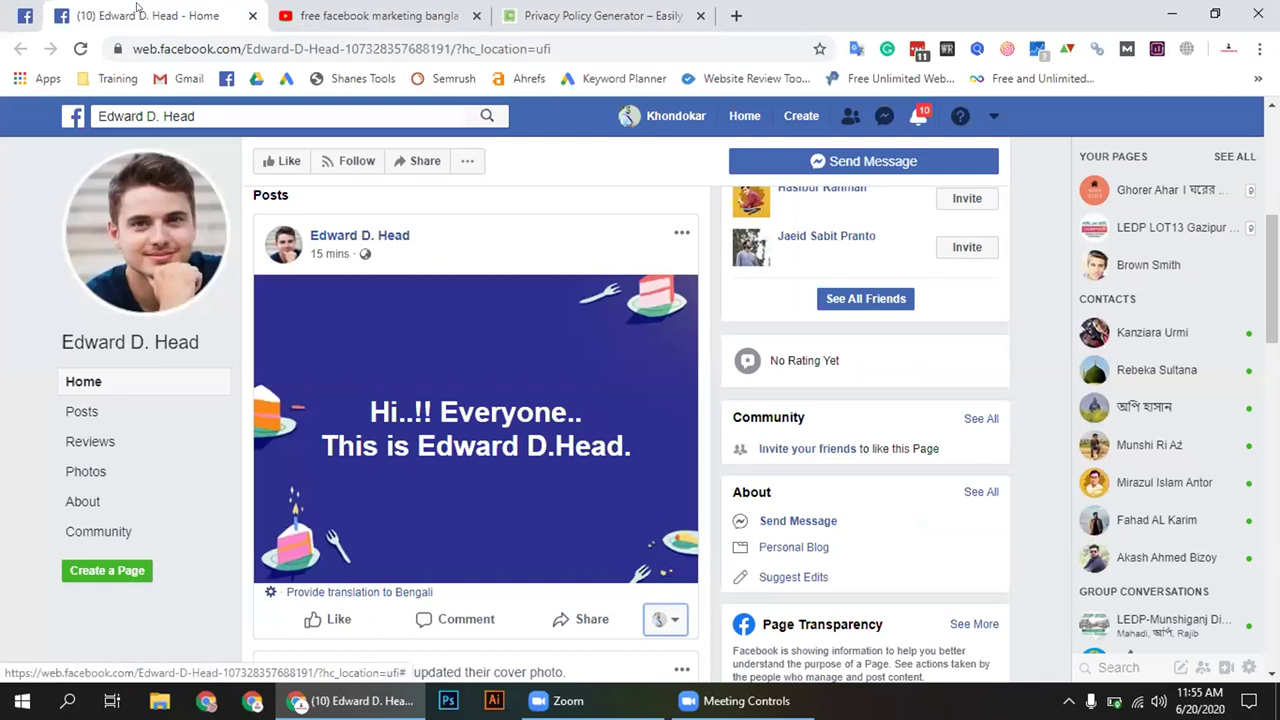
pyautogui.hotkey('ctrl', 'Tab')
# Scroll down the search results until the 'Facebook Page a to z bangla' video appears
pyautogui.scroll(-2, 908, 395)
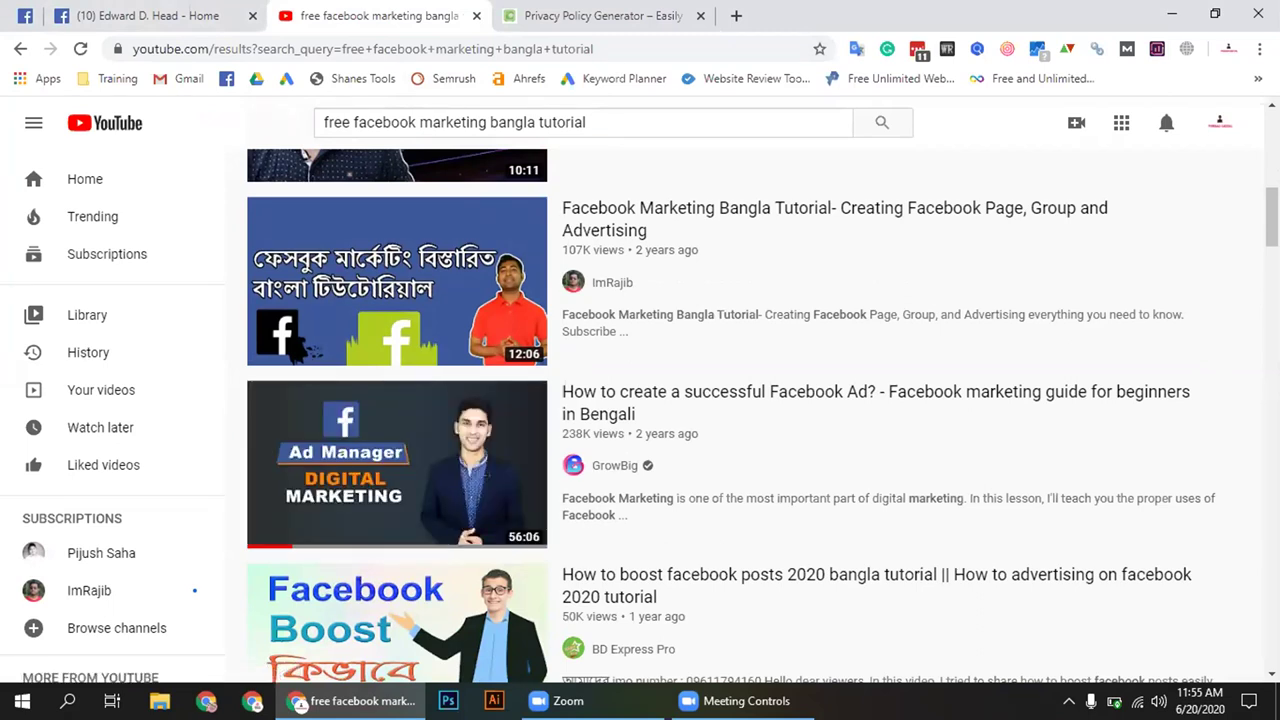
pyautogui.scroll(-2, 762, 416)
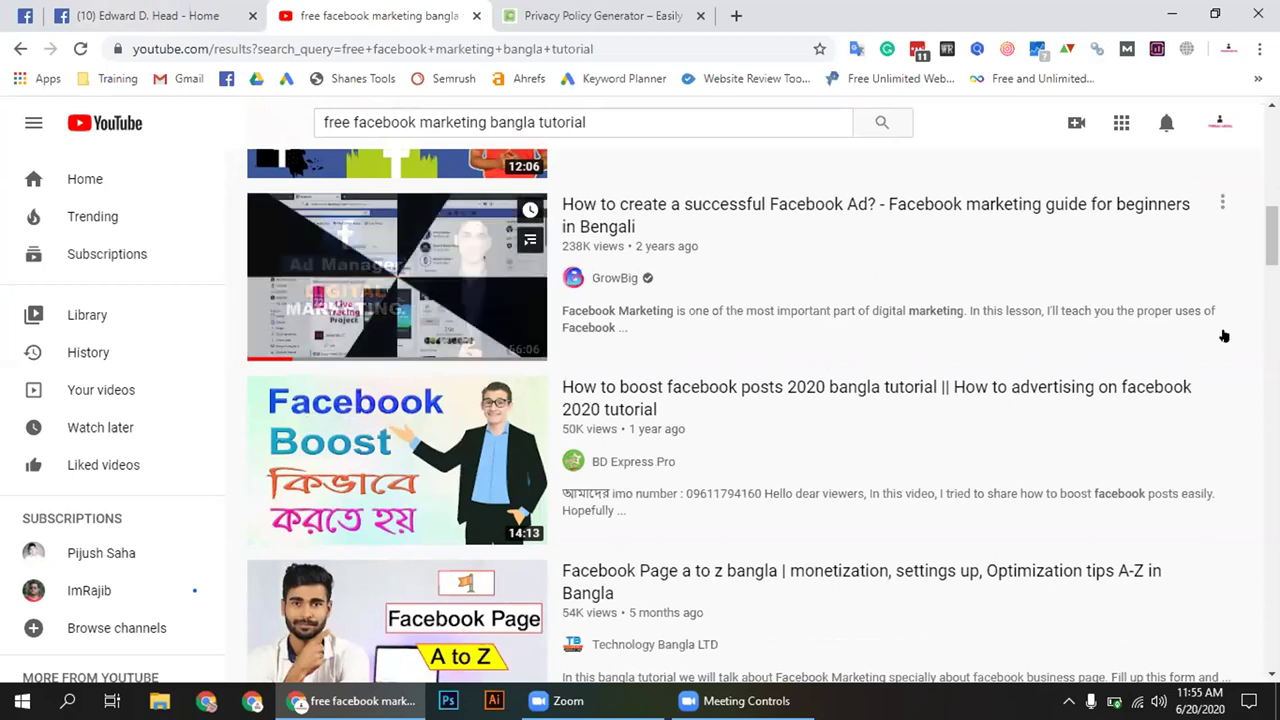
pyautogui.scroll(-2, 1230, 335)
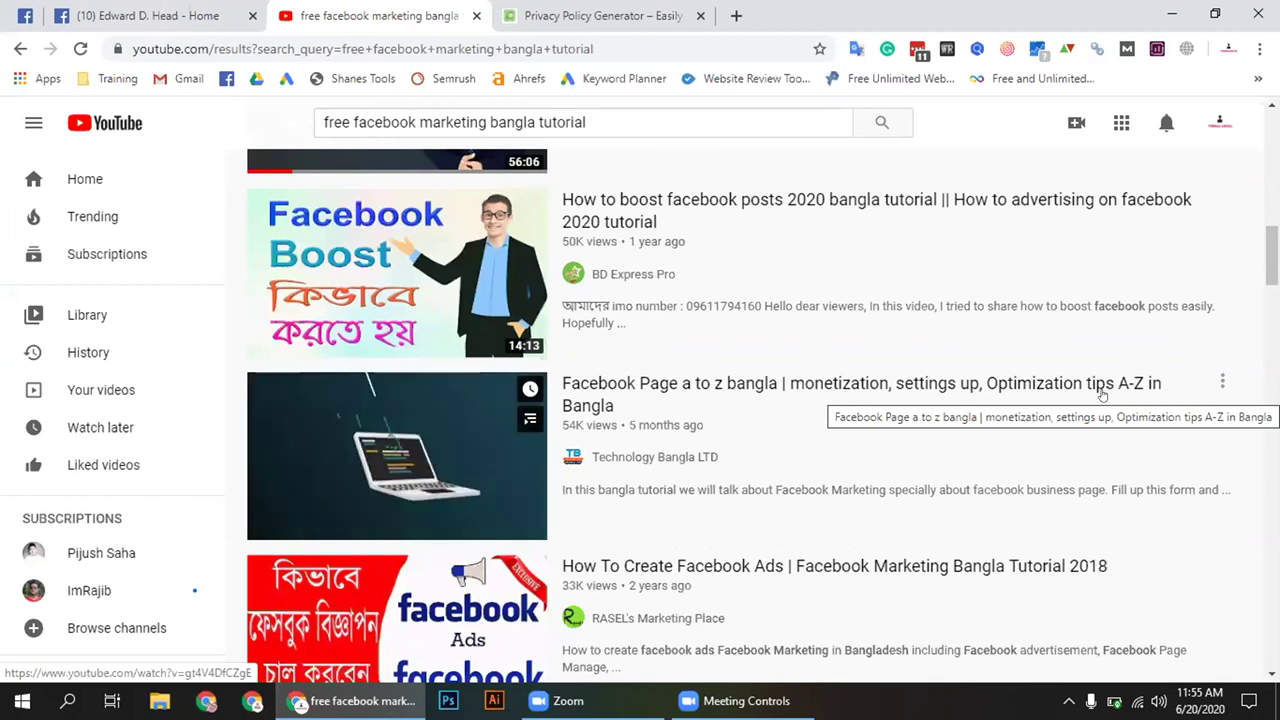
# Open the 'Facebook Page a to z bangla' video, skip ahead to about 2:41, and close the overlay ad
pyautogui.click(1071, 388)
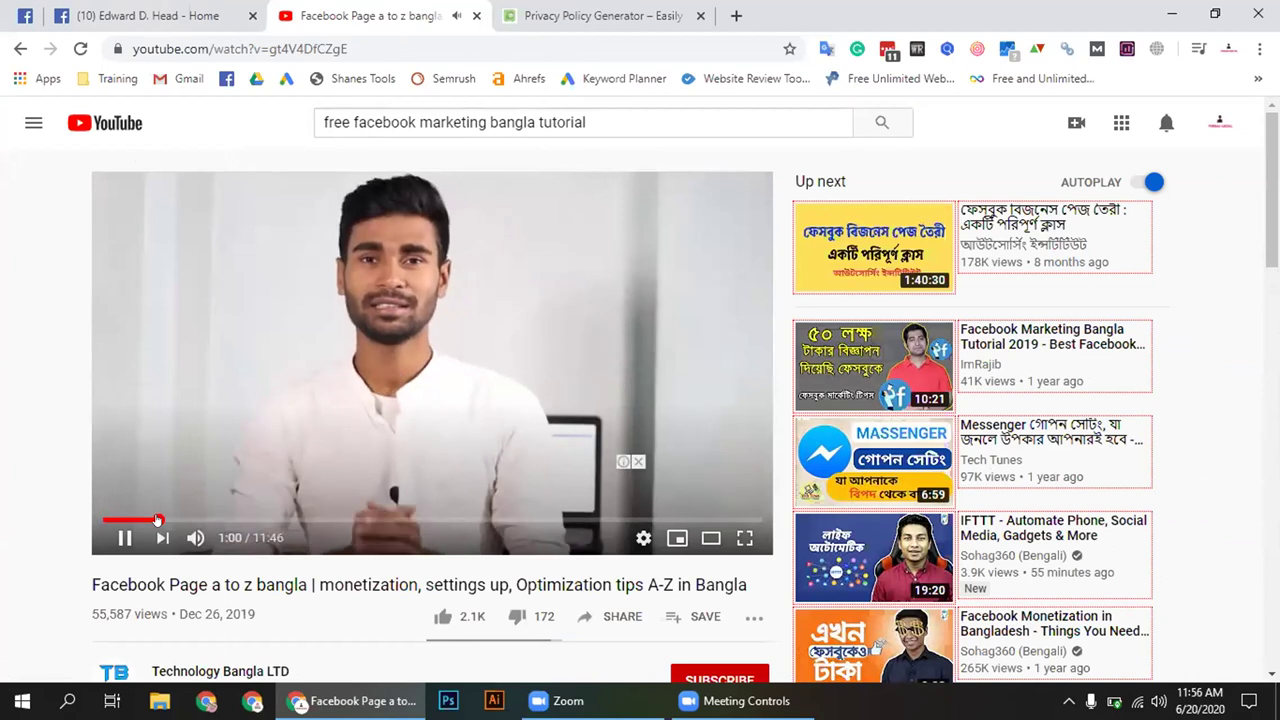
pyautogui.click(254, 520)
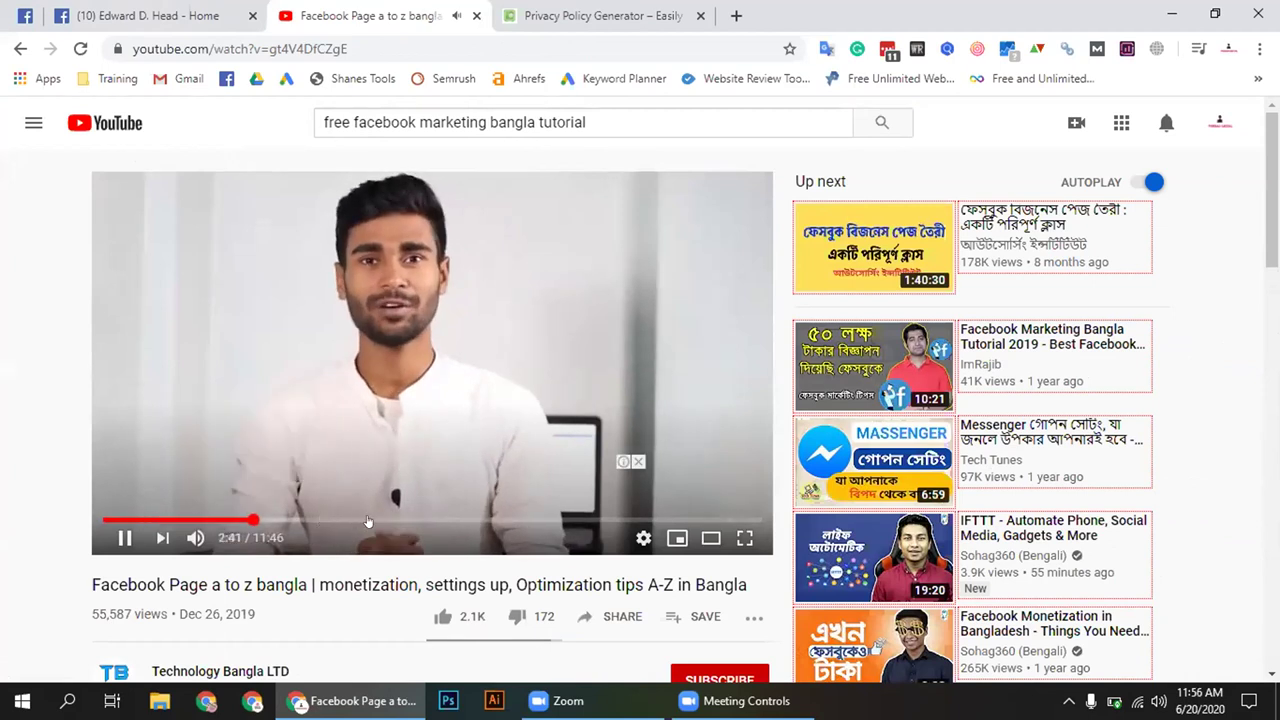
pyautogui.click(638, 462)
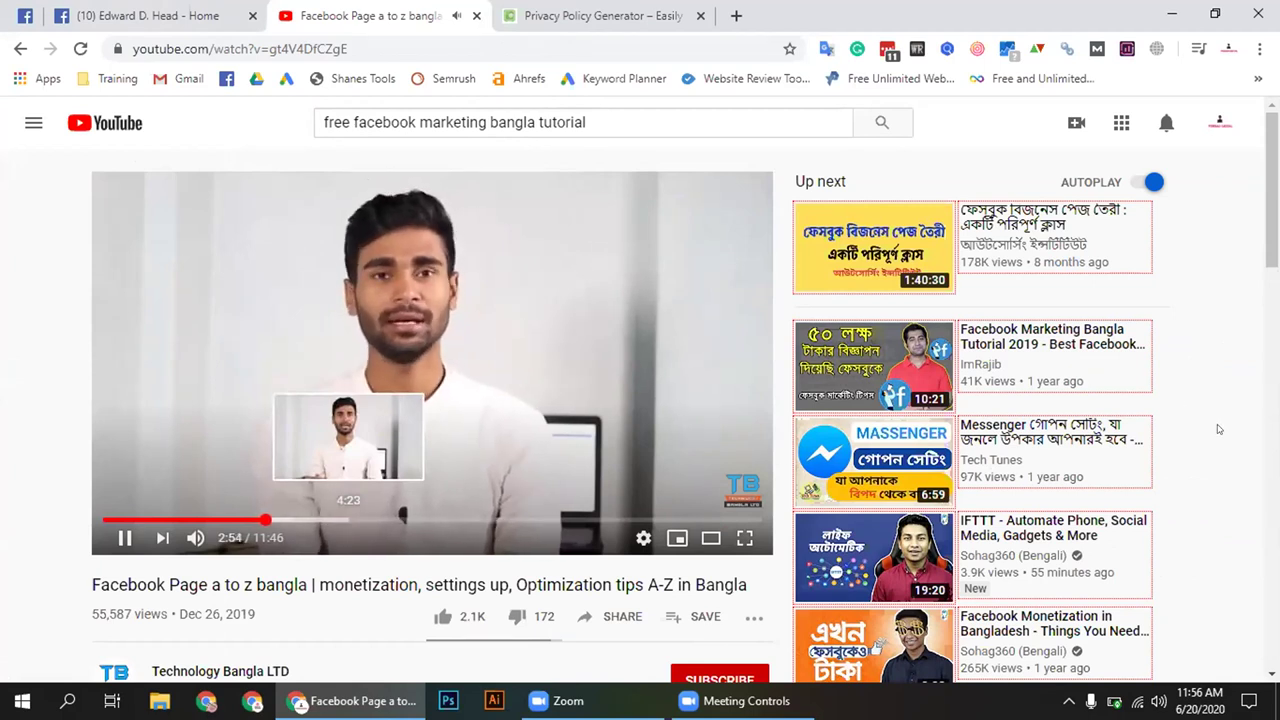
# Scroll down through the video's viewer comments and related Facebook tutorials
pyautogui.scroll(-3, 1218, 430)
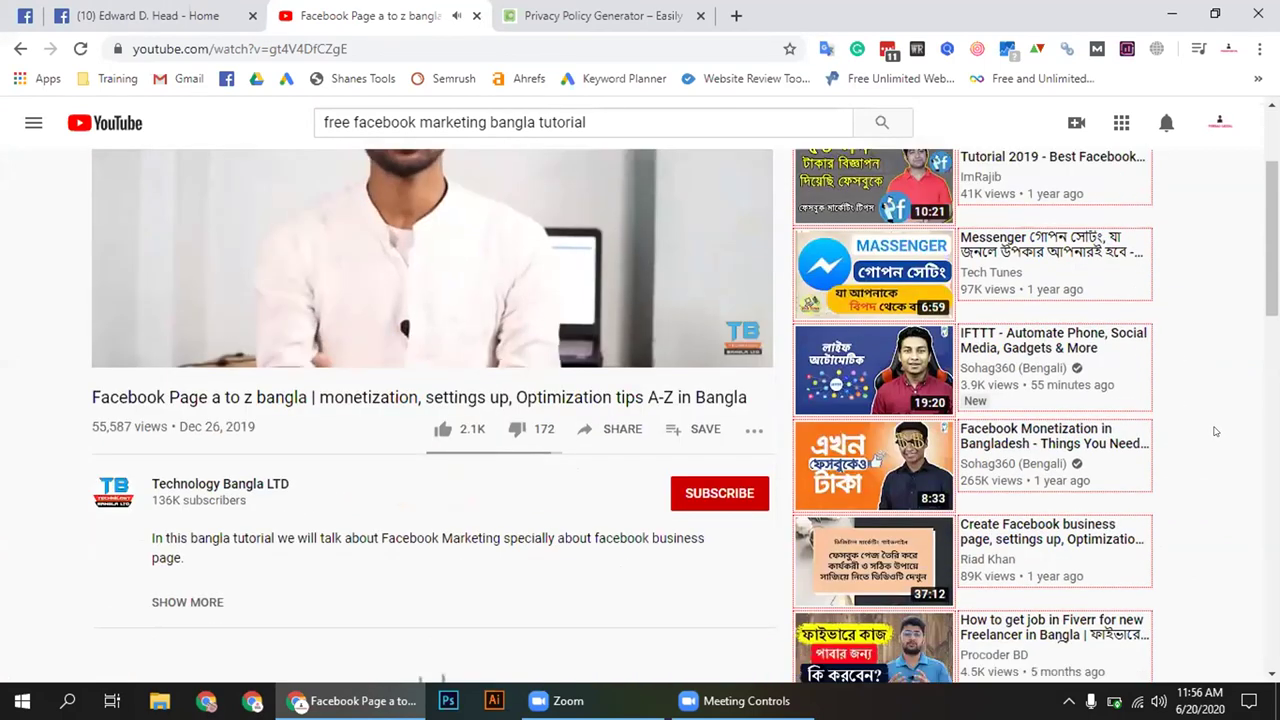
pyautogui.scroll(-1, 1215, 431)
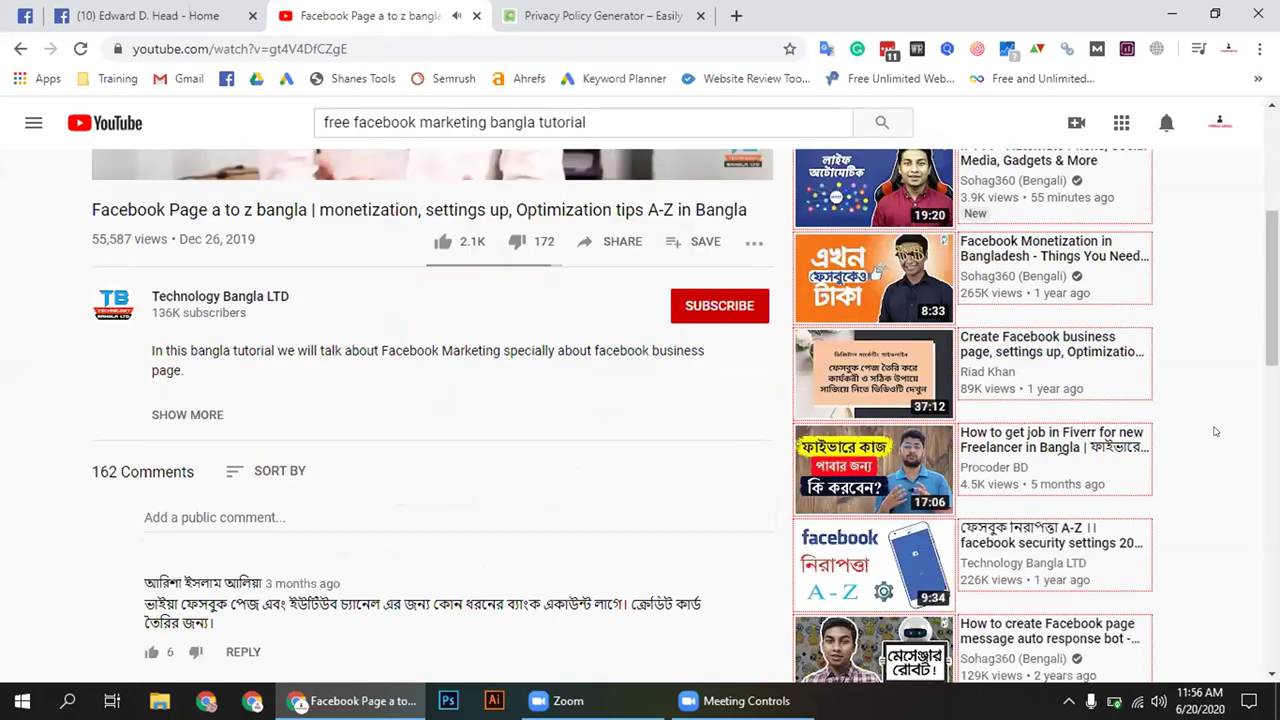
pyautogui.scroll(-2, 1215, 431)
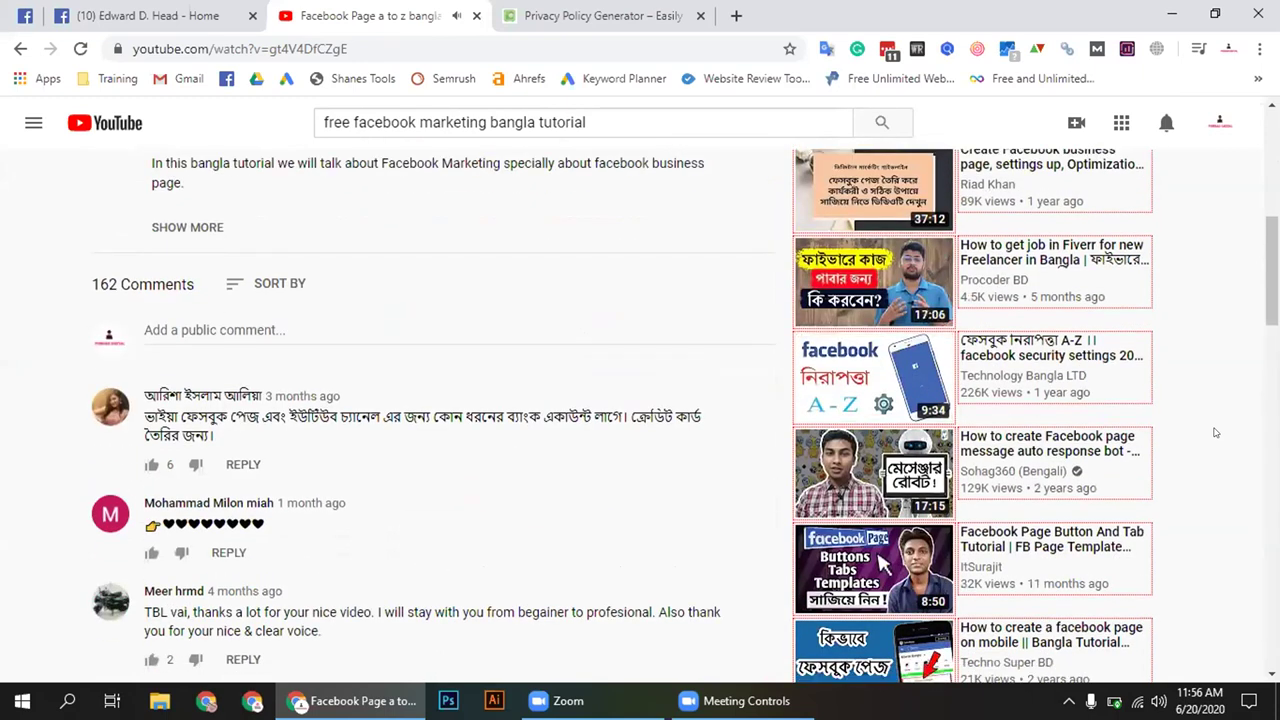
pyautogui.scroll(-1, 1215, 432)
pyautogui.scroll(-1, 1215, 432)
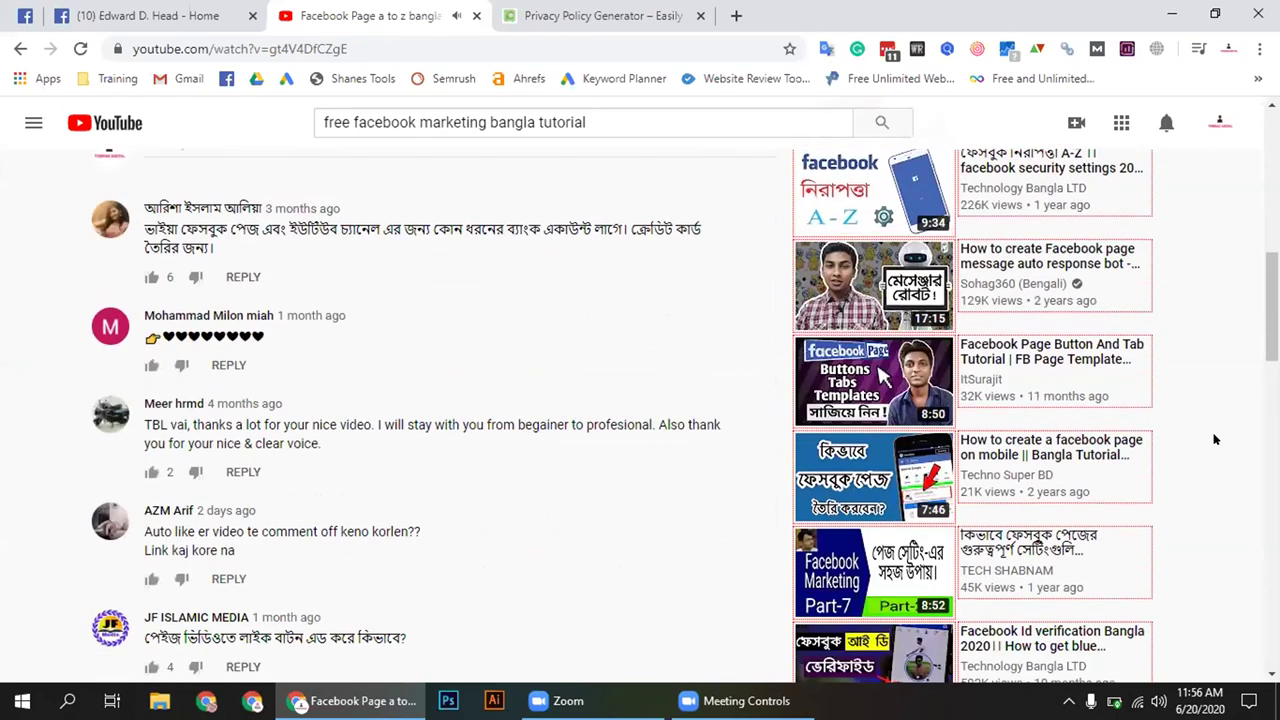
pyautogui.scroll(-2, 1215, 440)
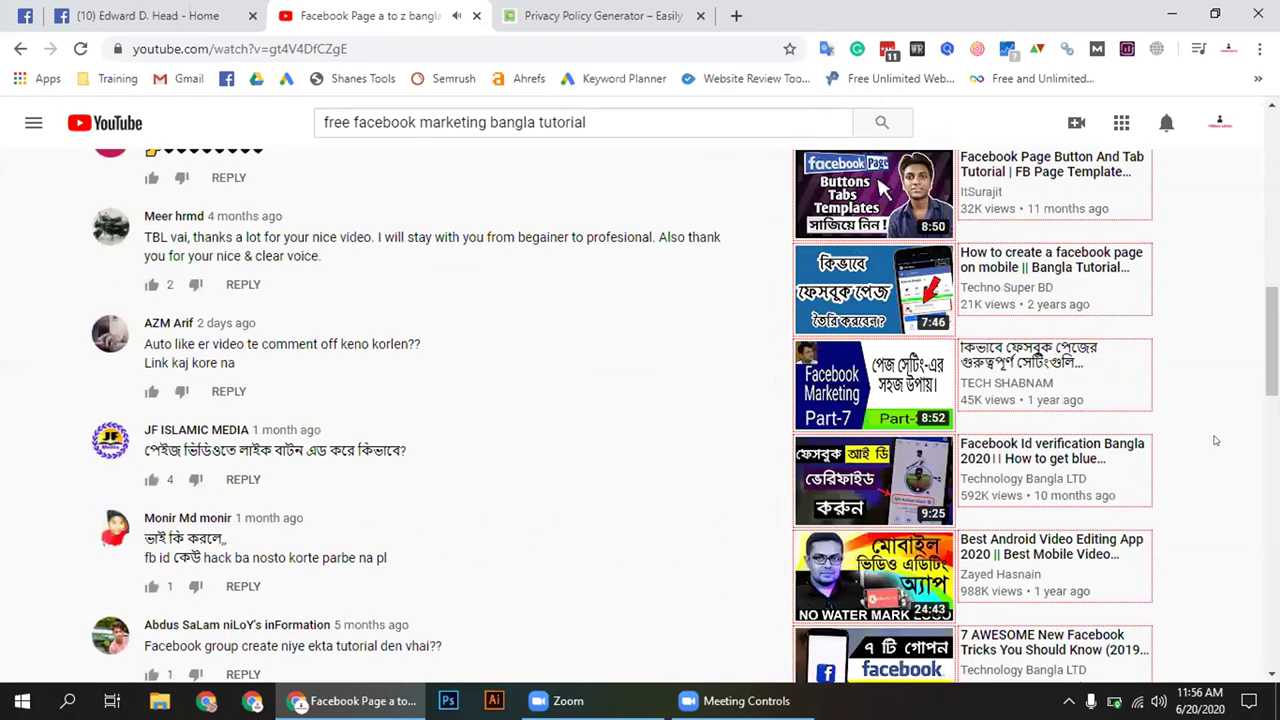
pyautogui.scroll(-3, 1215, 440)
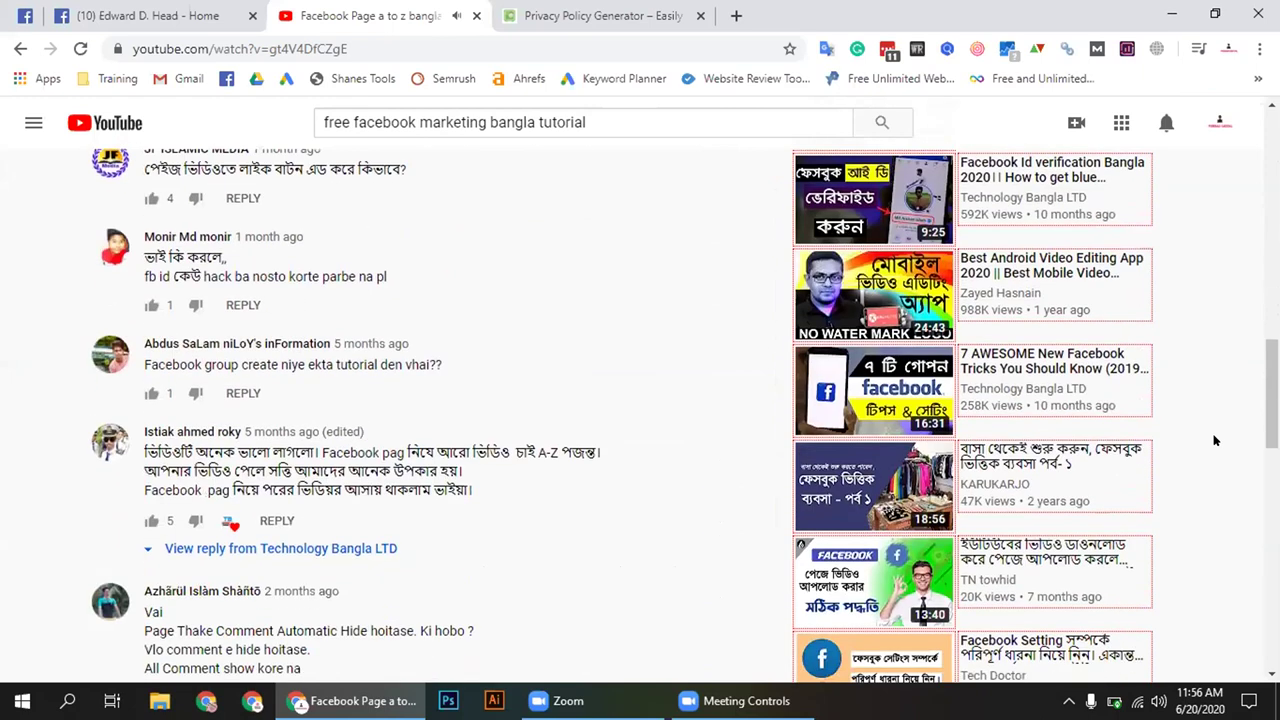
pyautogui.scroll(-1, 1208, 440)
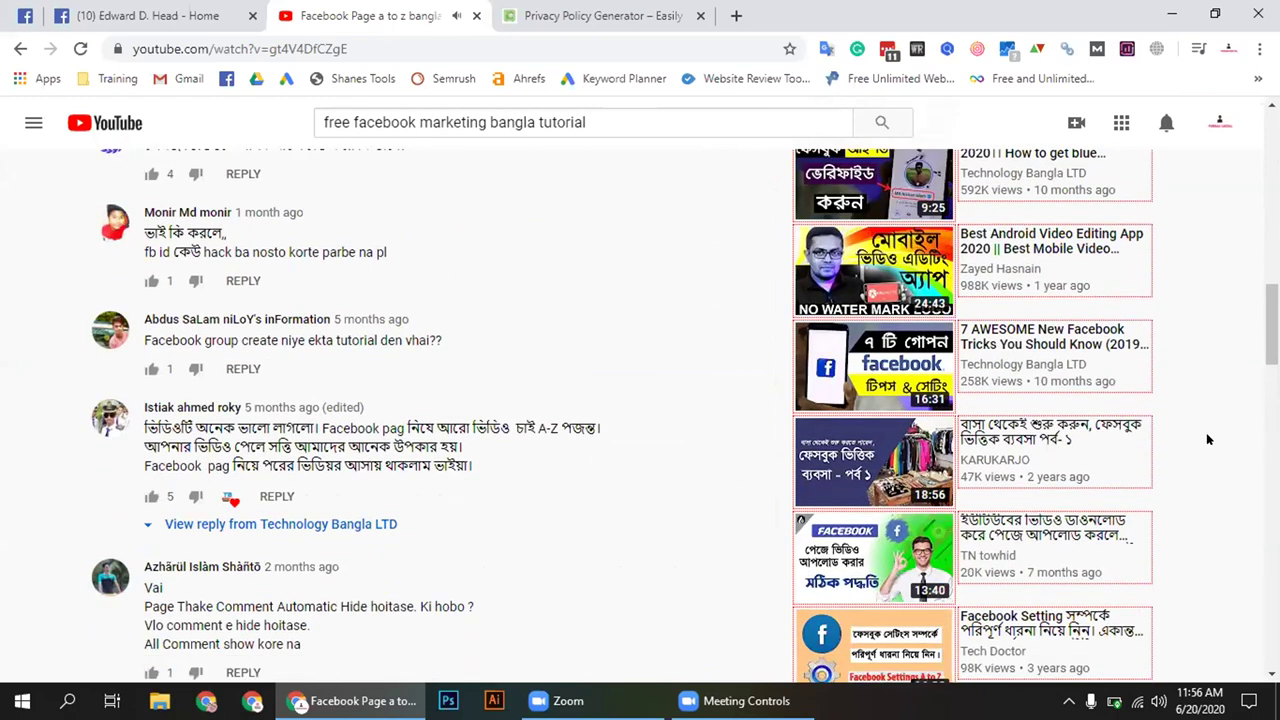
pyautogui.scroll(-1, 1208, 440)
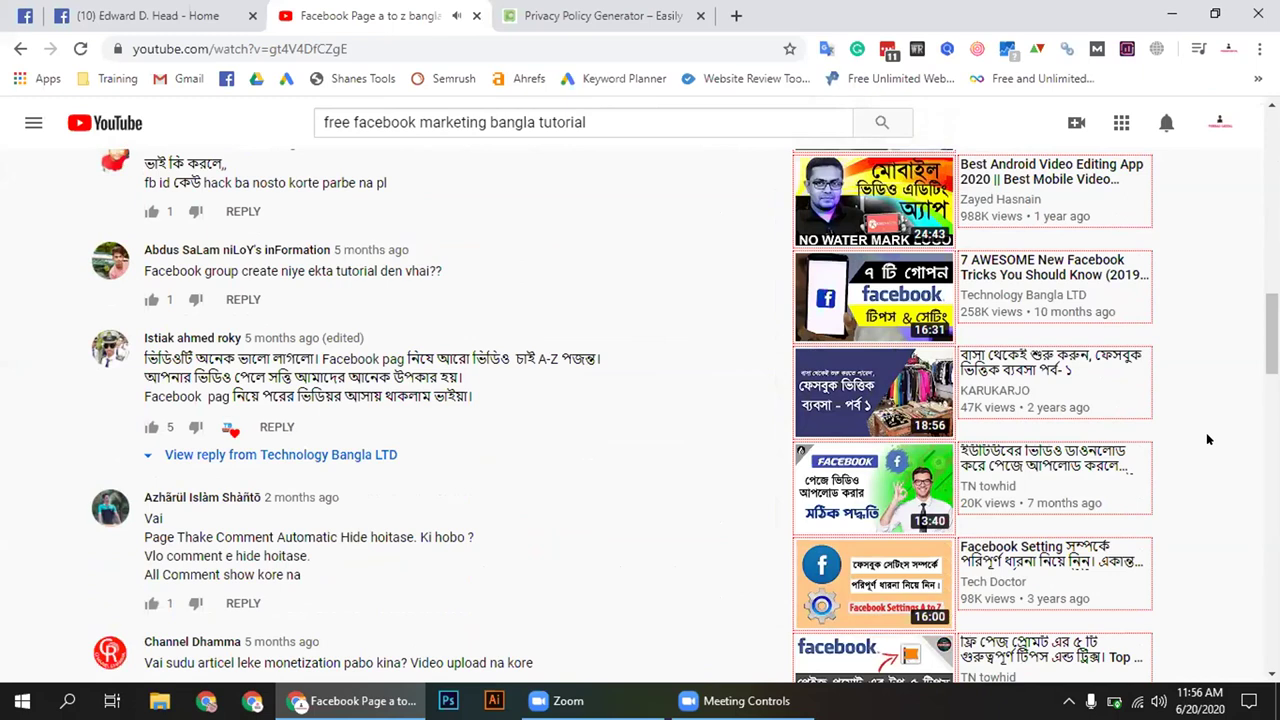
pyautogui.scroll(-1, 1206, 440)
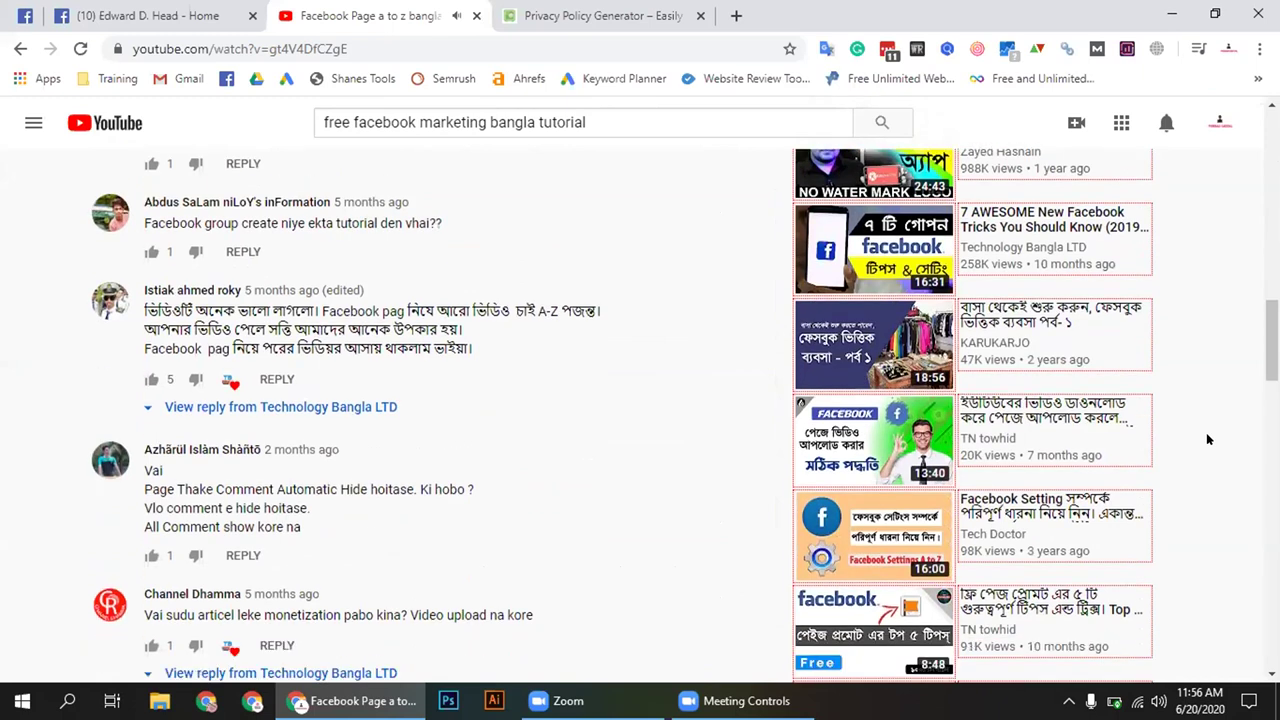
pyautogui.scroll(-2, 1206, 440)
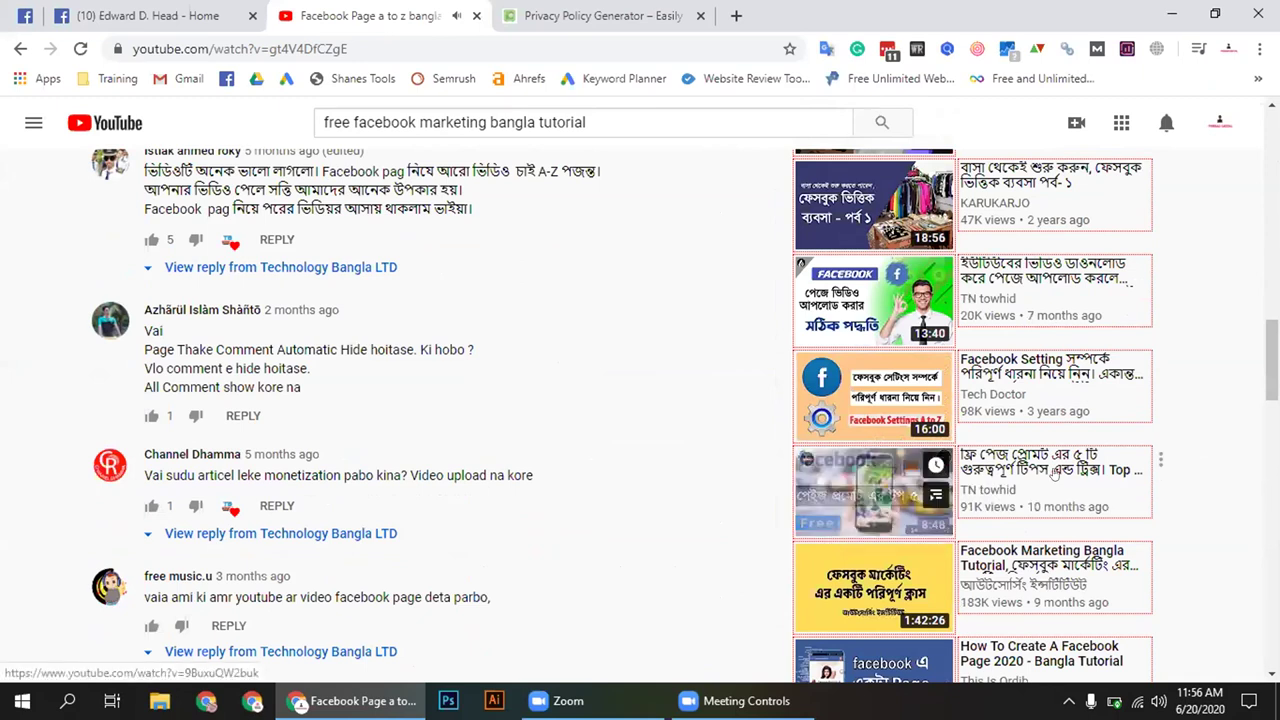
pyautogui.click(1045, 474)
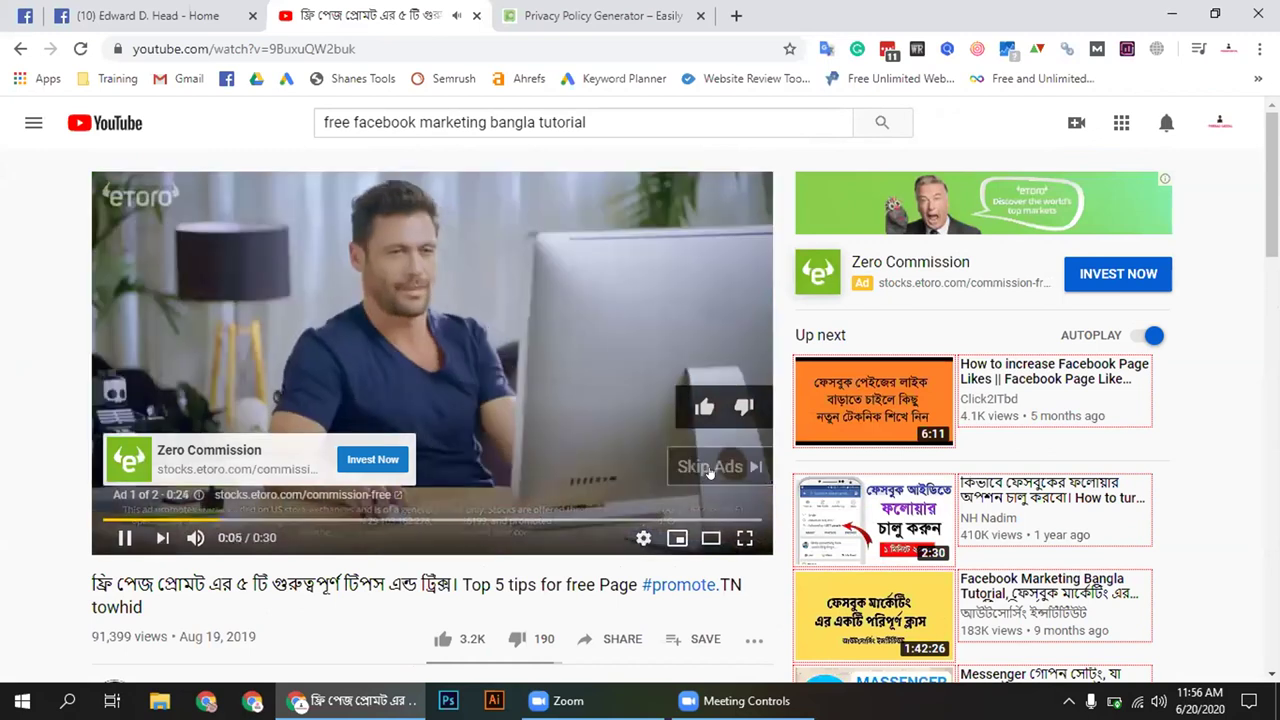
pyautogui.click(709, 467)
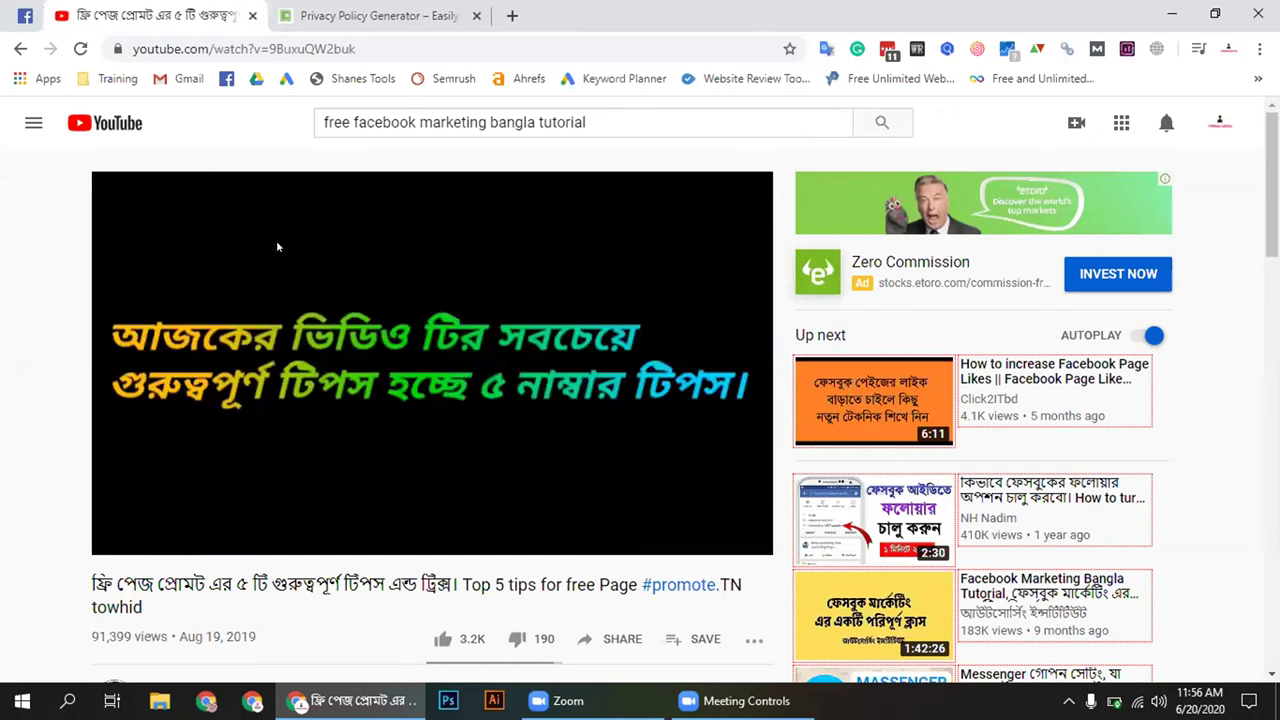
pyautogui.click(169, 520)
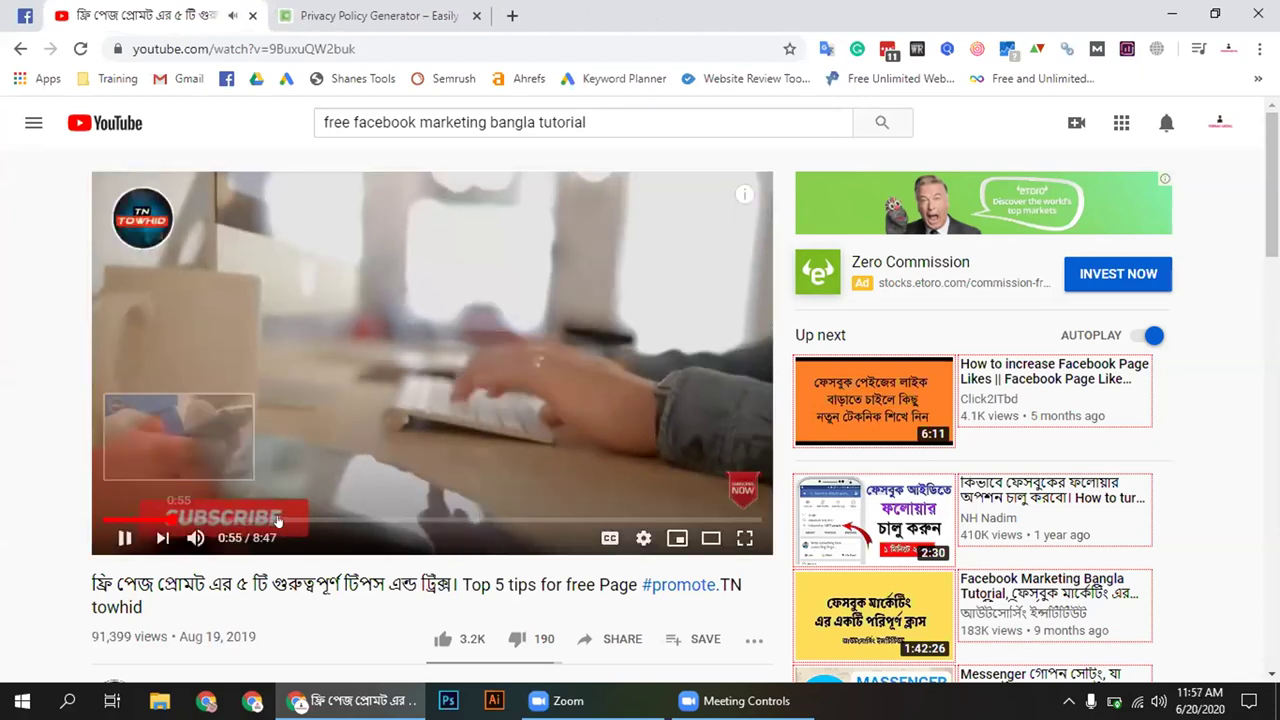
pyautogui.click(280, 520)
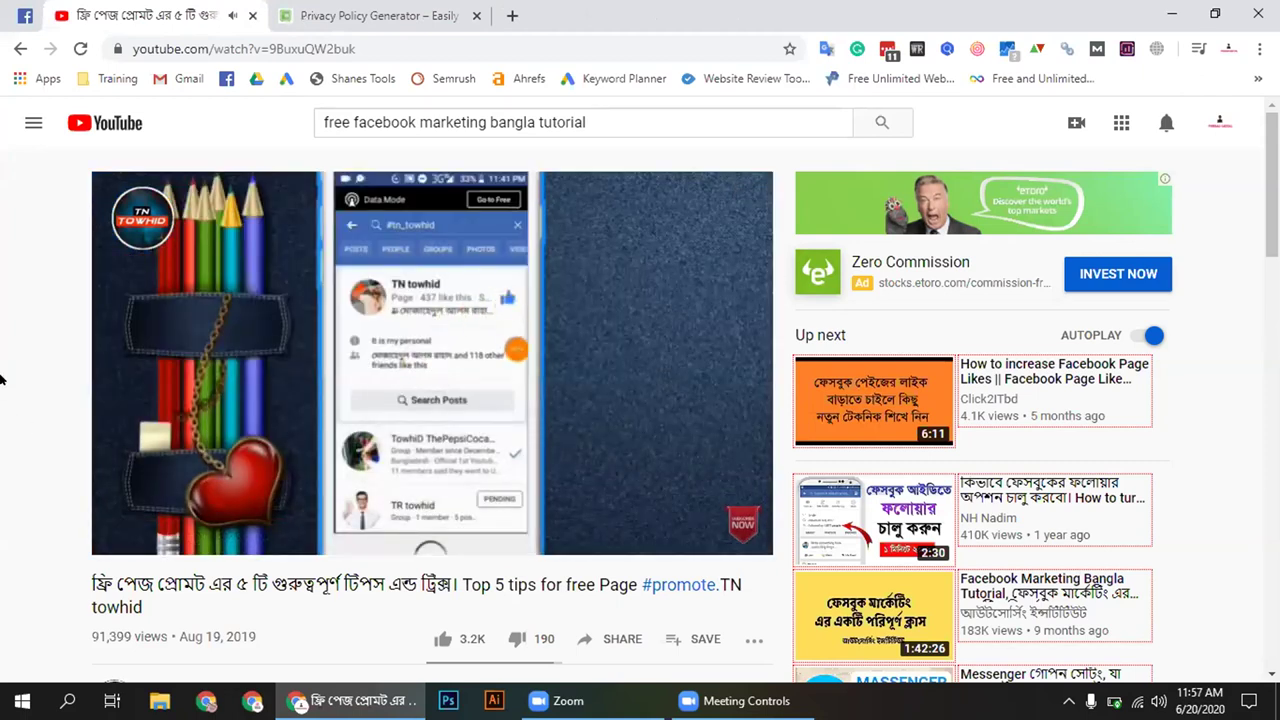
pyautogui.scroll(-1, 2, 379)
pyautogui.scroll(-2, 2, 379)
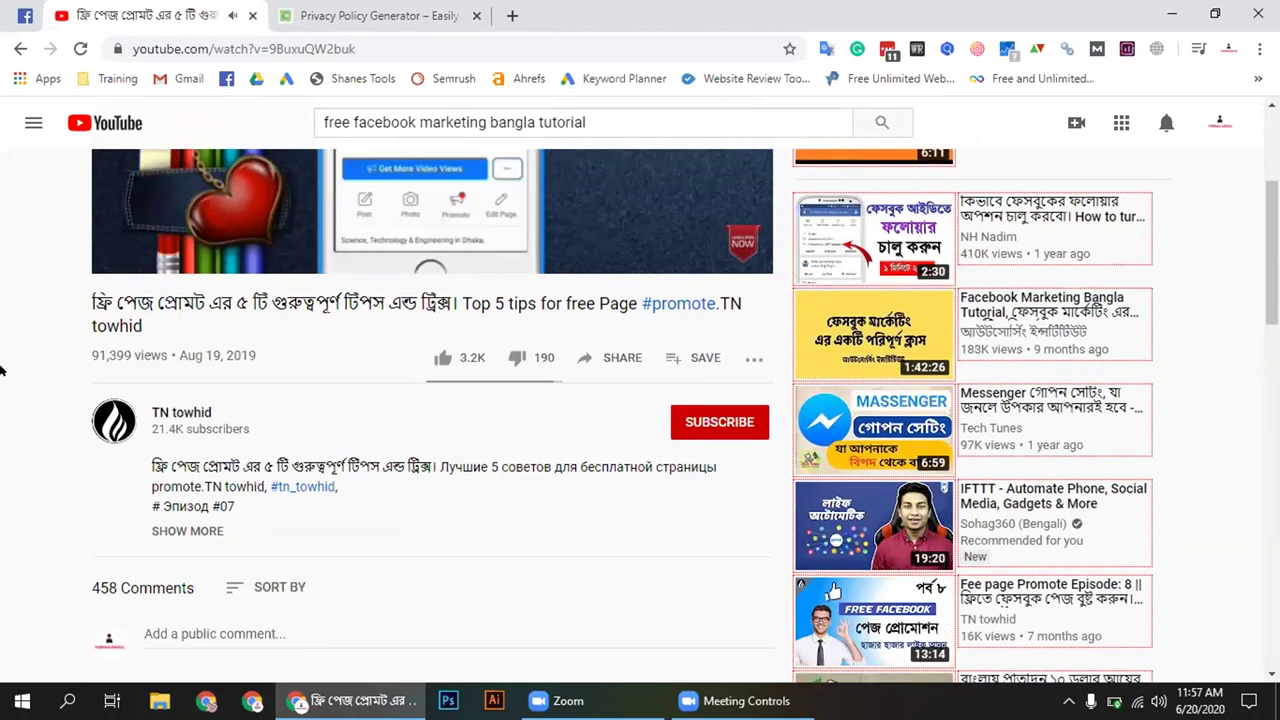
pyautogui.scroll(-4, 2, 370)
pyautogui.click(885, 120)
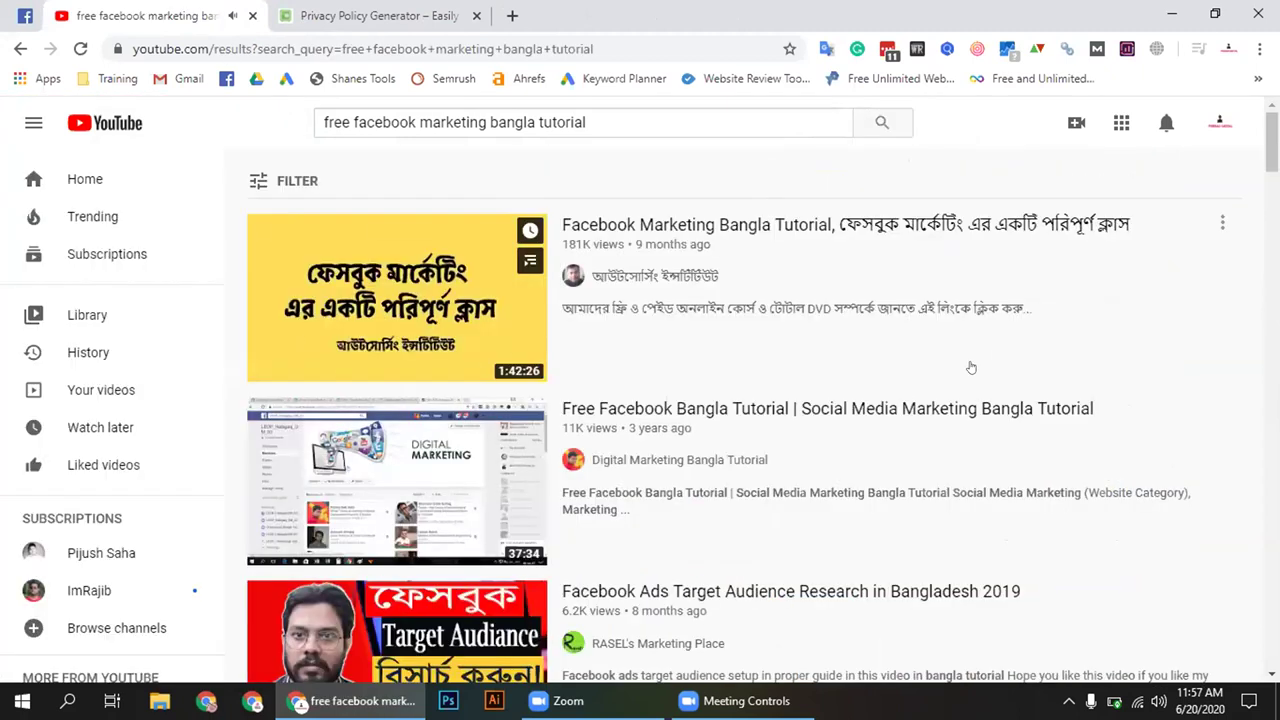
pyautogui.scroll(-1, 905, 405)
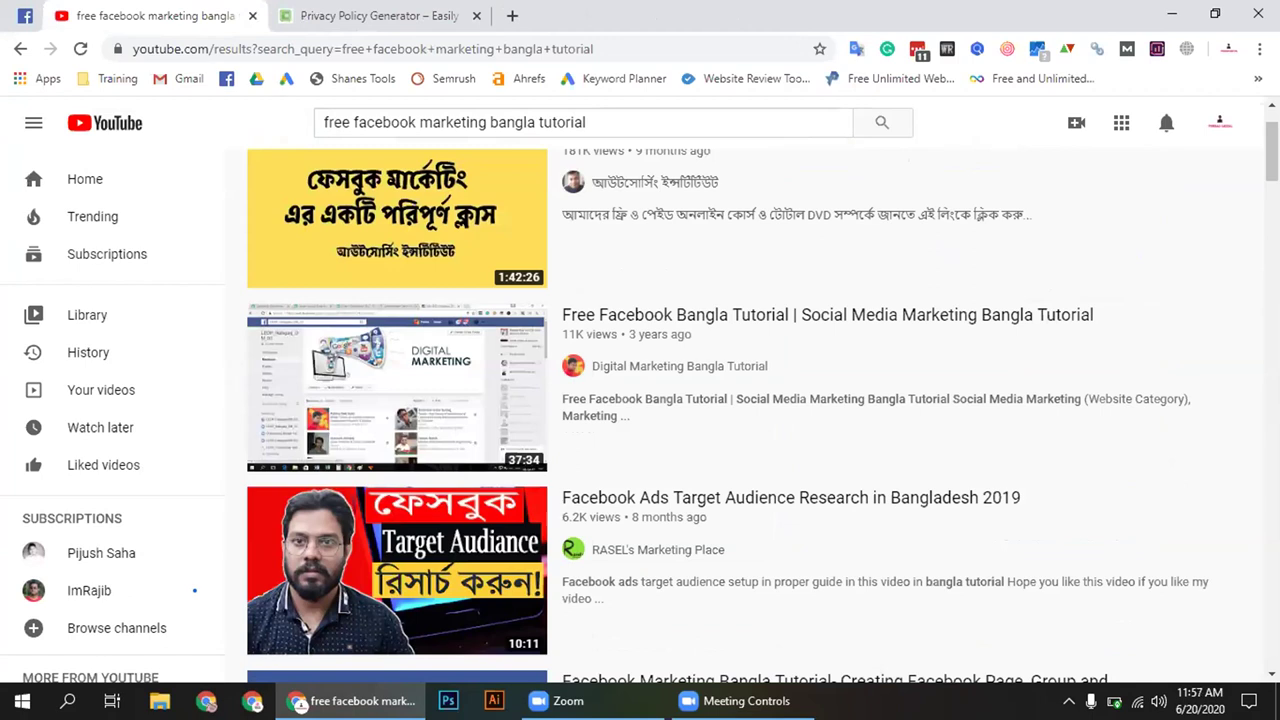
pyautogui.moveTo(1098, 325)
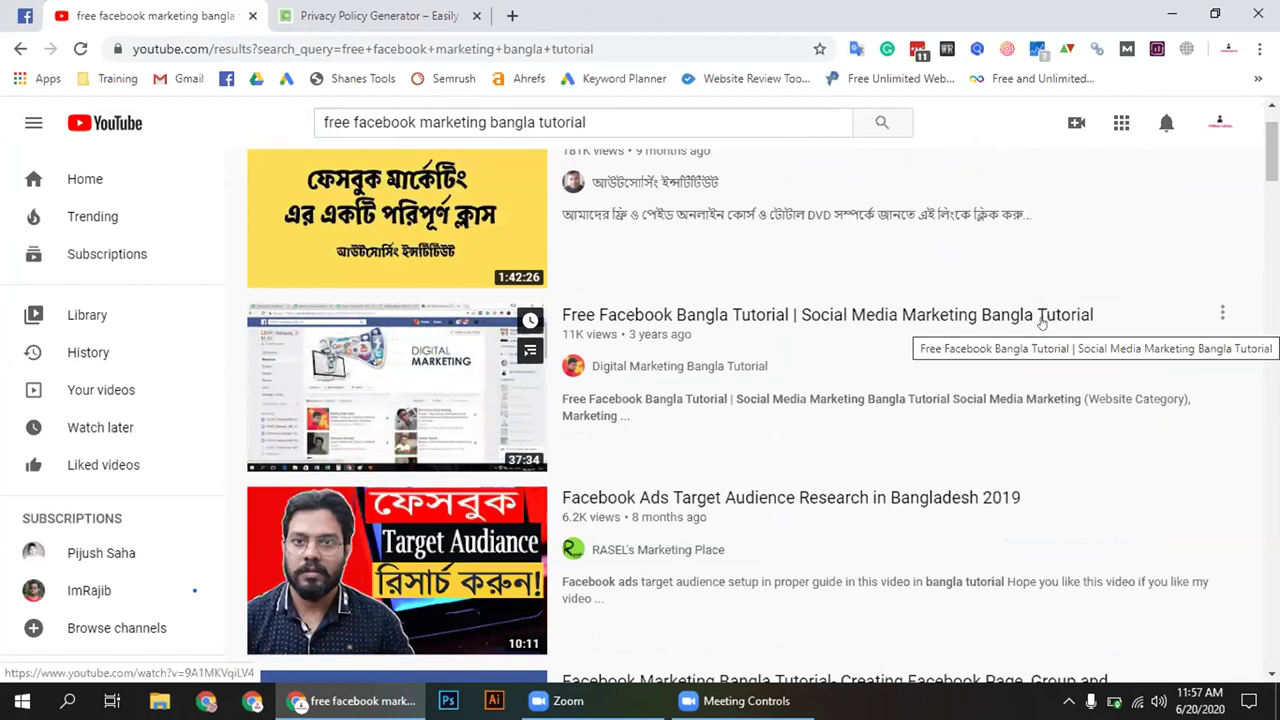
pyautogui.scroll(-3, 995, 380)
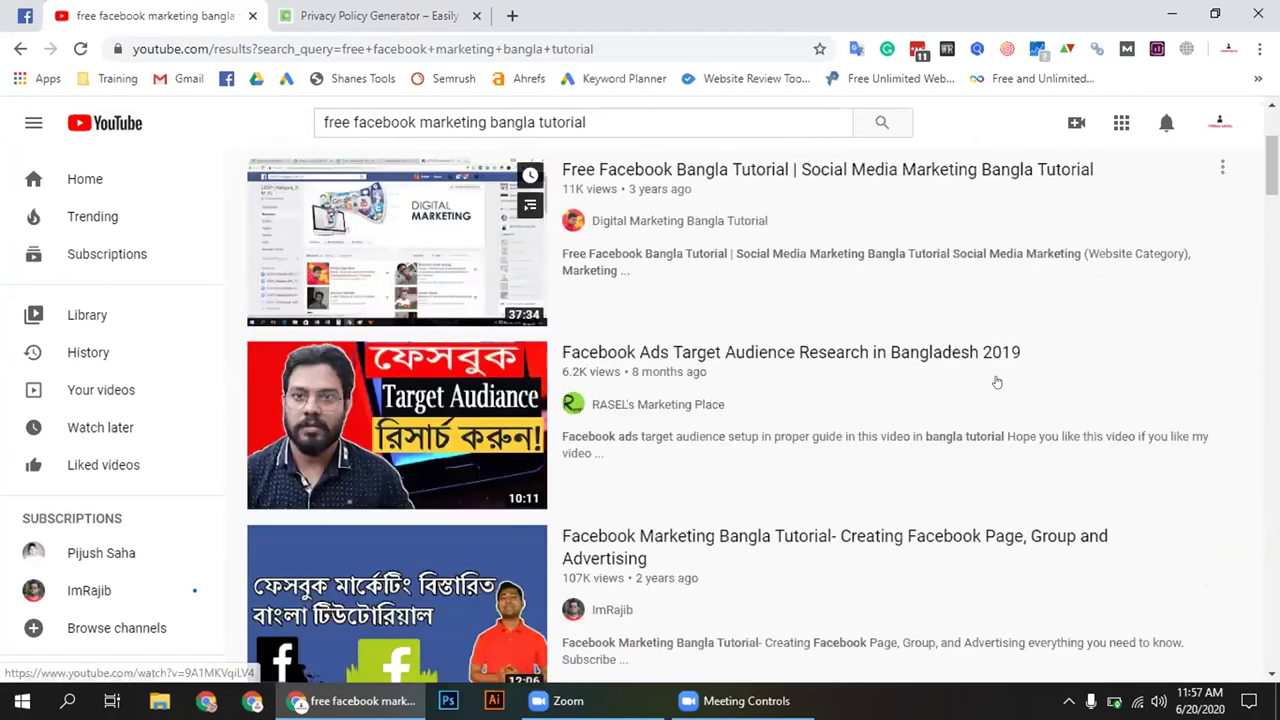
pyautogui.scroll(-1, 996, 381)
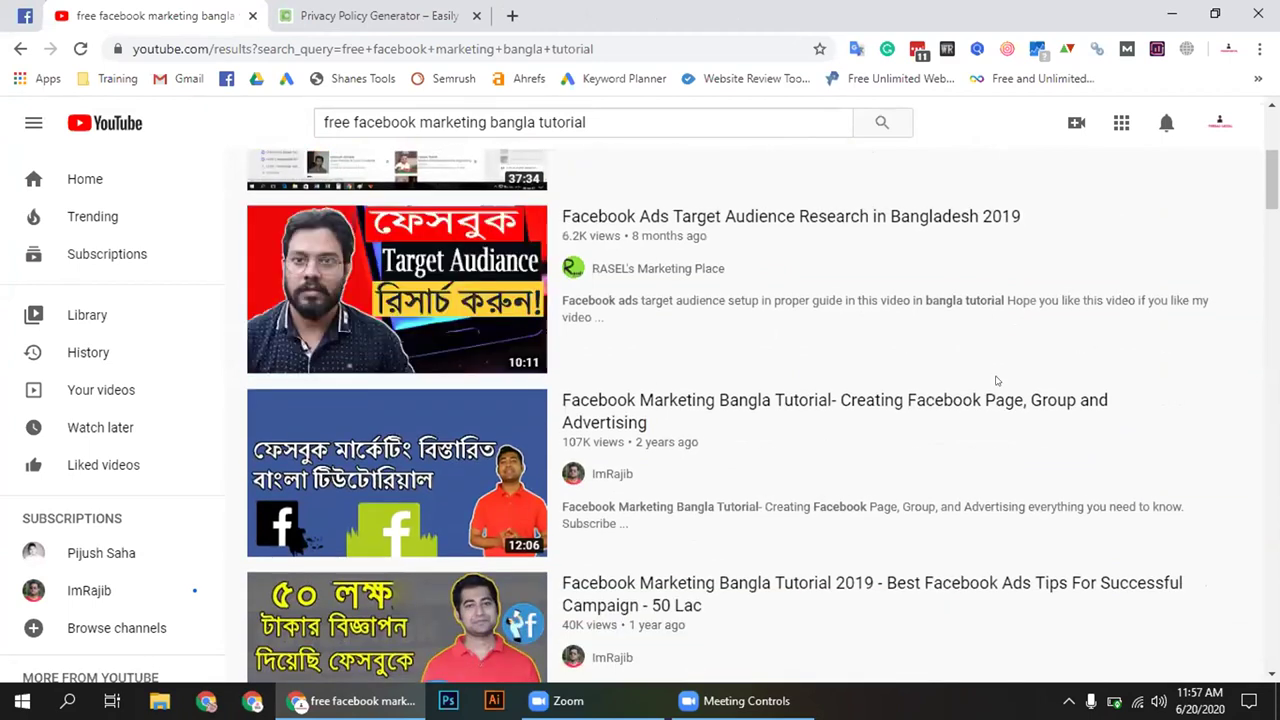
pyautogui.scroll(-1, 996, 381)
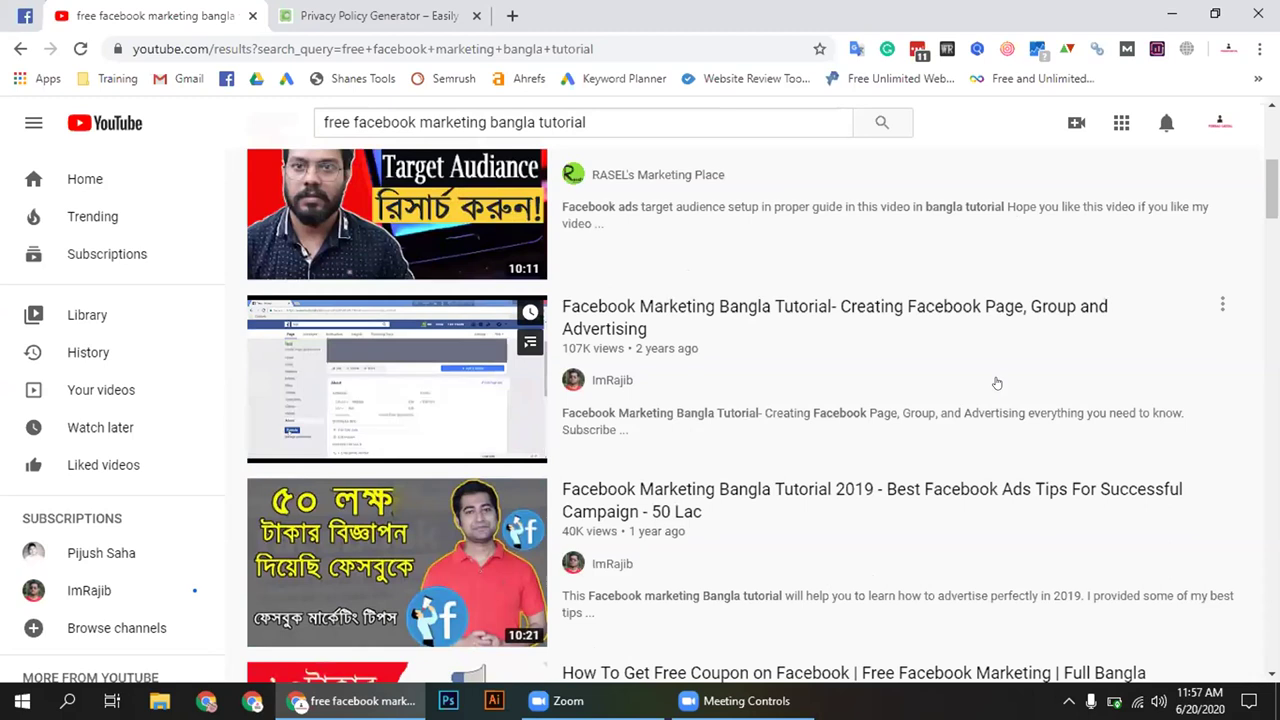
pyautogui.scroll(-1, 996, 382)
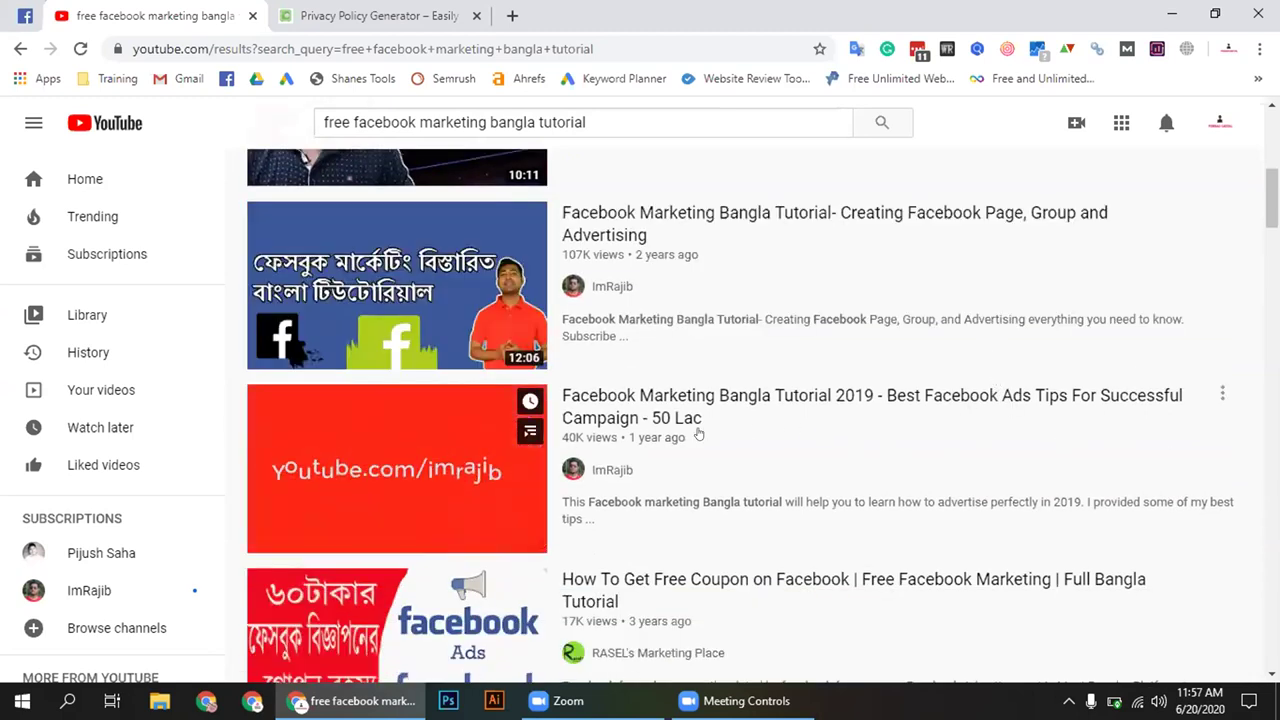
# Open the uploader's channel and show its Playlists tab, including Facebook Marketing Bangla Tutorial
pyautogui.click(600, 472)
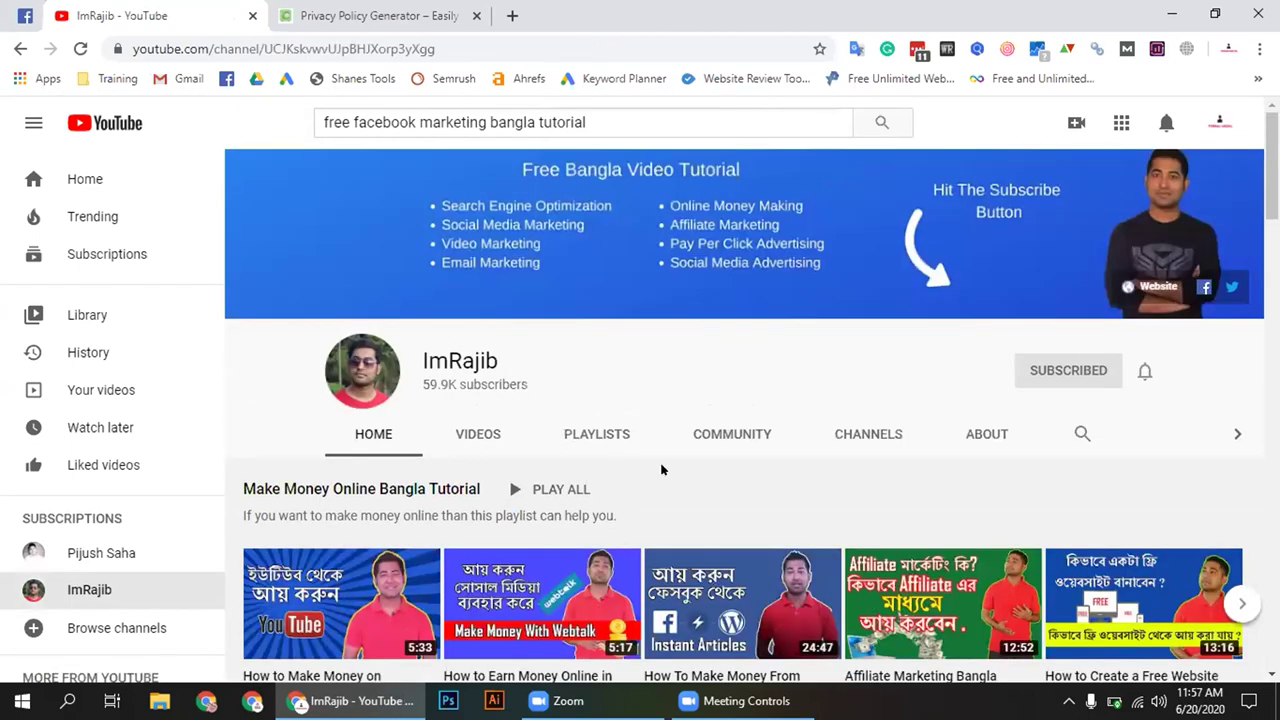
pyautogui.click(625, 433)
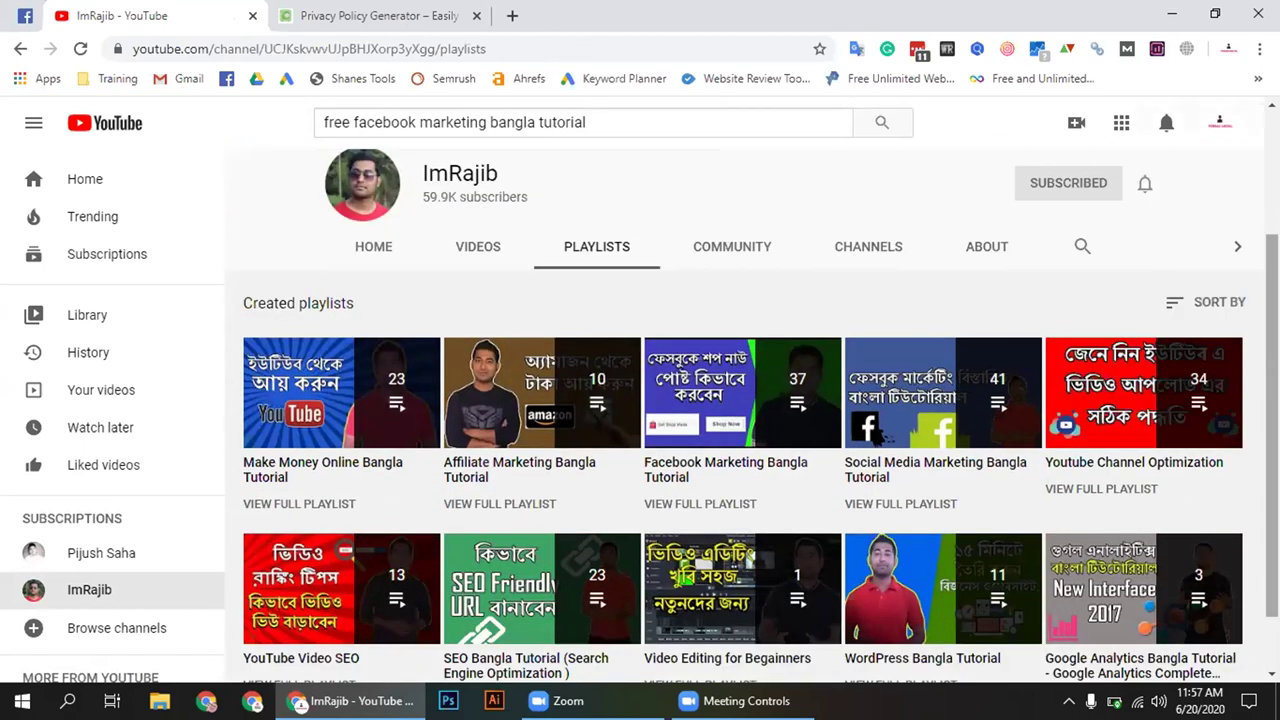
# Play the 37-video Facebook Marketing Bangla Tutorial playlist and copy the video's web address
pyautogui.click(680, 478)
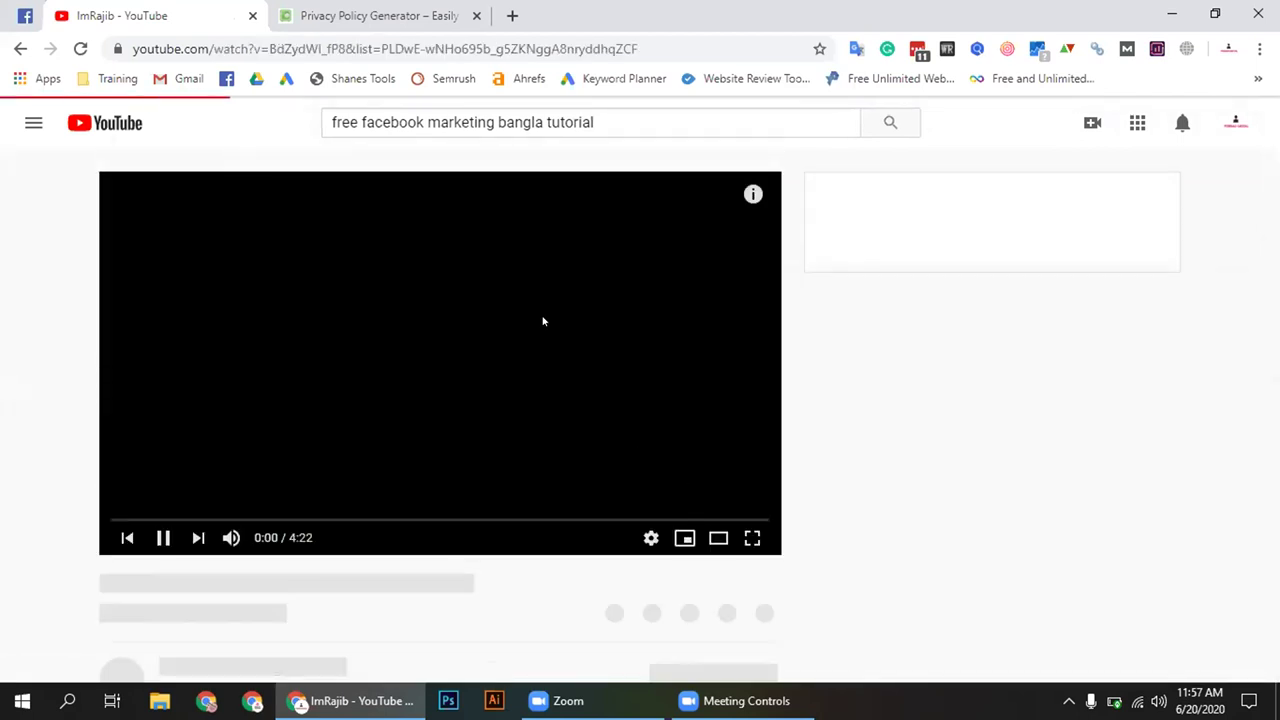
pyautogui.click(320, 49)
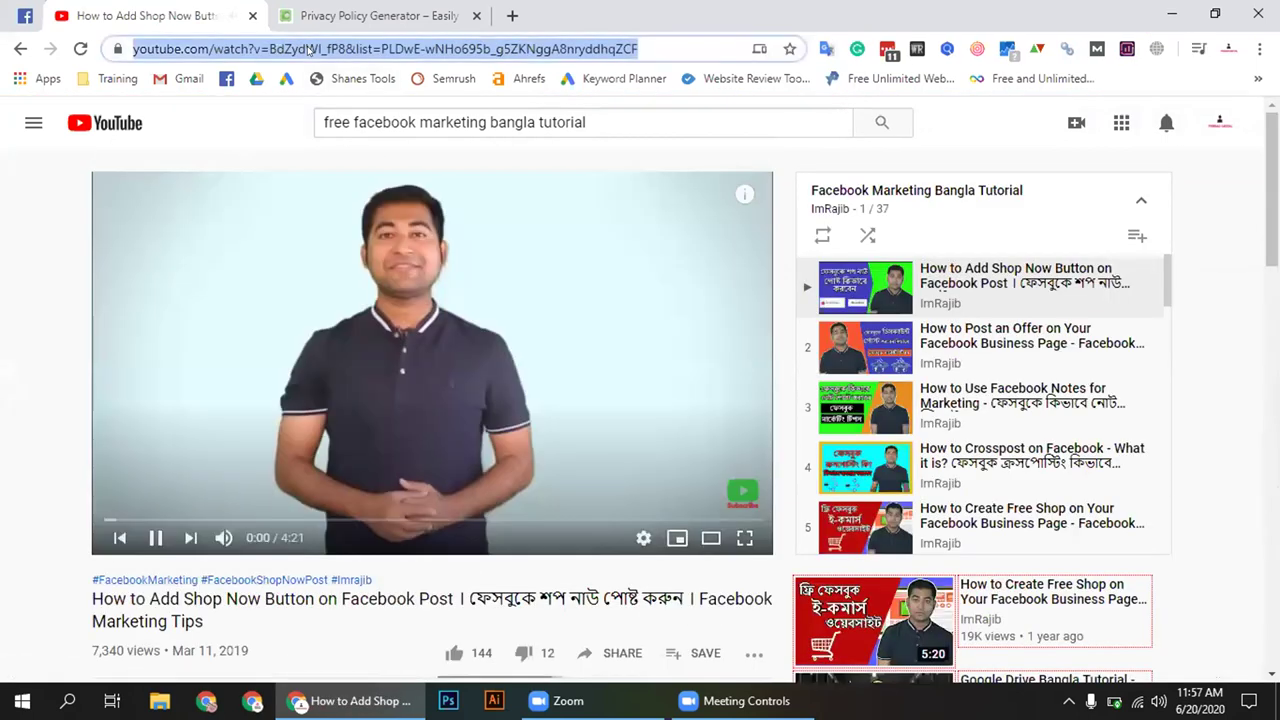
pyautogui.rightClick(318, 50)
pyautogui.click(362, 180)
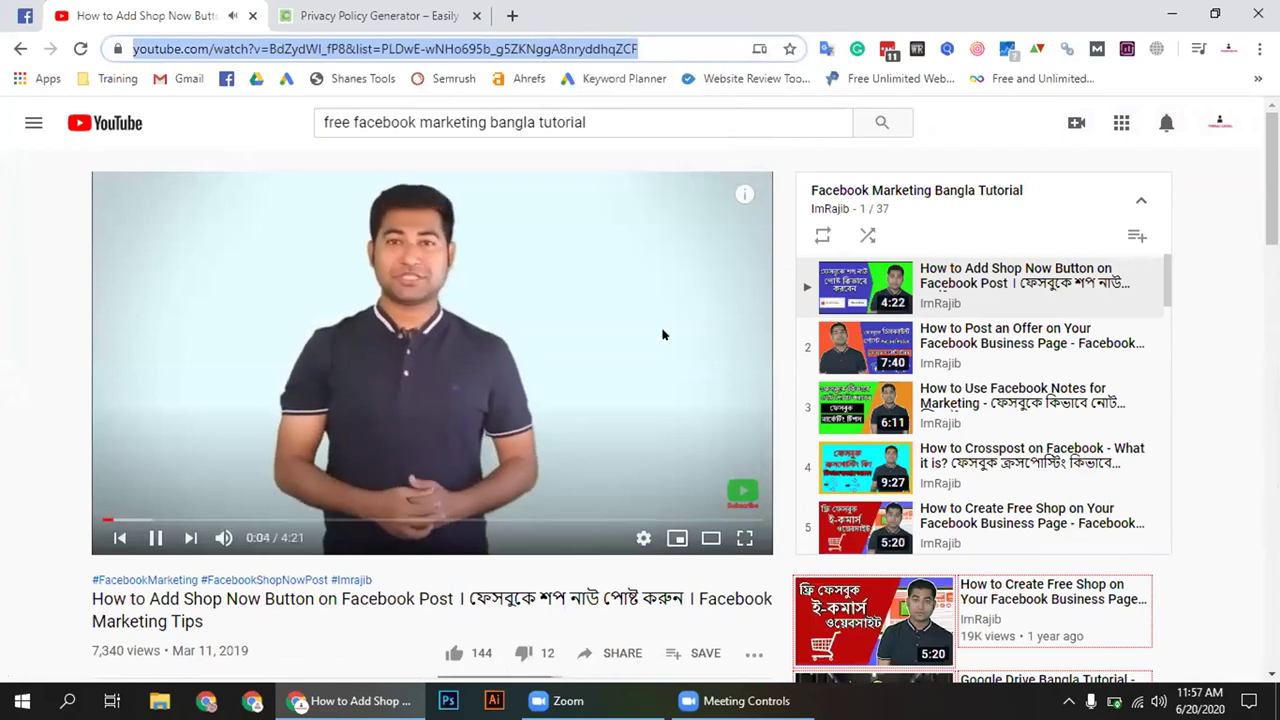
# Scroll up and down through the playing playlist's video list
pyautogui.scroll(-9, 1040, 327)
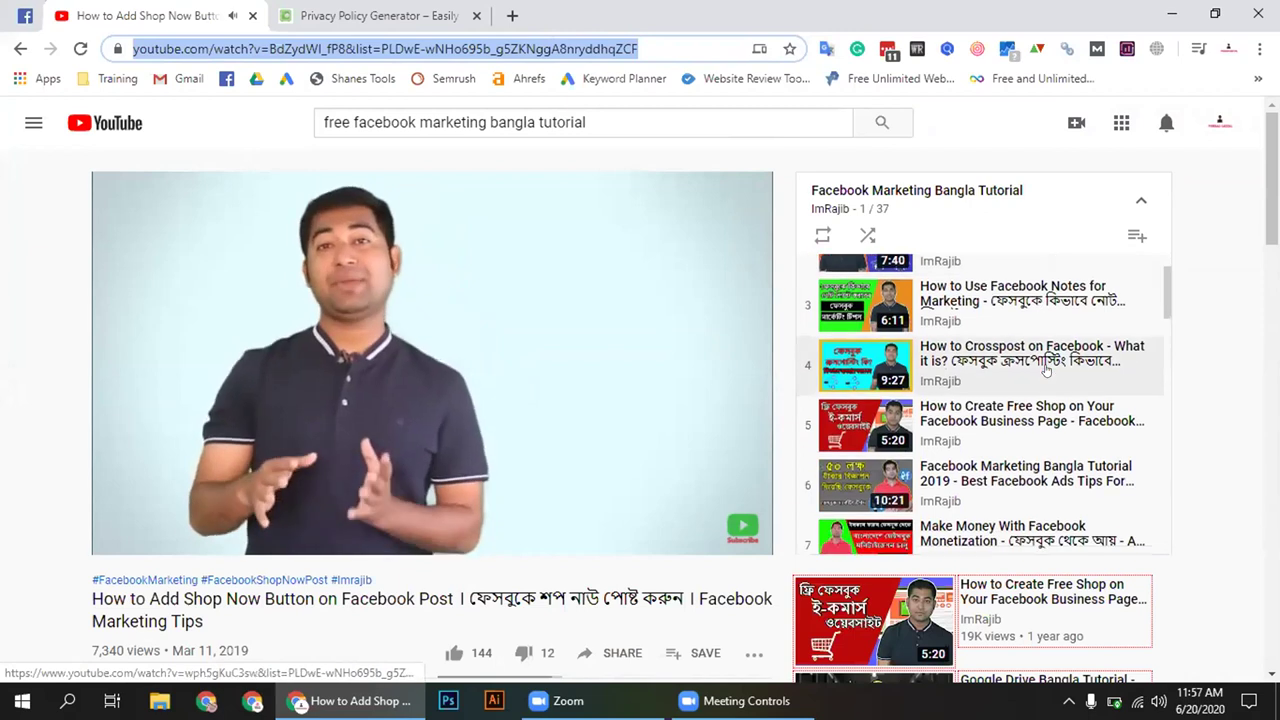
pyautogui.scroll(2, 1053, 370)
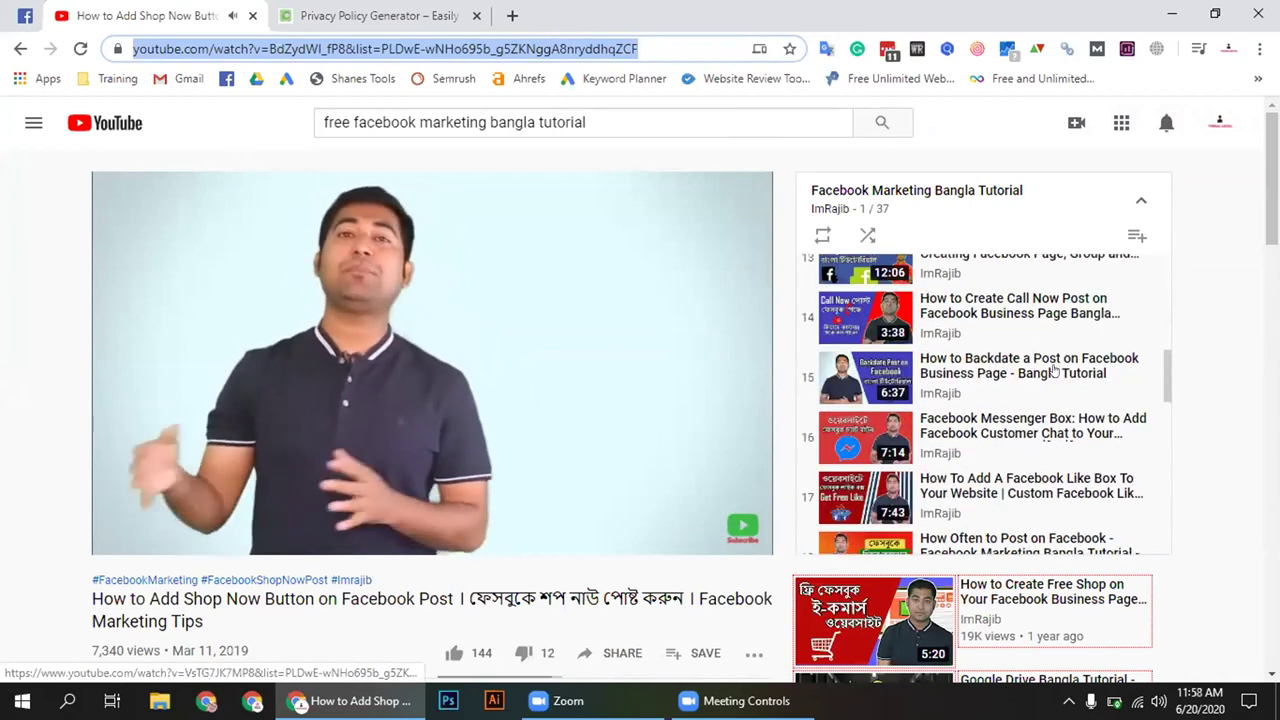
pyautogui.scroll(-5, 1050, 367)
pyautogui.scroll(-6, 1046, 368)
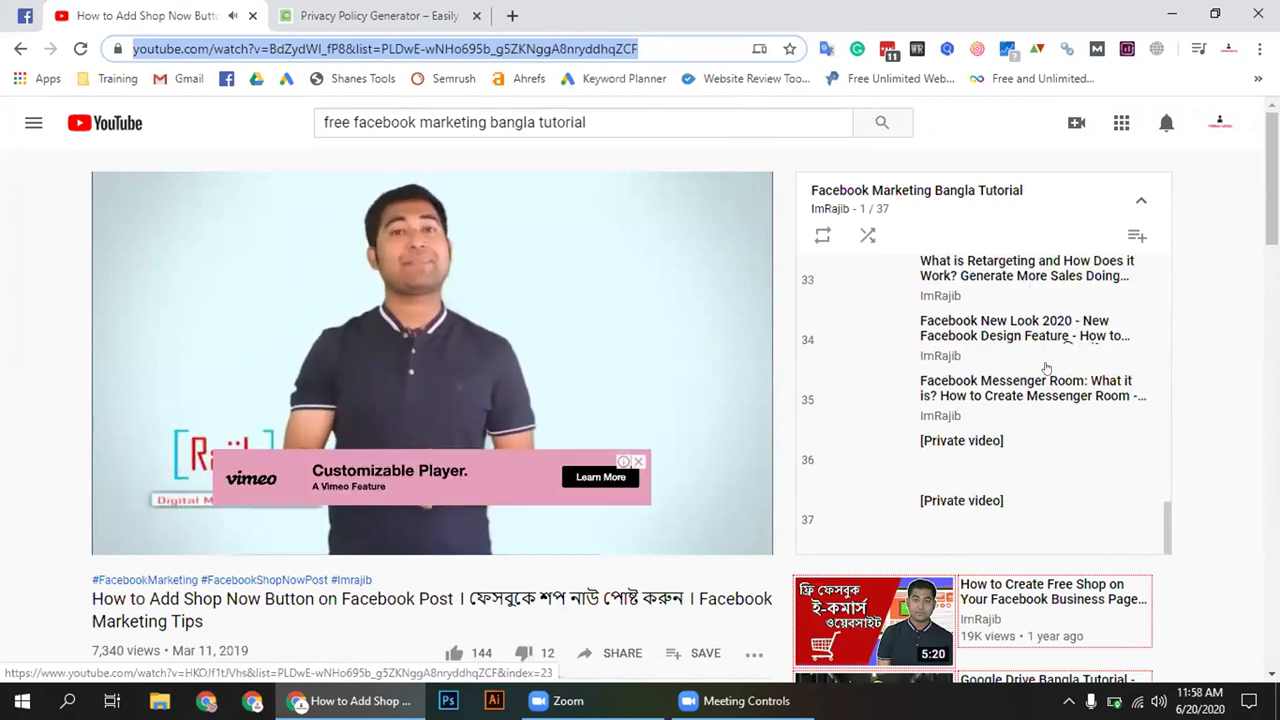
pyautogui.scroll(2, 1046, 368)
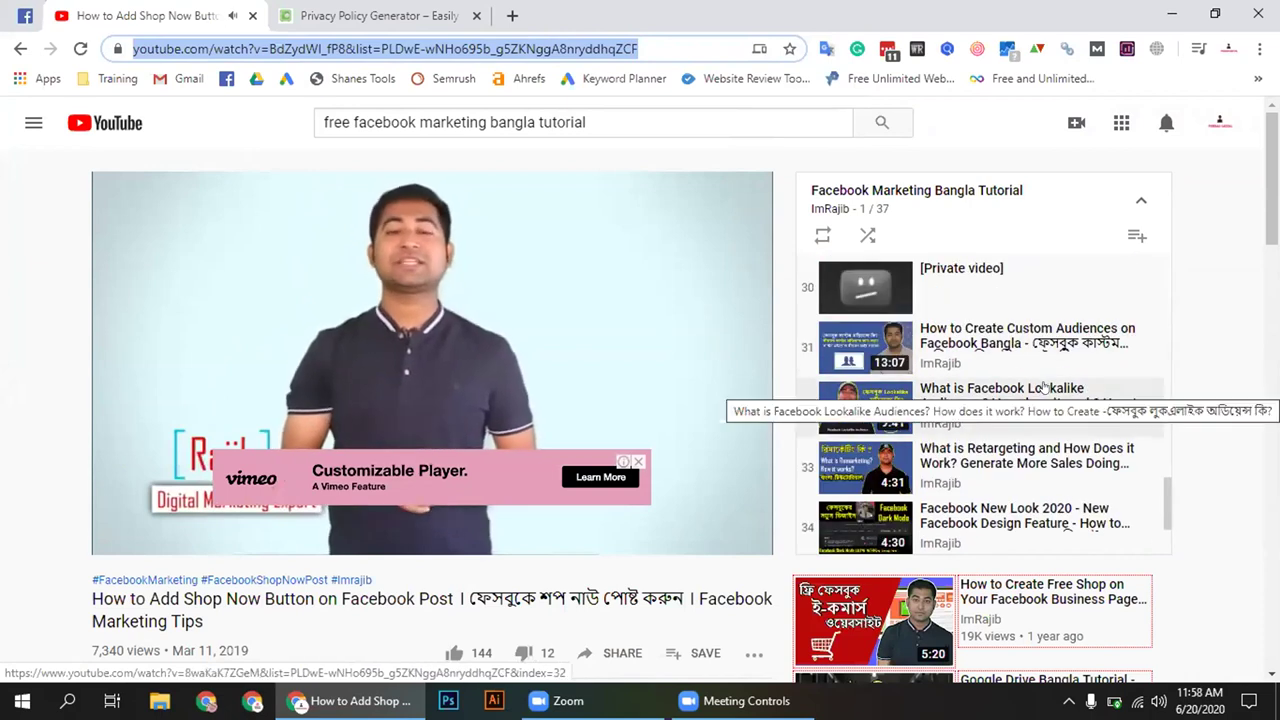
pyautogui.scroll(5, 1043, 387)
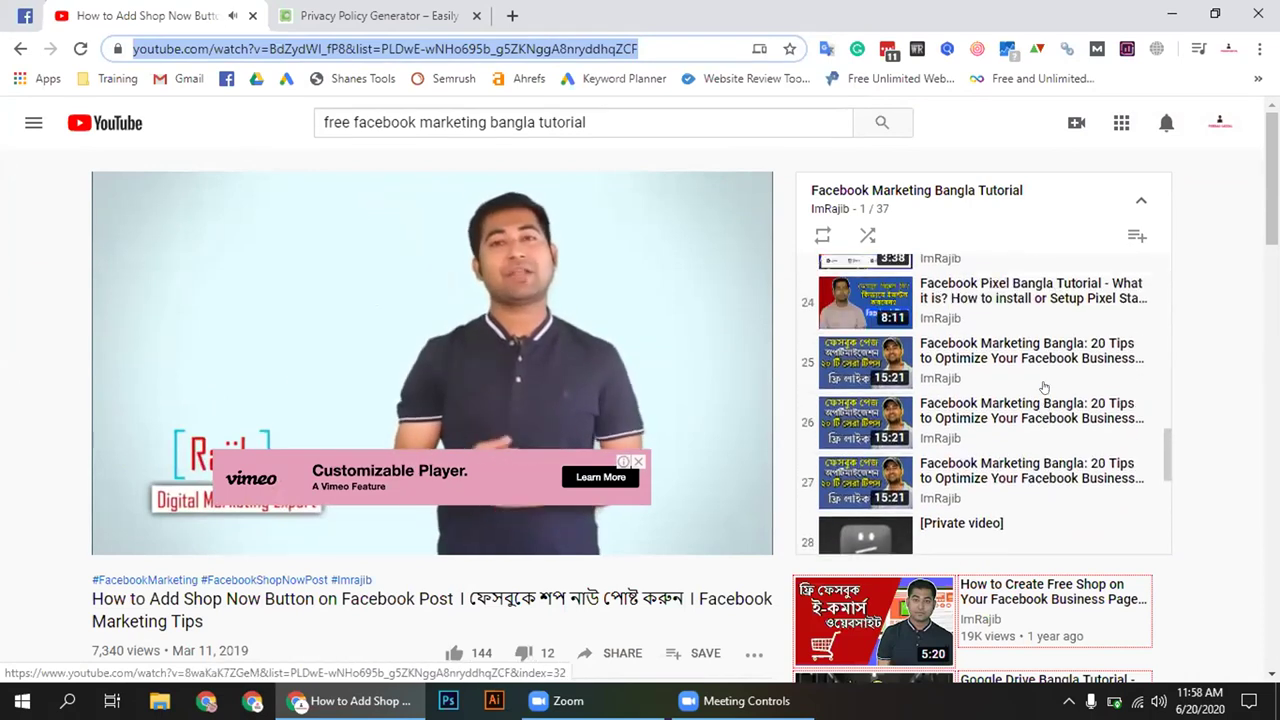
pyautogui.scroll(2, 1043, 387)
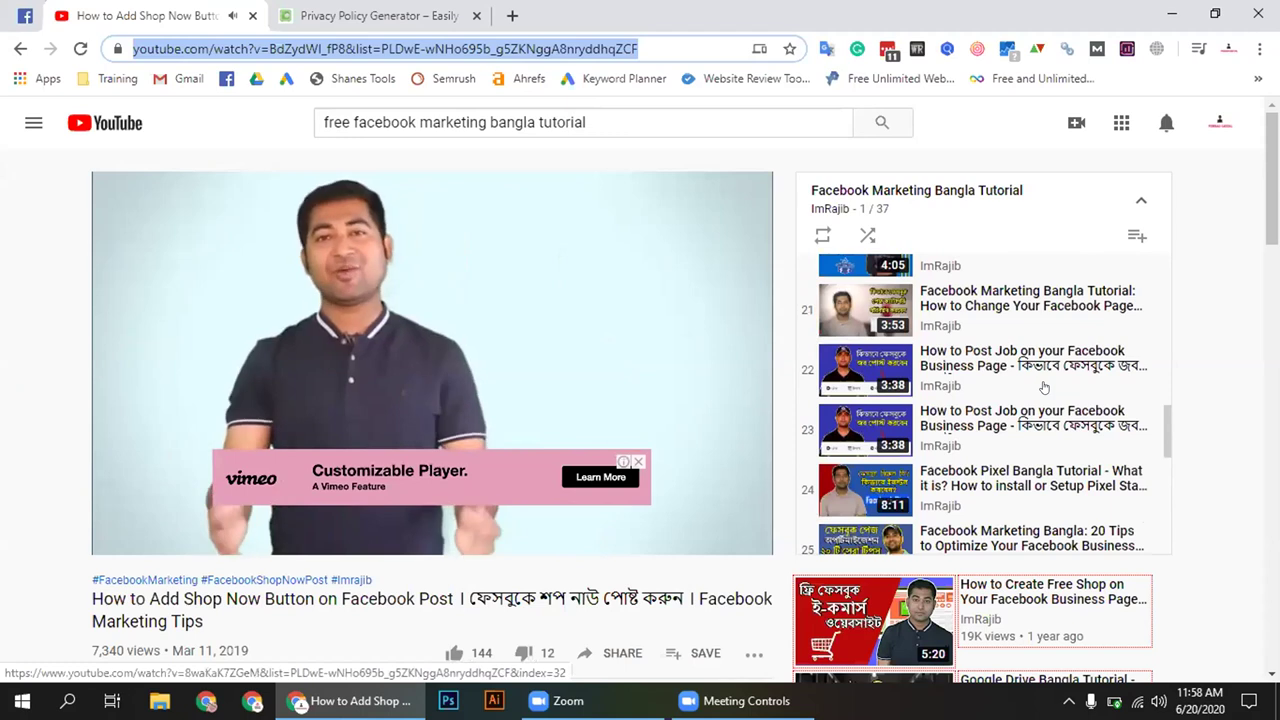
pyautogui.scroll(-2, 1043, 386)
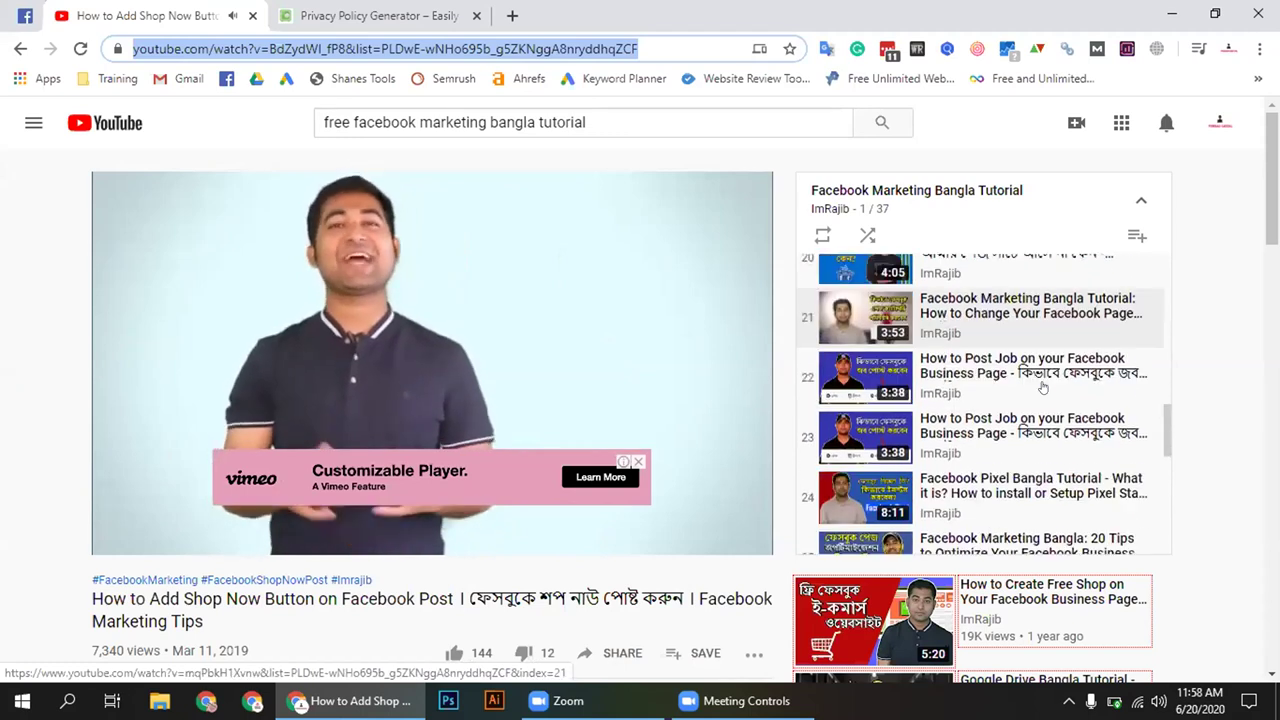
pyautogui.scroll(7, 1043, 387)
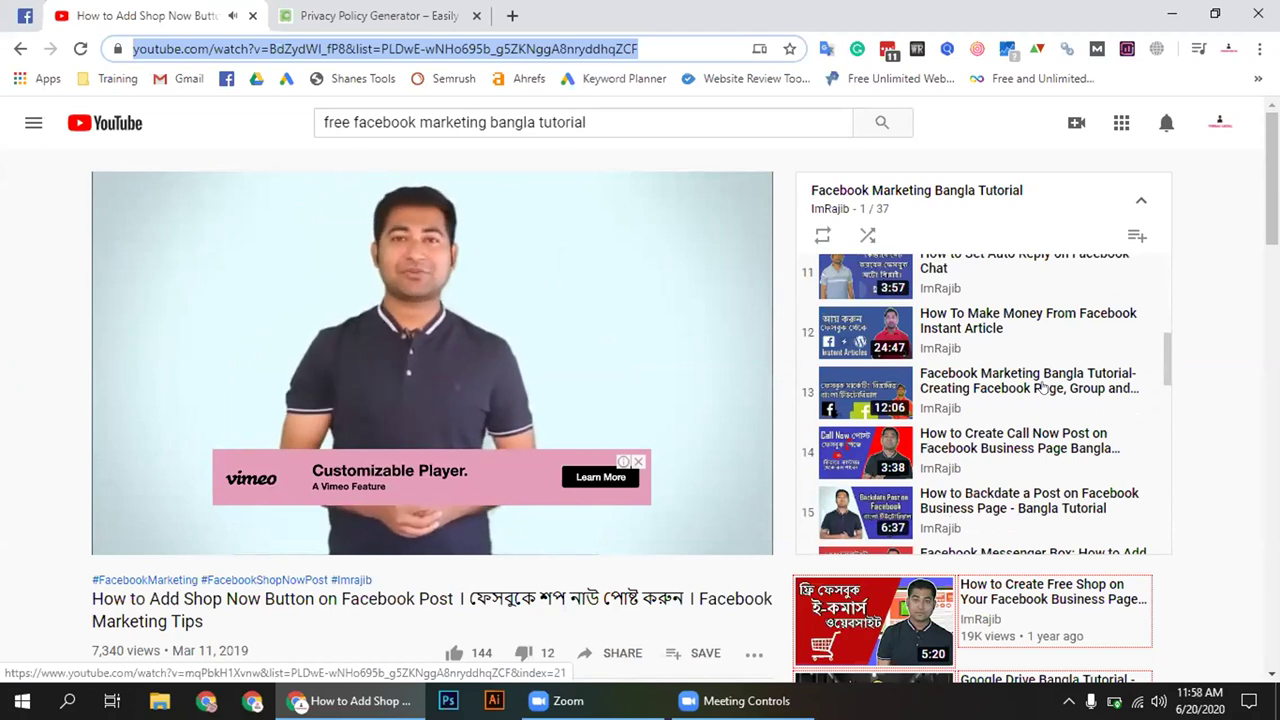
pyautogui.scroll(2, 1043, 387)
pyautogui.scroll(3, 1043, 387)
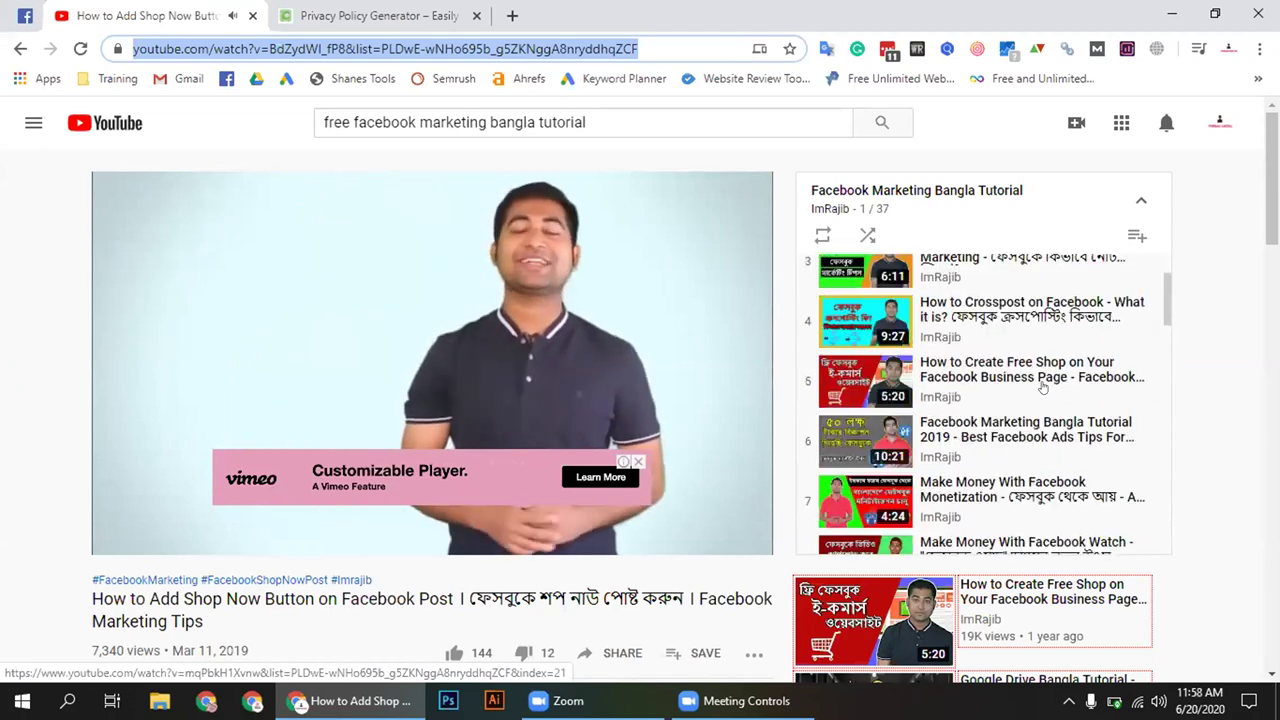
# Go back to the channel's Playlists tab and close the floating miniplayer
pyautogui.click(20, 48)
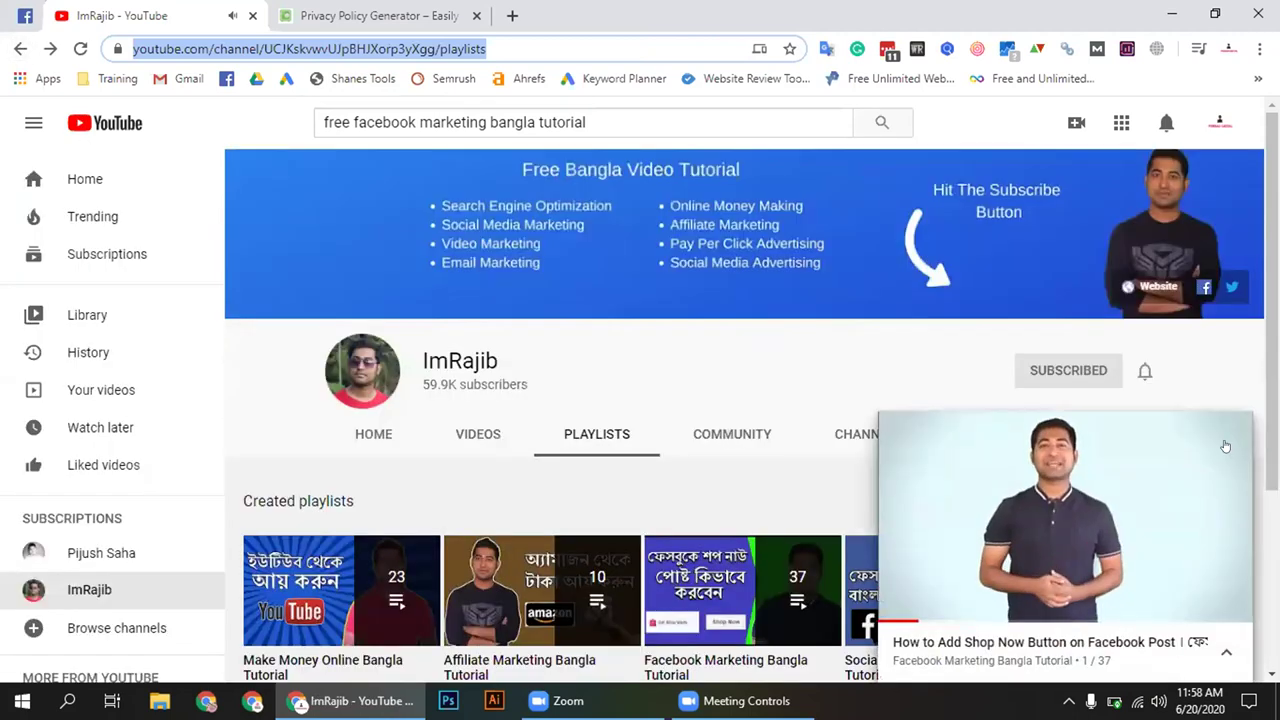
pyautogui.click(1232, 434)
pyautogui.scroll(-2, 783, 487)
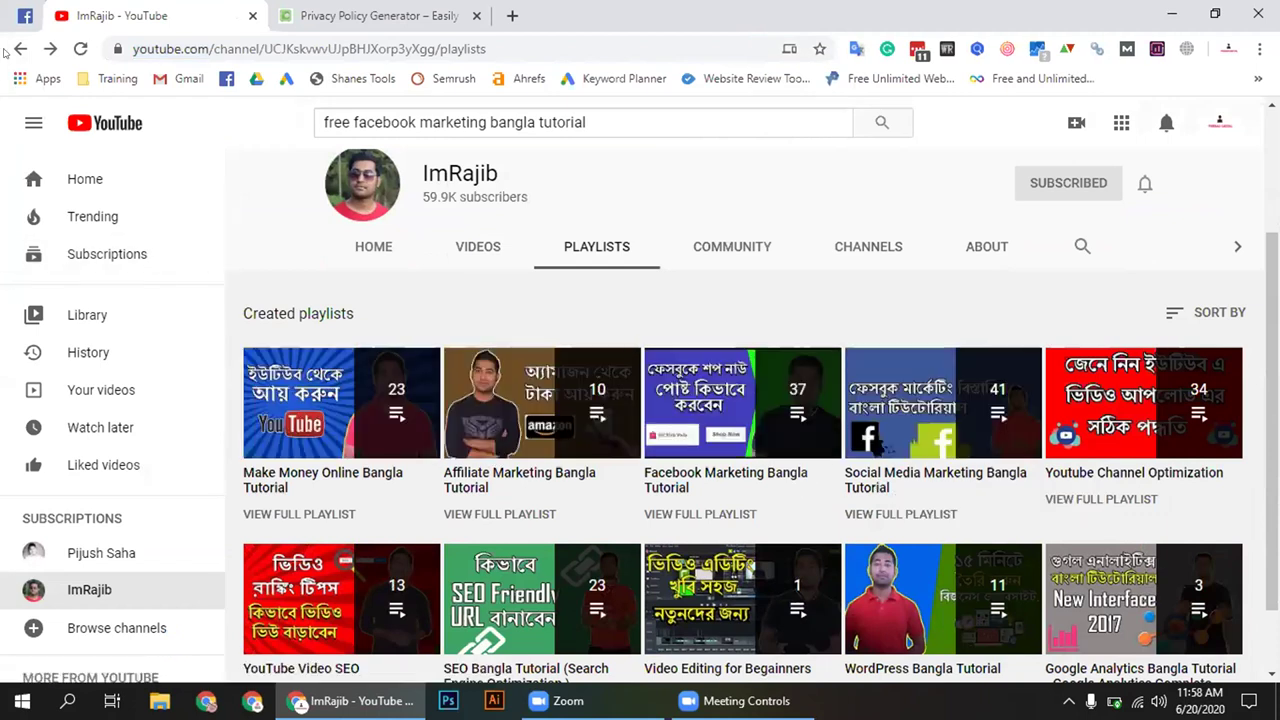
# Replace the search with the previously searched creator's name and open that creator's channel
pyautogui.click(620, 117)
pyautogui.hotkey('ctrl', 'a')
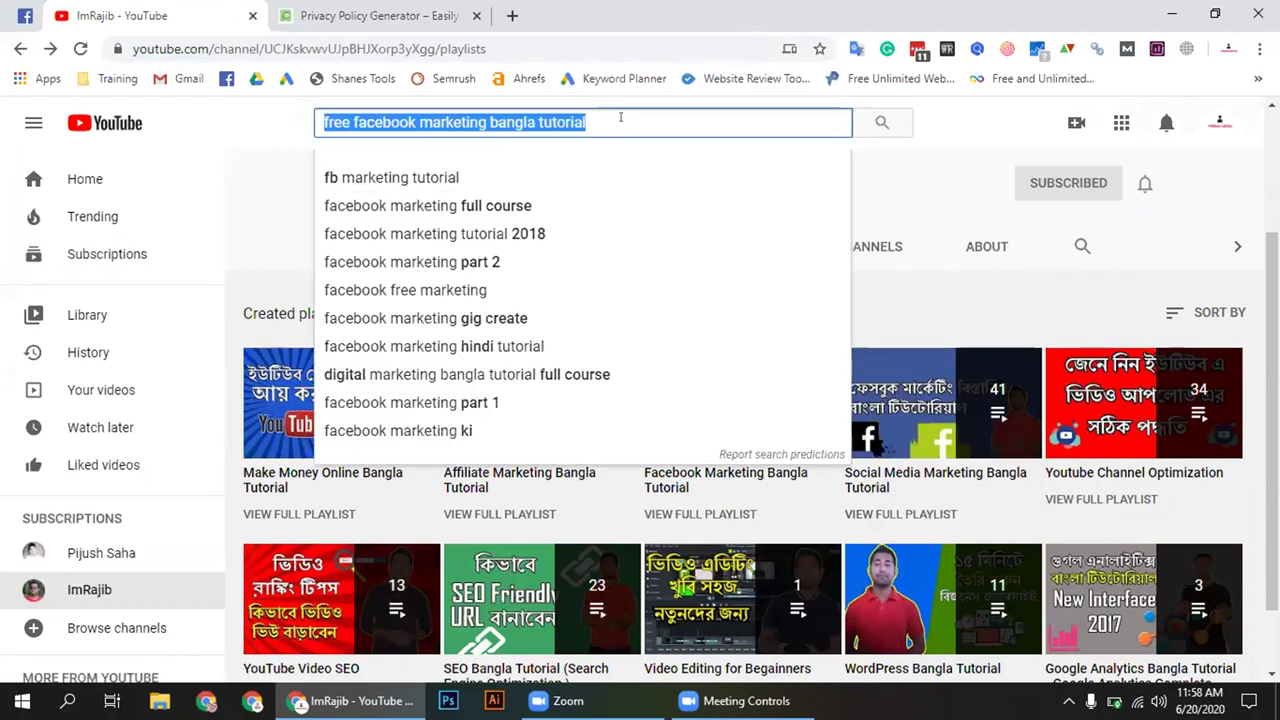
pyautogui.write('pi')
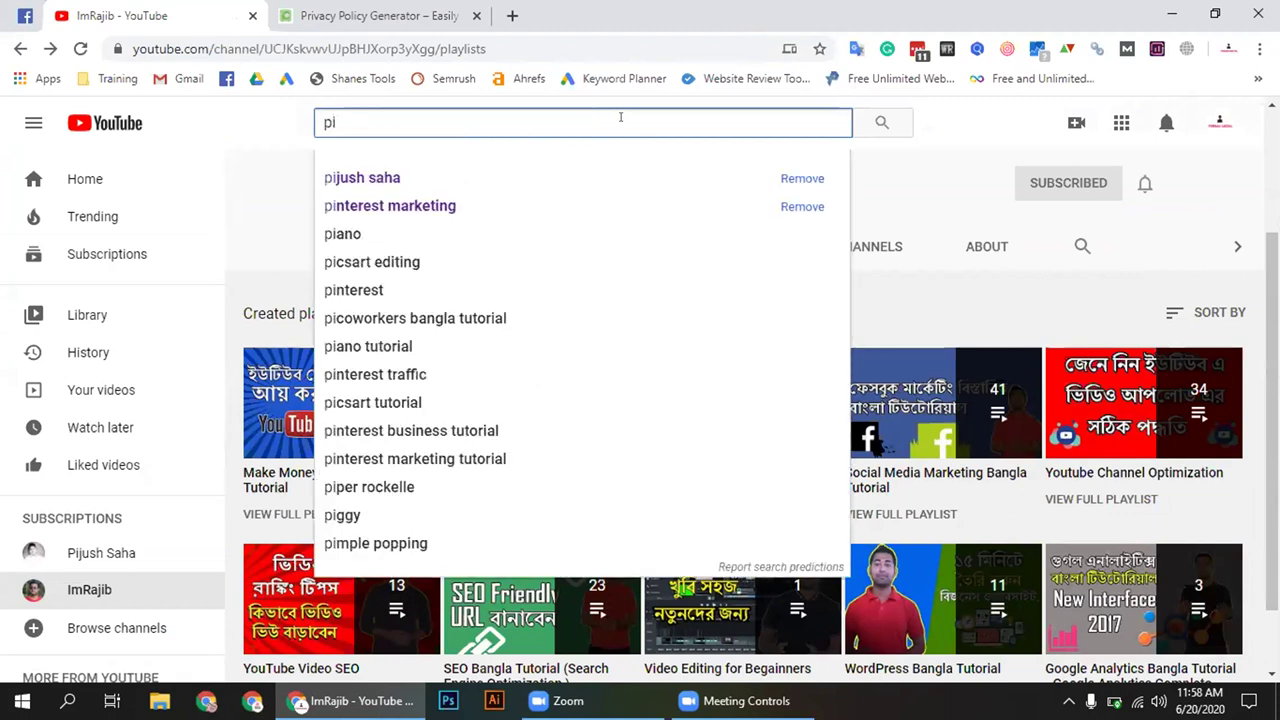
pyautogui.click(546, 184)
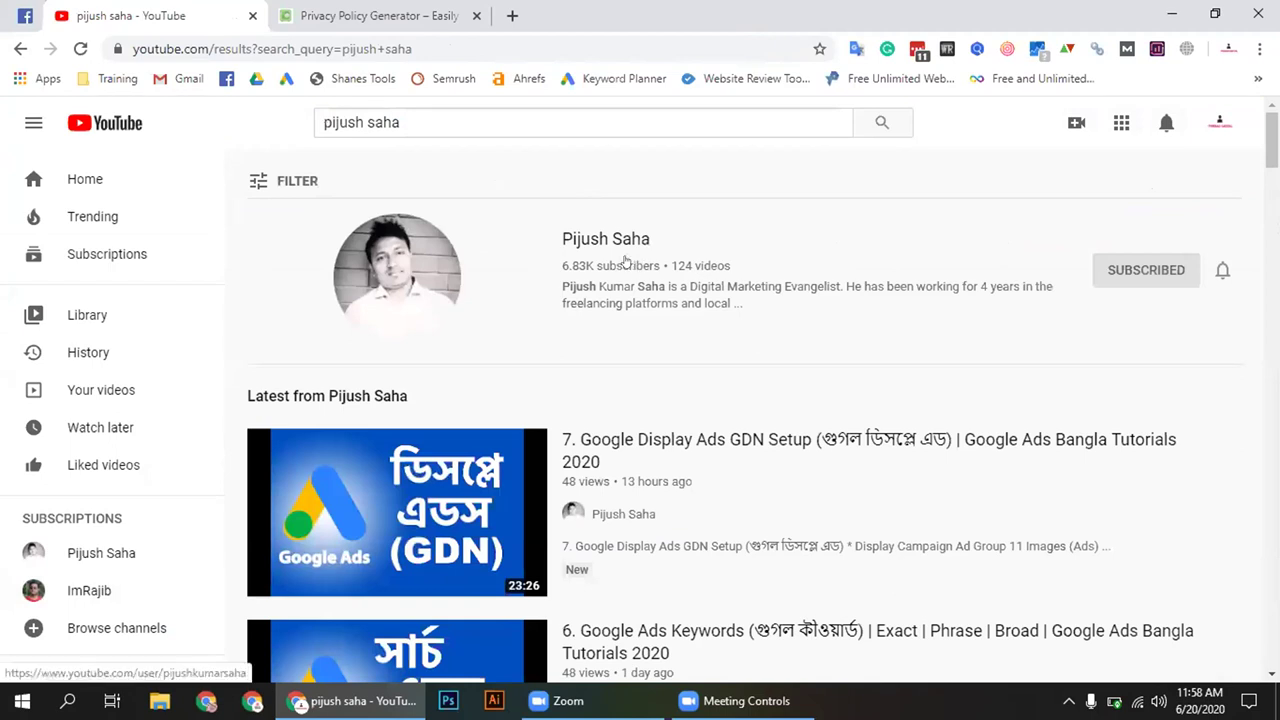
pyautogui.click(608, 243)
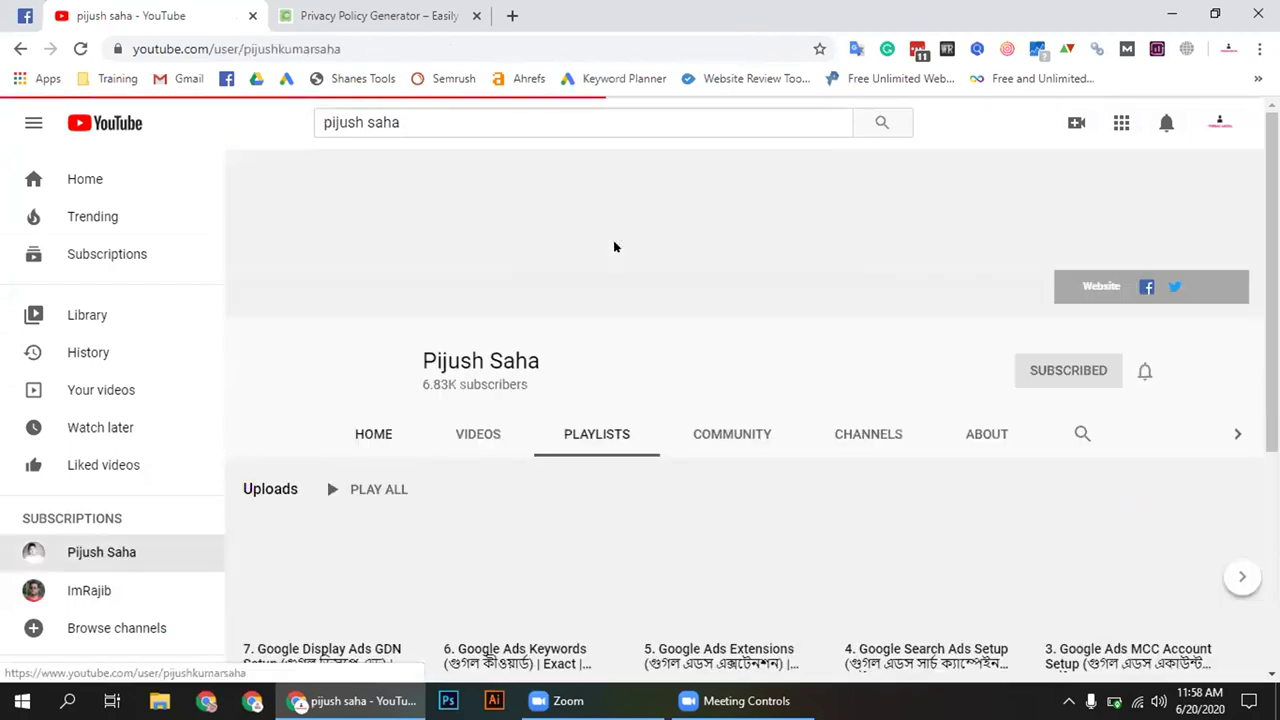
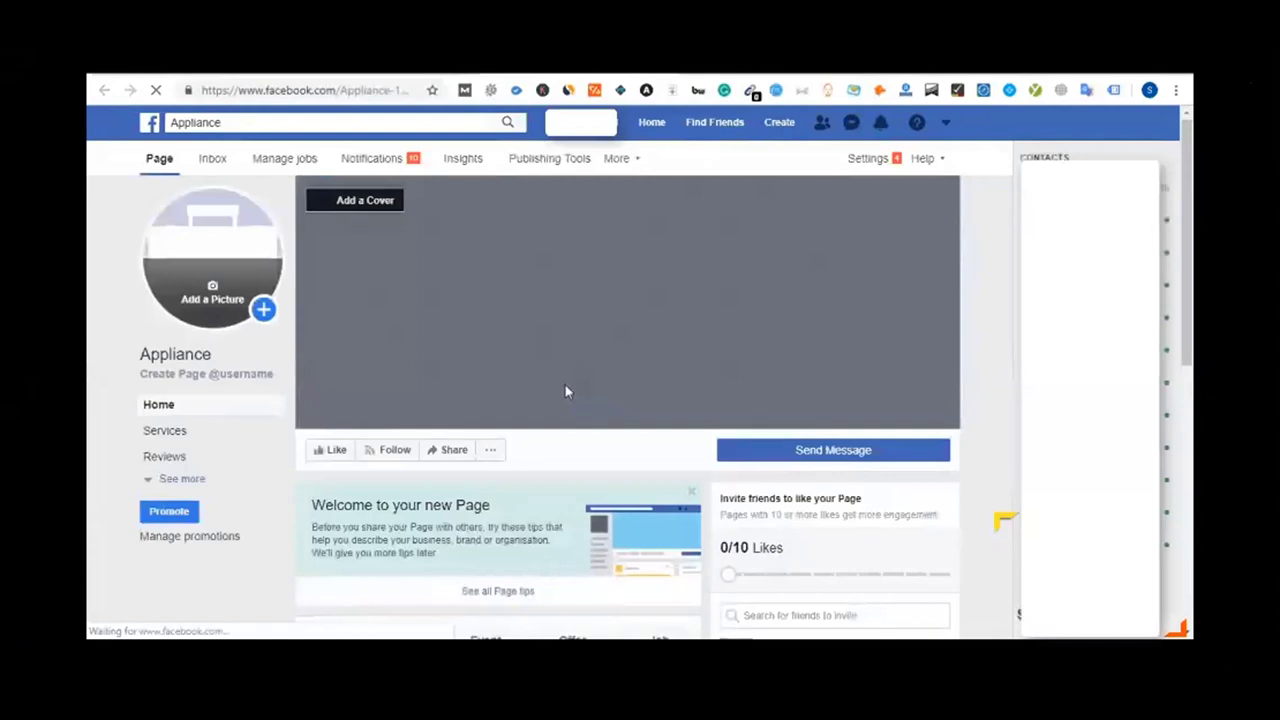
# Start a boost on the Appliance page's Test video post, bringing up the non-discrimination notice
pyautogui.scroll(-5, 565, 391)
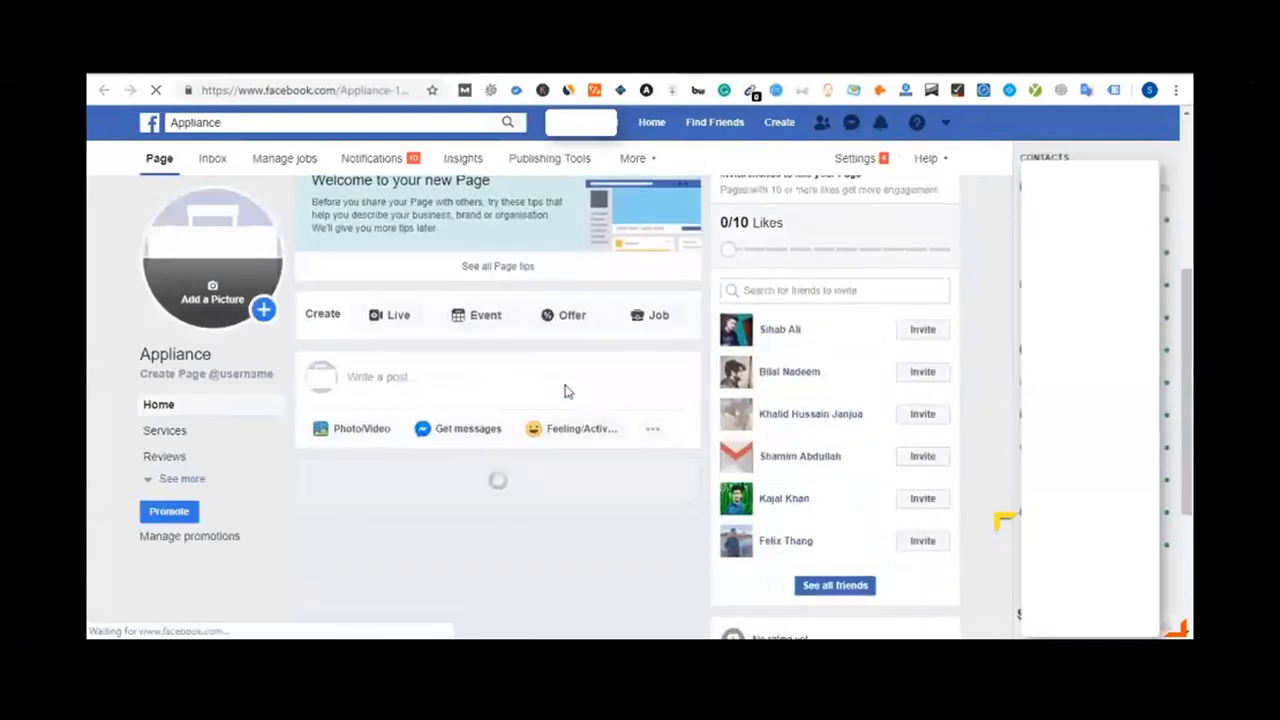
pyautogui.scroll(-5, 565, 388)
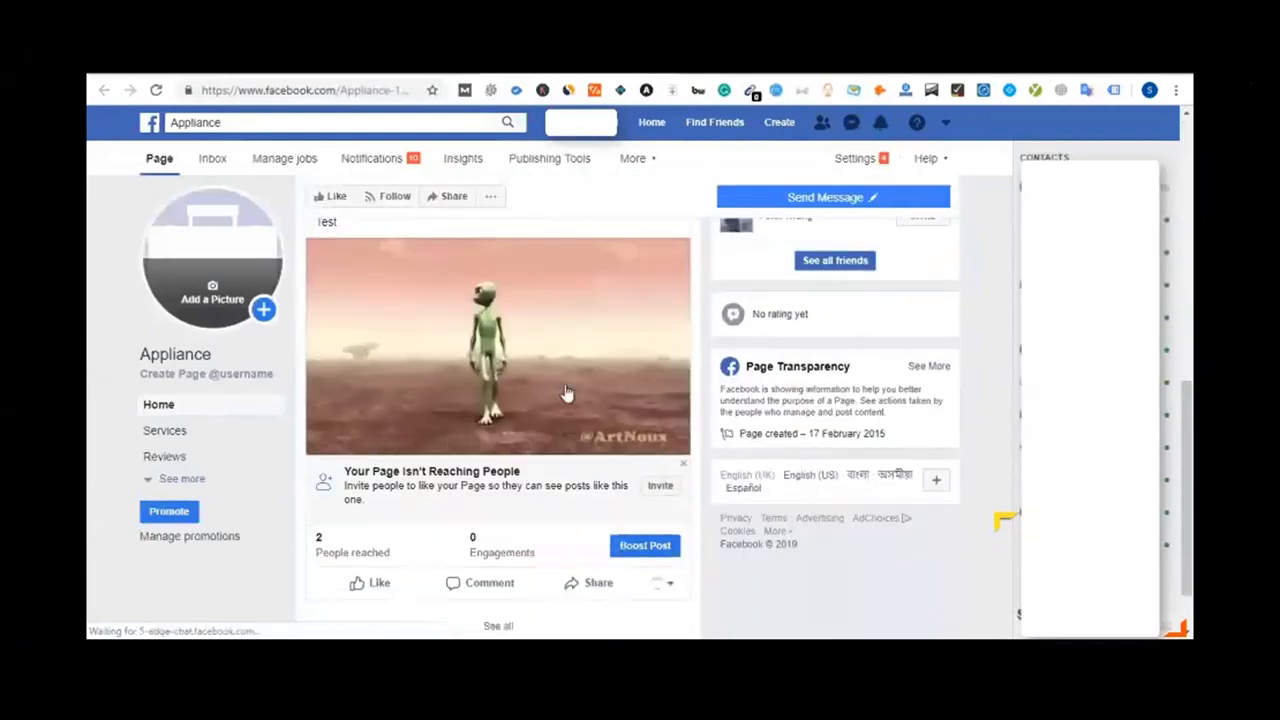
pyautogui.scroll(1, 565, 391)
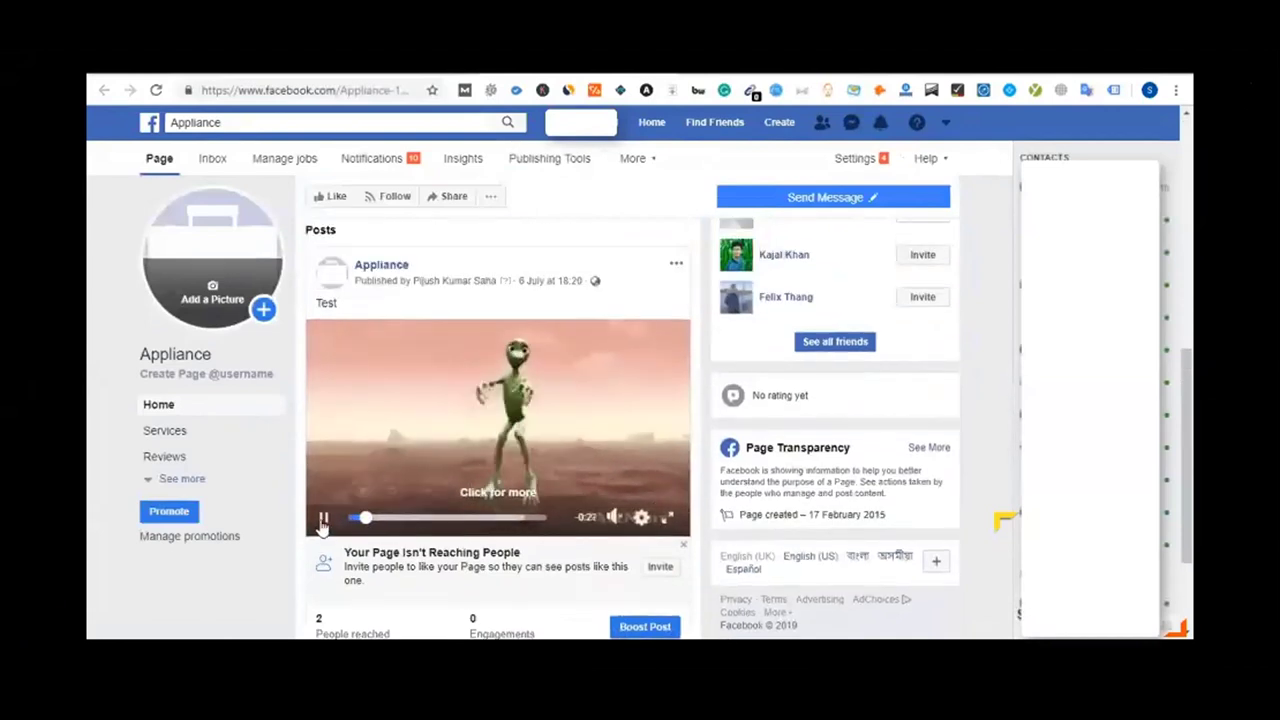
pyautogui.scroll(-2, 461, 337)
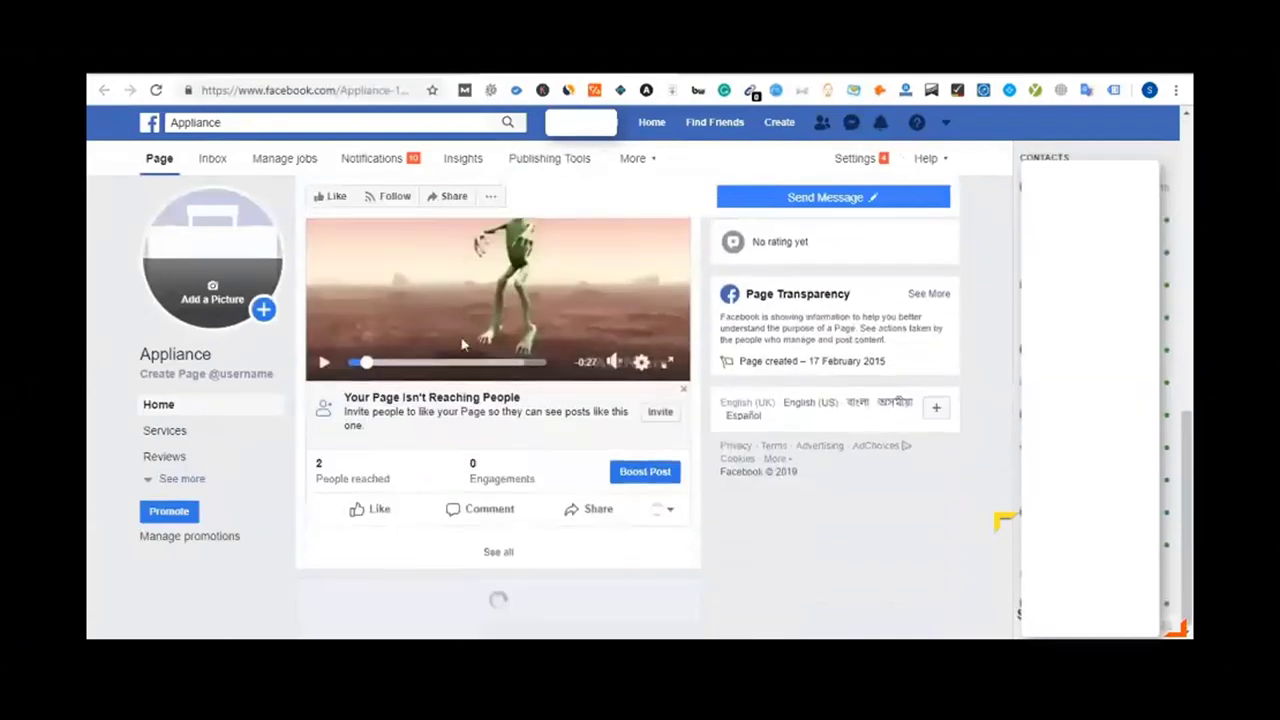
pyautogui.scroll(1, 460, 486)
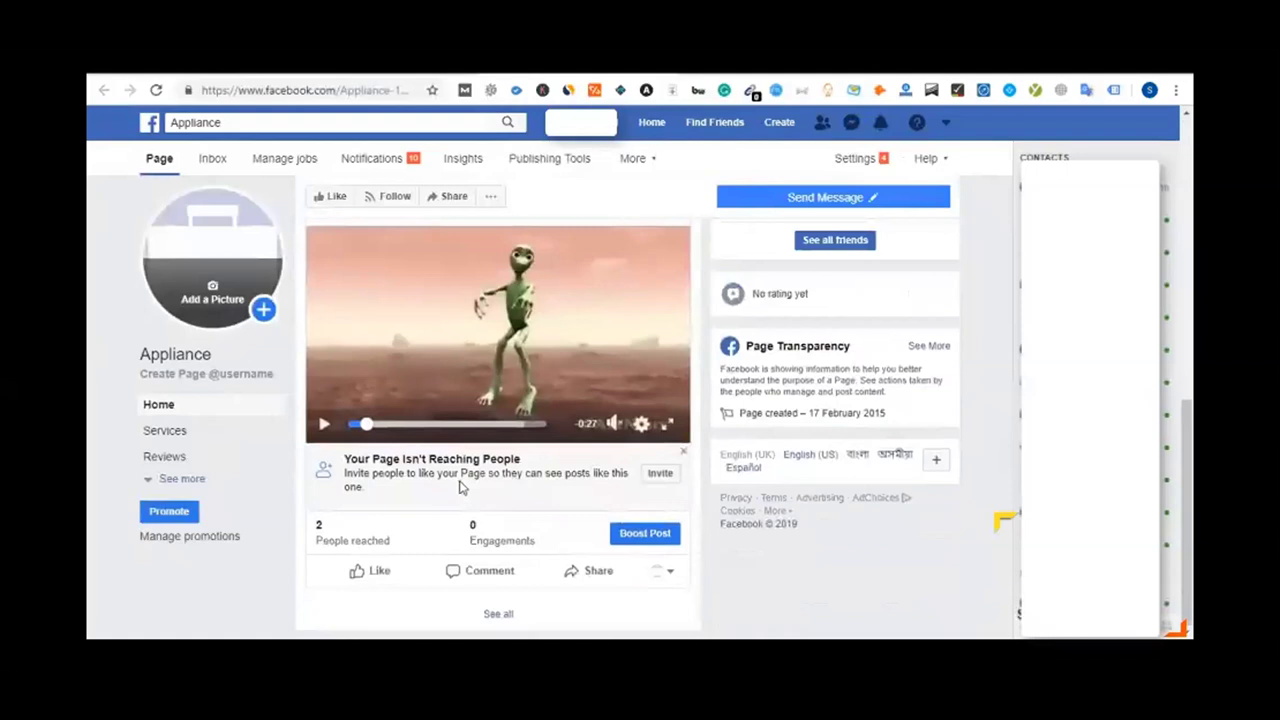
pyautogui.click(646, 536)
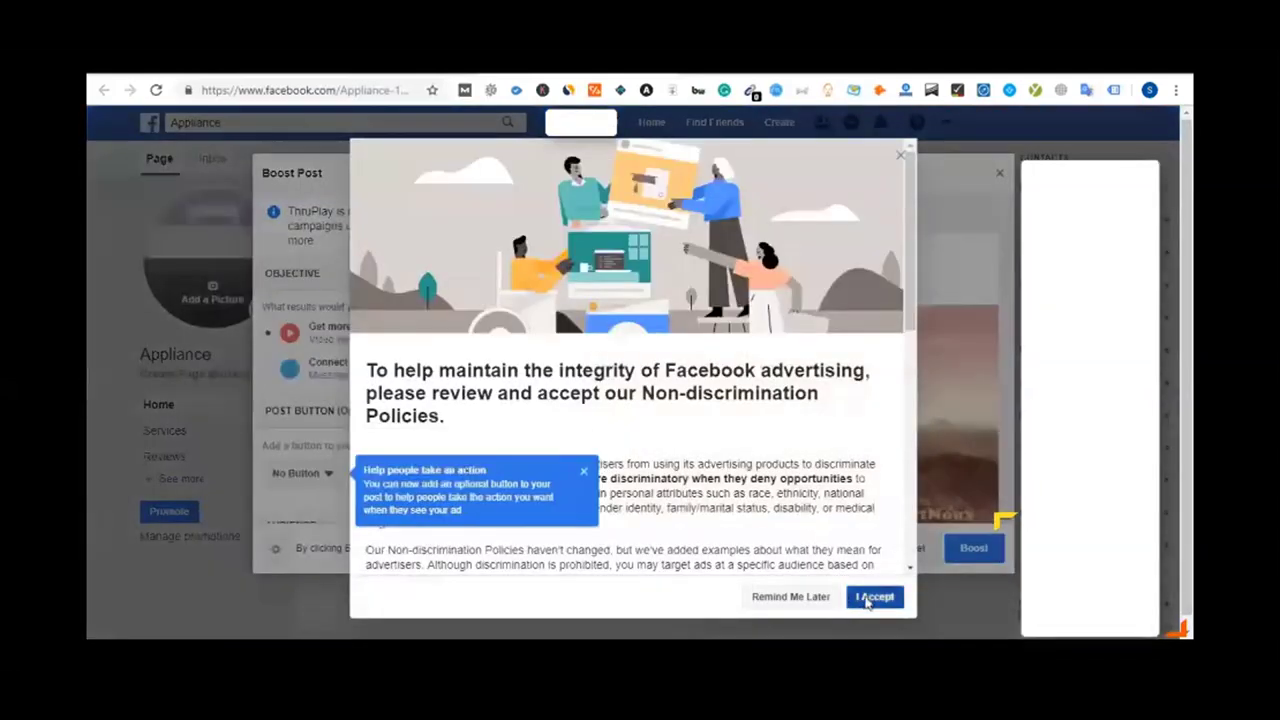
# Accept the non-discrimination policies and dismiss the confirmation and the post-button tip
pyautogui.click(870, 599)
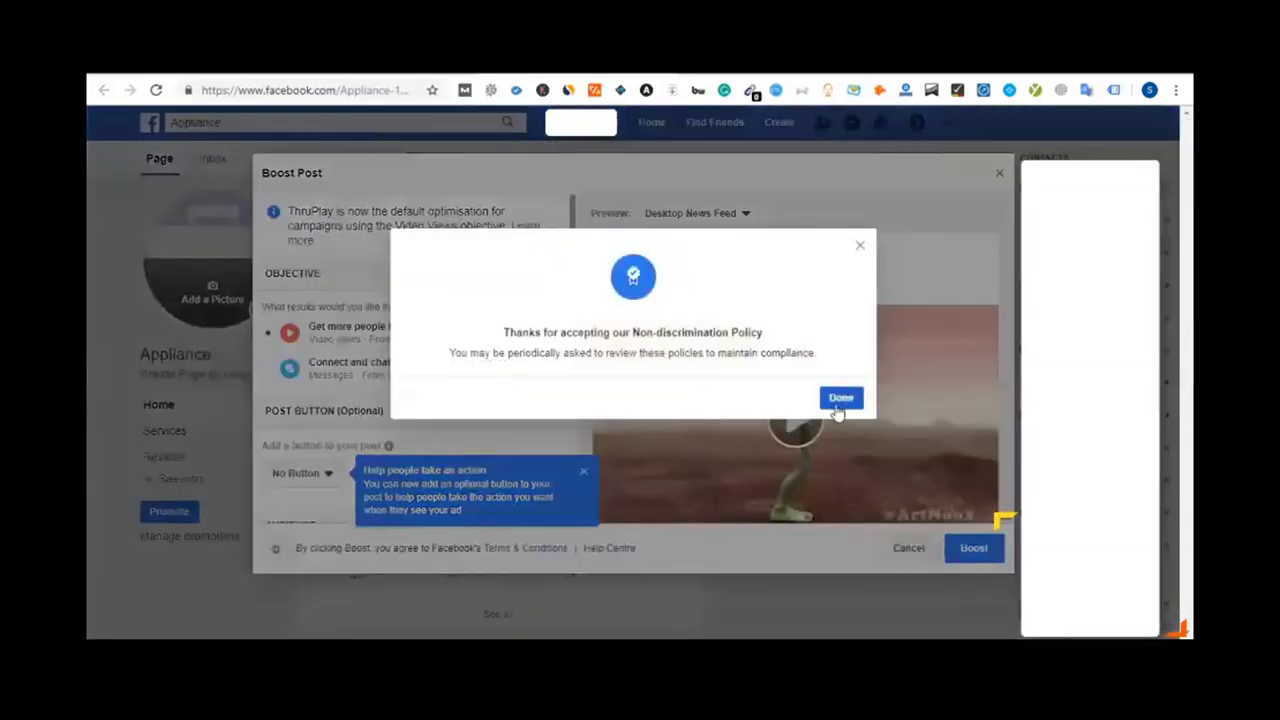
pyautogui.click(838, 403)
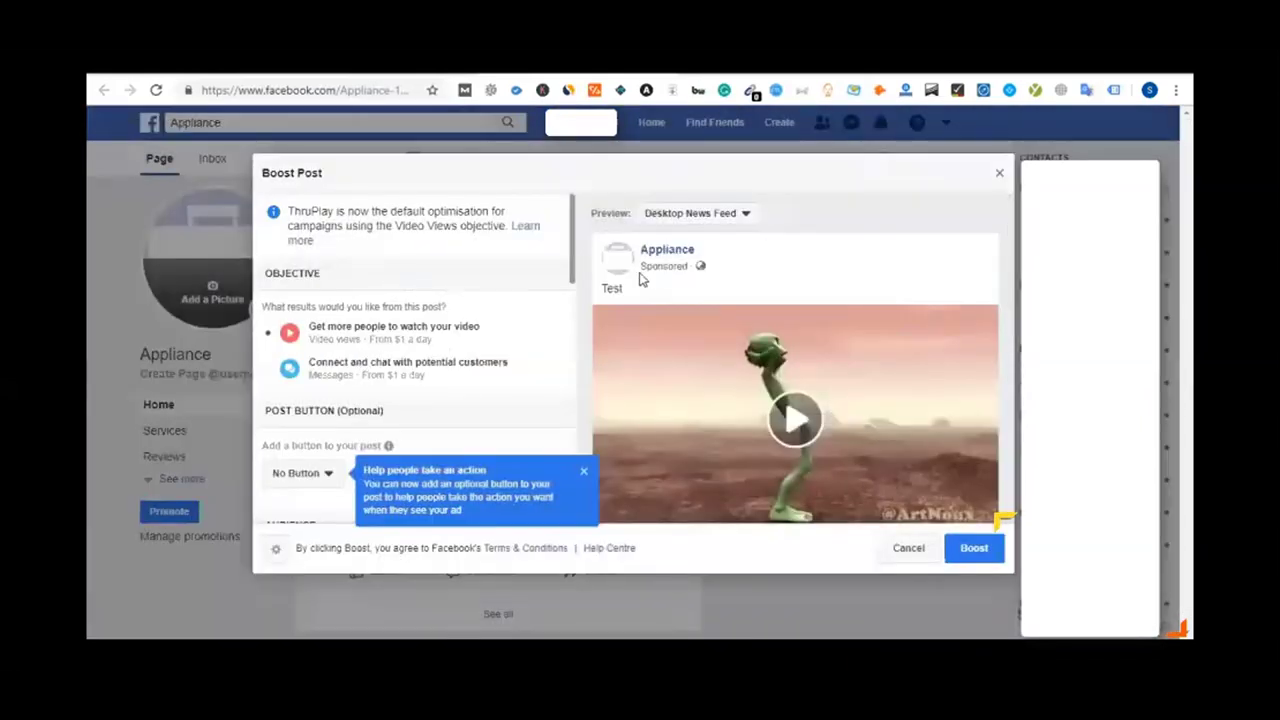
pyautogui.click(584, 476)
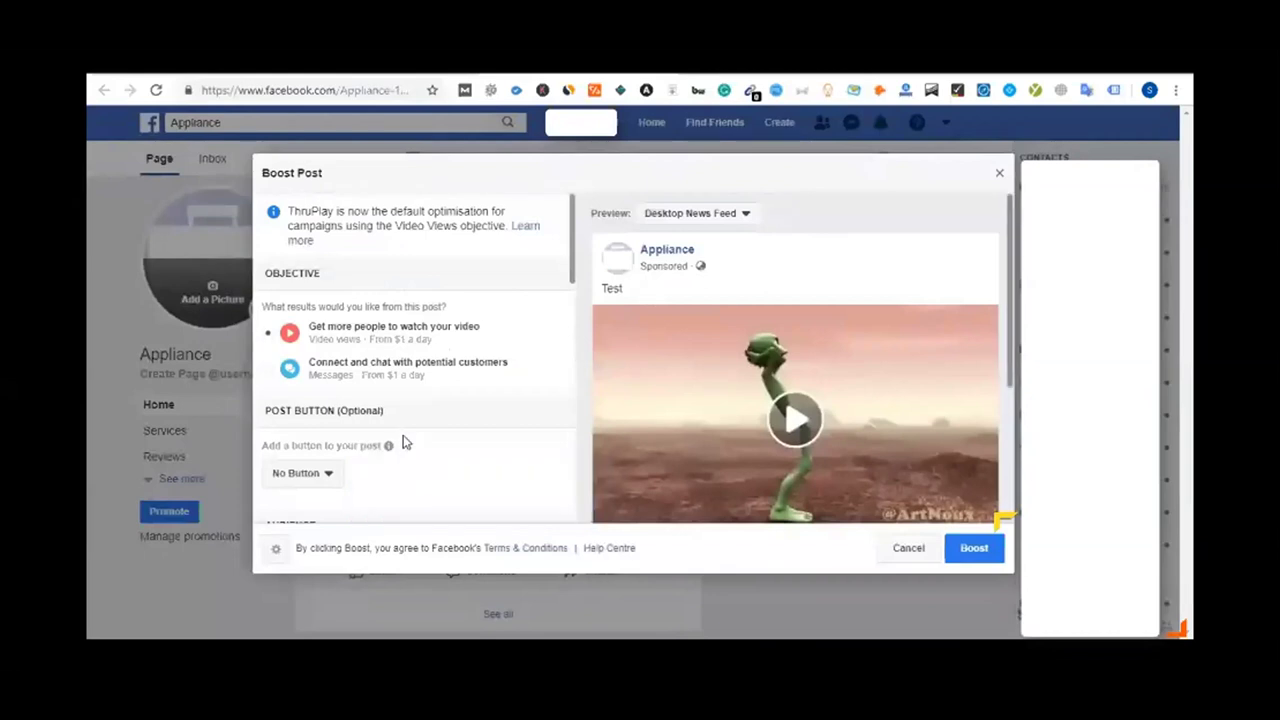
# Review the boost's Audience, 10-day Duration and 23.00 USD total Budget sections
pyautogui.scroll(-3, 300, 474)
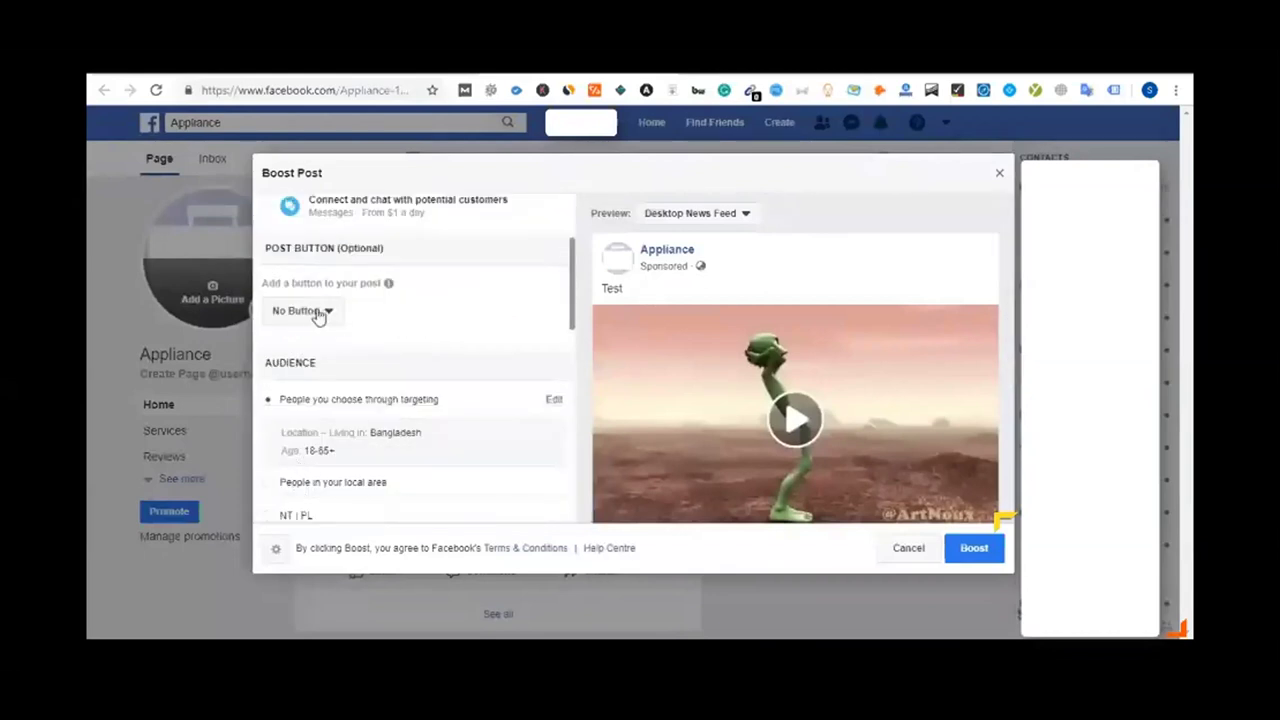
pyautogui.scroll(-2, 431, 366)
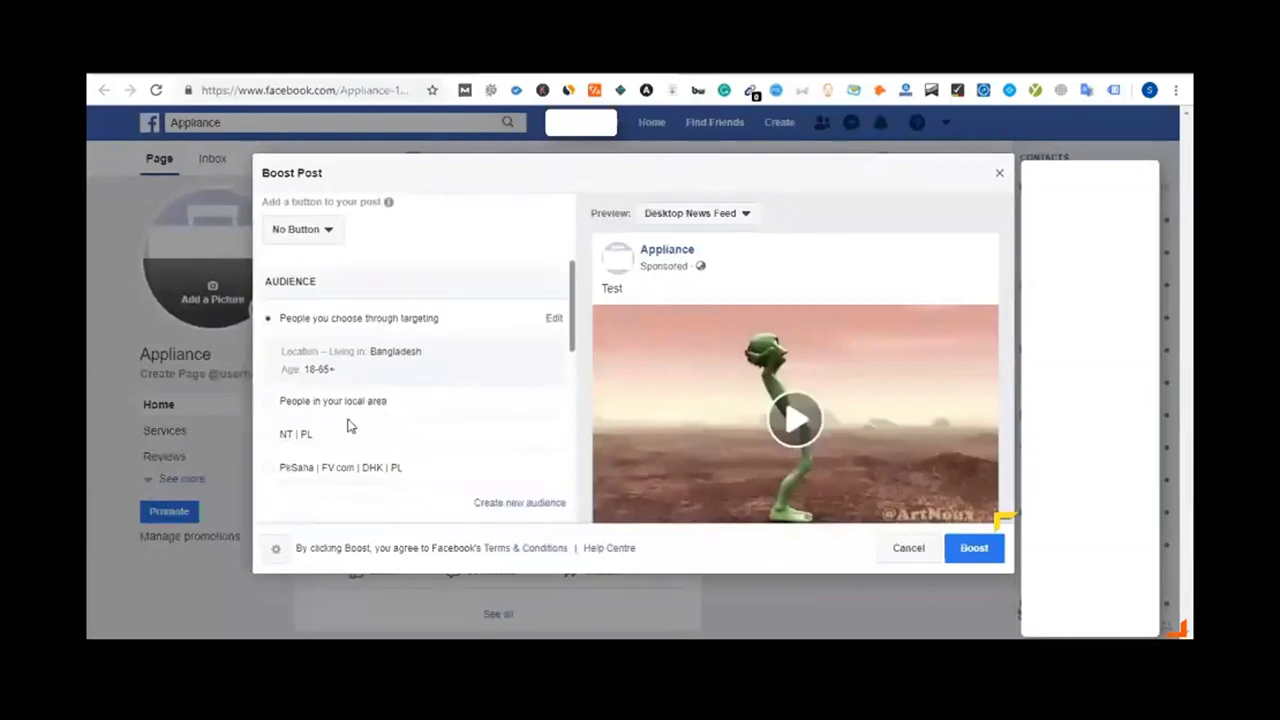
pyautogui.scroll(-3, 355, 420)
pyautogui.scroll(-3, 355, 414)
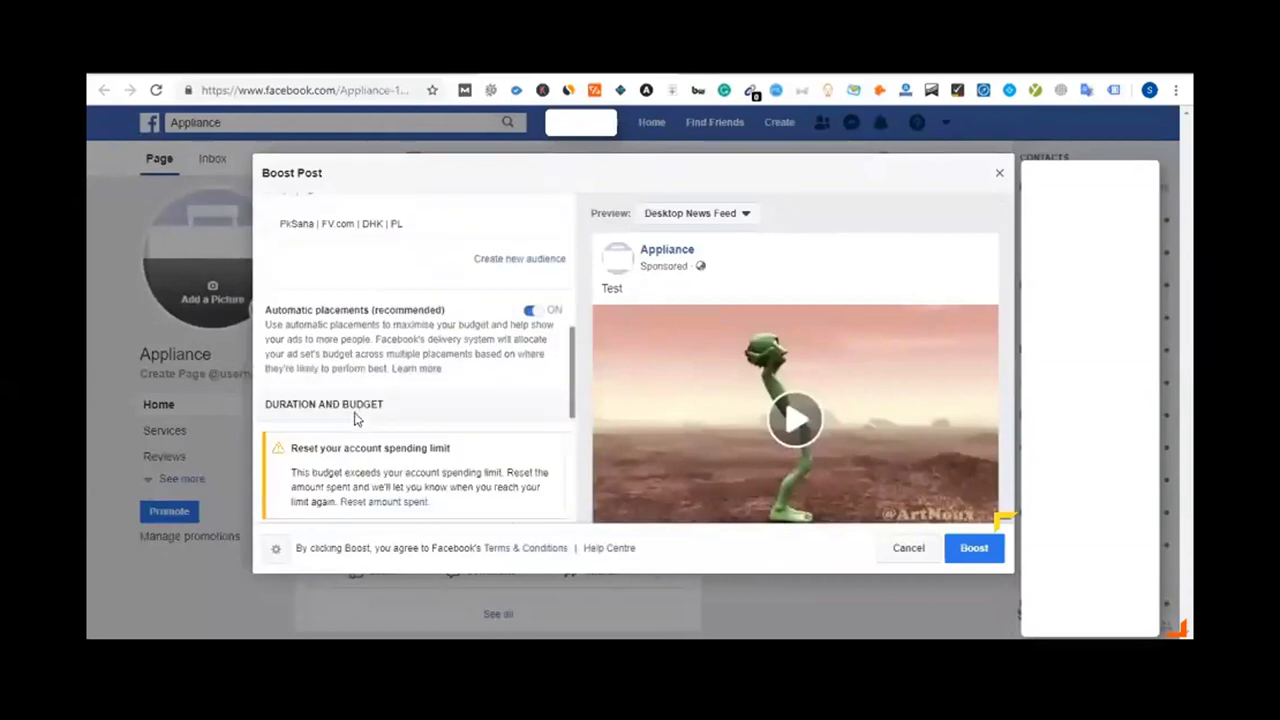
pyautogui.scroll(-2, 383, 375)
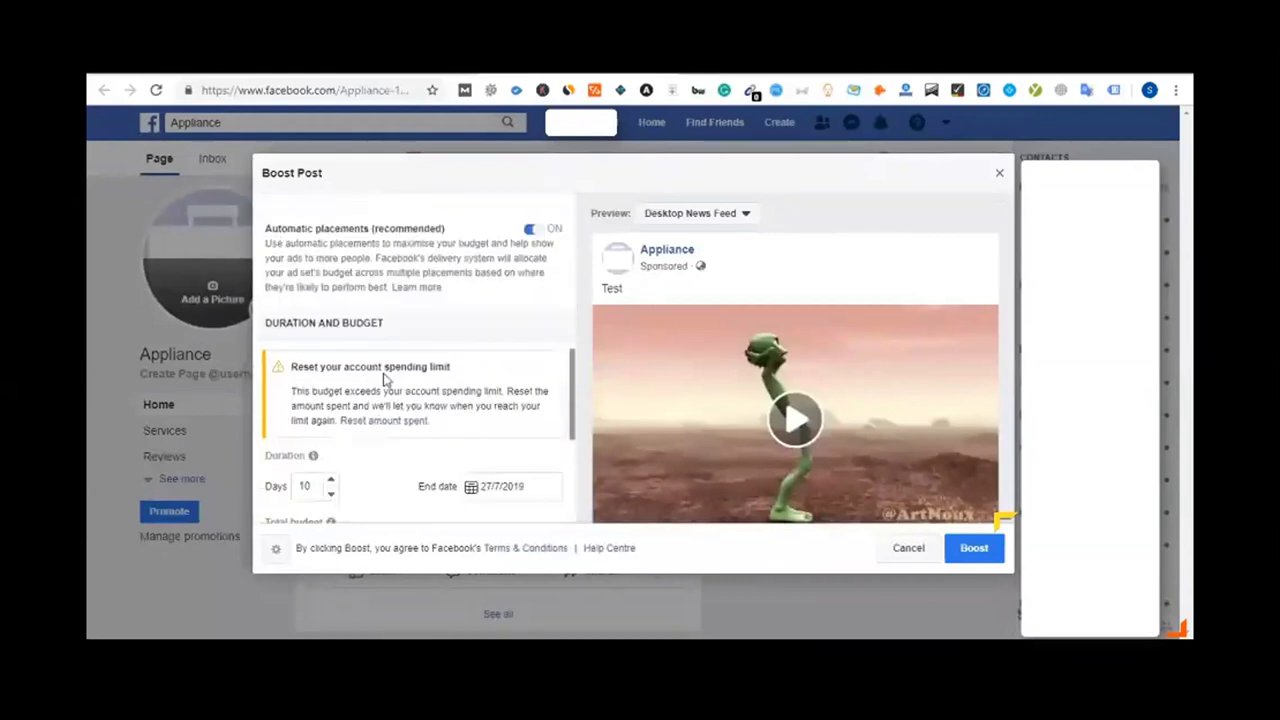
pyautogui.scroll(-3, 383, 375)
pyautogui.scroll(-3, 383, 378)
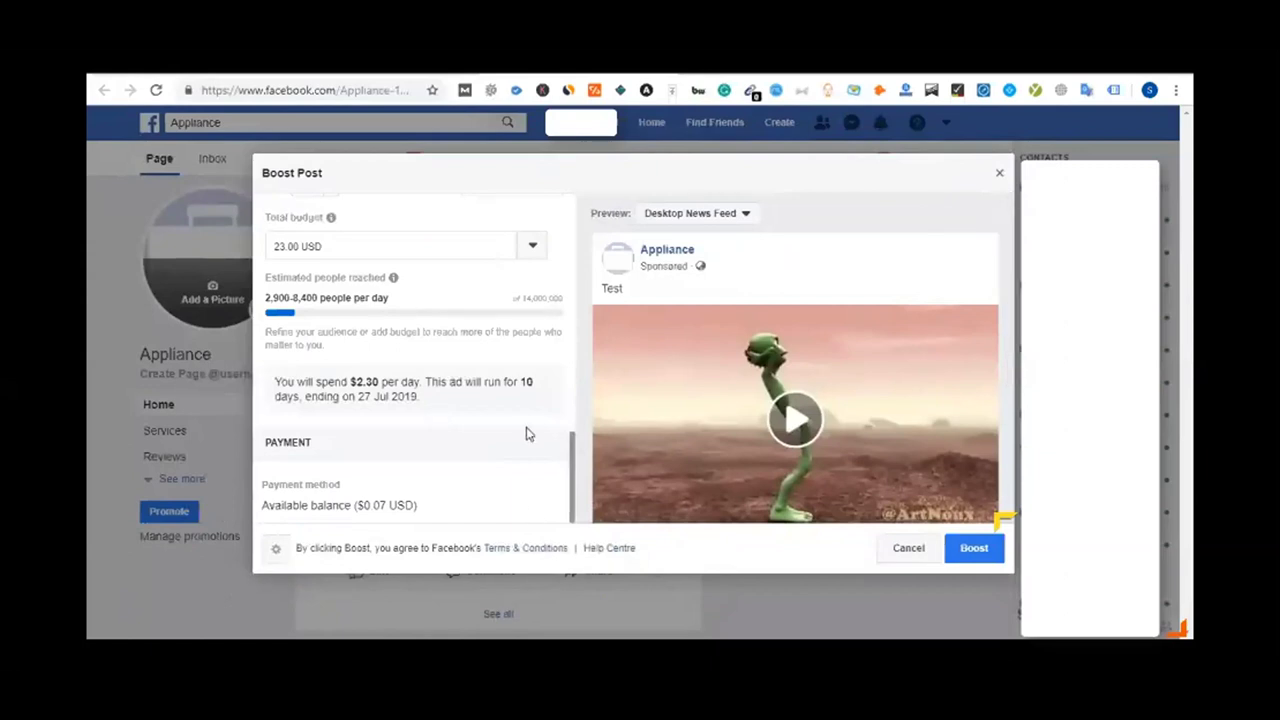
pyautogui.scroll(2, 528, 434)
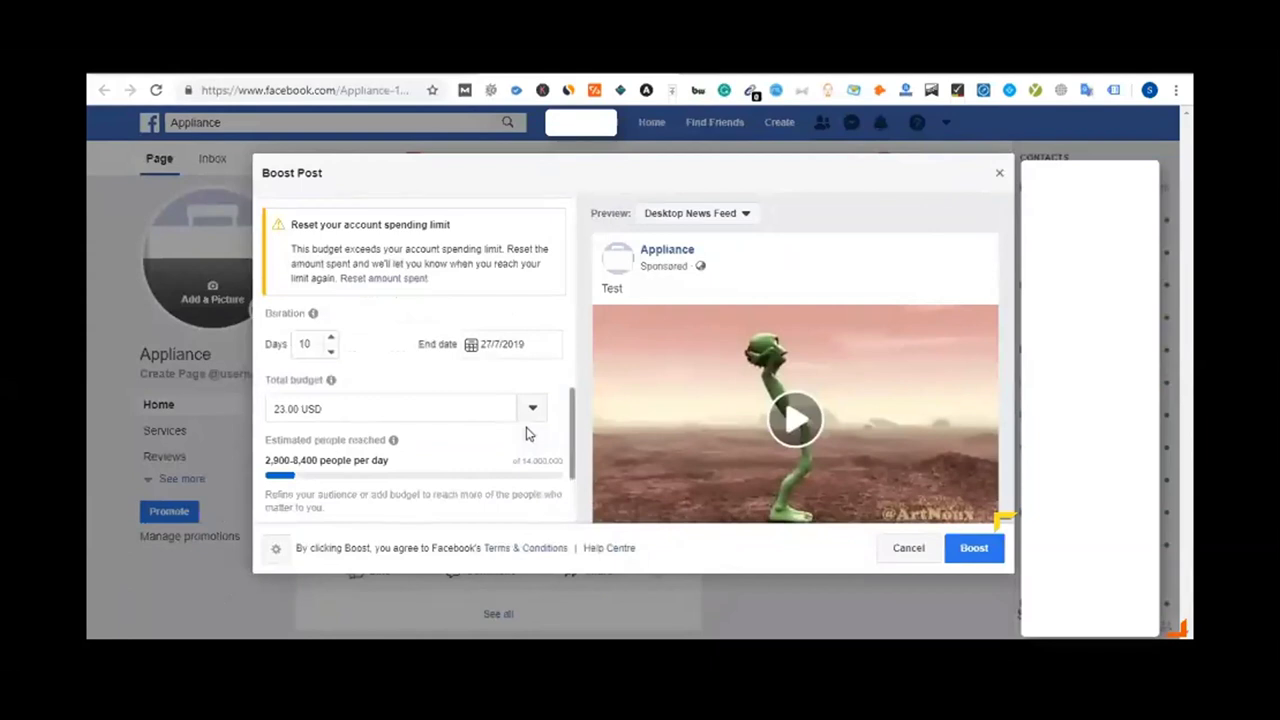
pyautogui.scroll(6, 512, 410)
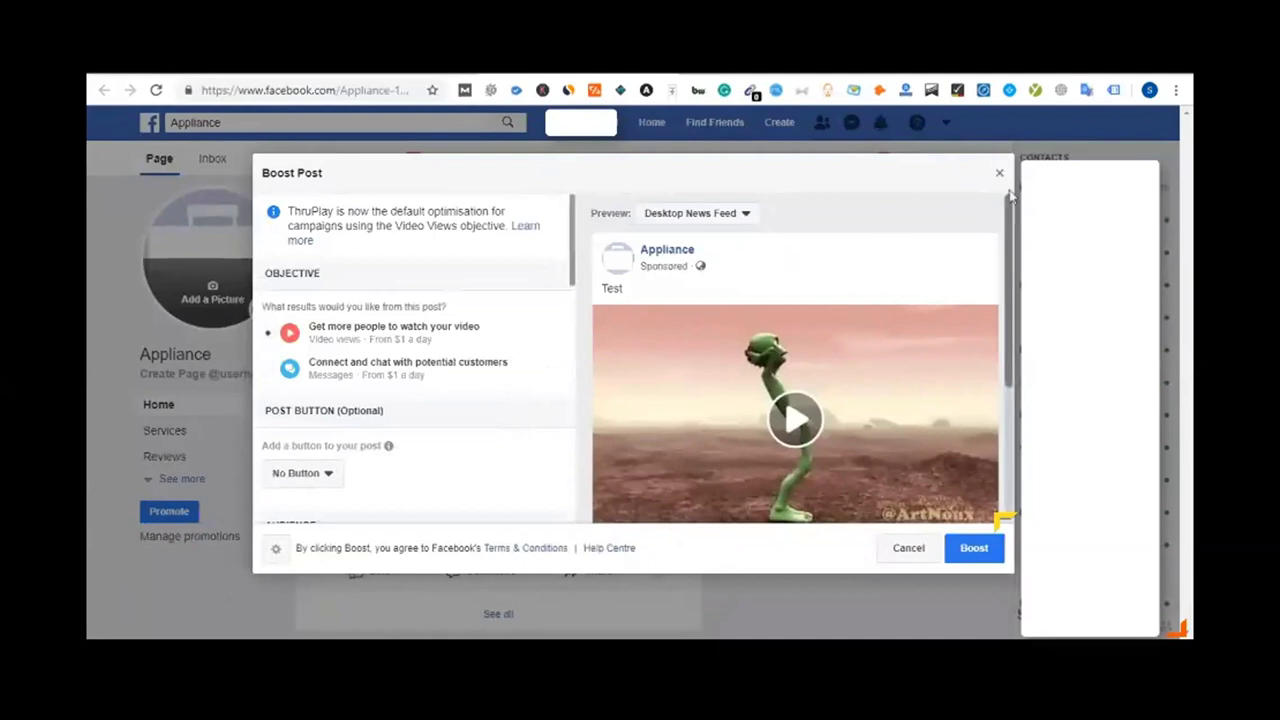
# Leave the Boost dialog, expand Facebook Ads Manager in Dynalist and open its ads/manager link
pyautogui.press('Escape')
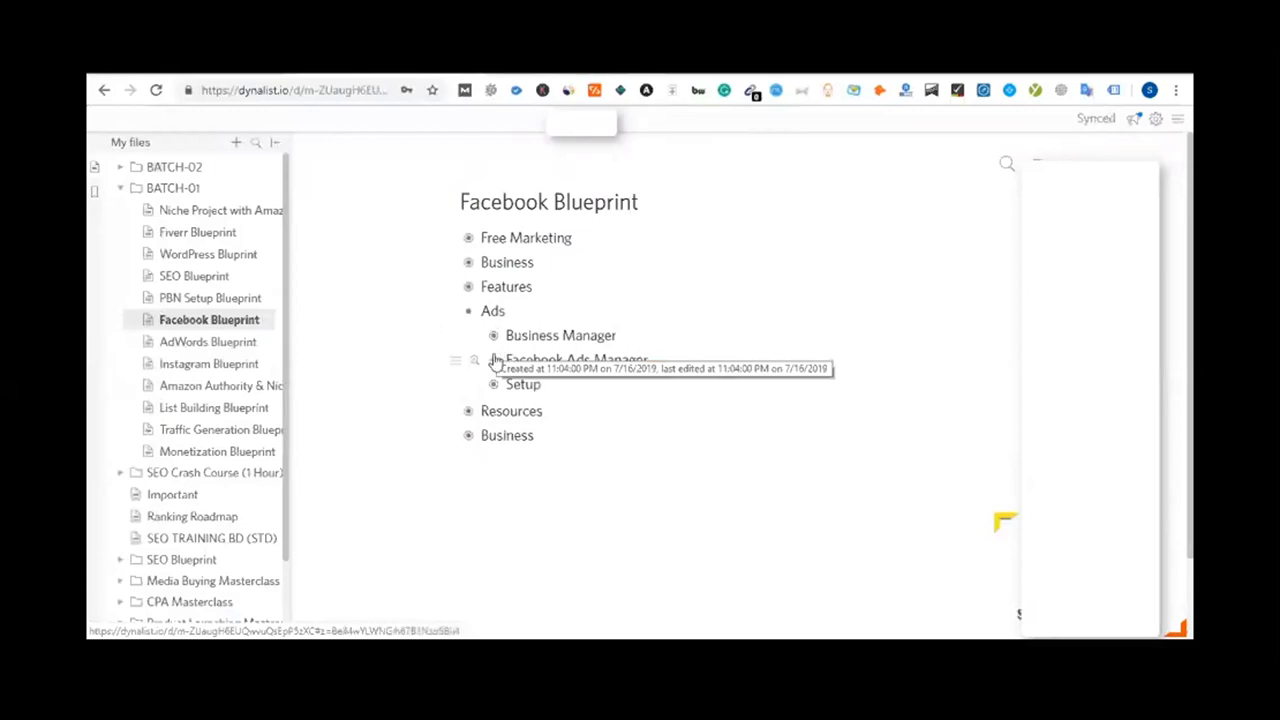
pyautogui.click(493, 360)
pyautogui.click(602, 386)
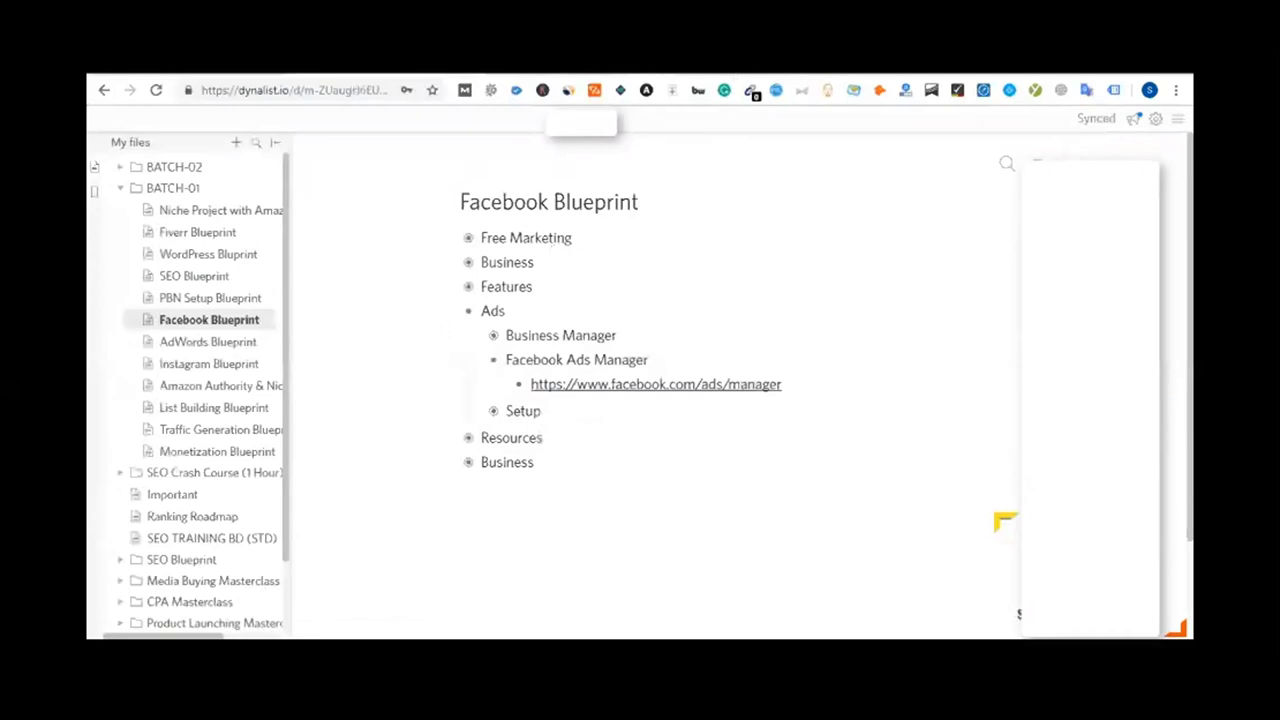
pyautogui.click(600, 385)
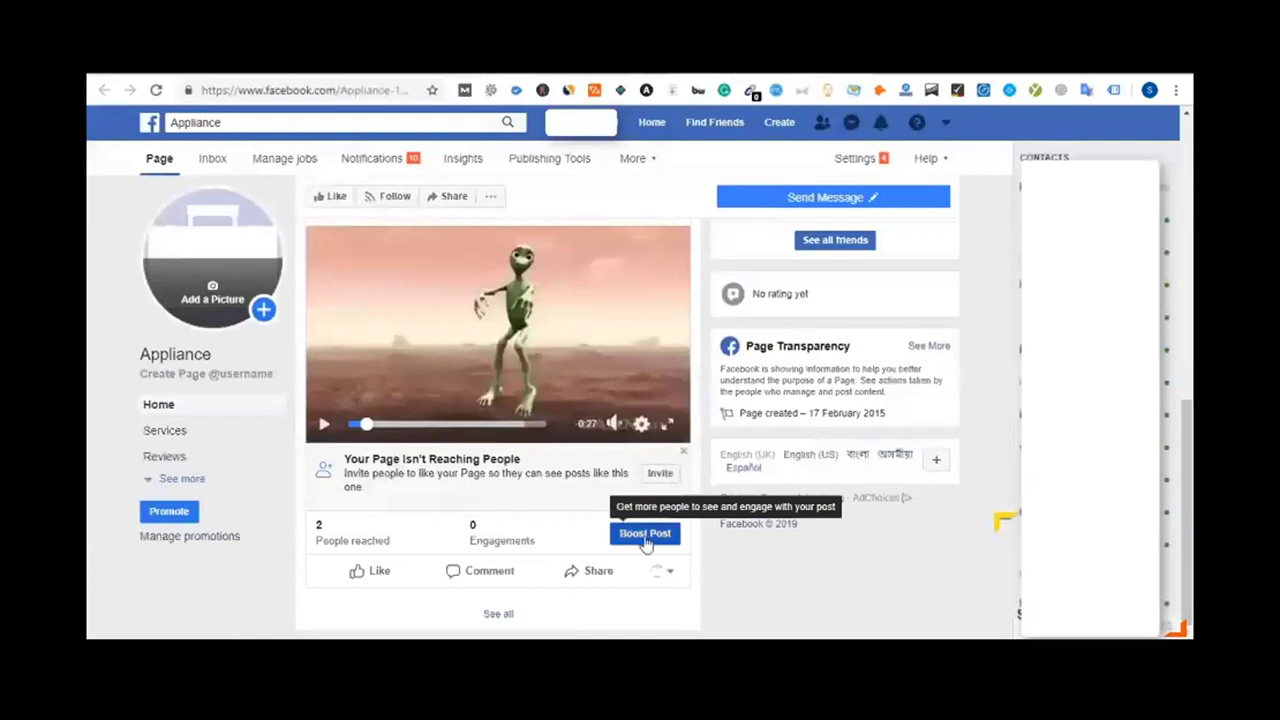
# Scroll through the Appliance page and its video post to look them over
pyautogui.scroll(2, 845, 370)
pyautogui.scroll(5, 845, 370)
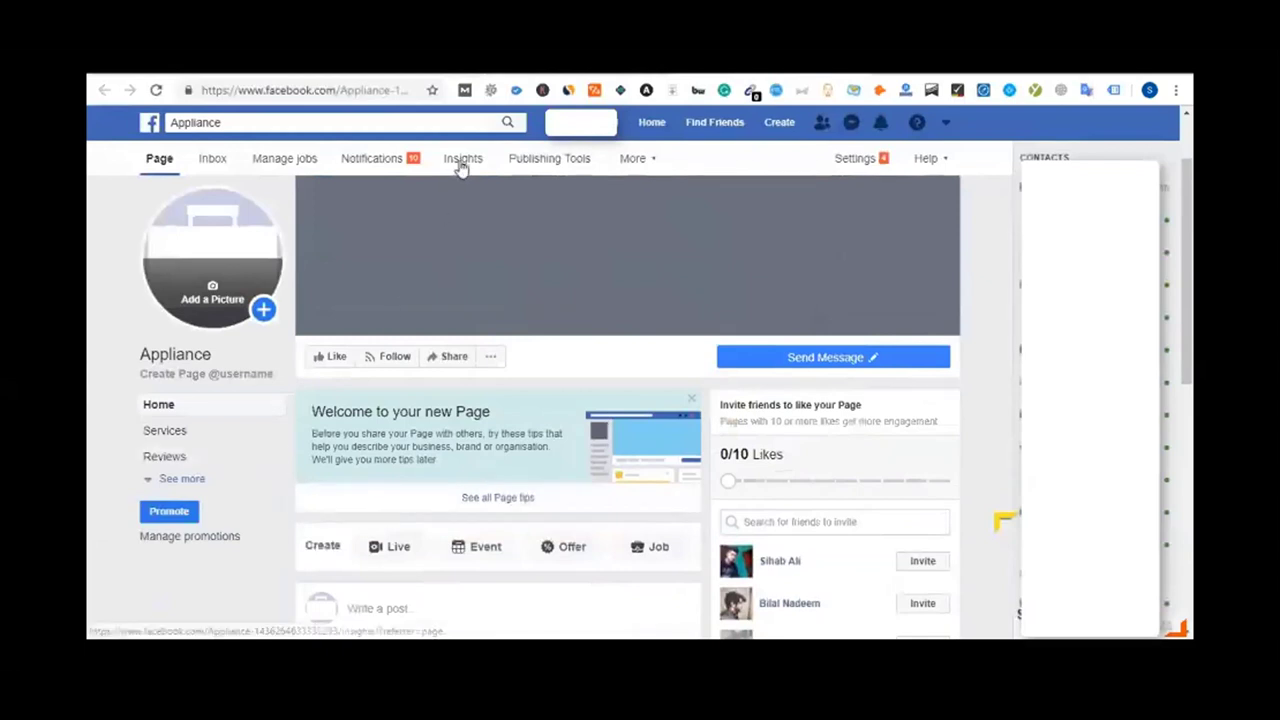
pyautogui.scroll(-4, 810, 453)
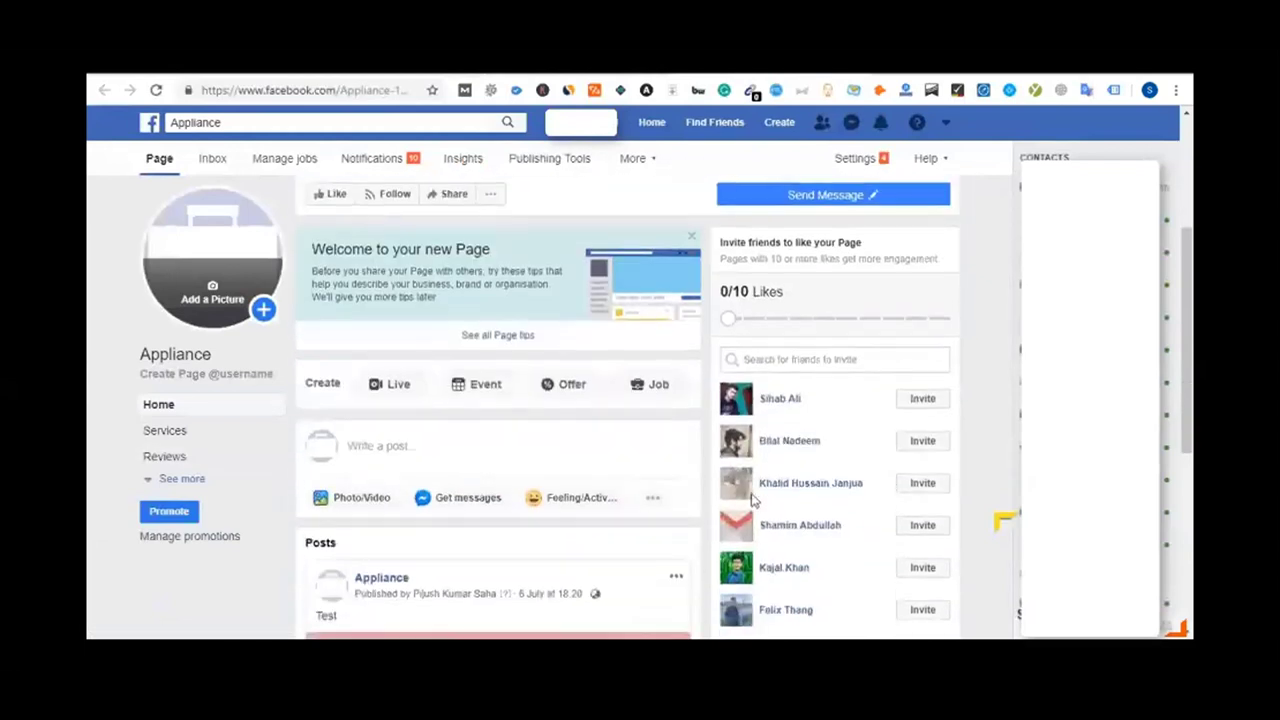
pyautogui.scroll(-2, 717, 537)
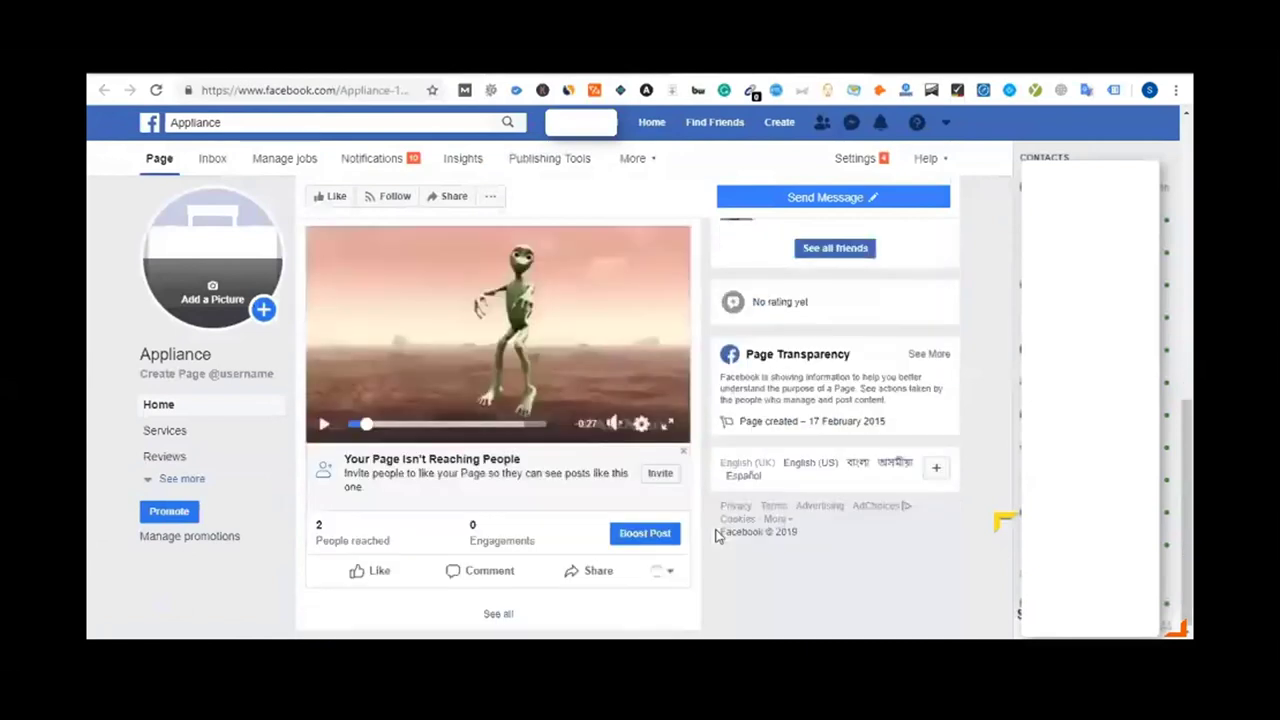
pyautogui.scroll(6, 717, 537)
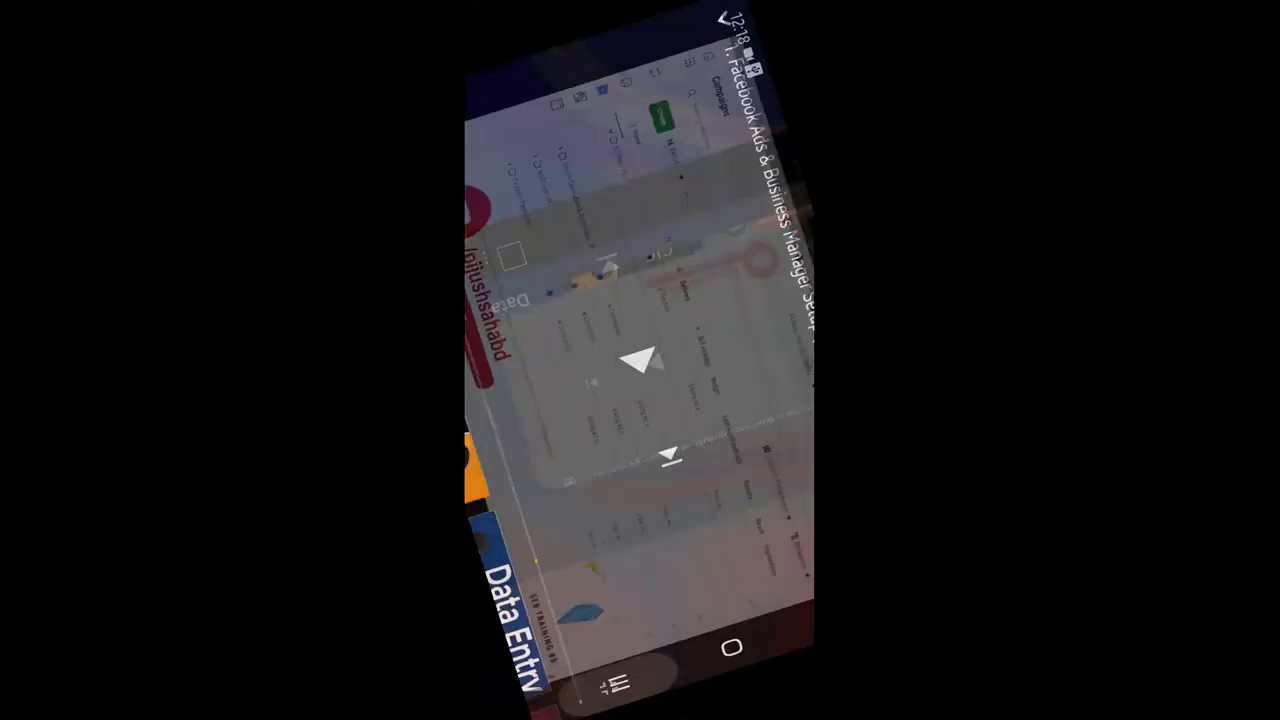
# Reopen the Zoom meeting full-screen from the phone's recent apps
pyautogui.click(614, 684)
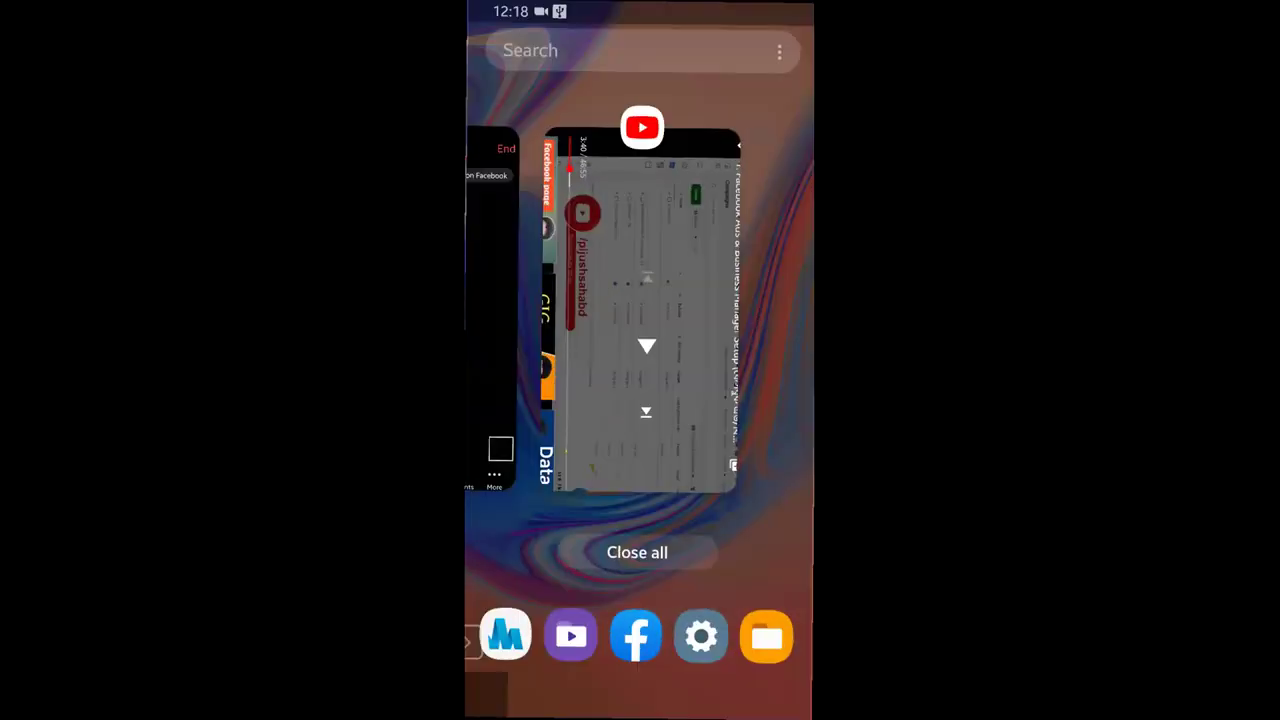
pyautogui.moveTo(560, 340); pyautogui.dragTo(720, 340)
pyautogui.click(550, 360)
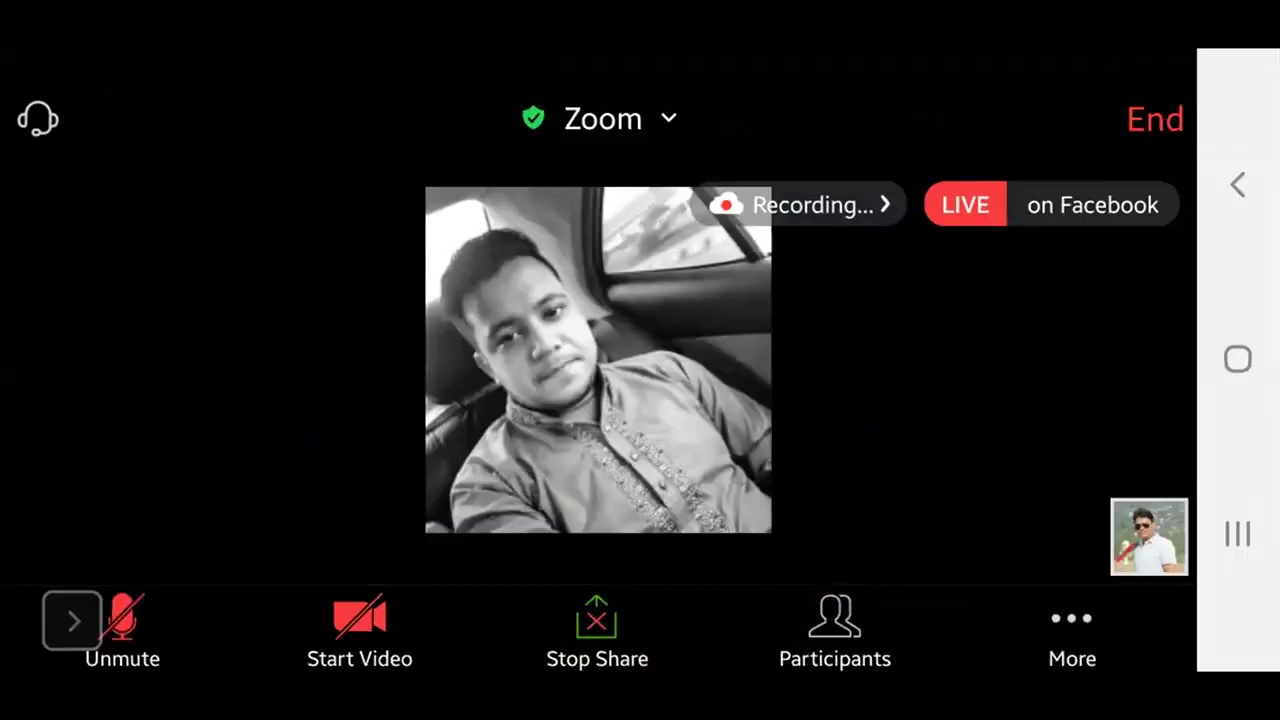
# Unmute the microphone, move and hide the share controls, then return to Recents
pyautogui.click(69, 617)
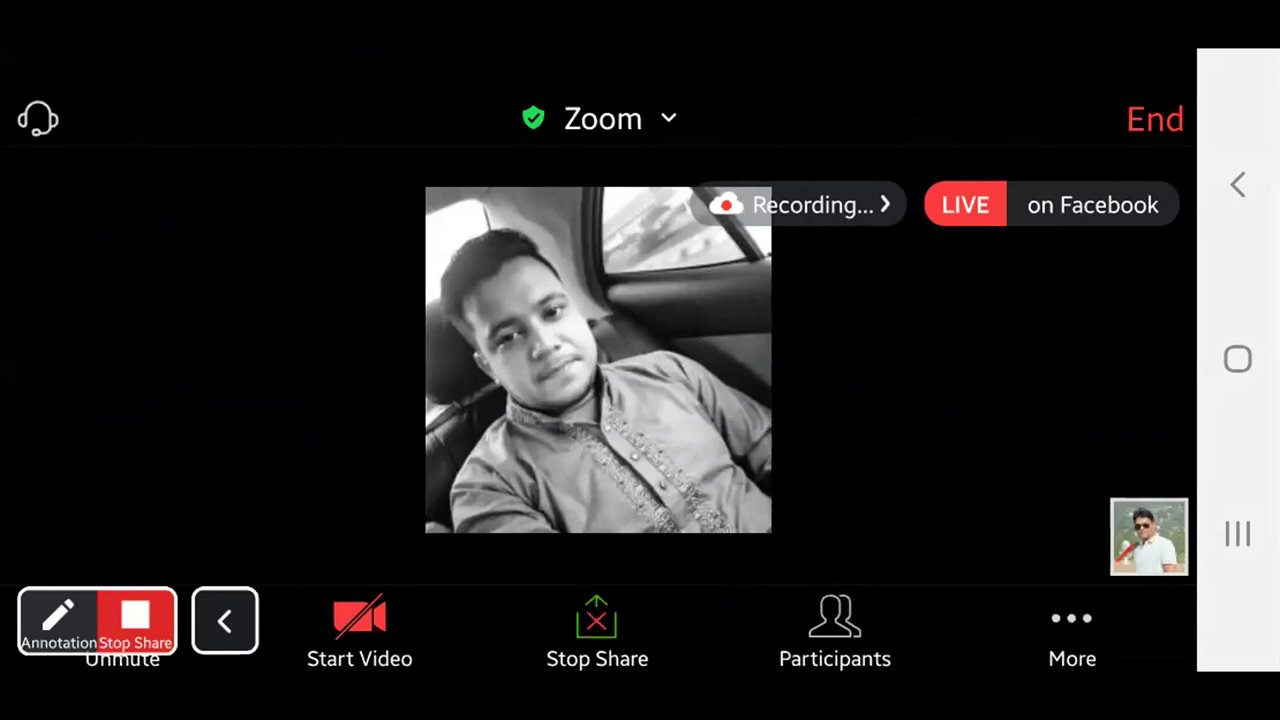
pyautogui.moveTo(97, 620); pyautogui.dragTo(381, 420)
pyautogui.click(122, 630)
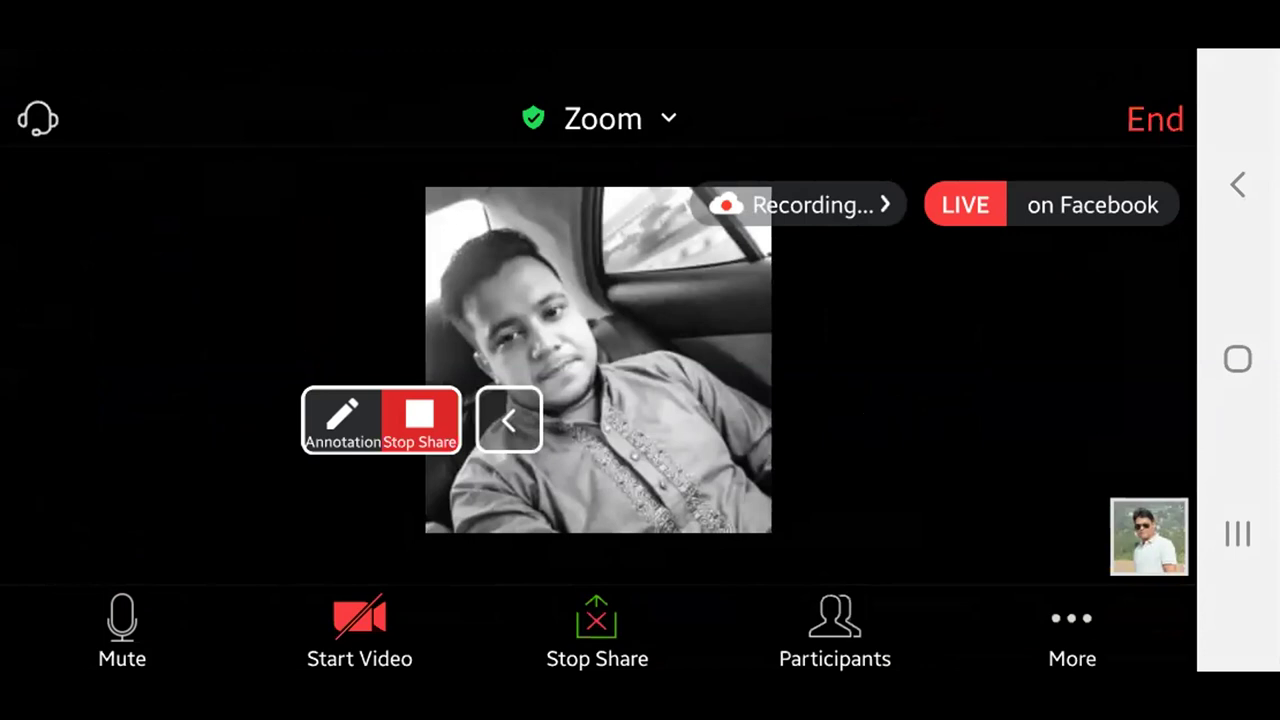
pyautogui.click(508, 420)
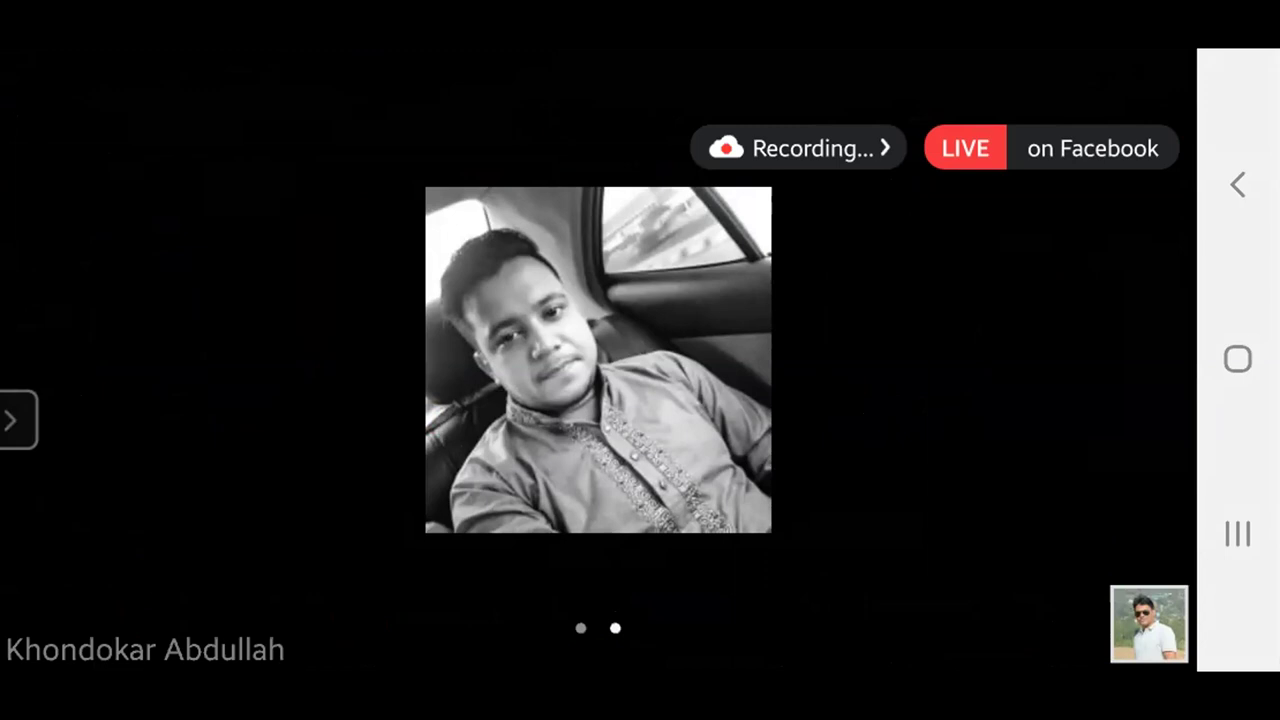
pyautogui.click(1238, 533)
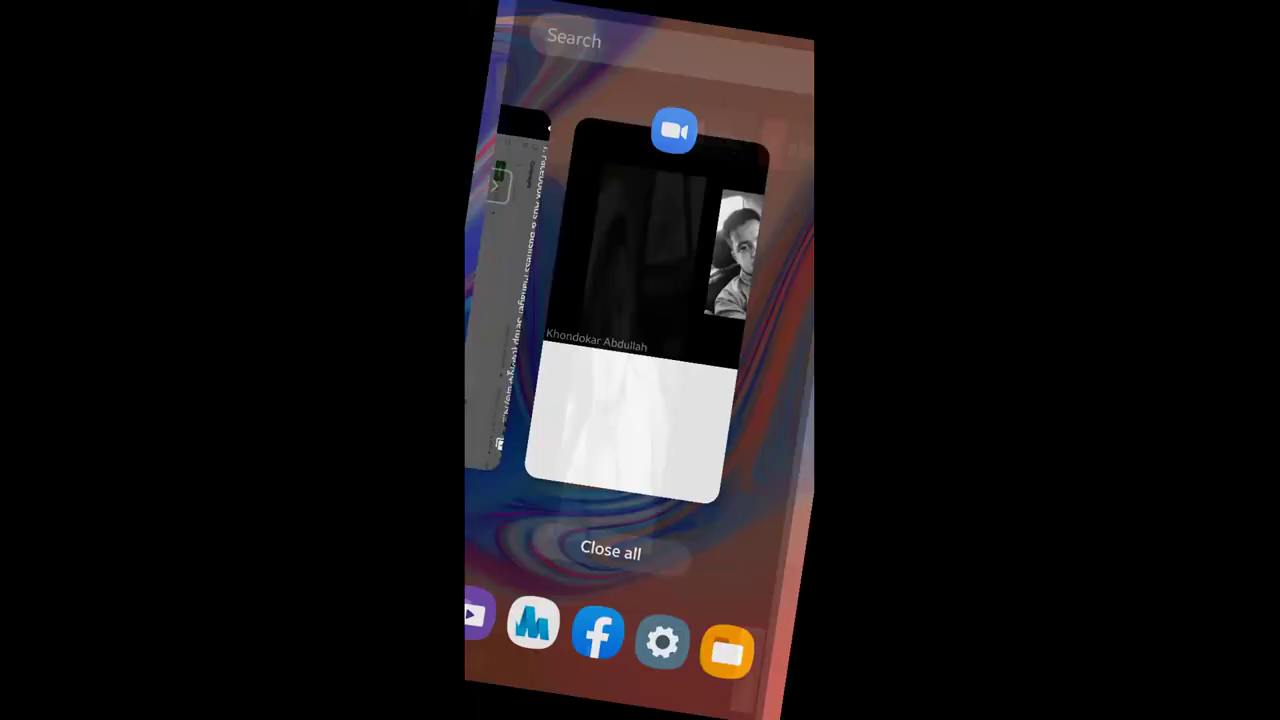
# Reopen the Zoom meeting from Recents and show its More options menu
pyautogui.click(639, 300)
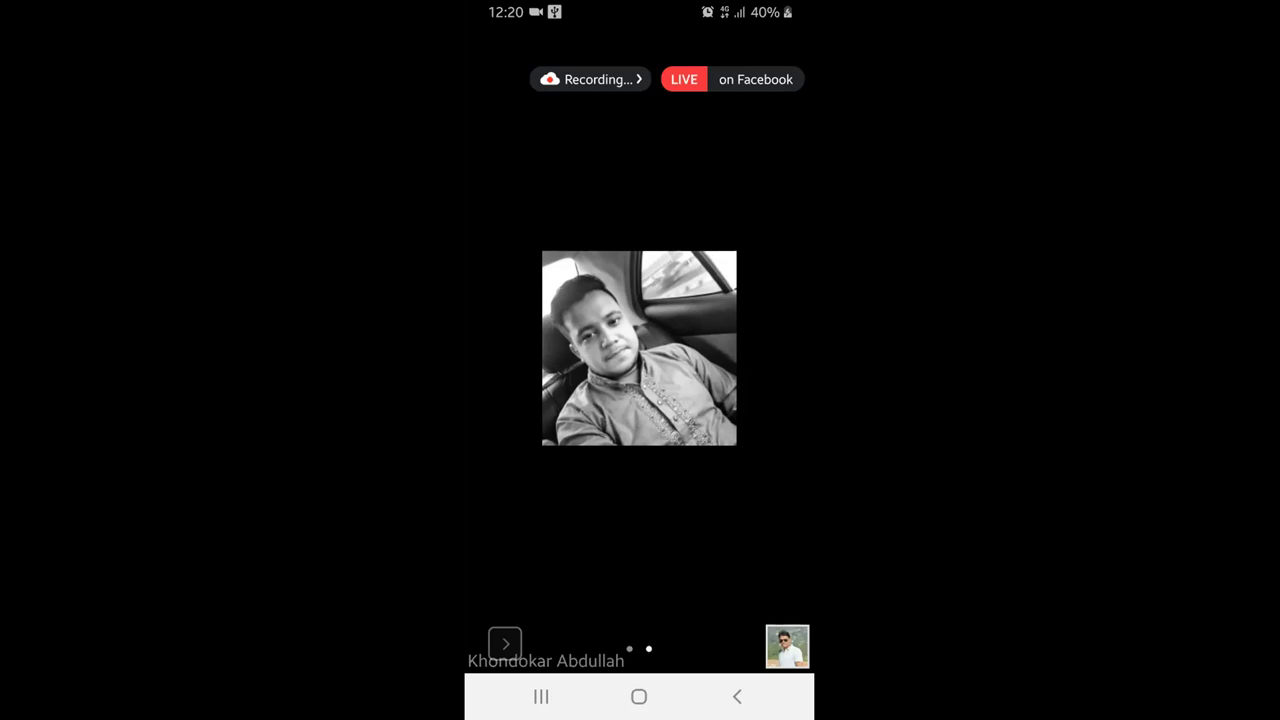
pyautogui.click(776, 650)
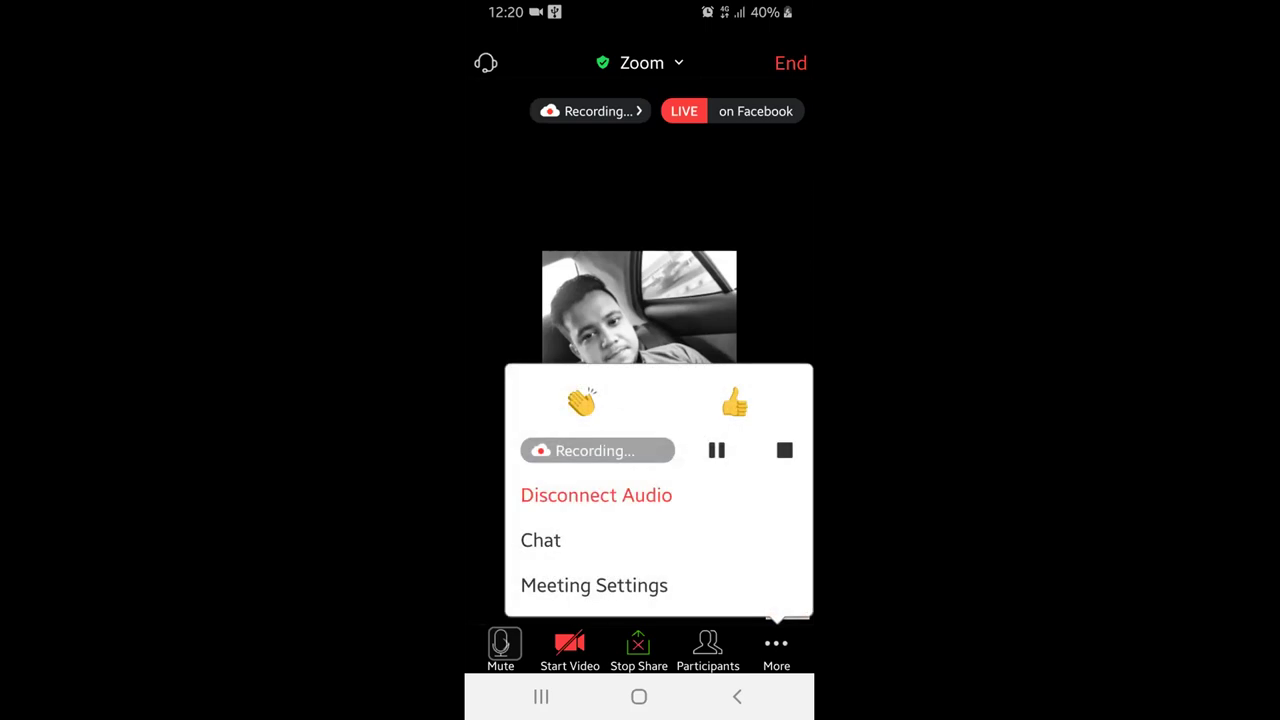
# Make the last participant in the Participants list the meeting host, then close the list
pyautogui.click(708, 648)
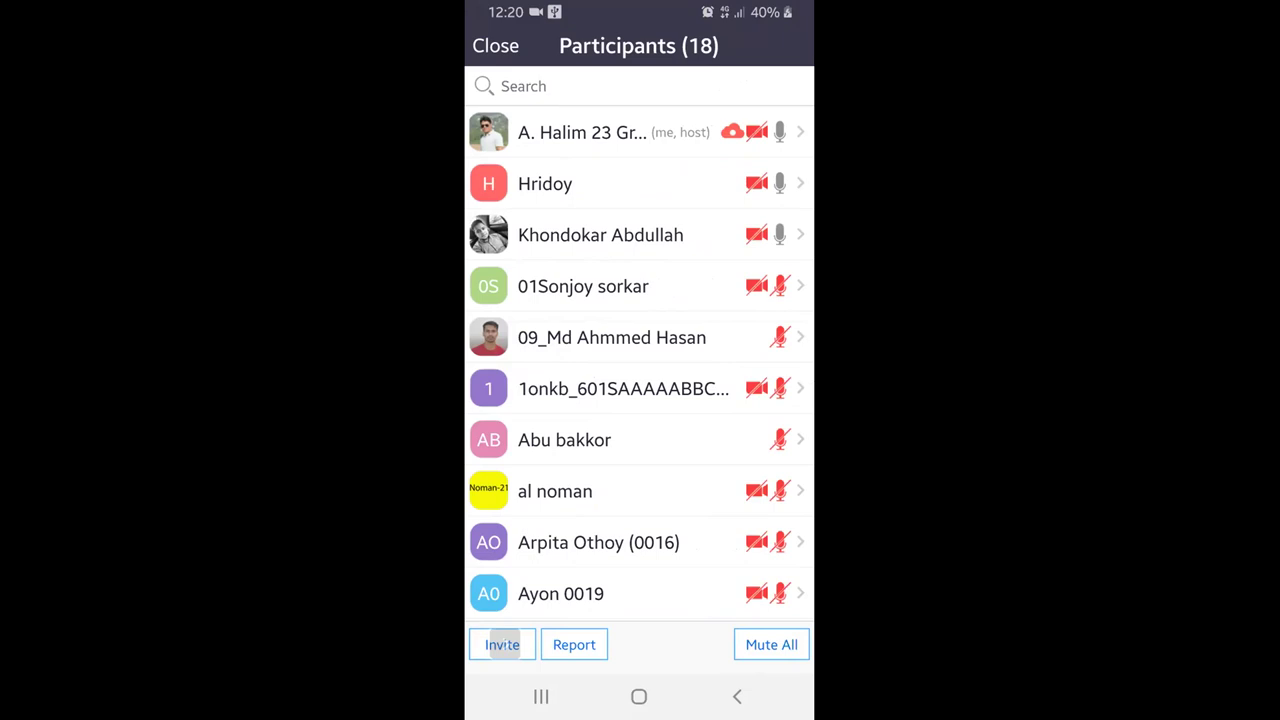
pyautogui.scroll(-5, 640, 344)
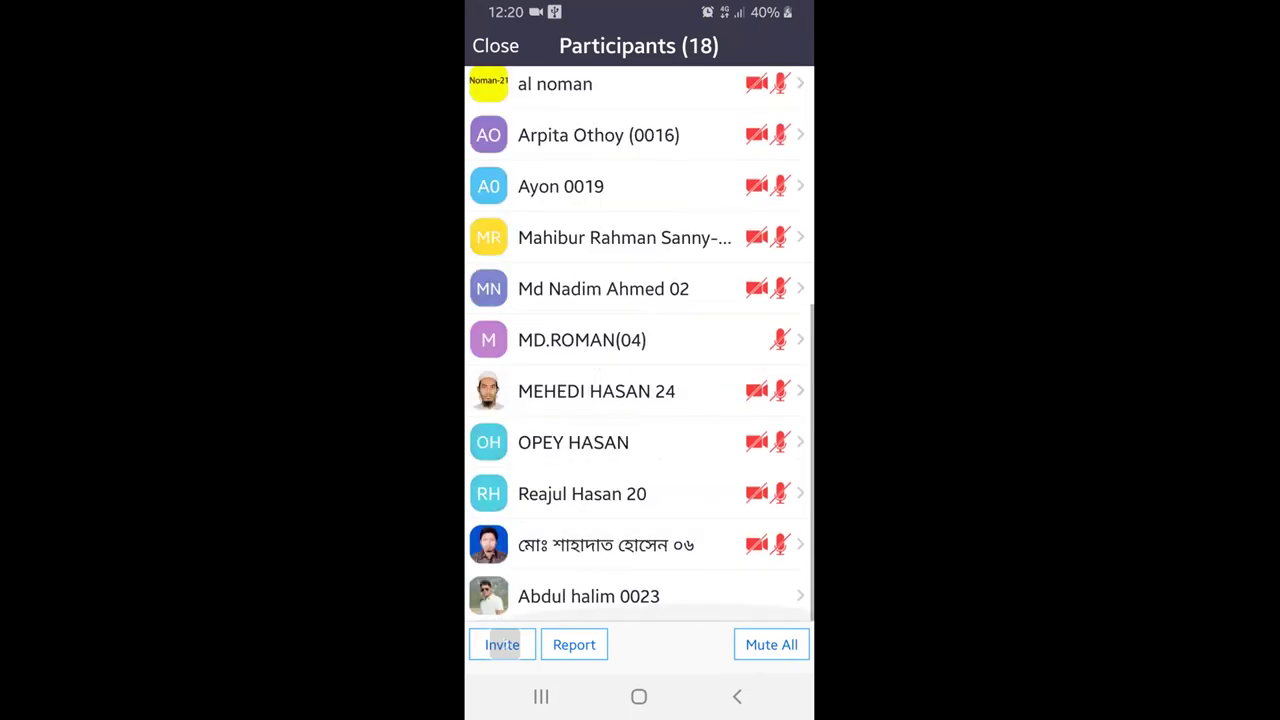
pyautogui.click(504, 598)
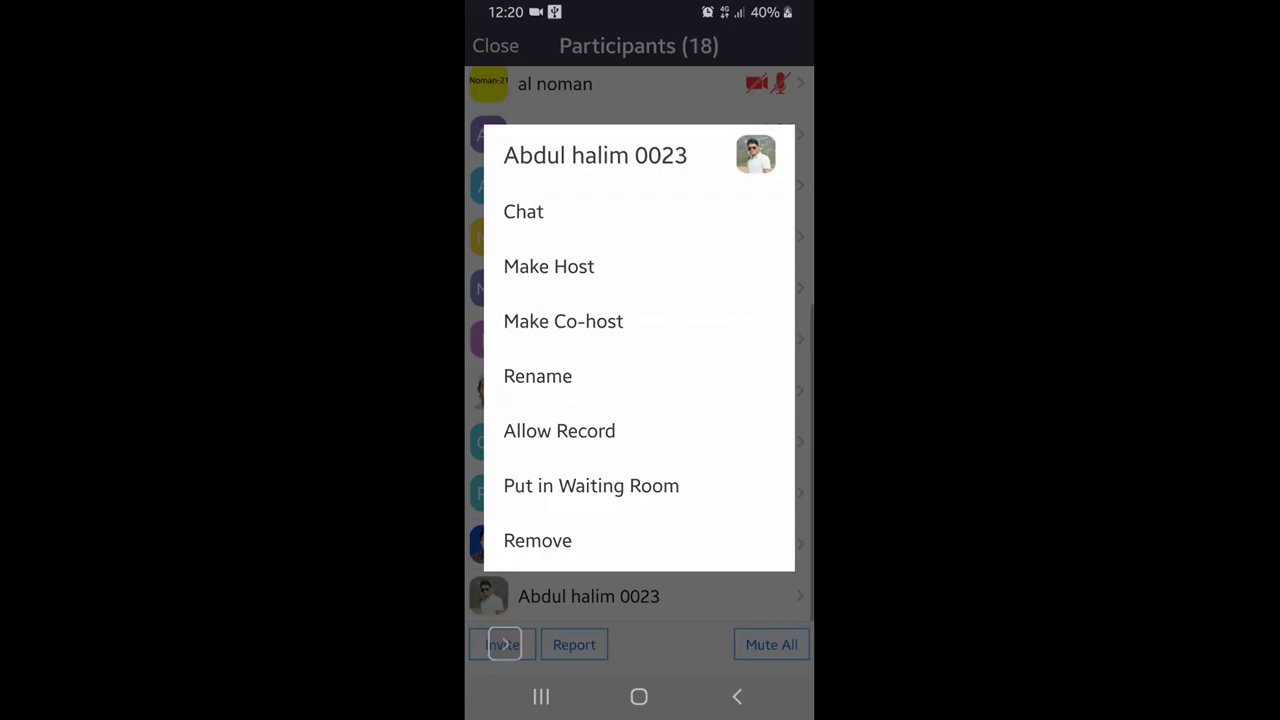
pyautogui.click(549, 266)
pyautogui.click(710, 391)
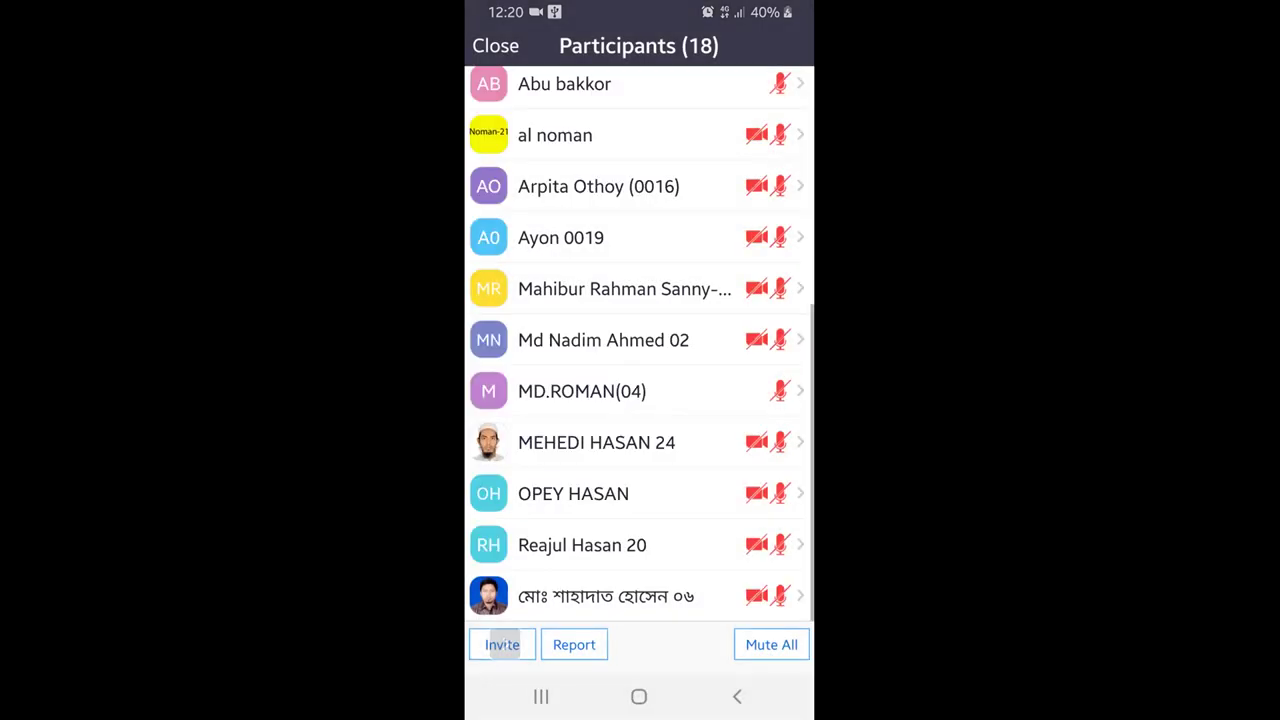
pyautogui.click(737, 696)
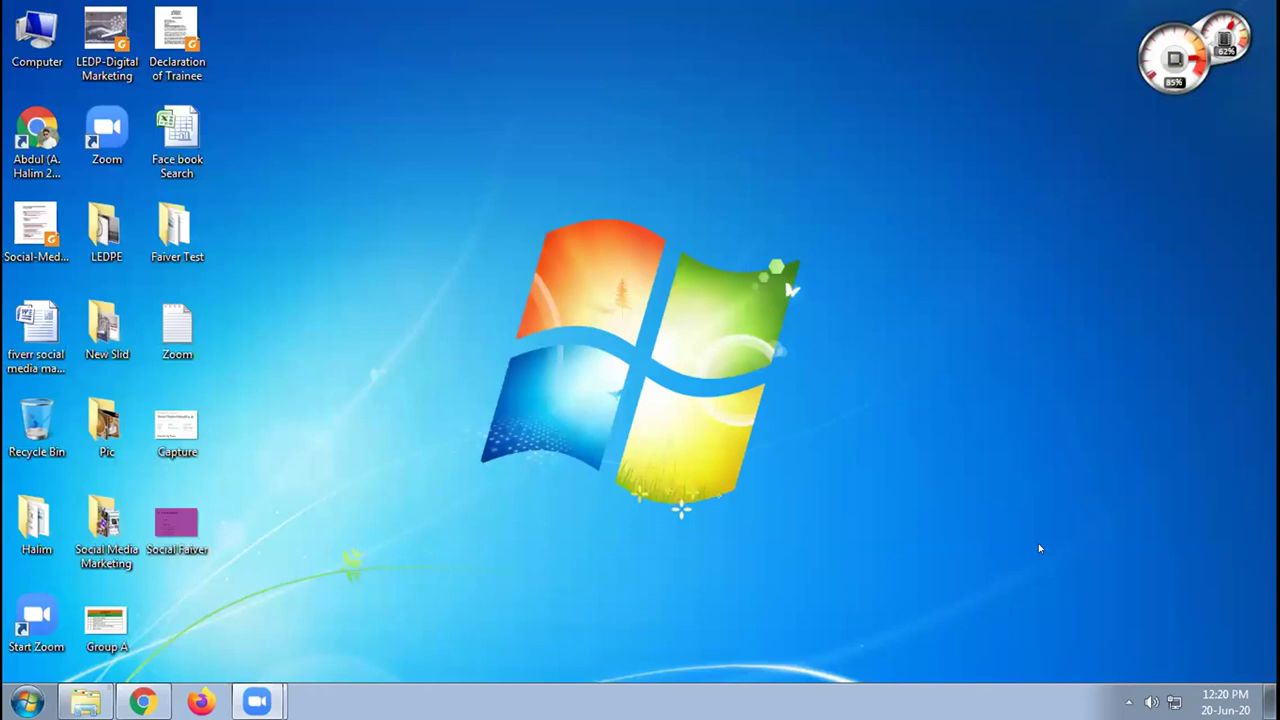
# Restore the Chrome window playing the YouTube Facebook Ads tutorial from the taskbar
pyautogui.click(142, 702)
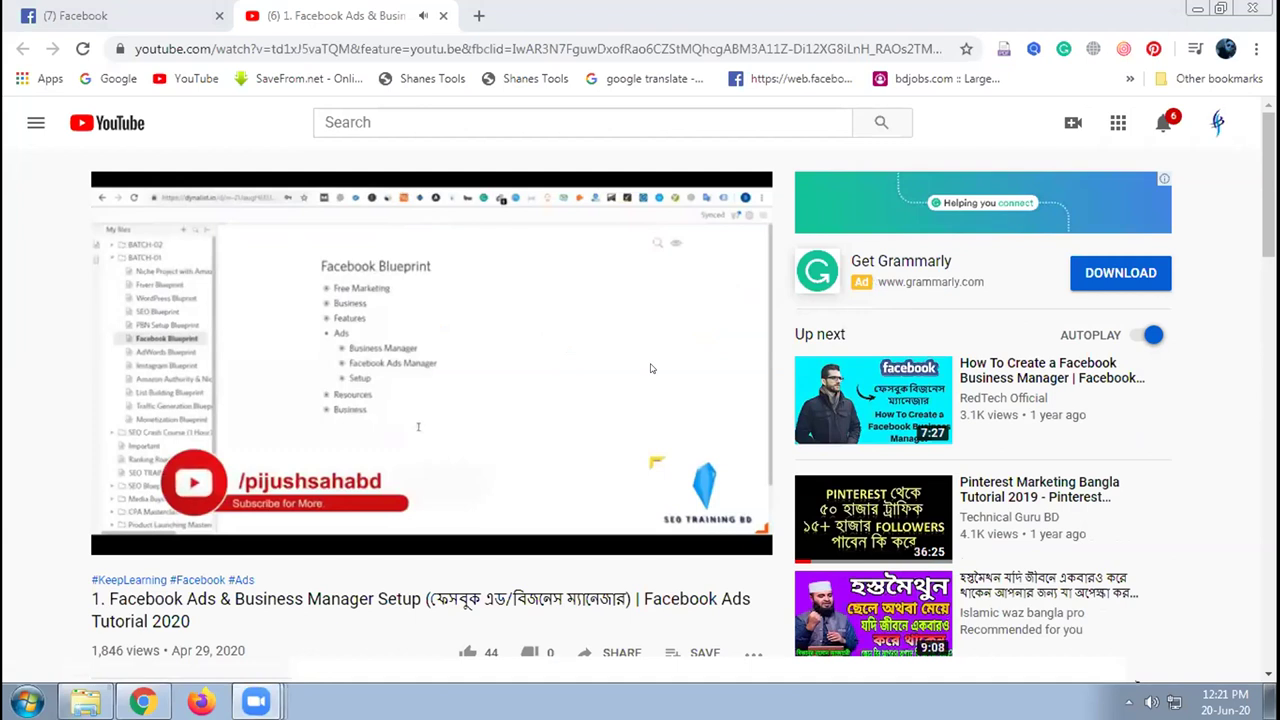
pyautogui.moveTo(256, 700)
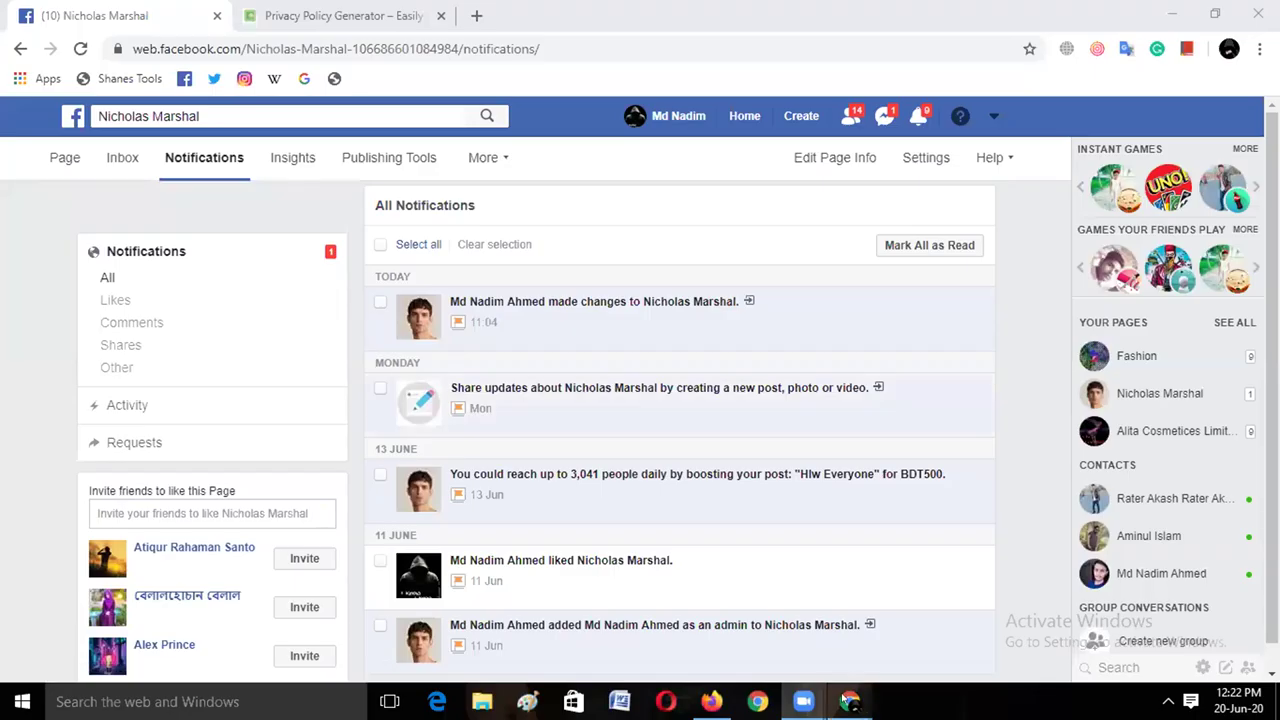
# Open the Page's 'made changes' notification settings in a new tab, then return to the Page tab
pyautogui.moveTo(850, 700)
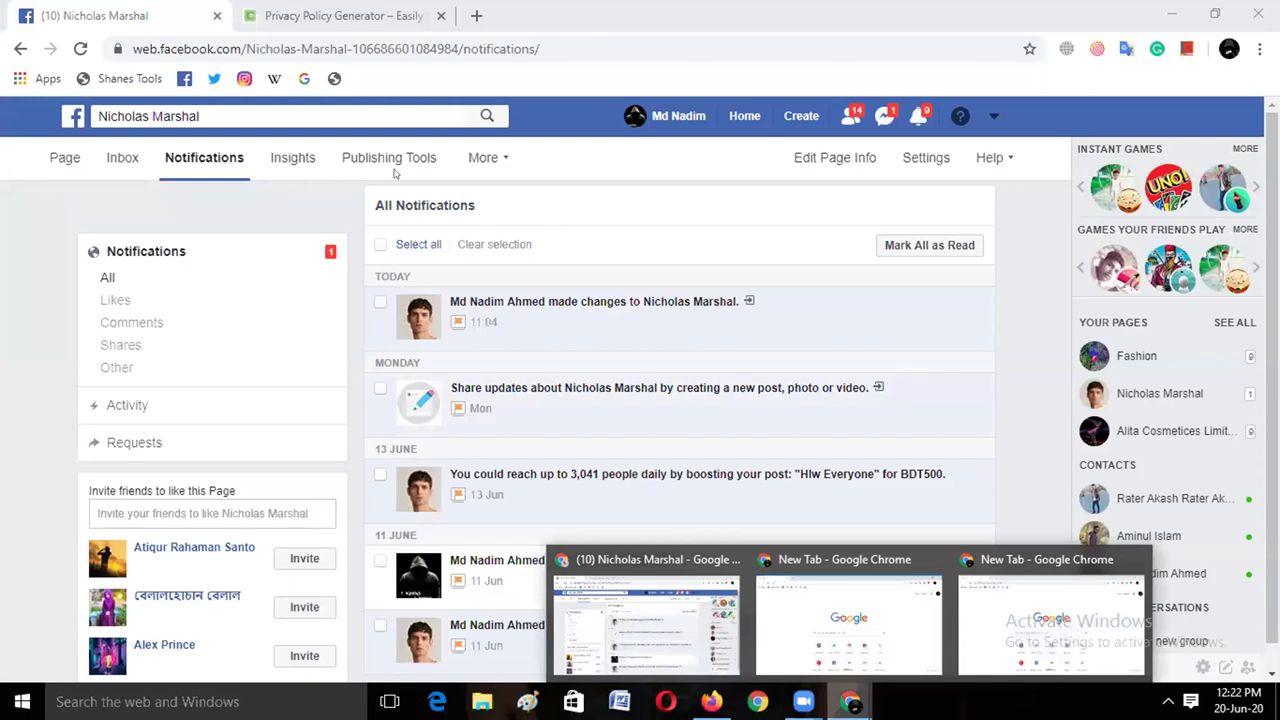
pyautogui.click(450, 264)
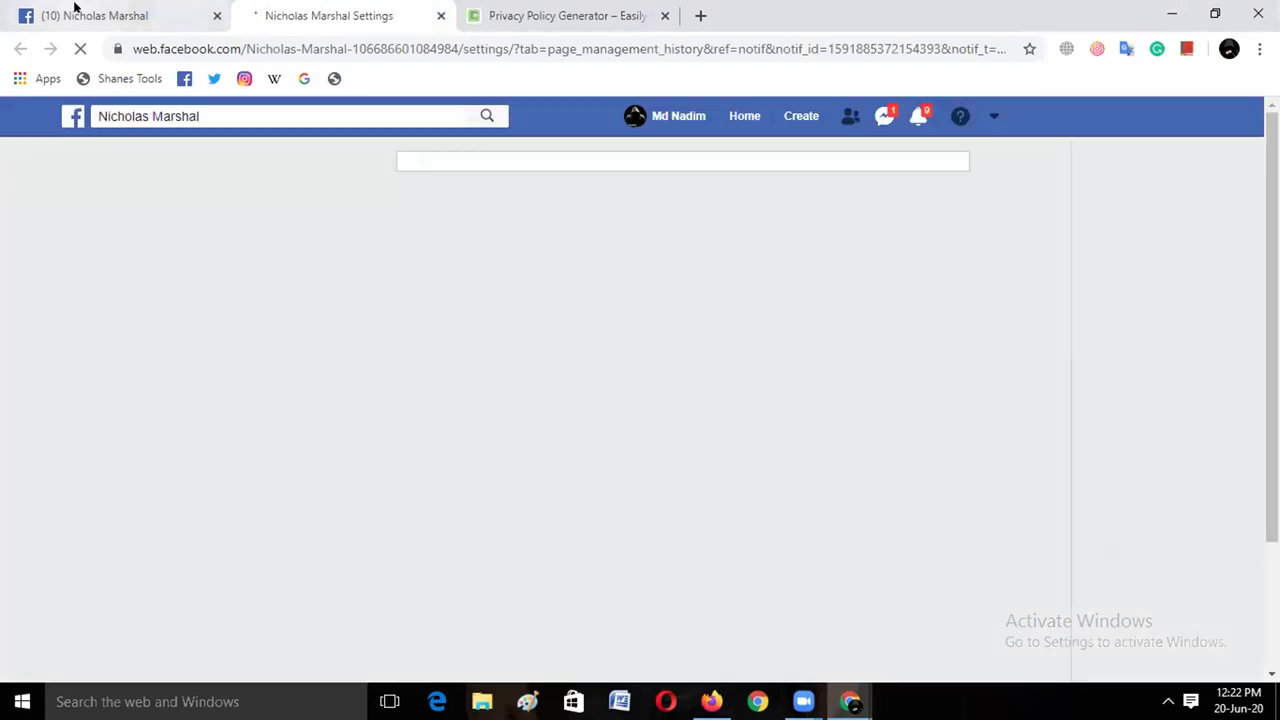
pyautogui.click(72, 10)
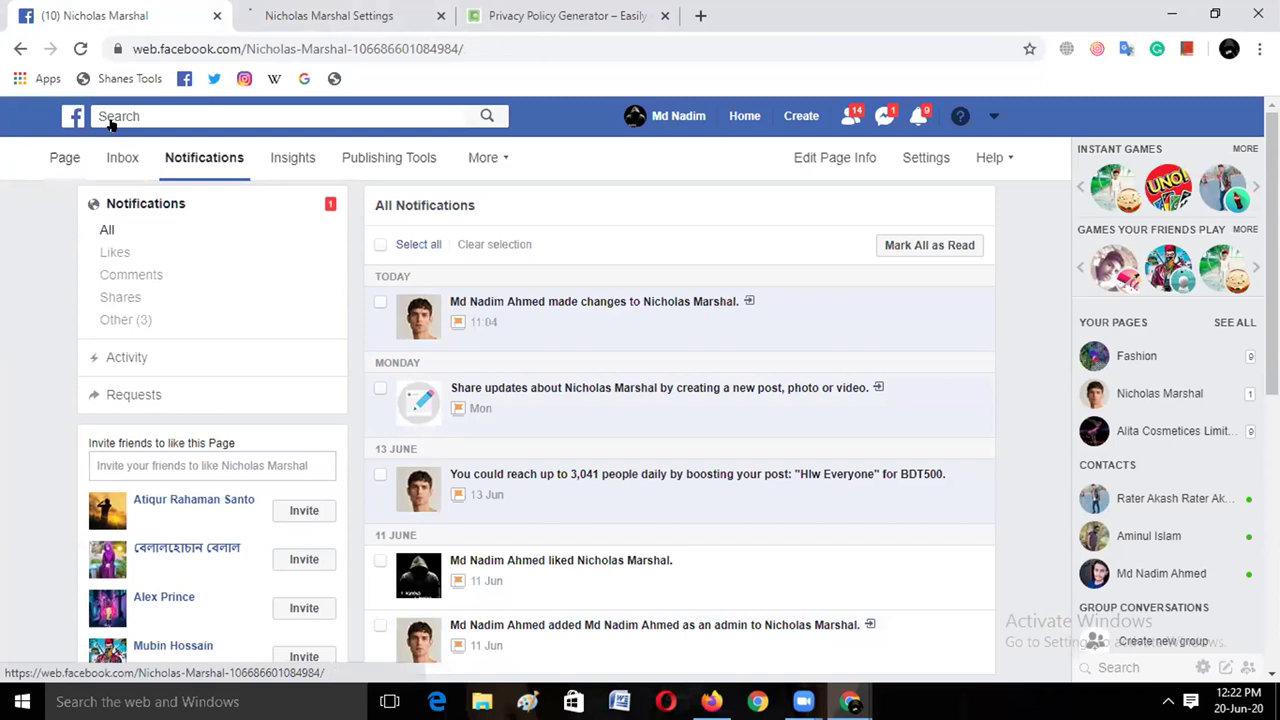
pyautogui.click(270, 17)
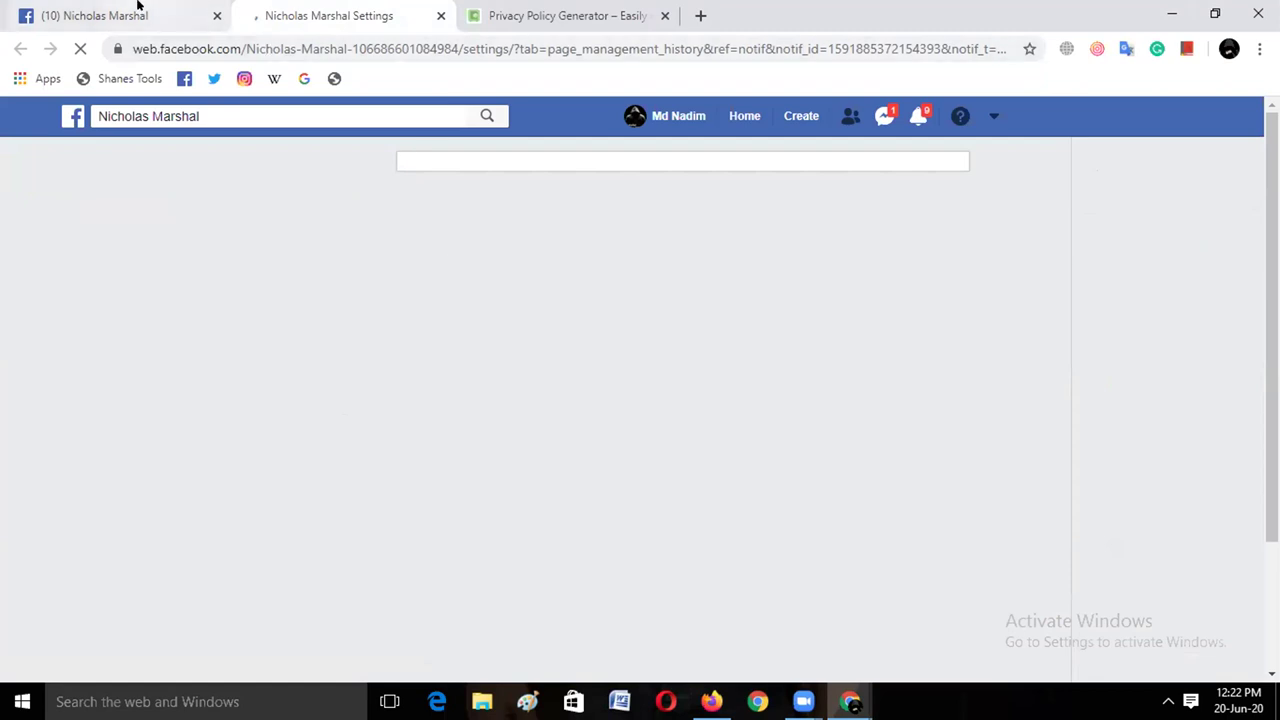
pyautogui.click(192, 8)
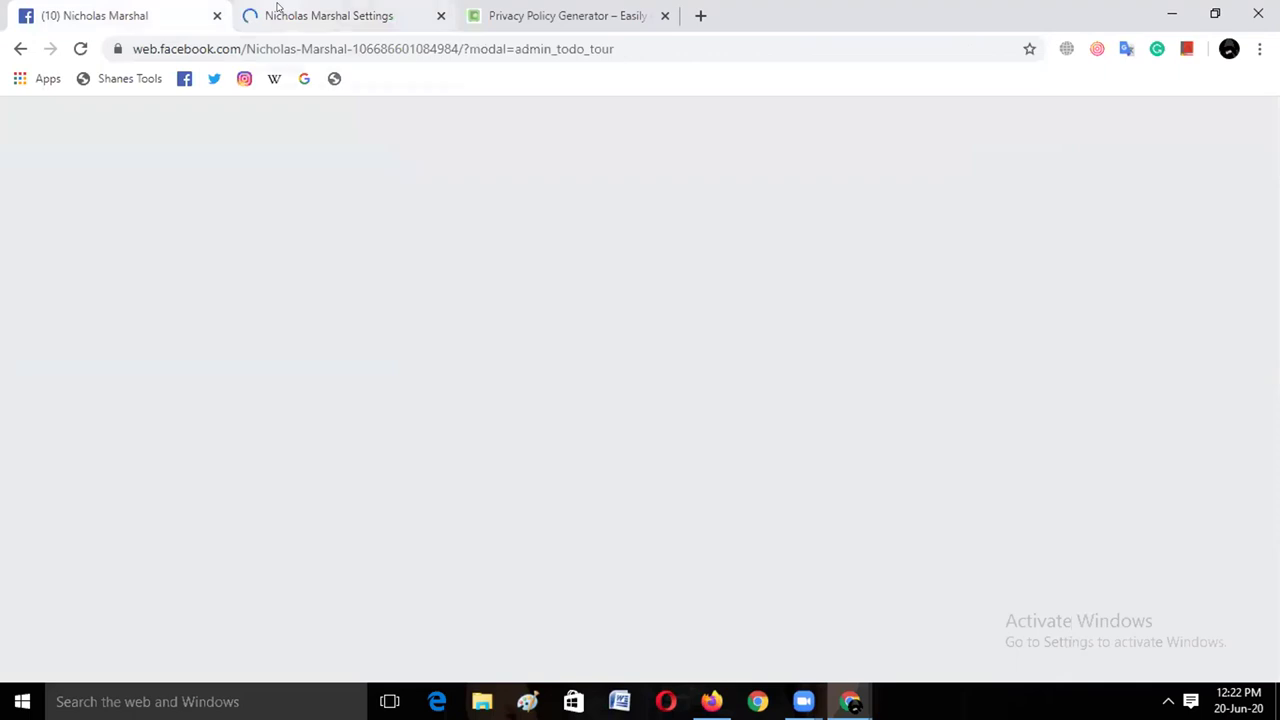
pyautogui.click(278, 8)
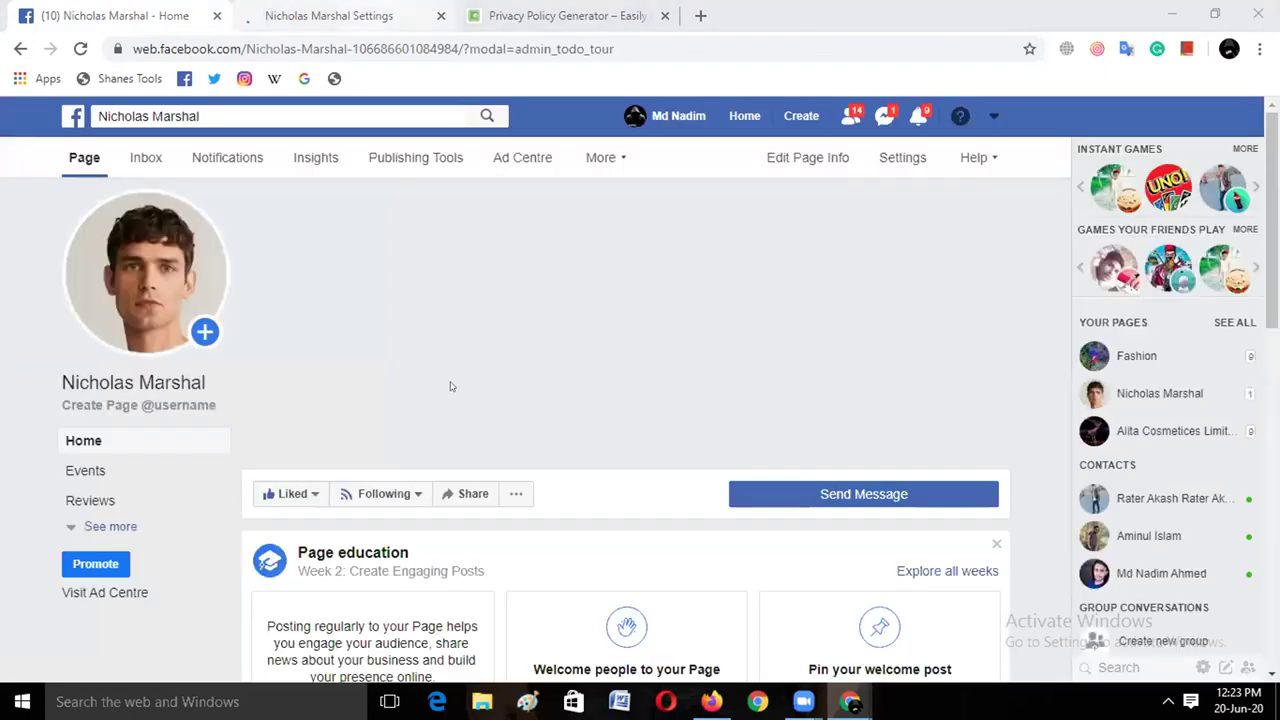
pyautogui.scroll(-3, 450, 386)
pyautogui.scroll(-8, 450, 386)
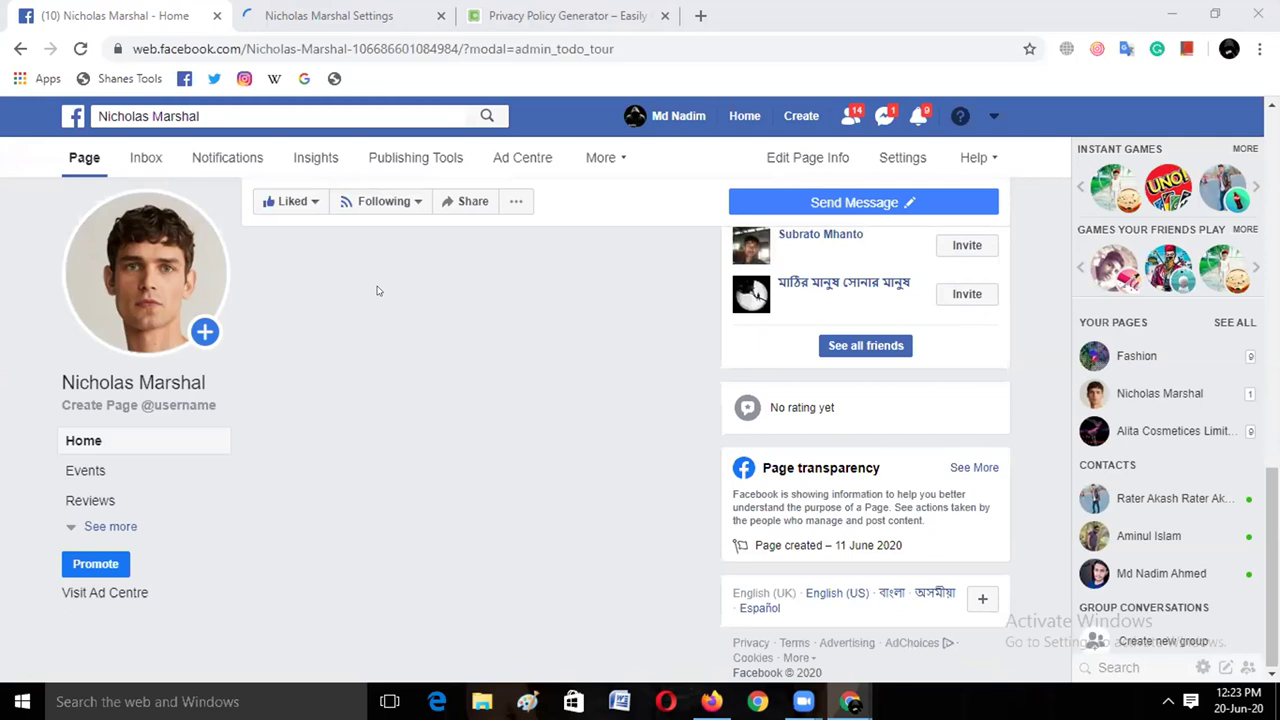
pyautogui.scroll(10, 378, 291)
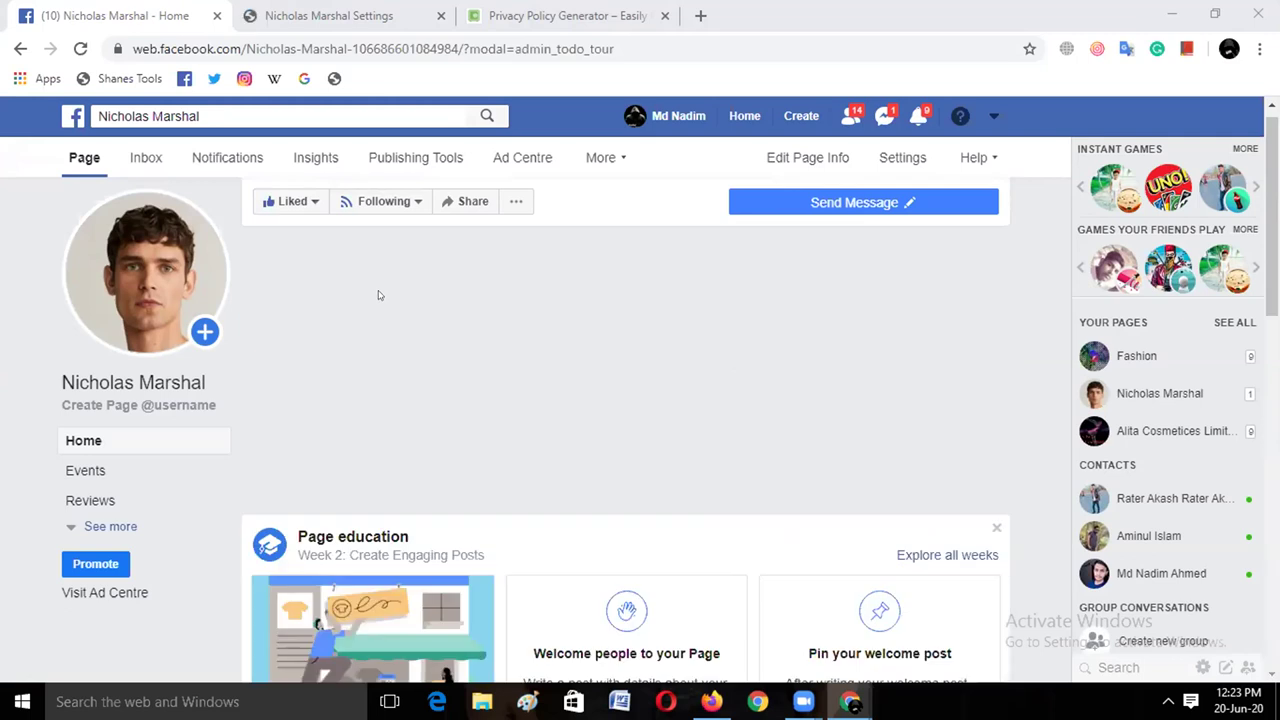
pyautogui.scroll(-10, 378, 295)
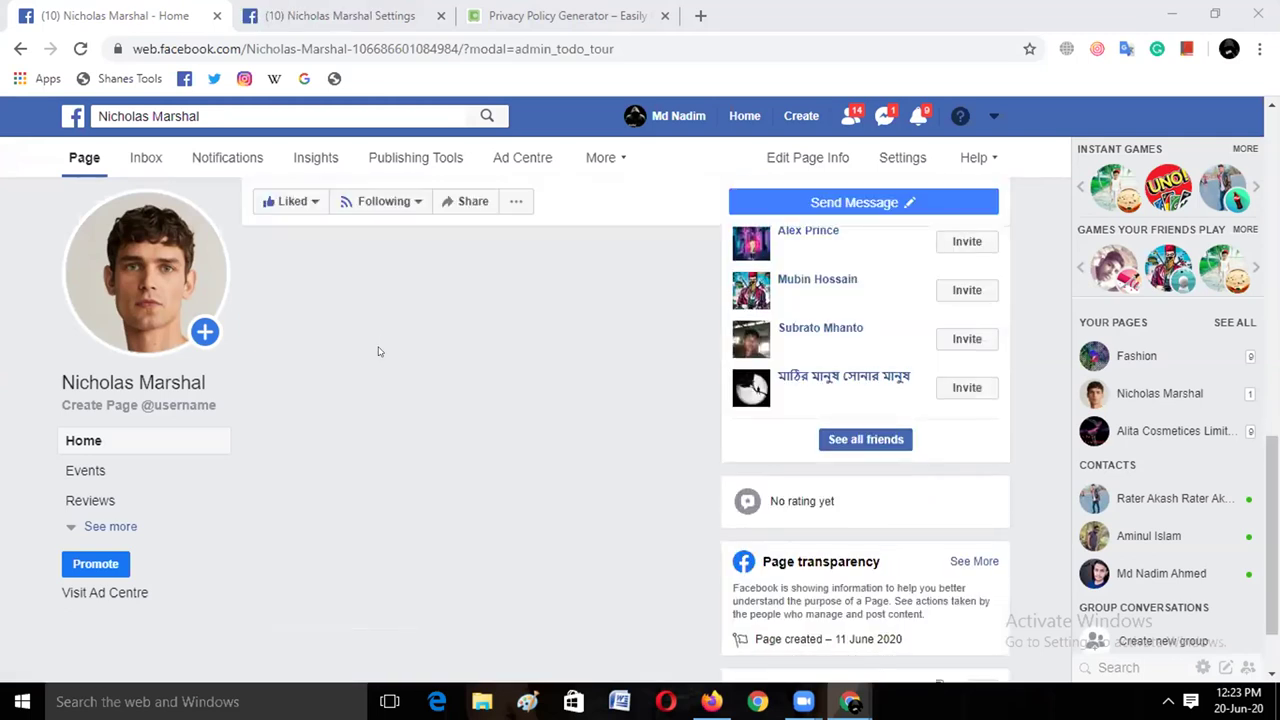
pyautogui.scroll(-3, 378, 351)
pyautogui.scroll(-2, 378, 351)
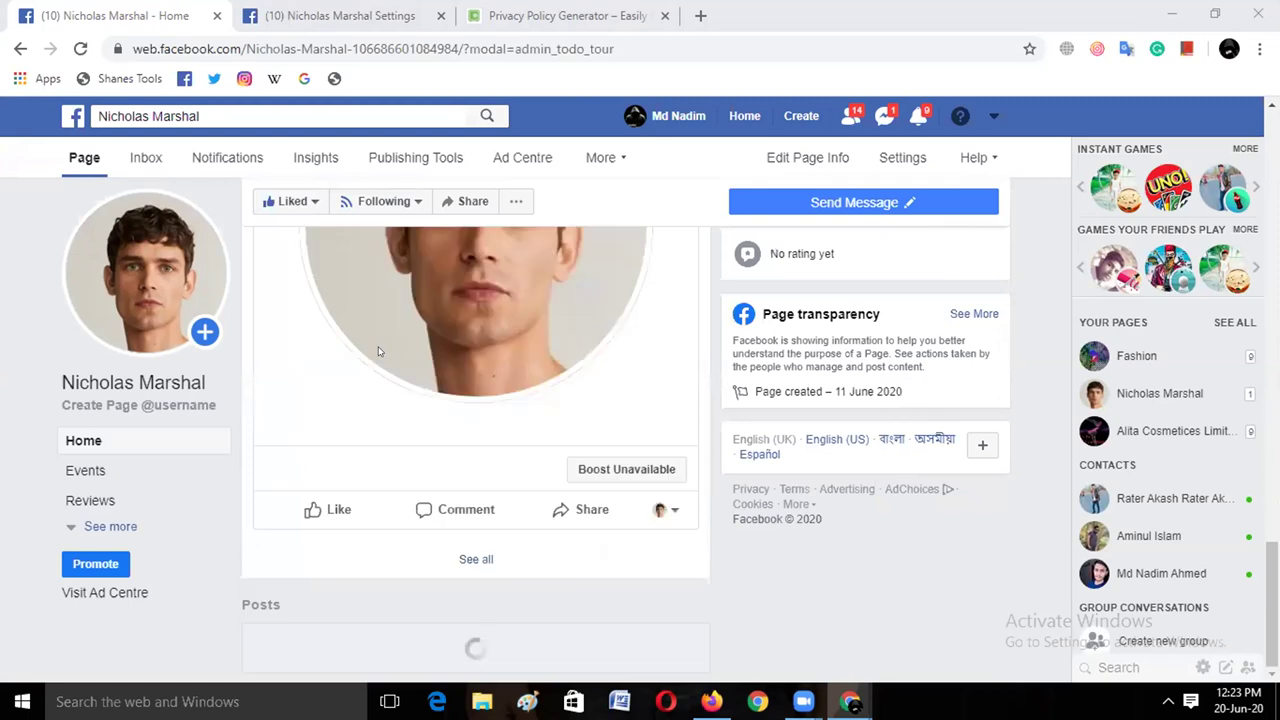
pyautogui.scroll(-5, 378, 346)
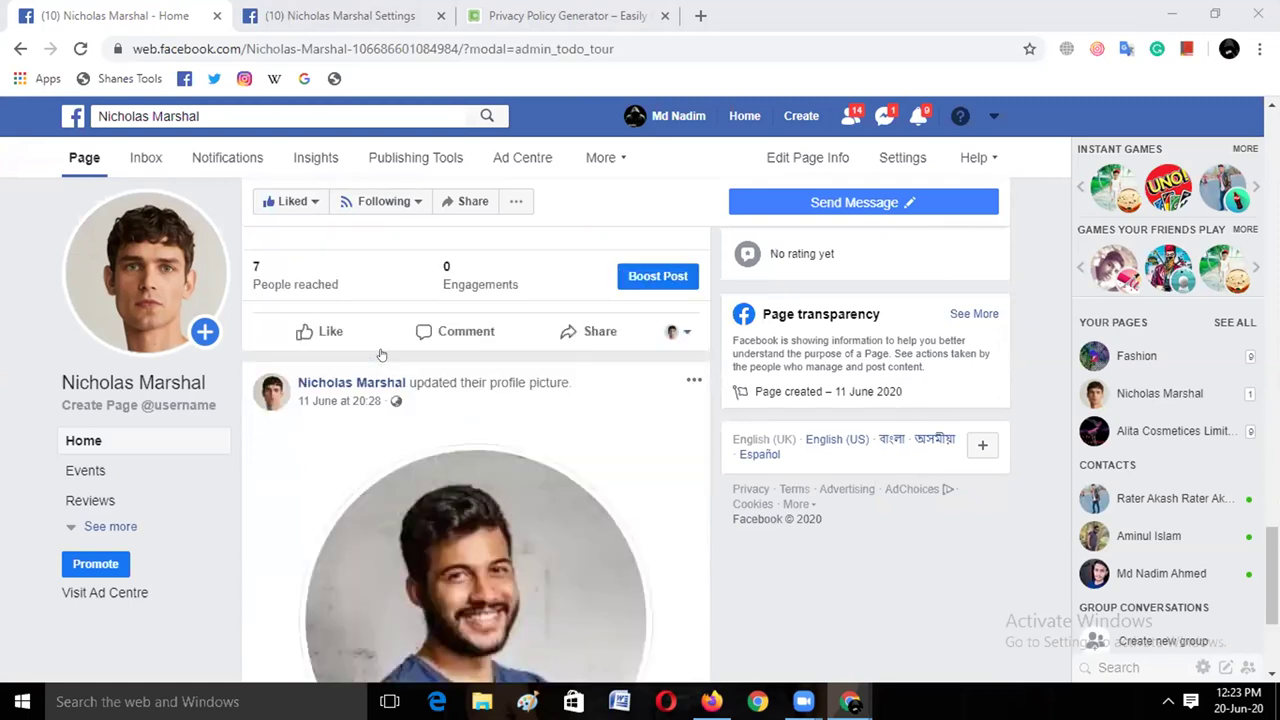
pyautogui.scroll(-2, 408, 330)
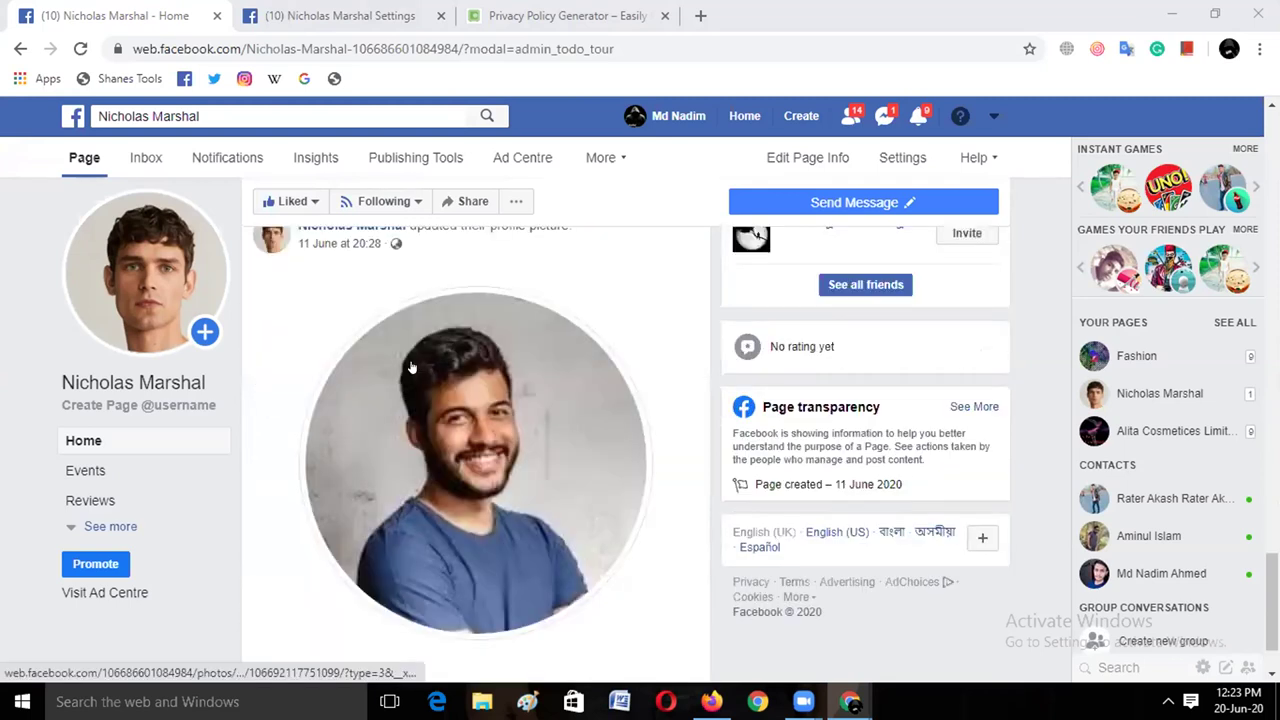
pyautogui.scroll(1, 410, 371)
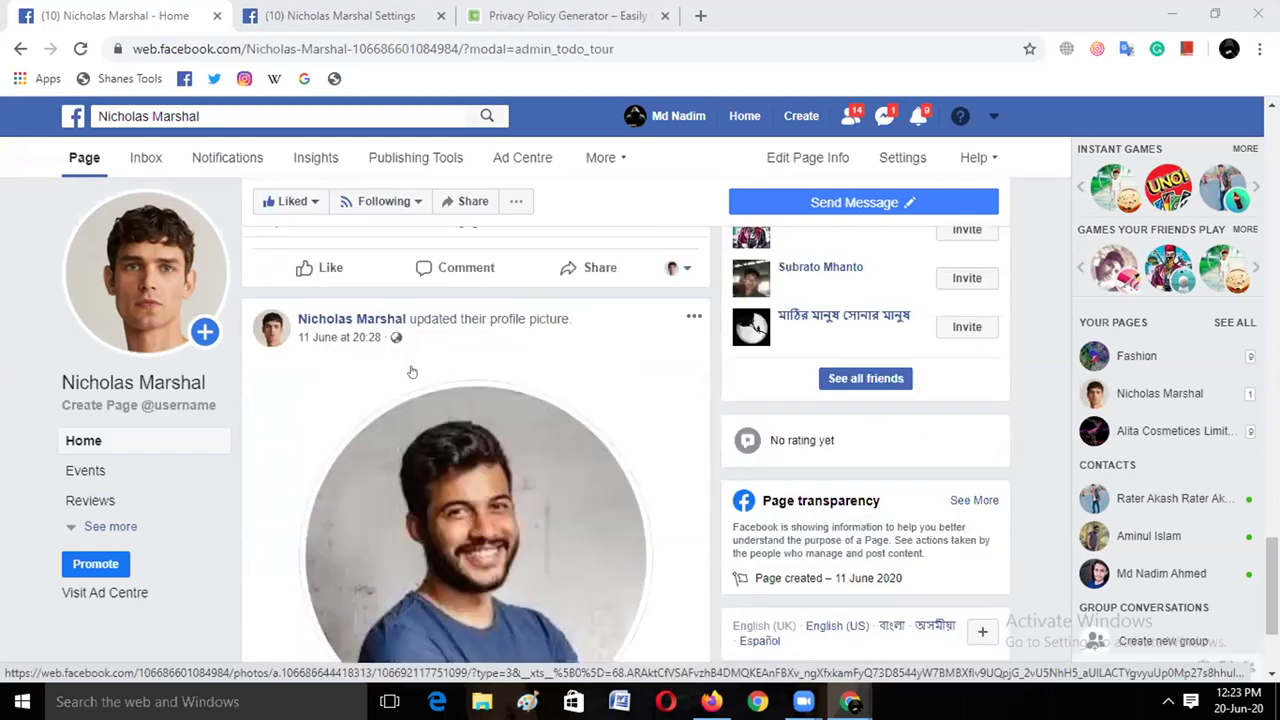
# Turn on comment notifications for the profile-picture post from its options menu
pyautogui.click(692, 317)
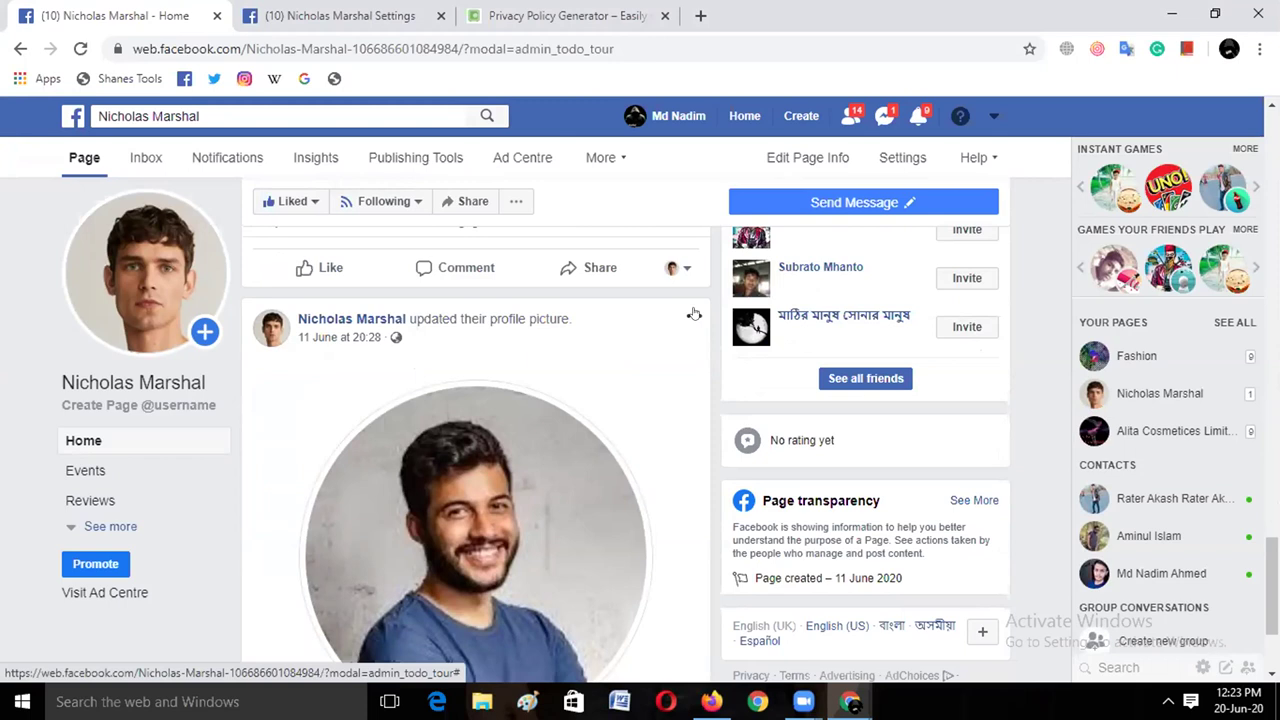
pyautogui.click(694, 316)
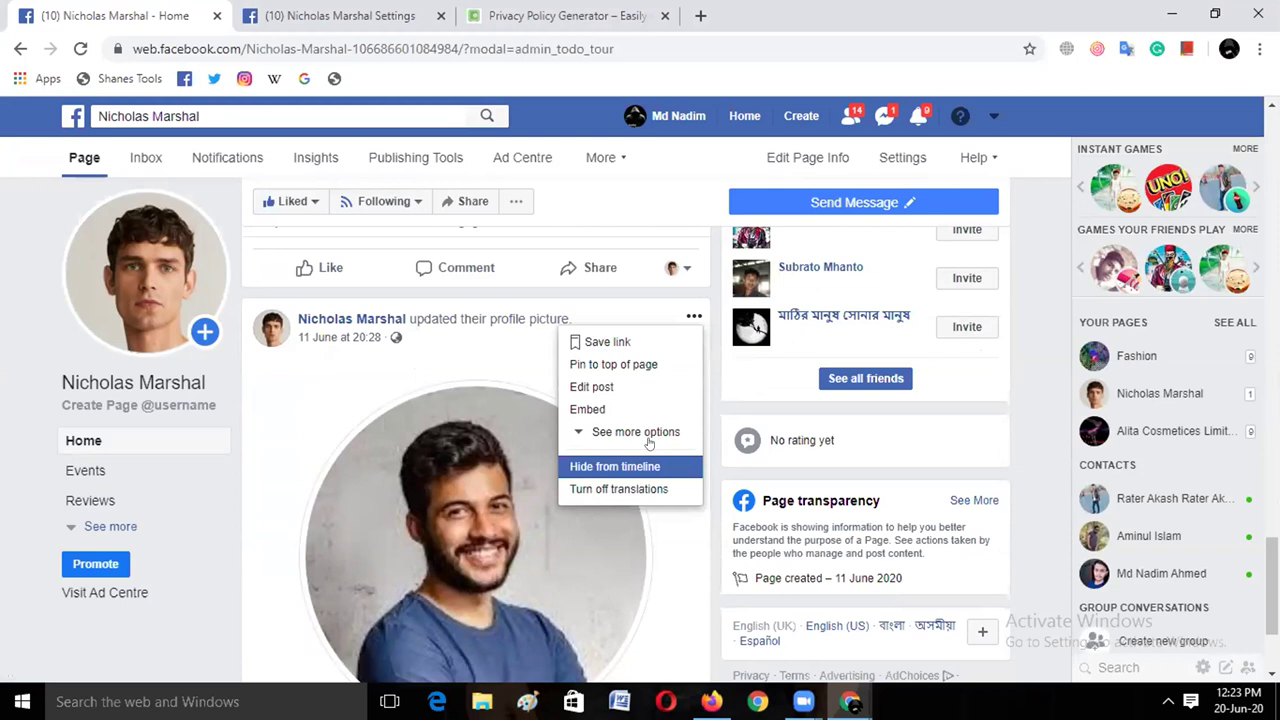
pyautogui.click(650, 441)
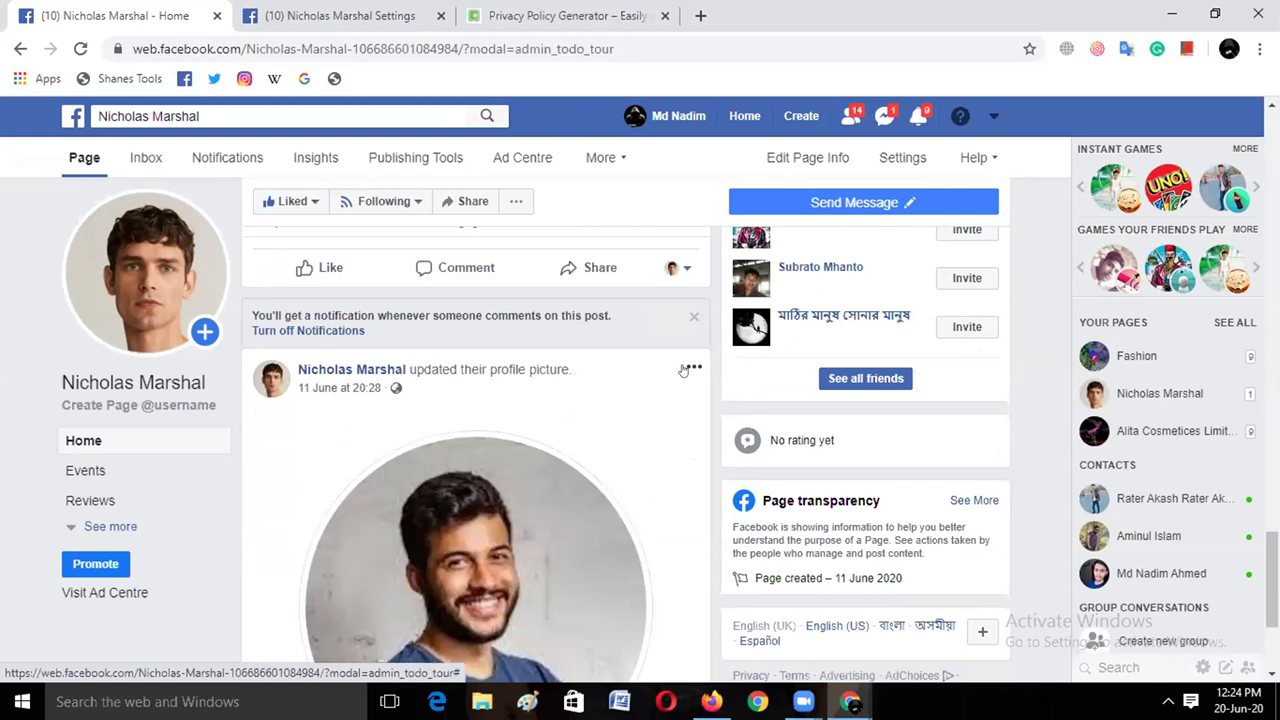
pyautogui.click(690, 368)
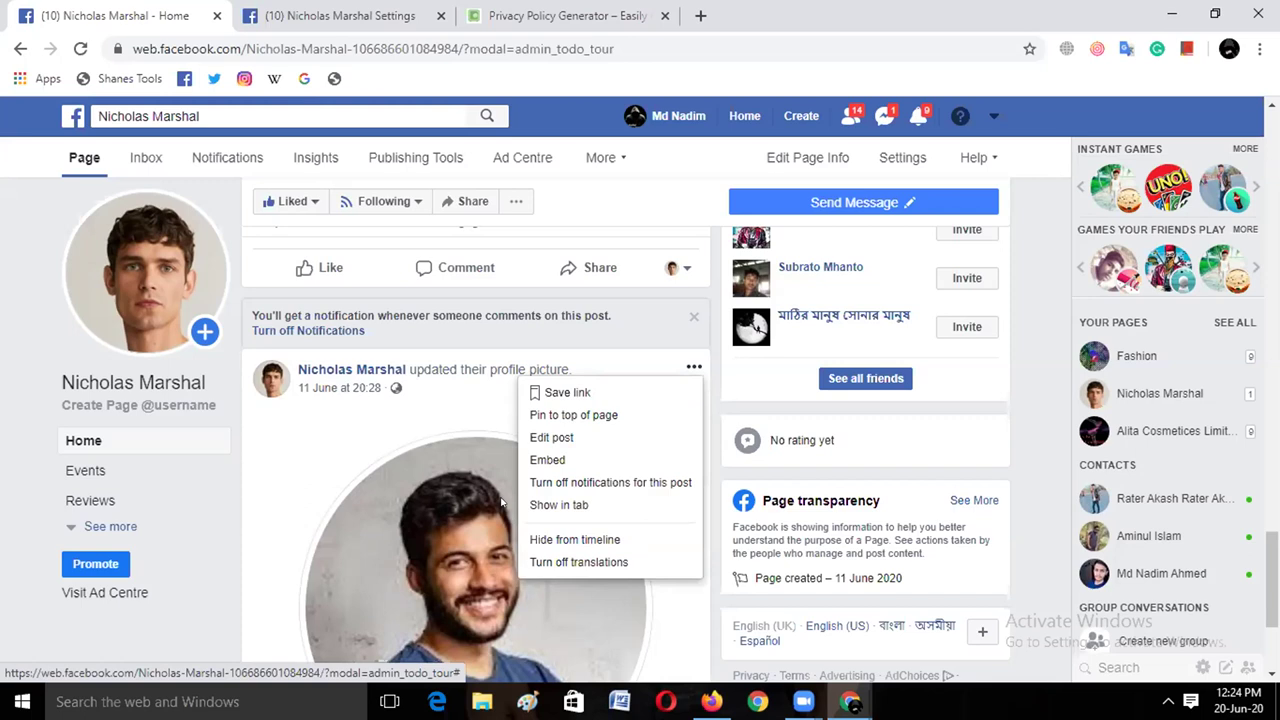
# Scroll back up to the top of the Page's timeline
pyautogui.scroll(3, 514, 457)
pyautogui.scroll(2, 565, 413)
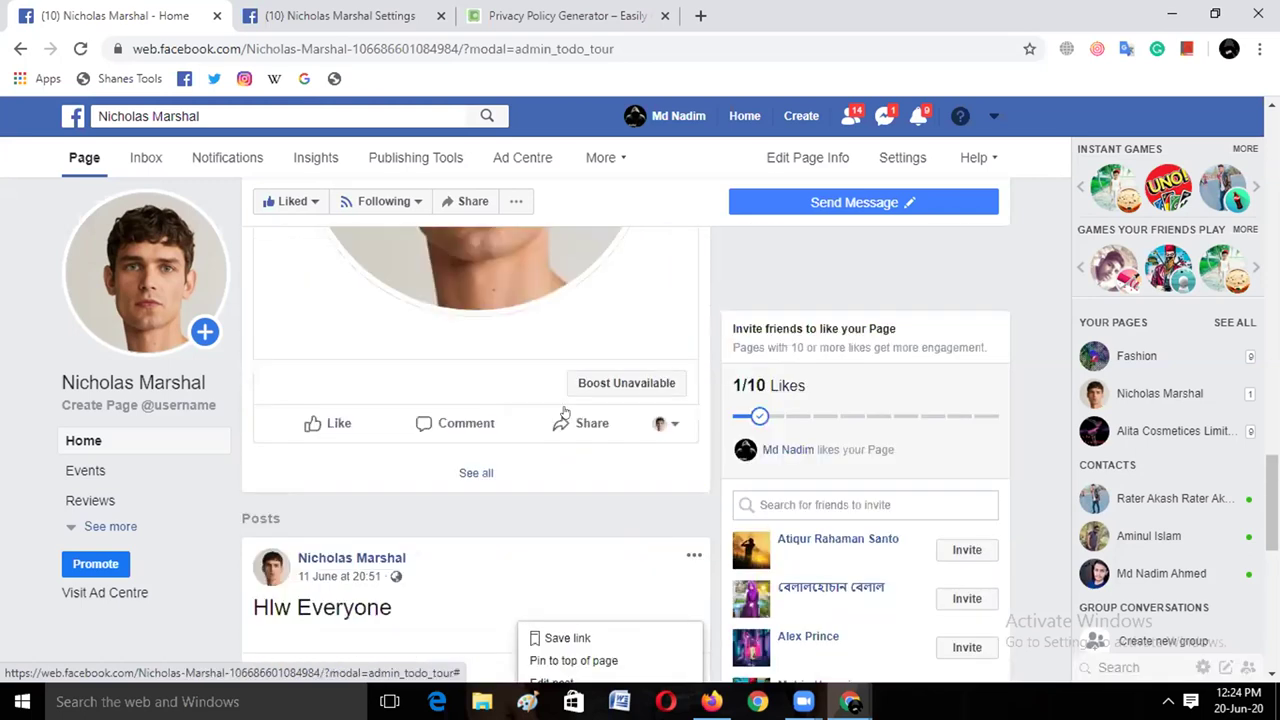
pyautogui.scroll(1, 565, 413)
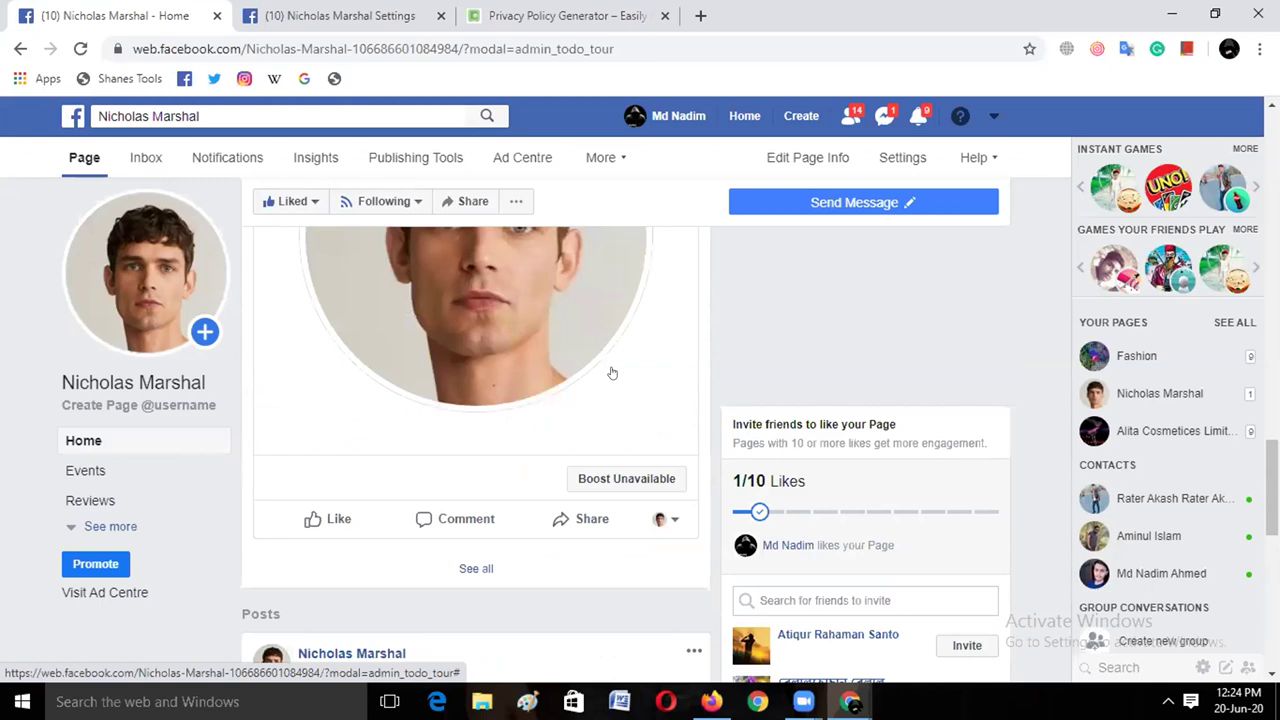
pyautogui.scroll(1, 612, 373)
pyautogui.scroll(5, 668, 428)
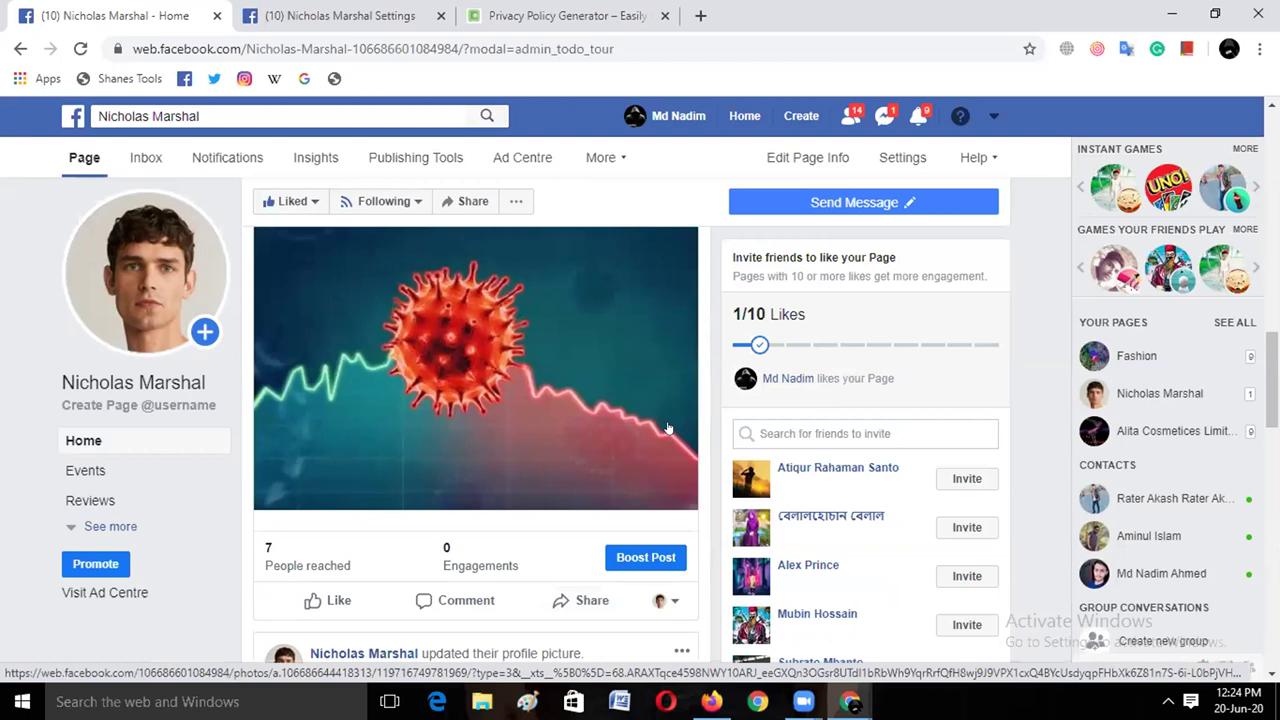
pyautogui.scroll(1, 668, 428)
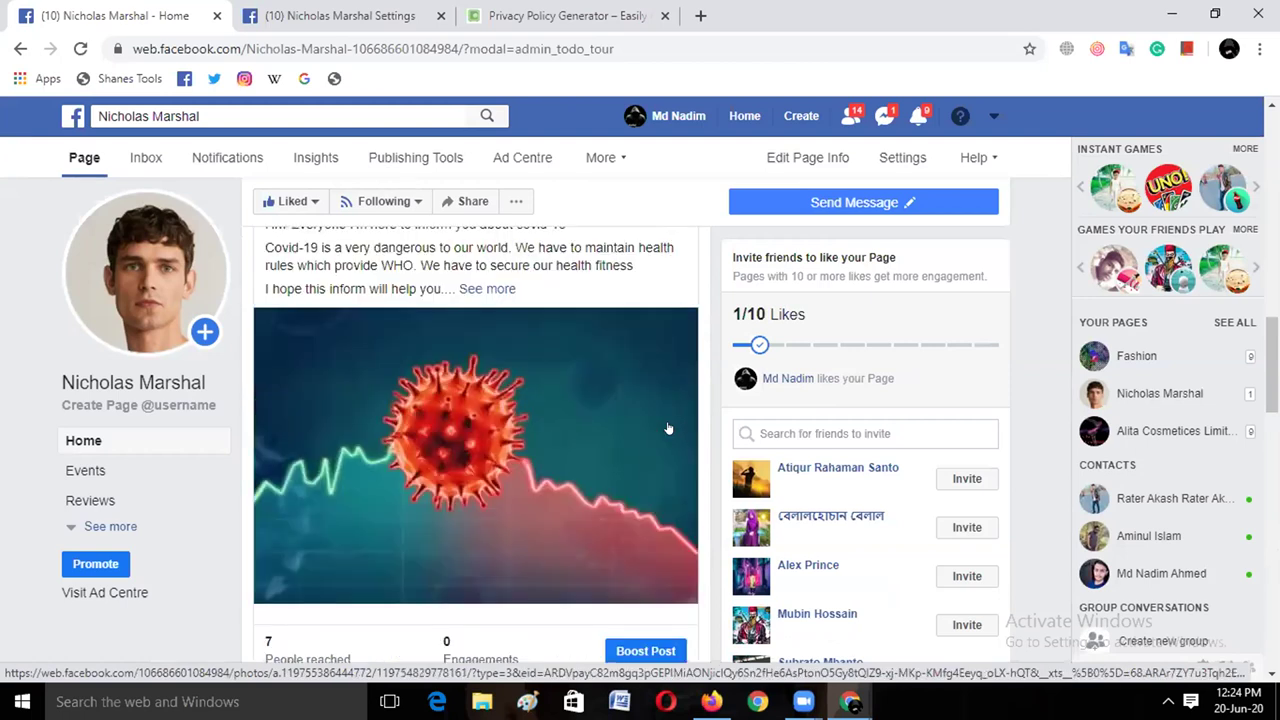
pyautogui.scroll(5, 370, 384)
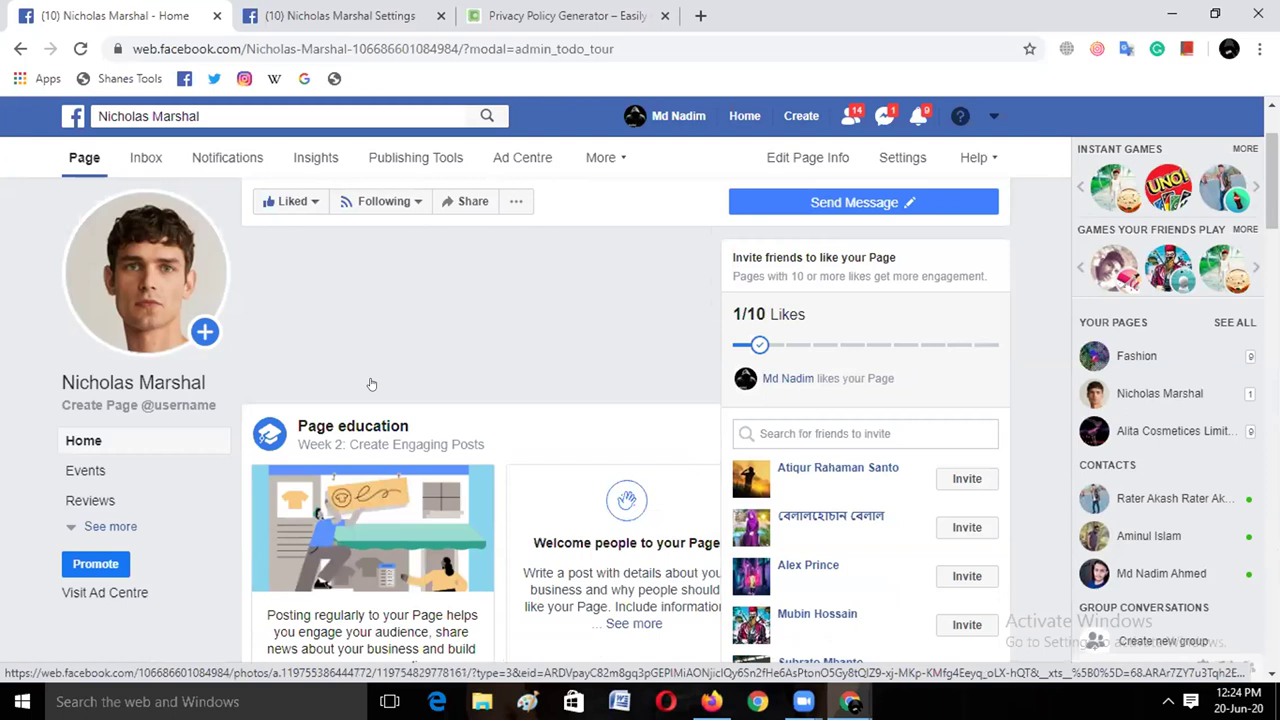
pyautogui.scroll(2, 370, 384)
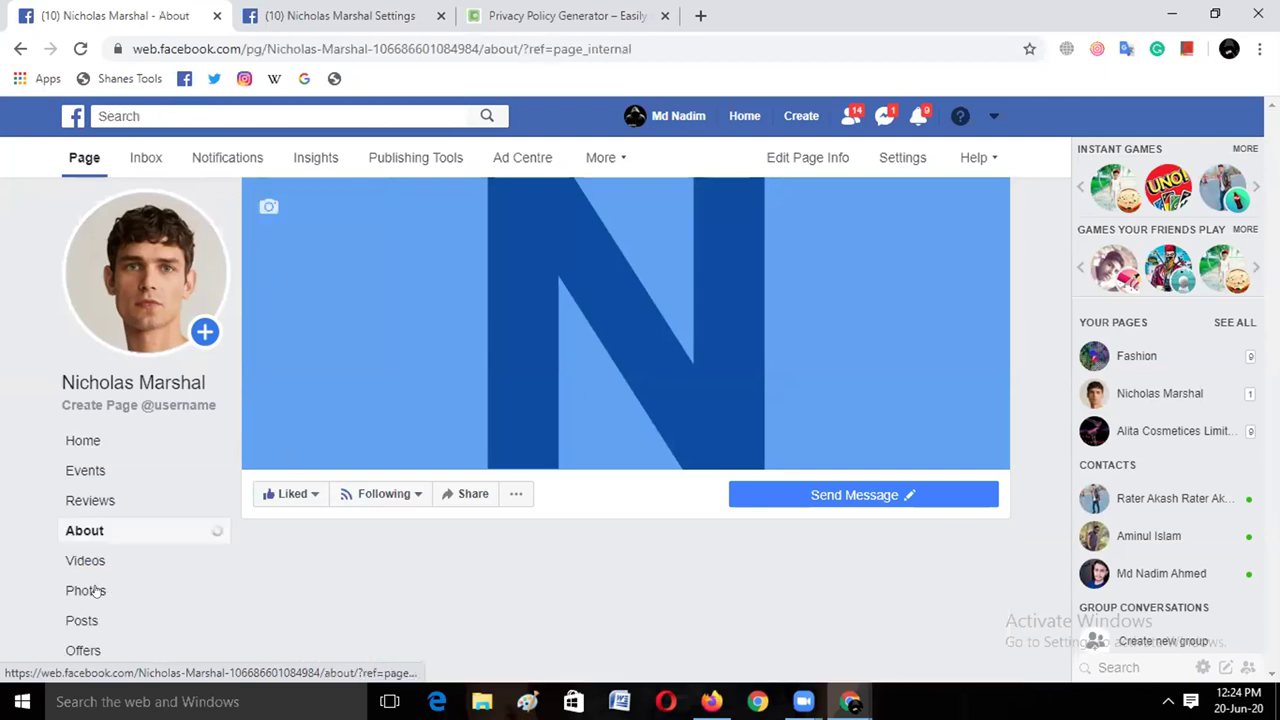
# Go to the page's Photos section and open the Profile pictures album to view its three photos
pyautogui.click(90, 590)
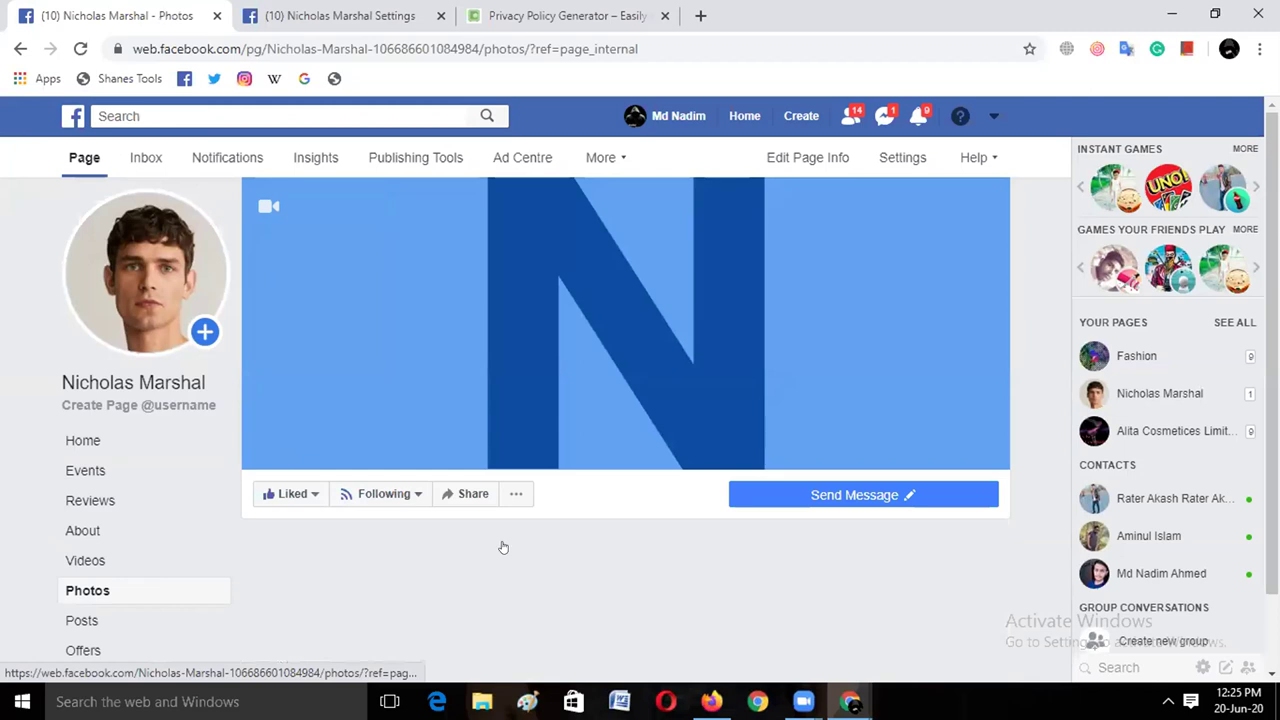
pyautogui.scroll(-2, 667, 546)
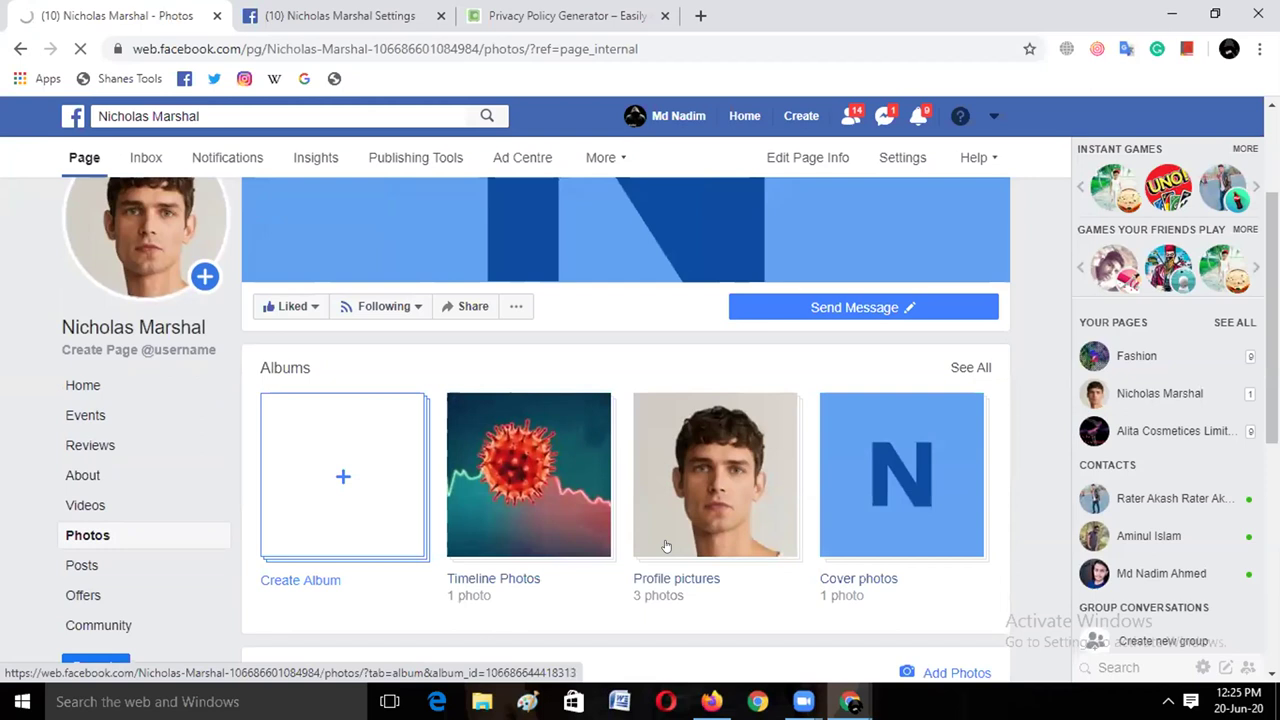
pyautogui.click(667, 546)
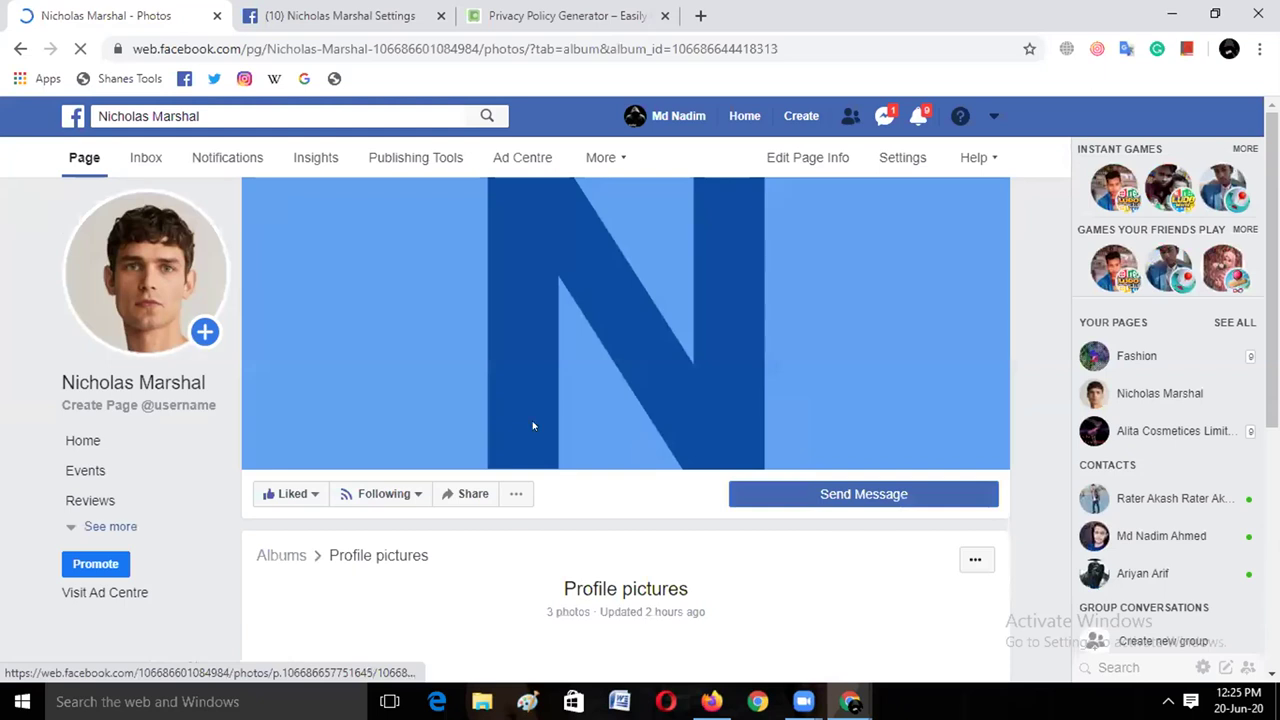
pyautogui.scroll(-5, 533, 420)
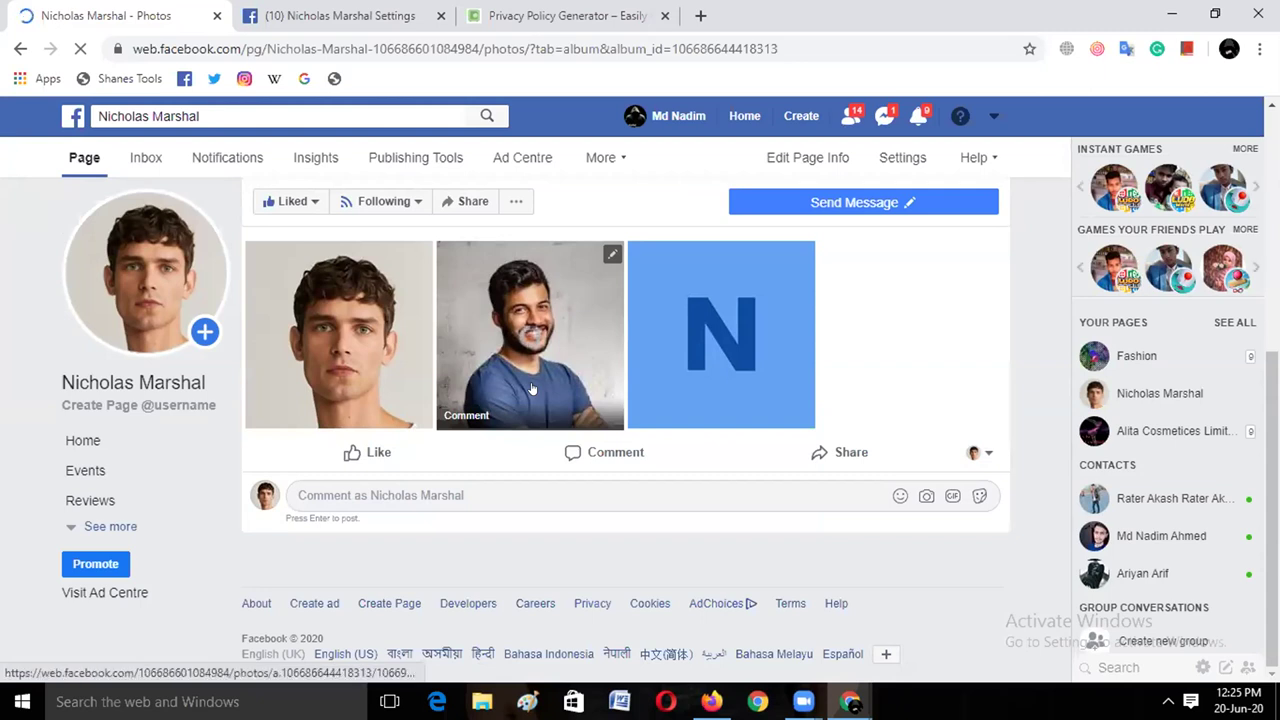
# Remove the smiling man's portrait from the album using 'Delete this photo'
pyautogui.click(607, 252)
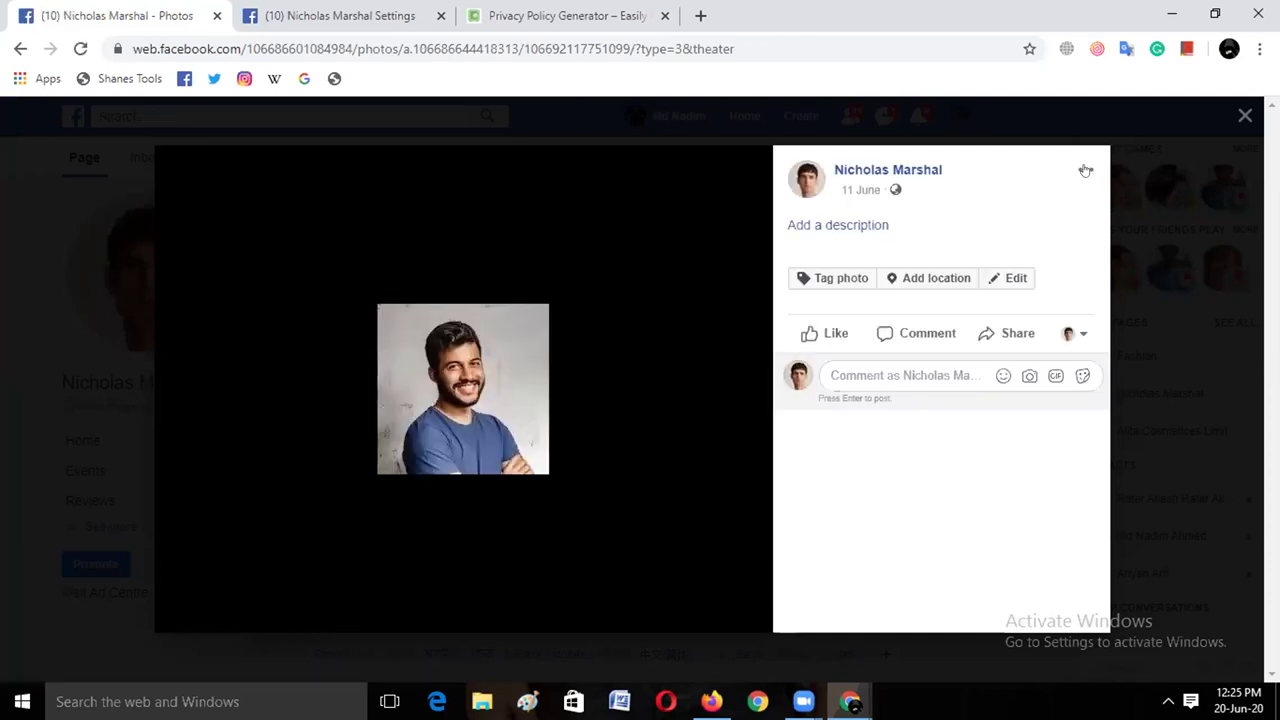
pyautogui.click(1086, 171)
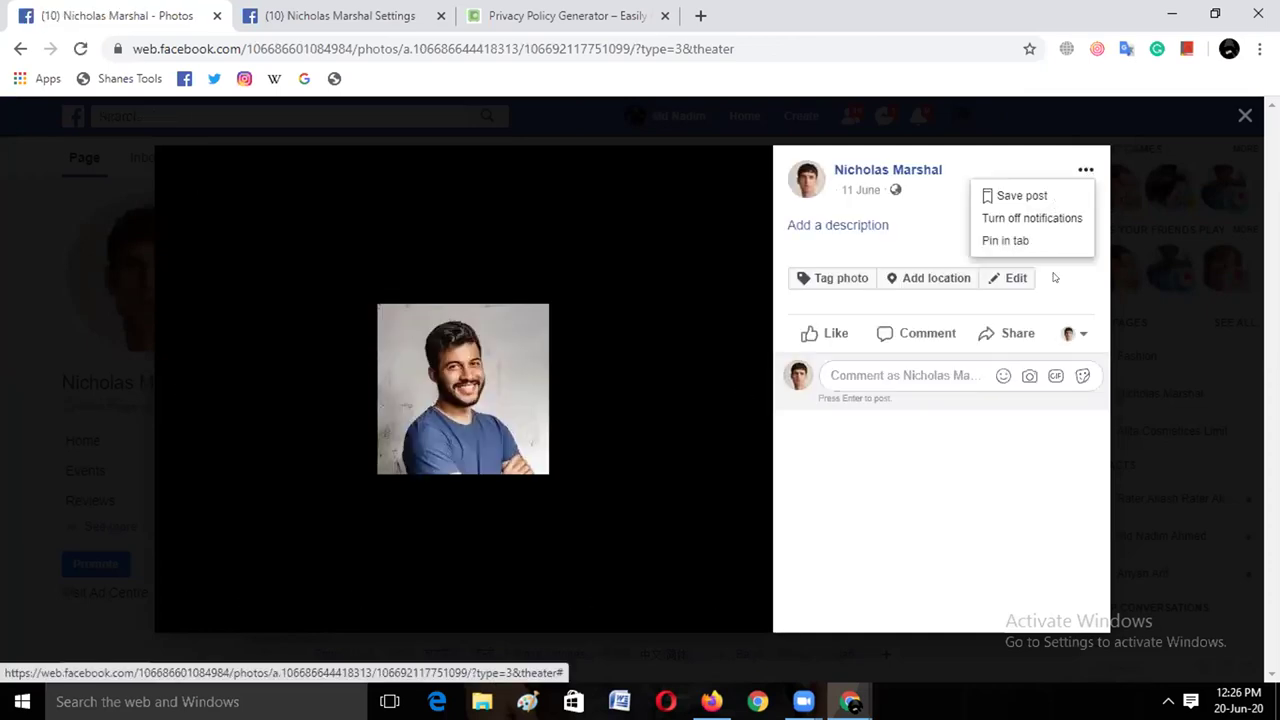
pyautogui.press('Up')
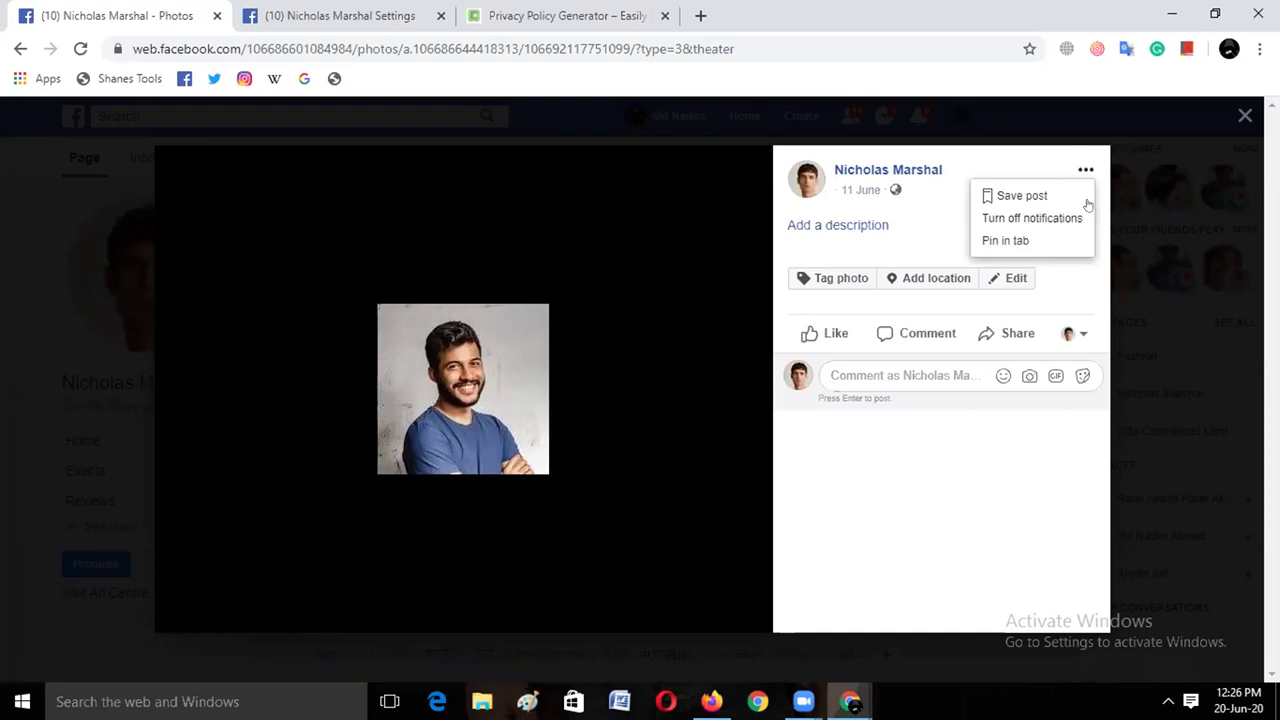
pyautogui.hotkey('ctrl', 'a')
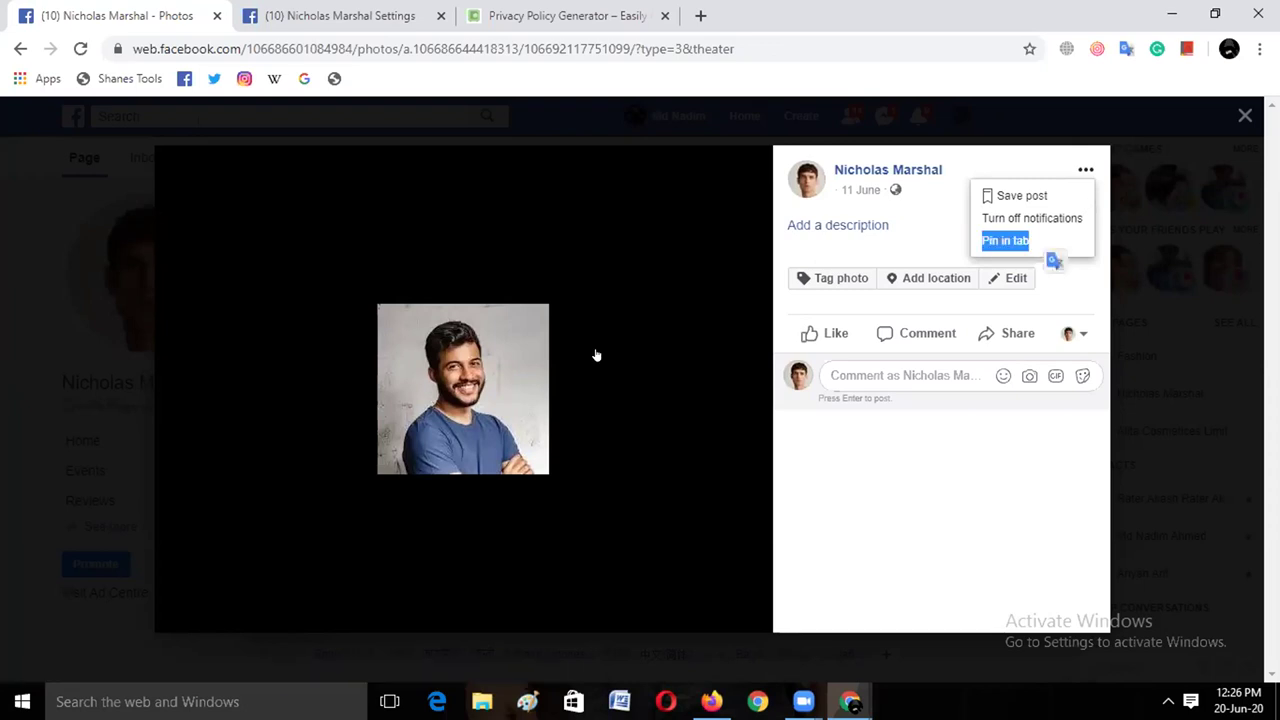
pyautogui.press('Escape')
pyautogui.click(612, 254)
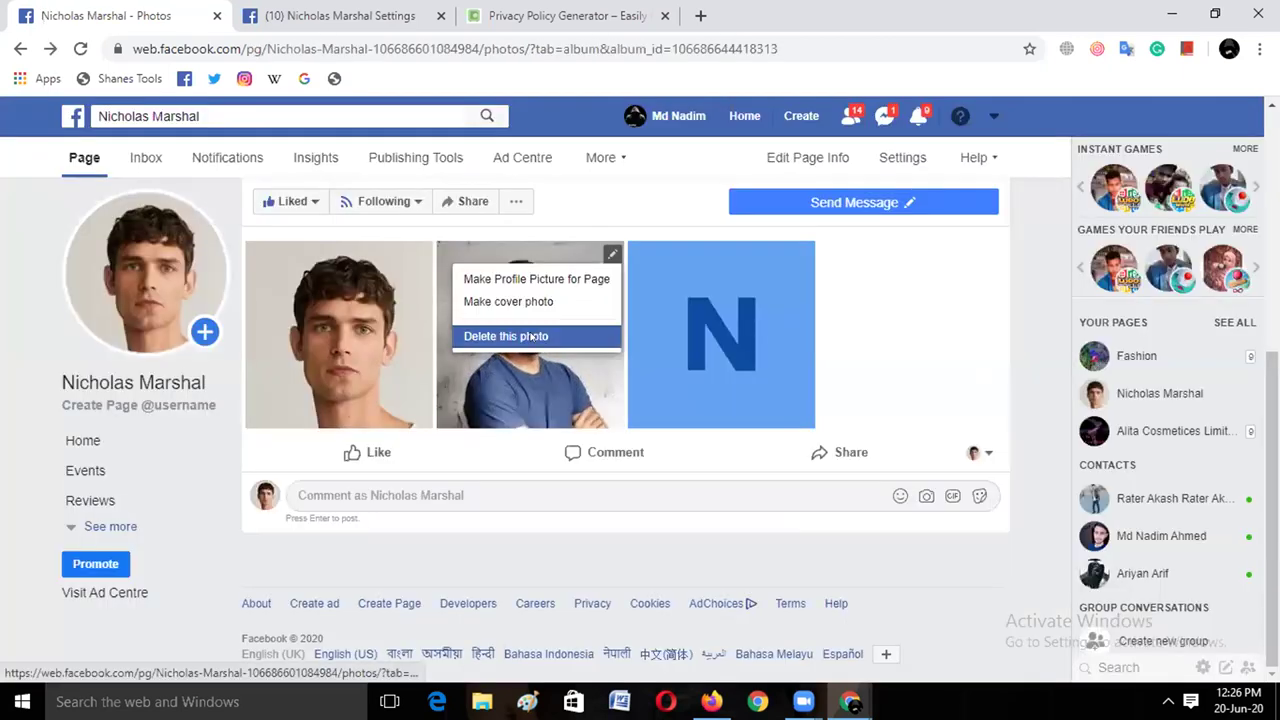
pyautogui.click(830, 355)
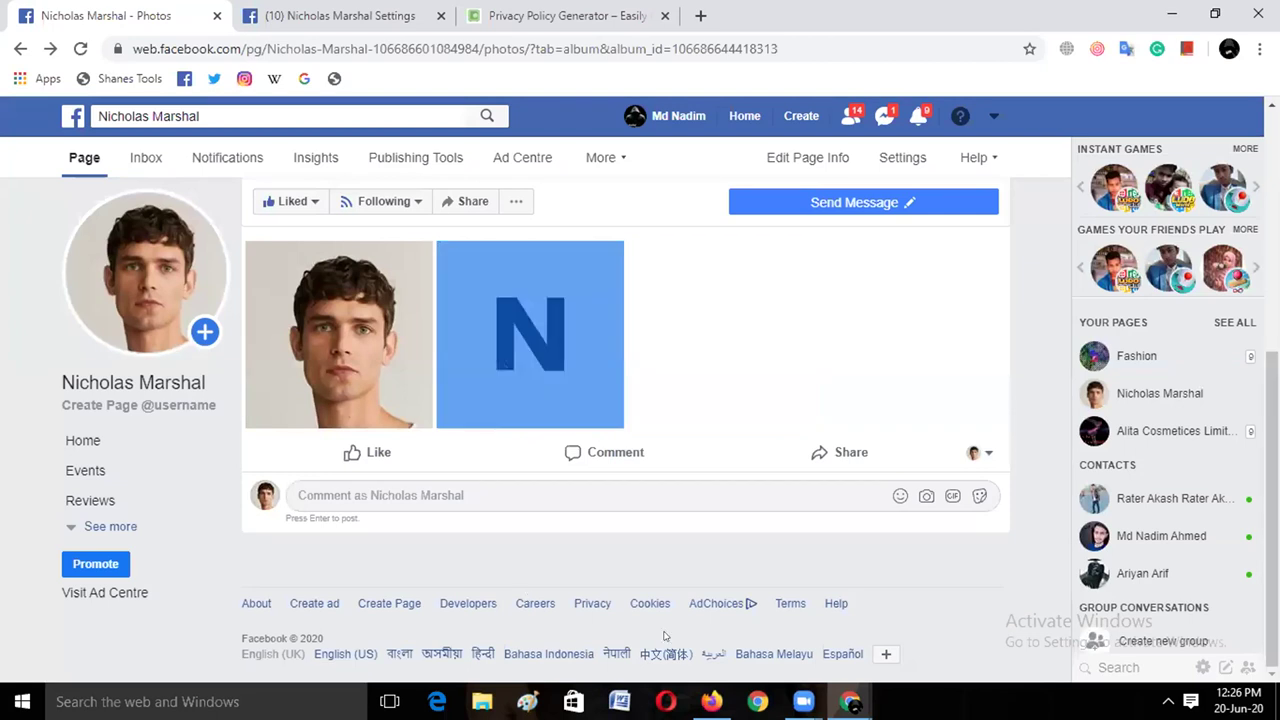
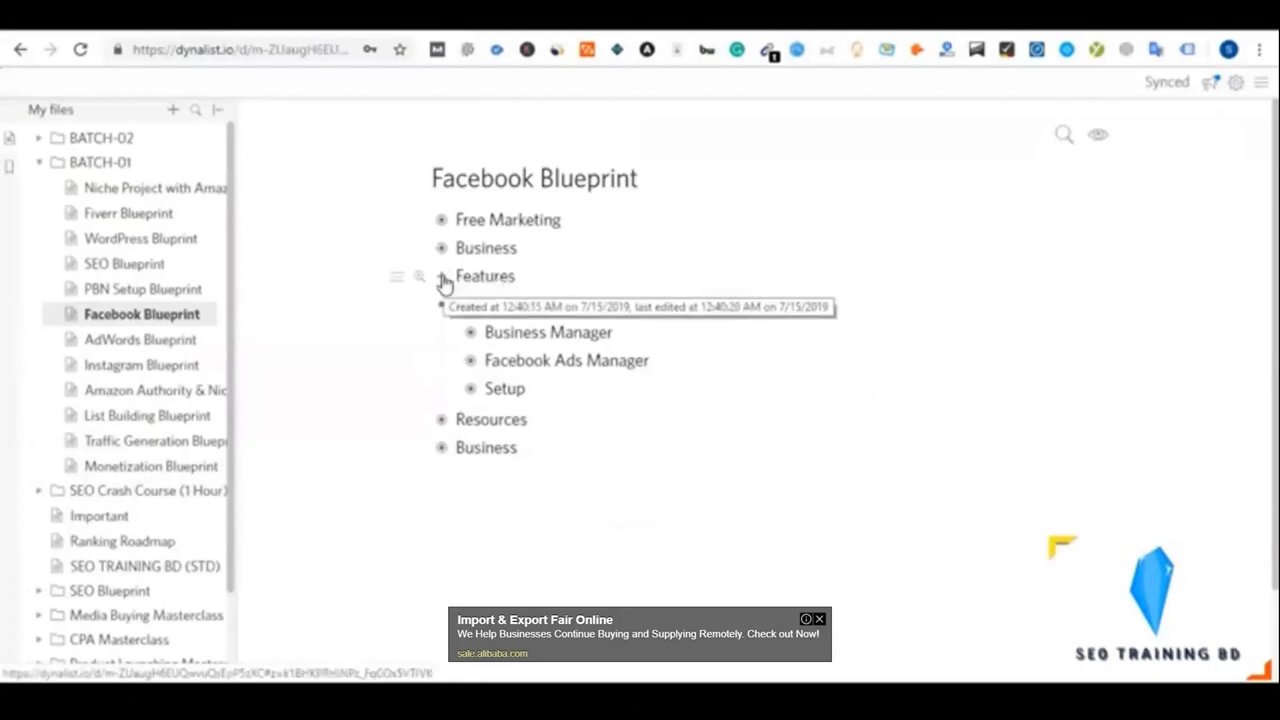
# Expand, then collapse, the Features, Business, Cross Posting and Non-Owner items in the Blueprint outline
pyautogui.click(443, 279)
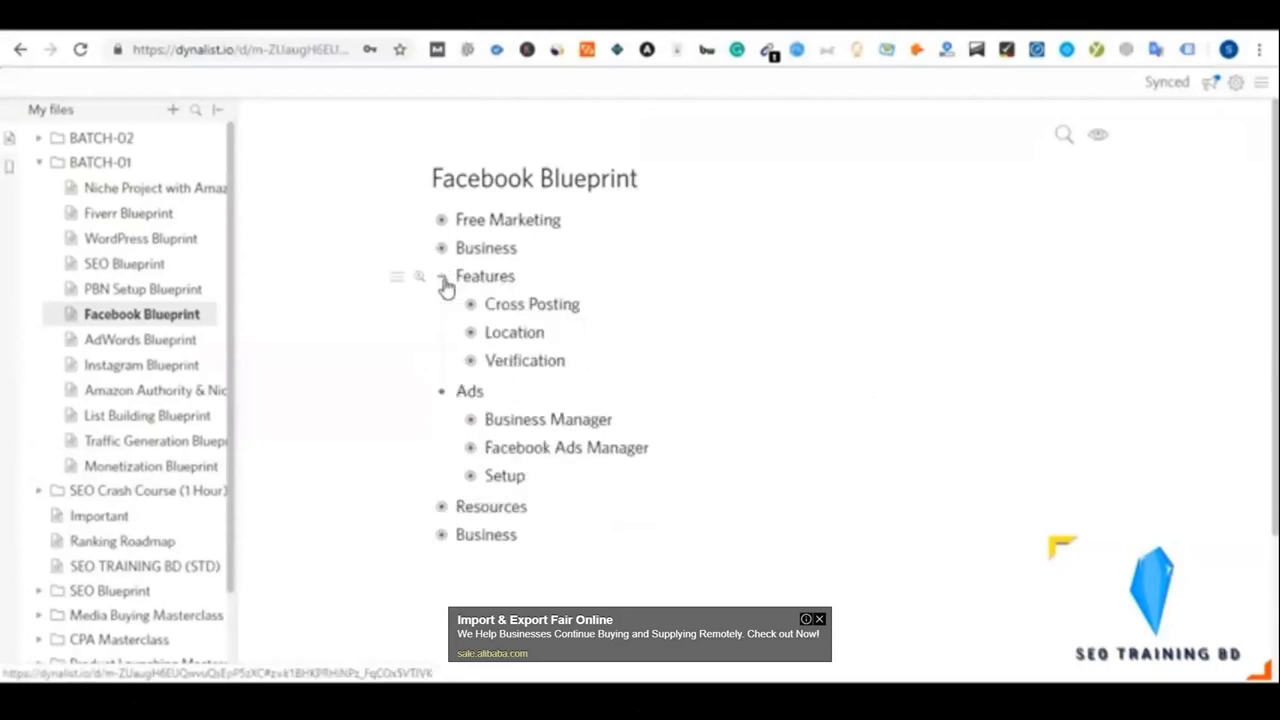
pyautogui.click(442, 250)
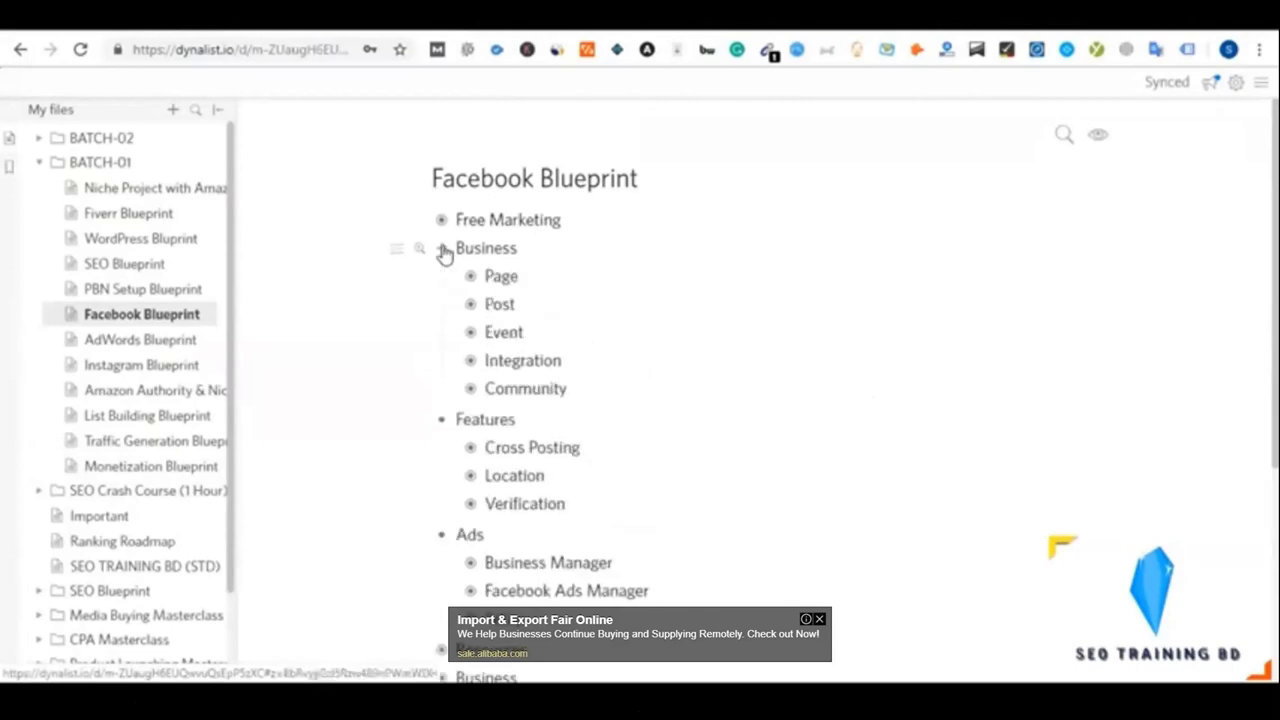
pyautogui.click(443, 250)
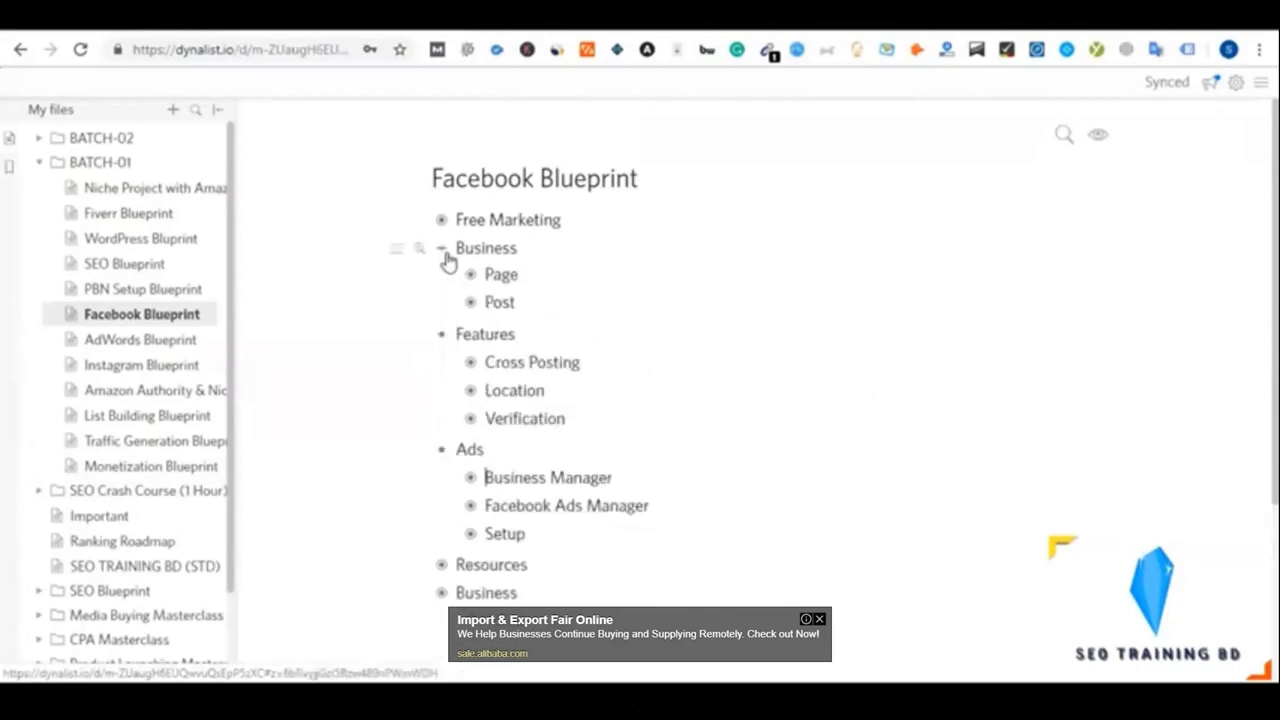
pyautogui.click(469, 307)
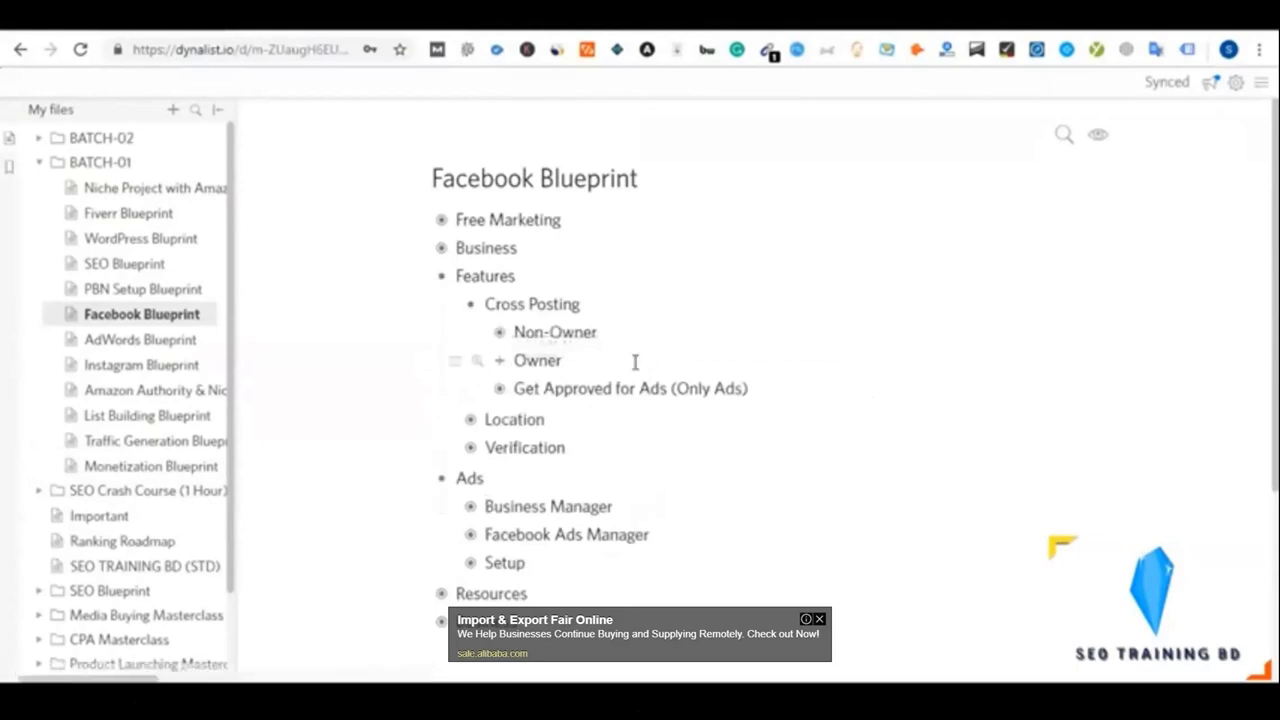
pyautogui.click(500, 333)
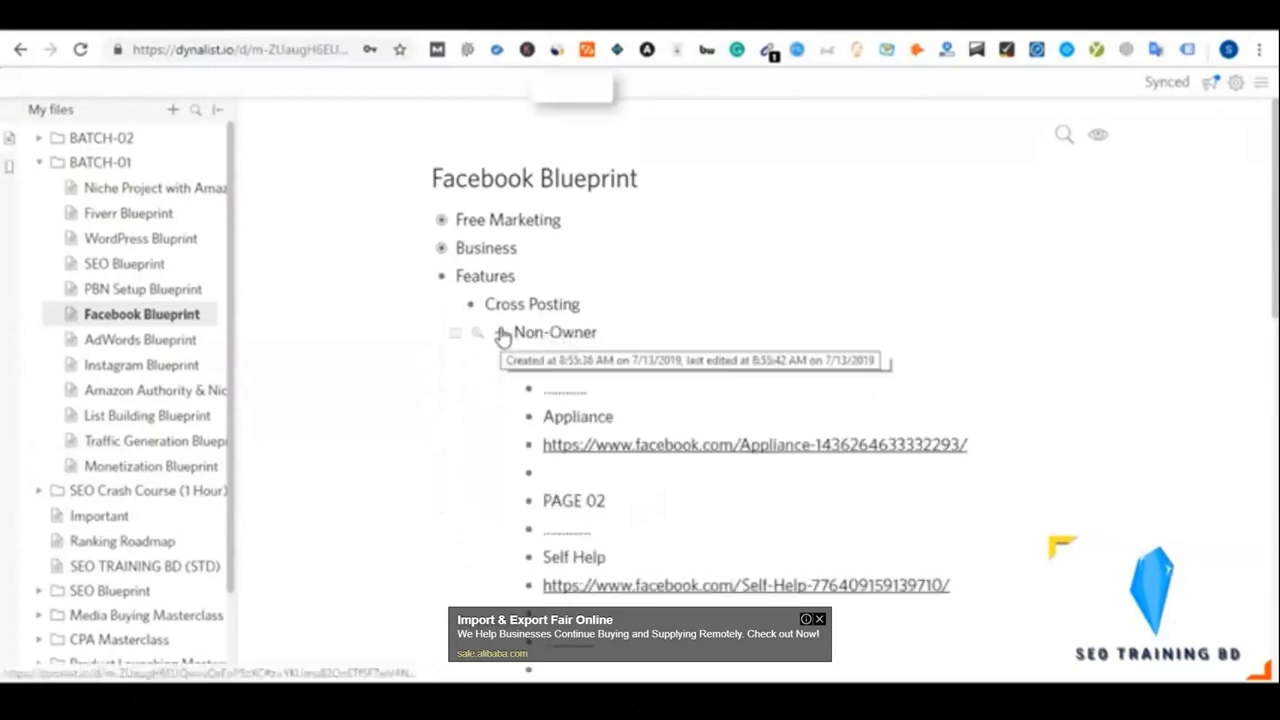
pyautogui.click(500, 334)
pyautogui.click(469, 305)
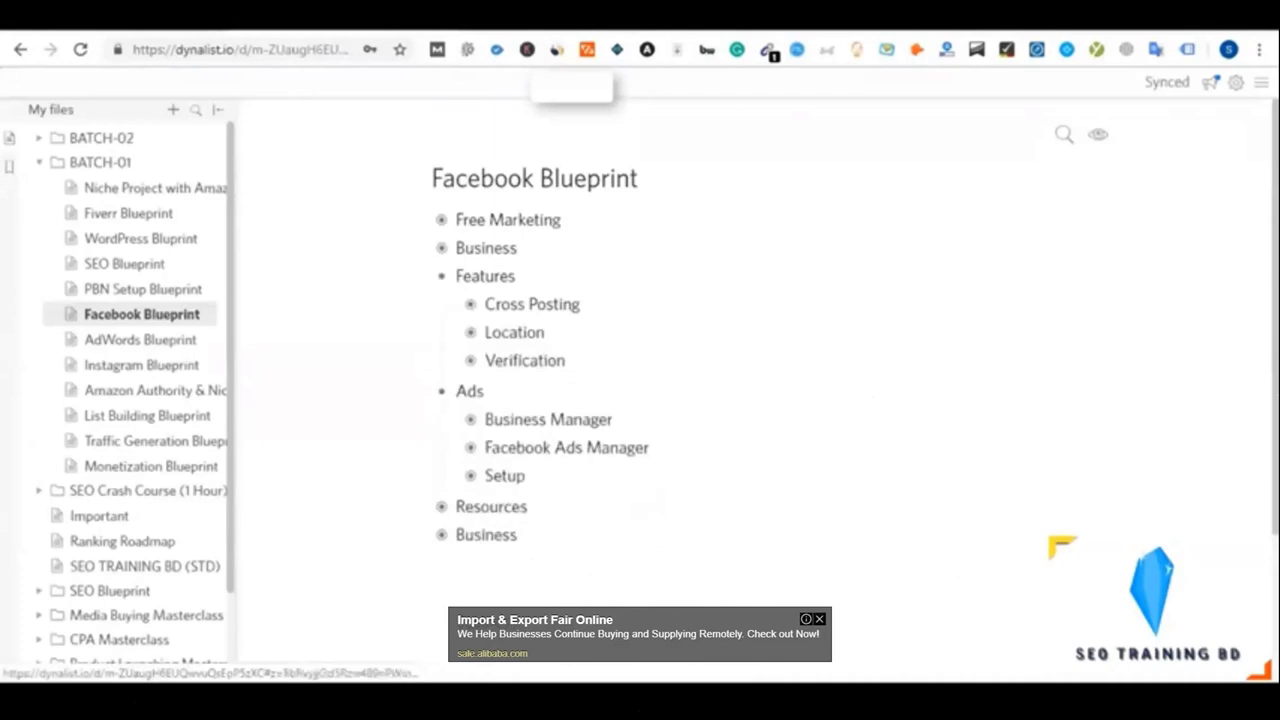
pyautogui.click(441, 277)
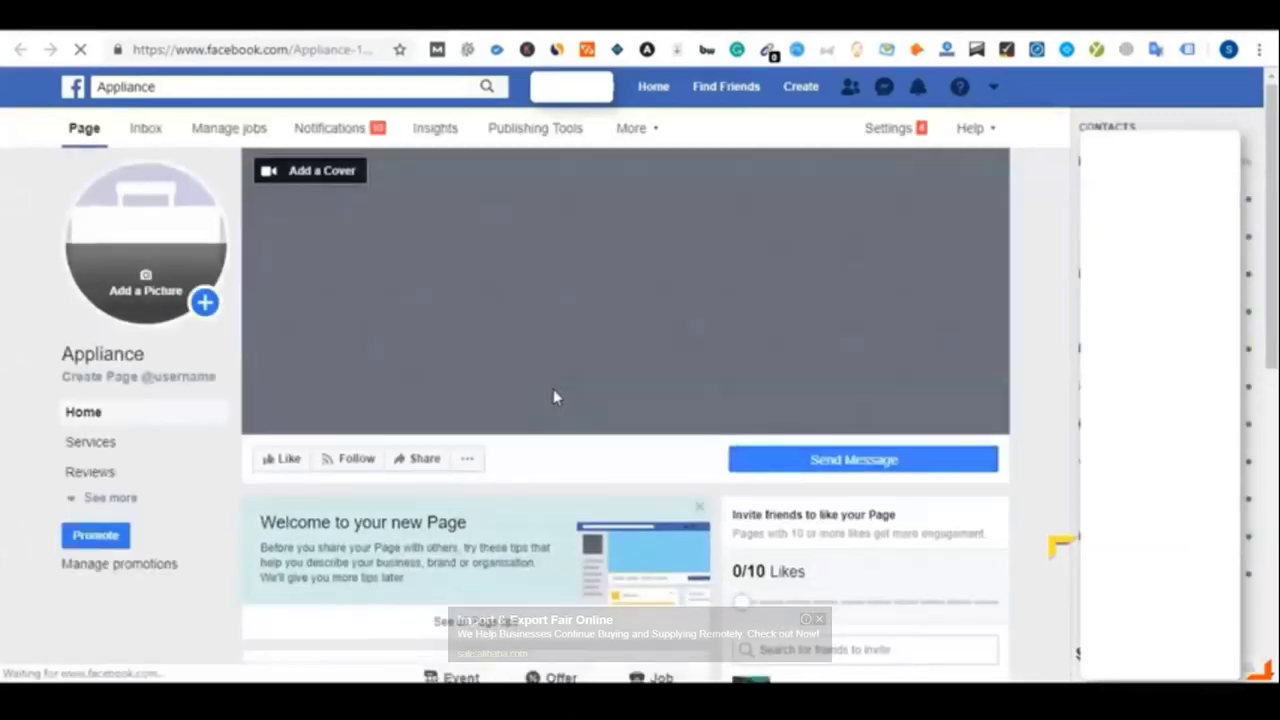
# Scroll down the Appliance page to the Test video post and pause the video
pyautogui.scroll(-2, 556, 397)
pyautogui.scroll(-4, 556, 397)
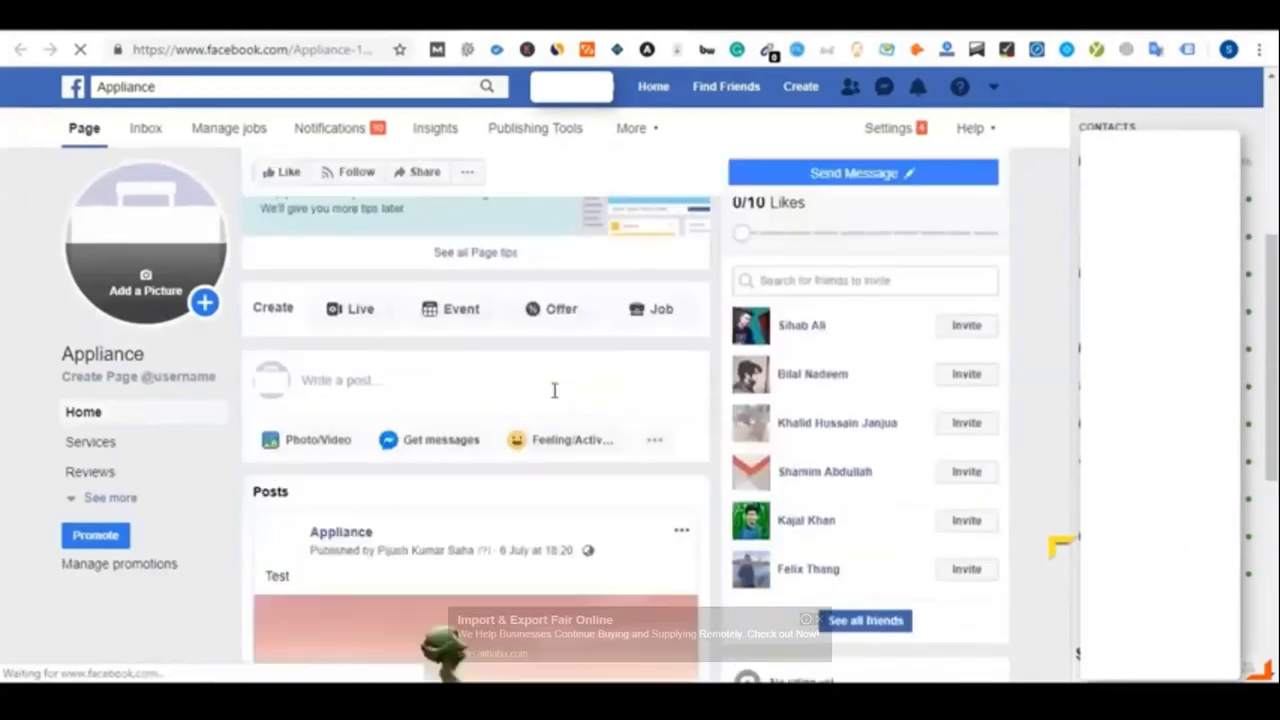
pyautogui.scroll(-3, 554, 390)
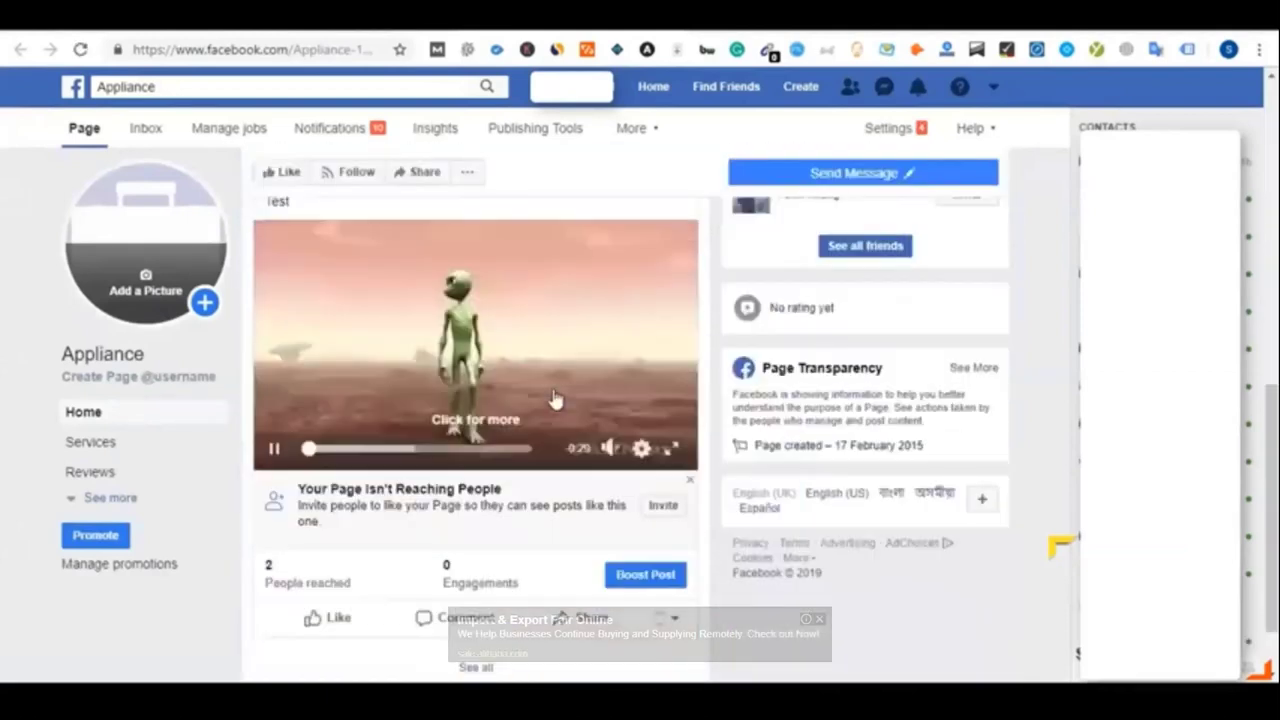
pyautogui.scroll(1, 556, 398)
pyautogui.click(329, 349)
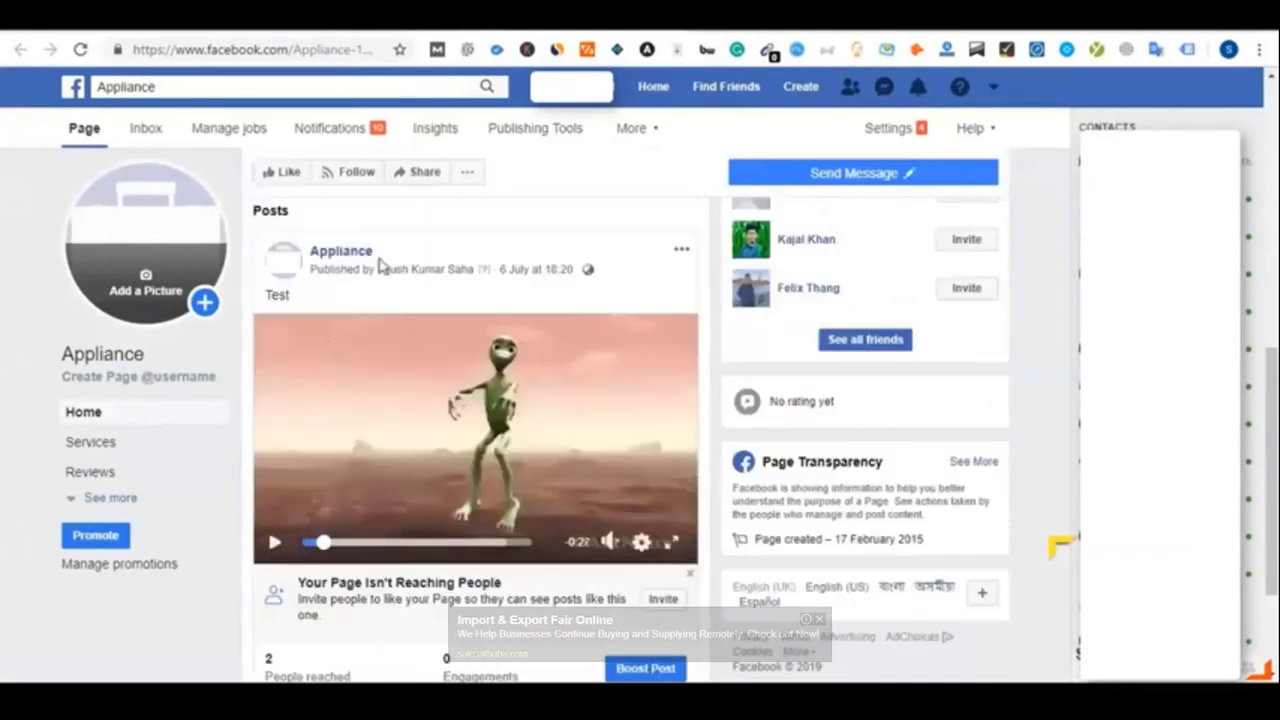
pyautogui.scroll(-2, 434, 340)
pyautogui.scroll(1, 428, 506)
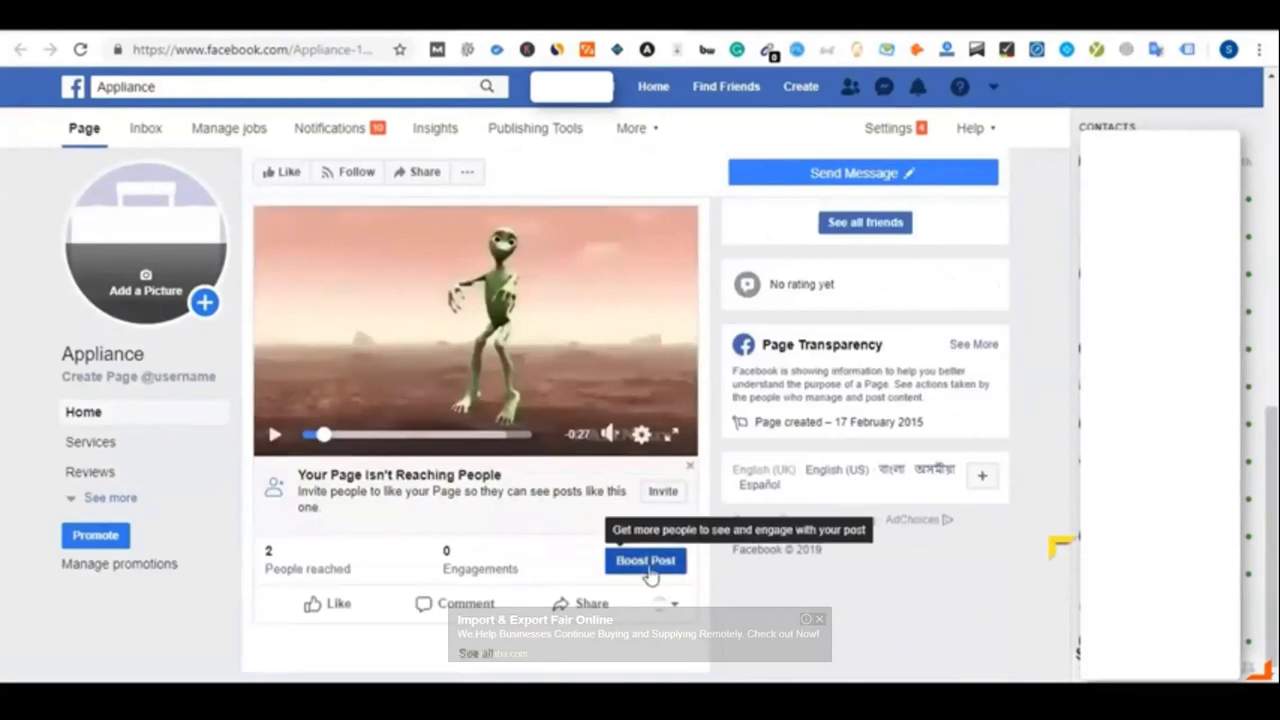
# Start boosting the Test video post, accept the Non-discrimination Policy and dismiss the tip
pyautogui.click(648, 568)
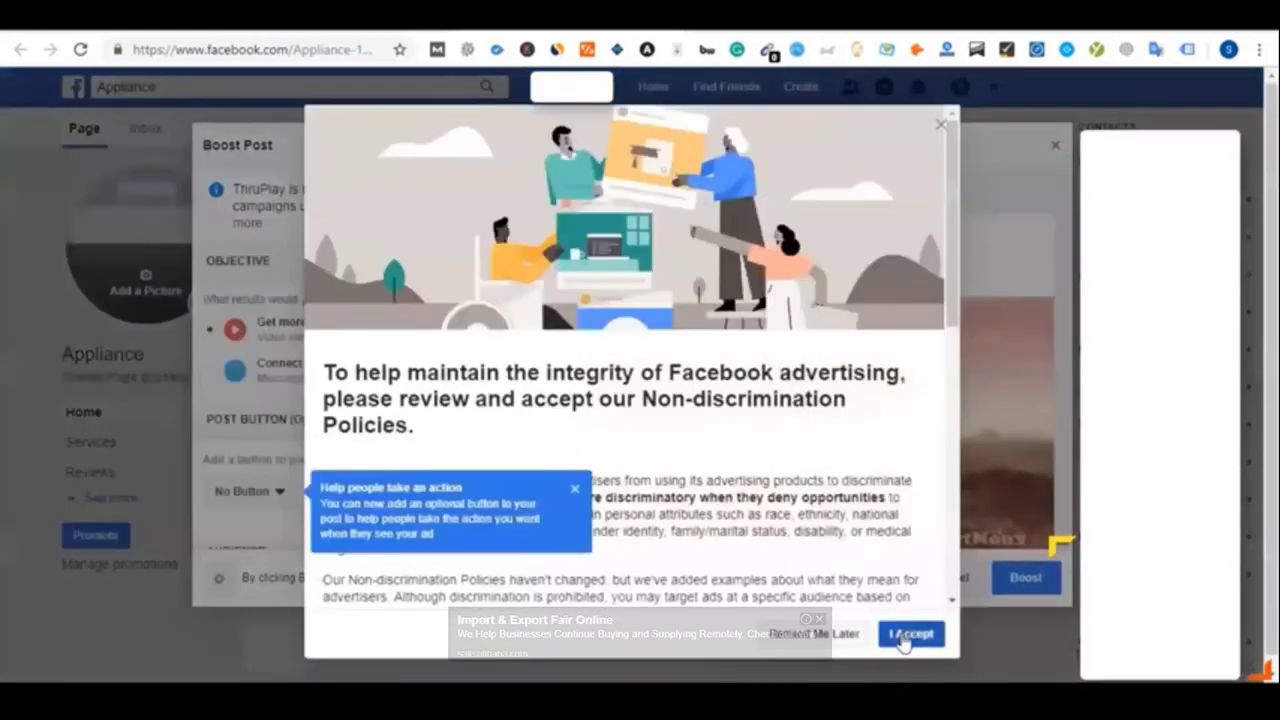
pyautogui.click(903, 637)
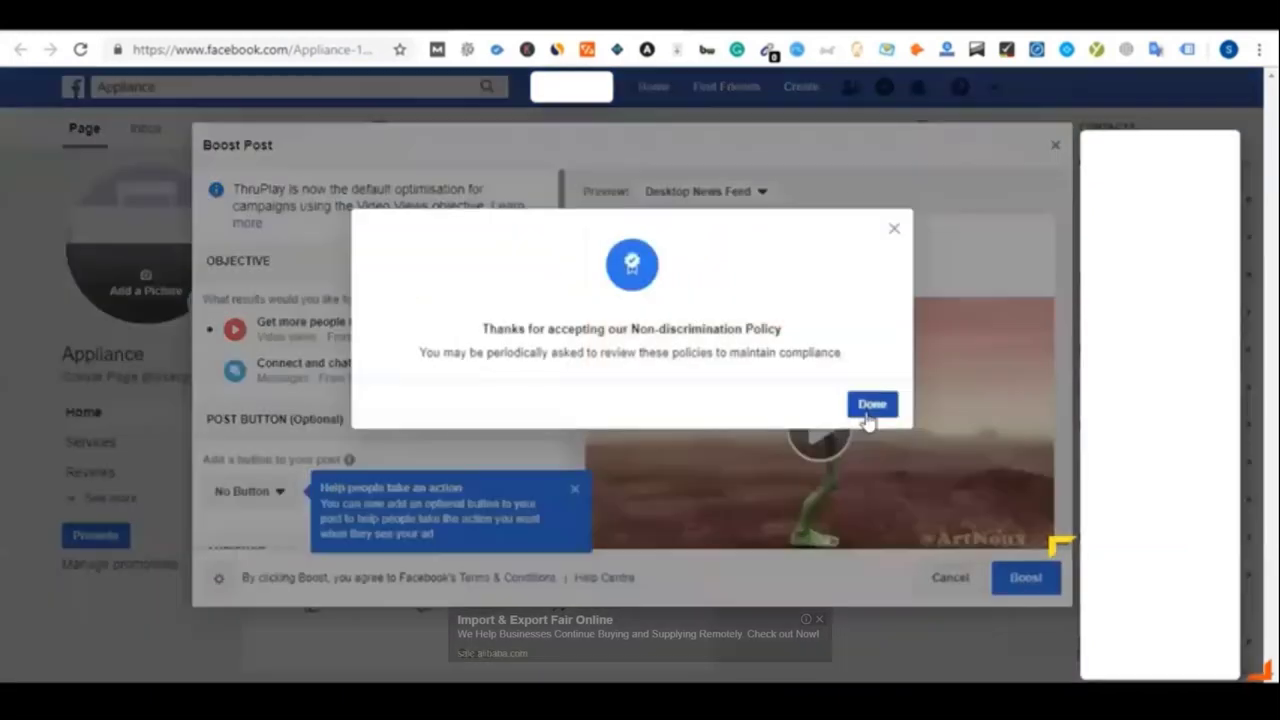
pyautogui.click(868, 415)
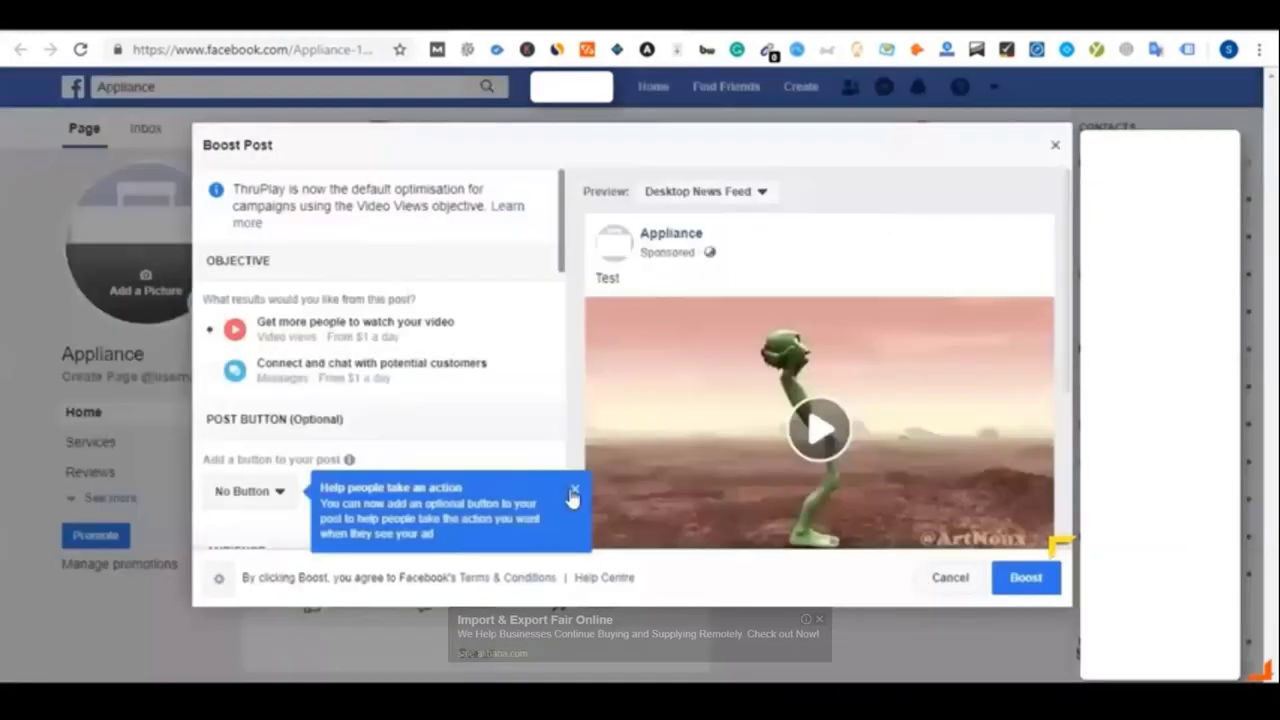
pyautogui.click(575, 492)
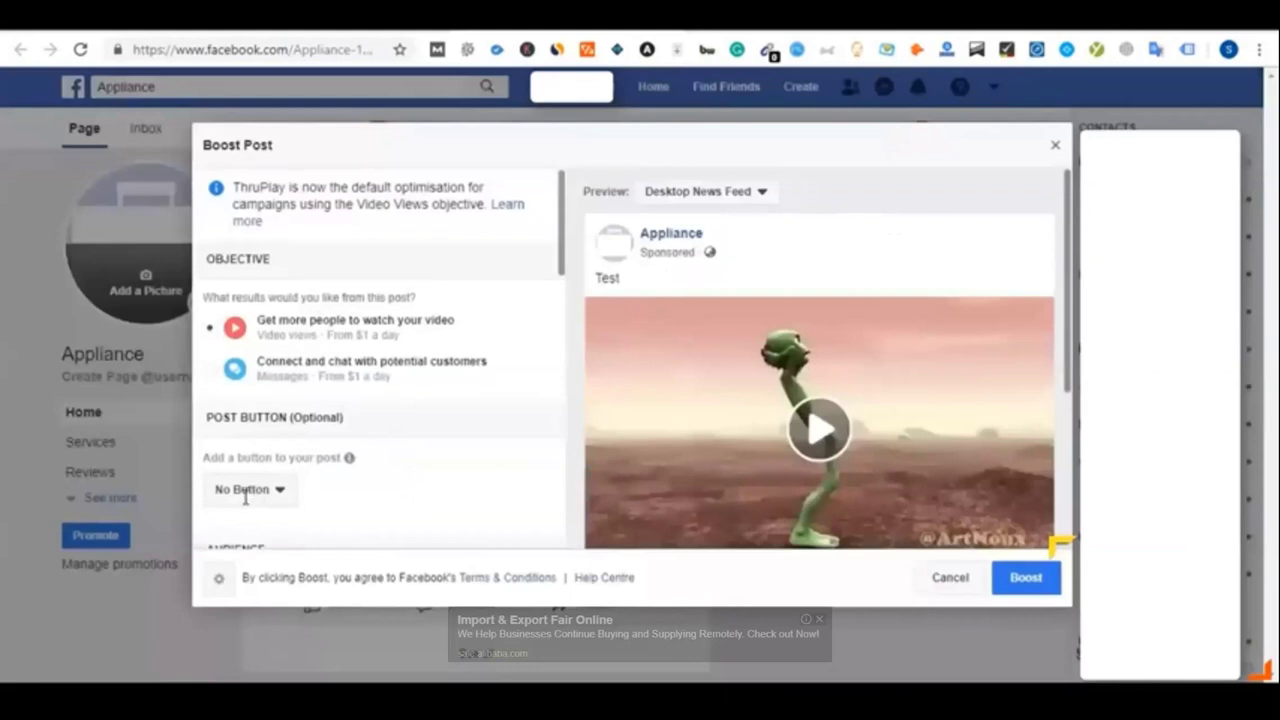
# Scroll through the boost settings, then close the dialog without boosting
pyautogui.scroll(-2, 260, 500)
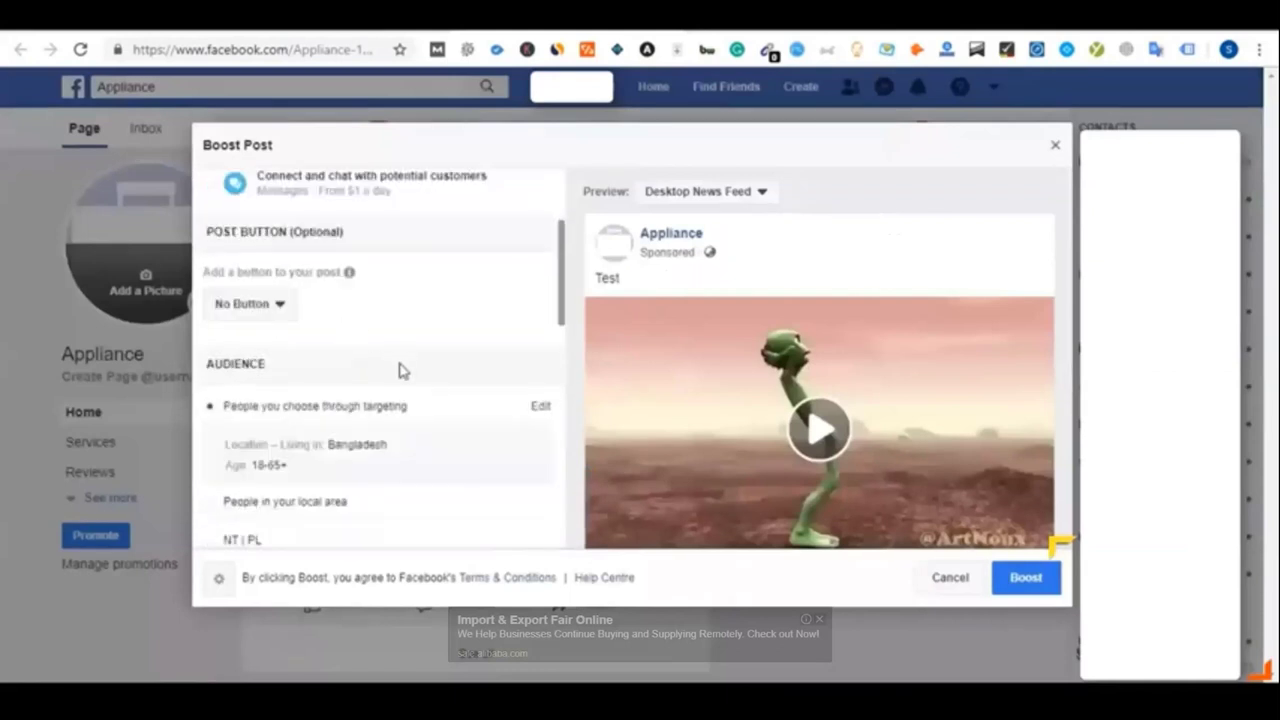
pyautogui.scroll(-1, 399, 370)
pyautogui.scroll(-1, 302, 450)
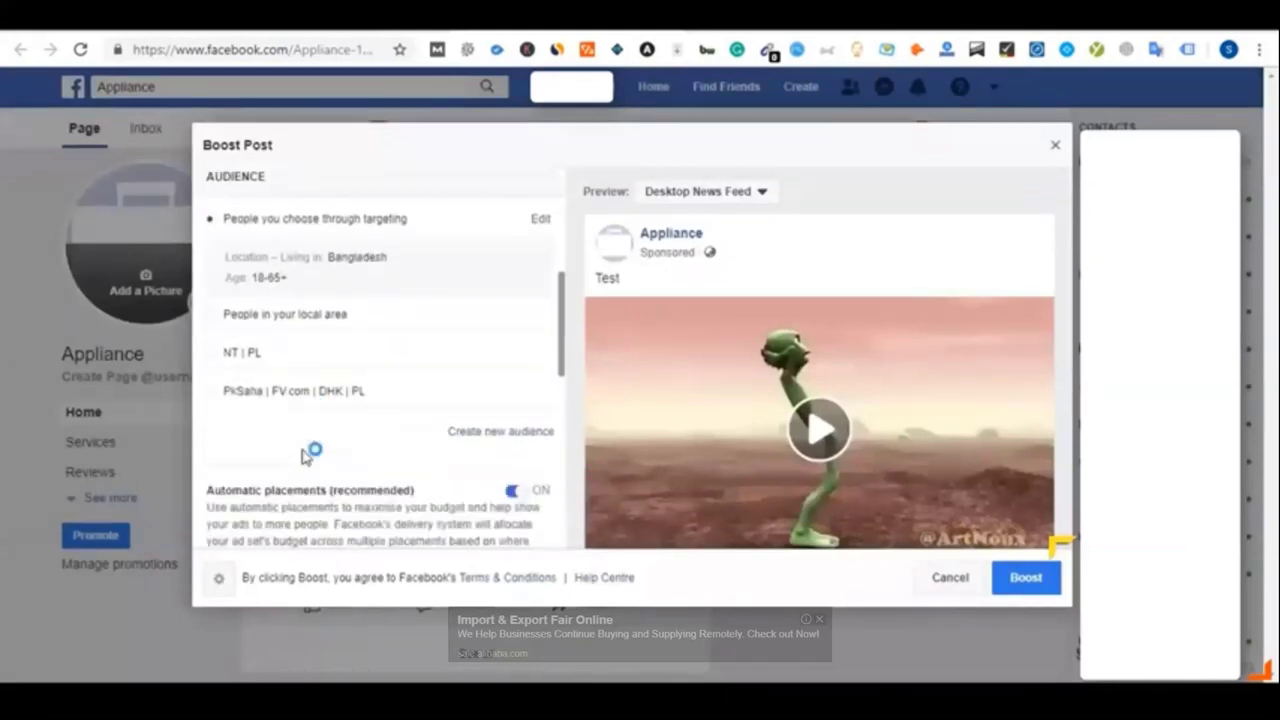
pyautogui.scroll(-2, 309, 428)
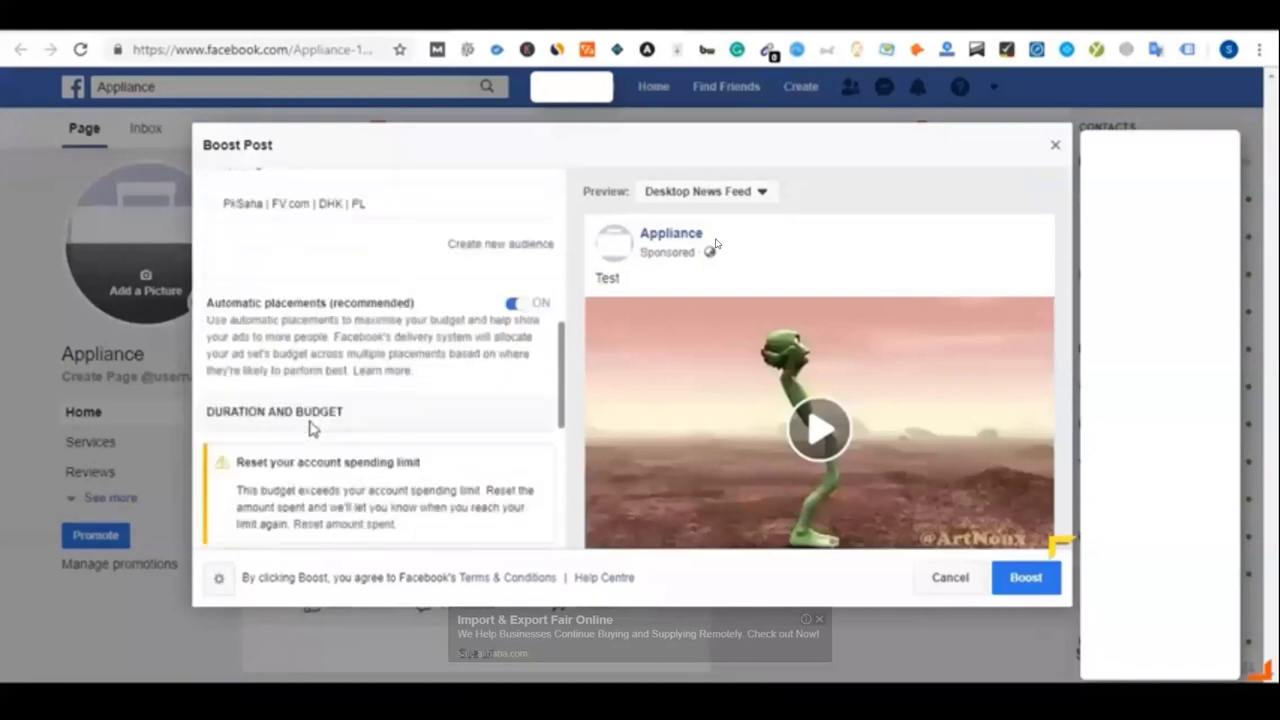
pyautogui.moveTo(345, 375)
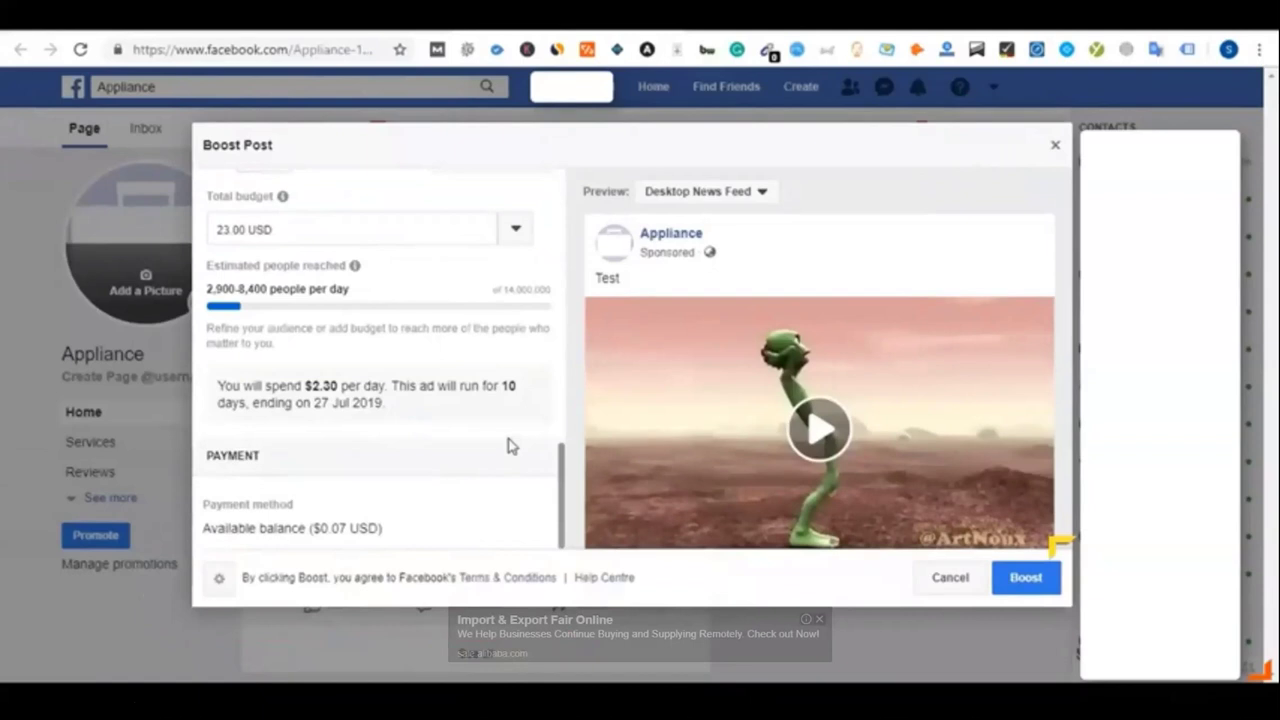
pyautogui.scroll(2, 508, 445)
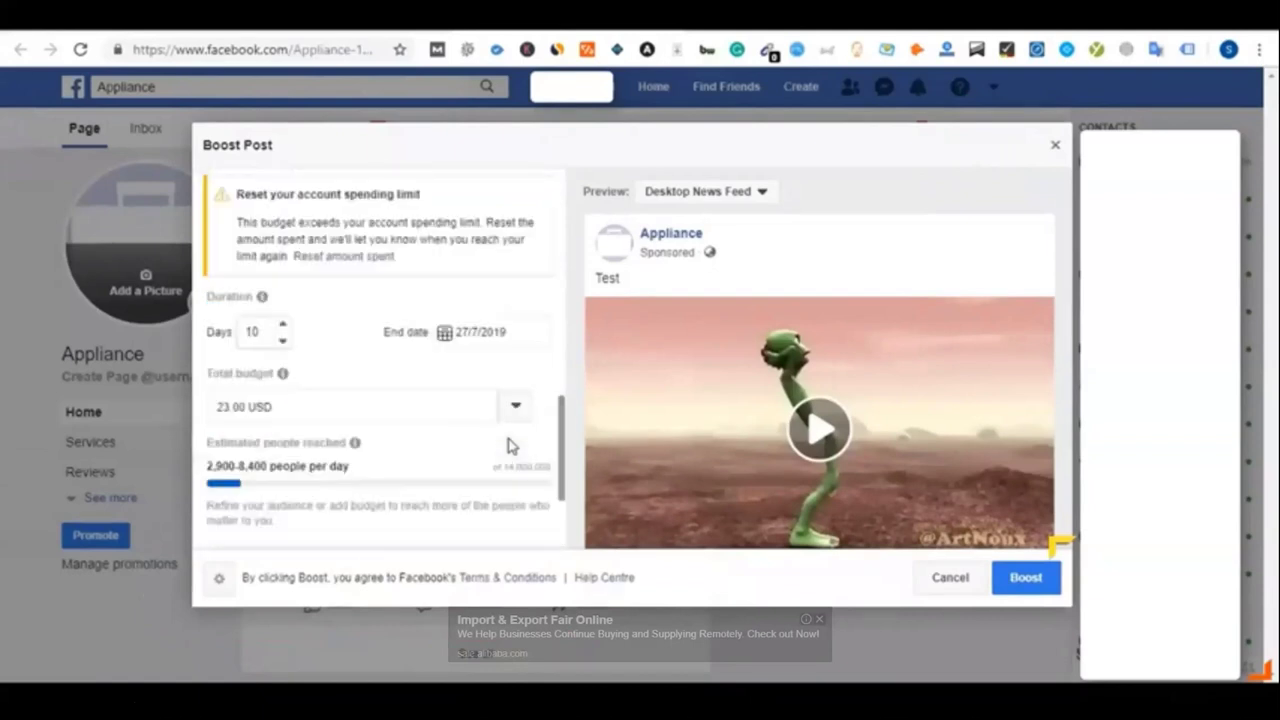
pyautogui.scroll(1, 508, 445)
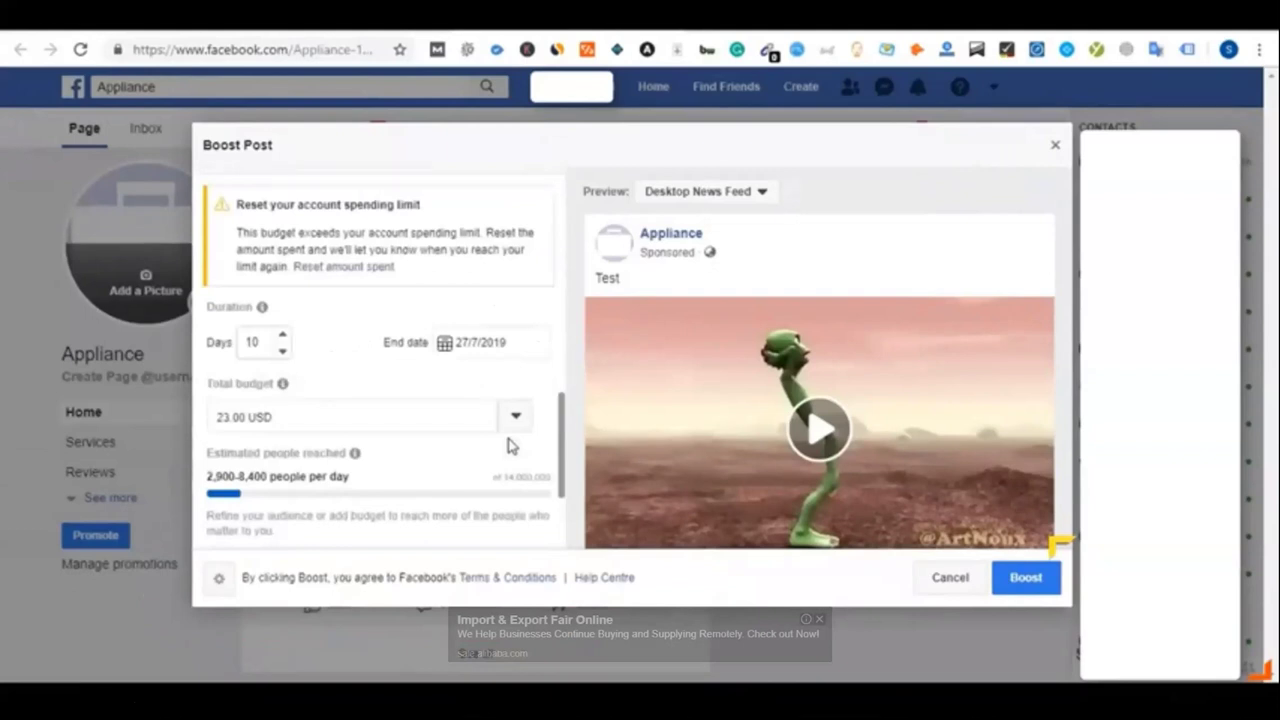
pyautogui.scroll(1, 492, 414)
pyautogui.scroll(5, 492, 414)
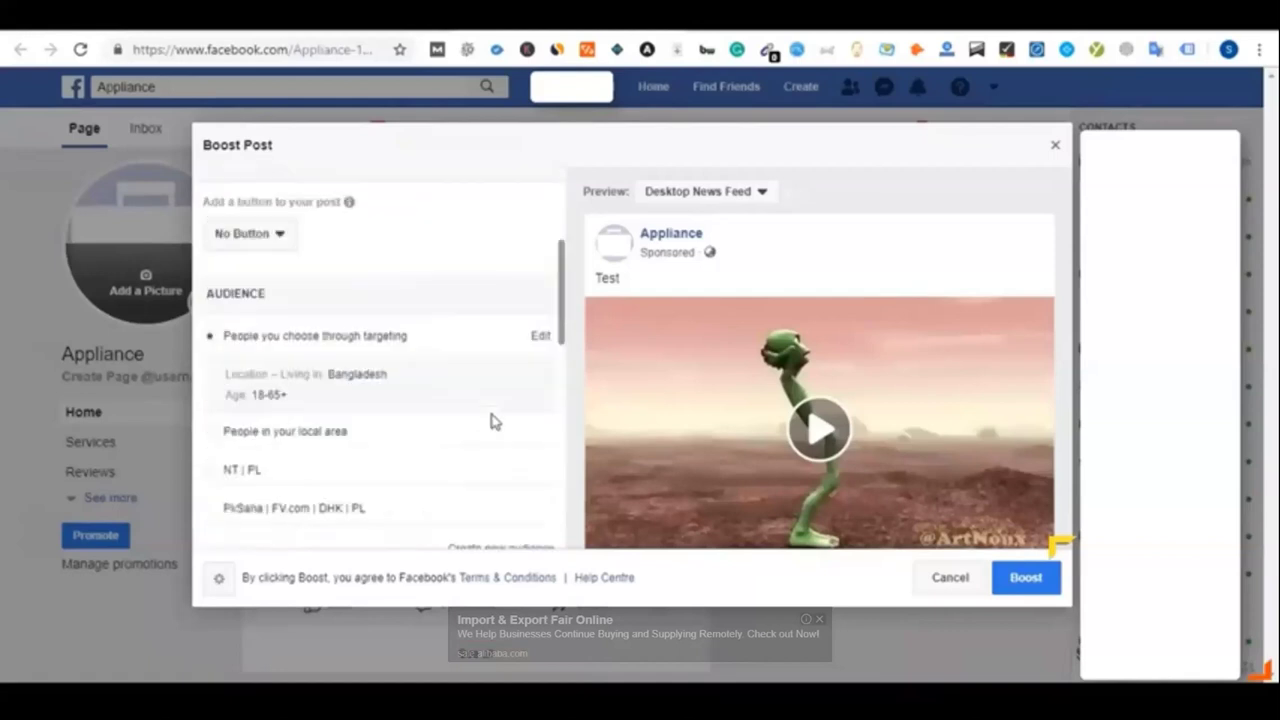
pyautogui.scroll(3, 492, 421)
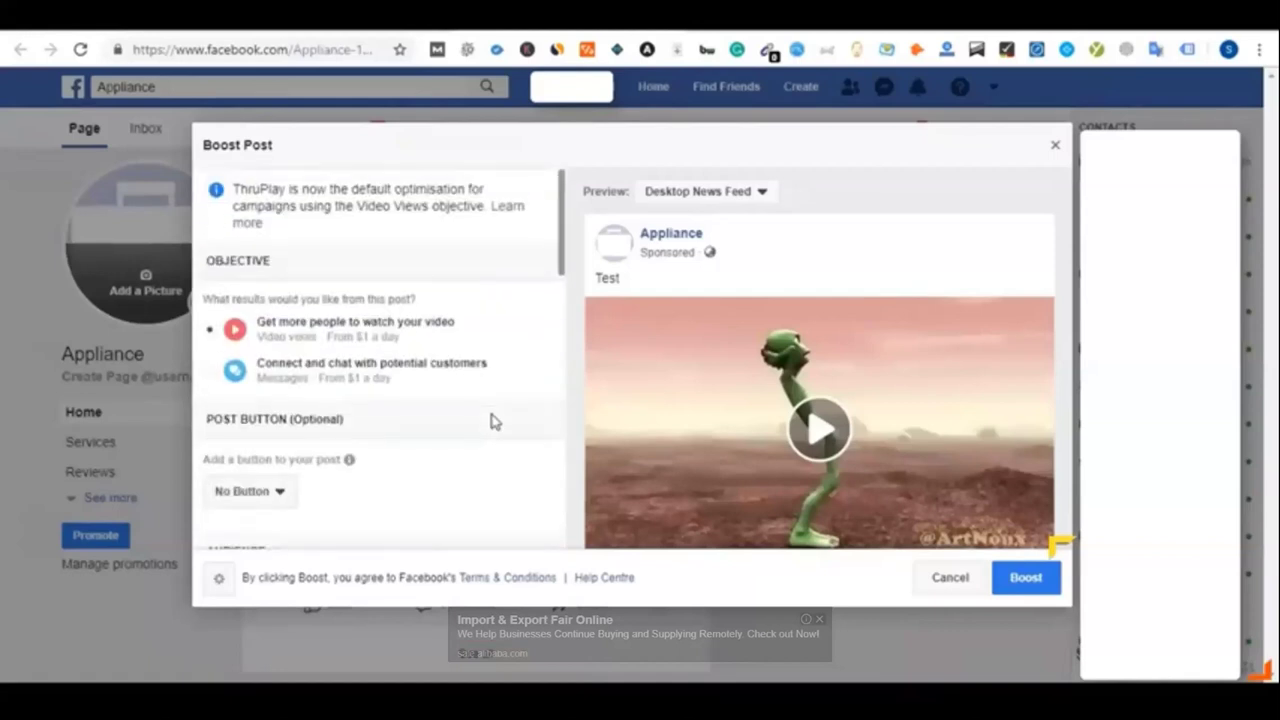
pyautogui.click(1056, 146)
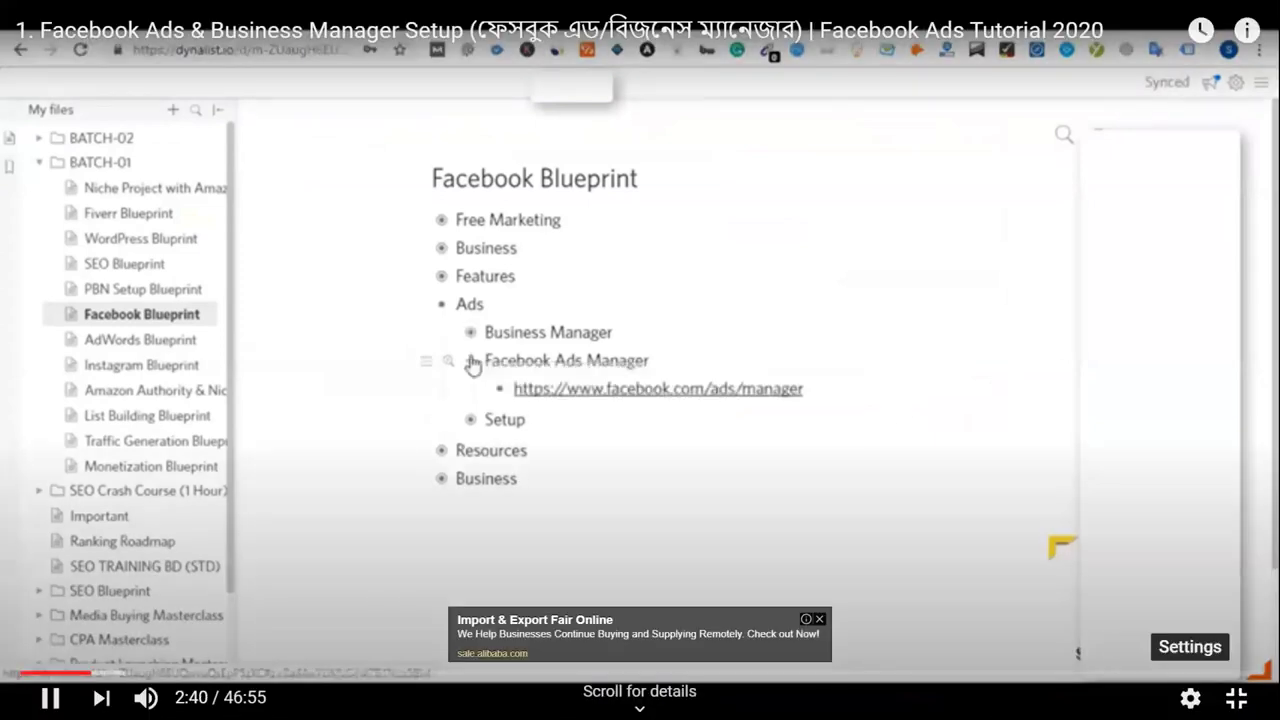
# Switch the tutorial video's quality to 720p, then set it back to Auto
pyautogui.click(1190, 697)
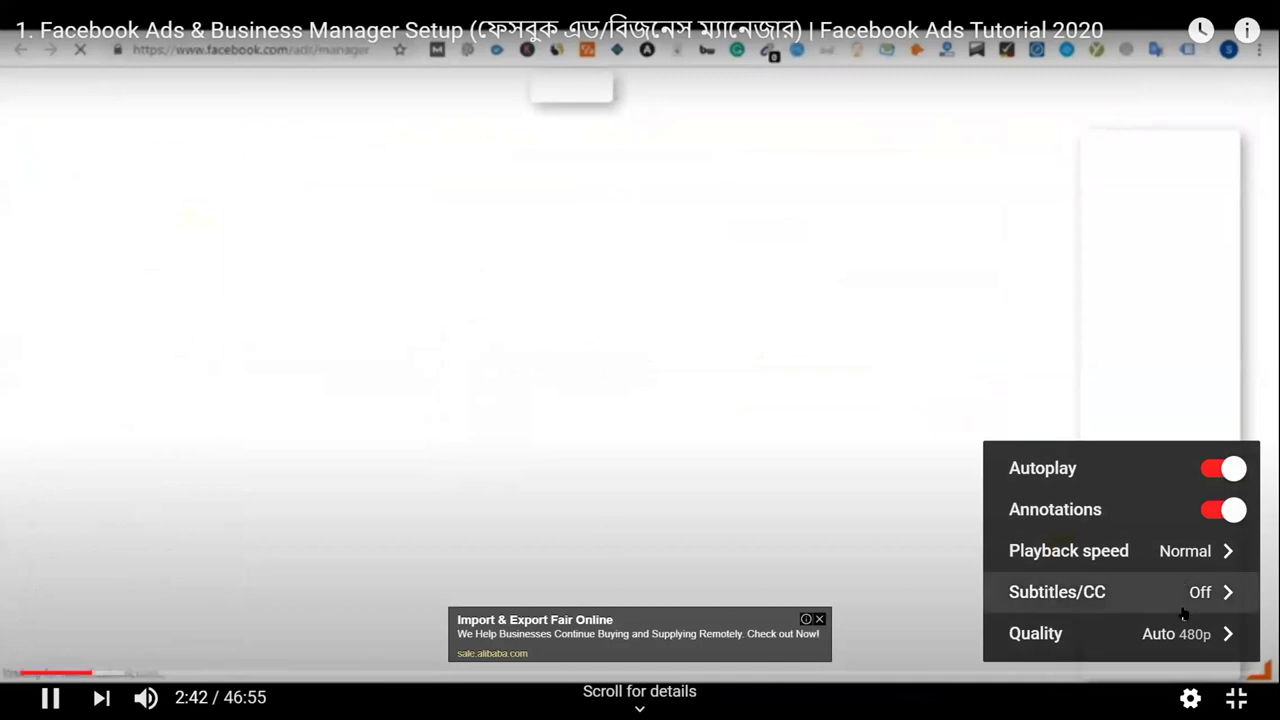
pyautogui.click(1189, 640)
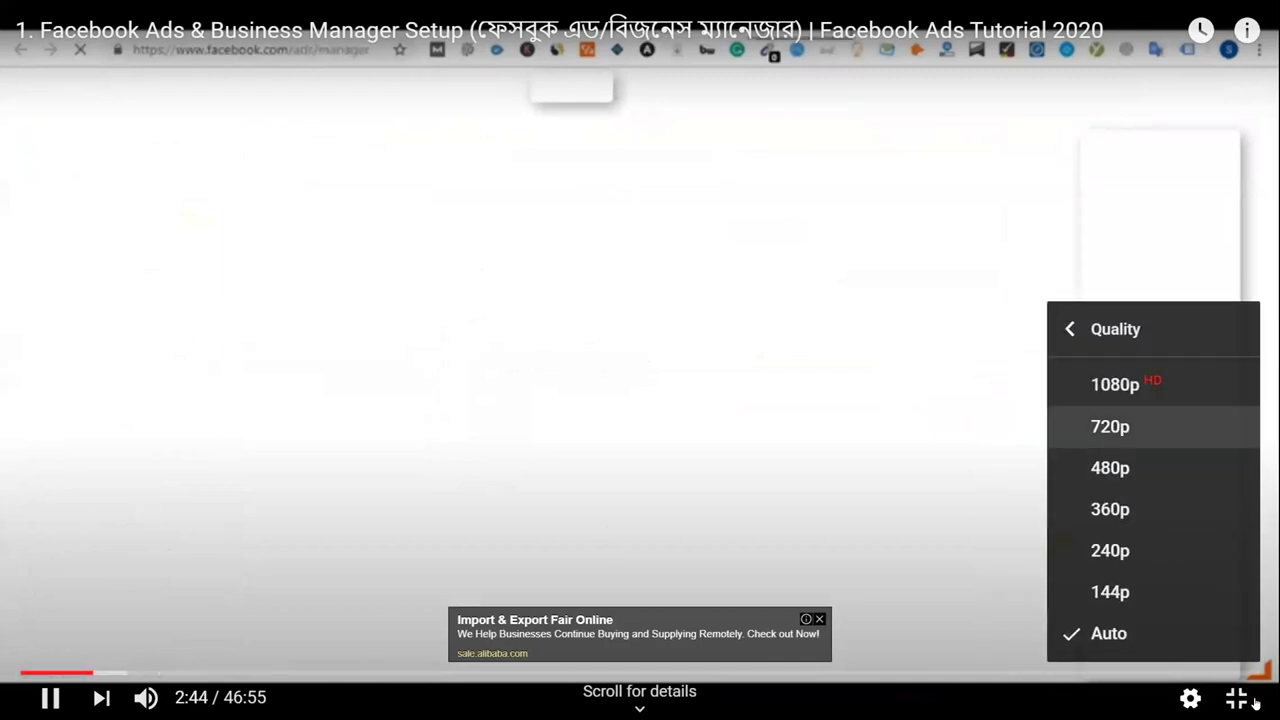
pyautogui.press('Return')
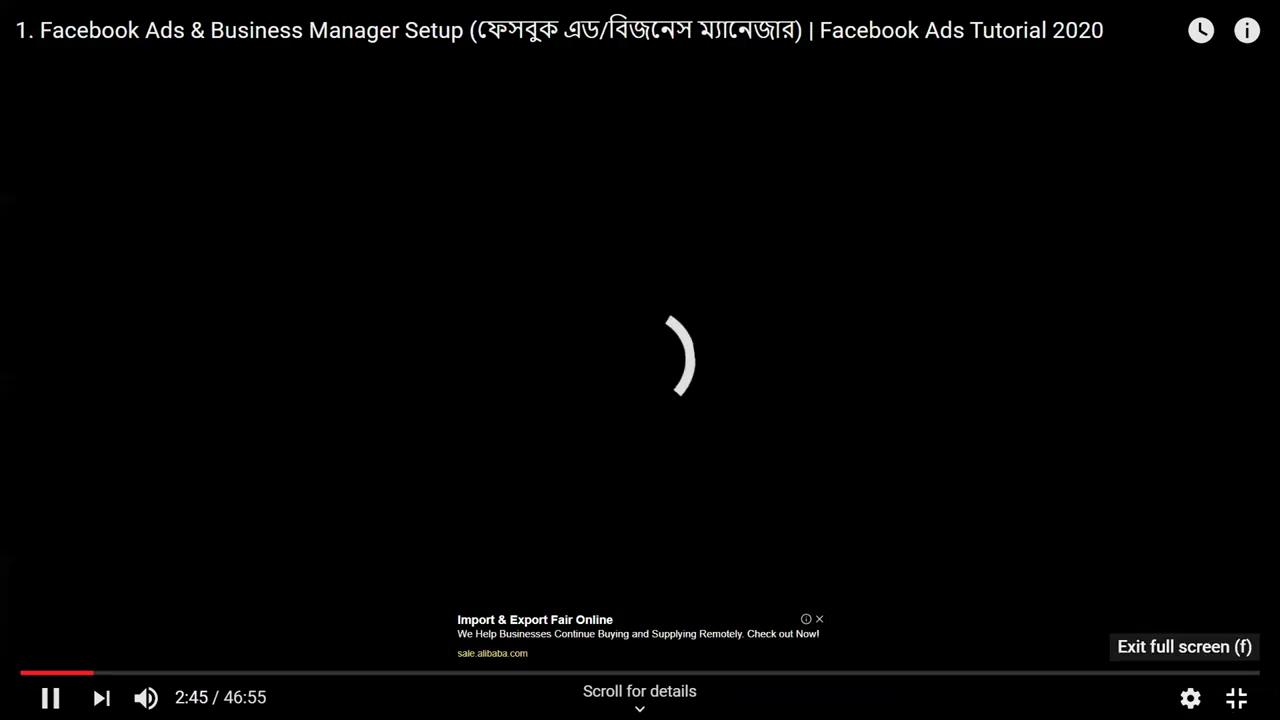
pyautogui.click(1190, 697)
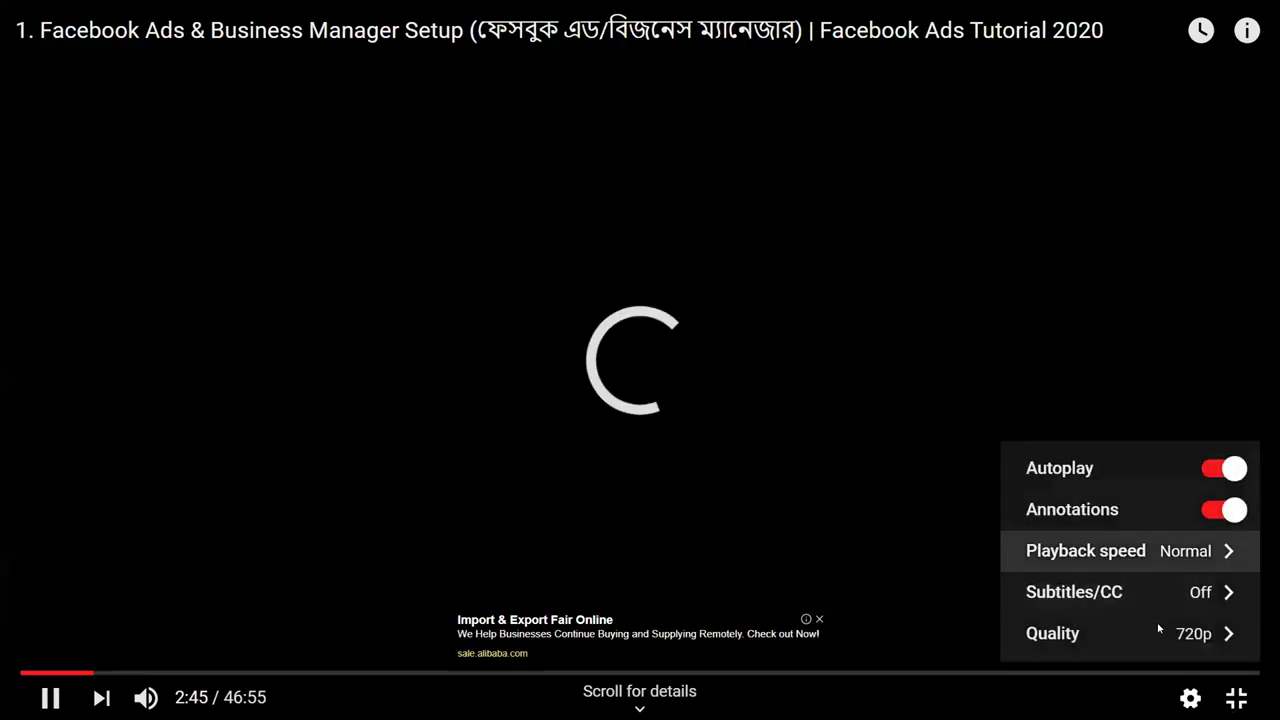
pyautogui.click(1110, 632)
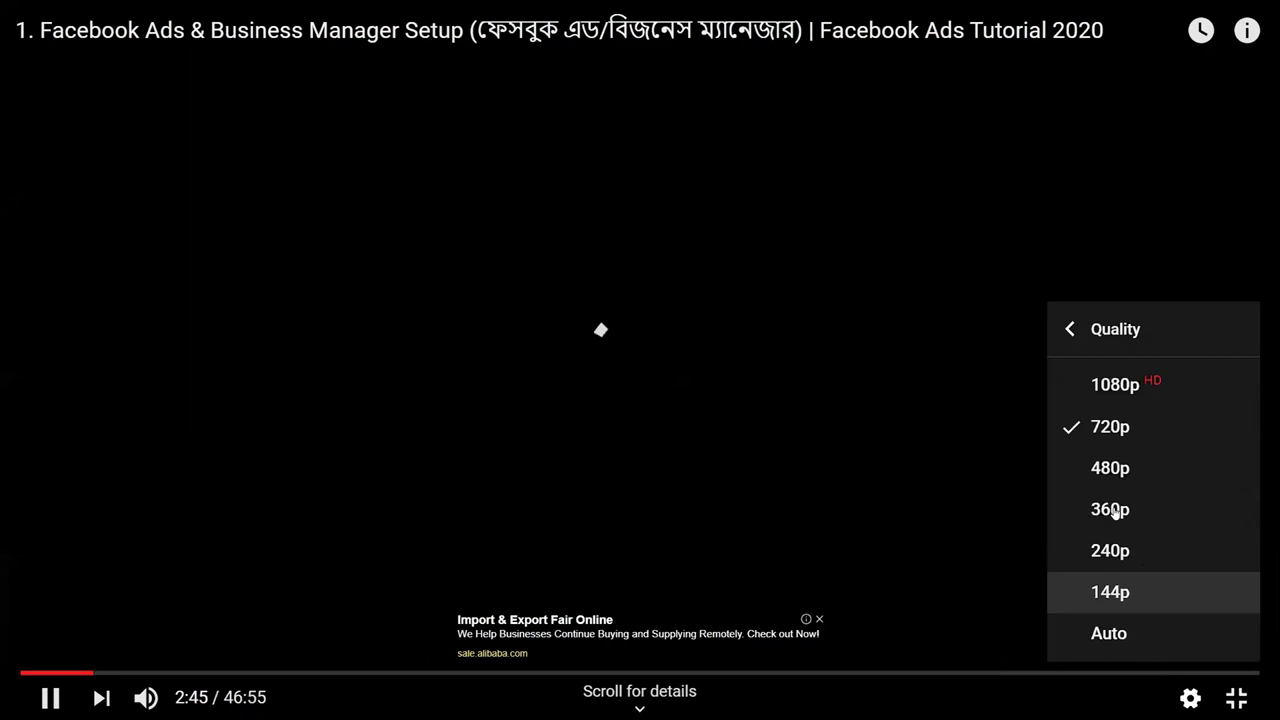
pyautogui.click(1134, 630)
pyautogui.click(1136, 636)
pyautogui.click(1134, 630)
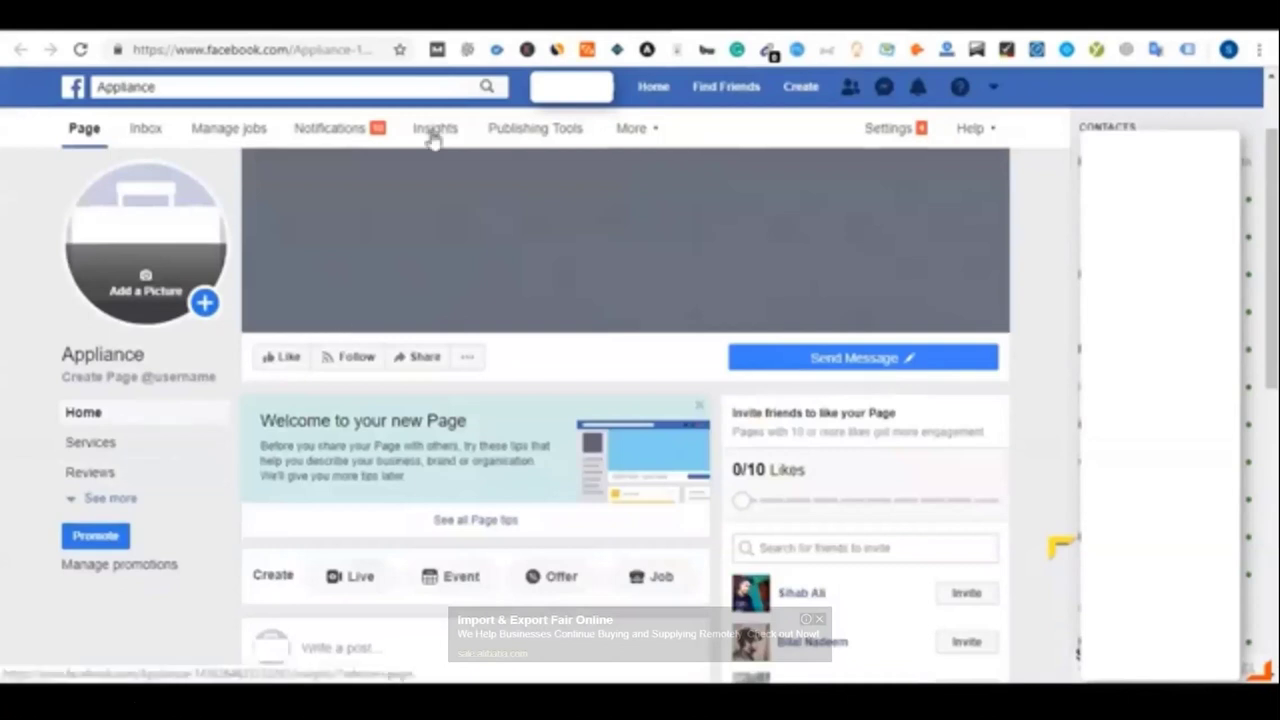
# Let the tutorial play until the Ads Manager Campaigns table appears
pyautogui.moveTo(868, 432)
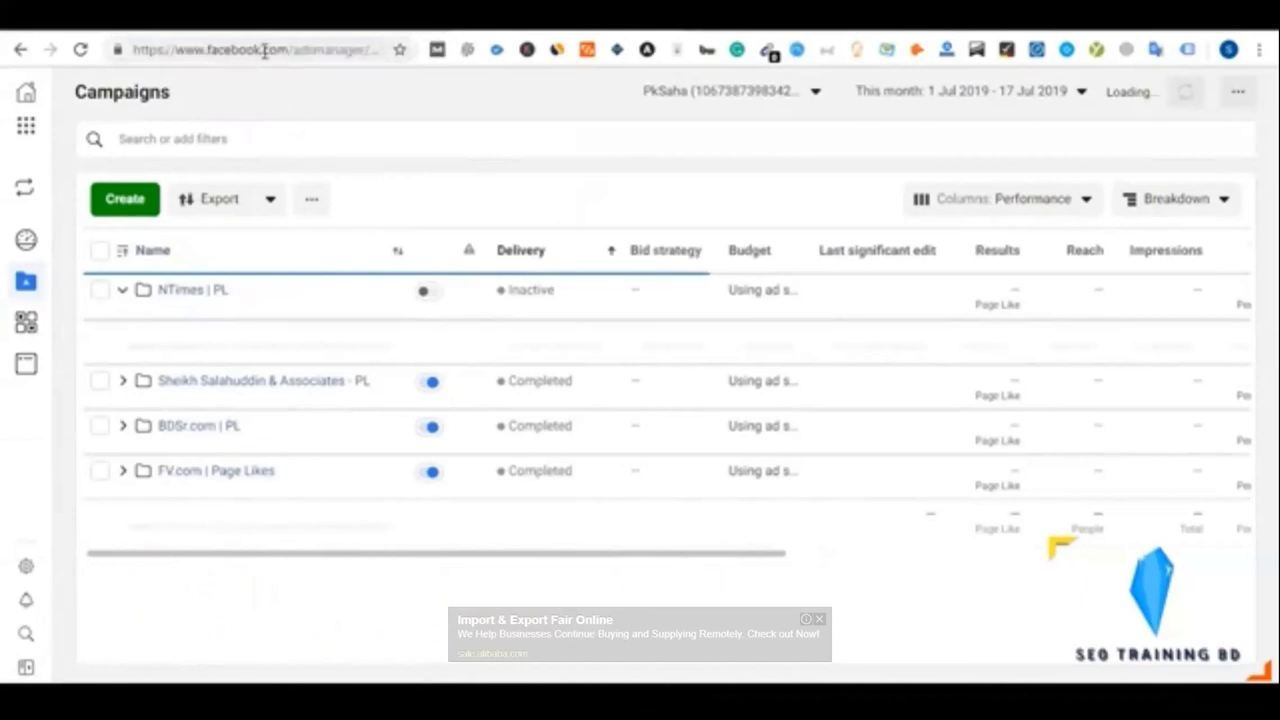
# Select the Ads Manager web address, scroll the campaigns table, then return to the Blueprint outline
pyautogui.moveTo(367, 46); pyautogui.dragTo(431, 100)
pyautogui.click(400, 113)
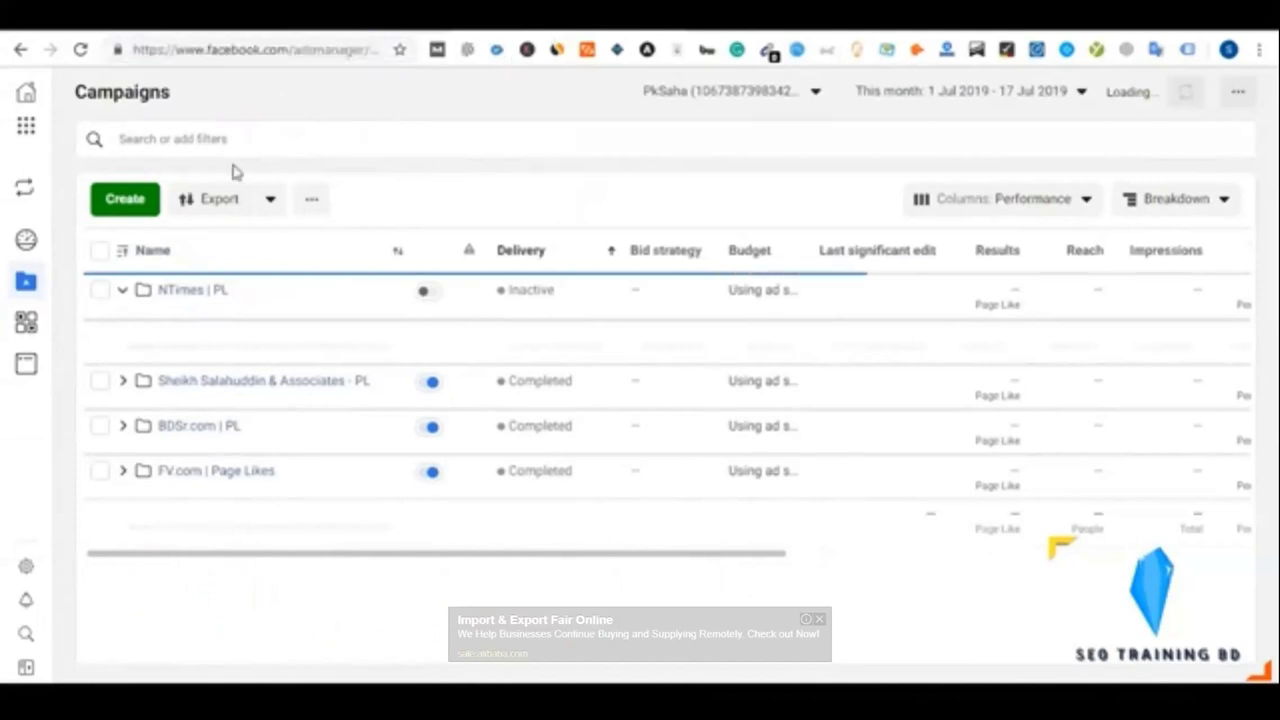
pyautogui.moveTo(214, 556); pyautogui.dragTo(166, 581)
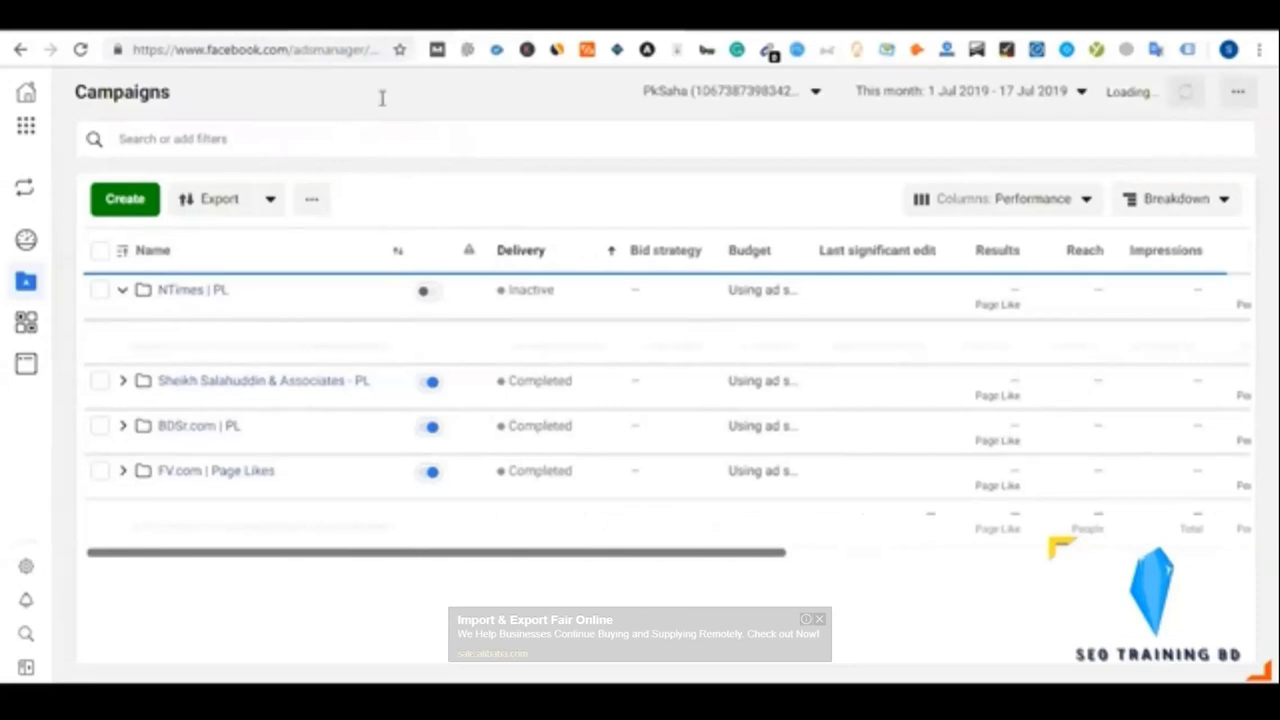
pyautogui.click(400, 20)
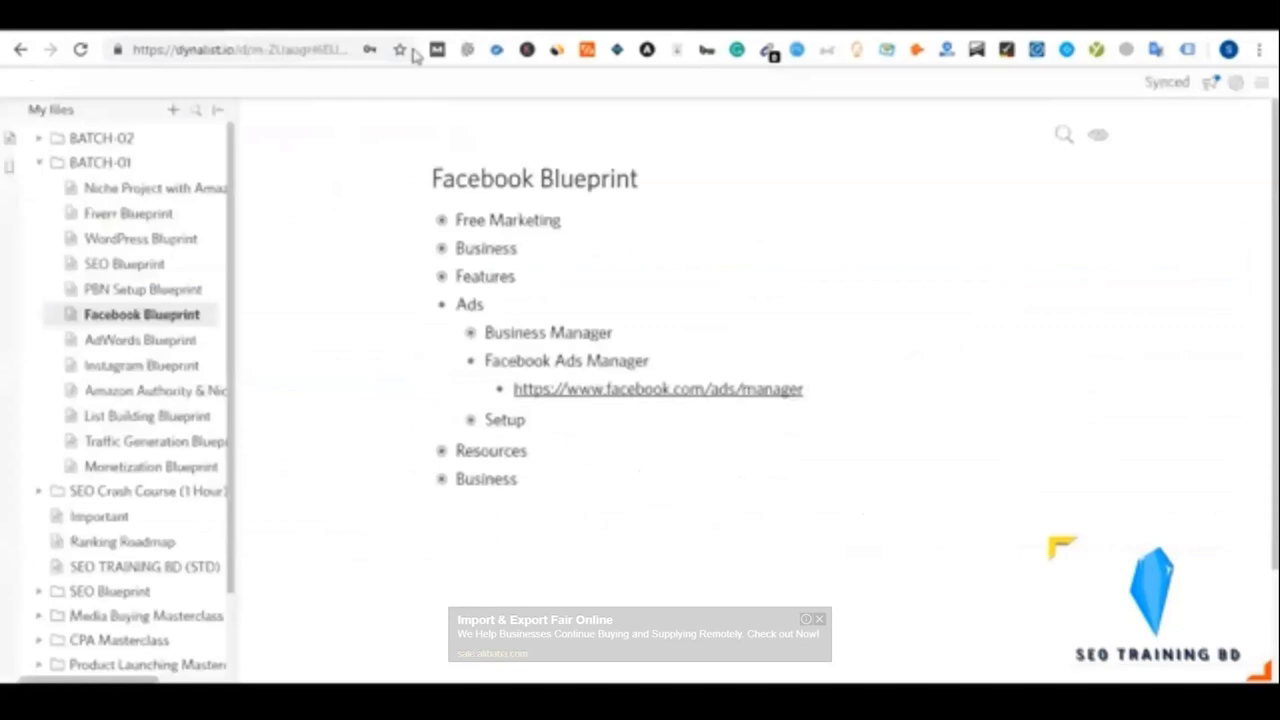
# Collapse, expand and collapse the Facebook Ads Manager outline item
pyautogui.click(474, 361)
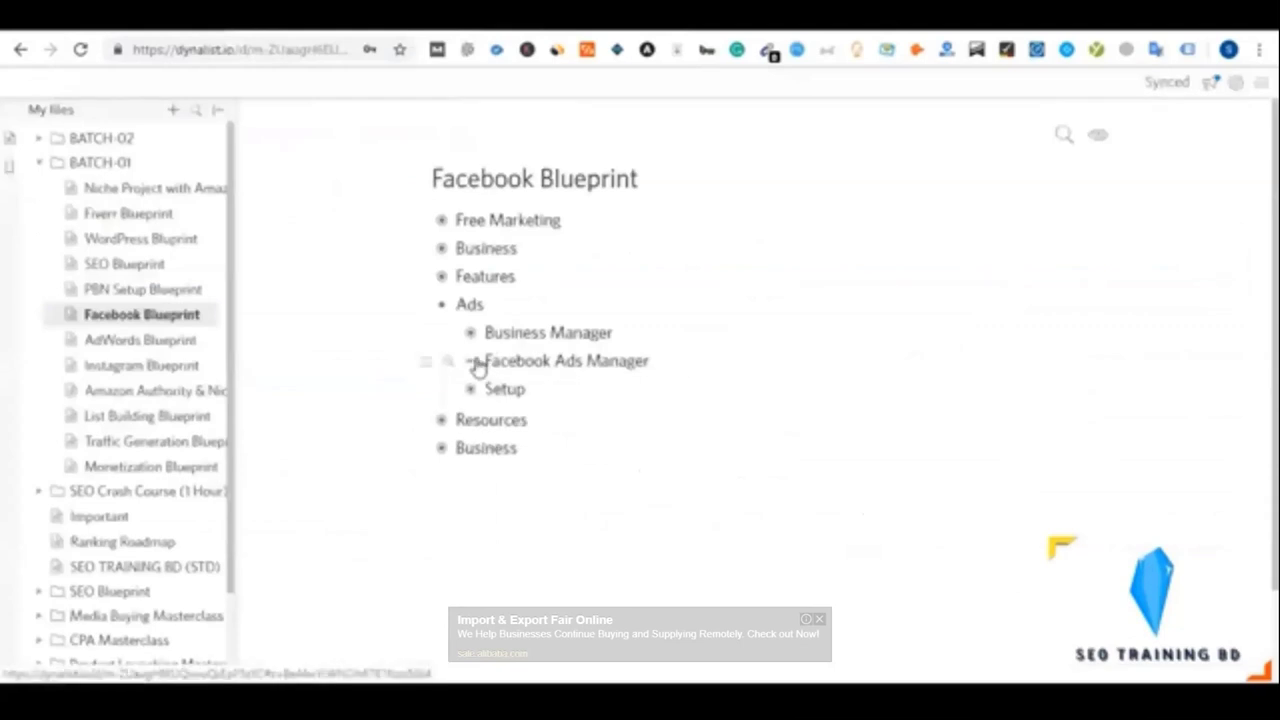
pyautogui.click(476, 362)
pyautogui.click(476, 362)
# Pause and resume the tutorial, then set its playback quality to 720p
pyautogui.press('space')
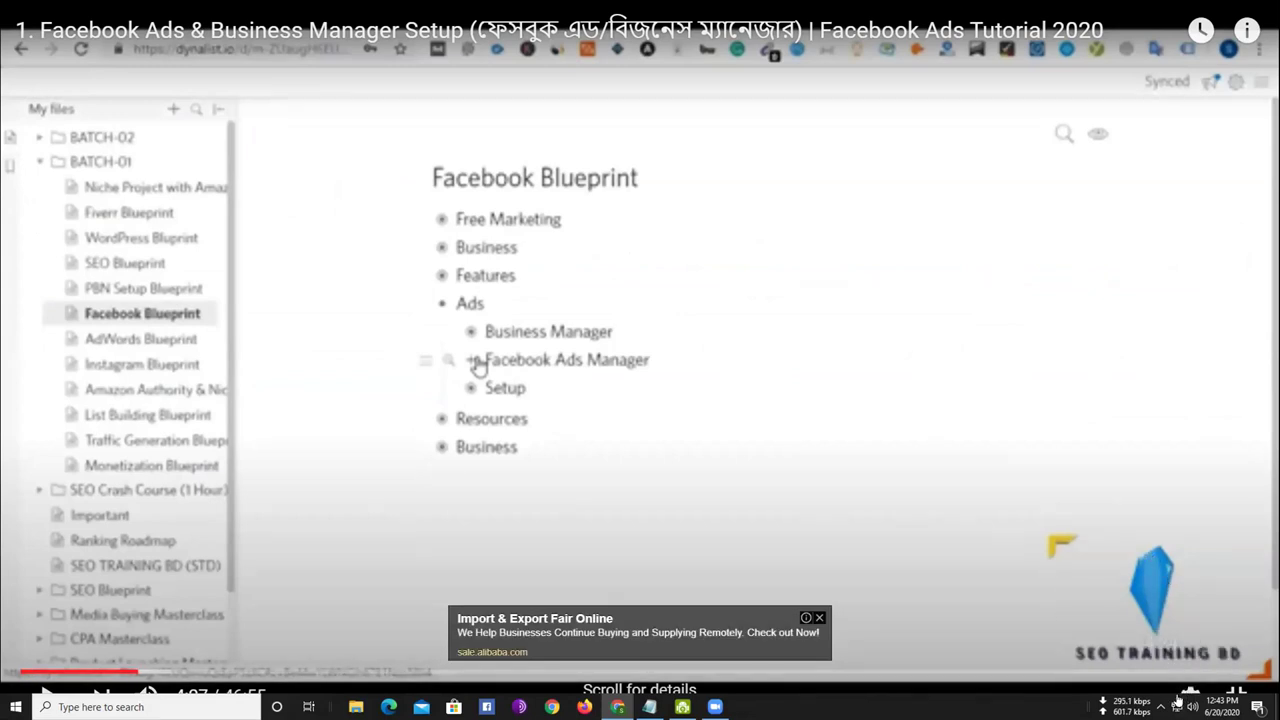
pyautogui.press('space')
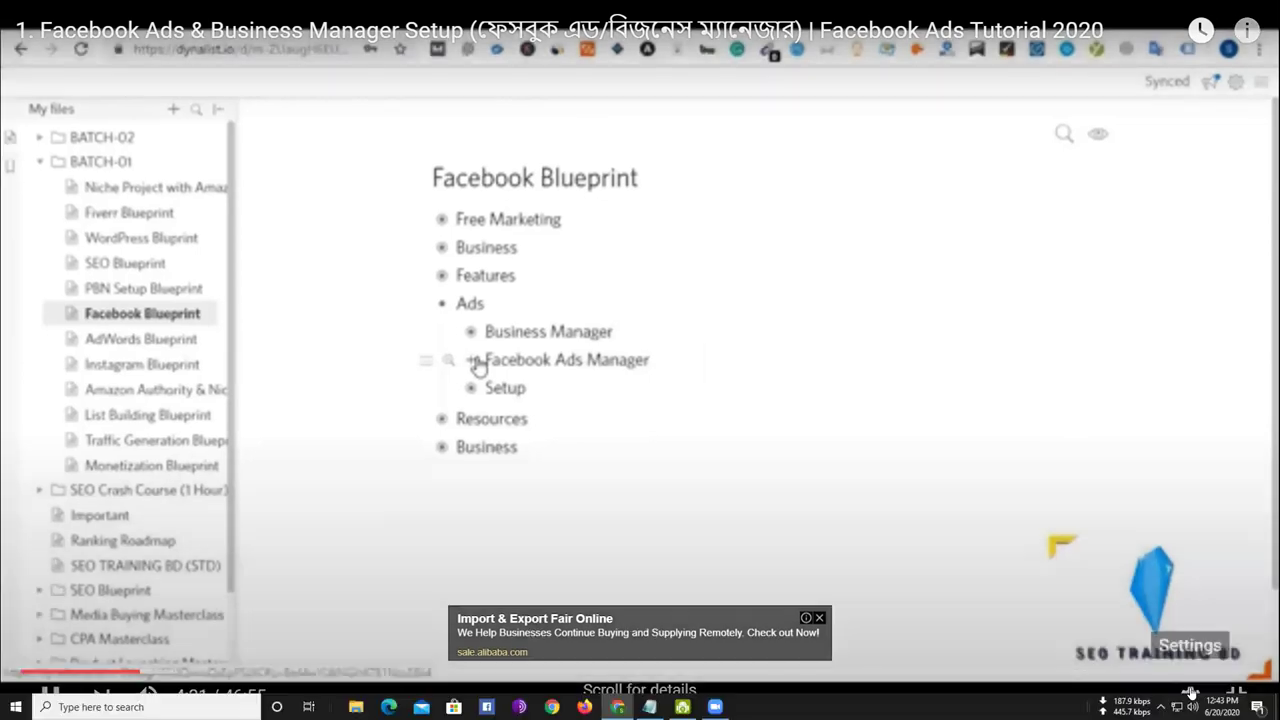
pyautogui.click(1190, 697)
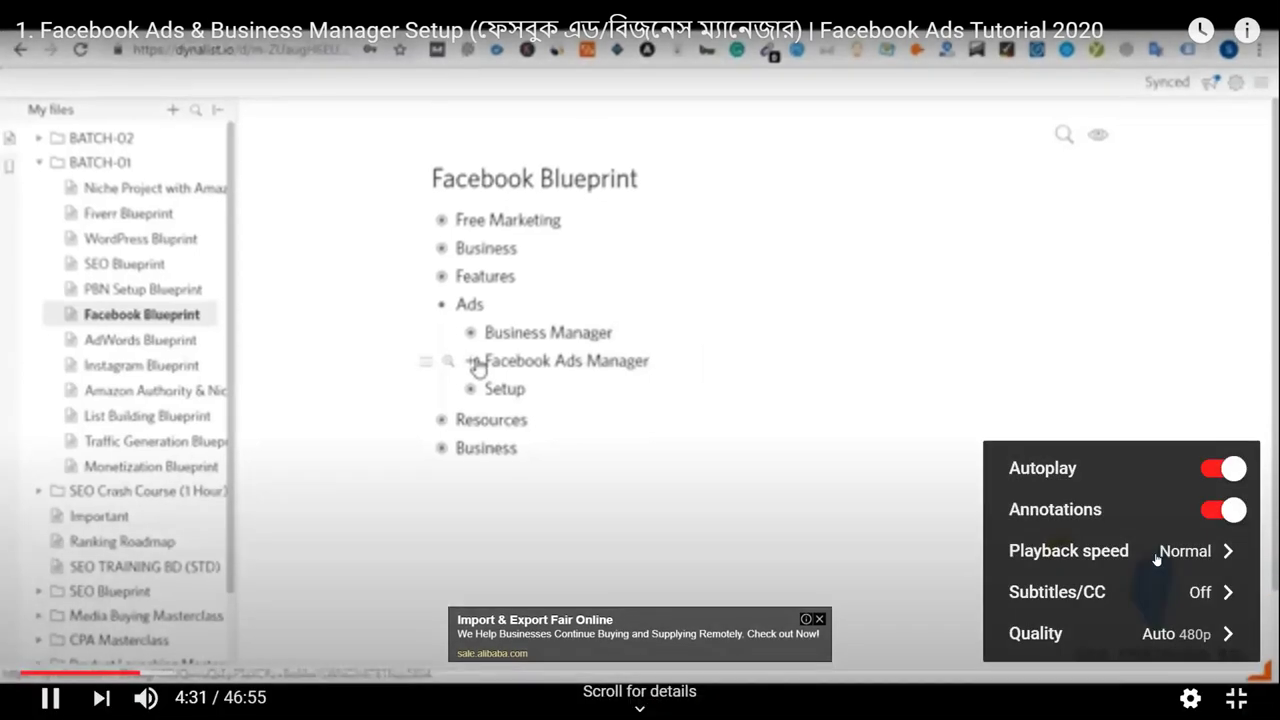
pyautogui.click(1177, 638)
pyautogui.click(1134, 443)
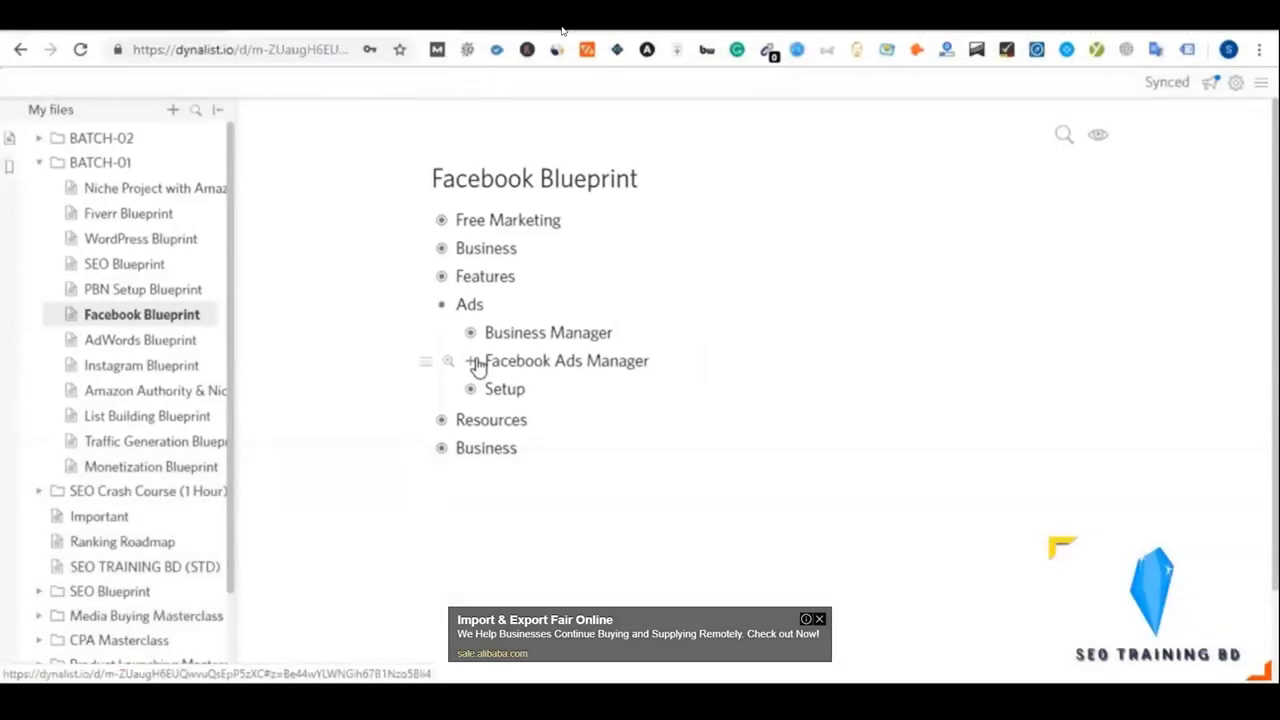
pyautogui.moveTo(668, 282)
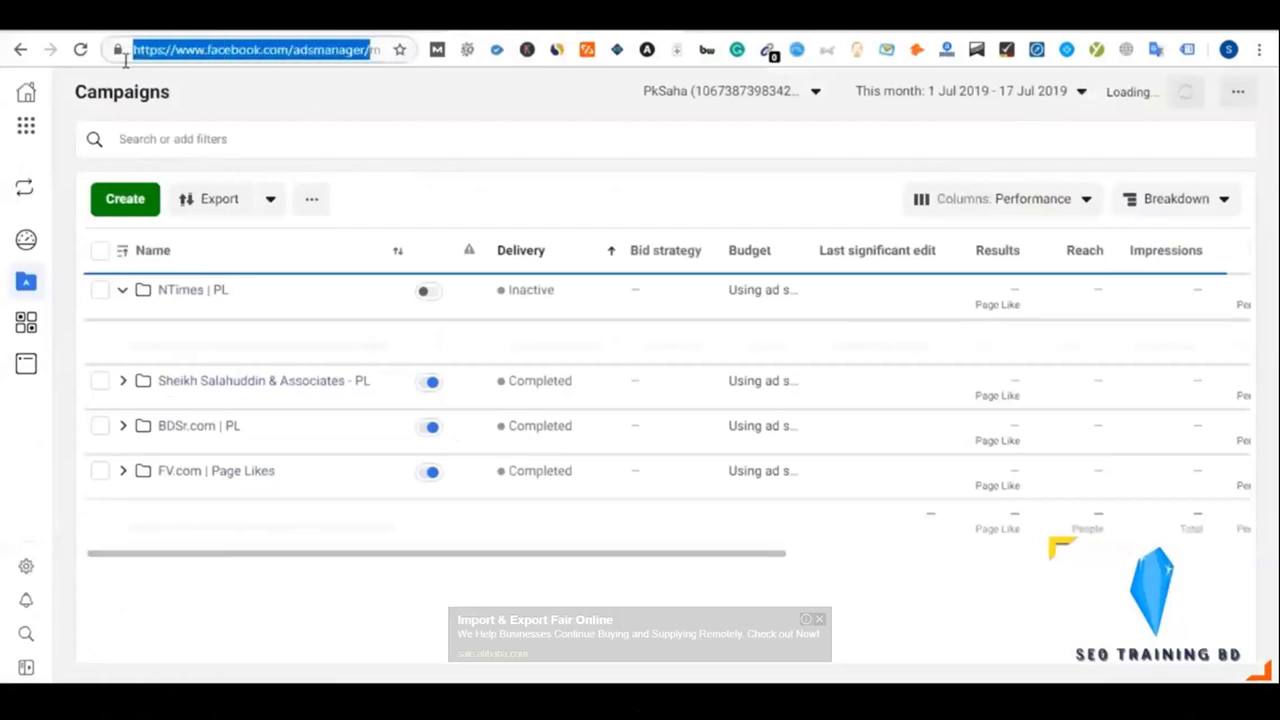
# Scroll the campaigns table and select just 'adsmanager' in the address-bar URL
pyautogui.moveTo(436, 563); pyautogui.dragTo(820, 555)
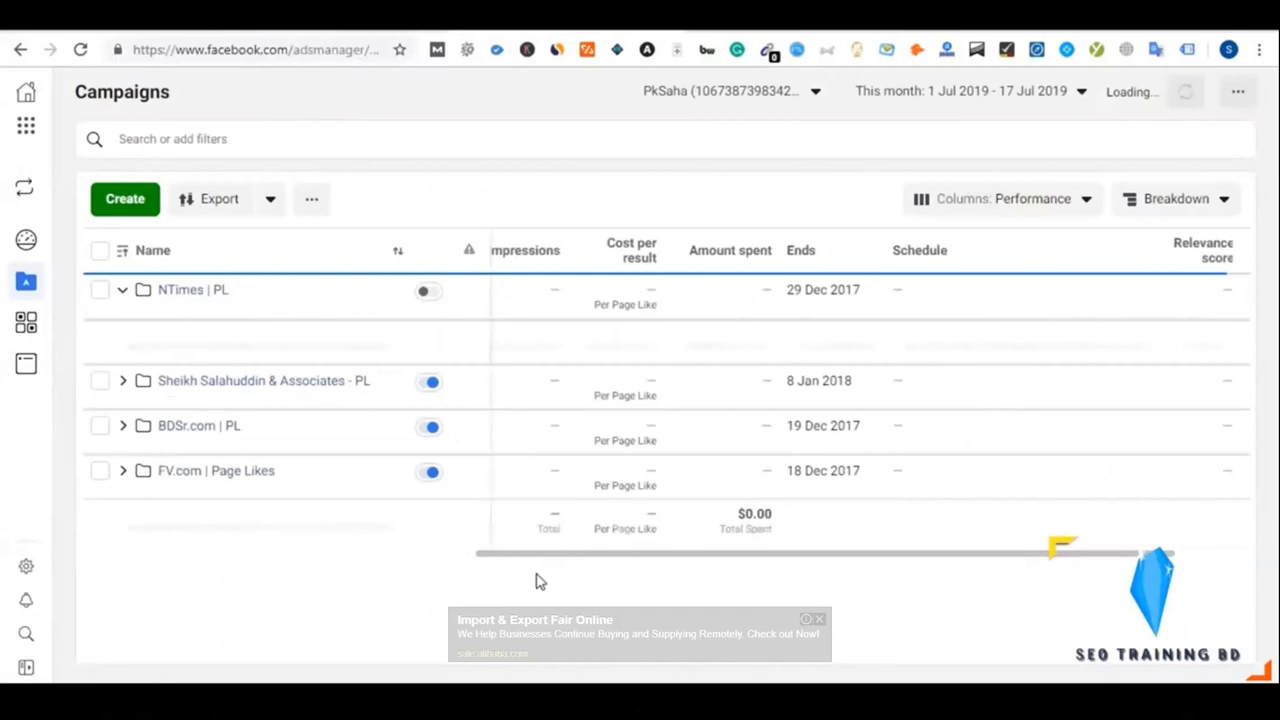
pyautogui.moveTo(549, 558); pyautogui.dragTo(128, 566)
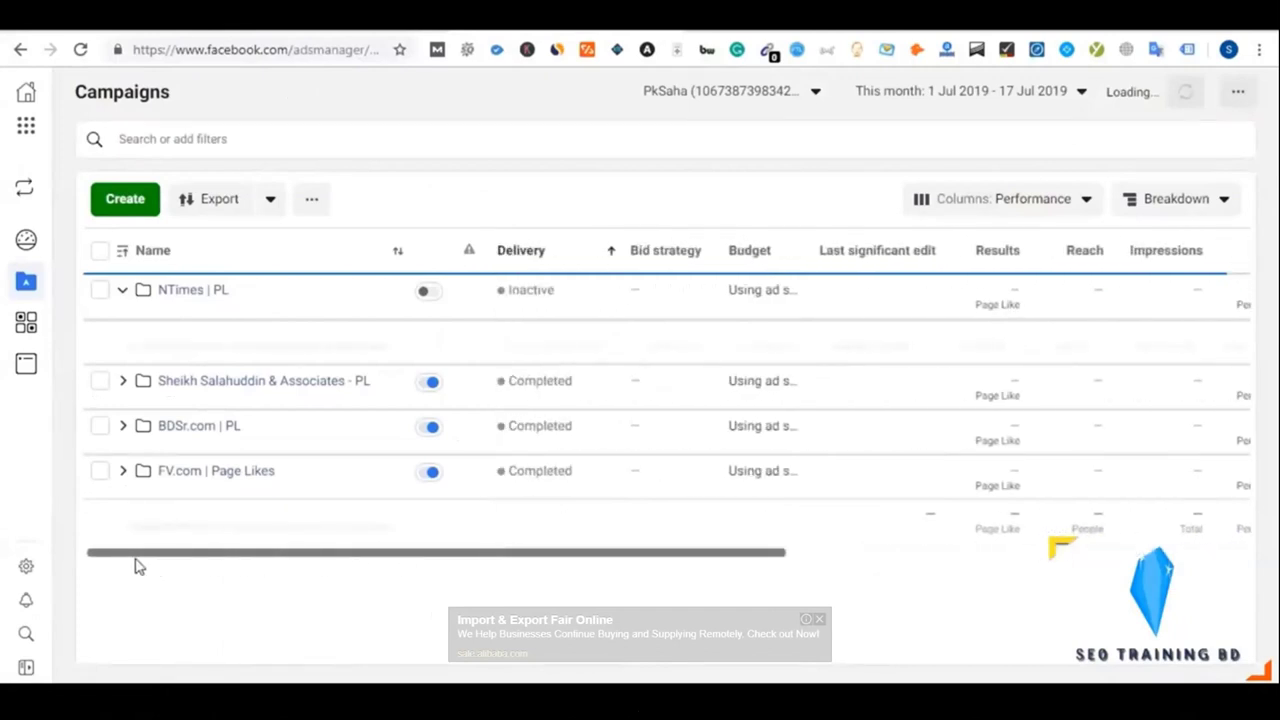
pyautogui.moveTo(366, 50); pyautogui.dragTo(113, 58)
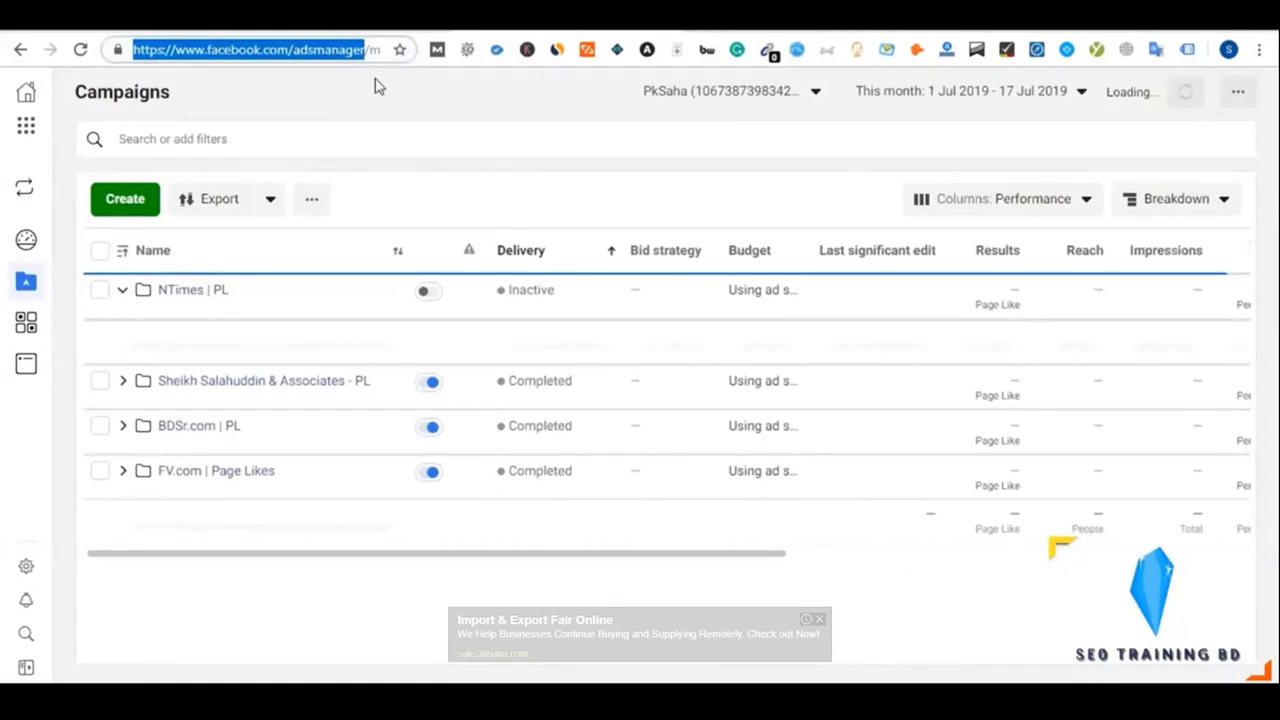
pyautogui.click(314, 50)
pyautogui.doubleClick(314, 50)
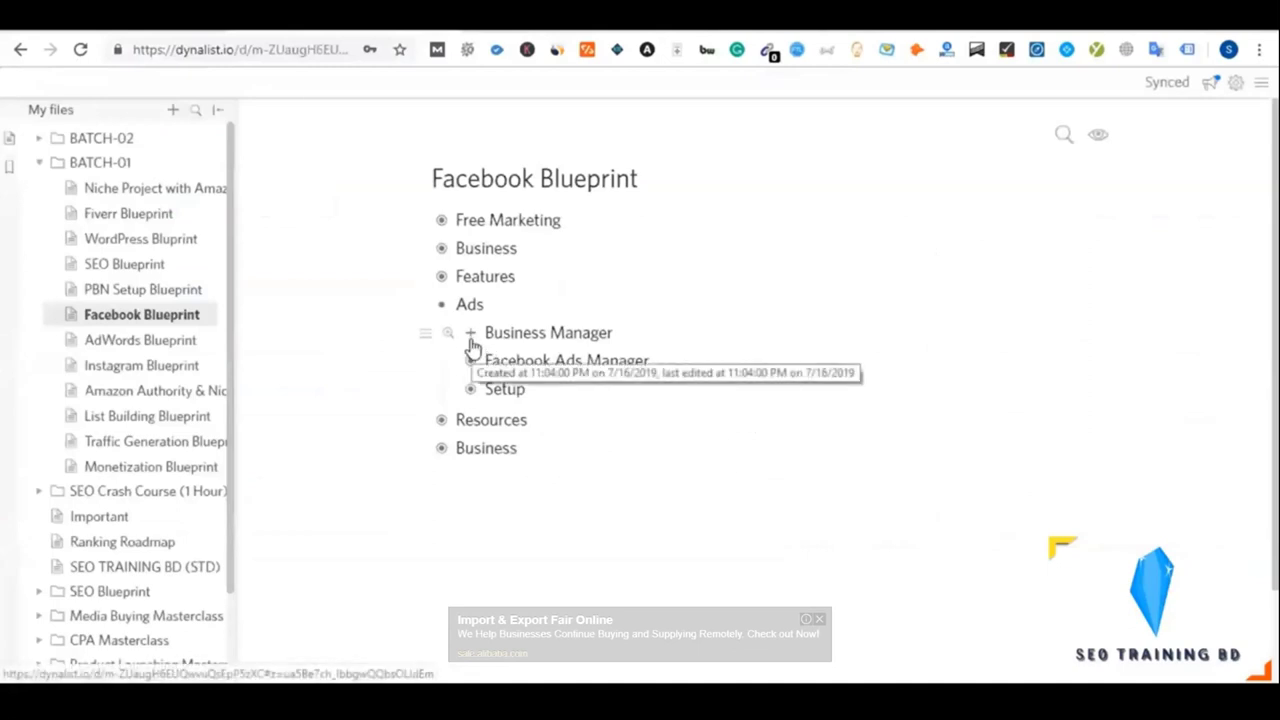
# Toggle the Business Manager and Facebook Ads Manager outline items, then switch to the Ads Manager tab with Ctrl+Tab
pyautogui.click(471, 335)
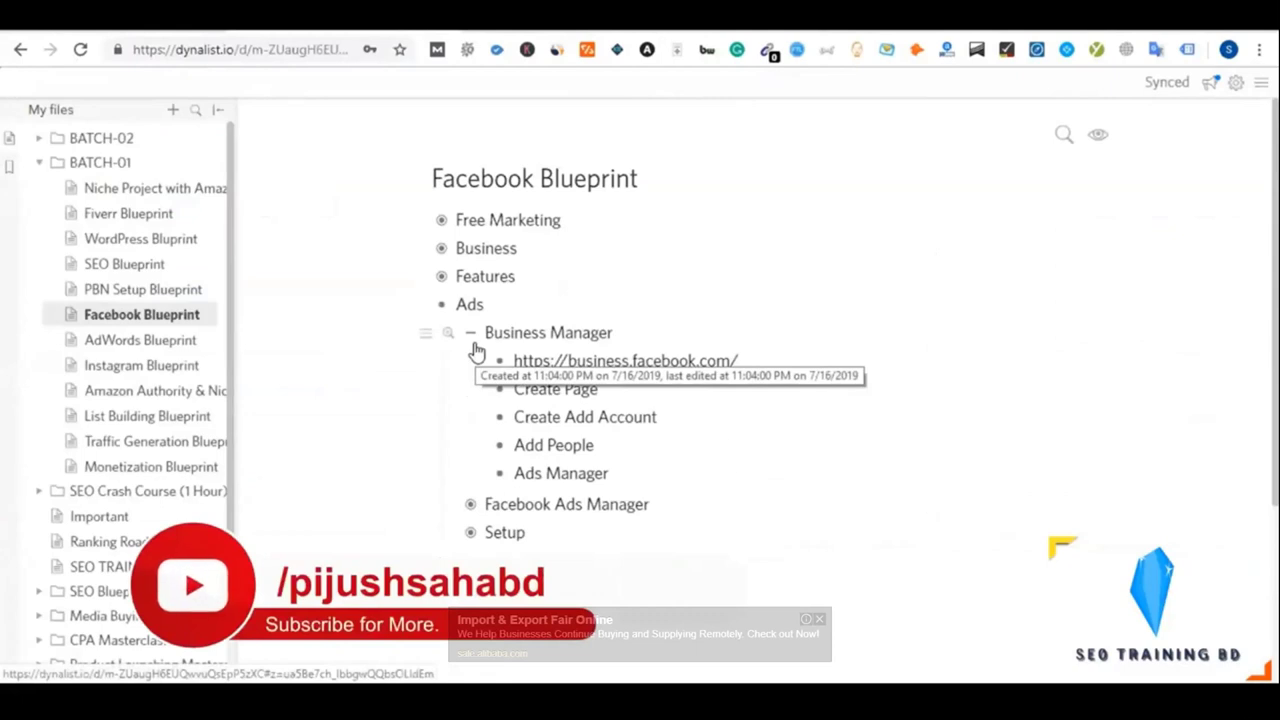
pyautogui.click(471, 332)
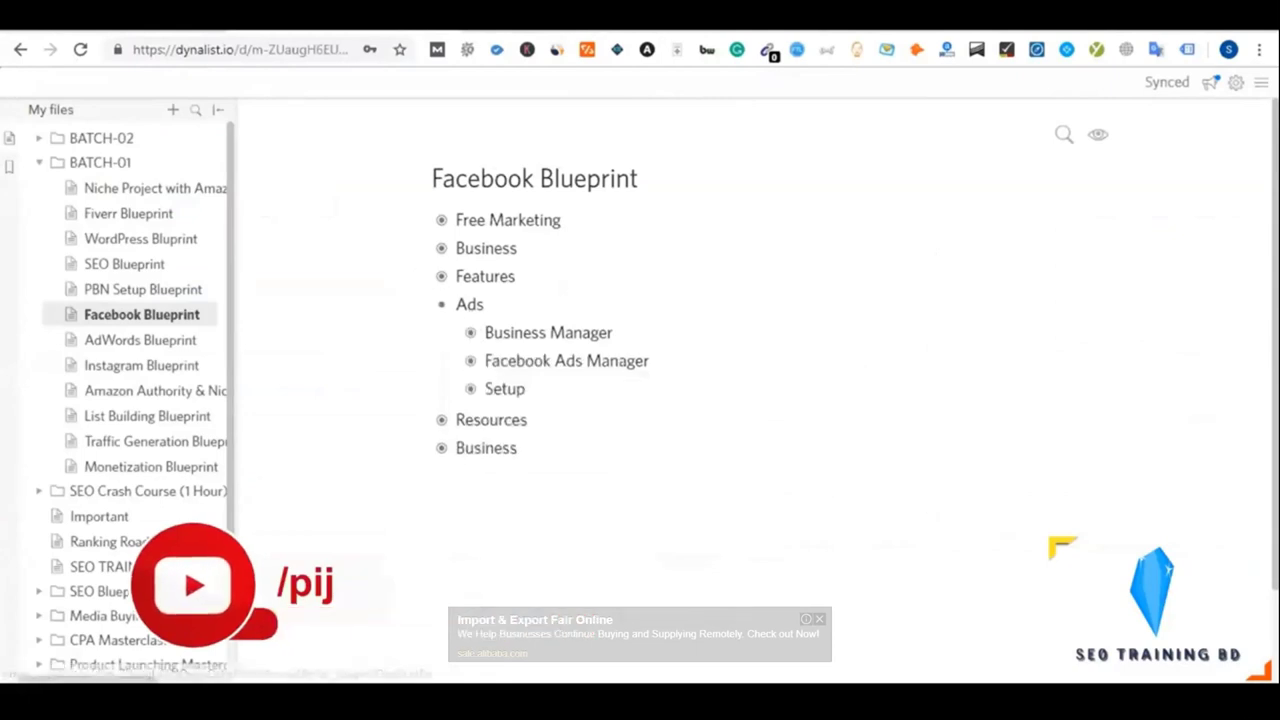
pyautogui.click(471, 333)
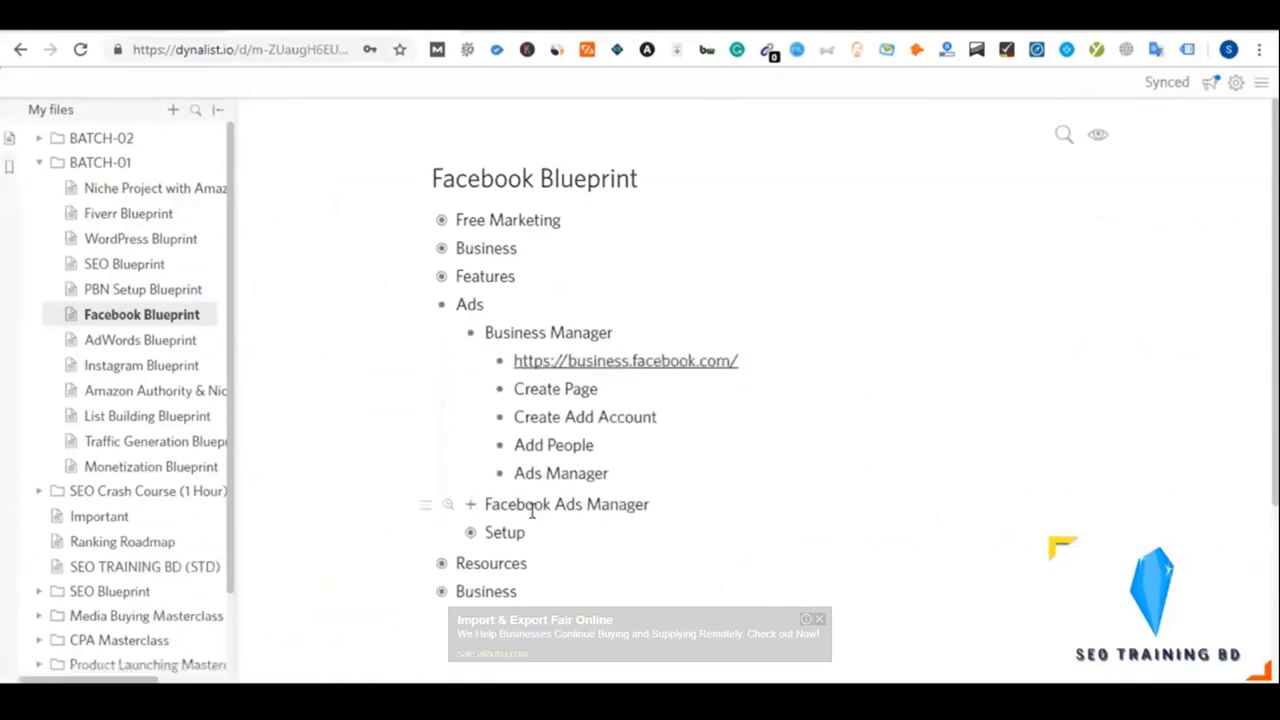
pyautogui.click(469, 512)
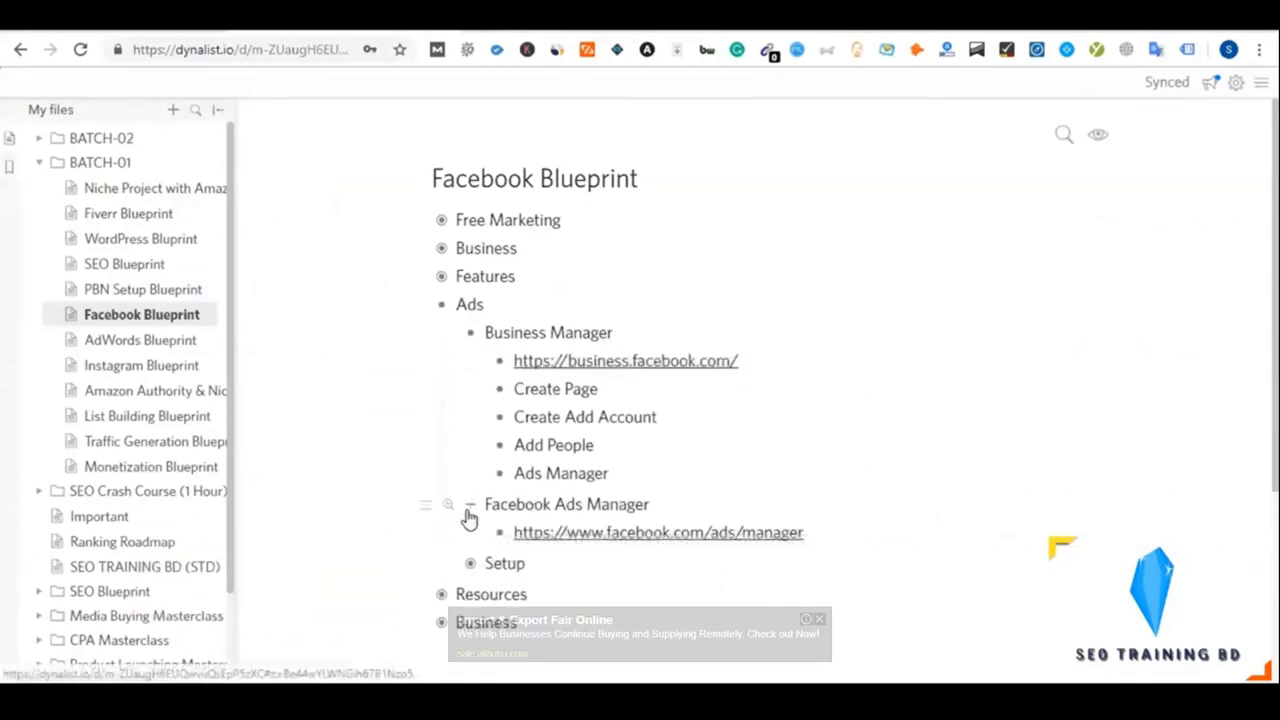
pyautogui.click(469, 510)
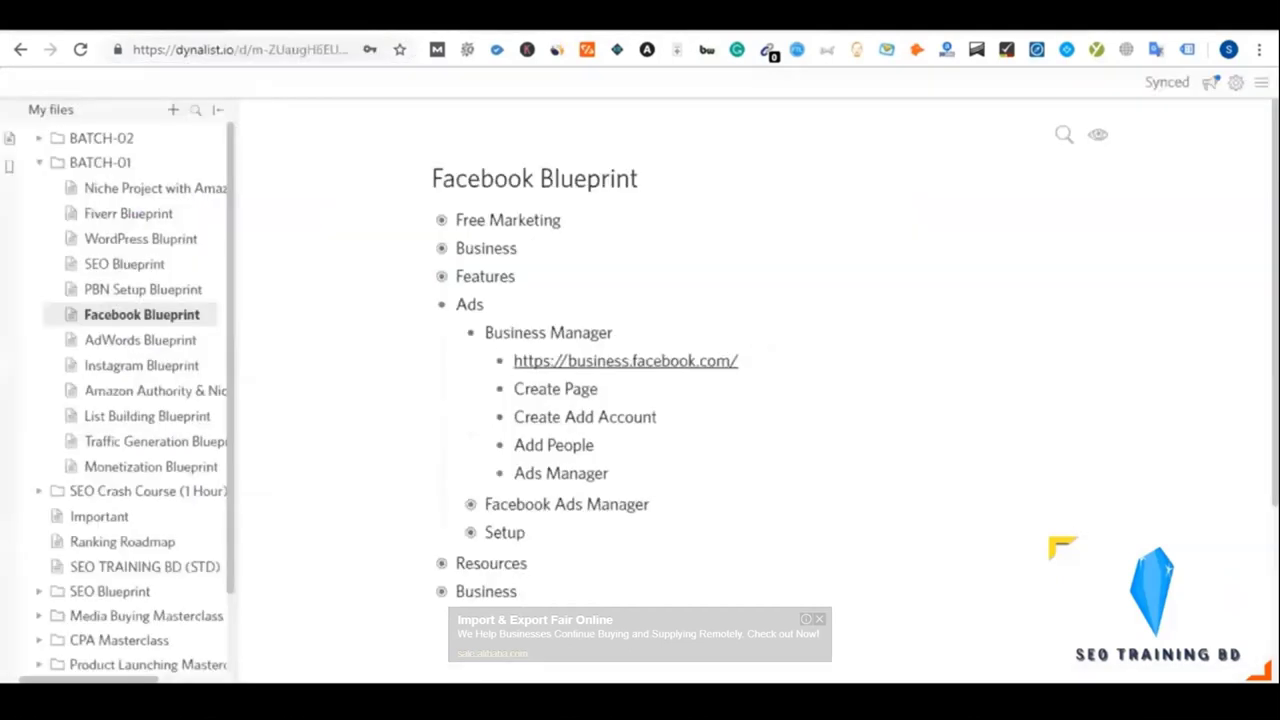
pyautogui.click(469, 337)
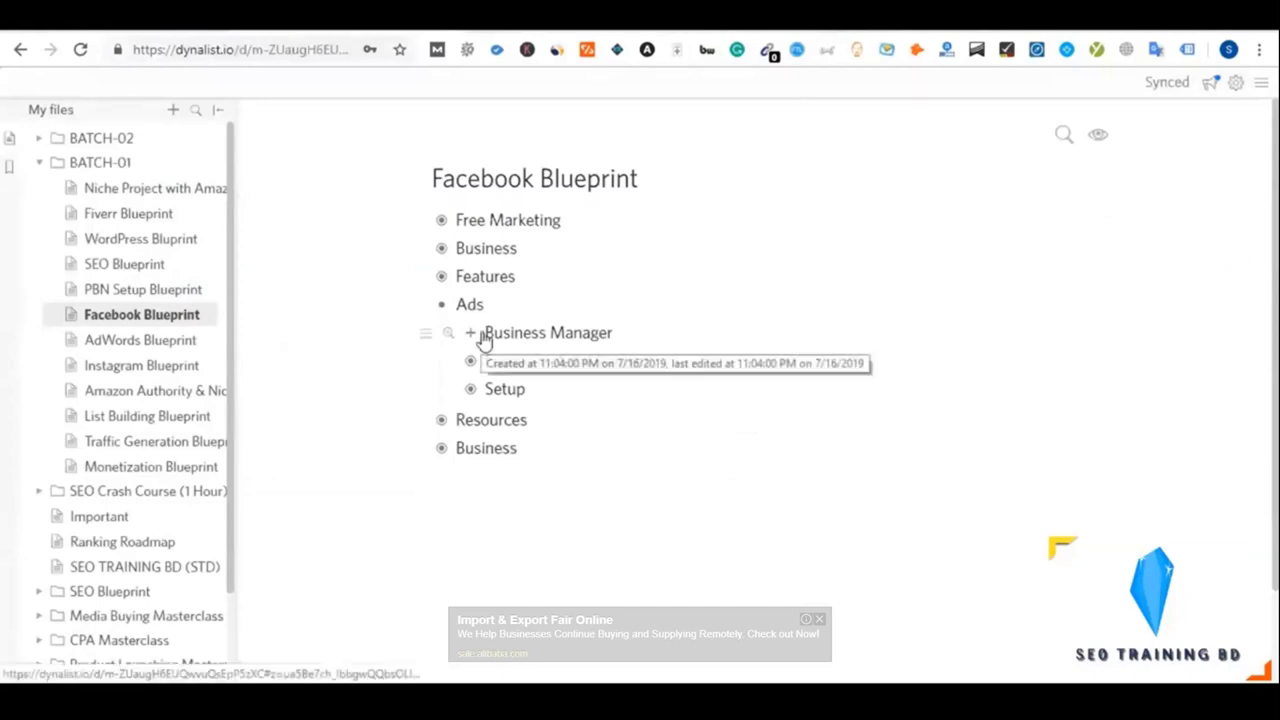
pyautogui.click(472, 333)
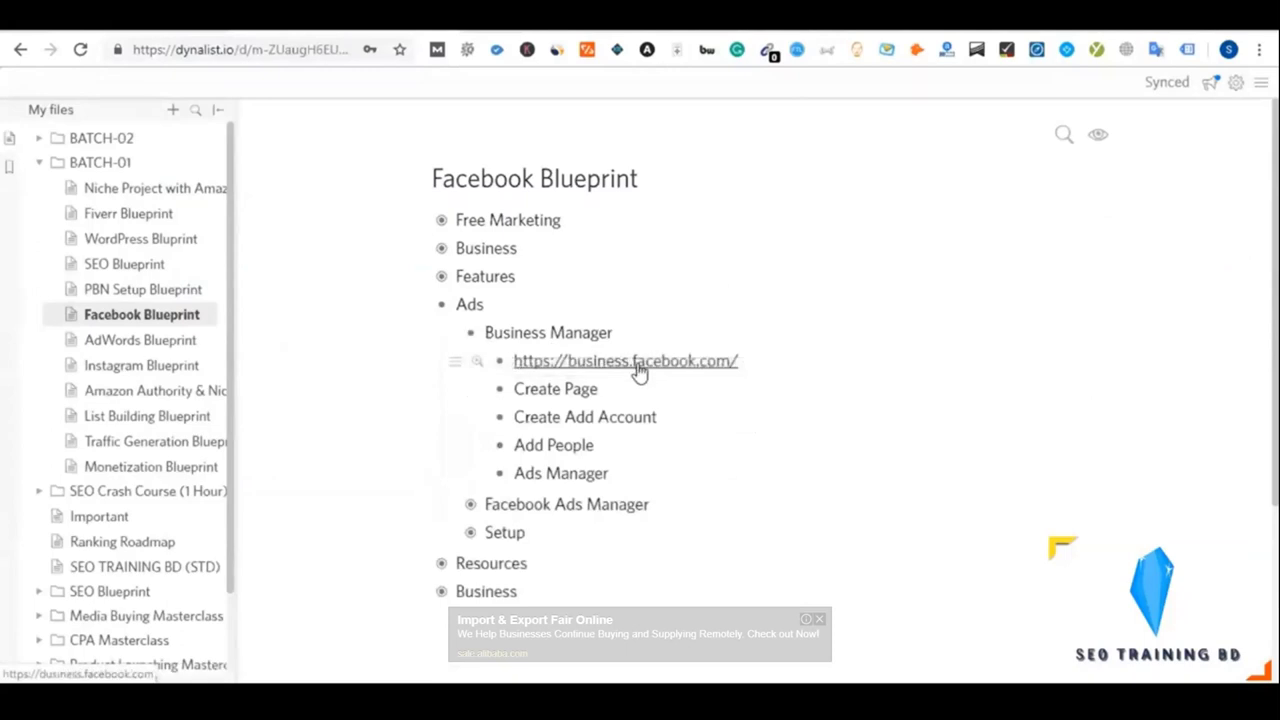
pyautogui.click(468, 338)
pyautogui.click(468, 338)
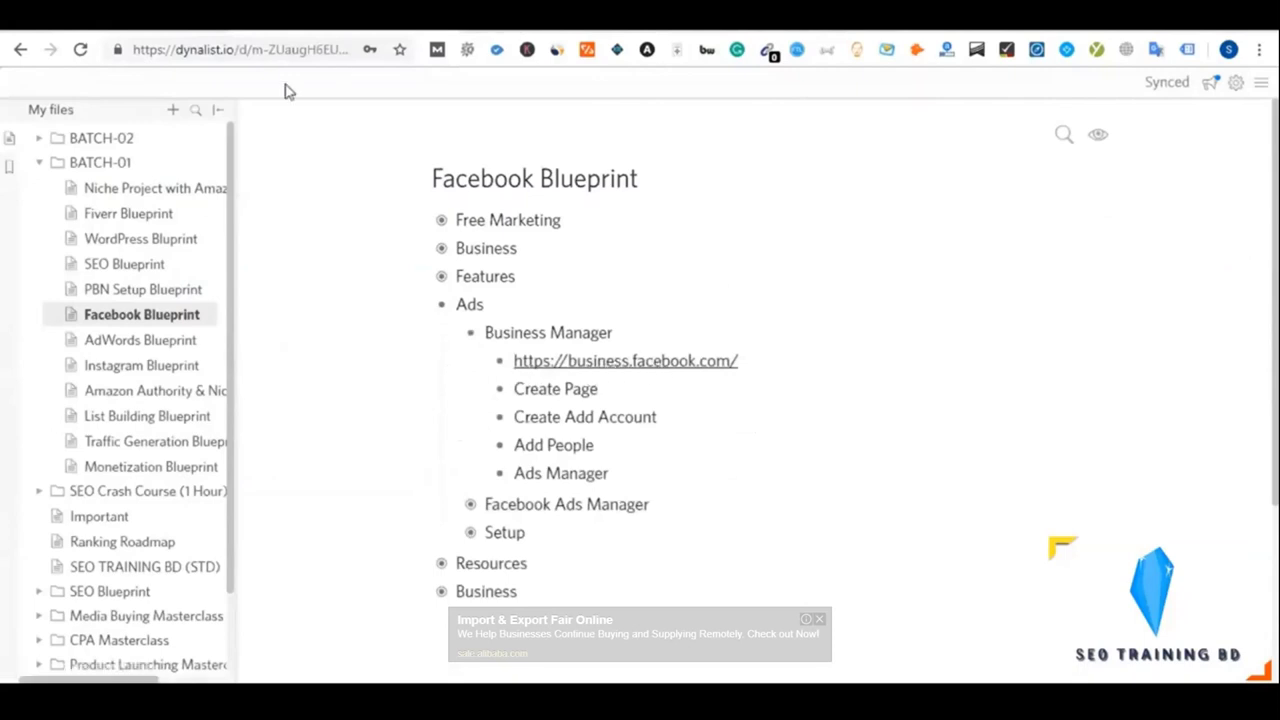
pyautogui.hotkey('ctrl', 'Tab')
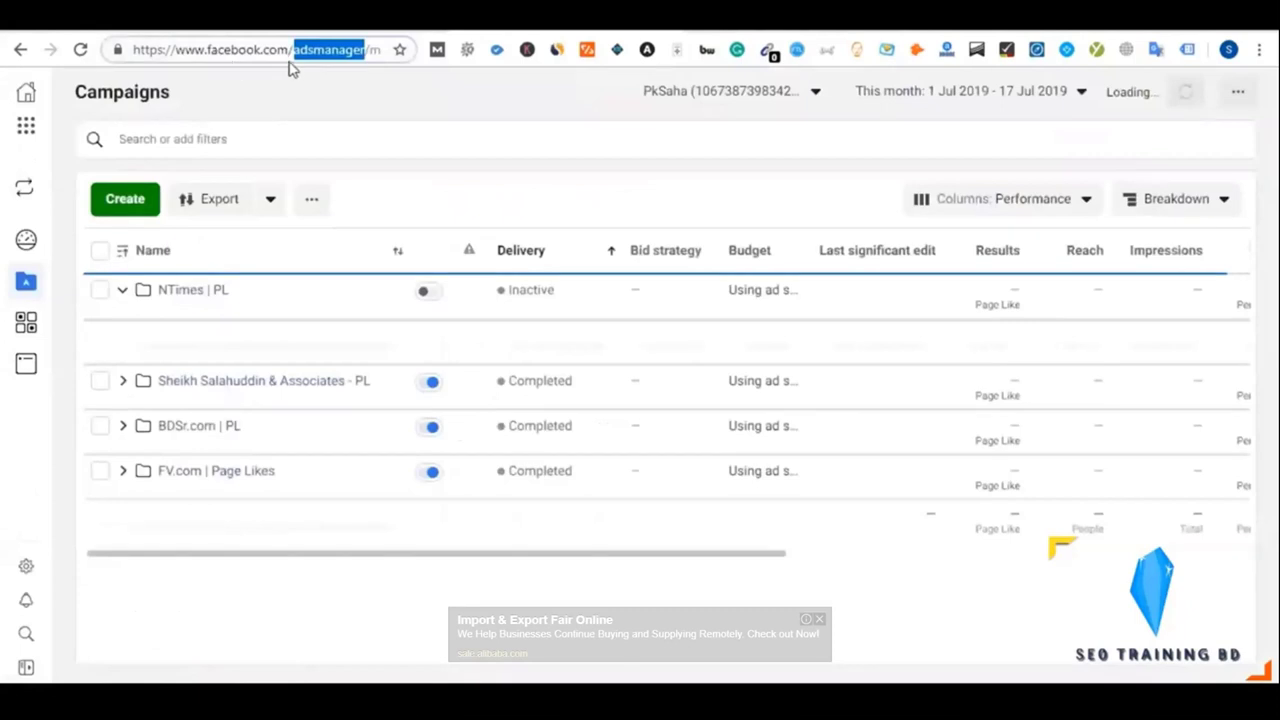
# Return to the Blueprint outline and open its business.facebook.com link
pyautogui.hotkey('ctrl', 'shift', 'Tab')
pyautogui.click(677, 362)
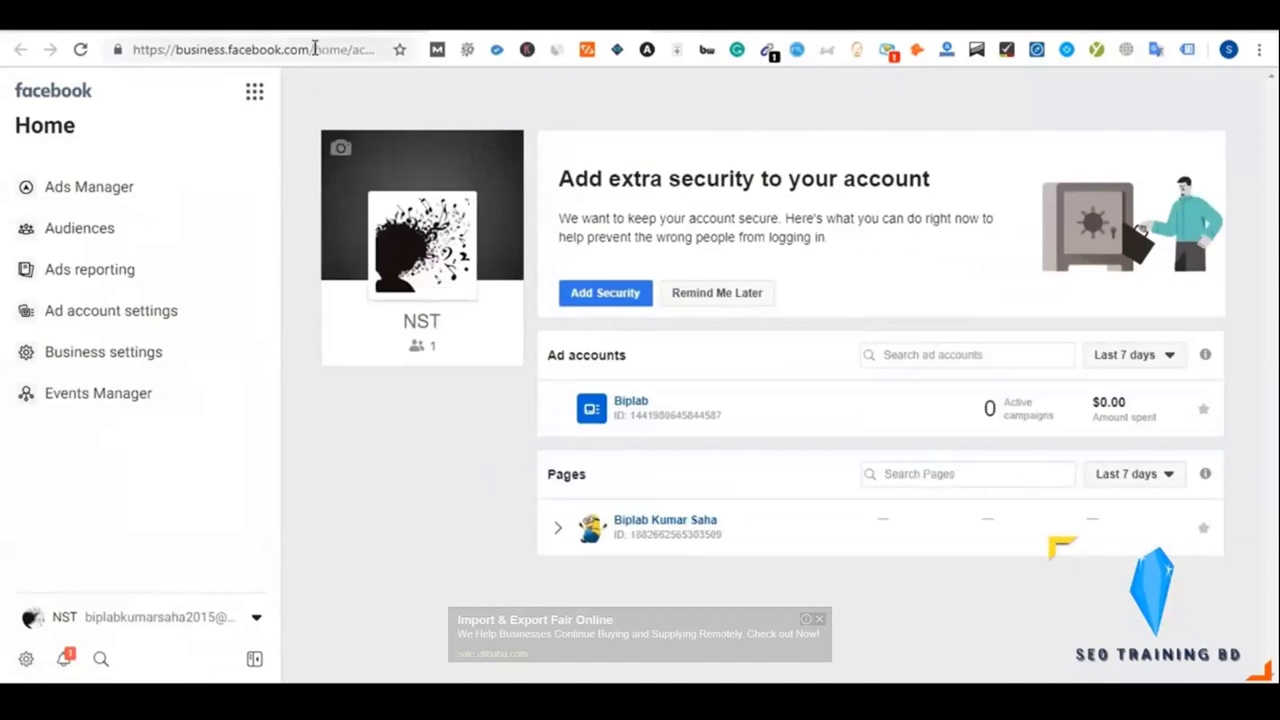
pyautogui.moveTo(313, 49); pyautogui.dragTo(460, 47)
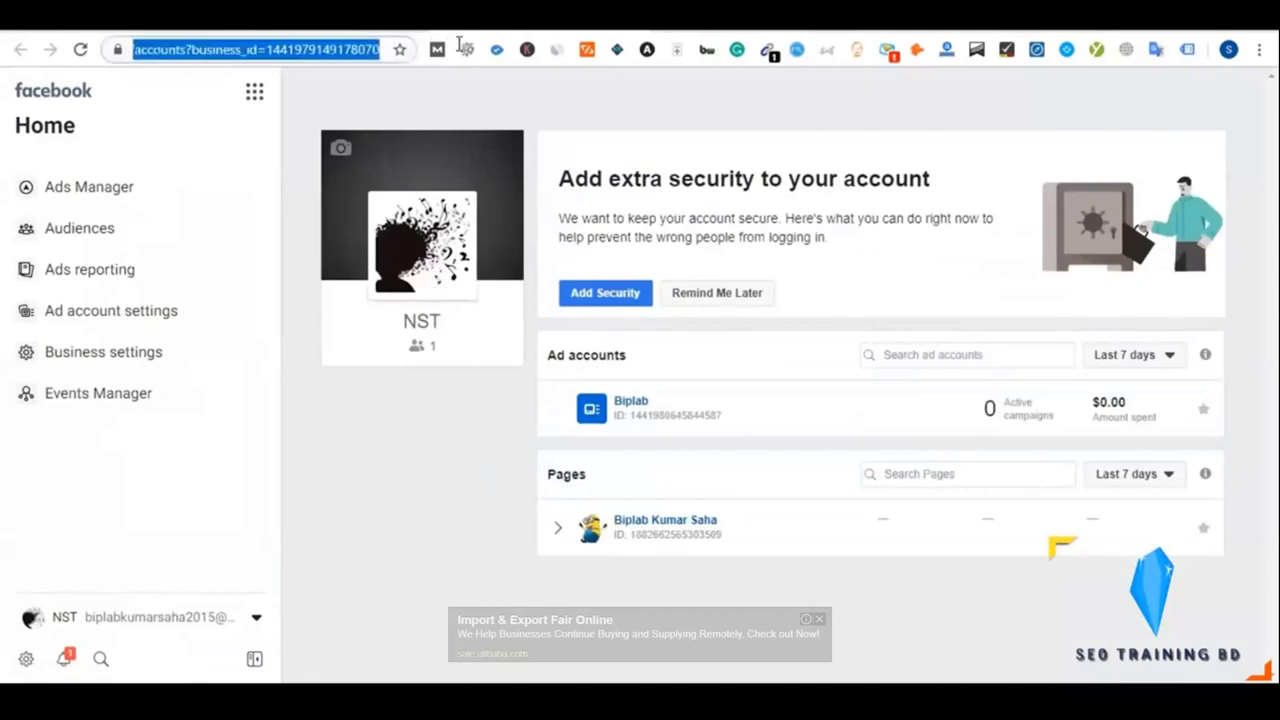
pyautogui.click(392, 100)
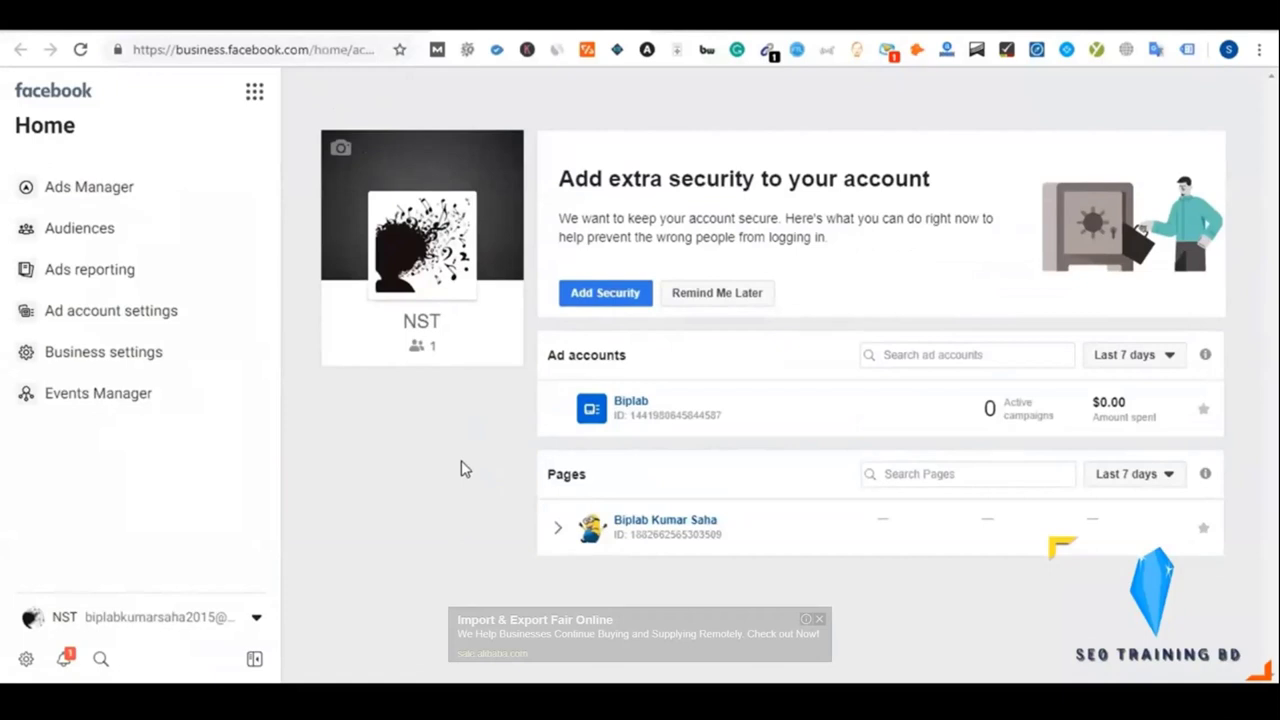
pyautogui.moveTo(314, 49); pyautogui.dragTo(460, 48)
pyautogui.click(394, 106)
pyautogui.moveTo(314, 49); pyautogui.dragTo(433, 103)
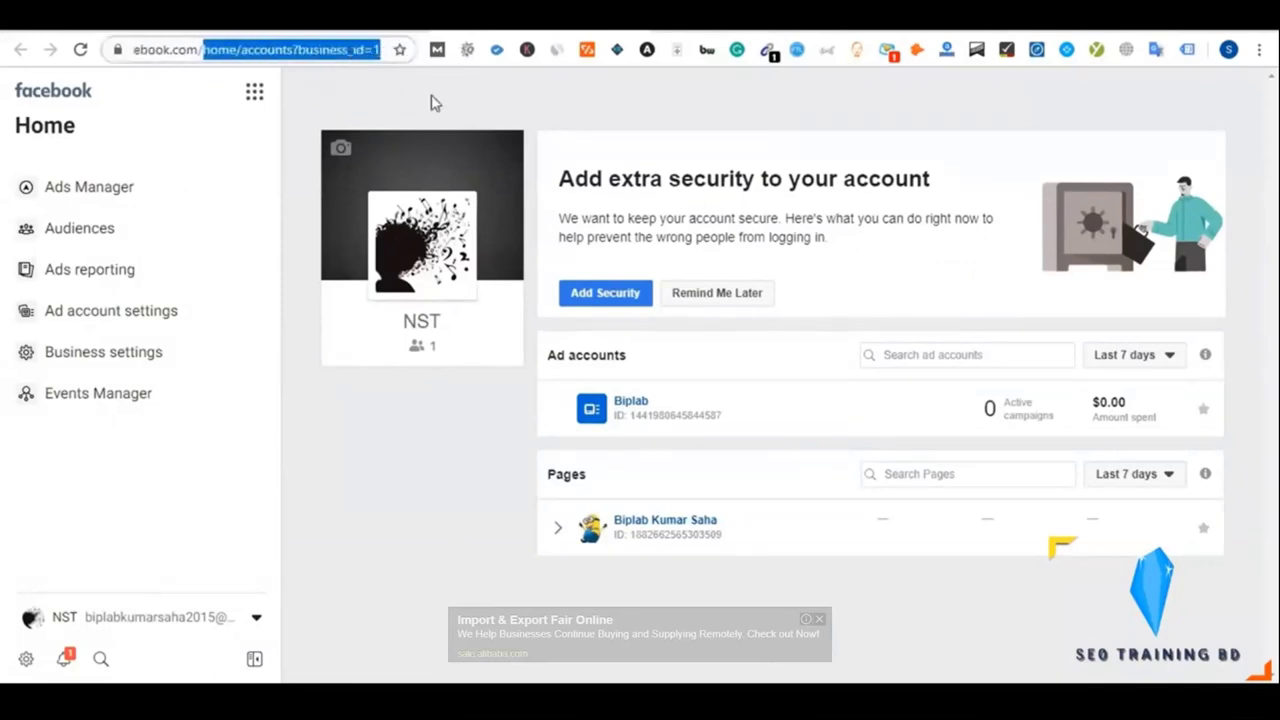
pyautogui.click(591, 134)
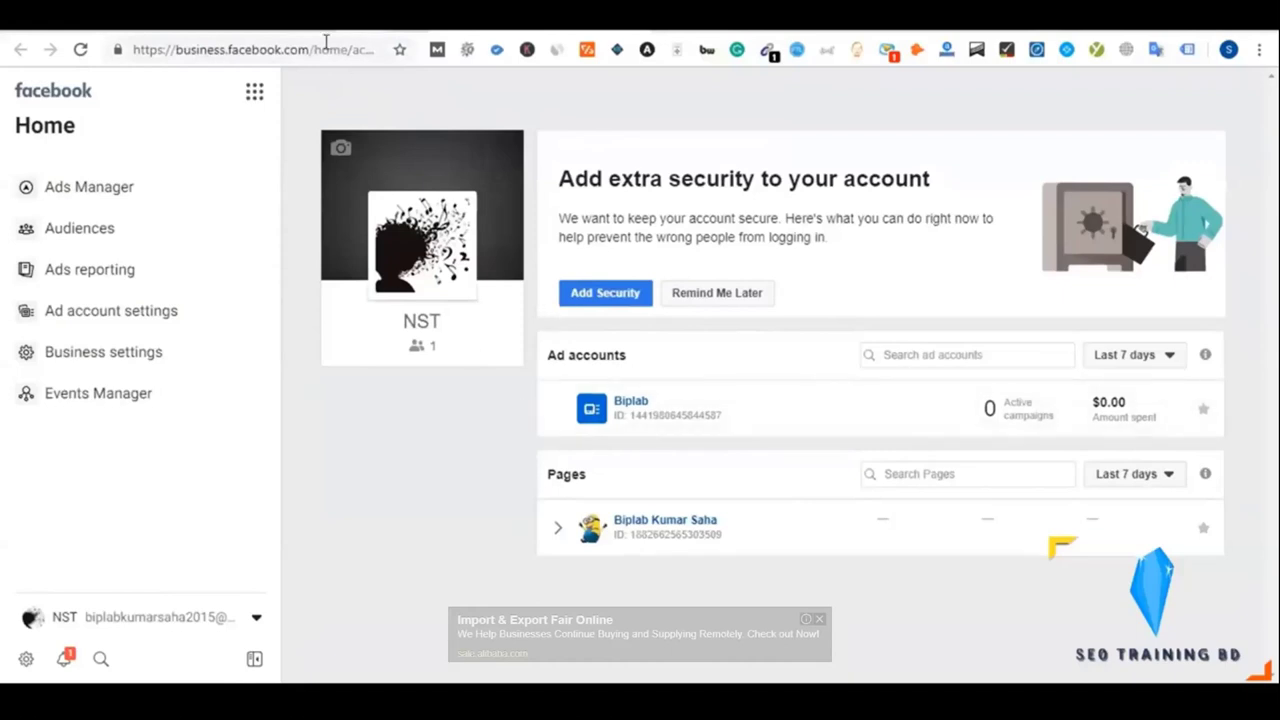
pyautogui.moveTo(314, 49); pyautogui.dragTo(570, 32)
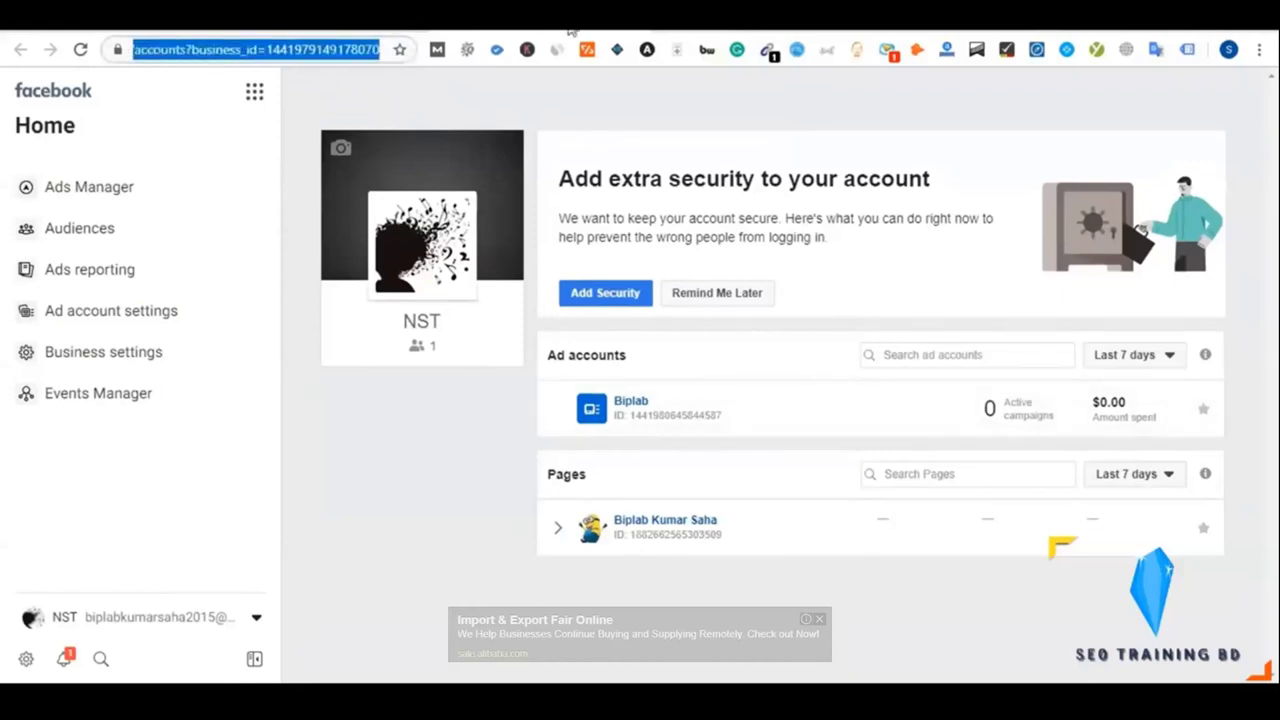
# Load business.facebook.com/overview in the tutorial's browser
pyautogui.write('over')
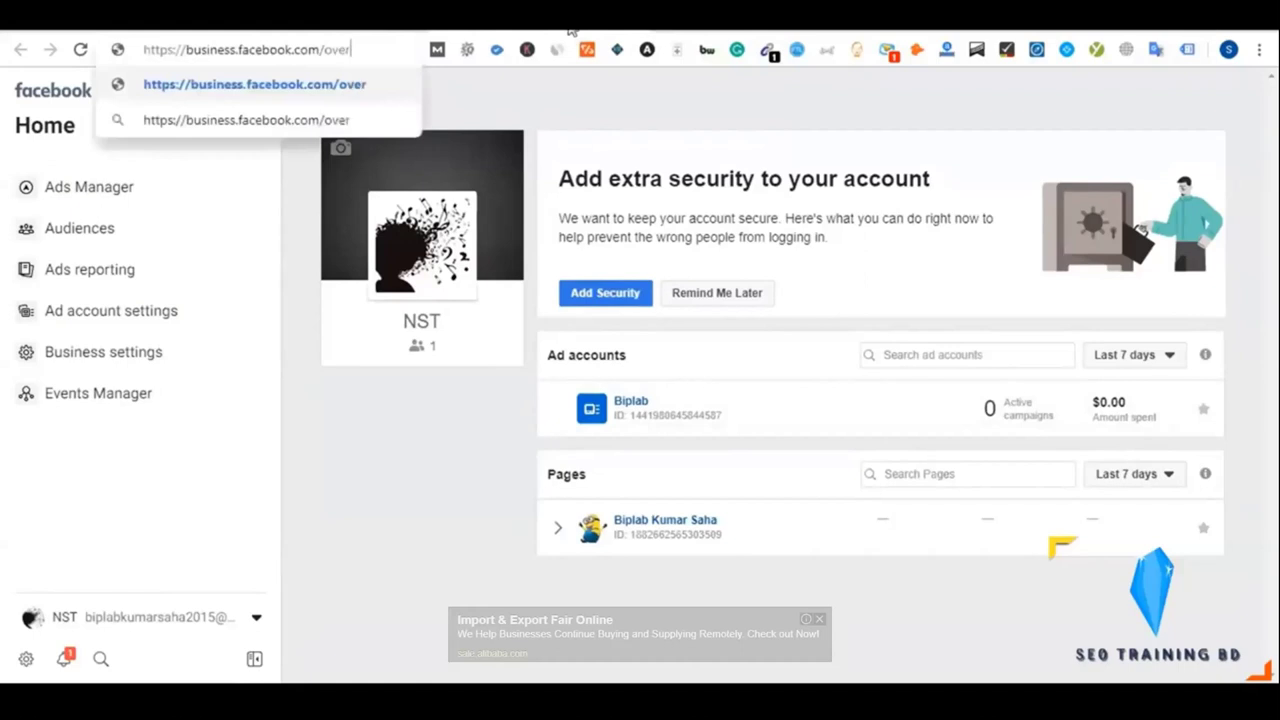
pyautogui.write('view')
pyautogui.press('Return')
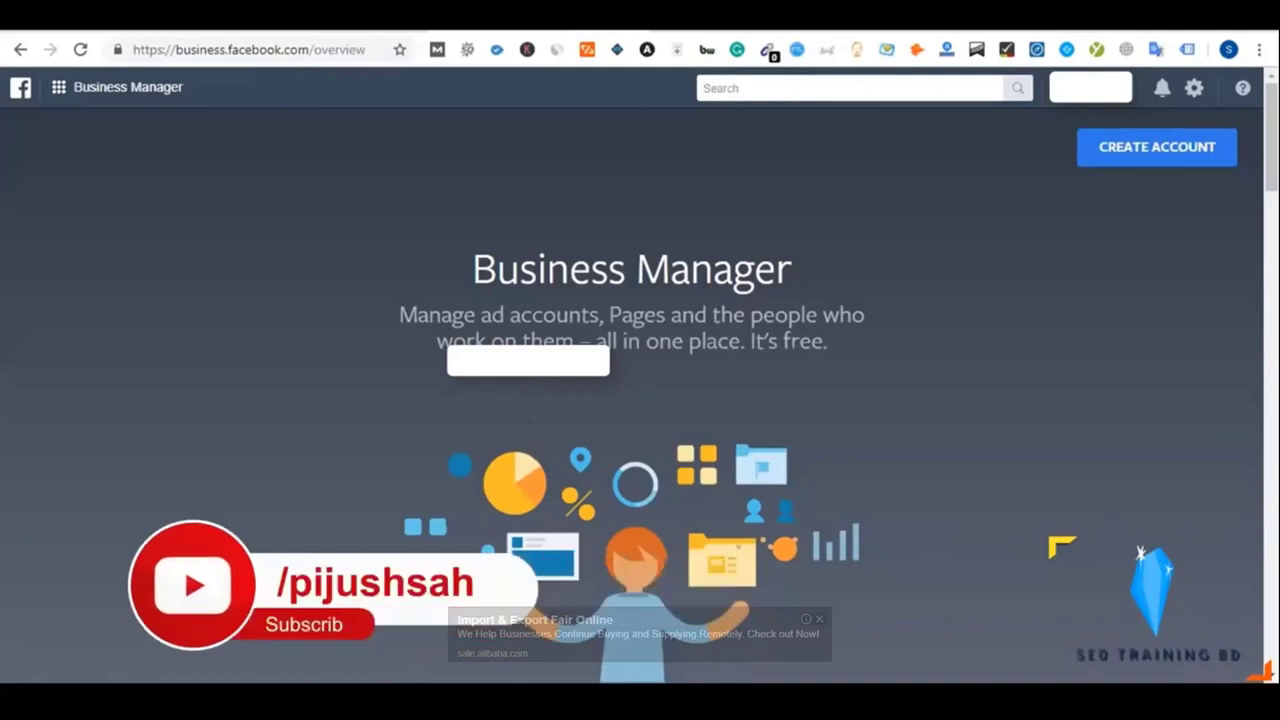
# Scroll through the Business Manager overview page describing ad account and Page management
pyautogui.scroll(-5, 535, 335)
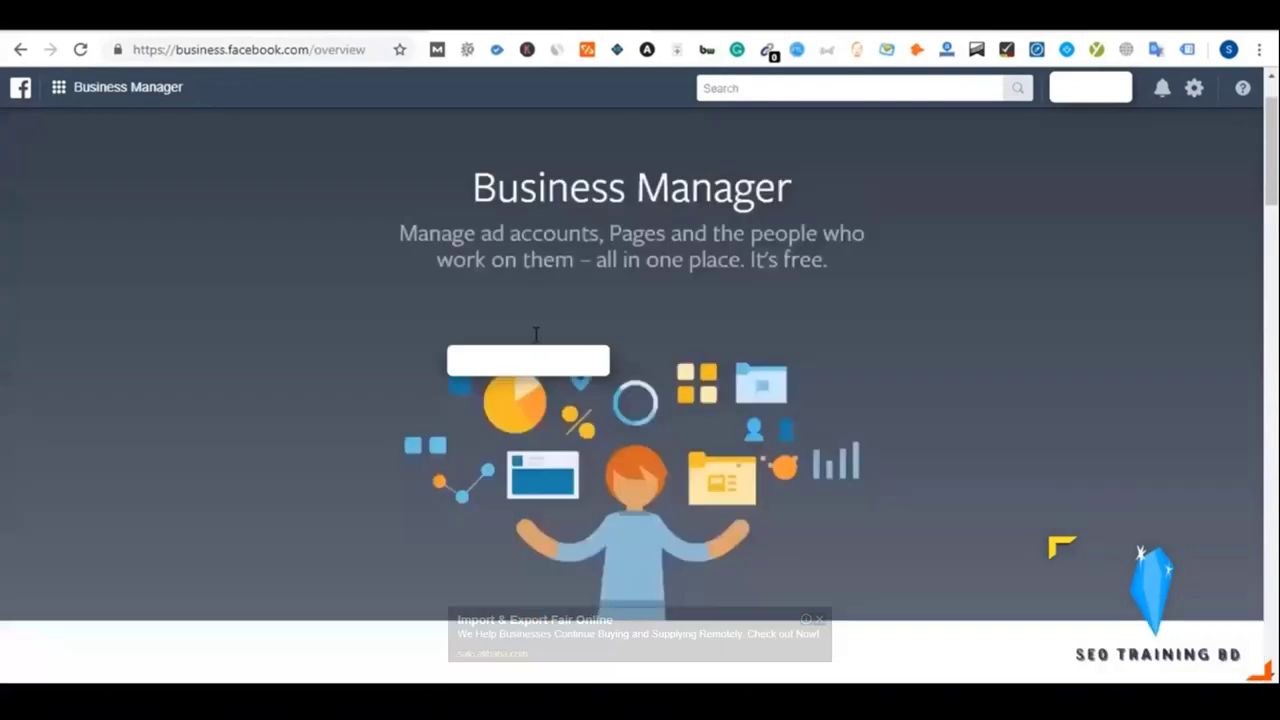
pyautogui.scroll(-2, 535, 335)
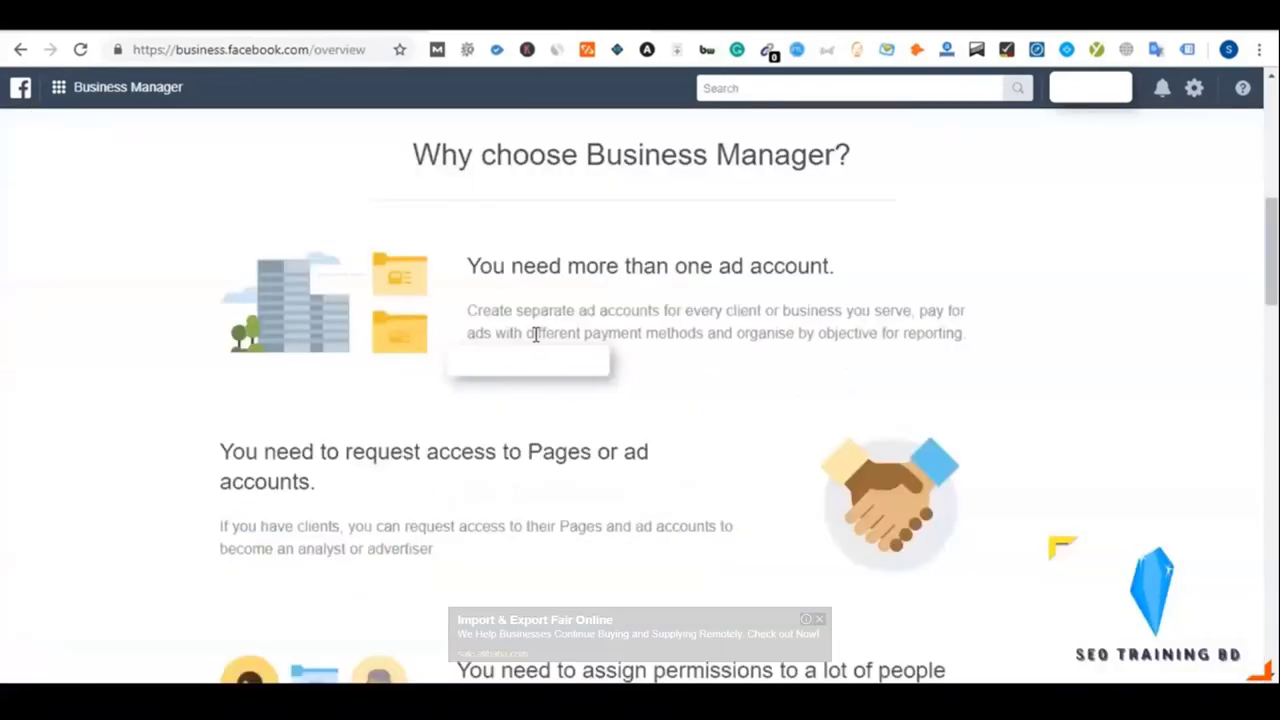
pyautogui.scroll(-5, 535, 335)
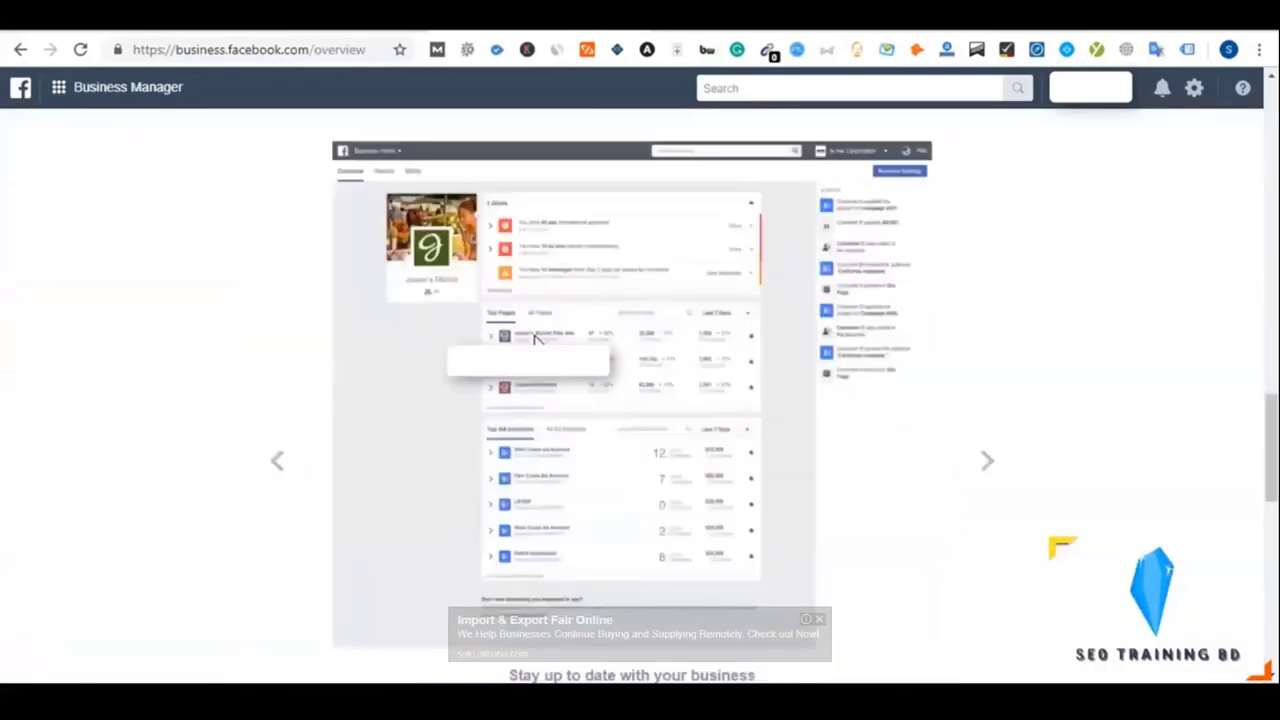
pyautogui.scroll(5, 535, 340)
pyautogui.scroll(3, 535, 340)
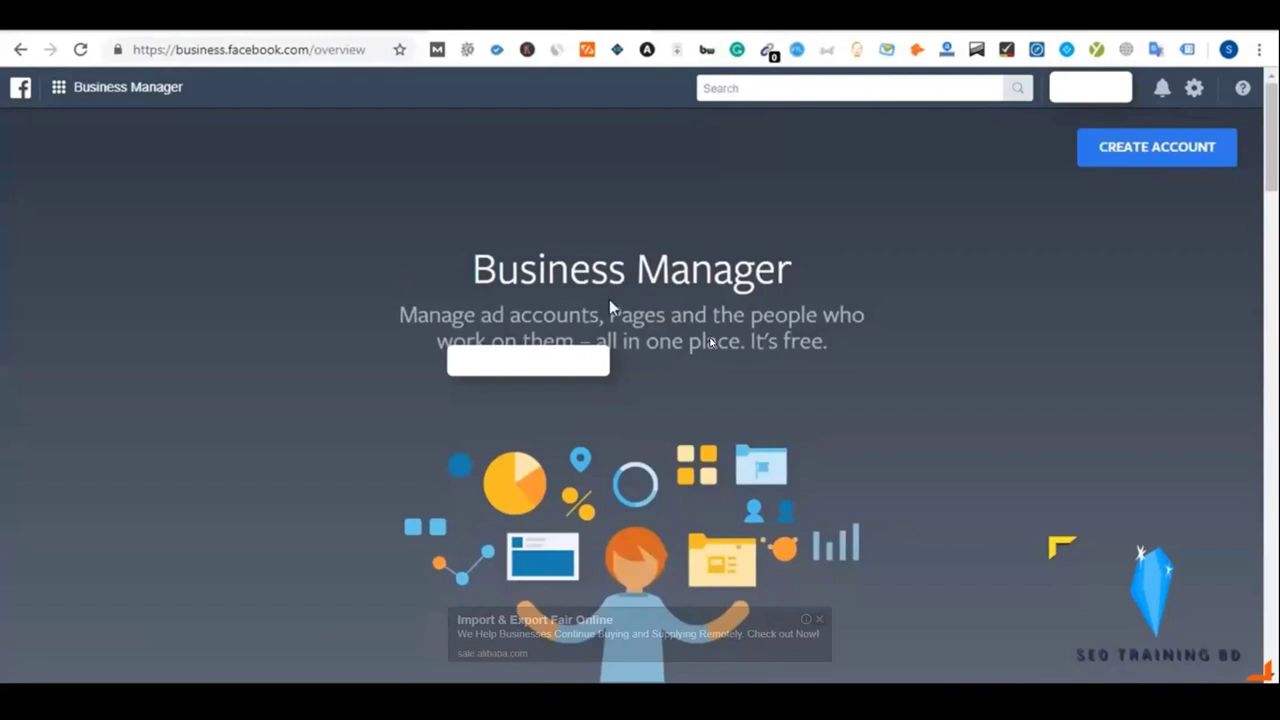
pyautogui.moveTo(710, 343)
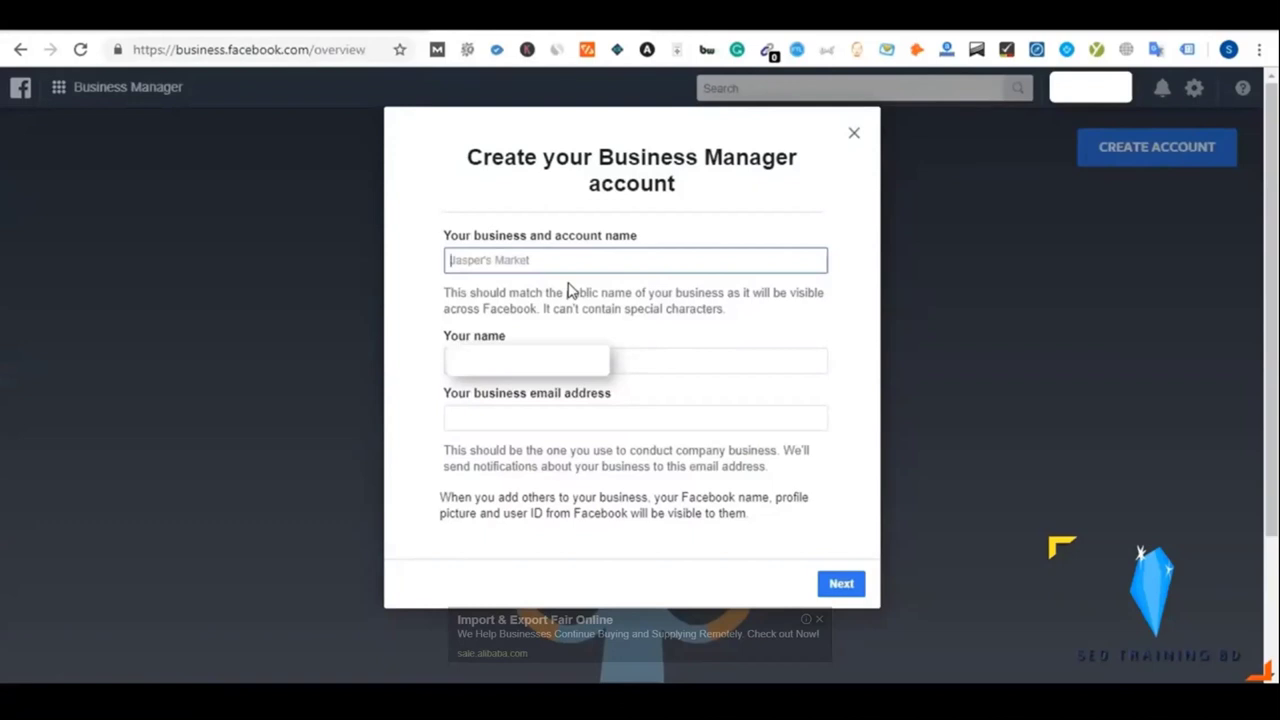
# Pause the tutorial at 8:57 on the Create your Business Manager account form
pyautogui.click(765, 358)
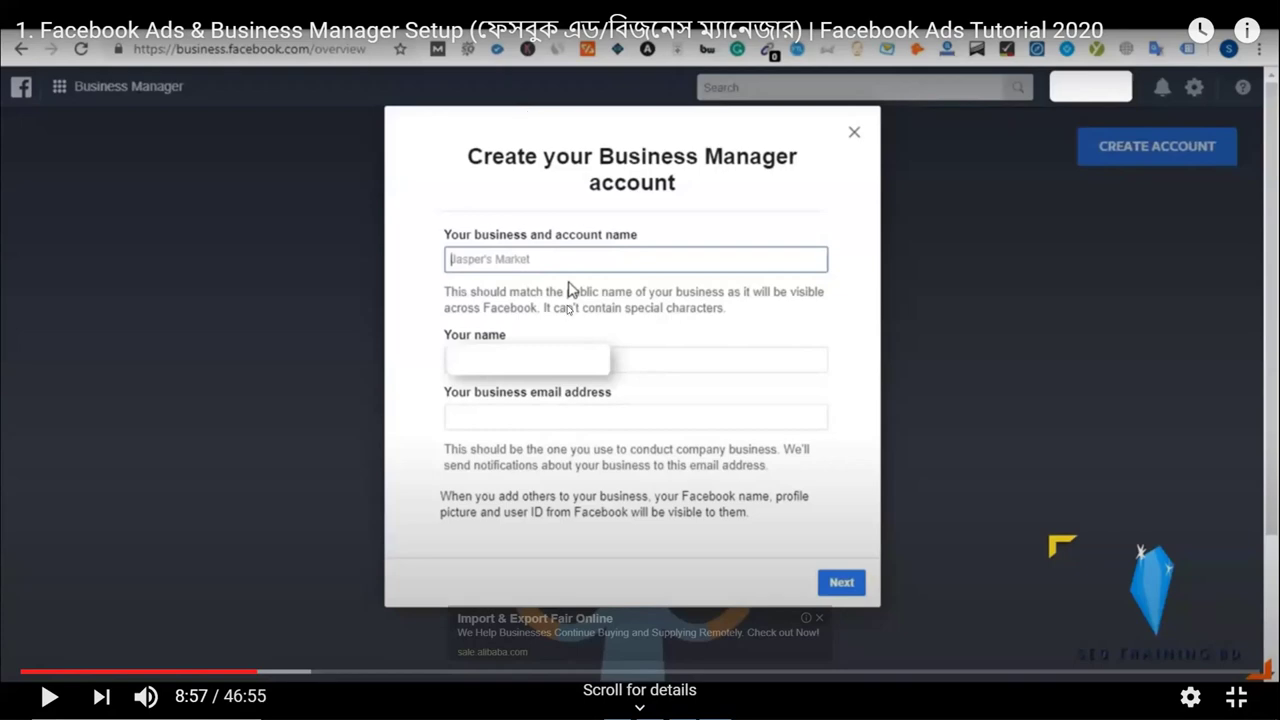
# Glance at the video details, then resume the tutorial from 8:57
pyautogui.scroll(-1, 607, 137)
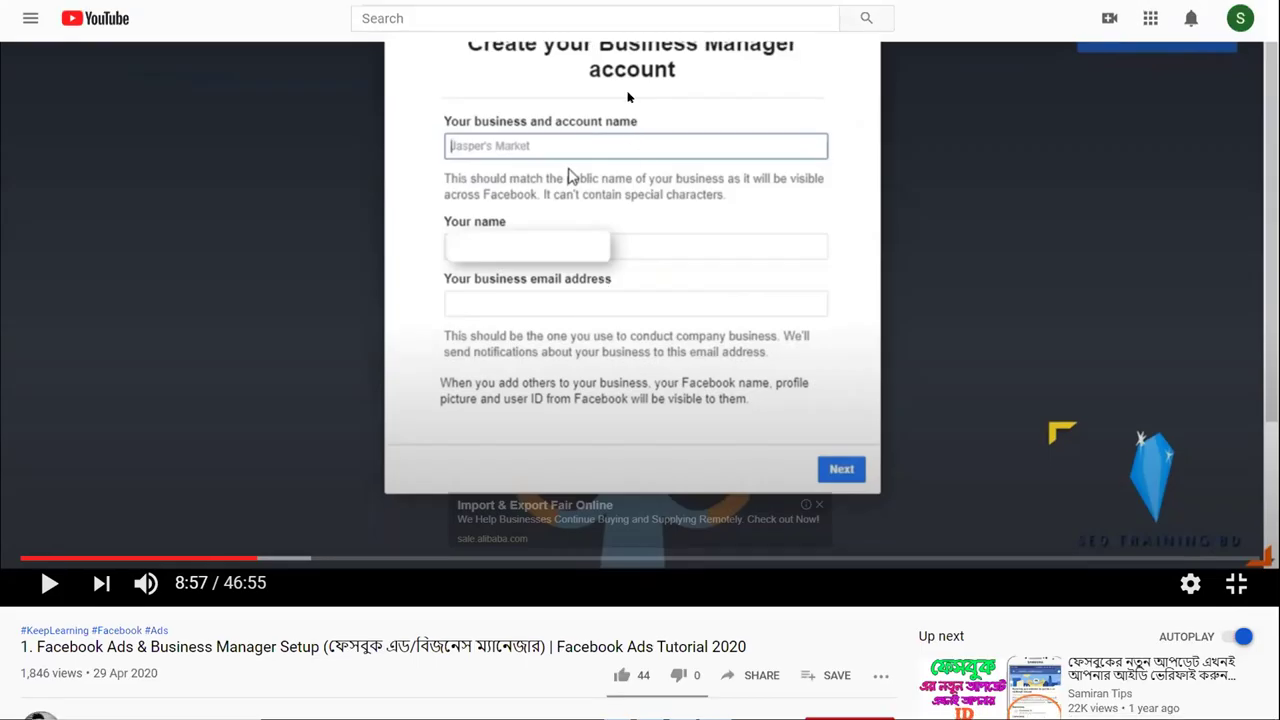
pyautogui.scroll(1, 628, 96)
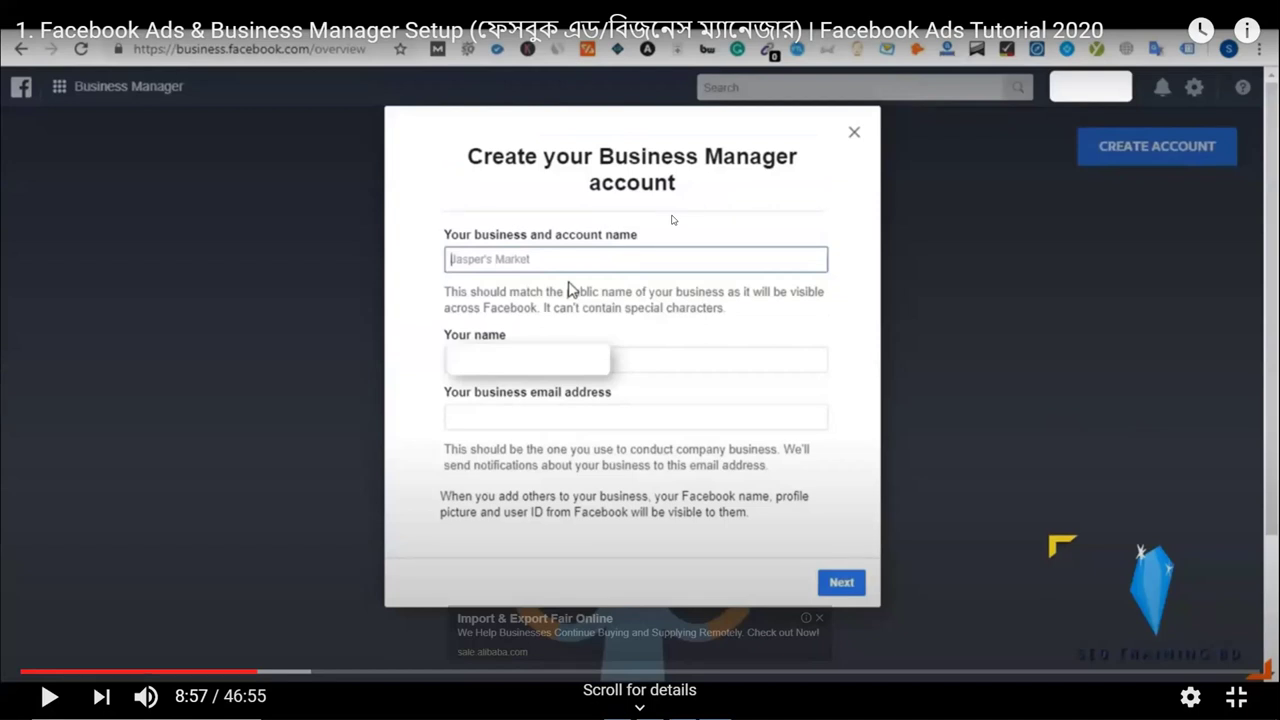
pyautogui.click(603, 260)
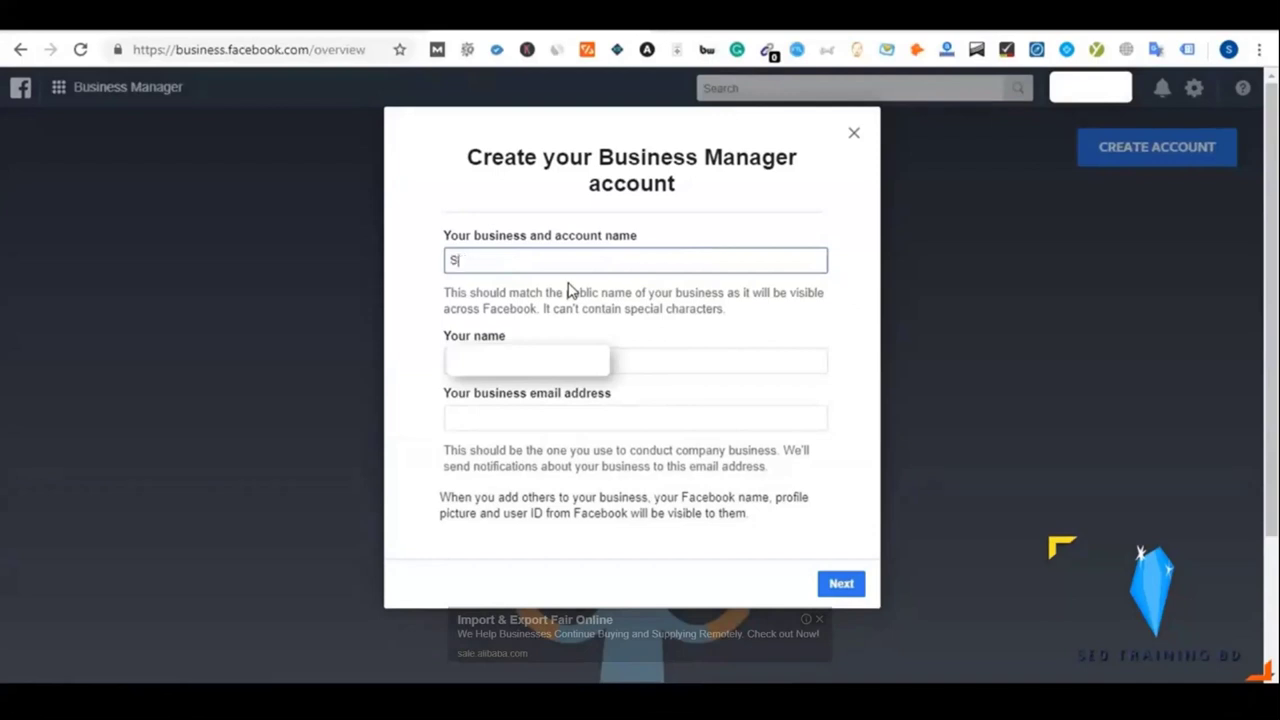
# Enter business name SEO Traning BD, your name and business email, then proceed to business details
pyautogui.write('ing BD')
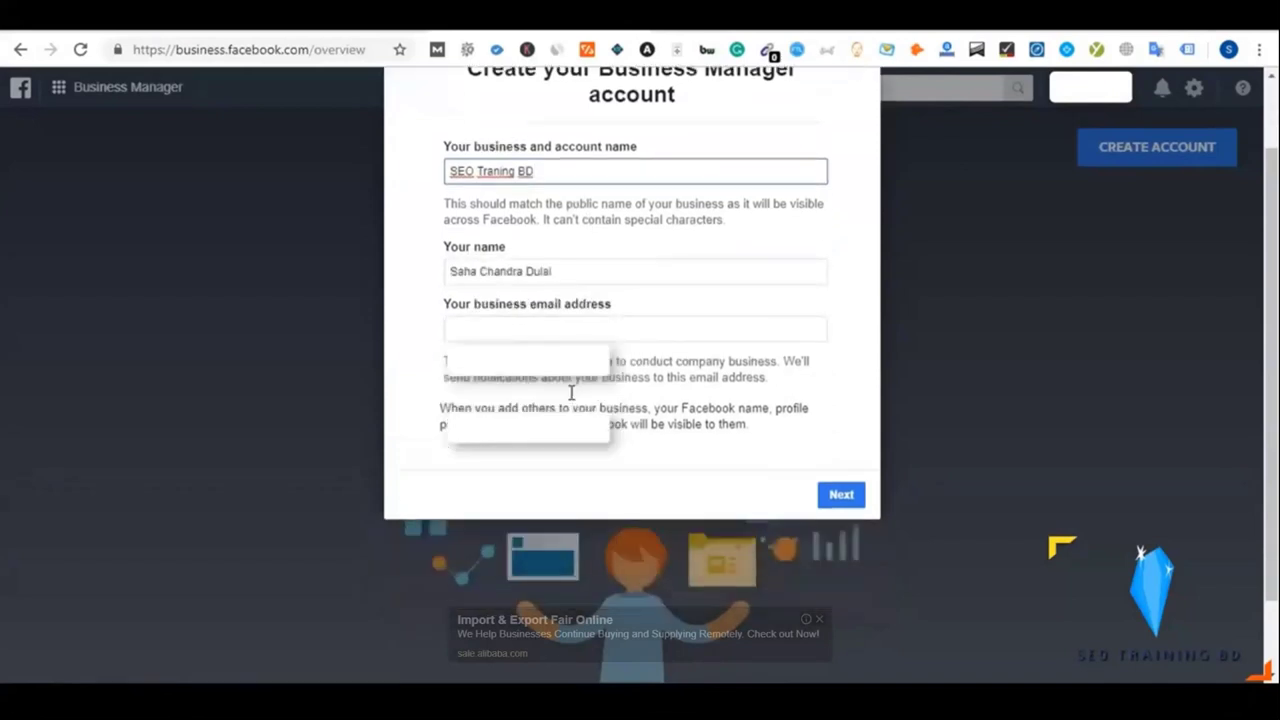
pyautogui.click(483, 325)
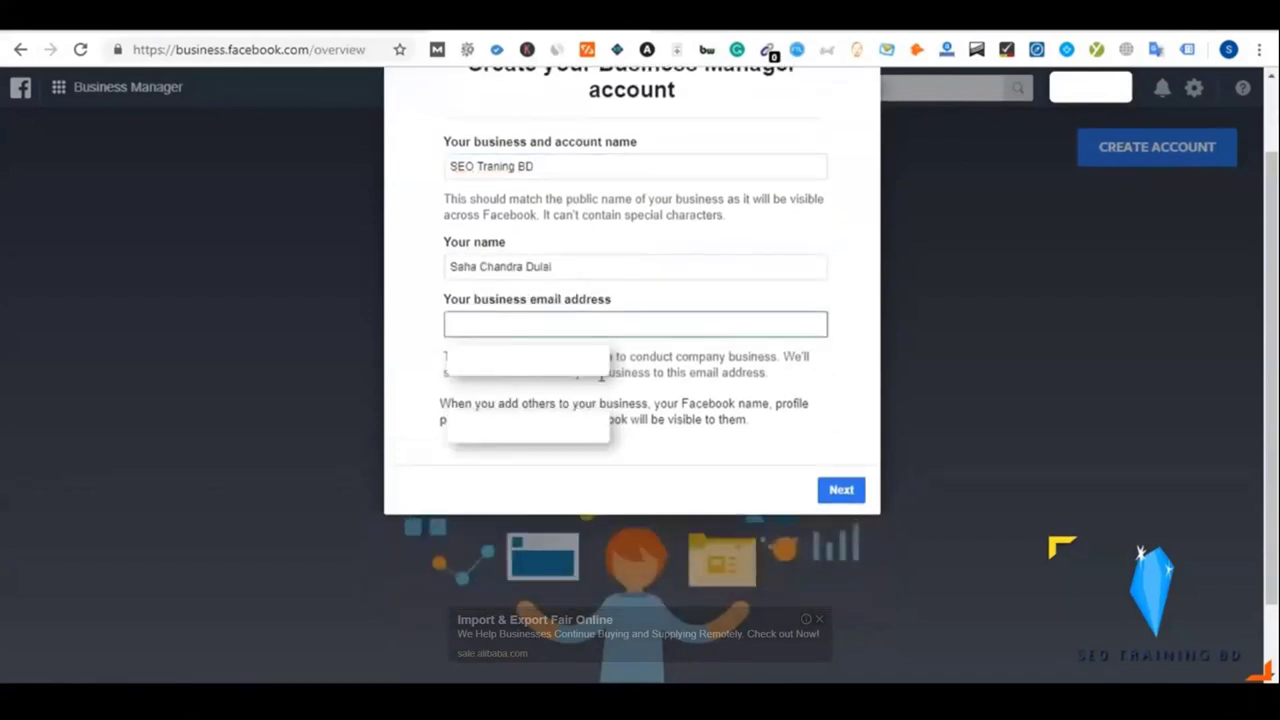
pyautogui.scroll(1, 601, 377)
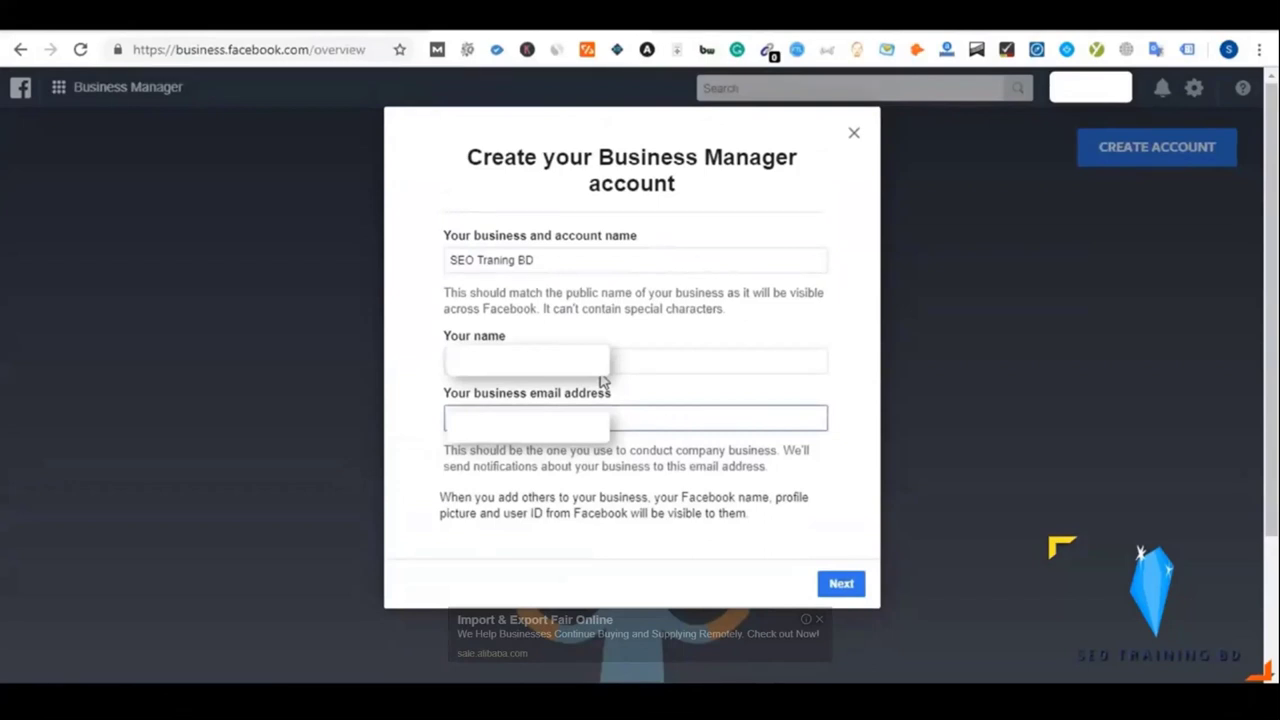
pyautogui.click(603, 368)
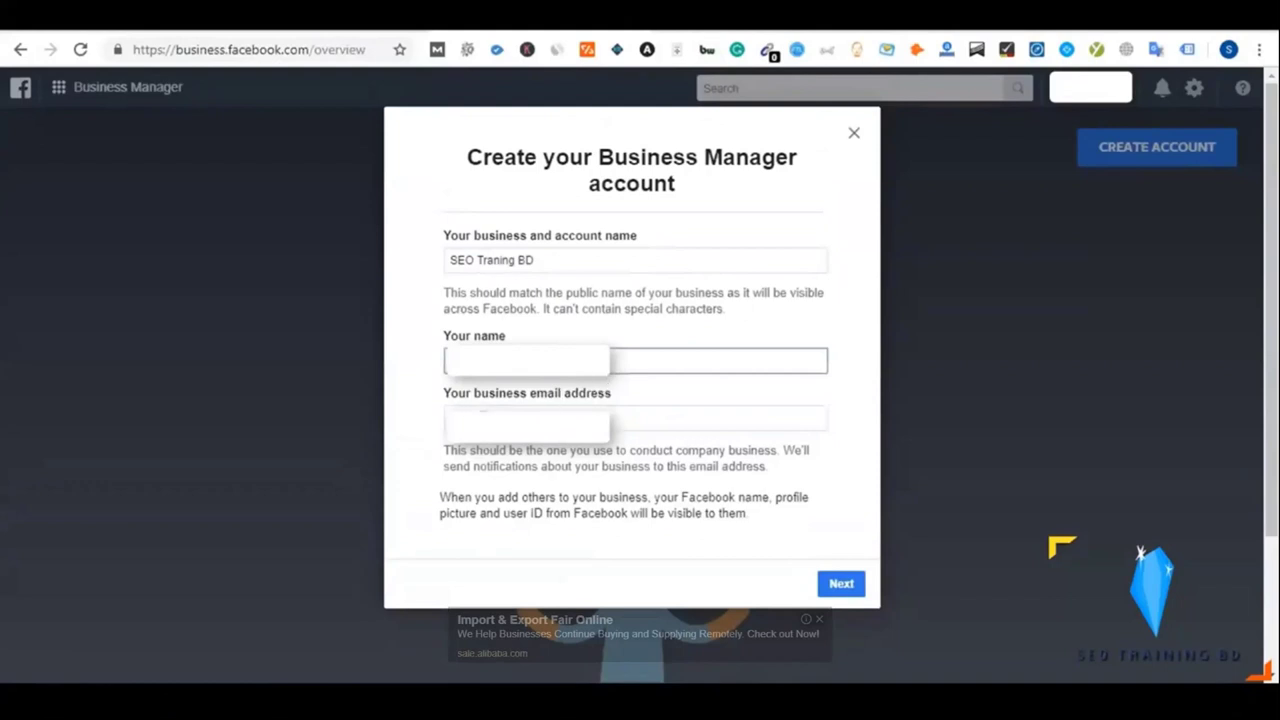
pyautogui.press('Tab')
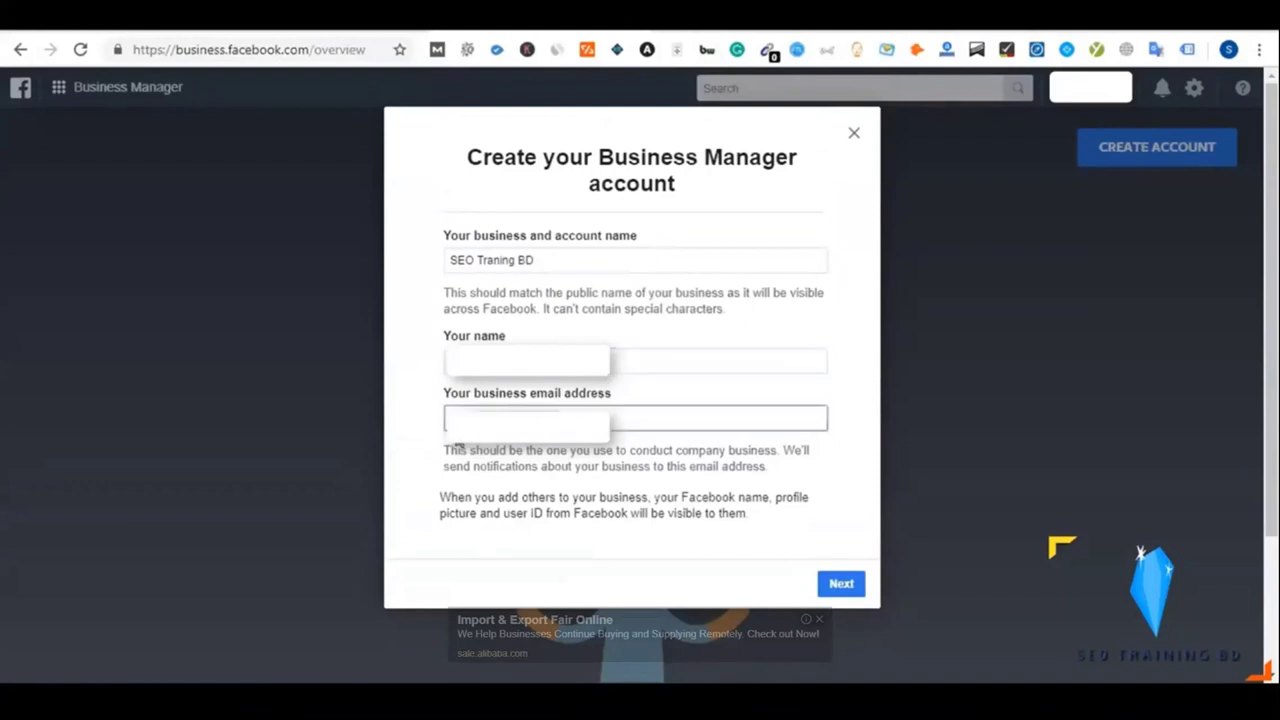
pyautogui.click(572, 447)
pyautogui.click(448, 427)
pyautogui.moveTo(548, 262); pyautogui.dragTo(448, 262)
pyautogui.click(418, 306)
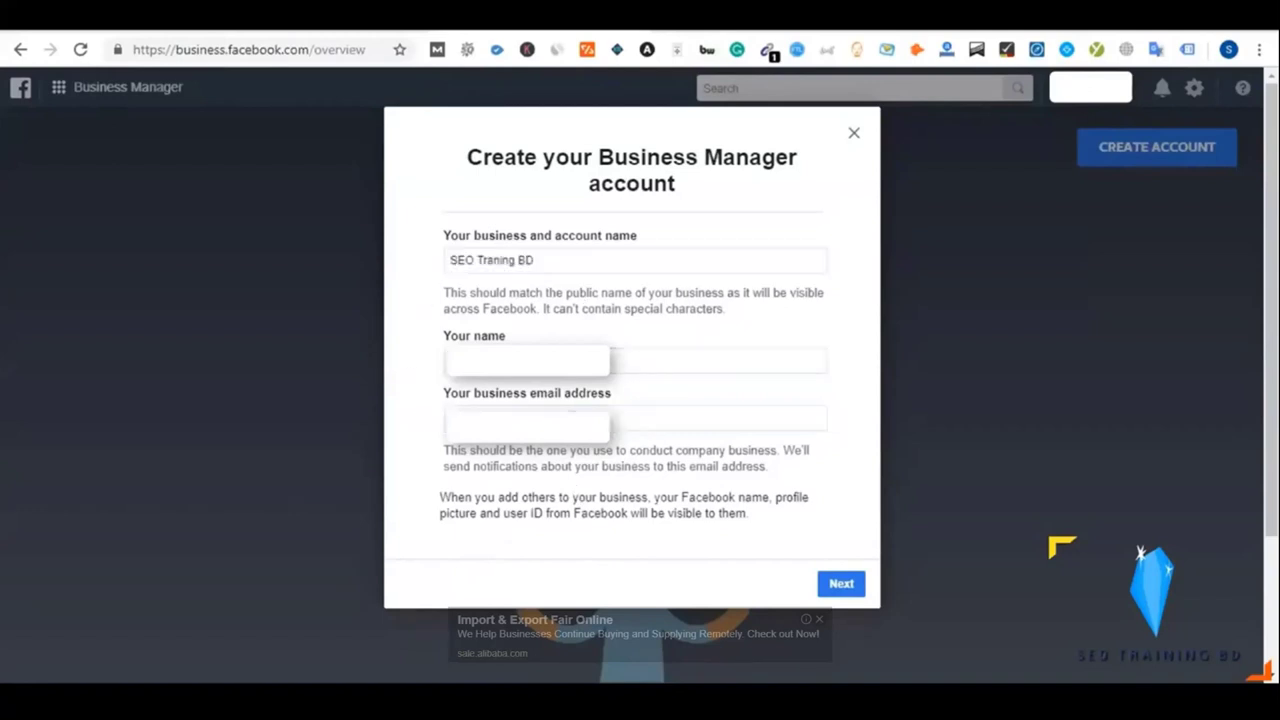
pyautogui.click(626, 417)
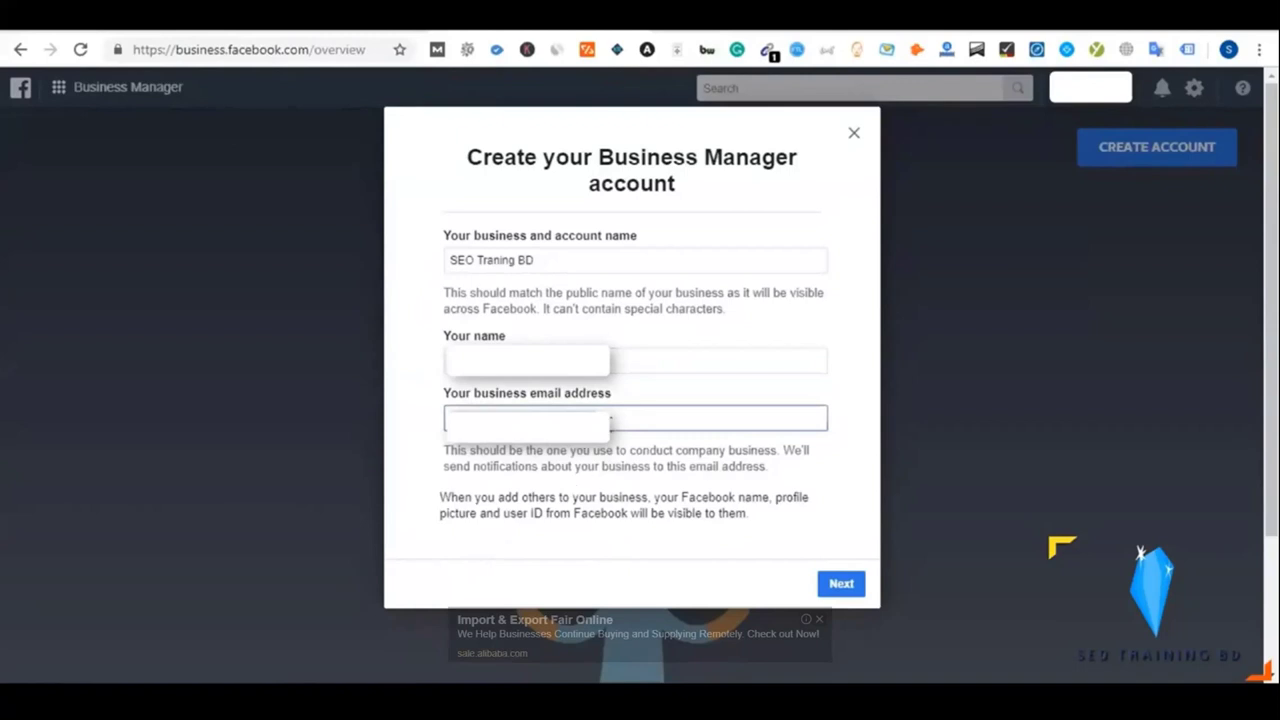
pyautogui.click(822, 585)
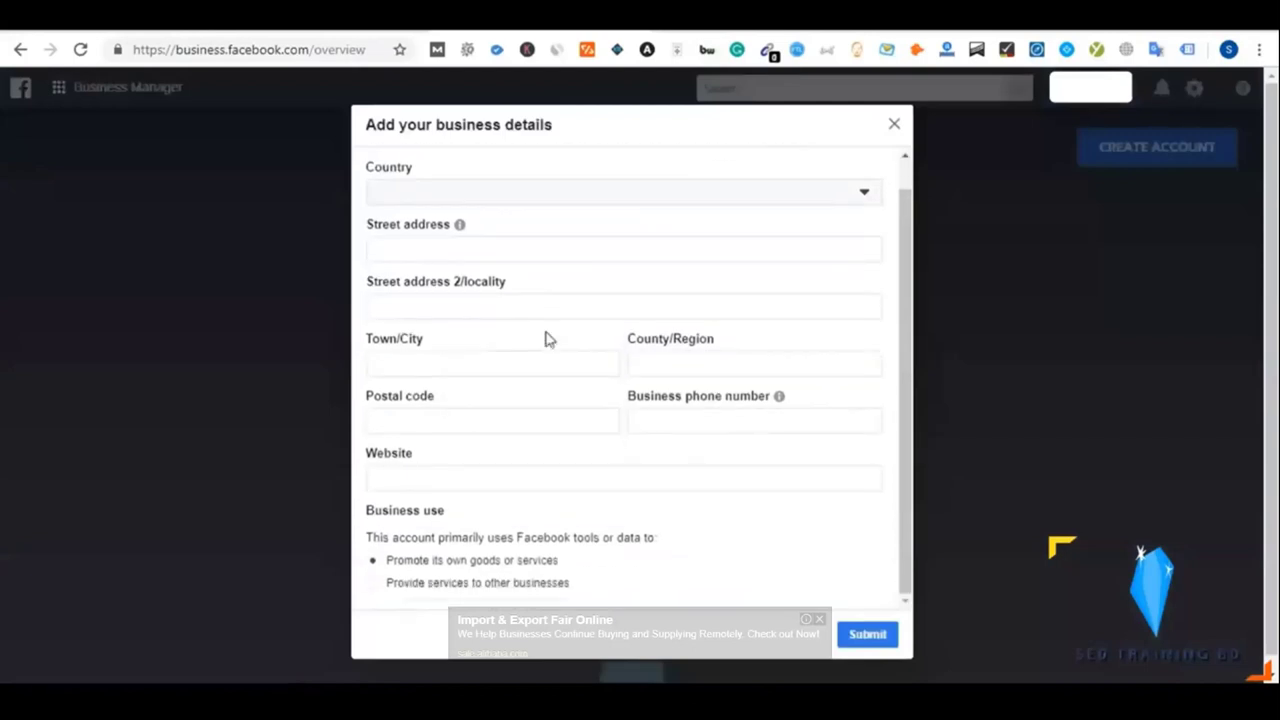
# Choose Bangladesh as the country, enter street address Kalbagan, and clear the locality field
pyautogui.click(435, 219)
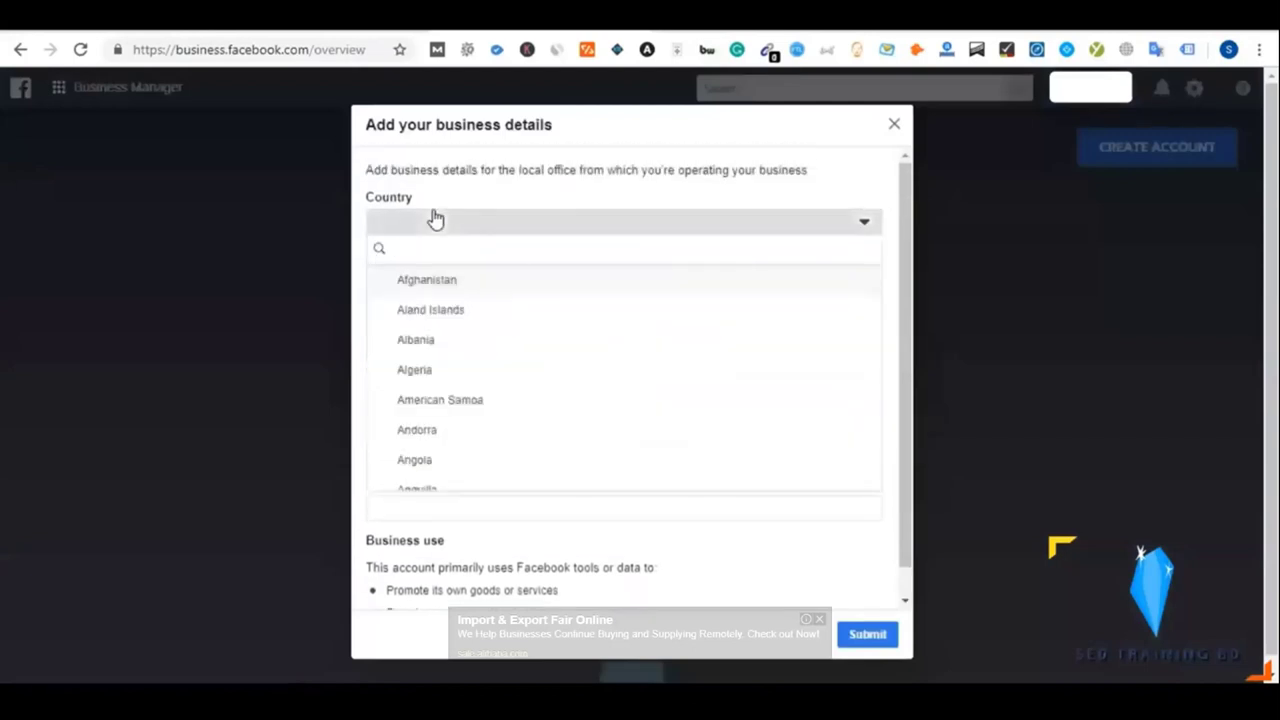
pyautogui.write('ab')
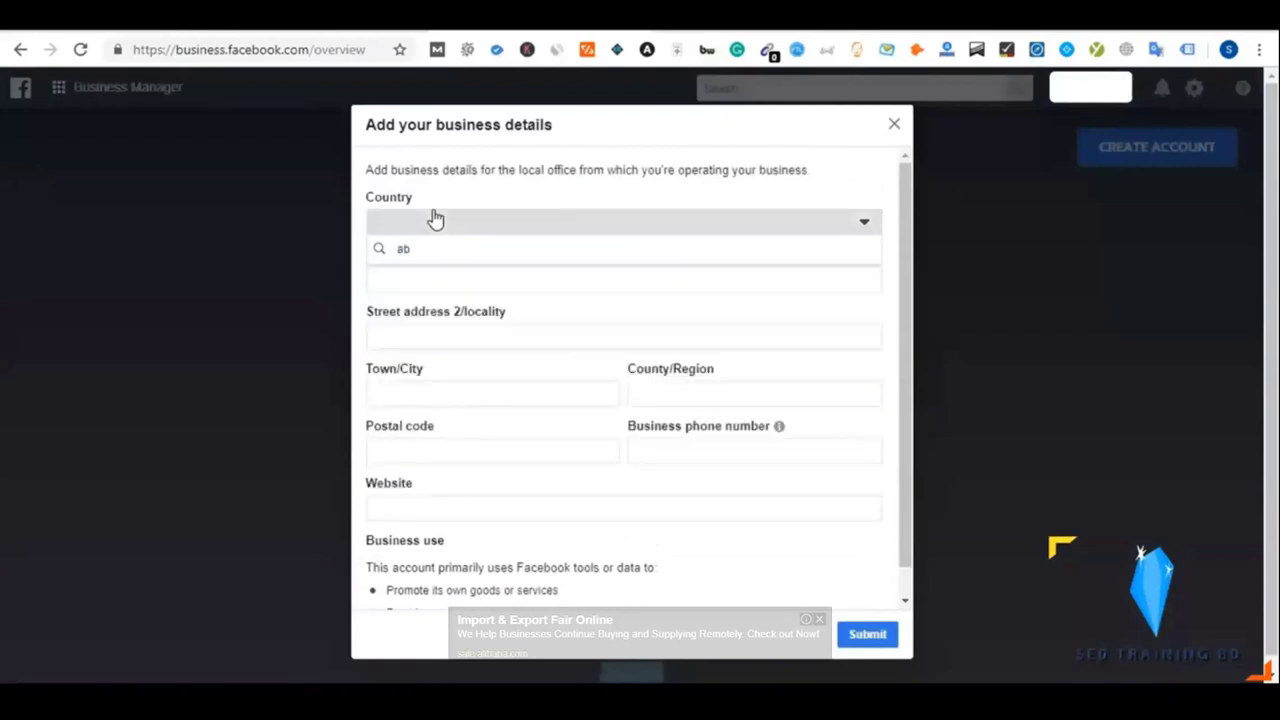
pyautogui.press('BackSpace')
pyautogui.press('BackSpace')
pyautogui.write('ba')
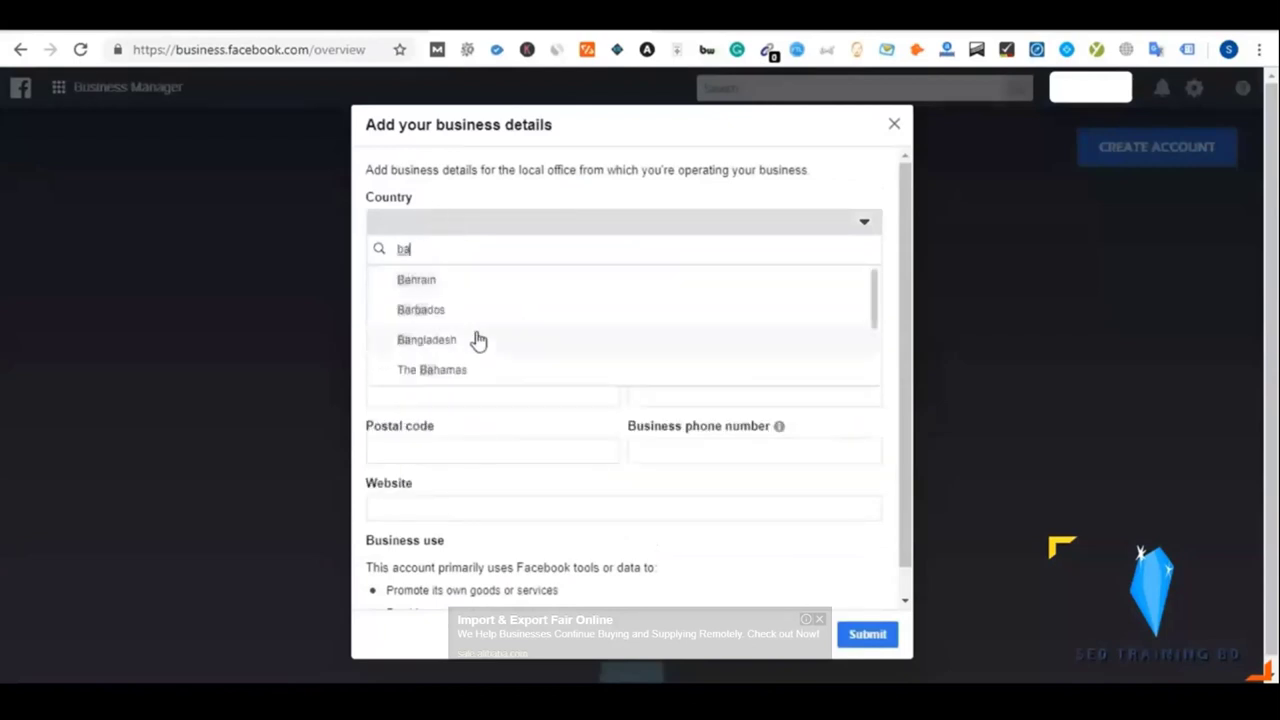
pyautogui.click(466, 338)
pyautogui.click(437, 283)
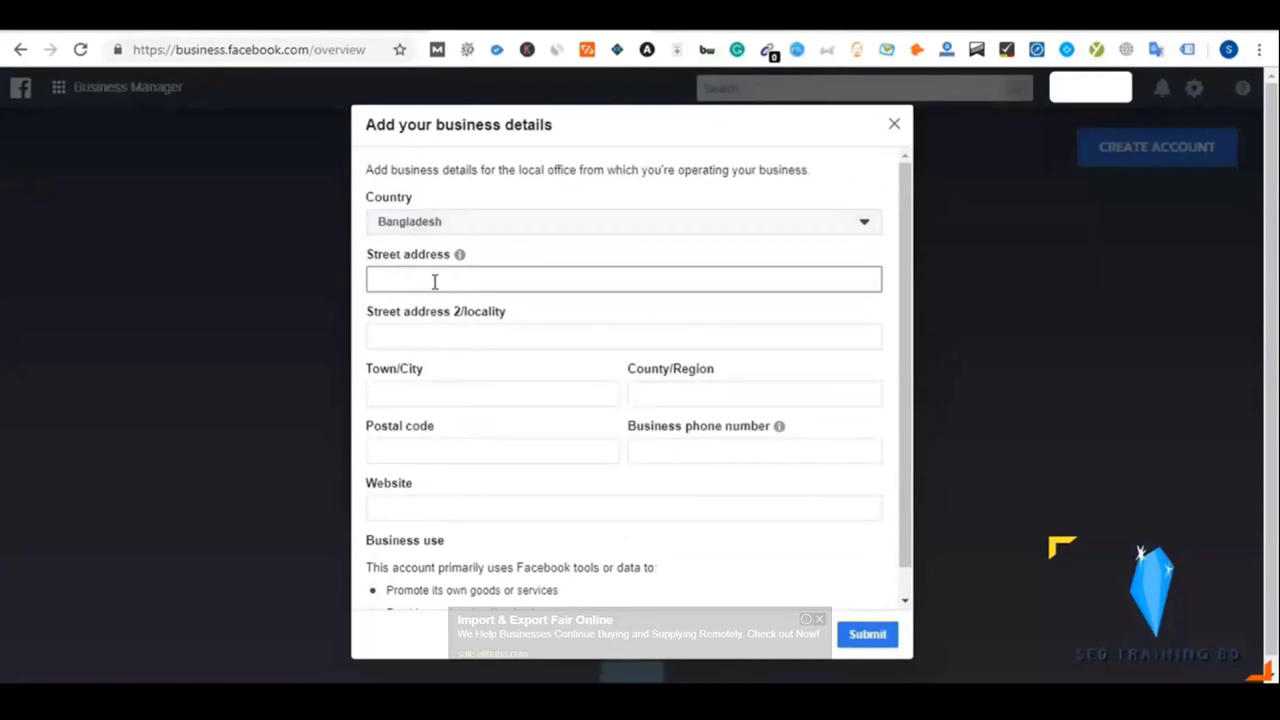
pyautogui.write('Kal')
pyautogui.write('ya')
pyautogui.press('BackSpace')
pyautogui.press('BackSpace')
pyautogui.write('bagan')
pyautogui.click(453, 391)
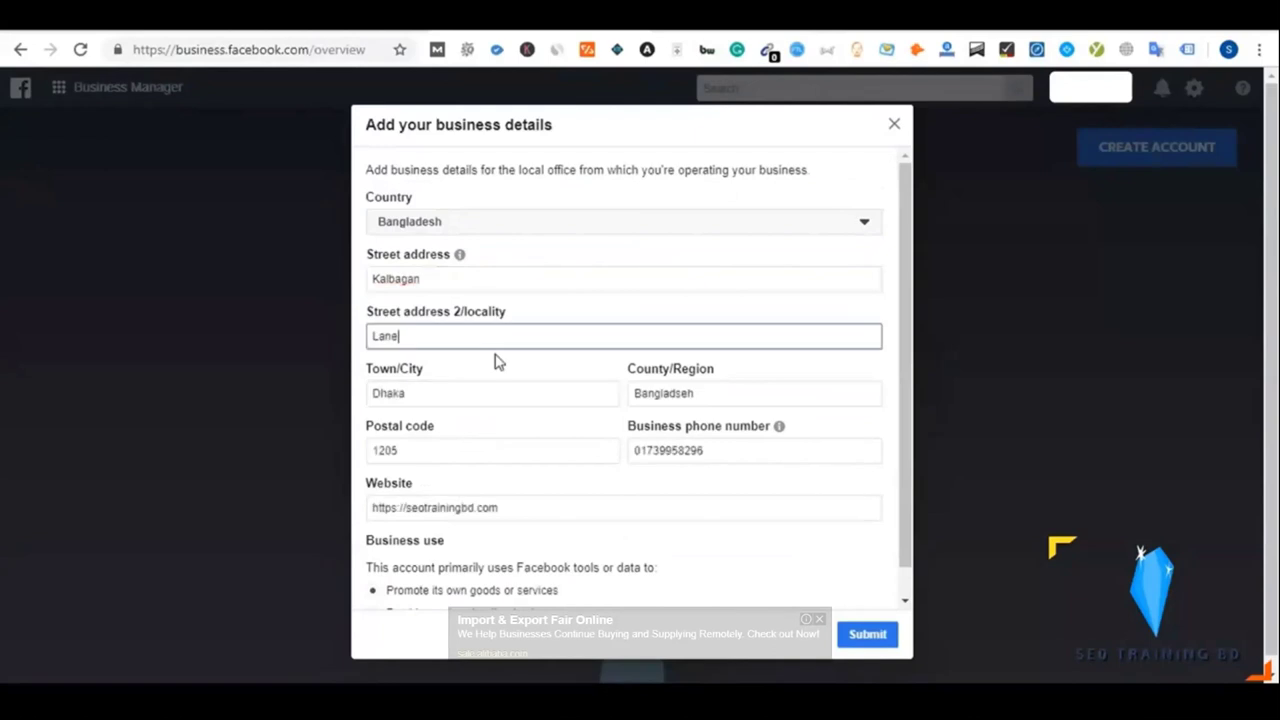
pyautogui.doubleClick(446, 337)
pyautogui.press('BackSpace')
# Set business use to 'Promote its own goods or services' and submit the details
pyautogui.scroll(-2, 488, 364)
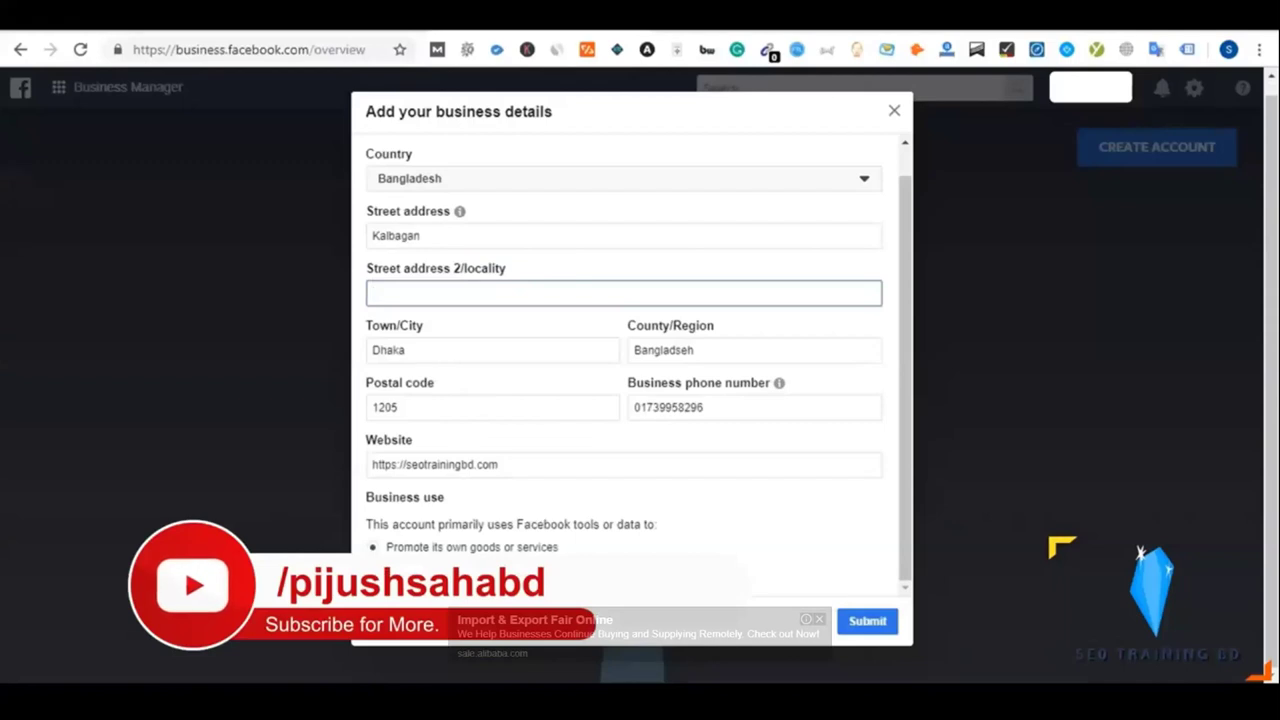
pyautogui.click(457, 577)
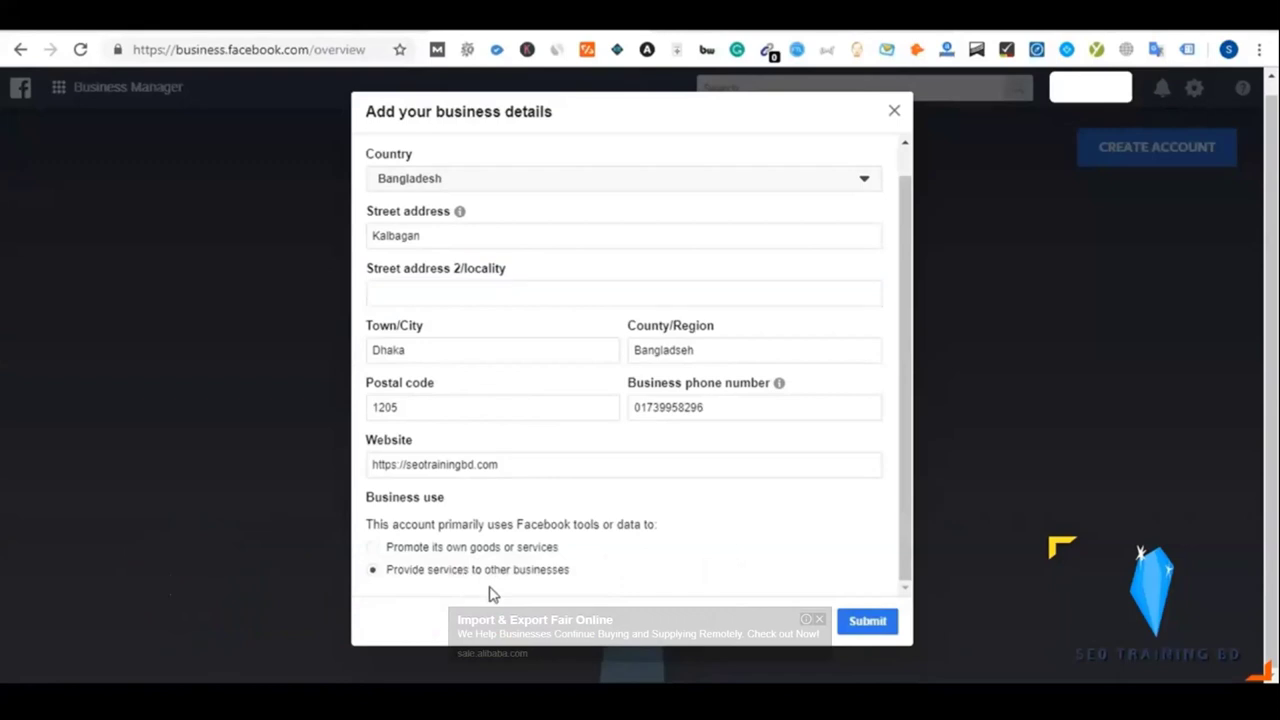
pyautogui.click(446, 550)
pyautogui.click(862, 623)
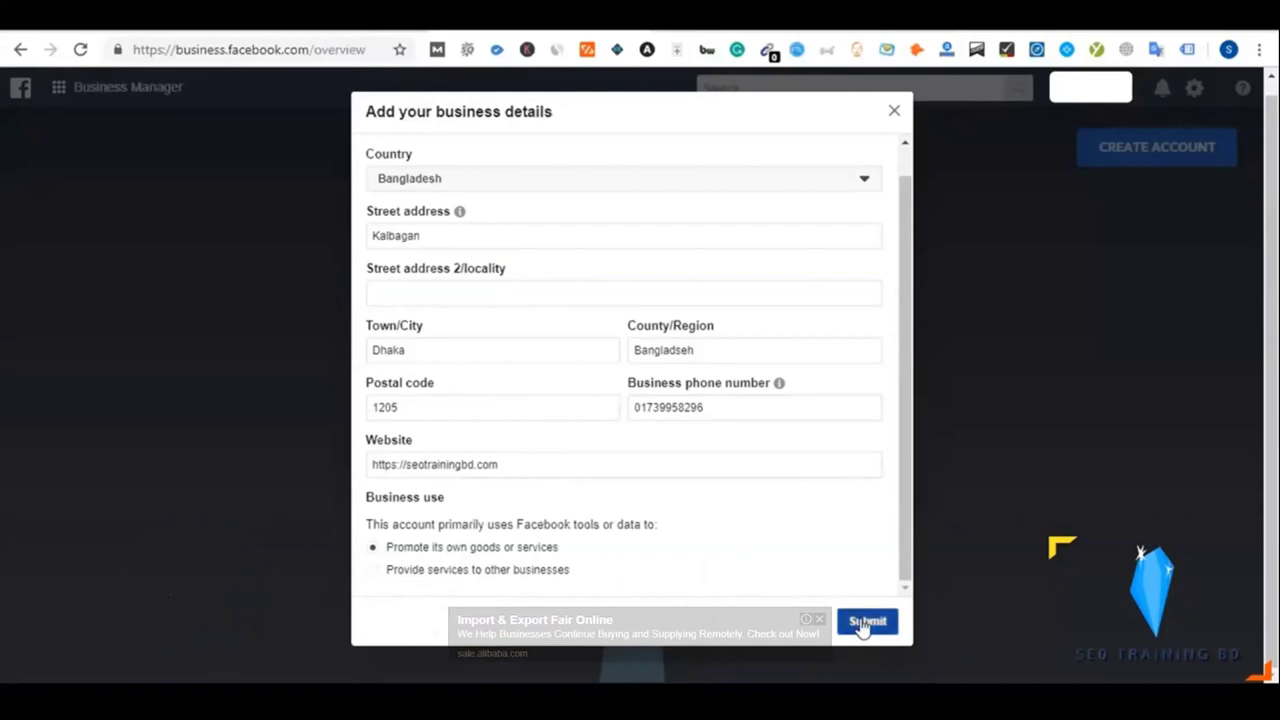
# Prefix the phone number with +88 and resubmit, creating SEO Traning BD
pyautogui.moveTo(660, 397)
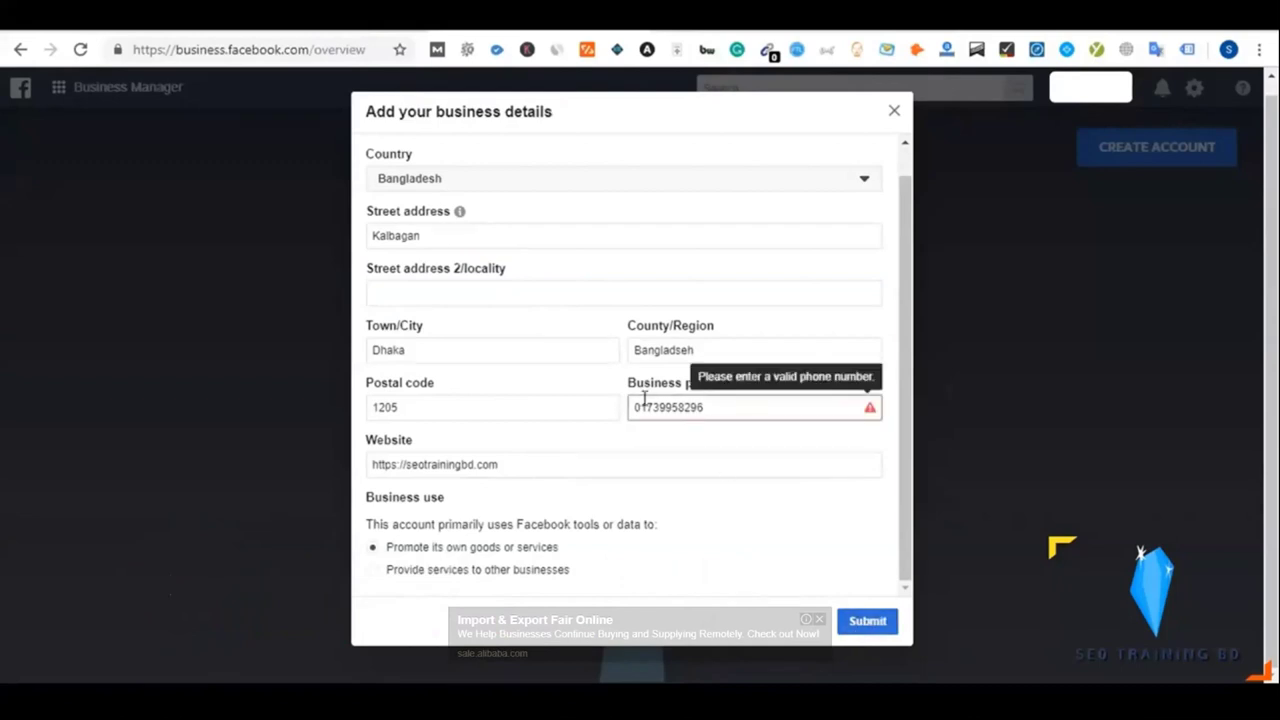
pyautogui.click(636, 406)
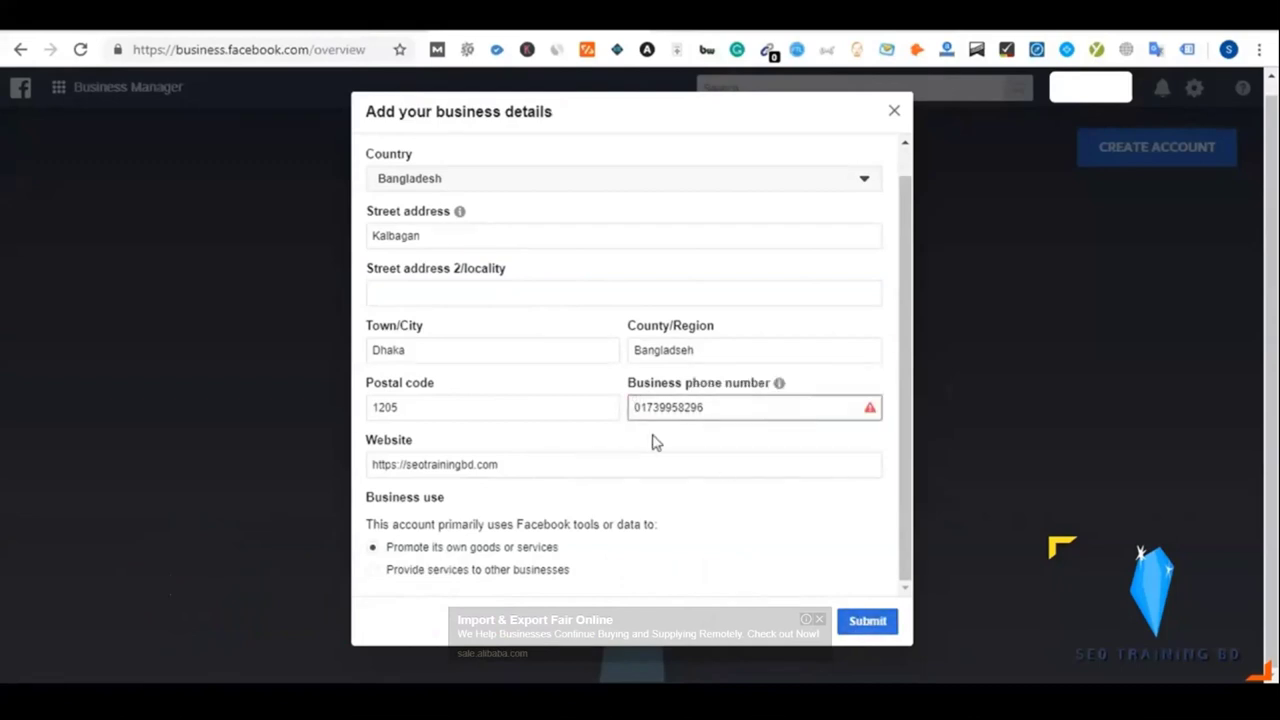
pyautogui.write('+88')
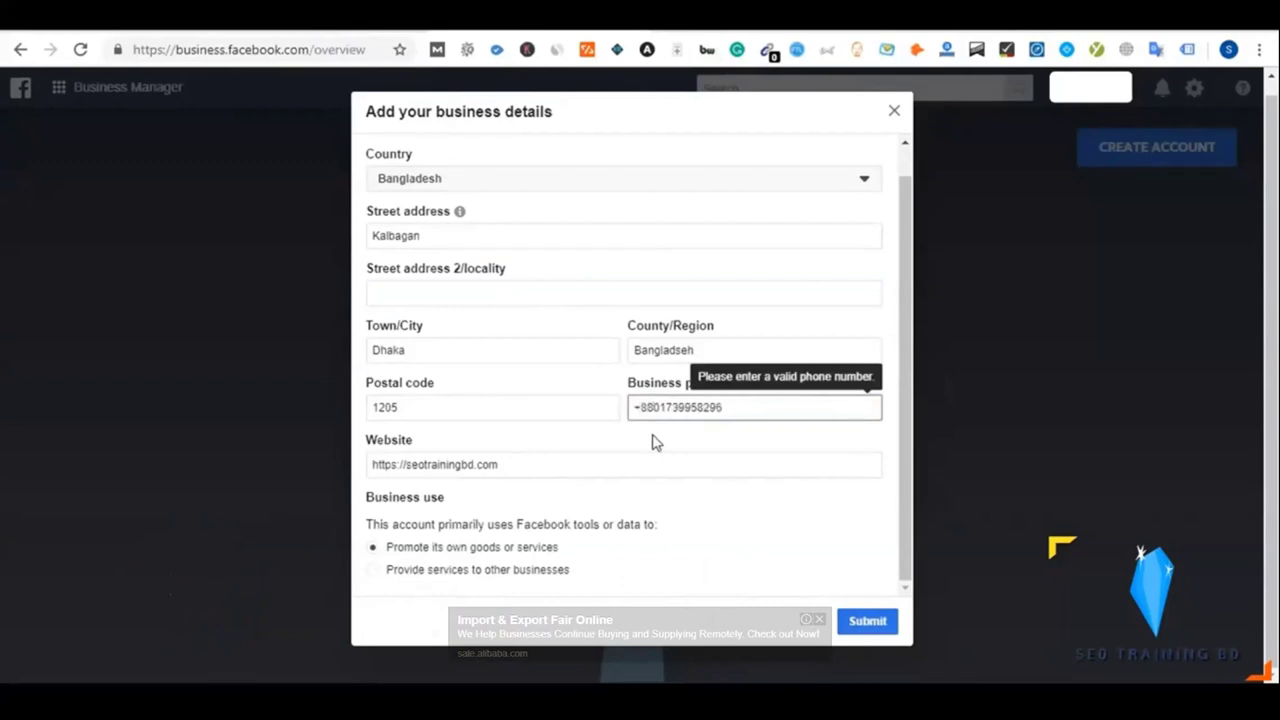
pyautogui.click(737, 523)
pyautogui.click(862, 624)
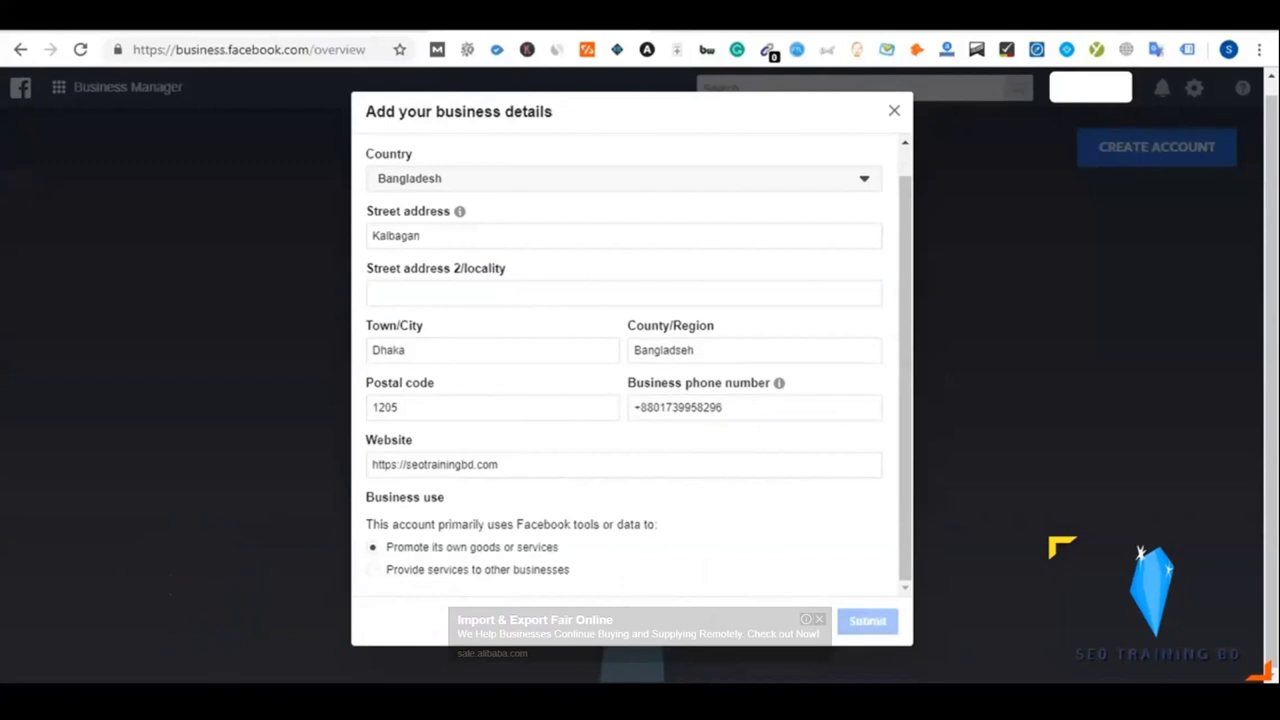
pyautogui.click(502, 419)
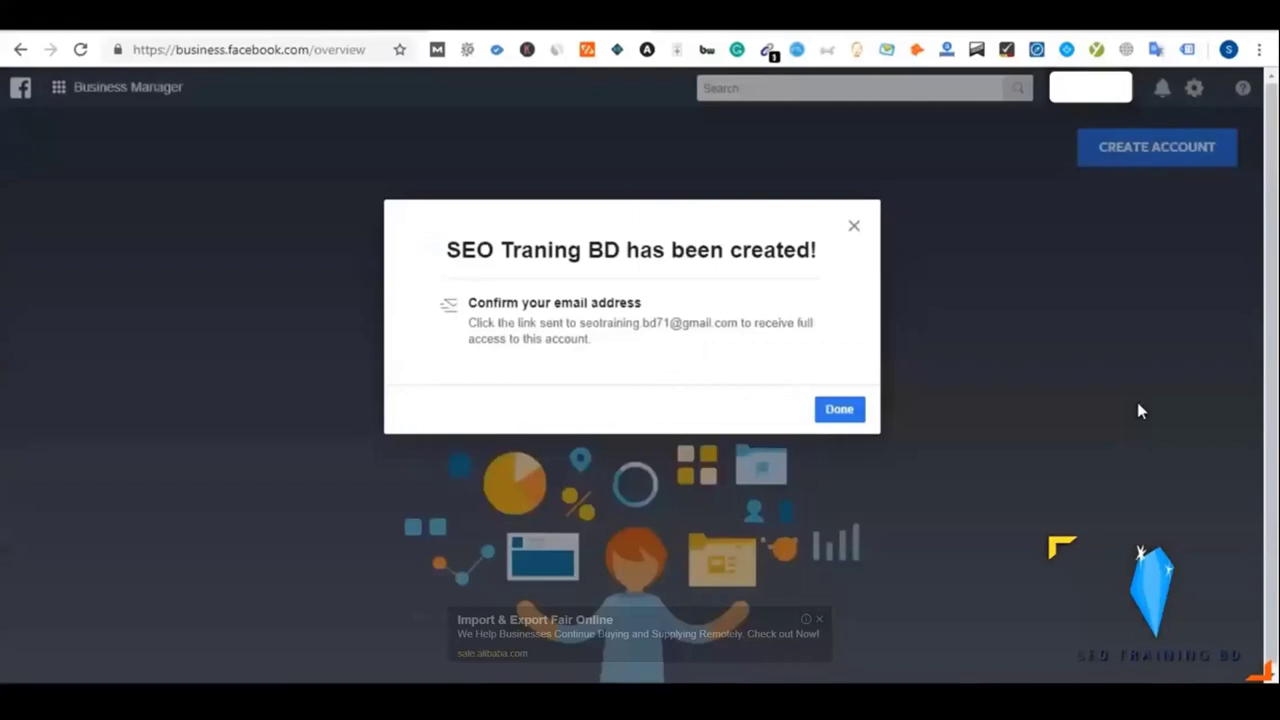
# Dismiss the account-created confirmation and load business.facebook.com/select showing NST and SEO Traning BD
pyautogui.click(838, 410)
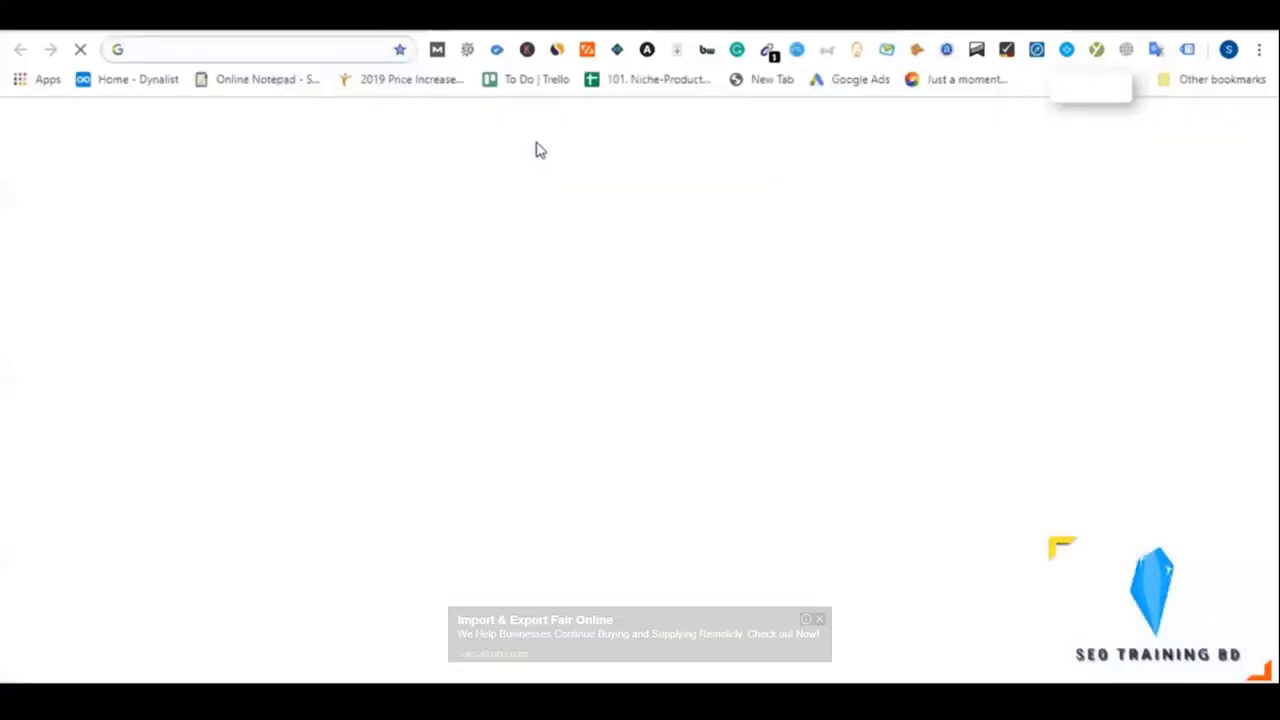
pyautogui.write('gm')
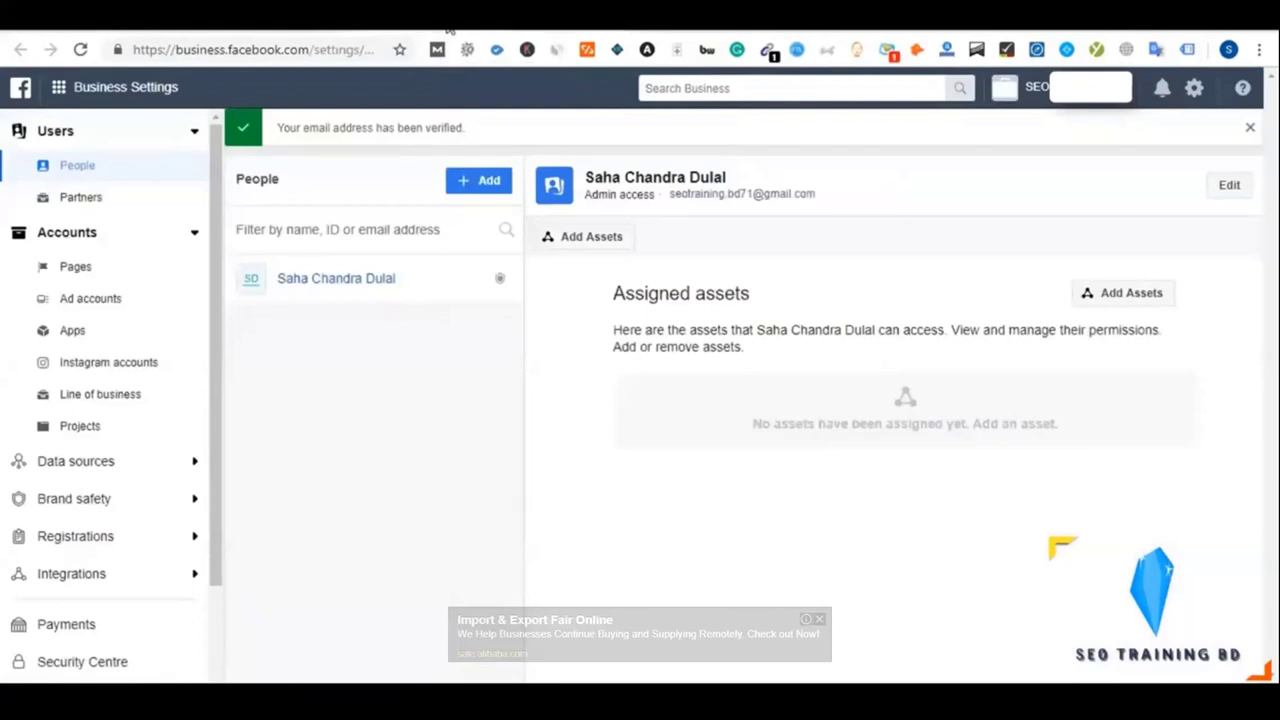
pyautogui.moveTo(320, 49); pyautogui.dragTo(380, 49)
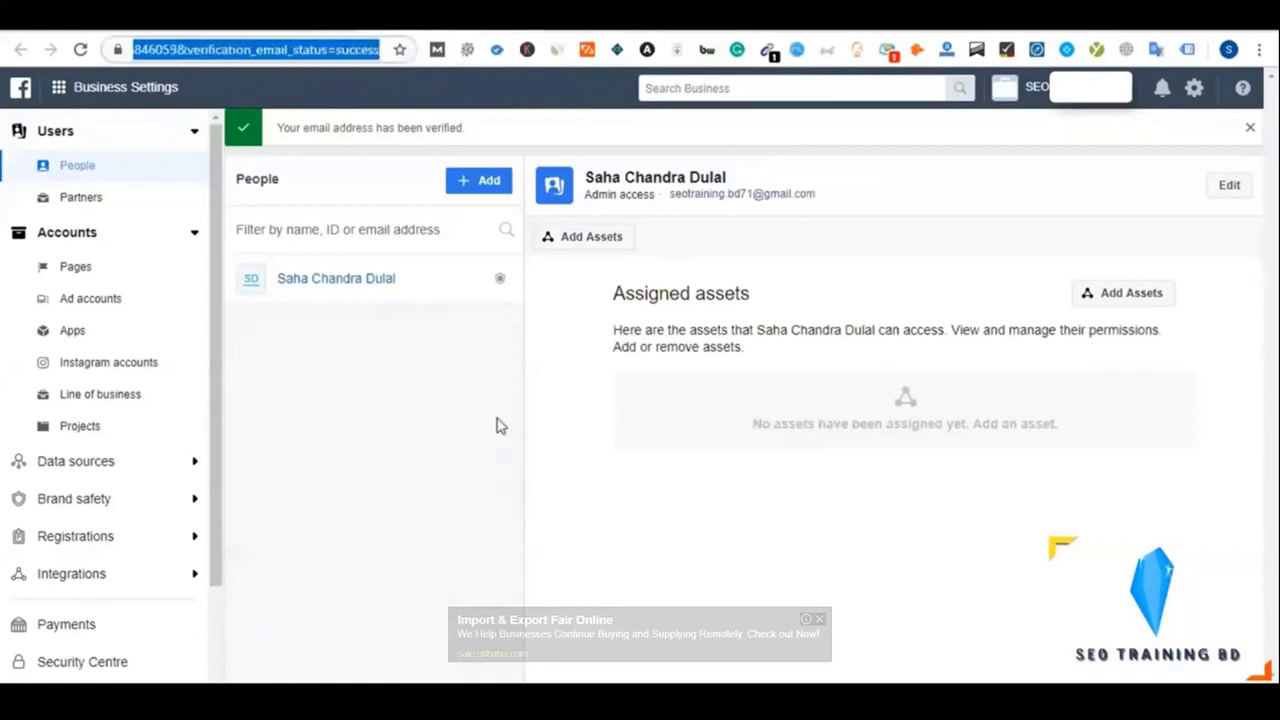
pyautogui.write('https://business.facebook.com/')
pyautogui.press('Return')
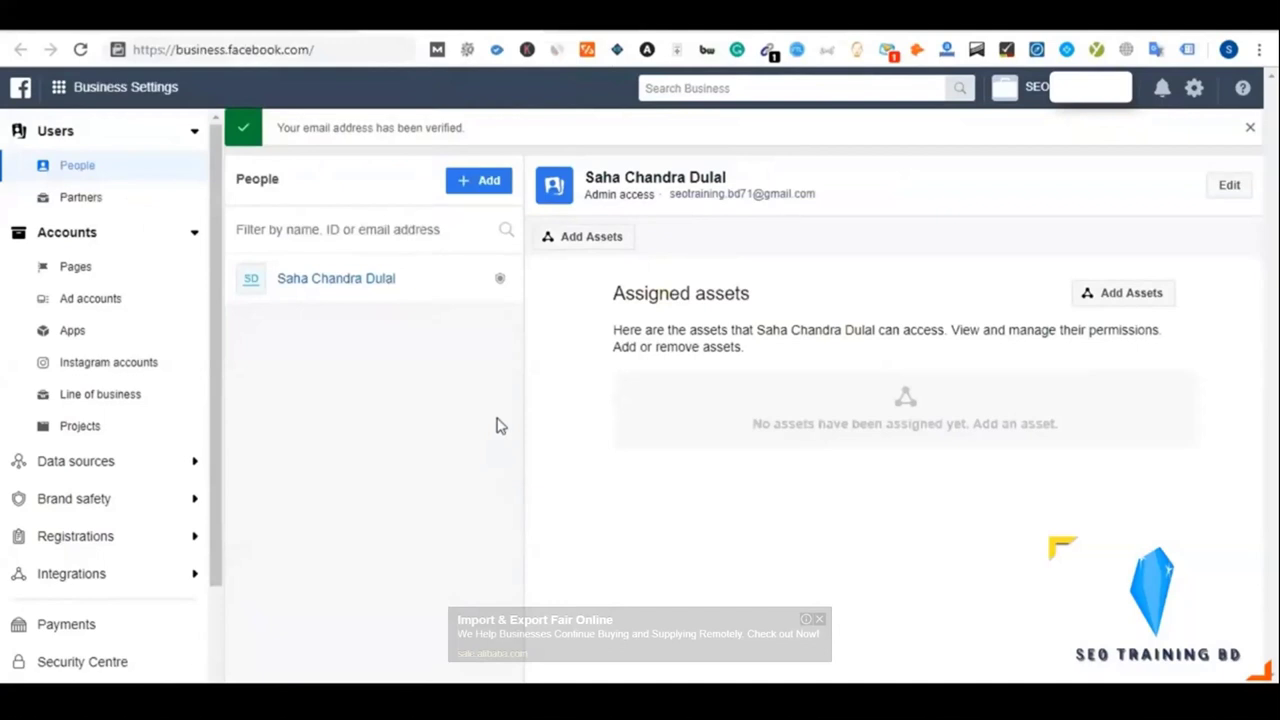
pyautogui.click(342, 44)
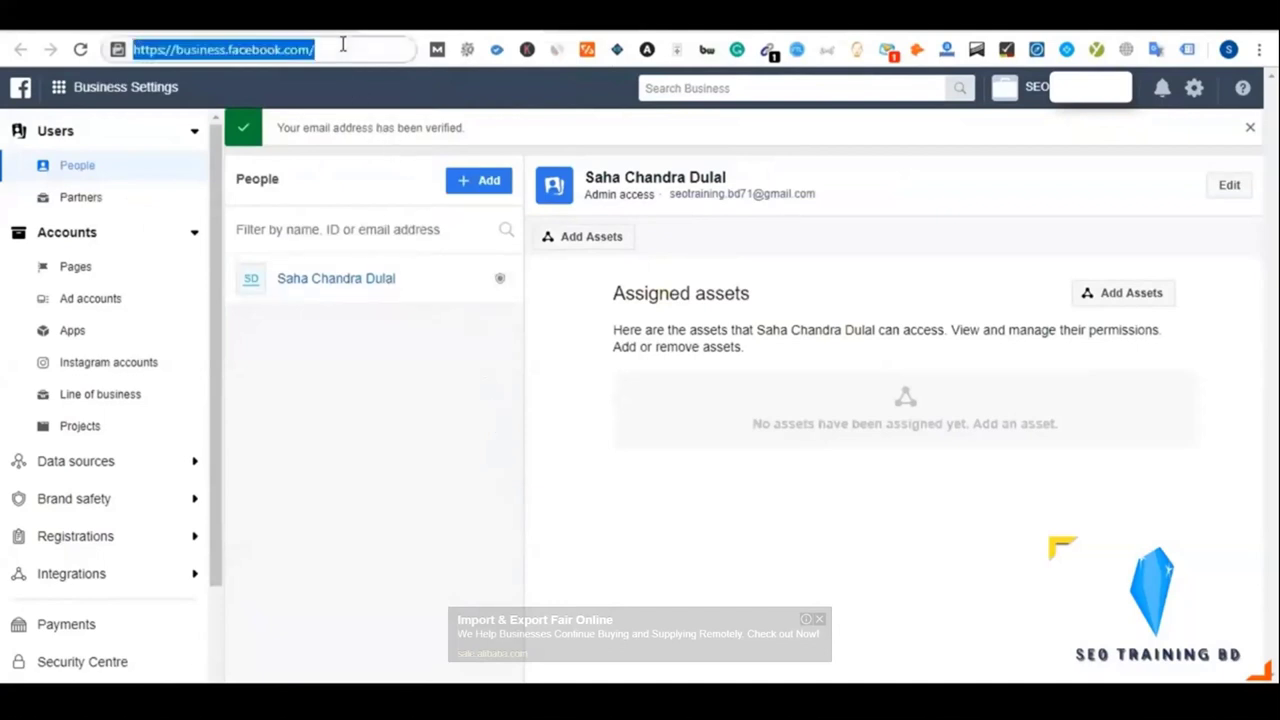
pyautogui.press('Return')
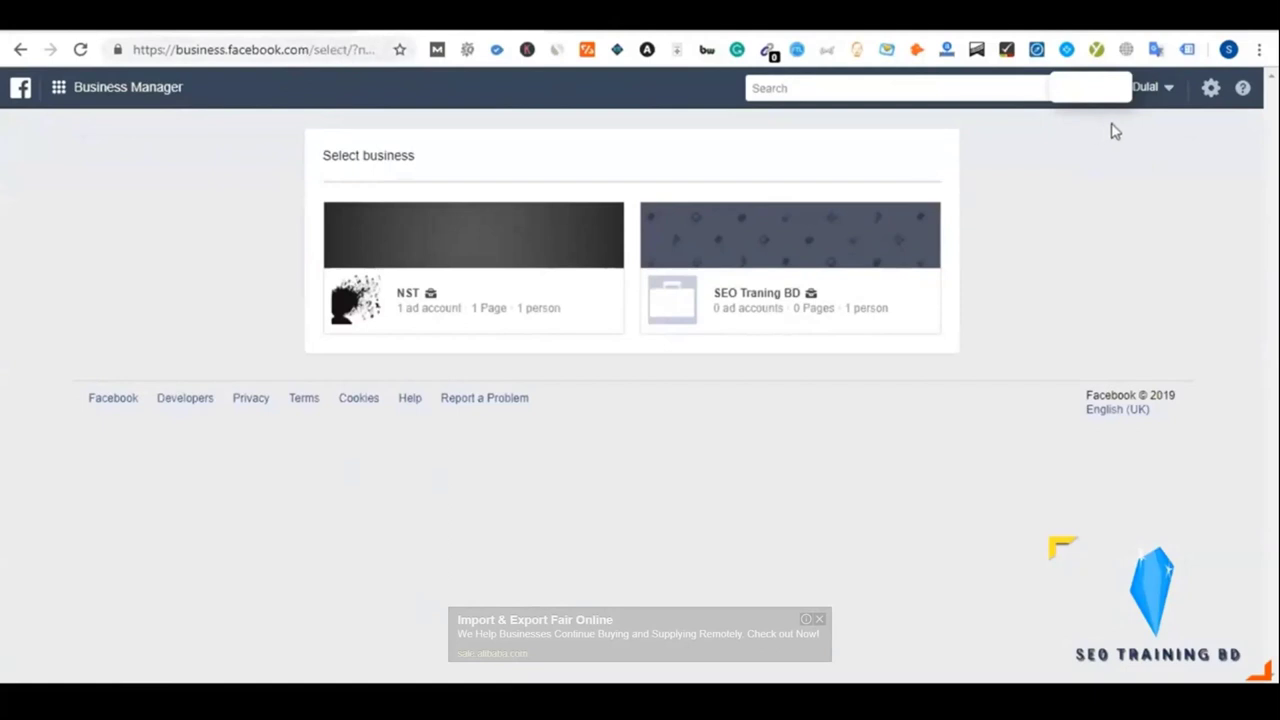
# Open the SEO Traning BD business card from the Select business page
pyautogui.click(1158, 95)
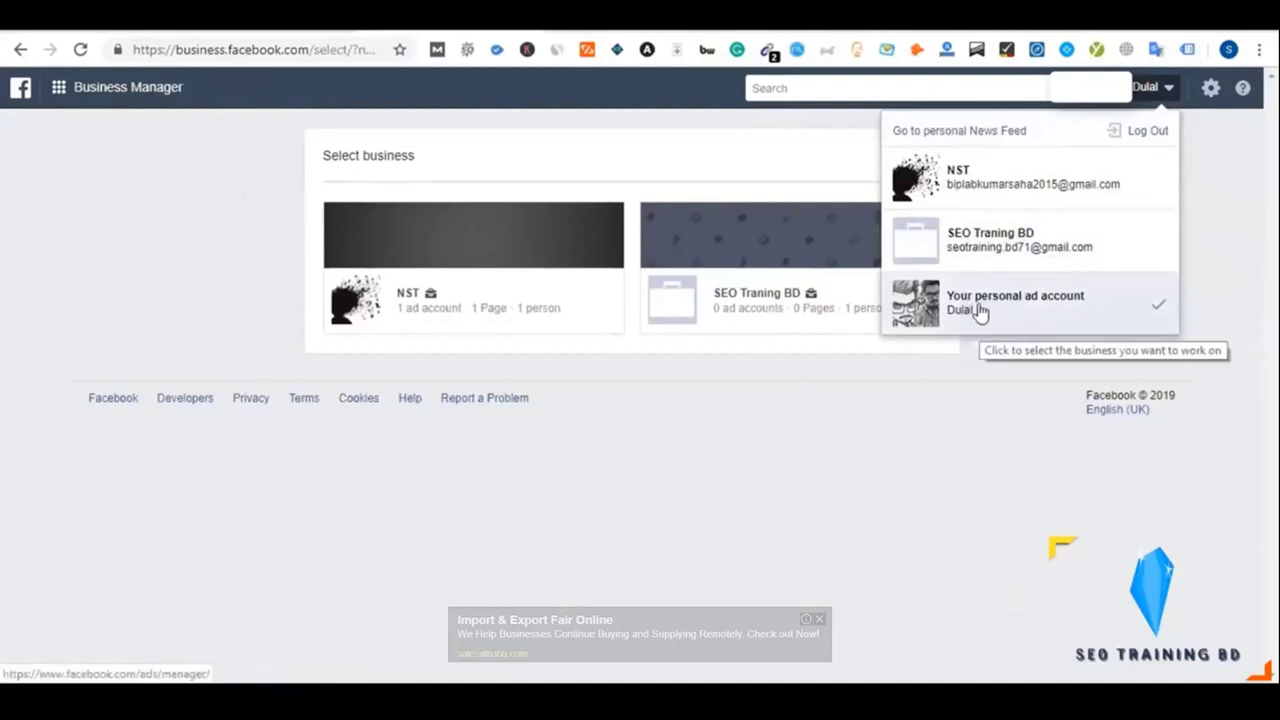
pyautogui.click(1166, 90)
pyautogui.click(1166, 90)
pyautogui.click(1166, 90)
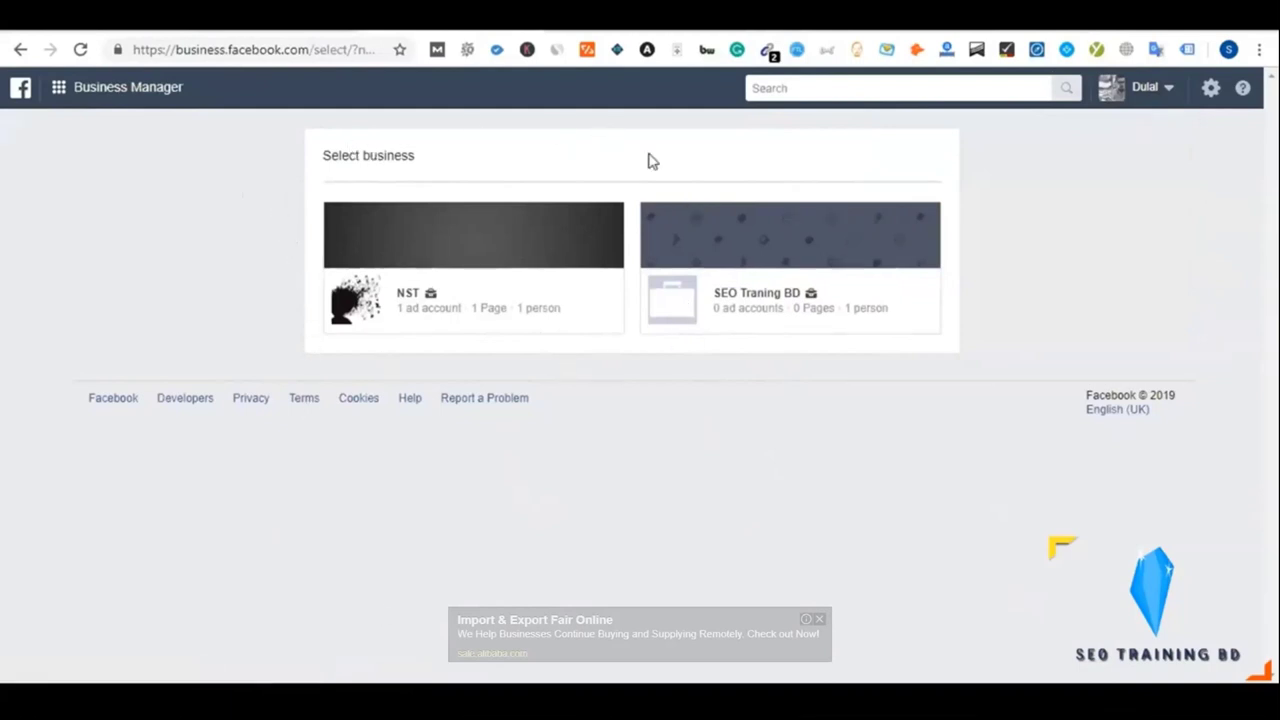
pyautogui.click(674, 305)
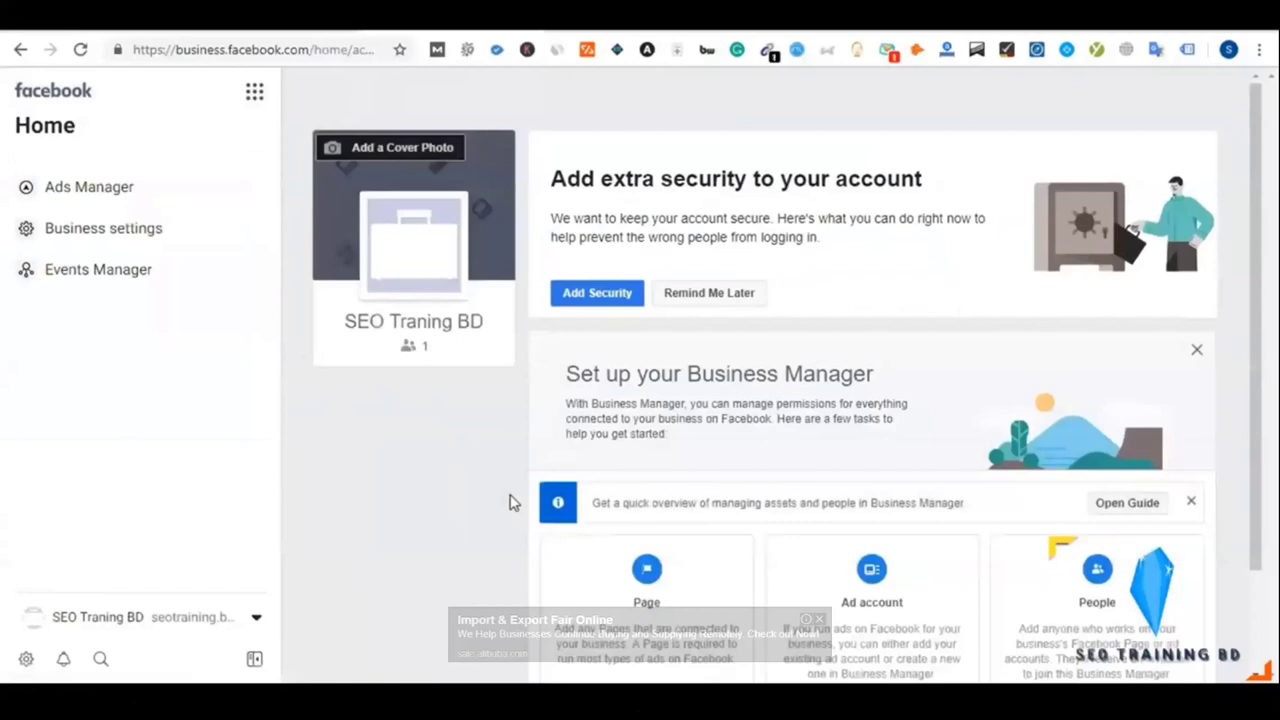
# Look over the SEO Traning BD Home page and the Facebook Blueprint outline notes
pyautogui.scroll(-2, 509, 502)
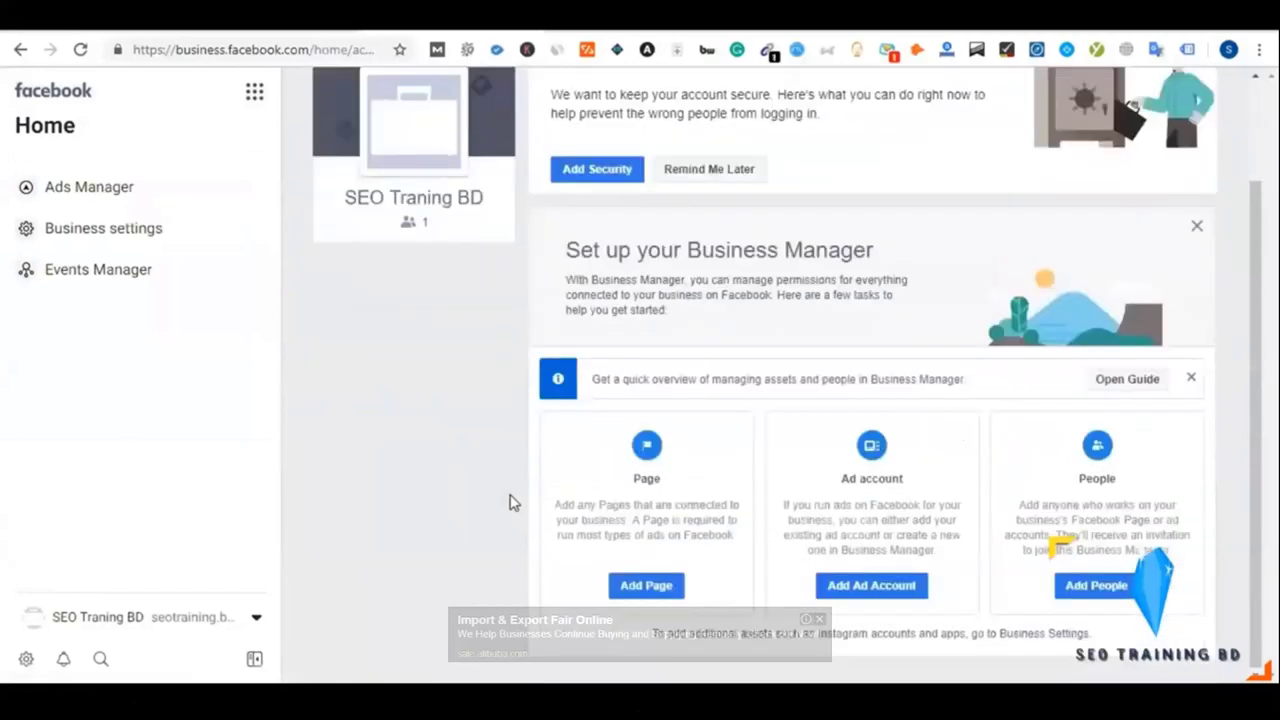
pyautogui.scroll(2, 509, 502)
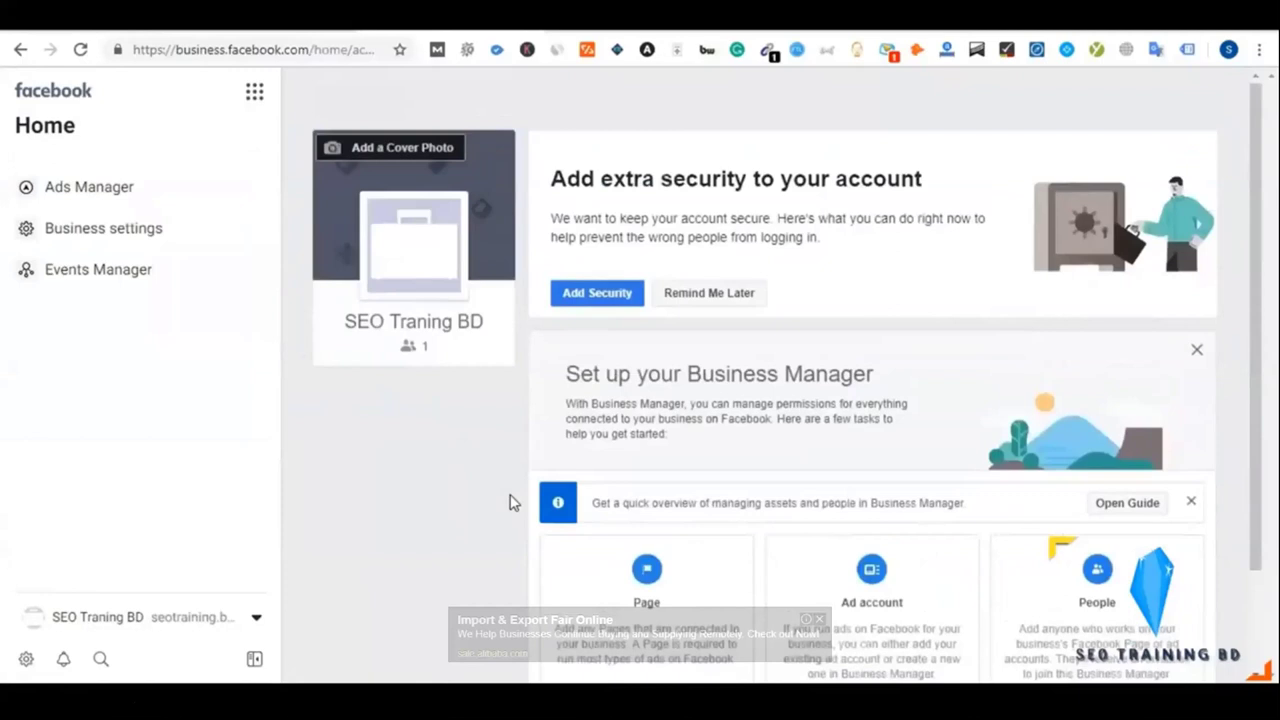
pyautogui.scroll(-2, 509, 502)
pyautogui.scroll(2, 509, 502)
pyautogui.hotkey('ctrl', 'Tab')
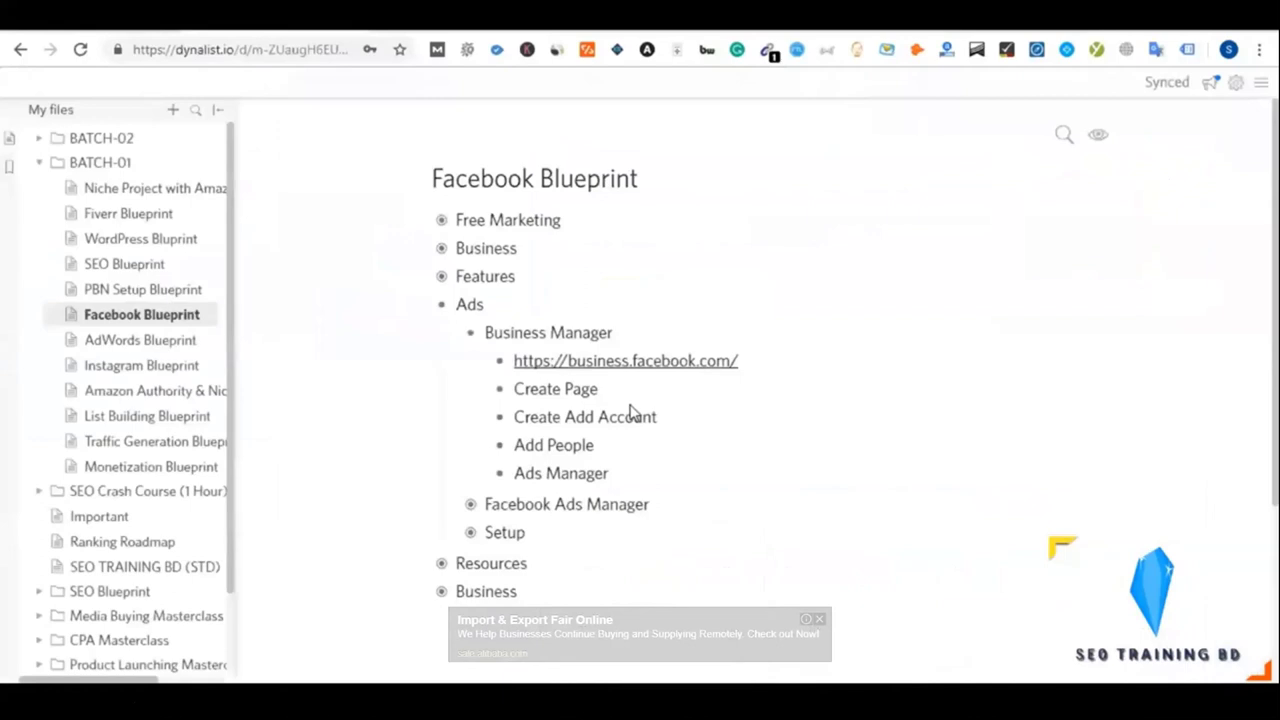
pyautogui.scroll(-2, 632, 410)
pyautogui.scroll(1, 632, 405)
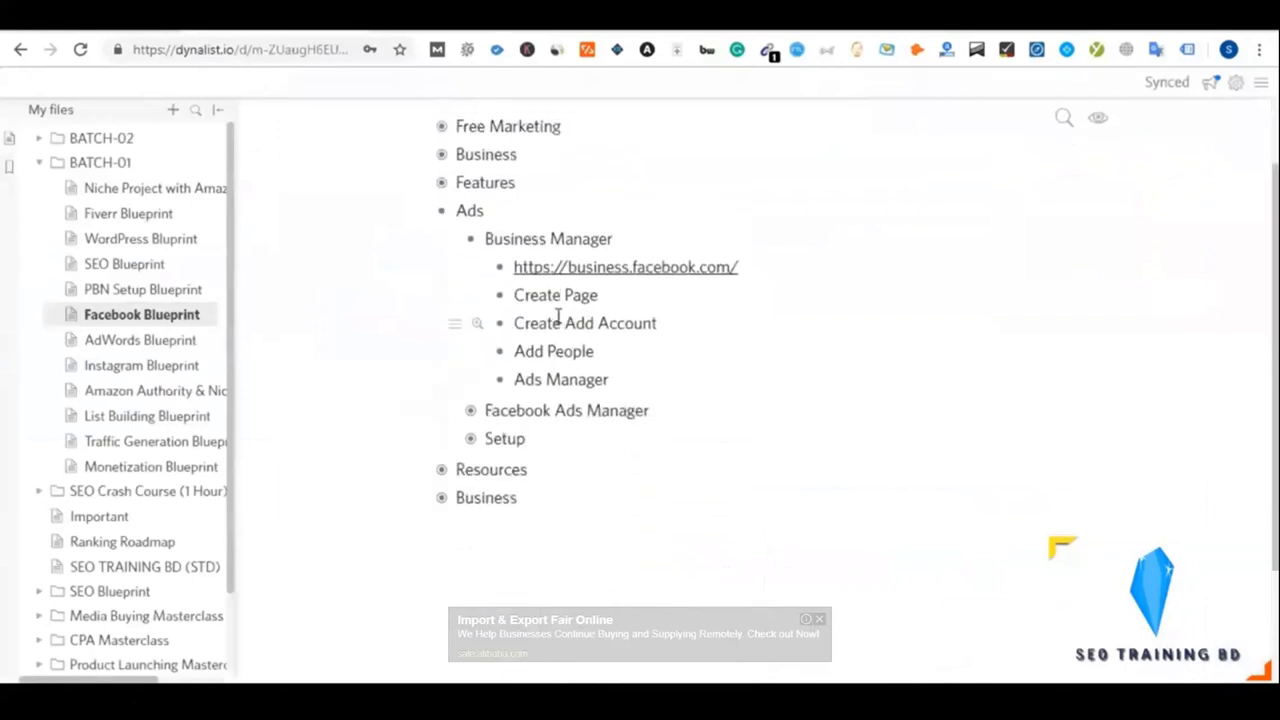
pyautogui.hotkey('ctrl', 'shift', 'Tab')
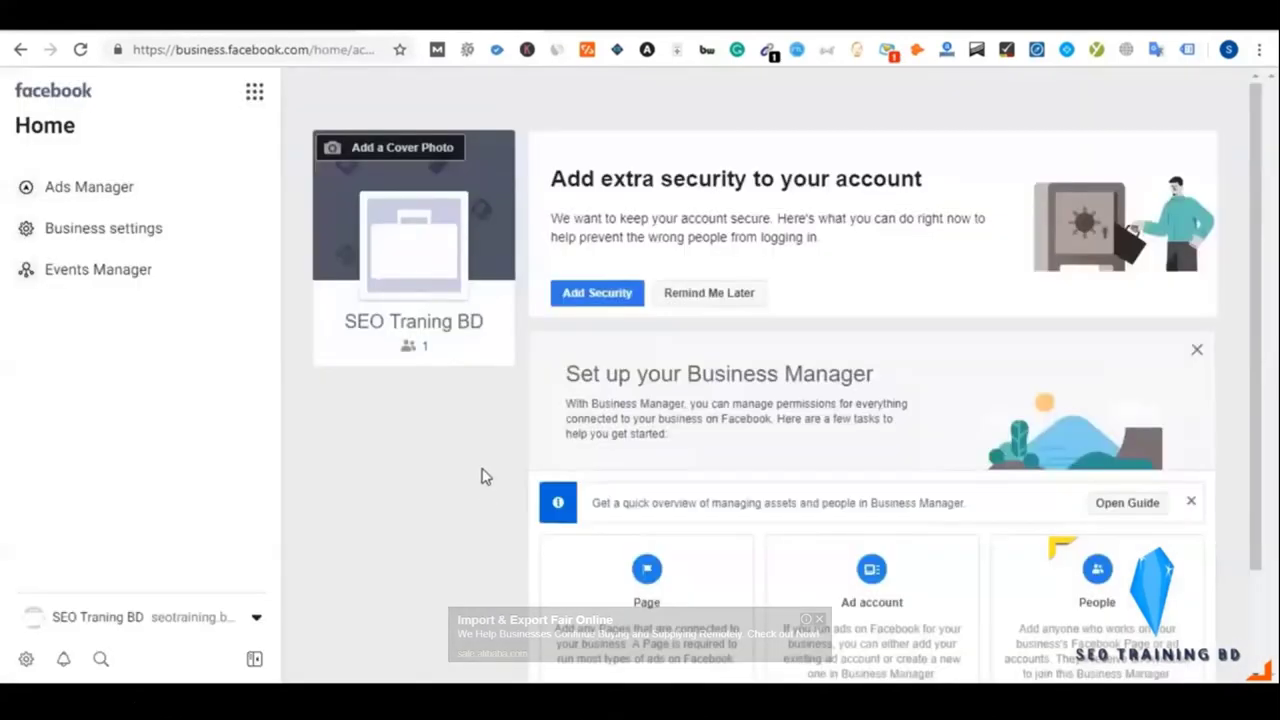
pyautogui.scroll(-2, 479, 468)
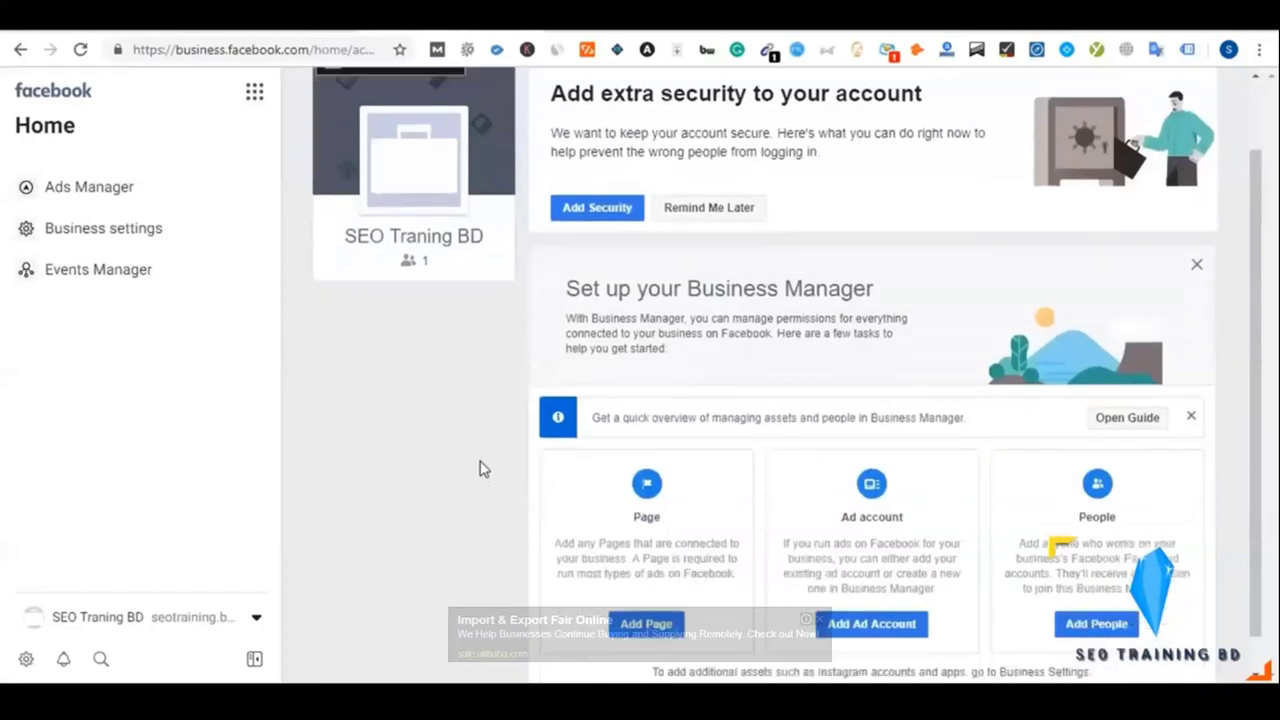
pyautogui.scroll(2, 479, 468)
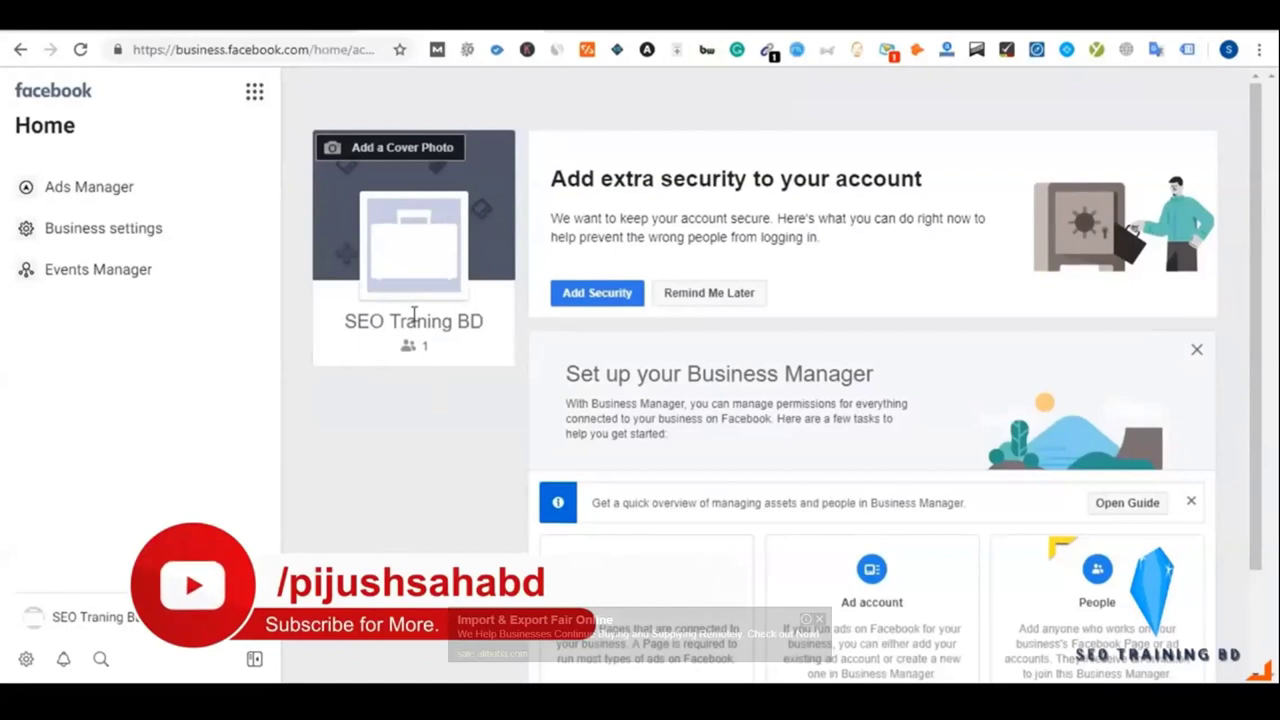
# In the outline notes, collapse Business Manager and expand Facebook Ads Manager to reveal its link
pyautogui.hotkey('ctrl', 'Tab')
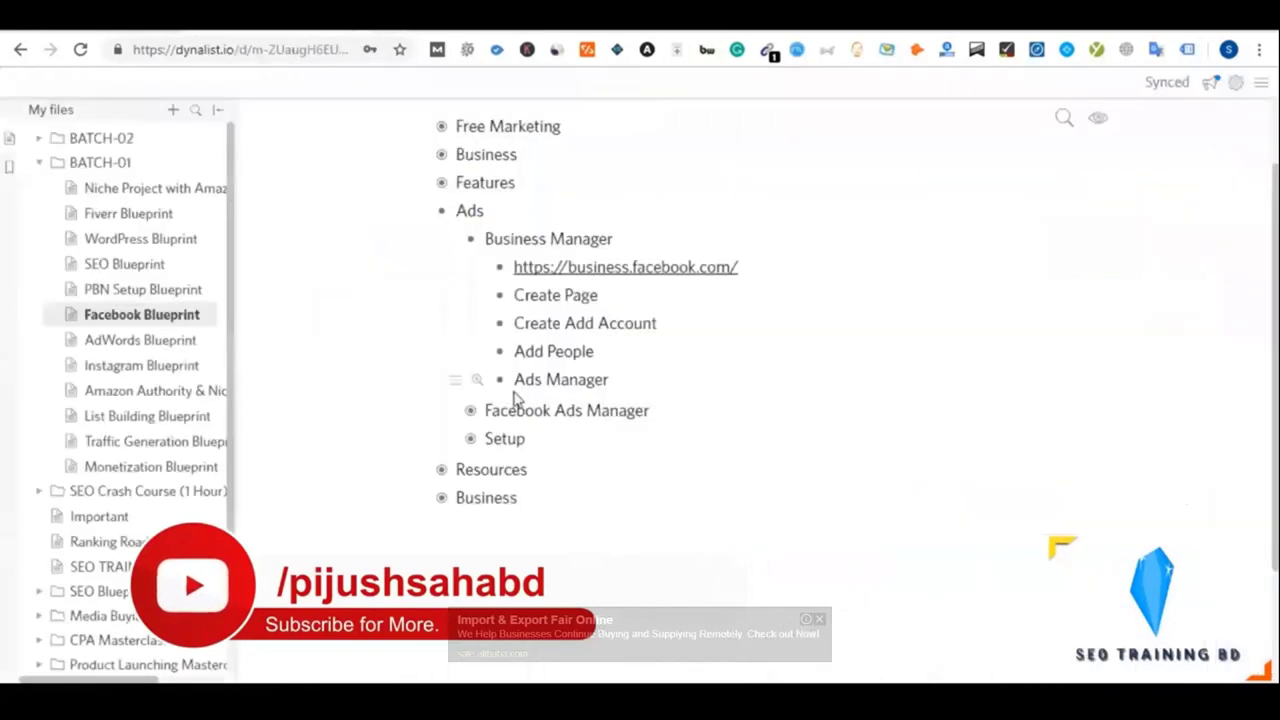
pyautogui.click(472, 239)
pyautogui.click(472, 267)
pyautogui.click(473, 270)
pyautogui.click(473, 270)
pyautogui.click(473, 270)
pyautogui.click(473, 270)
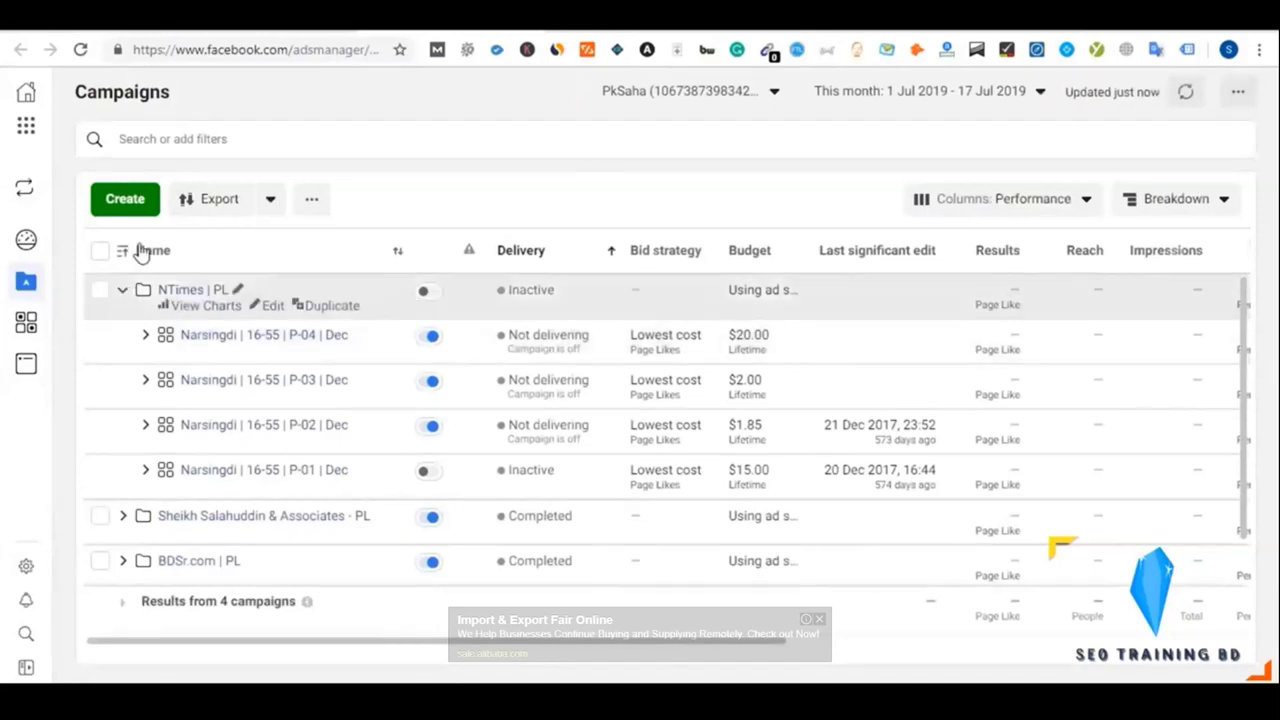
# Collapse the NTimes | PL campaign's ad sets and hide the Ads Manager link in the outline
pyautogui.click(122, 289)
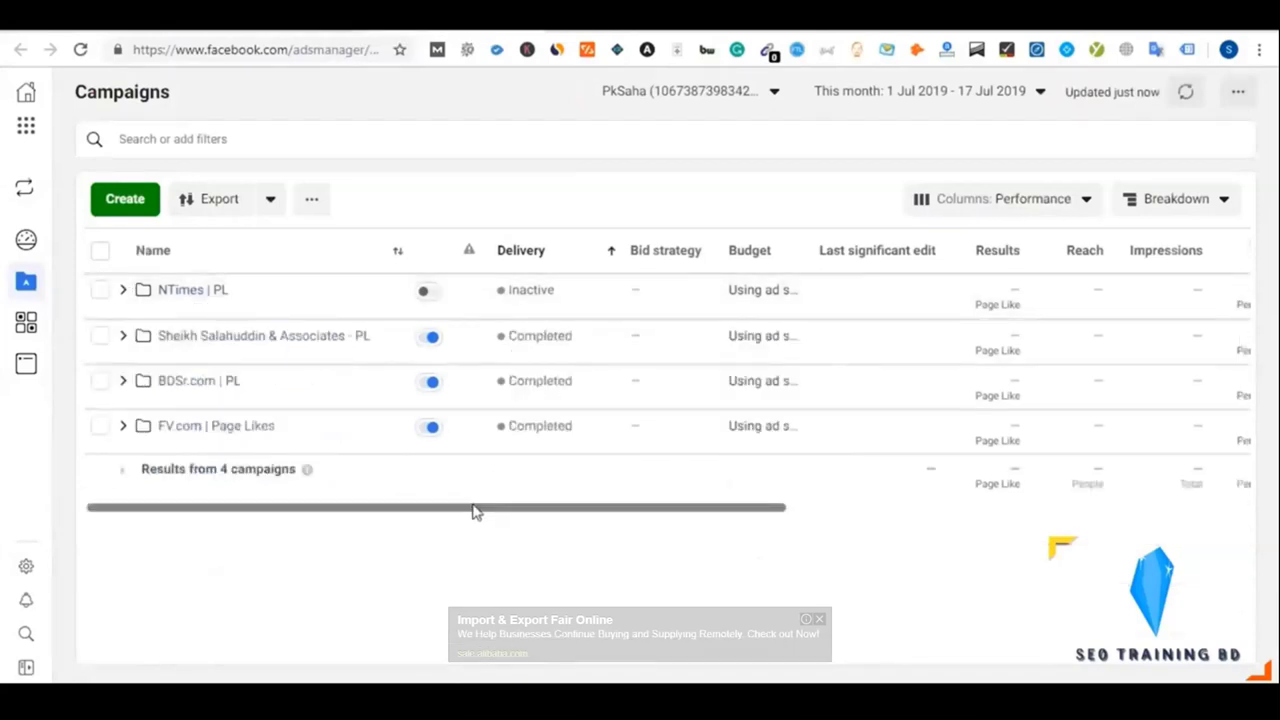
pyautogui.hotkey('ctrl', 'Tab')
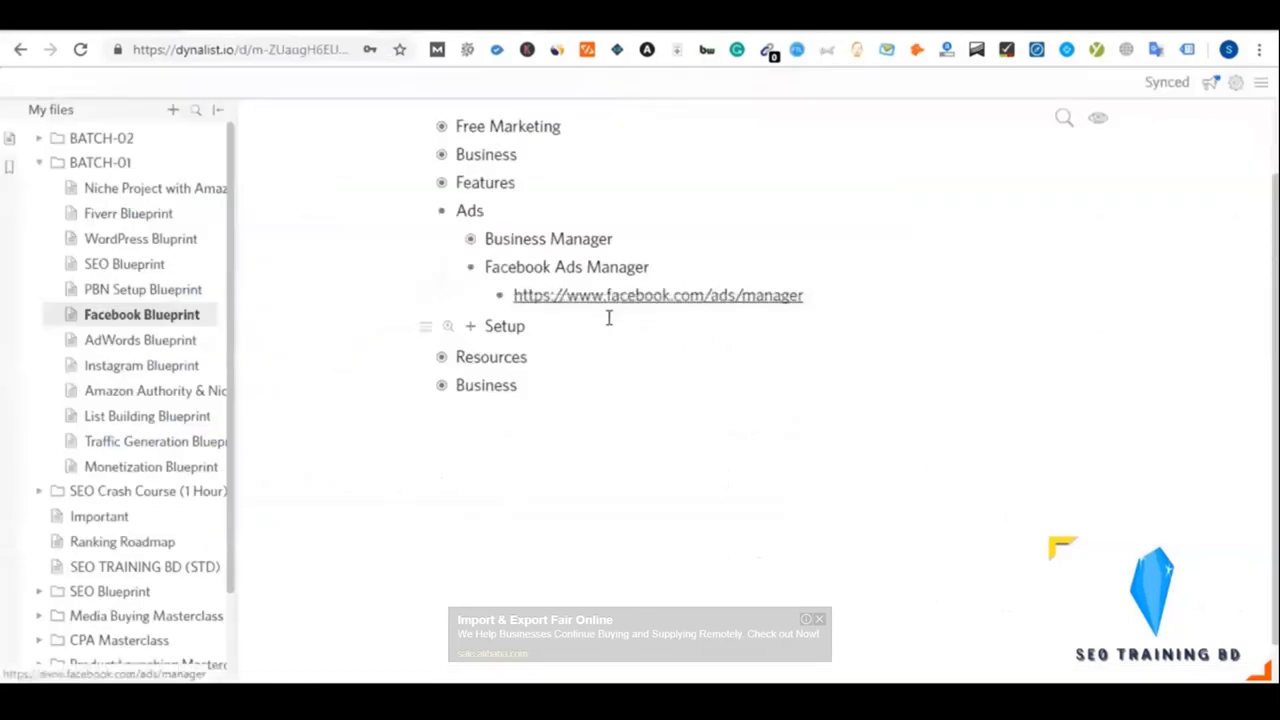
pyautogui.click(472, 268)
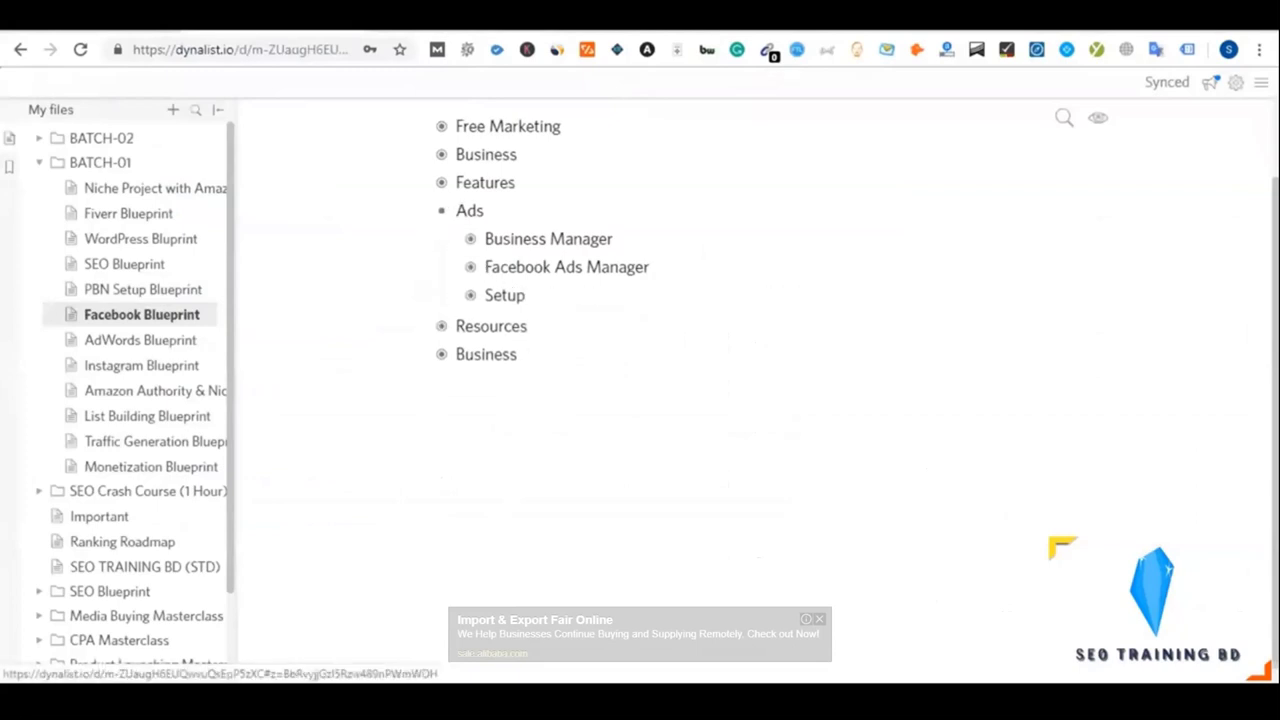
pyautogui.hotkey('ctrl', 'shift', 'Tab')
pyautogui.hotkey('ctrl', 'Tab')
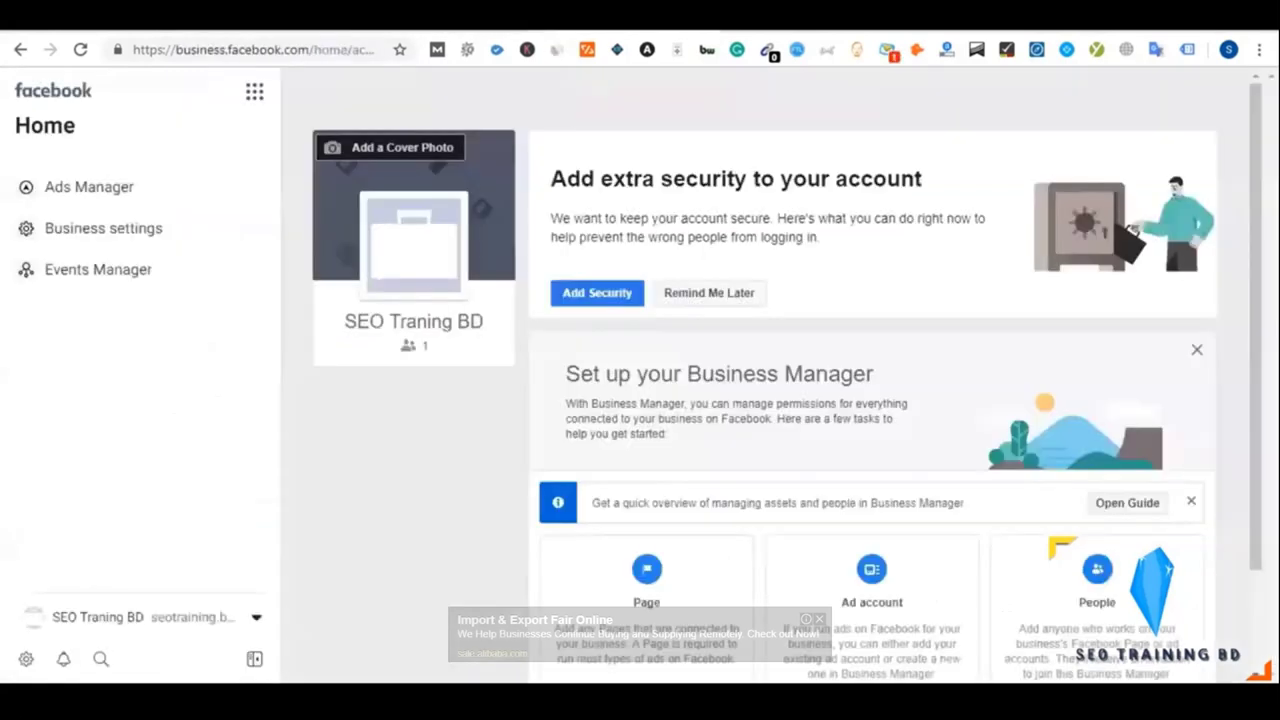
pyautogui.hotkey('ctrl', 'shift', 'Tab')
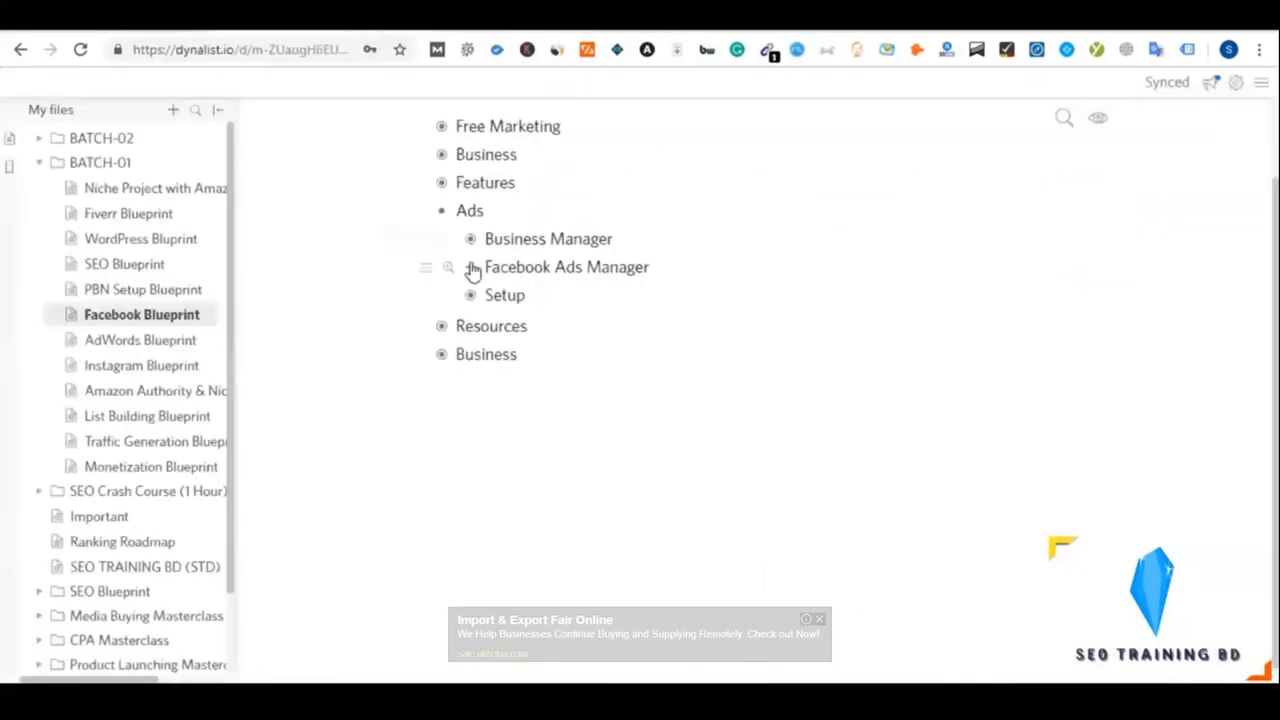
# Return to the SEO Traning BD Business Manager Home and show its business tools menu
pyautogui.click(470, 242)
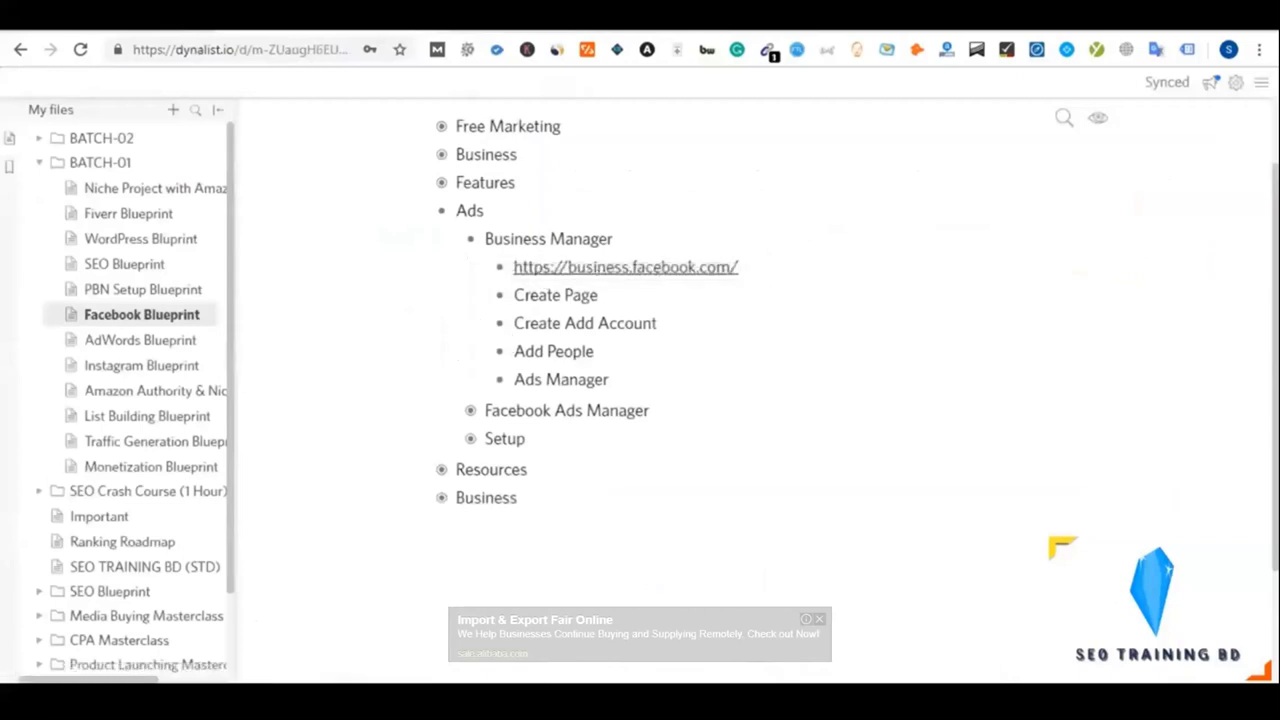
pyautogui.click(625, 267)
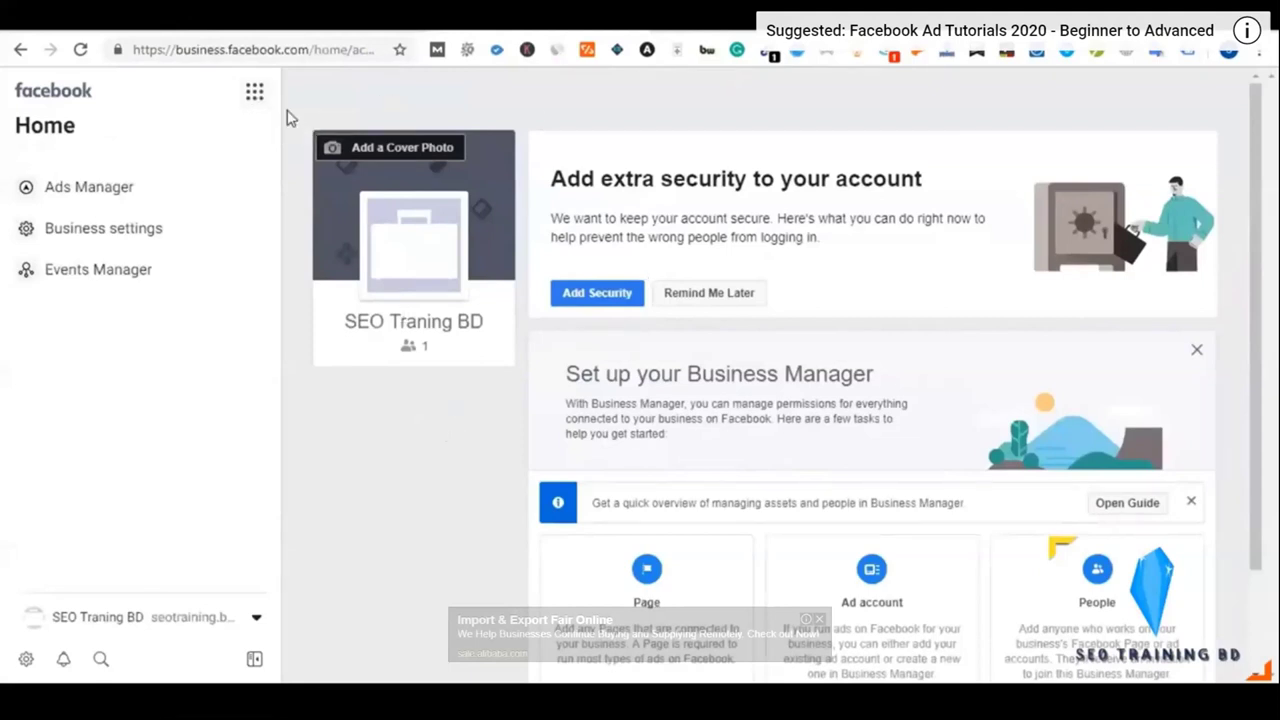
pyautogui.click(255, 93)
# Toggle the business tools menu, then go to the Business settings page
pyautogui.click(254, 95)
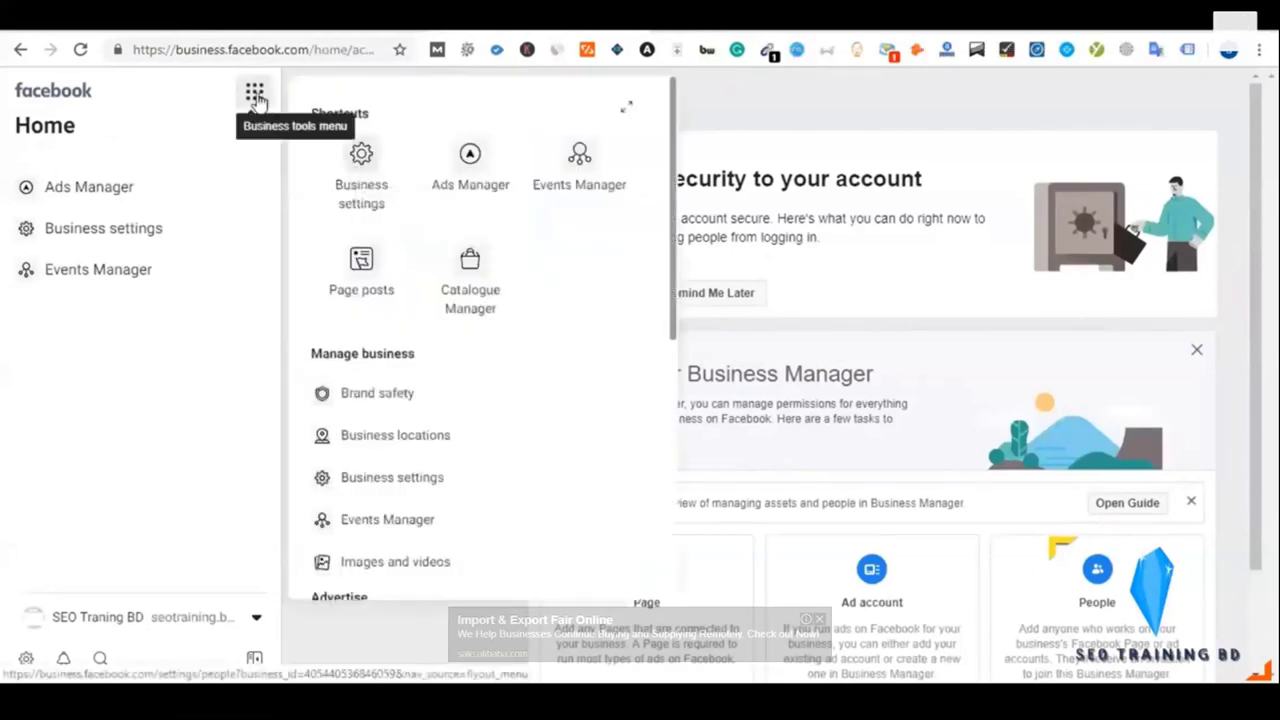
pyautogui.click(256, 98)
pyautogui.click(256, 97)
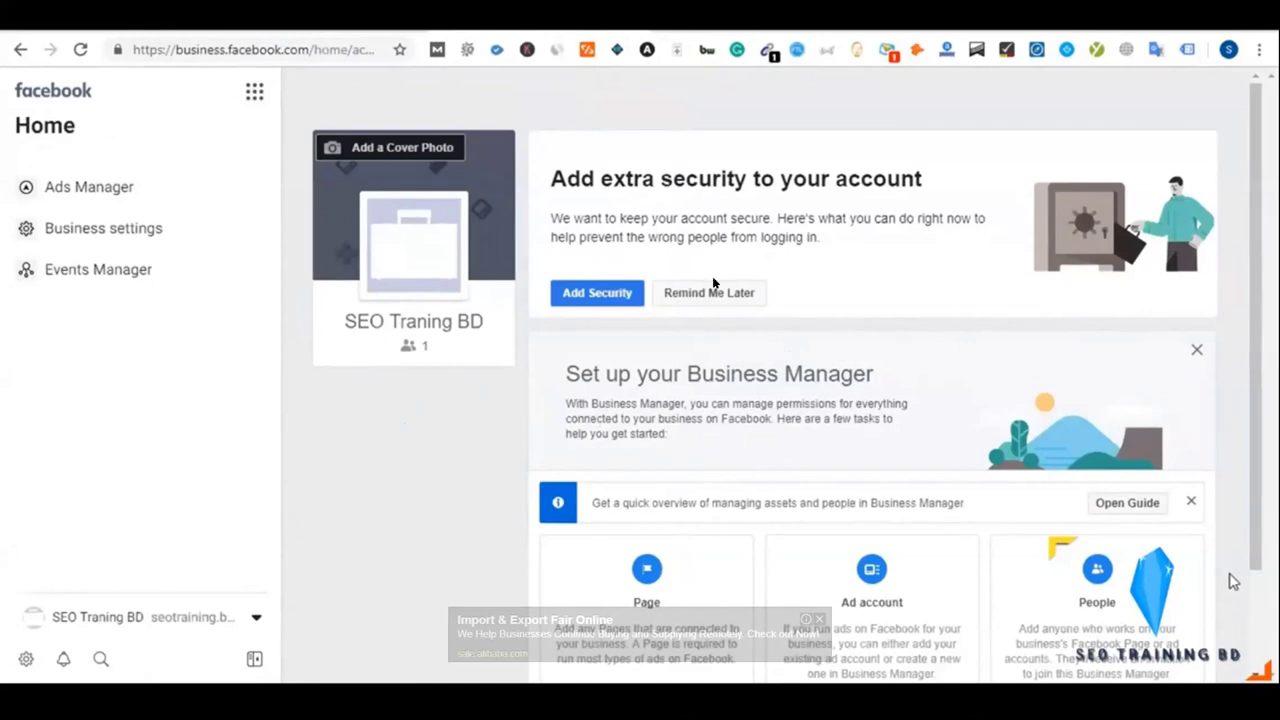
pyautogui.moveTo(712, 278)
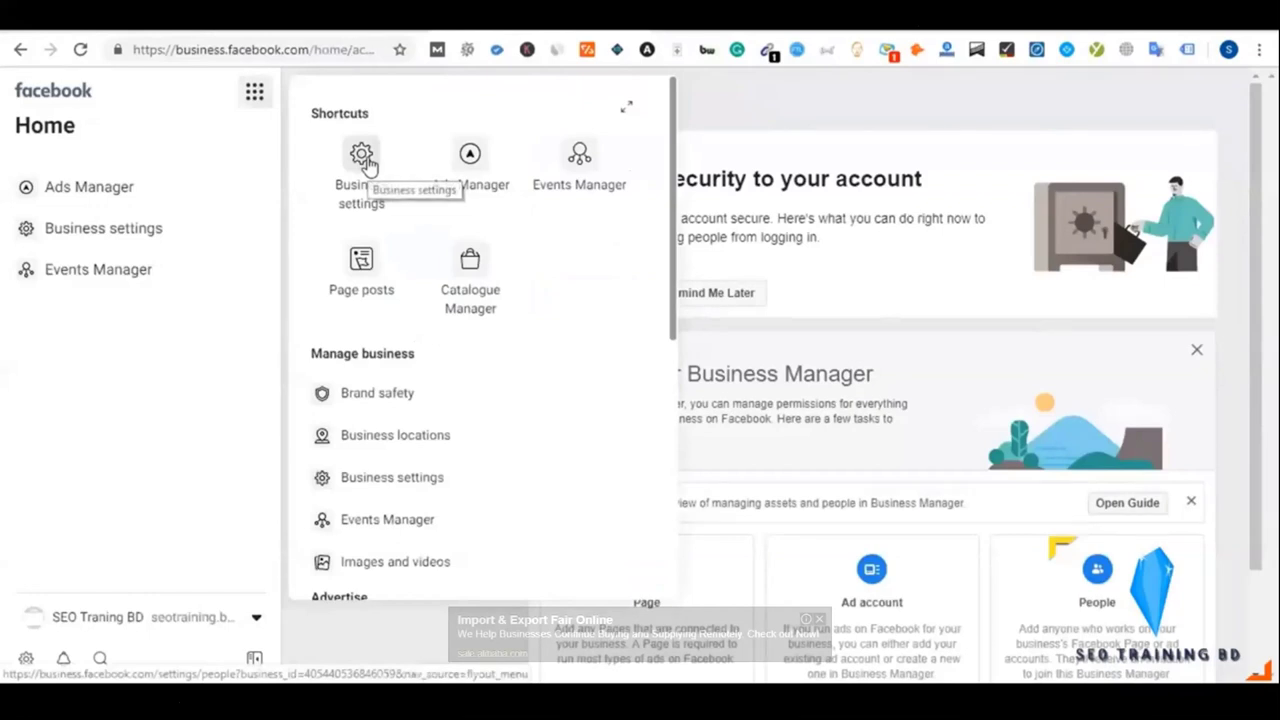
pyautogui.click(362, 158)
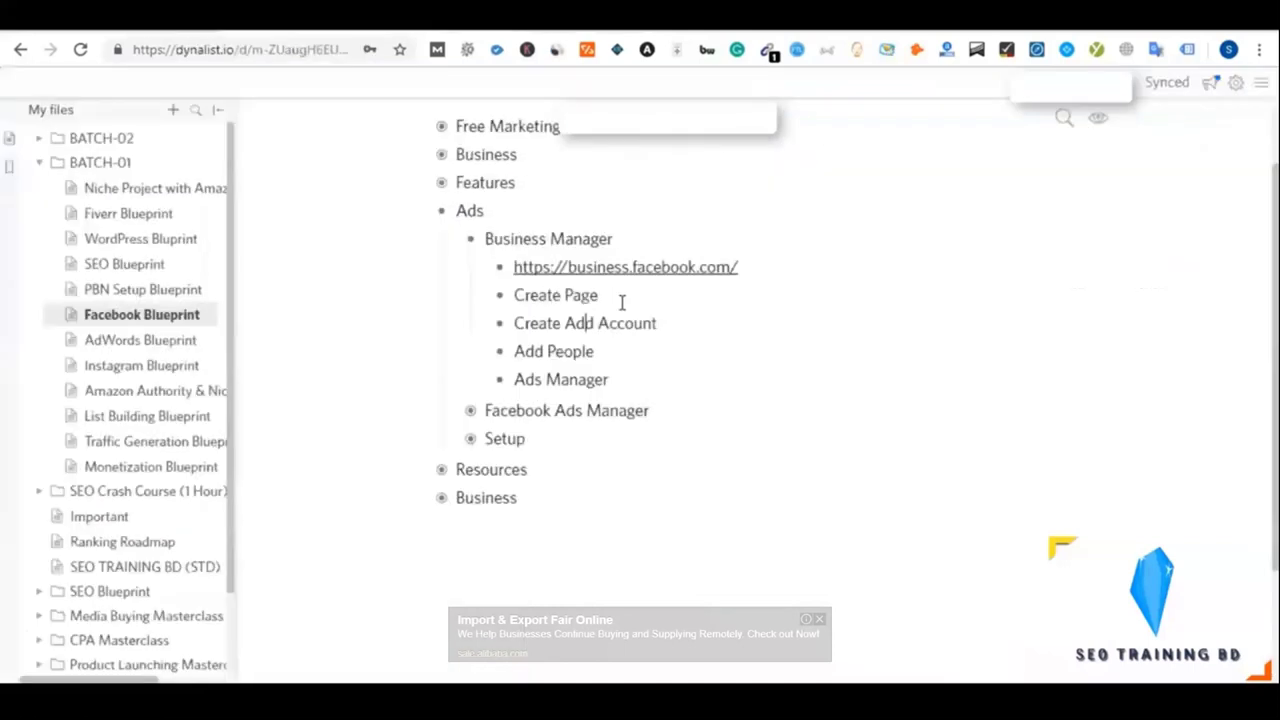
# Add nested sub-points 'Admin' and 'Employee' under Add People in the outline
pyautogui.click(614, 351)
pyautogui.press('Return')
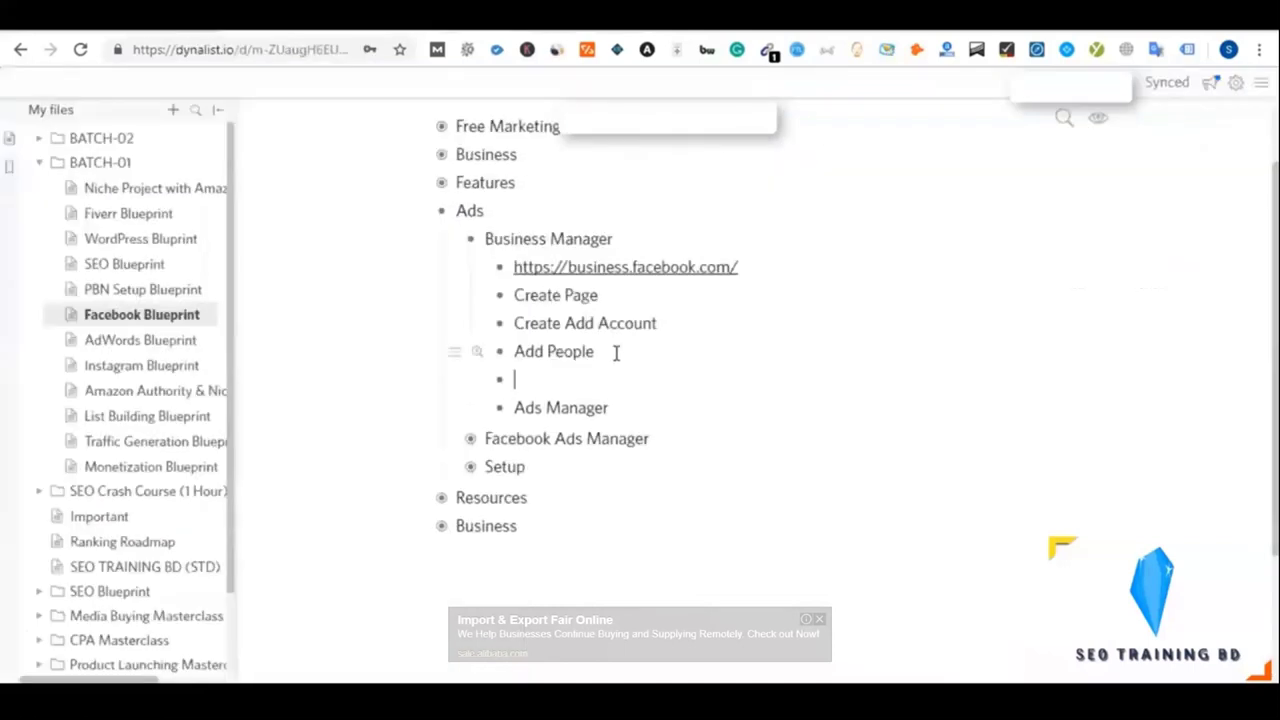
pyautogui.press('Tab')
pyautogui.write('Admin')
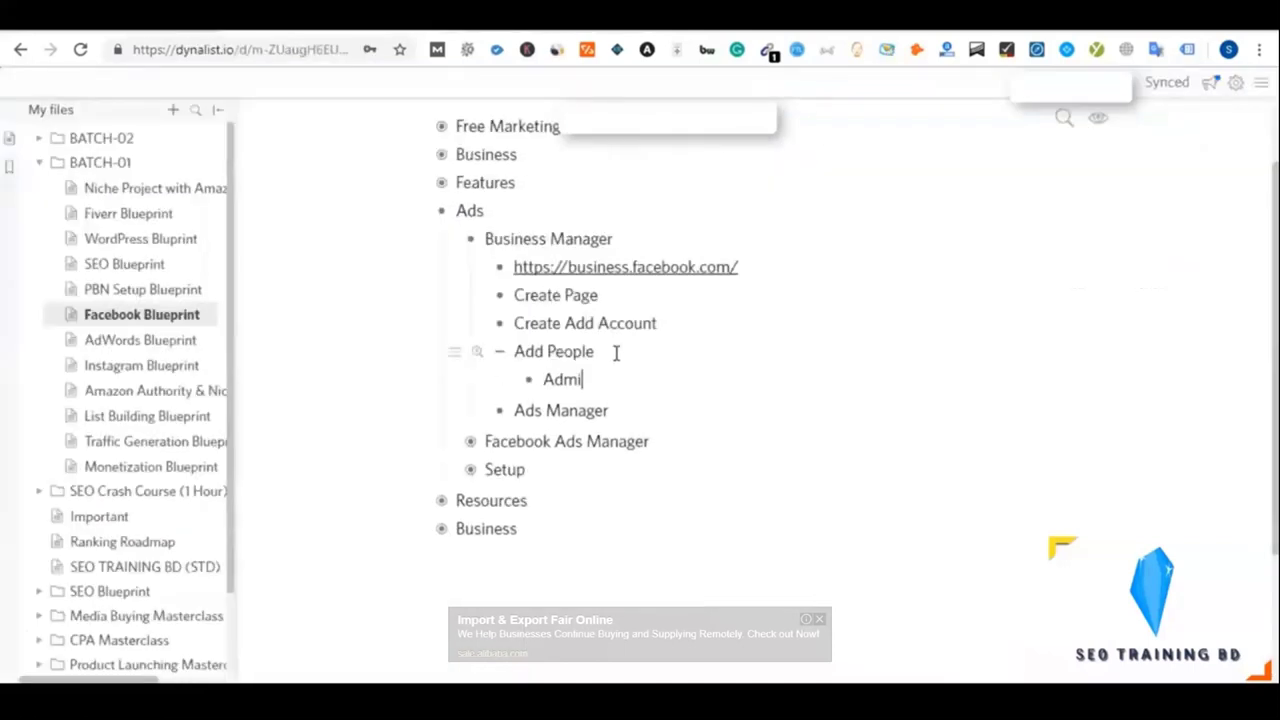
pyautogui.press('Return')
pyautogui.write('Employ')
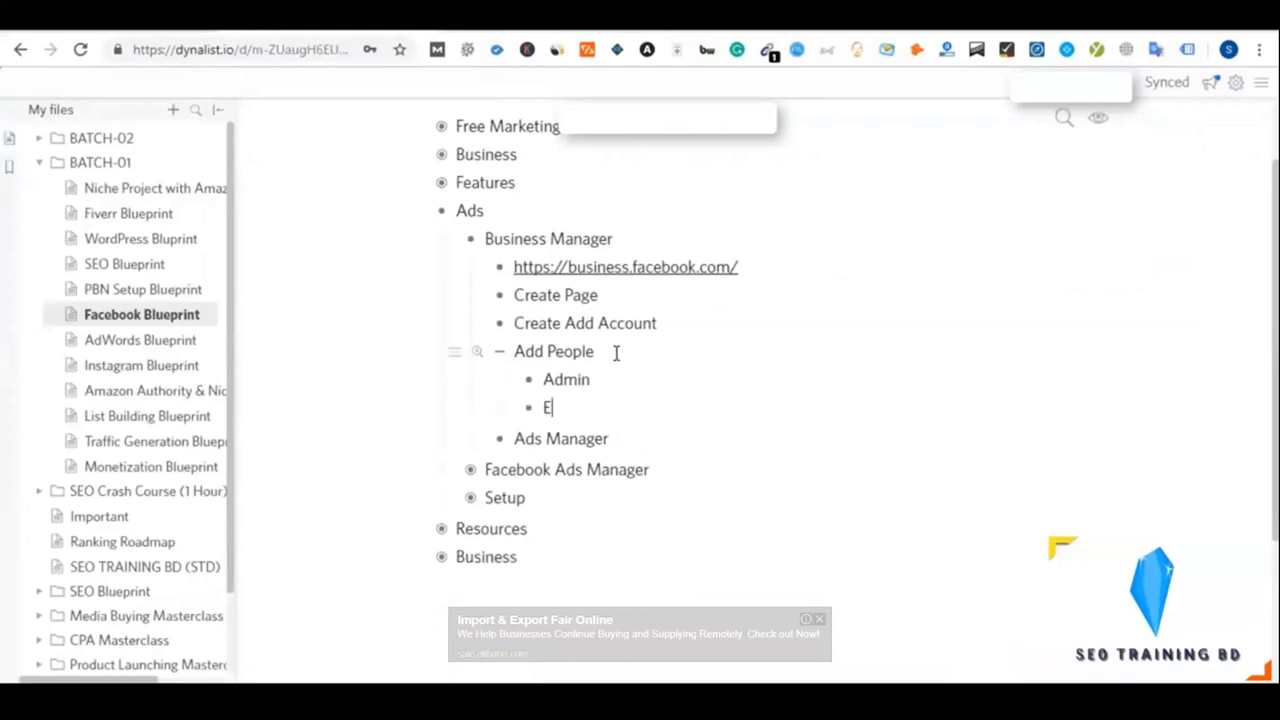
pyautogui.press('BackSpace')
pyautogui.write('yee')
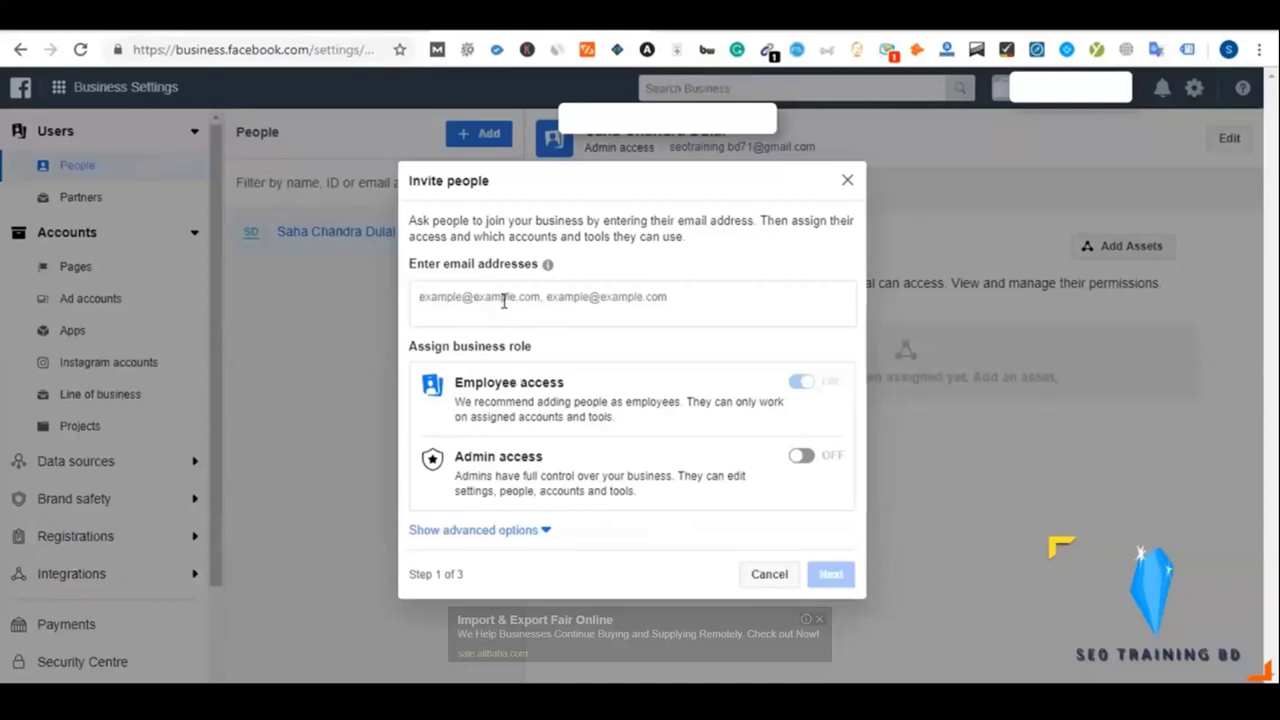
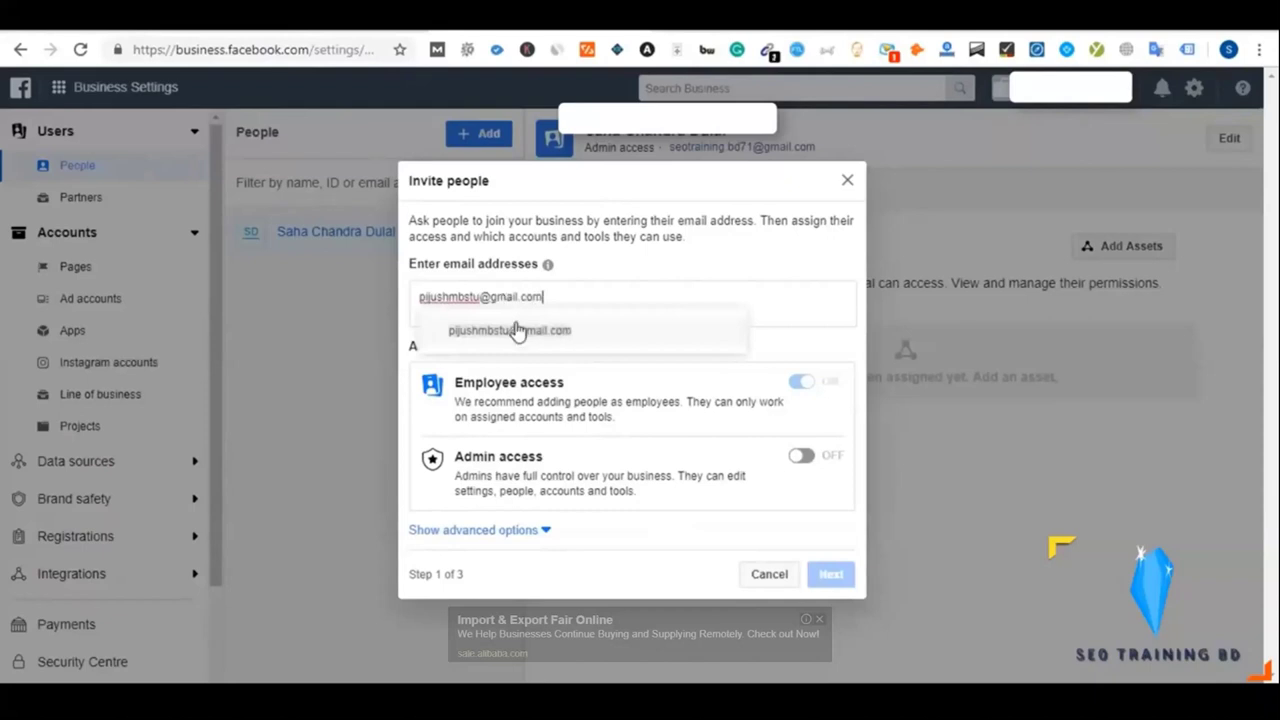
# Enter the invitee's e-mail, review Pages, ad accounts, catalogues and apps, then close unsent
pyautogui.click(517, 330)
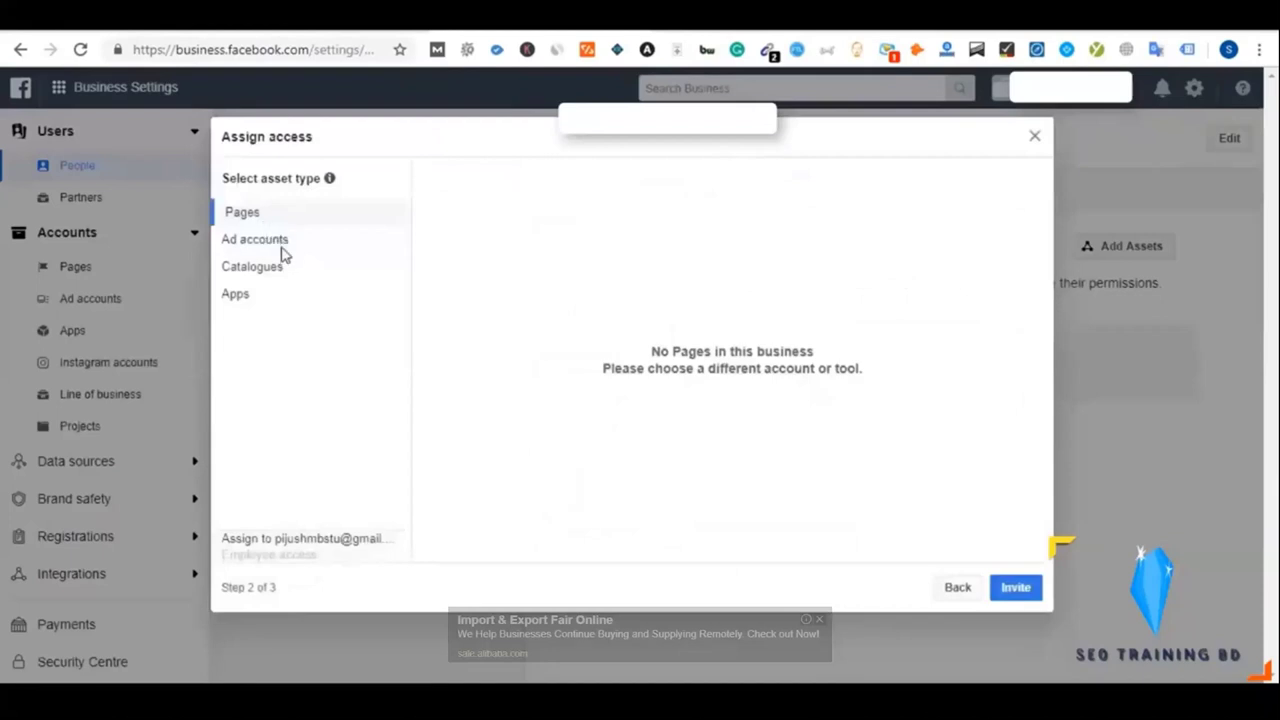
pyautogui.click(270, 241)
pyautogui.click(286, 272)
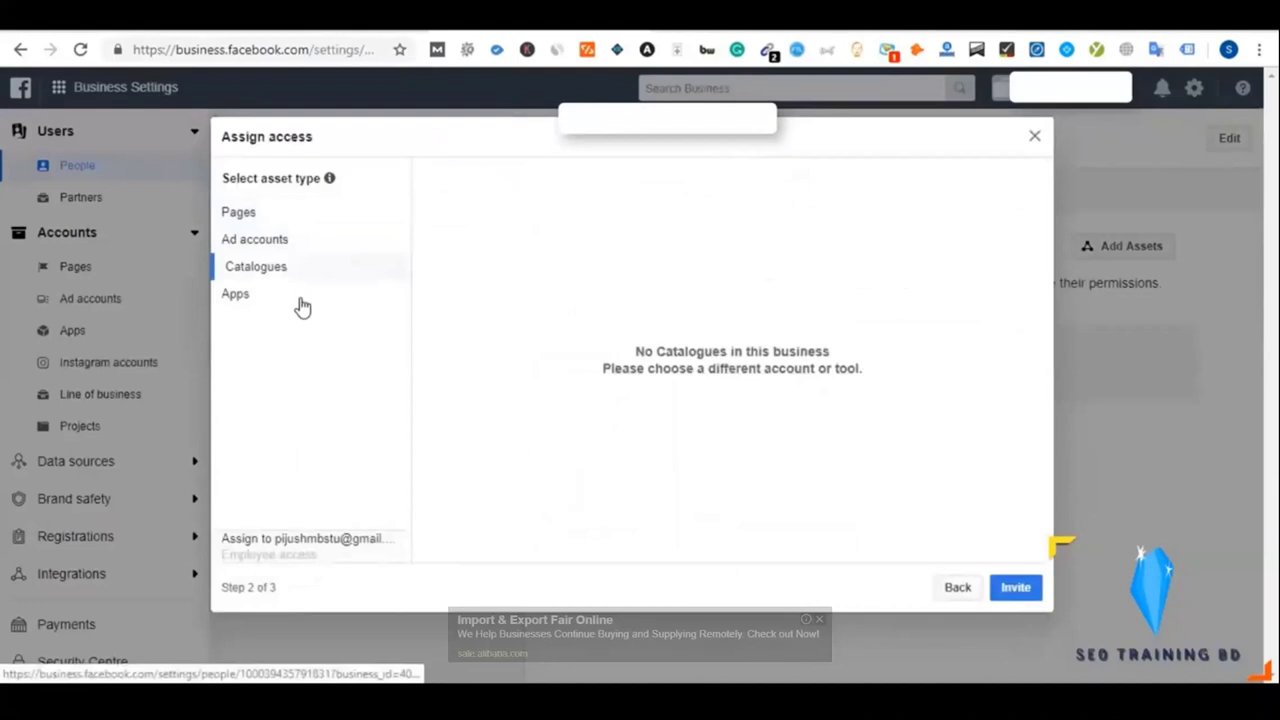
pyautogui.click(300, 300)
pyautogui.click(286, 272)
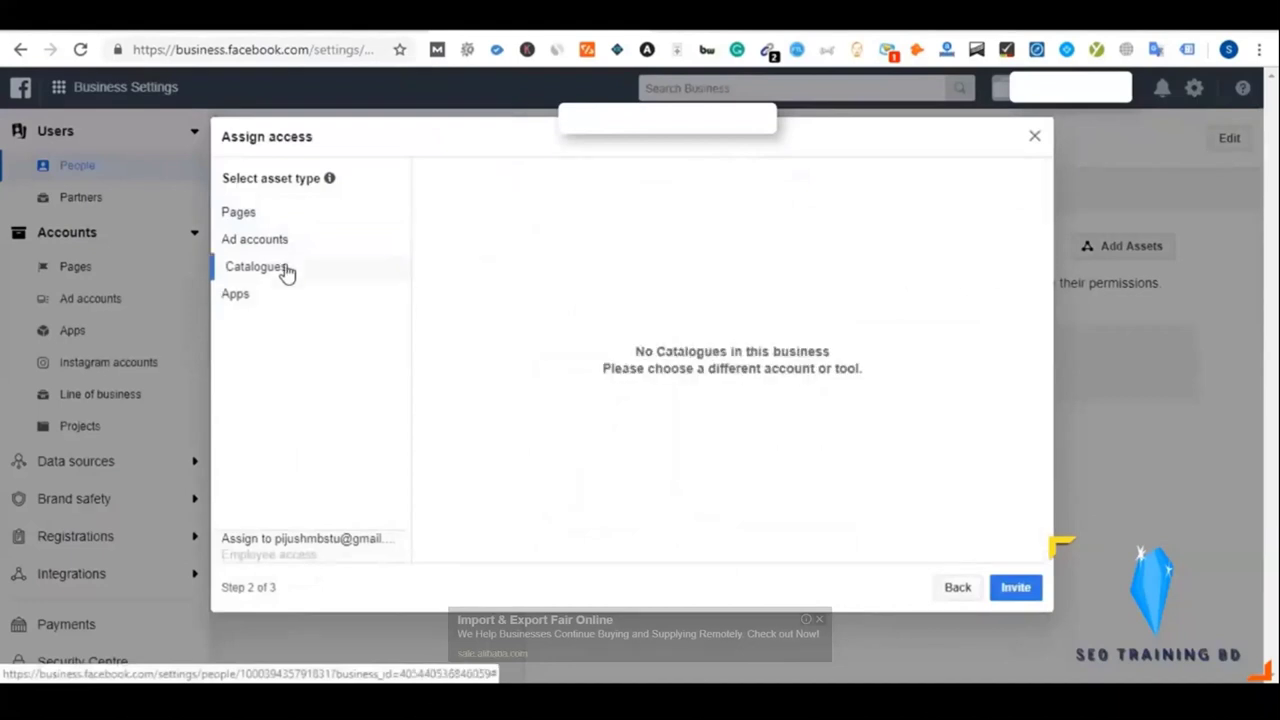
pyautogui.click(275, 243)
pyautogui.click(258, 214)
pyautogui.click(290, 296)
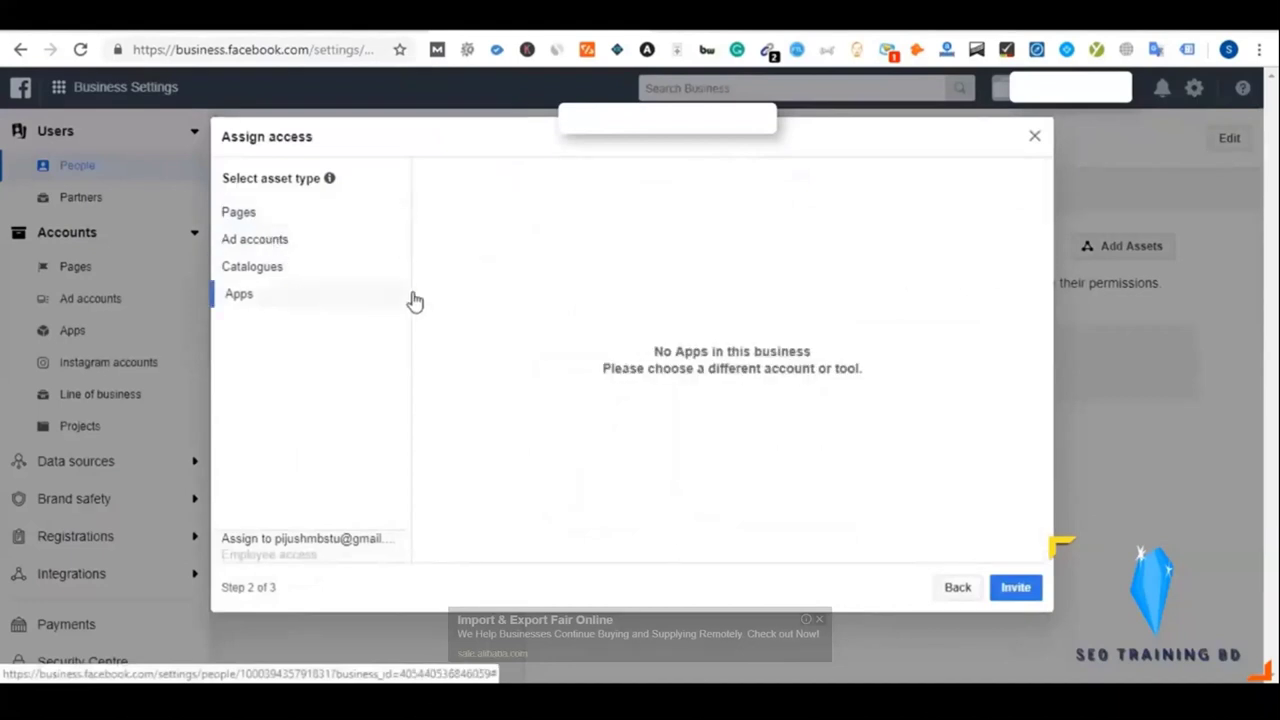
pyautogui.click(954, 594)
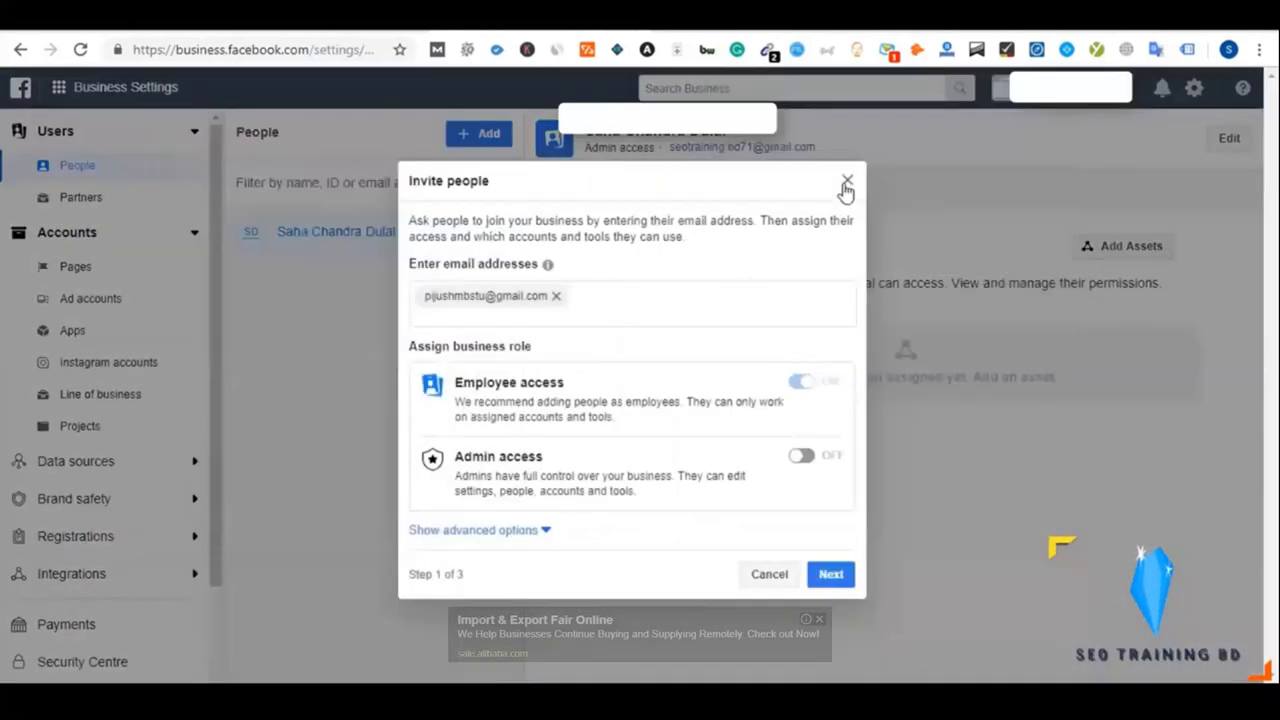
pyautogui.click(846, 186)
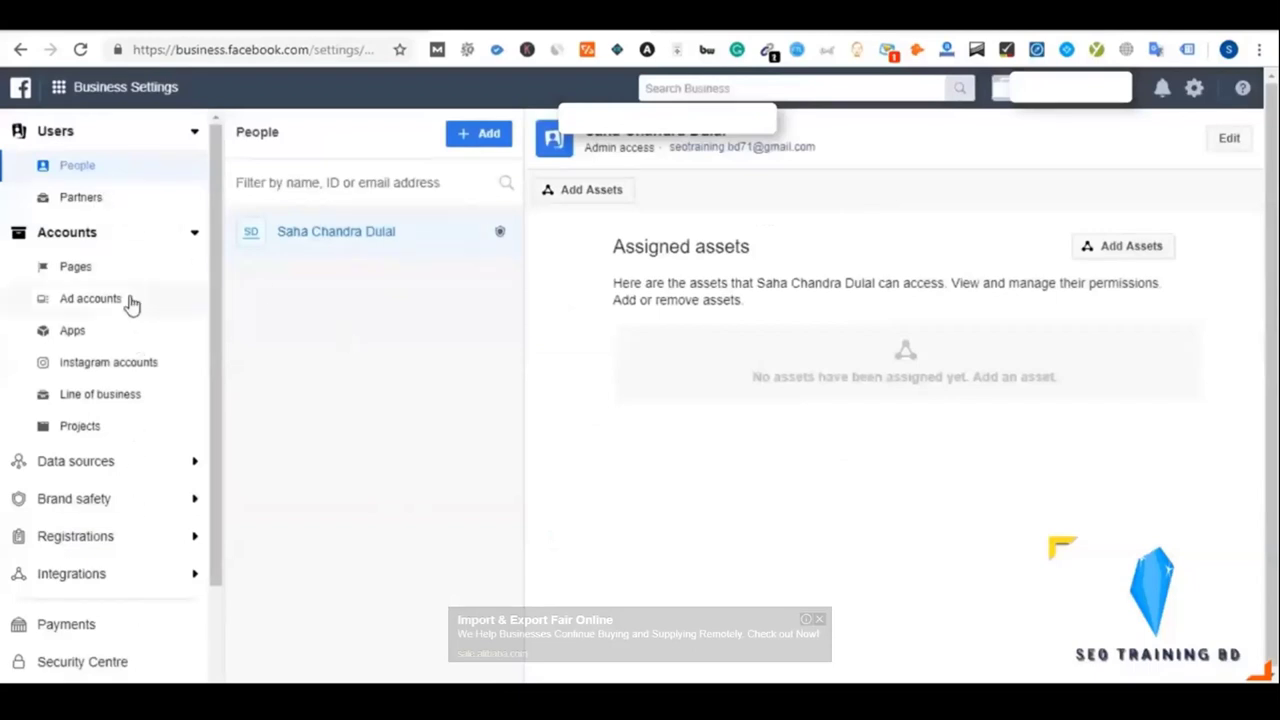
# Open the Pages section under Accounts and bring up the Add options
pyautogui.doubleClick(87, 272)
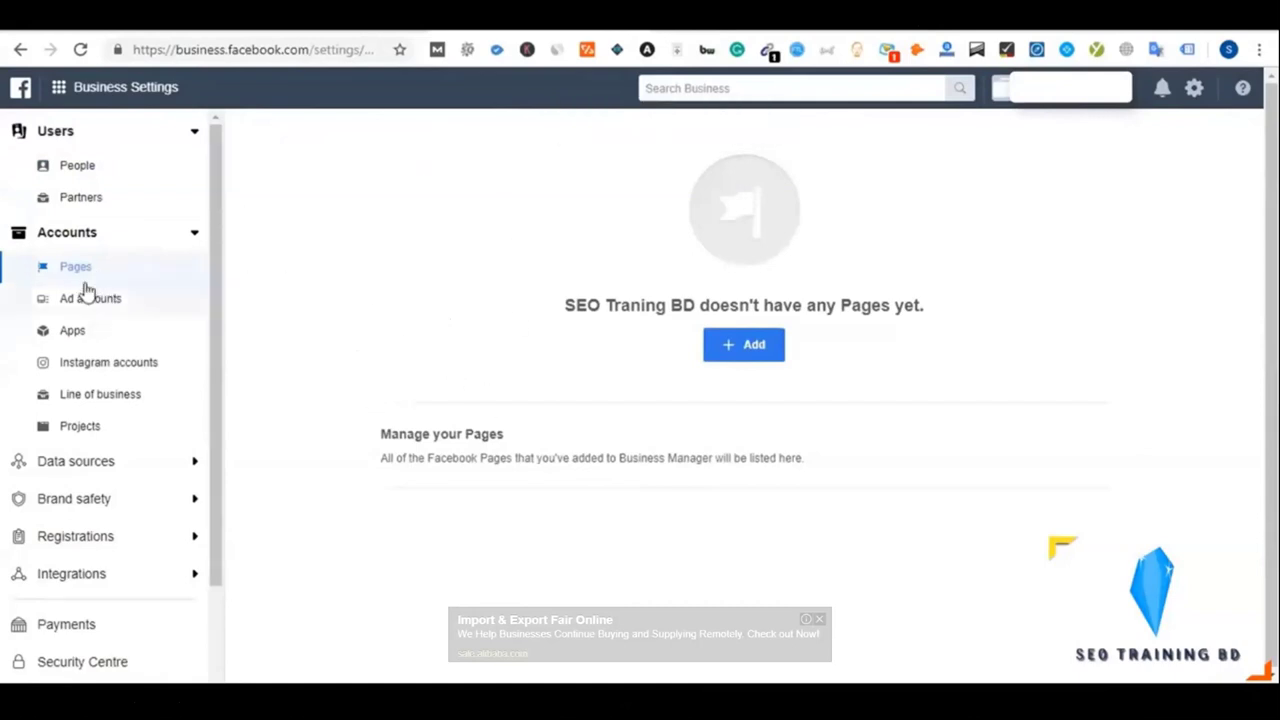
pyautogui.click(731, 347)
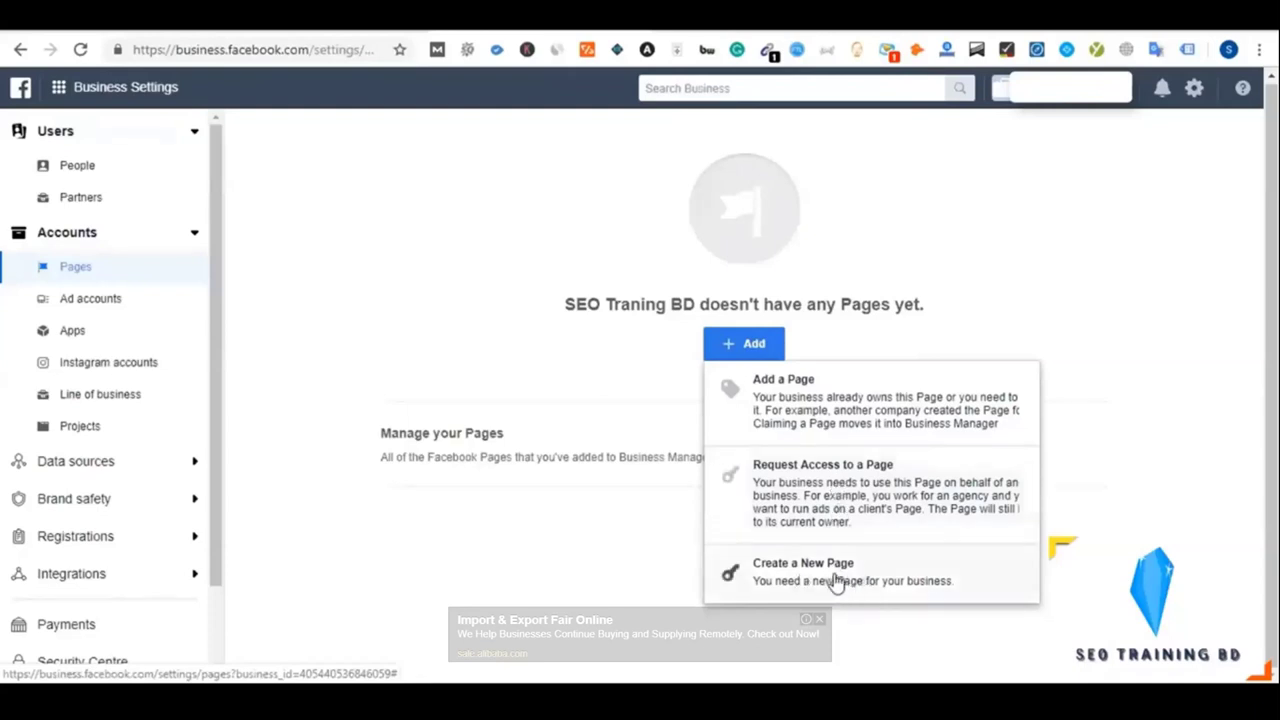
# Request to add the Self Help Page, found by searching 'self', and close the confirmation
pyautogui.click(800, 418)
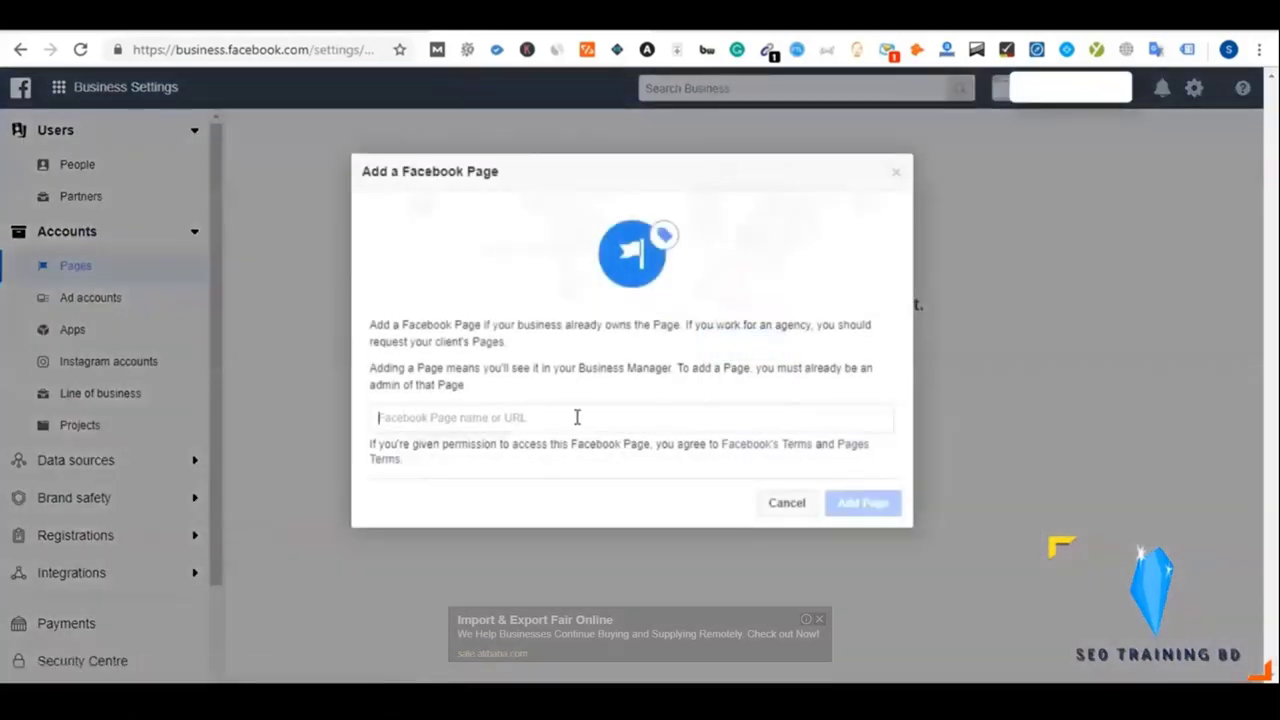
pyautogui.write('self')
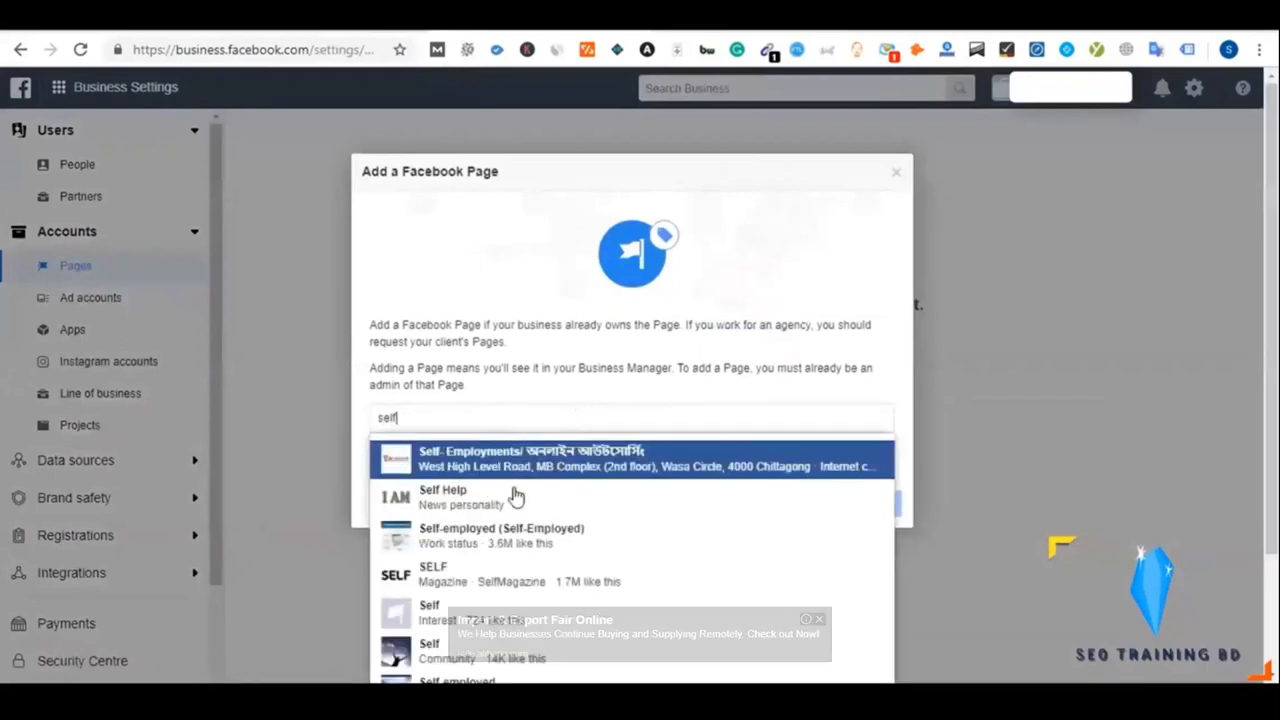
pyautogui.click(491, 502)
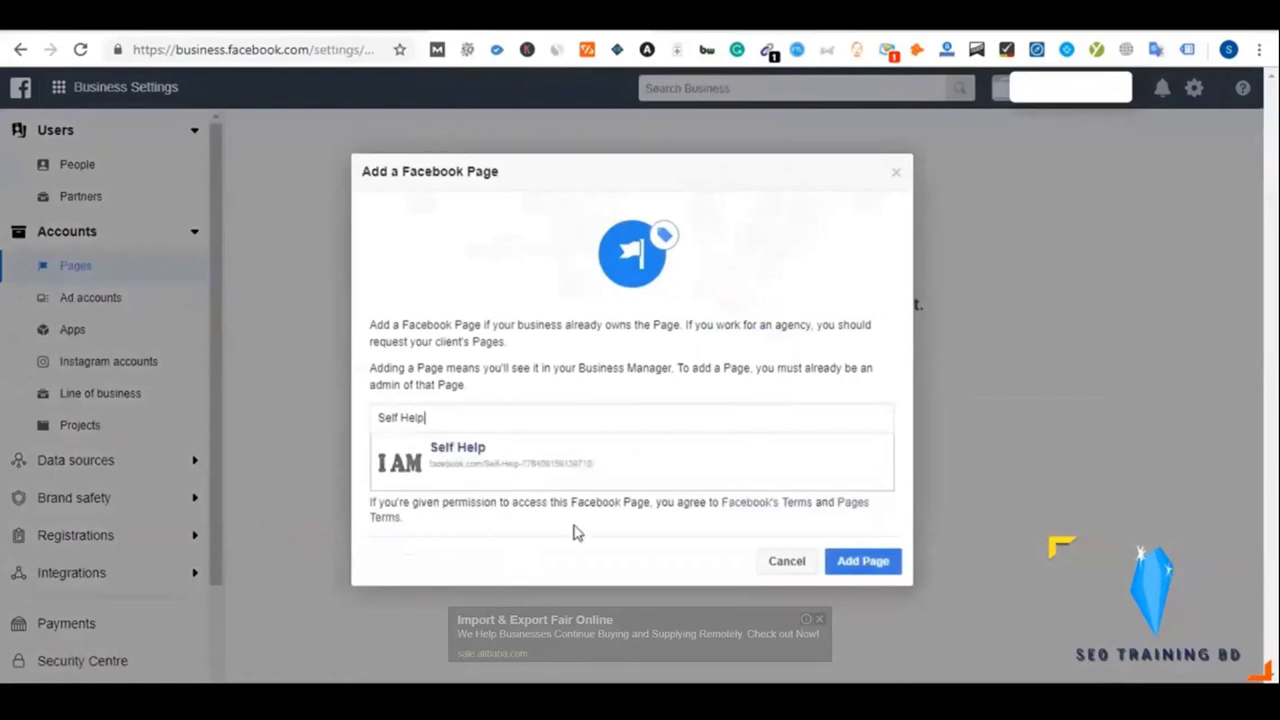
pyautogui.click(866, 568)
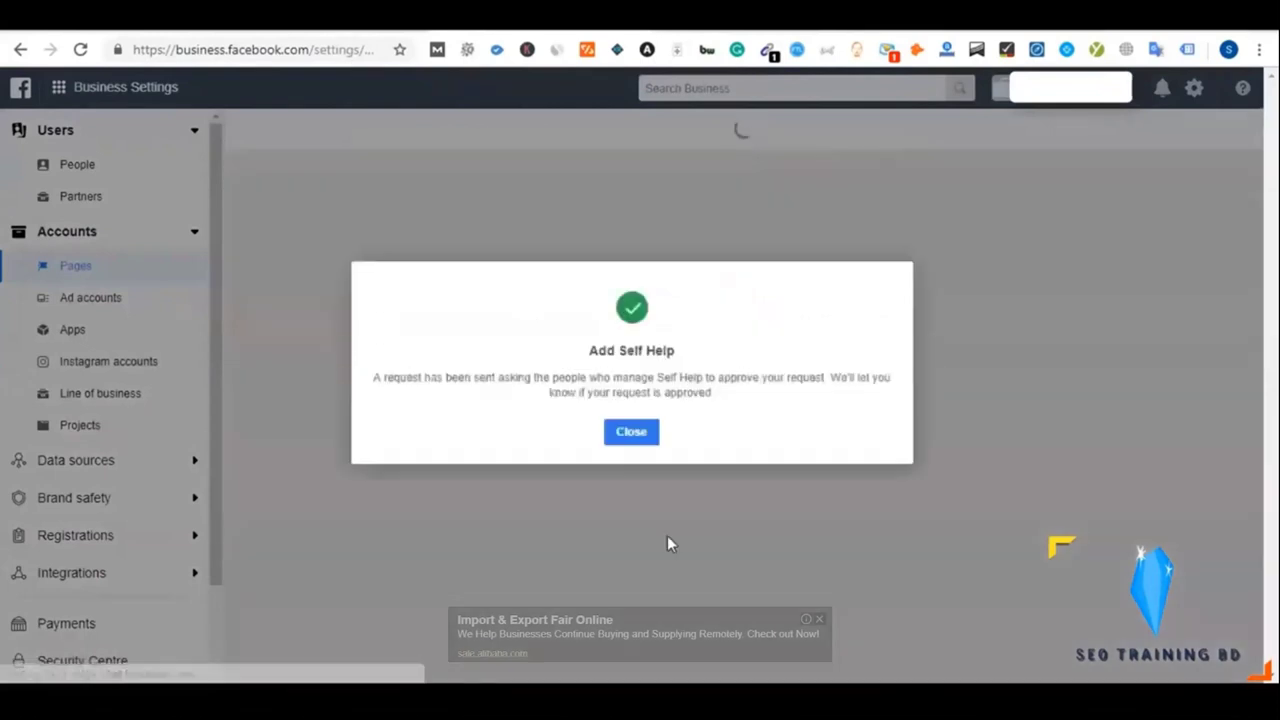
pyautogui.click(631, 433)
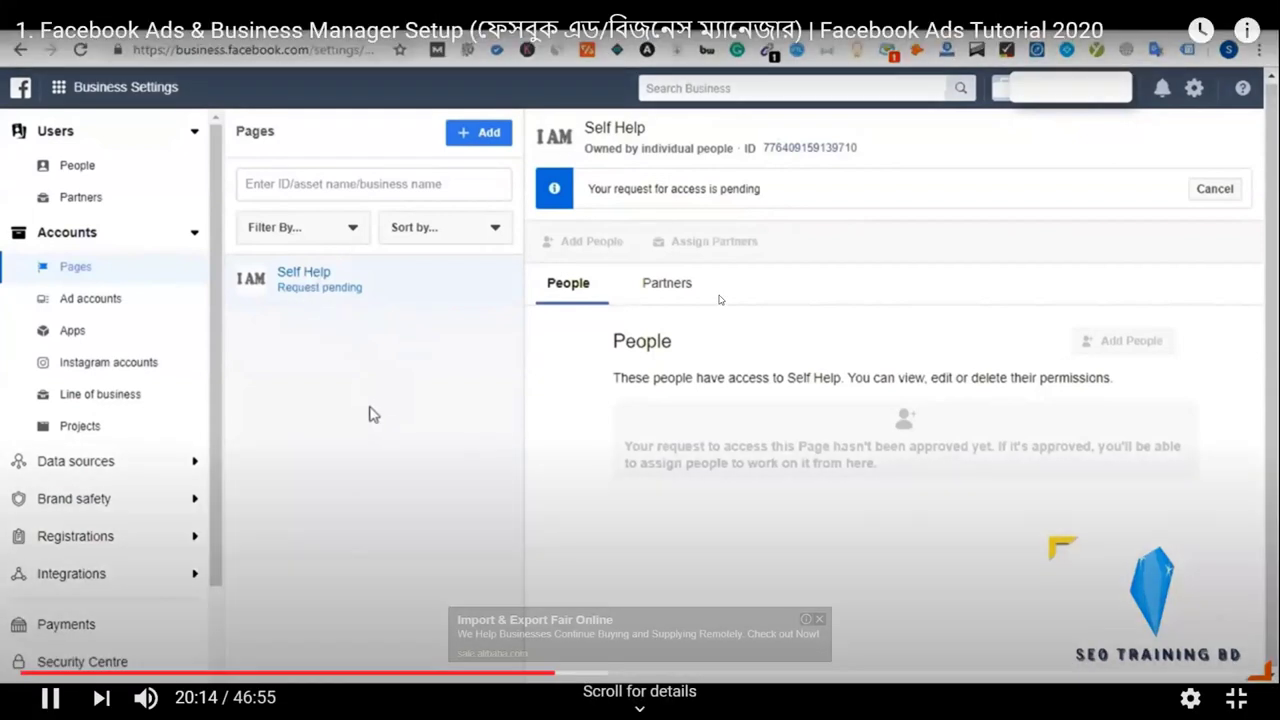
# Check Self Help shows 'Request pending' and dismiss the ad overlay
pyautogui.click(369, 409)
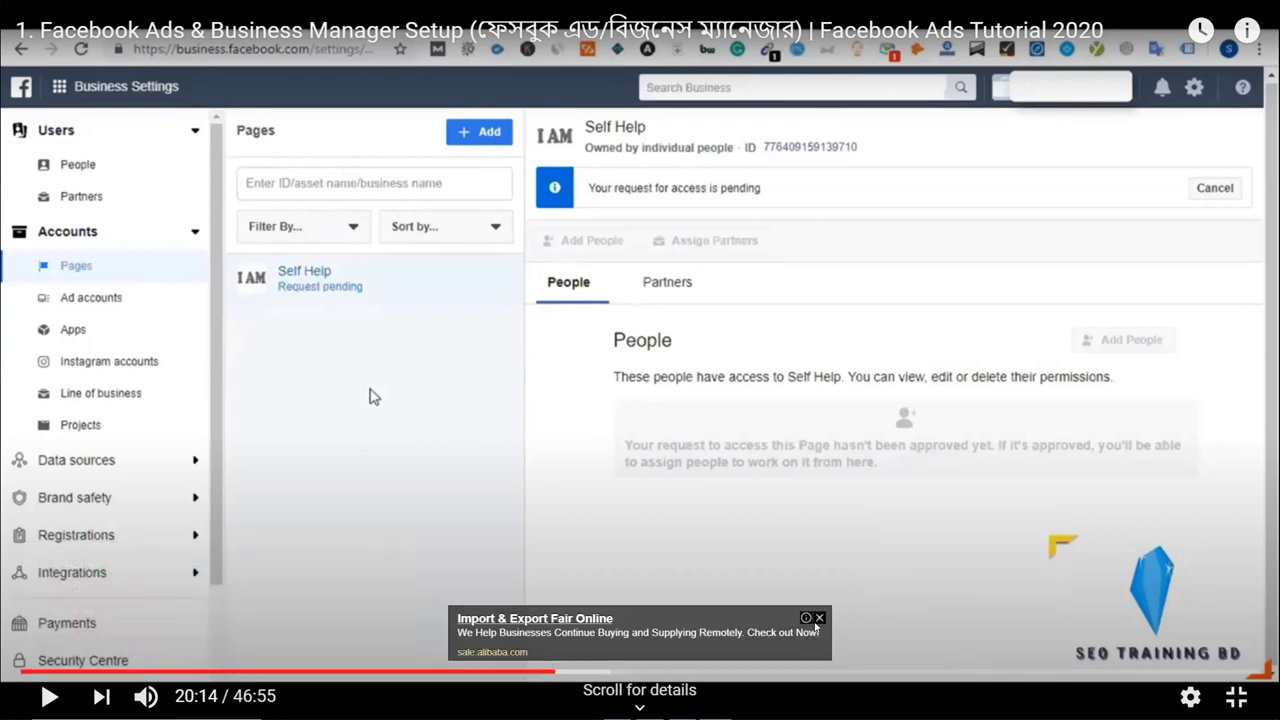
pyautogui.click(815, 624)
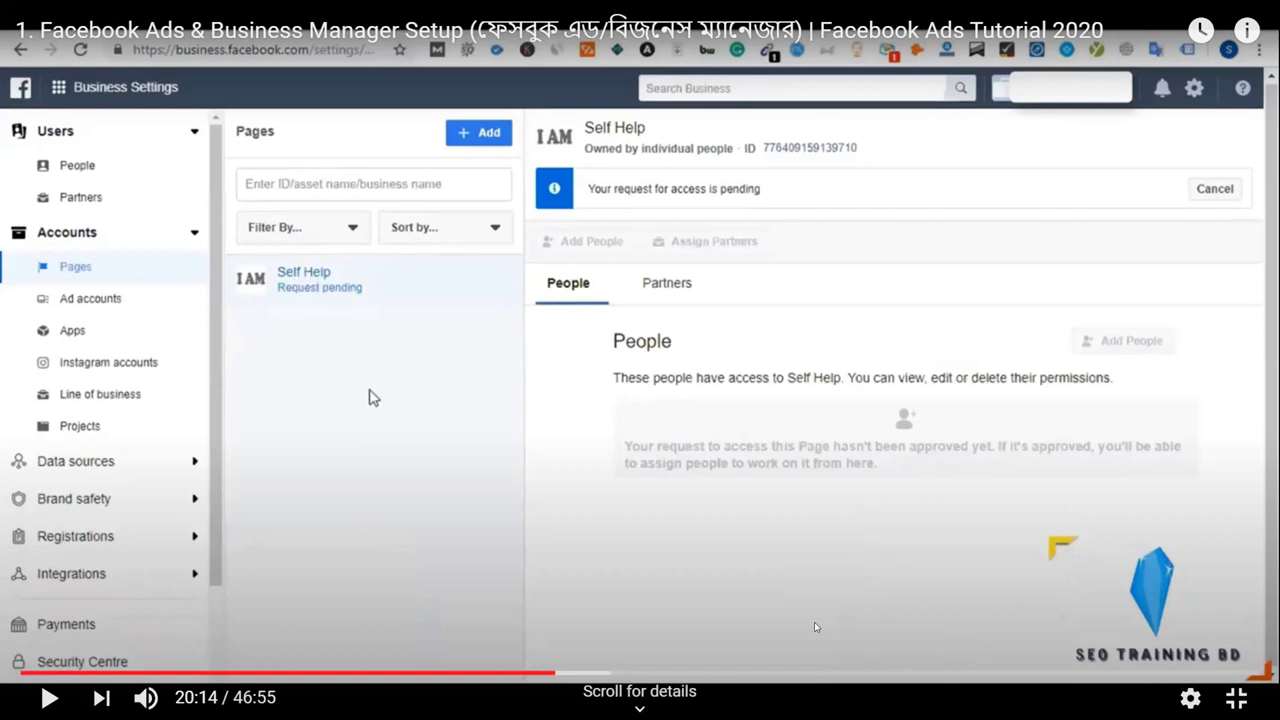